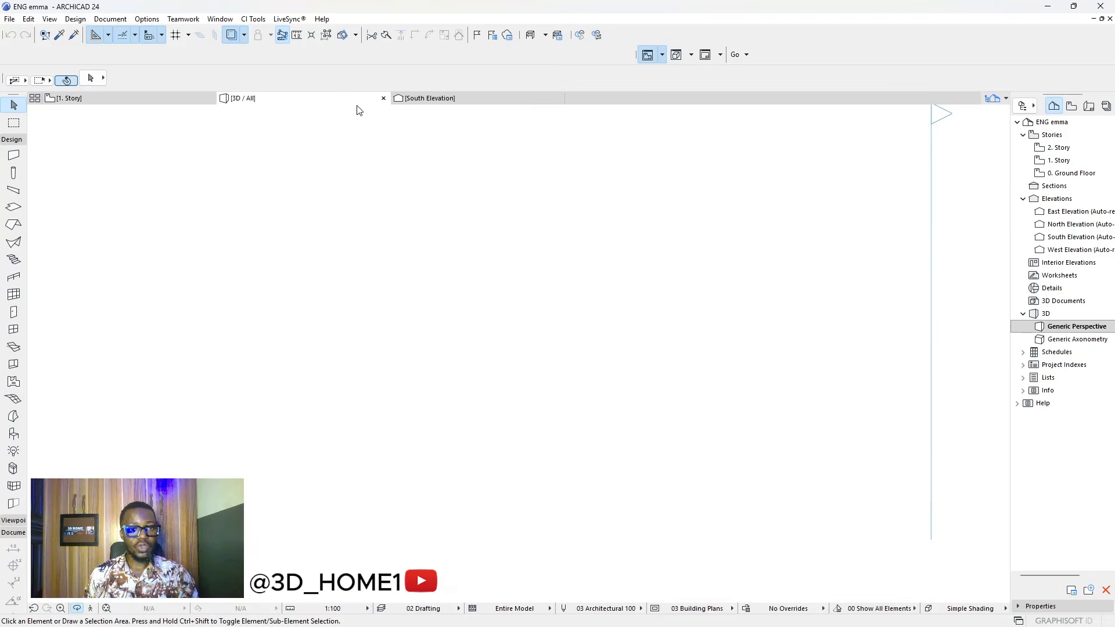
- Examine the finished church project in its first-story floor plan and its 3D perspective
{"action": "scroll", "coordinate": [383, 275], "scroll_direction": "down", "scroll_amount": 5}
{"action": "scroll", "coordinate": [464, 256], "scroll_direction": "up", "scroll_amount": 6}
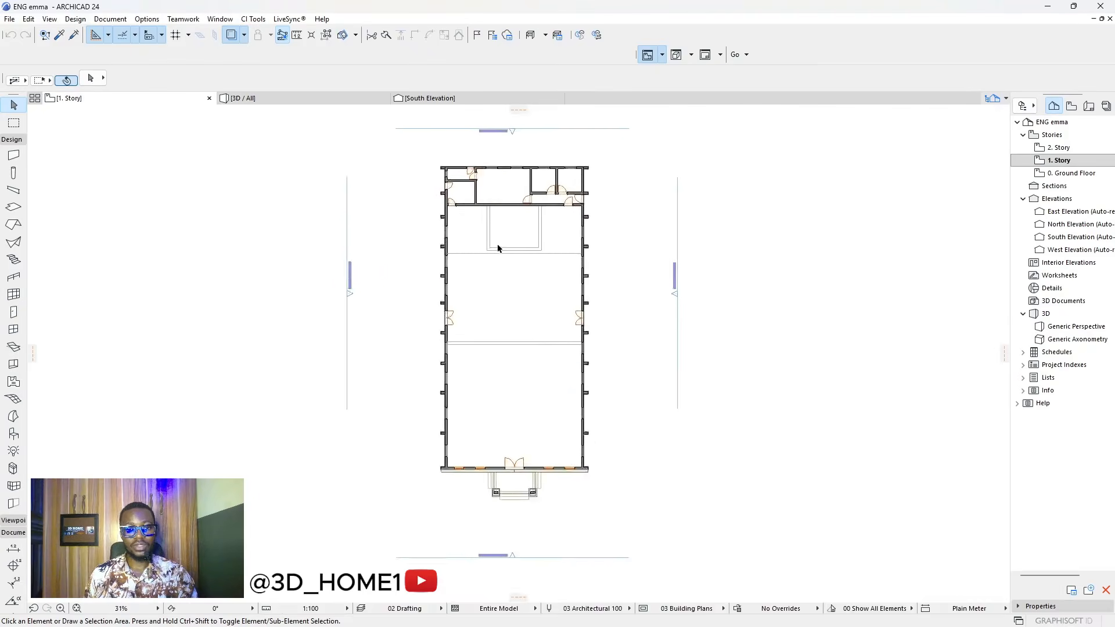
{"action": "scroll", "coordinate": [467, 244], "scroll_direction": "down", "scroll_amount": 2}
{"action": "scroll", "coordinate": [472, 224], "scroll_direction": "up", "scroll_amount": 1}
{"action": "left_click", "coordinate": [332, 101]}
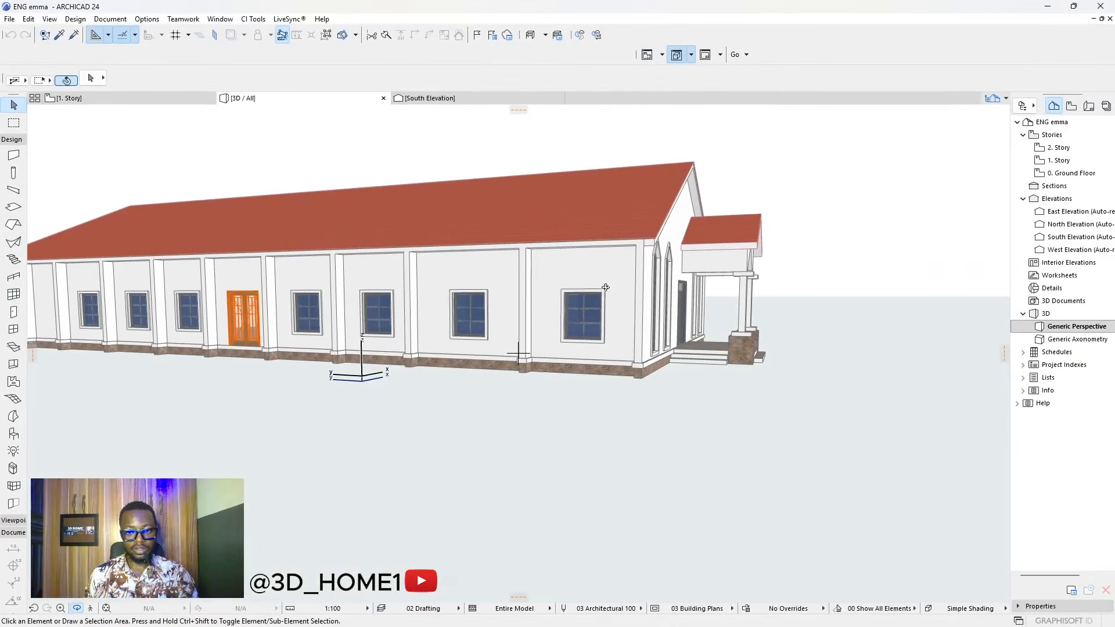
{"action": "scroll", "coordinate": [606, 287], "scroll_direction": "up", "scroll_amount": 4}
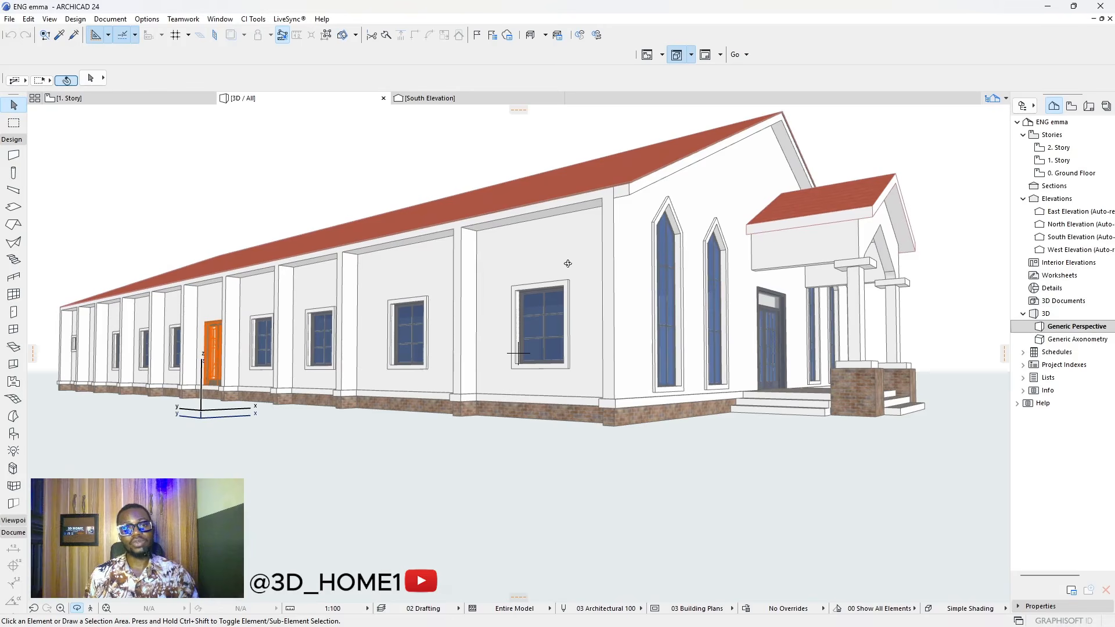
{"action": "left_click", "coordinate": [153, 100]}
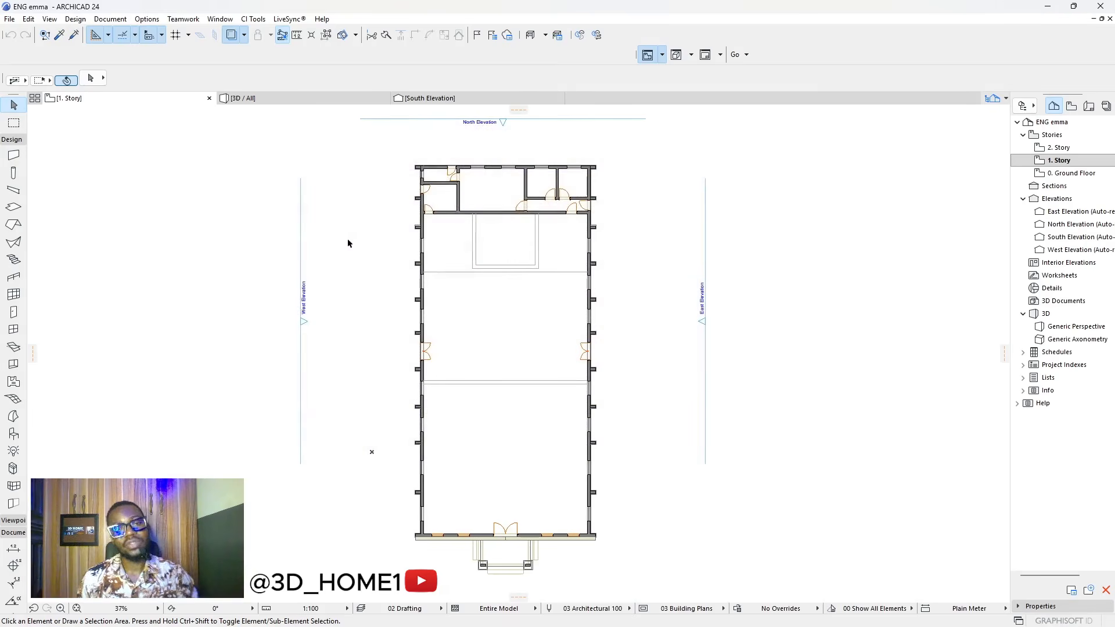
{"action": "scroll", "coordinate": [459, 236], "scroll_direction": "down", "scroll_amount": 4}
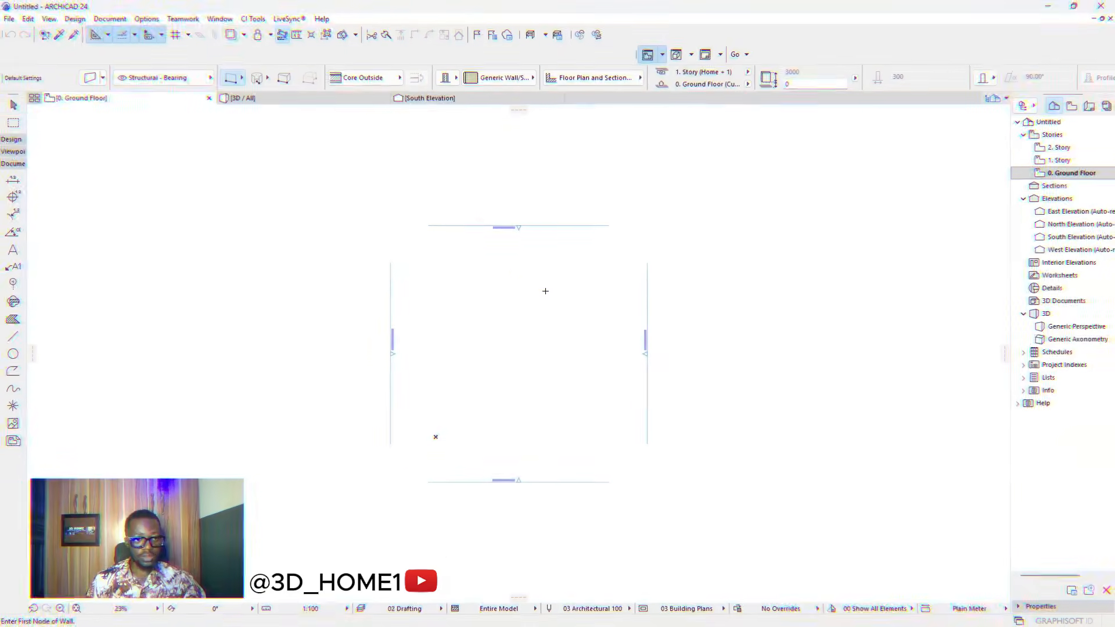
- Set the default wall to a basic structure with a thickness of 225
{"action": "left_click", "coordinate": [12, 140]}
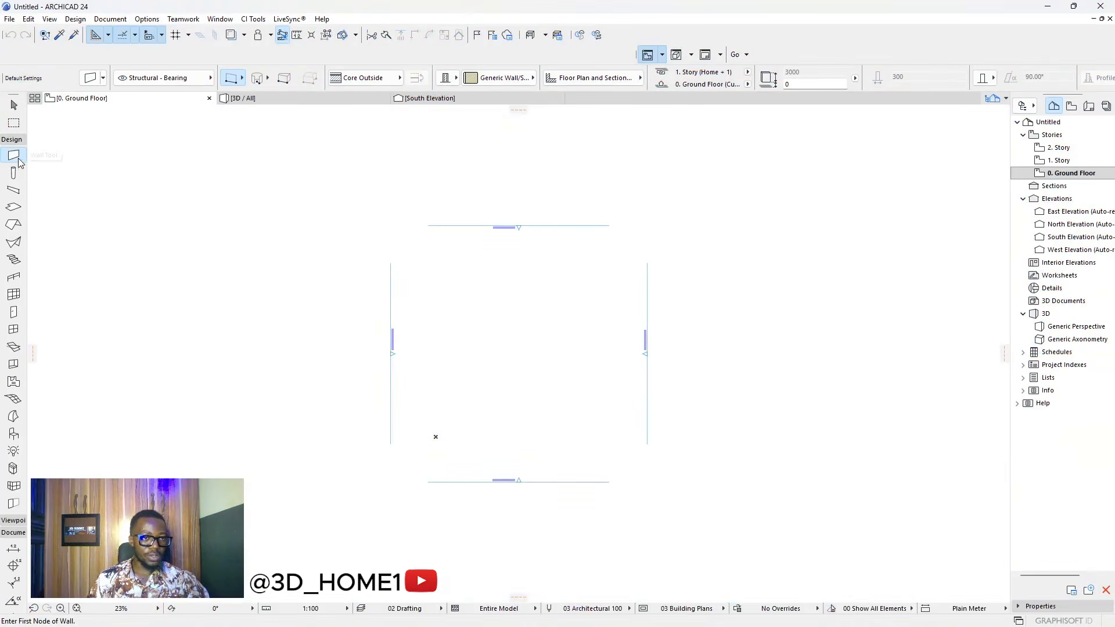
{"action": "left_click", "coordinate": [90, 77]}
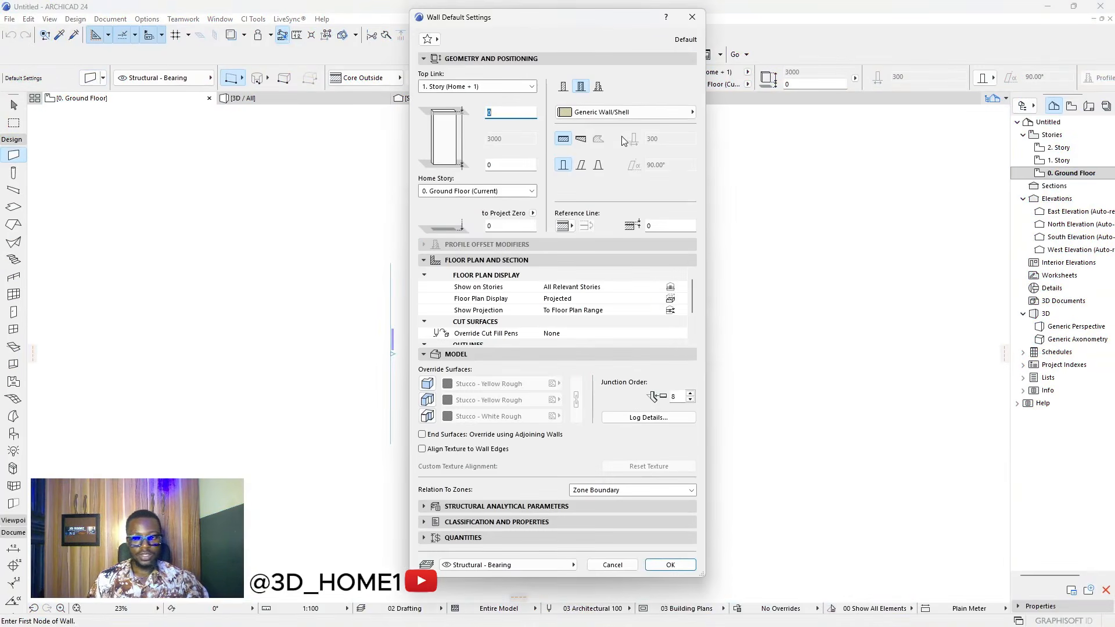
{"action": "left_click", "coordinate": [563, 87]}
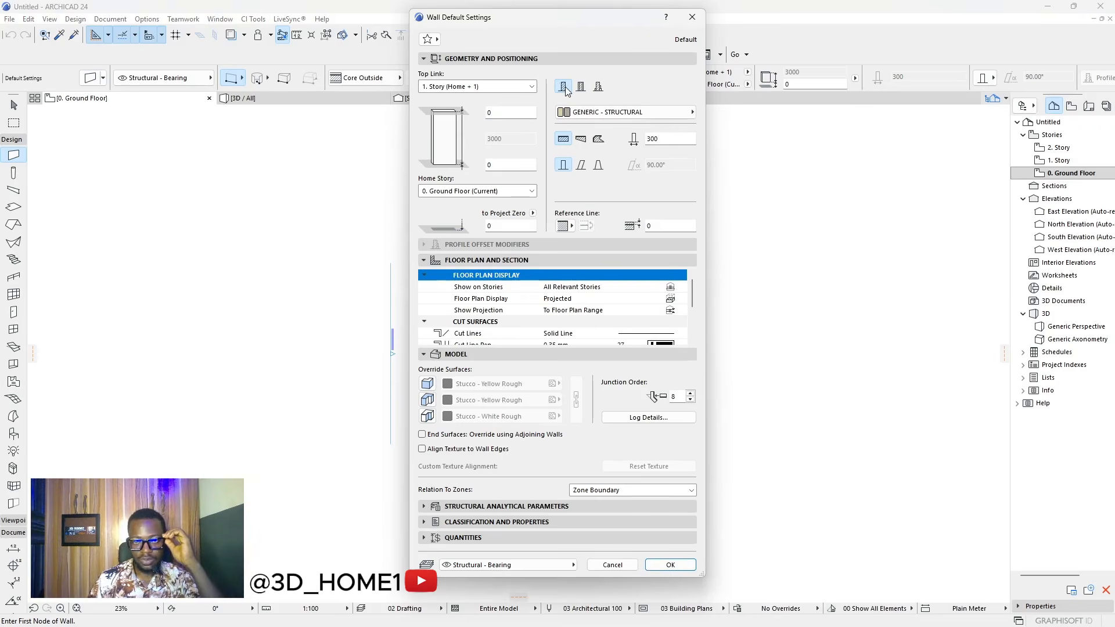
{"action": "double_click", "coordinate": [667, 139]}
{"action": "type", "text": "225"}
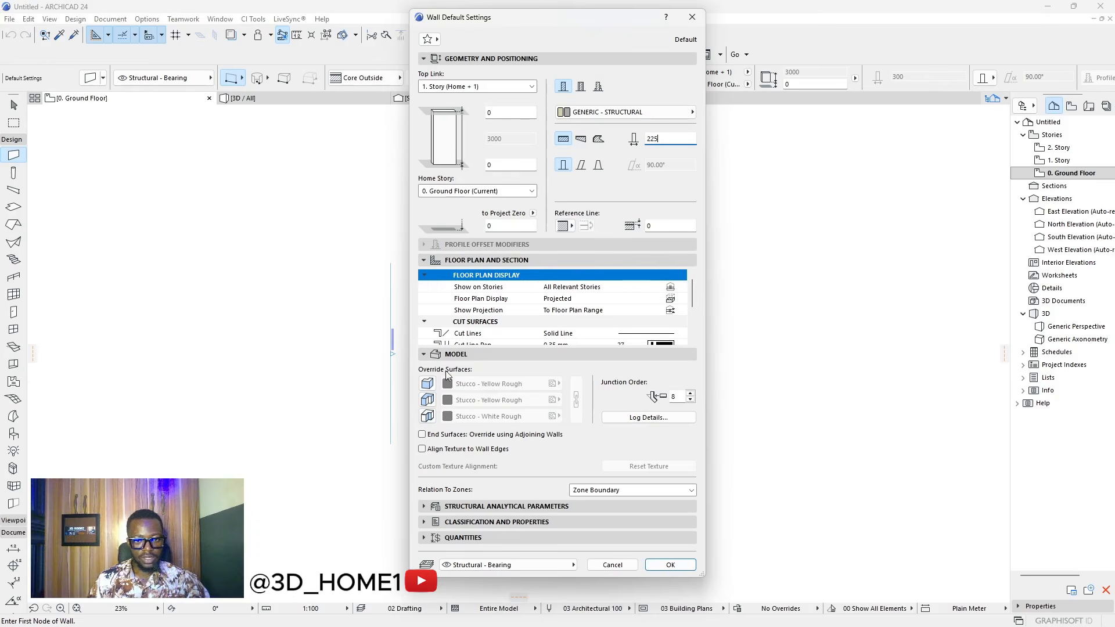
- Override all three default wall surfaces, linked together, with Paint - Titanium White and accept the settings
{"action": "left_click", "coordinate": [427, 383]}
{"action": "left_click", "coordinate": [428, 400]}
{"action": "left_click", "coordinate": [427, 416]}
{"action": "left_click", "coordinate": [577, 400]}
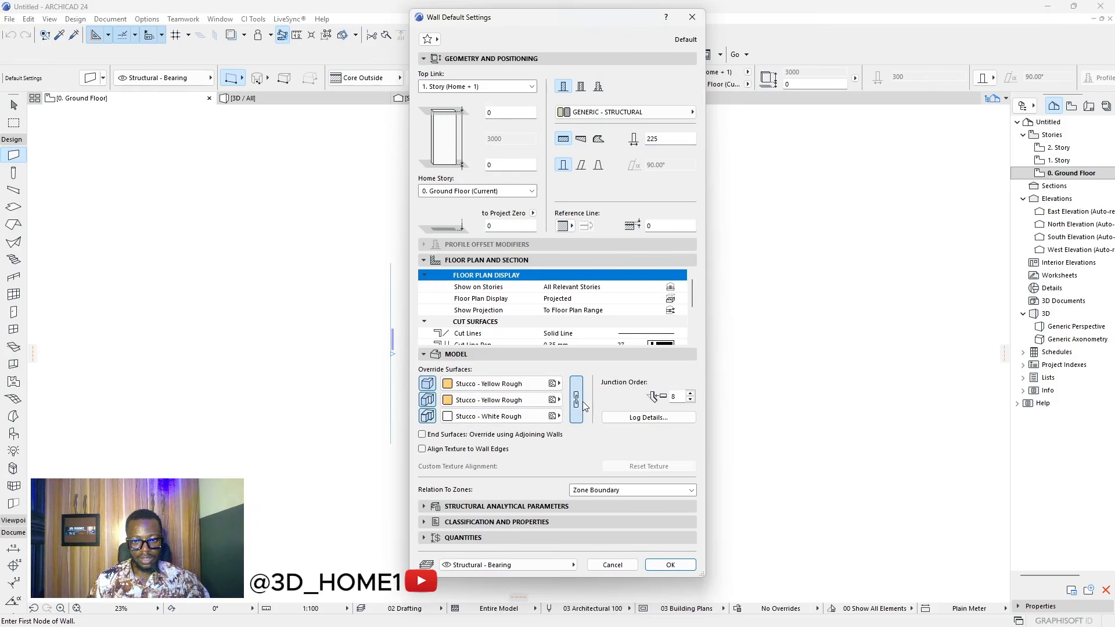
{"action": "left_click", "coordinate": [539, 388]}
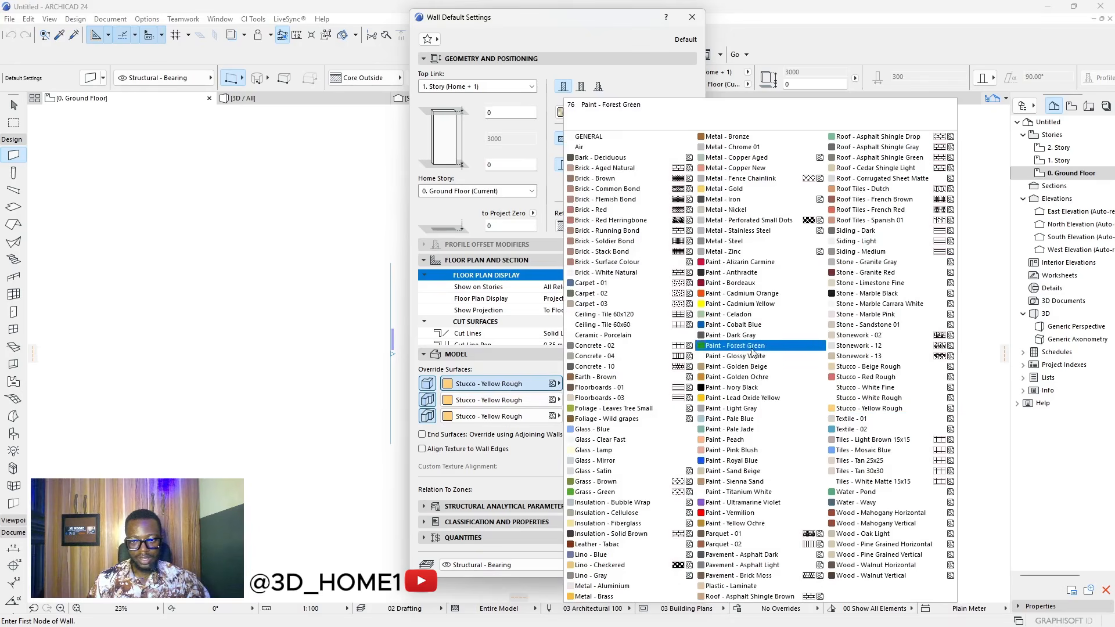
{"action": "left_click", "coordinate": [735, 493]}
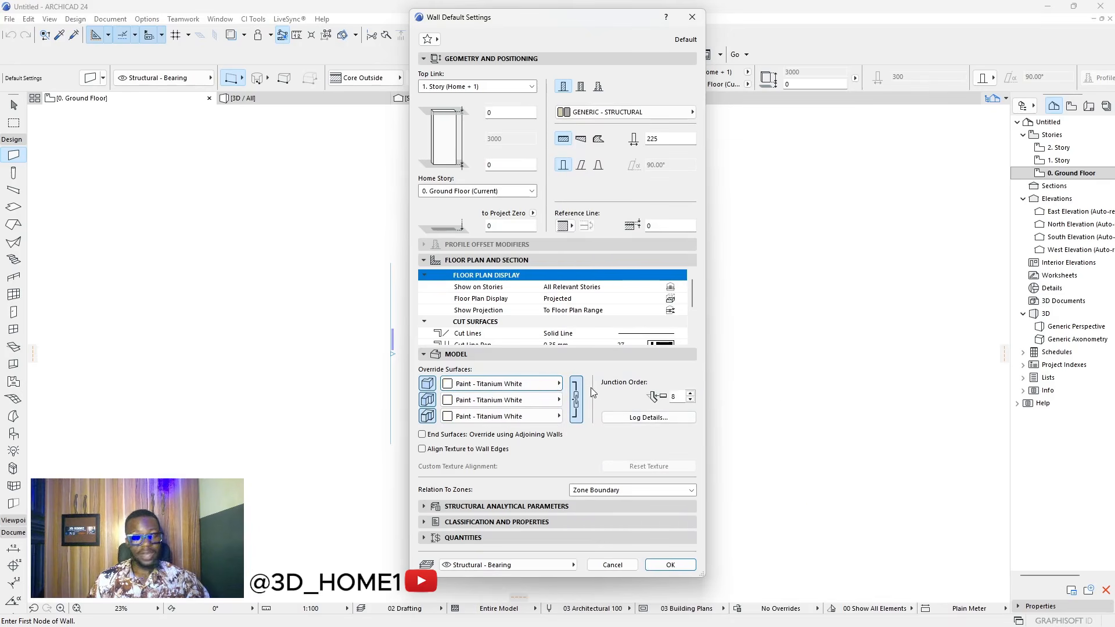
{"action": "left_click", "coordinate": [671, 566]}
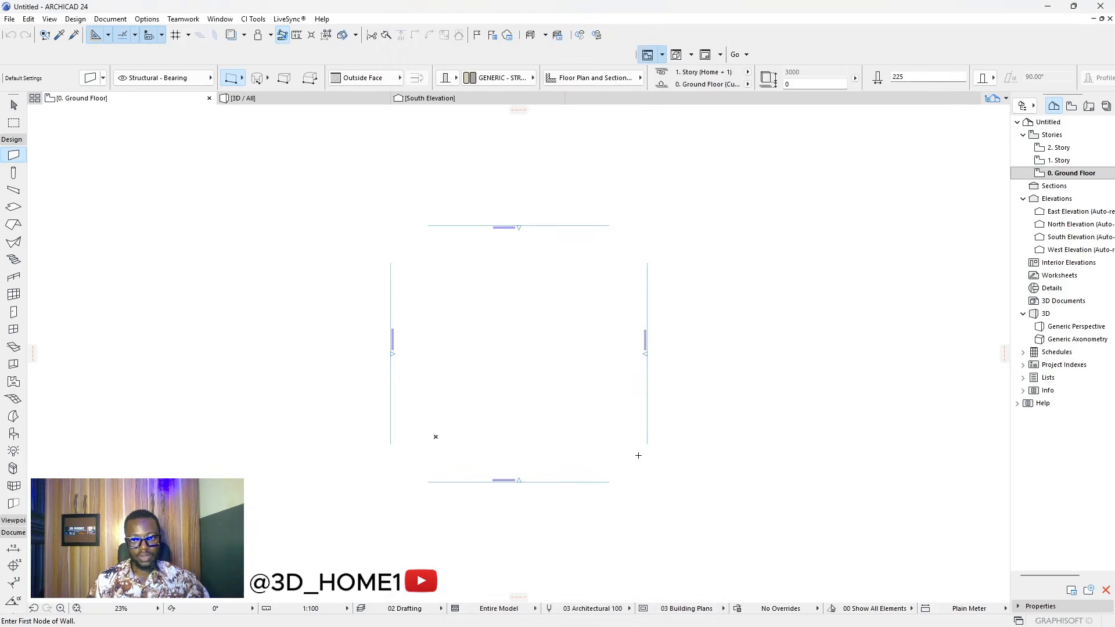
- Draw a vertical wall near the West Elevation line, with its reference line set to Center
{"action": "scroll", "coordinate": [493, 340], "scroll_direction": "up", "scroll_amount": 4}
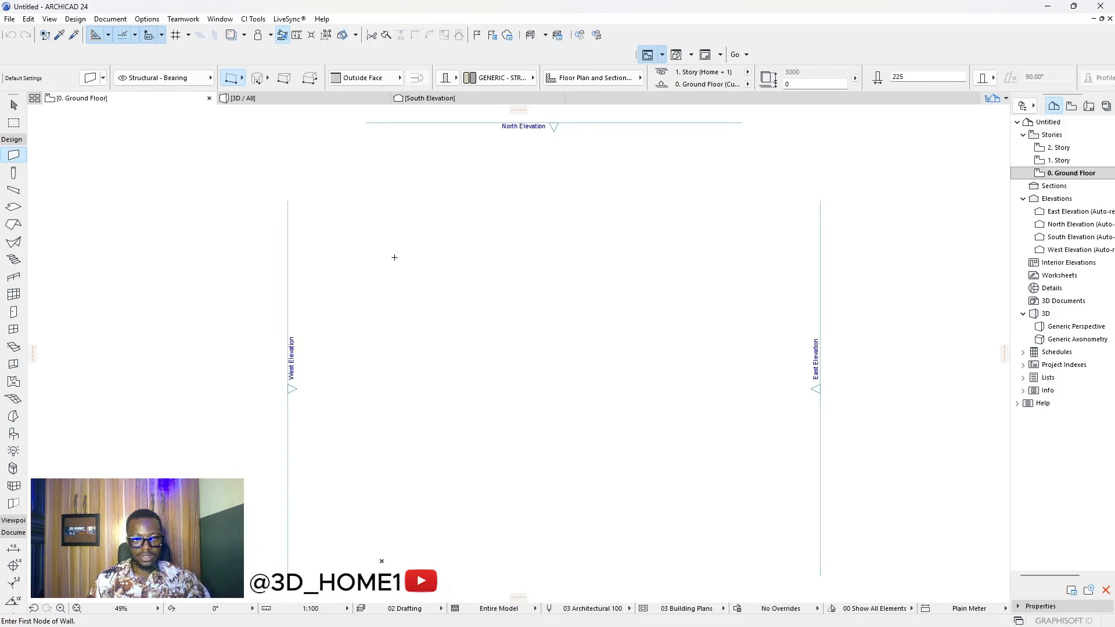
{"action": "left_click", "coordinate": [391, 243]}
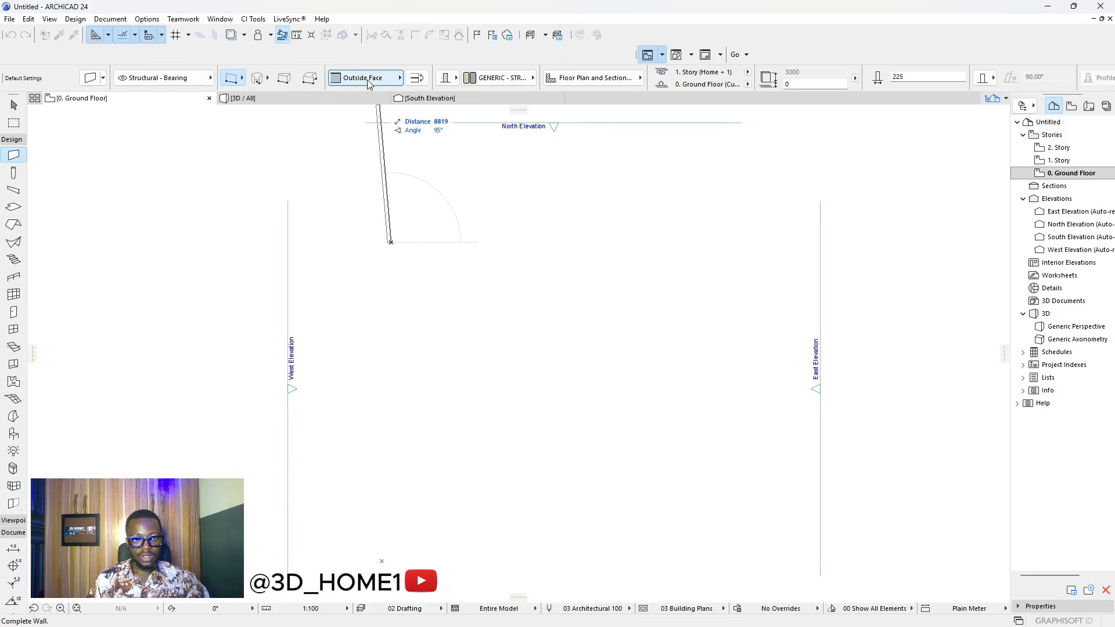
{"action": "left_click", "coordinate": [390, 79]}
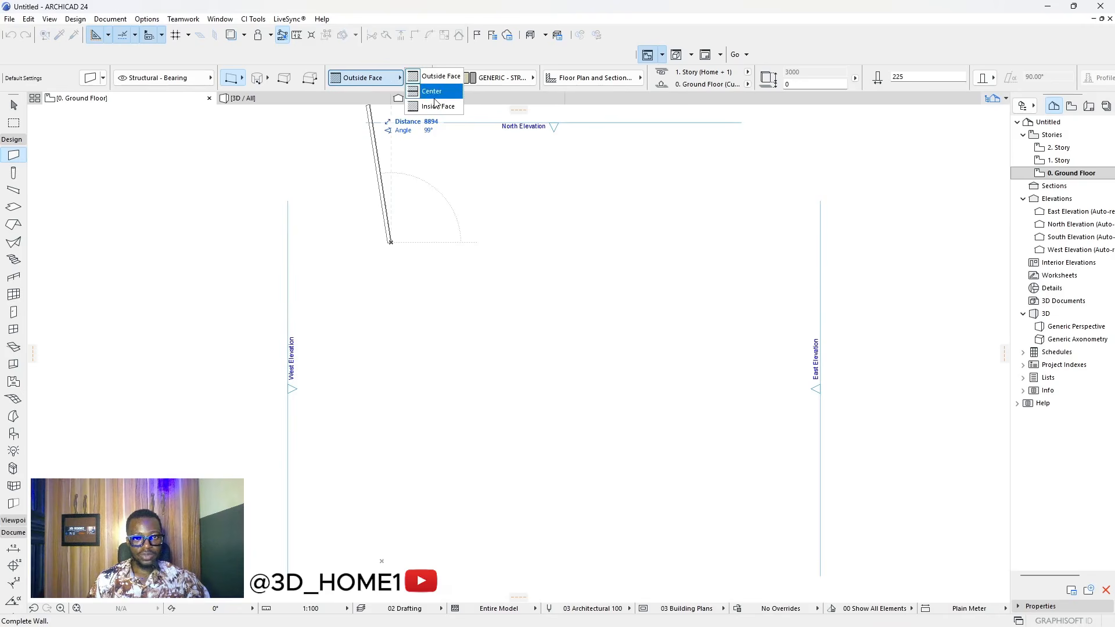
{"action": "left_click", "coordinate": [437, 91]}
{"action": "left_click", "coordinate": [398, 77]}
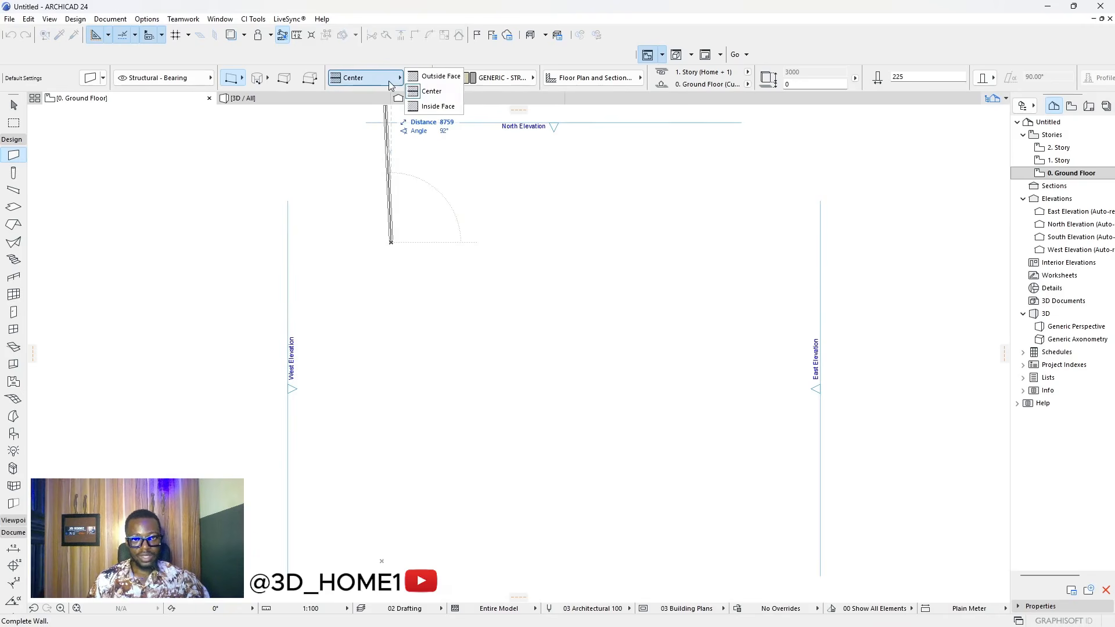
{"action": "left_click", "coordinate": [437, 92]}
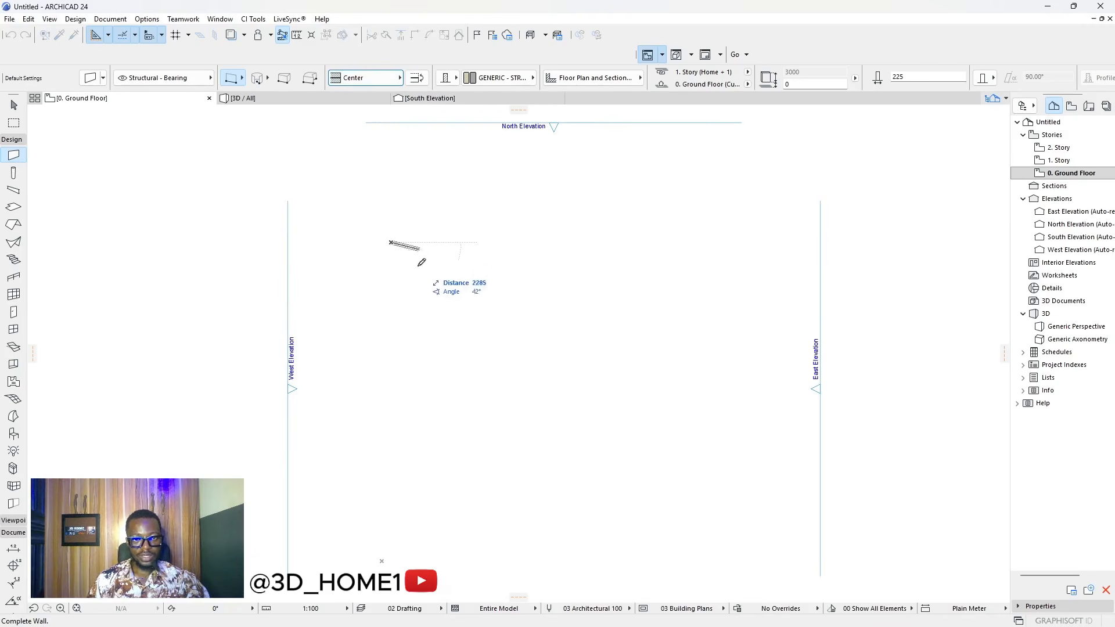
{"action": "left_click", "coordinate": [391, 501]}
{"action": "key", "text": "Escape"}
{"action": "scroll", "coordinate": [393, 267], "scroll_direction": "up", "scroll_amount": 8}
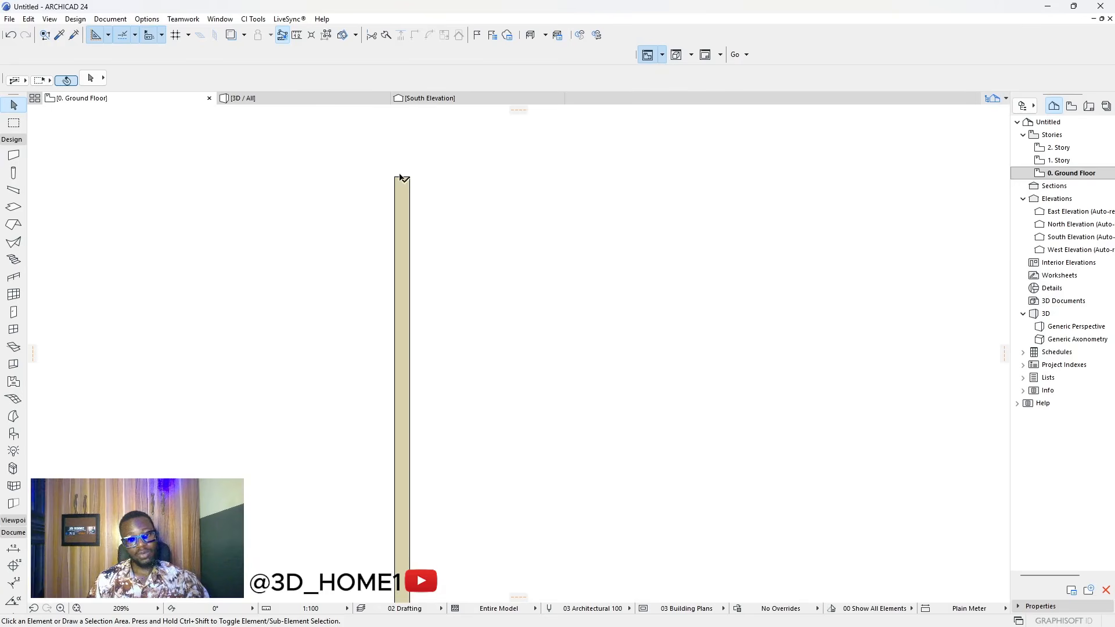
{"action": "left_click_drag", "start_coordinate": [426, 209], "coordinate": [343, 156]}
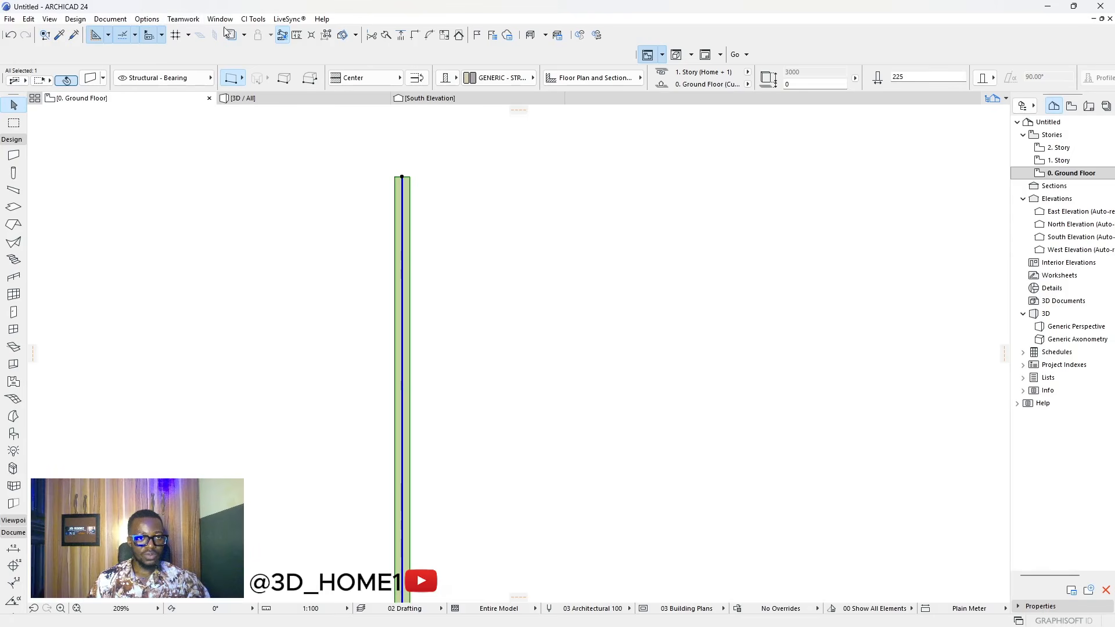
{"action": "left_click", "coordinate": [185, 19]}
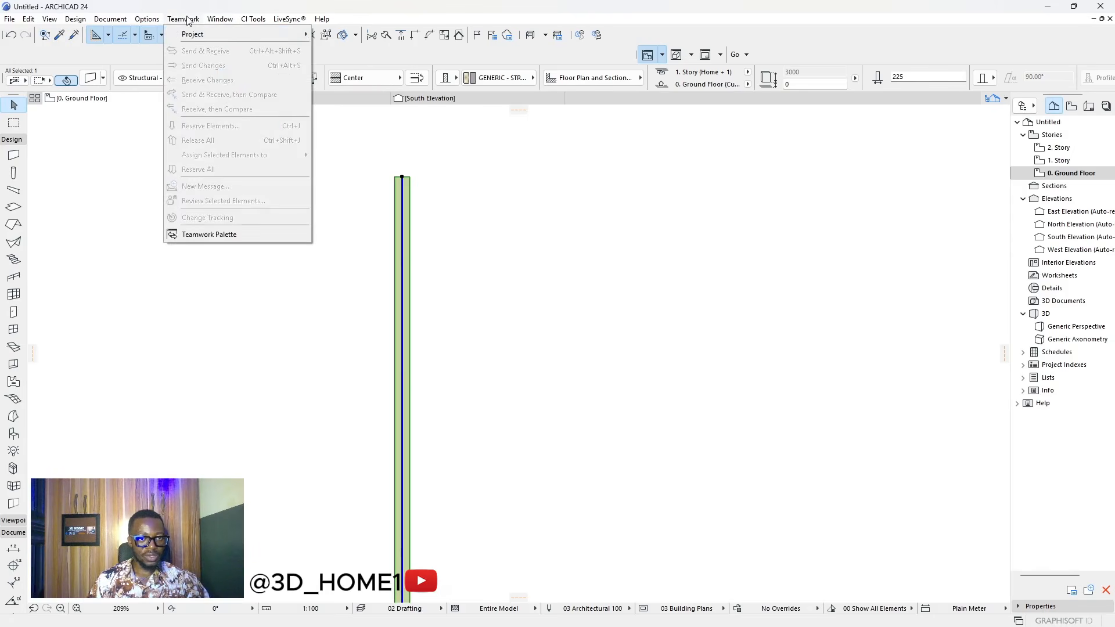
{"action": "left_click", "coordinate": [187, 20]}
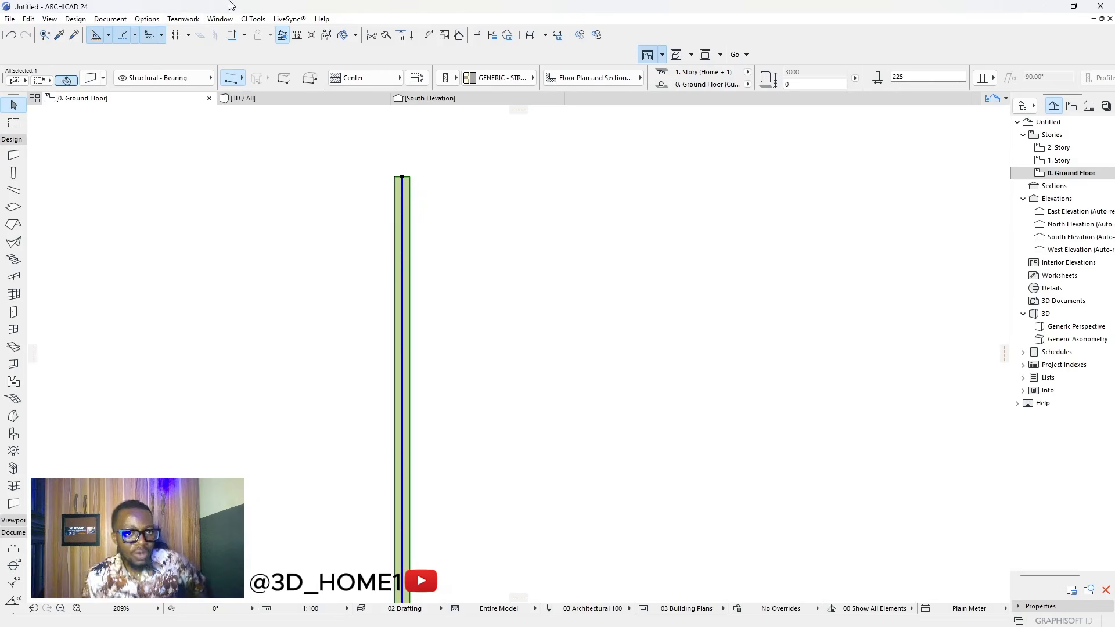
{"action": "left_click", "coordinate": [183, 19]}
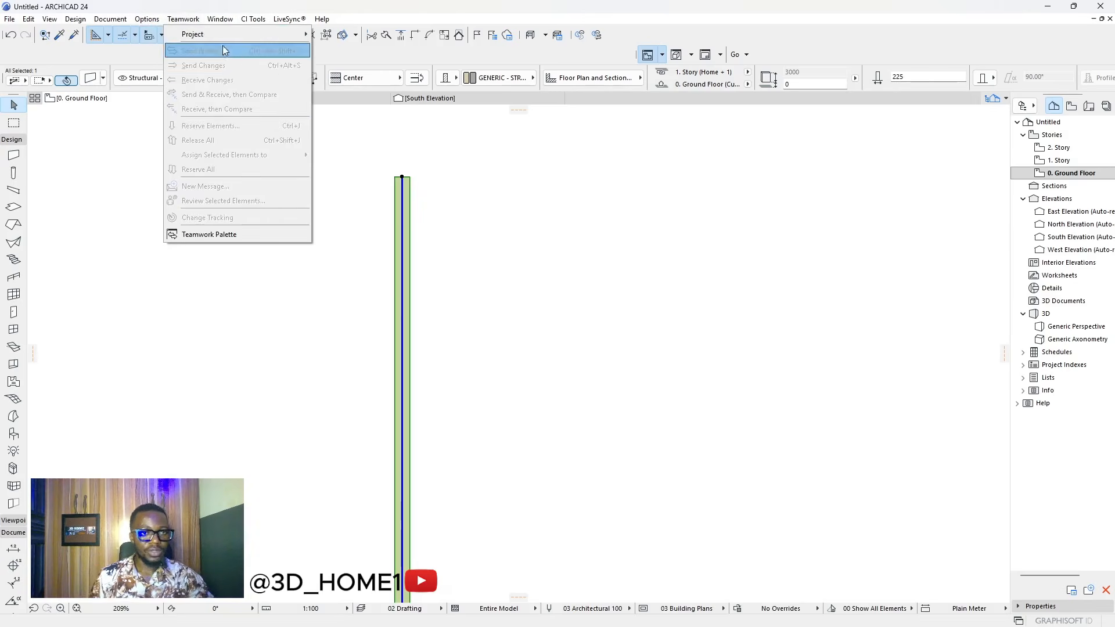
{"action": "mouse_move", "coordinate": [147, 19]}
{"action": "mouse_move", "coordinate": [237, 41]}
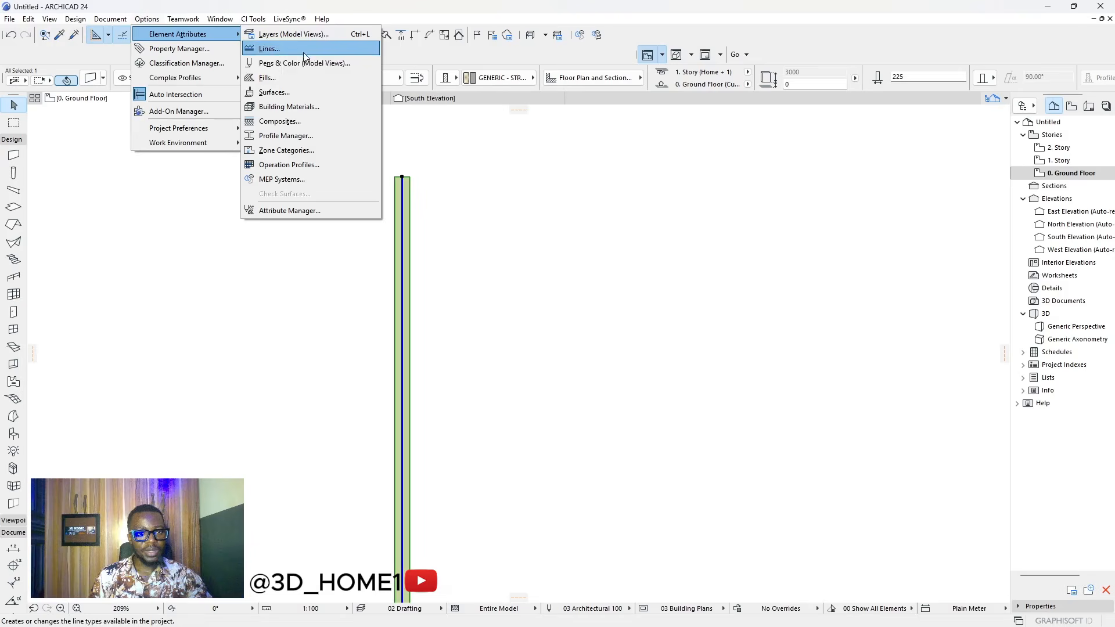
{"action": "left_click", "coordinate": [281, 108]}
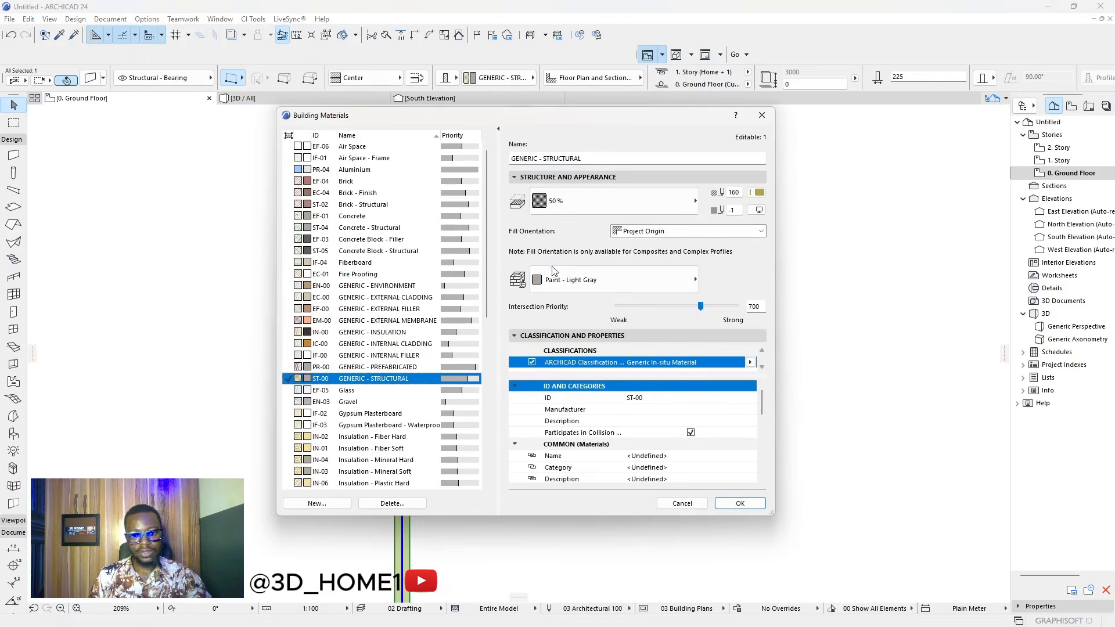
{"action": "left_click", "coordinate": [762, 115]}
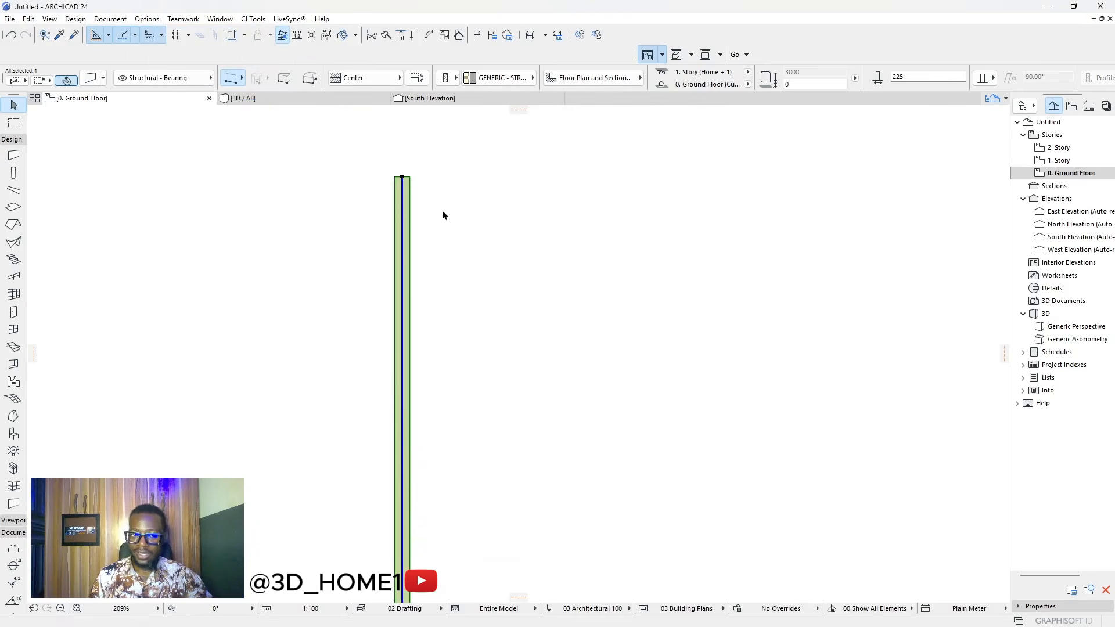
- Check which building material is assigned to the drawn wall, without changing it
{"action": "left_click", "coordinate": [438, 181]}
{"action": "left_click", "coordinate": [405, 182]}
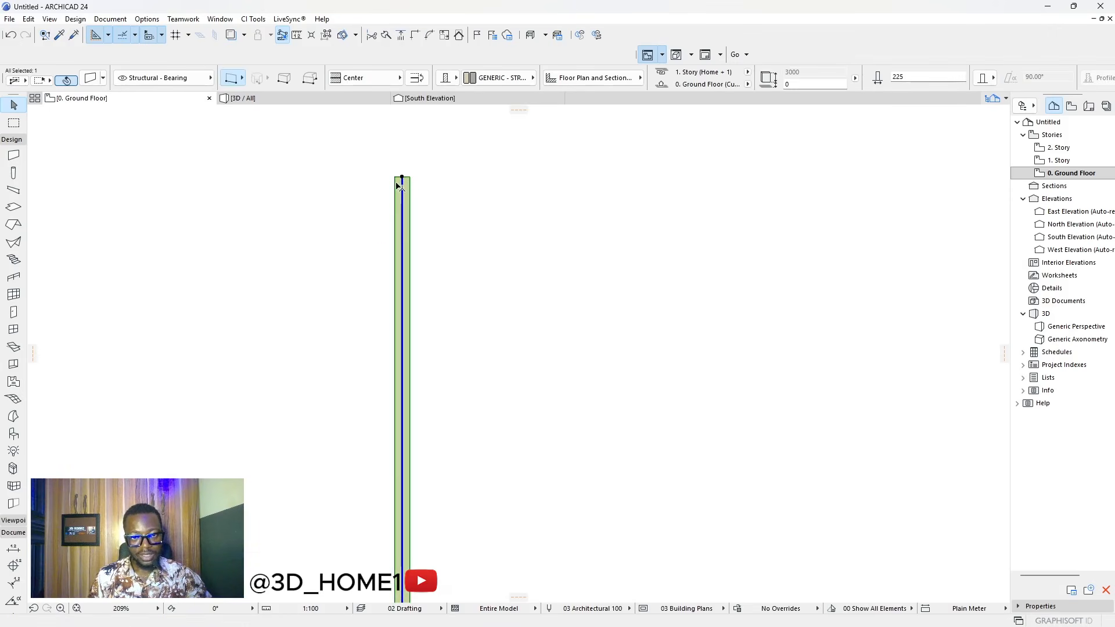
{"action": "left_click", "coordinate": [500, 78]}
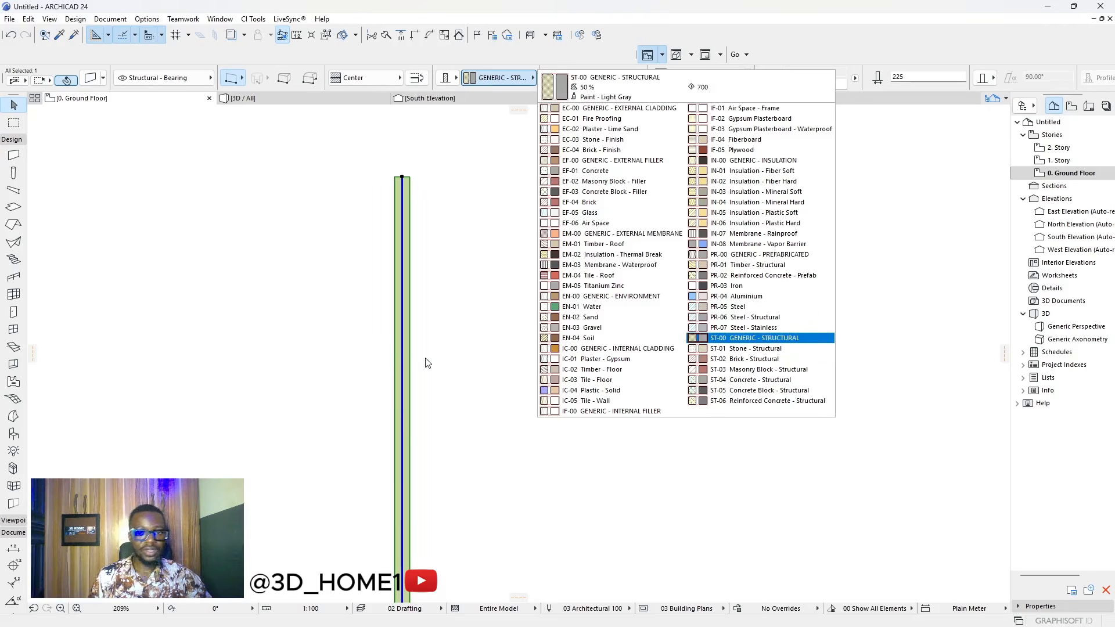
{"action": "left_click", "coordinate": [375, 268]}
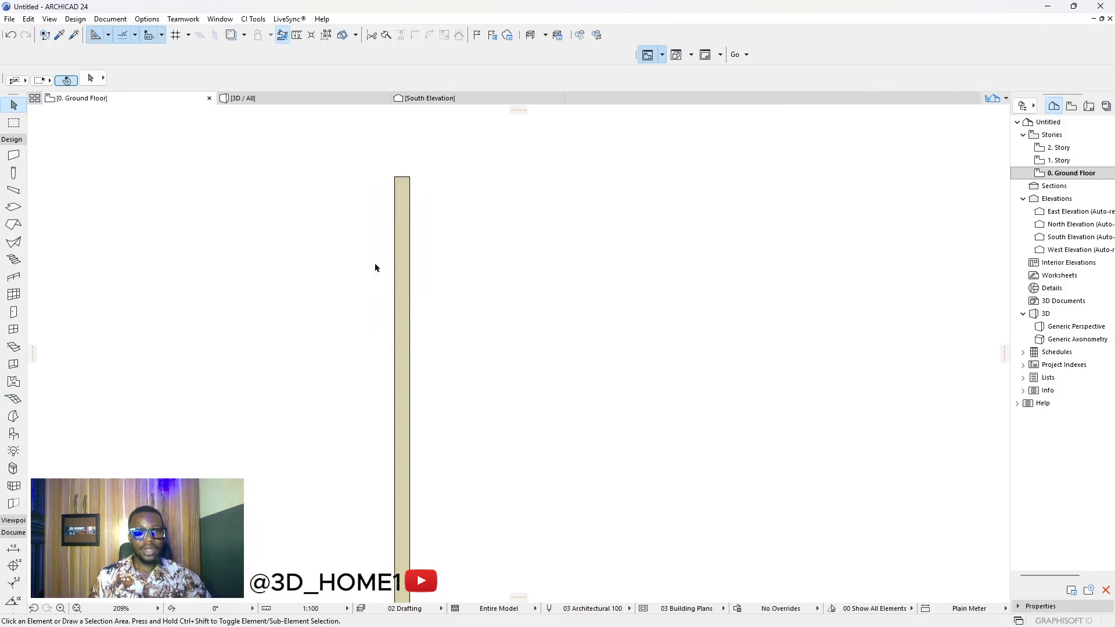
- Set the cut fill foreground pen of the GENERIC - STRUCTURAL building material to 41
{"action": "left_click", "coordinate": [146, 19]}
{"action": "mouse_move", "coordinate": [214, 36]}
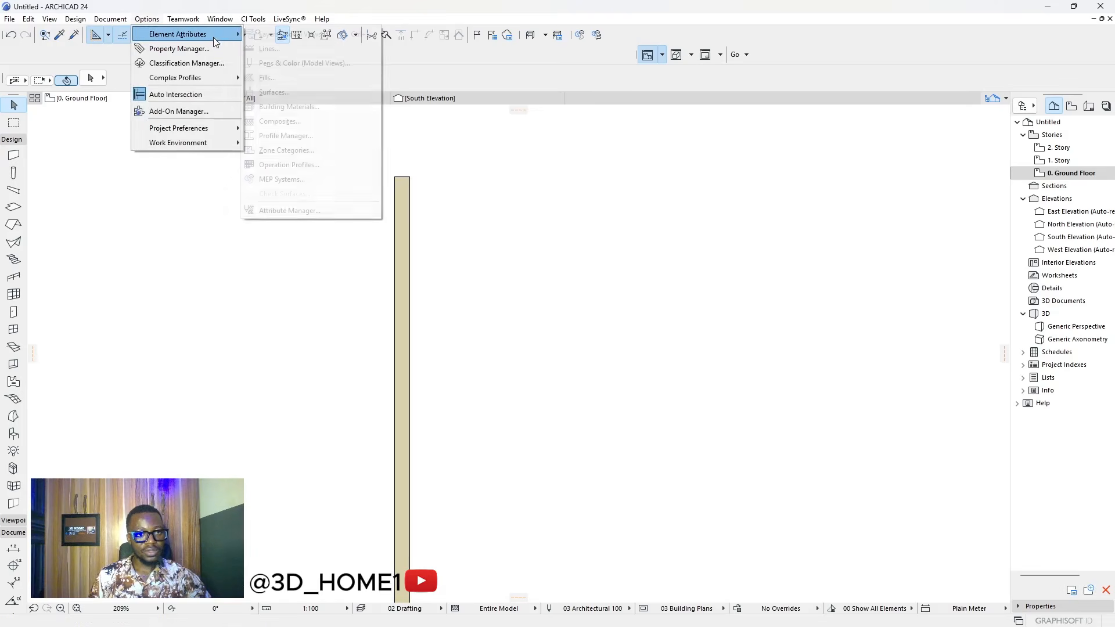
{"action": "left_click", "coordinate": [288, 106]}
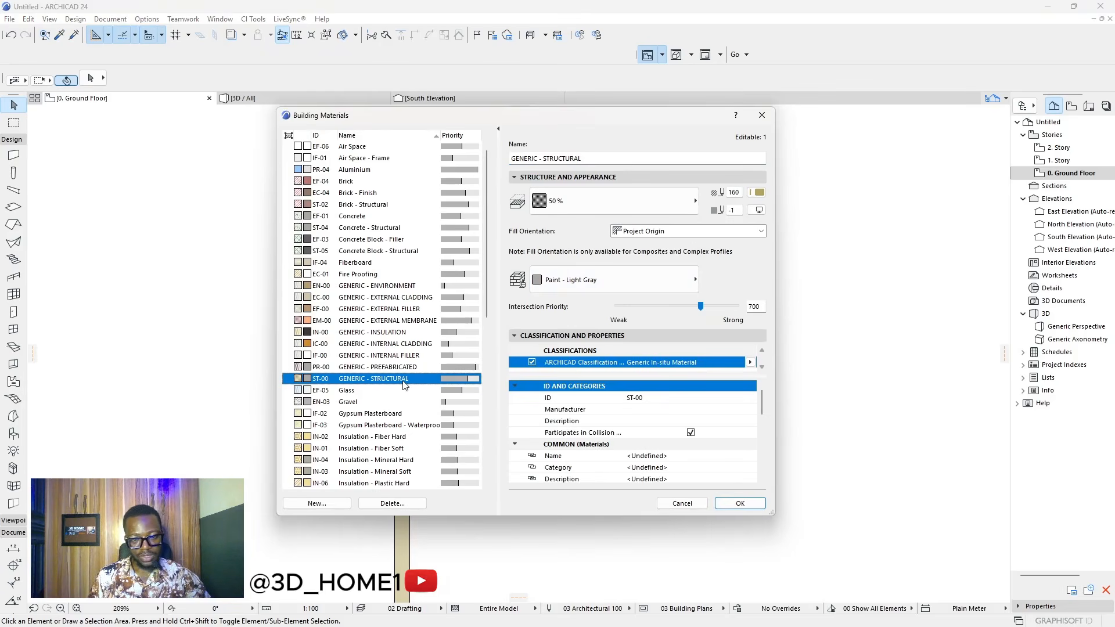
{"action": "left_click", "coordinate": [759, 192]}
{"action": "left_click", "coordinate": [773, 222]}
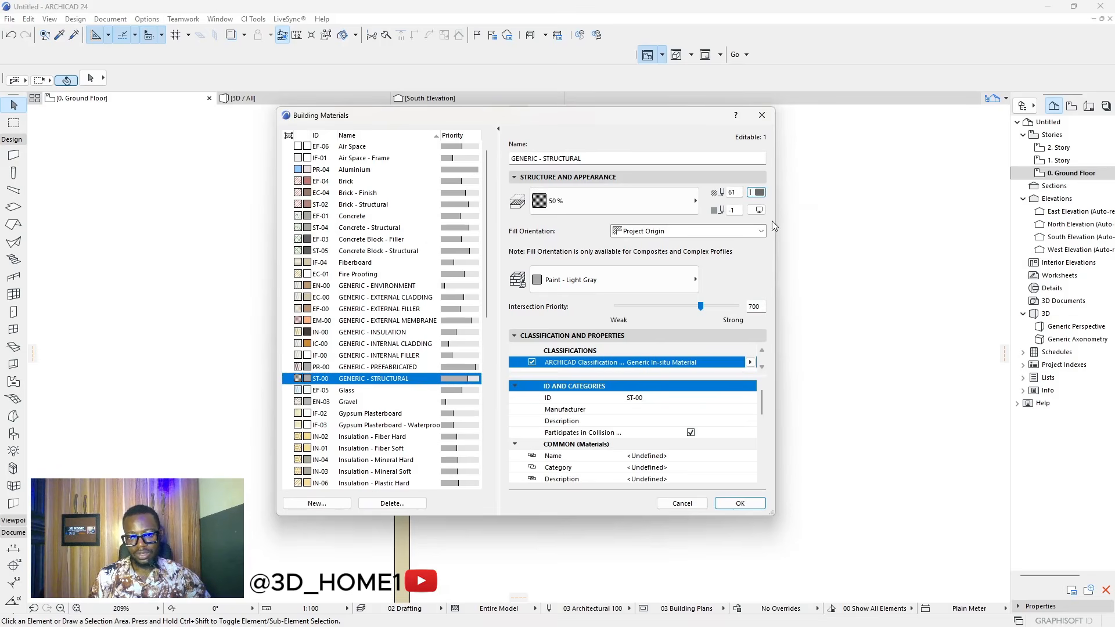
{"action": "left_click", "coordinate": [760, 193]}
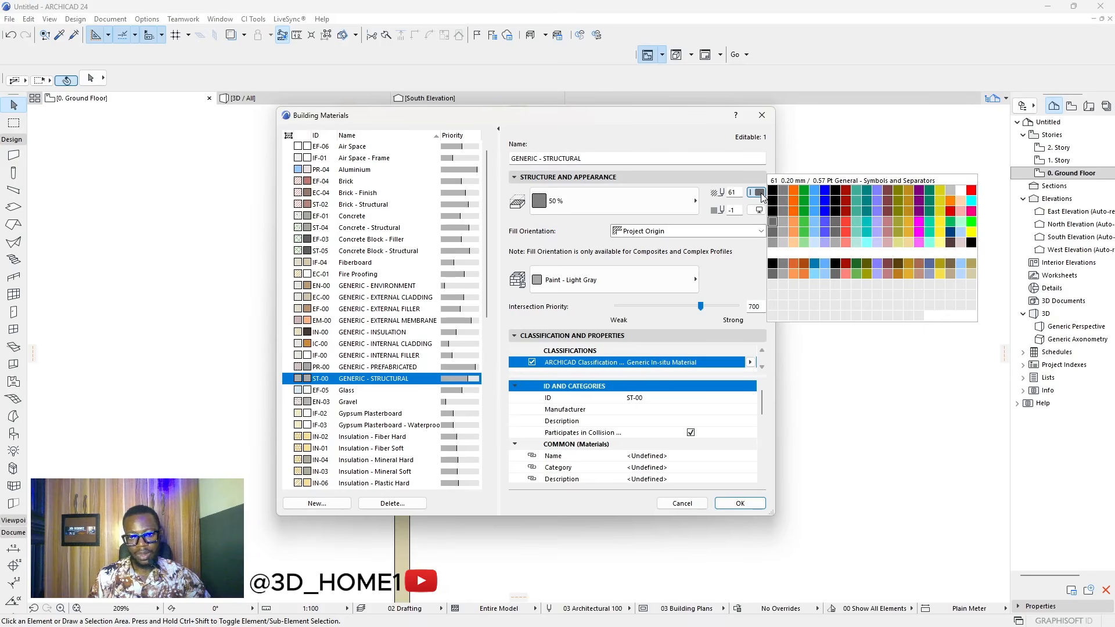
{"action": "left_click", "coordinate": [773, 211]}
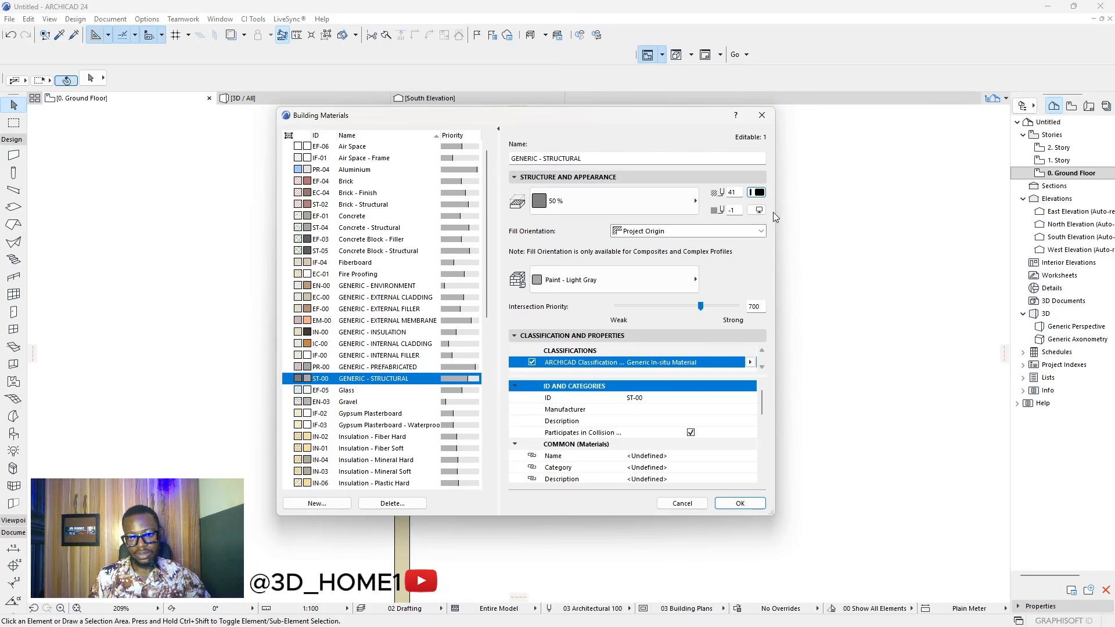
- Set the cut fill of the GENERIC - STRUCTURAL building material to 75 % and accept the change
{"action": "left_click", "coordinate": [671, 199]}
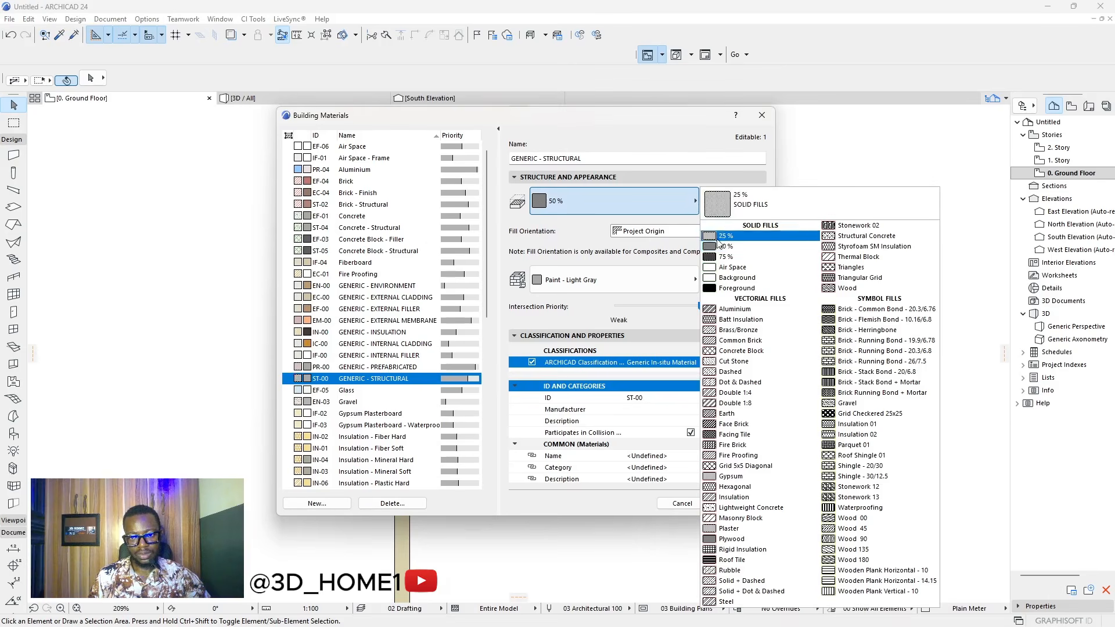
{"action": "left_click", "coordinate": [721, 257]}
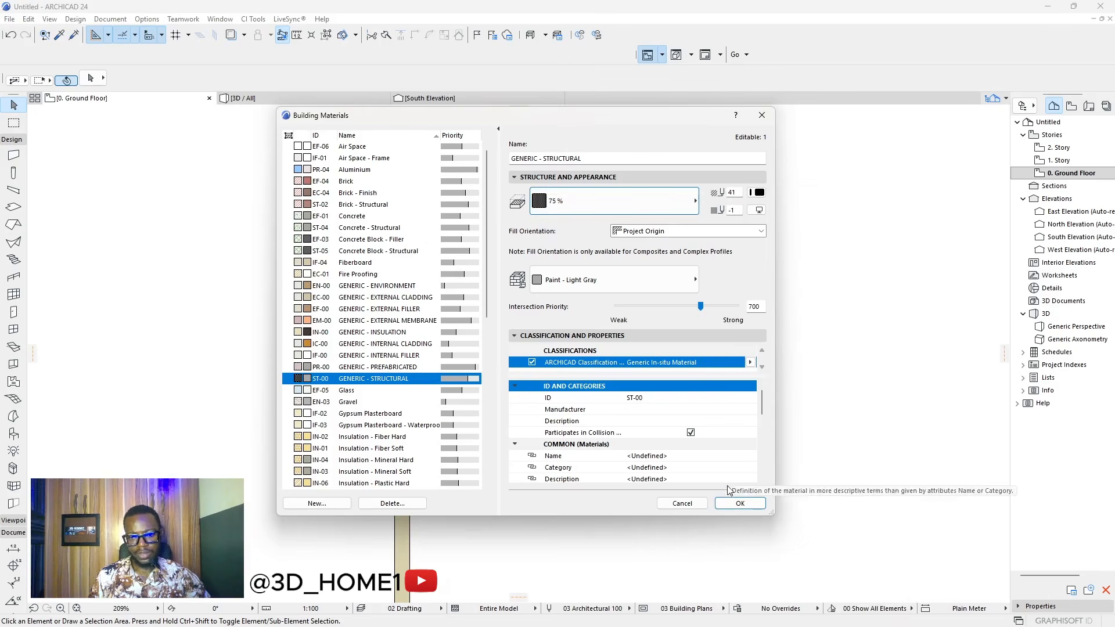
{"action": "left_click", "coordinate": [734, 503]}
{"action": "scroll", "coordinate": [364, 179], "scroll_direction": "down", "scroll_amount": 3}
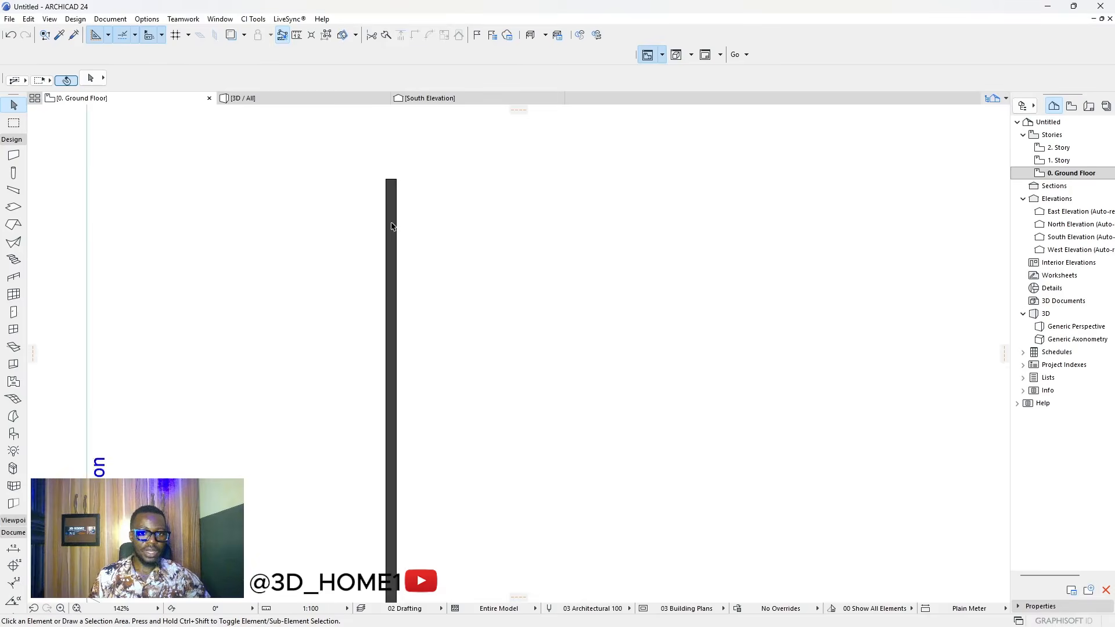
{"action": "scroll", "coordinate": [426, 219], "scroll_direction": "up", "scroll_amount": 4}
{"action": "scroll", "coordinate": [426, 219], "scroll_direction": "up", "scroll_amount": 2}
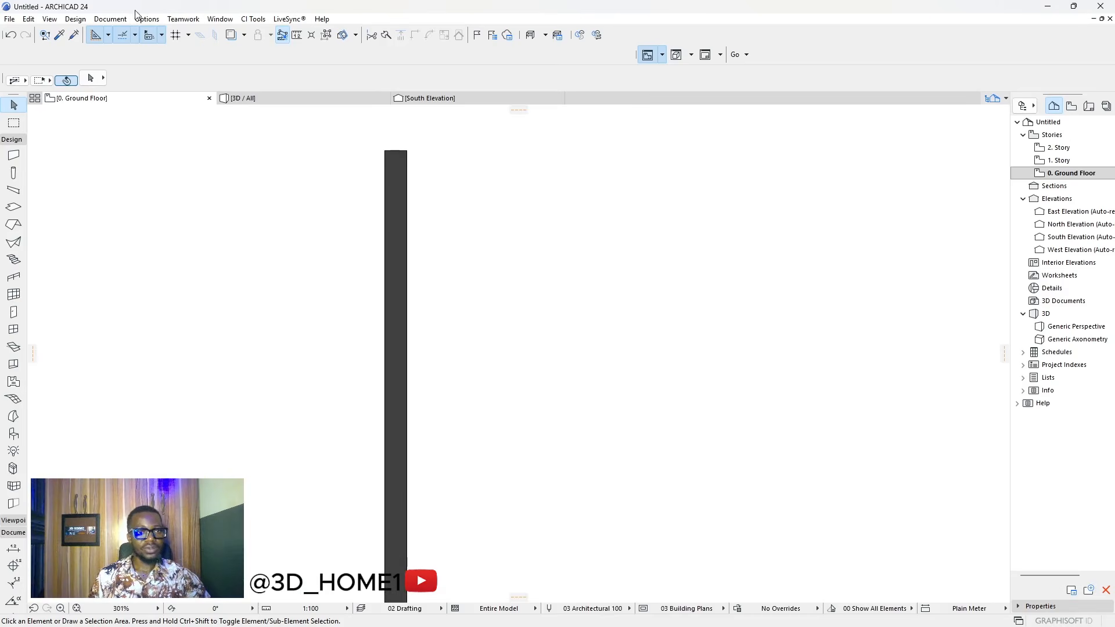
- Reopen the building material definitions and set the cut fill of GENERIC - STRUCTURAL to 50 %
{"action": "left_click", "coordinate": [146, 19]}
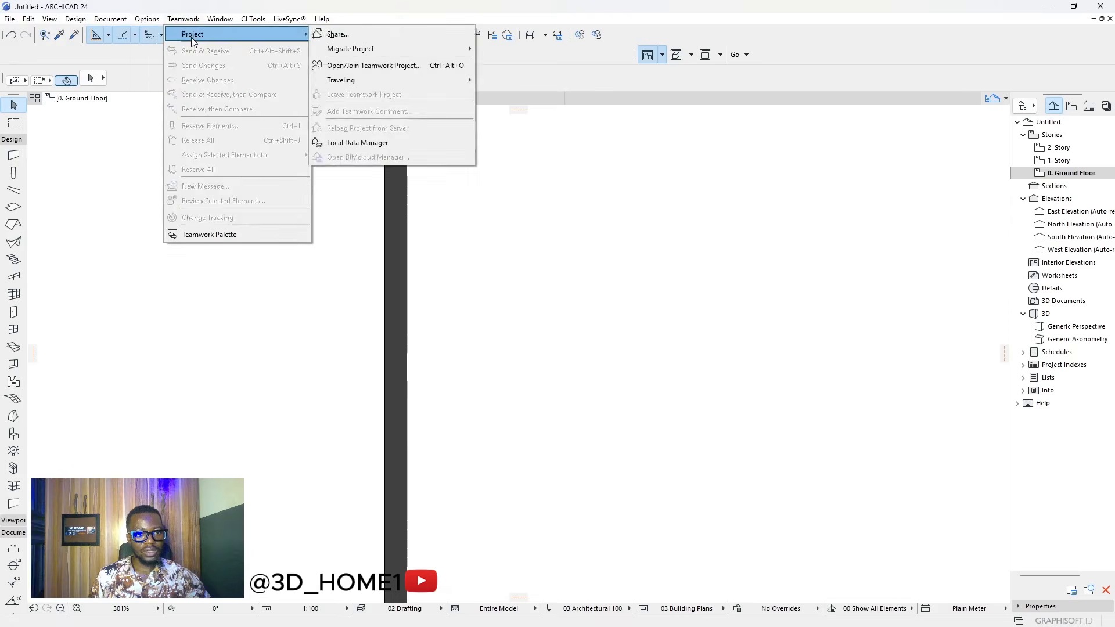
{"action": "mouse_move", "coordinate": [180, 34]}
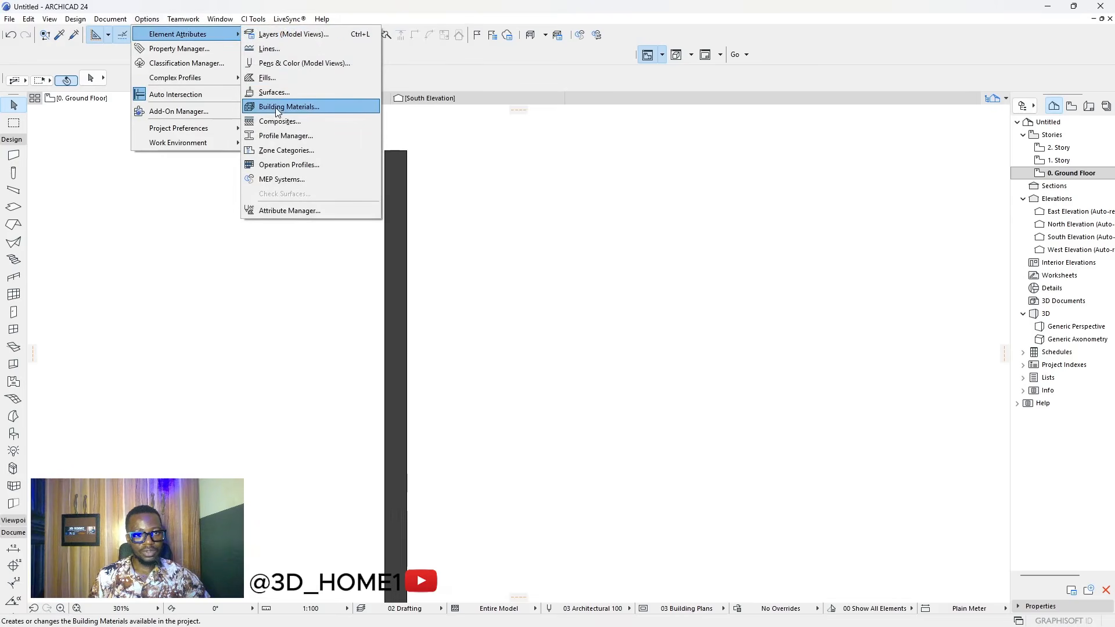
{"action": "left_click", "coordinate": [285, 107]}
{"action": "left_click", "coordinate": [758, 194]}
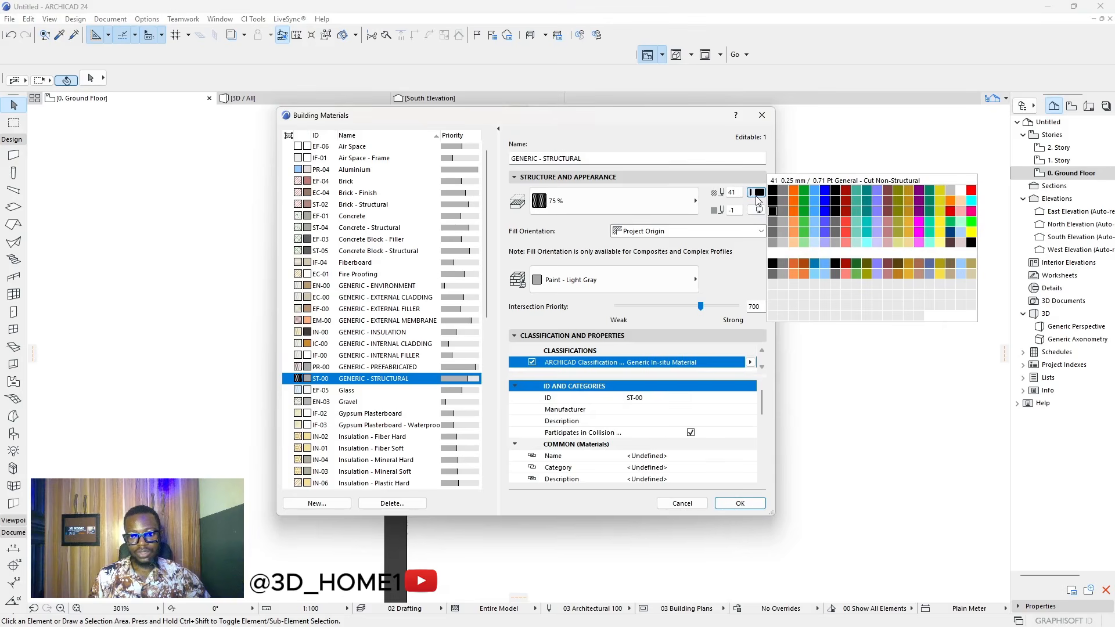
{"action": "left_click", "coordinate": [758, 196]}
{"action": "left_click", "coordinate": [613, 200]}
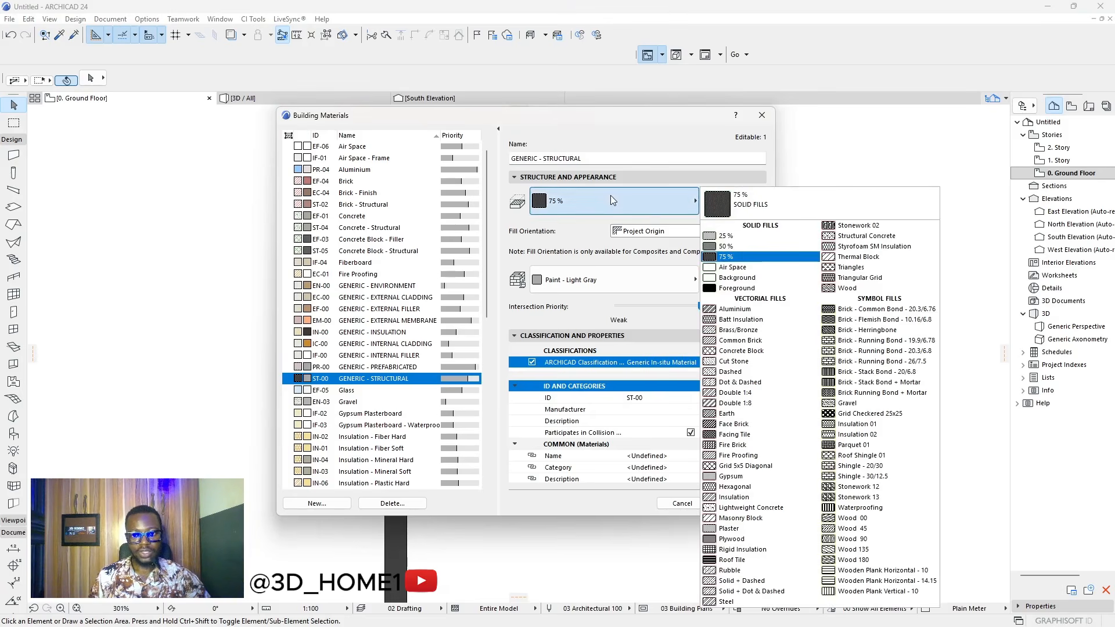
{"action": "left_click", "coordinate": [713, 250]}
{"action": "left_click", "coordinate": [723, 509]}
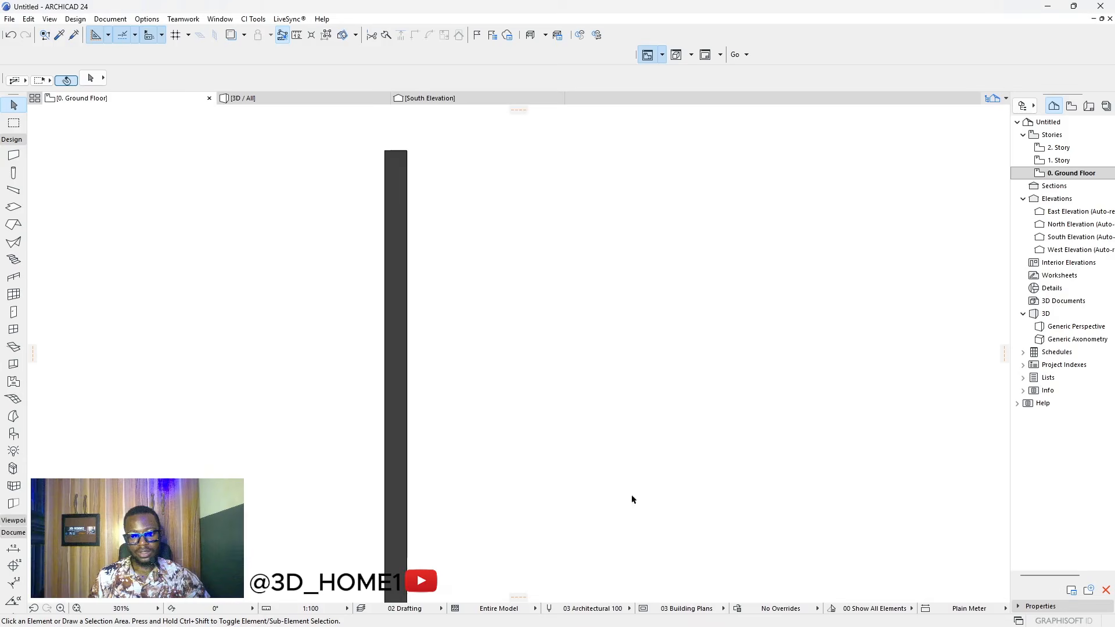
- Make a copy of the vertical wall about 13800 mm horizontally toward the East Elevation line
{"action": "scroll", "coordinate": [423, 379], "scroll_direction": "down", "scroll_amount": 6}
{"action": "scroll", "coordinate": [401, 366], "scroll_direction": "up", "scroll_amount": 2}
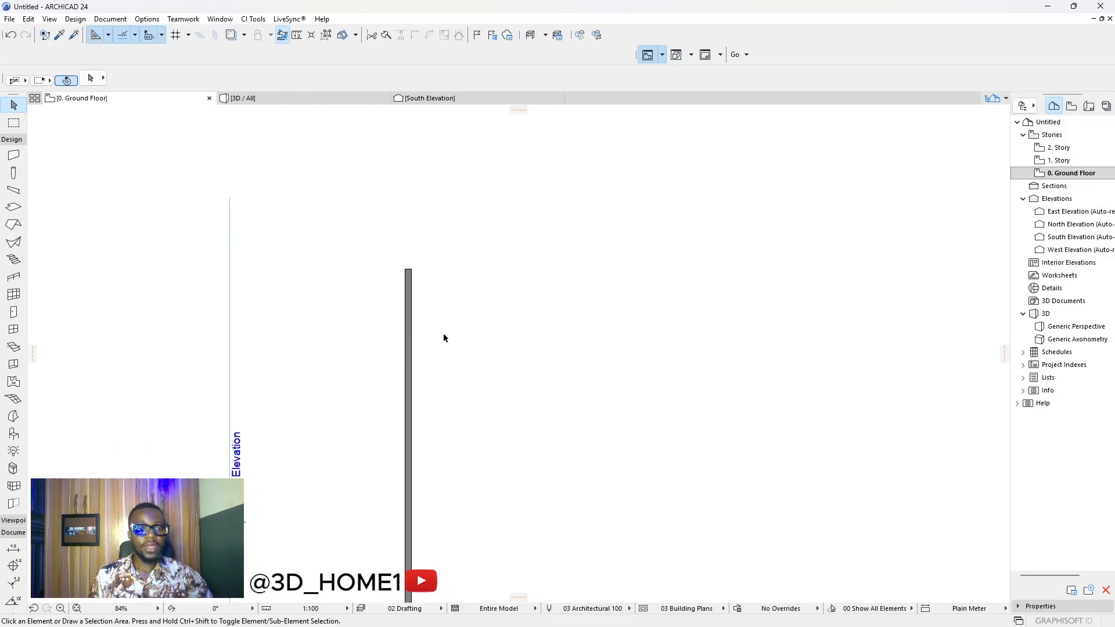
{"action": "scroll", "coordinate": [407, 243], "scroll_direction": "down", "scroll_amount": 2}
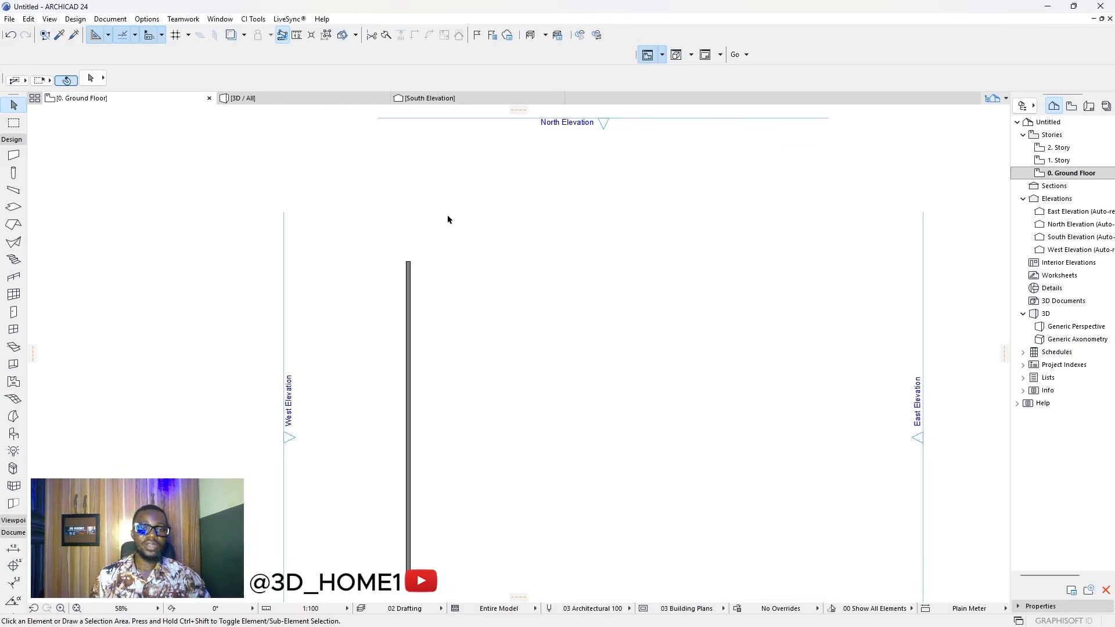
{"action": "scroll", "coordinate": [437, 212], "scroll_direction": "down", "scroll_amount": 1}
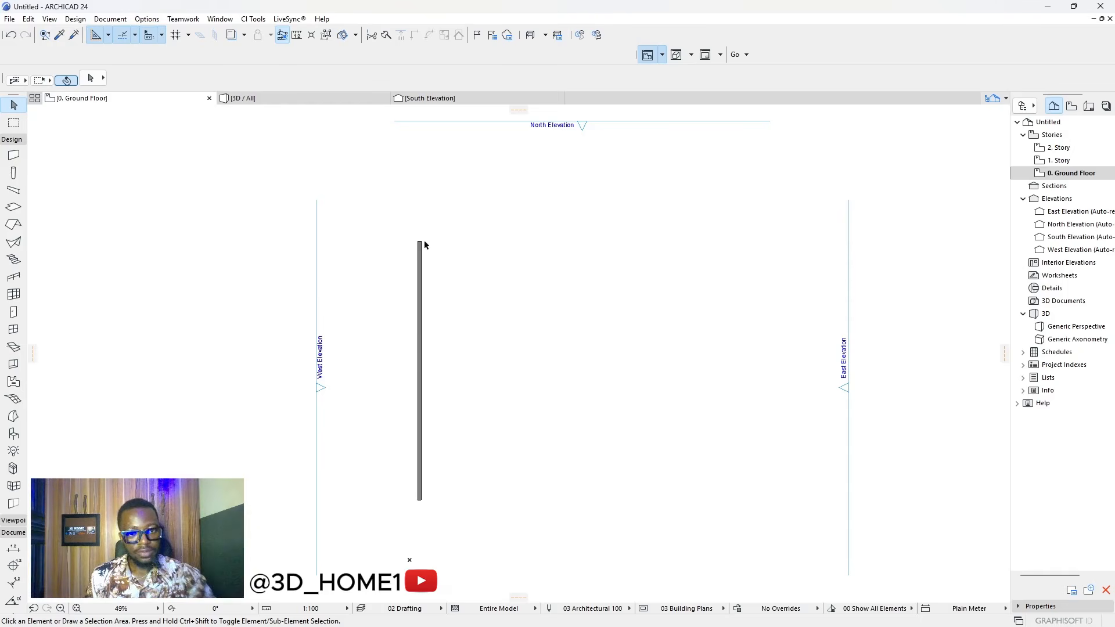
{"action": "scroll", "coordinate": [414, 261], "scroll_direction": "up", "scroll_amount": 4}
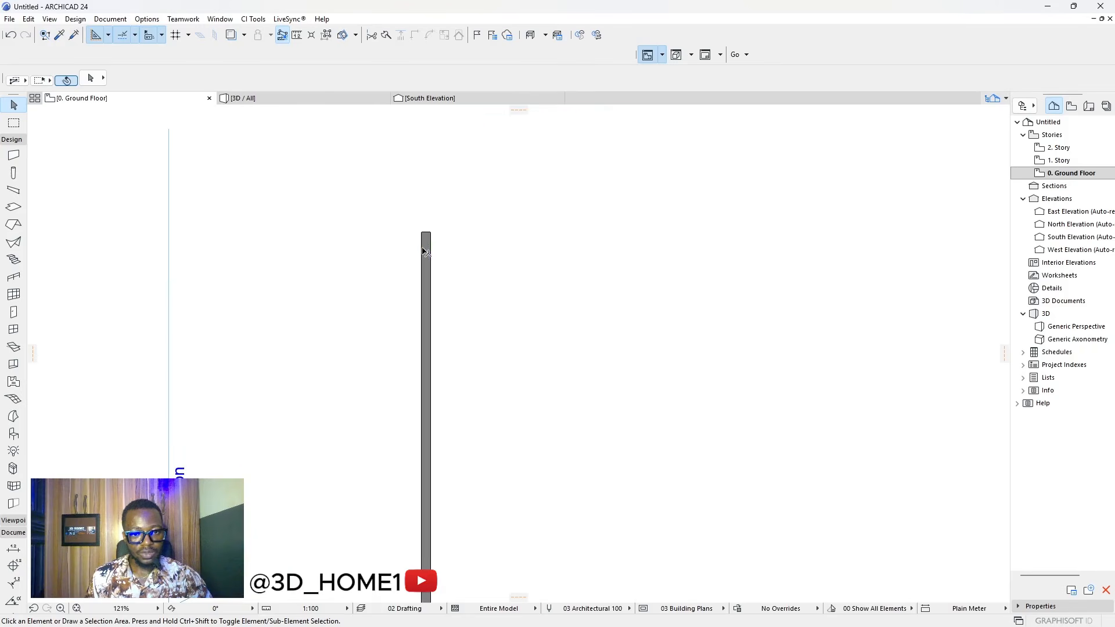
{"action": "left_click", "coordinate": [426, 259]}
{"action": "left_click", "coordinate": [428, 261]}
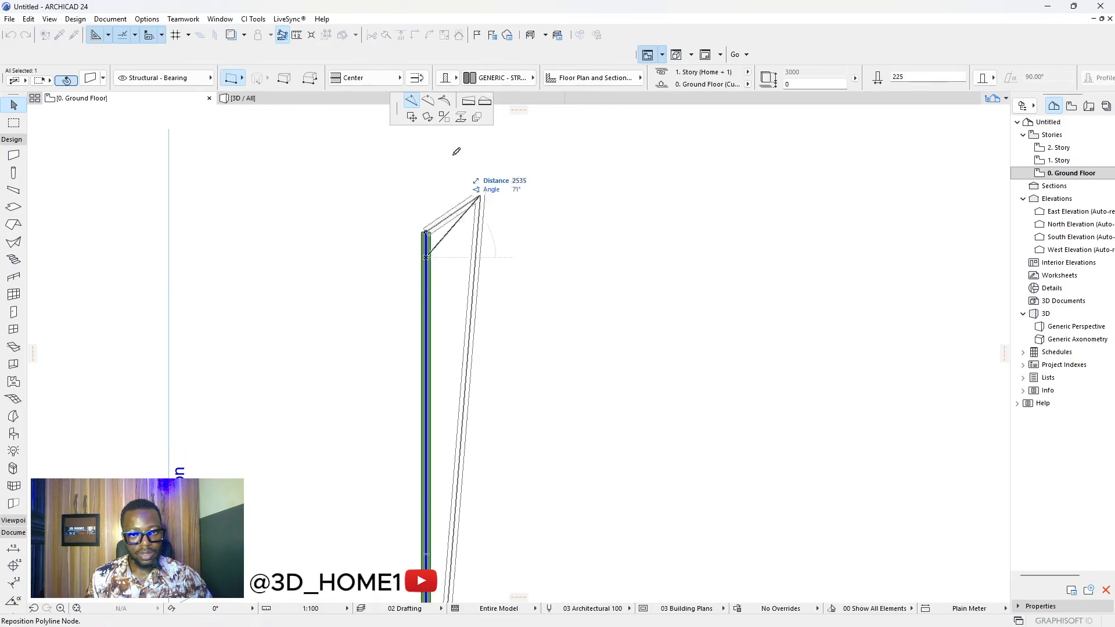
{"action": "key", "text": "ctrl"}
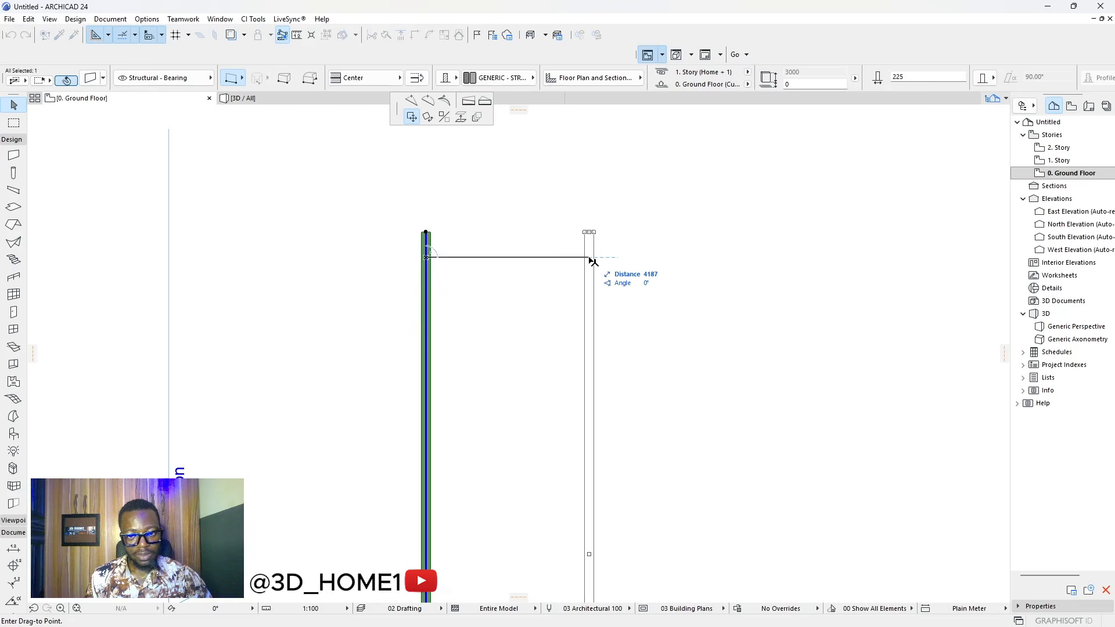
{"action": "key", "text": "ctrl"}
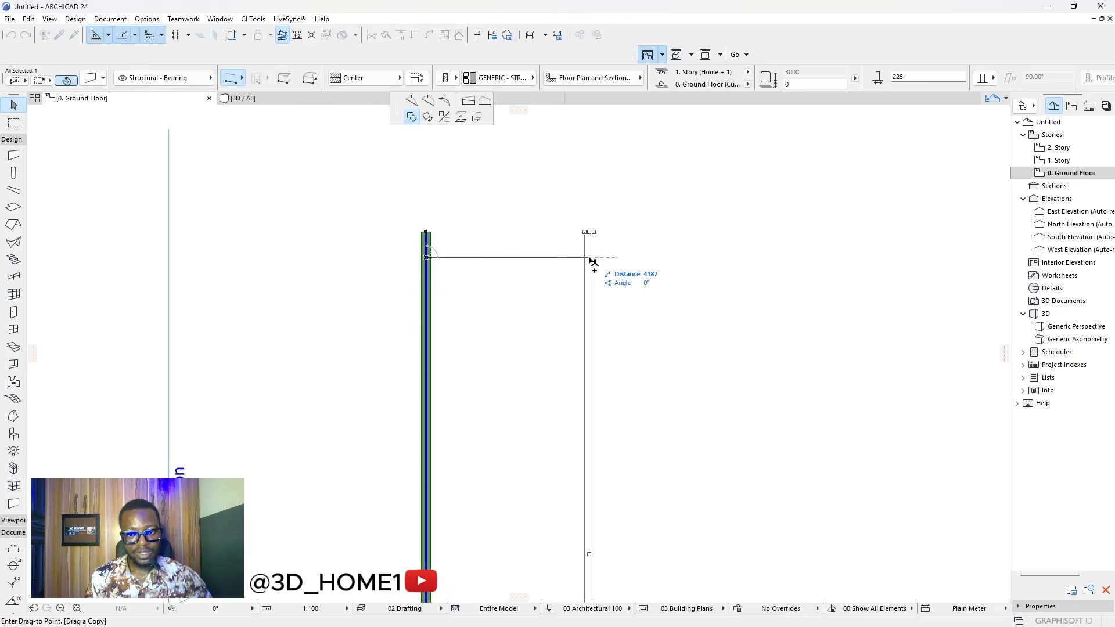
{"action": "type", "text": "13"}
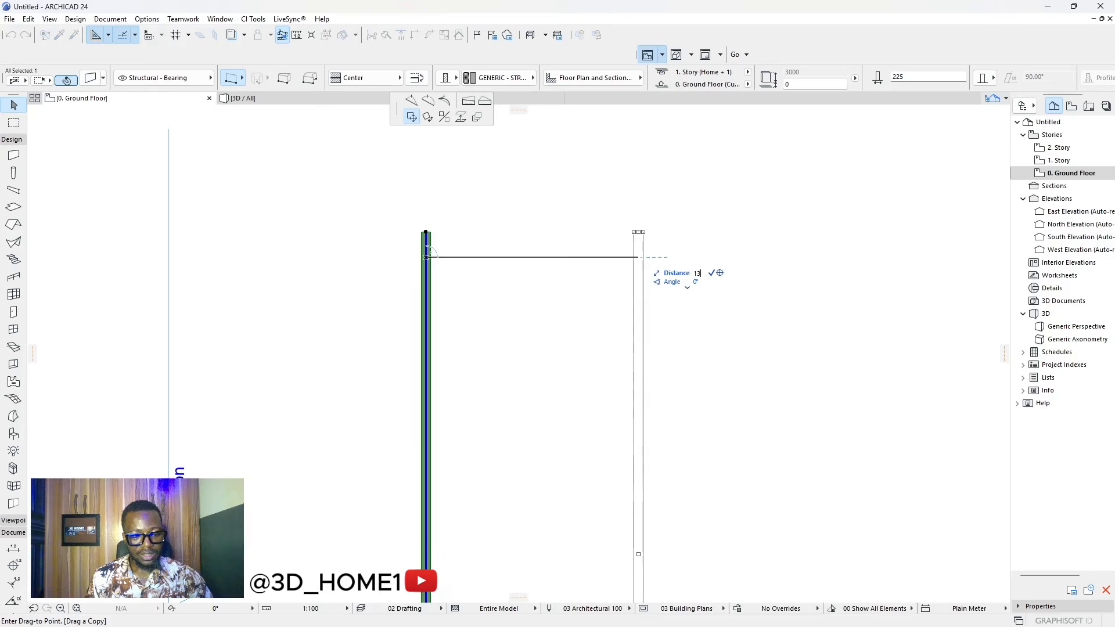
{"action": "key", "text": "Return"}
- Move the copied wall toward the East Elevation by its own thickness, from its inner face to its outer face
{"action": "scroll", "coordinate": [450, 246], "scroll_direction": "down", "scroll_amount": 3}
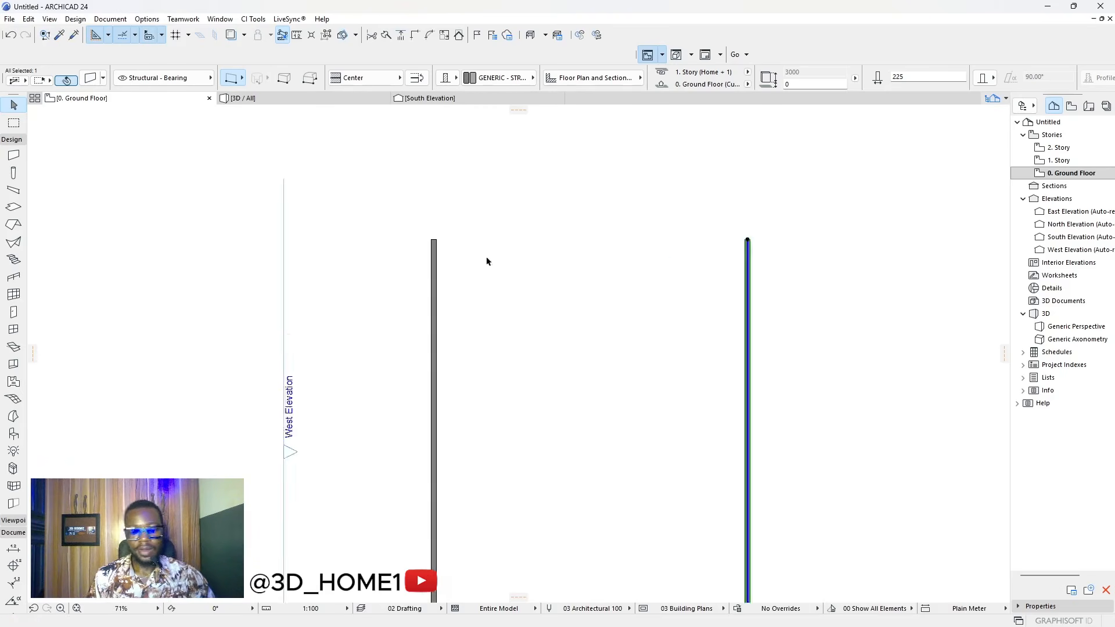
{"action": "middle_click_drag", "start_coordinate": [837, 249], "coordinate": [430, 241]}
{"action": "scroll", "coordinate": [431, 241], "scroll_direction": "up", "scroll_amount": 3}
{"action": "scroll", "coordinate": [247, 237], "scroll_direction": "up", "scroll_amount": 3}
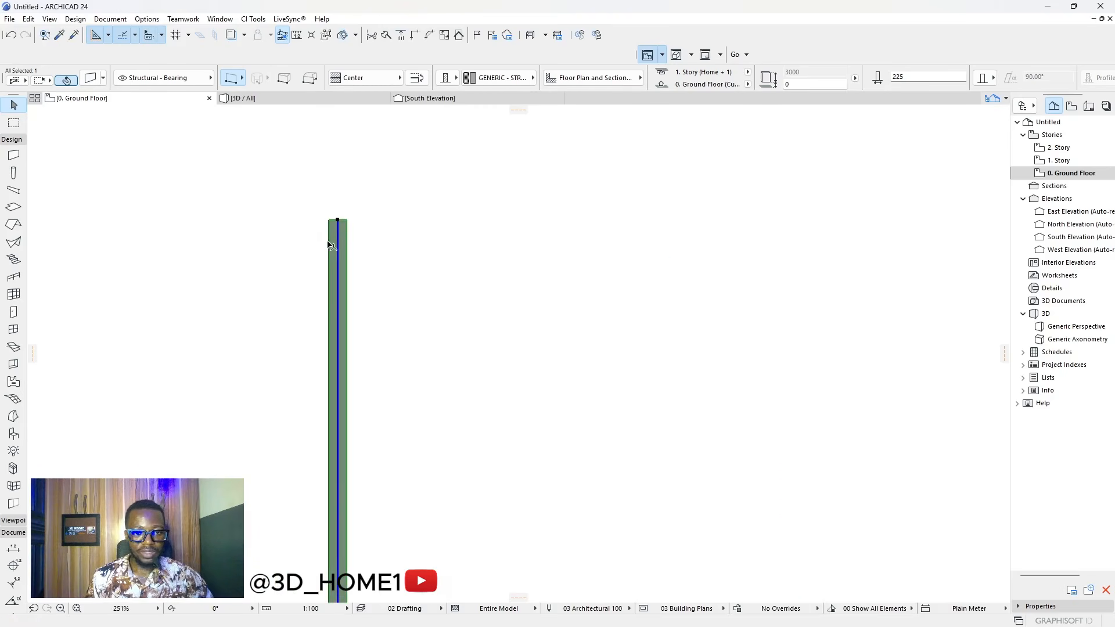
{"action": "key", "text": "ctrl+d"}
{"action": "left_click", "coordinate": [328, 242]}
{"action": "left_click", "coordinate": [348, 243]}
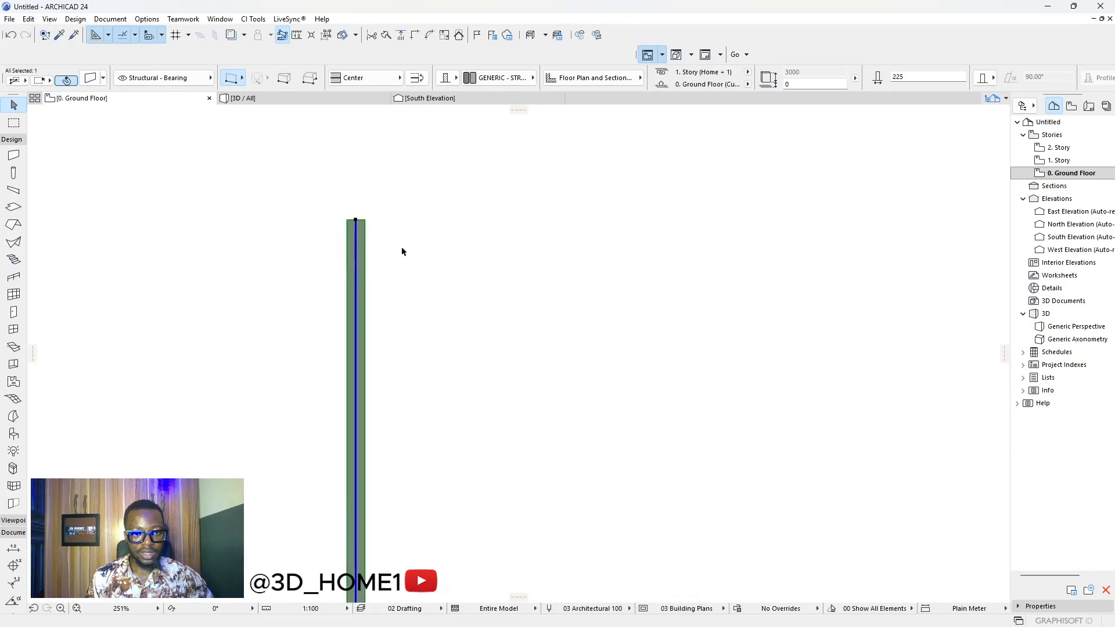
- Measure the clear distance between the inner faces of the two vertical walls
{"action": "scroll", "coordinate": [637, 299], "scroll_direction": "down", "scroll_amount": 4}
{"action": "key", "text": "m"}
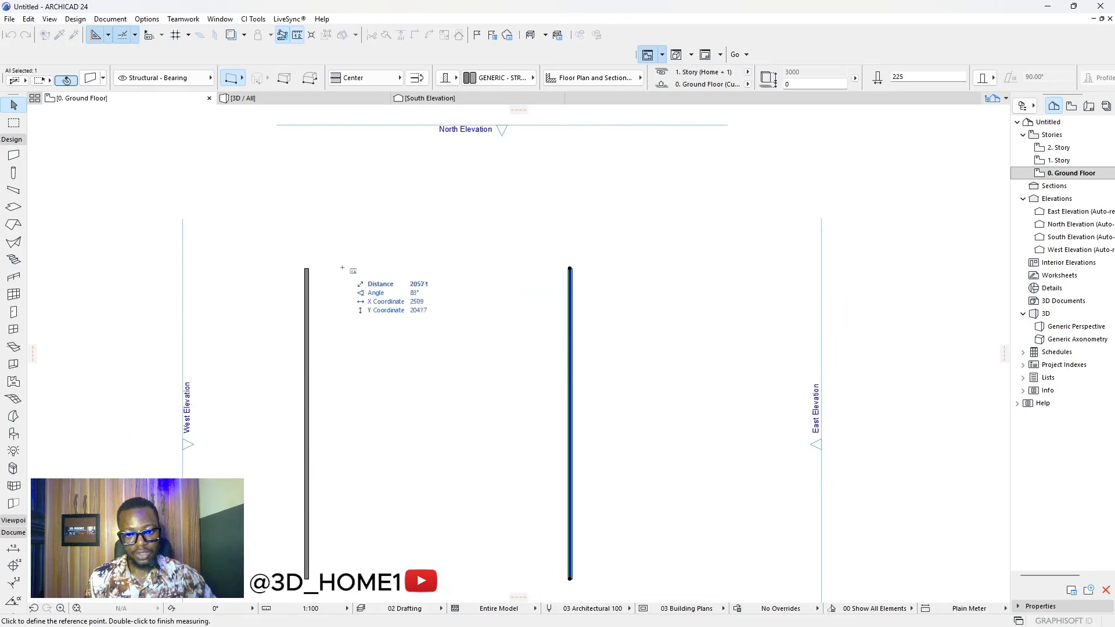
{"action": "scroll", "coordinate": [314, 269], "scroll_direction": "up", "scroll_amount": 6}
{"action": "scroll", "coordinate": [302, 275], "scroll_direction": "down", "scroll_amount": 5}
{"action": "scroll", "coordinate": [614, 275], "scroll_direction": "up", "scroll_amount": 3}
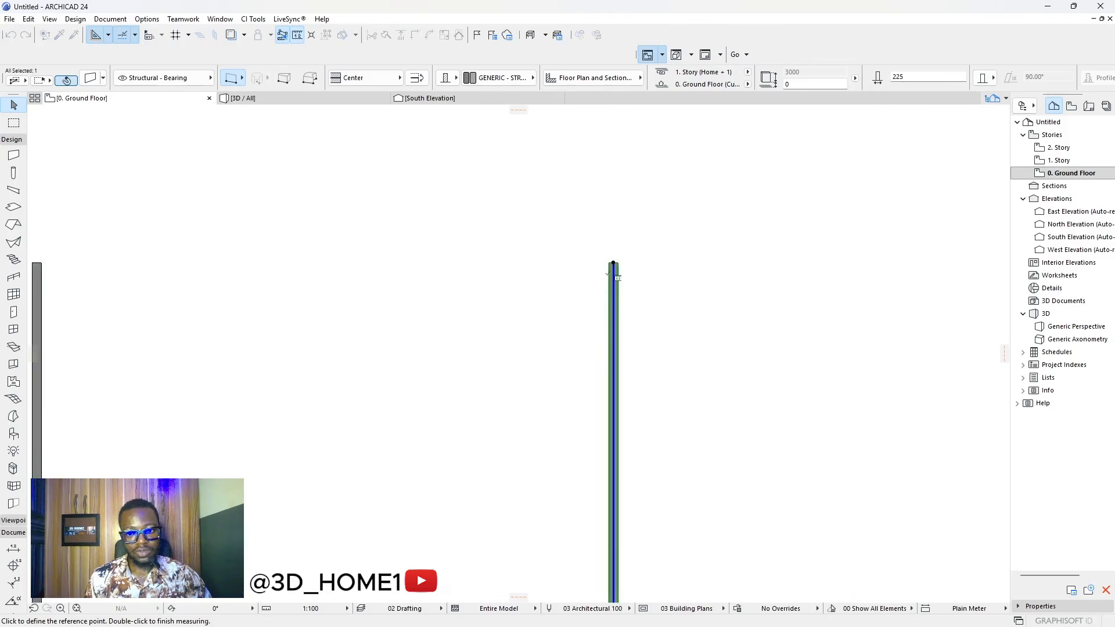
{"action": "scroll", "coordinate": [616, 275], "scroll_direction": "up", "scroll_amount": 3}
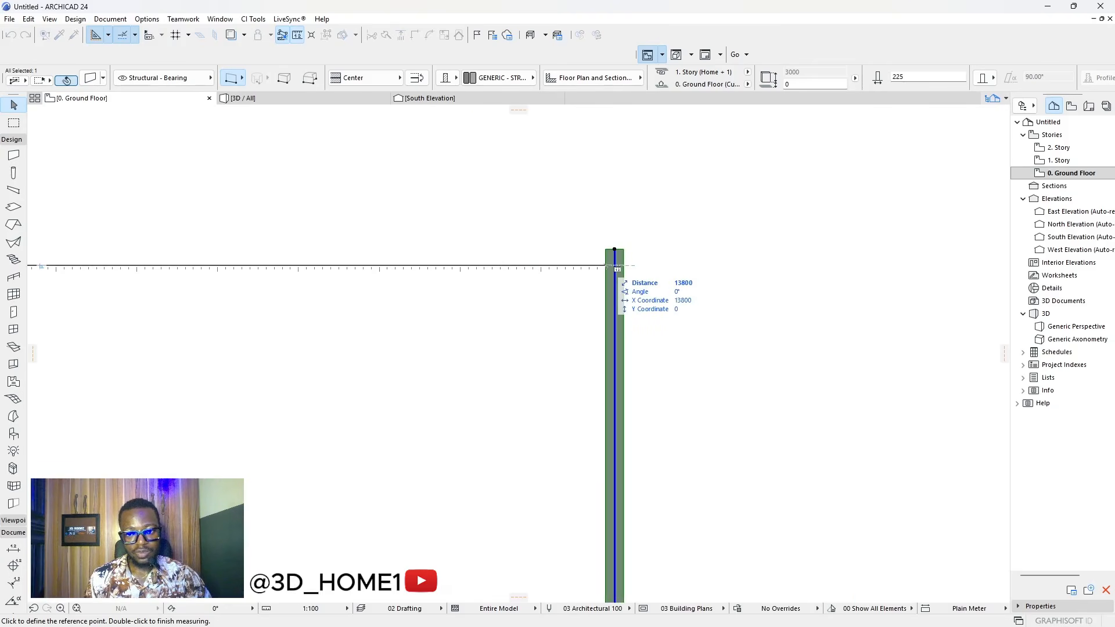
{"action": "key", "text": "Escape"}
{"action": "scroll", "coordinate": [540, 262], "scroll_direction": "down", "scroll_amount": 2}
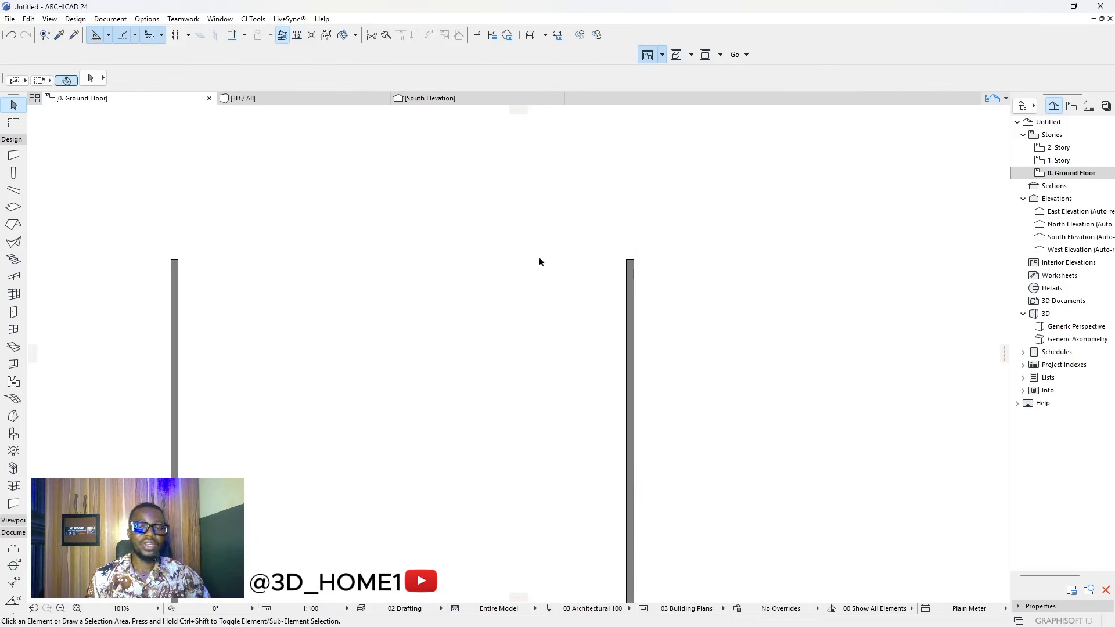
- Draw a wall with the same settings as the existing walls, connecting the north ends of the two vertical walls
{"action": "left_click", "coordinate": [177, 260], "text": "alt"}
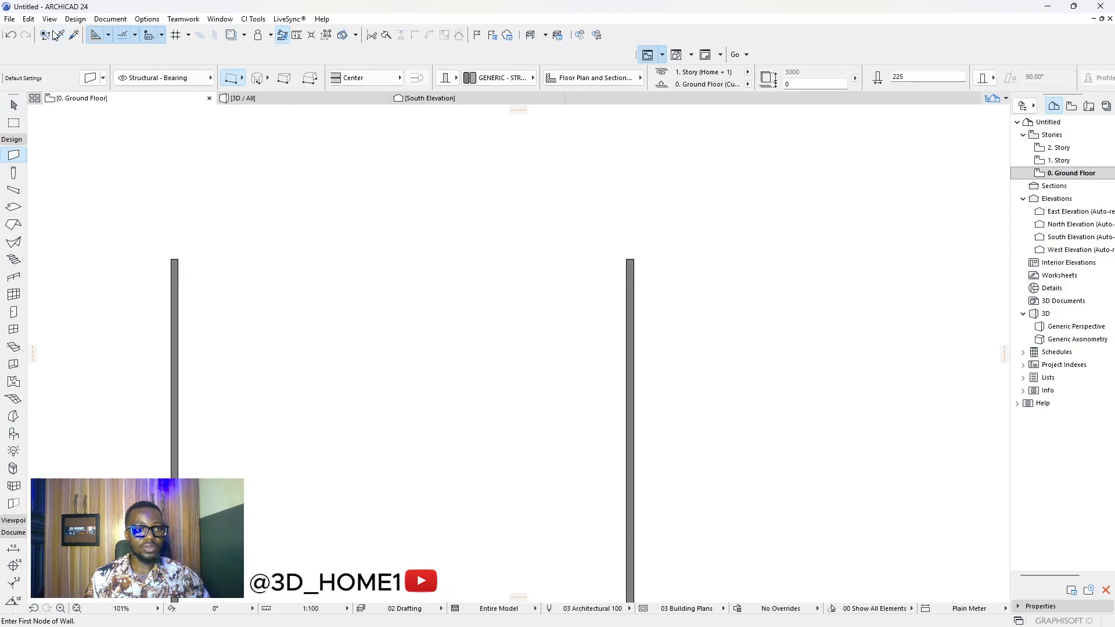
{"action": "left_click", "coordinate": [174, 259]}
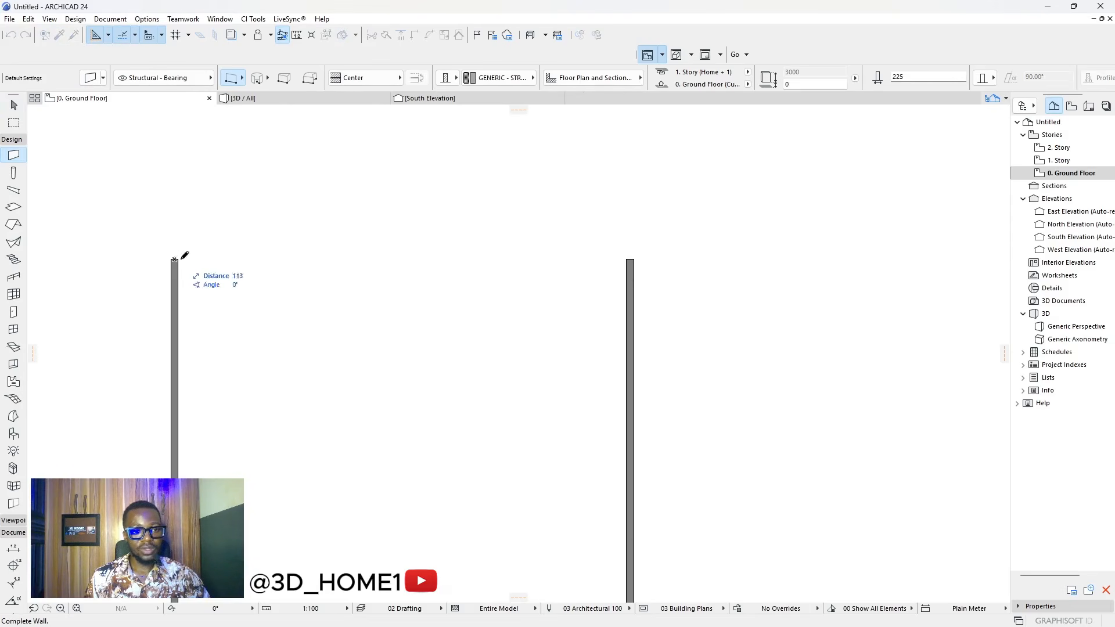
{"action": "left_click", "coordinate": [631, 259]}
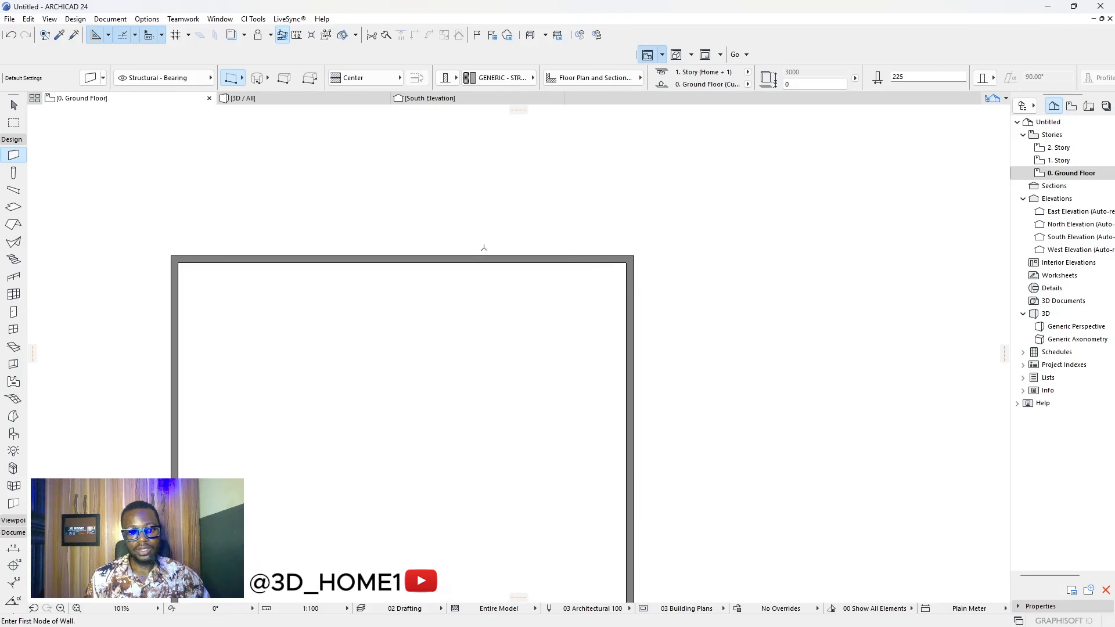
{"action": "key", "text": "Escape"}
- Copy the north wall straight down about 27 m toward the South Elevation line
{"action": "scroll", "coordinate": [441, 256], "scroll_direction": "down", "scroll_amount": 5}
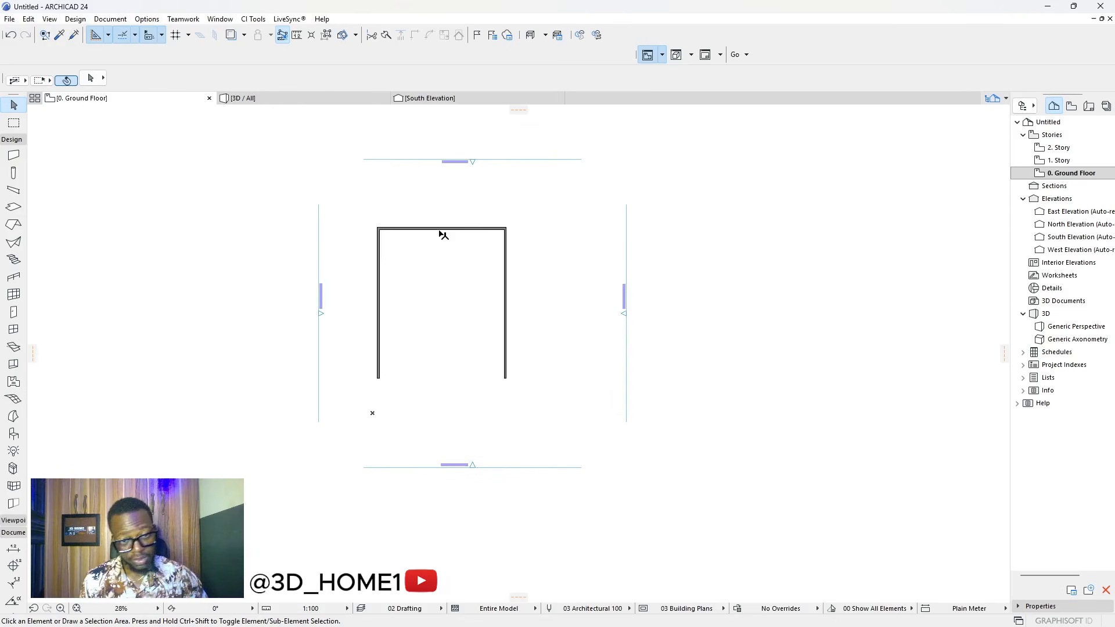
{"action": "left_click", "coordinate": [440, 232]}
{"action": "scroll", "coordinate": [440, 233], "scroll_direction": "up", "scroll_amount": 5}
{"action": "left_click", "coordinate": [440, 231]}
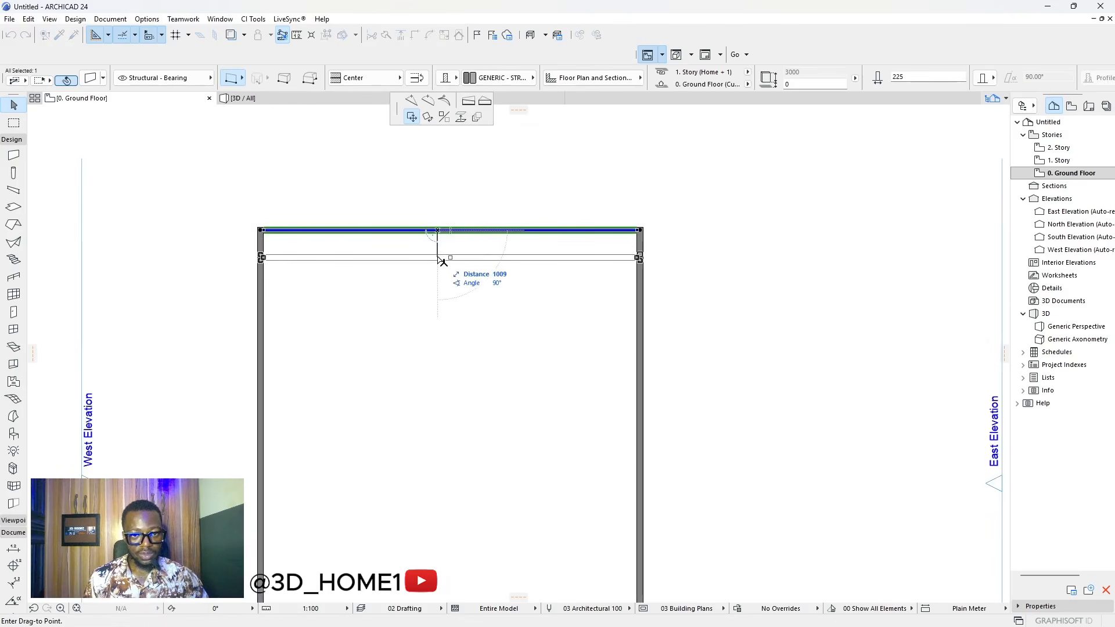
{"action": "key", "text": "ctrl"}
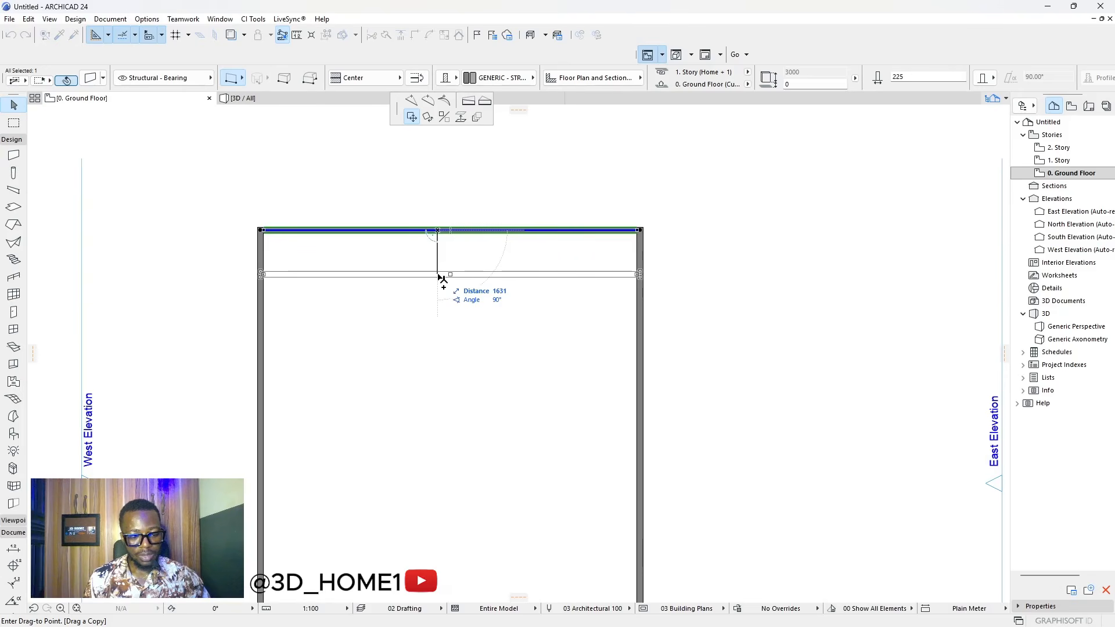
{"action": "type", "text": "27"}
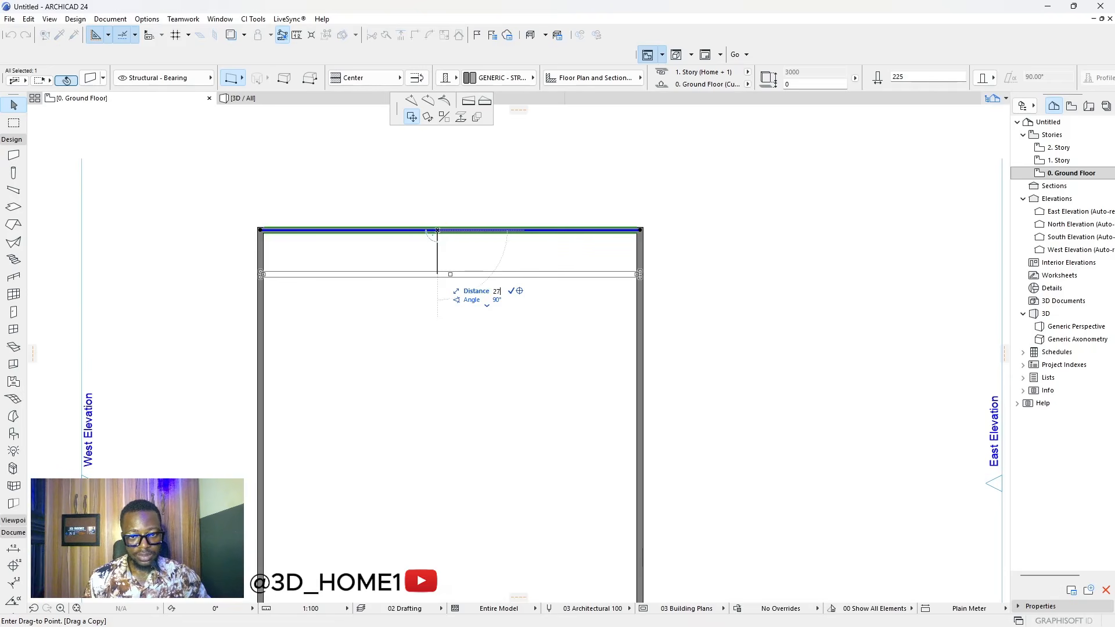
{"action": "key", "text": "Return"}
{"action": "scroll", "coordinate": [468, 372], "scroll_direction": "down", "scroll_amount": 5}
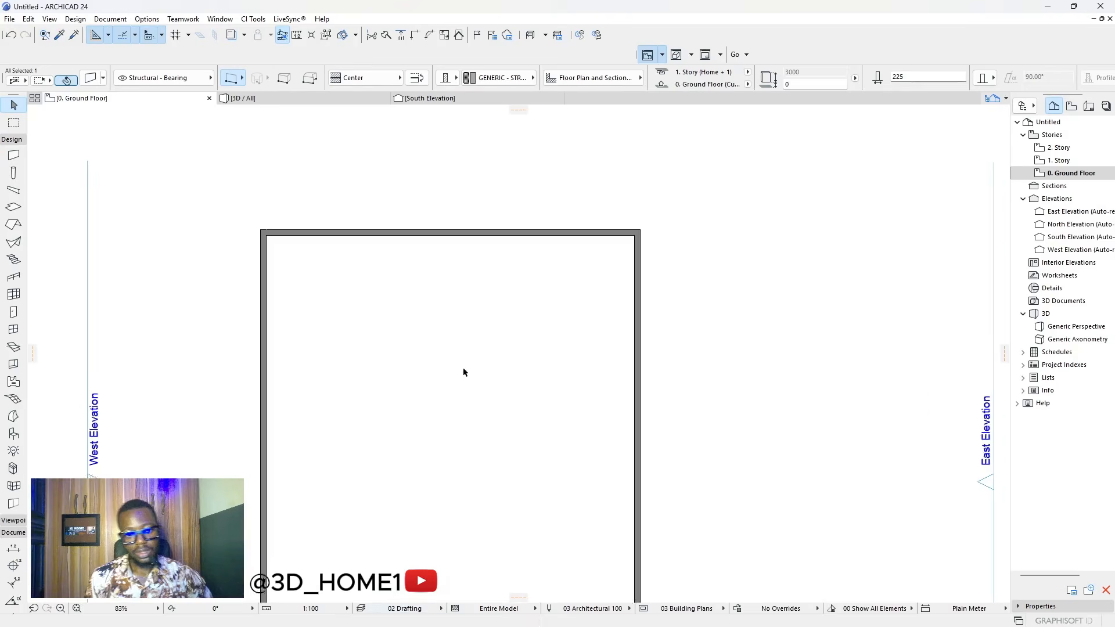
{"action": "scroll", "coordinate": [477, 407], "scroll_direction": "up", "scroll_amount": 5}
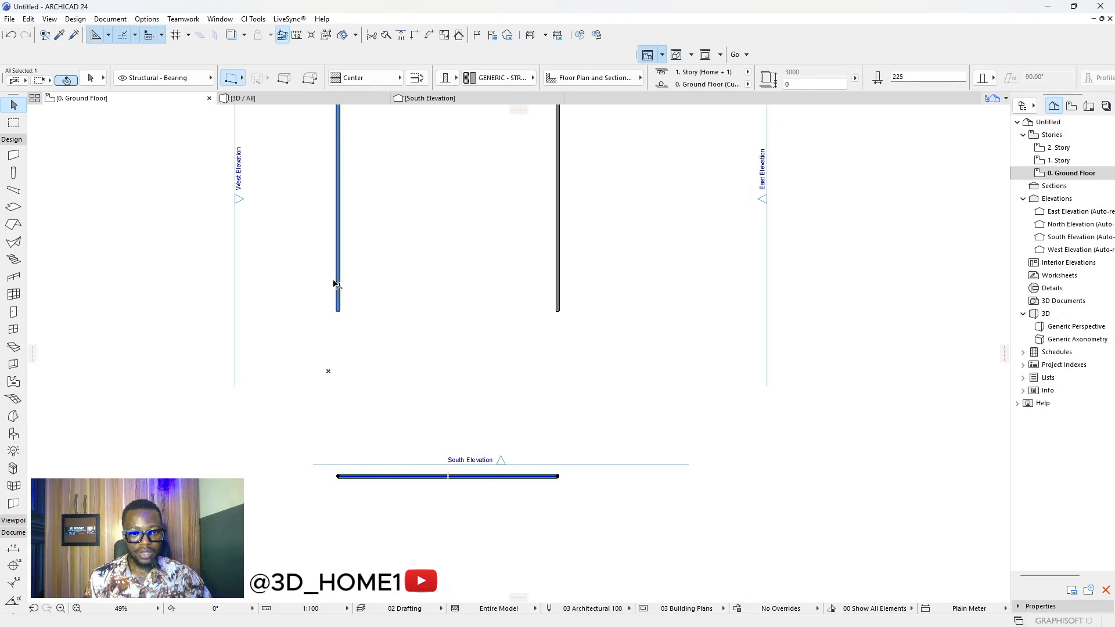
{"action": "left_click", "coordinate": [339, 296], "text": "shift"}
{"action": "left_click", "coordinate": [560, 308], "text": "shift"}
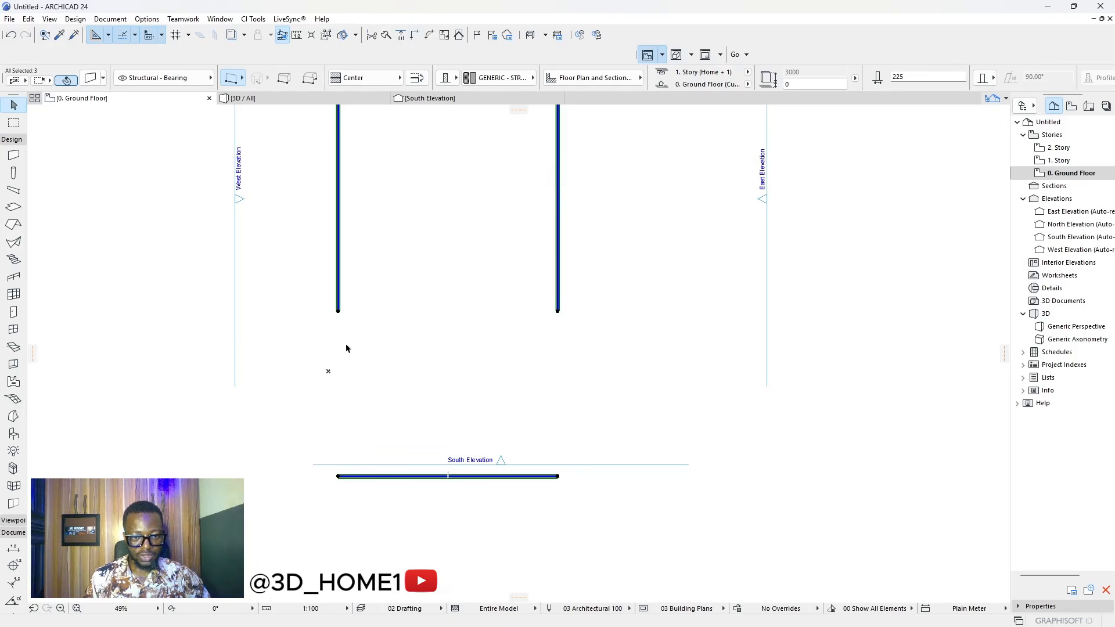
{"action": "key", "text": "Escape"}
{"action": "scroll", "coordinate": [475, 295], "scroll_direction": "down", "scroll_amount": 3}
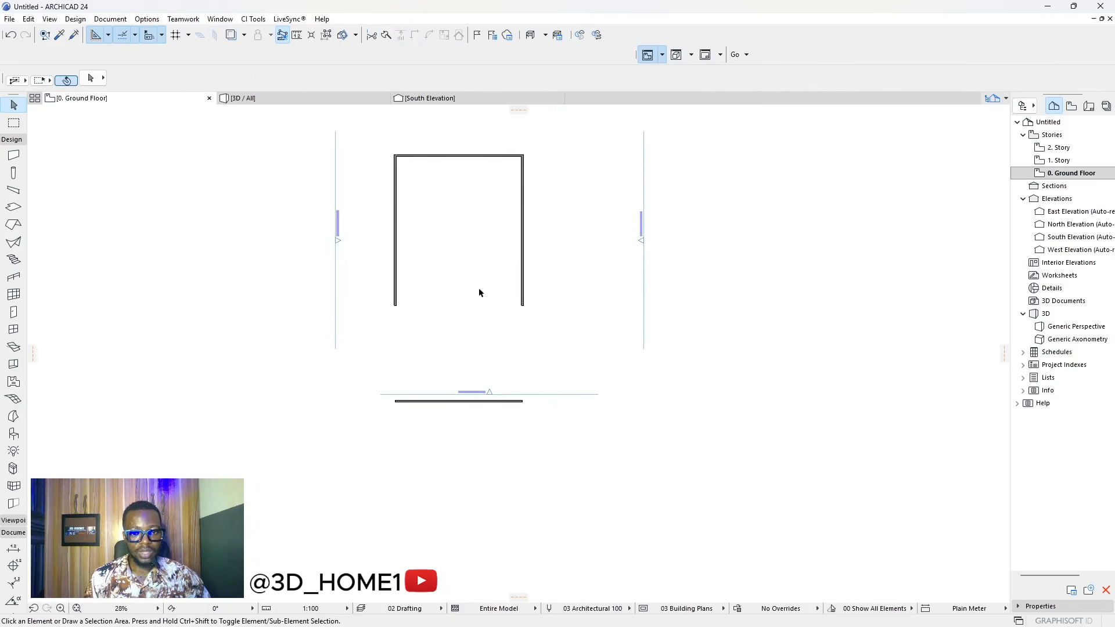
- Measure the clear distance between the inner faces of the north wall and its southern copy
{"action": "scroll", "coordinate": [482, 145], "scroll_direction": "up", "scroll_amount": 3}
{"action": "scroll", "coordinate": [481, 160], "scroll_direction": "down", "scroll_amount": 3}
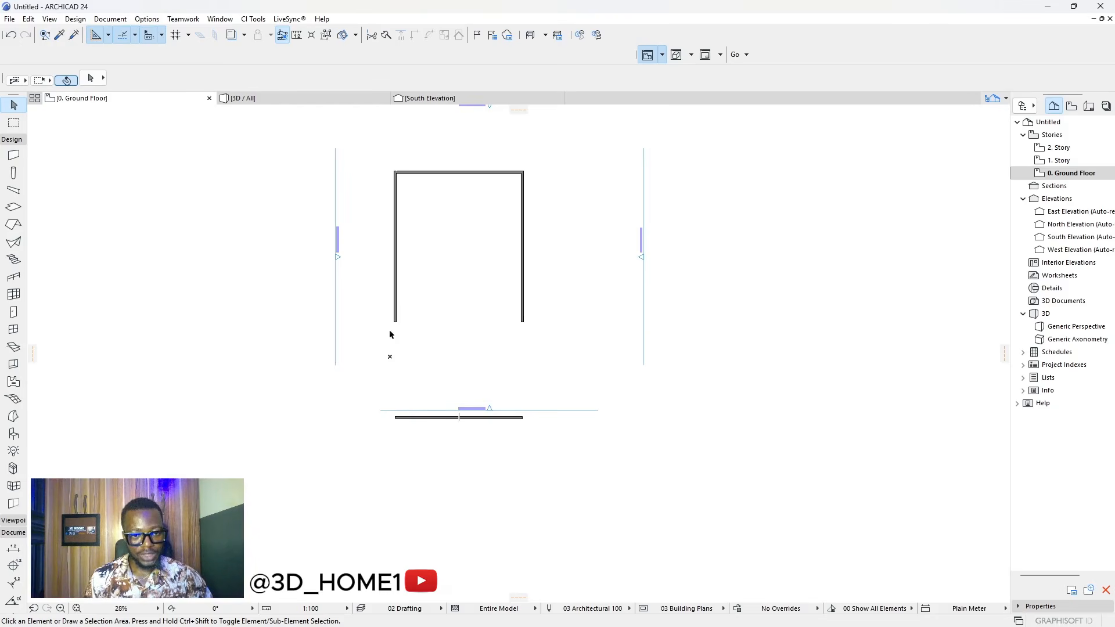
{"action": "scroll", "coordinate": [499, 351], "scroll_direction": "up", "scroll_amount": 1}
{"action": "scroll", "coordinate": [485, 332], "scroll_direction": "up", "scroll_amount": 3}
{"action": "scroll", "coordinate": [446, 442], "scroll_direction": "down", "scroll_amount": 2}
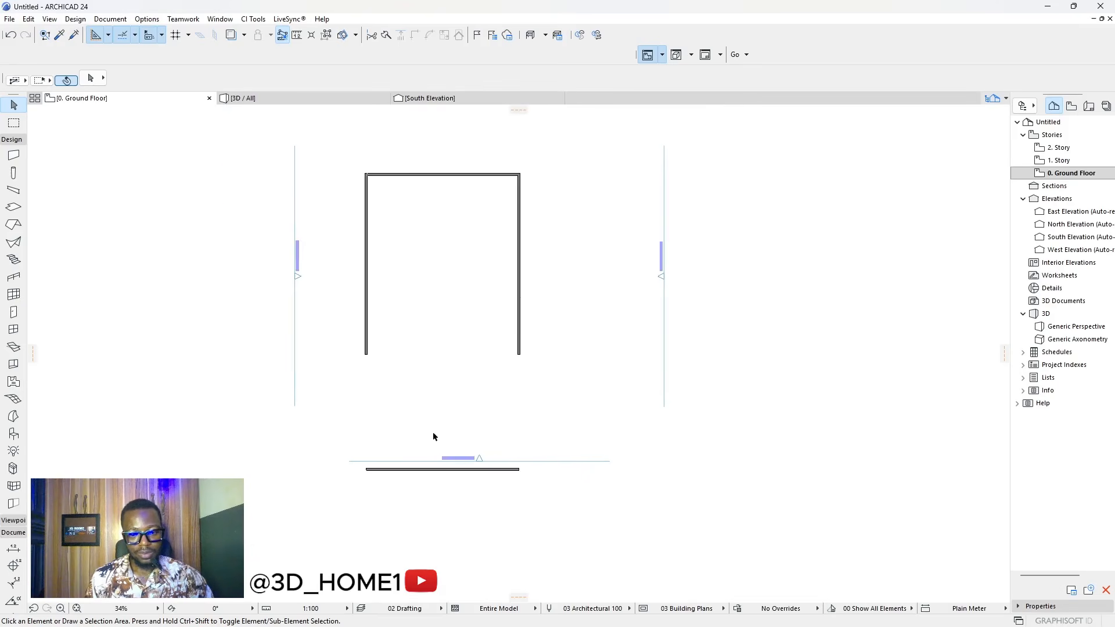
{"action": "scroll", "coordinate": [429, 472], "scroll_direction": "up", "scroll_amount": 3}
{"action": "scroll", "coordinate": [424, 465], "scroll_direction": "up", "scroll_amount": 3}
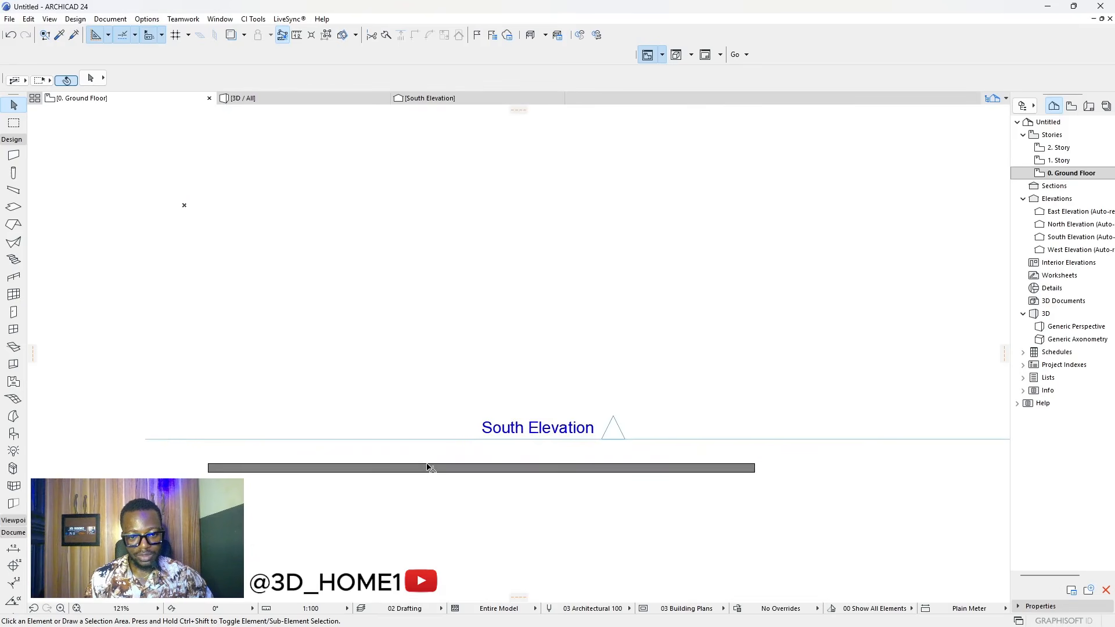
{"action": "key", "text": "m"}
{"action": "scroll", "coordinate": [443, 474], "scroll_direction": "down", "scroll_amount": 4}
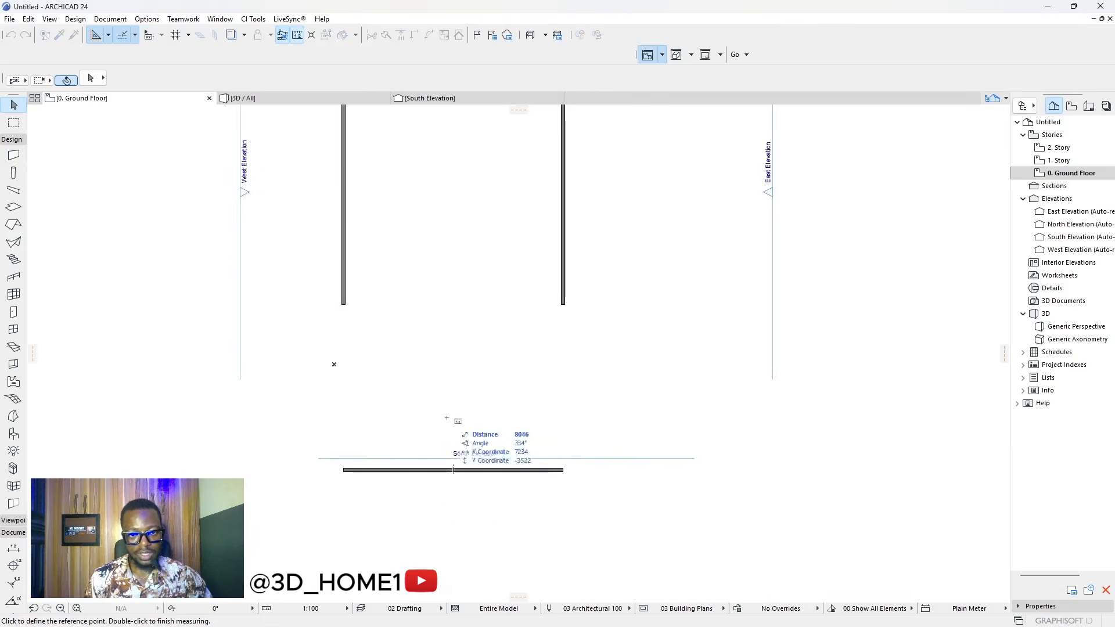
{"action": "scroll", "coordinate": [448, 419], "scroll_direction": "down", "scroll_amount": 2}
{"action": "scroll", "coordinate": [445, 180], "scroll_direction": "up", "scroll_amount": 5}
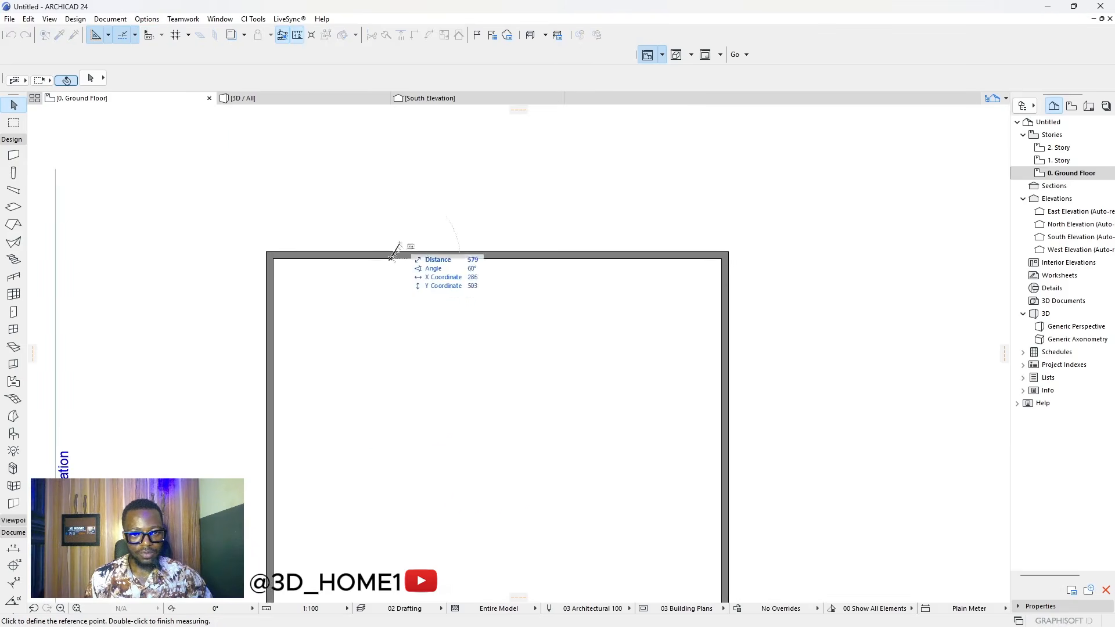
{"action": "scroll", "coordinate": [399, 256], "scroll_direction": "down", "scroll_amount": 5}
{"action": "scroll", "coordinate": [395, 358], "scroll_direction": "up", "scroll_amount": 4}
{"action": "scroll", "coordinate": [395, 357], "scroll_direction": "up", "scroll_amount": 4}
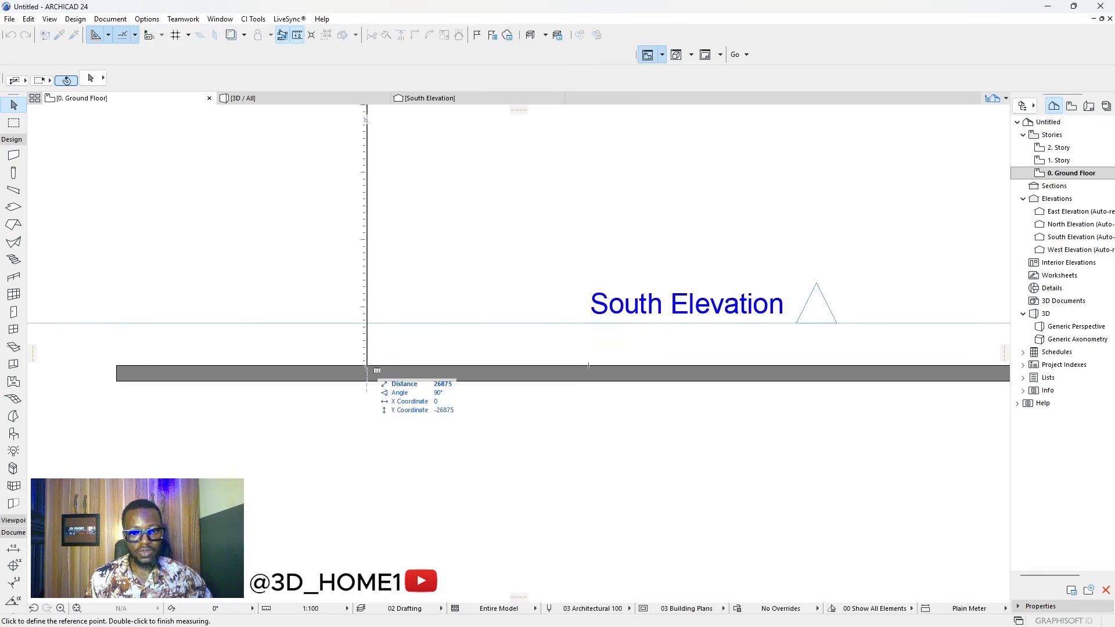
{"action": "key", "text": "Escape"}
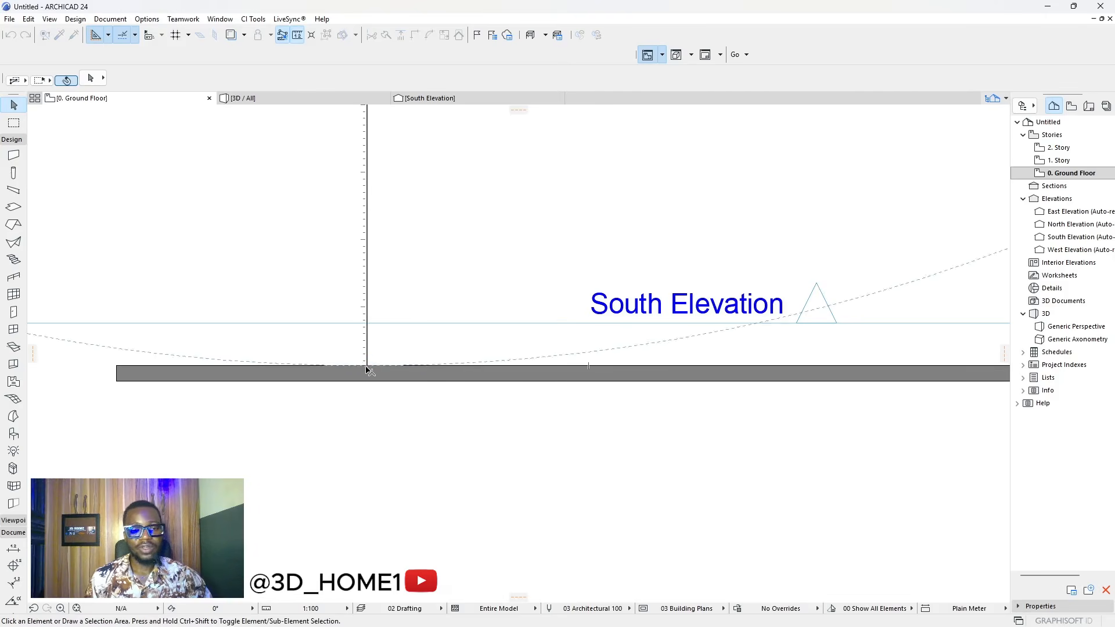
- Move the south wall 225 mm straight down, from its inner face to its outer face
{"action": "left_click", "coordinate": [368, 371]}
{"action": "left_click", "coordinate": [373, 366]}
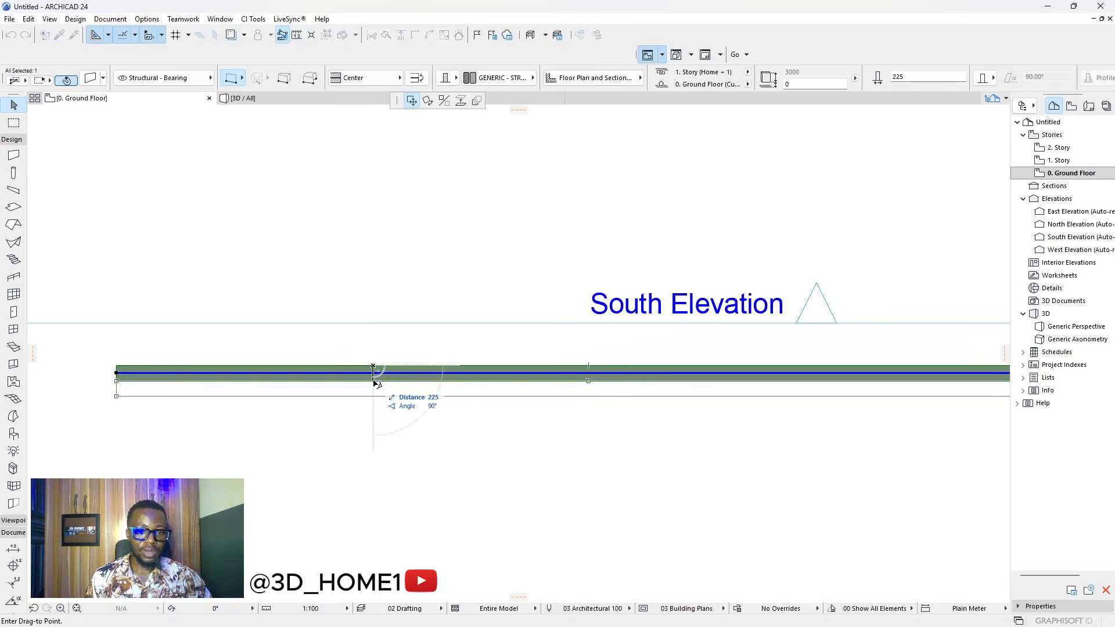
{"action": "left_click", "coordinate": [375, 383]}
{"action": "key", "text": "Escape"}
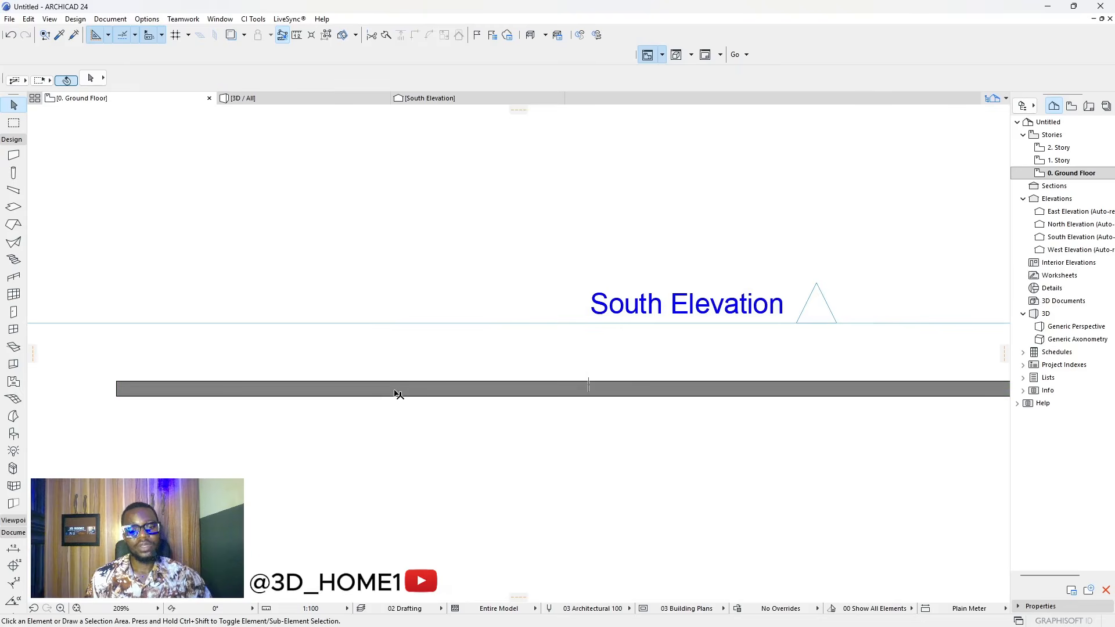
- Measure the clear distance from the shifted south wall's inner face up to the north wall's inner face
{"action": "key", "text": "m"}
{"action": "scroll", "coordinate": [401, 337], "scroll_direction": "down", "scroll_amount": 5}
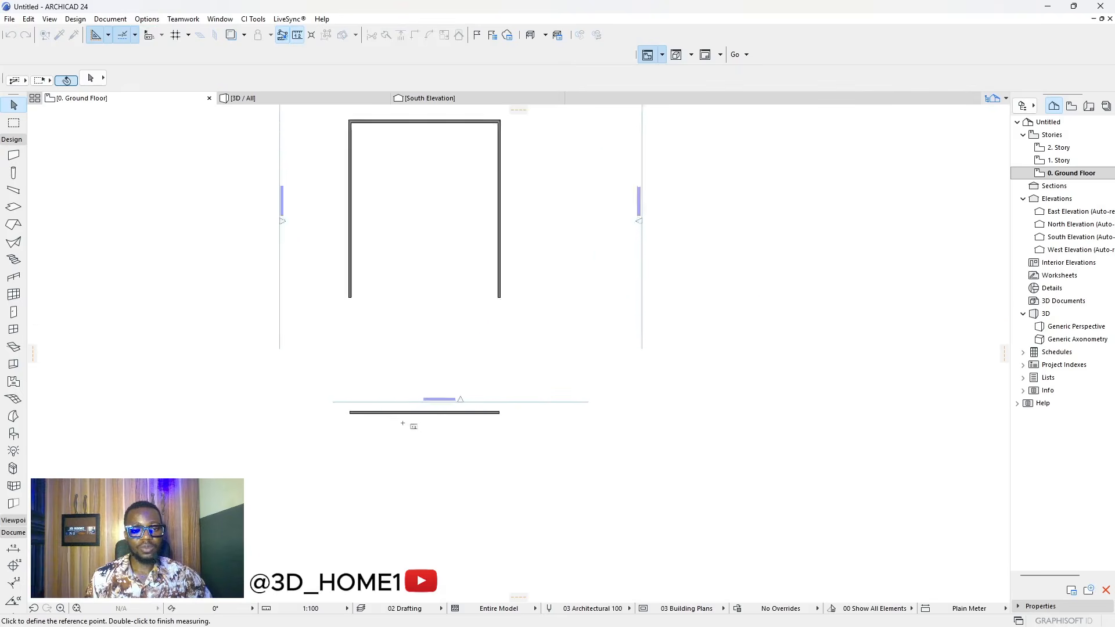
{"action": "scroll", "coordinate": [406, 333], "scroll_direction": "up", "scroll_amount": 5}
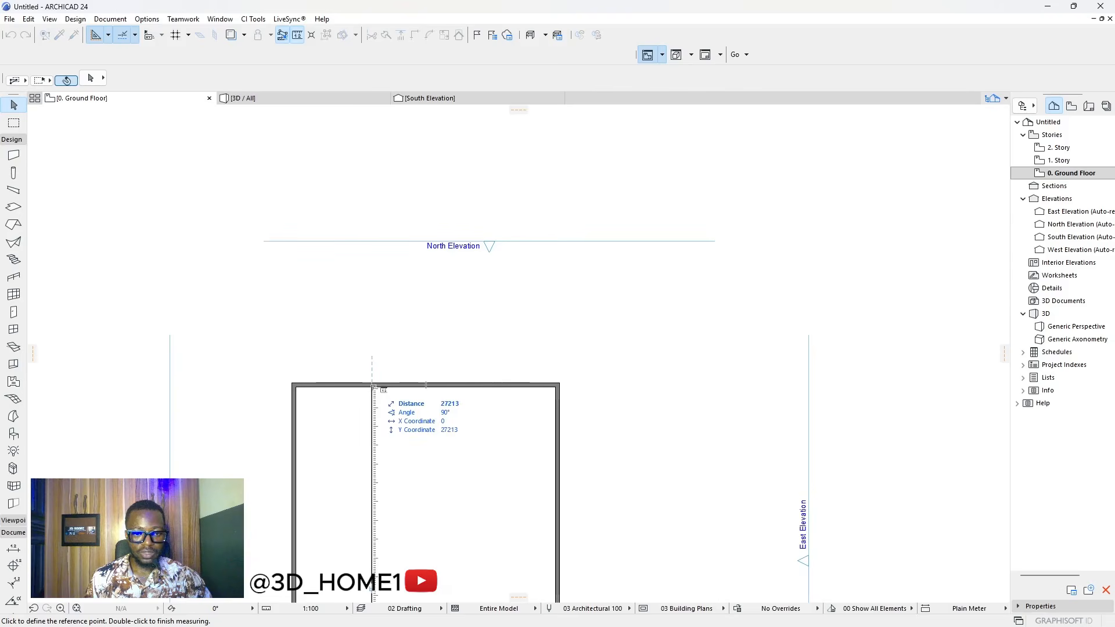
{"action": "scroll", "coordinate": [372, 387], "scroll_direction": "up", "scroll_amount": 3}
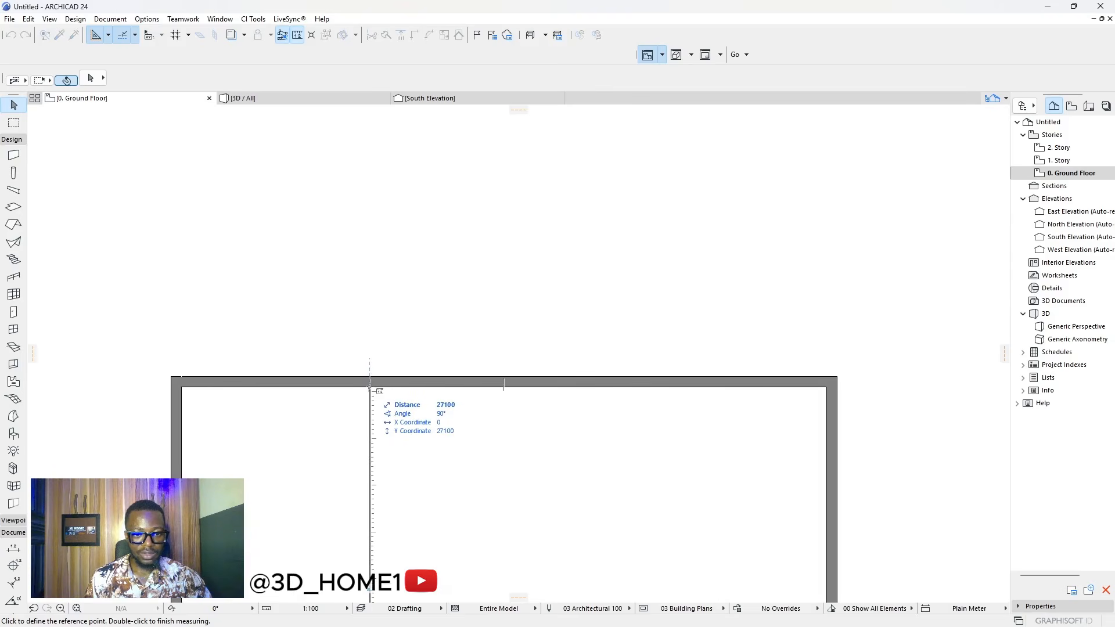
{"action": "key", "text": "Escape"}
{"action": "scroll", "coordinate": [407, 366], "scroll_direction": "down", "scroll_amount": 5}
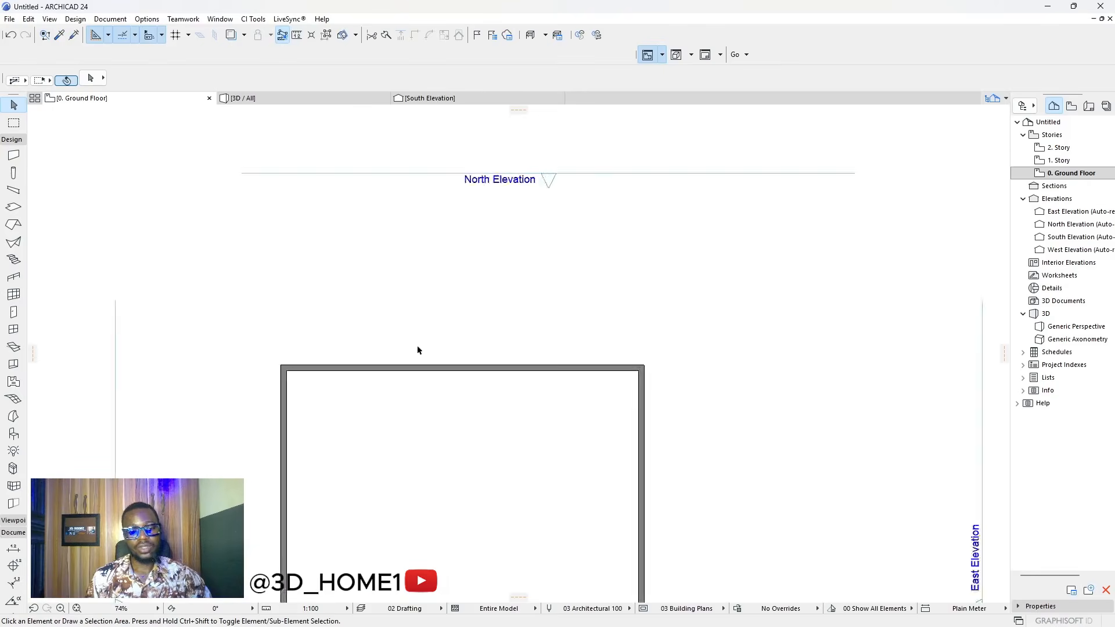
- Extend the two vertical walls to meet the south wall, closing the rectangular outline
{"action": "left_click", "coordinate": [402, 401]}
{"action": "left_click", "coordinate": [492, 430], "text": "shift"}
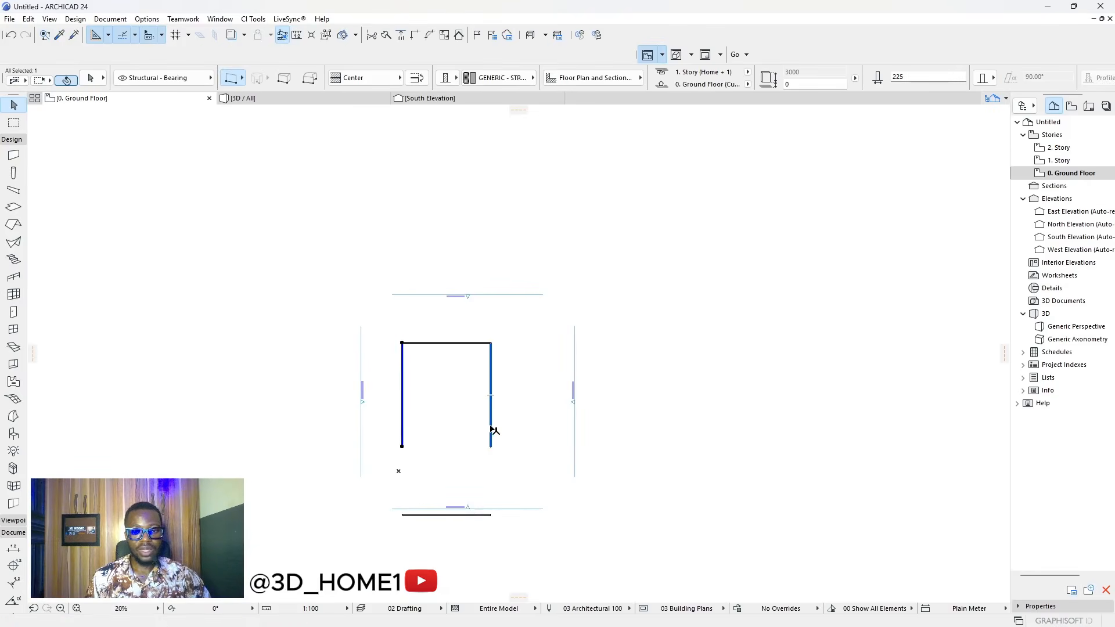
{"action": "scroll", "coordinate": [492, 429], "scroll_direction": "down", "scroll_amount": 5}
{"action": "scroll", "coordinate": [490, 424], "scroll_direction": "up", "scroll_amount": 6}
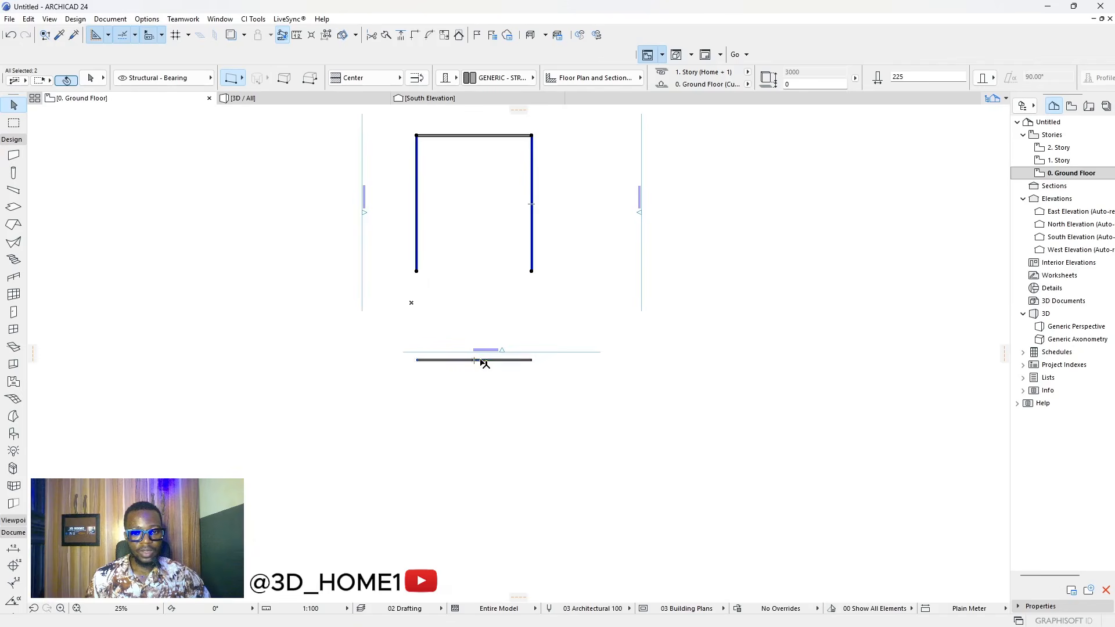
{"action": "left_click", "coordinate": [485, 361], "text": "shift"}
{"action": "scroll", "coordinate": [539, 158], "scroll_direction": "up", "scroll_amount": 3}
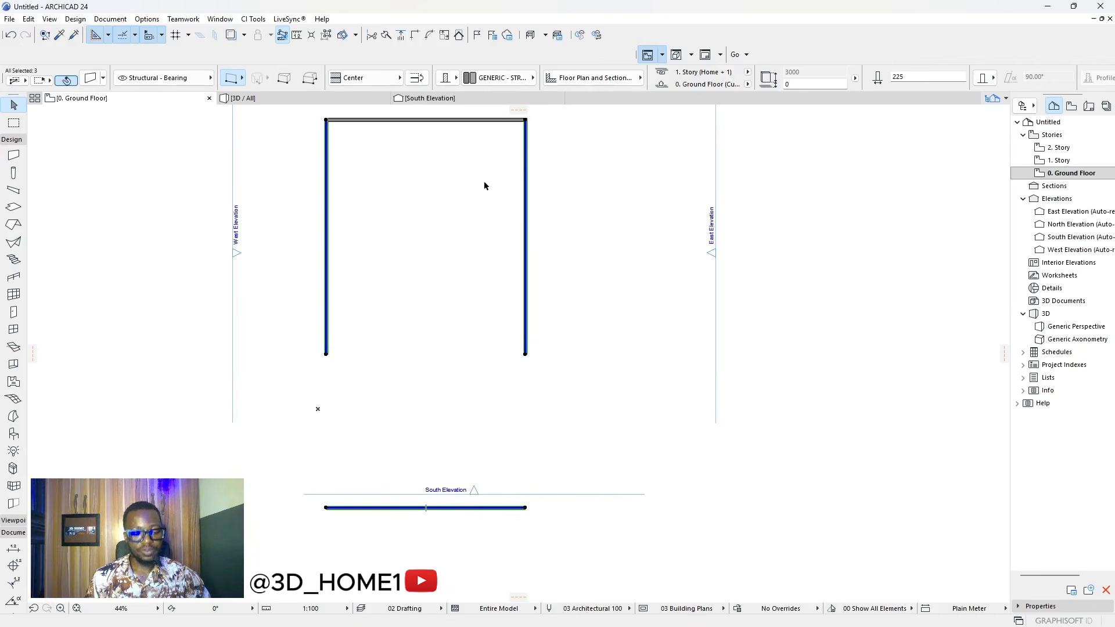
{"action": "left_click", "coordinate": [416, 36]}
{"action": "left_click", "coordinate": [584, 291]}
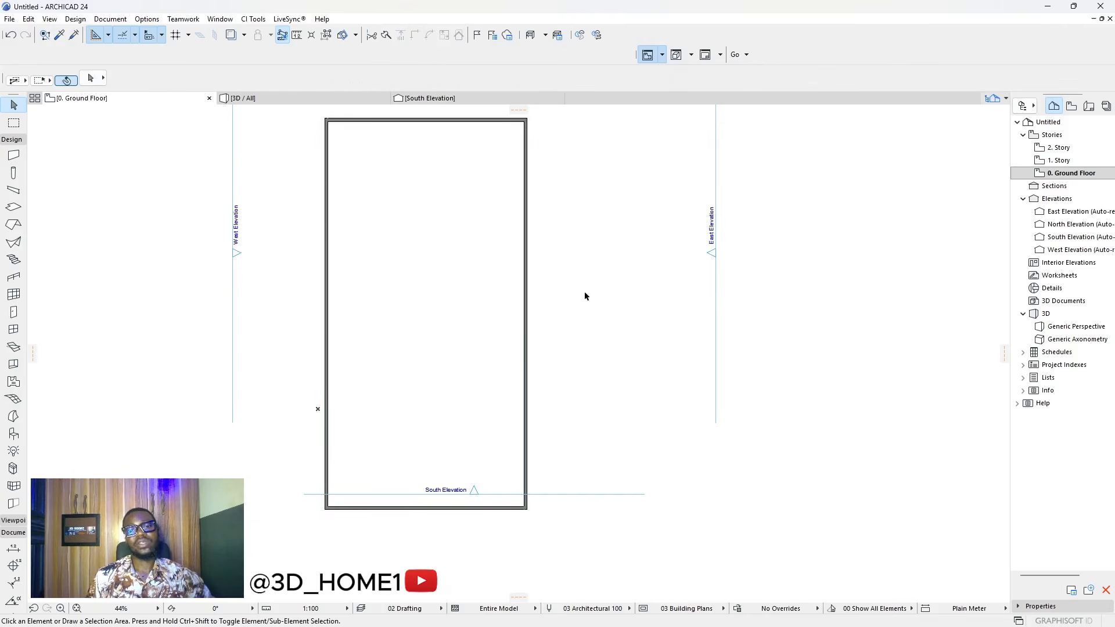
- Move all four outer walls together so the building outline sits inside the four elevation lines
{"action": "left_click", "coordinate": [553, 354]}
{"action": "scroll", "coordinate": [381, 289], "scroll_direction": "down", "scroll_amount": 3}
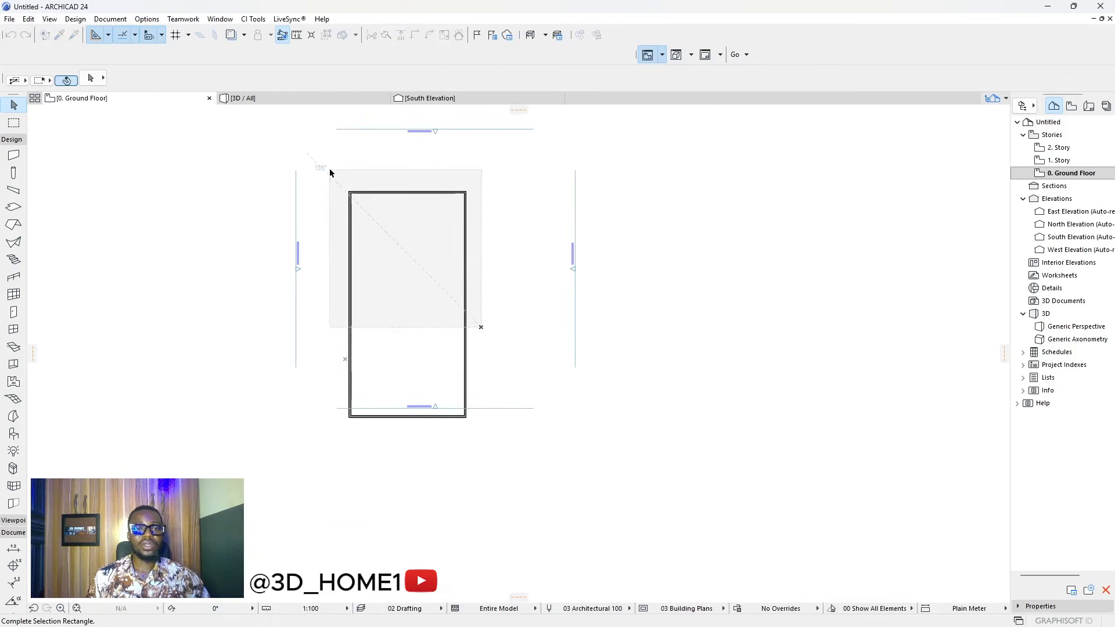
{"action": "left_click", "coordinate": [329, 169]}
{"action": "scroll", "coordinate": [433, 411], "scroll_direction": "up", "scroll_amount": 3}
{"action": "left_click", "coordinate": [453, 418], "text": "shift"}
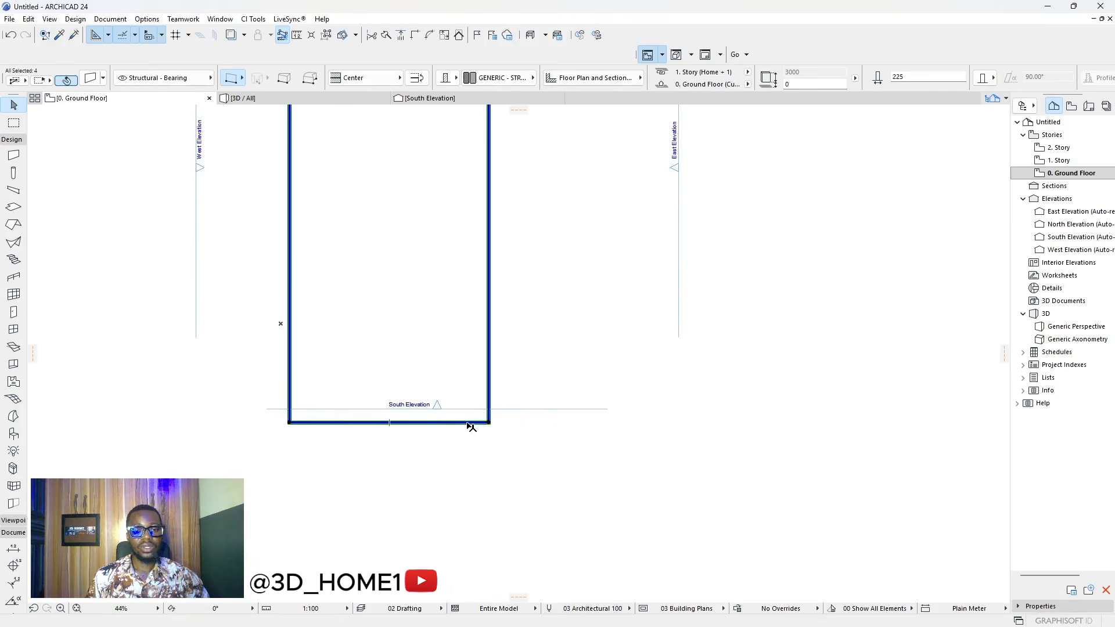
{"action": "left_click", "coordinate": [454, 416]}
{"action": "scroll", "coordinate": [469, 390], "scroll_direction": "down", "scroll_amount": 4}
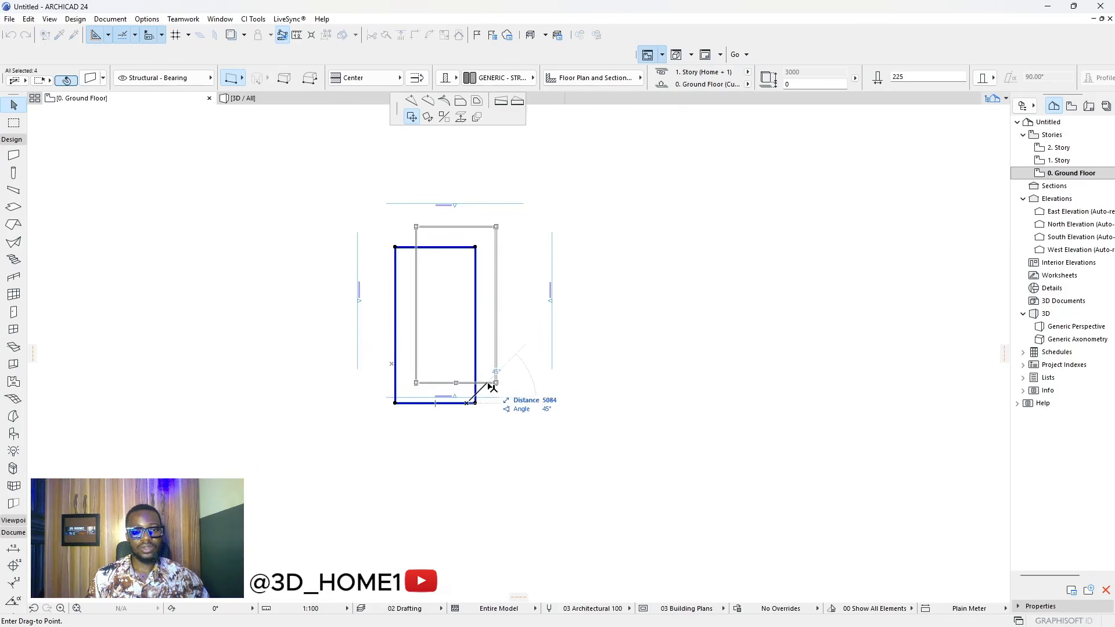
{"action": "left_click", "coordinate": [504, 397]}
{"action": "left_click", "coordinate": [539, 327]}
{"action": "scroll", "coordinate": [456, 320], "scroll_direction": "up", "scroll_amount": 3}
{"action": "scroll", "coordinate": [465, 383], "scroll_direction": "down", "scroll_amount": 3}
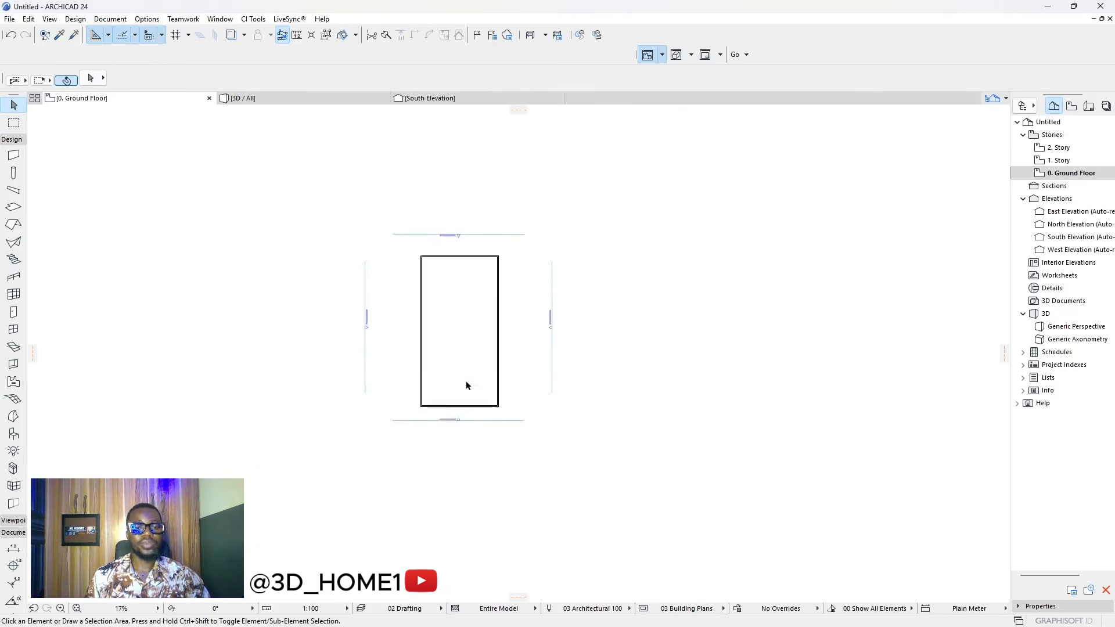
- Move the South Elevation line straight down, farther away from the building's south wall
{"action": "scroll", "coordinate": [473, 416], "scroll_direction": "up", "scroll_amount": 4}
{"action": "left_click", "coordinate": [476, 423]}
{"action": "left_click", "coordinate": [475, 424]}
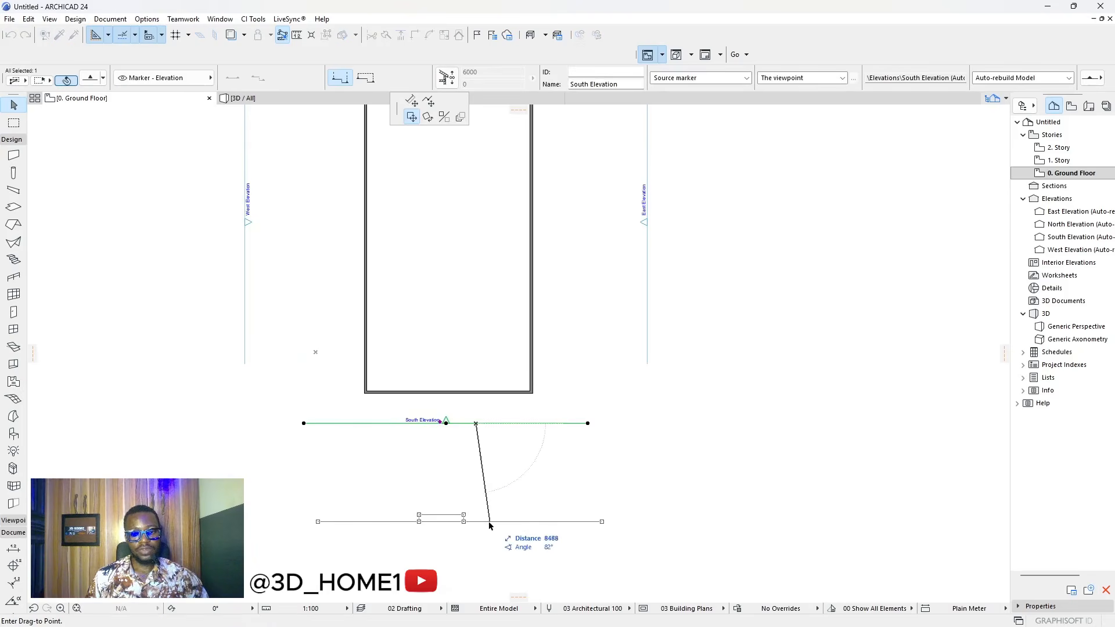
{"action": "left_click", "coordinate": [480, 546]}
{"action": "left_click", "coordinate": [478, 438]}
{"action": "scroll", "coordinate": [480, 437], "scroll_direction": "down", "scroll_amount": 3}
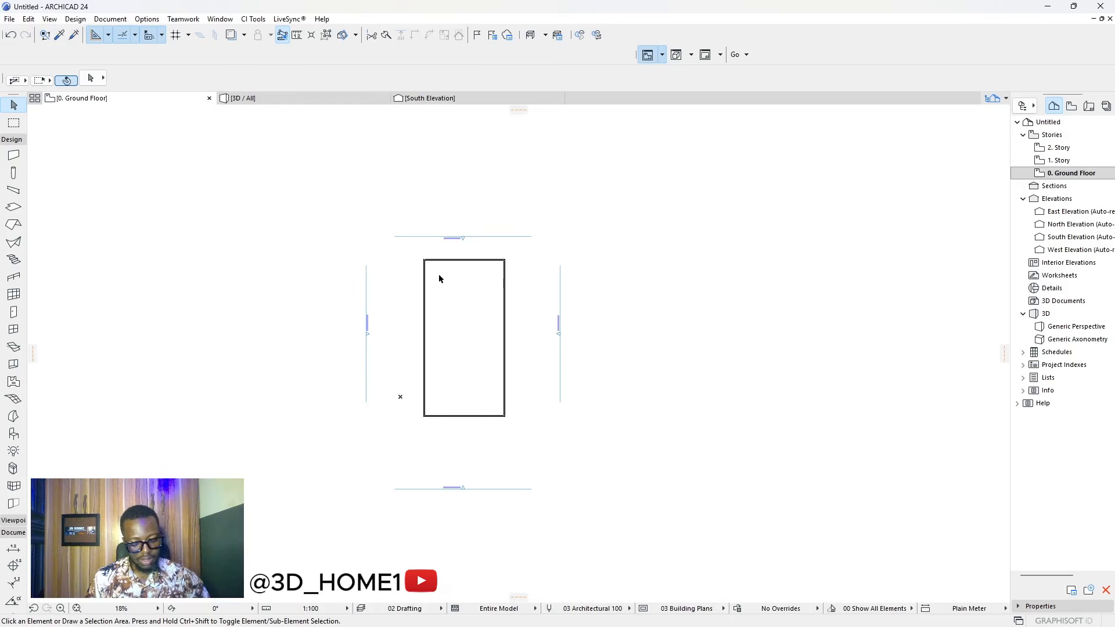
- Draw a 450 mm wall stub projecting west from the building's northwest corner, using the north wall's settings
{"action": "scroll", "coordinate": [435, 276], "scroll_direction": "up", "scroll_amount": 5}
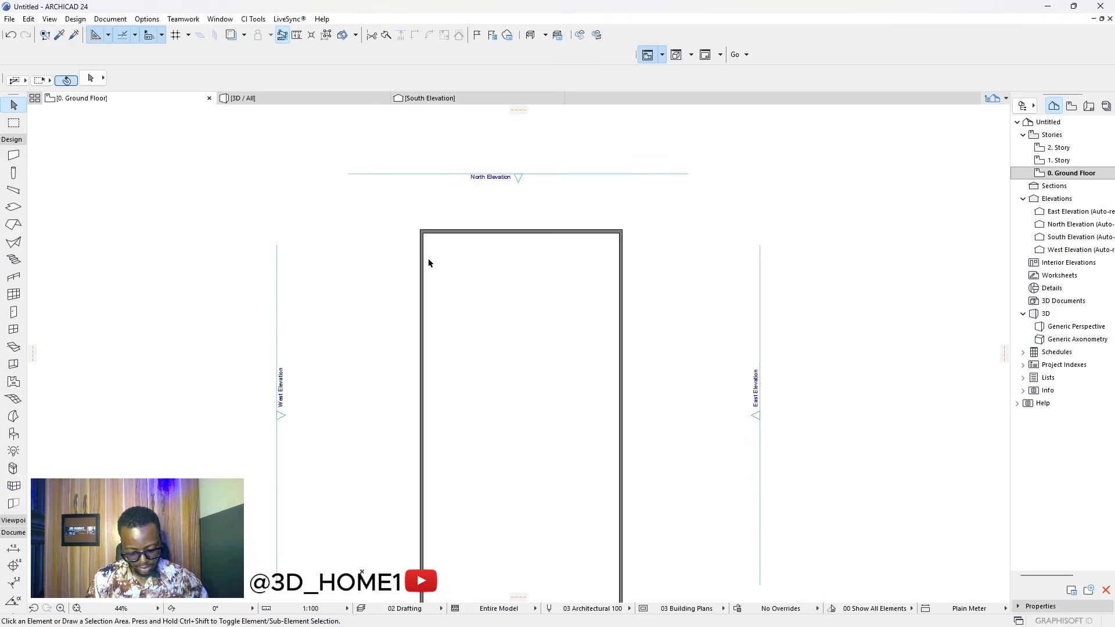
{"action": "scroll", "coordinate": [408, 240], "scroll_direction": "up", "scroll_amount": 5}
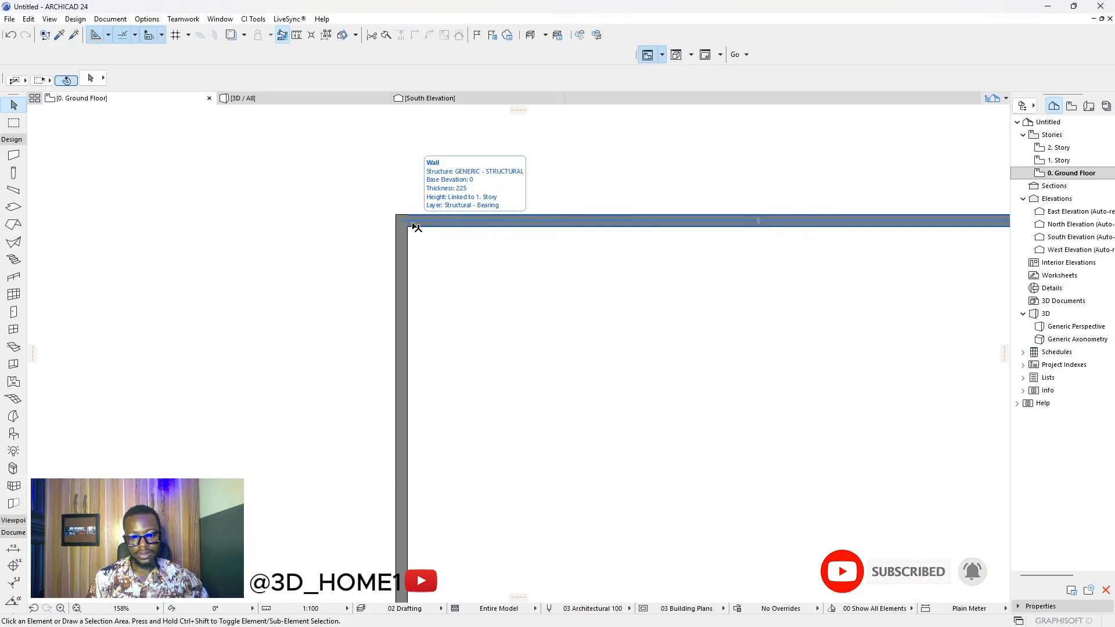
{"action": "scroll", "coordinate": [412, 201], "scroll_direction": "up", "scroll_amount": 4}
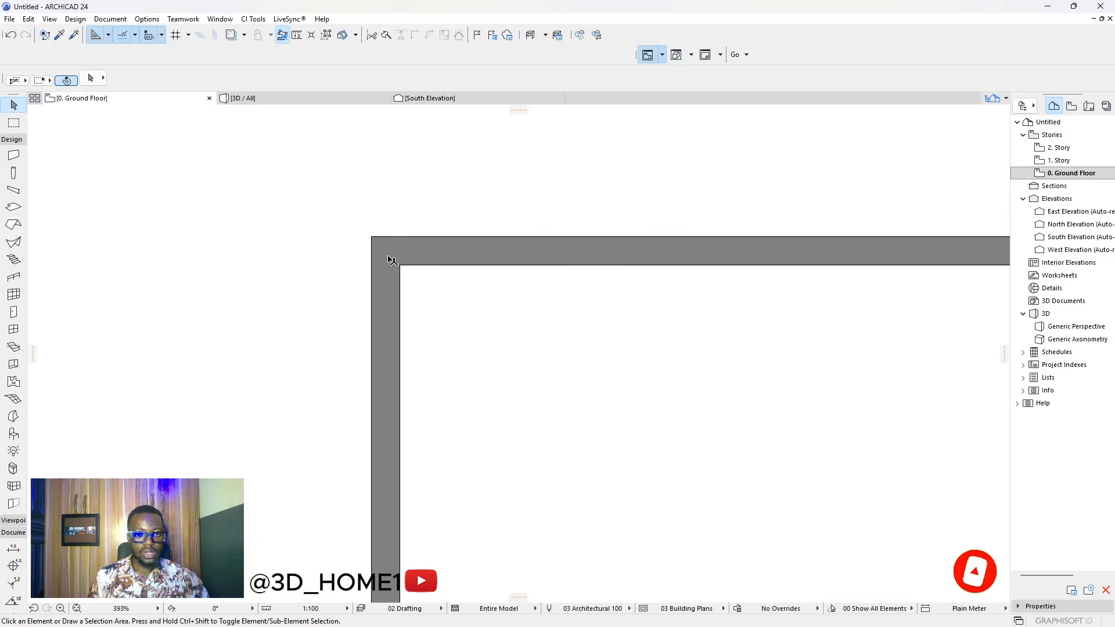
{"action": "left_click", "coordinate": [59, 36]}
{"action": "left_click", "coordinate": [386, 235]}
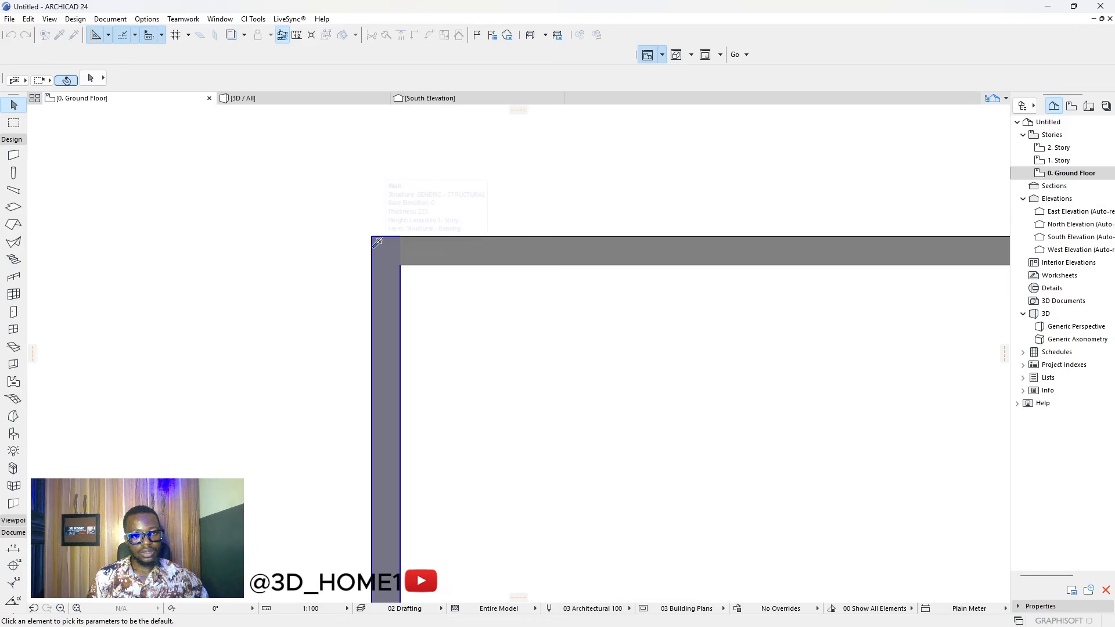
{"action": "scroll", "coordinate": [426, 243], "scroll_direction": "down", "scroll_amount": 2}
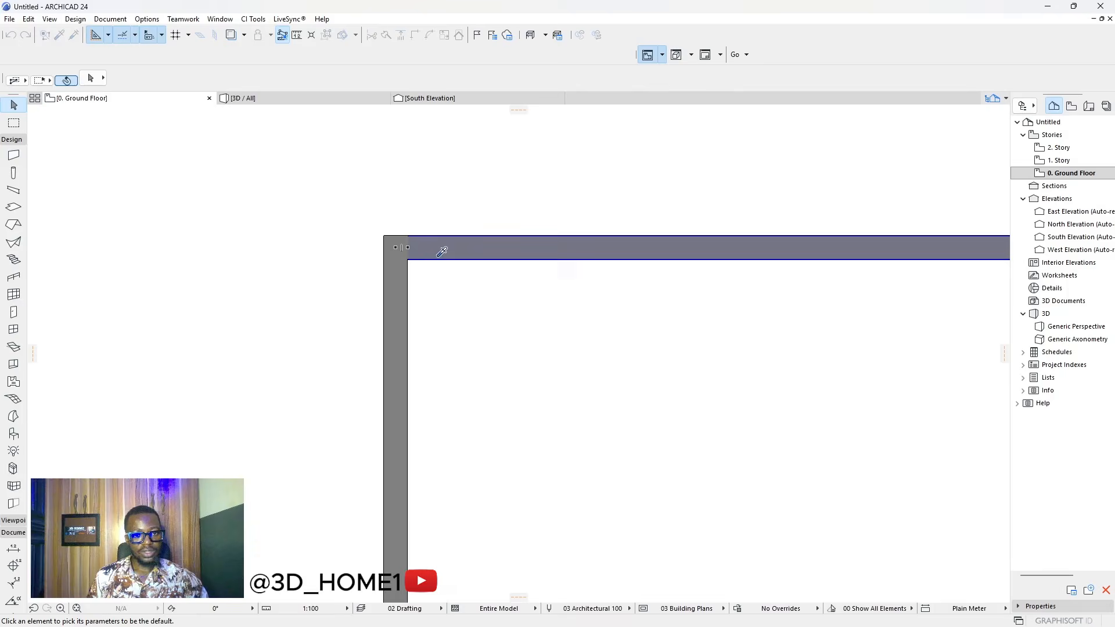
{"action": "left_click", "coordinate": [443, 246], "text": "alt"}
{"action": "scroll", "coordinate": [384, 244], "scroll_direction": "up", "scroll_amount": 4}
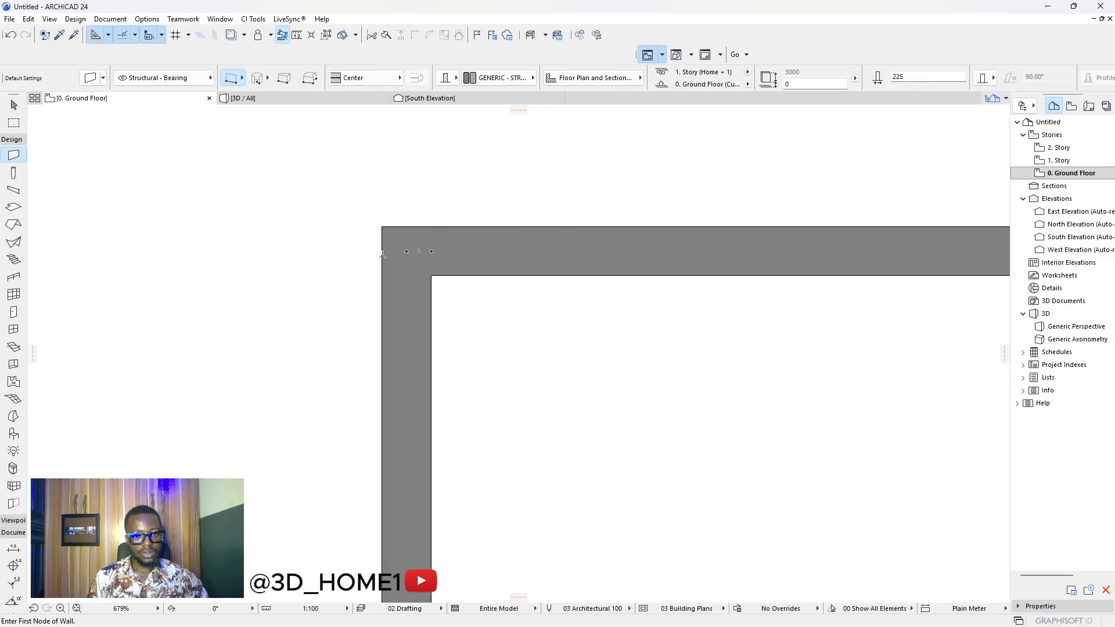
{"action": "left_click", "coordinate": [382, 251]}
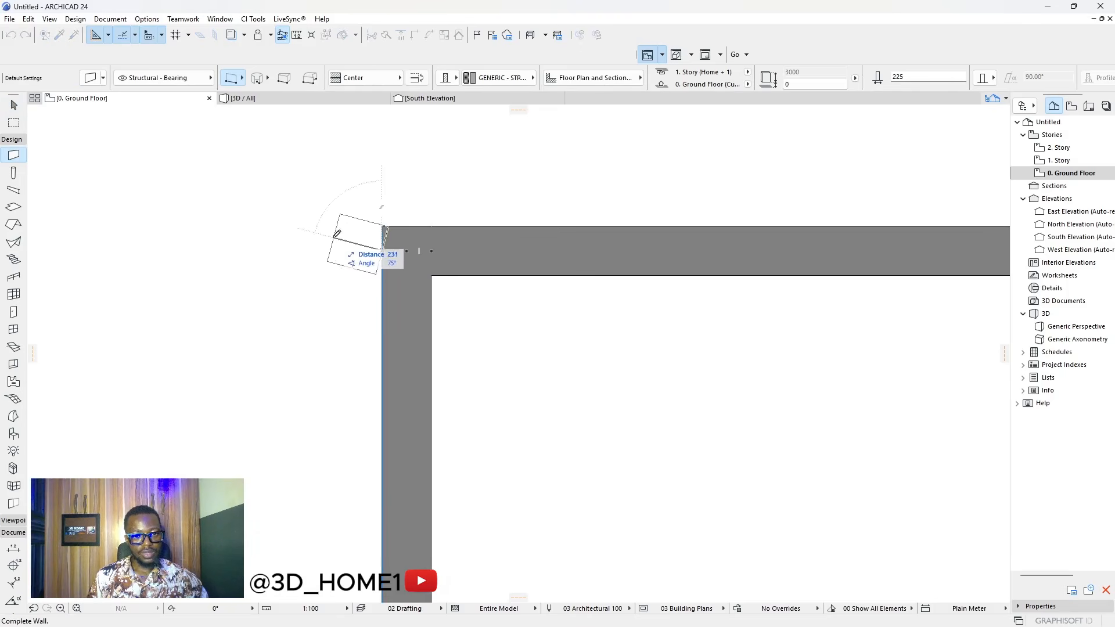
{"action": "type", "text": "45"}
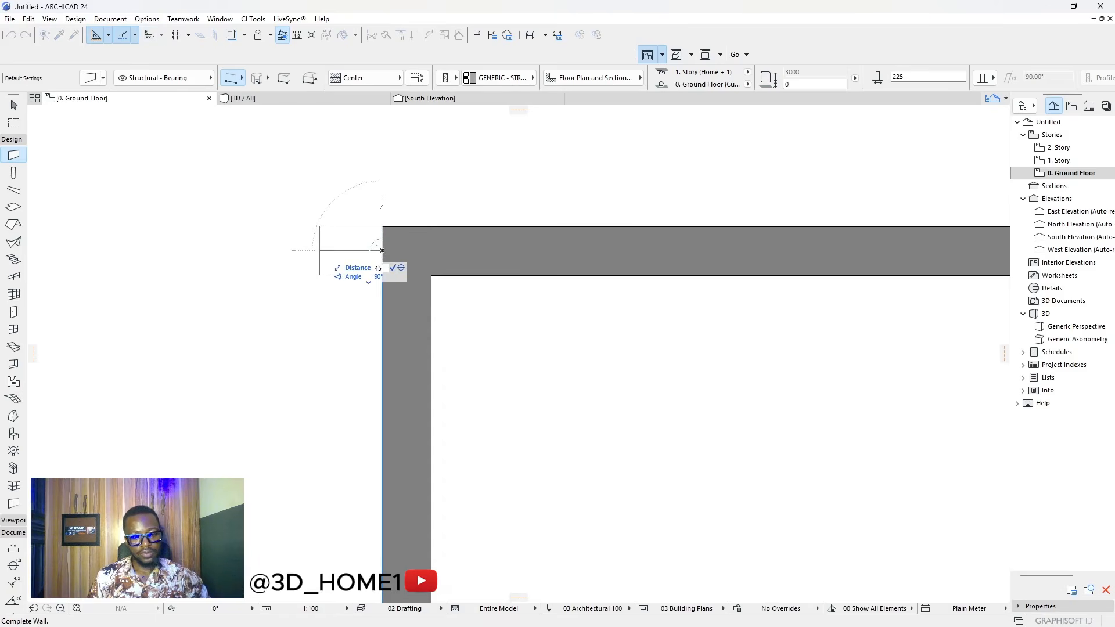
{"action": "key", "text": "Return"}
{"action": "scroll", "coordinate": [355, 255], "scroll_direction": "down", "scroll_amount": 5}
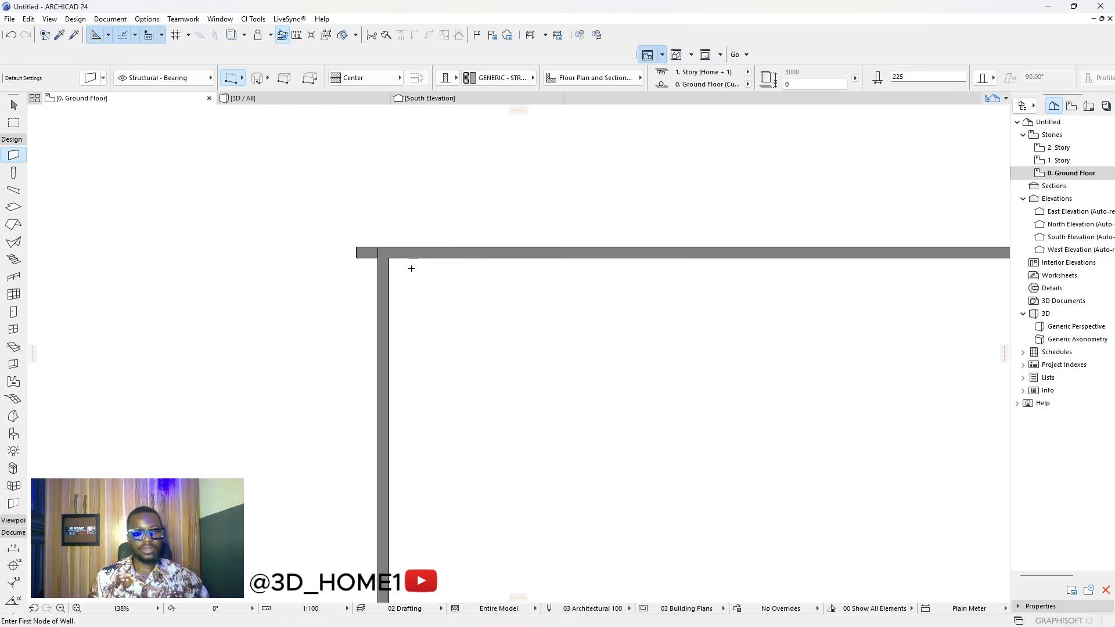
- Move the northwest wall stub down so its outer face lines up with the north wall's outer face
{"action": "scroll", "coordinate": [405, 263], "scroll_direction": "up", "scroll_amount": 10}
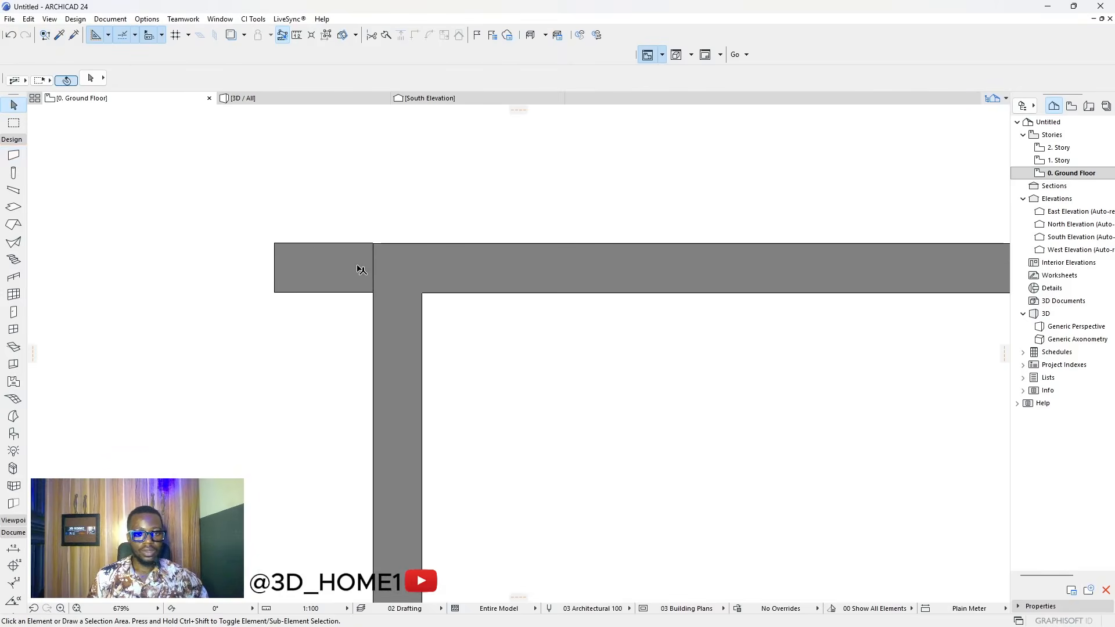
{"action": "left_click", "coordinate": [402, 264], "text": "shift"}
{"action": "scroll", "coordinate": [365, 257], "scroll_direction": "up", "scroll_amount": 4}
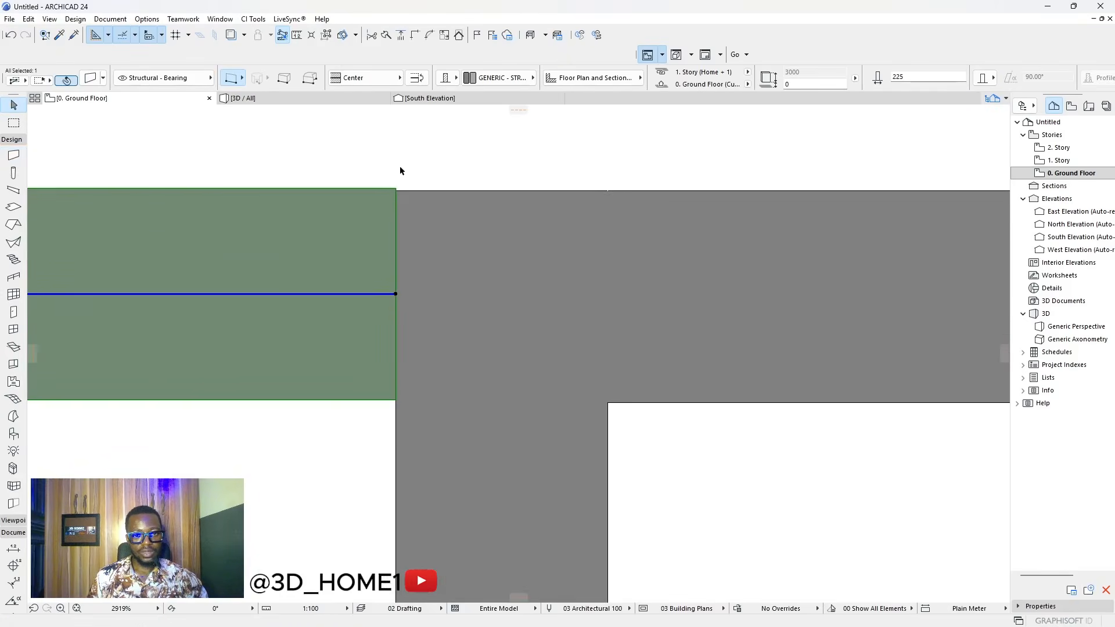
{"action": "scroll", "coordinate": [399, 170], "scroll_direction": "up", "scroll_amount": 2}
{"action": "left_click", "coordinate": [381, 236]}
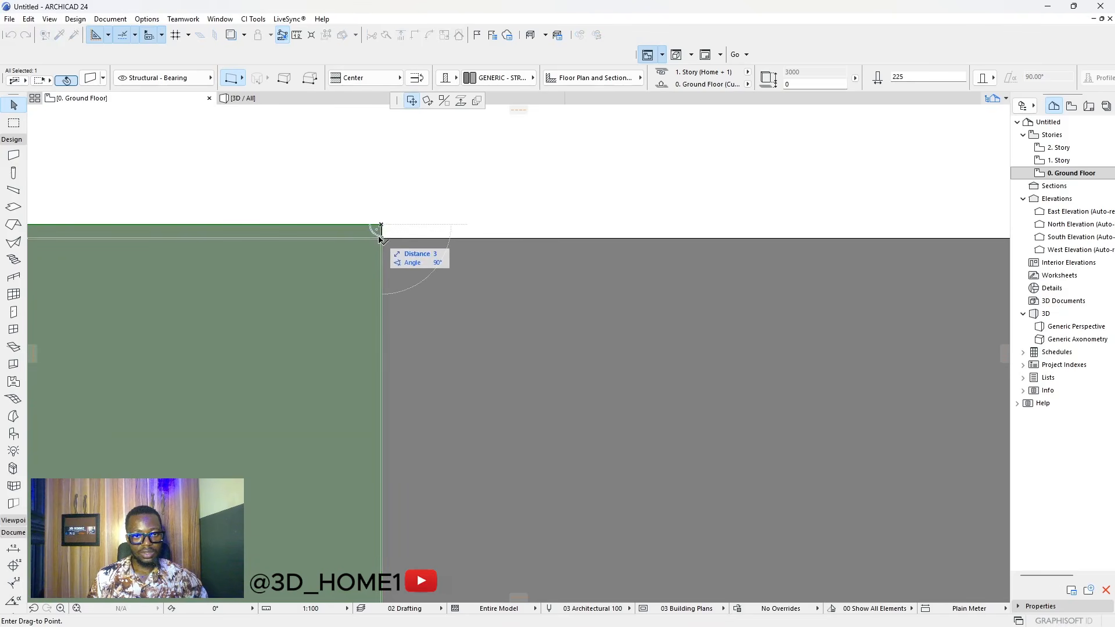
{"action": "left_click", "coordinate": [386, 235]}
{"action": "key", "text": "Escape"}
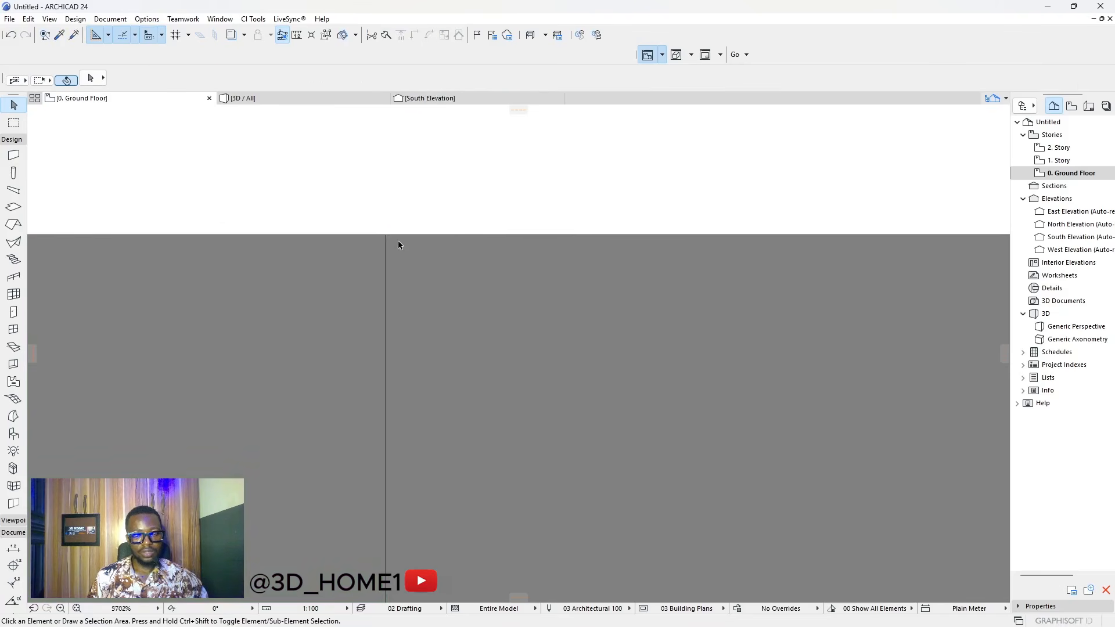
{"action": "scroll", "coordinate": [399, 245], "scroll_direction": "down", "scroll_amount": 6}
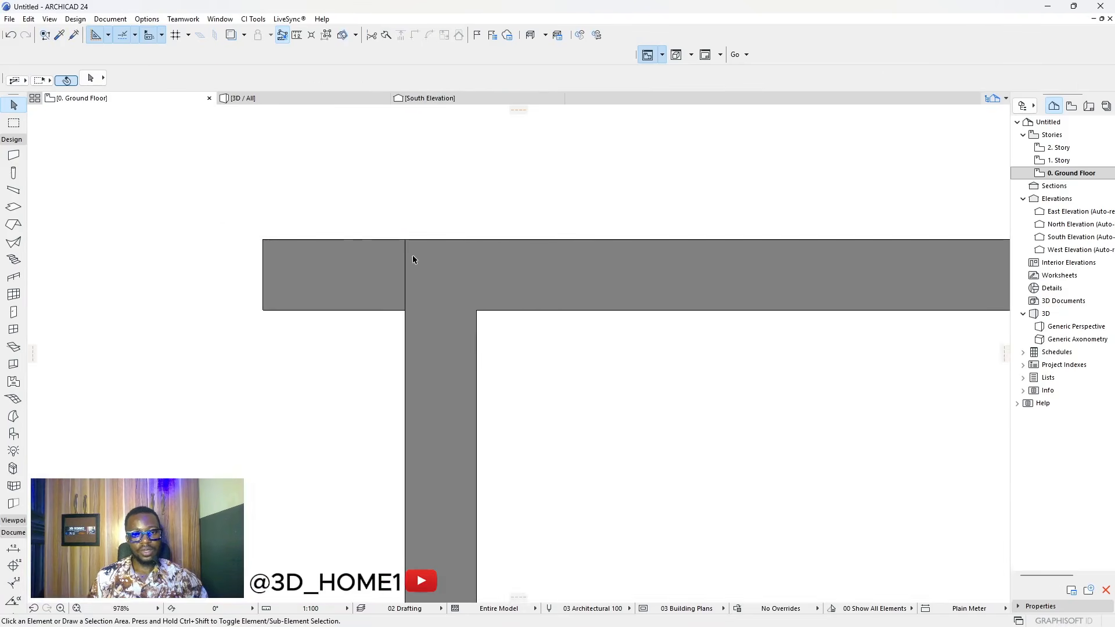
{"action": "left_click", "coordinate": [374, 256]}
{"action": "scroll", "coordinate": [384, 244], "scroll_direction": "down", "scroll_amount": 10}
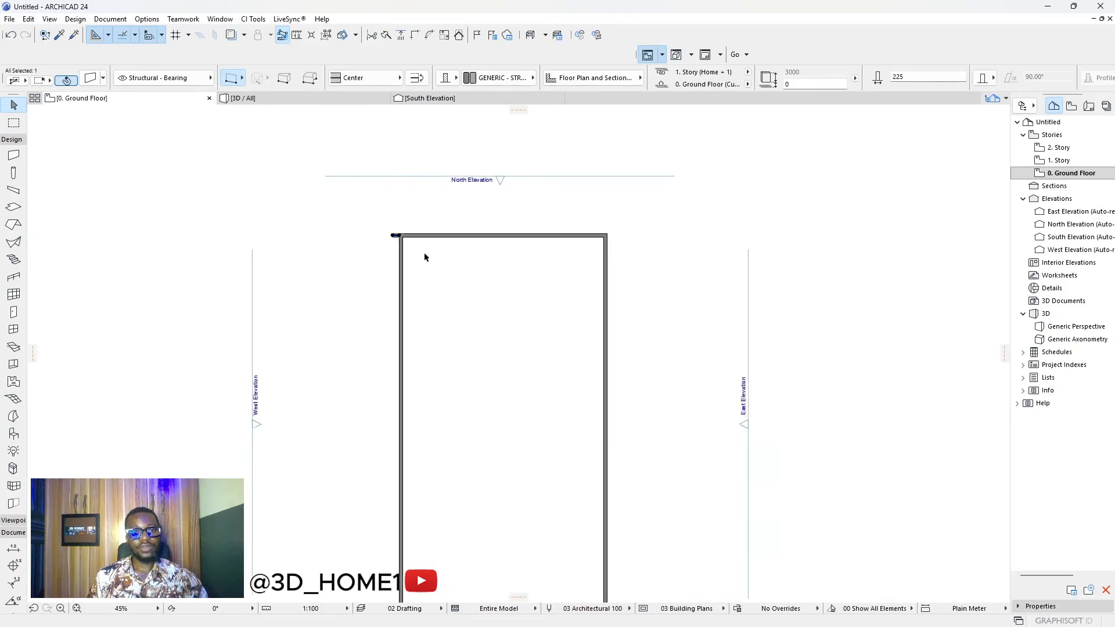
{"action": "left_click", "coordinate": [424, 257]}
{"action": "scroll", "coordinate": [400, 271], "scroll_direction": "up", "scroll_amount": 2}
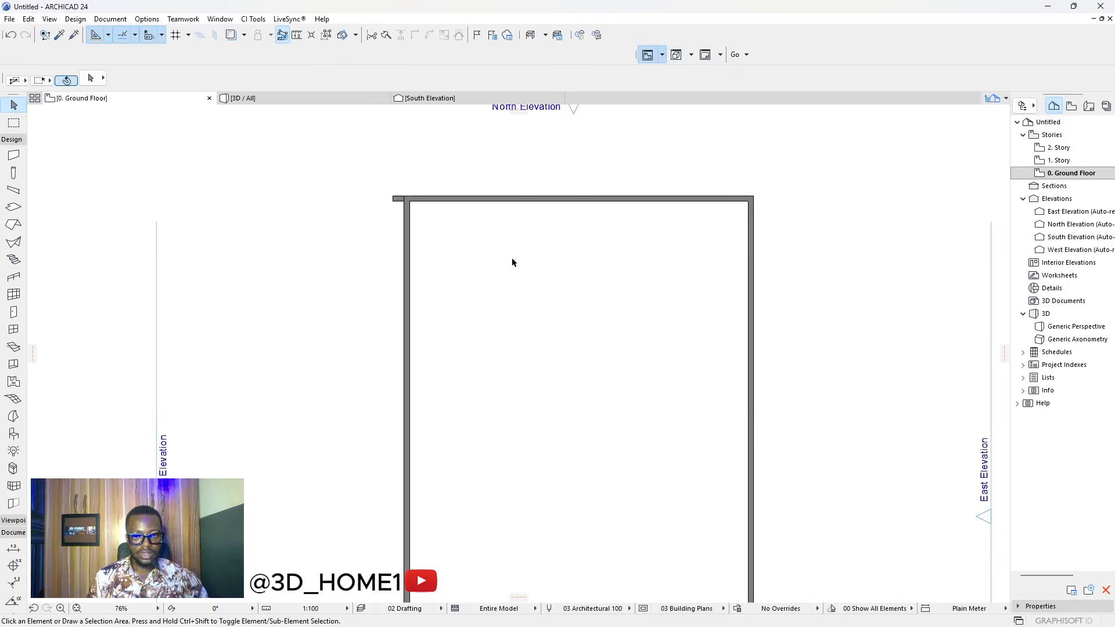
{"action": "scroll", "coordinate": [432, 223], "scroll_direction": "down", "scroll_amount": 3}
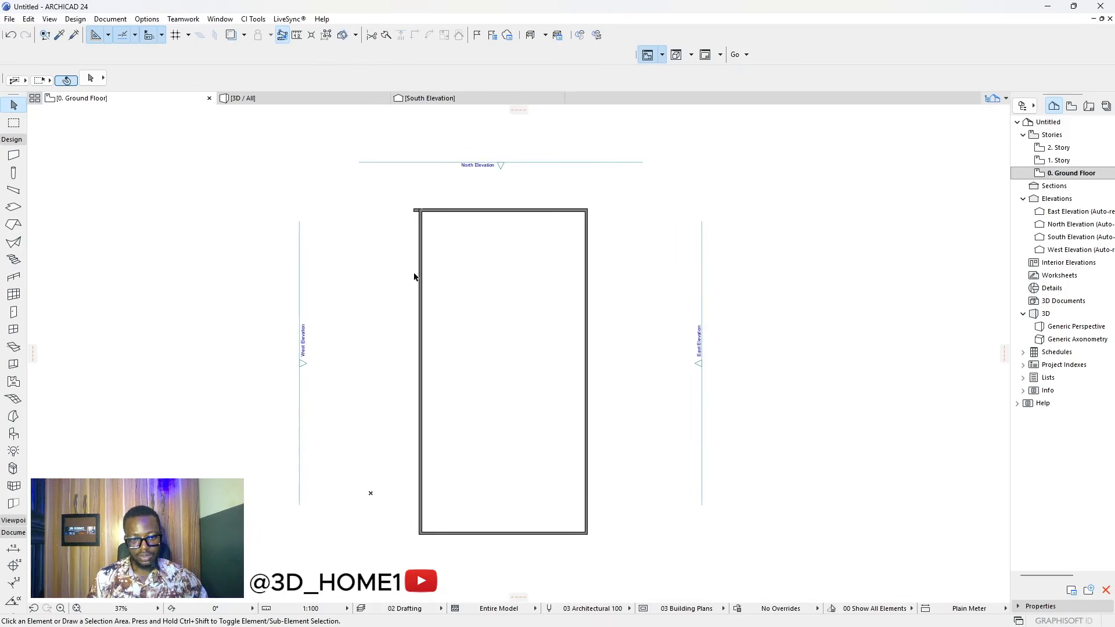
{"action": "scroll", "coordinate": [413, 264], "scroll_direction": "up", "scroll_amount": 5}
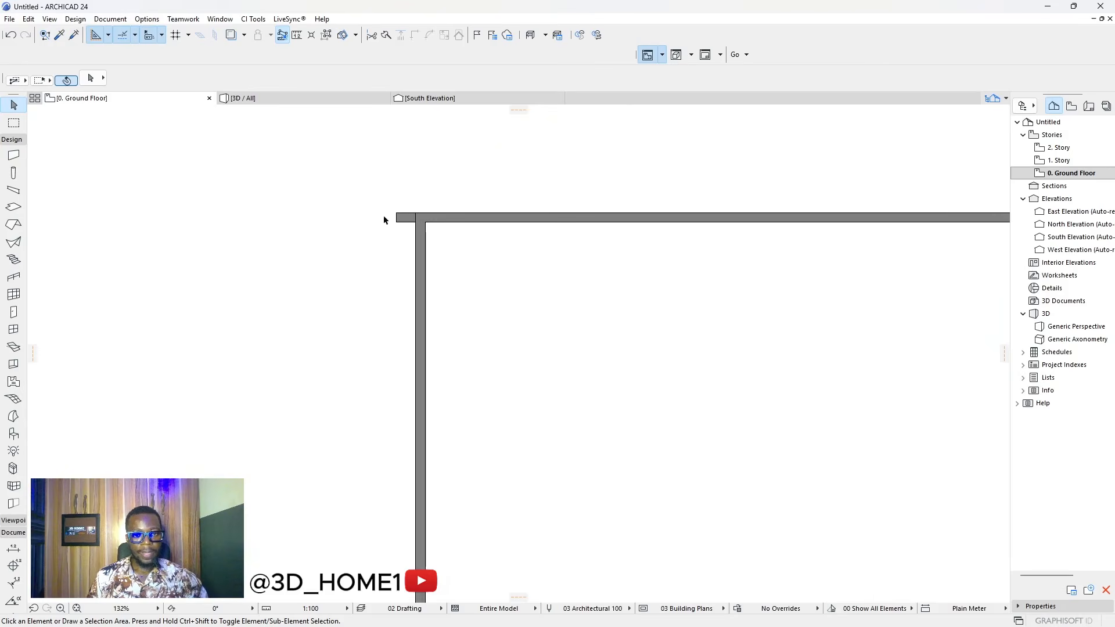
{"action": "scroll", "coordinate": [372, 223], "scroll_direction": "down", "scroll_amount": 3}
{"action": "scroll", "coordinate": [426, 210], "scroll_direction": "down", "scroll_amount": 3}
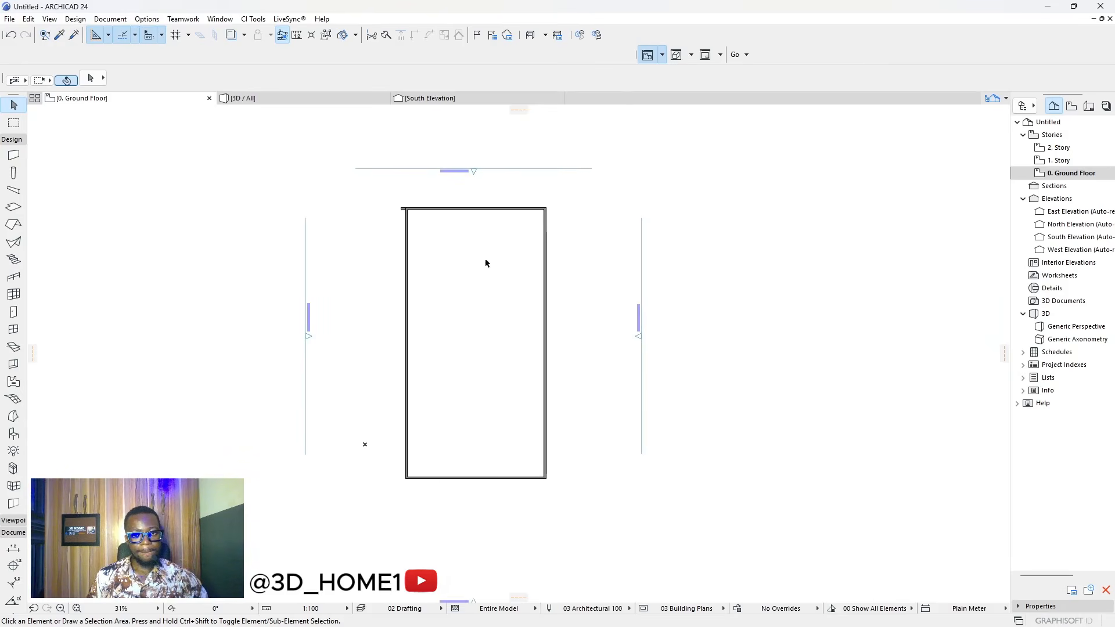
{"action": "scroll", "coordinate": [533, 294], "scroll_direction": "up", "scroll_amount": 1}
{"action": "scroll", "coordinate": [347, 198], "scroll_direction": "up", "scroll_amount": 5}
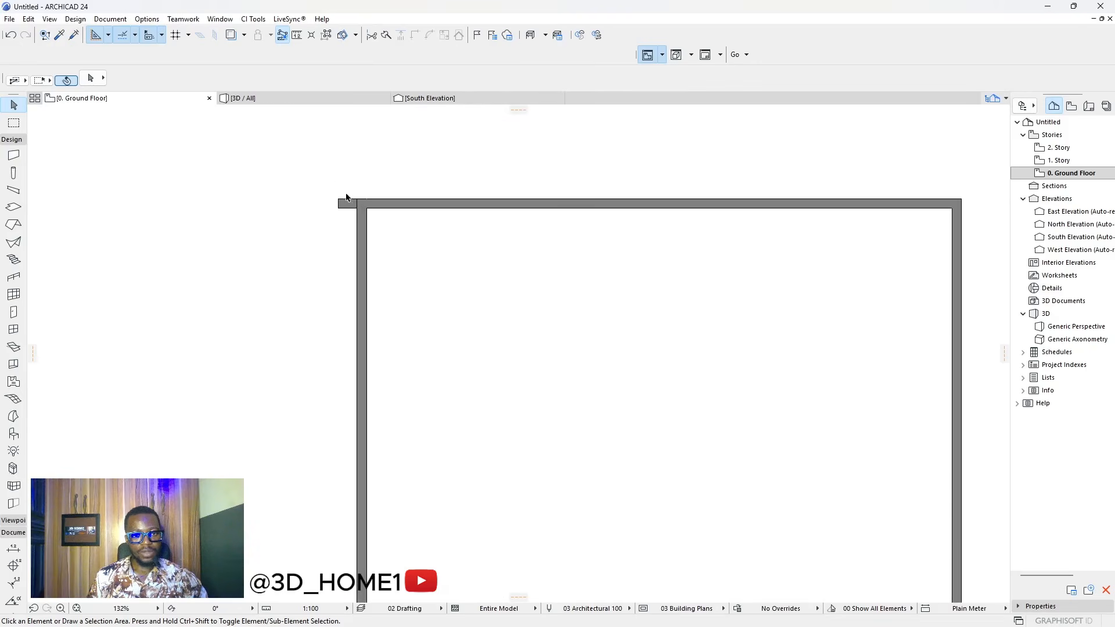
{"action": "scroll", "coordinate": [349, 160], "scroll_direction": "down", "scroll_amount": 6}
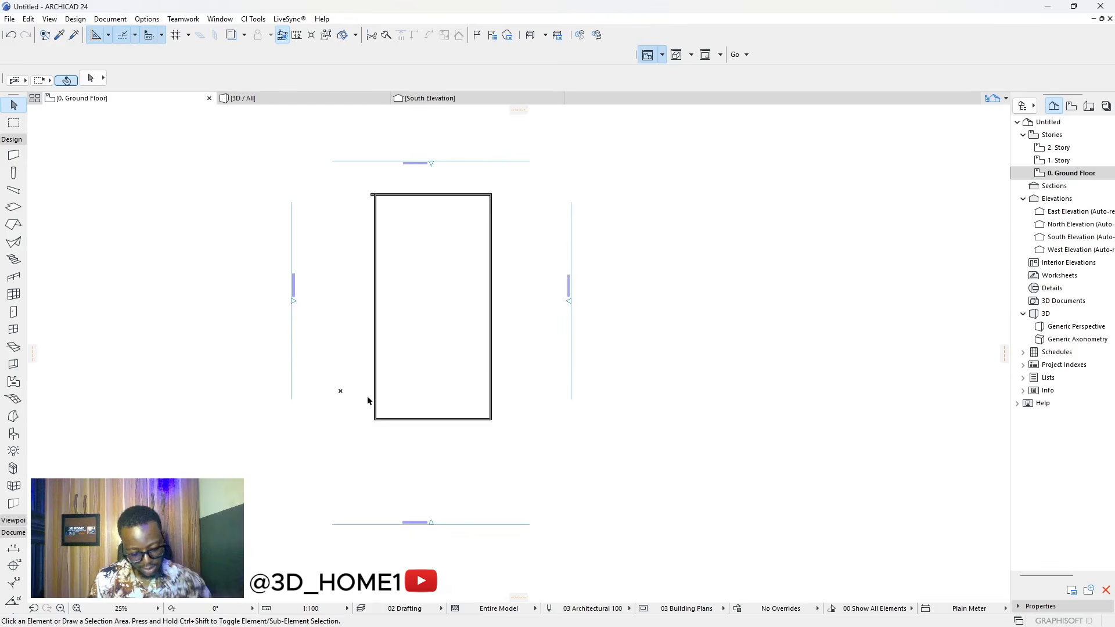
{"action": "scroll", "coordinate": [368, 395], "scroll_direction": "up", "scroll_amount": 3}
{"action": "scroll", "coordinate": [396, 289], "scroll_direction": "down", "scroll_amount": 3}
{"action": "scroll", "coordinate": [394, 231], "scroll_direction": "up", "scroll_amount": 2}
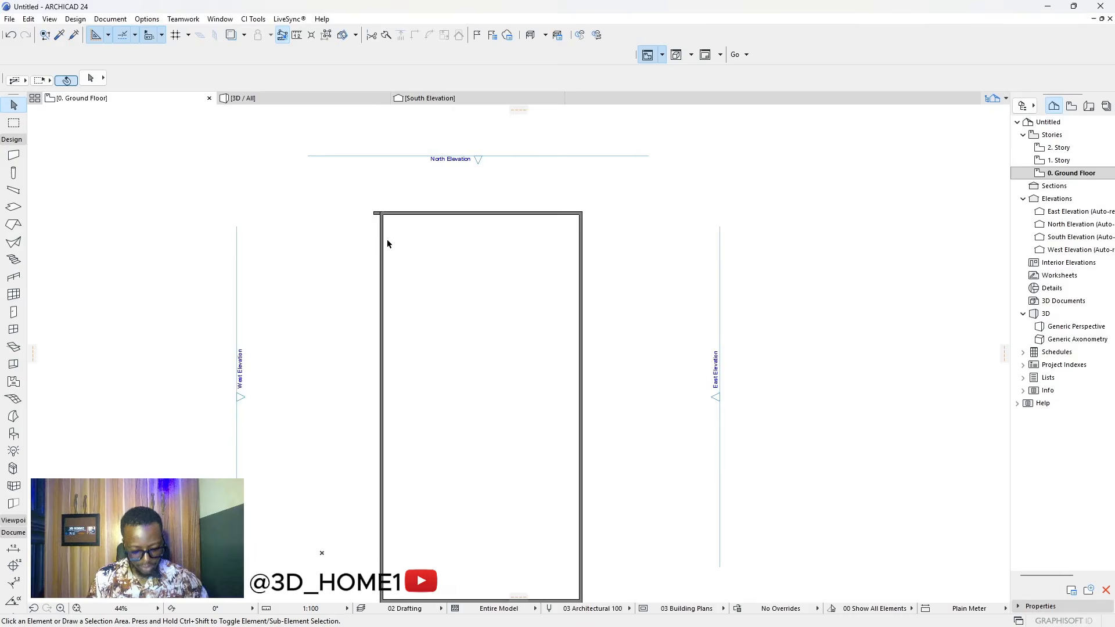
{"action": "scroll", "coordinate": [387, 241], "scroll_direction": "down", "scroll_amount": 2}
{"action": "scroll", "coordinate": [381, 200], "scroll_direction": "up", "scroll_amount": 4}
{"action": "left_click", "coordinate": [381, 319]}
{"action": "scroll", "coordinate": [382, 320], "scroll_direction": "up", "scroll_amount": 3}
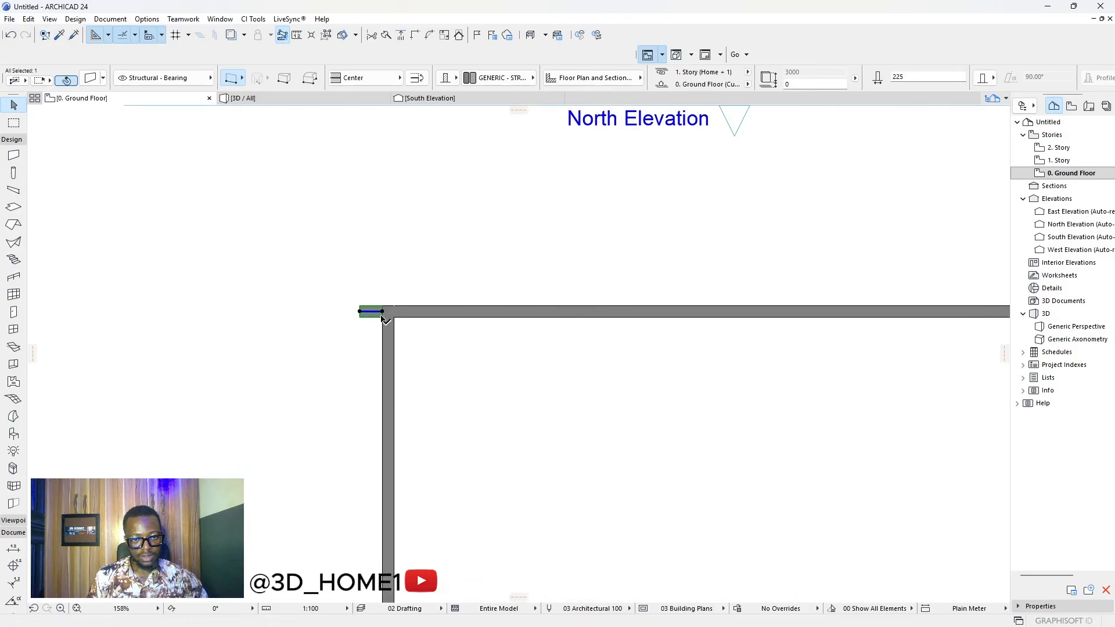
{"action": "left_click", "coordinate": [379, 322]}
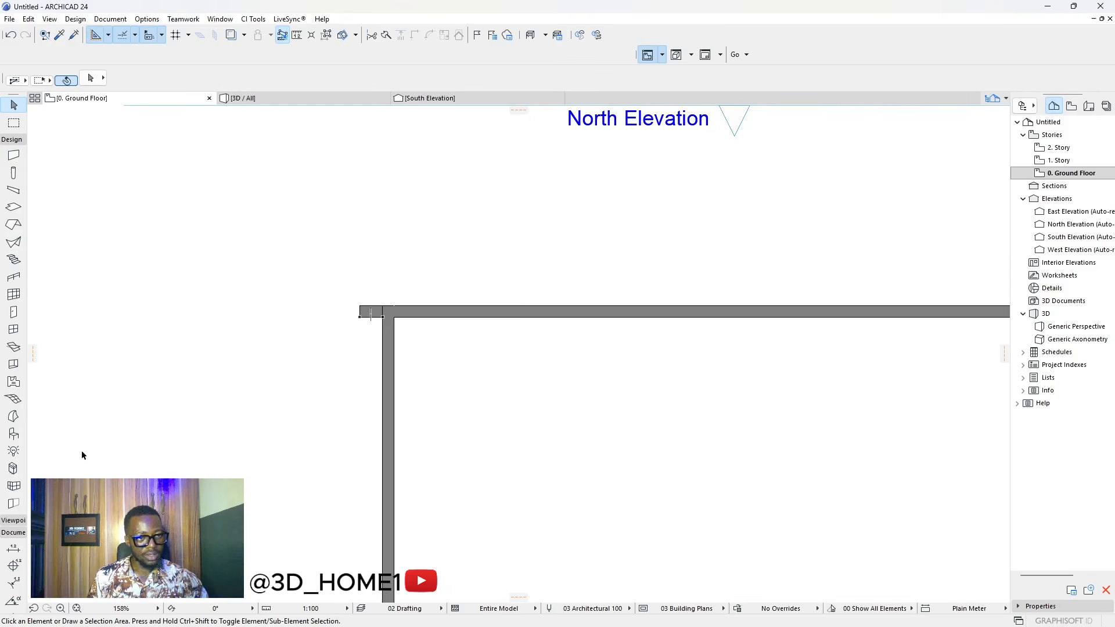
{"action": "scroll", "coordinate": [321, 385], "scroll_direction": "down", "scroll_amount": 3}
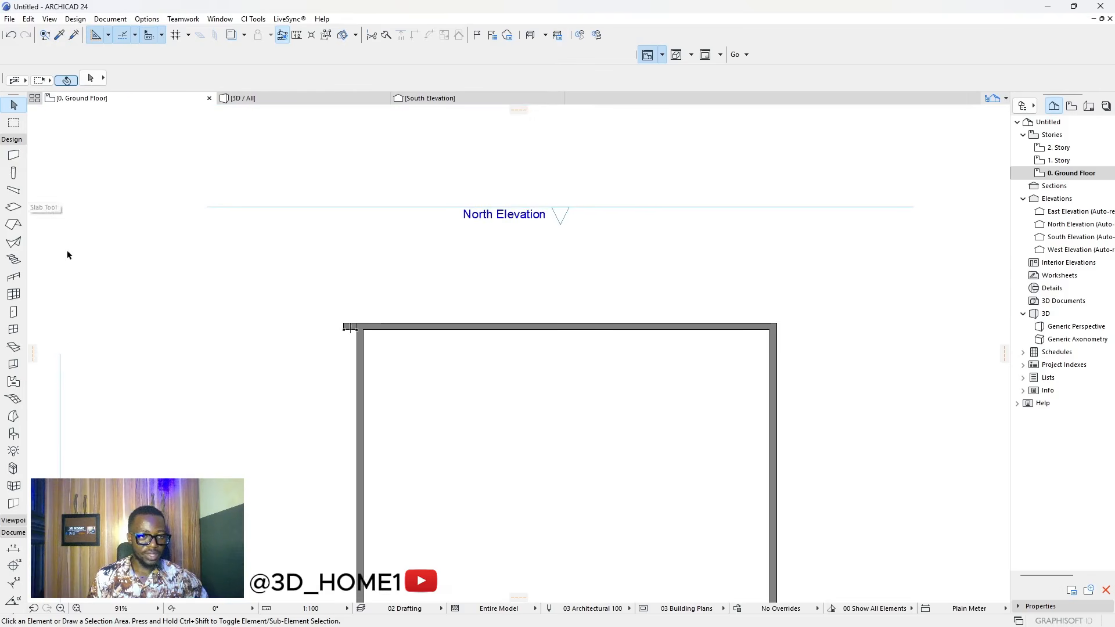
{"action": "scroll", "coordinate": [405, 282], "scroll_direction": "down", "scroll_amount": 2}
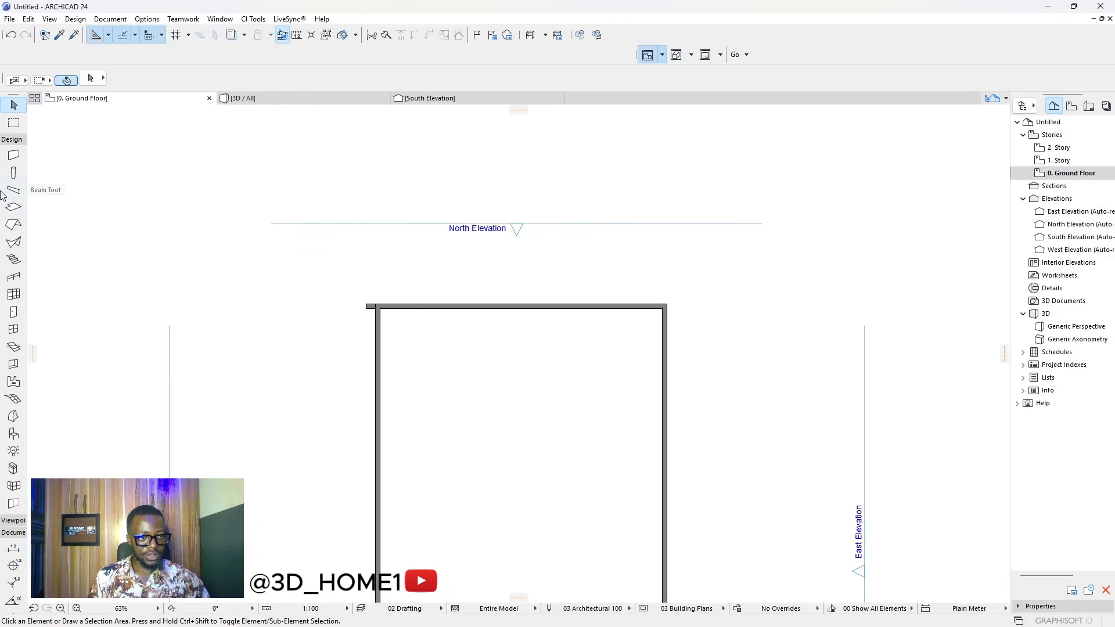
- Draw a single horizontal guide line running west from the inner corner where the stub meets the west wall
{"action": "left_click", "coordinate": [13, 533]}
{"action": "left_click", "coordinate": [12, 337]}
{"action": "scroll", "coordinate": [375, 305], "scroll_direction": "up", "scroll_amount": 5}
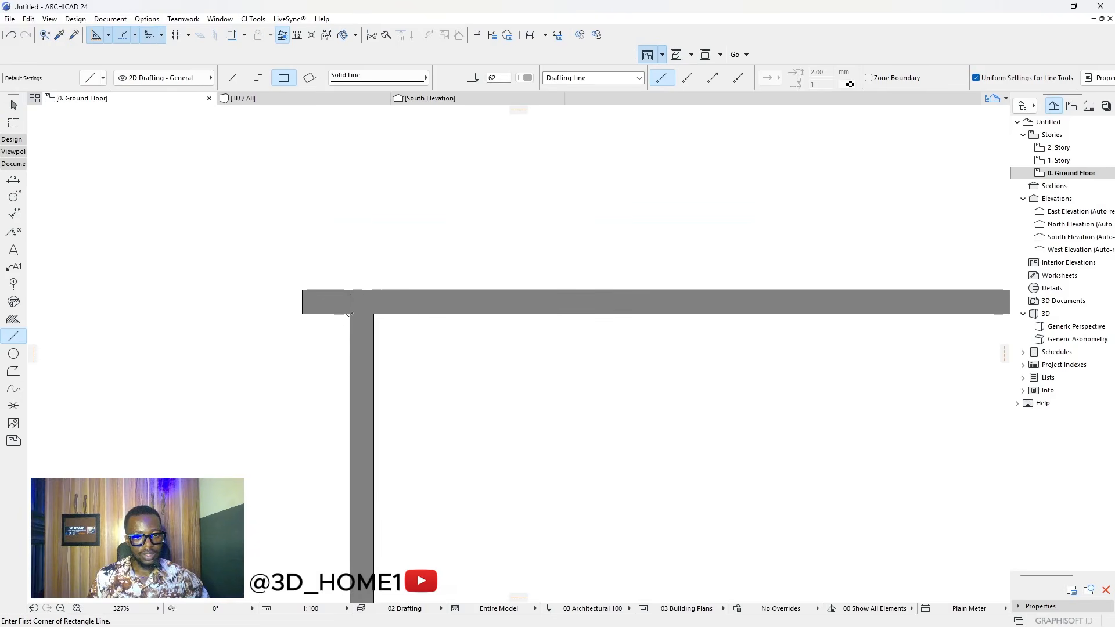
{"action": "left_click", "coordinate": [350, 314]}
{"action": "scroll", "coordinate": [349, 315], "scroll_direction": "down", "scroll_amount": 3}
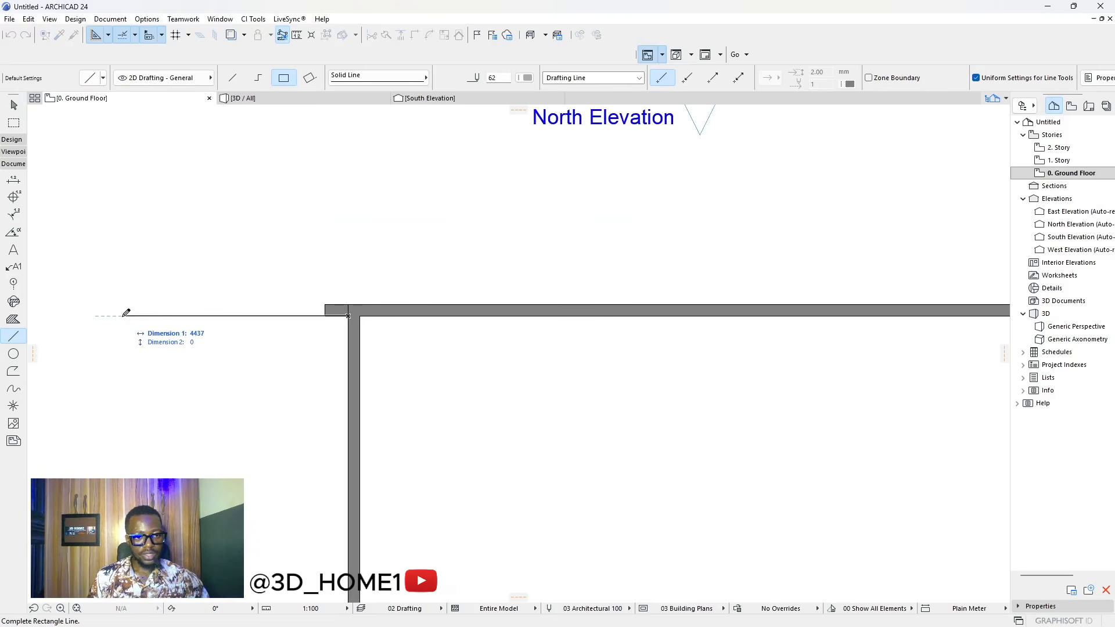
{"action": "key", "text": "Escape"}
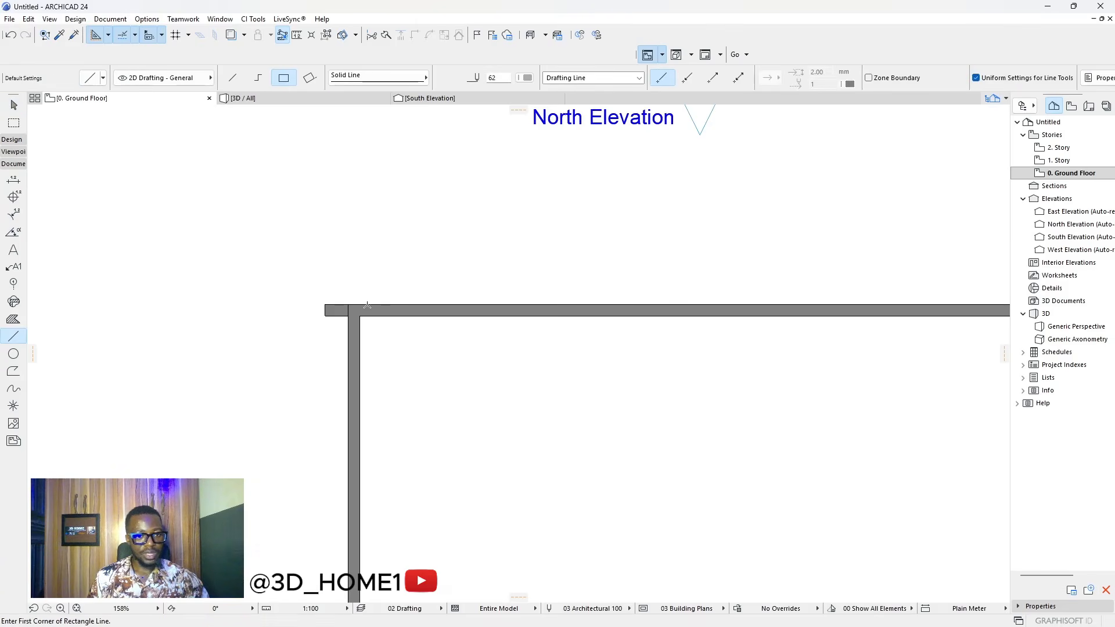
{"action": "left_click", "coordinate": [349, 314]}
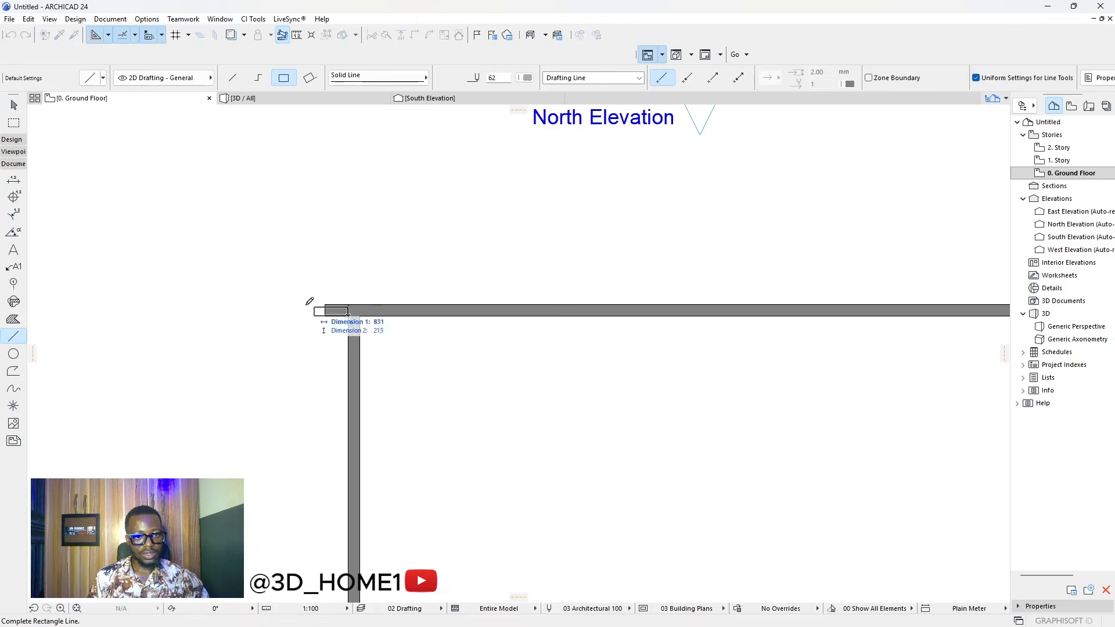
{"action": "left_click", "coordinate": [232, 77]}
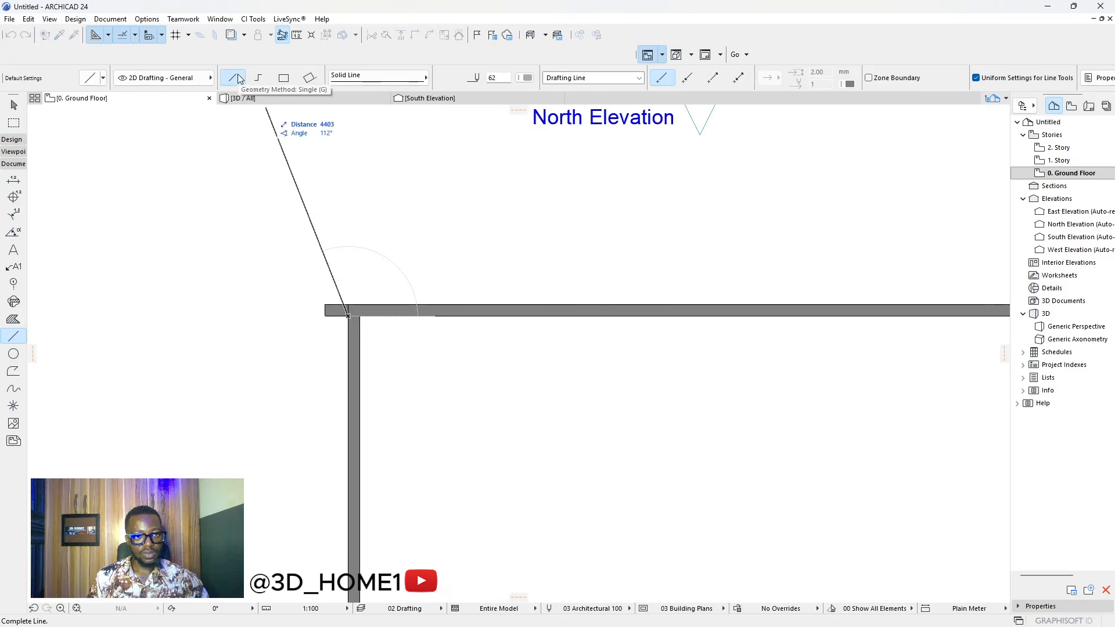
{"action": "left_click", "coordinate": [84, 316]}
{"action": "key", "text": "Escape"}
- Copy the horizontal guide line 2400 mm straight south along the west wall
{"action": "left_click", "coordinate": [305, 319]}
{"action": "left_click", "coordinate": [314, 320]}
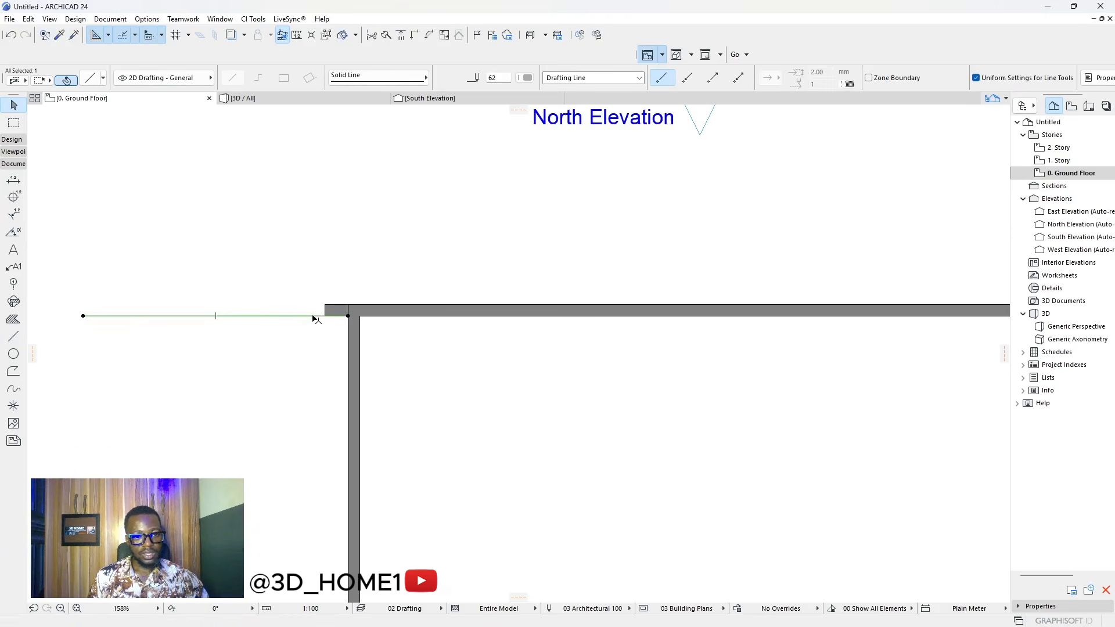
{"action": "left_click", "coordinate": [312, 317]}
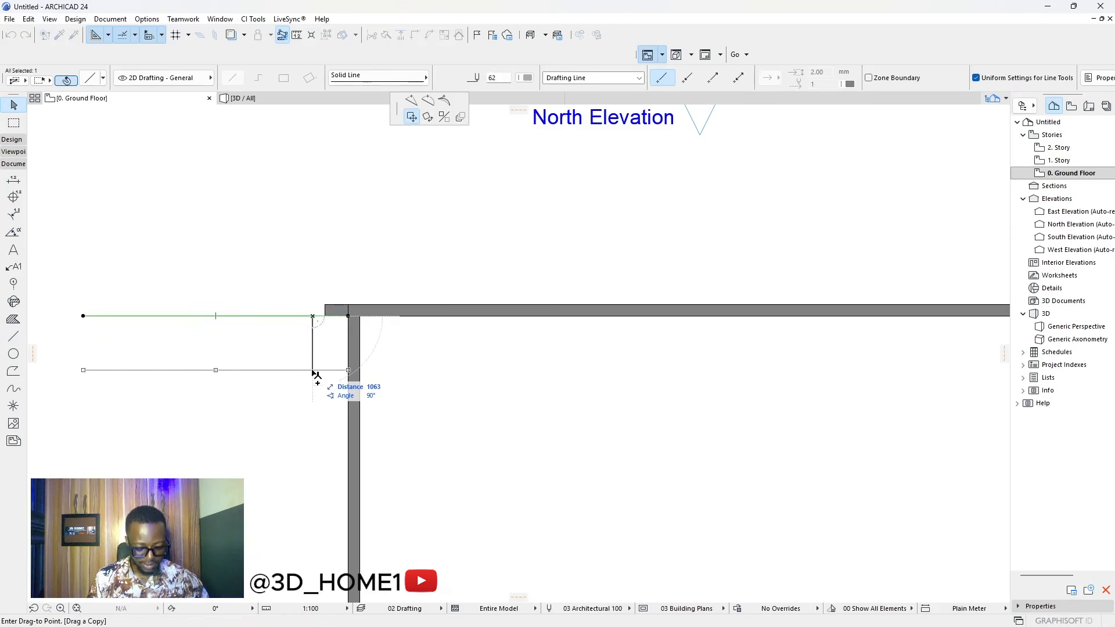
{"action": "type", "text": "2400"}
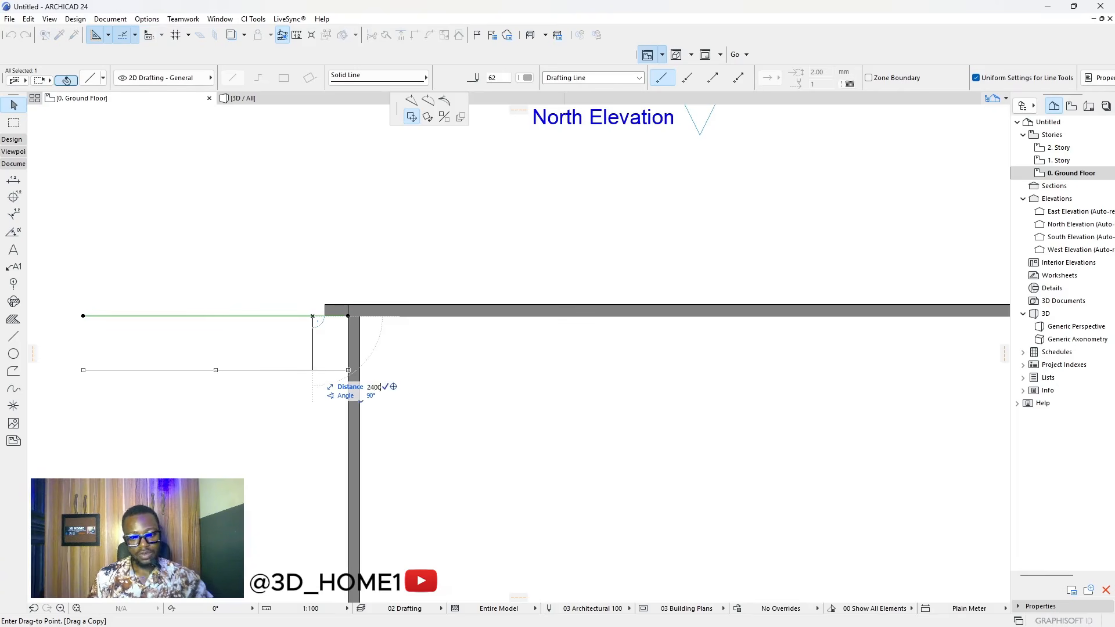
{"action": "key", "text": "Return"}
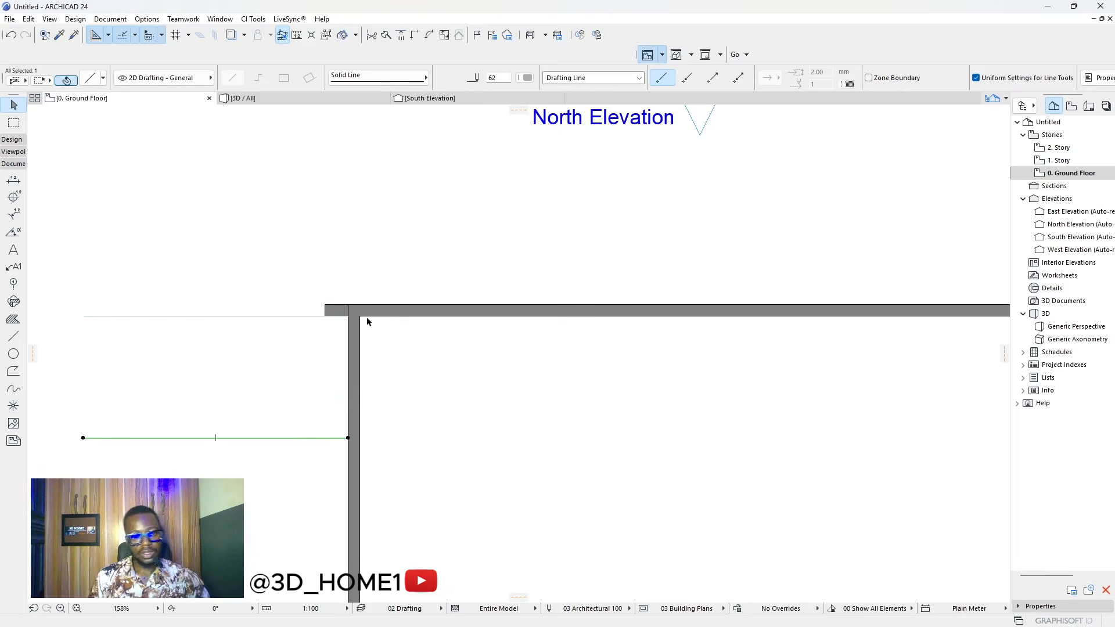
{"action": "key", "text": "Escape"}
- Copy the northwest wall stub straight down so its upper face sits on the lower guide line
{"action": "left_click", "coordinate": [337, 310]}
{"action": "left_click", "coordinate": [342, 310]}
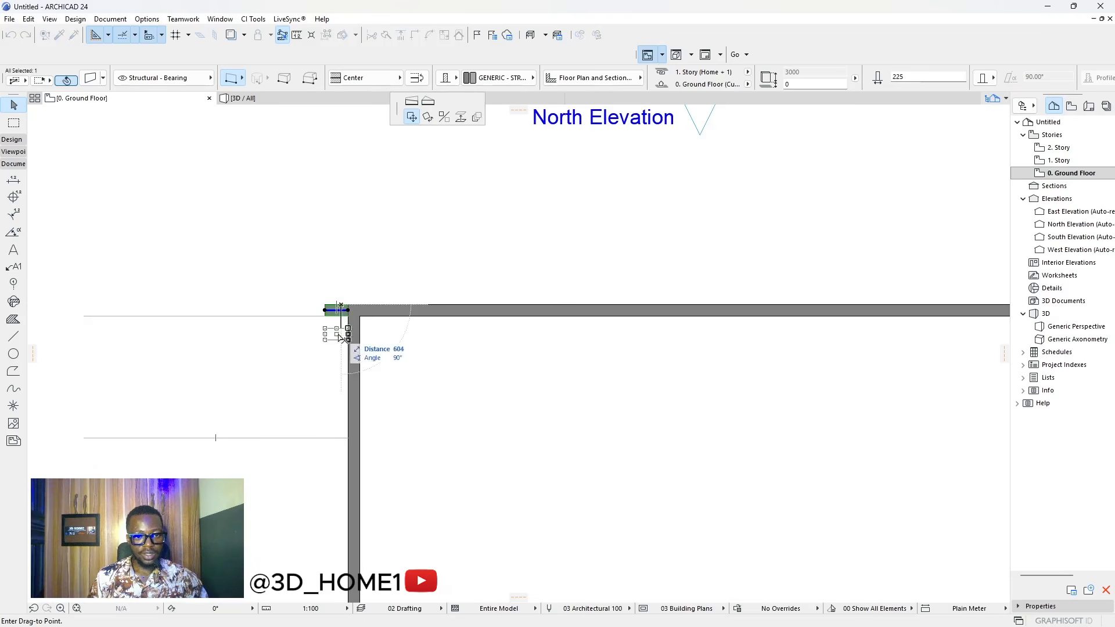
{"action": "left_click", "coordinate": [342, 443]}
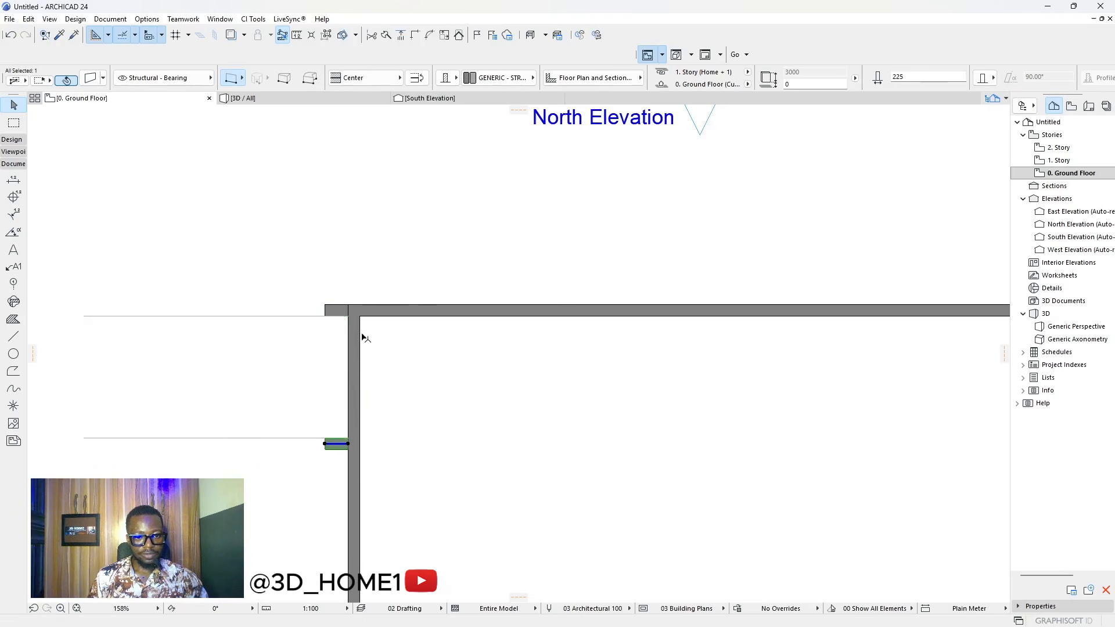
- Move the lower guide line down to the bottom face of the copied wall stub
{"action": "scroll", "coordinate": [360, 331], "scroll_direction": "down", "scroll_amount": 3}
{"action": "left_click", "coordinate": [320, 323]}
{"action": "left_click", "coordinate": [319, 321]}
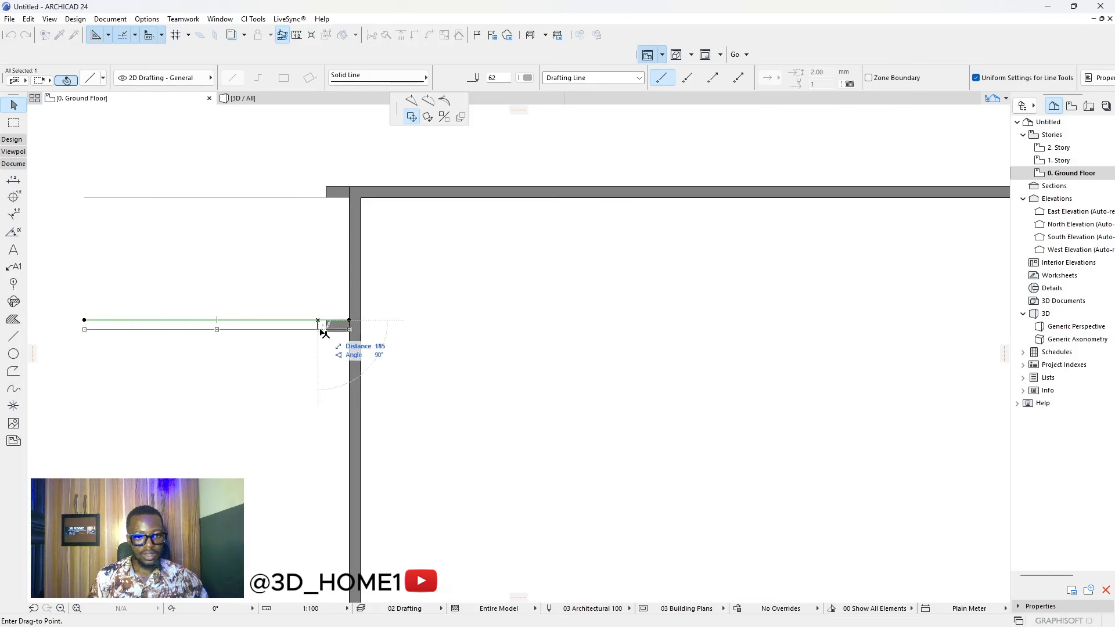
{"action": "left_click", "coordinate": [342, 330]}
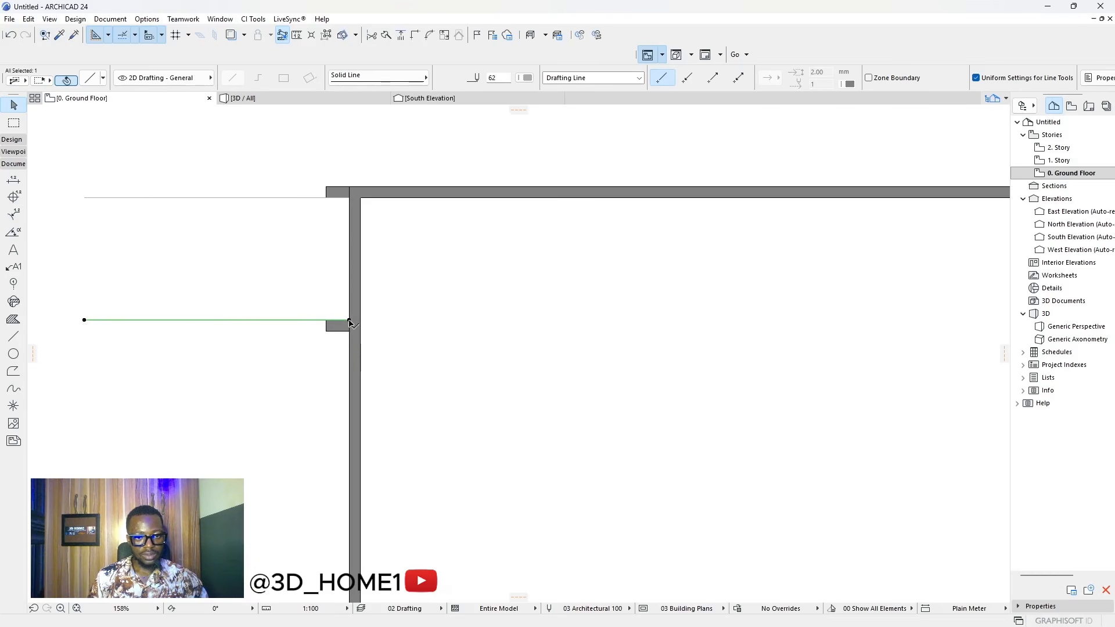
{"action": "left_click", "coordinate": [350, 320]}
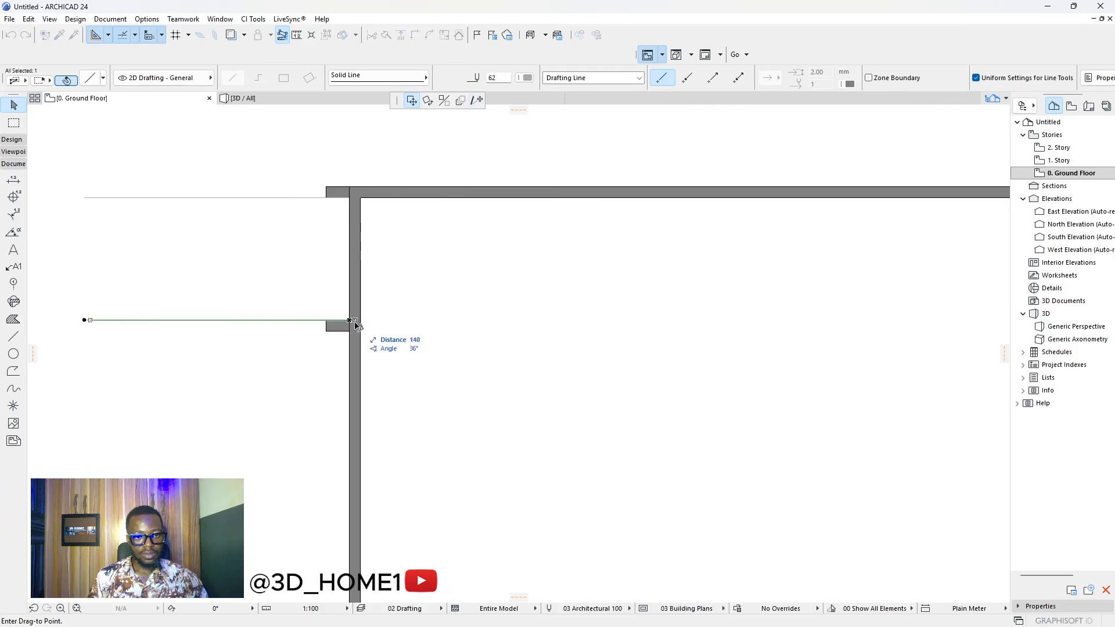
{"action": "left_click", "coordinate": [351, 321]}
{"action": "scroll", "coordinate": [348, 327], "scroll_direction": "up", "scroll_amount": 3}
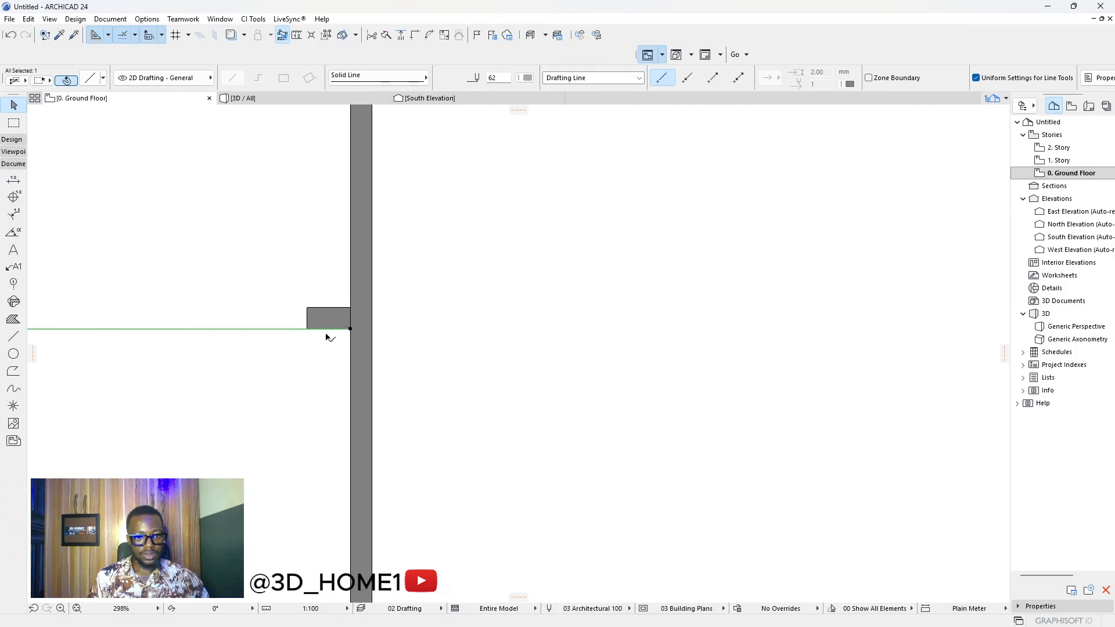
- Move the lower guide line straight south from the copied stub's bottom face to mark the next stub spacing
{"action": "left_click", "coordinate": [291, 330]}
{"action": "scroll", "coordinate": [302, 334], "scroll_direction": "down", "scroll_amount": 3}
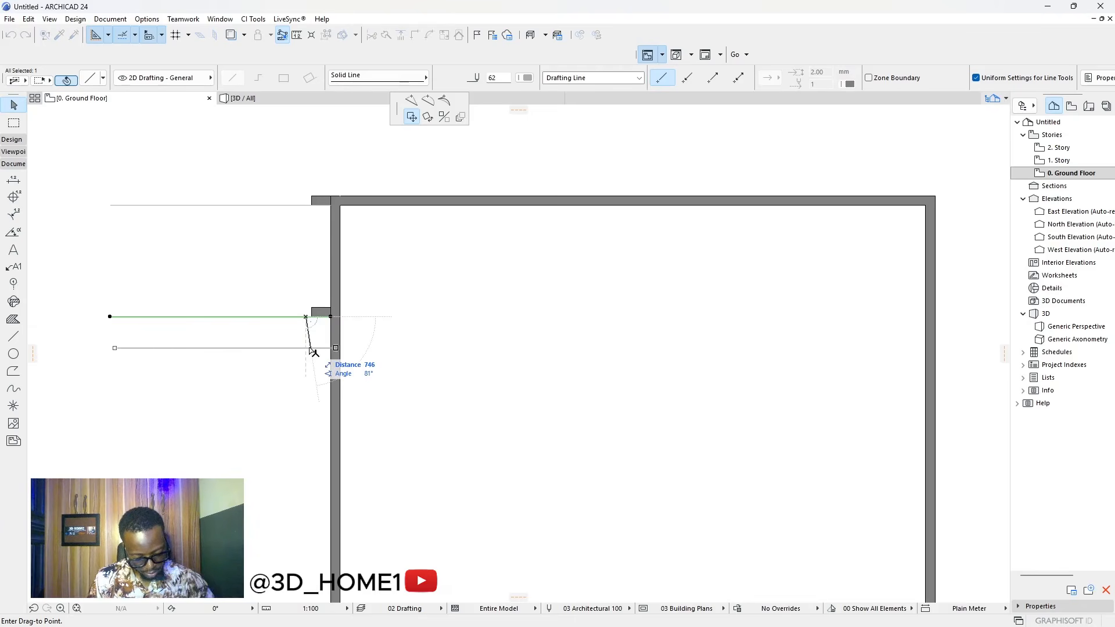
{"action": "type", "text": "2"}
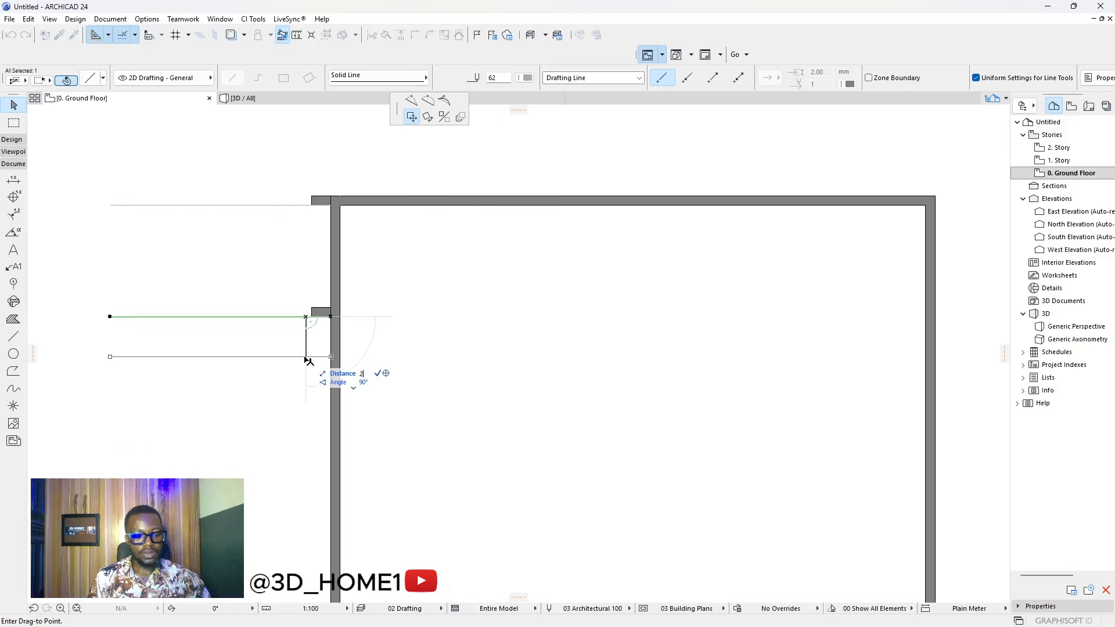
{"action": "type", "text": "20"}
{"action": "key", "text": "Return"}
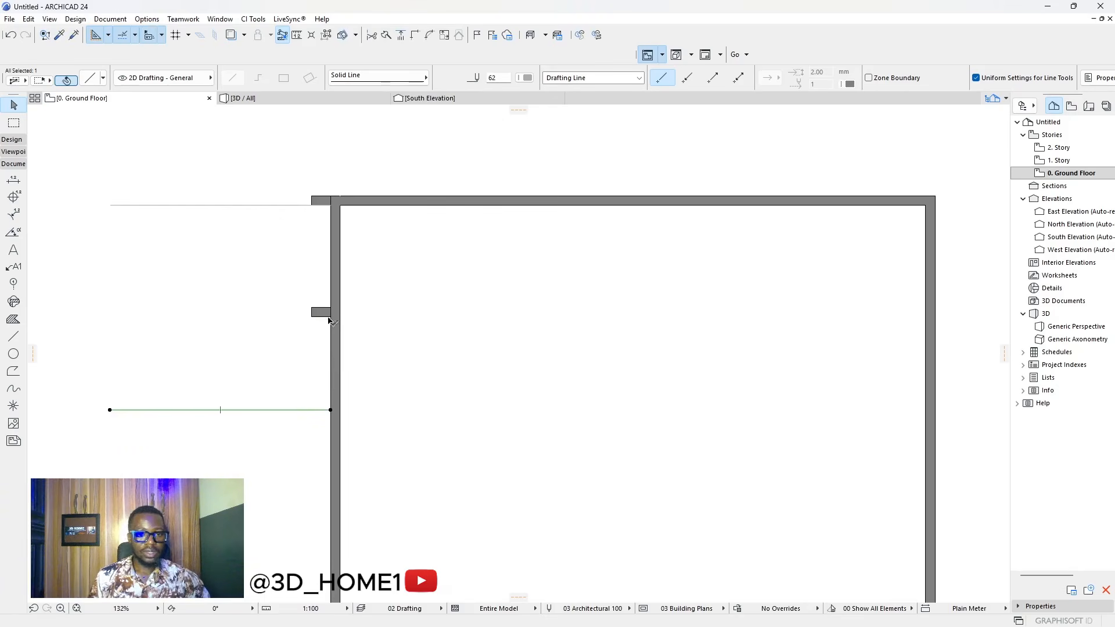
- Copy the second west wall stub straight down so its upper face sits on the lower guide line
{"action": "left_click", "coordinate": [319, 312]}
{"action": "left_click", "coordinate": [322, 313]}
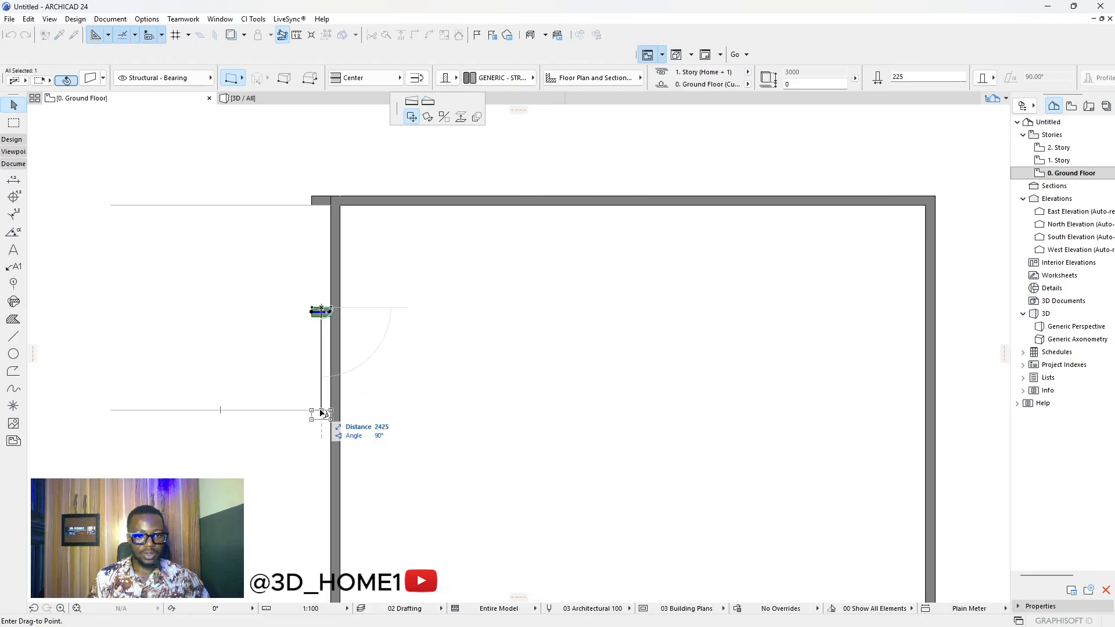
{"action": "scroll", "coordinate": [320, 416], "scroll_direction": "up", "scroll_amount": 3}
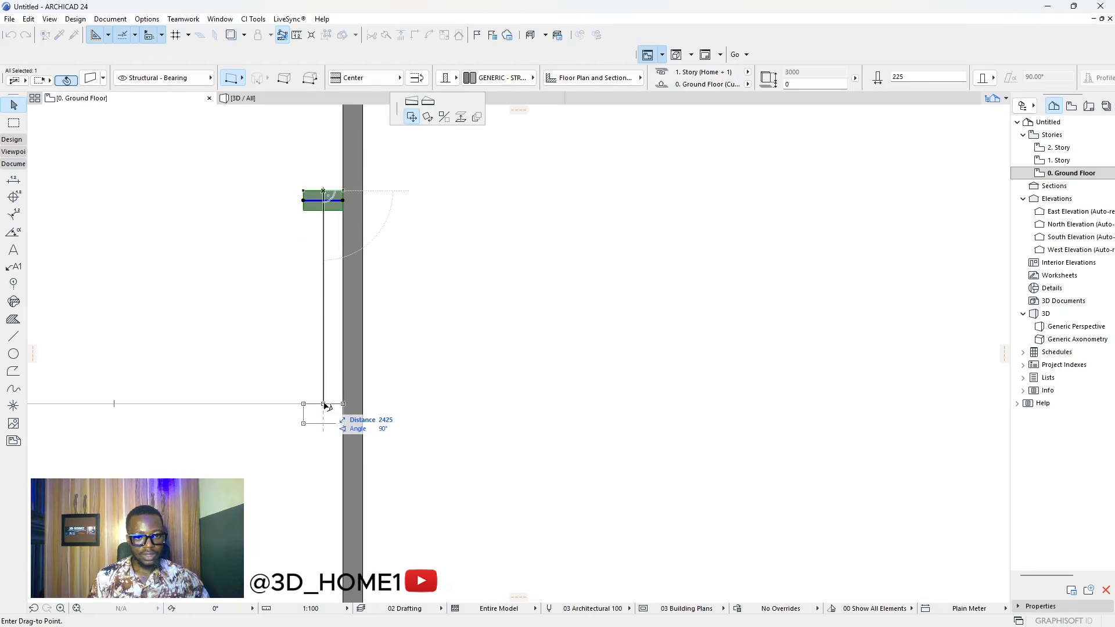
{"action": "left_click", "coordinate": [323, 404]}
{"action": "scroll", "coordinate": [370, 381], "scroll_direction": "down", "scroll_amount": 4}
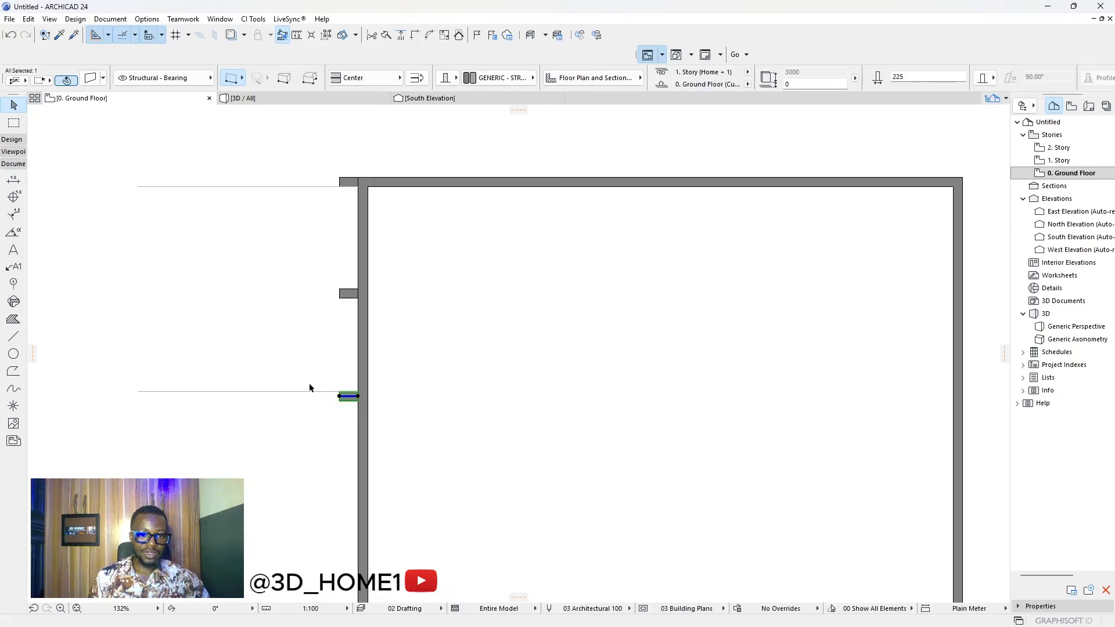
- Move the lower guide line down to the bottom face of the newly copied third wall stub
{"action": "left_click", "coordinate": [330, 393]}
{"action": "scroll", "coordinate": [331, 395], "scroll_direction": "up", "scroll_amount": 3}
{"action": "left_click", "coordinate": [334, 394]}
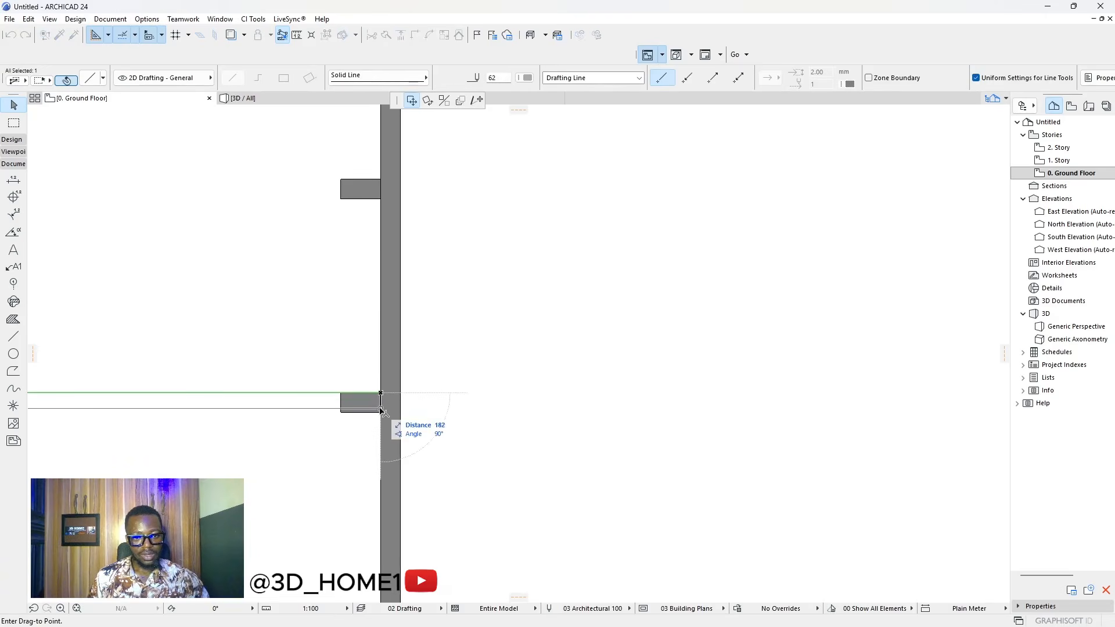
{"action": "scroll", "coordinate": [386, 405], "scroll_direction": "down", "scroll_amount": 3}
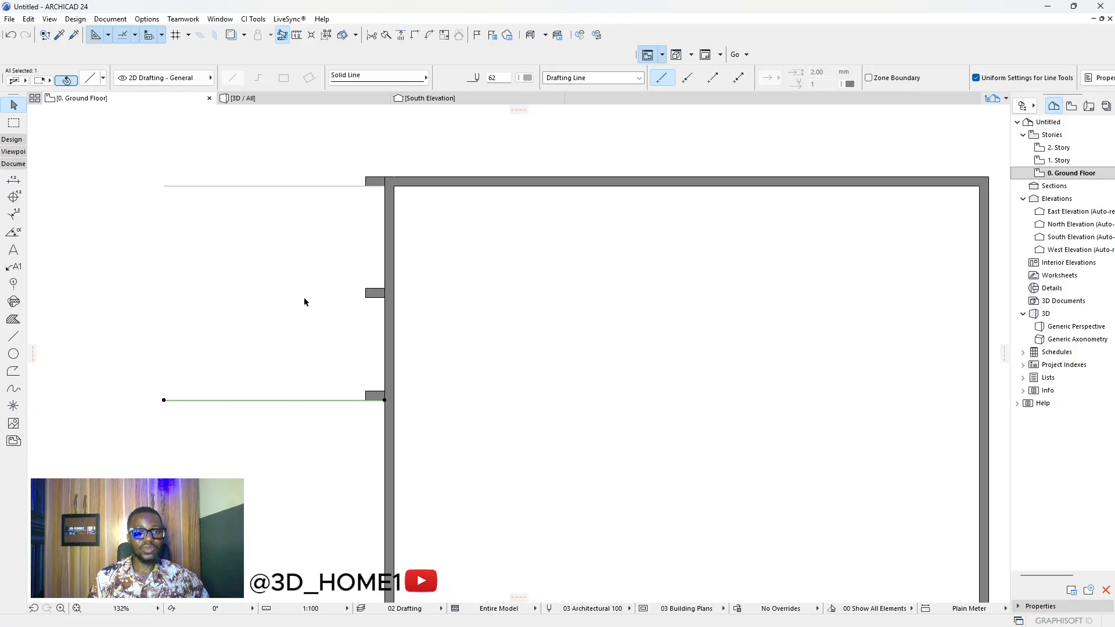
- Copy the lower guide line 2840 mm straight south from the third stub's bottom face
{"action": "scroll", "coordinate": [305, 302], "scroll_direction": "down", "scroll_amount": 4}
{"action": "scroll", "coordinate": [347, 336], "scroll_direction": "up", "scroll_amount": 3}
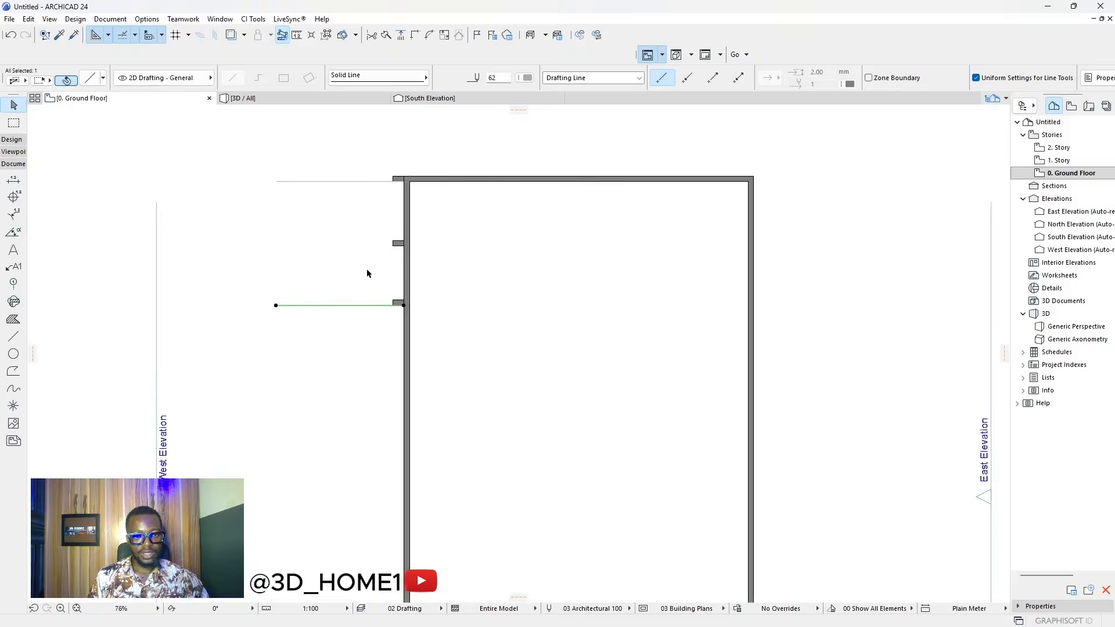
{"action": "scroll", "coordinate": [383, 302], "scroll_direction": "up", "scroll_amount": 3}
{"action": "left_click", "coordinate": [404, 351]}
{"action": "key", "text": "ctrl"}
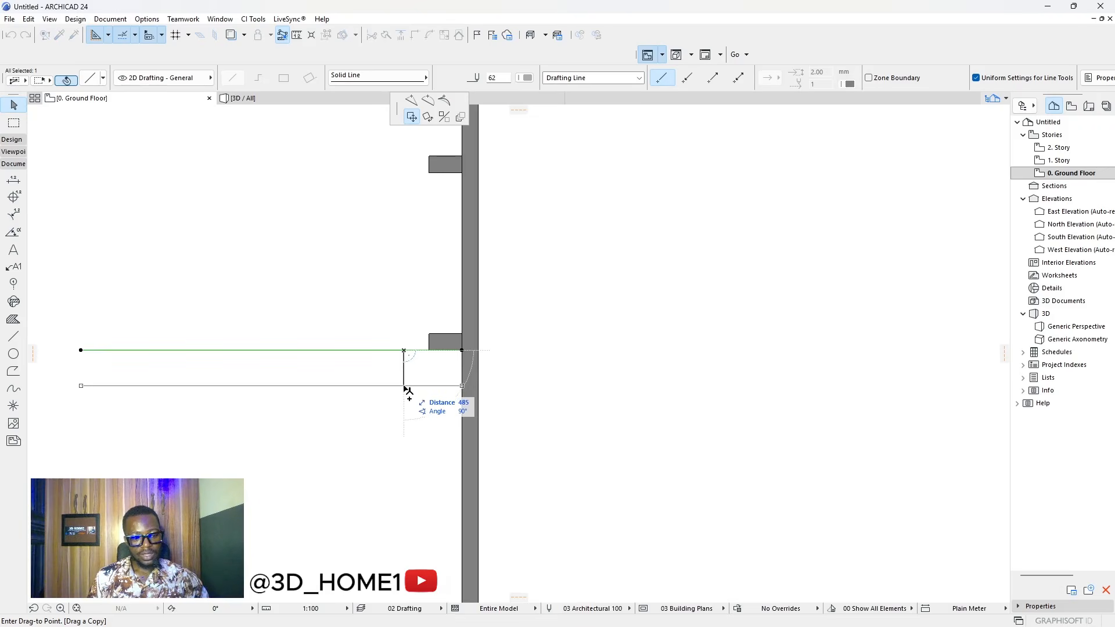
{"action": "type", "text": "284"}
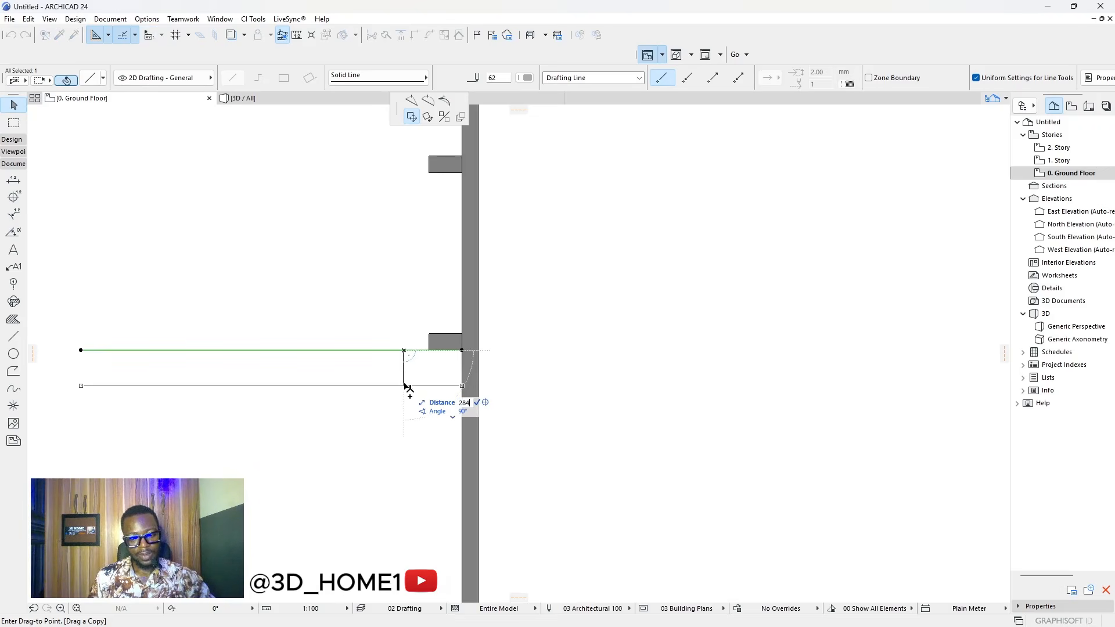
{"action": "type", "text": "0"}
{"action": "key", "text": "Return"}
{"action": "scroll", "coordinate": [411, 376], "scroll_direction": "down", "scroll_amount": 5}
{"action": "key", "text": "Escape"}
- Move the third west wall stub straight down so its upper face sits on the lowest guide line
{"action": "left_click", "coordinate": [426, 362]}
{"action": "scroll", "coordinate": [426, 362], "scroll_direction": "up", "scroll_amount": 1}
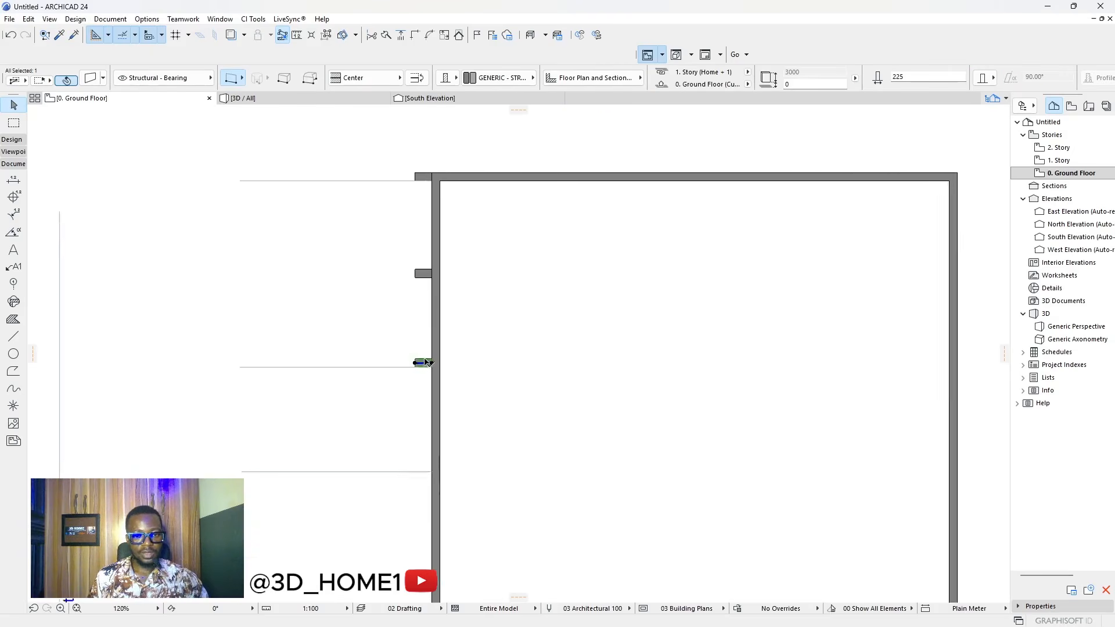
{"action": "scroll", "coordinate": [426, 362], "scroll_direction": "up", "scroll_amount": 1}
{"action": "left_click", "coordinate": [427, 365]}
{"action": "scroll", "coordinate": [433, 491], "scroll_direction": "up", "scroll_amount": 1}
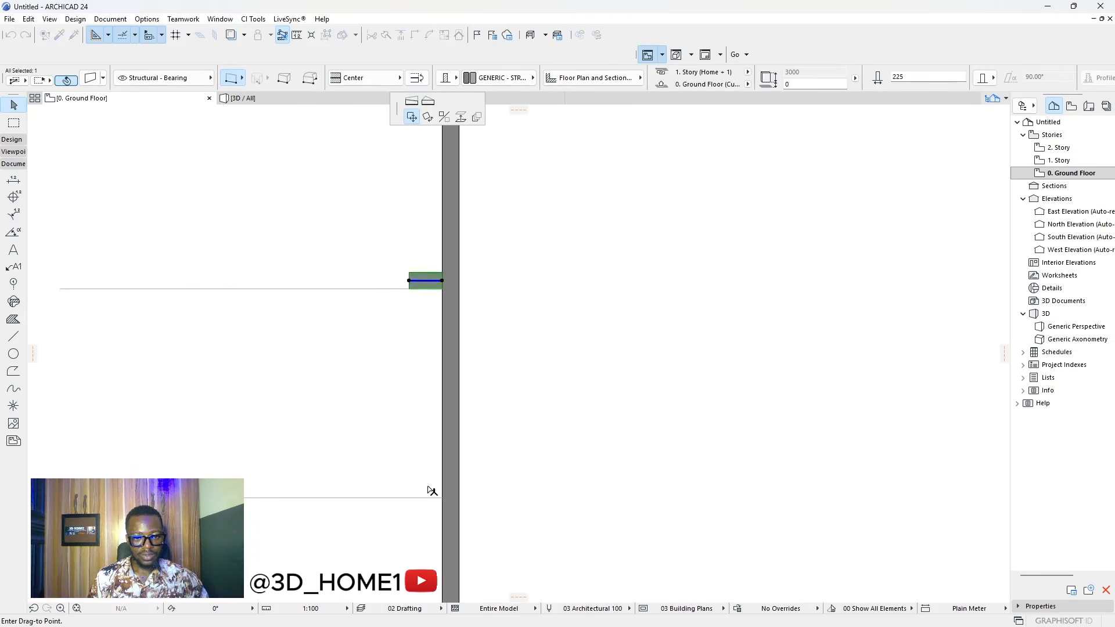
{"action": "scroll", "coordinate": [430, 489], "scroll_direction": "up", "scroll_amount": 2}
{"action": "left_click", "coordinate": [442, 506]}
{"action": "scroll", "coordinate": [446, 436], "scroll_direction": "down", "scroll_amount": 1}
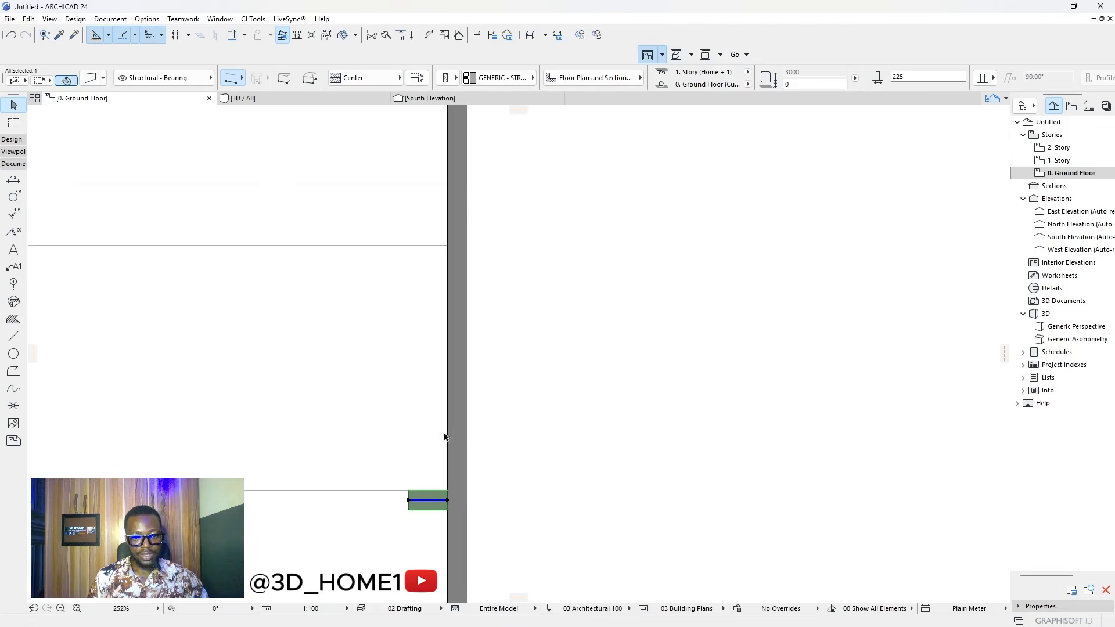
- Move the lowest guide line down to the bottom face of the relocated third stub
{"action": "scroll", "coordinate": [444, 437], "scroll_direction": "down", "scroll_amount": 2}
{"action": "left_click", "coordinate": [442, 456]}
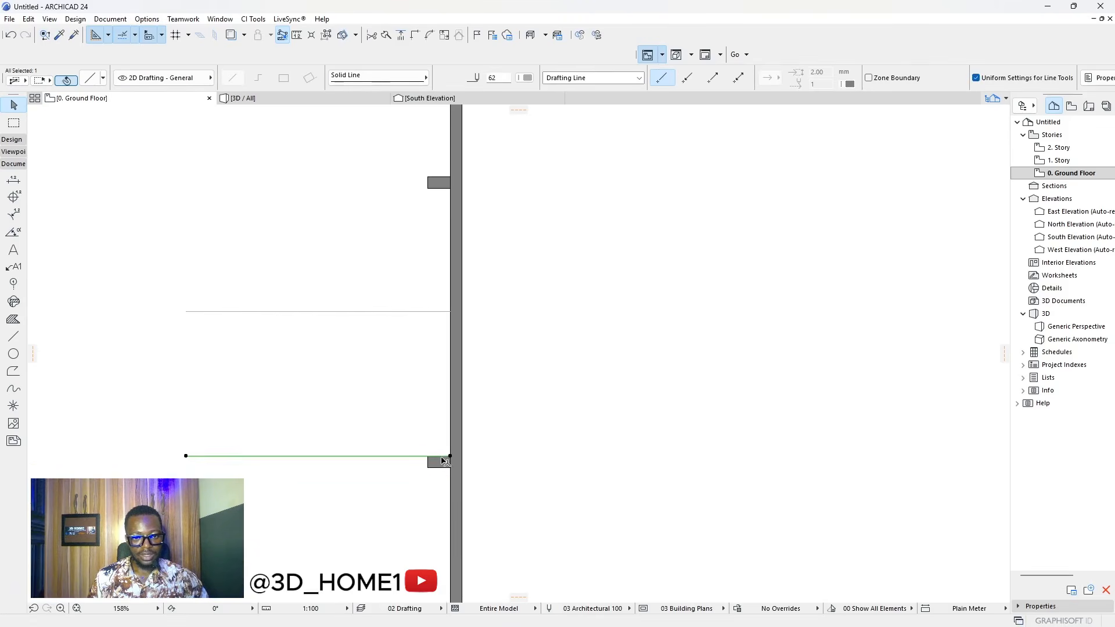
{"action": "scroll", "coordinate": [442, 458], "scroll_direction": "up", "scroll_amount": 4}
{"action": "scroll", "coordinate": [429, 447], "scroll_direction": "down", "scroll_amount": 4}
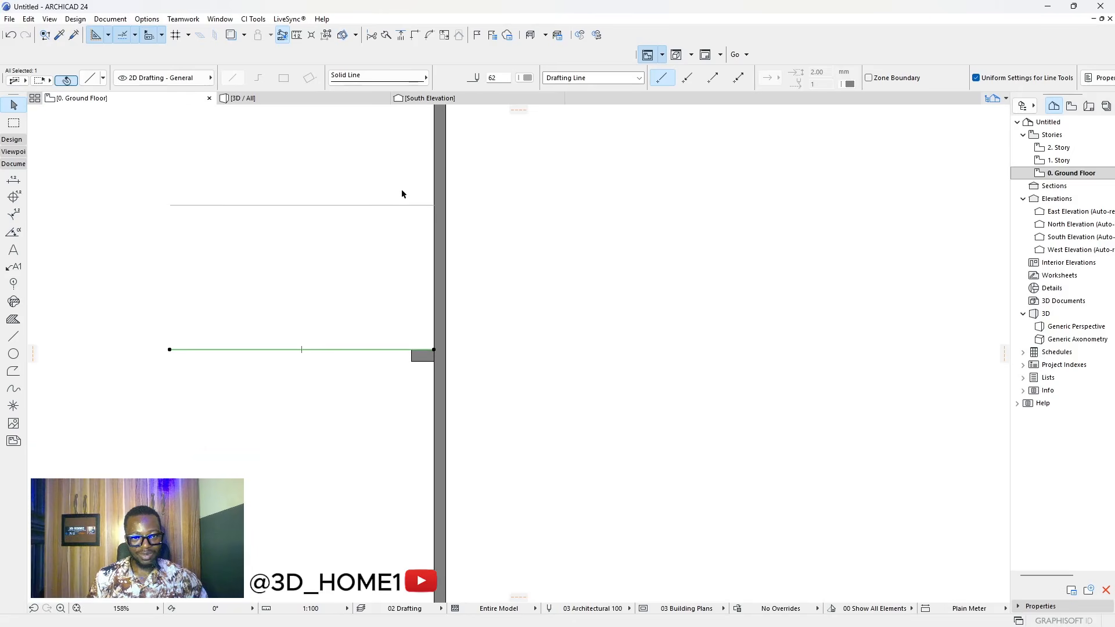
{"action": "scroll", "coordinate": [428, 372], "scroll_direction": "up", "scroll_amount": 5}
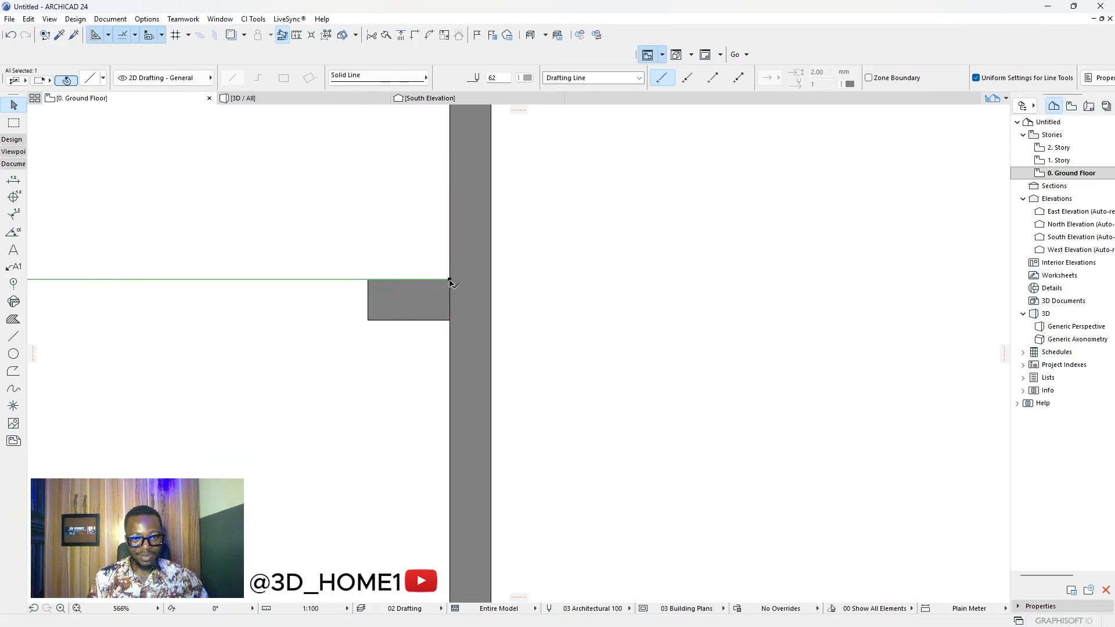
{"action": "left_click", "coordinate": [449, 280]}
{"action": "left_click", "coordinate": [450, 319]}
{"action": "scroll", "coordinate": [446, 379], "scroll_direction": "down", "scroll_amount": 4}
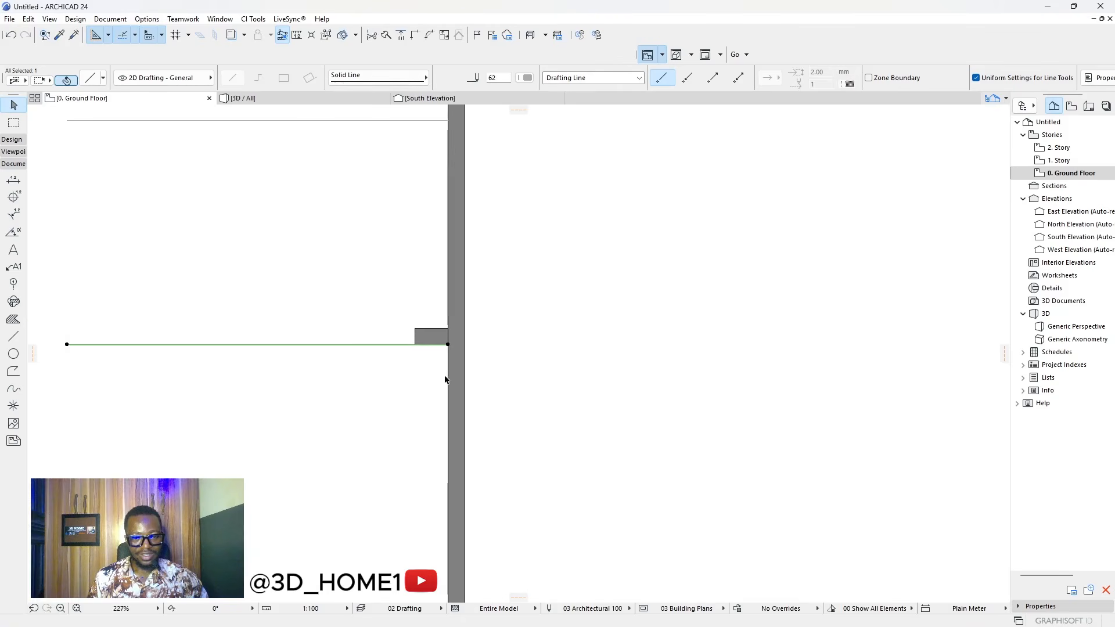
{"action": "key", "text": "Escape"}
- Move the lowest guide line straight south from the third stub's bottom face to mark the fourth stub's spacing
{"action": "scroll", "coordinate": [442, 351], "scroll_direction": "down", "scroll_amount": 3}
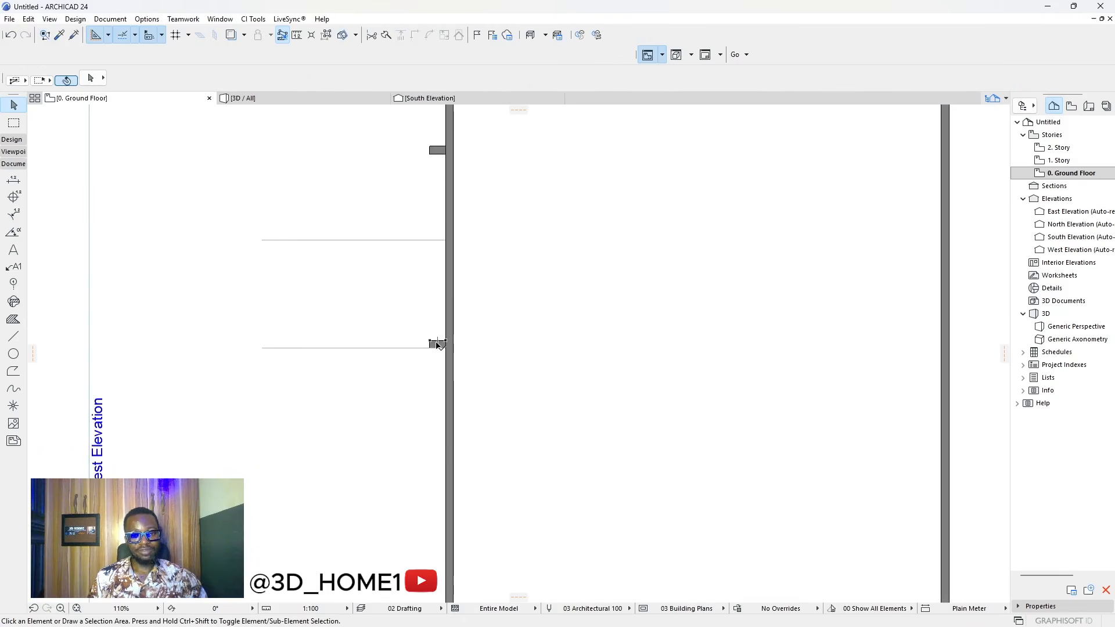
{"action": "scroll", "coordinate": [436, 345], "scroll_direction": "up", "scroll_amount": 3}
{"action": "left_click", "coordinate": [414, 353]}
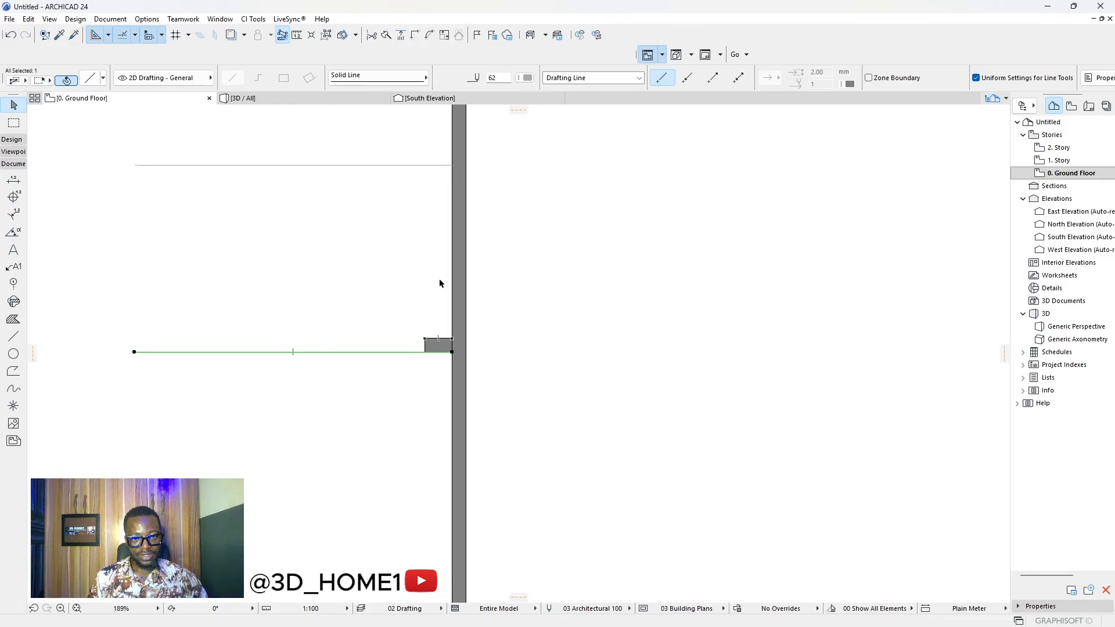
{"action": "scroll", "coordinate": [426, 337], "scroll_direction": "up", "scroll_amount": 3}
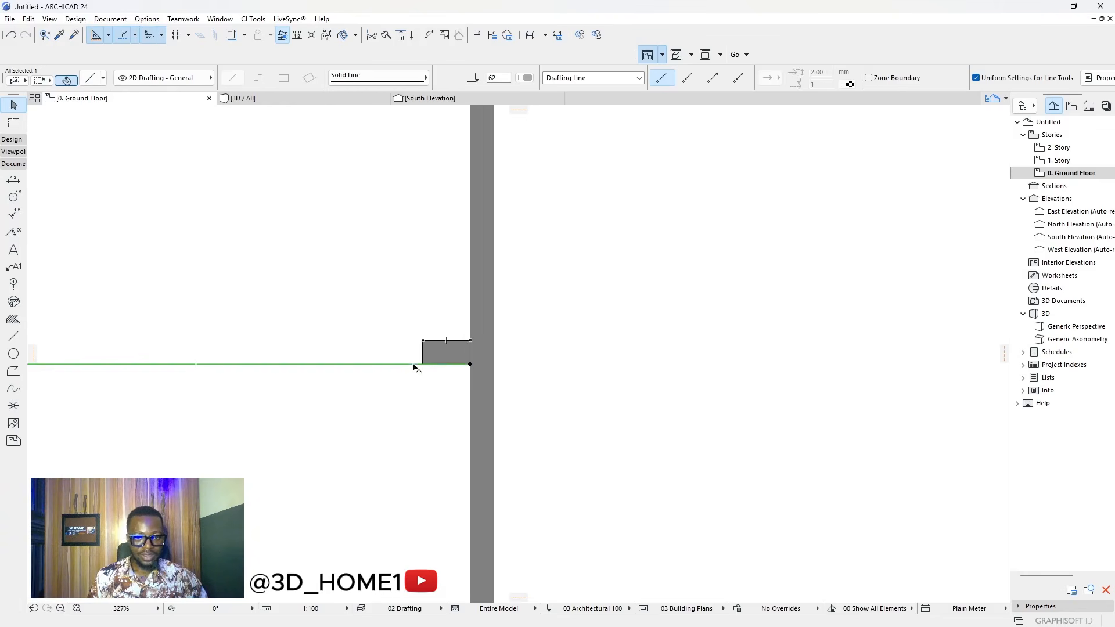
{"action": "left_click", "coordinate": [413, 365]}
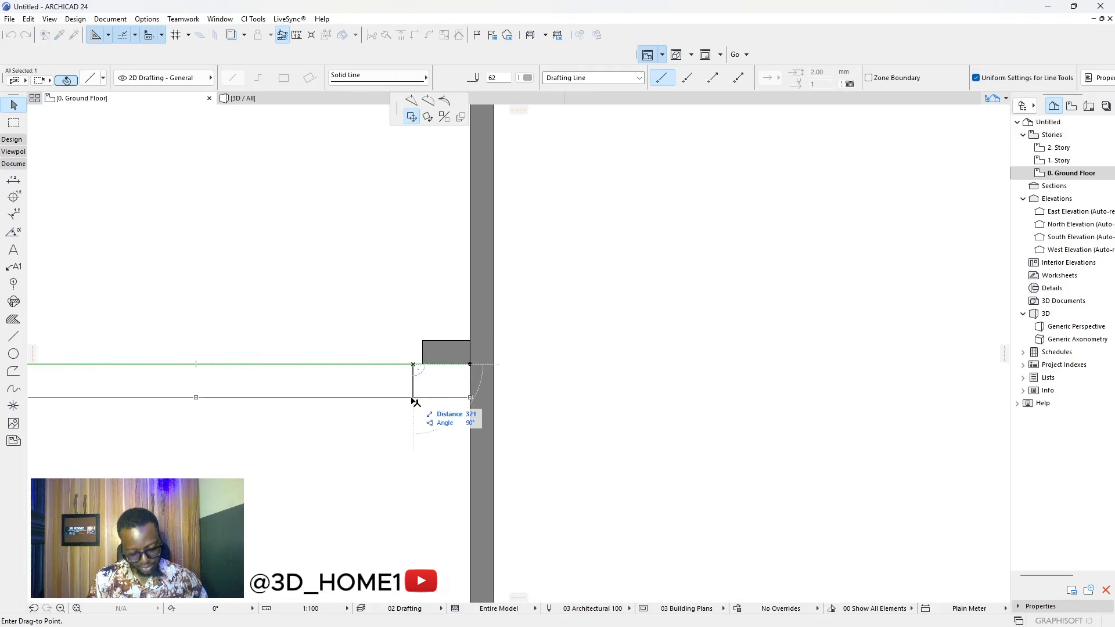
{"action": "type", "text": "2"}
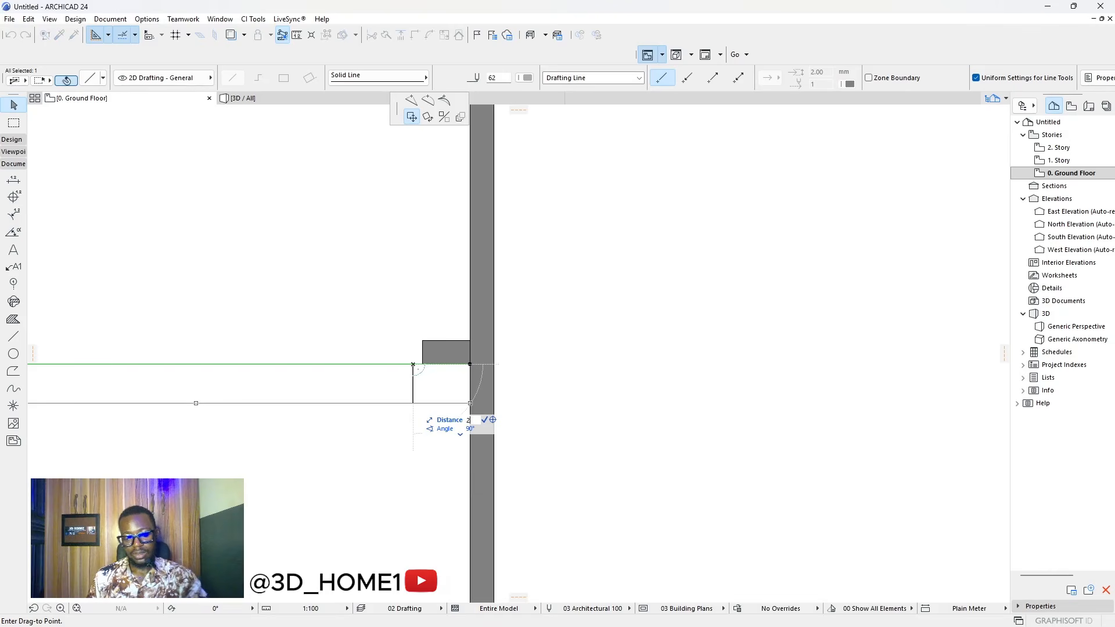
{"action": "type", "text": "8"}
{"action": "key", "text": "Return"}
{"action": "scroll", "coordinate": [422, 402], "scroll_direction": "down", "scroll_amount": 5}
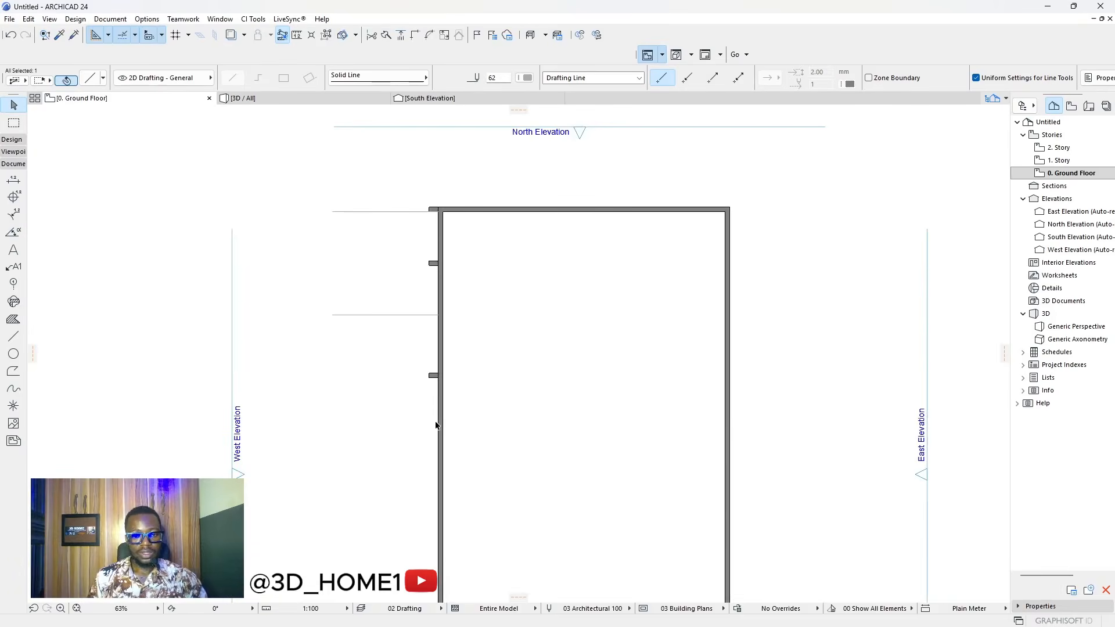
- Try moving the third wall stub down onto the lowest guide line, and undo the move
{"action": "scroll", "coordinate": [441, 403], "scroll_direction": "up", "scroll_amount": 5}
{"action": "left_click", "coordinate": [436, 373]}
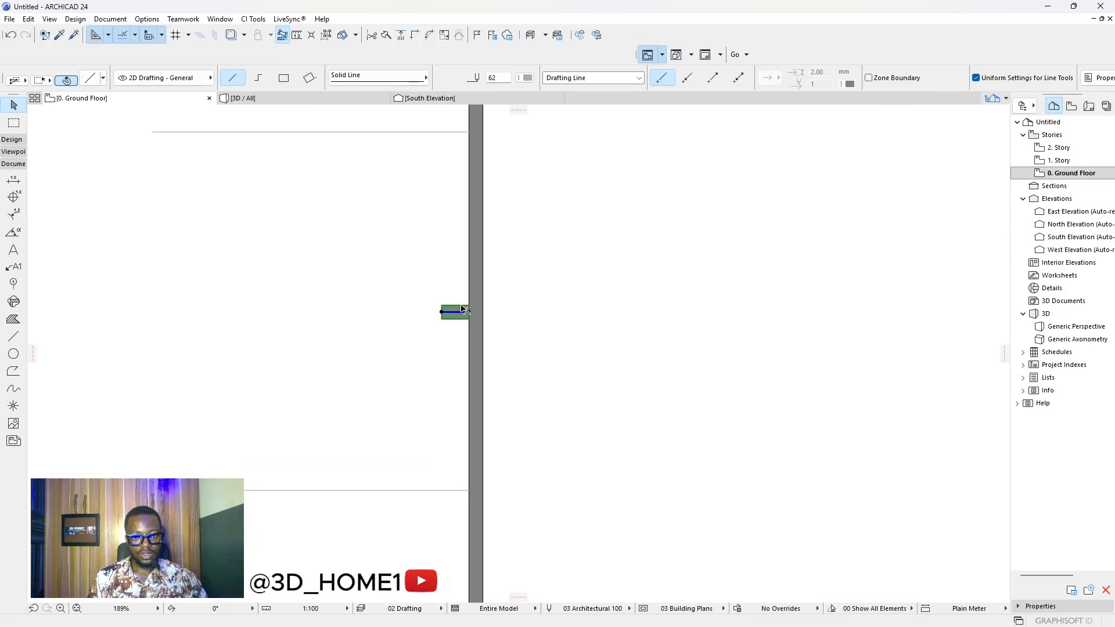
{"action": "left_click", "coordinate": [464, 306]}
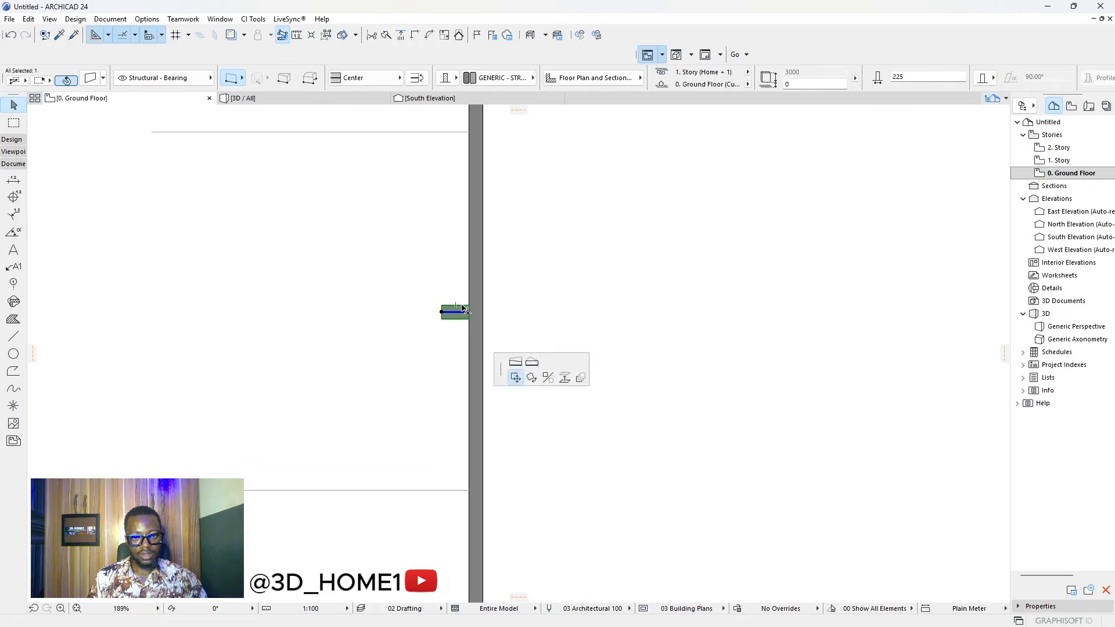
{"action": "left_click", "coordinate": [463, 490]}
{"action": "scroll", "coordinate": [473, 346], "scroll_direction": "down", "scroll_amount": 4}
{"action": "key", "text": "ctrl+z"}
- Copy the third wall stub straight down so the copy's upper face sits on the lowest guide line
{"action": "scroll", "coordinate": [471, 307], "scroll_direction": "up", "scroll_amount": 8}
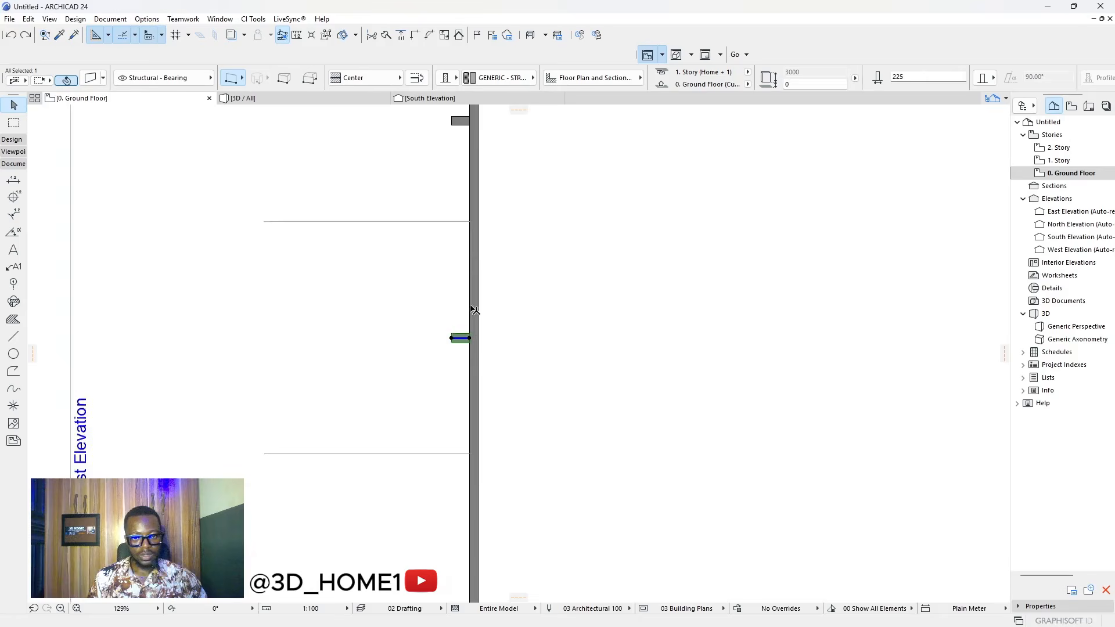
{"action": "left_click", "coordinate": [464, 359]}
{"action": "scroll", "coordinate": [461, 407], "scroll_direction": "down", "scroll_amount": 3}
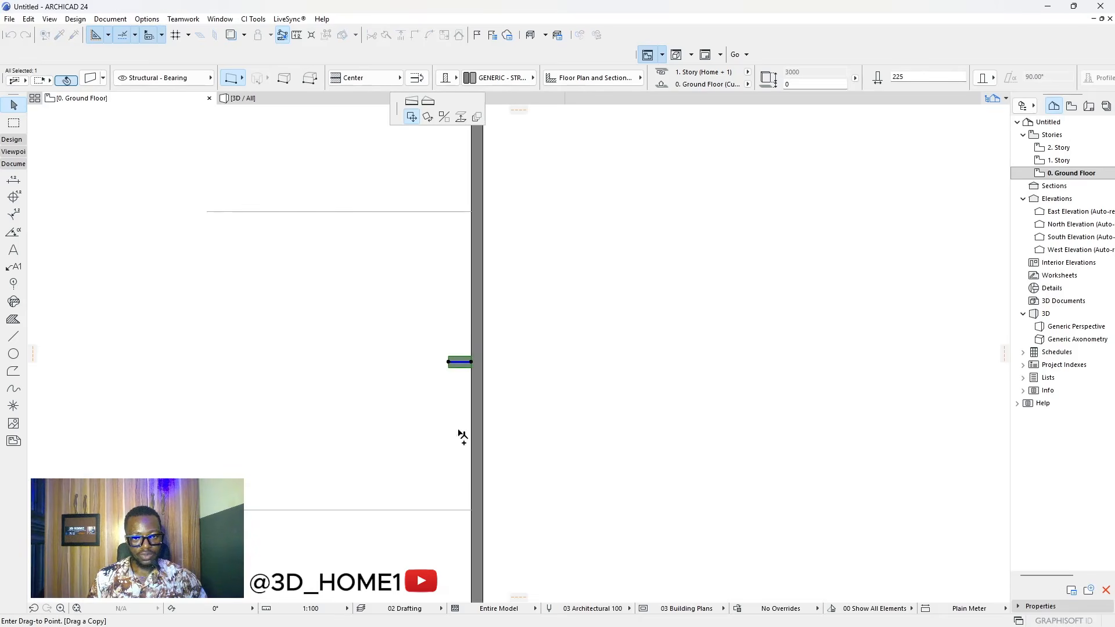
{"action": "key", "text": "Escape"}
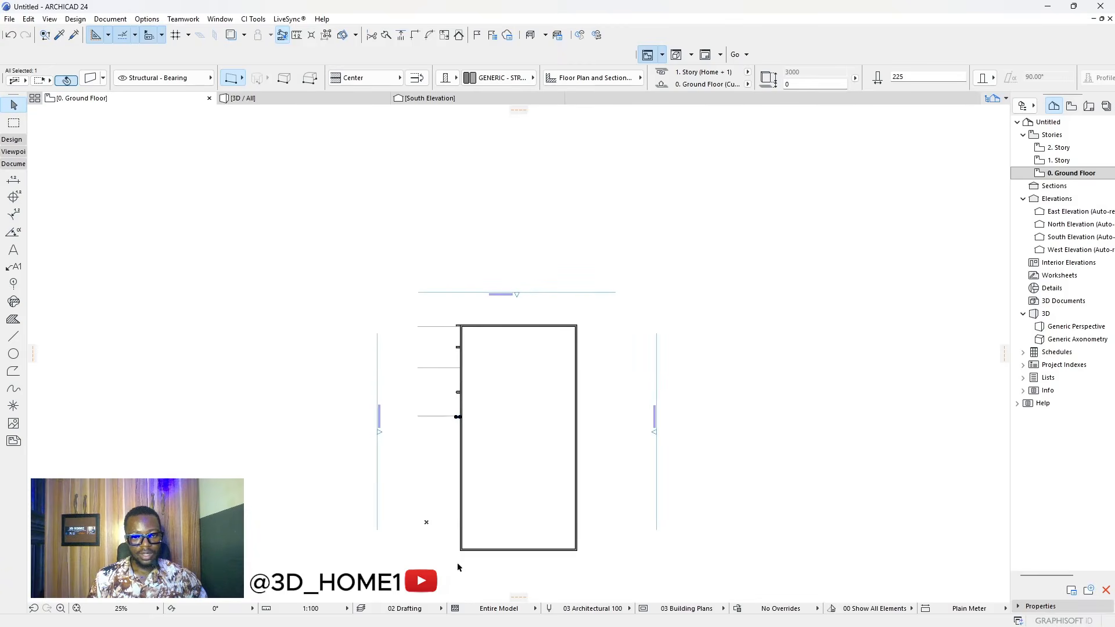
{"action": "left_click", "coordinate": [458, 568]}
- Copy the guide line between the second and third stubs straight up to the second stub's bottom face
{"action": "scroll", "coordinate": [459, 569], "scroll_direction": "up", "scroll_amount": 3}
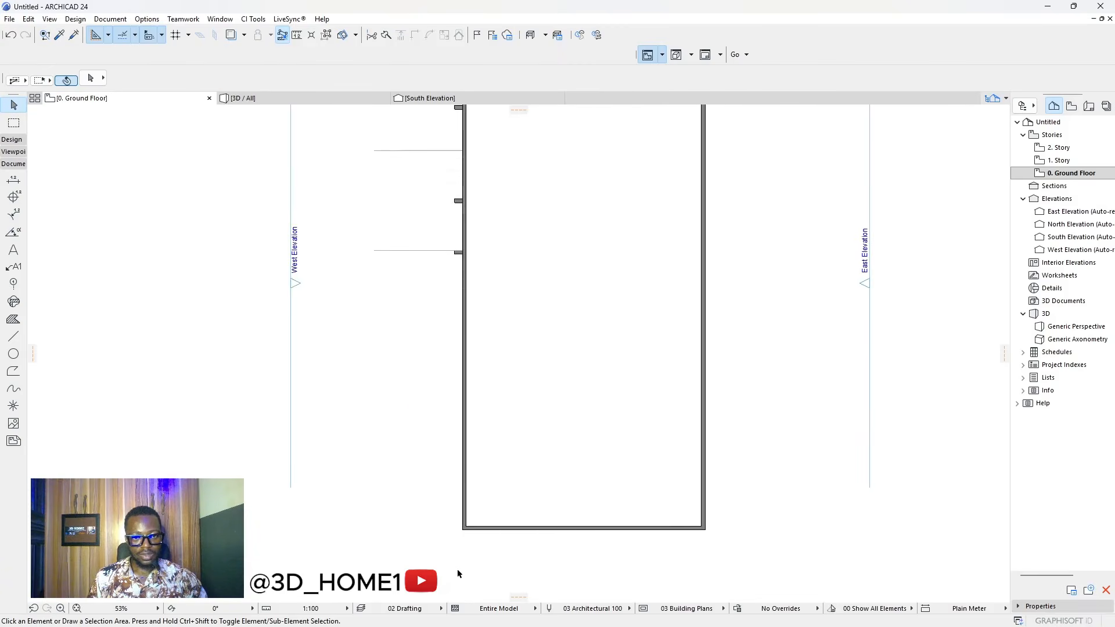
{"action": "scroll", "coordinate": [451, 385], "scroll_direction": "down", "scroll_amount": 1}
{"action": "scroll", "coordinate": [463, 251], "scroll_direction": "up", "scroll_amount": 3}
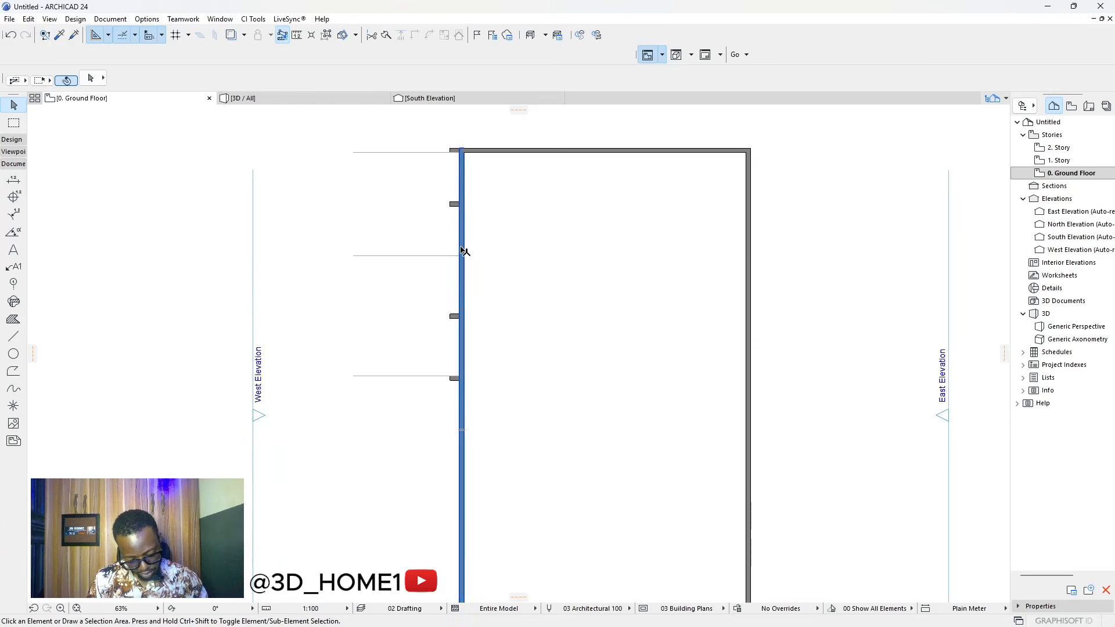
{"action": "scroll", "coordinate": [462, 250], "scroll_direction": "down", "scroll_amount": 2}
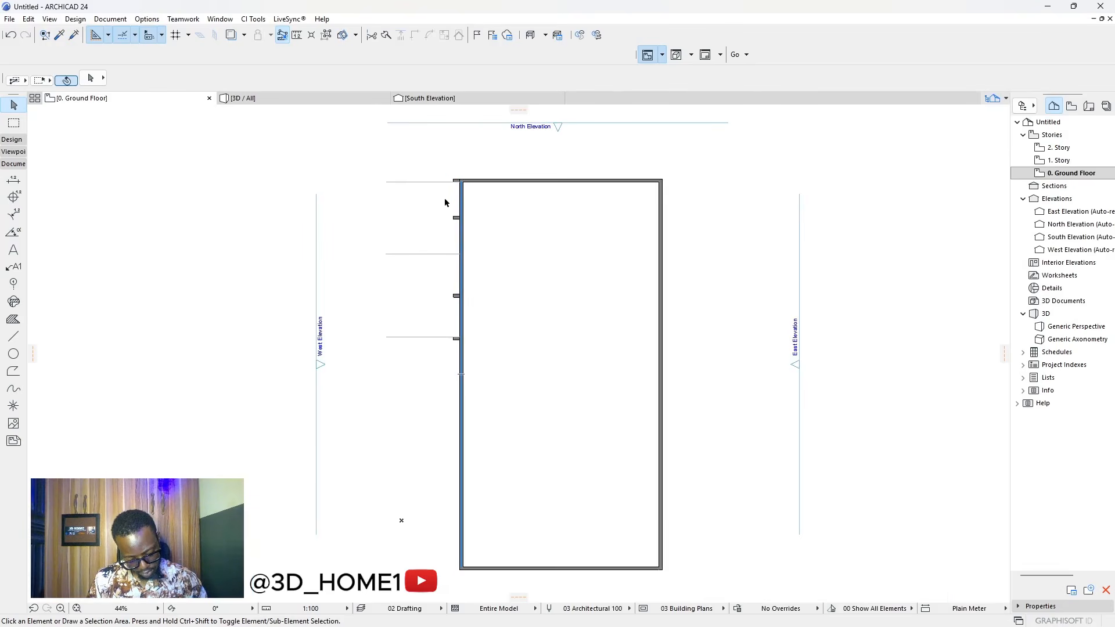
{"action": "scroll", "coordinate": [455, 242], "scroll_direction": "up", "scroll_amount": 7}
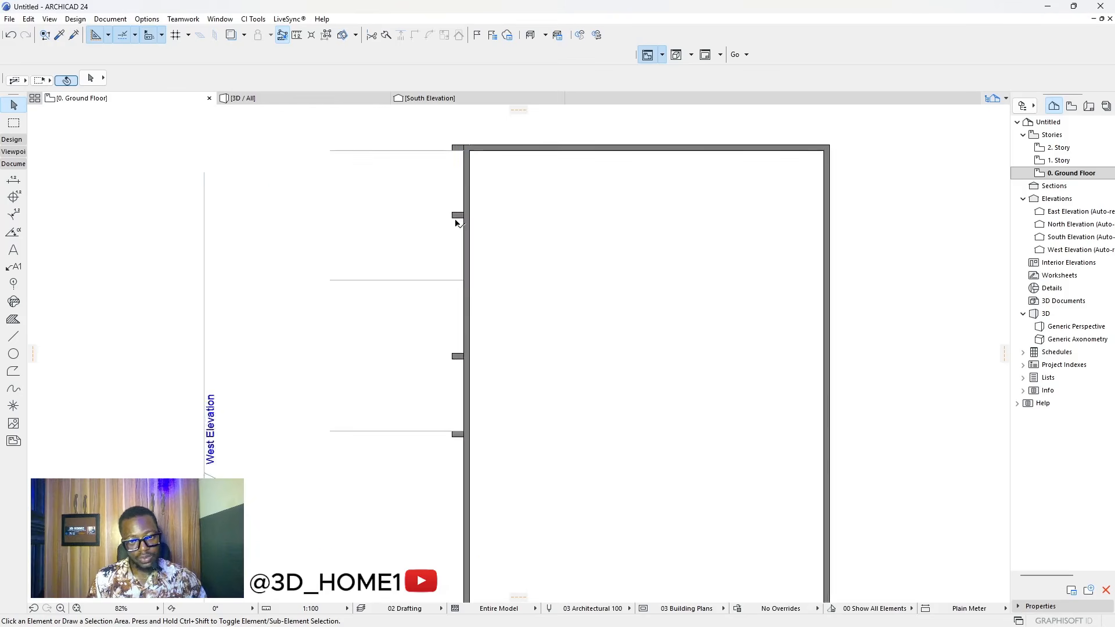
{"action": "left_click", "coordinate": [444, 339]}
{"action": "left_click", "coordinate": [448, 339]}
{"action": "key", "text": "ctrl"}
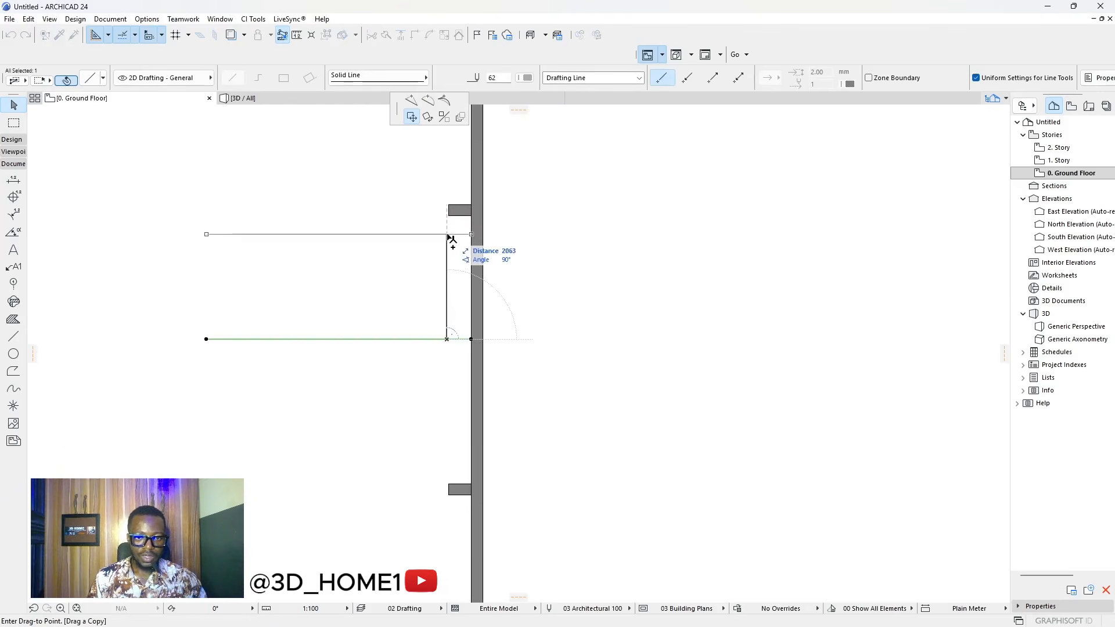
{"action": "left_click", "coordinate": [448, 216]}
- Copy the guide line at the second stub's bottom face 2200 mm straight south
{"action": "left_click", "coordinate": [446, 217]}
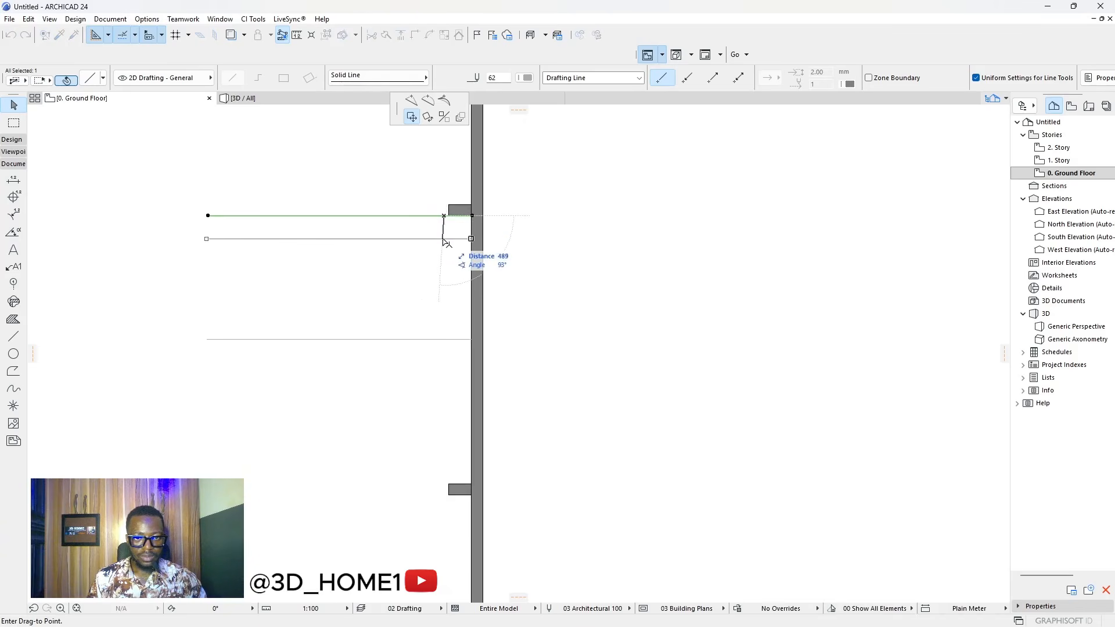
{"action": "type", "text": "2200"}
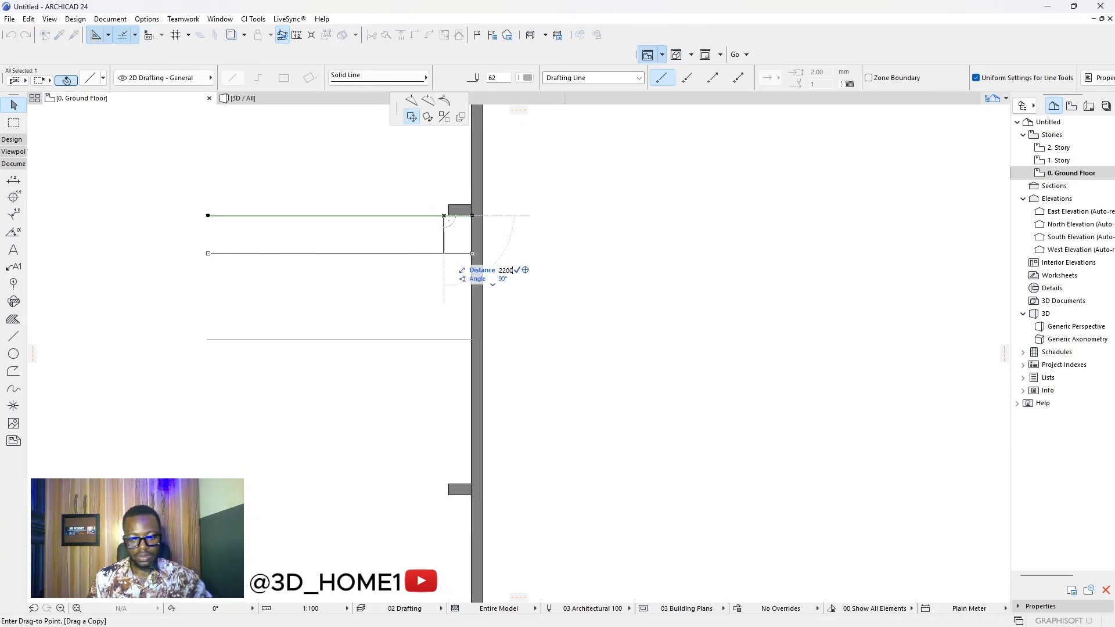
{"action": "key", "text": "Return"}
{"action": "key", "text": "Escape"}
- Copy the second wall stub straight down so the copy's upper face sits on the new 2200 mm guide line
{"action": "left_click", "coordinate": [464, 210]}
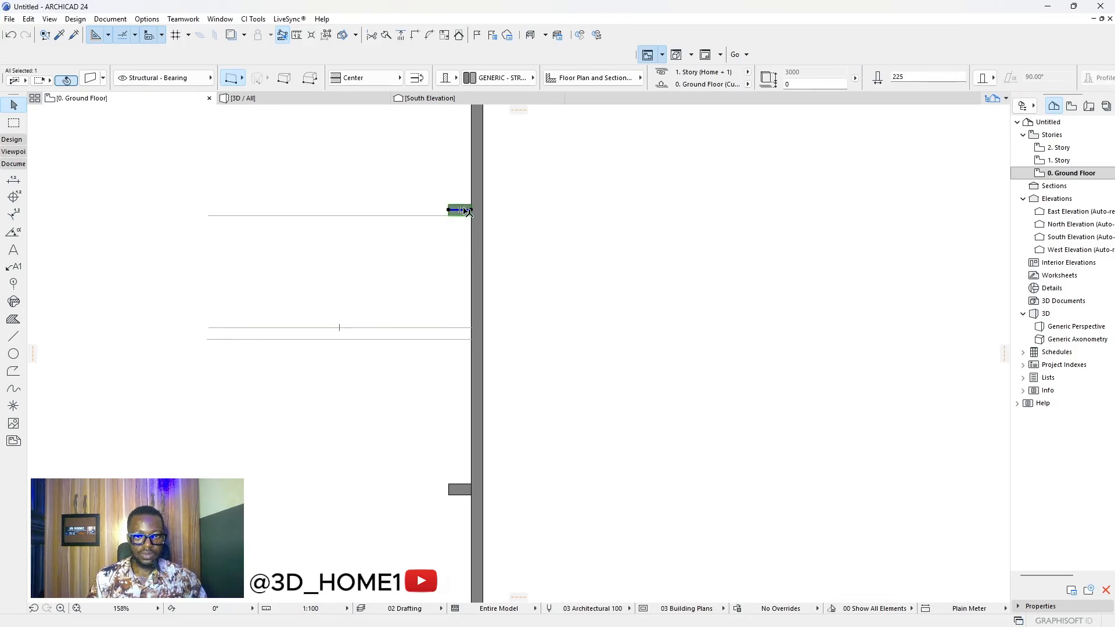
{"action": "left_click", "coordinate": [473, 208]}
{"action": "key", "text": "ctrl"}
{"action": "scroll", "coordinate": [468, 312], "scroll_direction": "up", "scroll_amount": 2}
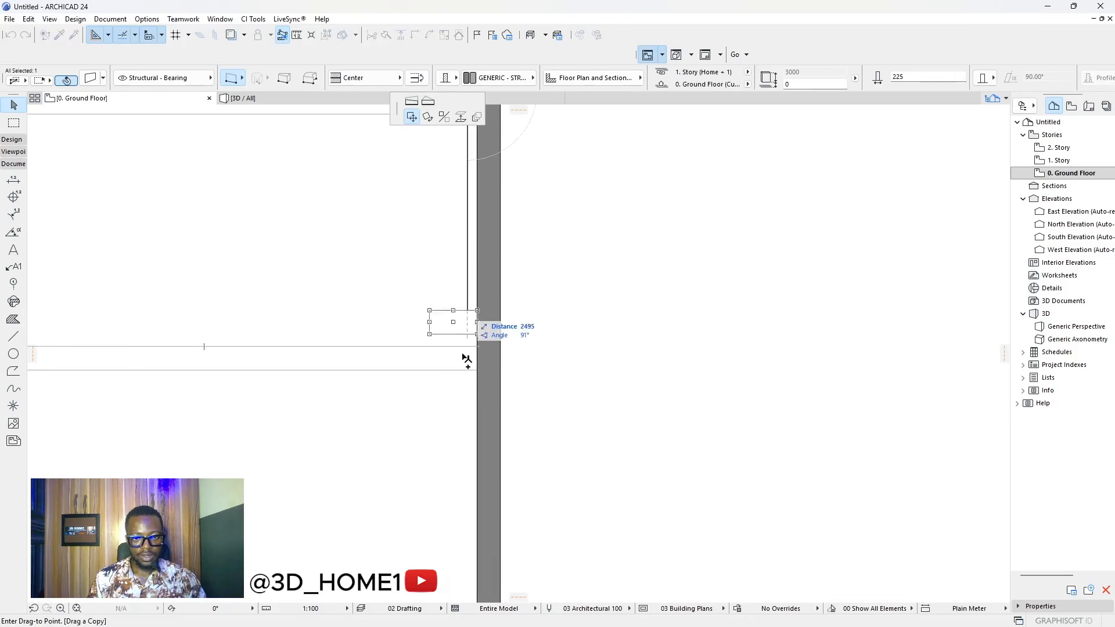
{"action": "left_click", "coordinate": [468, 351]}
{"action": "scroll", "coordinate": [462, 353], "scroll_direction": "down", "scroll_amount": 4}
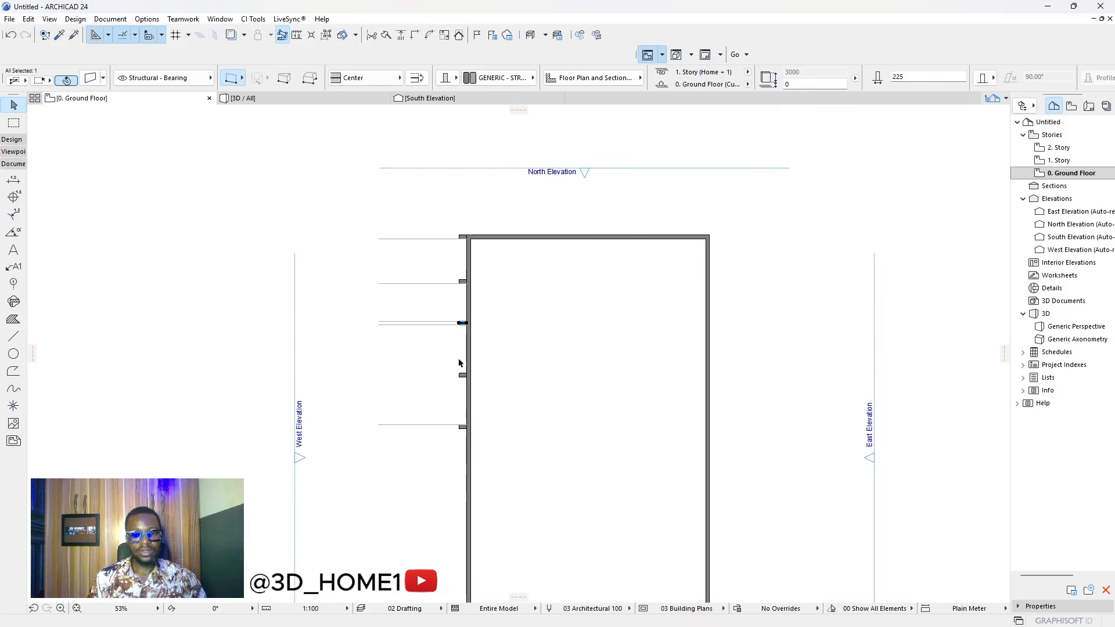
- Delete the guide line at the upper face of the newly copied stub
{"action": "key", "text": "Escape"}
{"action": "left_click", "coordinate": [441, 324]}
{"action": "key", "text": "Escape"}
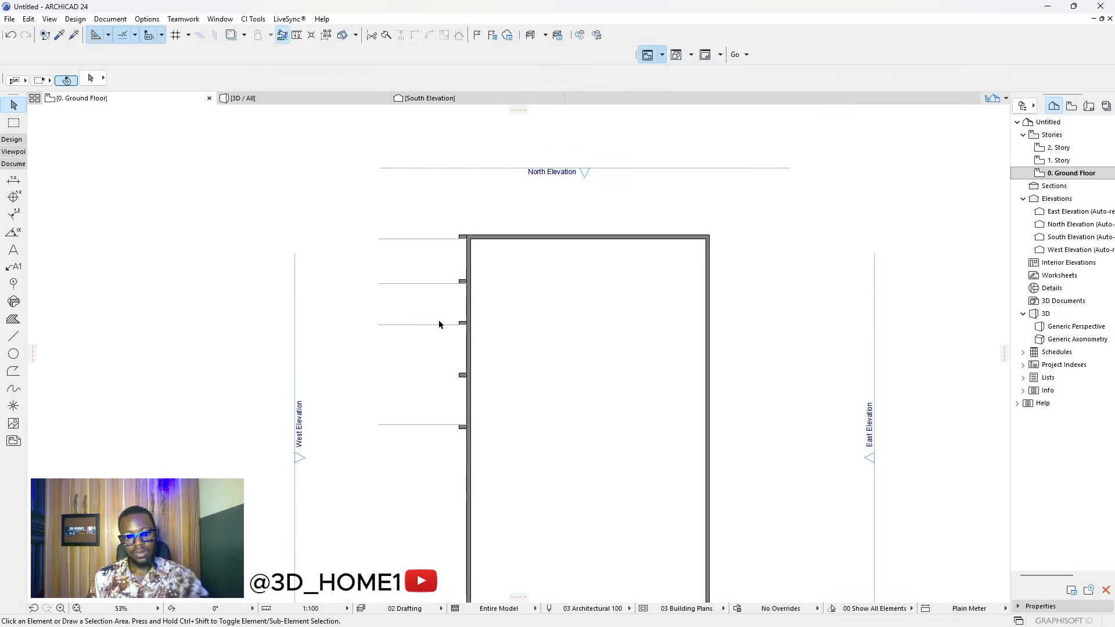
{"action": "scroll", "coordinate": [438, 331], "scroll_direction": "down", "scroll_amount": 2}
{"action": "scroll", "coordinate": [439, 335], "scroll_direction": "up", "scroll_amount": 4}
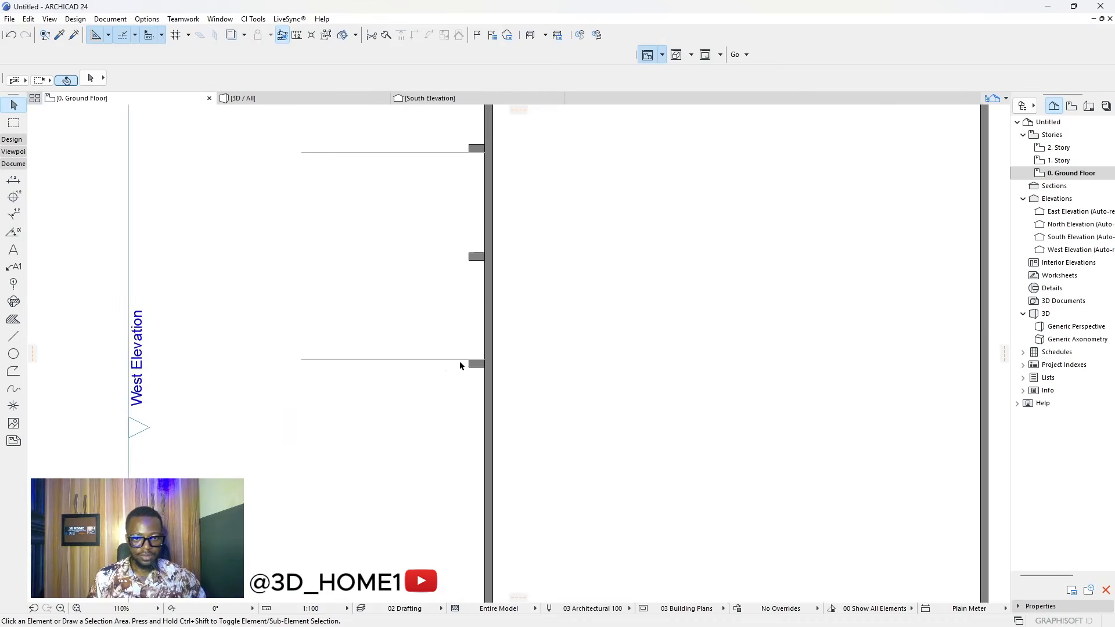
{"action": "left_click", "coordinate": [459, 361]}
{"action": "left_click", "coordinate": [457, 361]}
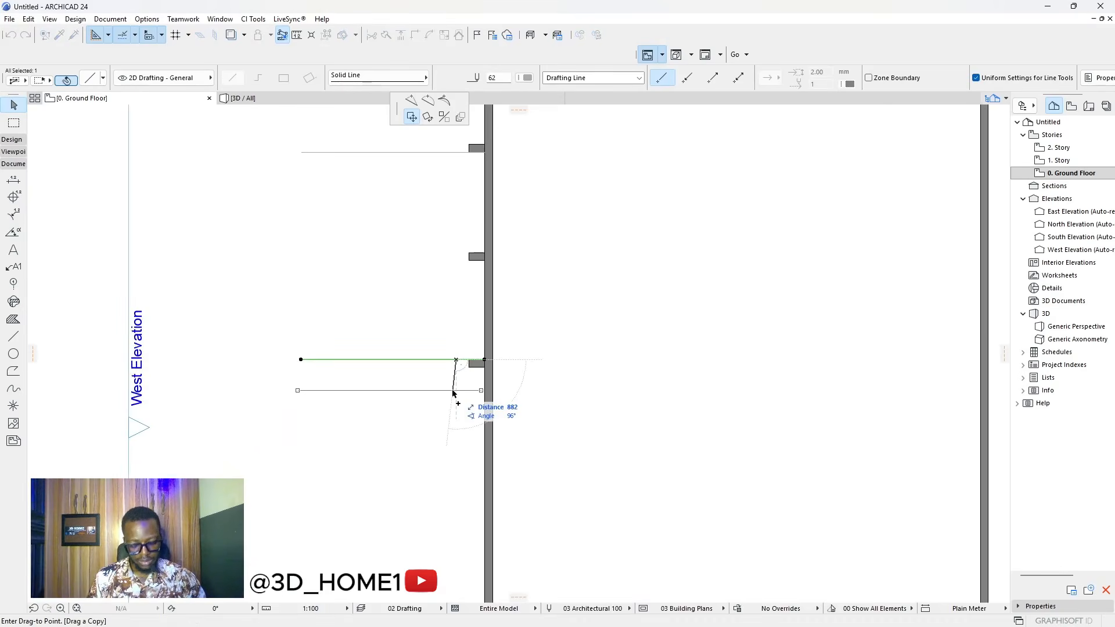
{"action": "scroll", "coordinate": [454, 391], "scroll_direction": "down", "scroll_amount": 1}
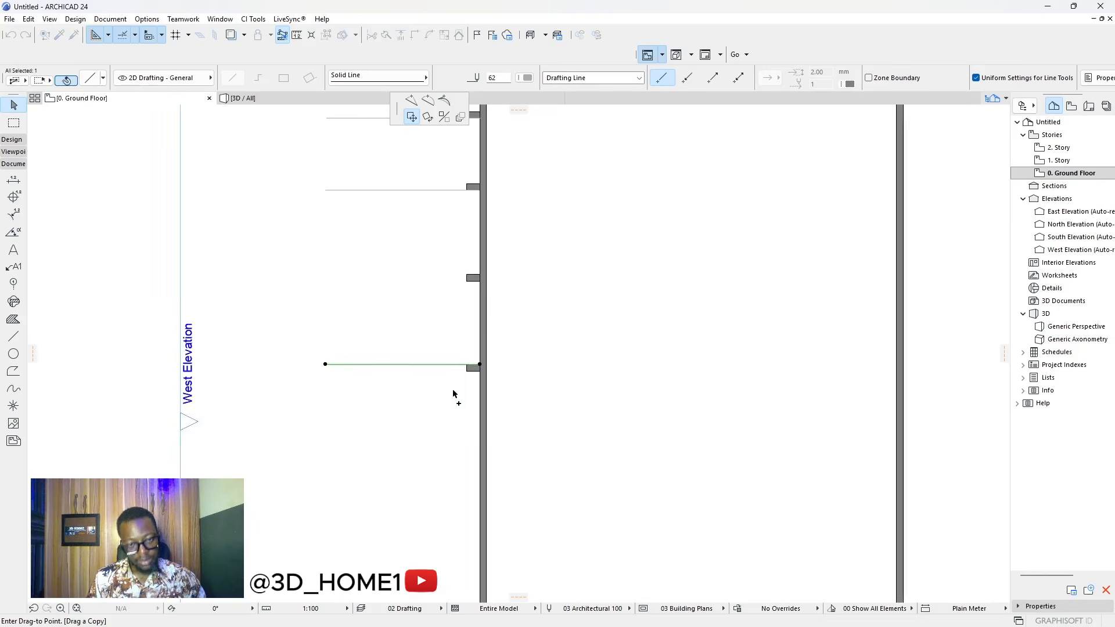
{"action": "key", "text": "Escape"}
{"action": "key", "text": "Escape"}
- Measure the clear gap between the two lowest wall stubs on the west wall
{"action": "key", "text": "m"}
{"action": "scroll", "coordinate": [464, 374], "scroll_direction": "up", "scroll_amount": 1}
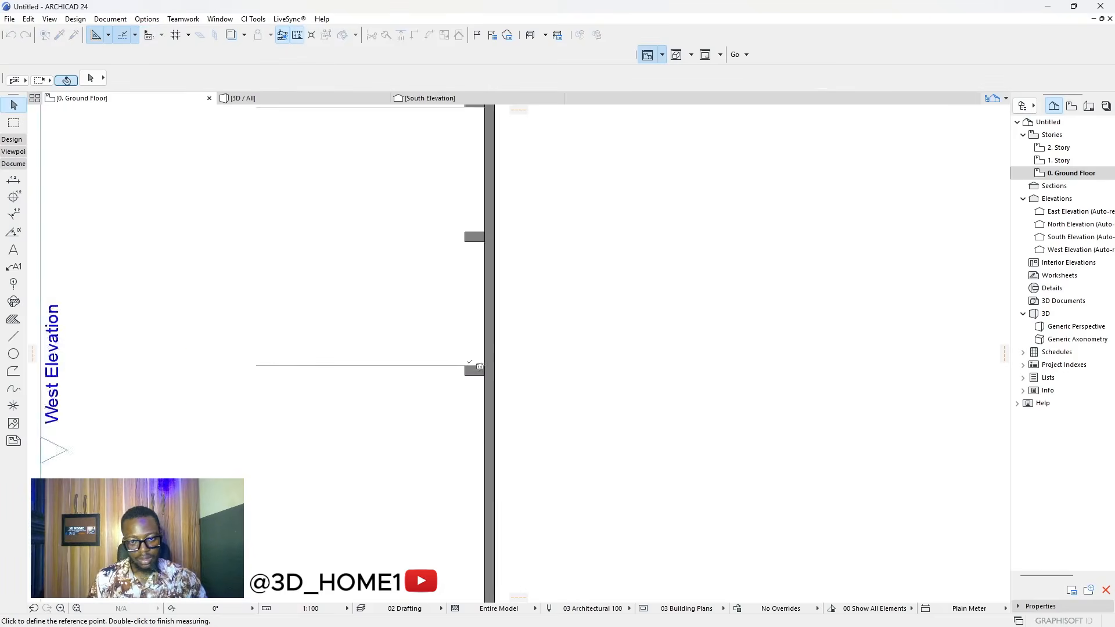
{"action": "left_click", "coordinate": [473, 366]}
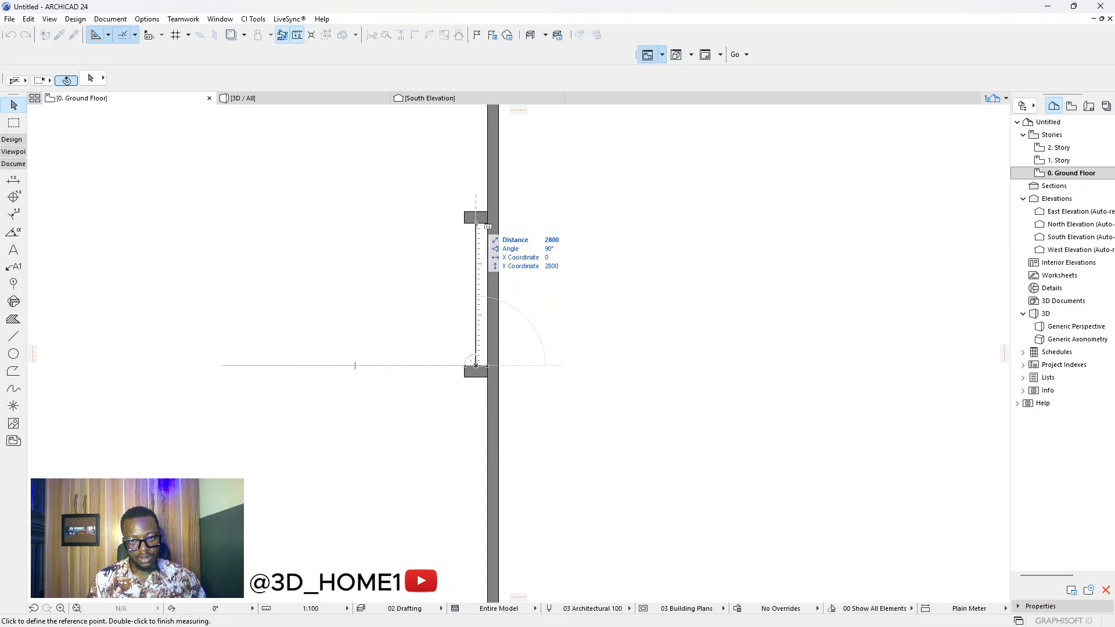
{"action": "key", "text": "Escape"}
{"action": "scroll", "coordinate": [471, 364], "scroll_direction": "down", "scroll_amount": 2}
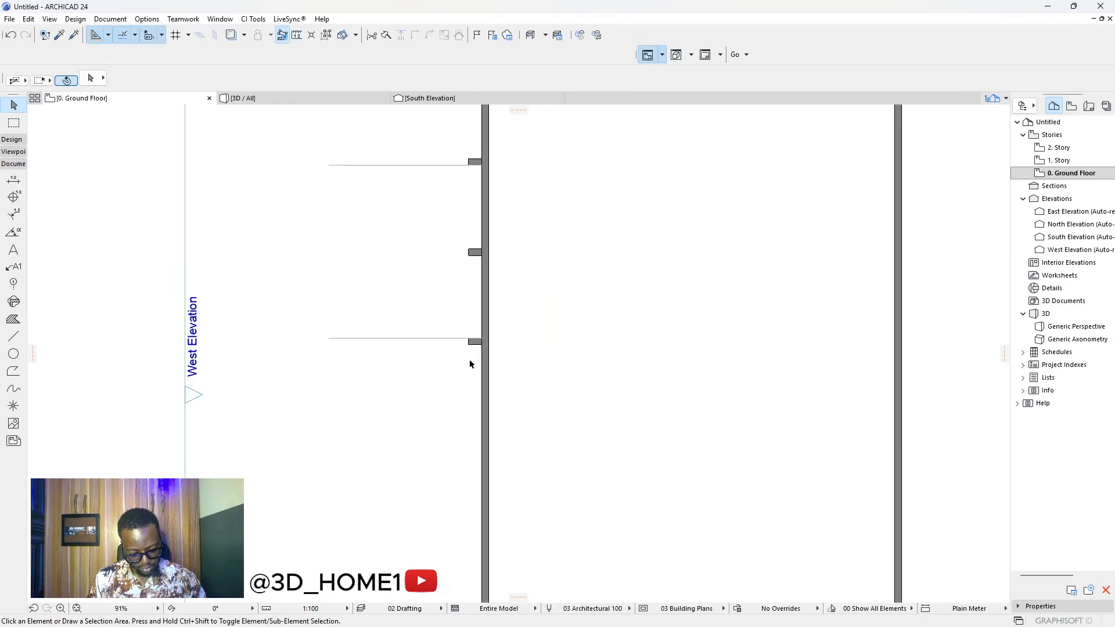
- Move the guide line from the lowest stub's upper face to its bottom face, and from there 2800 mm south
{"action": "scroll", "coordinate": [471, 364], "scroll_direction": "up", "scroll_amount": 2}
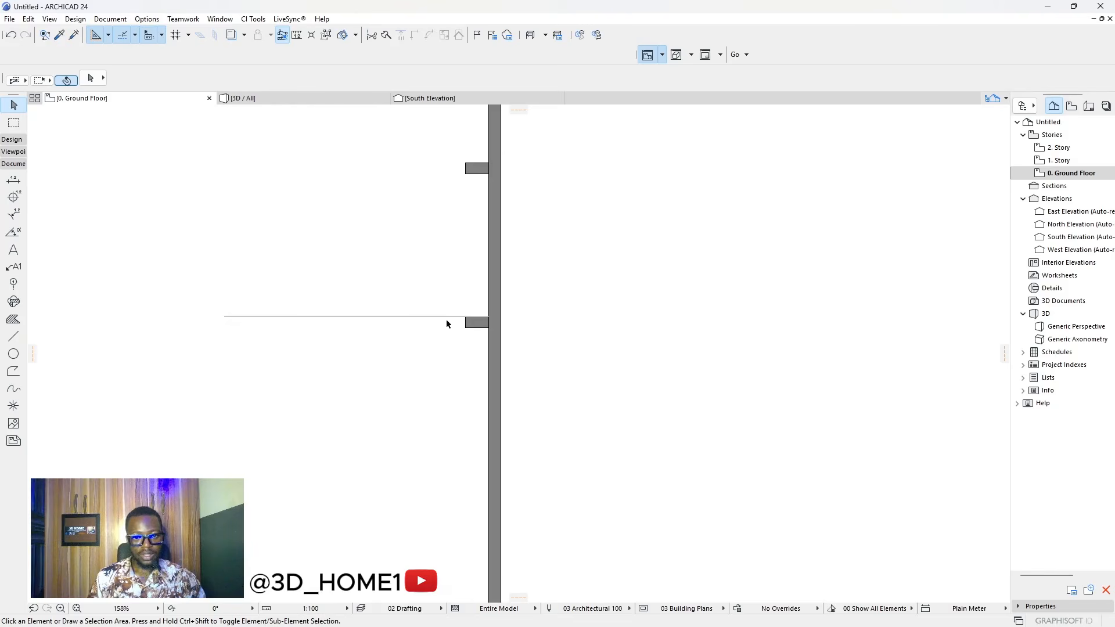
{"action": "left_click", "coordinate": [463, 317]}
{"action": "scroll", "coordinate": [464, 319], "scroll_direction": "up", "scroll_amount": 2}
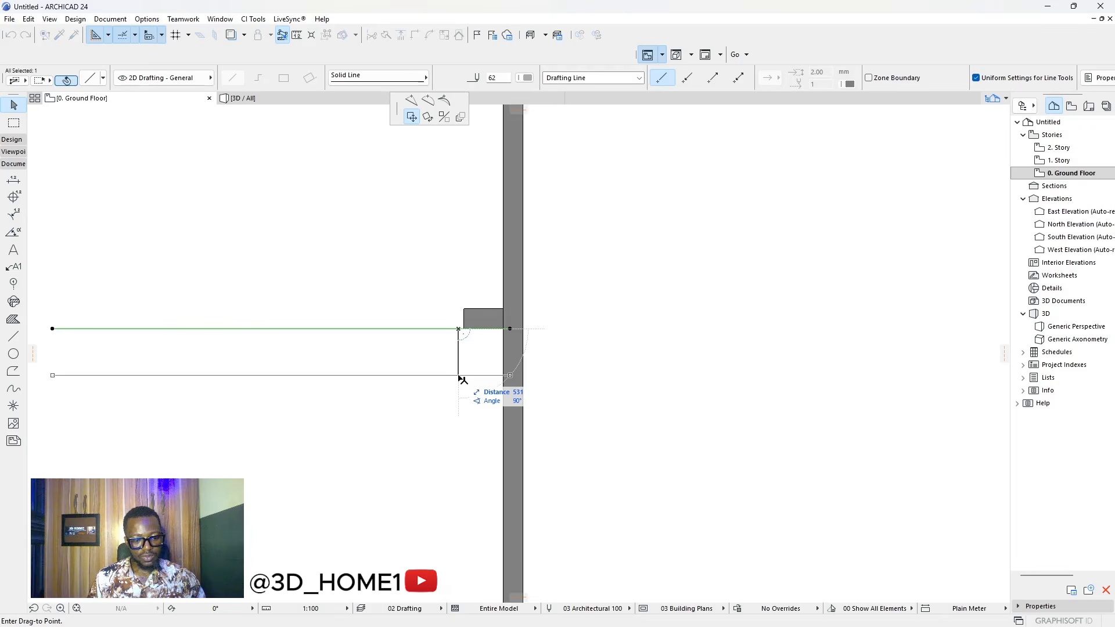
{"action": "type", "text": "280"}
{"action": "key", "text": "Return"}
{"action": "scroll", "coordinate": [459, 372], "scroll_direction": "down", "scroll_amount": 4}
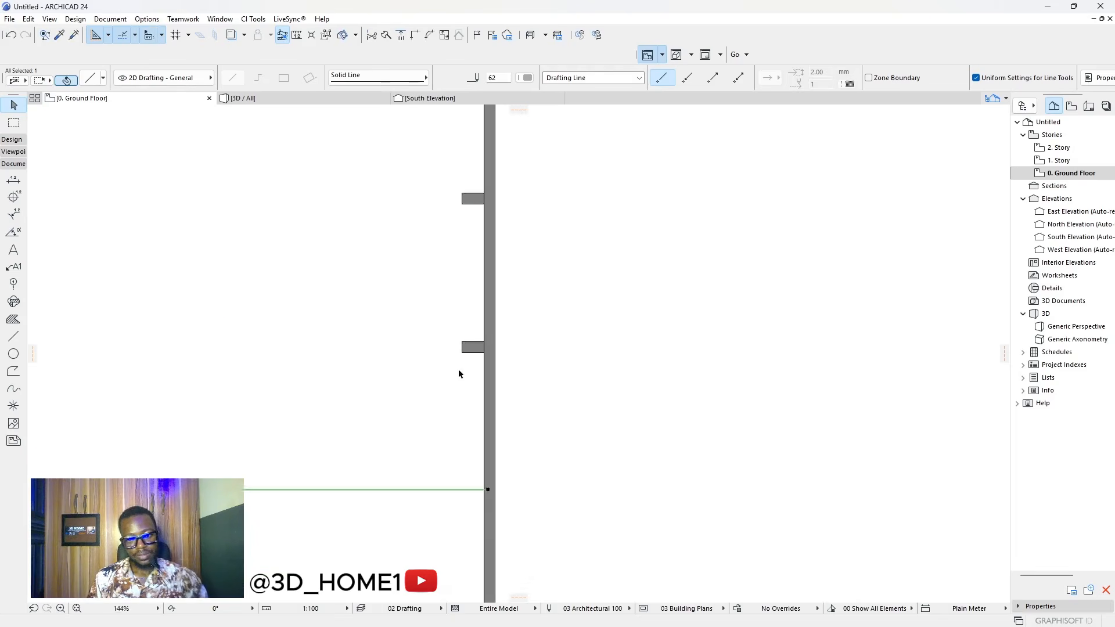
- Copy the lowest wall stub straight down so the copy's bottom face sits on the moved guide line
{"action": "scroll", "coordinate": [456, 369], "scroll_direction": "up", "scroll_amount": 3}
{"action": "key", "text": "Escape"}
{"action": "left_click", "coordinate": [461, 275]}
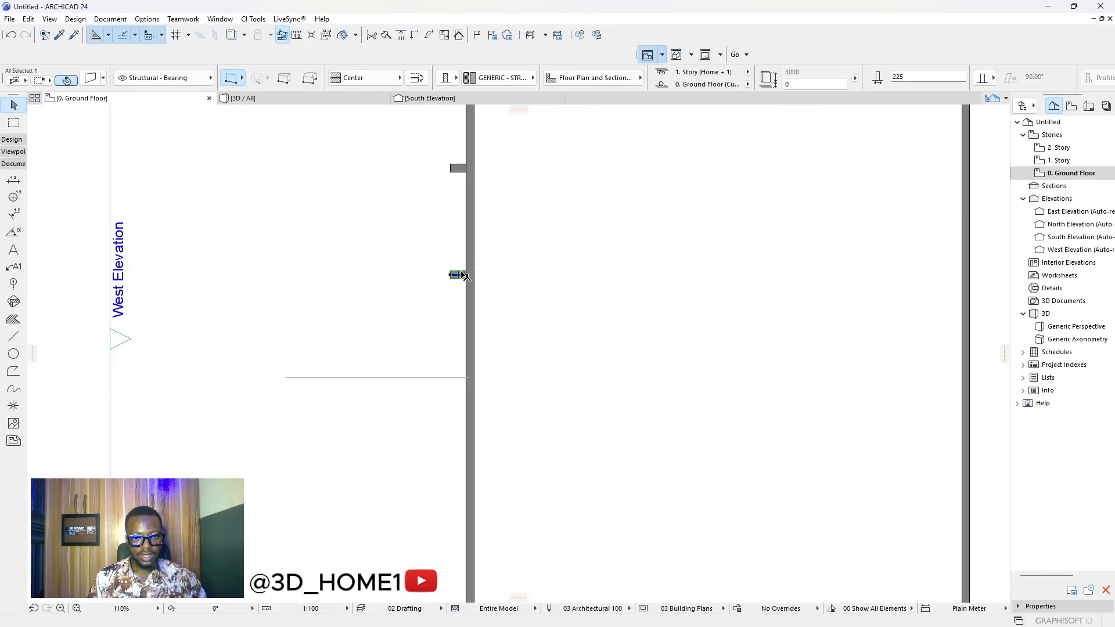
{"action": "left_click", "coordinate": [461, 278]}
{"action": "scroll", "coordinate": [458, 368], "scroll_direction": "up", "scroll_amount": 4}
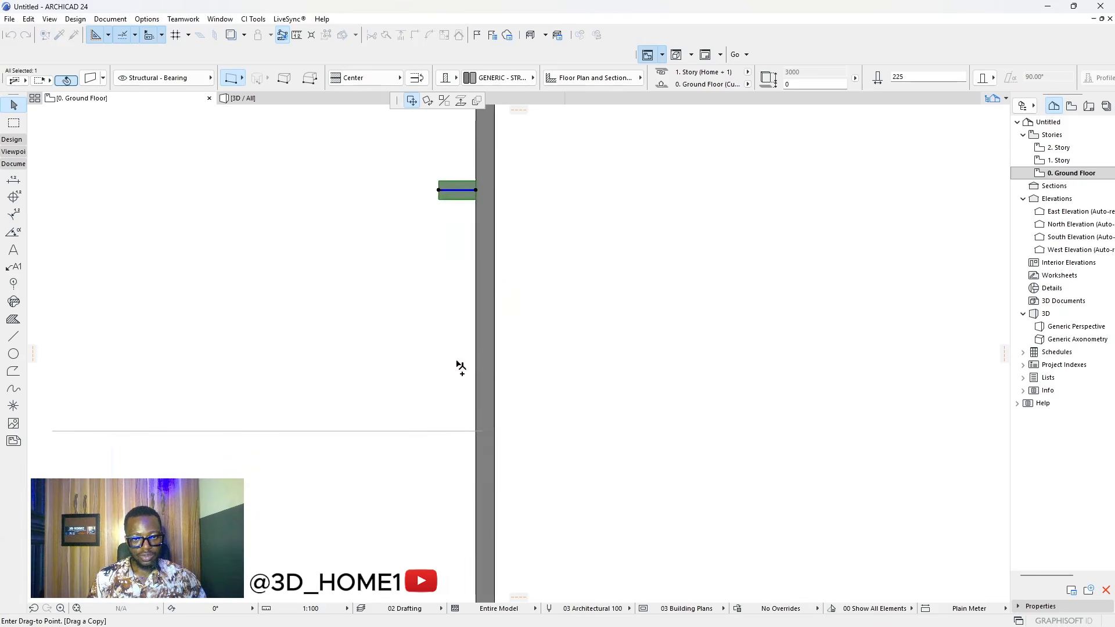
{"action": "left_click", "coordinate": [458, 498]}
{"action": "scroll", "coordinate": [465, 347], "scroll_direction": "down", "scroll_amount": 5}
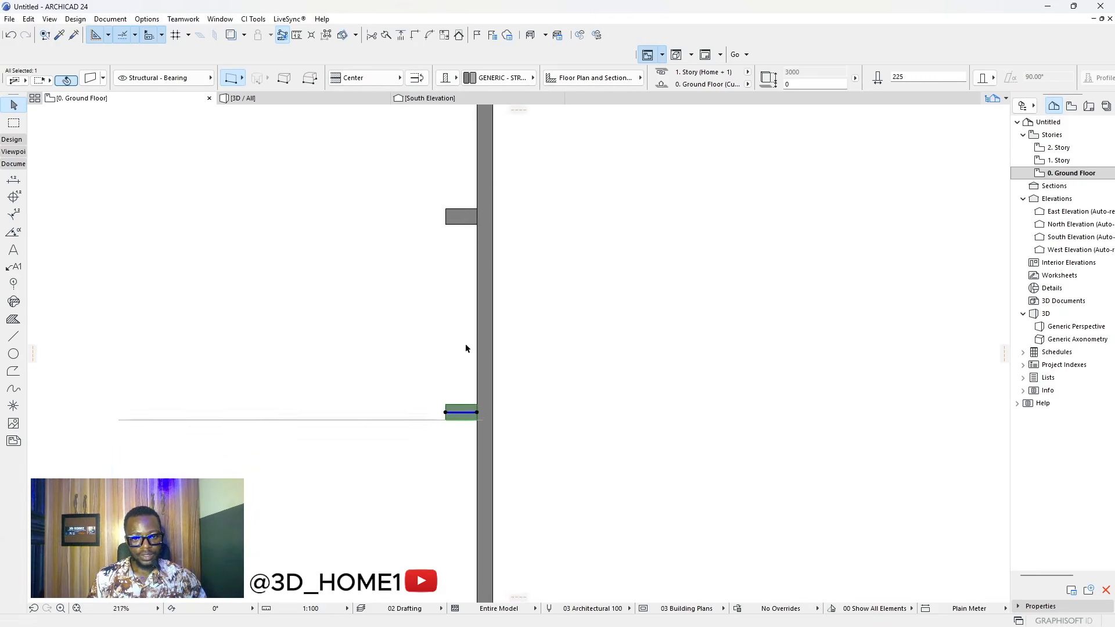
- Move the guide line at the lowest stub's bottom face 2830 mm straight south
{"action": "left_click", "coordinate": [447, 367]}
{"action": "left_click", "coordinate": [443, 366]}
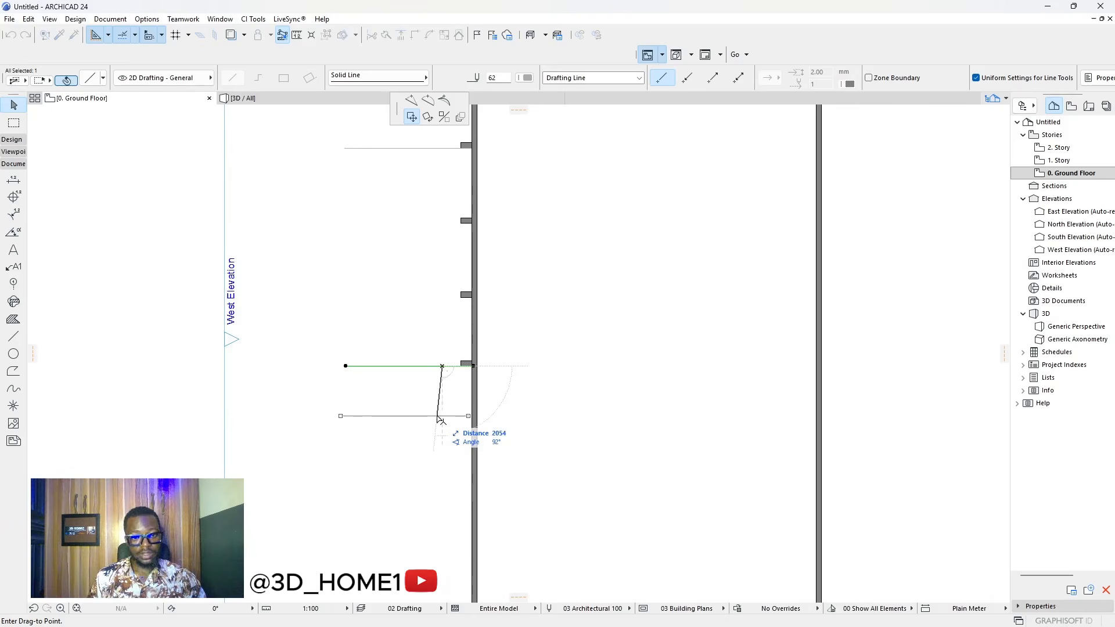
{"action": "type", "text": "2"}
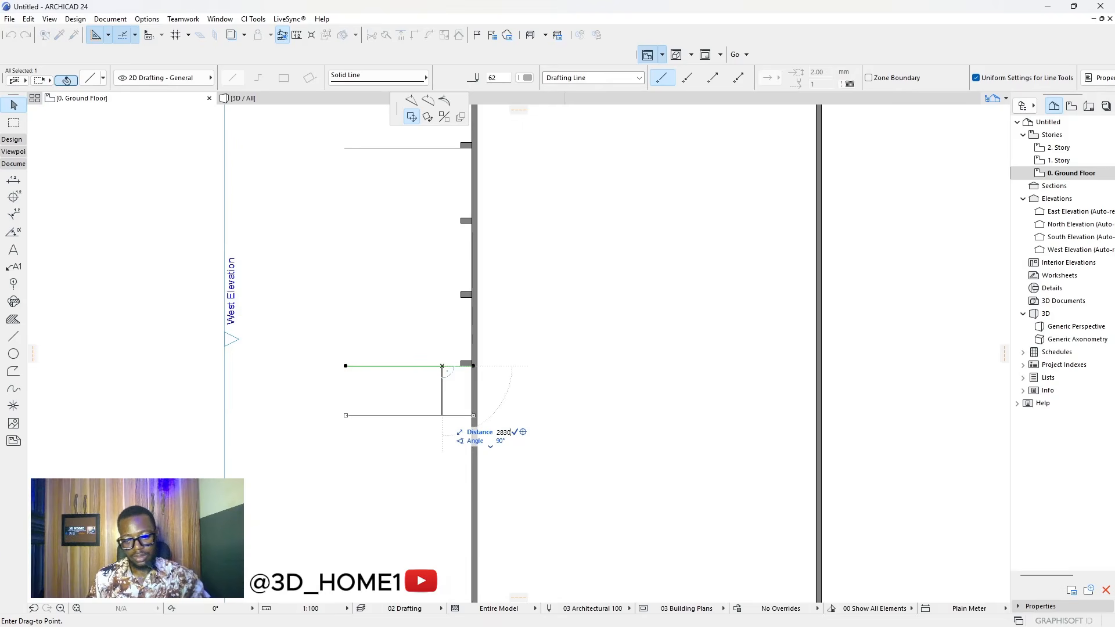
{"action": "type", "text": "830"}
{"action": "key", "text": "Return"}
{"action": "left_click", "coordinate": [450, 397]}
- Copy the lowest wall stub straight down by its upper face onto the guide line moved 2830 mm south
{"action": "left_click", "coordinate": [466, 364]}
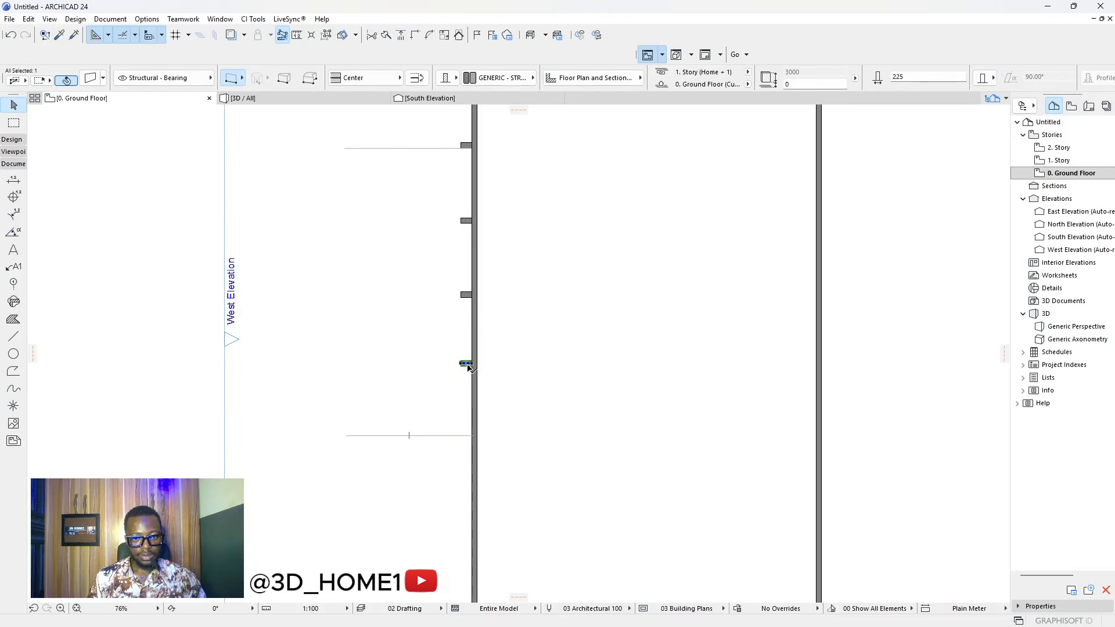
{"action": "key", "text": "ctrl+shift+d"}
{"action": "left_click", "coordinate": [467, 364]}
{"action": "scroll", "coordinate": [464, 438], "scroll_direction": "up", "scroll_amount": 5}
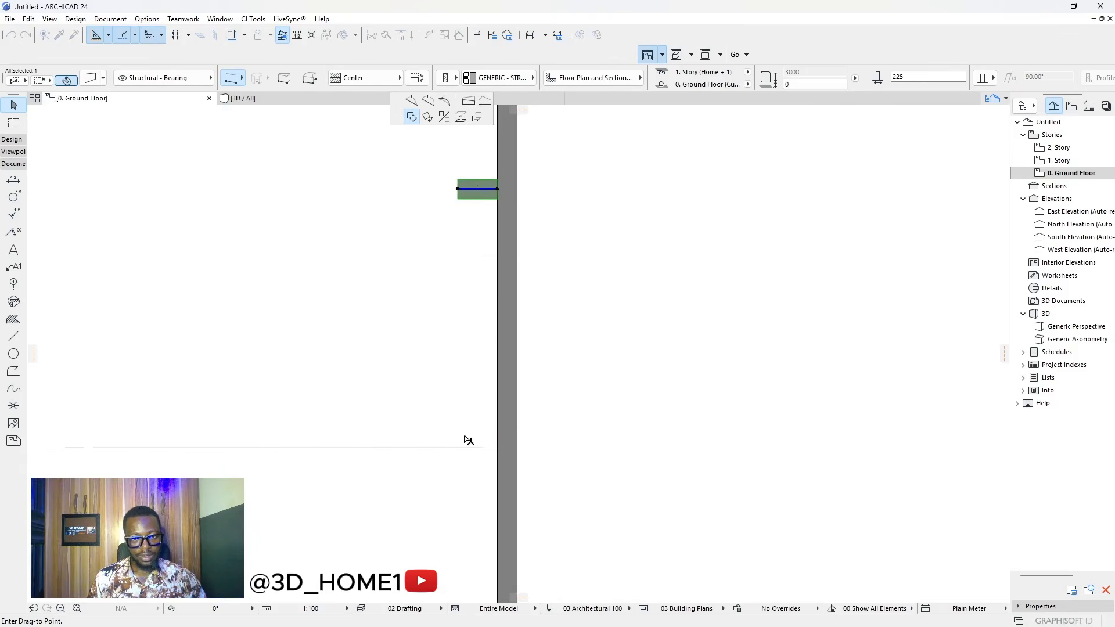
{"action": "key", "text": "Escape"}
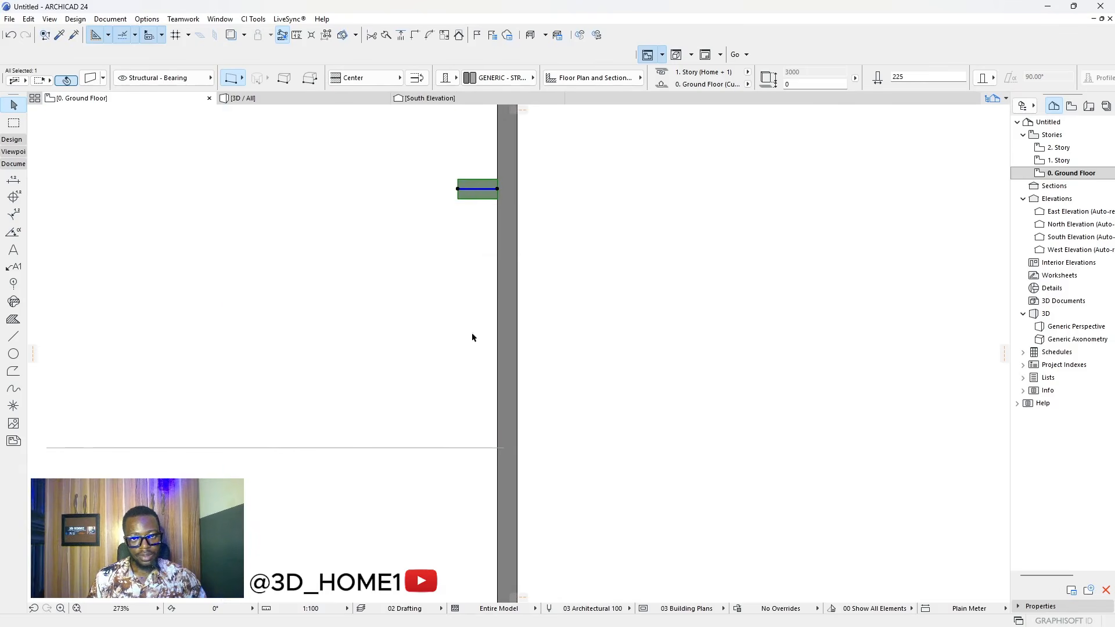
{"action": "left_click", "coordinate": [477, 179]}
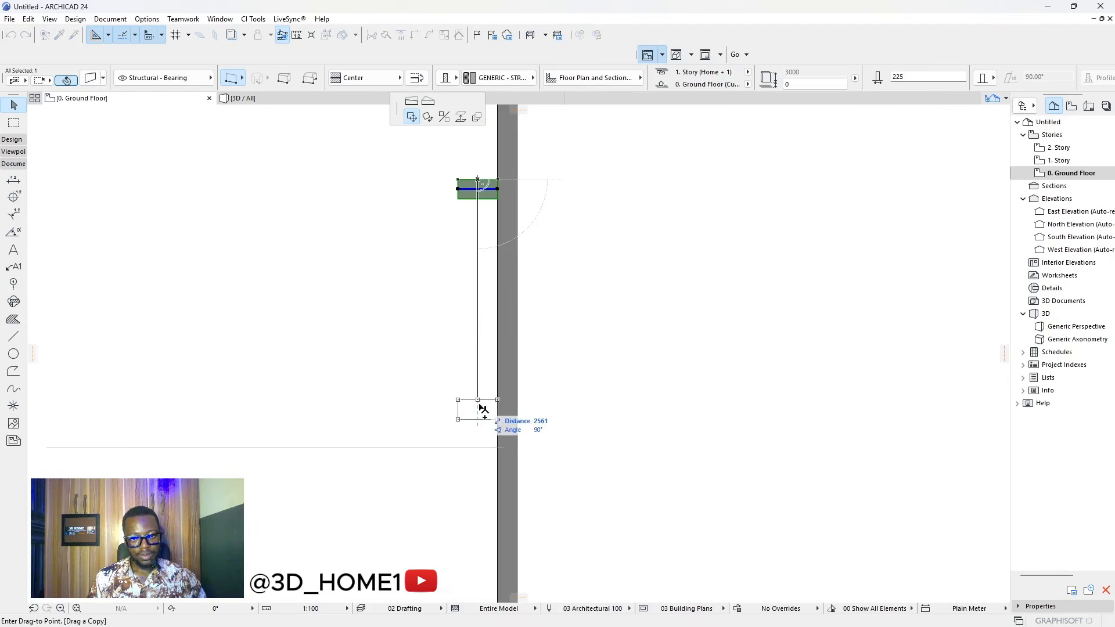
{"action": "left_click", "coordinate": [478, 451]}
{"action": "key", "text": "Escape"}
{"action": "scroll", "coordinate": [465, 407], "scroll_direction": "down", "scroll_amount": 3}
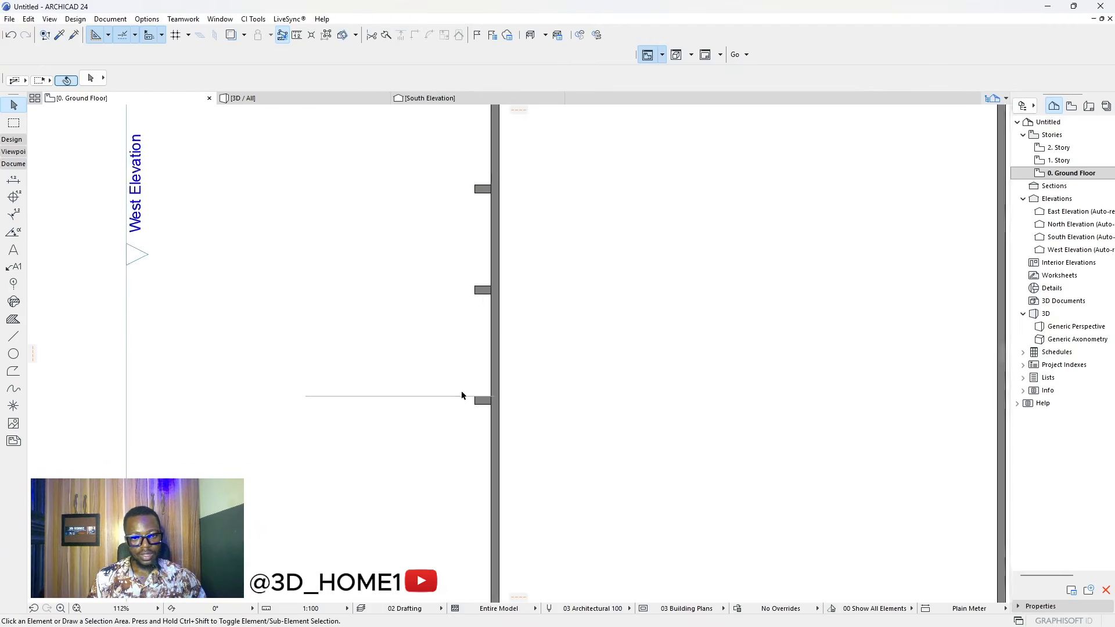
- Move the guide line from the lowest stub's upper face down to its bottom face
{"action": "scroll", "coordinate": [464, 396], "scroll_direction": "up", "scroll_amount": 3}
{"action": "left_click", "coordinate": [475, 395]}
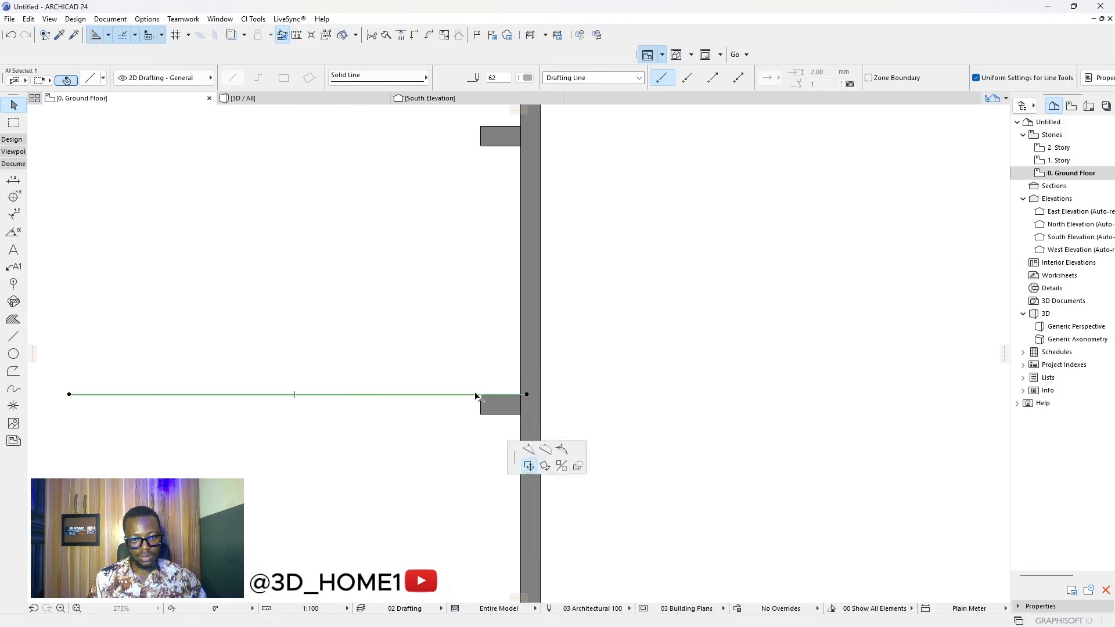
{"action": "left_click", "coordinate": [481, 416]}
{"action": "left_click", "coordinate": [480, 415]}
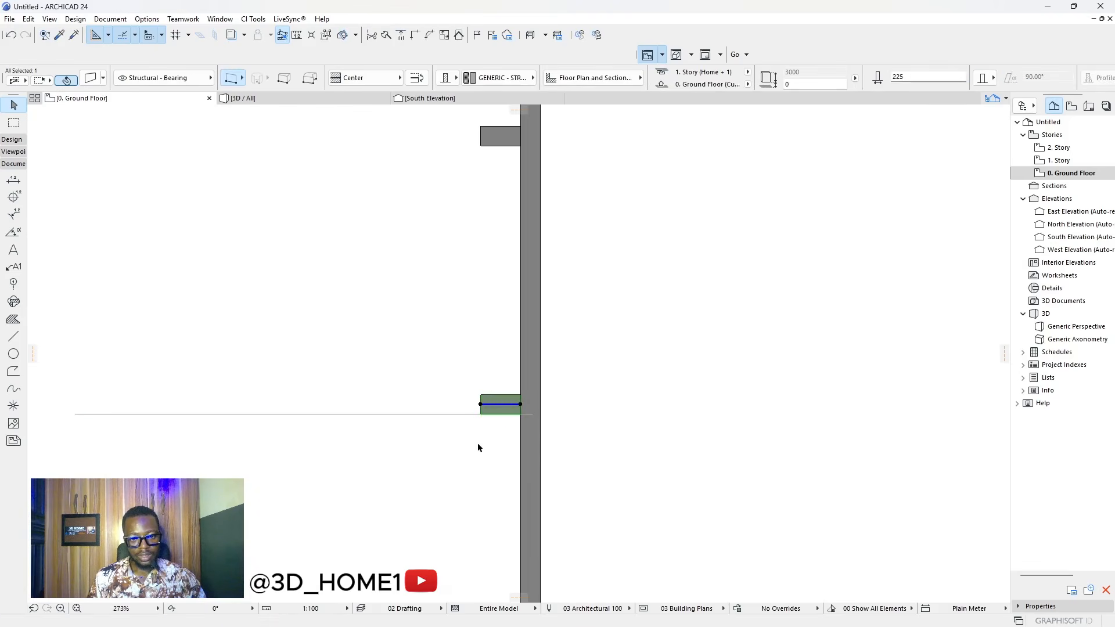
- Move the guide line at the lowest stub's bottom face 2920 mm straight south
{"action": "left_click", "coordinate": [469, 415]}
{"action": "left_click", "coordinate": [469, 415]}
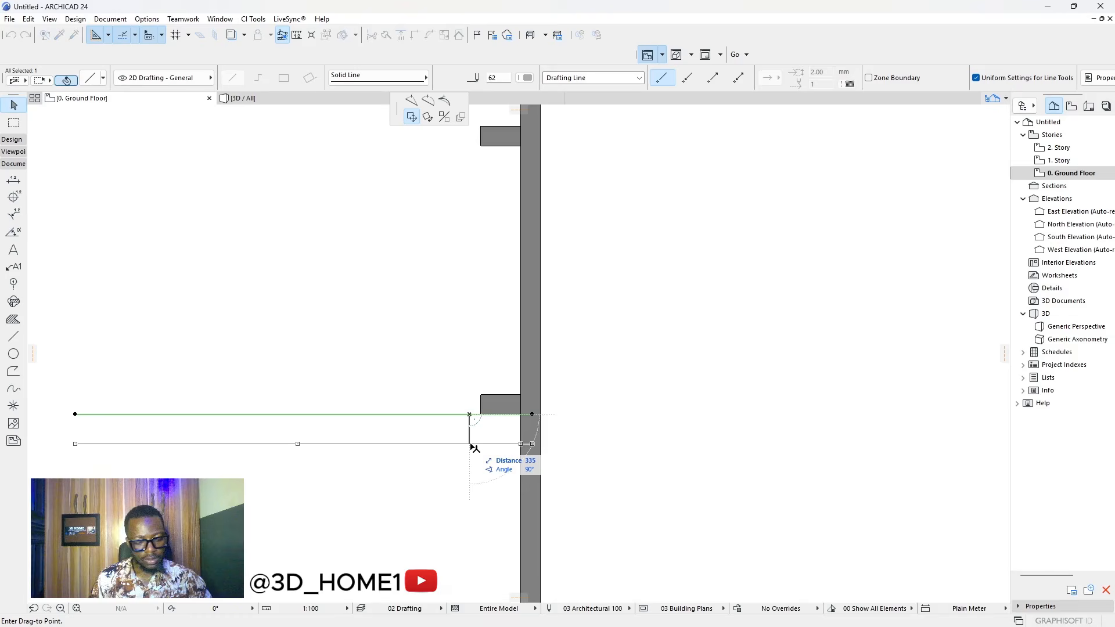
{"action": "type", "text": "2920"}
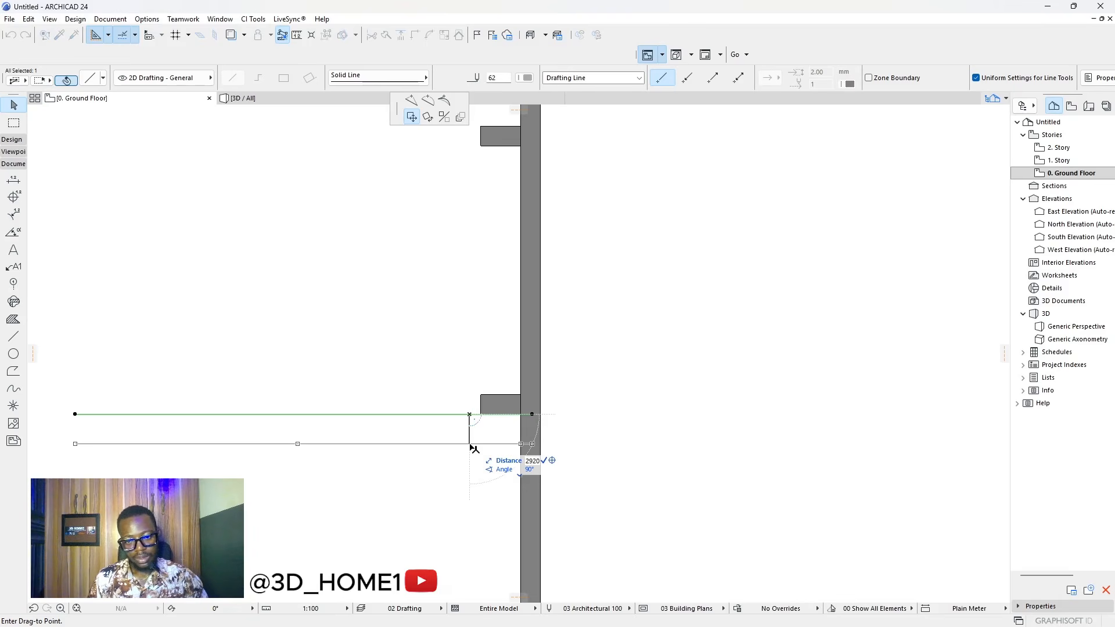
{"action": "key", "text": "Return"}
{"action": "scroll", "coordinate": [473, 332], "scroll_direction": "down", "scroll_amount": 5}
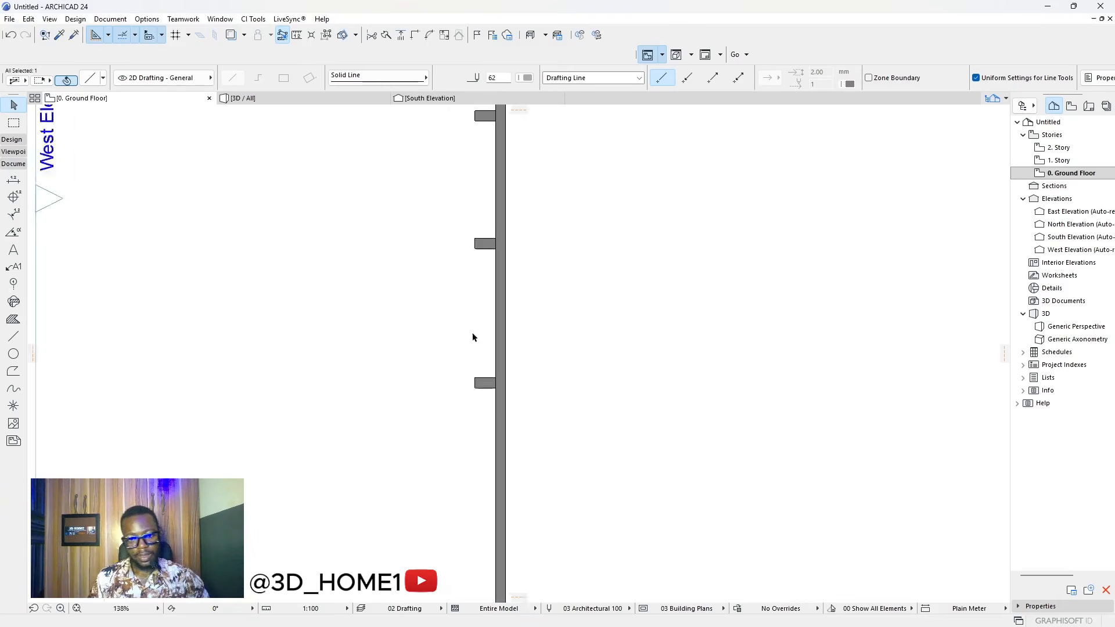
{"action": "key", "text": "Escape"}
- Copy the lowest wall stub straight down so the copy's upper face sits on the guide line 2920 mm below
{"action": "scroll", "coordinate": [474, 327], "scroll_direction": "up", "scroll_amount": 5}
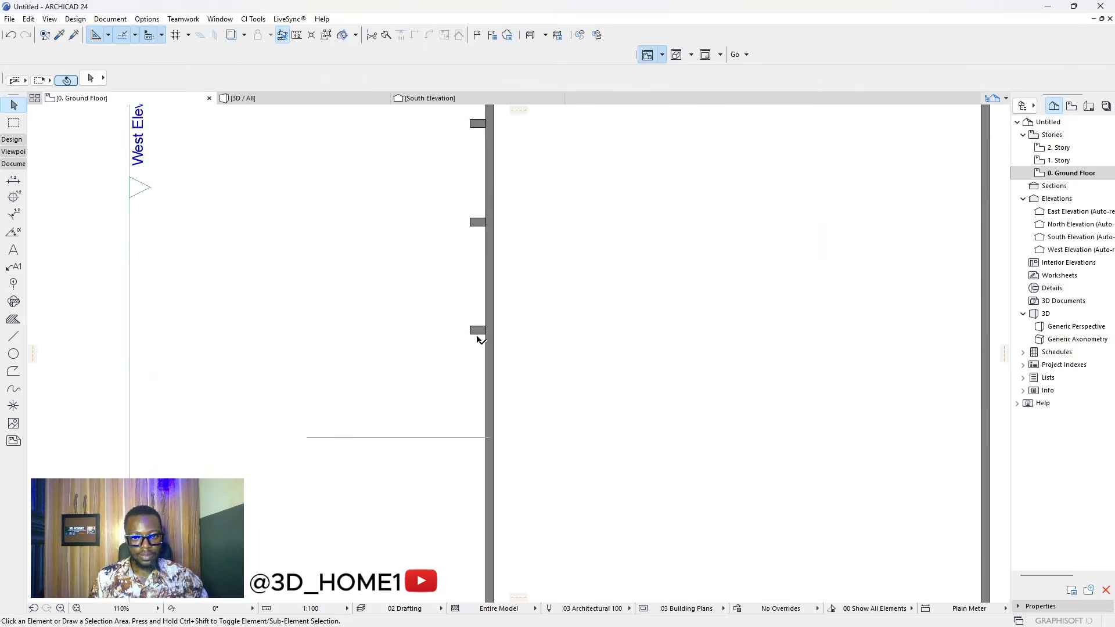
{"action": "left_click", "coordinate": [477, 330]}
{"action": "left_click", "coordinate": [478, 327]}
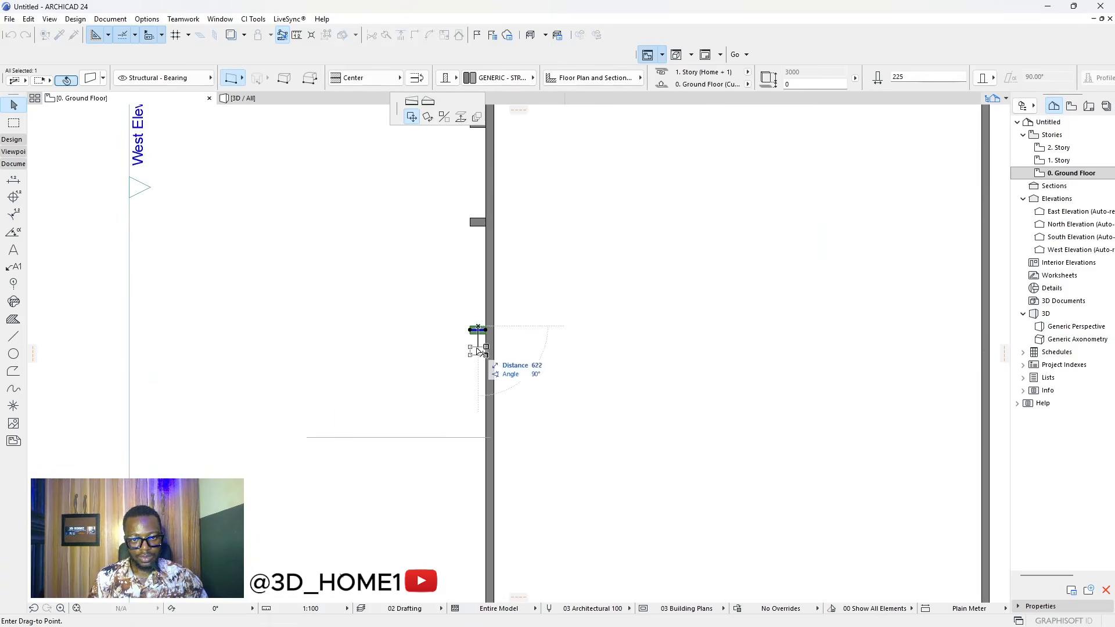
{"action": "left_click", "coordinate": [478, 442]}
{"action": "key", "text": "Escape"}
- Move the guide line from the lowest wall stub's upper face down to its bottom face
{"action": "scroll", "coordinate": [490, 414], "scroll_direction": "down", "scroll_amount": 6}
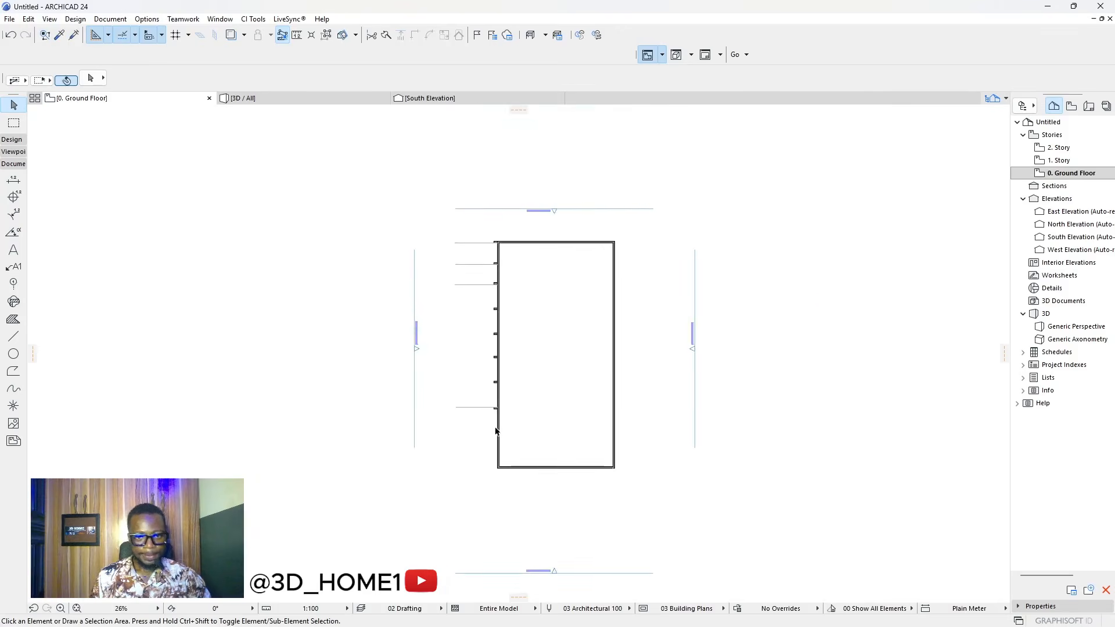
{"action": "scroll", "coordinate": [495, 427], "scroll_direction": "up", "scroll_amount": 2}
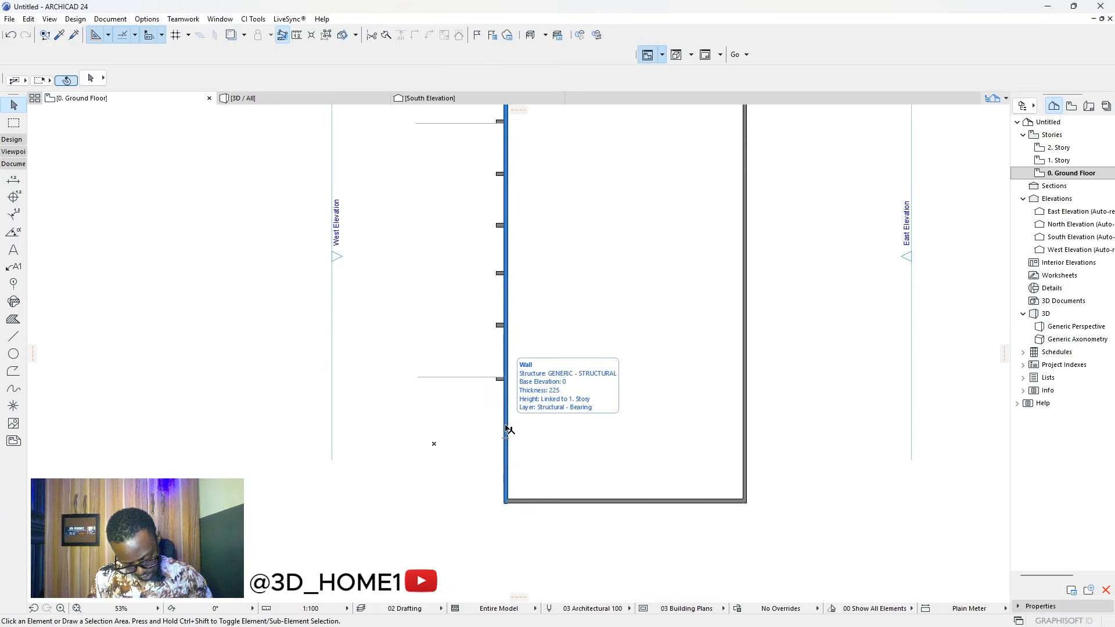
{"action": "scroll", "coordinate": [506, 430], "scroll_direction": "up", "scroll_amount": 3}
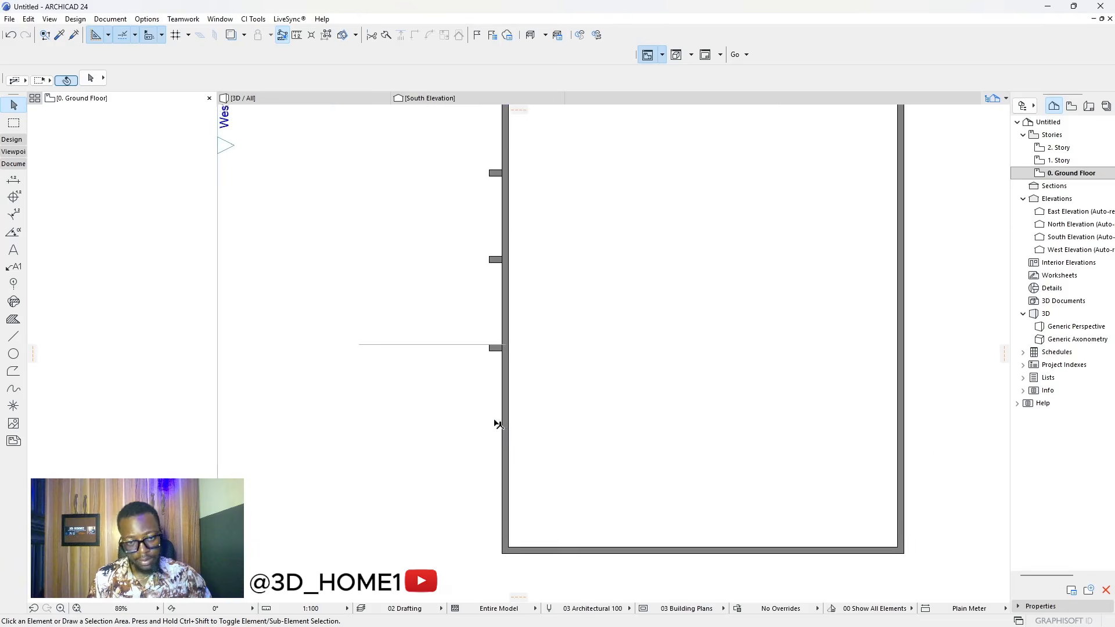
{"action": "left_click", "coordinate": [475, 343]}
{"action": "scroll", "coordinate": [479, 344], "scroll_direction": "up", "scroll_amount": 4}
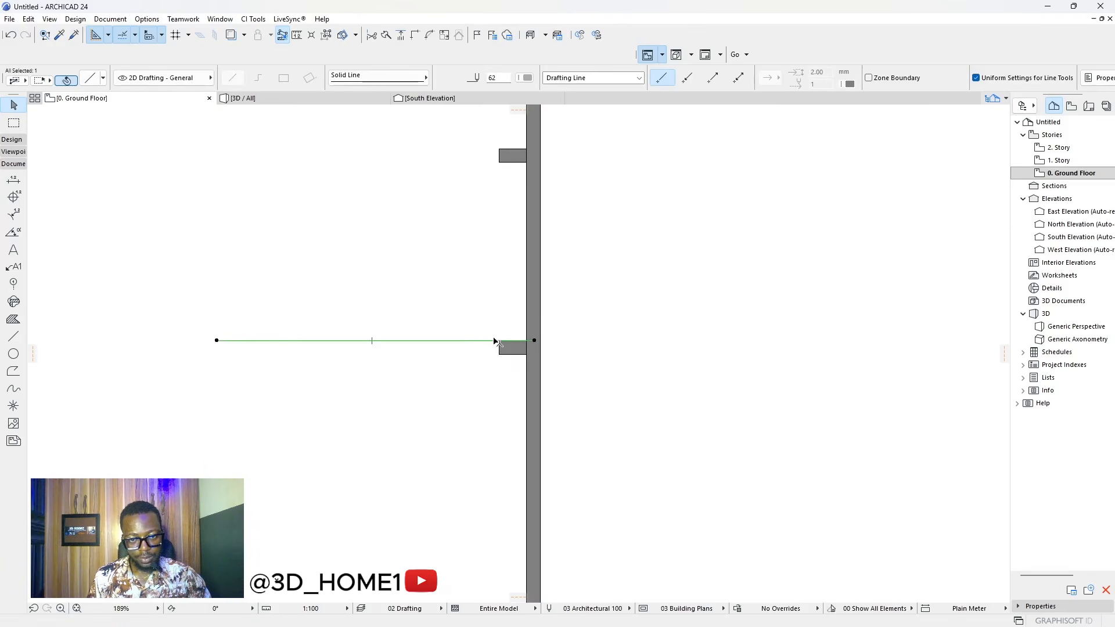
{"action": "left_click", "coordinate": [496, 342]}
{"action": "left_click", "coordinate": [499, 355]}
- Move the guide line at the lowest stub's bottom face 2800 mm straight south
{"action": "left_click", "coordinate": [493, 354]}
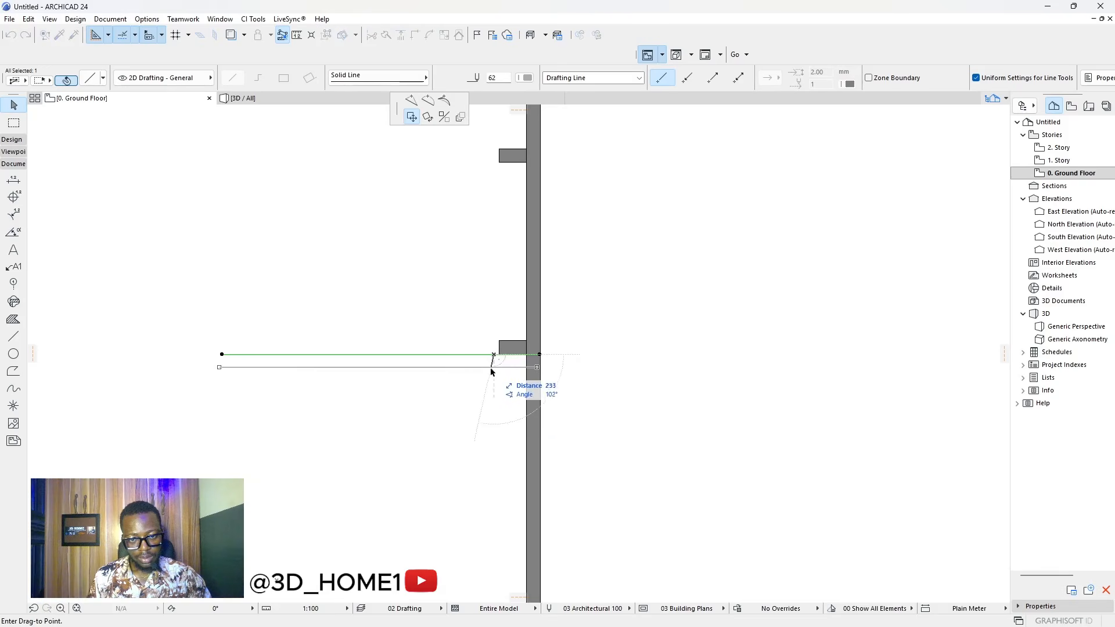
{"action": "key", "text": "ctrl"}
{"action": "type", "text": "2800"}
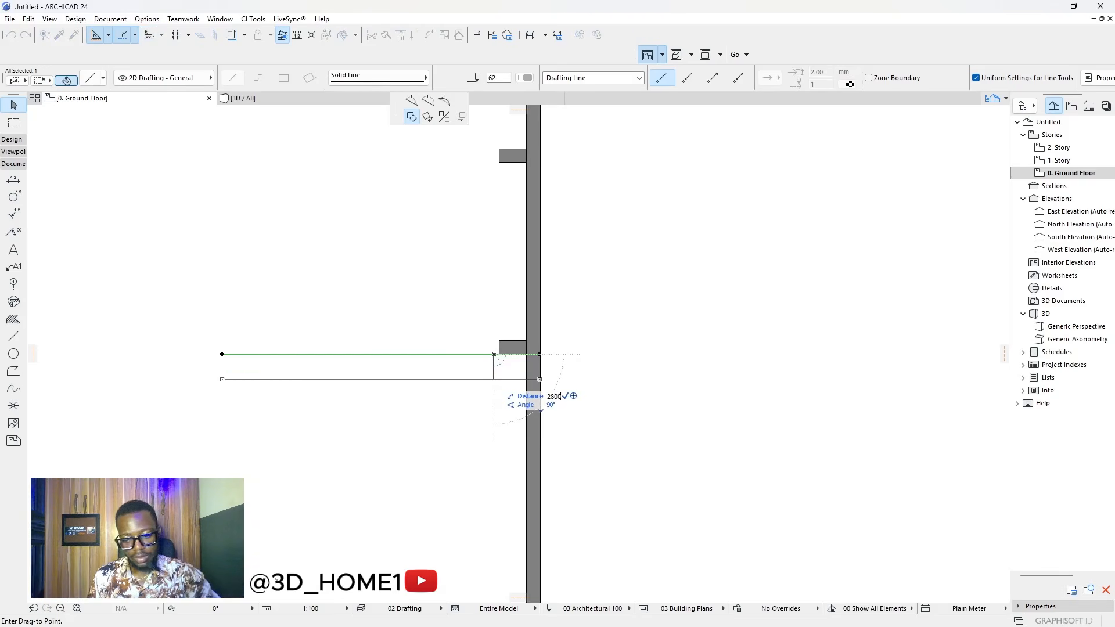
{"action": "key", "text": "Return"}
- Copy the lowest wall stub straight down by its upper face onto the guide line set 2800 mm below
{"action": "left_click", "coordinate": [512, 342]}
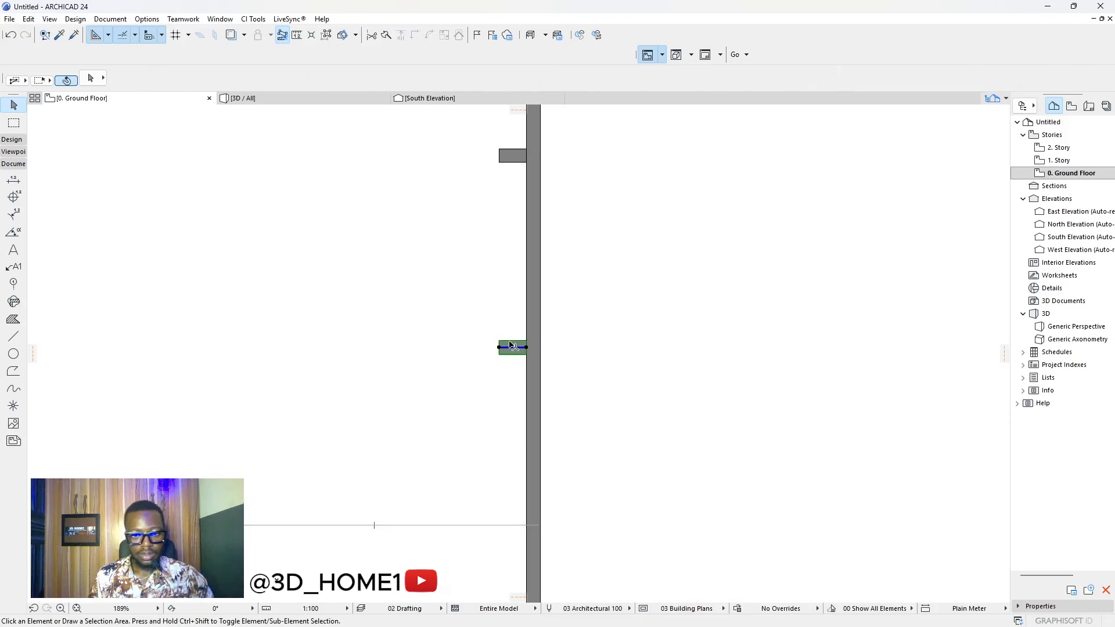
{"action": "left_click", "coordinate": [512, 341]}
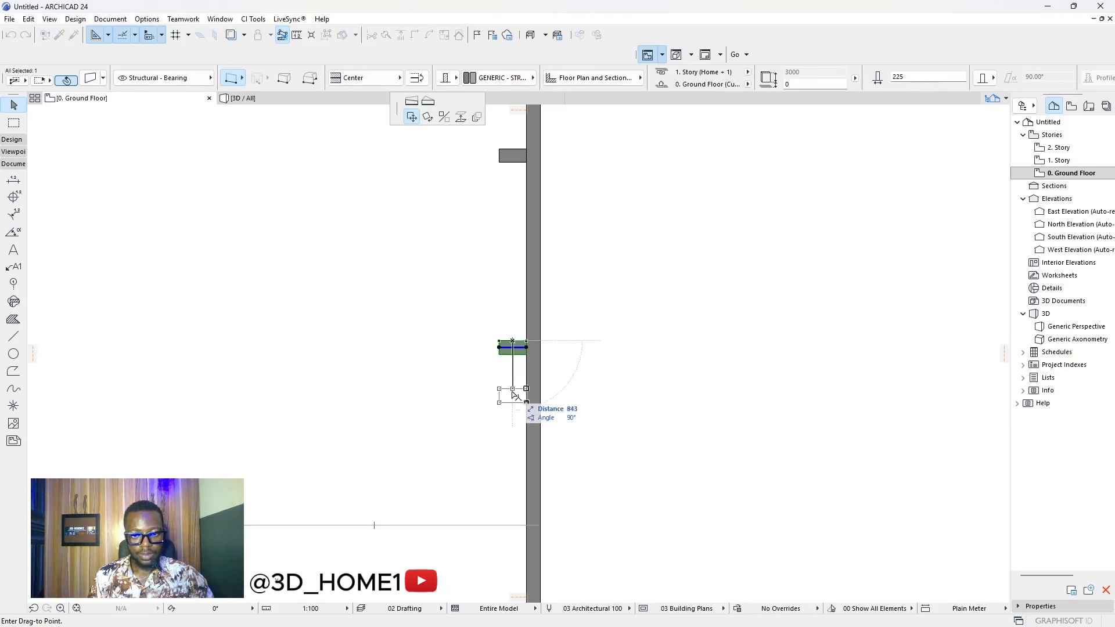
{"action": "left_click", "coordinate": [511, 528]}
{"action": "scroll", "coordinate": [503, 482], "scroll_direction": "down", "scroll_amount": 3}
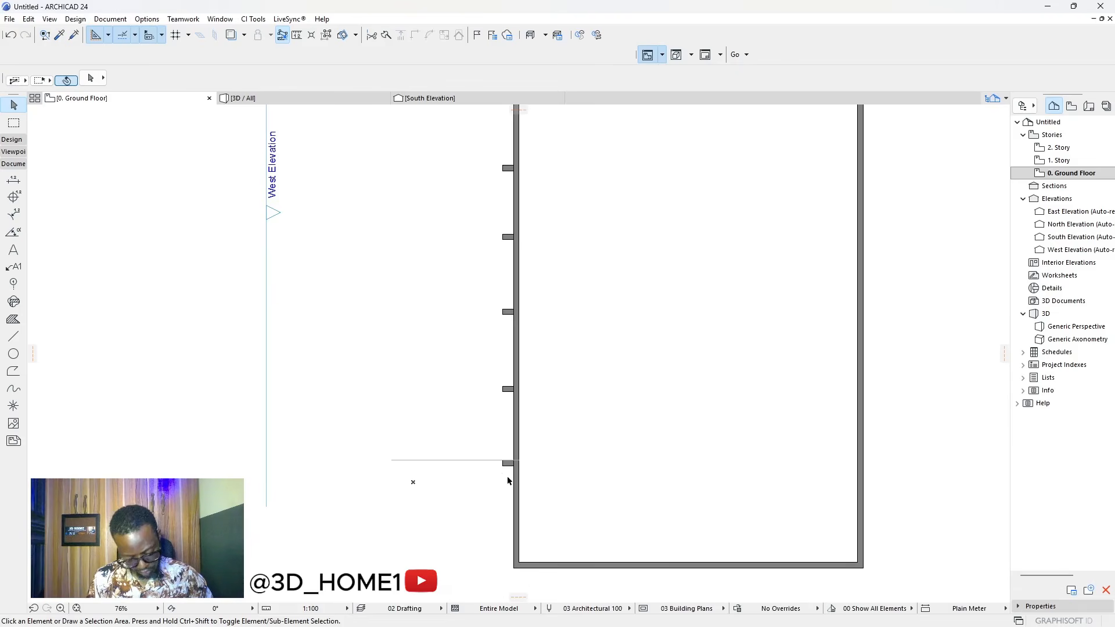
{"action": "scroll", "coordinate": [507, 499], "scroll_direction": "down", "scroll_amount": 2}
{"action": "scroll", "coordinate": [511, 430], "scroll_direction": "up", "scroll_amount": 5}
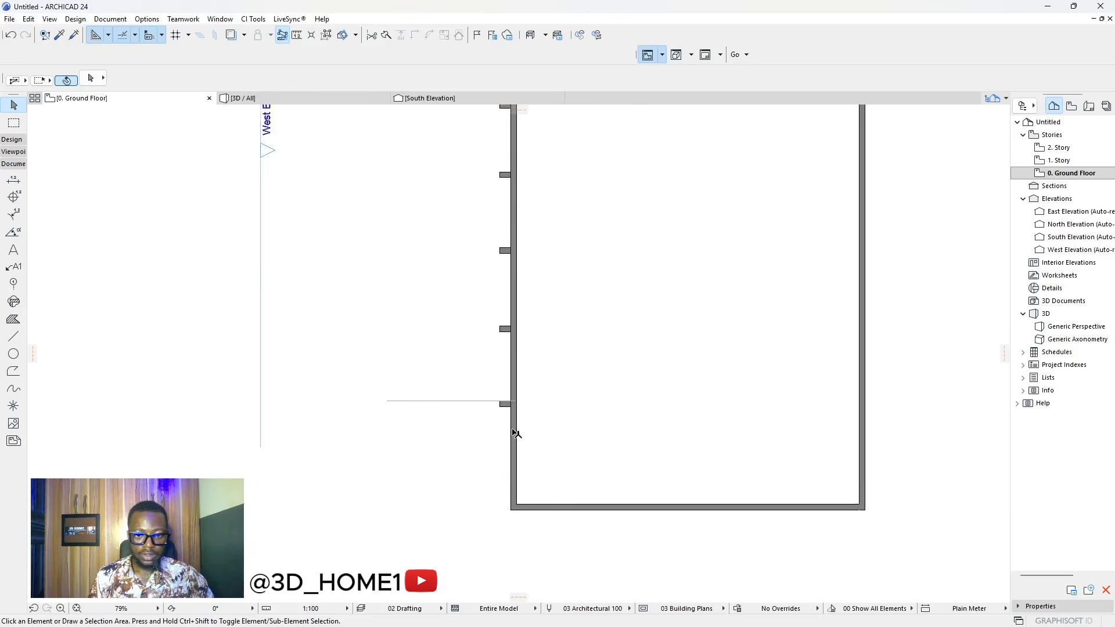
{"action": "scroll", "coordinate": [507, 407], "scroll_direction": "up", "scroll_amount": 1}
{"action": "left_click", "coordinate": [508, 399]}
{"action": "left_click", "coordinate": [504, 392]}
{"action": "key", "text": "ctrl"}
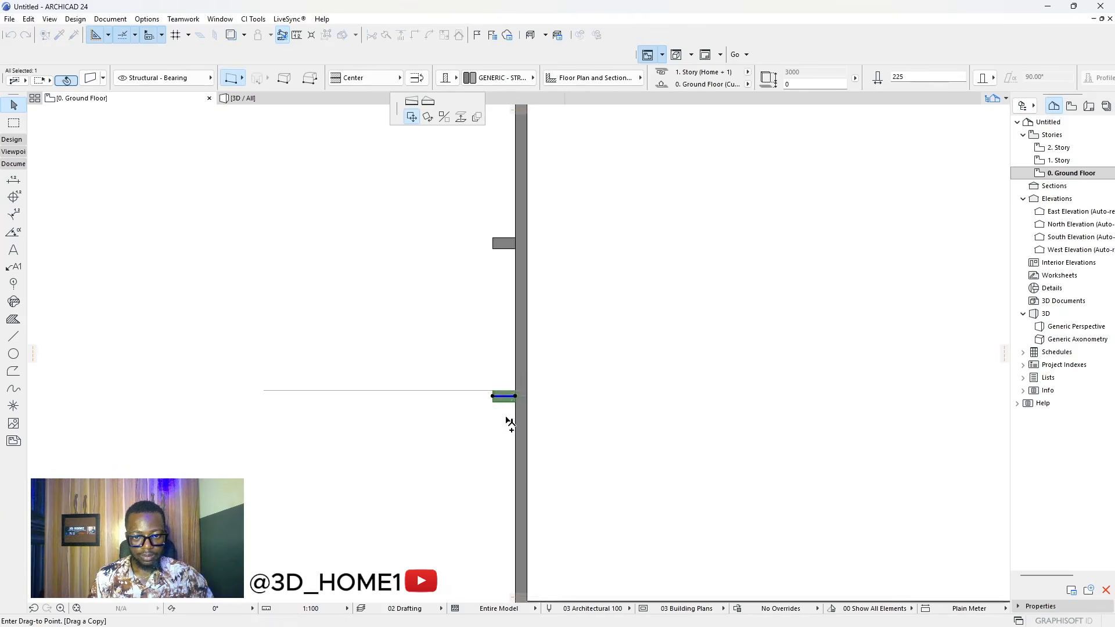
{"action": "scroll", "coordinate": [506, 355], "scroll_direction": "down", "scroll_amount": 2}
{"action": "scroll", "coordinate": [507, 484], "scroll_direction": "up", "scroll_amount": 2}
{"action": "key", "text": "Escape"}
- Copy the lowest wall stub straight down so the copy's bottom face lines up with the south wall's outer face at the southwest corner
{"action": "left_click", "coordinate": [511, 334]}
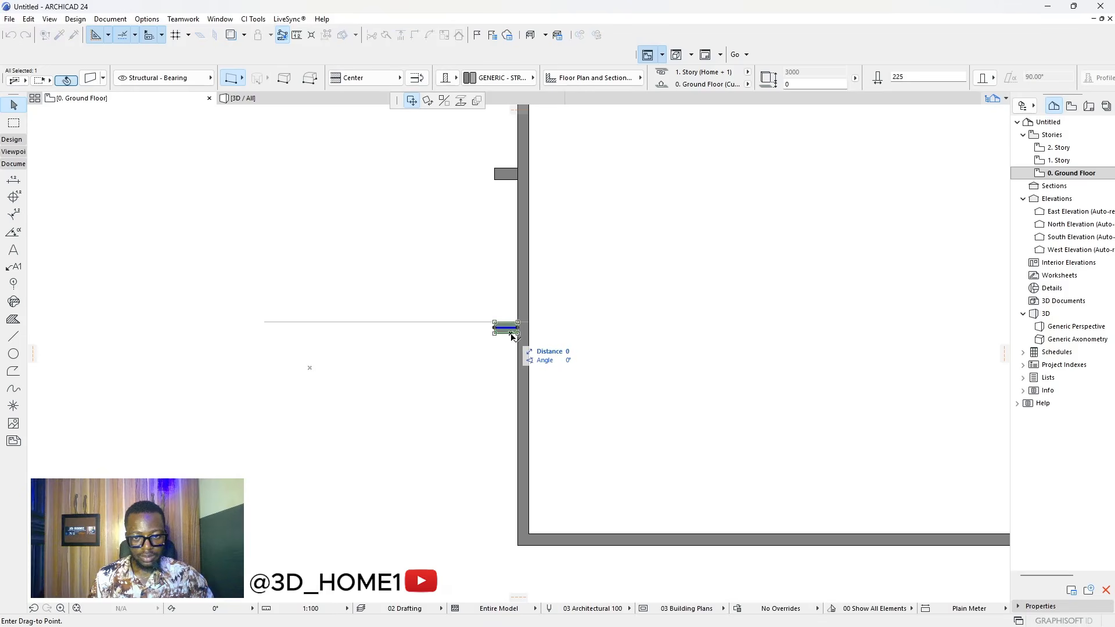
{"action": "key", "text": "ctrl"}
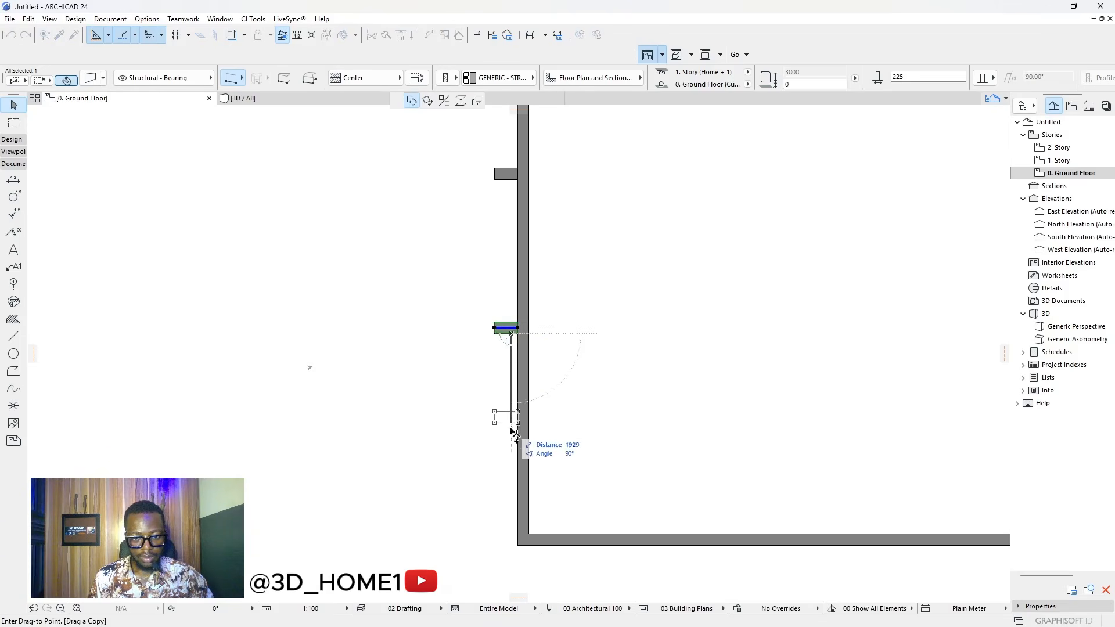
{"action": "left_click", "coordinate": [519, 548]}
{"action": "scroll", "coordinate": [491, 437], "scroll_direction": "down", "scroll_amount": 3}
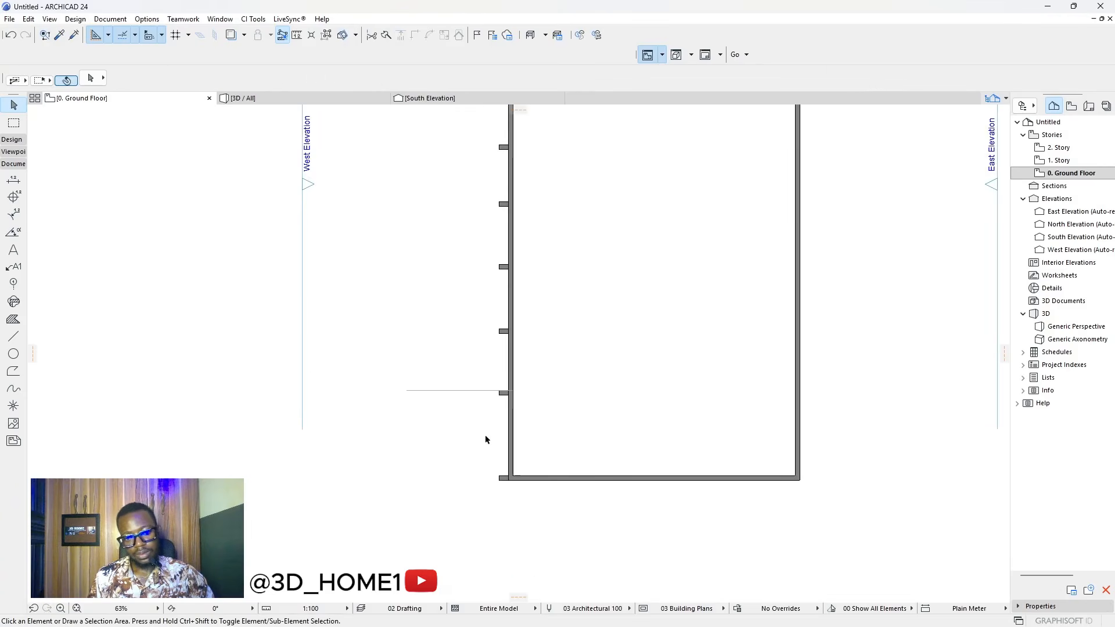
{"action": "scroll", "coordinate": [503, 395], "scroll_direction": "up", "scroll_amount": 3}
{"action": "left_click", "coordinate": [497, 390]}
{"action": "left_click", "coordinate": [497, 390]}
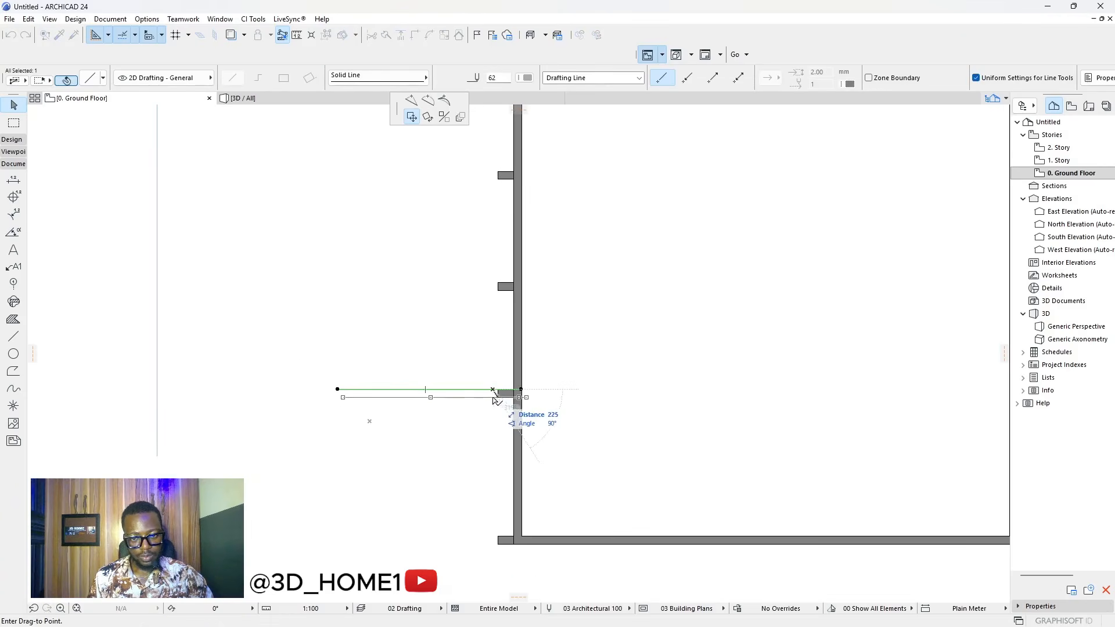
{"action": "key", "text": "Escape"}
- Measure the clear distance between the two lowest stubs along the west wall
{"action": "key", "text": "m"}
{"action": "scroll", "coordinate": [512, 399], "scroll_direction": "up", "scroll_amount": 2}
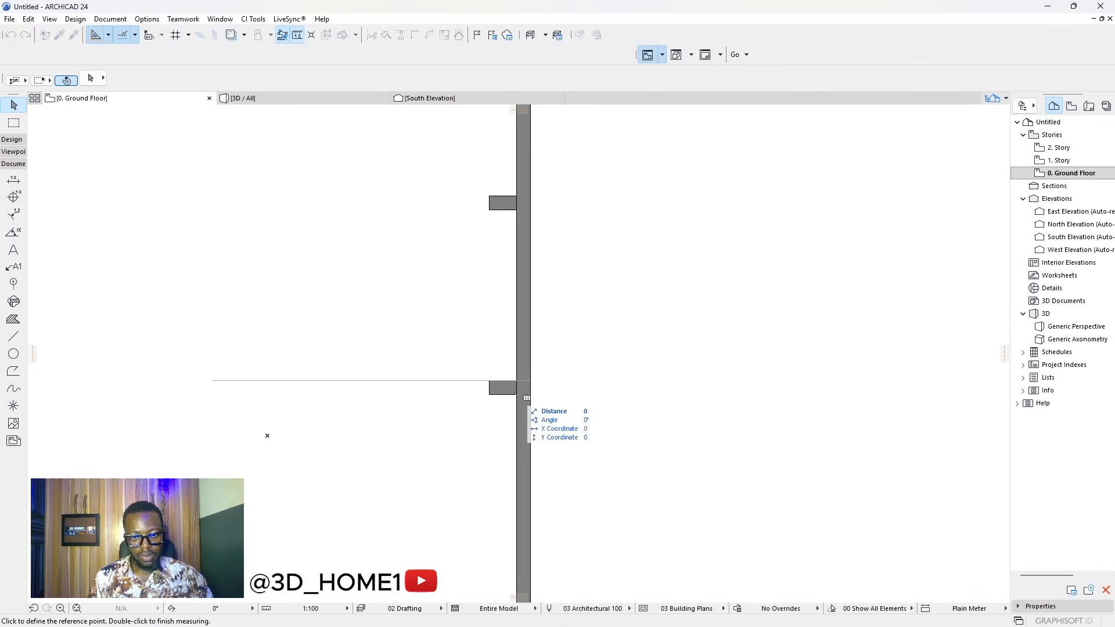
{"action": "scroll", "coordinate": [527, 398], "scroll_direction": "down", "scroll_amount": 3}
{"action": "scroll", "coordinate": [513, 491], "scroll_direction": "up", "scroll_amount": 2}
{"action": "left_click", "coordinate": [513, 492]}
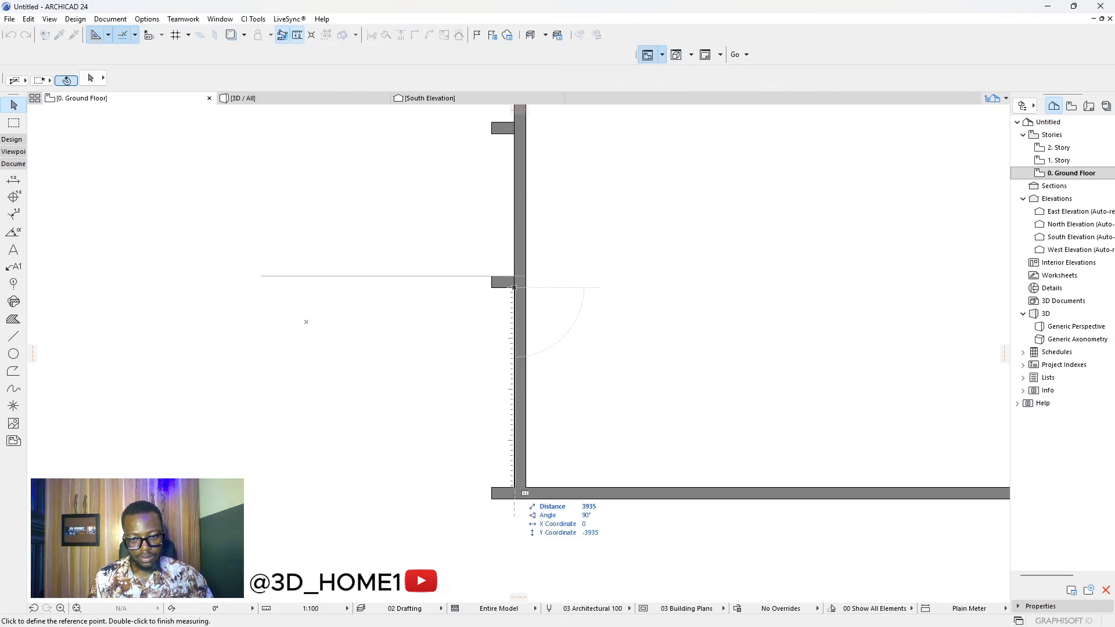
{"action": "key", "text": "Escape"}
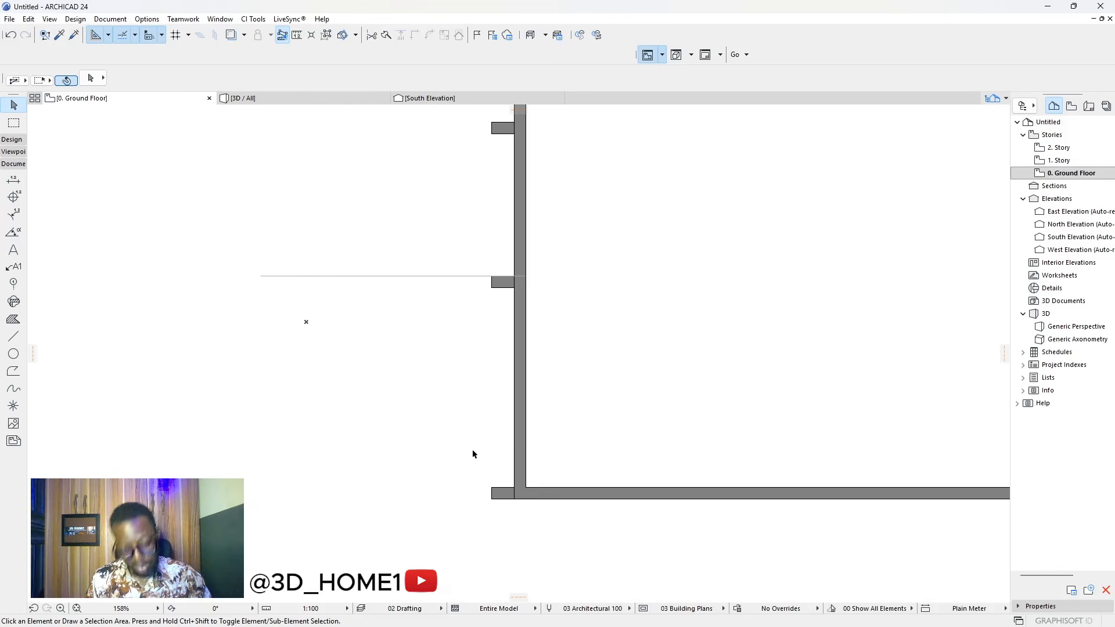
- Delete the remaining guide lines beside the west wall: the one near the lower end and the three at the upper stubs
{"action": "scroll", "coordinate": [488, 423], "scroll_direction": "down", "scroll_amount": 6}
{"action": "scroll", "coordinate": [486, 403], "scroll_direction": "up", "scroll_amount": 4}
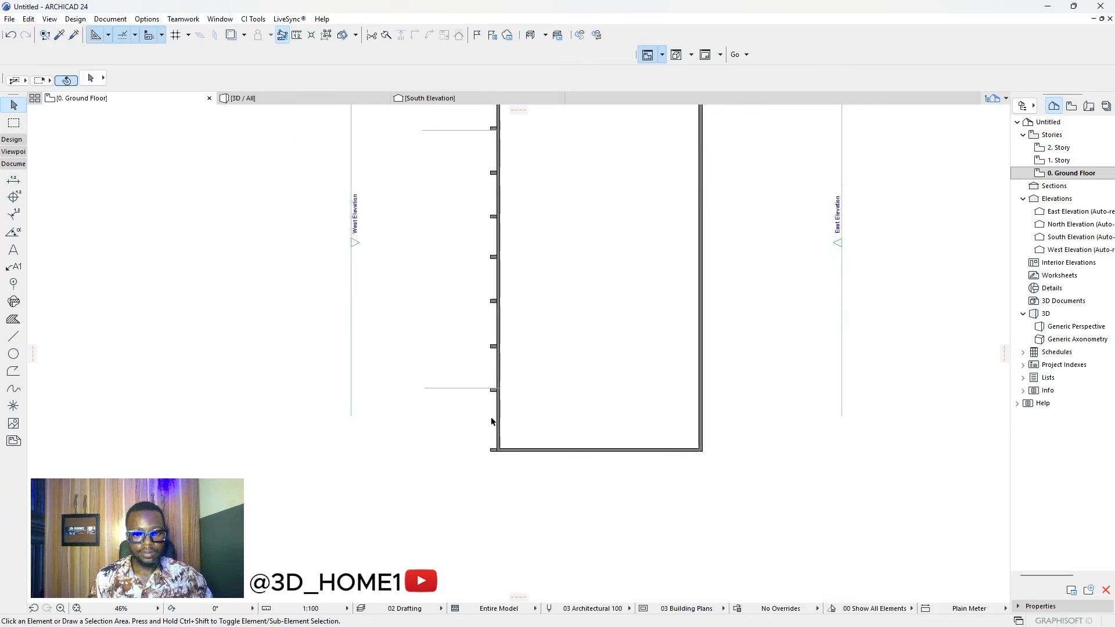
{"action": "scroll", "coordinate": [492, 437], "scroll_direction": "down", "scroll_amount": 3}
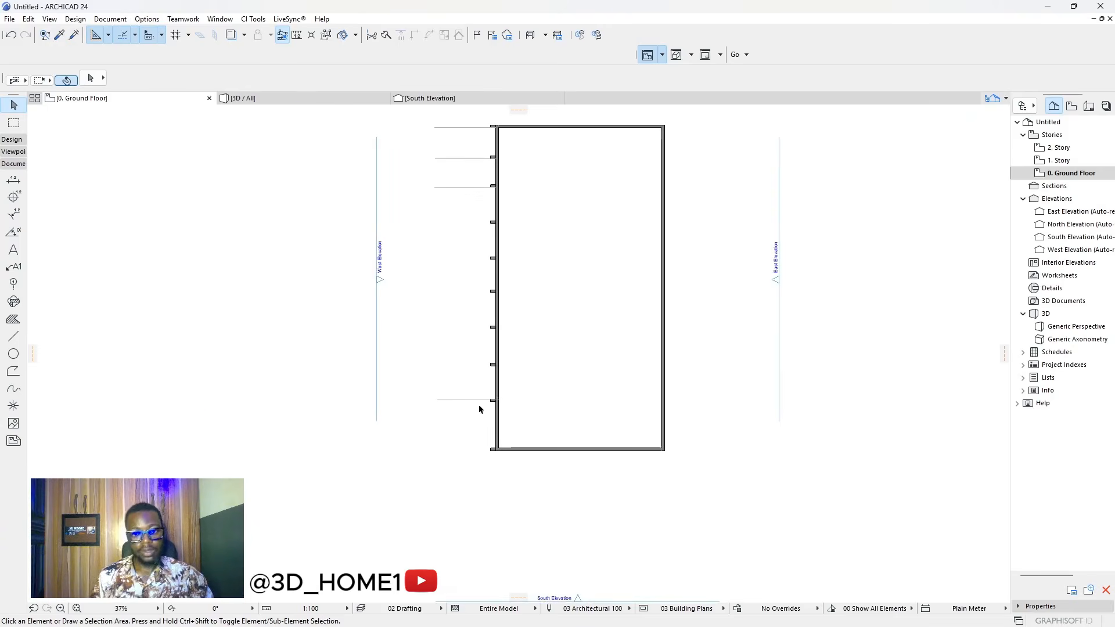
{"action": "left_click", "coordinate": [464, 407]}
{"action": "key", "text": "Delete"}
{"action": "scroll", "coordinate": [466, 282], "scroll_direction": "down", "scroll_amount": 3}
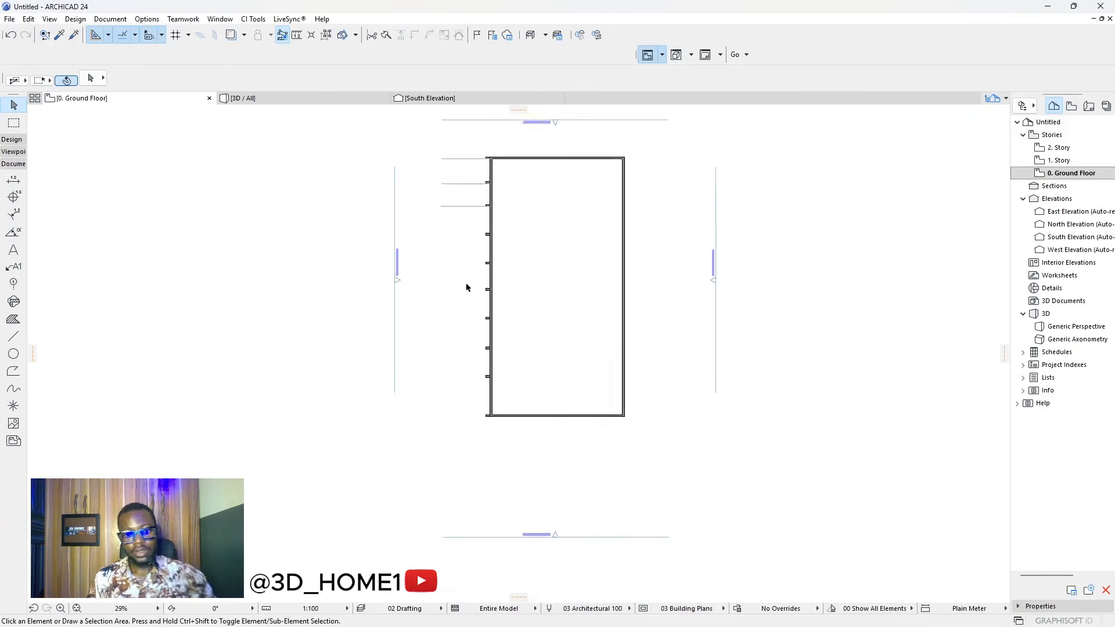
{"action": "scroll", "coordinate": [464, 238], "scroll_direction": "up", "scroll_amount": 2}
{"action": "left_click_drag", "start_coordinate": [465, 253], "coordinate": [449, 185]}
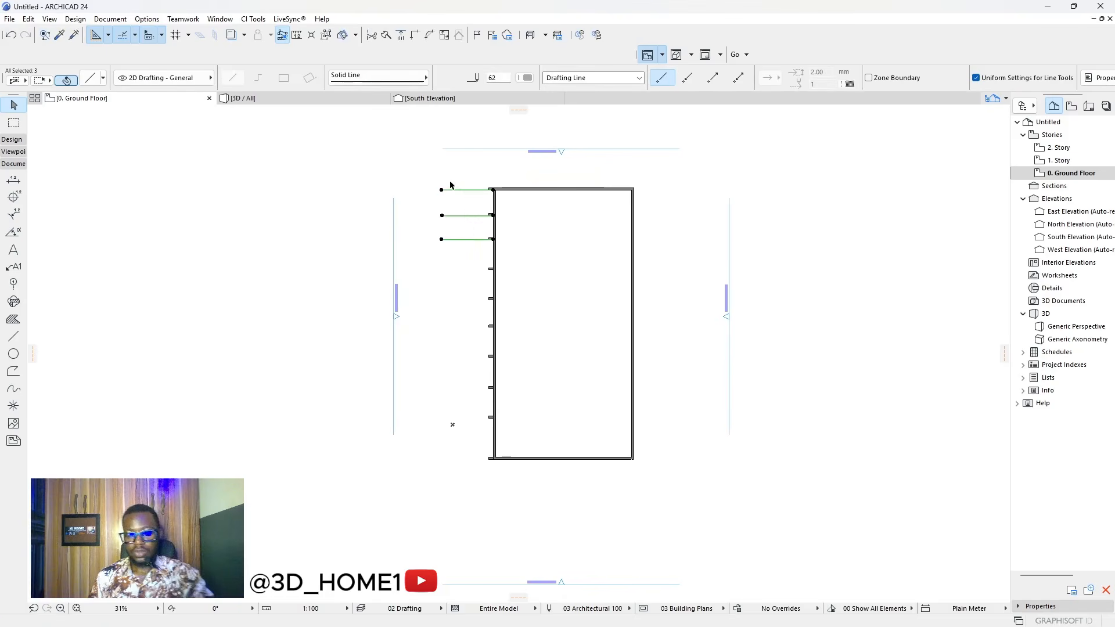
{"action": "key", "text": "Delete"}
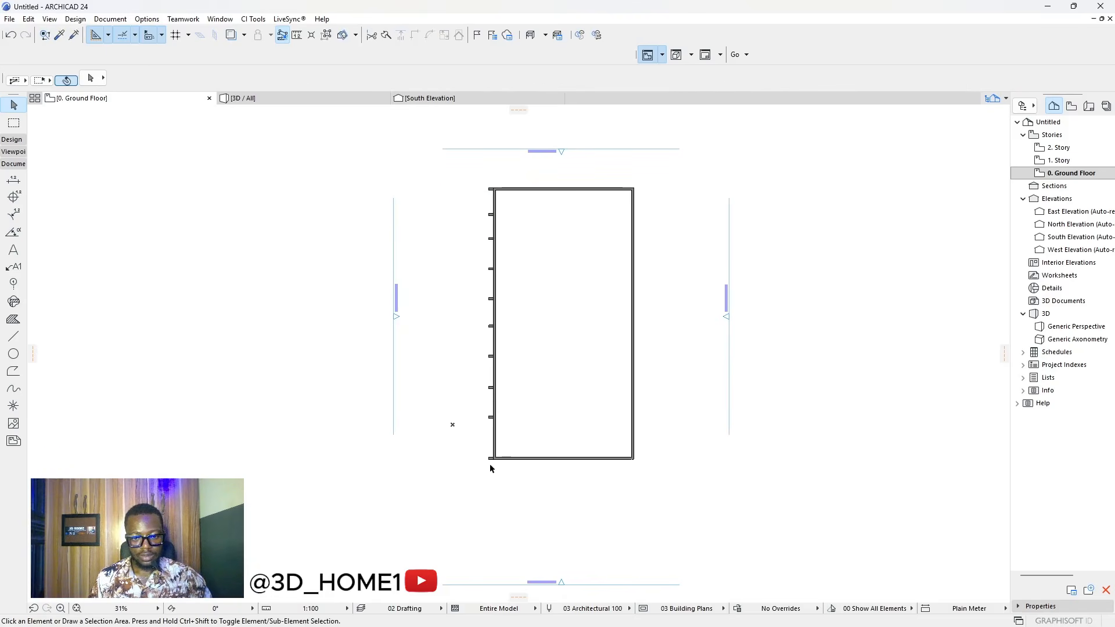
- Copy all ten wall stubs of the west wall straight across so they project from the east wall's outer face
{"action": "left_click_drag", "start_coordinate": [489, 463], "coordinate": [465, 168]}
{"action": "scroll", "coordinate": [482, 189], "scroll_direction": "up", "scroll_amount": 5}
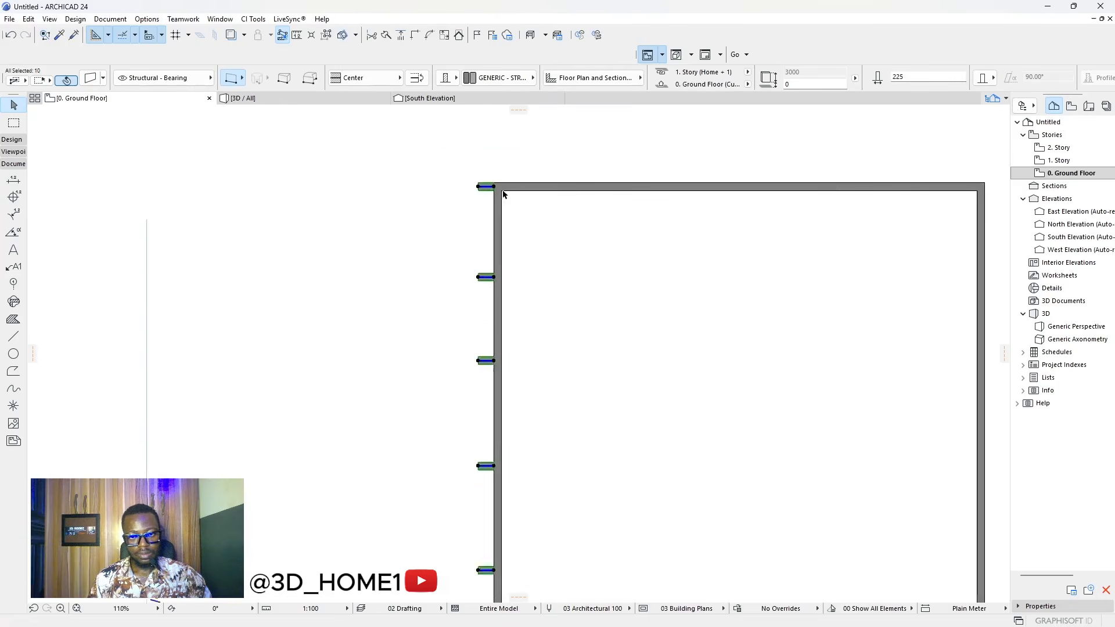
{"action": "left_click", "coordinate": [489, 187]}
{"action": "scroll", "coordinate": [489, 187], "scroll_direction": "down", "scroll_amount": 3}
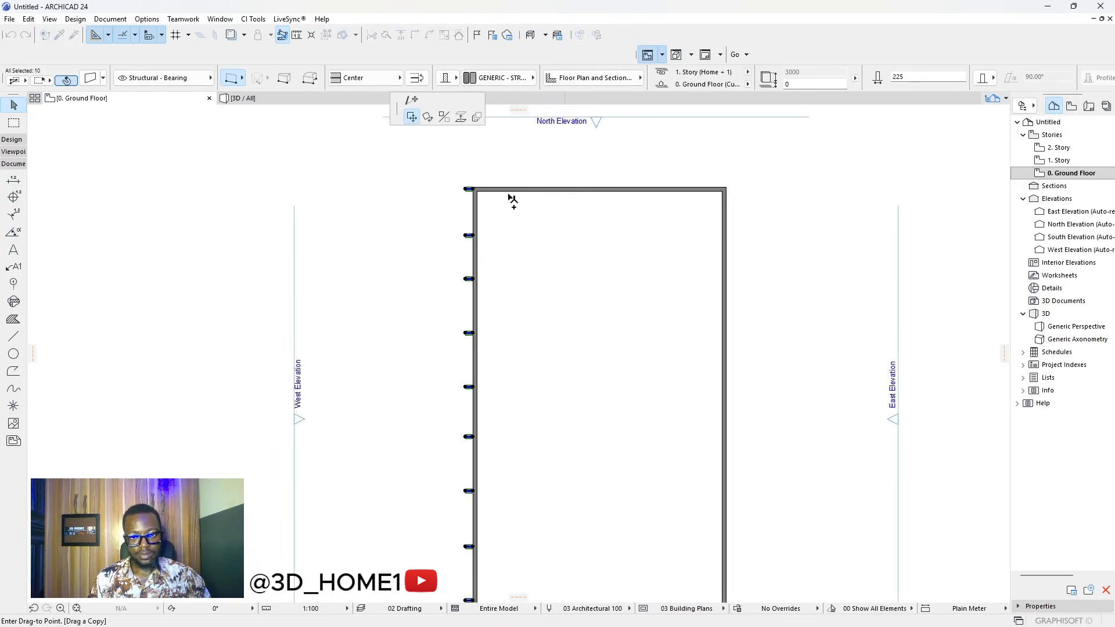
{"action": "scroll", "coordinate": [730, 191], "scroll_direction": "up", "scroll_amount": 3}
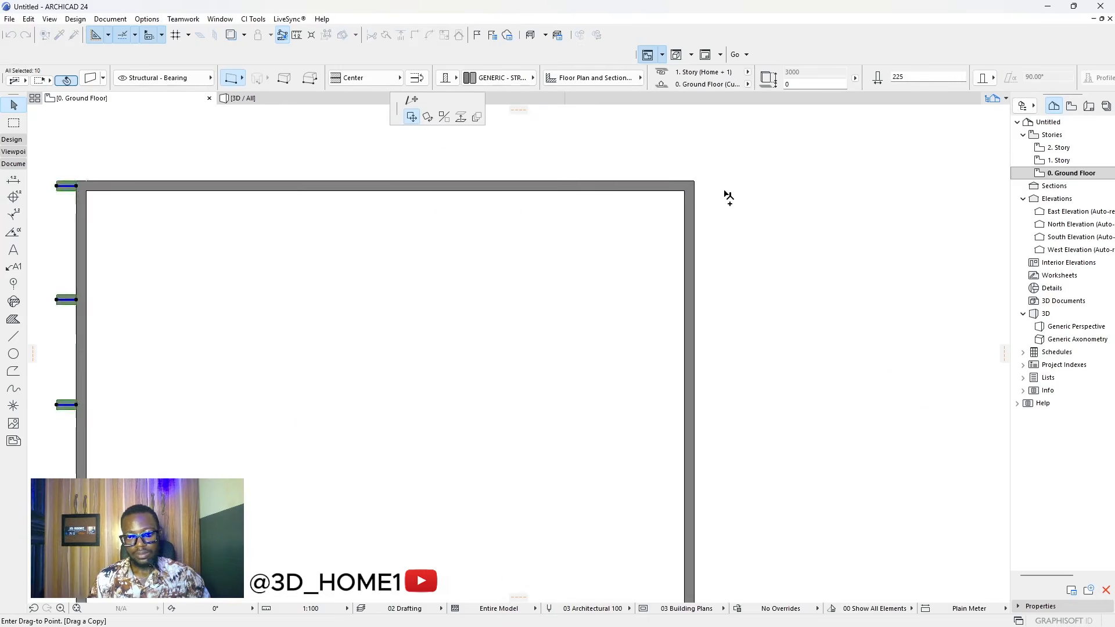
{"action": "left_click", "coordinate": [689, 187]}
{"action": "left_click", "coordinate": [631, 217]}
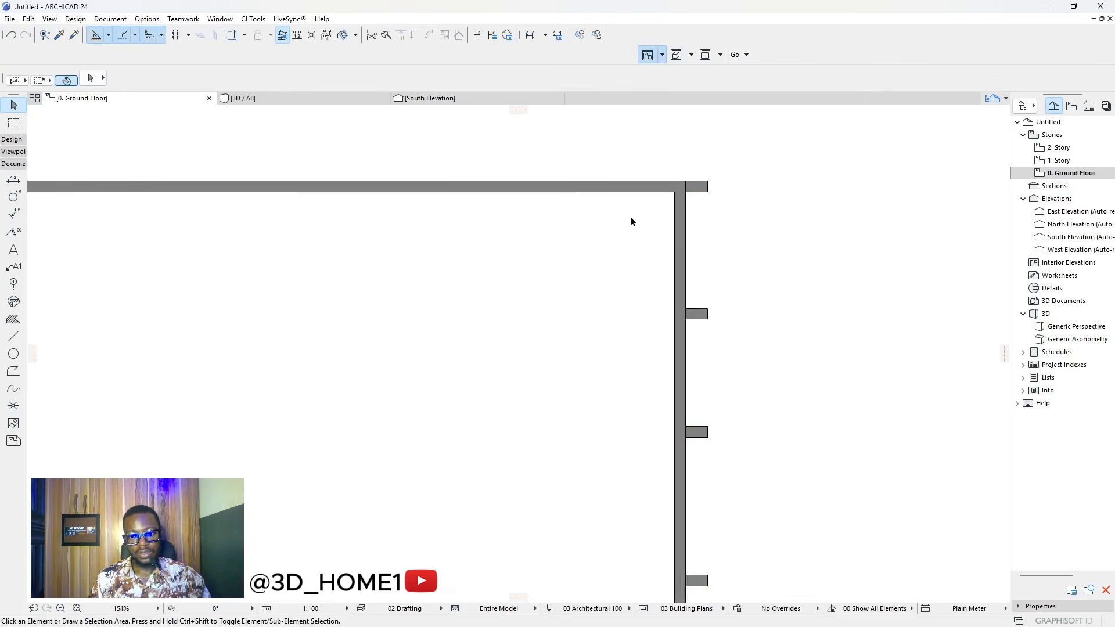
- Copy the south wall straight down by 3400 mm
{"action": "scroll", "coordinate": [616, 250], "scroll_direction": "down", "scroll_amount": 5}
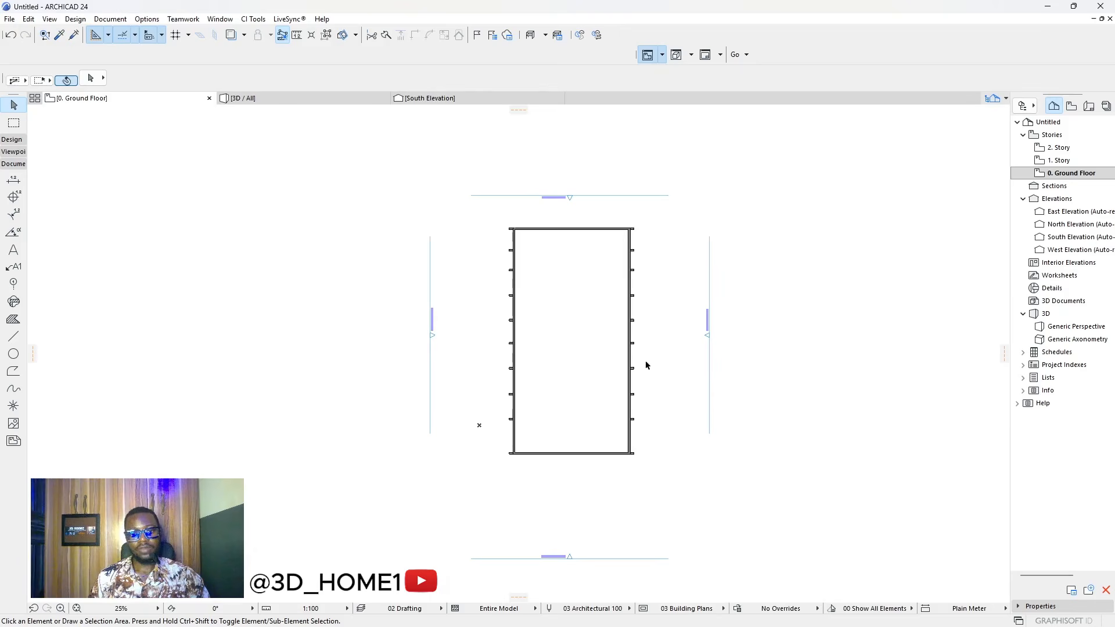
{"action": "scroll", "coordinate": [648, 361], "scroll_direction": "up", "scroll_amount": 1}
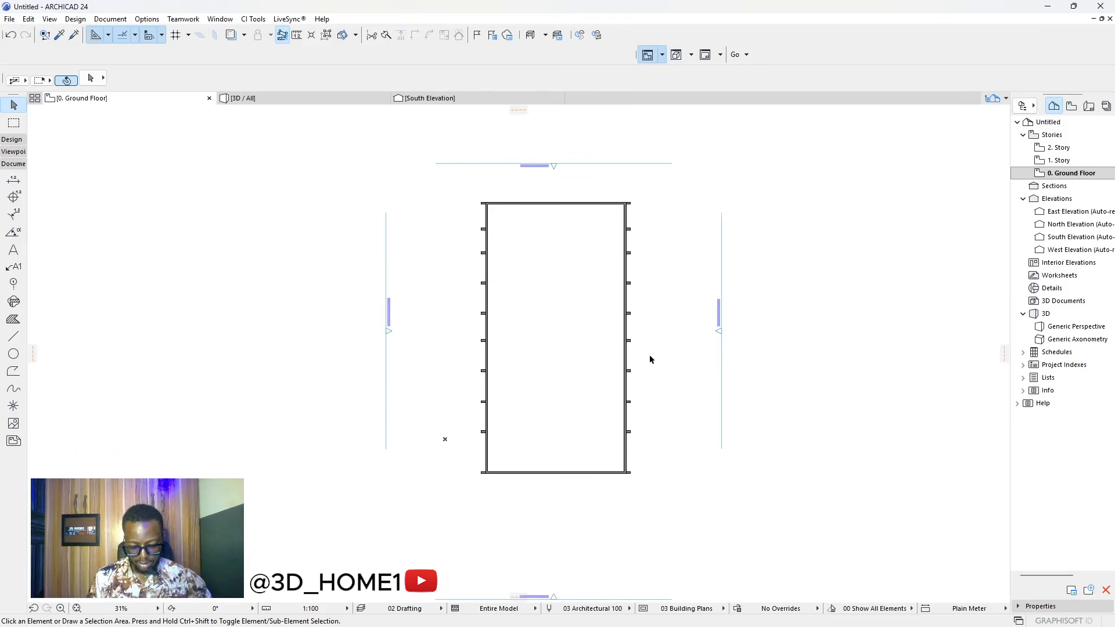
{"action": "scroll", "coordinate": [650, 355], "scroll_direction": "up", "scroll_amount": 3}
{"action": "middle_click_drag", "start_coordinate": [649, 356], "coordinate": [575, 338]}
{"action": "scroll", "coordinate": [552, 340], "scroll_direction": "down", "scroll_amount": 3}
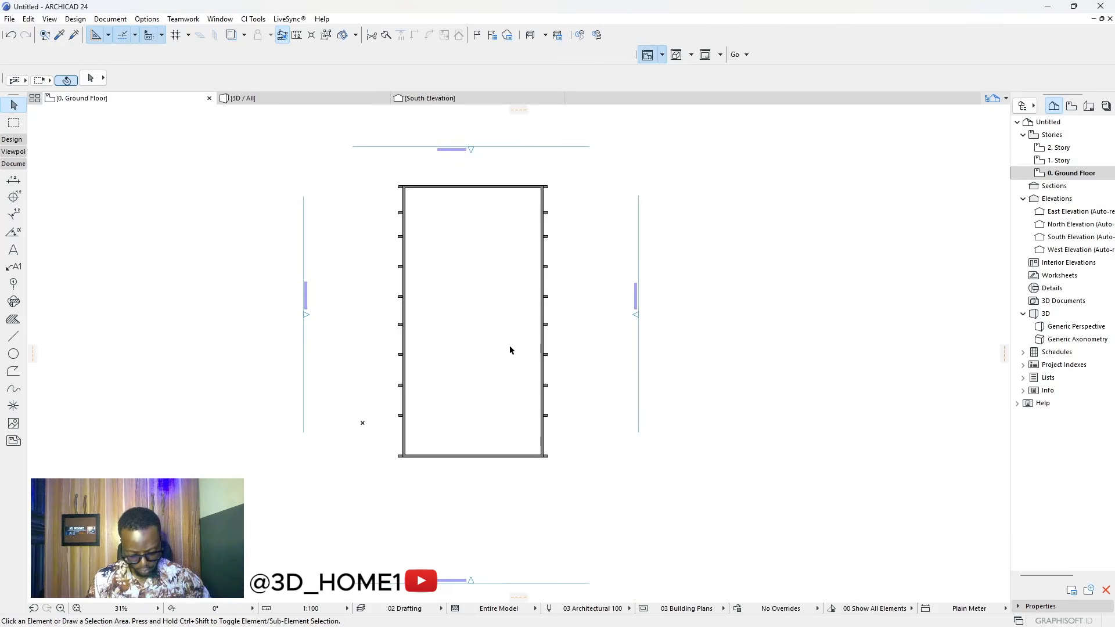
{"action": "scroll", "coordinate": [510, 348], "scroll_direction": "down", "scroll_amount": 3}
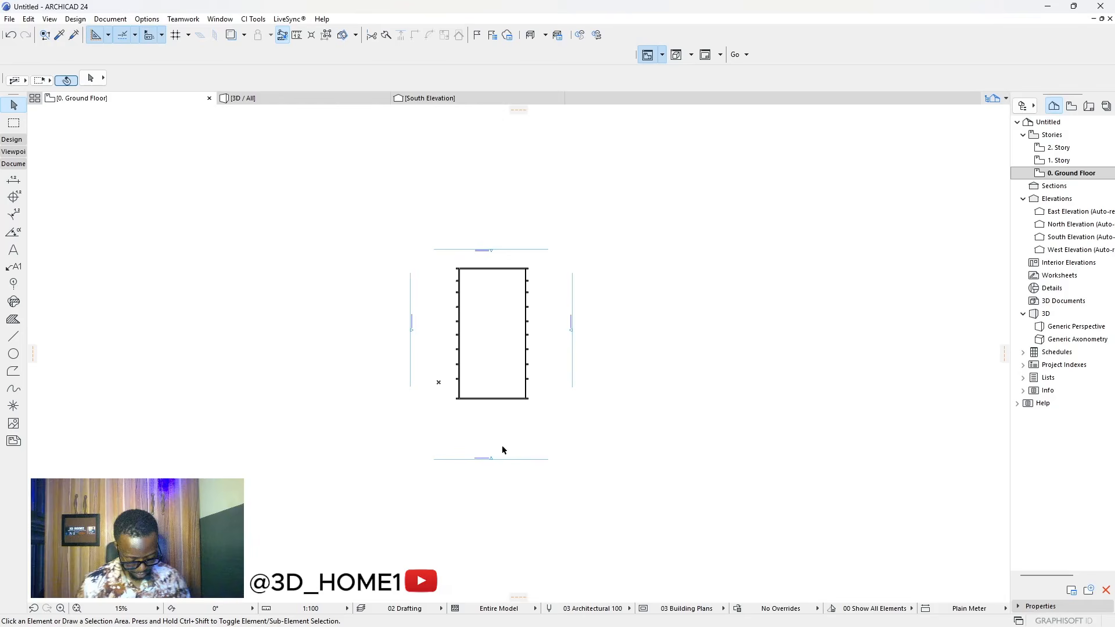
{"action": "scroll", "coordinate": [500, 439], "scroll_direction": "up", "scroll_amount": 6}
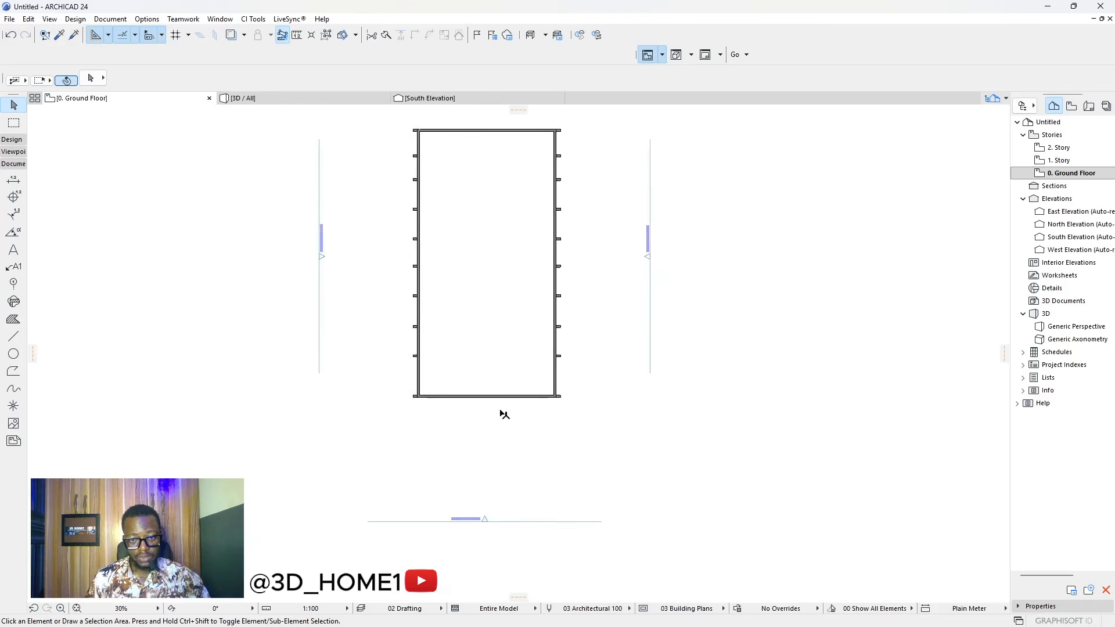
{"action": "scroll", "coordinate": [510, 384], "scroll_direction": "up", "scroll_amount": 2}
{"action": "left_click", "coordinate": [511, 387]}
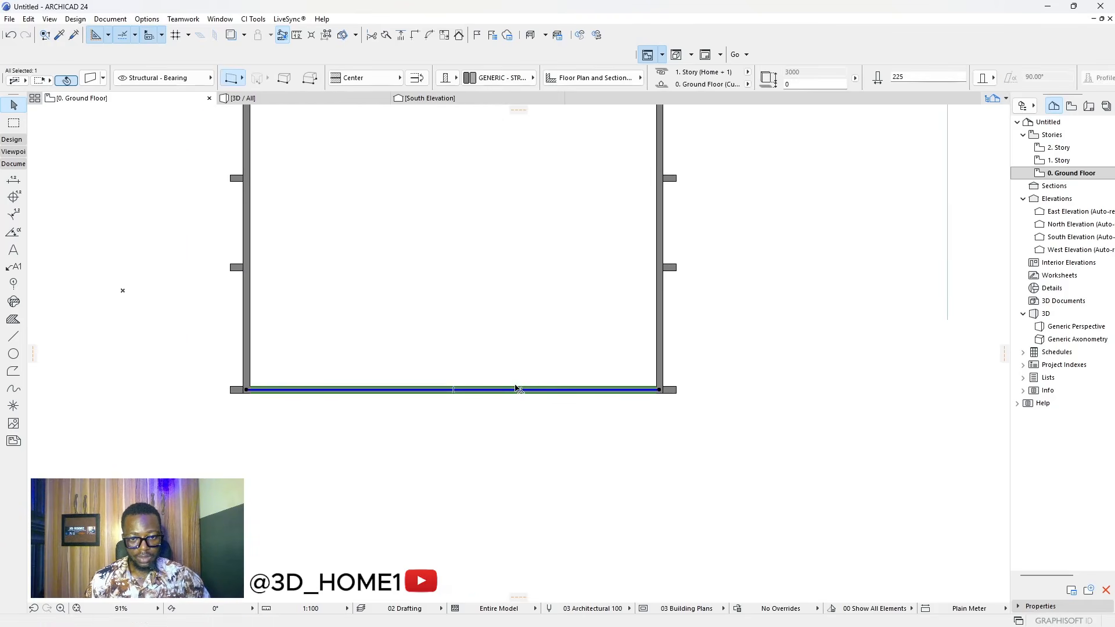
{"action": "left_click", "coordinate": [515, 387]}
{"action": "type", "text": "2"}
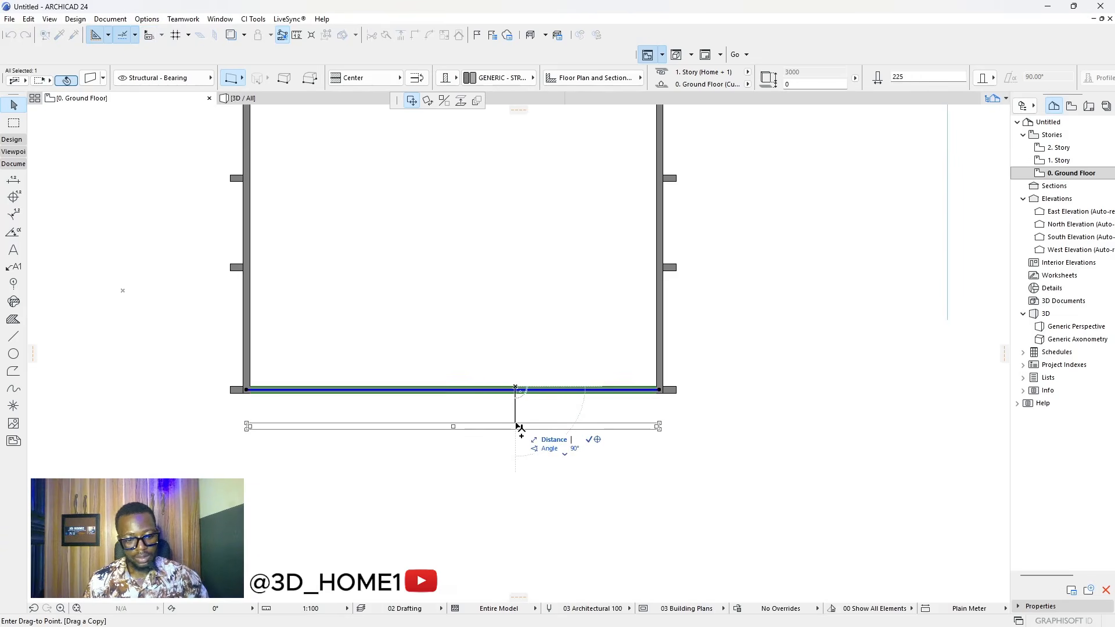
{"action": "type", "text": "34"}
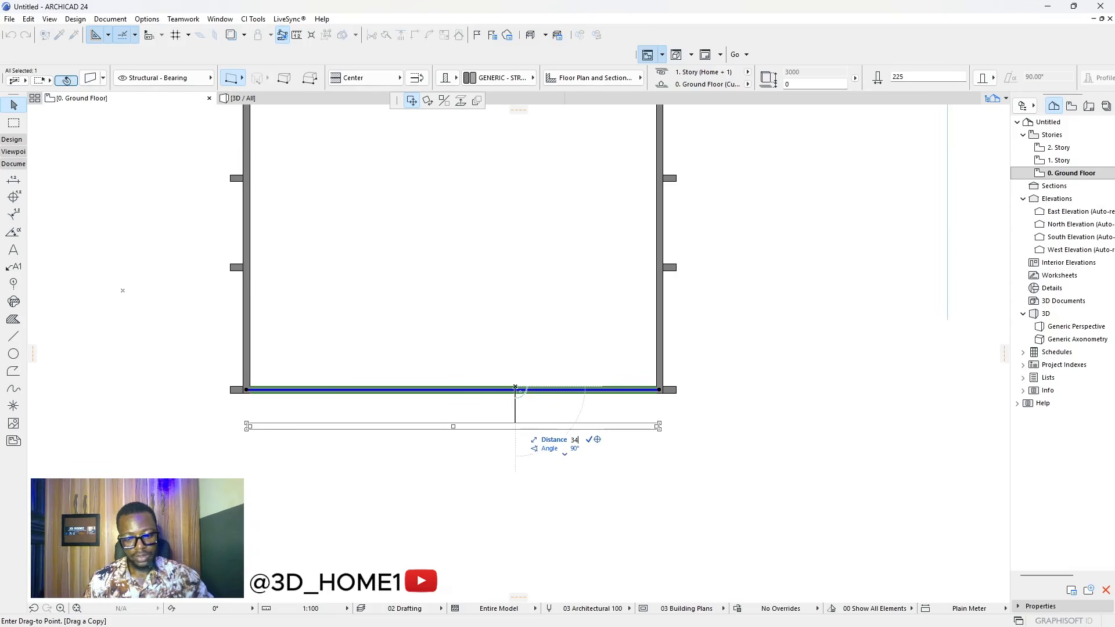
{"action": "type", "text": "00"}
{"action": "key", "text": "Return"}
- Move the copied wall another 225 mm south, and delete the original south wall
{"action": "scroll", "coordinate": [518, 486], "scroll_direction": "up", "scroll_amount": 3}
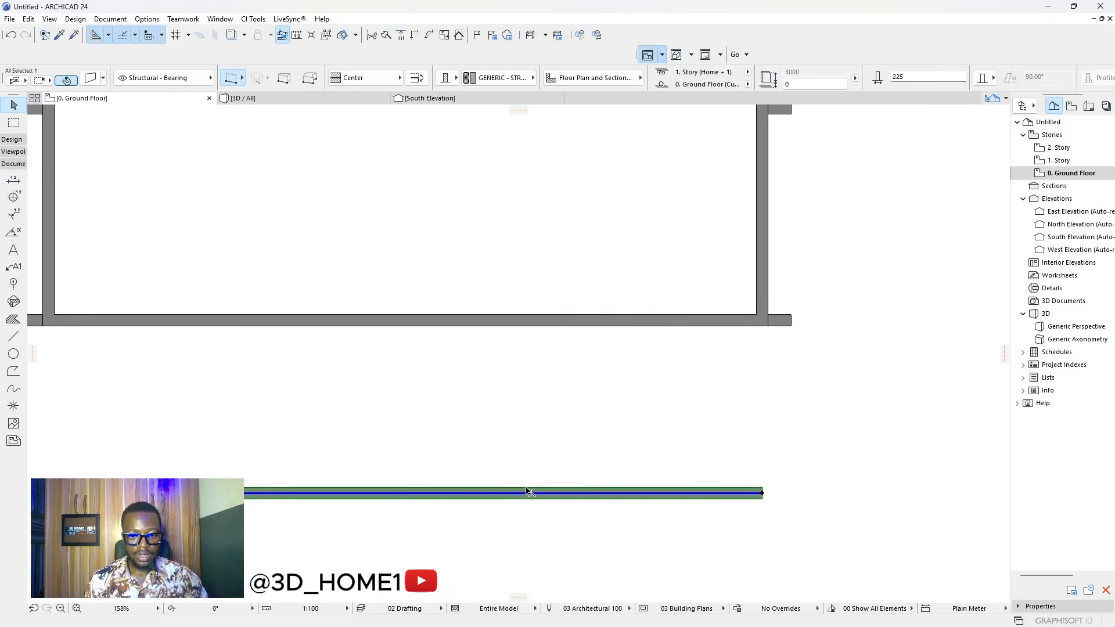
{"action": "left_click", "coordinate": [528, 492]}
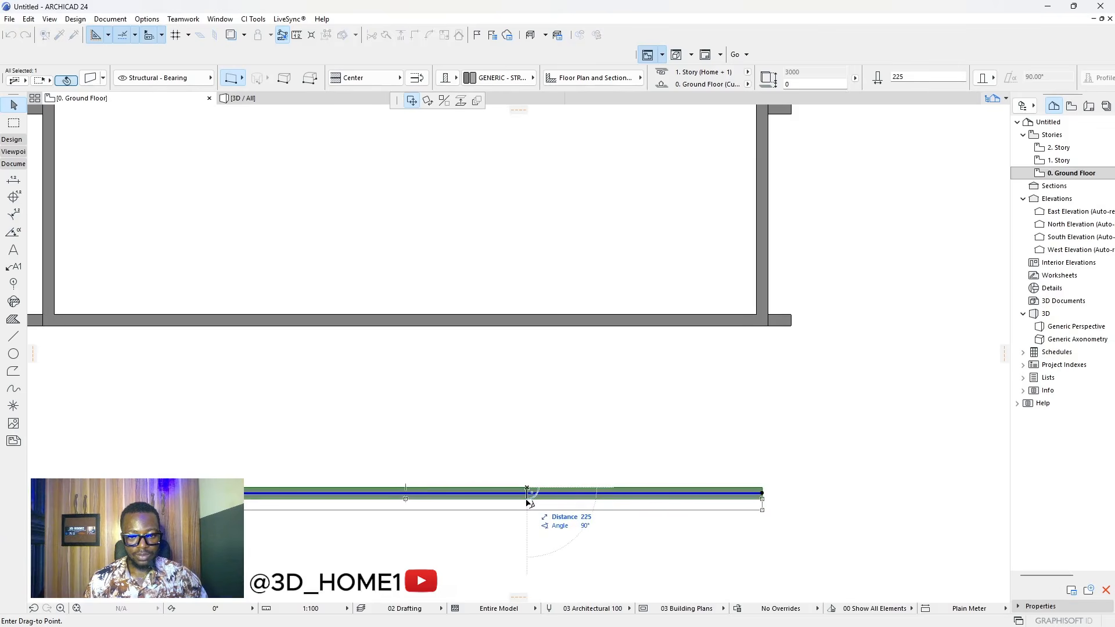
{"action": "left_click", "coordinate": [532, 329]}
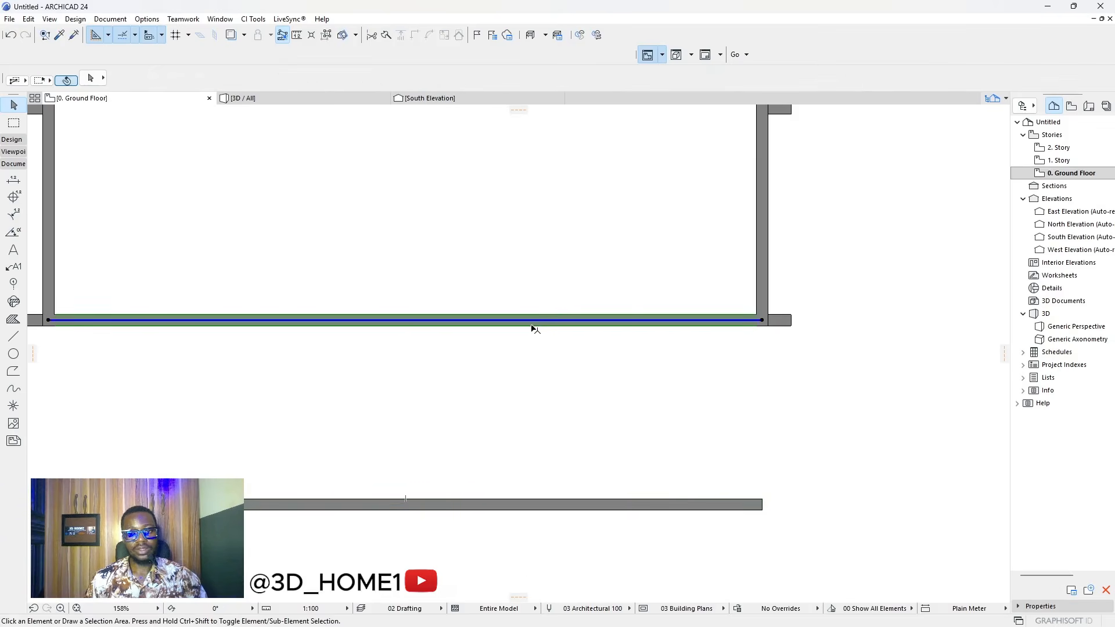
{"action": "key", "text": "Delete"}
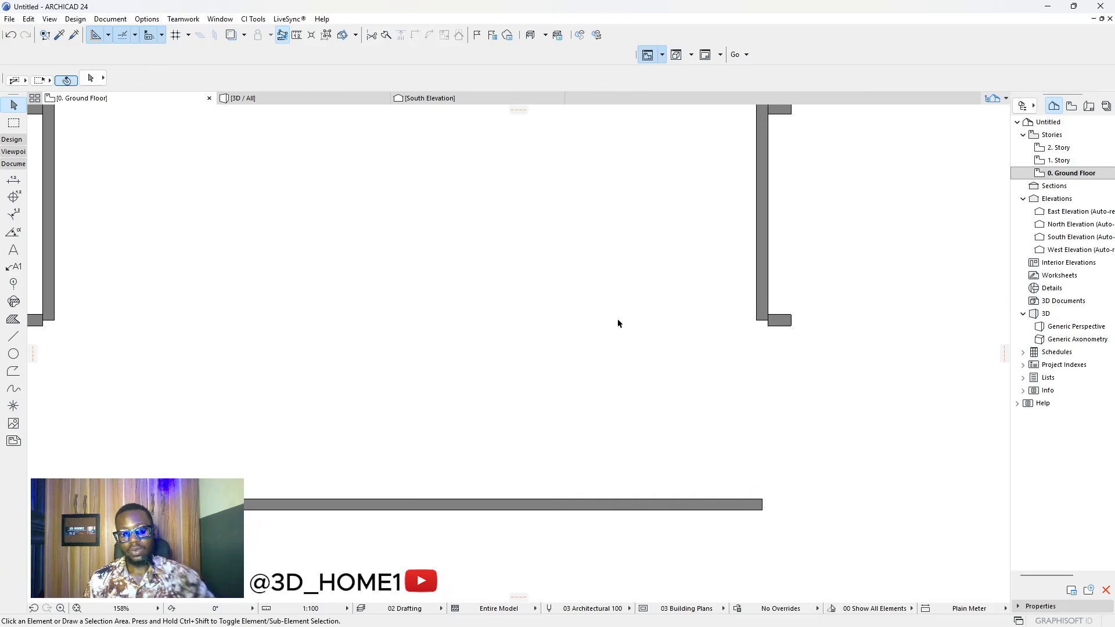
- Extend the east and west walls to meet the new south wall at its corners using Intersect
{"action": "left_click", "coordinate": [761, 289]}
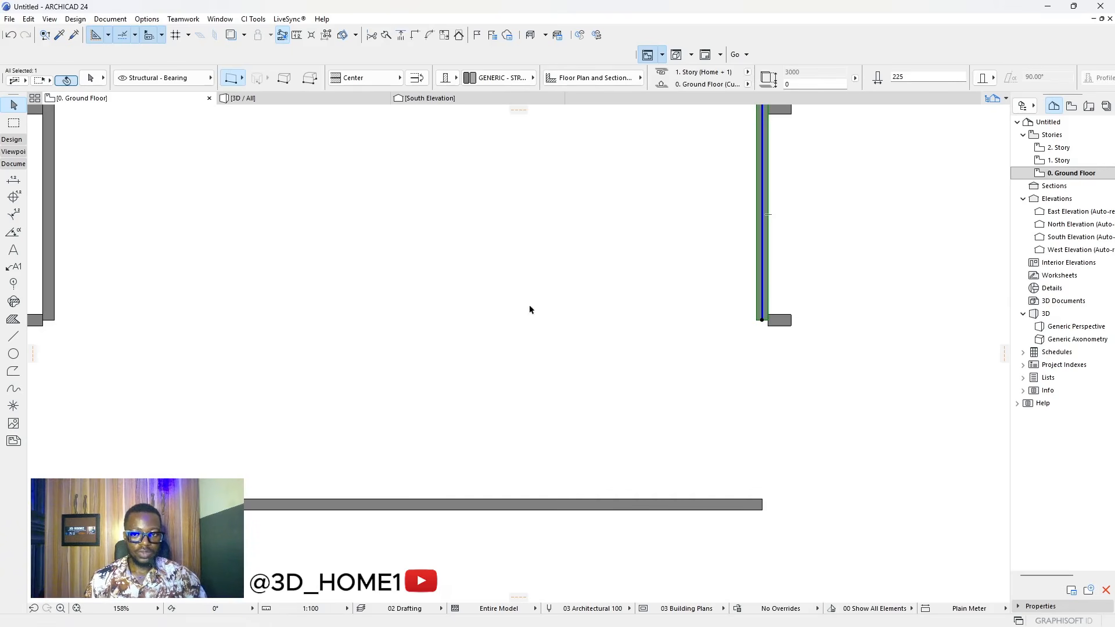
{"action": "left_click", "coordinate": [54, 266], "text": "shift"}
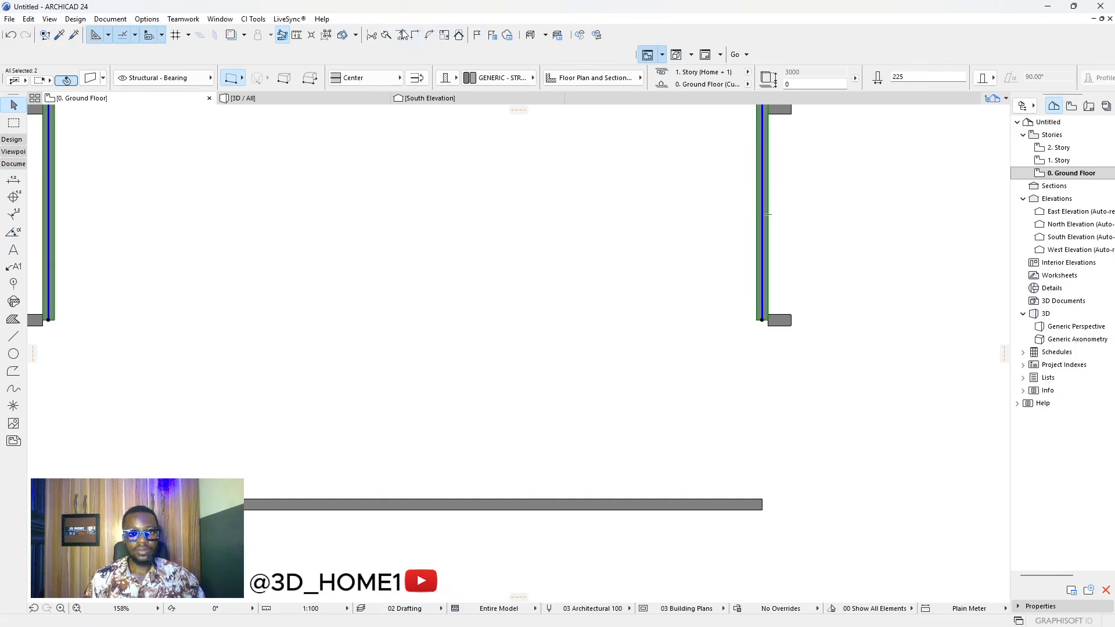
{"action": "left_click", "coordinate": [505, 506], "text": "shift"}
{"action": "left_click", "coordinate": [424, 35]}
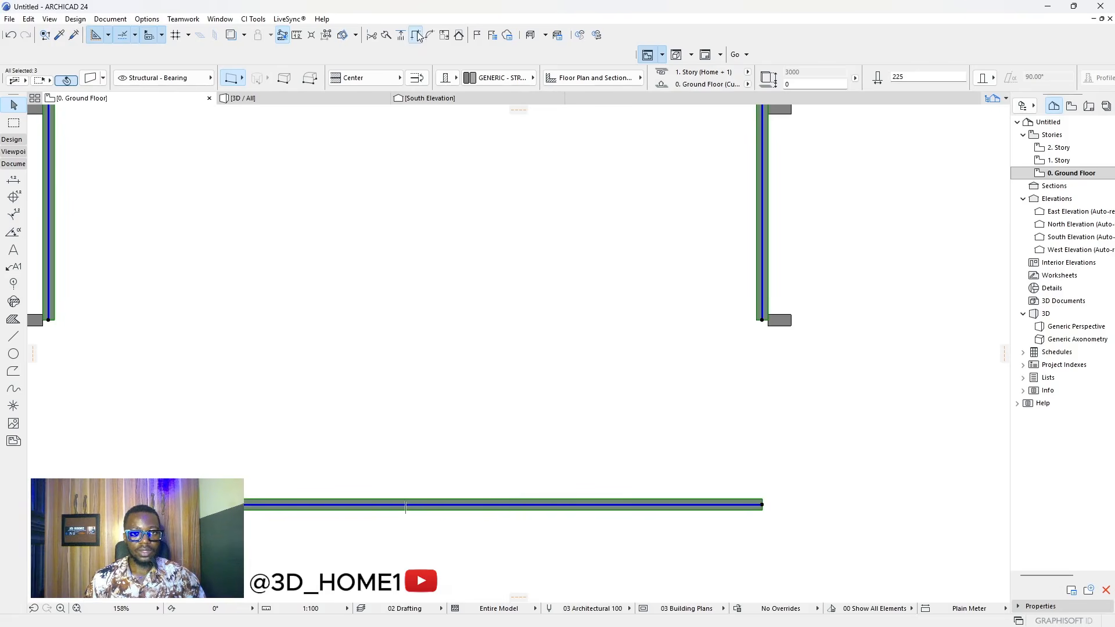
- Copy the lowest stubs of the west and east walls straight down so they line up with the new south wall
{"action": "scroll", "coordinate": [513, 177], "scroll_direction": "down", "scroll_amount": 5}
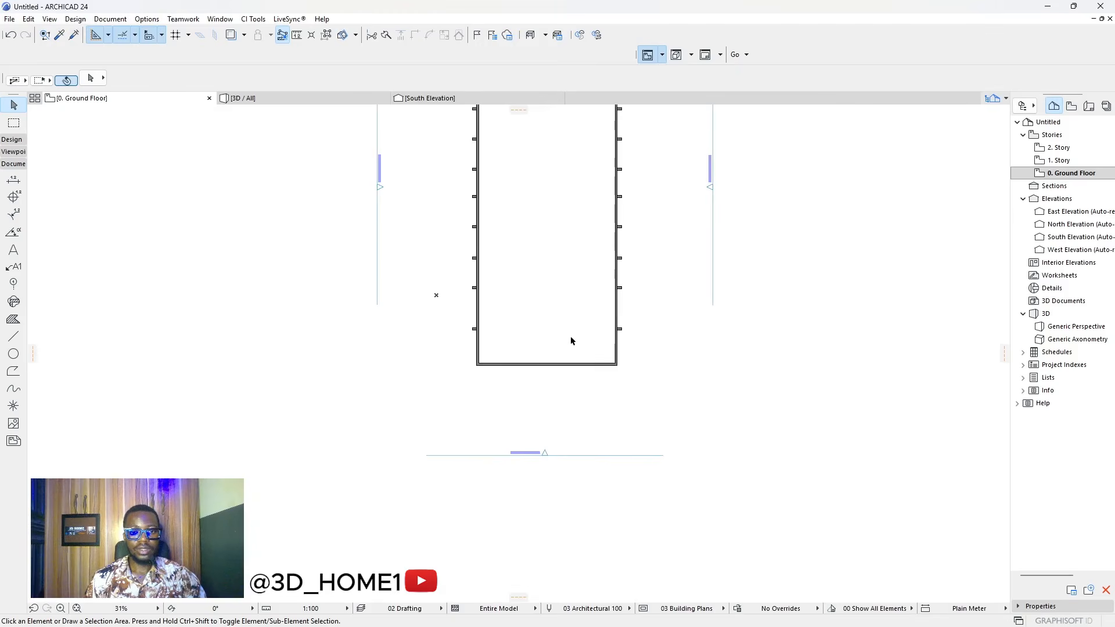
{"action": "scroll", "coordinate": [531, 364], "scroll_direction": "down", "scroll_amount": 1}
{"action": "scroll", "coordinate": [514, 361], "scroll_direction": "up", "scroll_amount": 6}
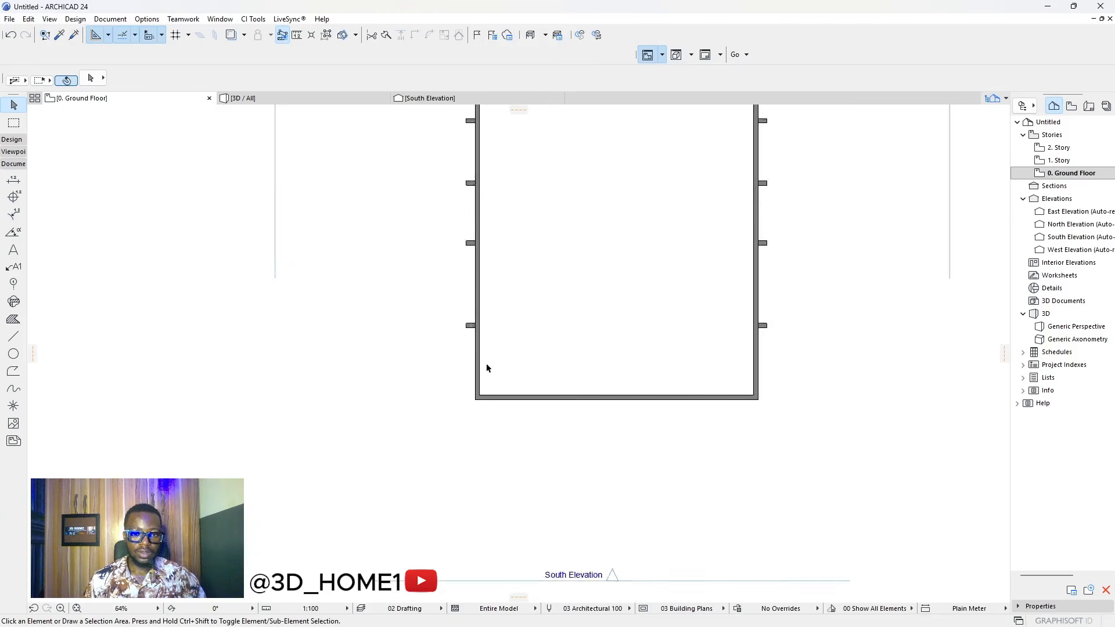
{"action": "left_click", "coordinate": [457, 296]}
{"action": "left_click", "coordinate": [976, 296], "text": "shift"}
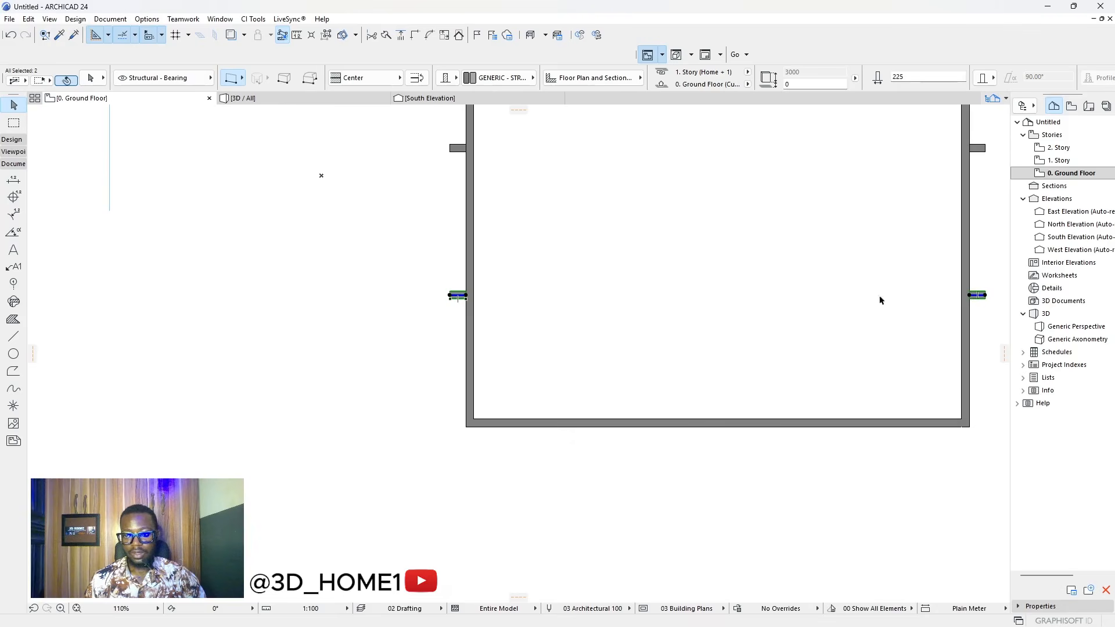
{"action": "scroll", "coordinate": [468, 297], "scroll_direction": "up", "scroll_amount": 4}
{"action": "left_click", "coordinate": [465, 296]}
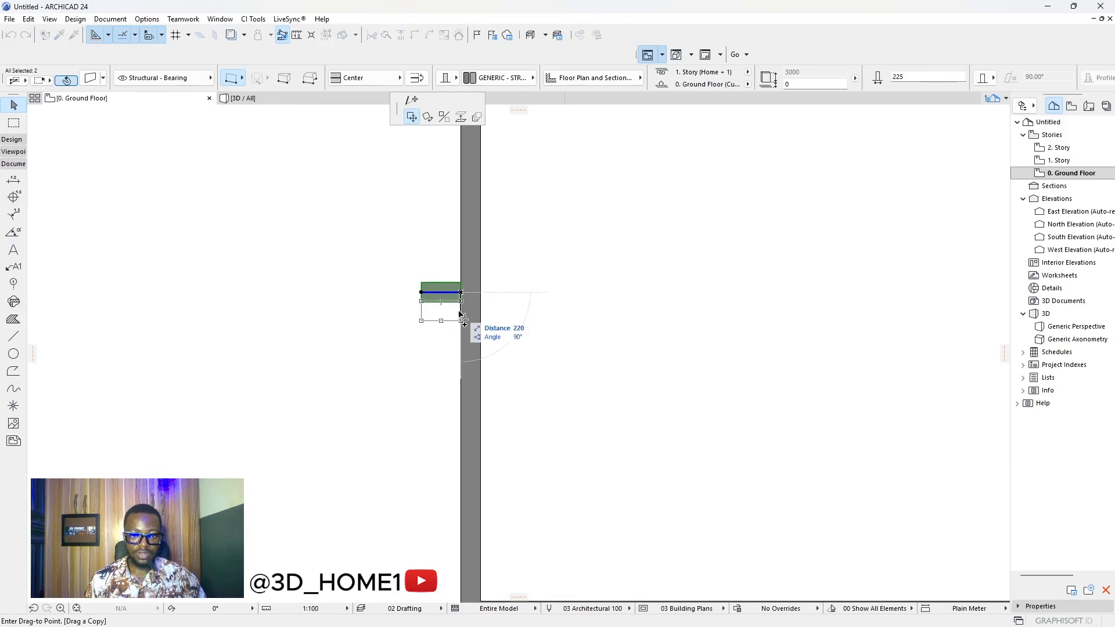
{"action": "scroll", "coordinate": [465, 296], "scroll_direction": "down", "scroll_amount": 5}
{"action": "scroll", "coordinate": [464, 426], "scroll_direction": "up", "scroll_amount": 3}
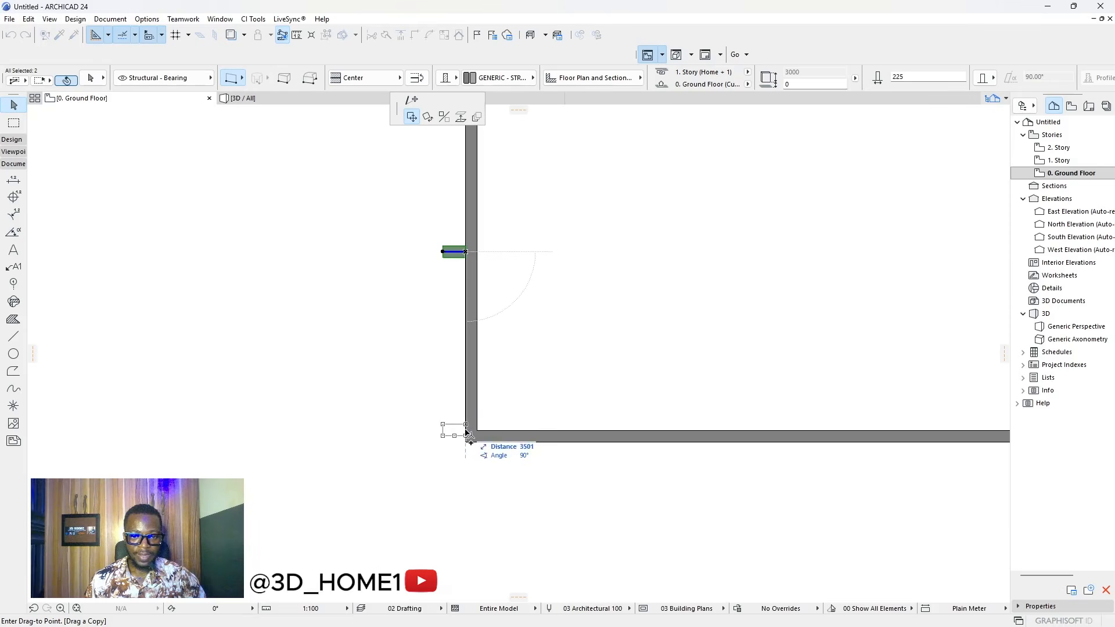
{"action": "left_click", "coordinate": [481, 442]}
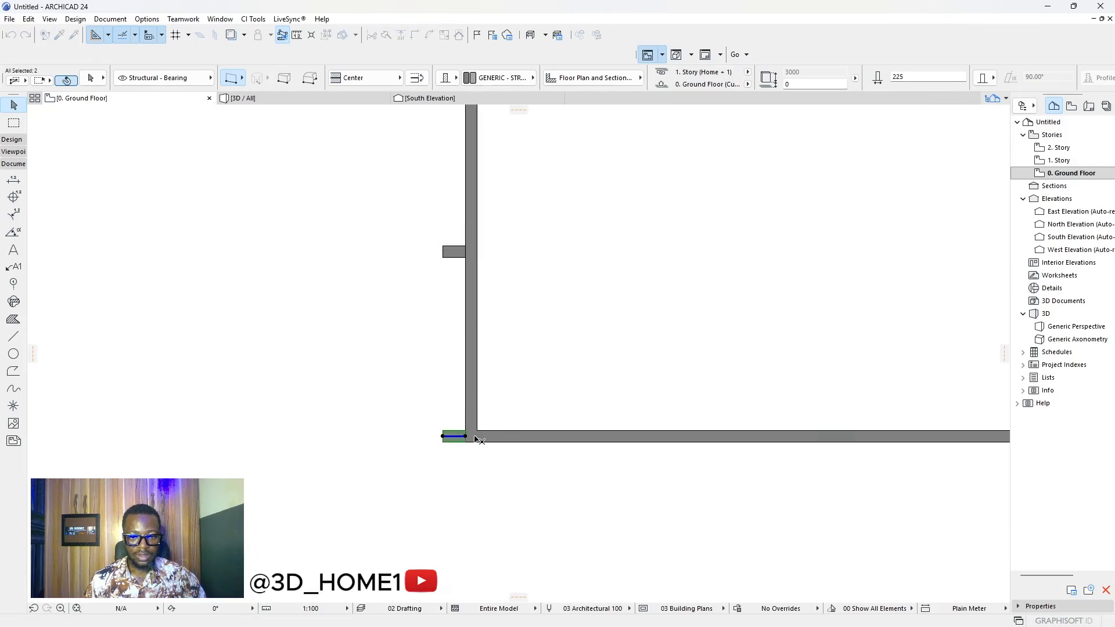
- Clear the selection and examine the extended ground-floor plan and the spacing of the wall stubs along both long walls
{"action": "scroll", "coordinate": [465, 442], "scroll_direction": "down", "scroll_amount": 10}
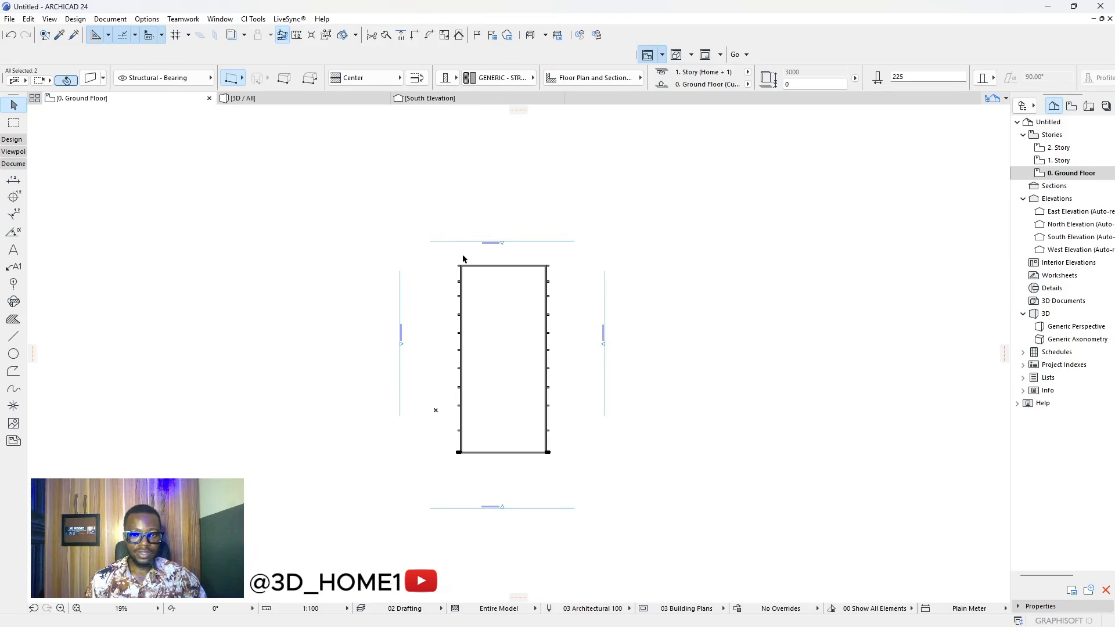
{"action": "scroll", "coordinate": [461, 346], "scroll_direction": "up", "scroll_amount": 4}
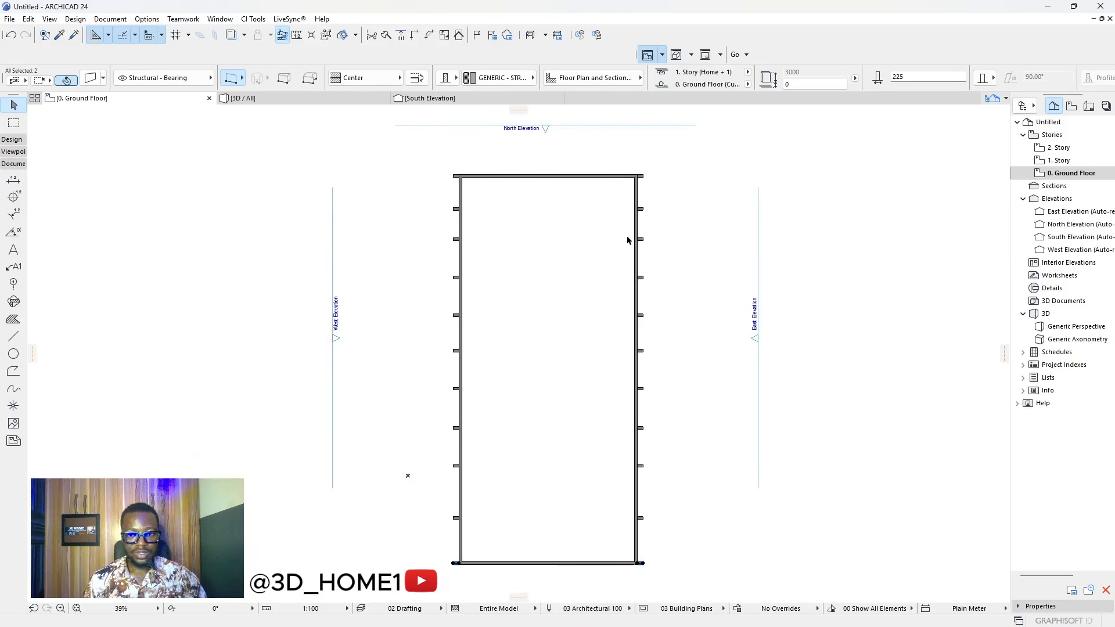
{"action": "scroll", "coordinate": [446, 219], "scroll_direction": "up", "scroll_amount": 2}
{"action": "scroll", "coordinate": [453, 219], "scroll_direction": "down", "scroll_amount": 4}
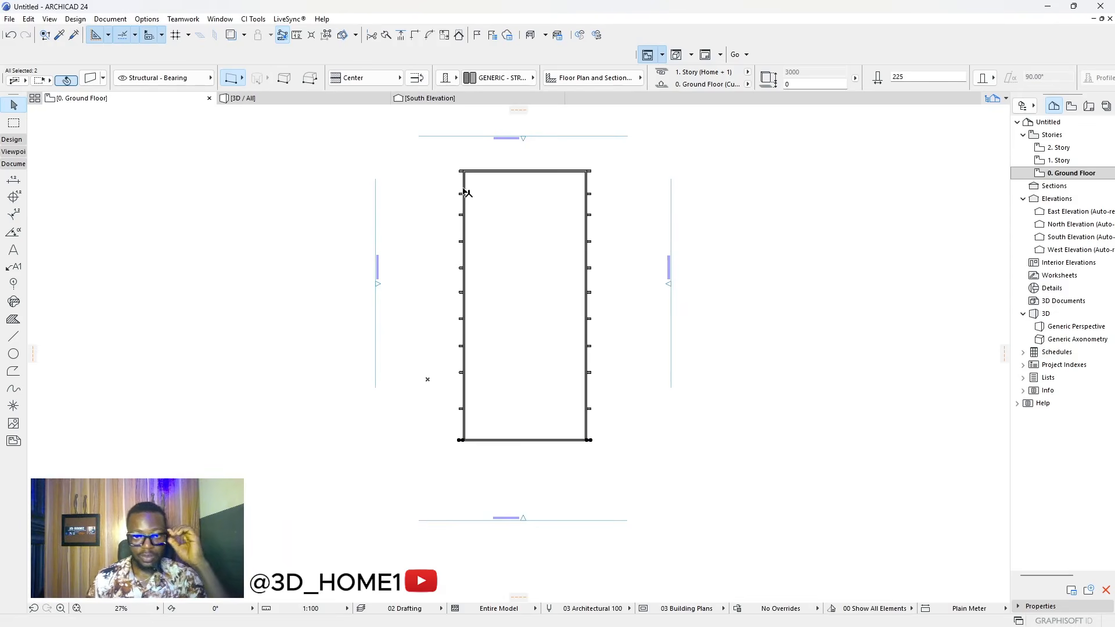
{"action": "scroll", "coordinate": [493, 194], "scroll_direction": "up", "scroll_amount": 3}
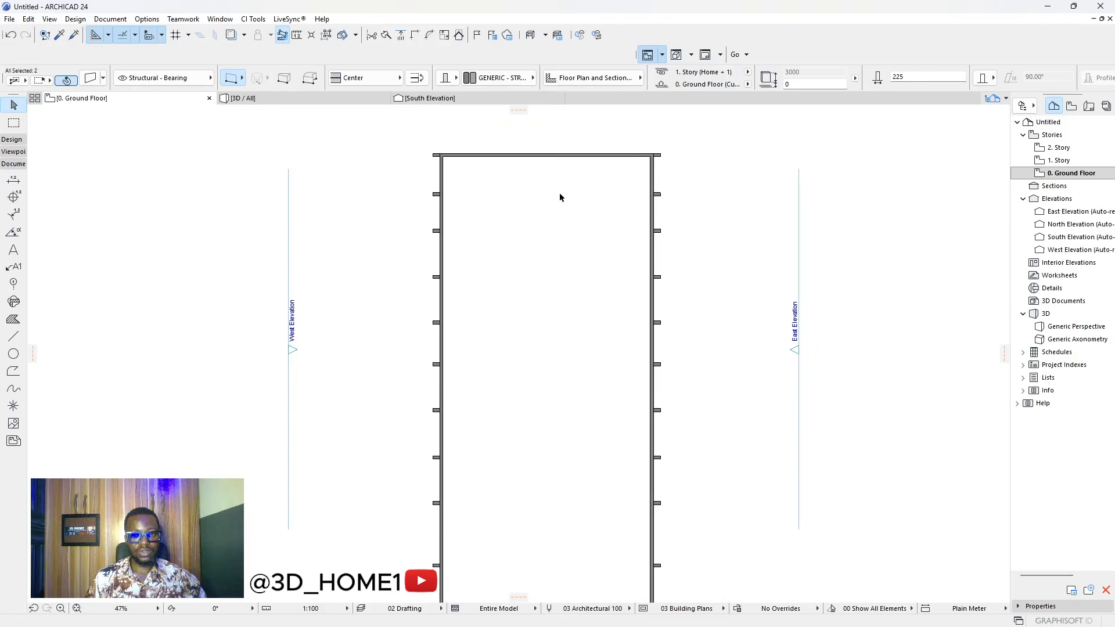
{"action": "scroll", "coordinate": [536, 215], "scroll_direction": "down", "scroll_amount": 3}
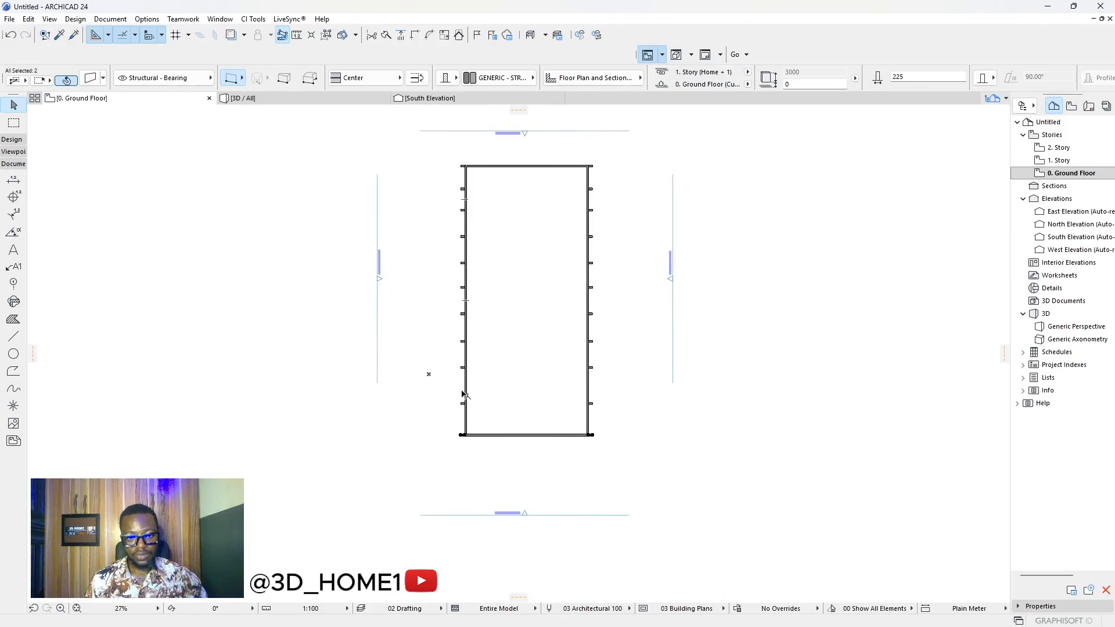
{"action": "scroll", "coordinate": [461, 300], "scroll_direction": "up", "scroll_amount": 7}
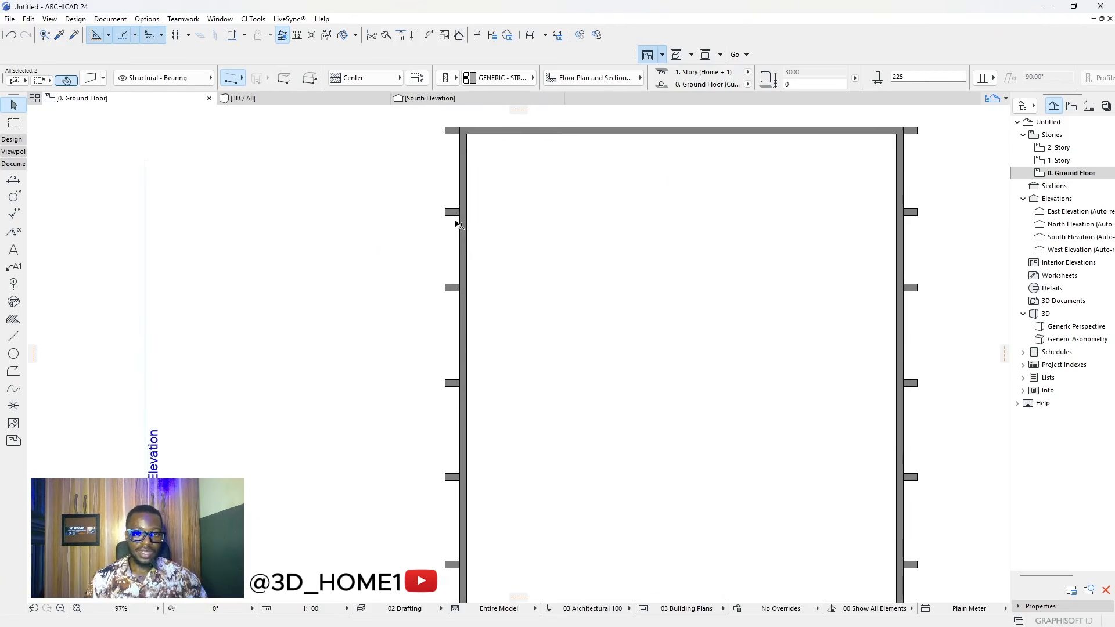
{"action": "scroll", "coordinate": [461, 249], "scroll_direction": "down", "scroll_amount": 3}
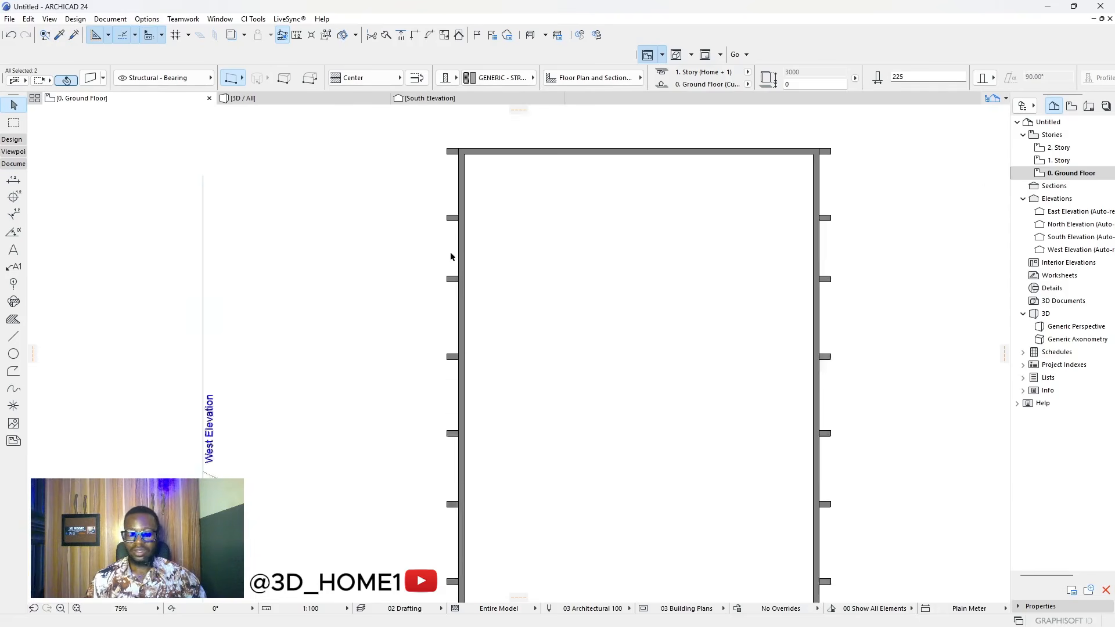
{"action": "scroll", "coordinate": [465, 290], "scroll_direction": "down", "scroll_amount": 3}
{"action": "scroll", "coordinate": [456, 368], "scroll_direction": "up", "scroll_amount": 8}
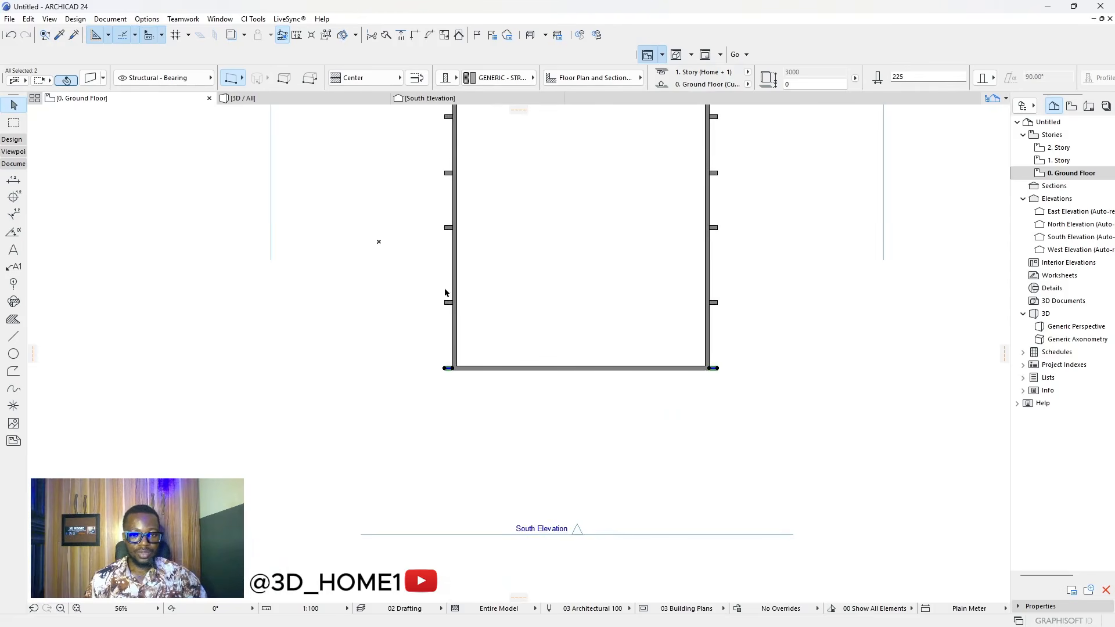
{"action": "key", "text": "Escape"}
{"action": "scroll", "coordinate": [442, 326], "scroll_direction": "down", "scroll_amount": 4}
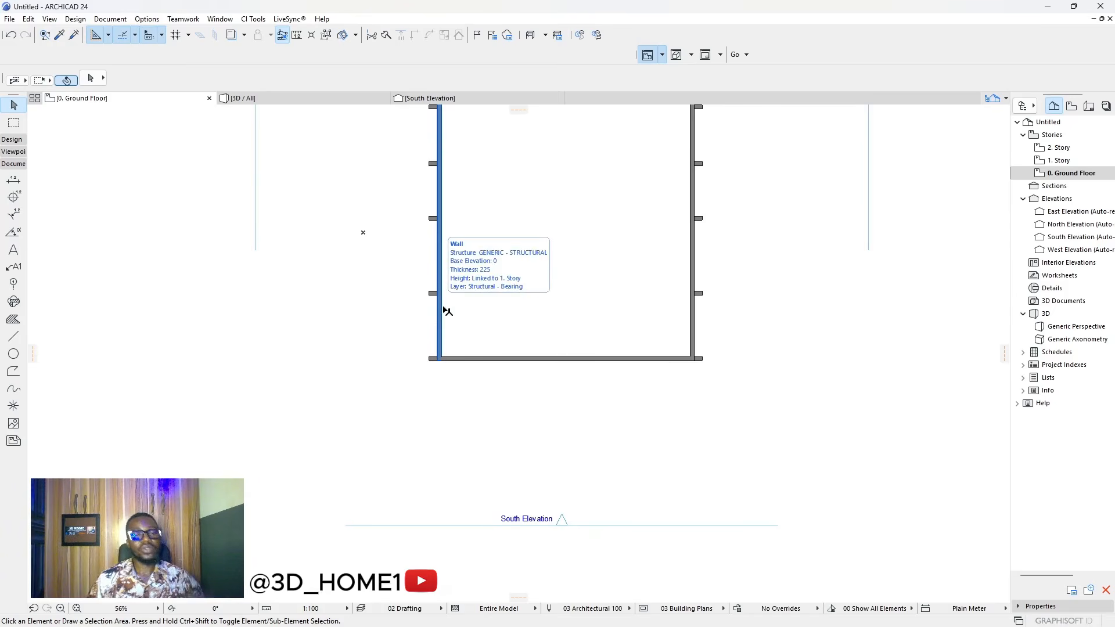
{"action": "scroll", "coordinate": [491, 314], "scroll_direction": "up", "scroll_amount": 3}
{"action": "scroll", "coordinate": [443, 385], "scroll_direction": "down", "scroll_amount": 5}
{"action": "scroll", "coordinate": [528, 424], "scroll_direction": "down", "scroll_amount": 3}
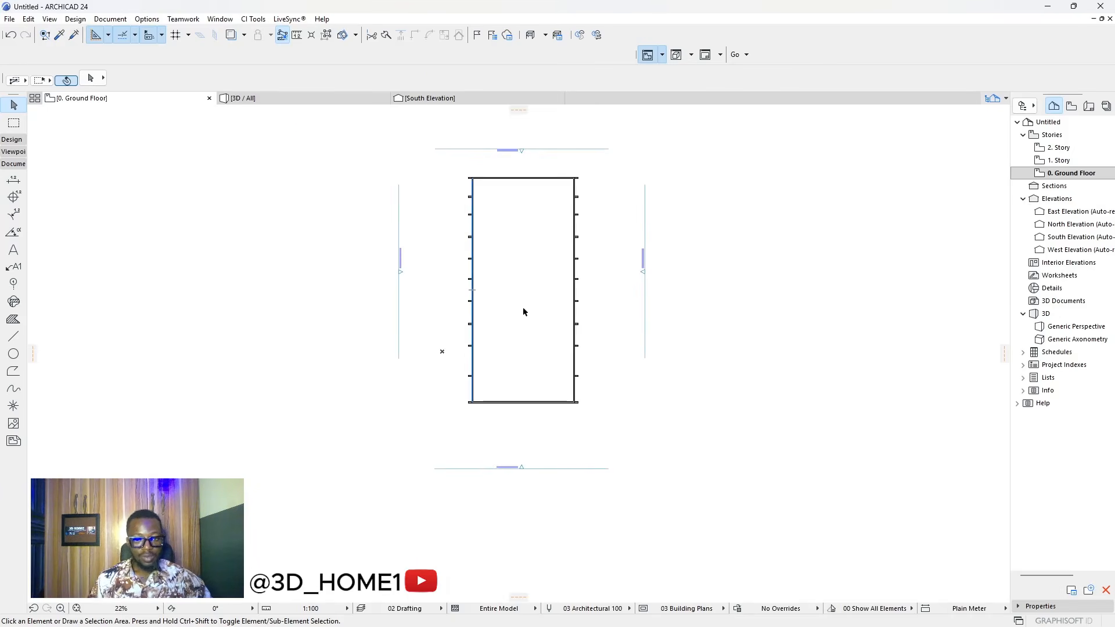
{"action": "scroll", "coordinate": [528, 325], "scroll_direction": "up", "scroll_amount": 4}
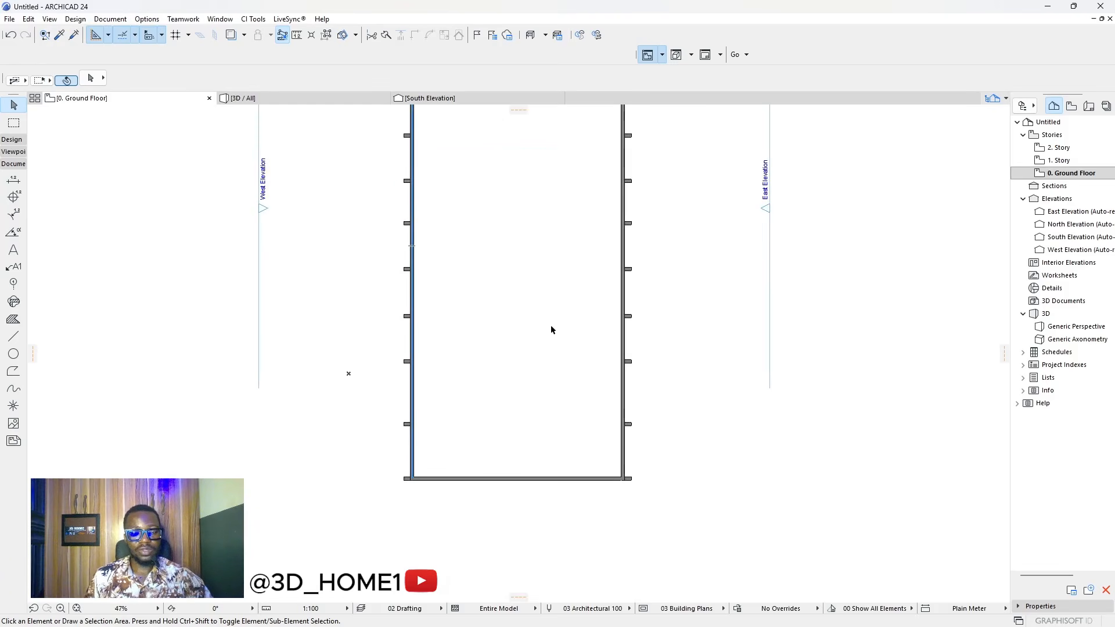
{"action": "scroll", "coordinate": [547, 339], "scroll_direction": "down", "scroll_amount": 3}
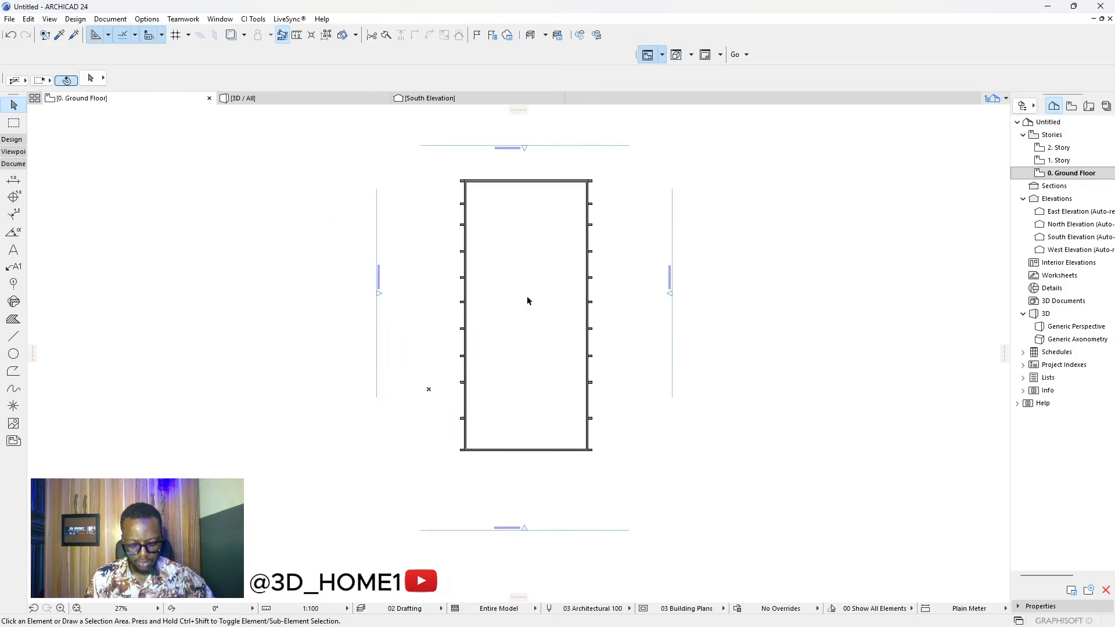
{"action": "scroll", "coordinate": [523, 331], "scroll_direction": "down", "scroll_amount": 3}
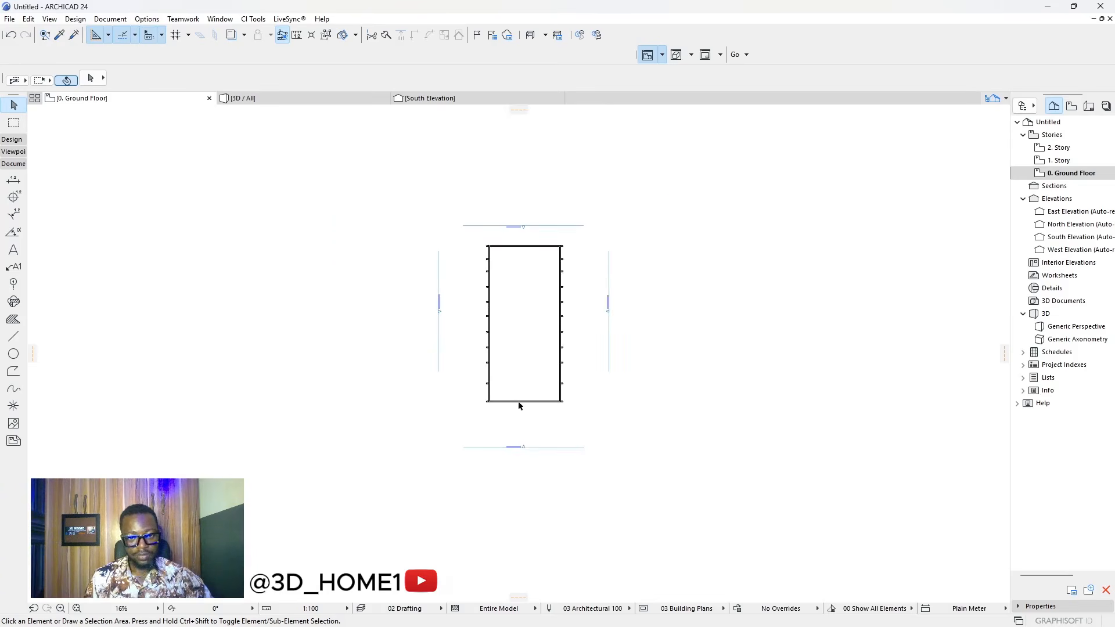
{"action": "scroll", "coordinate": [519, 405], "scroll_direction": "up", "scroll_amount": 4}
{"action": "scroll", "coordinate": [515, 367], "scroll_direction": "down", "scroll_amount": 3}
{"action": "scroll", "coordinate": [523, 197], "scroll_direction": "up", "scroll_amount": 1}
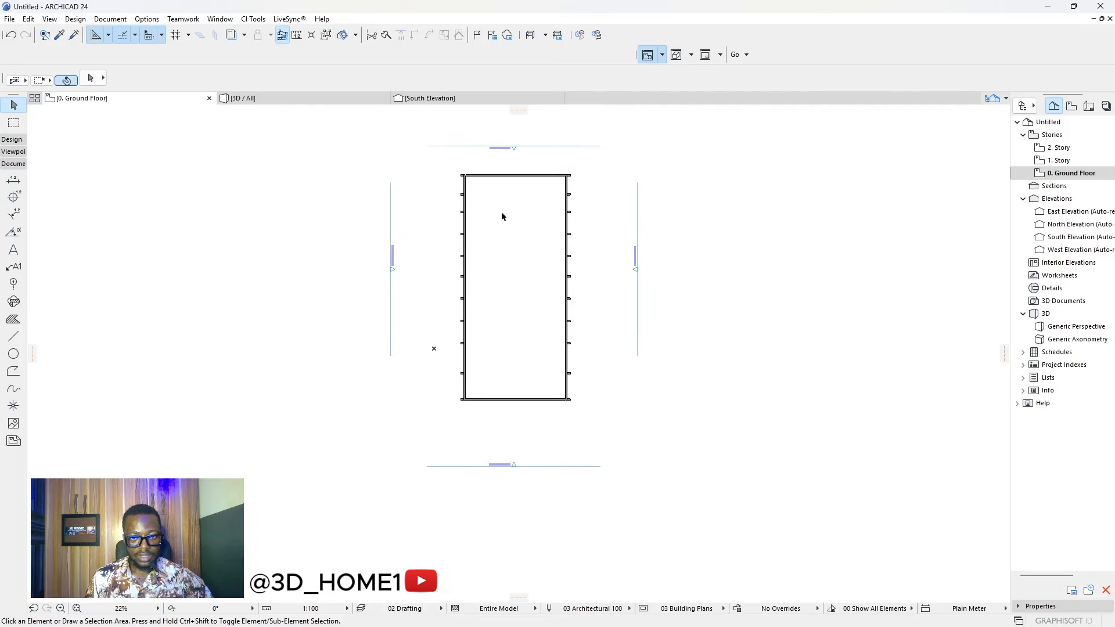
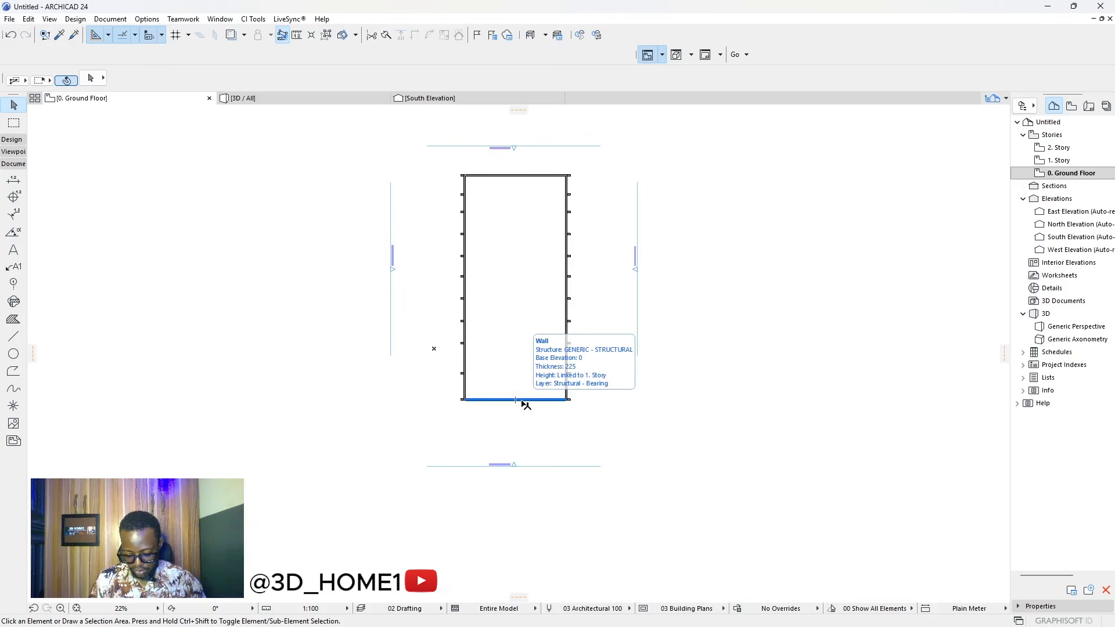
- Copy the north wall 2400 mm straight south into the building as a cross wall
{"action": "scroll", "coordinate": [531, 259], "scroll_direction": "down", "scroll_amount": 2}
{"action": "scroll", "coordinate": [548, 341], "scroll_direction": "up", "scroll_amount": 5}
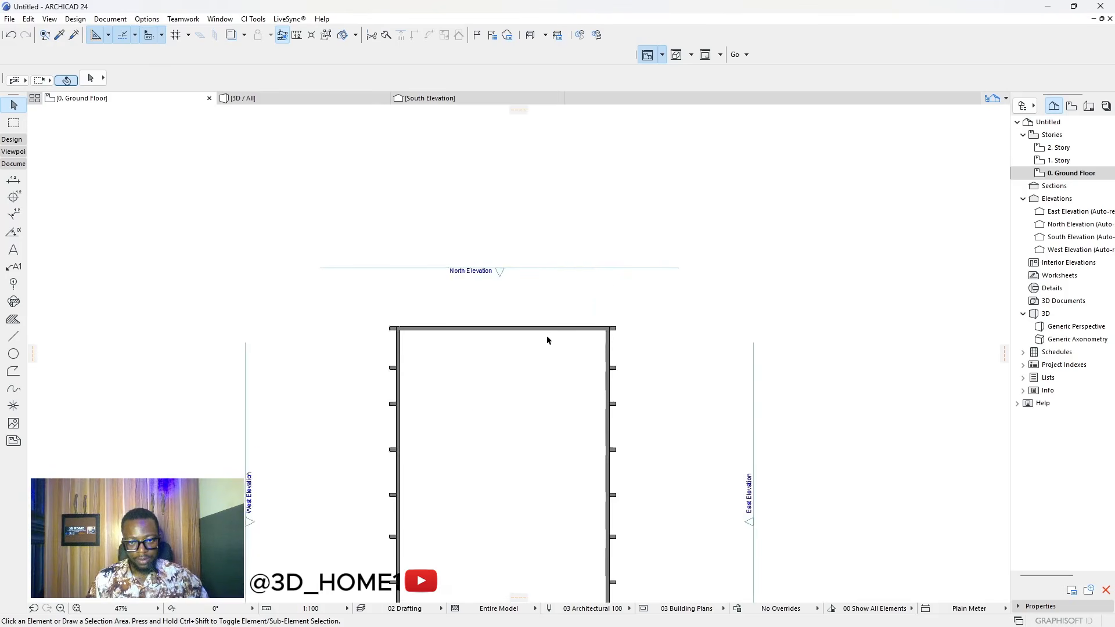
{"action": "scroll", "coordinate": [547, 340], "scroll_direction": "up", "scroll_amount": 3}
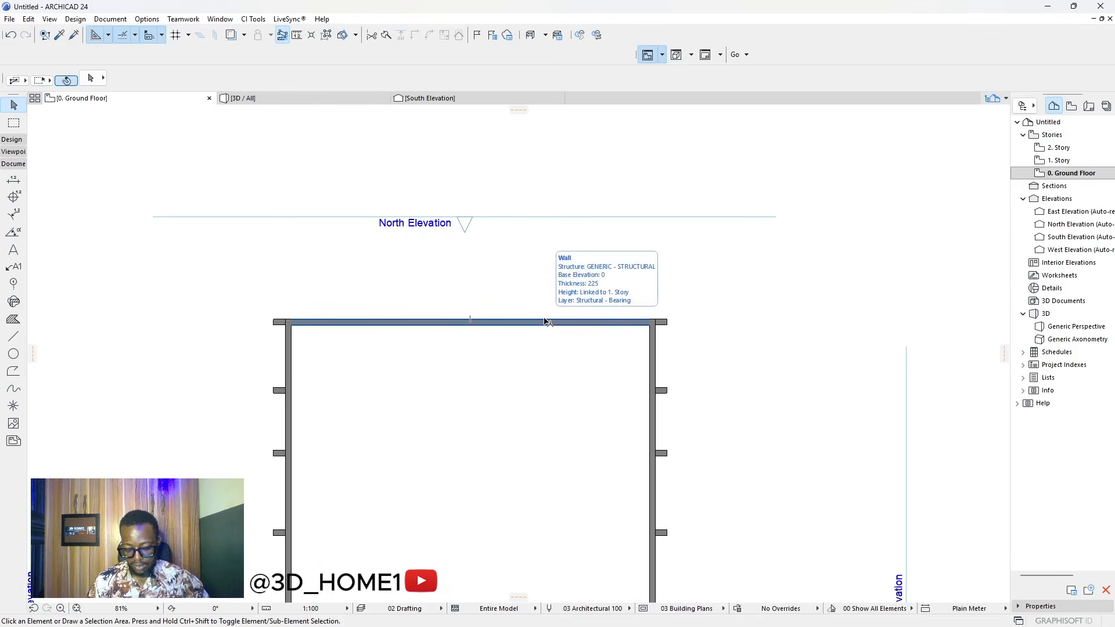
{"action": "scroll", "coordinate": [547, 322], "scroll_direction": "up", "scroll_amount": 1}
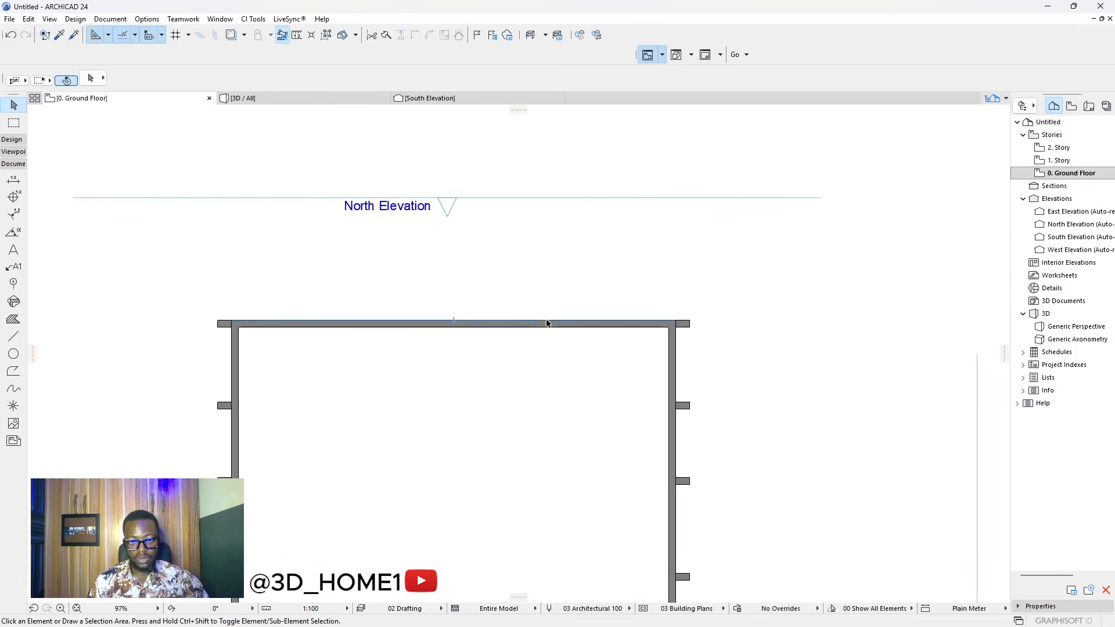
{"action": "left_click", "coordinate": [546, 320]}
{"action": "left_click", "coordinate": [547, 326]}
{"action": "left_click", "coordinate": [546, 325]}
{"action": "left_click", "coordinate": [546, 323]}
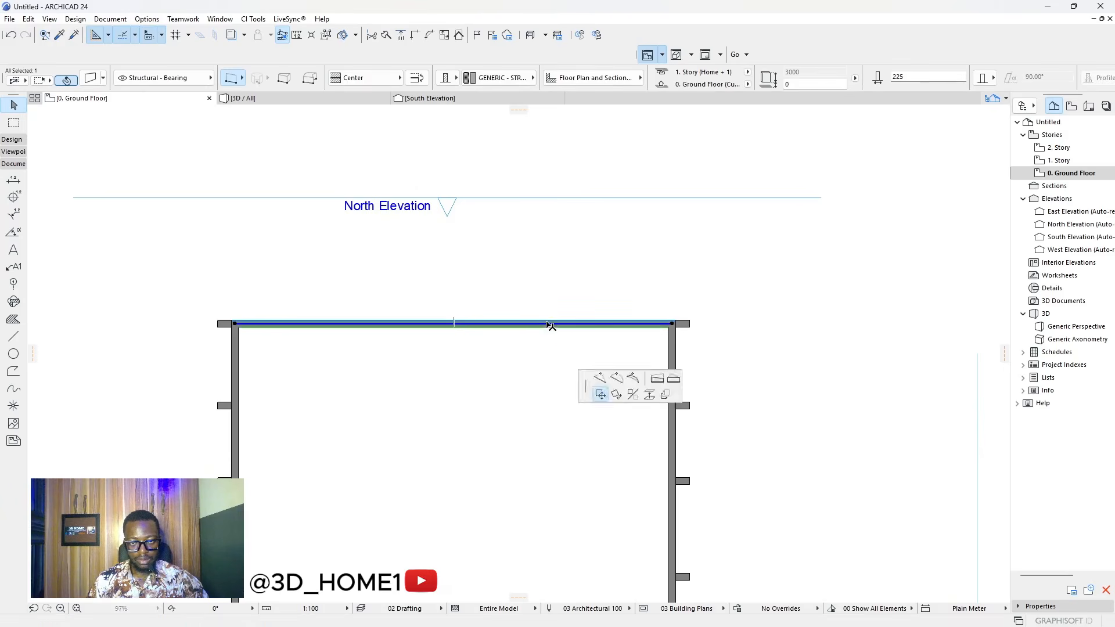
{"action": "key", "text": "ctrl"}
{"action": "type", "text": "2"}
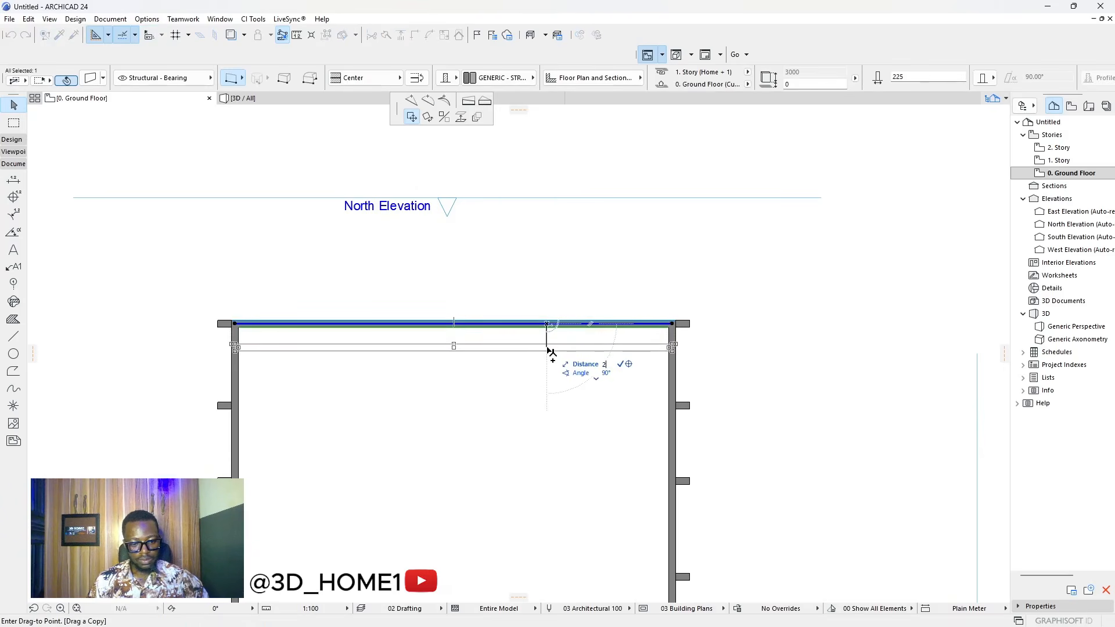
{"action": "type", "text": "400"}
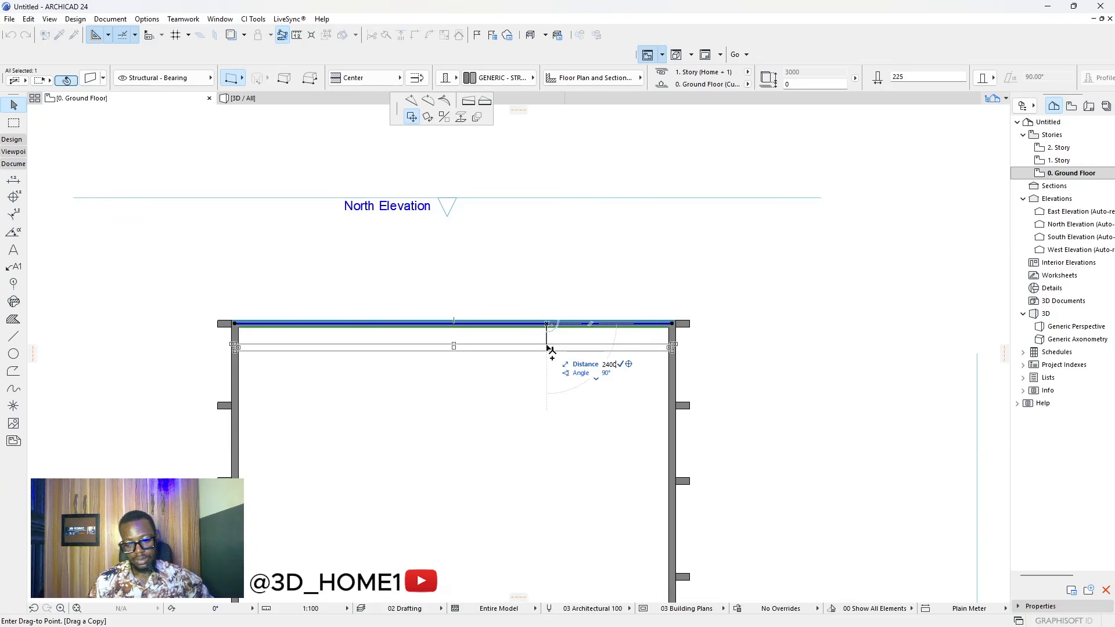
{"action": "key", "text": "Return"}
- Move the new cross wall a further 225 mm south, in line with the second pair of wall stubs
{"action": "scroll", "coordinate": [574, 401], "scroll_direction": "up", "scroll_amount": 3}
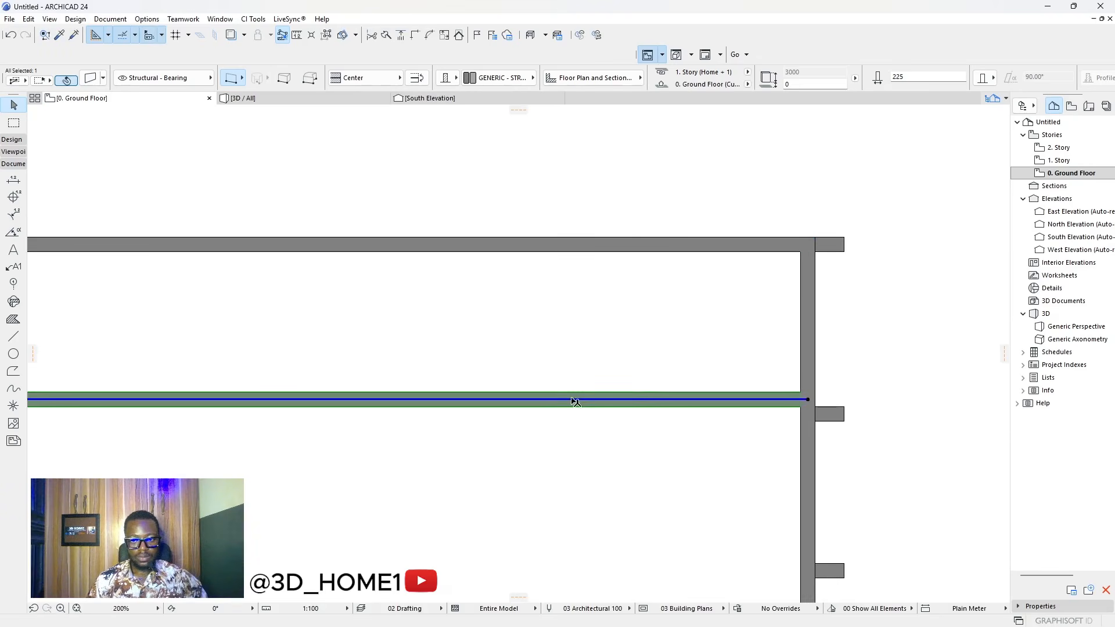
{"action": "left_click", "coordinate": [641, 400]}
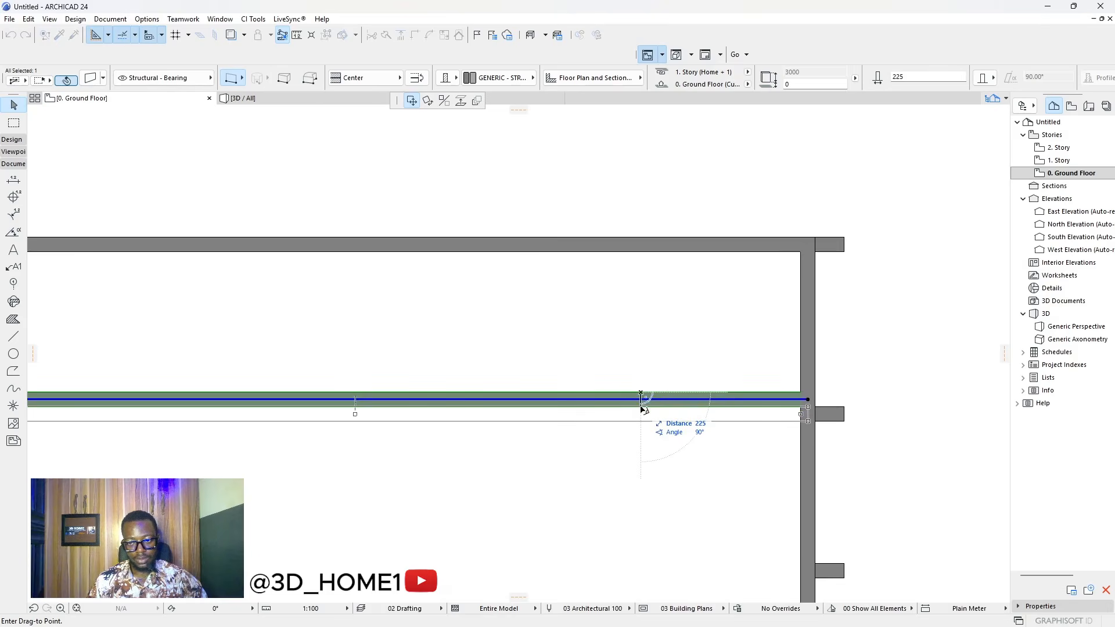
{"action": "left_click", "coordinate": [642, 410]}
{"action": "left_click", "coordinate": [834, 428]}
{"action": "scroll", "coordinate": [840, 428], "scroll_direction": "up", "scroll_amount": 2}
{"action": "scroll", "coordinate": [574, 367], "scroll_direction": "down", "scroll_amount": 5}
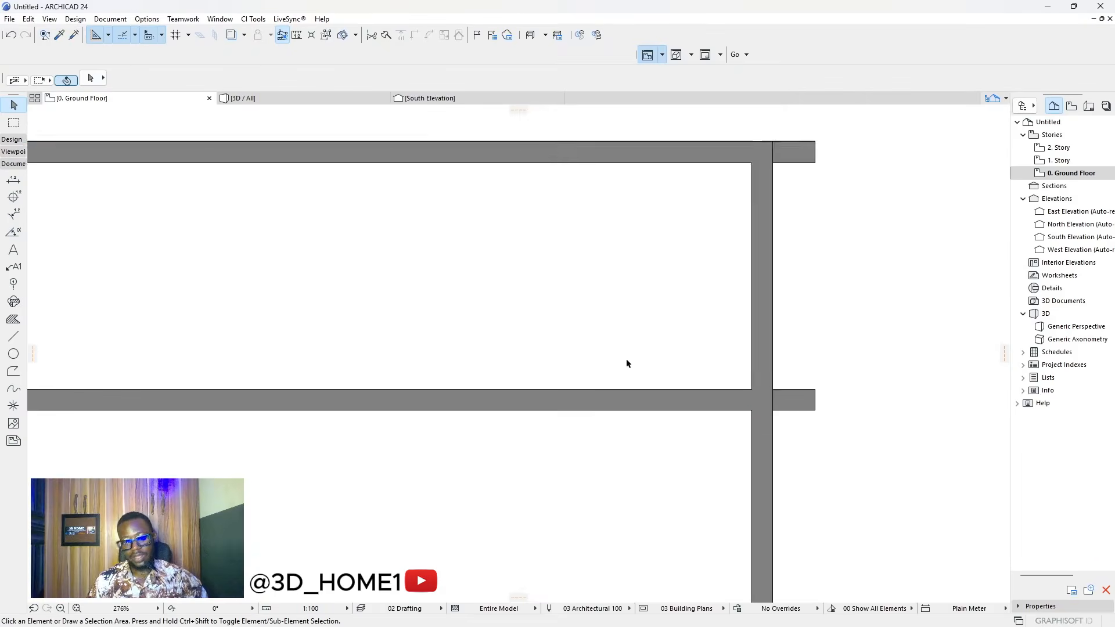
{"action": "scroll", "coordinate": [574, 368], "scroll_direction": "down", "scroll_amount": 3}
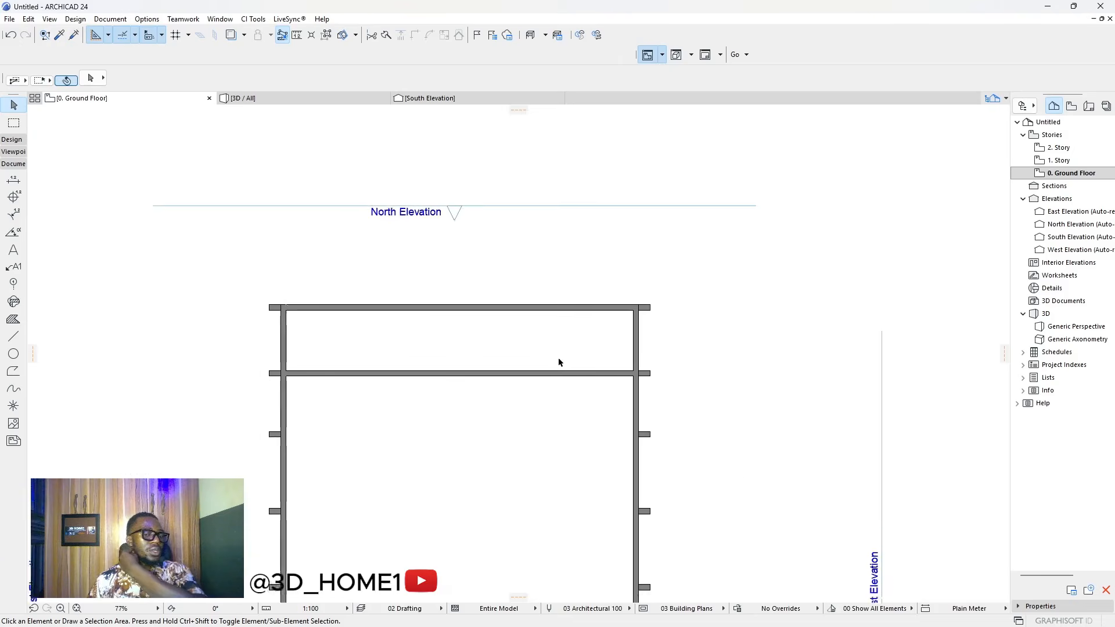
- Copy the cross wall a short distance south and shift the copy by a wall thickness to form a narrow corridor
{"action": "scroll", "coordinate": [558, 363], "scroll_direction": "up", "scroll_amount": 2}
{"action": "scroll", "coordinate": [550, 373], "scroll_direction": "down", "scroll_amount": 1}
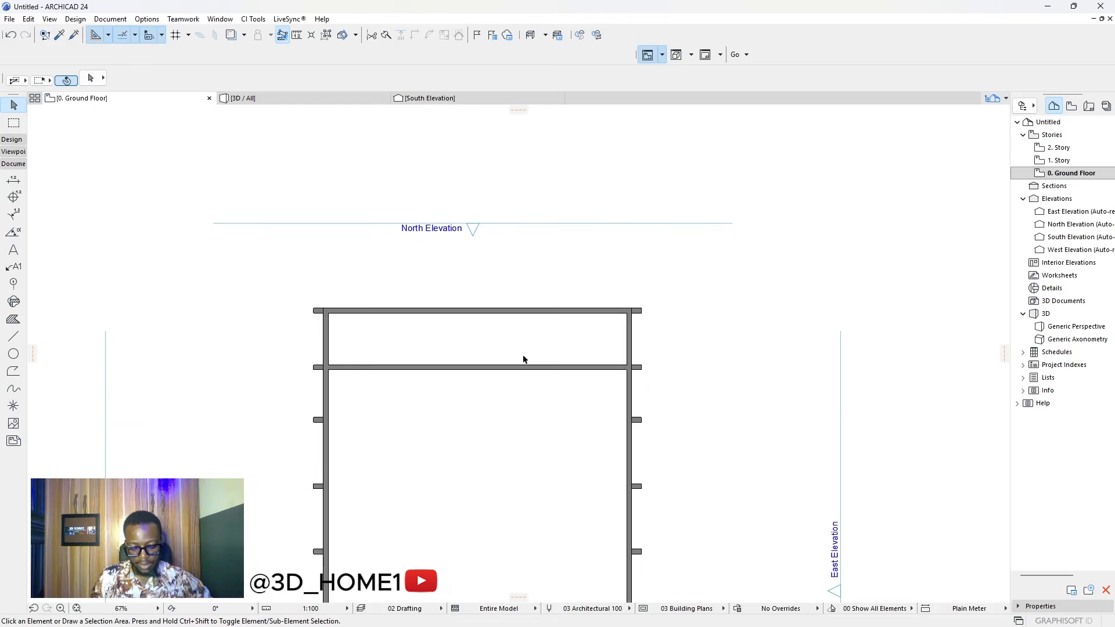
{"action": "scroll", "coordinate": [523, 360], "scroll_direction": "up", "scroll_amount": 3}
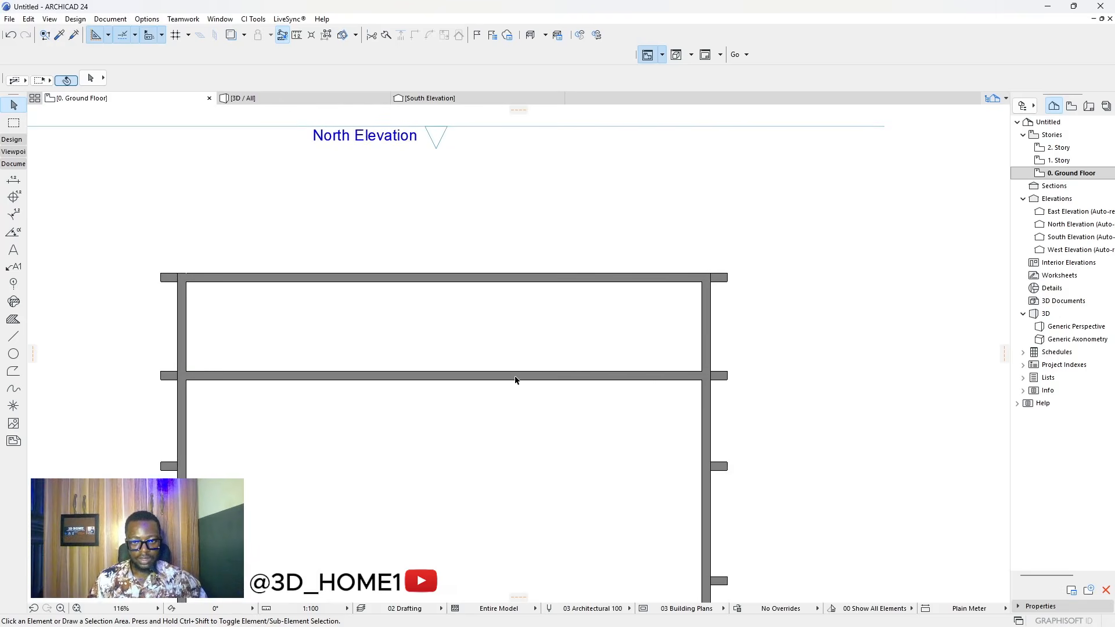
{"action": "left_click", "coordinate": [519, 377]}
{"action": "left_click", "coordinate": [515, 374]}
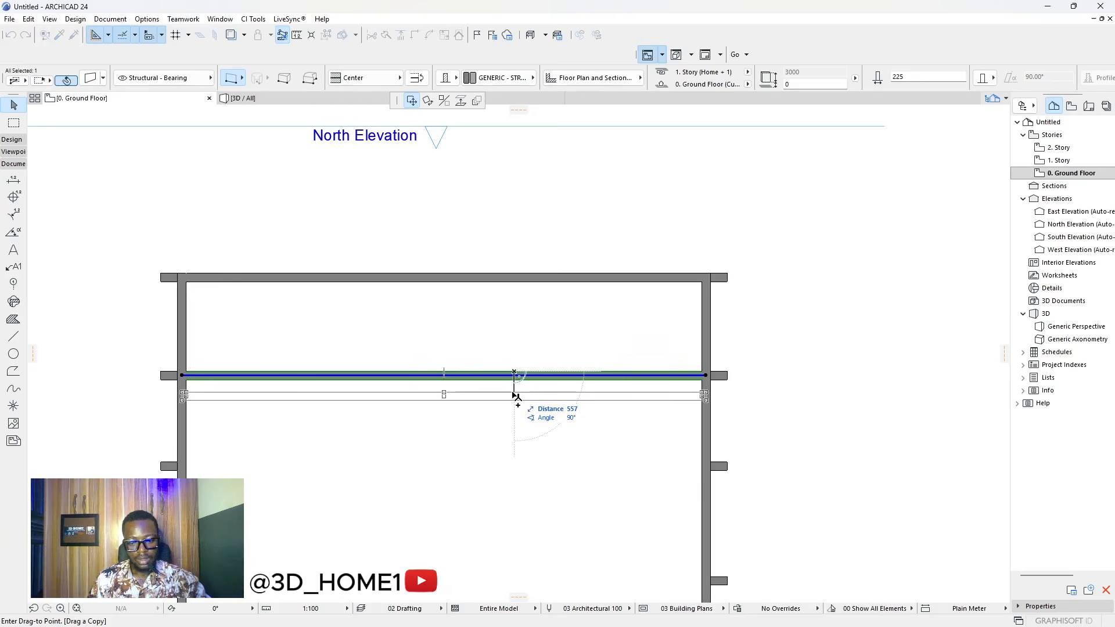
{"action": "type", "text": "56"}
{"action": "key", "text": "Return"}
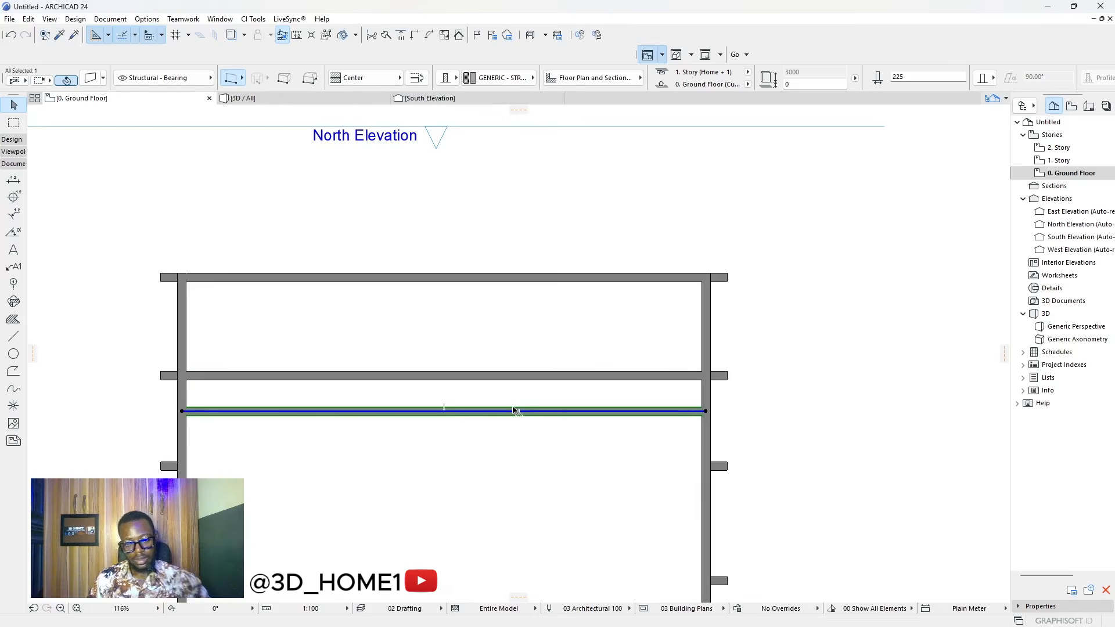
{"action": "scroll", "coordinate": [517, 410], "scroll_direction": "up", "scroll_amount": 3}
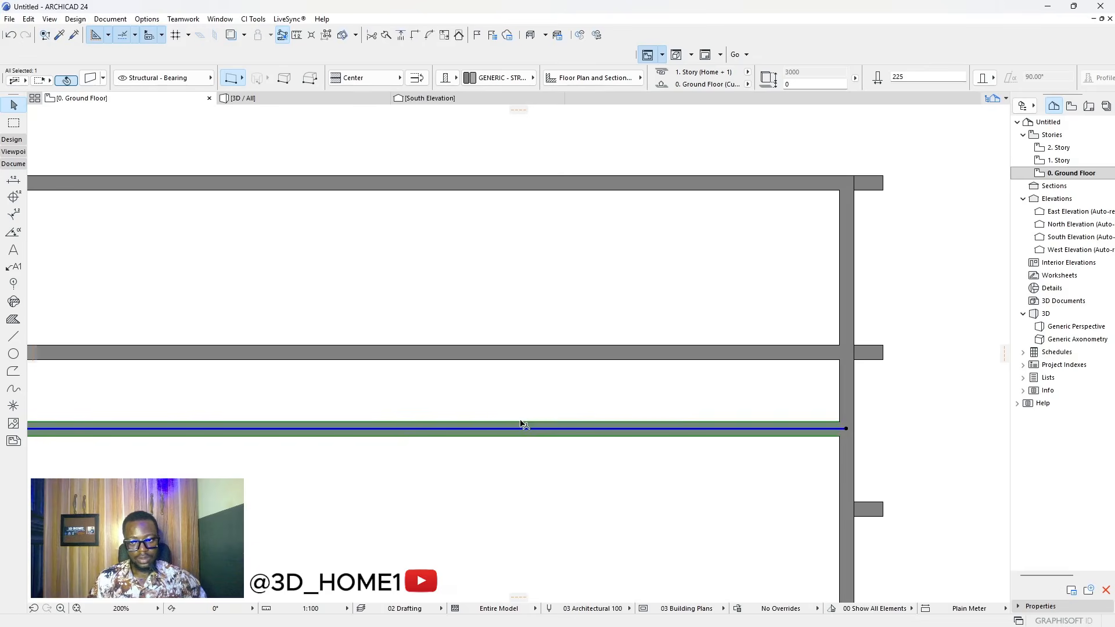
{"action": "key", "text": "Escape"}
{"action": "scroll", "coordinate": [562, 416], "scroll_direction": "down", "scroll_amount": 4}
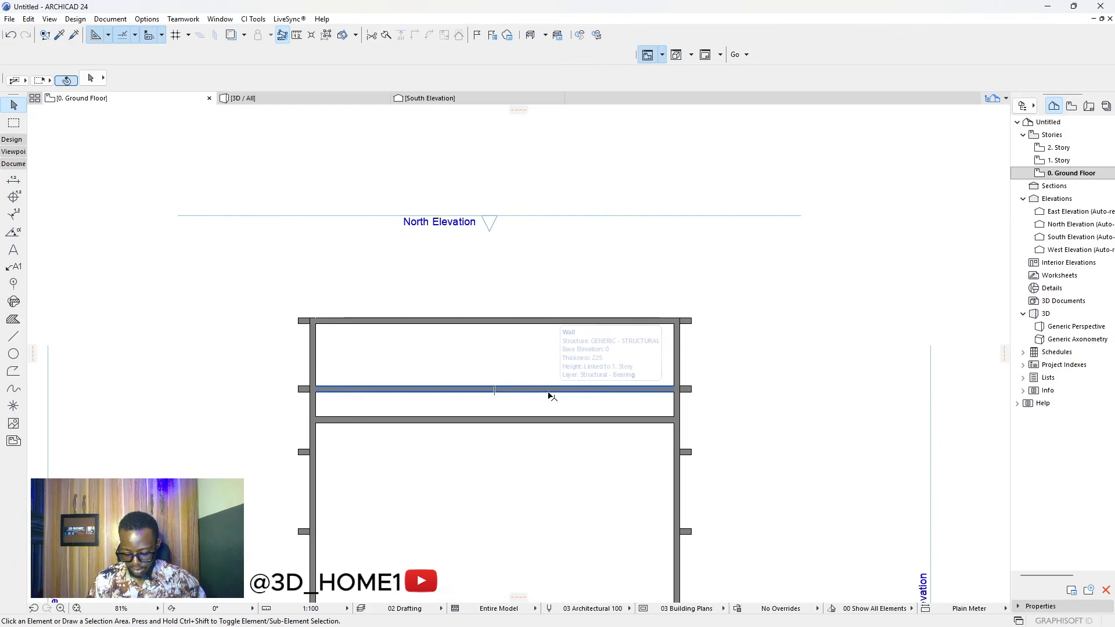
- Copy the east wall 2400 mm west and shift the copy a further wall thickness west
{"action": "left_click", "coordinate": [677, 356]}
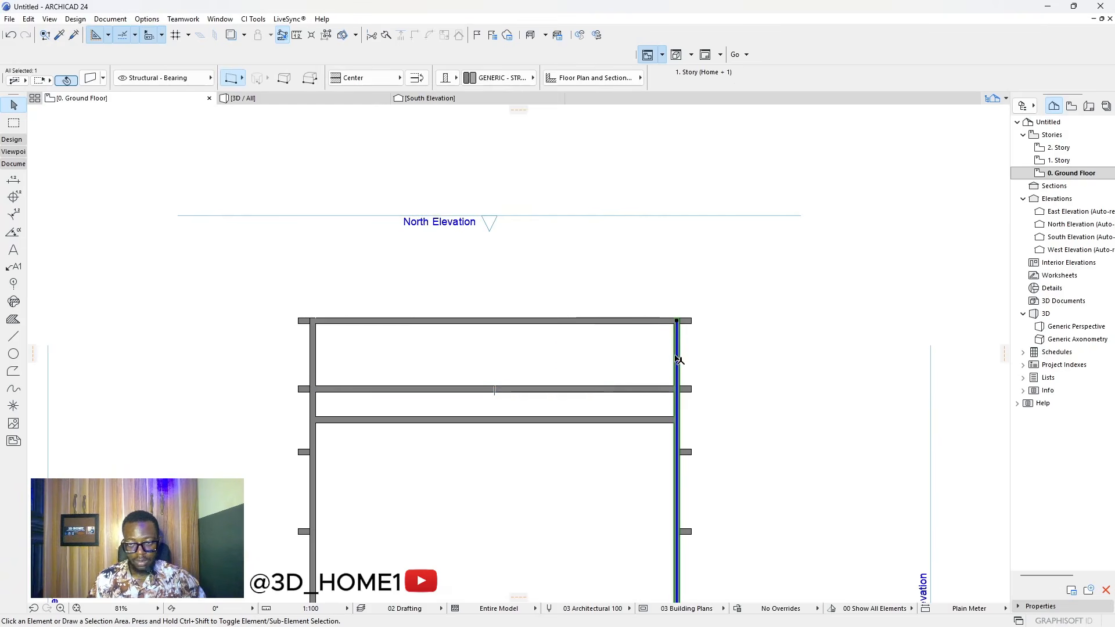
{"action": "left_click", "coordinate": [677, 356]}
{"action": "type", "text": "24"}
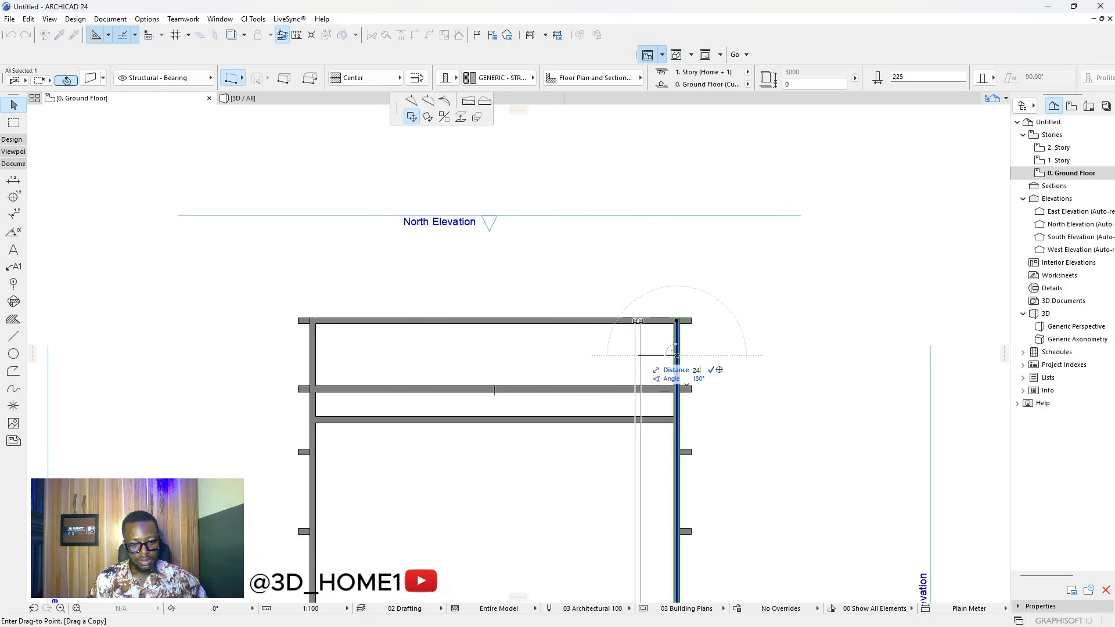
{"action": "type", "text": "00"}
{"action": "key", "text": "Return"}
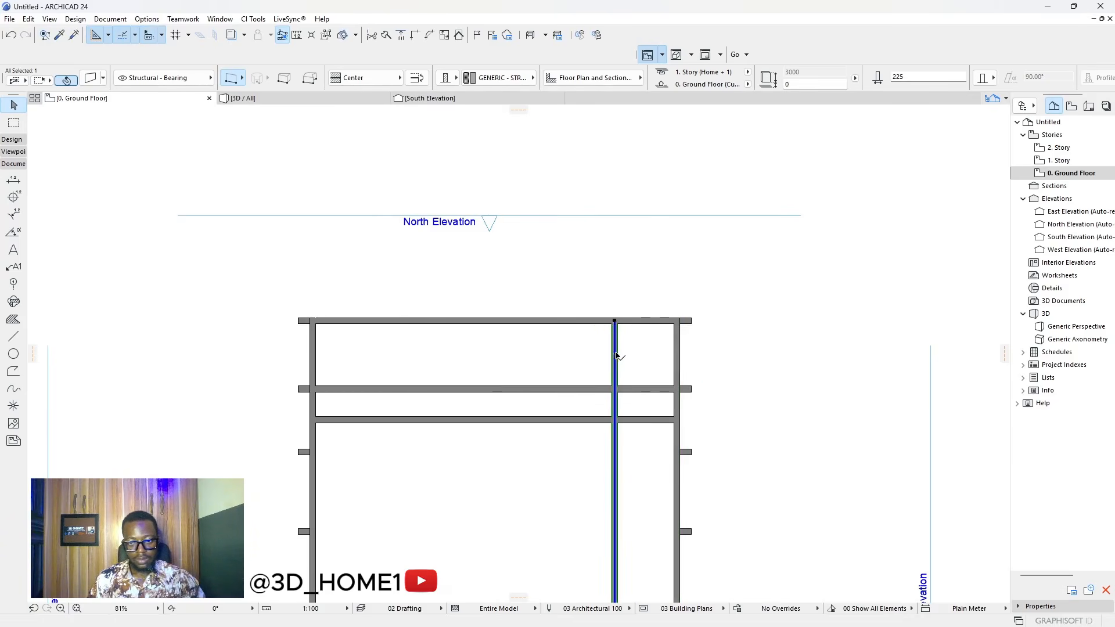
{"action": "scroll", "coordinate": [617, 356], "scroll_direction": "up", "scroll_amount": 4}
{"action": "left_click", "coordinate": [612, 358]}
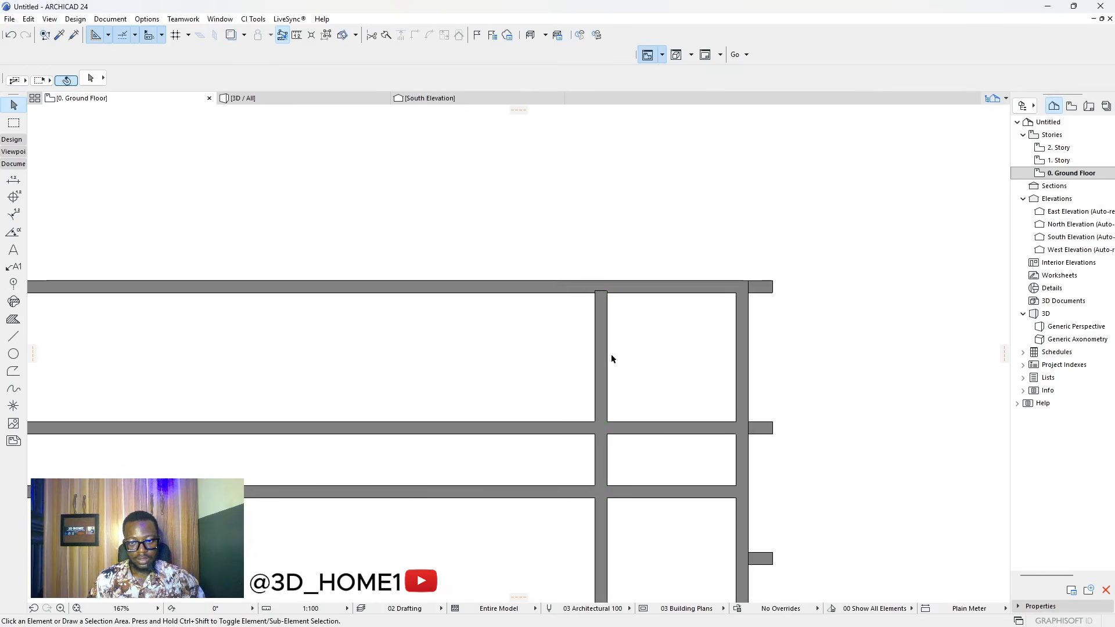
- Trim the copied north-south wall at the cross walls, keeping only the part between the north wall and the first cross wall
{"action": "scroll", "coordinate": [612, 358], "scroll_direction": "down", "scroll_amount": 4}
{"action": "left_click", "coordinate": [608, 444]}
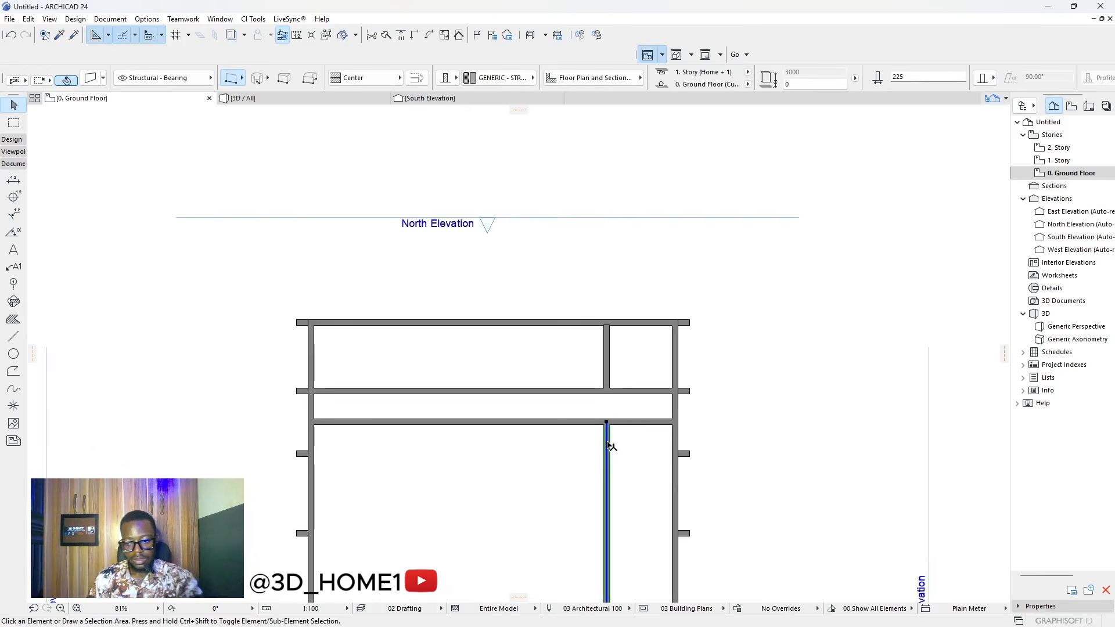
{"action": "left_click", "coordinate": [607, 352]}
{"action": "scroll", "coordinate": [611, 351], "scroll_direction": "up", "scroll_amount": 3}
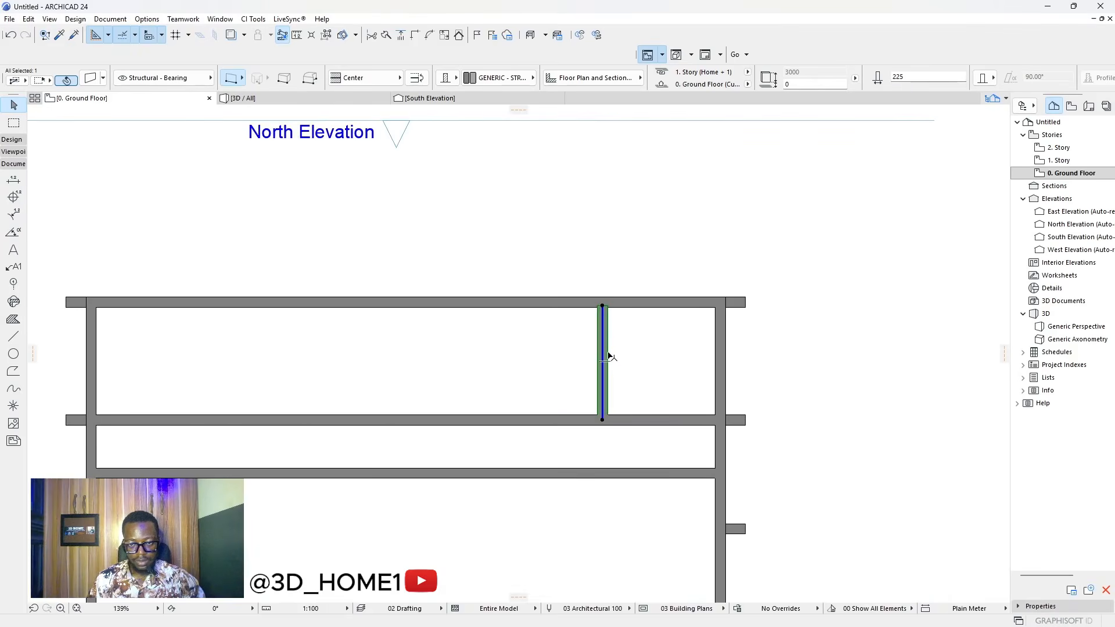
{"action": "left_click", "coordinate": [608, 356]}
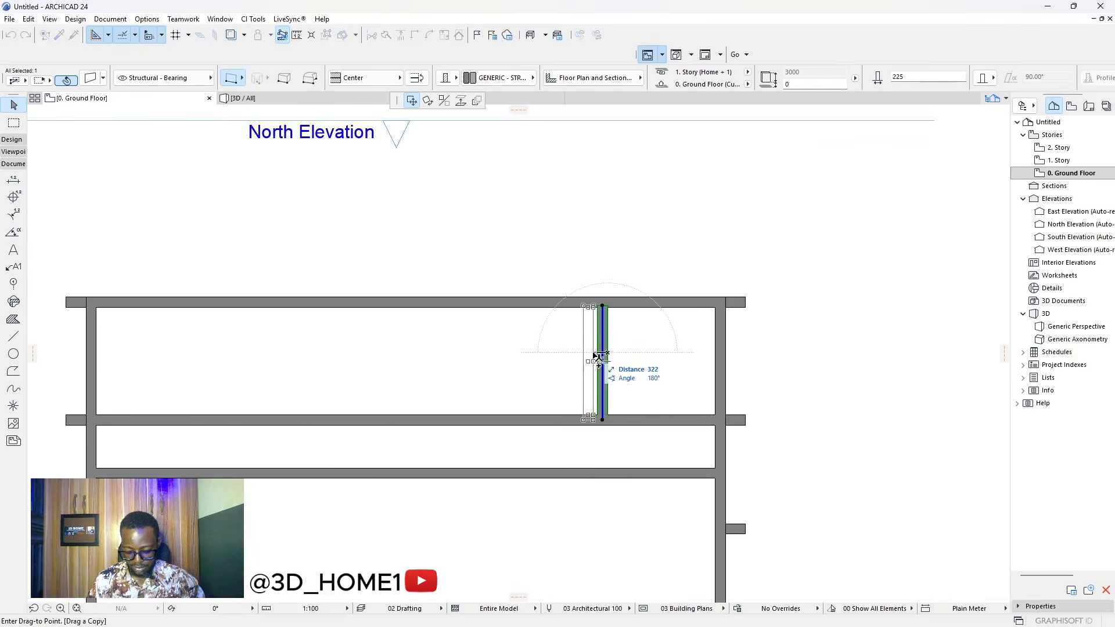
{"action": "key", "text": "Escape"}
{"action": "key", "text": "Escape"}
{"action": "key", "text": "m"}
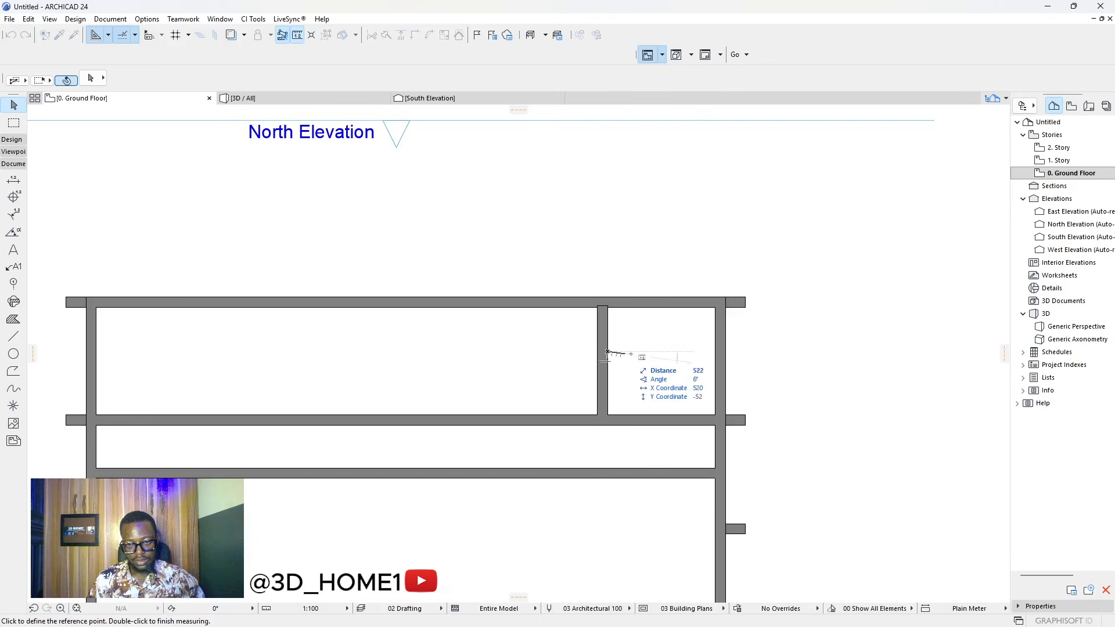
{"action": "key", "text": "Escape"}
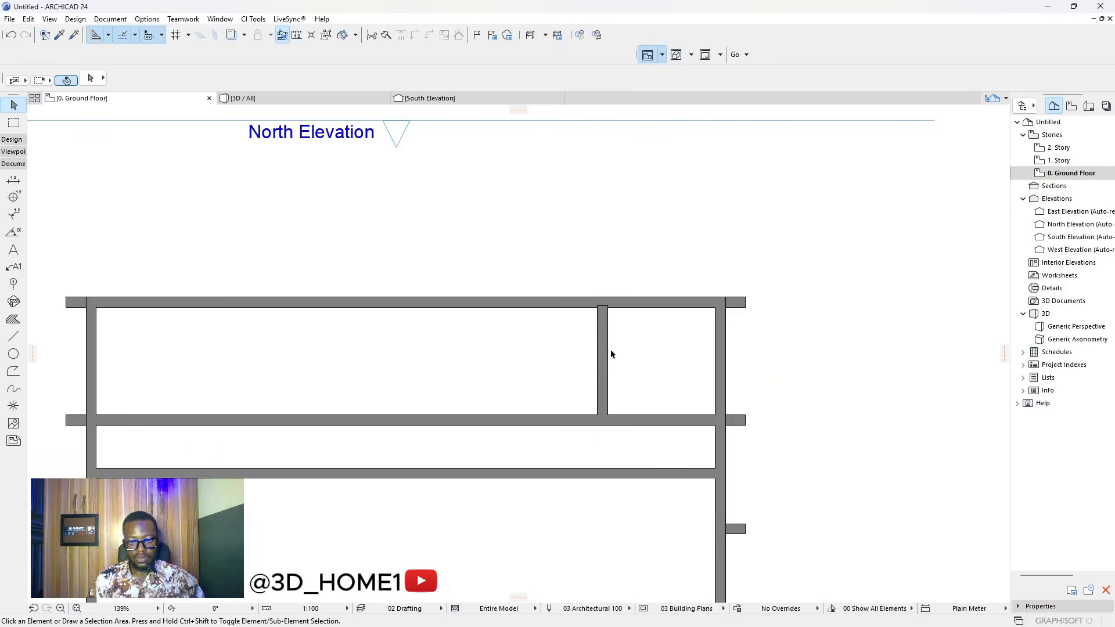
- Copy the short partition 2400 mm west and shift the copy a further wall thickness west
{"action": "left_click", "coordinate": [604, 349]}
{"action": "left_click", "coordinate": [606, 350]}
{"action": "type", "text": "24"}
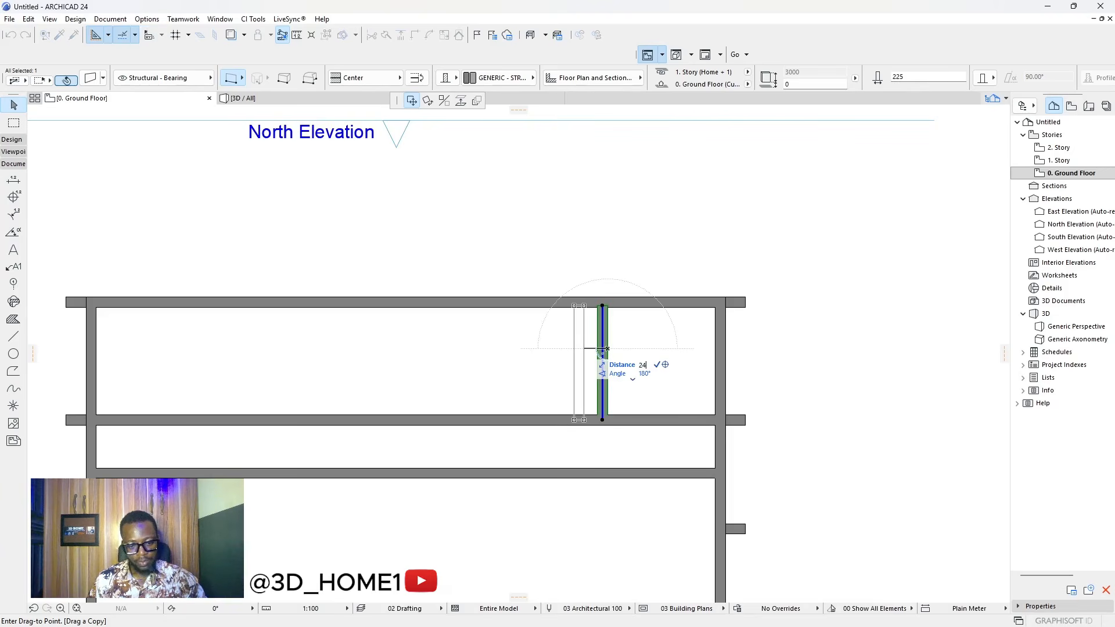
{"action": "type", "text": "00"}
{"action": "key", "text": "Return"}
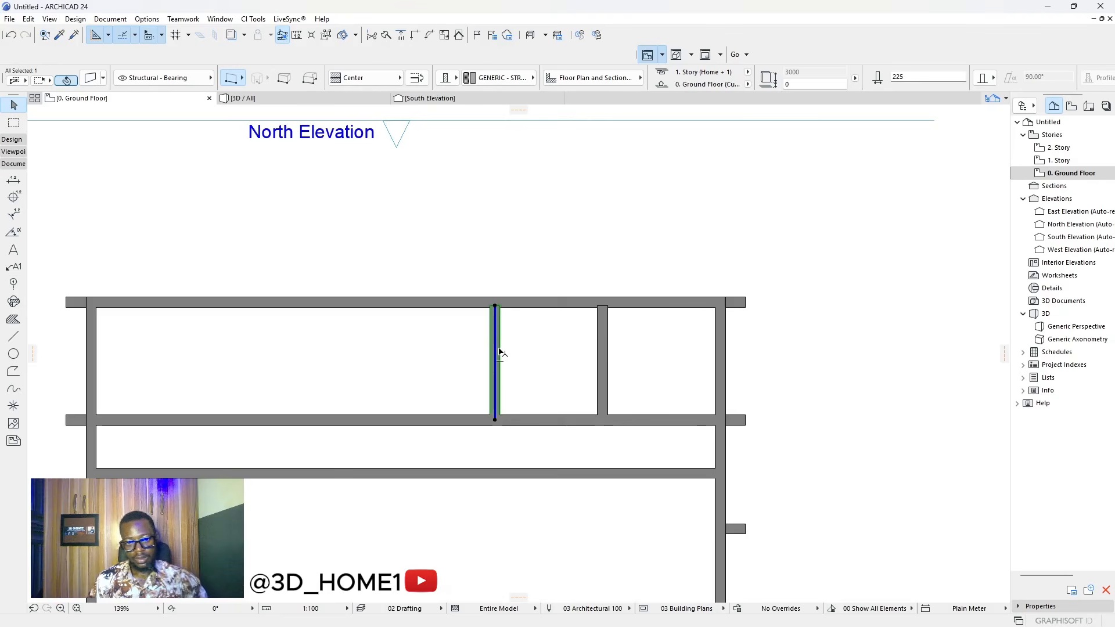
{"action": "left_click", "coordinate": [495, 350]}
{"action": "left_click", "coordinate": [489, 350]}
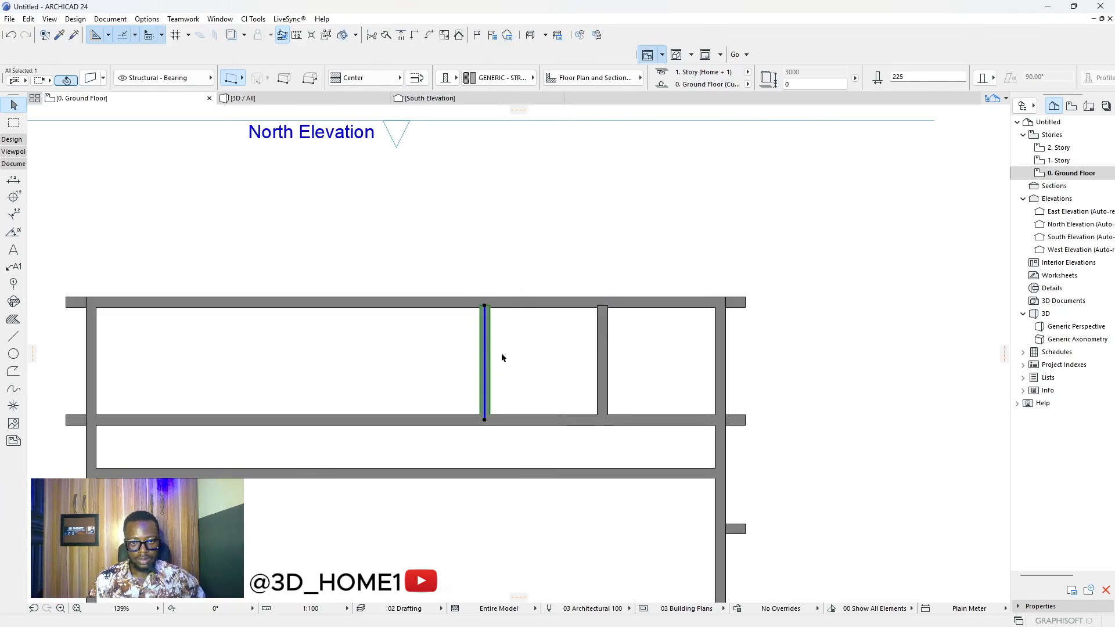
{"action": "key", "text": "Escape"}
- Copy the western short partition 4900 mm further west between the north wall and the first cross wall
{"action": "scroll", "coordinate": [570, 382], "scroll_direction": "down", "scroll_amount": 3}
{"action": "scroll", "coordinate": [485, 387], "scroll_direction": "up", "scroll_amount": 2}
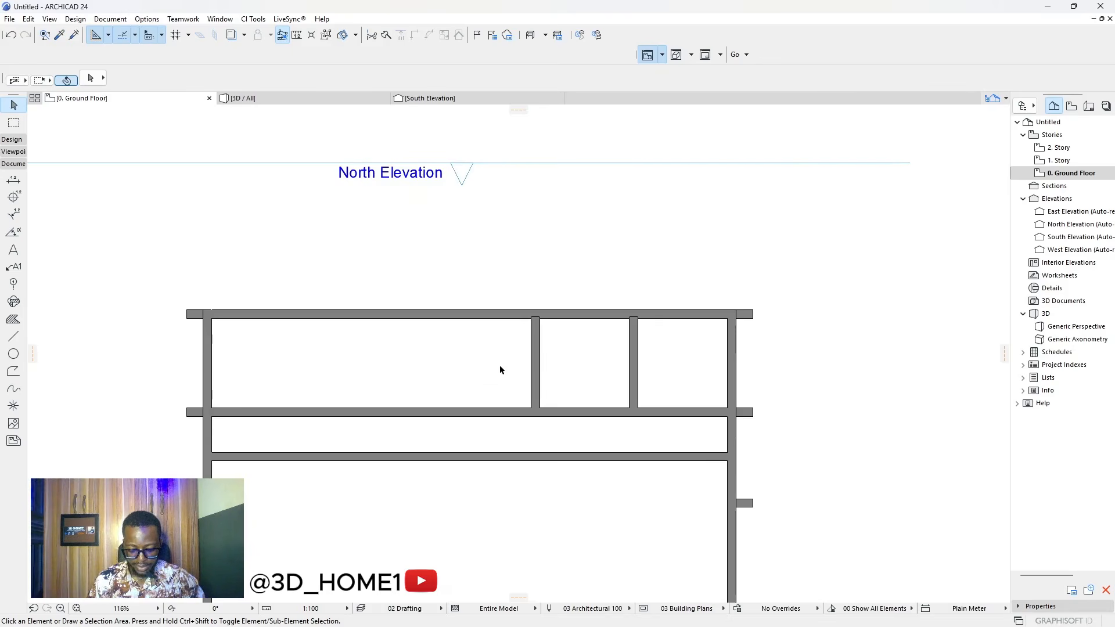
{"action": "left_click", "coordinate": [539, 371]}
{"action": "left_click", "coordinate": [539, 371]}
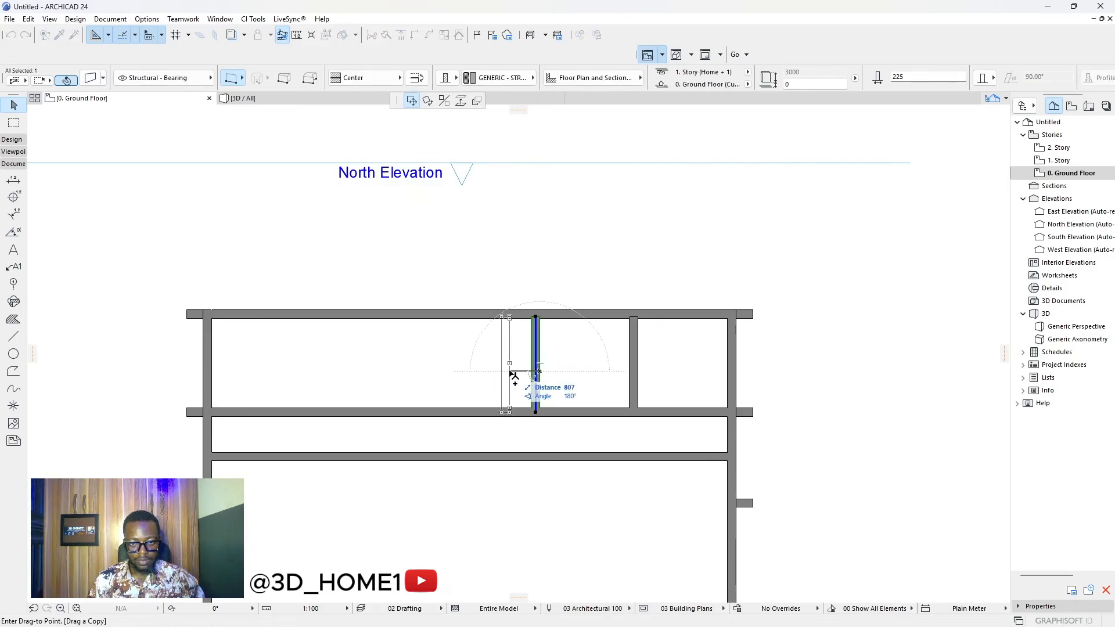
{"action": "type", "text": "49"}
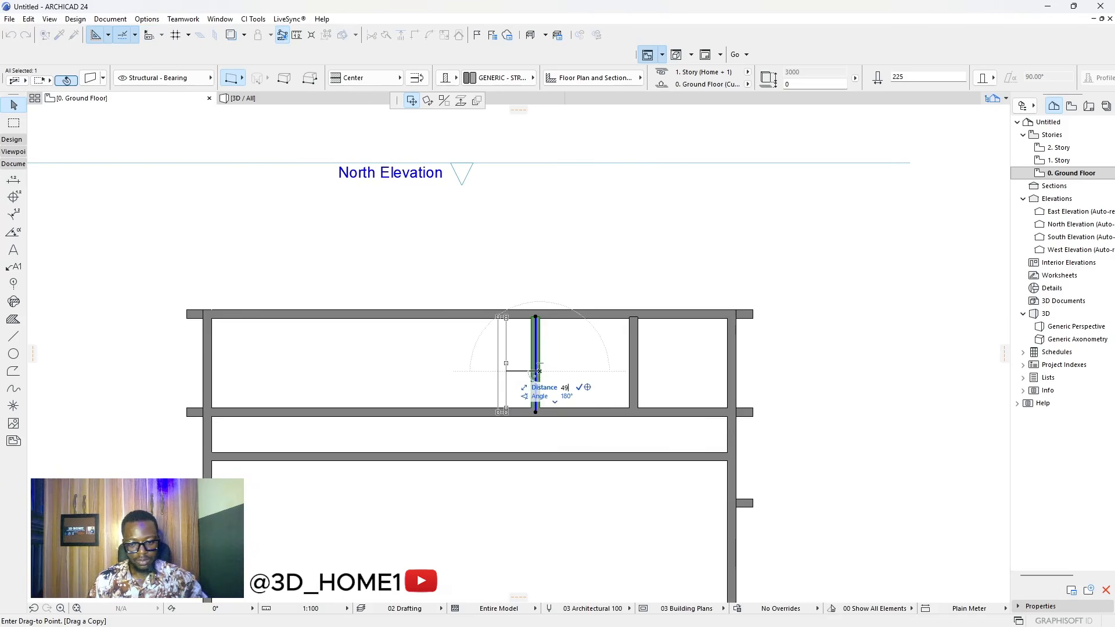
{"action": "type", "text": "00"}
{"action": "key", "text": "Return"}
- Stretch the south end of the westernmost partition across the corridor to the second cross wall
{"action": "left_click", "coordinate": [352, 413]}
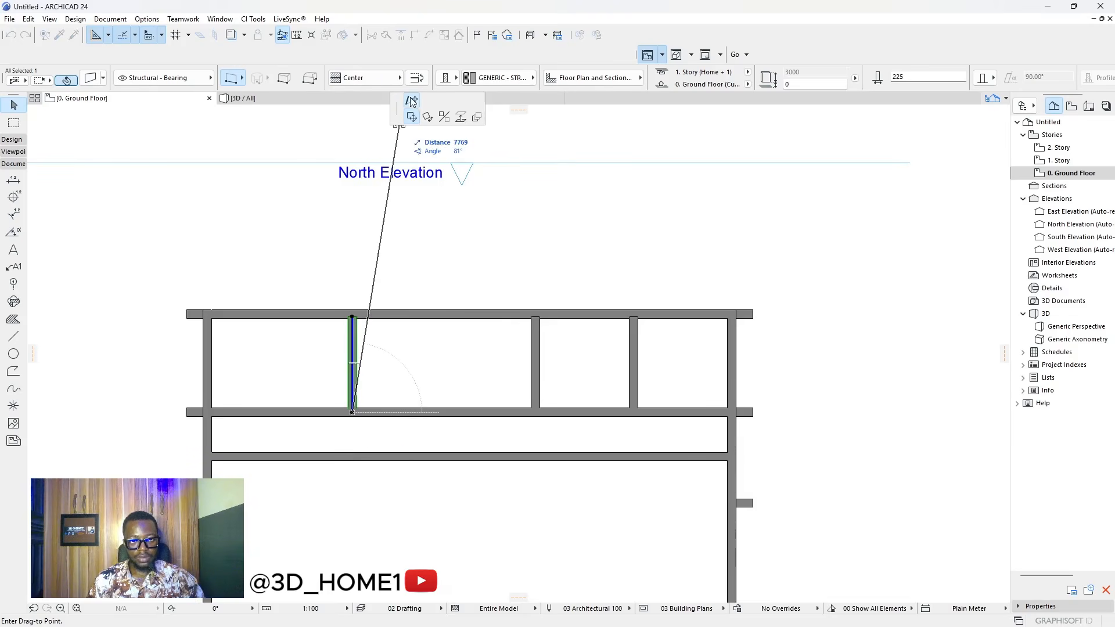
{"action": "left_click", "coordinate": [352, 456]}
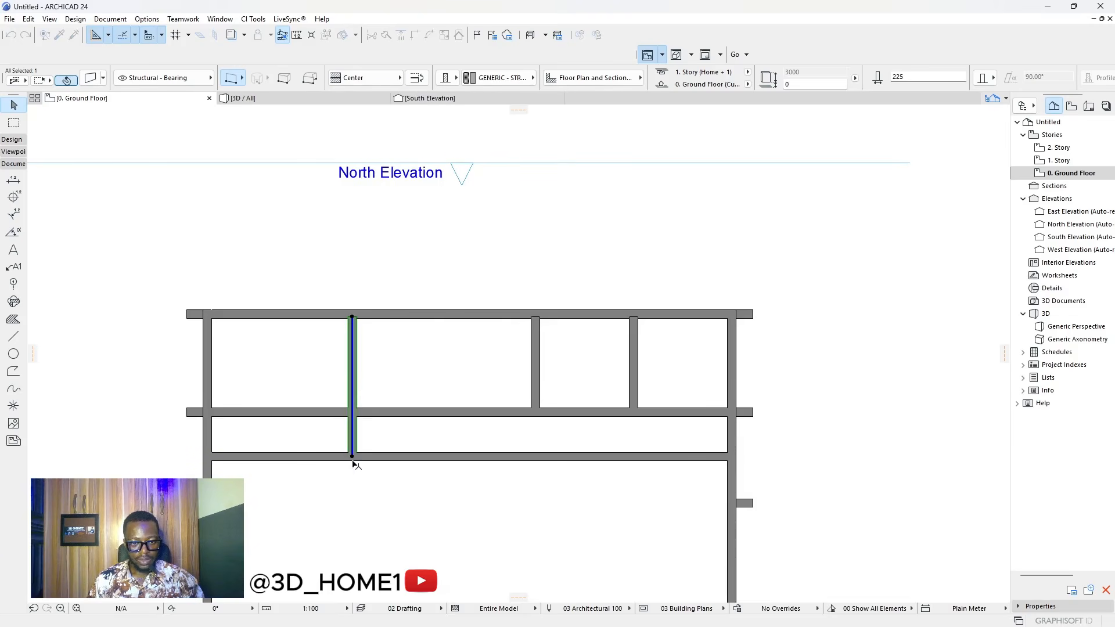
{"action": "left_click", "coordinate": [472, 434]}
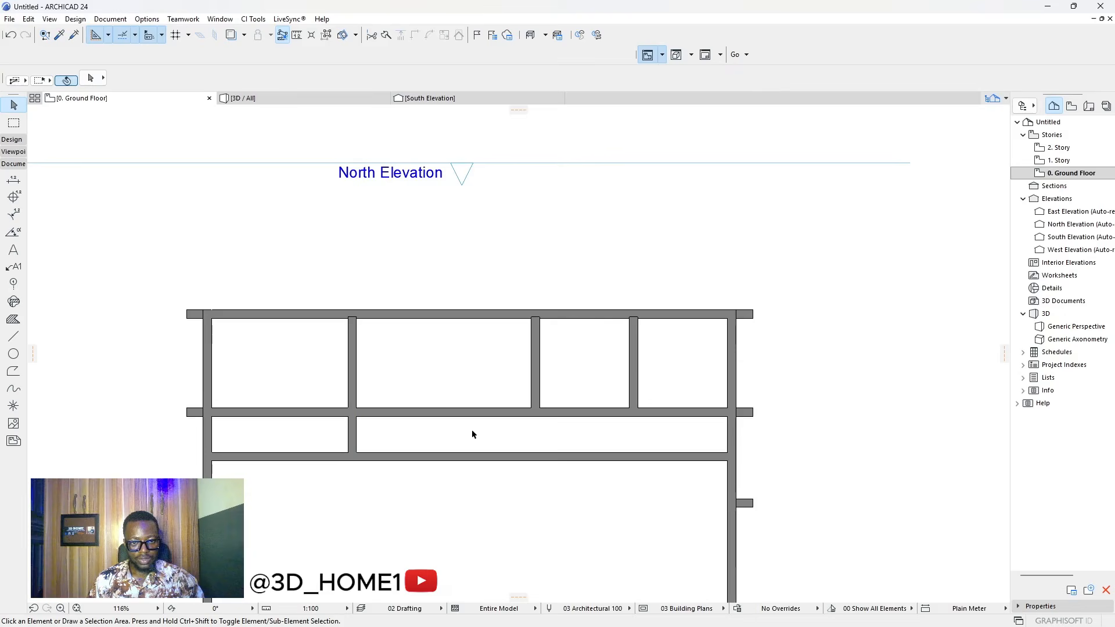
- Stretch the middle partition south to the second cross wall and trim away the first cross wall between the two long partitions
{"action": "left_click", "coordinate": [537, 409]}
{"action": "left_click", "coordinate": [537, 413]}
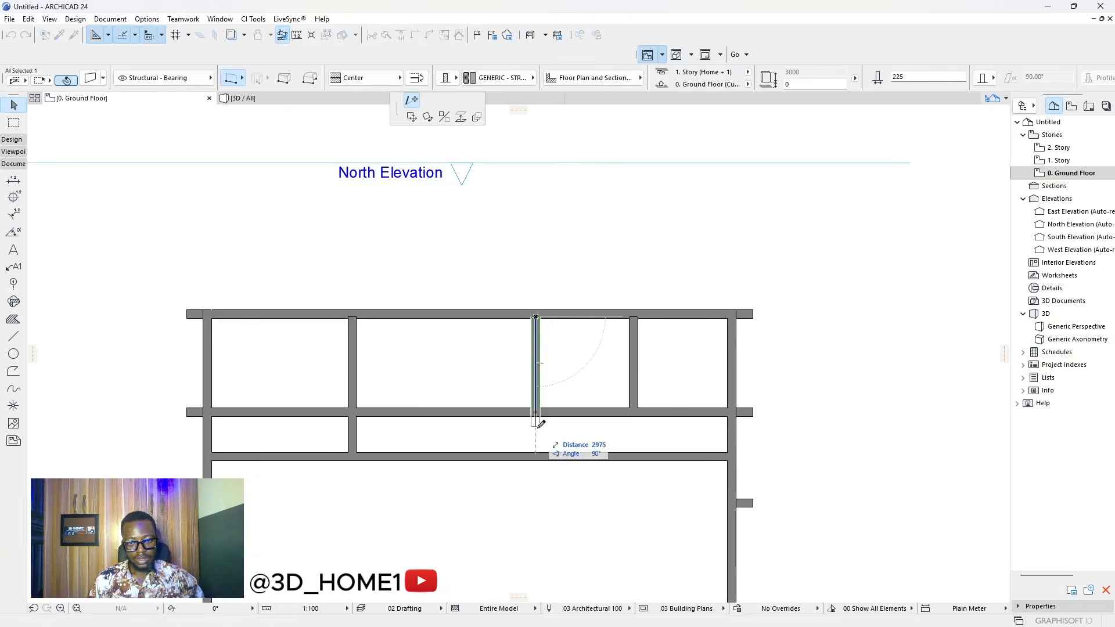
{"action": "left_click", "coordinate": [537, 456]}
{"action": "left_click", "coordinate": [516, 453]}
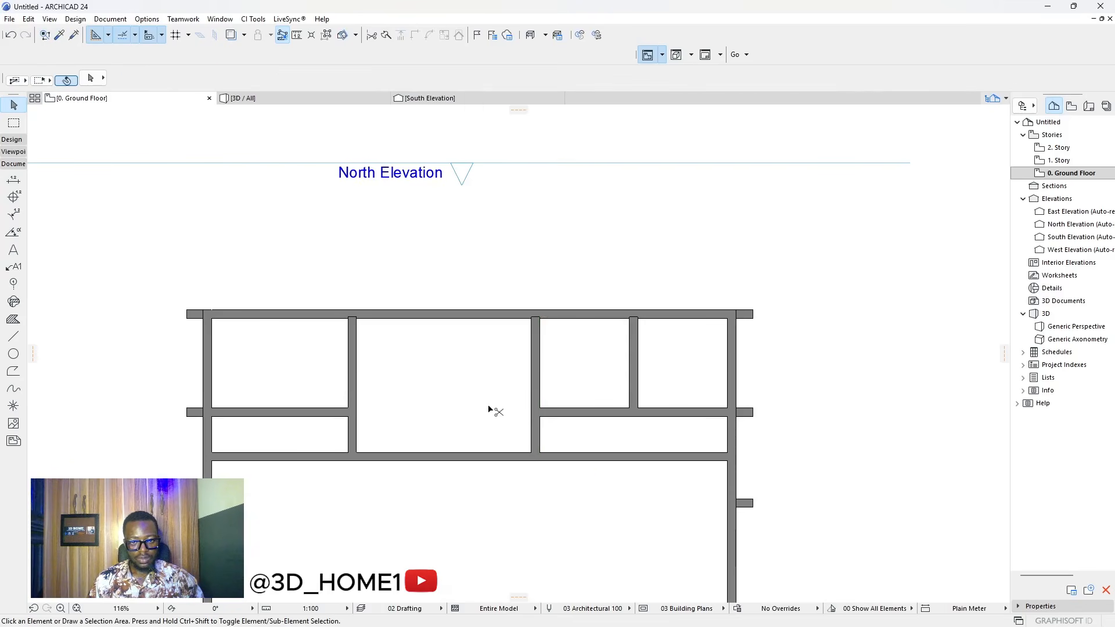
{"action": "scroll", "coordinate": [486, 409], "scroll_direction": "down", "scroll_amount": 2}
{"action": "scroll", "coordinate": [367, 411], "scroll_direction": "up", "scroll_amount": 2}
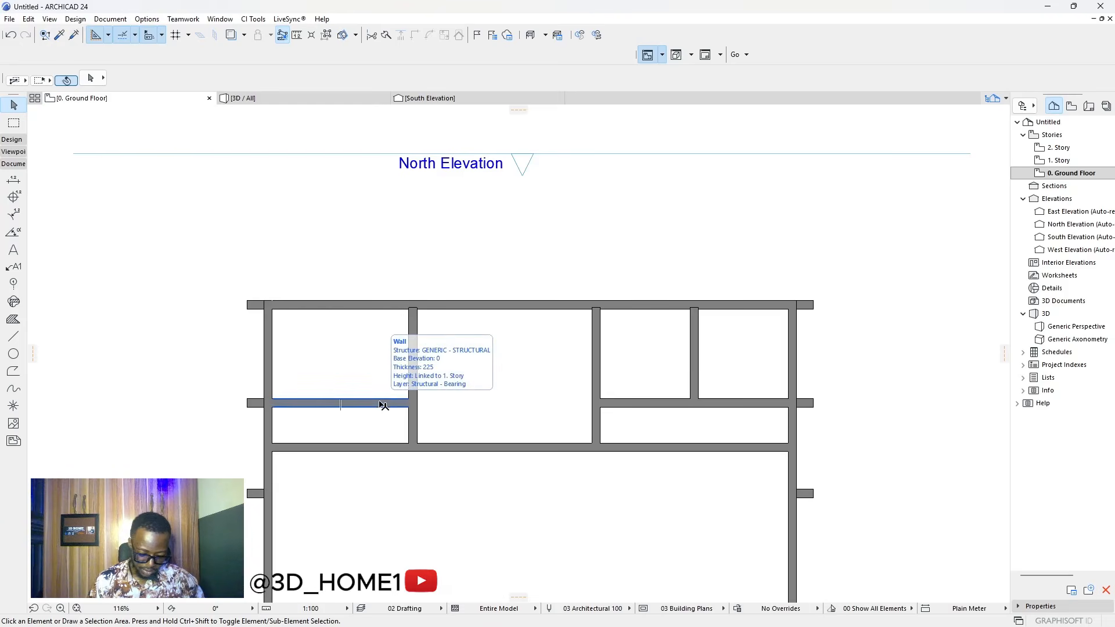
- Copy the north wall 1100 mm south and shift the copy a further 225 mm south
{"action": "left_click", "coordinate": [418, 372]}
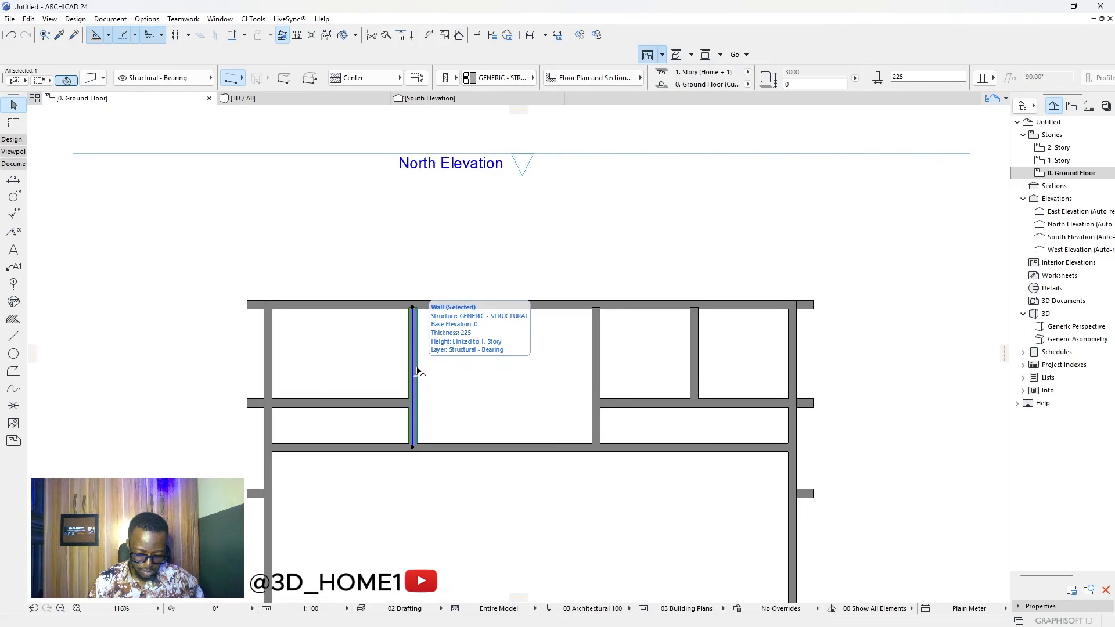
{"action": "left_click", "coordinate": [397, 306]}
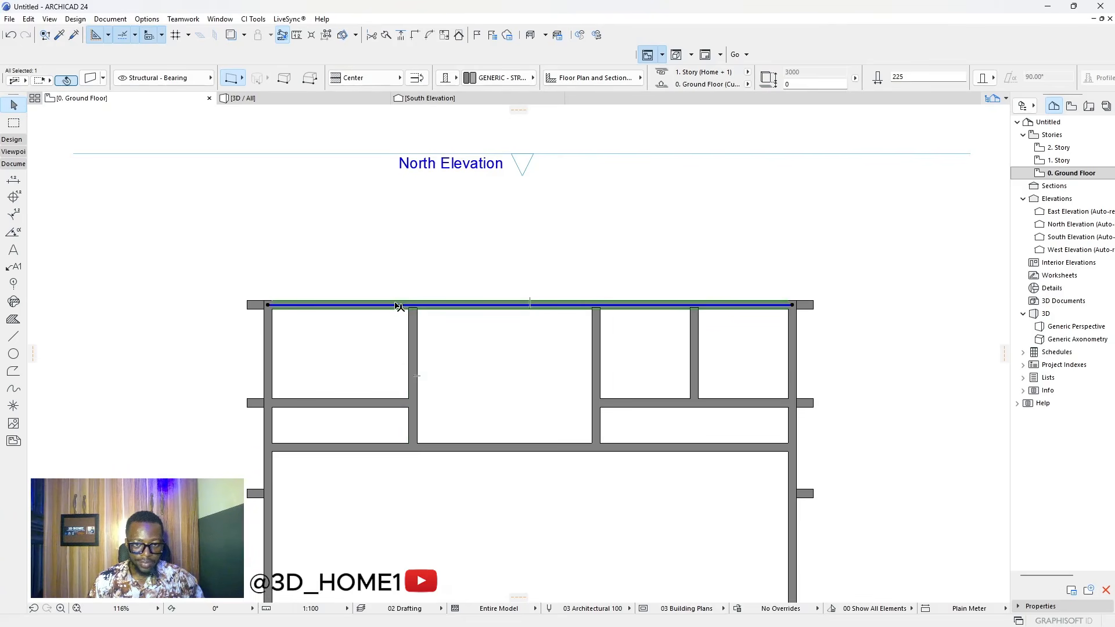
{"action": "left_click", "coordinate": [395, 305]}
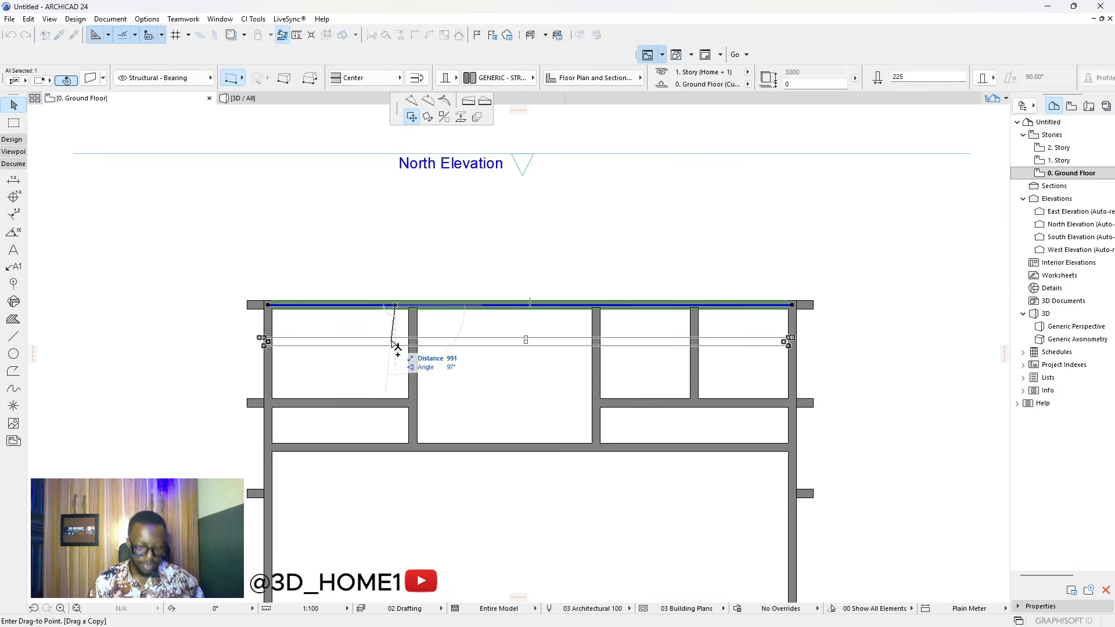
{"action": "type", "text": "1"}
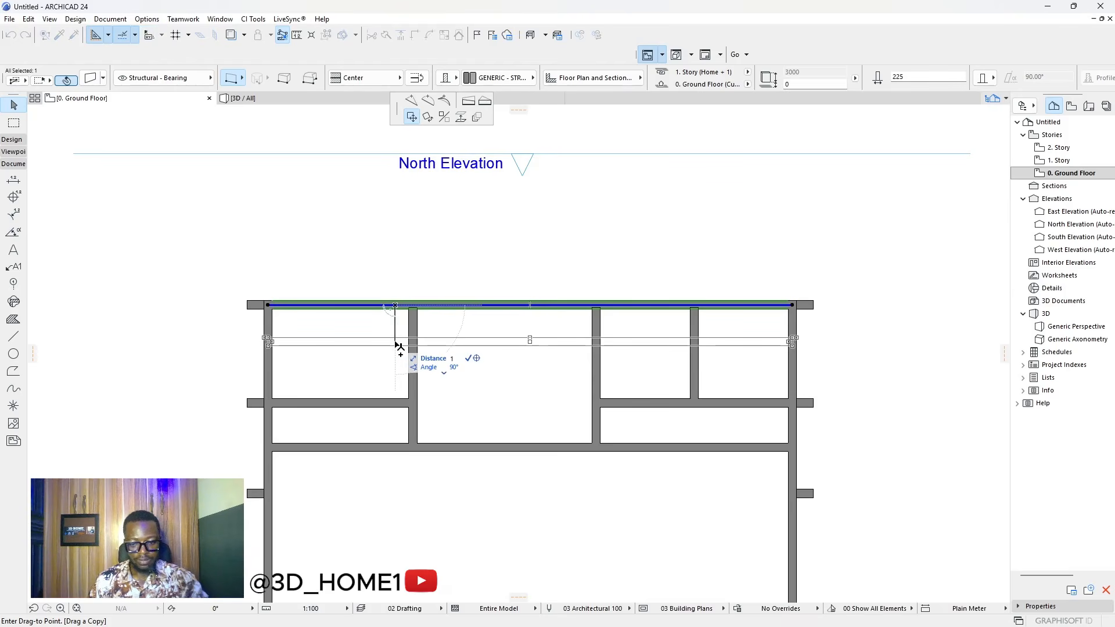
{"action": "type", "text": "100"}
{"action": "key", "text": "Return"}
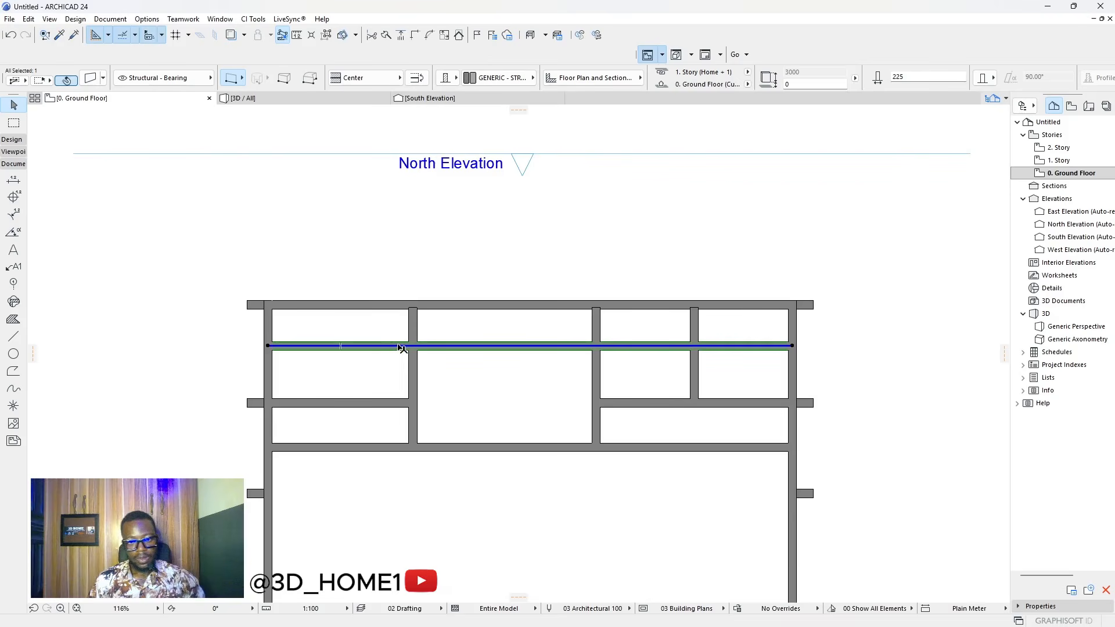
{"action": "scroll", "coordinate": [398, 345], "scroll_direction": "up", "scroll_amount": 4}
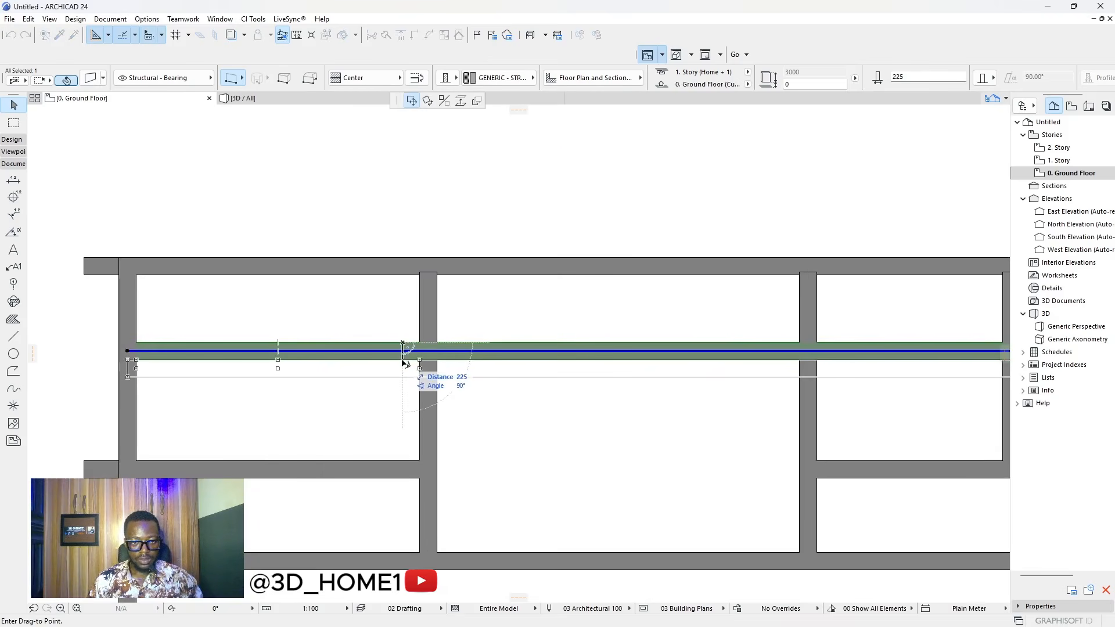
{"action": "key", "text": "Escape"}
- Trim the copied wall between the long partitions and delete its eastern part, keeping only the western segment
{"action": "scroll", "coordinate": [403, 375], "scroll_direction": "down", "scroll_amount": 3}
{"action": "left_click", "coordinate": [426, 374], "text": "ctrl"}
{"action": "key", "text": "super"}
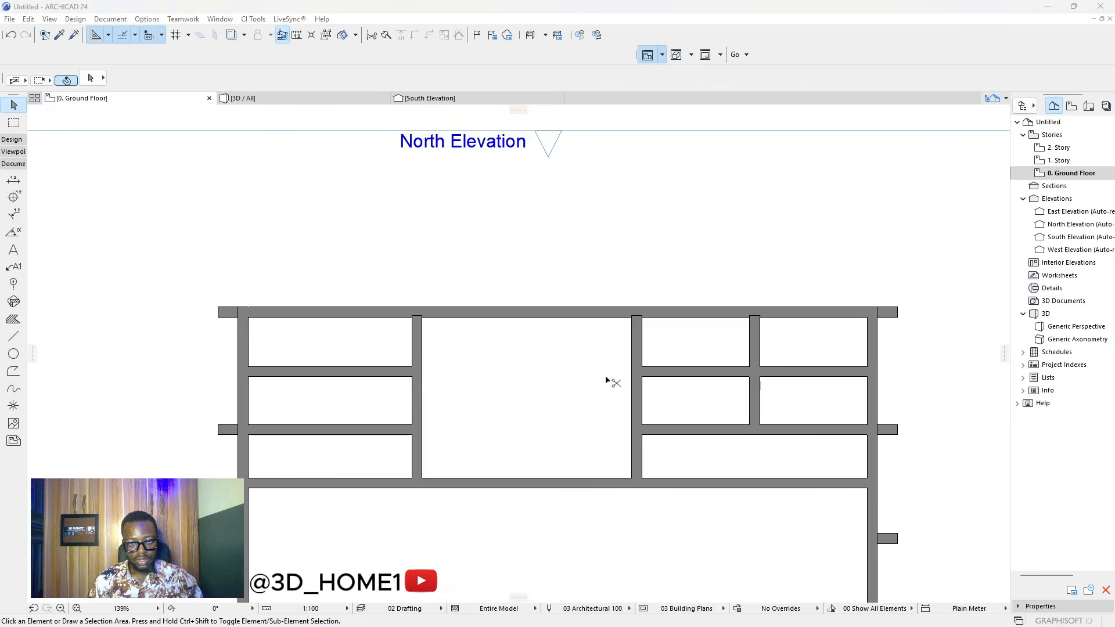
{"action": "key", "text": "super"}
{"action": "left_click", "coordinate": [703, 373]}
{"action": "key", "text": "Delete"}
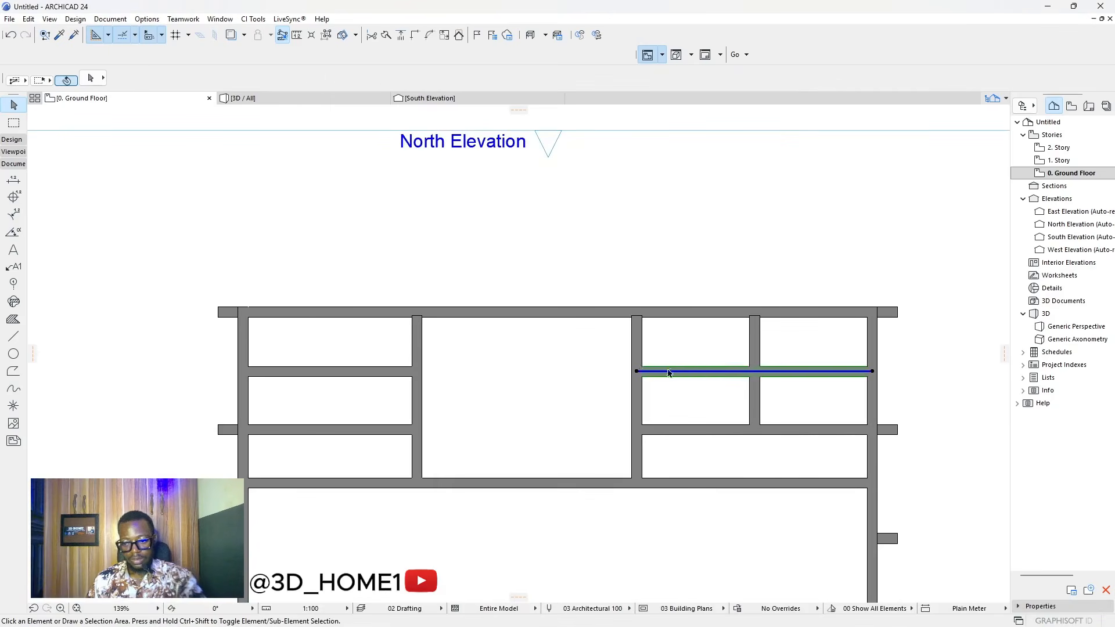
- Measure the clear distance between the two long partitions of the central room
{"action": "scroll", "coordinate": [503, 364], "scroll_direction": "down", "scroll_amount": 1}
{"action": "scroll", "coordinate": [522, 370], "scroll_direction": "down", "scroll_amount": 2}
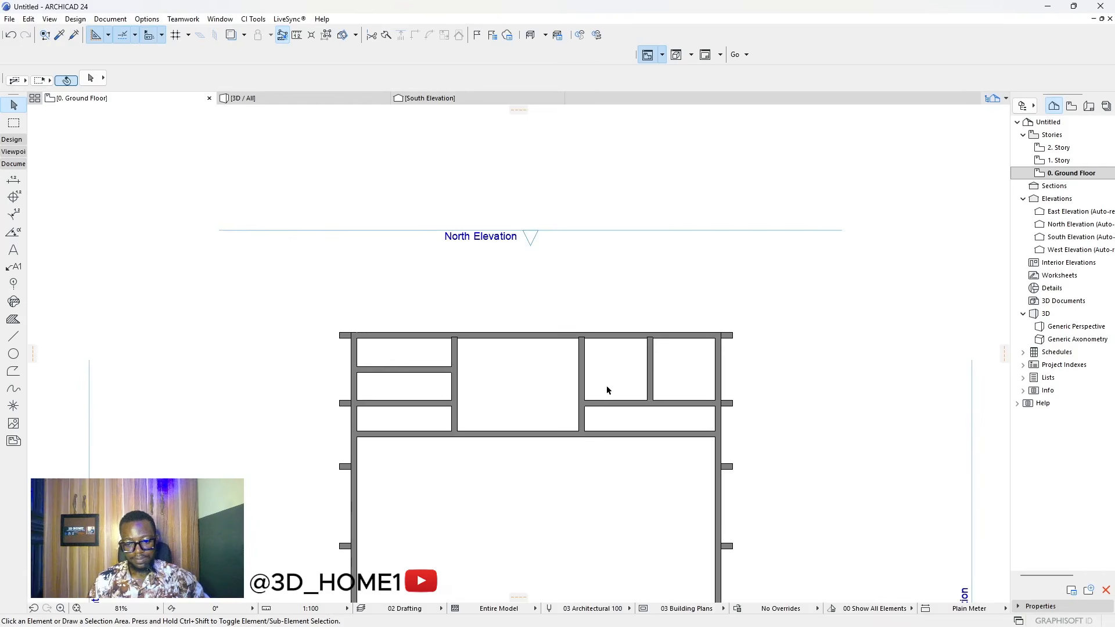
{"action": "key", "text": "m"}
{"action": "scroll", "coordinate": [581, 365], "scroll_direction": "up", "scroll_amount": 2}
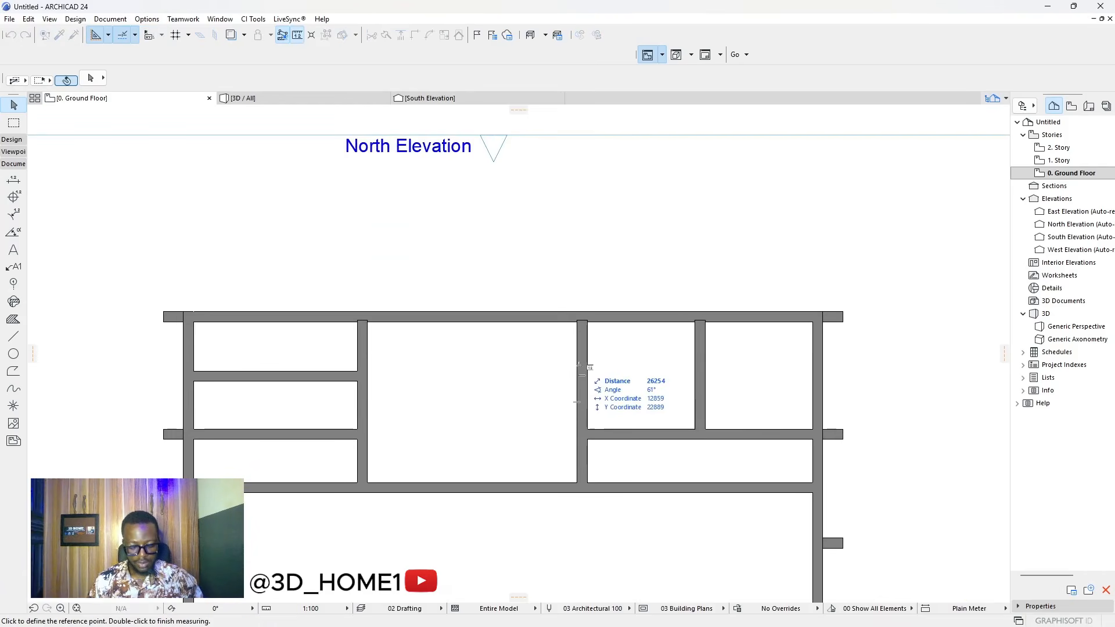
{"action": "left_click", "coordinate": [578, 364]}
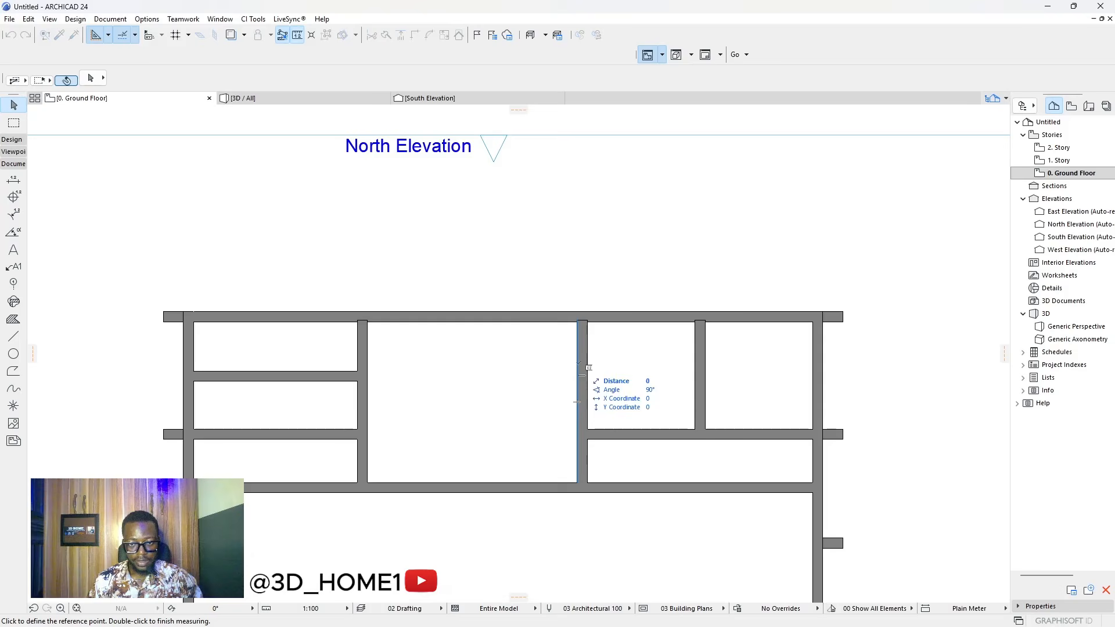
{"action": "left_click", "coordinate": [367, 363]}
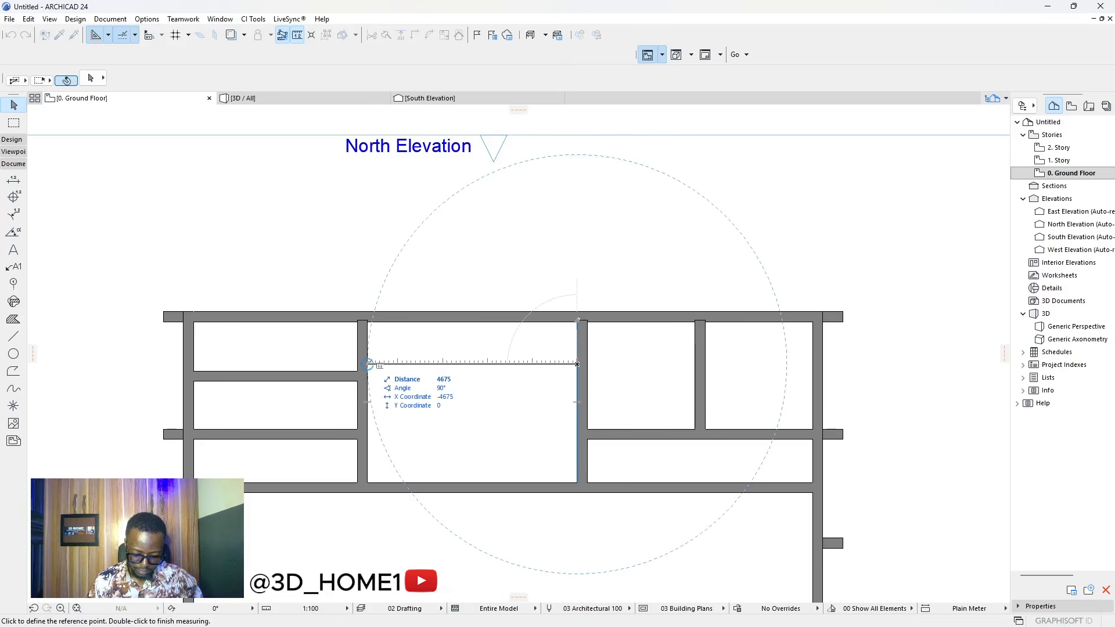
{"action": "key", "text": "Escape"}
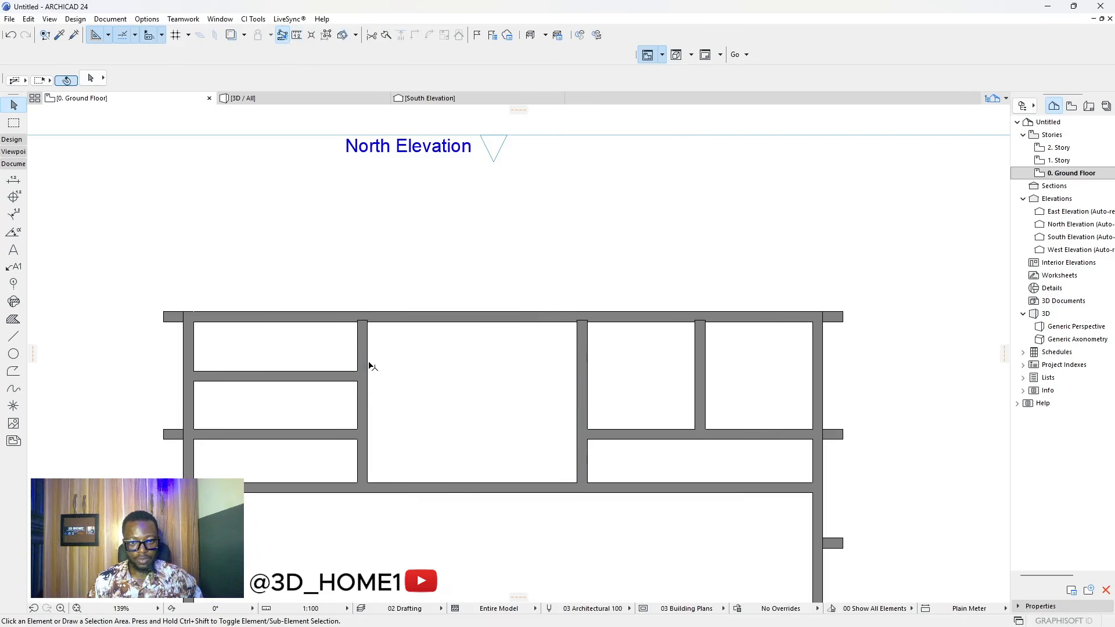
- Move the western long partition one wall thickness west and measure the central room's clear width again
{"action": "left_click", "coordinate": [367, 366]}
{"action": "left_click", "coordinate": [367, 365]}
{"action": "left_click", "coordinate": [365, 364]}
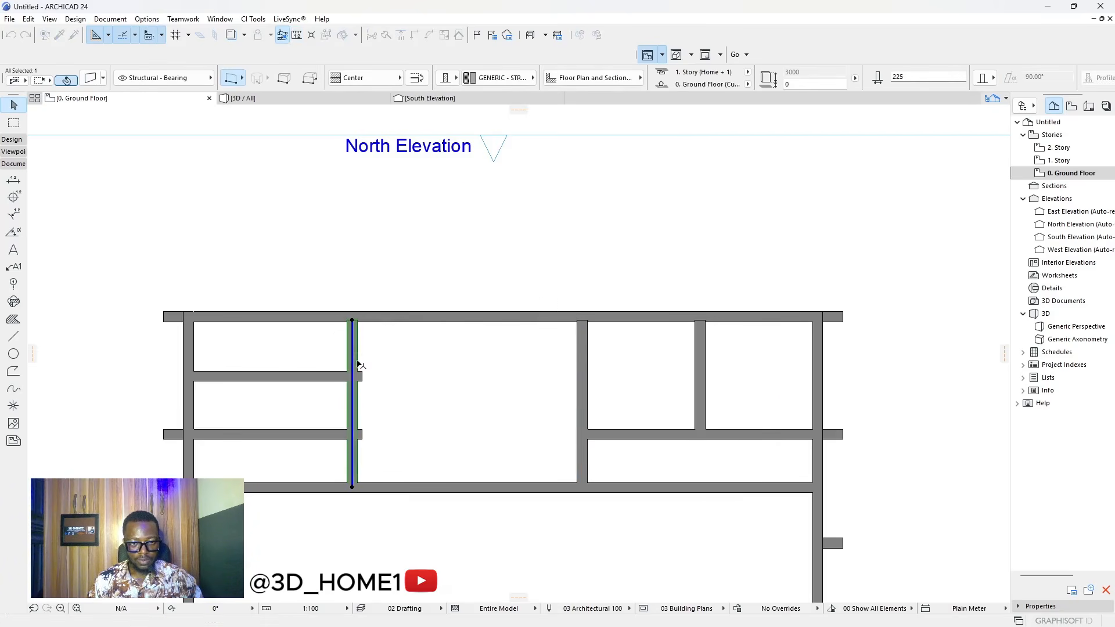
{"action": "left_click", "coordinate": [367, 366]}
{"action": "key", "text": "m"}
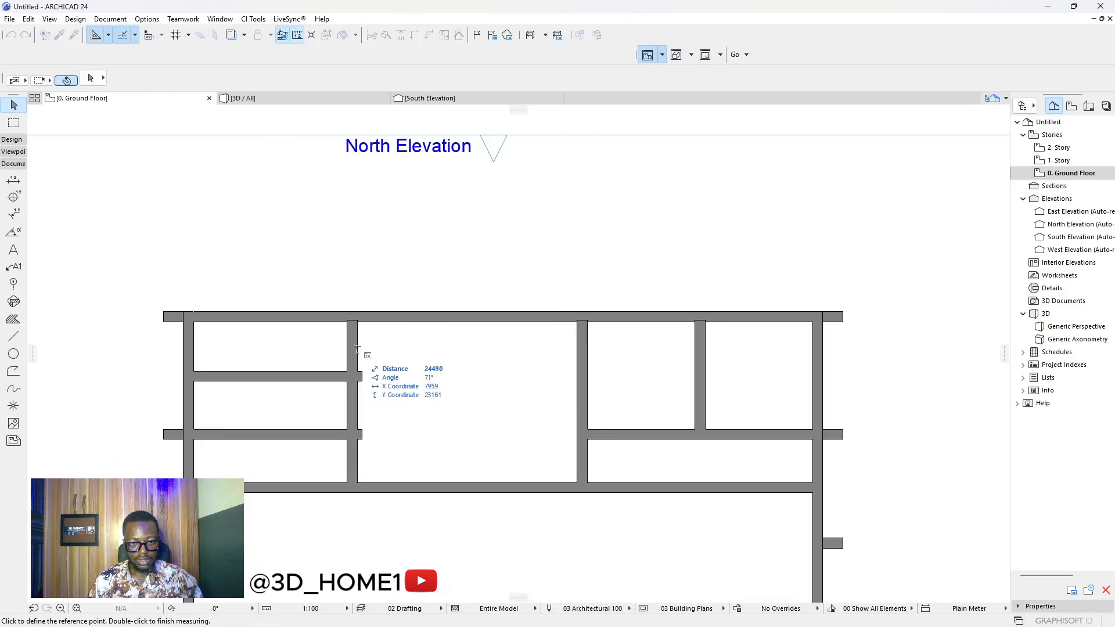
{"action": "left_click", "coordinate": [357, 352]}
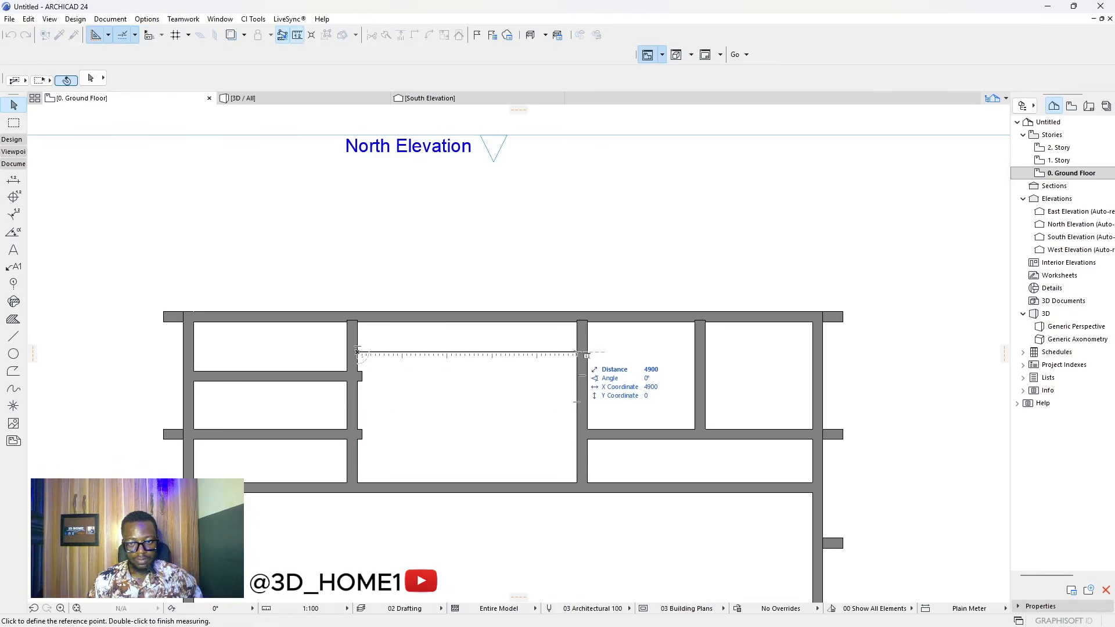
{"action": "key", "text": "Escape"}
- Trim the ends of the two western cross walls that project past the moved partition into the central room
{"action": "scroll", "coordinate": [339, 371], "scroll_direction": "up", "scroll_amount": 2}
{"action": "left_click", "coordinate": [331, 383]}
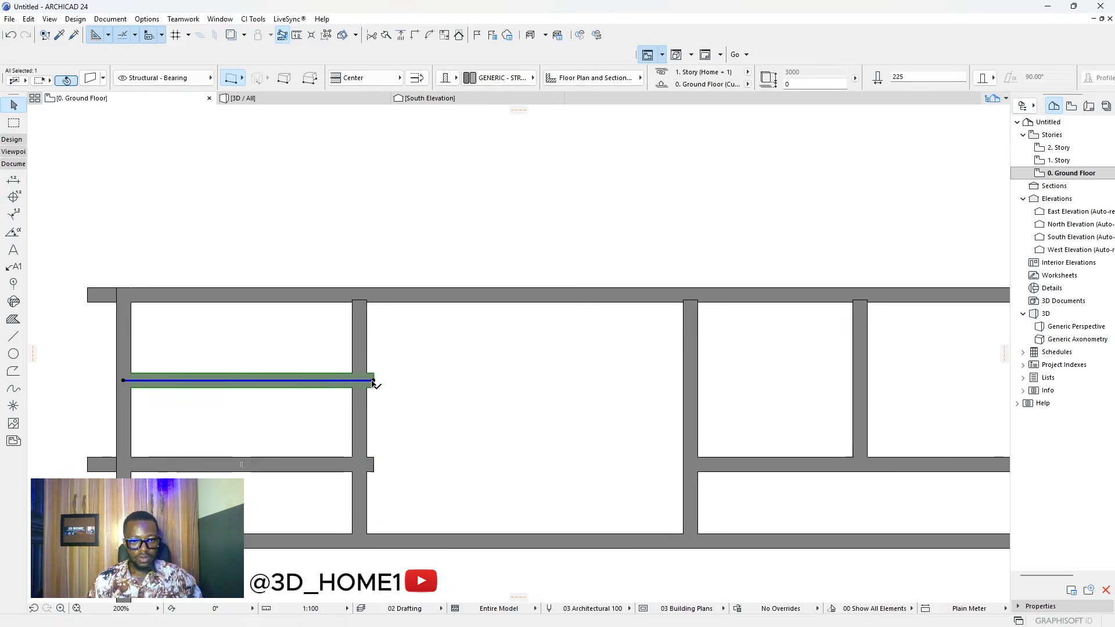
{"action": "key", "text": "Escape"}
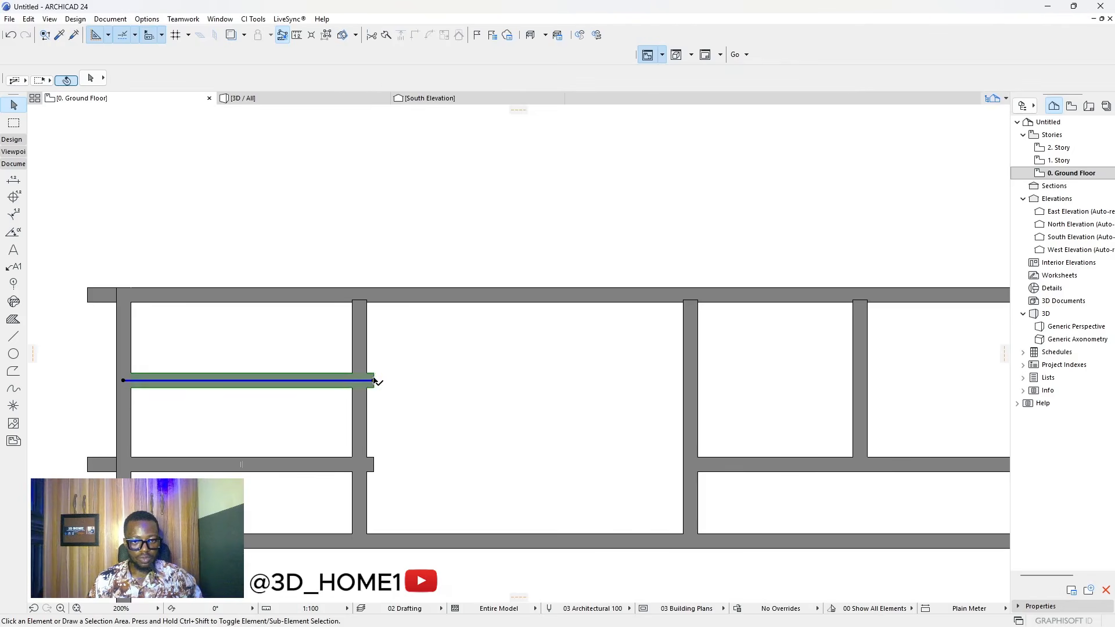
{"action": "left_click", "coordinate": [375, 381]}
{"action": "key", "text": "Escape"}
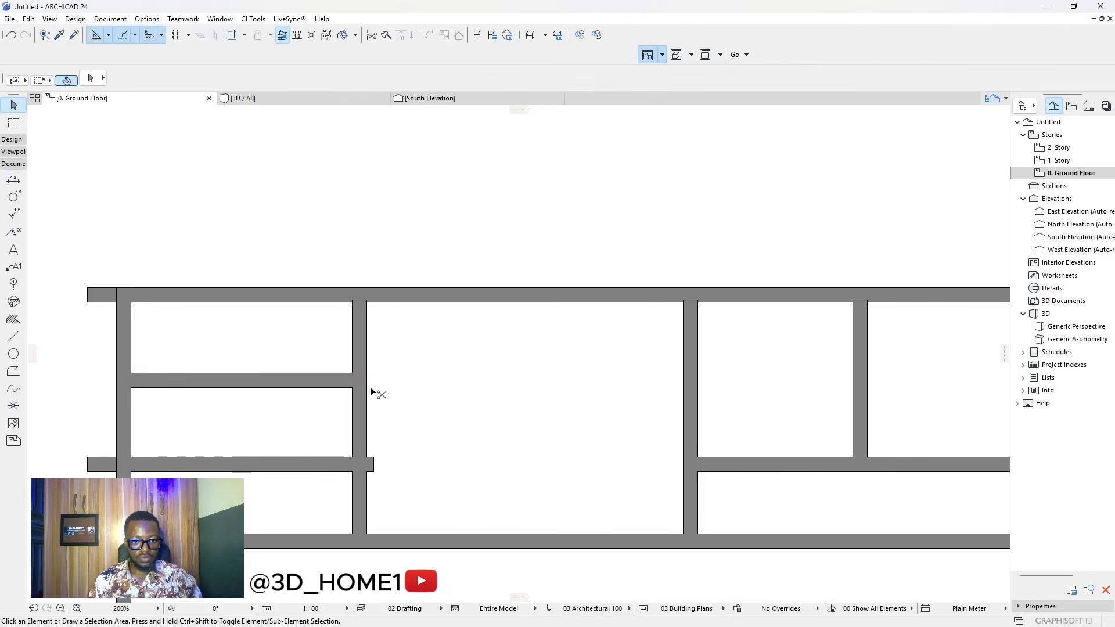
{"action": "scroll", "coordinate": [411, 413], "scroll_direction": "down", "scroll_amount": 2}
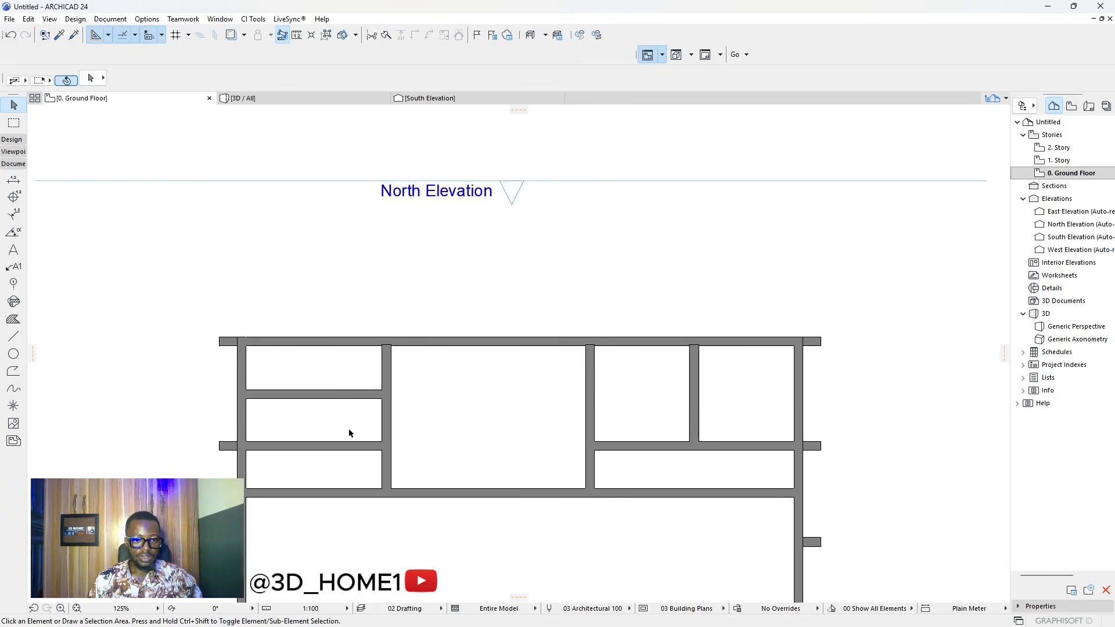
- Measure the clear east-west width of the northwest room
{"action": "scroll", "coordinate": [349, 433], "scroll_direction": "up", "scroll_amount": 2}
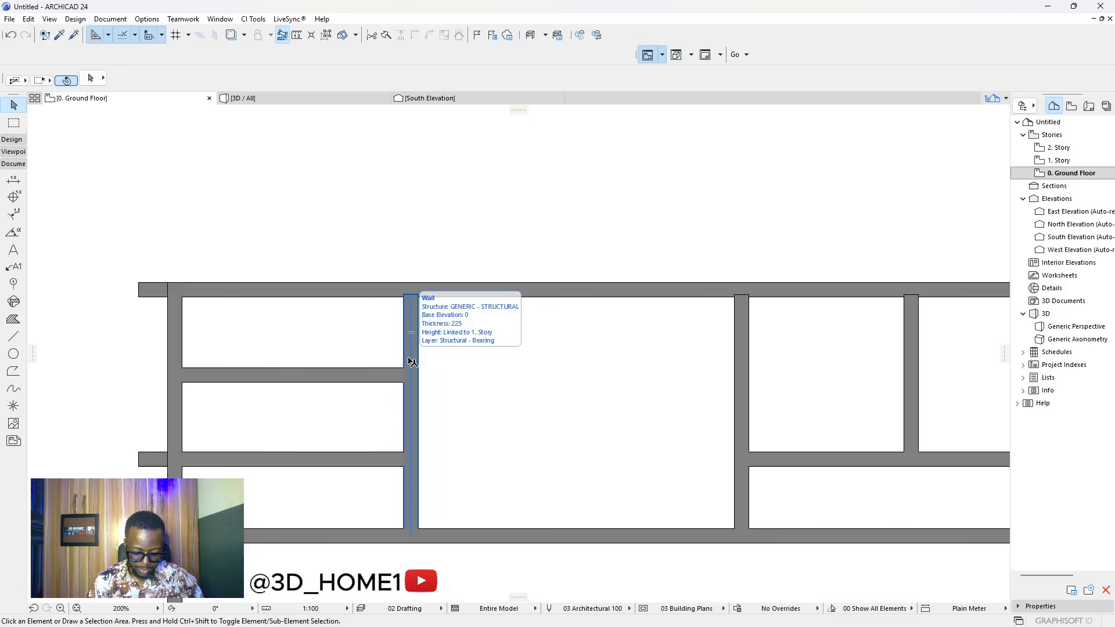
{"action": "key", "text": "m"}
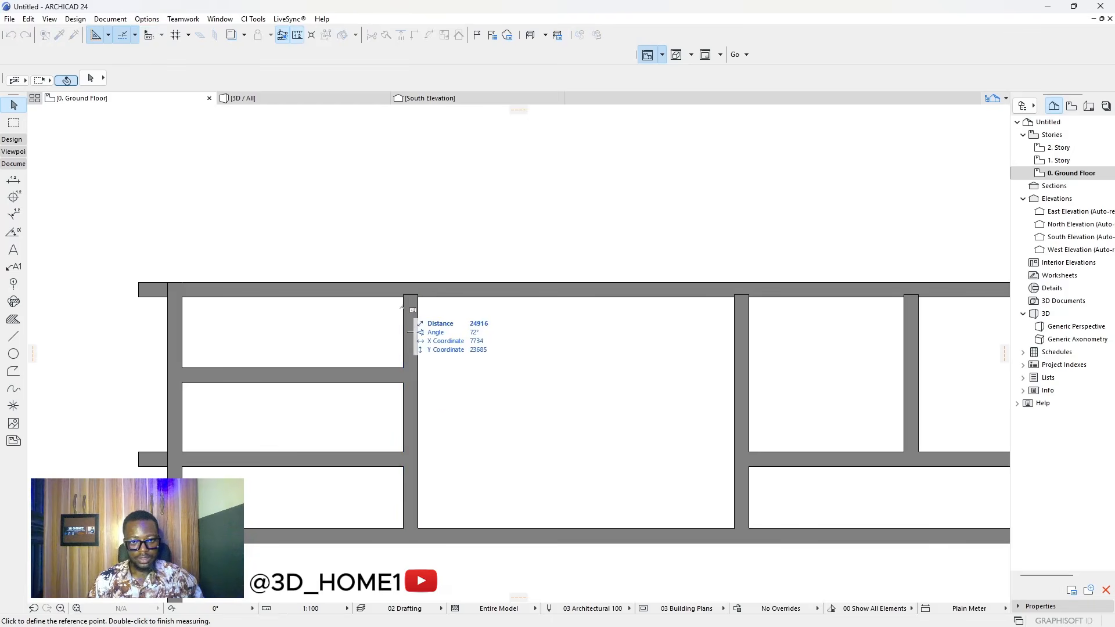
{"action": "left_click", "coordinate": [403, 306]}
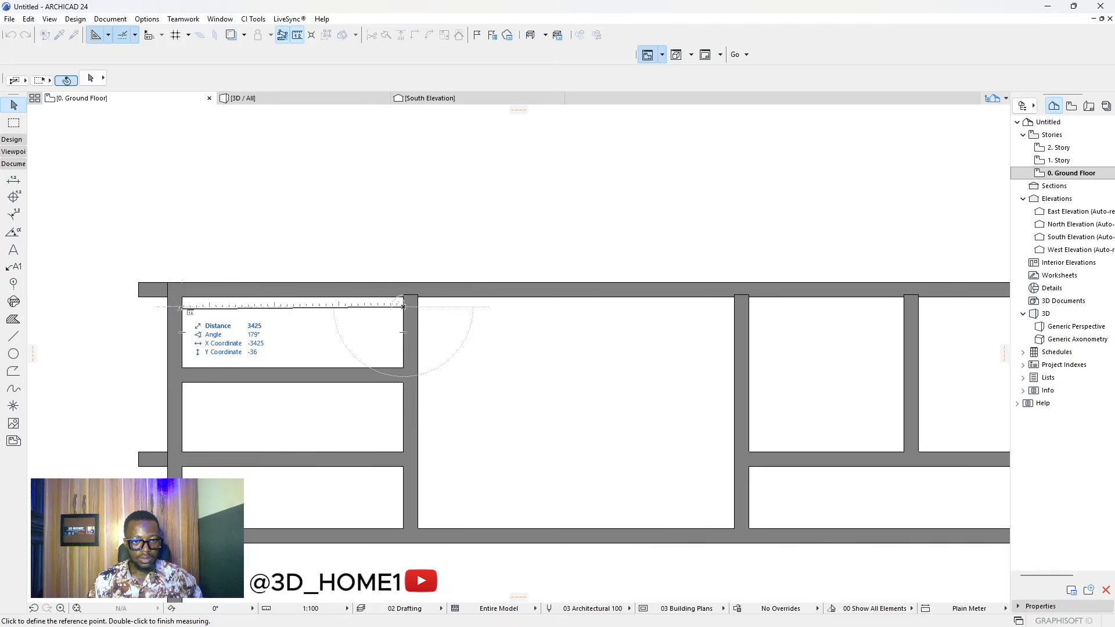
{"action": "key", "text": "Escape"}
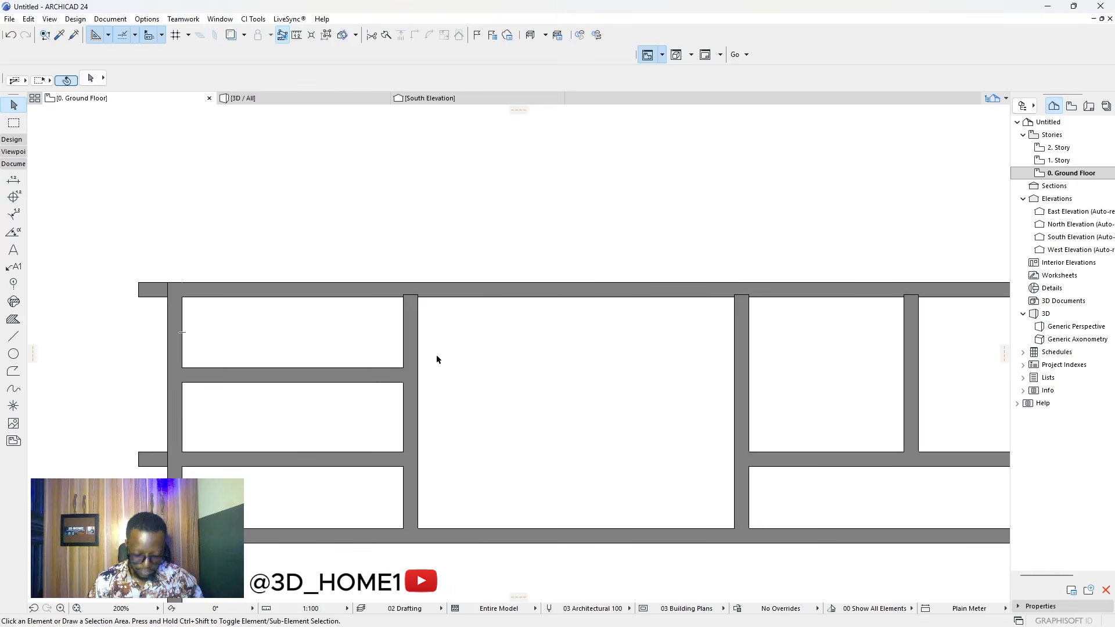
- Delete the three north-south partitions at the north end and the long west wall
{"action": "scroll", "coordinate": [452, 362], "scroll_direction": "down", "scroll_amount": 5}
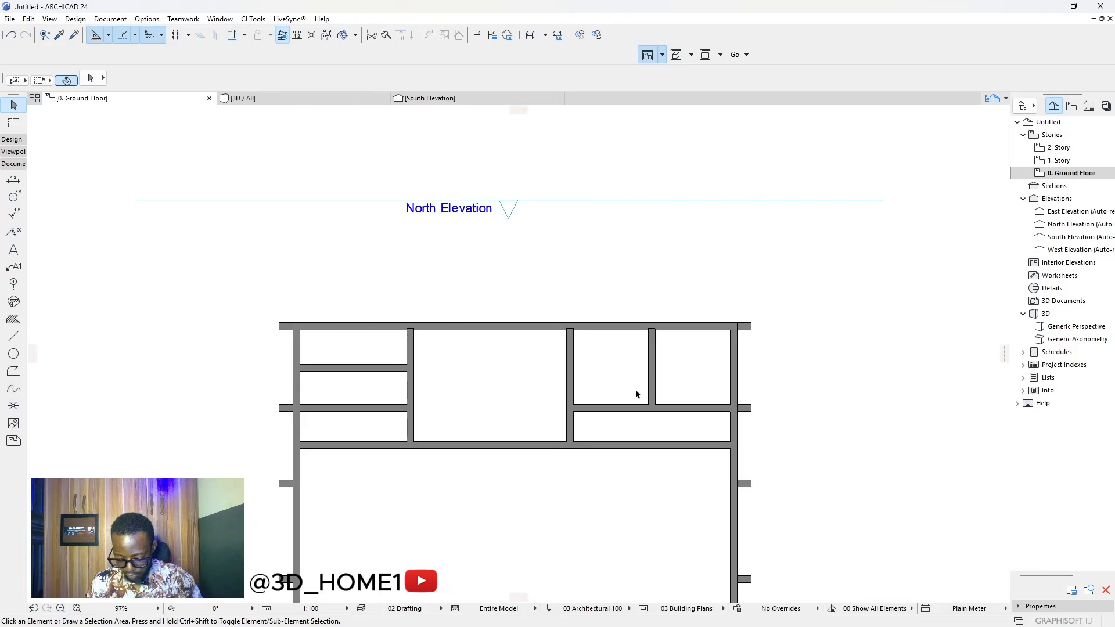
{"action": "scroll", "coordinate": [703, 361], "scroll_direction": "up", "scroll_amount": 3}
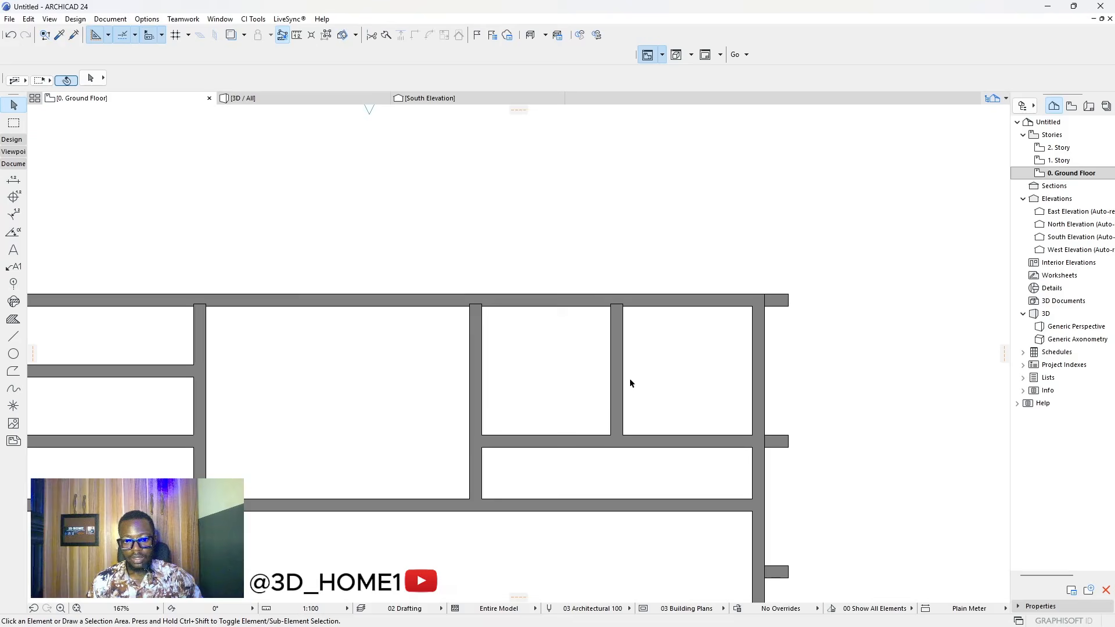
{"action": "left_click_drag", "start_coordinate": [655, 385], "coordinate": [207, 326]}
{"action": "key", "text": "Delete"}
{"action": "key", "text": "Delete"}
{"action": "left_click", "coordinate": [204, 328]}
{"action": "key", "text": "Delete"}
- Copy the long east wall 2440 mm west and shift the copy a further wall thickness west
{"action": "scroll", "coordinate": [543, 389], "scroll_direction": "down", "scroll_amount": 3}
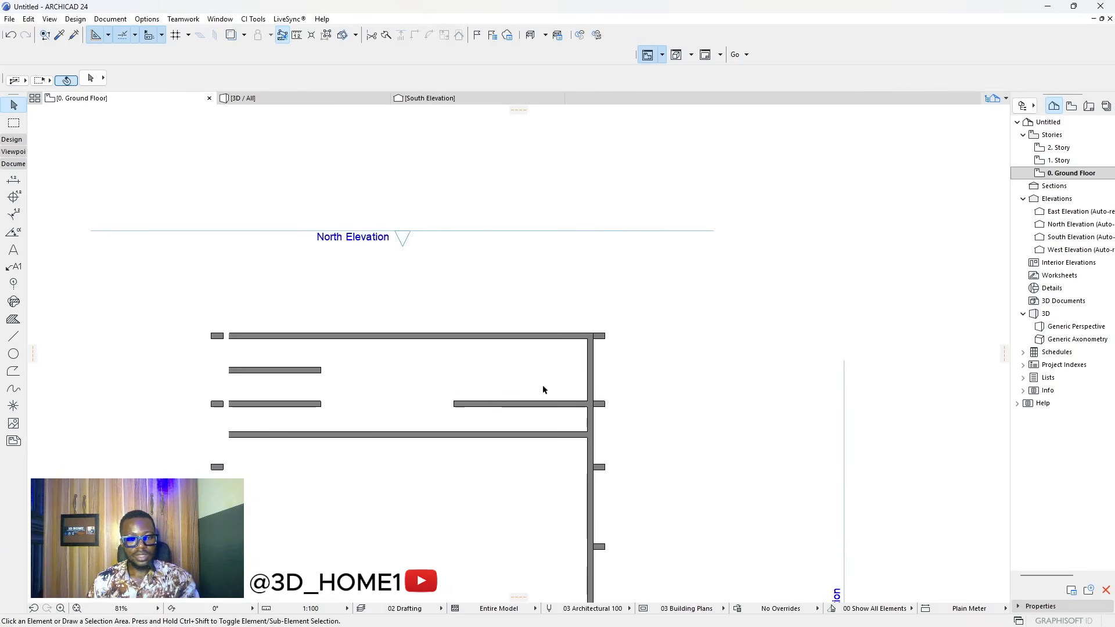
{"action": "left_click", "coordinate": [590, 376]}
{"action": "scroll", "coordinate": [588, 375], "scroll_direction": "up", "scroll_amount": 3}
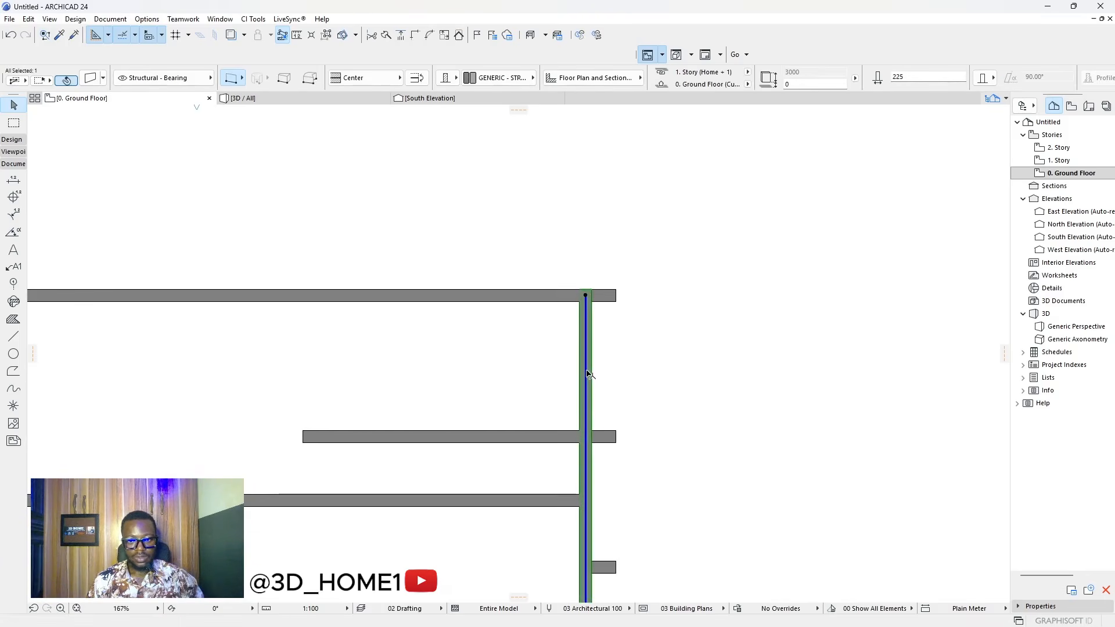
{"action": "left_click", "coordinate": [588, 373]}
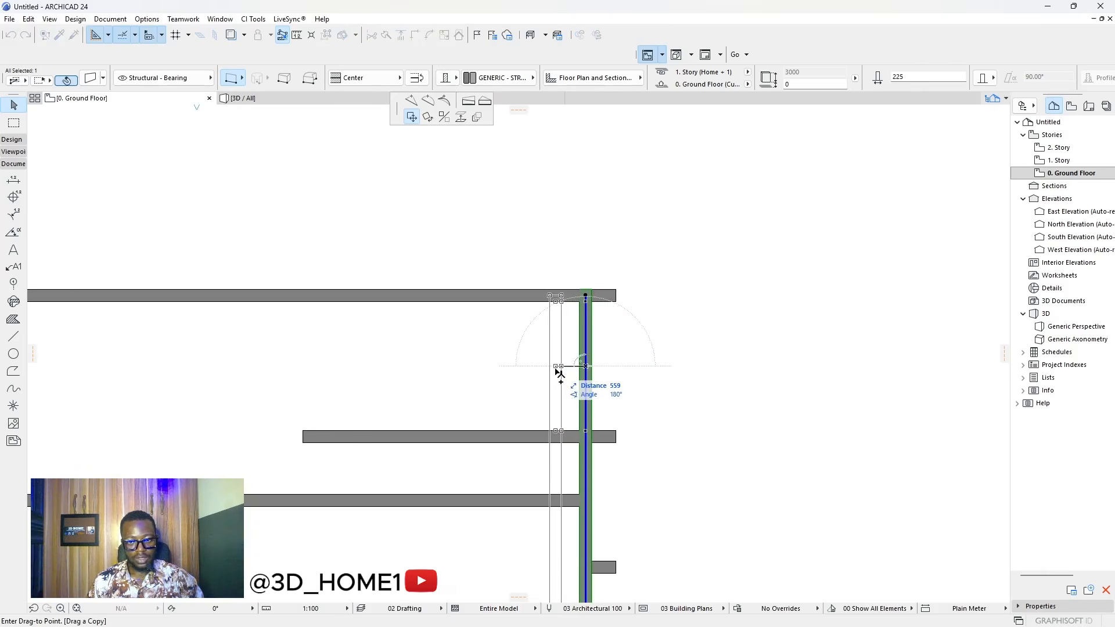
{"action": "type", "text": "2440"}
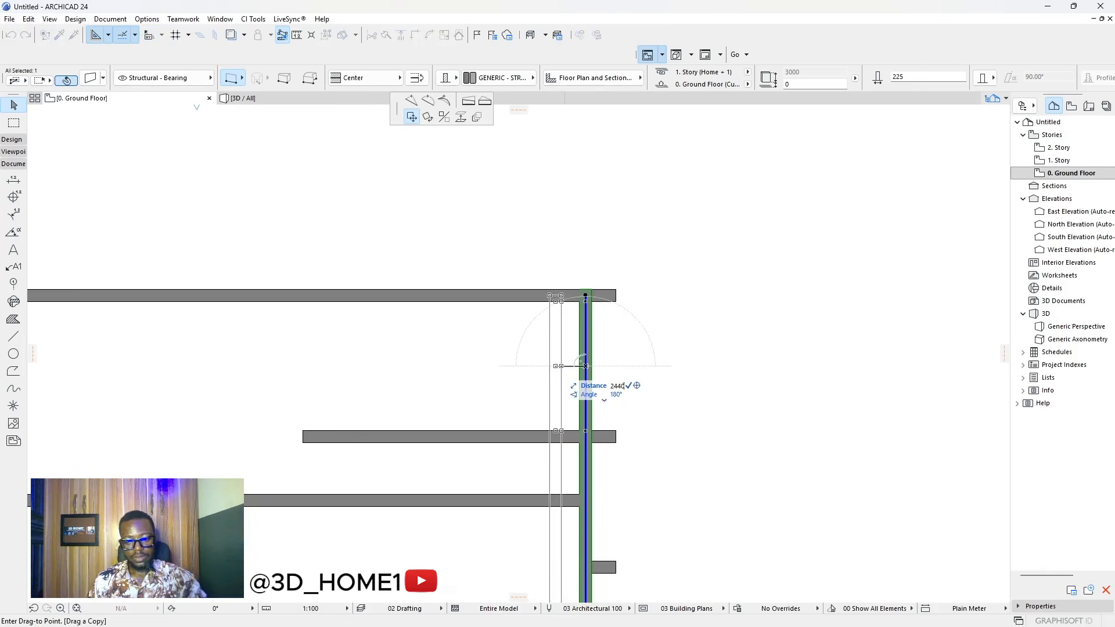
{"action": "key", "text": "Return"}
{"action": "left_click", "coordinate": [461, 367]}
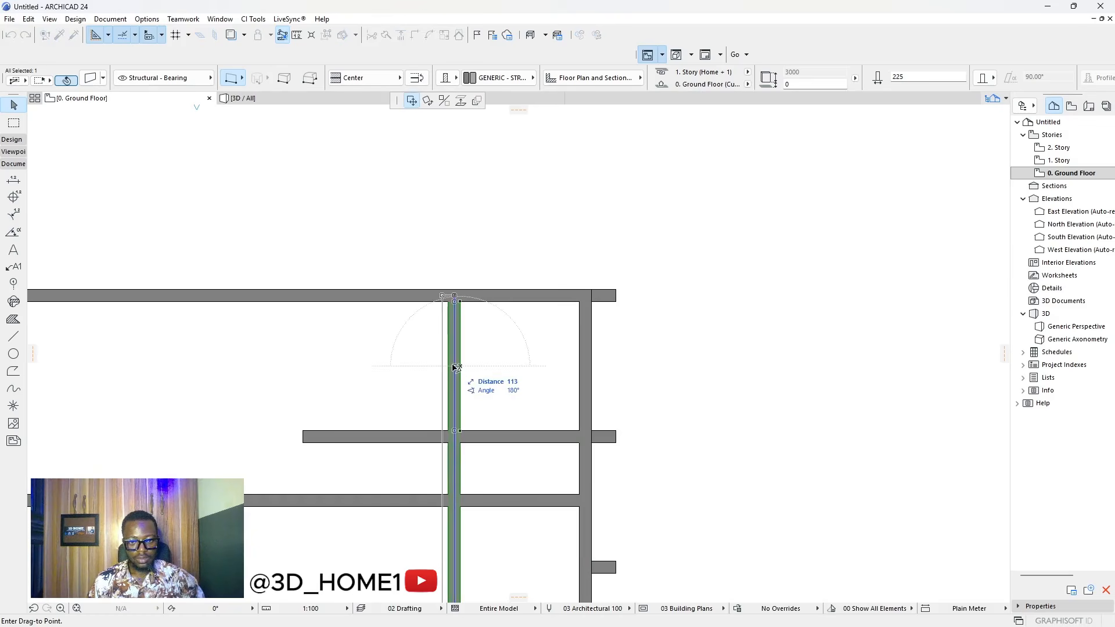
{"action": "left_click", "coordinate": [449, 367]}
{"action": "scroll", "coordinate": [585, 375], "scroll_direction": "down", "scroll_amount": 3}
{"action": "scroll", "coordinate": [471, 381], "scroll_direction": "up", "scroll_amount": 3}
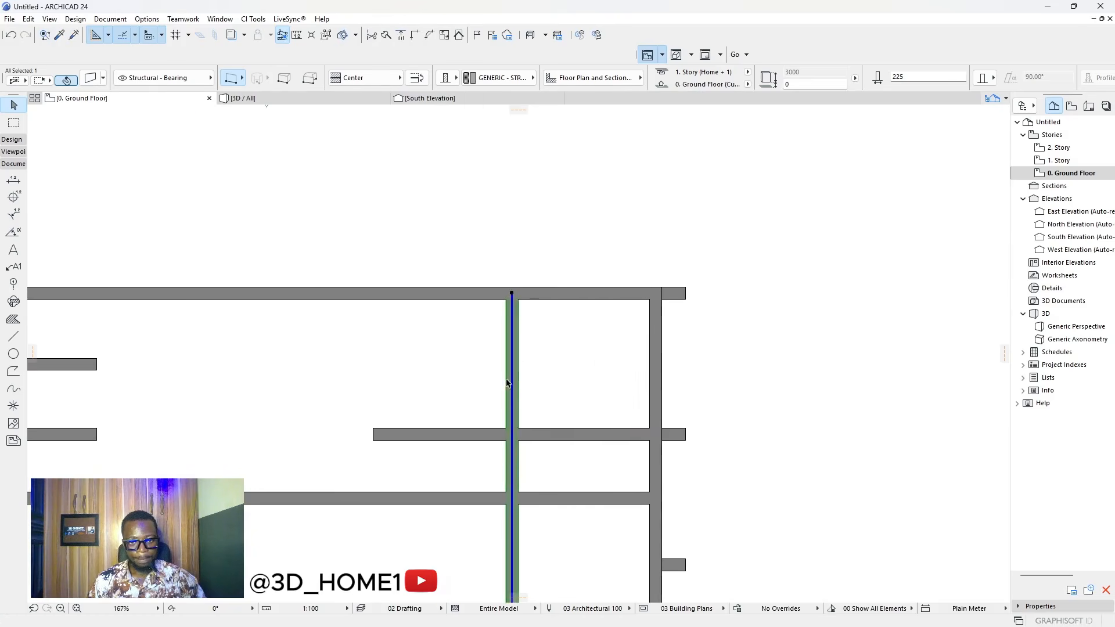
- Copy the selected north-south partition 2440 mm west and shift the copy a further wall thickness west
{"action": "left_click", "coordinate": [497, 379]}
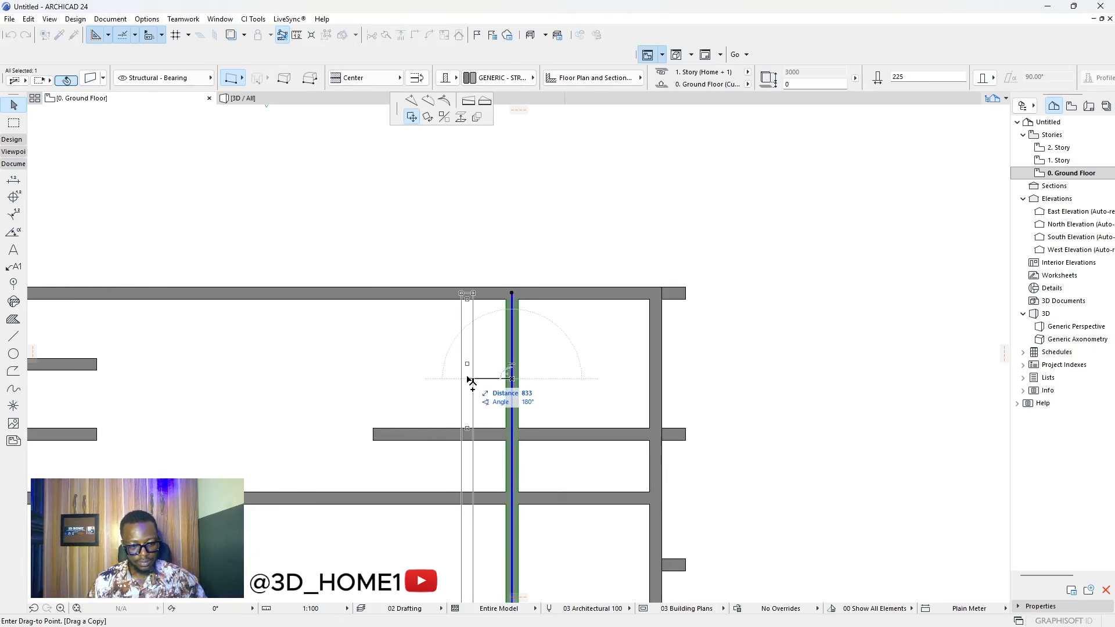
{"action": "type", "text": "24"}
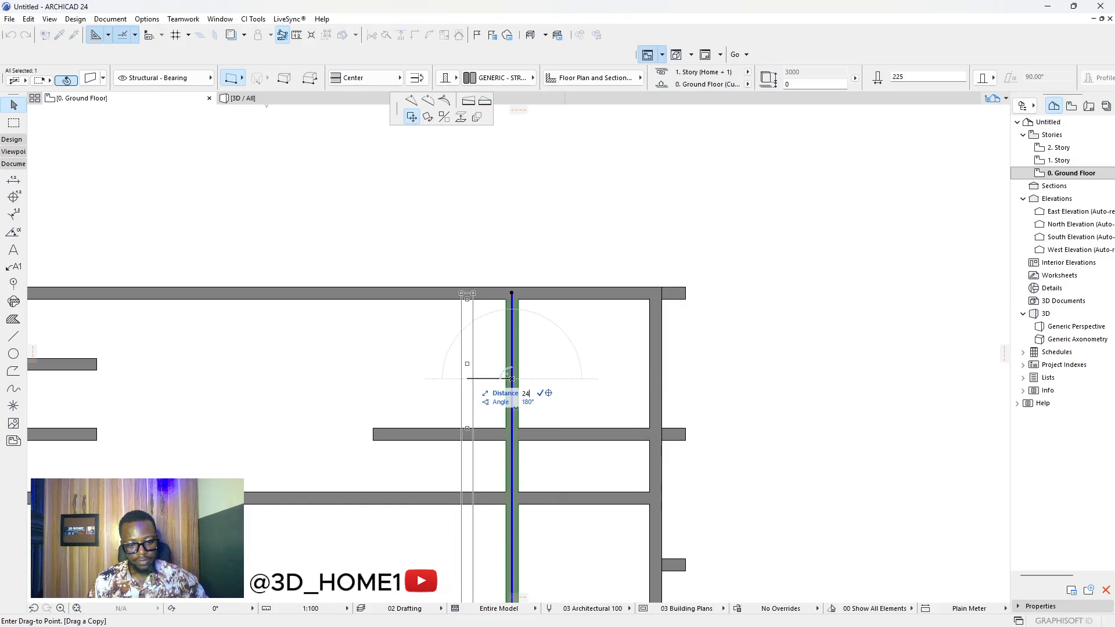
{"action": "type", "text": "4"}
{"action": "key", "text": "Return"}
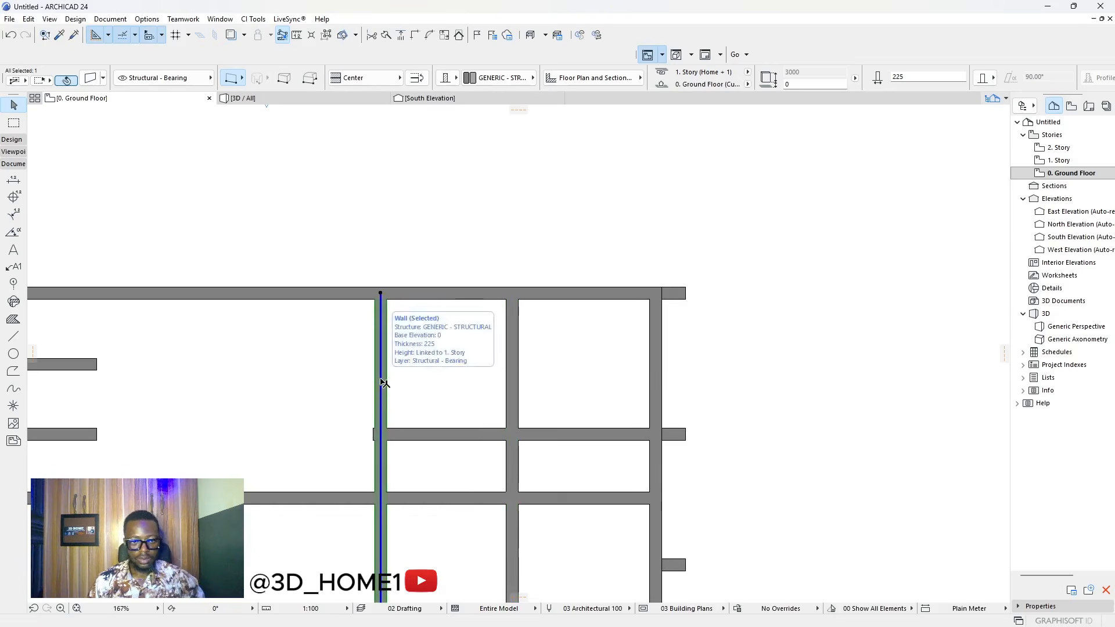
{"action": "left_click_drag", "start_coordinate": [386, 377], "coordinate": [374, 375]}
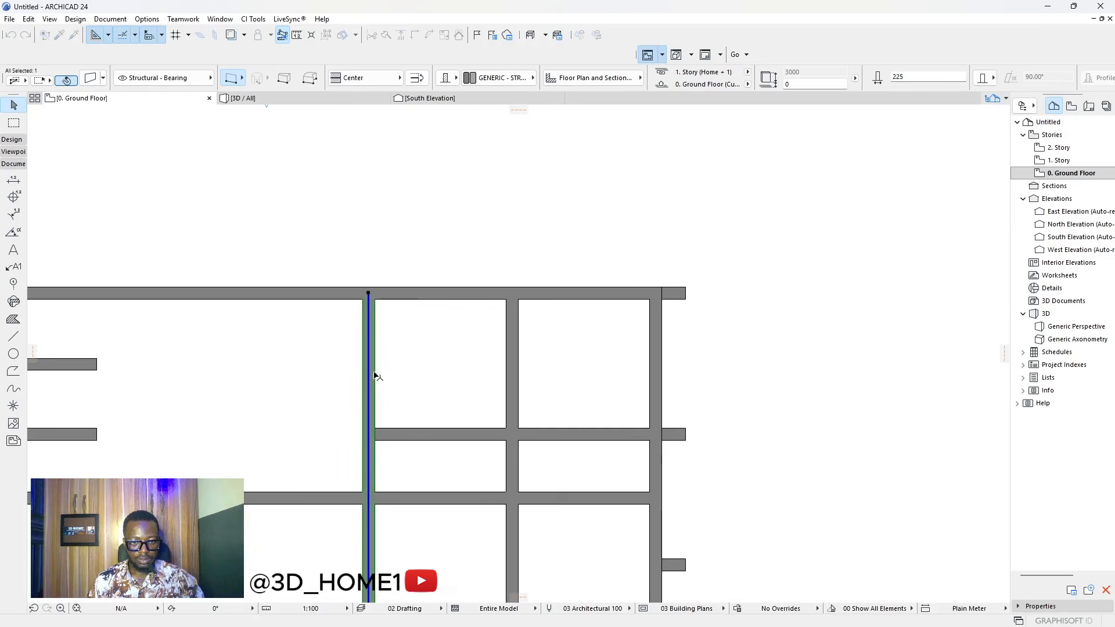
- Trim the middle partition back to the eastern cross wall and the western one to the hall's north wall, deleting the leftover lengths
{"action": "left_click", "coordinate": [406, 424]}
{"action": "left_click", "coordinate": [403, 436]}
{"action": "left_click", "coordinate": [485, 455]}
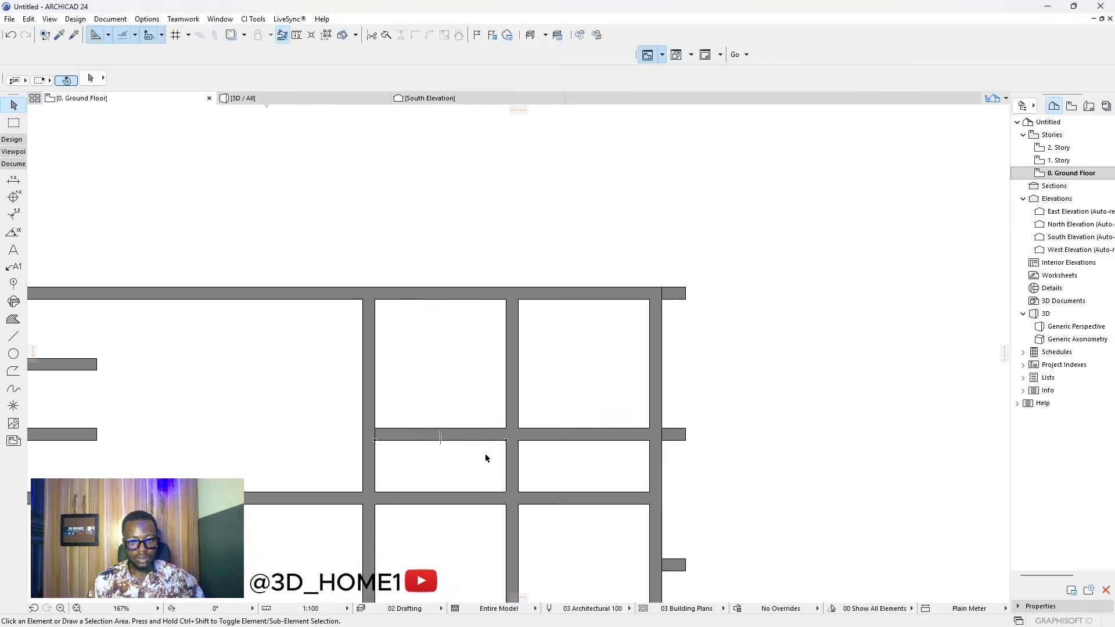
{"action": "left_click", "coordinate": [513, 460], "text": "ctrl"}
{"action": "scroll", "coordinate": [515, 458], "scroll_direction": "down", "scroll_amount": 3}
{"action": "left_click", "coordinate": [518, 475]}
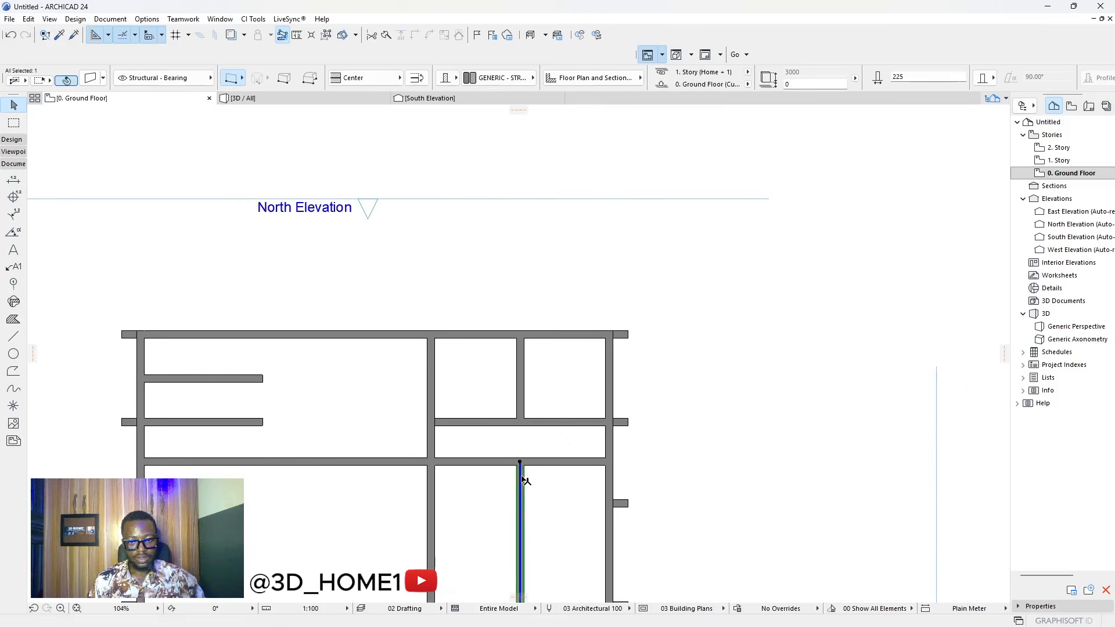
{"action": "key", "text": "Delete"}
{"action": "left_click", "coordinate": [433, 478], "text": "ctrl"}
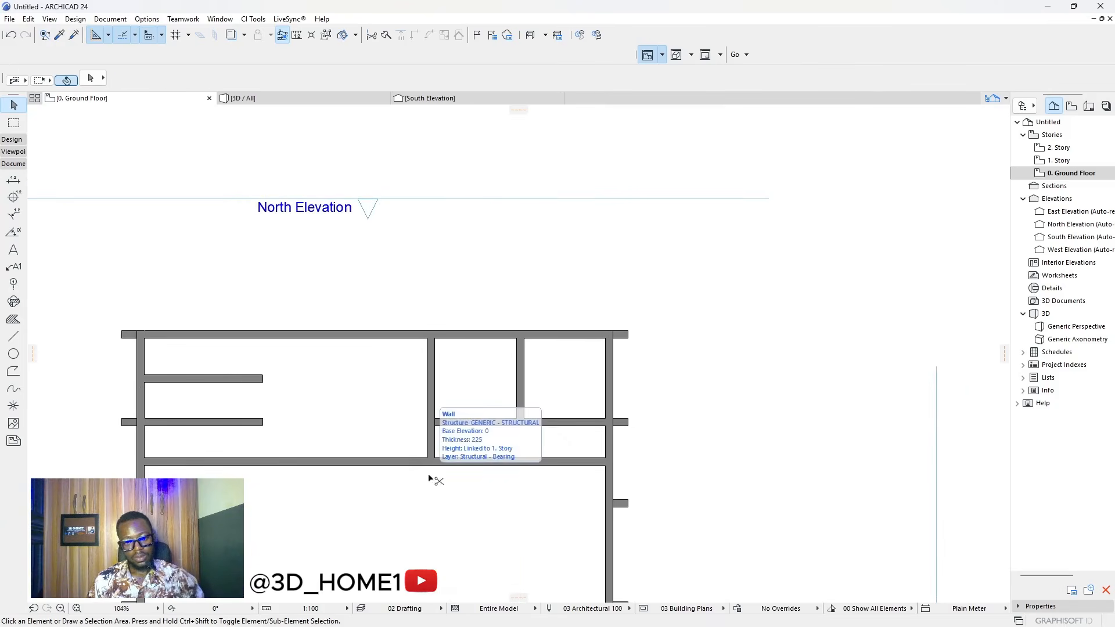
- Copy the long west wall 2800 mm east and shift the copy a further wall thickness east
{"action": "scroll", "coordinate": [436, 444], "scroll_direction": "up", "scroll_amount": 3}
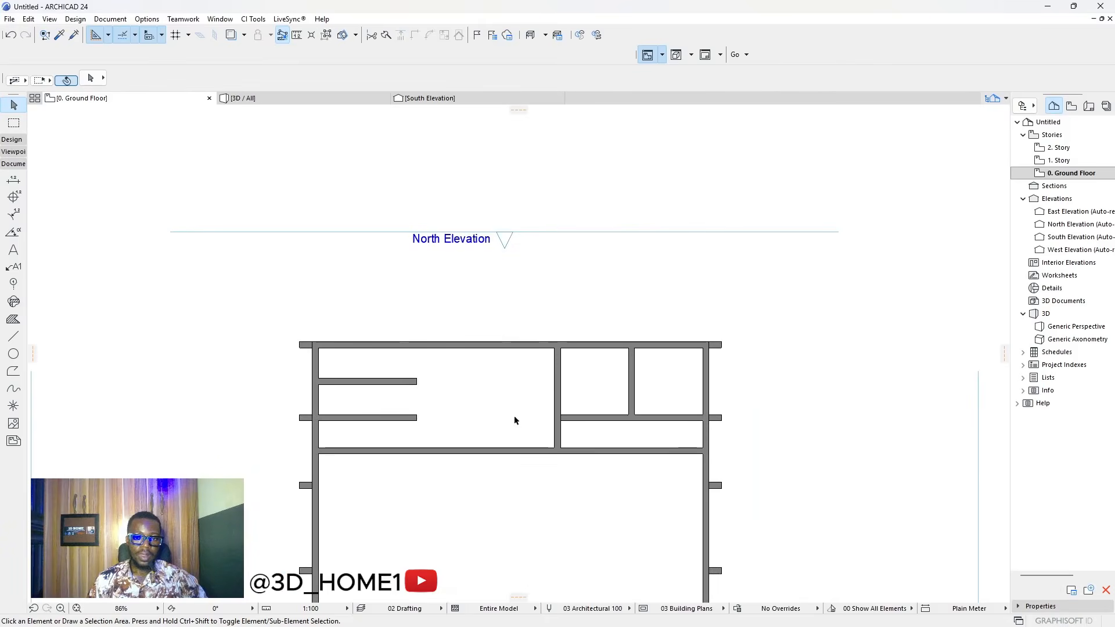
{"action": "scroll", "coordinate": [558, 408], "scroll_direction": "up", "scroll_amount": 2}
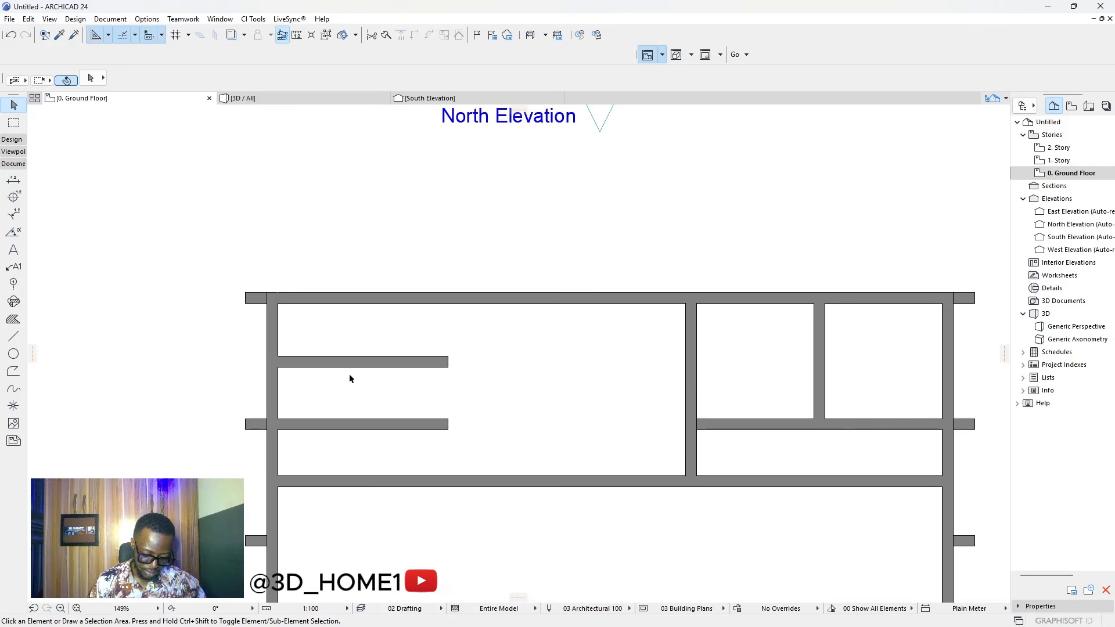
{"action": "left_click", "coordinate": [274, 332]}
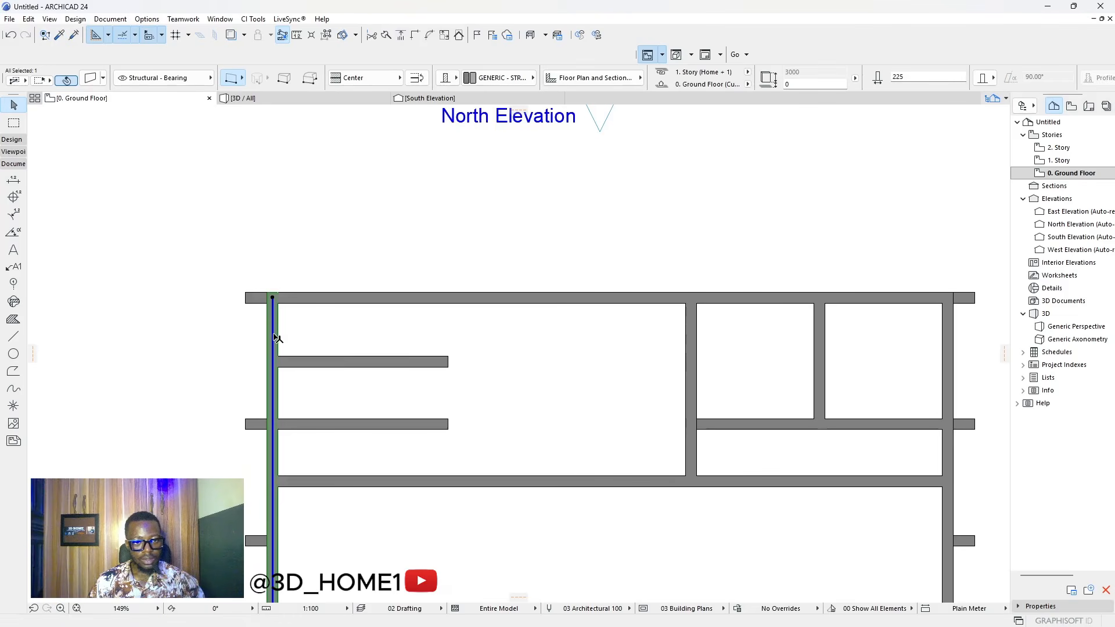
{"action": "left_click", "coordinate": [272, 334]}
{"action": "type", "text": "28"}
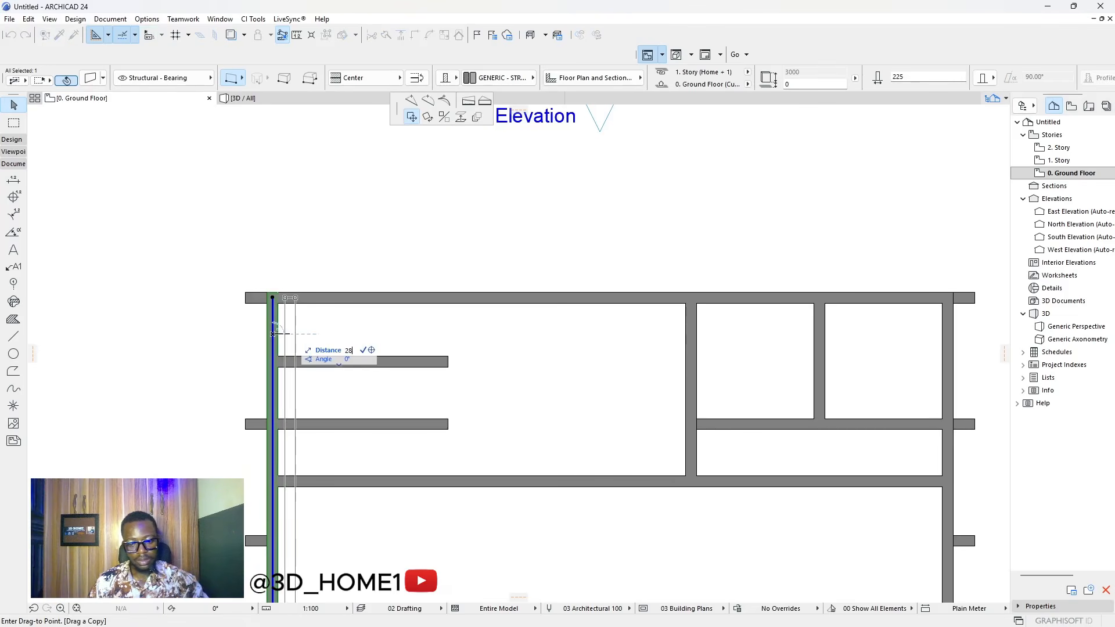
{"action": "type", "text": "00"}
{"action": "key", "text": "Return"}
{"action": "scroll", "coordinate": [406, 331], "scroll_direction": "up", "scroll_amount": 3}
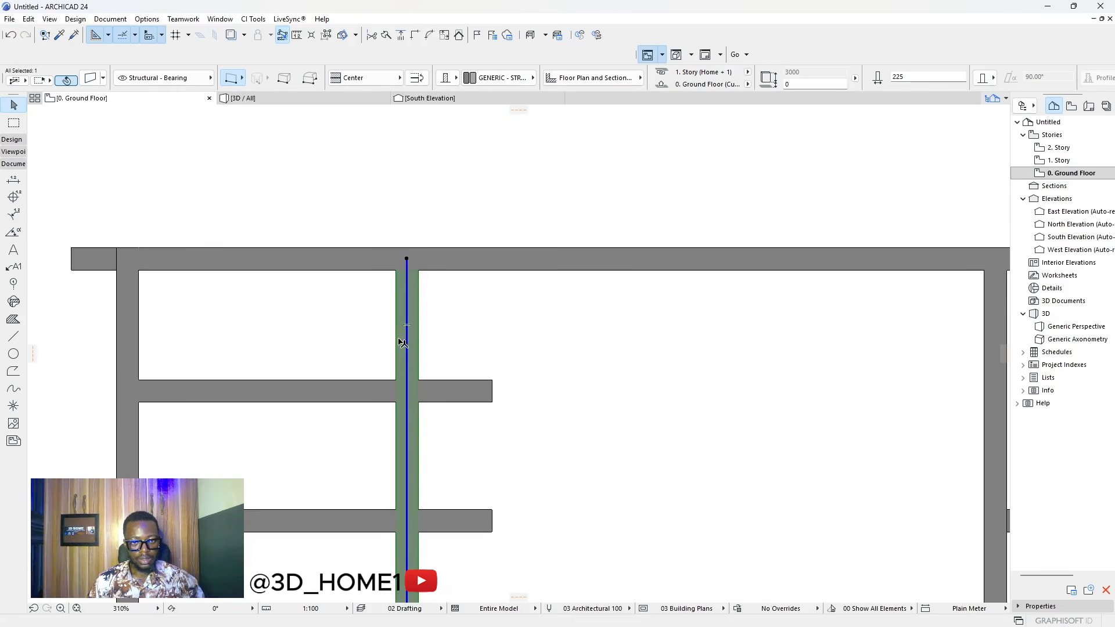
{"action": "left_click", "coordinate": [397, 336]}
{"action": "key", "text": "Escape"}
- Trim the ends of the two western cross walls that project east past the newly copied wall
{"action": "scroll", "coordinate": [513, 356], "scroll_direction": "down", "scroll_amount": 3}
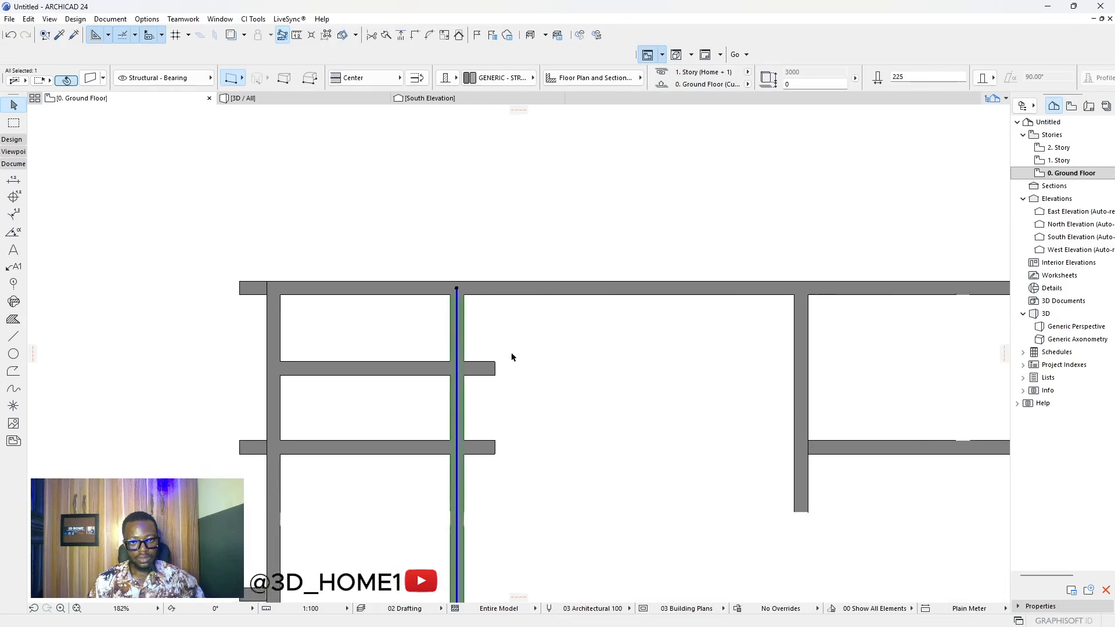
{"action": "left_click", "coordinate": [491, 360], "text": "ctrl"}
{"action": "left_click", "coordinate": [491, 426], "text": "ctrl"}
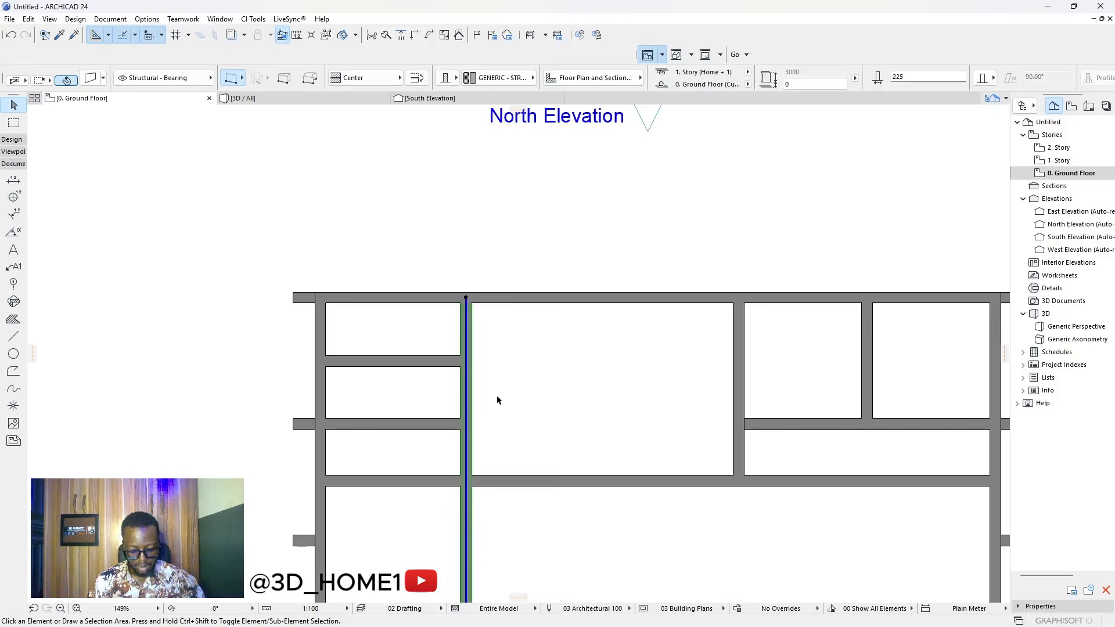
{"action": "left_click", "coordinate": [496, 395]}
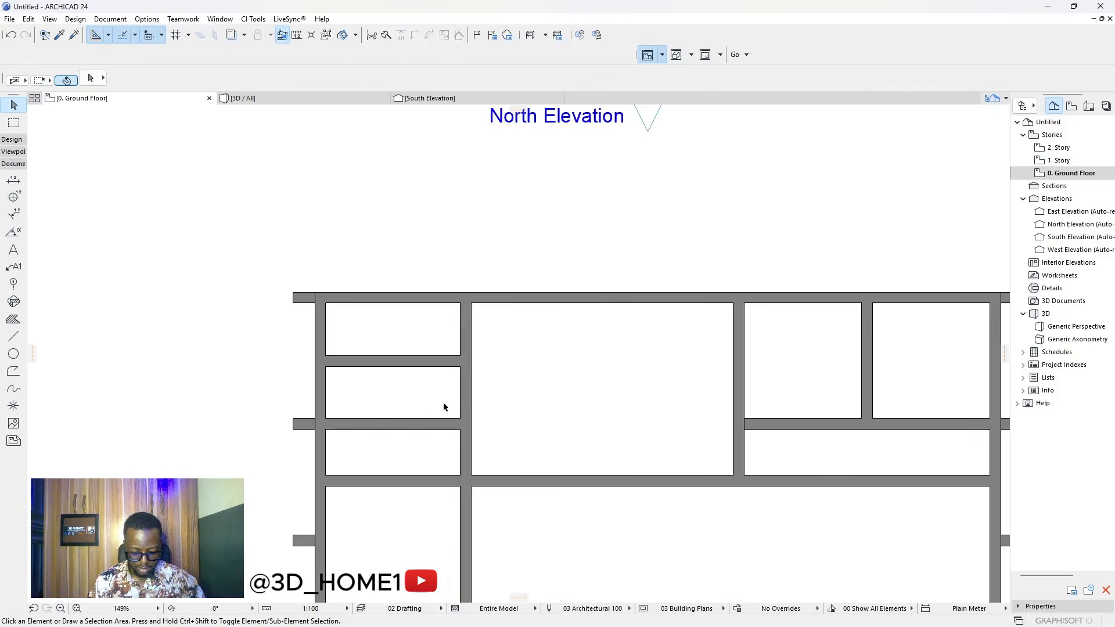
- Delete the southern of the two western cross walls and measure the clear north-south depth of the enlarged room
{"action": "left_click", "coordinate": [422, 425]}
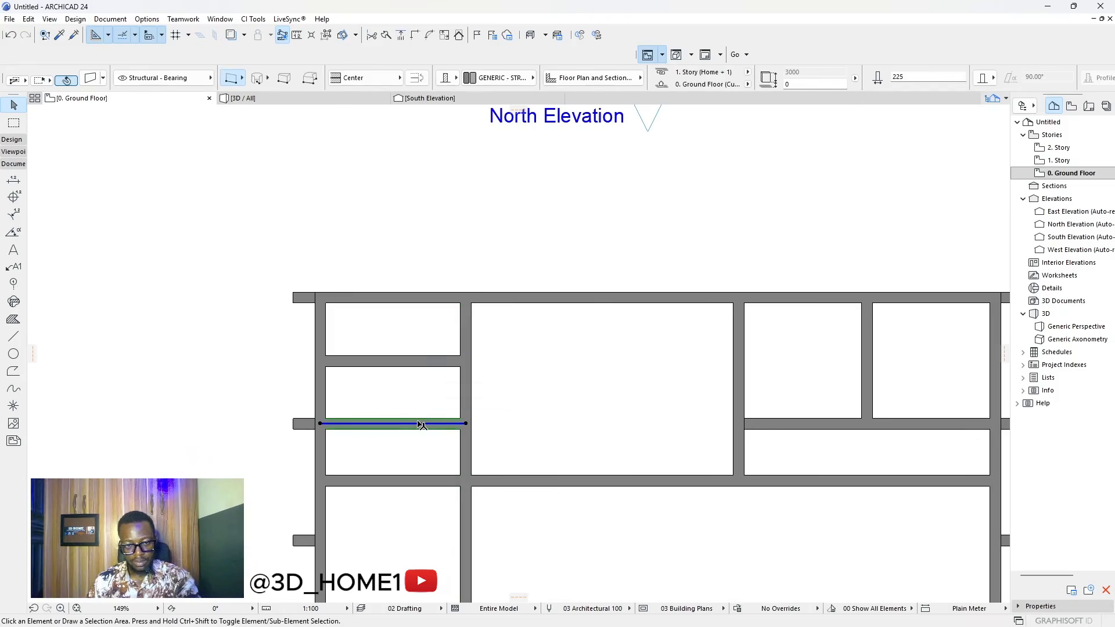
{"action": "key", "text": "Delete"}
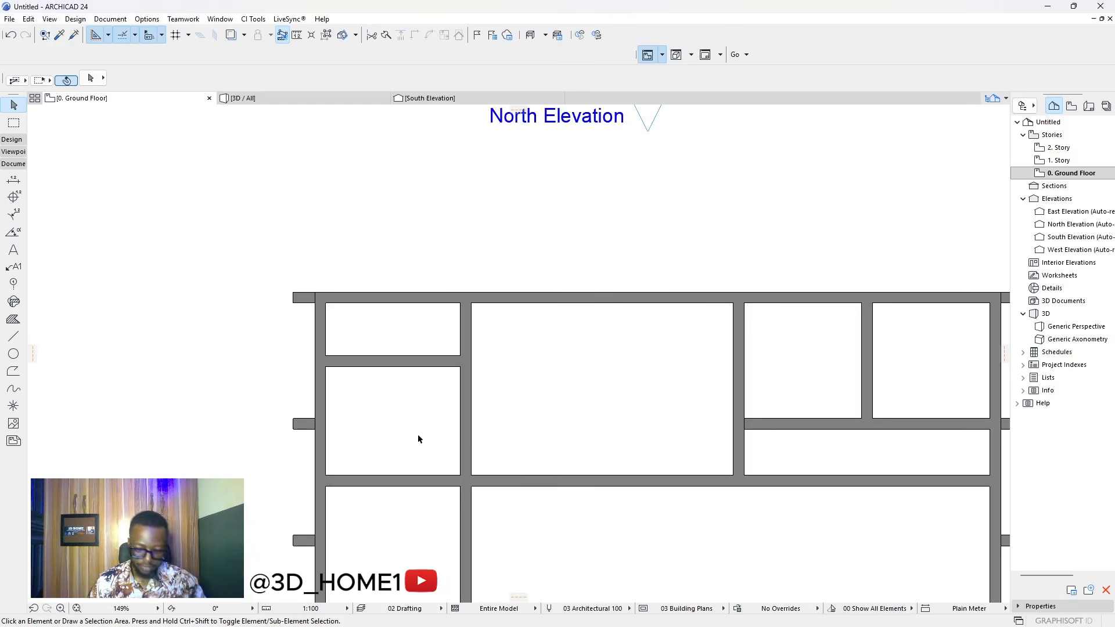
{"action": "key", "text": "m"}
{"action": "left_click", "coordinate": [460, 475]}
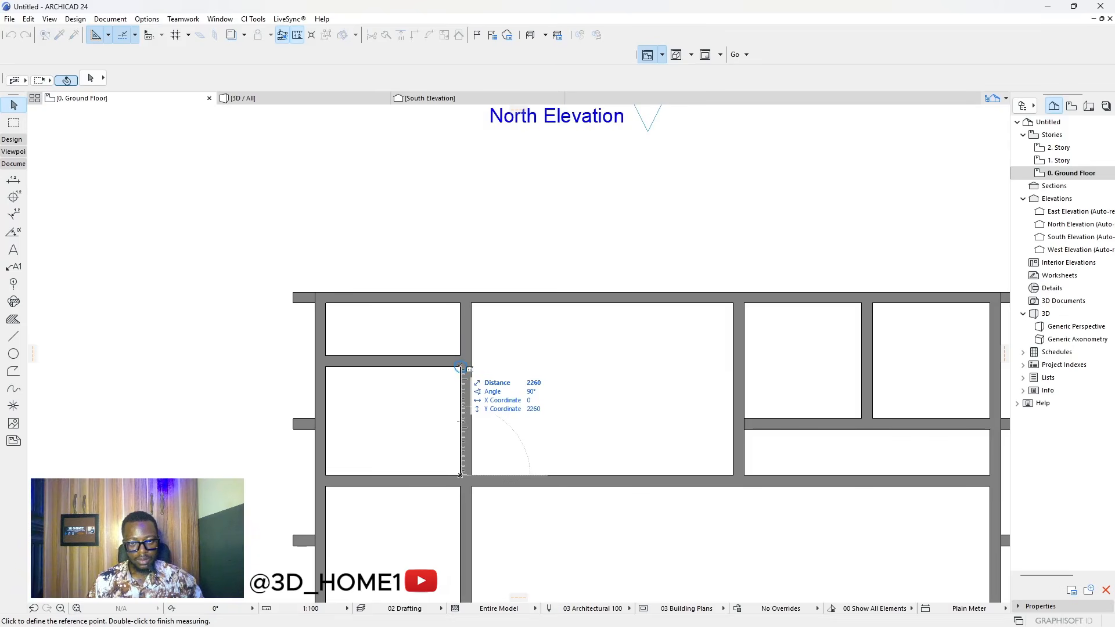
{"action": "double_click", "coordinate": [460, 367]}
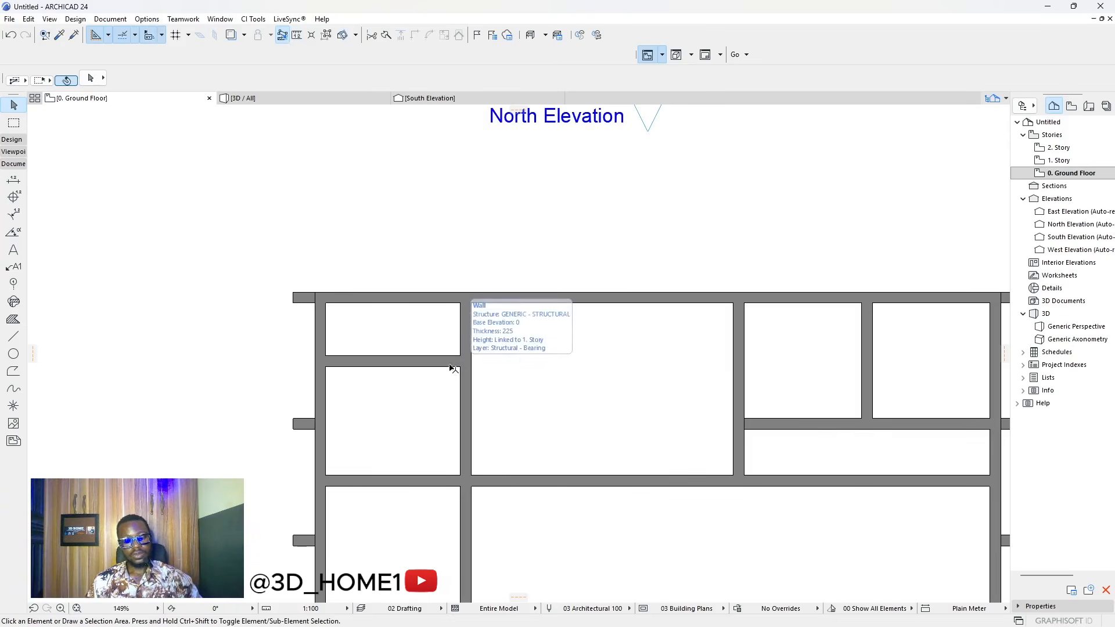
- Stretch the west end of the eastern cross wall to the west face of the partition it meets
{"action": "scroll", "coordinate": [443, 375], "scroll_direction": "down", "scroll_amount": 5}
{"action": "scroll", "coordinate": [441, 378], "scroll_direction": "up", "scroll_amount": 5}
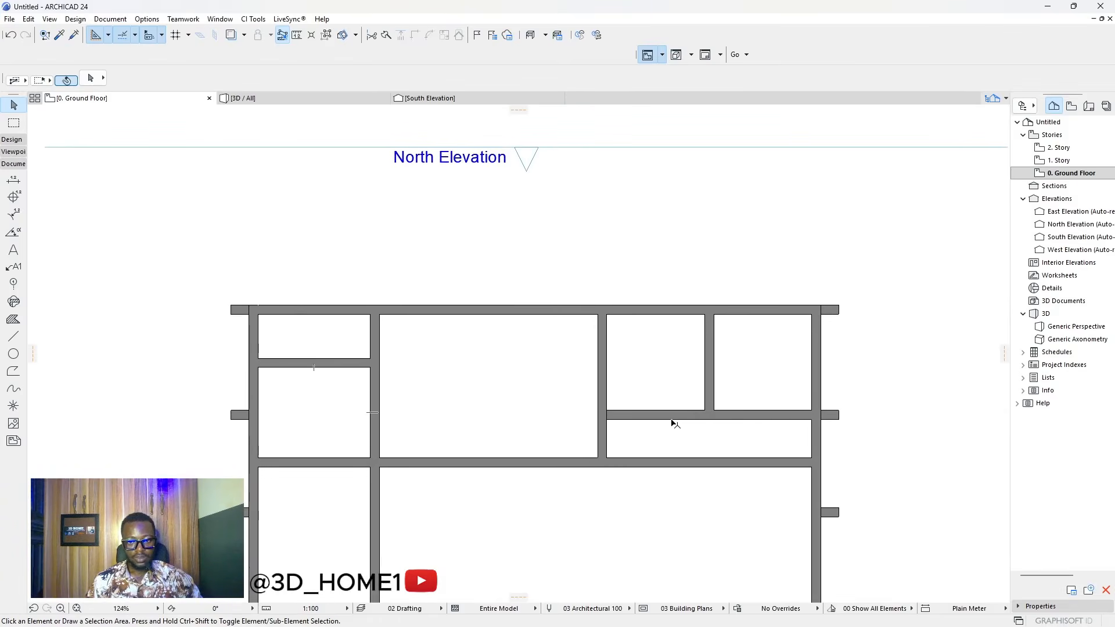
{"action": "left_click", "coordinate": [628, 415]}
{"action": "scroll", "coordinate": [625, 416], "scroll_direction": "up", "scroll_amount": 4}
{"action": "left_click", "coordinate": [594, 414]}
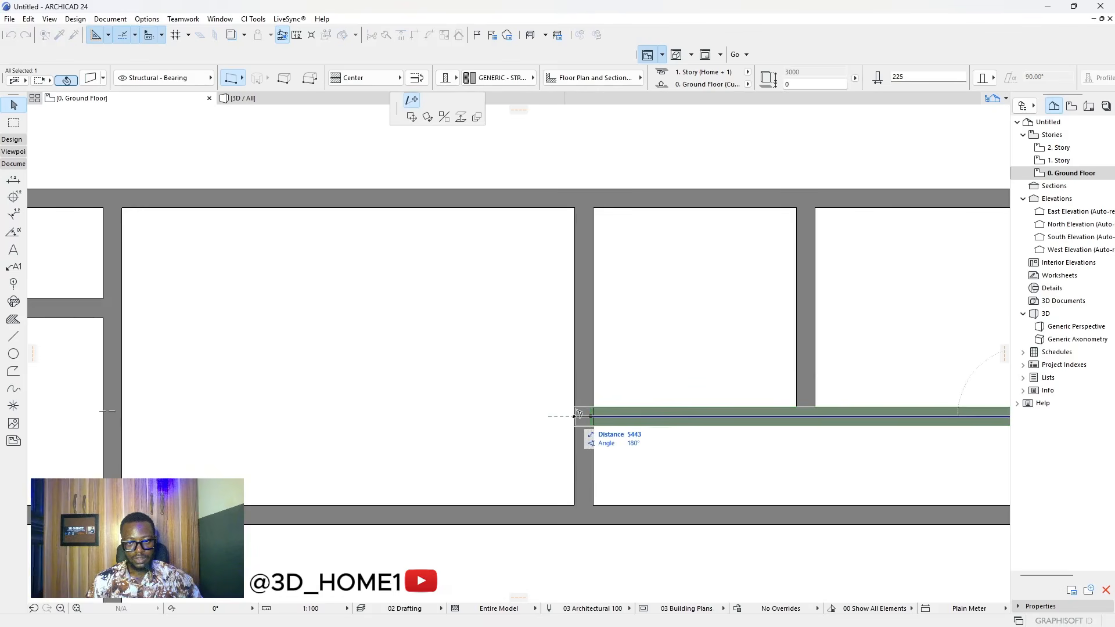
{"action": "left_click", "coordinate": [575, 417]}
{"action": "left_click", "coordinate": [446, 396]}
- Measure the clear north-south depth and east-west width of the western of the two northeast rooms
{"action": "scroll", "coordinate": [445, 395], "scroll_direction": "down", "scroll_amount": 4}
{"action": "scroll", "coordinate": [636, 411], "scroll_direction": "up", "scroll_amount": 2}
{"action": "key", "text": "m"}
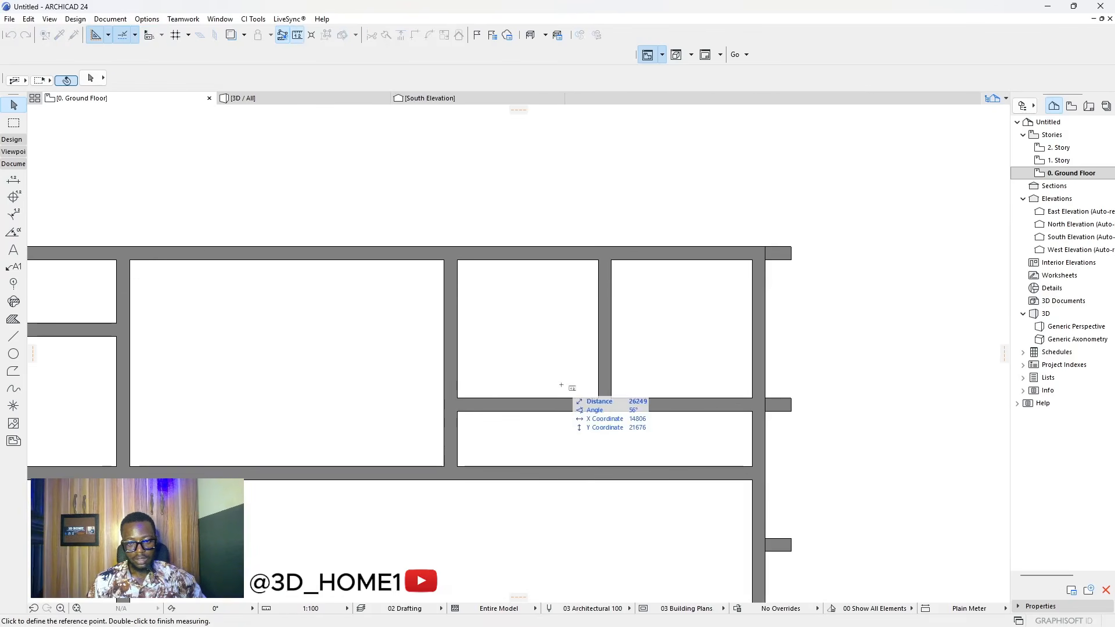
{"action": "left_click", "coordinate": [598, 398]}
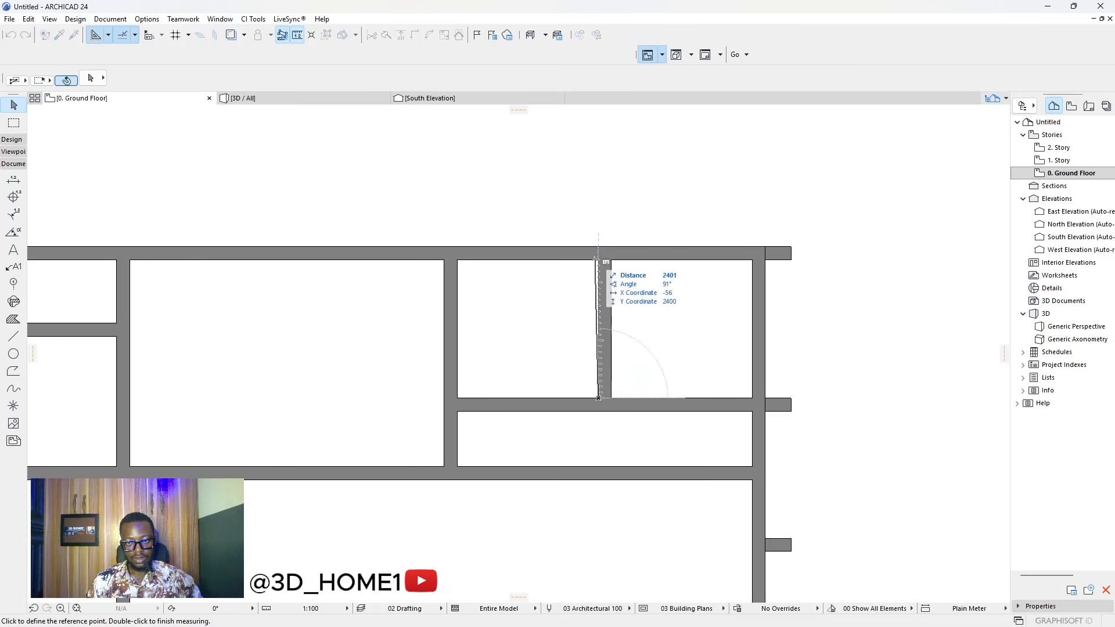
{"action": "key", "text": "Escape"}
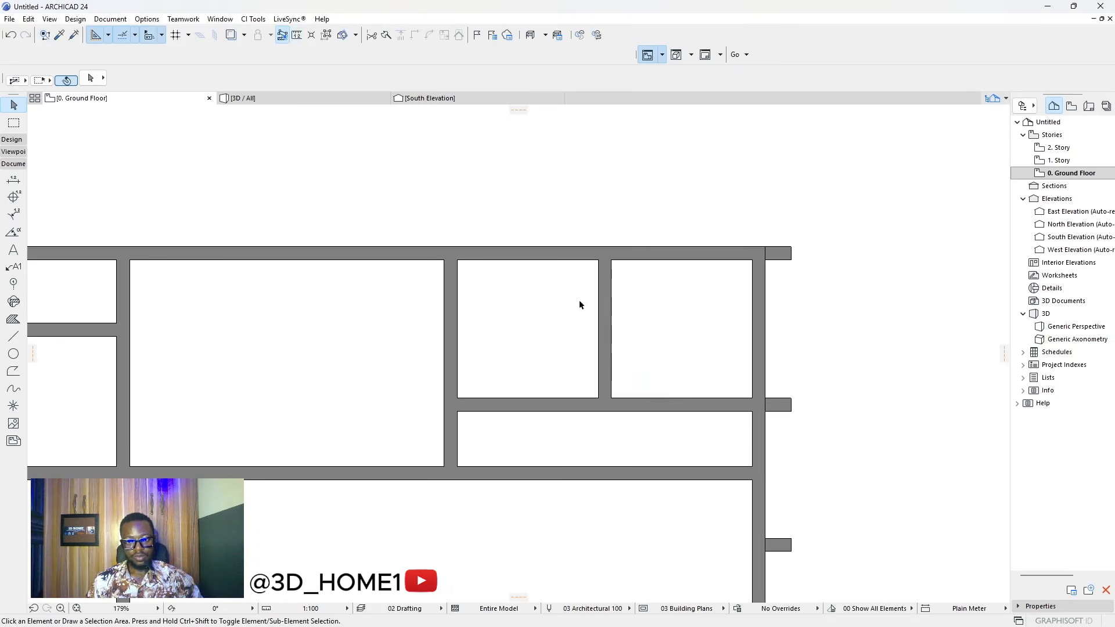
{"action": "key", "text": "m"}
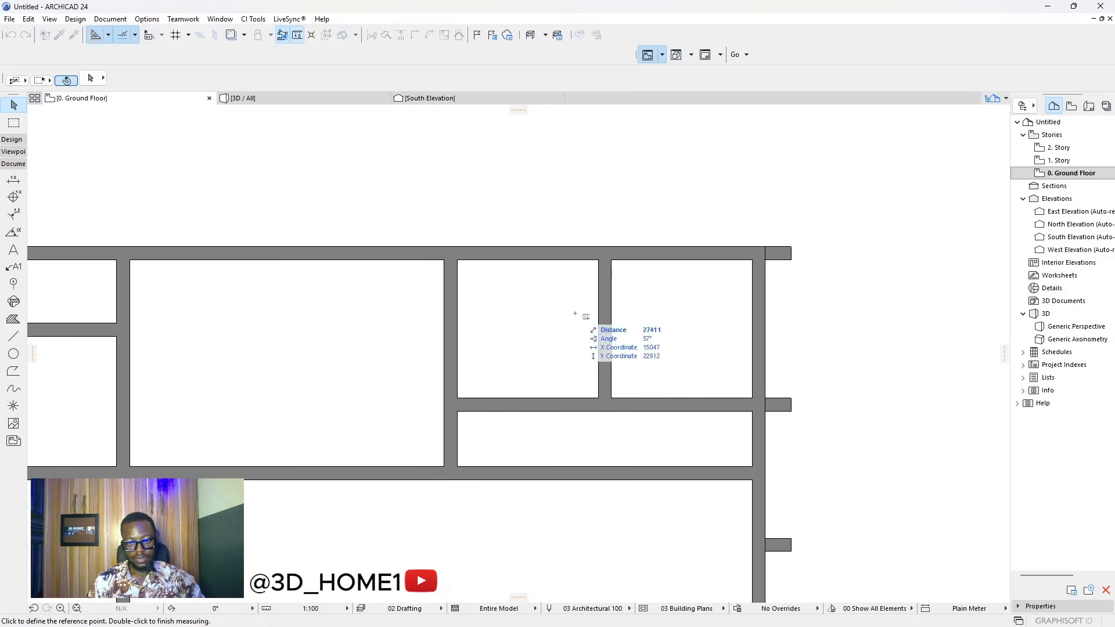
{"action": "left_click", "coordinate": [599, 260]}
{"action": "key", "text": "Escape"}
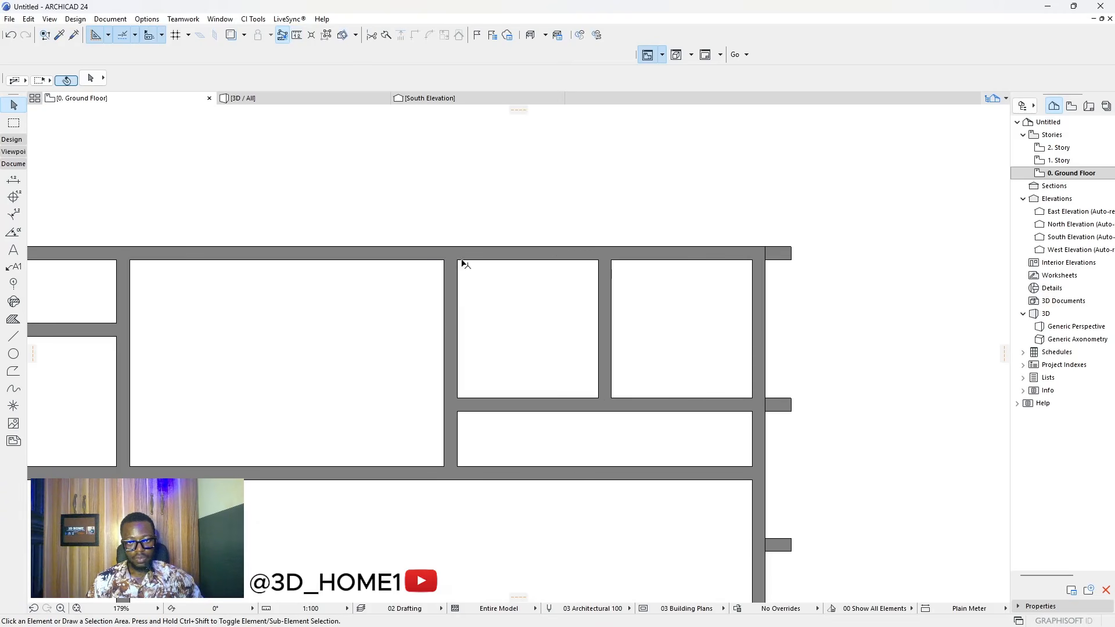
- Measure the clear east-west width of the room in the northeast corner
{"action": "key", "text": "m"}
{"action": "left_click", "coordinate": [752, 261]}
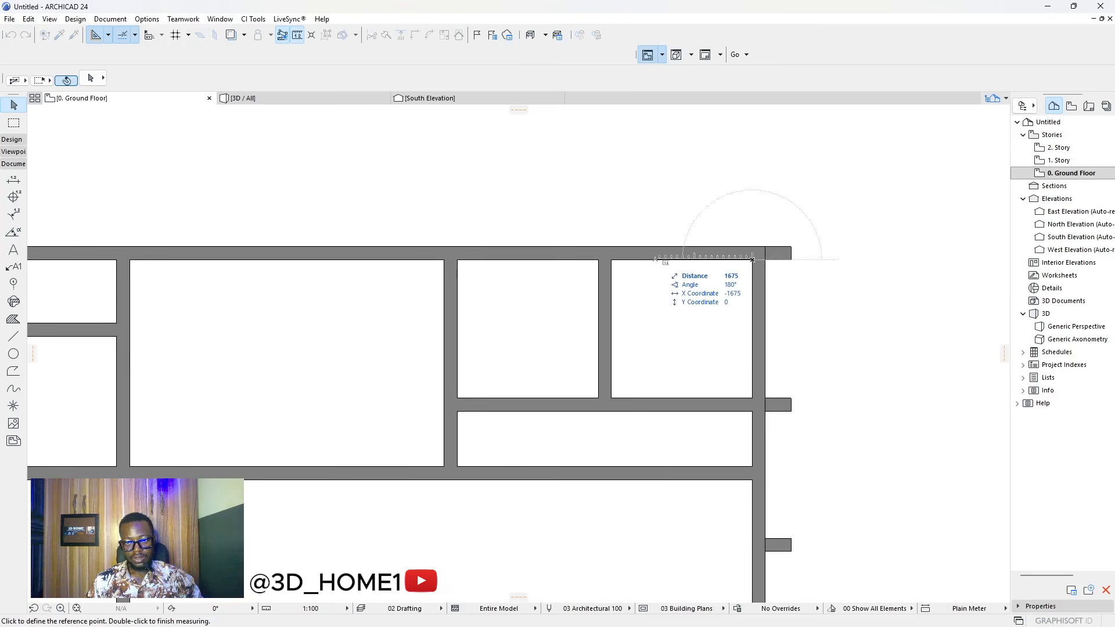
{"action": "key", "text": "Escape"}
- Trim away the length of the copied west wall that runs south through the main hall
{"action": "scroll", "coordinate": [565, 285], "scroll_direction": "down", "scroll_amount": 8}
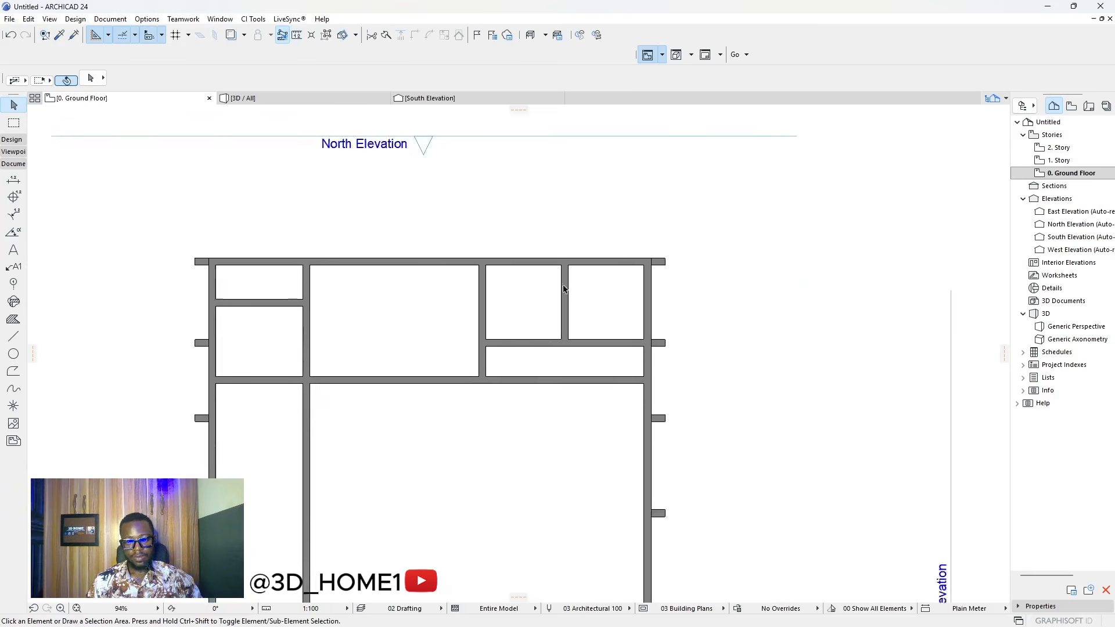
{"action": "scroll", "coordinate": [588, 329], "scroll_direction": "down", "scroll_amount": 1}
{"action": "scroll", "coordinate": [570, 462], "scroll_direction": "down", "scroll_amount": 2}
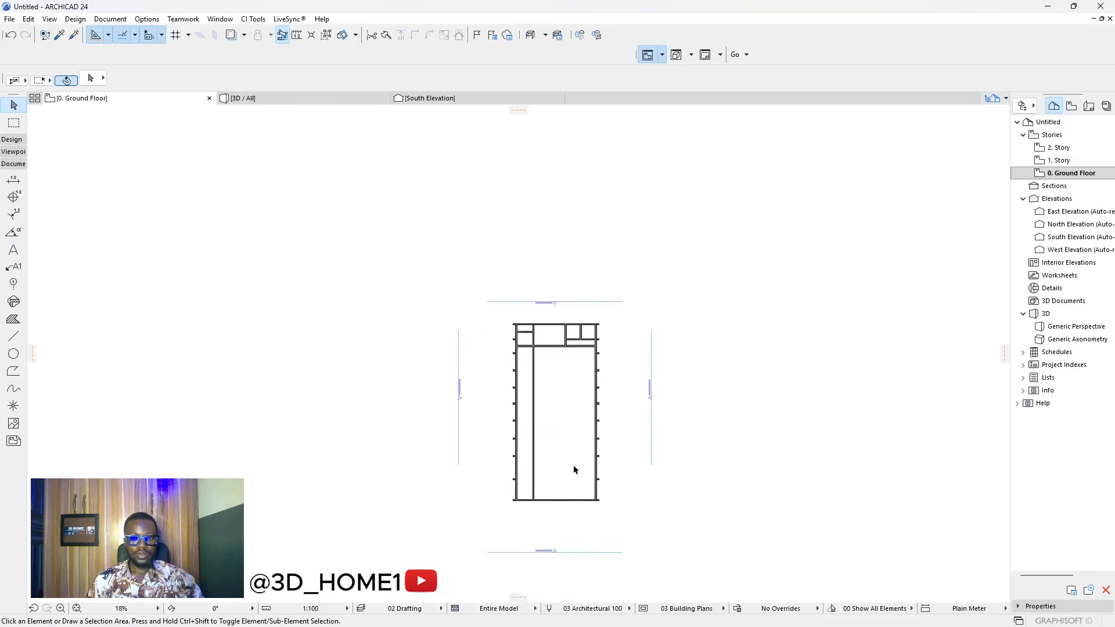
{"action": "scroll", "coordinate": [574, 491], "scroll_direction": "up", "scroll_amount": 3}
{"action": "scroll", "coordinate": [573, 476], "scroll_direction": "up", "scroll_amount": 3}
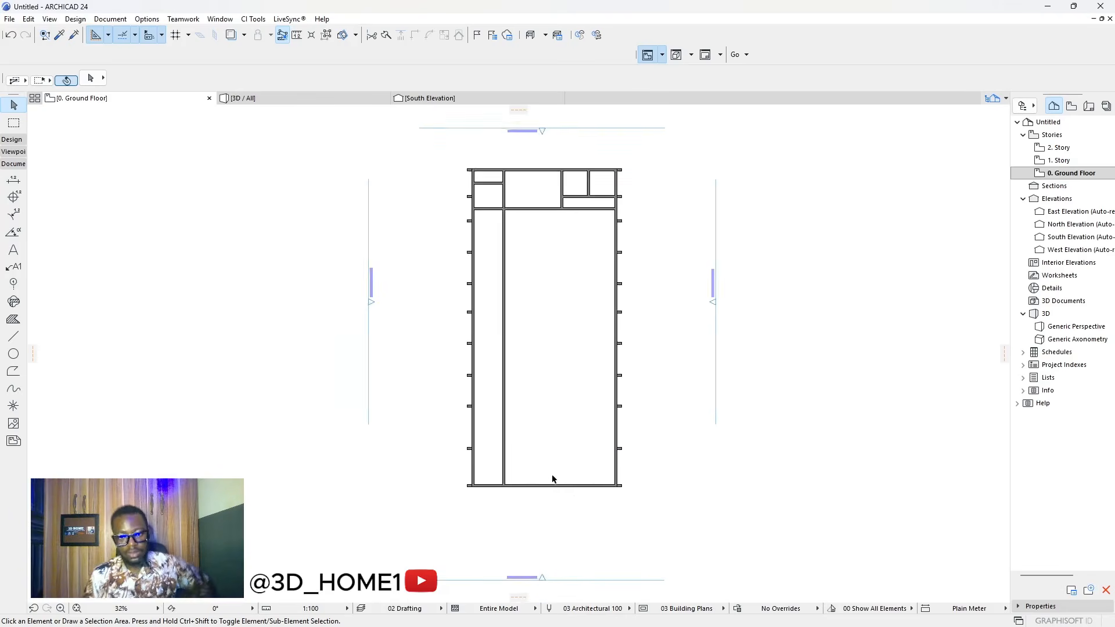
{"action": "scroll", "coordinate": [563, 456], "scroll_direction": "up", "scroll_amount": 2}
{"action": "scroll", "coordinate": [540, 450], "scroll_direction": "down", "scroll_amount": 3}
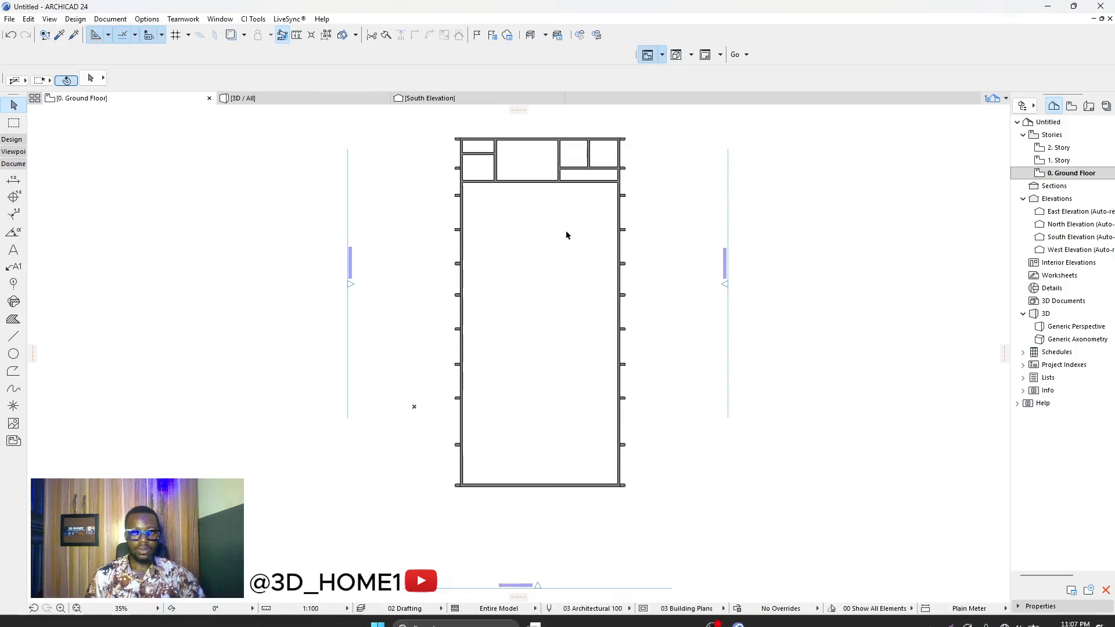
{"action": "scroll", "coordinate": [520, 155], "scroll_direction": "up", "scroll_amount": 3}
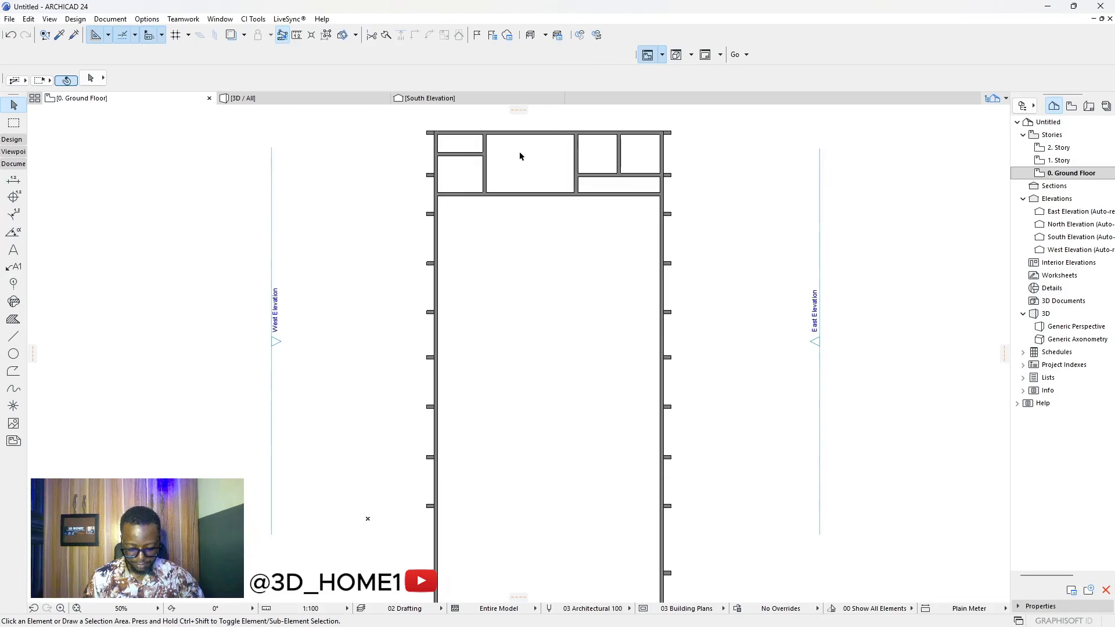
{"action": "scroll", "coordinate": [508, 228], "scroll_direction": "down", "scroll_amount": 3}
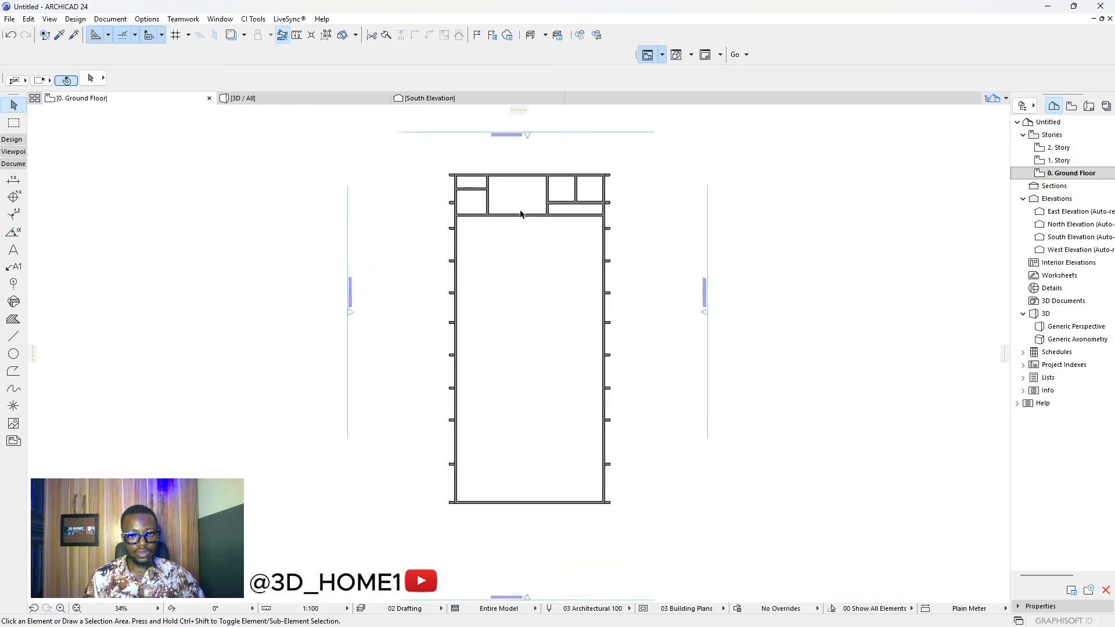
- Draw a horizontal line from the large hall's lower-left inner corner along the bottom wall's inner face, extending well beyond the right wall
{"action": "scroll", "coordinate": [488, 248], "scroll_direction": "up", "scroll_amount": 2}
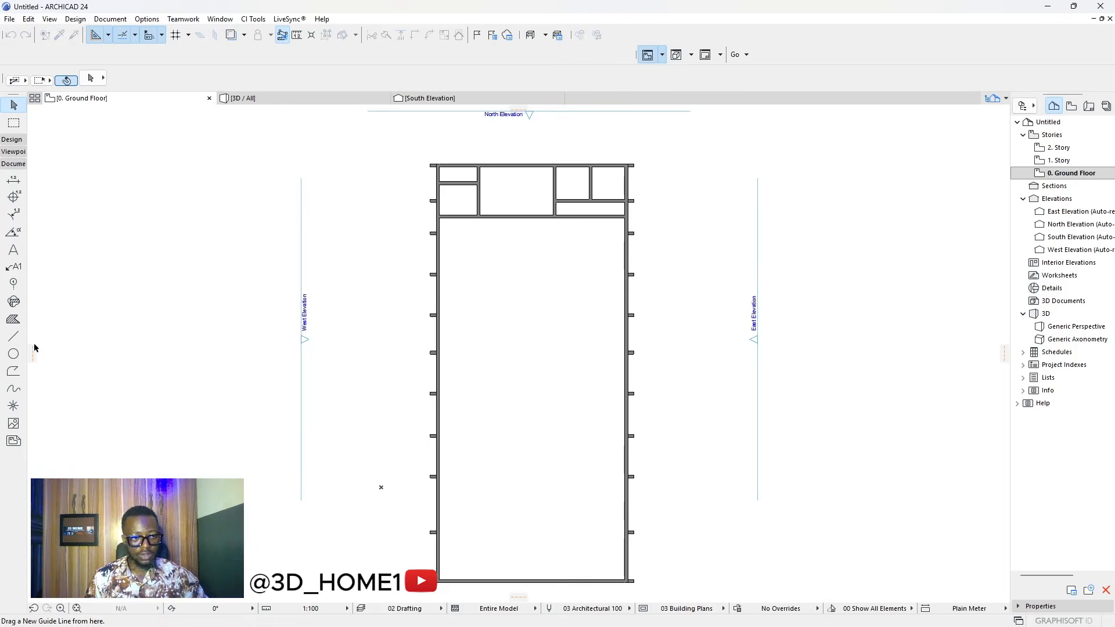
{"action": "left_click", "coordinate": [14, 337]}
{"action": "scroll", "coordinate": [407, 471], "scroll_direction": "up", "scroll_amount": 5}
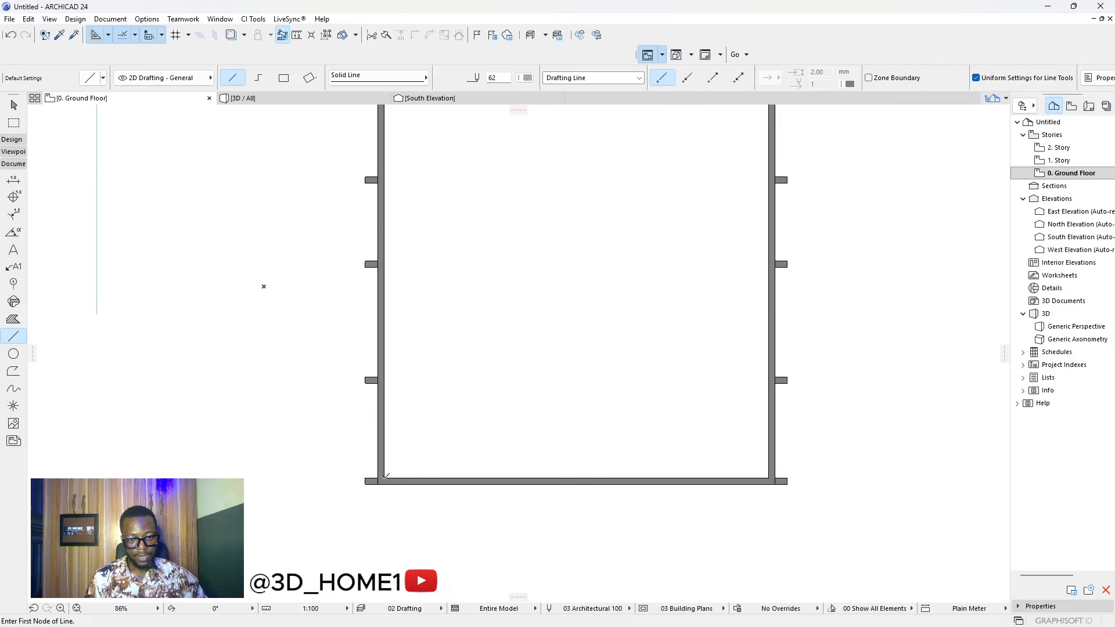
{"action": "left_click", "coordinate": [385, 478]}
{"action": "scroll", "coordinate": [385, 478], "scroll_direction": "down", "scroll_amount": 6}
{"action": "left_click", "coordinate": [712, 475]}
{"action": "key", "text": "Escape"}
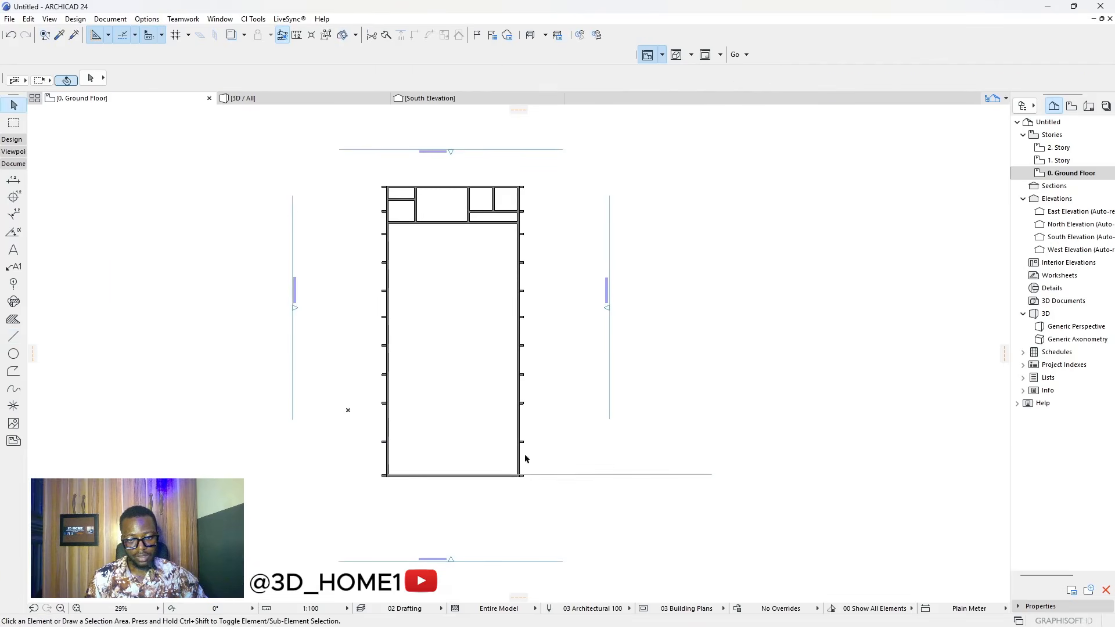
- Copy the horizontal line 9200 mm straight up into the hall
{"action": "scroll", "coordinate": [485, 477], "scroll_direction": "up", "scroll_amount": 3}
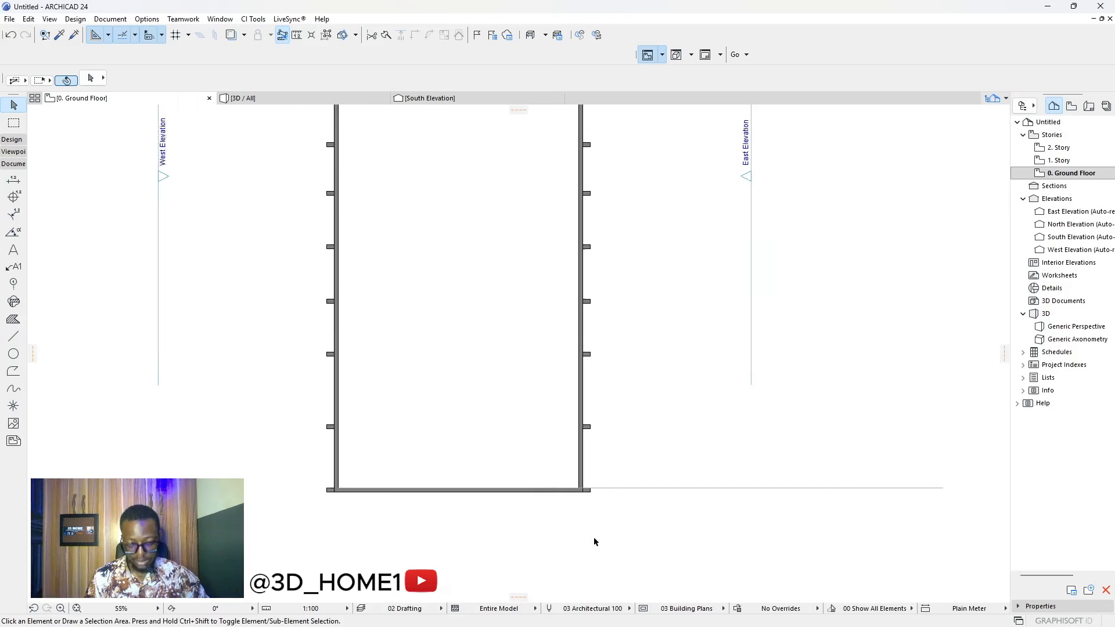
{"action": "scroll", "coordinate": [604, 543], "scroll_direction": "up", "scroll_amount": 2}
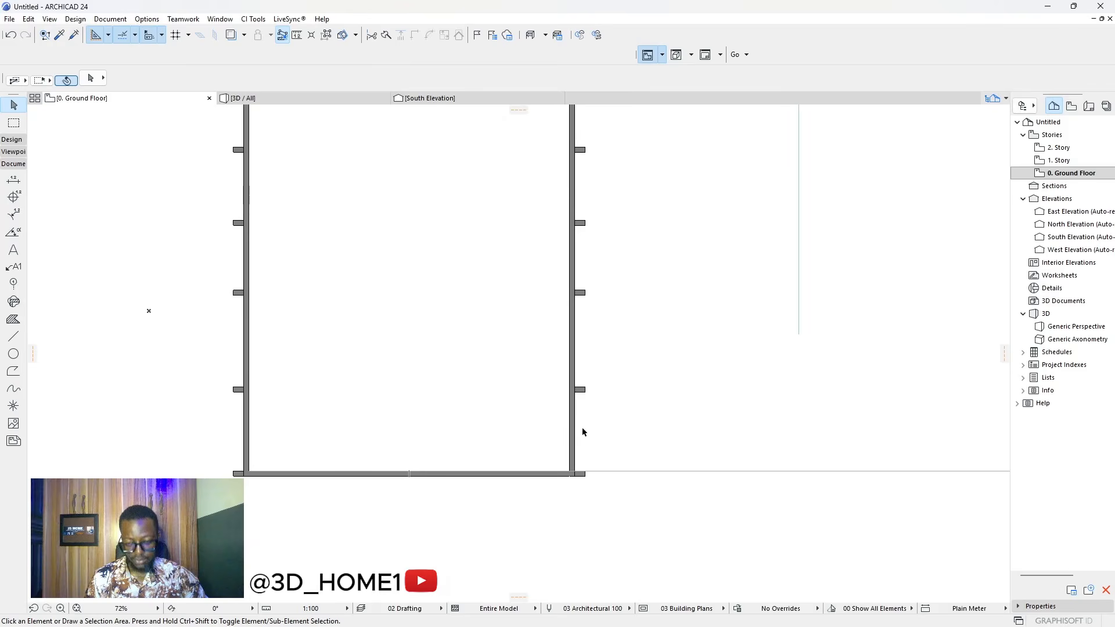
{"action": "left_click", "coordinate": [598, 471]}
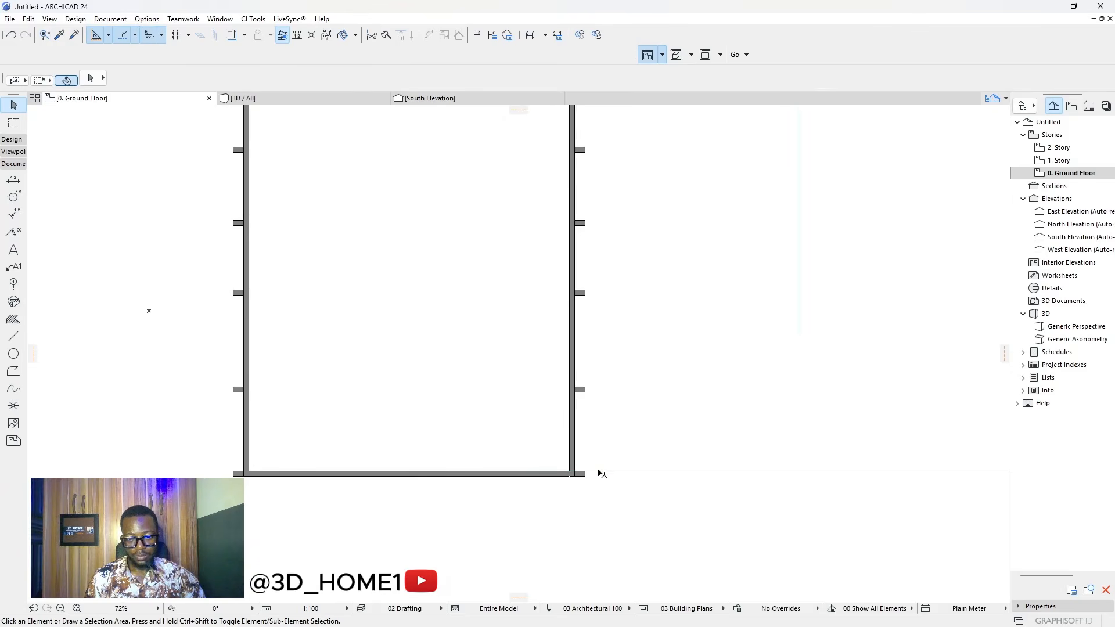
{"action": "left_click", "coordinate": [598, 471]}
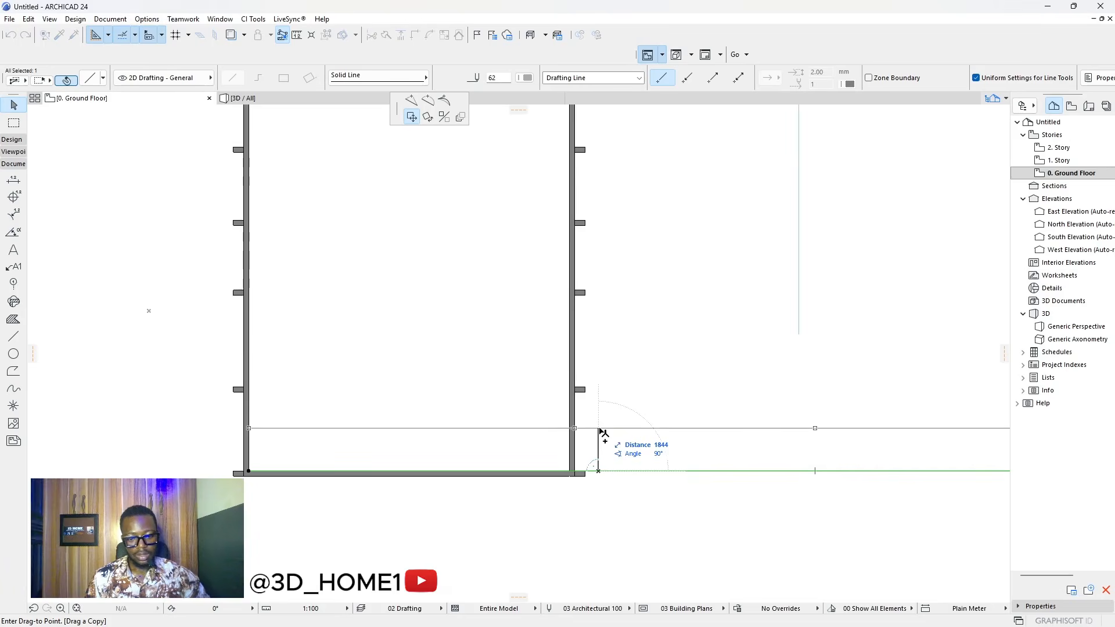
{"action": "key", "text": "ctrl"}
{"action": "type", "text": "9200"}
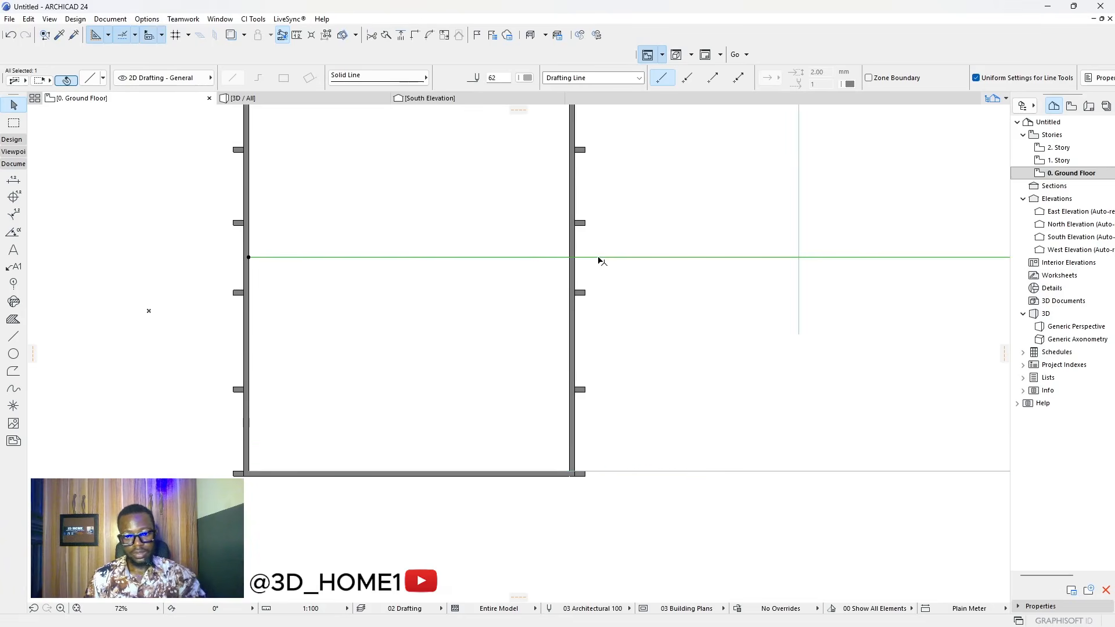
{"action": "key", "text": "Return"}
- Make another copy of the raised line 300 mm above it
{"action": "key", "text": "ctrl"}
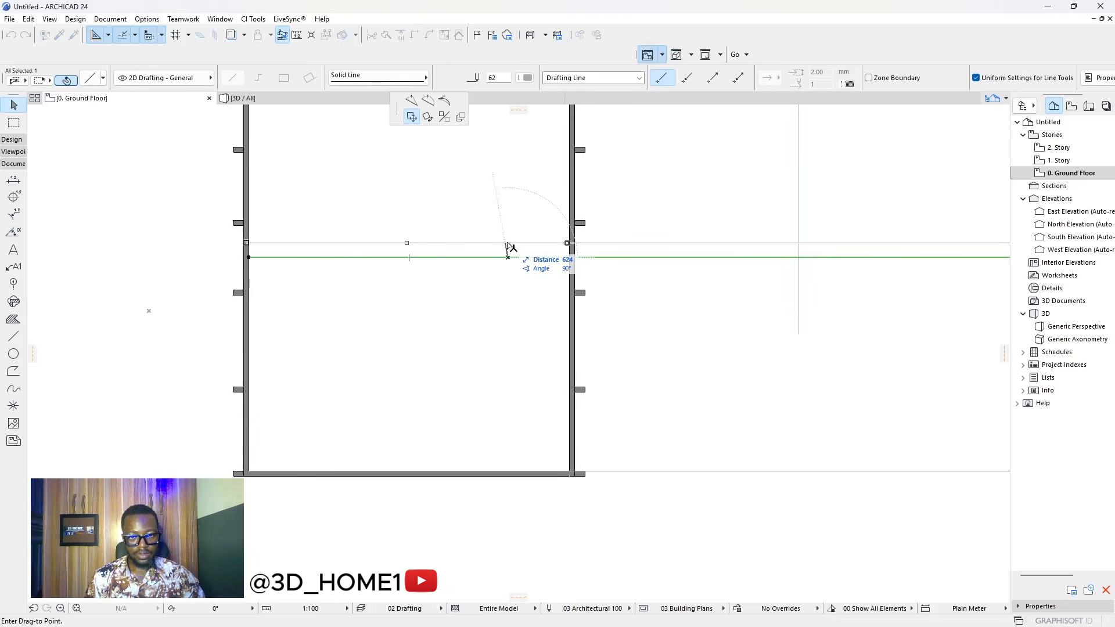
{"action": "type", "text": "300"}
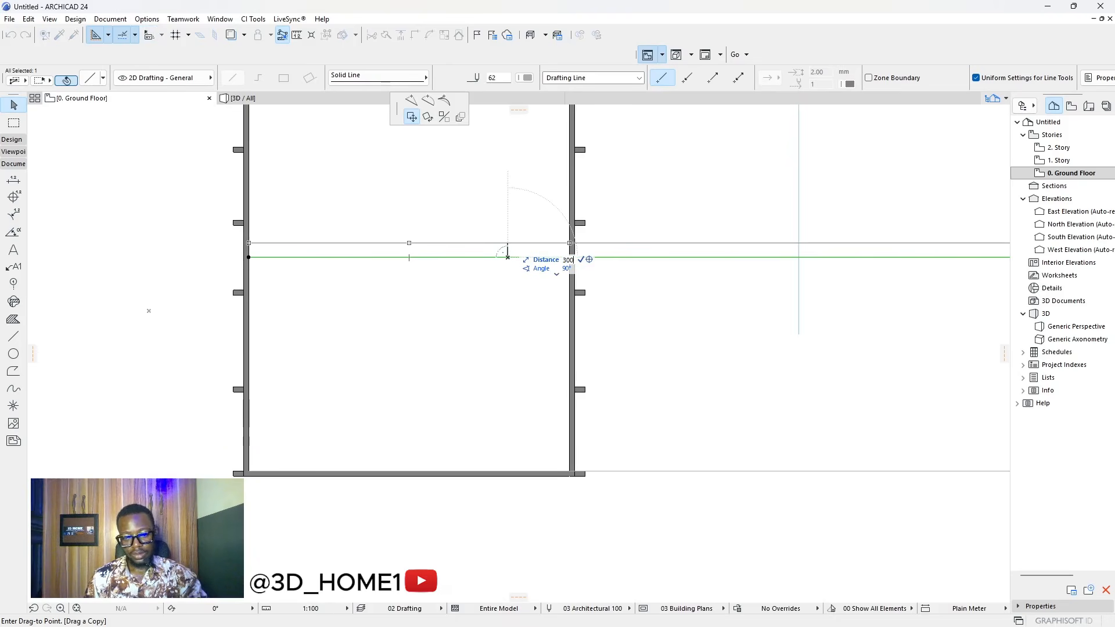
{"action": "key", "text": "Return"}
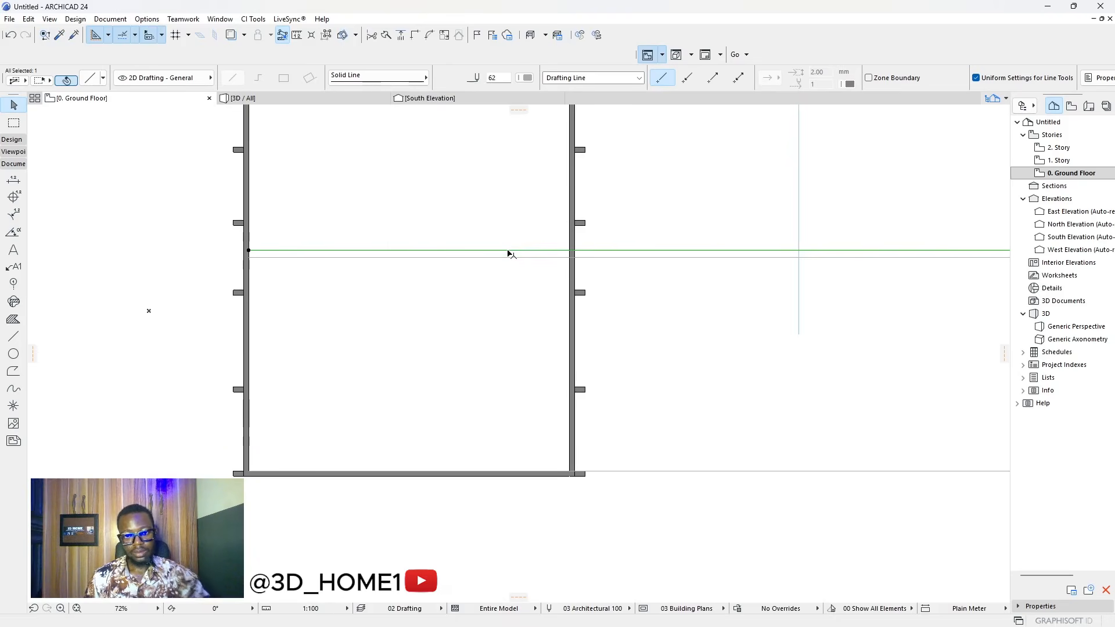
- Trim off both raised lines beyond the right wall and undo the accidental trim of the wall itself
{"action": "left_click", "coordinate": [584, 252], "text": "ctrl"}
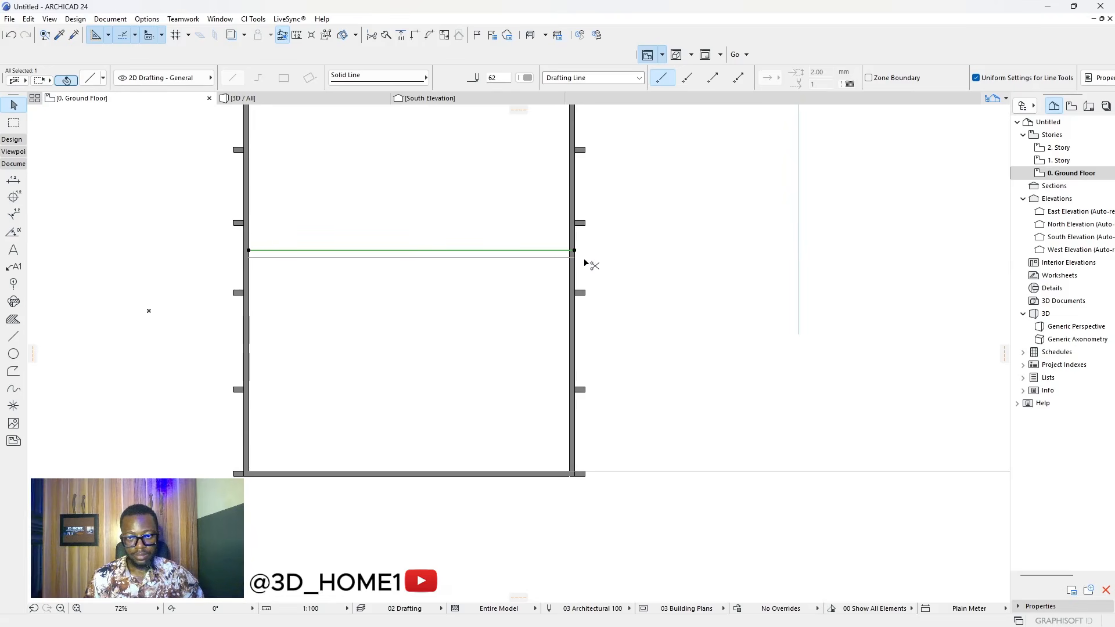
{"action": "scroll", "coordinate": [585, 262], "scroll_direction": "up", "scroll_amount": 3}
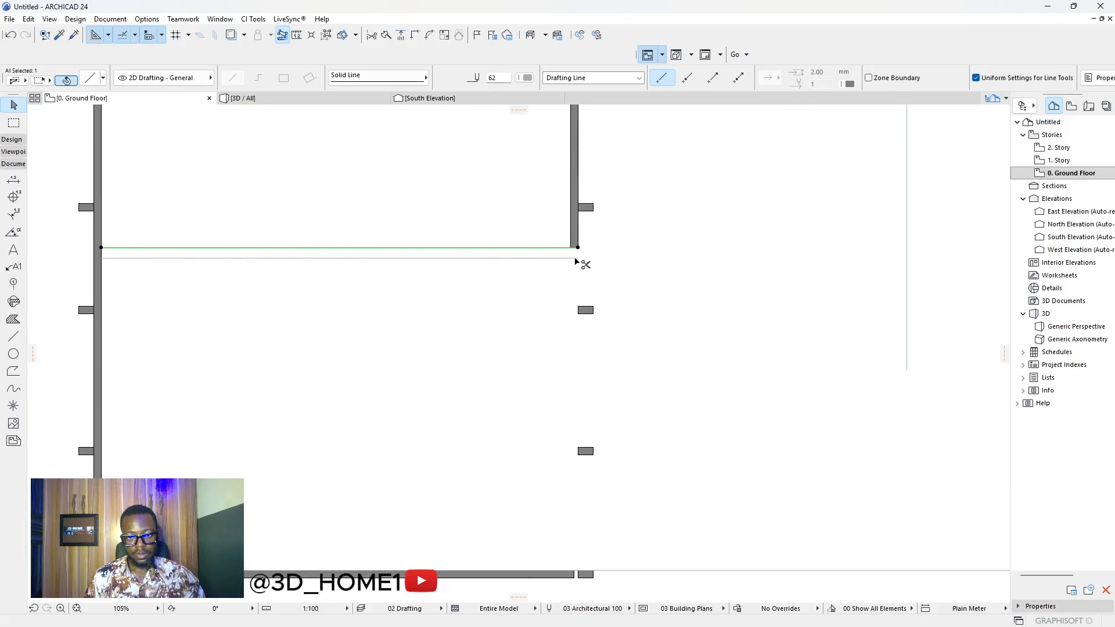
{"action": "key", "text": "ctrl+z"}
{"action": "key", "text": "Escape"}
- Stretch the right ends of the two closely spaced lines back to the right wall's inner face
{"action": "left_click", "coordinate": [568, 259]}
{"action": "scroll", "coordinate": [576, 258], "scroll_direction": "up", "scroll_amount": 4}
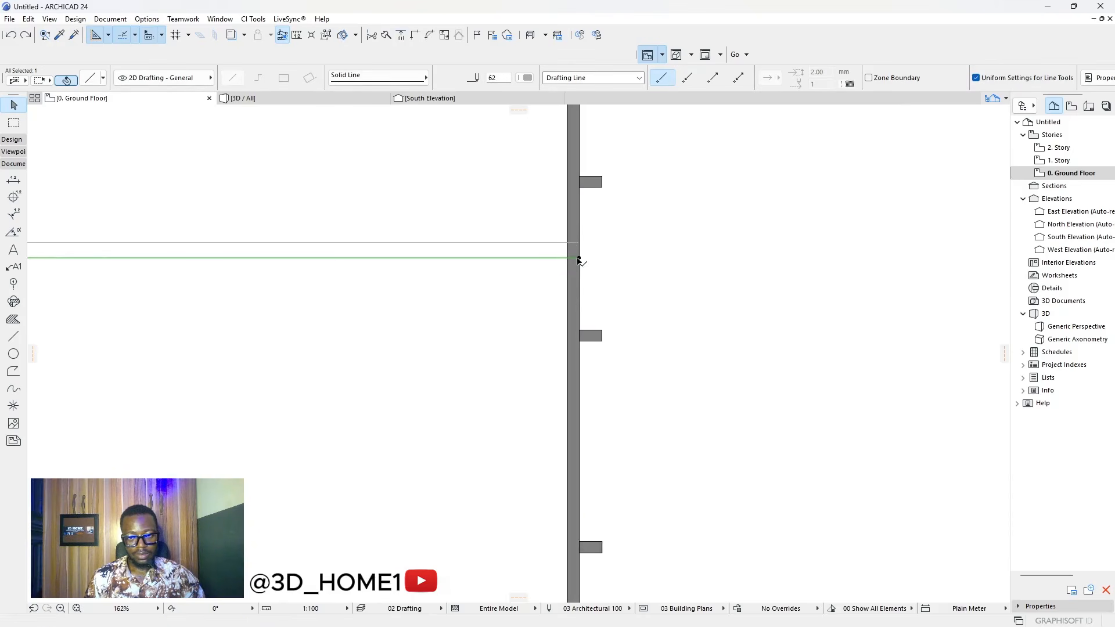
{"action": "left_click", "coordinate": [581, 258]}
{"action": "left_click", "coordinate": [566, 258]}
{"action": "left_click", "coordinate": [578, 237]}
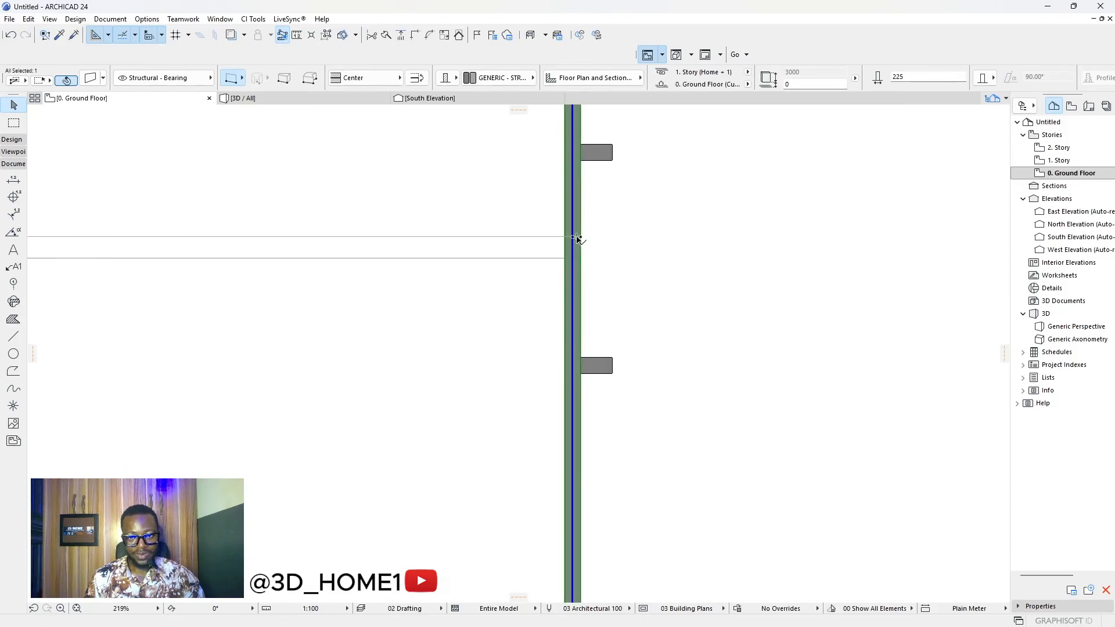
{"action": "key", "text": "Escape"}
{"action": "left_click", "coordinate": [561, 238]}
{"action": "left_click", "coordinate": [565, 237]}
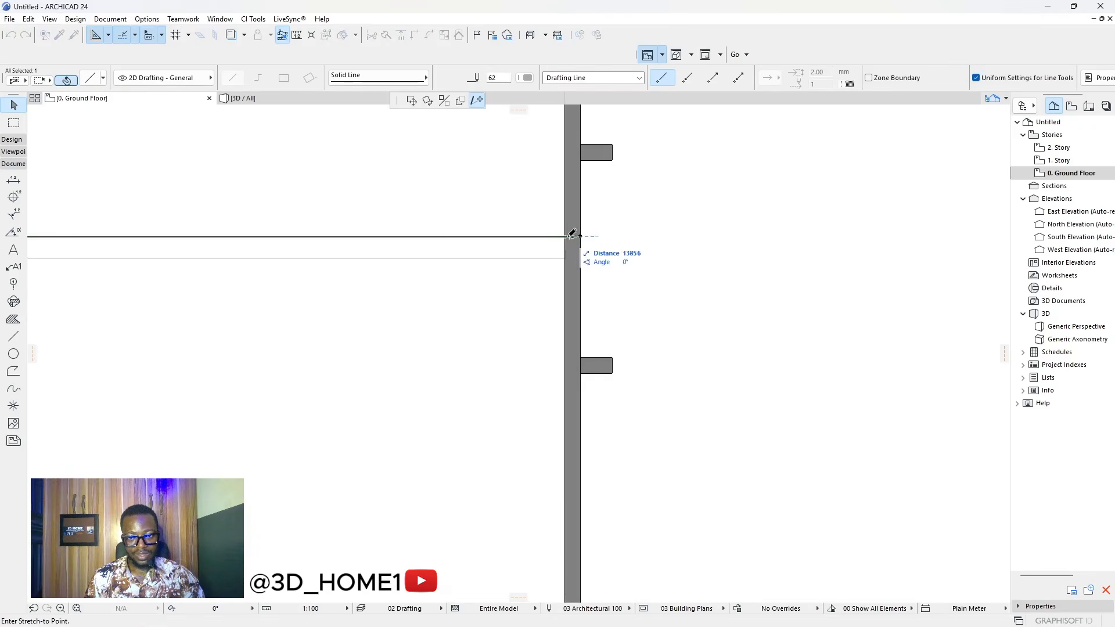
{"action": "left_click", "coordinate": [566, 237]}
{"action": "scroll", "coordinate": [562, 242], "scroll_direction": "up", "scroll_amount": 4}
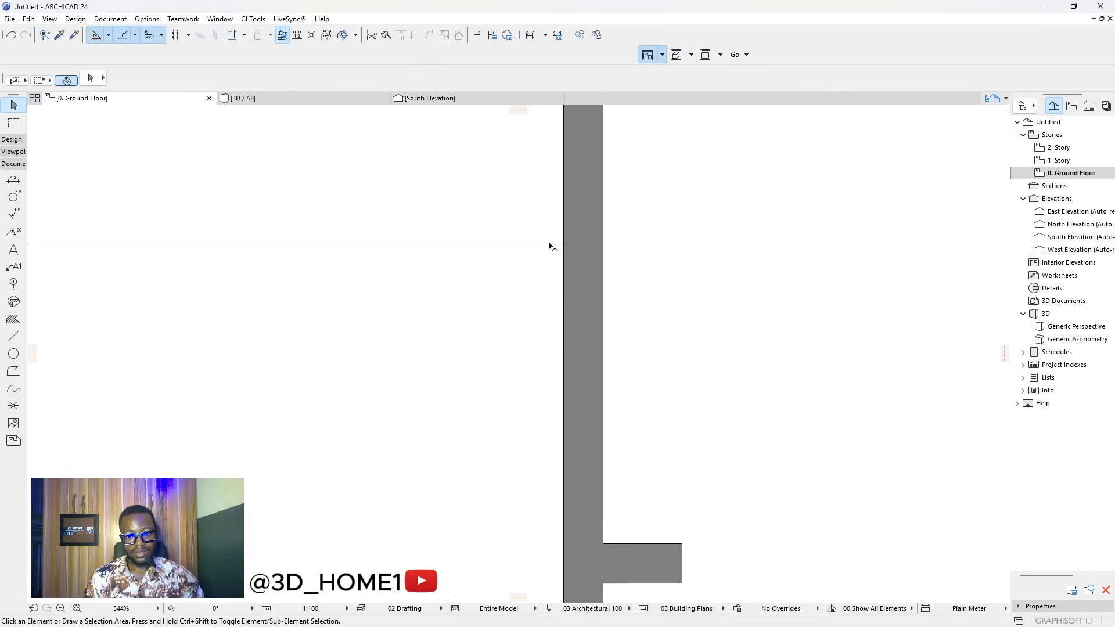
{"action": "left_click", "coordinate": [610, 252]}
{"action": "scroll", "coordinate": [613, 252], "scroll_direction": "down", "scroll_amount": 3}
{"action": "scroll", "coordinate": [645, 287], "scroll_direction": "down", "scroll_amount": 4}
{"action": "scroll", "coordinate": [565, 316], "scroll_direction": "down", "scroll_amount": 4}
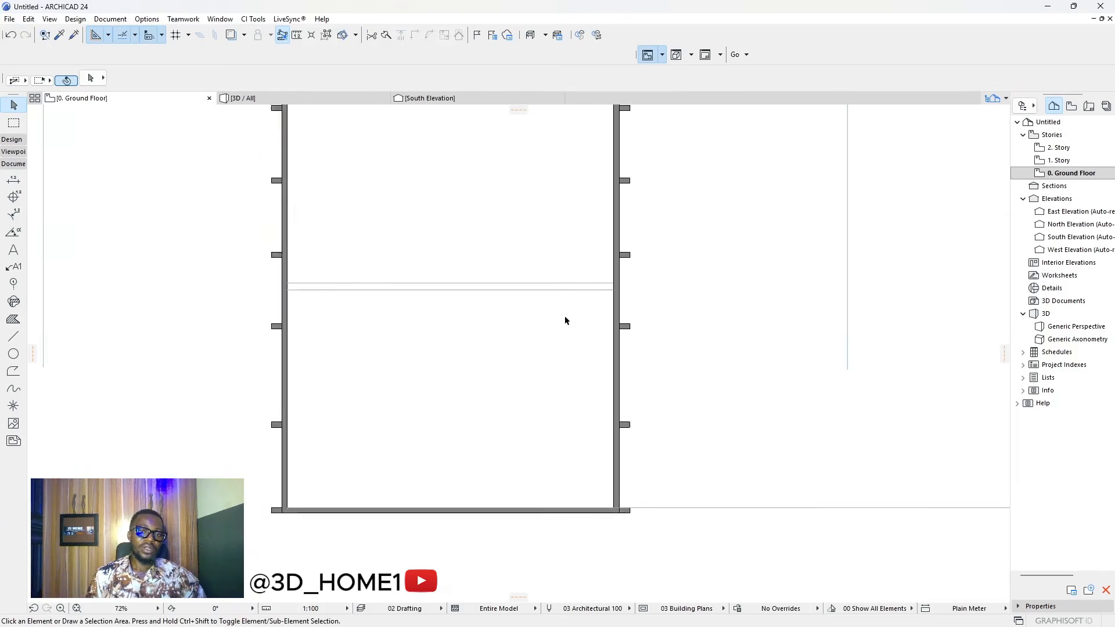
- Copy the upper of the two closely spaced lines 9400 mm straight up and clear the selection
{"action": "scroll", "coordinate": [546, 300], "scroll_direction": "up", "scroll_amount": 4}
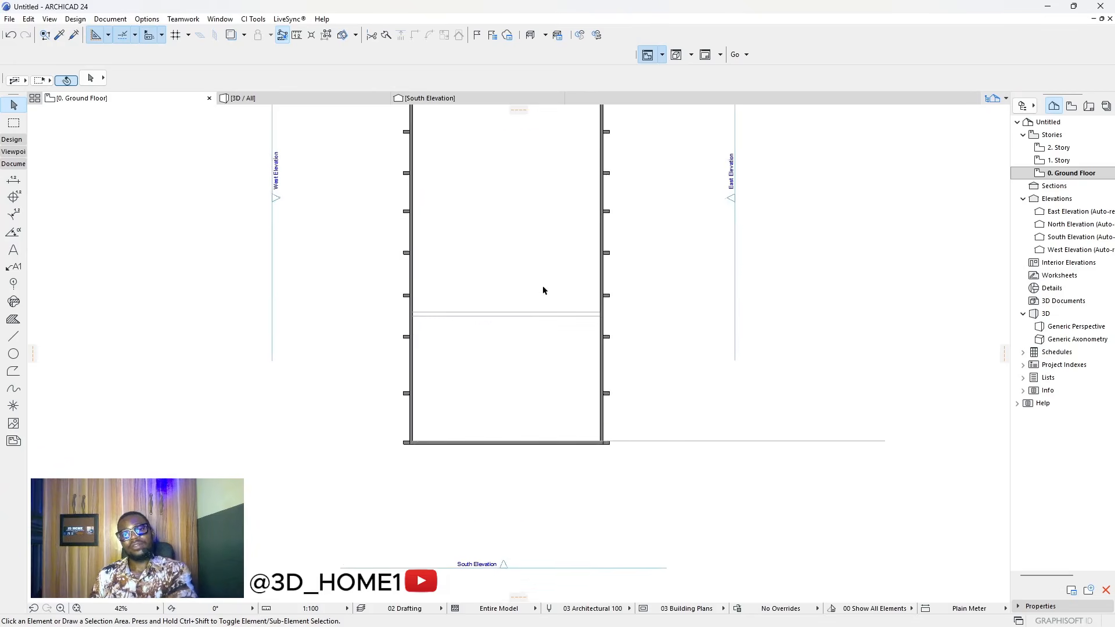
{"action": "scroll", "coordinate": [560, 327], "scroll_direction": "up", "scroll_amount": 2}
{"action": "scroll", "coordinate": [610, 323], "scroll_direction": "down", "scroll_amount": 4}
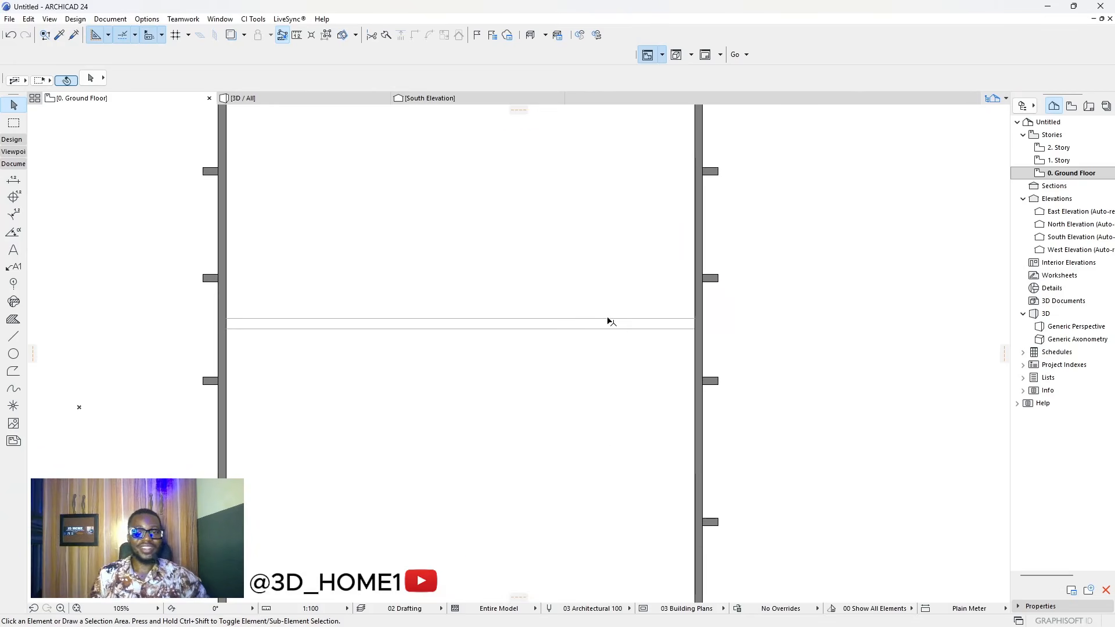
{"action": "left_click", "coordinate": [577, 327]}
{"action": "left_click", "coordinate": [575, 327]}
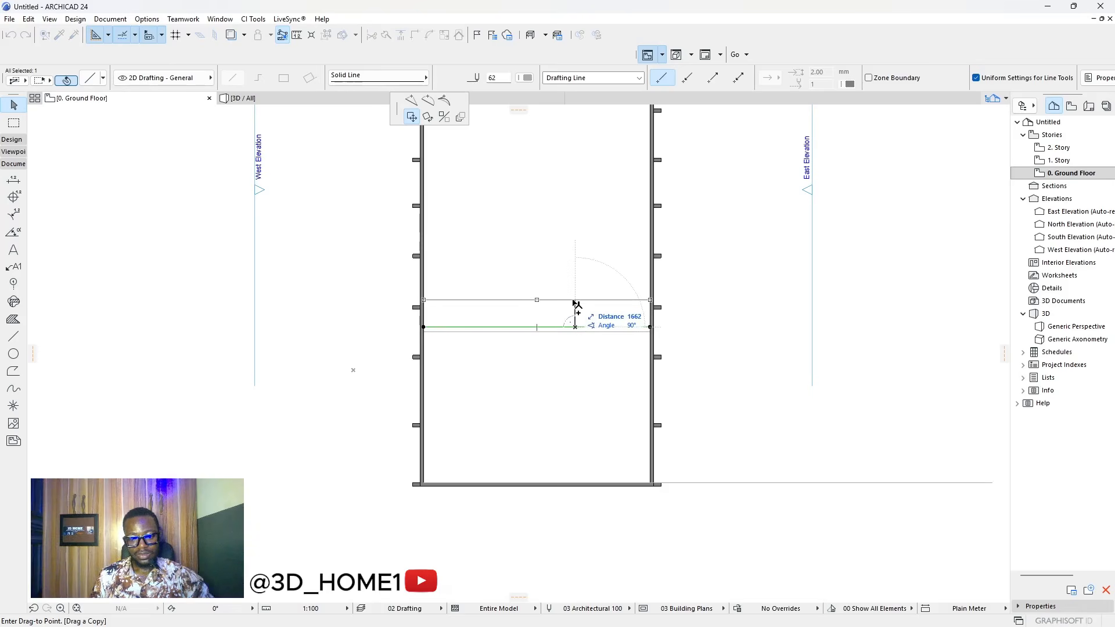
{"action": "type", "text": "54"}
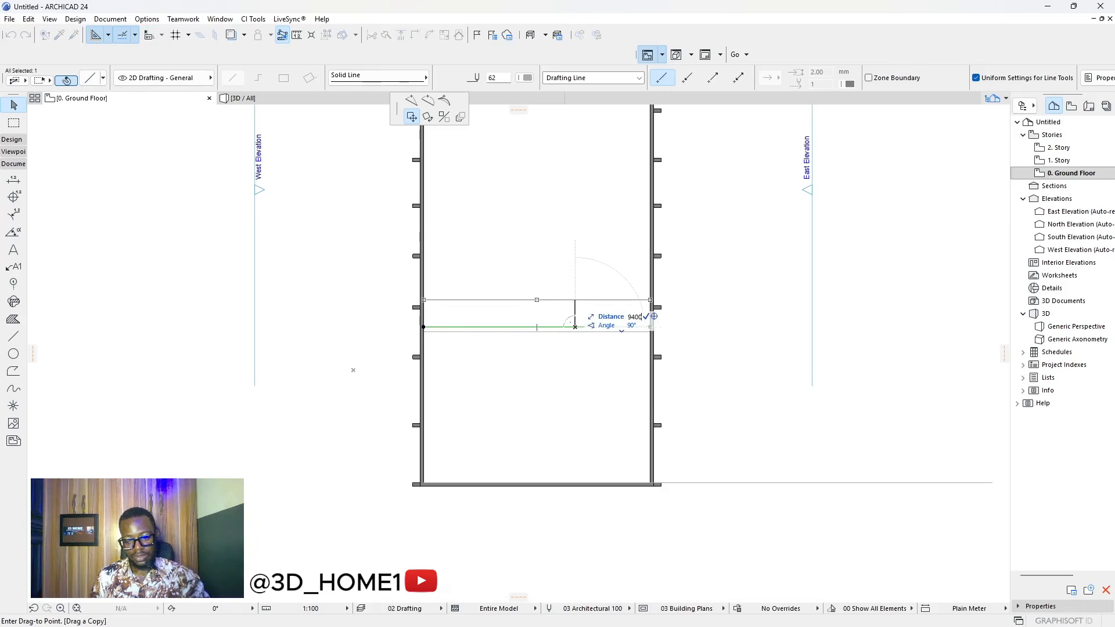
{"action": "type", "text": "00"}
{"action": "key", "text": "Return"}
{"action": "scroll", "coordinate": [558, 220], "scroll_direction": "down", "scroll_amount": 3}
{"action": "scroll", "coordinate": [558, 221], "scroll_direction": "up", "scroll_amount": 1}
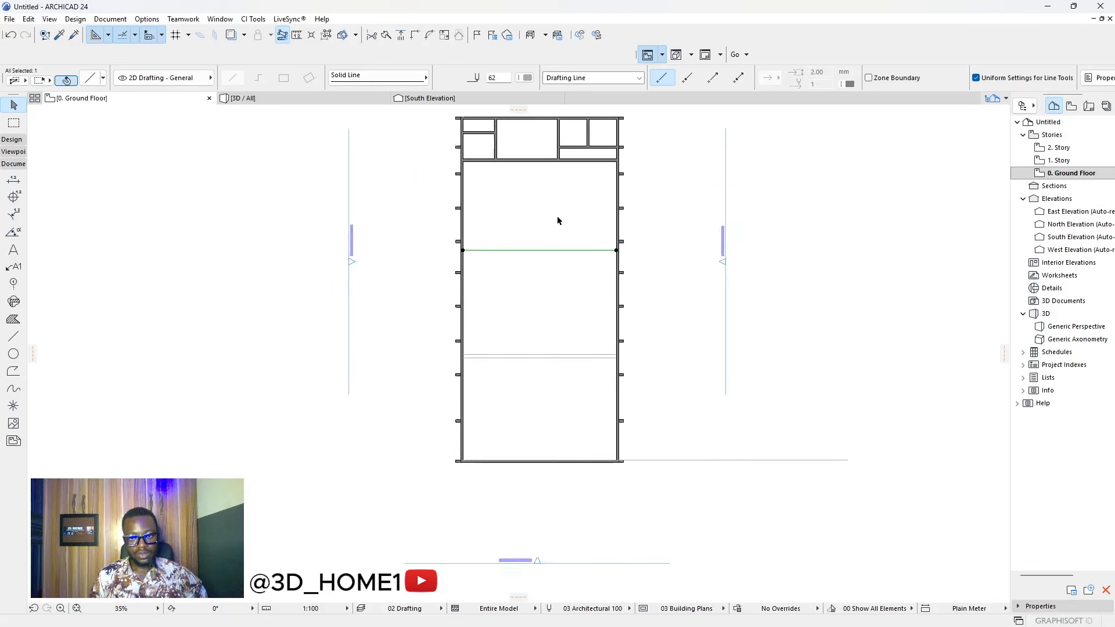
{"action": "scroll", "coordinate": [558, 221], "scroll_direction": "up", "scroll_amount": 1}
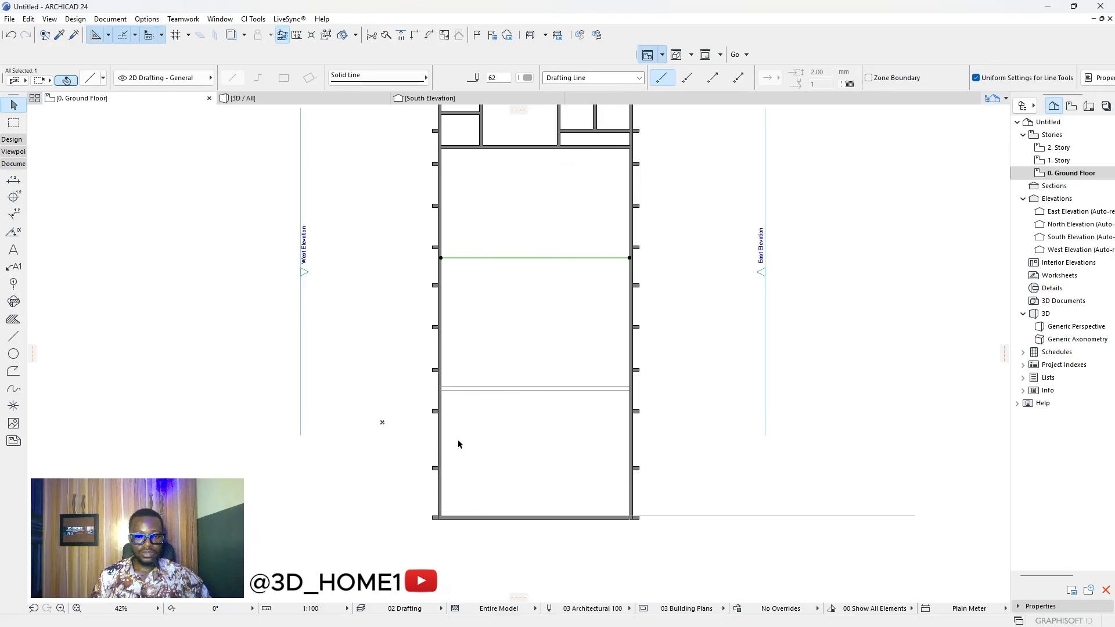
{"action": "scroll", "coordinate": [443, 486], "scroll_direction": "up", "scroll_amount": 2}
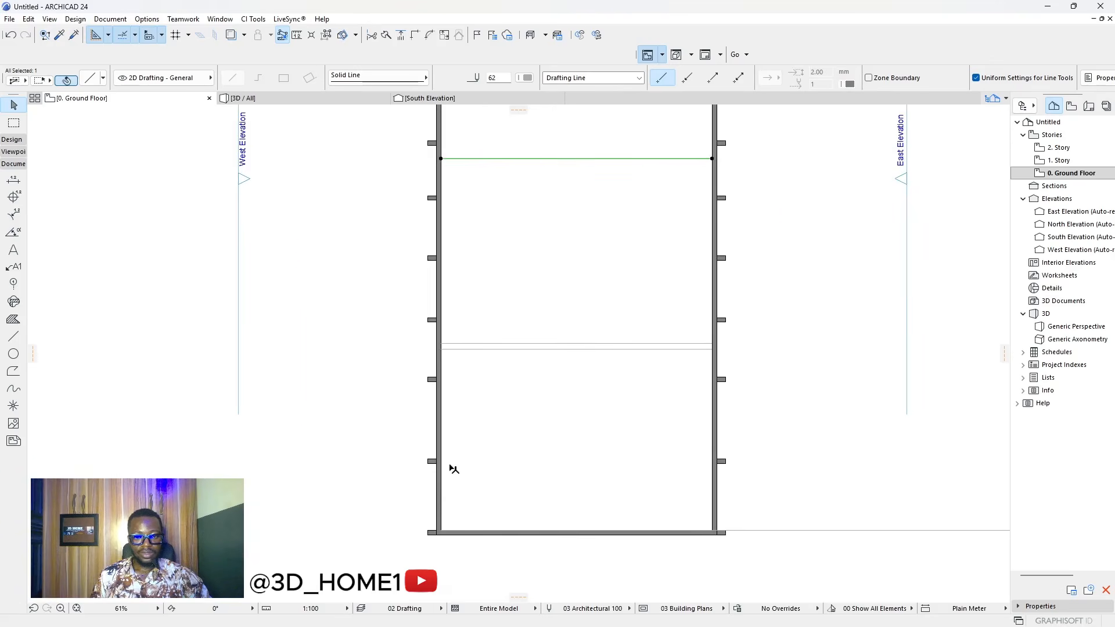
{"action": "left_click", "coordinate": [488, 396]}
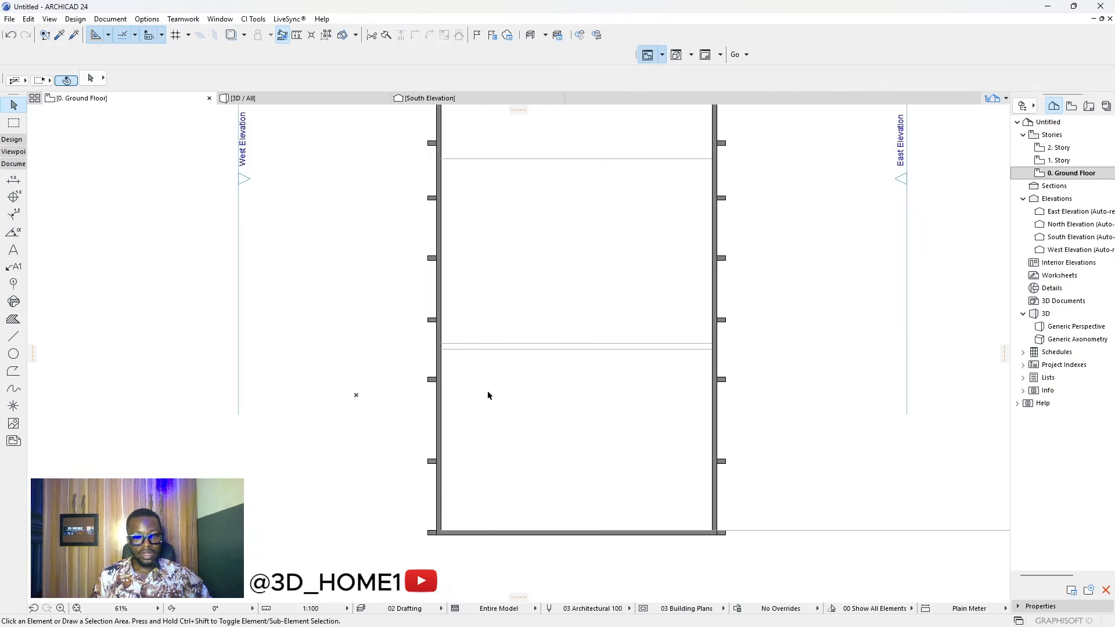
{"action": "left_click", "coordinate": [526, 386]}
{"action": "left_click", "coordinate": [514, 262]}
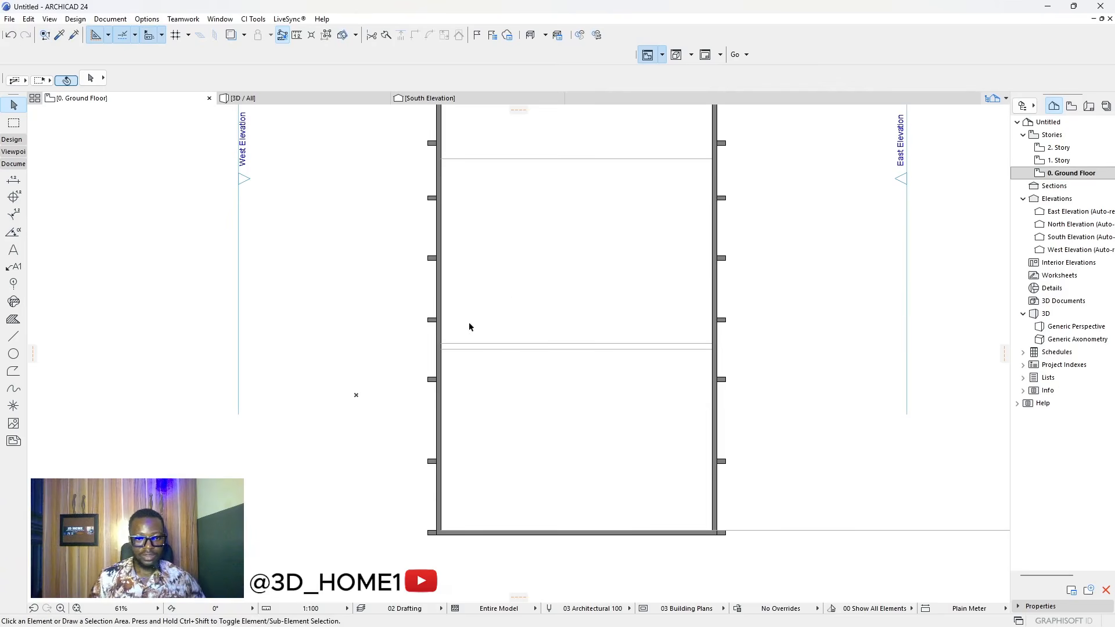
- Measure the clear distance between the two lowest intermediate pilasters on the left wall's outer face
{"action": "scroll", "coordinate": [482, 506], "scroll_direction": "up", "scroll_amount": 2}
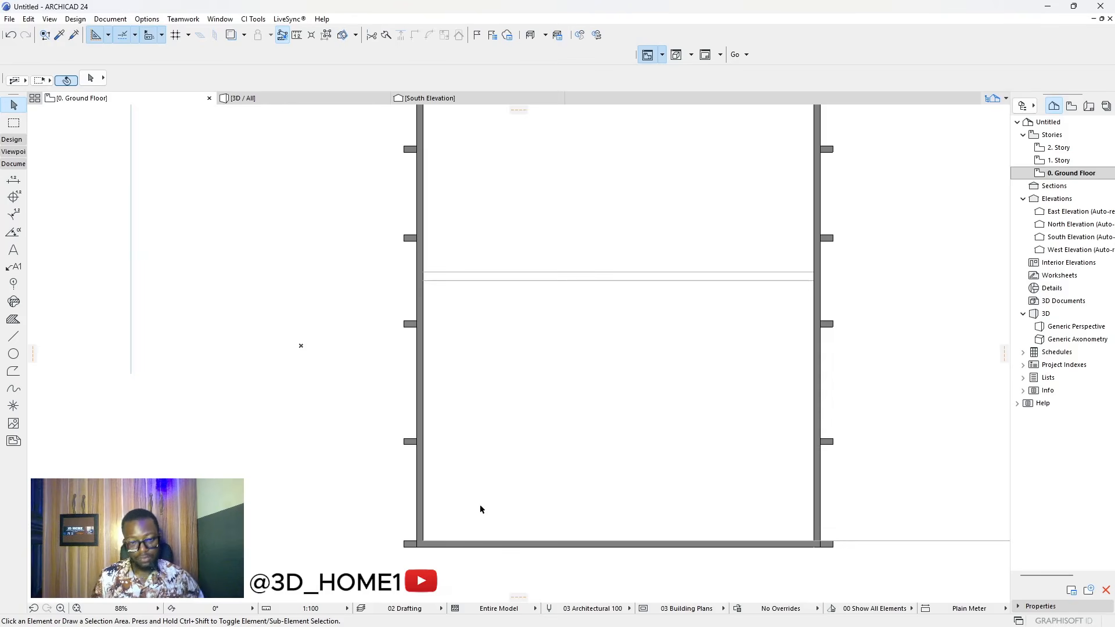
{"action": "scroll", "coordinate": [410, 505], "scroll_direction": "up", "scroll_amount": 4}
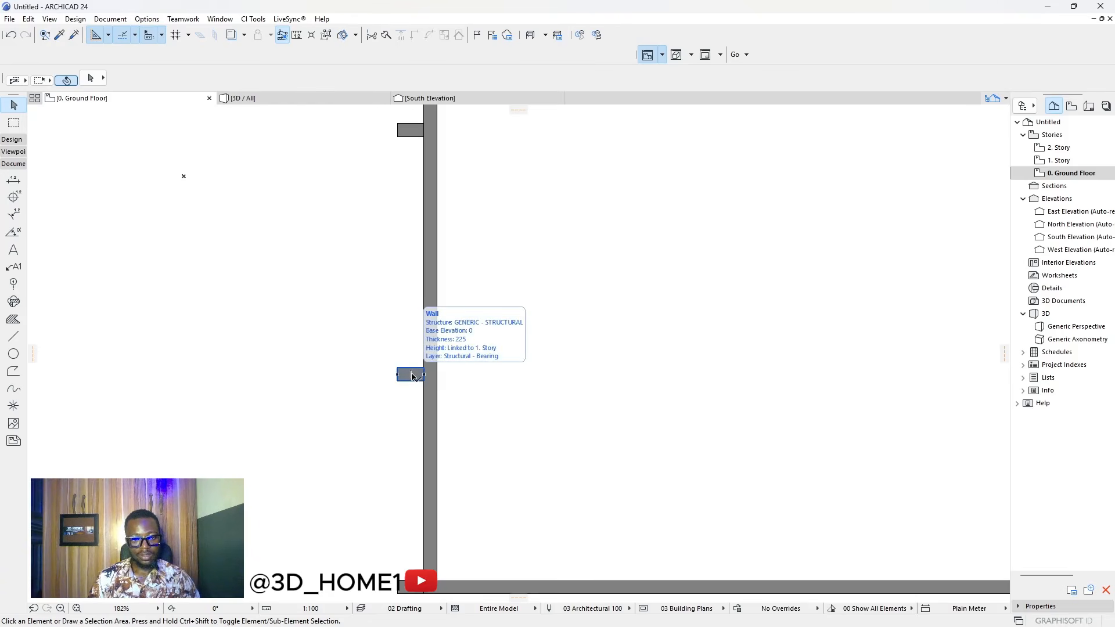
{"action": "scroll", "coordinate": [412, 376], "scroll_direction": "down", "scroll_amount": 4}
{"action": "key", "text": "m"}
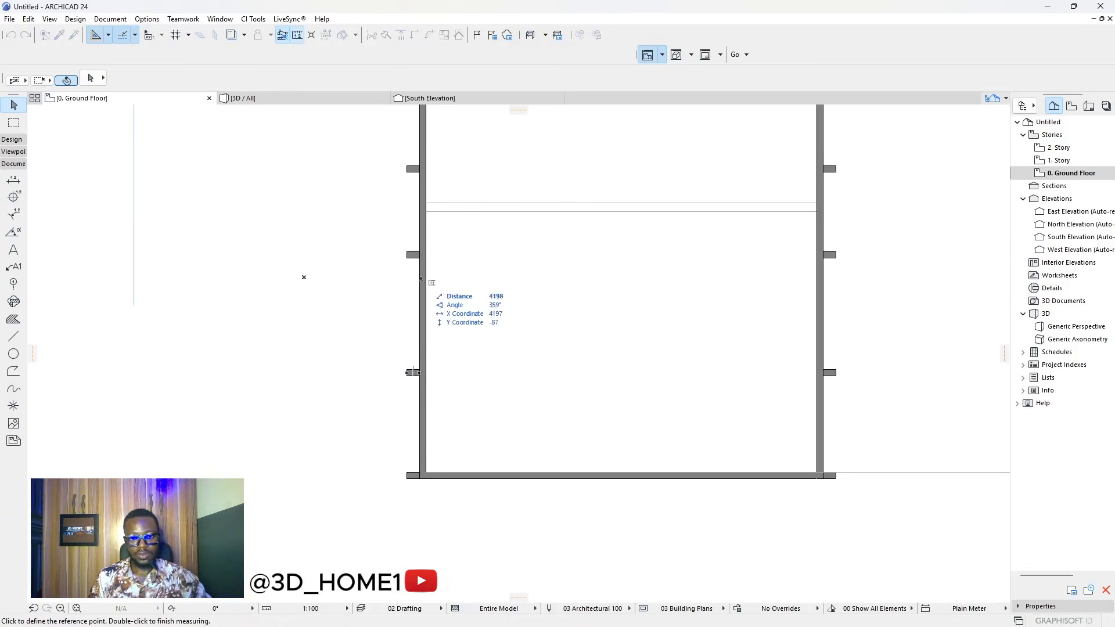
{"action": "left_click", "coordinate": [419, 258]}
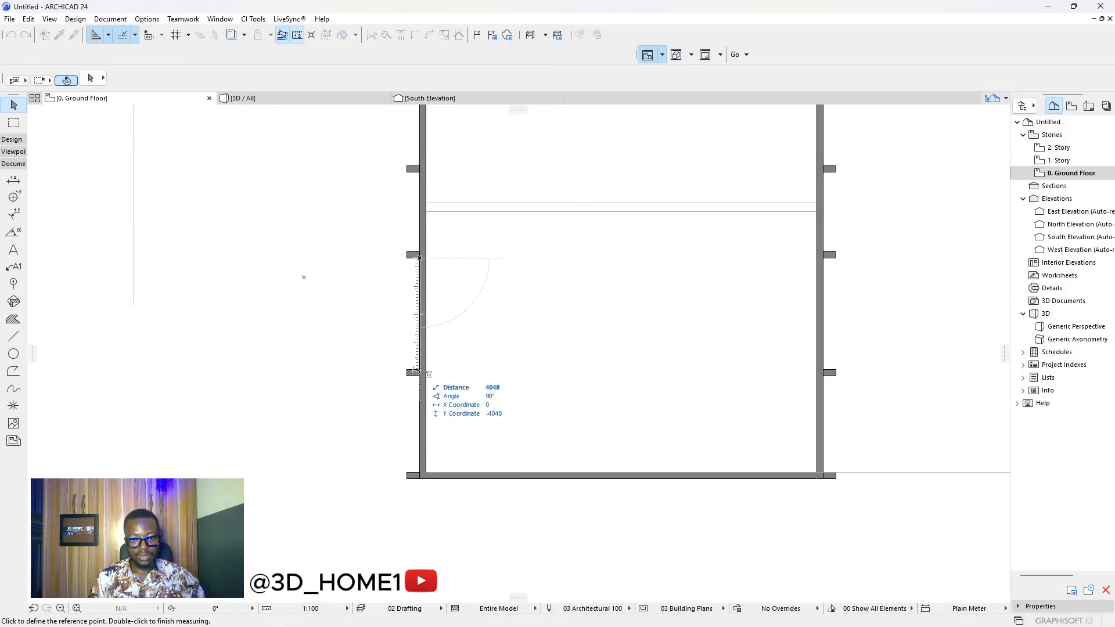
{"action": "scroll", "coordinate": [417, 371], "scroll_direction": "up", "scroll_amount": 4}
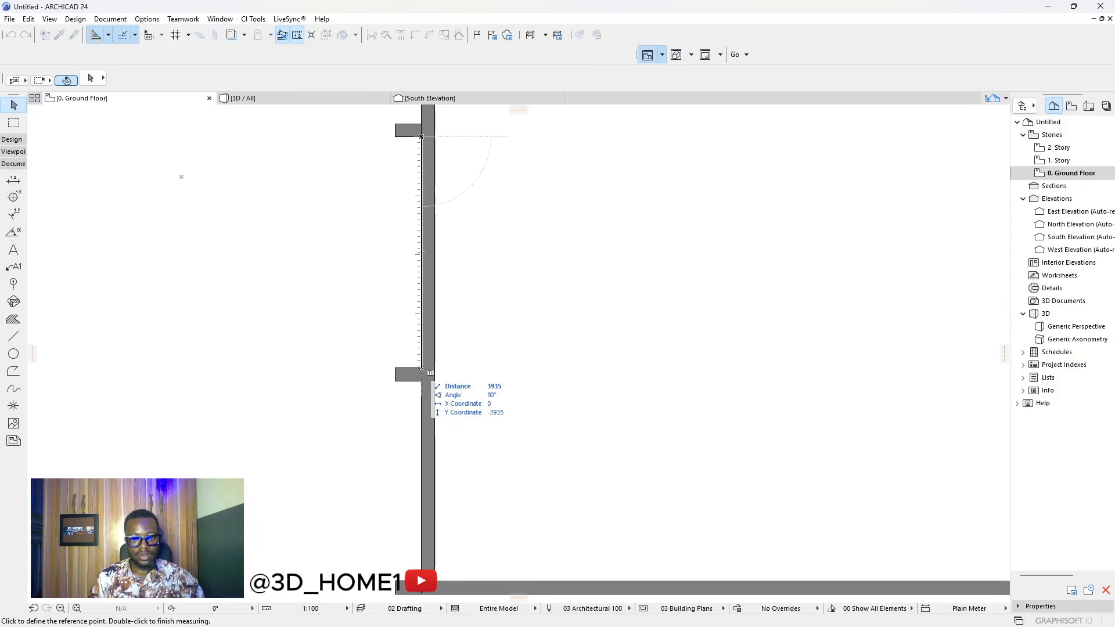
{"action": "key", "text": "Escape"}
{"action": "scroll", "coordinate": [421, 372], "scroll_direction": "down", "scroll_amount": 4}
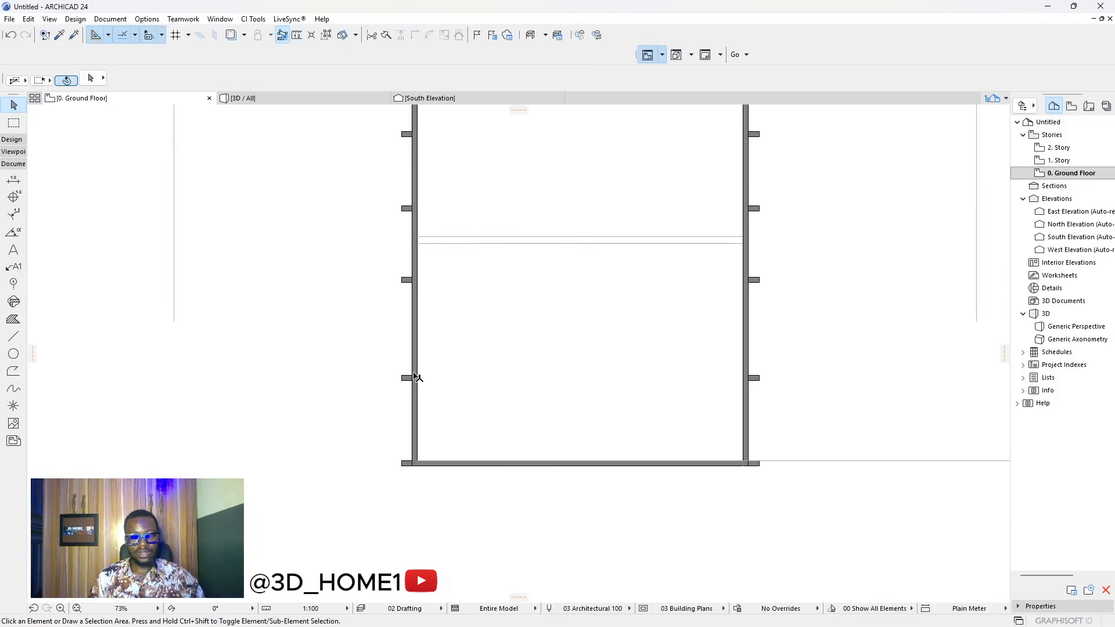
{"action": "scroll", "coordinate": [427, 373], "scroll_direction": "down", "scroll_amount": 2}
{"action": "scroll", "coordinate": [426, 373], "scroll_direction": "up", "scroll_amount": 3}
{"action": "scroll", "coordinate": [427, 373], "scroll_direction": "down", "scroll_amount": 2}
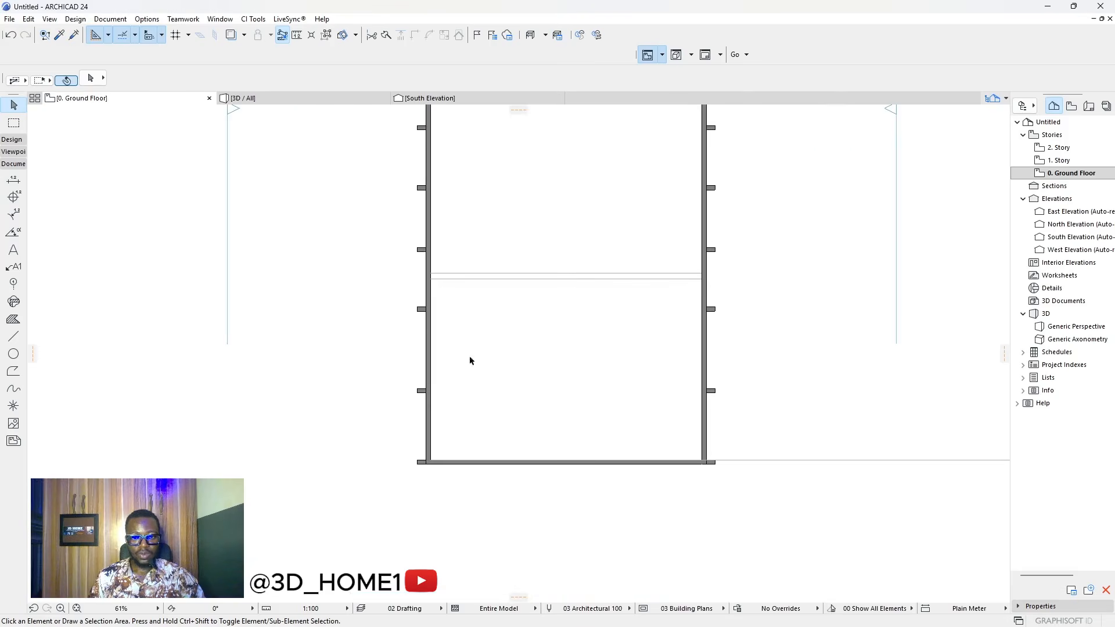
{"action": "scroll", "coordinate": [441, 375], "scroll_direction": "down", "scroll_amount": 3}
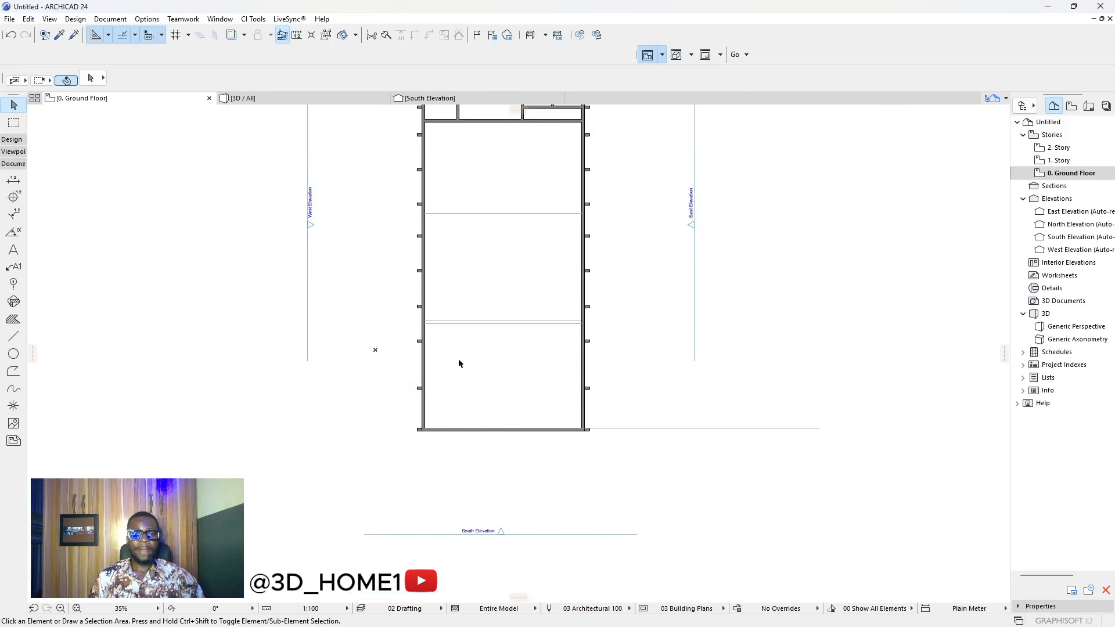
- Move the bottom base line and the three hall divider lines straight up to the lower edge of the right wall's lowest intermediate pilaster
{"action": "scroll", "coordinate": [532, 393], "scroll_direction": "down", "scroll_amount": 2}
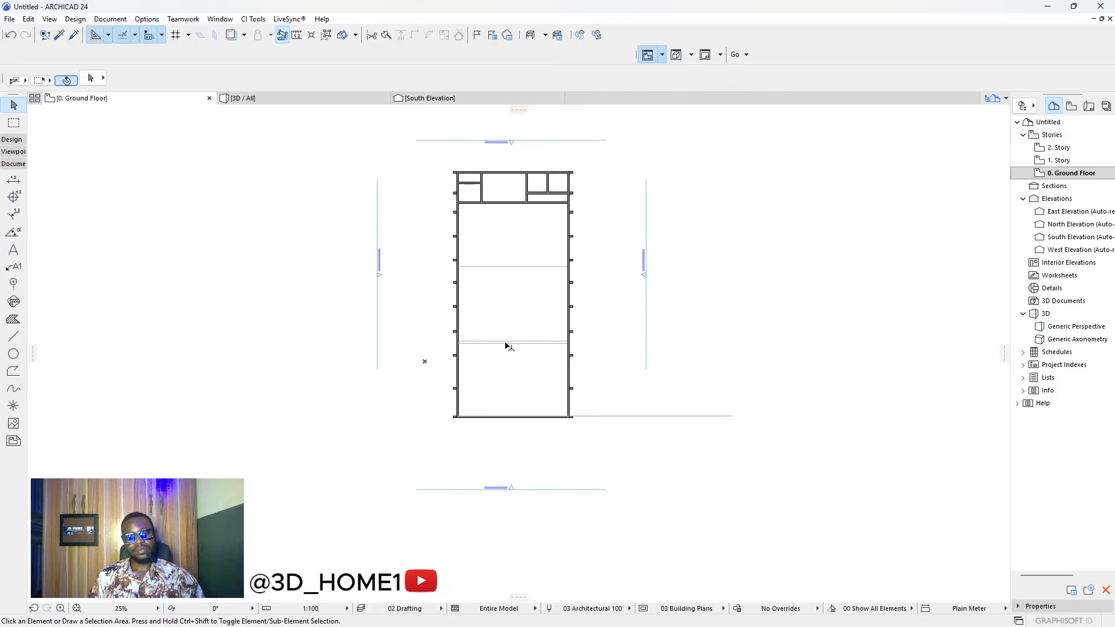
{"action": "scroll", "coordinate": [508, 346], "scroll_direction": "up", "scroll_amount": 2}
{"action": "scroll", "coordinate": [456, 352], "scroll_direction": "up", "scroll_amount": 1}
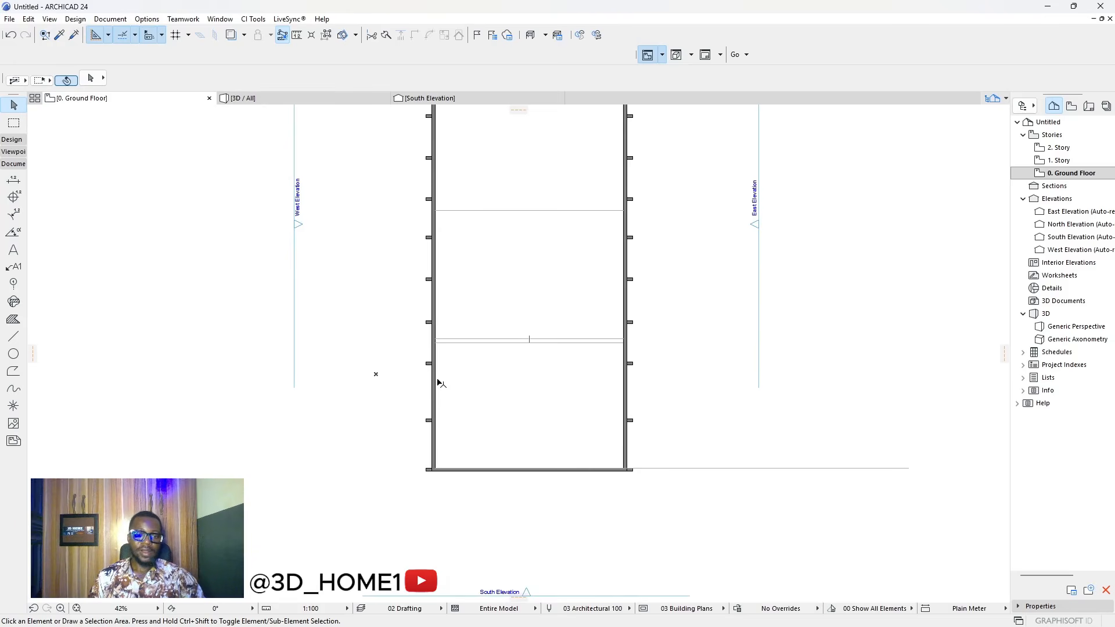
{"action": "scroll", "coordinate": [512, 334], "scroll_direction": "up", "scroll_amount": 1}
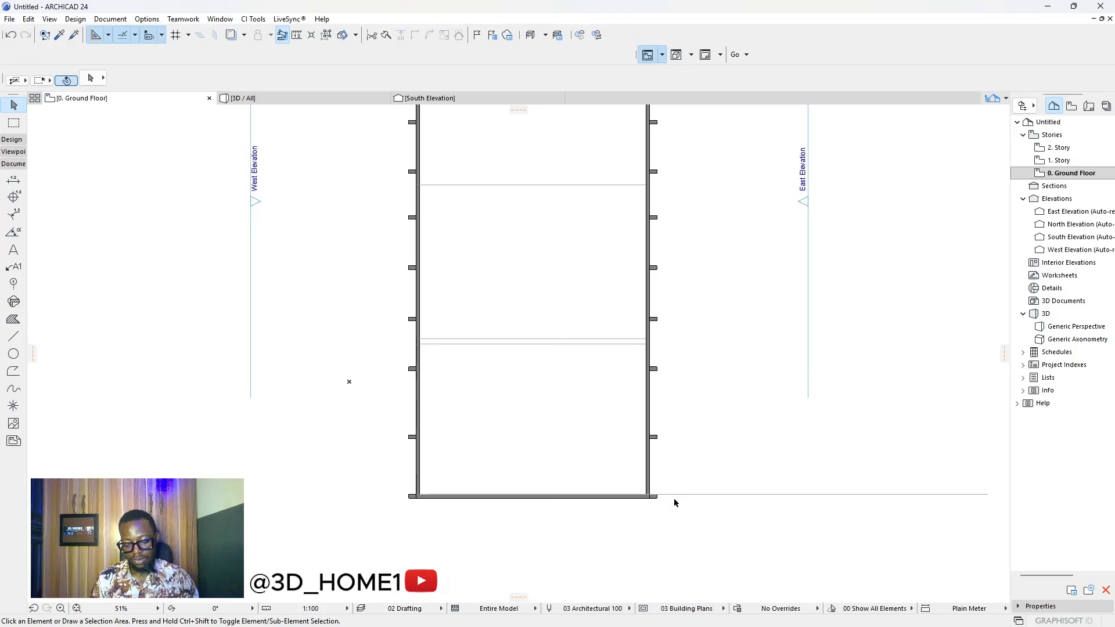
{"action": "left_click", "coordinate": [744, 494]}
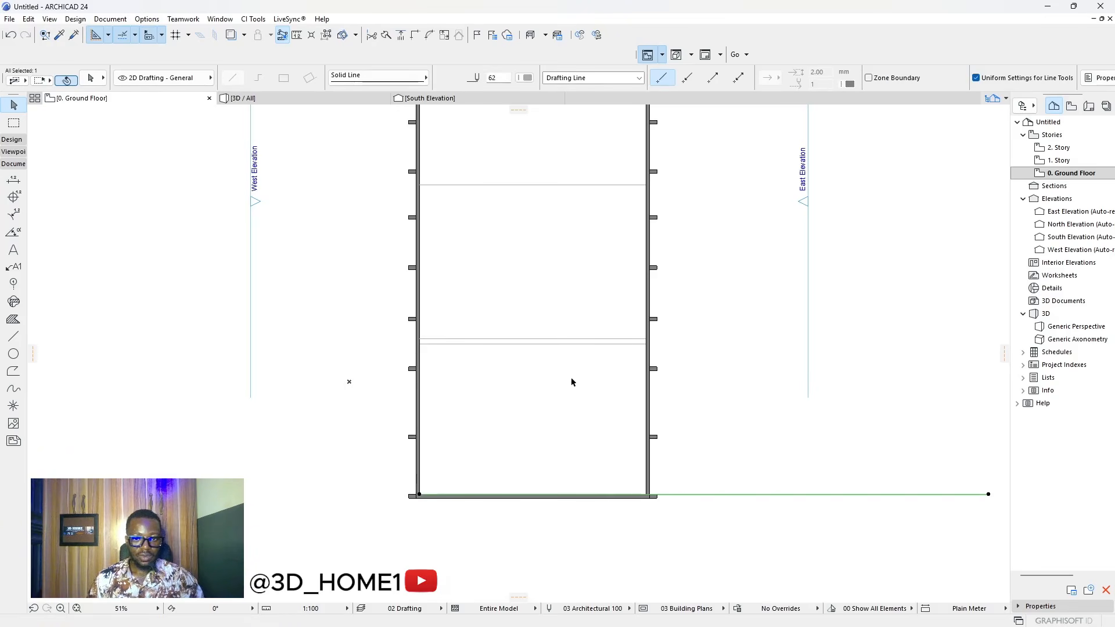
{"action": "left_click_drag", "start_coordinate": [571, 381], "coordinate": [523, 157], "text": "shift"}
{"action": "scroll", "coordinate": [684, 488], "scroll_direction": "up", "scroll_amount": 3}
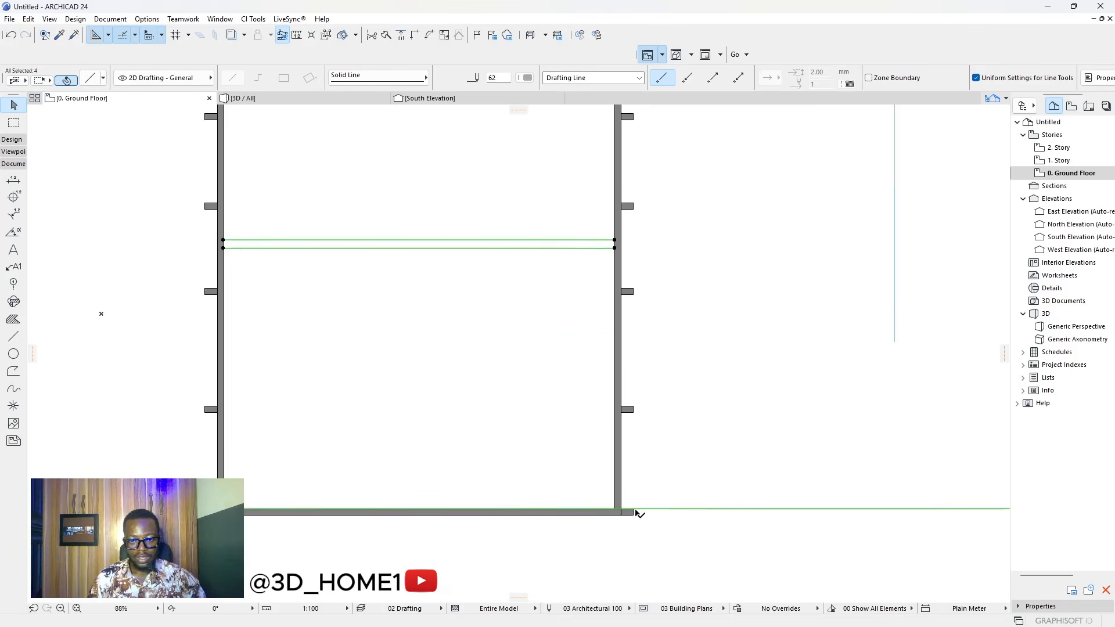
{"action": "left_click", "coordinate": [639, 510]}
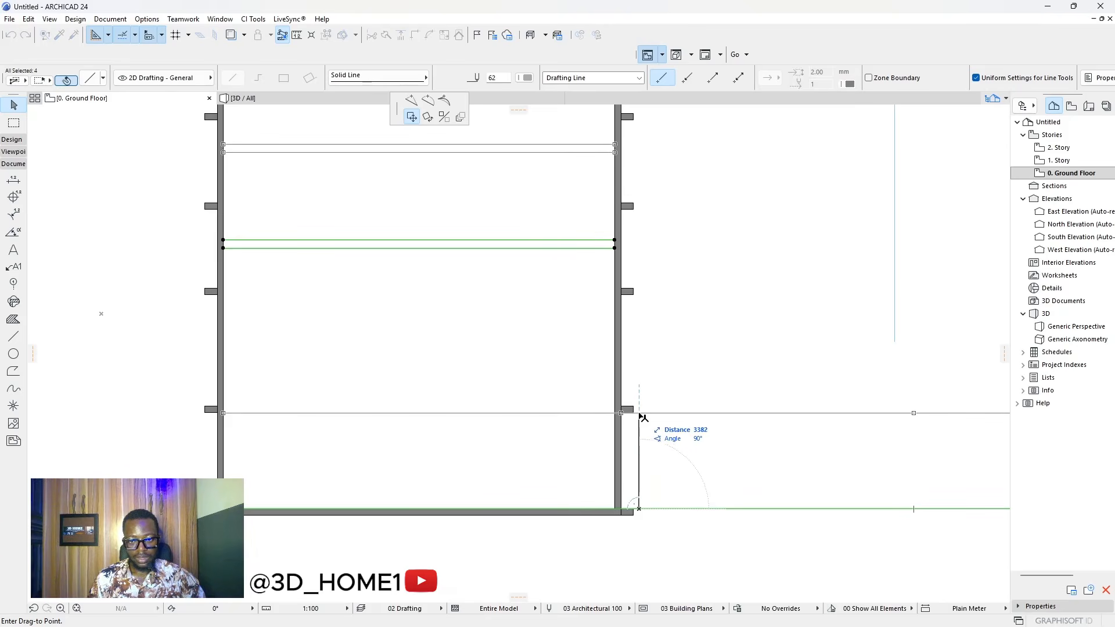
{"action": "scroll", "coordinate": [641, 416], "scroll_direction": "up", "scroll_amount": 5}
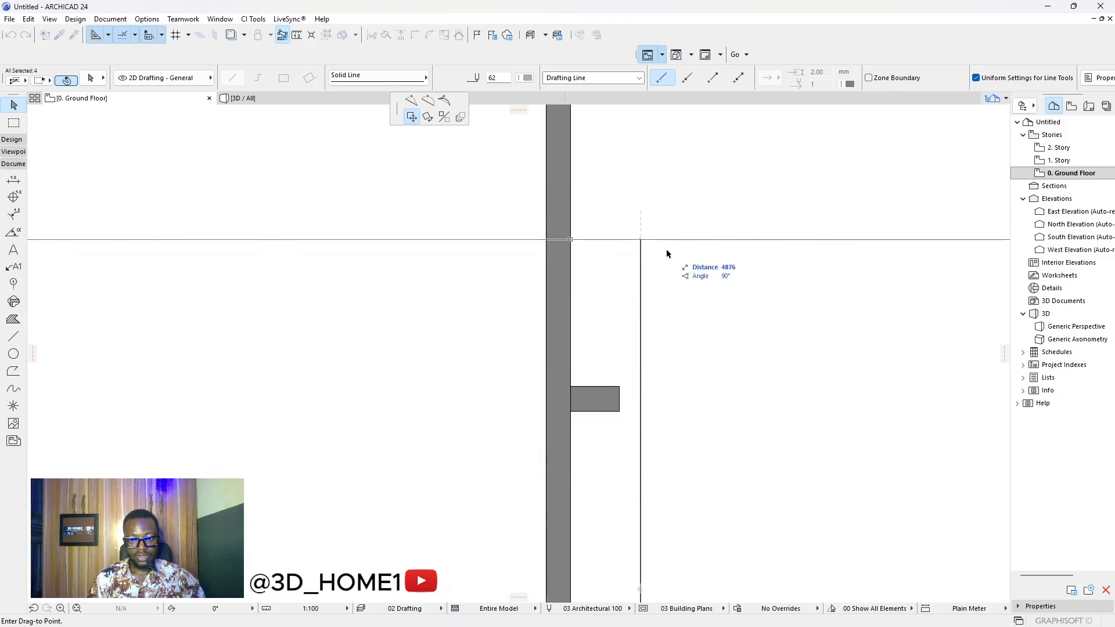
{"action": "left_click", "coordinate": [620, 411]}
{"action": "scroll", "coordinate": [644, 441], "scroll_direction": "down", "scroll_amount": 6}
{"action": "key", "text": "Escape"}
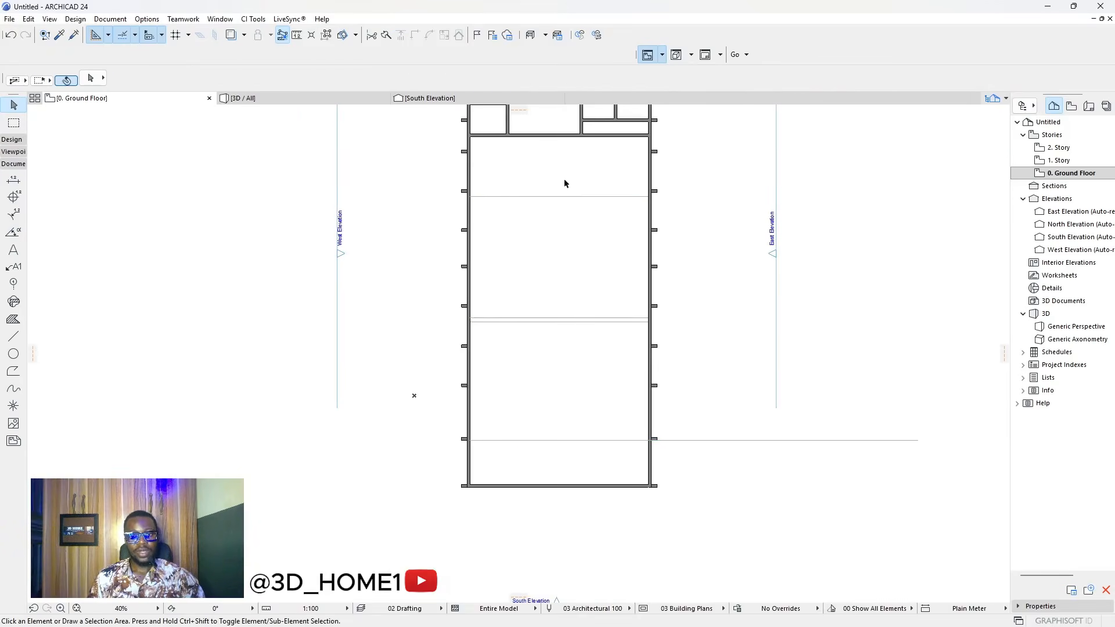
- Delete the moved base line that extends beyond the right wall at the lowest intermediate pilaster
{"action": "scroll", "coordinate": [577, 325], "scroll_direction": "down", "scroll_amount": 2}
{"action": "left_click", "coordinate": [585, 409]}
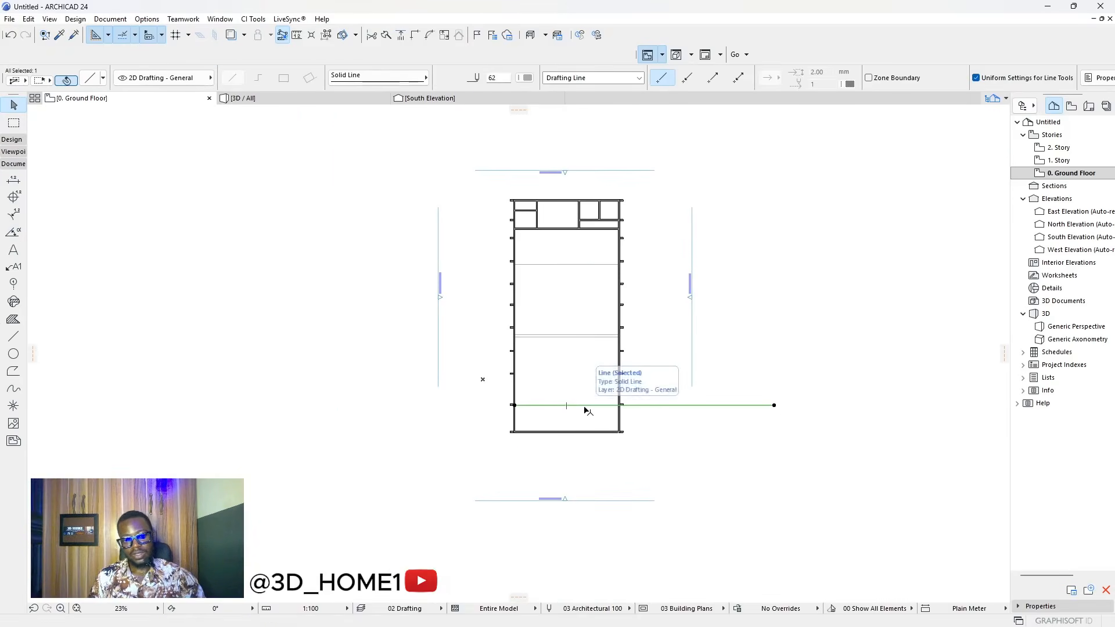
{"action": "key", "text": "Delete"}
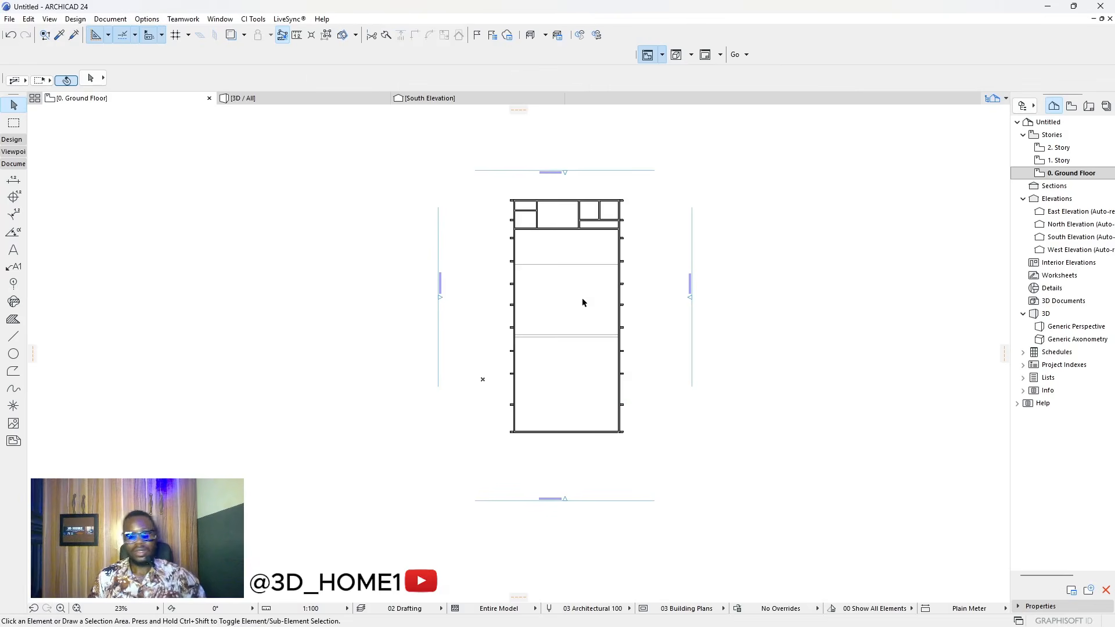
- Draw a horizontal line about 7000 mm long outward through the left wall from the hall's upper-left inner corner
{"action": "scroll", "coordinate": [561, 230], "scroll_direction": "up", "scroll_amount": 3}
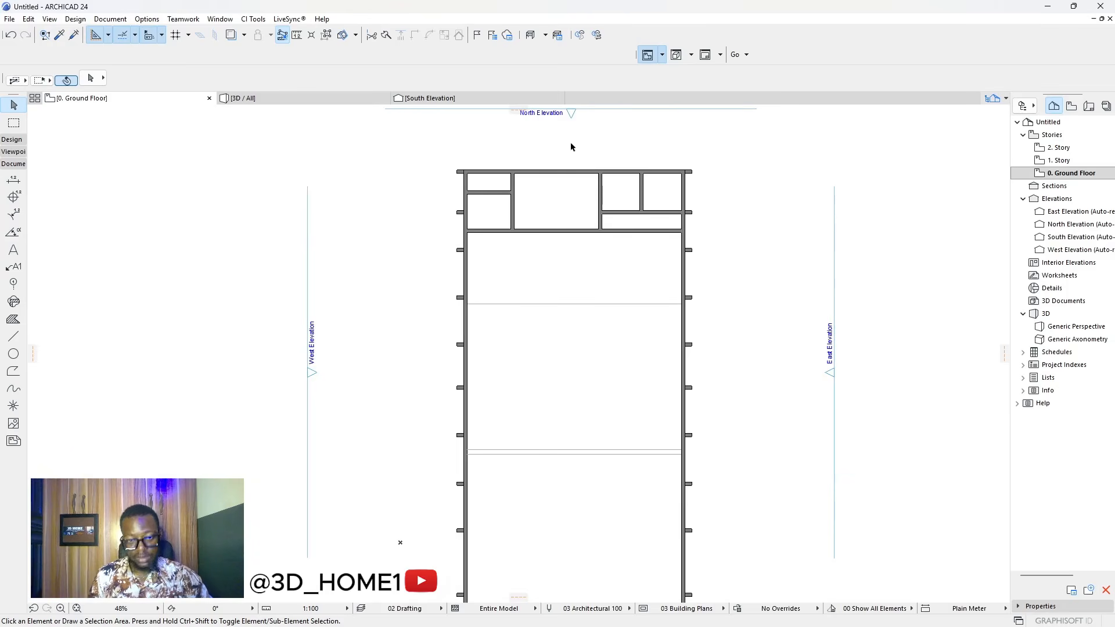
{"action": "scroll", "coordinate": [558, 188], "scroll_direction": "up", "scroll_amount": 3}
{"action": "left_click", "coordinate": [14, 337]}
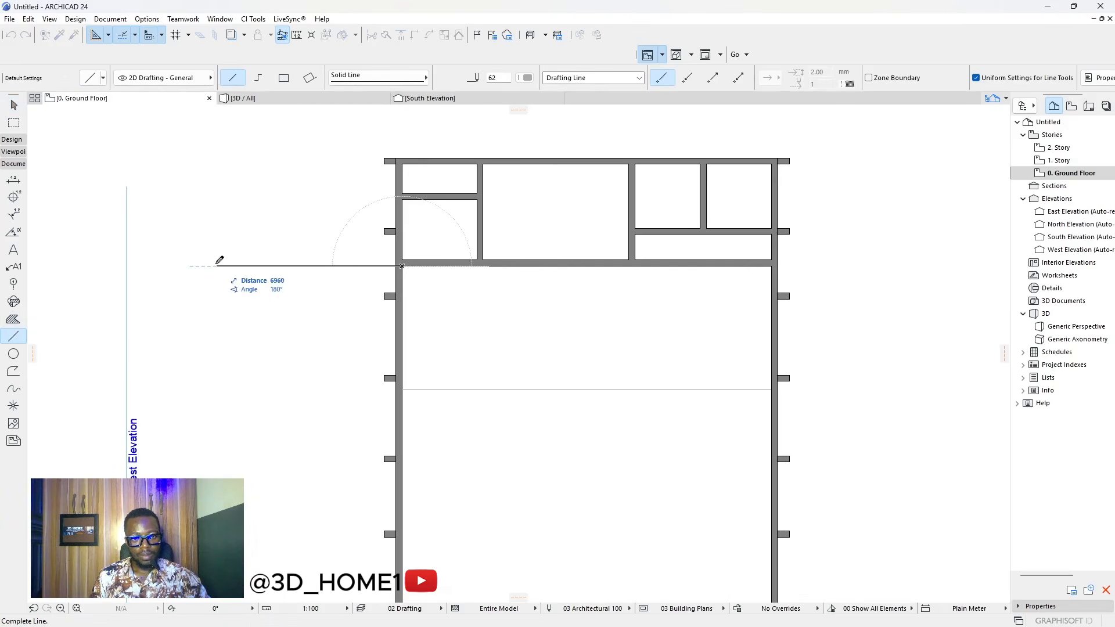
{"action": "key", "text": "Escape"}
- Copy the line at the hall's upper-left corner 4600 mm straight down and clear the selection
{"action": "left_click", "coordinate": [364, 266]}
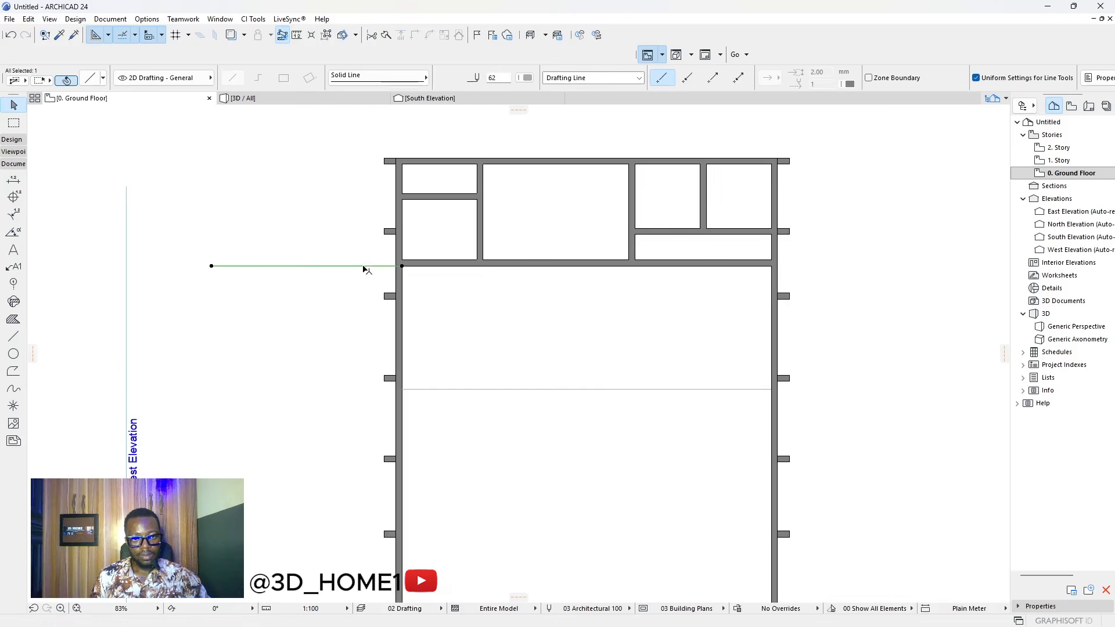
{"action": "key", "text": "ctrl+shift+d"}
{"action": "left_click", "coordinate": [365, 267]}
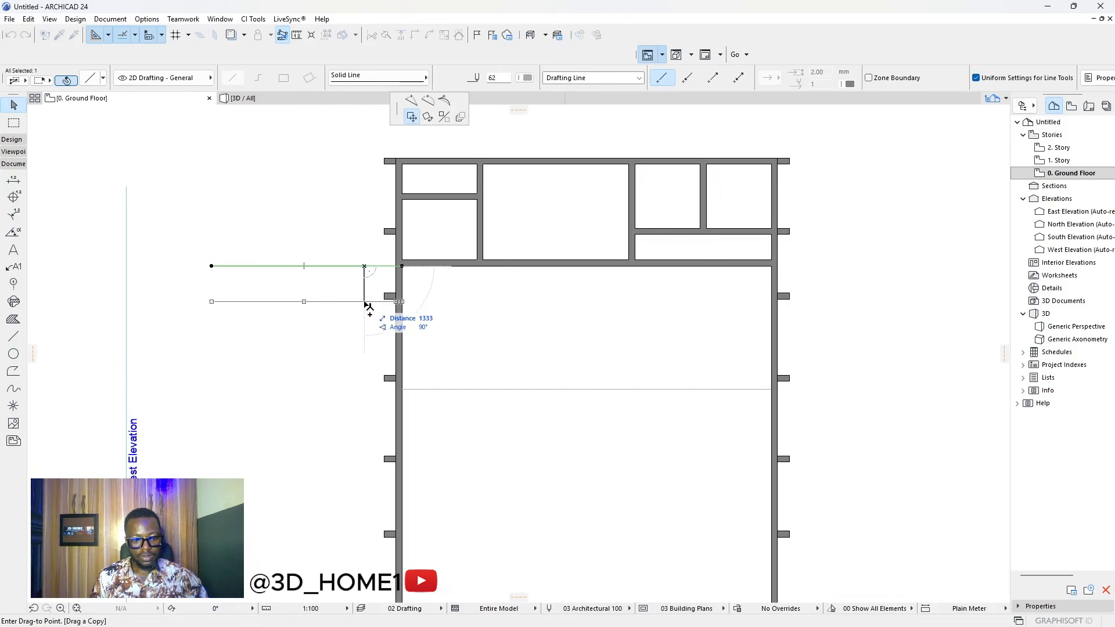
{"action": "type", "text": "4600"}
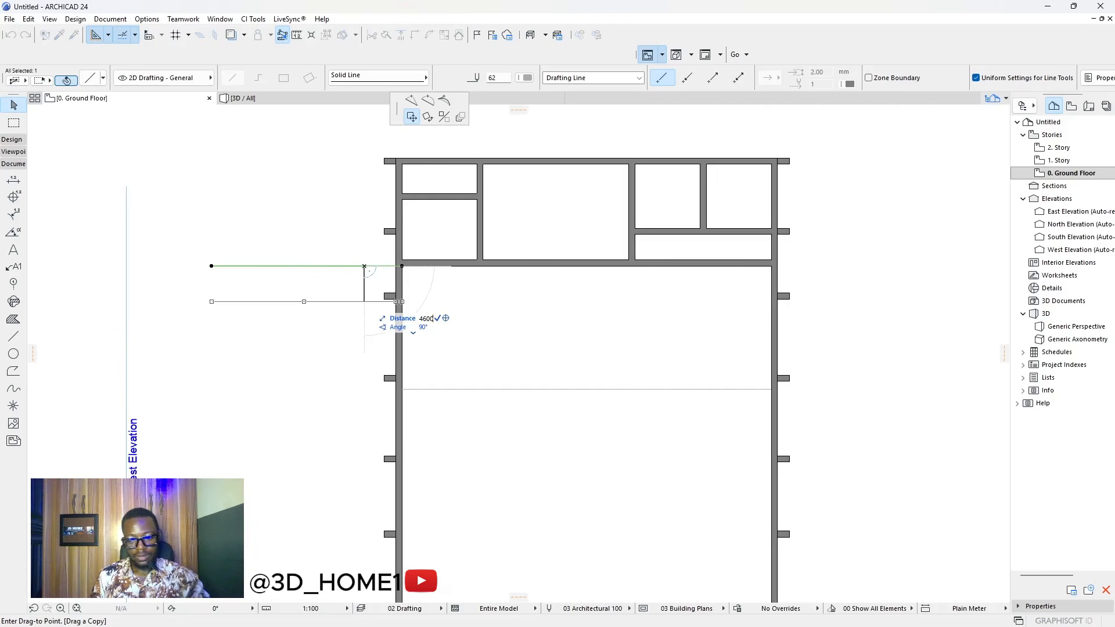
{"action": "key", "text": "Return"}
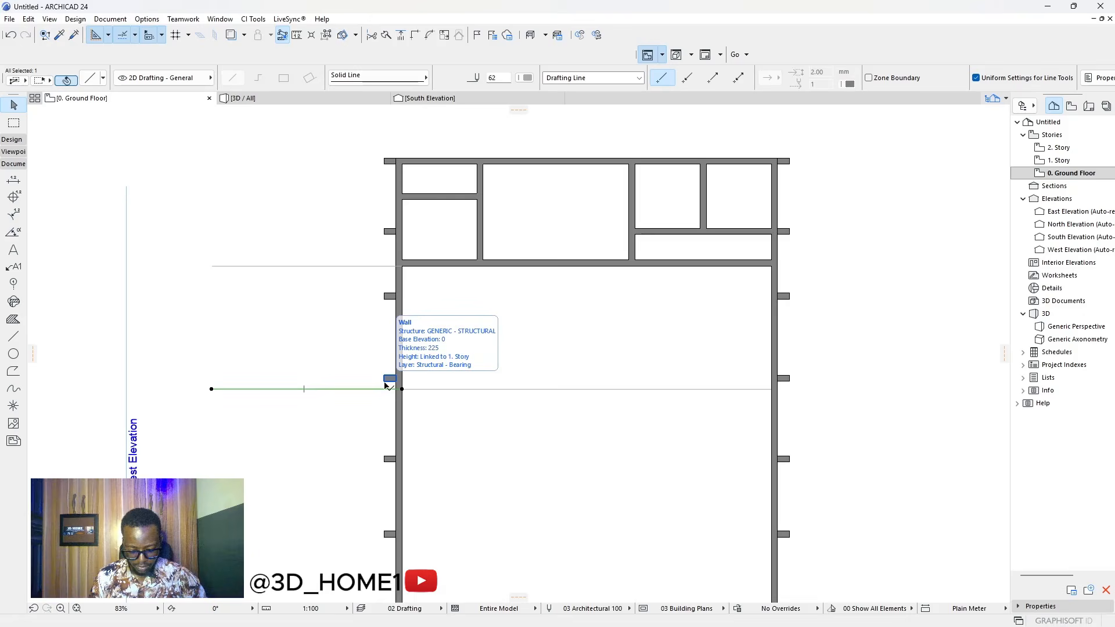
{"action": "left_click", "coordinate": [385, 384]}
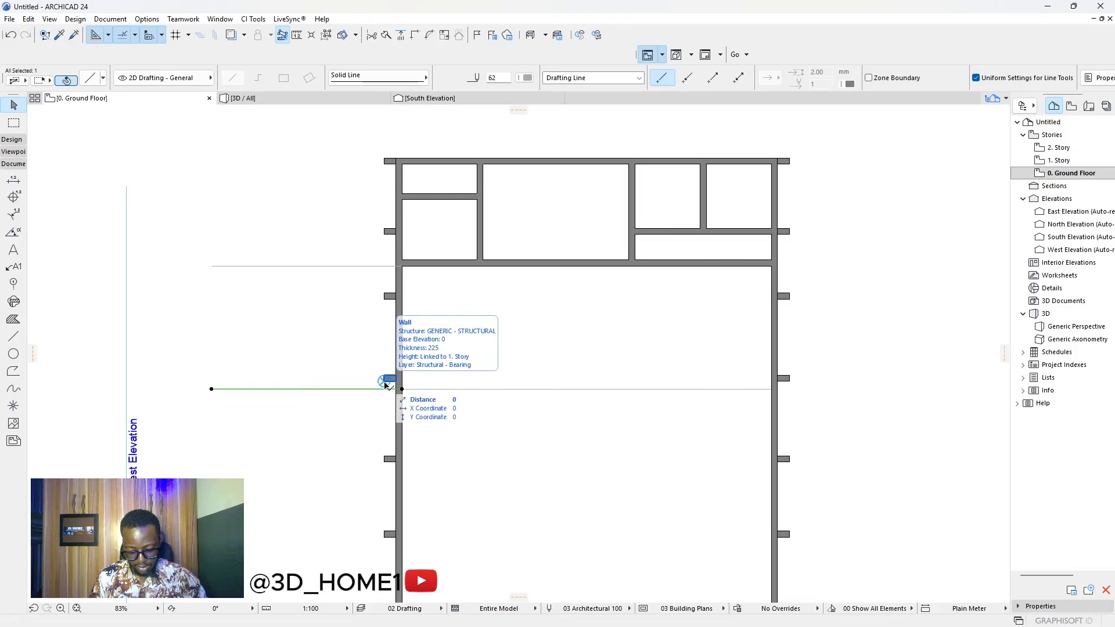
{"action": "key", "text": "Escape"}
{"action": "key", "text": "Escape"}
- Copy the lower of the two closely spaced lines 9400 mm straight up and undo the copy
{"action": "scroll", "coordinate": [511, 372], "scroll_direction": "down", "scroll_amount": 3}
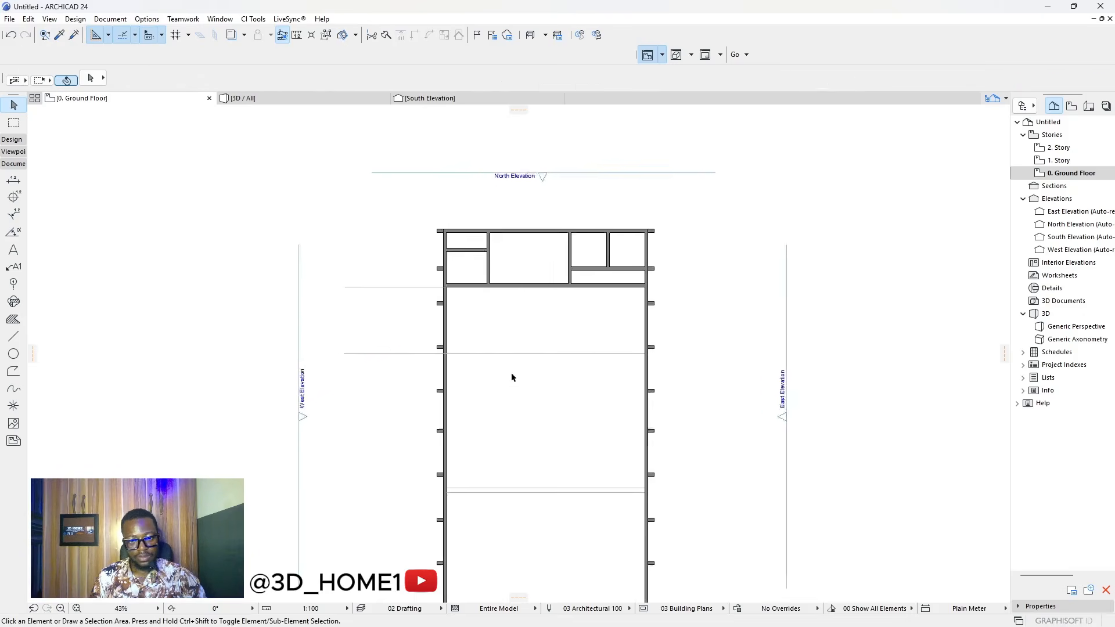
{"action": "left_click", "coordinate": [547, 472]}
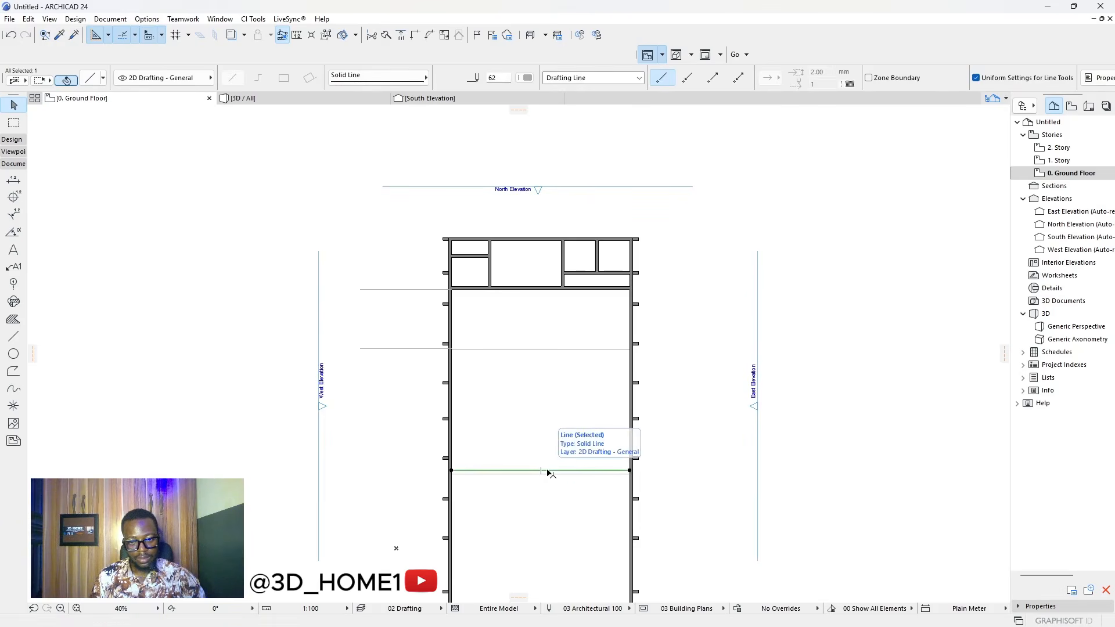
{"action": "key", "text": "Escape"}
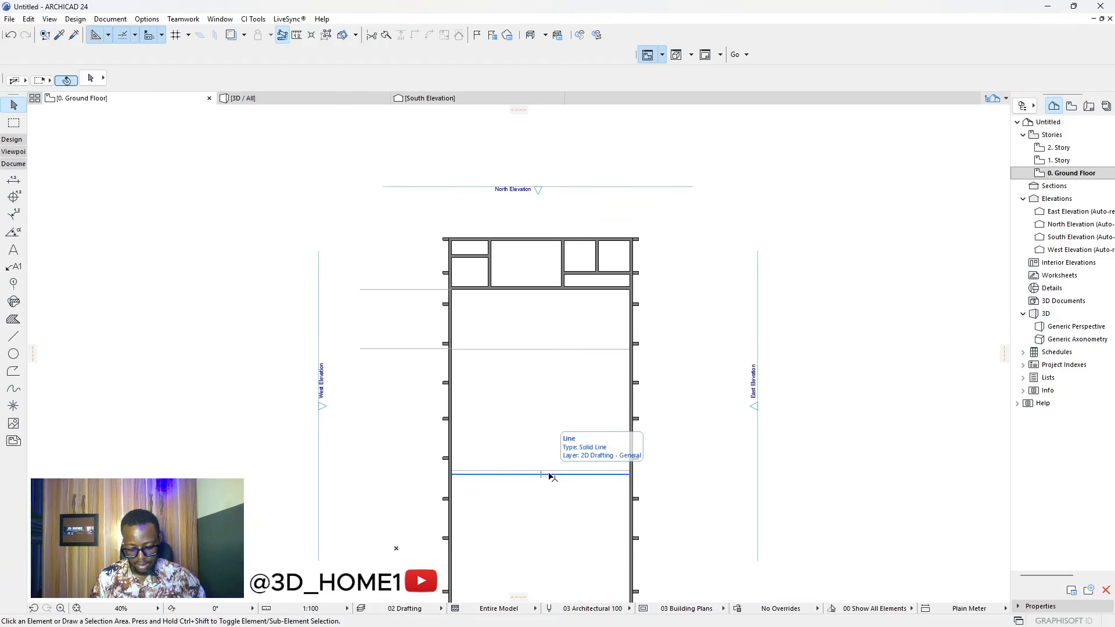
{"action": "left_click", "coordinate": [550, 475]}
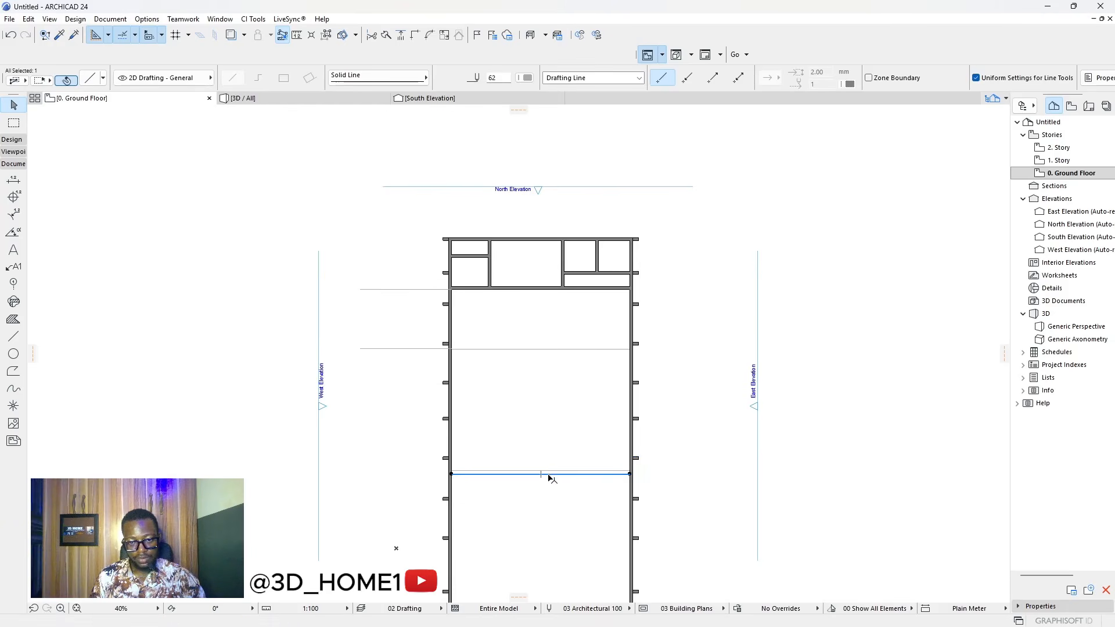
{"action": "left_click", "coordinate": [548, 473]}
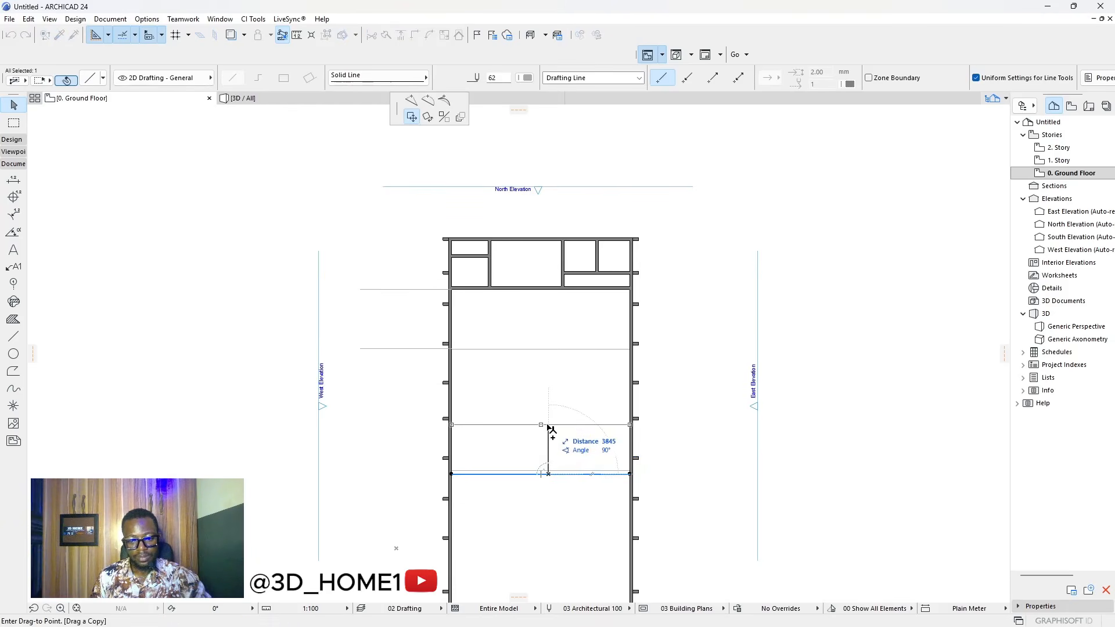
{"action": "type", "text": "9400"}
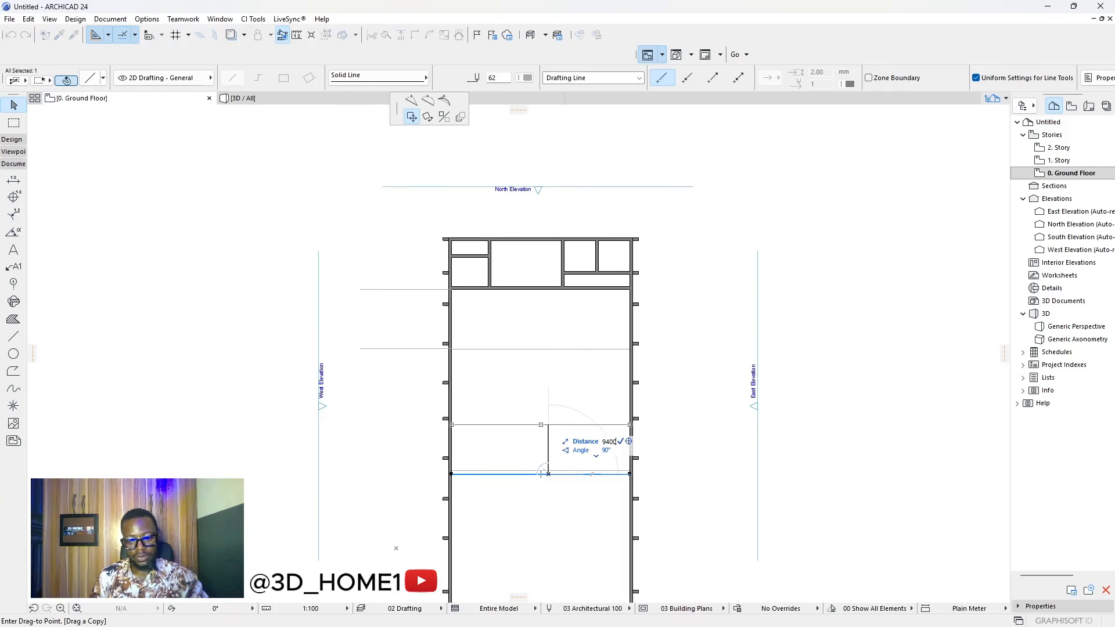
{"action": "key", "text": "Return"}
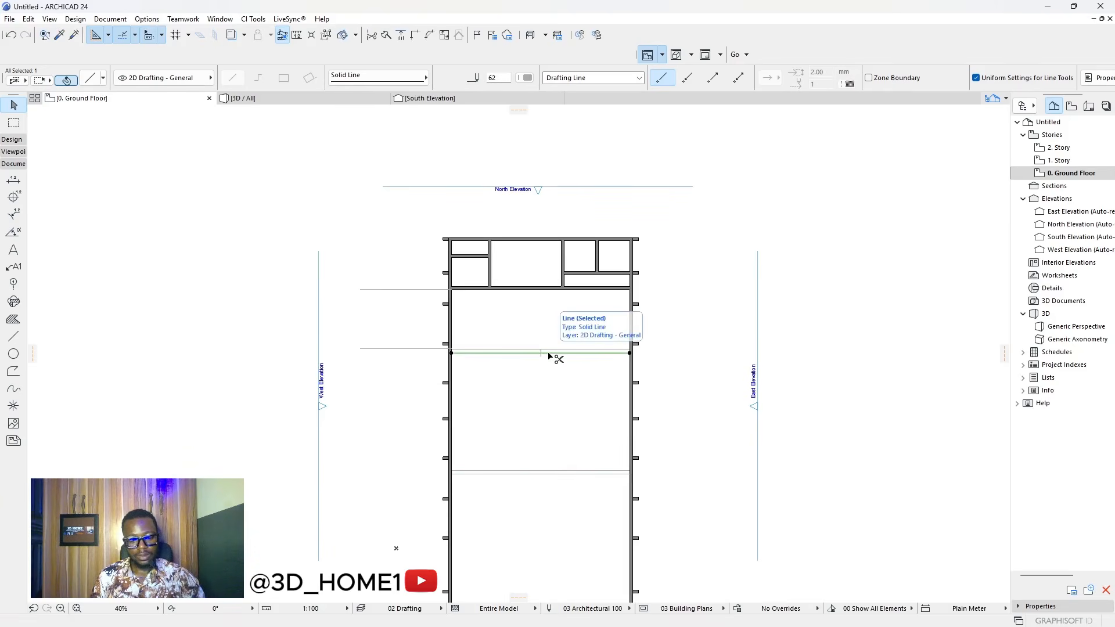
{"action": "key", "text": "ctrl+z"}
- Delete the single divider line spanning the hall level with the copied line outside the left wall
{"action": "scroll", "coordinate": [553, 477], "scroll_direction": "up", "scroll_amount": 4}
{"action": "key", "text": "Escape"}
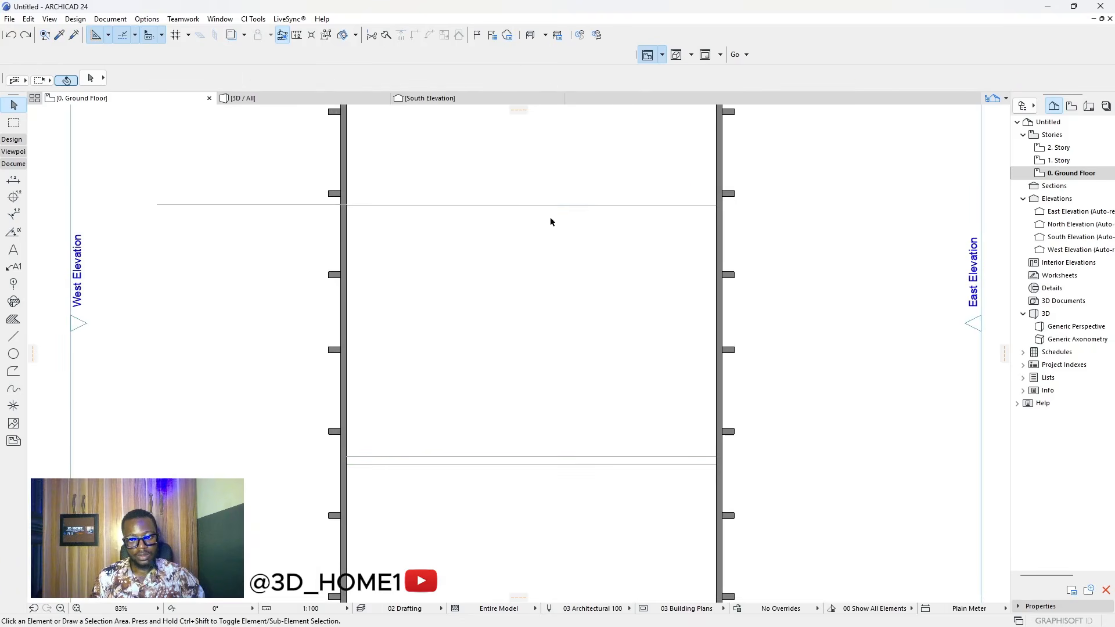
{"action": "left_click", "coordinate": [509, 205]}
{"action": "key", "text": "Escape"}
- Copy the lower of the two closely spaced lines 9400 mm straight up the hall and clear the selection
{"action": "scroll", "coordinate": [525, 290], "scroll_direction": "down", "scroll_amount": 2}
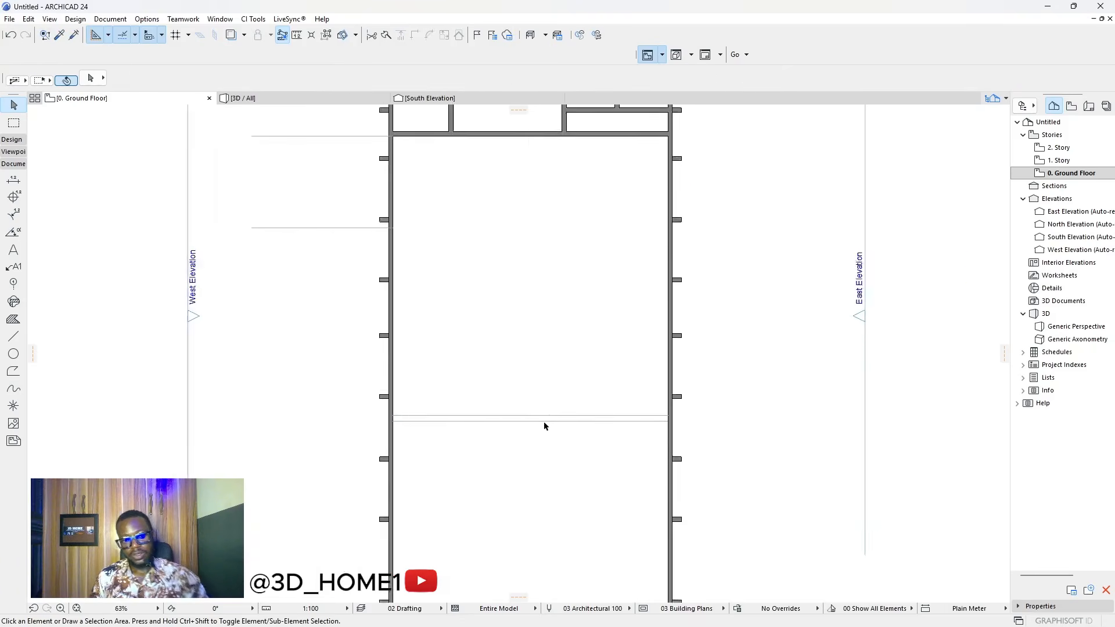
{"action": "scroll", "coordinate": [544, 426], "scroll_direction": "up", "scroll_amount": 2}
{"action": "left_click", "coordinate": [548, 419]}
{"action": "left_click", "coordinate": [549, 419]}
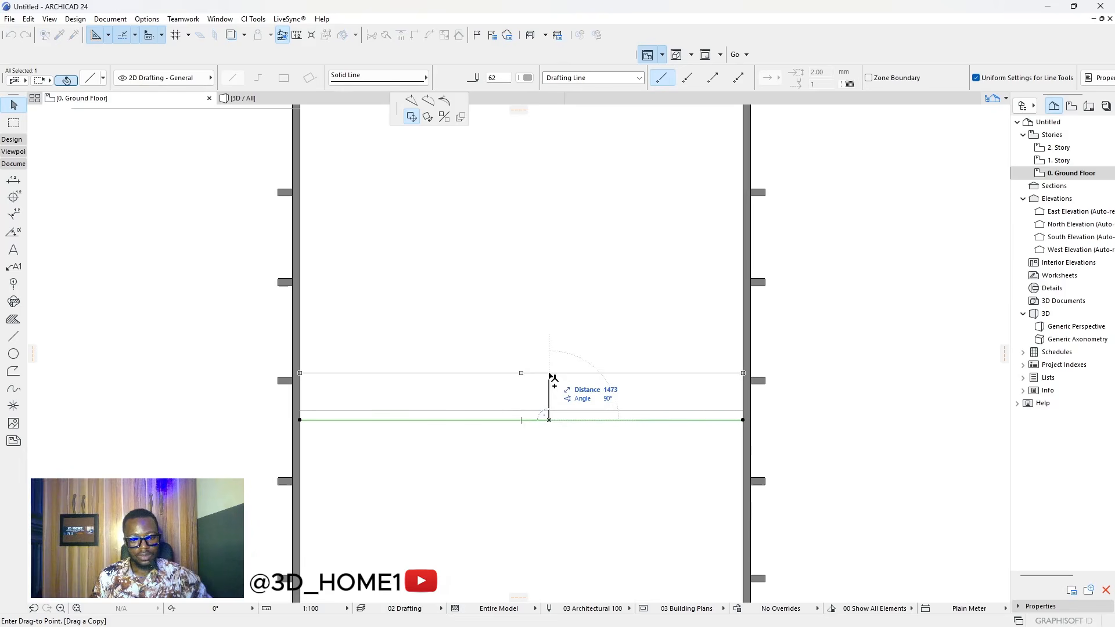
{"action": "type", "text": "8"}
{"action": "type", "text": "9"}
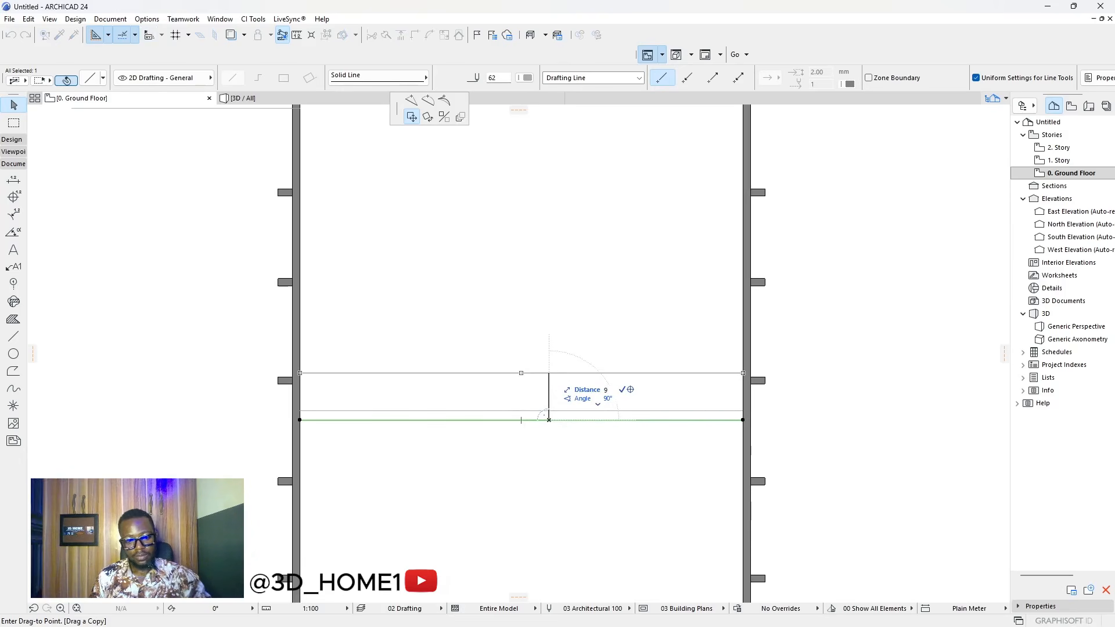
{"action": "type", "text": "00"}
{"action": "key", "text": "Return"}
{"action": "scroll", "coordinate": [534, 216], "scroll_direction": "down", "scroll_amount": 3}
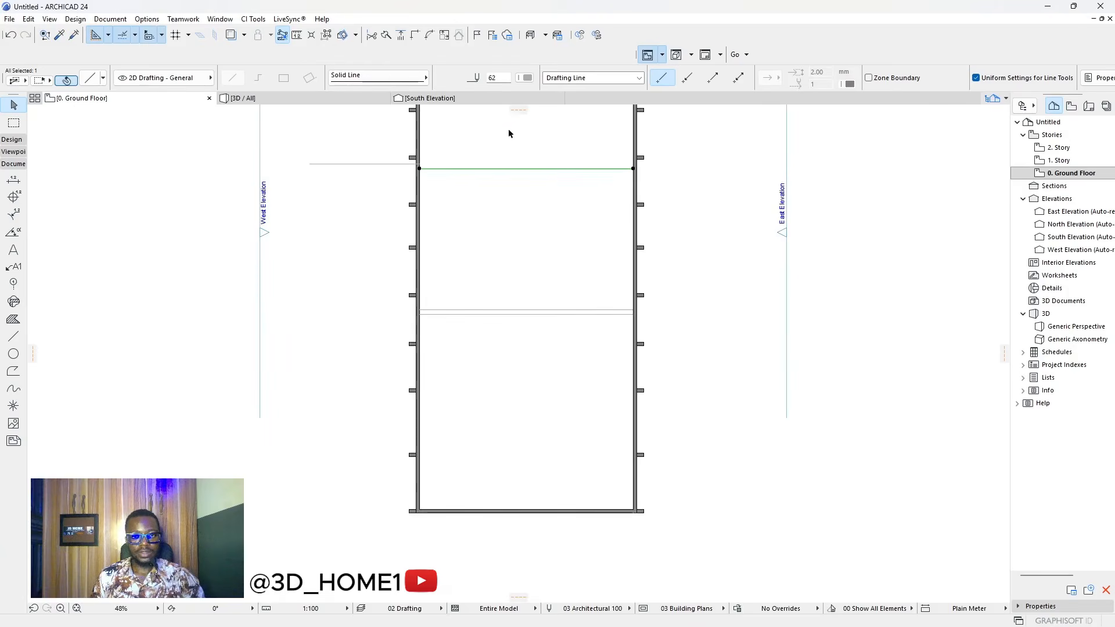
{"action": "scroll", "coordinate": [444, 147], "scroll_direction": "up", "scroll_amount": 2}
{"action": "key", "text": "Escape"}
- Stretch the right end of the lower outside line across the hall to the right wall's inner face
{"action": "scroll", "coordinate": [466, 256], "scroll_direction": "down", "scroll_amount": 3}
{"action": "scroll", "coordinate": [398, 248], "scroll_direction": "up", "scroll_amount": 2}
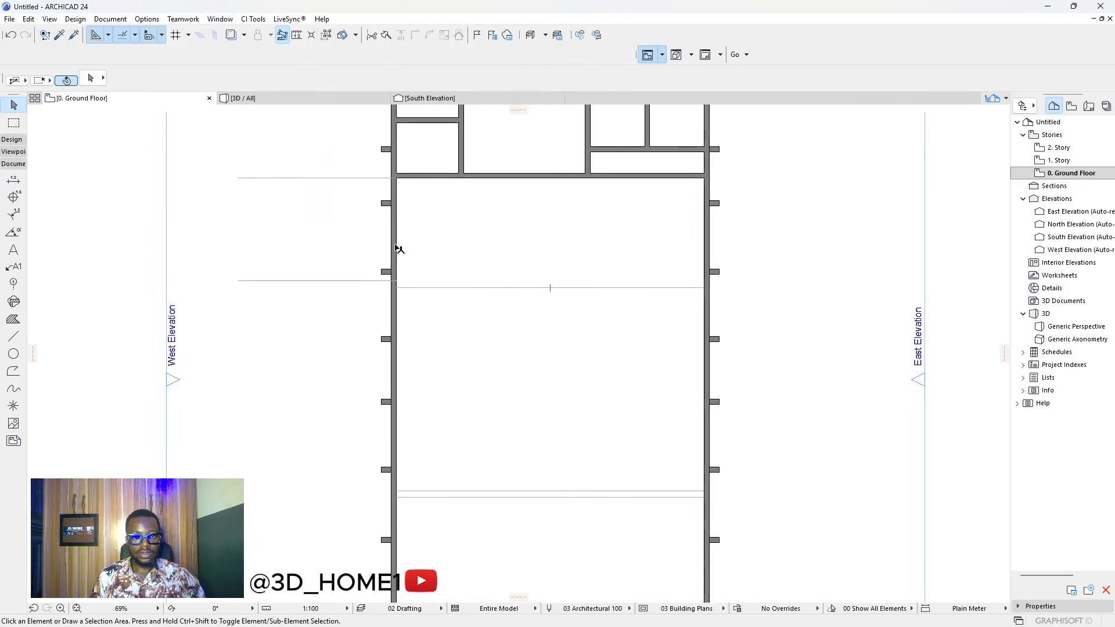
{"action": "left_click", "coordinate": [386, 284]}
{"action": "left_click", "coordinate": [390, 281]}
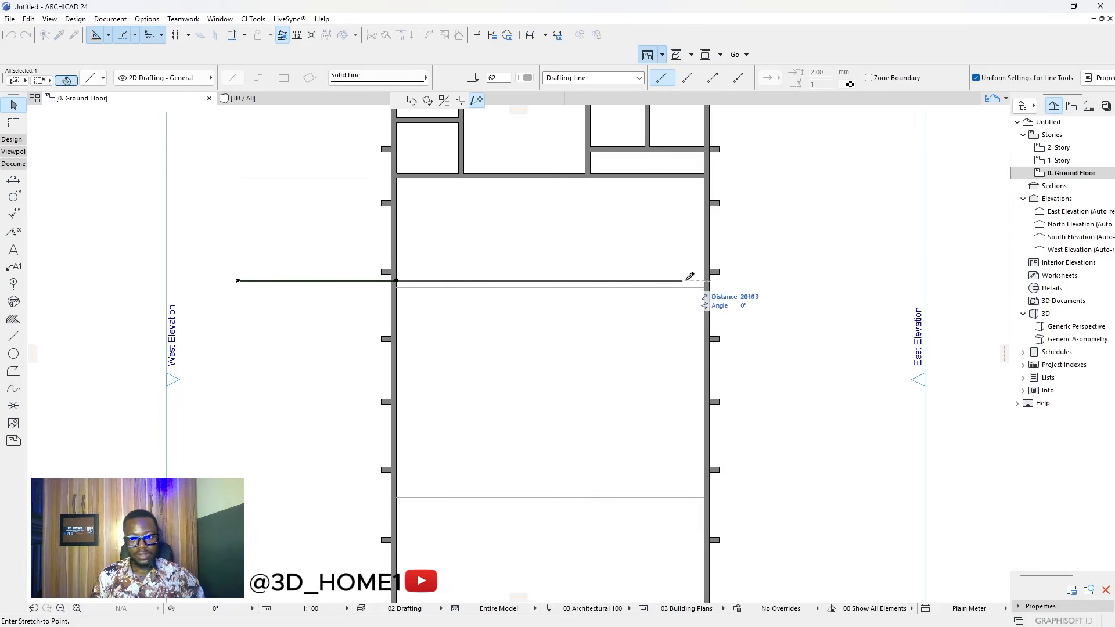
{"action": "left_click", "coordinate": [705, 281]}
{"action": "key", "text": "Escape"}
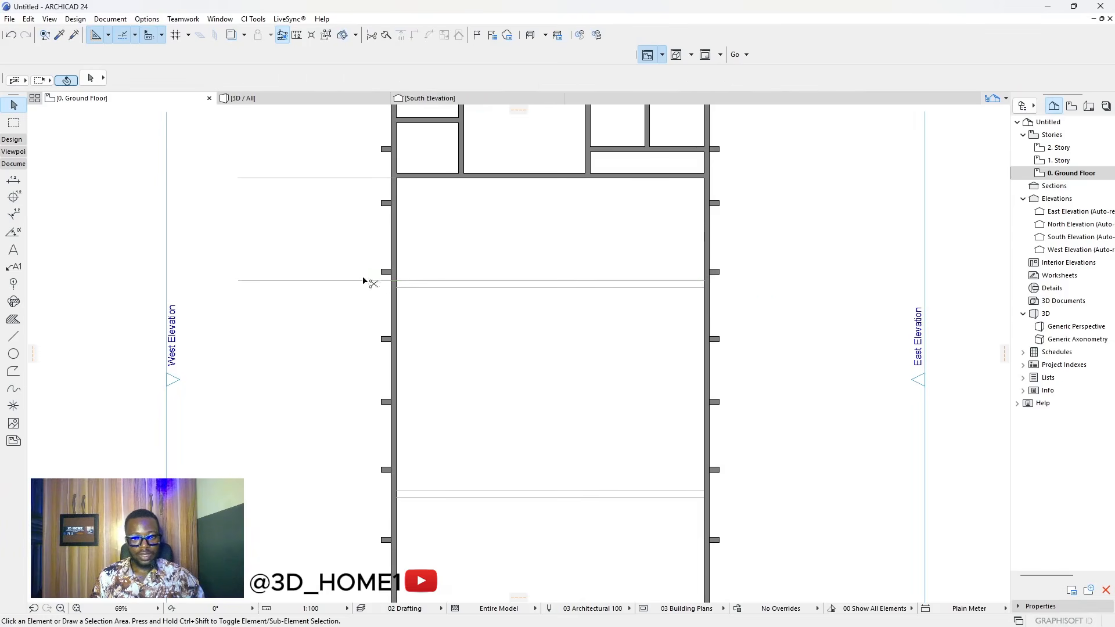
- Trim off the stretched line outside the left wall and bring its left end to the wall's inner face
{"action": "left_click", "coordinate": [368, 282], "text": "ctrl"}
{"action": "scroll", "coordinate": [367, 283], "scroll_direction": "up", "scroll_amount": 2}
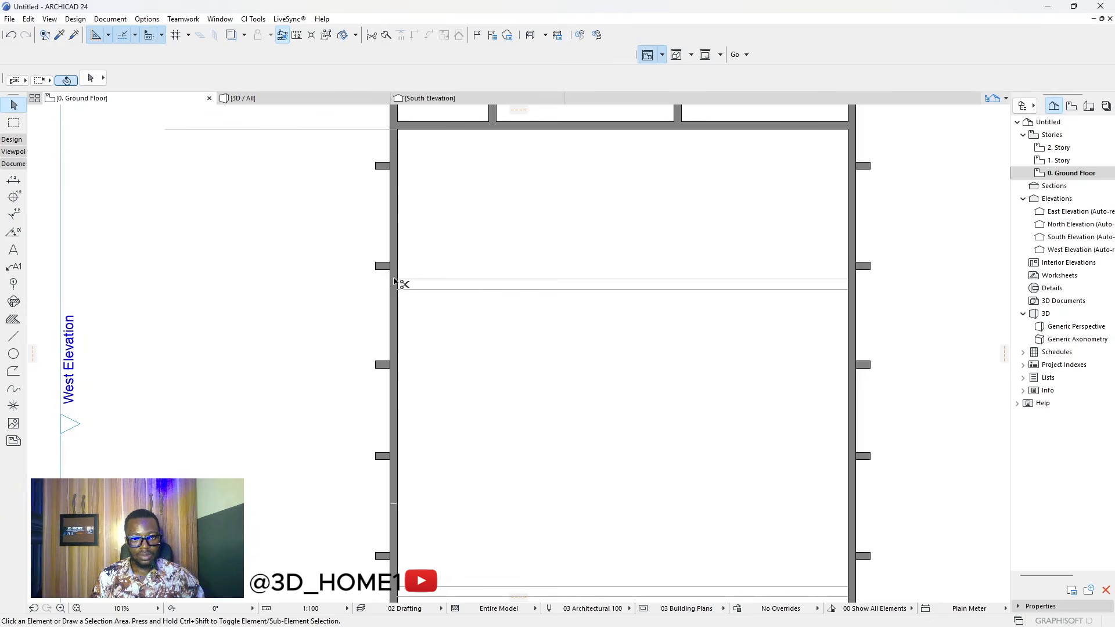
{"action": "left_click", "coordinate": [401, 280]}
{"action": "scroll", "coordinate": [404, 274], "scroll_direction": "up", "scroll_amount": 3}
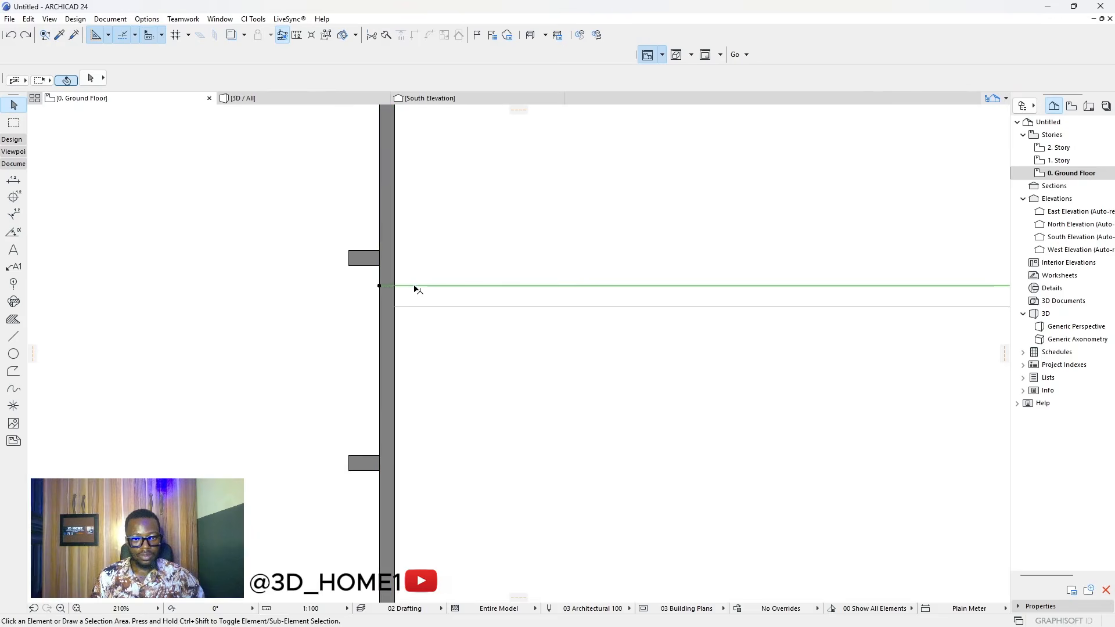
{"action": "key", "text": "Escape"}
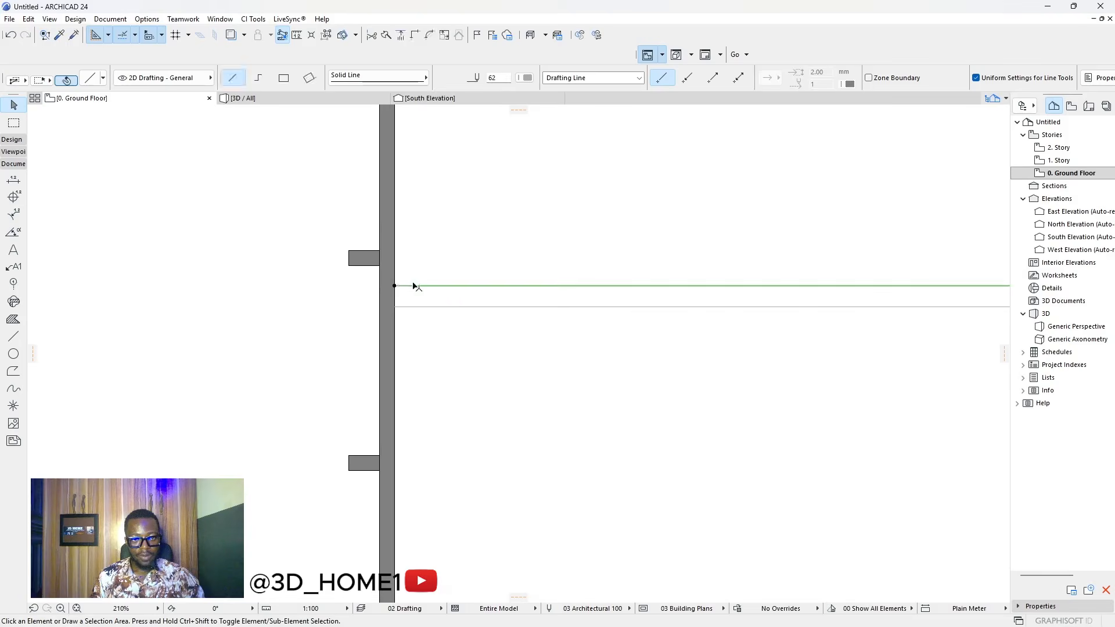
- Draw a vertical line from the midpoint of the upper divider pair's top line up to the cross wall
{"action": "scroll", "coordinate": [416, 295], "scroll_direction": "down", "scroll_amount": 4}
{"action": "scroll", "coordinate": [459, 302], "scroll_direction": "down", "scroll_amount": 3}
{"action": "scroll", "coordinate": [495, 259], "scroll_direction": "up", "scroll_amount": 3}
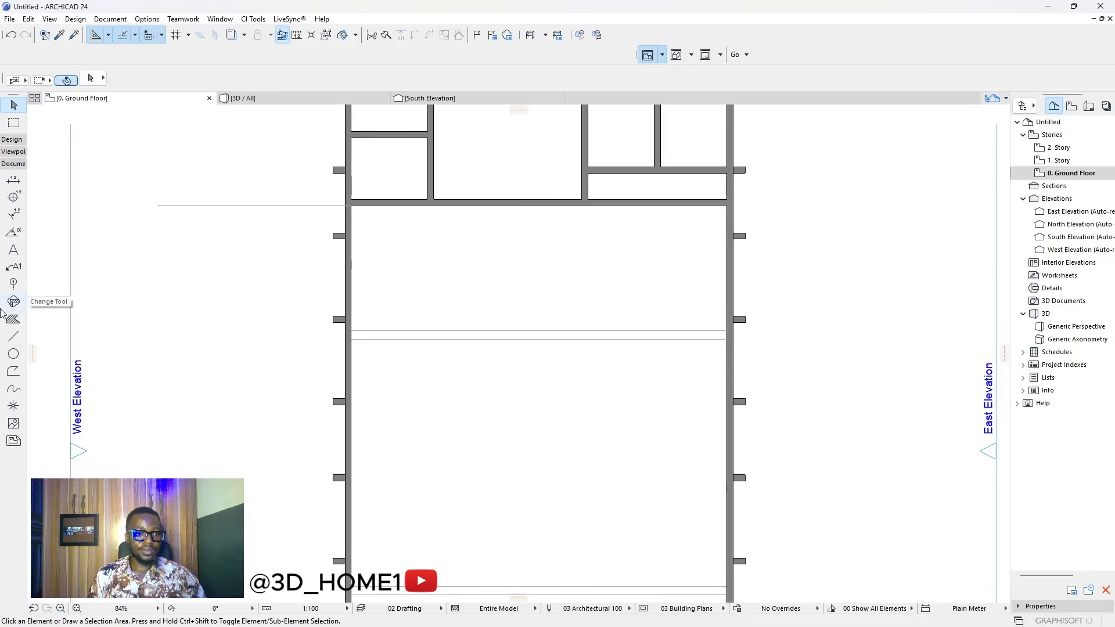
{"action": "left_click", "coordinate": [13, 338]}
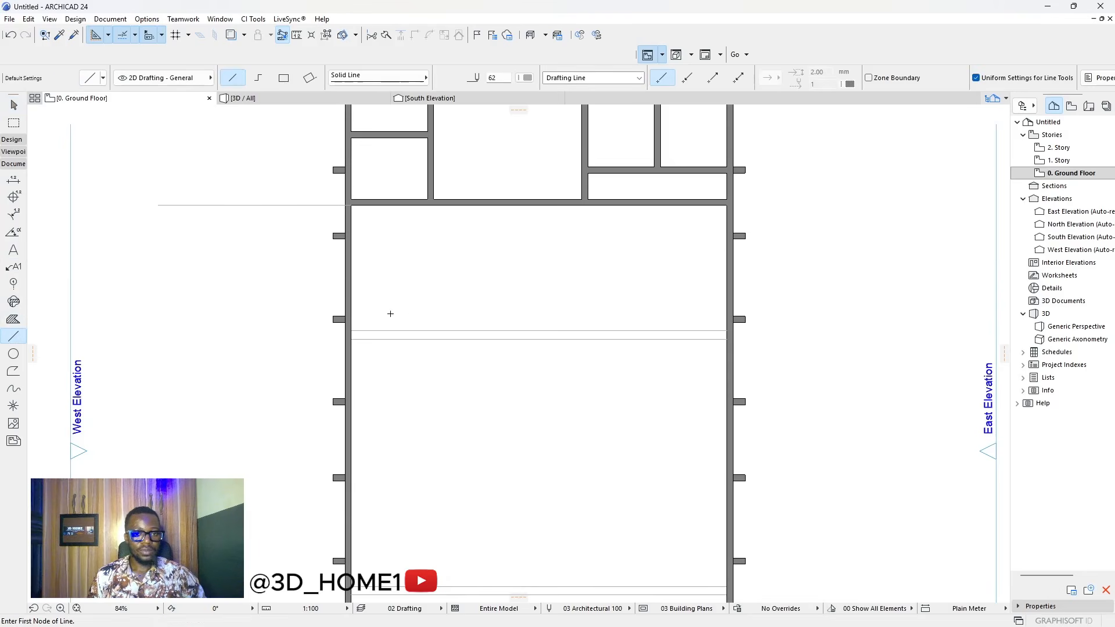
{"action": "left_click", "coordinate": [444, 206]}
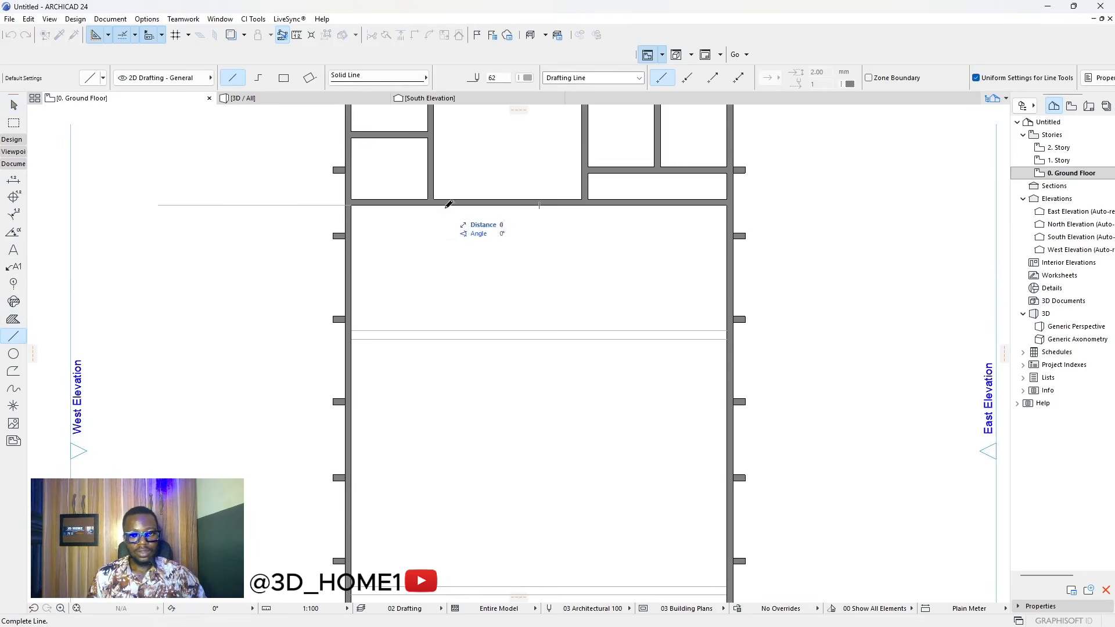
{"action": "left_click", "coordinate": [445, 330]}
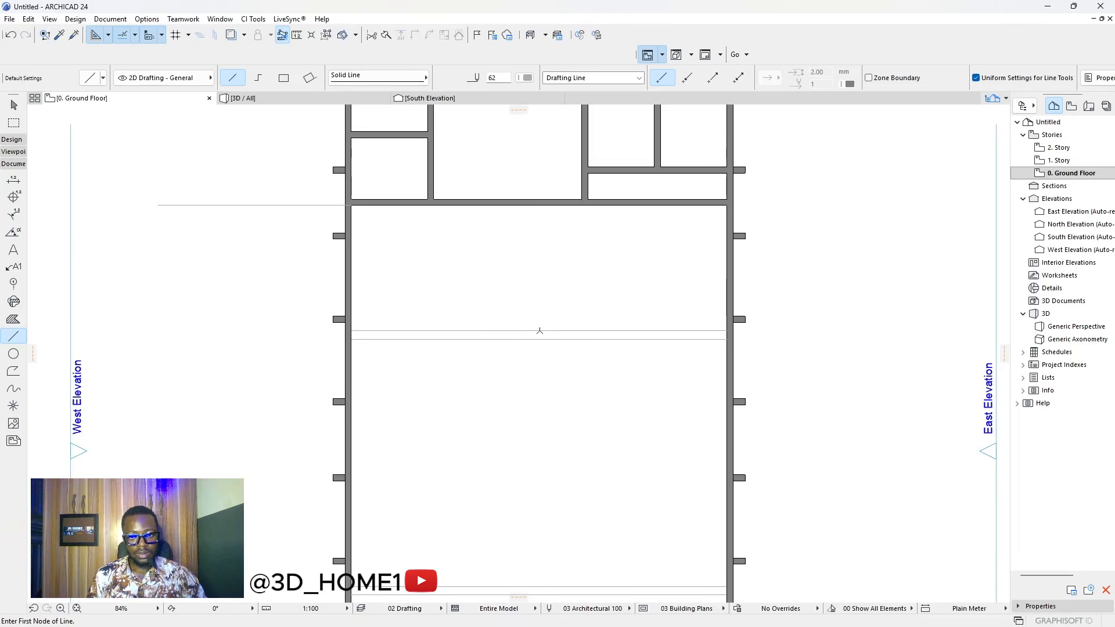
{"action": "left_click", "coordinate": [540, 330]}
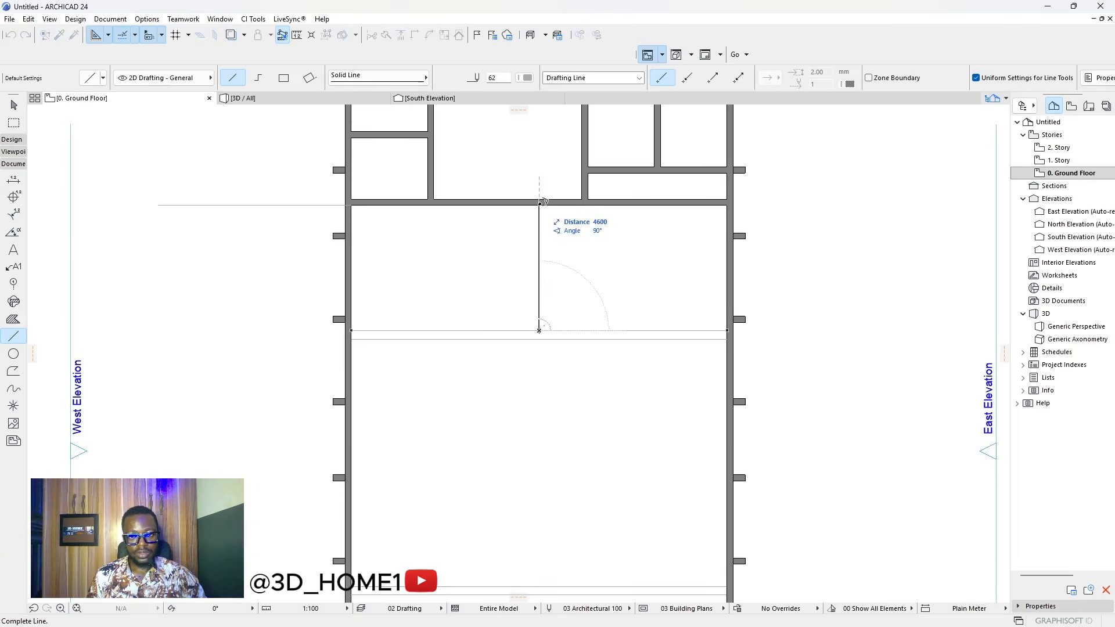
{"action": "left_click", "coordinate": [540, 205]}
{"action": "key", "text": "Escape"}
- Copy the vertical centre line 2000 mm to the right and 2000 mm to the left
{"action": "left_click", "coordinate": [540, 224]}
{"action": "left_click", "coordinate": [539, 237]}
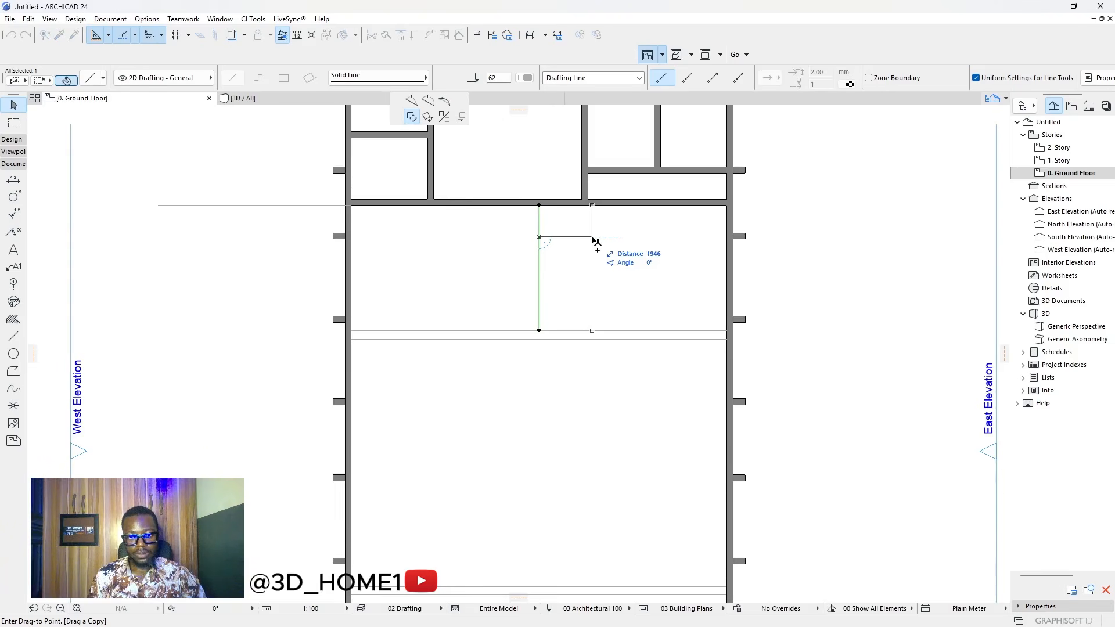
{"action": "type", "text": "2000"}
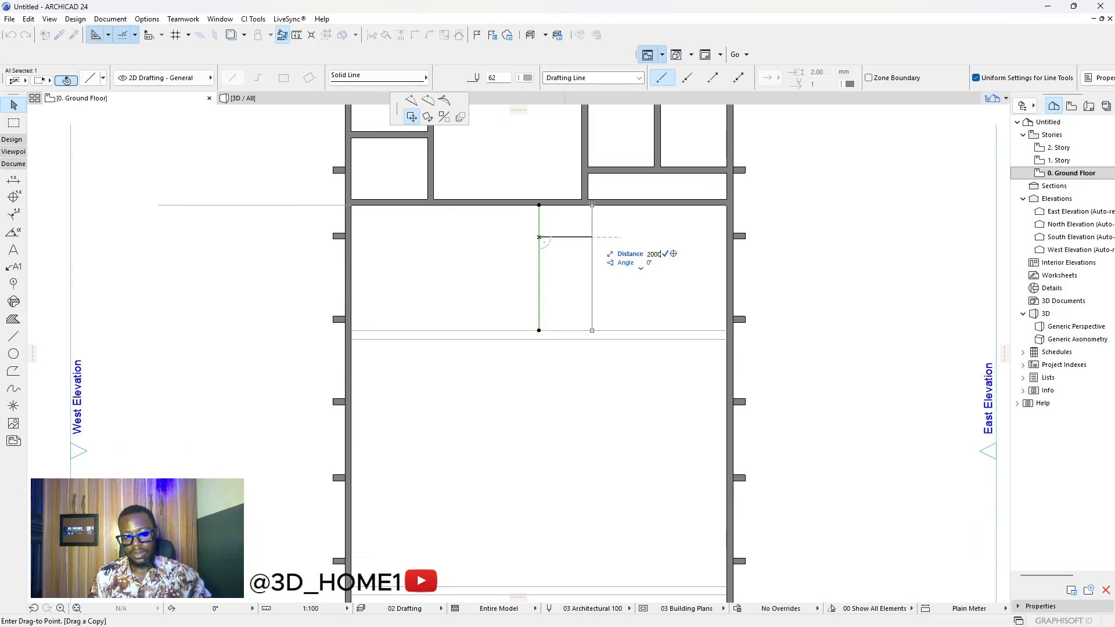
{"action": "key", "text": "Return"}
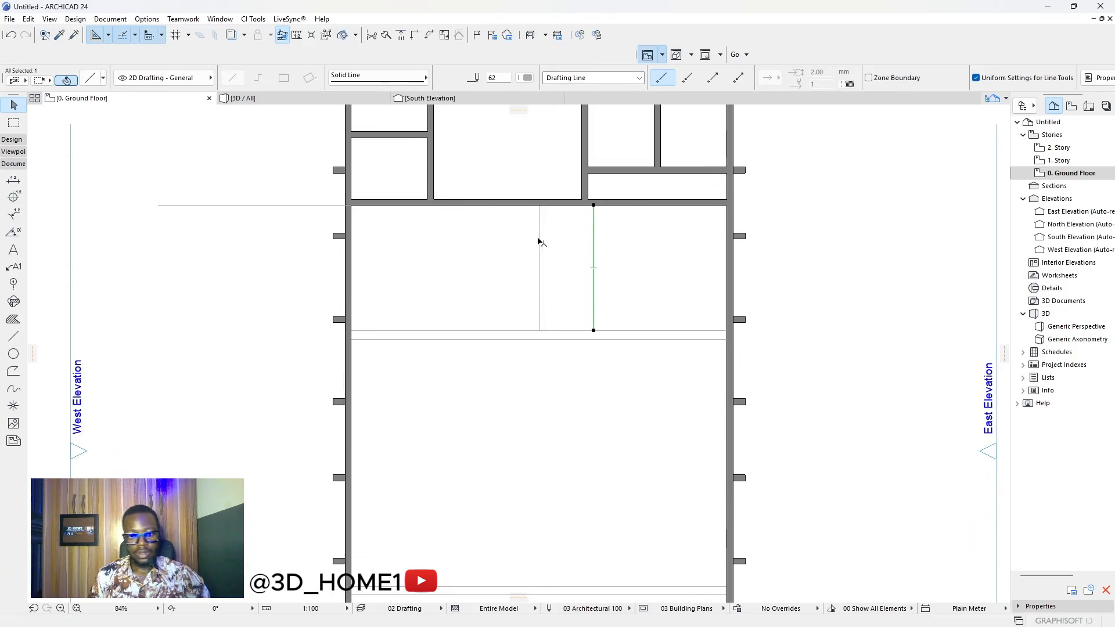
{"action": "left_click", "coordinate": [540, 240]}
{"action": "key", "text": "ctrl+shift+d"}
{"action": "left_click", "coordinate": [540, 240]}
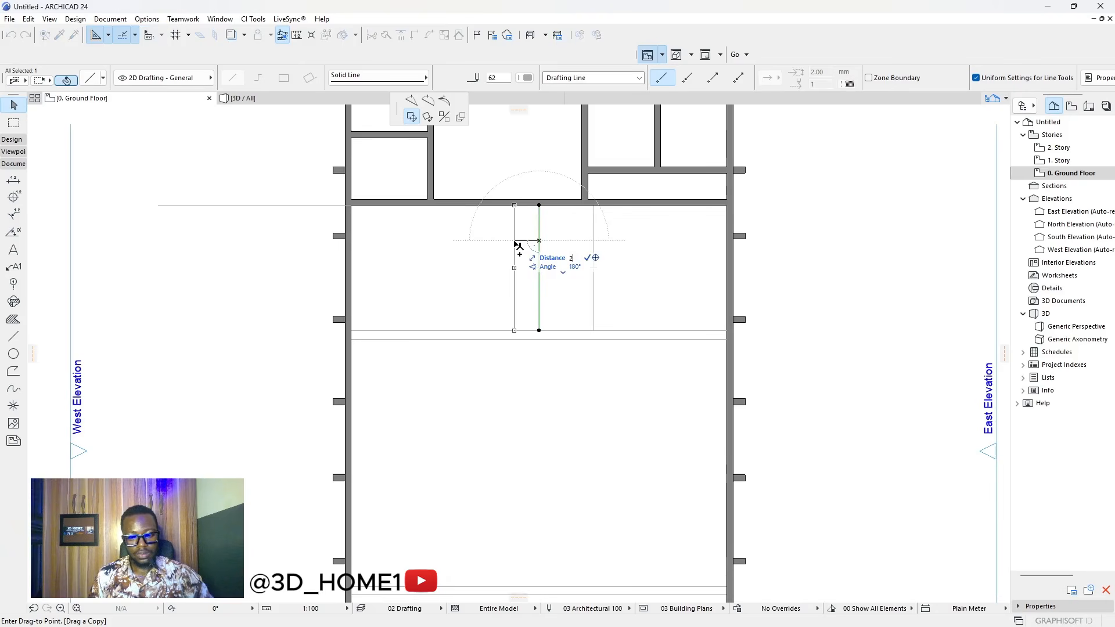
{"action": "type", "text": "2000"}
{"action": "key", "text": "Return"}
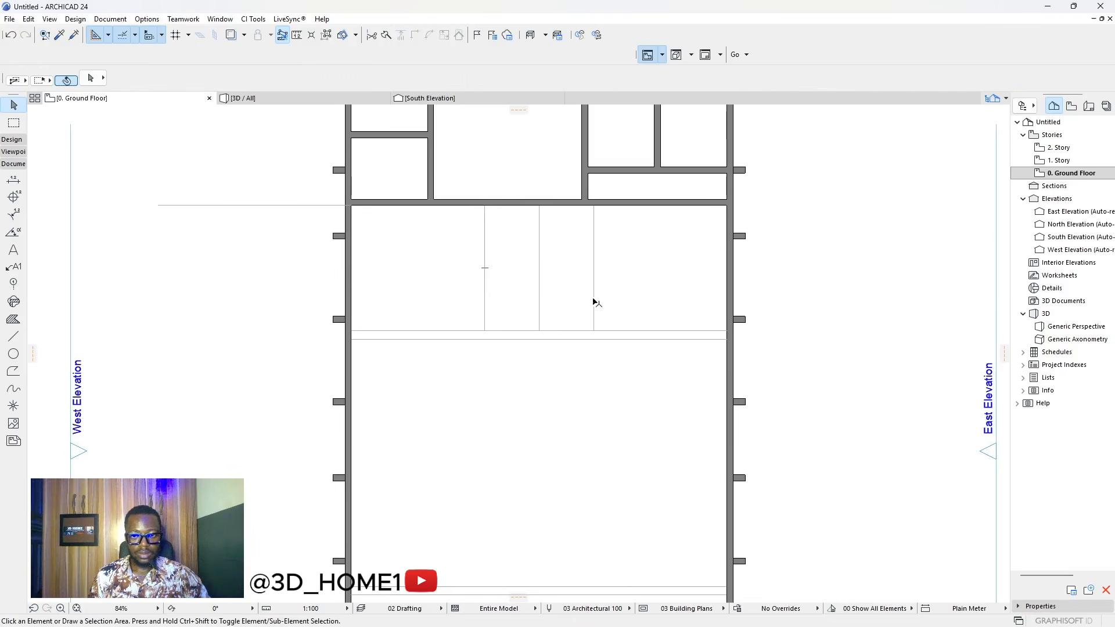
- Delete the original vertical centre line between the two copies
{"action": "left_click", "coordinate": [538, 279]}
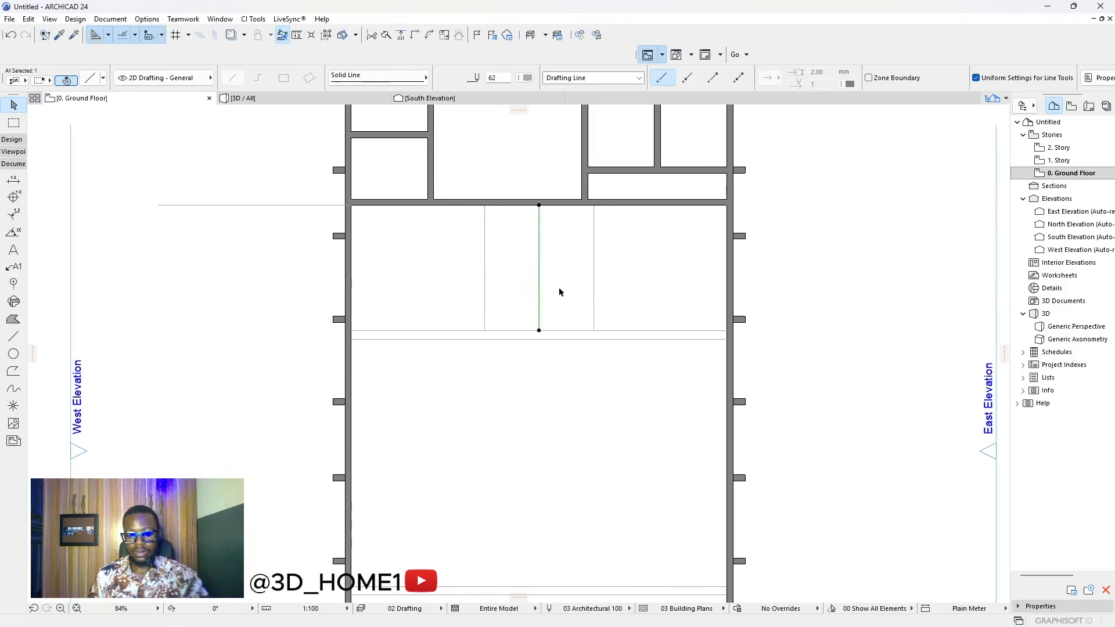
{"action": "key", "text": "Delete"}
{"action": "scroll", "coordinate": [614, 289], "scroll_direction": "down", "scroll_amount": 3}
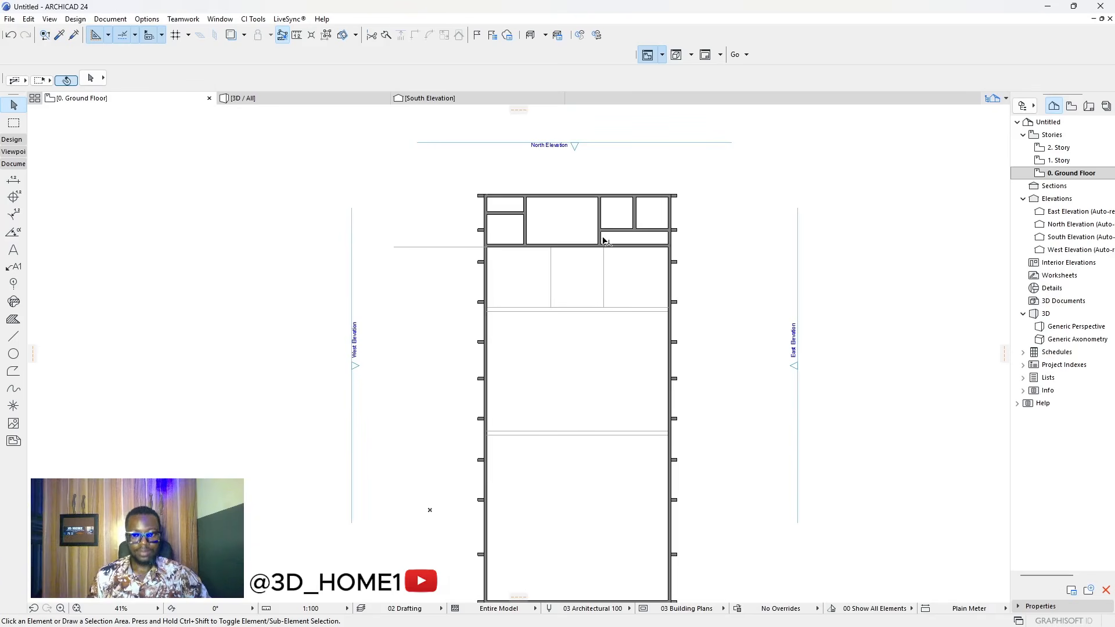
{"action": "scroll", "coordinate": [607, 279], "scroll_direction": "up", "scroll_amount": 5}
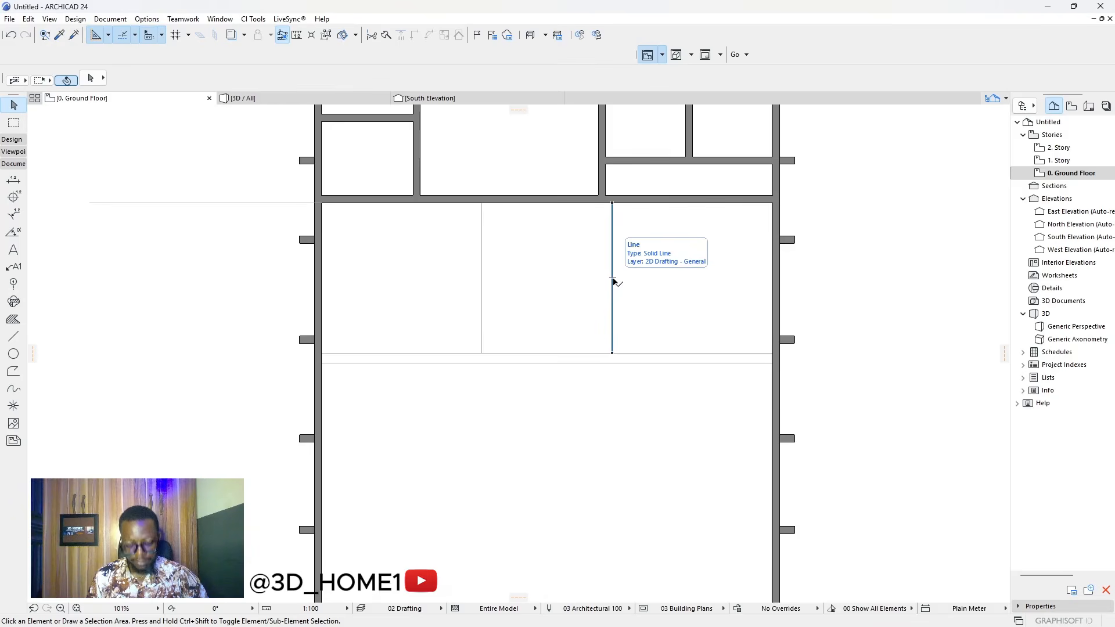
{"action": "scroll", "coordinate": [604, 280], "scroll_direction": "down", "scroll_amount": 4}
{"action": "scroll", "coordinate": [624, 271], "scroll_direction": "up", "scroll_amount": 3}
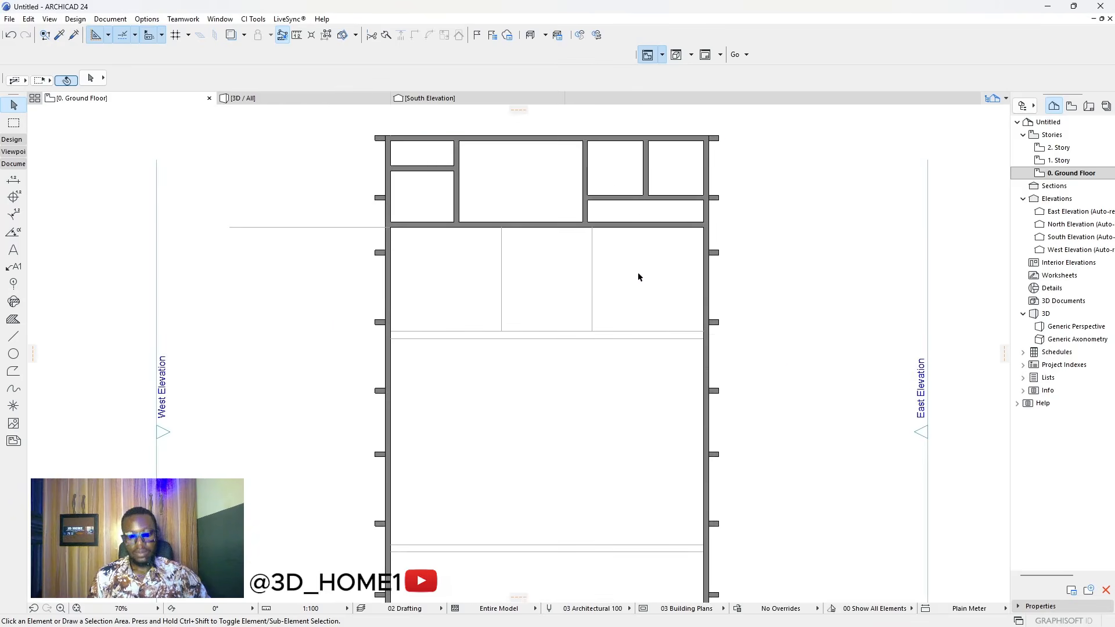
- Measure from the vertical lines to the hall's side walls
{"action": "key", "text": "m"}
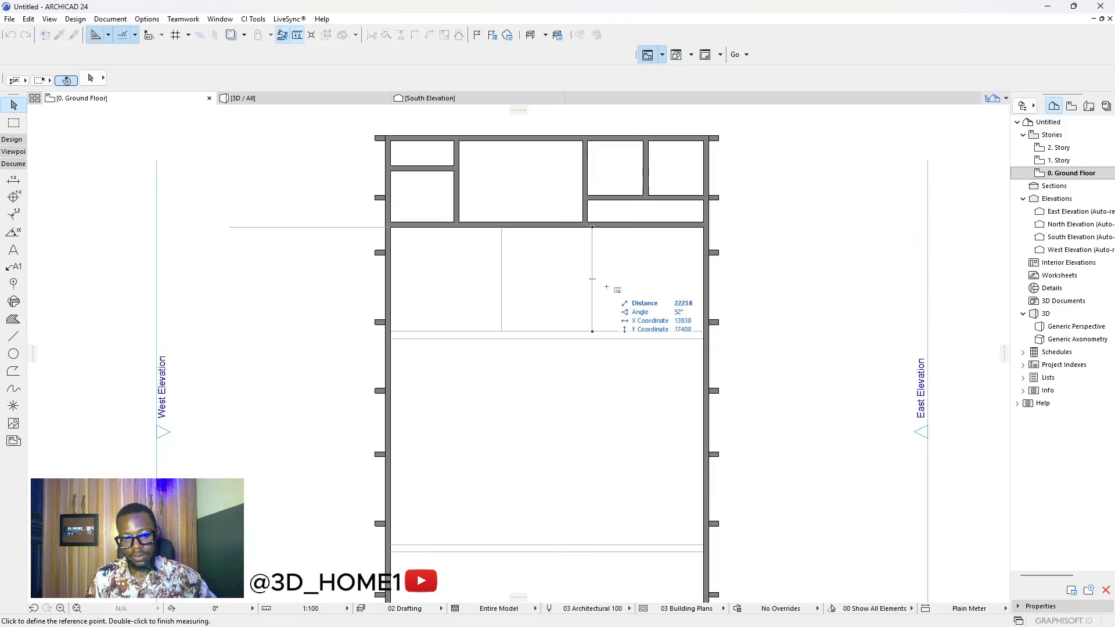
{"action": "left_click", "coordinate": [593, 237]}
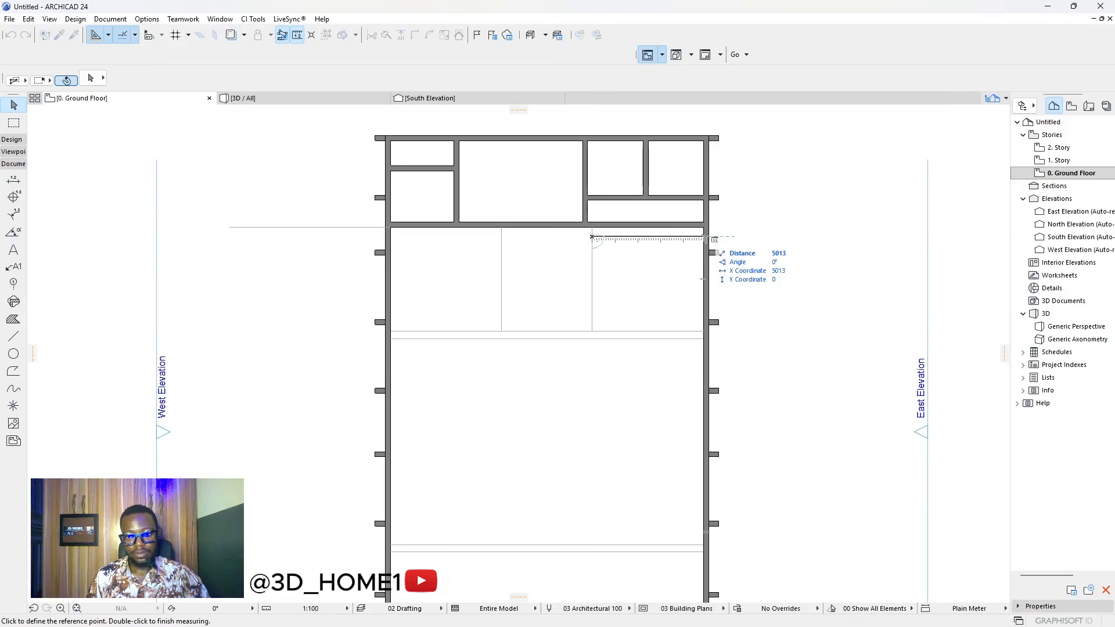
{"action": "key", "text": "Escape"}
{"action": "key", "text": "m"}
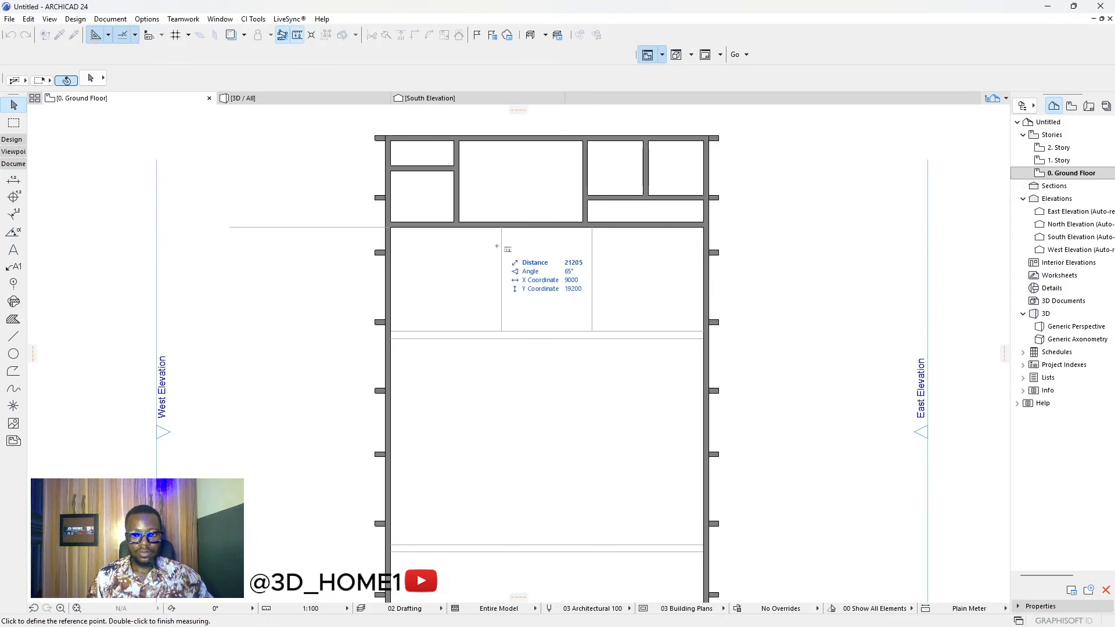
{"action": "left_click", "coordinate": [501, 245]}
{"action": "key", "text": "Escape"}
{"action": "scroll", "coordinate": [608, 295], "scroll_direction": "down", "scroll_amount": 5}
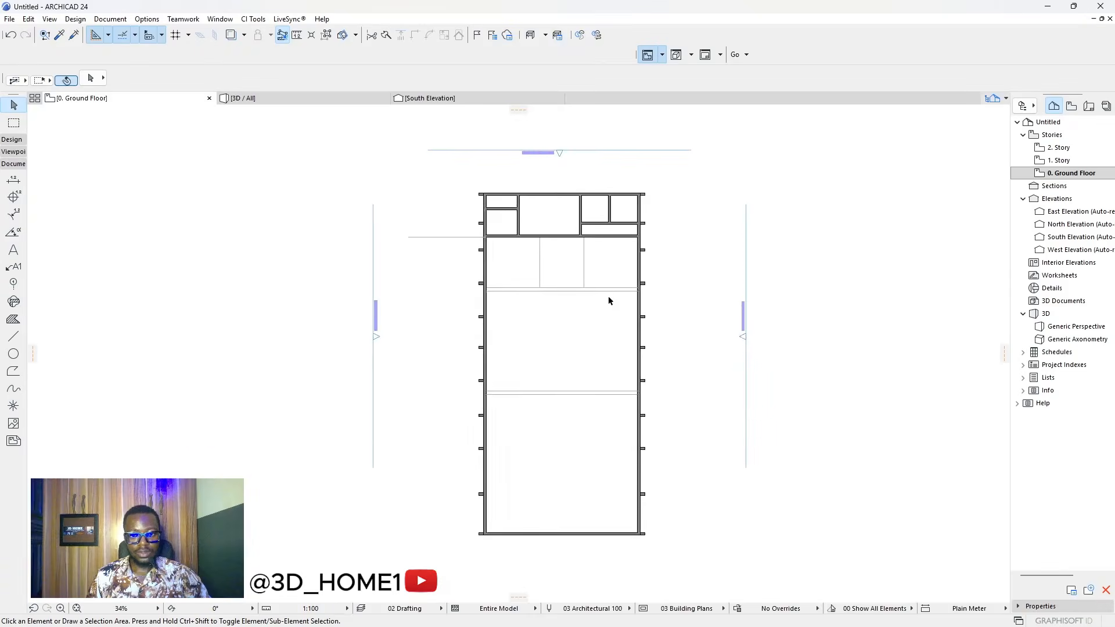
- Move each of the two vertical lines 500 mm outward, towards its nearest side wall
{"action": "scroll", "coordinate": [604, 284], "scroll_direction": "up", "scroll_amount": 6}
{"action": "left_click", "coordinate": [503, 250]}
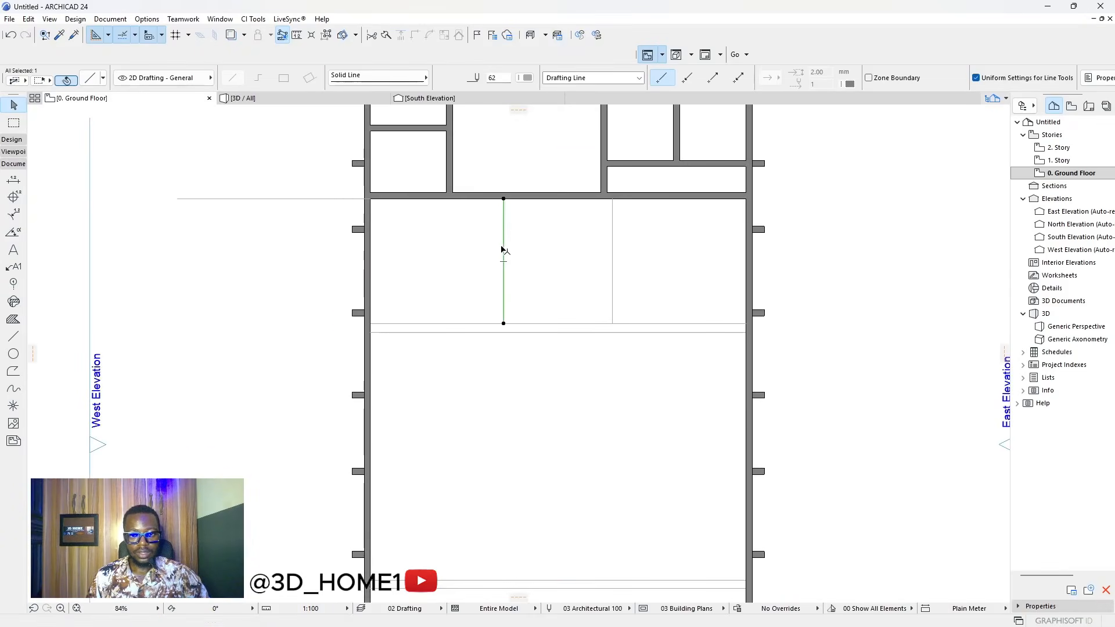
{"action": "left_click", "coordinate": [504, 246]}
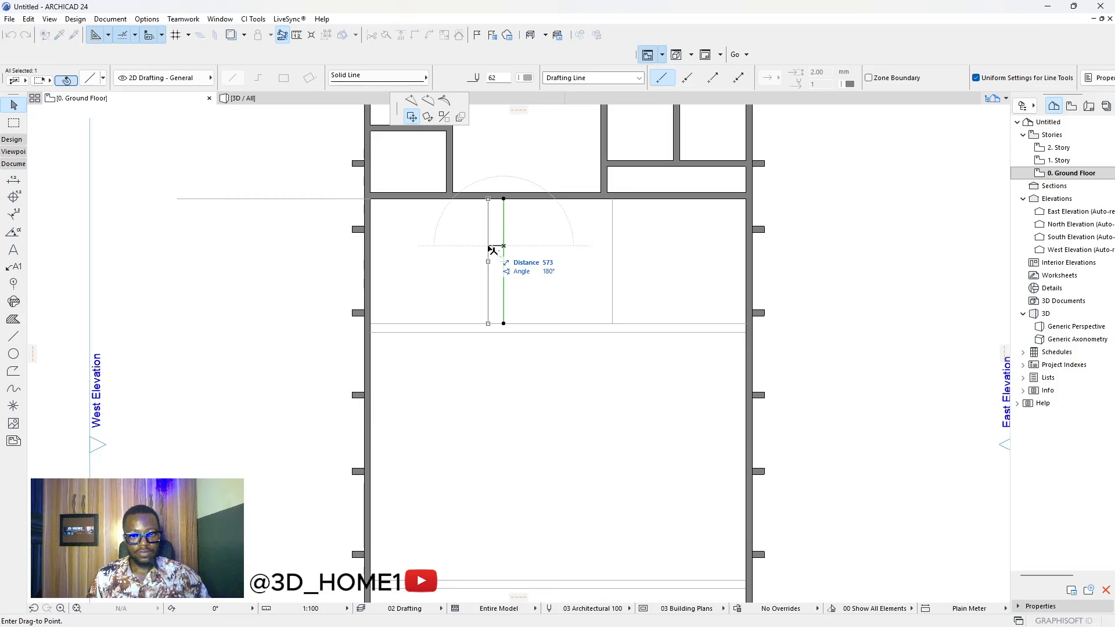
{"action": "type", "text": "50"}
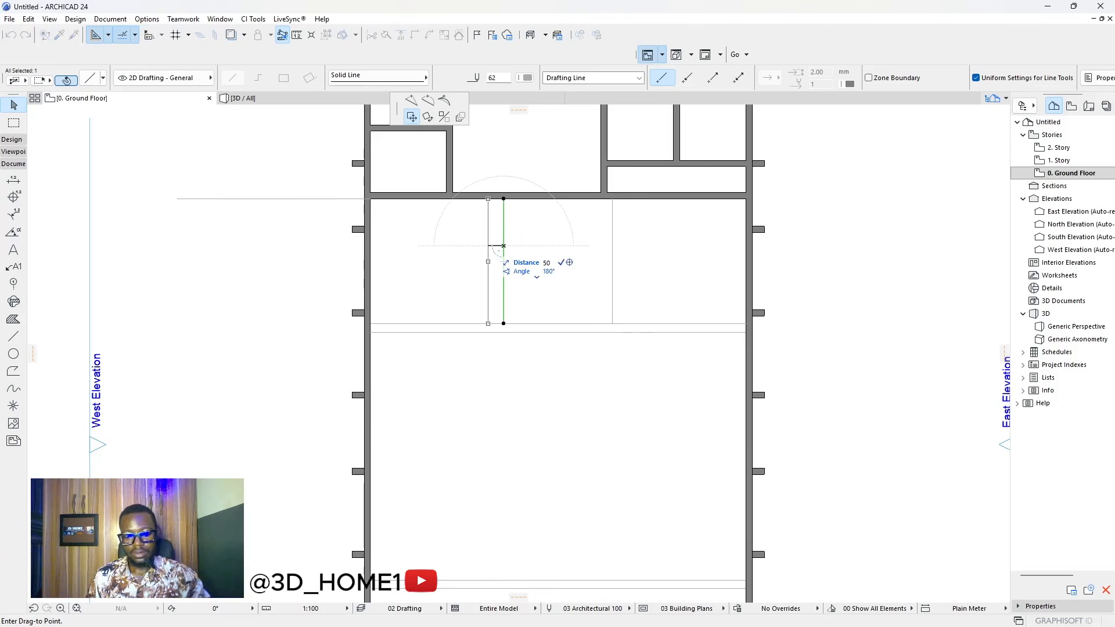
{"action": "type", "text": "0"}
{"action": "key", "text": "Return"}
{"action": "left_click", "coordinate": [613, 247]}
{"action": "left_click", "coordinate": [613, 247]}
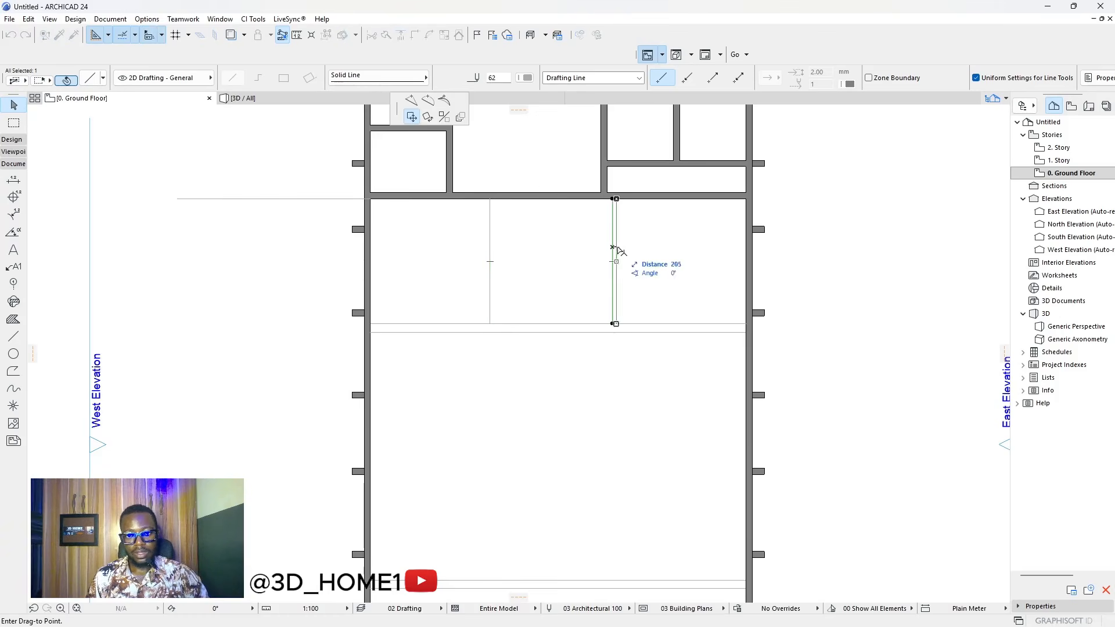
{"action": "left_click", "coordinate": [626, 248]}
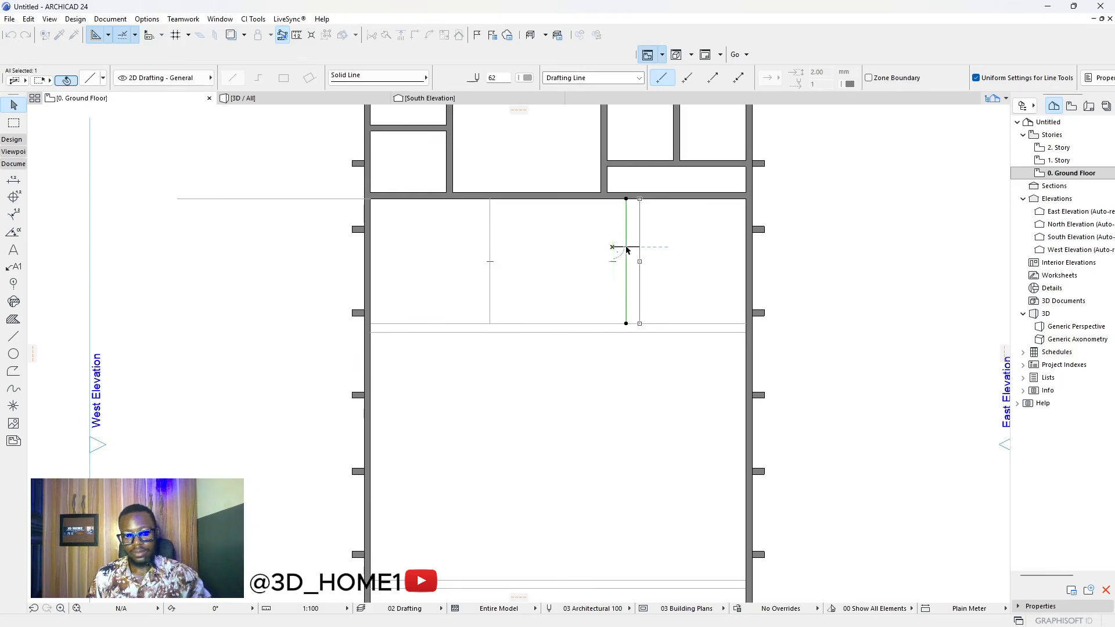
{"action": "key", "text": "Escape"}
- Copy the upper divider line 300 mm up the hall and trim off the copy's part beyond the left vertical line
{"action": "left_click", "coordinate": [564, 324]}
{"action": "left_click", "coordinate": [565, 323]}
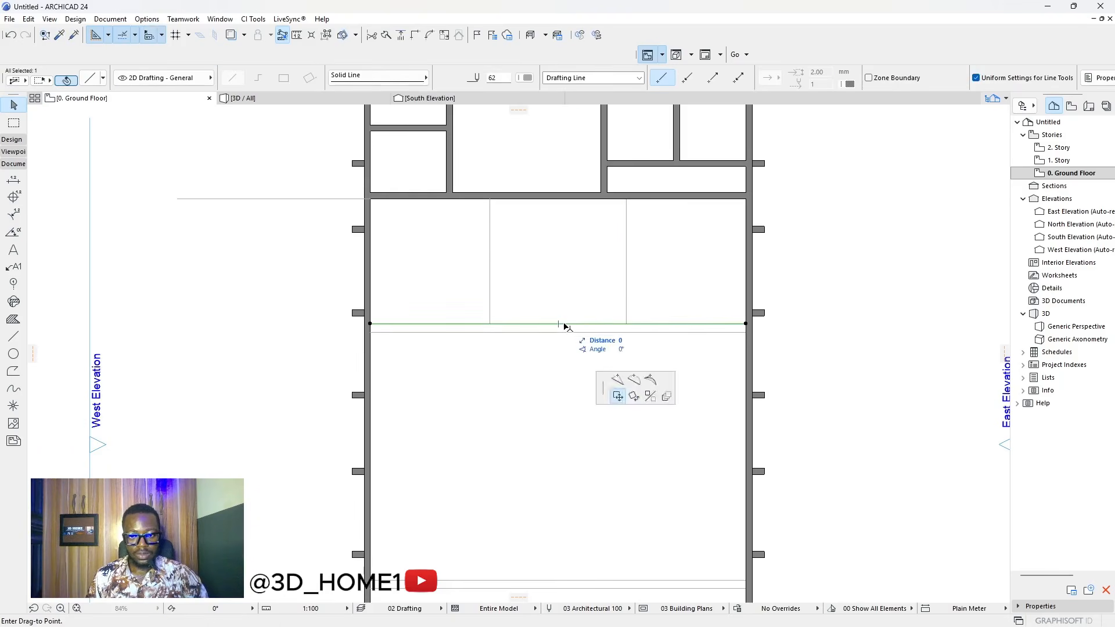
{"action": "type", "text": "5"}
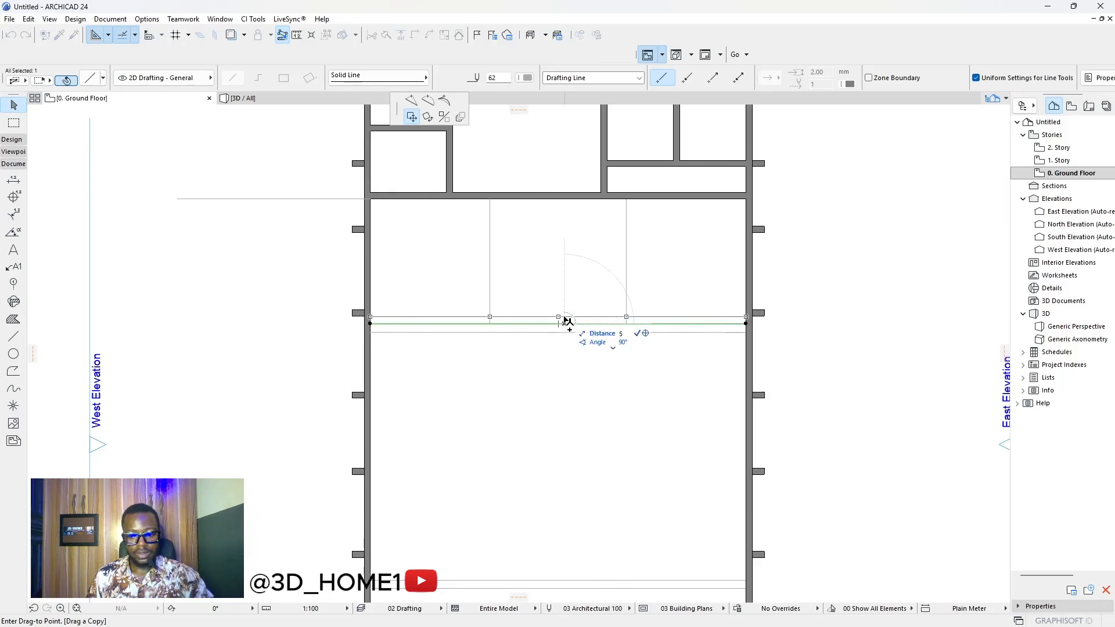
{"action": "type", "text": "300"}
{"action": "key", "text": "Return"}
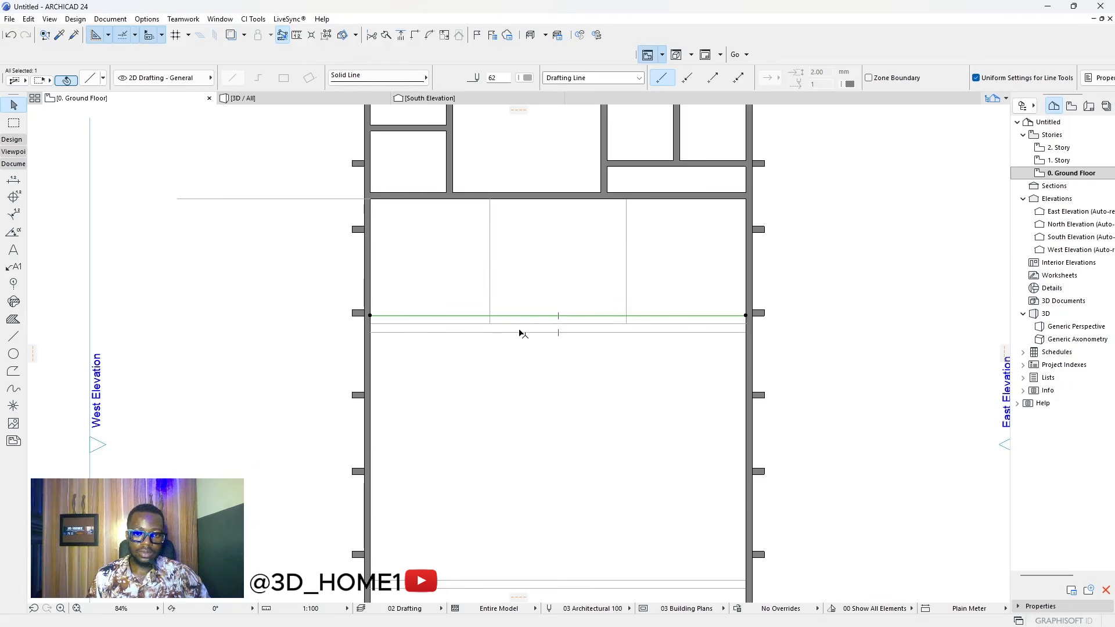
{"action": "key", "text": "Escape"}
{"action": "scroll", "coordinate": [490, 322], "scroll_direction": "up", "scroll_amount": 2}
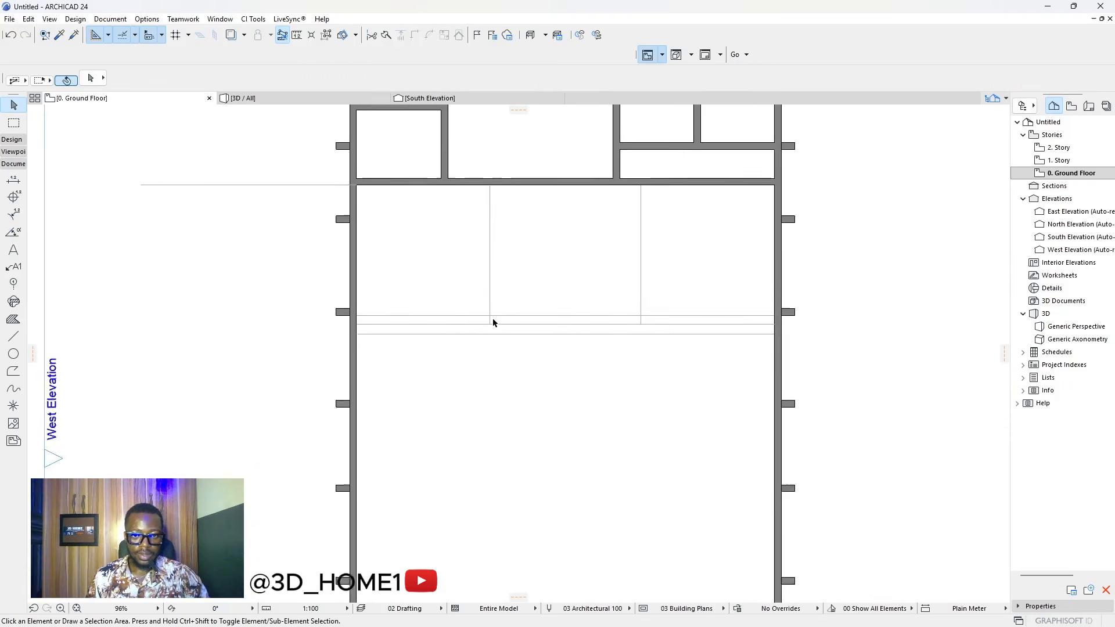
{"action": "left_click", "coordinate": [475, 315], "text": "ctrl"}
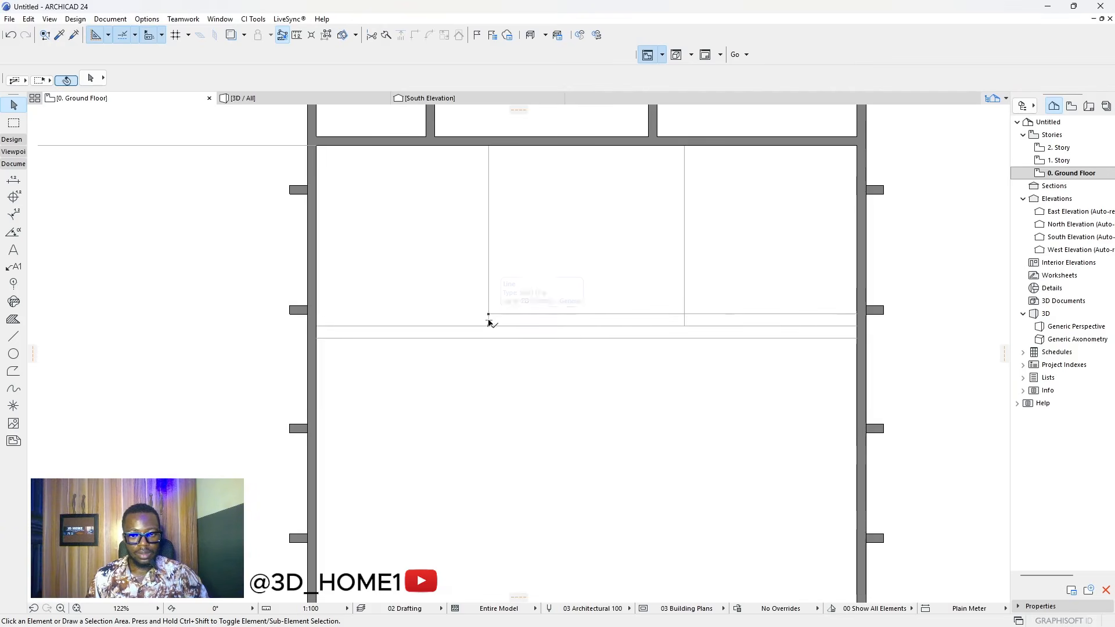
- Copy the left vertical line 300 mm to the left and the right vertical line 300 mm to the right
{"action": "left_click", "coordinate": [489, 303]}
{"action": "left_click", "coordinate": [490, 303]}
{"action": "type", "text": "300"}
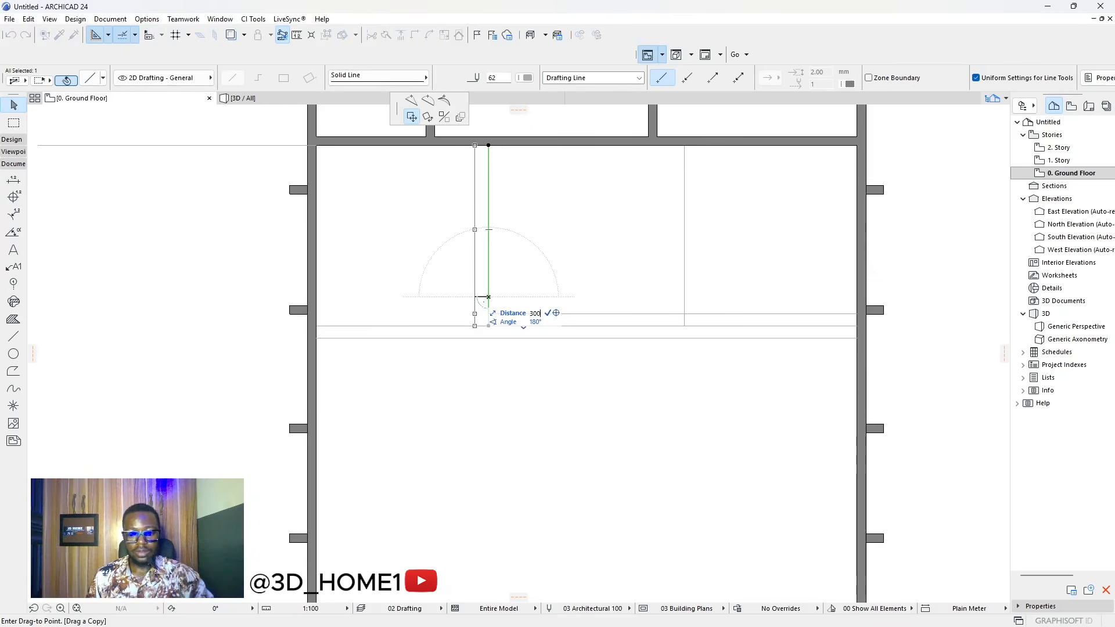
{"action": "key", "text": "Return"}
{"action": "left_click", "coordinate": [686, 290]}
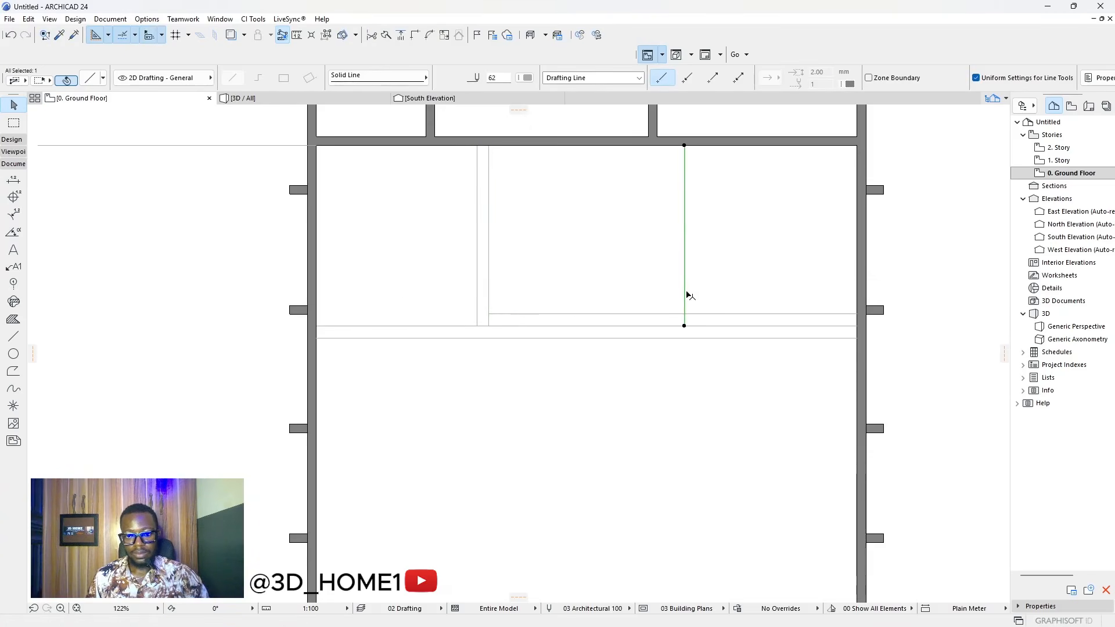
{"action": "left_click", "coordinate": [684, 290]}
{"action": "type", "text": "300"}
{"action": "key", "text": "Return"}
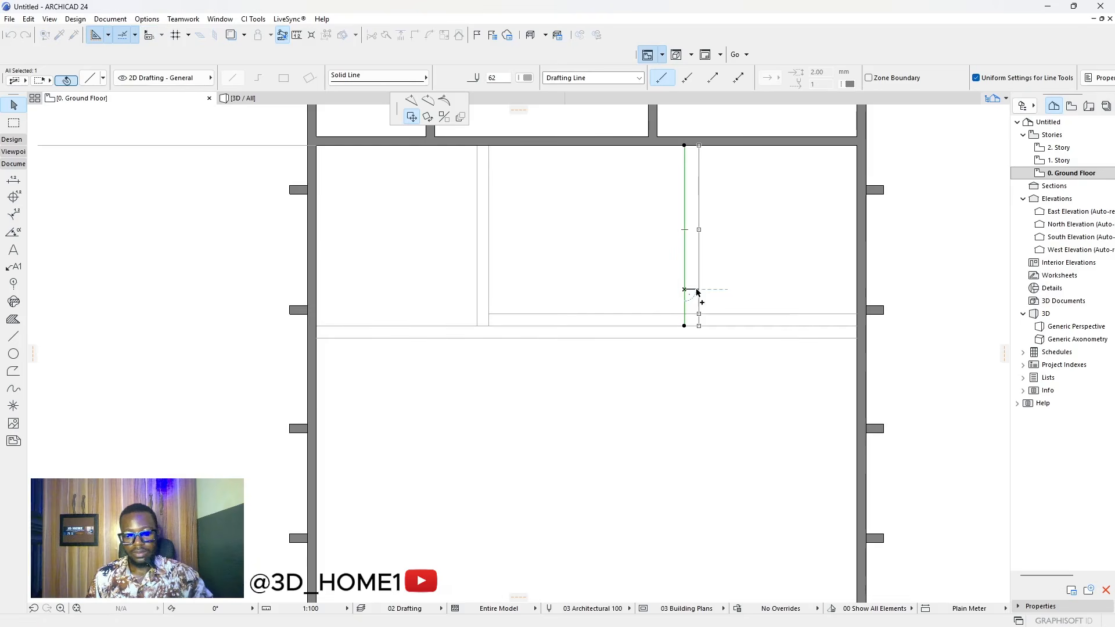
{"action": "key", "text": "Escape"}
- Trim the overhanging horizontal and vertical line ends to leave two nested U-shaped outlines against the cross wall
{"action": "left_click", "coordinate": [707, 313], "text": "ctrl"}
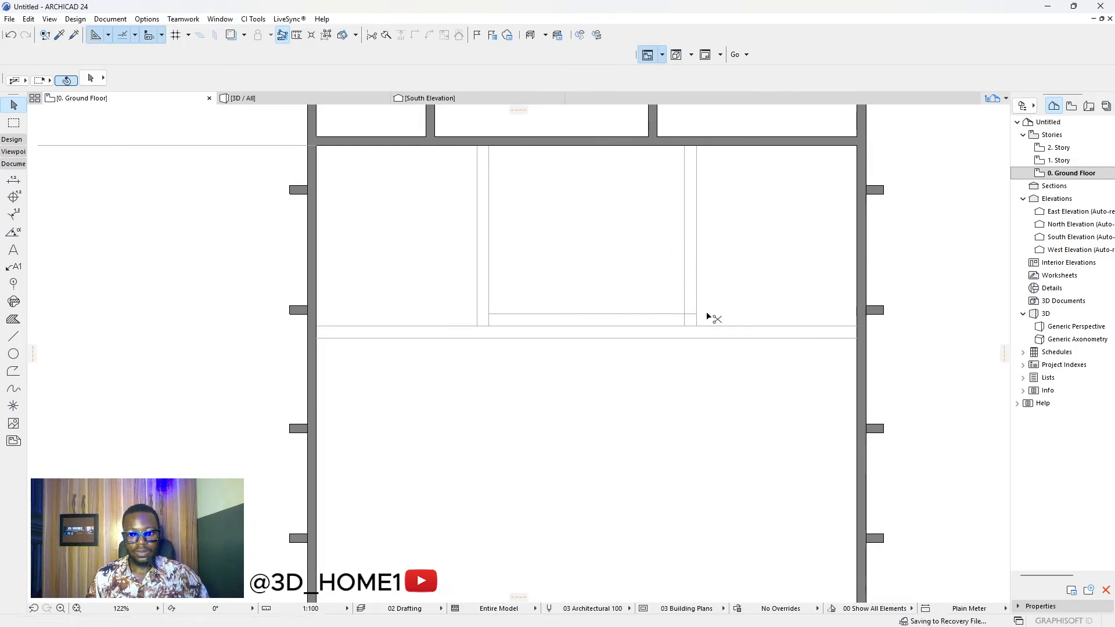
{"action": "left_click", "coordinate": [686, 318], "text": "ctrl"}
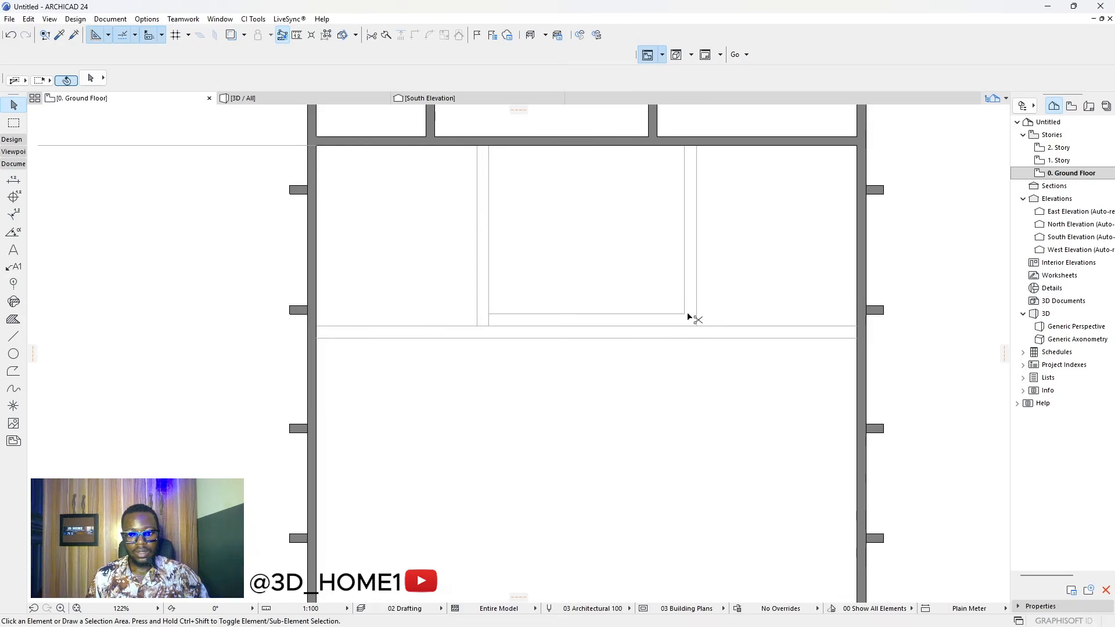
{"action": "left_click", "coordinate": [488, 322], "text": "ctrl"}
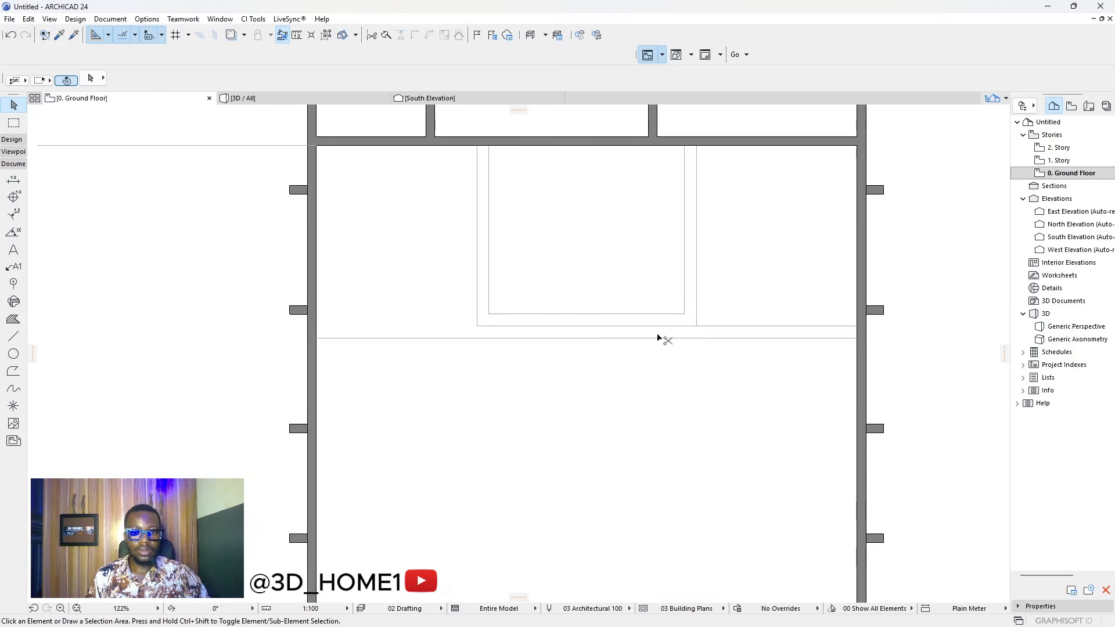
{"action": "scroll", "coordinate": [639, 346], "scroll_direction": "down", "scroll_amount": 4}
{"action": "scroll", "coordinate": [613, 348], "scroll_direction": "up", "scroll_amount": 3}
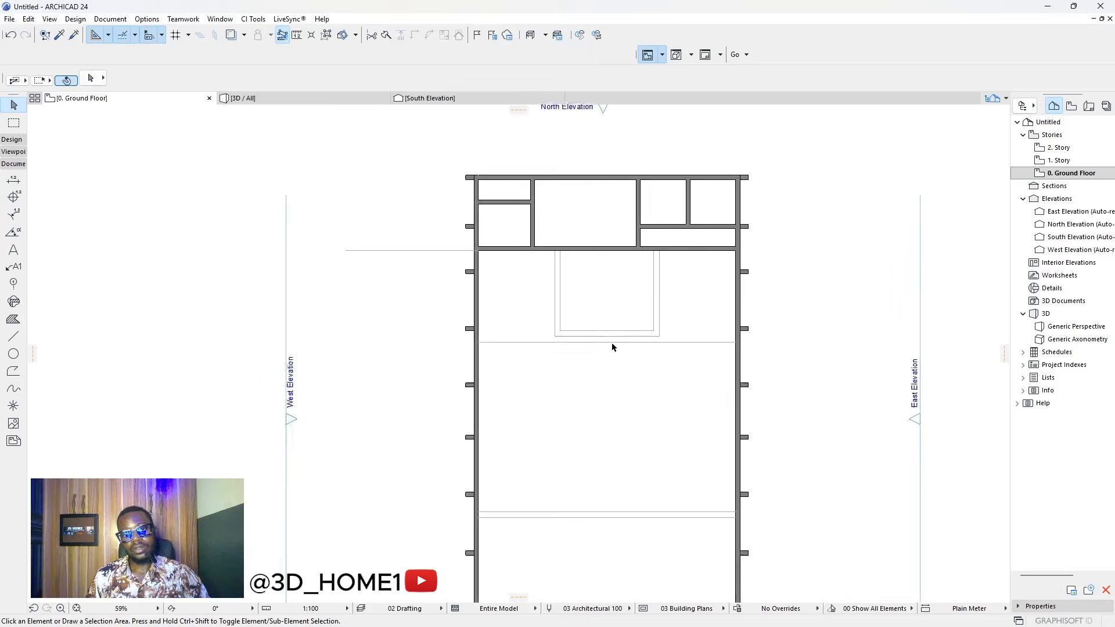
- Delete the stray horizontal line that runs outside the building from the west wall at the cross wall
{"action": "scroll", "coordinate": [514, 336], "scroll_direction": "up", "scroll_amount": 2}
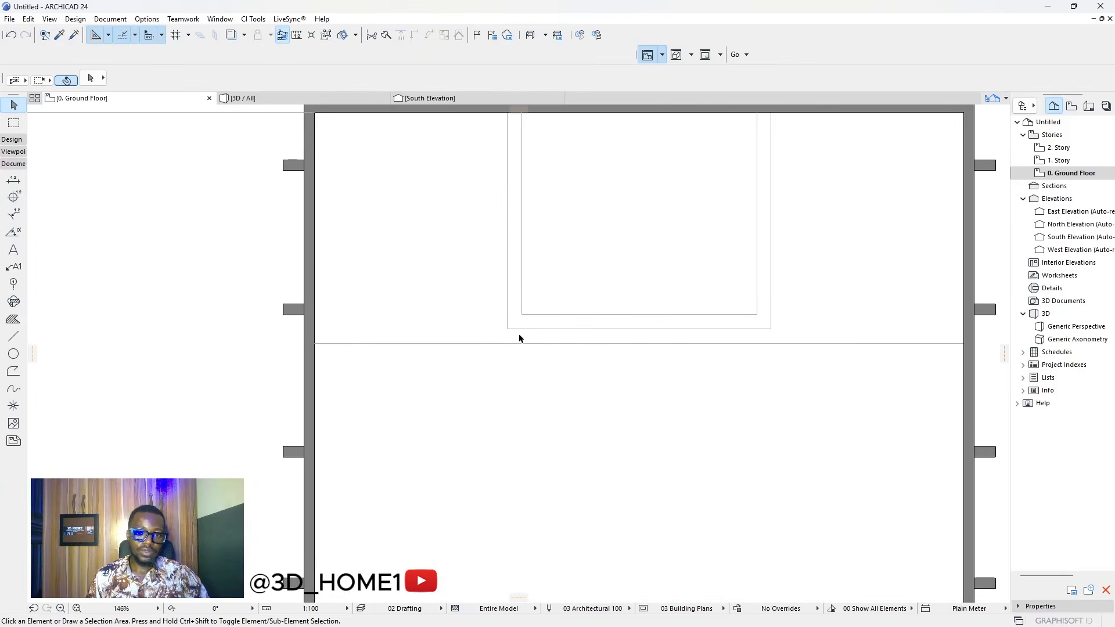
{"action": "scroll", "coordinate": [555, 319], "scroll_direction": "down", "scroll_amount": 2}
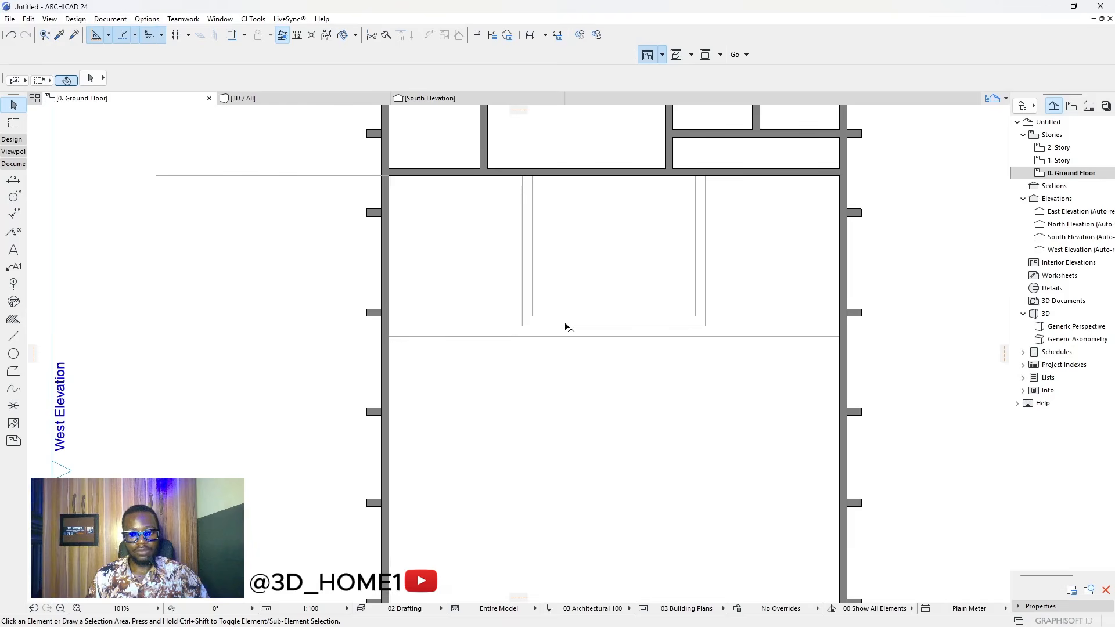
{"action": "scroll", "coordinate": [584, 276], "scroll_direction": "down", "scroll_amount": 5}
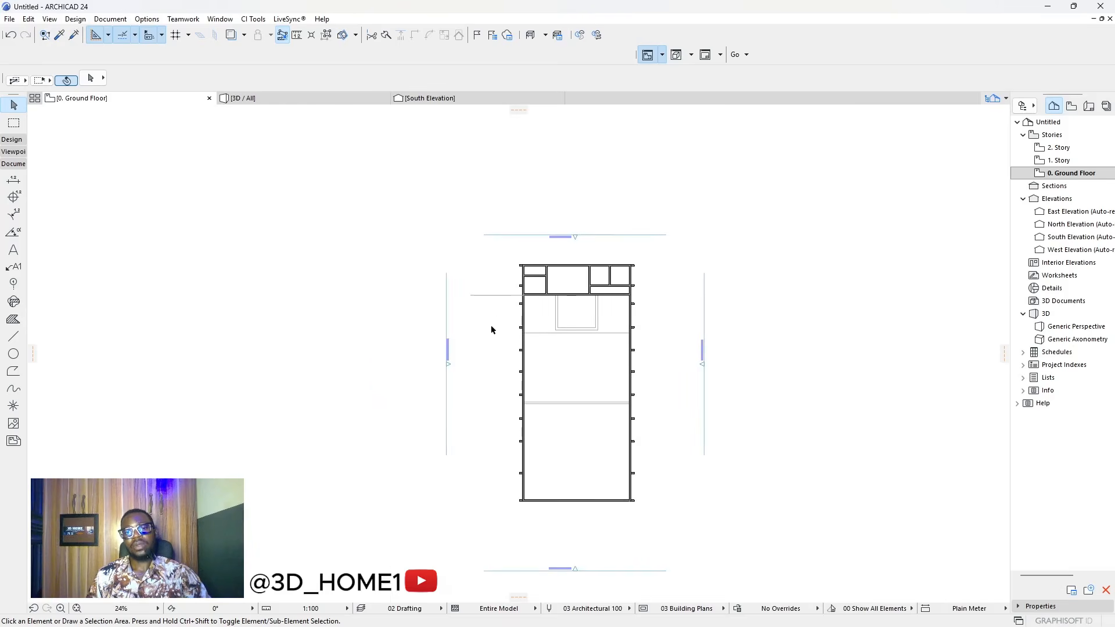
{"action": "scroll", "coordinate": [494, 316], "scroll_direction": "up", "scroll_amount": 1}
{"action": "left_click", "coordinate": [504, 284]}
{"action": "key", "text": "Delete"}
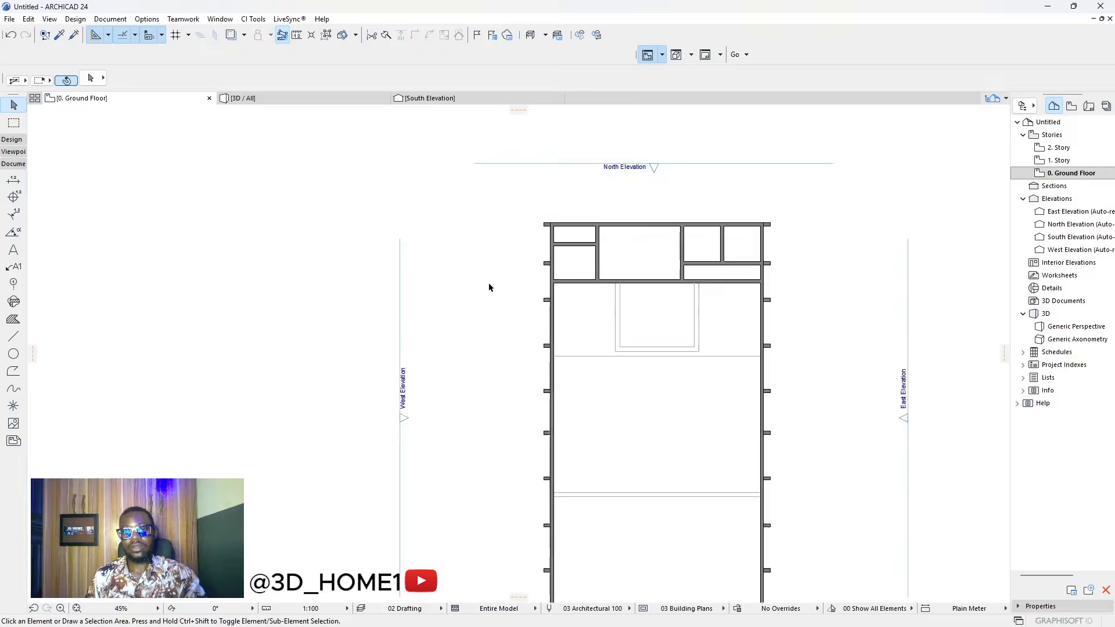
- Measure the clear width of the narrow corridor-like room between the cross wall and the two north-east rooms
{"action": "scroll", "coordinate": [488, 349], "scroll_direction": "down", "scroll_amount": 2}
{"action": "scroll", "coordinate": [590, 259], "scroll_direction": "up", "scroll_amount": 2}
{"action": "scroll", "coordinate": [590, 332], "scroll_direction": "down", "scroll_amount": 3}
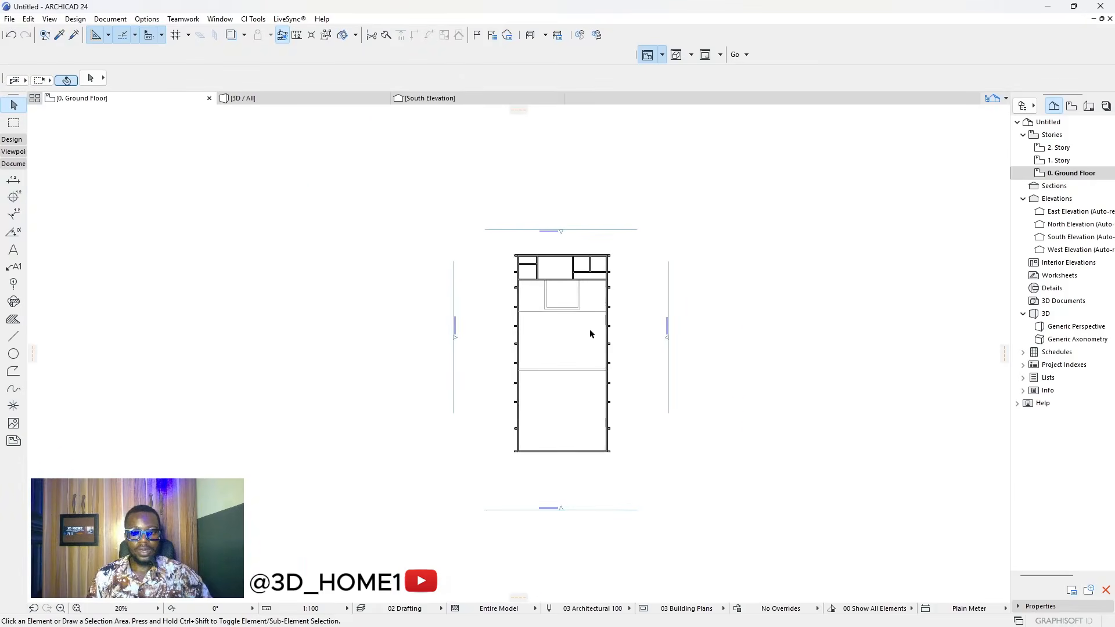
{"action": "scroll", "coordinate": [601, 302], "scroll_direction": "up", "scroll_amount": 3}
{"action": "scroll", "coordinate": [570, 227], "scroll_direction": "down", "scroll_amount": 1}
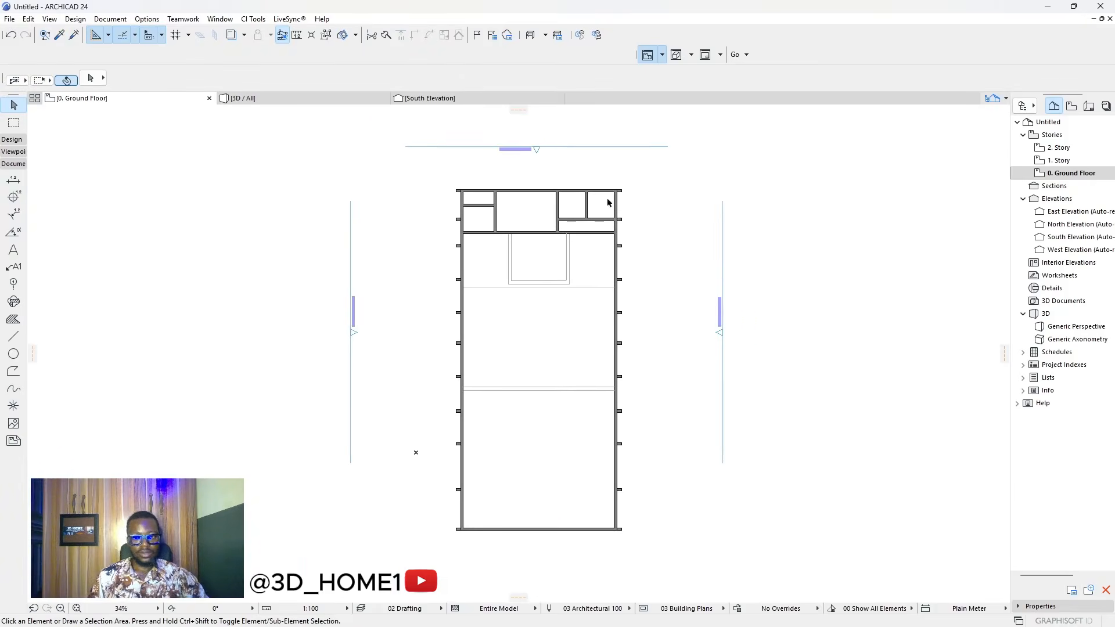
{"action": "scroll", "coordinate": [608, 207], "scroll_direction": "up", "scroll_amount": 7}
{"action": "scroll", "coordinate": [605, 245], "scroll_direction": "down", "scroll_amount": 1}
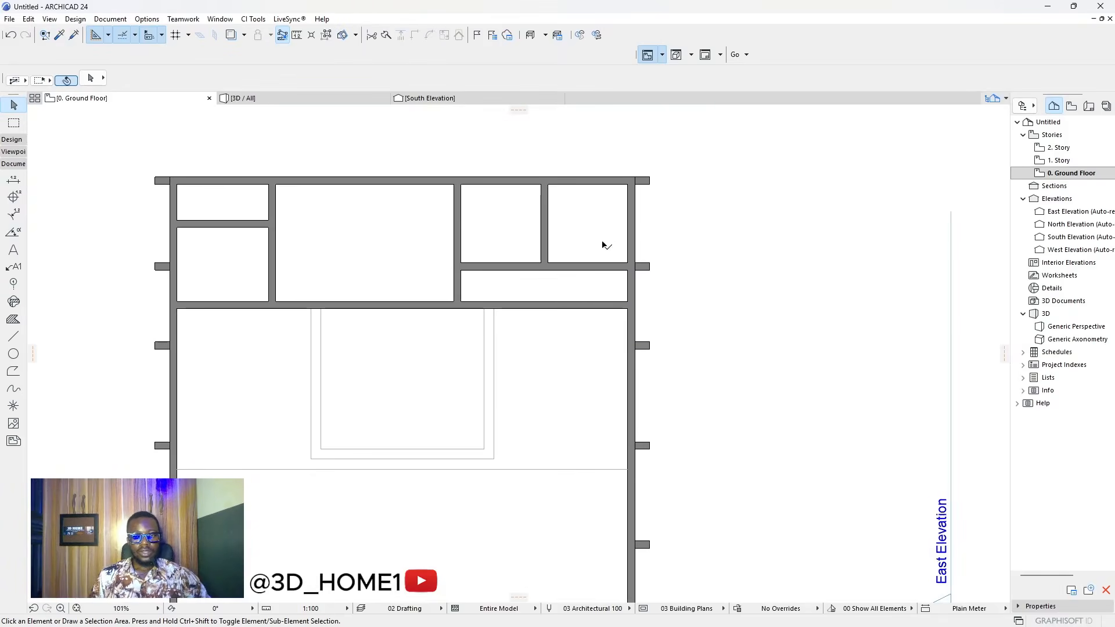
{"action": "scroll", "coordinate": [552, 269], "scroll_direction": "down", "scroll_amount": 2}
{"action": "scroll", "coordinate": [523, 269], "scroll_direction": "up", "scroll_amount": 5}
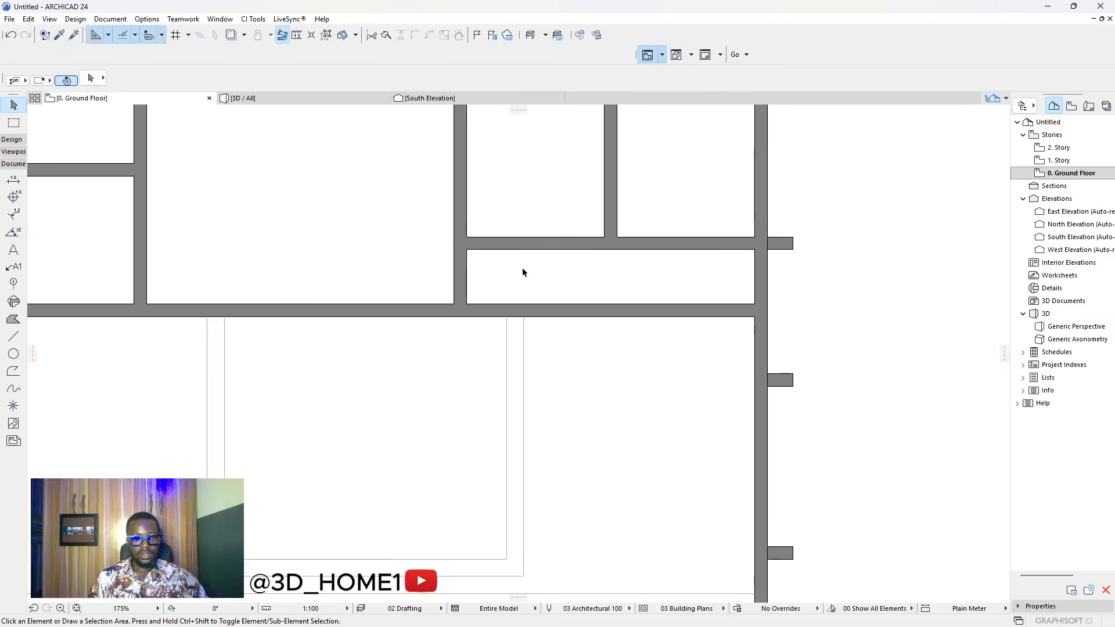
{"action": "key", "text": "m"}
{"action": "scroll", "coordinate": [517, 273], "scroll_direction": "up", "scroll_amount": 2}
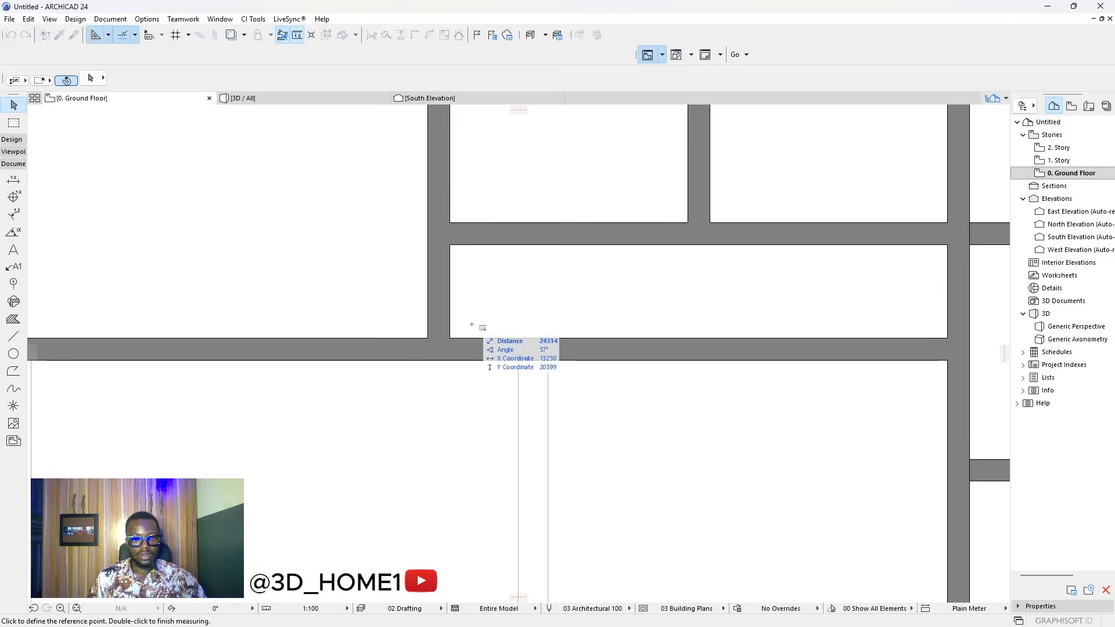
{"action": "left_click", "coordinate": [463, 246]}
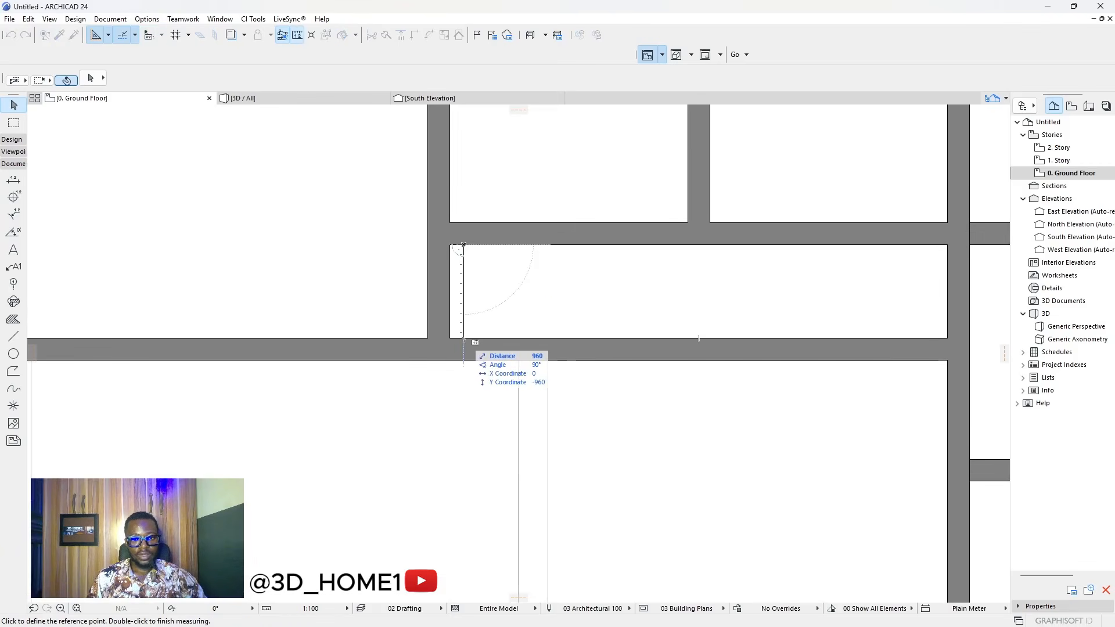
{"action": "key", "text": "Escape"}
{"action": "scroll", "coordinate": [550, 311], "scroll_direction": "down", "scroll_amount": 5}
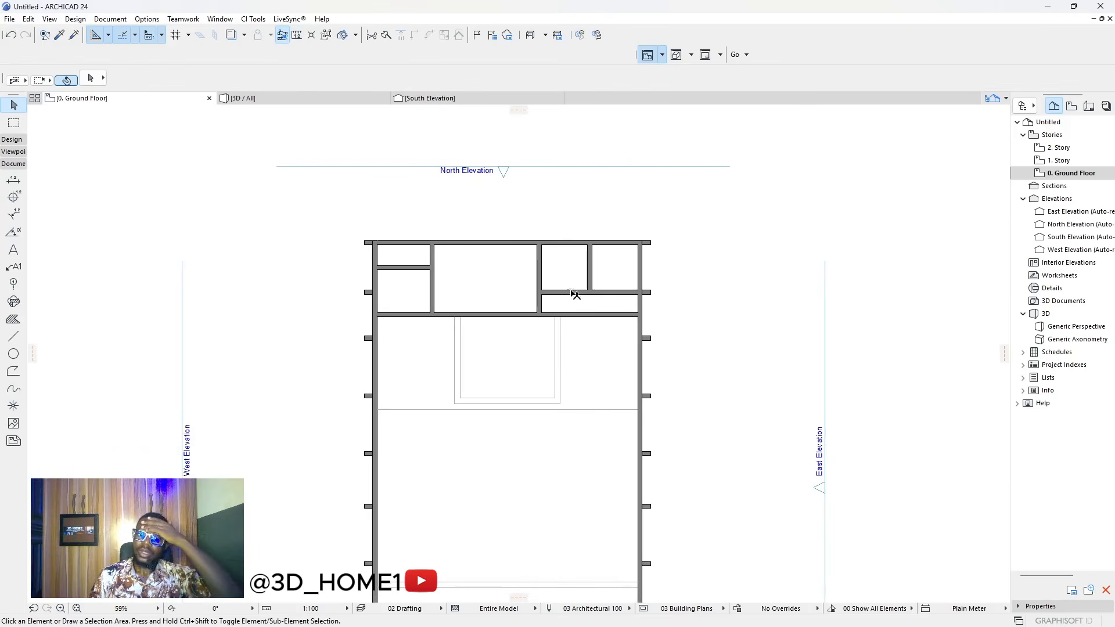
{"action": "scroll", "coordinate": [575, 295], "scroll_direction": "down", "scroll_amount": 4}
{"action": "scroll", "coordinate": [518, 318], "scroll_direction": "up", "scroll_amount": 4}
{"action": "scroll", "coordinate": [493, 301], "scroll_direction": "down", "scroll_amount": 2}
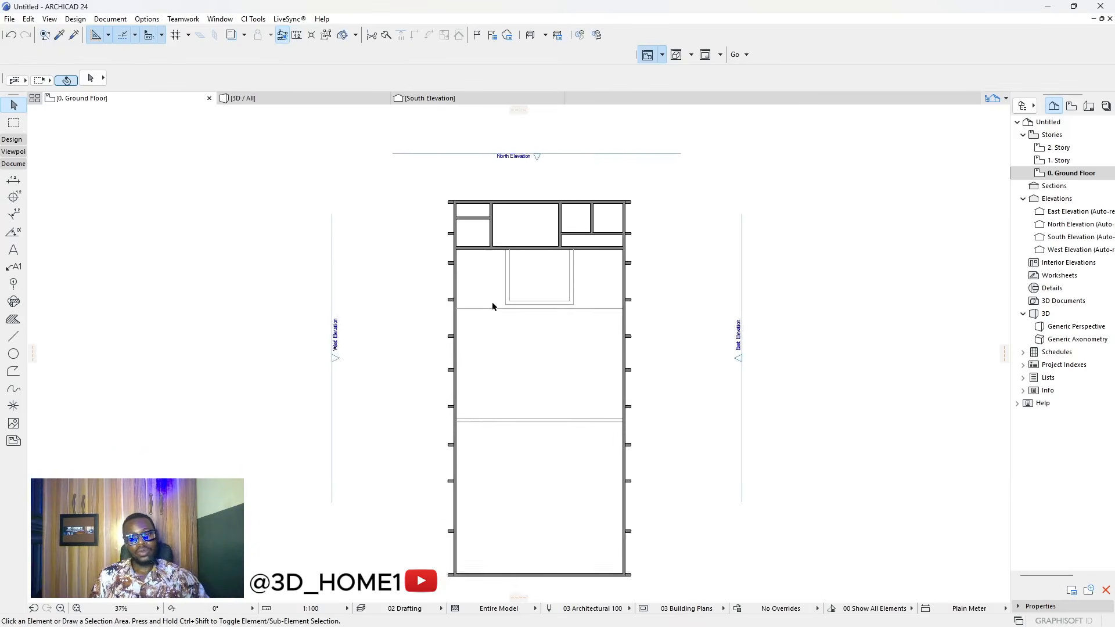
{"action": "scroll", "coordinate": [493, 301], "scroll_direction": "up", "scroll_amount": 1}
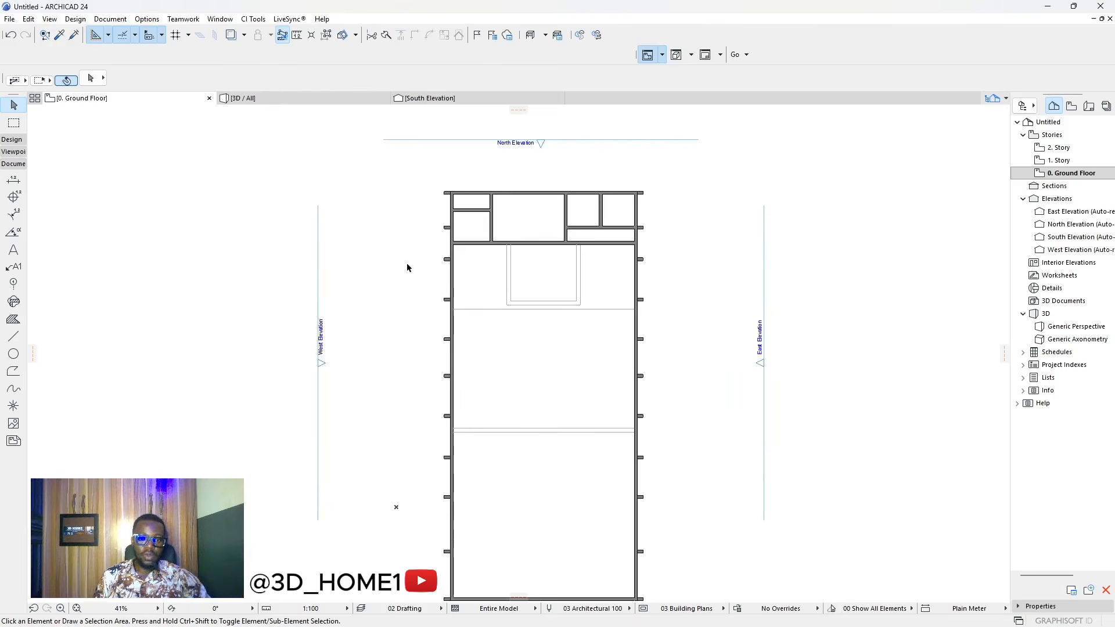
{"action": "scroll", "coordinate": [407, 268], "scroll_direction": "down", "scroll_amount": 4}
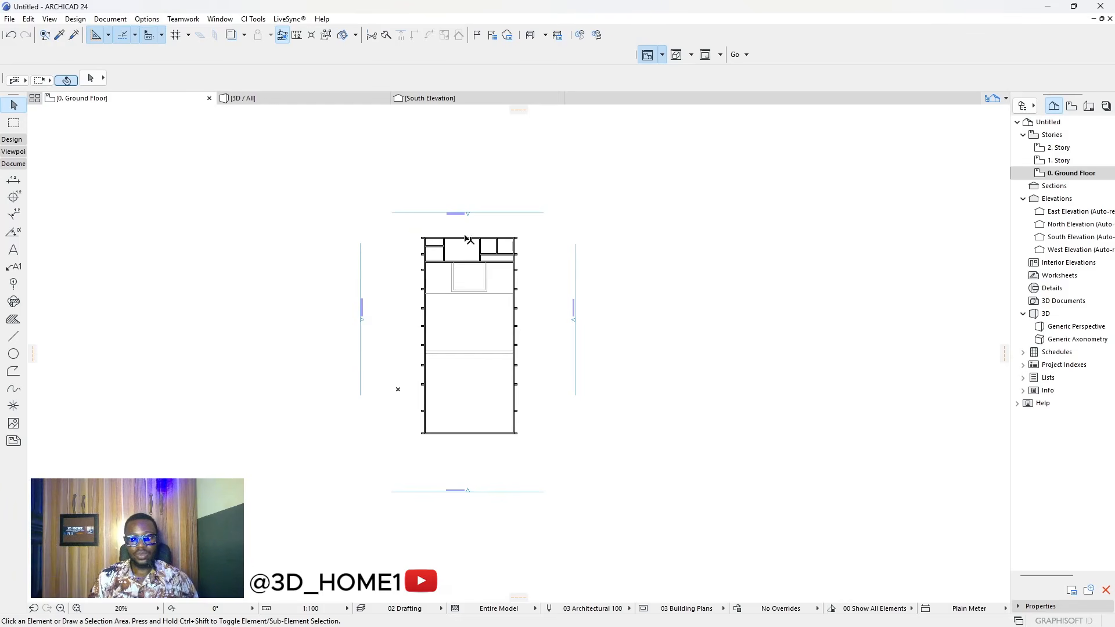
{"action": "scroll", "coordinate": [617, 256], "scroll_direction": "down", "scroll_amount": 1}
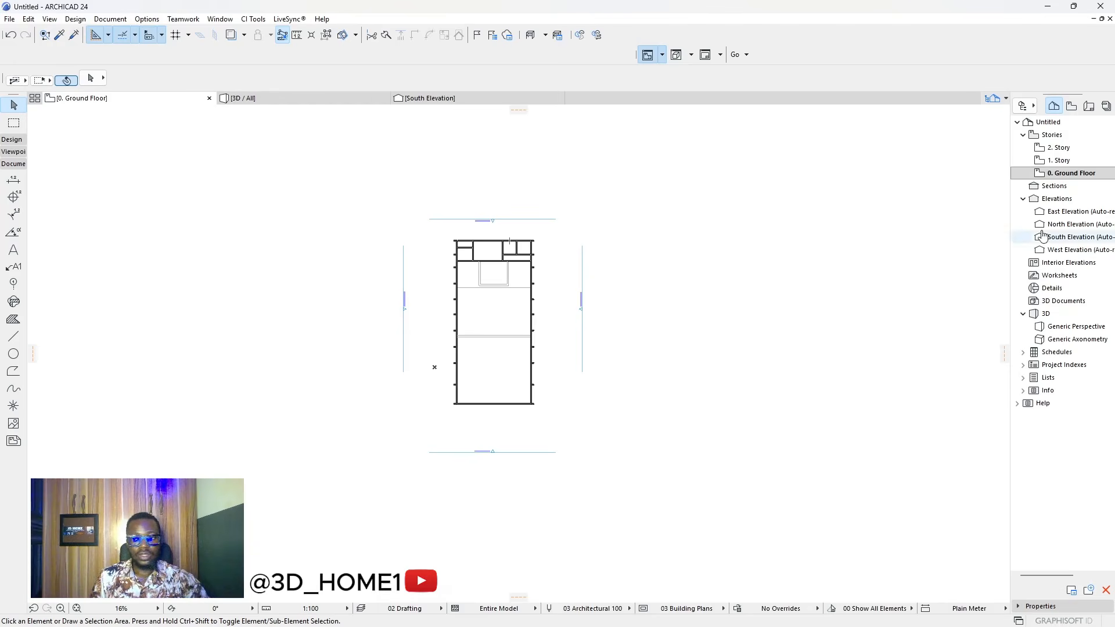
{"action": "scroll", "coordinate": [604, 276], "scroll_direction": "up", "scroll_amount": 2}
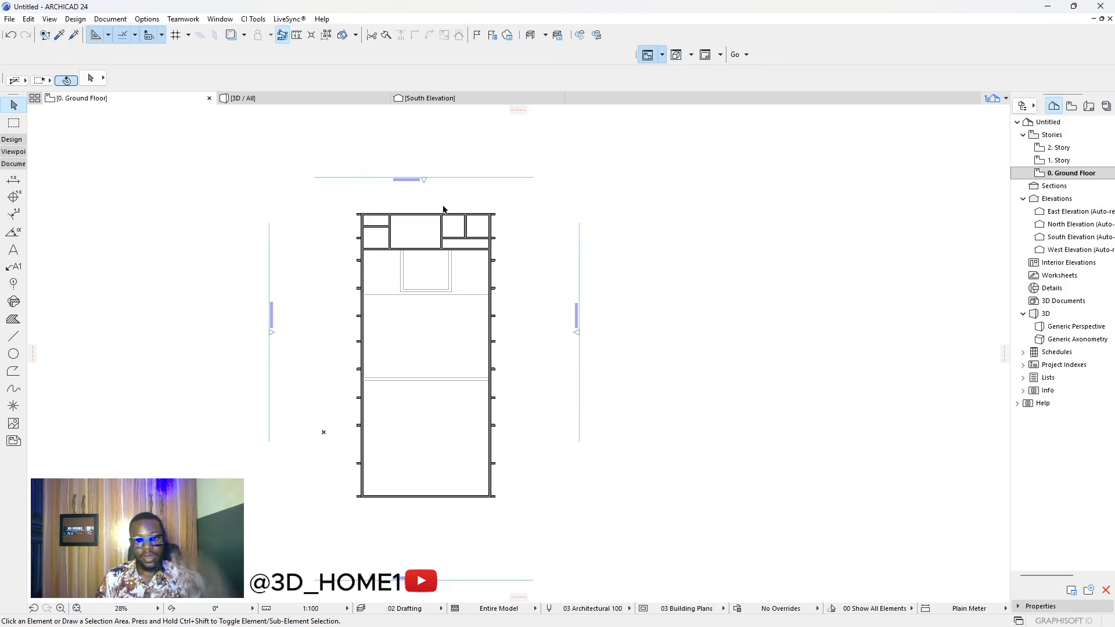
{"action": "scroll", "coordinate": [508, 281], "scroll_direction": "down", "scroll_amount": 1}
{"action": "scroll", "coordinate": [378, 285], "scroll_direction": "up", "scroll_amount": 2}
{"action": "scroll", "coordinate": [499, 246], "scroll_direction": "up", "scroll_amount": 4}
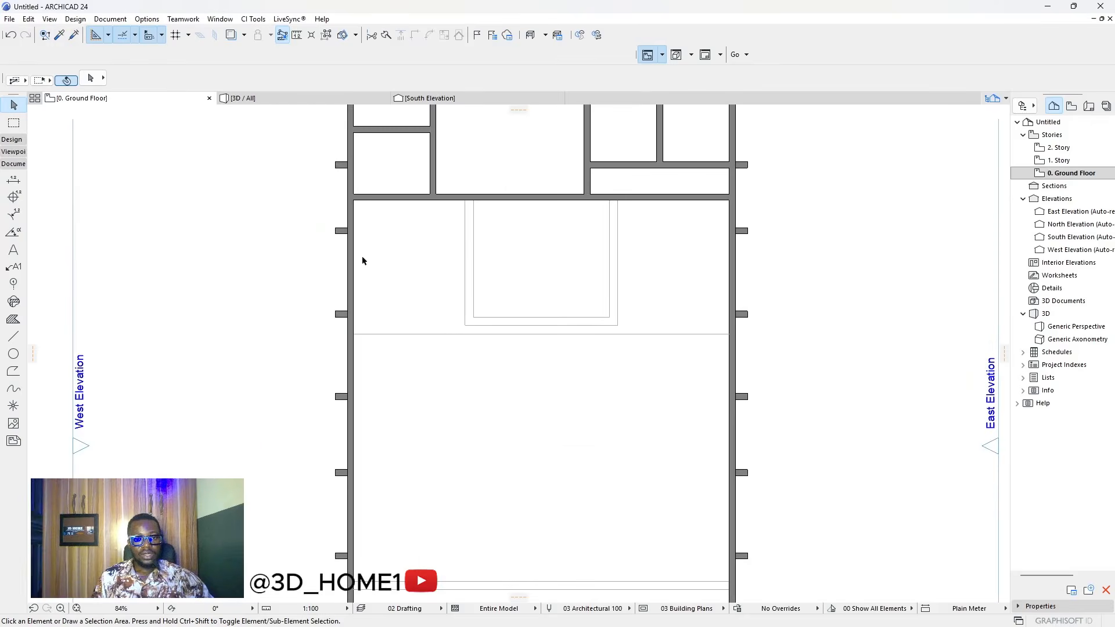
{"action": "scroll", "coordinate": [381, 262], "scroll_direction": "down", "scroll_amount": 3}
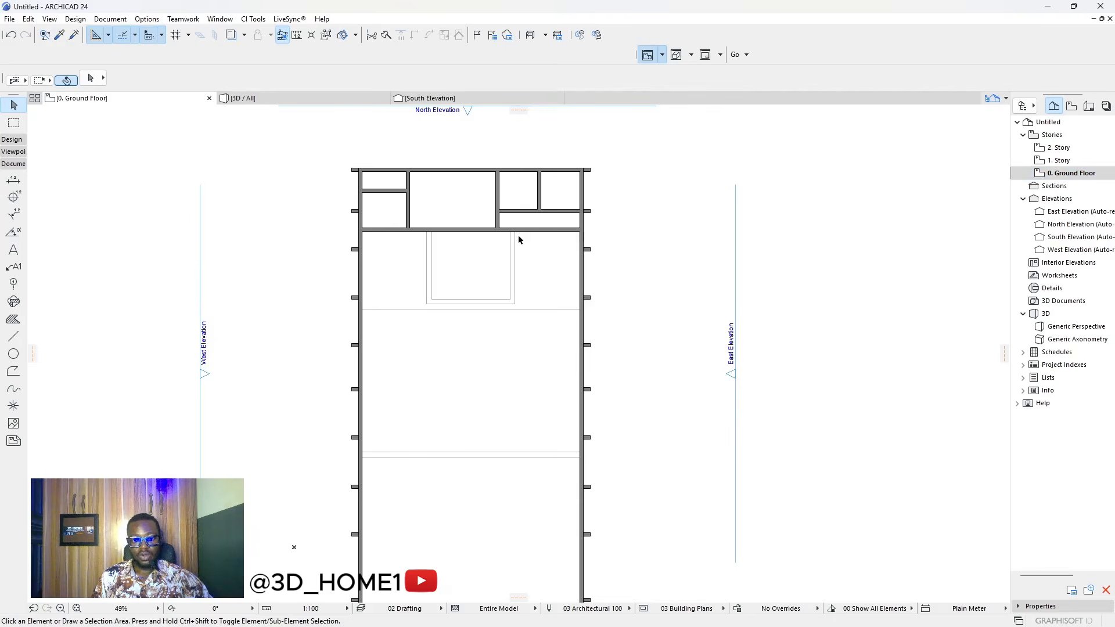
{"action": "scroll", "coordinate": [518, 235], "scroll_direction": "down", "scroll_amount": 2}
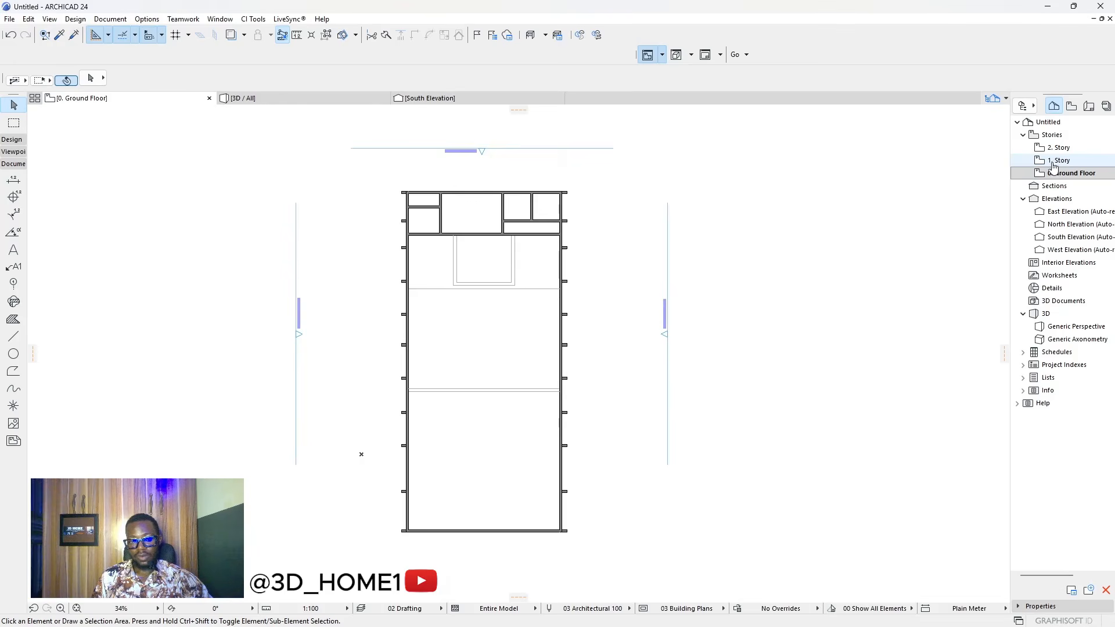
{"action": "left_click", "coordinate": [1071, 174]}
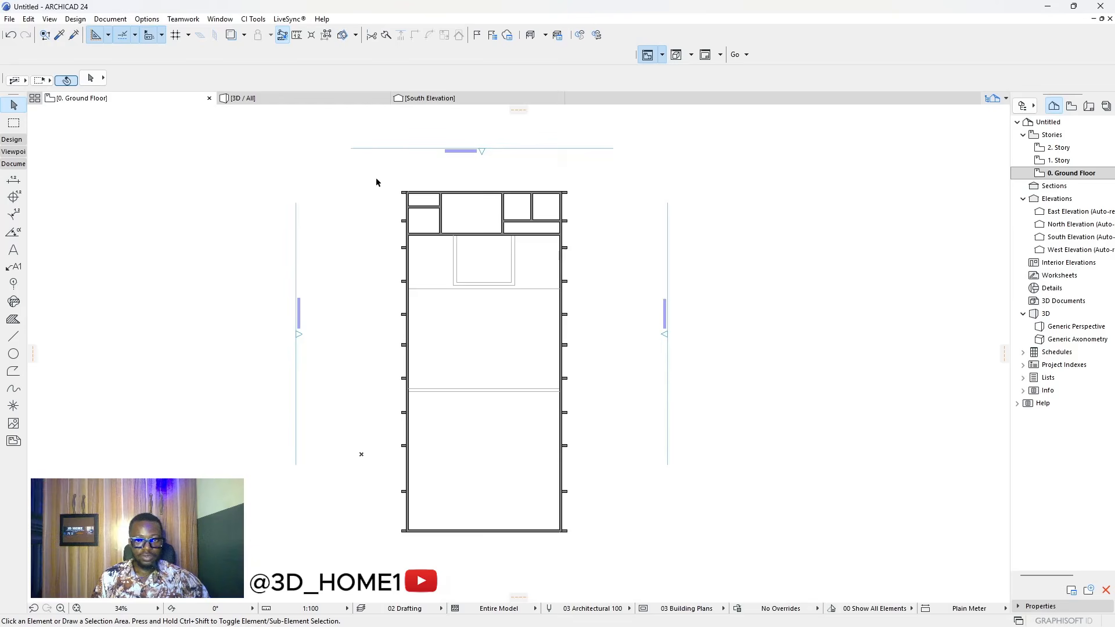
- Open the 3D view of the whole model and examine the building's outer walls and projecting piers
{"action": "left_click", "coordinate": [355, 102]}
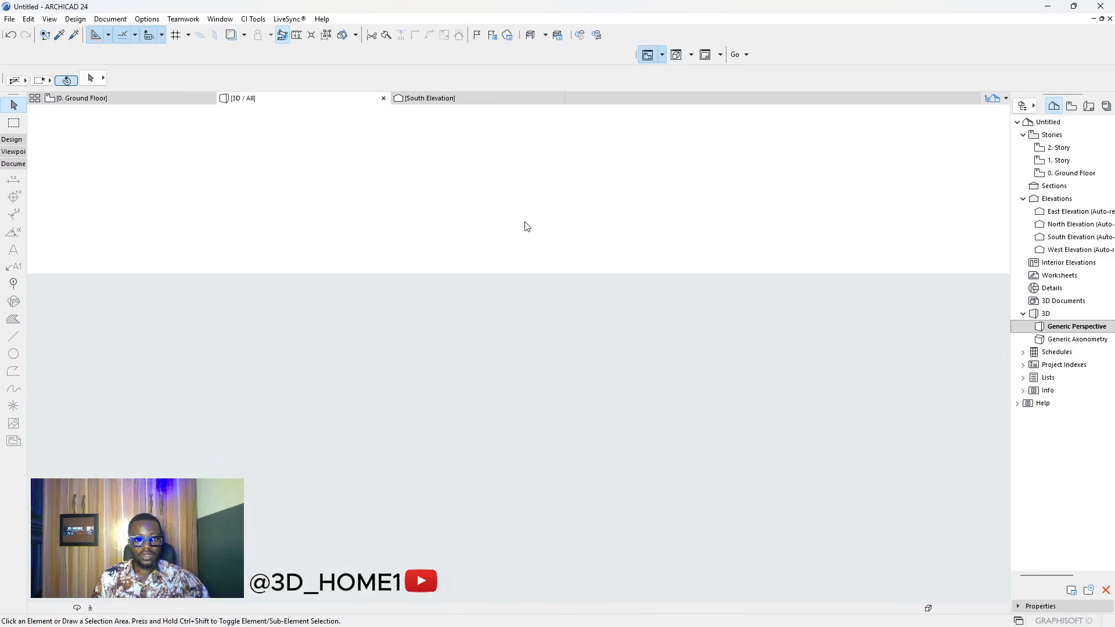
{"action": "middle_click_drag", "start_coordinate": [535, 334], "coordinate": [680, 471], "text": "shift"}
{"action": "middle_click_drag", "start_coordinate": [431, 417], "coordinate": [404, 437], "text": "shift"}
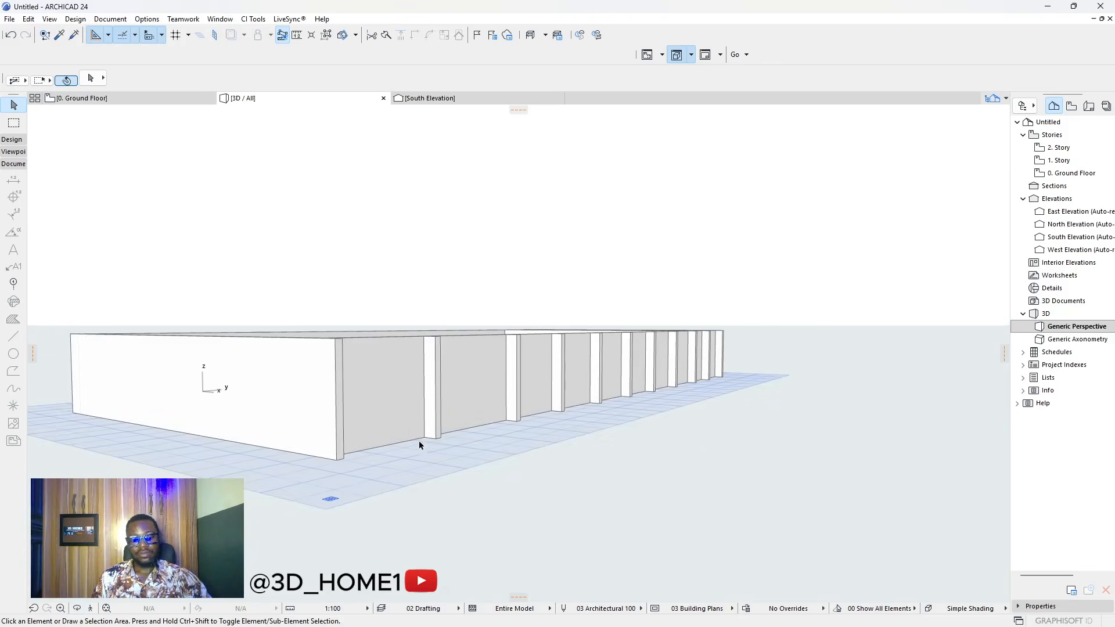
{"action": "left_click", "coordinate": [419, 400]}
{"action": "key", "text": "Escape"}
{"action": "middle_click_drag", "start_coordinate": [468, 421], "coordinate": [608, 414], "text": "shift"}
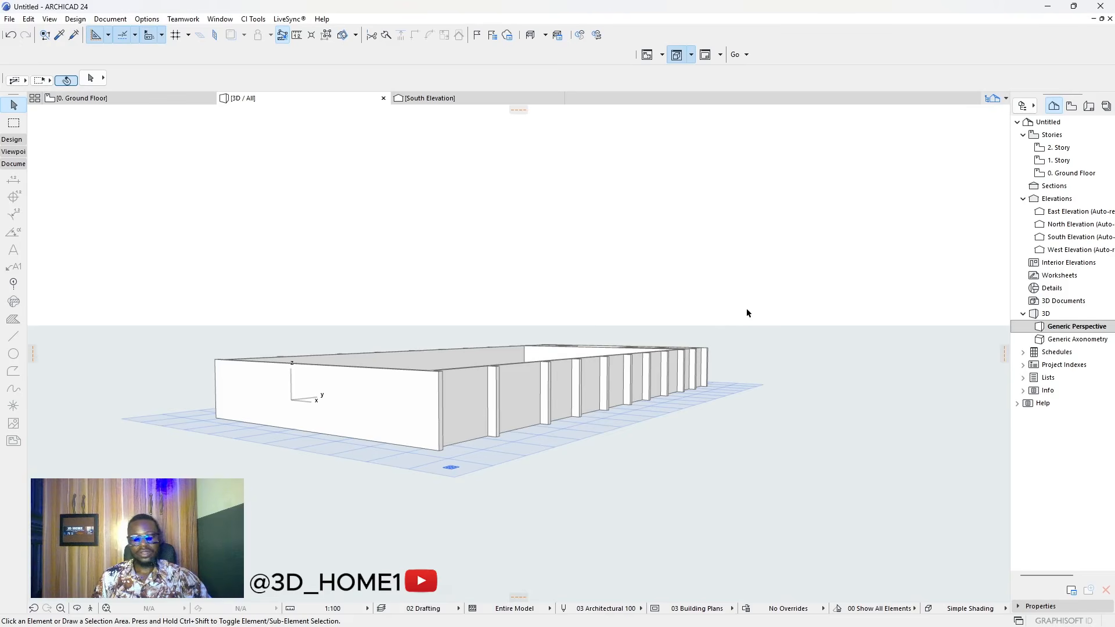
{"action": "middle_click_drag", "start_coordinate": [715, 334], "coordinate": [473, 440], "text": "shift"}
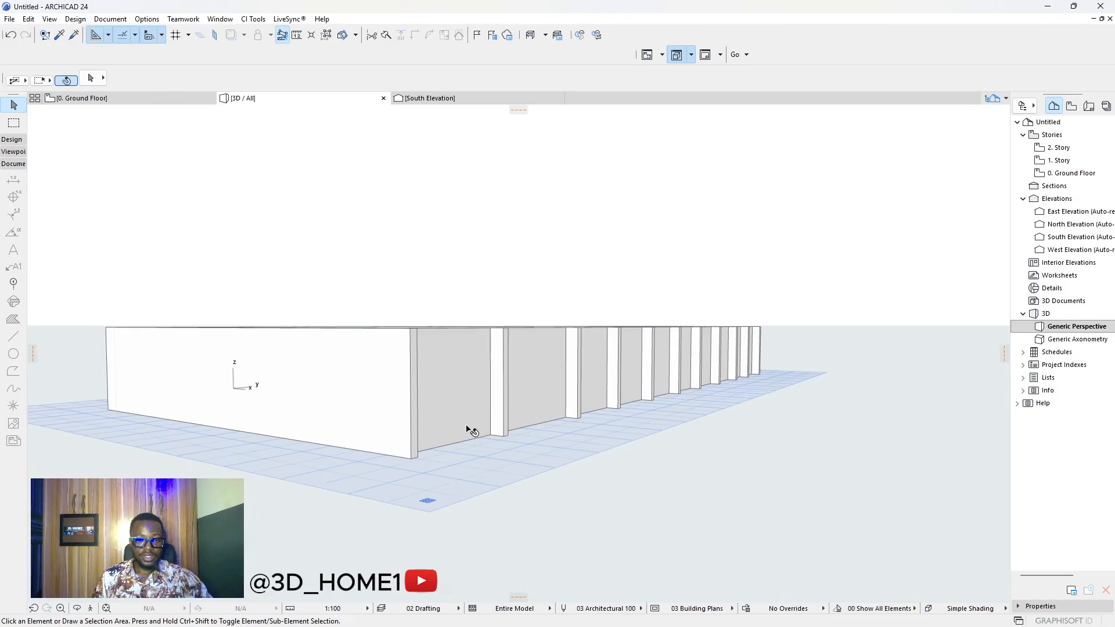
{"action": "left_click", "coordinate": [470, 428]}
{"action": "key", "text": "Escape"}
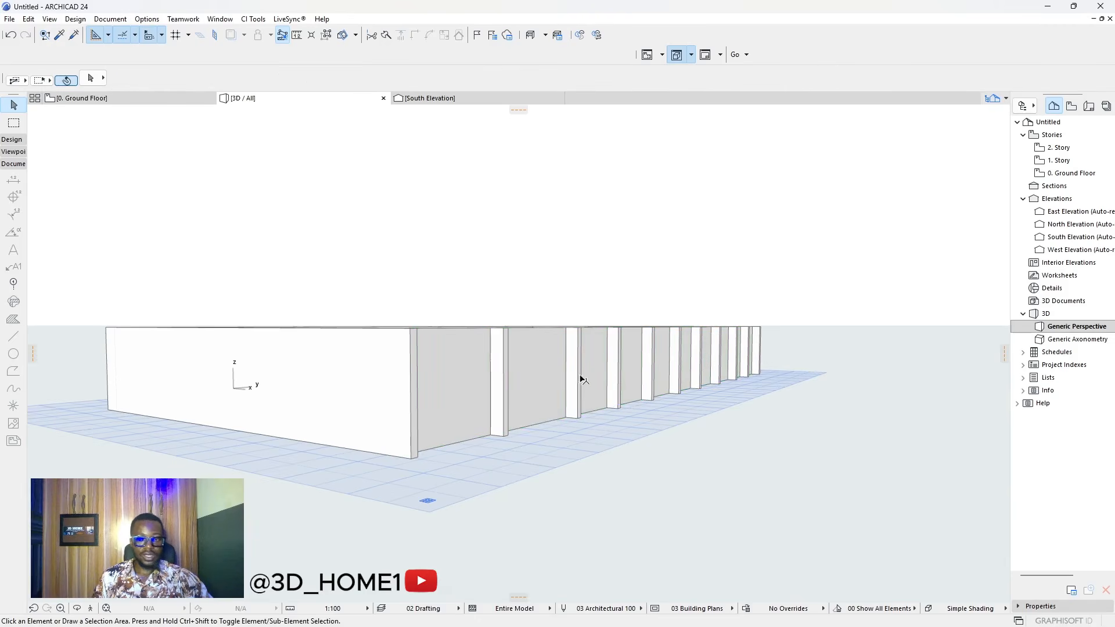
{"action": "middle_click_drag", "start_coordinate": [581, 379], "coordinate": [576, 389], "text": "shift"}
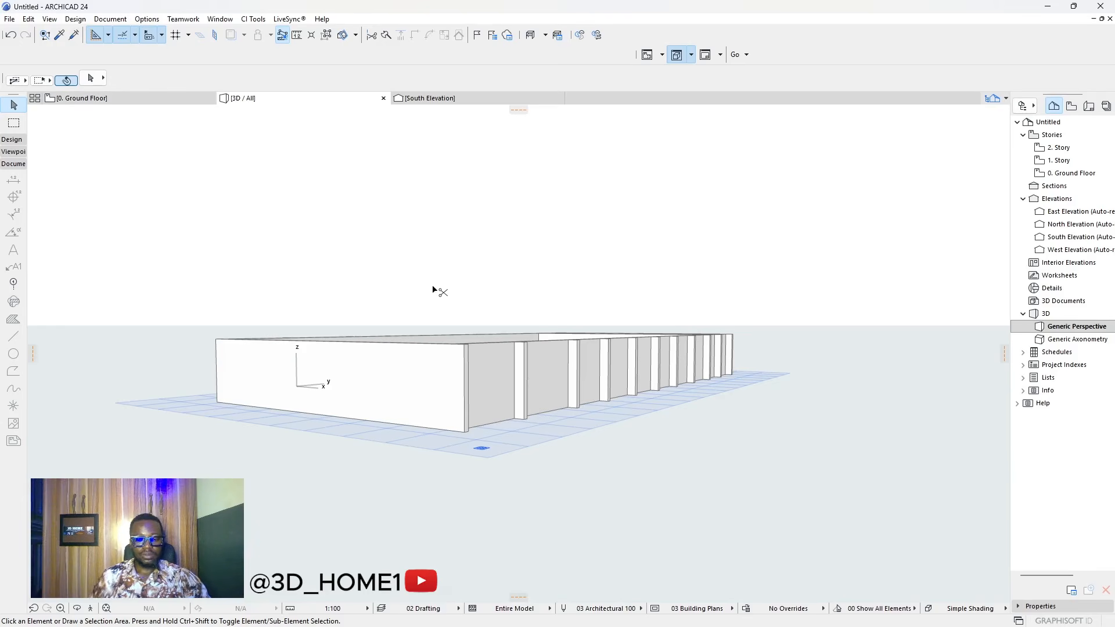
{"action": "key", "text": "ctrl+7"}
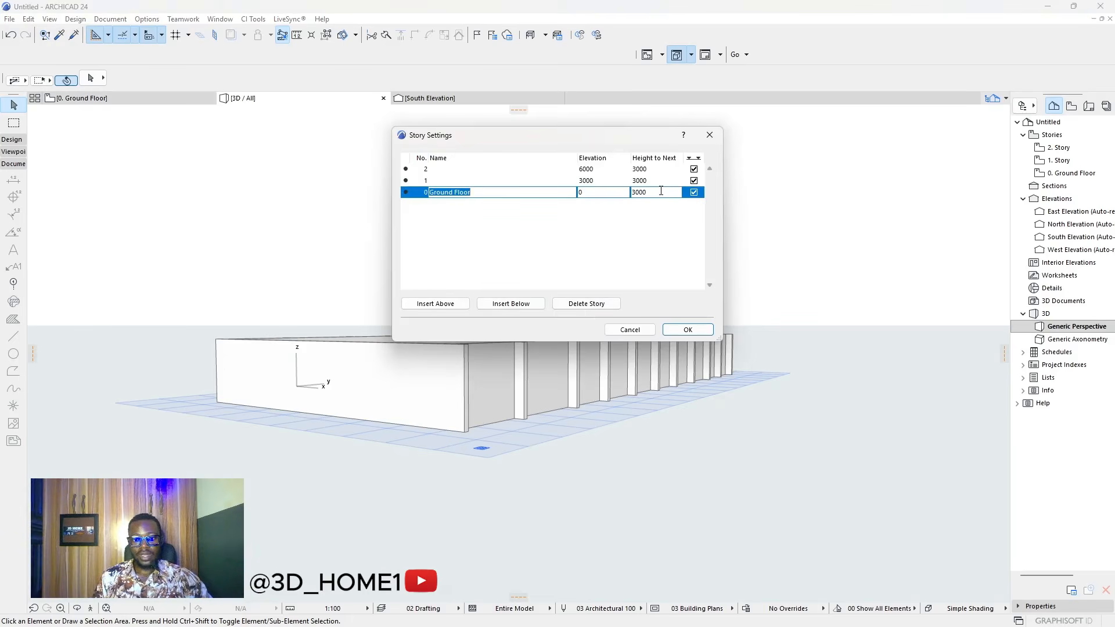
{"action": "double_click", "coordinate": [661, 192]}
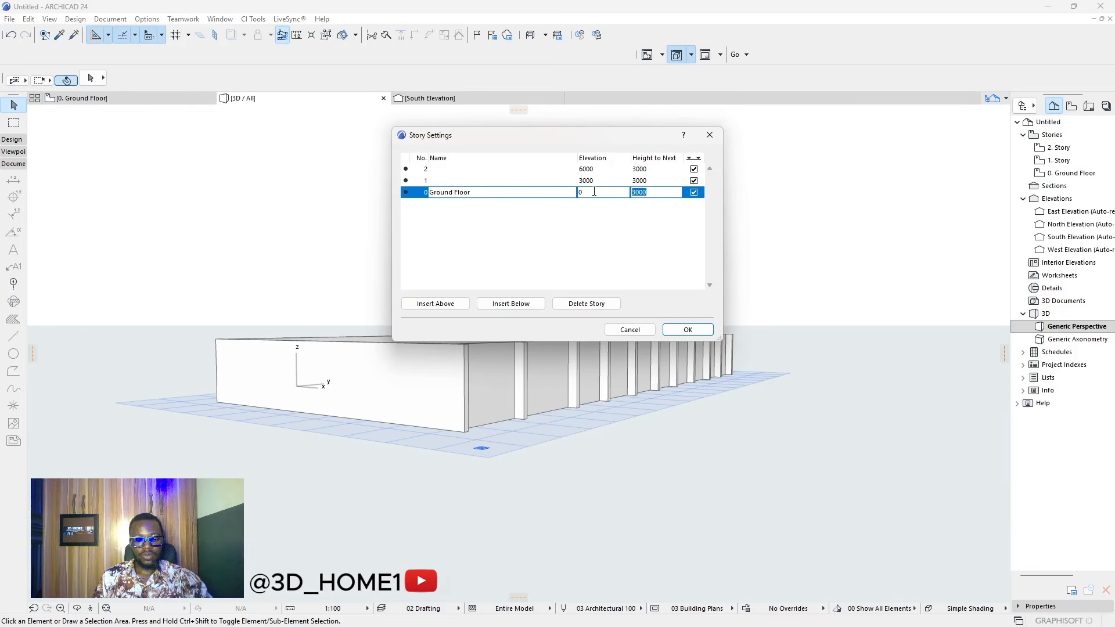
{"action": "key", "text": "Return"}
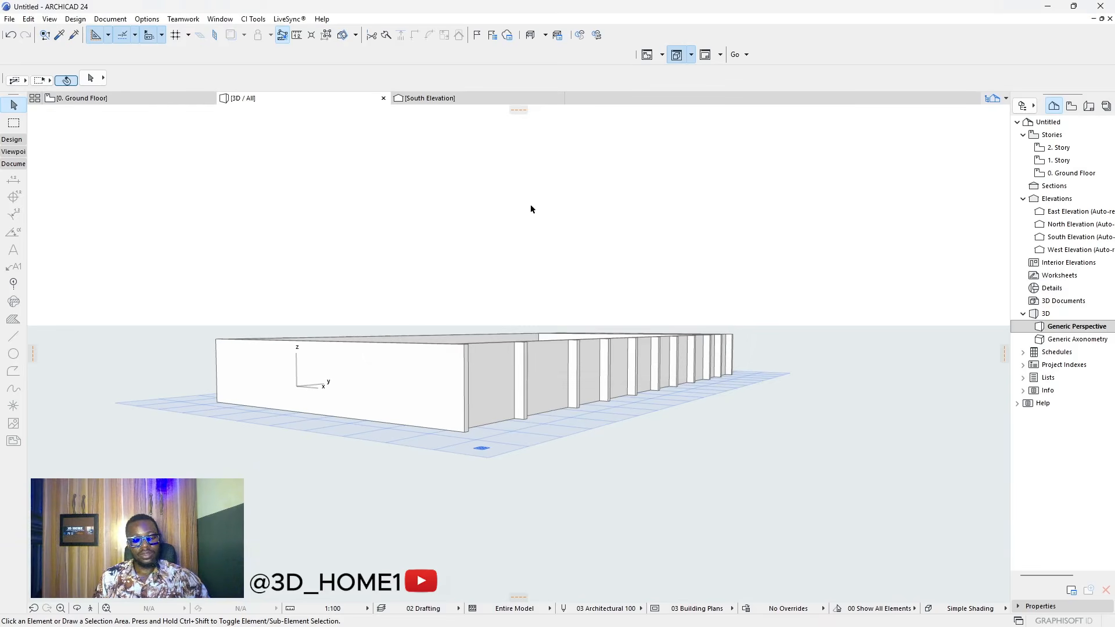
- Set the Ground Floor's height to the next story to 450 mm in the story settings
{"action": "key", "text": "ctrl+7"}
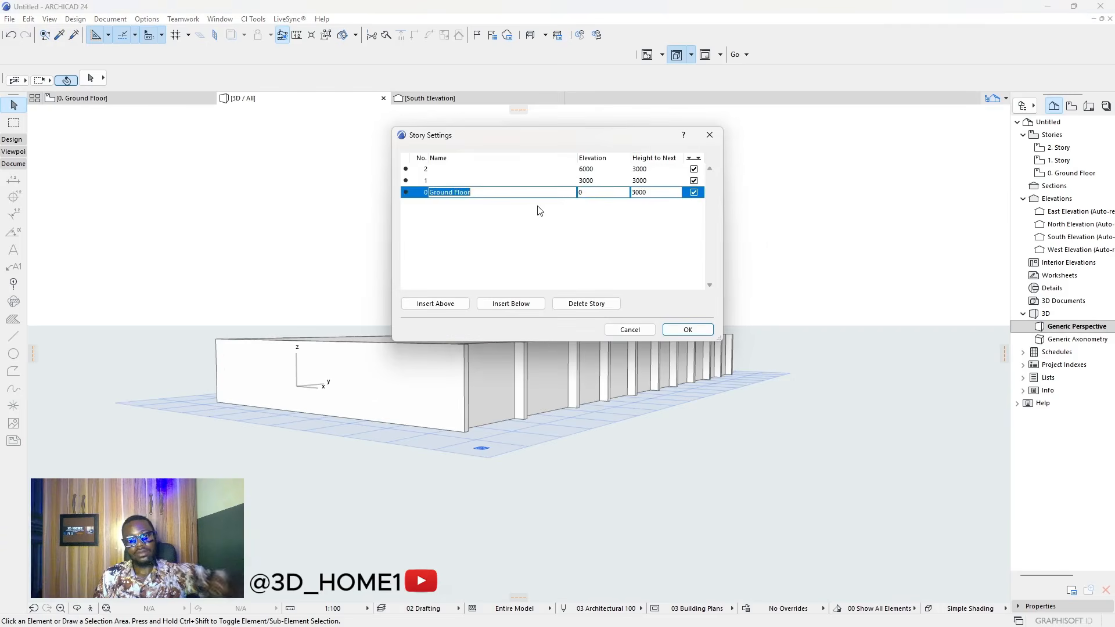
{"action": "double_click", "coordinate": [657, 192]}
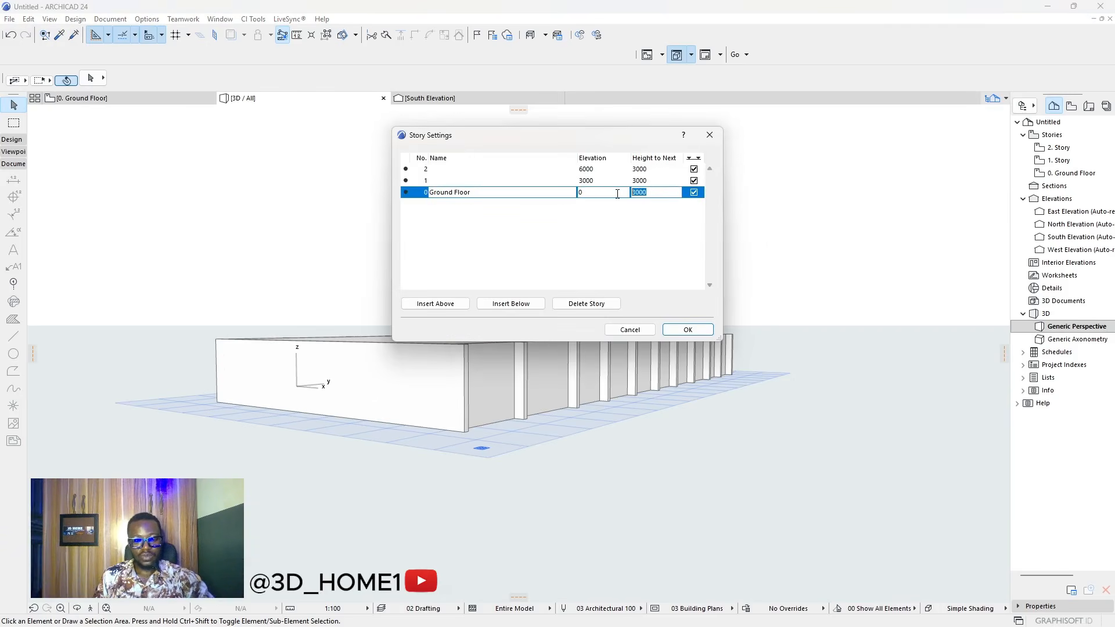
{"action": "key", "text": "Return"}
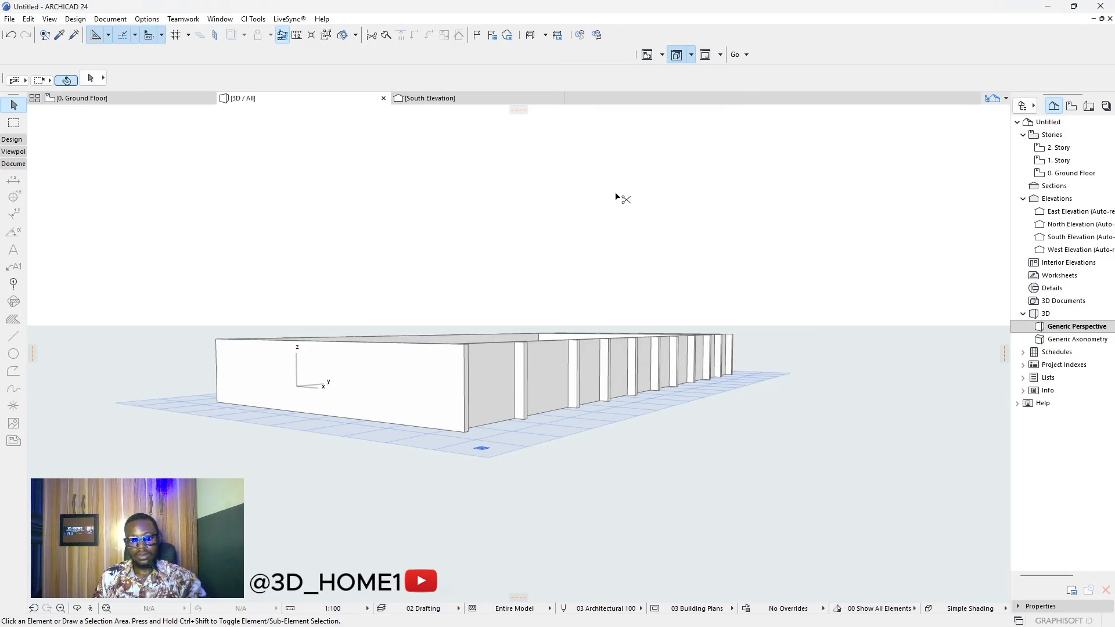
- Examine the lowered ground floor walls in the 3D view from above, checking the east wall
{"action": "scroll", "coordinate": [520, 431], "scroll_direction": "up", "scroll_amount": 3}
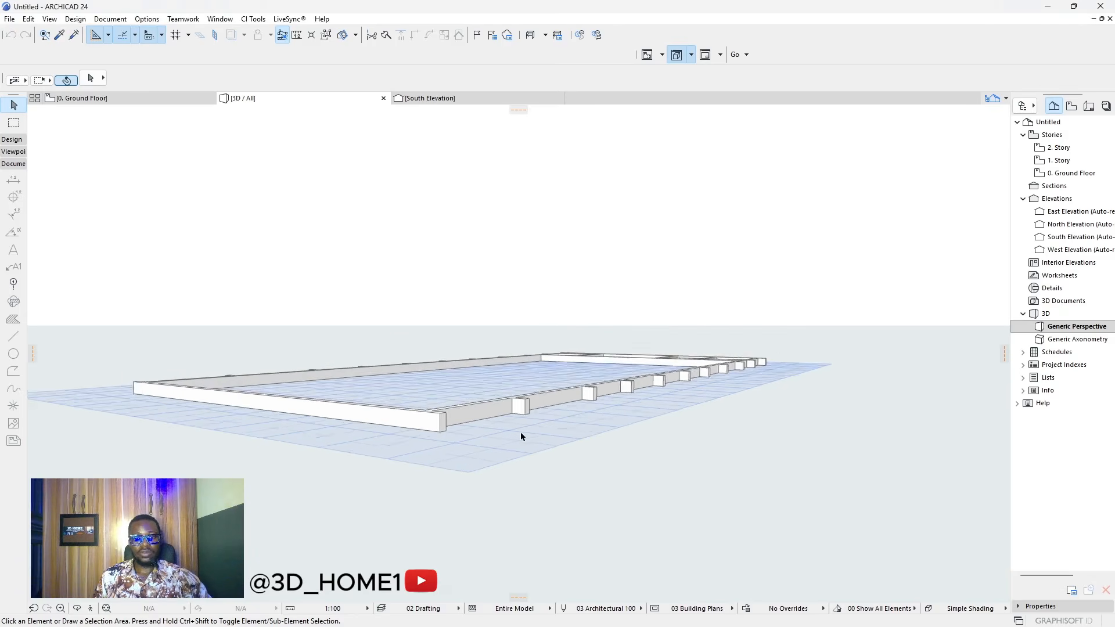
{"action": "middle_click_drag", "start_coordinate": [519, 430], "coordinate": [533, 400], "text": "shift"}
{"action": "scroll", "coordinate": [533, 400], "scroll_direction": "up", "scroll_amount": 5}
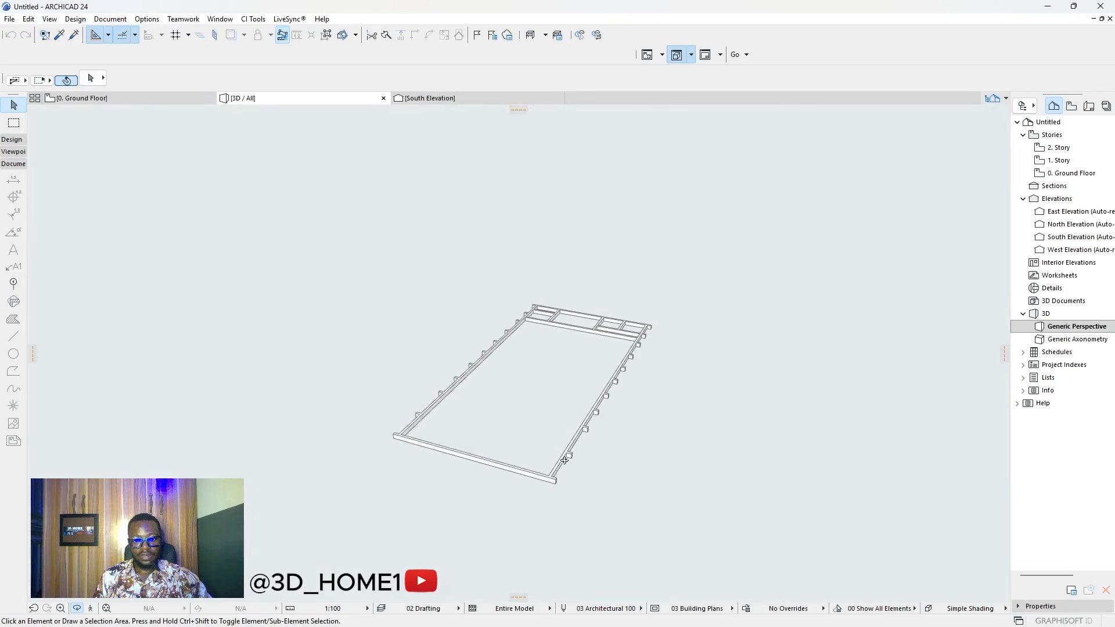
{"action": "left_click", "coordinate": [561, 462]}
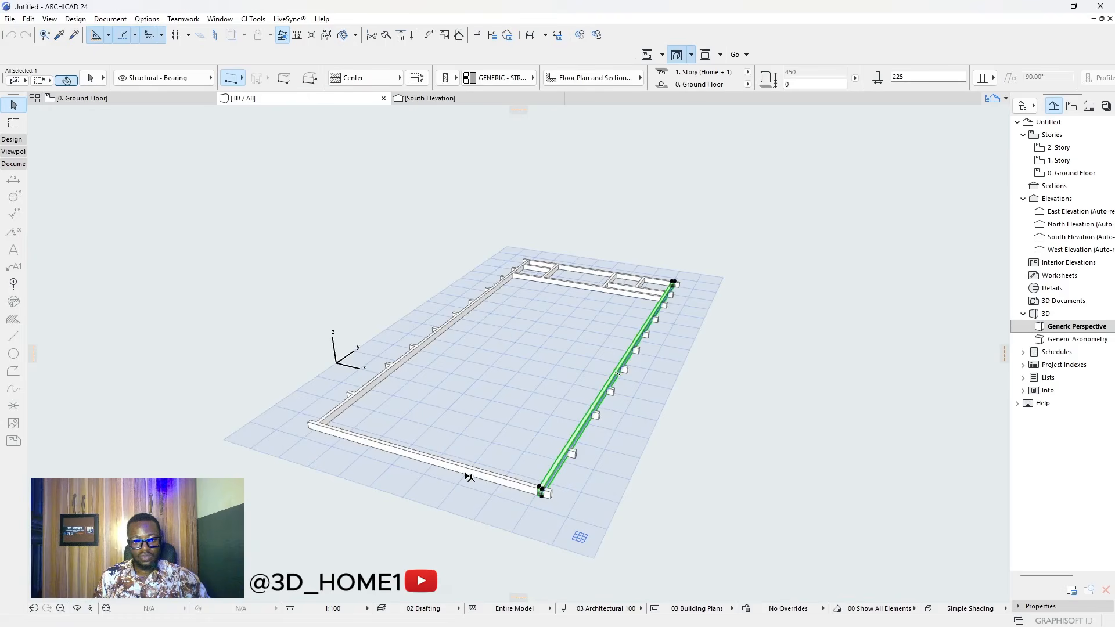
{"action": "left_click", "coordinate": [308, 269]}
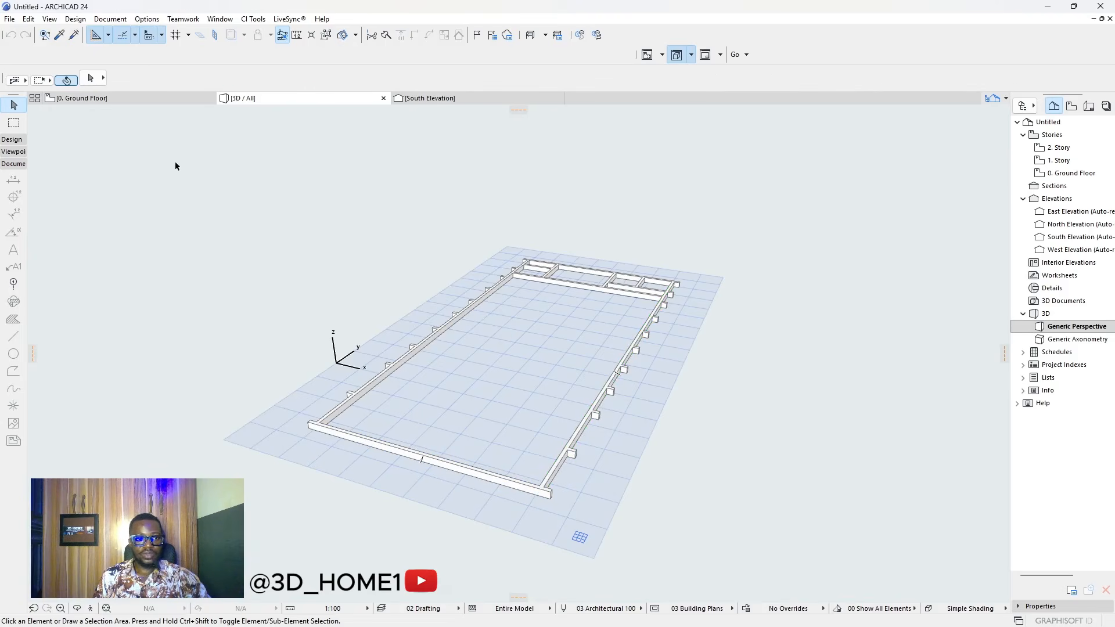
- Copy all of the Ground Floor's walls and lines and paste them onto 1. Story at their original location
{"action": "double_click", "coordinate": [1063, 161]}
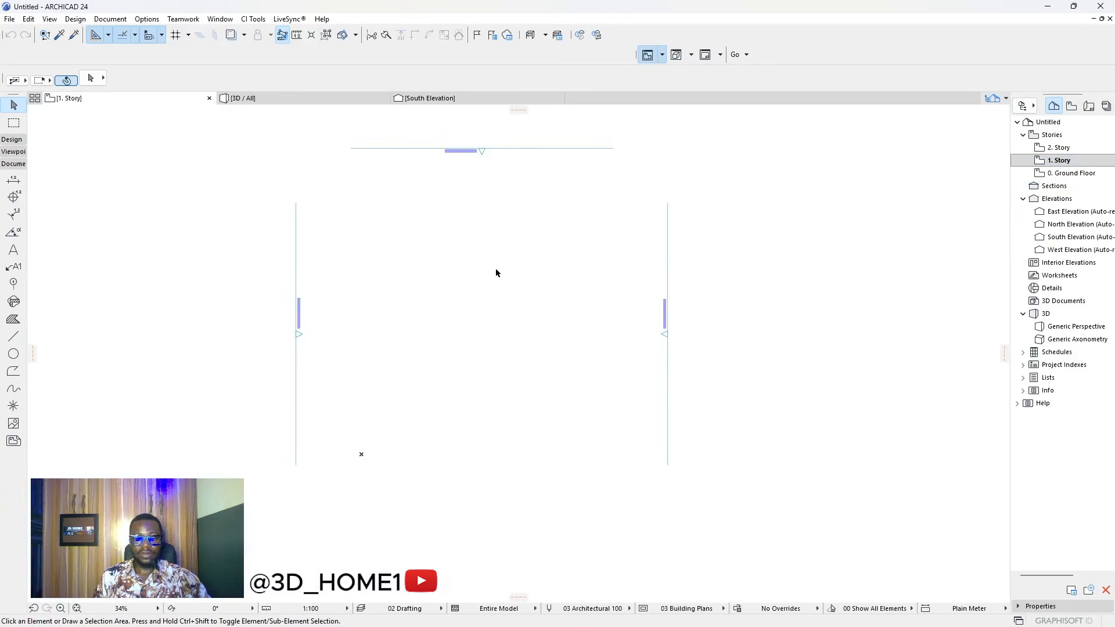
{"action": "scroll", "coordinate": [557, 255], "scroll_direction": "down", "scroll_amount": 3}
{"action": "double_click", "coordinate": [1062, 174]}
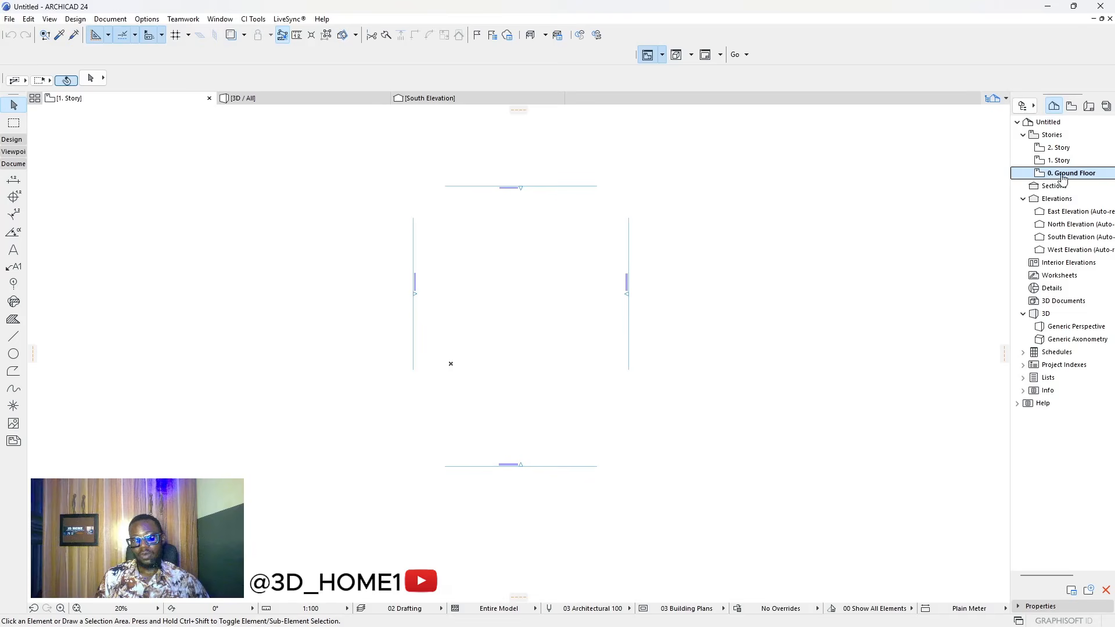
{"action": "left_click_drag", "start_coordinate": [458, 201], "coordinate": [592, 428]}
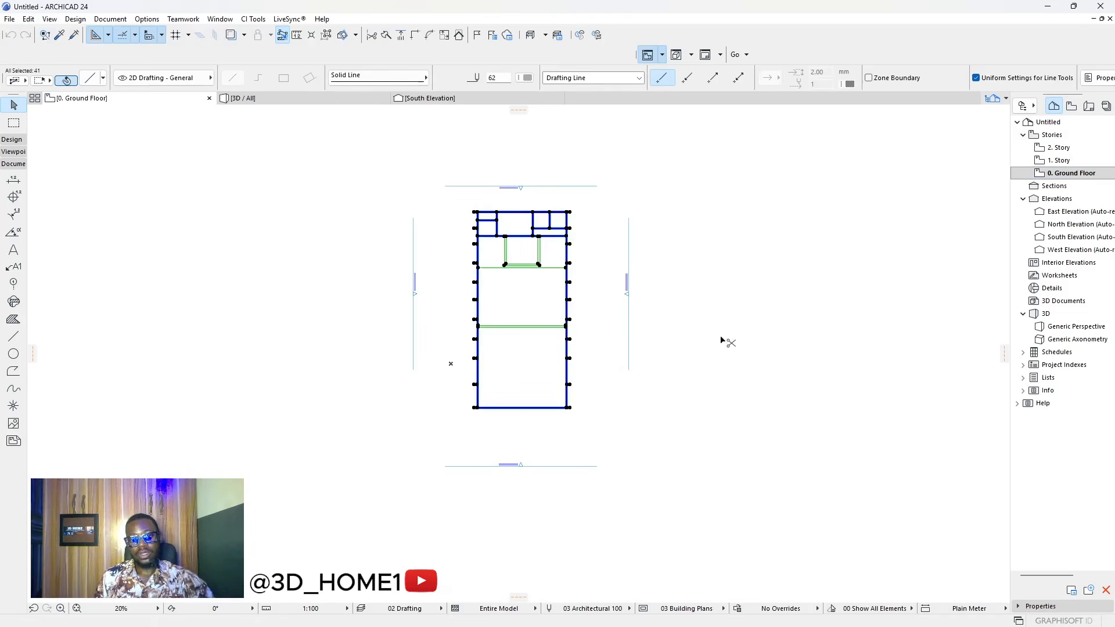
{"action": "key", "text": "ctrl+c"}
{"action": "left_click", "coordinate": [776, 338]}
{"action": "double_click", "coordinate": [1061, 162]}
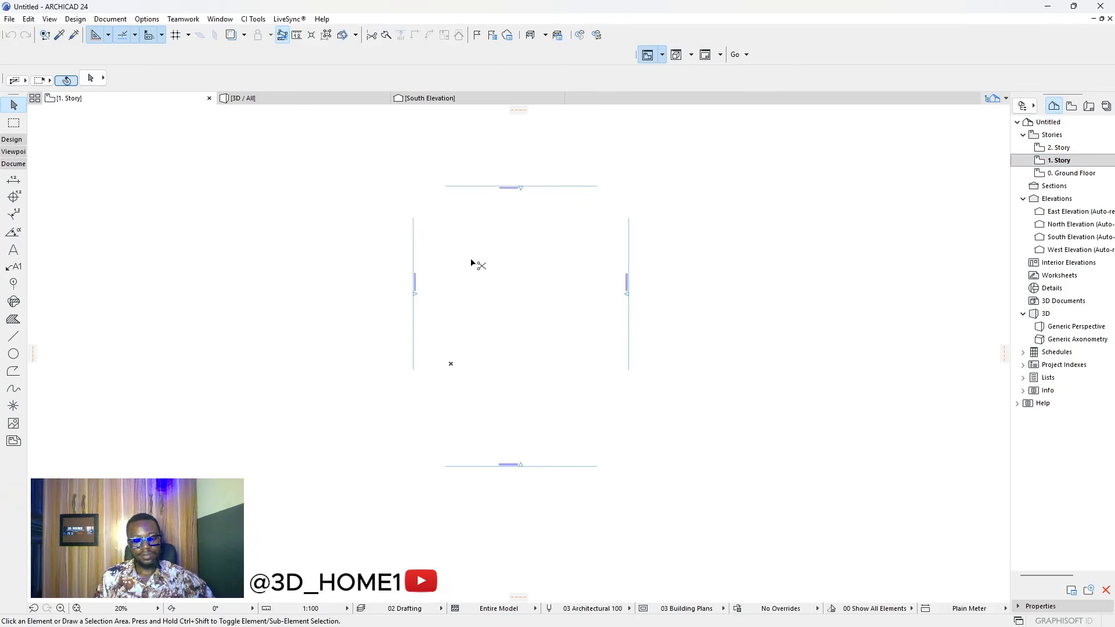
{"action": "left_click", "coordinate": [680, 274]}
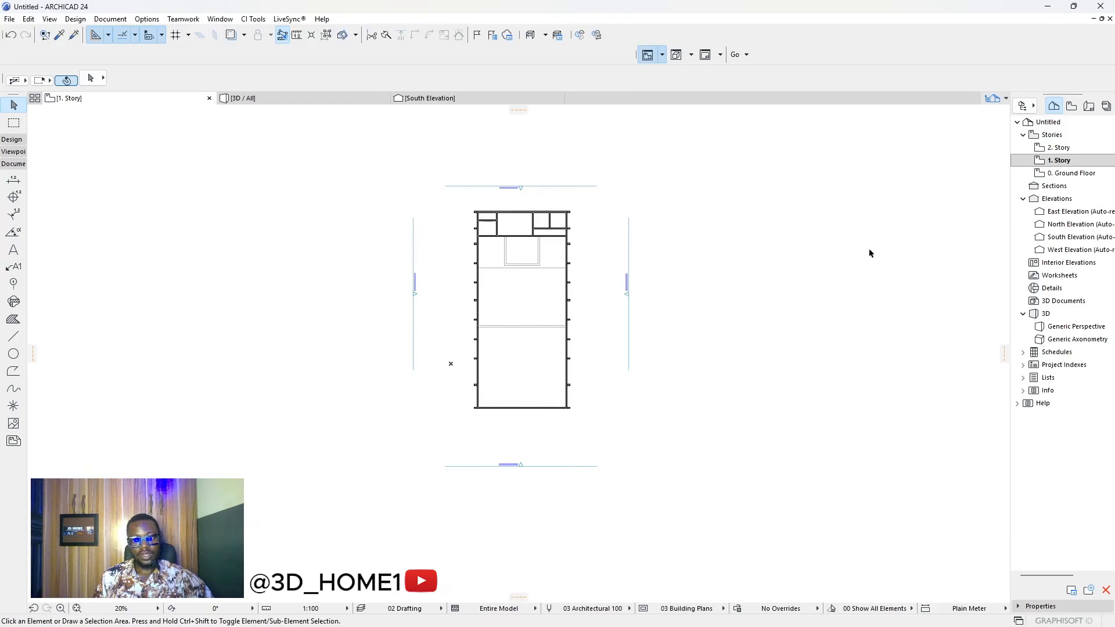
- Examine the stacked walls of both stories in the 3D view of the whole model
{"action": "left_click", "coordinate": [302, 99]}
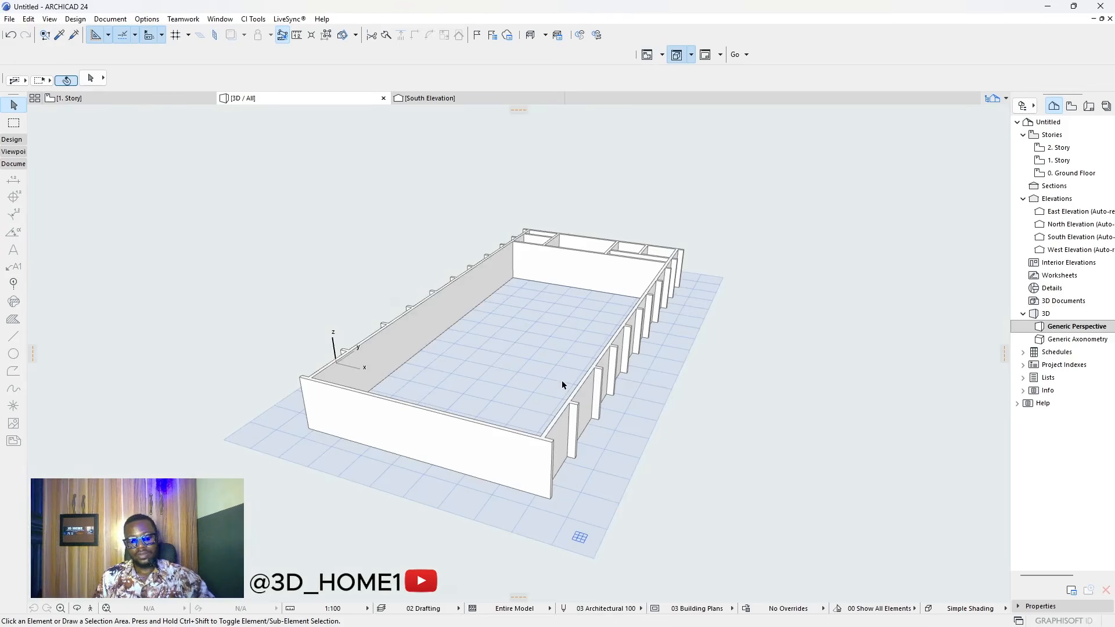
{"action": "middle_click_drag", "start_coordinate": [562, 380], "coordinate": [480, 385], "text": "shift"}
{"action": "left_click", "coordinate": [480, 386]}
{"action": "key", "text": "Escape"}
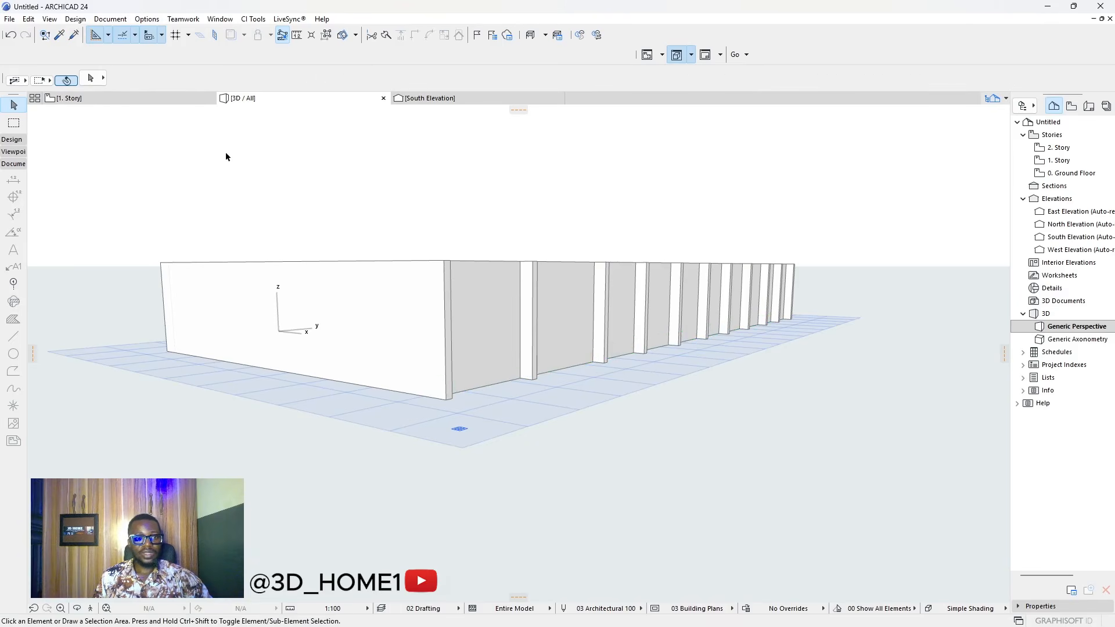
- Open the Ground Floor plan again
{"action": "left_click", "coordinate": [154, 103]}
{"action": "double_click", "coordinate": [1089, 174]}
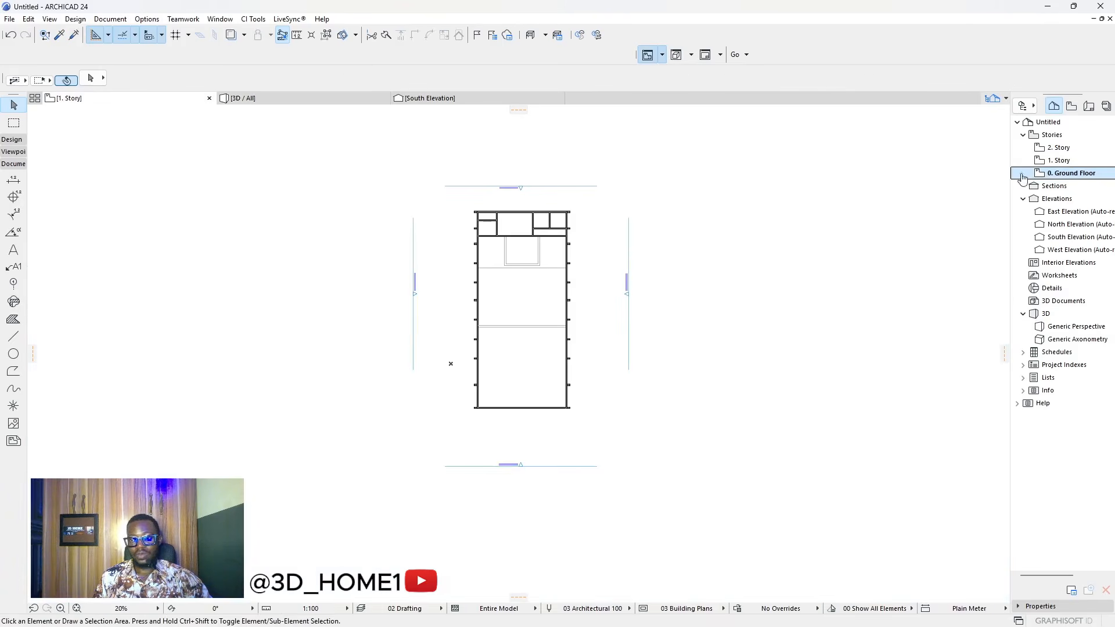
{"action": "scroll", "coordinate": [545, 240], "scroll_direction": "up", "scroll_amount": 2}
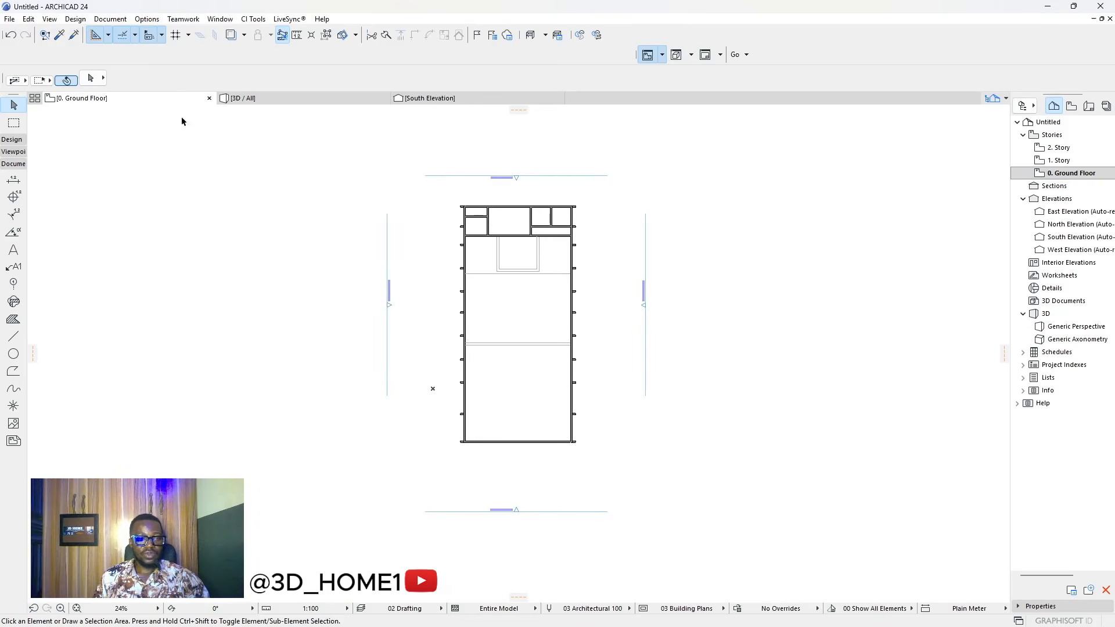
{"action": "left_click_drag", "start_coordinate": [423, 205], "coordinate": [591, 446]}
{"action": "left_click", "coordinate": [487, 280]}
{"action": "scroll", "coordinate": [488, 282], "scroll_direction": "up", "scroll_amount": 4}
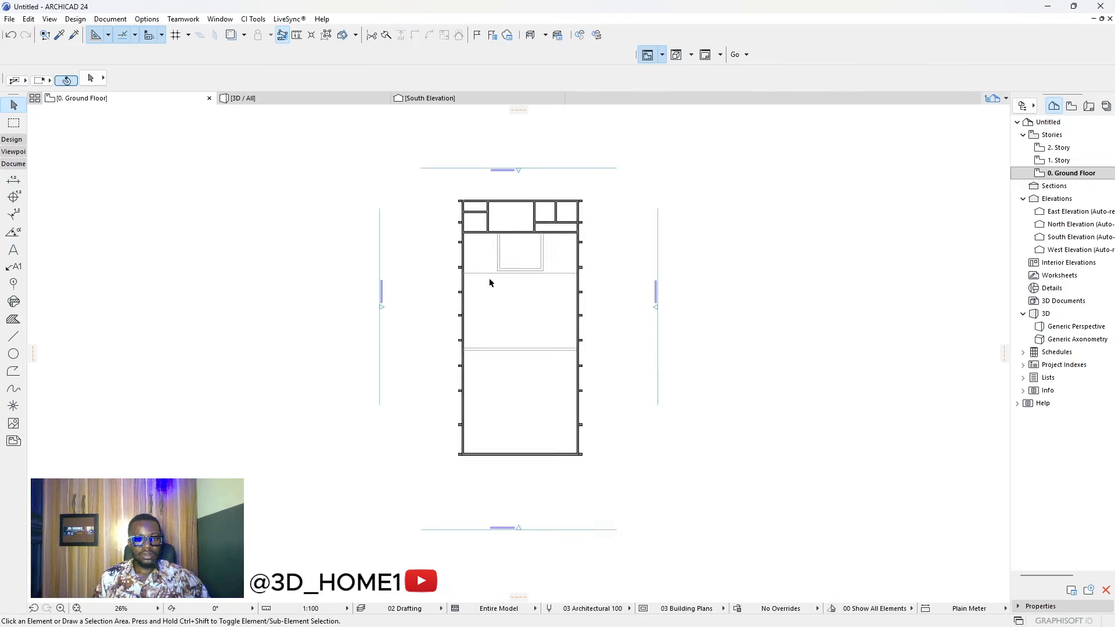
{"action": "scroll", "coordinate": [448, 272], "scroll_direction": "down", "scroll_amount": 3}
{"action": "scroll", "coordinate": [454, 184], "scroll_direction": "up", "scroll_amount": 4}
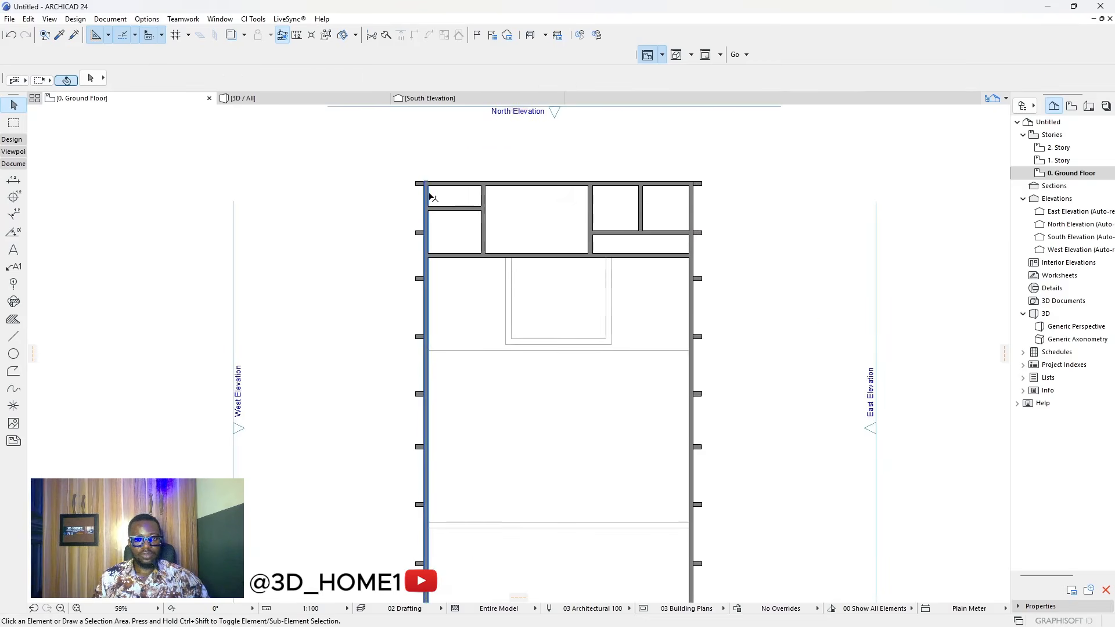
{"action": "left_click", "coordinate": [430, 197]}
{"action": "left_click", "coordinate": [441, 184], "text": "shift"}
{"action": "left_click", "coordinate": [691, 218], "text": "shift"}
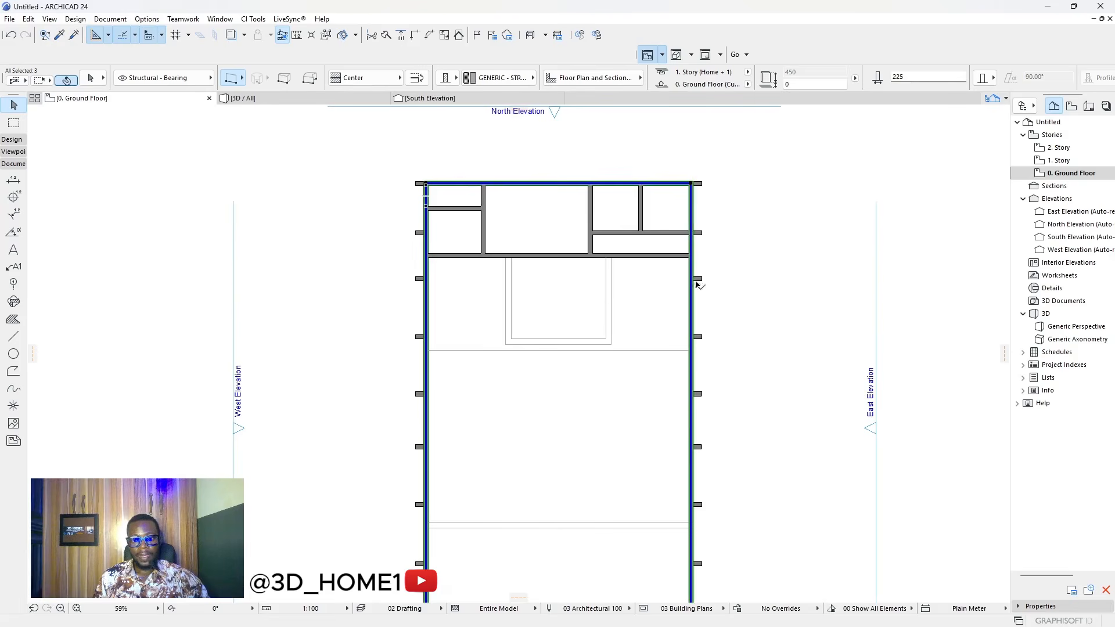
{"action": "scroll", "coordinate": [648, 271], "scroll_direction": "down", "scroll_amount": 4}
{"action": "scroll", "coordinate": [652, 314], "scroll_direction": "up", "scroll_amount": 4}
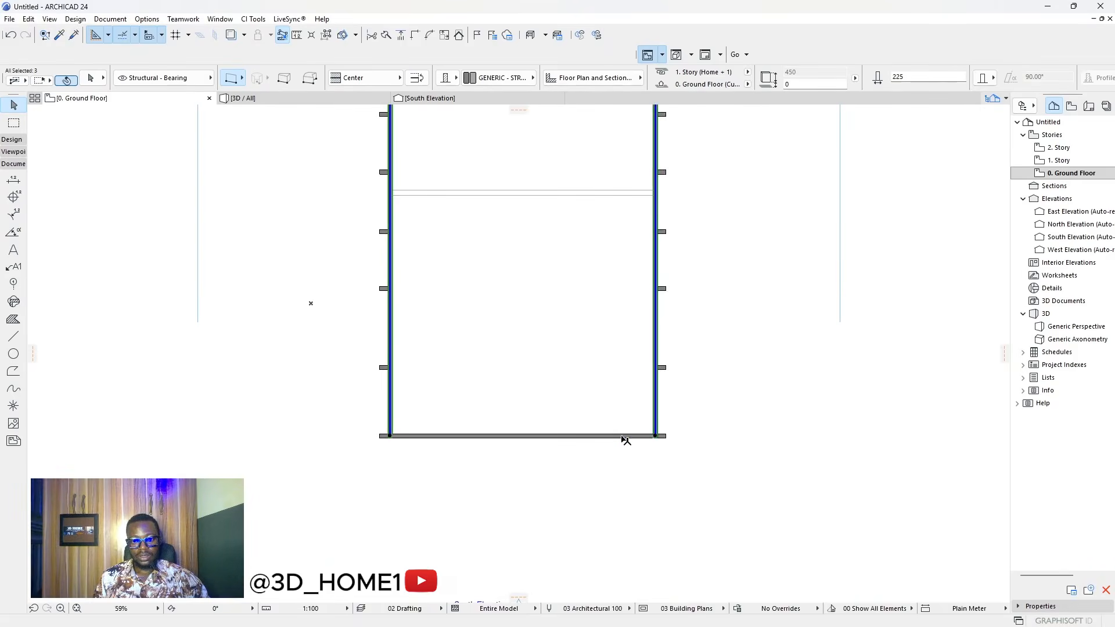
{"action": "left_click", "coordinate": [625, 437], "text": "shift"}
{"action": "scroll", "coordinate": [581, 416], "scroll_direction": "down", "scroll_amount": 4}
{"action": "scroll", "coordinate": [619, 348], "scroll_direction": "up", "scroll_amount": 2}
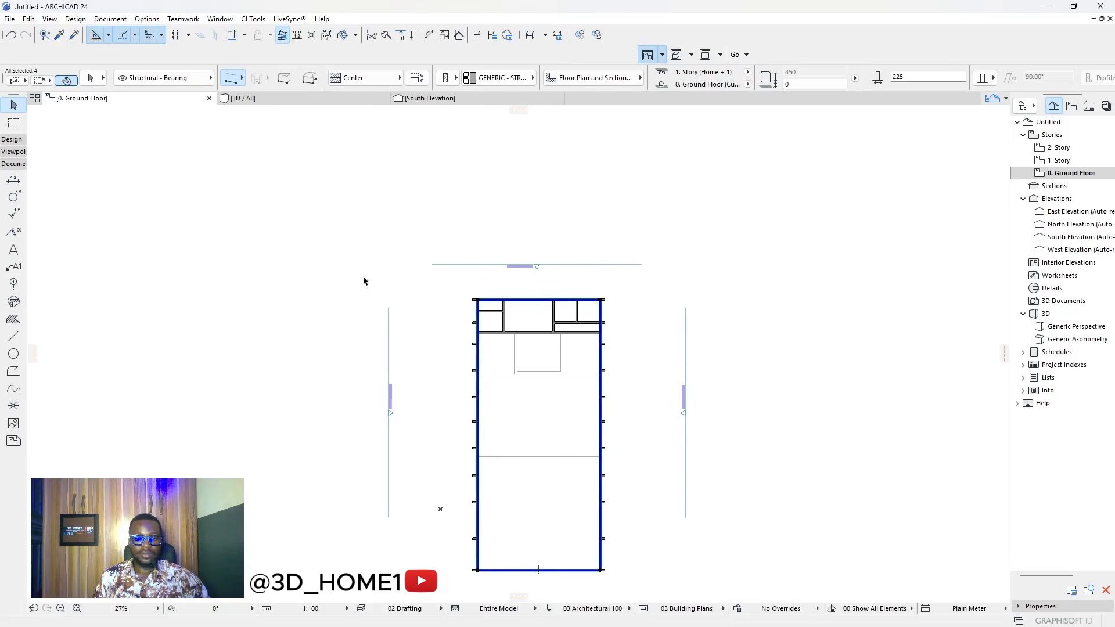
{"action": "left_click", "coordinate": [88, 81]}
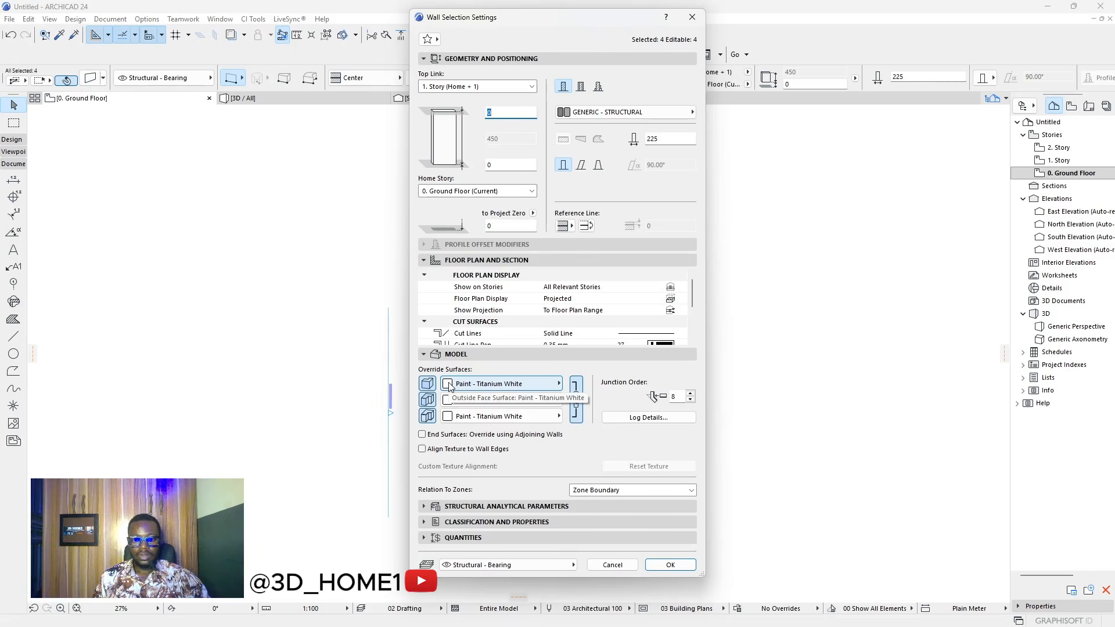
{"action": "key", "text": "Escape"}
{"action": "scroll", "coordinate": [509, 274], "scroll_direction": "down", "scroll_amount": 2}
{"action": "scroll", "coordinate": [469, 313], "scroll_direction": "up", "scroll_amount": 2}
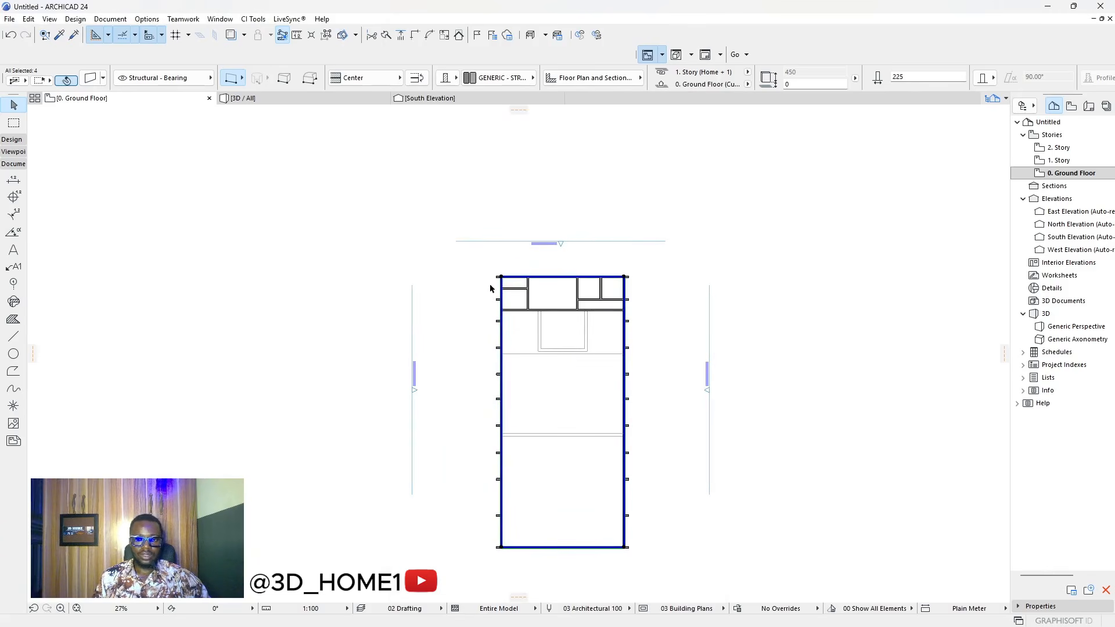
{"action": "key", "text": "Escape"}
- Override all surfaces of every Ground Floor wall and pier with Brick - Aged Natural, leaving the drafting lines out of the selection
{"action": "left_click_drag", "start_coordinate": [480, 262], "coordinate": [653, 565]}
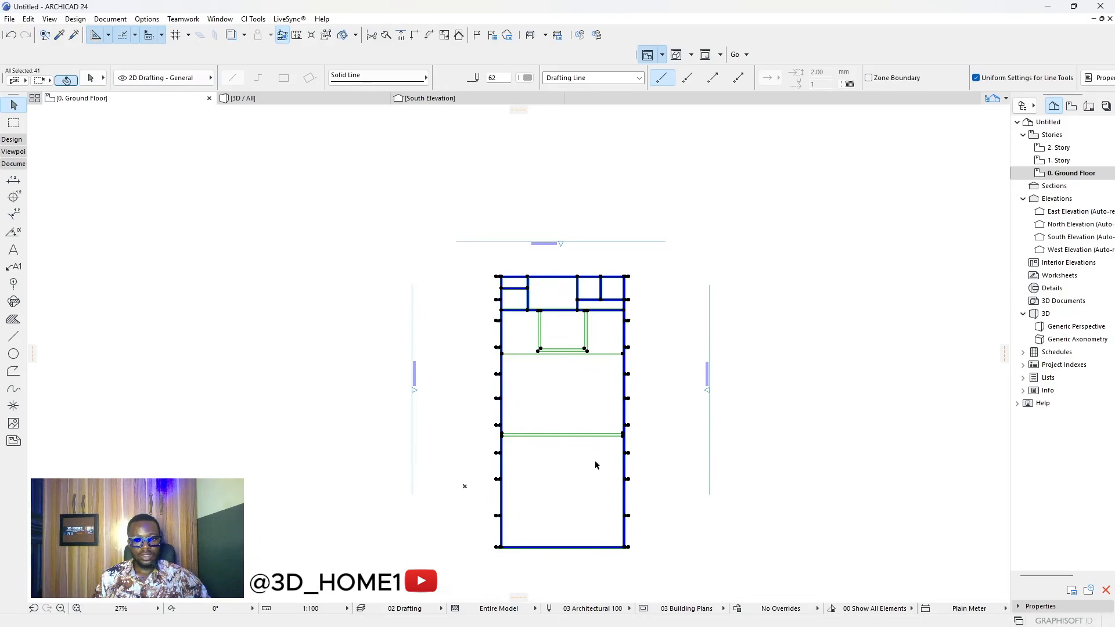
{"action": "left_click_drag", "start_coordinate": [612, 468], "coordinate": [529, 325], "text": "shift"}
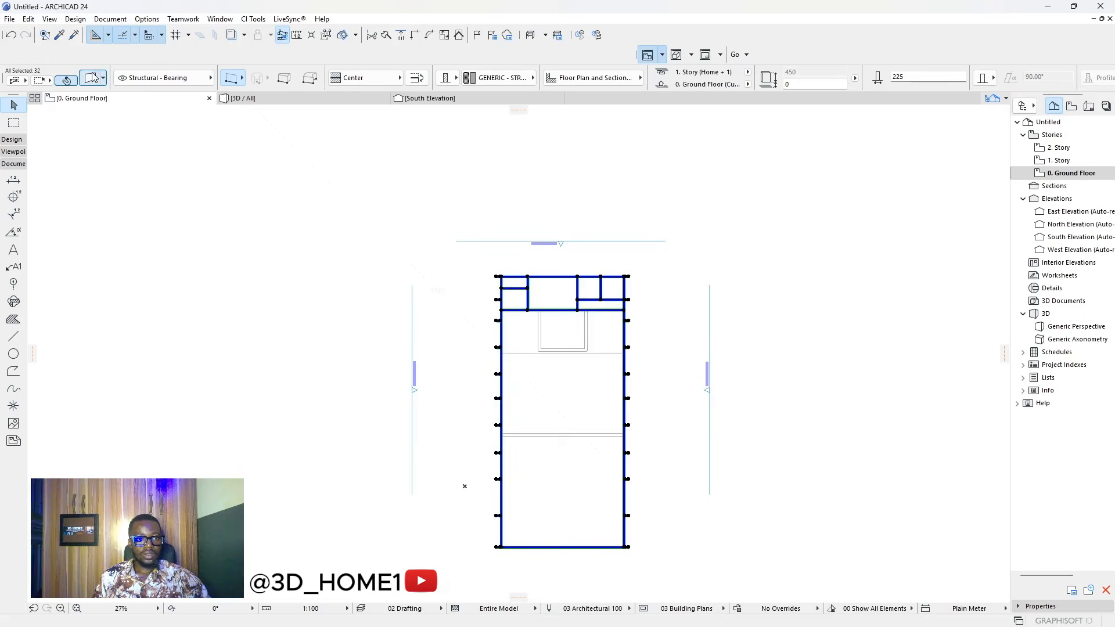
{"action": "left_click", "coordinate": [93, 77]}
{"action": "left_click", "coordinate": [462, 379]}
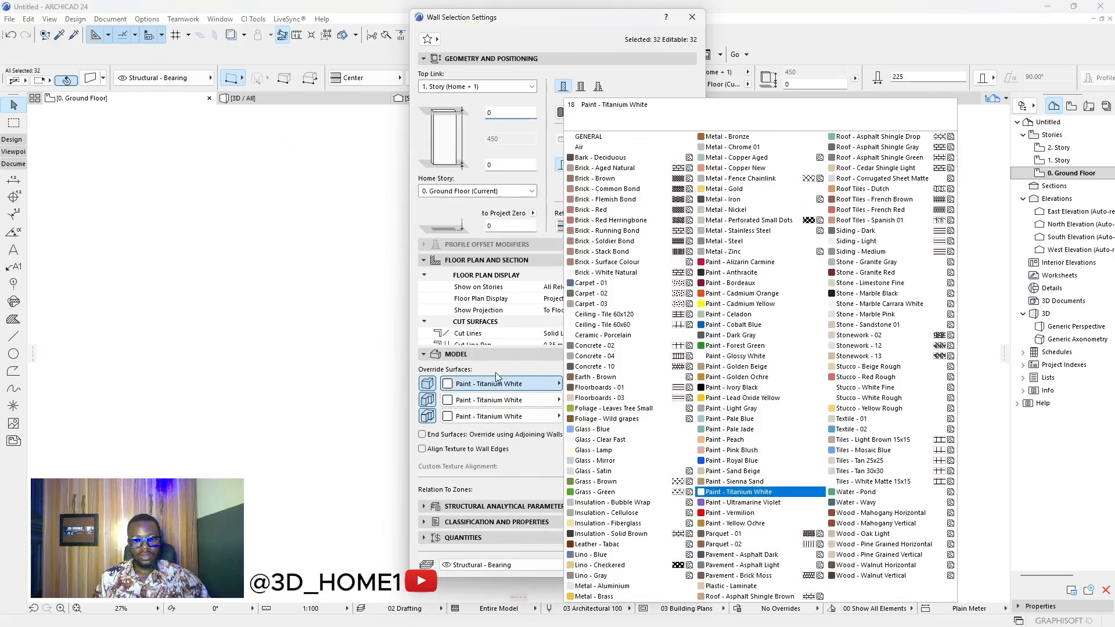
{"action": "left_click", "coordinate": [602, 171]}
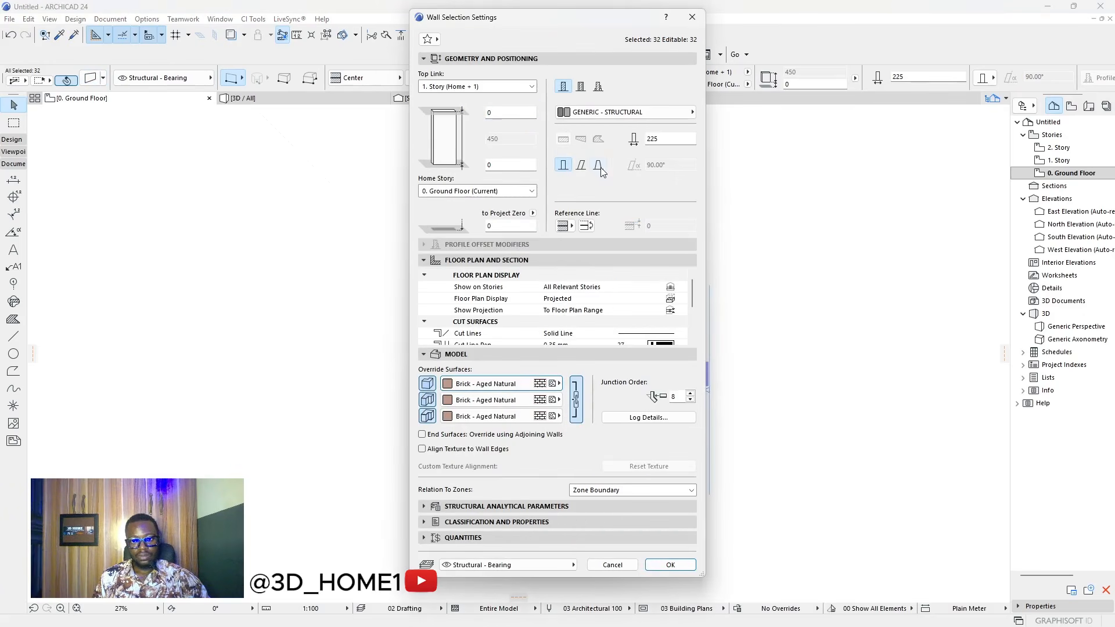
{"action": "left_click", "coordinate": [670, 564]}
- Inspect the brick base course around the building's outer walls and piers in the 3D view
{"action": "left_click", "coordinate": [310, 98]}
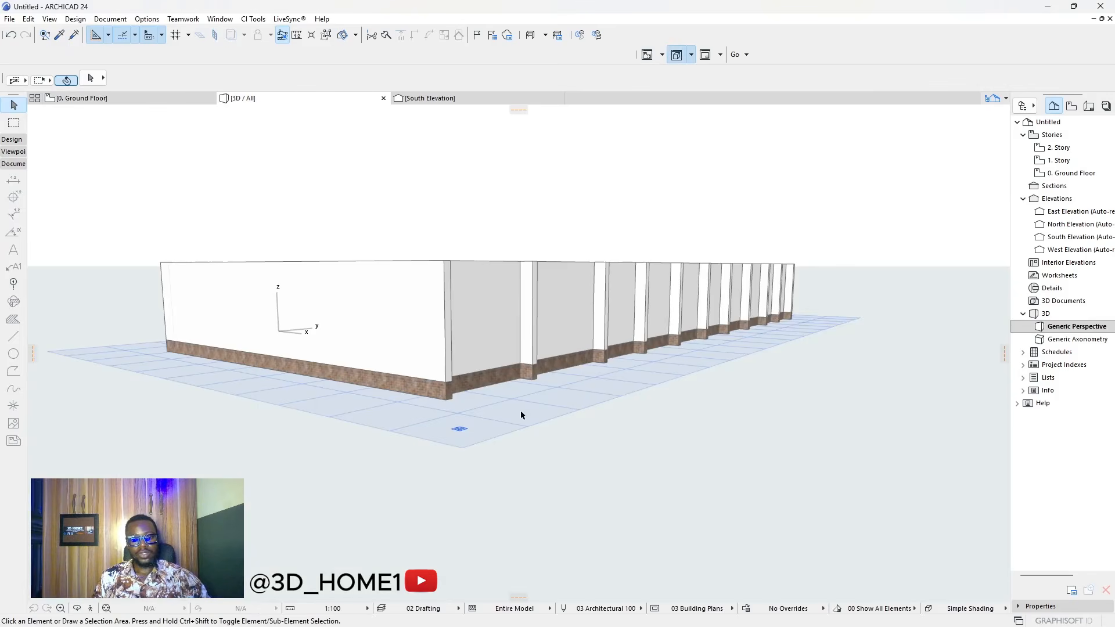
{"action": "middle_click_drag", "start_coordinate": [521, 414], "coordinate": [596, 380], "text": "shift"}
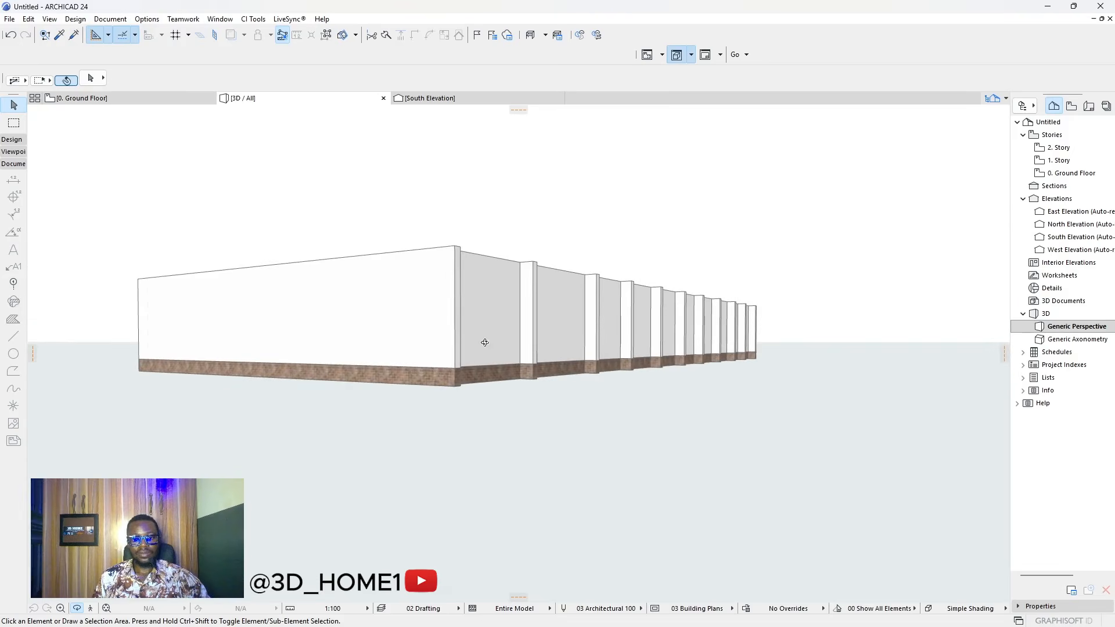
{"action": "scroll", "coordinate": [485, 342], "scroll_direction": "up", "scroll_amount": 4}
{"action": "scroll", "coordinate": [500, 389], "scroll_direction": "down", "scroll_amount": 3}
{"action": "scroll", "coordinate": [527, 456], "scroll_direction": "up", "scroll_amount": 5}
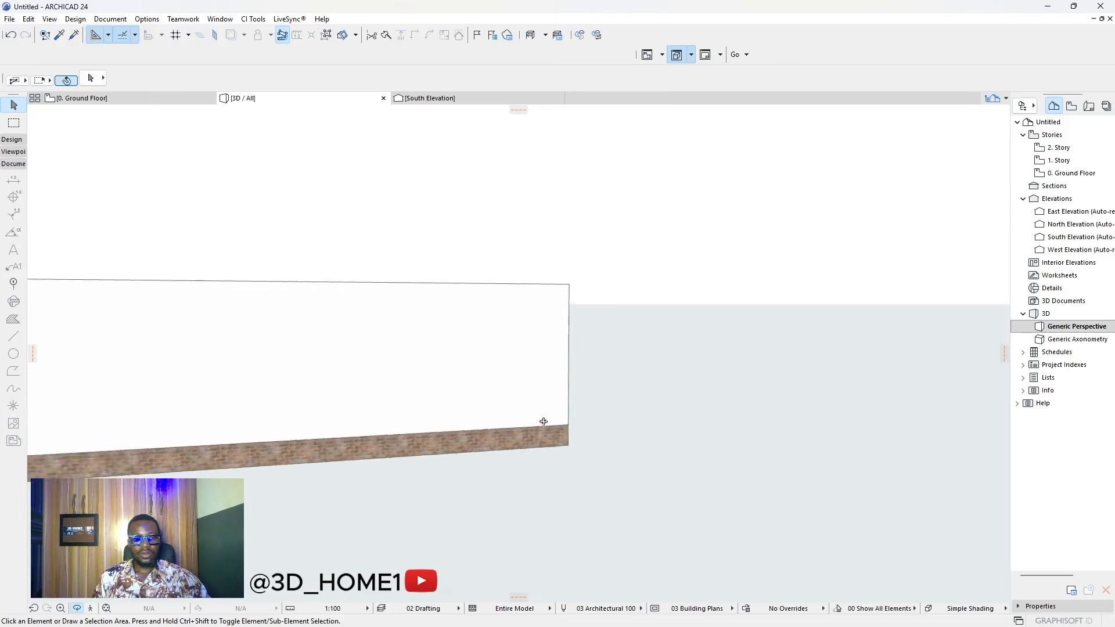
{"action": "scroll", "coordinate": [544, 421], "scroll_direction": "down", "scroll_amount": 8}
{"action": "middle_click_drag", "start_coordinate": [645, 421], "coordinate": [458, 278], "text": "shift"}
- Open the 1. Story floor plan and bring the hall's front wall into view
{"action": "left_click", "coordinate": [143, 104]}
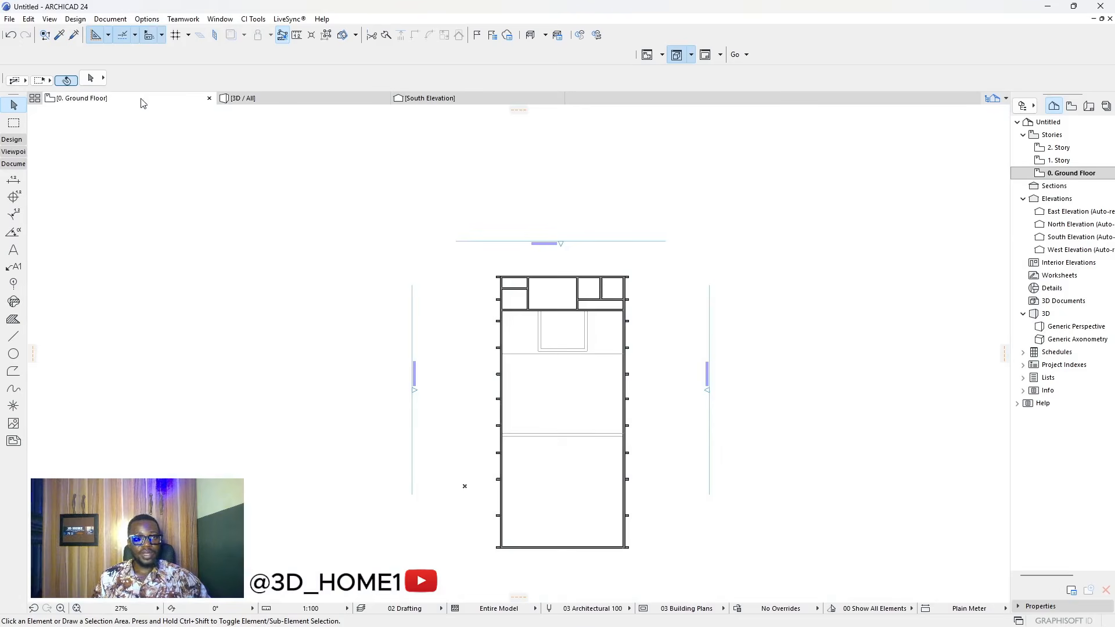
{"action": "left_click", "coordinate": [1062, 162]}
{"action": "scroll", "coordinate": [558, 413], "scroll_direction": "up", "scroll_amount": 3}
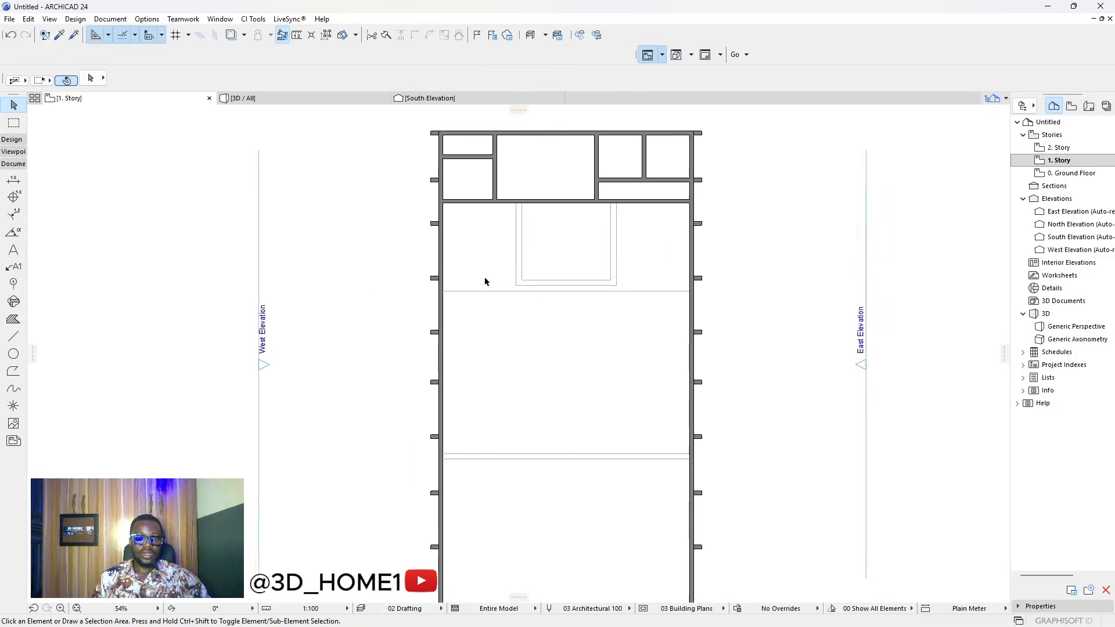
{"action": "scroll", "coordinate": [538, 454], "scroll_direction": "up", "scroll_amount": 2}
{"action": "scroll", "coordinate": [535, 450], "scroll_direction": "down", "scroll_amount": 2}
{"action": "scroll", "coordinate": [508, 488], "scroll_direction": "up", "scroll_amount": 3}
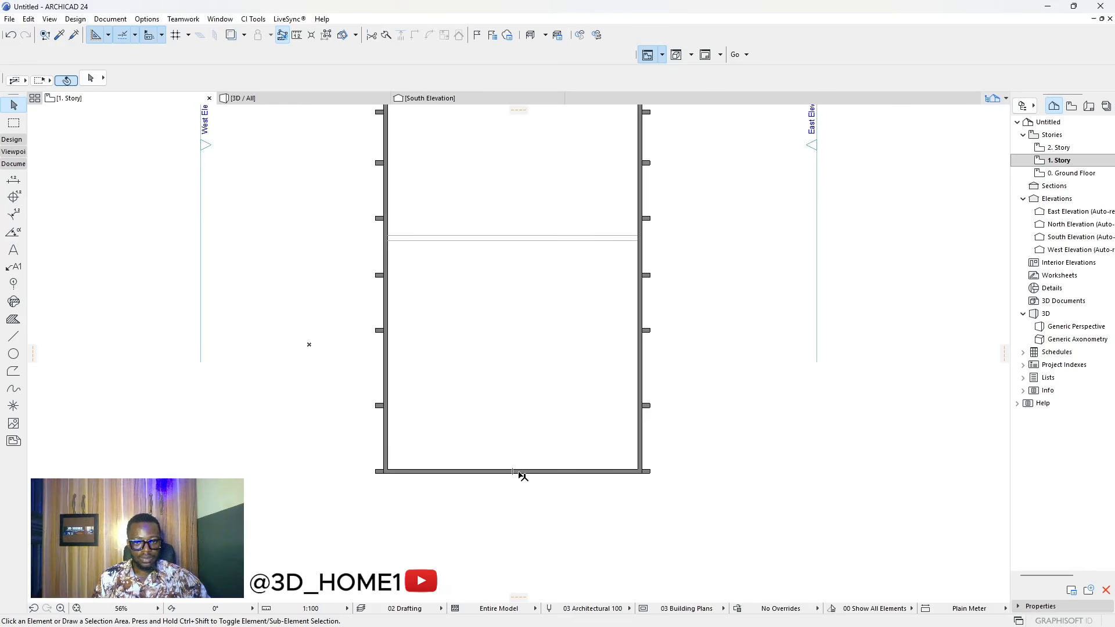
- Choose Double Door 24 from the Hinged Doors 24 library as the default door type
{"action": "left_click", "coordinate": [12, 140]}
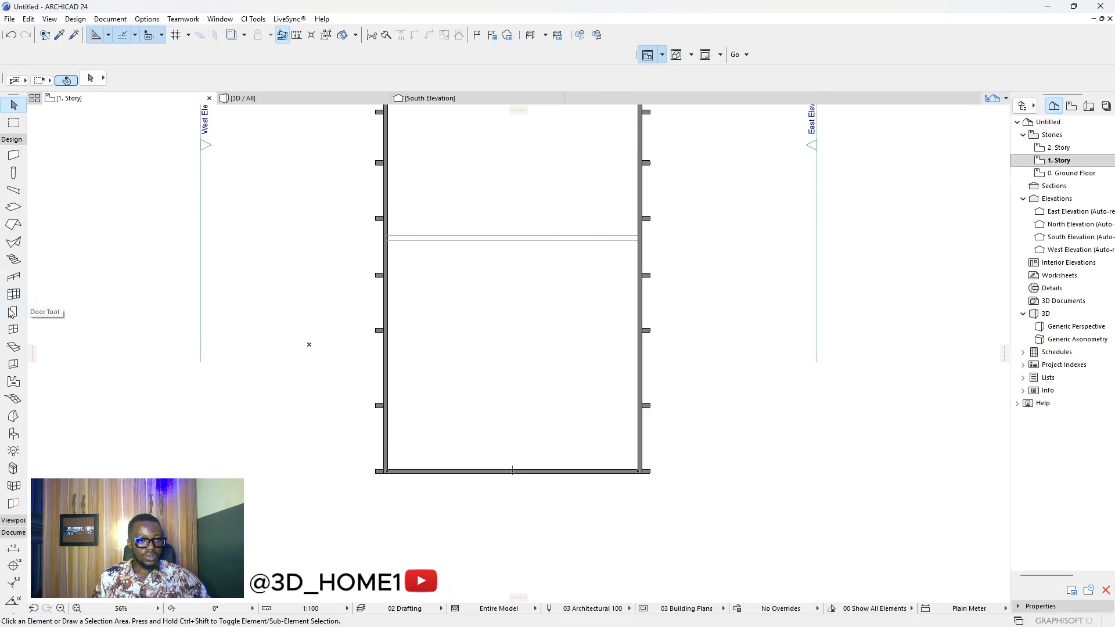
{"action": "left_click", "coordinate": [13, 312]}
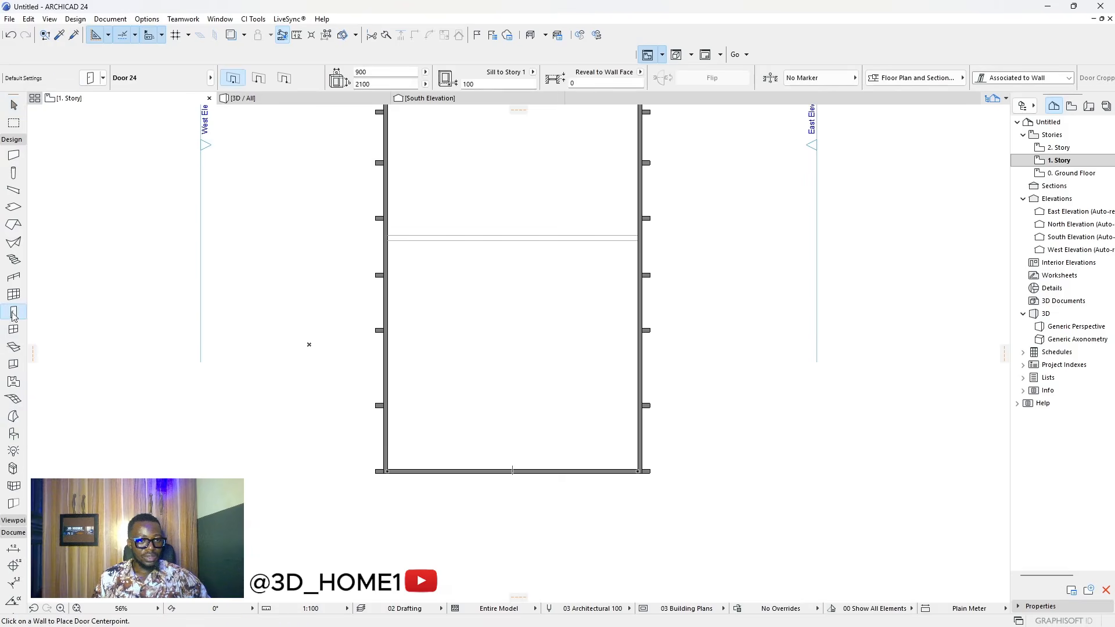
{"action": "key", "text": "ctrl+t"}
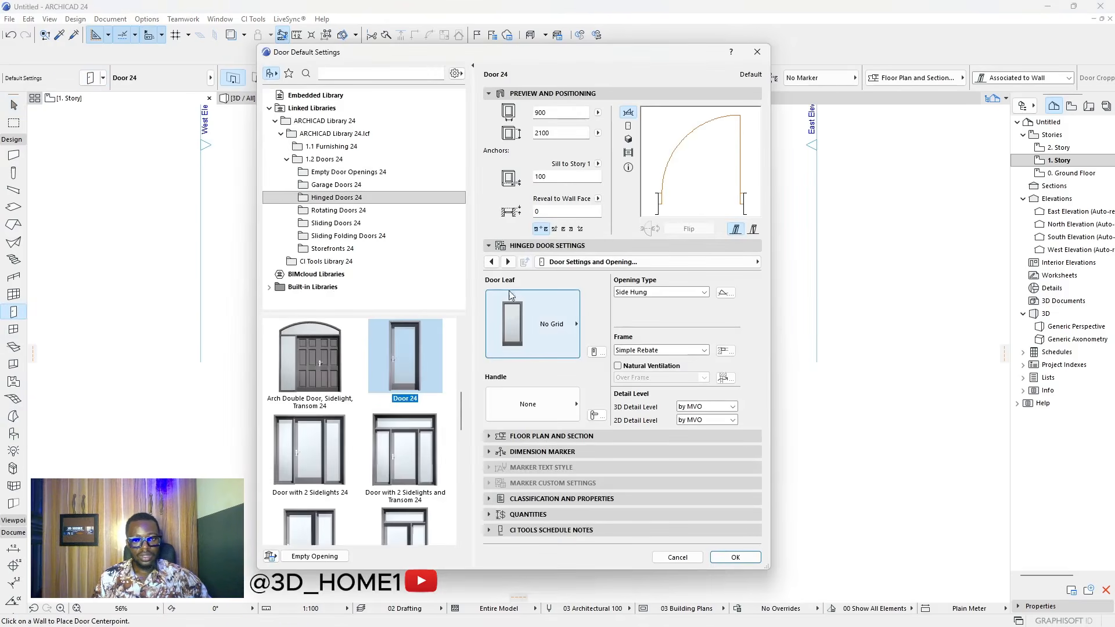
{"action": "scroll", "coordinate": [402, 400], "scroll_direction": "down", "scroll_amount": 2}
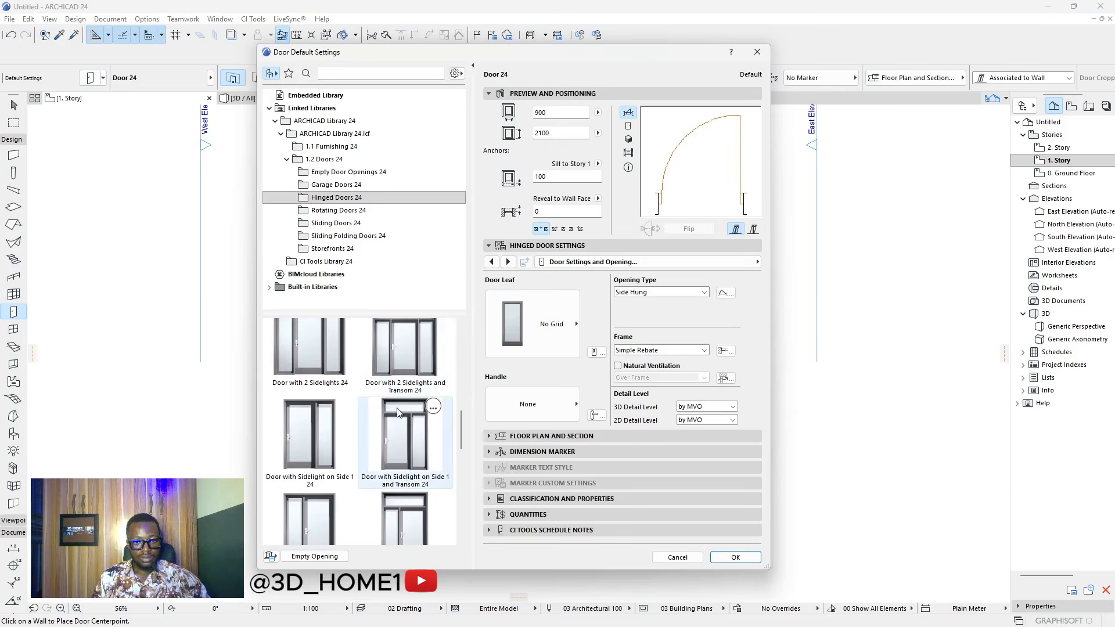
{"action": "scroll", "coordinate": [402, 396], "scroll_direction": "down", "scroll_amount": 4}
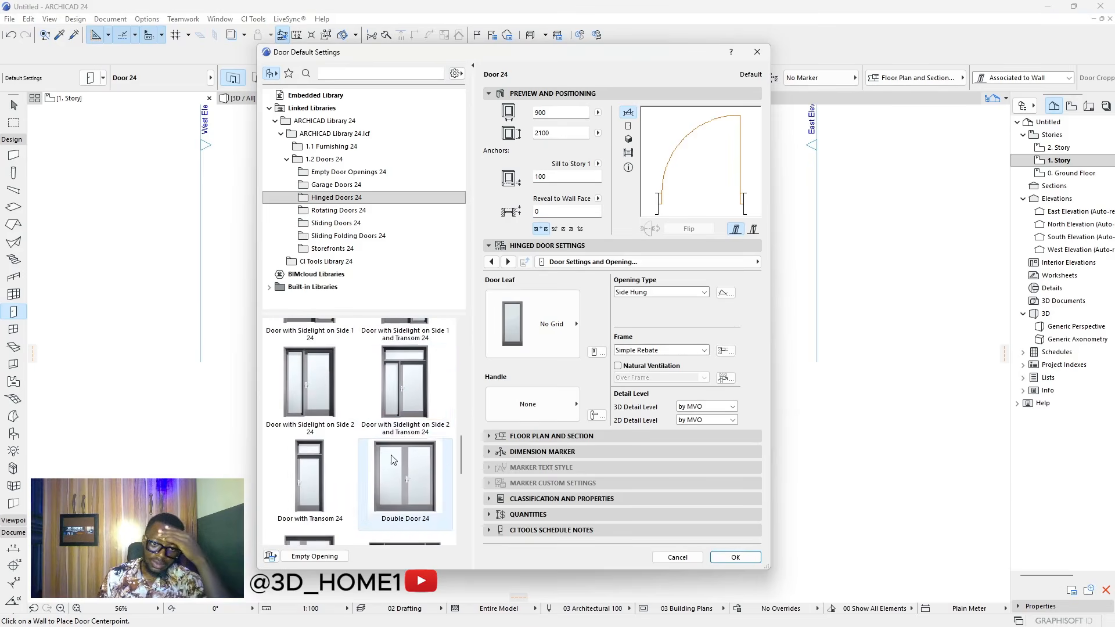
{"action": "scroll", "coordinate": [389, 418], "scroll_direction": "down", "scroll_amount": 2}
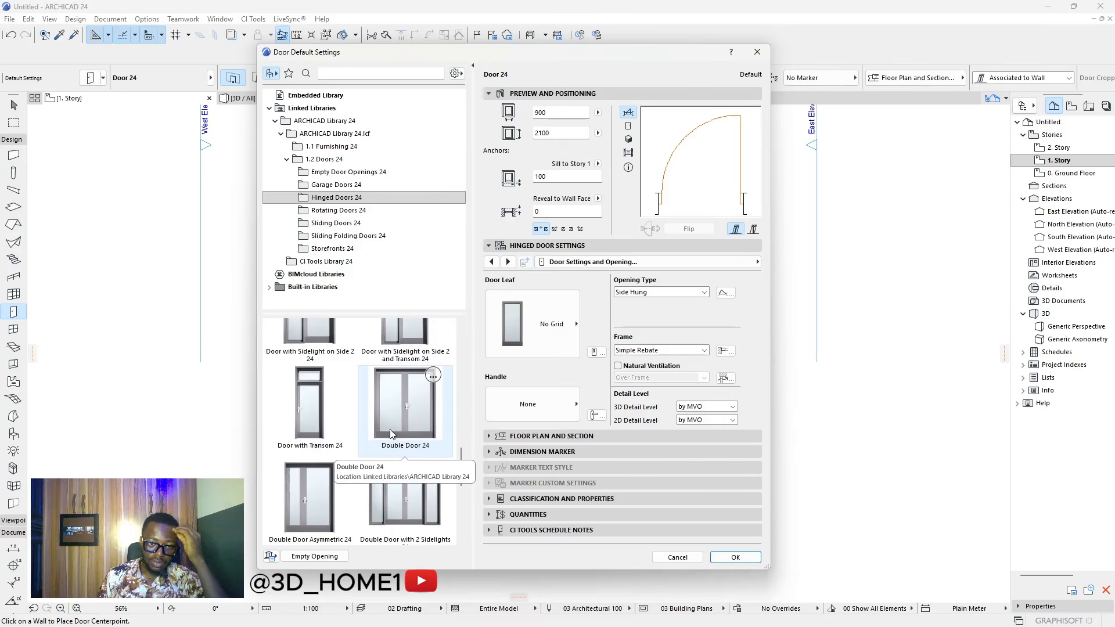
{"action": "scroll", "coordinate": [389, 430], "scroll_direction": "down", "scroll_amount": 1}
{"action": "left_click", "coordinate": [410, 347]}
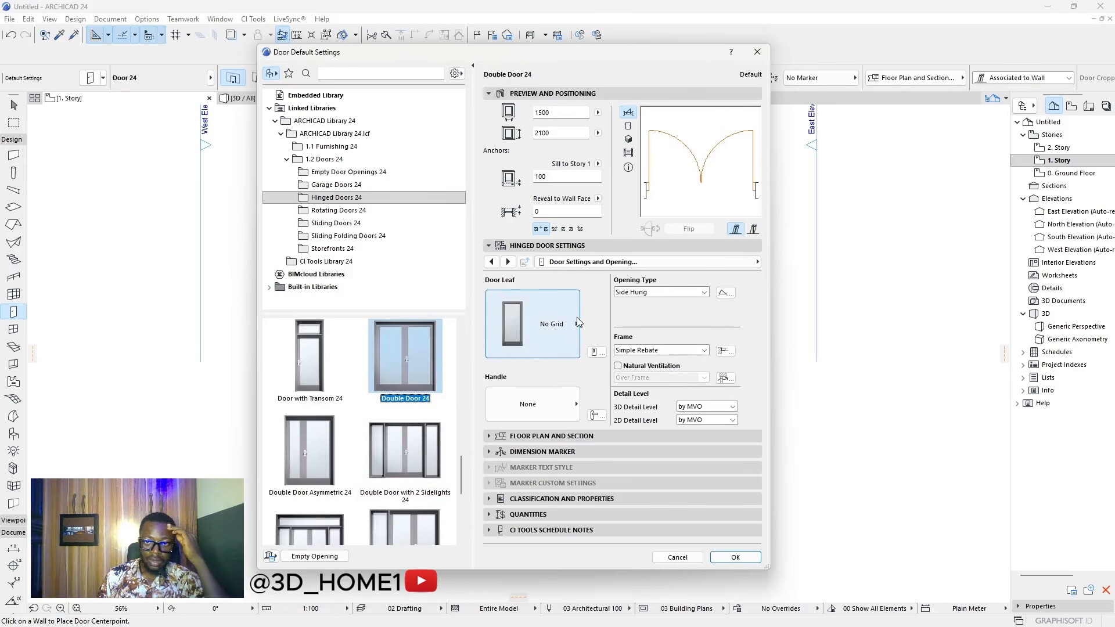
- Give the default double door a Prairie Style leaf and set its sill height to Story 1 to 0
{"action": "left_click", "coordinate": [573, 314]}
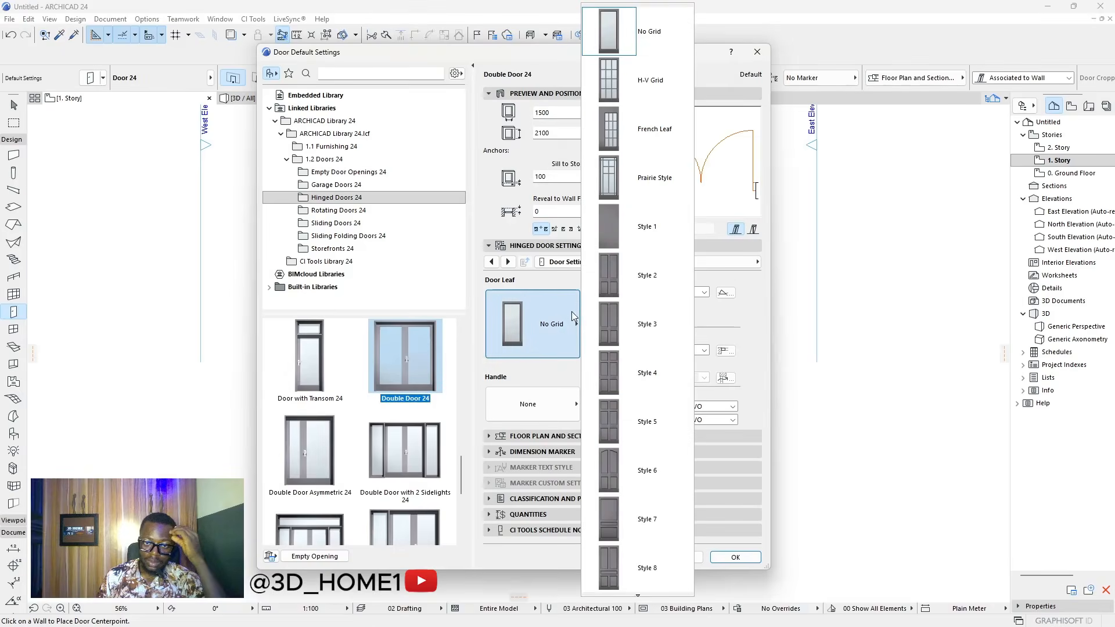
{"action": "left_click", "coordinate": [615, 172]}
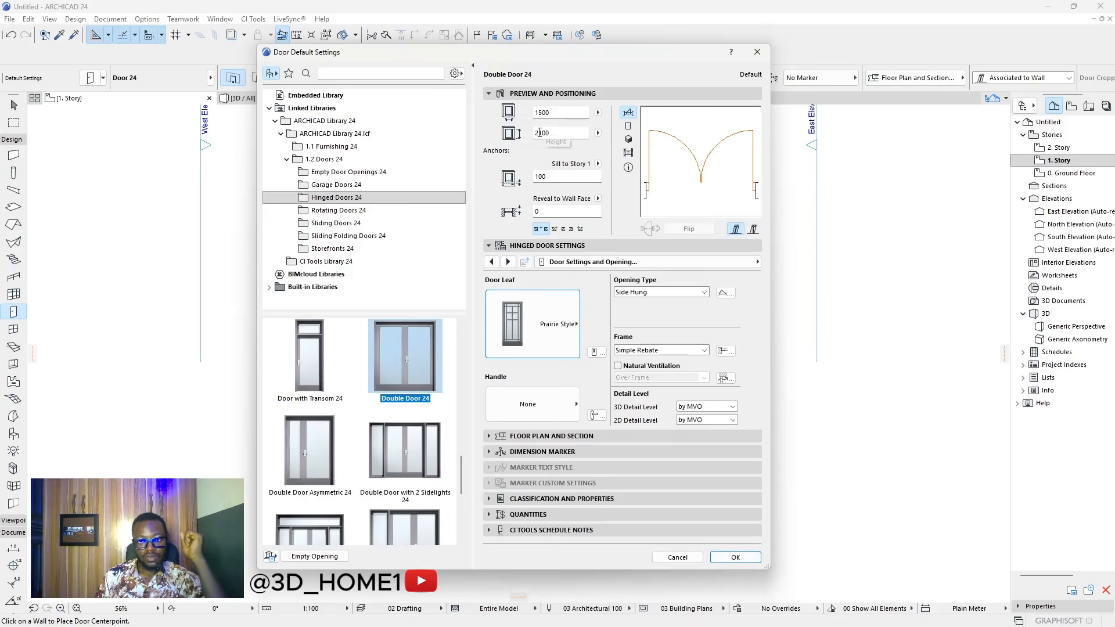
{"action": "double_click", "coordinate": [552, 175]}
{"action": "type", "text": "0"}
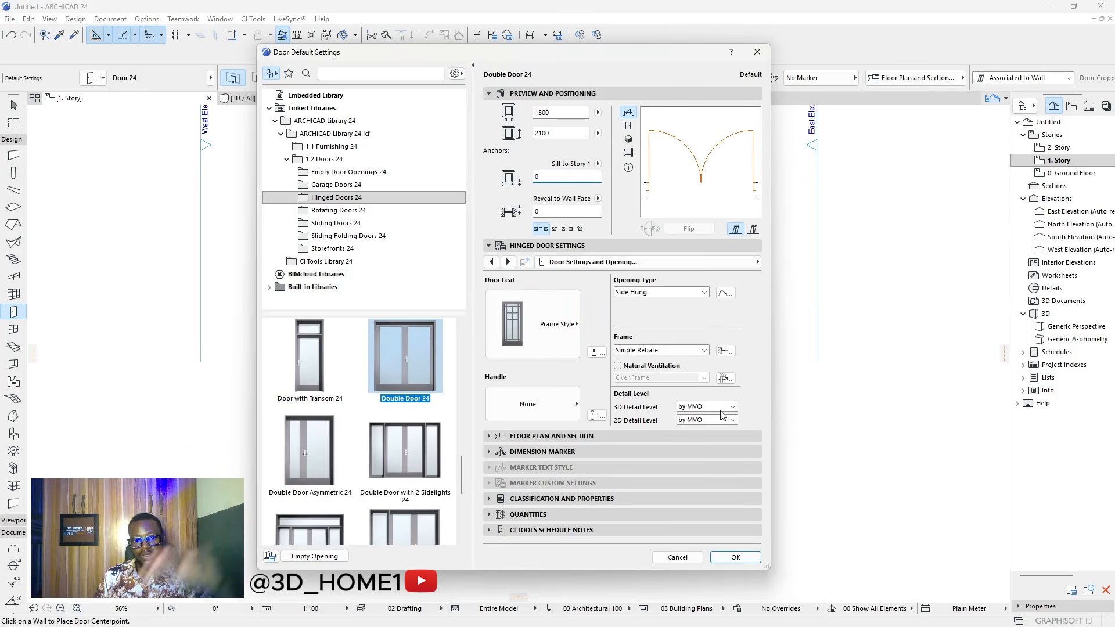
{"action": "left_click", "coordinate": [734, 557]}
- Set the door width to 2000 and place the double door at the midpoint of the south front wall, opening inward
{"action": "scroll", "coordinate": [465, 461], "scroll_direction": "up", "scroll_amount": 3}
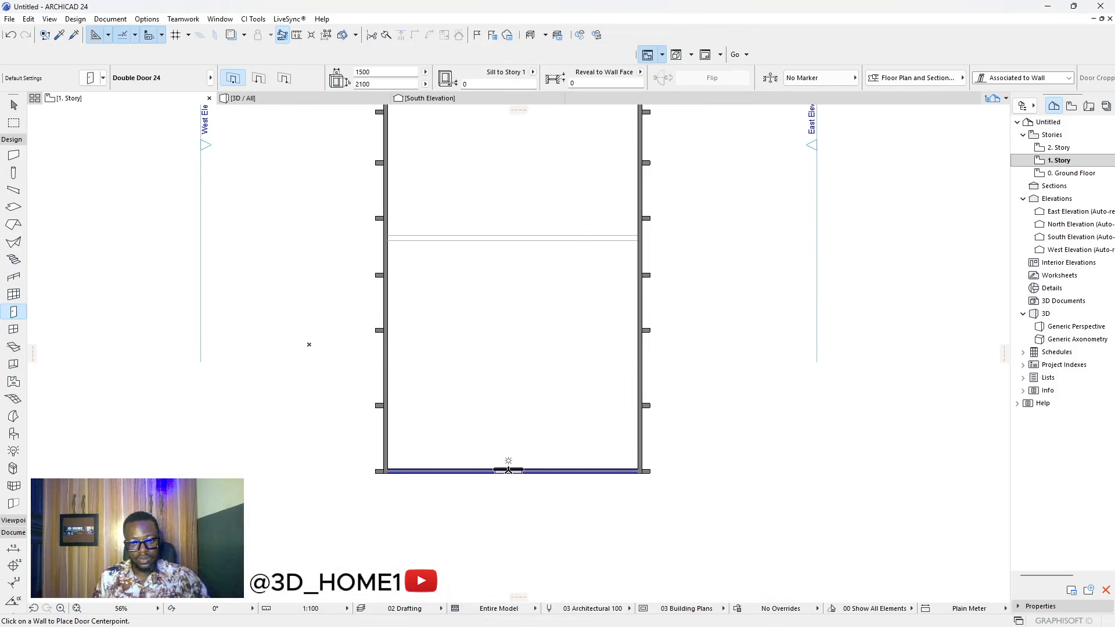
{"action": "scroll", "coordinate": [515, 482], "scroll_direction": "up", "scroll_amount": 2}
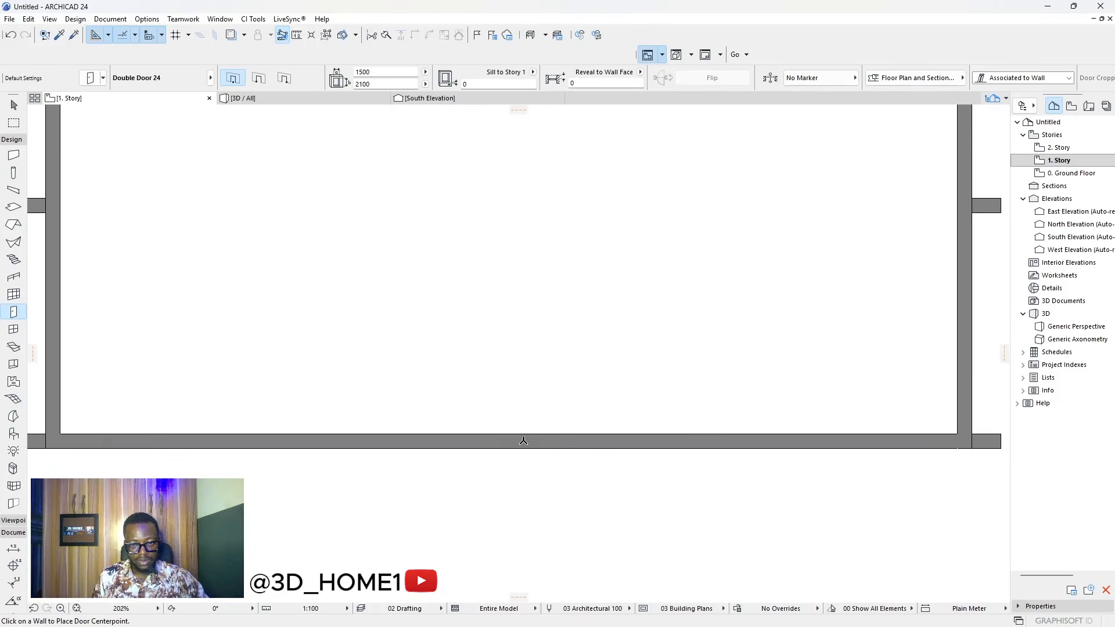
{"action": "scroll", "coordinate": [524, 450], "scroll_direction": "down", "scroll_amount": 1}
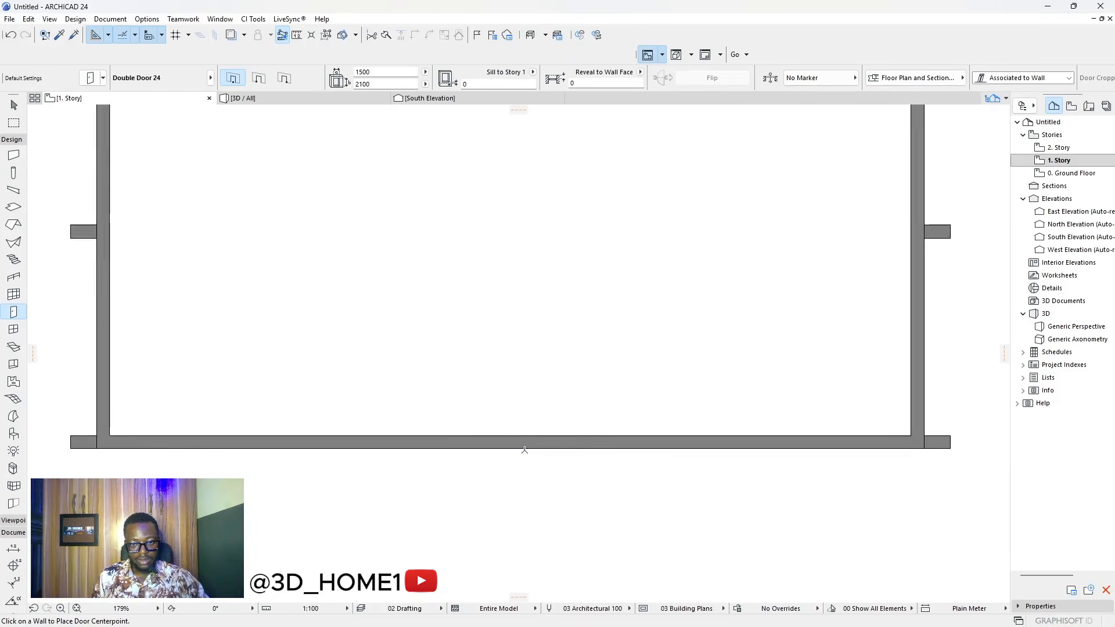
{"action": "scroll", "coordinate": [525, 450], "scroll_direction": "down", "scroll_amount": 4}
{"action": "scroll", "coordinate": [525, 450], "scroll_direction": "up", "scroll_amount": 4}
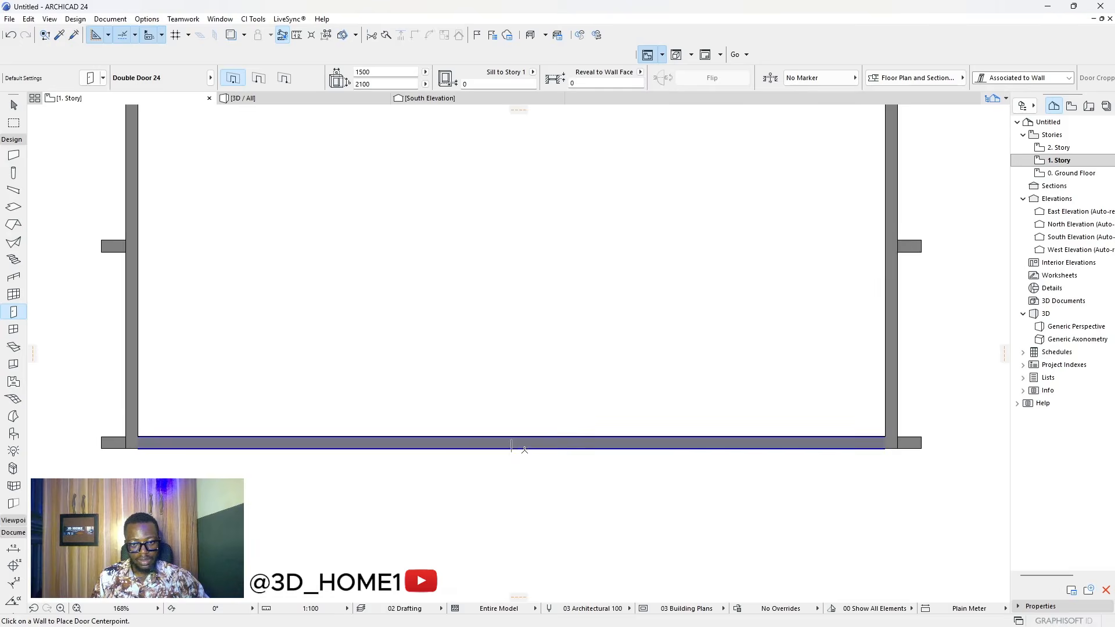
{"action": "left_click", "coordinate": [402, 74]}
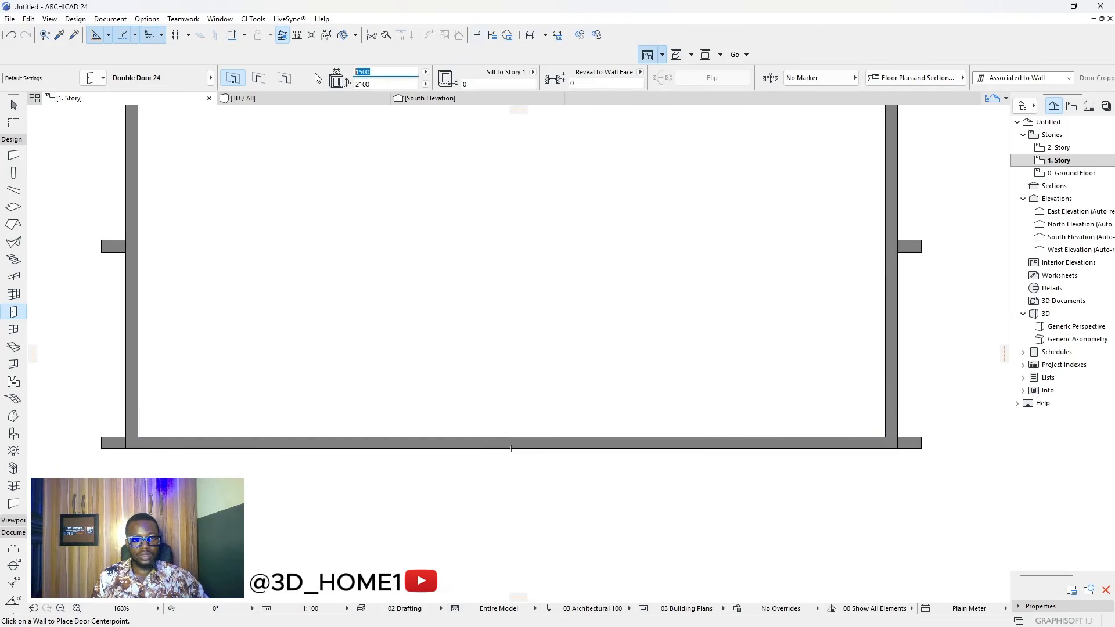
{"action": "type", "text": "200"}
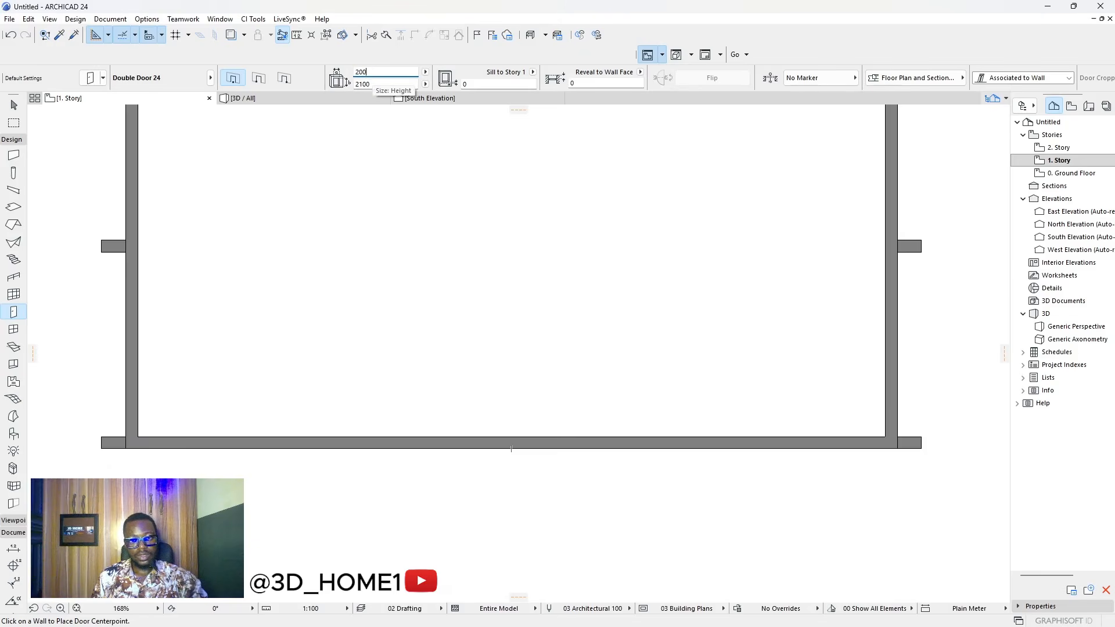
{"action": "type", "text": "0"}
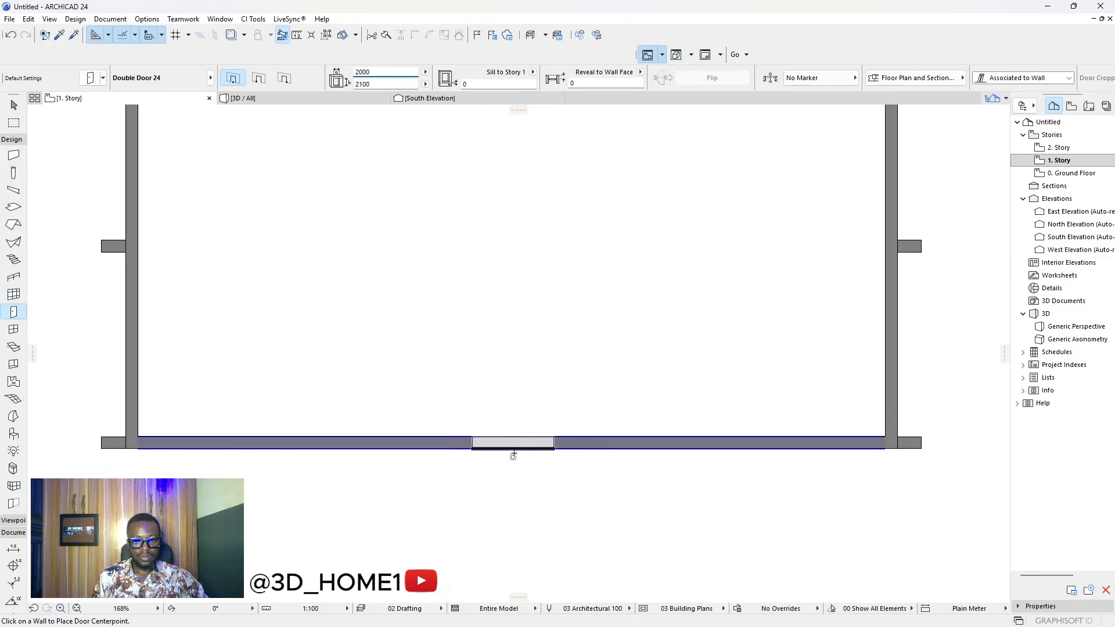
{"action": "scroll", "coordinate": [530, 464], "scroll_direction": "down", "scroll_amount": 3}
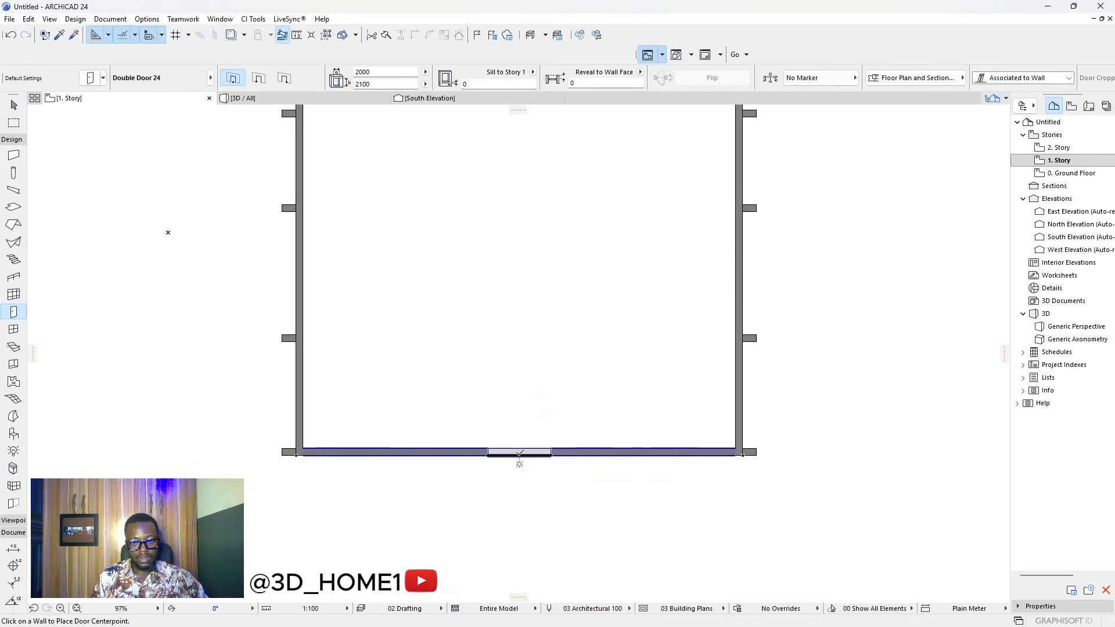
{"action": "left_click", "coordinate": [519, 464]}
{"action": "left_click", "coordinate": [520, 337]}
{"action": "scroll", "coordinate": [542, 518], "scroll_direction": "down", "scroll_amount": 1}
{"action": "scroll", "coordinate": [543, 518], "scroll_direction": "down", "scroll_amount": 4}
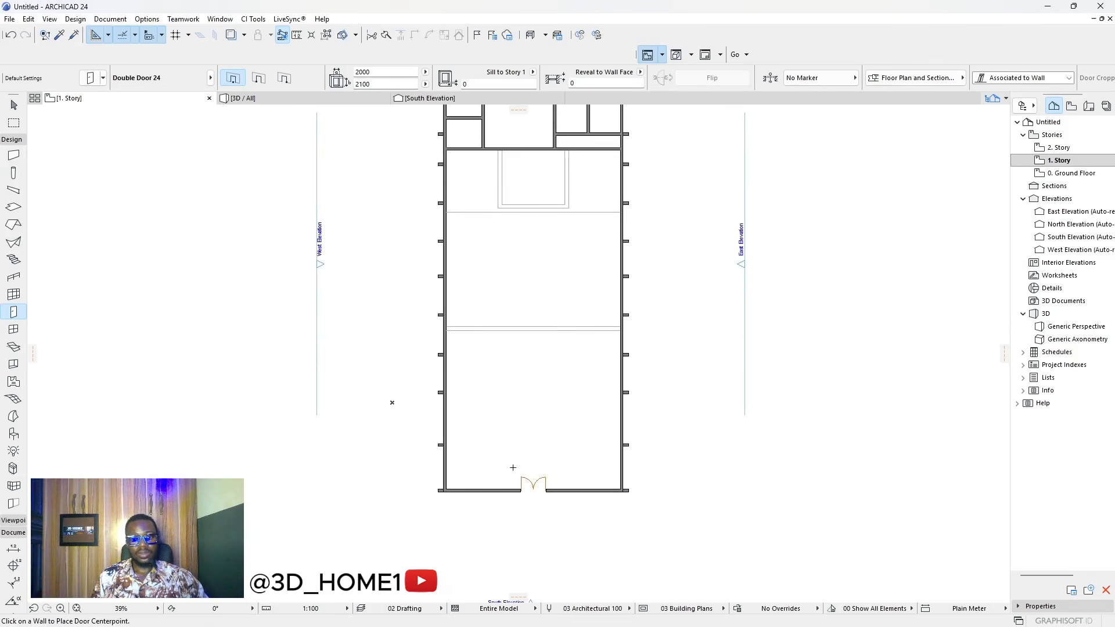
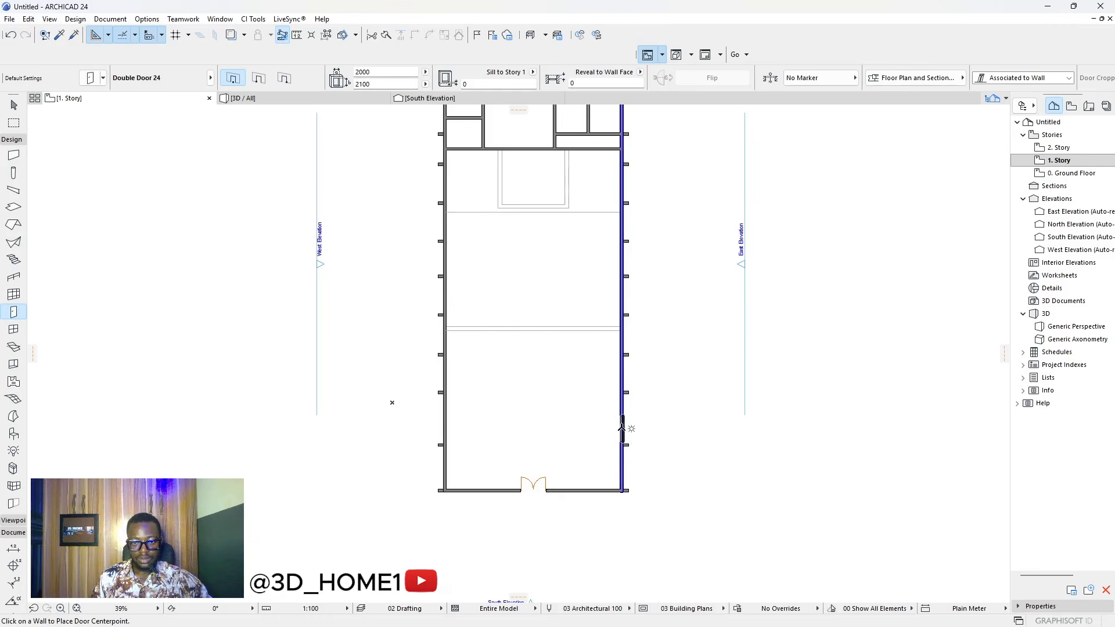
- Place 1500 wide double doors opening inward in the east and west walls, between the piers just north of the double line across the hall
{"action": "scroll", "coordinate": [618, 295], "scroll_direction": "up", "scroll_amount": 1}
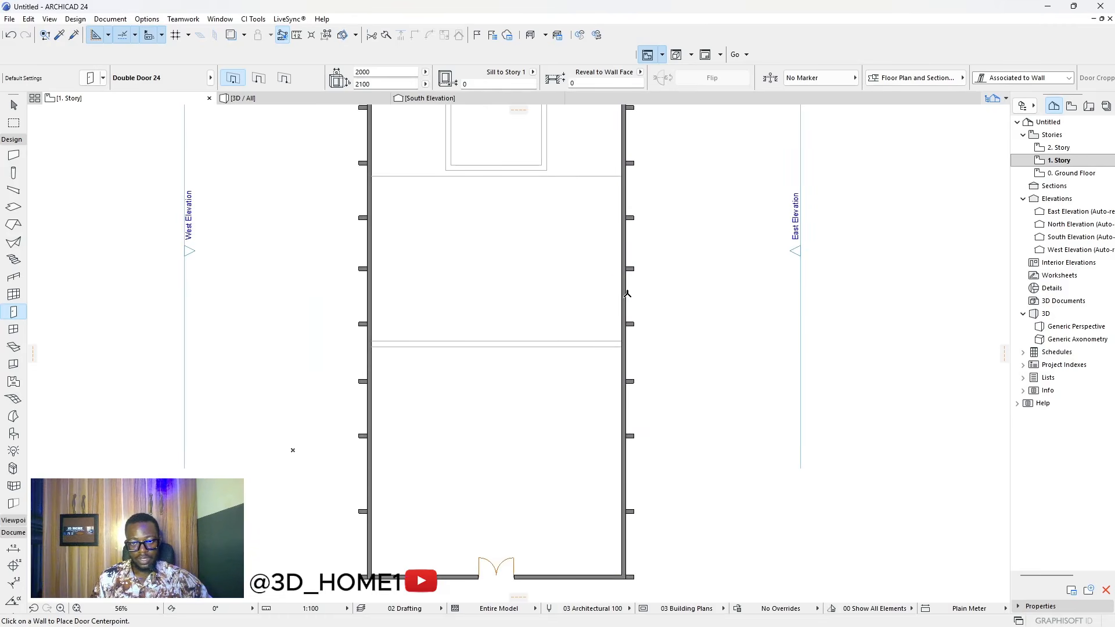
{"action": "scroll", "coordinate": [620, 295], "scroll_direction": "up", "scroll_amount": 3}
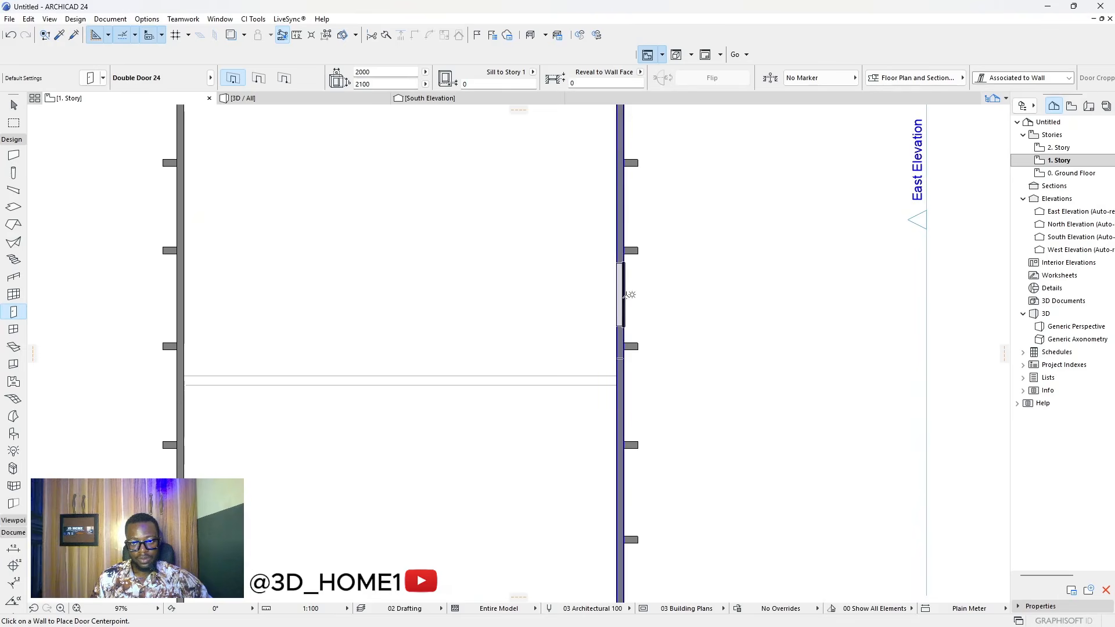
{"action": "left_click", "coordinate": [391, 74]}
{"action": "type", "text": "1500"}
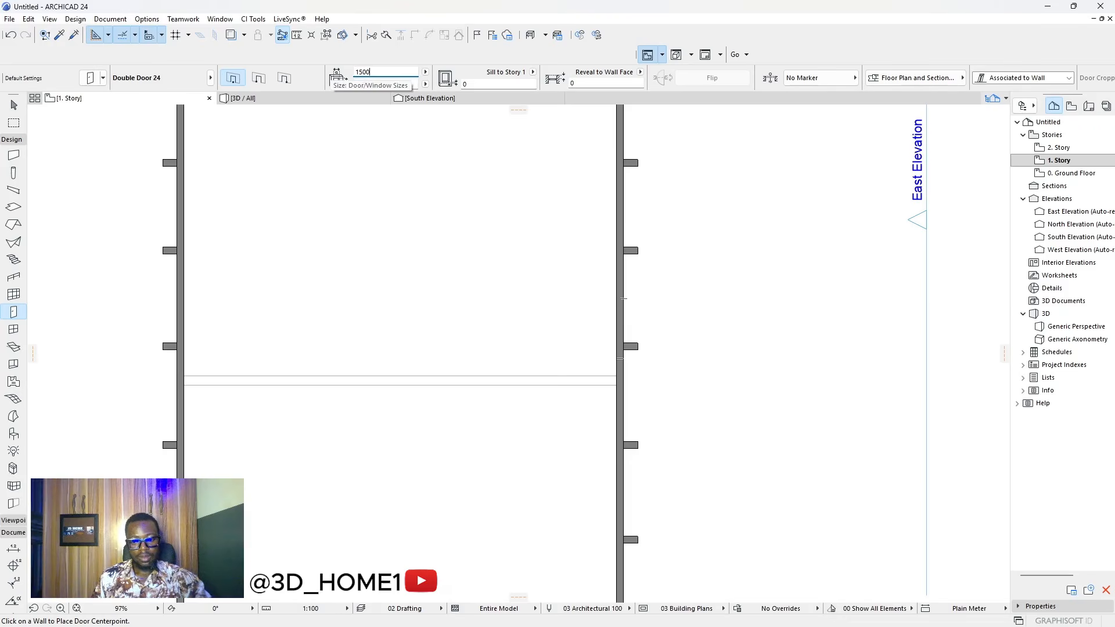
{"action": "scroll", "coordinate": [633, 304], "scroll_direction": "down", "scroll_amount": 1}
{"action": "scroll", "coordinate": [633, 304], "scroll_direction": "down", "scroll_amount": 2}
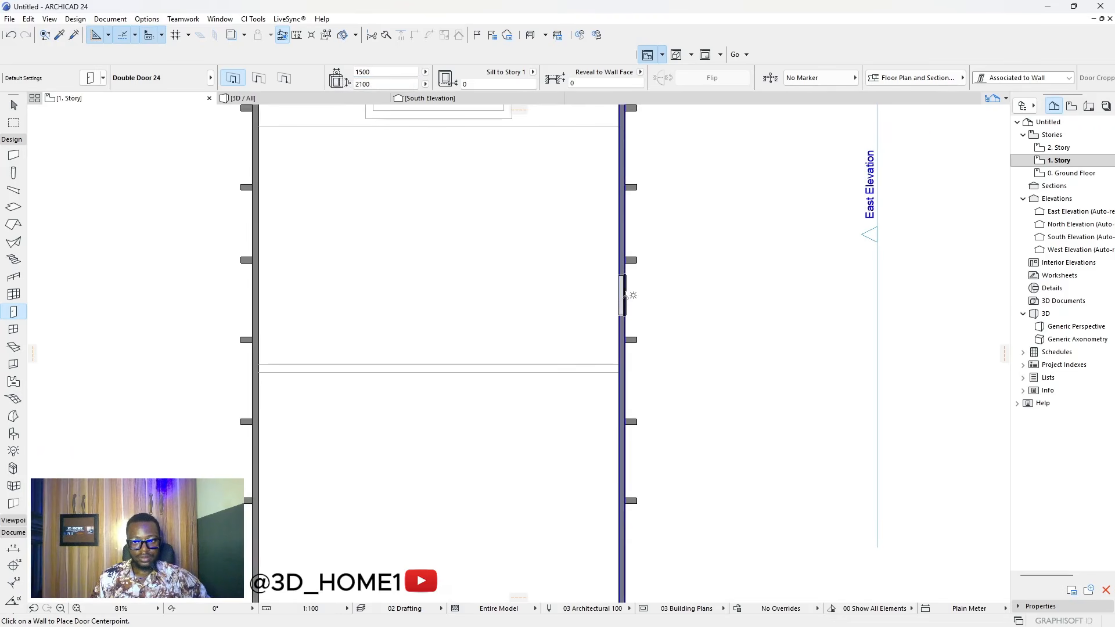
{"action": "left_click", "coordinate": [626, 296]}
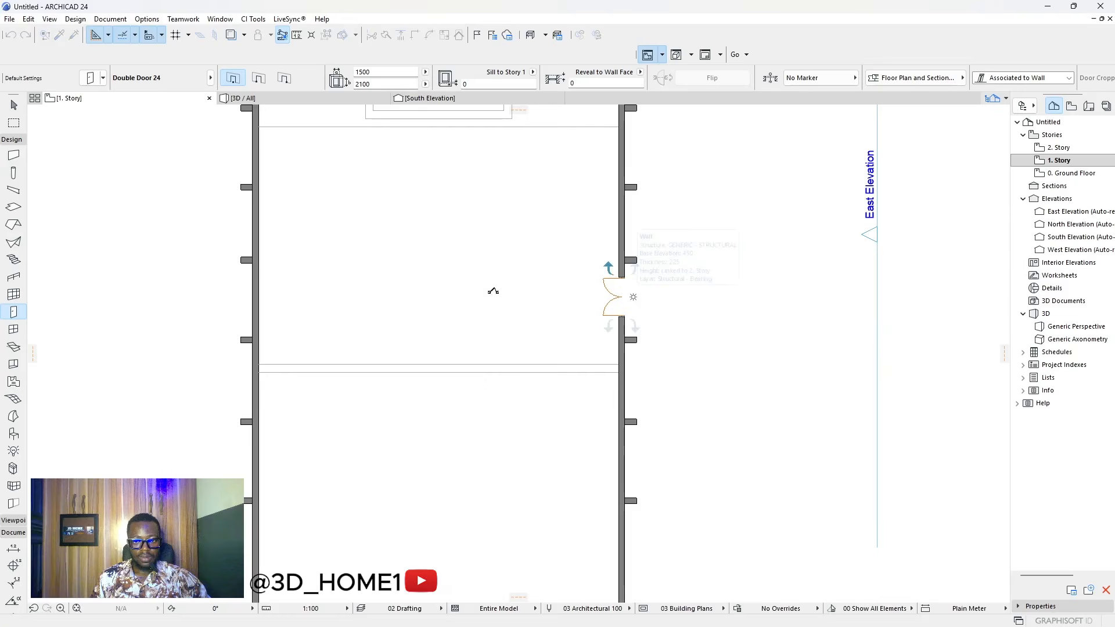
{"action": "left_click", "coordinate": [514, 302]}
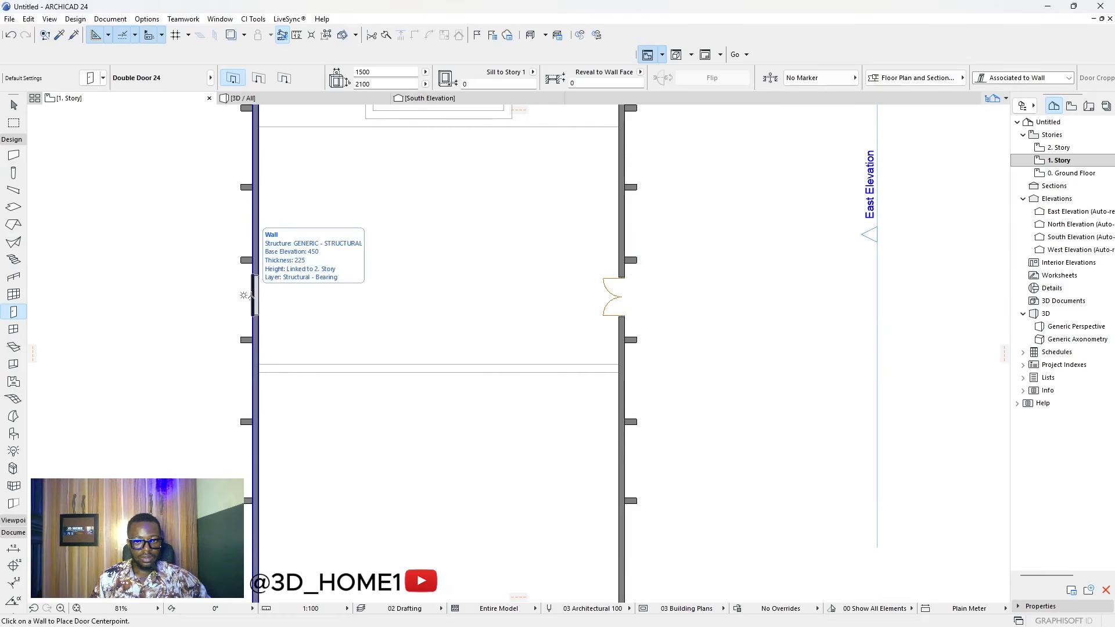
{"action": "left_click", "coordinate": [243, 299]}
{"action": "scroll", "coordinate": [351, 301], "scroll_direction": "down", "scroll_amount": 3}
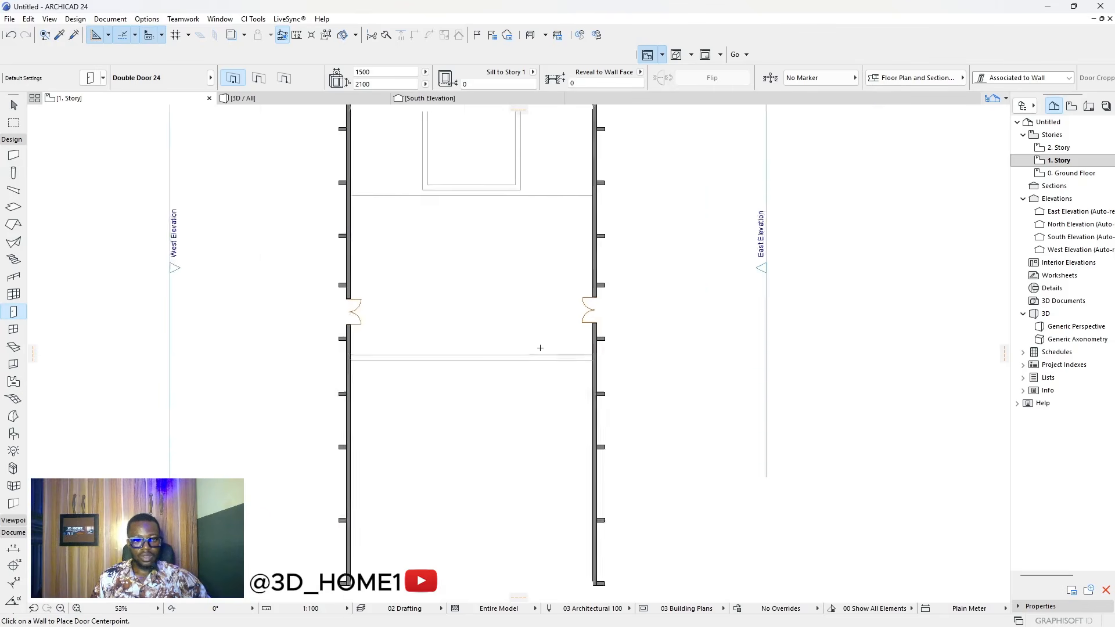
- Move the east wall's double door along its wall to line up with the west wall's double door
{"action": "scroll", "coordinate": [561, 324], "scroll_direction": "up", "scroll_amount": 3}
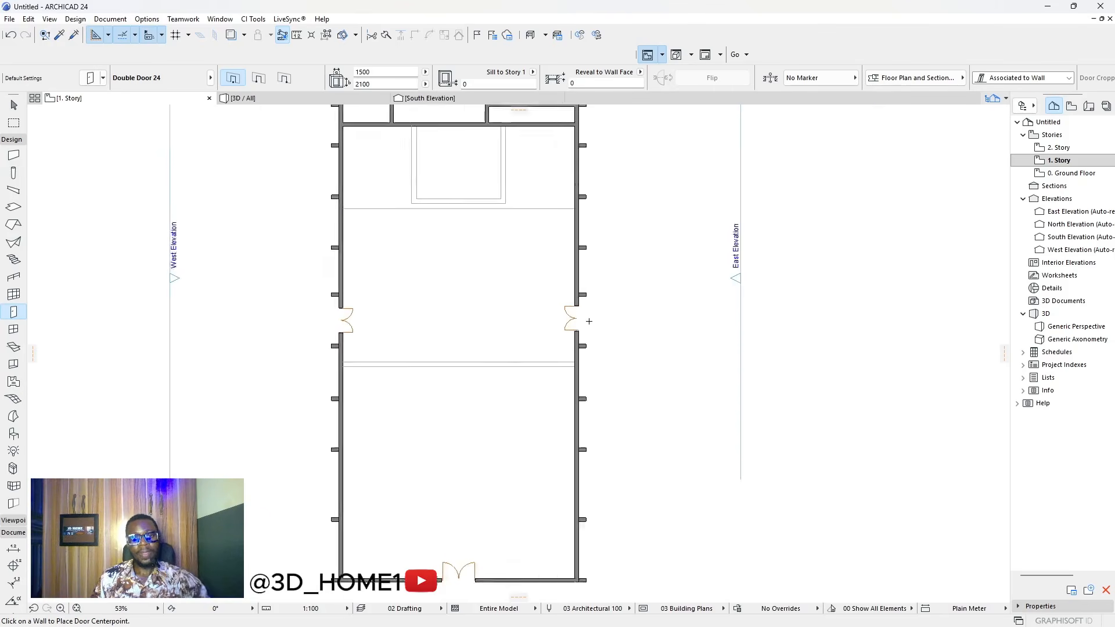
{"action": "left_click", "coordinate": [567, 323]}
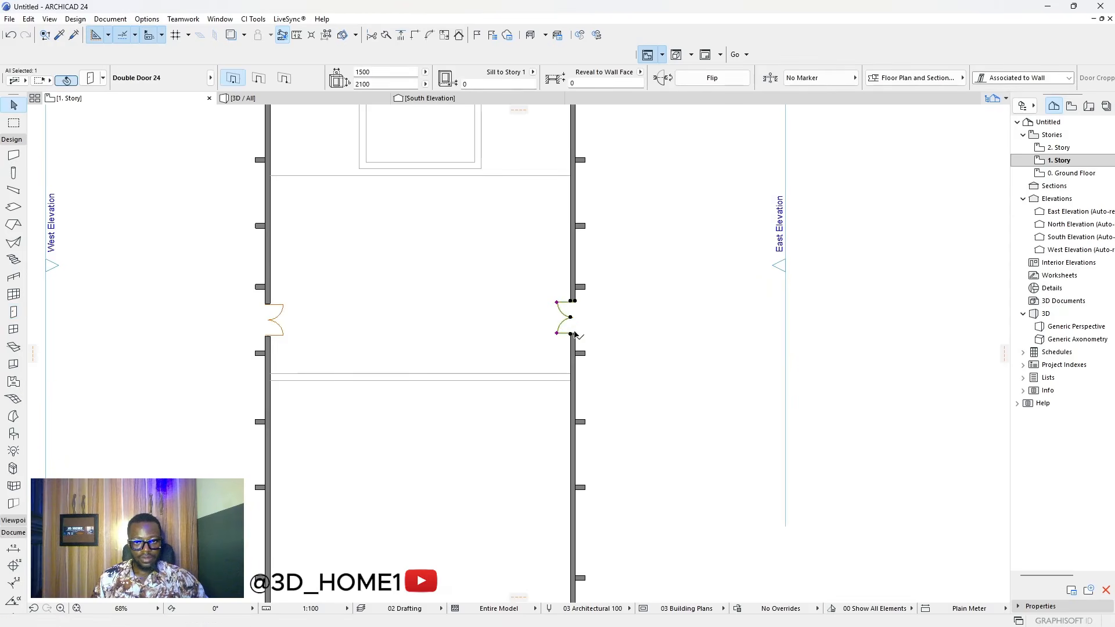
{"action": "left_click", "coordinate": [574, 335]}
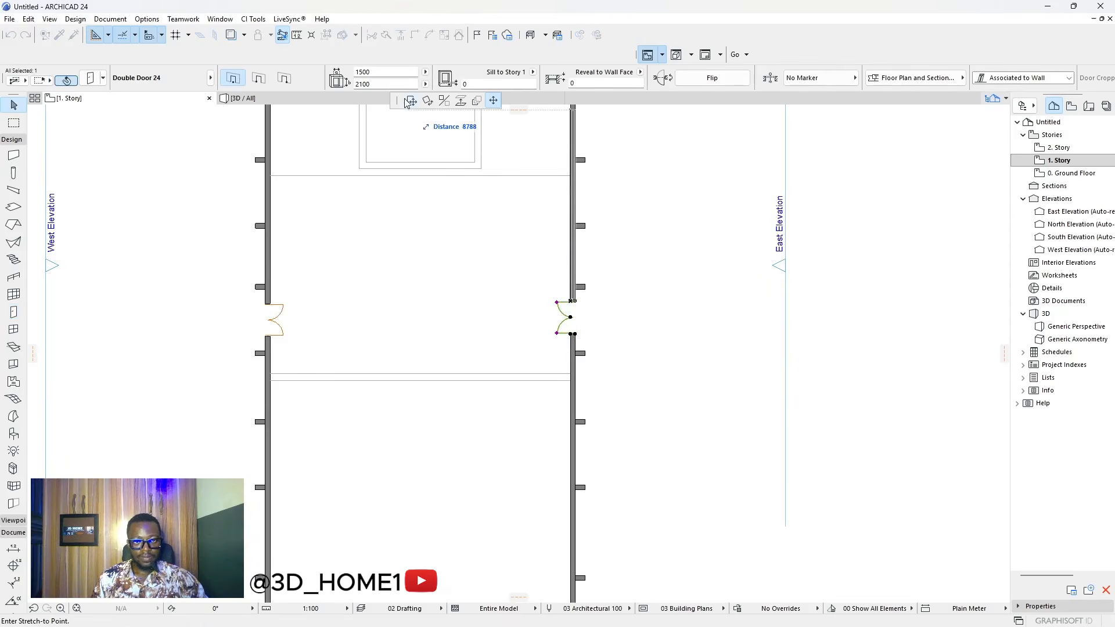
{"action": "left_click", "coordinate": [272, 338]}
{"action": "scroll", "coordinate": [548, 368], "scroll_direction": "down", "scroll_amount": 5}
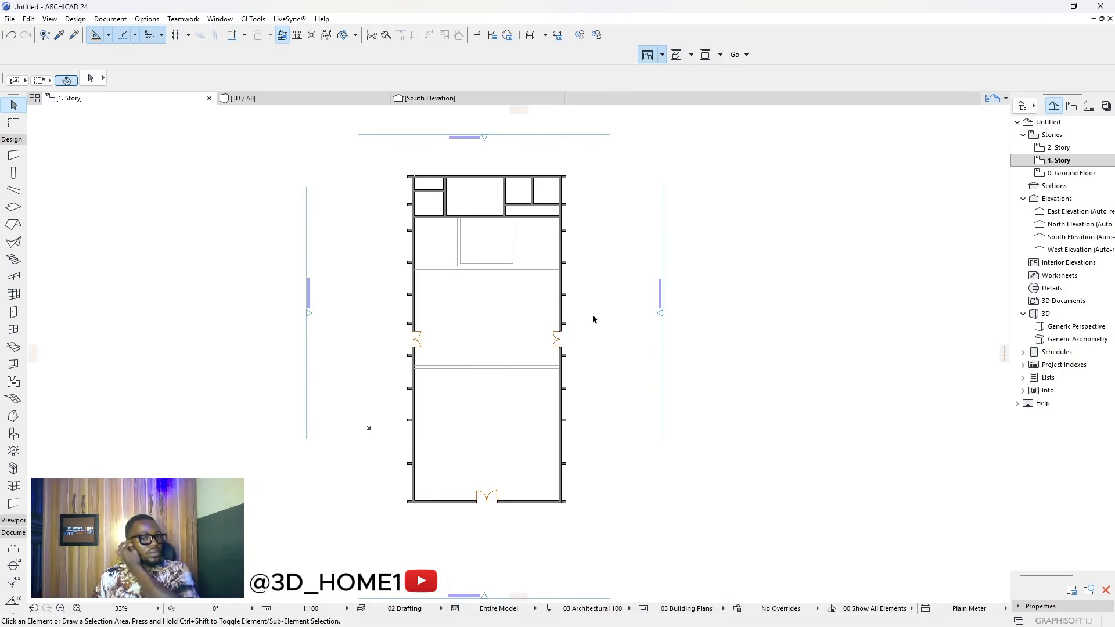
- Check the placed double doors in 3D, and set the default door to Door 24 from Hinged Doors 24 for the 1. Story plan
{"action": "left_click", "coordinate": [289, 102]}
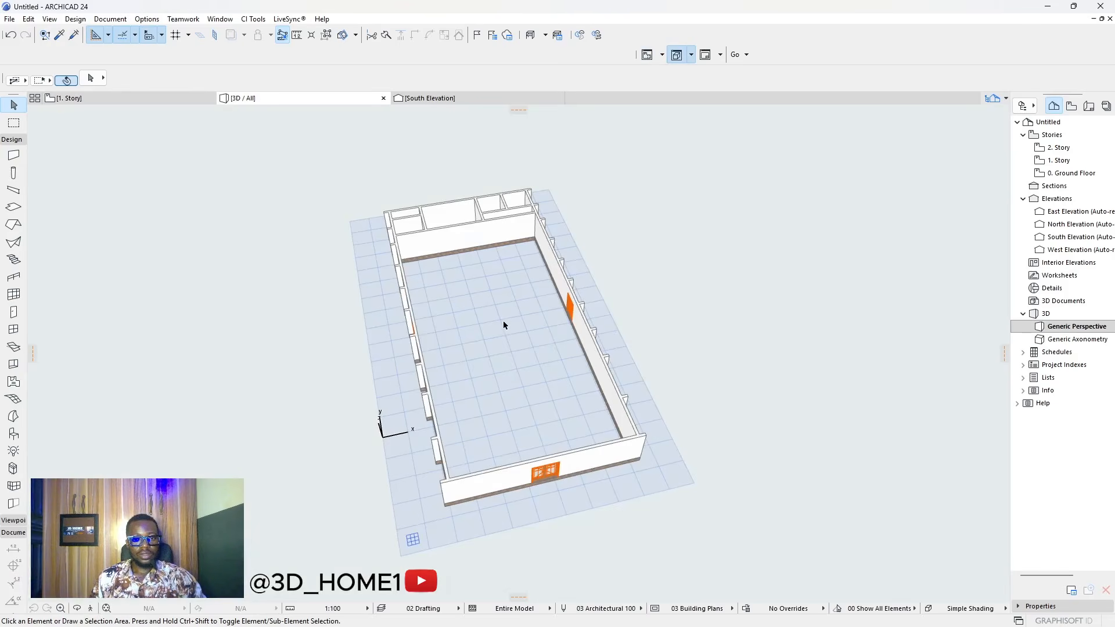
{"action": "middle_click_drag", "start_coordinate": [503, 320], "coordinate": [323, 309], "text": "shift"}
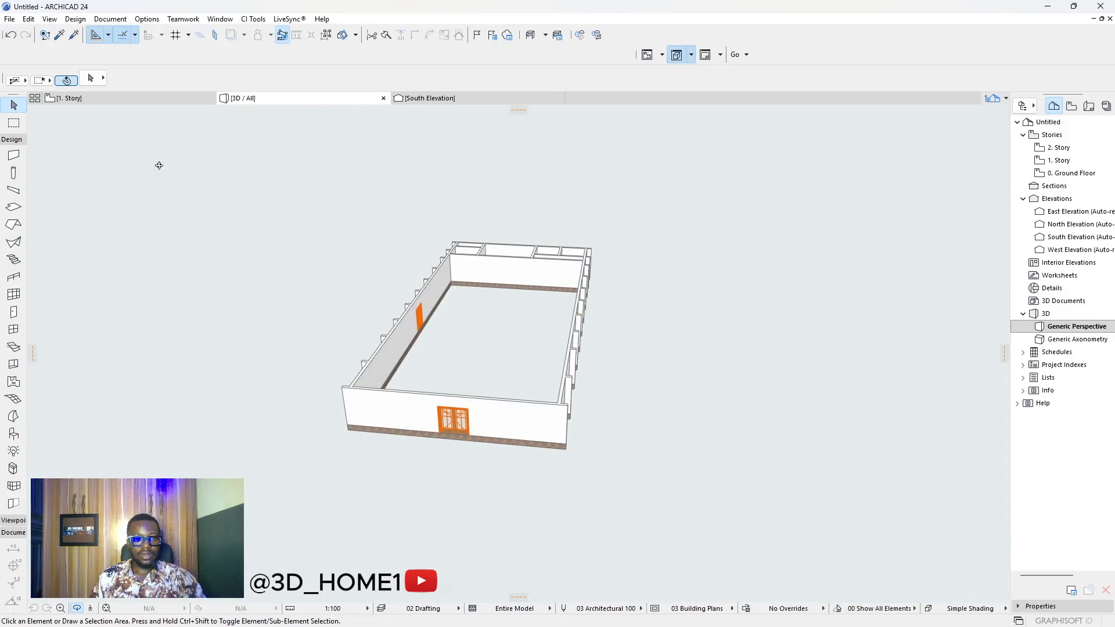
{"action": "left_click", "coordinate": [112, 101]}
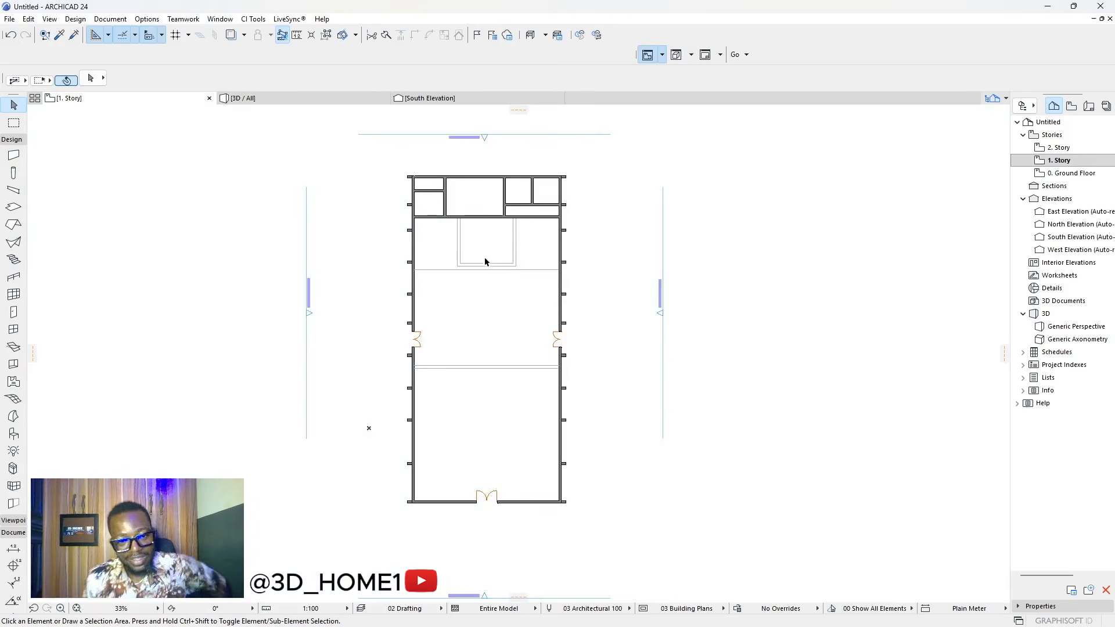
{"action": "scroll", "coordinate": [479, 196], "scroll_direction": "up", "scroll_amount": 2}
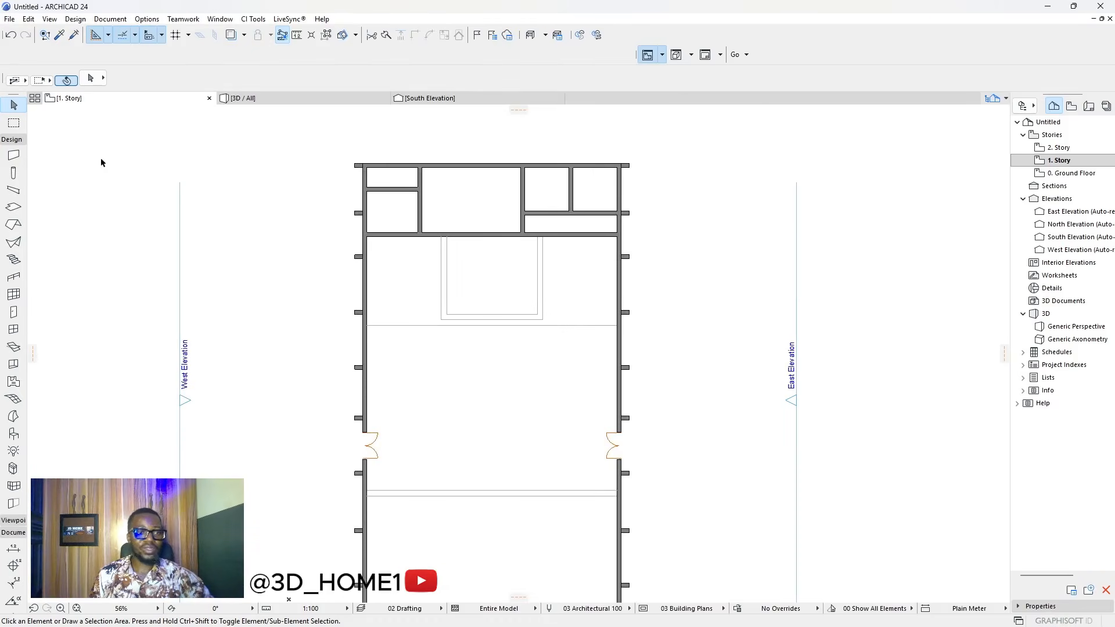
{"action": "left_click", "coordinate": [14, 312]}
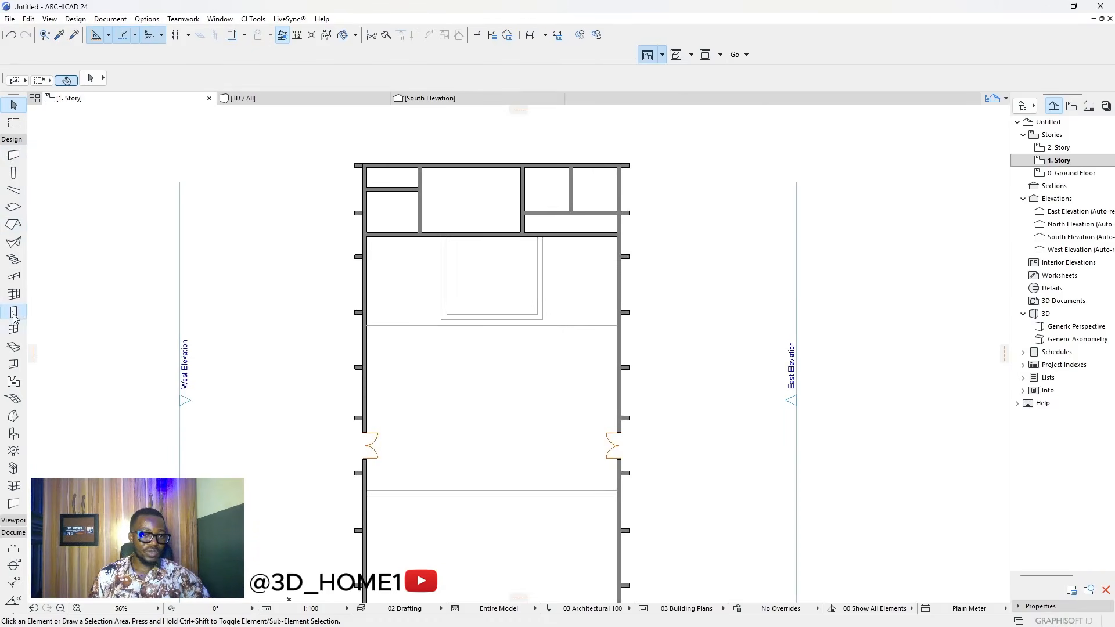
{"action": "left_click", "coordinate": [91, 77]}
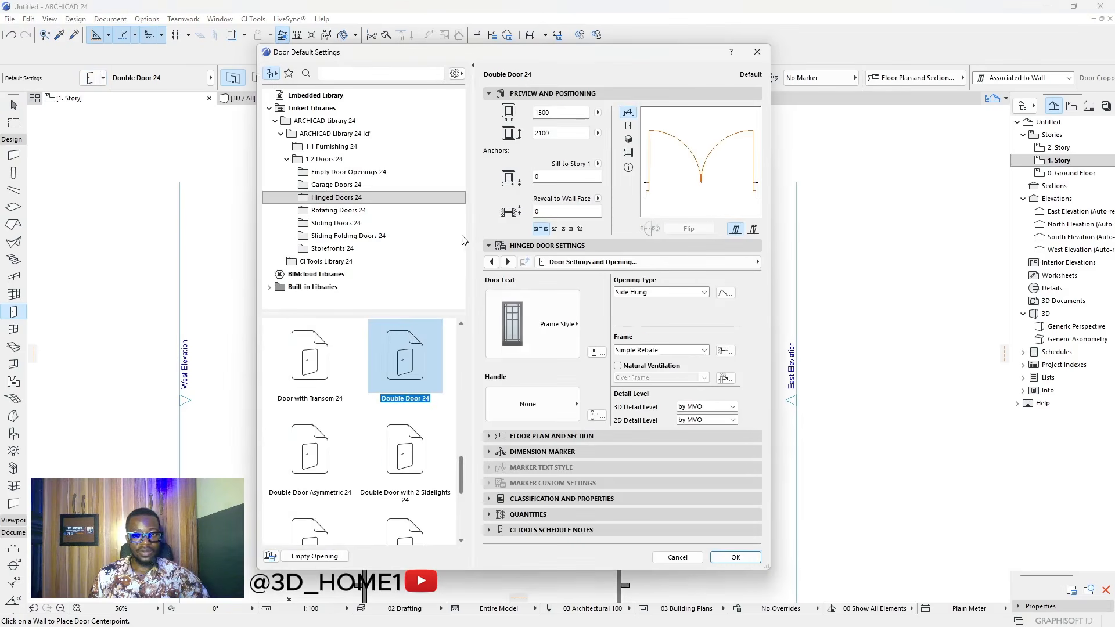
{"action": "scroll", "coordinate": [410, 406], "scroll_direction": "down", "scroll_amount": 8}
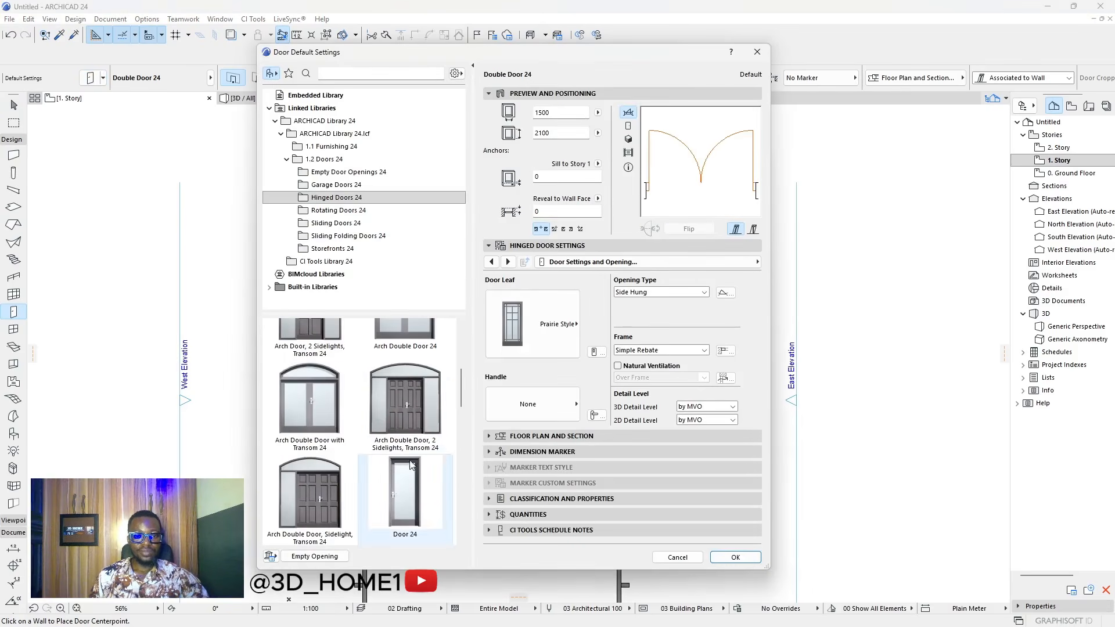
{"action": "left_click", "coordinate": [413, 468]}
{"action": "left_click", "coordinate": [740, 557]}
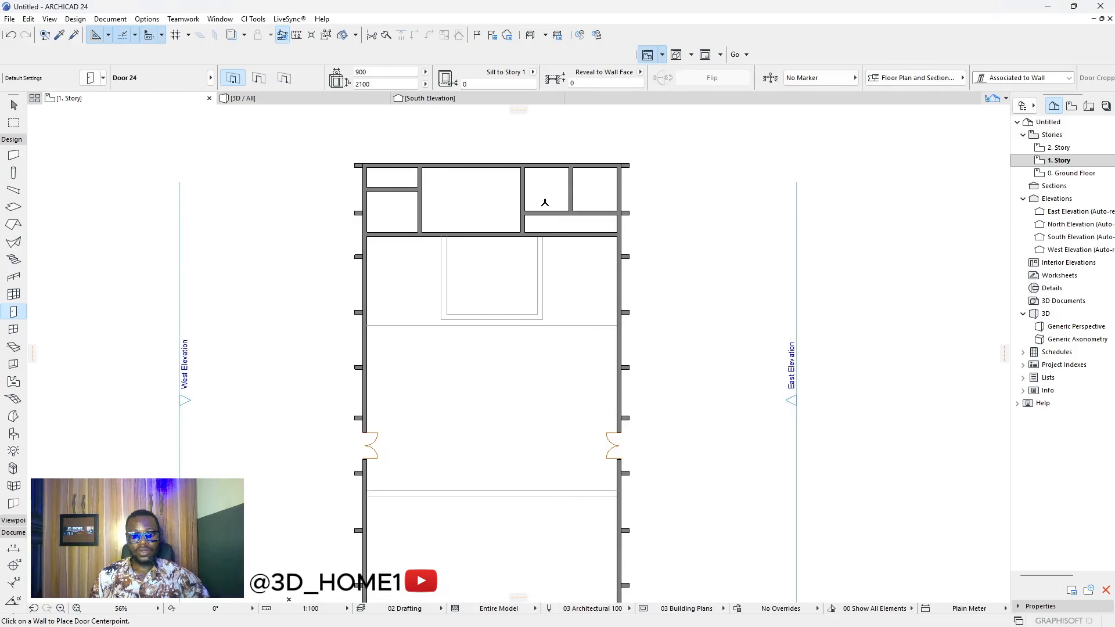
- Place 900 wide doors in the east outer wall of the northeast corridor and near the east end of its south wall, both opening into the corridor
{"action": "scroll", "coordinate": [600, 271], "scroll_direction": "up", "scroll_amount": 5}
{"action": "scroll", "coordinate": [600, 271], "scroll_direction": "down", "scroll_amount": 2}
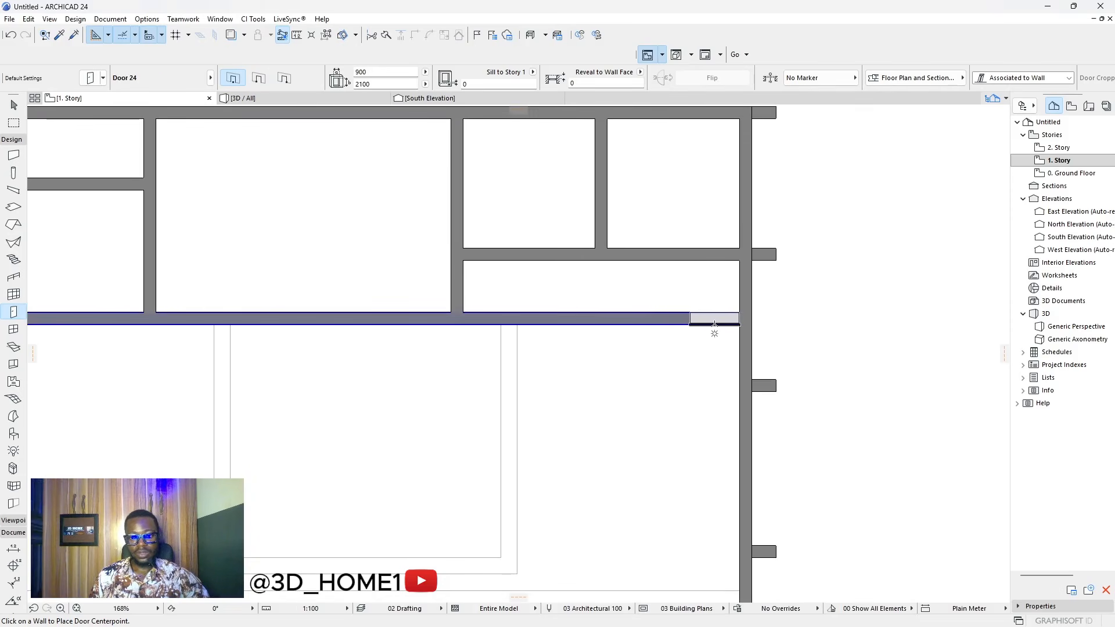
{"action": "left_click", "coordinate": [754, 286]}
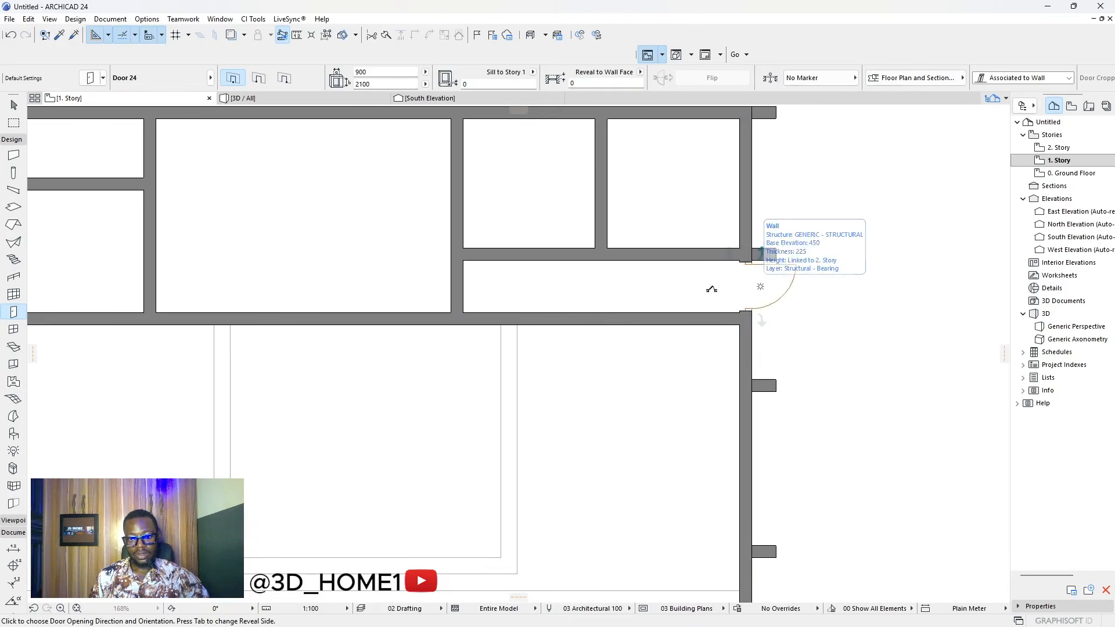
{"action": "left_click", "coordinate": [694, 280]}
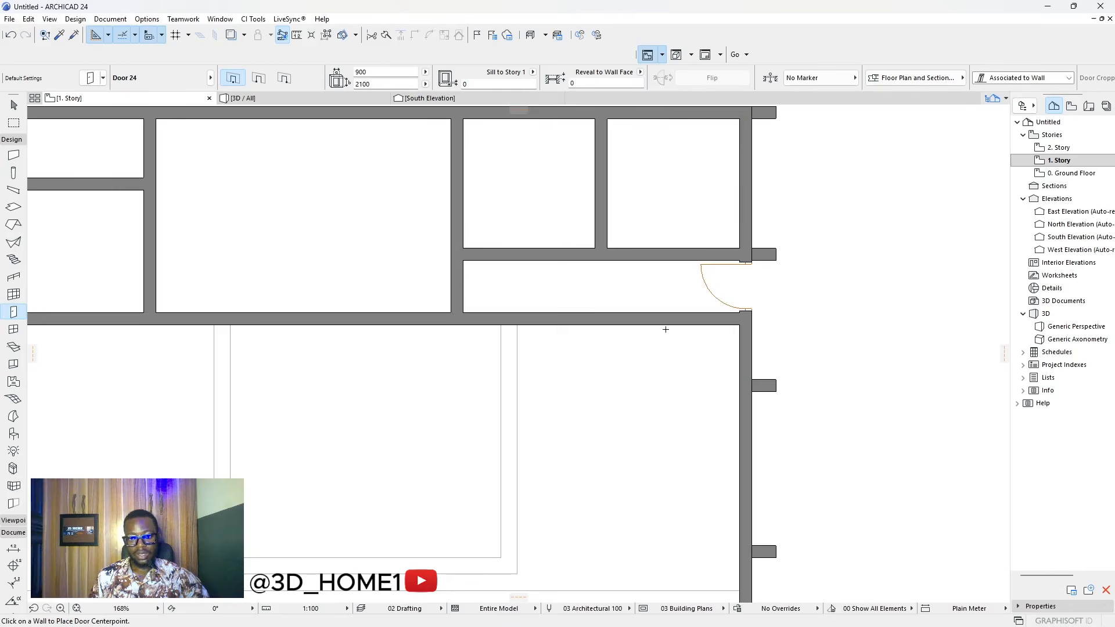
{"action": "left_click", "coordinate": [666, 326]}
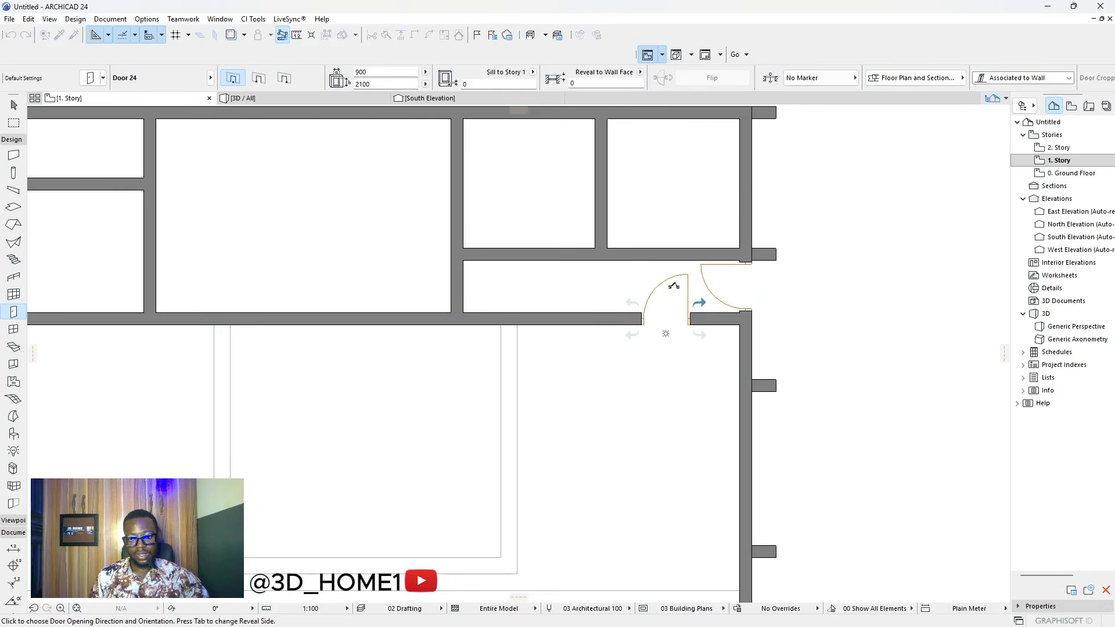
{"action": "left_click", "coordinate": [673, 286]}
{"action": "scroll", "coordinate": [697, 294], "scroll_direction": "down", "scroll_amount": 3}
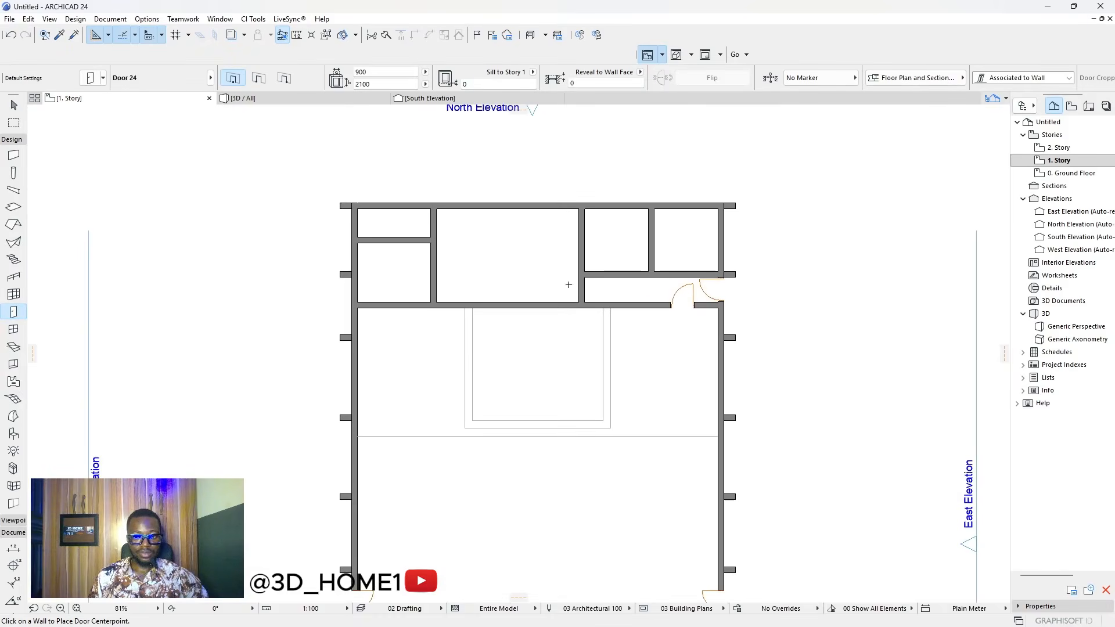
- Place 900 wide doors from the corridor's west end into the large central room and into both northeast rooms beside their shared wall
{"action": "scroll", "coordinate": [569, 285], "scroll_direction": "up", "scroll_amount": 5}
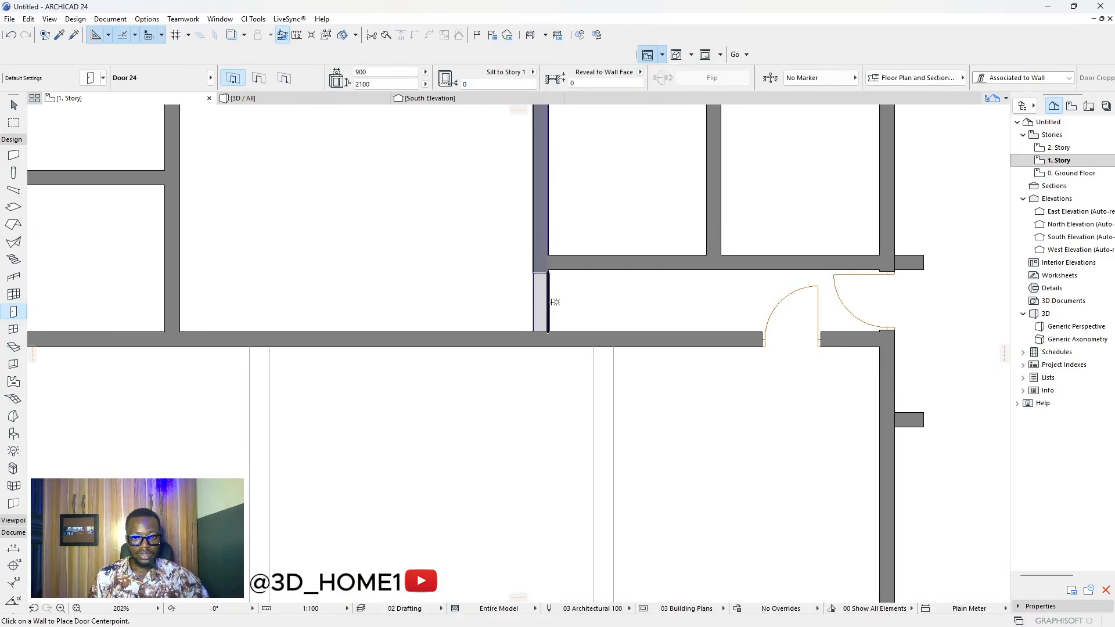
{"action": "left_click", "coordinate": [550, 299]}
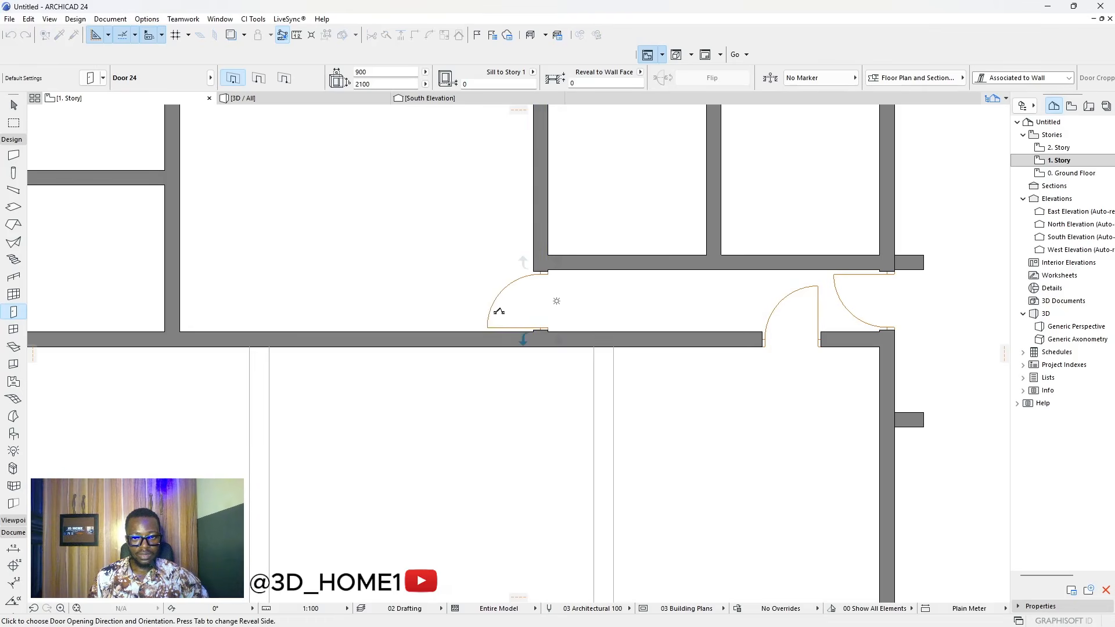
{"action": "scroll", "coordinate": [620, 301], "scroll_direction": "down", "scroll_amount": 4}
{"action": "scroll", "coordinate": [620, 300], "scroll_direction": "up", "scroll_amount": 4}
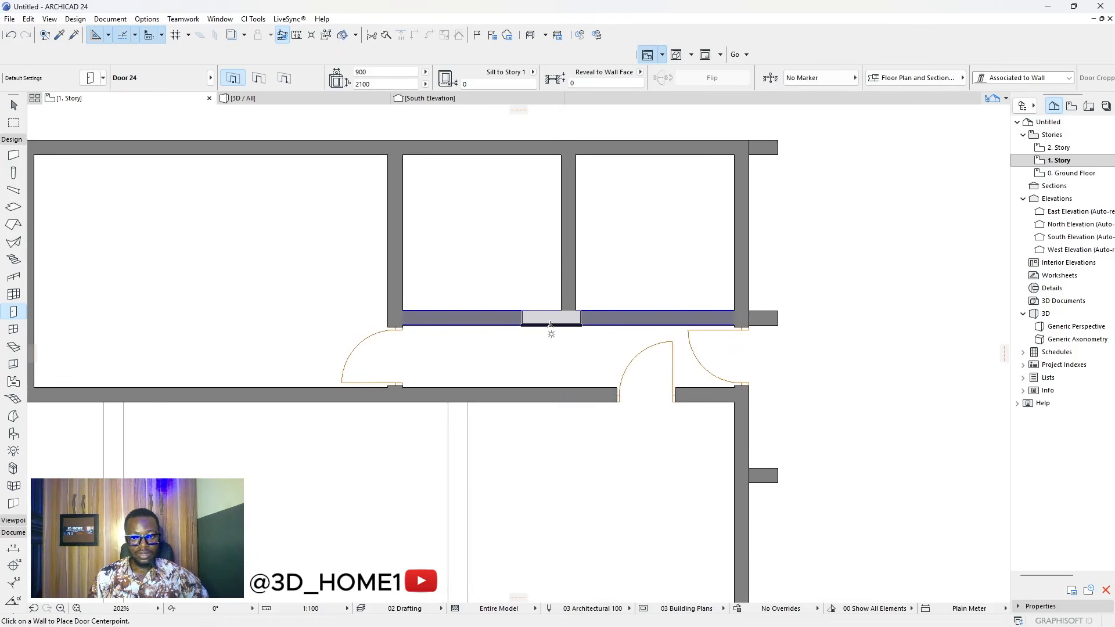
{"action": "left_click", "coordinate": [530, 325]}
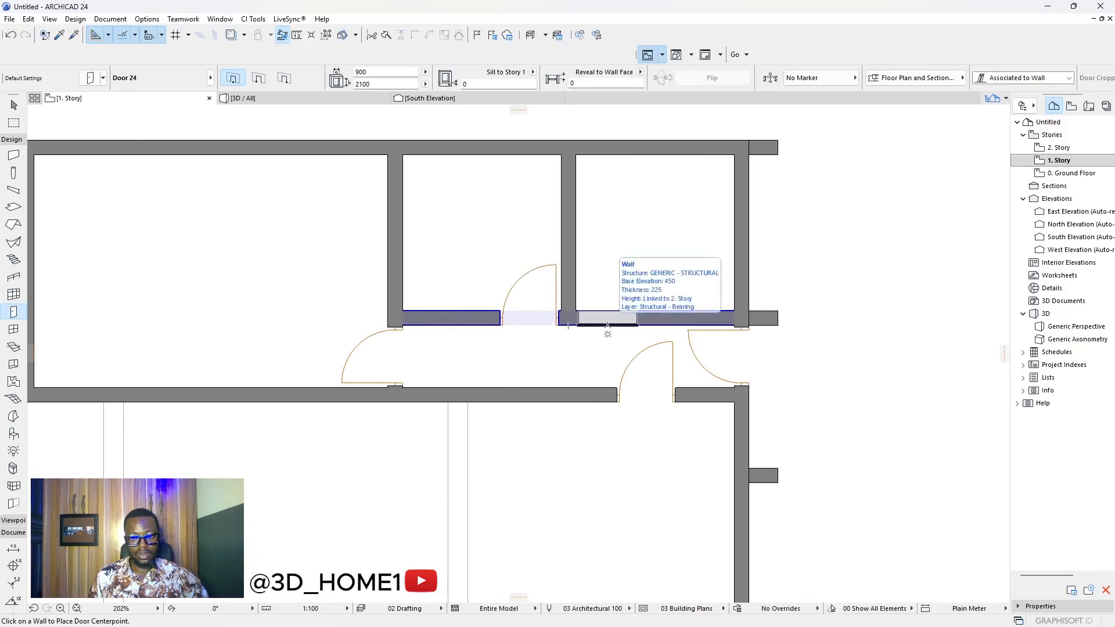
{"action": "left_click", "coordinate": [606, 327]}
{"action": "left_click", "coordinate": [597, 243]}
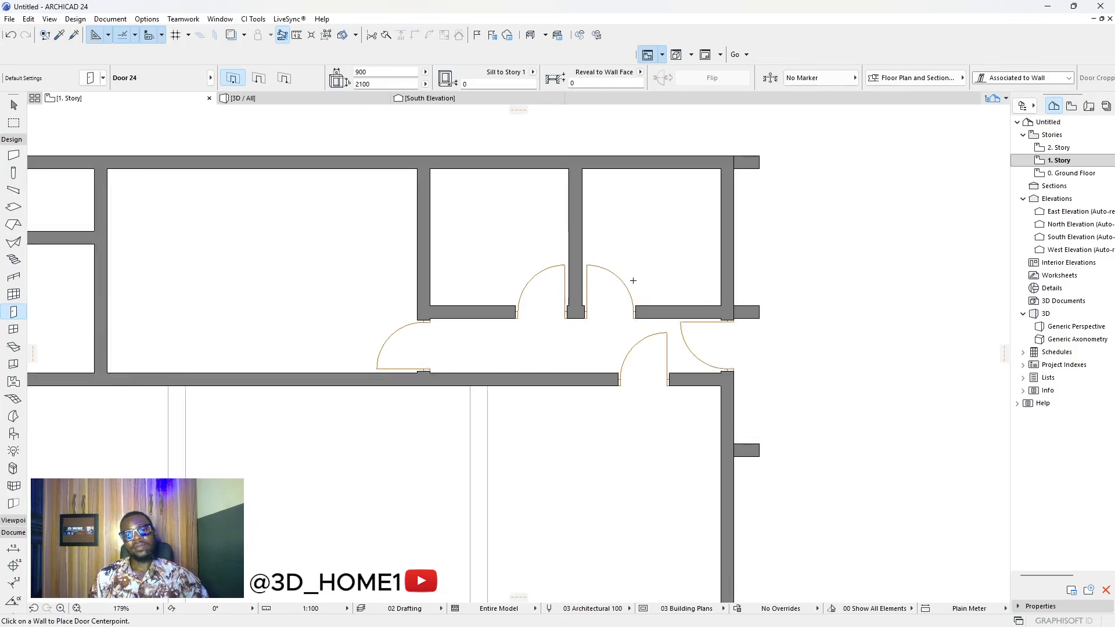
- Set the door width to 750 and place doors in the east and north walls of the small northwest room, opening into the room
{"action": "scroll", "coordinate": [575, 256], "scroll_direction": "down", "scroll_amount": 5}
{"action": "scroll", "coordinate": [568, 258], "scroll_direction": "up", "scroll_amount": 5}
{"action": "scroll", "coordinate": [567, 258], "scroll_direction": "up", "scroll_amount": 4}
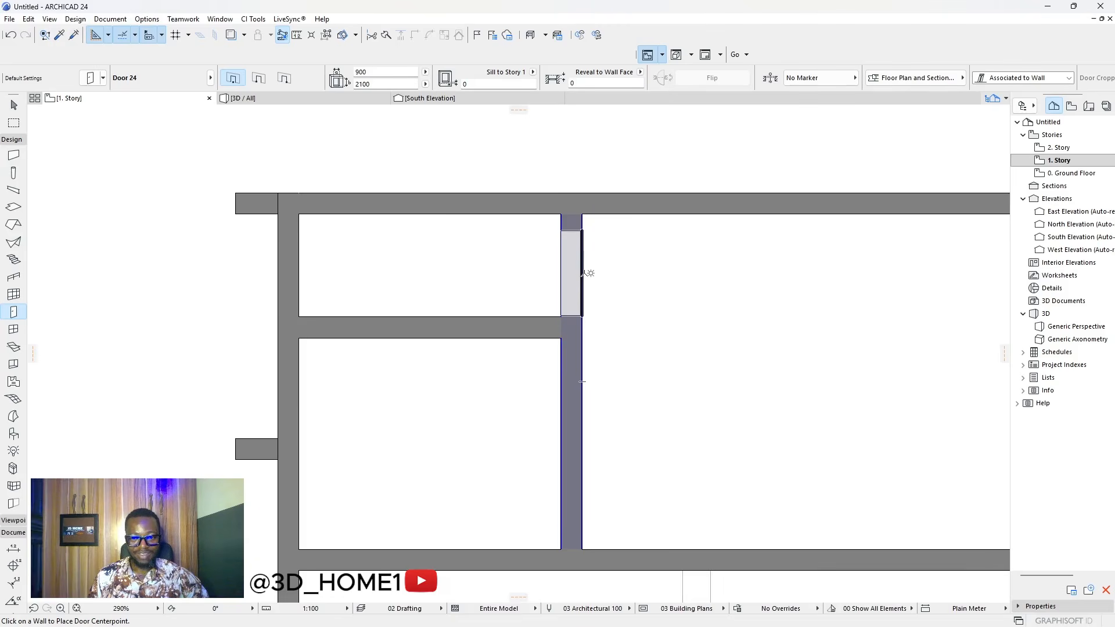
{"action": "left_click", "coordinate": [583, 273]}
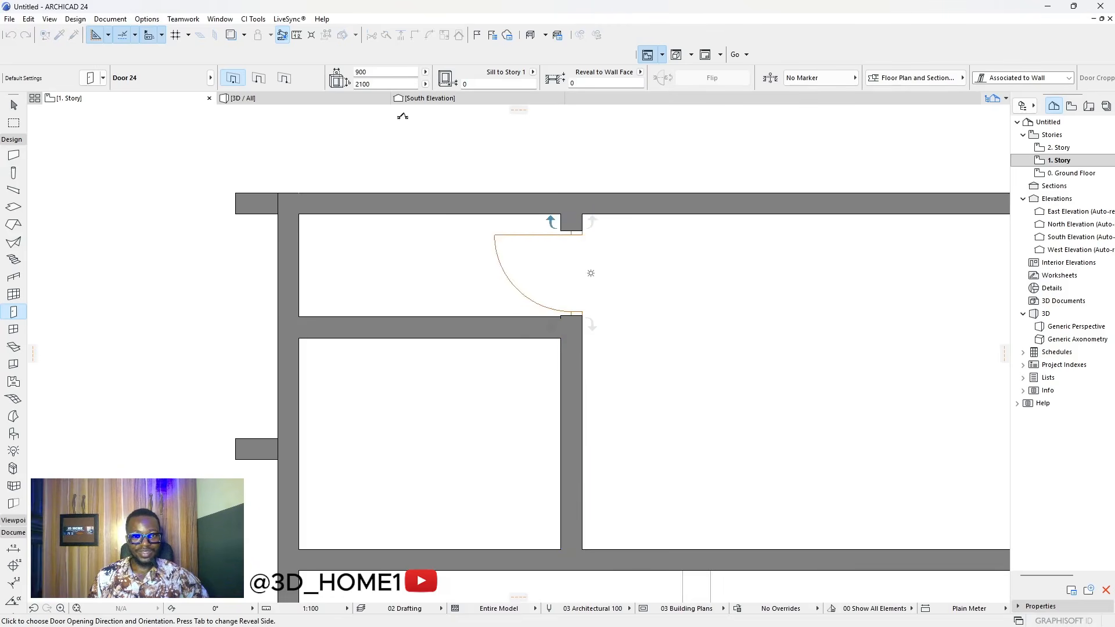
{"action": "key", "text": "Escape"}
{"action": "left_click", "coordinate": [371, 71]}
{"action": "type", "text": "750"}
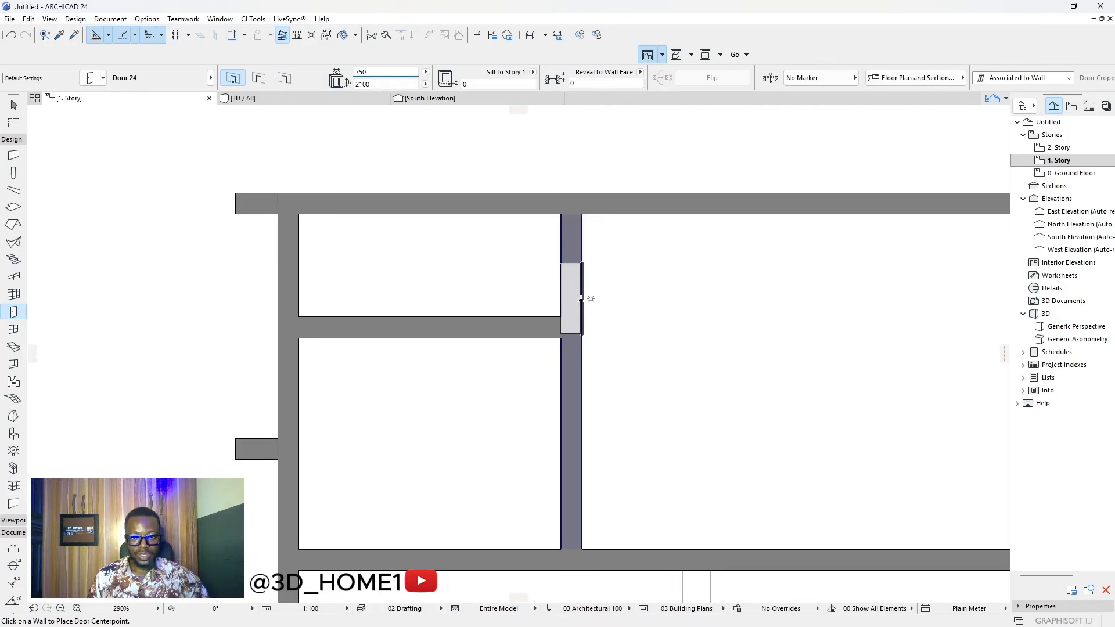
{"action": "left_click", "coordinate": [582, 280]}
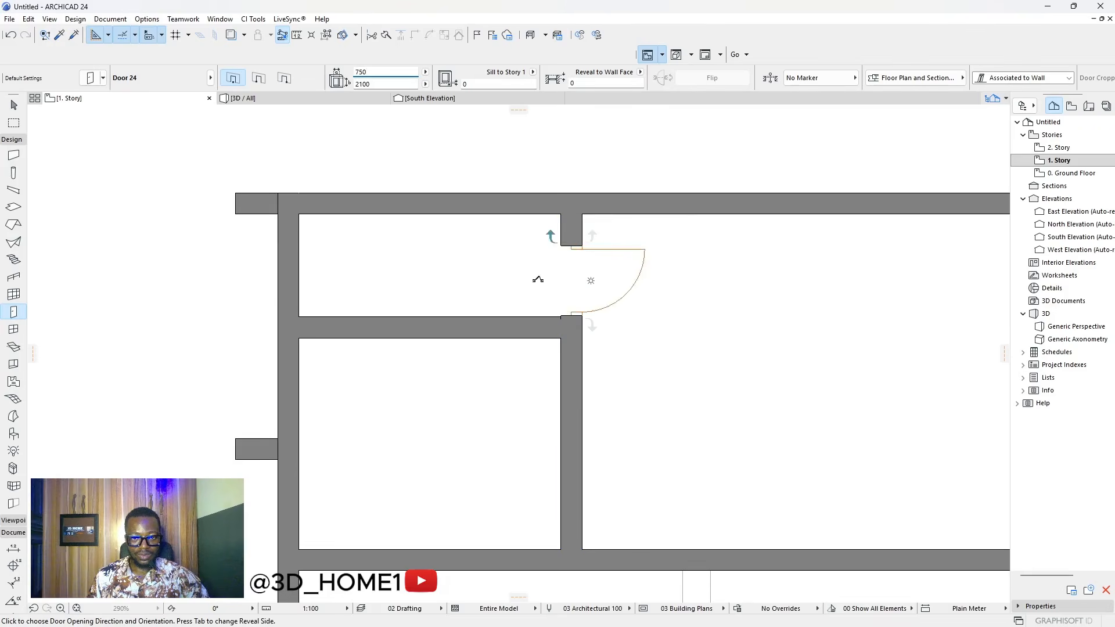
{"action": "left_click", "coordinate": [500, 294]}
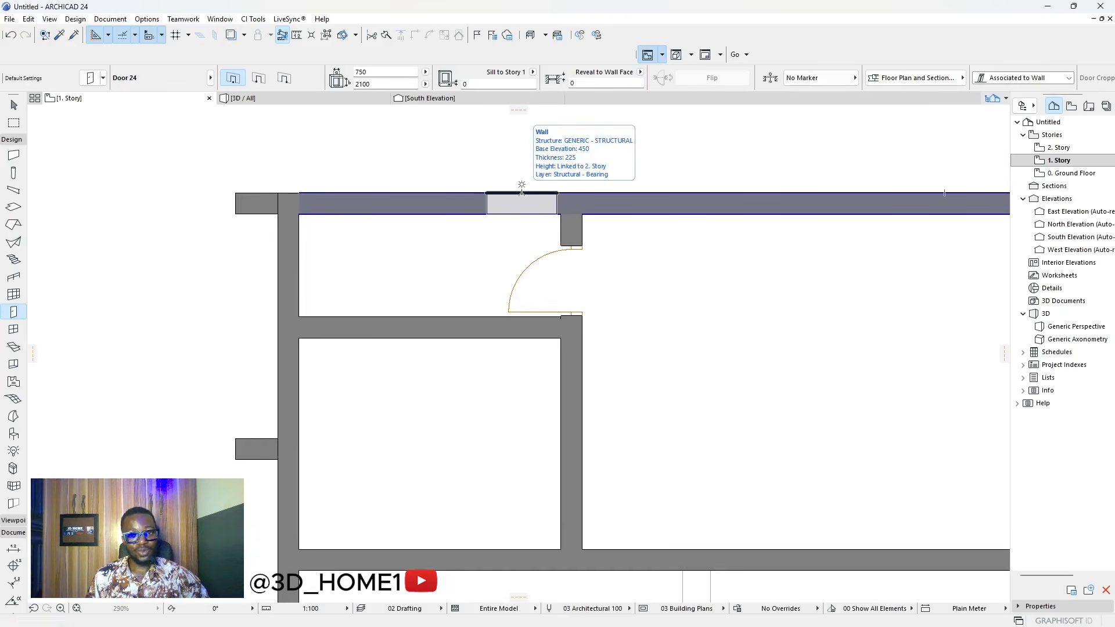
{"action": "left_click", "coordinate": [522, 192]}
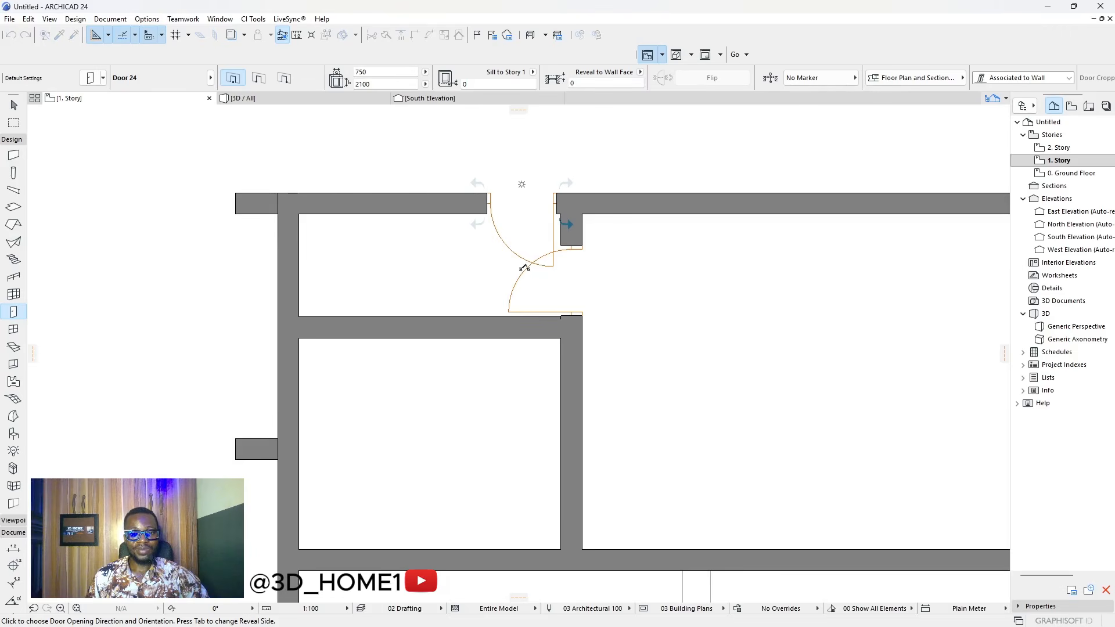
{"action": "left_click", "coordinate": [460, 250]}
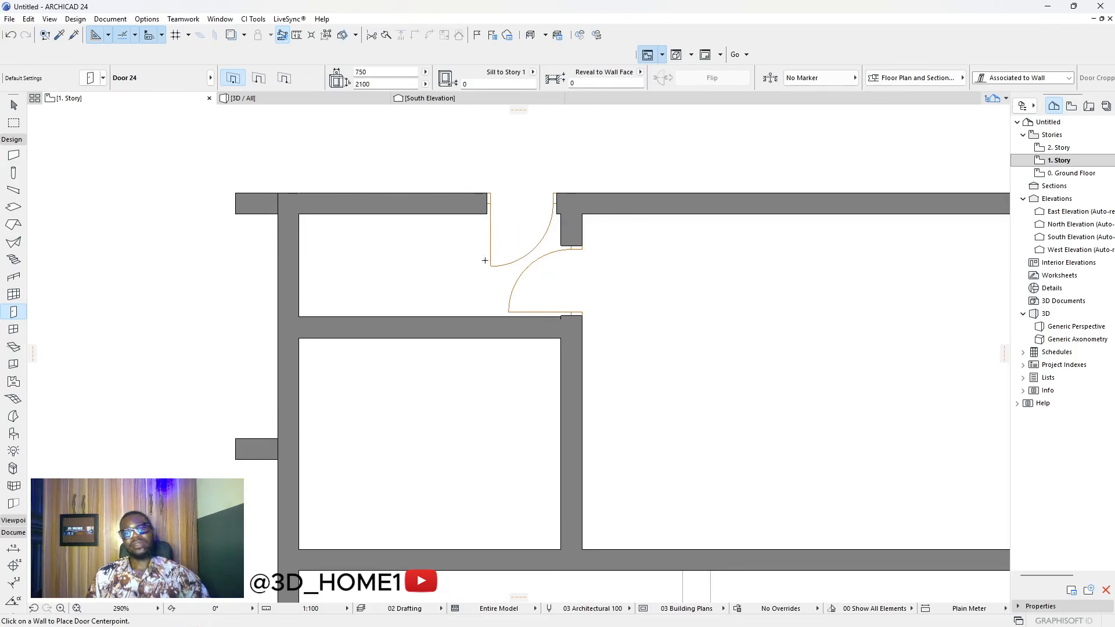
- Examine the door arrangement around the northwest rooms and their surrounding walls on the 1. Story plan
{"action": "scroll", "coordinate": [635, 316], "scroll_direction": "down", "scroll_amount": 3}
{"action": "scroll", "coordinate": [568, 273], "scroll_direction": "up", "scroll_amount": 5}
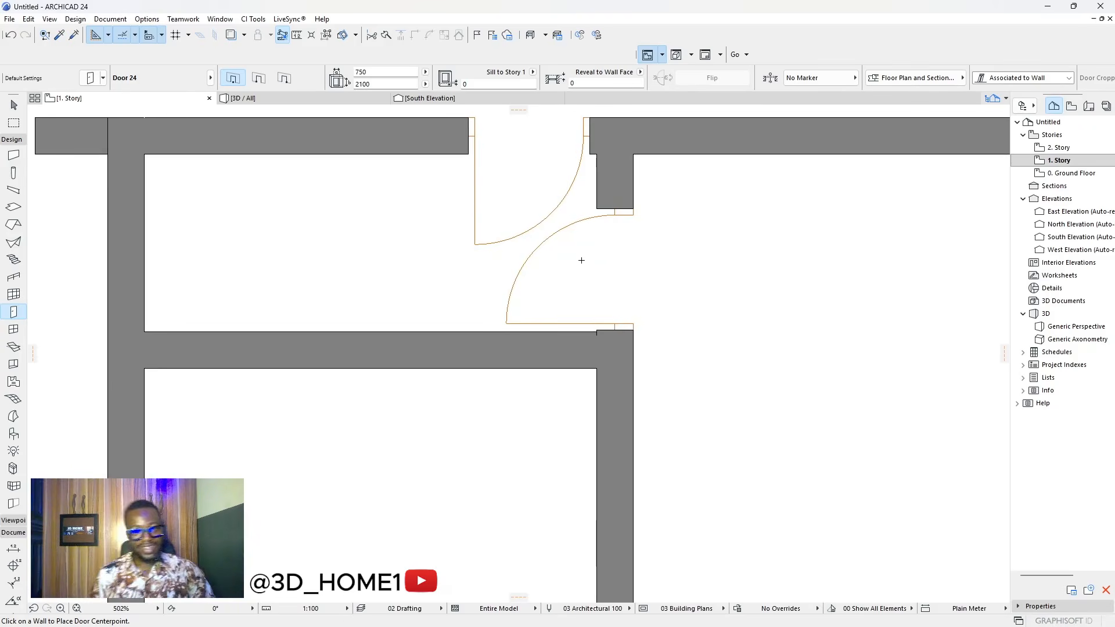
{"action": "scroll", "coordinate": [582, 260], "scroll_direction": "down", "scroll_amount": 5}
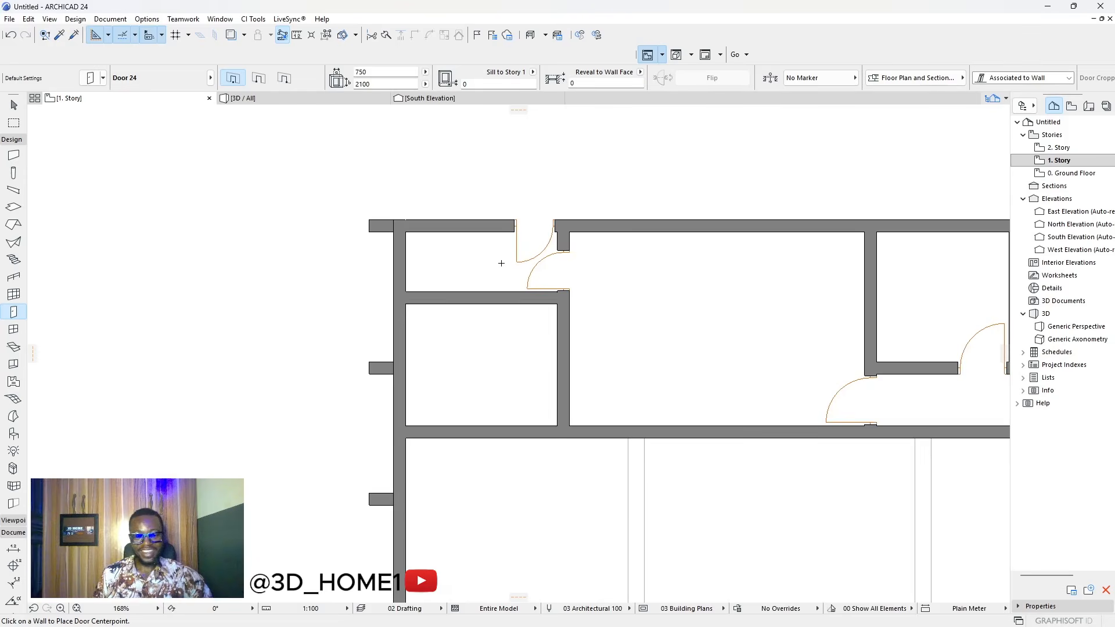
{"action": "scroll", "coordinate": [501, 263], "scroll_direction": "down", "scroll_amount": 3}
{"action": "scroll", "coordinate": [531, 254], "scroll_direction": "up", "scroll_amount": 5}
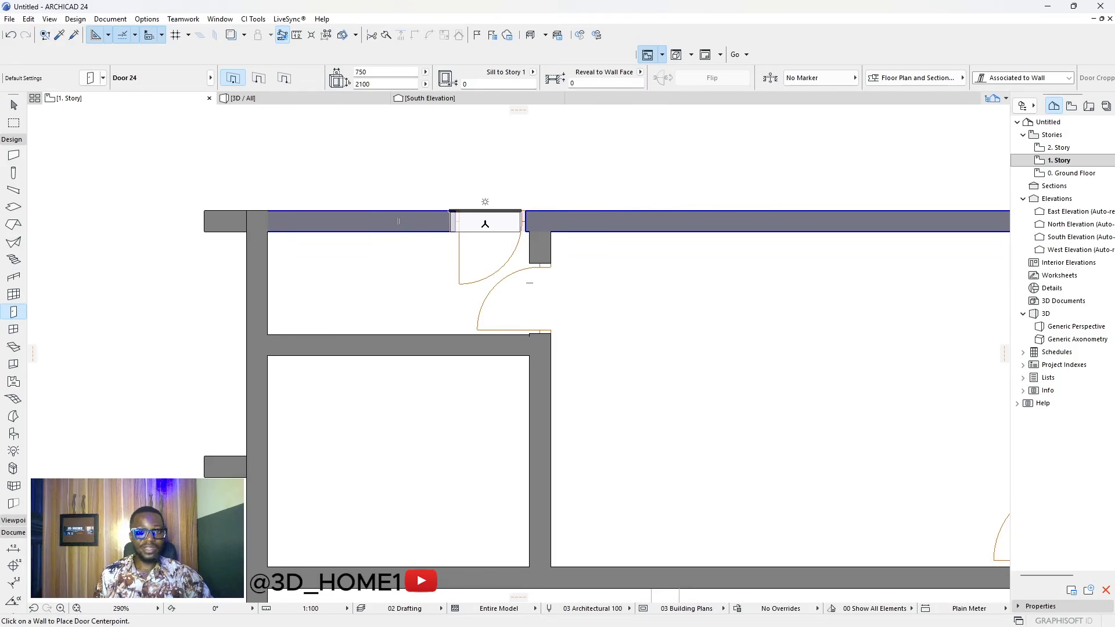
{"action": "left_click", "coordinate": [485, 223]}
{"action": "scroll", "coordinate": [470, 257], "scroll_direction": "down", "scroll_amount": 6}
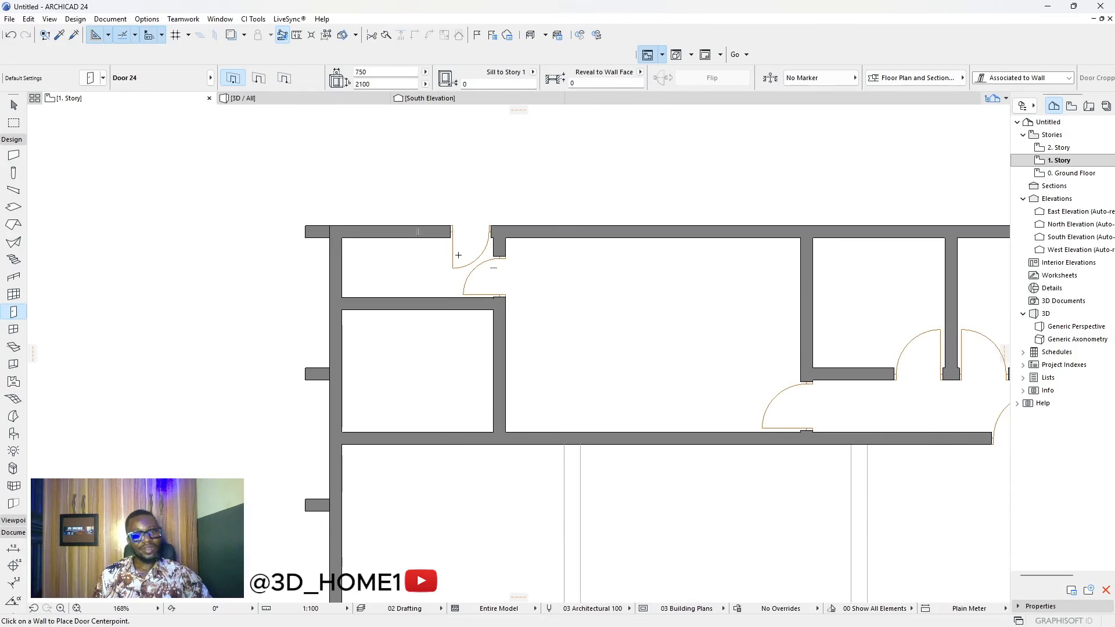
{"action": "scroll", "coordinate": [469, 257], "scroll_direction": "up", "scroll_amount": 6}
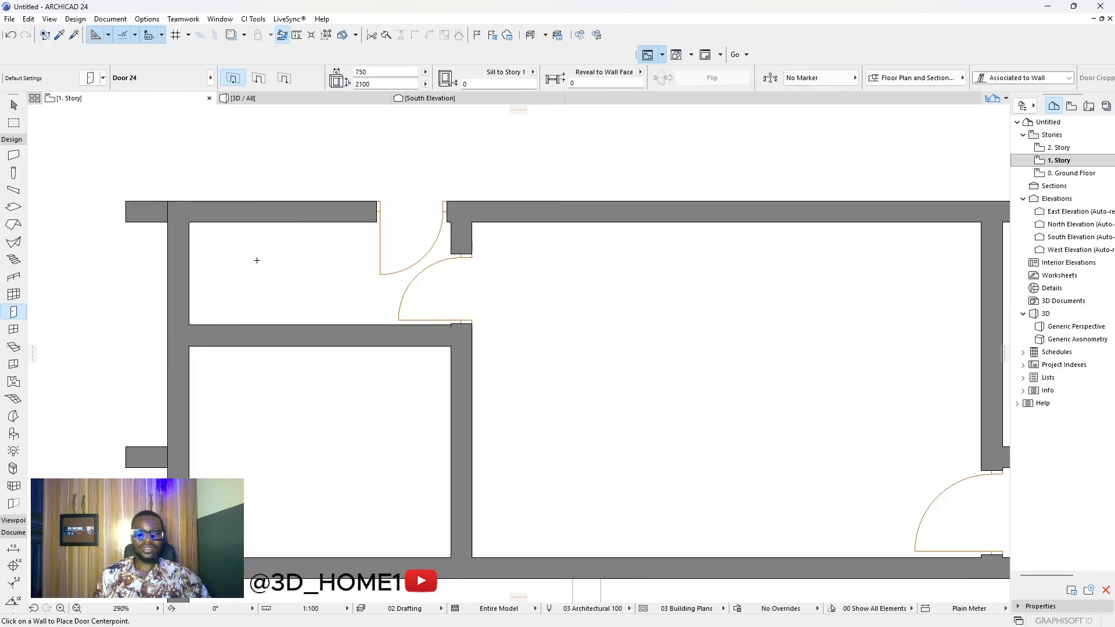
{"action": "scroll", "coordinate": [312, 271], "scroll_direction": "up", "scroll_amount": 1}
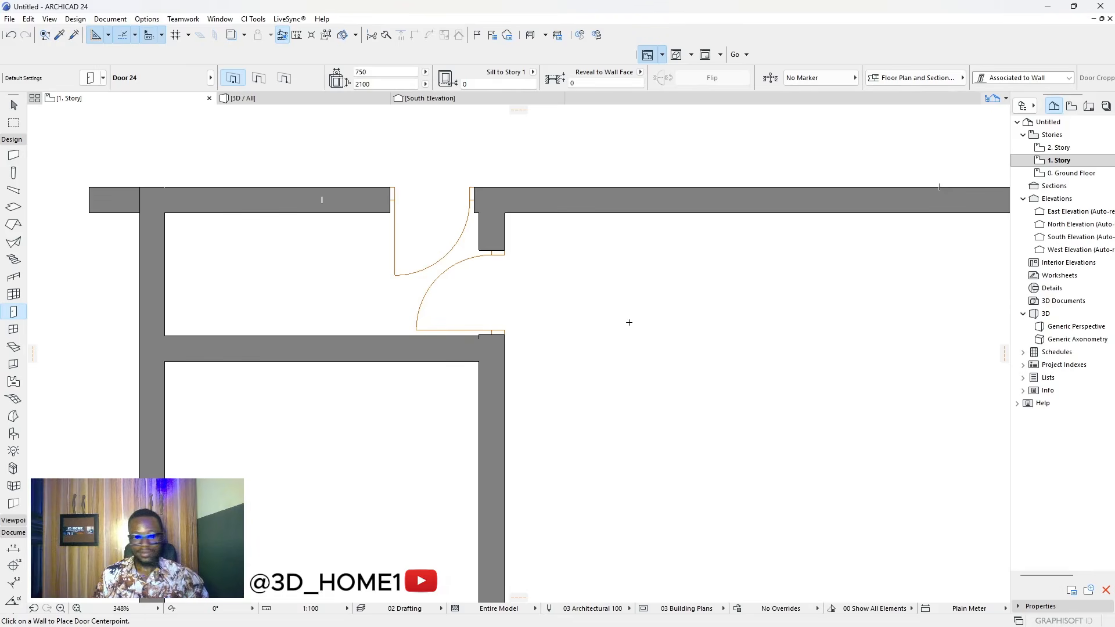
{"action": "scroll", "coordinate": [489, 306], "scroll_direction": "down", "scroll_amount": 2}
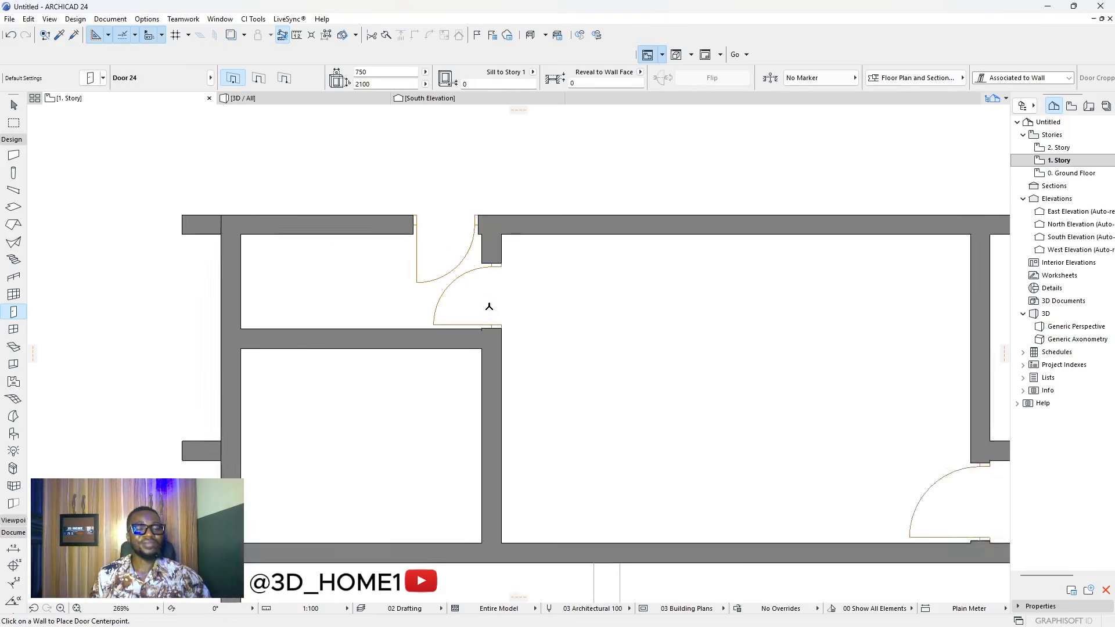
{"action": "scroll", "coordinate": [489, 307], "scroll_direction": "down", "scroll_amount": 6}
{"action": "scroll", "coordinate": [491, 307], "scroll_direction": "up", "scroll_amount": 7}
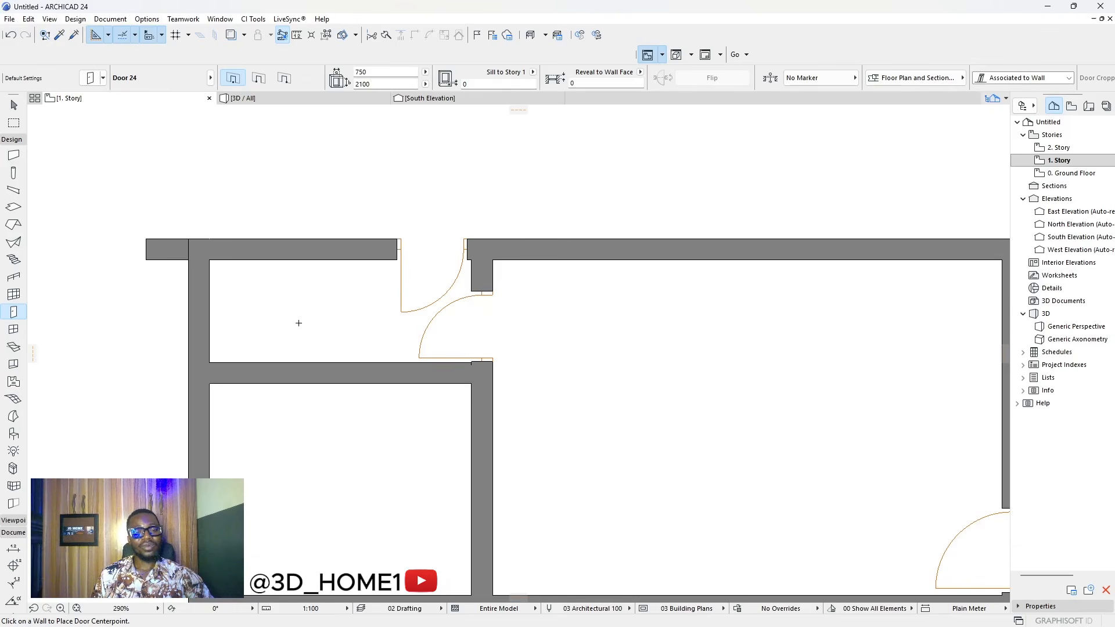
{"action": "scroll", "coordinate": [433, 288], "scroll_direction": "down", "scroll_amount": 5}
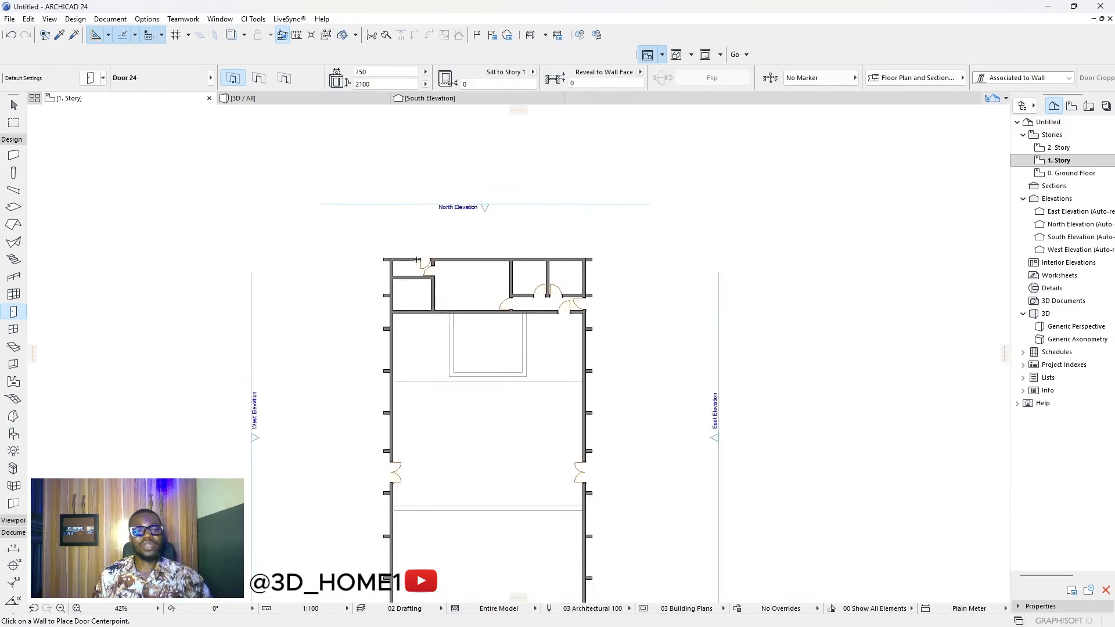
{"action": "scroll", "coordinate": [426, 319], "scroll_direction": "up", "scroll_amount": 4}
{"action": "scroll", "coordinate": [427, 323], "scroll_direction": "up", "scroll_amount": 3}
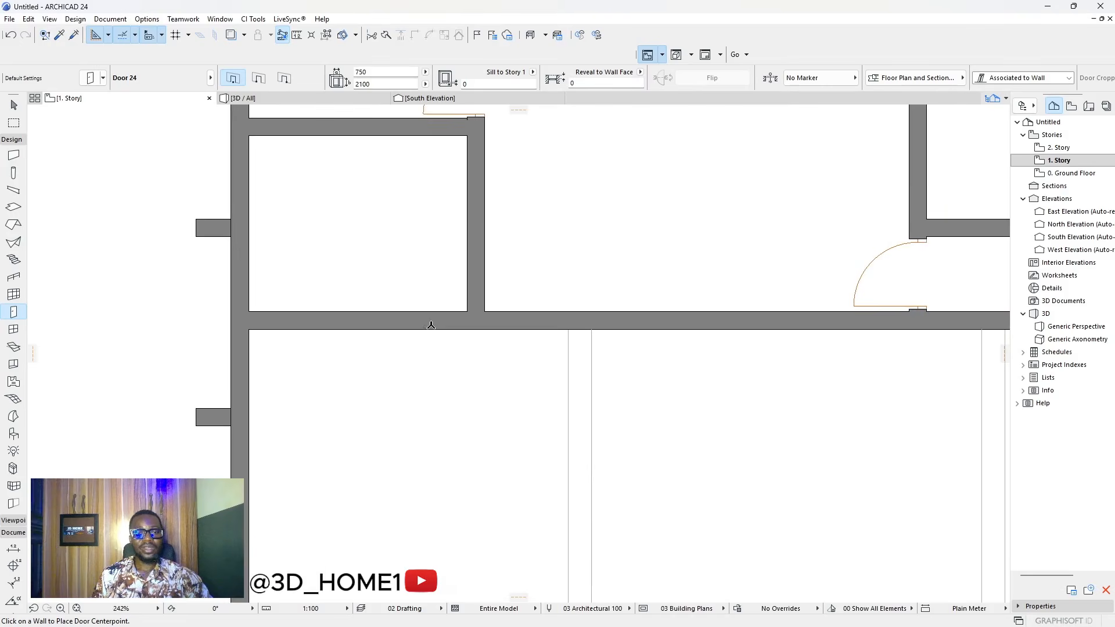
- Place 750 wide doors in the larger northwest room's south wall near the west end and in its west outer wall, both opening inward
{"action": "left_click", "coordinate": [283, 329]}
{"action": "left_click", "coordinate": [273, 294]}
{"action": "scroll", "coordinate": [410, 341], "scroll_direction": "down", "scroll_amount": 6}
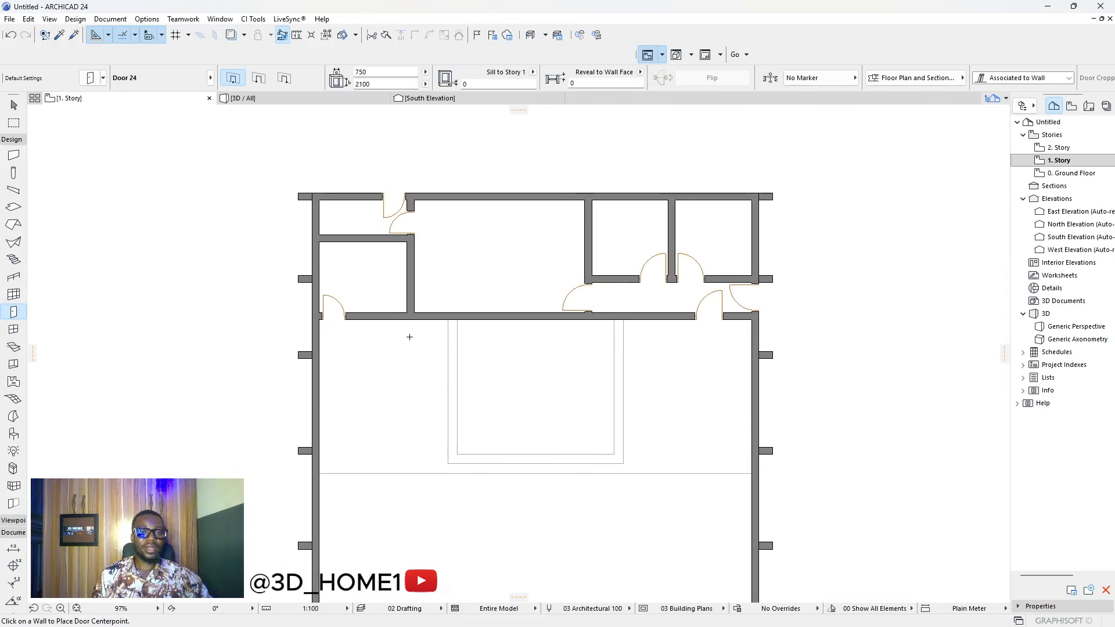
{"action": "scroll", "coordinate": [393, 306], "scroll_direction": "up", "scroll_amount": 2}
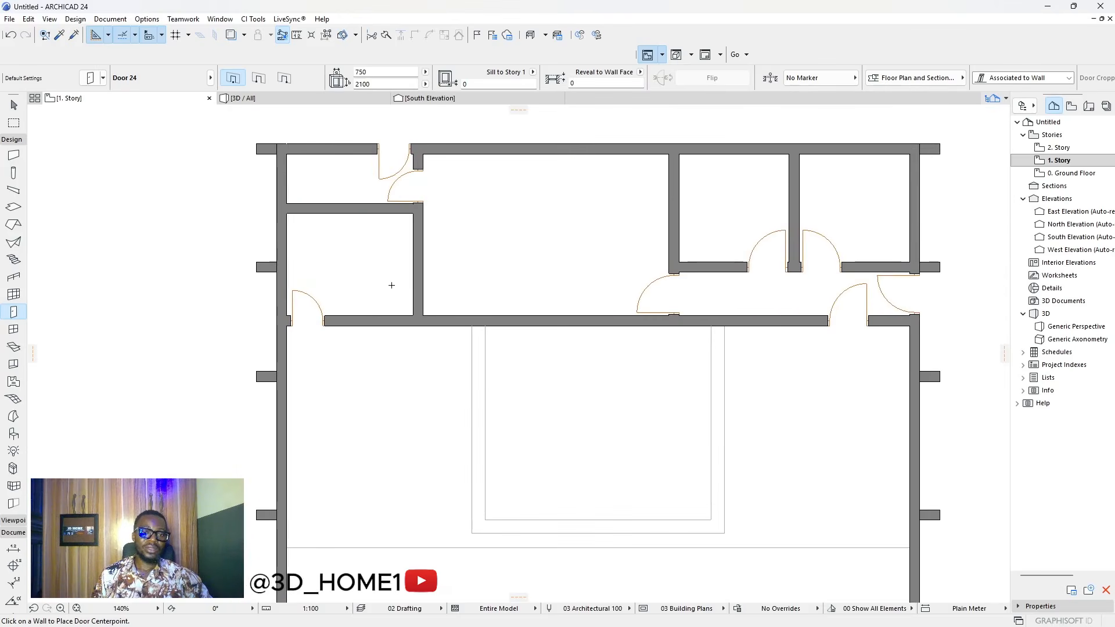
{"action": "left_click", "coordinate": [279, 232]}
{"action": "left_click", "coordinate": [309, 218]}
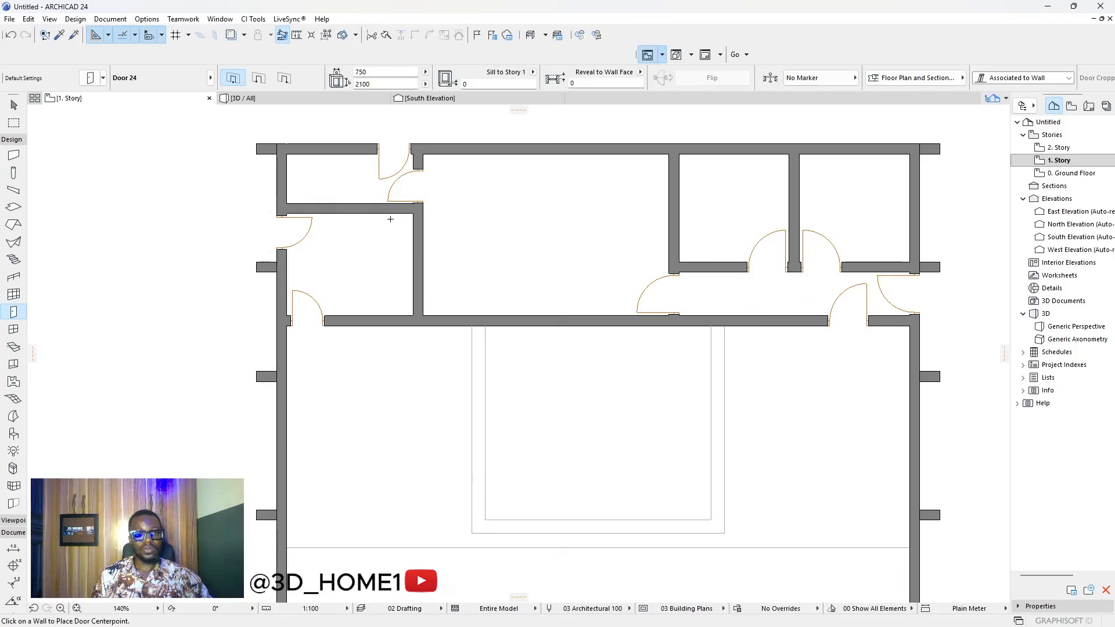
{"action": "scroll", "coordinate": [471, 324], "scroll_direction": "down", "scroll_amount": 5}
{"action": "scroll", "coordinate": [471, 324], "scroll_direction": "up", "scroll_amount": 3}
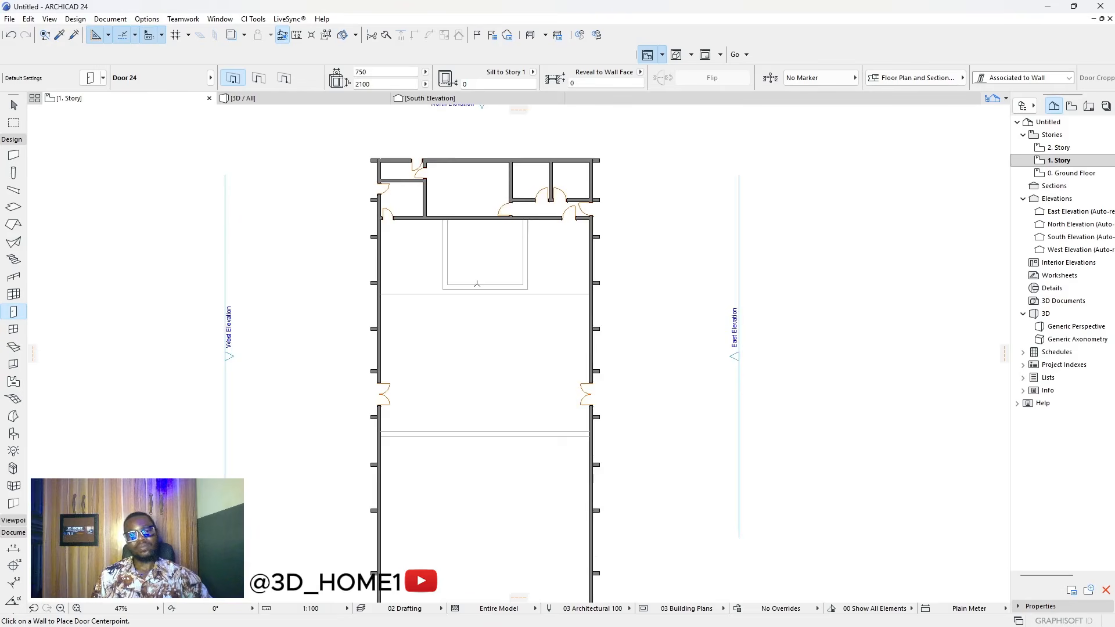
{"action": "scroll", "coordinate": [475, 302], "scroll_direction": "down", "scroll_amount": 2}
{"action": "scroll", "coordinate": [464, 308], "scroll_direction": "up", "scroll_amount": 2}
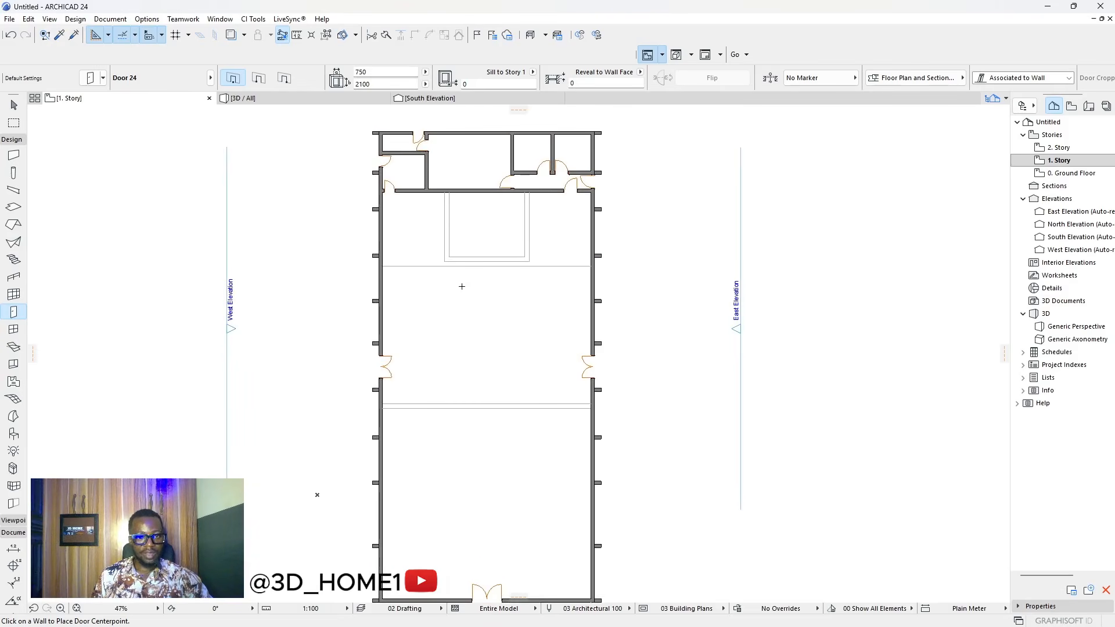
{"action": "key", "text": "Escape"}
{"action": "scroll", "coordinate": [337, 236], "scroll_direction": "down", "scroll_amount": 3}
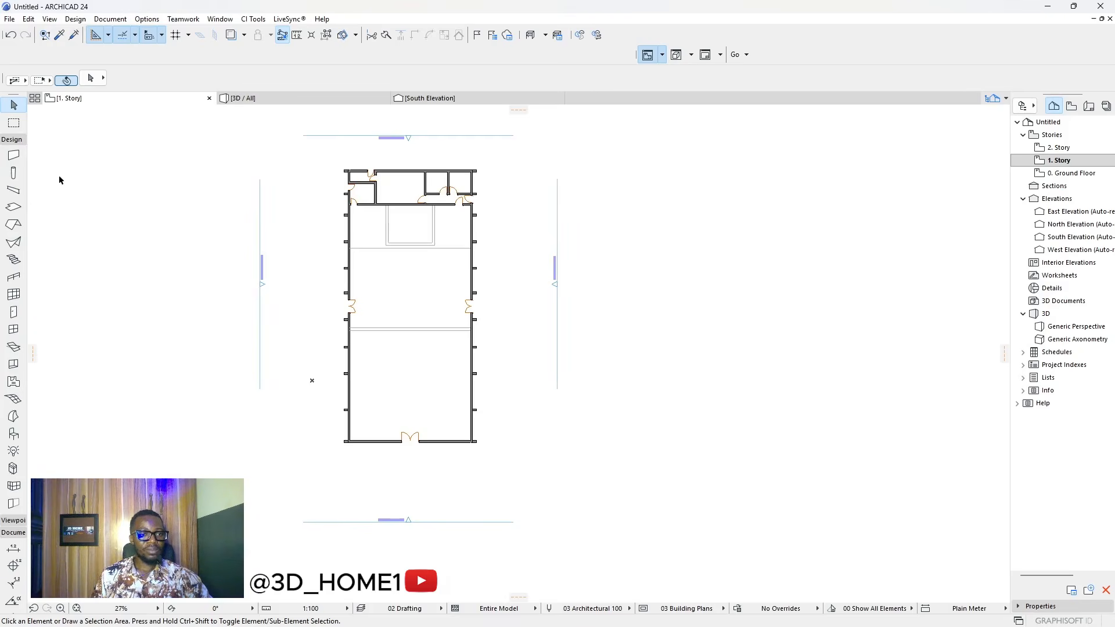
- Open the default settings for Window 24 and set its sash type to H-V Grid
{"action": "left_click", "coordinate": [13, 329]}
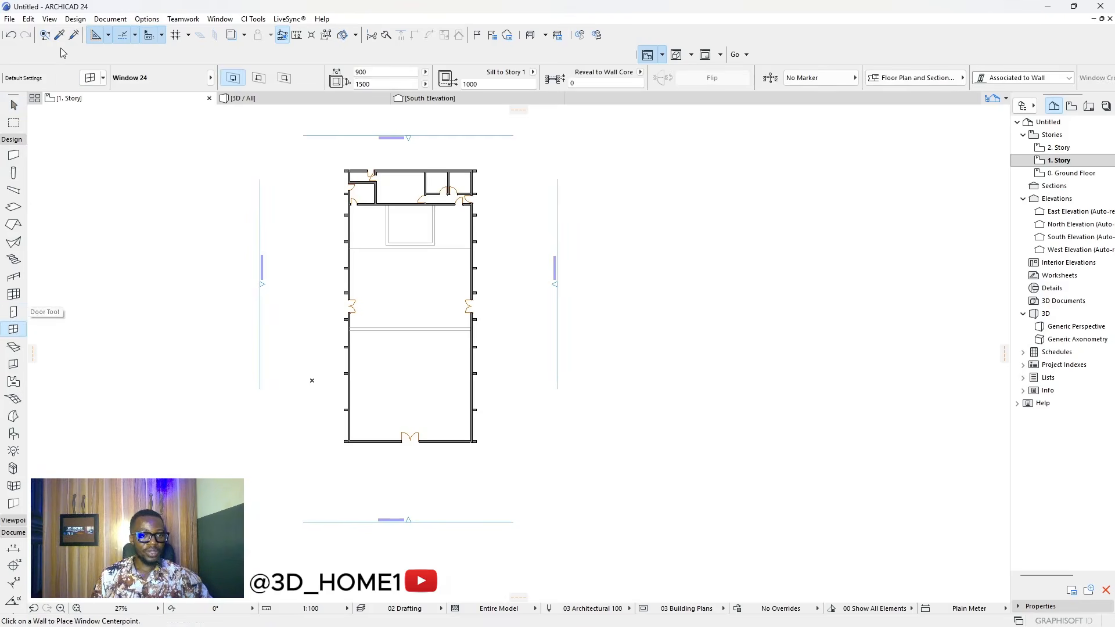
{"action": "left_click", "coordinate": [90, 78]}
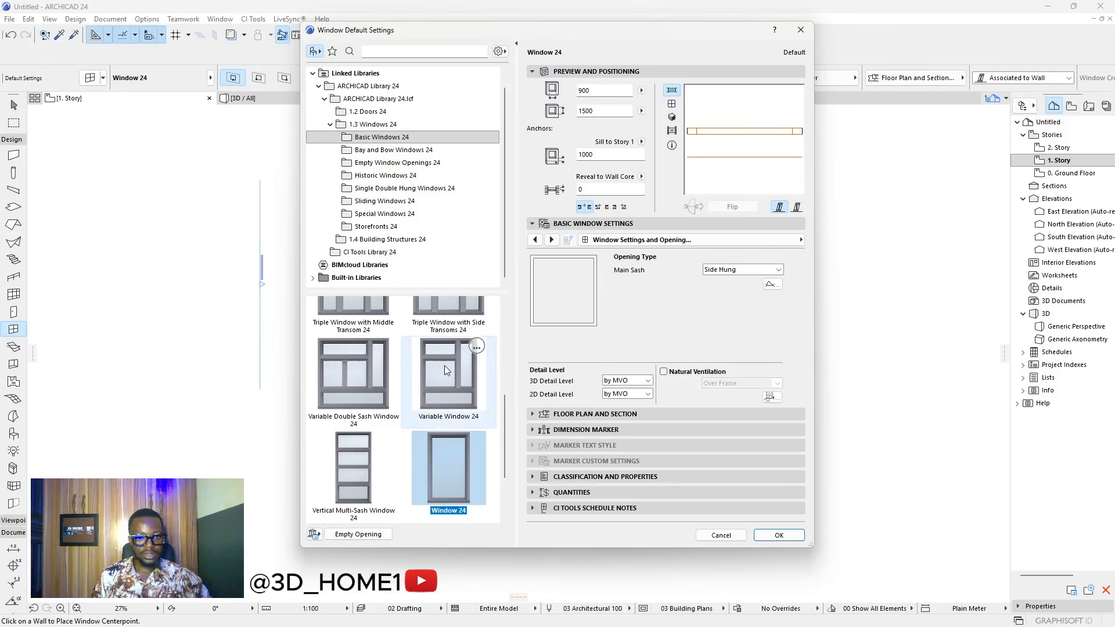
{"action": "scroll", "coordinate": [436, 358], "scroll_direction": "up", "scroll_amount": 5}
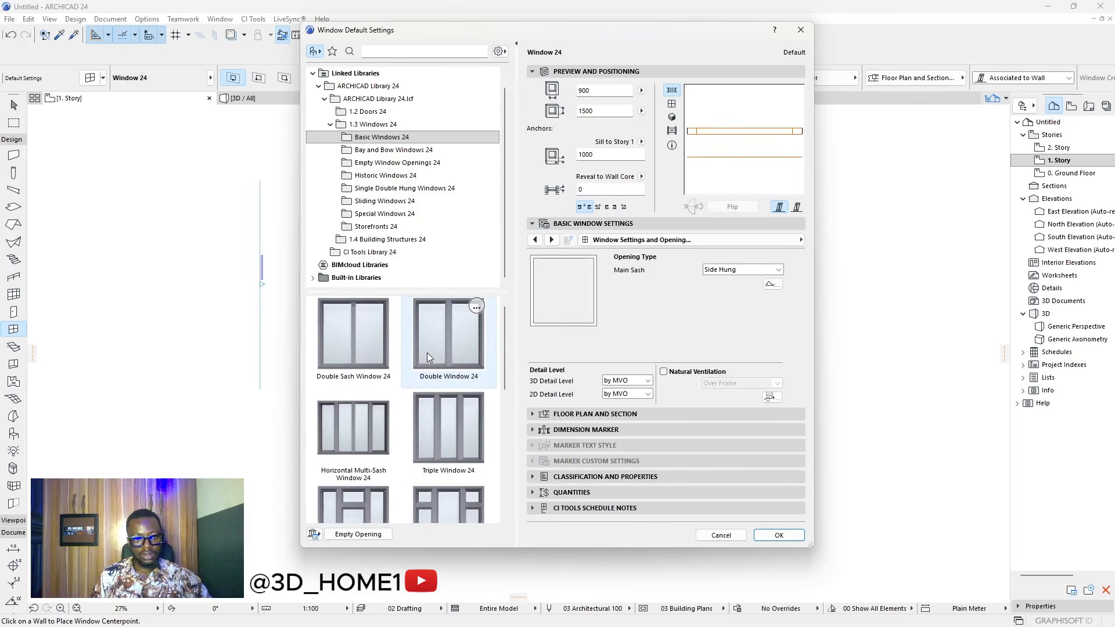
{"action": "scroll", "coordinate": [427, 353], "scroll_direction": "down", "scroll_amount": 5}
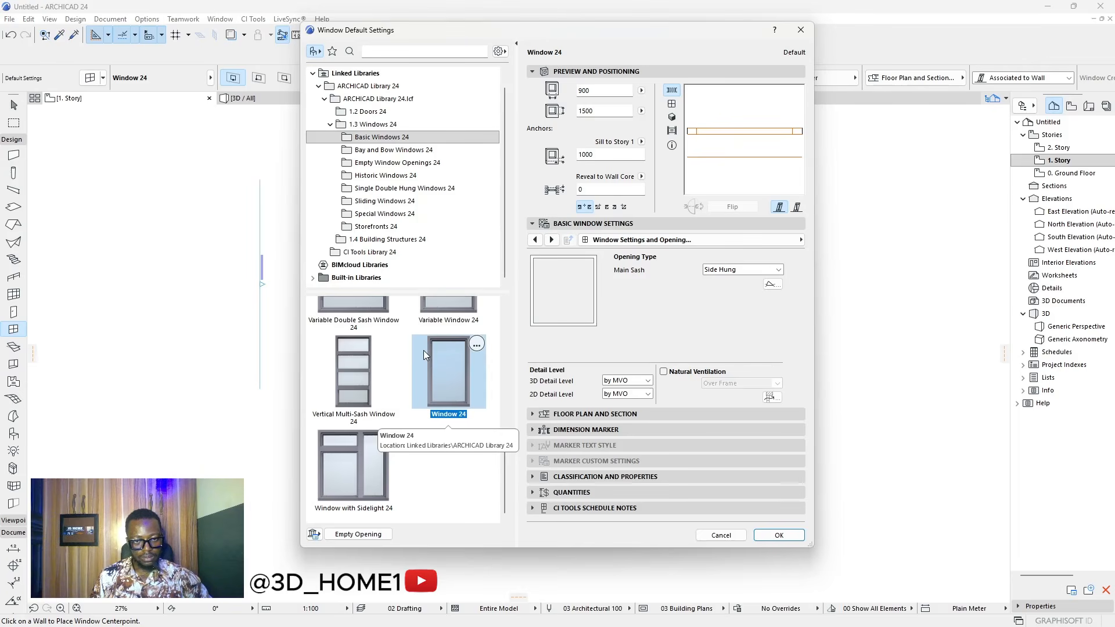
{"action": "scroll", "coordinate": [424, 346], "scroll_direction": "up", "scroll_amount": 3}
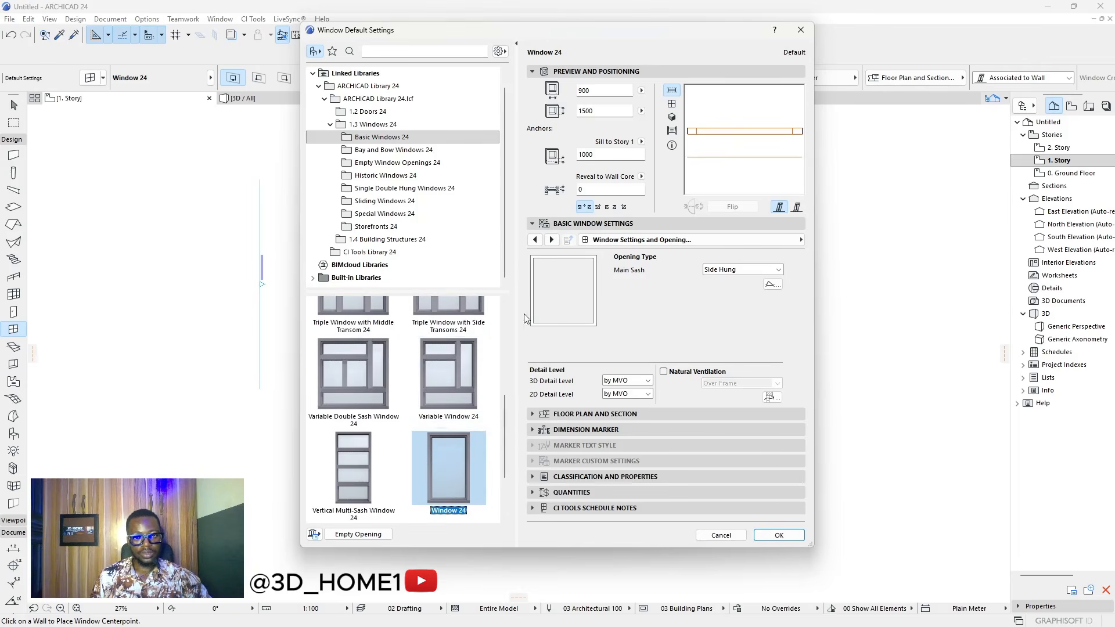
{"action": "left_click", "coordinate": [541, 241]}
{"action": "left_click", "coordinate": [547, 240]}
{"action": "left_click", "coordinate": [548, 240]}
{"action": "left_click", "coordinate": [548, 240]}
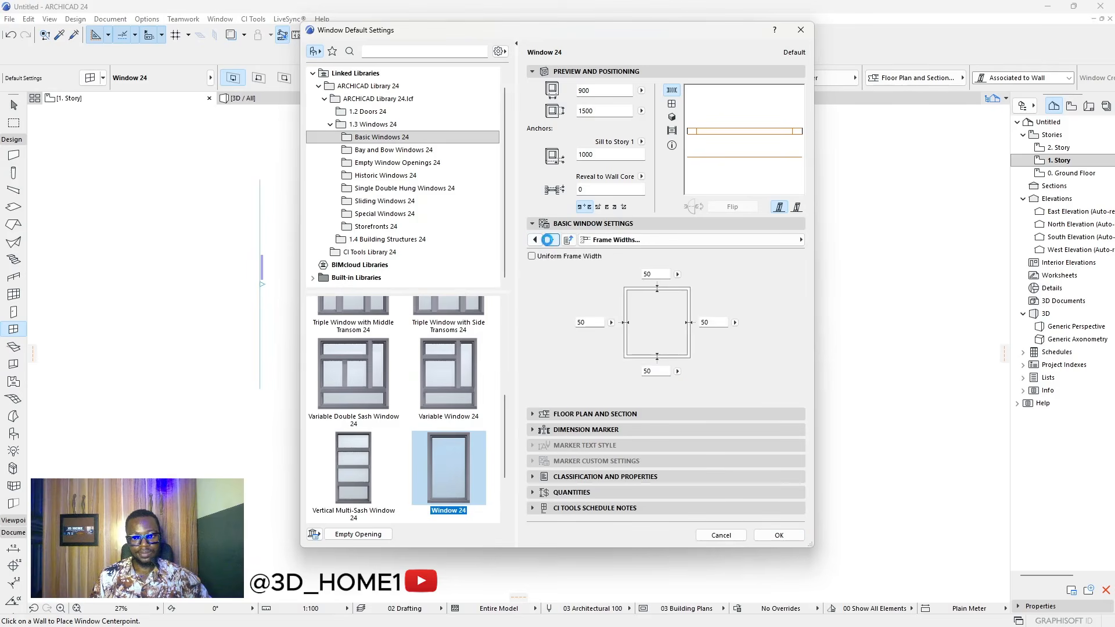
{"action": "left_click", "coordinate": [548, 240]}
{"action": "left_click", "coordinate": [548, 240]}
{"action": "left_click", "coordinate": [535, 240]}
{"action": "left_click", "coordinate": [629, 287]}
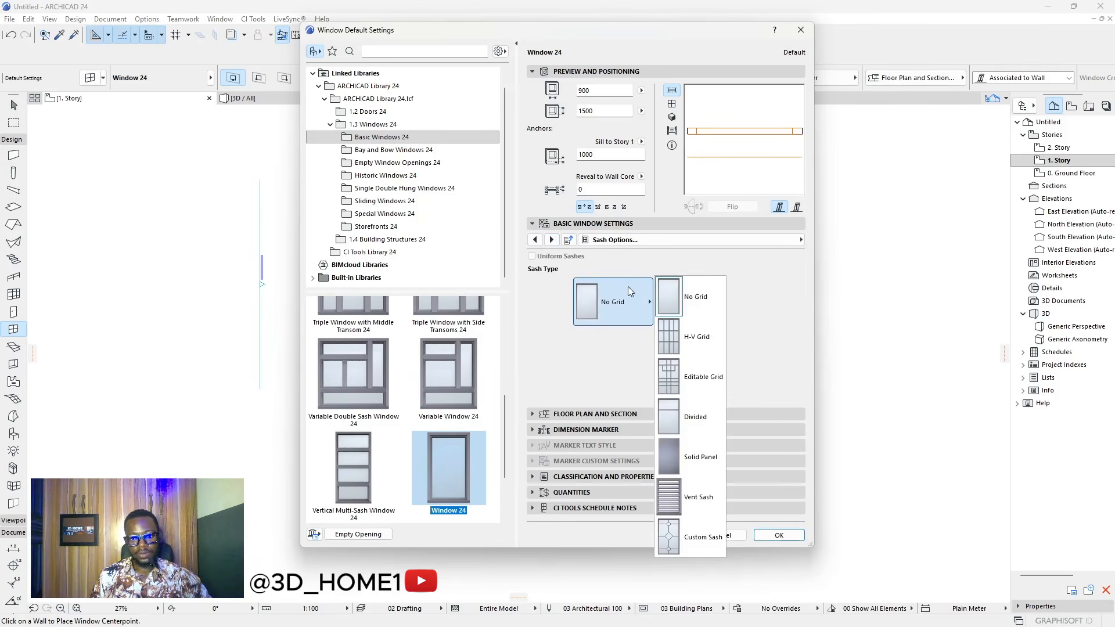
{"action": "left_click", "coordinate": [687, 330]}
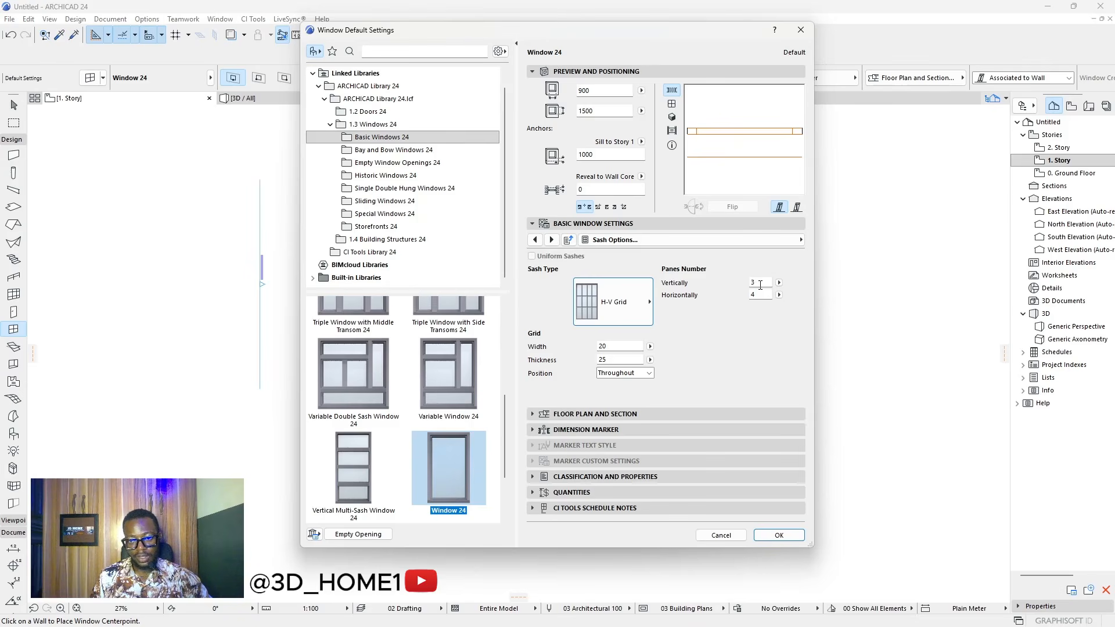
- Set the sash grid's vertical panes number to 1 and accept the window settings
{"action": "double_click", "coordinate": [763, 284]}
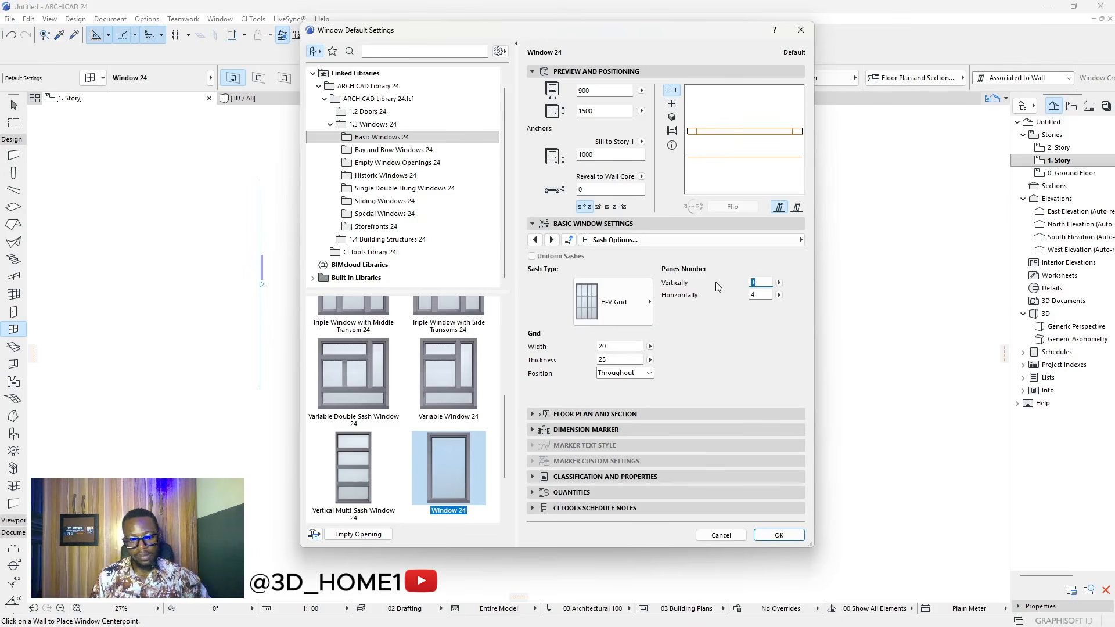
{"action": "type", "text": "1"}
{"action": "left_click", "coordinate": [755, 294]}
{"action": "double_click", "coordinate": [761, 296]}
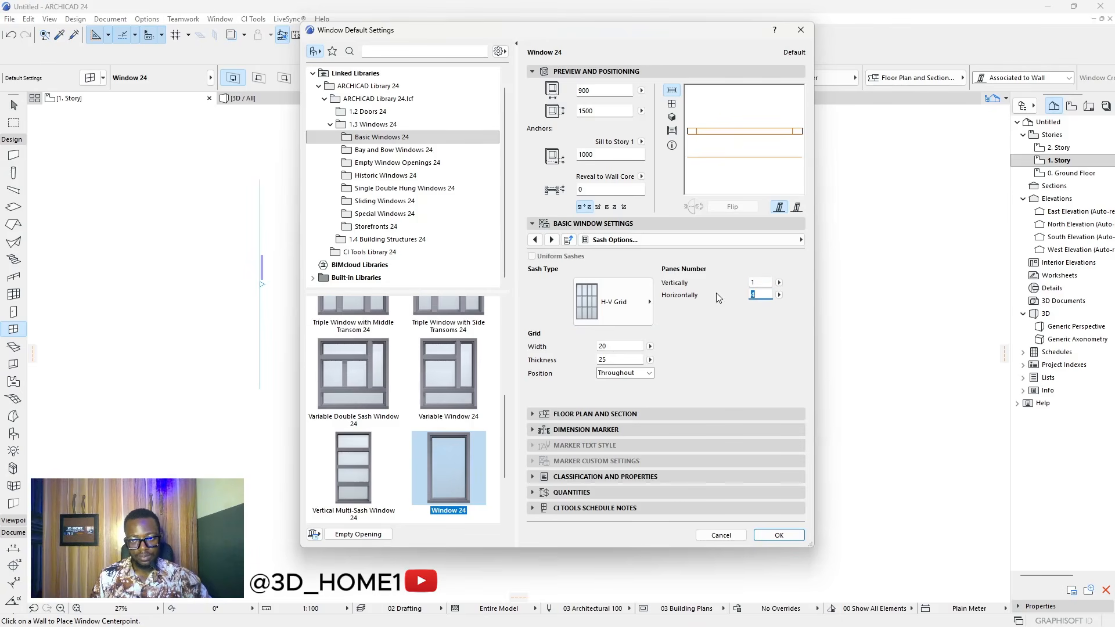
{"action": "left_click", "coordinate": [779, 535]}
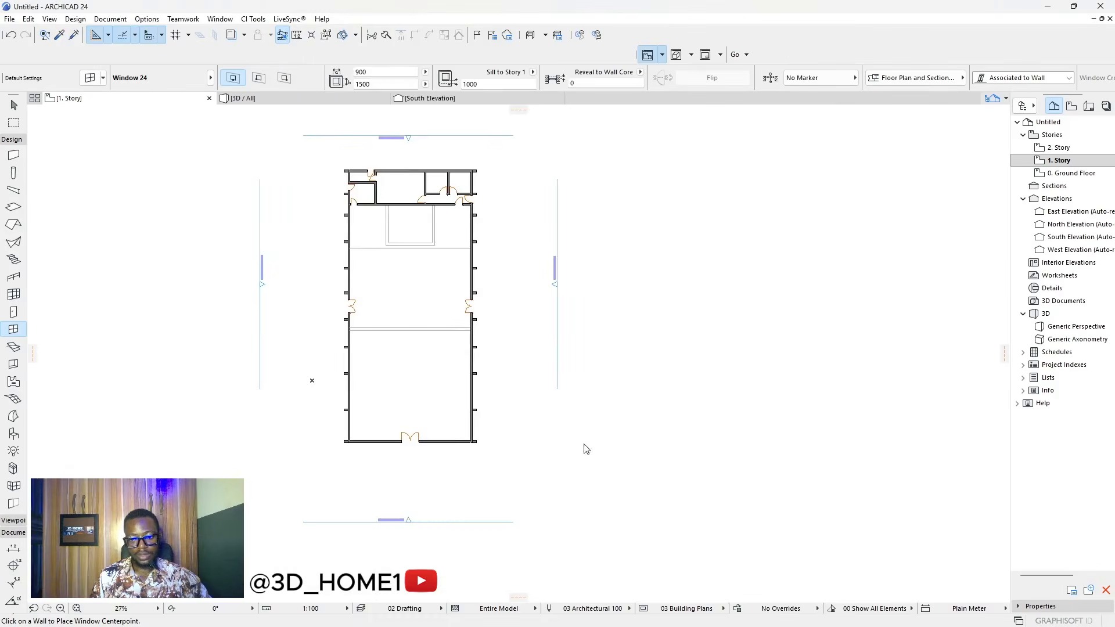
- Set the window size to 1200 wide by 1460 high and try placing it in the west wall's second bay from the south
{"action": "scroll", "coordinate": [287, 347], "scroll_direction": "up", "scroll_amount": 5}
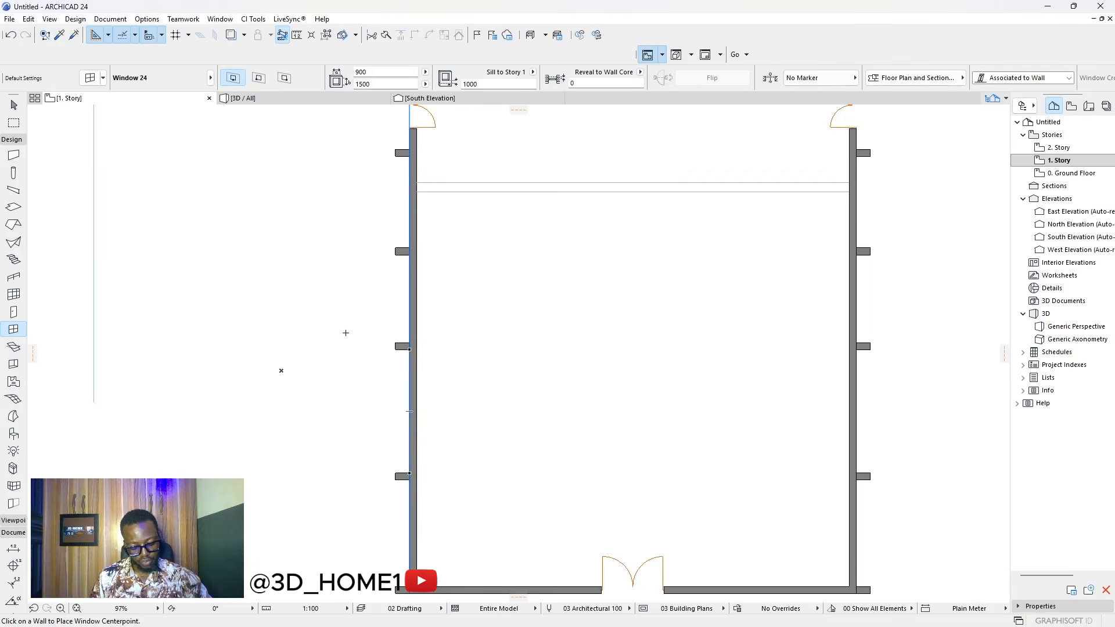
{"action": "left_click", "coordinate": [368, 74]}
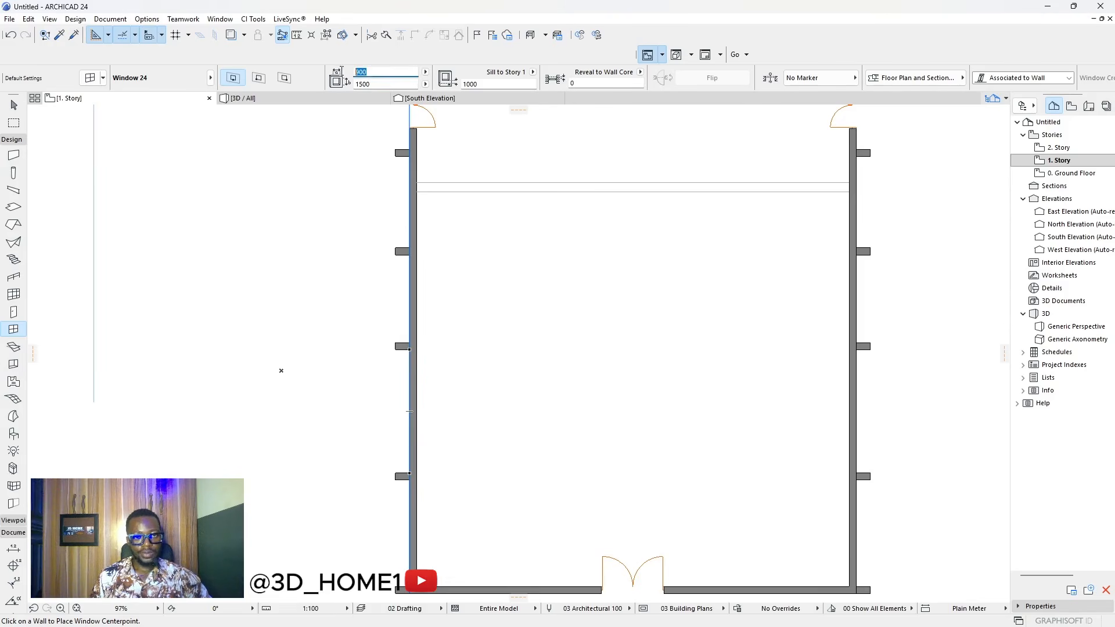
{"action": "type", "text": "1200"}
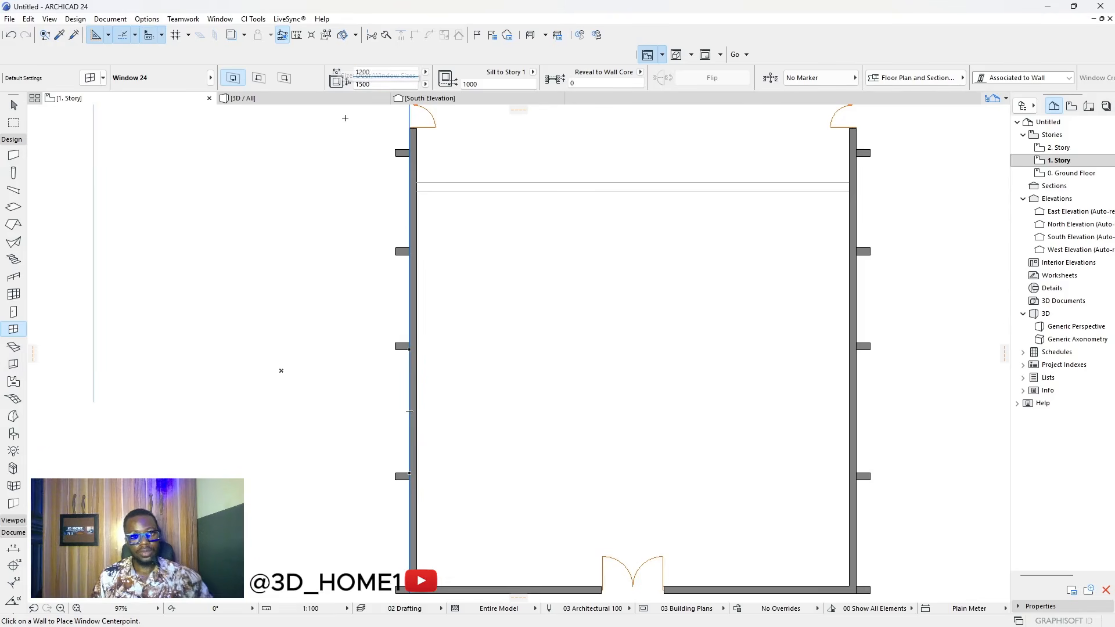
{"action": "left_click", "coordinate": [376, 83]}
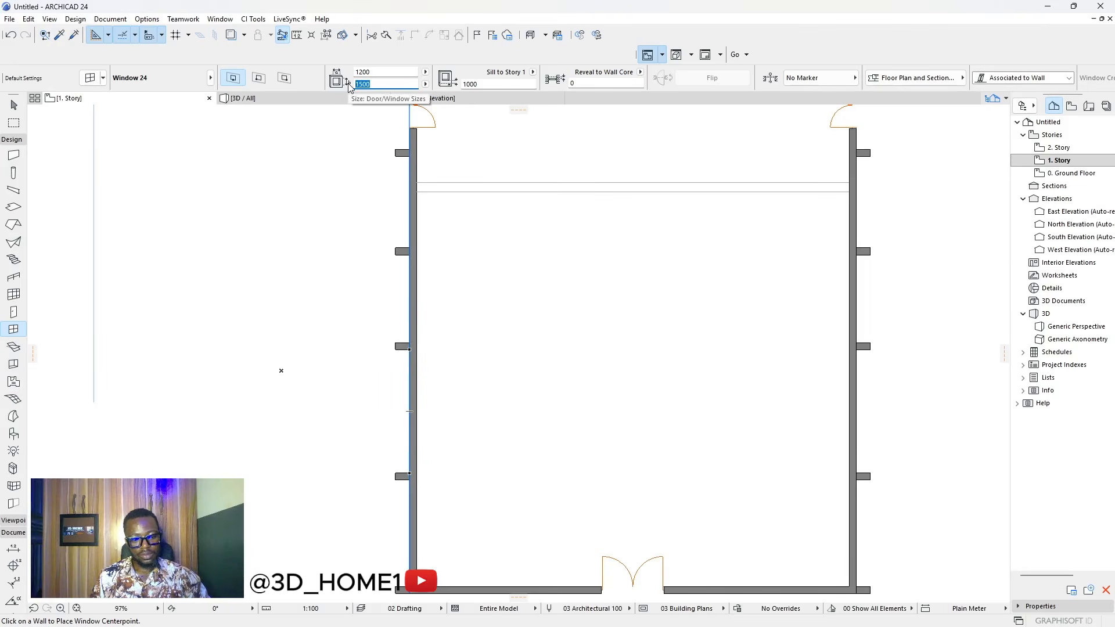
{"action": "type", "text": "1"}
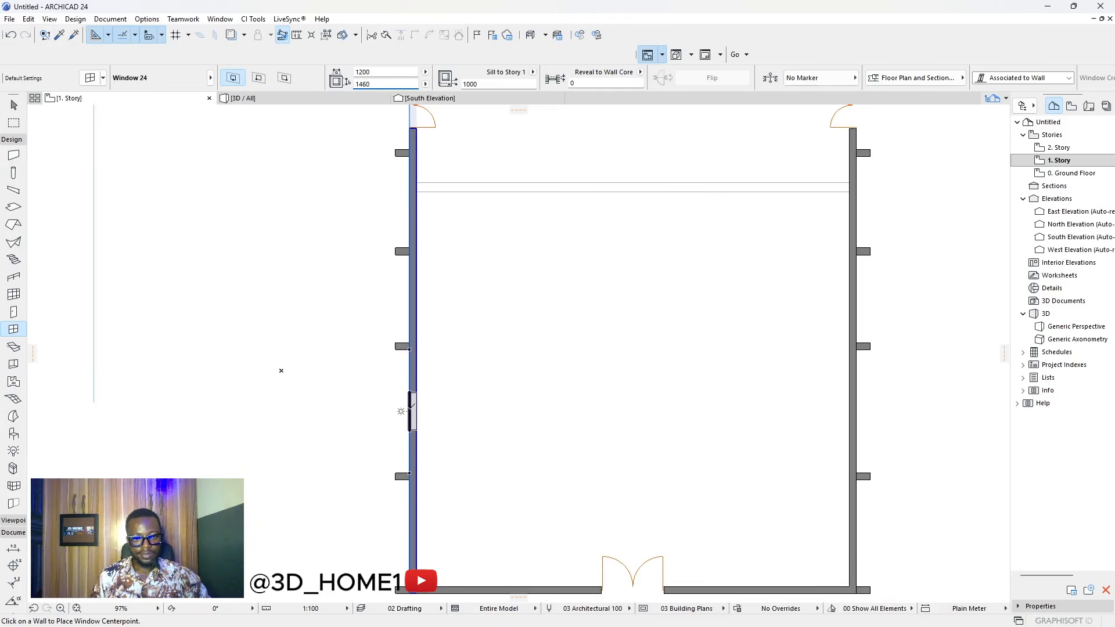
{"action": "left_click", "coordinate": [410, 411]}
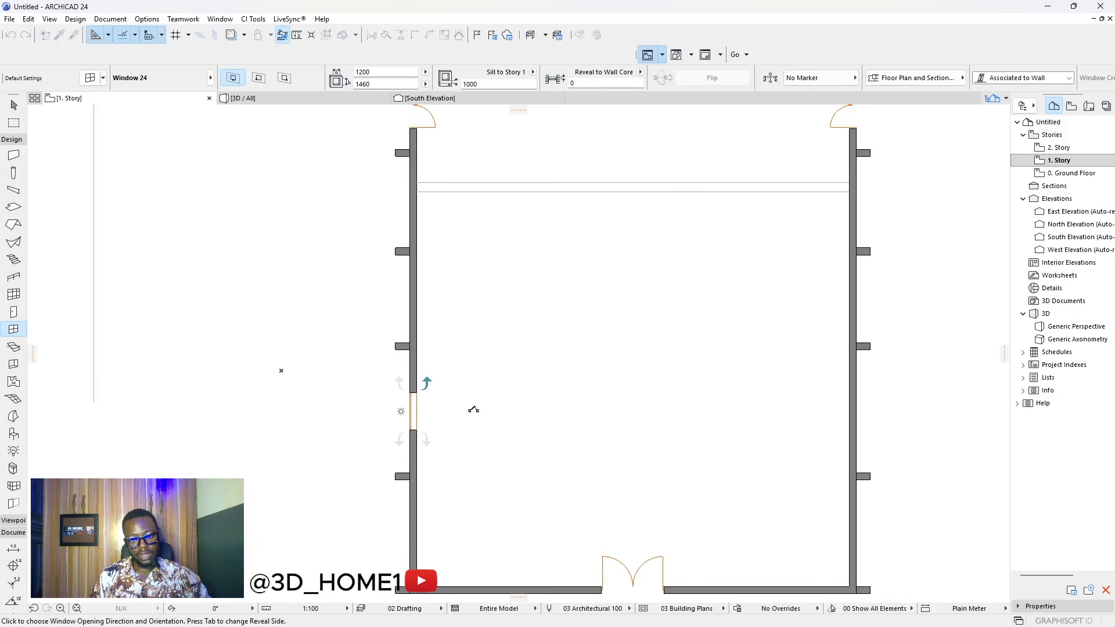
{"action": "left_click", "coordinate": [474, 410]}
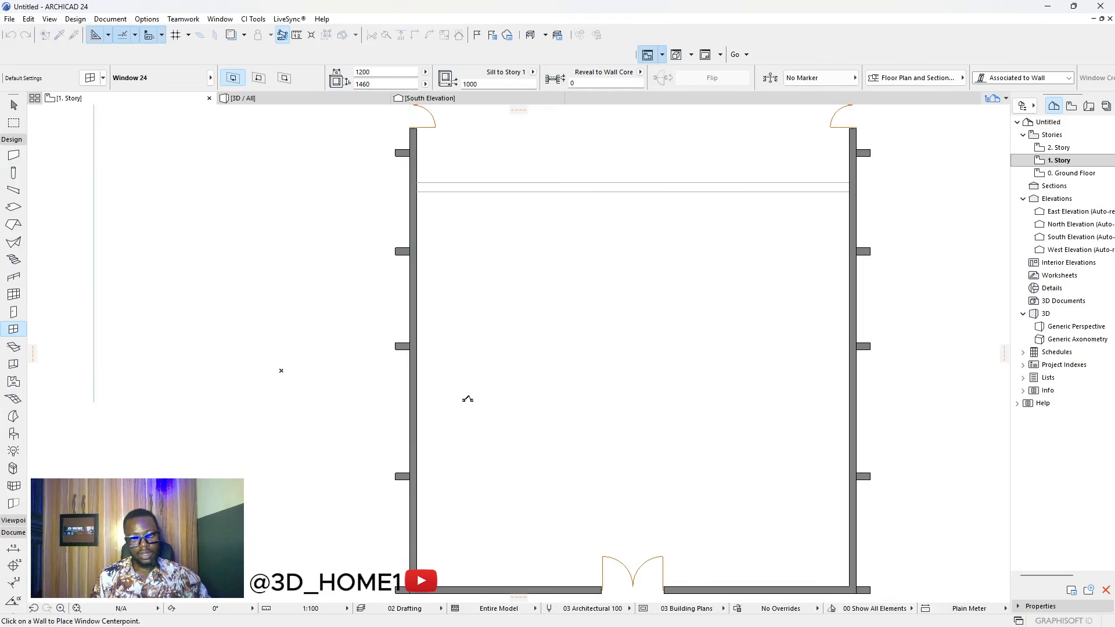
- Set the sill height to 600 and wall core reveal to 75, and place the window in the west wall's second bay from the south
{"action": "left_click", "coordinate": [515, 82]}
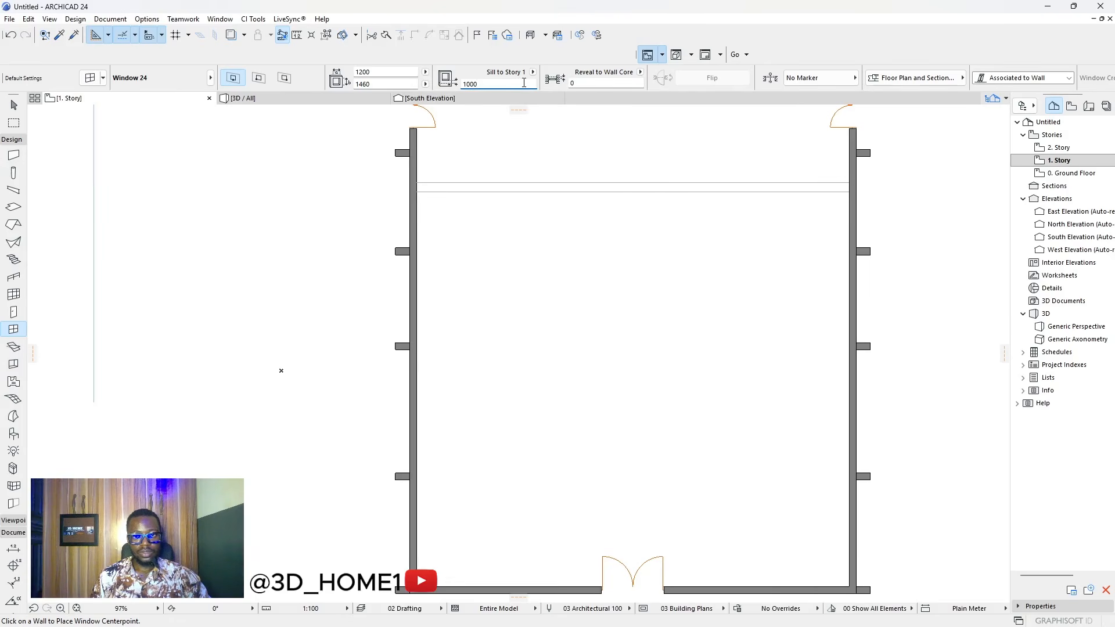
{"action": "left_click_drag", "start_coordinate": [524, 83], "coordinate": [437, 86]}
{"action": "type", "text": "6"}
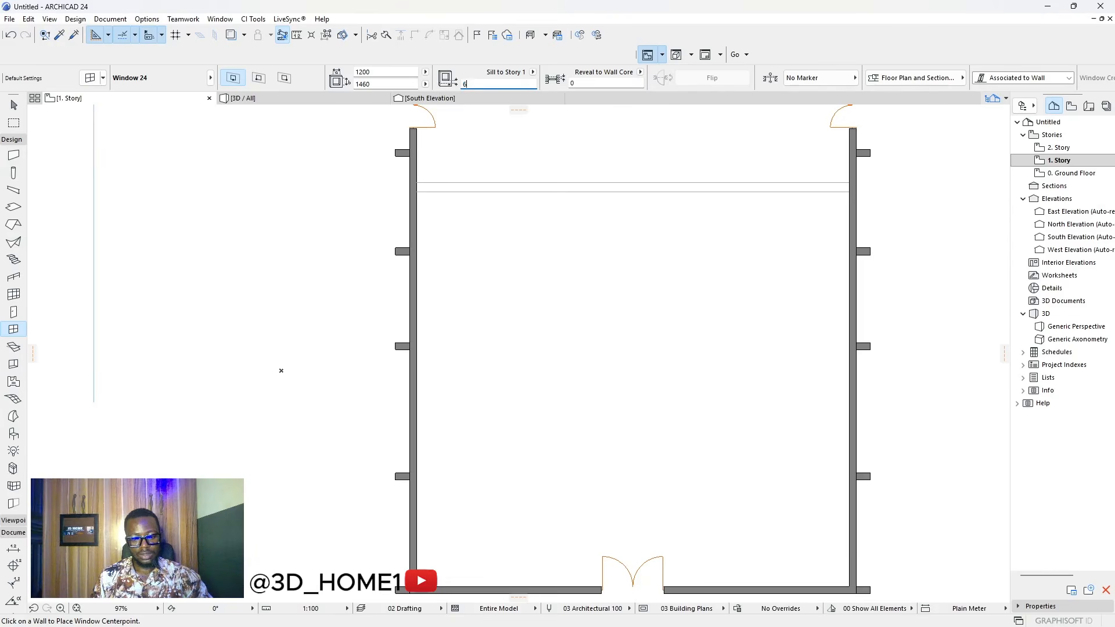
{"action": "left_click", "coordinate": [597, 85]}
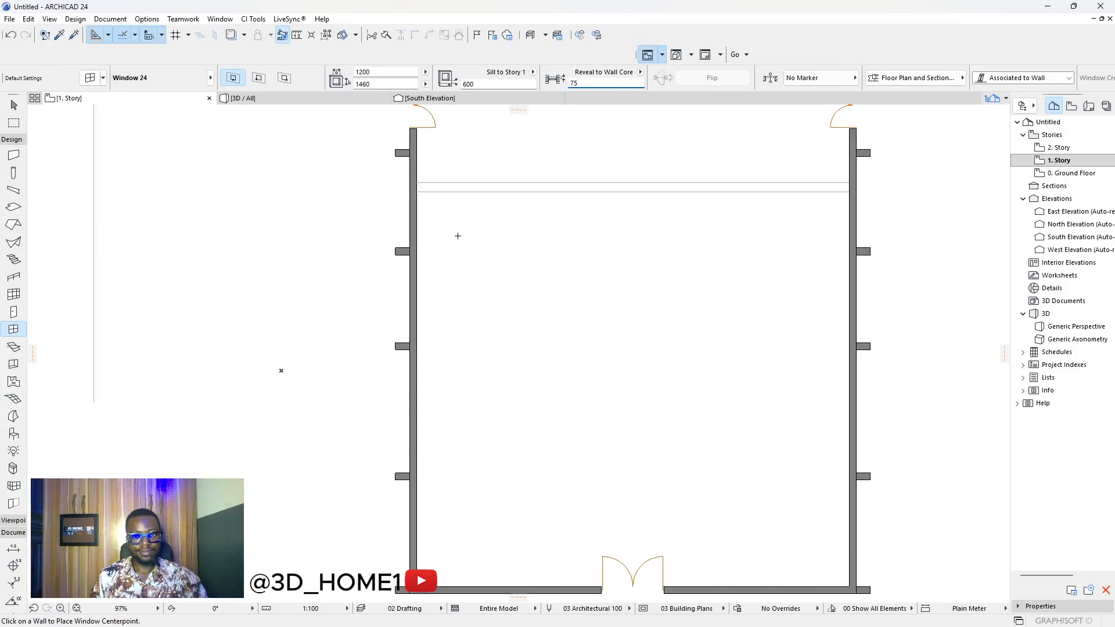
{"action": "scroll", "coordinate": [458, 236], "scroll_direction": "down", "scroll_amount": 2}
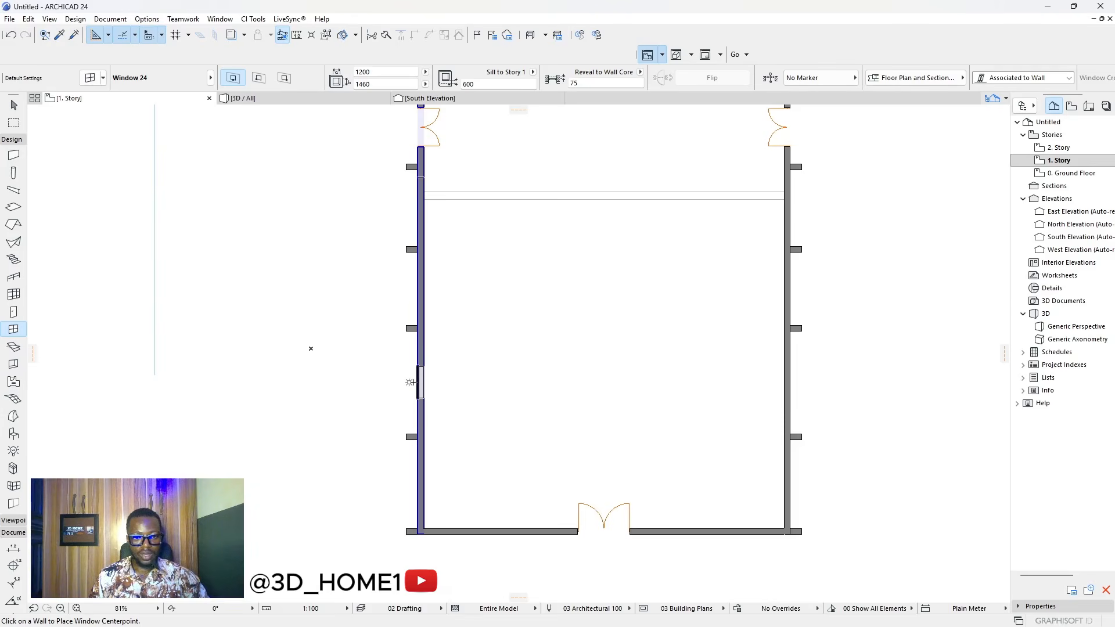
{"action": "left_click", "coordinate": [409, 382]}
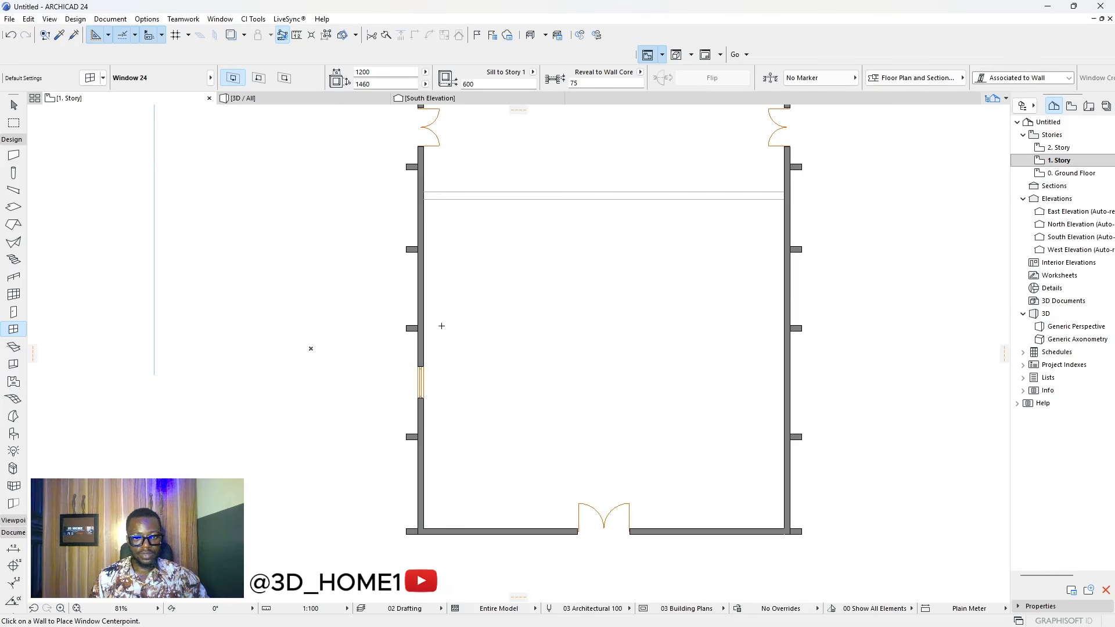
- Switch to the 3D view and inspect the new gridded window in the west wall up close
{"action": "left_click", "coordinate": [353, 101]}
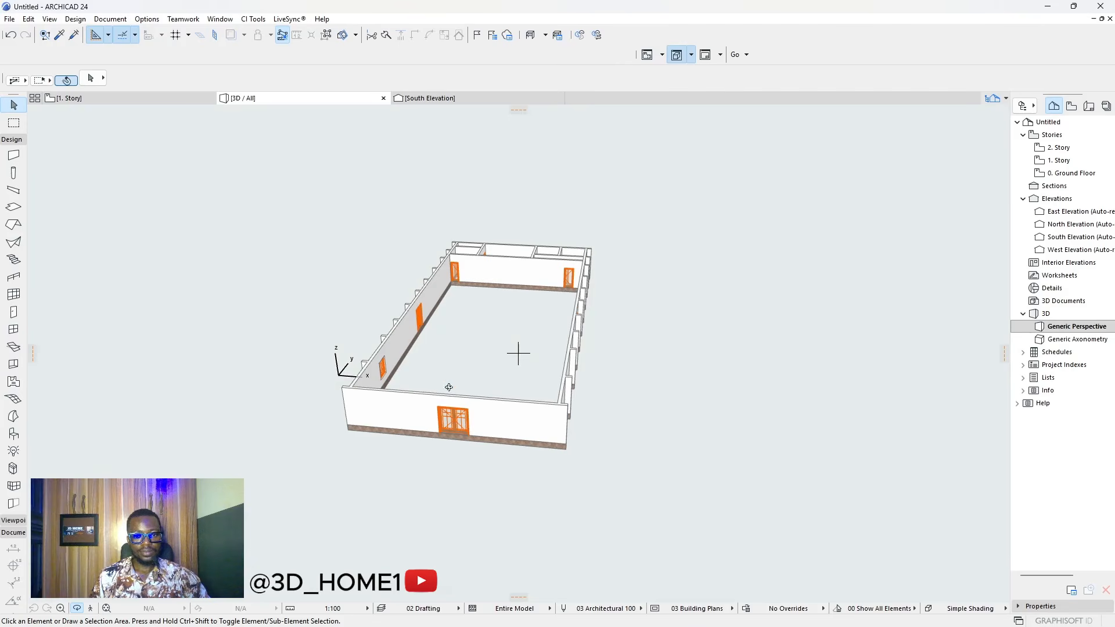
{"action": "scroll", "coordinate": [482, 404], "scroll_direction": "up", "scroll_amount": 5}
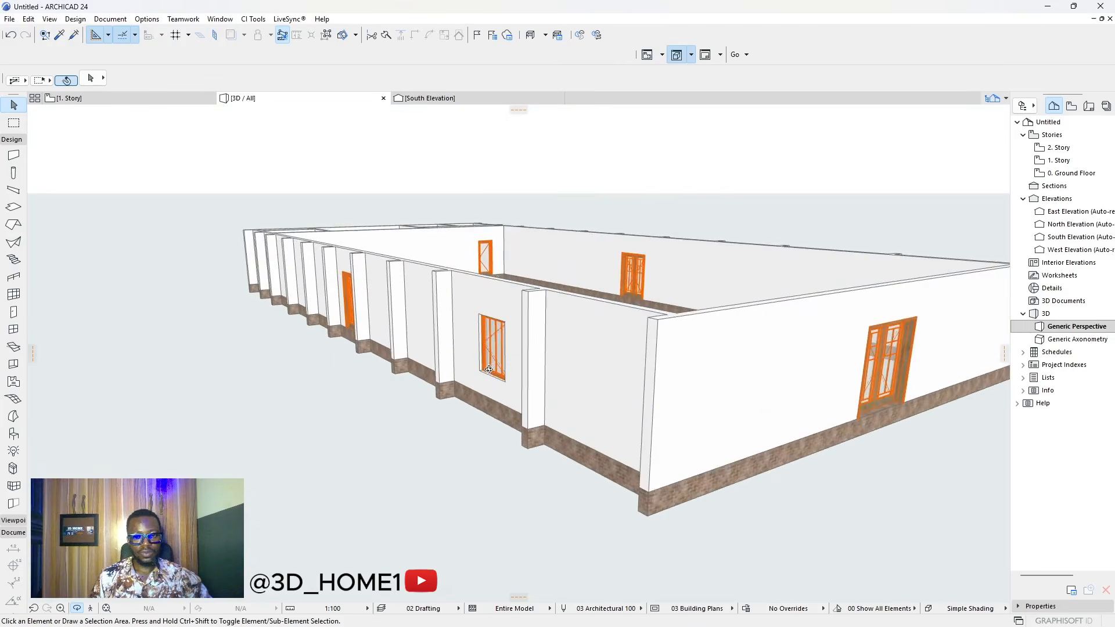
{"action": "middle_click_drag", "start_coordinate": [482, 403], "coordinate": [546, 377], "text": "shift"}
{"action": "scroll", "coordinate": [487, 349], "scroll_direction": "up", "scroll_amount": 5}
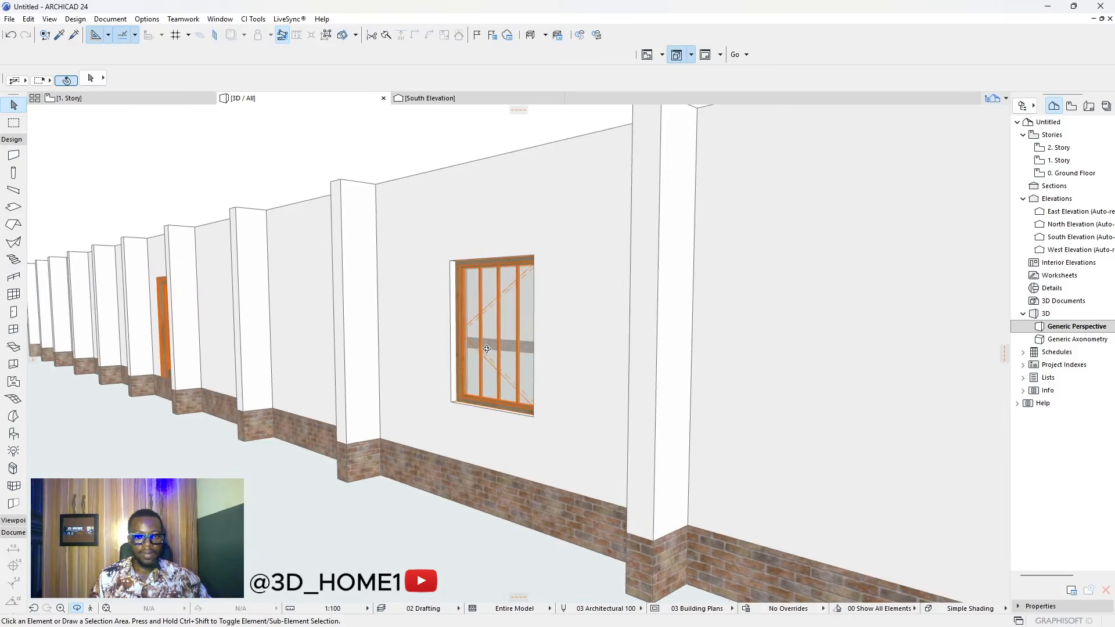
{"action": "middle_click_drag", "start_coordinate": [465, 356], "coordinate": [662, 366], "text": "shift"}
{"action": "scroll", "coordinate": [490, 319], "scroll_direction": "up", "scroll_amount": 3}
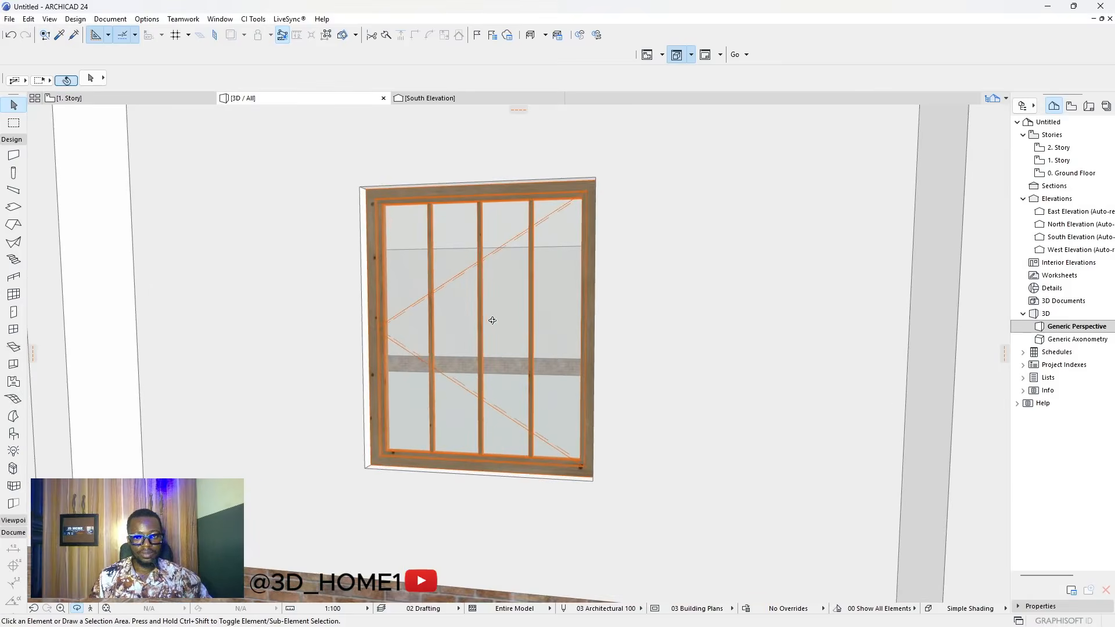
- Try a wall core reveal of 0 on the west wall window and check how its frame sits in the wall
{"action": "left_click", "coordinate": [475, 283]}
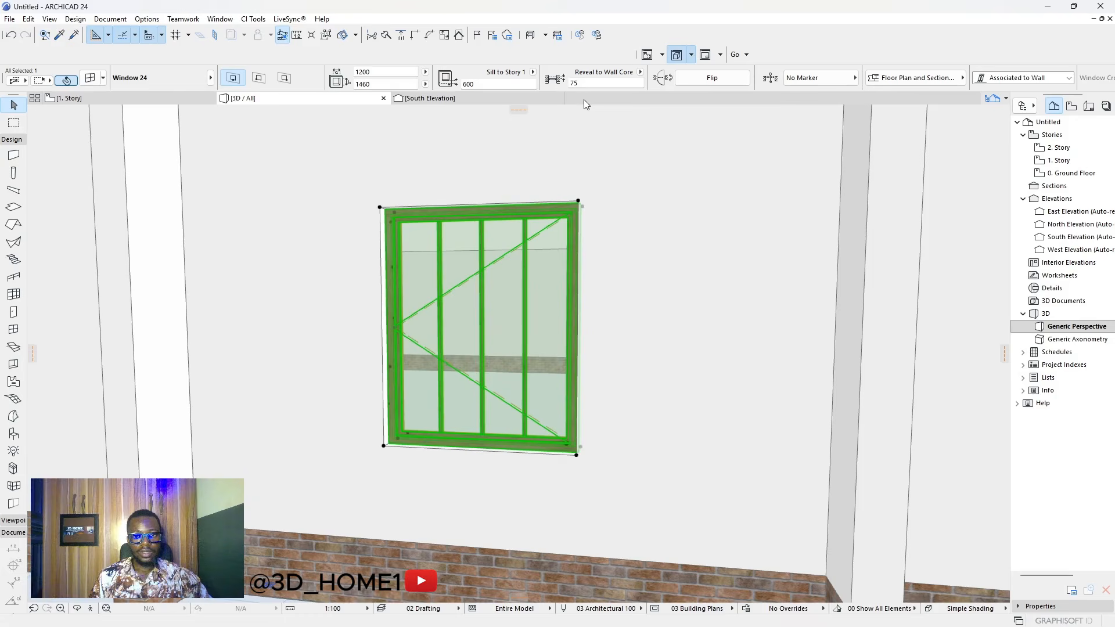
{"action": "left_click", "coordinate": [587, 81]}
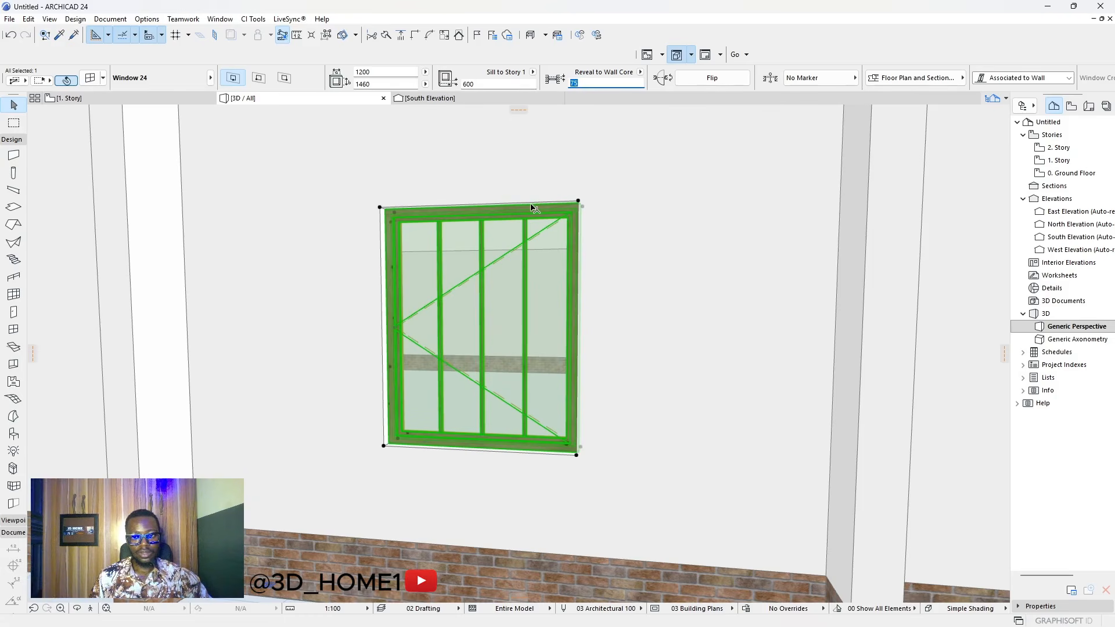
{"action": "type", "text": "0"}
{"action": "key", "text": "Return"}
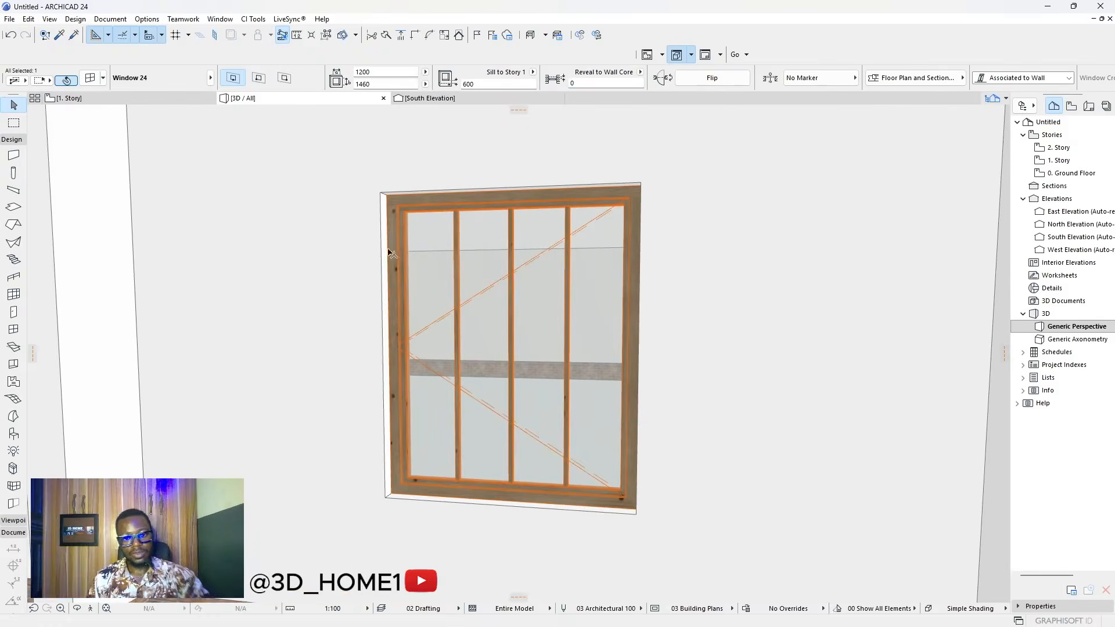
{"action": "scroll", "coordinate": [389, 258], "scroll_direction": "up", "scroll_amount": 2}
{"action": "scroll", "coordinate": [389, 258], "scroll_direction": "up", "scroll_amount": 2}
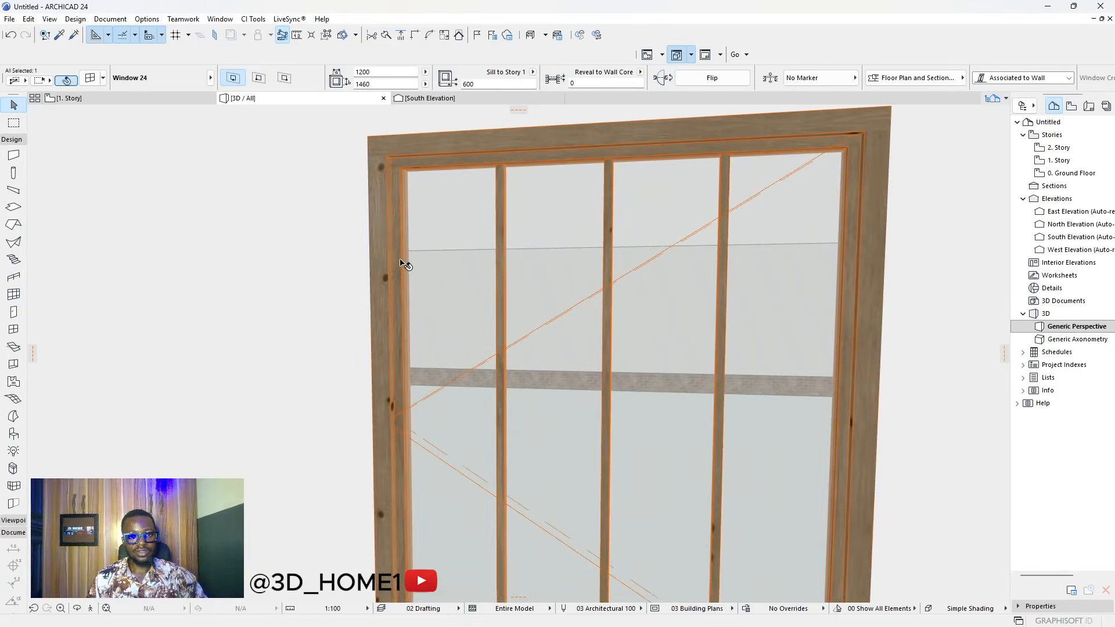
{"action": "scroll", "coordinate": [378, 258], "scroll_direction": "down", "scroll_amount": 10}
{"action": "scroll", "coordinate": [244, 308], "scroll_direction": "up", "scroll_amount": 10}
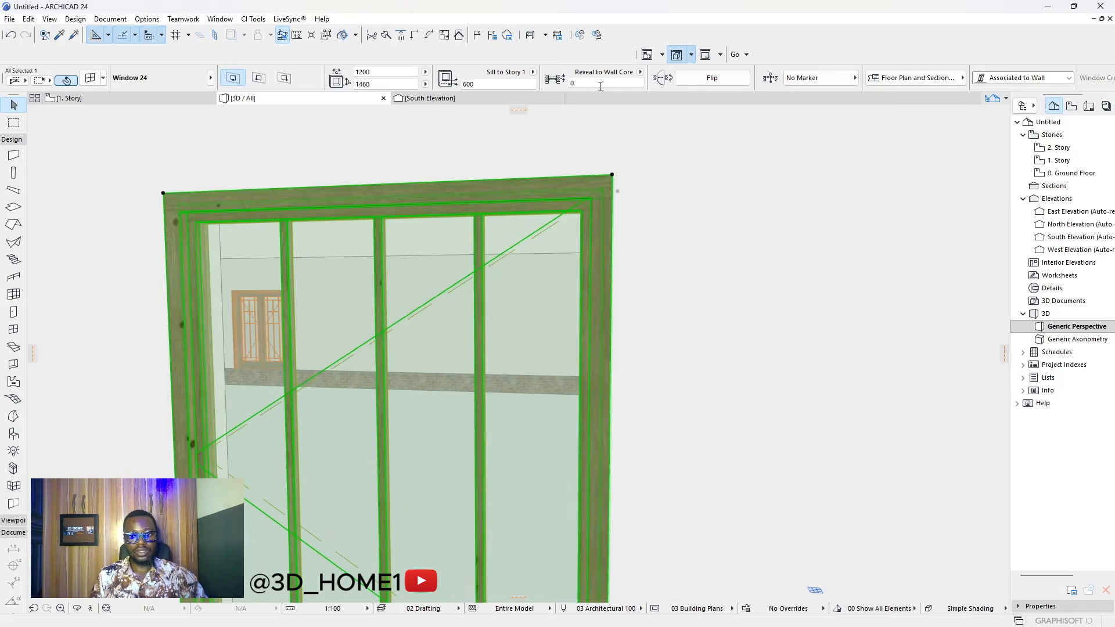
- Set the west wall window's reveal to wall core to 75
{"action": "left_click", "coordinate": [574, 83]}
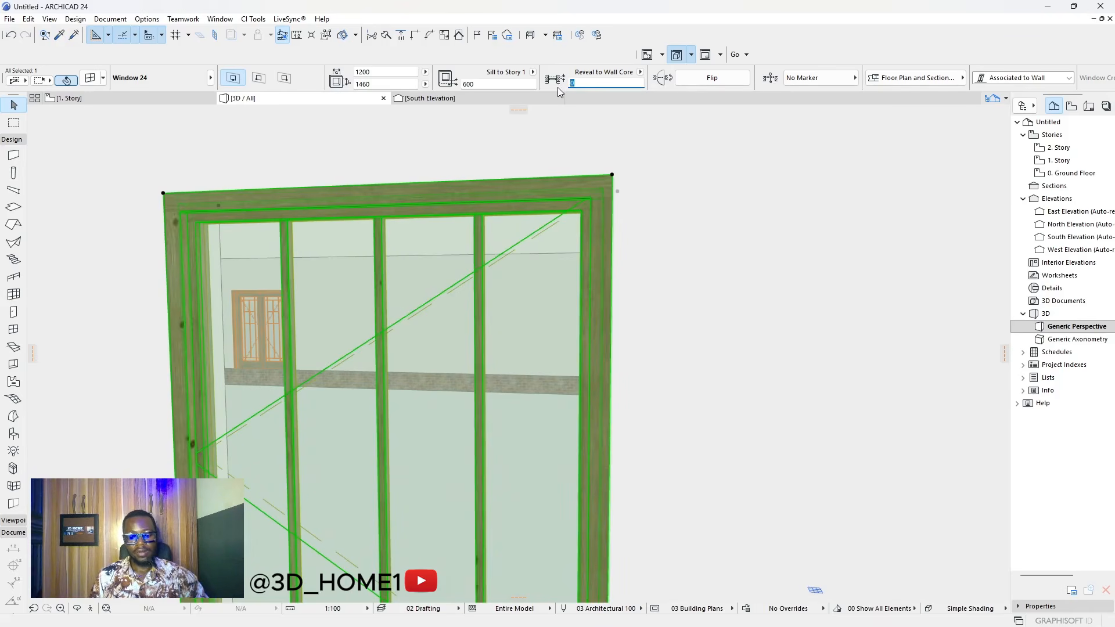
{"action": "type", "text": "75"}
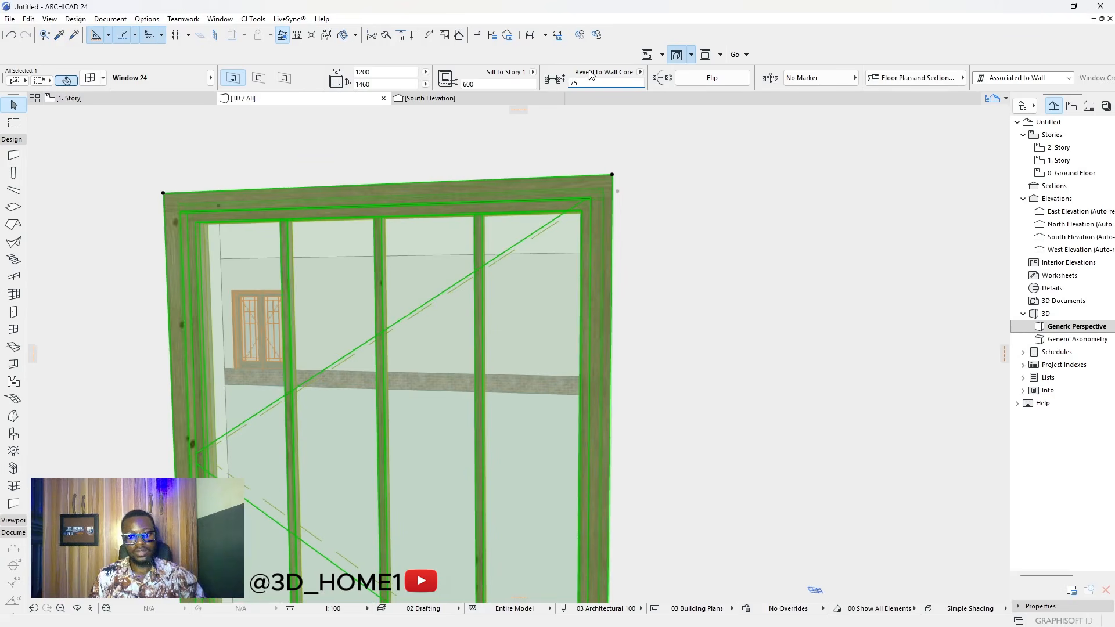
{"action": "key", "text": "Return"}
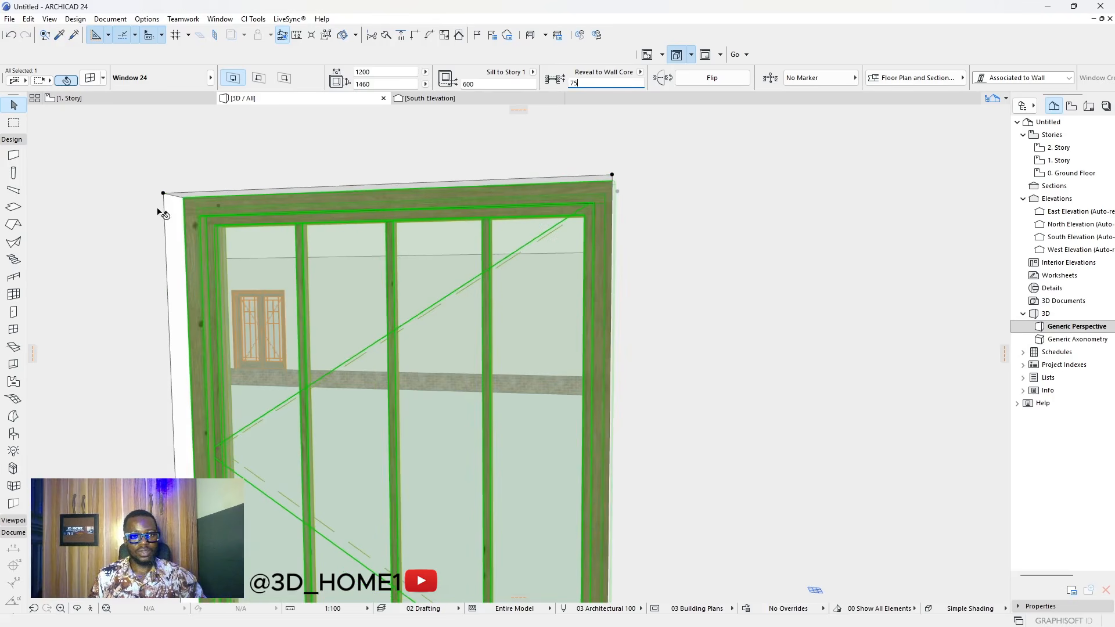
- Set the west wall window's sash grid to 2 panes vertically and 2 panes horizontally, and accept the settings
{"action": "scroll", "coordinate": [174, 212], "scroll_direction": "down", "scroll_amount": 8}
{"action": "scroll", "coordinate": [401, 407], "scroll_direction": "down", "scroll_amount": 2}
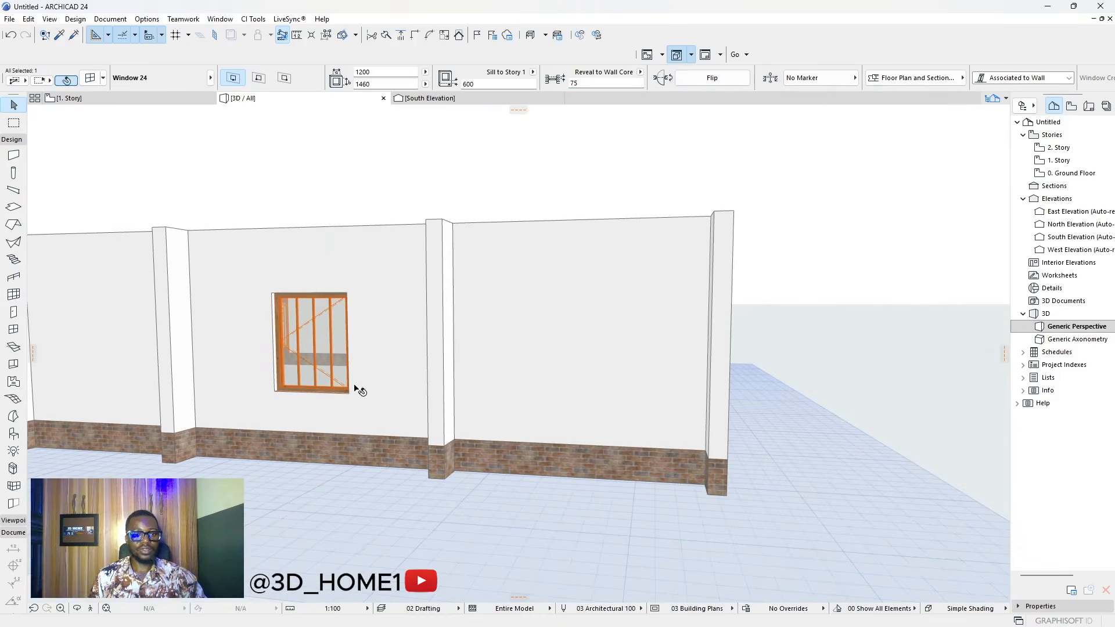
{"action": "scroll", "coordinate": [495, 359], "scroll_direction": "down", "scroll_amount": 3}
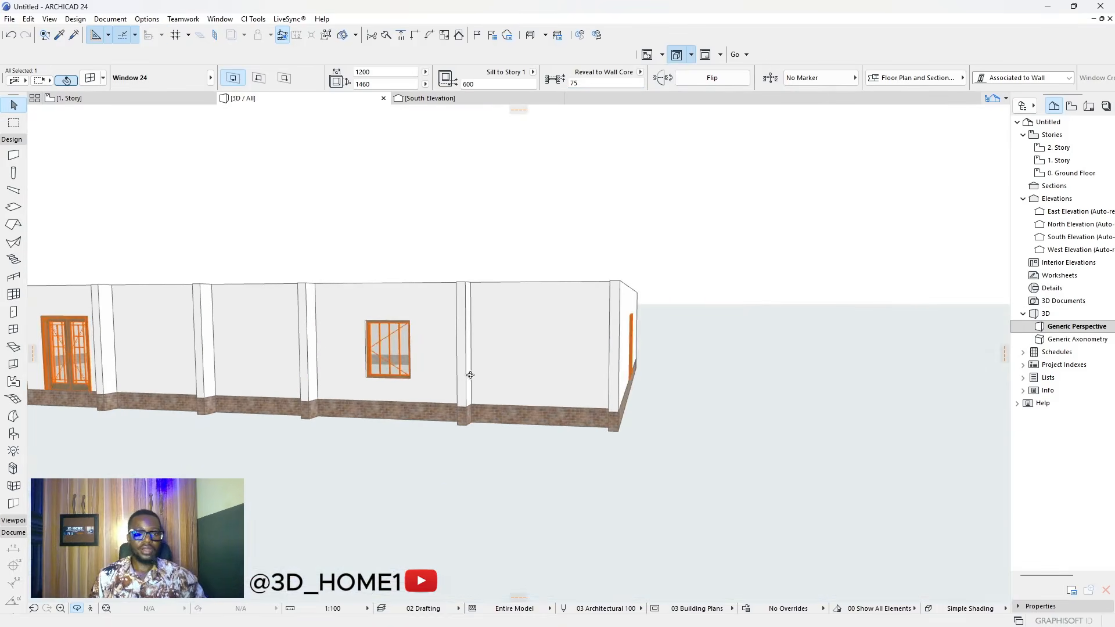
{"action": "left_click_drag", "start_coordinate": [457, 363], "coordinate": [352, 330]}
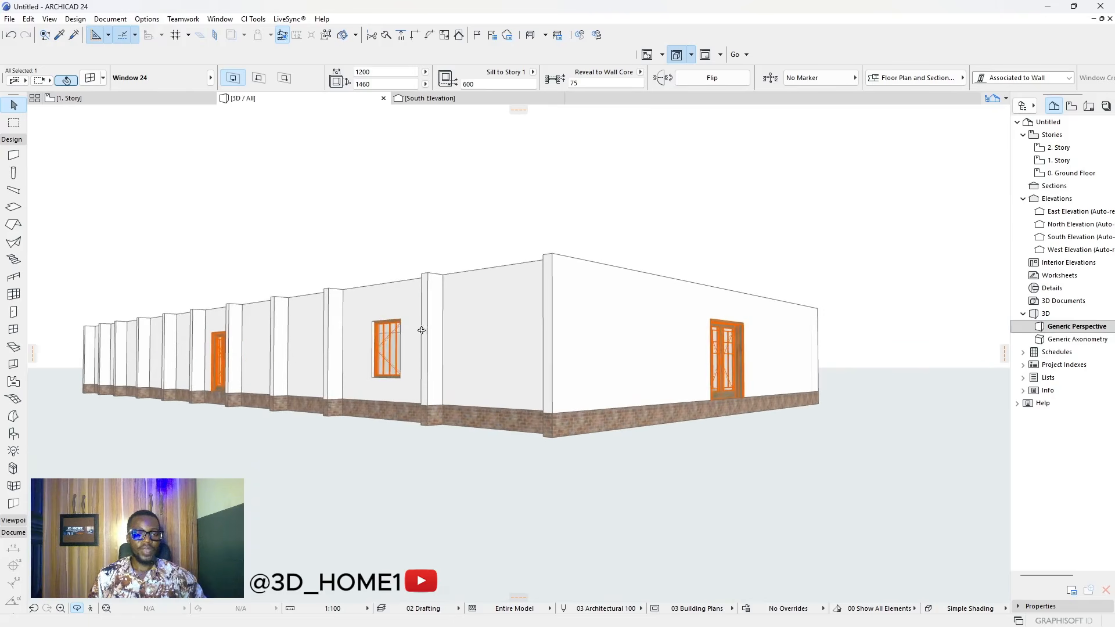
{"action": "scroll", "coordinate": [421, 330], "scroll_direction": "up", "scroll_amount": 6}
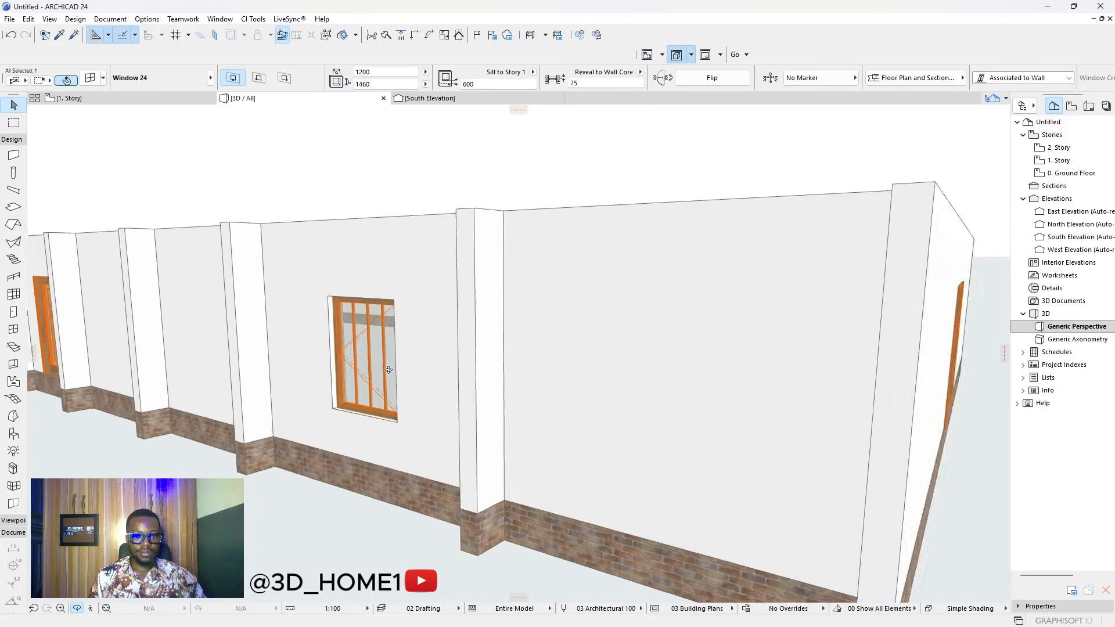
{"action": "scroll", "coordinate": [389, 370], "scroll_direction": "up", "scroll_amount": 6}
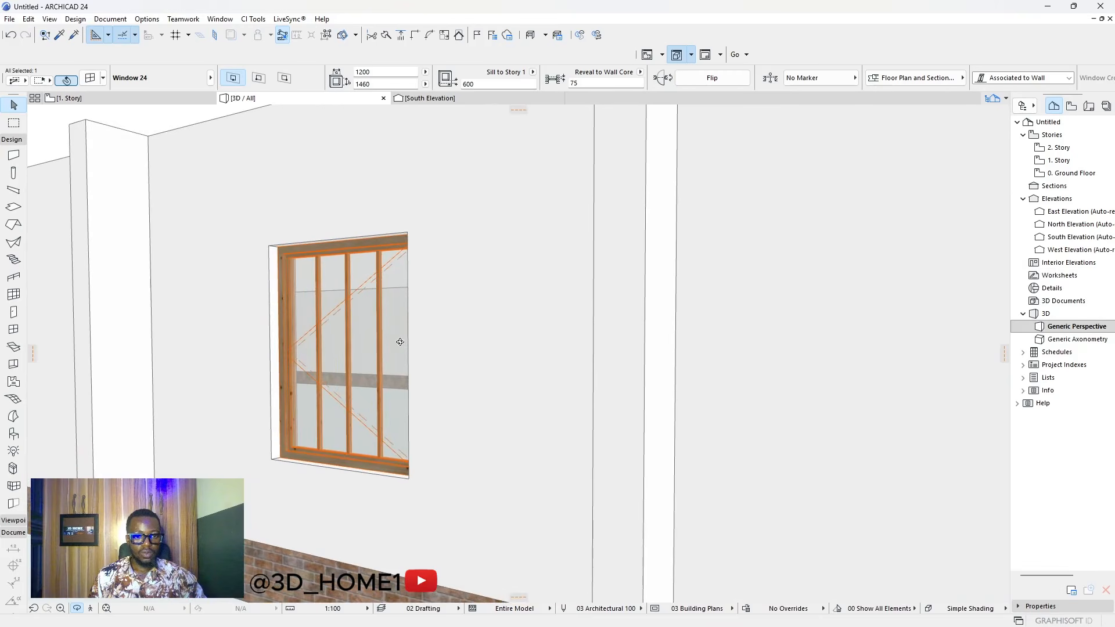
{"action": "left_click_drag", "start_coordinate": [400, 342], "coordinate": [326, 293]}
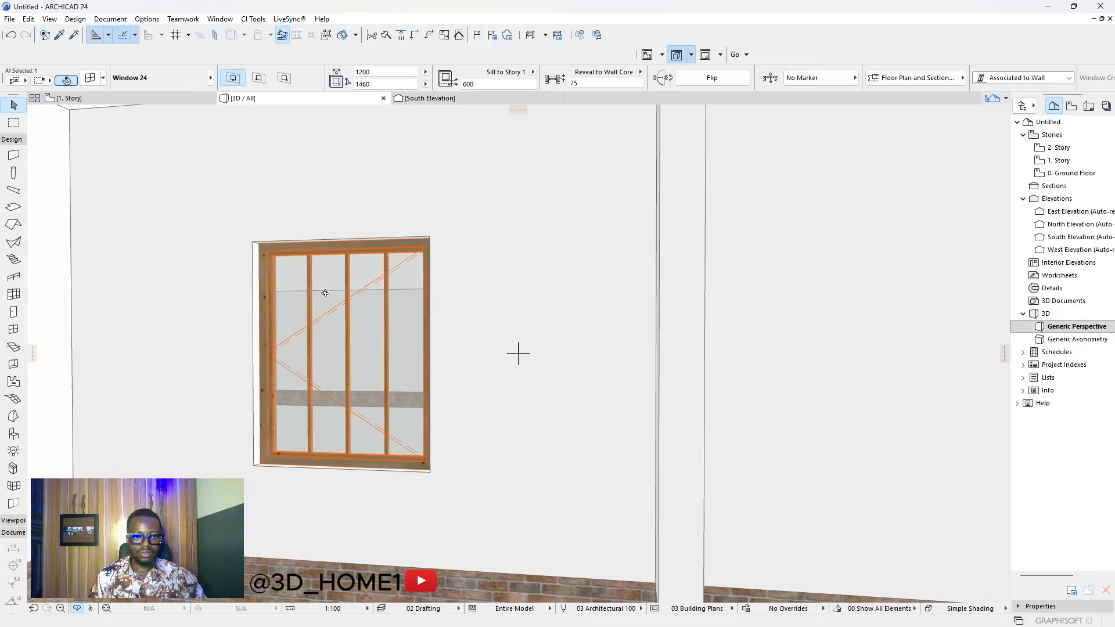
{"action": "left_click", "coordinate": [325, 293]}
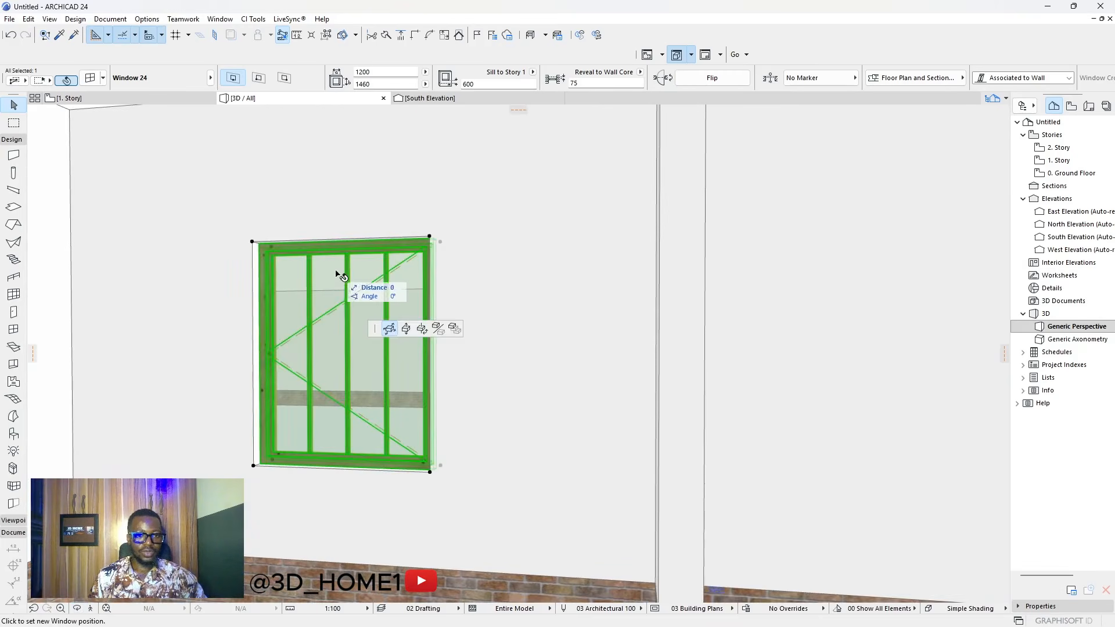
{"action": "left_click", "coordinate": [90, 78]}
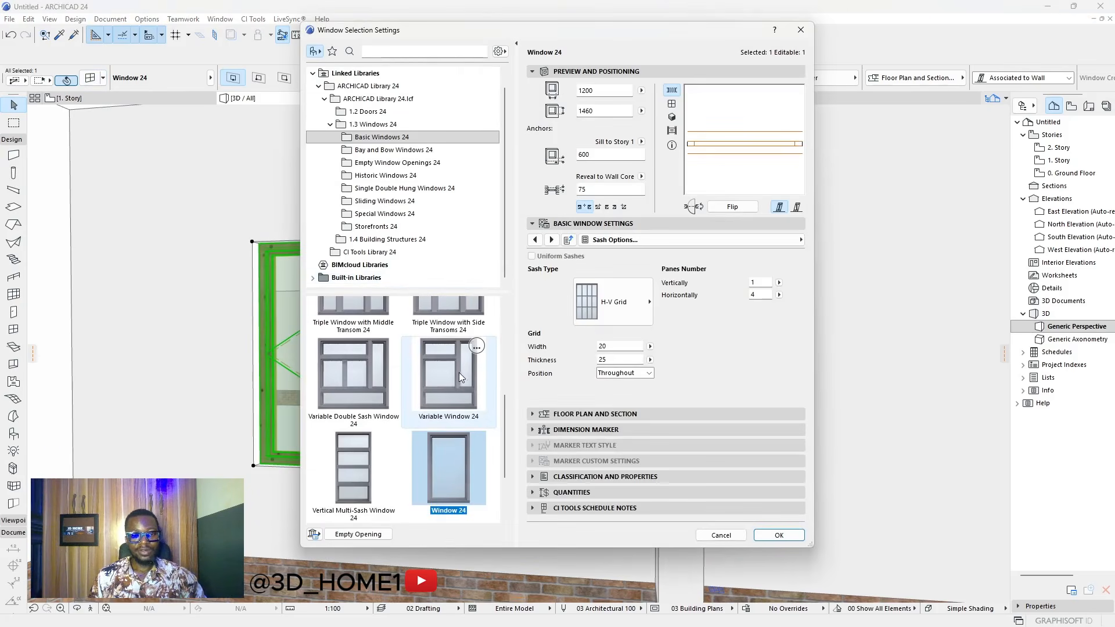
{"action": "left_click", "coordinate": [759, 295]}
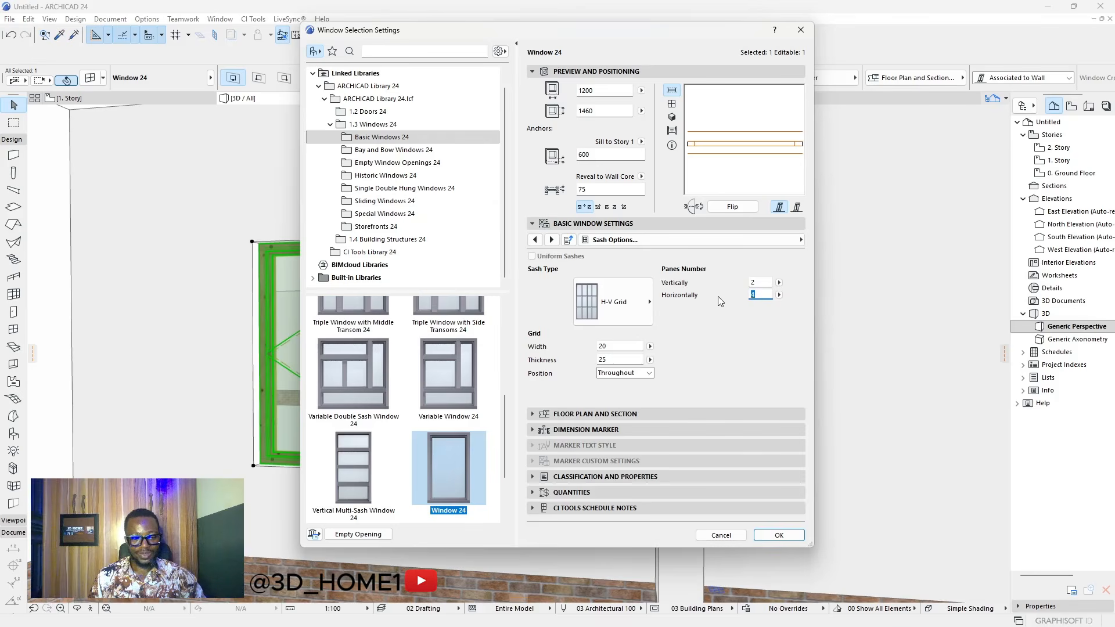
{"action": "left_click", "coordinate": [780, 535]}
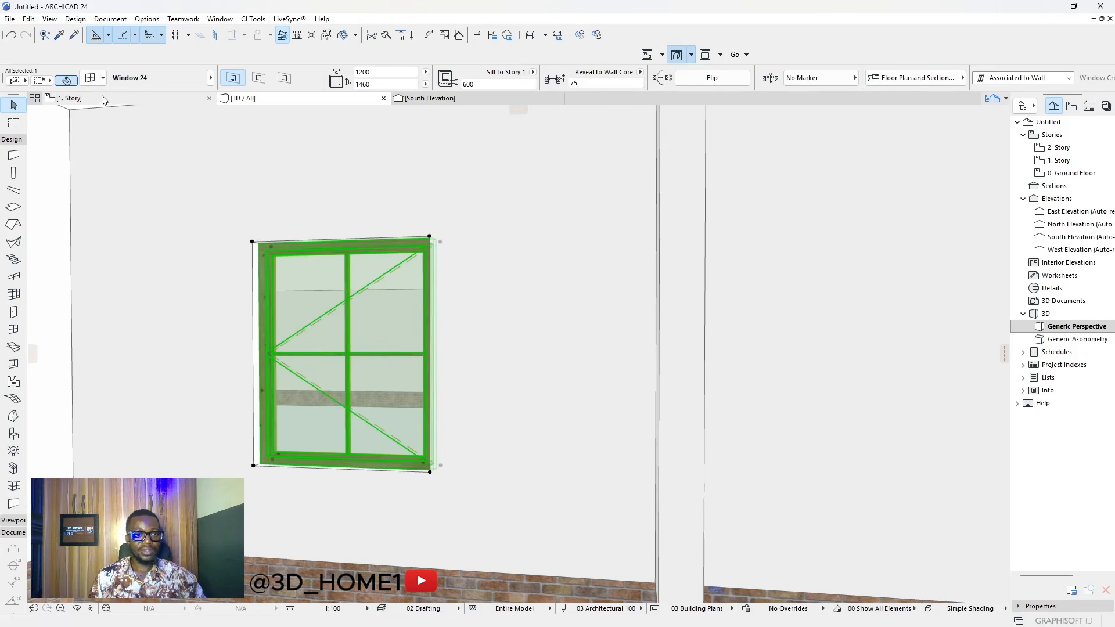
- Set the window's vertical panes number to 3, accept the settings and deselect the window
{"action": "key", "text": "ctrl+t"}
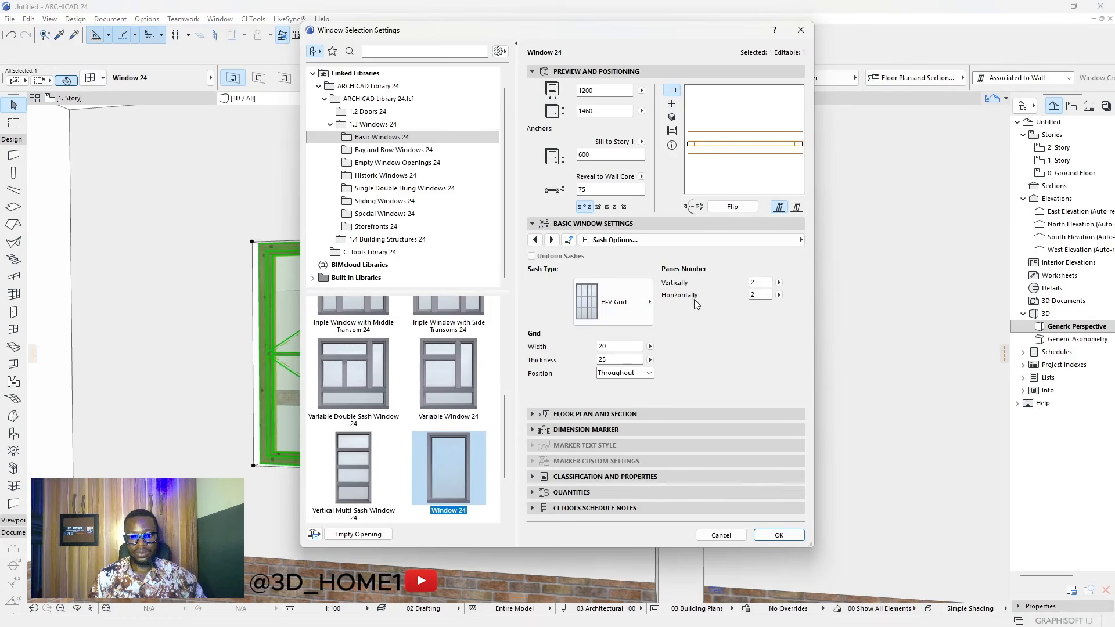
{"action": "double_click", "coordinate": [758, 283]}
{"action": "left_click", "coordinate": [768, 534]}
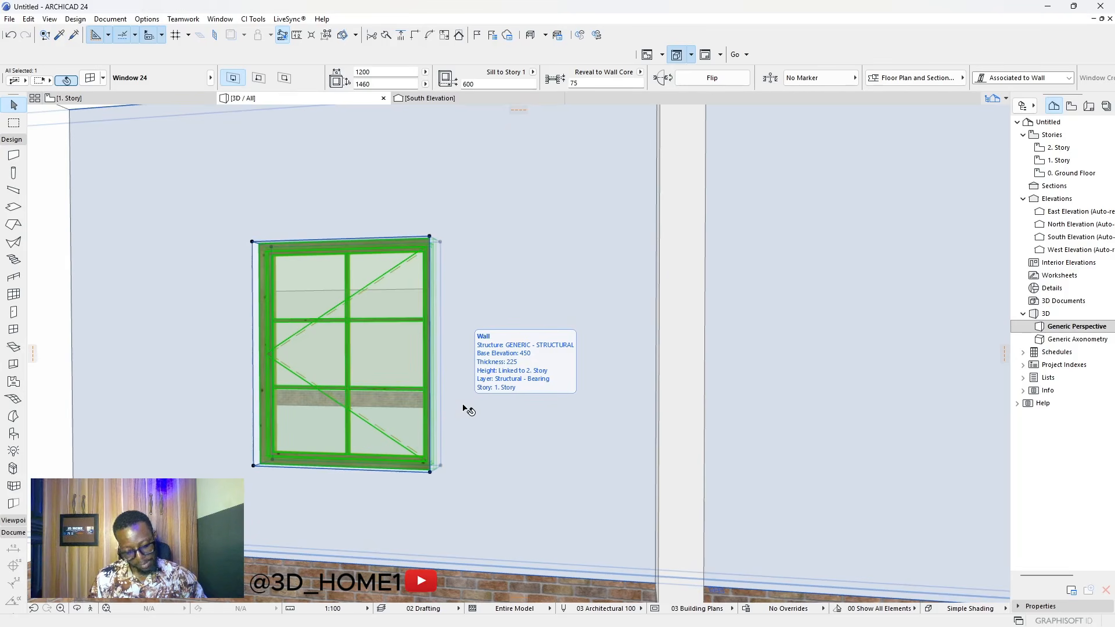
{"action": "key", "text": "Escape"}
- Examine the window's new grid and its position between the west wall's piers from several angles
{"action": "scroll", "coordinate": [417, 320], "scroll_direction": "down", "scroll_amount": 2}
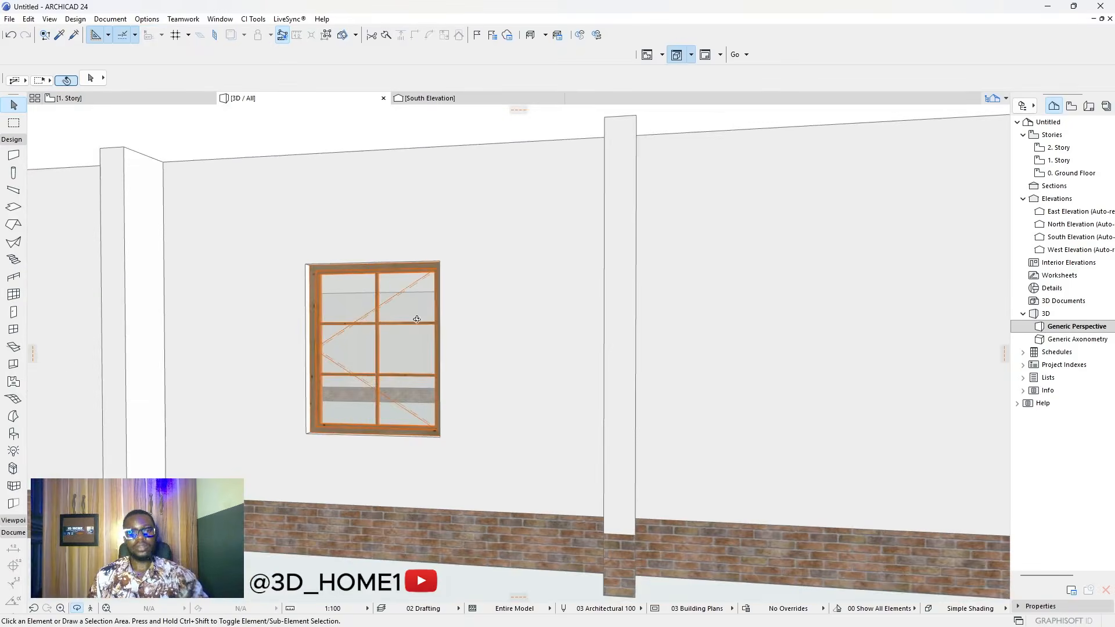
{"action": "scroll", "coordinate": [417, 319], "scroll_direction": "down", "scroll_amount": 3}
{"action": "middle_click_drag", "start_coordinate": [406, 373], "coordinate": [342, 399], "text": "shift"}
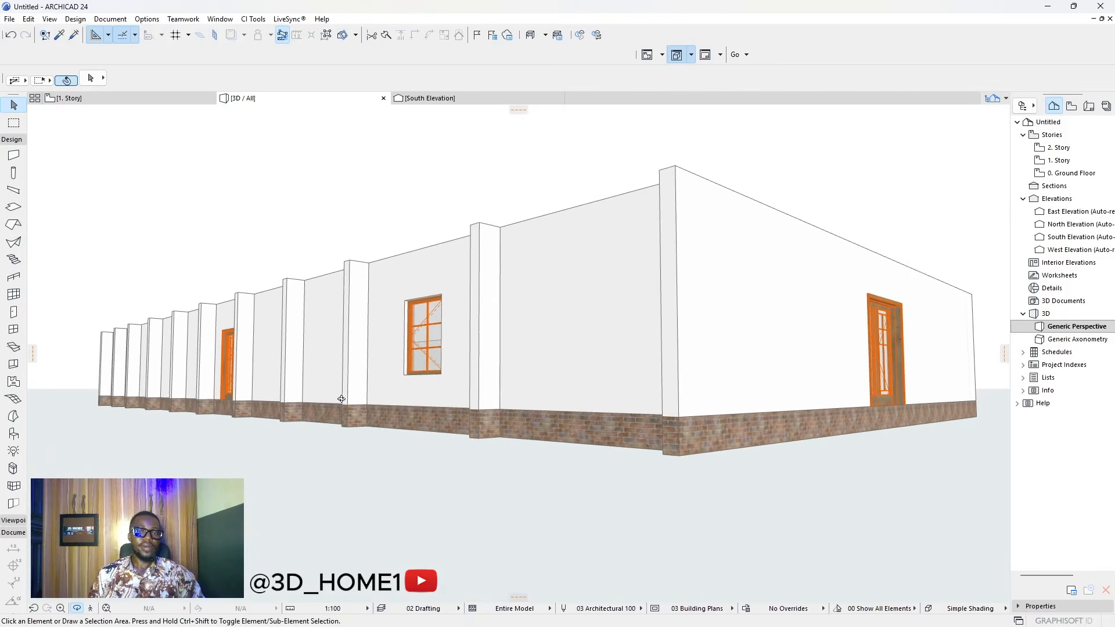
{"action": "scroll", "coordinate": [401, 336], "scroll_direction": "up", "scroll_amount": 2}
{"action": "scroll", "coordinate": [414, 383], "scroll_direction": "down", "scroll_amount": 1}
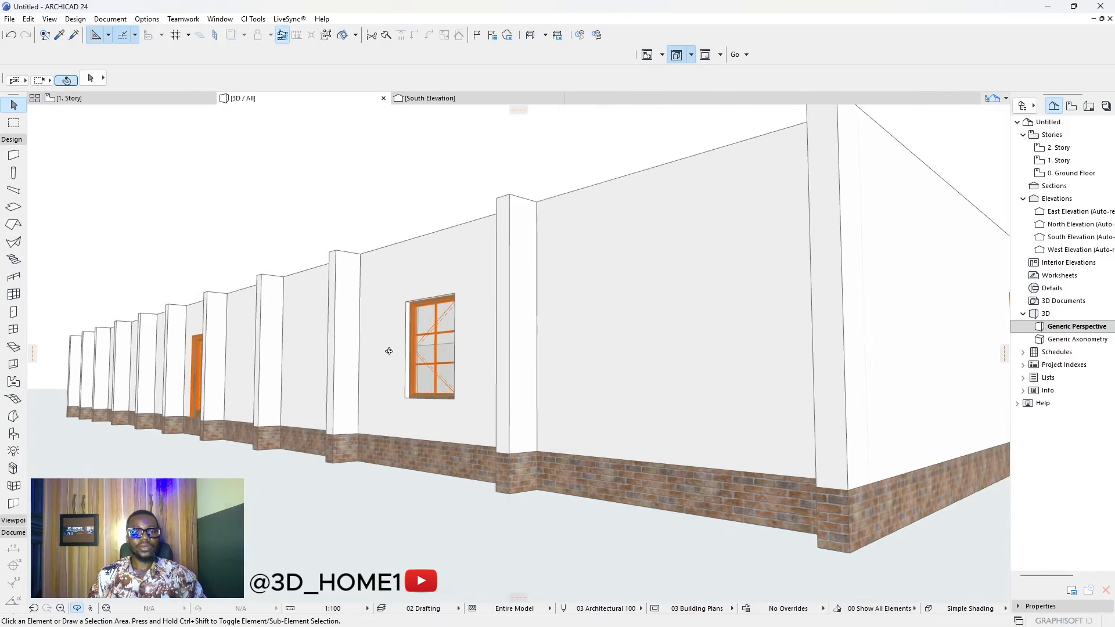
{"action": "scroll", "coordinate": [485, 410], "scroll_direction": "down", "scroll_amount": 1}
{"action": "middle_click_drag", "start_coordinate": [485, 410], "coordinate": [614, 376], "text": "shift"}
{"action": "scroll", "coordinate": [575, 397], "scroll_direction": "up", "scroll_amount": 4}
{"action": "scroll", "coordinate": [568, 397], "scroll_direction": "up", "scroll_amount": 3}
{"action": "scroll", "coordinate": [751, 384], "scroll_direction": "down", "scroll_amount": 5}
{"action": "middle_click_drag", "start_coordinate": [752, 383], "coordinate": [381, 400], "text": "shift"}
{"action": "scroll", "coordinate": [381, 355], "scroll_direction": "up", "scroll_amount": 4}
{"action": "scroll", "coordinate": [494, 398], "scroll_direction": "down", "scroll_amount": 2}
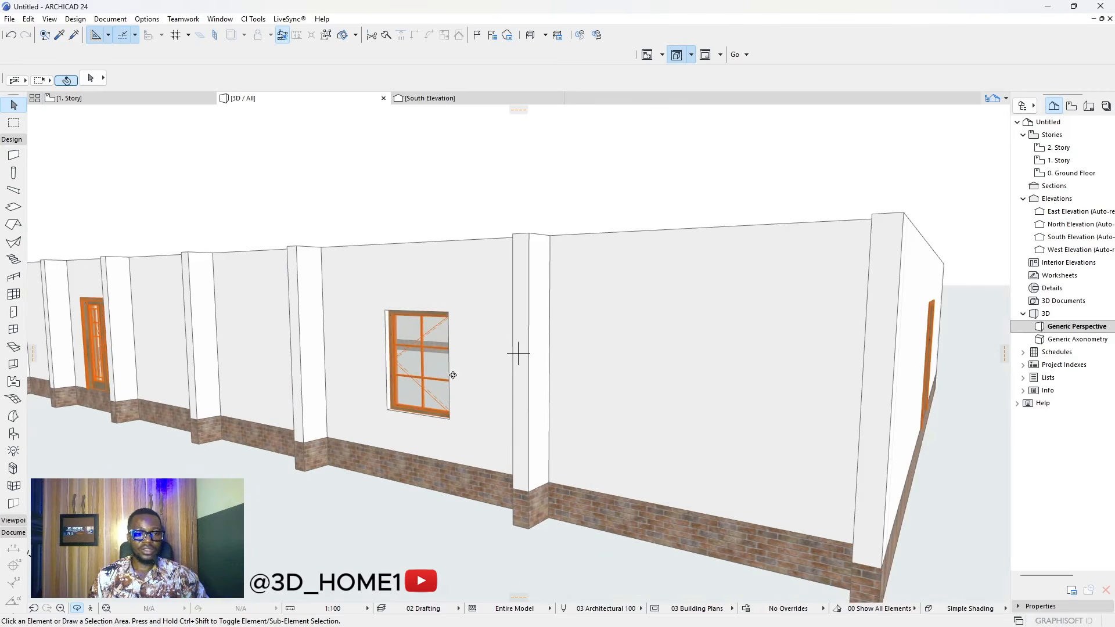
- Turn on uniform window surfaces in the west wall window's model attributes and set the frame surface to Metal - Iron
{"action": "left_click", "coordinate": [424, 340]}
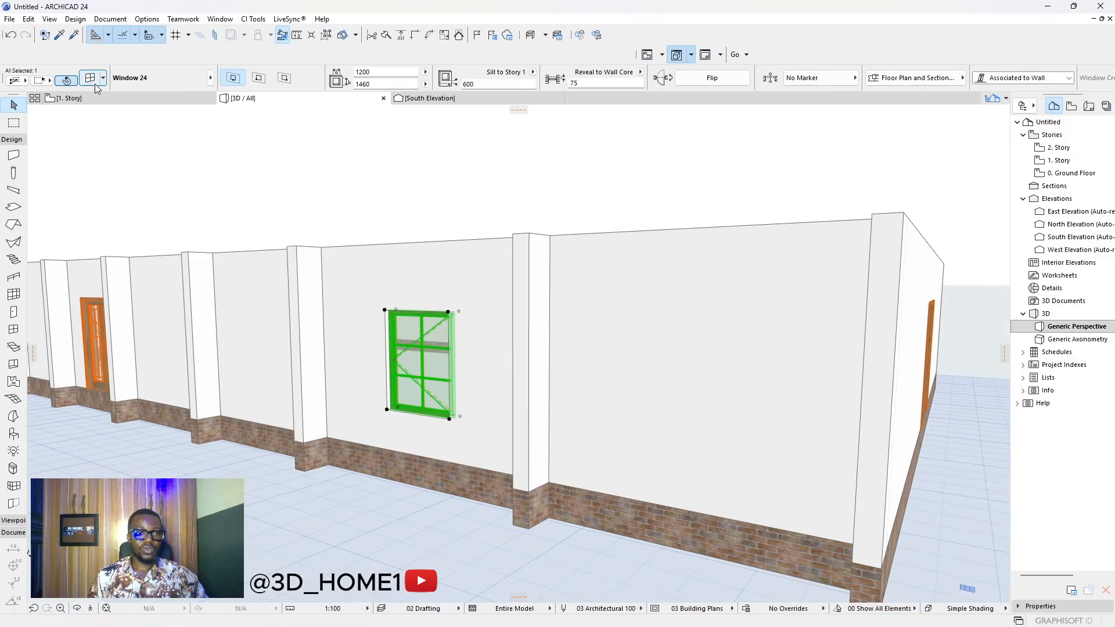
{"action": "key", "text": "ctrl+t"}
{"action": "left_click", "coordinate": [773, 239]}
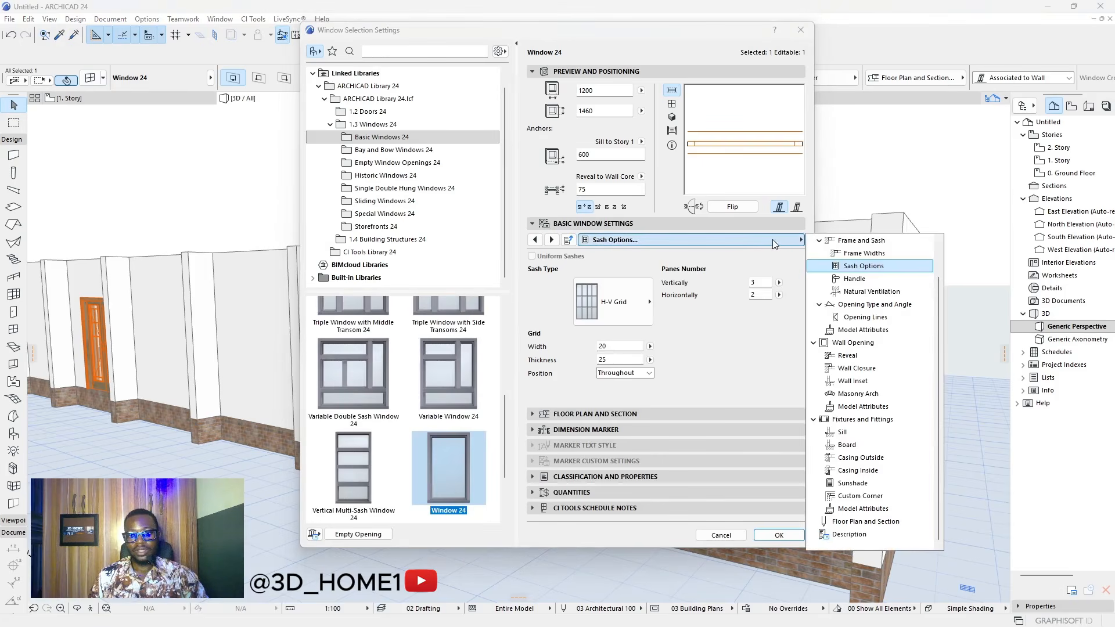
{"action": "left_click", "coordinate": [863, 329]}
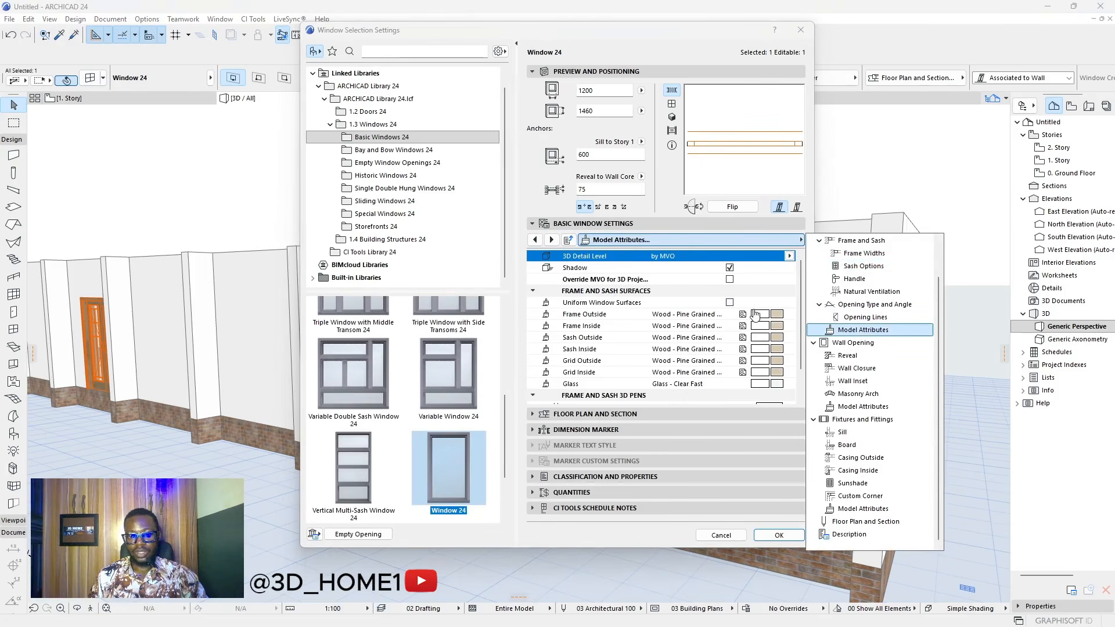
{"action": "left_click", "coordinate": [729, 303]}
{"action": "left_click", "coordinate": [729, 303]}
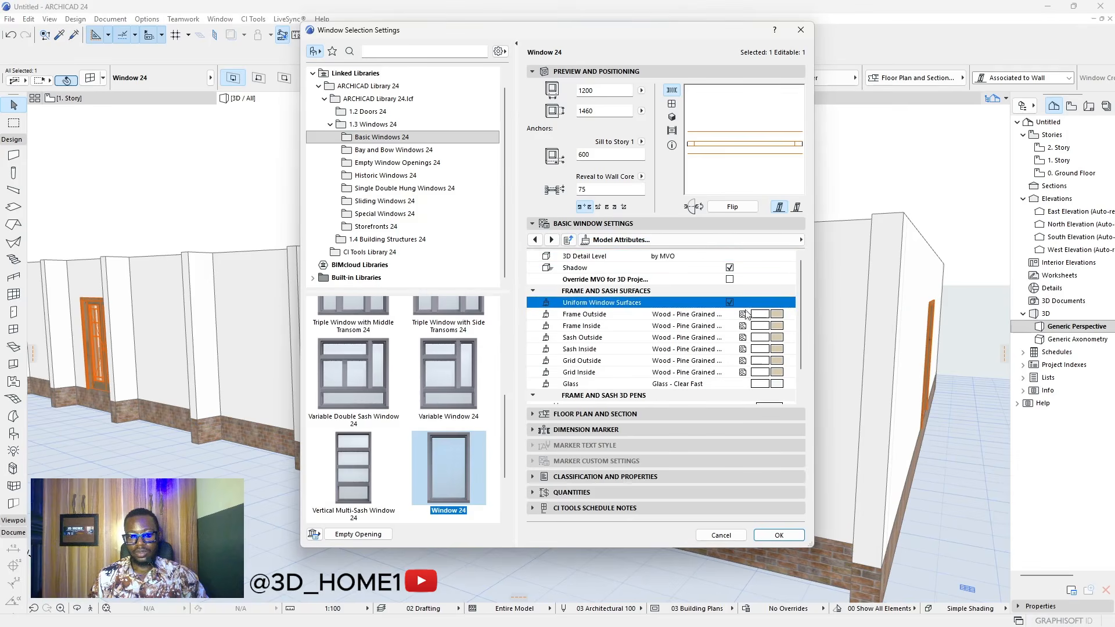
{"action": "left_click", "coordinate": [777, 317]}
{"action": "left_click", "coordinate": [560, 216]}
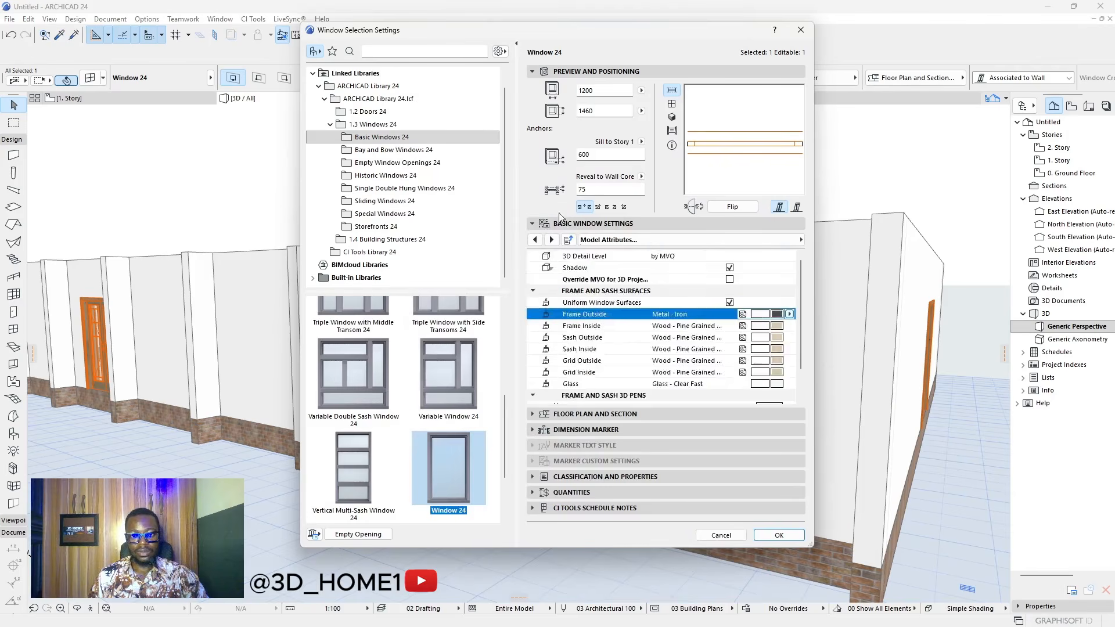
- Set the window's glass surface to Glass - Blue
{"action": "left_click", "coordinate": [778, 384]}
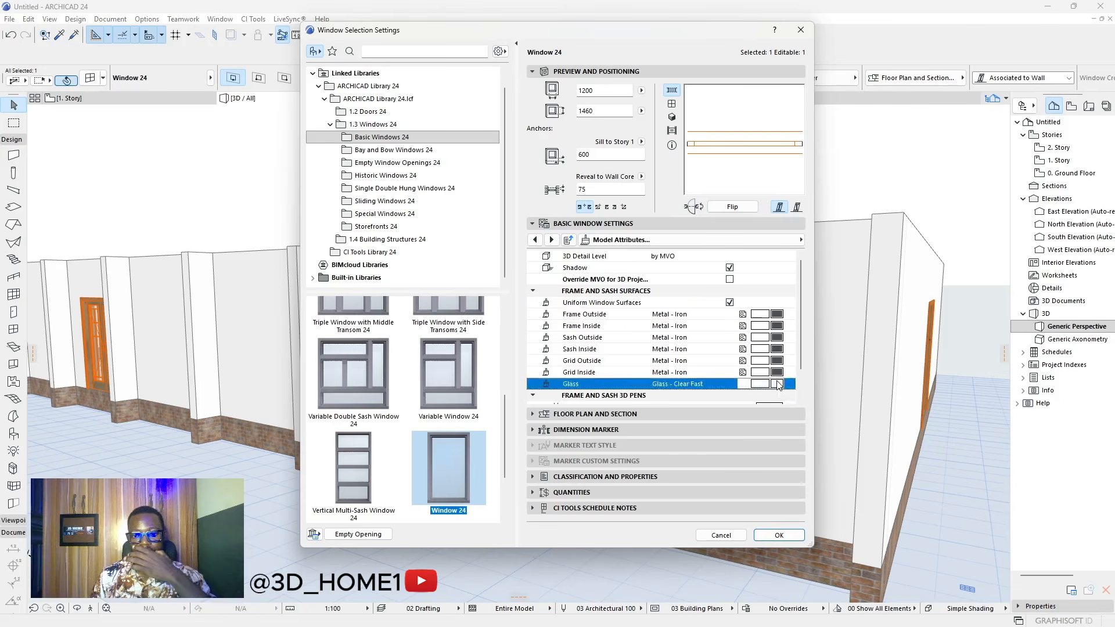
{"action": "left_click", "coordinate": [779, 384]}
{"action": "left_click", "coordinate": [430, 431]}
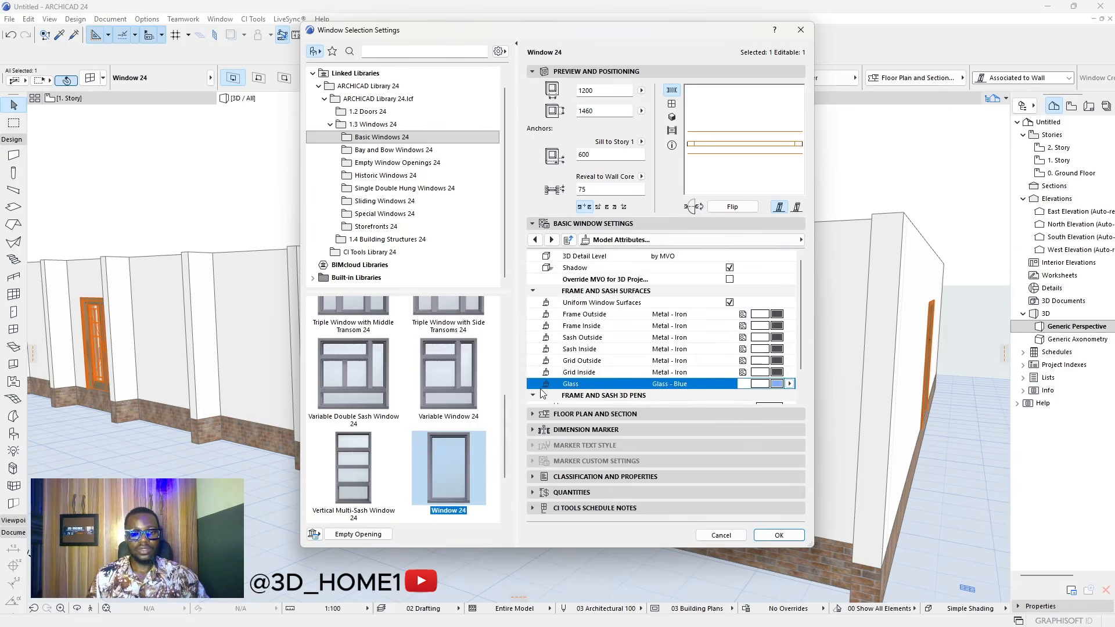
- Set the window's frame, sash and glass 3D pens to pen 61 in its model attributes and accept the settings
{"action": "left_click", "coordinate": [800, 240]}
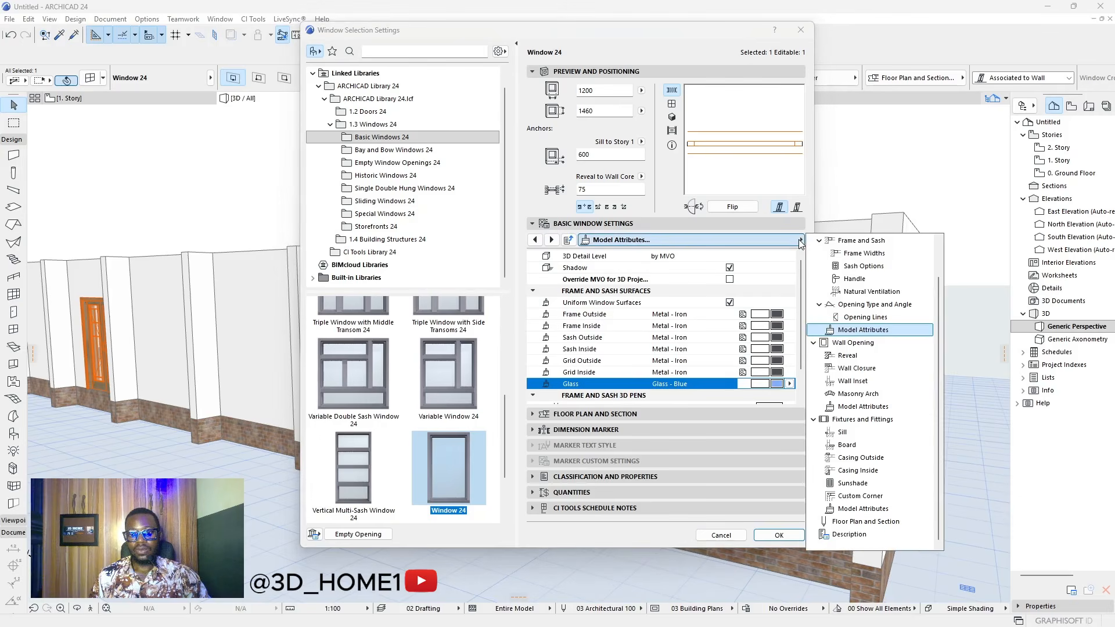
{"action": "left_click", "coordinate": [864, 330]}
{"action": "left_click", "coordinate": [772, 373]}
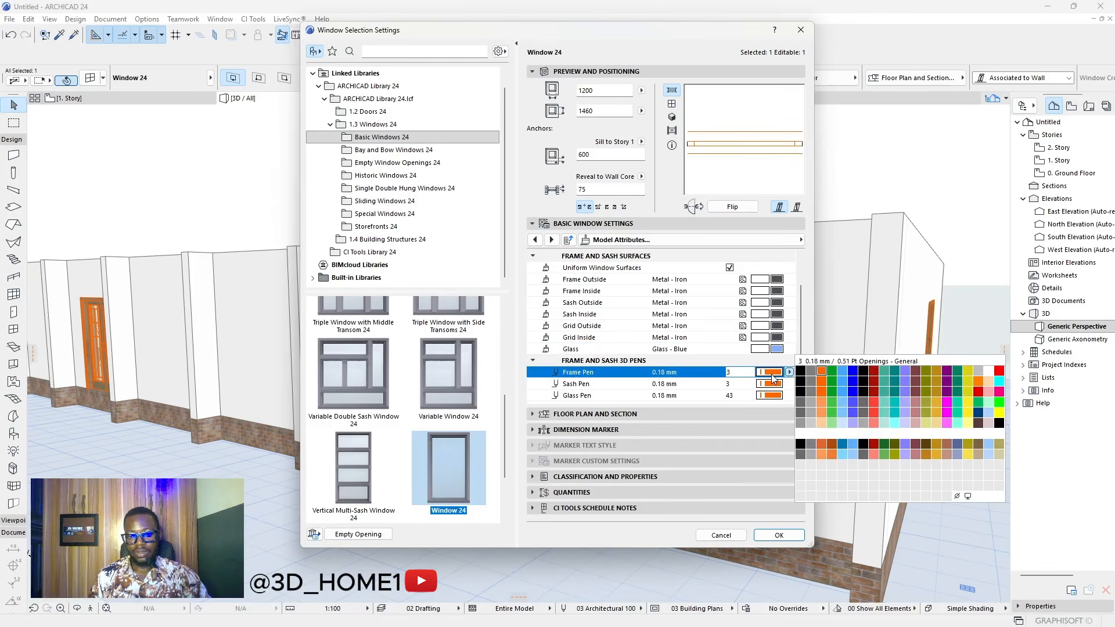
{"action": "left_click", "coordinate": [802, 404]}
{"action": "left_click", "coordinate": [770, 388]}
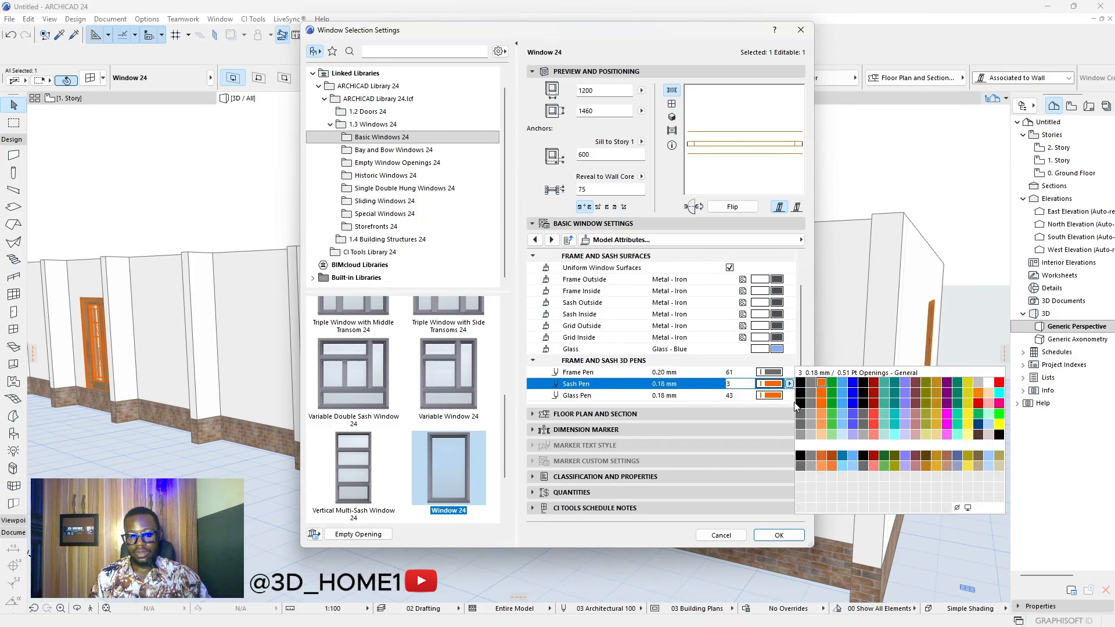
{"action": "left_click", "coordinate": [801, 416]}
{"action": "left_click", "coordinate": [772, 397]}
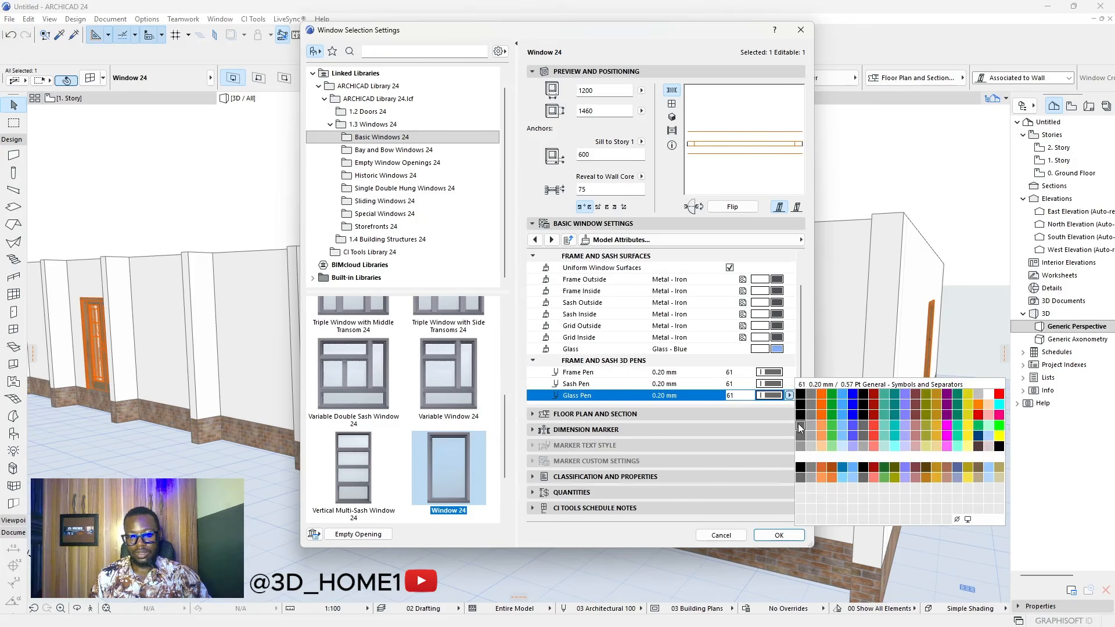
{"action": "left_click", "coordinate": [802, 426]}
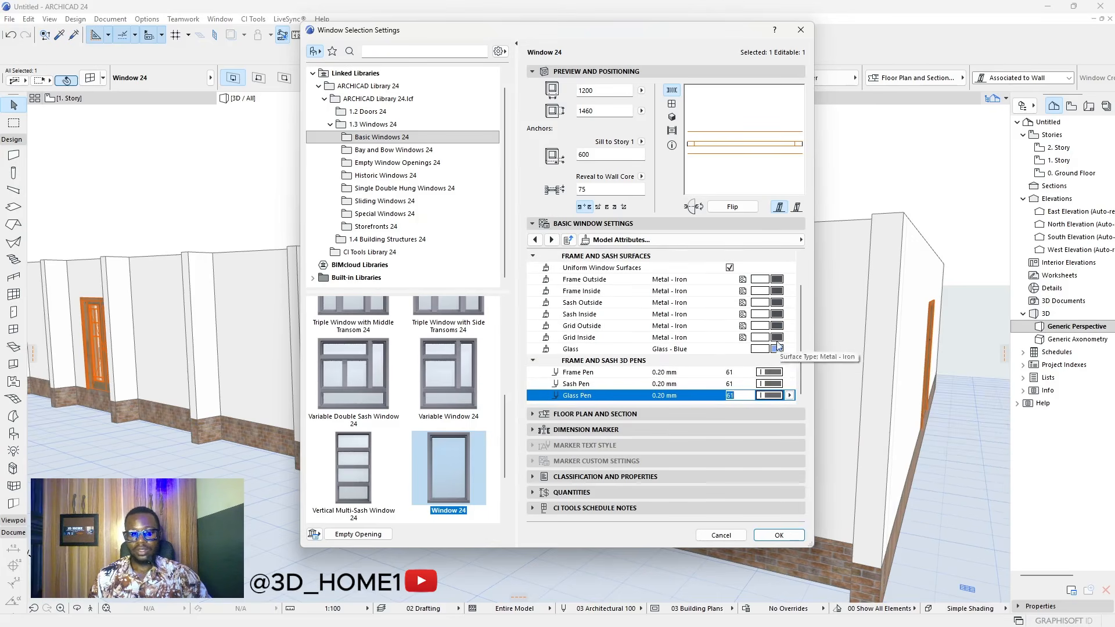
{"action": "left_click", "coordinate": [779, 535]}
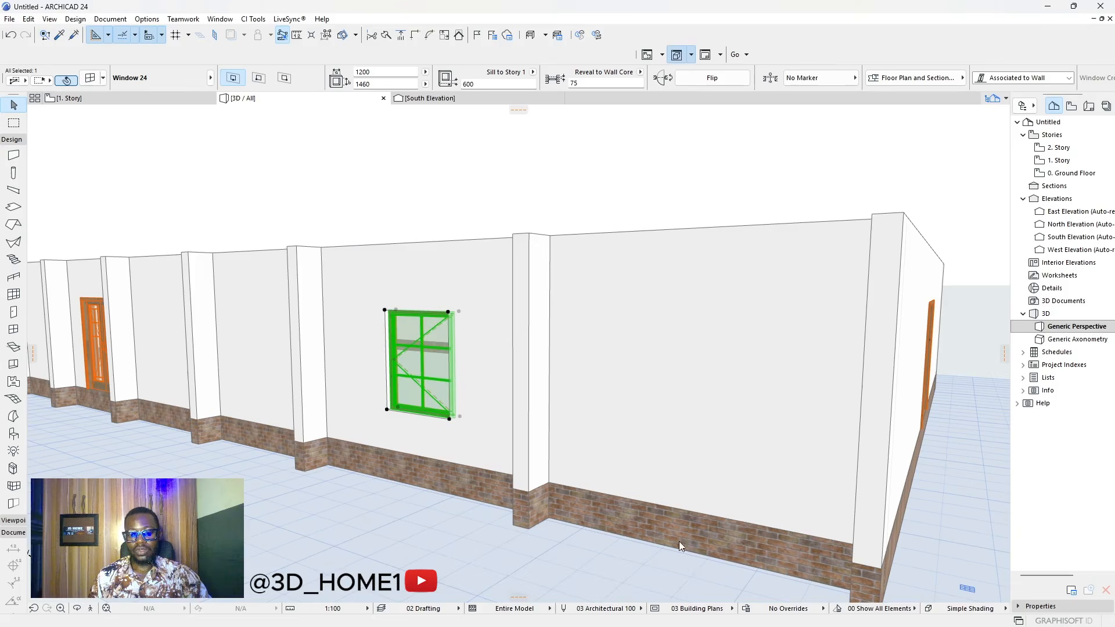
- Override the model view options for the west wall window's 3D projections, turn off its opening line and accept the settings
{"action": "scroll", "coordinate": [366, 391], "scroll_direction": "up", "scroll_amount": 3}
{"action": "scroll", "coordinate": [372, 386], "scroll_direction": "up", "scroll_amount": 3}
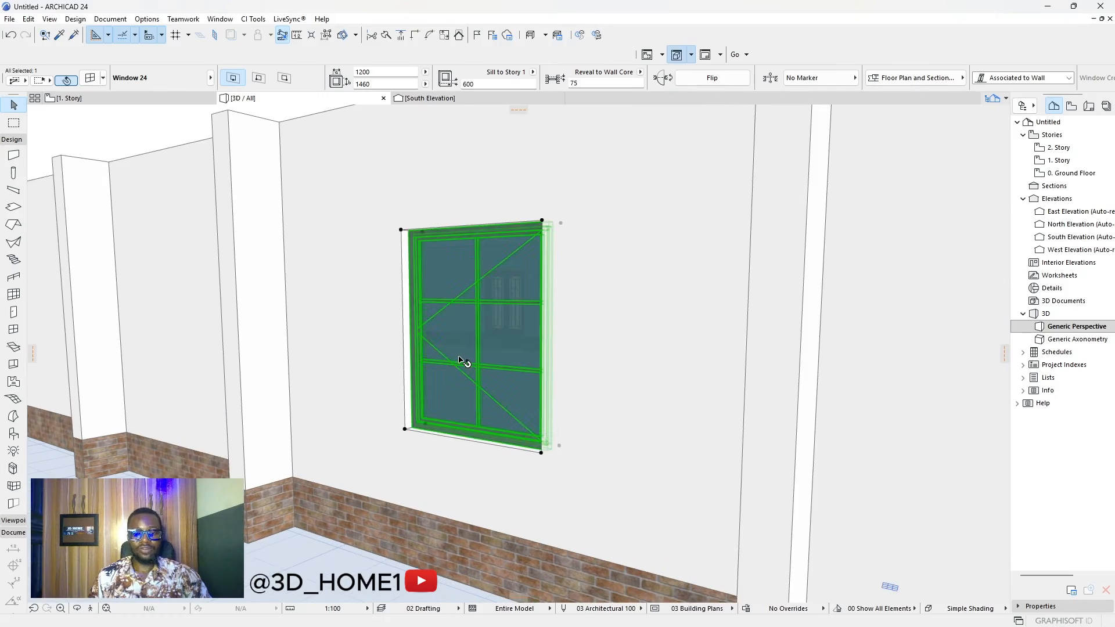
{"action": "scroll", "coordinate": [442, 361], "scroll_direction": "up", "scroll_amount": 2}
{"action": "middle_click_drag", "start_coordinate": [516, 359], "coordinate": [557, 352], "text": "shift"}
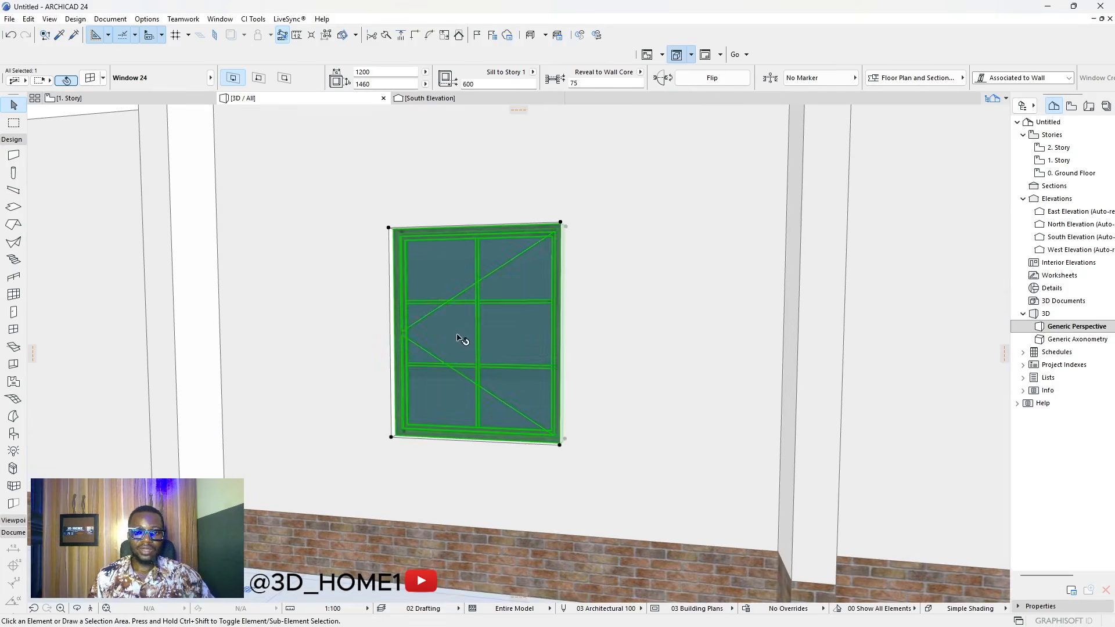
{"action": "key", "text": "Escape"}
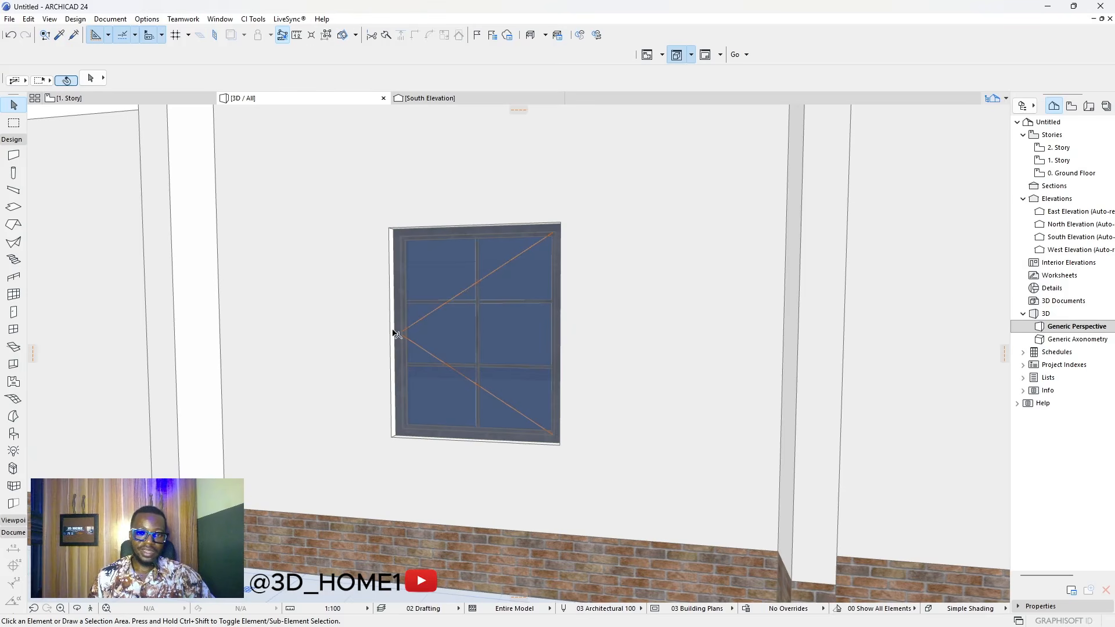
{"action": "left_click", "coordinate": [458, 302]}
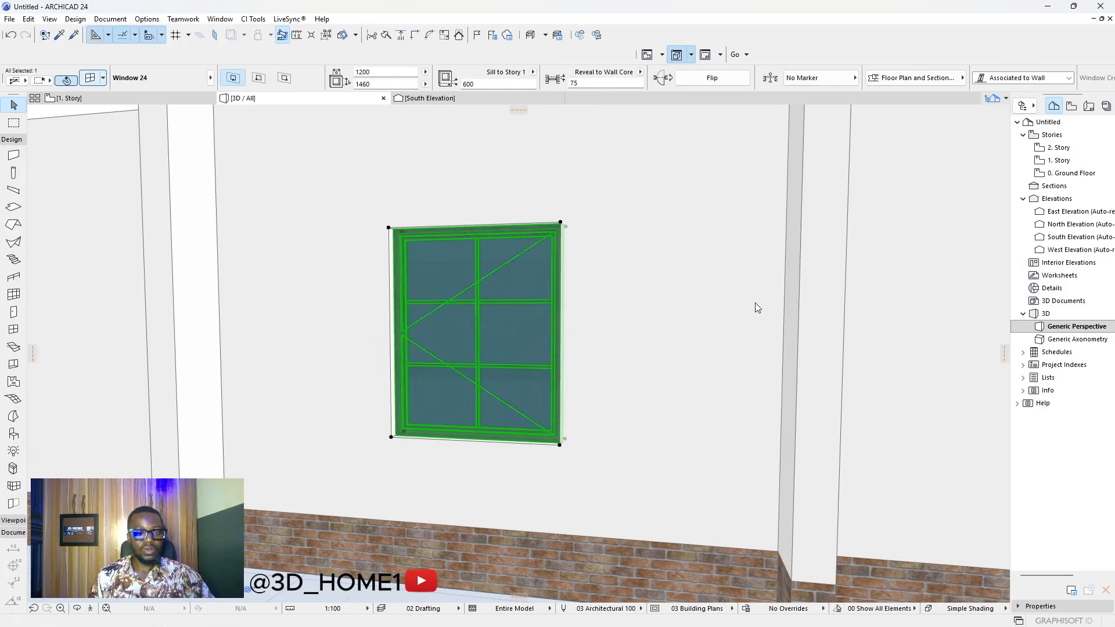
{"action": "key", "text": "ctrl+t"}
{"action": "left_click", "coordinate": [536, 241]}
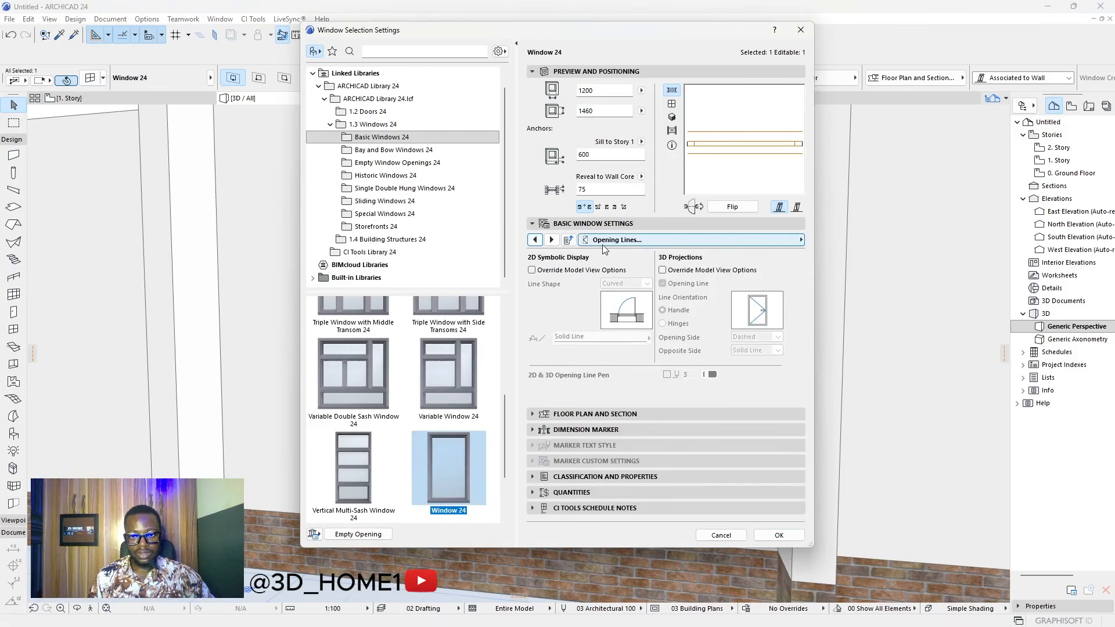
{"action": "left_click", "coordinate": [663, 270]}
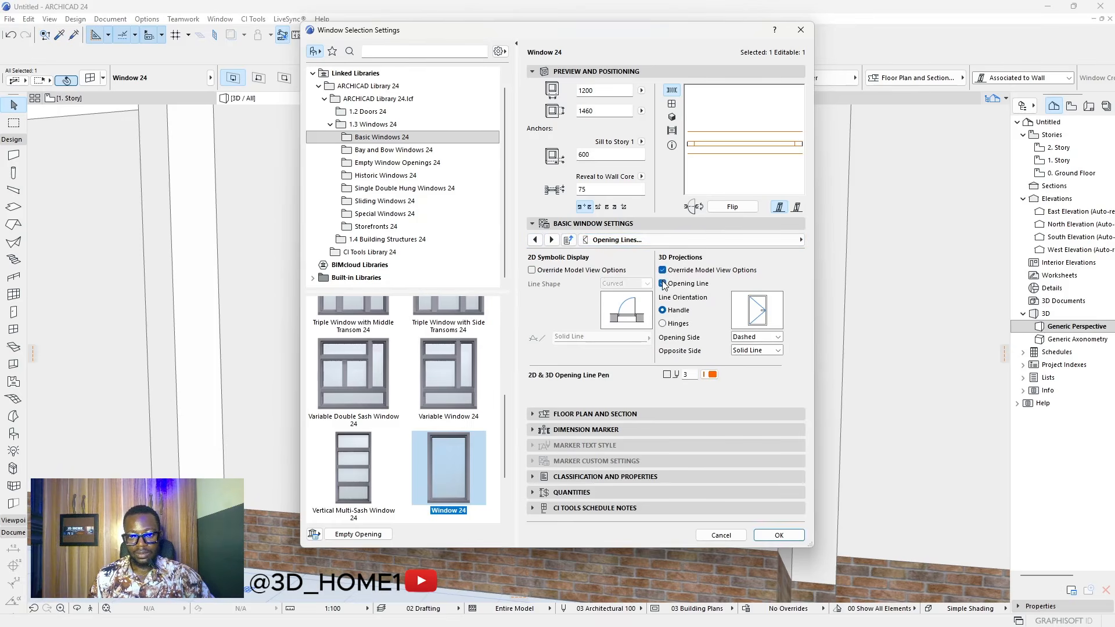
{"action": "left_click", "coordinate": [662, 284]}
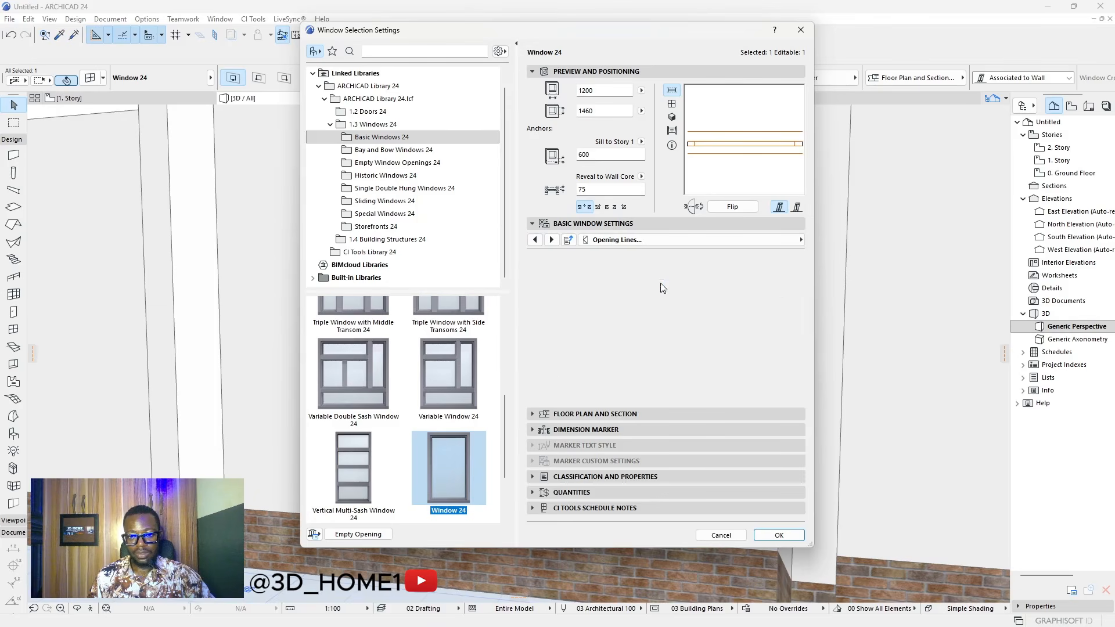
{"action": "left_click", "coordinate": [779, 535]}
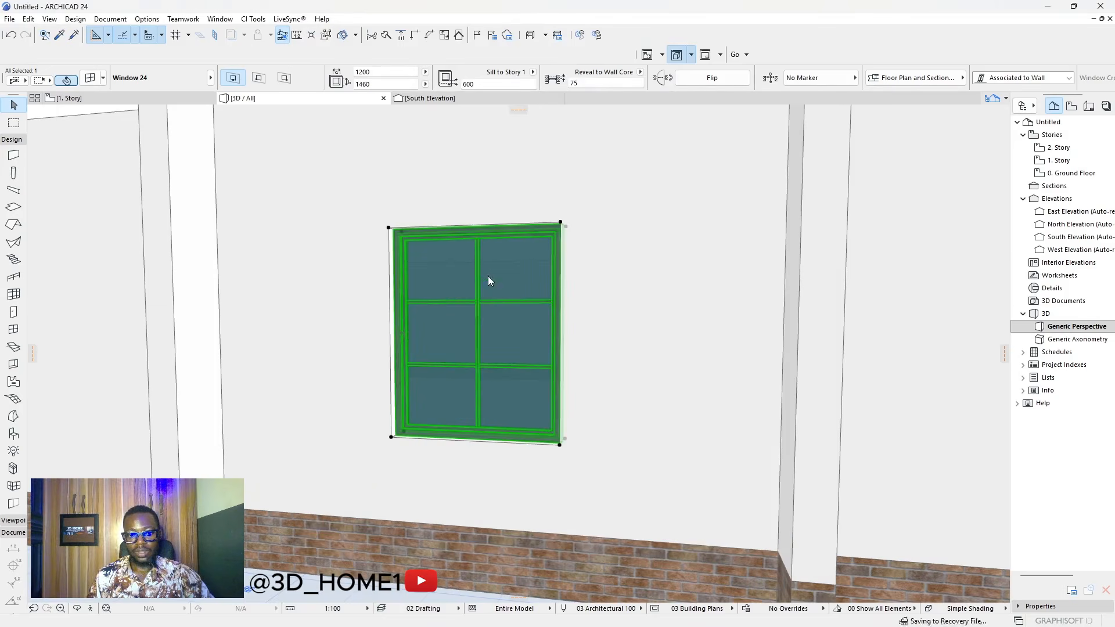
{"action": "key", "text": "Escape"}
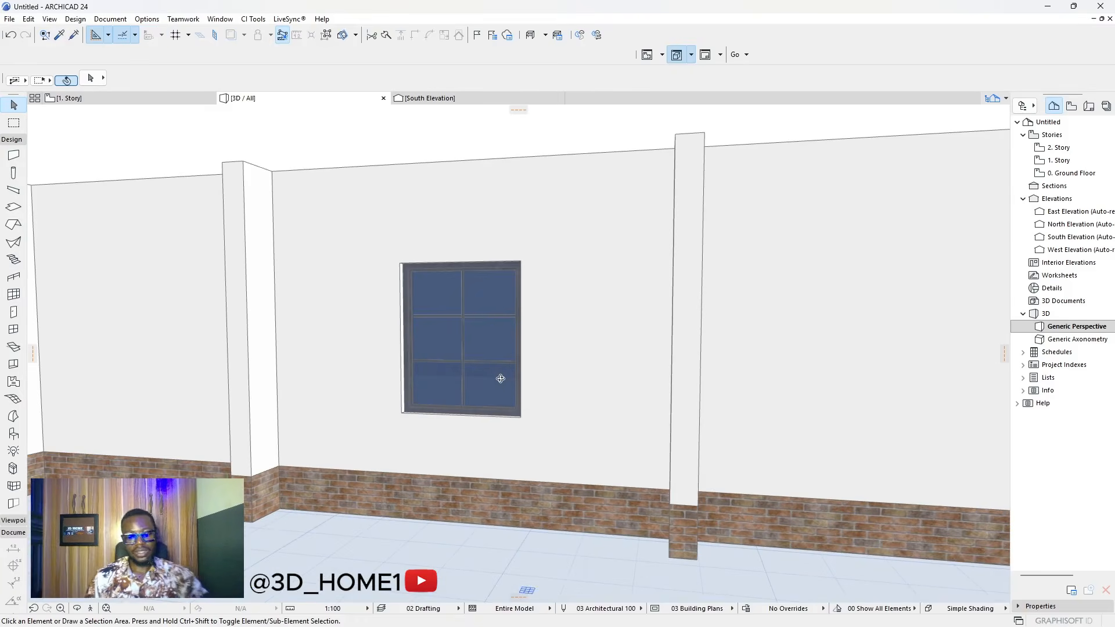
- Set the height to next of 1. Story to 2600 in the story settings and accept it
{"action": "middle_click_drag", "start_coordinate": [503, 381], "coordinate": [450, 429], "text": "shift"}
{"action": "scroll", "coordinate": [473, 333], "scroll_direction": "up", "scroll_amount": 3}
{"action": "scroll", "coordinate": [438, 333], "scroll_direction": "down", "scroll_amount": 1}
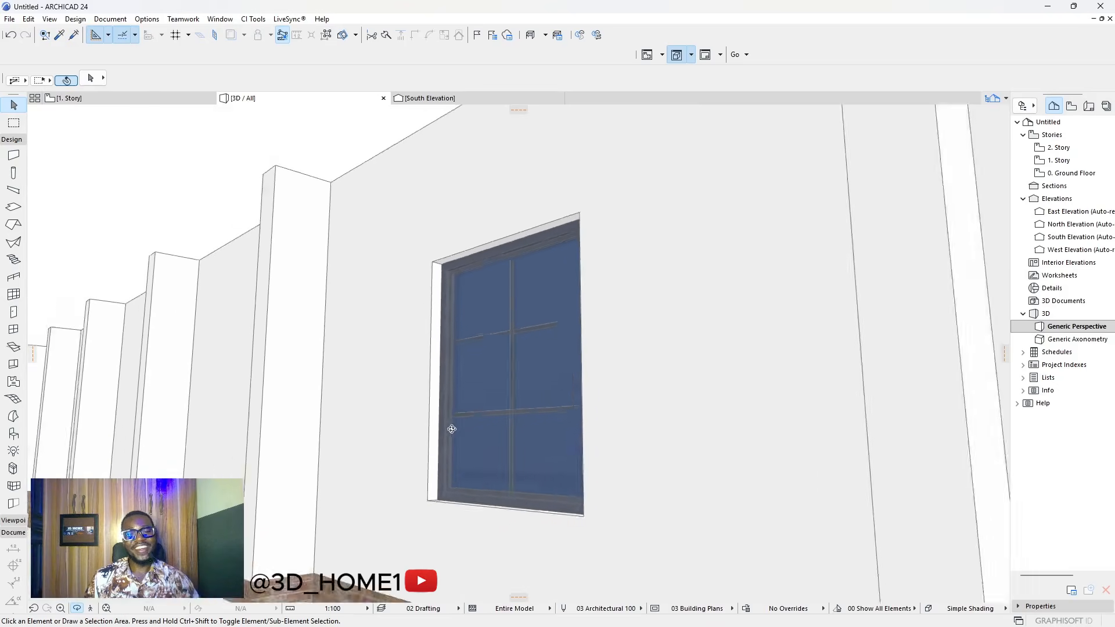
{"action": "scroll", "coordinate": [420, 406], "scroll_direction": "down", "scroll_amount": 3}
{"action": "middle_click_drag", "start_coordinate": [361, 378], "coordinate": [586, 381], "text": "shift"}
{"action": "scroll", "coordinate": [573, 403], "scroll_direction": "down", "scroll_amount": 4}
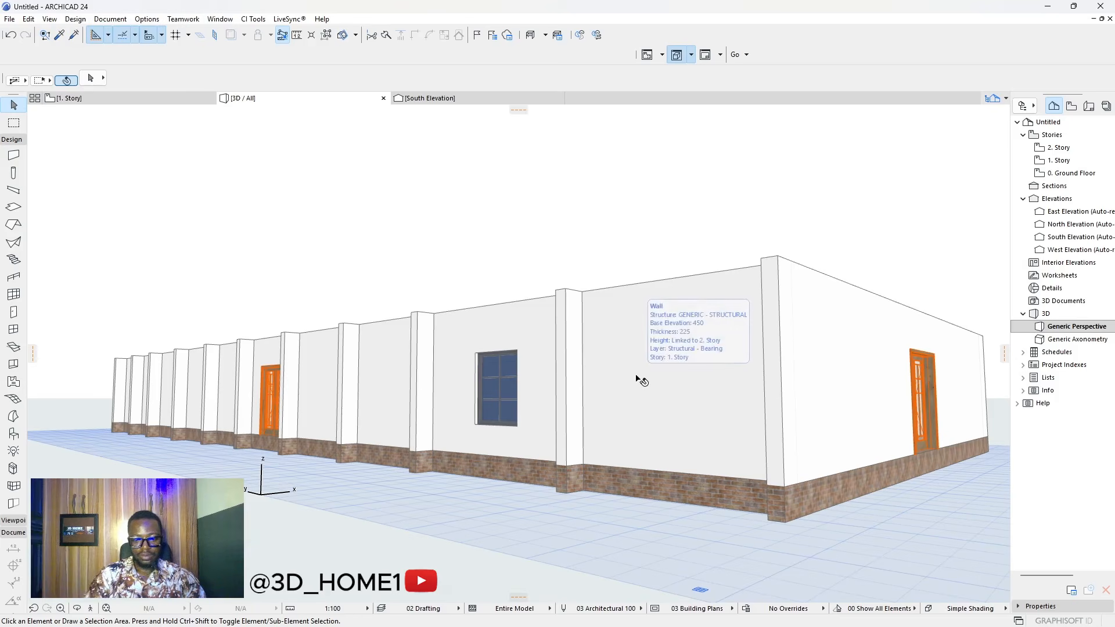
{"action": "key", "text": "ctrl+7"}
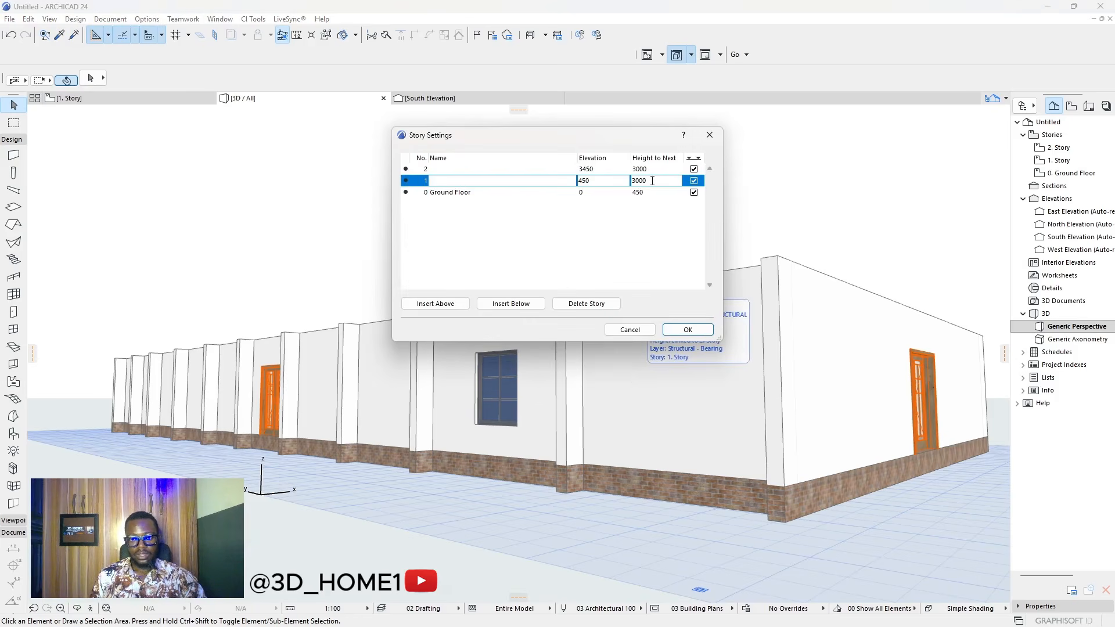
{"action": "type", "text": "26"}
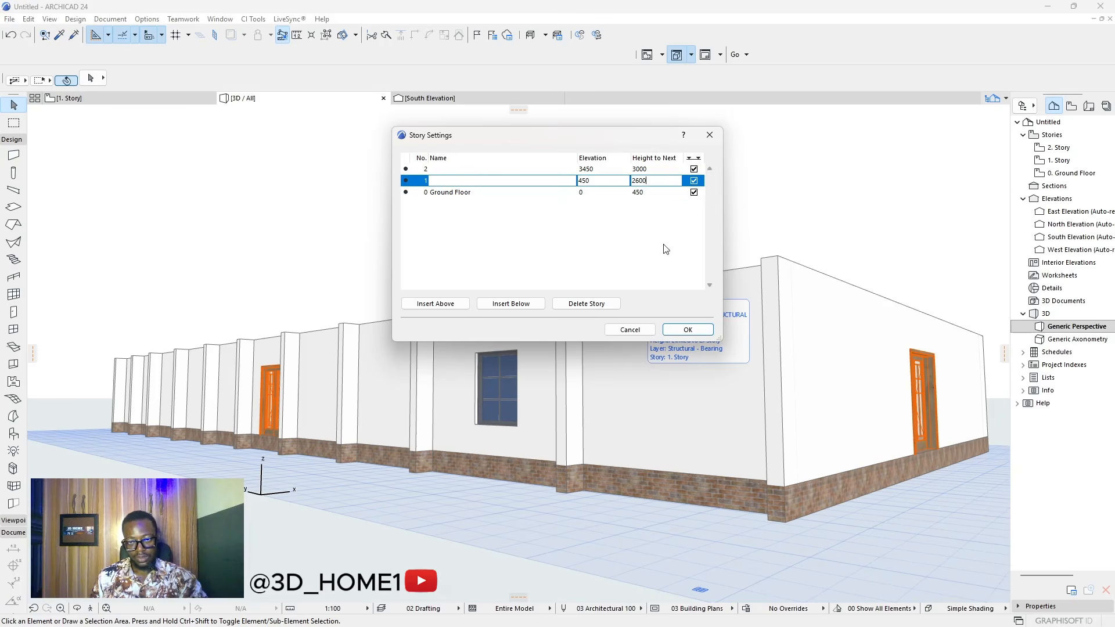
{"action": "left_click", "coordinate": [686, 330]}
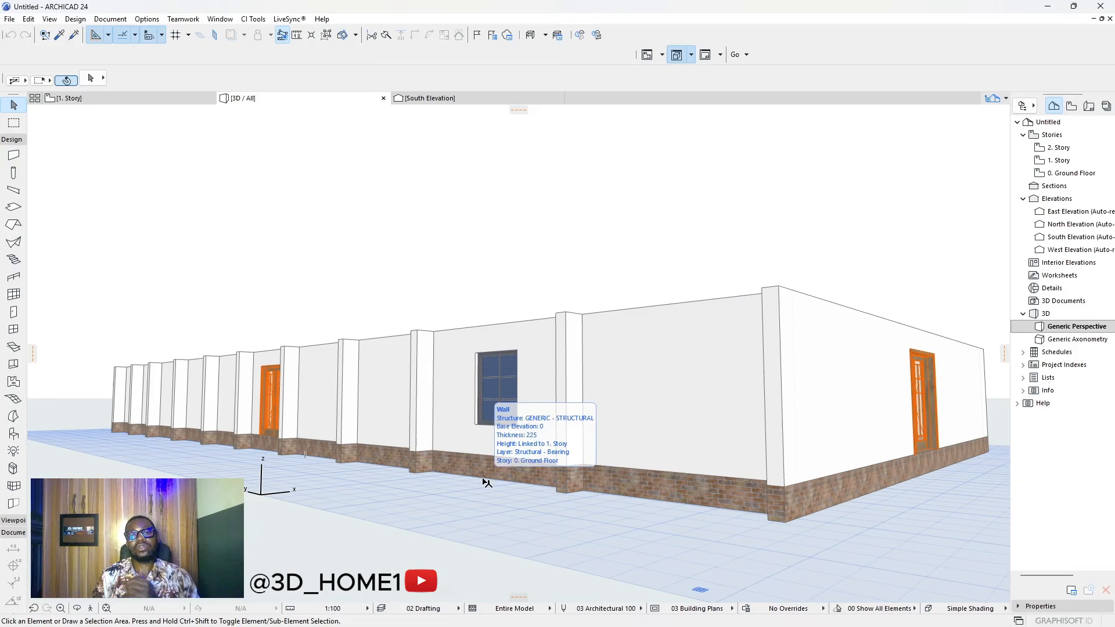
- Switch to the Calculator and multiply 225 by 4
{"action": "scroll", "coordinate": [511, 480], "scroll_direction": "up", "scroll_amount": 10}
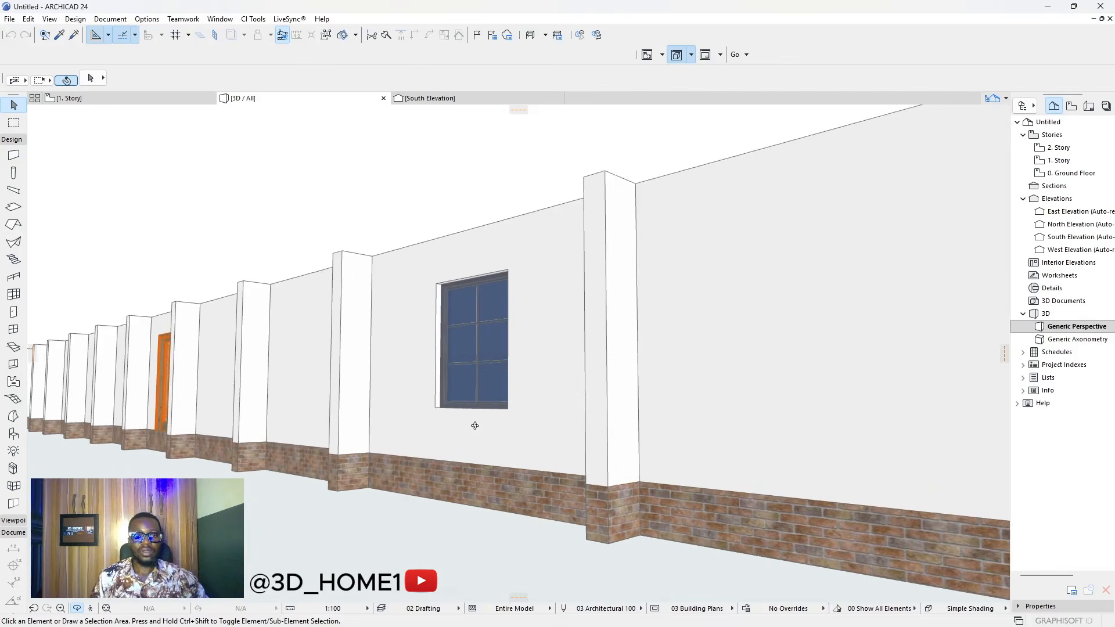
{"action": "scroll", "coordinate": [565, 448], "scroll_direction": "down", "scroll_amount": 10}
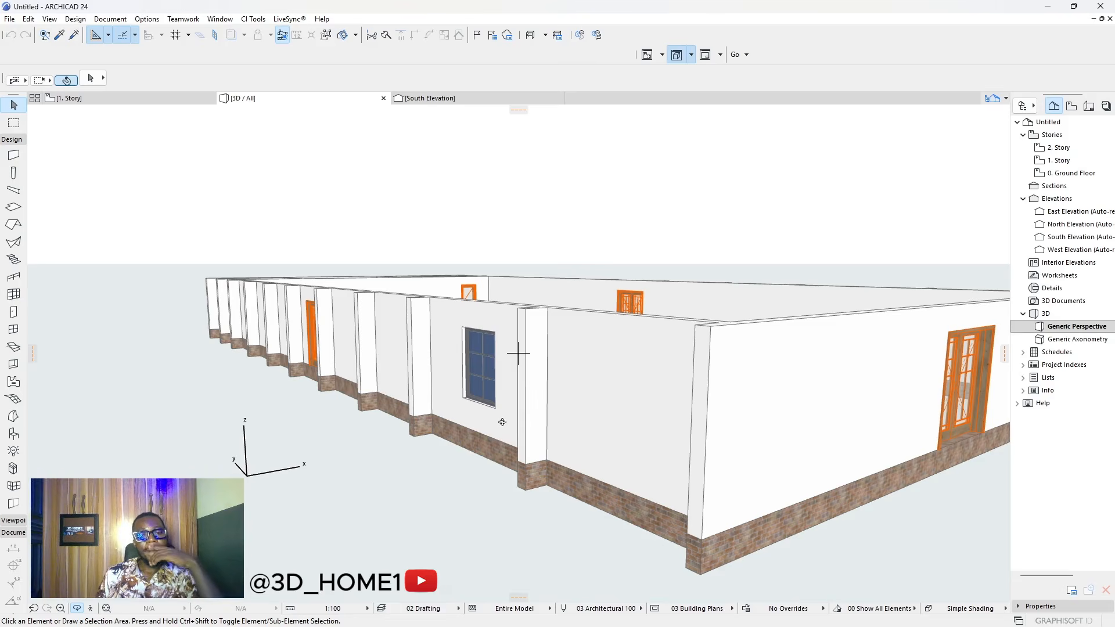
{"action": "mouse_move", "coordinate": [552, 622]}
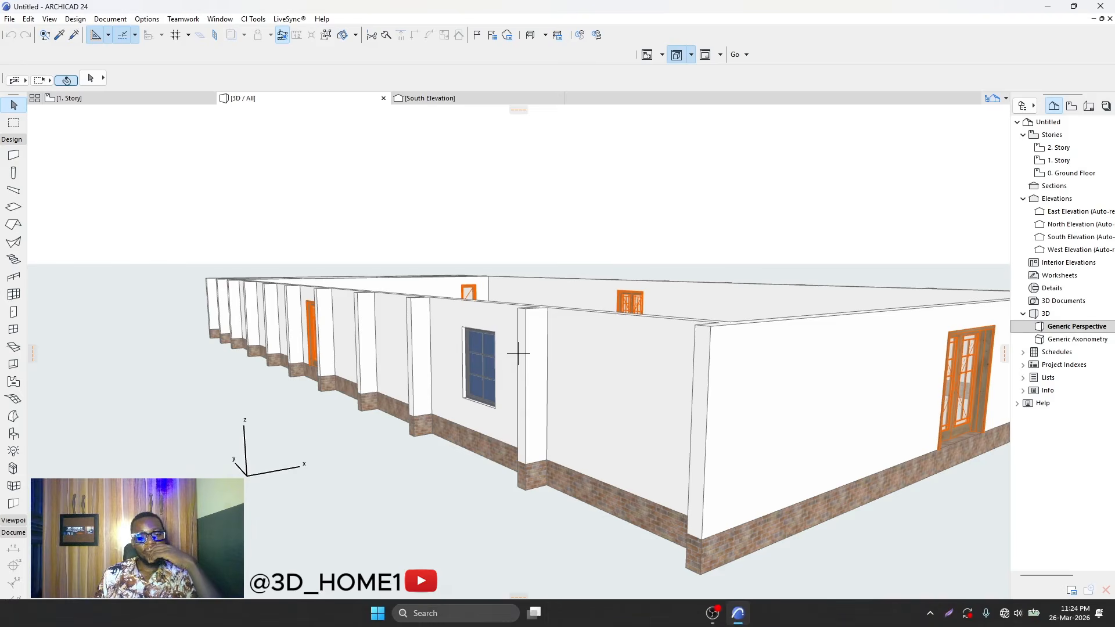
{"action": "left_click", "coordinate": [378, 618]}
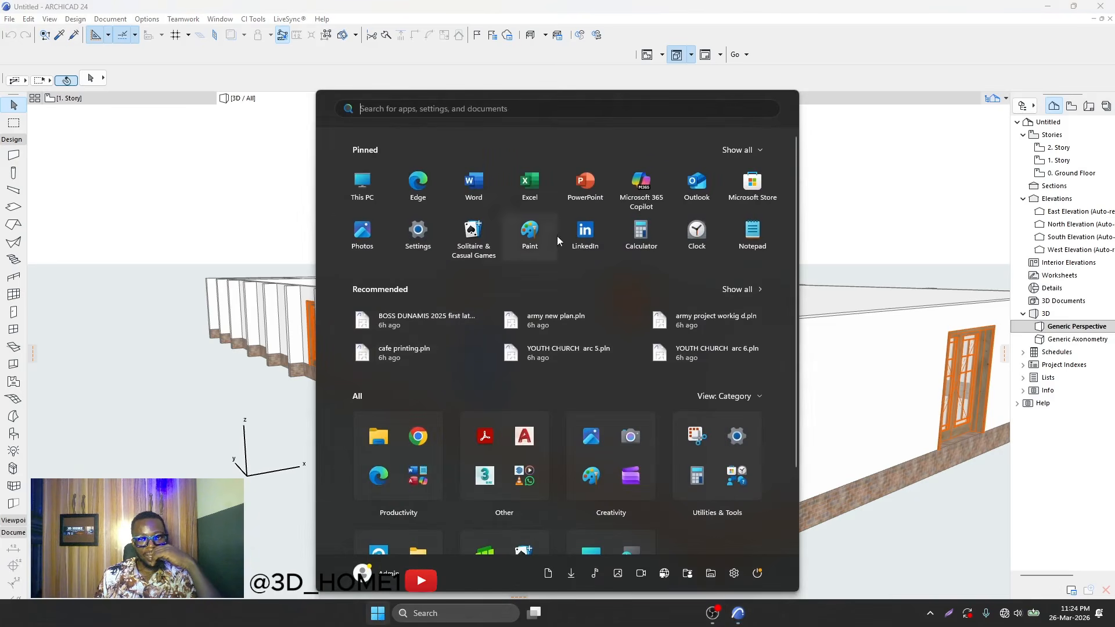
{"action": "left_click", "coordinate": [652, 229]}
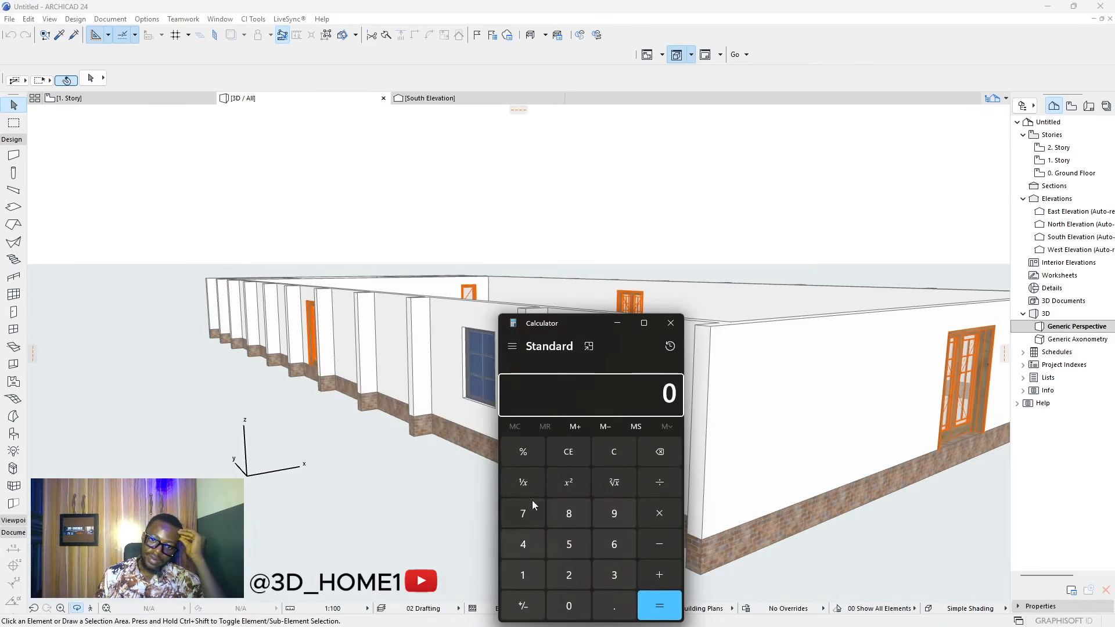
{"action": "left_click", "coordinate": [569, 574]}
{"action": "left_click", "coordinate": [568, 575]}
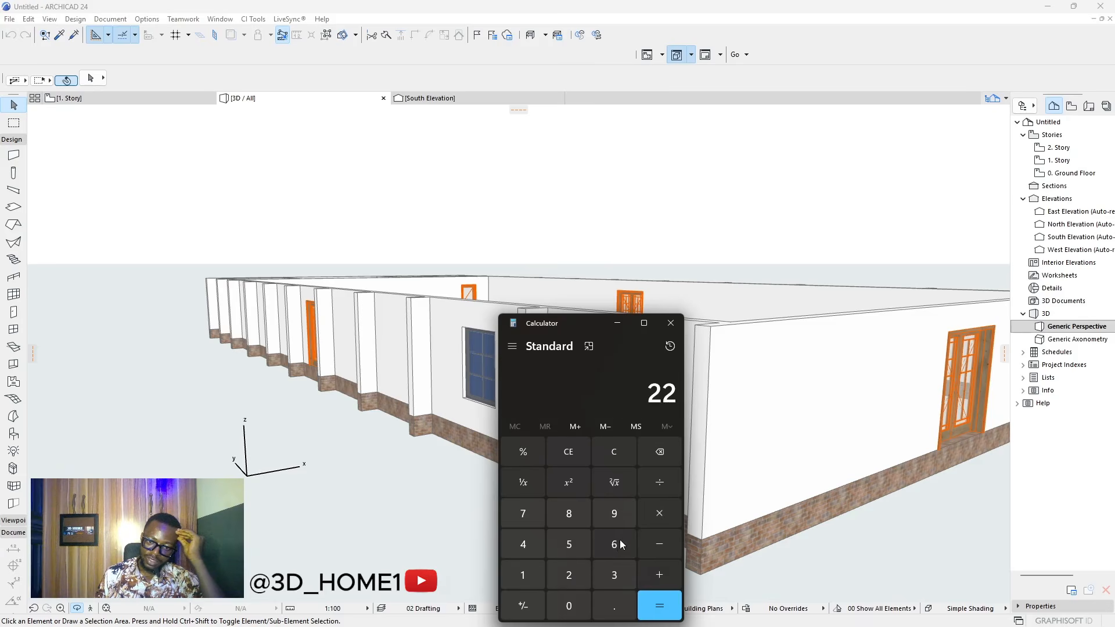
{"action": "left_click", "coordinate": [570, 546]}
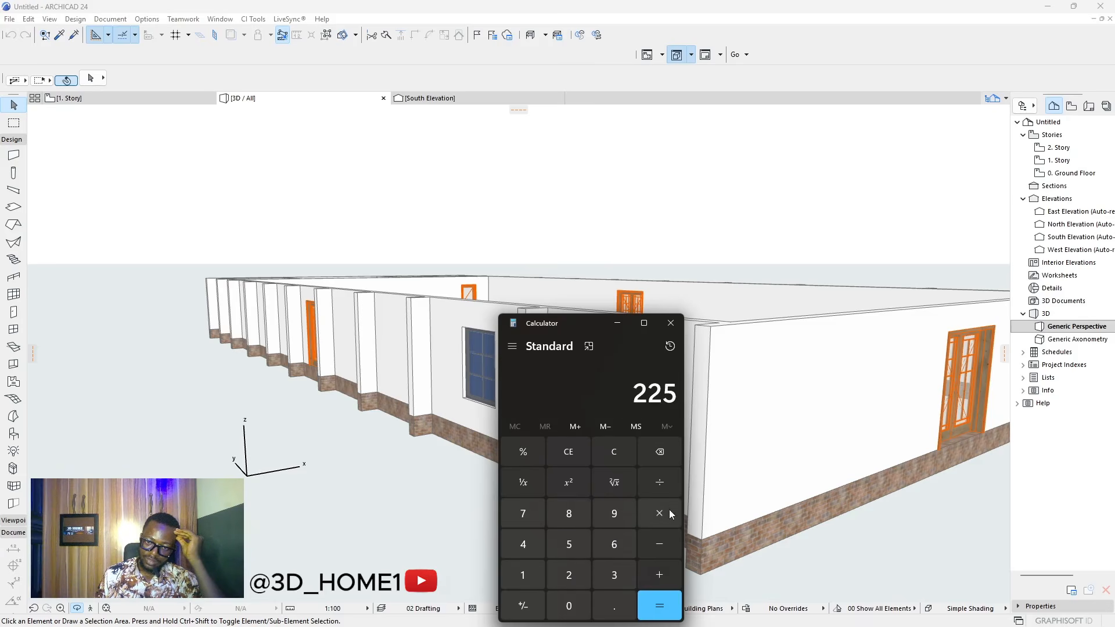
{"action": "left_click", "coordinate": [661, 511]}
{"action": "left_click", "coordinate": [523, 544]}
{"action": "left_click", "coordinate": [653, 602]}
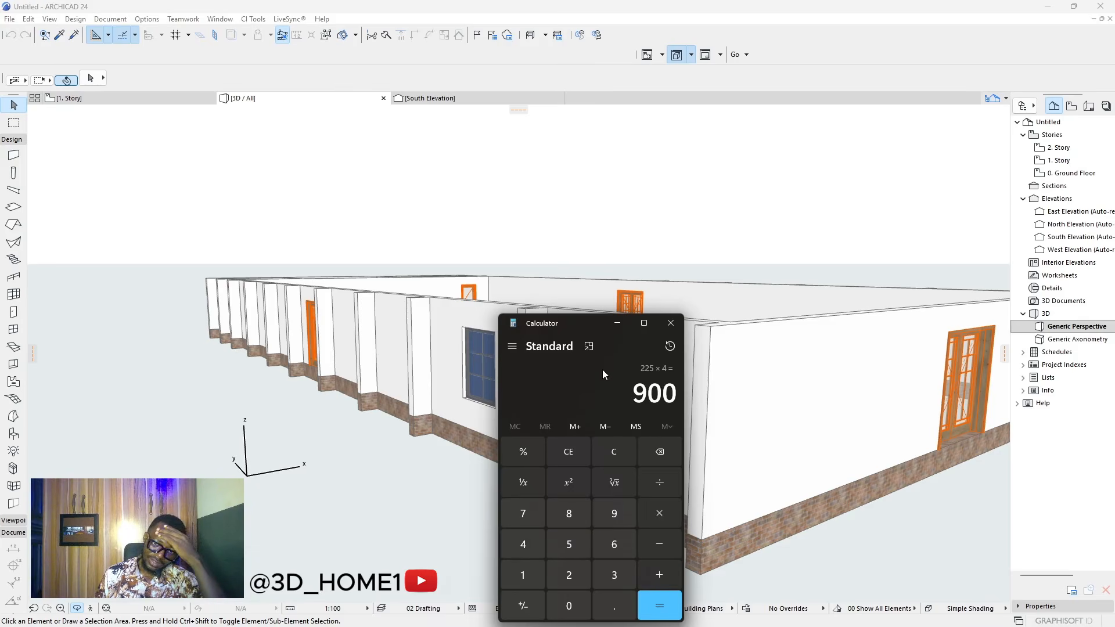
- Add 2600 to the calculated product and close the Calculator
{"action": "left_click", "coordinate": [656, 571]}
{"action": "left_click", "coordinate": [555, 574]}
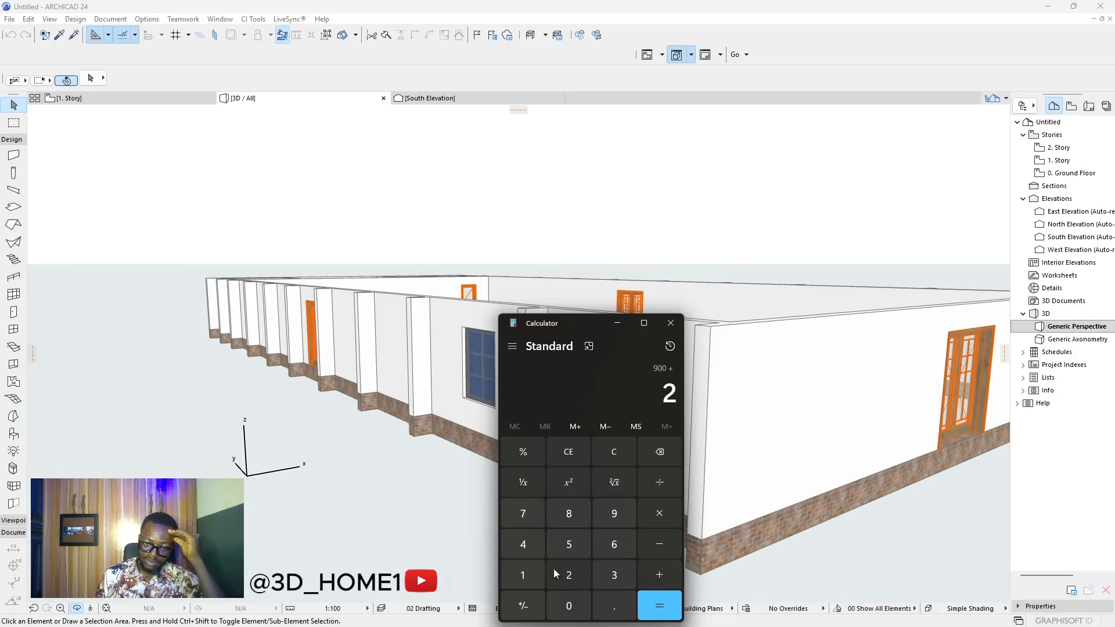
{"action": "left_click", "coordinate": [614, 544]}
{"action": "double_click", "coordinate": [580, 600]}
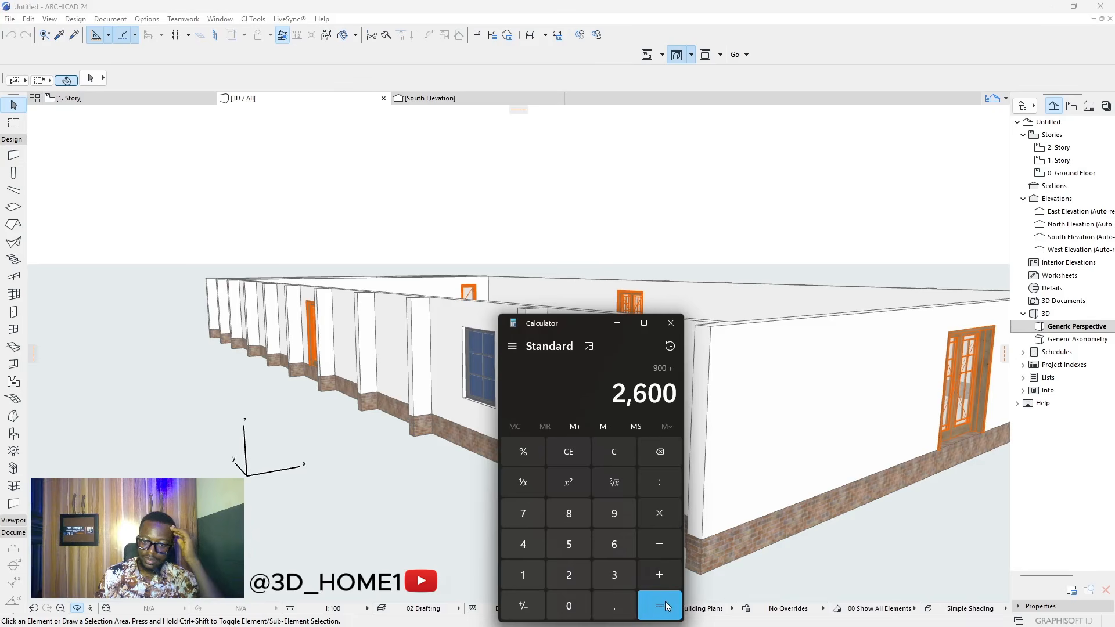
{"action": "left_click", "coordinate": [659, 606]}
{"action": "left_click", "coordinate": [672, 323]}
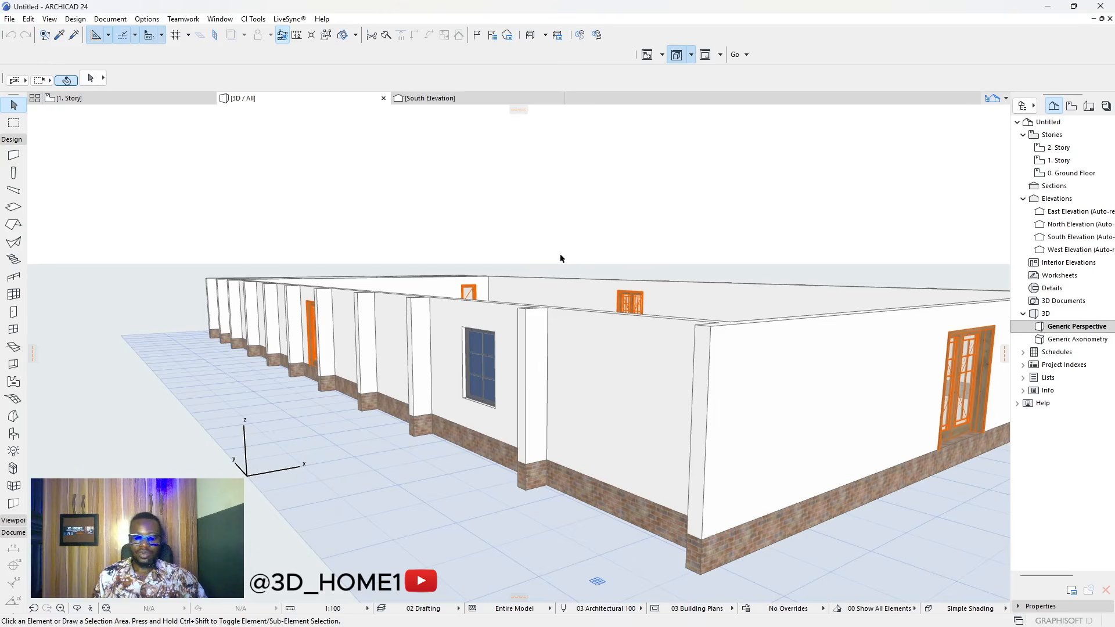
- Set the height to next of 1. Story to 3550 in the story settings and accept it
{"action": "key", "text": "ctrl+7"}
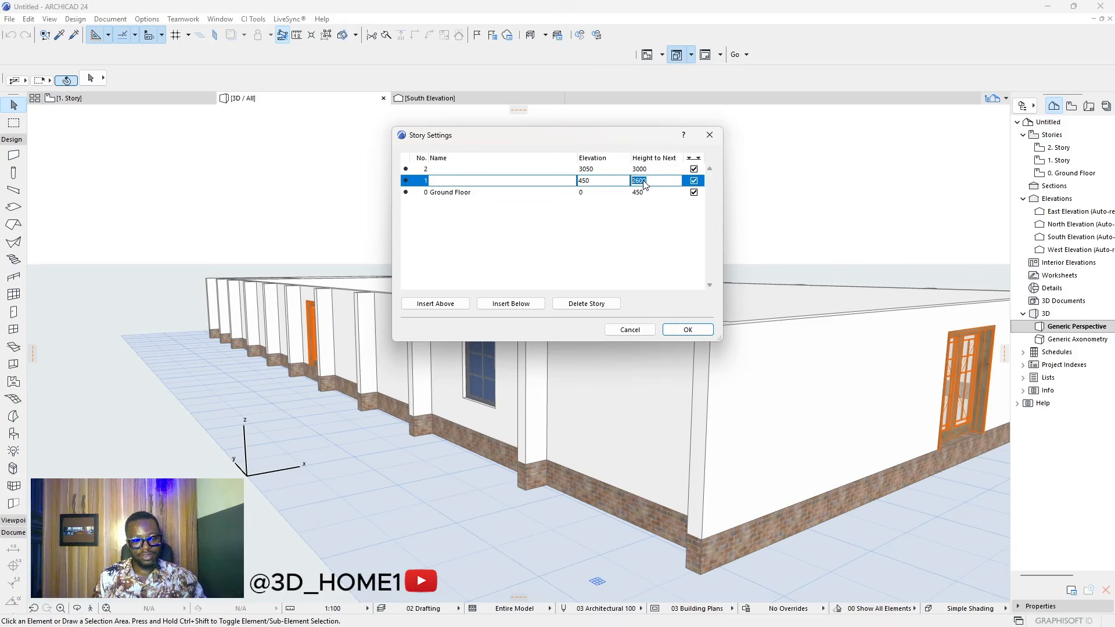
{"action": "type", "text": "3"}
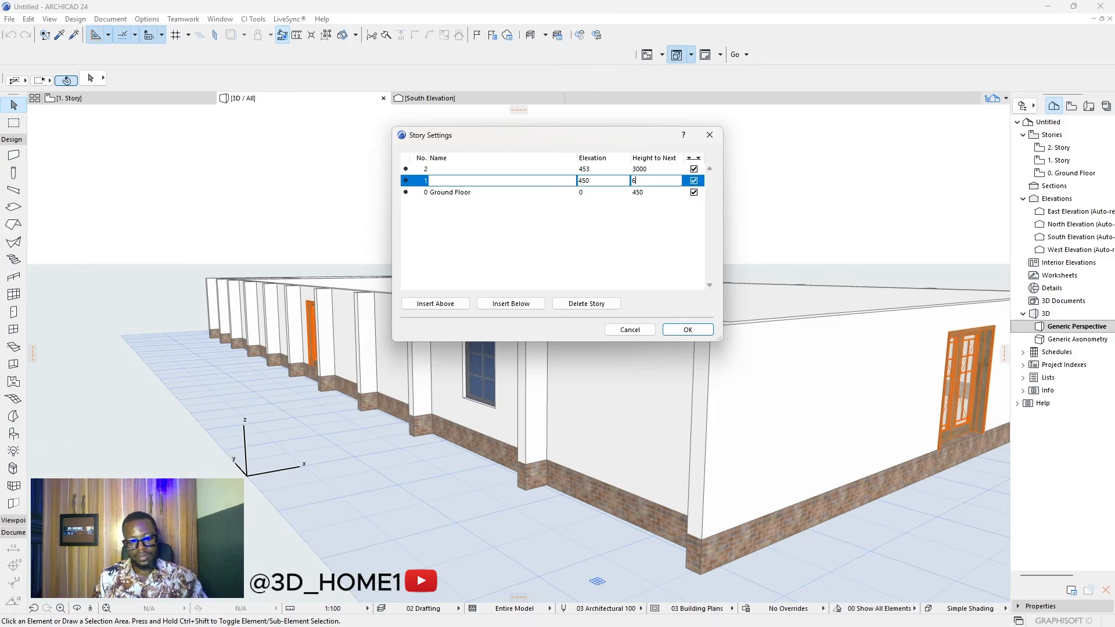
{"action": "double_click", "coordinate": [648, 180]}
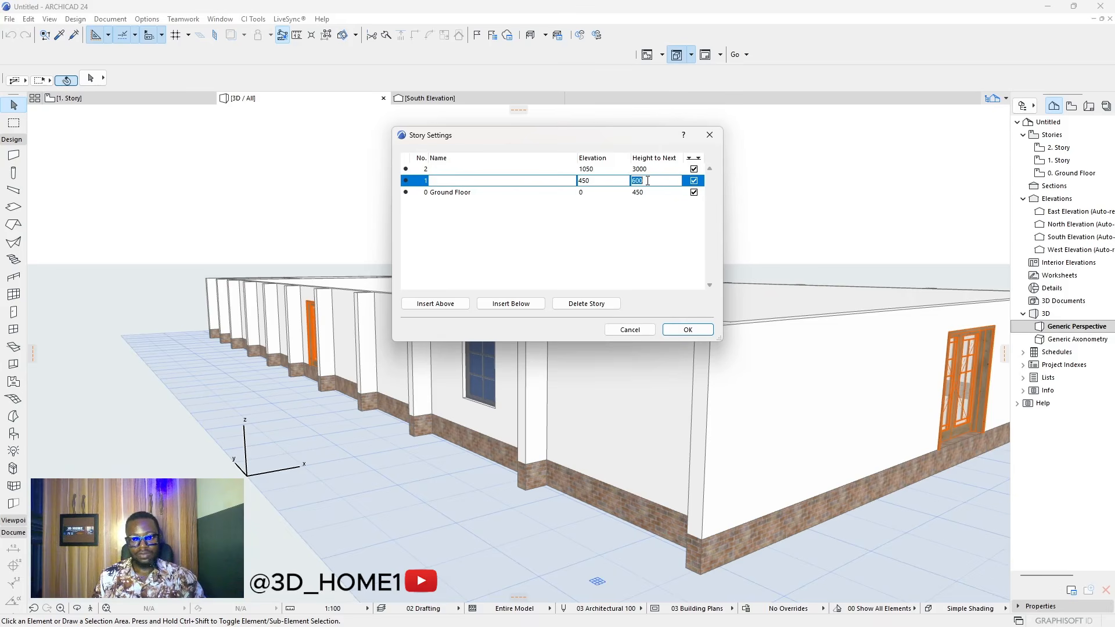
{"action": "left_click", "coordinate": [653, 181]}
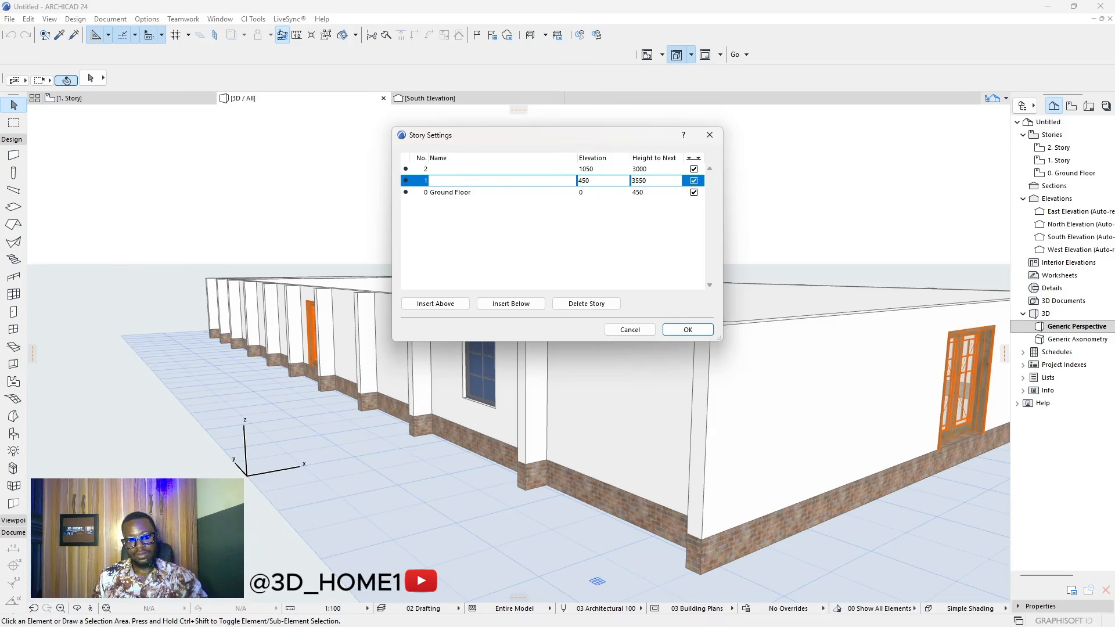
{"action": "key", "text": "Return"}
{"action": "left_click", "coordinate": [686, 329]}
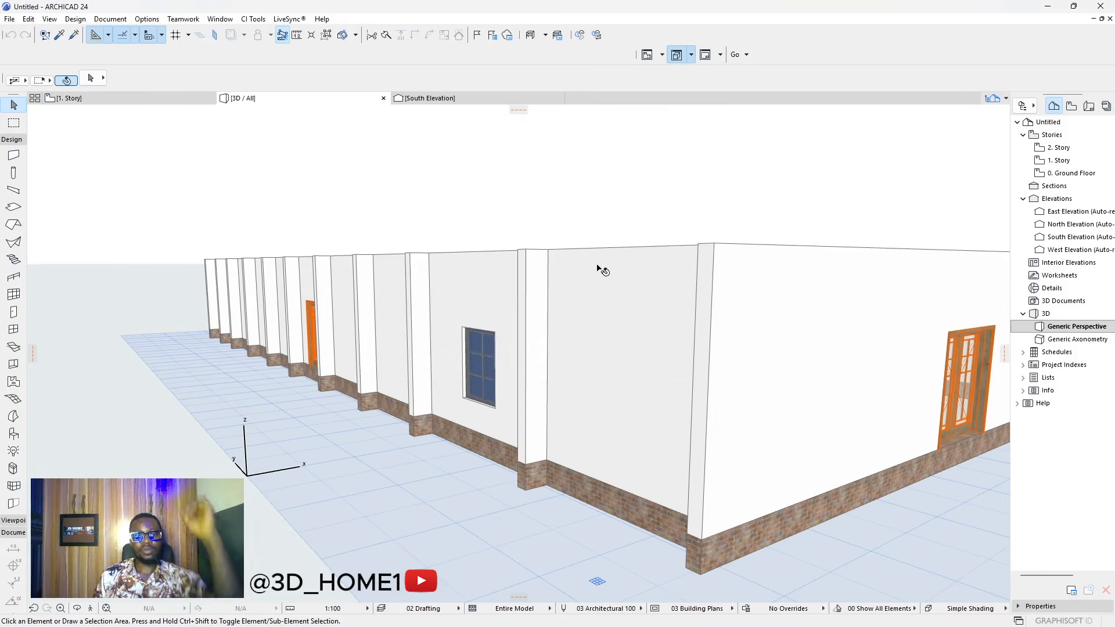
- Check the selection settings of the double door in the hall's front end wall and close them
{"action": "middle_click_drag", "start_coordinate": [587, 269], "coordinate": [772, 315], "text": "shift"}
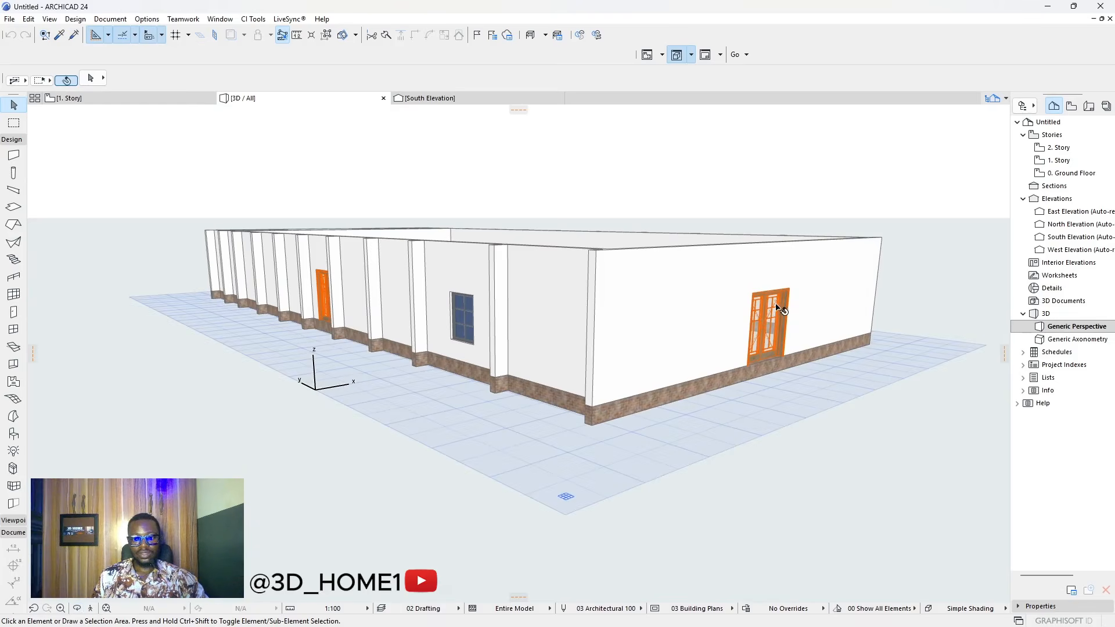
{"action": "left_click", "coordinate": [772, 315]}
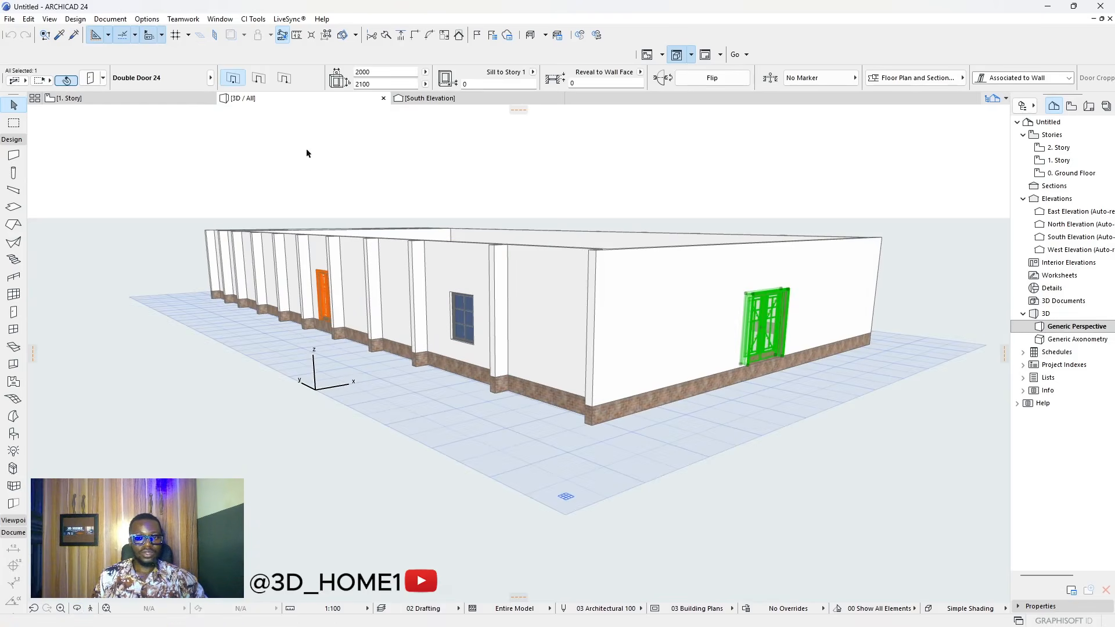
{"action": "key", "text": "ctrl+t"}
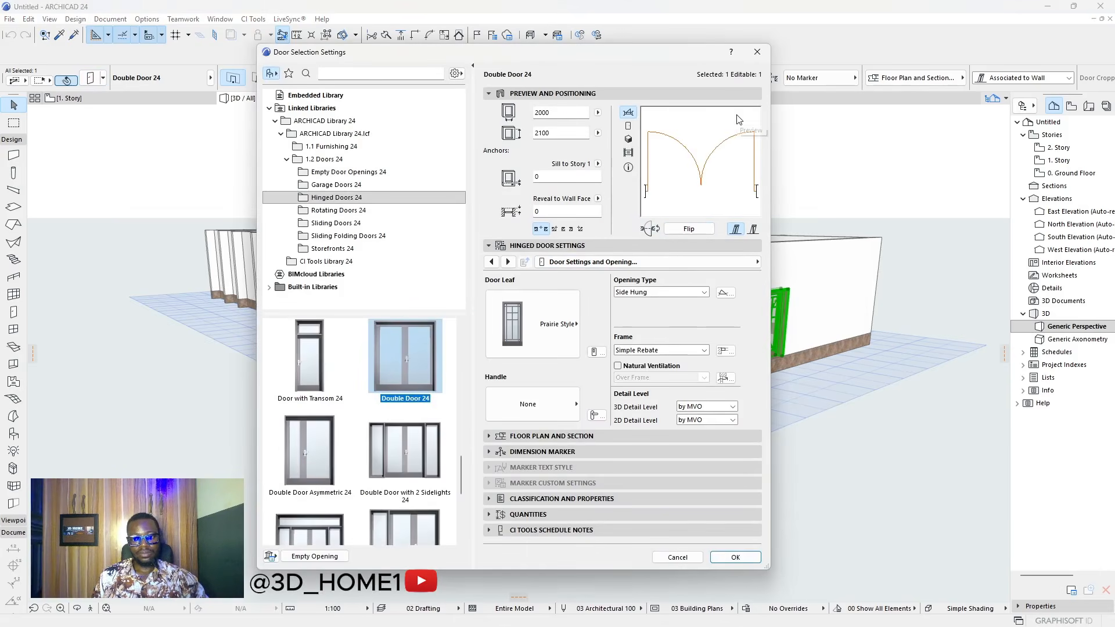
{"action": "key", "text": "Return"}
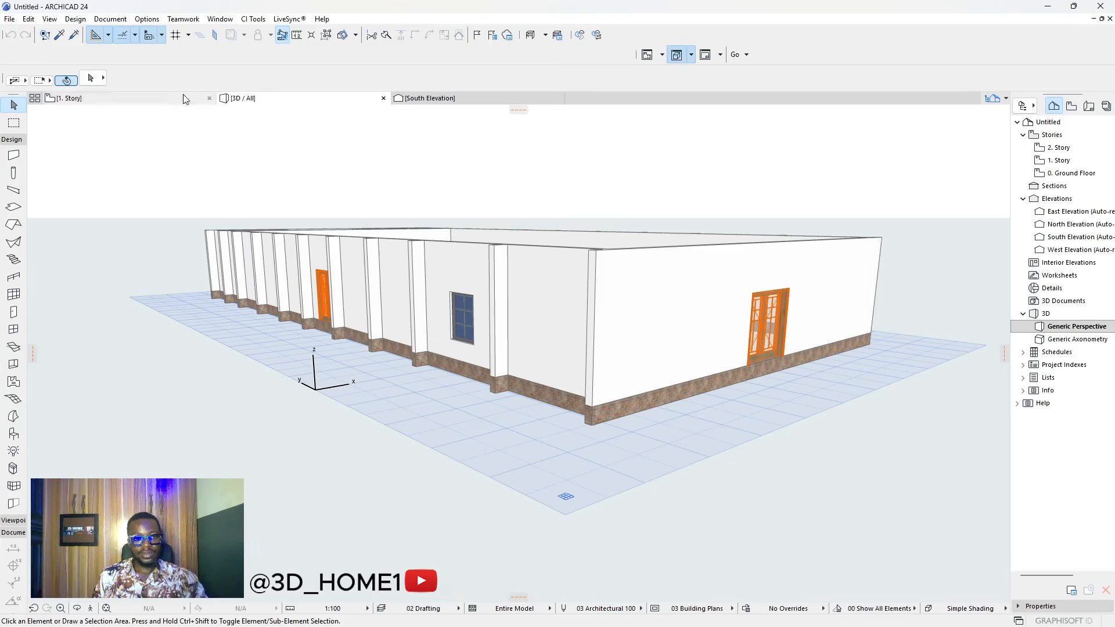
- On the 1. Story plan, pick up the west wall window's parameters and place two matching windows in the next bays up to the double door
{"action": "left_click", "coordinate": [137, 99]}
{"action": "scroll", "coordinate": [474, 359], "scroll_direction": "down", "scroll_amount": 5}
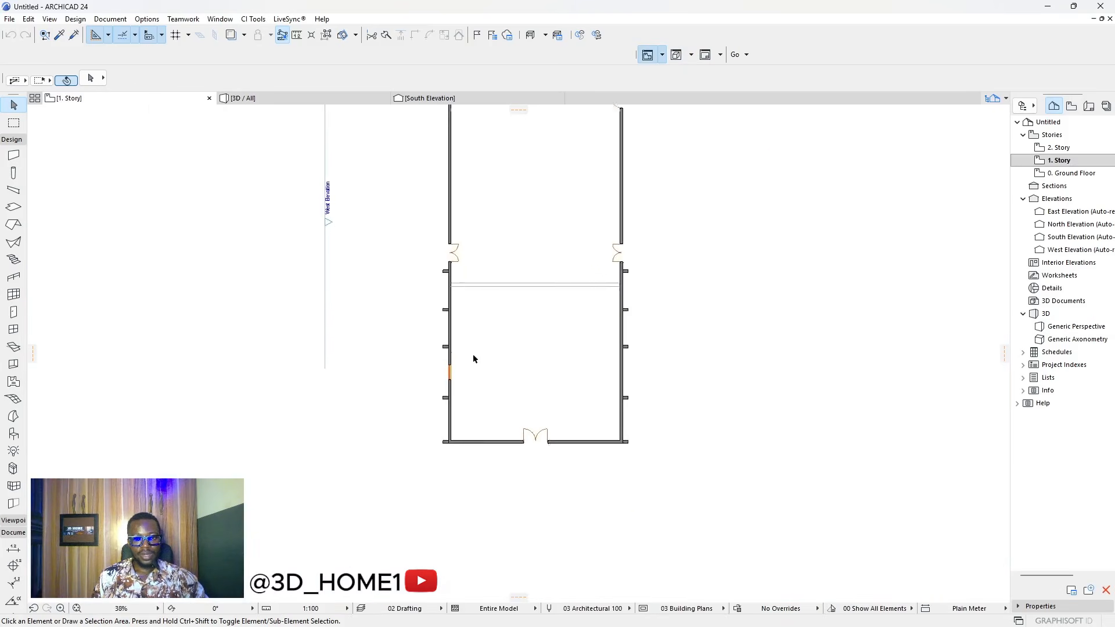
{"action": "left_click", "coordinate": [59, 36]}
{"action": "scroll", "coordinate": [465, 372], "scroll_direction": "up", "scroll_amount": 6}
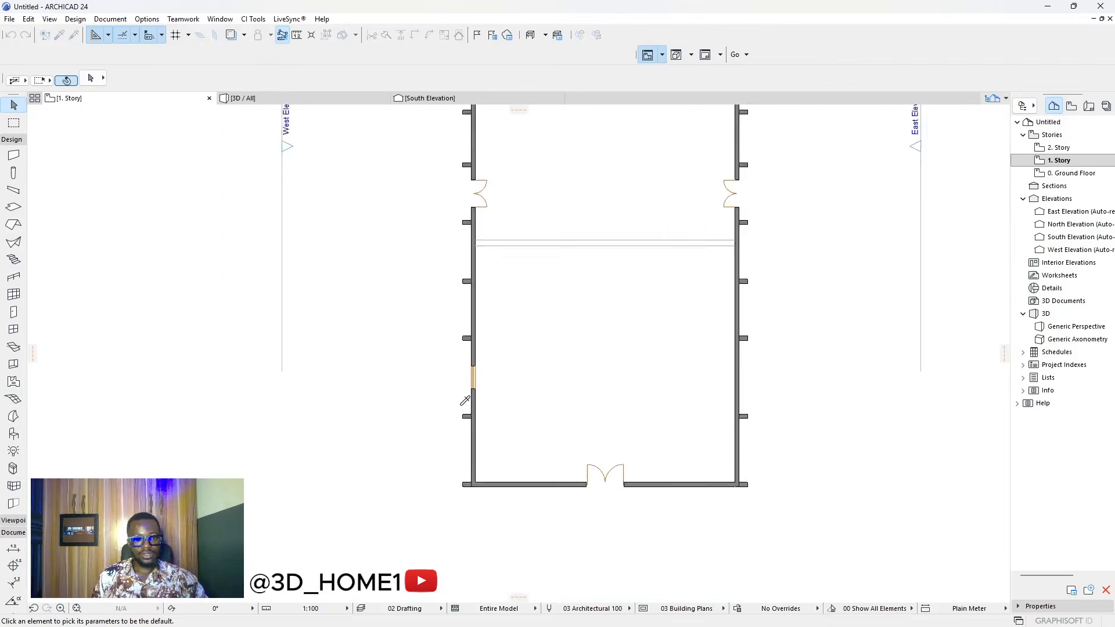
{"action": "left_click", "coordinate": [474, 311]}
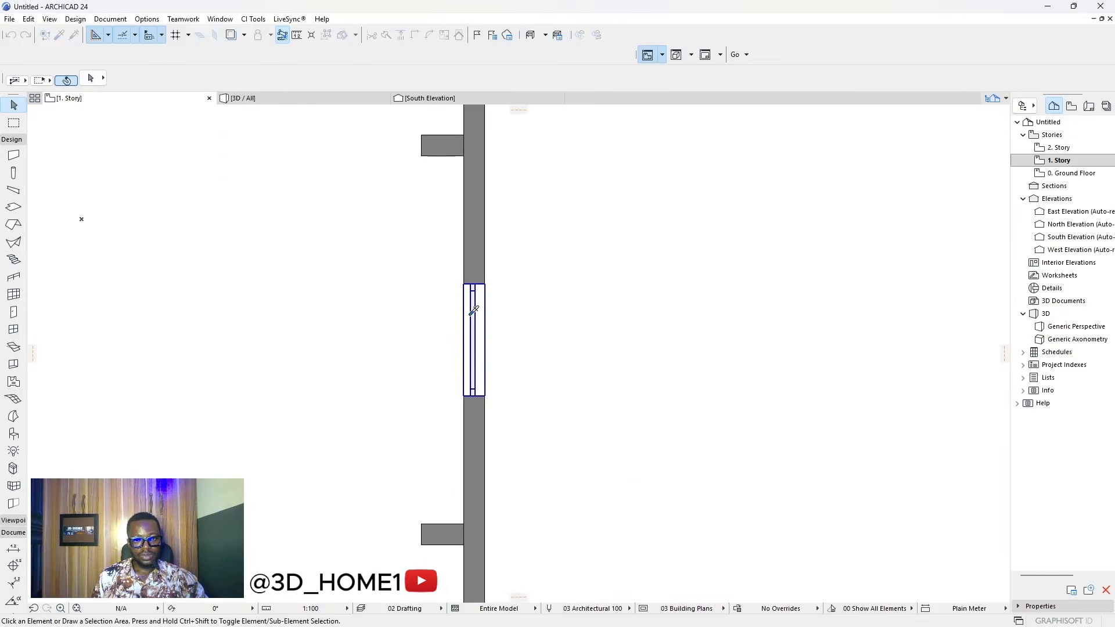
{"action": "scroll", "coordinate": [459, 411], "scroll_direction": "down", "scroll_amount": 4}
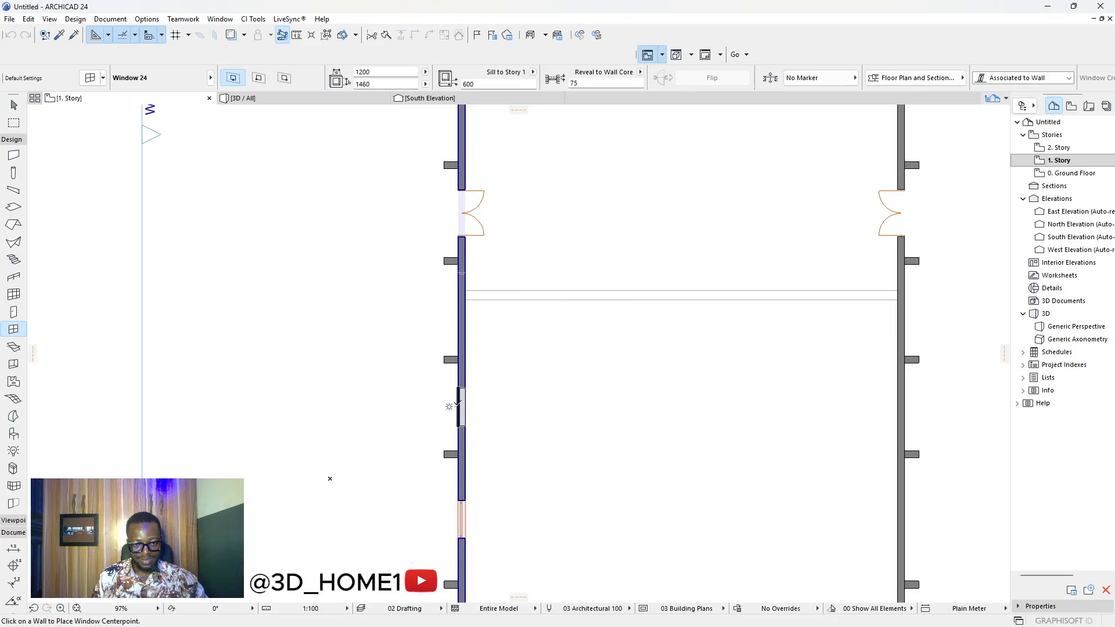
{"action": "left_click", "coordinate": [457, 403]}
{"action": "scroll", "coordinate": [486, 339], "scroll_direction": "down", "scroll_amount": 4}
{"action": "scroll", "coordinate": [486, 339], "scroll_direction": "up", "scroll_amount": 10}
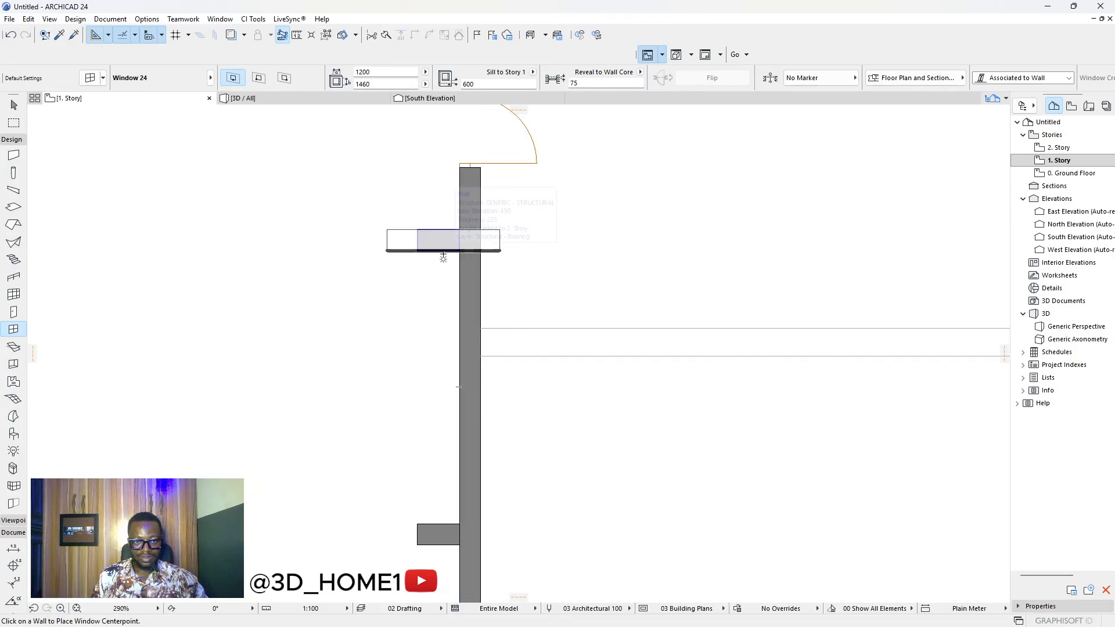
{"action": "left_click", "coordinate": [461, 382]}
{"action": "scroll", "coordinate": [523, 386], "scroll_direction": "down", "scroll_amount": 10}
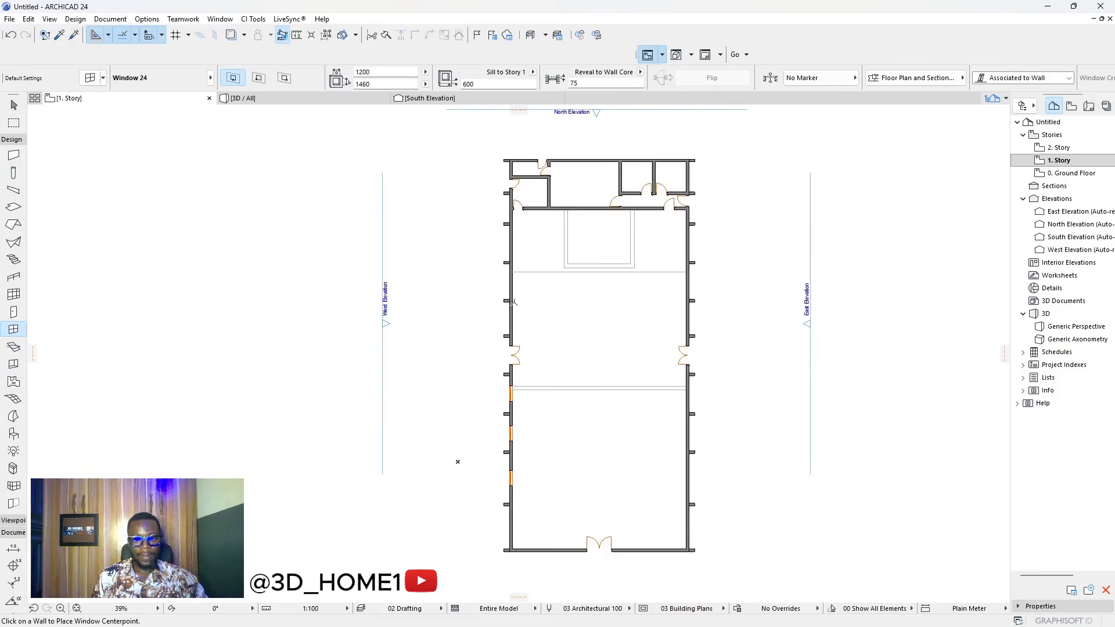
- Place three windows in the west wall, one in each of the three pilaster bays north of the double door
{"action": "scroll", "coordinate": [514, 301], "scroll_direction": "up", "scroll_amount": 4}
{"action": "left_click", "coordinate": [510, 319]}
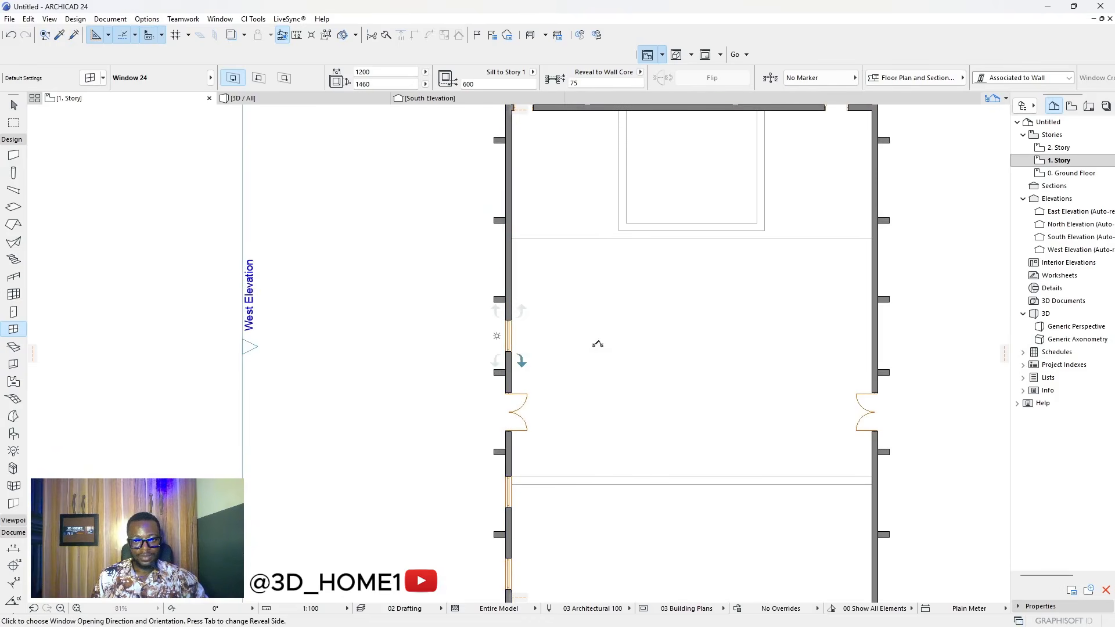
{"action": "left_click", "coordinate": [598, 344]}
{"action": "scroll", "coordinate": [498, 232], "scroll_direction": "up", "scroll_amount": 3}
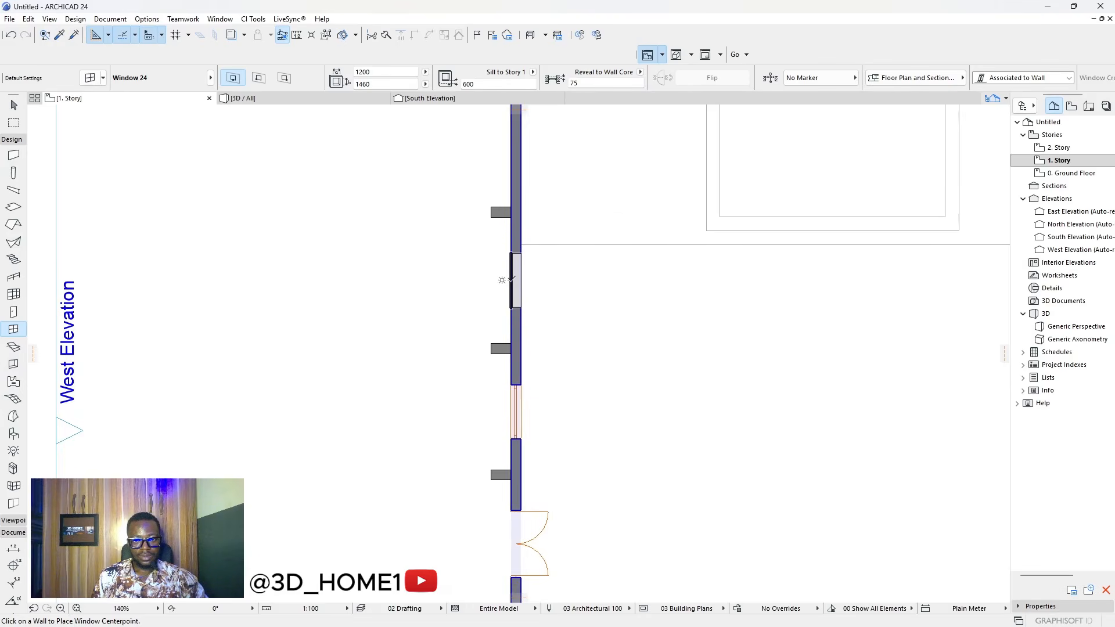
{"action": "scroll", "coordinate": [523, 291], "scroll_direction": "down", "scroll_amount": 3}
{"action": "scroll", "coordinate": [506, 279], "scroll_direction": "up", "scroll_amount": 3}
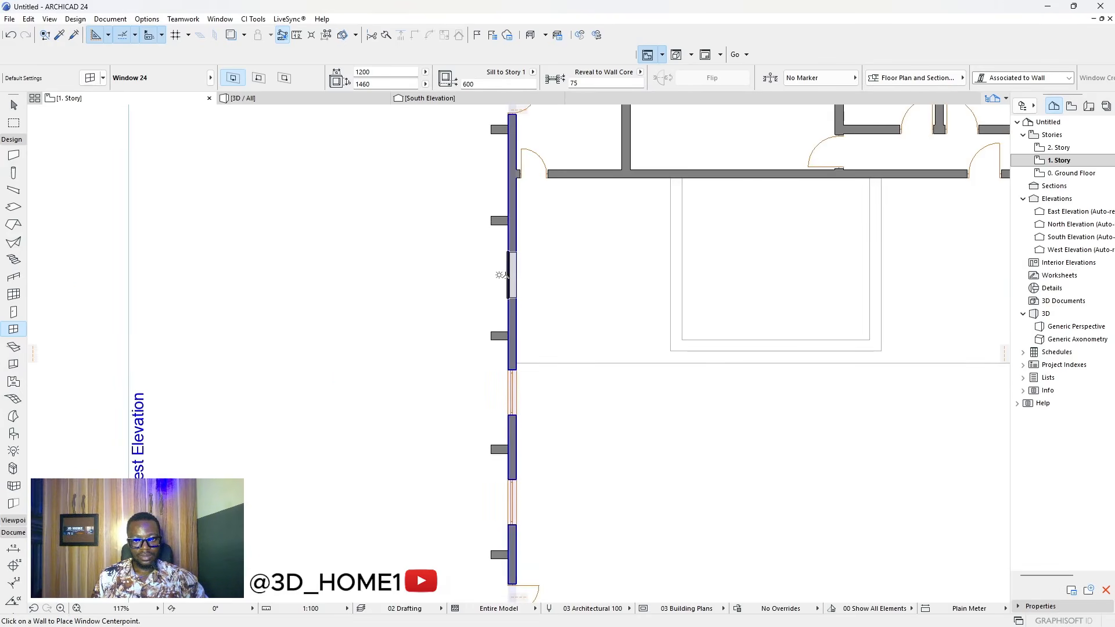
{"action": "left_click", "coordinate": [504, 274]}
{"action": "left_click", "coordinate": [497, 280]}
{"action": "scroll", "coordinate": [496, 281], "scroll_direction": "down", "scroll_amount": 2}
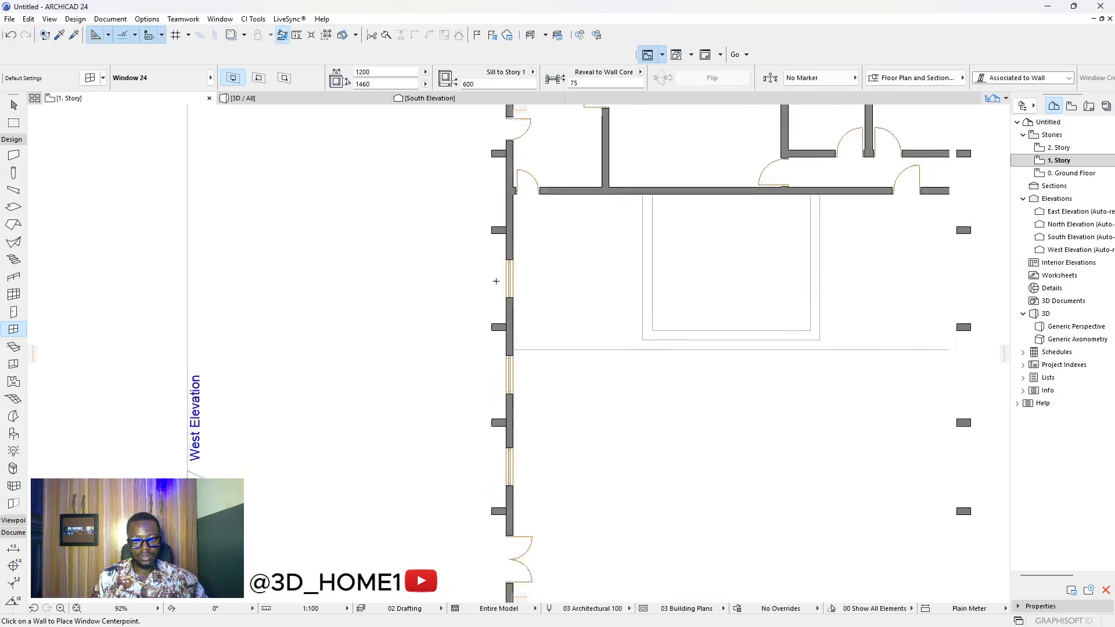
{"action": "scroll", "coordinate": [496, 281], "scroll_direction": "down", "scroll_amount": 4}
{"action": "scroll", "coordinate": [501, 273], "scroll_direction": "up", "scroll_amount": 7}
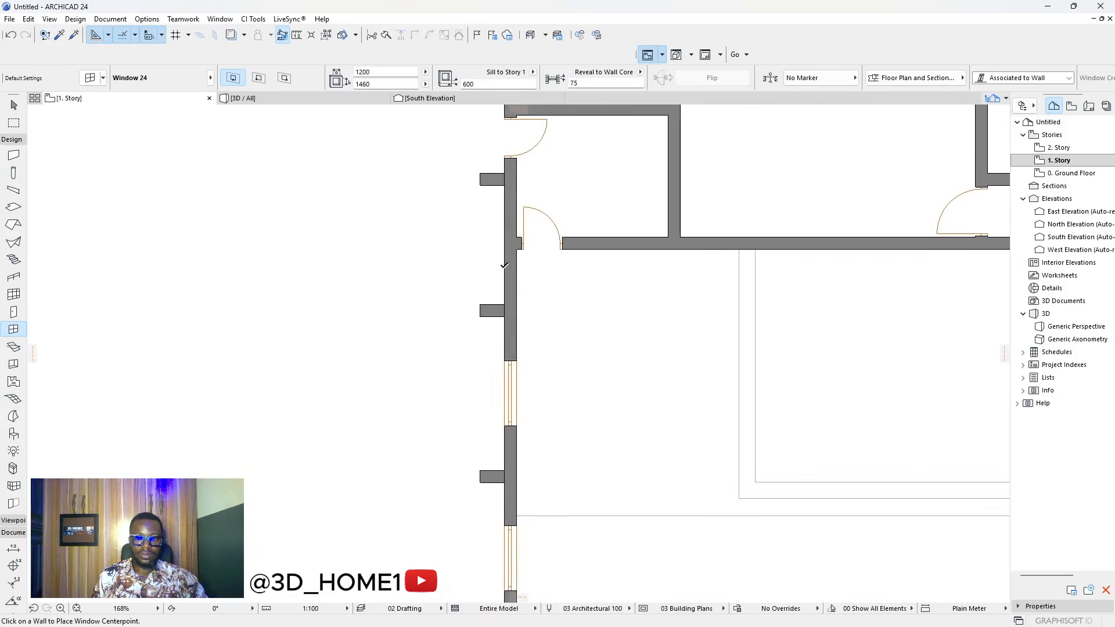
{"action": "left_click", "coordinate": [505, 267]}
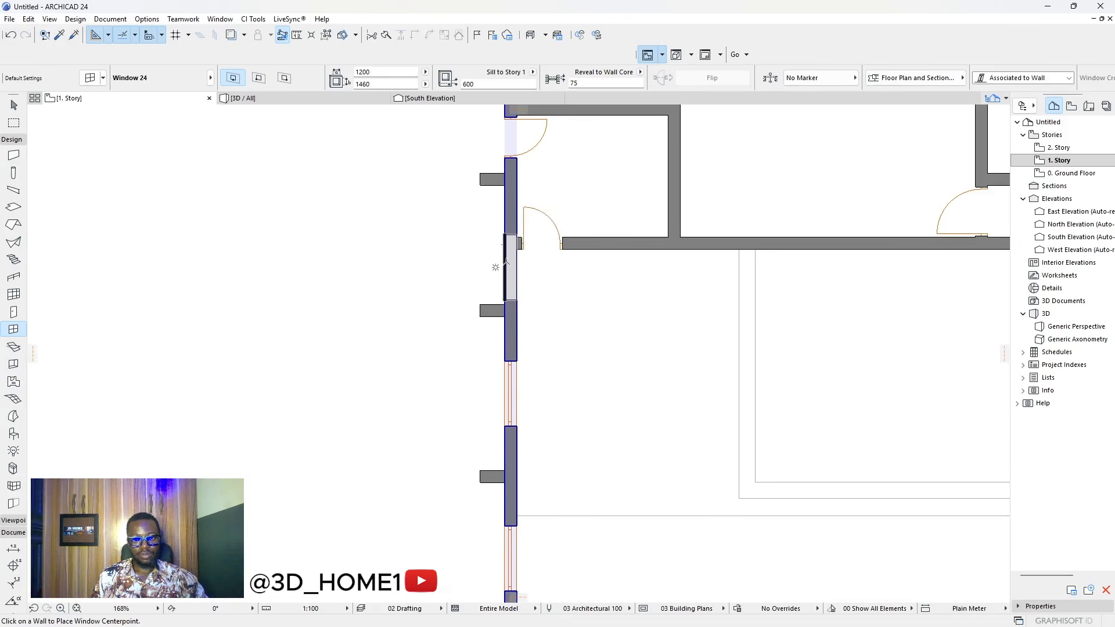
{"action": "left_click", "coordinate": [495, 267]}
{"action": "scroll", "coordinate": [495, 267], "scroll_direction": "down", "scroll_amount": 7}
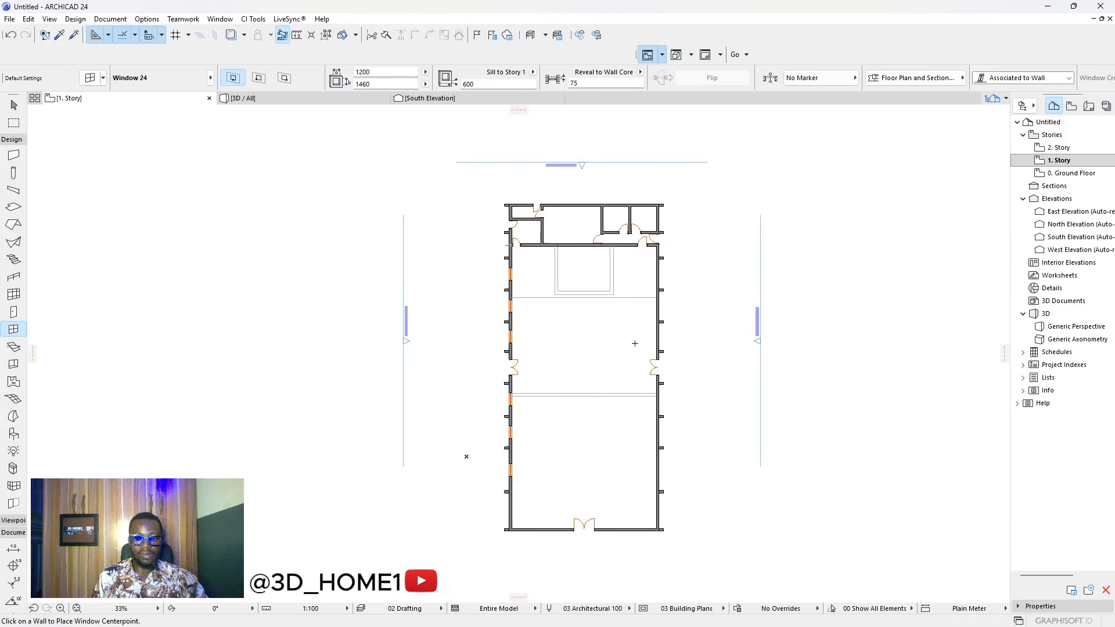
- Place a window in the west wall's southernmost bay and one in each of the east wall's two southernmost bays
{"action": "scroll", "coordinate": [508, 512], "scroll_direction": "up", "scroll_amount": 7}
{"action": "left_click", "coordinate": [507, 511]}
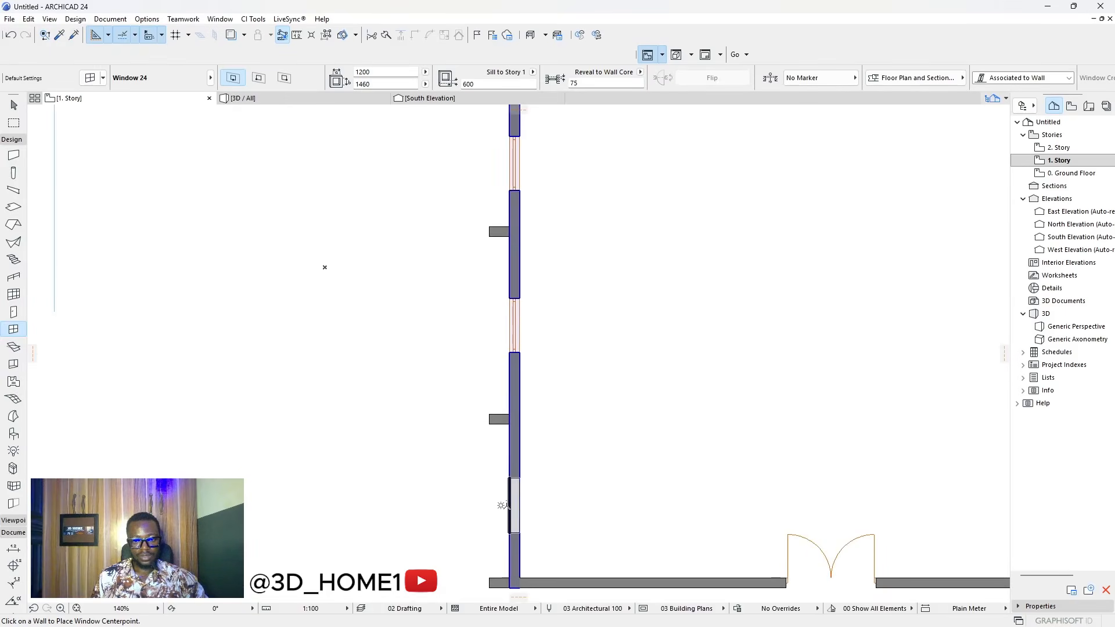
{"action": "left_click", "coordinate": [581, 498]}
{"action": "scroll", "coordinate": [565, 488], "scroll_direction": "down", "scroll_amount": 3}
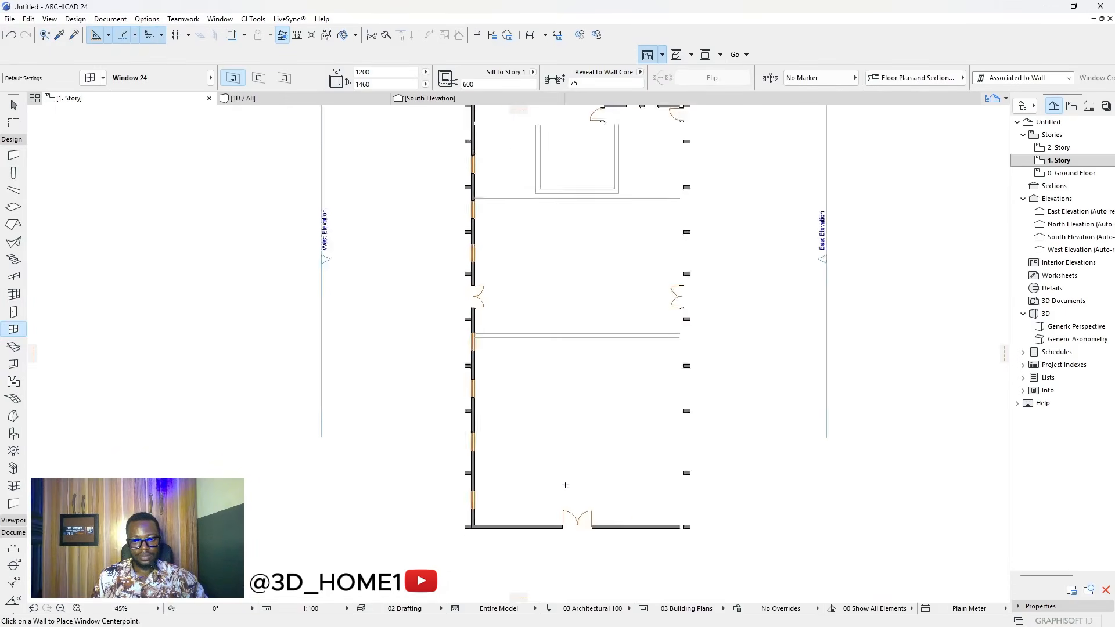
{"action": "scroll", "coordinate": [700, 492], "scroll_direction": "up", "scroll_amount": 2}
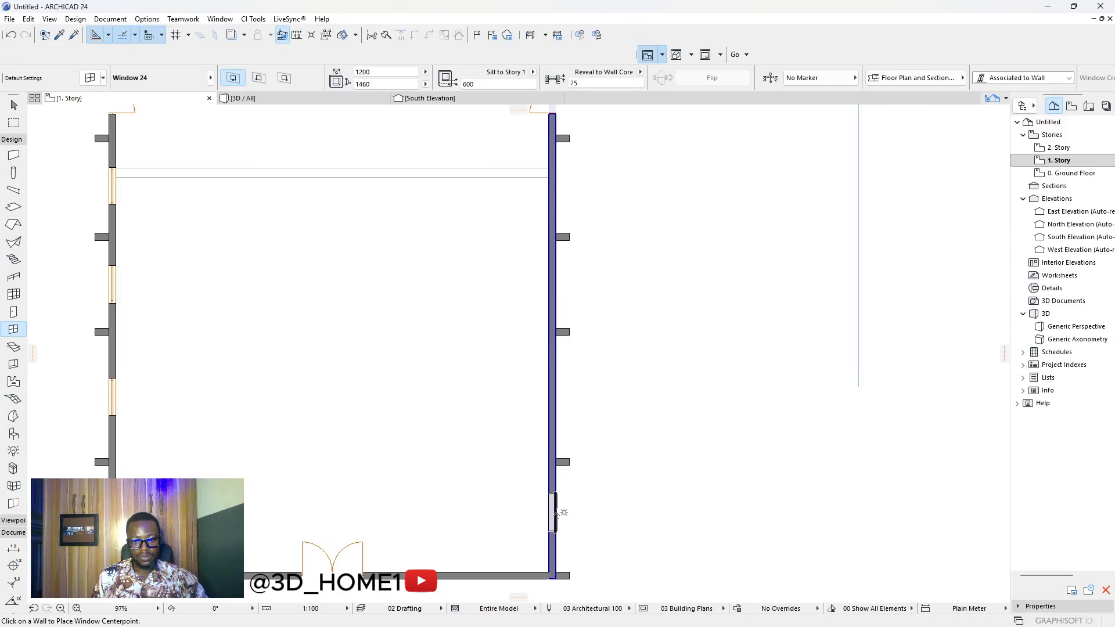
{"action": "left_click", "coordinate": [555, 519]}
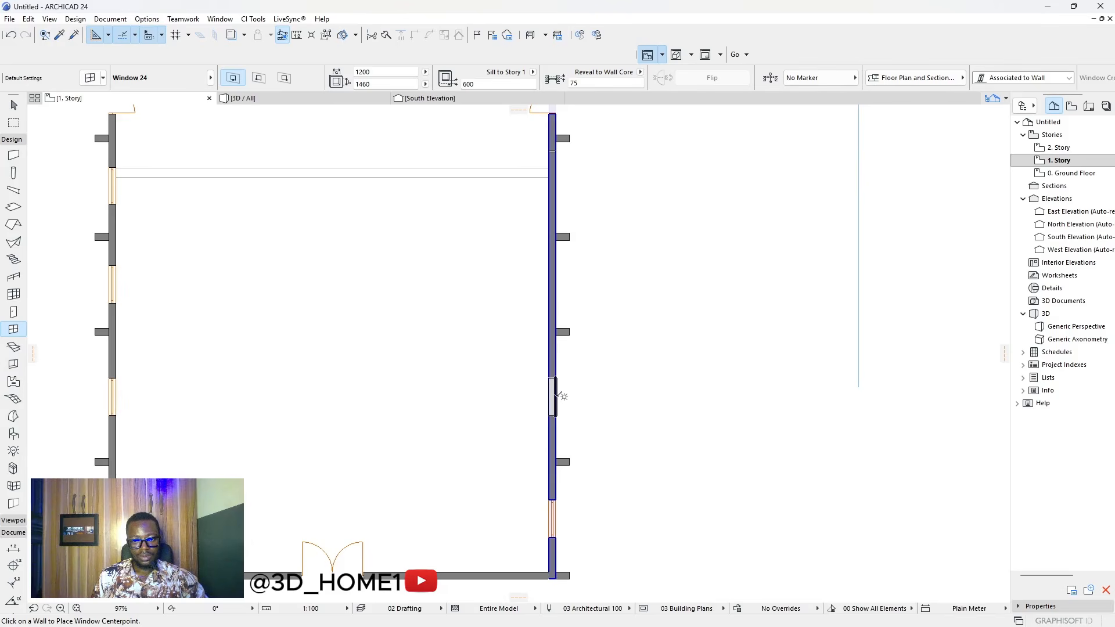
{"action": "scroll", "coordinate": [562, 396], "scroll_direction": "up", "scroll_amount": 2}
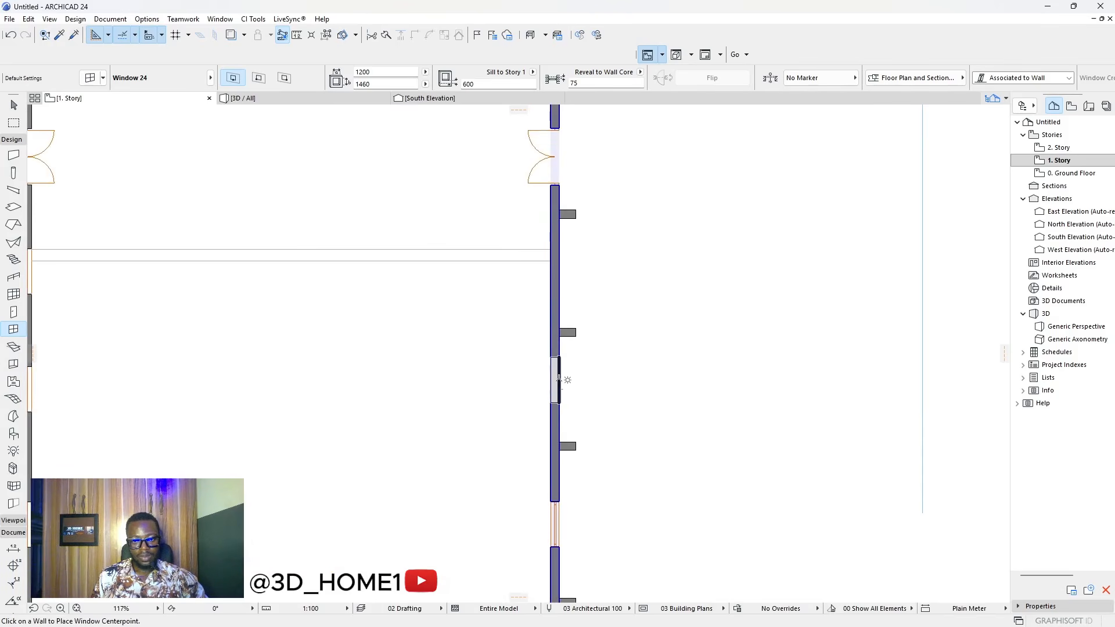
{"action": "left_click", "coordinate": [560, 391]}
{"action": "key", "text": "Escape"}
{"action": "key", "text": "Escape"}
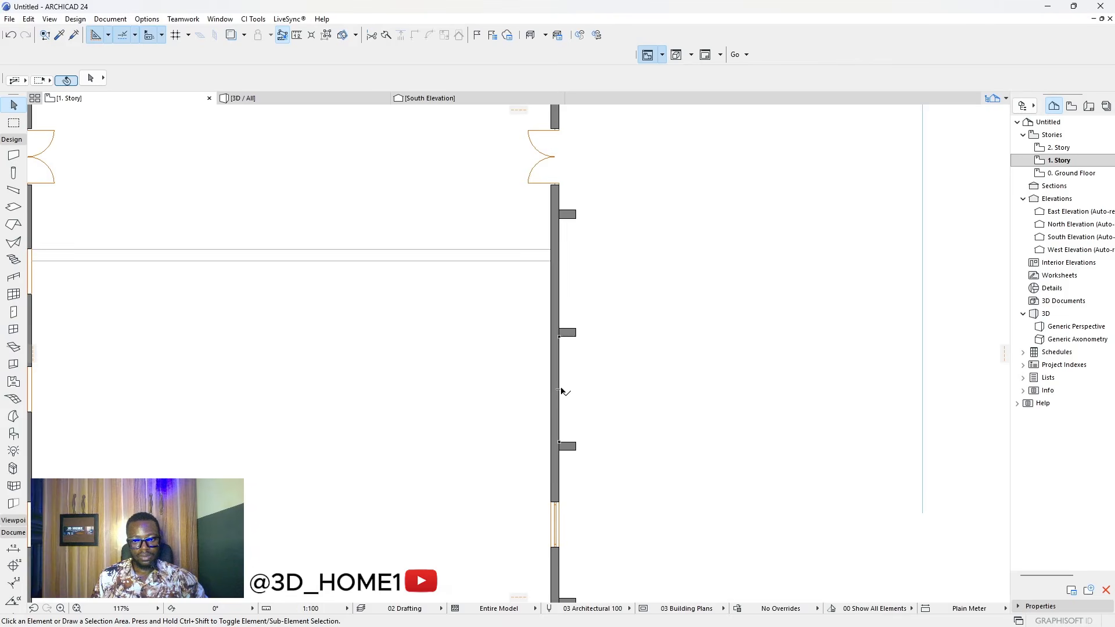
- Pick up the east wall window's parameters and place two matching windows in the next bays north, towards the double door
{"action": "left_click", "coordinate": [57, 36]}
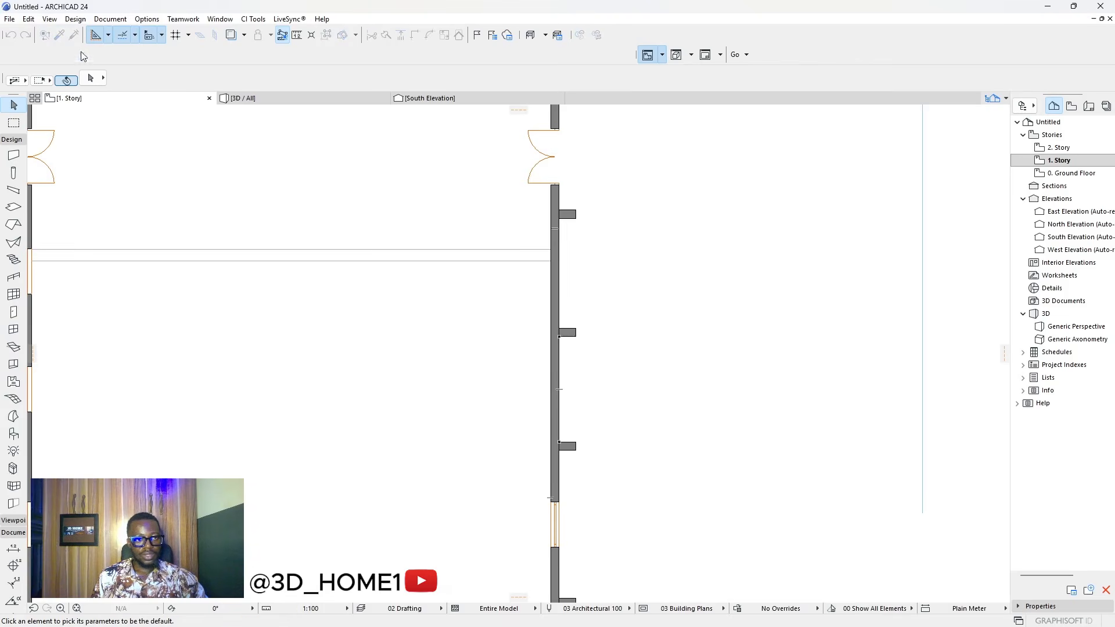
{"action": "scroll", "coordinate": [558, 510], "scroll_direction": "up", "scroll_amount": 8}
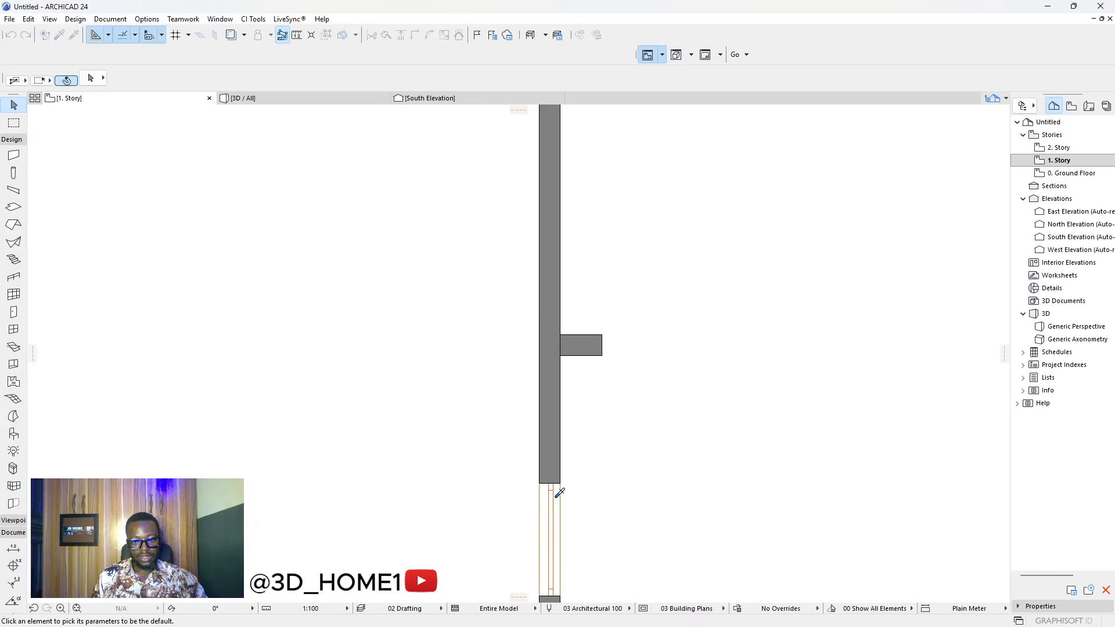
{"action": "left_click", "coordinate": [557, 509]}
{"action": "scroll", "coordinate": [555, 501], "scroll_direction": "down", "scroll_amount": 7}
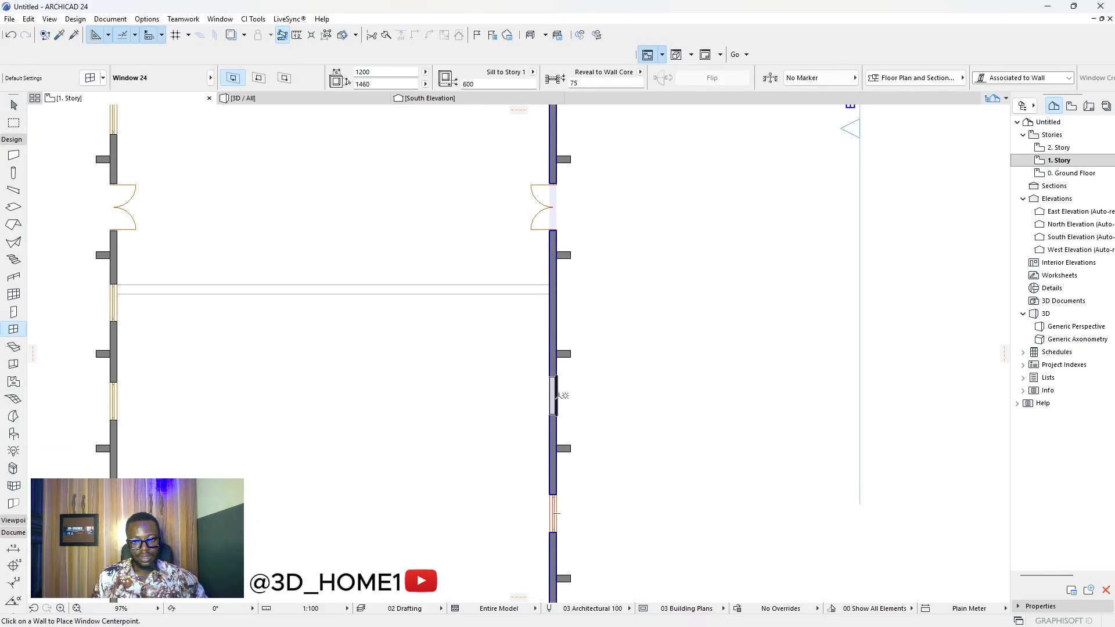
{"action": "left_click", "coordinate": [558, 400]}
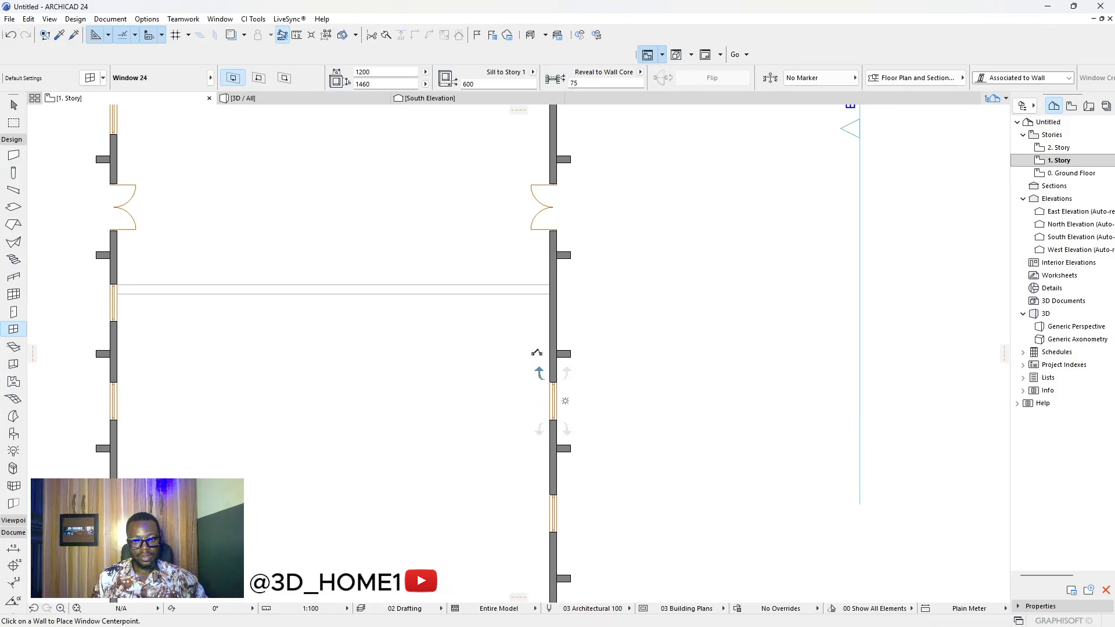
{"action": "left_click", "coordinate": [560, 305]}
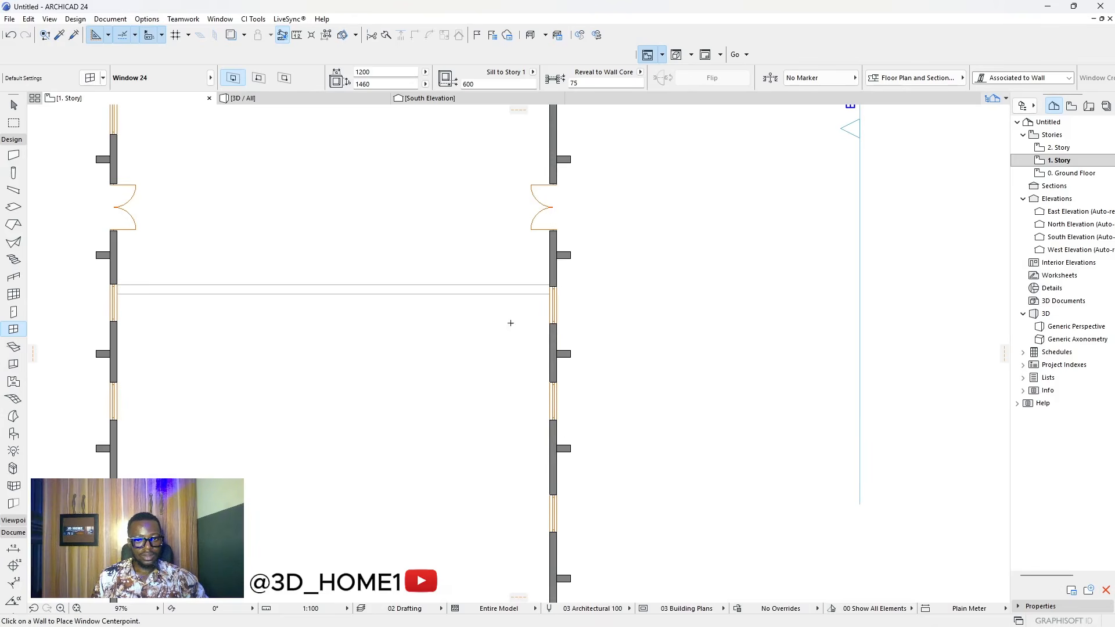
- Delete the west wall window closest to the south side of the double door
{"action": "scroll", "coordinate": [563, 352], "scroll_direction": "down", "scroll_amount": 2}
{"action": "scroll", "coordinate": [238, 321], "scroll_direction": "up", "scroll_amount": 6}
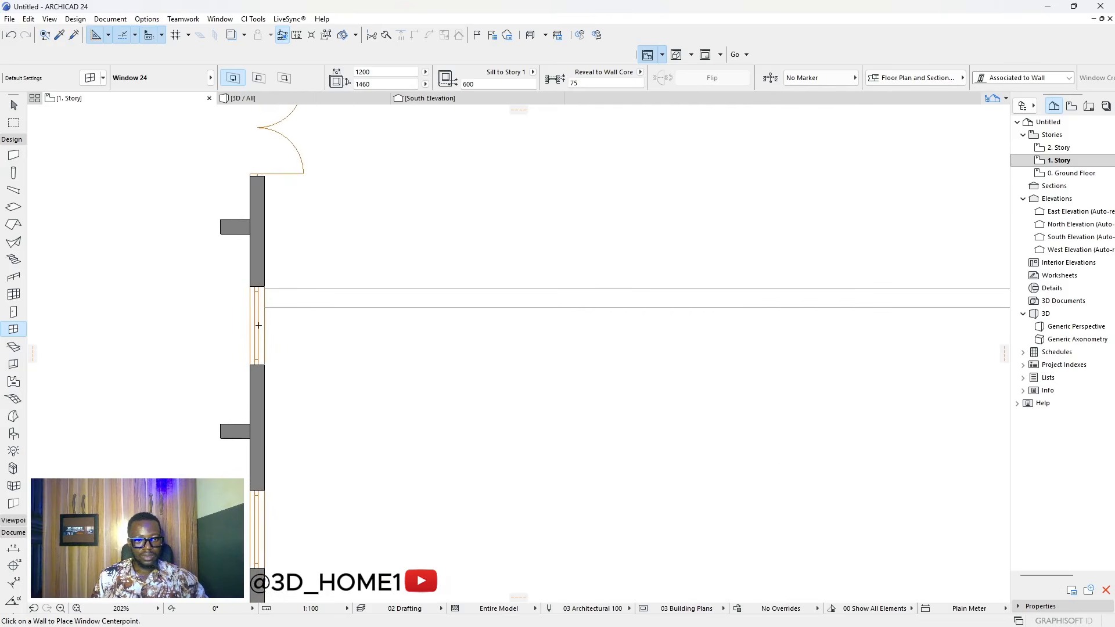
{"action": "key", "text": "Escape"}
{"action": "left_click", "coordinate": [259, 312]}
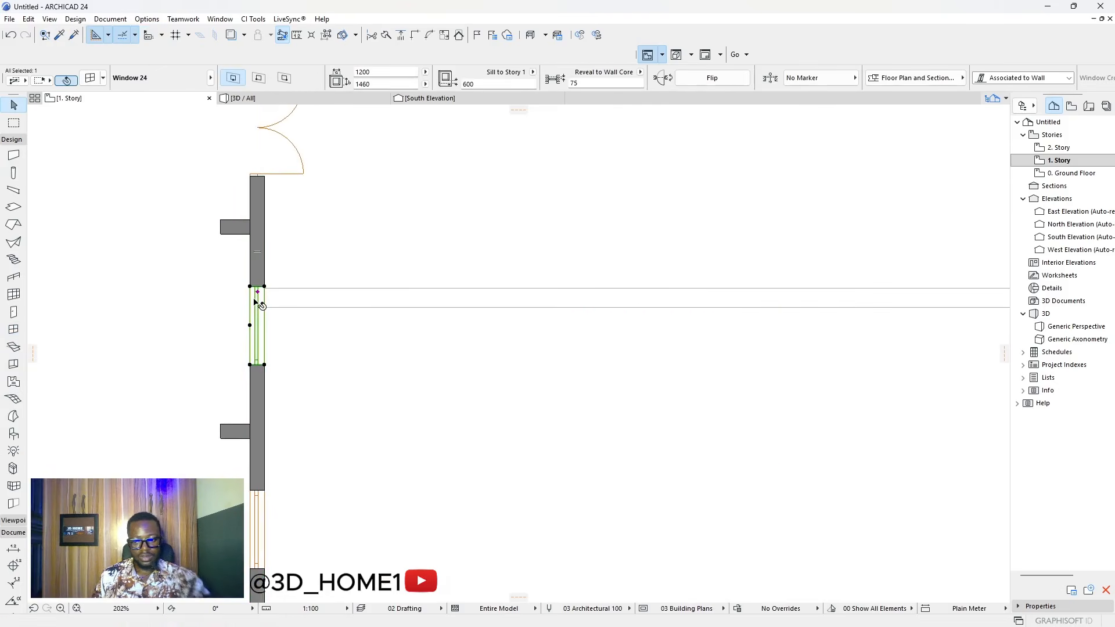
{"action": "key", "text": "Delete"}
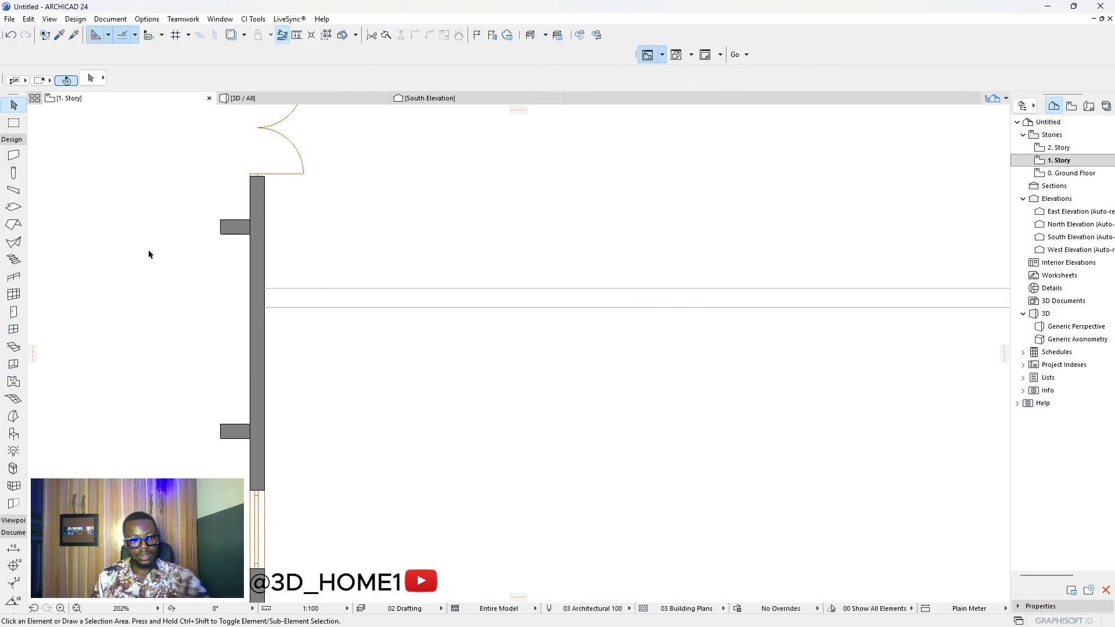
- Pick up the settings of the existing west-wall window and place a matching window just south of the west double door
{"action": "left_click", "coordinate": [59, 35]}
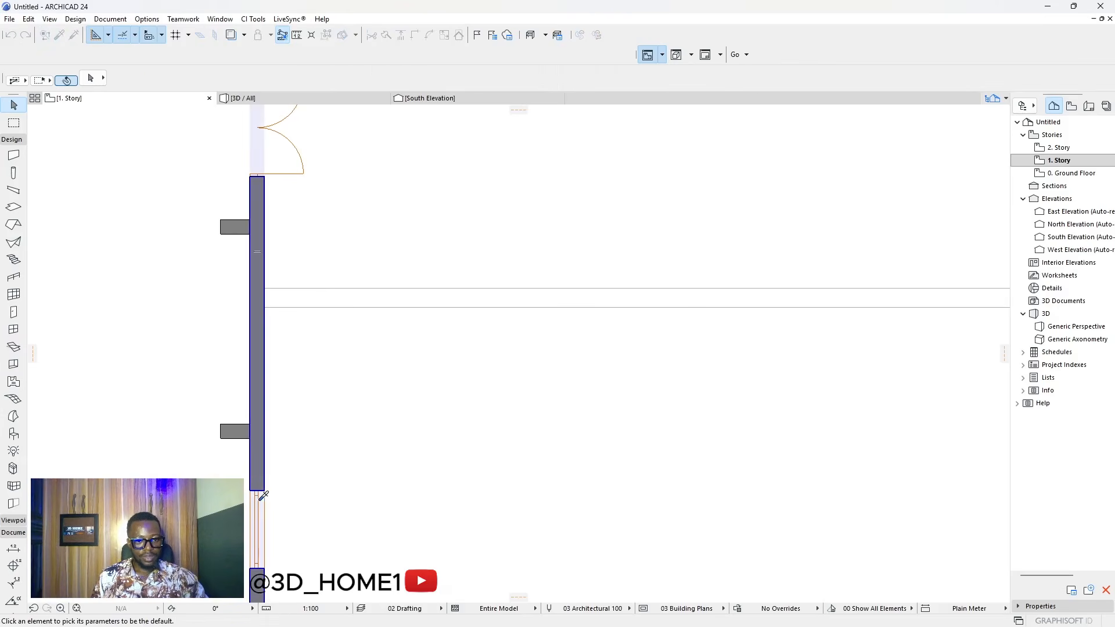
{"action": "scroll", "coordinate": [255, 500], "scroll_direction": "up", "scroll_amount": 3}
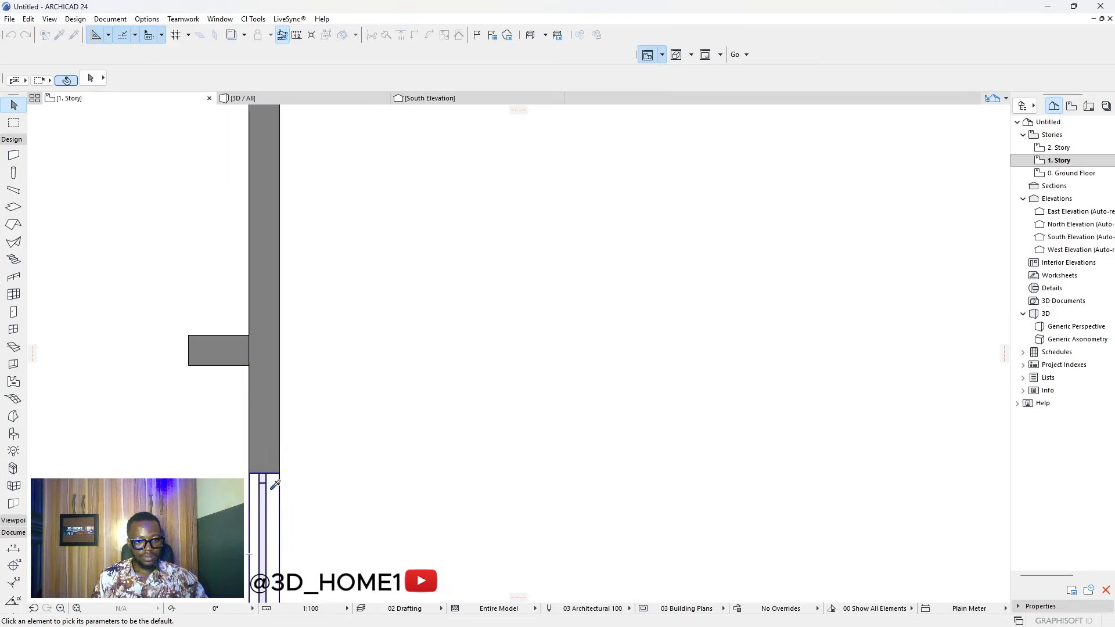
{"action": "left_click", "coordinate": [275, 485]}
{"action": "scroll", "coordinate": [308, 348], "scroll_direction": "down", "scroll_amount": 3}
{"action": "scroll", "coordinate": [298, 338], "scroll_direction": "up", "scroll_amount": 2}
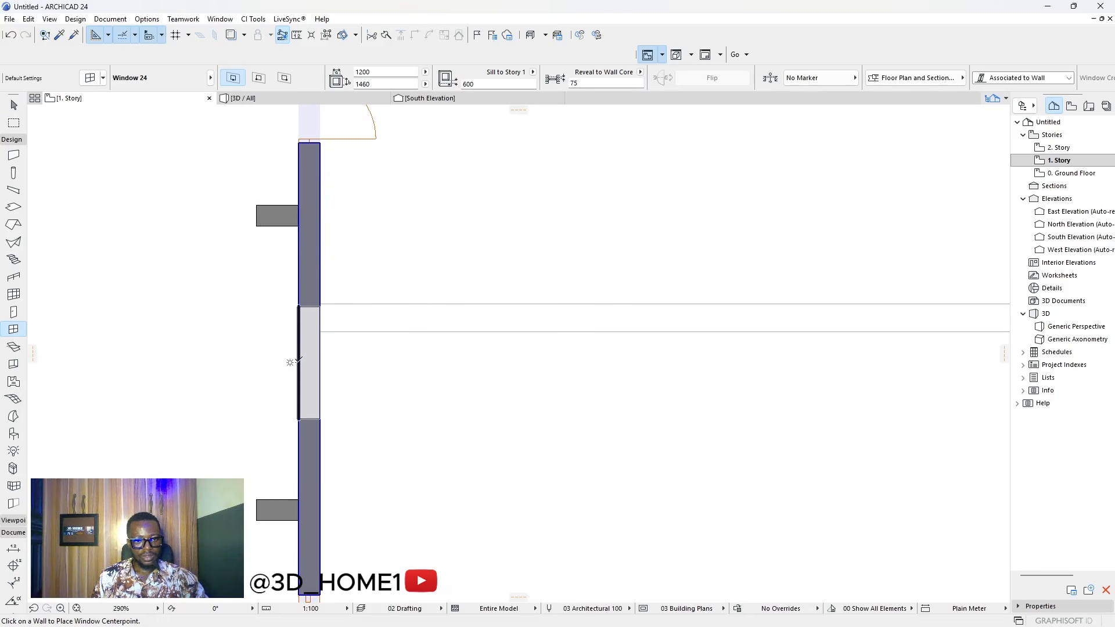
{"action": "left_click", "coordinate": [290, 363]}
{"action": "scroll", "coordinate": [251, 373], "scroll_direction": "down", "scroll_amount": 5}
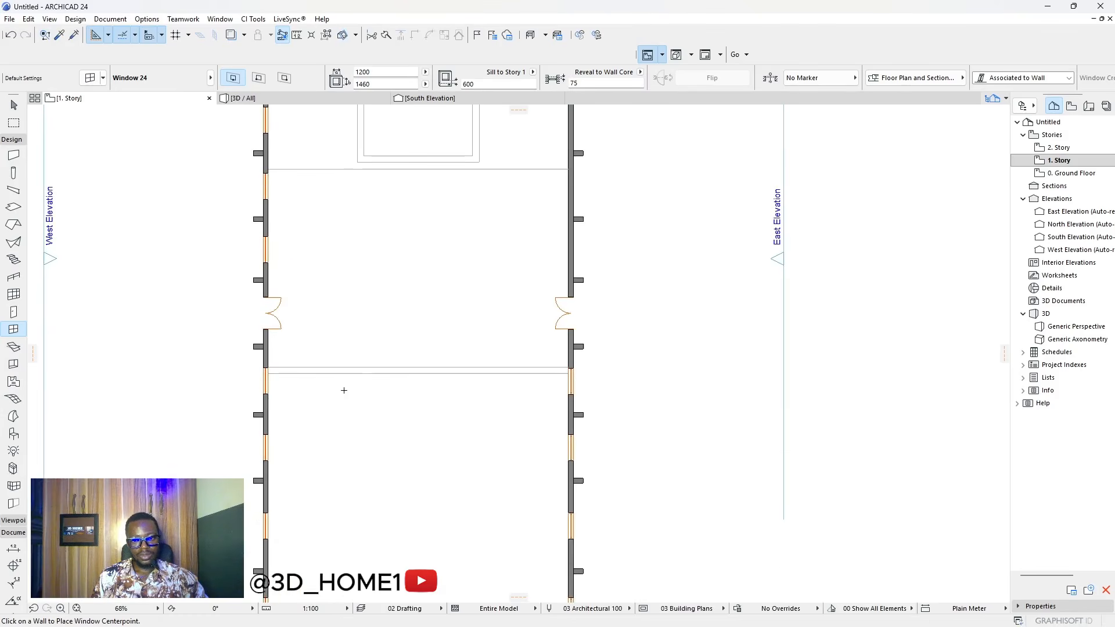
{"action": "scroll", "coordinate": [575, 348], "scroll_direction": "up", "scroll_amount": 3}
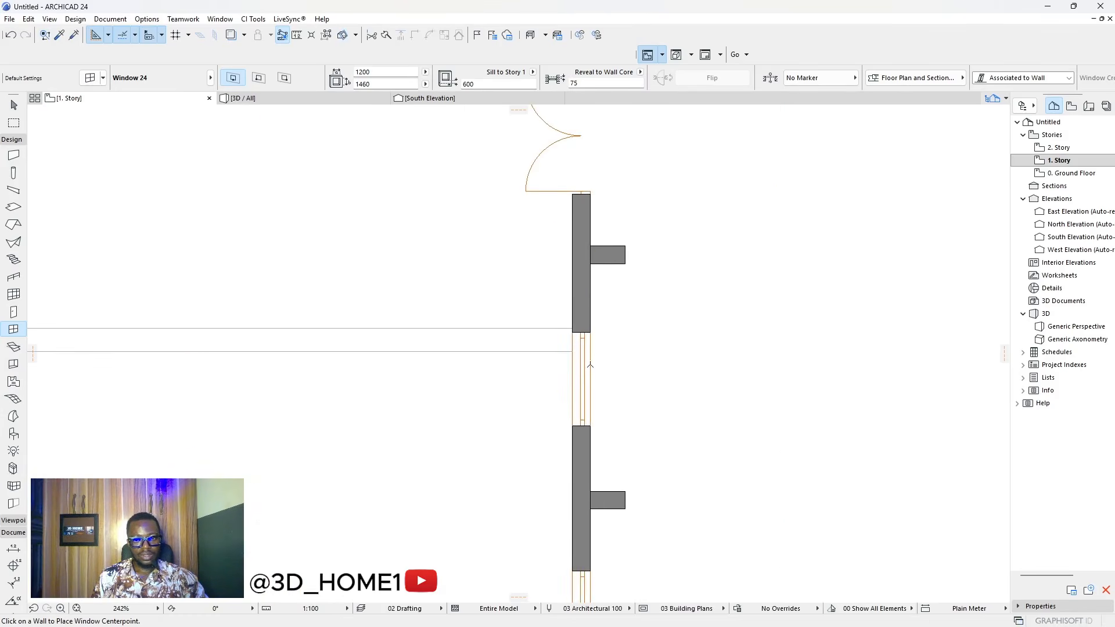
{"action": "key", "text": "Escape"}
- Move the east-wall window just south of the double door so its upper edge aligns with the opposite west-wall window
{"action": "scroll", "coordinate": [603, 360], "scroll_direction": "down", "scroll_amount": 1}
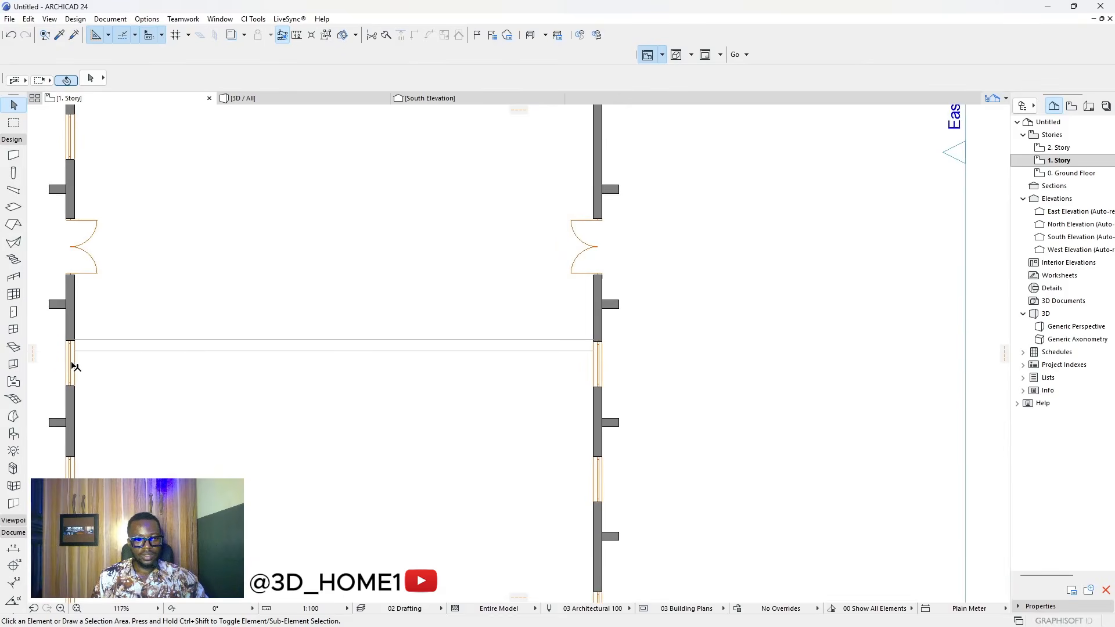
{"action": "scroll", "coordinate": [598, 356], "scroll_direction": "up", "scroll_amount": 3}
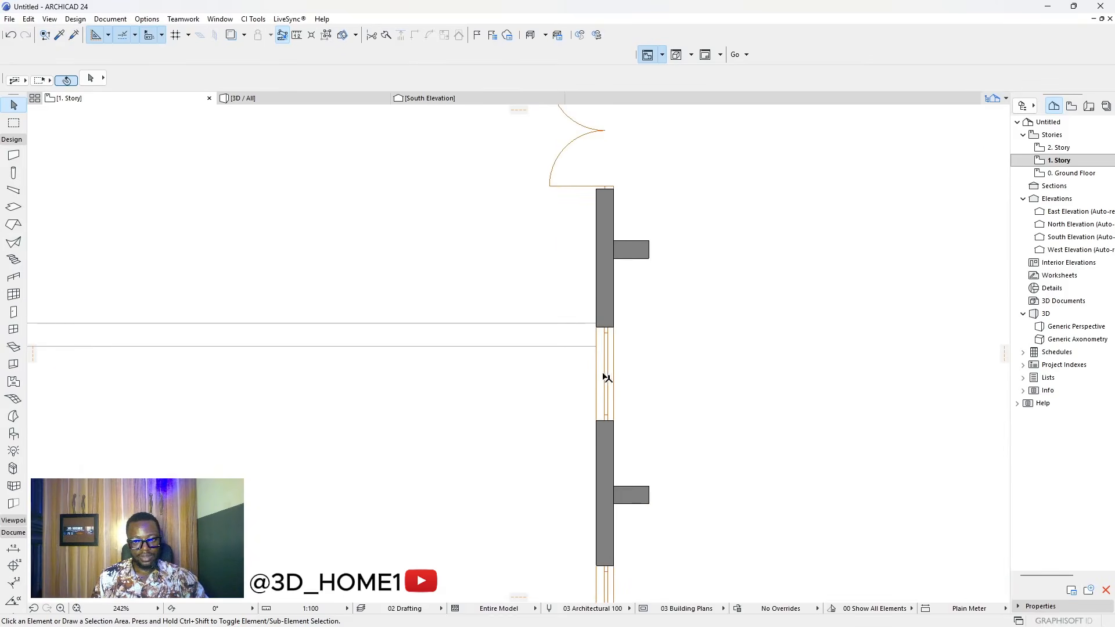
{"action": "left_click", "coordinate": [605, 377]}
{"action": "left_click", "coordinate": [597, 328]}
{"action": "scroll", "coordinate": [598, 329], "scroll_direction": "down", "scroll_amount": 3}
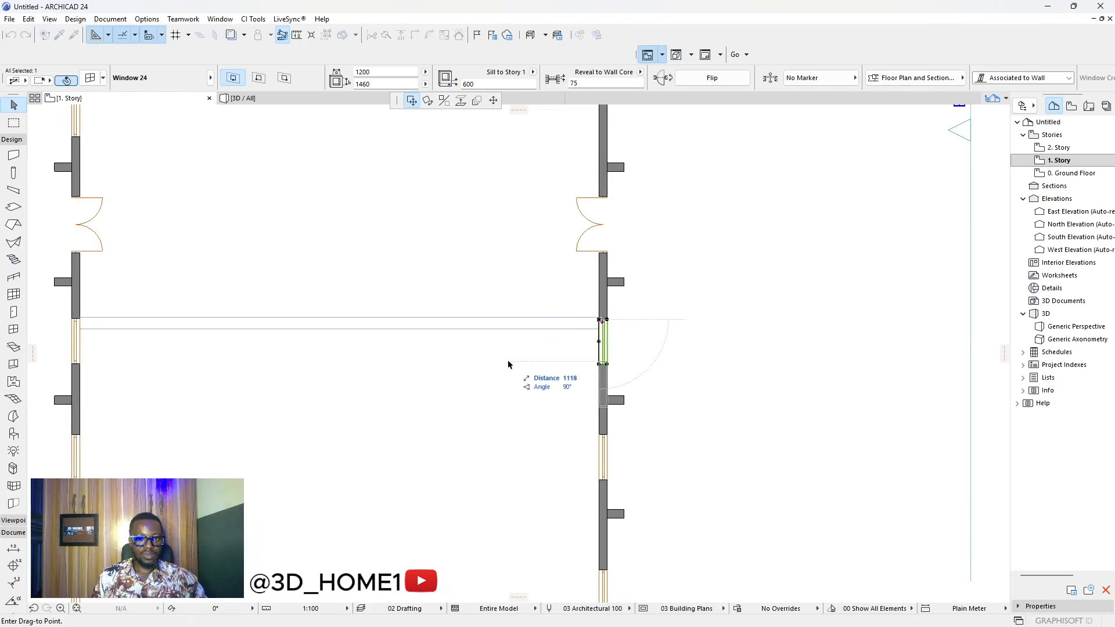
{"action": "scroll", "coordinate": [523, 352], "scroll_direction": "down", "scroll_amount": 2}
{"action": "scroll", "coordinate": [278, 325], "scroll_direction": "up", "scroll_amount": 5}
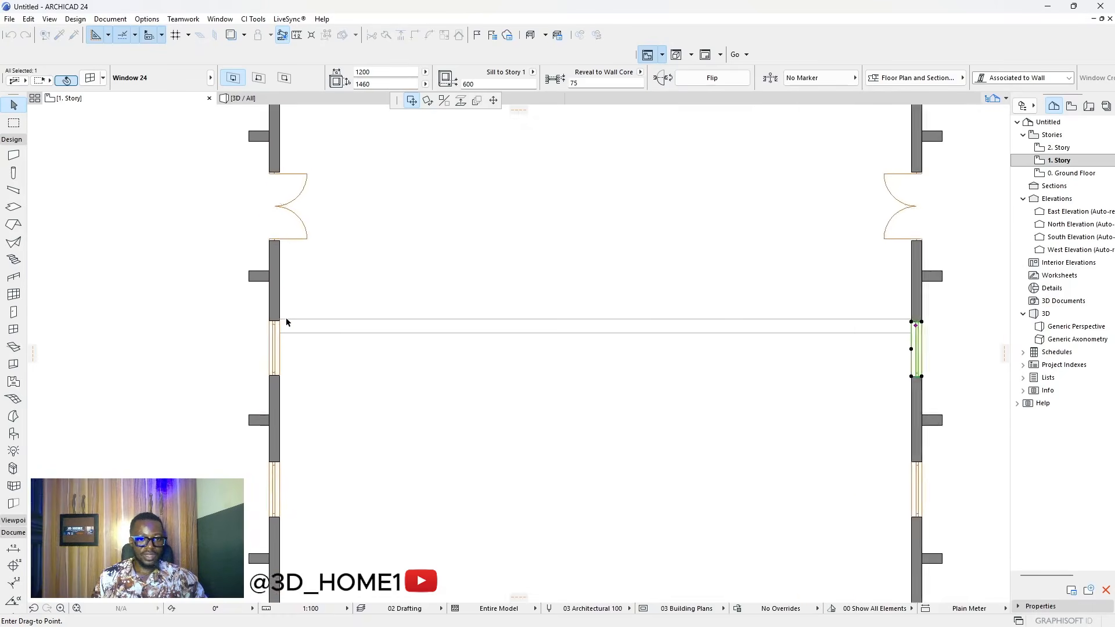
{"action": "scroll", "coordinate": [278, 323], "scroll_direction": "up", "scroll_amount": 5}
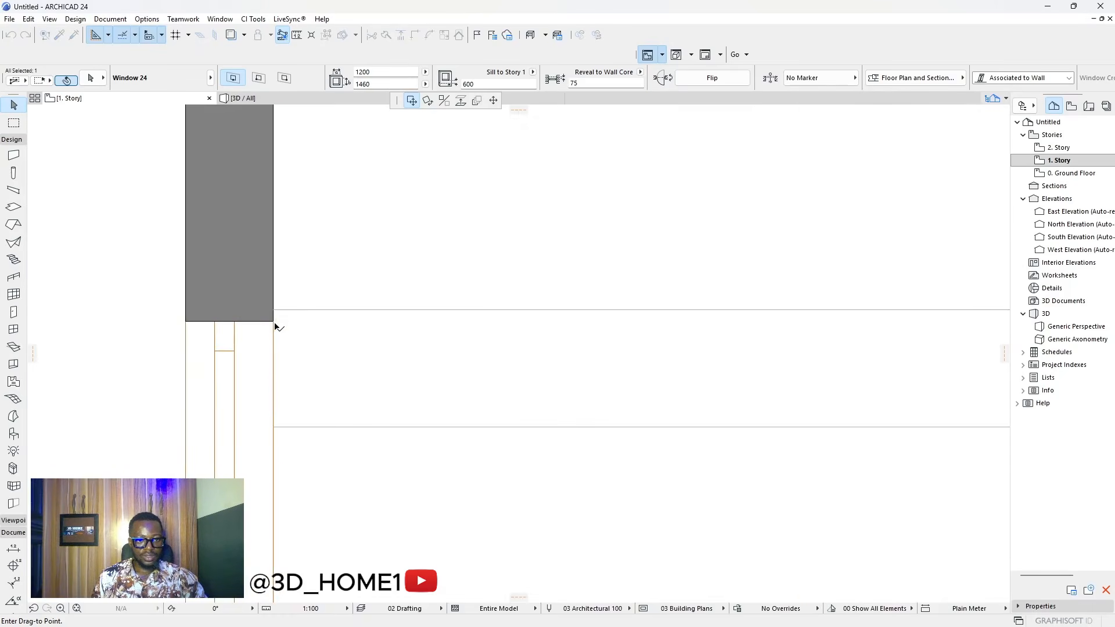
{"action": "left_click", "coordinate": [274, 323]}
{"action": "scroll", "coordinate": [276, 325], "scroll_direction": "down", "scroll_amount": 5}
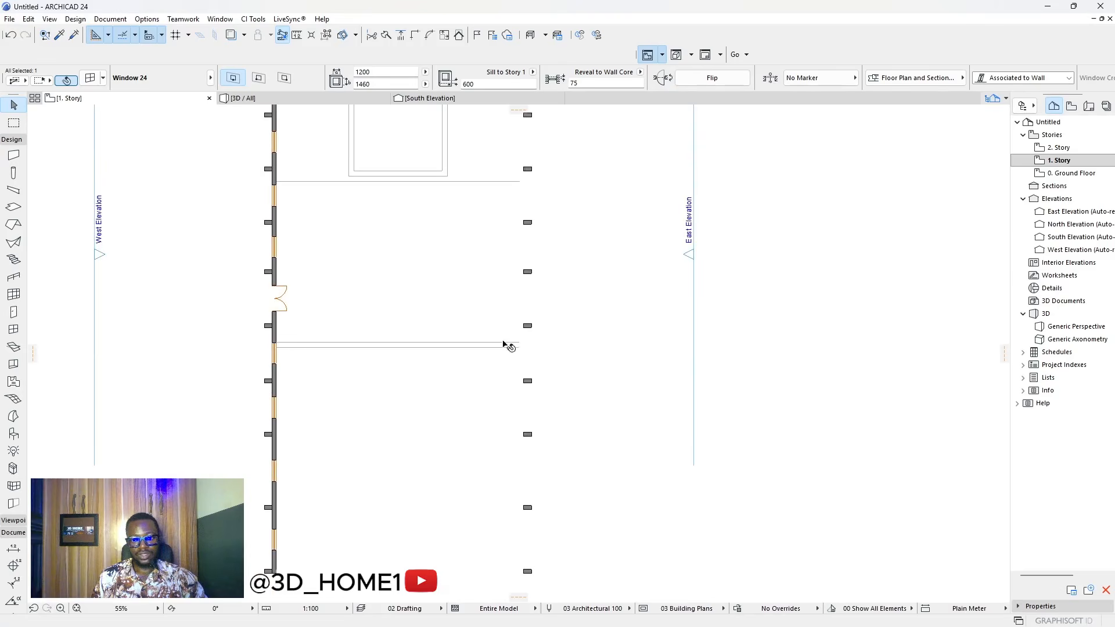
{"action": "scroll", "coordinate": [527, 340], "scroll_direction": "up", "scroll_amount": 5}
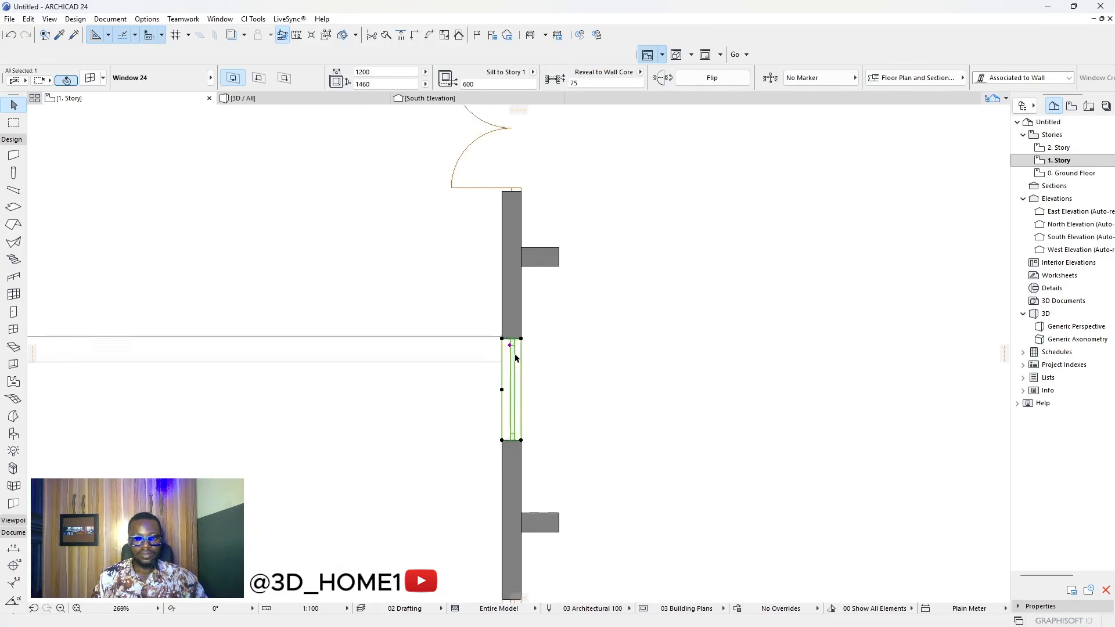
{"action": "left_click", "coordinate": [275, 123]}
- Pick up the east-wall window's settings and place three matching windows between the columns north of the east double door
{"action": "left_click", "coordinate": [60, 35]}
{"action": "scroll", "coordinate": [499, 338], "scroll_direction": "up", "scroll_amount": 3}
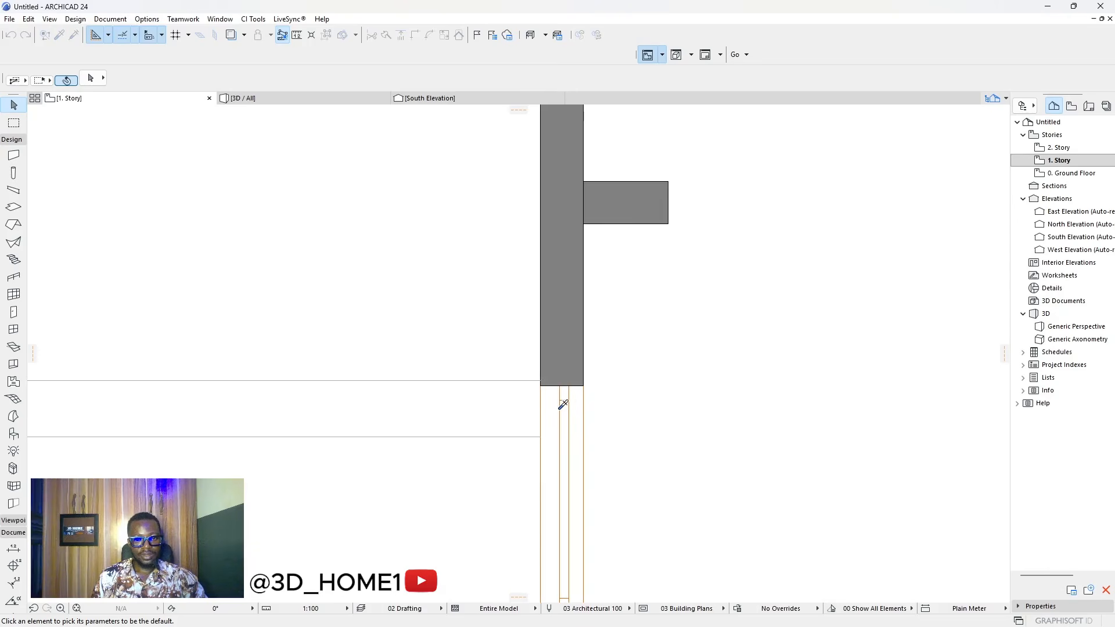
{"action": "left_click", "coordinate": [554, 401]}
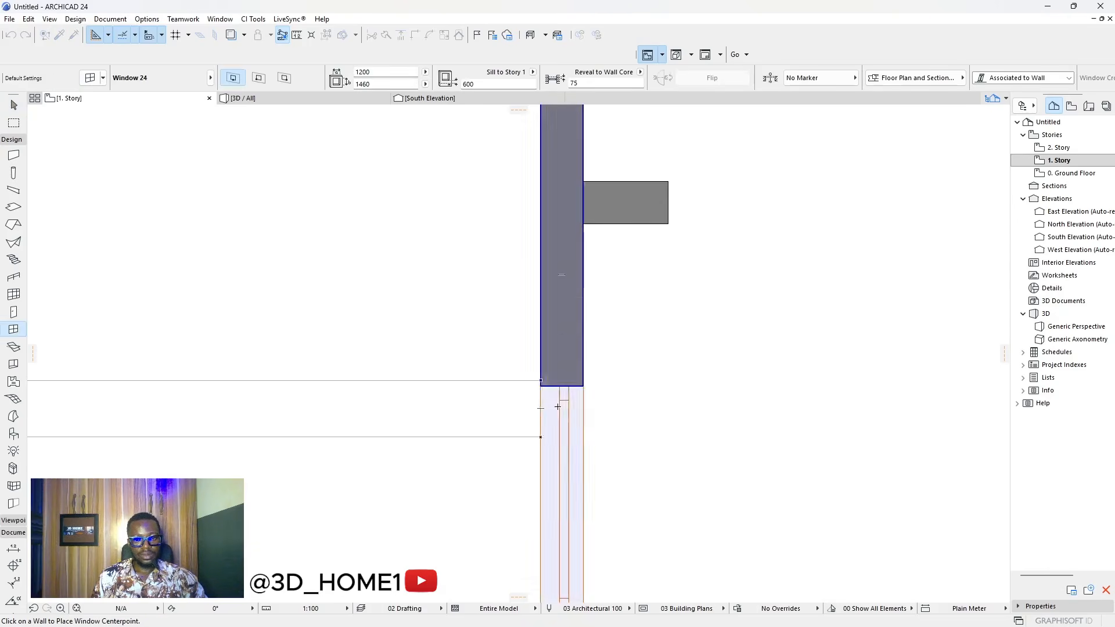
{"action": "scroll", "coordinate": [575, 394], "scroll_direction": "down", "scroll_amount": 3}
{"action": "scroll", "coordinate": [575, 394], "scroll_direction": "down", "scroll_amount": 1}
{"action": "scroll", "coordinate": [574, 346], "scroll_direction": "up", "scroll_amount": 2}
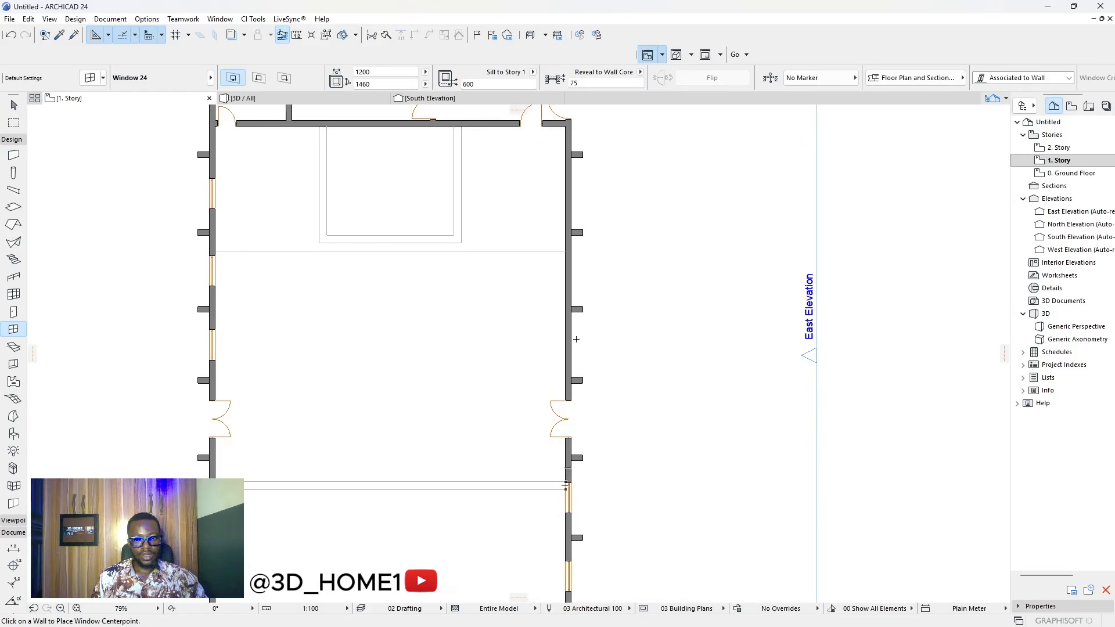
{"action": "left_click", "coordinate": [571, 344]}
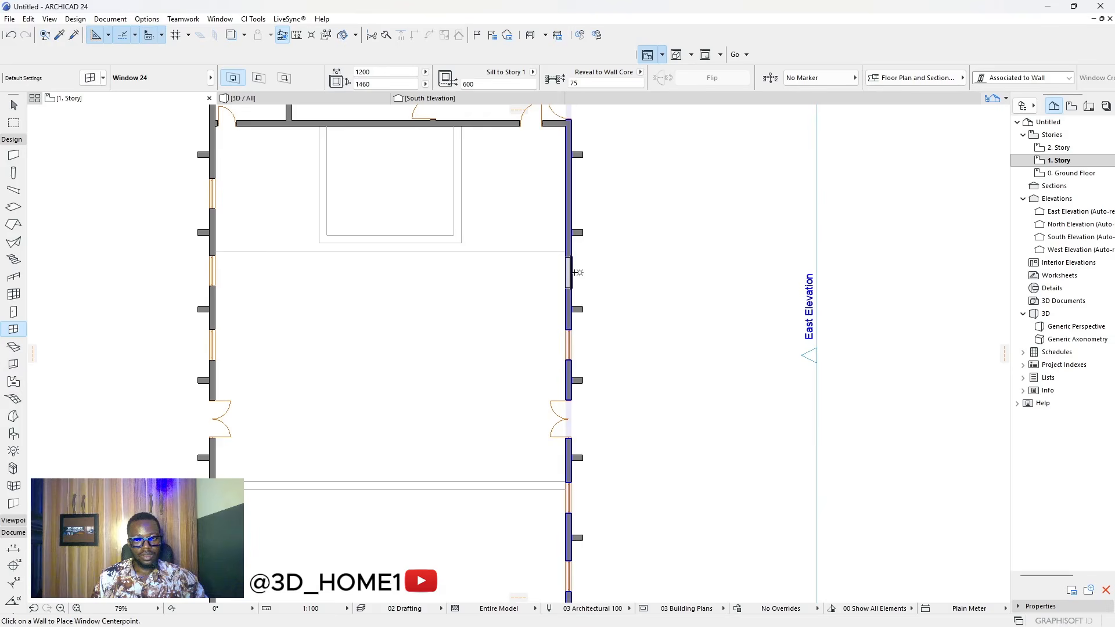
{"action": "left_click", "coordinate": [573, 273]}
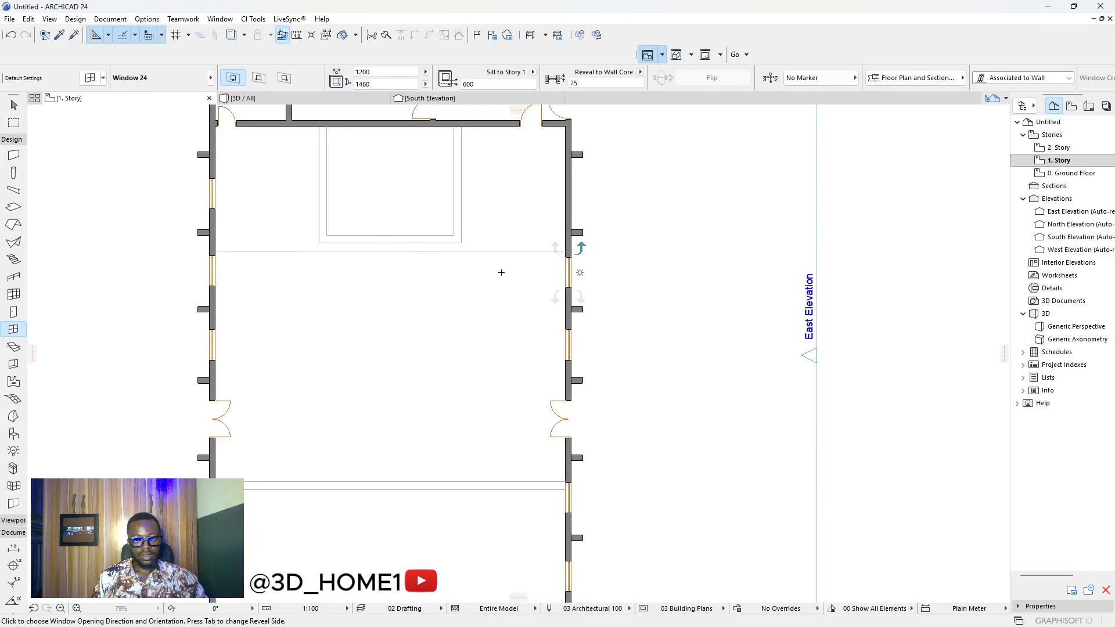
{"action": "left_click", "coordinate": [571, 193]}
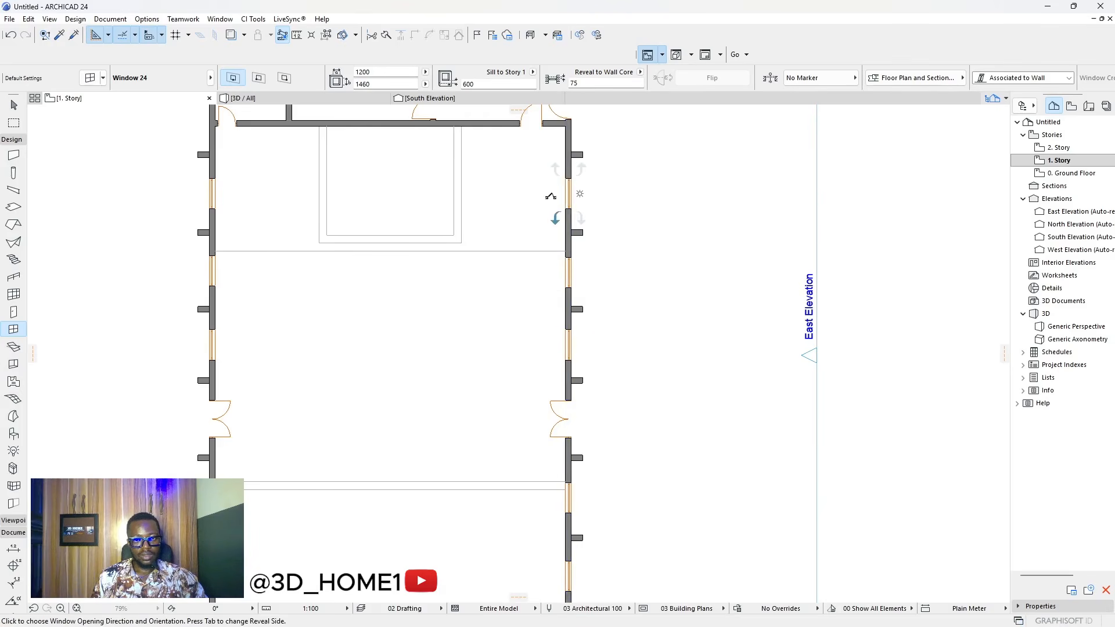
- Place four matching windows along the north exterior wall, one in each small northeast room and two in the large room
{"action": "scroll", "coordinate": [535, 319], "scroll_direction": "down", "scroll_amount": 5}
{"action": "scroll", "coordinate": [548, 194], "scroll_direction": "up", "scroll_amount": 5}
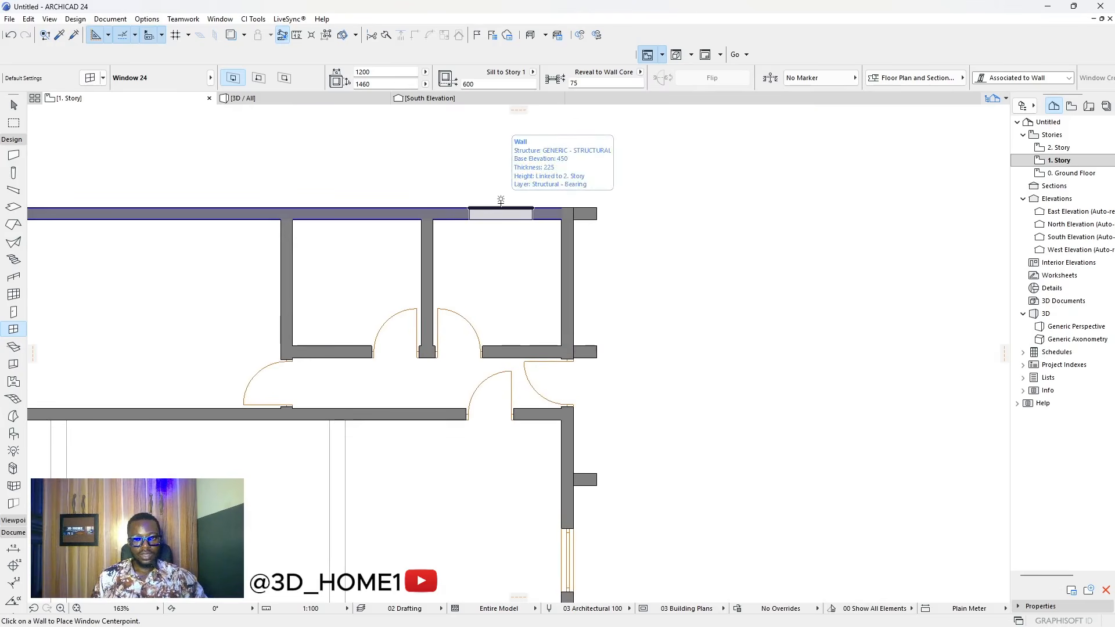
{"action": "left_click", "coordinate": [500, 200]}
{"action": "scroll", "coordinate": [490, 262], "scroll_direction": "down", "scroll_amount": 3}
{"action": "scroll", "coordinate": [467, 206], "scroll_direction": "up", "scroll_amount": 3}
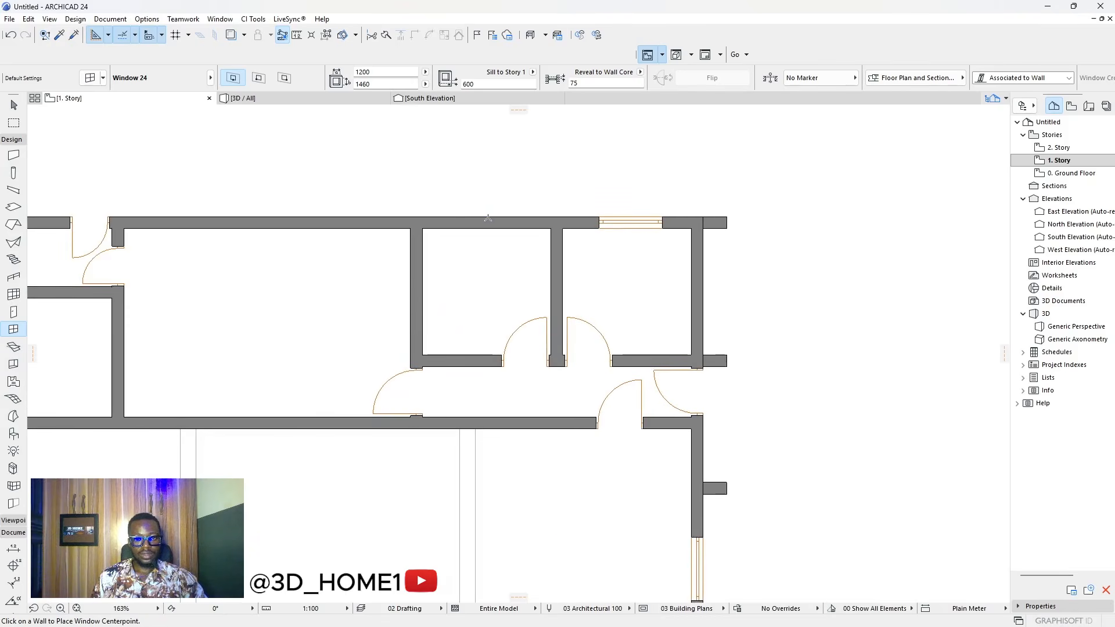
{"action": "left_click", "coordinate": [488, 212]}
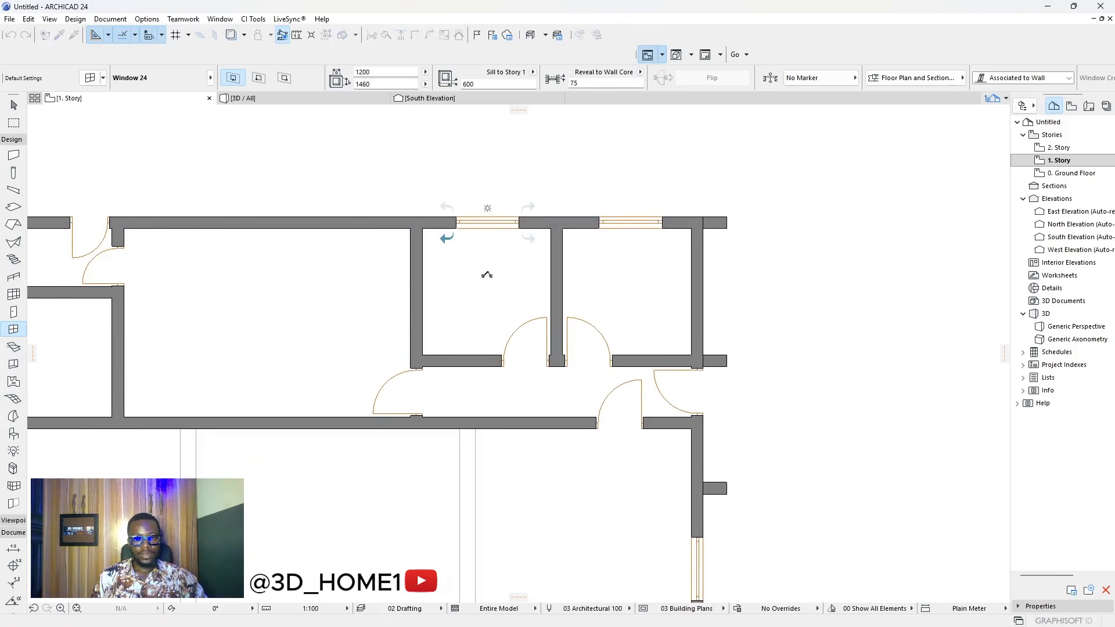
{"action": "scroll", "coordinate": [485, 239], "scroll_direction": "down", "scroll_amount": 3}
{"action": "scroll", "coordinate": [397, 247], "scroll_direction": "up", "scroll_amount": 3}
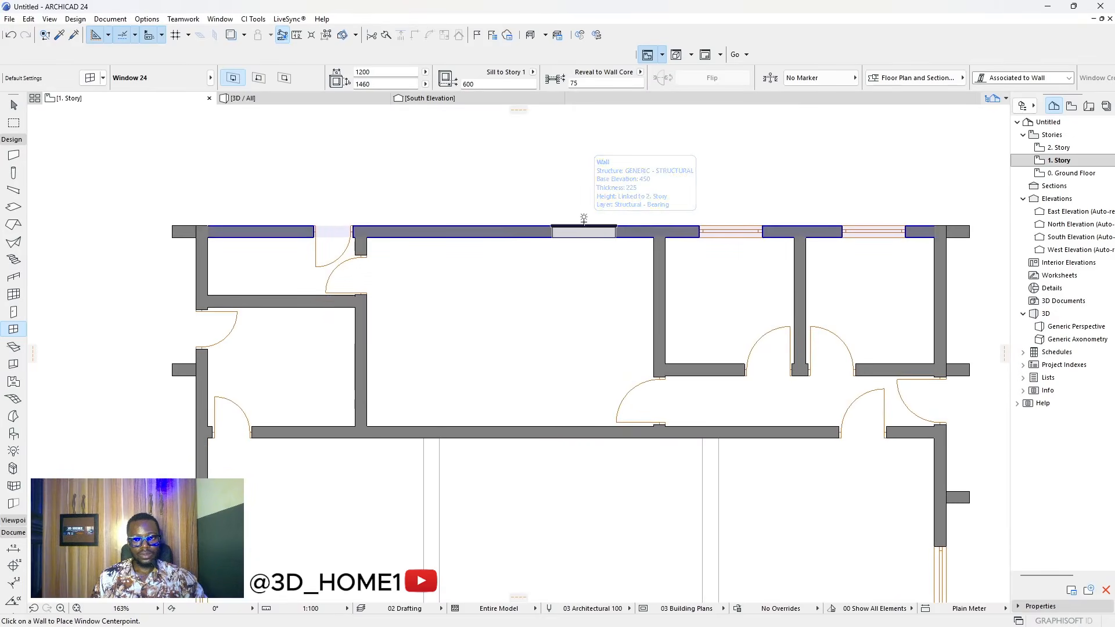
{"action": "left_click", "coordinate": [583, 219]}
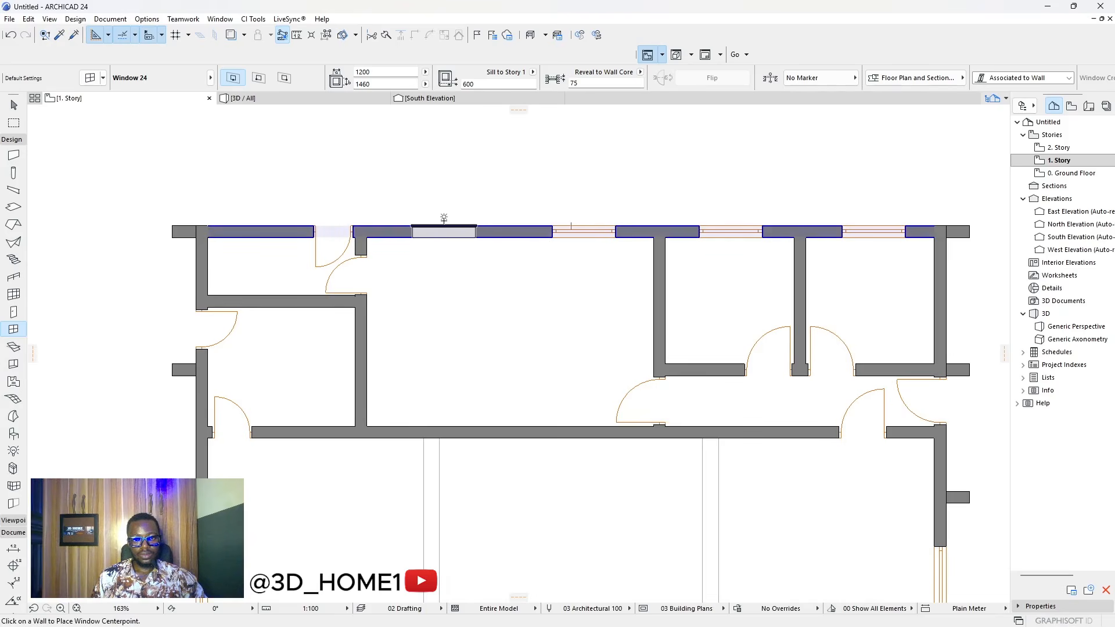
{"action": "left_click", "coordinate": [447, 219]}
- Place a window in the west exterior wall of the small northwest room
{"action": "scroll", "coordinate": [518, 291], "scroll_direction": "down", "scroll_amount": 4}
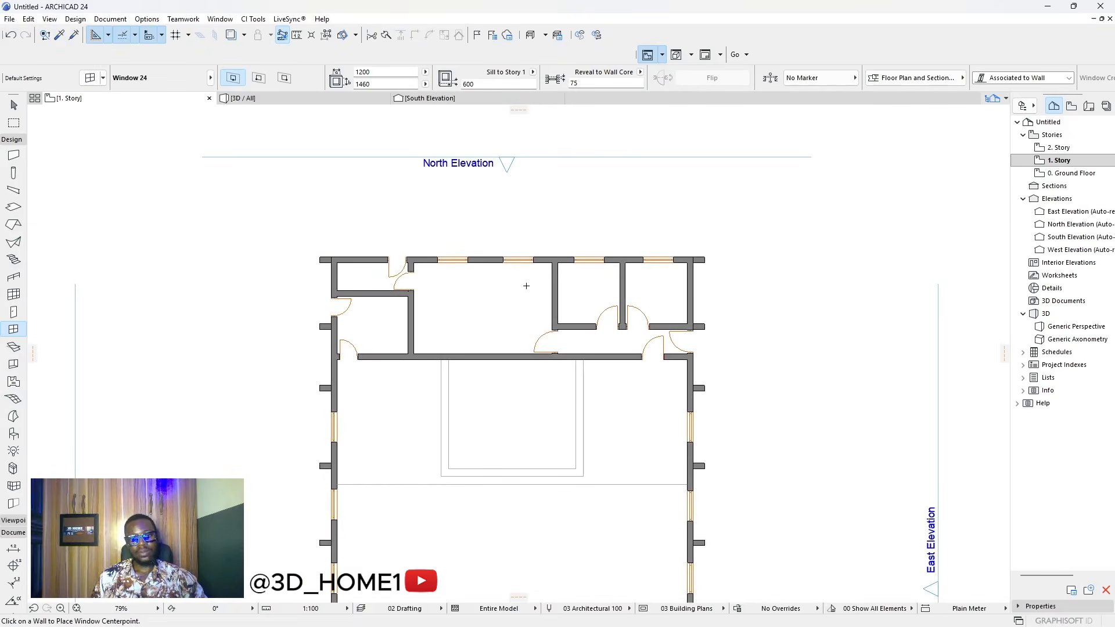
{"action": "scroll", "coordinate": [330, 277], "scroll_direction": "up", "scroll_amount": 7}
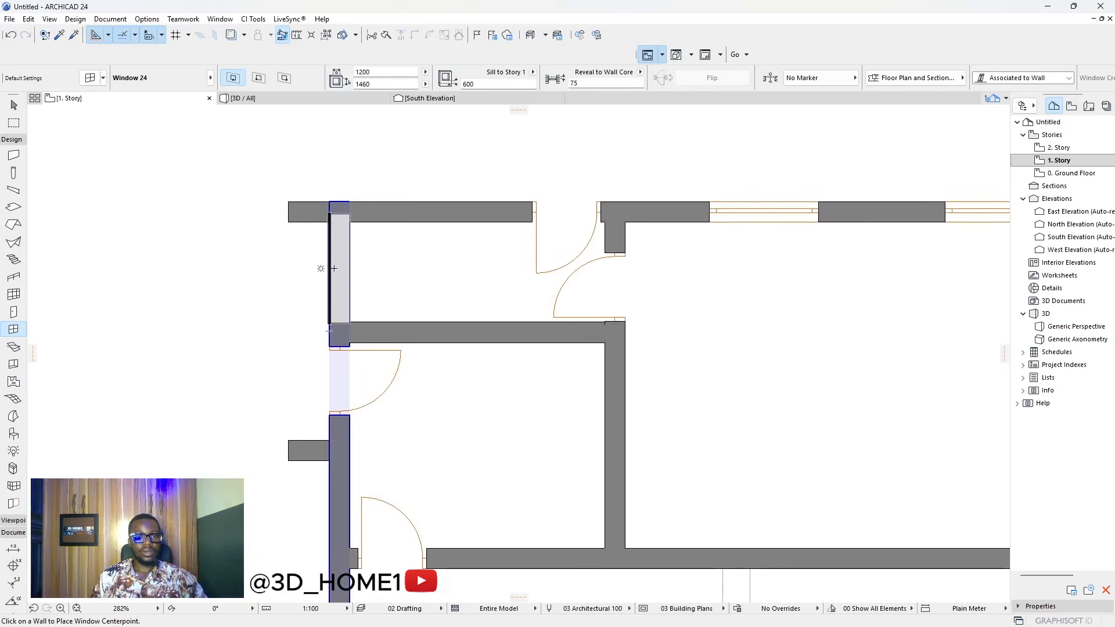
{"action": "left_click", "coordinate": [334, 268]}
{"action": "key", "text": "Escape"}
- Set the northwest room's west window to 600 wide and 600 high with a 1500 sill height
{"action": "left_click", "coordinate": [336, 240]}
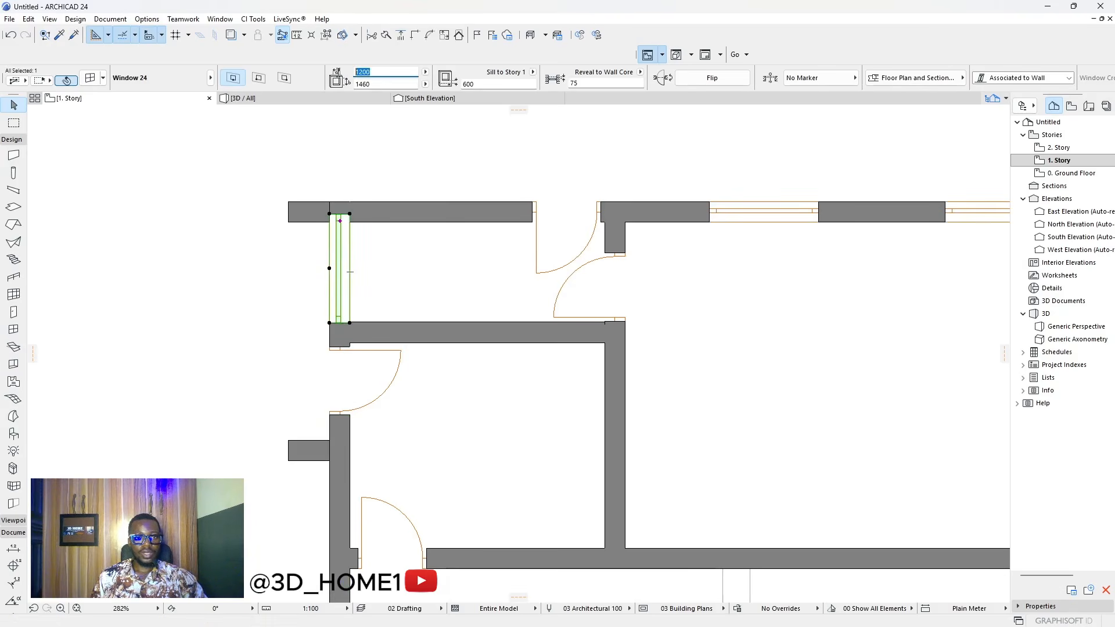
{"action": "type", "text": "600"}
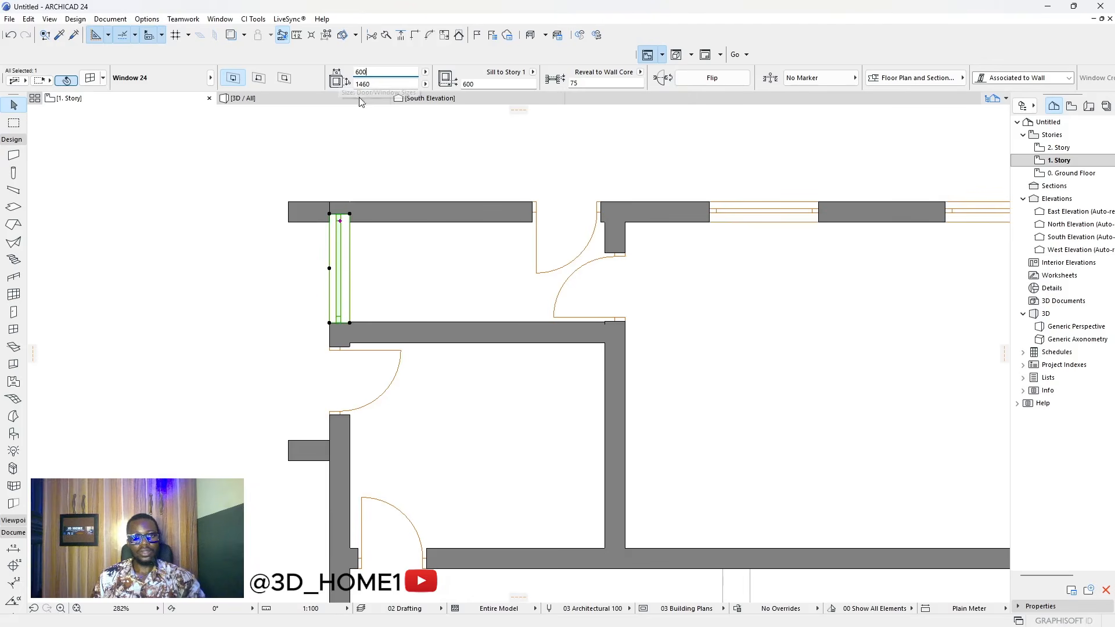
{"action": "key", "text": "Tab"}
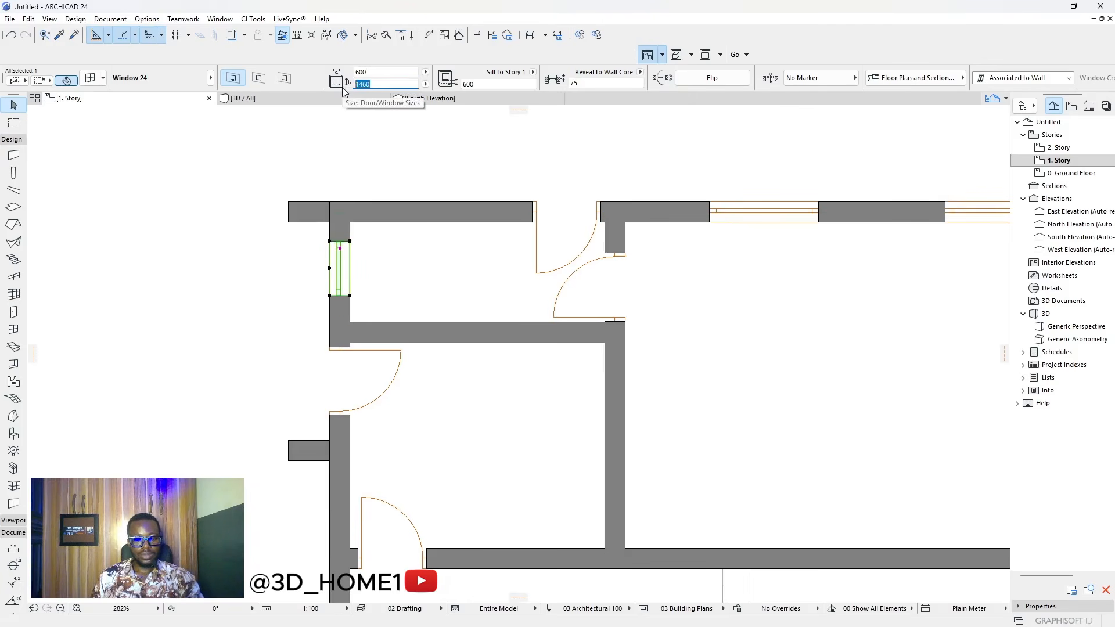
{"action": "type", "text": "600"}
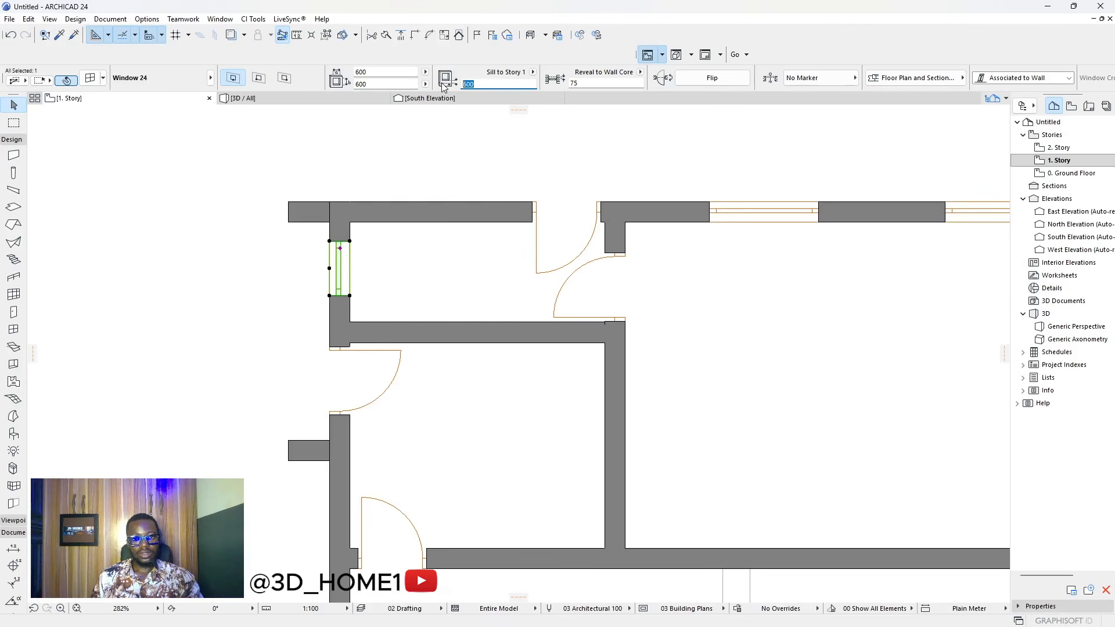
{"action": "type", "text": "1500"}
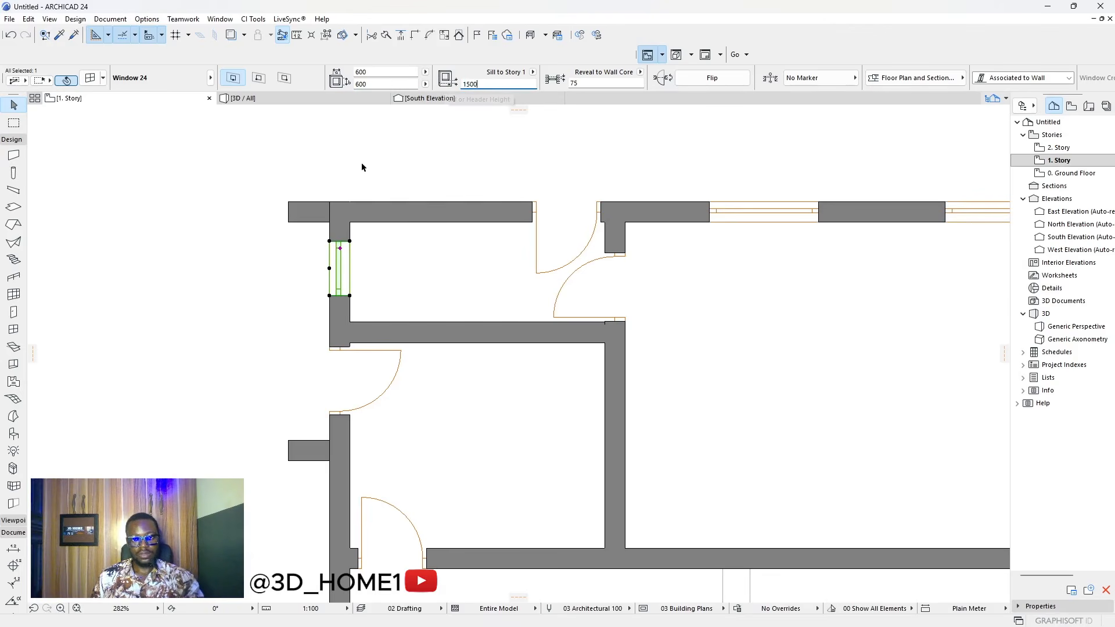
{"action": "left_click", "coordinate": [352, 163]}
- Set all four north-wall windows to a height of 1200 and a sill height of 900
{"action": "scroll", "coordinate": [395, 215], "scroll_direction": "down", "scroll_amount": 5}
{"action": "scroll", "coordinate": [519, 223], "scroll_direction": "up", "scroll_amount": 6}
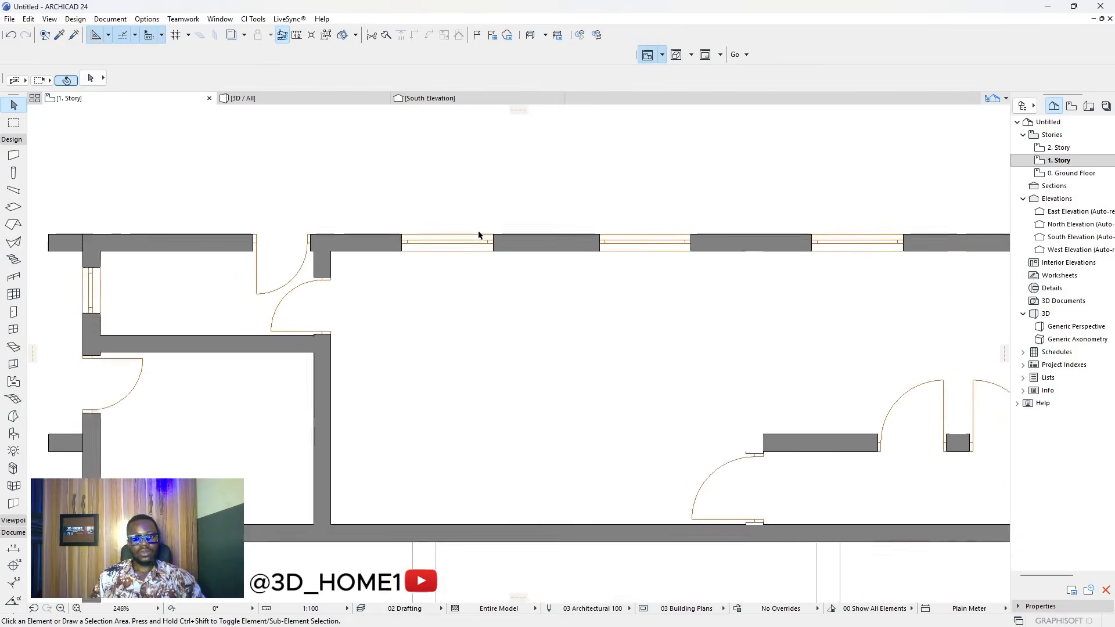
{"action": "left_click", "coordinate": [479, 253]}
{"action": "left_click", "coordinate": [662, 255], "text": "shift"}
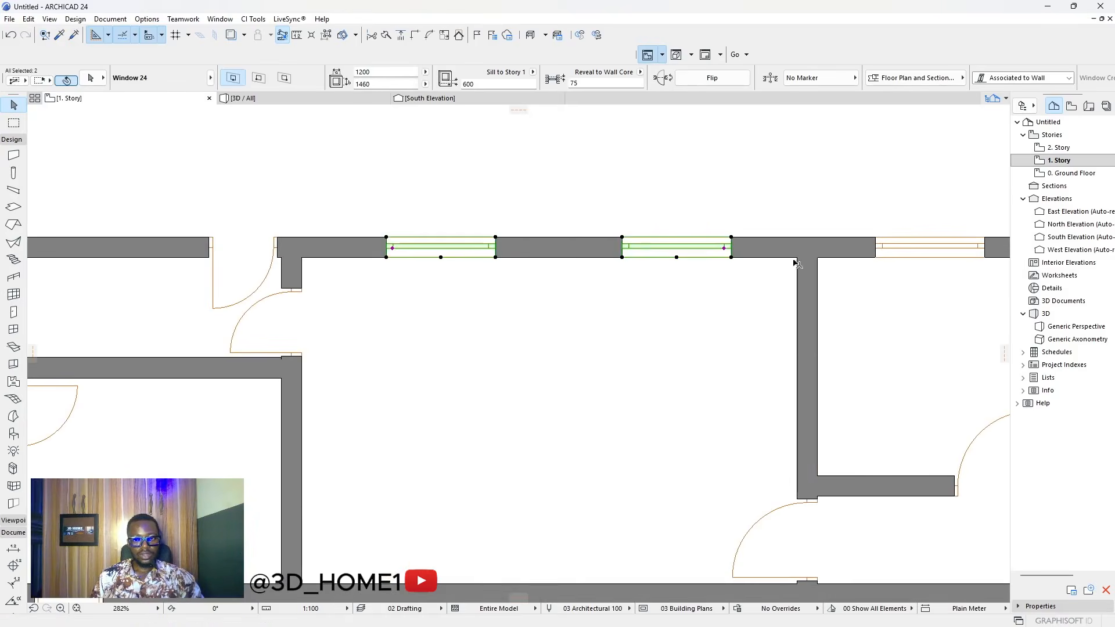
{"action": "left_click", "coordinate": [916, 254], "text": "shift"}
{"action": "scroll", "coordinate": [459, 264], "scroll_direction": "down", "scroll_amount": 4}
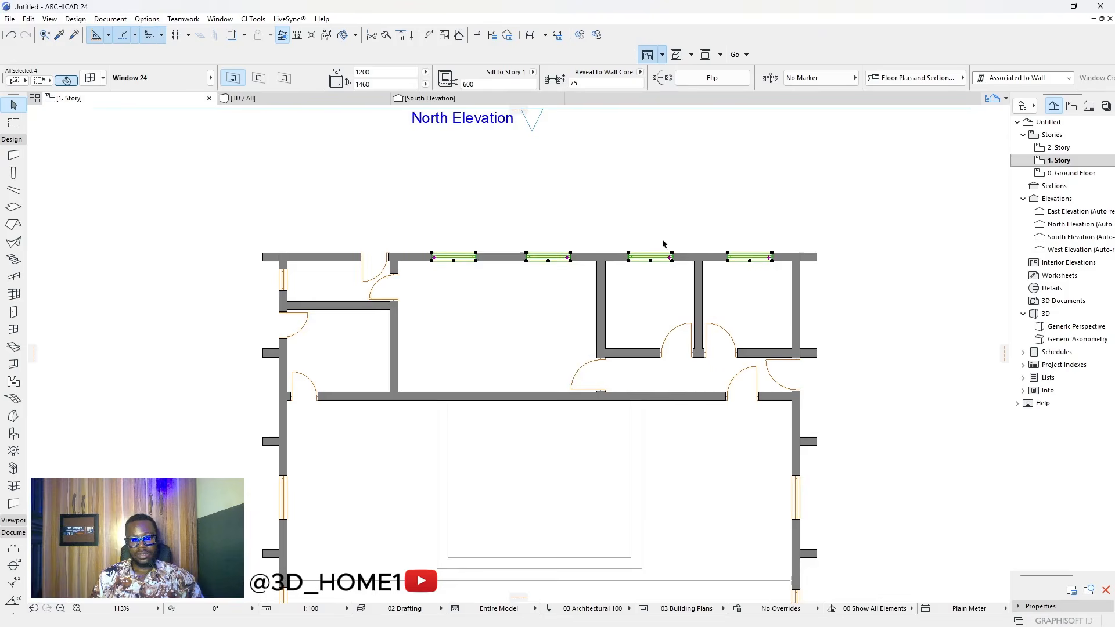
{"action": "scroll", "coordinate": [659, 244], "scroll_direction": "up", "scroll_amount": 1}
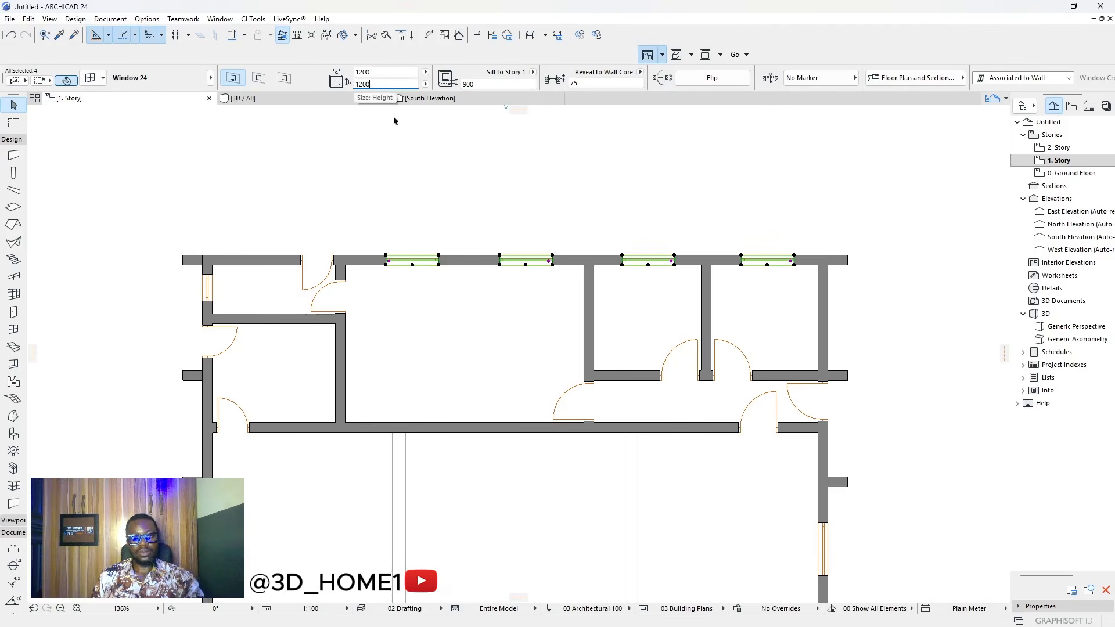
{"action": "left_click", "coordinate": [523, 174]}
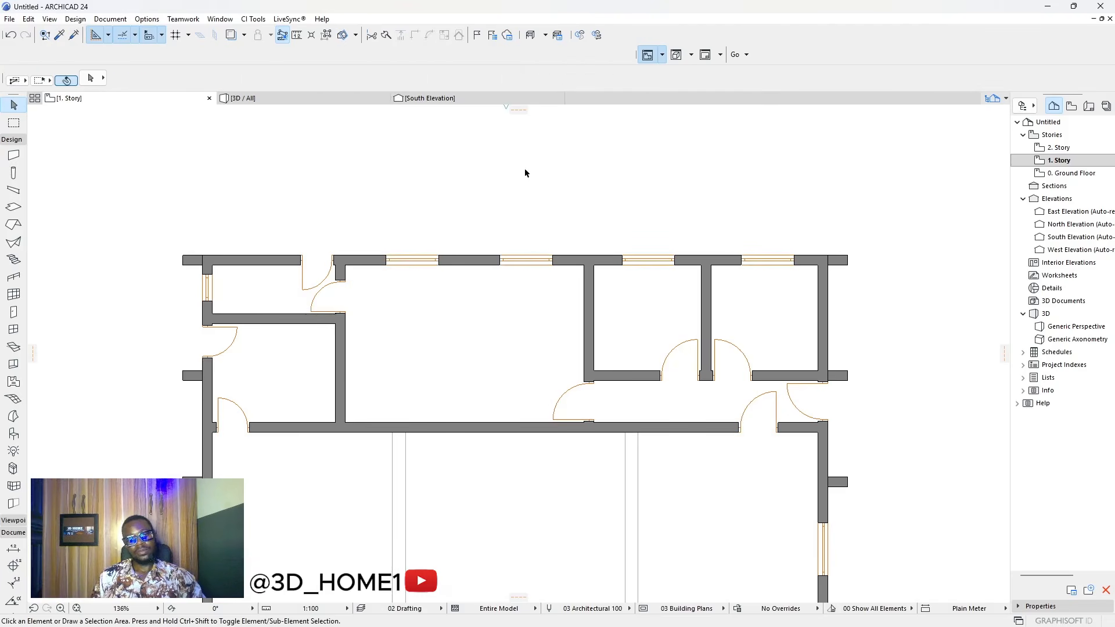
- Examine the building's exterior walls, windows and doors from the south in the 3D view
{"action": "scroll", "coordinate": [525, 173], "scroll_direction": "down", "scroll_amount": 6}
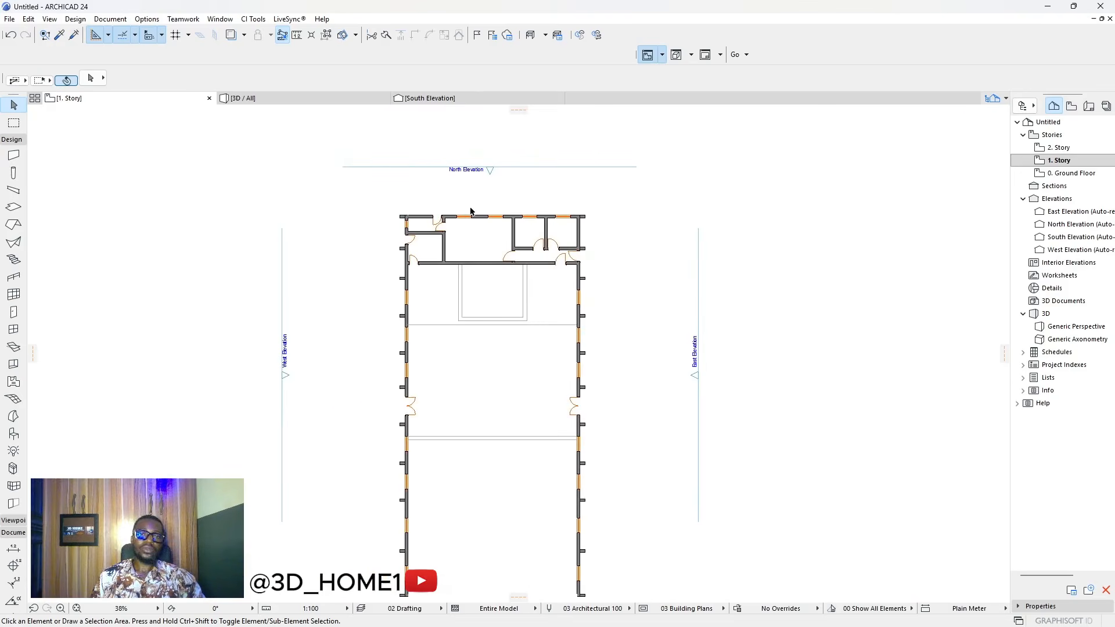
{"action": "scroll", "coordinate": [507, 282], "scroll_direction": "down", "scroll_amount": 2}
{"action": "scroll", "coordinate": [507, 281], "scroll_direction": "up", "scroll_amount": 3}
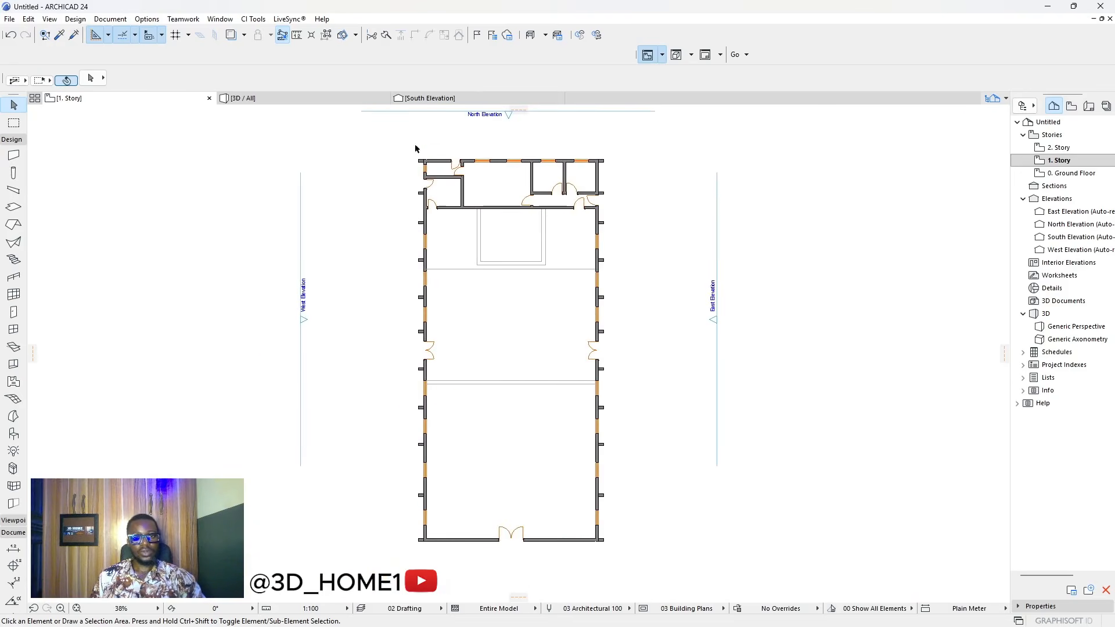
{"action": "left_click", "coordinate": [351, 98]}
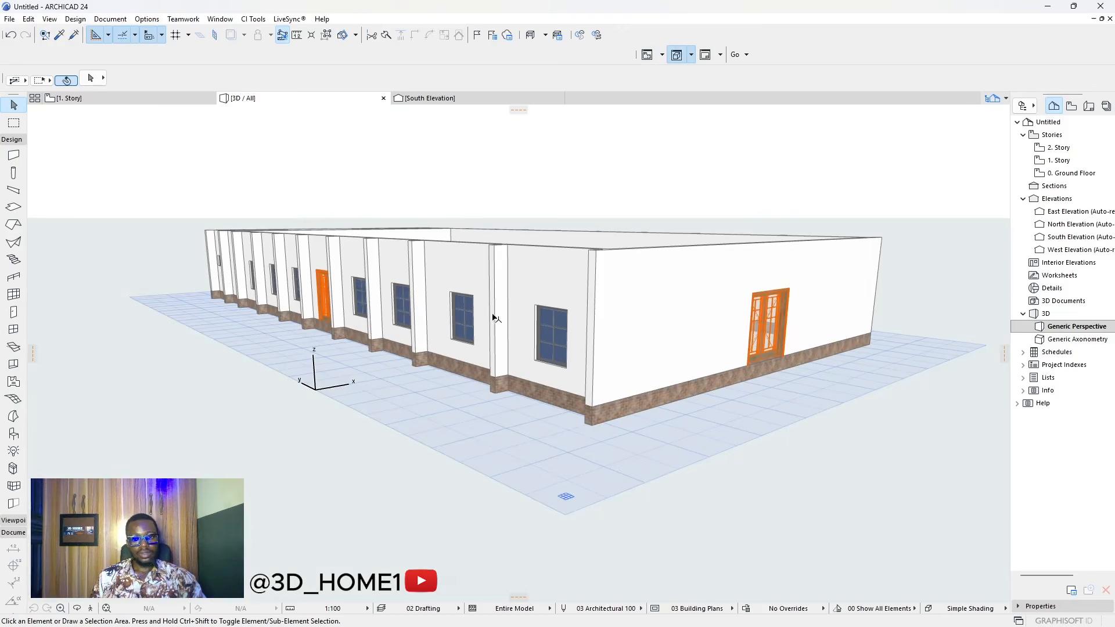
{"action": "middle_click_drag", "start_coordinate": [503, 329], "coordinate": [372, 328], "text": "shift"}
{"action": "scroll", "coordinate": [423, 336], "scroll_direction": "up", "scroll_amount": 3}
{"action": "scroll", "coordinate": [423, 336], "scroll_direction": "down", "scroll_amount": 3}
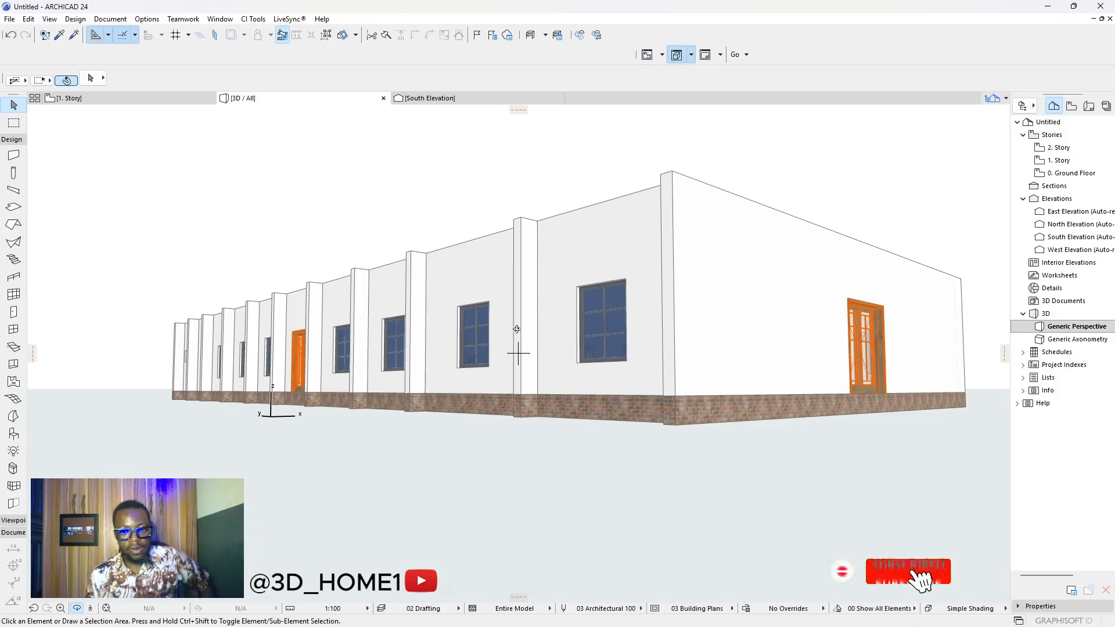
{"action": "middle_click_drag", "start_coordinate": [509, 330], "coordinate": [600, 391], "text": "shift"}
- Look over the whole first-story plan, from the north rooms to the south entrance wall
{"action": "left_click", "coordinate": [149, 104]}
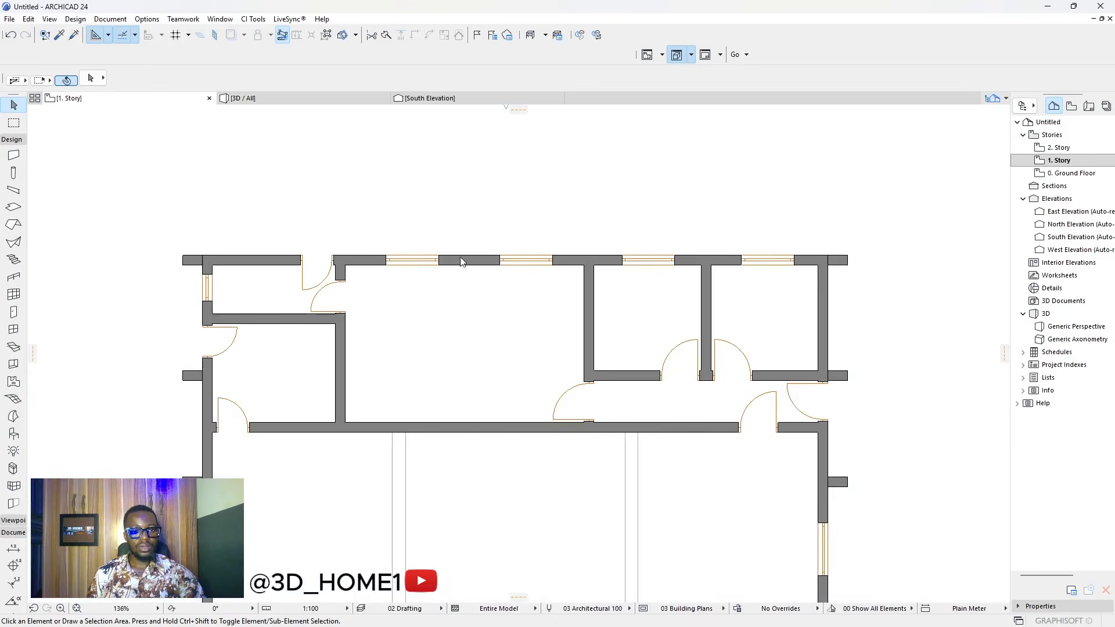
{"action": "scroll", "coordinate": [504, 192], "scroll_direction": "down", "scroll_amount": 8}
{"action": "scroll", "coordinate": [504, 192], "scroll_direction": "up", "scroll_amount": 2}
{"action": "scroll", "coordinate": [504, 192], "scroll_direction": "up", "scroll_amount": 3}
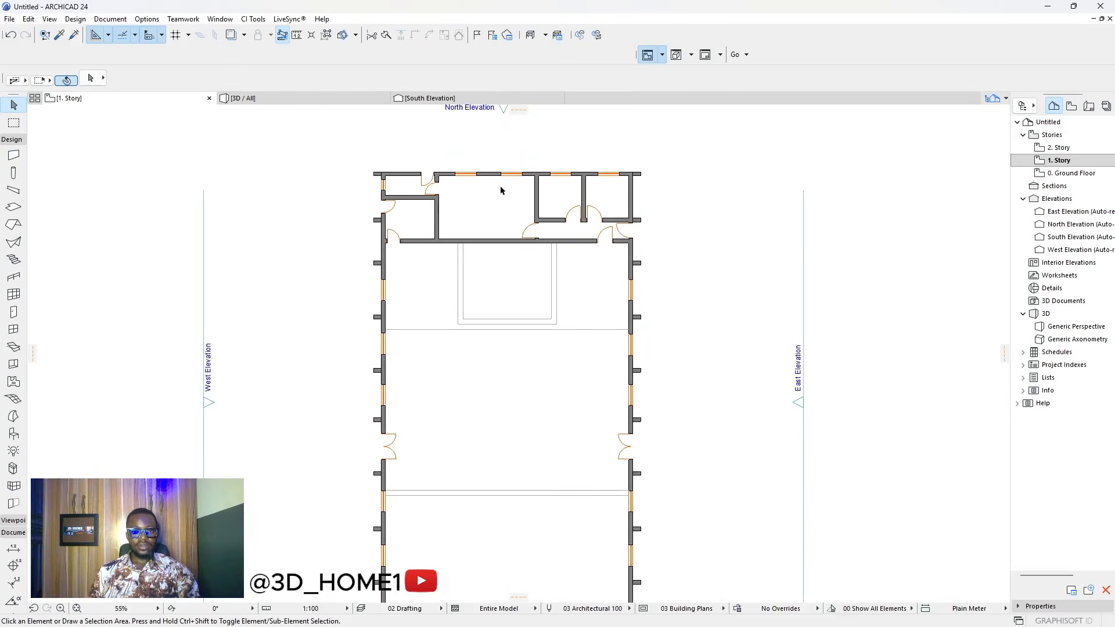
{"action": "scroll", "coordinate": [329, 227], "scroll_direction": "down", "scroll_amount": 3}
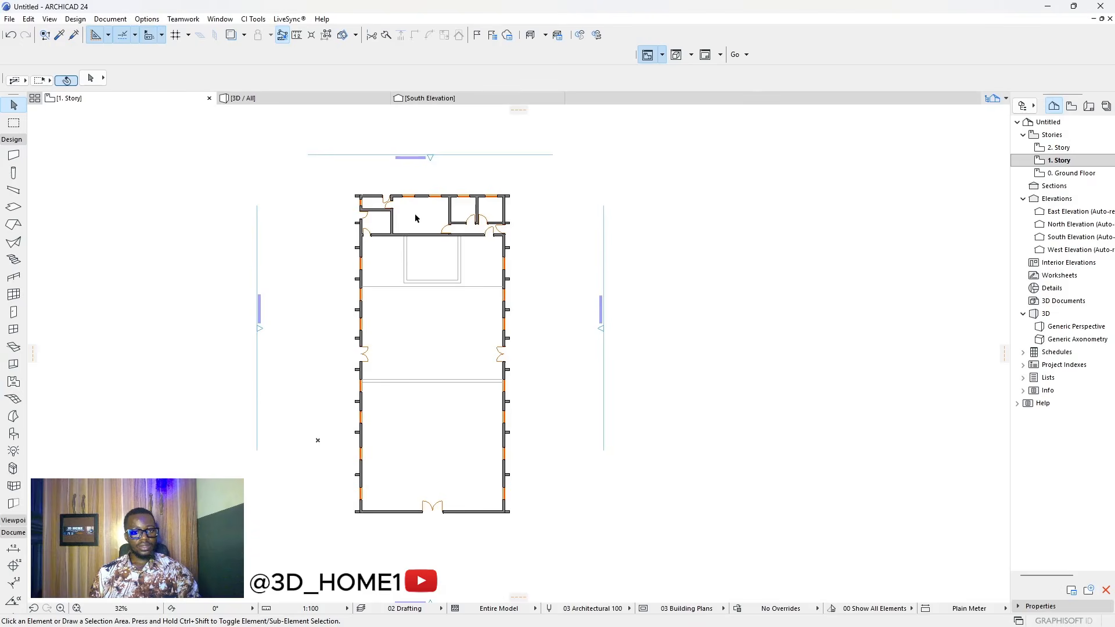
{"action": "scroll", "coordinate": [415, 215], "scroll_direction": "up", "scroll_amount": 5}
{"action": "scroll", "coordinate": [422, 223], "scroll_direction": "down", "scroll_amount": 5}
{"action": "scroll", "coordinate": [364, 356], "scroll_direction": "up", "scroll_amount": 4}
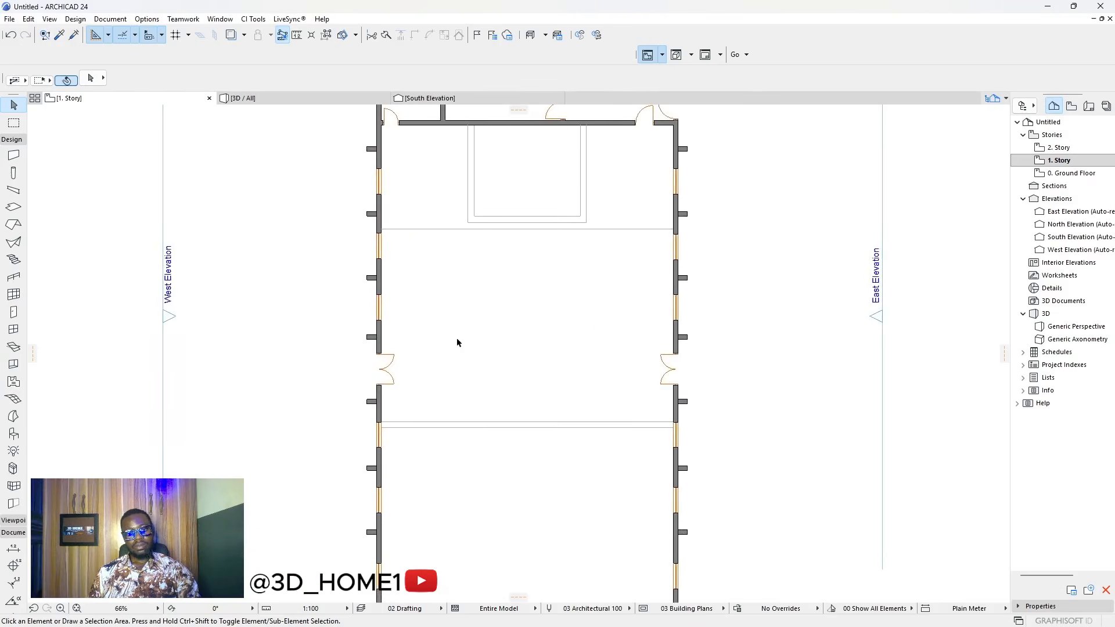
{"action": "scroll", "coordinate": [457, 343], "scroll_direction": "down", "scroll_amount": 4}
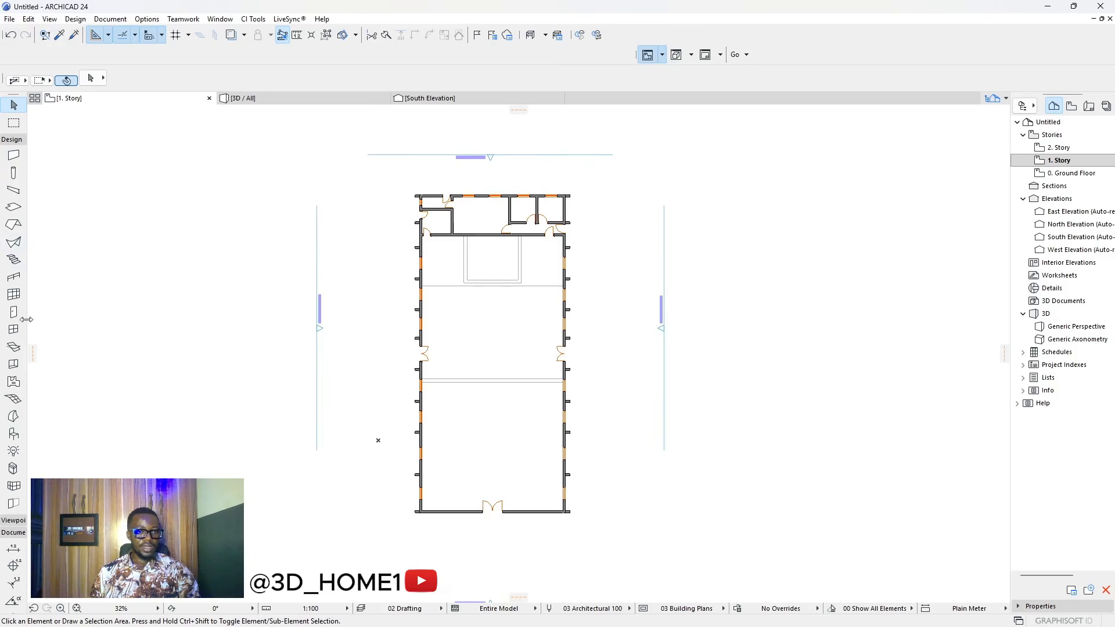
{"action": "scroll", "coordinate": [445, 298], "scroll_direction": "up", "scroll_amount": 4}
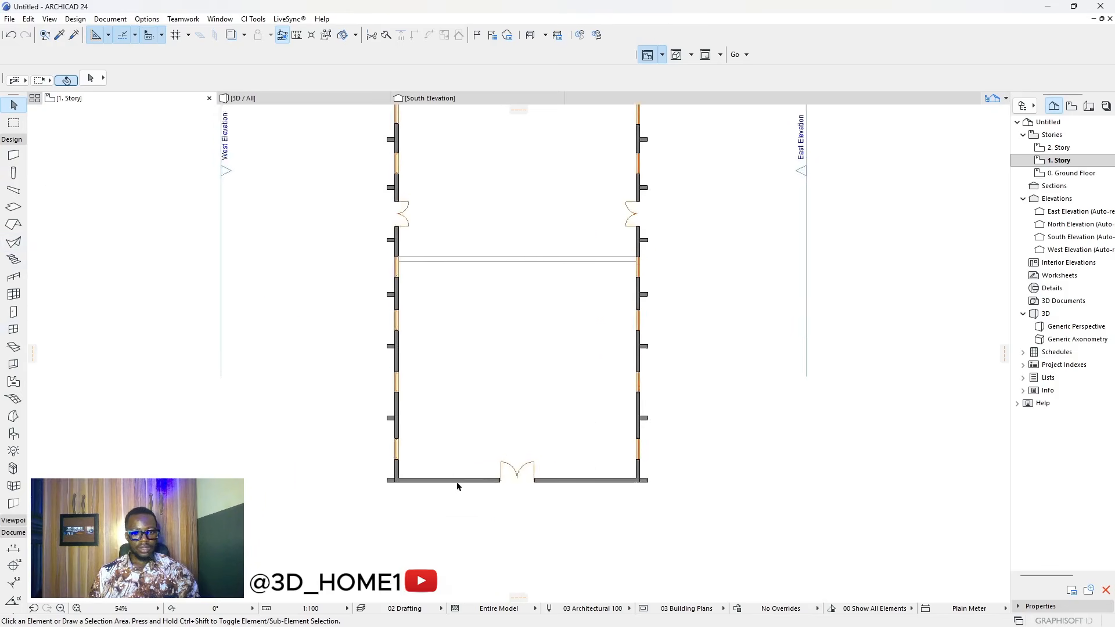
{"action": "scroll", "coordinate": [470, 412], "scroll_direction": "down", "scroll_amount": 4}
{"action": "left_click", "coordinate": [58, 36]}
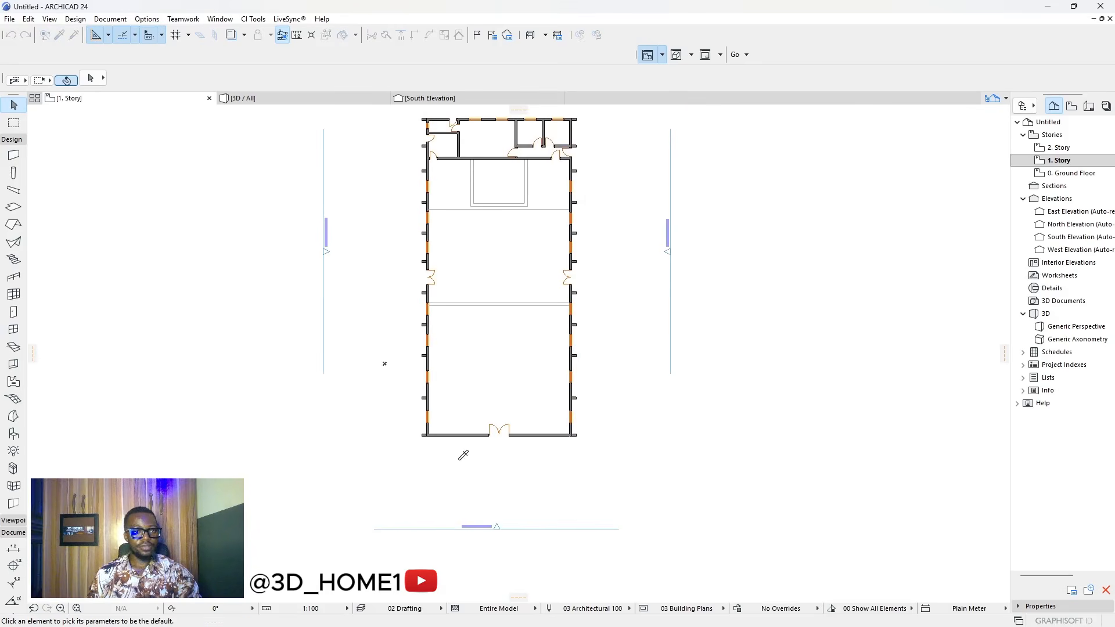
{"action": "scroll", "coordinate": [482, 487], "scroll_direction": "up", "scroll_amount": 3}
{"action": "left_click", "coordinate": [456, 396]}
{"action": "scroll", "coordinate": [455, 399], "scroll_direction": "up", "scroll_amount": 4}
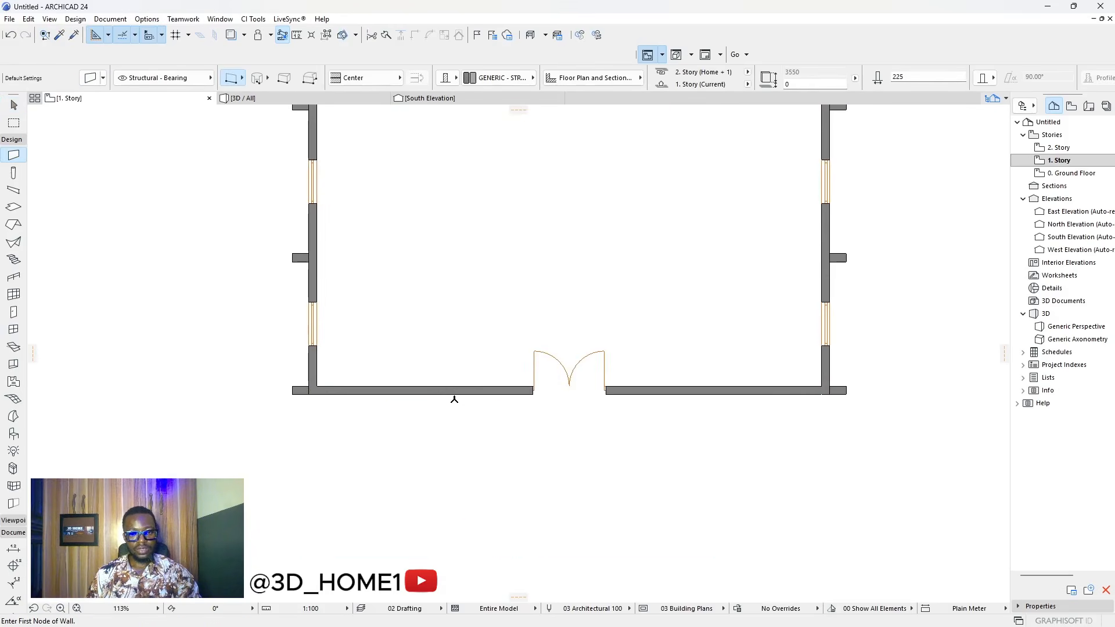
{"action": "left_click", "coordinate": [14, 105]}
- On the ground floor, draw a 225 thick wall straight south from the south wall's midpoint, using that wall's settings
{"action": "left_click", "coordinate": [1065, 174]}
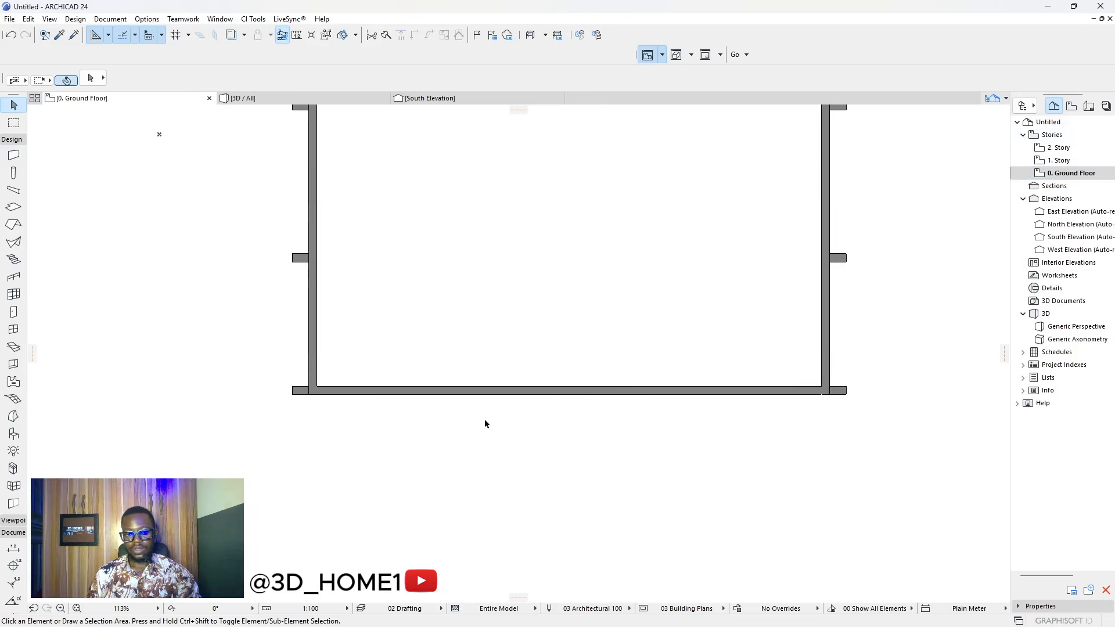
{"action": "left_click", "coordinate": [61, 35]}
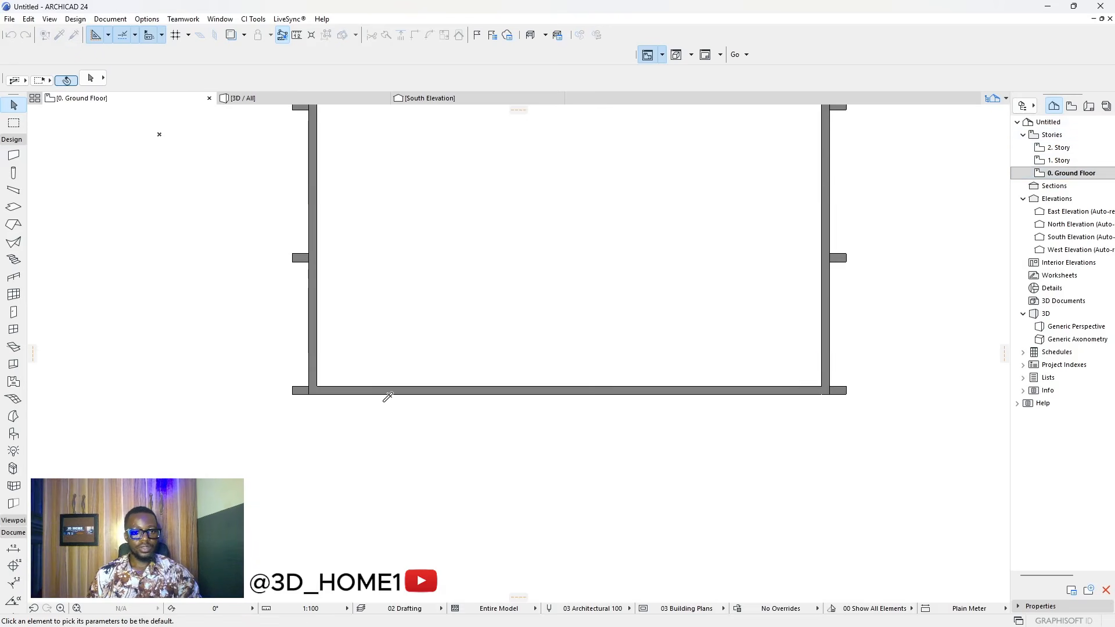
{"action": "left_click", "coordinate": [376, 388]}
{"action": "scroll", "coordinate": [478, 436], "scroll_direction": "down", "scroll_amount": 6}
{"action": "scroll", "coordinate": [477, 438], "scroll_direction": "up", "scroll_amount": 6}
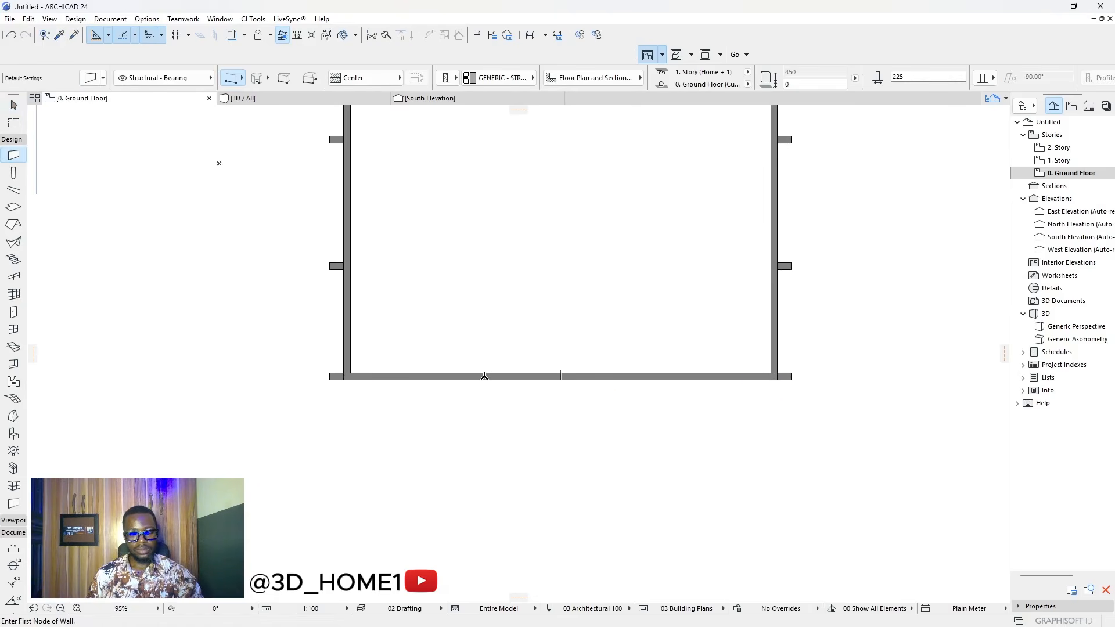
{"action": "left_click", "coordinate": [560, 377]}
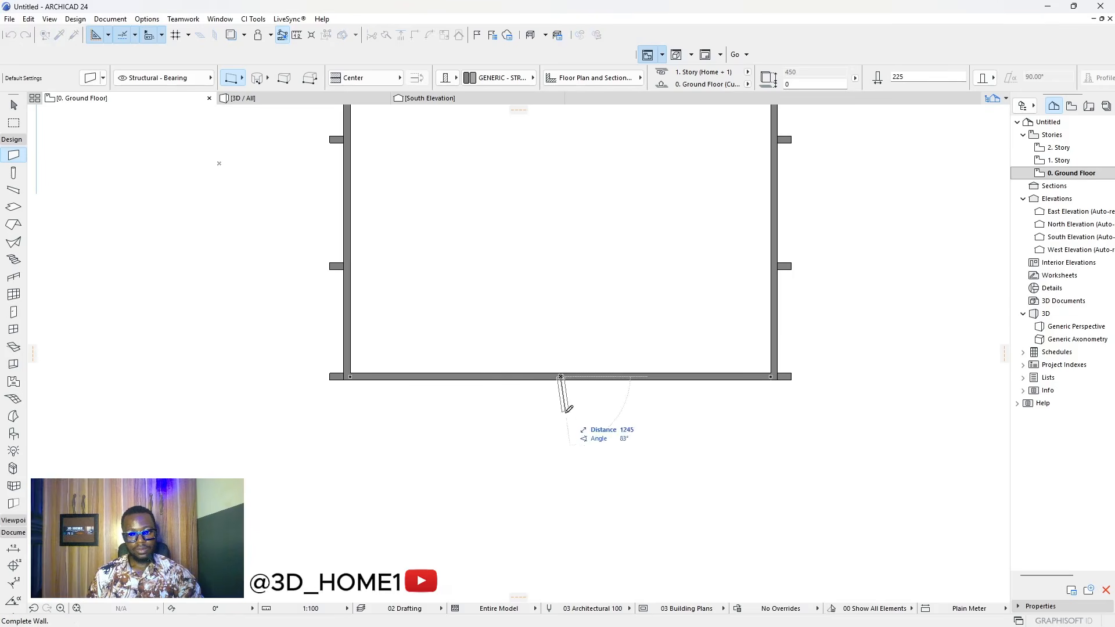
{"action": "left_click", "coordinate": [561, 469]}
{"action": "key", "text": "Escape"}
{"action": "left_click", "coordinate": [561, 433]}
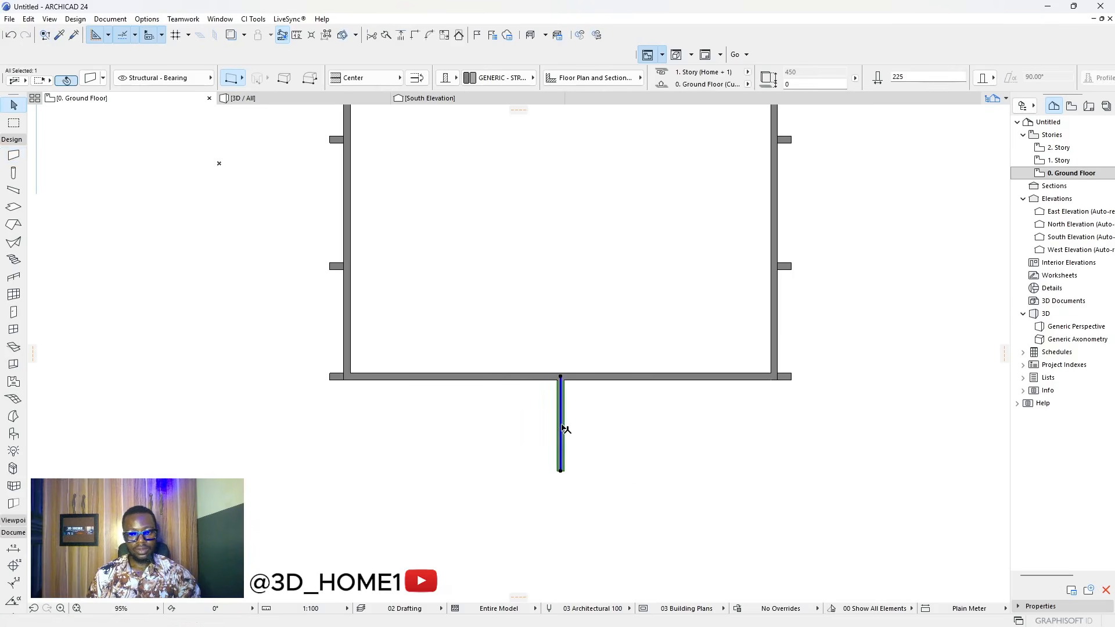
- Try to copy the new projecting wall 300 to the east
{"action": "left_click", "coordinate": [562, 424]}
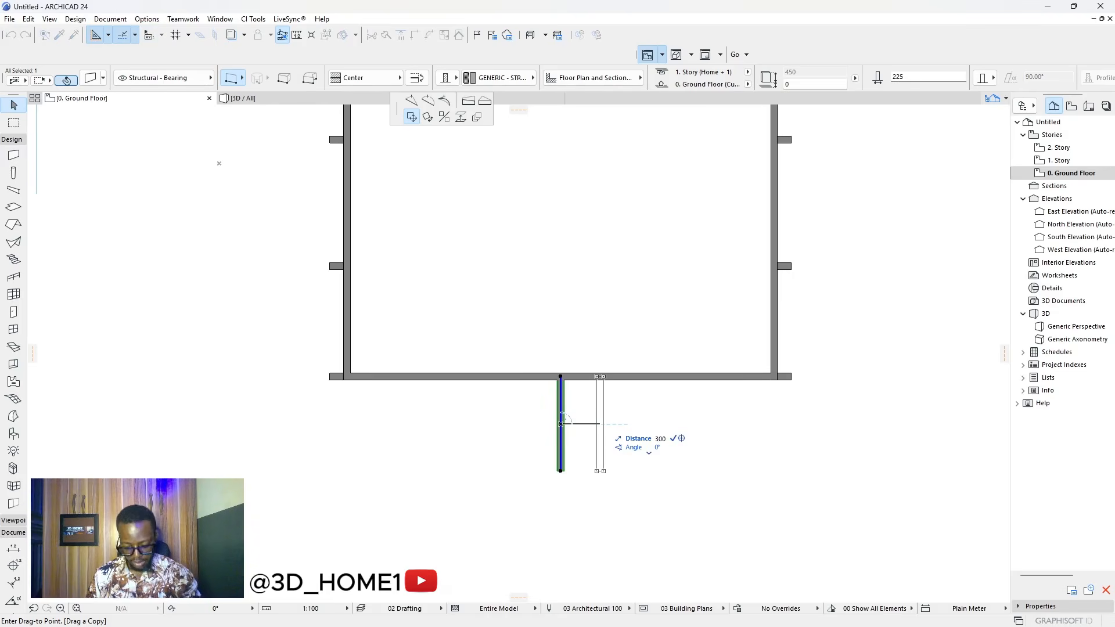
{"action": "type", "text": "300"}
{"action": "key", "text": "Return"}
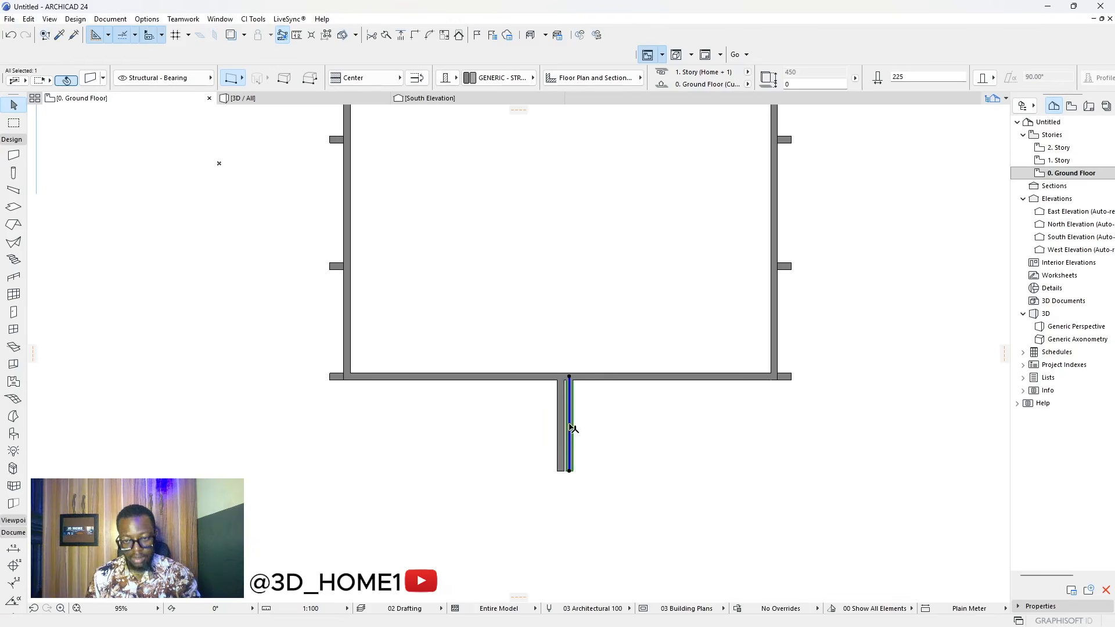
{"action": "key", "text": "ctrl+z"}
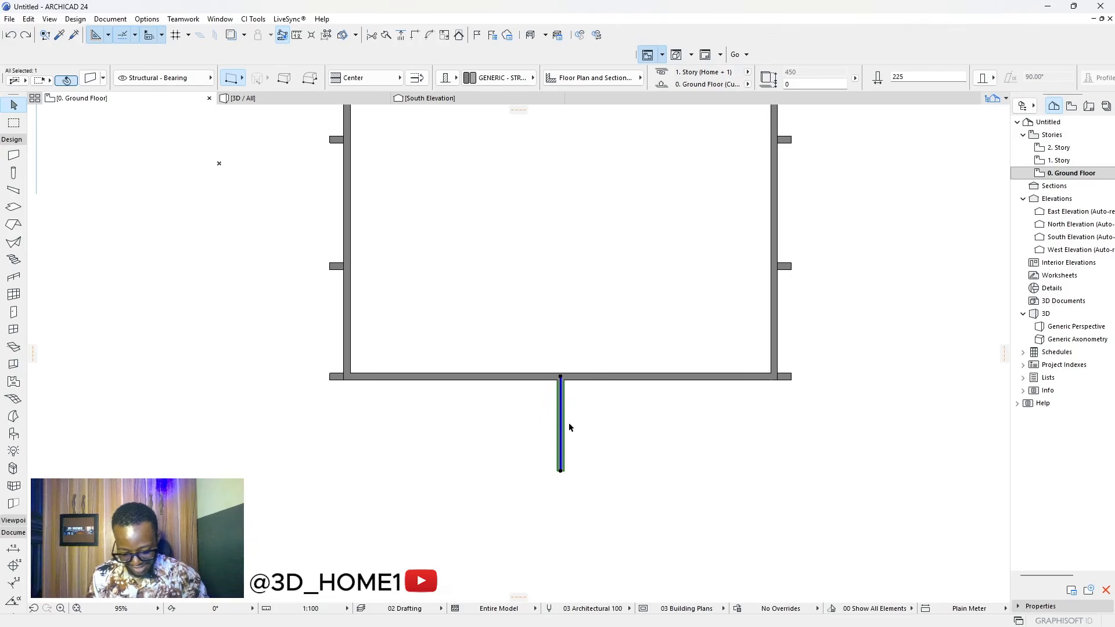
{"action": "left_click", "coordinate": [532, 424]}
- On the first story, place two 1200 by 1460 windows with a 600 sill in the south wall, west of the double door
{"action": "scroll", "coordinate": [533, 426], "scroll_direction": "down", "scroll_amount": 4}
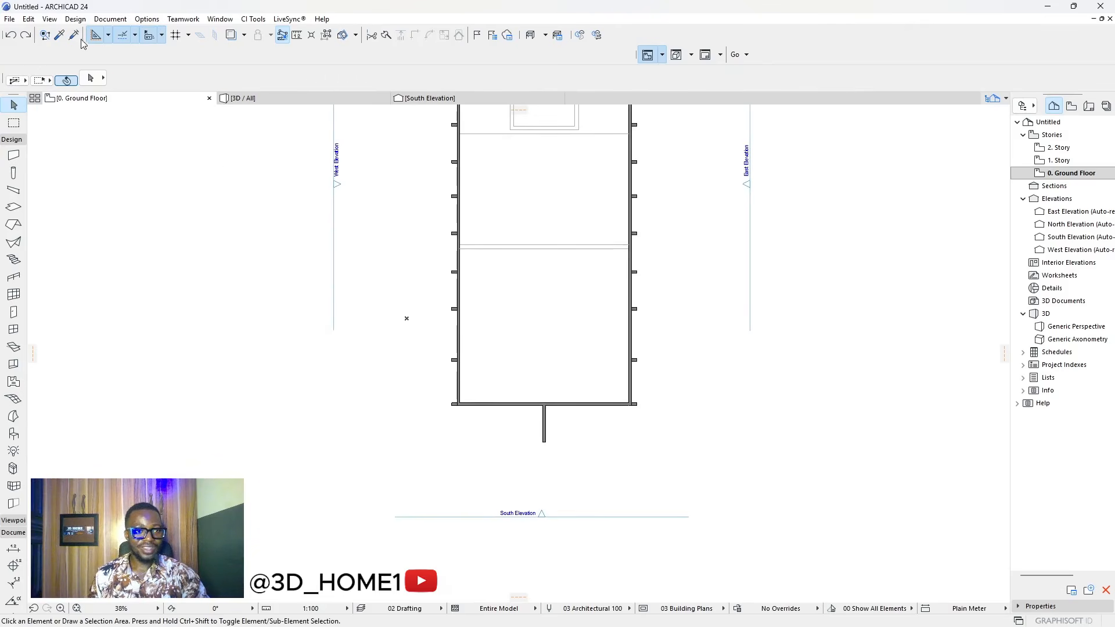
{"action": "scroll", "coordinate": [482, 239], "scroll_direction": "down", "scroll_amount": 3}
{"action": "key", "text": "ctrl+Up"}
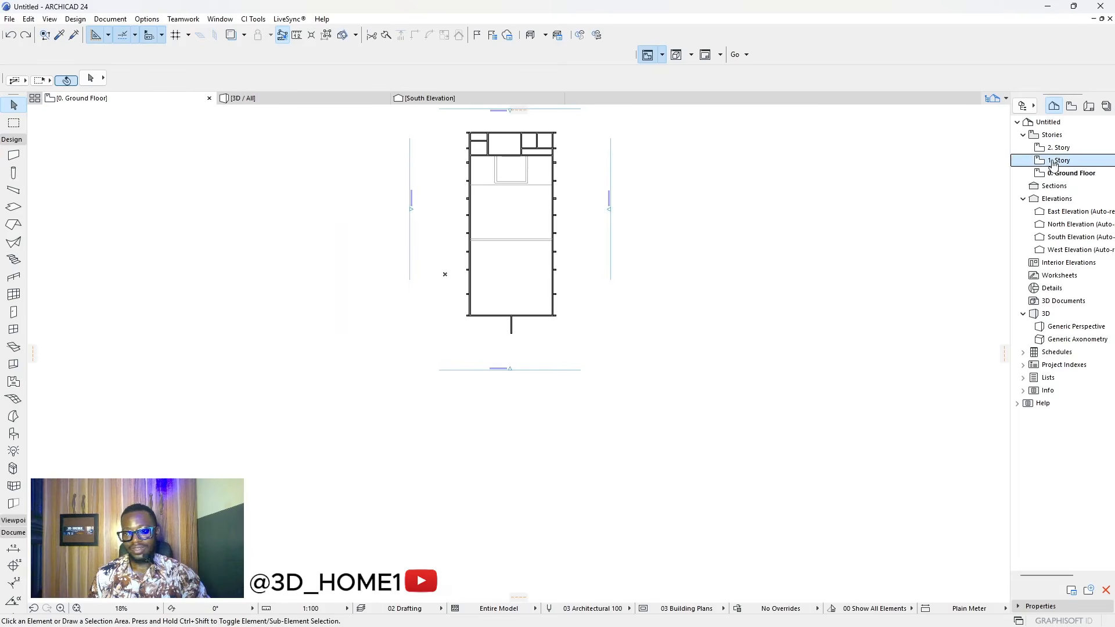
{"action": "scroll", "coordinate": [539, 213], "scroll_direction": "up", "scroll_amount": 3}
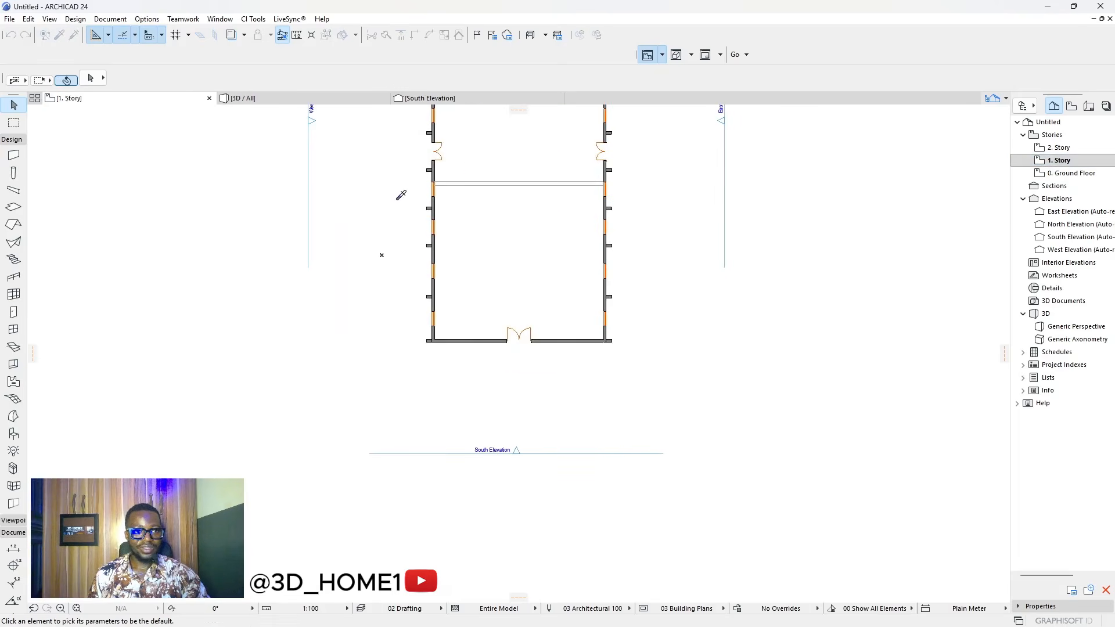
{"action": "scroll", "coordinate": [419, 266], "scroll_direction": "up", "scroll_amount": 3}
{"action": "scroll", "coordinate": [495, 384], "scroll_direction": "down", "scroll_amount": 2}
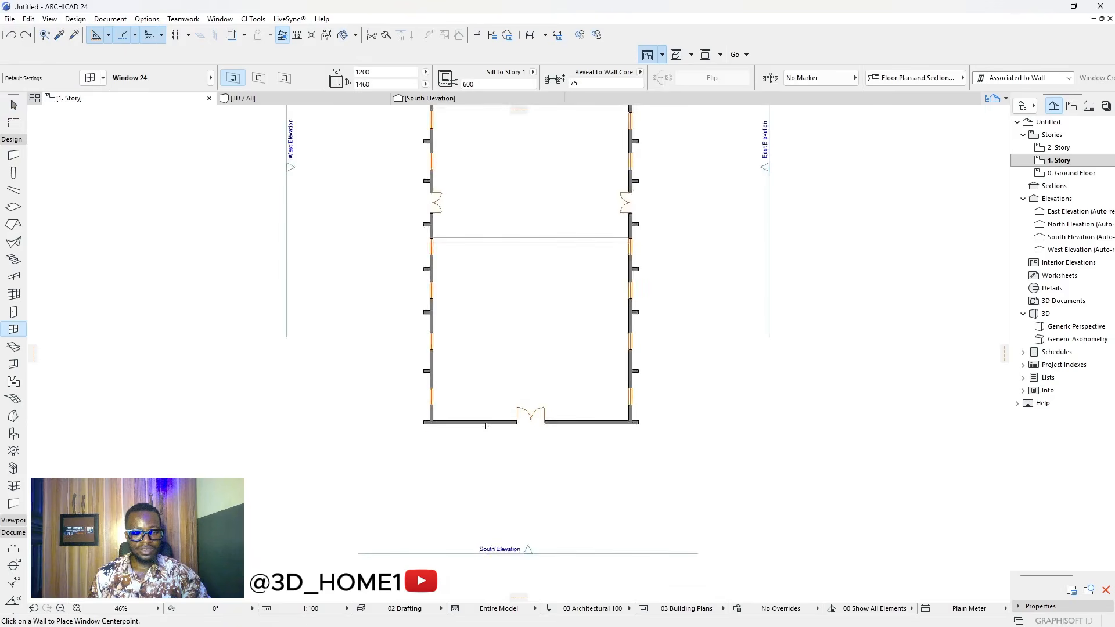
{"action": "scroll", "coordinate": [487, 430], "scroll_direction": "up", "scroll_amount": 2}
{"action": "left_click", "coordinate": [422, 416]}
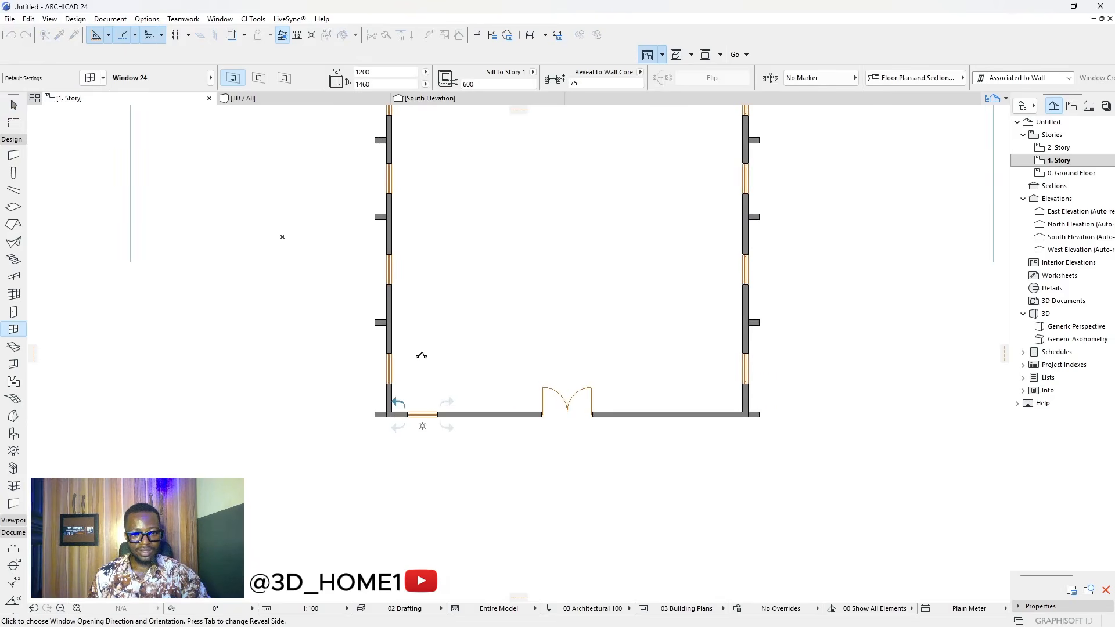
{"action": "left_click", "coordinate": [478, 424]}
{"action": "left_click", "coordinate": [456, 426]}
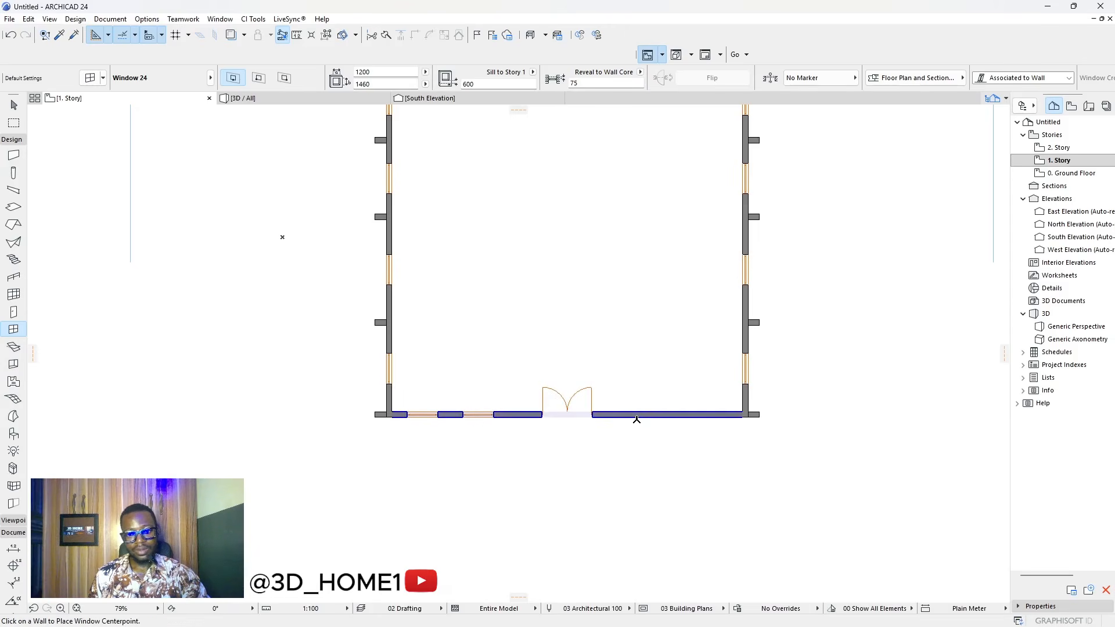
{"action": "scroll", "coordinate": [407, 416], "scroll_direction": "up", "scroll_amount": 3}
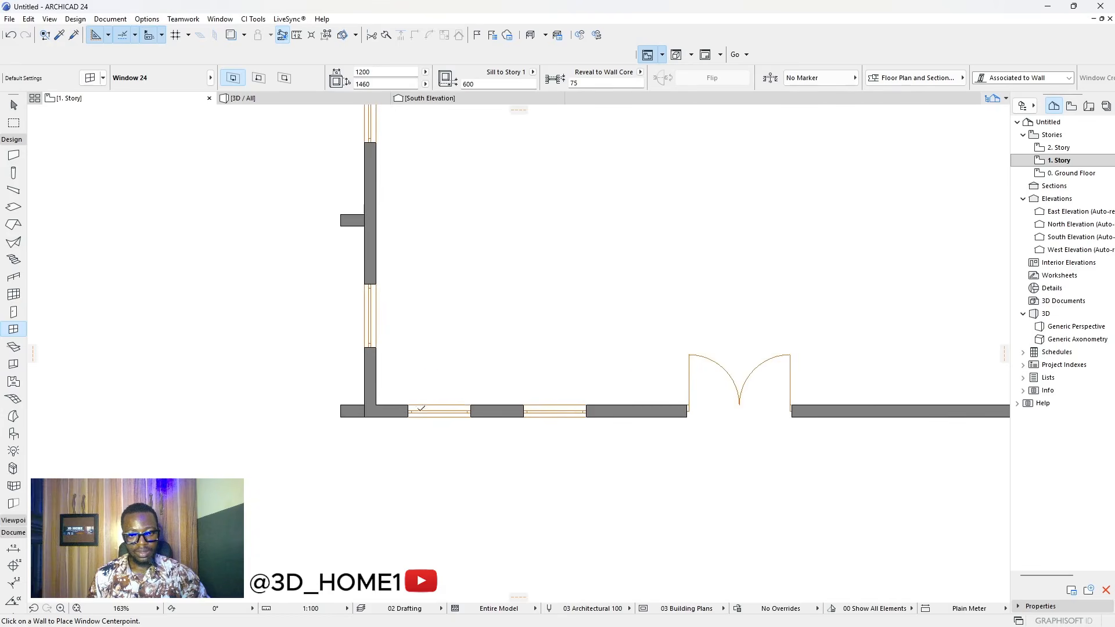
{"action": "scroll", "coordinate": [372, 413], "scroll_direction": "down", "scroll_amount": 3}
{"action": "scroll", "coordinate": [639, 406], "scroll_direction": "up", "scroll_amount": 3}
{"action": "scroll", "coordinate": [617, 407], "scroll_direction": "down", "scroll_amount": 3}
{"action": "scroll", "coordinate": [617, 407], "scroll_direction": "up", "scroll_amount": 4}
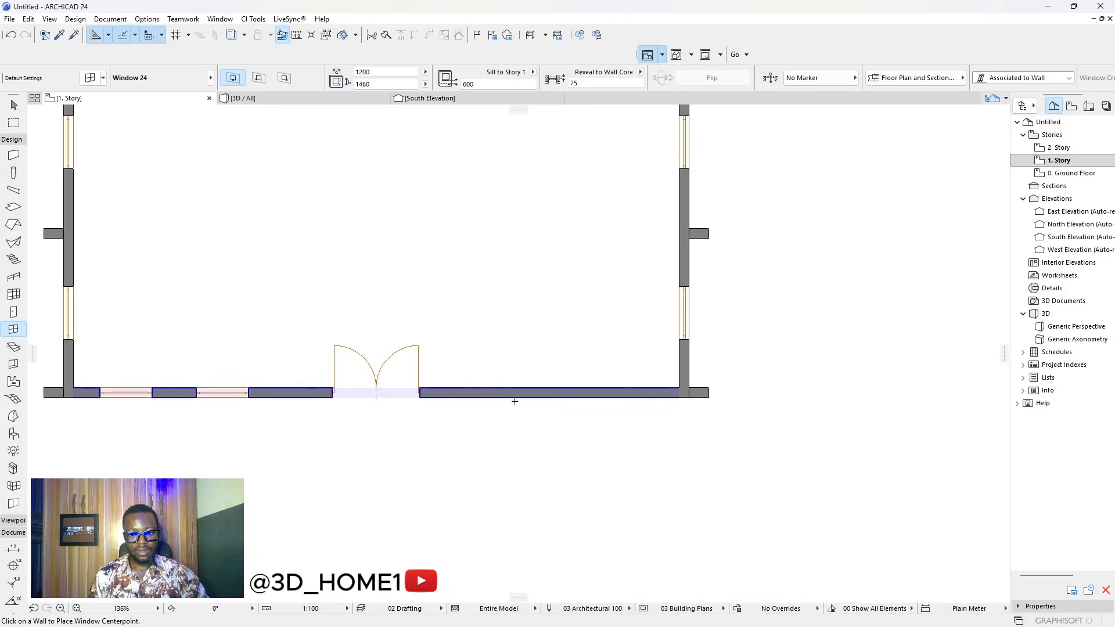
{"action": "key", "text": "Escape"}
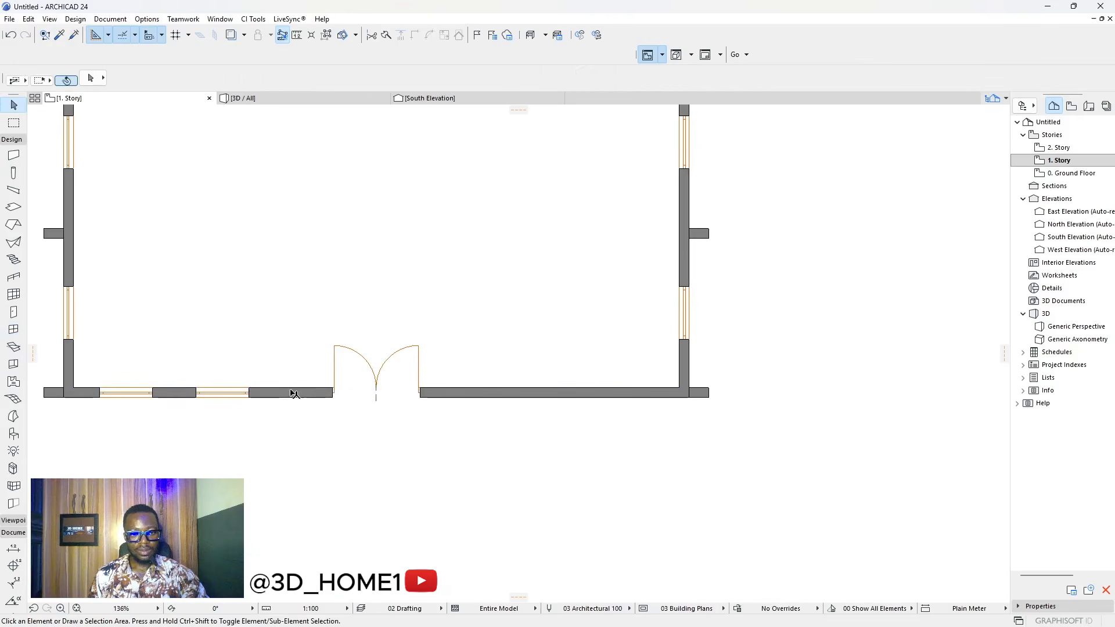
- Place two windows in the south wall east of the double door, matching the settings of the south wall's westernmost window
{"action": "left_click", "coordinate": [62, 35]}
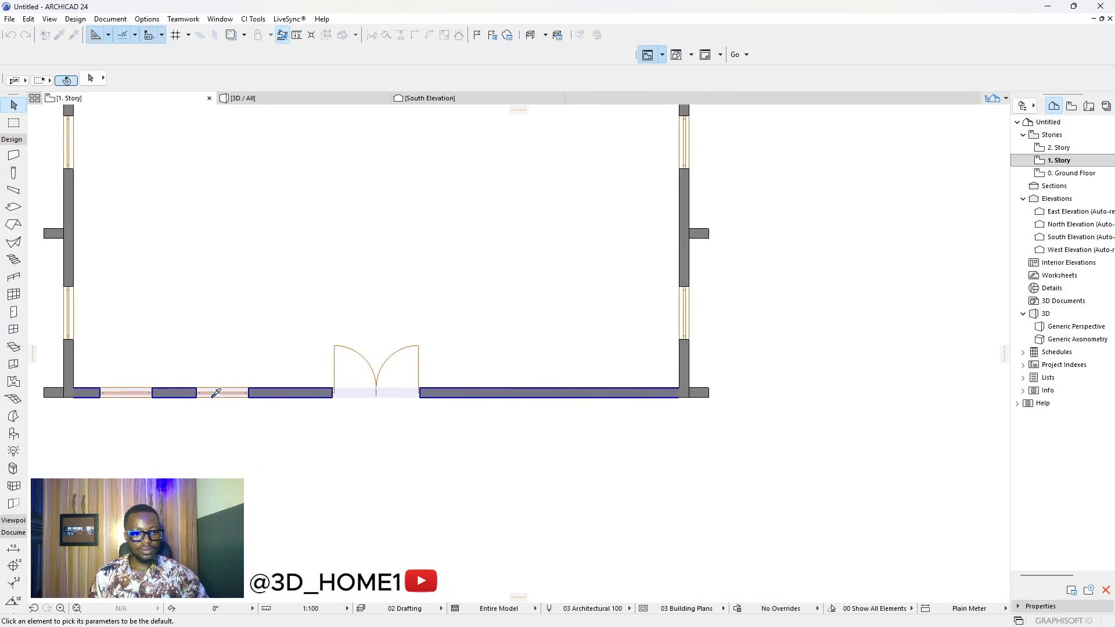
{"action": "scroll", "coordinate": [215, 386], "scroll_direction": "down", "scroll_amount": 2}
{"action": "scroll", "coordinate": [249, 378], "scroll_direction": "up", "scroll_amount": 5}
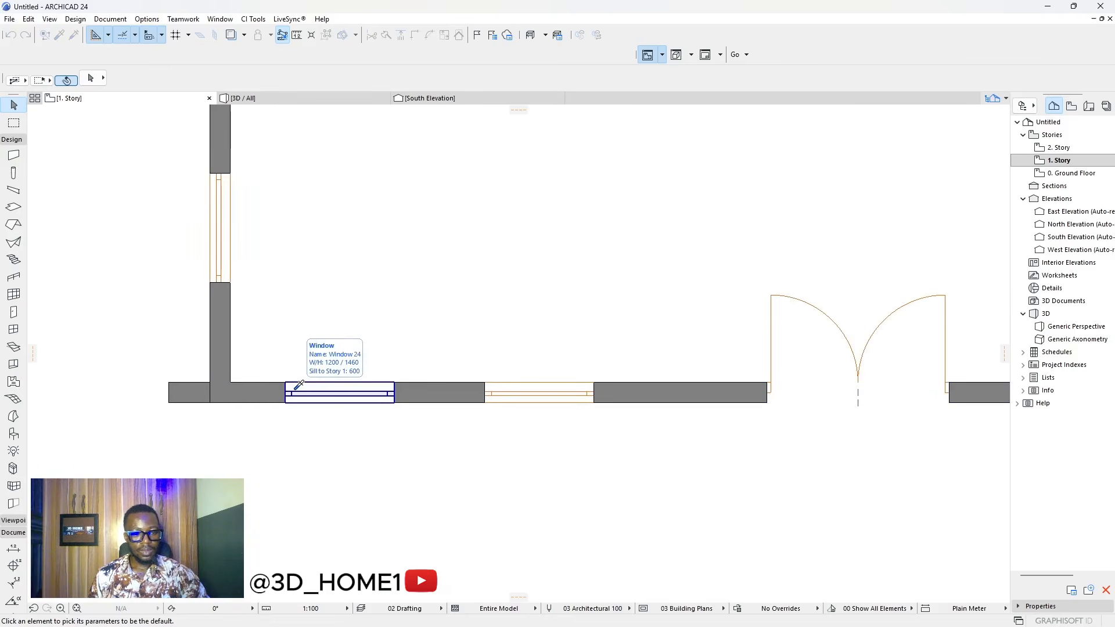
{"action": "left_click", "coordinate": [299, 385]}
{"action": "scroll", "coordinate": [604, 403], "scroll_direction": "down", "scroll_amount": 3}
{"action": "scroll", "coordinate": [578, 381], "scroll_direction": "up", "scroll_amount": 4}
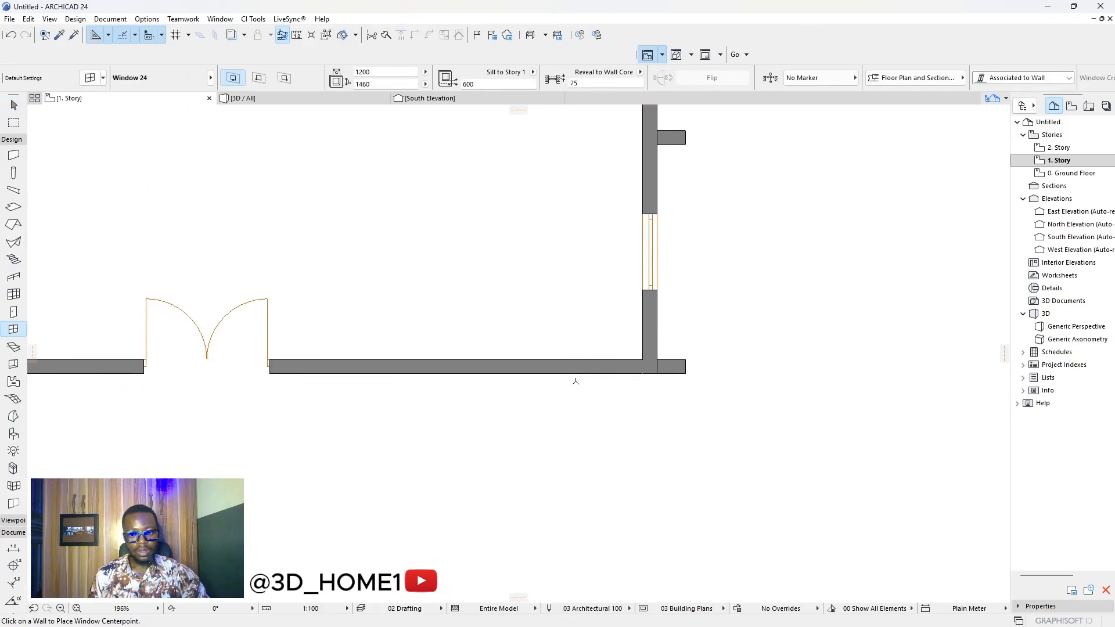
{"action": "left_click", "coordinate": [575, 375]}
{"action": "scroll", "coordinate": [521, 382], "scroll_direction": "down", "scroll_amount": 2}
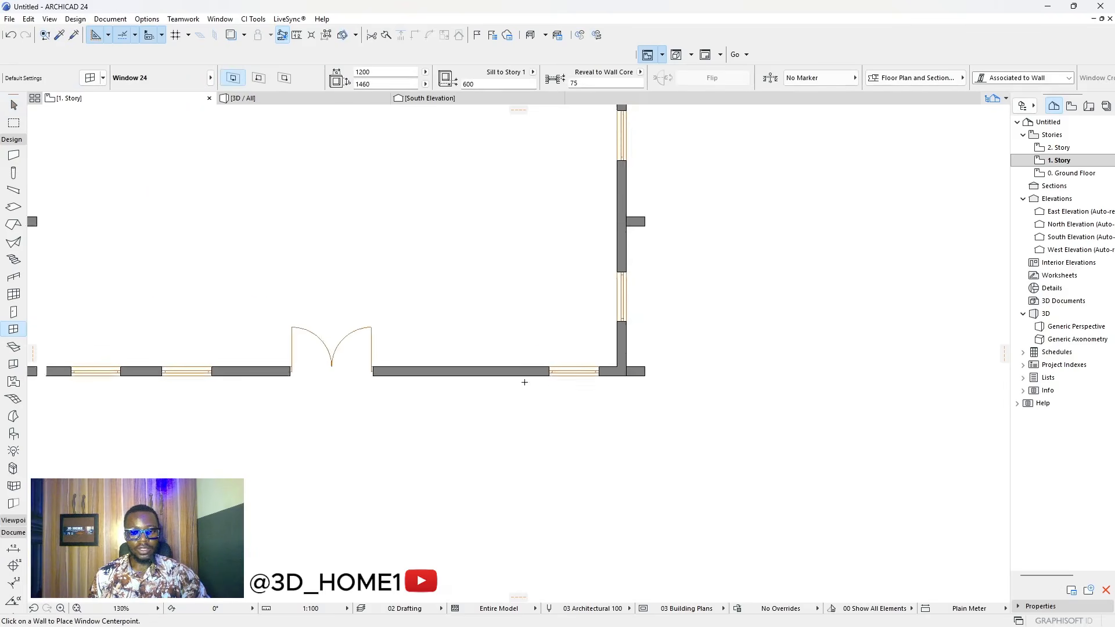
{"action": "scroll", "coordinate": [491, 367], "scroll_direction": "up", "scroll_amount": 3}
{"action": "left_click", "coordinate": [484, 365]}
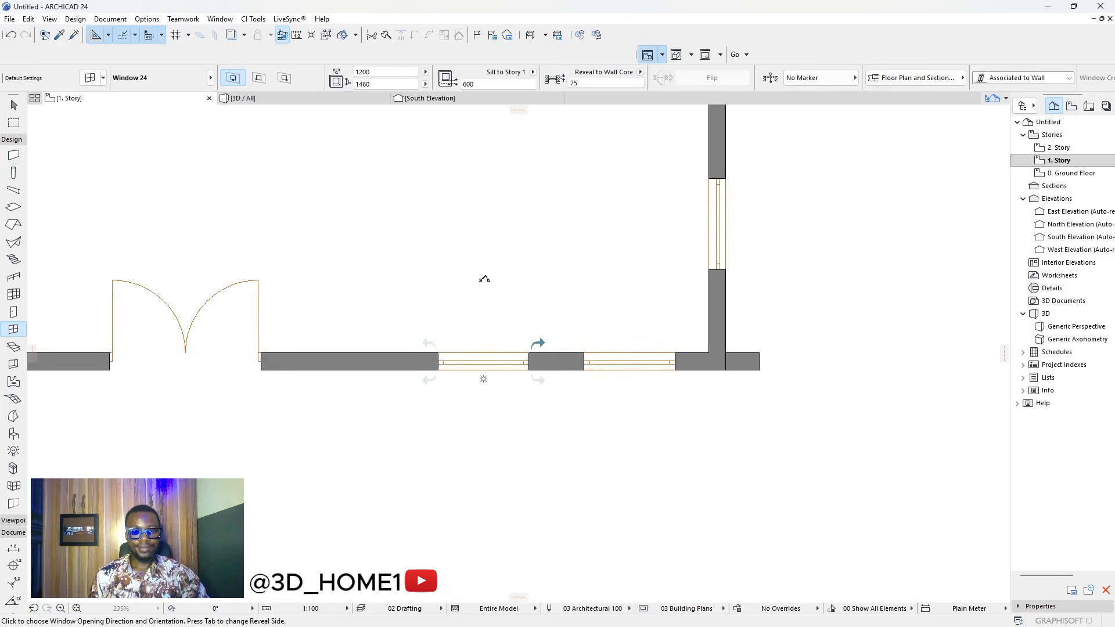
{"action": "left_click", "coordinate": [597, 326]}
{"action": "key", "text": "Escape"}
{"action": "scroll", "coordinate": [591, 328], "scroll_direction": "down", "scroll_amount": 6}
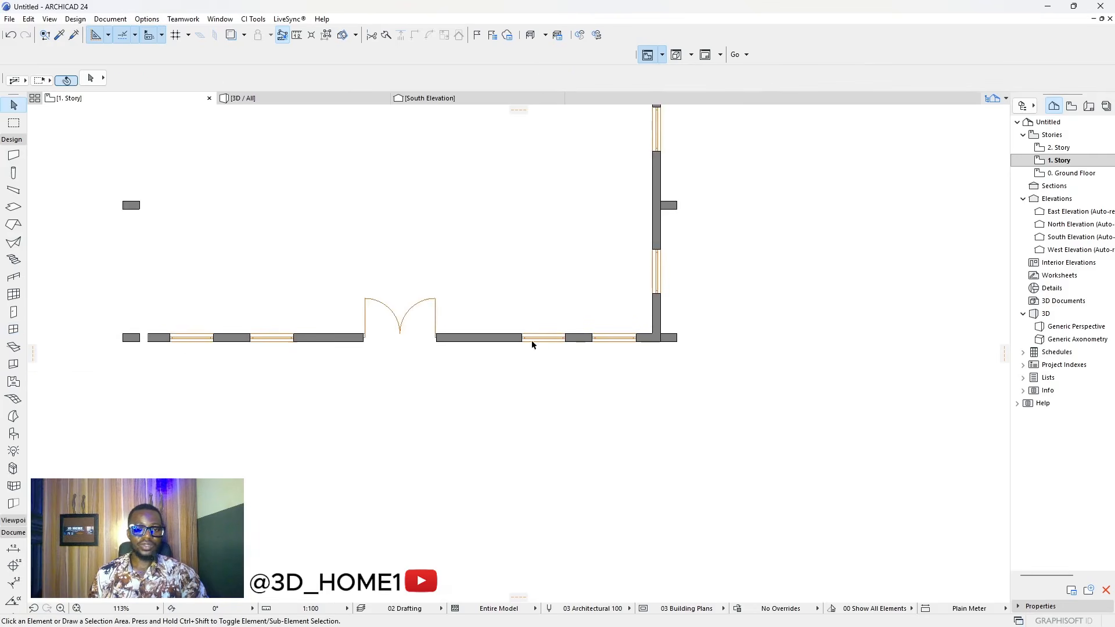
- Remove the two windows east of the double door and select the two windows west of it in the south wall
{"action": "scroll", "coordinate": [406, 325], "scroll_direction": "up", "scroll_amount": 2}
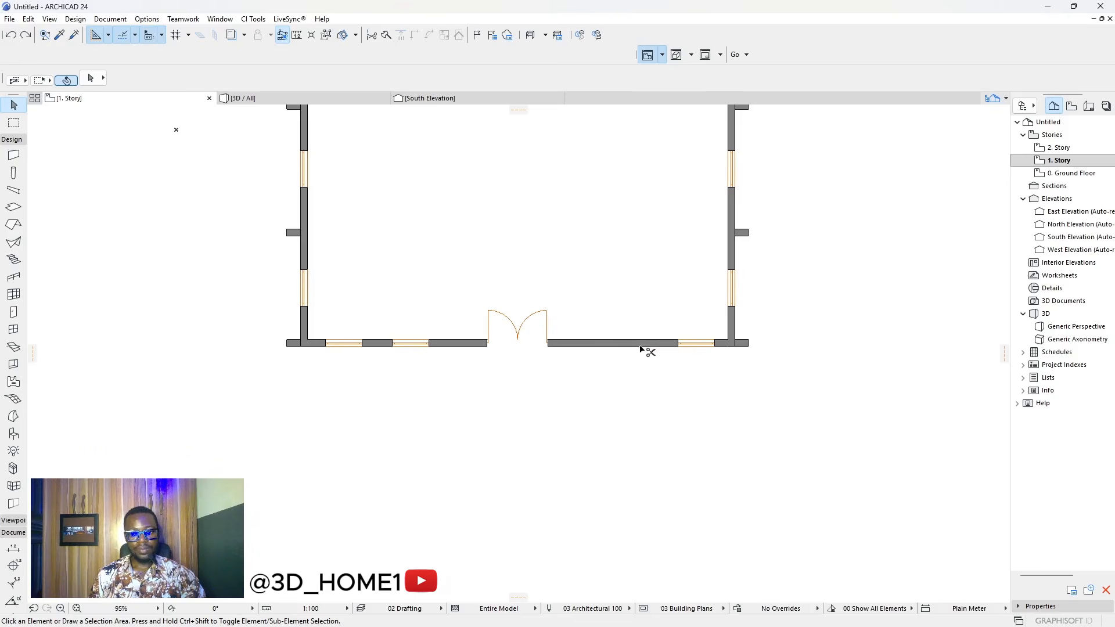
{"action": "scroll", "coordinate": [372, 360], "scroll_direction": "up", "scroll_amount": 3}
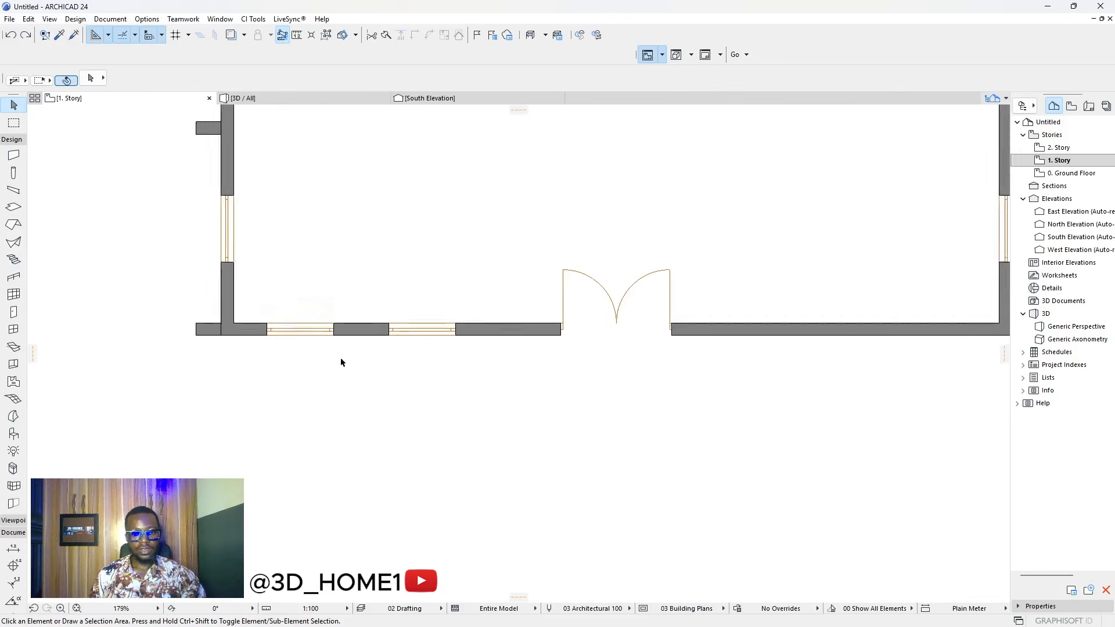
{"action": "left_click", "coordinate": [314, 330]}
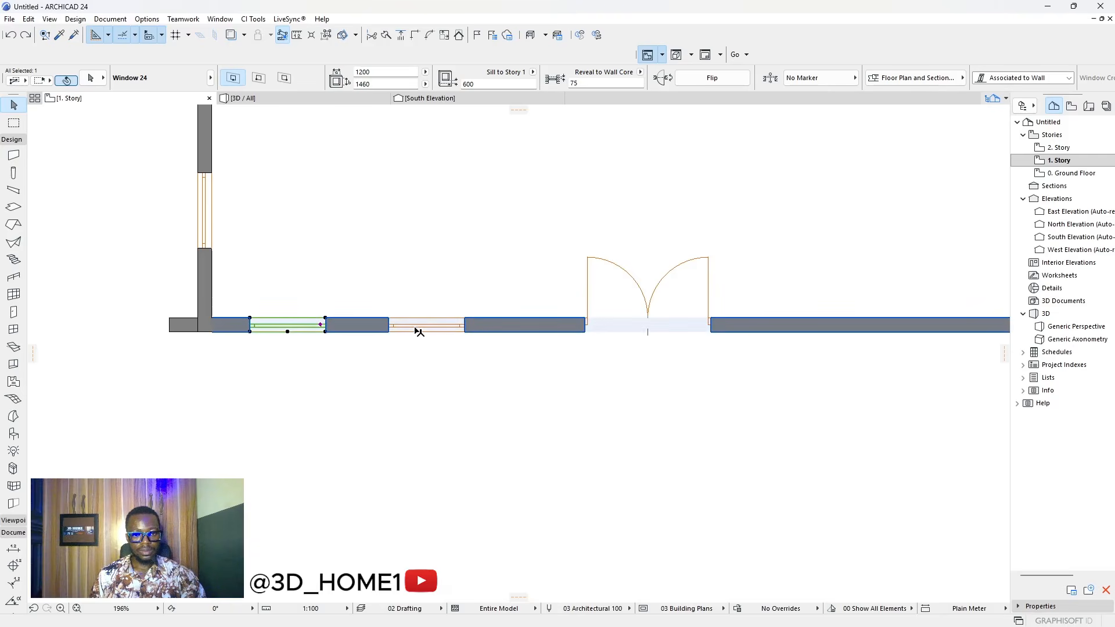
{"action": "scroll", "coordinate": [402, 333], "scroll_direction": "up", "scroll_amount": 3}
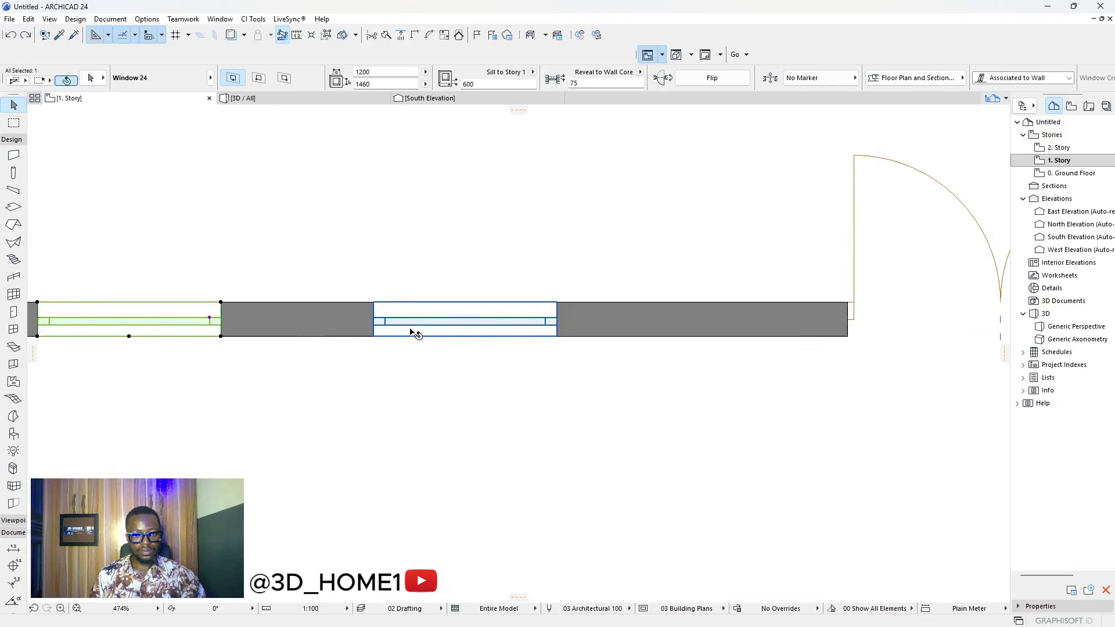
{"action": "left_click", "coordinate": [405, 333], "text": "shift"}
{"action": "left_click", "coordinate": [385, 332]}
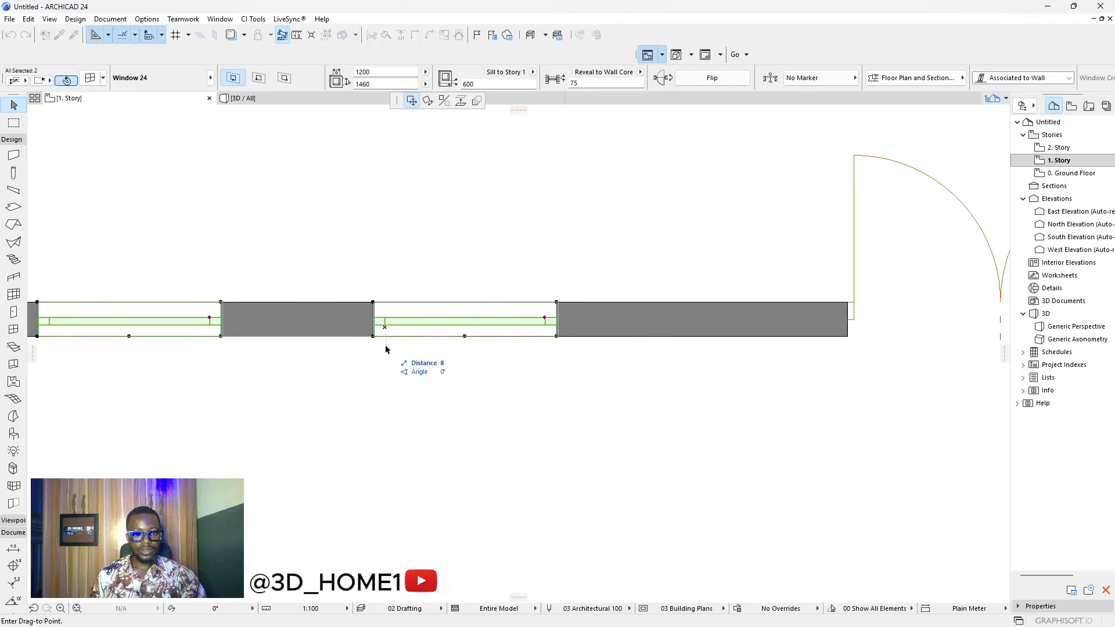
- Try to mirror the two selected windows about the double door's centreline, then undo the attempt
{"action": "left_click", "coordinate": [444, 100]}
{"action": "scroll", "coordinate": [284, 258], "scroll_direction": "down", "scroll_amount": 2}
{"action": "scroll", "coordinate": [284, 258], "scroll_direction": "down", "scroll_amount": 1}
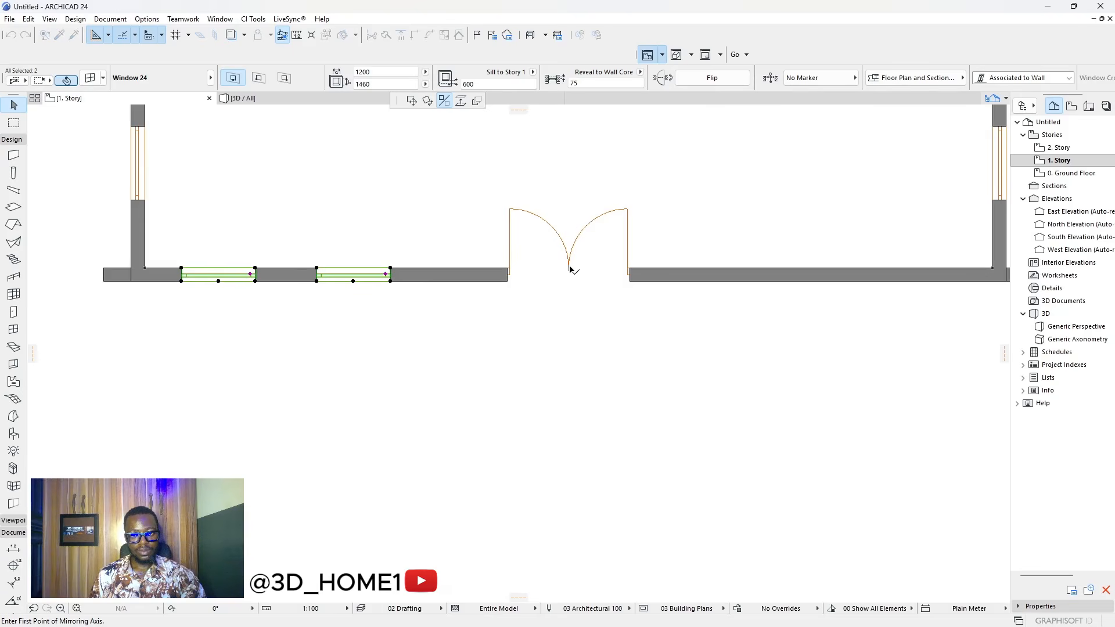
{"action": "left_click", "coordinate": [569, 268]}
{"action": "left_click", "coordinate": [569, 302]}
{"action": "key", "text": "ctrl+z"}
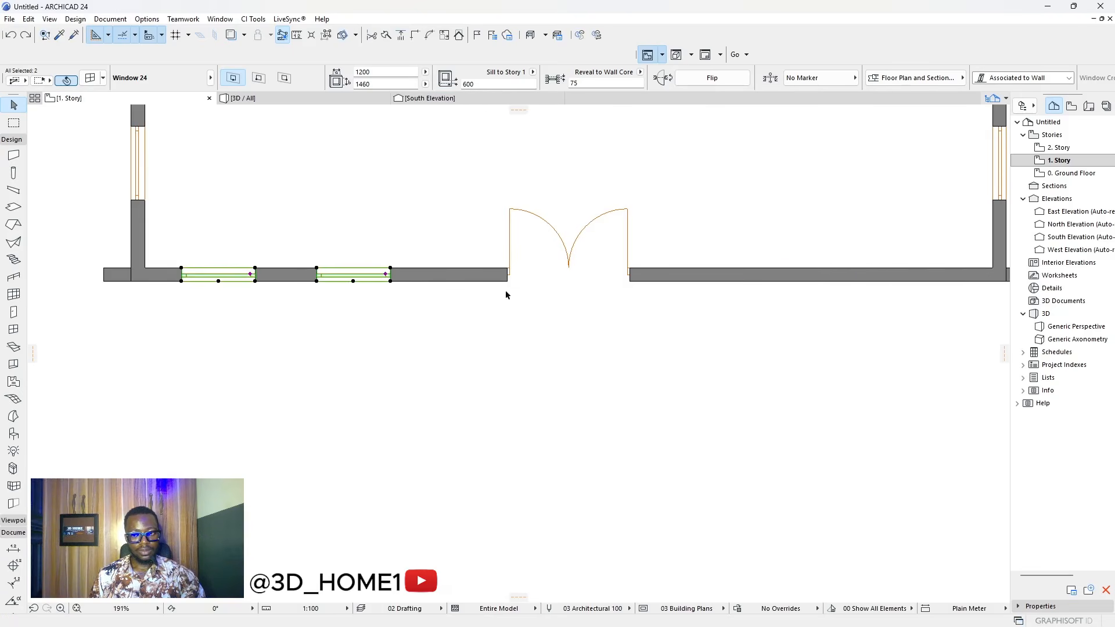
- Mirror a copy of the two western south-wall windows about the double door's centreline, keeping the originals
{"action": "key", "text": "ctrl+m"}
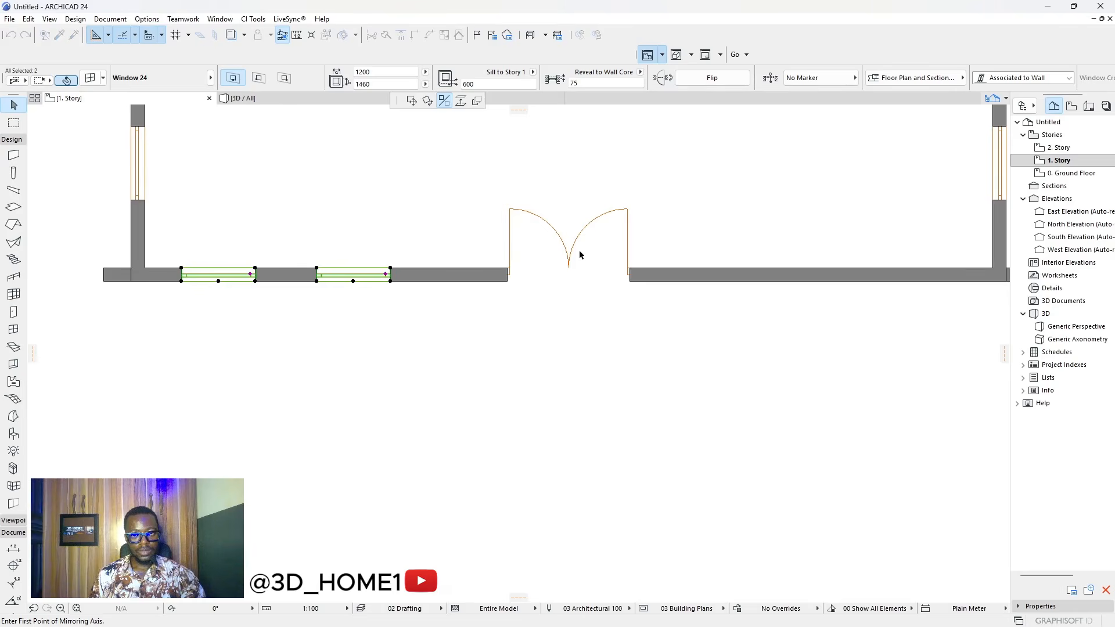
{"action": "left_click", "coordinate": [570, 267]}
{"action": "left_click", "coordinate": [568, 317]}
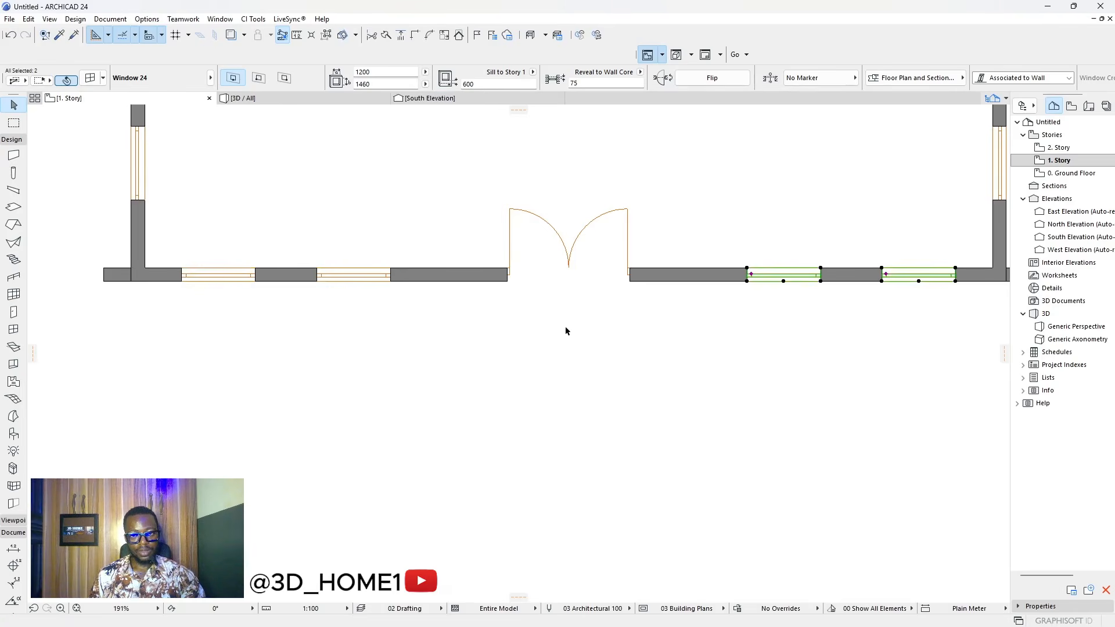
{"action": "key", "text": "Escape"}
{"action": "scroll", "coordinate": [566, 328], "scroll_direction": "down", "scroll_amount": 4}
{"action": "scroll", "coordinate": [628, 366], "scroll_direction": "down", "scroll_amount": 4}
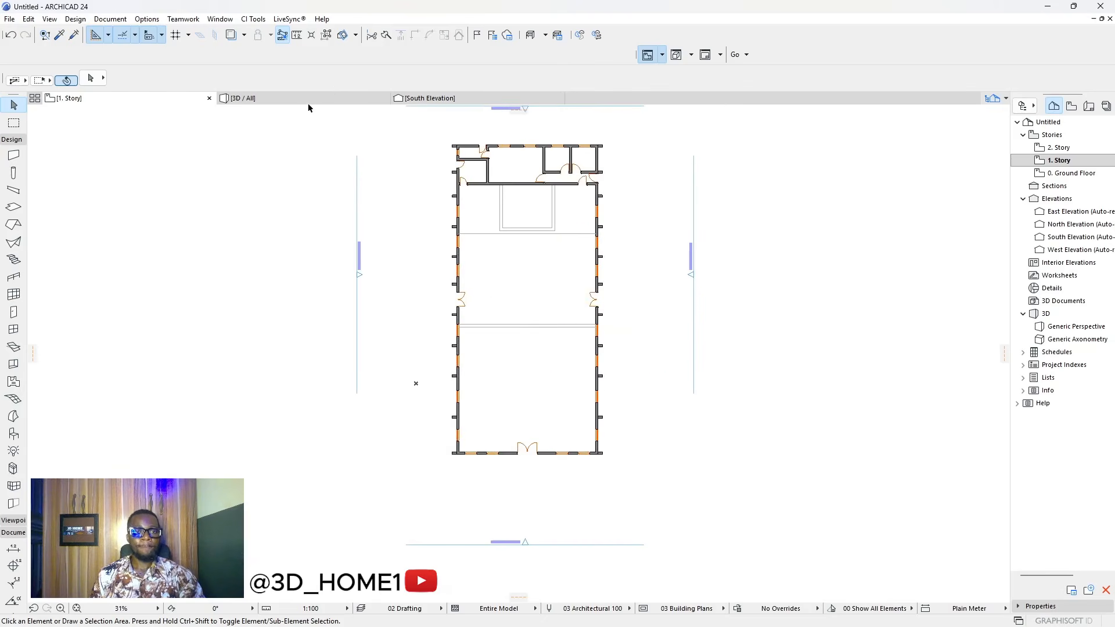
- On the ground floor plan, display the story above as the trace reference
{"action": "scroll", "coordinate": [561, 430], "scroll_direction": "up", "scroll_amount": 7}
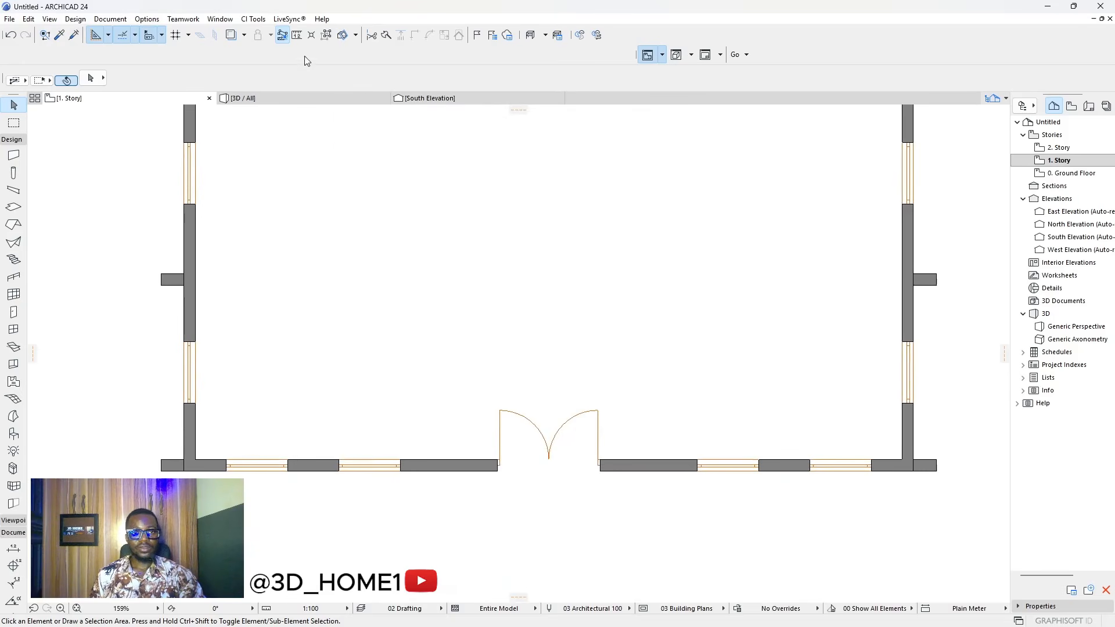
{"action": "scroll", "coordinate": [569, 232], "scroll_direction": "down", "scroll_amount": 3}
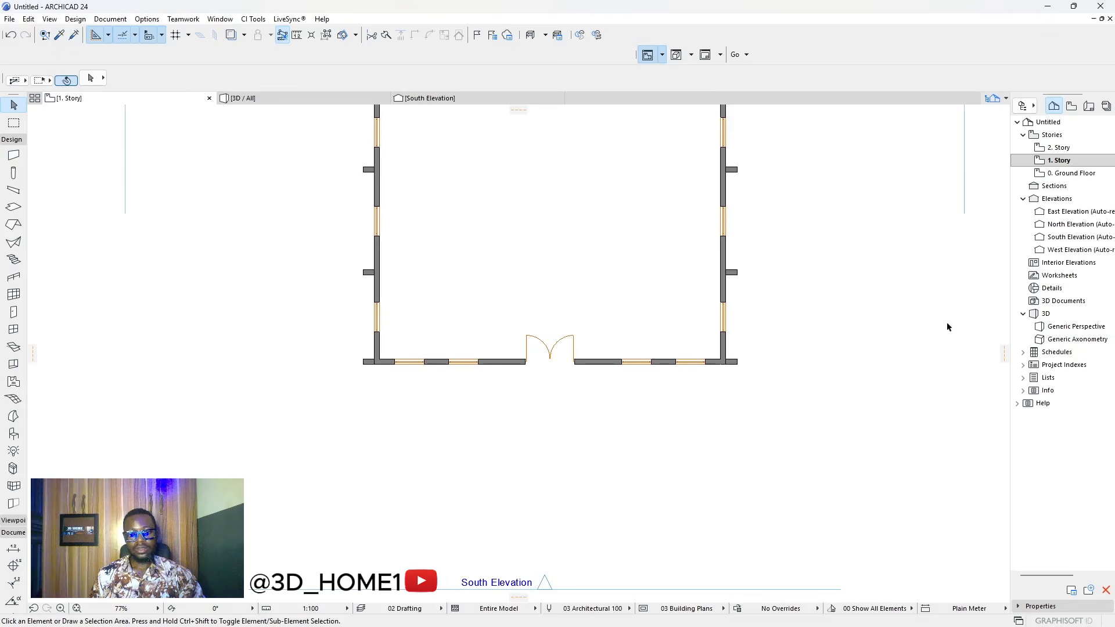
{"action": "left_click", "coordinate": [1072, 174]}
{"action": "scroll", "coordinate": [532, 346], "scroll_direction": "up", "scroll_amount": 2}
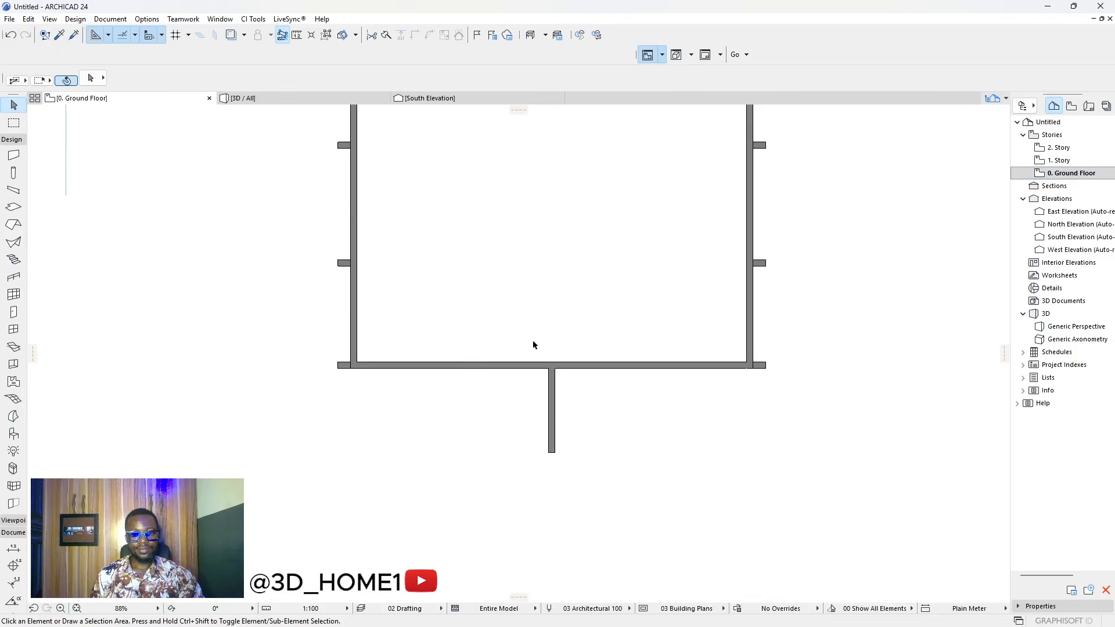
{"action": "left_click", "coordinate": [244, 36]}
{"action": "mouse_move", "coordinate": [317, 54]}
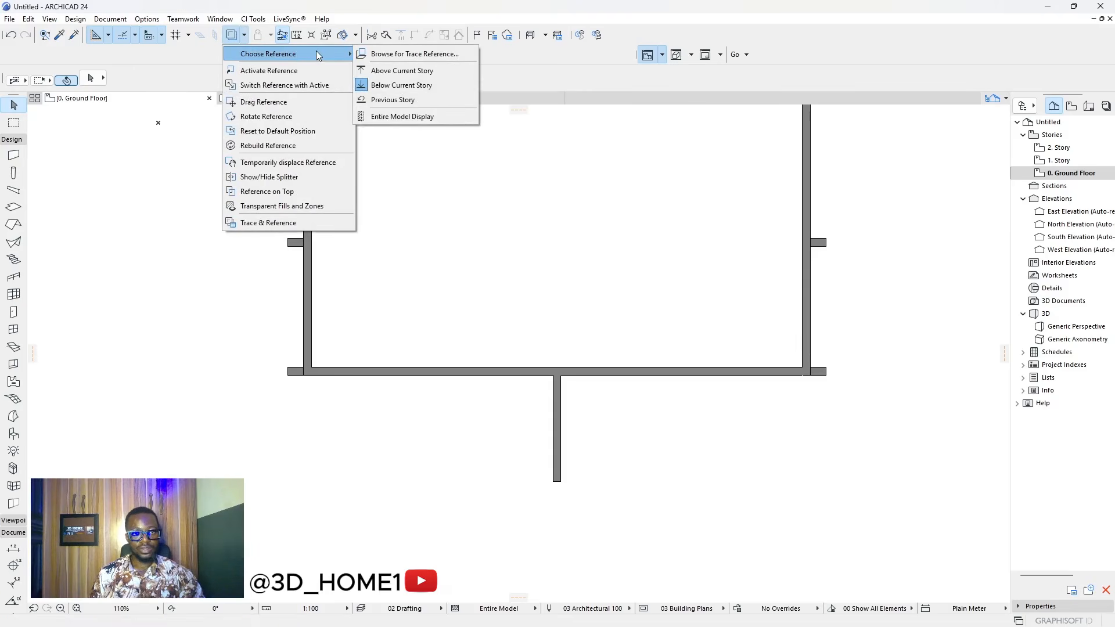
{"action": "left_click", "coordinate": [400, 70]}
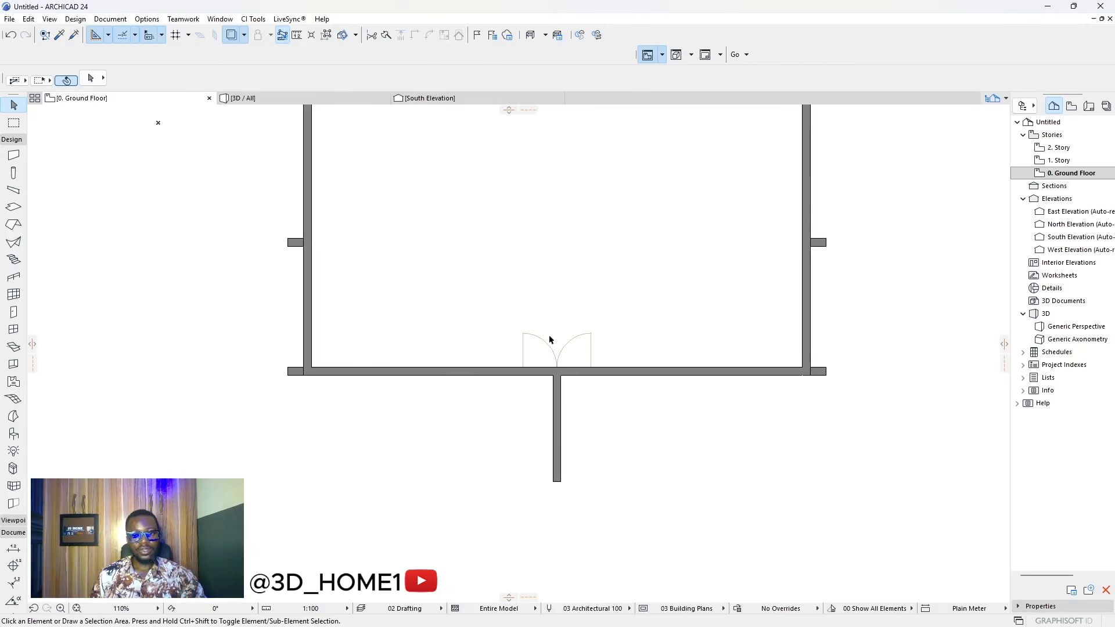
- Copy the wall projecting south beneath the double door 2000 to the west
{"action": "scroll", "coordinate": [550, 340], "scroll_direction": "up", "scroll_amount": 3}
{"action": "scroll", "coordinate": [549, 361], "scroll_direction": "down", "scroll_amount": 3}
{"action": "scroll", "coordinate": [533, 351], "scroll_direction": "up", "scroll_amount": 3}
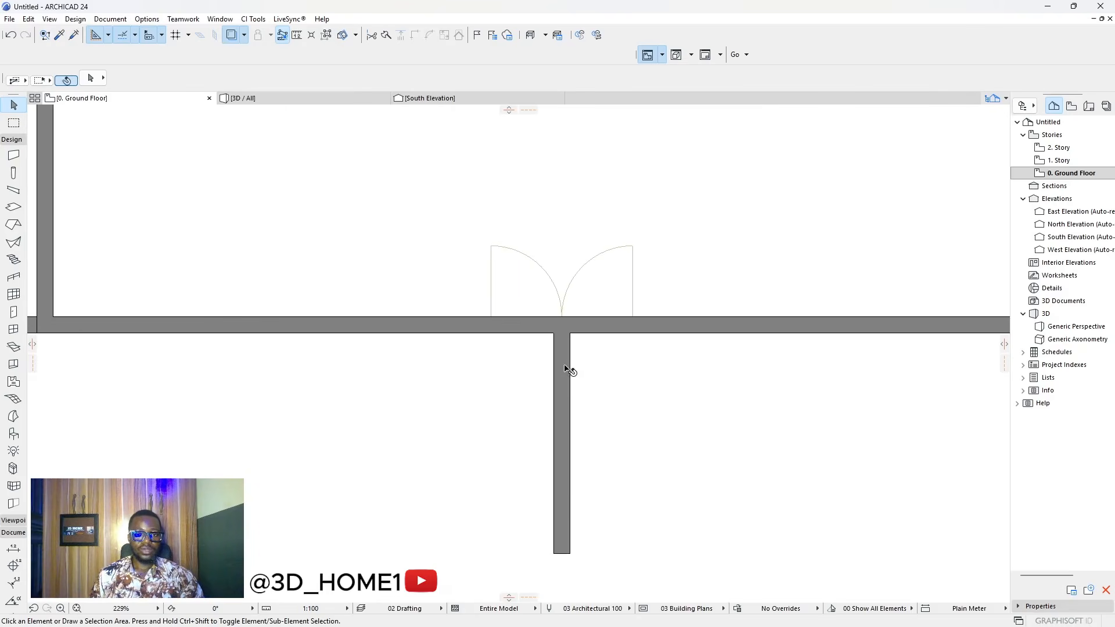
{"action": "left_click", "coordinate": [564, 367]}
{"action": "left_click", "coordinate": [562, 367]}
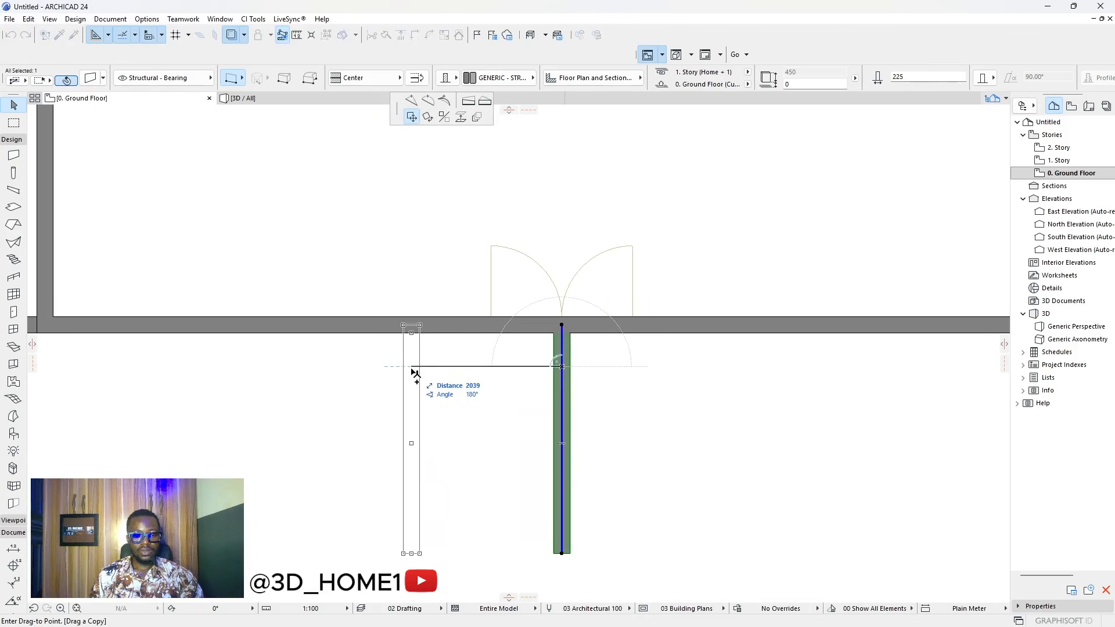
{"action": "type", "text": "3"}
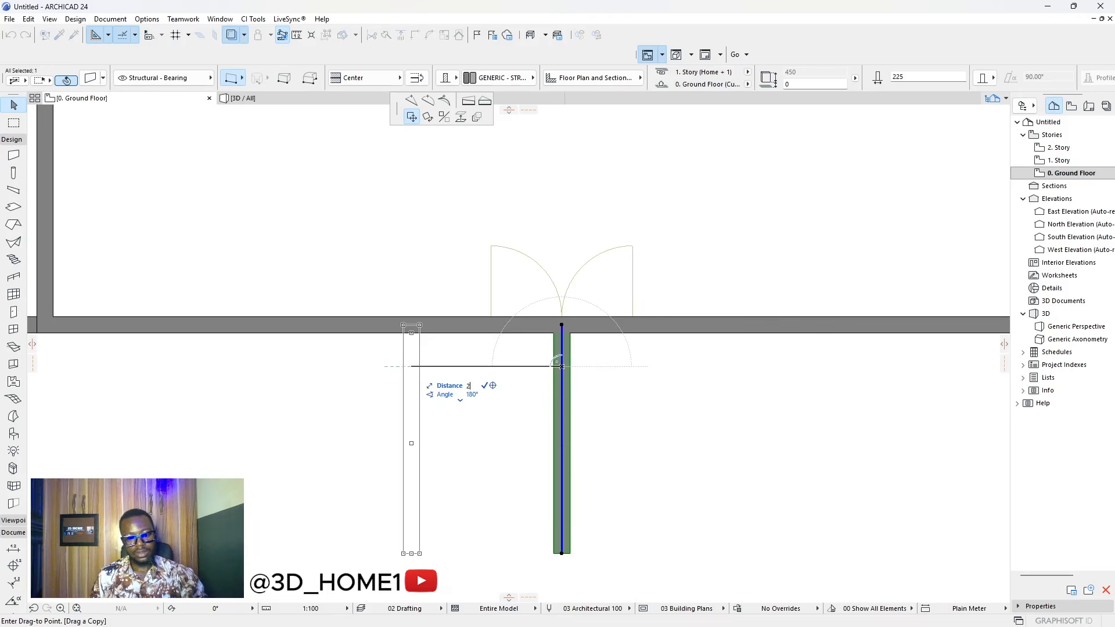
{"action": "key", "text": "Return"}
- Copy the central projecting wall 2000 to the east and remove the original central wall
{"action": "left_click", "coordinate": [558, 357]}
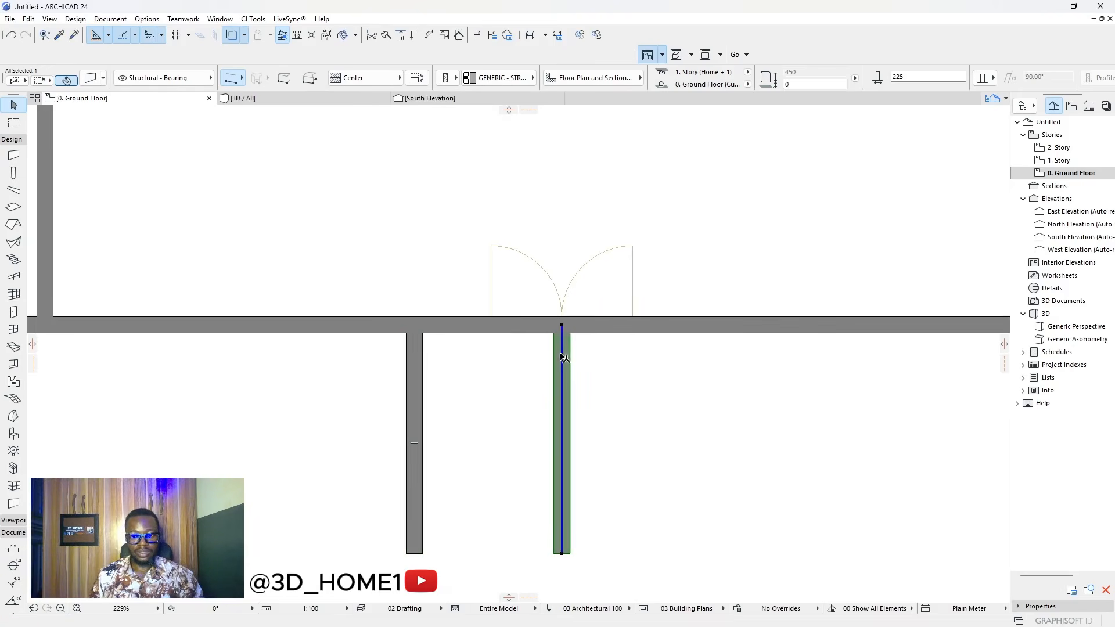
{"action": "left_click", "coordinate": [562, 361]}
{"action": "type", "text": "2000"}
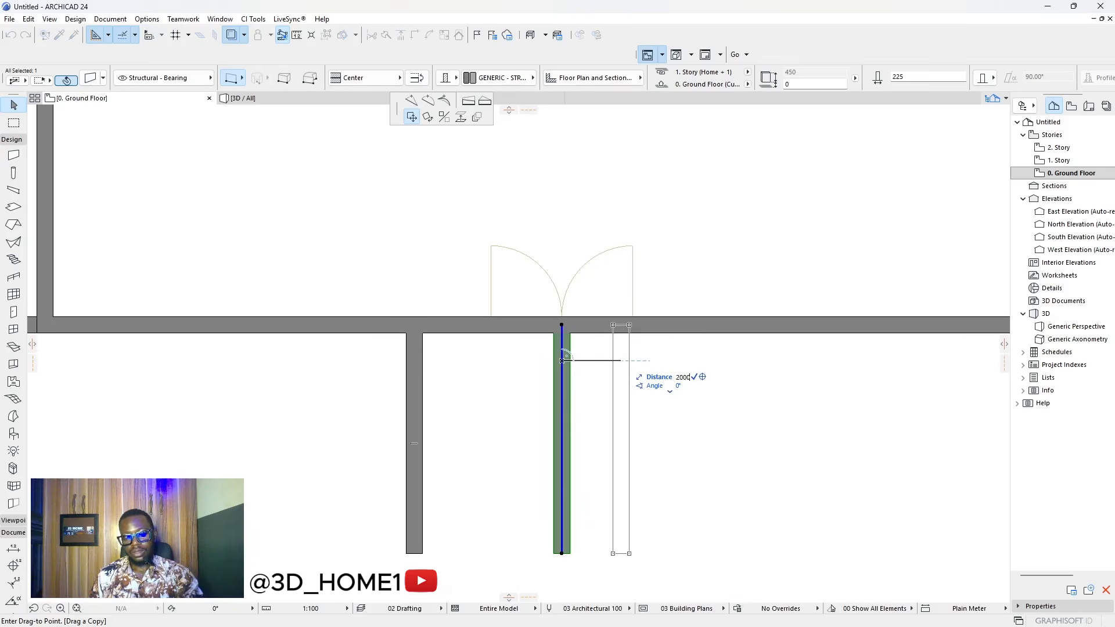
{"action": "key", "text": "Return"}
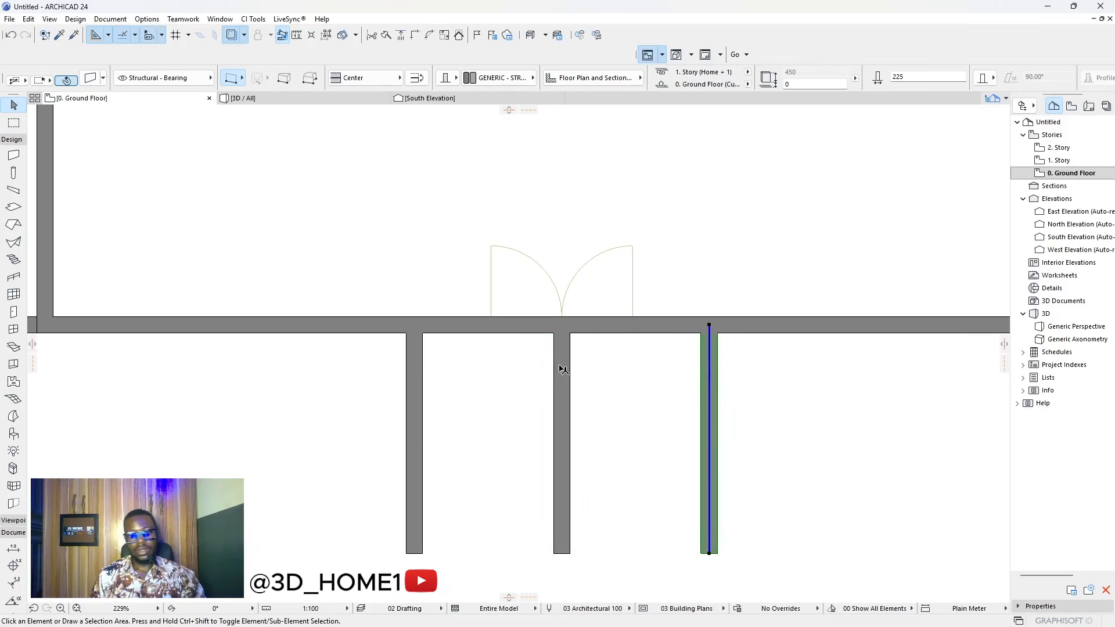
{"action": "left_click", "coordinate": [583, 356]}
{"action": "scroll", "coordinate": [583, 356], "scroll_direction": "down", "scroll_amount": 10}
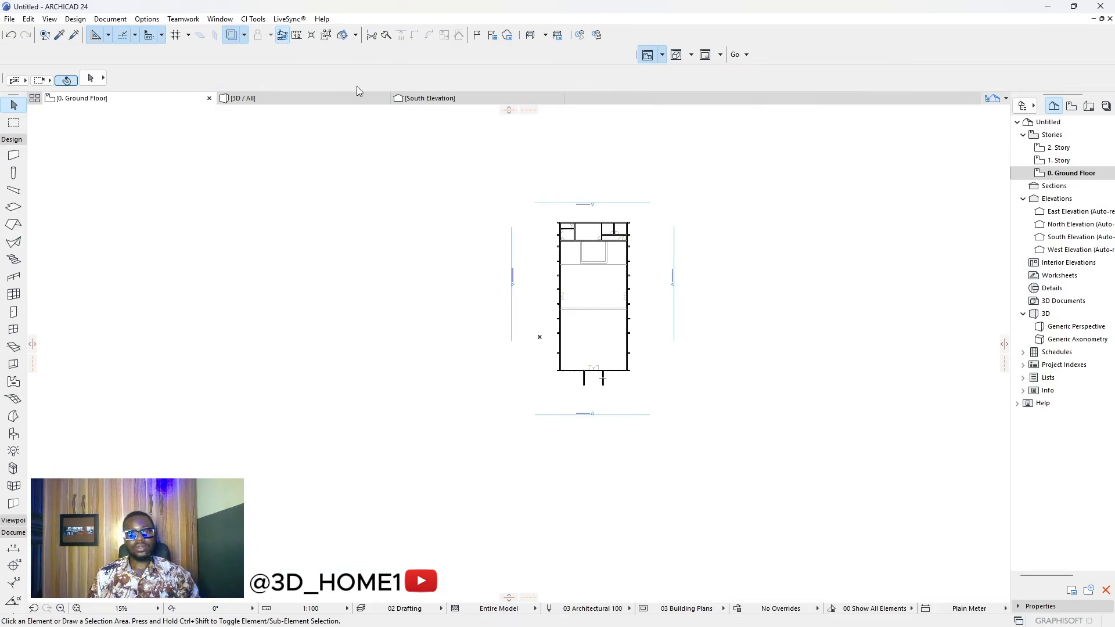
- Examine the south facade's windows, double door and two projecting base walls in 3D from several angles
{"action": "left_click", "coordinate": [349, 100]}
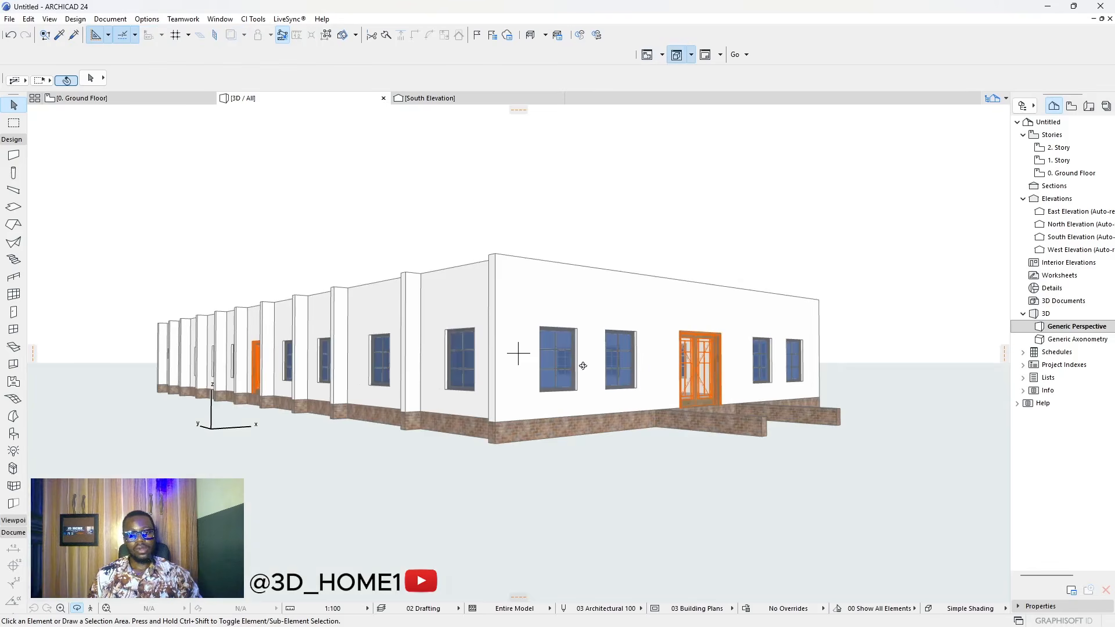
{"action": "middle_click_drag", "start_coordinate": [738, 429], "coordinate": [354, 422], "text": "shift"}
{"action": "scroll", "coordinate": [354, 421], "scroll_direction": "down", "scroll_amount": 3}
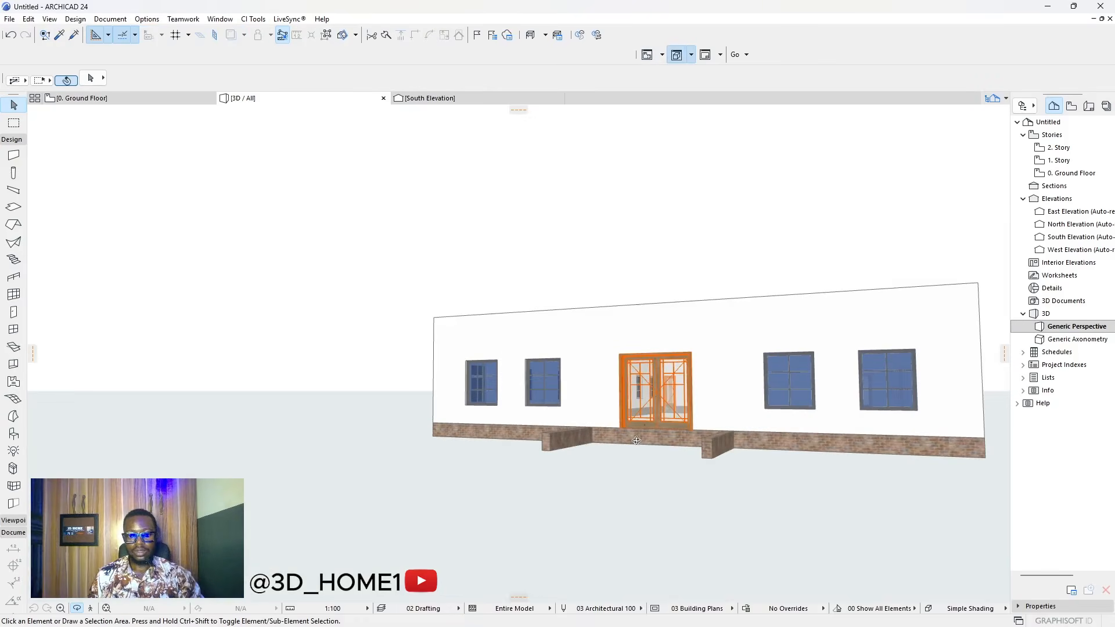
{"action": "middle_click_drag", "start_coordinate": [663, 430], "coordinate": [759, 446], "text": "shift"}
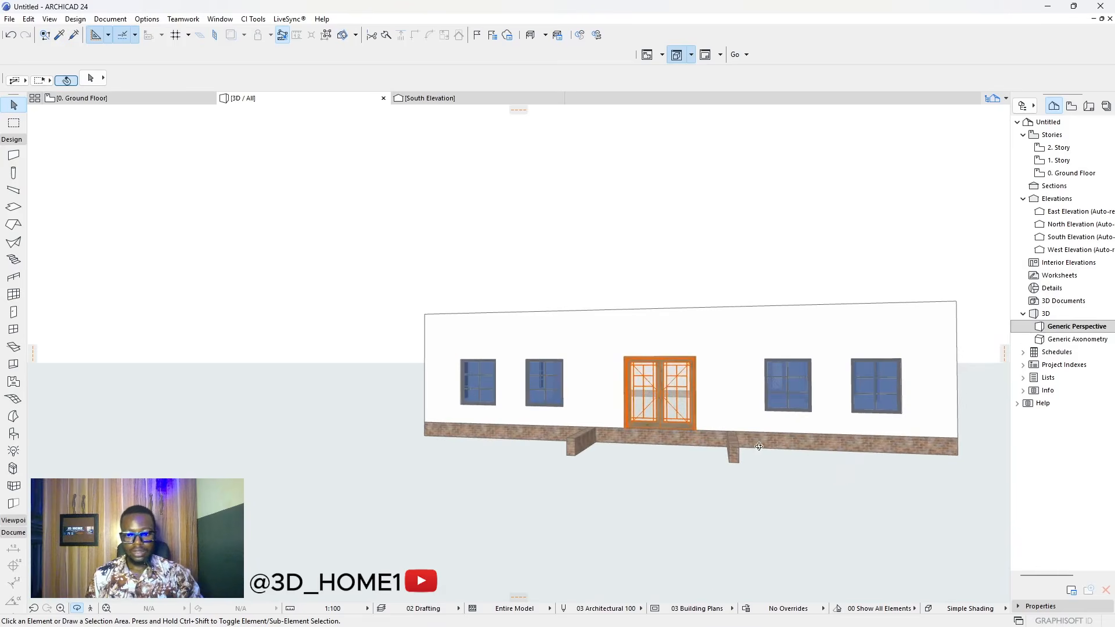
{"action": "middle_click_drag", "start_coordinate": [653, 438], "coordinate": [636, 422], "text": "shift"}
{"action": "middle_click_drag", "start_coordinate": [593, 394], "coordinate": [849, 415], "text": "shift"}
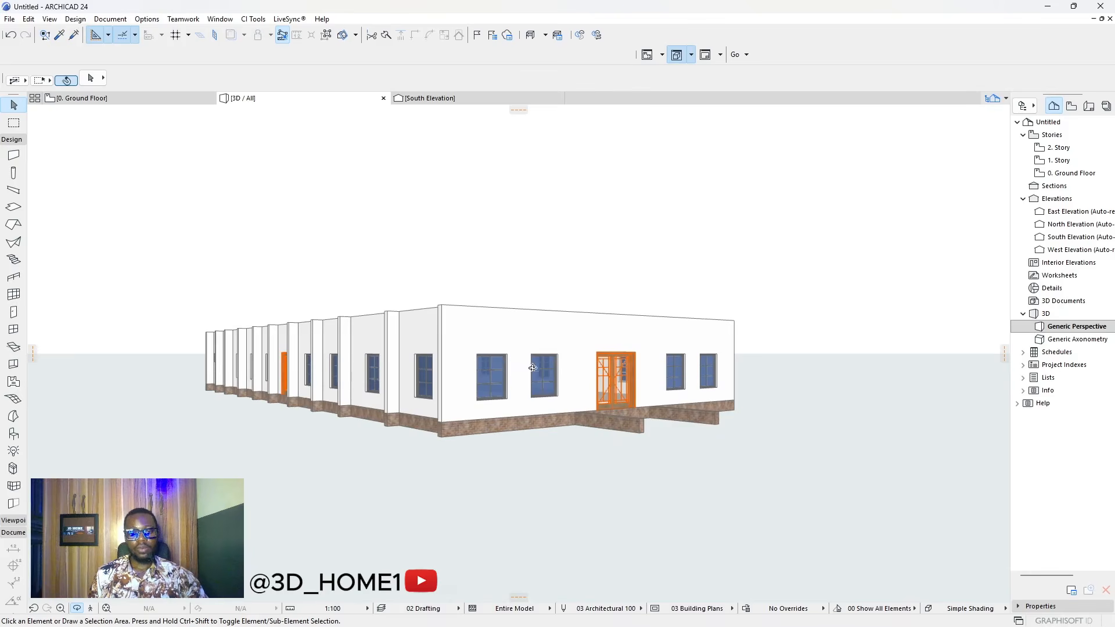
{"action": "scroll", "coordinate": [490, 375], "scroll_direction": "up", "scroll_amount": 4}
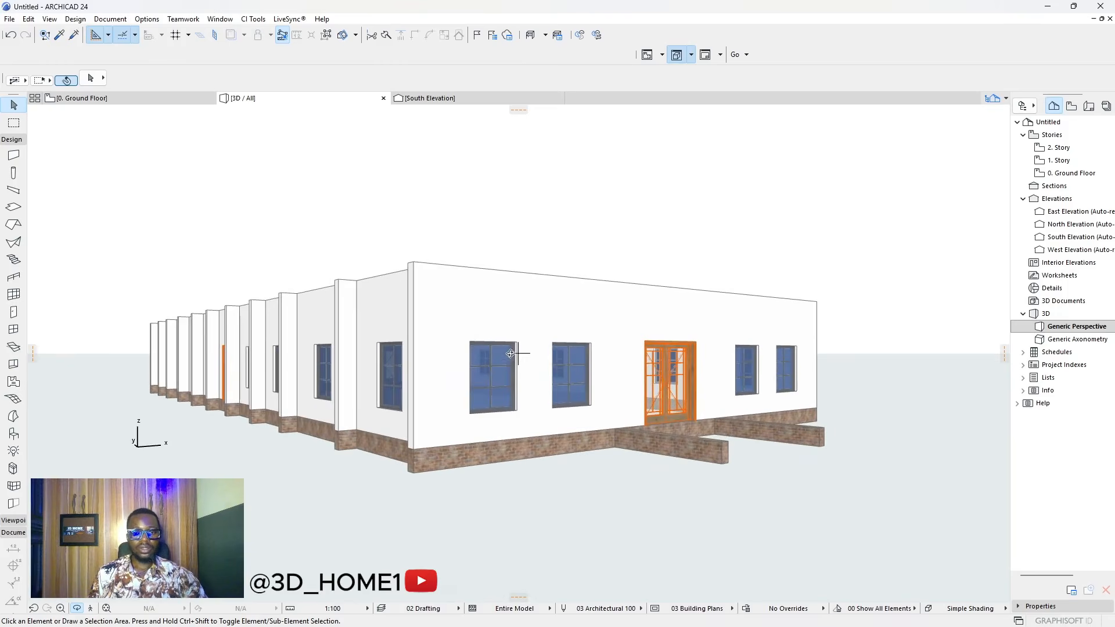
{"action": "middle_click_drag", "start_coordinate": [573, 363], "coordinate": [364, 358], "text": "shift"}
{"action": "scroll", "coordinate": [363, 358], "scroll_direction": "down", "scroll_amount": 4}
{"action": "scroll", "coordinate": [567, 393], "scroll_direction": "up", "scroll_amount": 2}
{"action": "scroll", "coordinate": [405, 382], "scroll_direction": "up", "scroll_amount": 3}
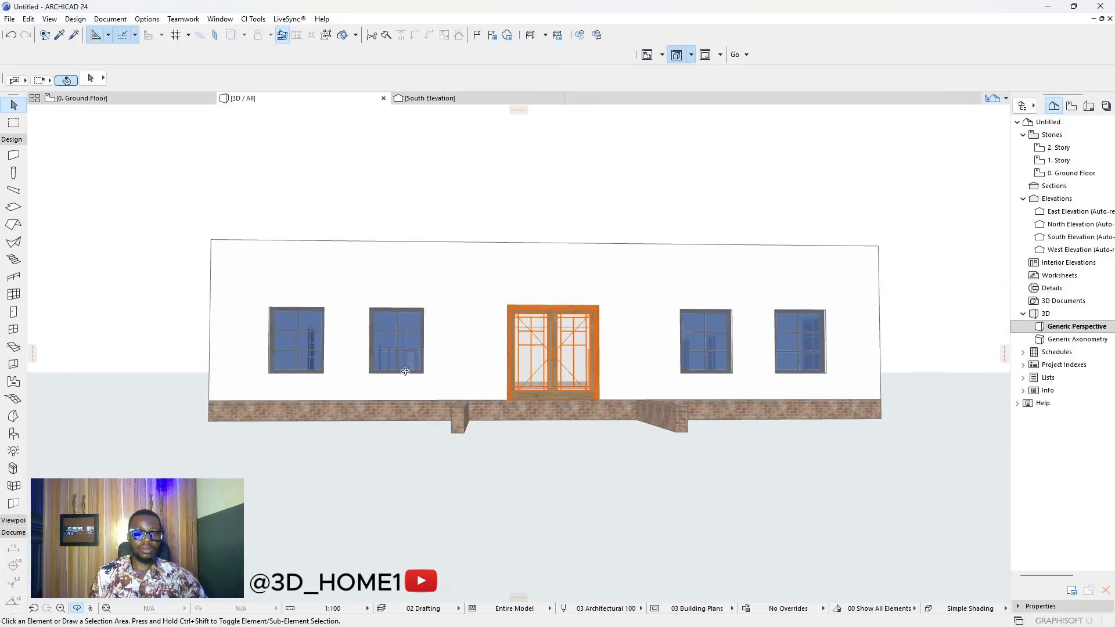
{"action": "scroll", "coordinate": [601, 401], "scroll_direction": "down", "scroll_amount": 2}
{"action": "middle_click_drag", "start_coordinate": [522, 383], "coordinate": [570, 395], "text": "shift"}
{"action": "scroll", "coordinate": [639, 368], "scroll_direction": "down", "scroll_amount": 2}
{"action": "scroll", "coordinate": [490, 391], "scroll_direction": "up", "scroll_amount": 2}
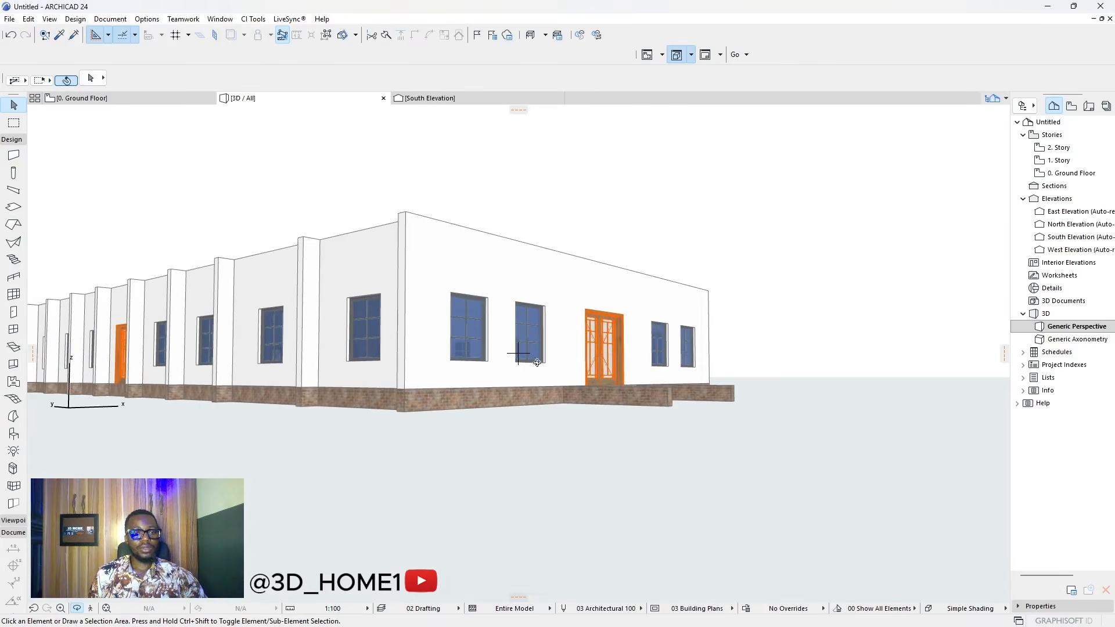
{"action": "middle_click_drag", "start_coordinate": [531, 353], "coordinate": [560, 411], "text": "shift"}
- On the ground floor plan, copy the south wall 2500 to the south, across the two projecting walls
{"action": "left_click", "coordinate": [149, 97]}
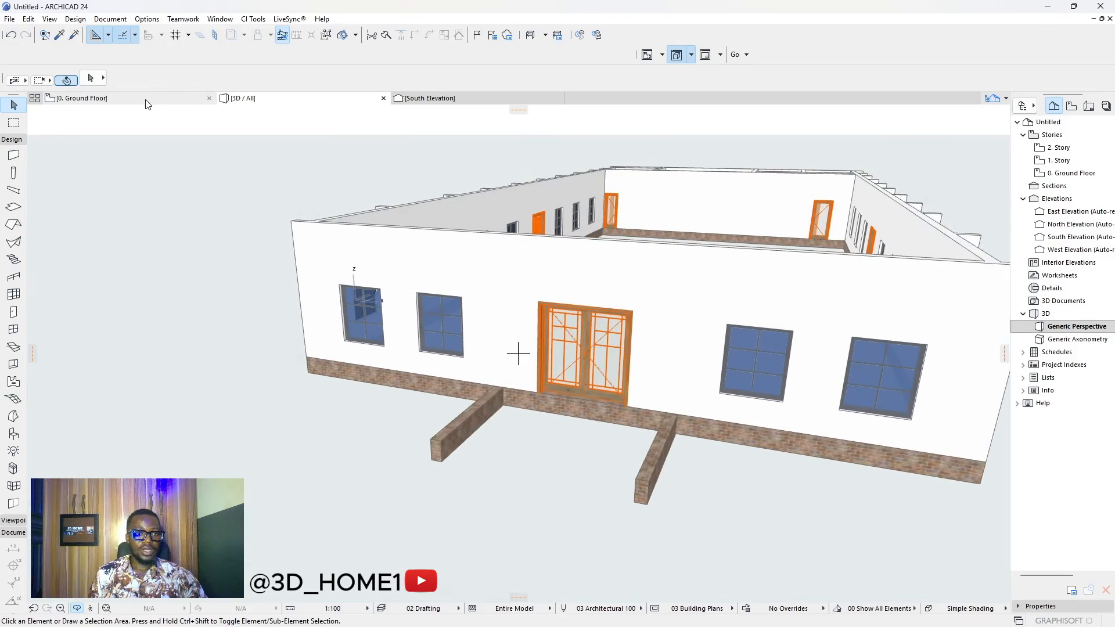
{"action": "scroll", "coordinate": [598, 377], "scroll_direction": "up", "scroll_amount": 5}
{"action": "left_click", "coordinate": [611, 256]}
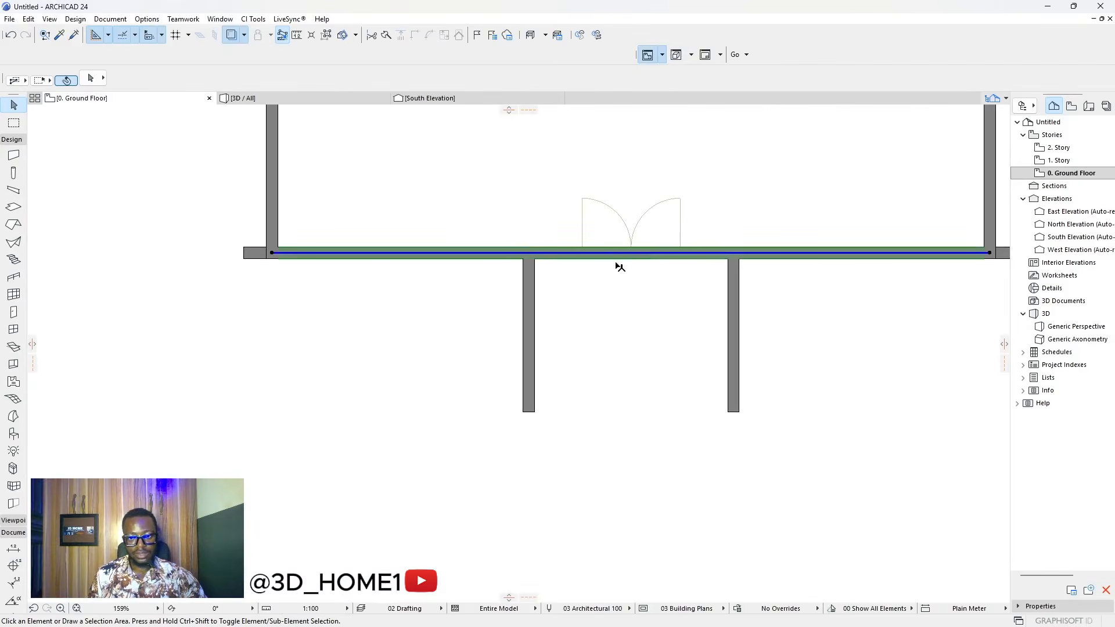
{"action": "left_click", "coordinate": [609, 254]}
{"action": "key", "text": "ctrl"}
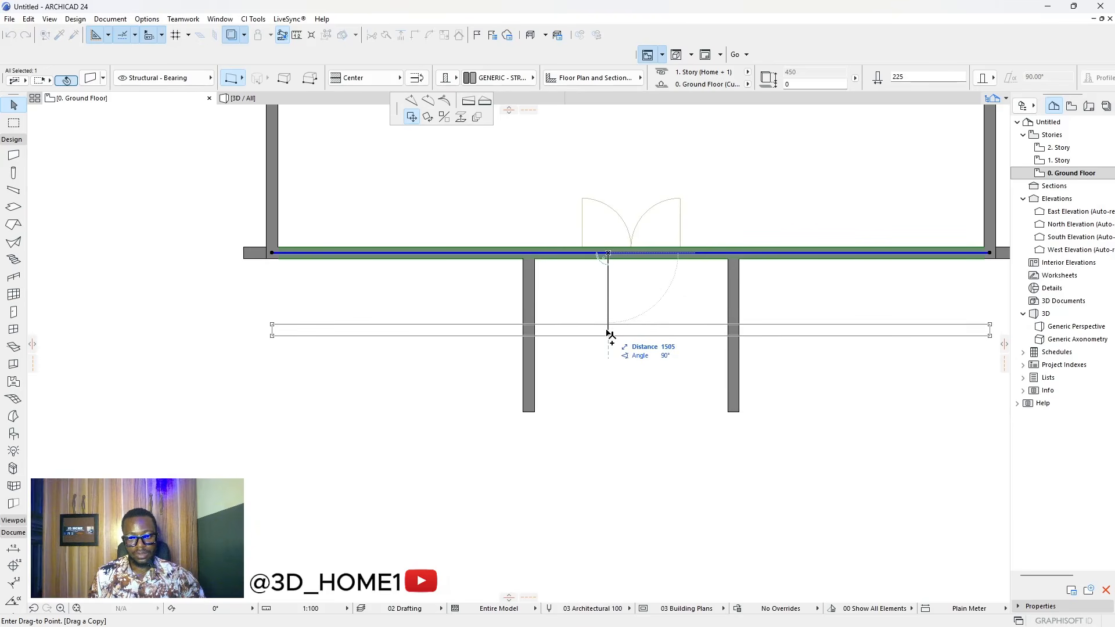
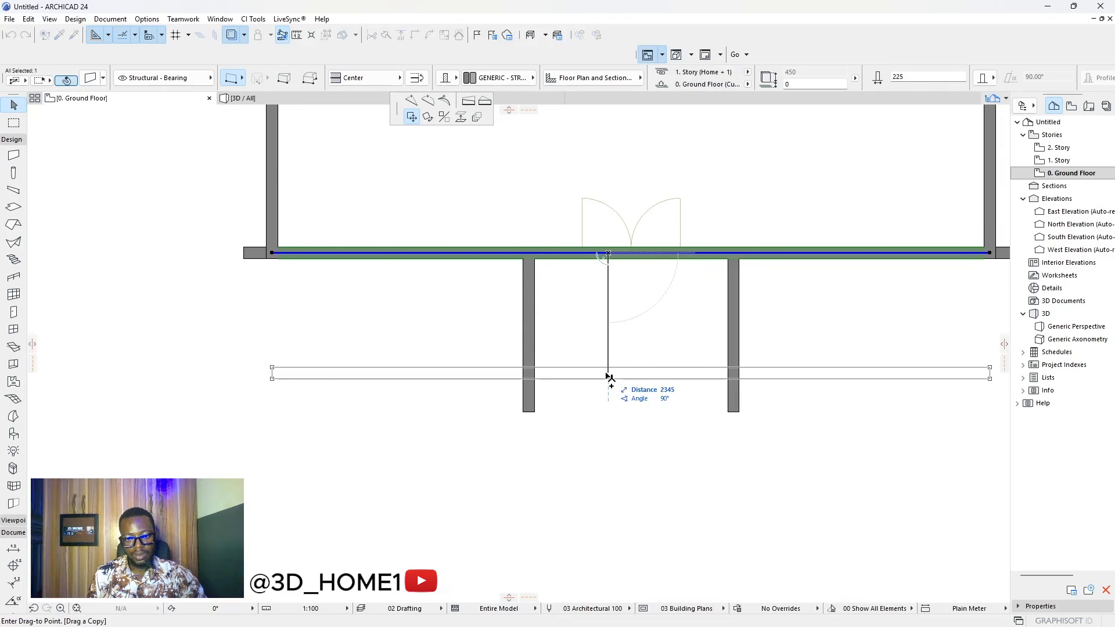
{"action": "type", "text": "25"}
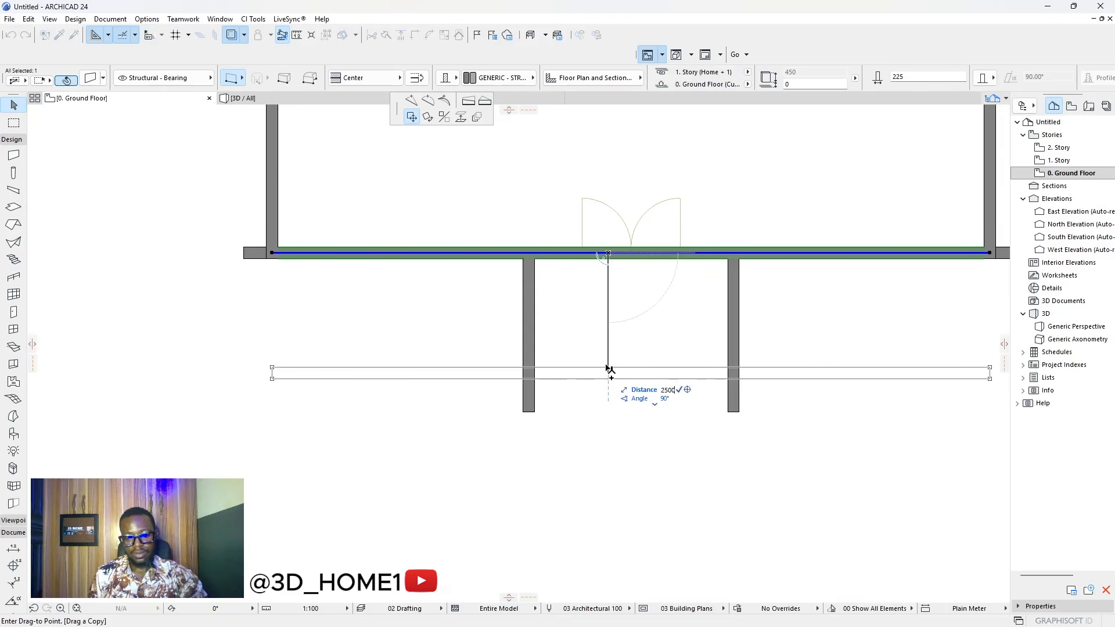
{"action": "key", "text": "Return"}
{"action": "key", "text": "Escape"}
- Trim the overhanging ends of the two projecting walls and the new south wall to form a closed rectangle before the entrance
{"action": "left_click", "coordinate": [530, 403], "text": "ctrl"}
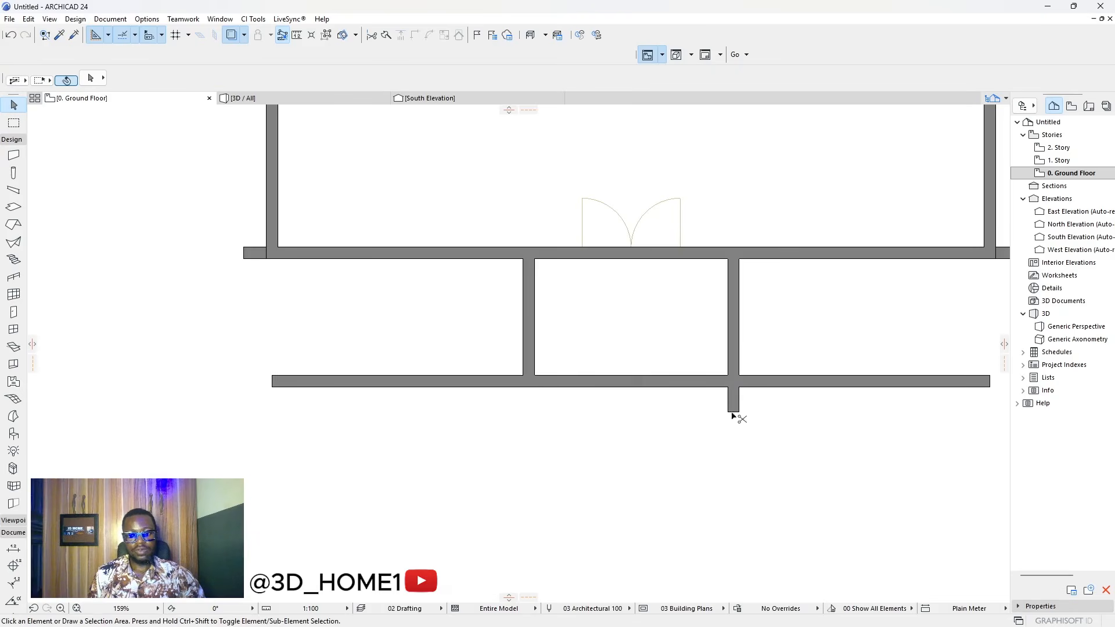
{"action": "left_click", "coordinate": [732, 411], "text": "ctrl"}
{"action": "left_click", "coordinate": [769, 381], "text": "ctrl"}
{"action": "left_click", "coordinate": [518, 381], "text": "ctrl"}
{"action": "scroll", "coordinate": [538, 386], "scroll_direction": "down", "scroll_amount": 5}
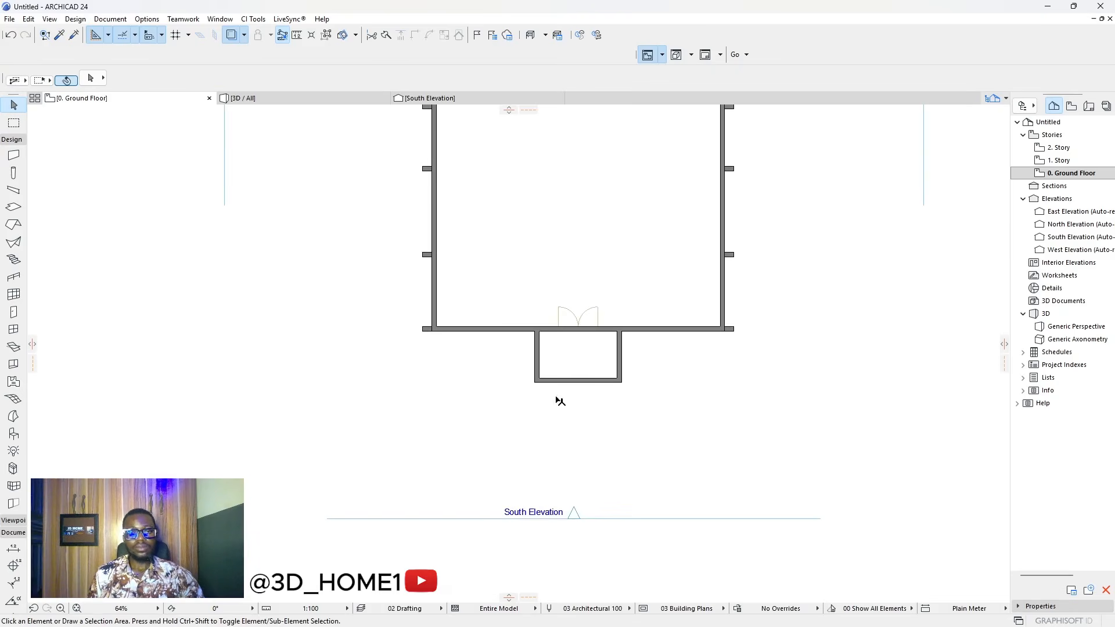
{"action": "scroll", "coordinate": [522, 360], "scroll_direction": "up", "scroll_amount": 6}
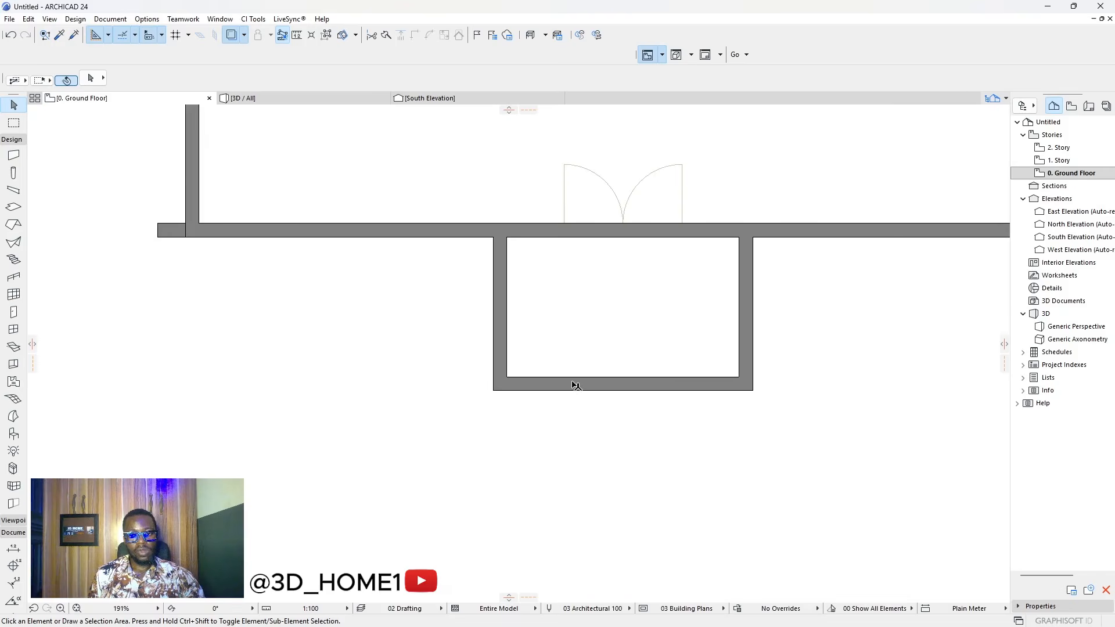
{"action": "scroll", "coordinate": [512, 341], "scroll_direction": "down", "scroll_amount": 3}
- Examine the rectangular entrance base walls in 3D from several angles and the whole ground floor plan
{"action": "left_click", "coordinate": [279, 98]}
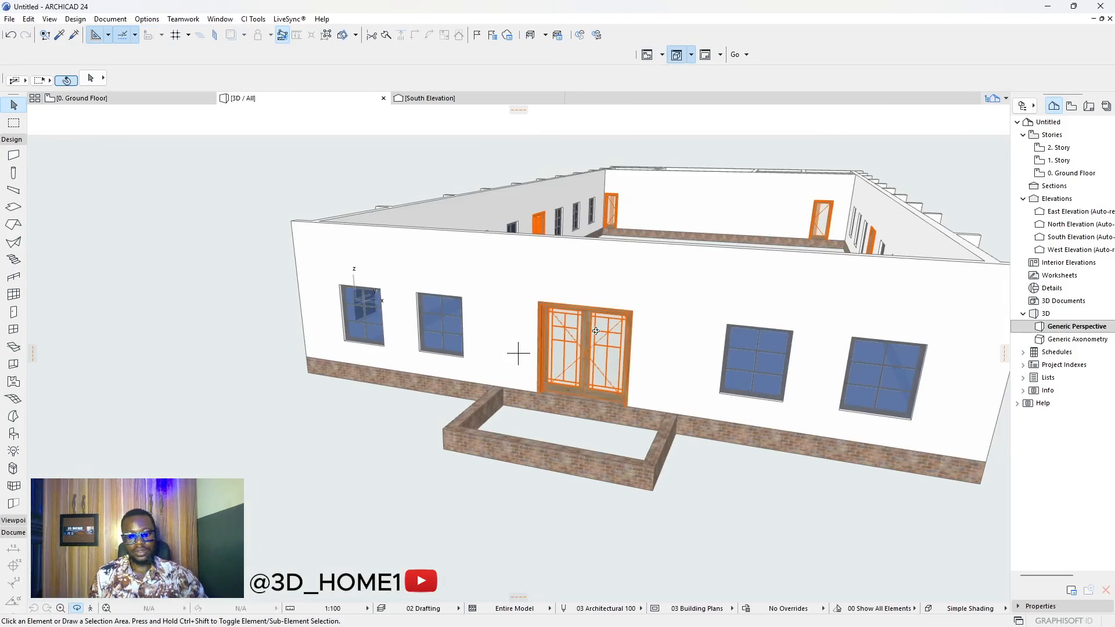
{"action": "middle_click_drag", "start_coordinate": [591, 380], "coordinate": [737, 303], "text": "shift"}
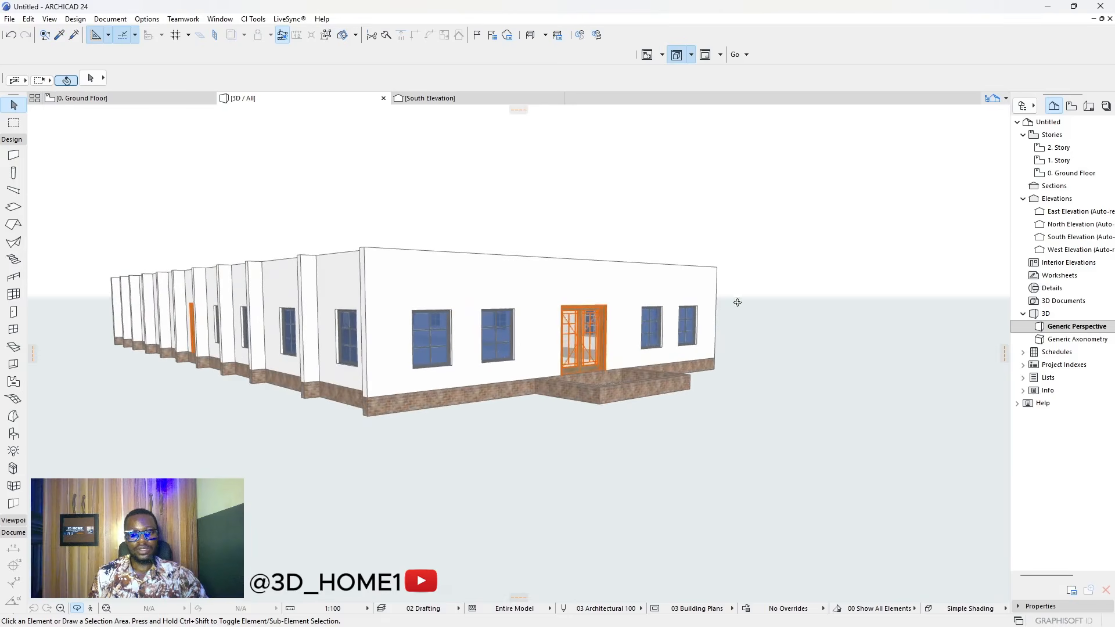
{"action": "scroll", "coordinate": [590, 353], "scroll_direction": "up", "scroll_amount": 3}
{"action": "middle_click_drag", "start_coordinate": [518, 353], "coordinate": [523, 304], "text": "shift"}
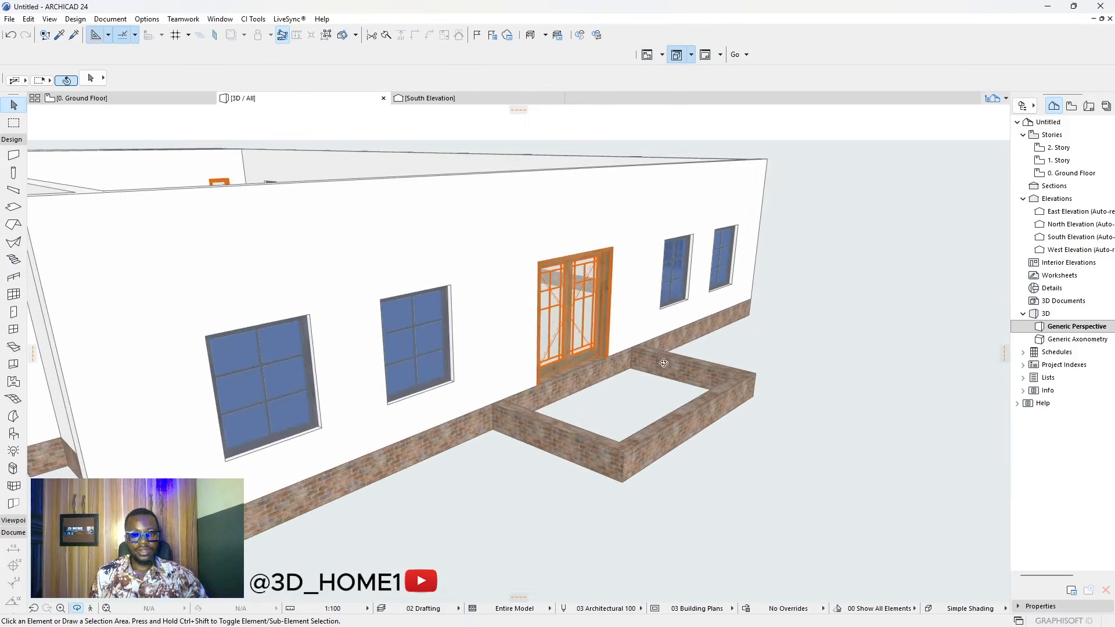
{"action": "scroll", "coordinate": [524, 305], "scroll_direction": "down", "scroll_amount": 4}
{"action": "left_click_drag", "start_coordinate": [311, 183], "coordinate": [311, 183]}
{"action": "left_click", "coordinate": [171, 98]}
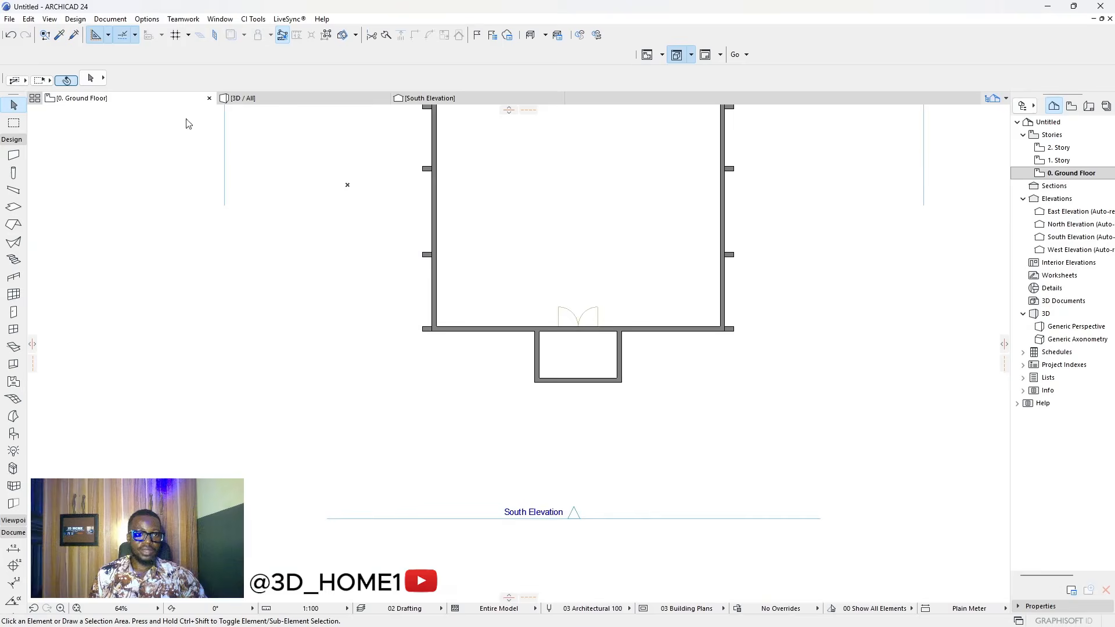
{"action": "scroll", "coordinate": [528, 361], "scroll_direction": "down", "scroll_amount": 5}
{"action": "scroll", "coordinate": [532, 328], "scroll_direction": "down", "scroll_amount": 3}
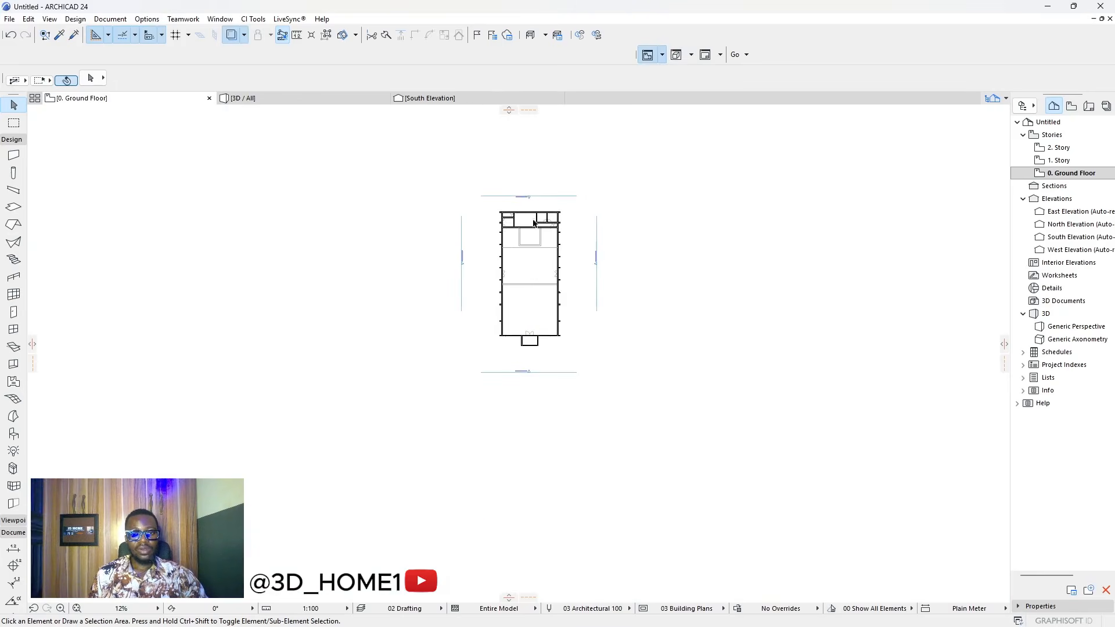
{"action": "scroll", "coordinate": [534, 244], "scroll_direction": "up", "scroll_amount": 3}
{"action": "scroll", "coordinate": [532, 288], "scroll_direction": "up", "scroll_amount": 2}
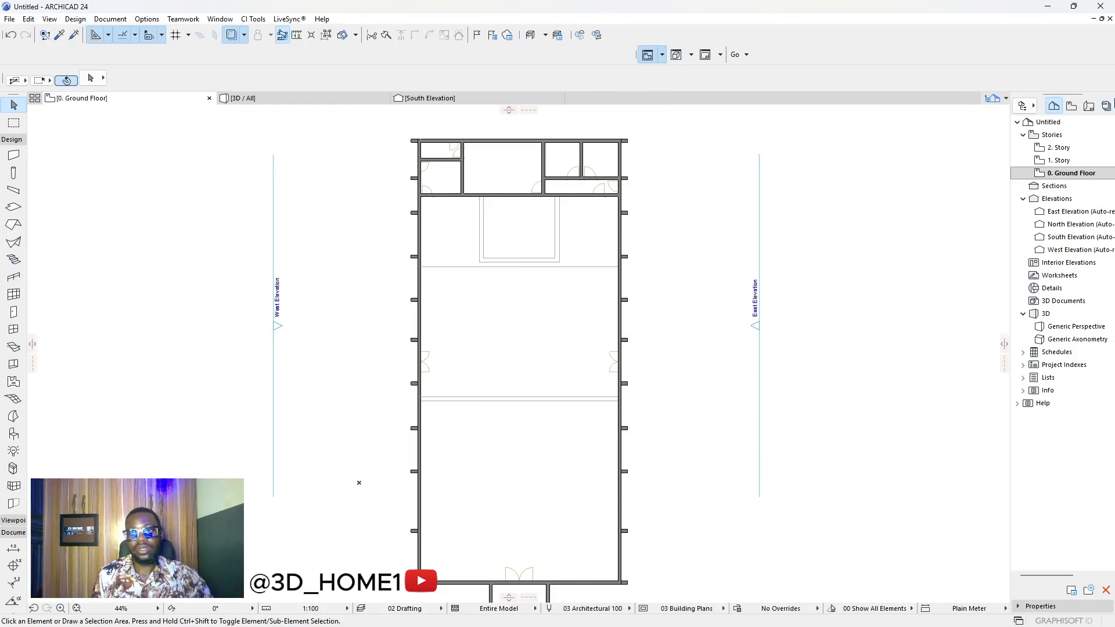
- Examine the 1. Story floor plan, from the northern rooms down to the south entrance
{"action": "left_click", "coordinate": [1061, 161]}
{"action": "scroll", "coordinate": [540, 186], "scroll_direction": "down", "scroll_amount": 4}
{"action": "scroll", "coordinate": [533, 267], "scroll_direction": "up", "scroll_amount": 4}
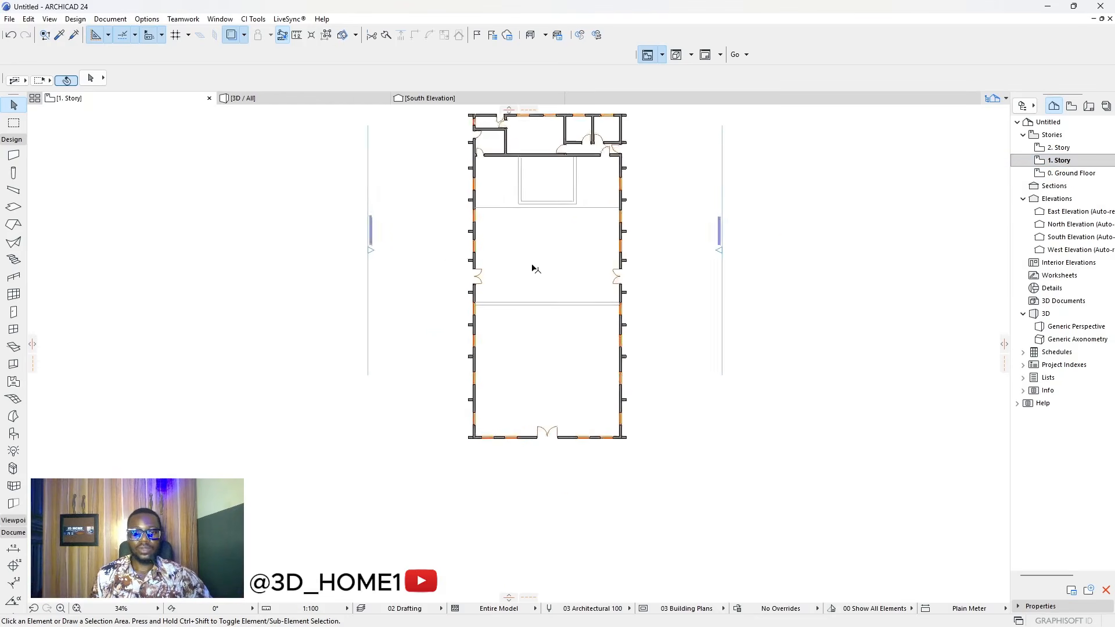
{"action": "scroll", "coordinate": [528, 288], "scroll_direction": "down", "scroll_amount": 5}
{"action": "scroll", "coordinate": [547, 201], "scroll_direction": "up", "scroll_amount": 4}
{"action": "scroll", "coordinate": [550, 209], "scroll_direction": "down", "scroll_amount": 4}
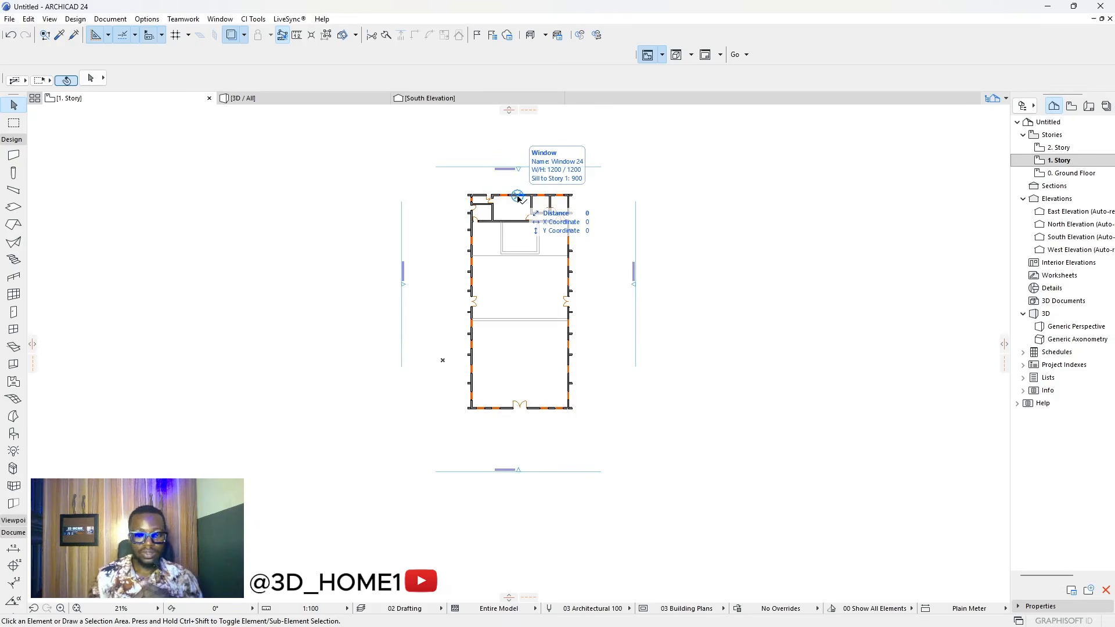
{"action": "scroll", "coordinate": [519, 198], "scroll_direction": "up", "scroll_amount": 2}
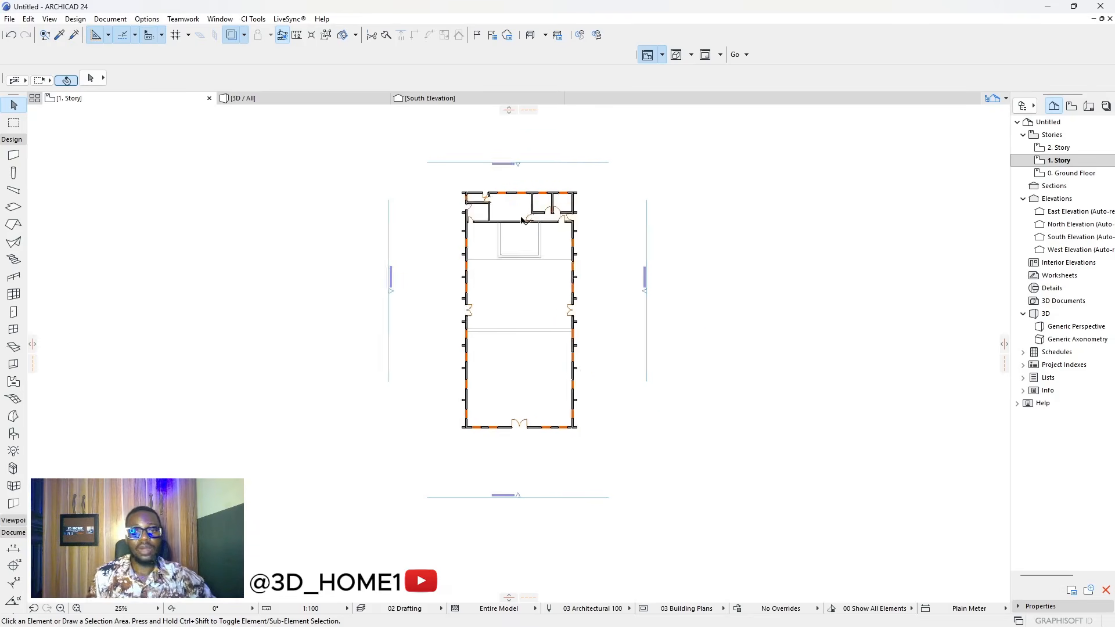
{"action": "scroll", "coordinate": [429, 233], "scroll_direction": "up", "scroll_amount": 1}
{"action": "scroll", "coordinate": [606, 319], "scroll_direction": "down", "scroll_amount": 2}
{"action": "scroll", "coordinate": [522, 405], "scroll_direction": "up", "scroll_amount": 2}
{"action": "scroll", "coordinate": [522, 405], "scroll_direction": "up", "scroll_amount": 2}
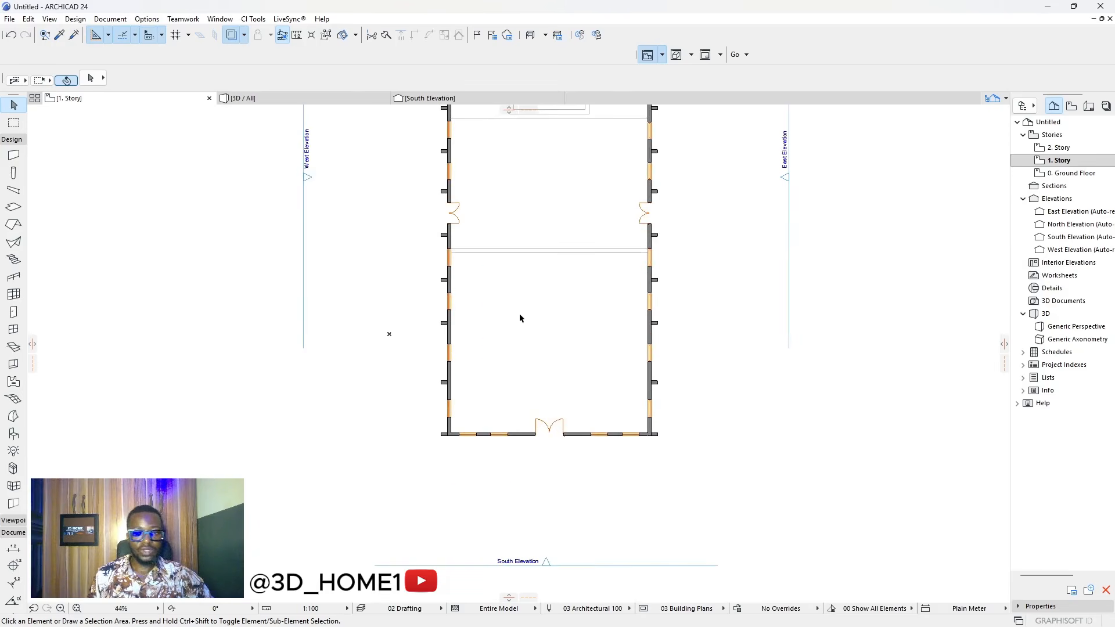
{"action": "scroll", "coordinate": [519, 313], "scroll_direction": "down", "scroll_amount": 1}
{"action": "scroll", "coordinate": [525, 217], "scroll_direction": "up", "scroll_amount": 1}
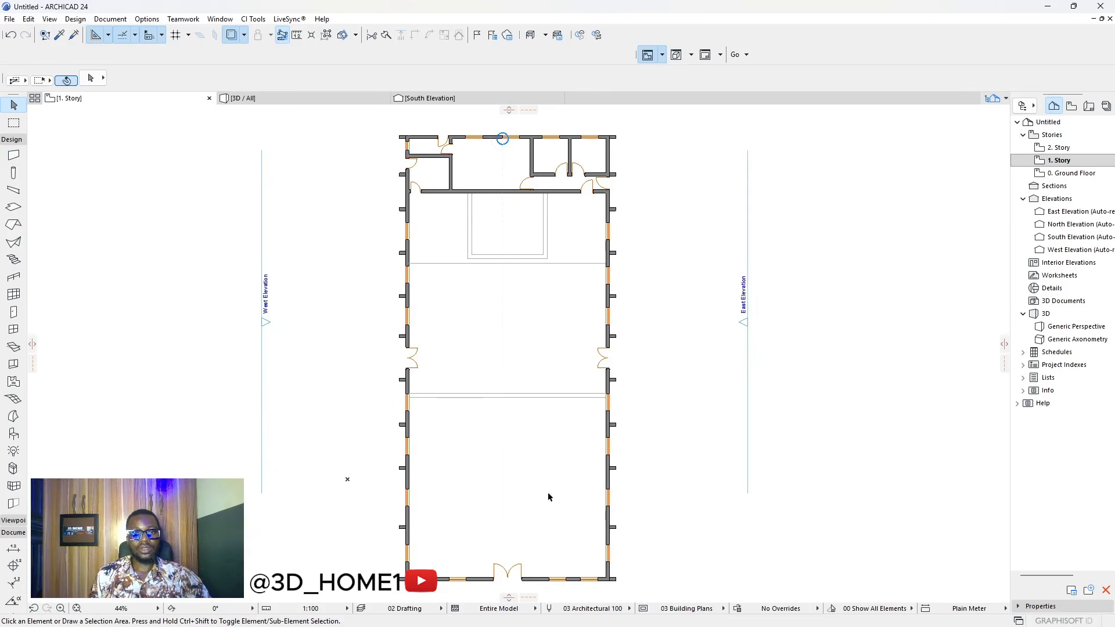
{"action": "scroll", "coordinate": [546, 139], "scroll_direction": "up", "scroll_amount": 1}
{"action": "scroll", "coordinate": [378, 187], "scroll_direction": "up", "scroll_amount": 1}
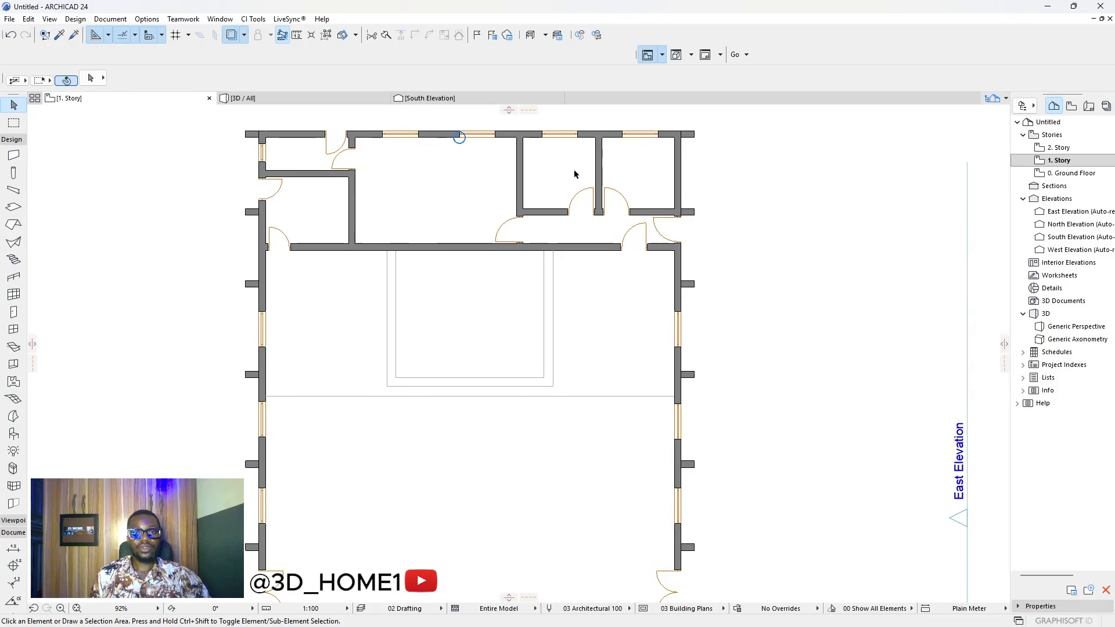
{"action": "scroll", "coordinate": [511, 231], "scroll_direction": "down", "scroll_amount": 2}
{"action": "scroll", "coordinate": [523, 348], "scroll_direction": "down", "scroll_amount": 2}
{"action": "scroll", "coordinate": [552, 337], "scroll_direction": "up", "scroll_amount": 1}
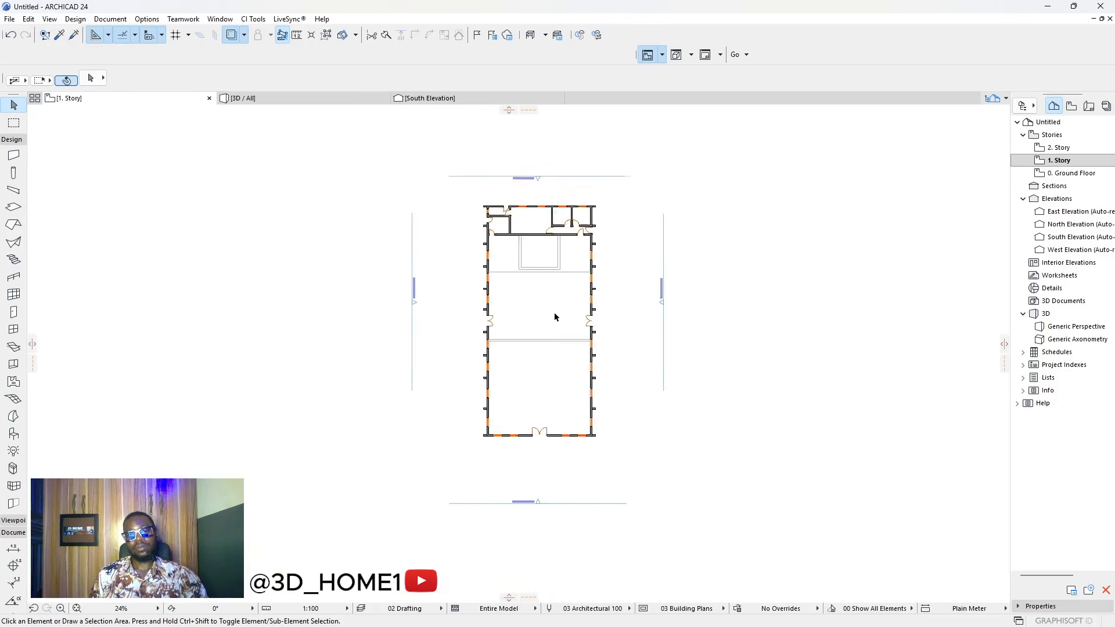
{"action": "scroll", "coordinate": [558, 316], "scroll_direction": "up", "scroll_amount": 1}
{"action": "scroll", "coordinate": [559, 317], "scroll_direction": "down", "scroll_amount": 2}
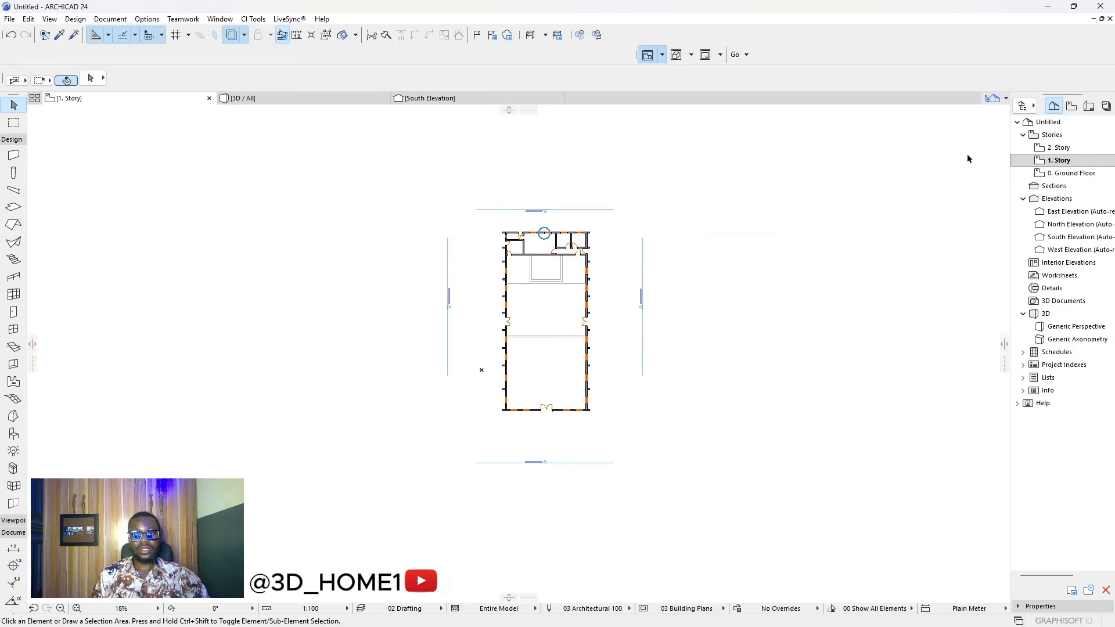
- Examine the building in 3D, viewing the south entrance, the open interior and the buttressed side wall
{"action": "left_click", "coordinate": [329, 103]}
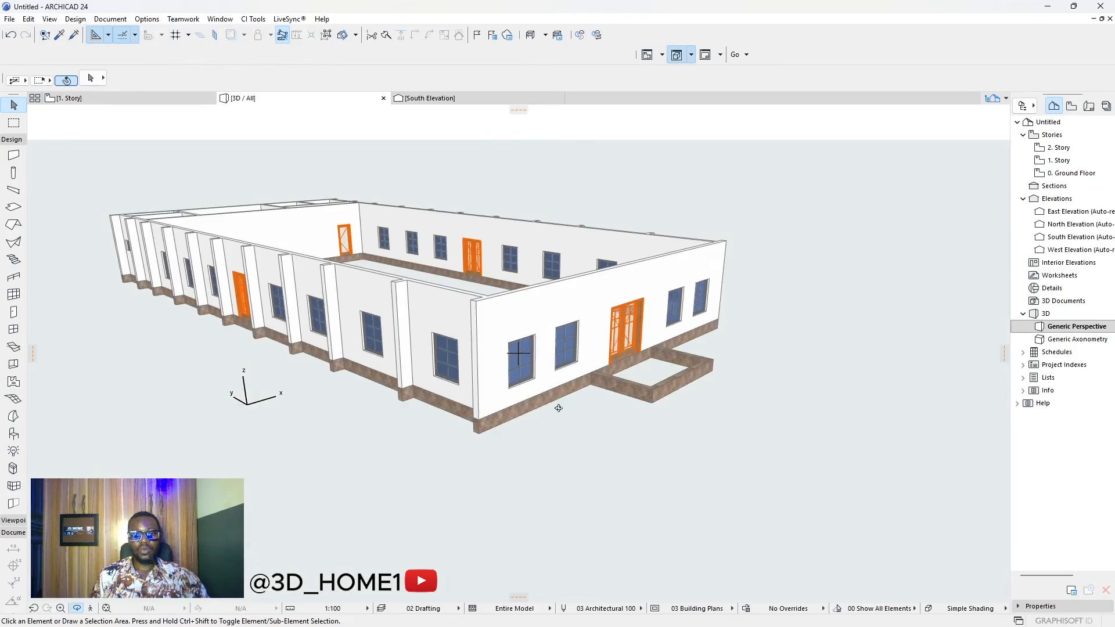
{"action": "middle_click_drag", "start_coordinate": [558, 408], "coordinate": [617, 374], "text": "shift"}
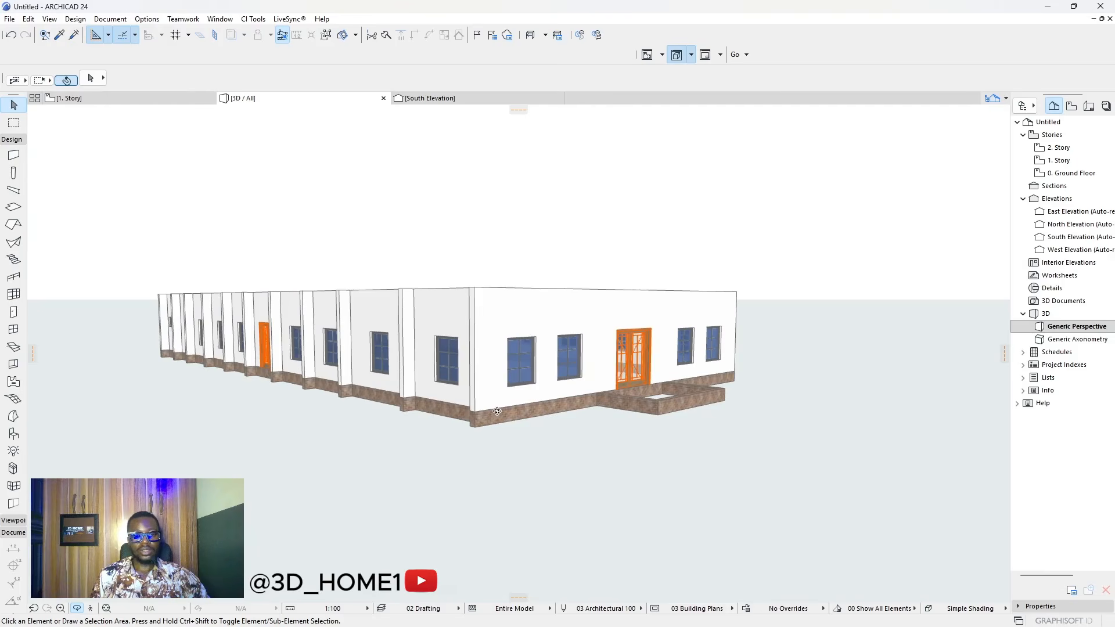
{"action": "middle_click_drag", "start_coordinate": [497, 411], "coordinate": [542, 386], "text": "shift"}
{"action": "left_click", "coordinate": [79, 98]}
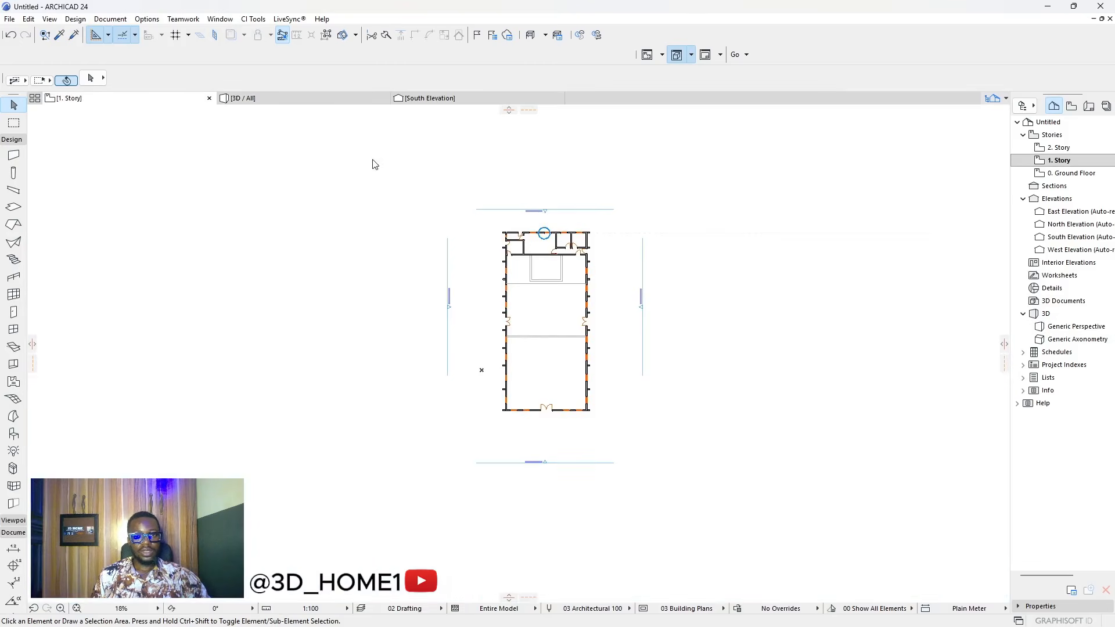
{"action": "left_click", "coordinate": [316, 98]}
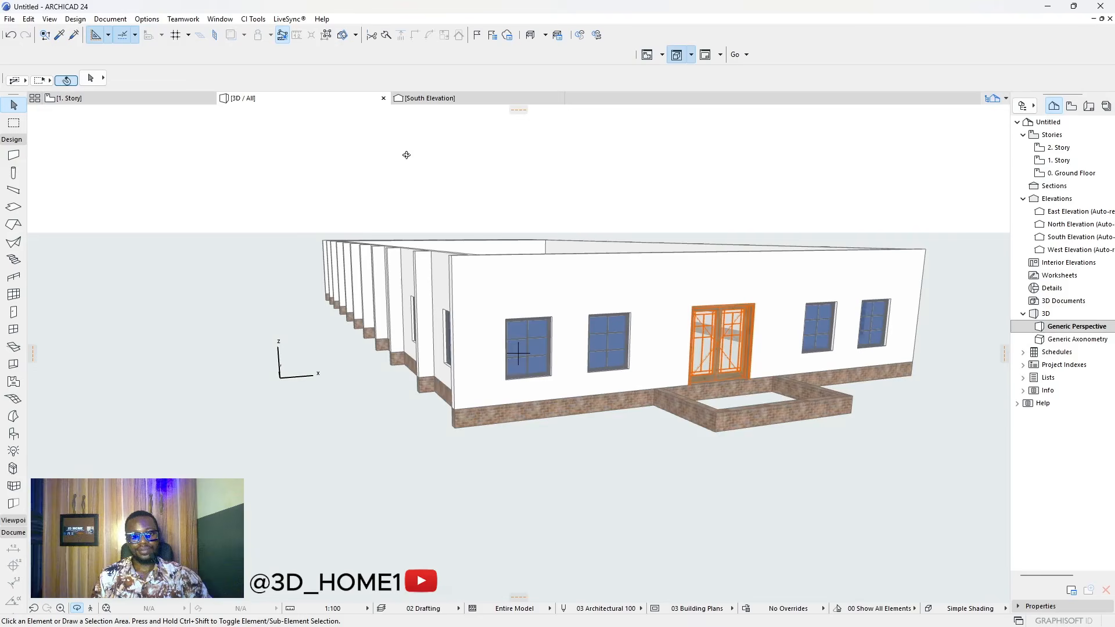
{"action": "mouse_move", "coordinate": [601, 271]}
{"action": "middle_mouse_down", "text": "shift"}
{"action": "mouse_move", "coordinate": [496, 413]}
{"action": "mouse_move", "coordinate": [615, 283]}
{"action": "middle_mouse_up", "text": "shift"}
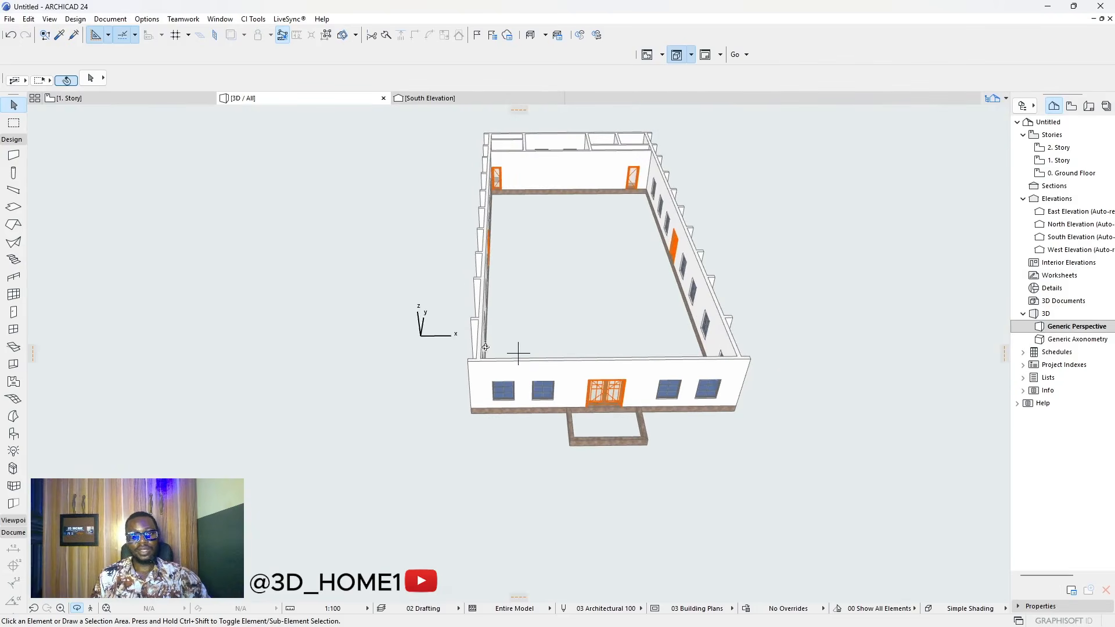
{"action": "middle_click_drag", "start_coordinate": [486, 347], "coordinate": [552, 308], "text": "shift"}
{"action": "scroll", "coordinate": [580, 267], "scroll_direction": "up", "scroll_amount": 5}
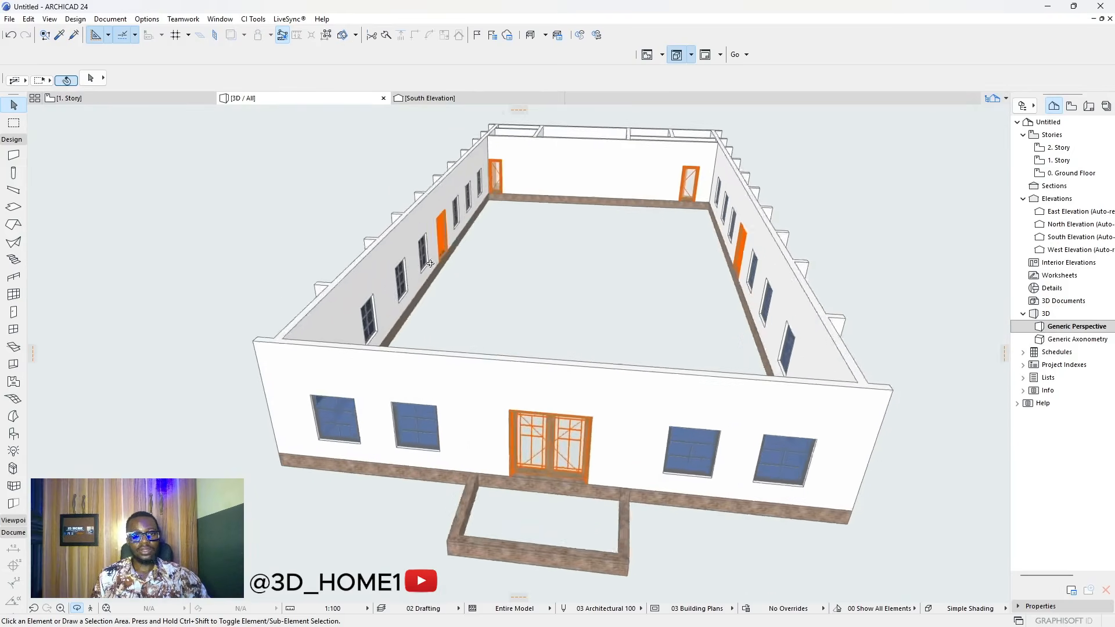
{"action": "middle_click_drag", "start_coordinate": [430, 263], "coordinate": [710, 252], "text": "shift"}
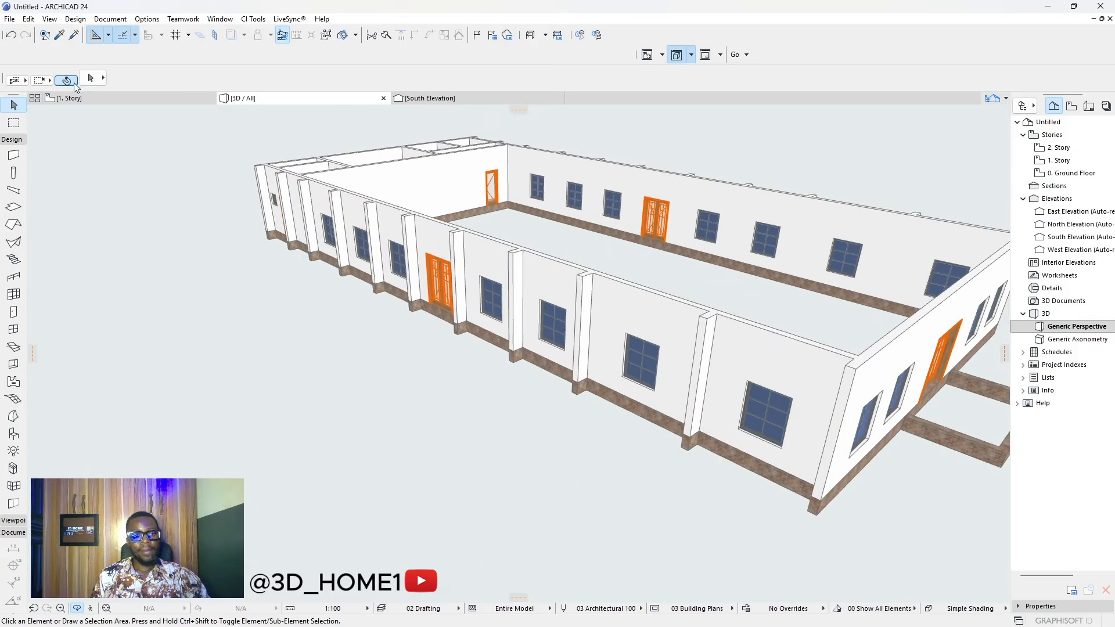
- On the 1. Story plan, open the default settings of the Slab tool and set the slab thickness to 150
{"action": "left_click", "coordinate": [70, 97]}
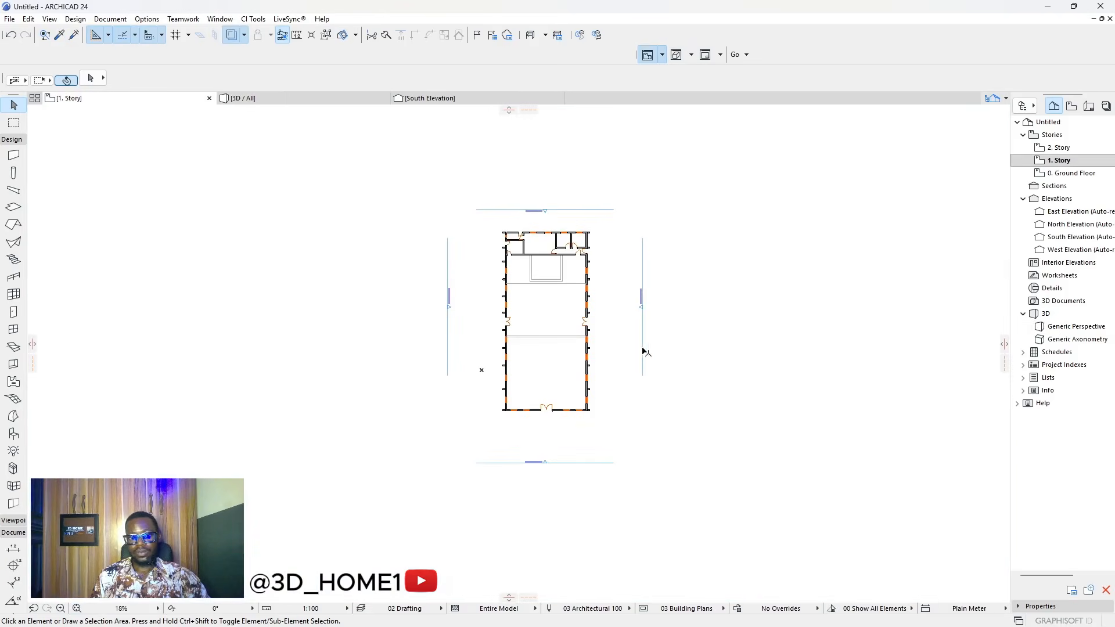
{"action": "scroll", "coordinate": [616, 346], "scroll_direction": "up", "scroll_amount": 4}
{"action": "left_click", "coordinate": [13, 206]}
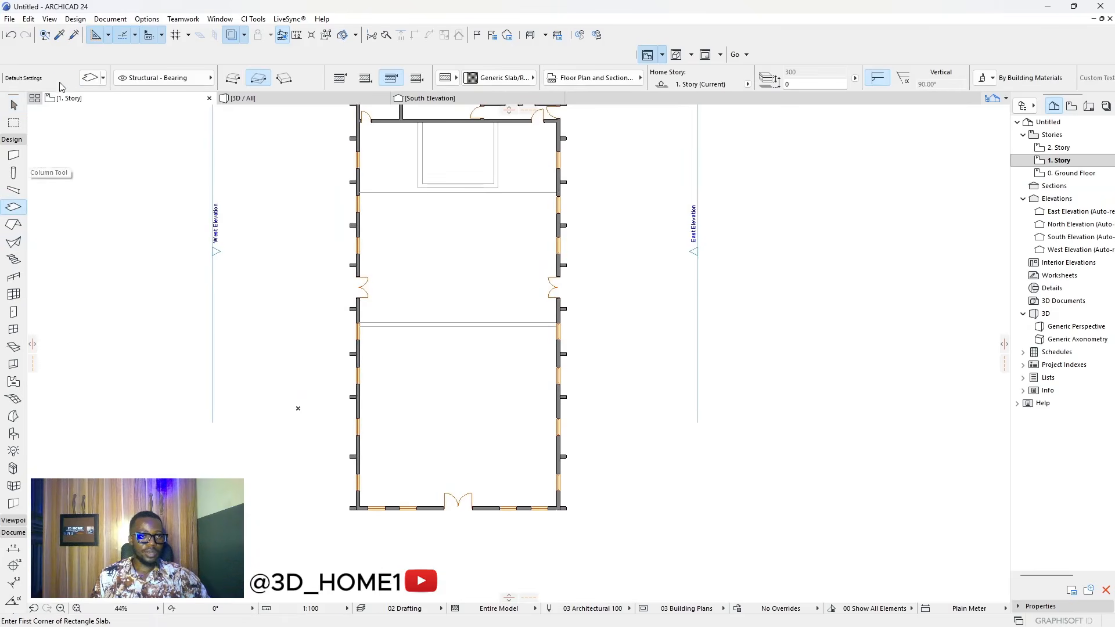
{"action": "left_click", "coordinate": [102, 81]}
{"action": "left_click", "coordinate": [564, 72]}
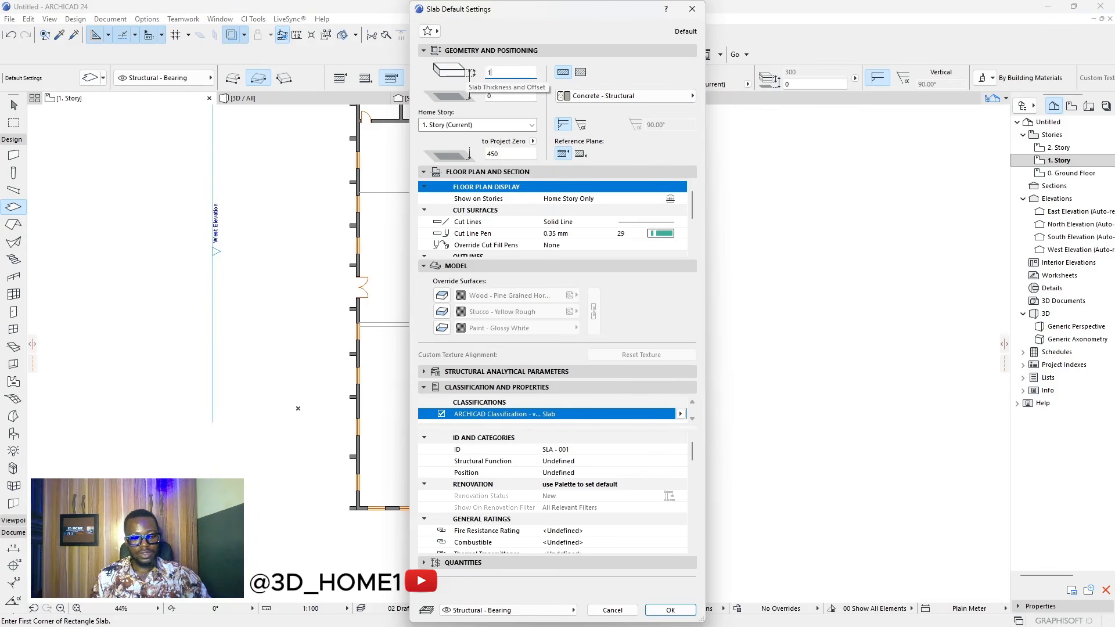
- Override the slab's surfaces individually, with Tiles - Tan 30x30 on the top and Paint - Titanium White on the edges
{"action": "left_click", "coordinate": [440, 329]}
{"action": "left_click", "coordinate": [593, 309]}
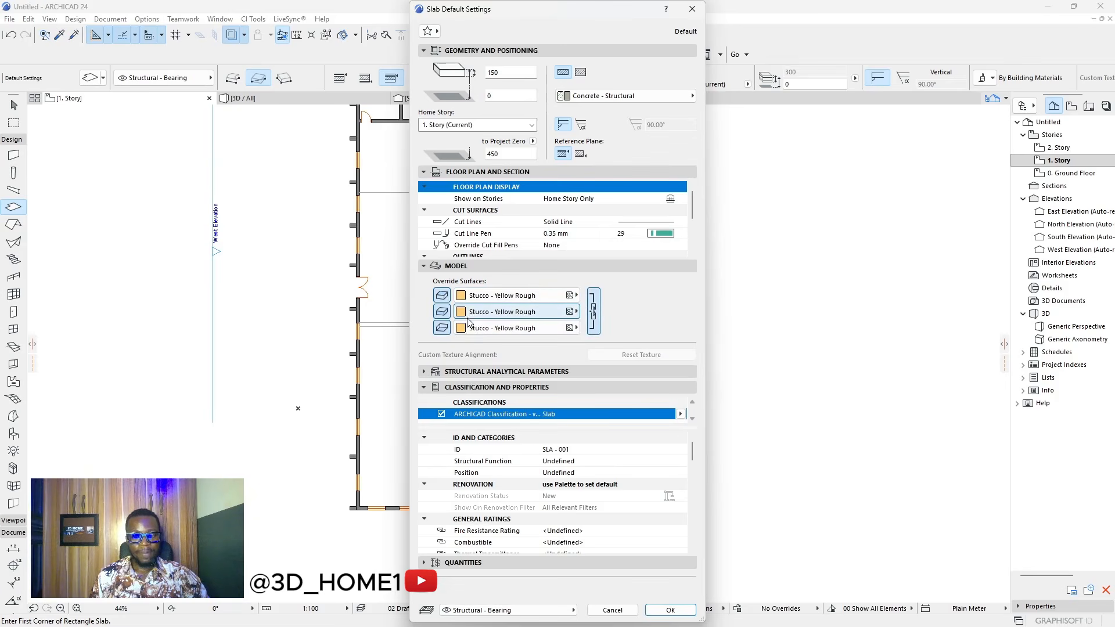
{"action": "left_click", "coordinate": [596, 306]}
{"action": "left_click", "coordinate": [523, 296]}
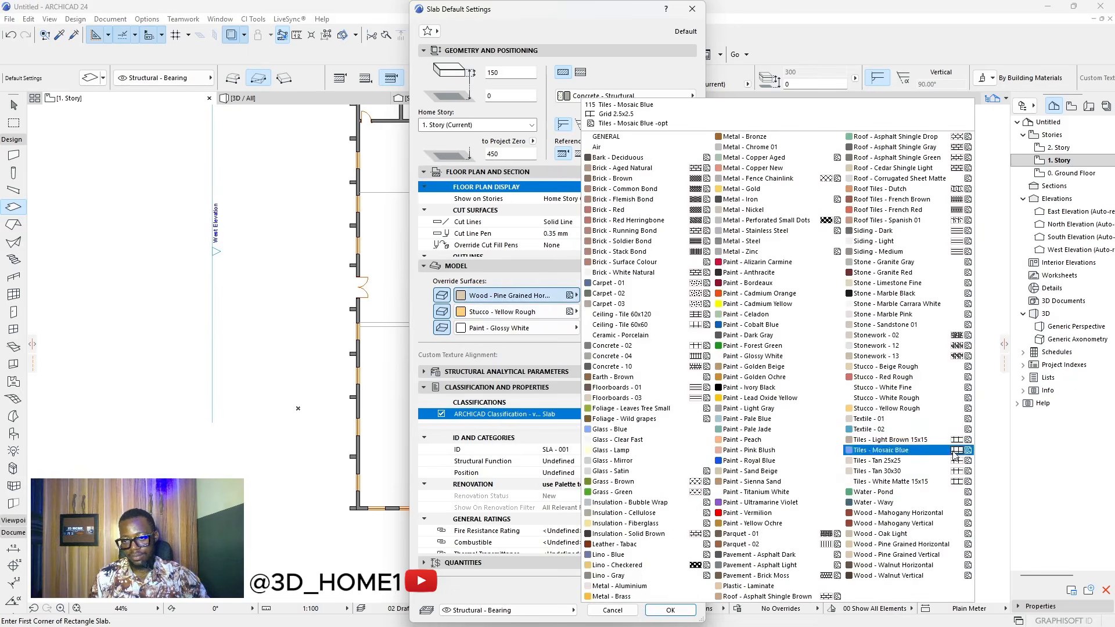
{"action": "left_click", "coordinate": [891, 470]}
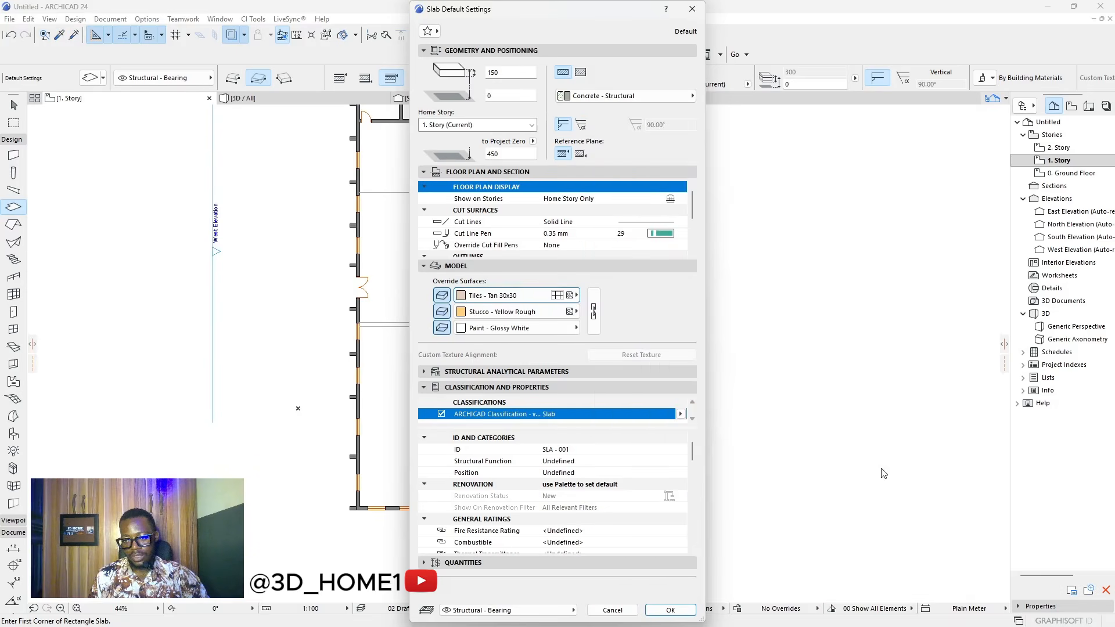
{"action": "left_click", "coordinate": [464, 311]}
{"action": "left_click", "coordinate": [766, 490]}
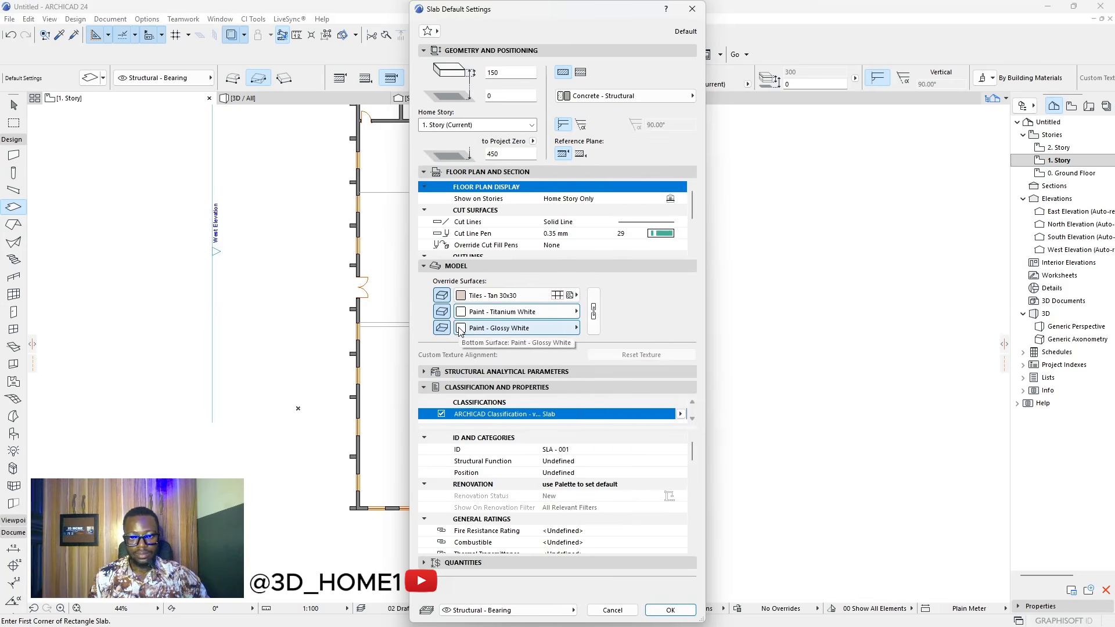
{"action": "left_click", "coordinate": [671, 609]}
- Accept the slab defaults, switch to polygonal geometry and start the outline around the wall stub at the building's northwest corner
{"action": "scroll", "coordinate": [408, 145], "scroll_direction": "down", "scroll_amount": 3}
{"action": "scroll", "coordinate": [408, 145], "scroll_direction": "up", "scroll_amount": 3}
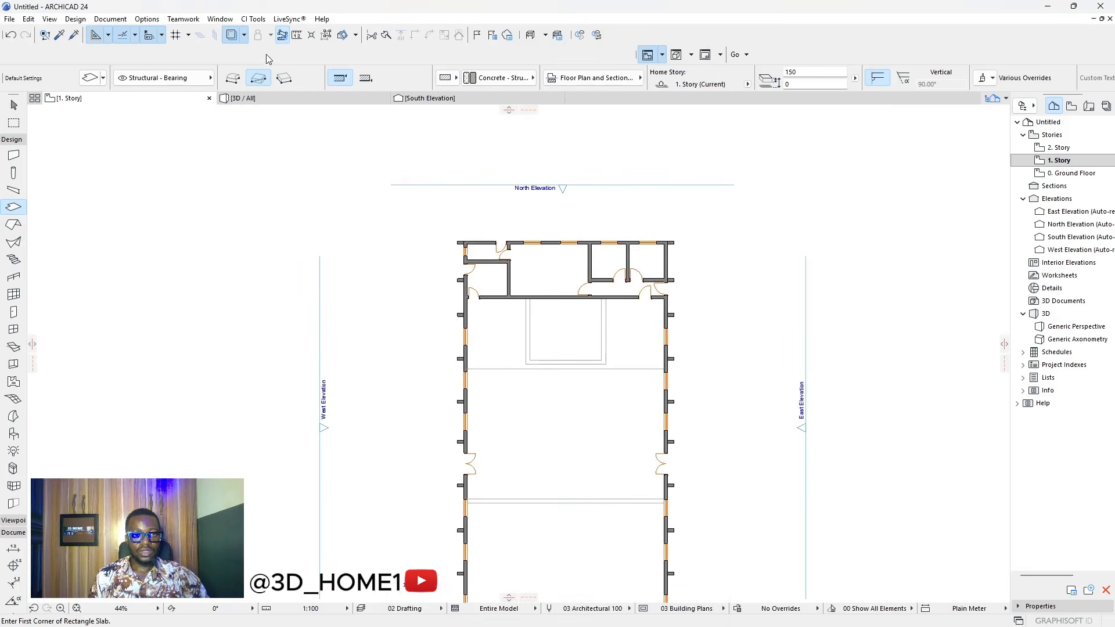
{"action": "scroll", "coordinate": [445, 233], "scroll_direction": "up", "scroll_amount": 5}
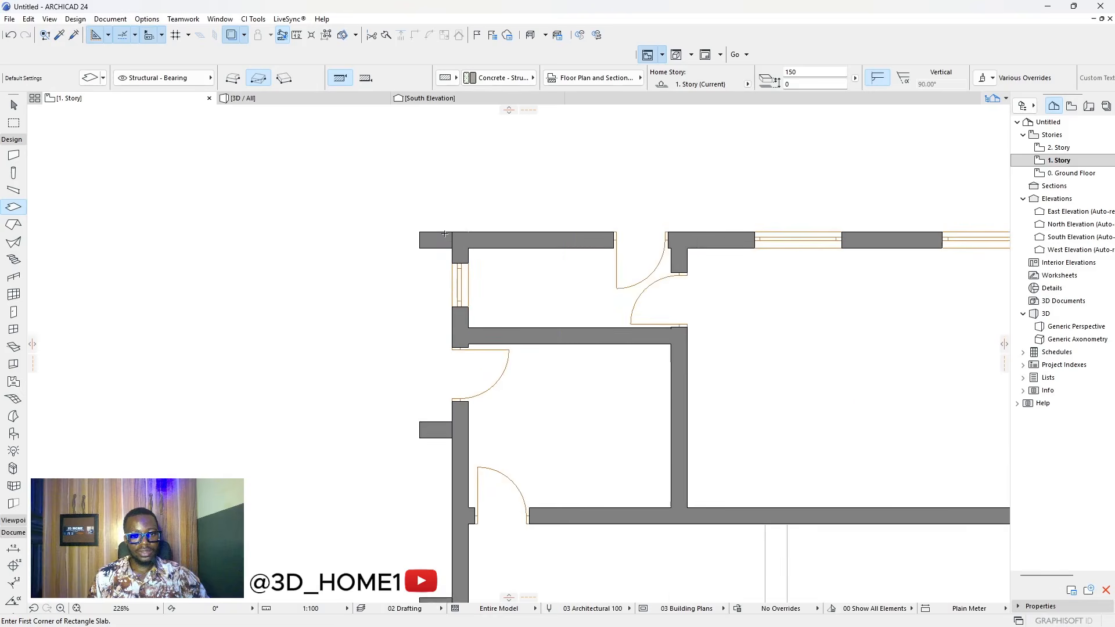
{"action": "left_click", "coordinate": [233, 78]}
{"action": "scroll", "coordinate": [418, 230], "scroll_direction": "up", "scroll_amount": 2}
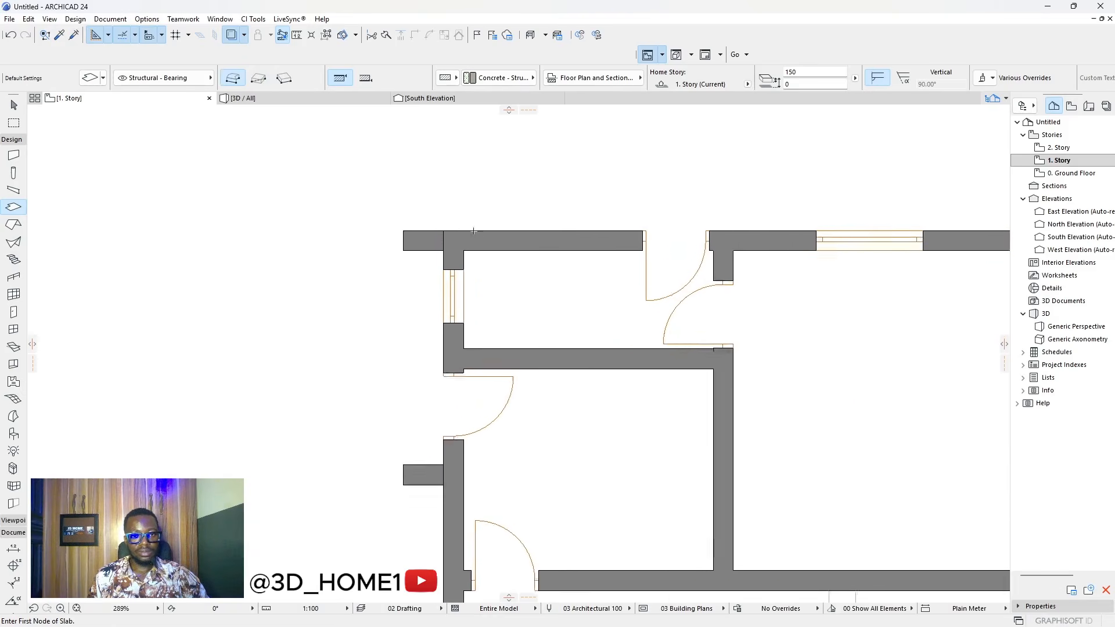
{"action": "left_click", "coordinate": [423, 227]}
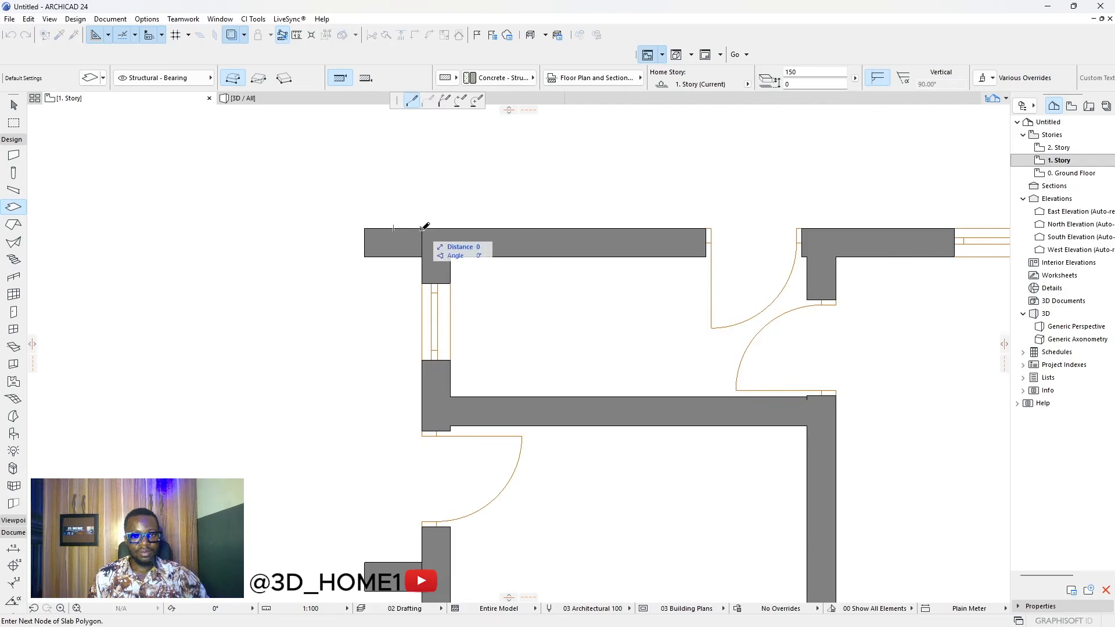
{"action": "left_click", "coordinate": [365, 227]}
{"action": "left_click", "coordinate": [364, 257]}
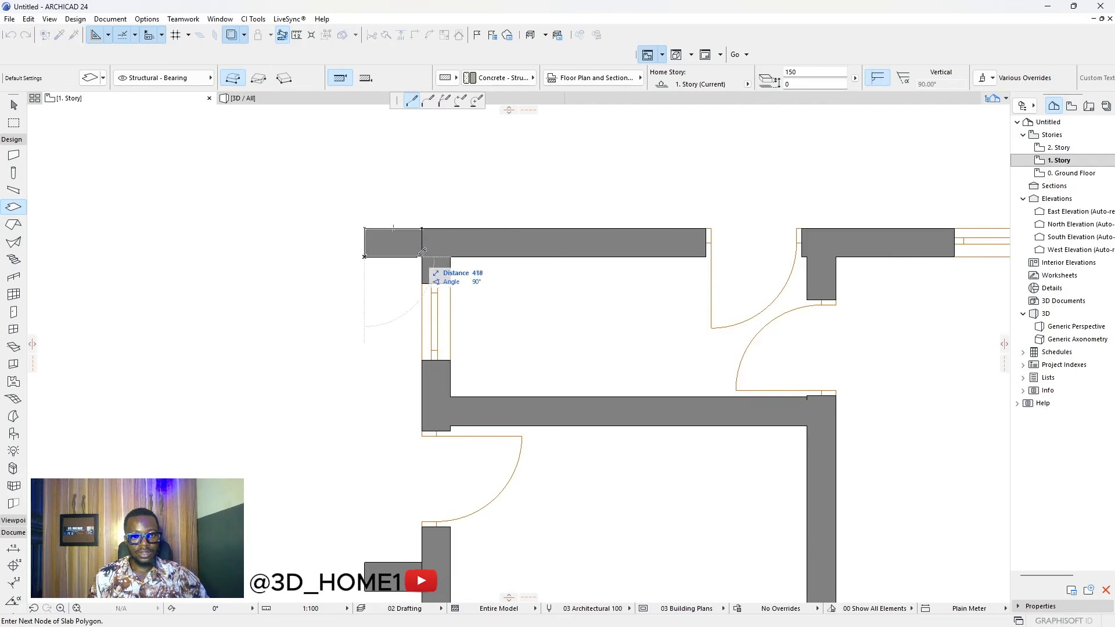
{"action": "left_click", "coordinate": [423, 257]}
- Continue the slab outline south along the west wall's outer face, tracing around the first two buttresses below the northwest corner
{"action": "scroll", "coordinate": [426, 253], "scroll_direction": "down", "scroll_amount": 4}
{"action": "scroll", "coordinate": [427, 337], "scroll_direction": "up", "scroll_amount": 4}
{"action": "scroll", "coordinate": [433, 291], "scroll_direction": "down", "scroll_amount": 4}
{"action": "scroll", "coordinate": [433, 335], "scroll_direction": "up", "scroll_amount": 4}
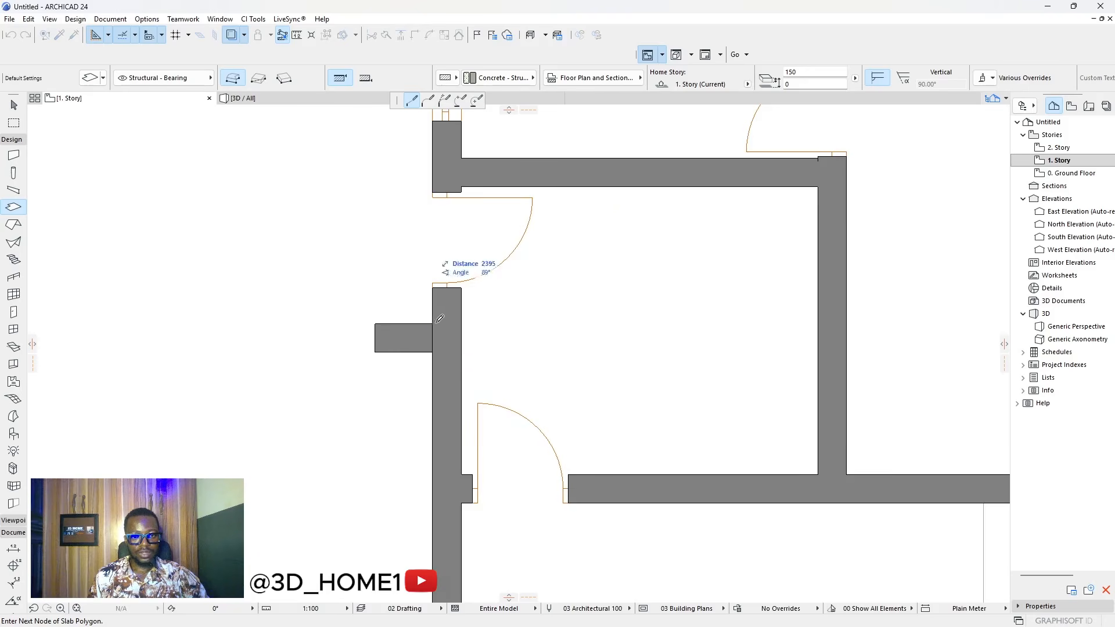
{"action": "left_click", "coordinate": [432, 324]}
{"action": "left_click", "coordinate": [376, 324]}
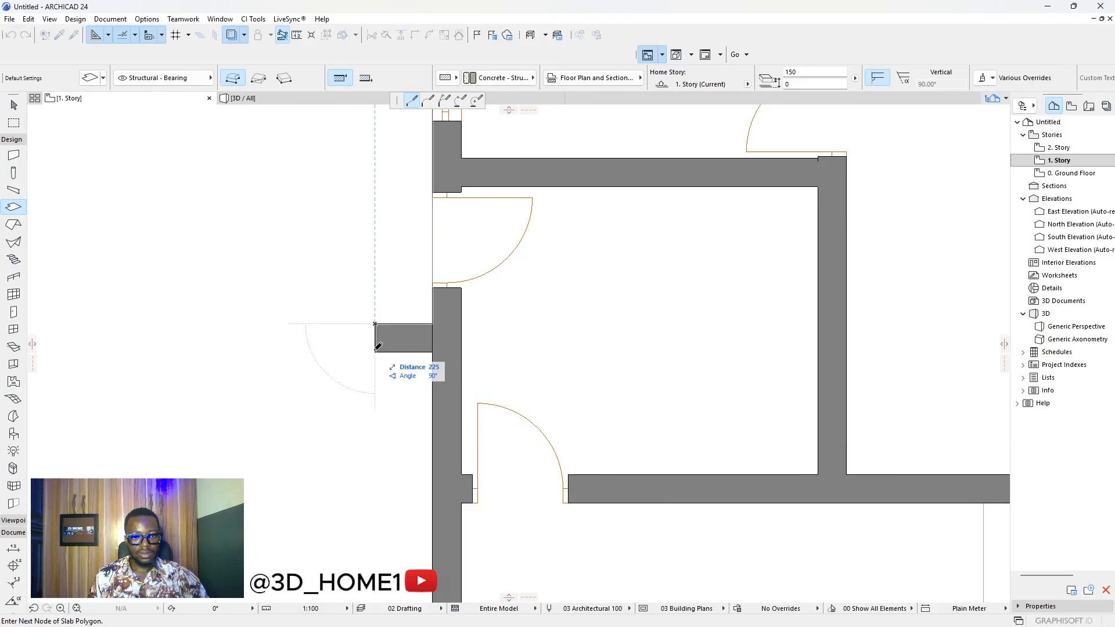
{"action": "scroll", "coordinate": [436, 347], "scroll_direction": "down", "scroll_amount": 4}
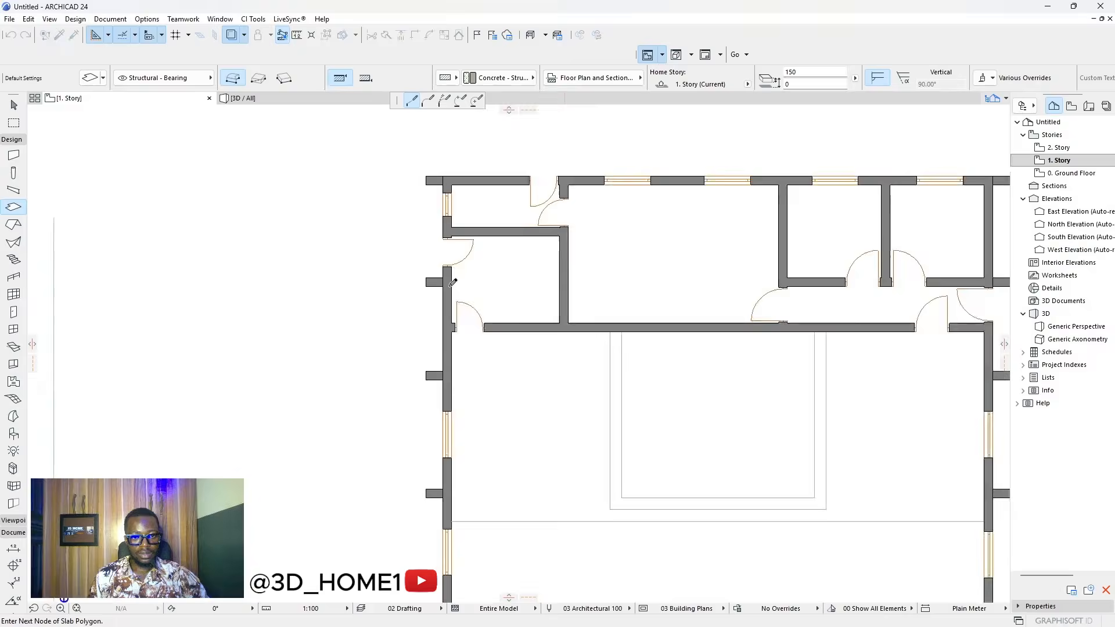
{"action": "scroll", "coordinate": [451, 321], "scroll_direction": "up", "scroll_amount": 4}
{"action": "left_click", "coordinate": [439, 315]}
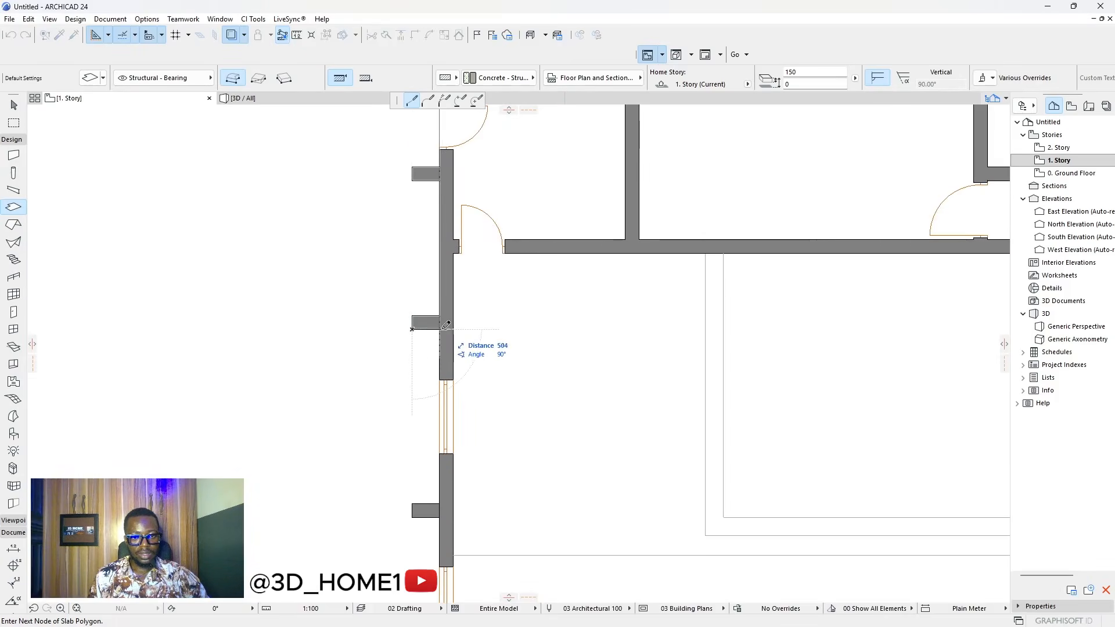
- Extend the slab outline down the west wall, following the corners of the third and fourth buttresses from the north
{"action": "scroll", "coordinate": [444, 324], "scroll_direction": "down", "scroll_amount": 3}
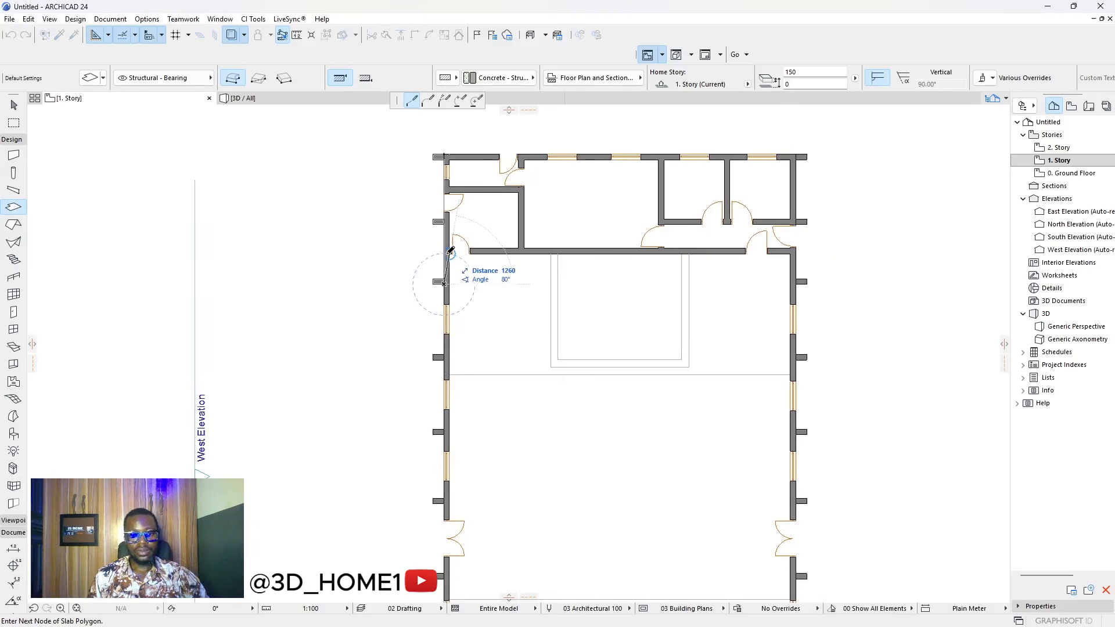
{"action": "scroll", "coordinate": [451, 251], "scroll_direction": "down", "scroll_amount": 1}
{"action": "scroll", "coordinate": [445, 348], "scroll_direction": "up", "scroll_amount": 6}
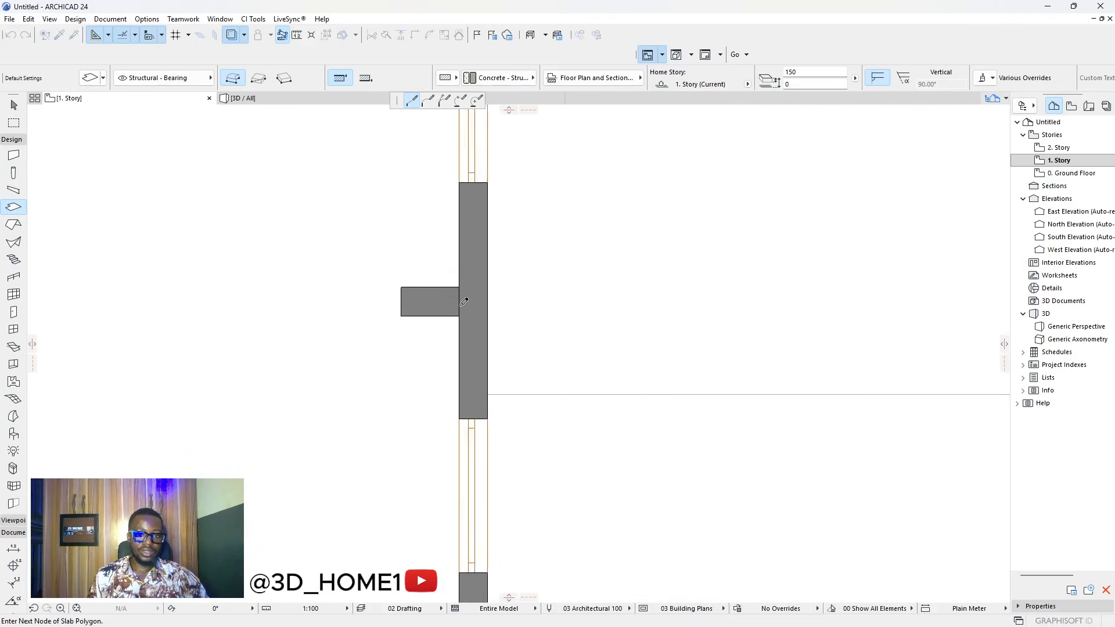
{"action": "scroll", "coordinate": [465, 303], "scroll_direction": "up", "scroll_amount": 2}
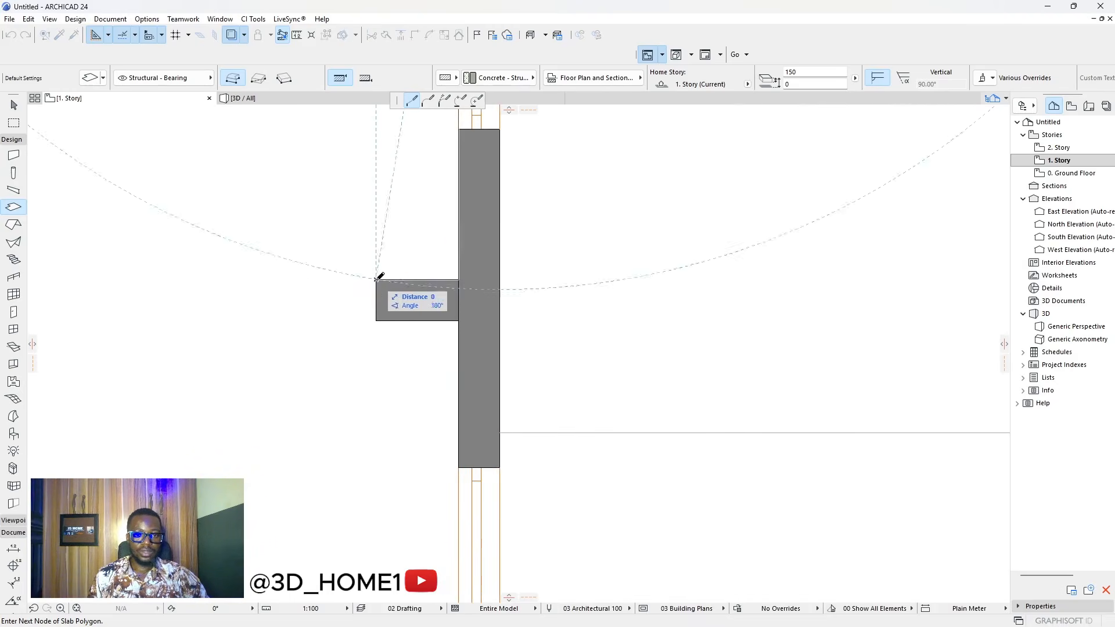
{"action": "left_click", "coordinate": [376, 320]}
{"action": "scroll", "coordinate": [464, 317], "scroll_direction": "down", "scroll_amount": 5}
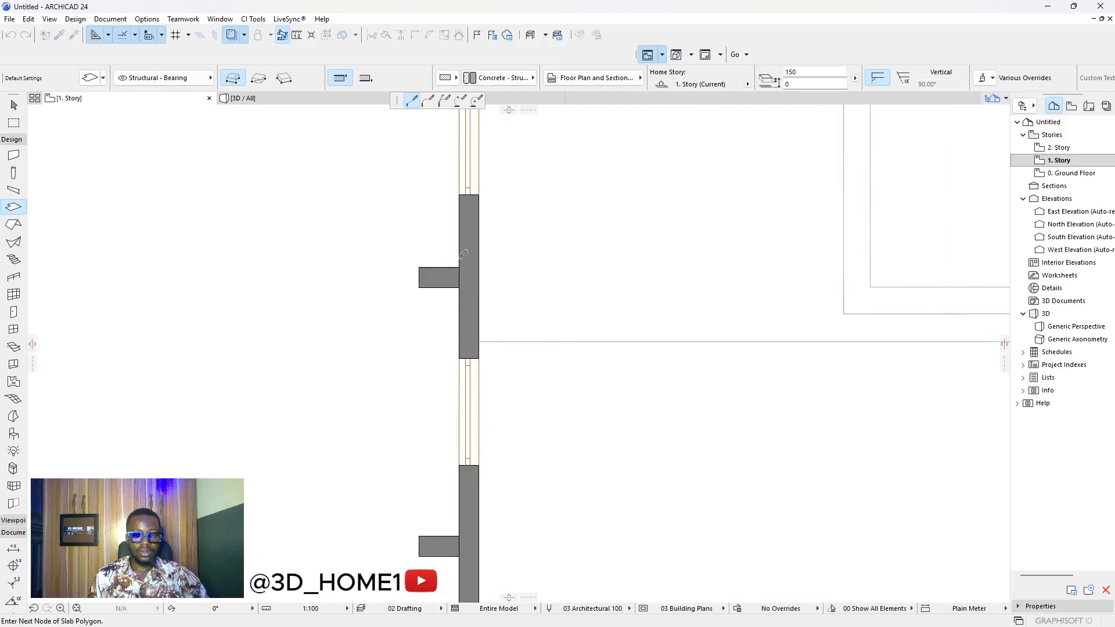
{"action": "scroll", "coordinate": [470, 340], "scroll_direction": "up", "scroll_amount": 3}
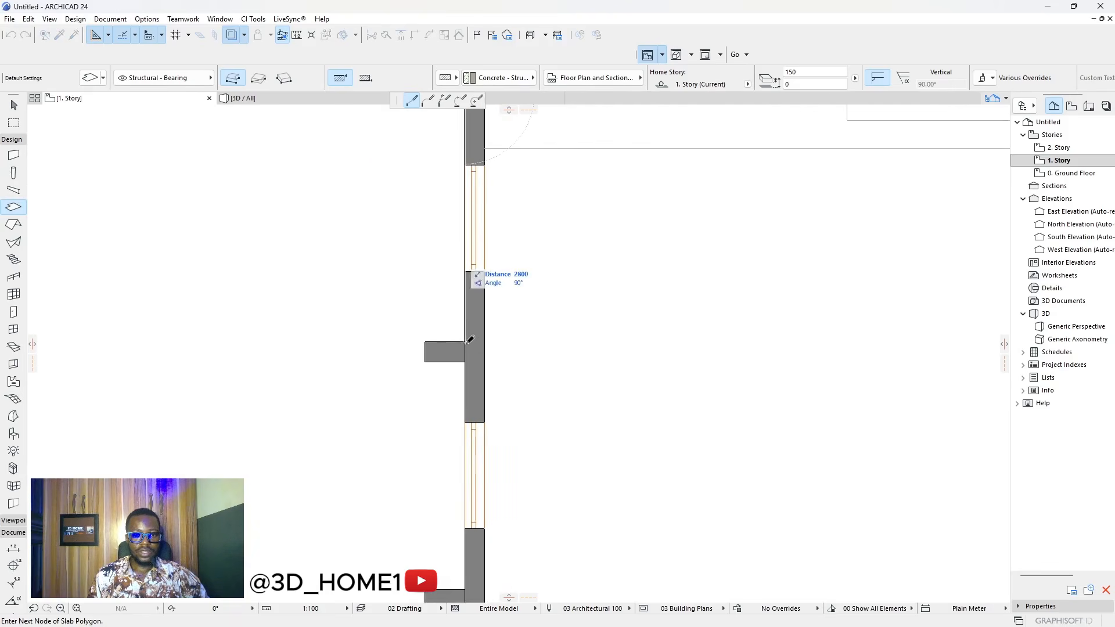
{"action": "left_click", "coordinate": [424, 342]}
{"action": "left_click", "coordinate": [466, 361]}
{"action": "scroll", "coordinate": [469, 285], "scroll_direction": "down", "scroll_amount": 3}
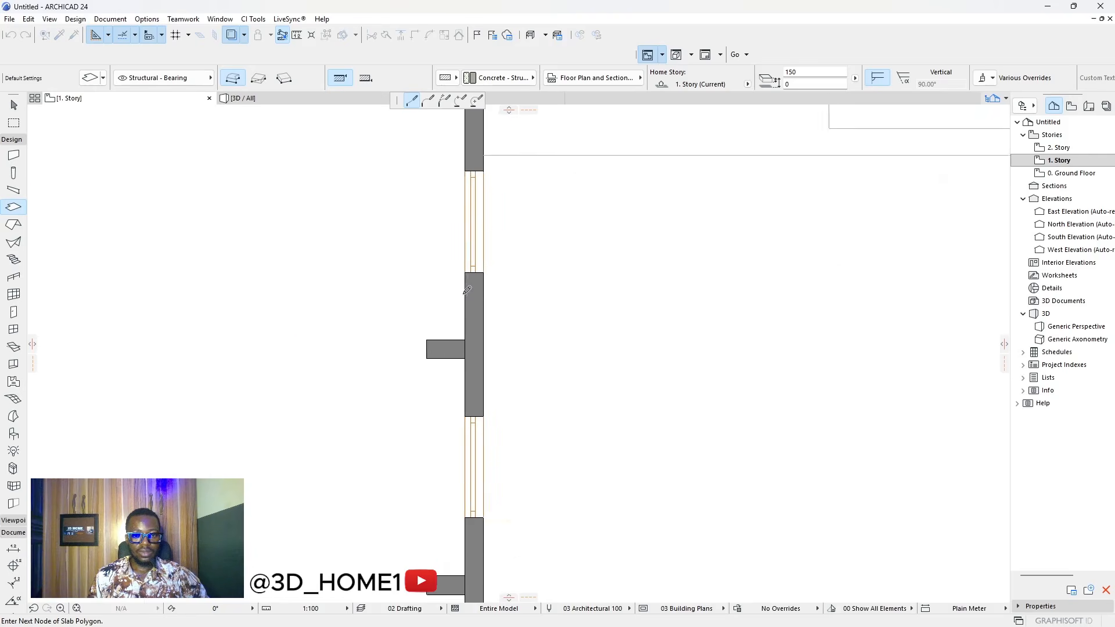
- Carry the slab outline past the west double door, tracing around the buttresses directly north and south of it
{"action": "scroll", "coordinate": [469, 415], "scroll_direction": "up", "scroll_amount": 3}
{"action": "scroll", "coordinate": [474, 327], "scroll_direction": "down", "scroll_amount": 2}
{"action": "scroll", "coordinate": [468, 404], "scroll_direction": "up", "scroll_amount": 3}
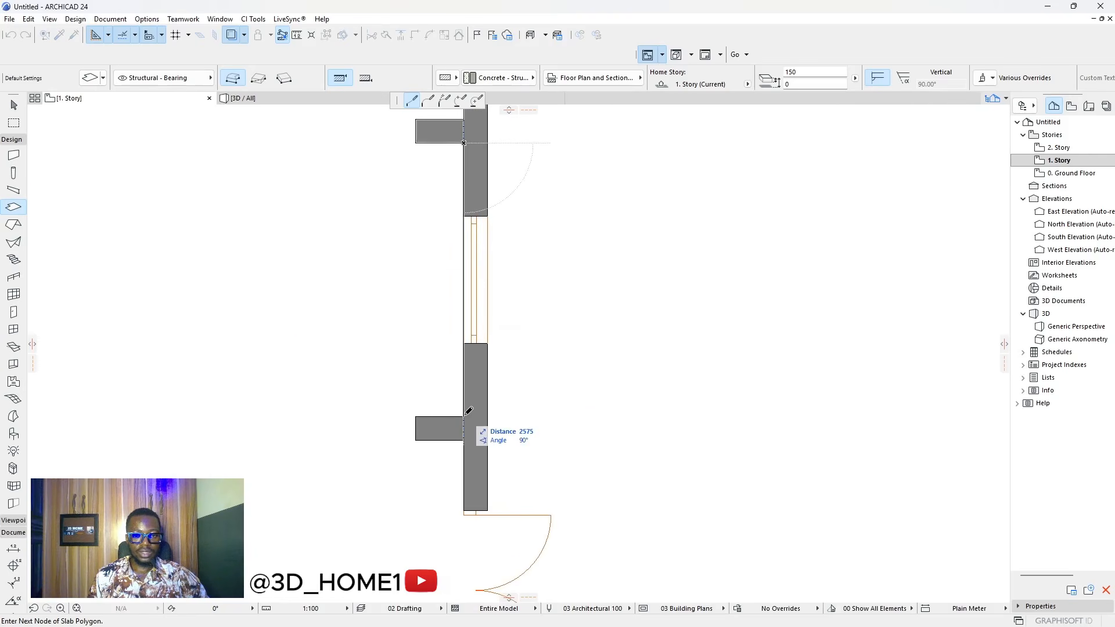
{"action": "left_click", "coordinate": [464, 417]}
{"action": "scroll", "coordinate": [482, 369], "scroll_direction": "down", "scroll_amount": 2}
{"action": "scroll", "coordinate": [467, 421], "scroll_direction": "up", "scroll_amount": 2}
{"action": "left_click", "coordinate": [424, 388]}
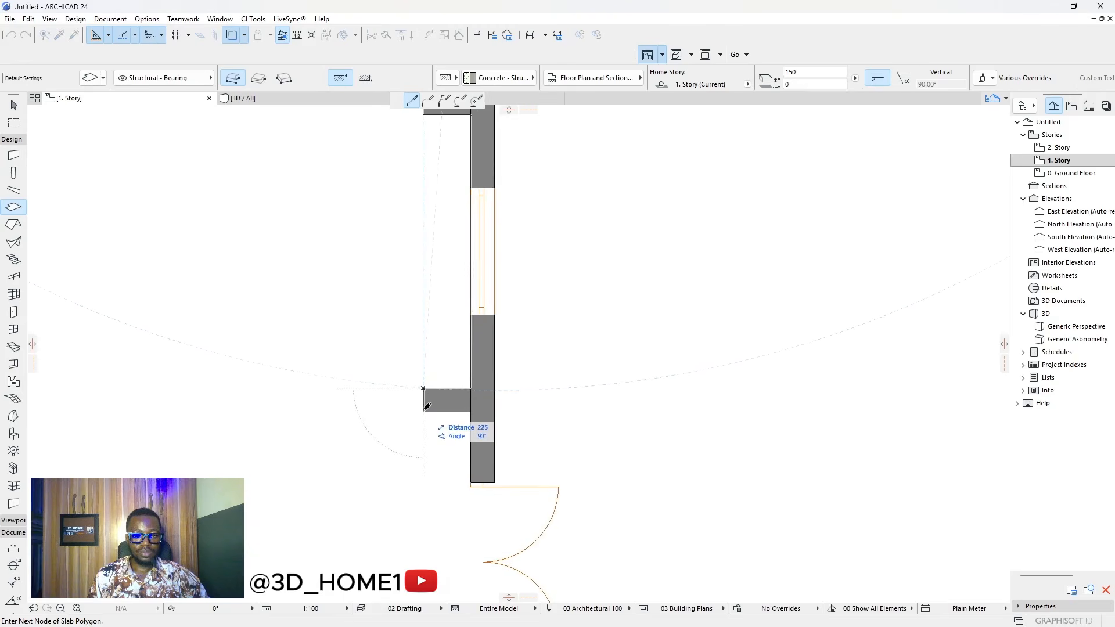
{"action": "left_click", "coordinate": [424, 411]}
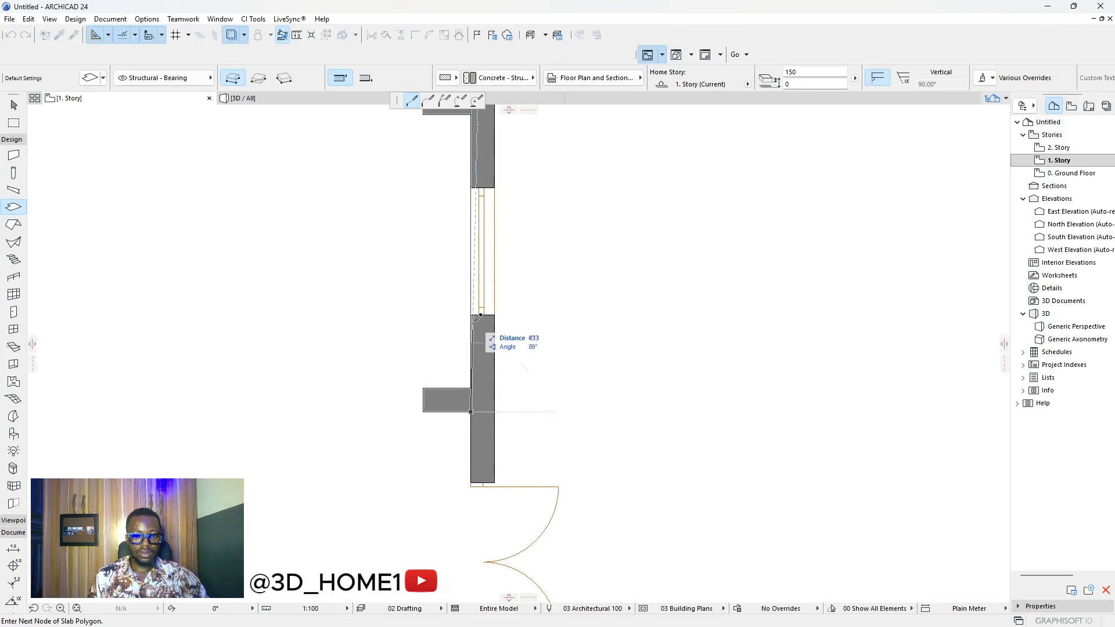
{"action": "scroll", "coordinate": [477, 317], "scroll_direction": "down", "scroll_amount": 3}
{"action": "scroll", "coordinate": [477, 335], "scroll_direction": "up", "scroll_amount": 2}
{"action": "left_click", "coordinate": [470, 348]}
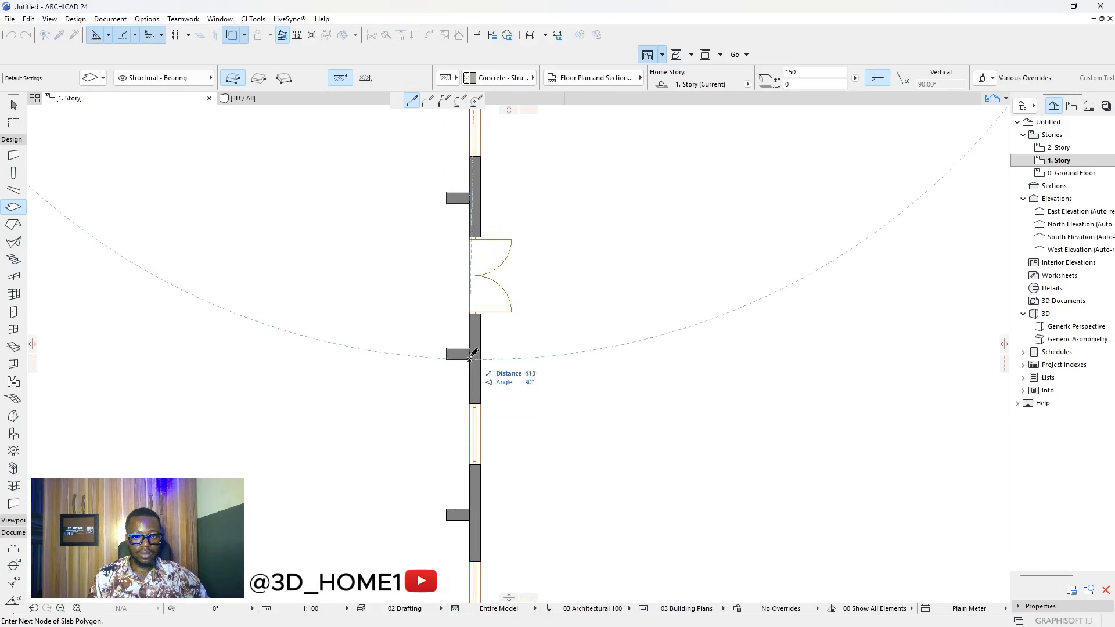
- Trace the slab outline around the second buttress south of the west double door, removing any stray node outside the wall
{"action": "scroll", "coordinate": [472, 354], "scroll_direction": "down", "scroll_amount": 3}
{"action": "scroll", "coordinate": [483, 354], "scroll_direction": "up", "scroll_amount": 4}
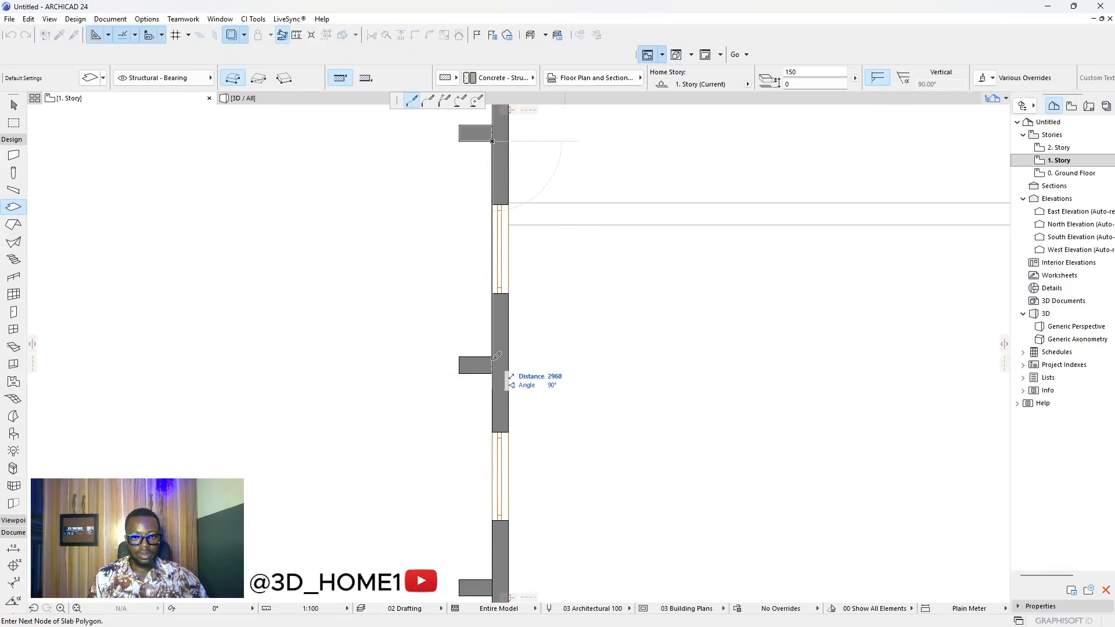
{"action": "scroll", "coordinate": [495, 357], "scroll_direction": "up", "scroll_amount": 3}
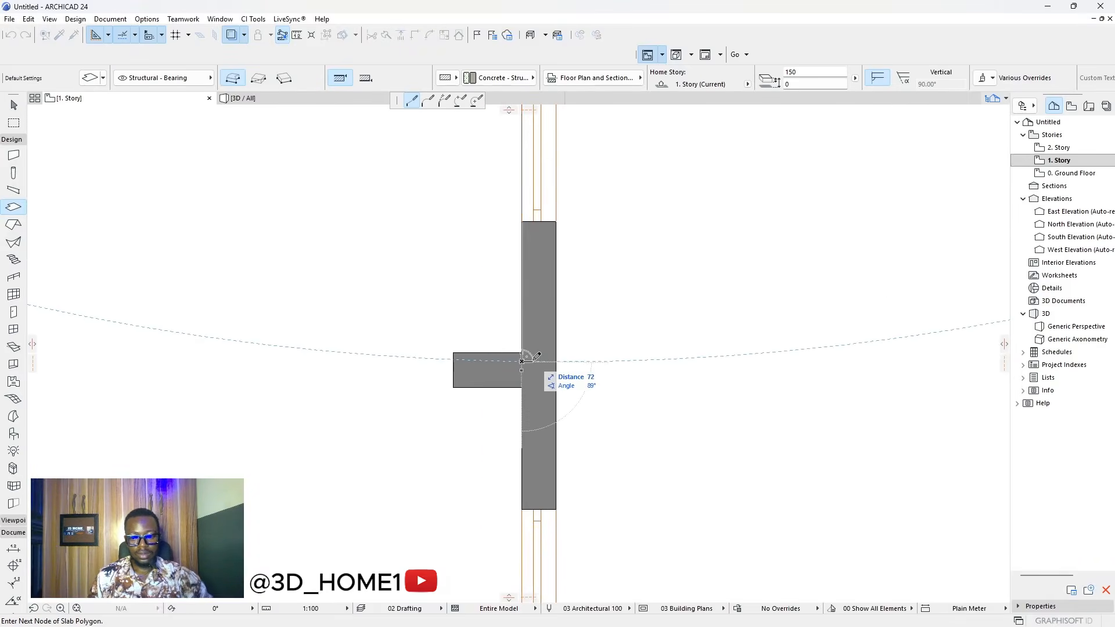
{"action": "scroll", "coordinate": [522, 359], "scroll_direction": "up", "scroll_amount": 3}
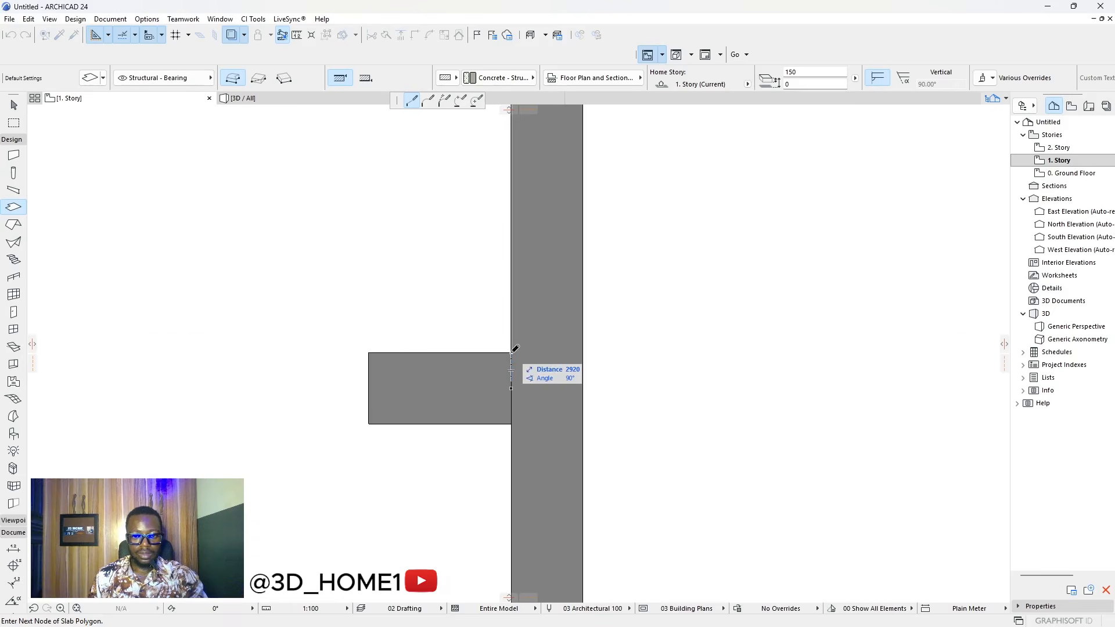
{"action": "left_click", "coordinate": [511, 353]}
{"action": "left_click", "coordinate": [369, 352]}
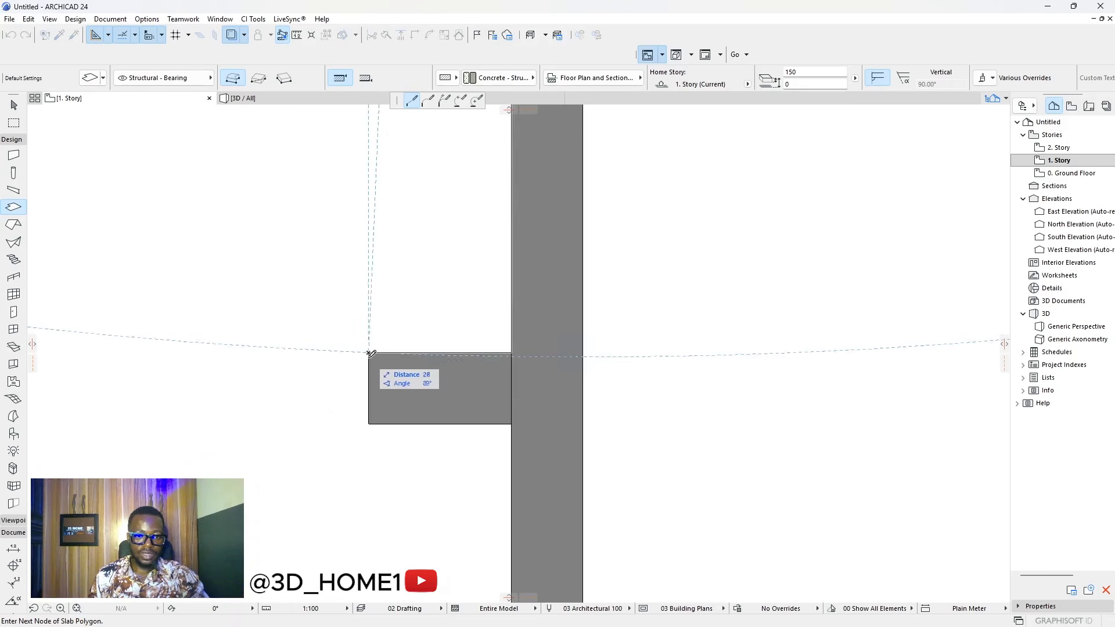
{"action": "left_click", "coordinate": [368, 424]}
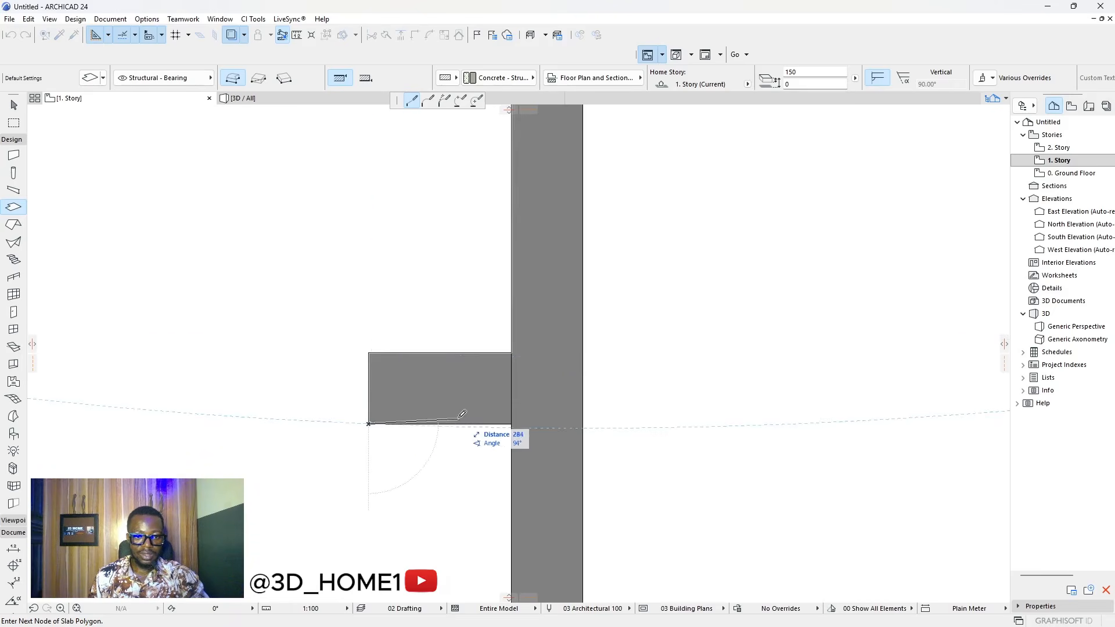
{"action": "left_click", "coordinate": [511, 423]}
{"action": "scroll", "coordinate": [511, 424], "scroll_direction": "down", "scroll_amount": 5}
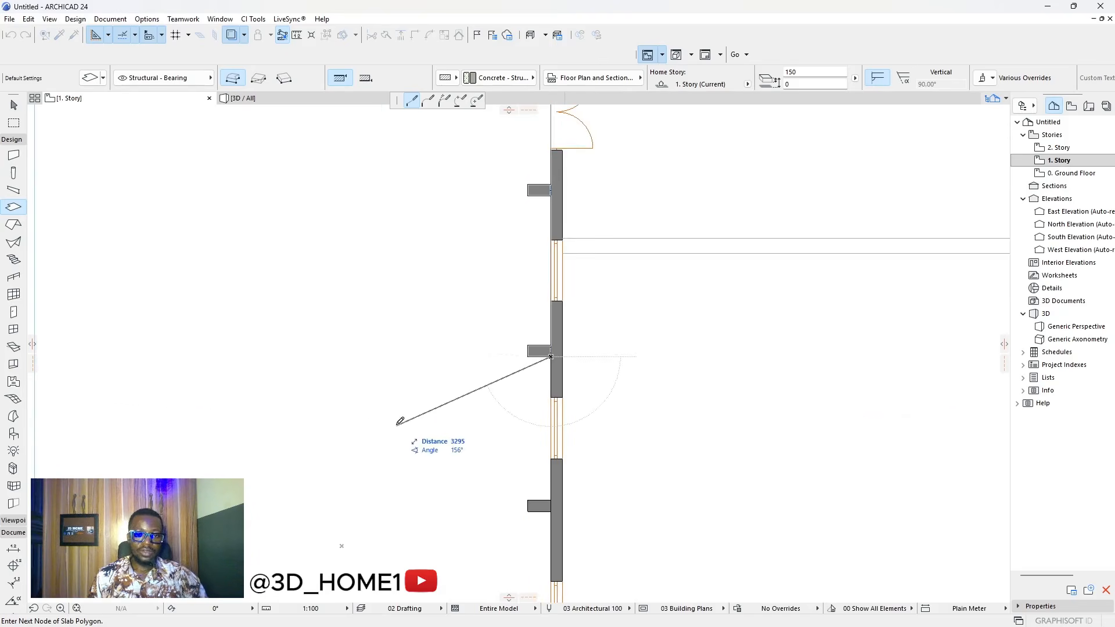
{"action": "left_click", "coordinate": [428, 400]}
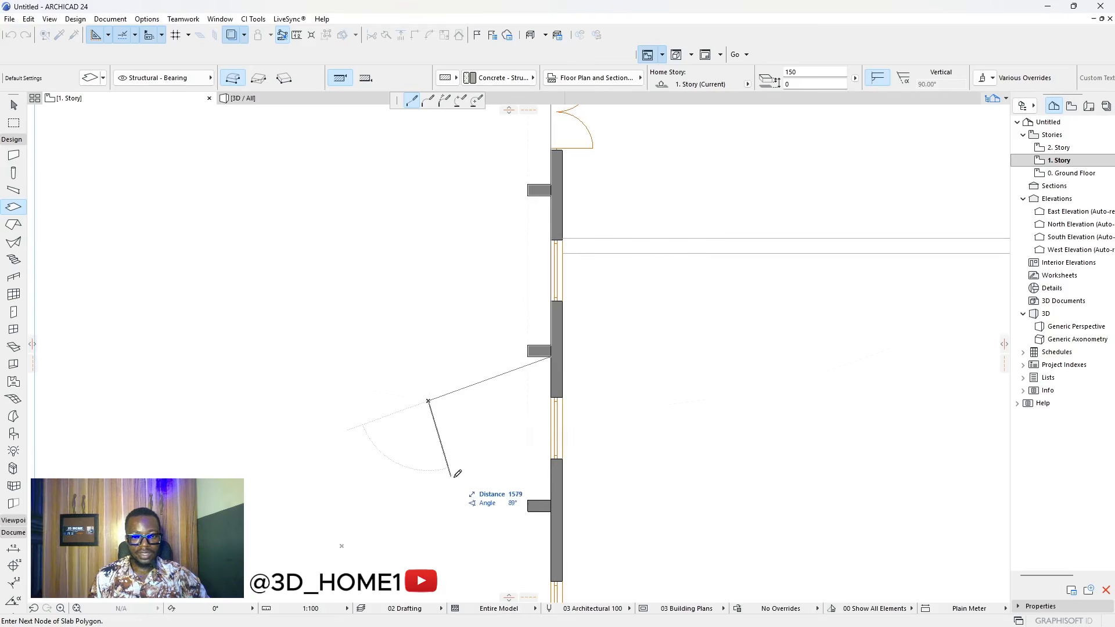
{"action": "scroll", "coordinate": [456, 412], "scroll_direction": "up", "scroll_amount": 2}
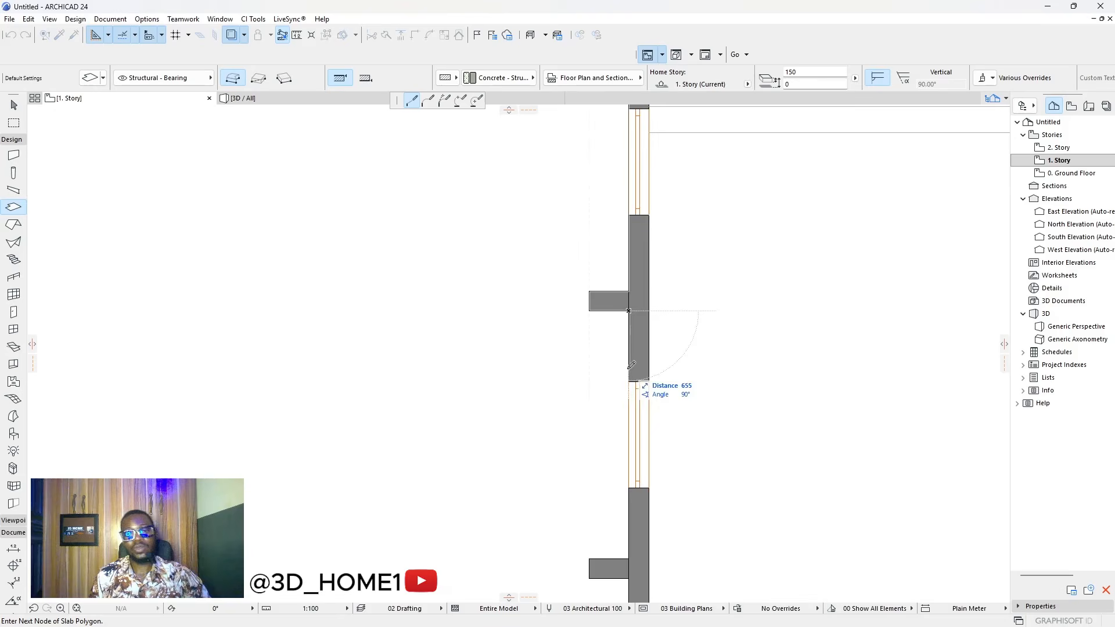
- Follow the west wall with the slab outline and trace around the third buttress south of the double door
{"action": "scroll", "coordinate": [629, 381], "scroll_direction": "down", "scroll_amount": 2}
{"action": "scroll", "coordinate": [604, 348], "scroll_direction": "up", "scroll_amount": 5}
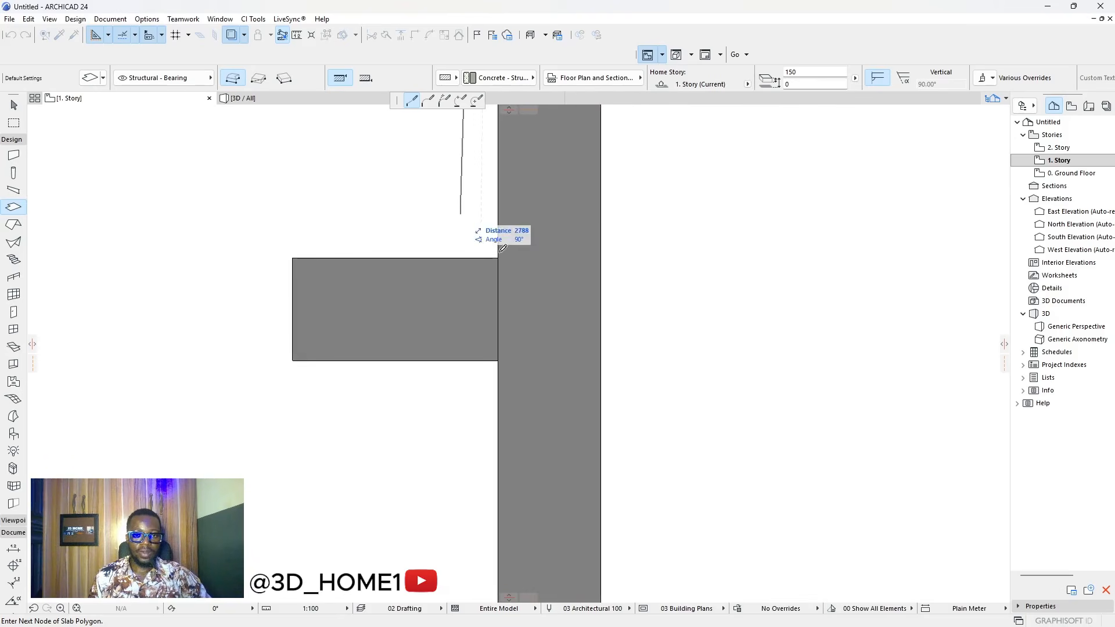
{"action": "left_click", "coordinate": [499, 258]}
{"action": "left_click", "coordinate": [292, 258]}
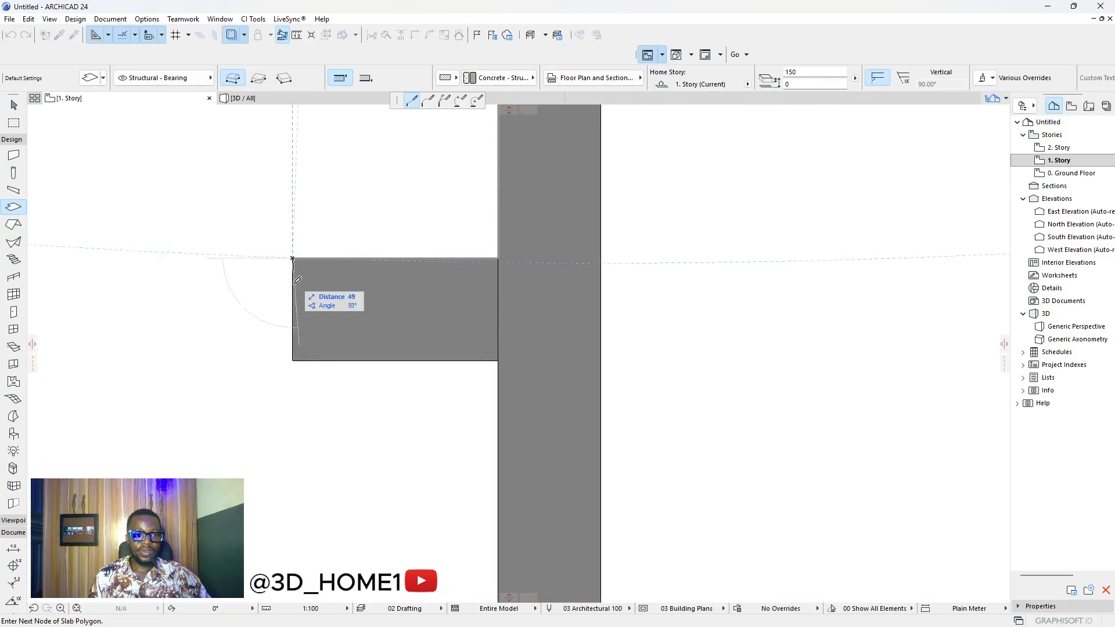
{"action": "left_click", "coordinate": [293, 360]}
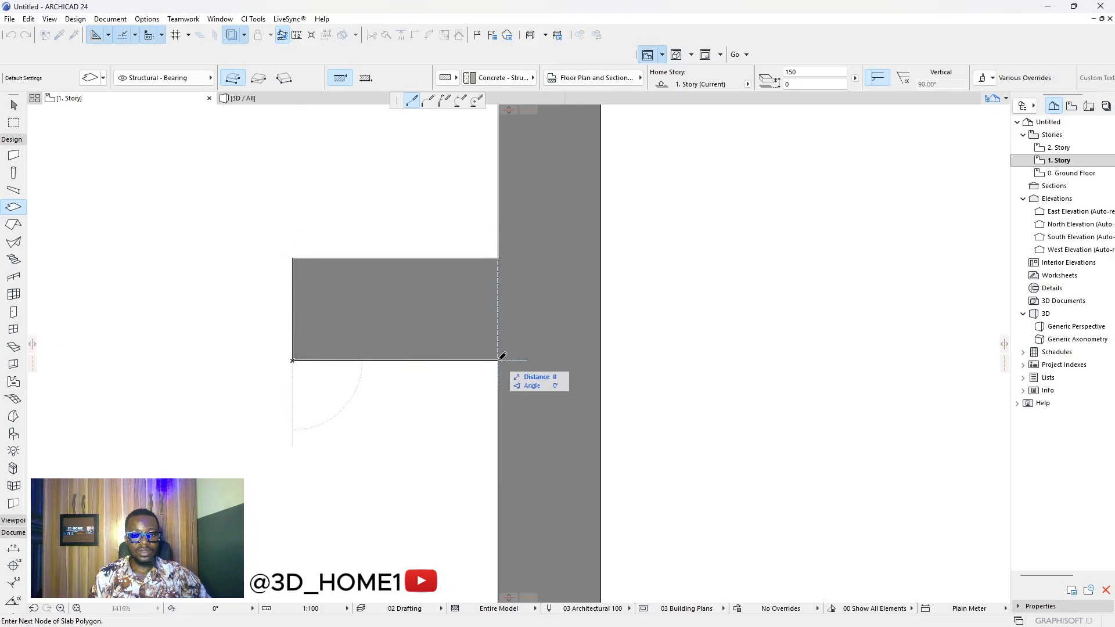
{"action": "scroll", "coordinate": [503, 364], "scroll_direction": "down", "scroll_amount": 3}
- Trace the slab outline around the last west wall buttress before the southwest corner
{"action": "scroll", "coordinate": [526, 433], "scroll_direction": "down", "scroll_amount": 3}
{"action": "scroll", "coordinate": [526, 560], "scroll_direction": "up", "scroll_amount": 3}
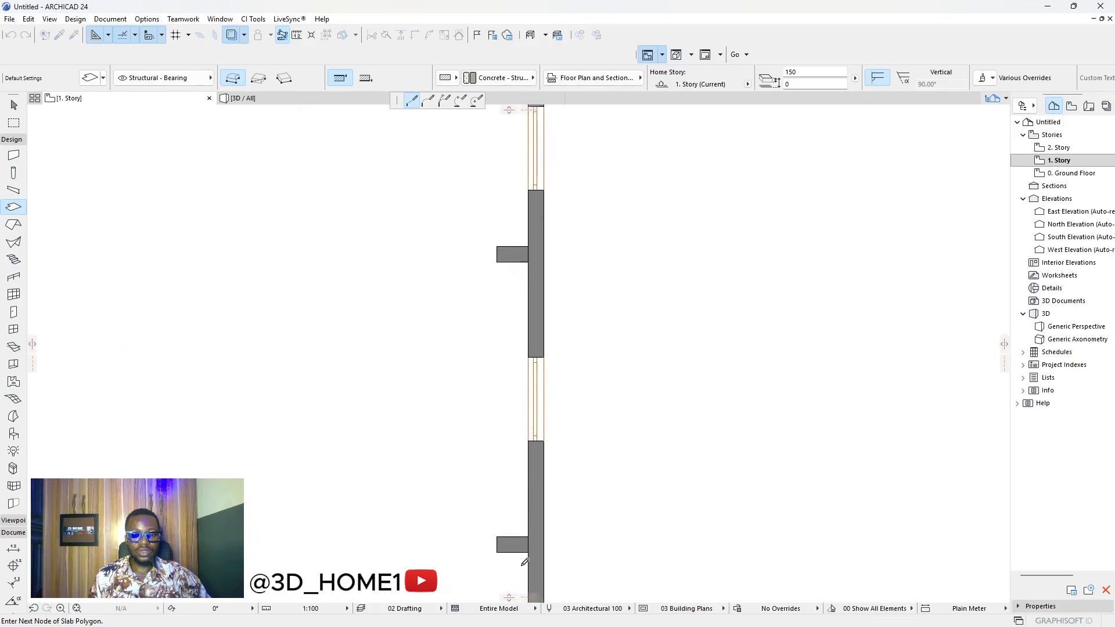
{"action": "left_click", "coordinate": [535, 512]}
{"action": "middle_click_drag", "start_coordinate": [515, 489], "coordinate": [535, 421]}
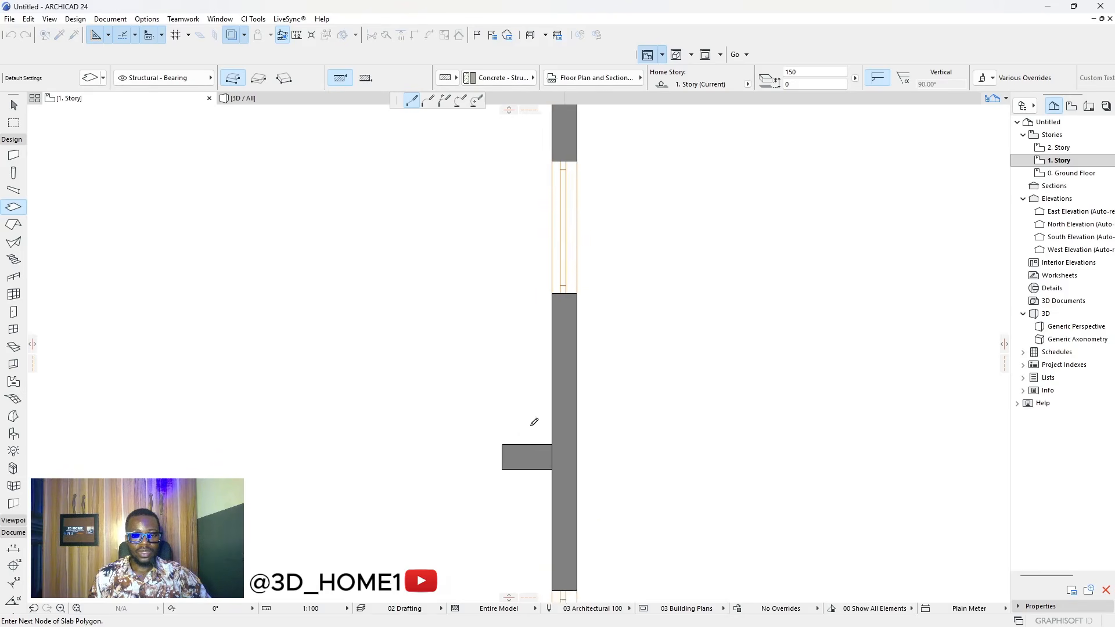
{"action": "left_click", "coordinate": [497, 446]}
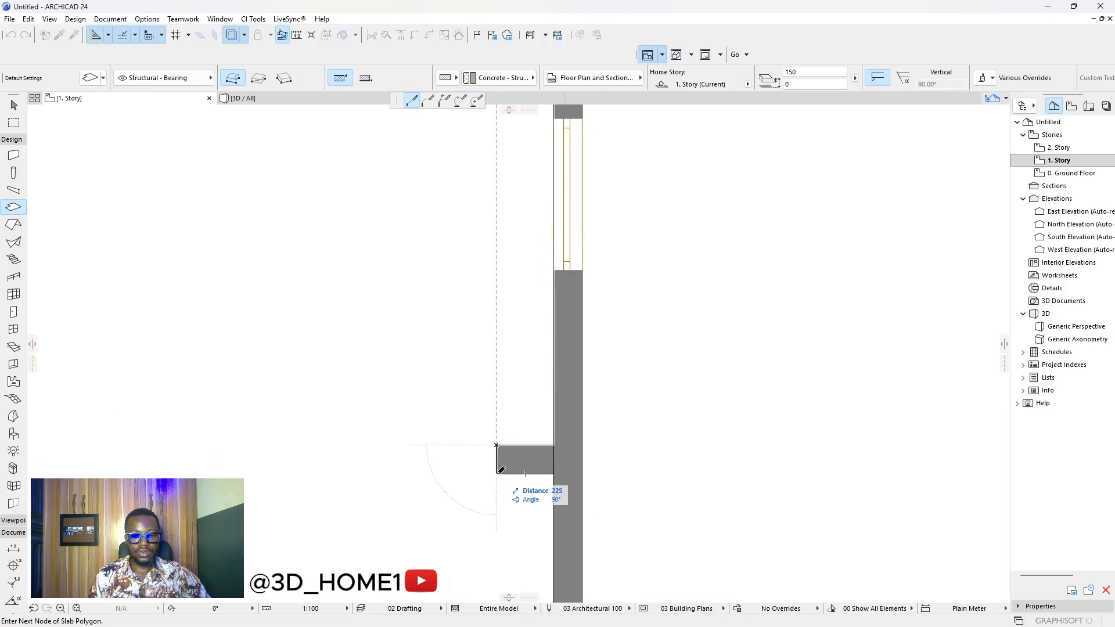
{"action": "left_click", "coordinate": [496, 474]}
{"action": "left_click", "coordinate": [554, 474]}
- Follow the west wall to the southwest corner with the slab outline and trace around the projecting corner buttress
{"action": "scroll", "coordinate": [541, 344], "scroll_direction": "down", "scroll_amount": 9}
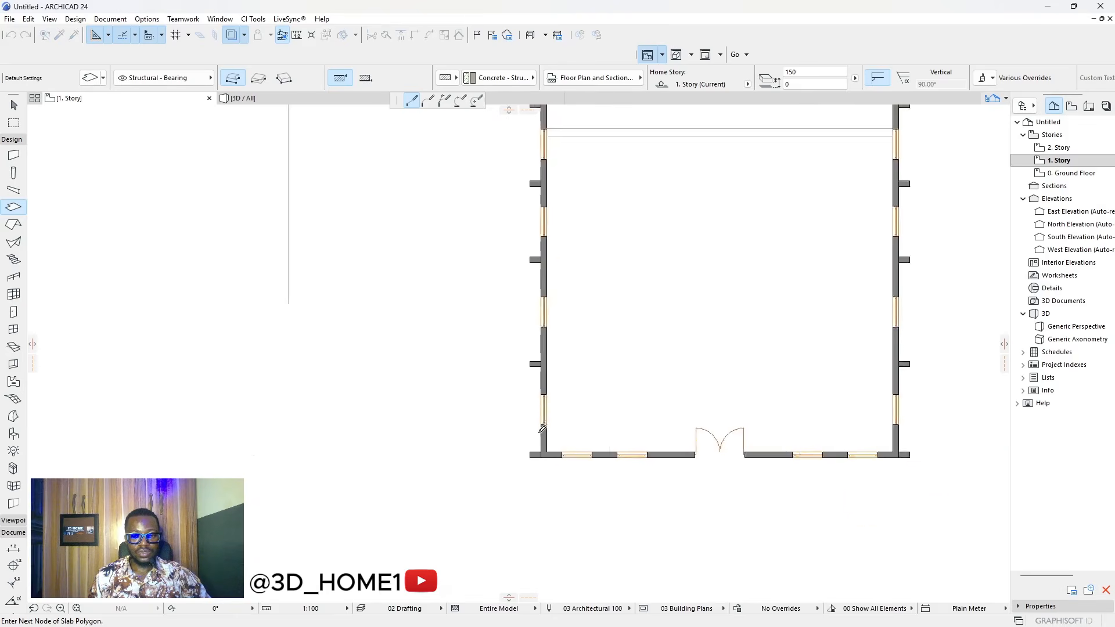
{"action": "scroll", "coordinate": [544, 436], "scroll_direction": "up", "scroll_amount": 5}
{"action": "scroll", "coordinate": [549, 470], "scroll_direction": "down", "scroll_amount": 3}
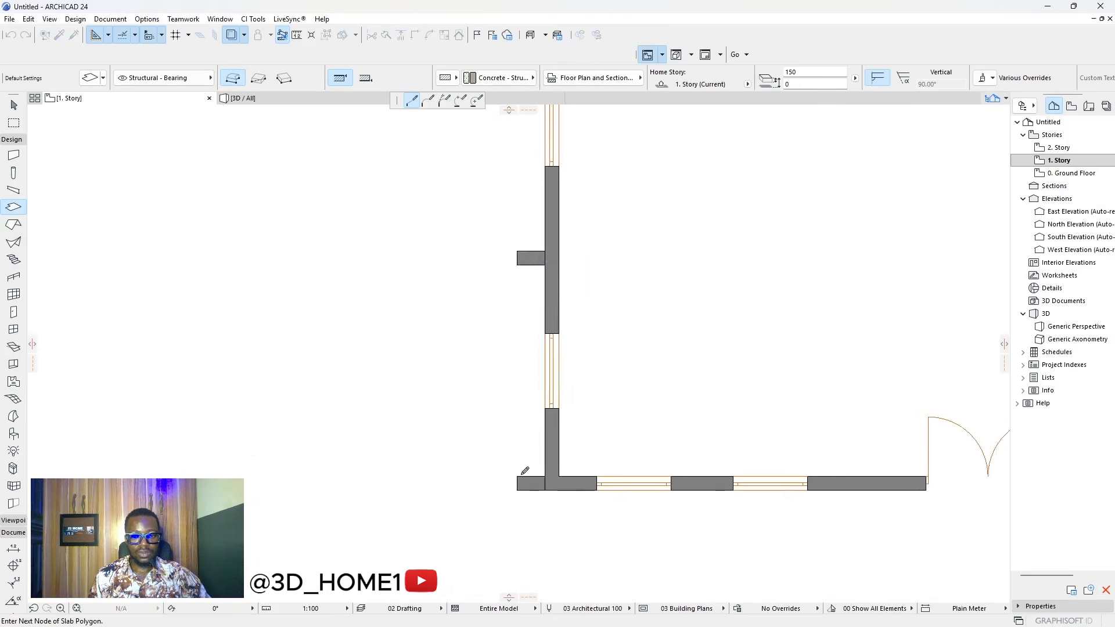
{"action": "scroll", "coordinate": [517, 473], "scroll_direction": "up", "scroll_amount": 5}
{"action": "scroll", "coordinate": [517, 430], "scroll_direction": "up", "scroll_amount": 1}
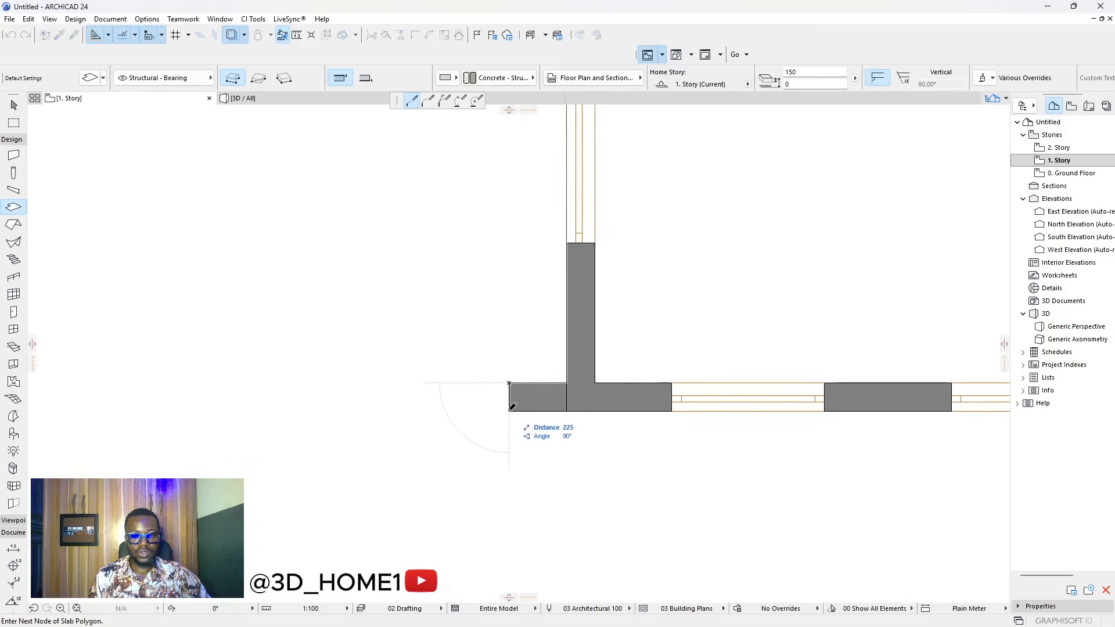
- Run the slab outline along the south wall's outer face and around the projecting buttress at the southeast corner
{"action": "scroll", "coordinate": [410, 396], "scroll_direction": "down", "scroll_amount": 9}
{"action": "scroll", "coordinate": [581, 399], "scroll_direction": "up", "scroll_amount": 3}
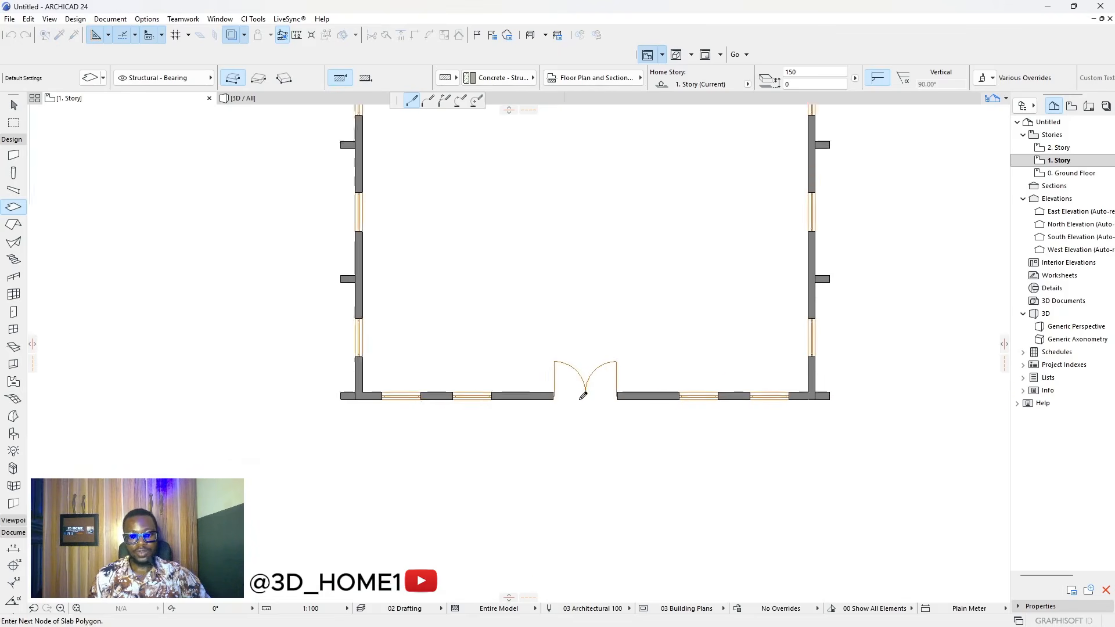
{"action": "scroll", "coordinate": [853, 396], "scroll_direction": "up", "scroll_amount": 5}
{"action": "left_click", "coordinate": [863, 397]}
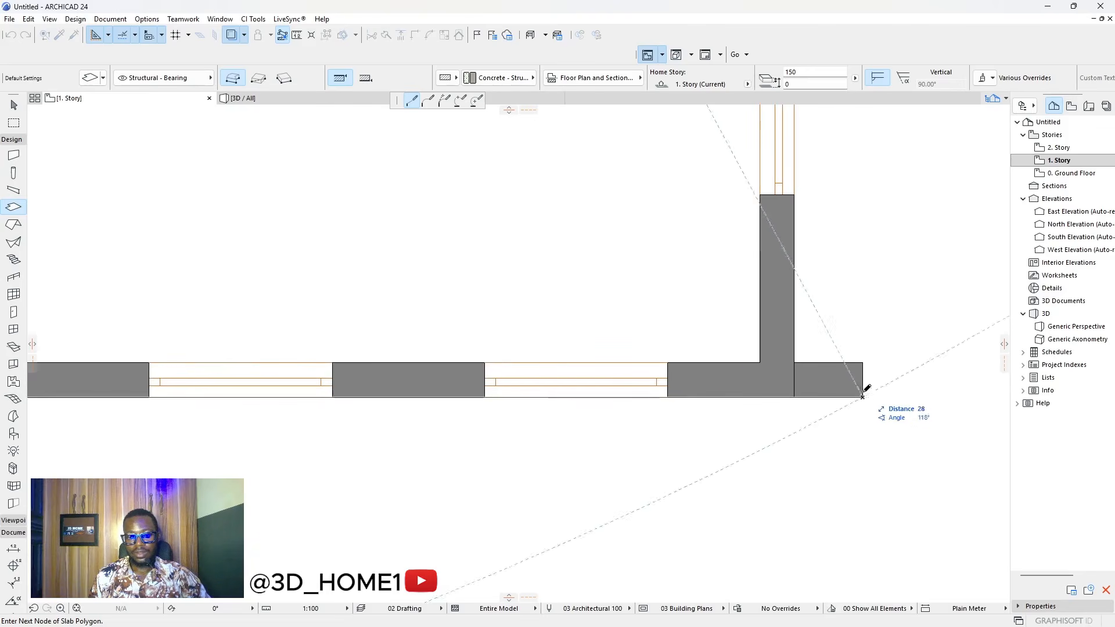
{"action": "left_click", "coordinate": [863, 363]}
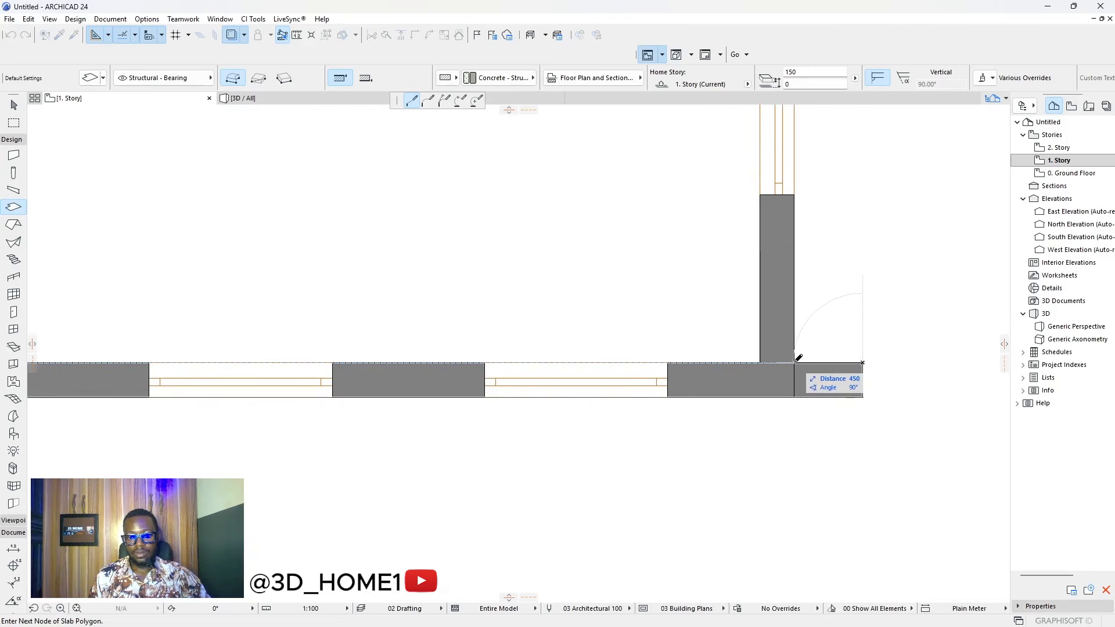
{"action": "left_click", "coordinate": [795, 363]}
- Continue the slab outline up the east wall and around the first buttress north of the southeast corner
{"action": "scroll", "coordinate": [736, 427], "scroll_direction": "down", "scroll_amount": 4}
{"action": "scroll", "coordinate": [748, 321], "scroll_direction": "up", "scroll_amount": 2}
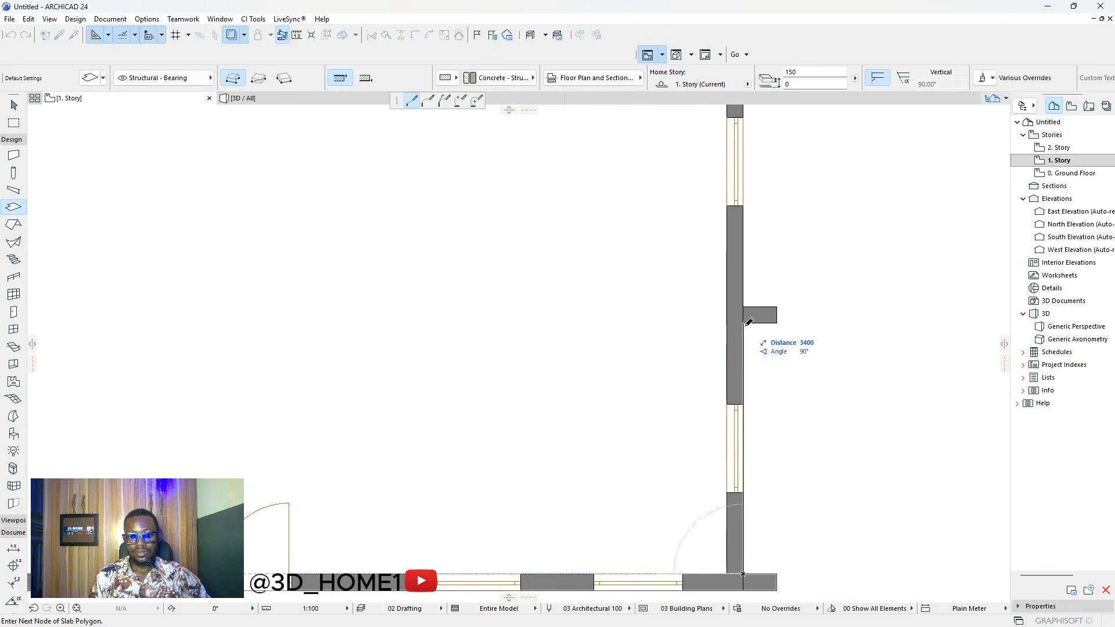
{"action": "left_click", "coordinate": [743, 323]}
{"action": "left_click", "coordinate": [777, 323]}
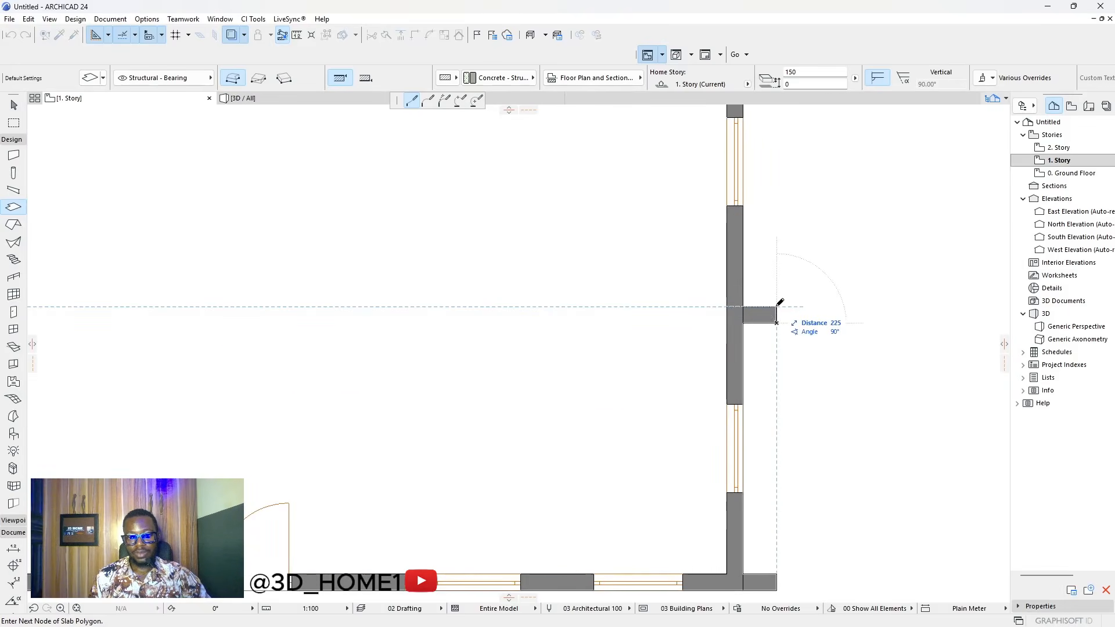
{"action": "left_click", "coordinate": [777, 307]}
{"action": "left_click", "coordinate": [743, 307]}
- Trace the slab outline around the second east wall buttress north of the southeast corner
{"action": "scroll", "coordinate": [714, 392], "scroll_direction": "down", "scroll_amount": 4}
{"action": "scroll", "coordinate": [718, 256], "scroll_direction": "up", "scroll_amount": 3}
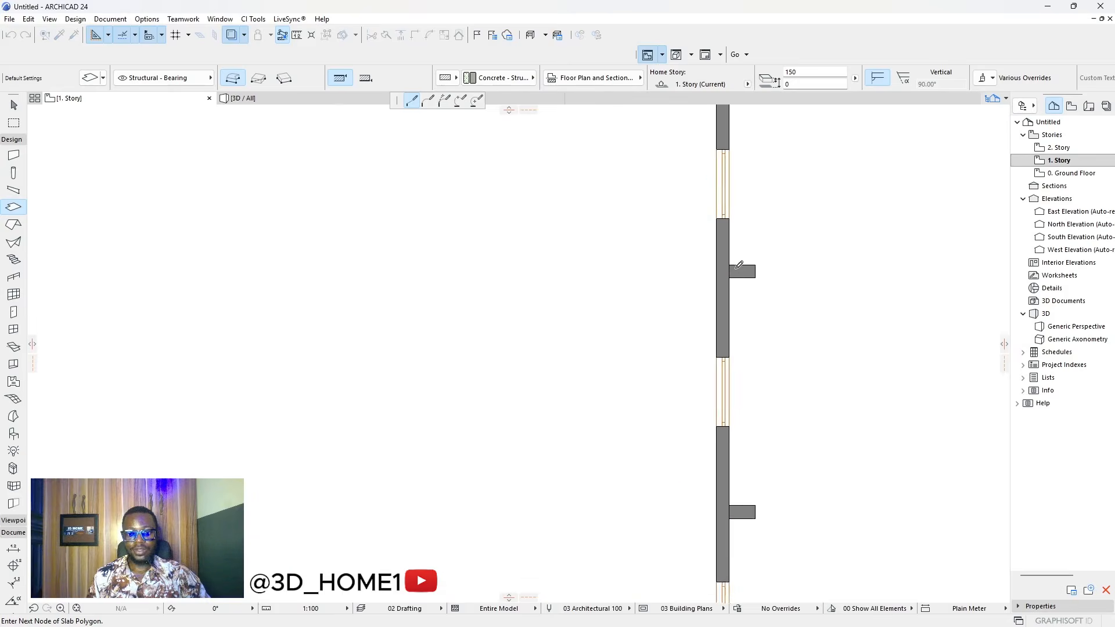
{"action": "scroll", "coordinate": [738, 267], "scroll_direction": "up", "scroll_amount": 4}
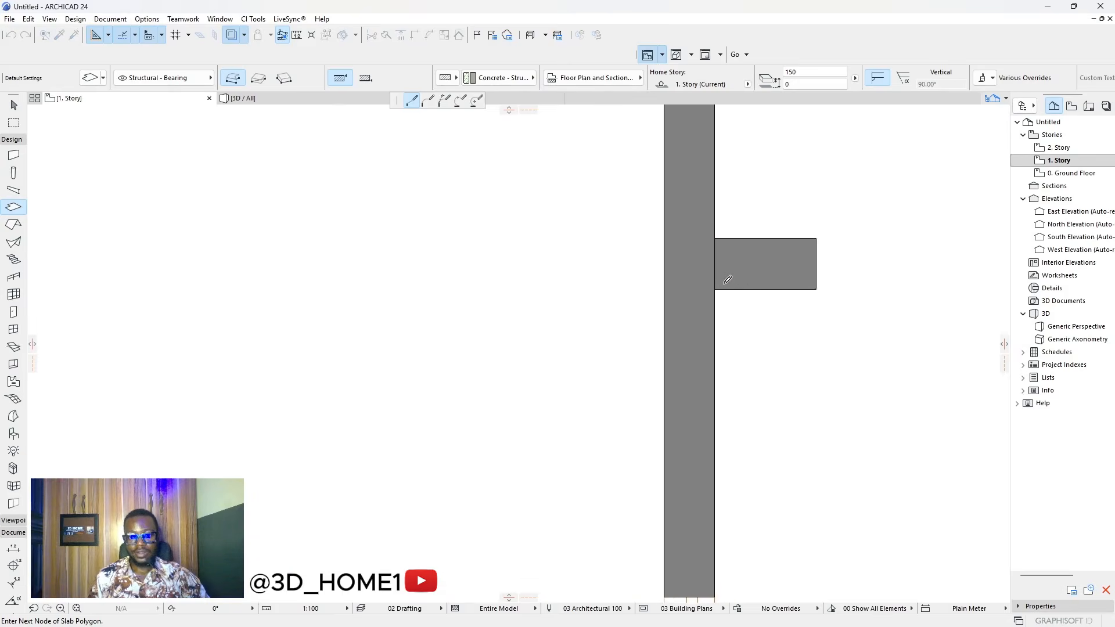
{"action": "left_click", "coordinate": [831, 291]}
{"action": "left_click", "coordinate": [831, 231]}
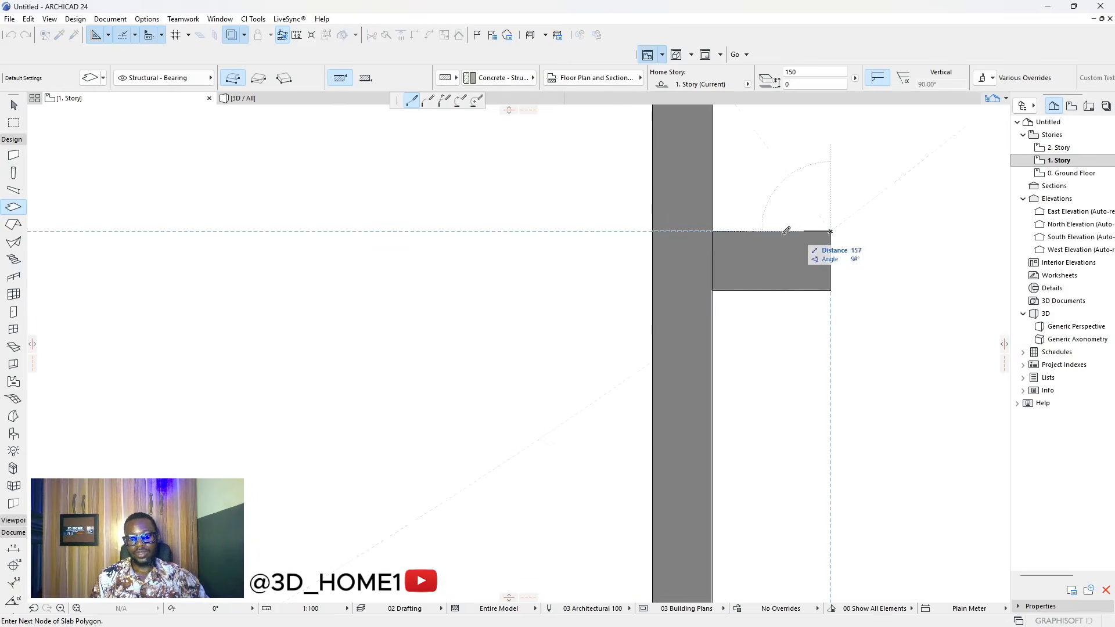
{"action": "left_click", "coordinate": [713, 231]}
- Follow the east wall with the slab outline and trace around the third buttress north of the southeast corner
{"action": "scroll", "coordinate": [657, 409], "scroll_direction": "down", "scroll_amount": 5}
{"action": "scroll", "coordinate": [641, 311], "scroll_direction": "up", "scroll_amount": 4}
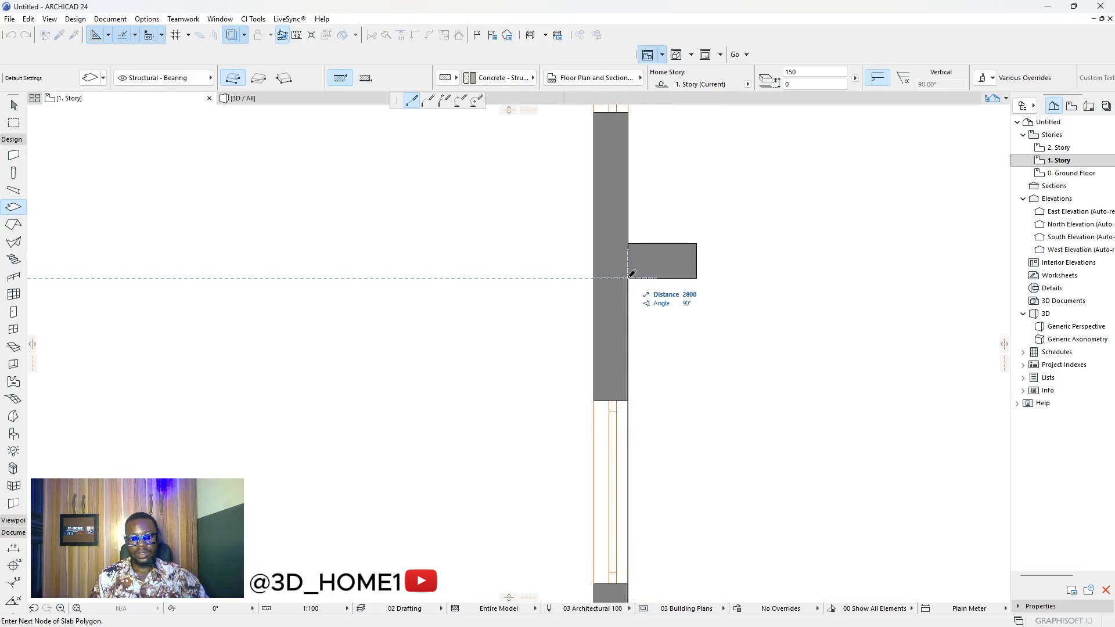
{"action": "left_click", "coordinate": [629, 278]}
{"action": "left_click", "coordinate": [697, 278]}
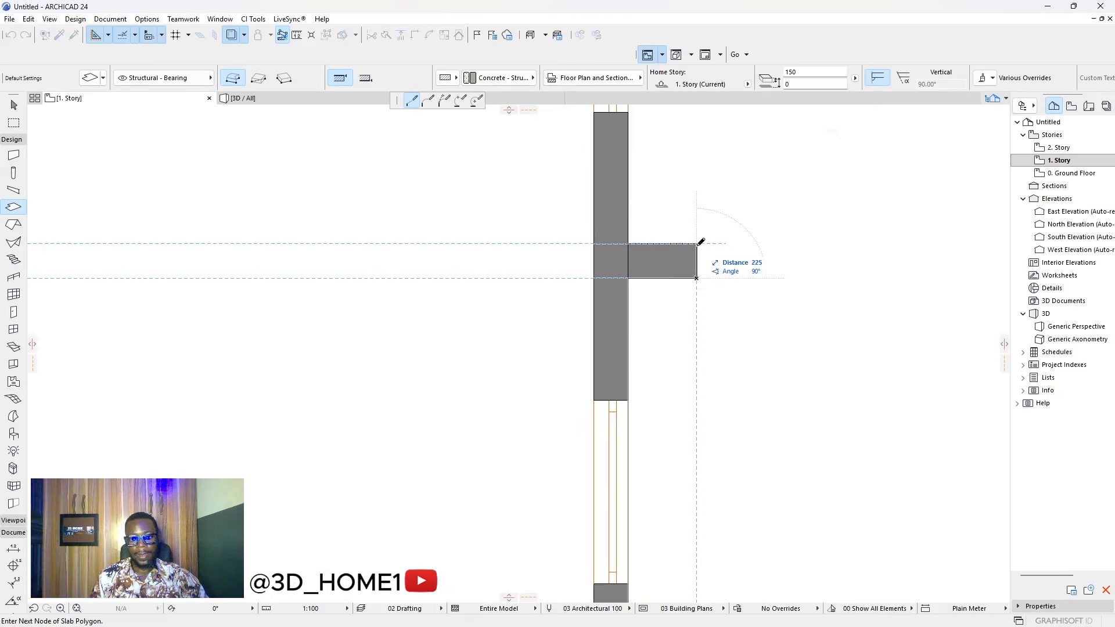
{"action": "left_click", "coordinate": [698, 243]}
{"action": "left_click", "coordinate": [629, 244]}
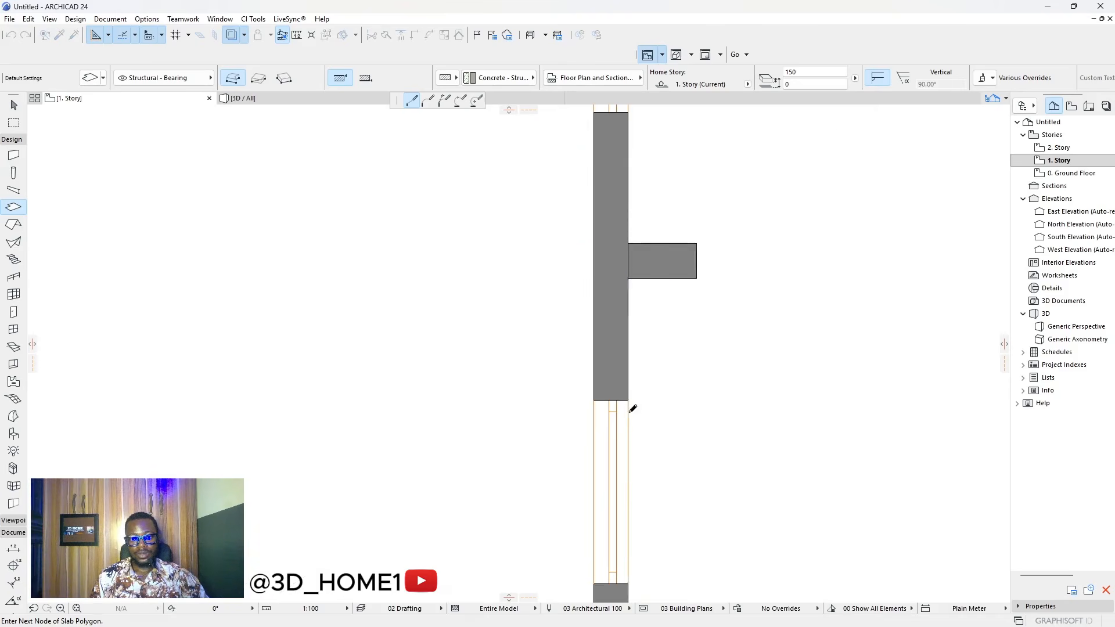
- Trace the slab outline around the buttress directly south of the east double door
{"action": "scroll", "coordinate": [630, 410], "scroll_direction": "down", "scroll_amount": 8}
{"action": "scroll", "coordinate": [629, 221], "scroll_direction": "up", "scroll_amount": 7}
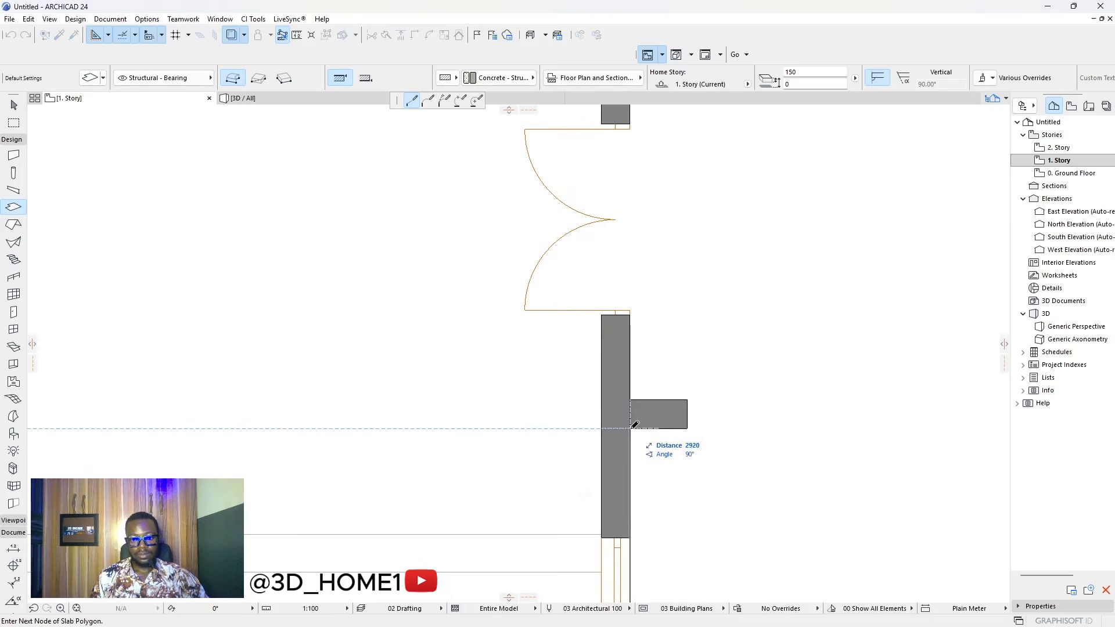
{"action": "left_click", "coordinate": [687, 400]}
{"action": "left_click", "coordinate": [631, 400]}
- Carry the slab outline past the east double door and around the first two buttresses north of it
{"action": "scroll", "coordinate": [621, 416], "scroll_direction": "down", "scroll_amount": 8}
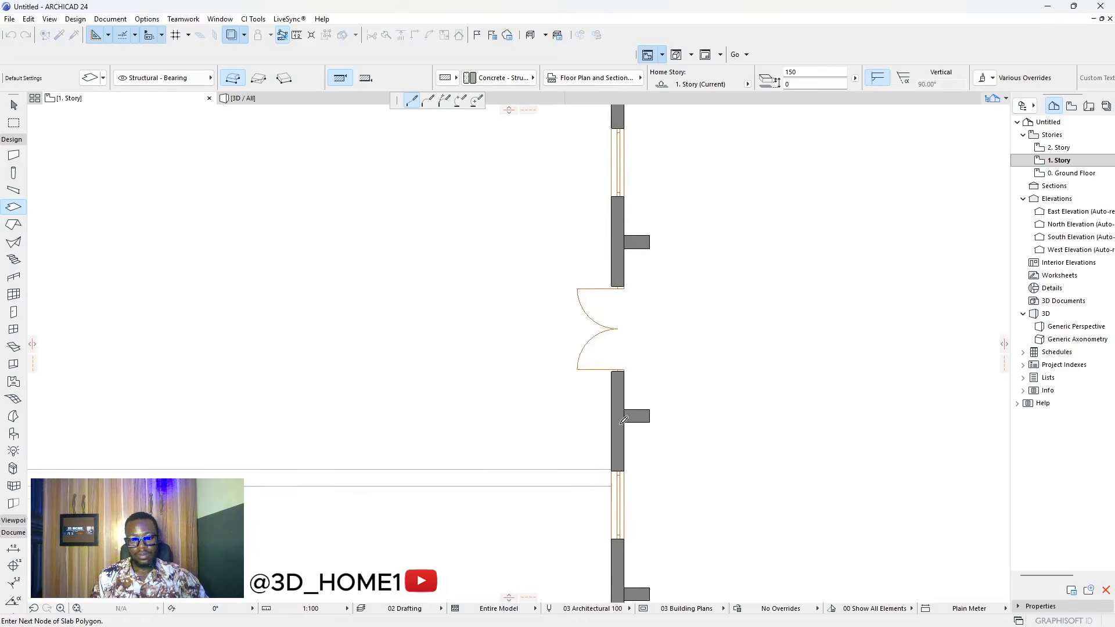
{"action": "scroll", "coordinate": [619, 374], "scroll_direction": "up", "scroll_amount": 8}
{"action": "scroll", "coordinate": [617, 342], "scroll_direction": "up", "scroll_amount": 2}
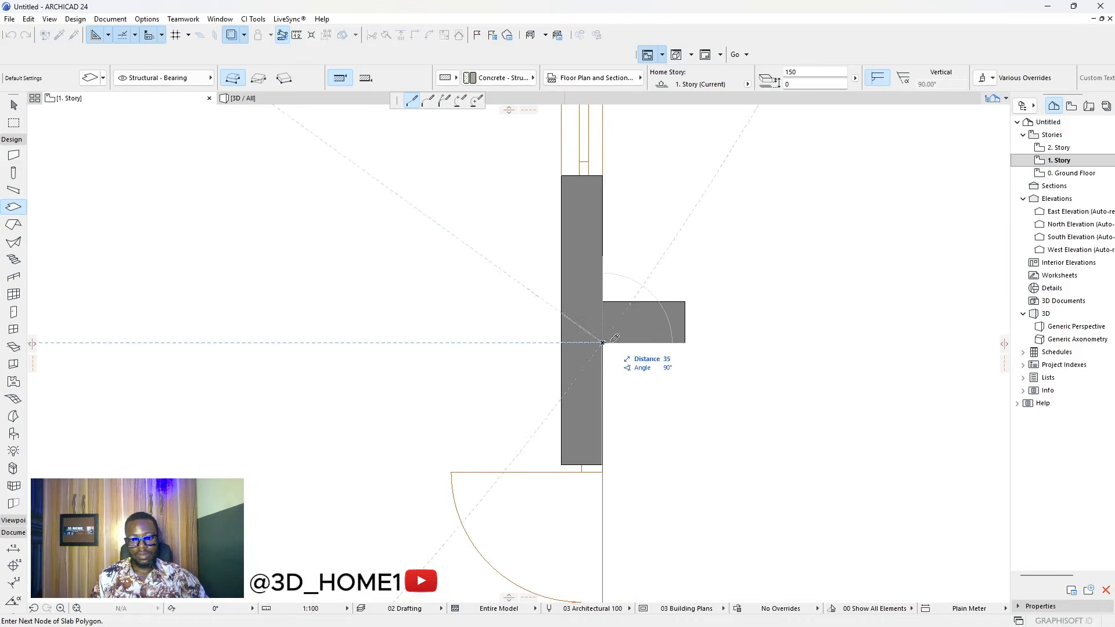
{"action": "left_click", "coordinate": [685, 342]}
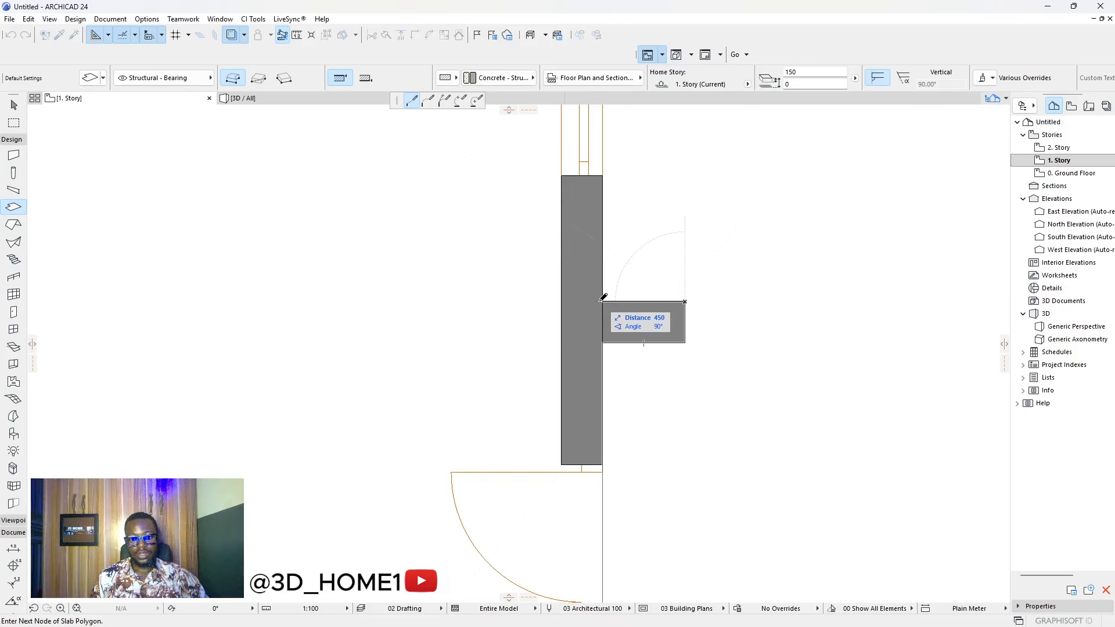
{"action": "scroll", "coordinate": [607, 316], "scroll_direction": "down", "scroll_amount": 6}
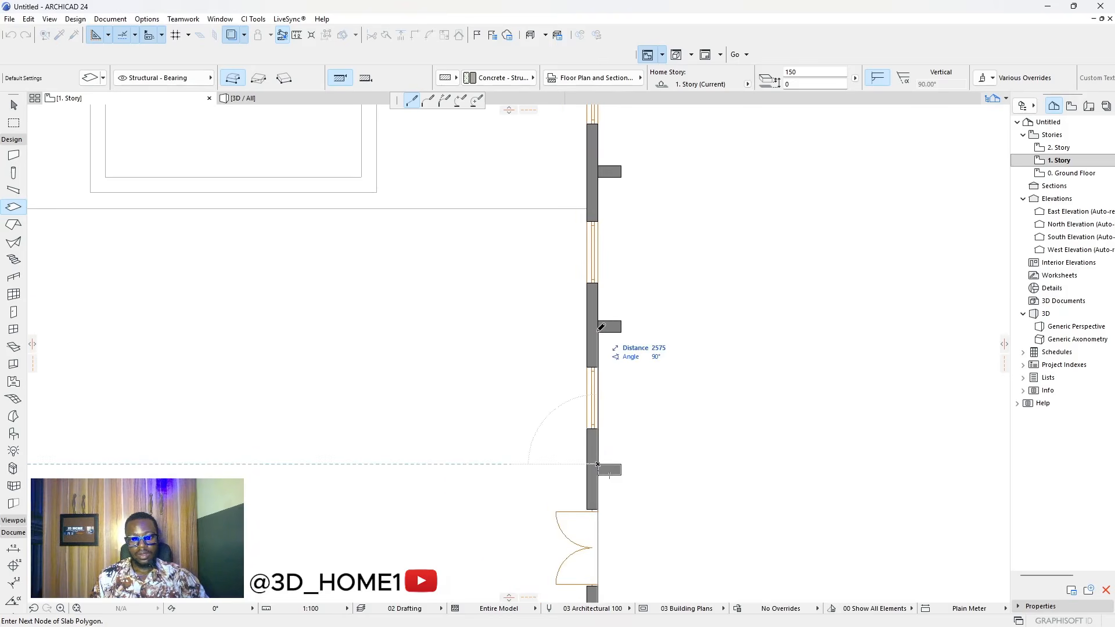
{"action": "left_click", "coordinate": [598, 331]}
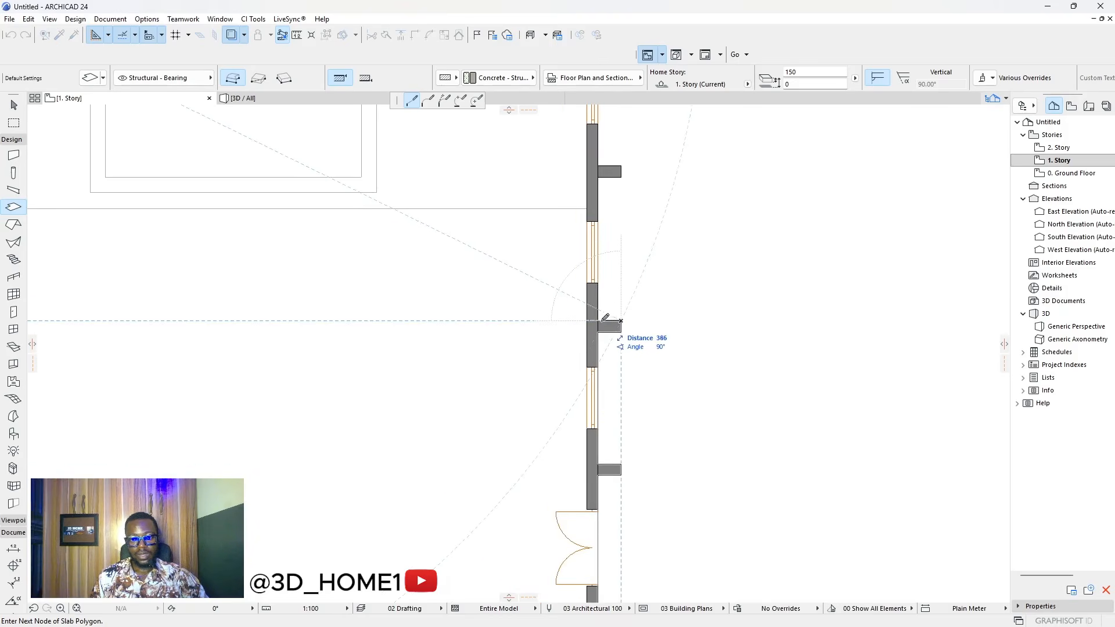
- Extend the slab outline up the east wall around the third and fourth buttresses north of the double door
{"action": "scroll", "coordinate": [600, 370], "scroll_direction": "up", "scroll_amount": 5}
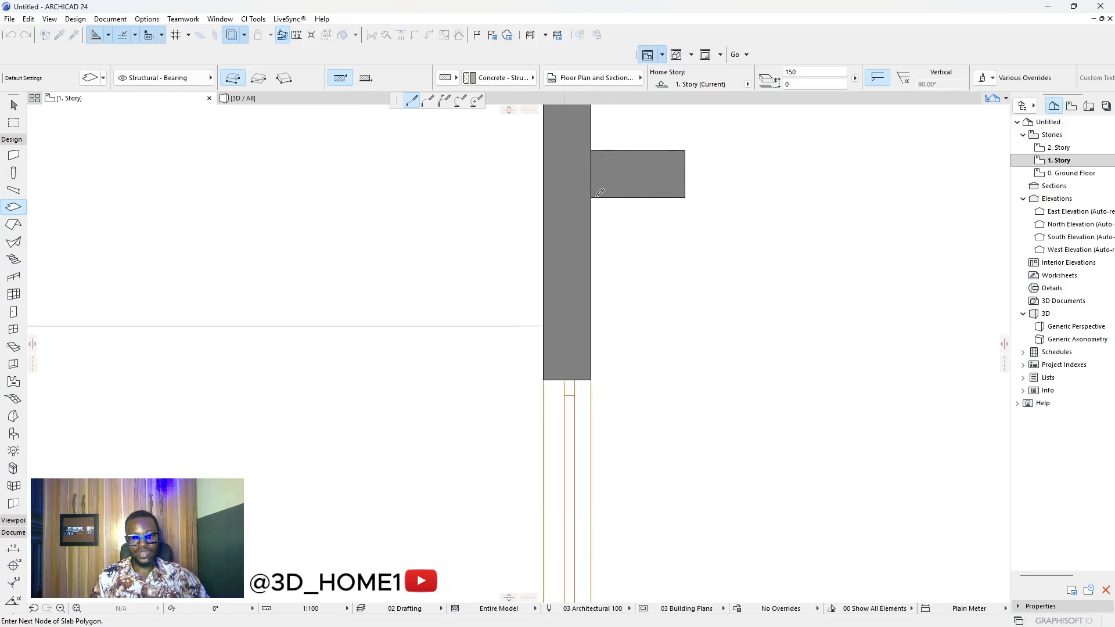
{"action": "left_click", "coordinate": [690, 200]}
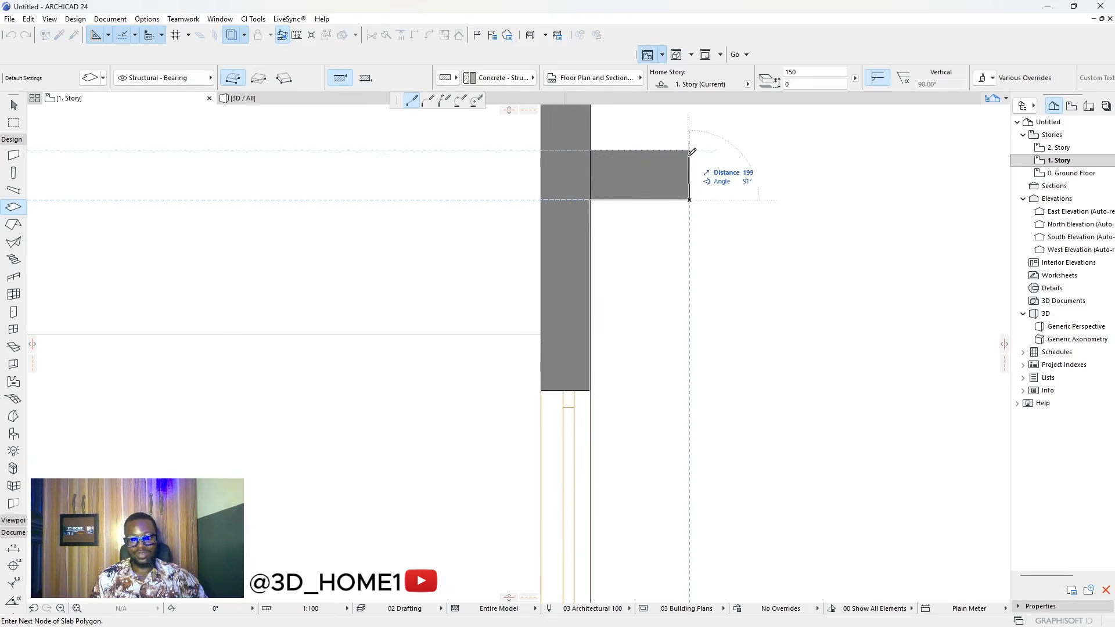
{"action": "left_click", "coordinate": [690, 150]}
{"action": "left_click", "coordinate": [590, 150]}
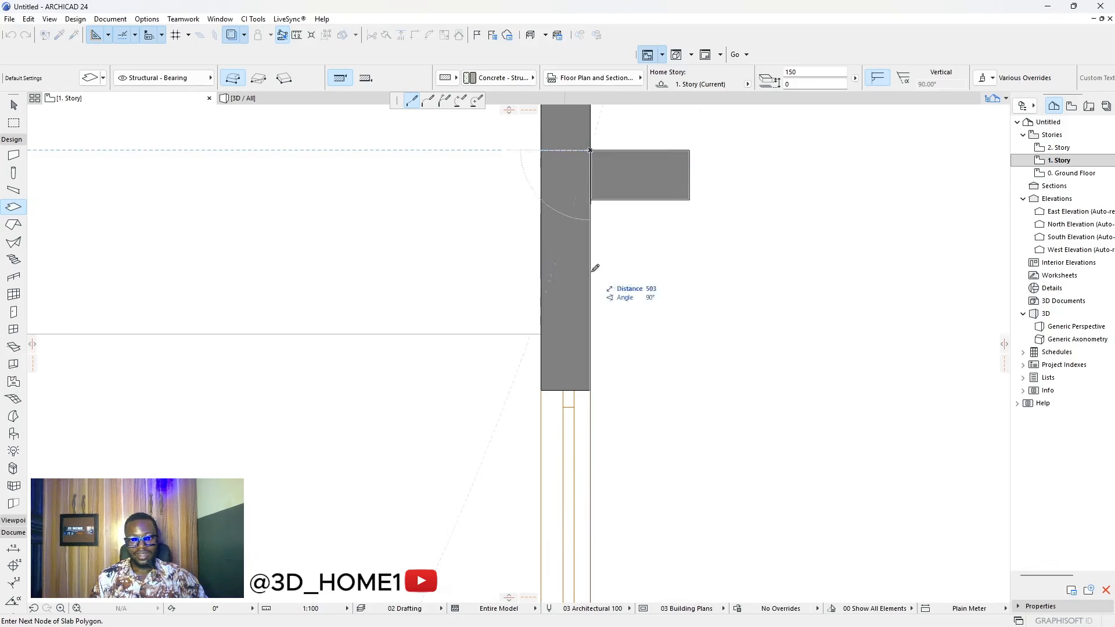
{"action": "scroll", "coordinate": [600, 347], "scroll_direction": "down", "scroll_amount": 5}
{"action": "scroll", "coordinate": [600, 347], "scroll_direction": "up", "scroll_amount": 5}
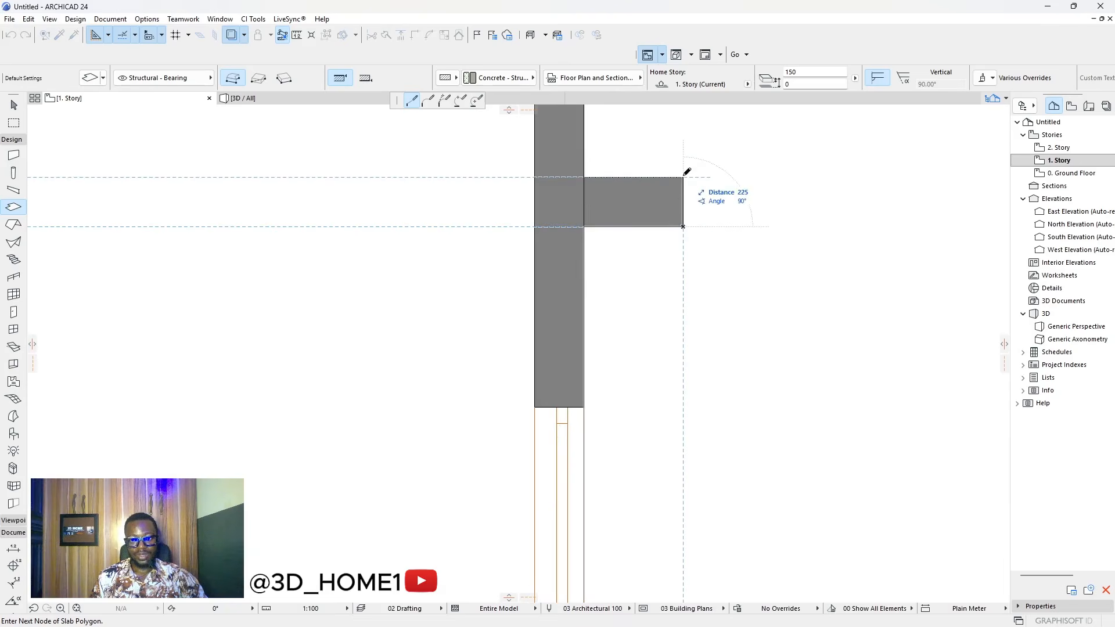
{"action": "left_click", "coordinate": [584, 177]}
- Take the slab outline past the east single door and around the buttress directly north of it
{"action": "scroll", "coordinate": [601, 336], "scroll_direction": "down", "scroll_amount": 5}
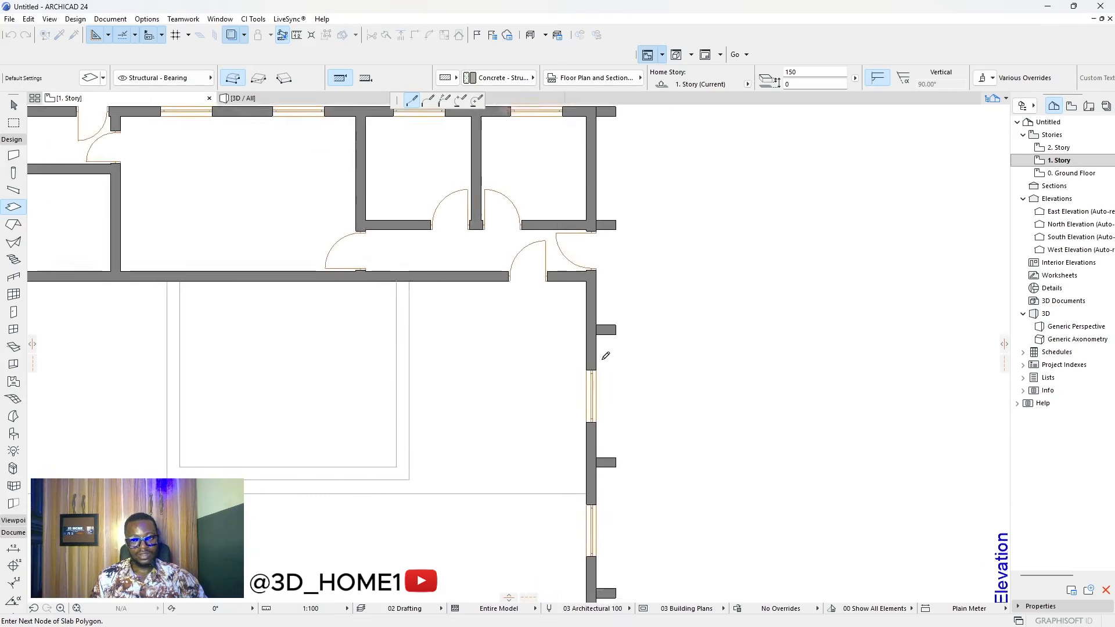
{"action": "scroll", "coordinate": [599, 326], "scroll_direction": "up", "scroll_amount": 6}
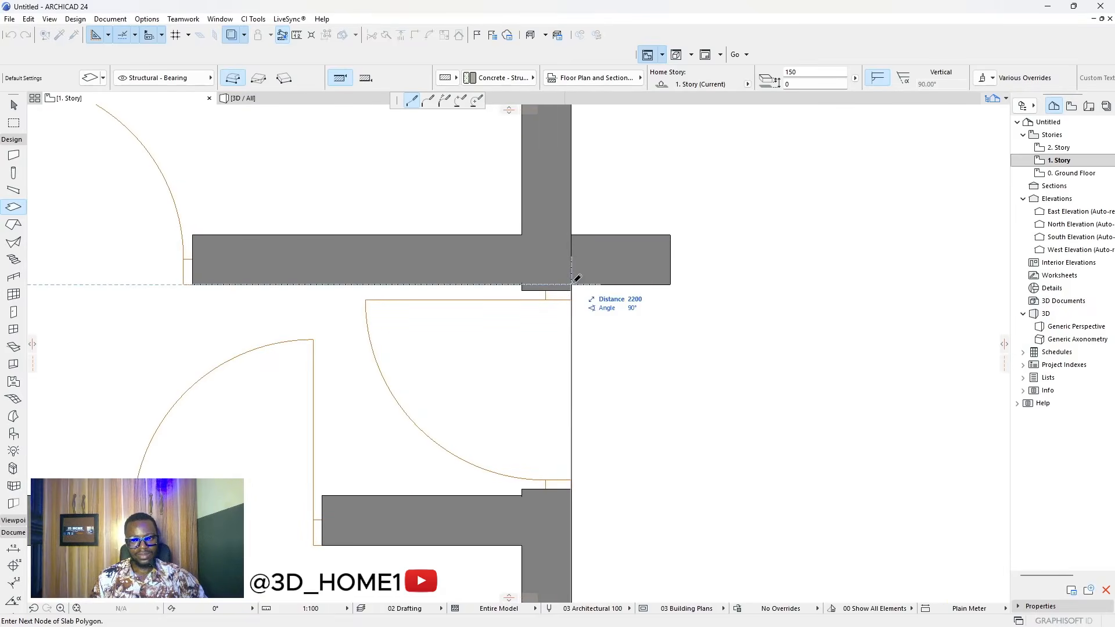
{"action": "left_click", "coordinate": [571, 285]}
{"action": "left_click", "coordinate": [671, 285]}
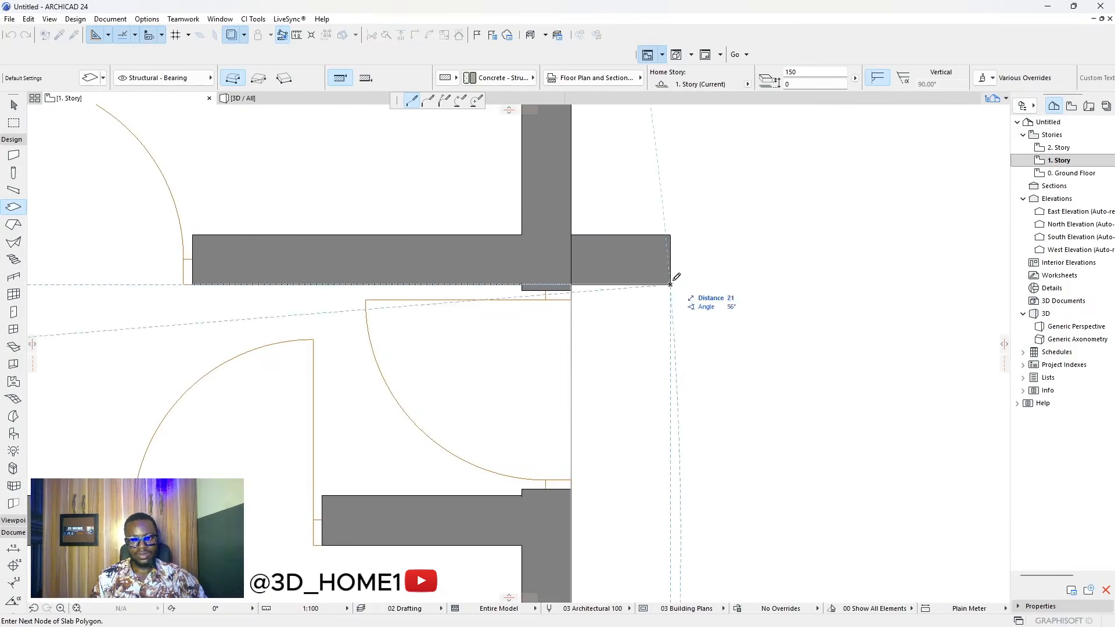
{"action": "left_click", "coordinate": [671, 236]}
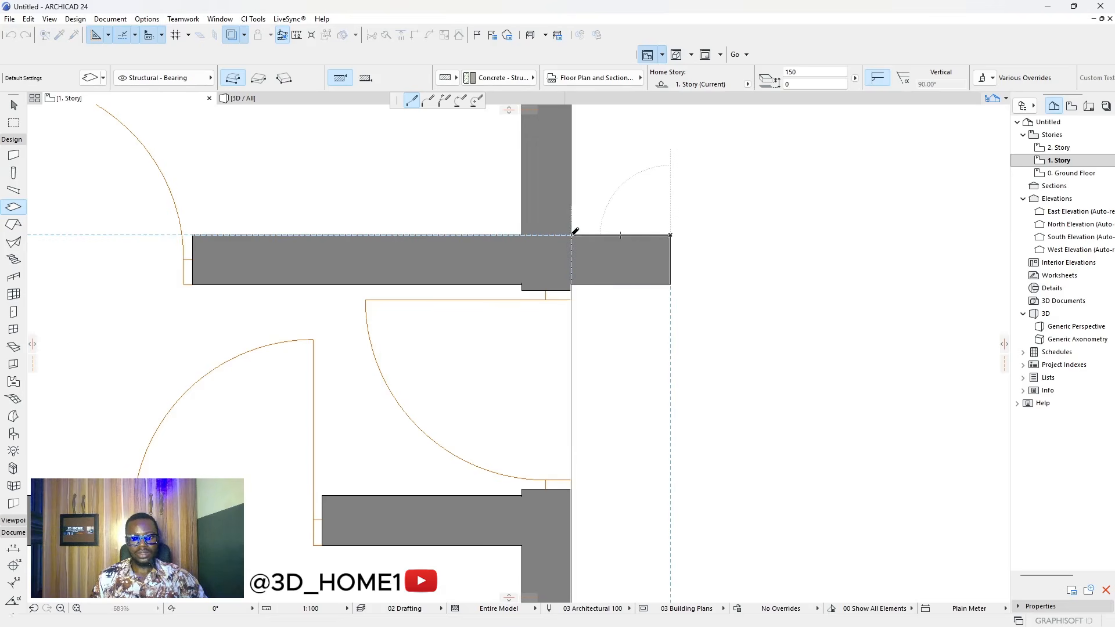
- Trace the slab outline around the northeast corner and along the north wall, closing the polygon at the northwest corner
{"action": "scroll", "coordinate": [576, 231], "scroll_direction": "down", "scroll_amount": 5}
{"action": "scroll", "coordinate": [588, 179], "scroll_direction": "up", "scroll_amount": 4}
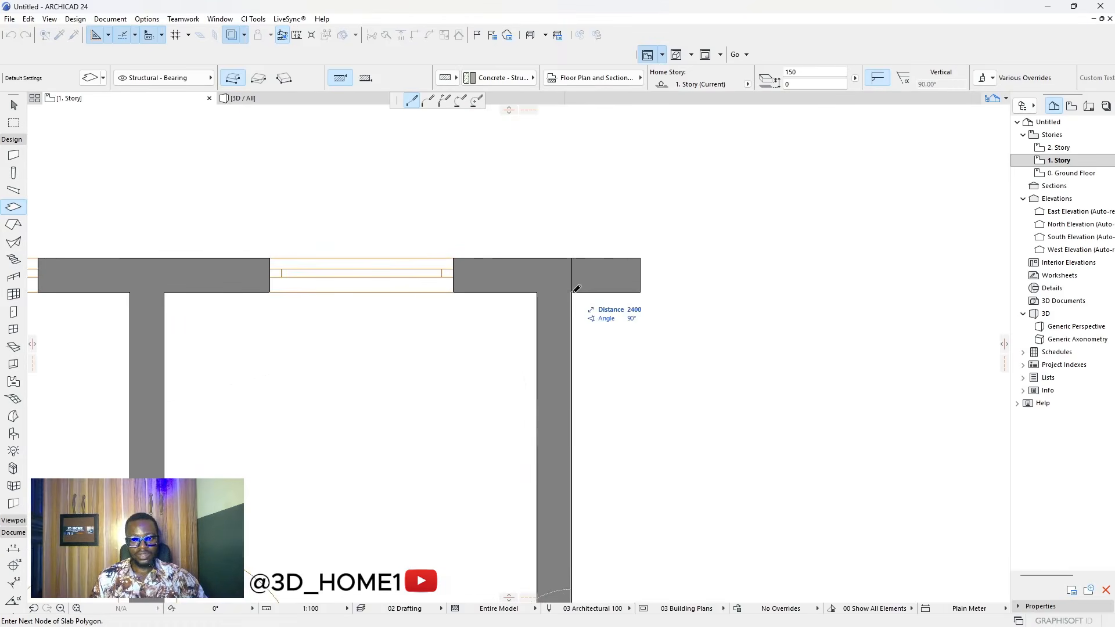
{"action": "left_click", "coordinate": [573, 292]}
{"action": "scroll", "coordinate": [724, 297], "scroll_direction": "down", "scroll_amount": 5}
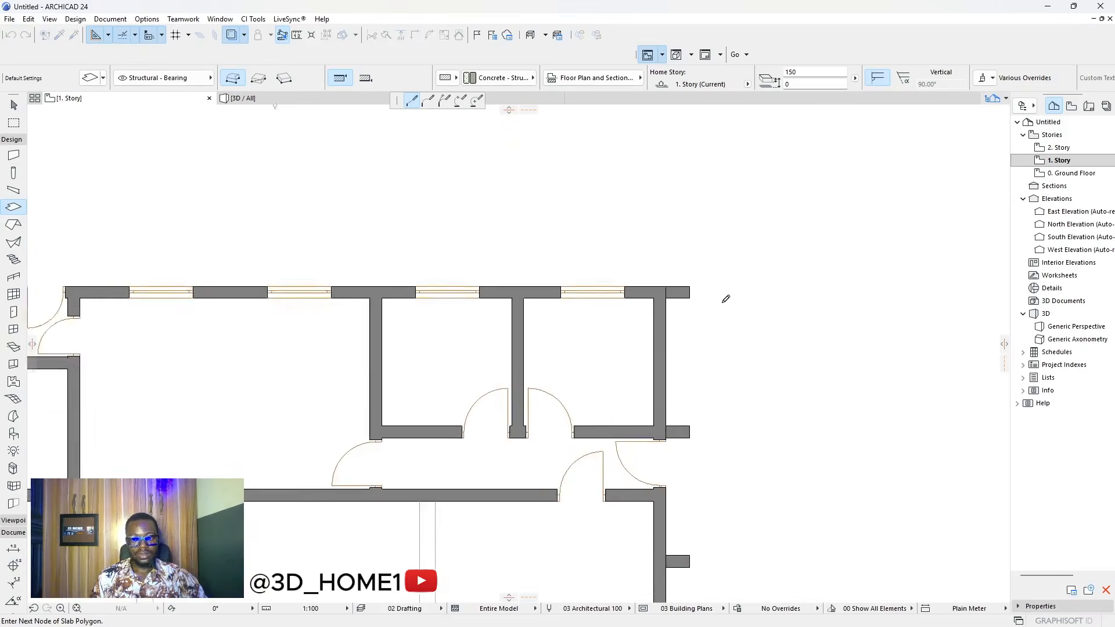
{"action": "scroll", "coordinate": [485, 257], "scroll_direction": "up", "scroll_amount": 5}
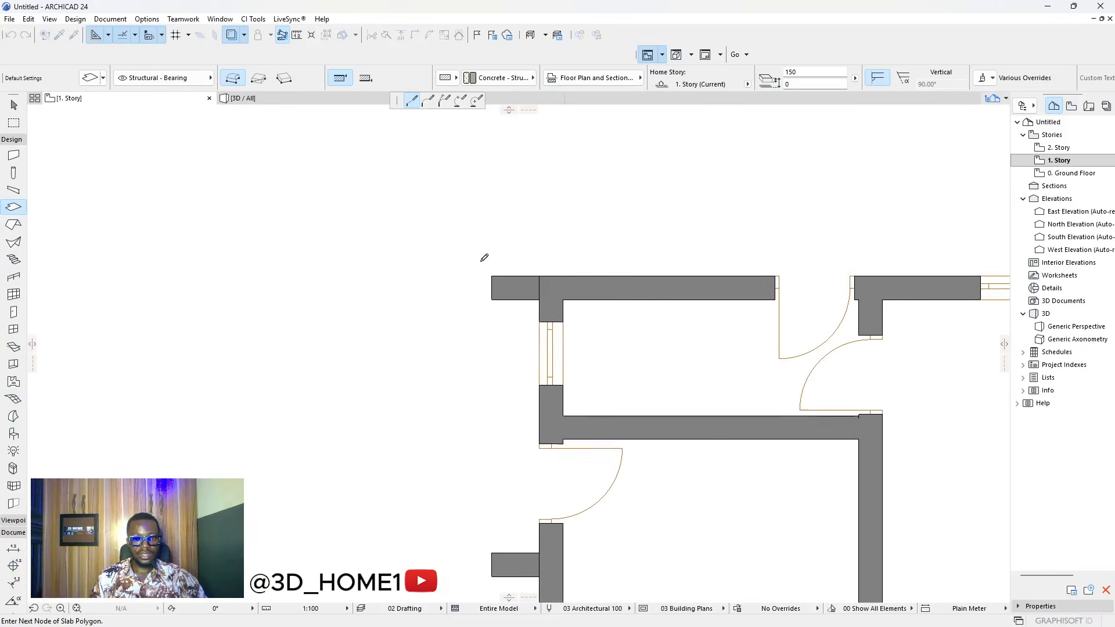
{"action": "double_click", "coordinate": [544, 273]}
- Leave the Slab tool and select the finished slab to check its outline along the walls and buttresses
{"action": "scroll", "coordinate": [420, 271], "scroll_direction": "down", "scroll_amount": 10}
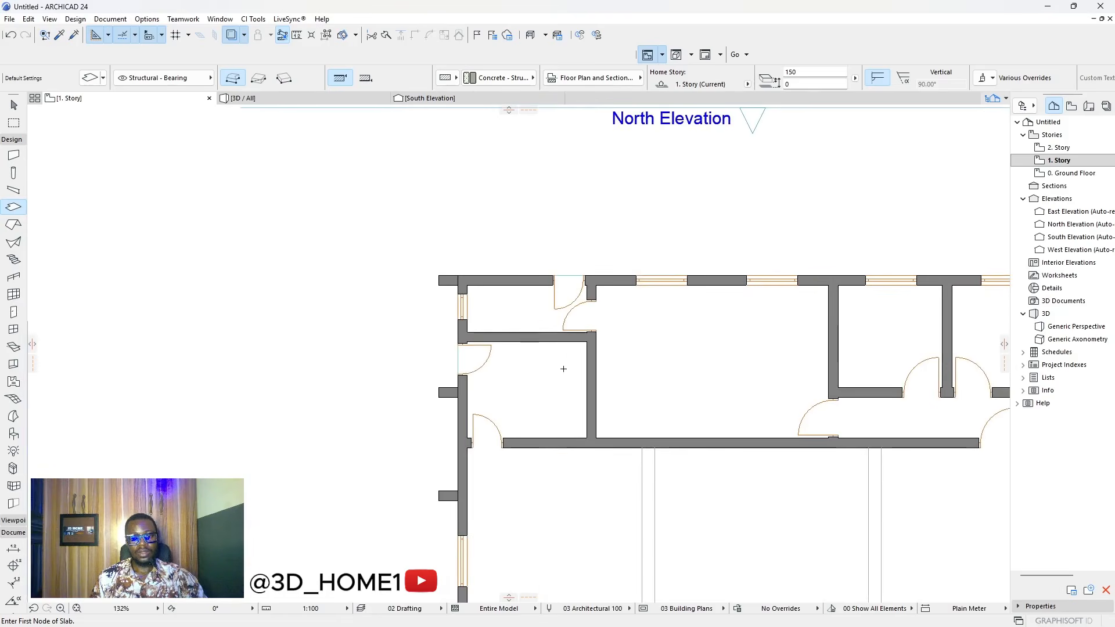
{"action": "key", "text": "Escape"}
{"action": "left_click", "coordinate": [549, 431]}
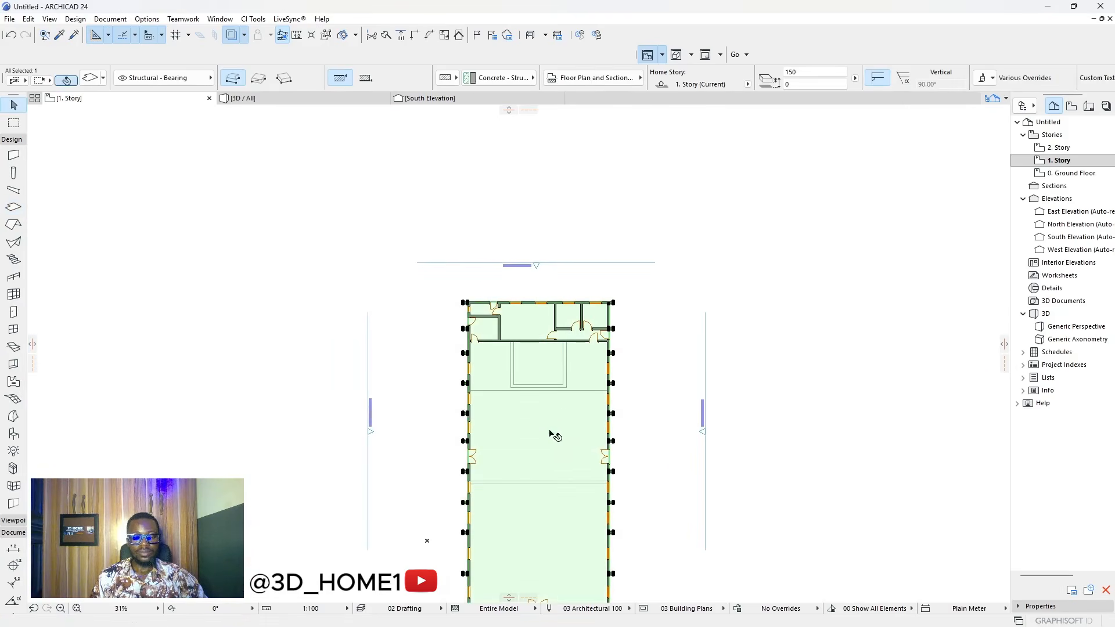
{"action": "scroll", "coordinate": [545, 430], "scroll_direction": "down", "scroll_amount": 2}
{"action": "scroll", "coordinate": [542, 428], "scroll_direction": "up", "scroll_amount": 5}
{"action": "scroll", "coordinate": [539, 379], "scroll_direction": "up", "scroll_amount": 5}
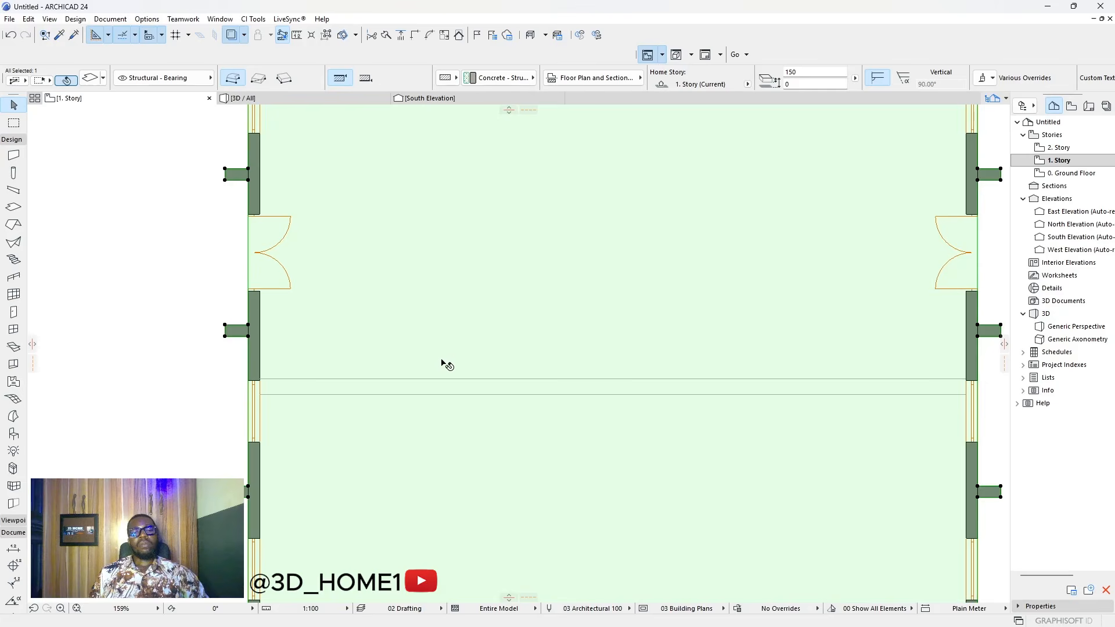
{"action": "scroll", "coordinate": [430, 351], "scroll_direction": "down", "scroll_amount": 3}
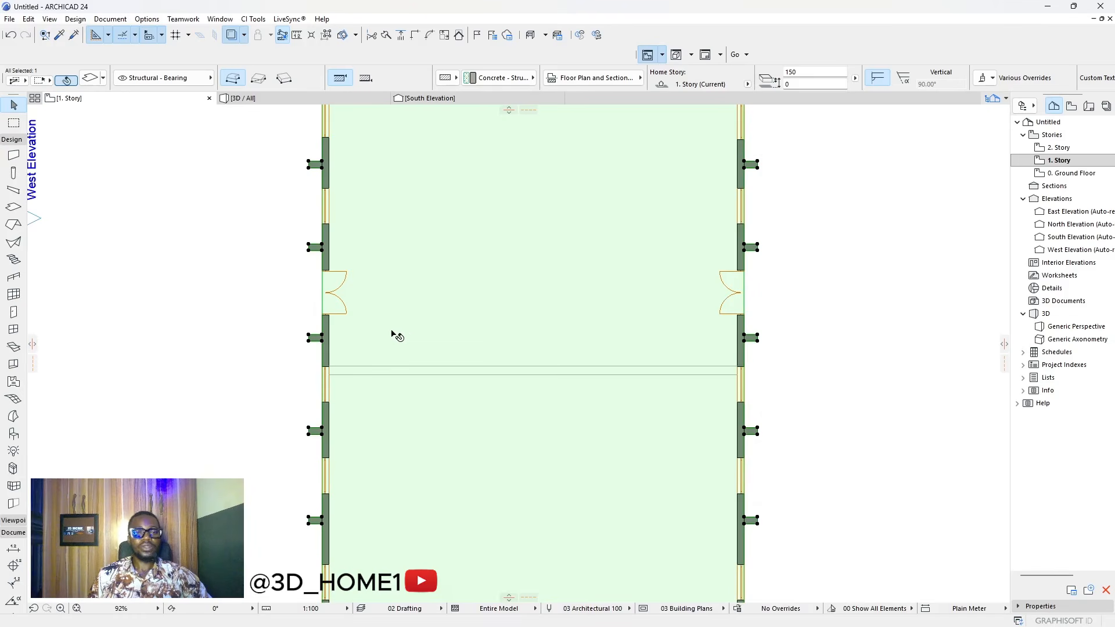
{"action": "scroll", "coordinate": [386, 353], "scroll_direction": "up", "scroll_amount": 3}
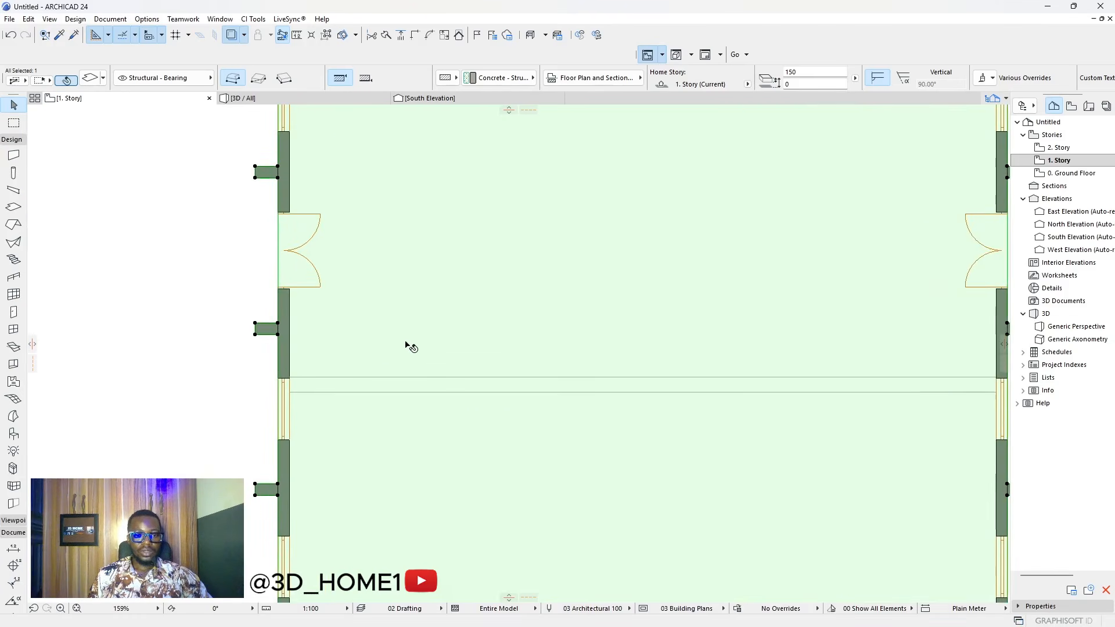
{"action": "key", "text": "ctrl+m"}
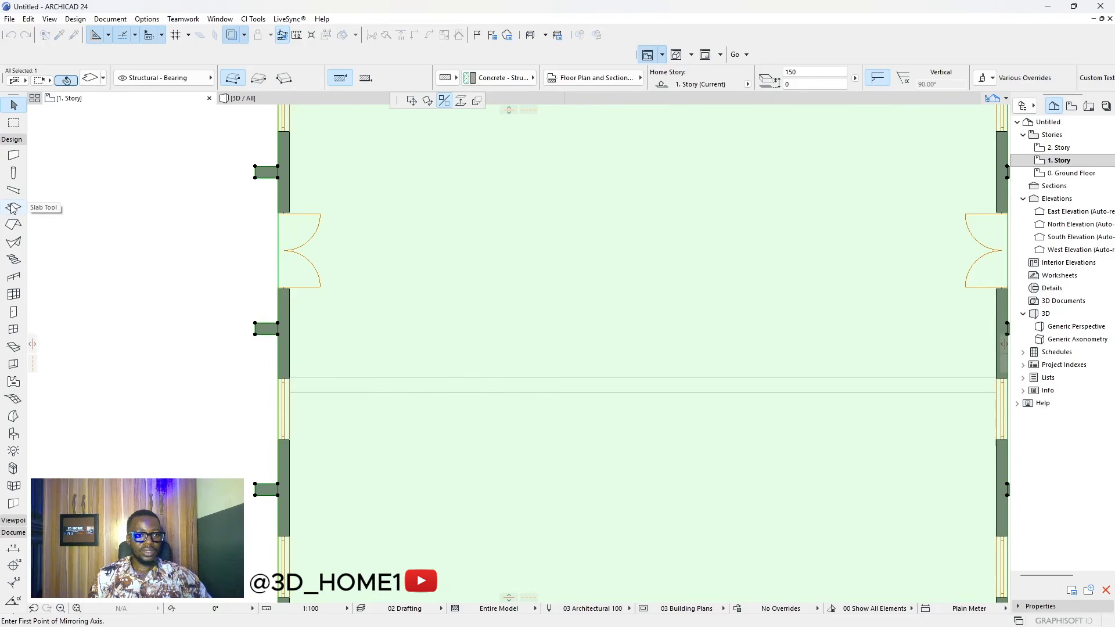
{"action": "scroll", "coordinate": [265, 350], "scroll_direction": "up", "scroll_amount": 3}
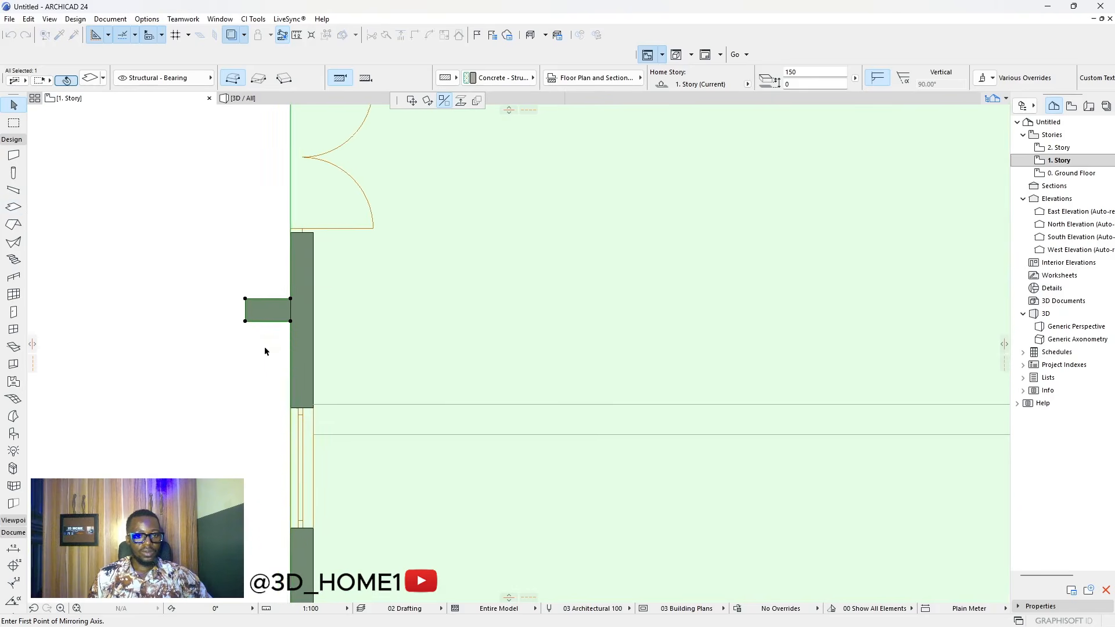
{"action": "left_click", "coordinate": [292, 337]}
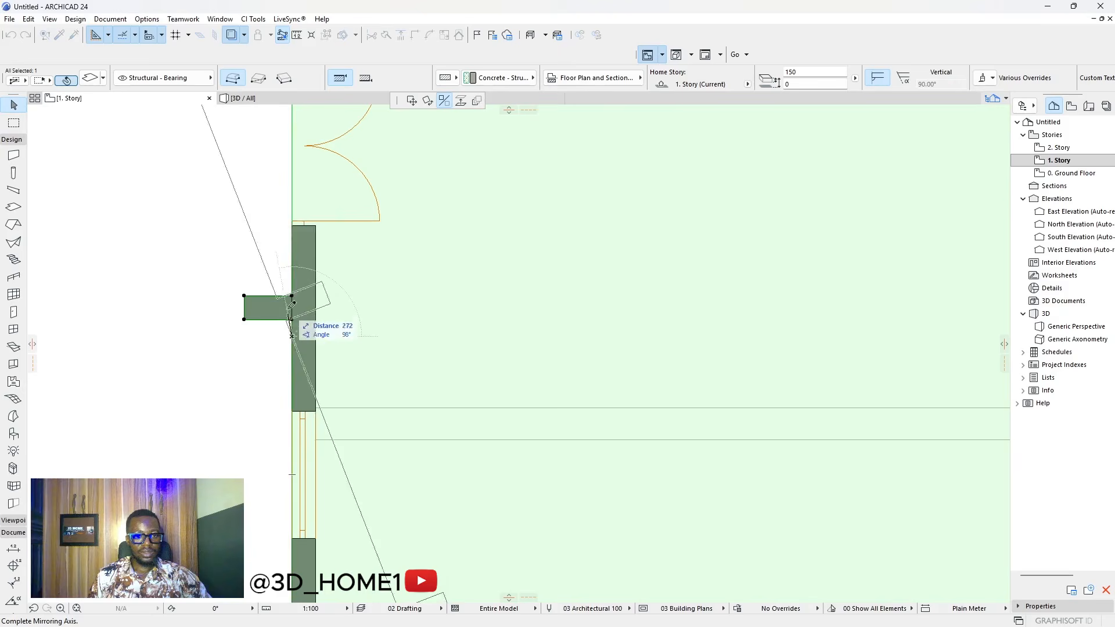
{"action": "key", "text": "Escape"}
{"action": "key", "text": "Escape"}
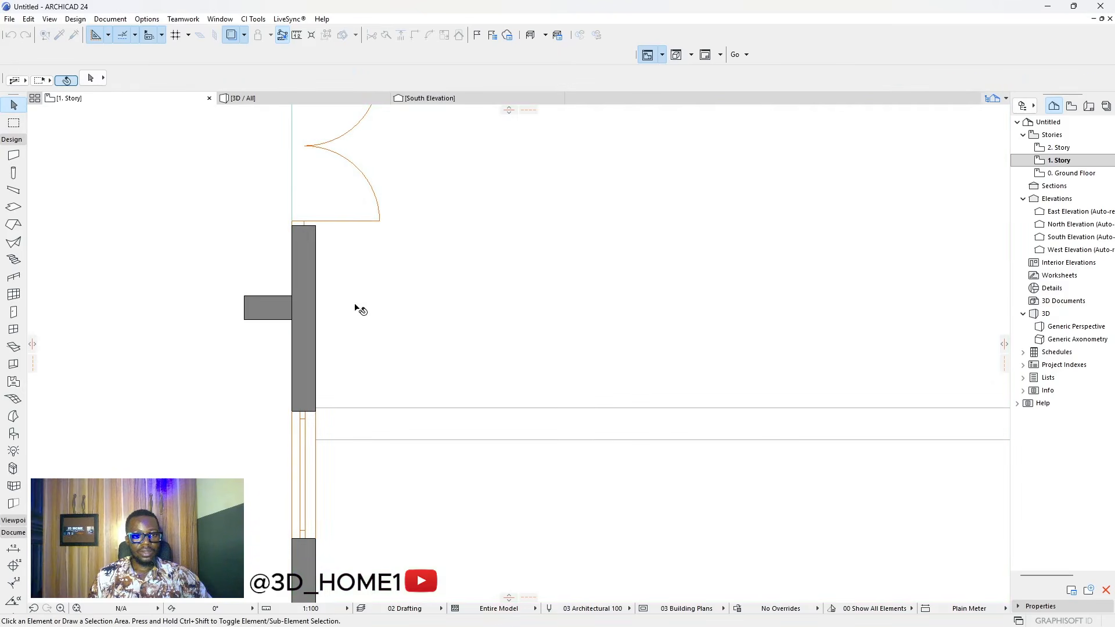
- Select the floor slab and offset all its edges slightly outward beyond the walls and buttresses
{"action": "left_click", "coordinate": [398, 297]}
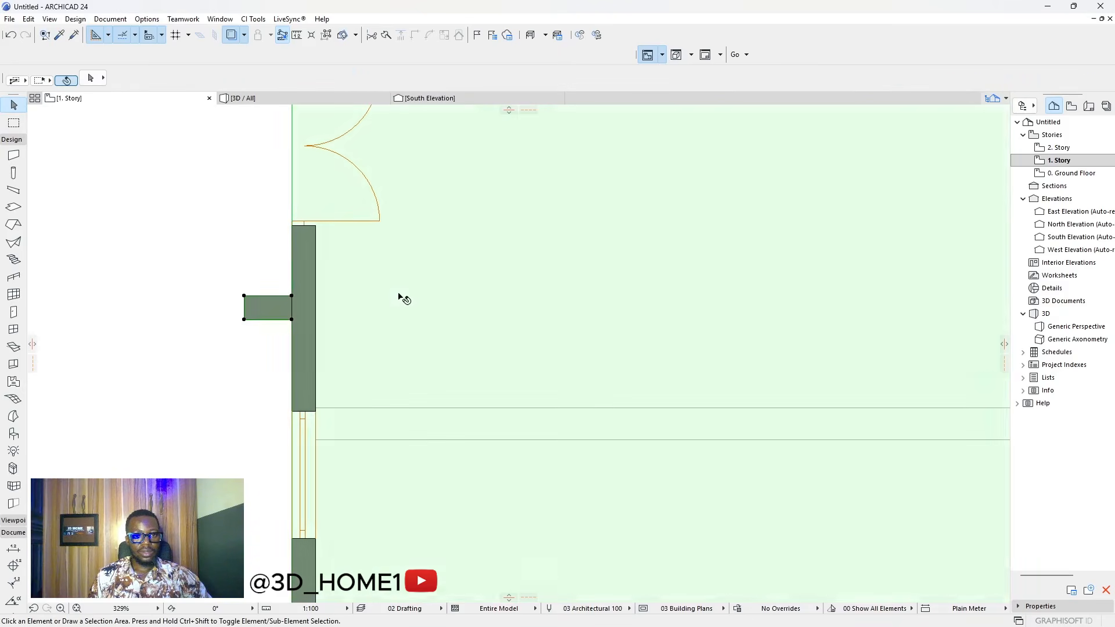
{"action": "left_click", "coordinate": [292, 213]}
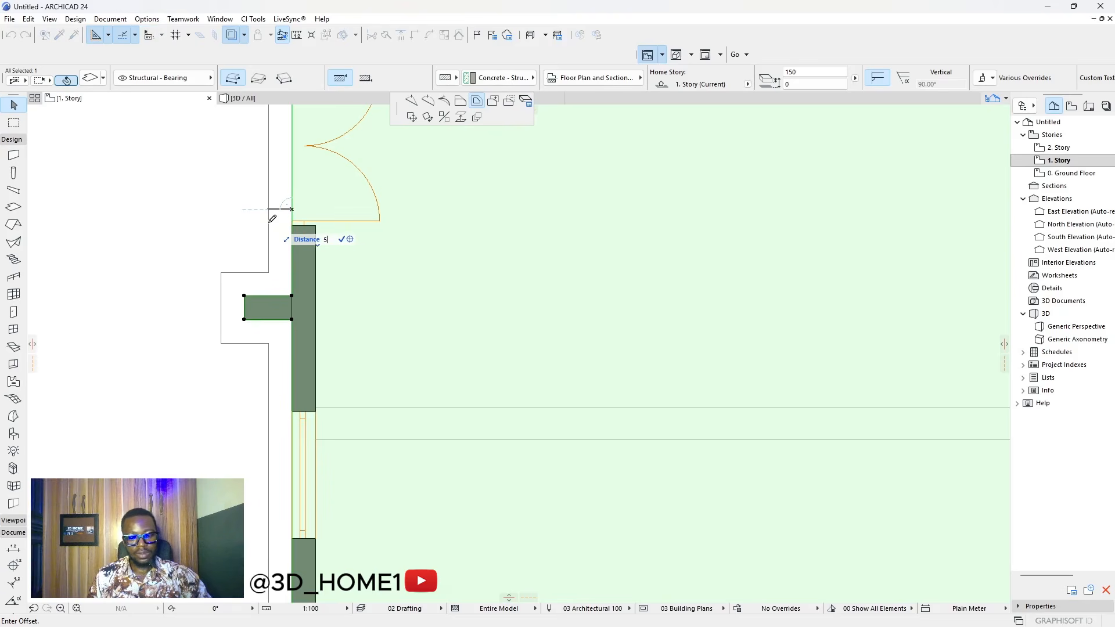
{"action": "key", "text": "Return"}
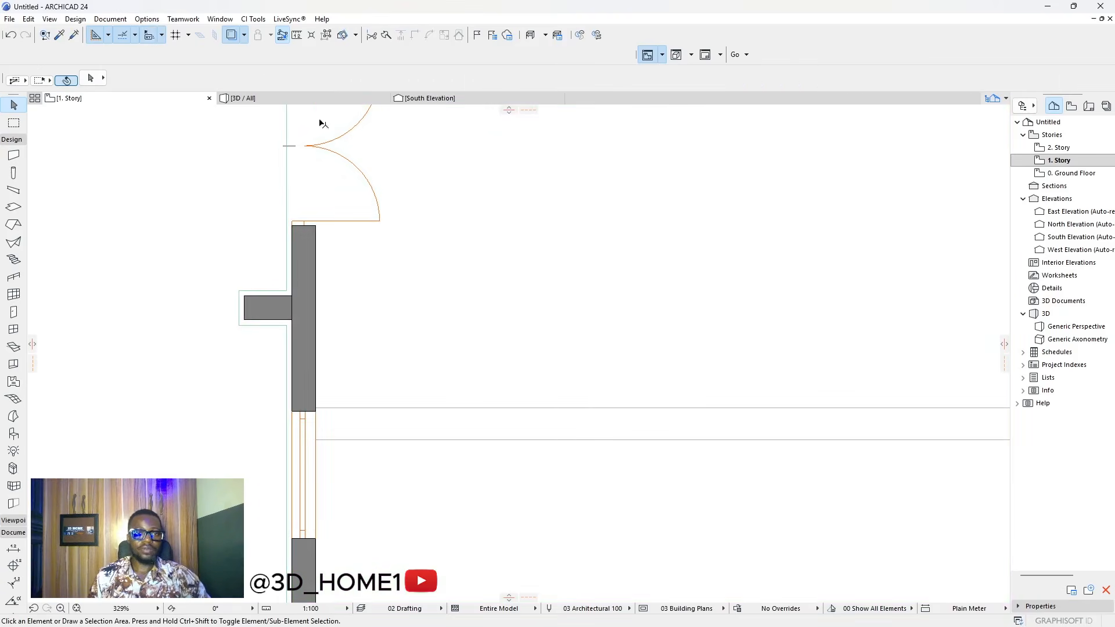
- Open the 3D view and examine the projecting slab edge around the base of the walls and buttresses
{"action": "left_click", "coordinate": [381, 100]}
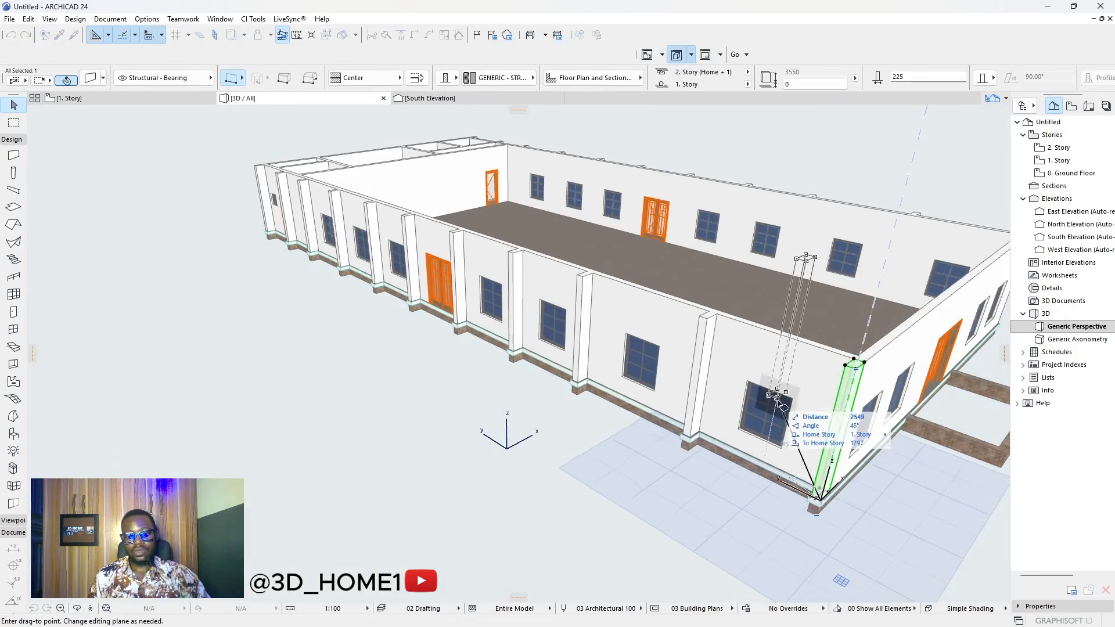
{"action": "middle_click_drag", "start_coordinate": [819, 495], "coordinate": [802, 478], "text": "shift"}
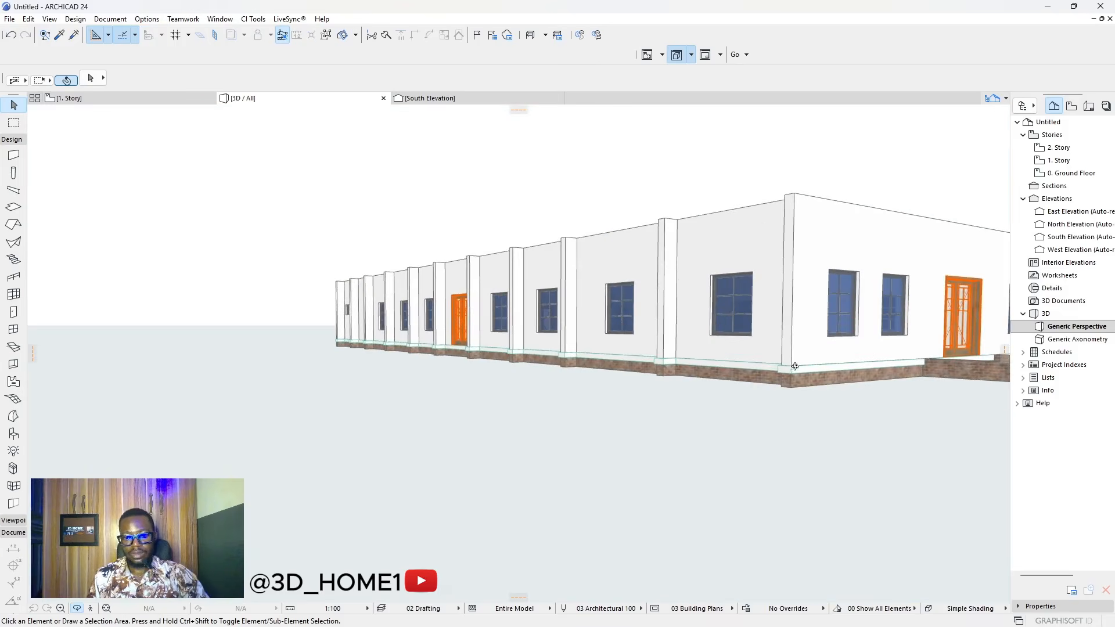
{"action": "scroll", "coordinate": [796, 366], "scroll_direction": "up", "scroll_amount": 4}
{"action": "middle_click_drag", "start_coordinate": [712, 348], "coordinate": [682, 418], "text": "shift"}
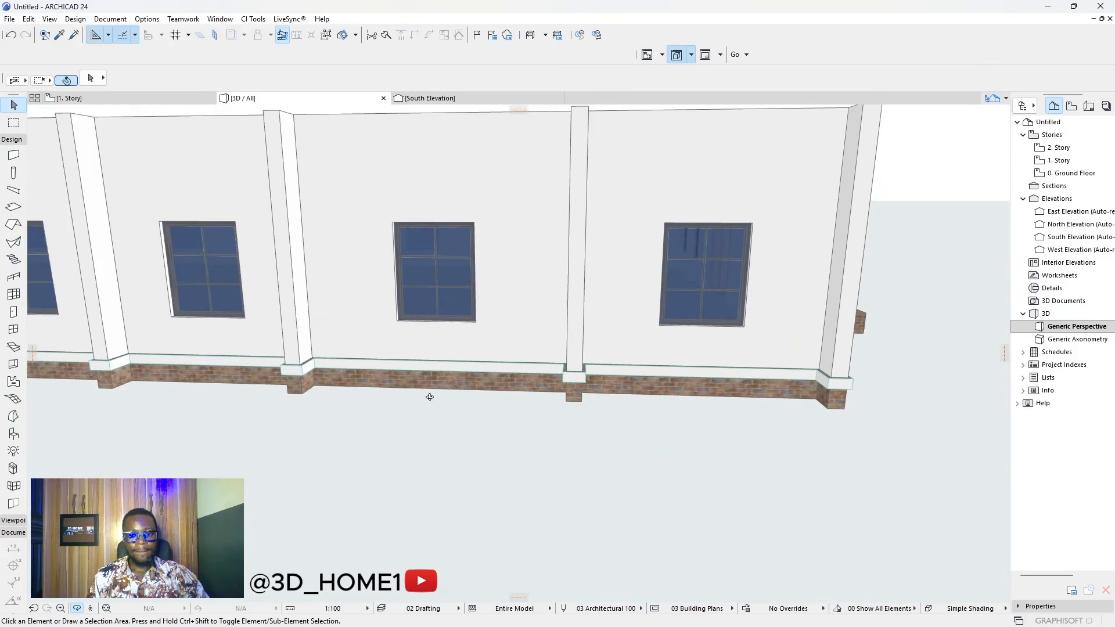
{"action": "middle_click_drag", "start_coordinate": [428, 396], "coordinate": [259, 381], "text": "shift"}
{"action": "scroll", "coordinate": [468, 360], "scroll_direction": "down", "scroll_amount": 3}
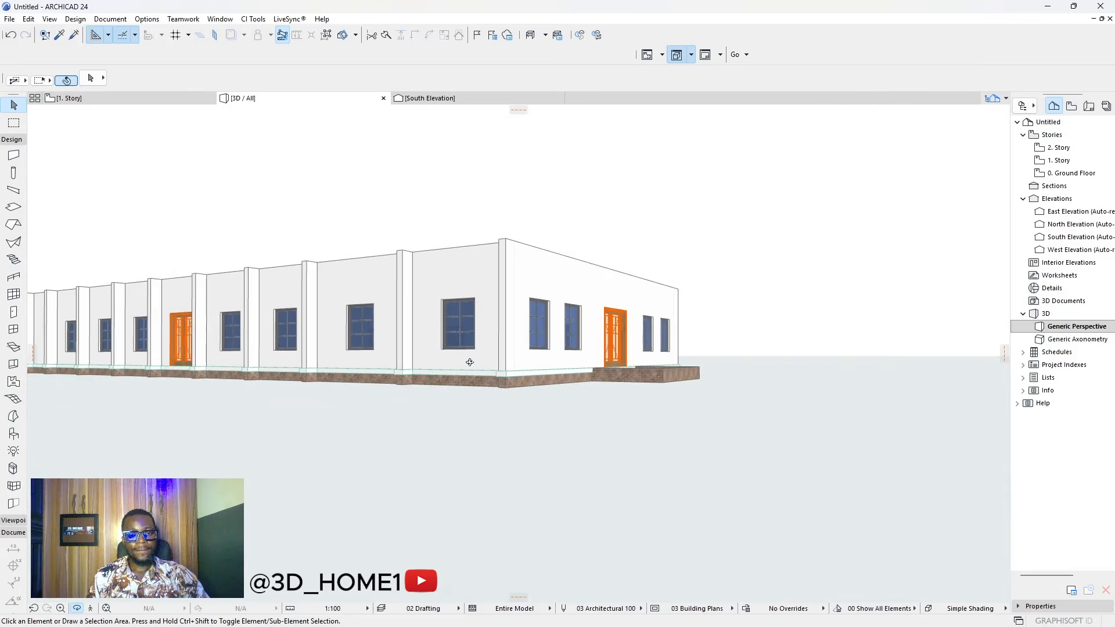
{"action": "middle_click_drag", "start_coordinate": [468, 361], "coordinate": [336, 401], "text": "shift"}
{"action": "scroll", "coordinate": [455, 423], "scroll_direction": "up", "scroll_amount": 5}
{"action": "scroll", "coordinate": [455, 424], "scroll_direction": "down", "scroll_amount": 5}
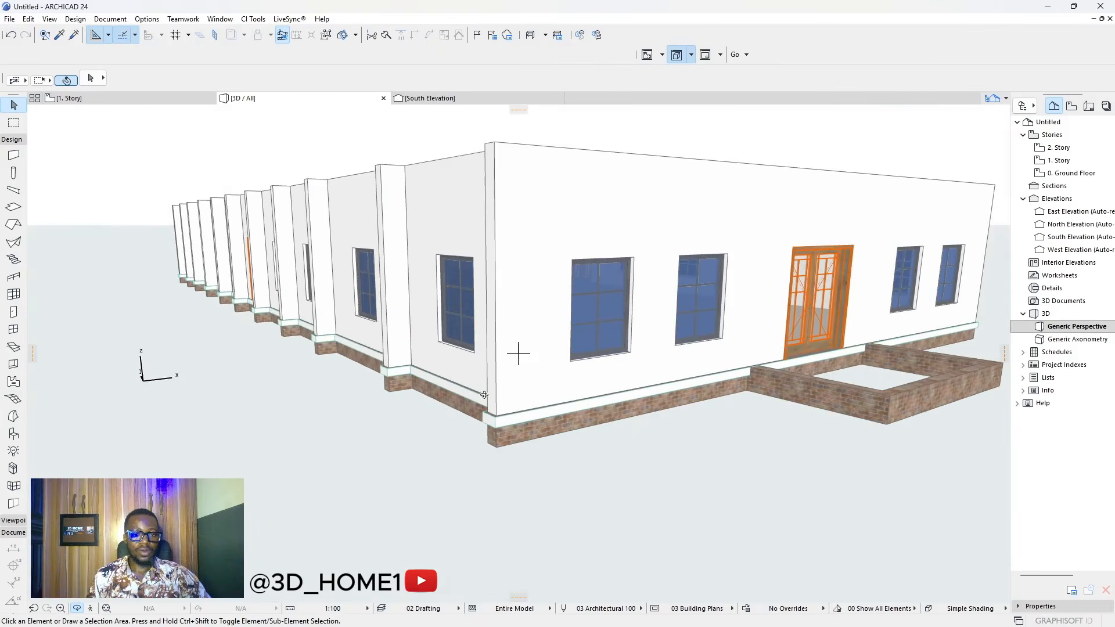
{"action": "mouse_move", "coordinate": [484, 395]}
{"action": "middle_mouse_down", "text": "shift"}
{"action": "mouse_move", "coordinate": [416, 418]}
{"action": "mouse_move", "coordinate": [447, 392]}
{"action": "mouse_move", "coordinate": [499, 407]}
{"action": "middle_mouse_up", "text": "shift"}
{"action": "scroll", "coordinate": [447, 392], "scroll_direction": "up", "scroll_amount": 3}
{"action": "scroll", "coordinate": [504, 408], "scroll_direction": "up", "scroll_amount": 2}
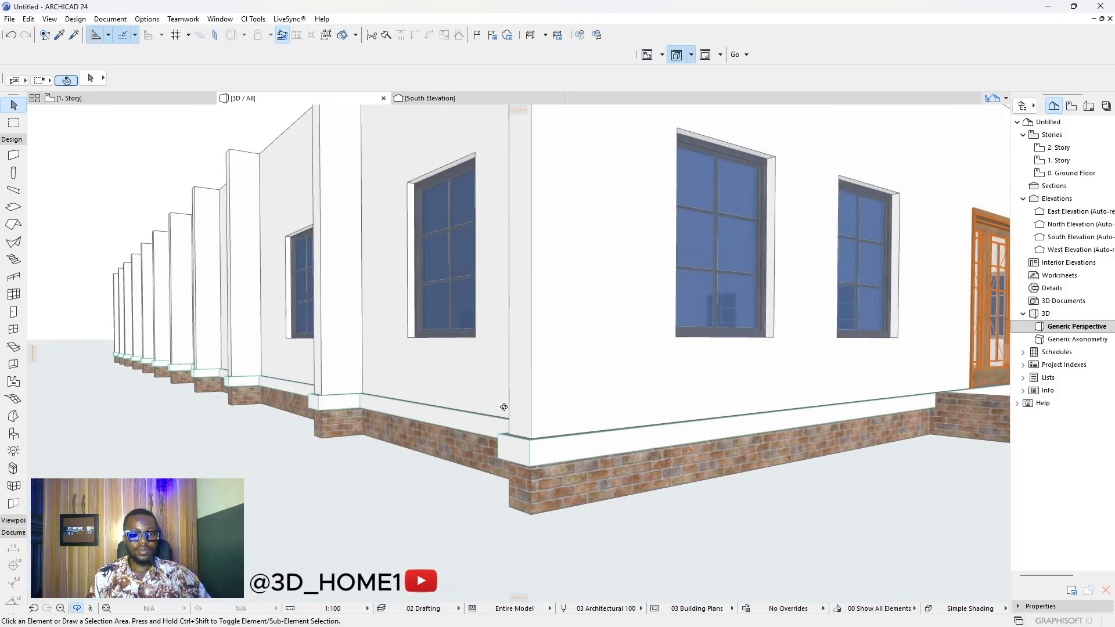
- Set the floor slab's cut line pen and uncut line pen to 61
{"action": "left_click", "coordinate": [528, 452]}
{"action": "key", "text": "ctrl+t"}
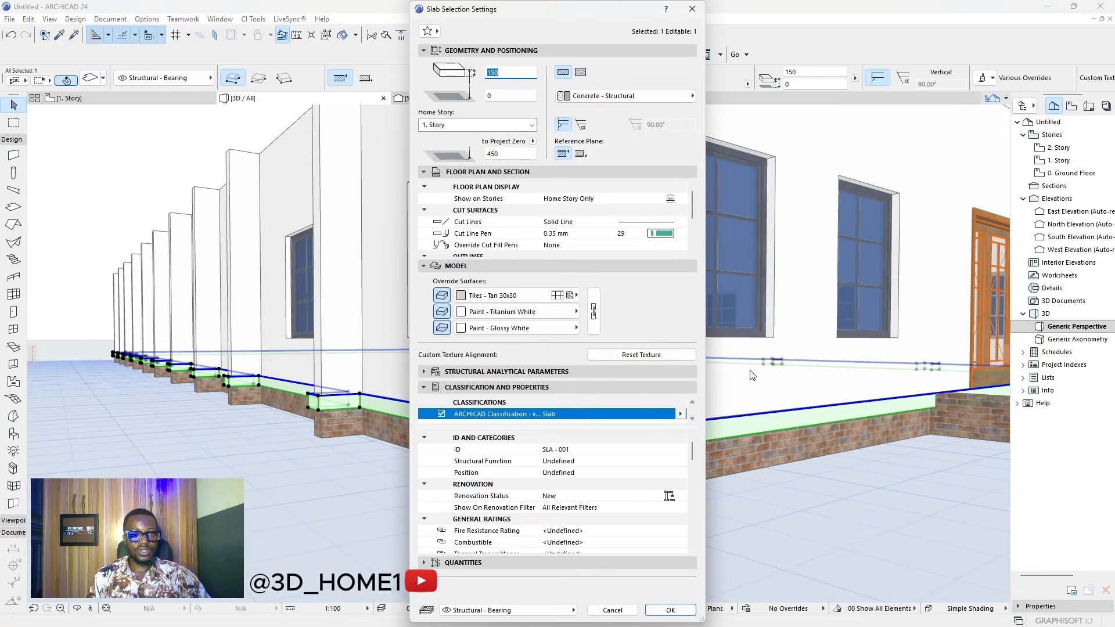
{"action": "left_click", "coordinate": [663, 234]}
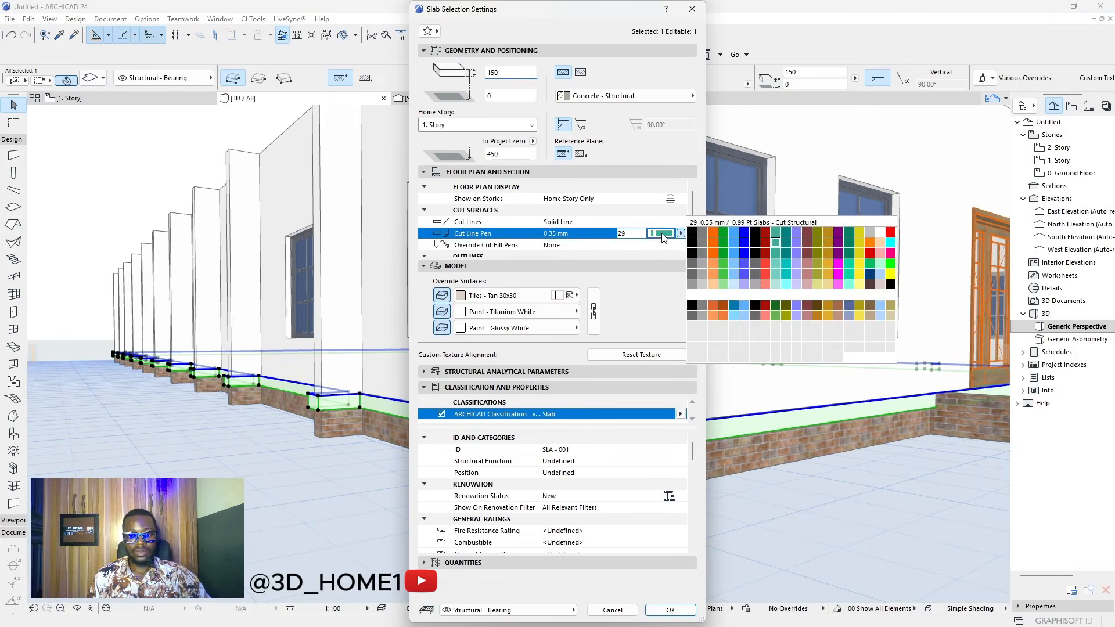
{"action": "left_click", "coordinate": [691, 266]}
{"action": "scroll", "coordinate": [656, 237], "scroll_direction": "down", "scroll_amount": 2}
{"action": "scroll", "coordinate": [657, 232], "scroll_direction": "up", "scroll_amount": 1}
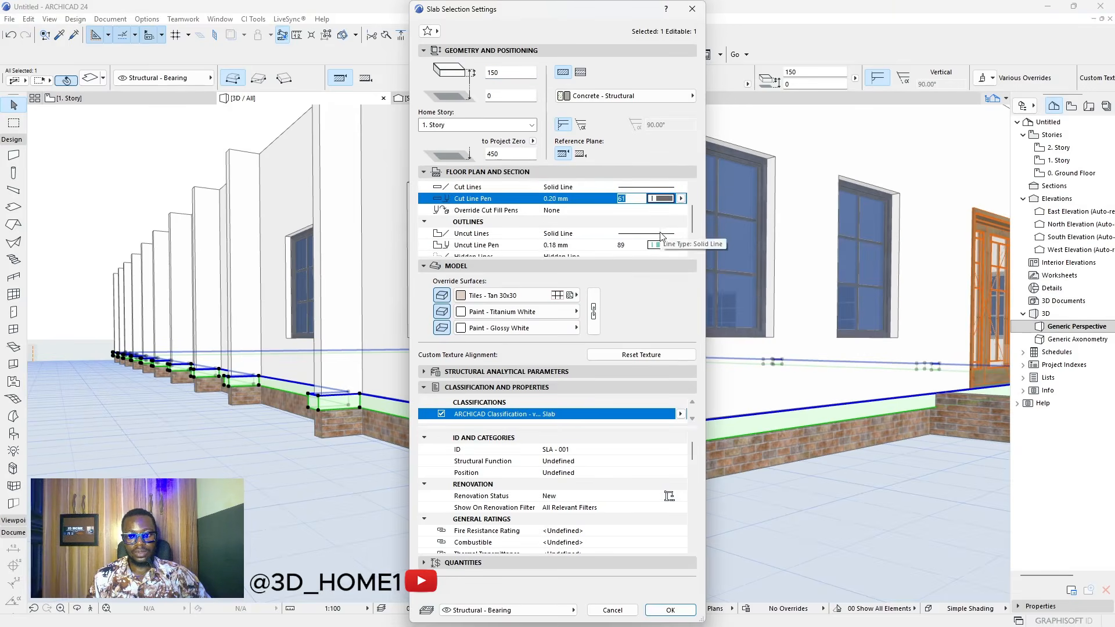
{"action": "left_click", "coordinate": [660, 244]}
{"action": "left_click", "coordinate": [661, 246]}
{"action": "left_click", "coordinate": [693, 275]}
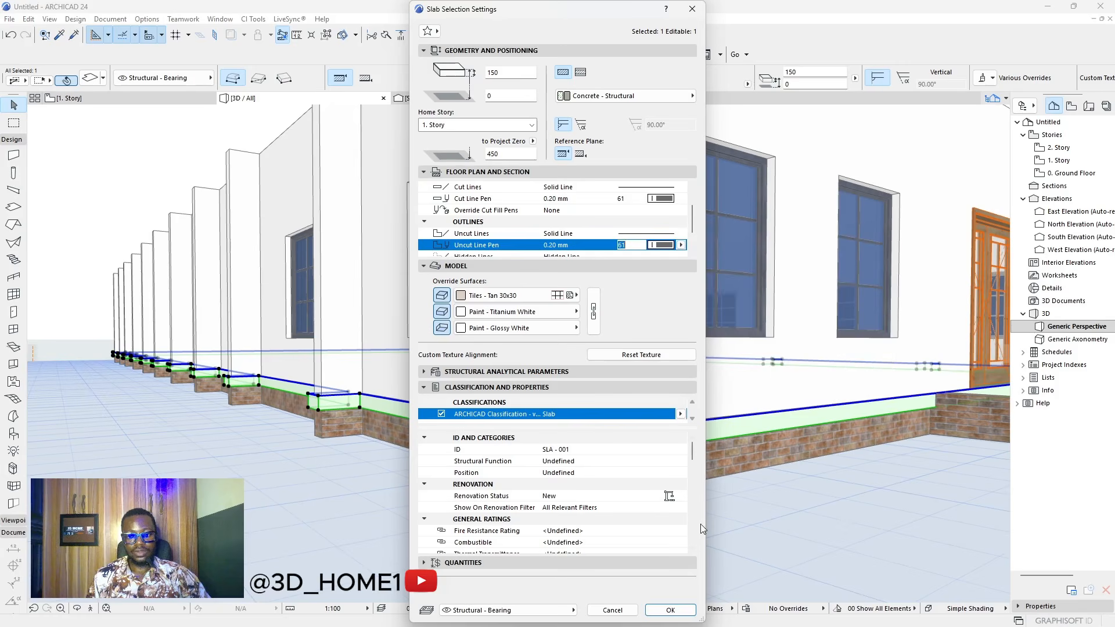
{"action": "left_click", "coordinate": [684, 612]}
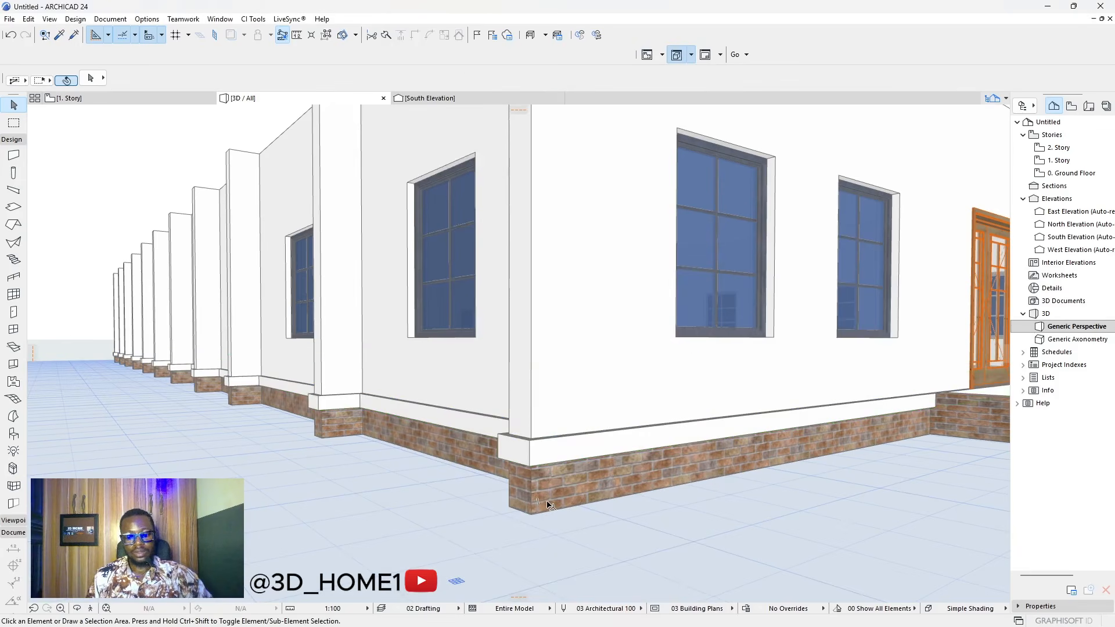
- Try to place a copy of the floor slab vertically above the original, near the top of the walls
{"action": "key", "text": "o"}
{"action": "left_click_drag", "start_coordinate": [540, 504], "coordinate": [535, 446]}
{"action": "scroll", "coordinate": [490, 501], "scroll_direction": "down", "scroll_amount": 6}
{"action": "scroll", "coordinate": [495, 446], "scroll_direction": "up", "scroll_amount": 5}
{"action": "left_click", "coordinate": [546, 490]}
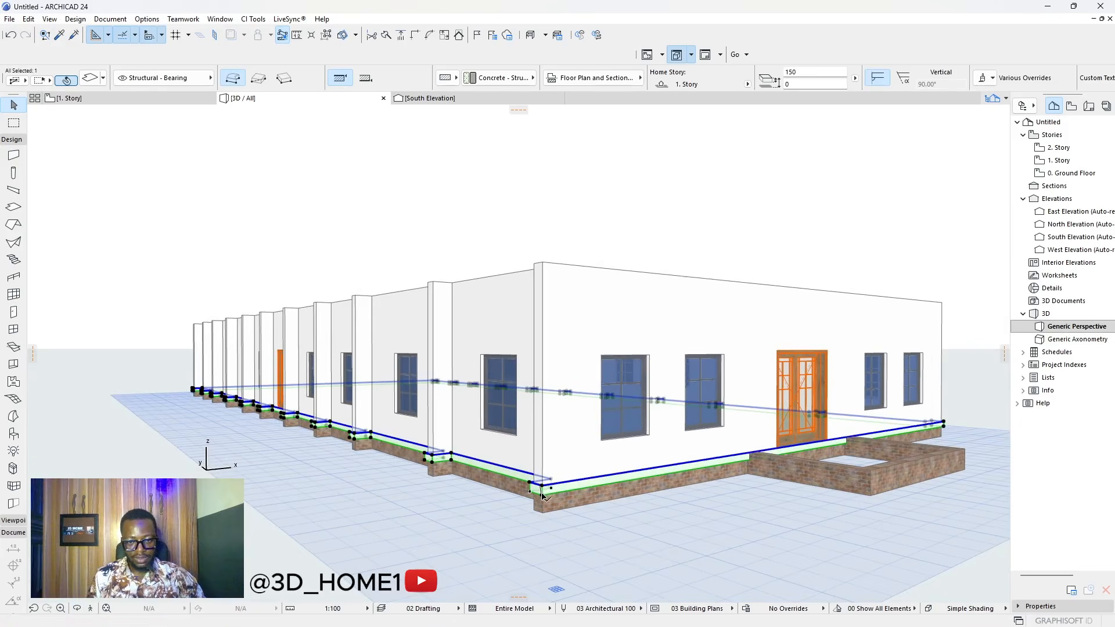
{"action": "left_click", "coordinate": [546, 498]}
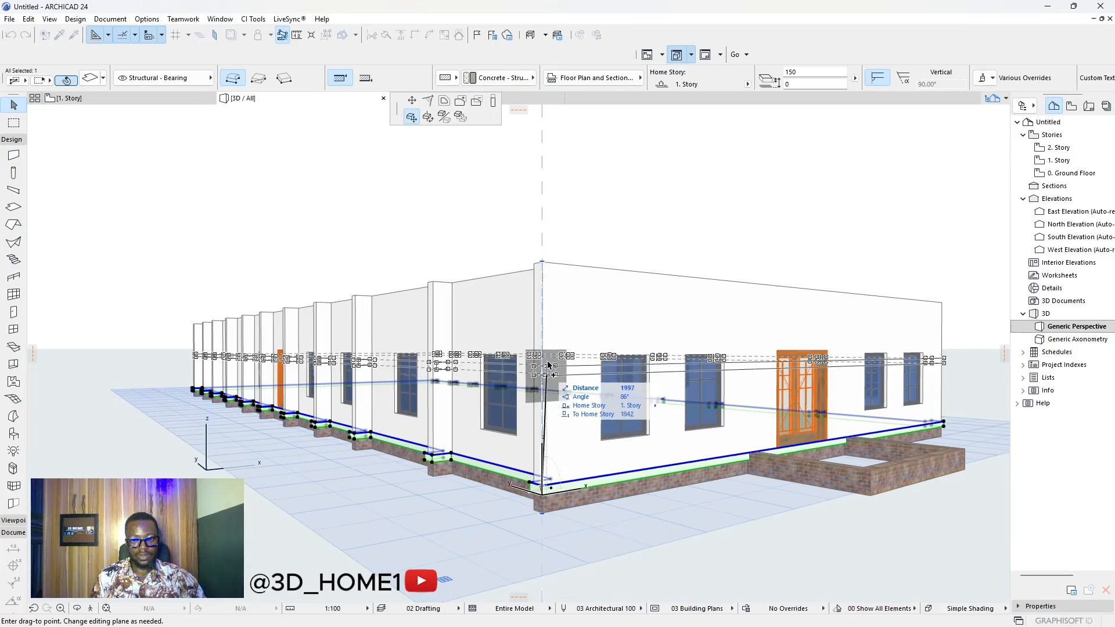
{"action": "key", "text": "Escape"}
{"action": "key", "text": "Escape"}
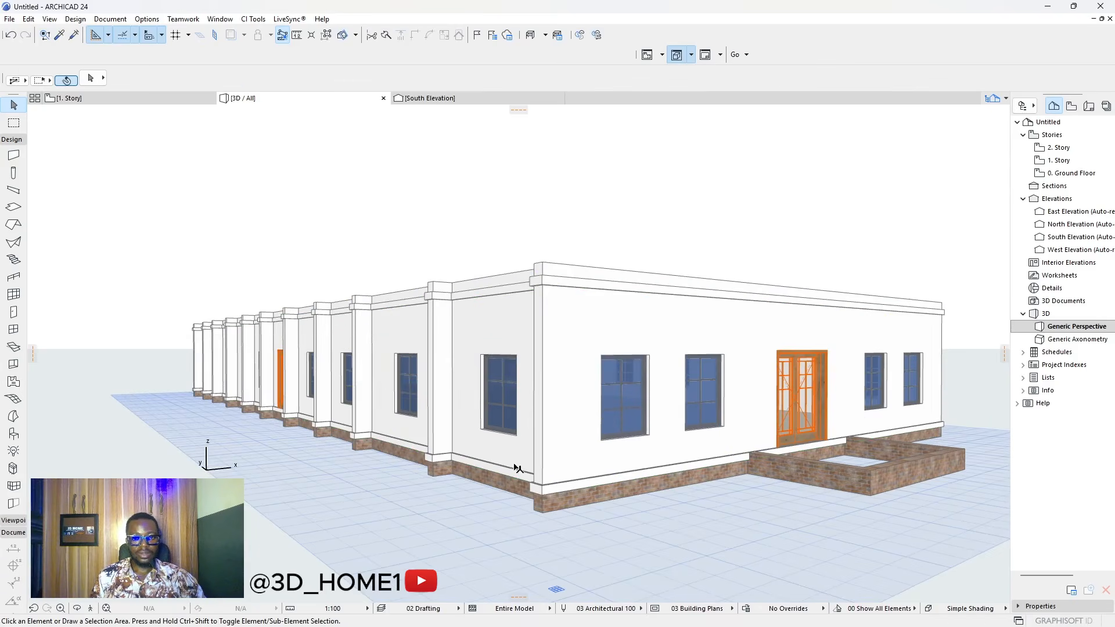
- Check the whole building in 3D and review the floor slab's selection settings from the first-story plan
{"action": "middle_click_drag", "start_coordinate": [538, 516], "coordinate": [477, 499], "text": "shift"}
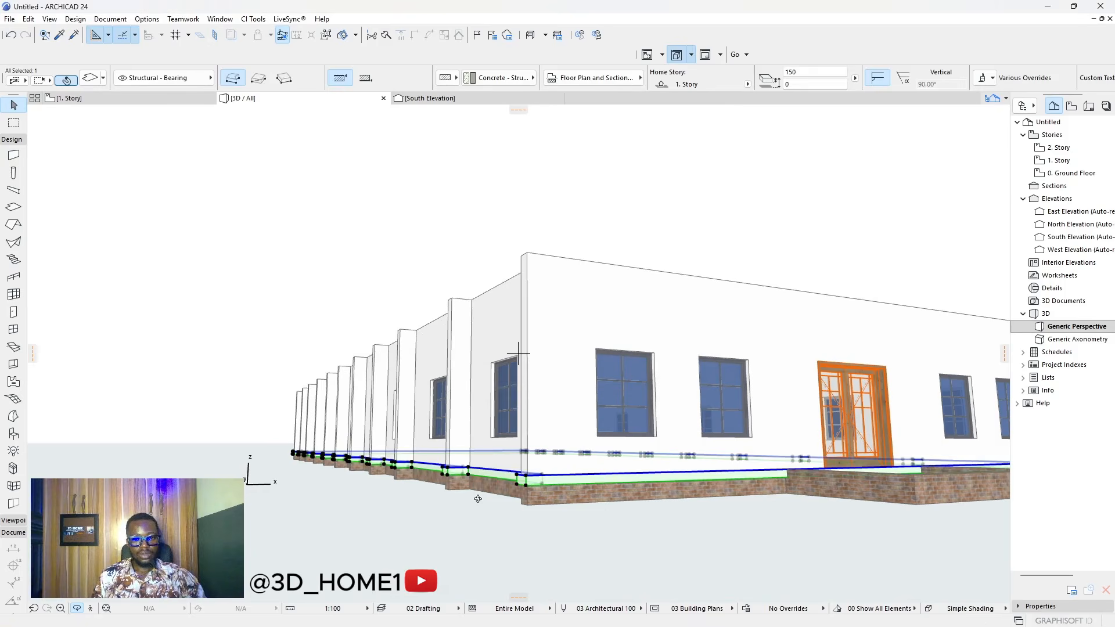
{"action": "middle_click_drag", "start_coordinate": [478, 498], "coordinate": [531, 513], "text": "shift"}
{"action": "scroll", "coordinate": [531, 514], "scroll_direction": "down", "scroll_amount": 3}
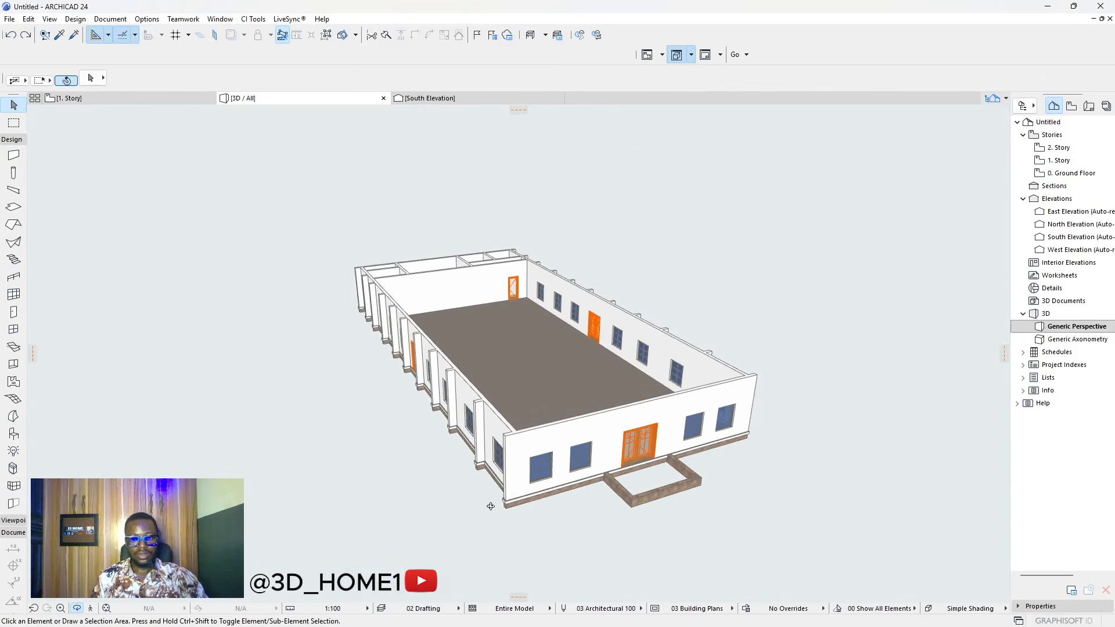
{"action": "scroll", "coordinate": [440, 383], "scroll_direction": "up", "scroll_amount": 4}
{"action": "middle_click_drag", "start_coordinate": [441, 382], "coordinate": [334, 416], "text": "shift"}
{"action": "left_click", "coordinate": [114, 97]}
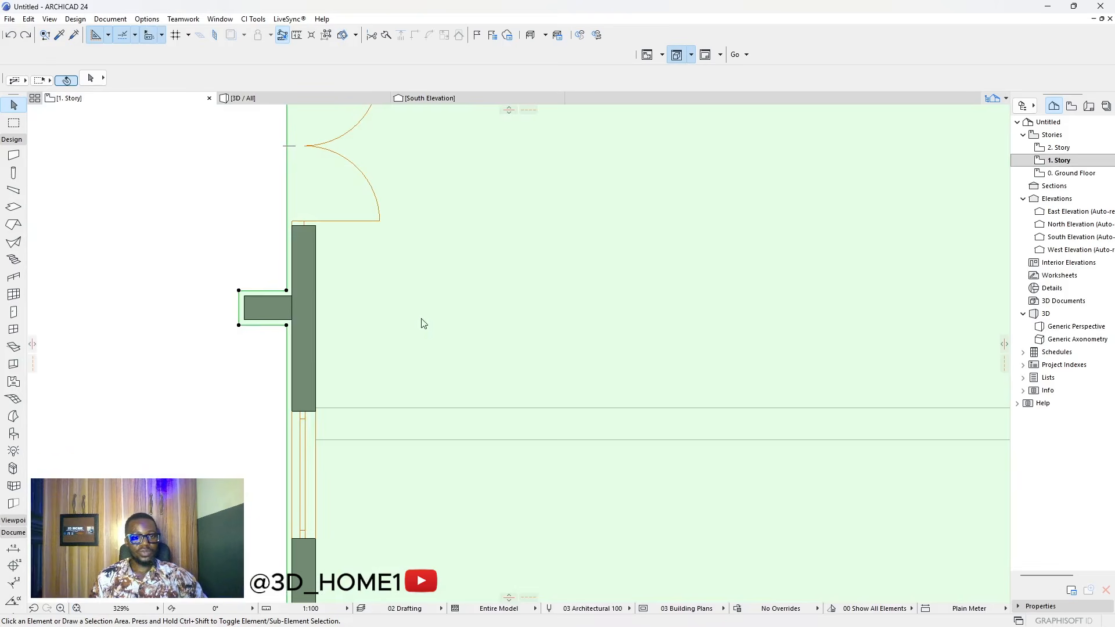
{"action": "left_click", "coordinate": [488, 345]}
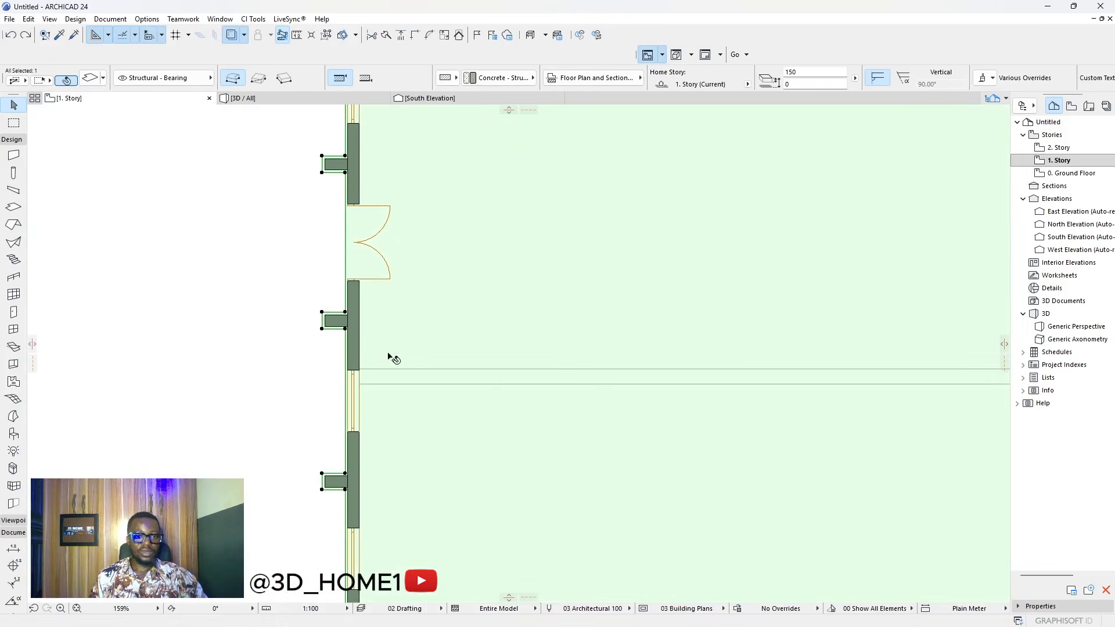
{"action": "left_click", "coordinate": [90, 80]}
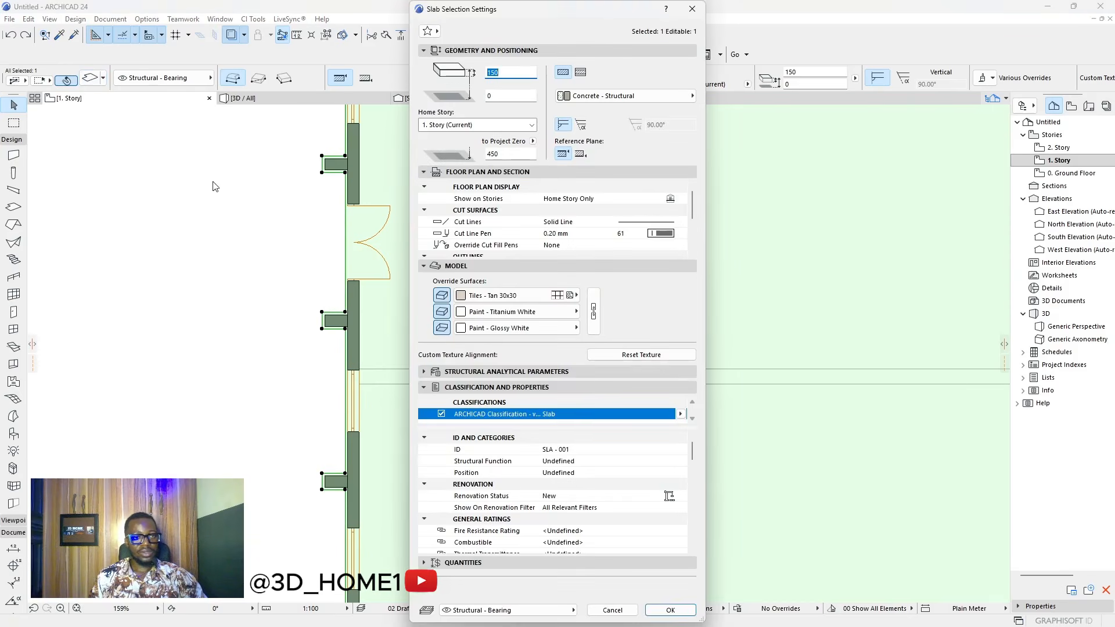
{"action": "key", "text": "Escape"}
- Cut a narrow rectangular opening in the selected slab across the hall, just south of the double doors, using the rectangular Slab method
{"action": "left_click", "coordinate": [13, 210]}
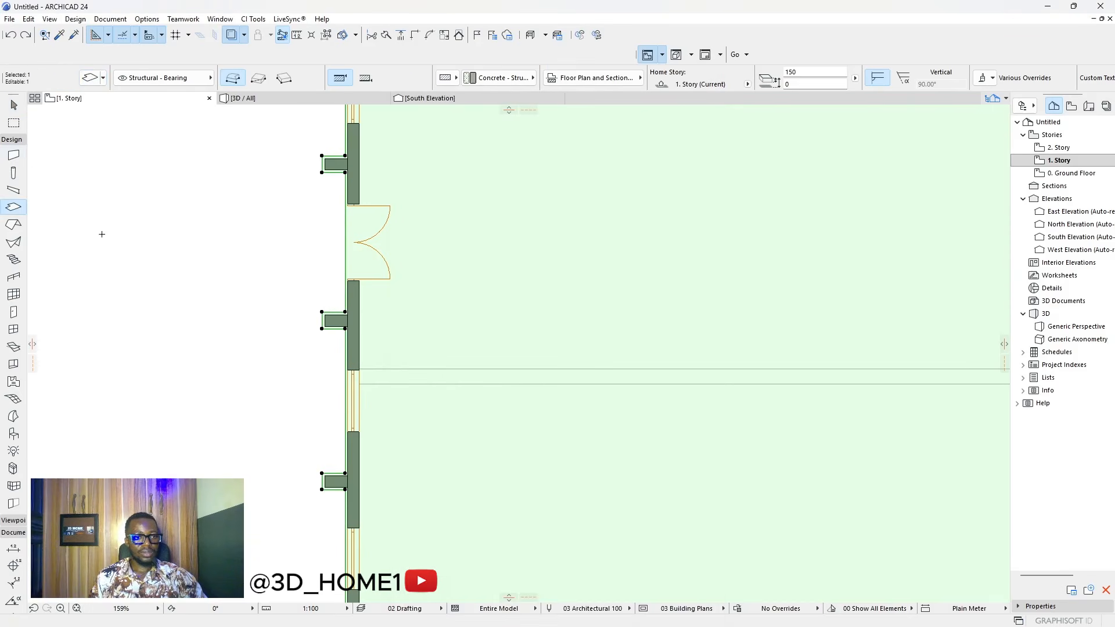
{"action": "scroll", "coordinate": [100, 232], "scroll_direction": "down", "scroll_amount": 3}
{"action": "scroll", "coordinate": [294, 281], "scroll_direction": "up", "scroll_amount": 2}
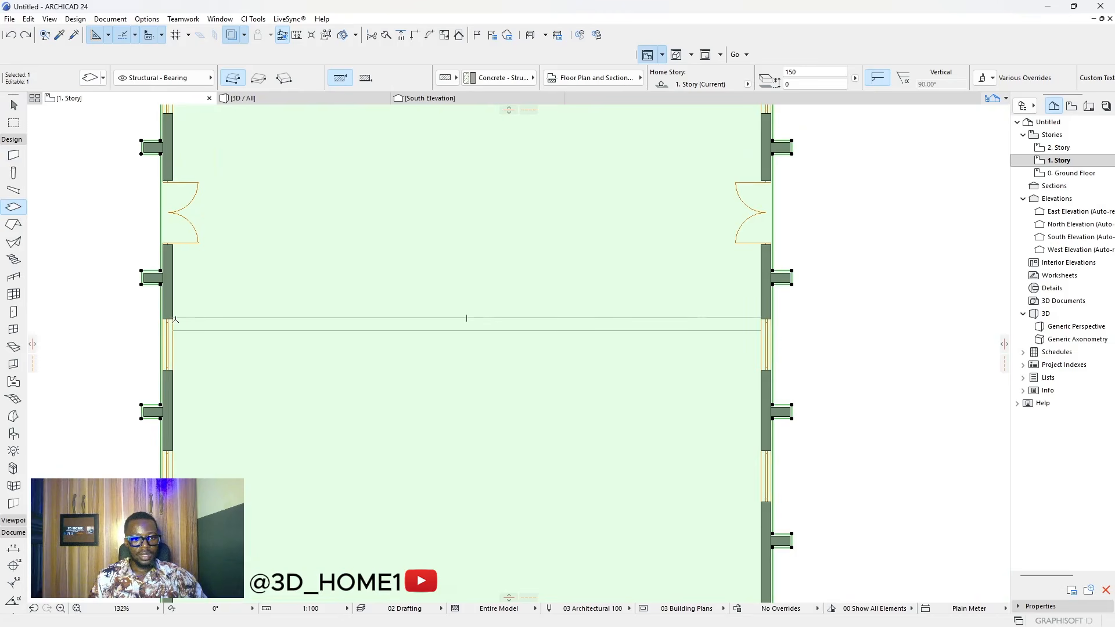
{"action": "left_click", "coordinate": [176, 318]}
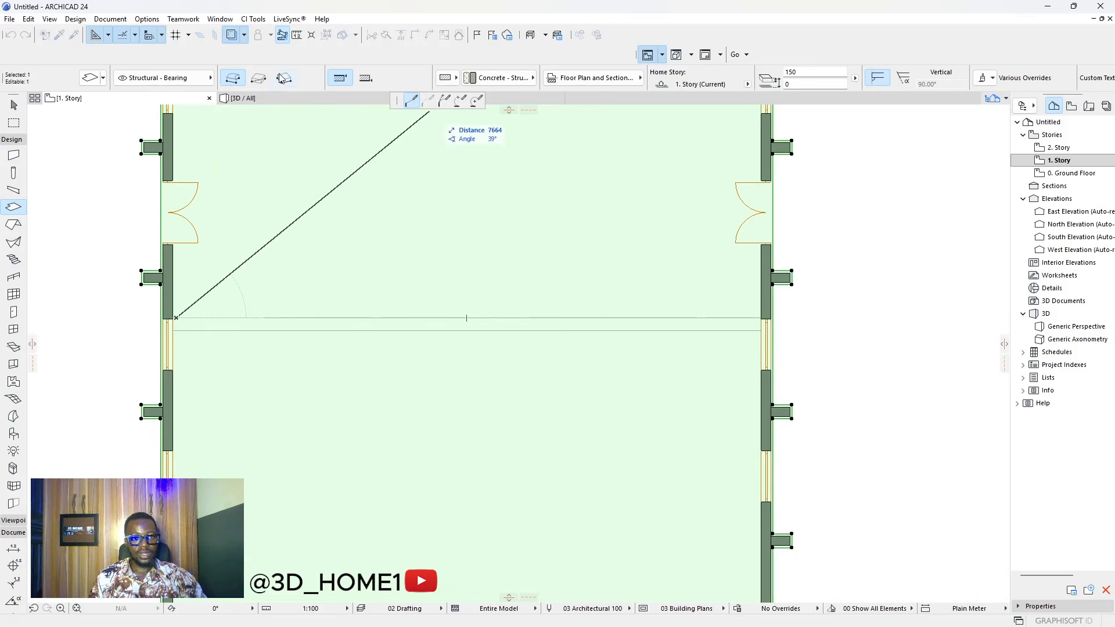
{"action": "left_click", "coordinate": [259, 78]}
{"action": "left_click", "coordinate": [754, 290]}
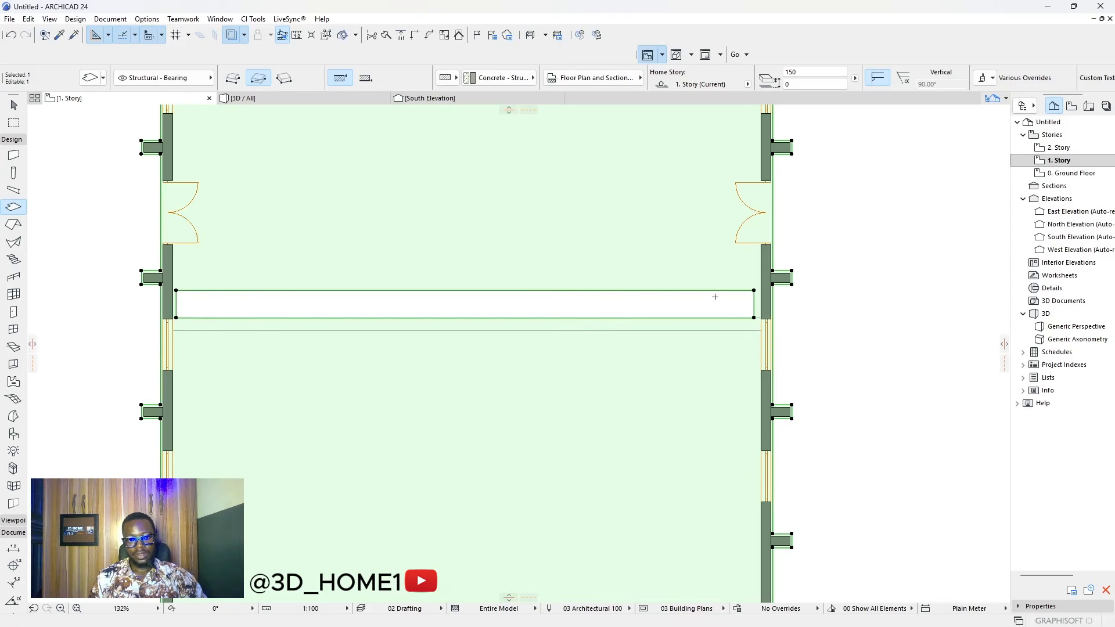
{"action": "key", "text": "Escape"}
- Offset the slab opening's west edge to the outer face of the west wall
{"action": "scroll", "coordinate": [142, 299], "scroll_direction": "up", "scroll_amount": 4}
{"action": "left_click", "coordinate": [243, 282]}
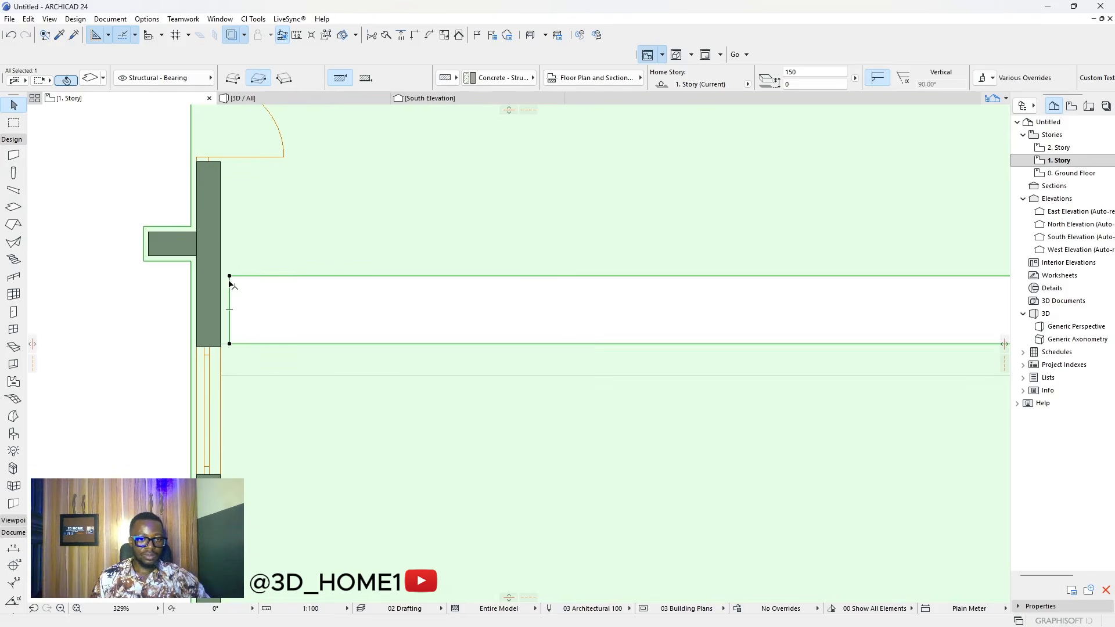
{"action": "left_click", "coordinate": [231, 284]}
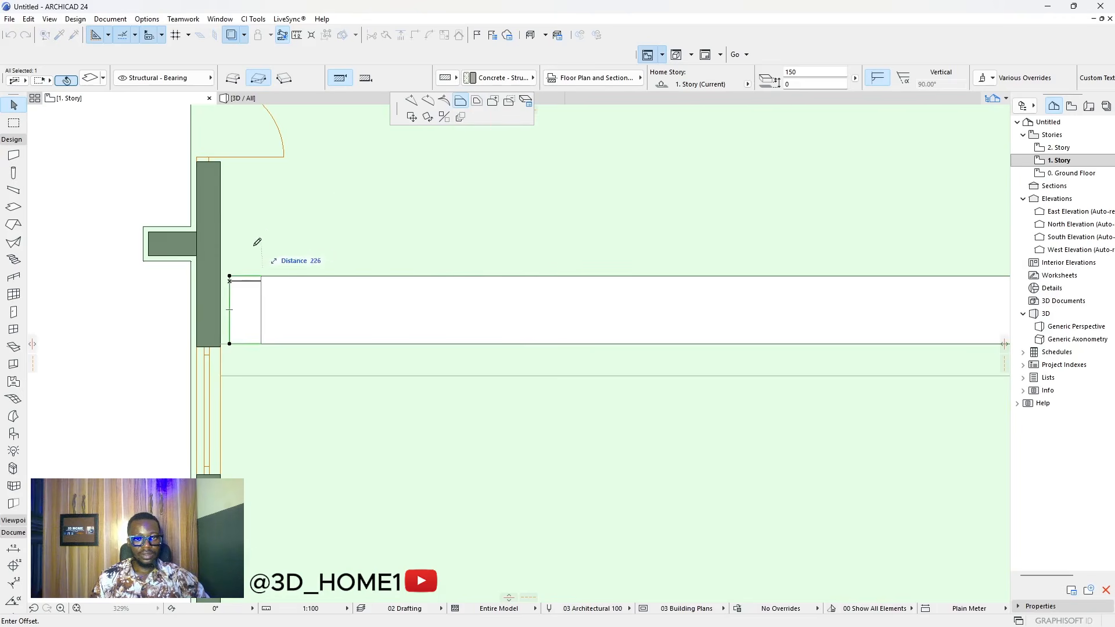
{"action": "left_click", "coordinate": [198, 245]}
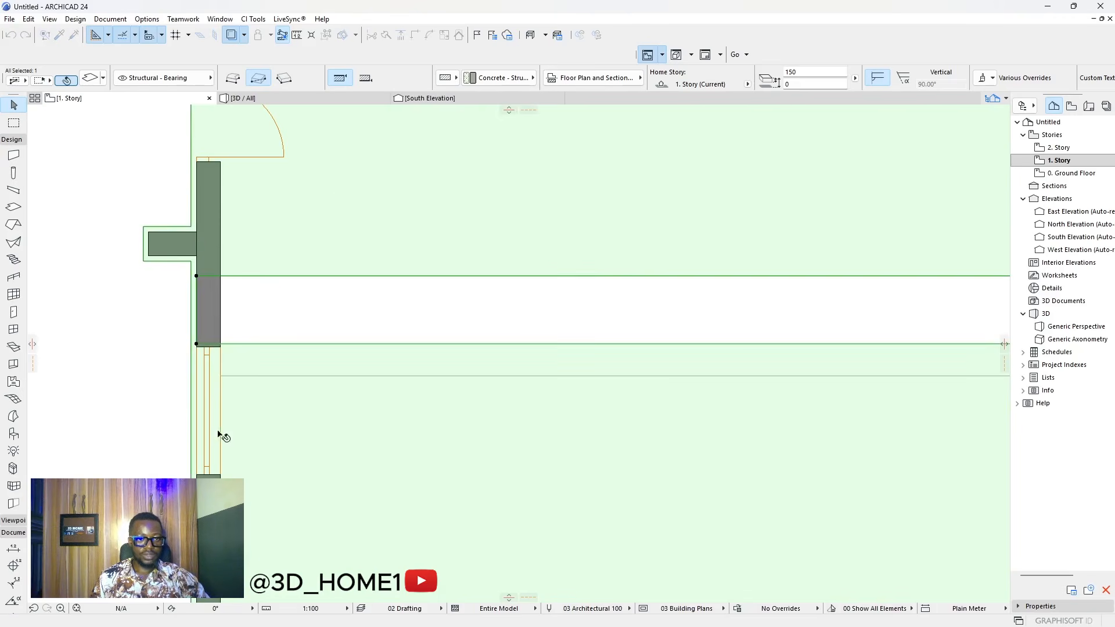
- Offset the slab opening's east edge to the outer face of the east wall
{"action": "scroll", "coordinate": [220, 433], "scroll_direction": "down", "scroll_amount": 4}
{"action": "scroll", "coordinate": [276, 357], "scroll_direction": "down", "scroll_amount": 3}
{"action": "scroll", "coordinate": [651, 364], "scroll_direction": "up", "scroll_amount": 2}
{"action": "scroll", "coordinate": [522, 387], "scroll_direction": "up", "scroll_amount": 6}
{"action": "scroll", "coordinate": [379, 408], "scroll_direction": "up", "scroll_amount": 2}
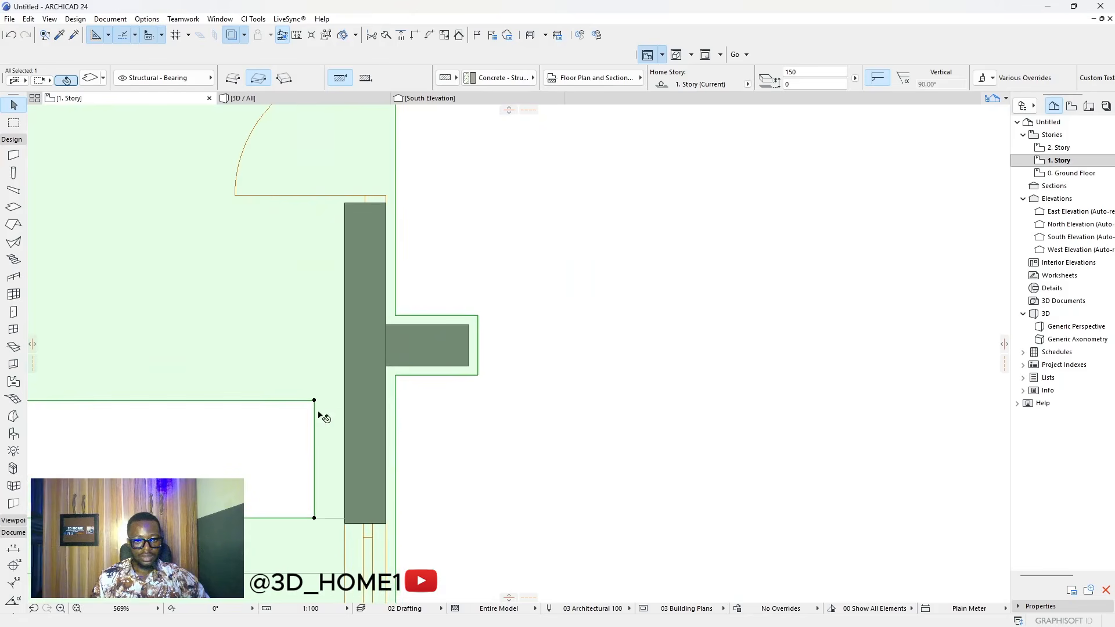
{"action": "left_click", "coordinate": [318, 413]}
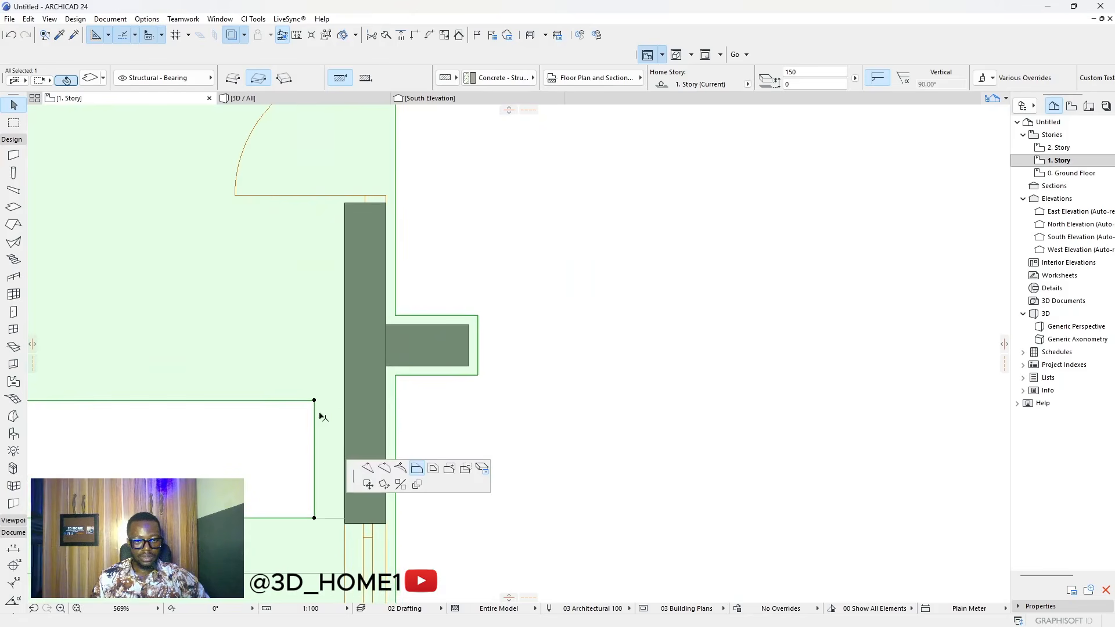
{"action": "left_click", "coordinate": [388, 361]}
- Offset the slab opening's north edge up to the outer face of the building's north wall and clear the selection
{"action": "scroll", "coordinate": [563, 456], "scroll_direction": "down", "scroll_amount": 3}
{"action": "left_click", "coordinate": [384, 436]}
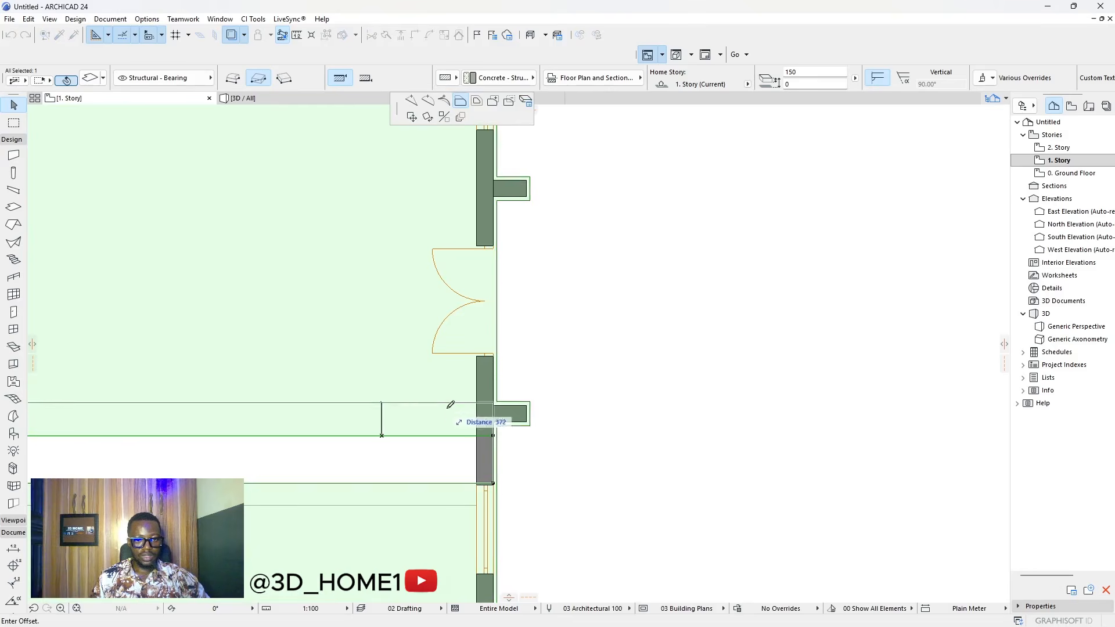
{"action": "scroll", "coordinate": [518, 455], "scroll_direction": "down", "scroll_amount": 6}
{"action": "scroll", "coordinate": [516, 207], "scroll_direction": "up", "scroll_amount": 3}
{"action": "scroll", "coordinate": [516, 206], "scroll_direction": "up", "scroll_amount": 4}
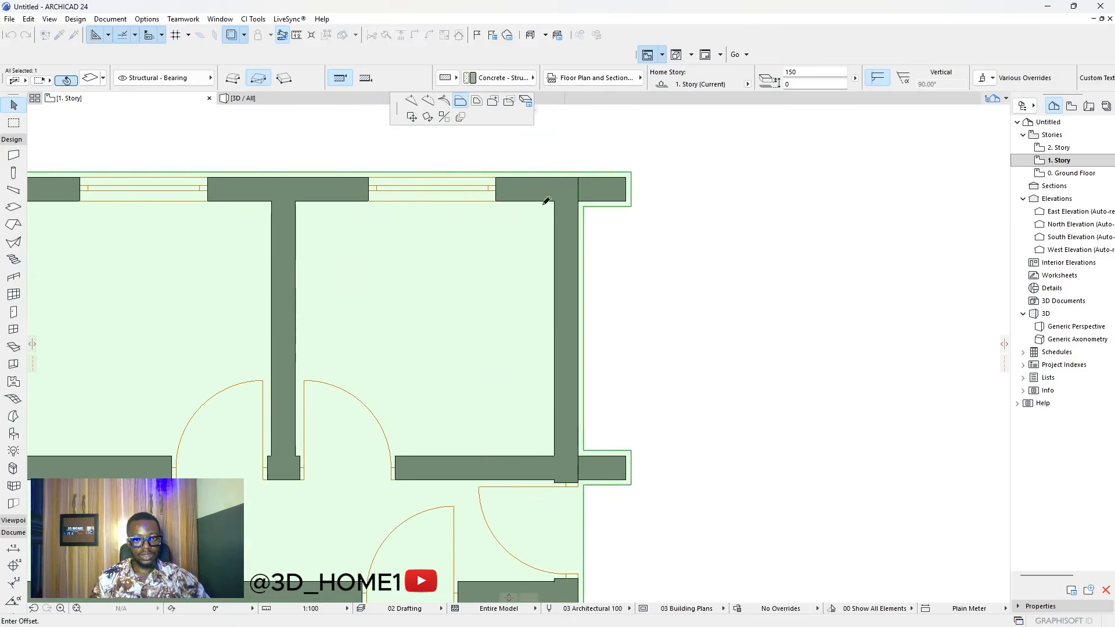
{"action": "left_click", "coordinate": [578, 177]}
{"action": "left_click", "coordinate": [604, 230]}
- Reuse the 150 thick floor slab's settings to draw a rectangular slab from the hall's northwest inner corner to the southern cross line at the east wall
{"action": "scroll", "coordinate": [567, 228], "scroll_direction": "down", "scroll_amount": 5}
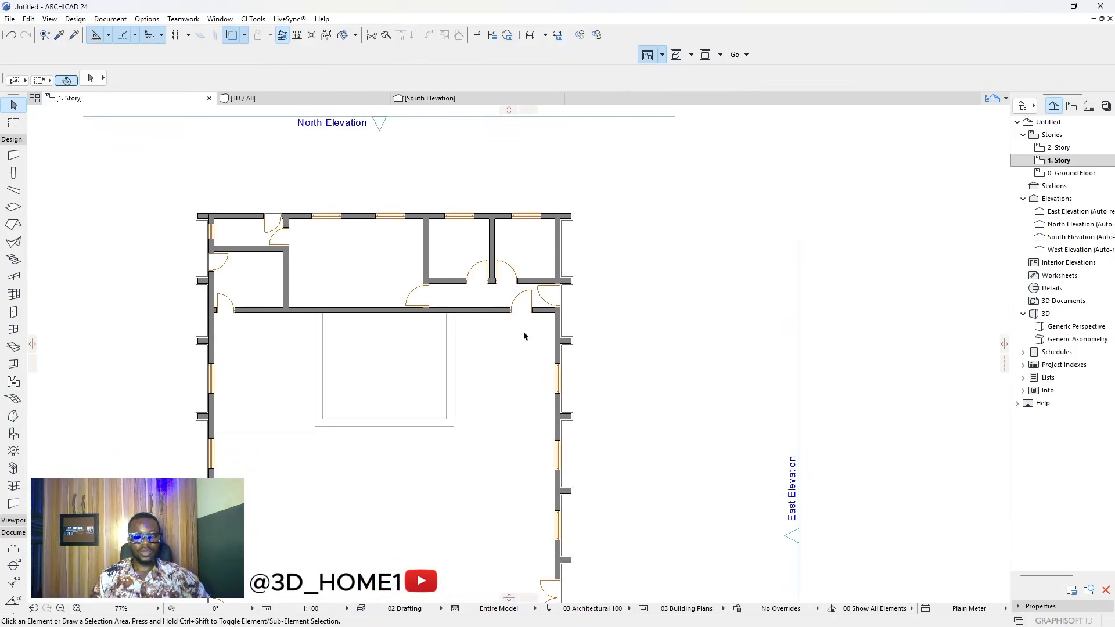
{"action": "scroll", "coordinate": [524, 336], "scroll_direction": "down", "scroll_amount": 4}
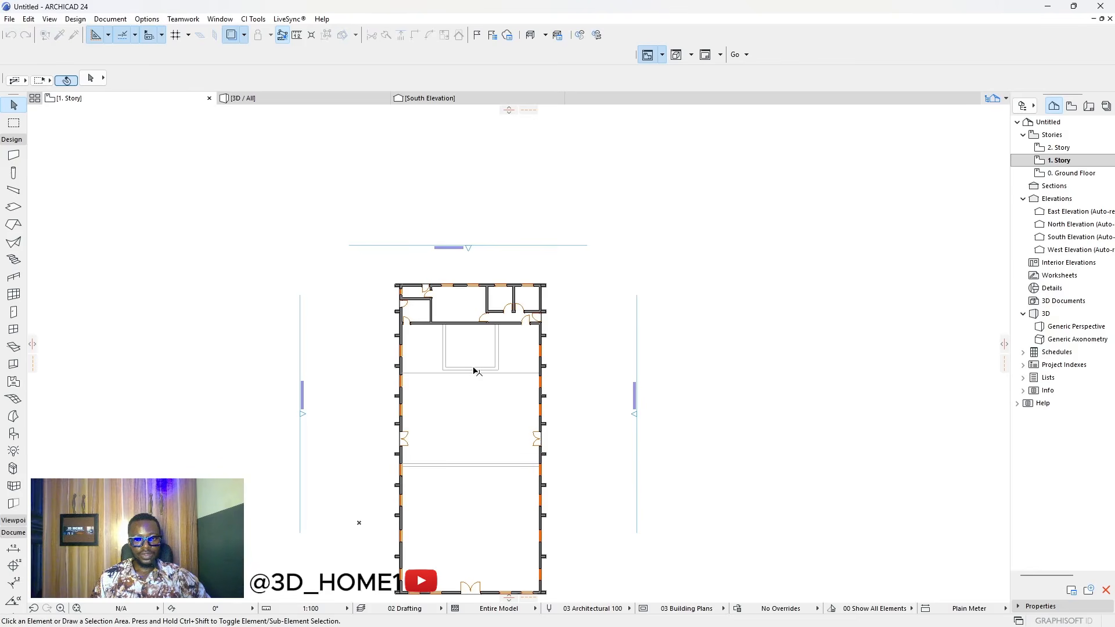
{"action": "scroll", "coordinate": [469, 399], "scroll_direction": "up", "scroll_amount": 3}
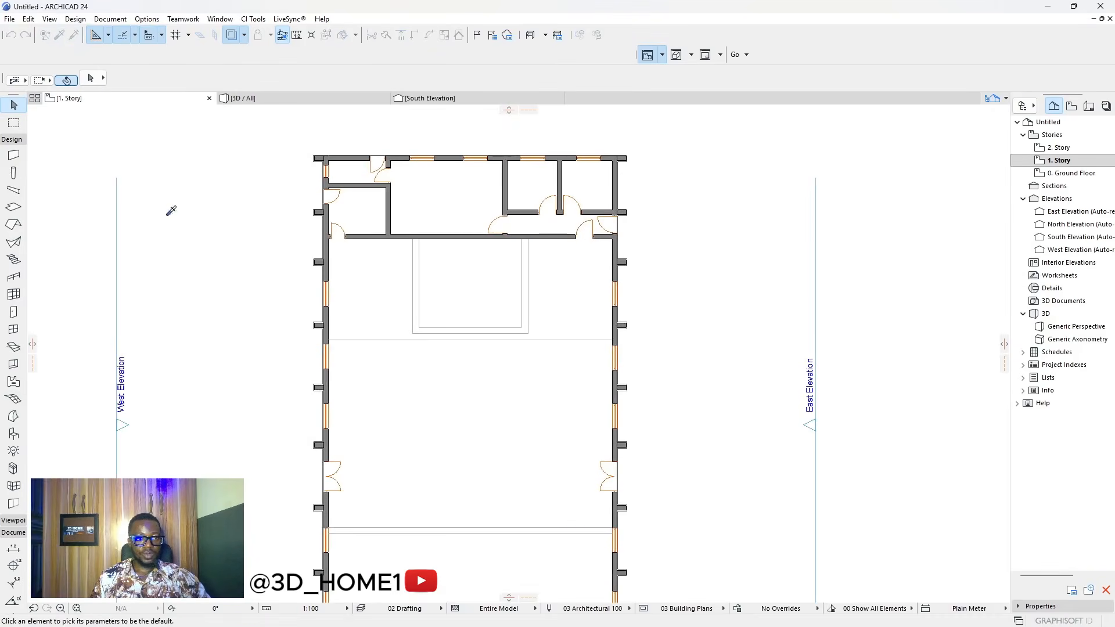
{"action": "left_click", "coordinate": [427, 550], "text": "alt"}
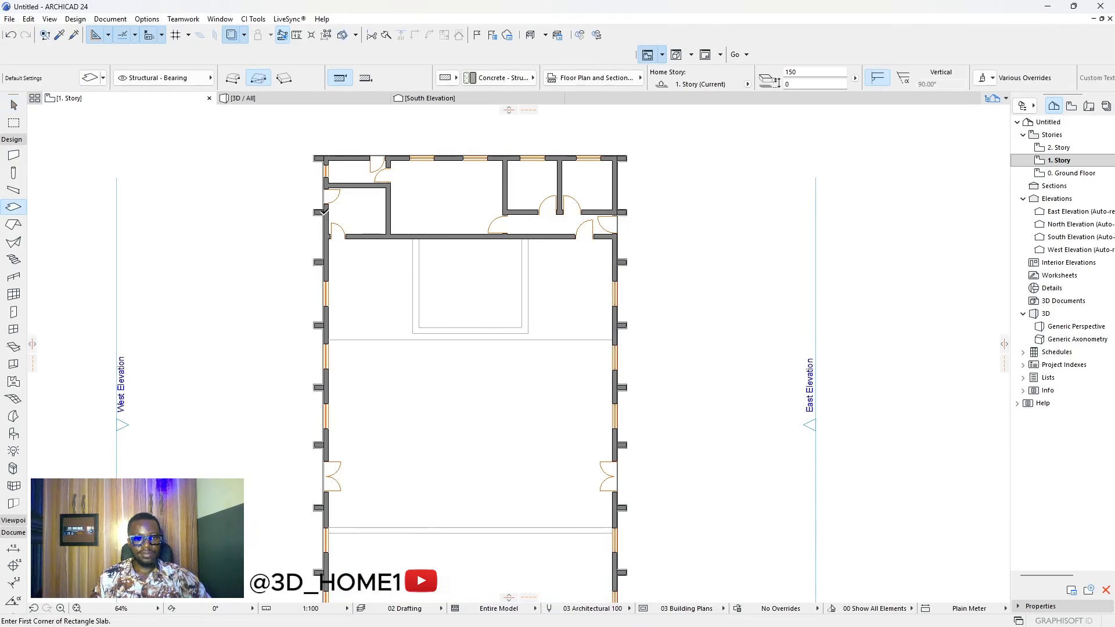
{"action": "scroll", "coordinate": [323, 212], "scroll_direction": "up", "scroll_amount": 2}
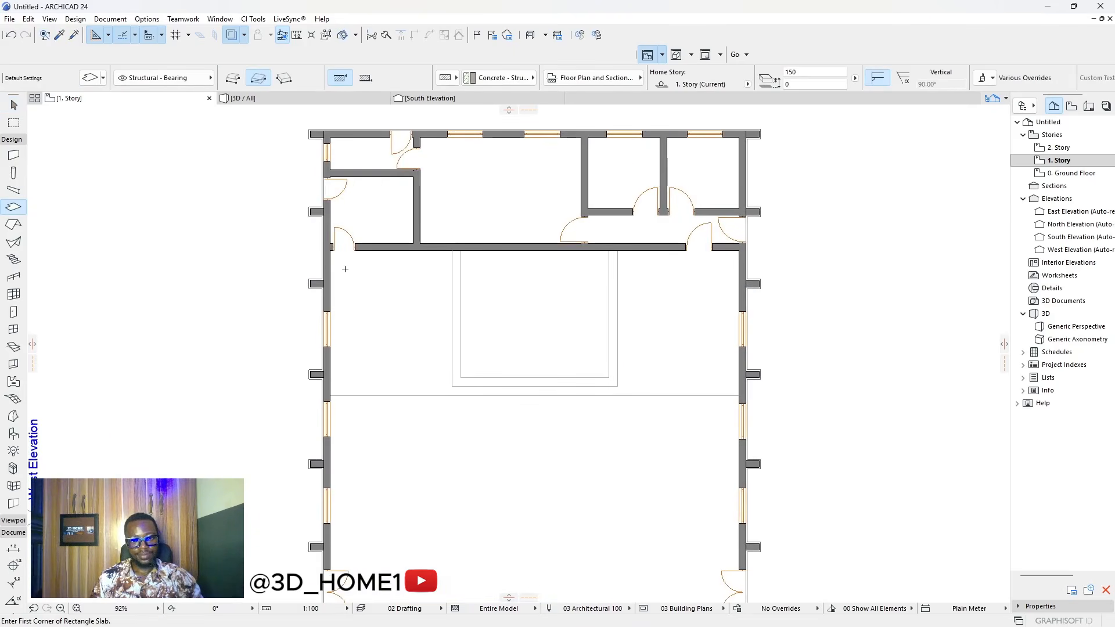
{"action": "scroll", "coordinate": [333, 265], "scroll_direction": "up", "scroll_amount": 3}
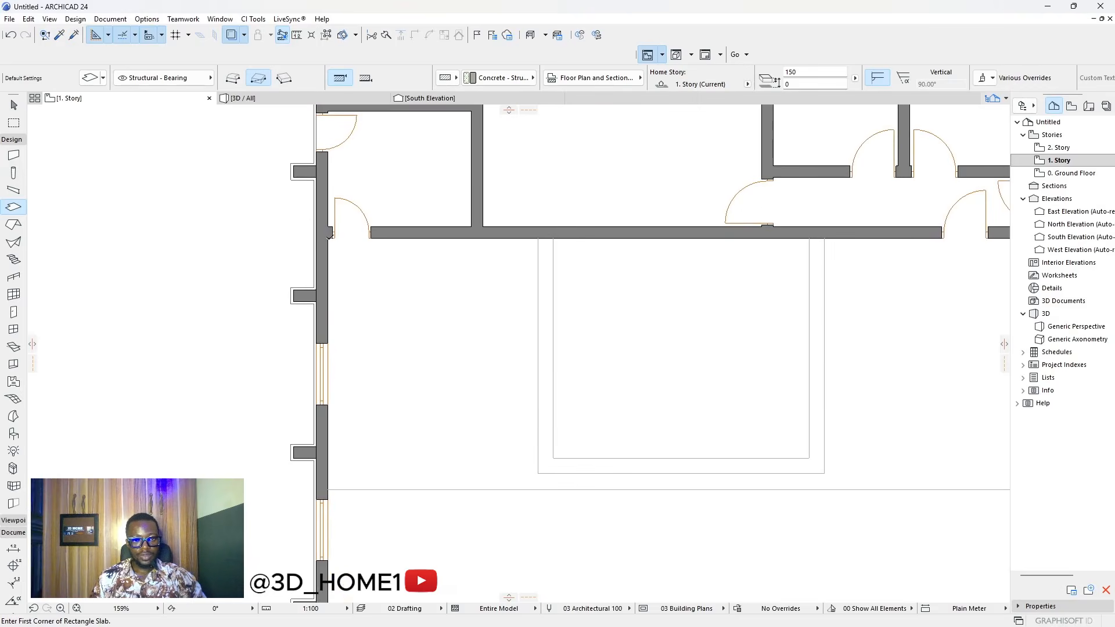
{"action": "left_click", "coordinate": [330, 235]}
{"action": "scroll", "coordinate": [416, 304], "scroll_direction": "down", "scroll_amount": 6}
{"action": "scroll", "coordinate": [511, 421], "scroll_direction": "up", "scroll_amount": 6}
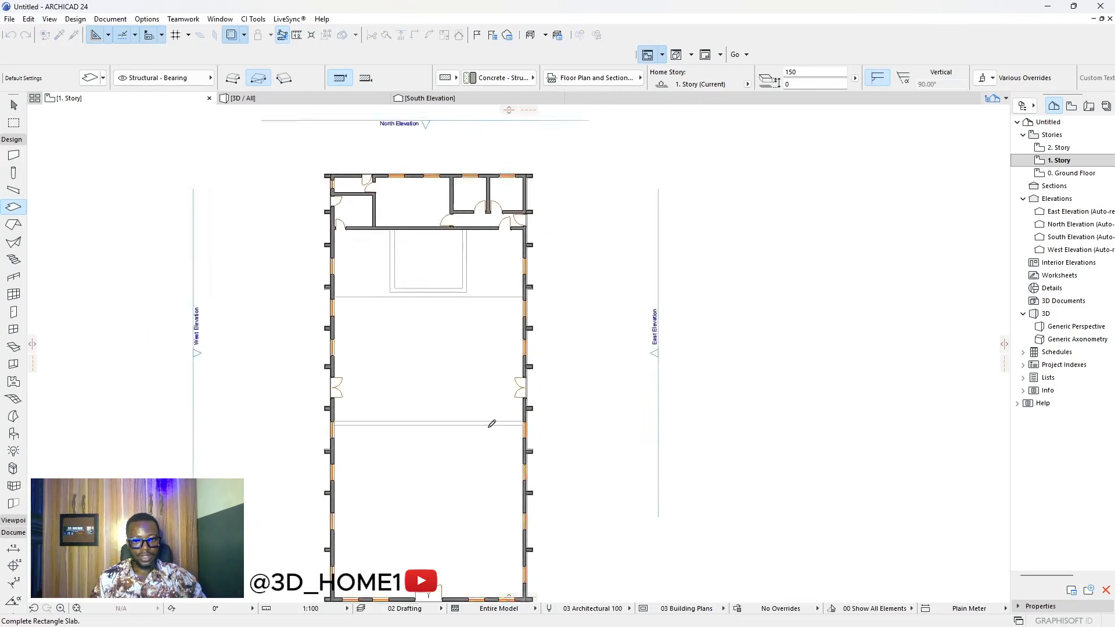
{"action": "scroll", "coordinate": [513, 423], "scroll_direction": "up", "scroll_amount": 3}
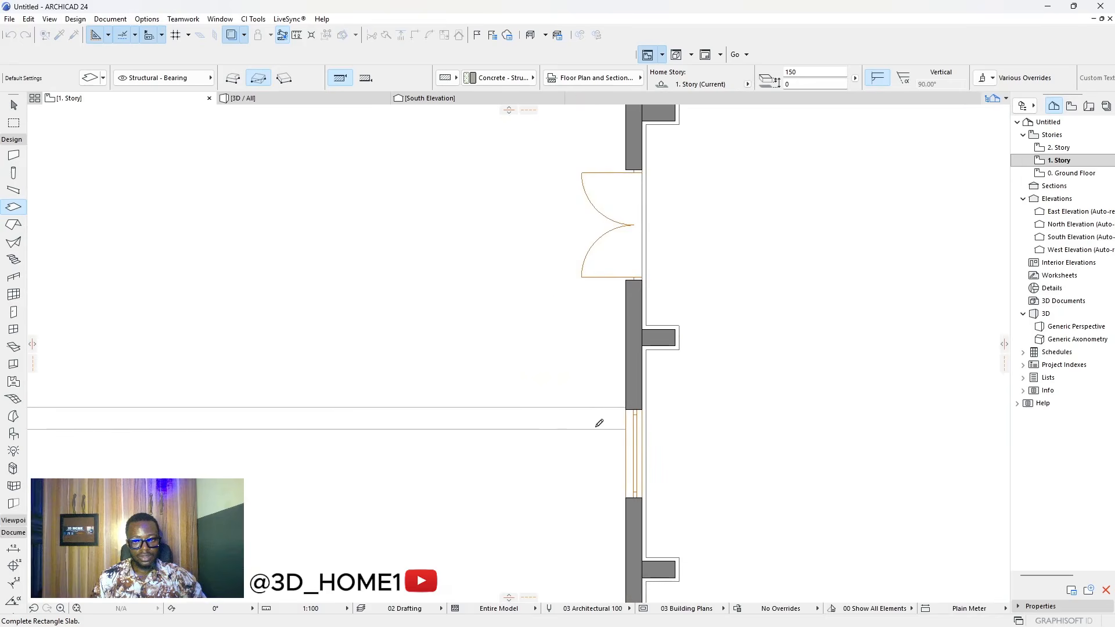
{"action": "left_click", "coordinate": [626, 430]}
{"action": "key", "text": "Escape"}
- Offset the edge of the original slab south of the double doors to meet the new rectangular slab's south edge exactly
{"action": "left_click", "coordinate": [615, 430]}
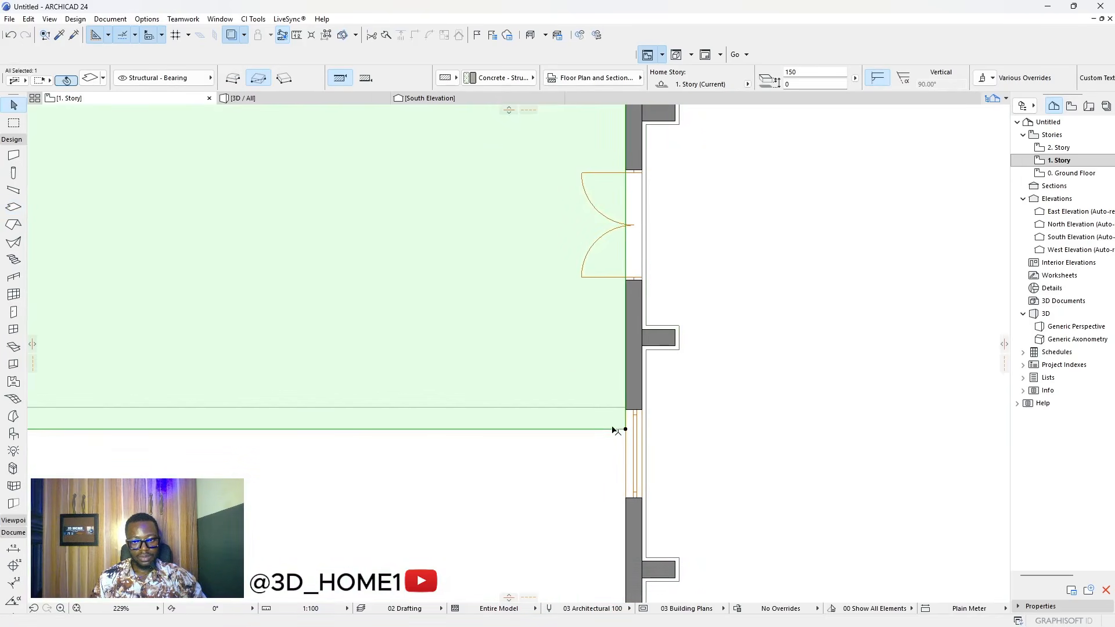
{"action": "left_click", "coordinate": [571, 405]}
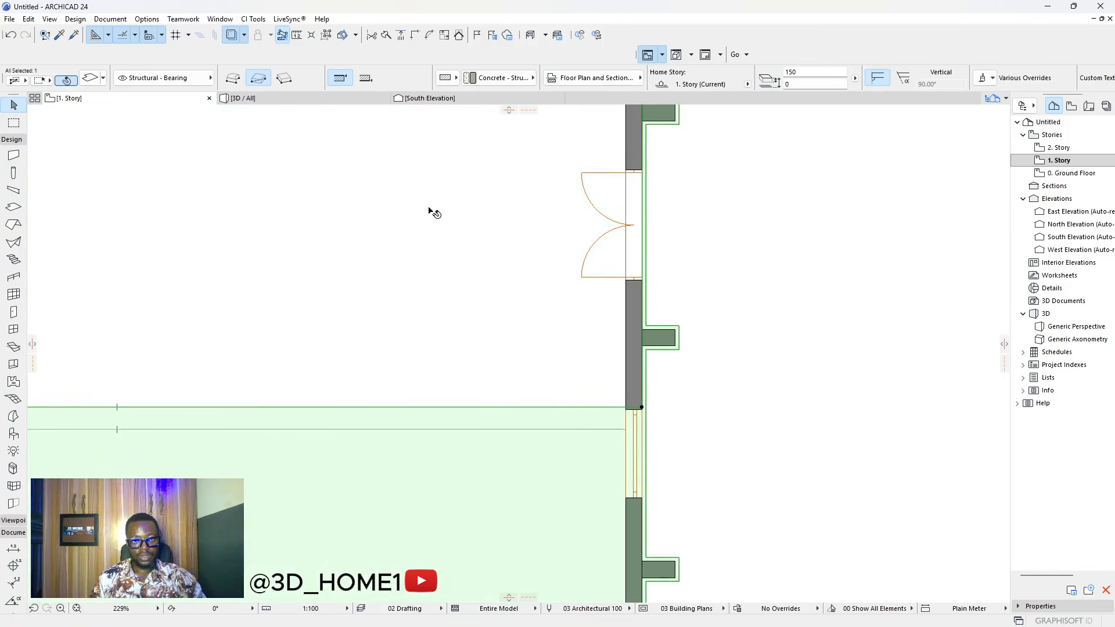
{"action": "left_click", "coordinate": [482, 408]}
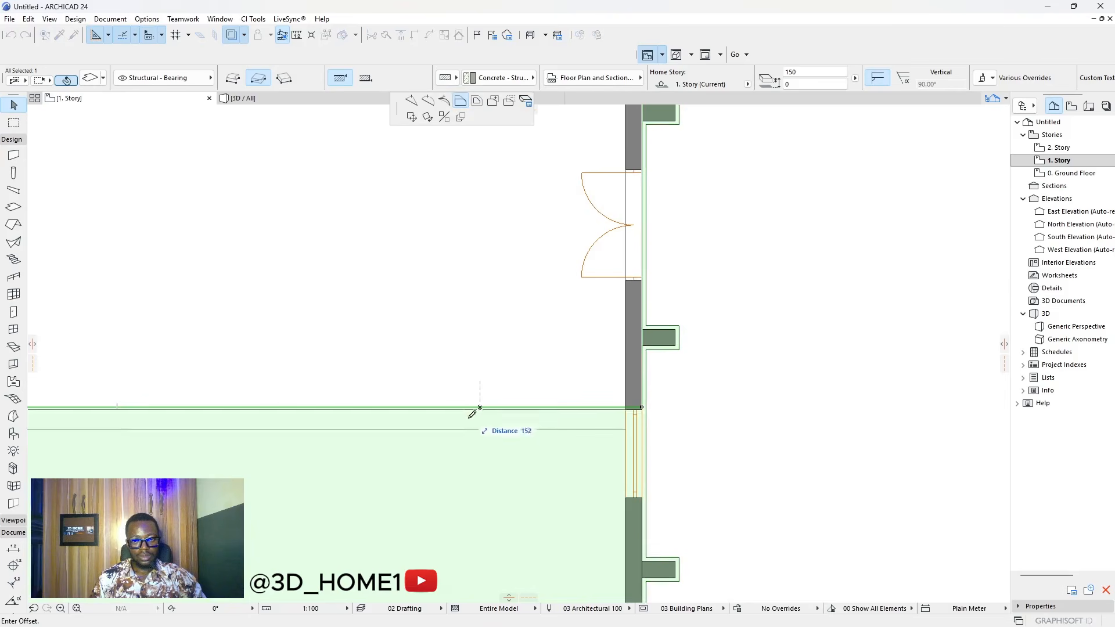
{"action": "left_click", "coordinate": [488, 428]}
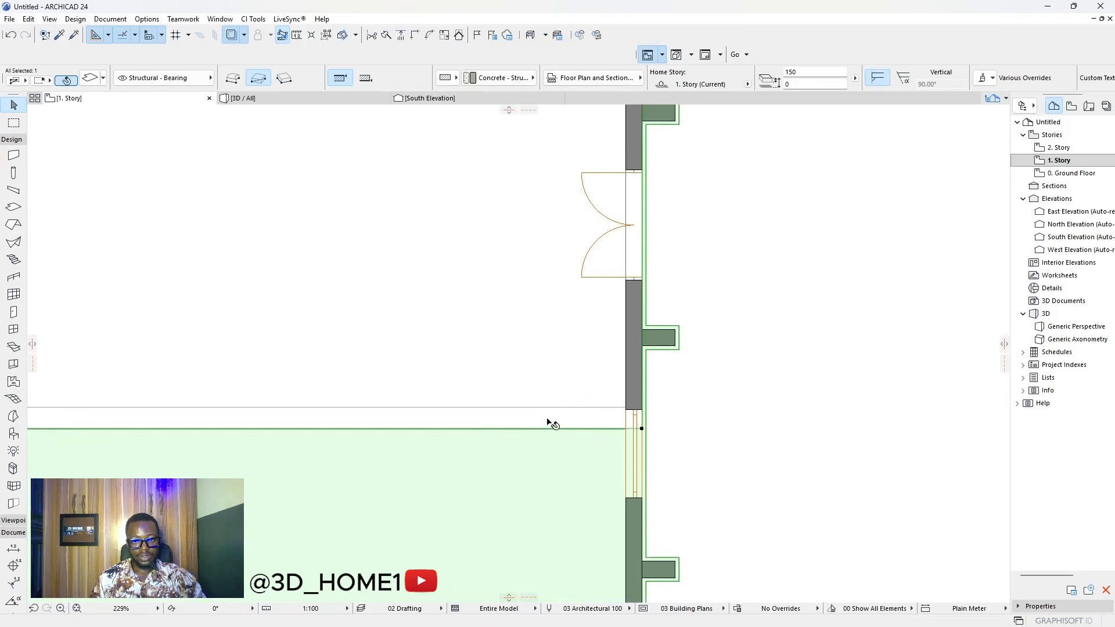
{"action": "scroll", "coordinate": [610, 429], "scroll_direction": "up", "scroll_amount": 8}
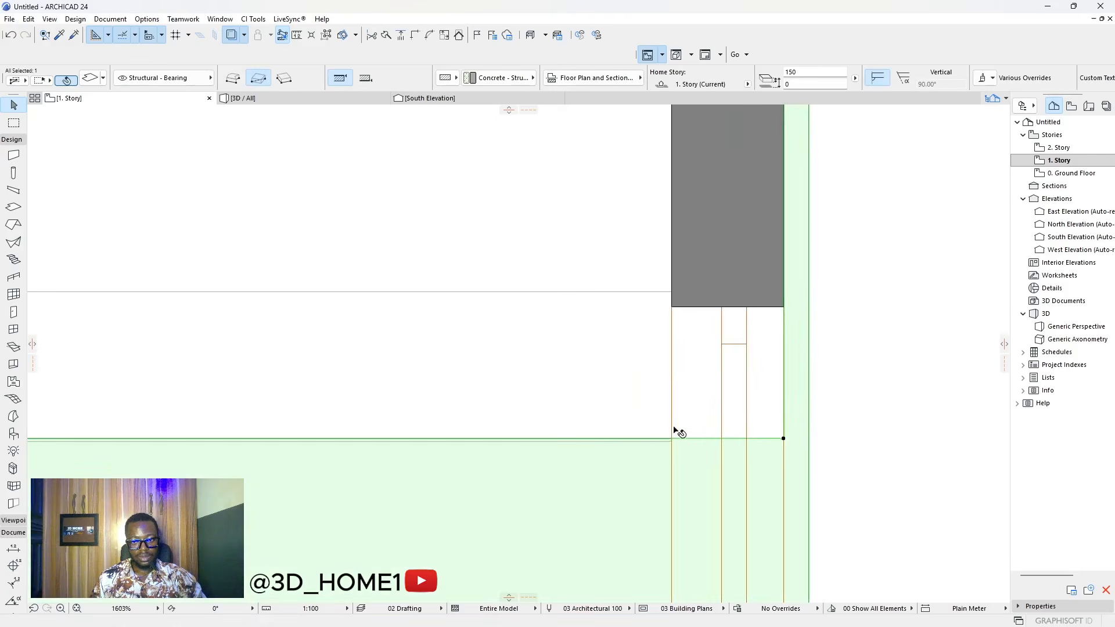
{"action": "scroll", "coordinate": [680, 432], "scroll_direction": "up", "scroll_amount": 6}
{"action": "left_click", "coordinate": [649, 446]}
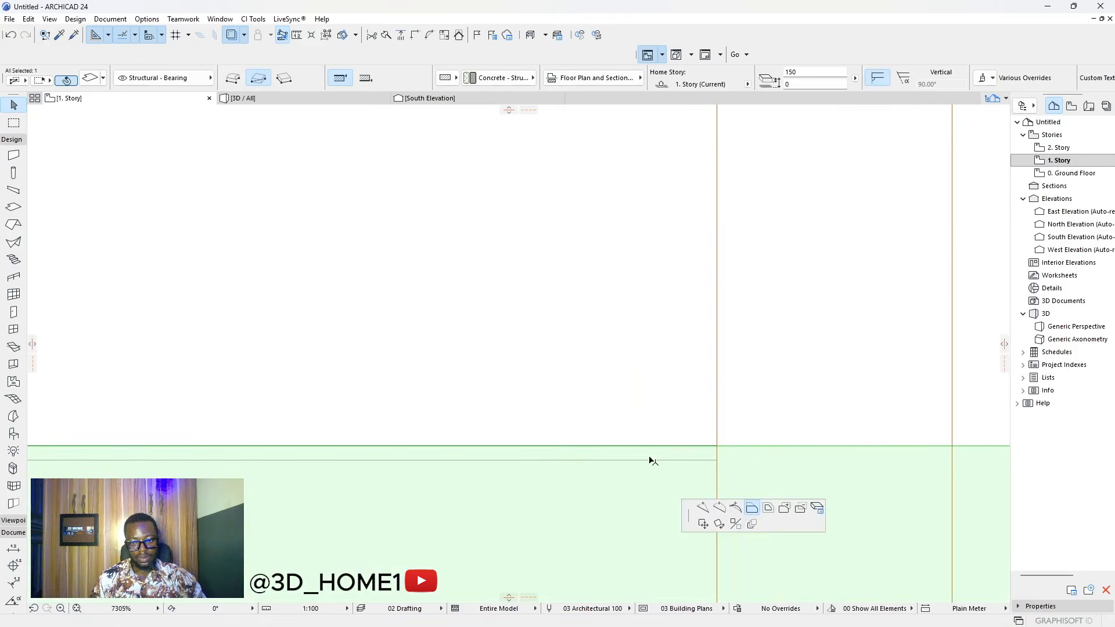
{"action": "left_click", "coordinate": [650, 460]}
{"action": "key", "text": "Escape"}
{"action": "scroll", "coordinate": [617, 448], "scroll_direction": "down", "scroll_amount": 8}
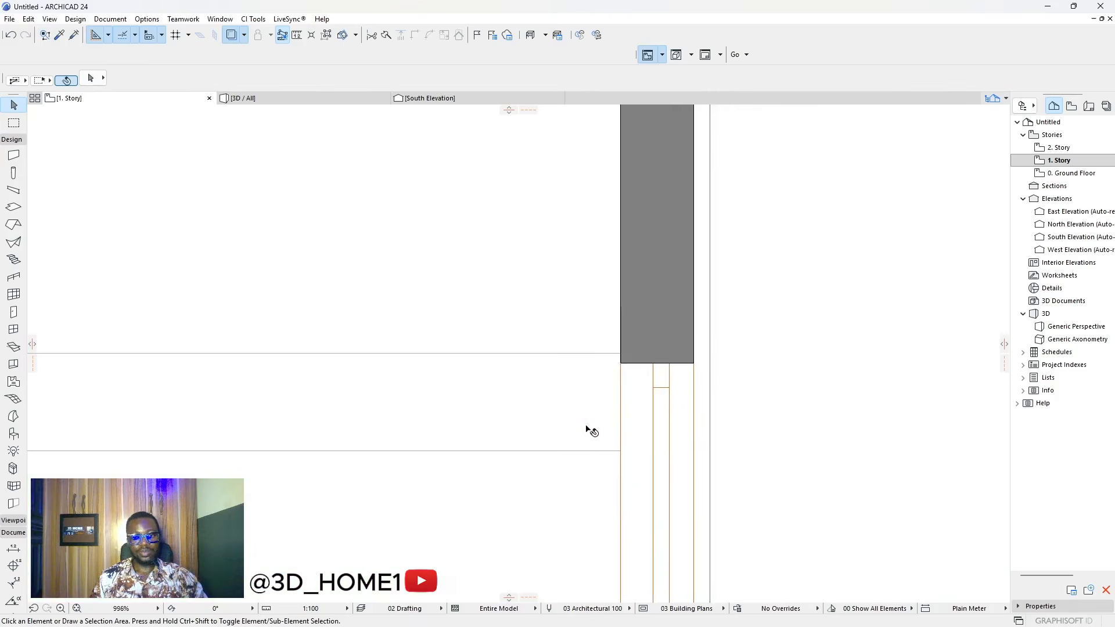
- Select the new hall slab in the 3D view and set its elevation offset to -150
{"action": "left_click", "coordinate": [573, 386]}
{"action": "scroll", "coordinate": [674, 448], "scroll_direction": "down", "scroll_amount": 4}
{"action": "scroll", "coordinate": [673, 448], "scroll_direction": "down", "scroll_amount": 3}
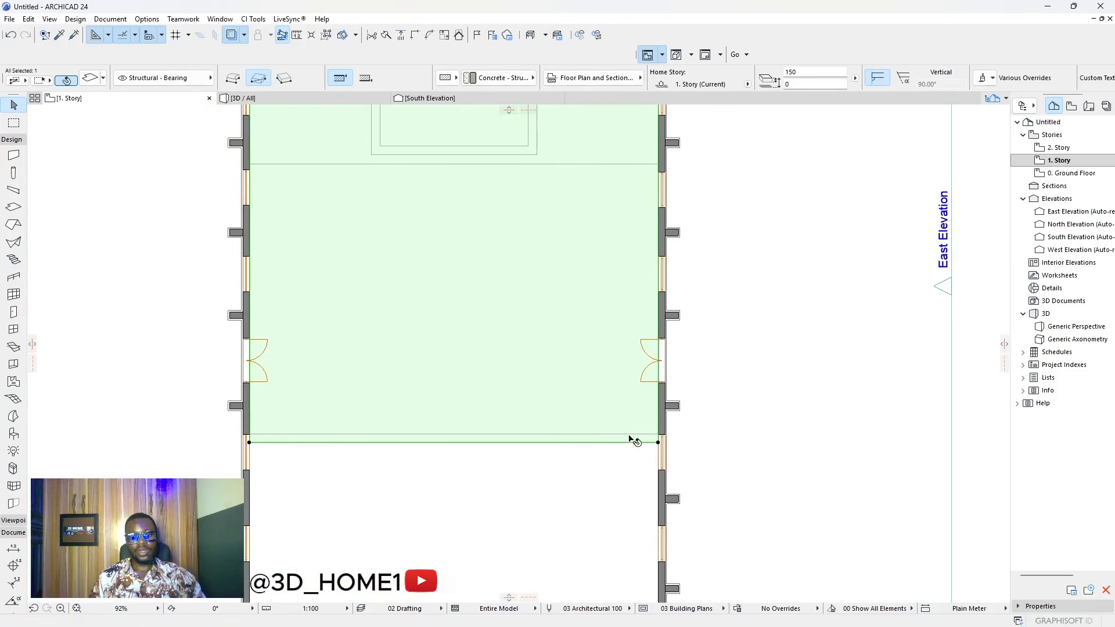
{"action": "key", "text": "Escape"}
{"action": "key", "text": "F3"}
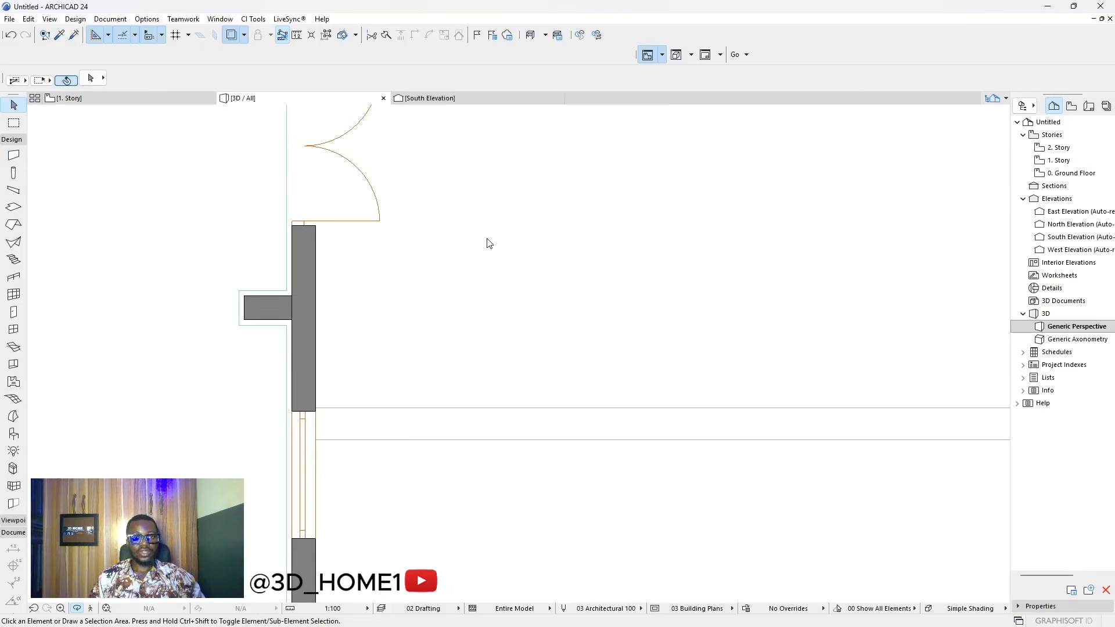
{"action": "scroll", "coordinate": [558, 428], "scroll_direction": "up", "scroll_amount": 2}
{"action": "scroll", "coordinate": [691, 381], "scroll_direction": "down", "scroll_amount": 3}
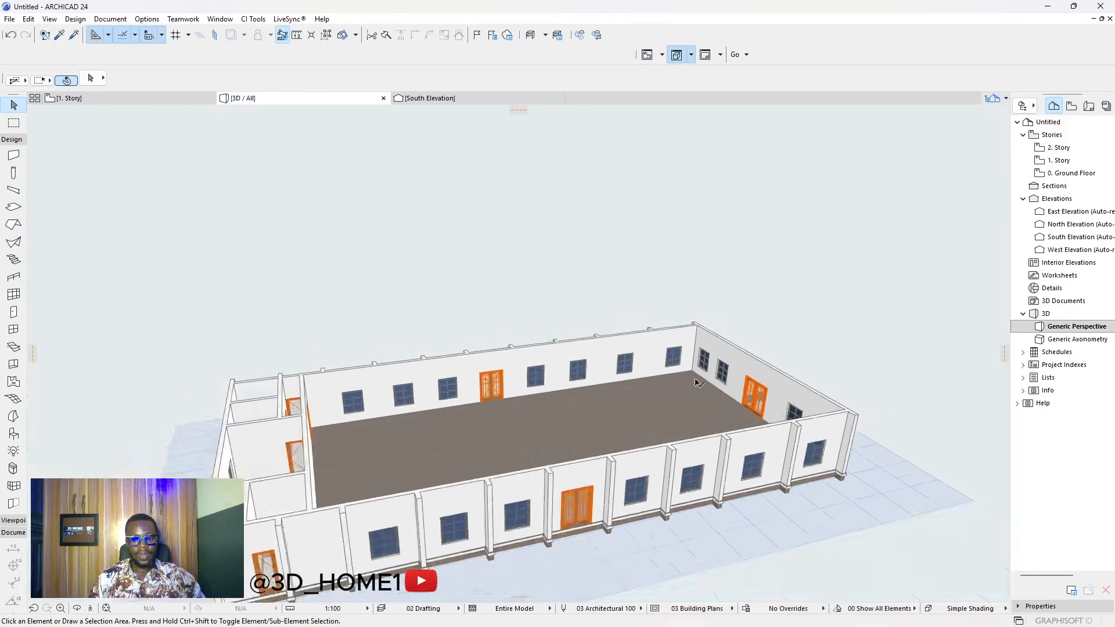
{"action": "left_click", "coordinate": [386, 452]}
{"action": "scroll", "coordinate": [472, 448], "scroll_direction": "up", "scroll_amount": 2}
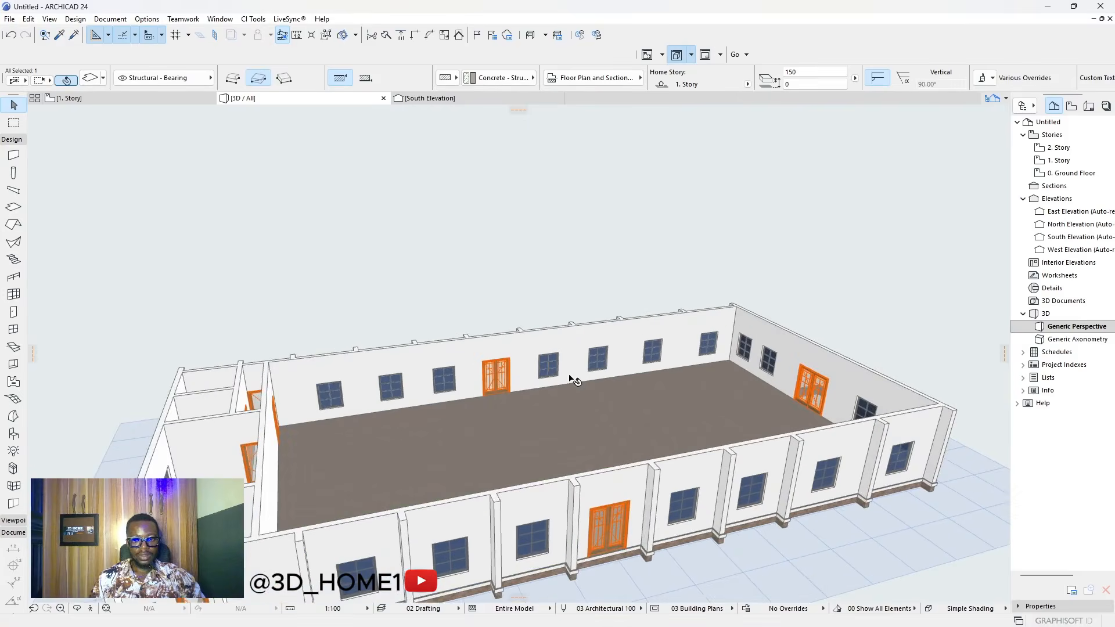
{"action": "scroll", "coordinate": [505, 381], "scroll_direction": "up", "scroll_amount": 2}
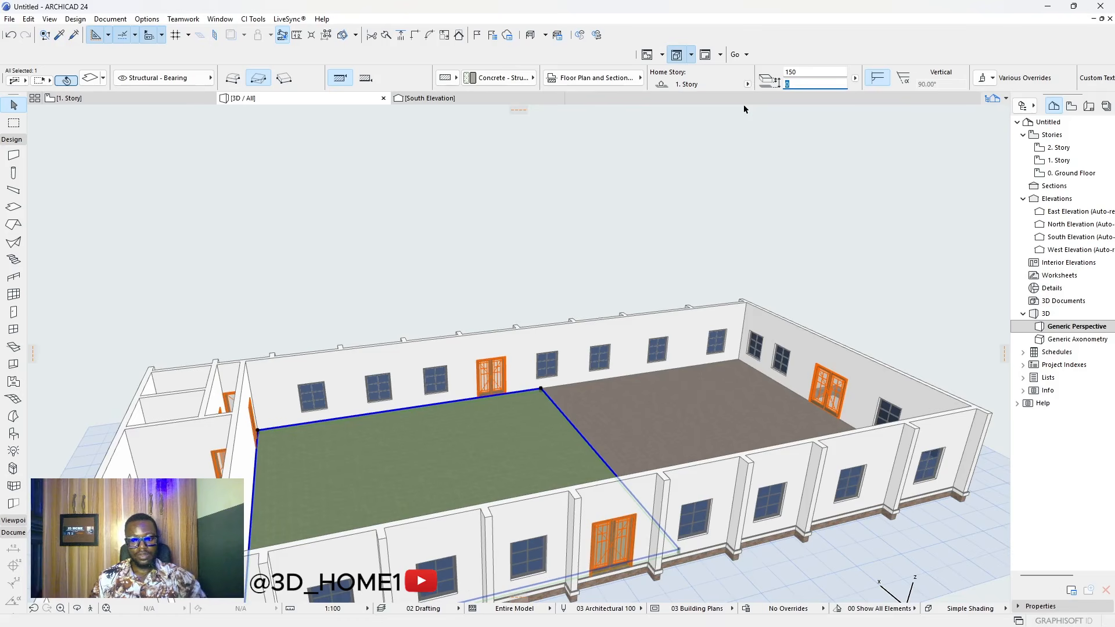
{"action": "type", "text": "-15"}
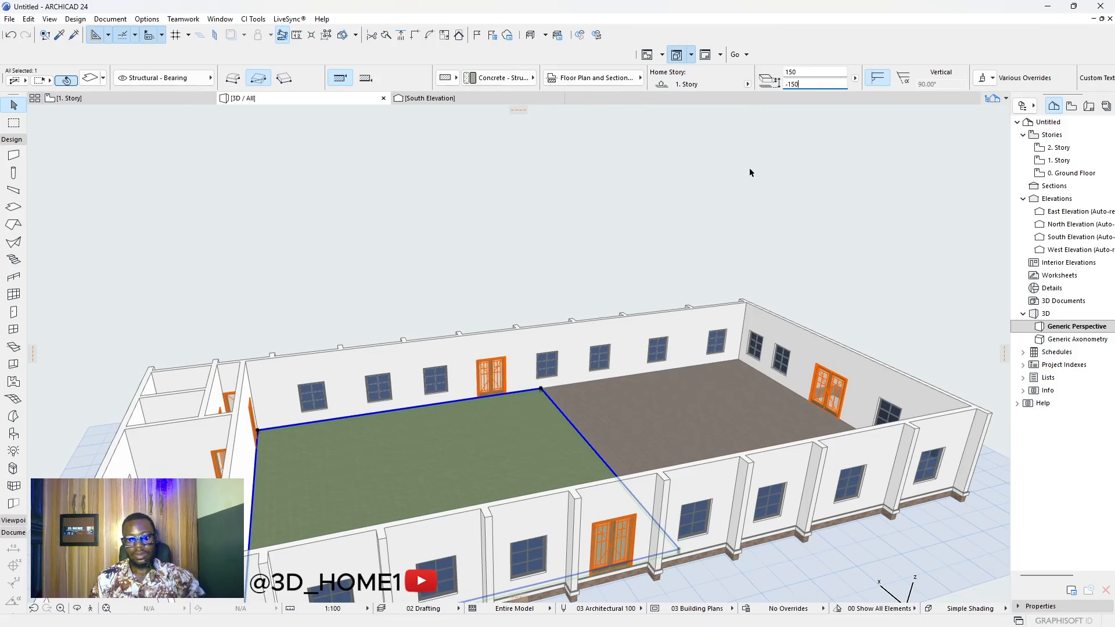
{"action": "type", "text": "0"}
{"action": "left_click", "coordinate": [750, 168]}
- Examine the step between the lowered slab and the remaining floor from several angles in 3D
{"action": "scroll", "coordinate": [534, 397], "scroll_direction": "up", "scroll_amount": 3}
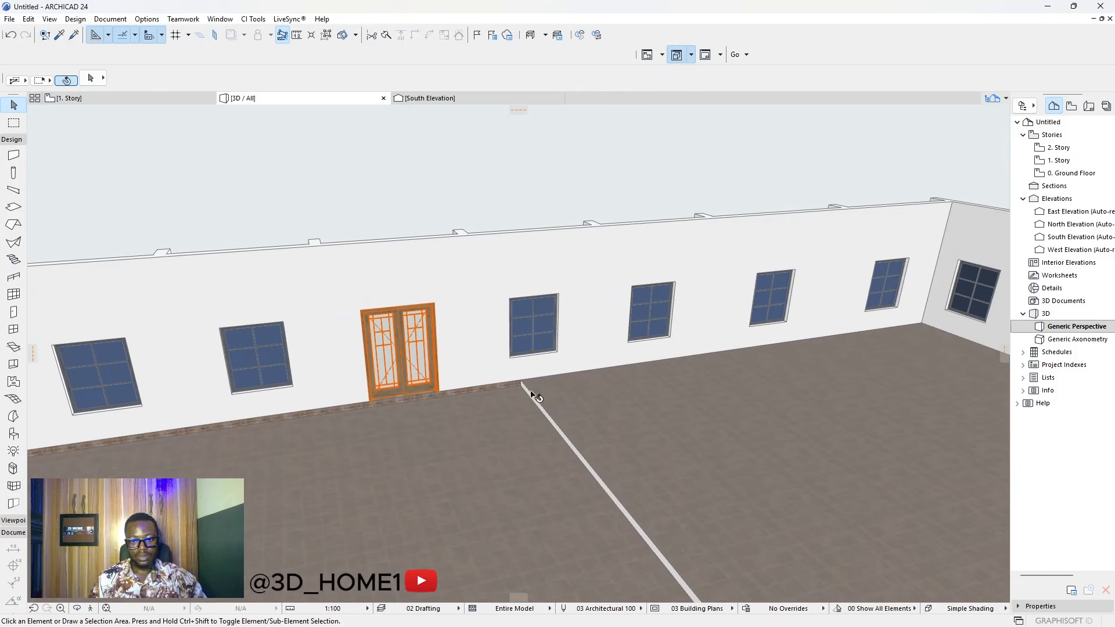
{"action": "left_click_drag", "start_coordinate": [471, 415], "coordinate": [732, 413]}
{"action": "scroll", "coordinate": [672, 413], "scroll_direction": "up", "scroll_amount": 5}
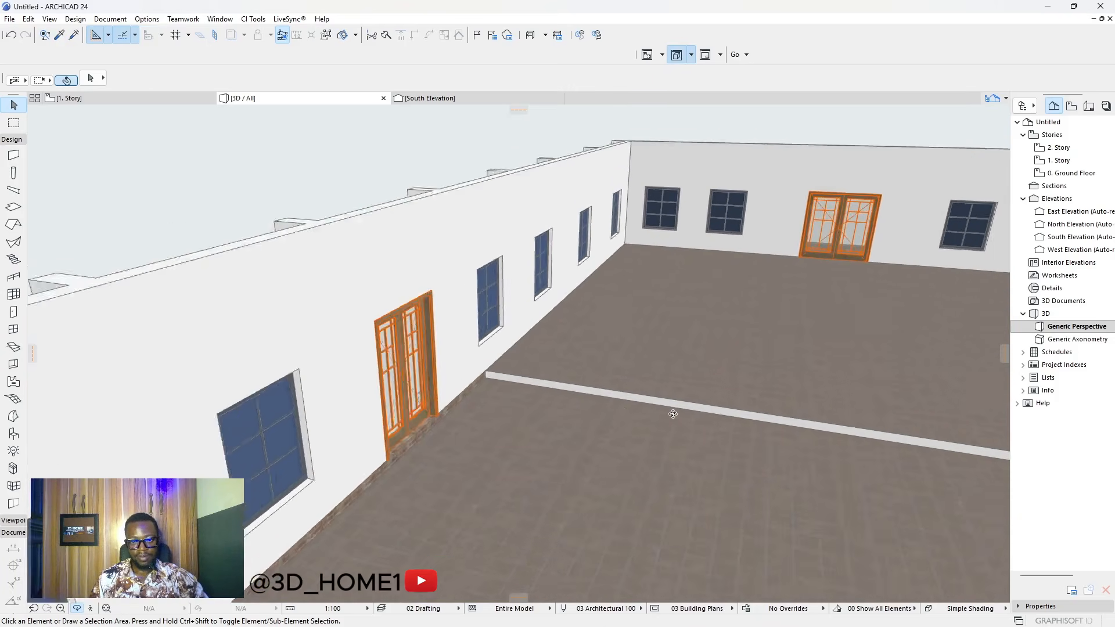
{"action": "left_click_drag", "start_coordinate": [563, 398], "coordinate": [716, 490]}
{"action": "scroll", "coordinate": [715, 489], "scroll_direction": "down", "scroll_amount": 5}
{"action": "left_click_drag", "start_coordinate": [805, 446], "coordinate": [921, 476]}
{"action": "scroll", "coordinate": [513, 421], "scroll_direction": "down", "scroll_amount": 5}
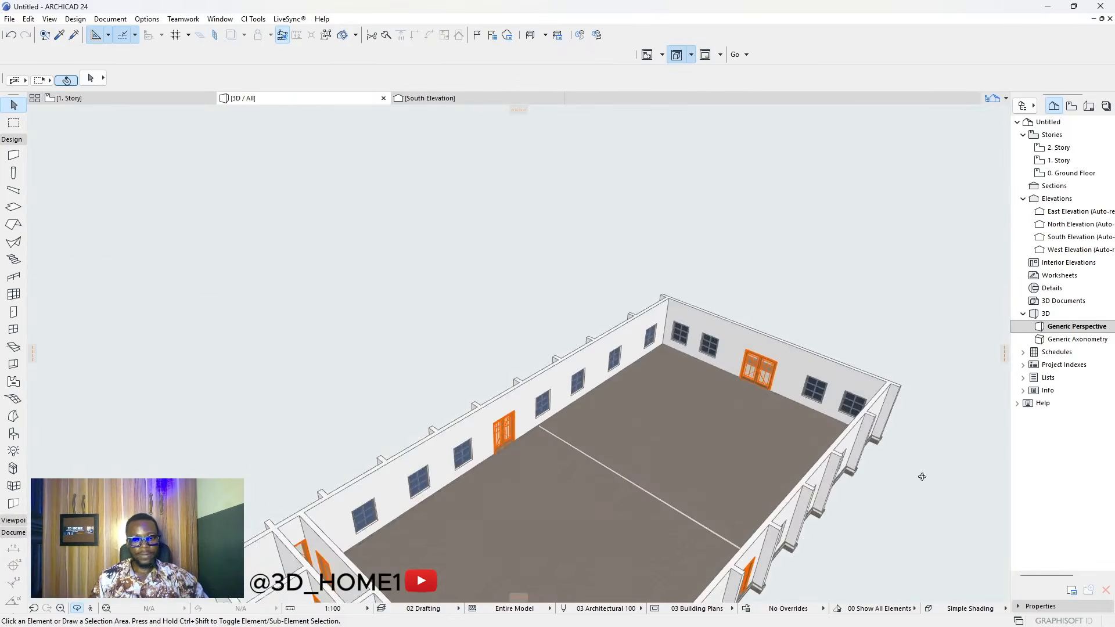
{"action": "left_click_drag", "start_coordinate": [493, 465], "coordinate": [600, 455]}
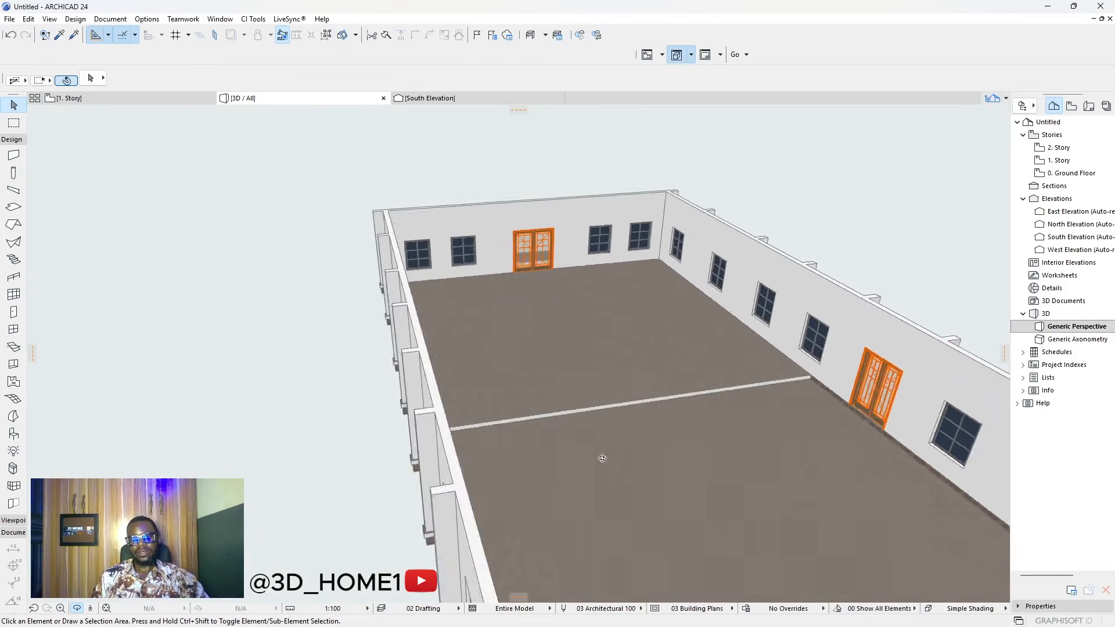
{"action": "scroll", "coordinate": [721, 427], "scroll_direction": "up", "scroll_amount": 5}
{"action": "scroll", "coordinate": [721, 427], "scroll_direction": "down", "scroll_amount": 4}
{"action": "left_click_drag", "start_coordinate": [549, 407], "coordinate": [869, 424]}
{"action": "scroll", "coordinate": [869, 423], "scroll_direction": "down", "scroll_amount": 3}
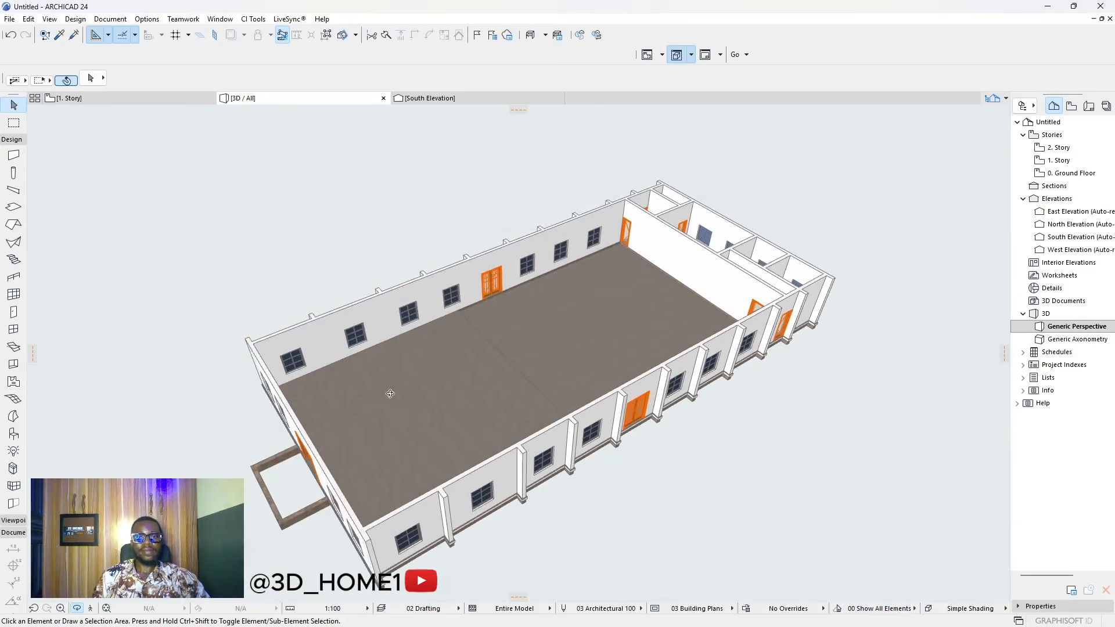
- Inspect the building's exterior and the open foundation at the front entrance in 3D, and return to the first-story plan
{"action": "left_click_drag", "start_coordinate": [391, 394], "coordinate": [649, 395]}
{"action": "middle_click_drag", "start_coordinate": [649, 395], "coordinate": [679, 394], "text": "shift"}
{"action": "scroll", "coordinate": [512, 349], "scroll_direction": "down", "scroll_amount": 3}
{"action": "middle_click_drag", "start_coordinate": [517, 353], "coordinate": [194, 347], "text": "shift"}
{"action": "scroll", "coordinate": [202, 349], "scroll_direction": "up", "scroll_amount": 2}
{"action": "scroll", "coordinate": [668, 395], "scroll_direction": "down", "scroll_amount": 1}
{"action": "middle_click_drag", "start_coordinate": [407, 388], "coordinate": [441, 399], "text": "shift"}
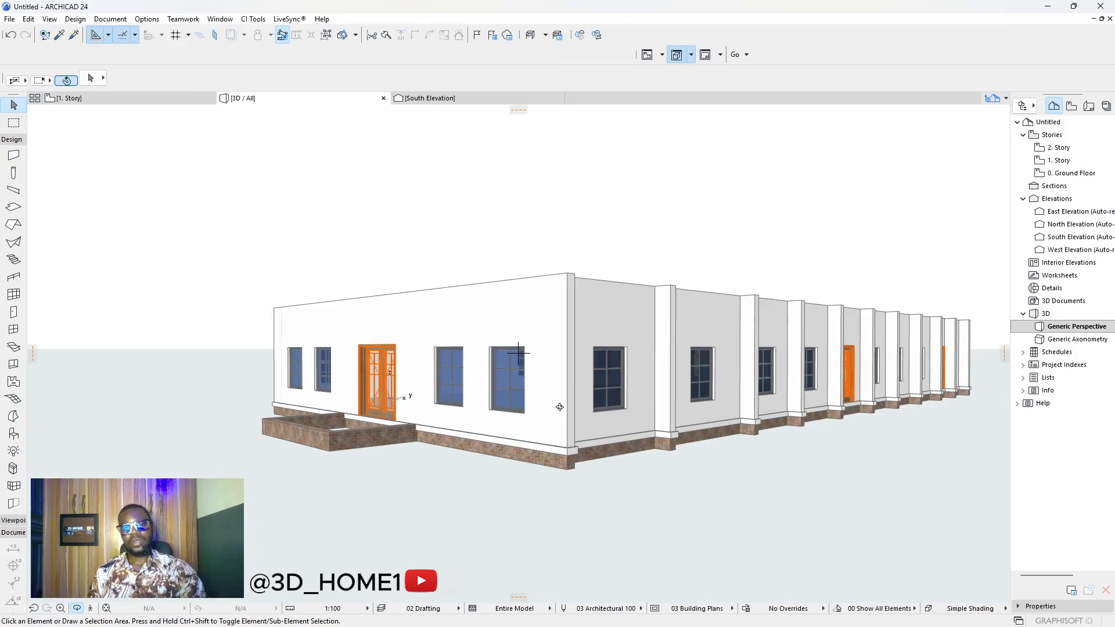
{"action": "scroll", "coordinate": [560, 407], "scroll_direction": "down", "scroll_amount": 1}
{"action": "middle_click_drag", "start_coordinate": [402, 381], "coordinate": [499, 402], "text": "shift"}
{"action": "scroll", "coordinate": [385, 384], "scroll_direction": "up", "scroll_amount": 1}
{"action": "scroll", "coordinate": [299, 381], "scroll_direction": "down", "scroll_amount": 4}
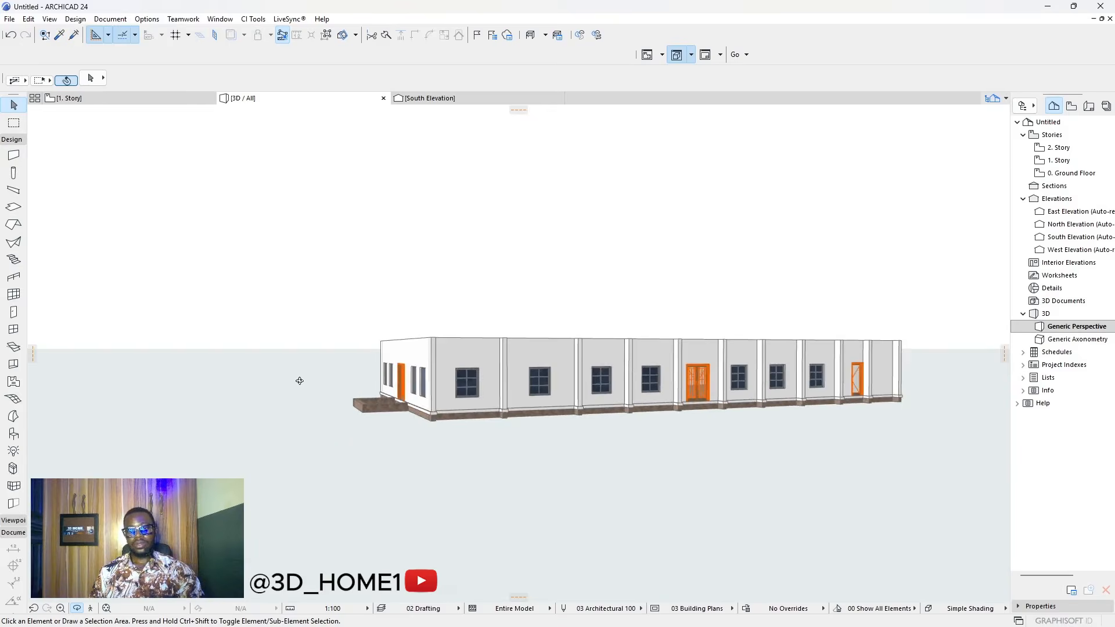
{"action": "scroll", "coordinate": [251, 382], "scroll_direction": "up", "scroll_amount": 3}
{"action": "middle_click_drag", "start_coordinate": [235, 390], "coordinate": [523, 391], "text": "shift"}
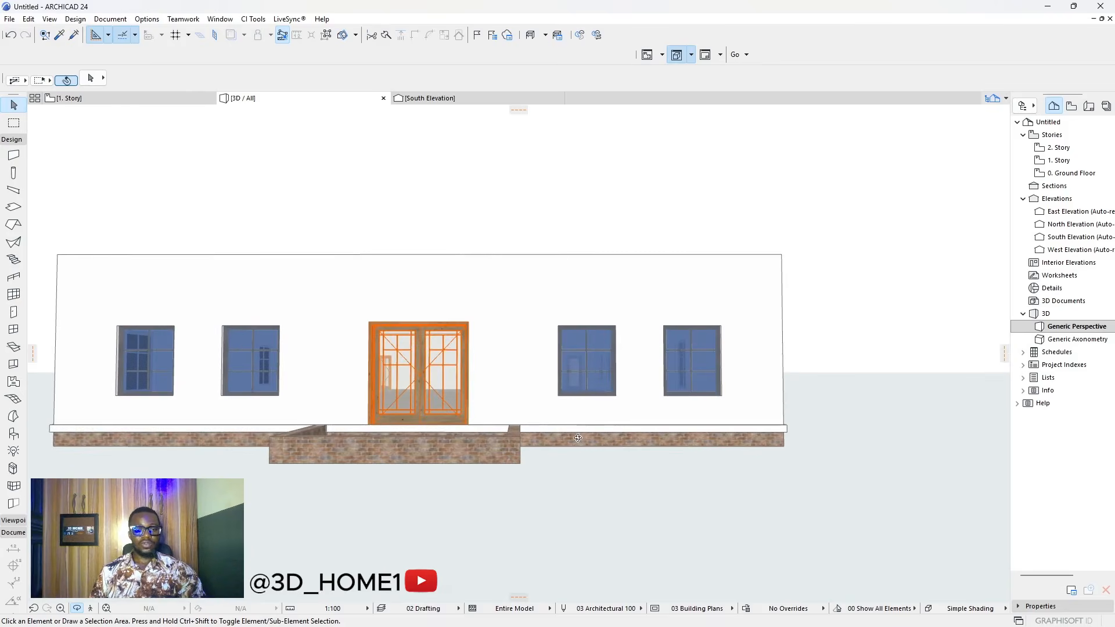
{"action": "middle_click_drag", "start_coordinate": [578, 438], "coordinate": [497, 493], "text": "shift"}
{"action": "scroll", "coordinate": [381, 415], "scroll_direction": "up", "scroll_amount": 3}
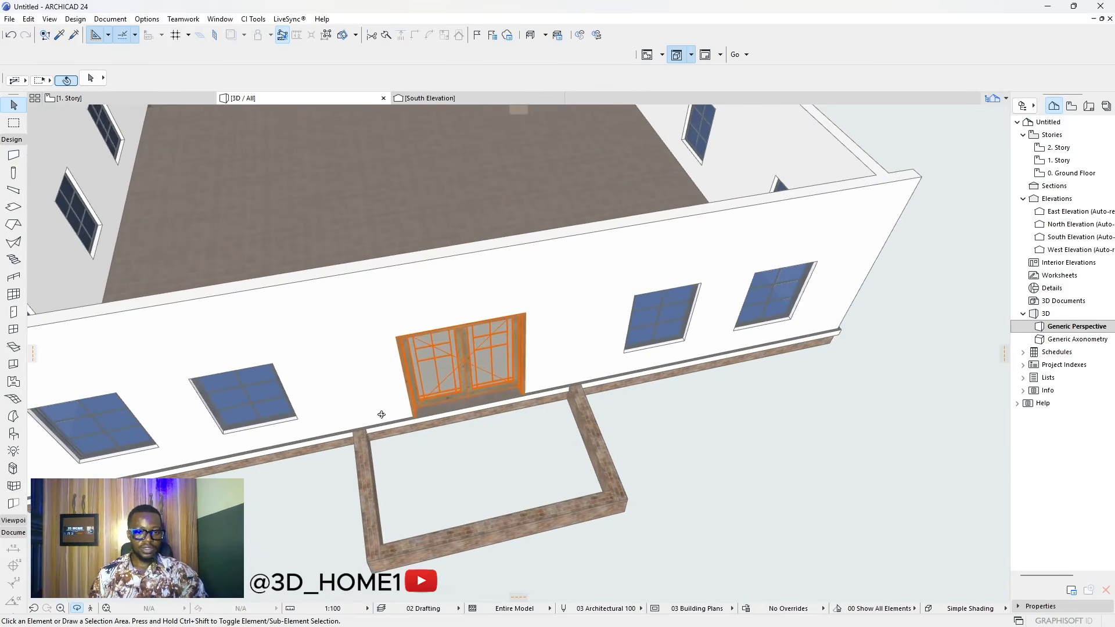
{"action": "scroll", "coordinate": [381, 414], "scroll_direction": "down", "scroll_amount": 3}
{"action": "left_click", "coordinate": [191, 99]}
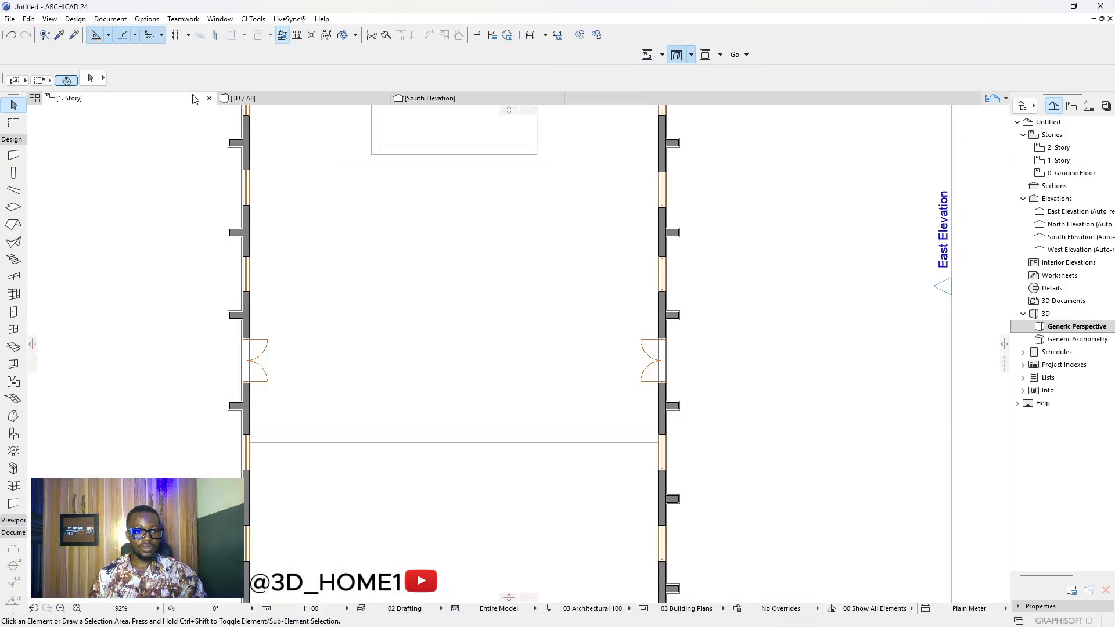
- Select the slab south of the hall at the front entrance and set the trace reference to the story below
{"action": "scroll", "coordinate": [494, 453], "scroll_direction": "down", "scroll_amount": 3}
{"action": "scroll", "coordinate": [490, 325], "scroll_direction": "up", "scroll_amount": 2}
{"action": "left_click", "coordinate": [491, 308]}
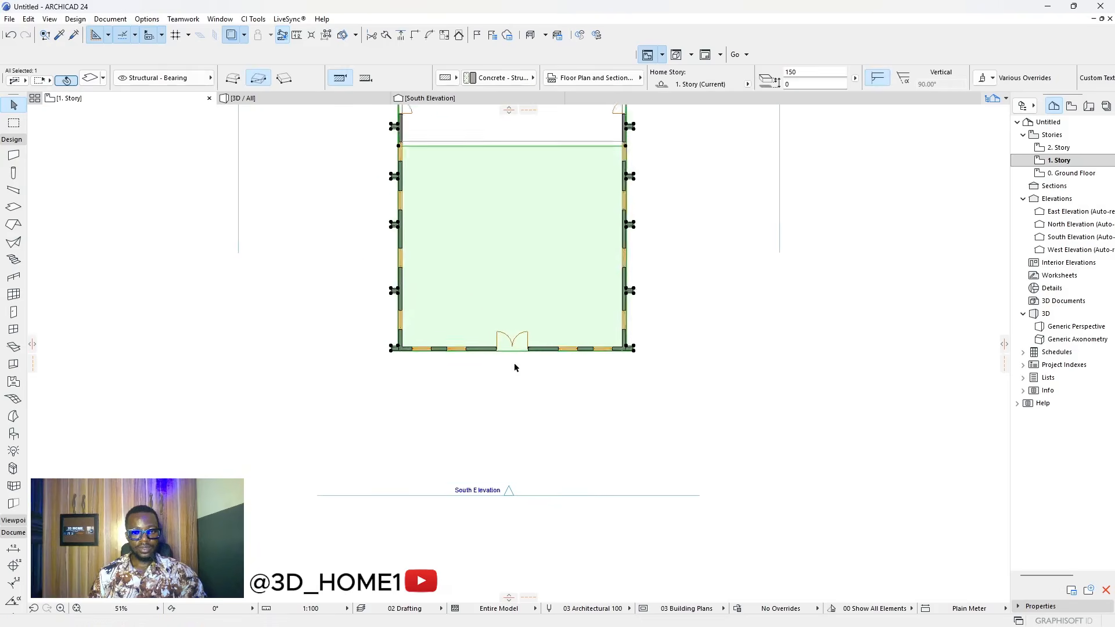
{"action": "scroll", "coordinate": [515, 368], "scroll_direction": "up", "scroll_amount": 5}
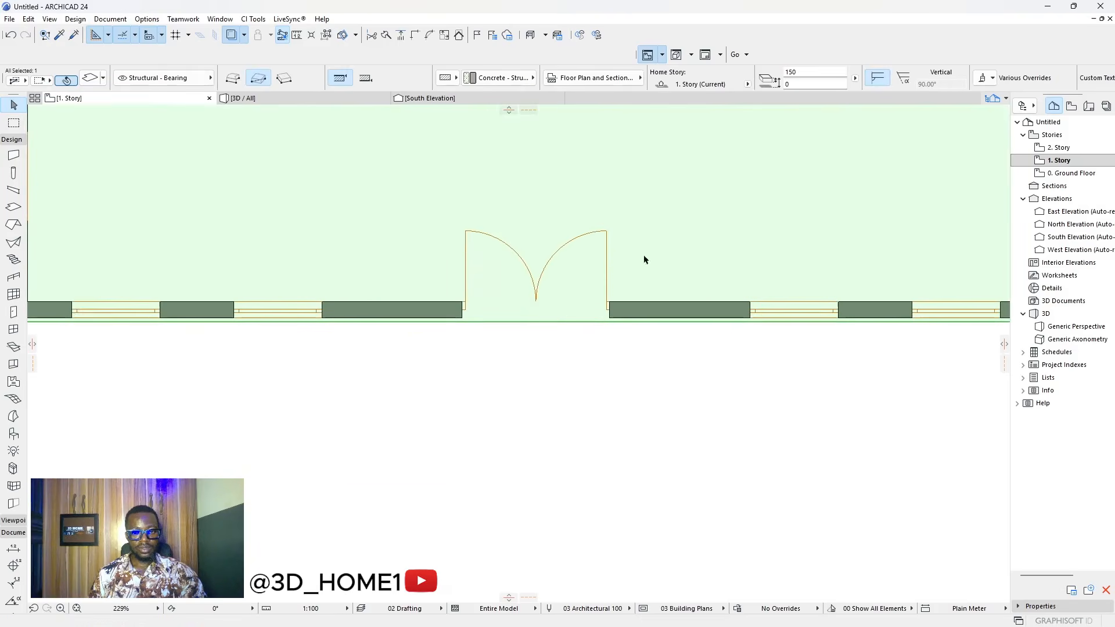
{"action": "left_click", "coordinate": [238, 38]}
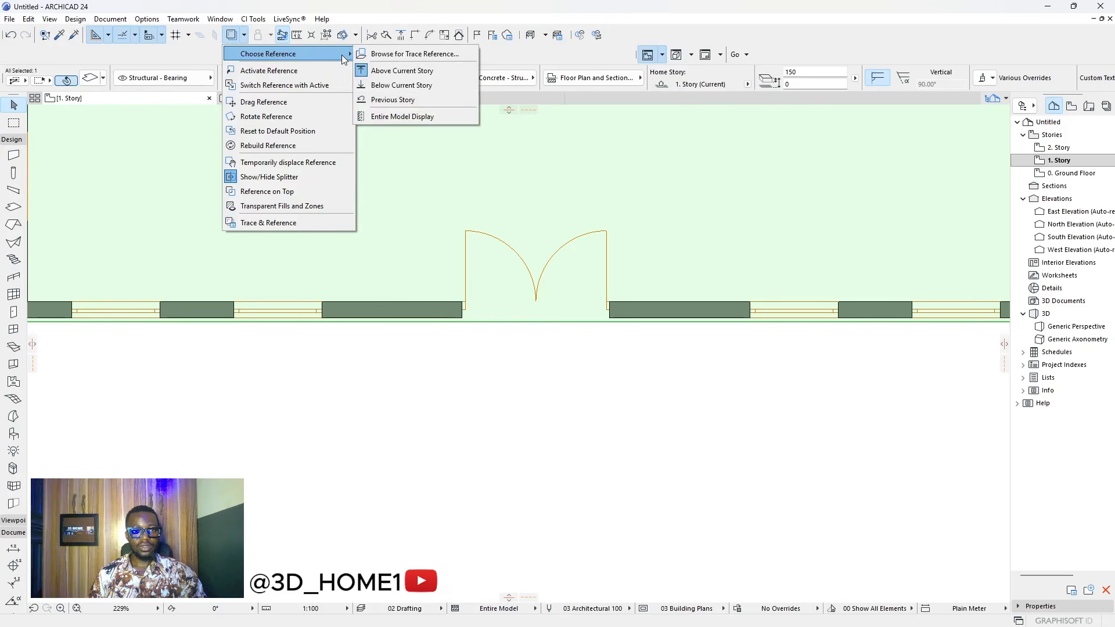
{"action": "left_click", "coordinate": [401, 85]}
{"action": "left_click", "coordinate": [414, 308]}
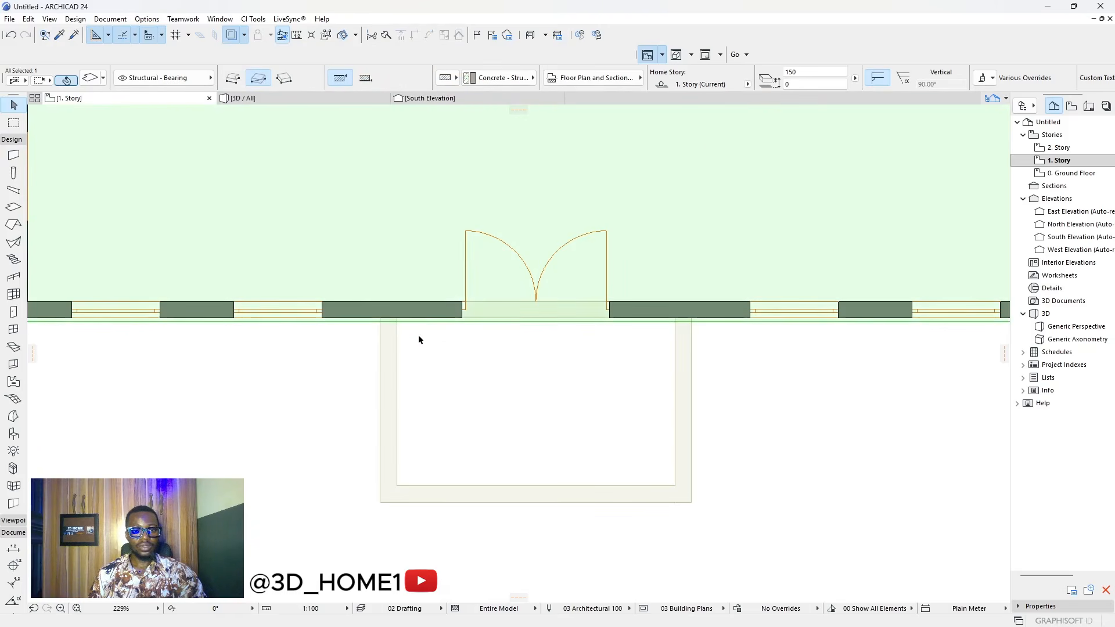
- Insert two nodes on the slab's south edge, aligned with the outer faces of the entrance foundation's side walls
{"action": "scroll", "coordinate": [419, 339], "scroll_direction": "up", "scroll_amount": 4}
{"action": "left_click", "coordinate": [422, 300]}
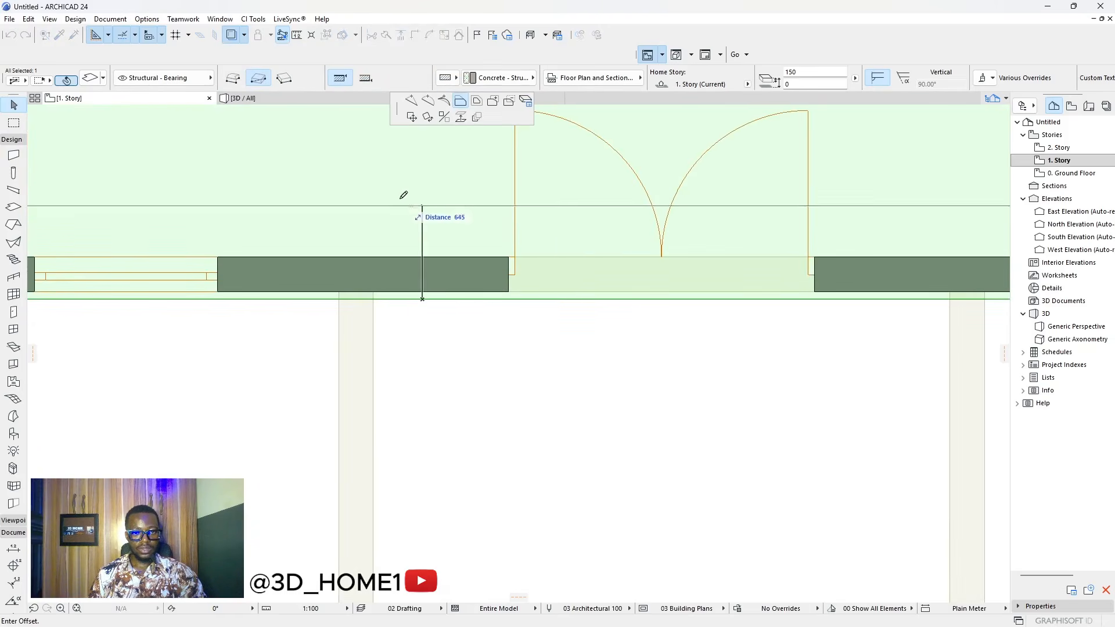
{"action": "left_click", "coordinate": [410, 105]}
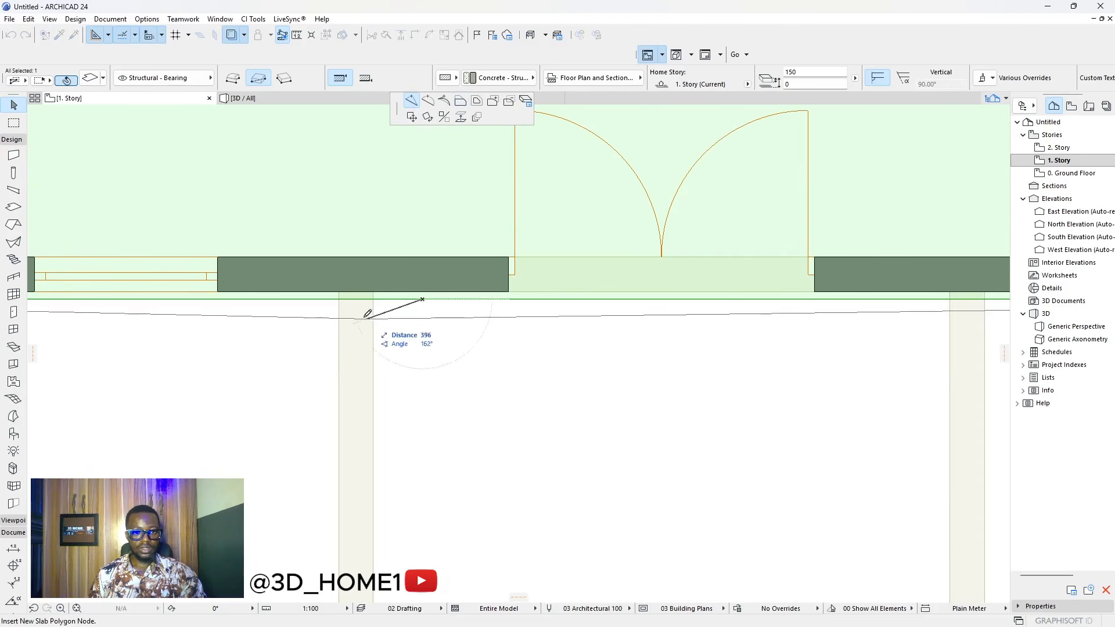
{"action": "scroll", "coordinate": [328, 299], "scroll_direction": "down", "scroll_amount": 3}
{"action": "middle_click_drag", "start_coordinate": [304, 305], "coordinate": [219, 320]}
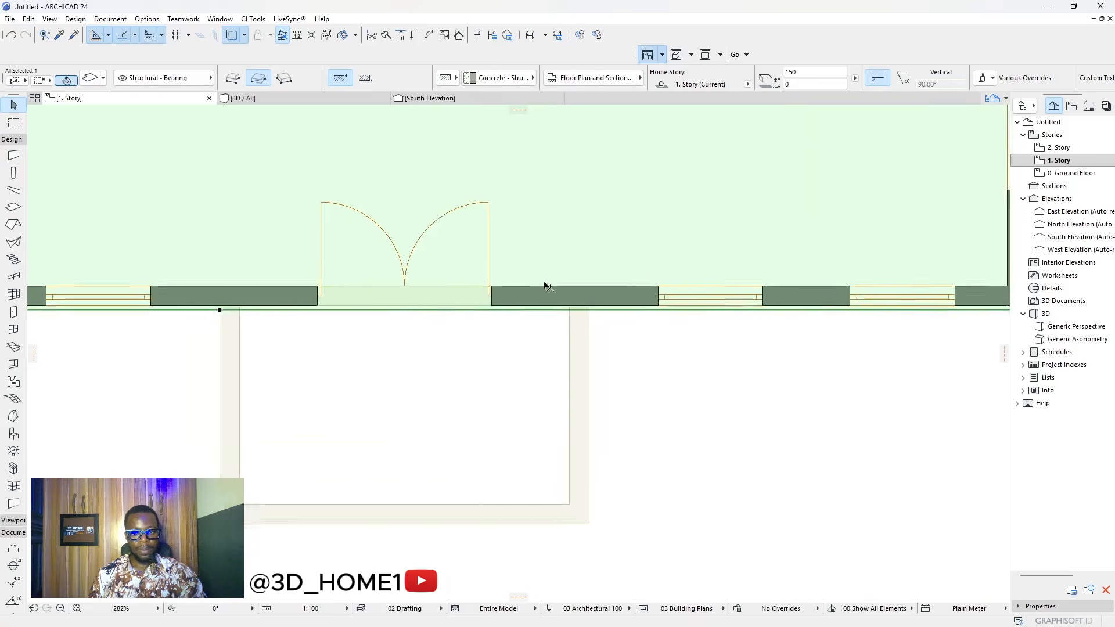
{"action": "scroll", "coordinate": [574, 330], "scroll_direction": "up", "scroll_amount": 3}
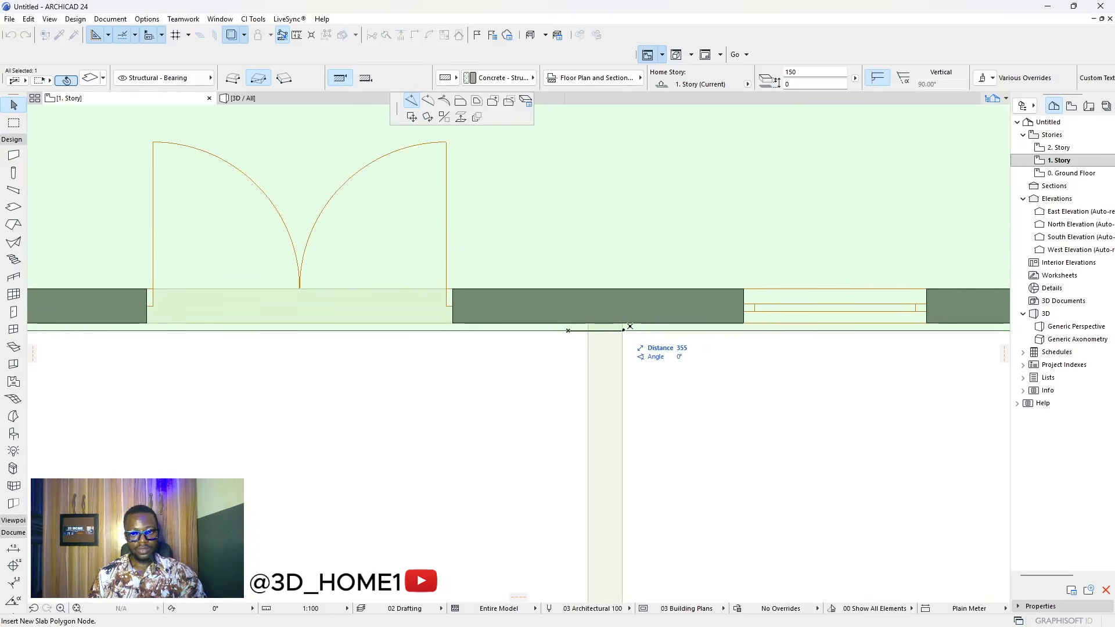
- Offset the slab edge between the two new nodes to the outer corner of the entrance foundation, covering the porch
{"action": "left_click", "coordinate": [550, 331]}
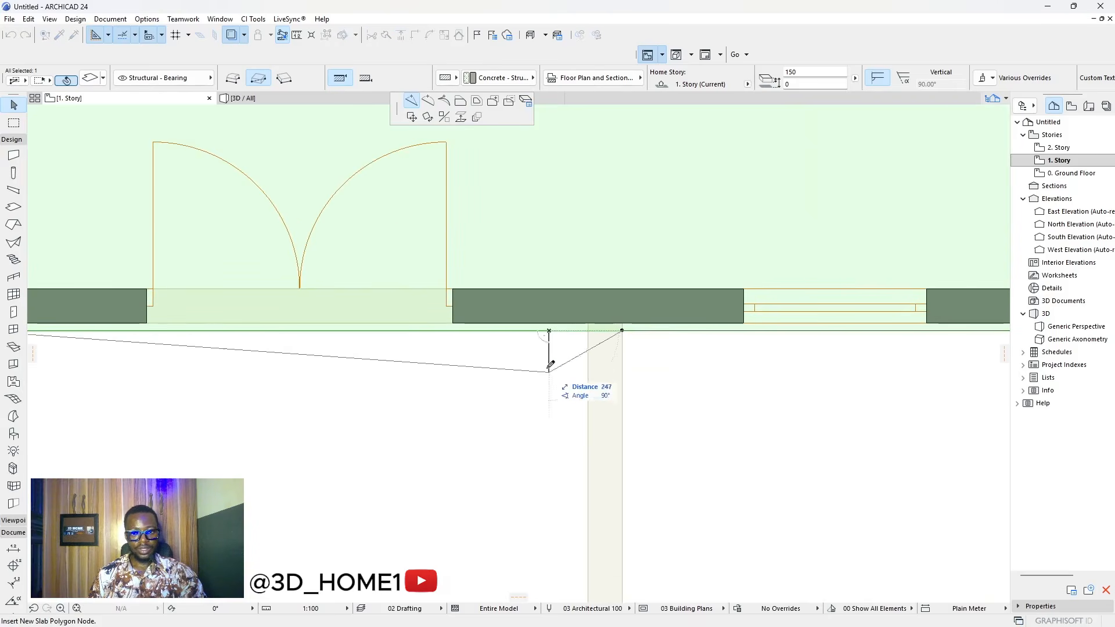
{"action": "left_click", "coordinate": [461, 105]}
{"action": "scroll", "coordinate": [546, 200], "scroll_direction": "down", "scroll_amount": 4}
{"action": "scroll", "coordinate": [561, 377], "scroll_direction": "up", "scroll_amount": 2}
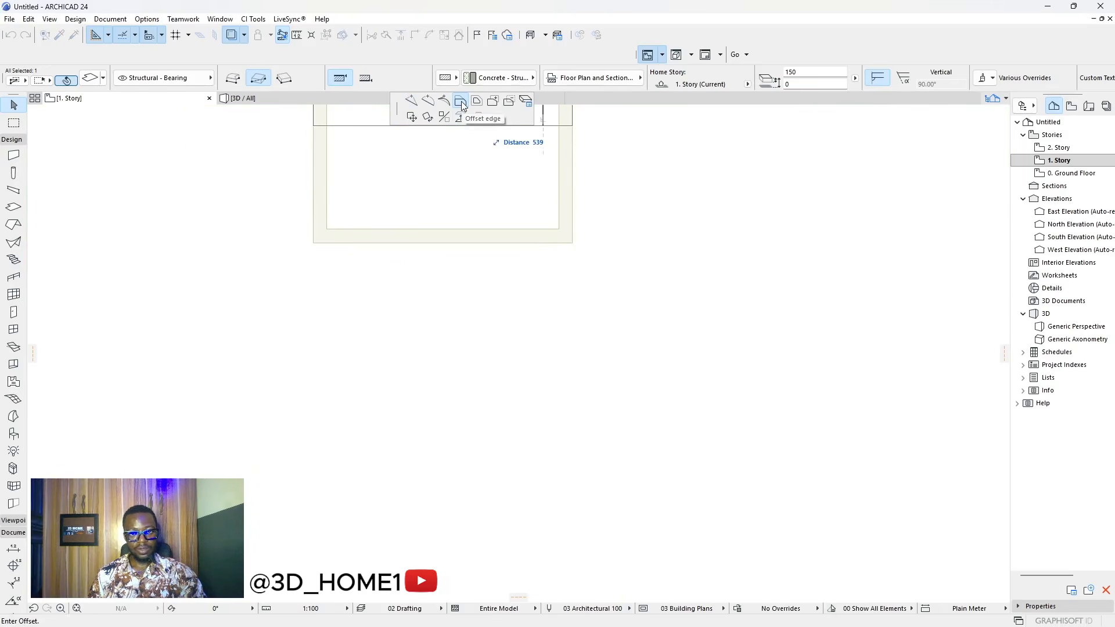
{"action": "left_click", "coordinate": [575, 239]}
{"action": "scroll", "coordinate": [481, 311], "scroll_direction": "down", "scroll_amount": 6}
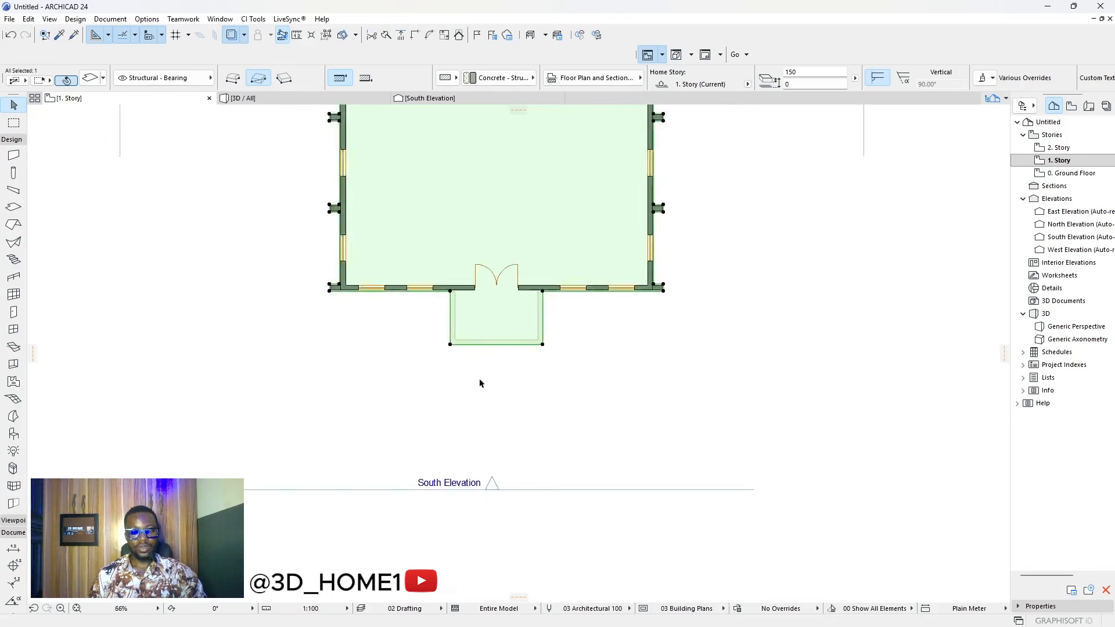
{"action": "key", "text": "Escape"}
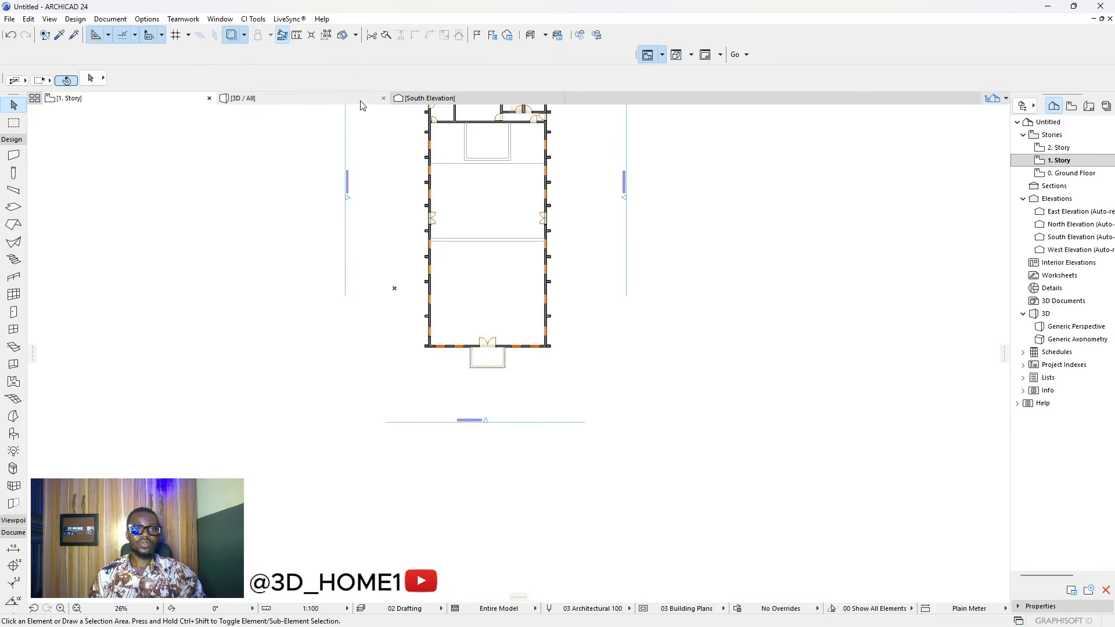
- Examine the extended porch slab and the foundation walls beneath it in the 3D view
{"action": "left_click", "coordinate": [360, 102]}
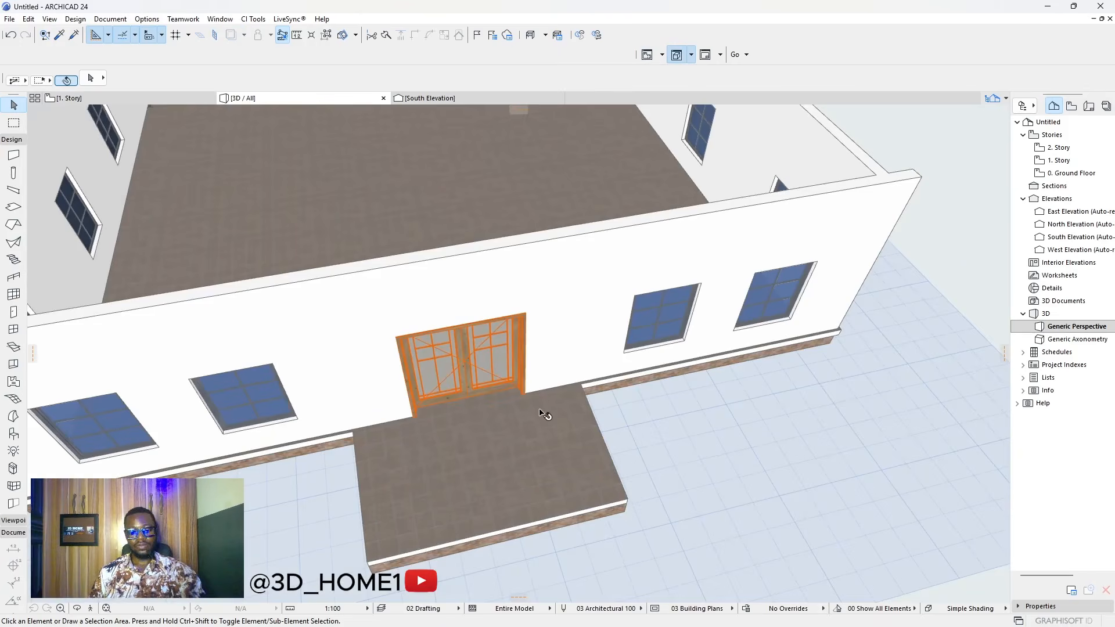
{"action": "middle_click_drag", "start_coordinate": [540, 413], "coordinate": [537, 447], "text": "shift"}
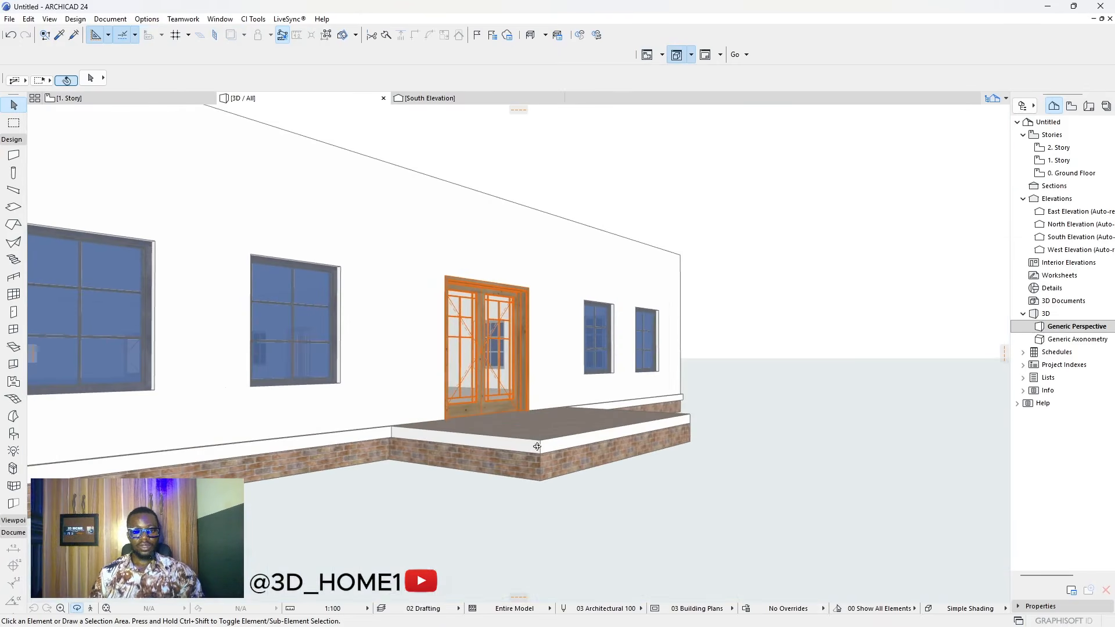
{"action": "left_click", "coordinate": [538, 449]}
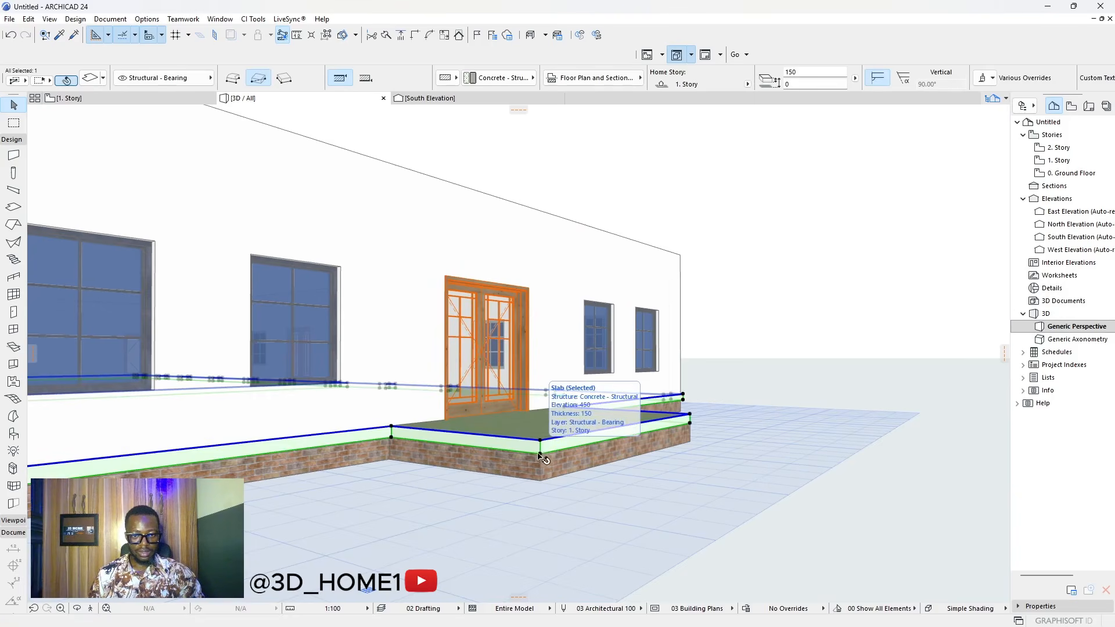
{"action": "left_click", "coordinate": [536, 460]}
{"action": "left_click", "coordinate": [565, 459]}
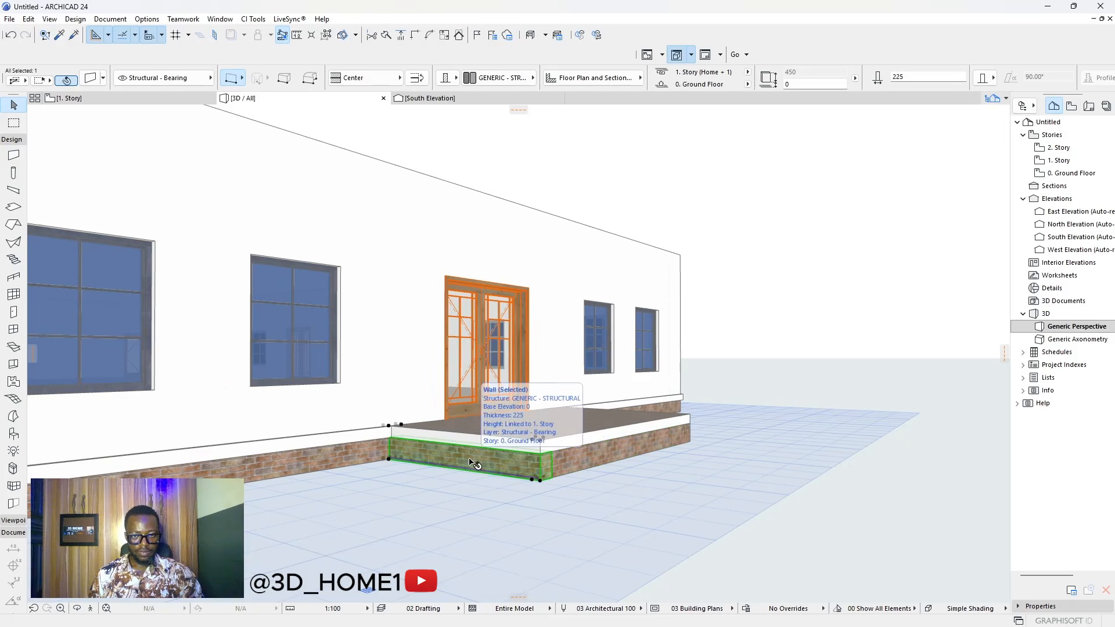
{"action": "key", "text": "Escape"}
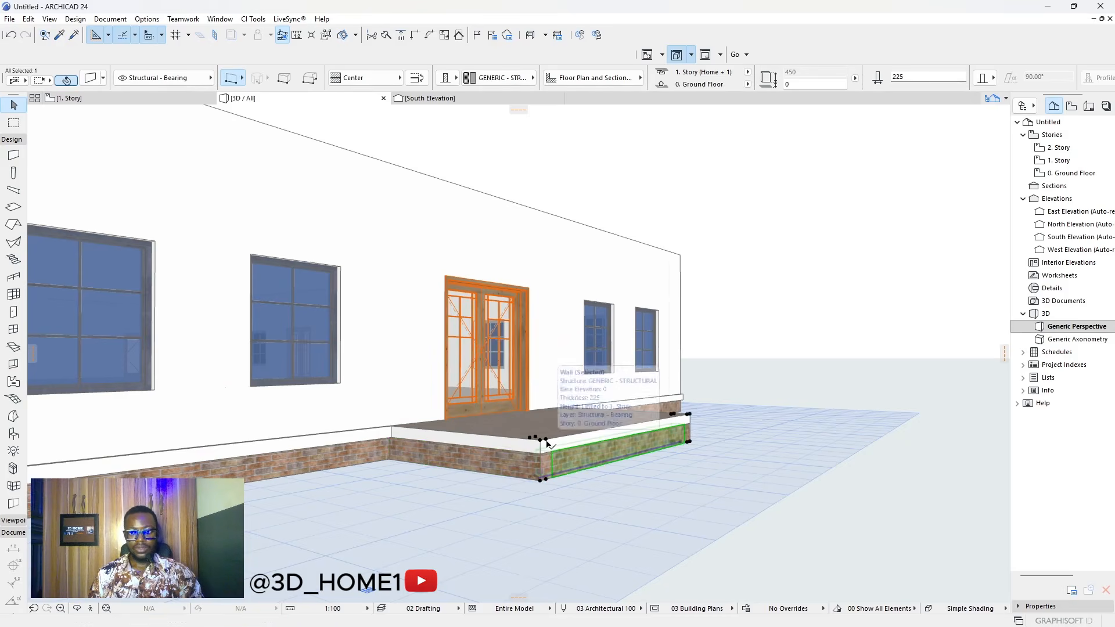
{"action": "left_click", "coordinate": [513, 425]}
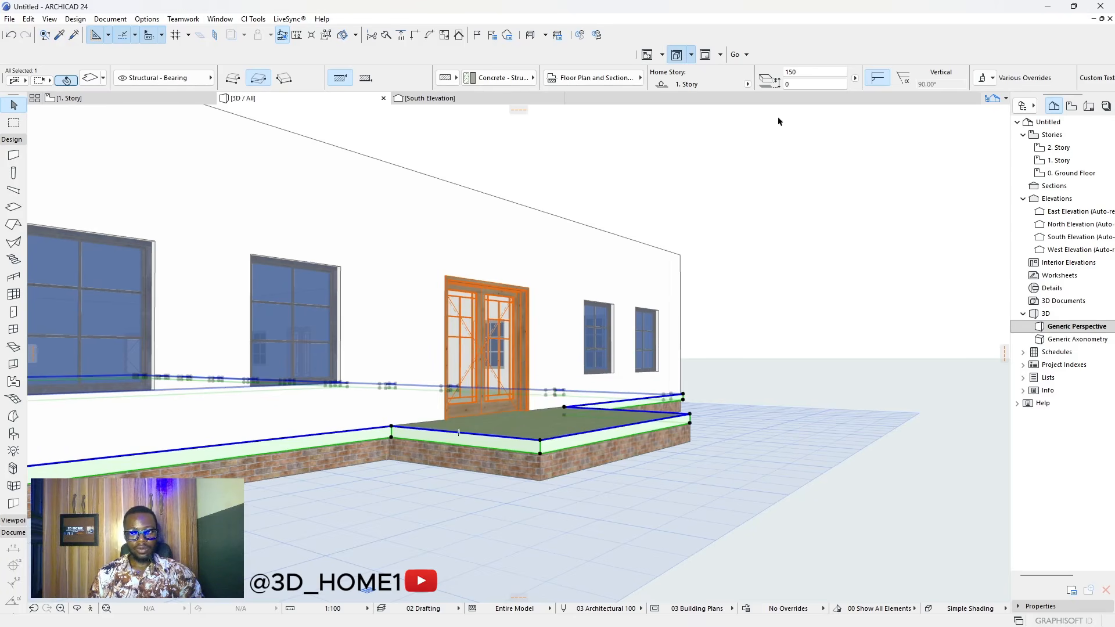
{"action": "key", "text": "Escape"}
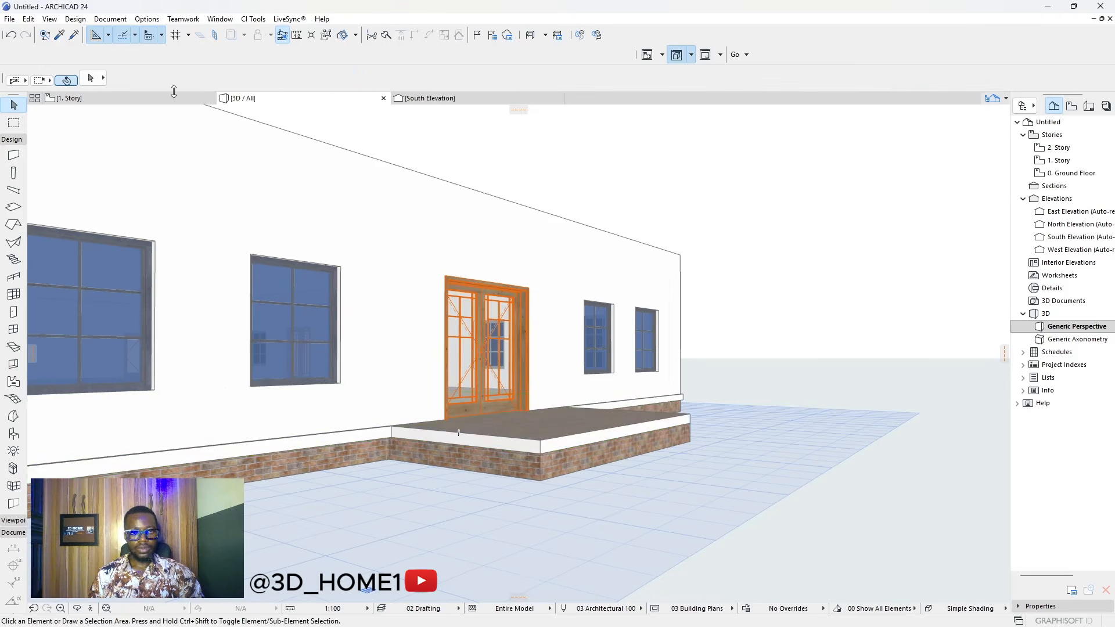
- Open the South Elevation and try to move the front slab down by 150
{"action": "left_click", "coordinate": [154, 101]}
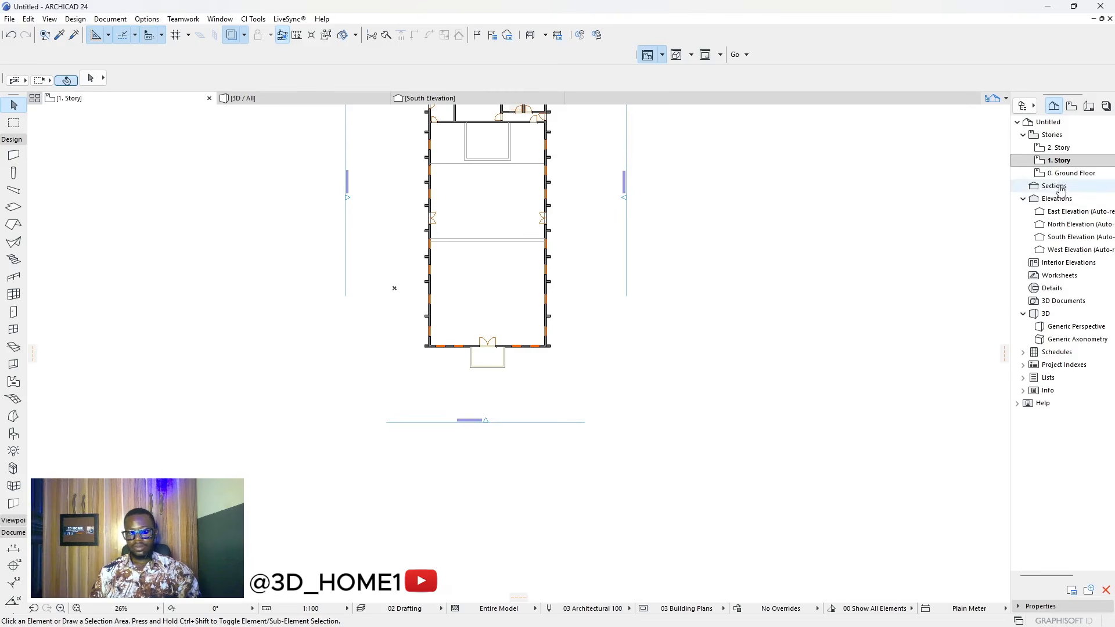
{"action": "double_click", "coordinate": [1058, 237]}
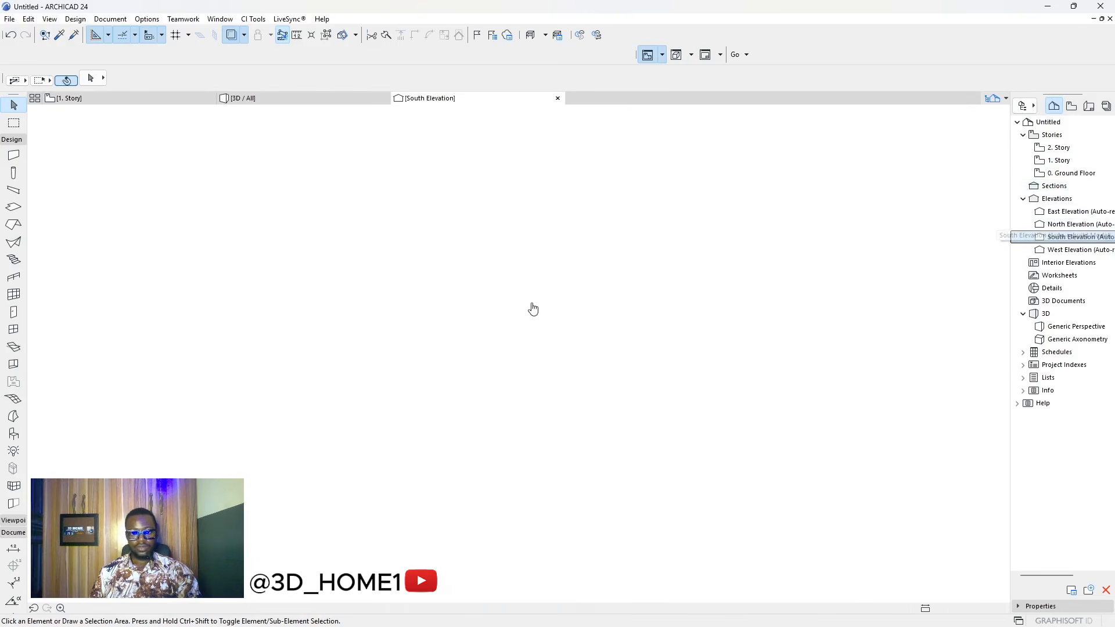
{"action": "scroll", "coordinate": [508, 413], "scroll_direction": "up", "scroll_amount": 6}
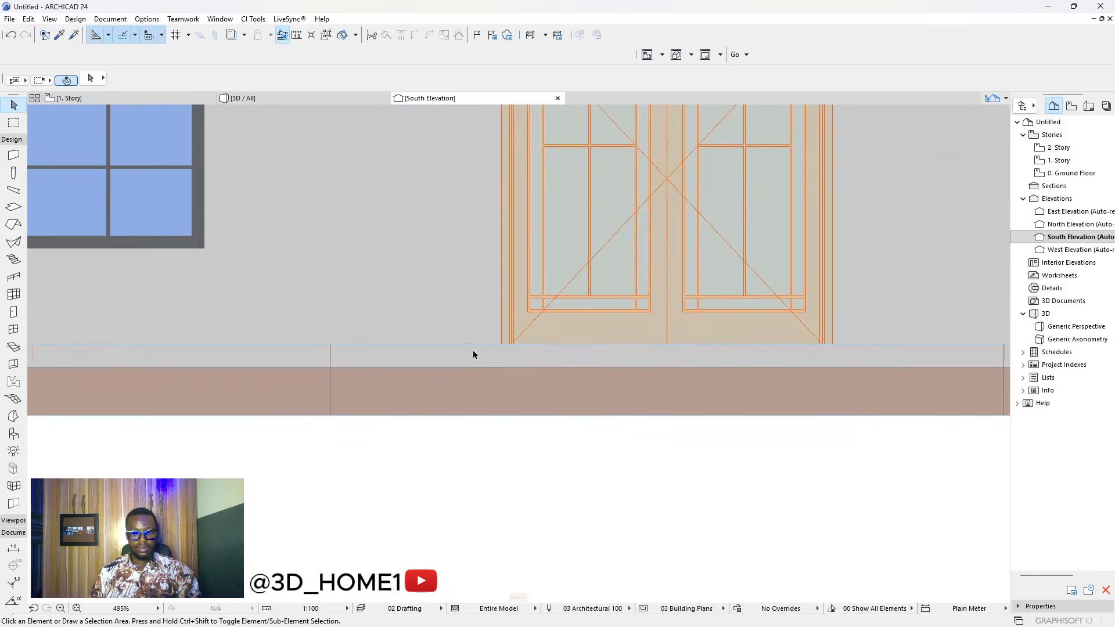
{"action": "left_click", "coordinate": [473, 355]}
{"action": "scroll", "coordinate": [538, 399], "scroll_direction": "down", "scroll_amount": 5}
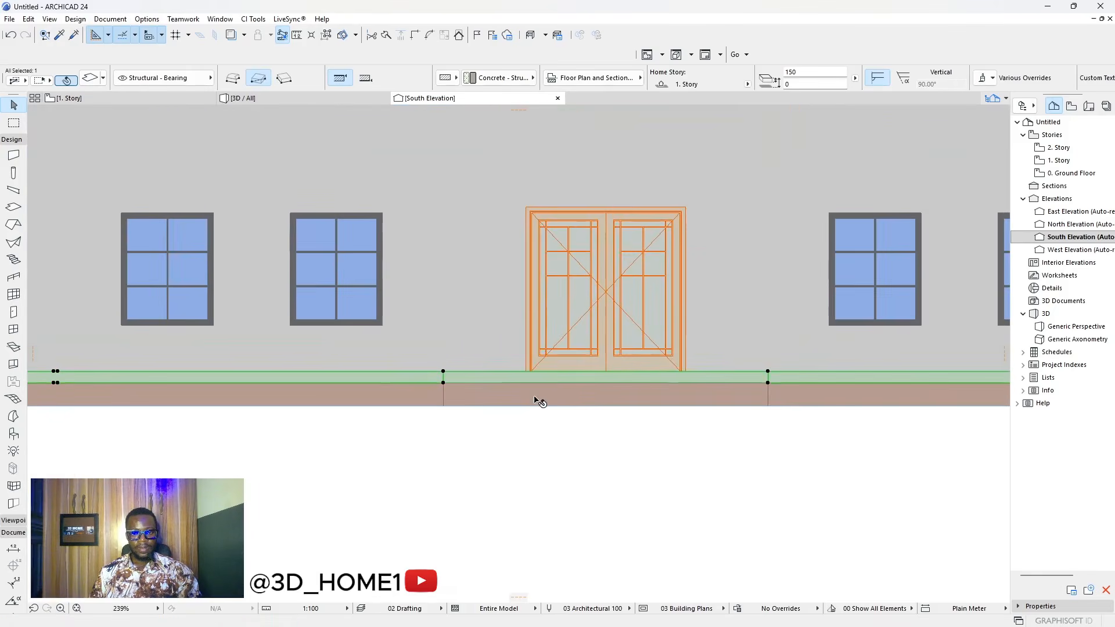
{"action": "scroll", "coordinate": [515, 393], "scroll_direction": "up", "scroll_amount": 4}
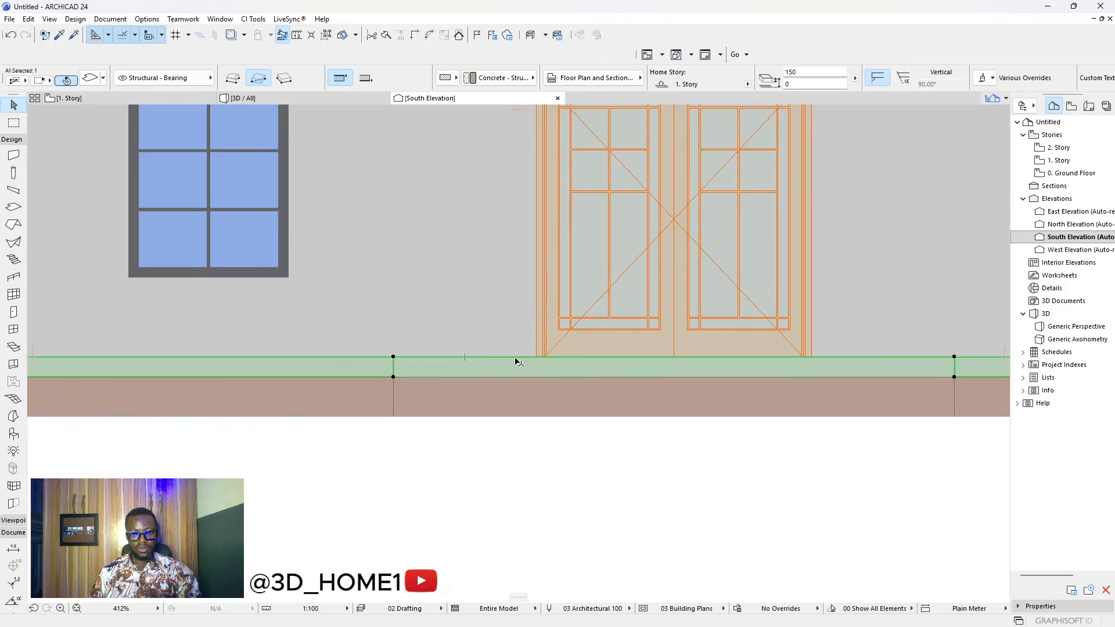
{"action": "left_click", "coordinate": [516, 356]}
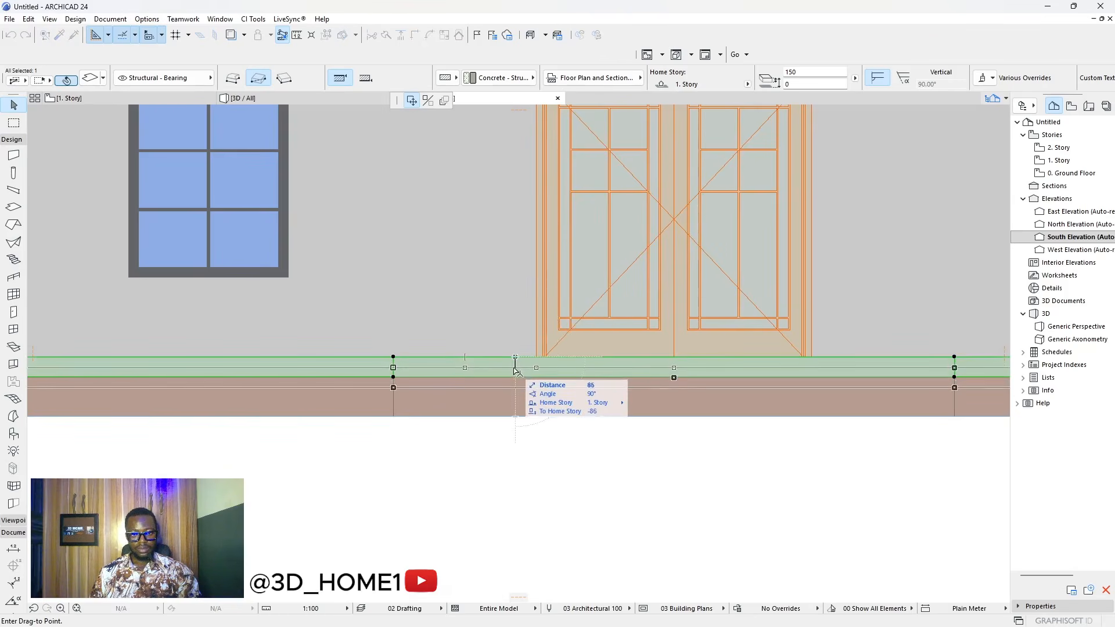
{"action": "left_click", "coordinate": [515, 377]}
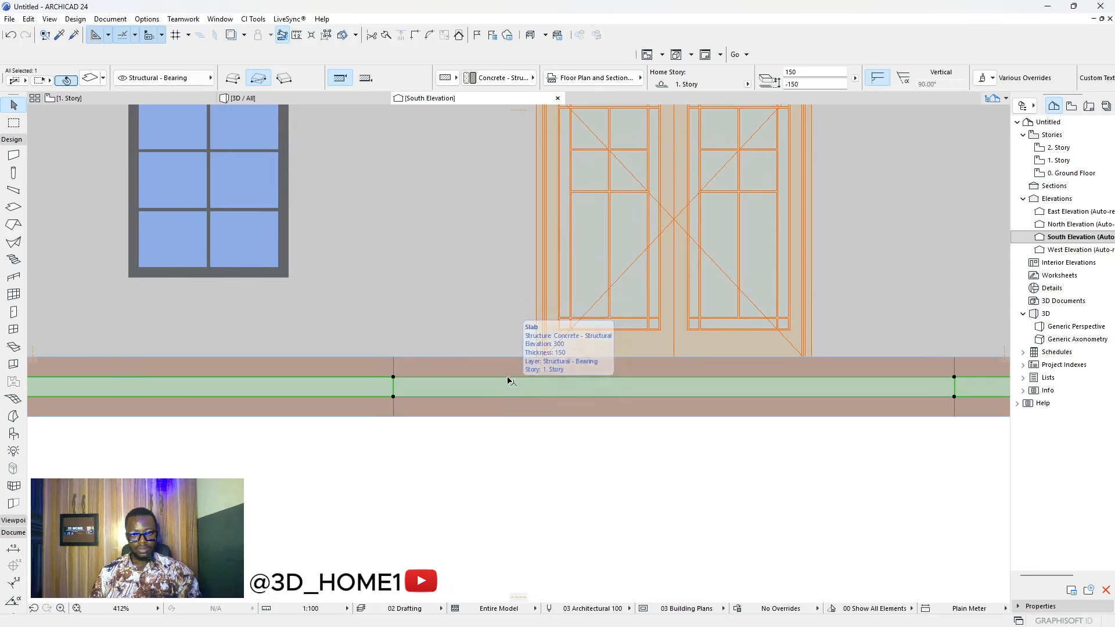
- Undo the slab's downward move in the South Elevation
{"action": "left_click", "coordinate": [508, 370]}
{"action": "key", "text": "Escape"}
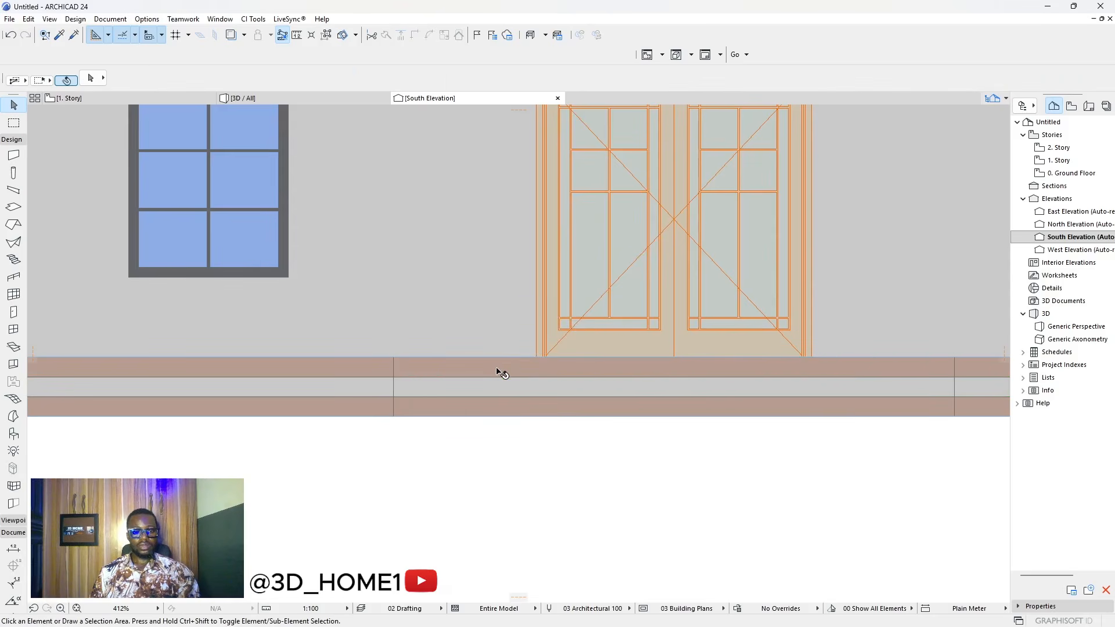
{"action": "left_click", "coordinate": [500, 372]}
{"action": "key", "text": "Delete"}
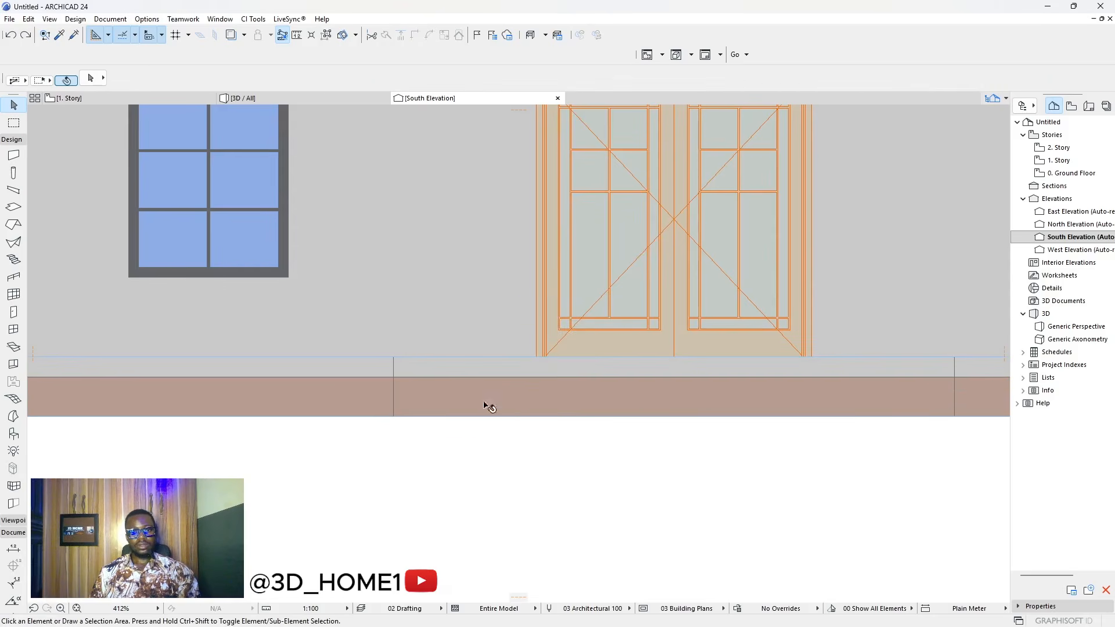
- Examine the building's front and side exteriors around the porch slab in 3D
{"action": "left_click", "coordinate": [144, 96]}
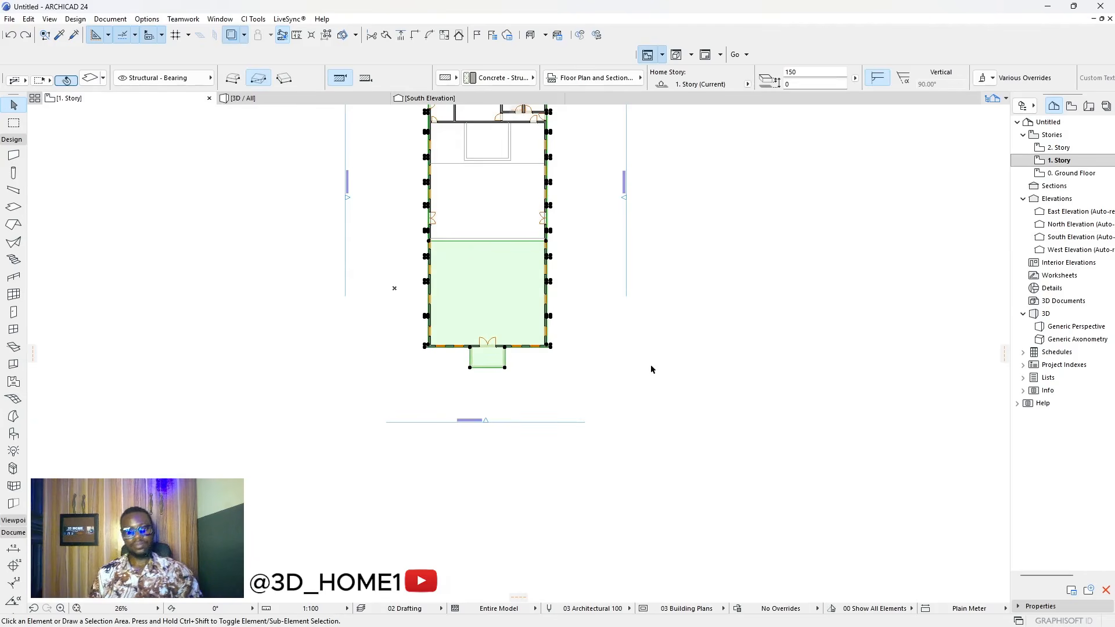
{"action": "key", "text": "Escape"}
{"action": "left_click", "coordinate": [286, 98]}
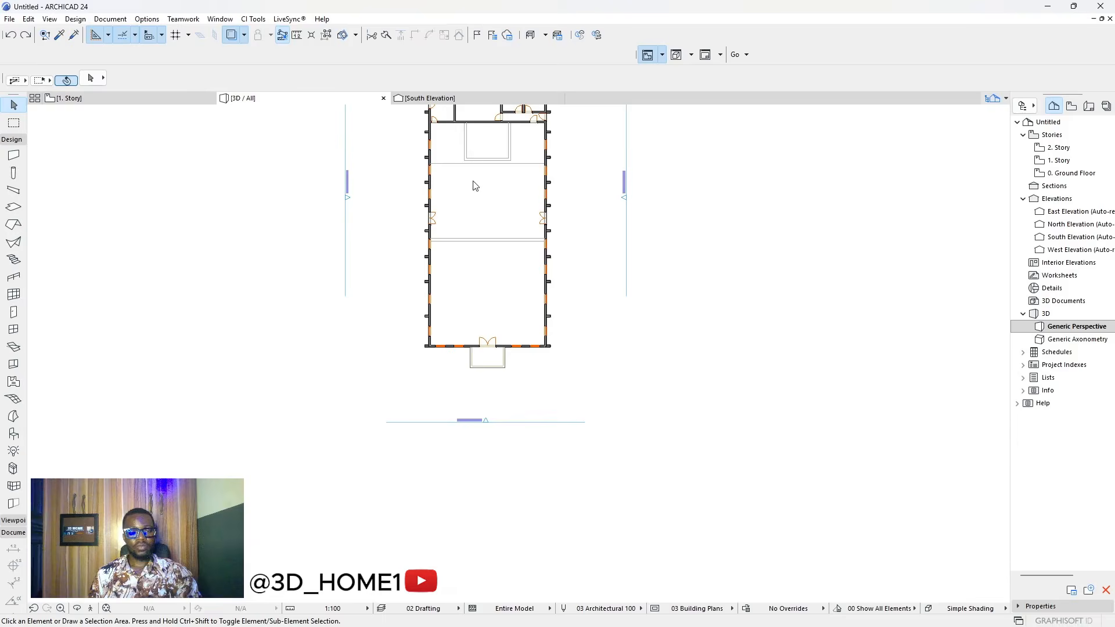
{"action": "key", "text": "o"}
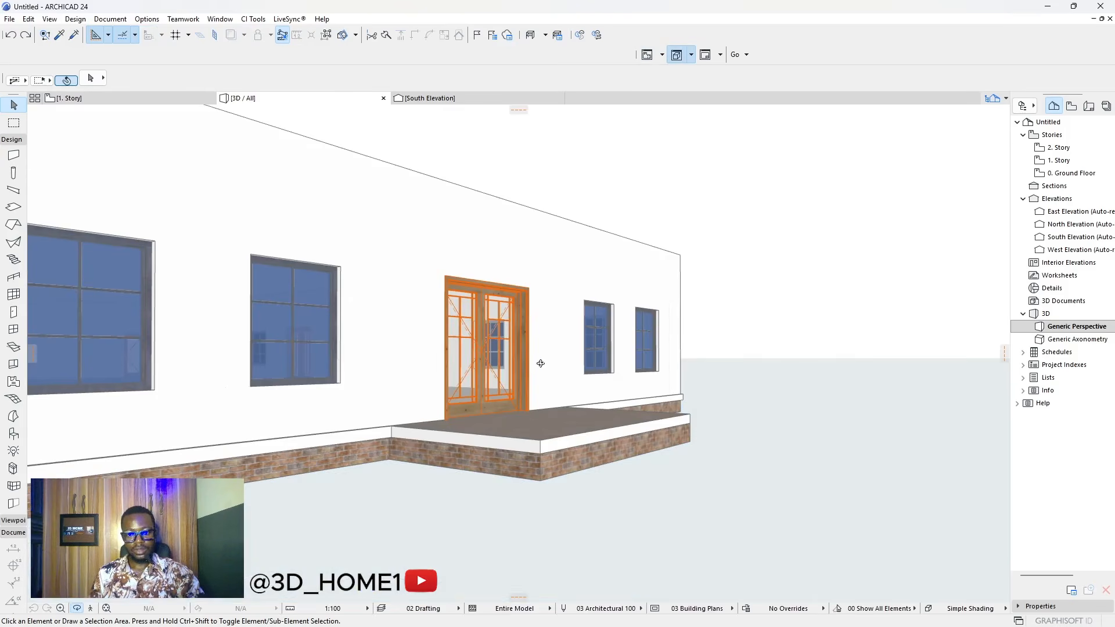
{"action": "left_click_drag", "start_coordinate": [651, 406], "coordinate": [425, 411]}
{"action": "scroll", "coordinate": [520, 409], "scroll_direction": "down", "scroll_amount": 2}
{"action": "left_click_drag", "start_coordinate": [668, 419], "coordinate": [714, 412]}
{"action": "left_click_drag", "start_coordinate": [494, 405], "coordinate": [692, 407]}
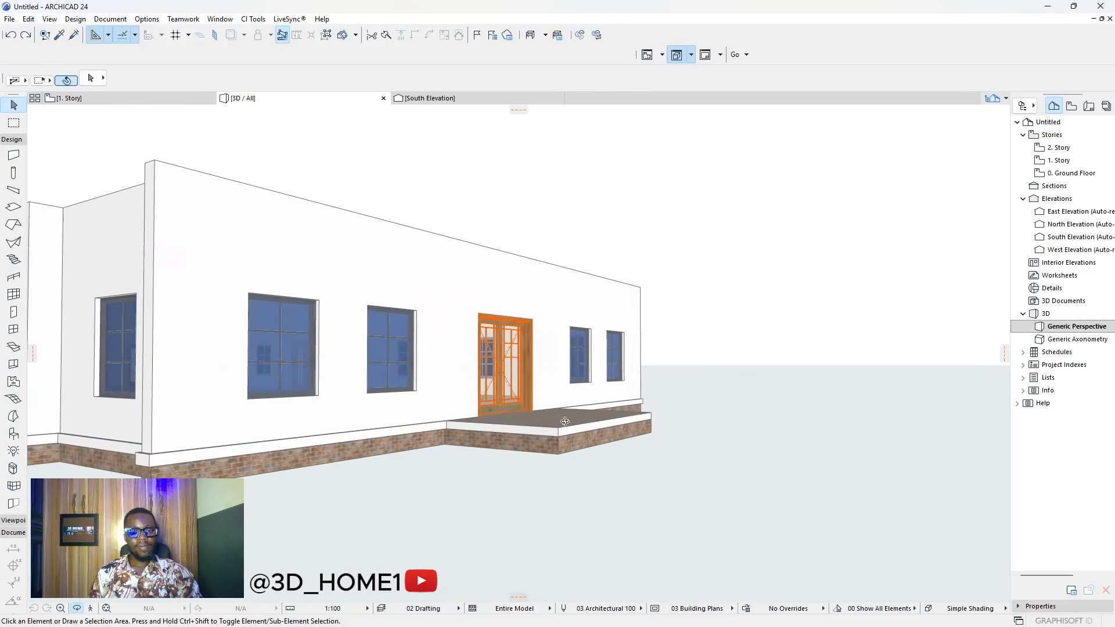
{"action": "left_click_drag", "start_coordinate": [565, 422], "coordinate": [421, 439]}
{"action": "scroll", "coordinate": [648, 436], "scroll_direction": "down", "scroll_amount": 4}
{"action": "left_click_drag", "start_coordinate": [582, 438], "coordinate": [436, 448]}
{"action": "scroll", "coordinate": [428, 324], "scroll_direction": "up", "scroll_amount": 5}
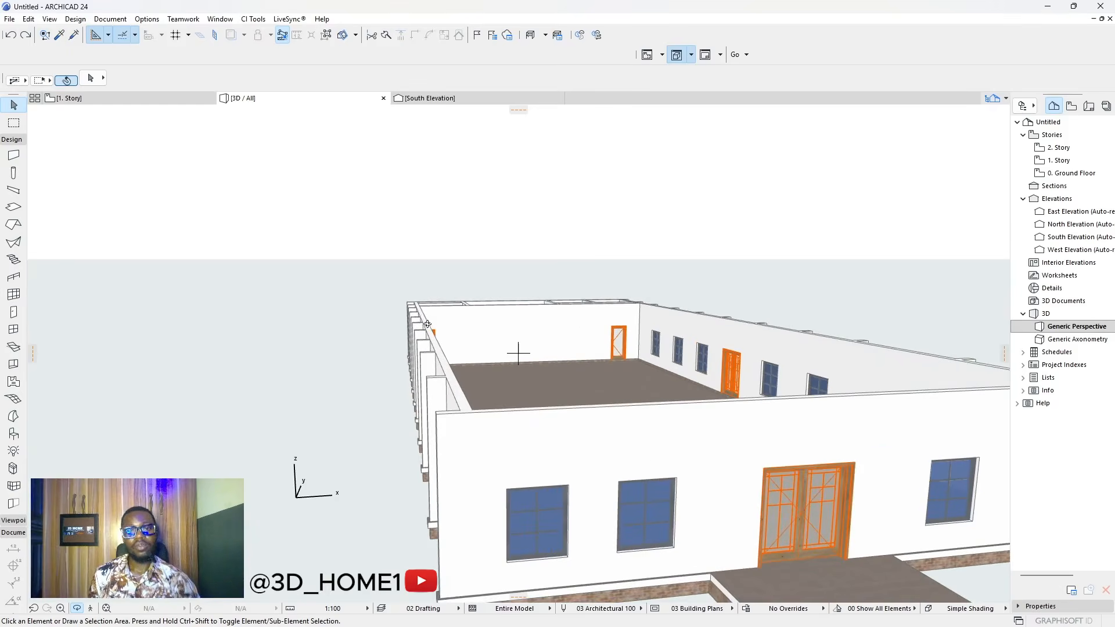
- Inspect the hall's two-level floor and the whole building from above in 3D
{"action": "scroll", "coordinate": [427, 324], "scroll_direction": "down", "scroll_amount": 4}
{"action": "scroll", "coordinate": [429, 325], "scroll_direction": "up", "scroll_amount": 5}
{"action": "scroll", "coordinate": [430, 325], "scroll_direction": "down", "scroll_amount": 3}
{"action": "left_click_drag", "start_coordinate": [530, 313], "coordinate": [519, 346]}
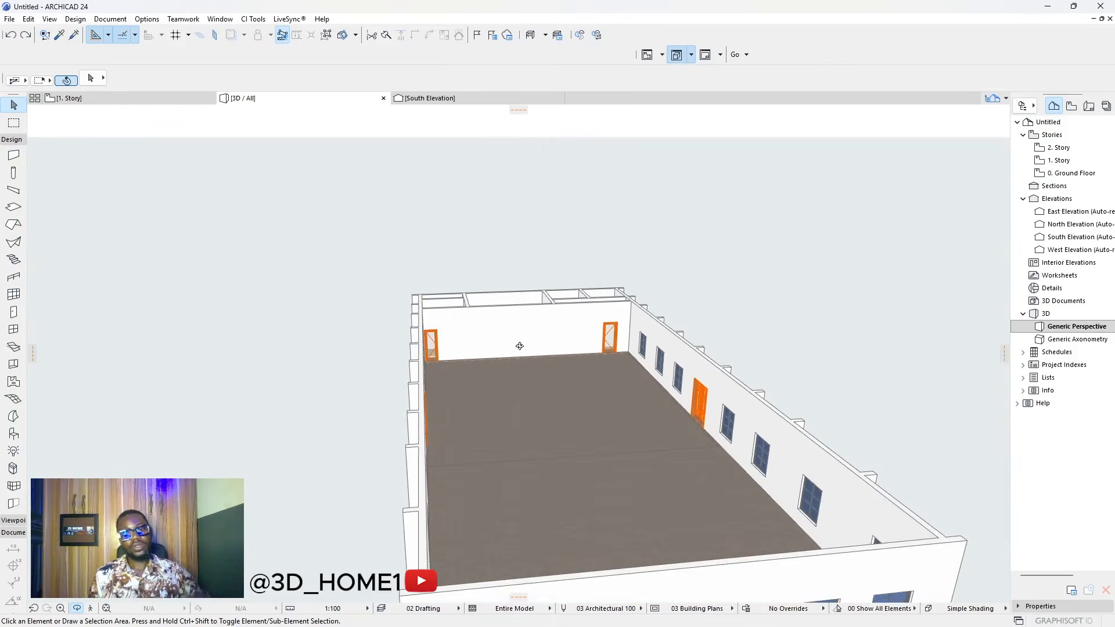
{"action": "scroll", "coordinate": [515, 339], "scroll_direction": "down", "scroll_amount": 5}
{"action": "left_click_drag", "start_coordinate": [525, 403], "coordinate": [523, 465]}
{"action": "scroll", "coordinate": [699, 392], "scroll_direction": "up", "scroll_amount": 3}
{"action": "key", "text": "Escape"}
- Using the porch slab's settings, draw a 150 thick rectangular slab at wall-top level over the columns along the building's west side
{"action": "left_click", "coordinate": [59, 36]}
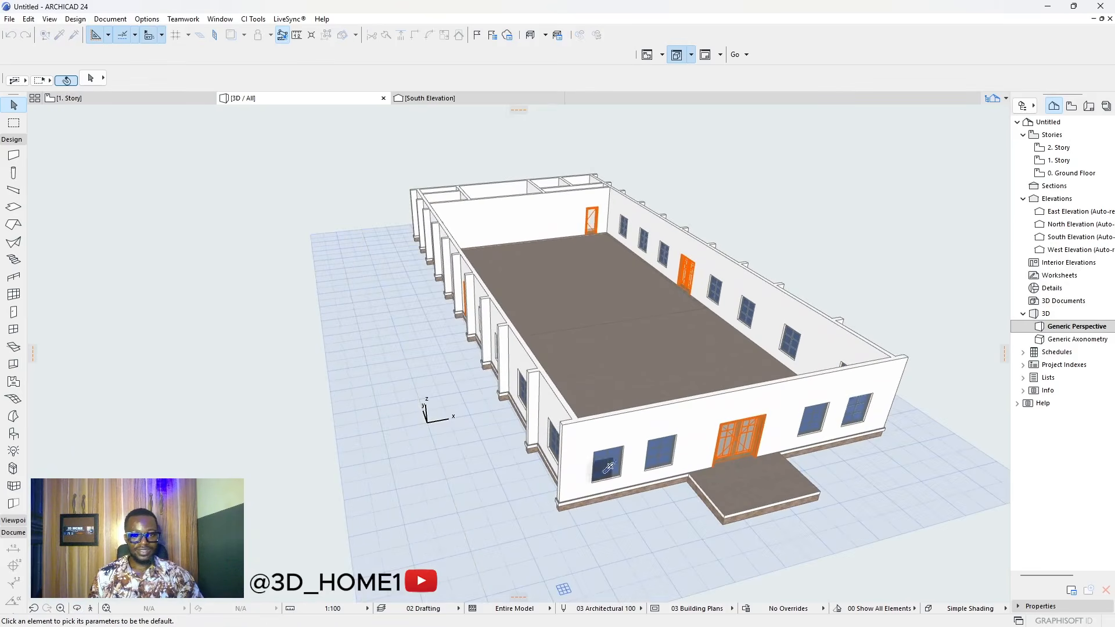
{"action": "left_click", "coordinate": [727, 491], "text": "alt"}
{"action": "scroll", "coordinate": [474, 227], "scroll_direction": "up", "scroll_amount": 1}
{"action": "scroll", "coordinate": [474, 227], "scroll_direction": "up", "scroll_amount": 2}
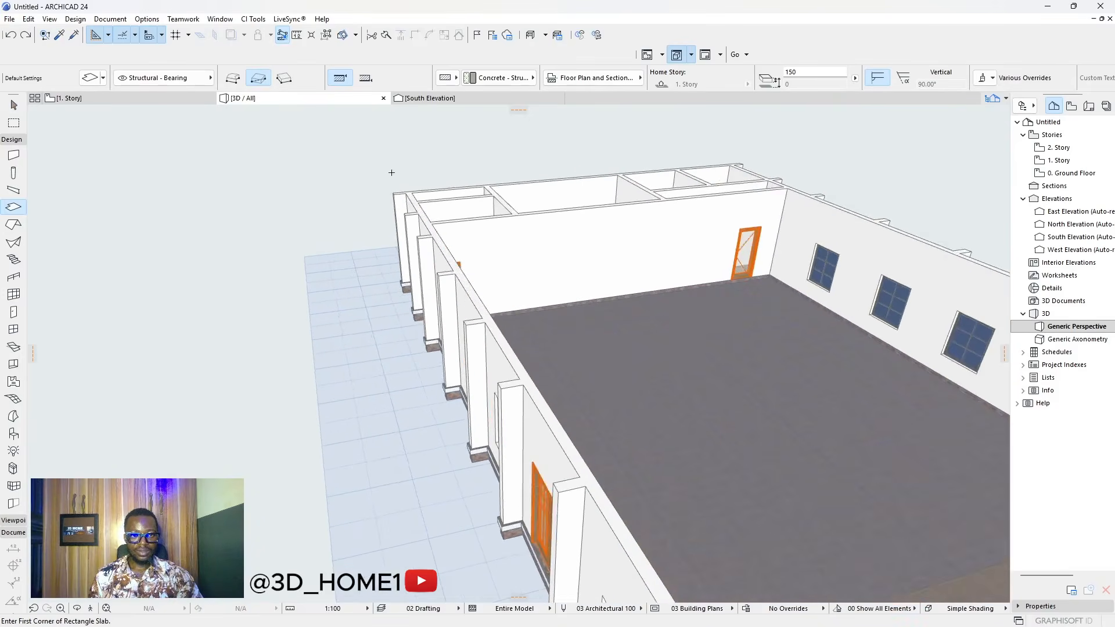
{"action": "scroll", "coordinate": [394, 196], "scroll_direction": "up", "scroll_amount": 3}
{"action": "left_click", "coordinate": [391, 197]}
{"action": "scroll", "coordinate": [453, 284], "scroll_direction": "down", "scroll_amount": 5}
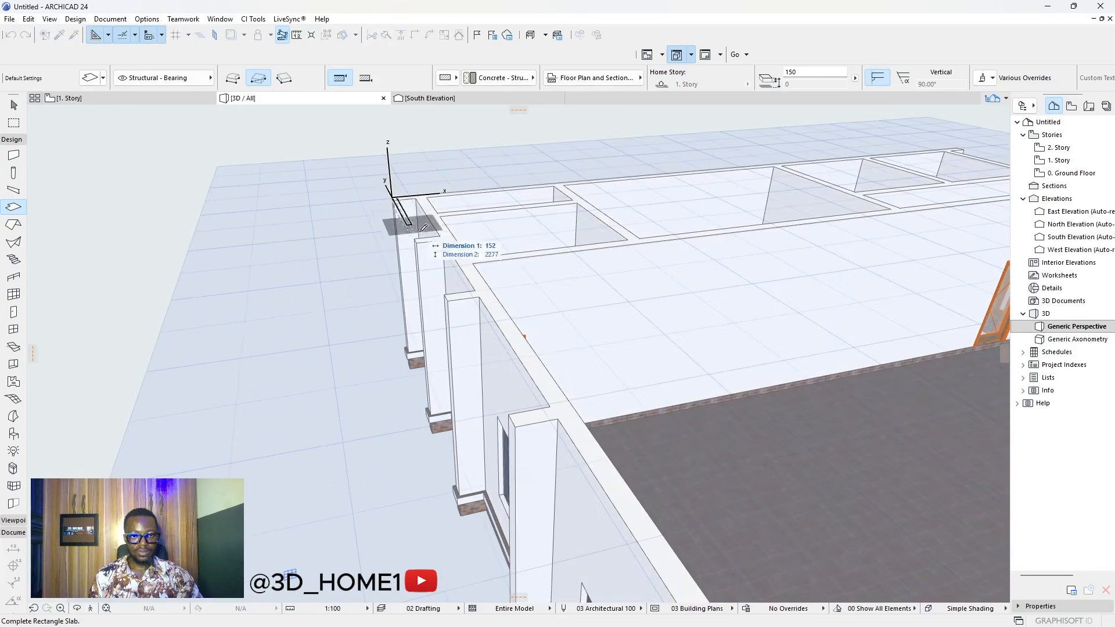
{"action": "scroll", "coordinate": [453, 284], "scroll_direction": "down", "scroll_amount": 2}
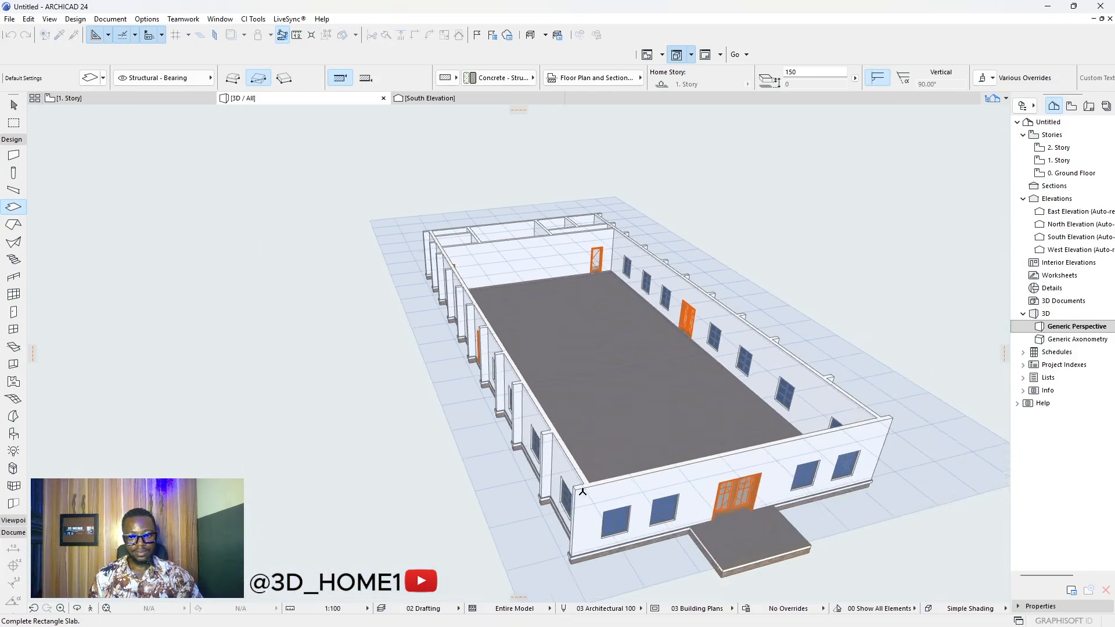
{"action": "scroll", "coordinate": [604, 474], "scroll_direction": "up", "scroll_amount": 5}
{"action": "left_click", "coordinate": [605, 469]}
{"action": "scroll", "coordinate": [592, 476], "scroll_direction": "down", "scroll_amount": 1}
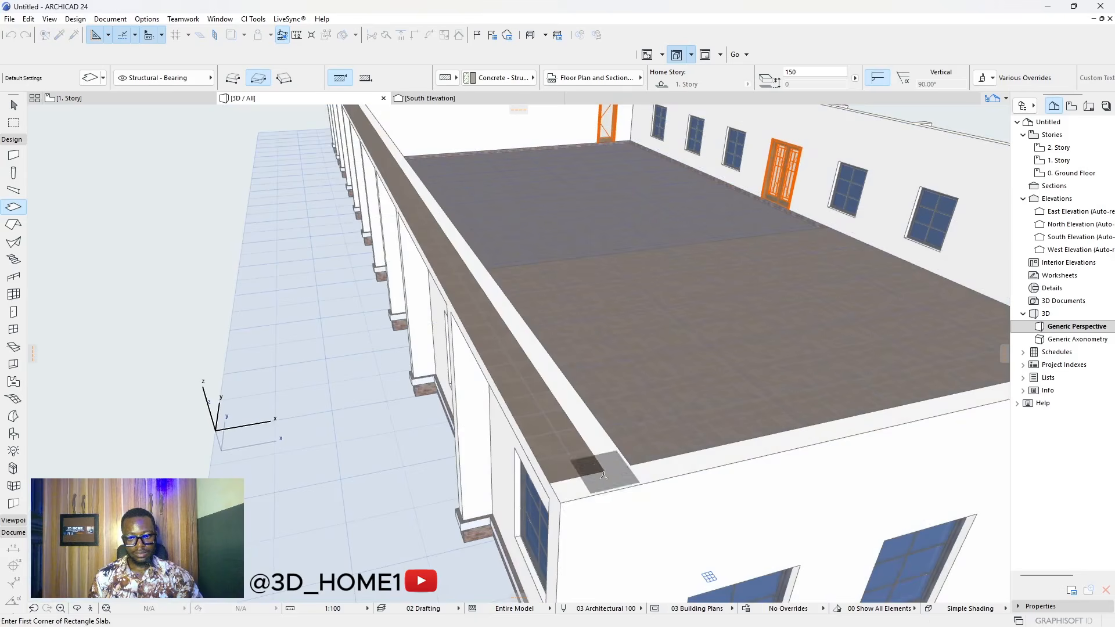
{"action": "scroll", "coordinate": [587, 523], "scroll_direction": "down", "scroll_amount": 3}
{"action": "key", "text": "Escape"}
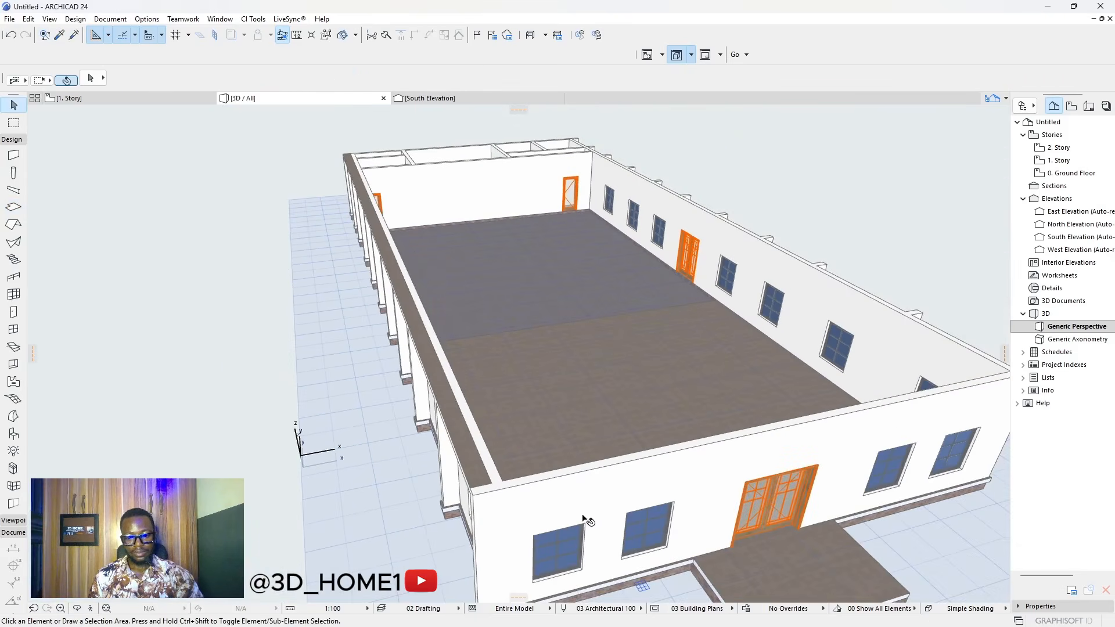
- Examine the new slab above the west side columns from the ground and from above in 3D
{"action": "middle_click_drag", "start_coordinate": [585, 518], "coordinate": [646, 471], "text": "shift"}
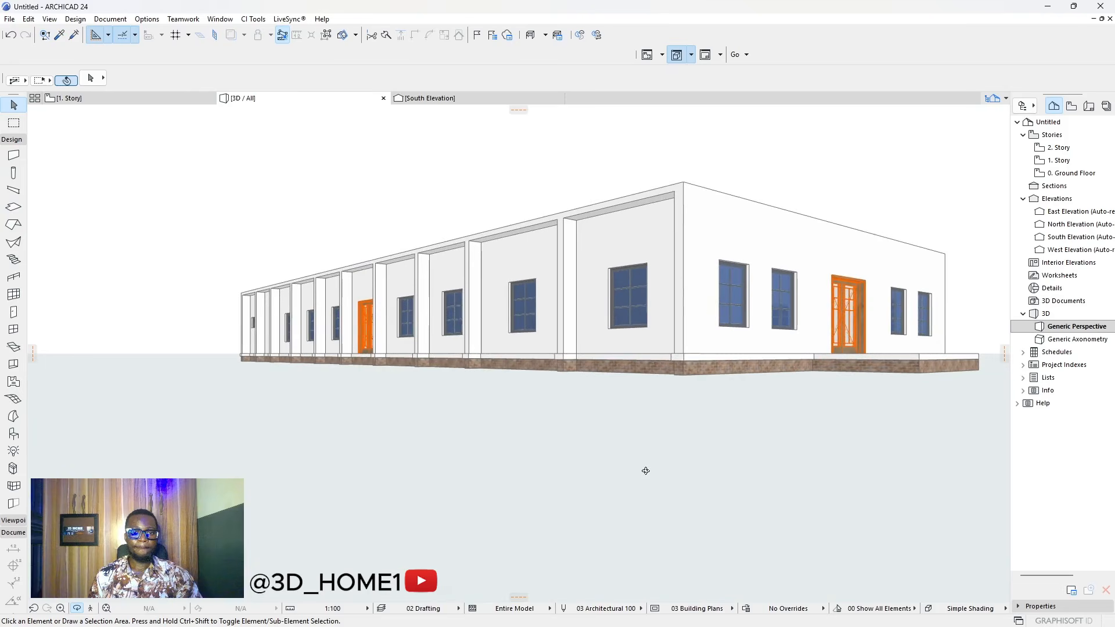
{"action": "scroll", "coordinate": [638, 293], "scroll_direction": "up", "scroll_amount": 2}
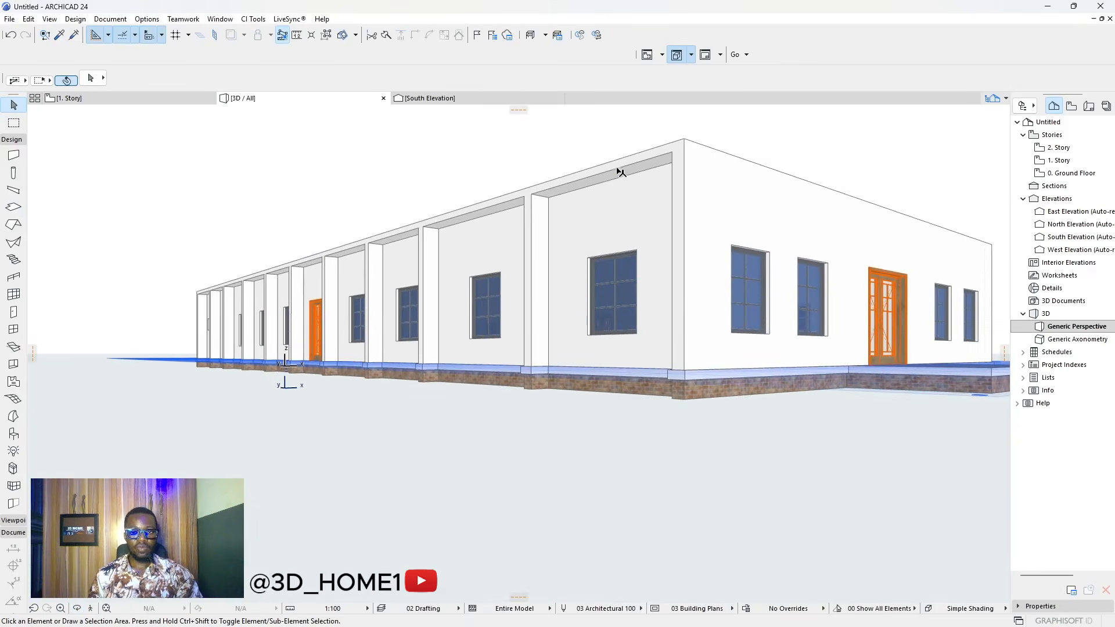
{"action": "left_click", "coordinate": [644, 164]}
{"action": "key", "text": "Escape"}
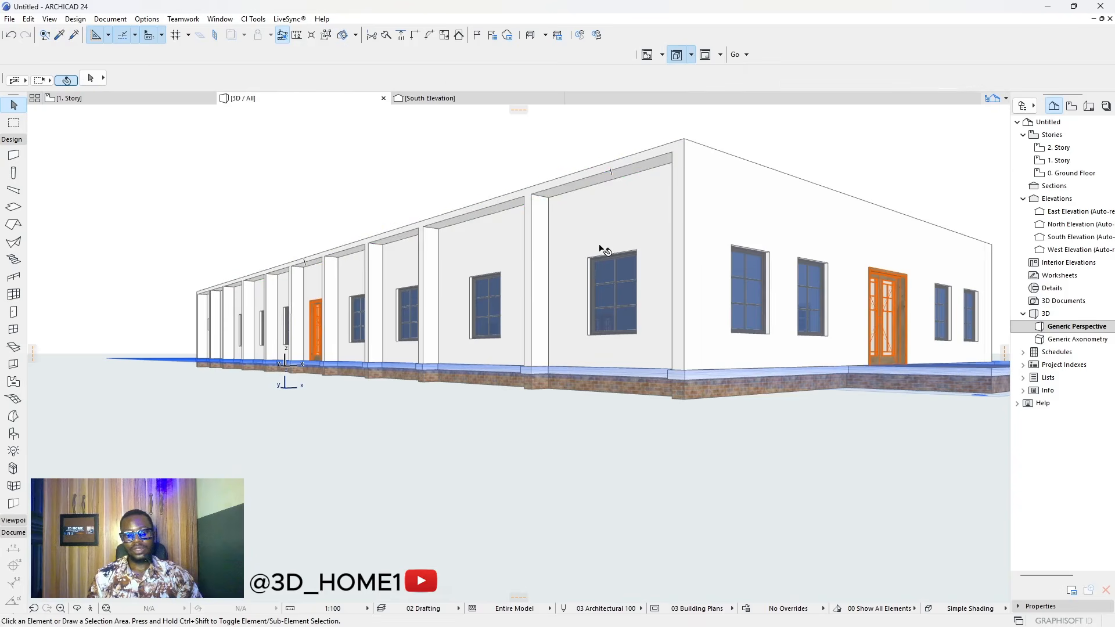
{"action": "middle_click_drag", "start_coordinate": [564, 273], "coordinate": [516, 335], "text": "shift"}
{"action": "middle_click_drag", "start_coordinate": [645, 301], "coordinate": [433, 314], "text": "shift"}
{"action": "scroll", "coordinate": [433, 314], "scroll_direction": "down", "scroll_amount": 10}
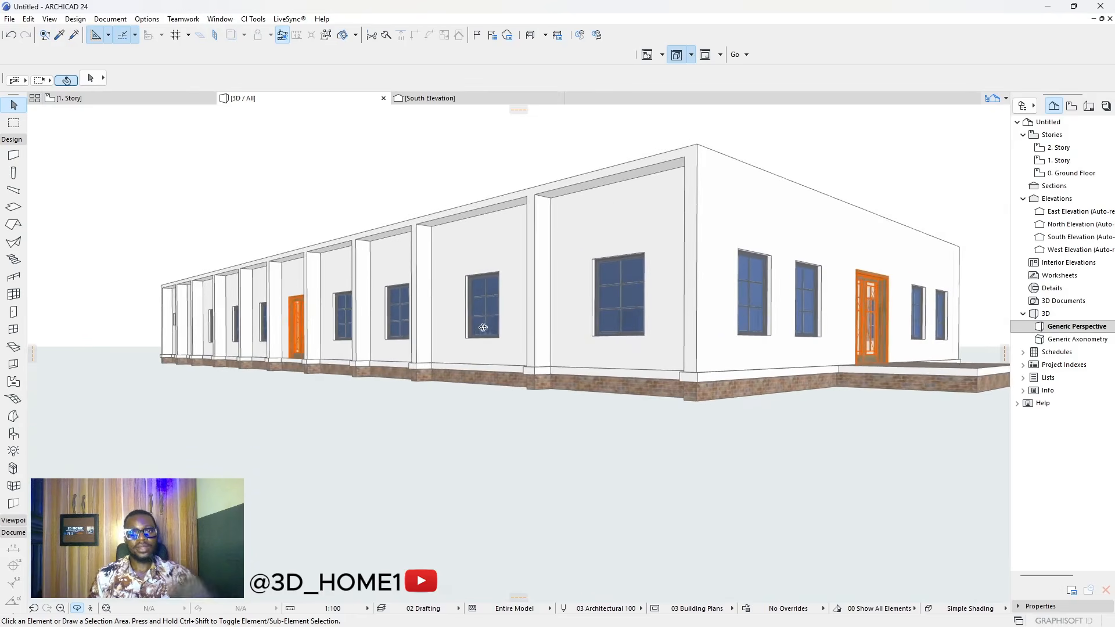
{"action": "middle_click_drag", "start_coordinate": [557, 341], "coordinate": [513, 358], "text": "shift"}
- Copy the west top slab's settings and draw a matching 150 thick rectangular slab over the columns along the east side
{"action": "scroll", "coordinate": [650, 110], "scroll_direction": "up", "scroll_amount": 5}
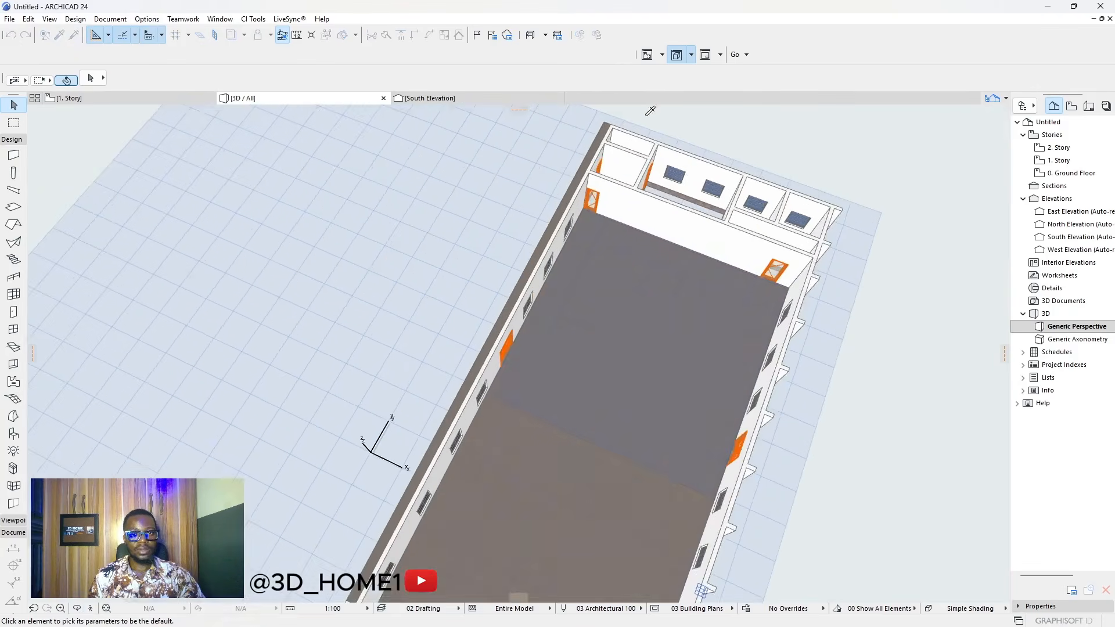
{"action": "left_click", "coordinate": [600, 156]}
{"action": "scroll", "coordinate": [614, 150], "scroll_direction": "down", "scroll_amount": 4}
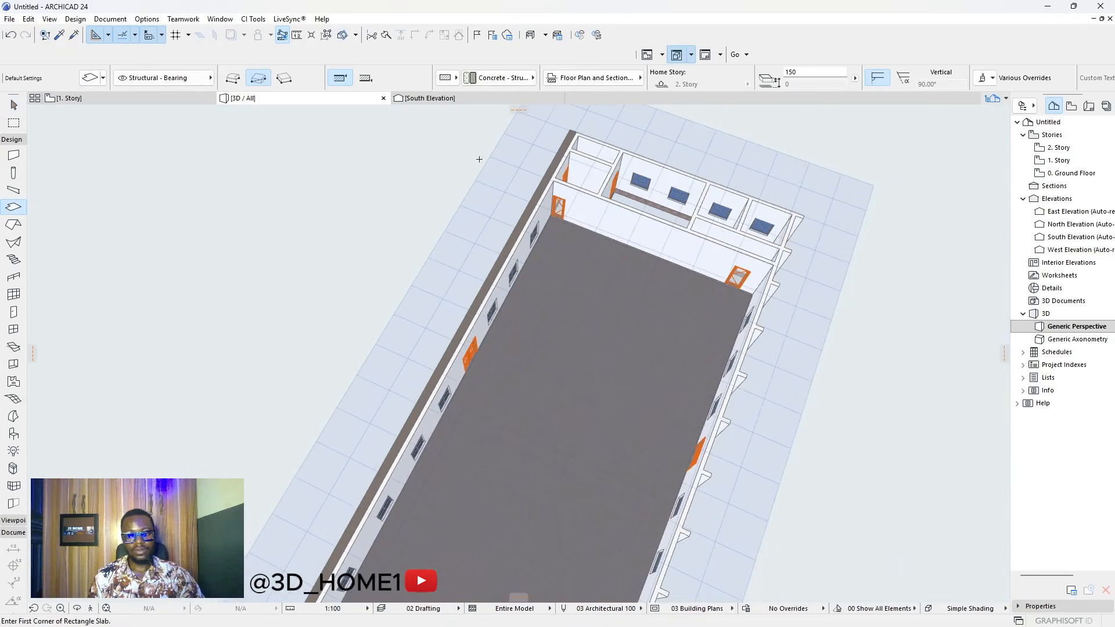
{"action": "scroll", "coordinate": [813, 210], "scroll_direction": "up", "scroll_amount": 7}
{"action": "left_click", "coordinate": [768, 215]}
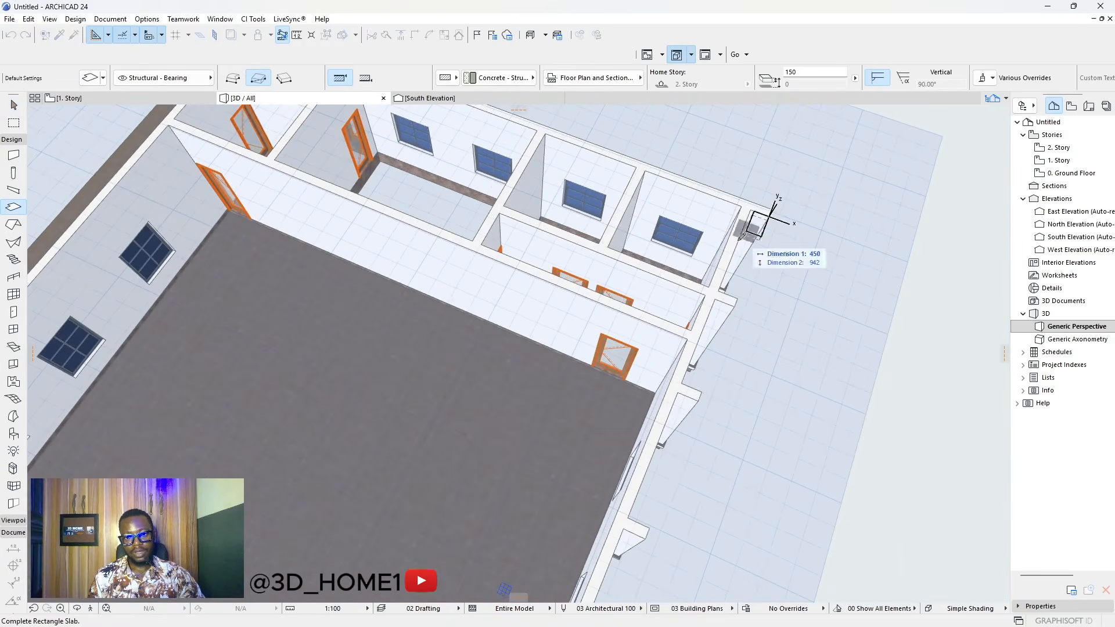
{"action": "scroll", "coordinate": [768, 221], "scroll_direction": "down", "scroll_amount": 6}
{"action": "scroll", "coordinate": [587, 490], "scroll_direction": "up", "scroll_amount": 7}
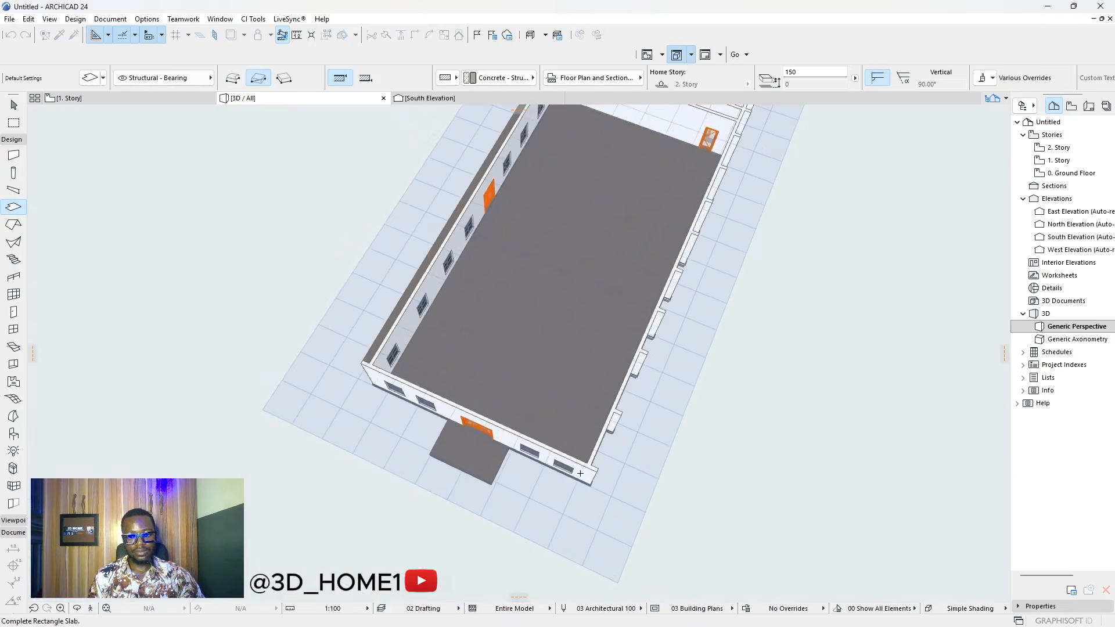
{"action": "left_click", "coordinate": [583, 474]}
{"action": "key", "text": "Escape"}
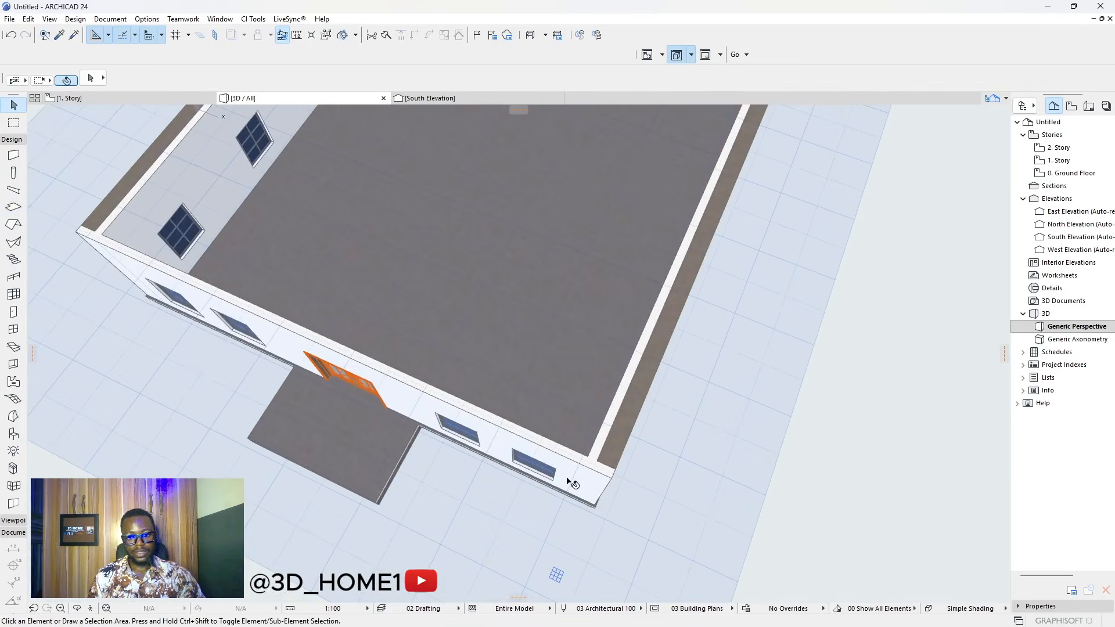
- Inspect both column-top slabs and the open building from the front and from above in 3D
{"action": "middle_click_drag", "start_coordinate": [530, 493], "coordinate": [724, 359], "text": "shift"}
{"action": "scroll", "coordinate": [677, 436], "scroll_direction": "down", "scroll_amount": 4}
{"action": "middle_click_drag", "start_coordinate": [592, 488], "coordinate": [587, 412], "text": "shift"}
{"action": "scroll", "coordinate": [523, 391], "scroll_direction": "up", "scroll_amount": 4}
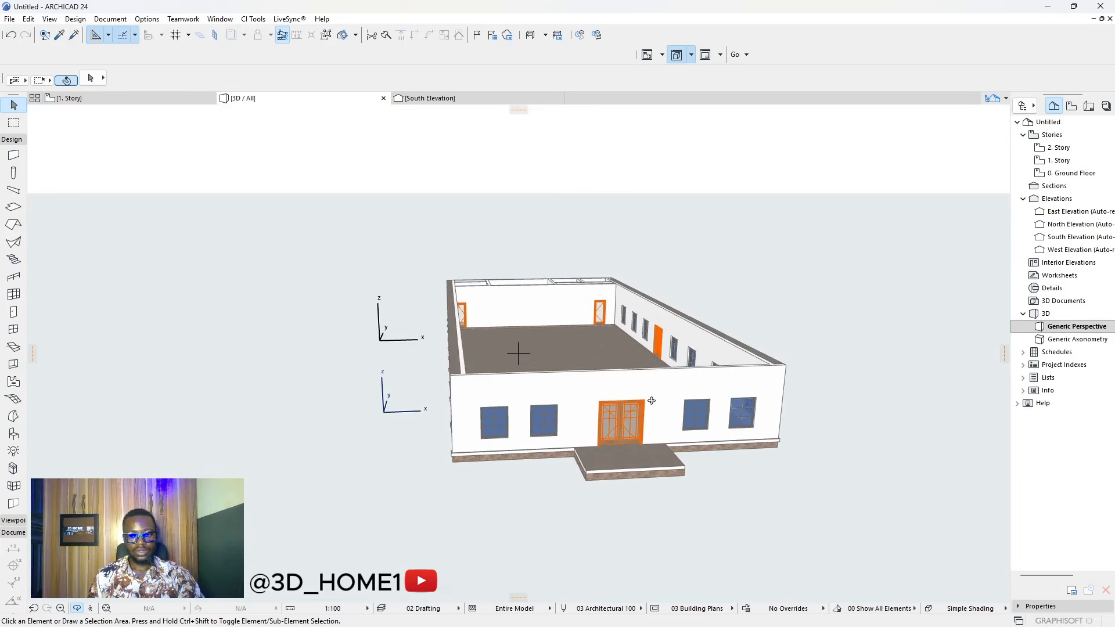
{"action": "middle_click_drag", "start_coordinate": [627, 398], "coordinate": [346, 304], "text": "shift"}
- Activate the Roof tool and set its geometry method to Multi-Plane
{"action": "double_click", "coordinate": [14, 225]}
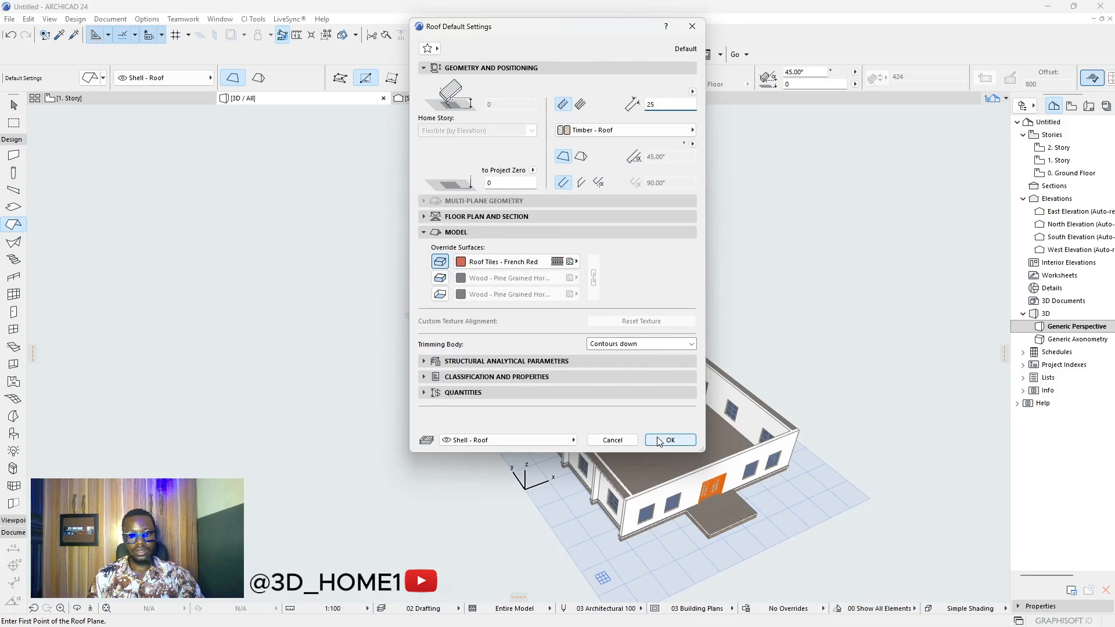
{"action": "left_click", "coordinate": [451, 216]}
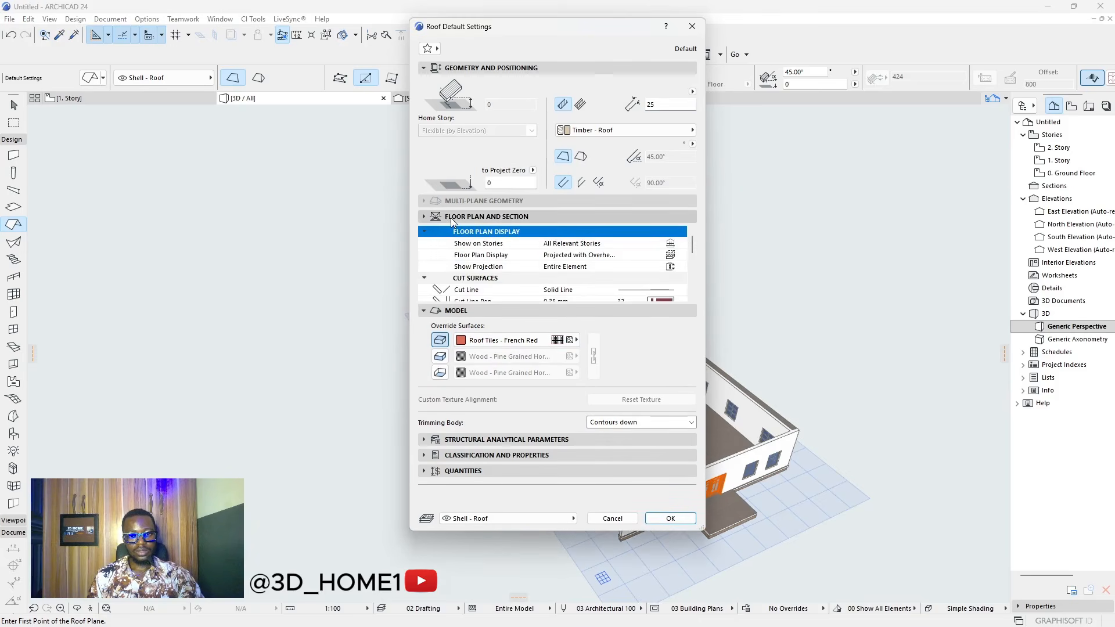
{"action": "left_click", "coordinate": [453, 217]}
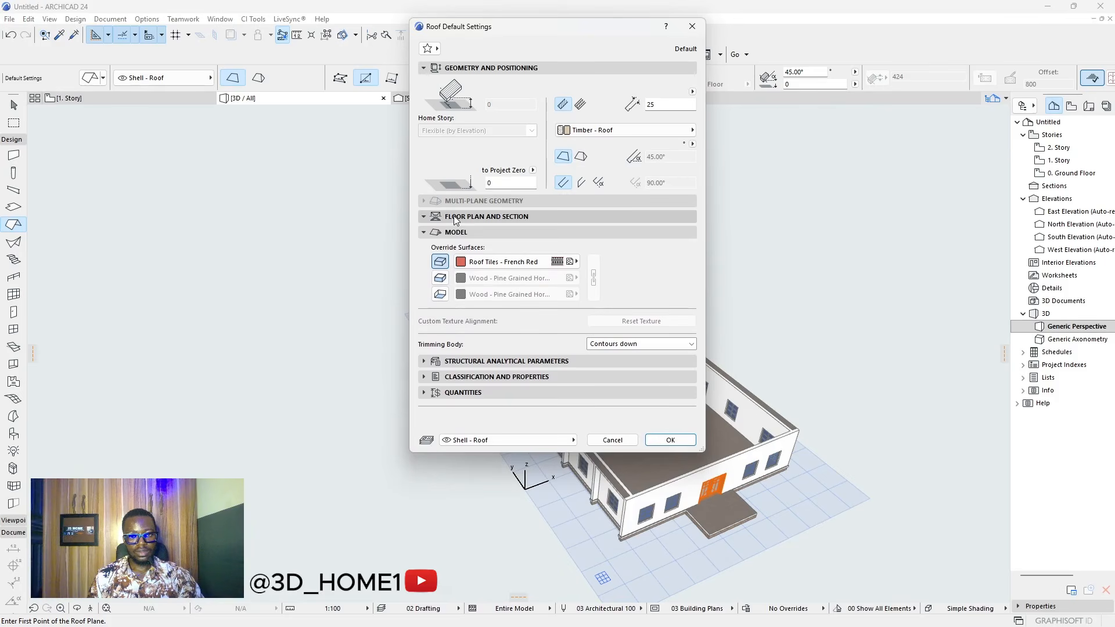
{"action": "key", "text": "Escape"}
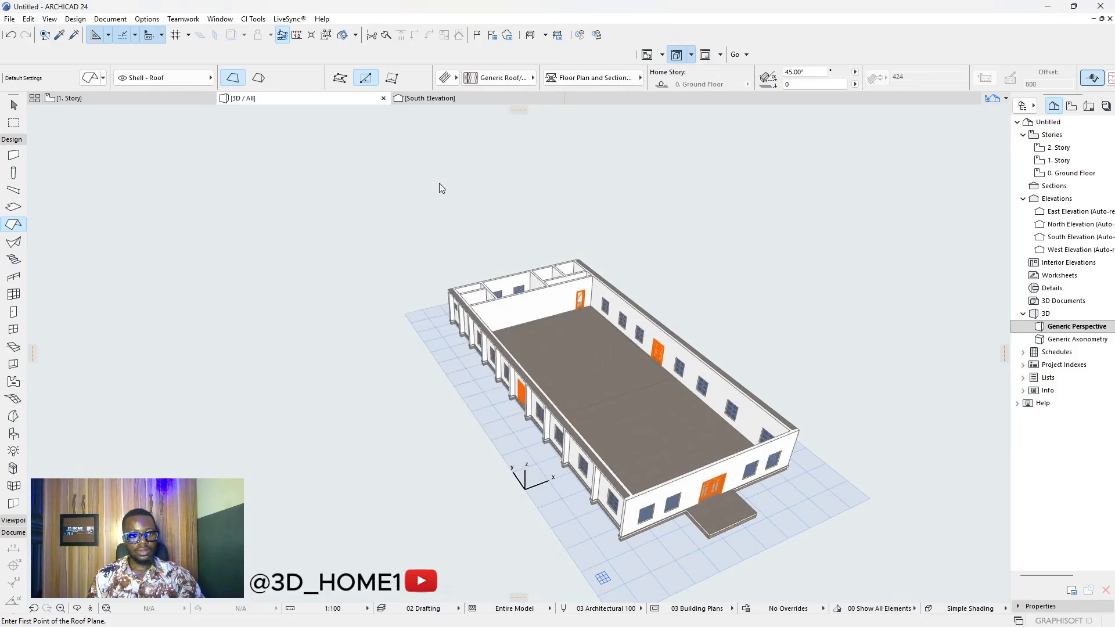
{"action": "left_click", "coordinate": [259, 78]}
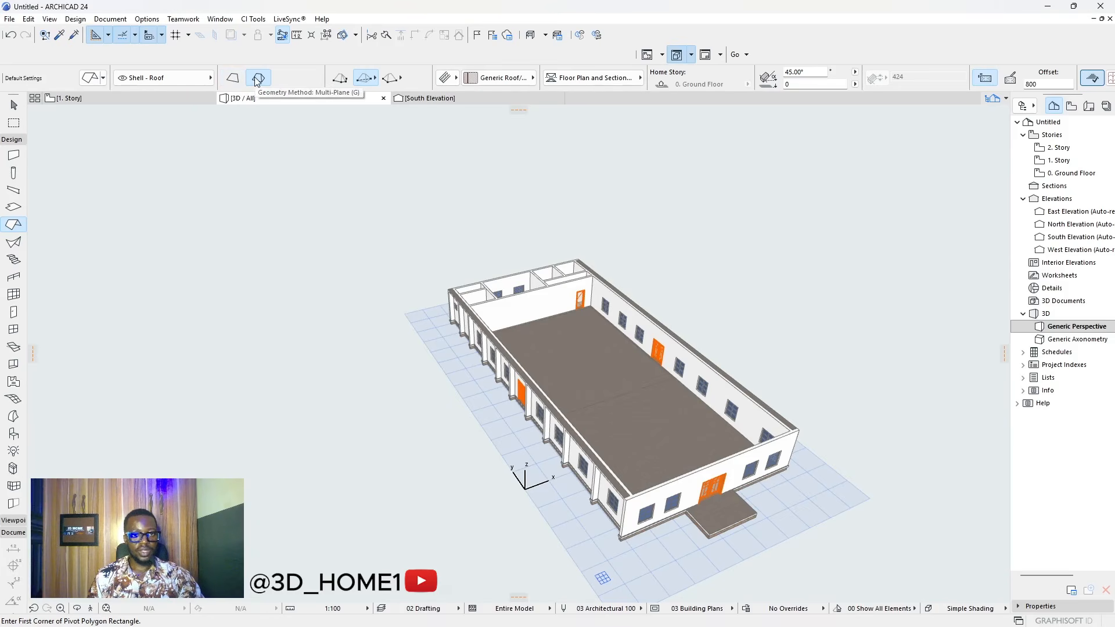
- Set the roof defaults to Timber - Roof, thickness 35, Roof Tiles - French Red surface and eaves overhang offset 0
{"action": "left_click", "coordinate": [90, 78]}
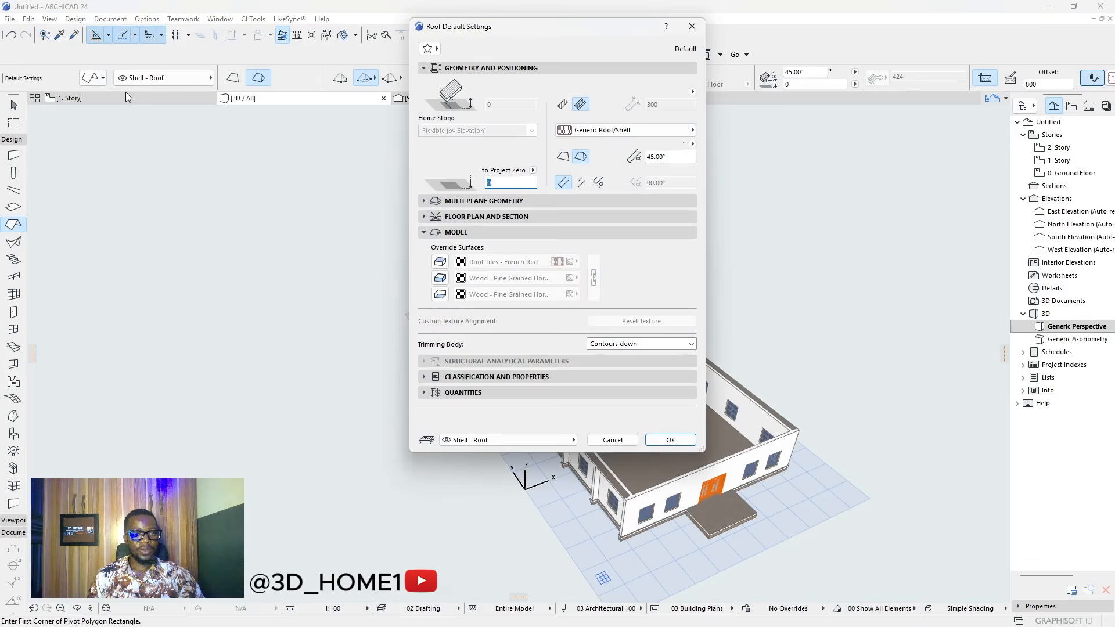
{"action": "left_click", "coordinate": [440, 261]}
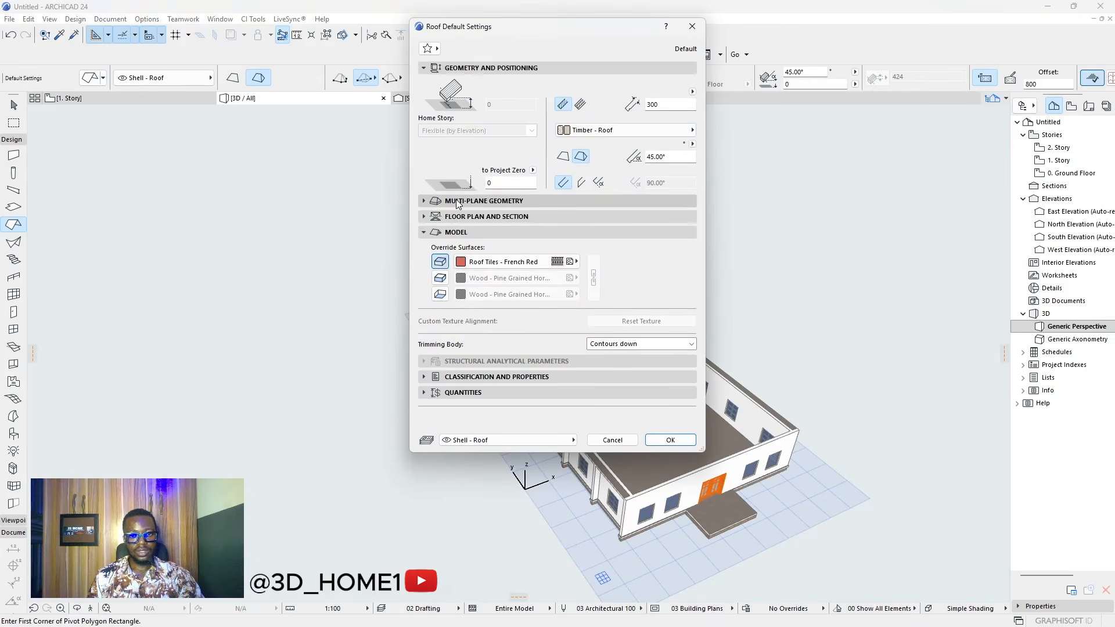
{"action": "left_click", "coordinate": [456, 201]}
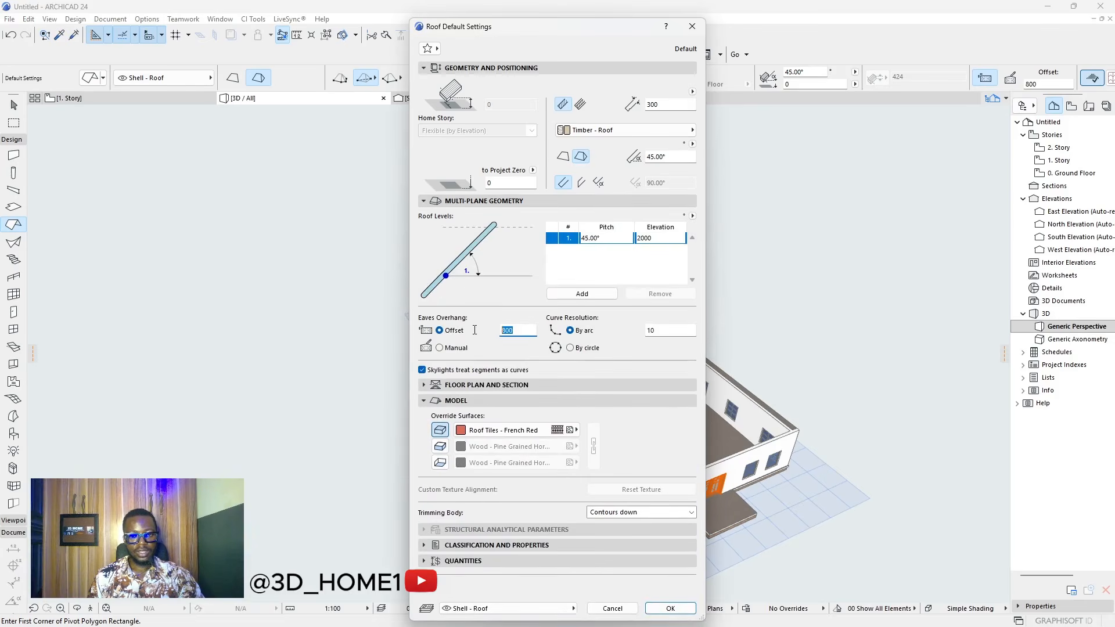
{"action": "type", "text": "0"}
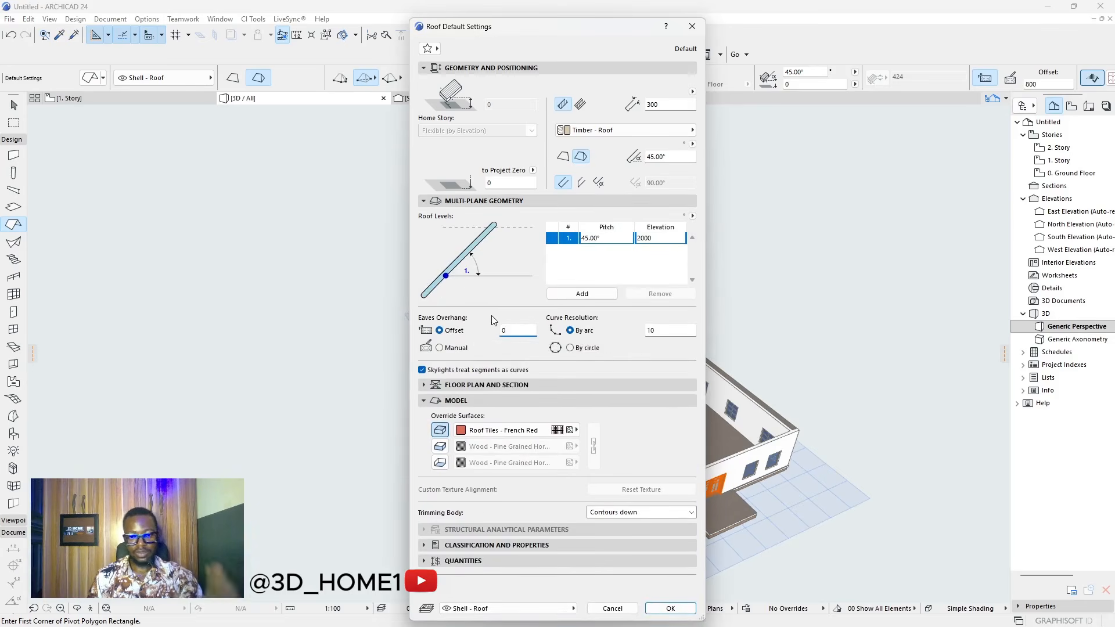
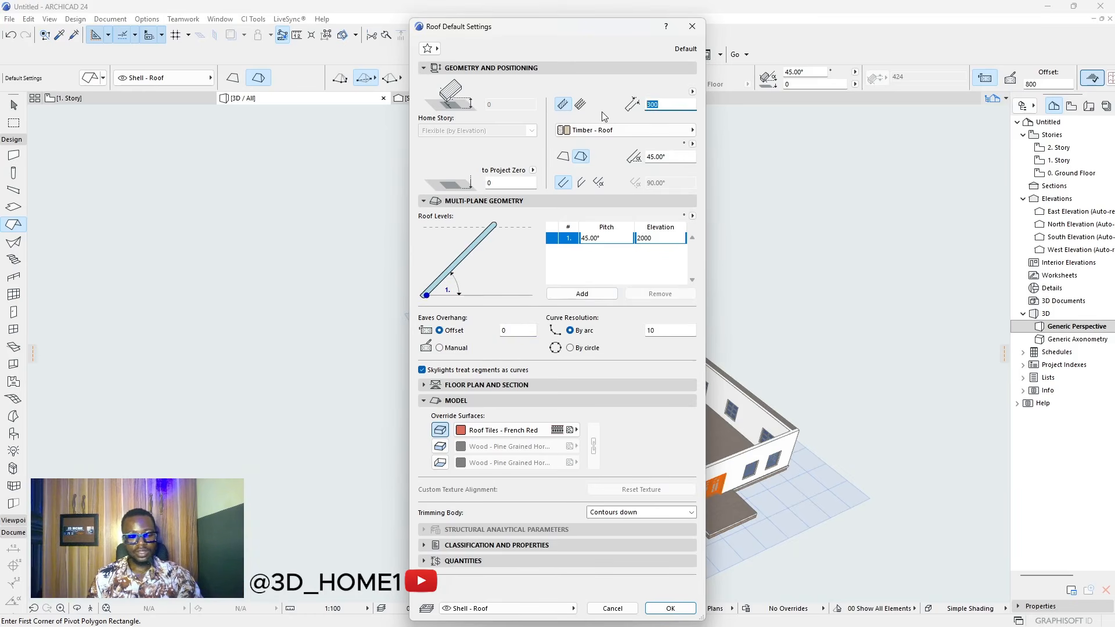
{"action": "left_click", "coordinate": [670, 608]}
- Draw a 45° hip roof over the whole building, about 15150 by 31175, from the back-west corner to the front-east corner
{"action": "scroll", "coordinate": [406, 285], "scroll_direction": "up", "scroll_amount": 6}
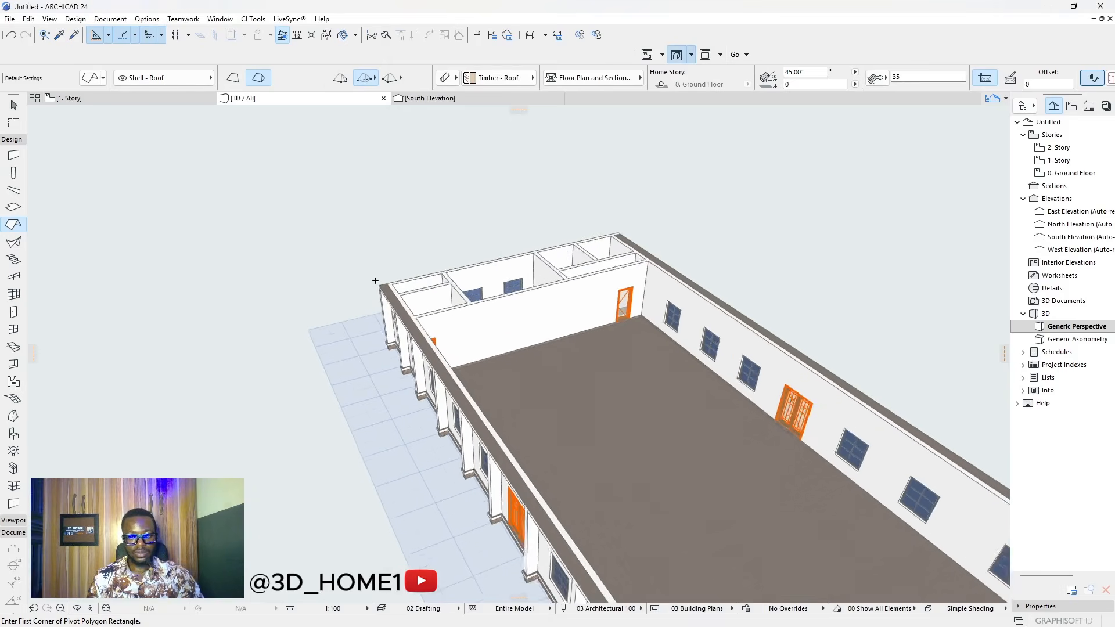
{"action": "left_click", "coordinate": [378, 284]}
{"action": "scroll", "coordinate": [325, 302], "scroll_direction": "down", "scroll_amount": 6}
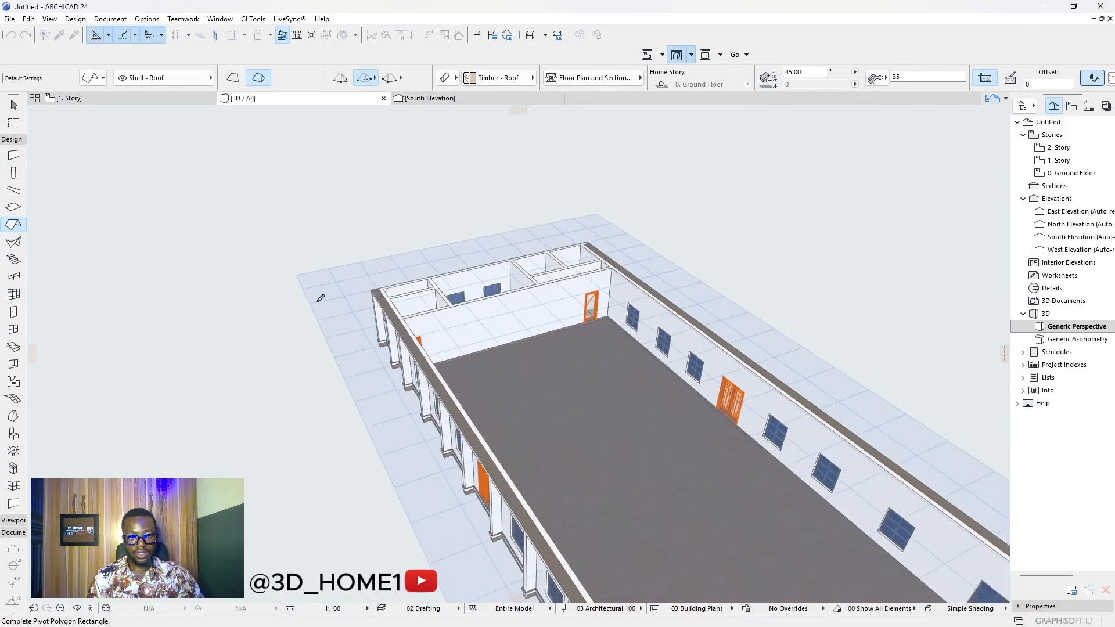
{"action": "scroll", "coordinate": [684, 481], "scroll_direction": "up", "scroll_amount": 2}
{"action": "scroll", "coordinate": [683, 481], "scroll_direction": "up", "scroll_amount": 3}
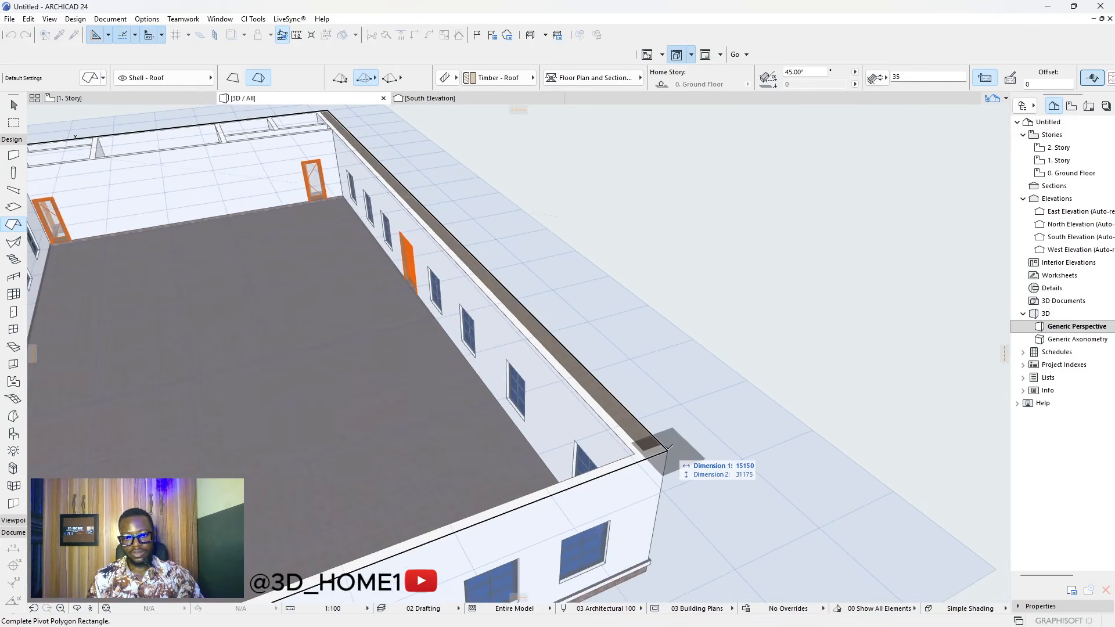
{"action": "left_click", "coordinate": [668, 451]}
{"action": "scroll", "coordinate": [650, 459], "scroll_direction": "down", "scroll_amount": 5}
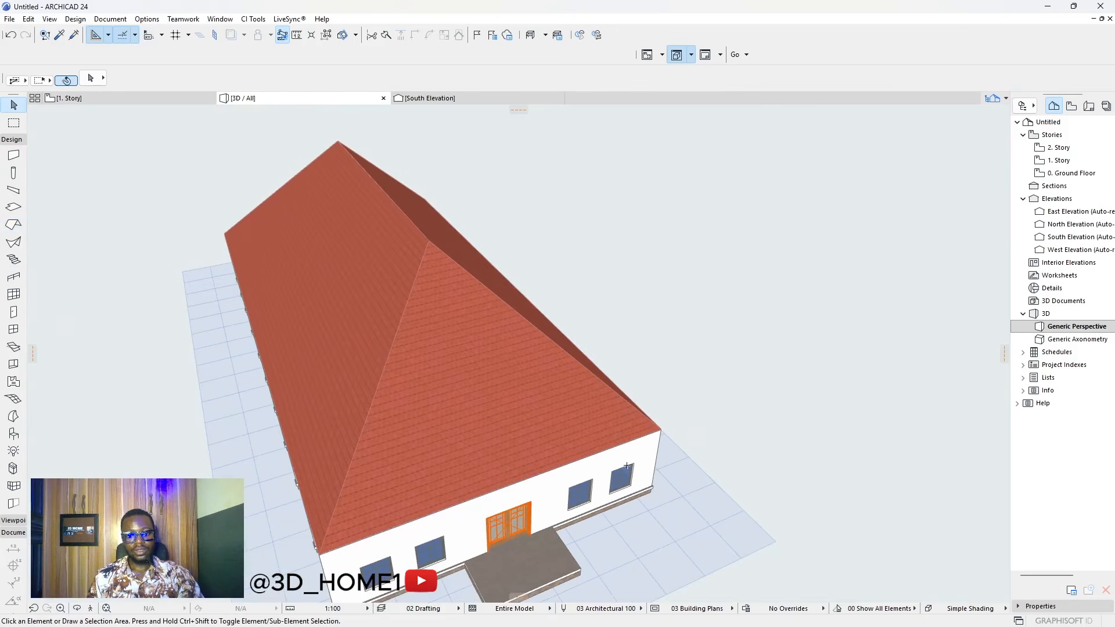
- Examine the new hip roof and its eaves from the west side and the front corner in 3D
{"action": "middle_click_drag", "start_coordinate": [615, 465], "coordinate": [795, 371], "text": "shift"}
{"action": "scroll", "coordinate": [725, 423], "scroll_direction": "down", "scroll_amount": 3}
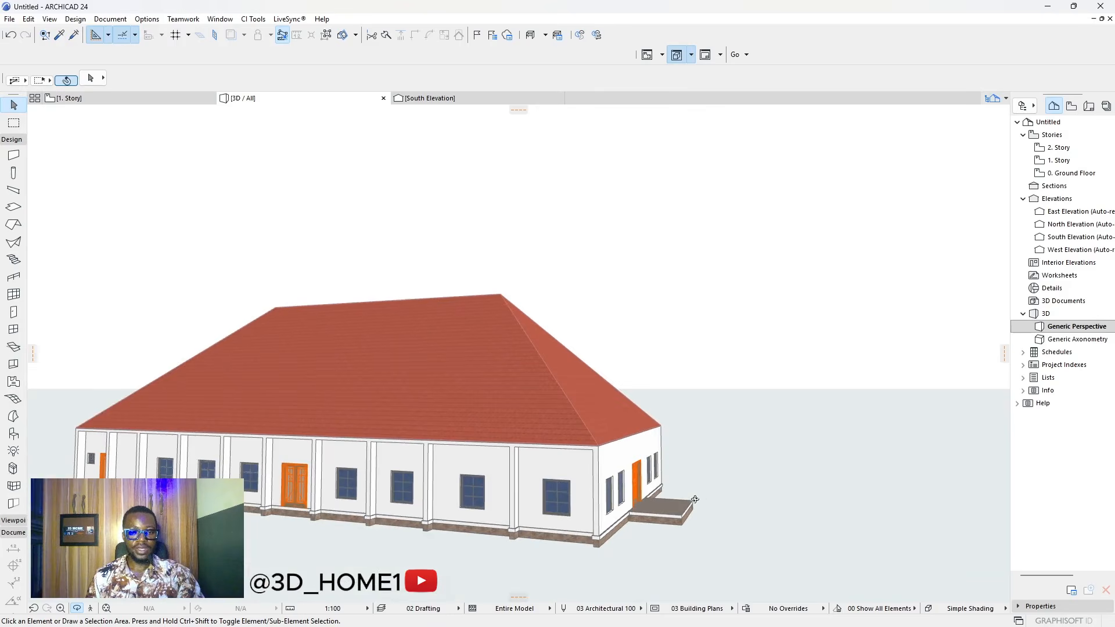
{"action": "middle_click_drag", "start_coordinate": [695, 500], "coordinate": [588, 543], "text": "shift"}
{"action": "scroll", "coordinate": [435, 453], "scroll_direction": "up", "scroll_amount": 5}
{"action": "scroll", "coordinate": [390, 458], "scroll_direction": "up", "scroll_amount": 3}
{"action": "scroll", "coordinate": [603, 548], "scroll_direction": "down", "scroll_amount": 4}
{"action": "scroll", "coordinate": [587, 543], "scroll_direction": "down", "scroll_amount": 4}
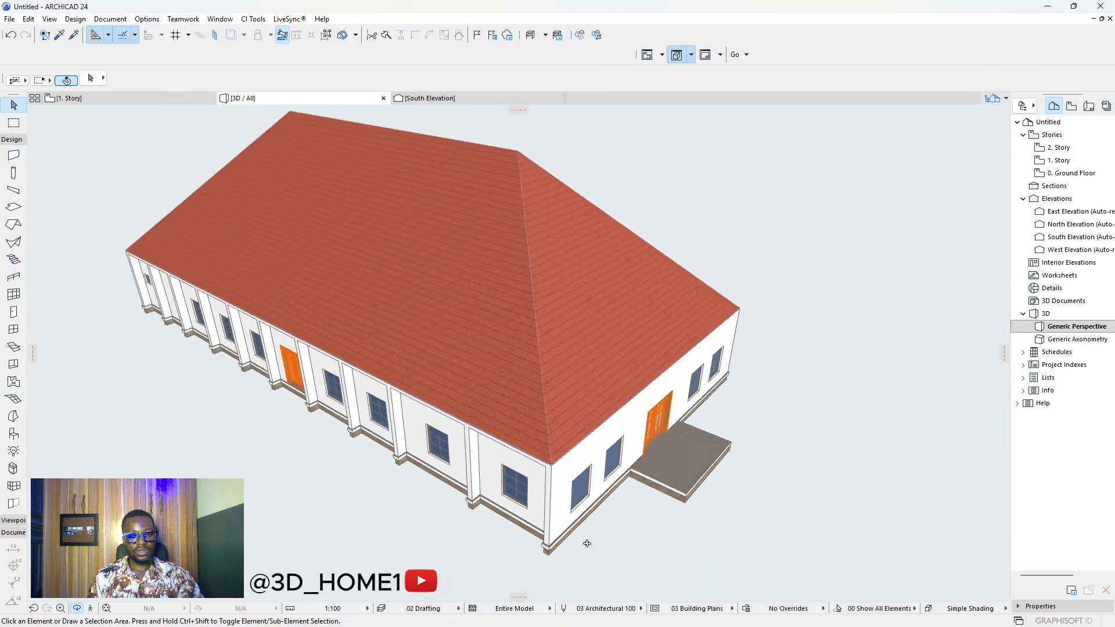
- Stretch the front end of the roof ridge horizontally outward to the front eave to form an open front gable
{"action": "scroll", "coordinate": [517, 407], "scroll_direction": "up", "scroll_amount": 4}
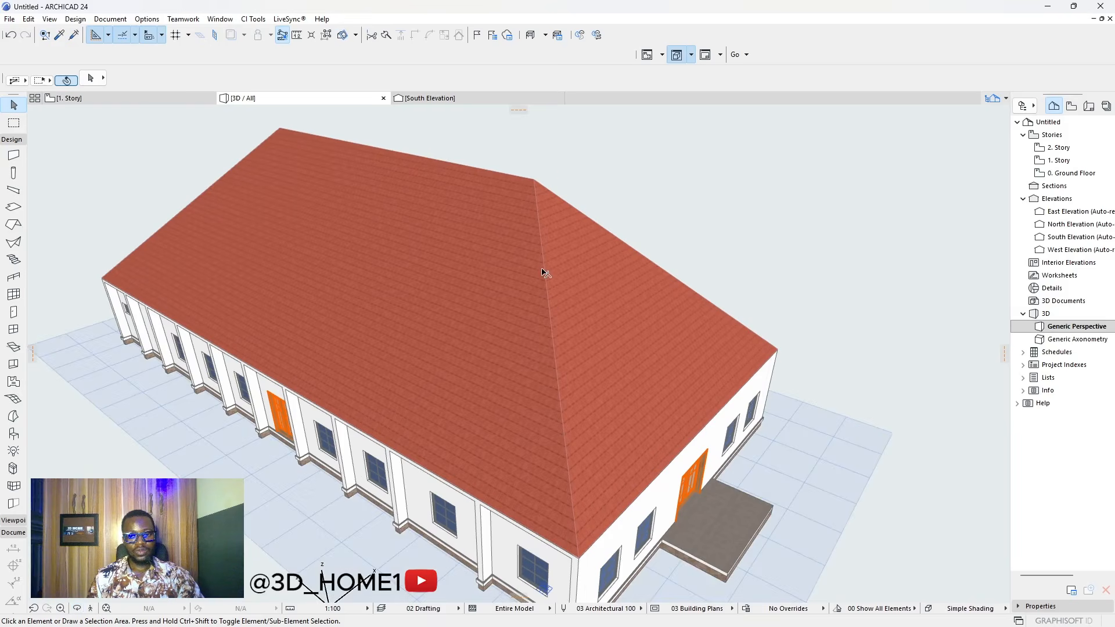
{"action": "left_click", "coordinate": [543, 243]}
{"action": "left_click", "coordinate": [534, 181]}
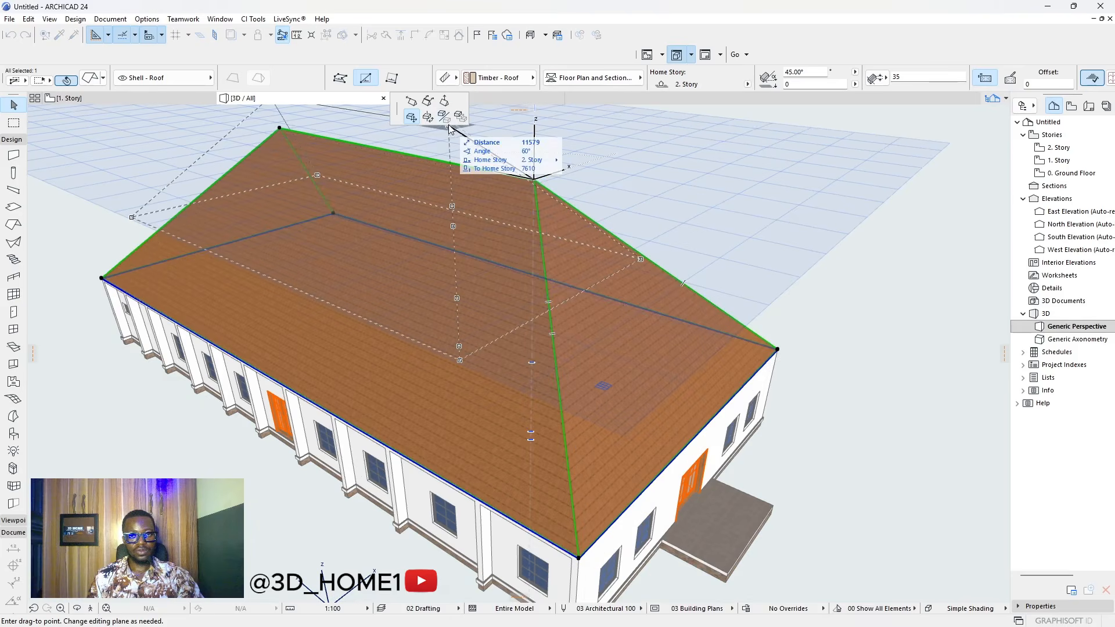
{"action": "left_click", "coordinate": [412, 102]}
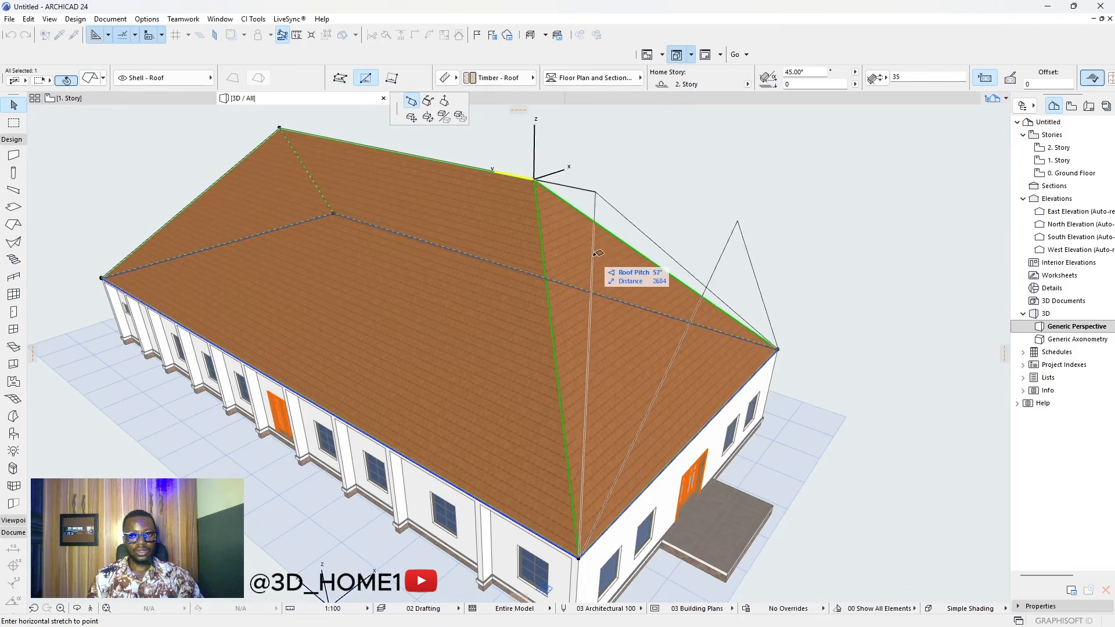
{"action": "left_click", "coordinate": [741, 236]}
{"action": "key", "text": "Escape"}
- Stretch the rear end of the roof ridge horizontally outward to the back eave to form a back gable
{"action": "middle_click_drag", "start_coordinate": [460, 384], "coordinate": [890, 319], "text": "shift"}
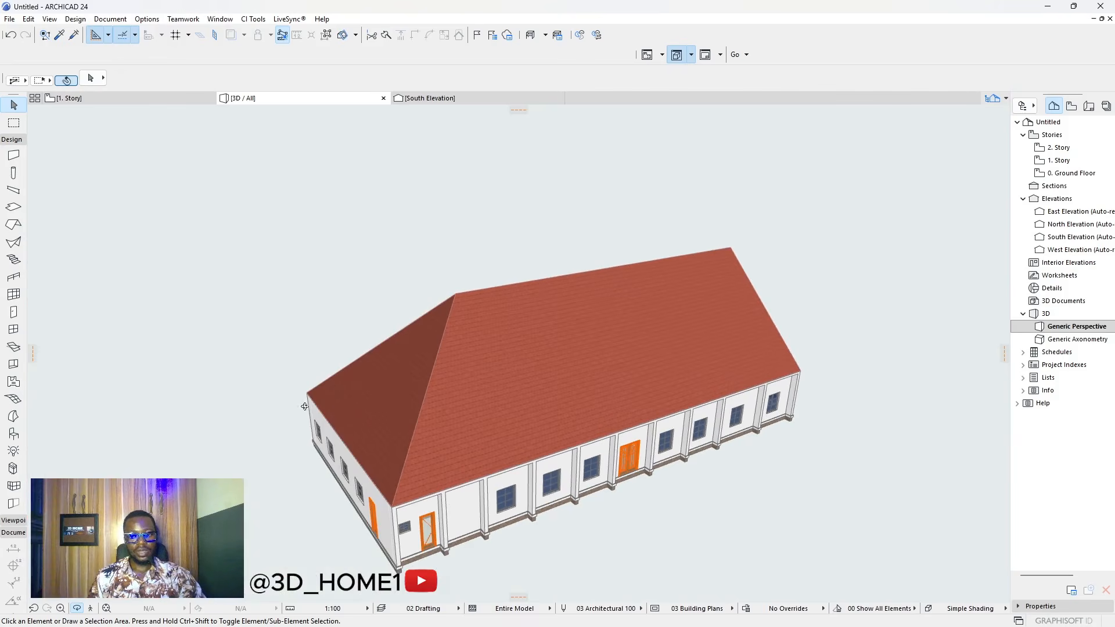
{"action": "left_click", "coordinate": [439, 341]}
{"action": "left_click", "coordinate": [456, 294]}
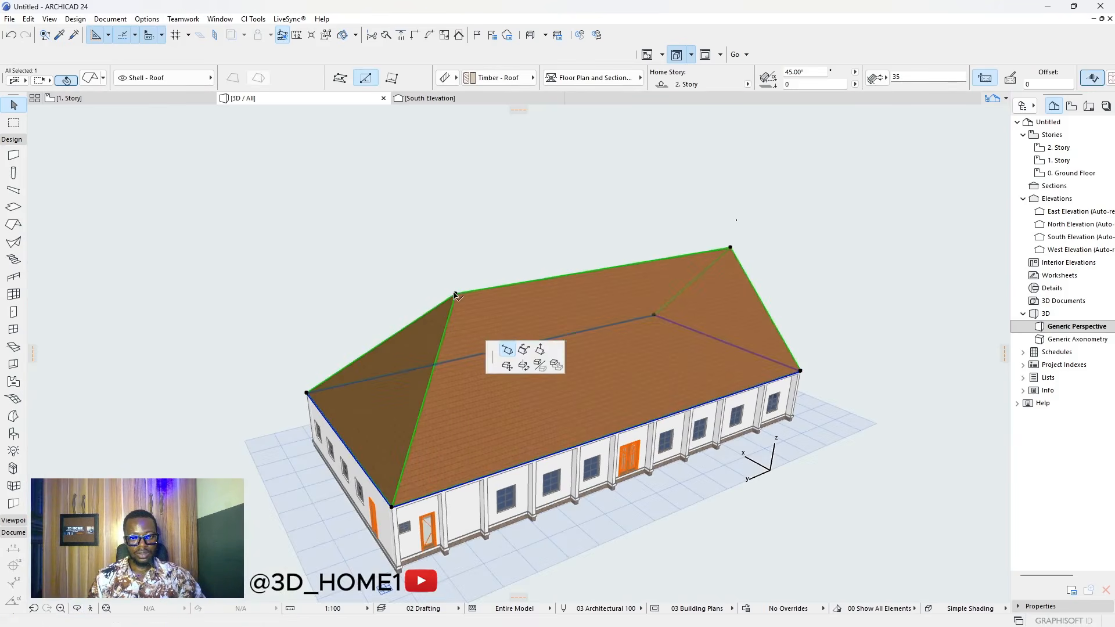
{"action": "left_click", "coordinate": [328, 316]}
{"action": "key", "text": "Escape"}
- Set the roof pitch to 20° and keep the custom planes and edges
{"action": "middle_click_drag", "start_coordinate": [583, 381], "coordinate": [517, 351], "text": "shift"}
{"action": "left_click", "coordinate": [668, 286]}
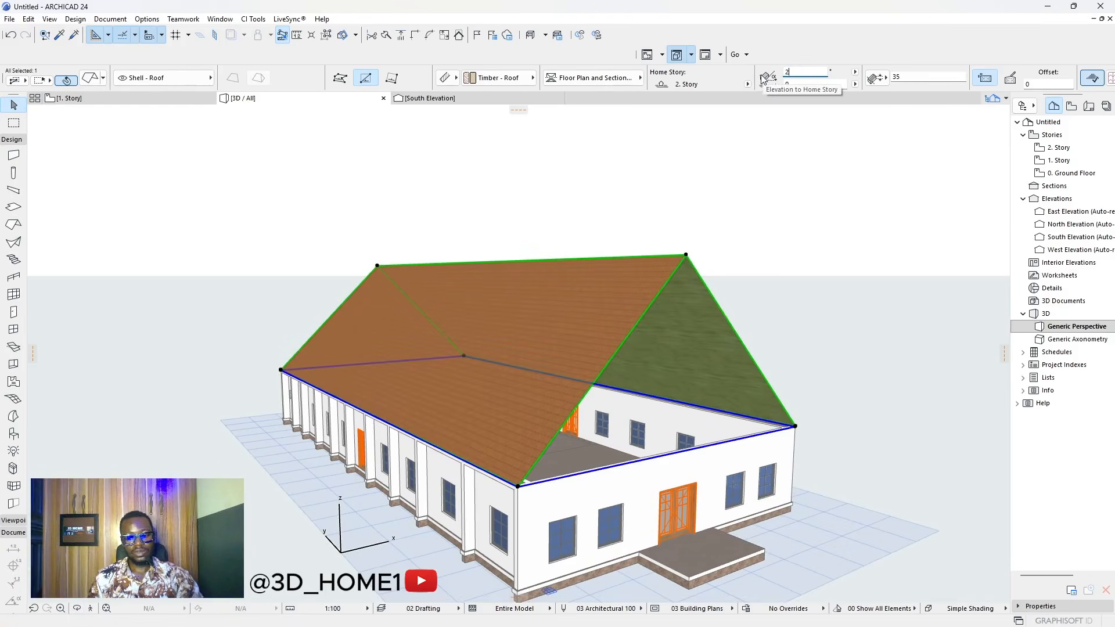
{"action": "key", "text": "Return"}
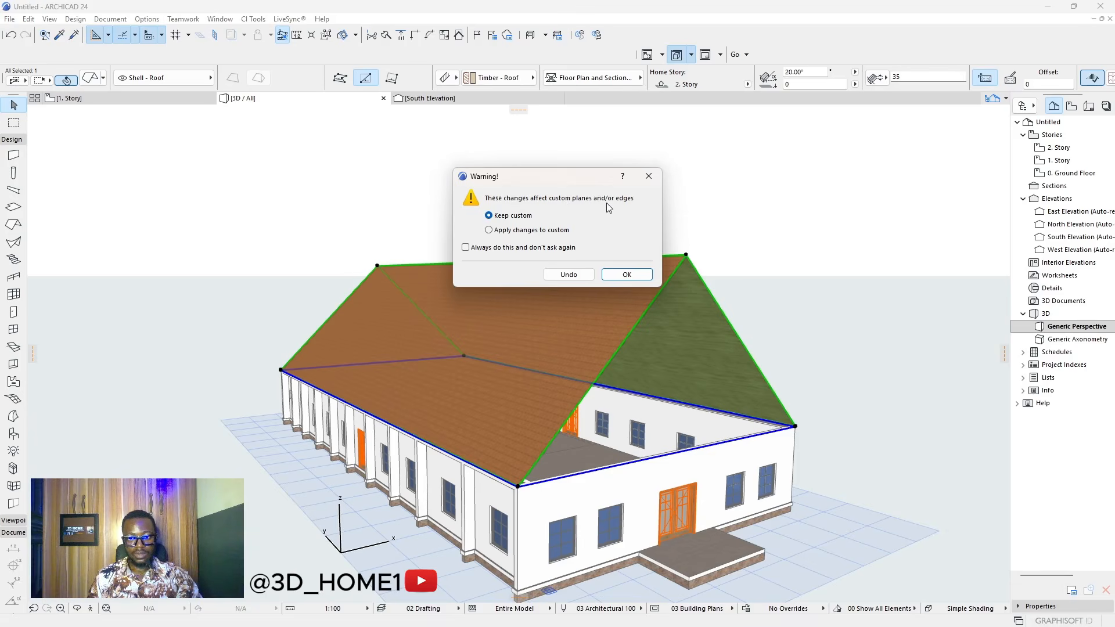
{"action": "left_click", "coordinate": [631, 273]}
{"action": "left_click", "coordinate": [701, 318]}
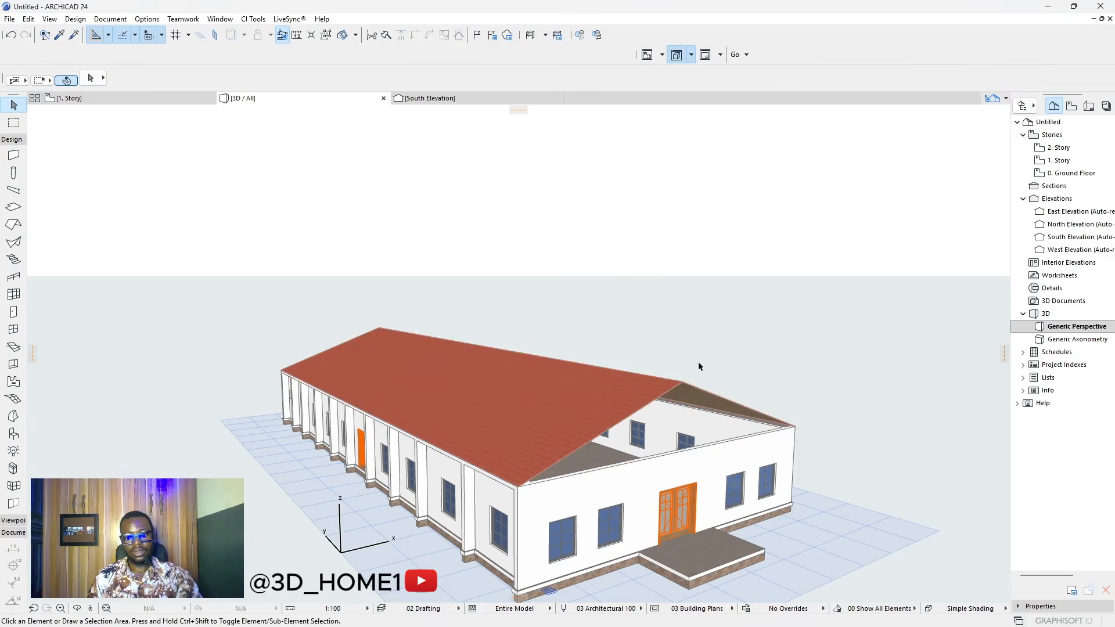
- Set the pitch of the gabled roof to 25°
{"action": "middle_click_drag", "start_coordinate": [692, 453], "coordinate": [292, 413], "text": "shift"}
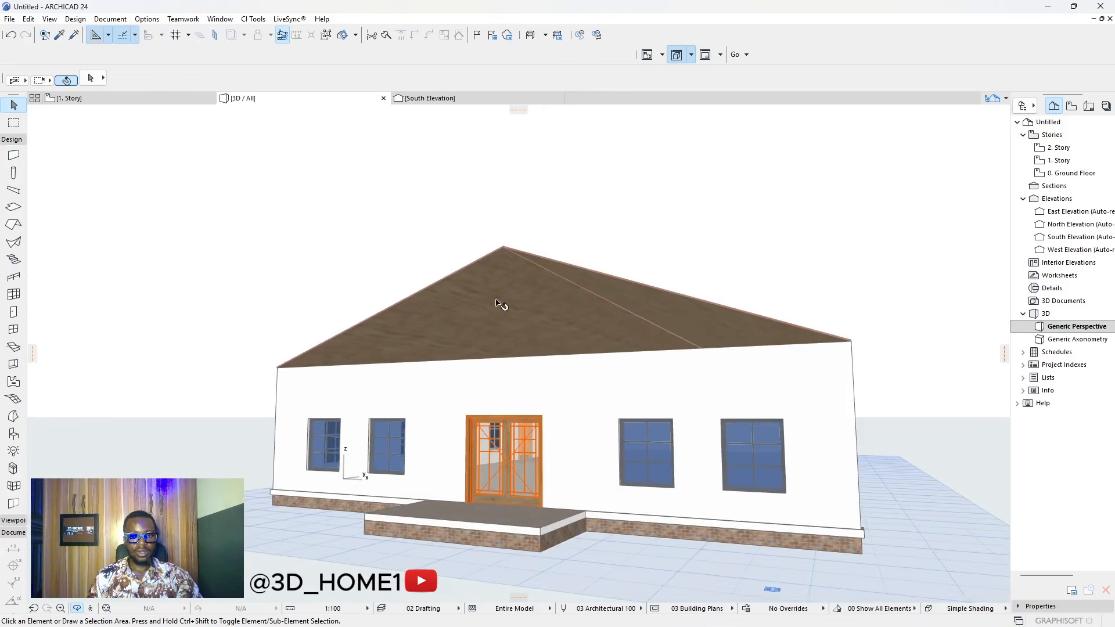
{"action": "left_click", "coordinate": [549, 266]}
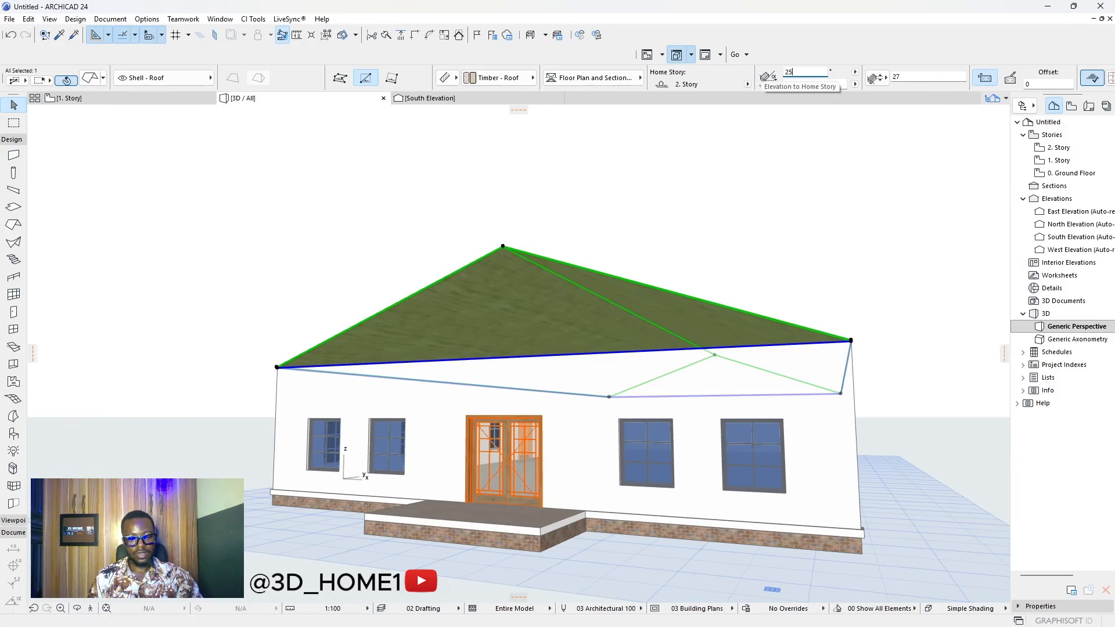
{"action": "key", "text": "Return"}
{"action": "left_click", "coordinate": [634, 274]}
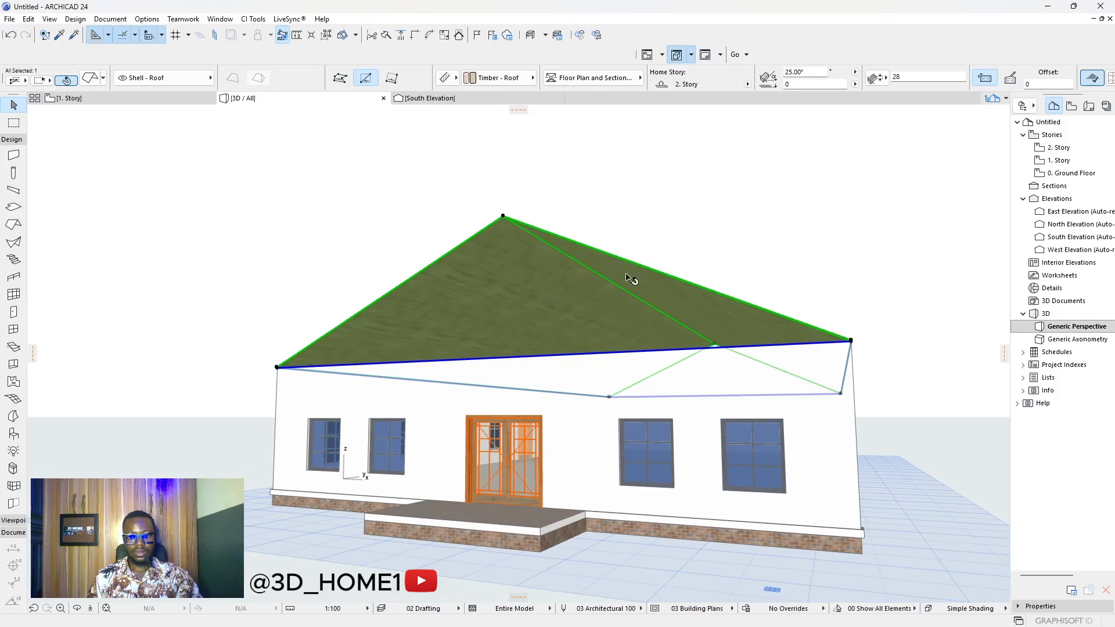
{"action": "left_click", "coordinate": [695, 229]}
- Delete the short projecting wall piece at the front-west corner in the 1. Story floor plan
{"action": "middle_click_drag", "start_coordinate": [560, 254], "coordinate": [329, 368], "text": "shift"}
{"action": "left_click", "coordinate": [646, 354]}
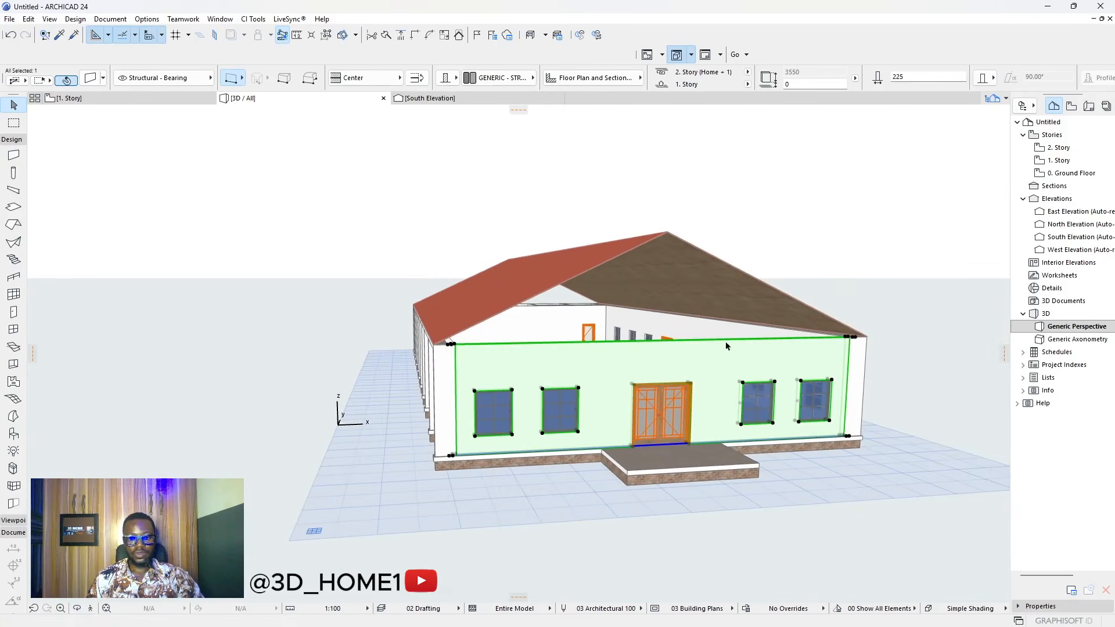
{"action": "left_click", "coordinate": [432, 359]}
{"action": "left_click", "coordinate": [482, 363]}
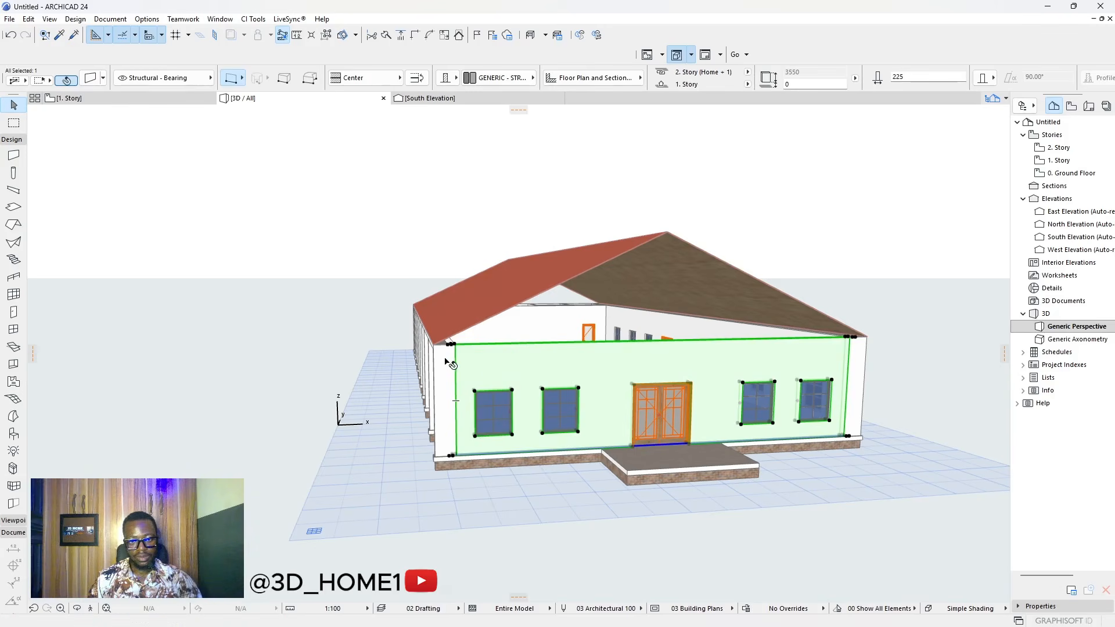
{"action": "scroll", "coordinate": [437, 338], "scroll_direction": "up", "scroll_amount": 3}
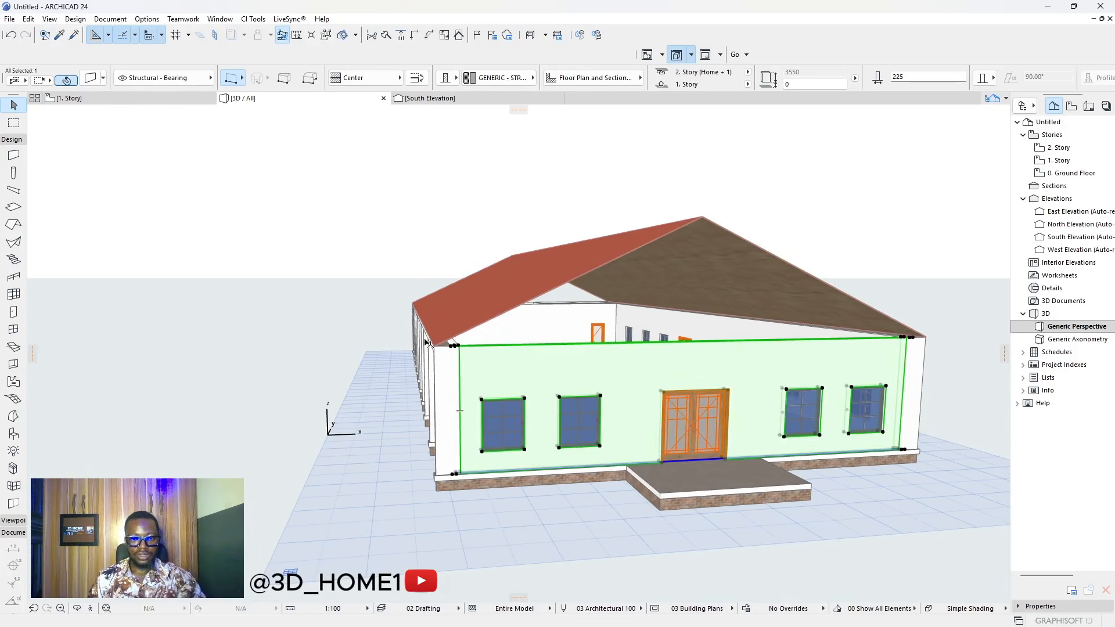
{"action": "key", "text": "Escape"}
{"action": "left_click", "coordinate": [91, 96]}
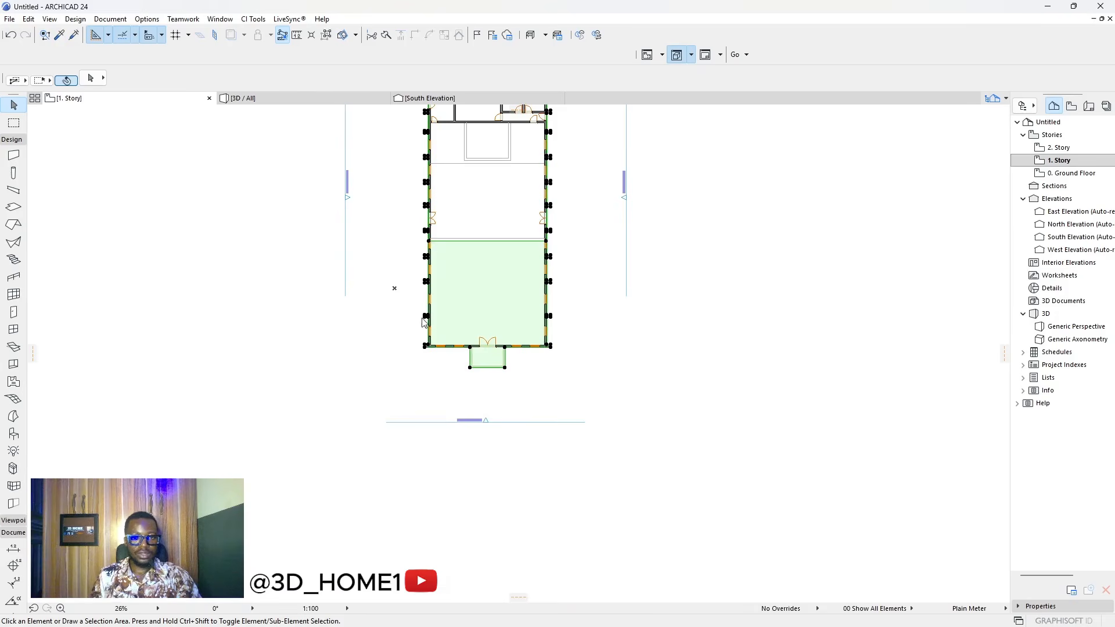
{"action": "scroll", "coordinate": [424, 323], "scroll_direction": "up", "scroll_amount": 10}
{"action": "left_click", "coordinate": [433, 397]}
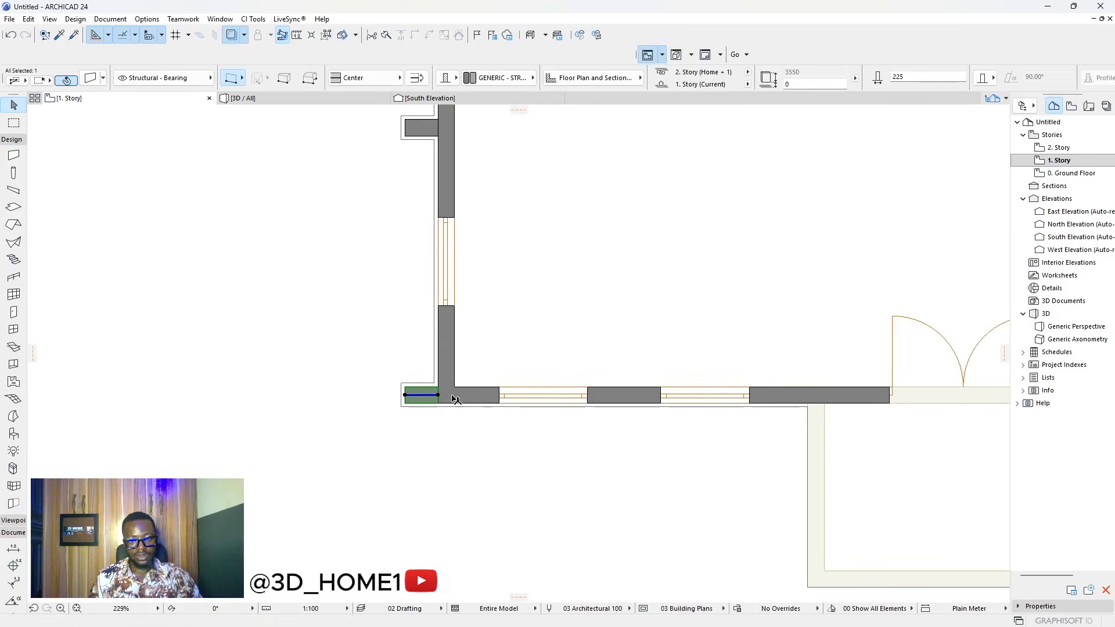
{"action": "scroll", "coordinate": [457, 400], "scroll_direction": "up", "scroll_amount": 3}
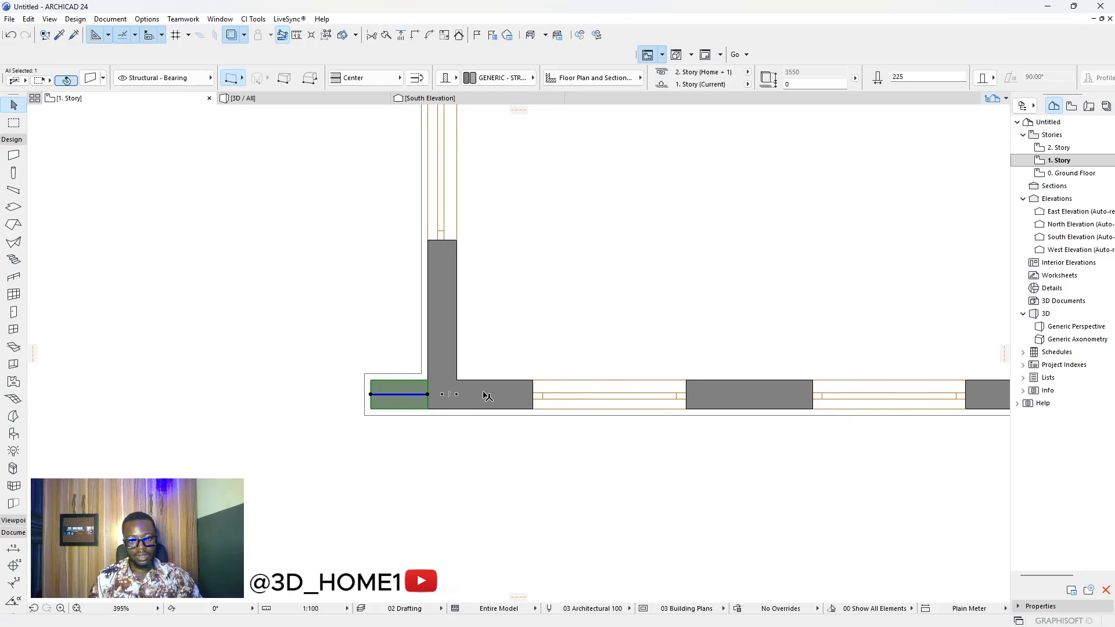
{"action": "key", "text": "Delete"}
- Delete the short projecting wall piece at the front-east corner of the plan
{"action": "scroll", "coordinate": [318, 385], "scroll_direction": "down", "scroll_amount": 7}
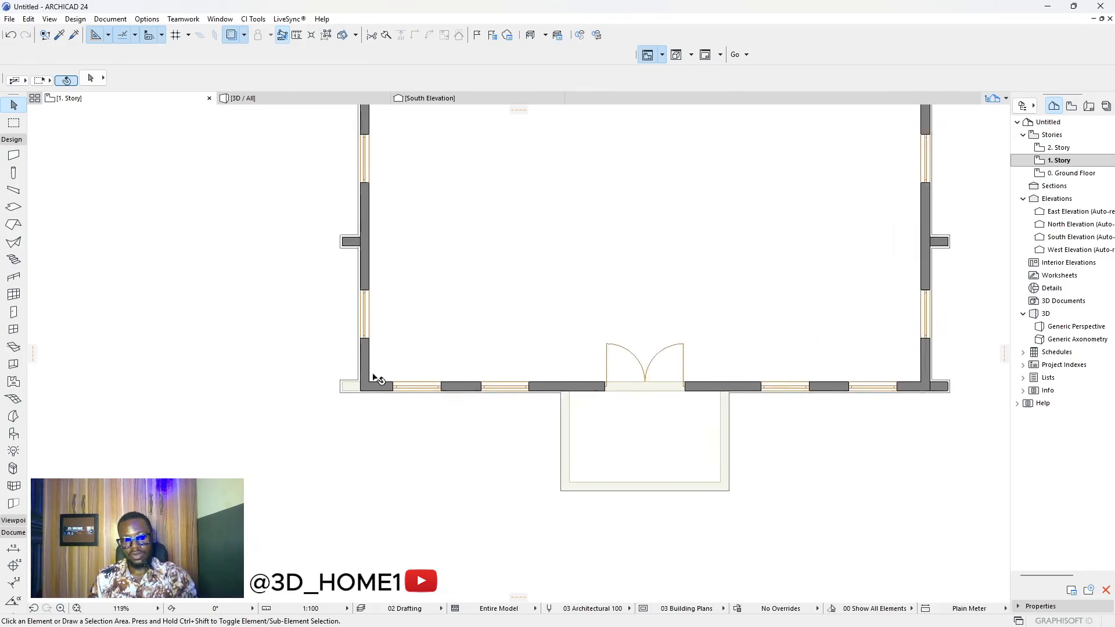
{"action": "middle_click_drag", "start_coordinate": [956, 381], "coordinate": [617, 388]}
{"action": "scroll", "coordinate": [551, 389], "scroll_direction": "up", "scroll_amount": 4}
{"action": "left_click", "coordinate": [459, 398]}
{"action": "key", "text": "Delete"}
{"action": "scroll", "coordinate": [732, 349], "scroll_direction": "down", "scroll_amount": 8}
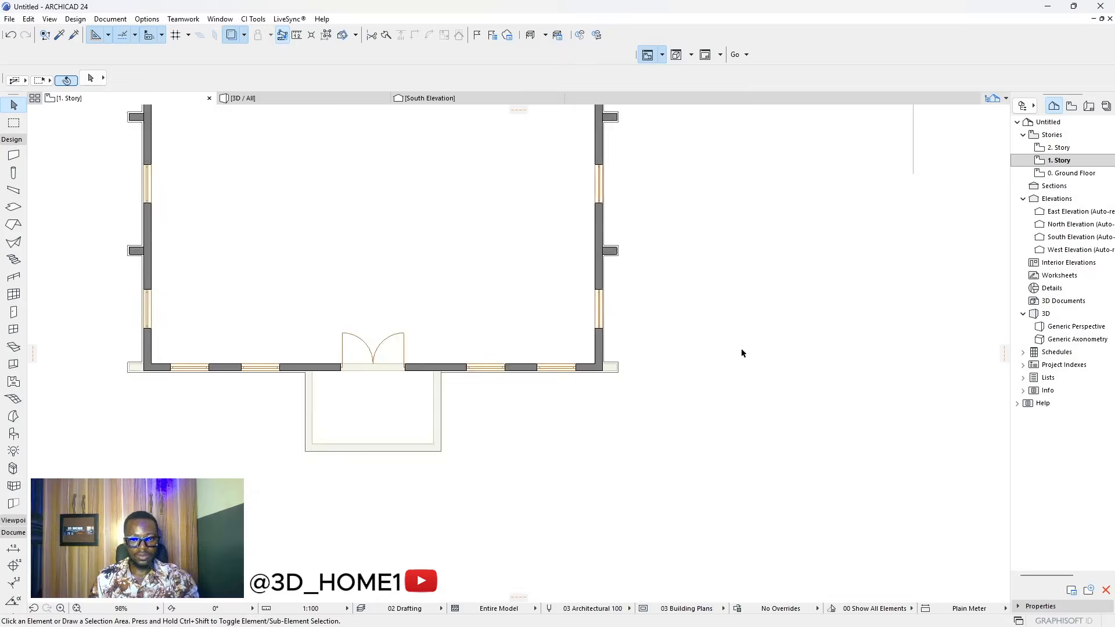
- Stretch the west end of the front wall out to the end of the corner column's footing outline
{"action": "scroll", "coordinate": [458, 375], "scroll_direction": "up", "scroll_amount": 8}
{"action": "left_click", "coordinate": [458, 327]}
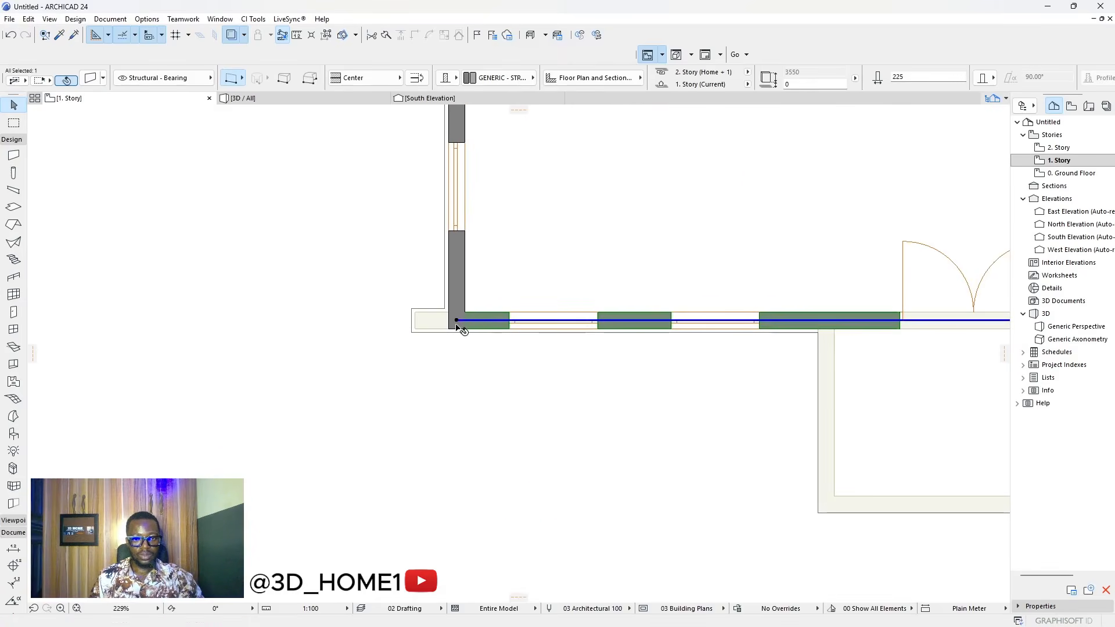
{"action": "left_click", "coordinate": [457, 321]}
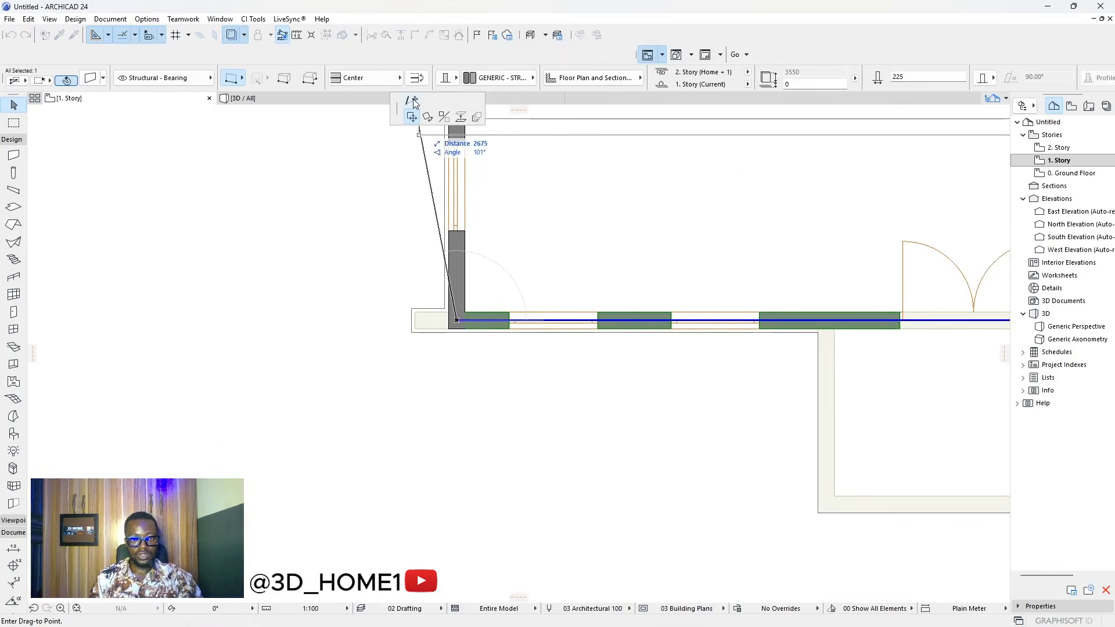
{"action": "left_click", "coordinate": [415, 319]}
{"action": "left_click", "coordinate": [458, 349]}
{"action": "scroll", "coordinate": [339, 330], "scroll_direction": "down", "scroll_amount": 5}
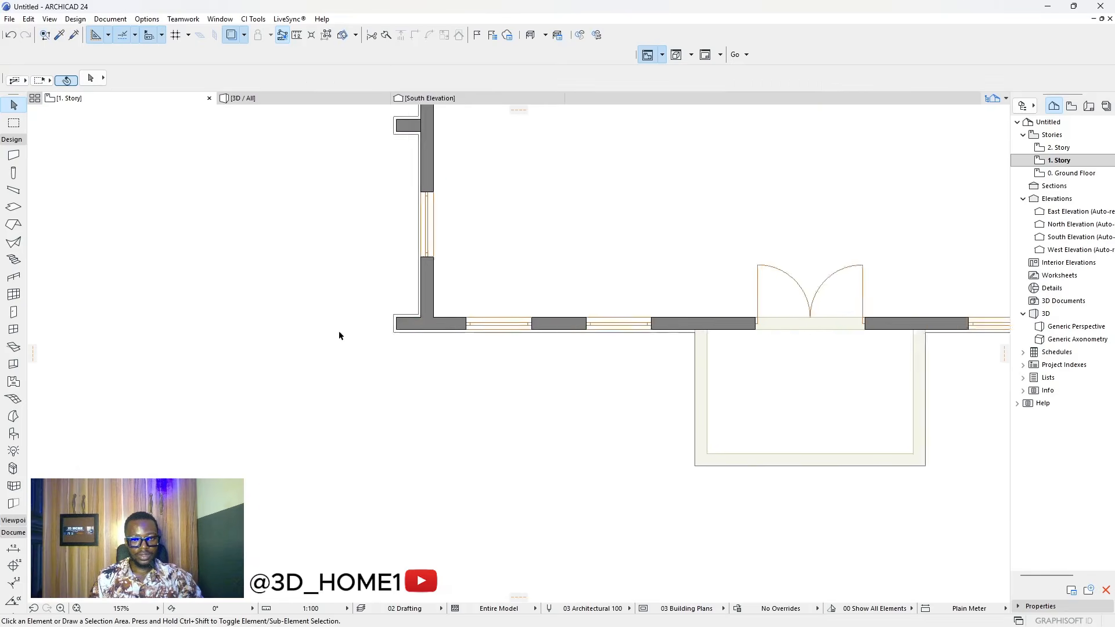
- Stretch the east end of the front wall out to the end of the corner column's footing outline
{"action": "scroll", "coordinate": [932, 312], "scroll_direction": "up", "scroll_amount": 4}
{"action": "scroll", "coordinate": [860, 337], "scroll_direction": "up", "scroll_amount": 3}
{"action": "left_click", "coordinate": [490, 353]}
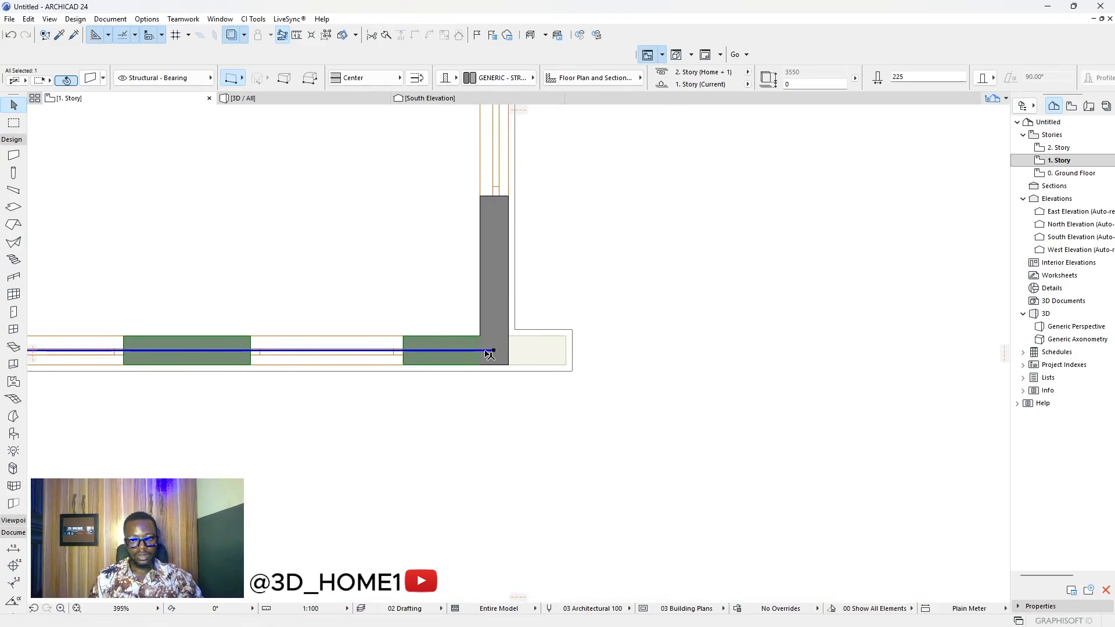
{"action": "left_click", "coordinate": [495, 350]}
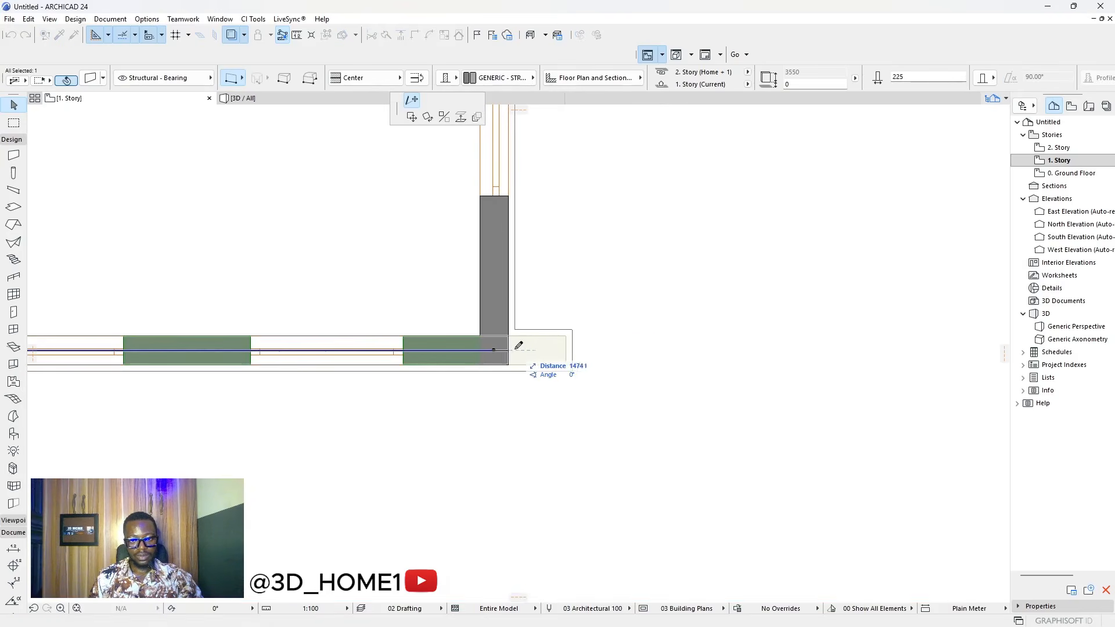
{"action": "left_click", "coordinate": [571, 349]}
{"action": "left_click", "coordinate": [702, 352]}
{"action": "scroll", "coordinate": [698, 348], "scroll_direction": "down", "scroll_amount": 8}
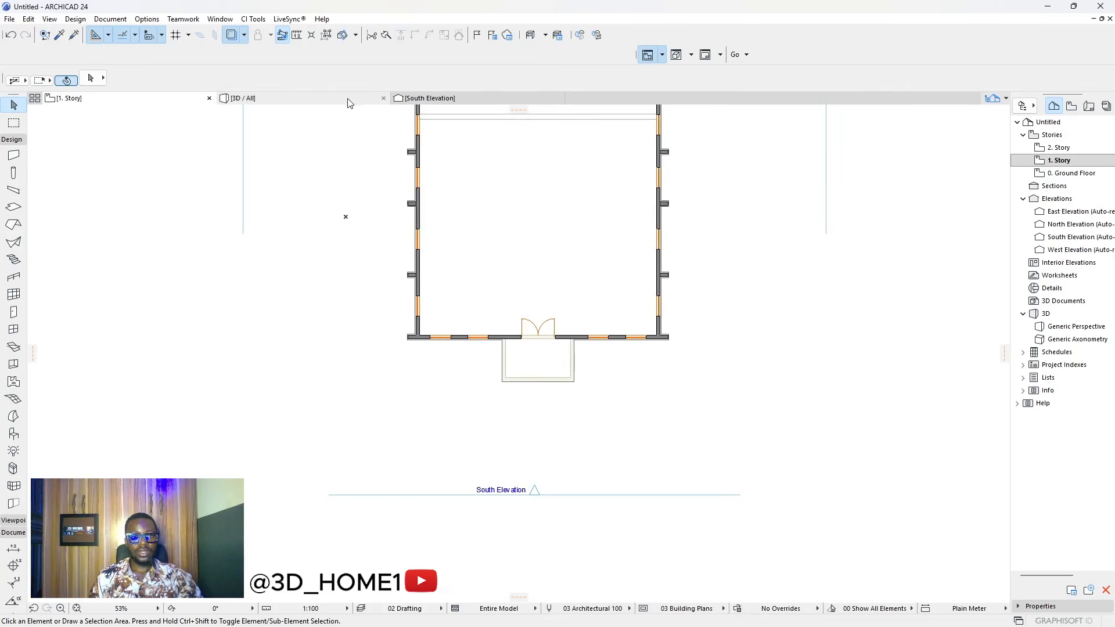
- In the 3D view, stretch the front entrance wall up past the roof ridge to a height of about 7620 mm
{"action": "left_click", "coordinate": [348, 103]}
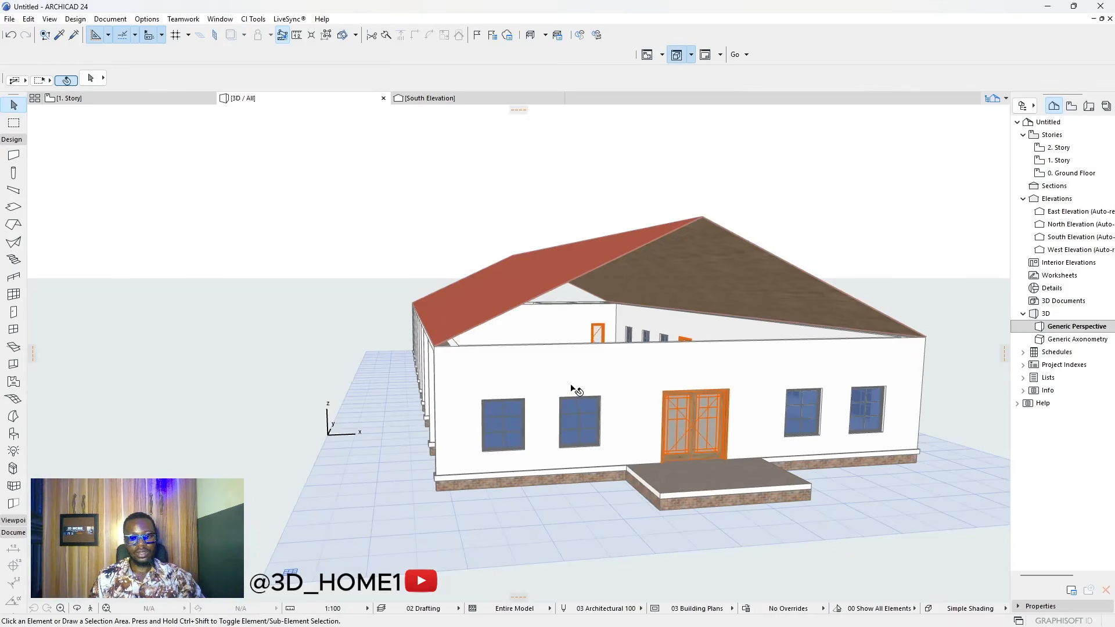
{"action": "left_click_drag", "start_coordinate": [576, 388], "coordinate": [661, 352]}
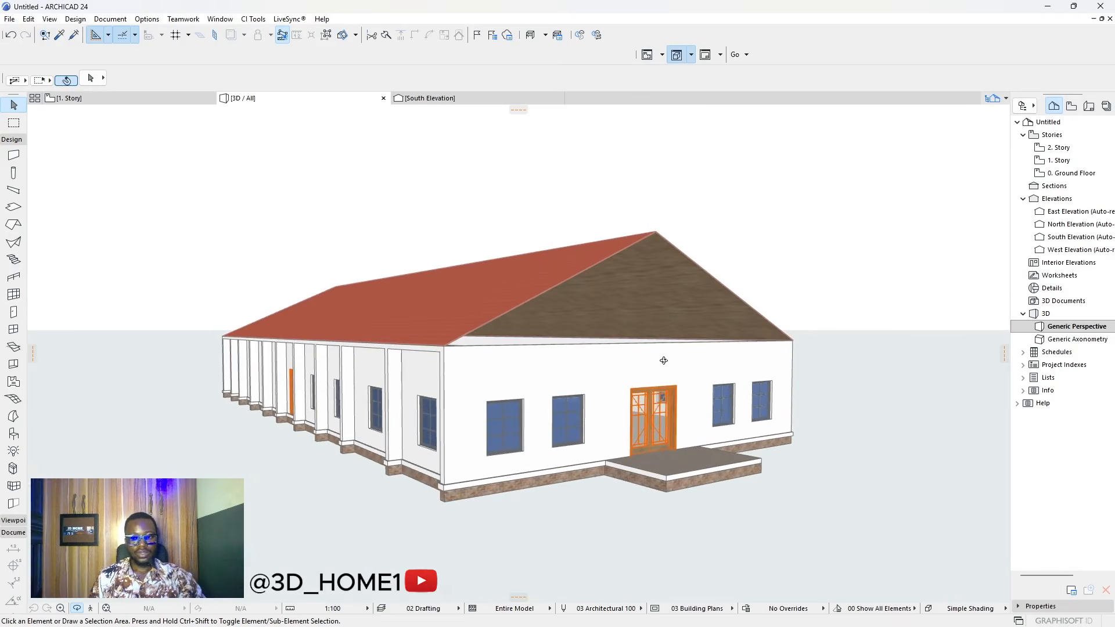
{"action": "left_click", "coordinate": [655, 344]}
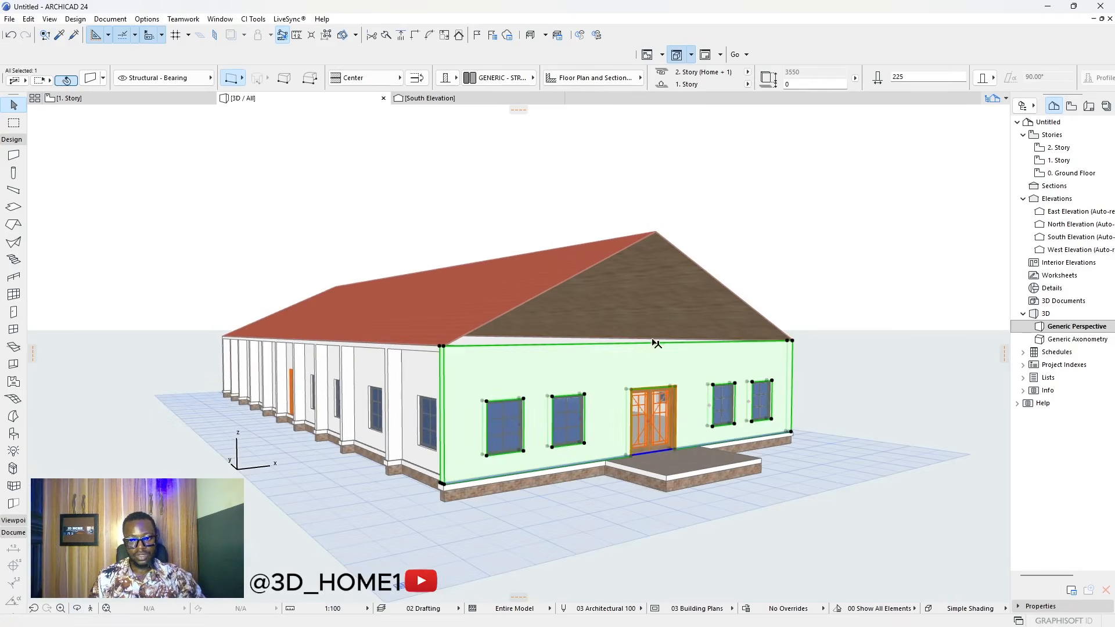
{"action": "left_click", "coordinate": [791, 342]}
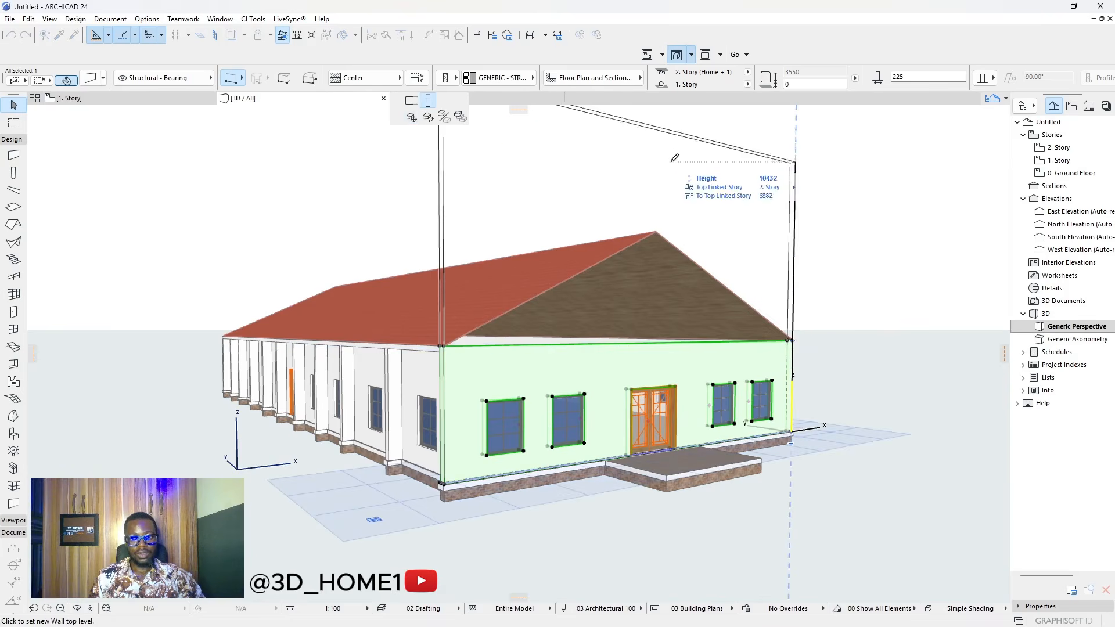
{"action": "left_click", "coordinate": [676, 251]}
{"action": "key", "text": "Escape"}
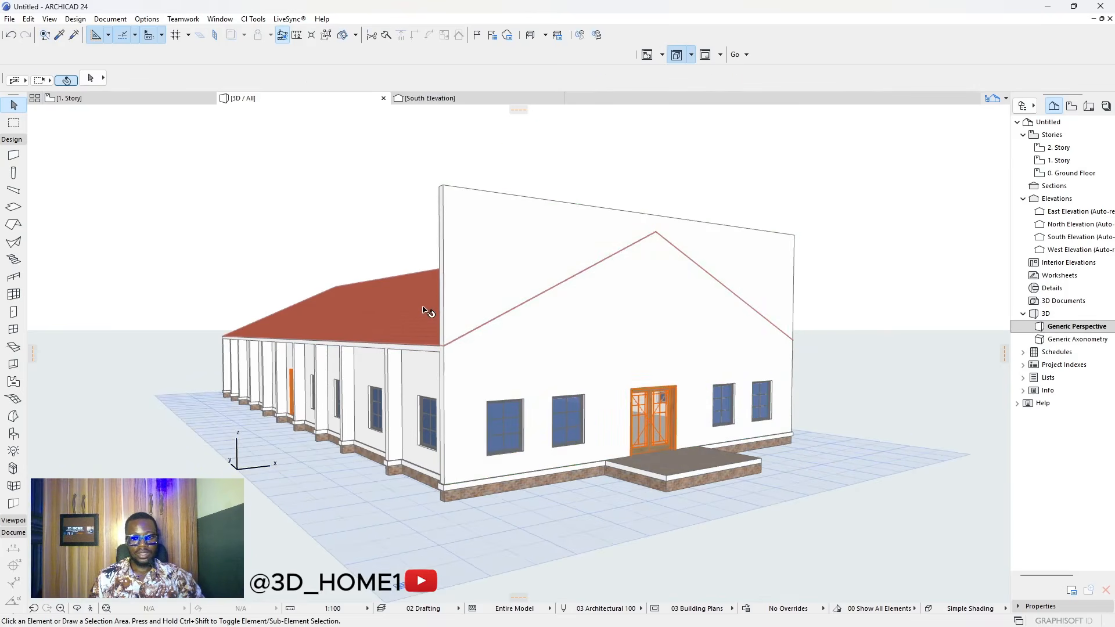
- Trim the raised front wall to the gable roof, using the roof from the current selection
{"action": "left_click", "coordinate": [427, 312]}
{"action": "left_click", "coordinate": [498, 222], "text": "shift"}
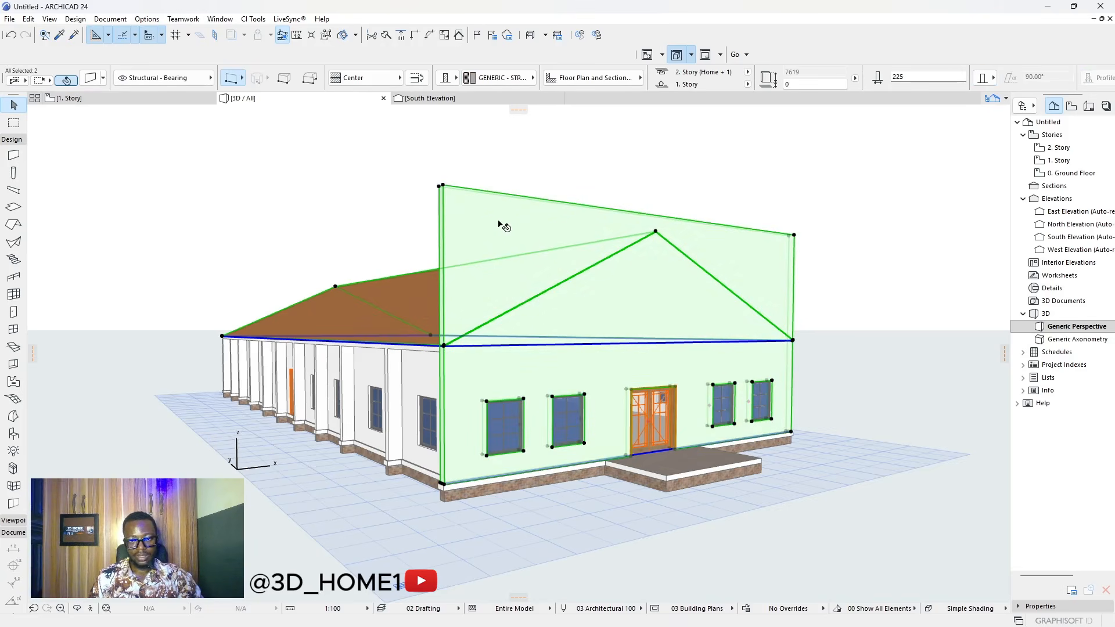
{"action": "right_click", "coordinate": [535, 228]}
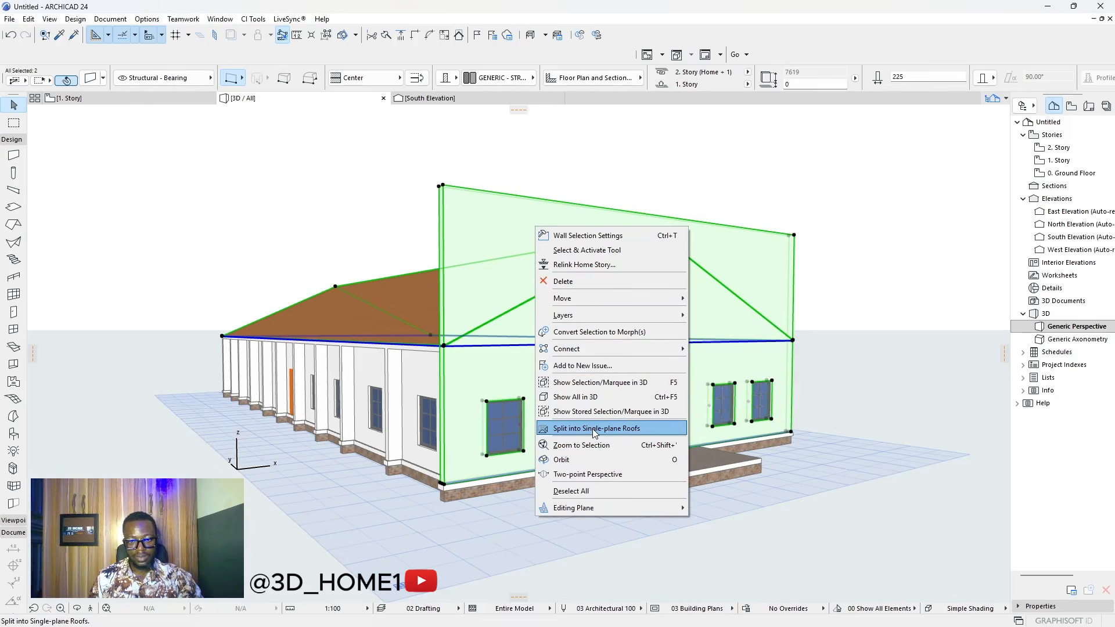
{"action": "mouse_move", "coordinate": [611, 347]}
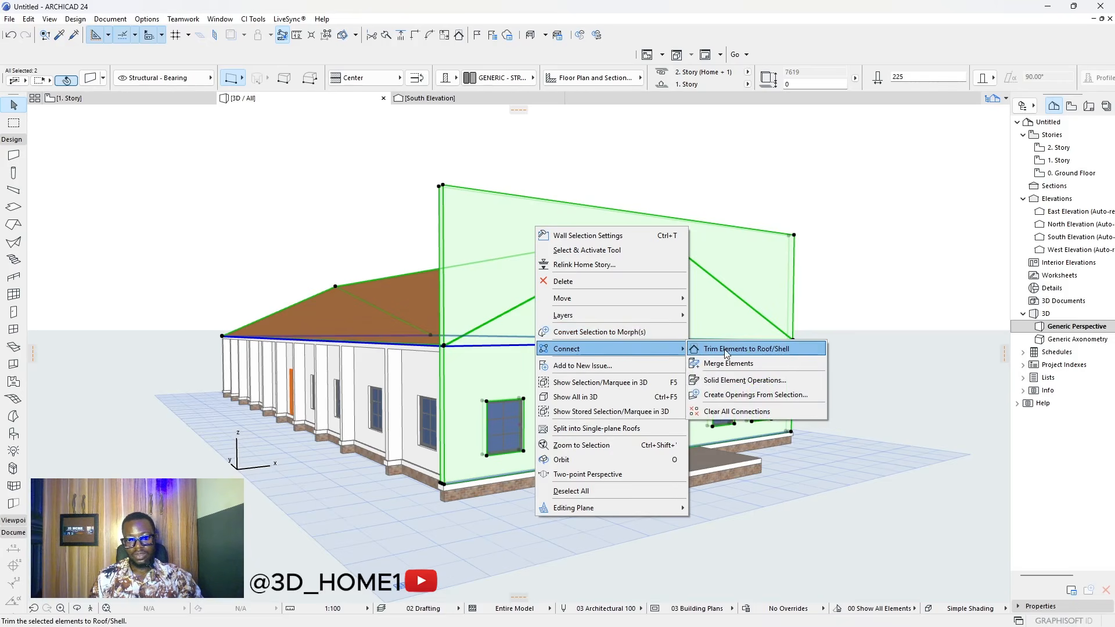
{"action": "left_click", "coordinate": [751, 349]}
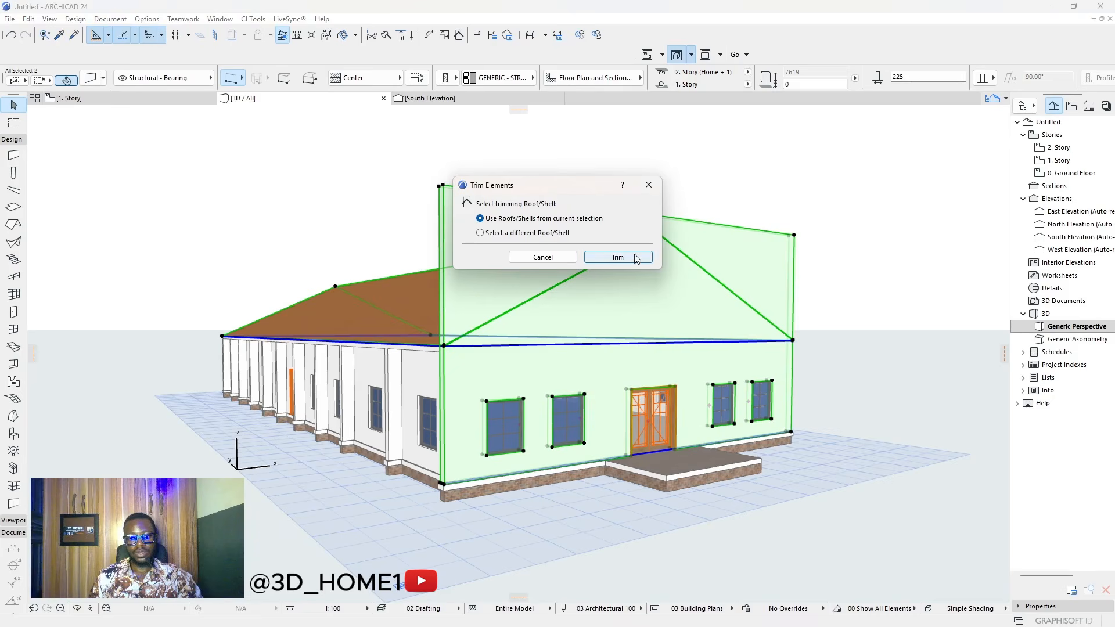
{"action": "left_click", "coordinate": [636, 259]}
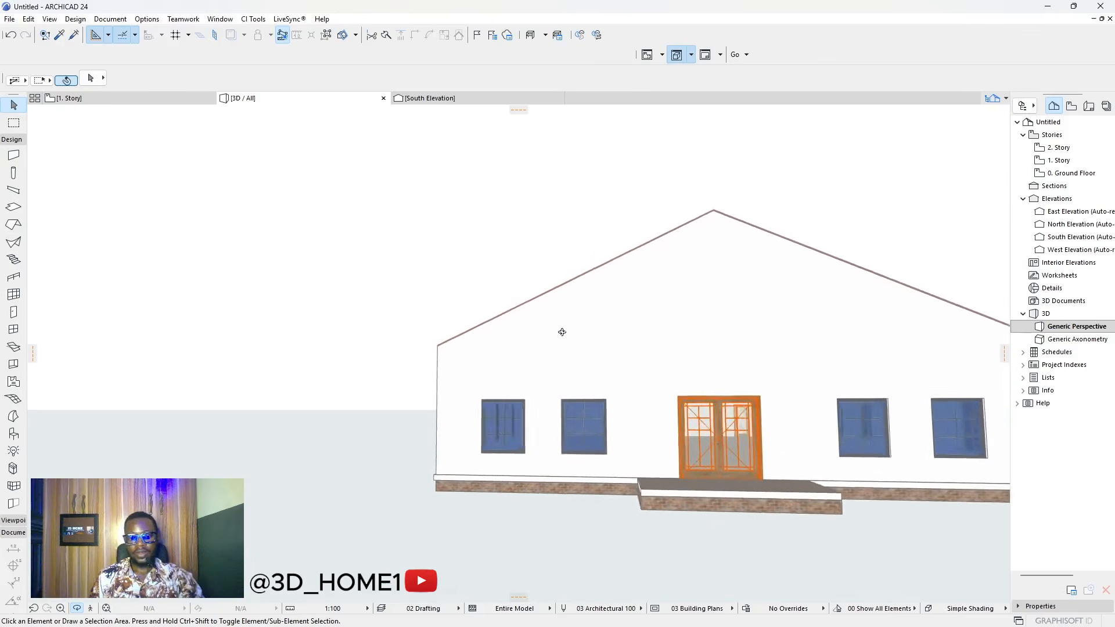
{"action": "middle_click_drag", "start_coordinate": [560, 331], "coordinate": [521, 364], "text": "shift"}
{"action": "middle_click_drag", "start_coordinate": [697, 344], "coordinate": [743, 369], "text": "shift"}
{"action": "middle_click_drag", "start_coordinate": [362, 367], "coordinate": [518, 368], "text": "shift"}
{"action": "scroll", "coordinate": [438, 346], "scroll_direction": "up", "scroll_amount": 3}
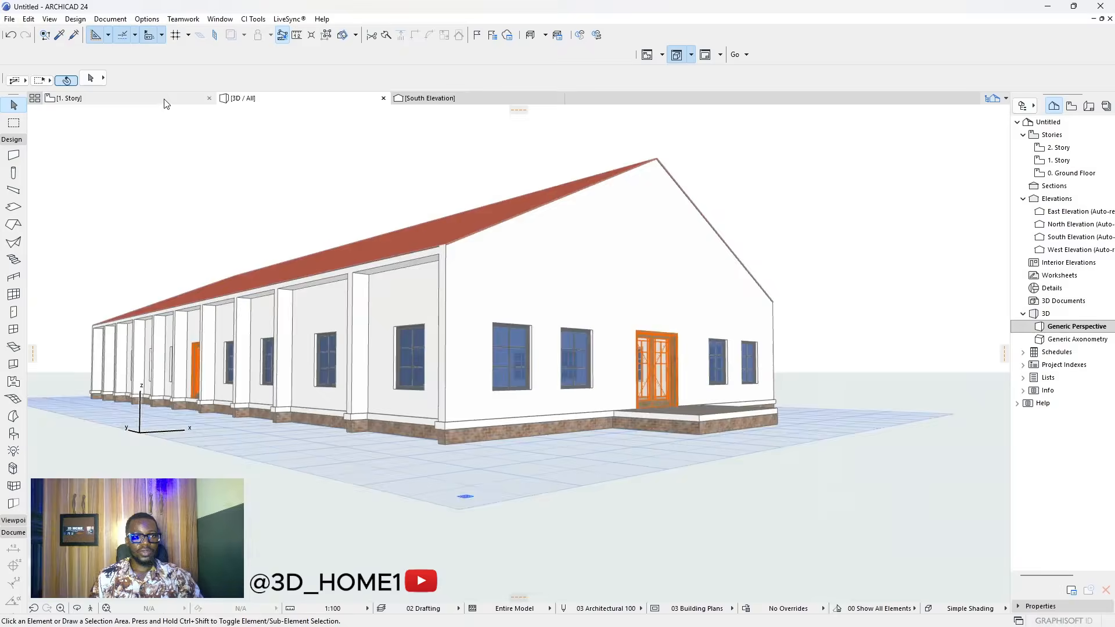
- On the 2. Story plan, offset the roof's front edge outward to form an overhang beyond the entrance wall
{"action": "left_click", "coordinate": [162, 98]}
{"action": "left_click", "coordinate": [1059, 147]}
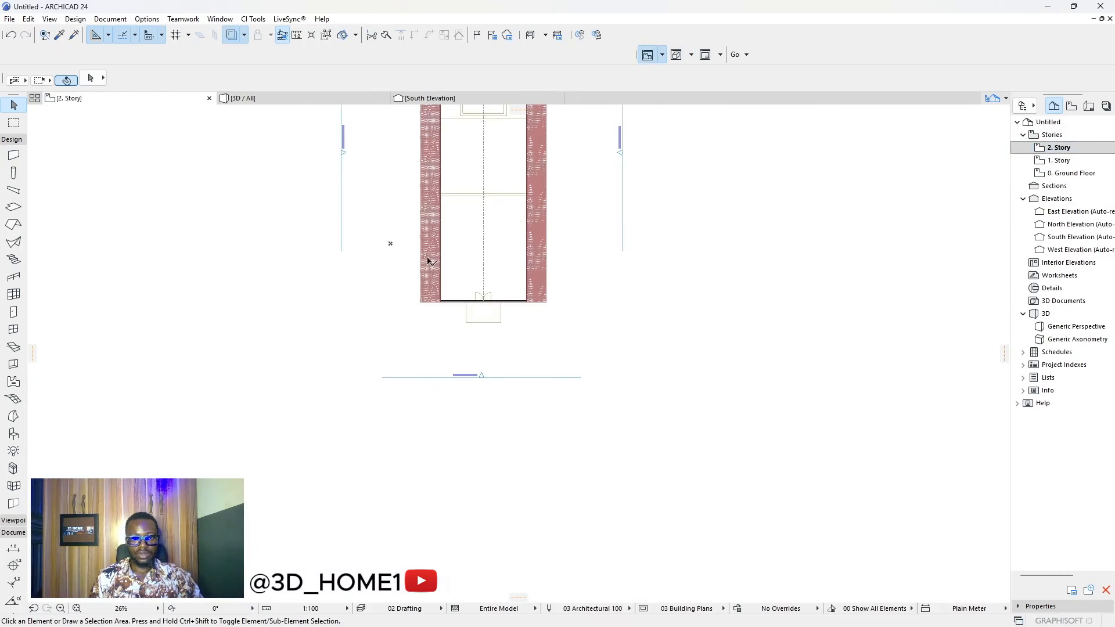
{"action": "left_click", "coordinate": [487, 275]}
{"action": "scroll", "coordinate": [484, 303], "scroll_direction": "up", "scroll_amount": 10}
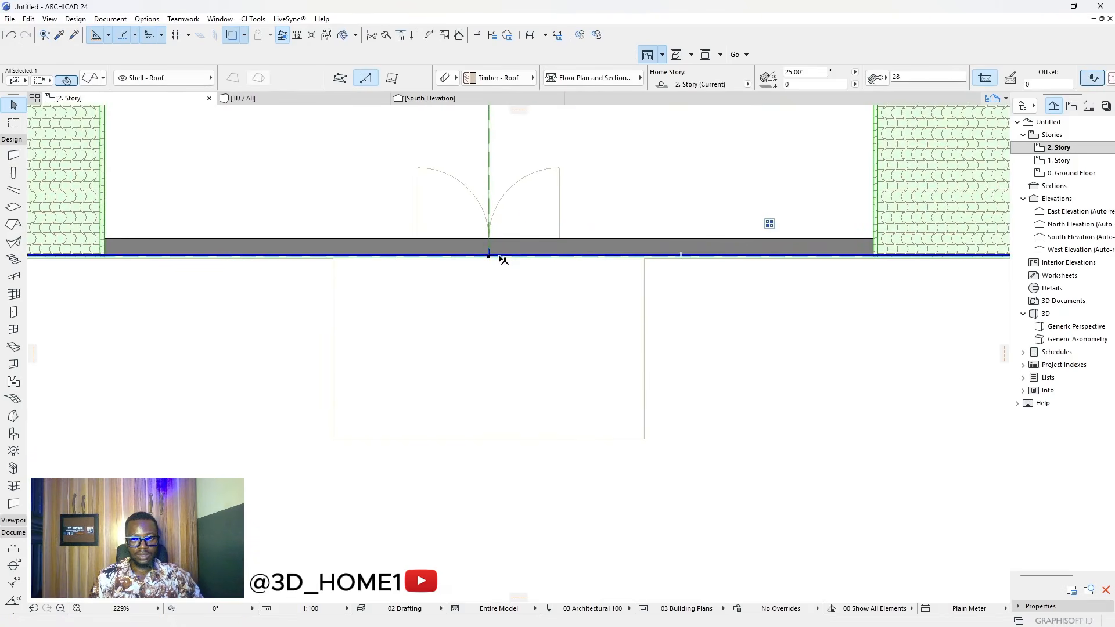
{"action": "left_click", "coordinate": [501, 256]}
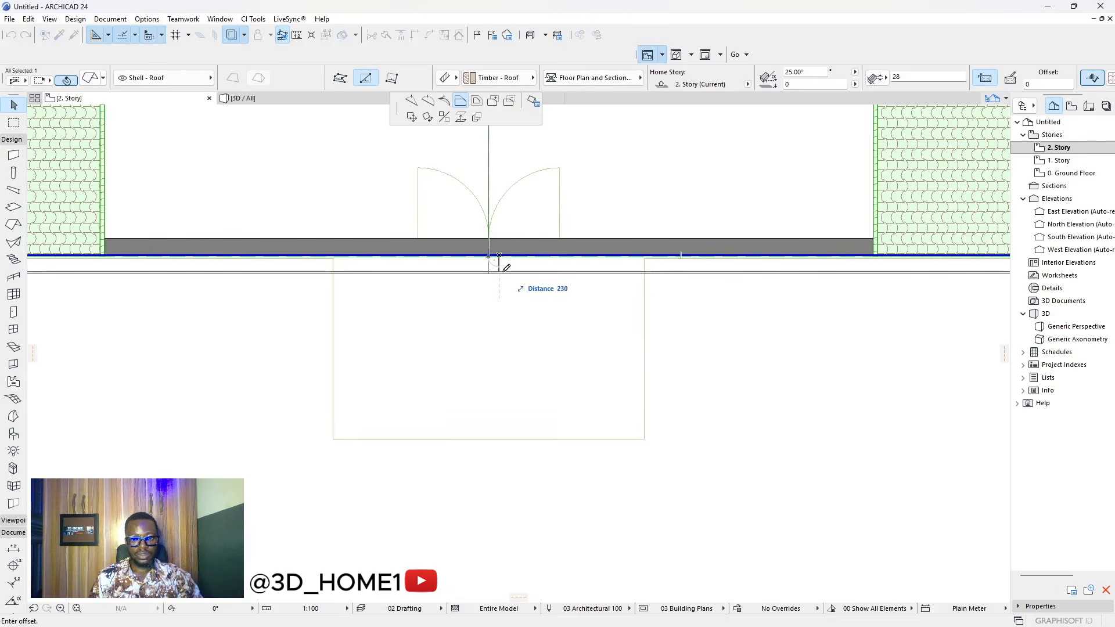
{"action": "key", "text": "Escape"}
{"action": "scroll", "coordinate": [497, 269], "scroll_direction": "up", "scroll_amount": 4}
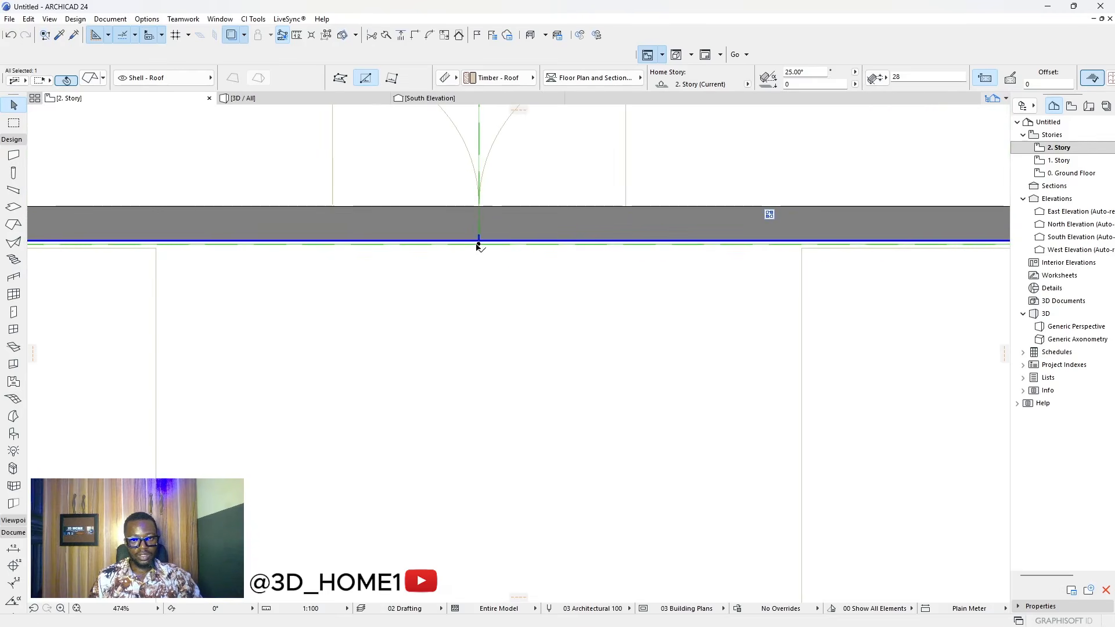
{"action": "left_click", "coordinate": [478, 244]}
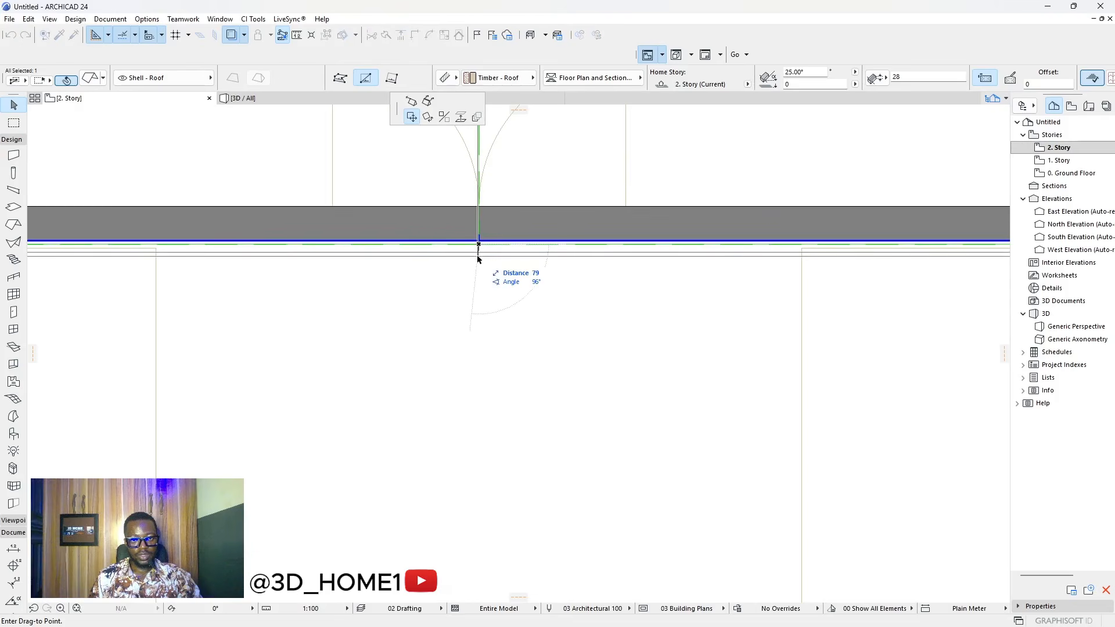
{"action": "left_click", "coordinate": [531, 244]}
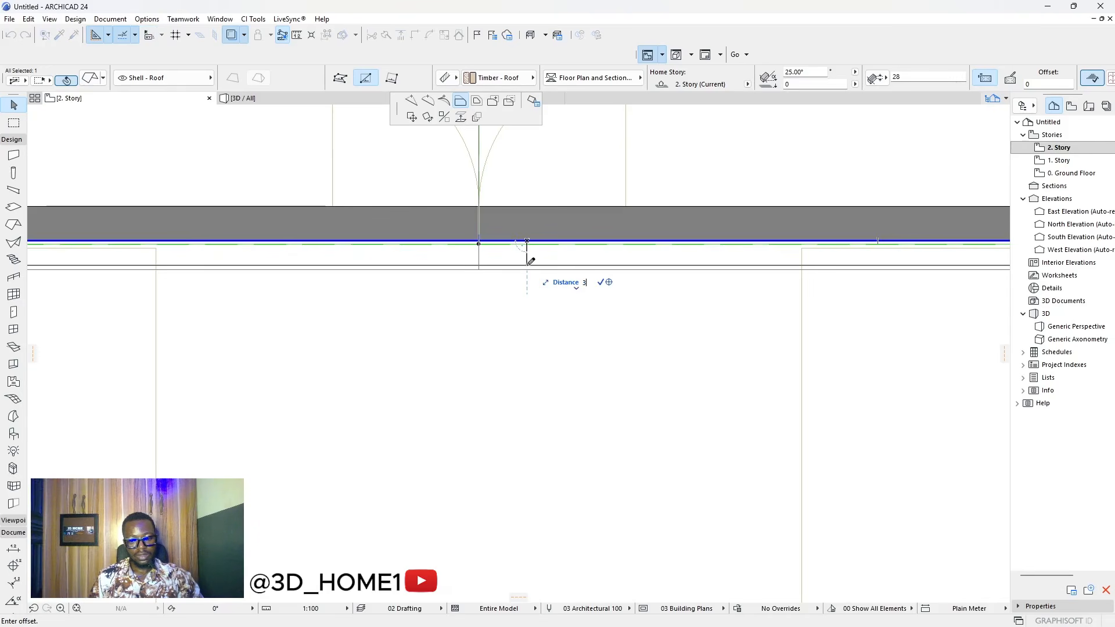
{"action": "key", "text": "Return"}
{"action": "scroll", "coordinate": [548, 287], "scroll_direction": "down", "scroll_amount": 8}
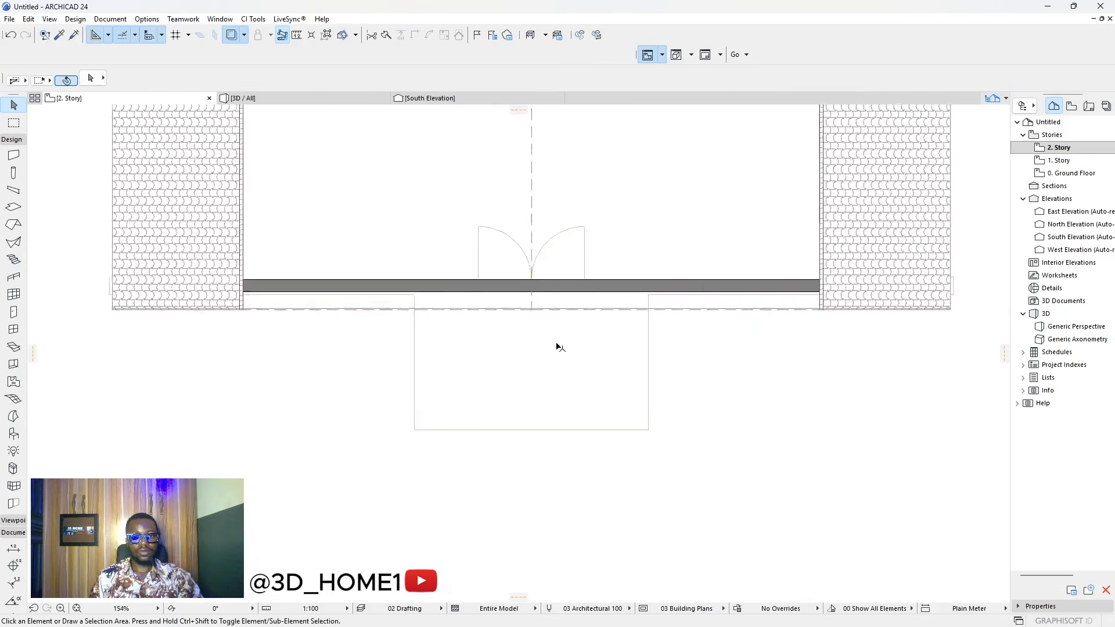
- In the 3D view, set the gable roof's thickness to 200 mm
{"action": "left_click", "coordinate": [275, 102]}
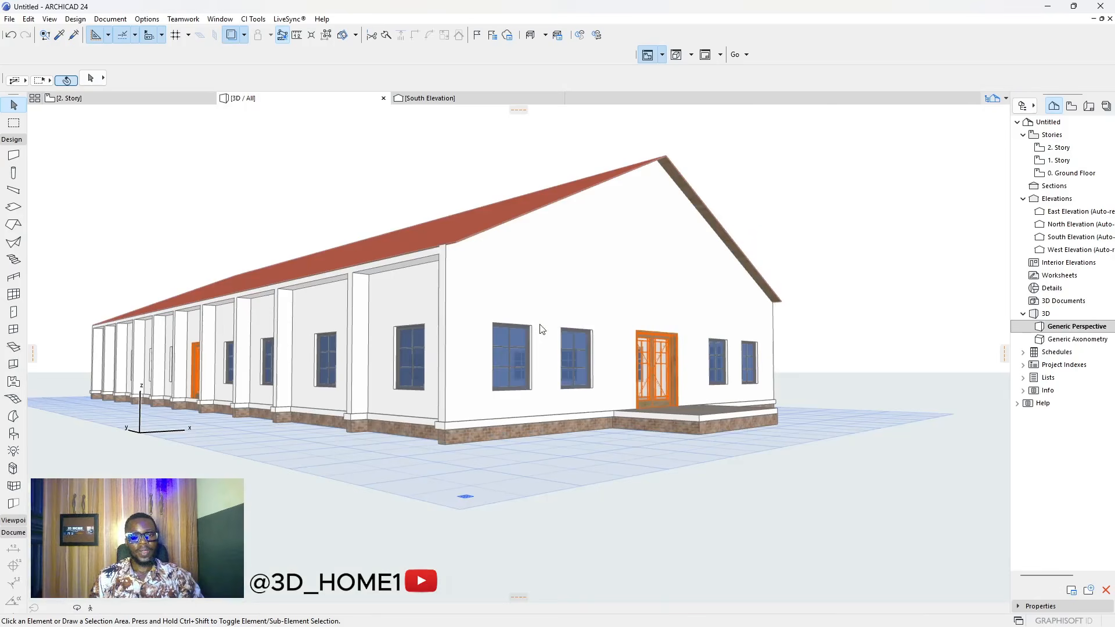
{"action": "middle_click_drag", "start_coordinate": [581, 332], "coordinate": [502, 319], "text": "shift"}
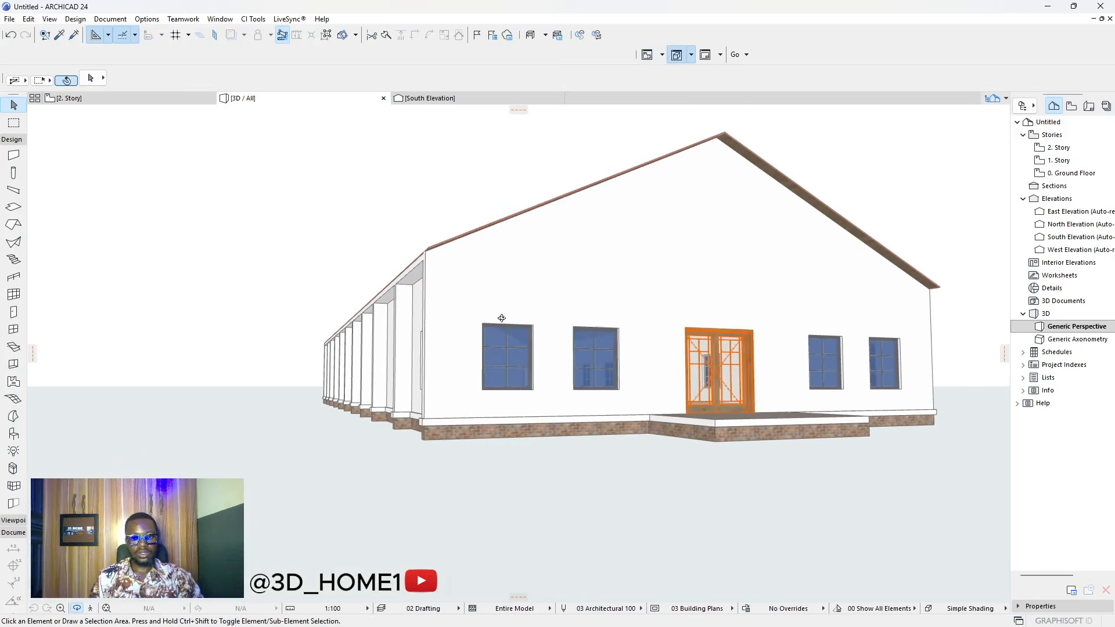
{"action": "middle_click_drag", "start_coordinate": [761, 183], "coordinate": [705, 162], "text": "shift"}
{"action": "left_click", "coordinate": [723, 140]}
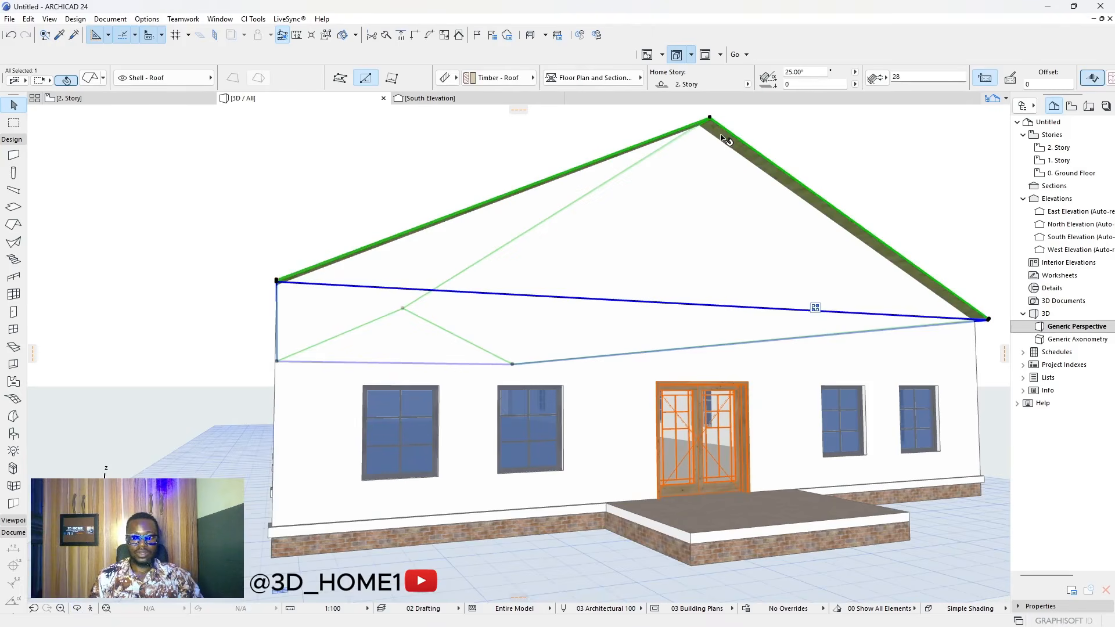
{"action": "scroll", "coordinate": [582, 237], "scroll_direction": "down", "scroll_amount": 1}
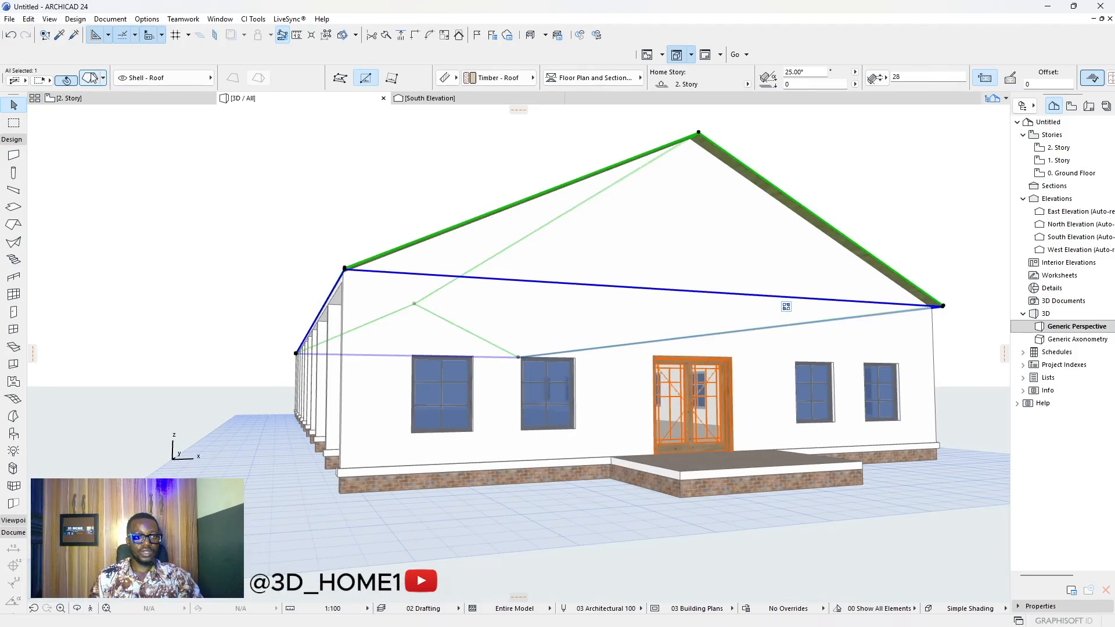
{"action": "left_click", "coordinate": [91, 78]}
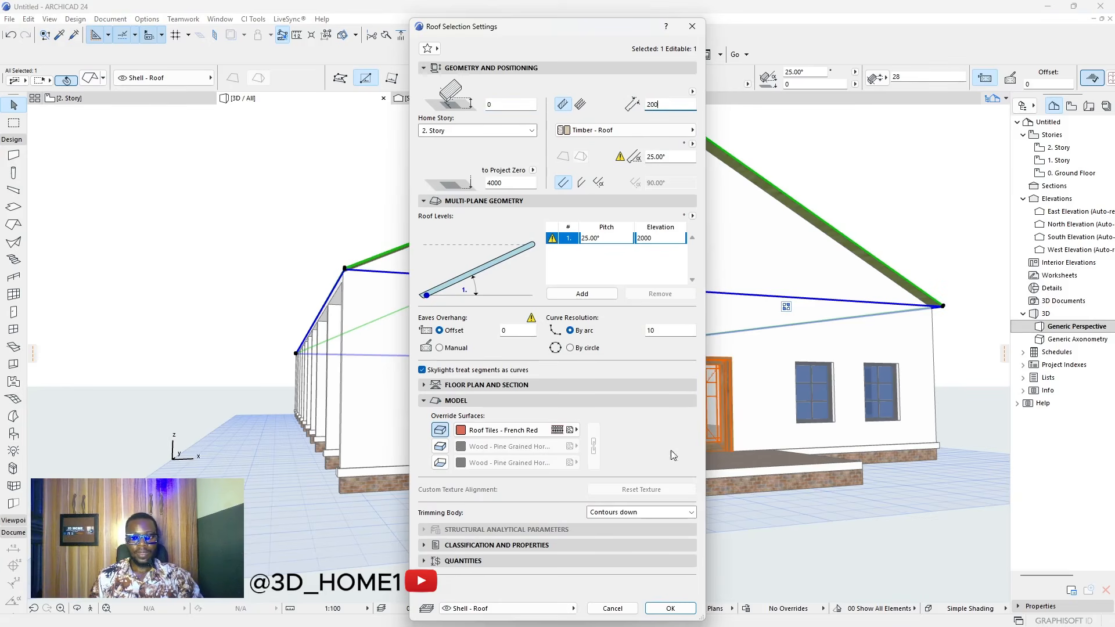
{"action": "left_click", "coordinate": [669, 607]}
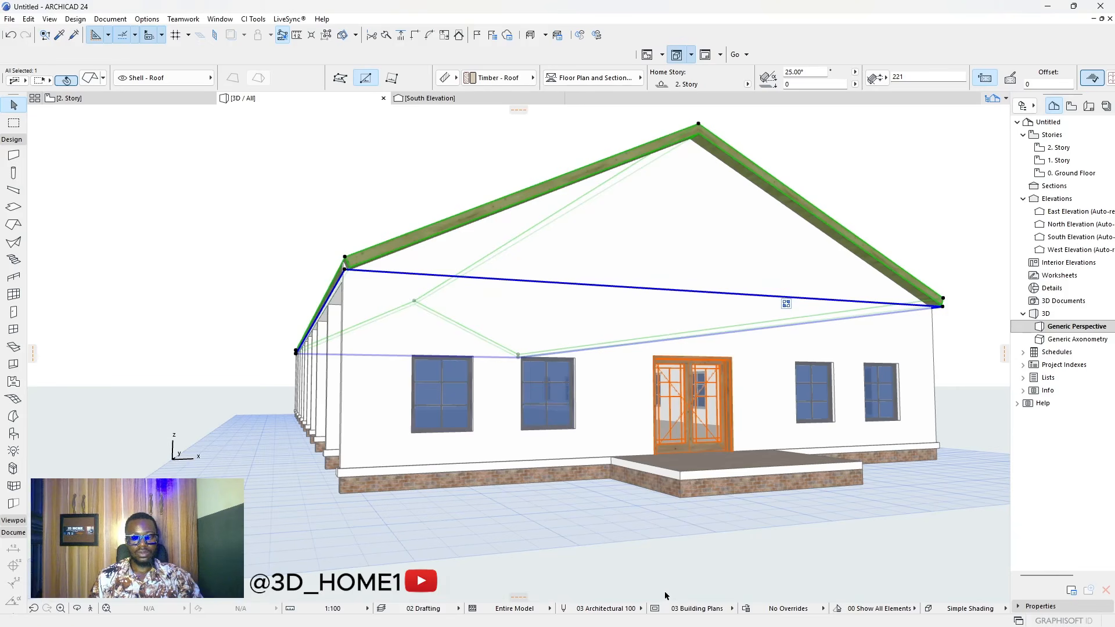
- Override the roof's edge surface with Paint - Titanium White in its selection settings
{"action": "key", "text": "o"}
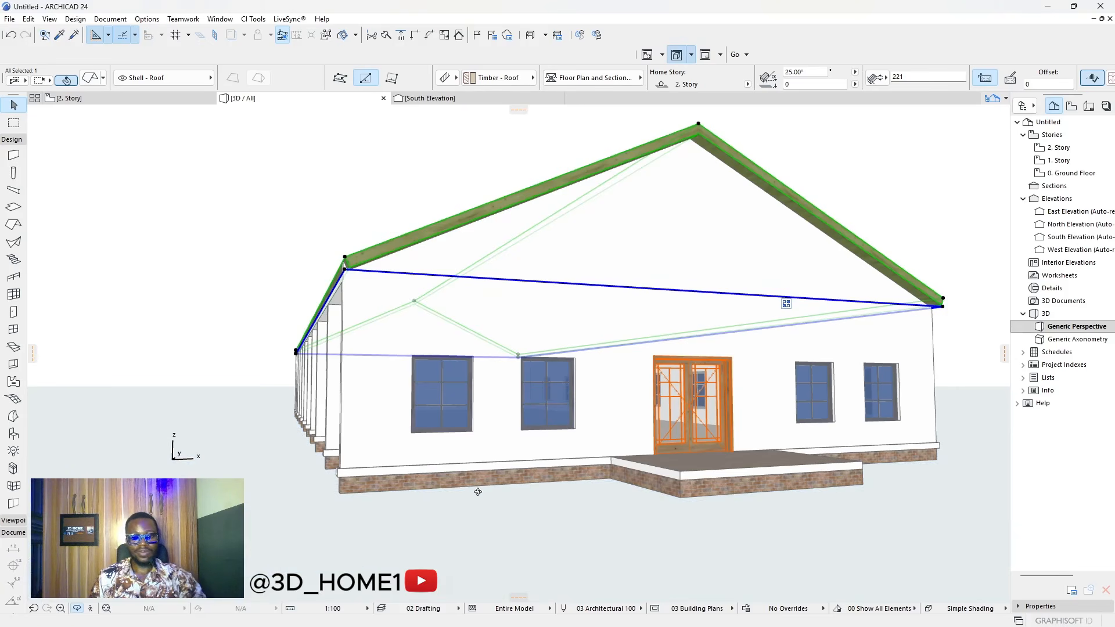
{"action": "left_click_drag", "start_coordinate": [469, 501], "coordinate": [461, 455]}
{"action": "scroll", "coordinate": [431, 310], "scroll_direction": "up", "scroll_amount": 4}
{"action": "left_click_drag", "start_coordinate": [427, 297], "coordinate": [370, 308]}
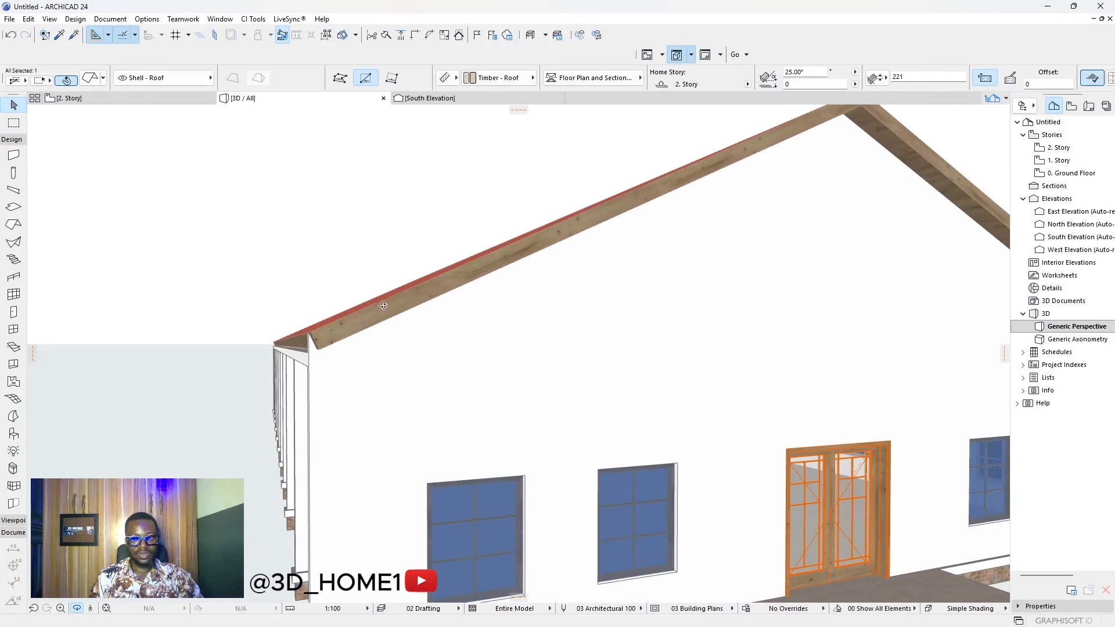
{"action": "key", "text": "Escape"}
{"action": "key", "text": "Escape"}
{"action": "left_click", "coordinate": [381, 317]}
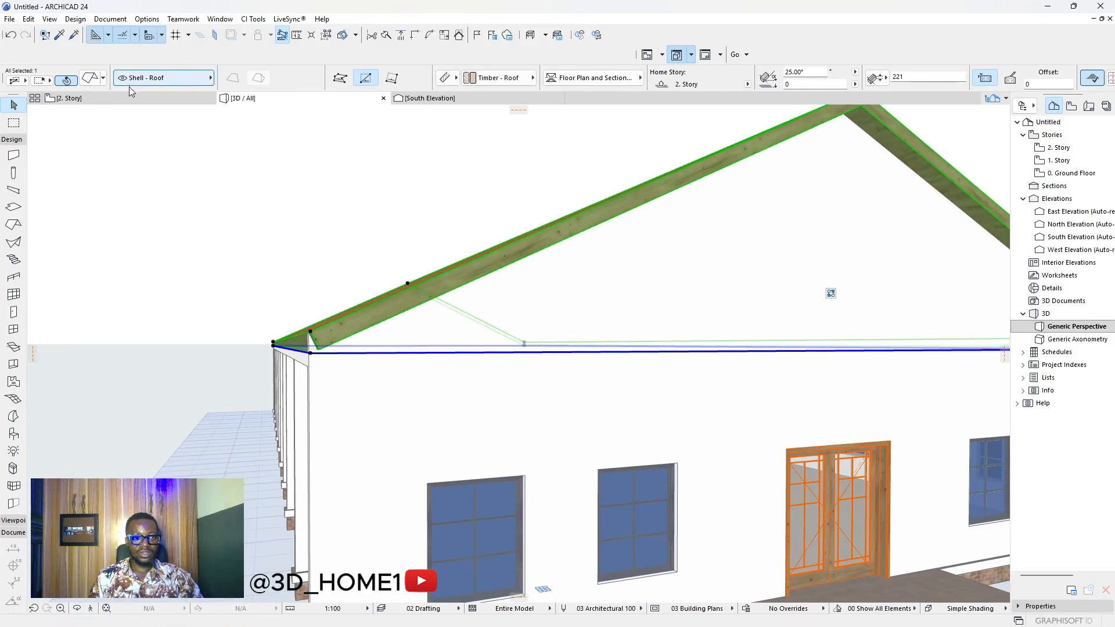
{"action": "key", "text": "ctrl+t"}
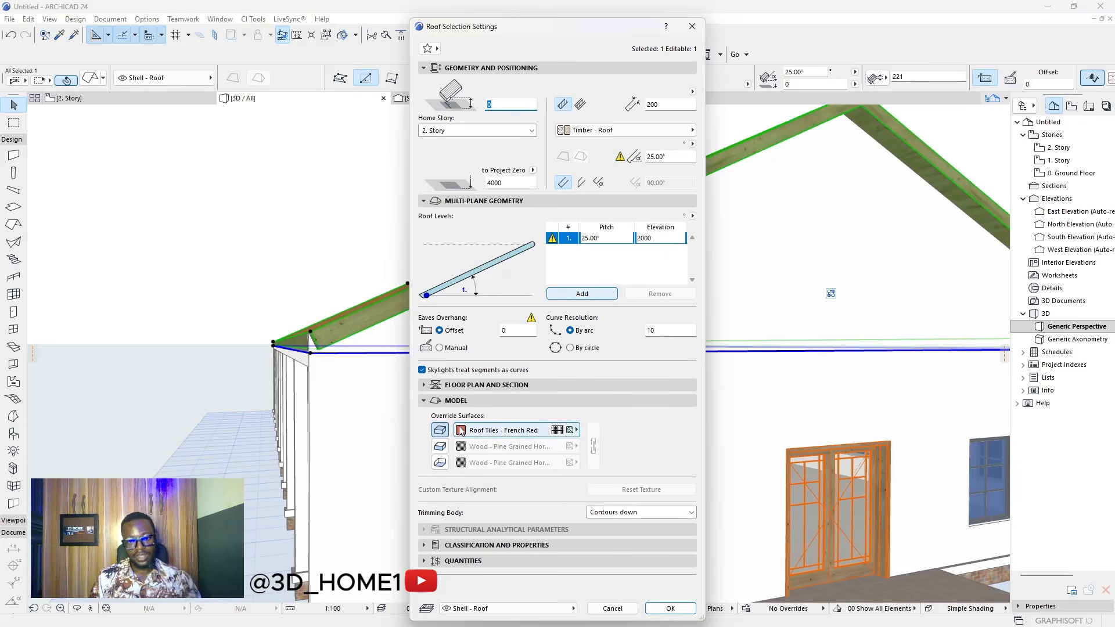
{"action": "left_click", "coordinate": [440, 447]}
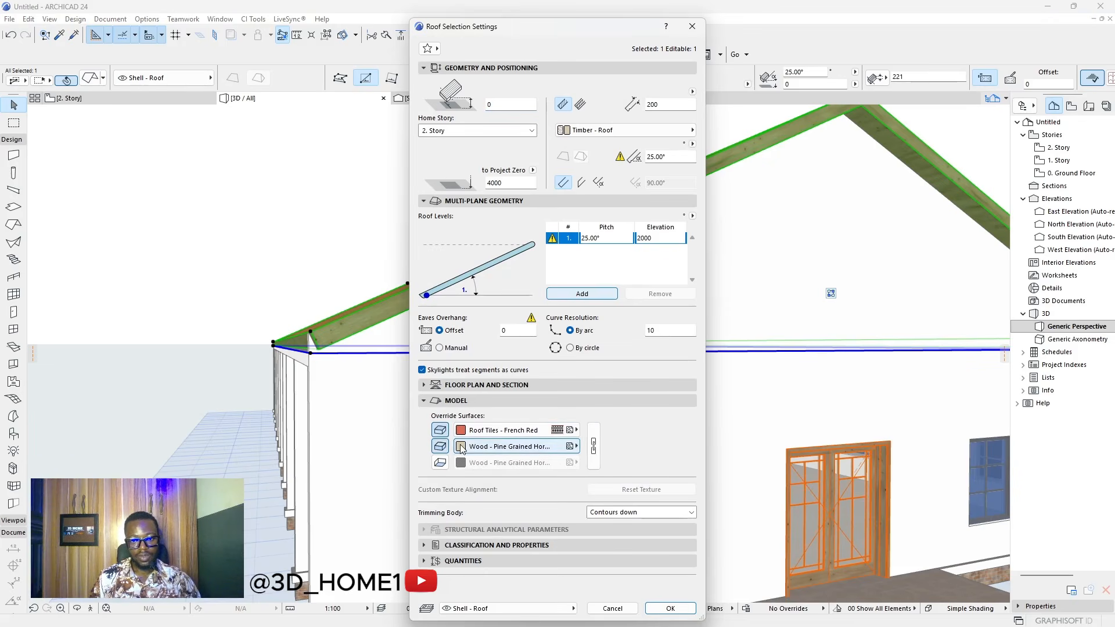
{"action": "left_click", "coordinate": [503, 446]}
{"action": "left_click", "coordinate": [755, 492]}
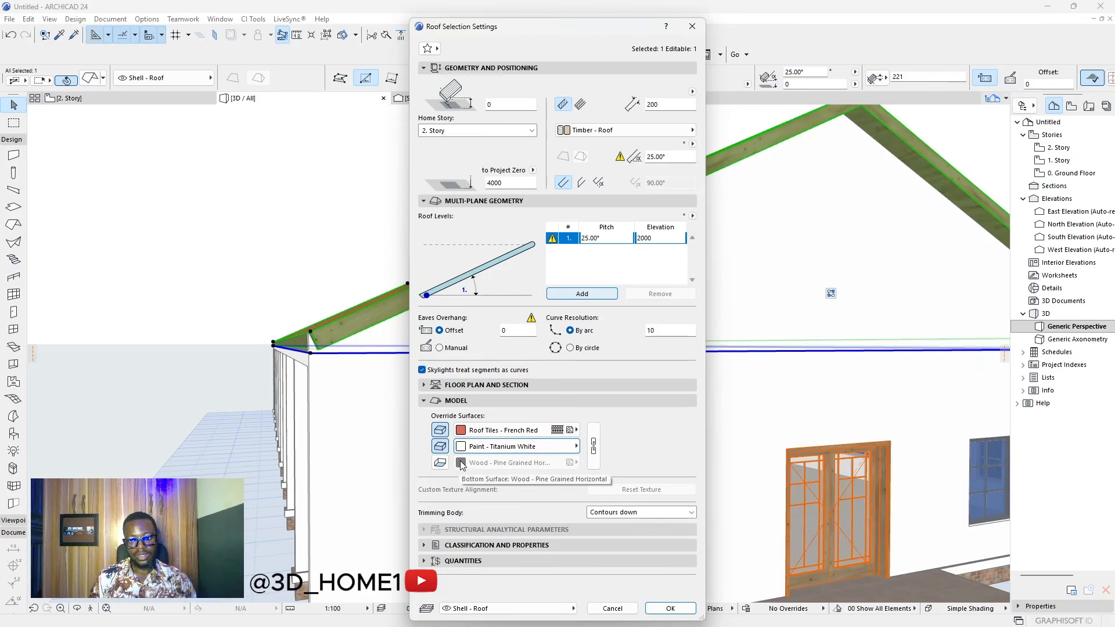
- Override the roof's bottom surface with Paint - Titanium White, apply the settings and deselect the roof
{"action": "left_click", "coordinate": [440, 462]}
{"action": "left_click", "coordinate": [503, 463]}
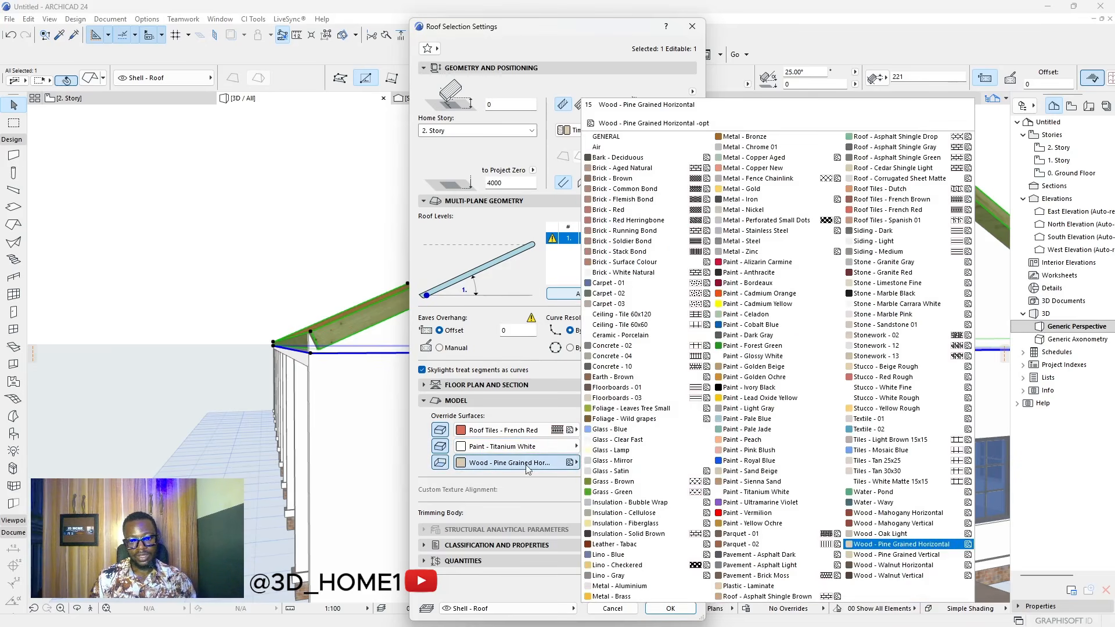
{"action": "left_click", "coordinate": [756, 492]}
{"action": "left_click", "coordinate": [676, 608]}
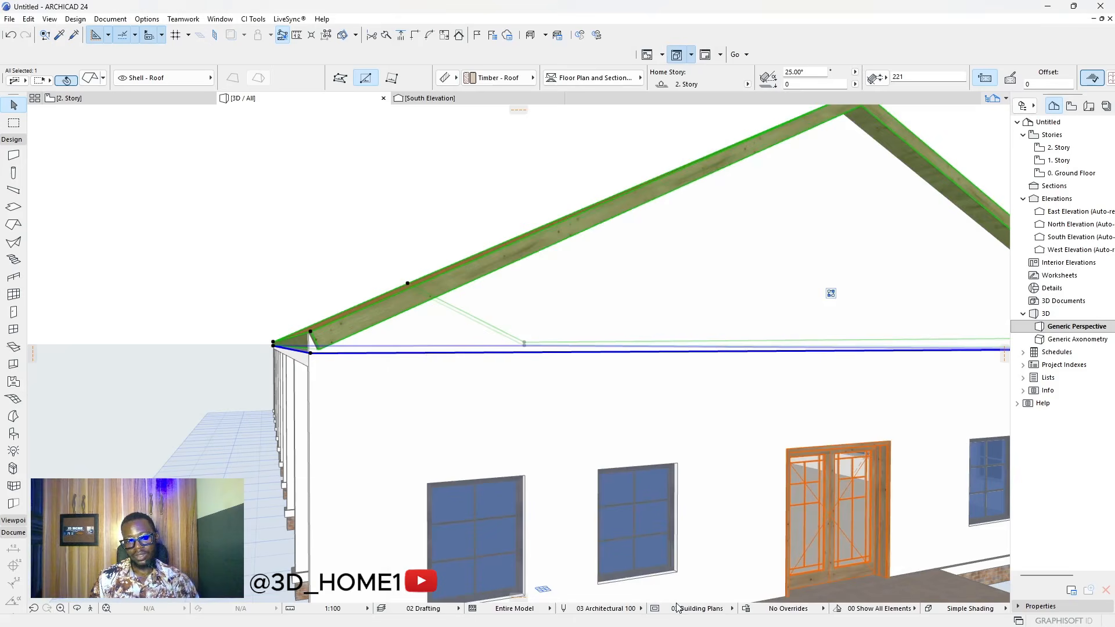
{"action": "left_click", "coordinate": [372, 241]}
{"action": "left_click_drag", "start_coordinate": [469, 312], "coordinate": [204, 217]}
- Return to the 2. Story plan and open the South Elevation
{"action": "left_click", "coordinate": [154, 98]}
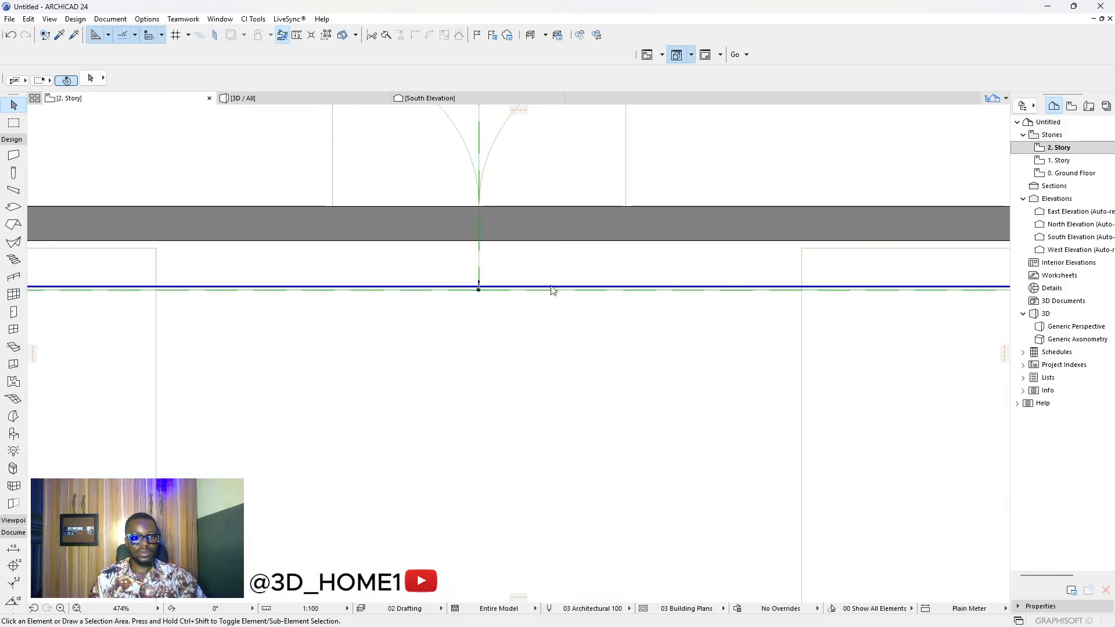
{"action": "scroll", "coordinate": [561, 241], "scroll_direction": "down", "scroll_amount": 8}
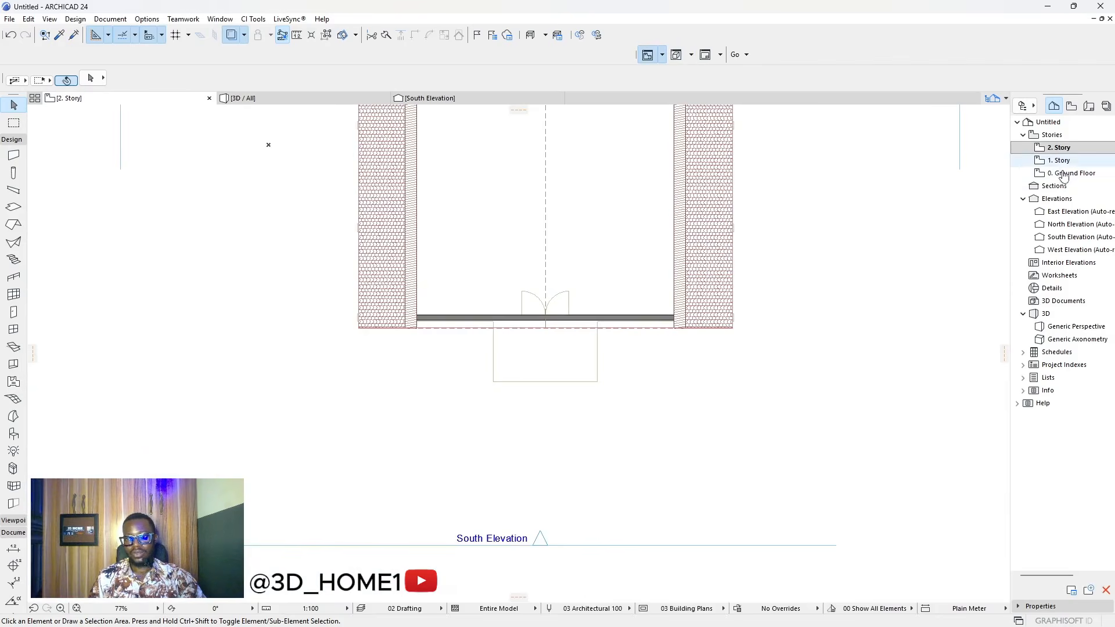
{"action": "double_click", "coordinate": [1064, 236]}
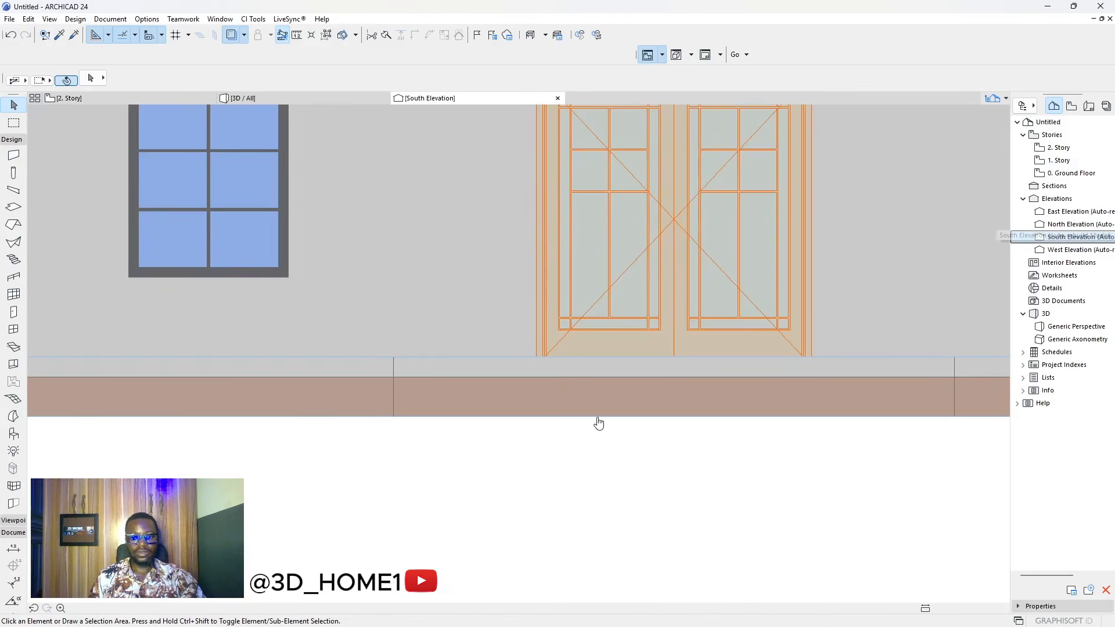
- Try lowering the gable roof in the South Elevation so its ridge peak drops to its former underside
{"action": "scroll", "coordinate": [610, 231], "scroll_direction": "up", "scroll_amount": 5}
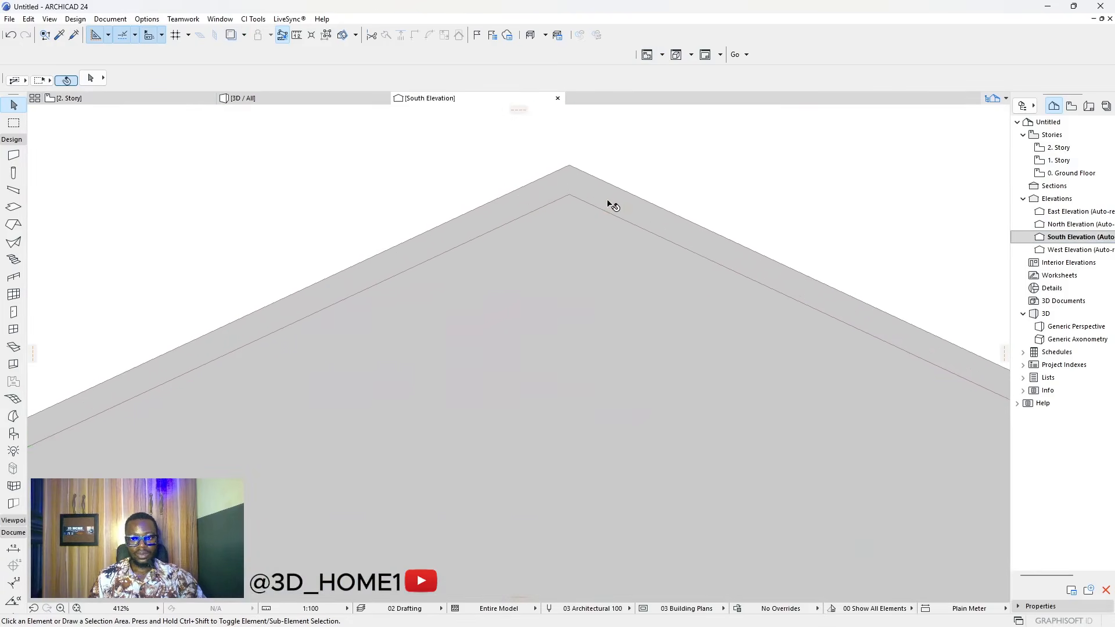
{"action": "left_click", "coordinate": [607, 198]}
{"action": "left_click", "coordinate": [569, 166]}
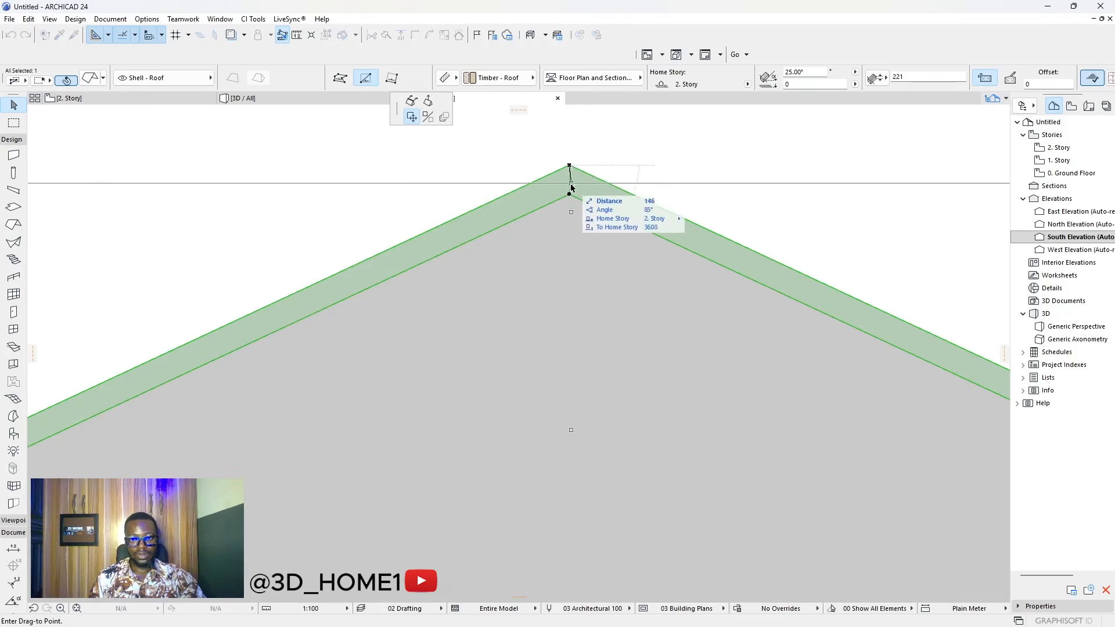
{"action": "left_click", "coordinate": [569, 196]}
{"action": "key", "text": "Escape"}
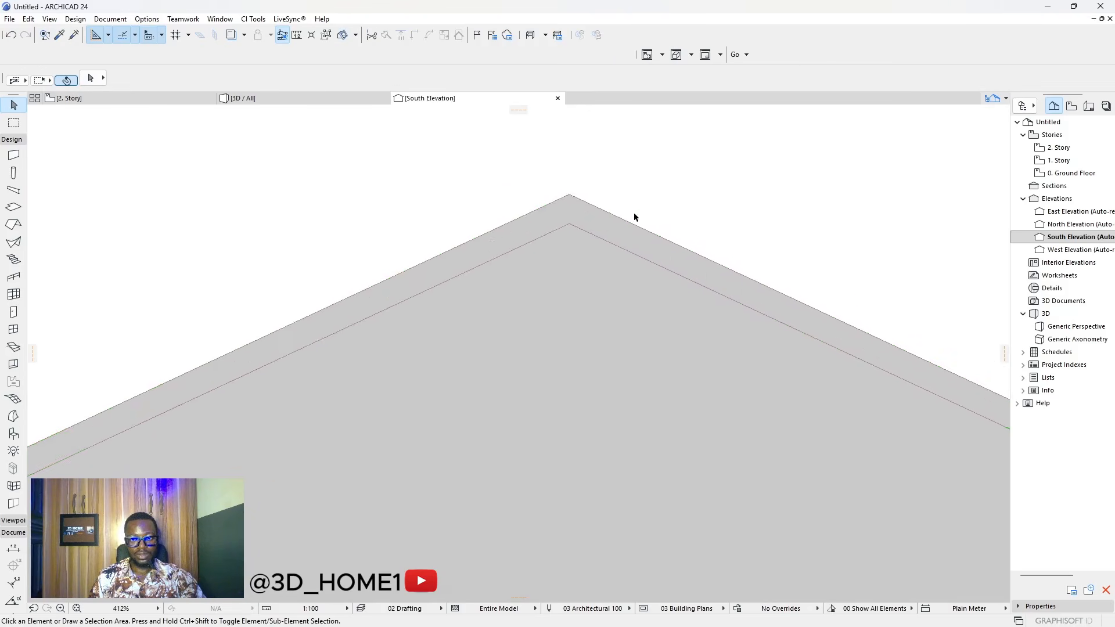
{"action": "scroll", "coordinate": [651, 249], "scroll_direction": "down", "scroll_amount": 10}
{"action": "scroll", "coordinate": [486, 335], "scroll_direction": "up", "scroll_amount": 6}
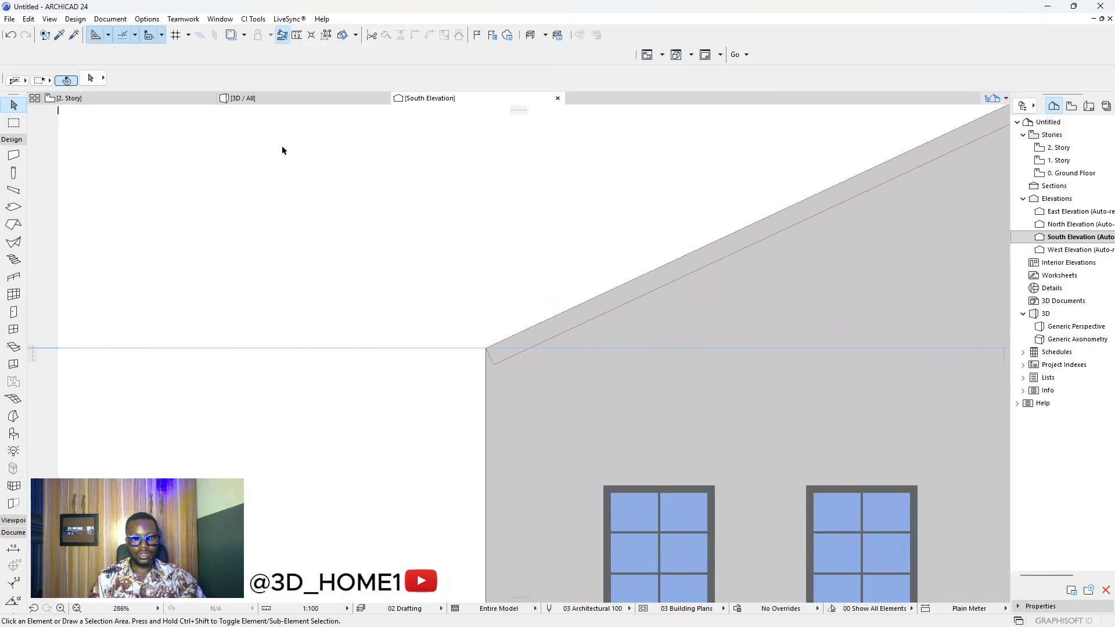
- In the 3D view, try reducing the gable roof's thickness to 20 mm in its selection settings and deselect it
{"action": "left_click", "coordinate": [164, 98]}
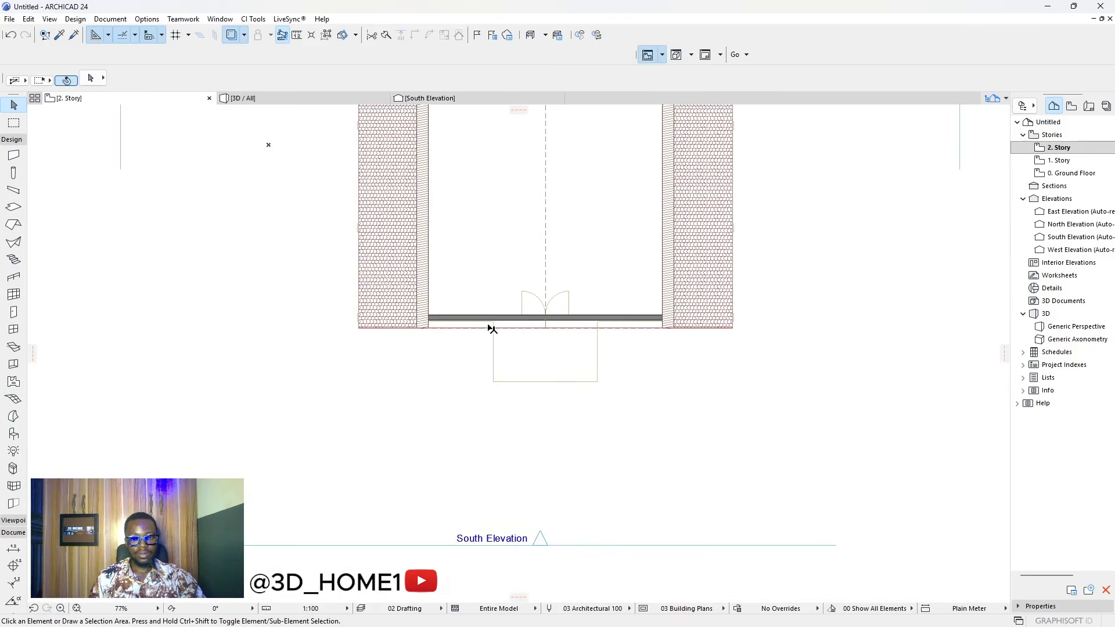
{"action": "left_click", "coordinate": [294, 99]}
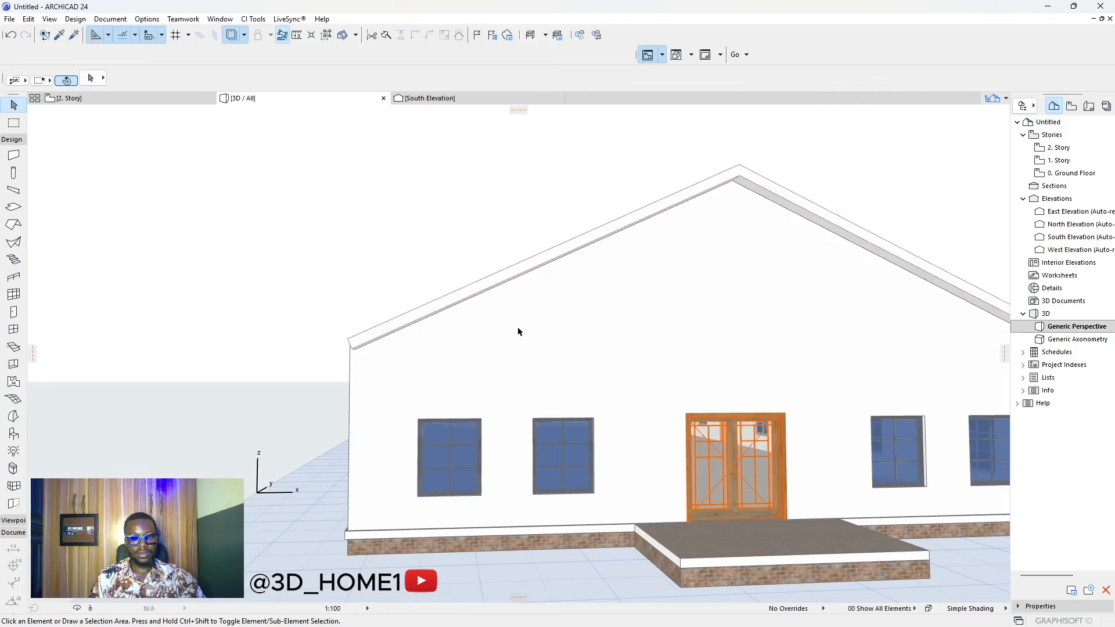
{"action": "middle_click_drag", "start_coordinate": [460, 339], "coordinate": [454, 285], "text": "shift"}
{"action": "left_click", "coordinate": [481, 267]}
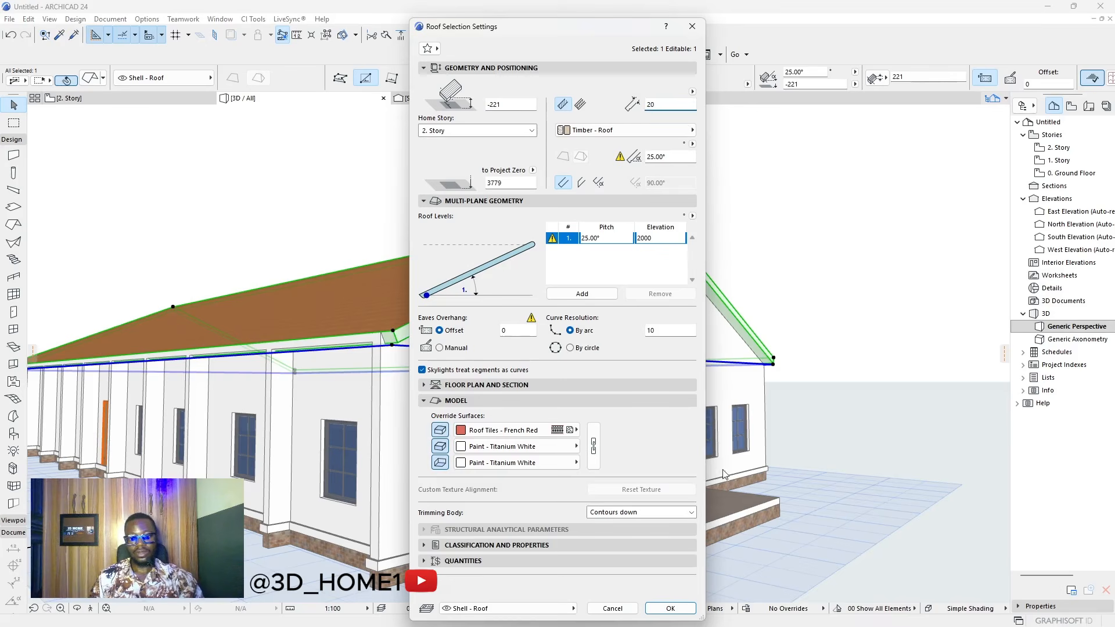
{"action": "left_click", "coordinate": [671, 608]}
{"action": "left_click", "coordinate": [791, 340]}
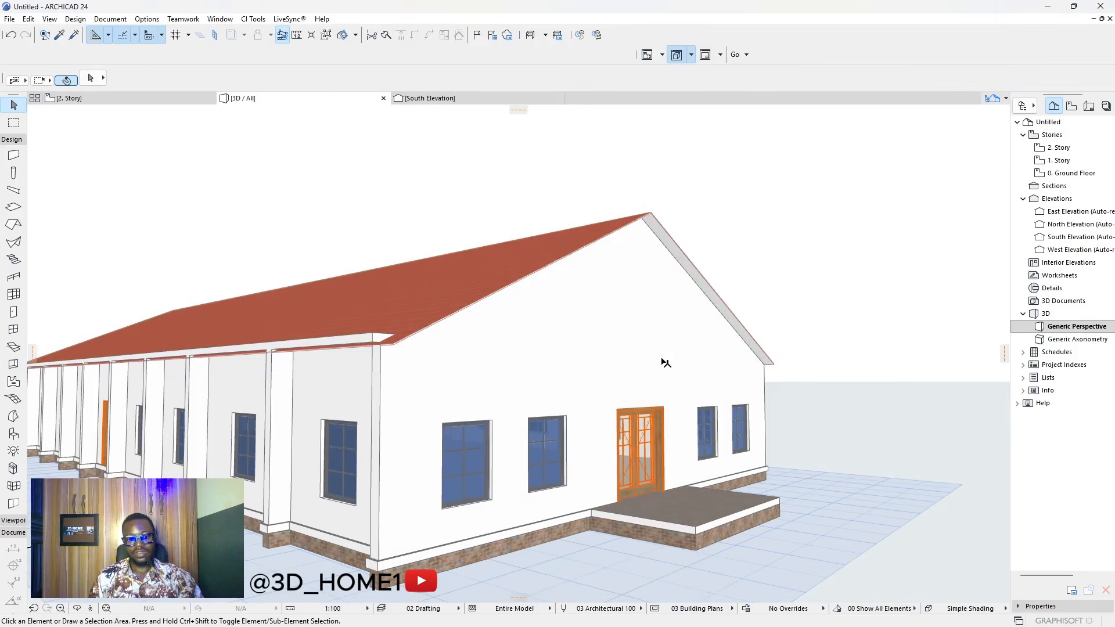
- Undo the roof's lowering, thickness and white paint changes, and inspect its edges around the front gable in 3D
{"action": "left_click", "coordinate": [475, 323]}
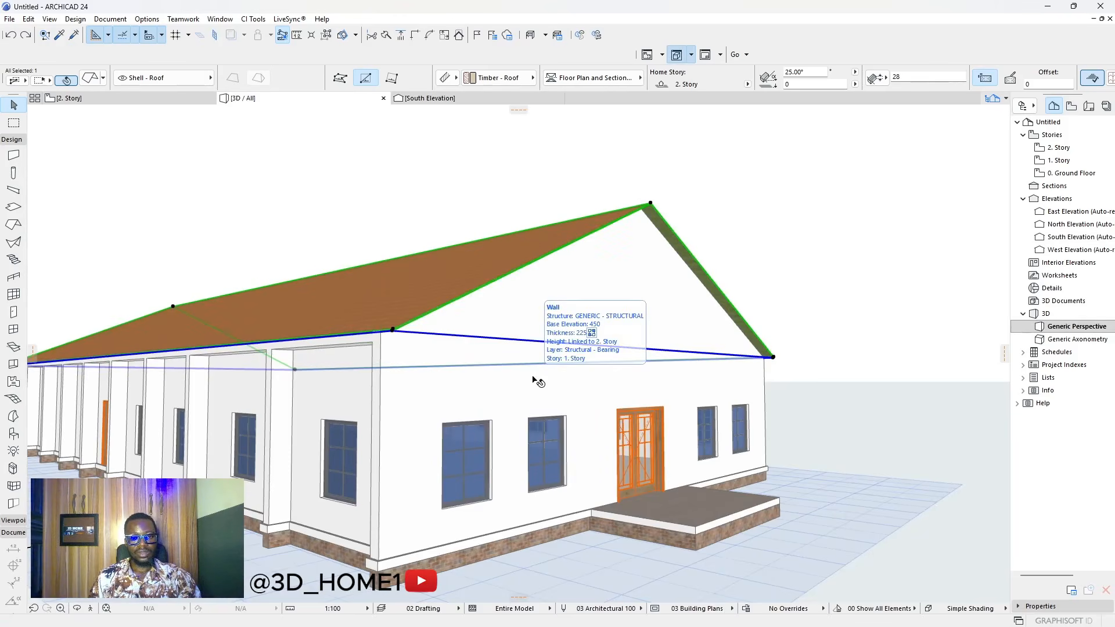
{"action": "key", "text": "Escape"}
{"action": "middle_click_drag", "start_coordinate": [706, 342], "coordinate": [811, 341], "text": "shift"}
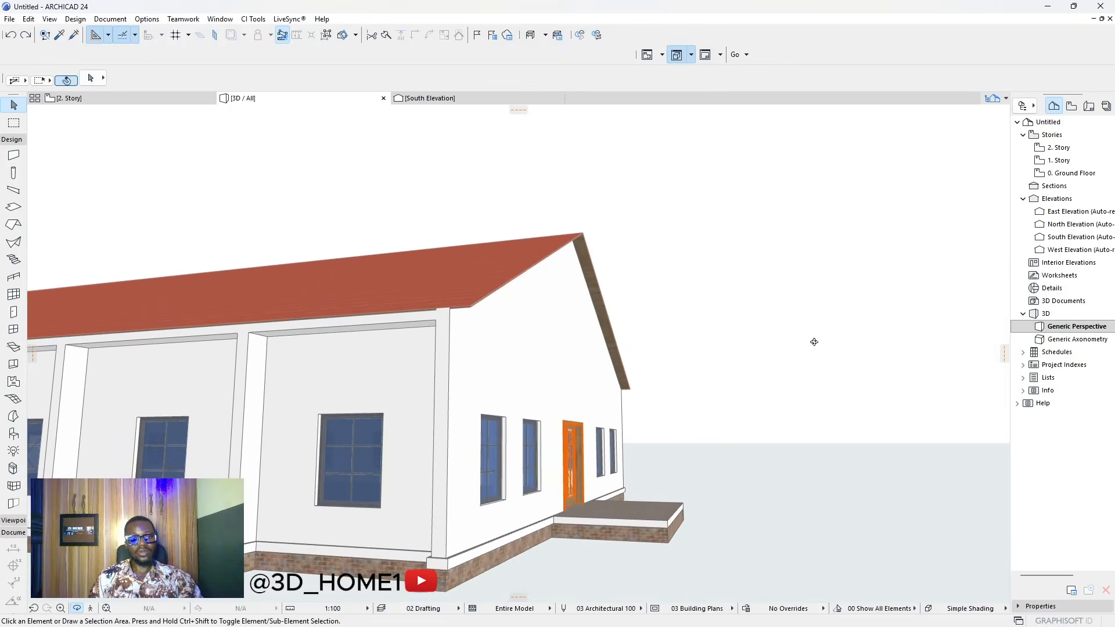
{"action": "scroll", "coordinate": [523, 311], "scroll_direction": "up", "scroll_amount": 5}
{"action": "middle_click_drag", "start_coordinate": [447, 311], "coordinate": [247, 325], "text": "shift"}
{"action": "scroll", "coordinate": [251, 315], "scroll_direction": "down", "scroll_amount": 8}
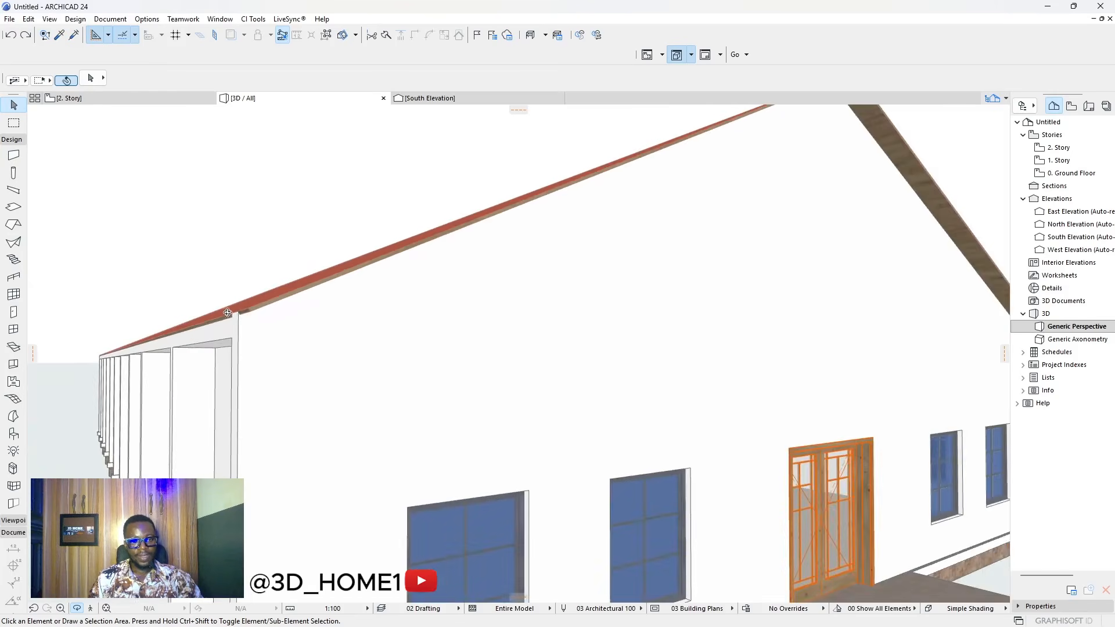
{"action": "middle_click_drag", "start_coordinate": [331, 339], "coordinate": [451, 283], "text": "shift"}
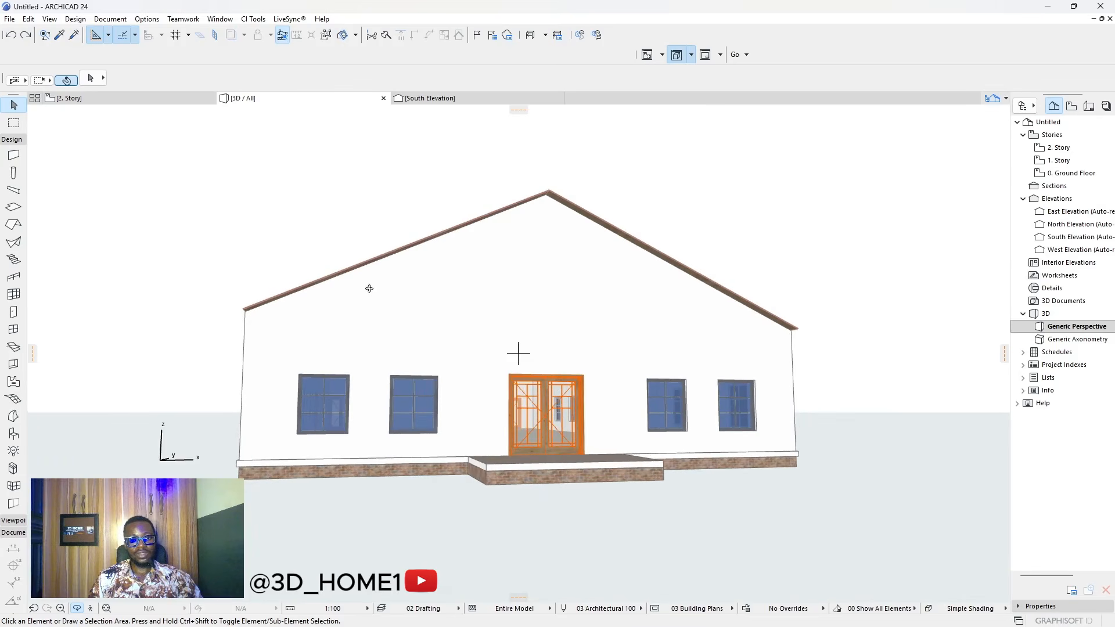
- In the South Elevation, draw a solid drafting line along the roof's left slope from the eave's top corner to the ridge
{"action": "left_click", "coordinate": [430, 98]}
{"action": "scroll", "coordinate": [555, 236], "scroll_direction": "down", "scroll_amount": 4}
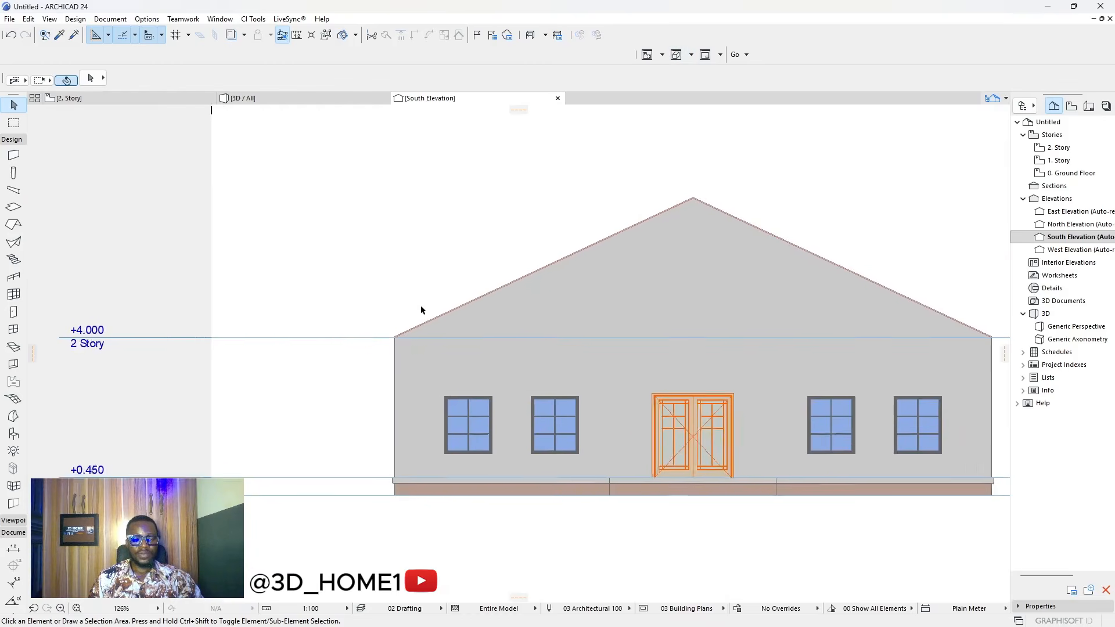
{"action": "scroll", "coordinate": [420, 308], "scroll_direction": "up", "scroll_amount": 2}
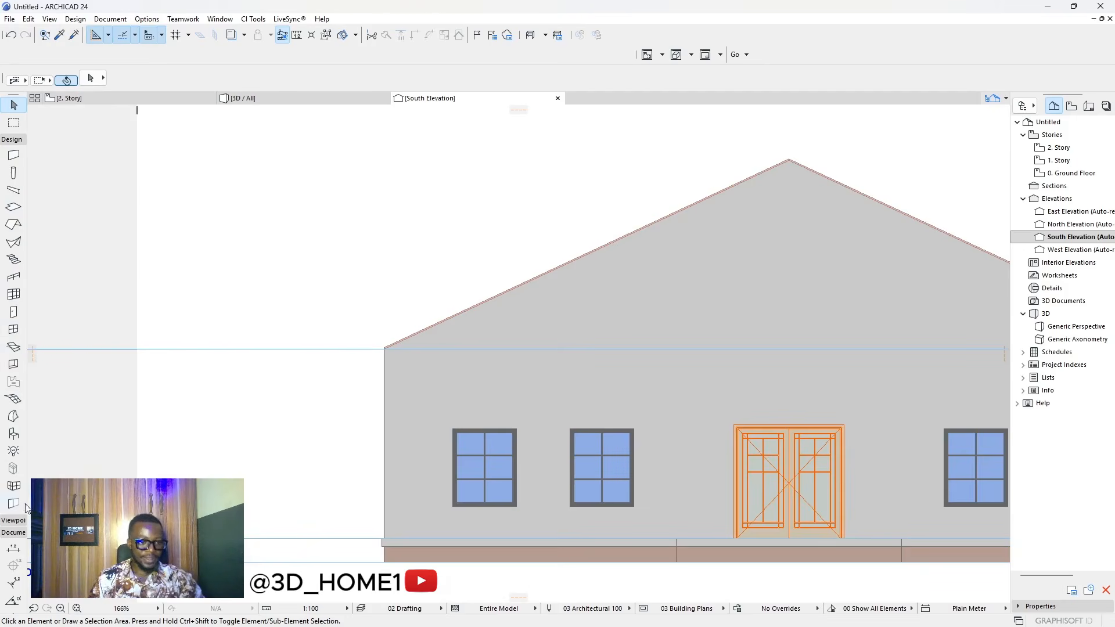
{"action": "left_click", "coordinate": [16, 140]}
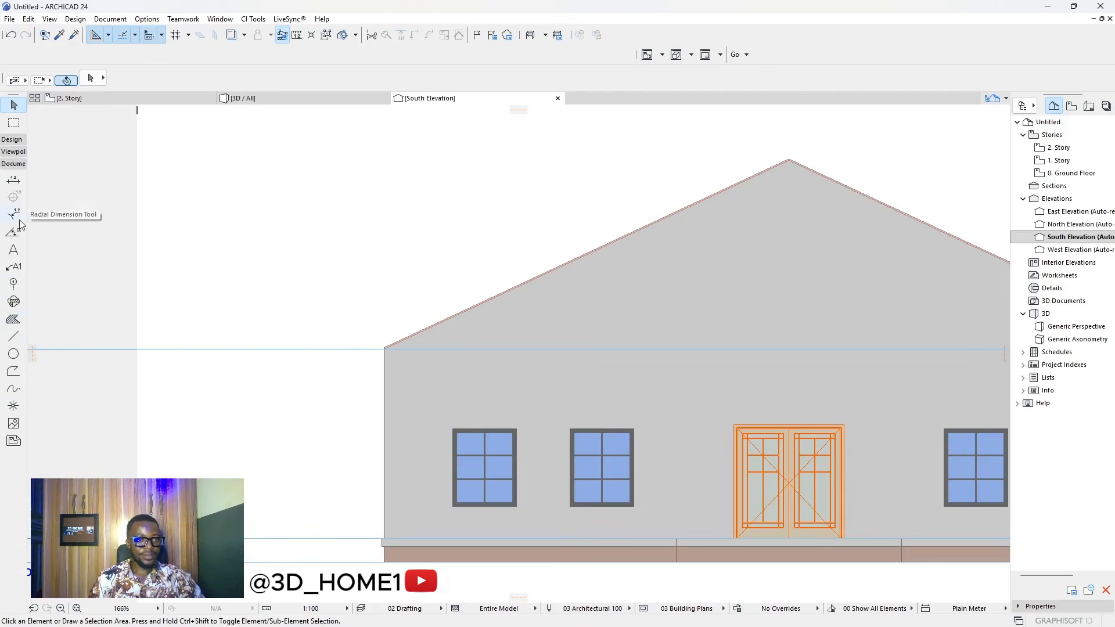
{"action": "left_click", "coordinate": [13, 336]}
{"action": "scroll", "coordinate": [271, 364], "scroll_direction": "up", "scroll_amount": 3}
{"action": "scroll", "coordinate": [428, 320], "scroll_direction": "up", "scroll_amount": 6}
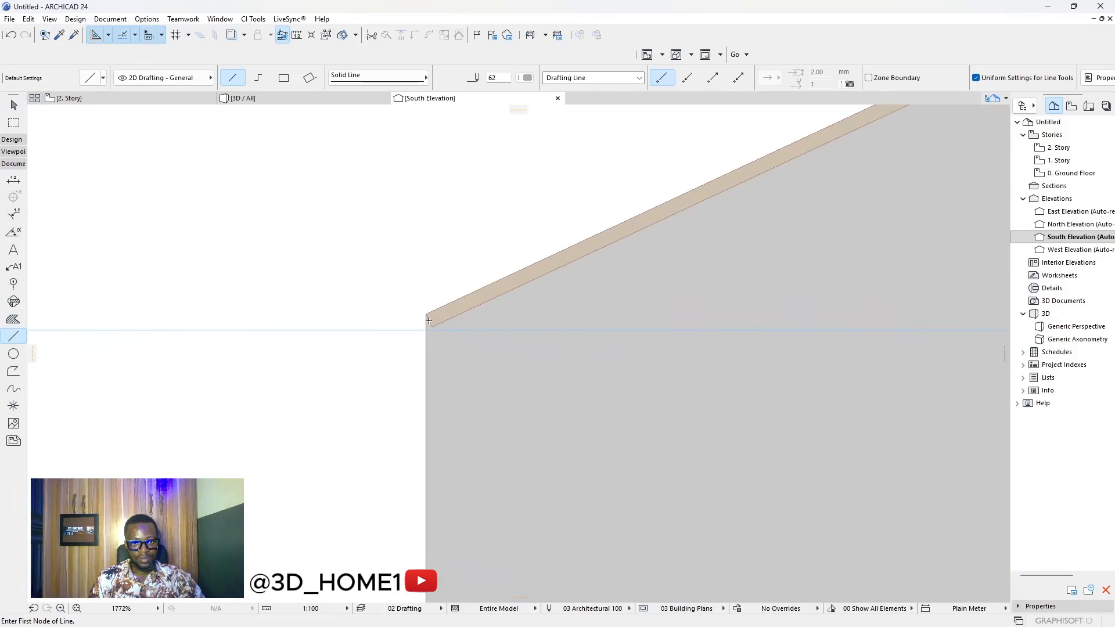
{"action": "left_click", "coordinate": [427, 314]}
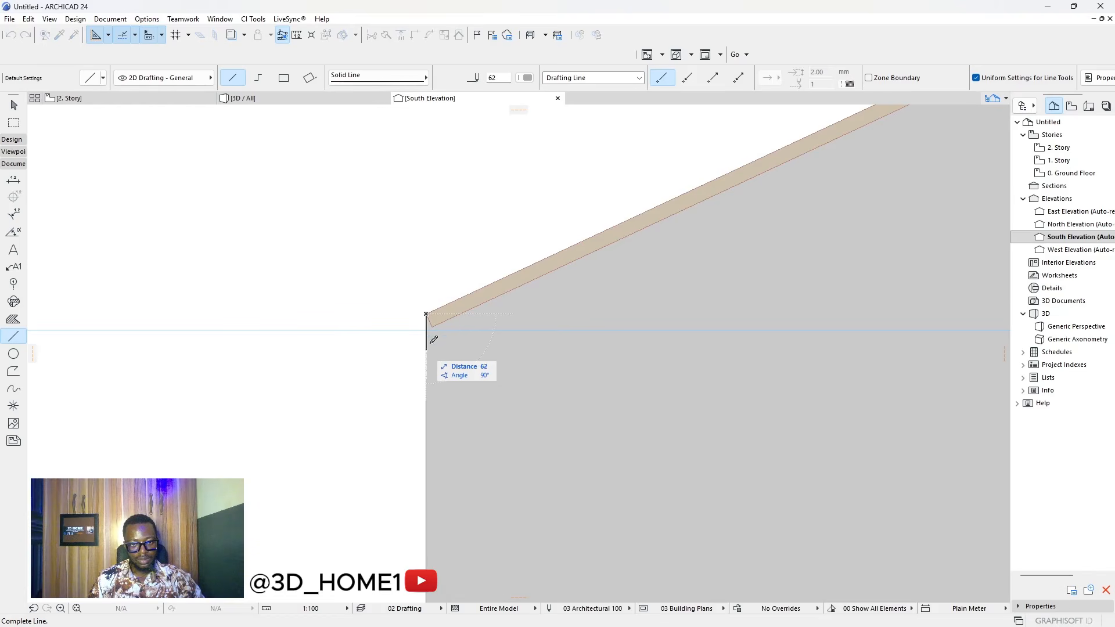
{"action": "scroll", "coordinate": [430, 343], "scroll_direction": "down", "scroll_amount": 8}
{"action": "scroll", "coordinate": [869, 154], "scroll_direction": "up", "scroll_amount": 3}
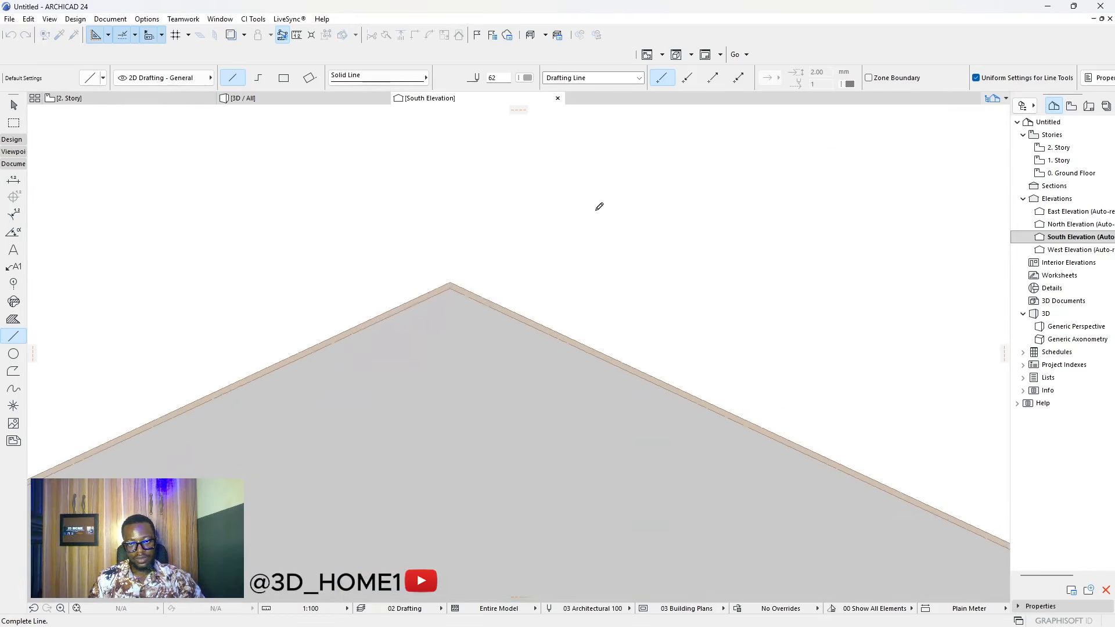
{"action": "scroll", "coordinate": [597, 210], "scroll_direction": "up", "scroll_amount": 2}
{"action": "left_click", "coordinate": [360, 320]}
- Draw a second drafting line along the roof's right slope from the ridge peak to the eave corner
{"action": "left_click", "coordinate": [360, 320]}
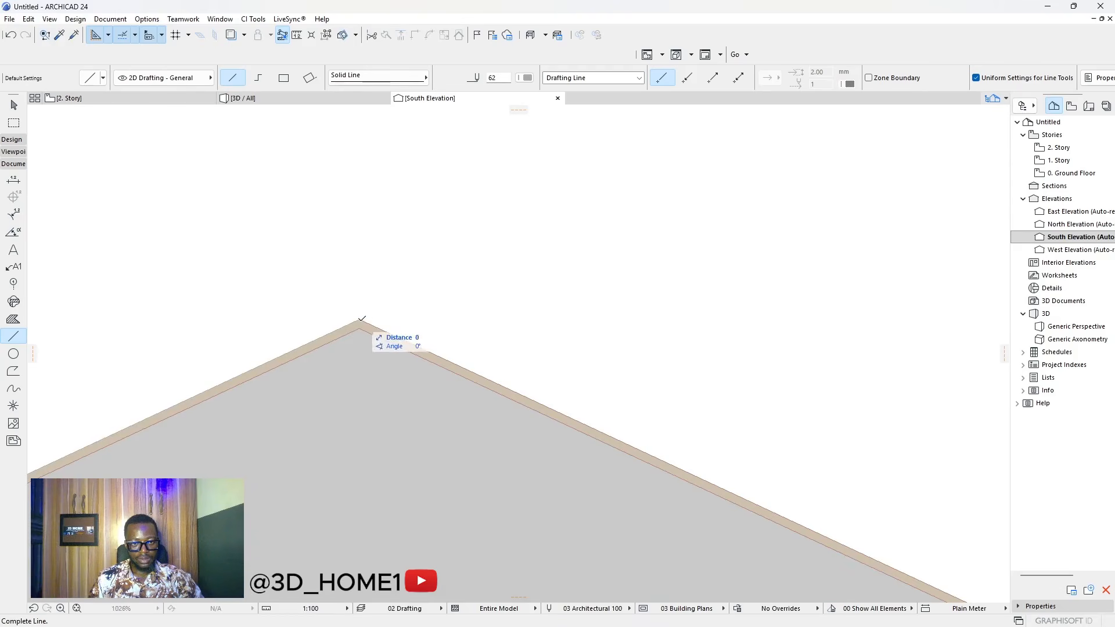
{"action": "scroll", "coordinate": [406, 259], "scroll_direction": "down", "scroll_amount": 4}
{"action": "scroll", "coordinate": [787, 435], "scroll_direction": "up", "scroll_amount": 4}
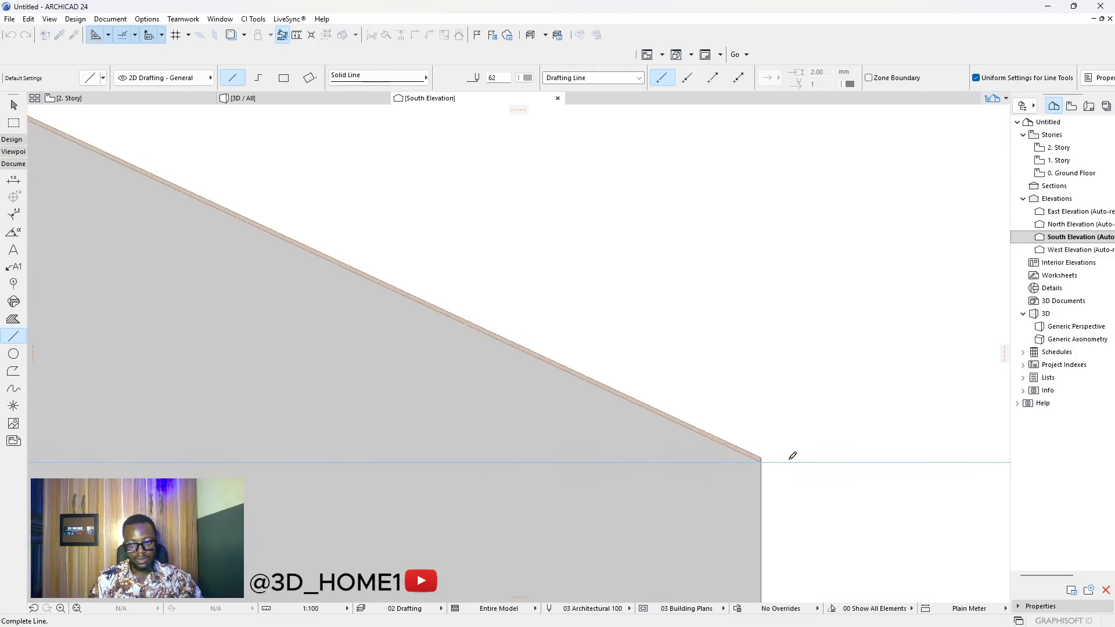
{"action": "left_click", "coordinate": [745, 455]}
{"action": "key", "text": "Escape"}
- Select both slope lines and offset a parallel copy of them downward inside the gable wall
{"action": "left_click", "coordinate": [740, 453]}
{"action": "scroll", "coordinate": [775, 433], "scroll_direction": "down", "scroll_amount": 4}
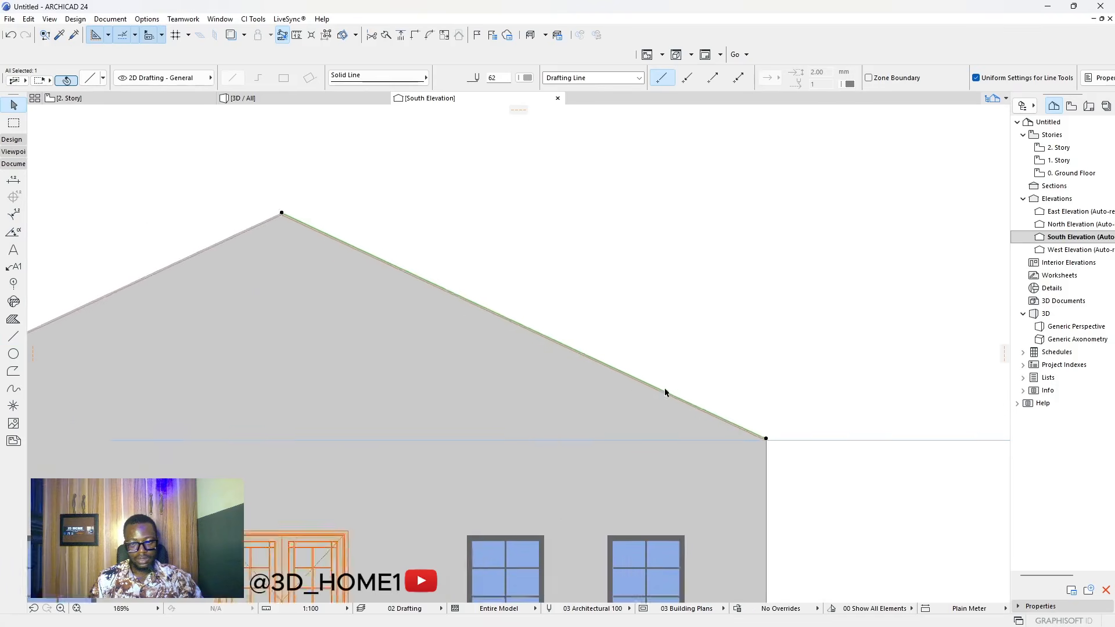
{"action": "scroll", "coordinate": [665, 389], "scroll_direction": "down", "scroll_amount": 3}
{"action": "scroll", "coordinate": [528, 355], "scroll_direction": "up", "scroll_amount": 4}
{"action": "scroll", "coordinate": [563, 383], "scroll_direction": "up", "scroll_amount": 5}
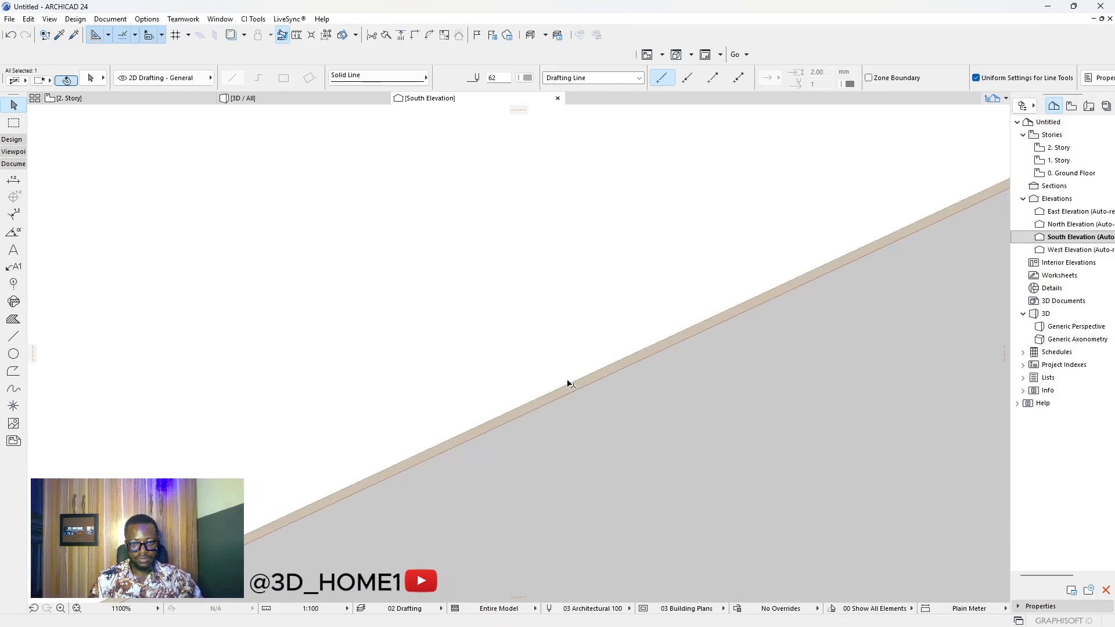
{"action": "left_click", "coordinate": [566, 387], "text": "shift"}
{"action": "left_click", "coordinate": [566, 386]}
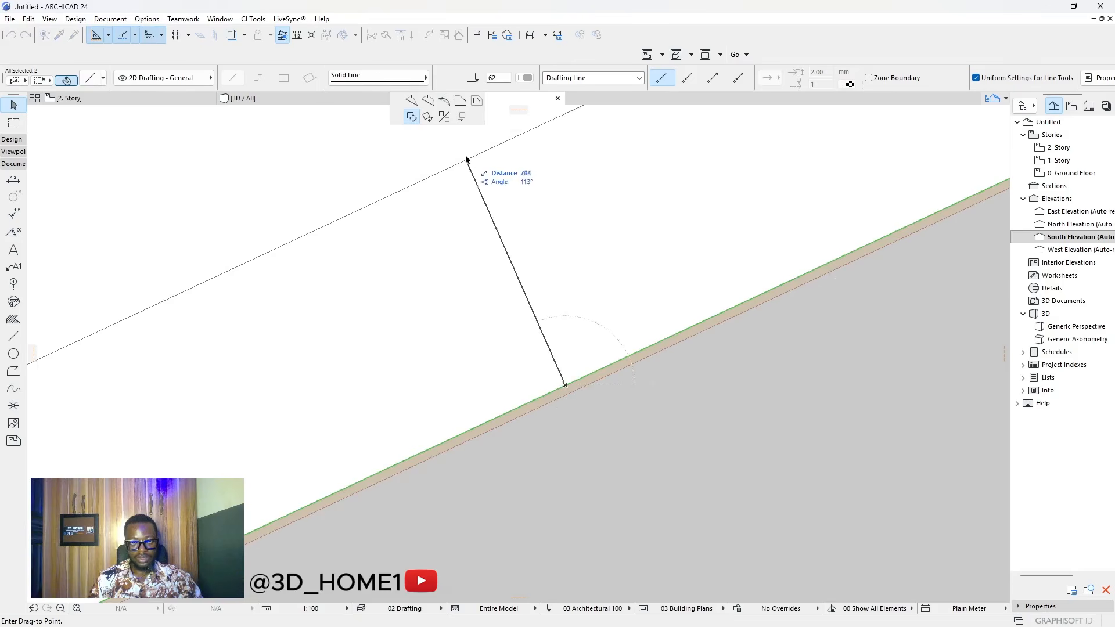
{"action": "scroll", "coordinate": [605, 341], "scroll_direction": "down", "scroll_amount": 5}
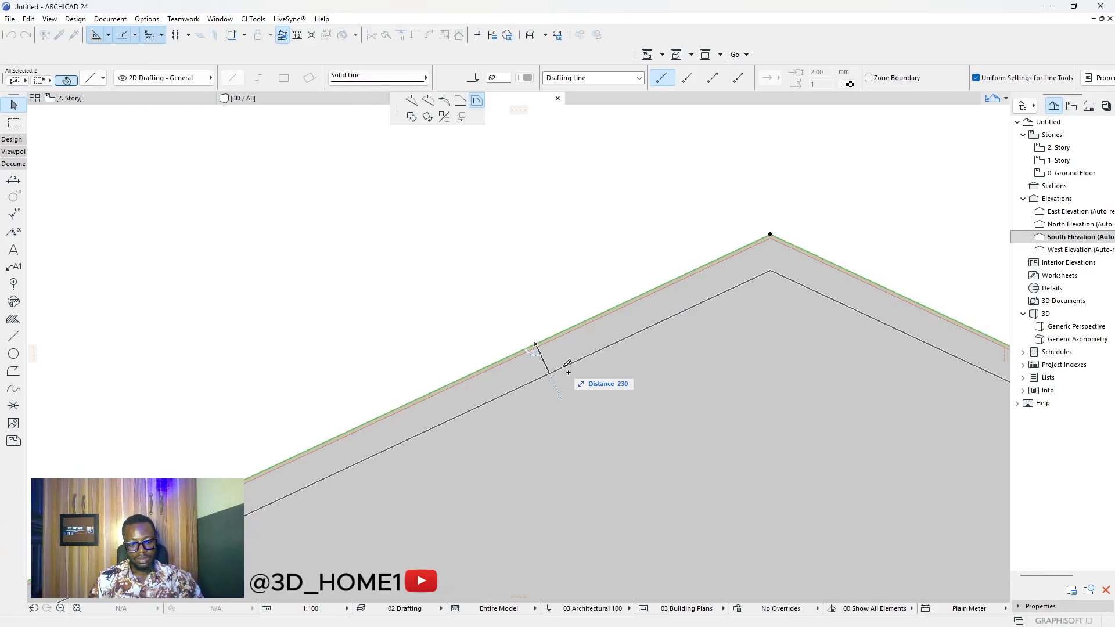
{"action": "type", "text": "3"}
{"action": "key", "text": "Return"}
- Draw a short vertical line down the wall edge from the left eave's top corner, past the offset line's level
{"action": "scroll", "coordinate": [598, 298], "scroll_direction": "down", "scroll_amount": 10}
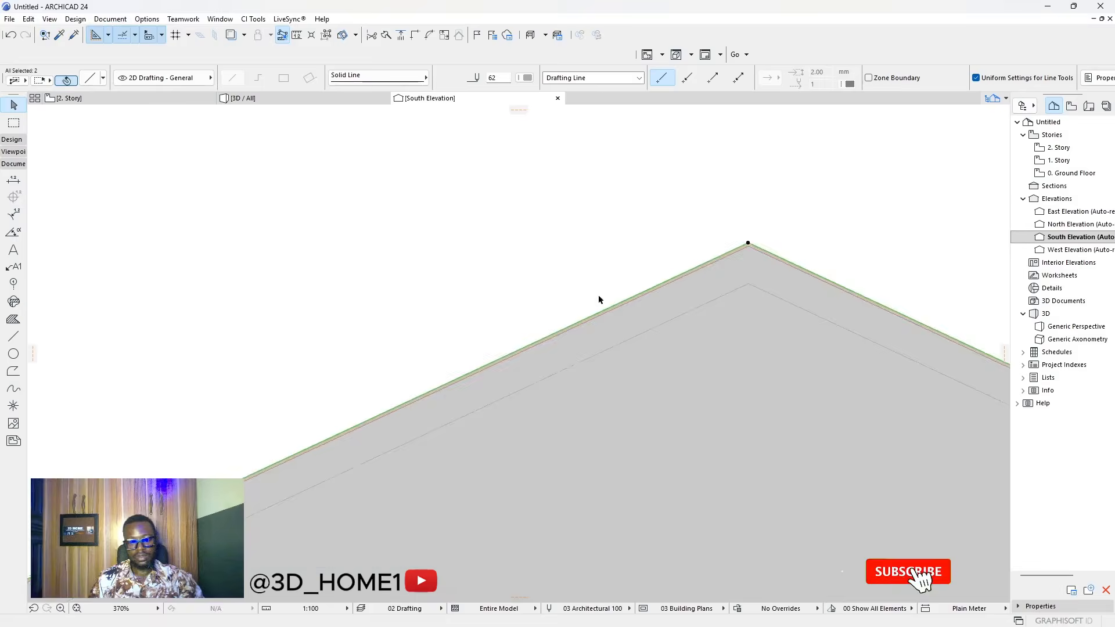
{"action": "scroll", "coordinate": [377, 402], "scroll_direction": "up", "scroll_amount": 7}
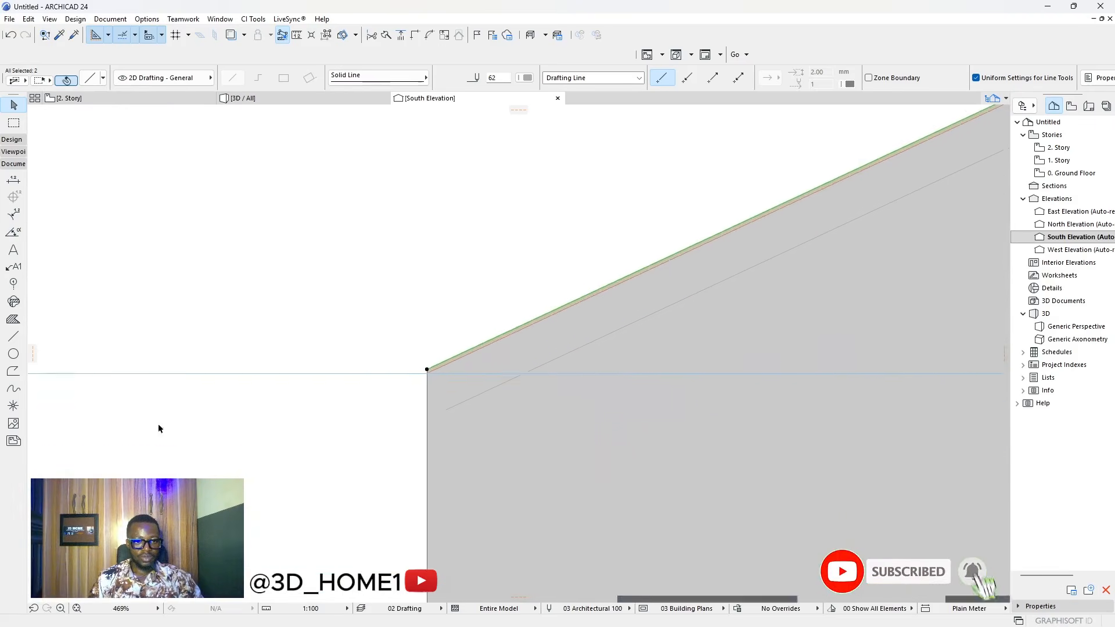
{"action": "left_click", "coordinate": [12, 336]}
{"action": "scroll", "coordinate": [425, 336], "scroll_direction": "up", "scroll_amount": 2}
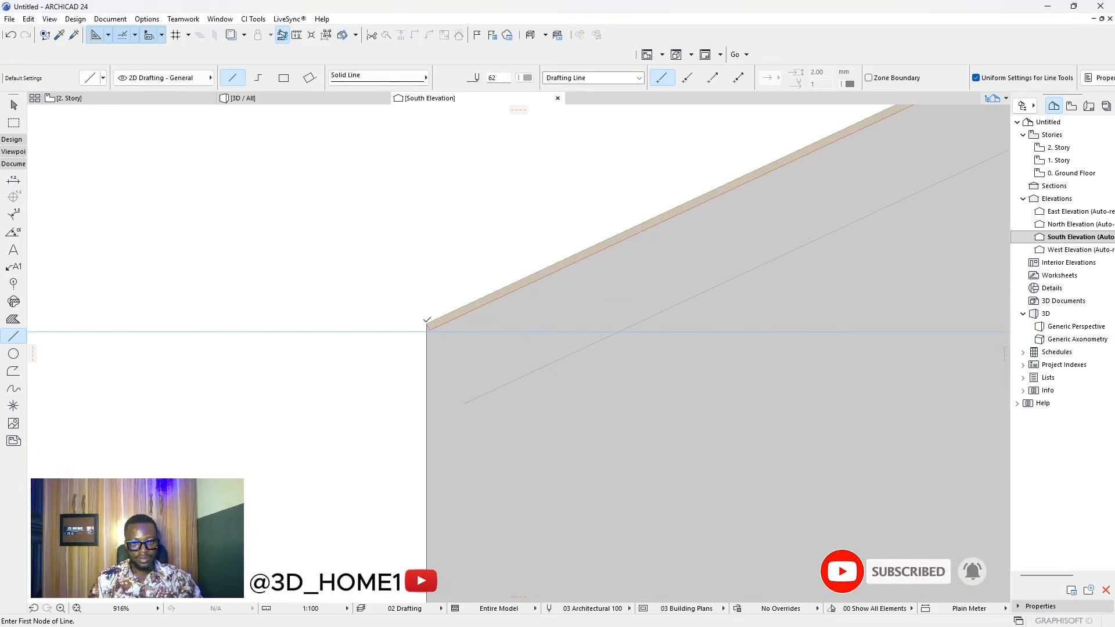
{"action": "left_click", "coordinate": [426, 323]}
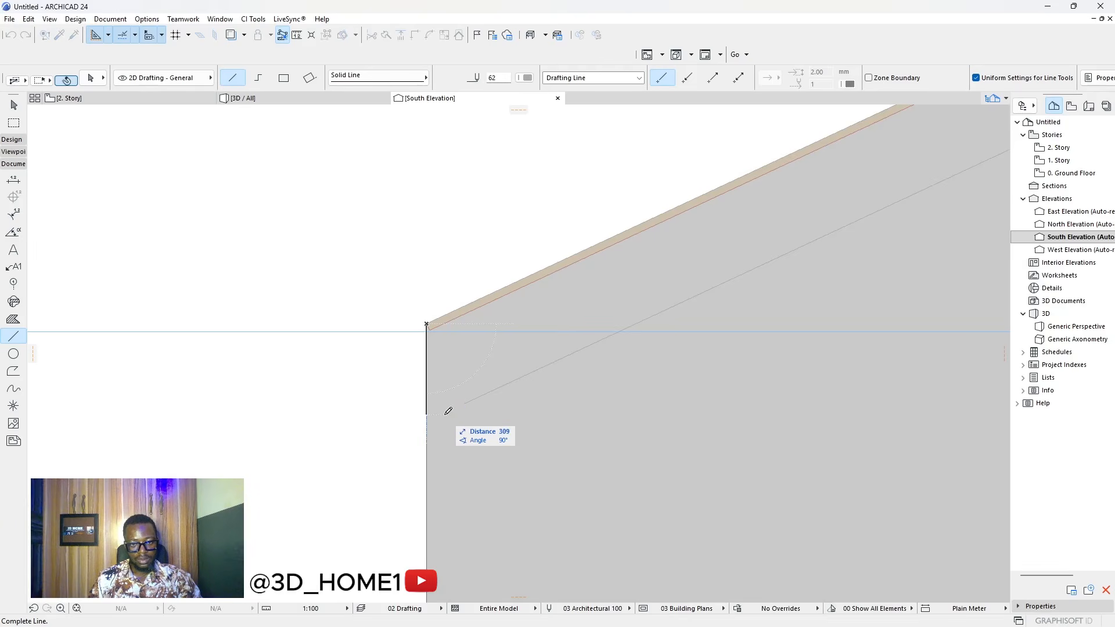
{"action": "left_click", "coordinate": [427, 421]}
{"action": "key", "text": "Escape"}
- Select the left vertical line and the left offset slope line, intersect them into a closed corner and deselect
{"action": "left_click", "coordinate": [428, 403]}
{"action": "left_click", "coordinate": [464, 407], "text": "shift"}
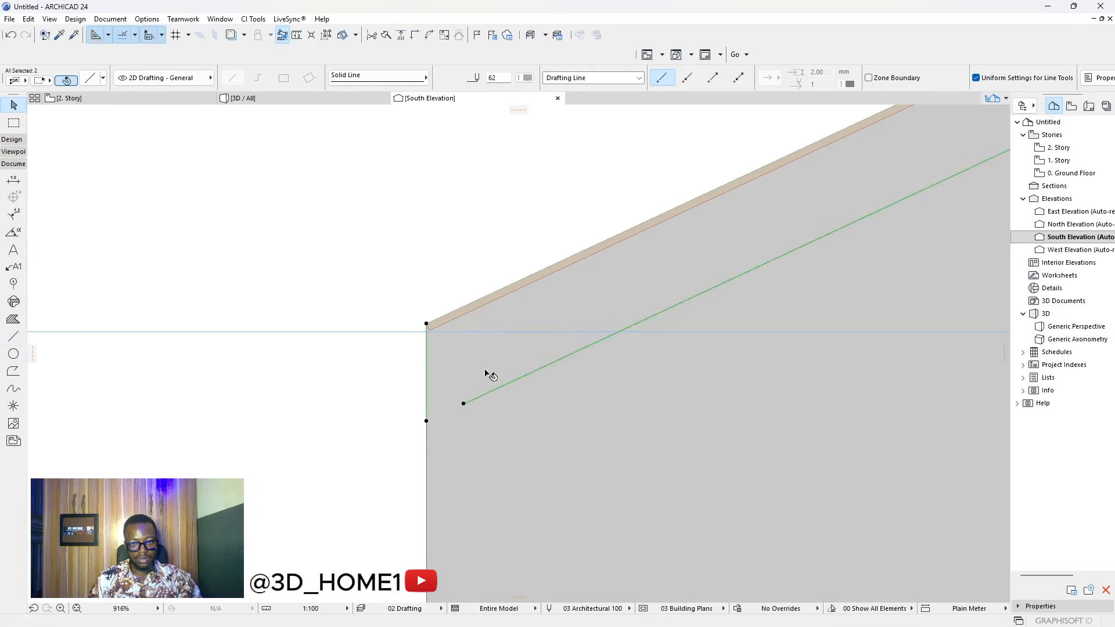
{"action": "scroll", "coordinate": [325, 319], "scroll_direction": "down", "scroll_amount": 5}
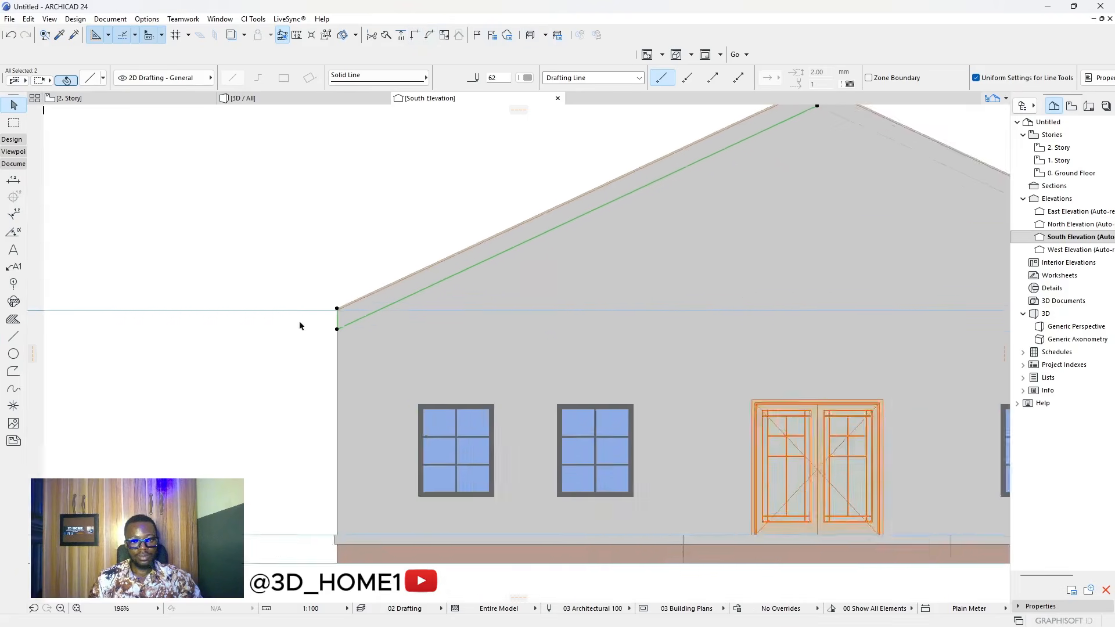
{"action": "scroll", "coordinate": [714, 326], "scroll_direction": "up", "scroll_amount": 4}
{"action": "key", "text": "Escape"}
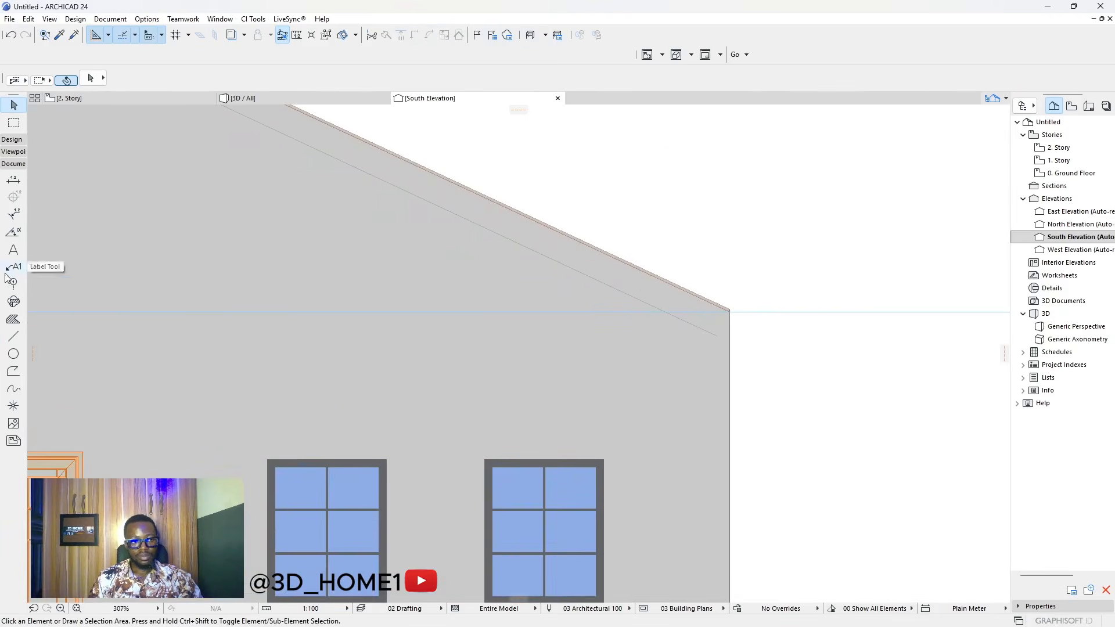
- Draw a matching short vertical line down the wall edge from the right eave's top corner
{"action": "left_click", "coordinate": [13, 336]}
{"action": "scroll", "coordinate": [644, 328], "scroll_direction": "up", "scroll_amount": 5}
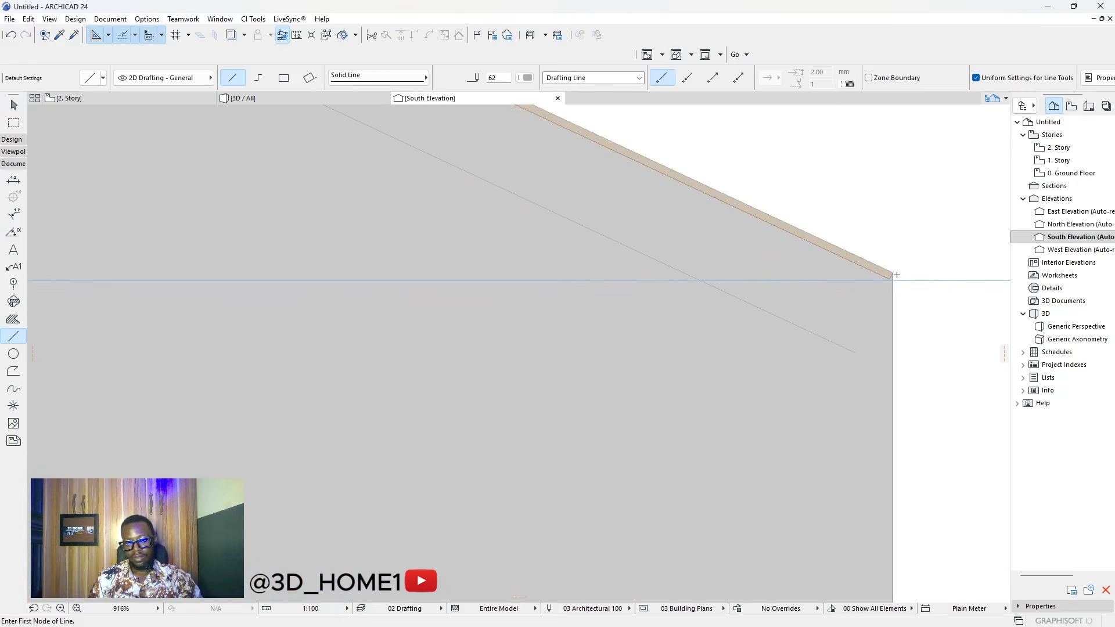
{"action": "left_click", "coordinate": [896, 275]}
{"action": "key", "text": "Escape"}
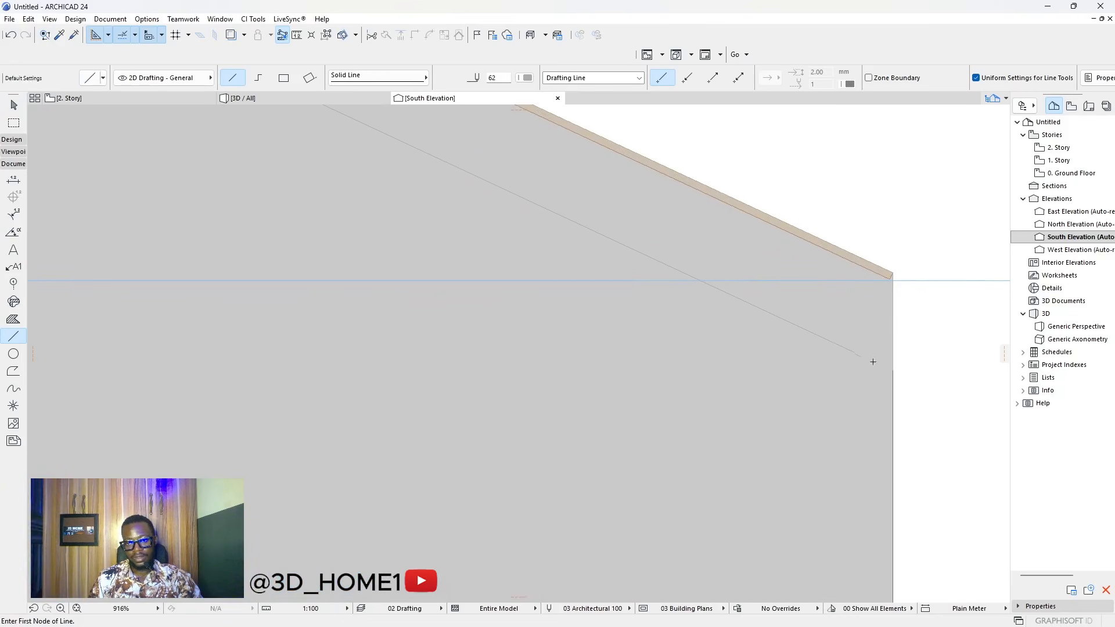
{"action": "key", "text": "Escape"}
- Select the right vertical line with the right offset slope line, intersect them into a corner and deselect
{"action": "left_click", "coordinate": [858, 352]}
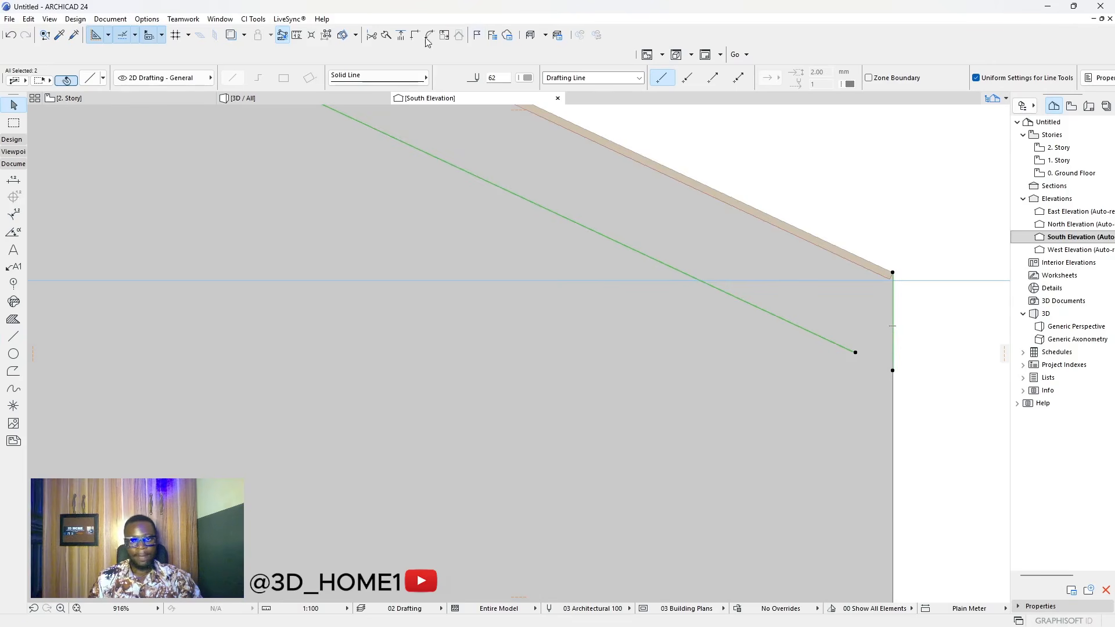
{"action": "key", "text": "Escape"}
{"action": "scroll", "coordinate": [759, 291], "scroll_direction": "down", "scroll_amount": 8}
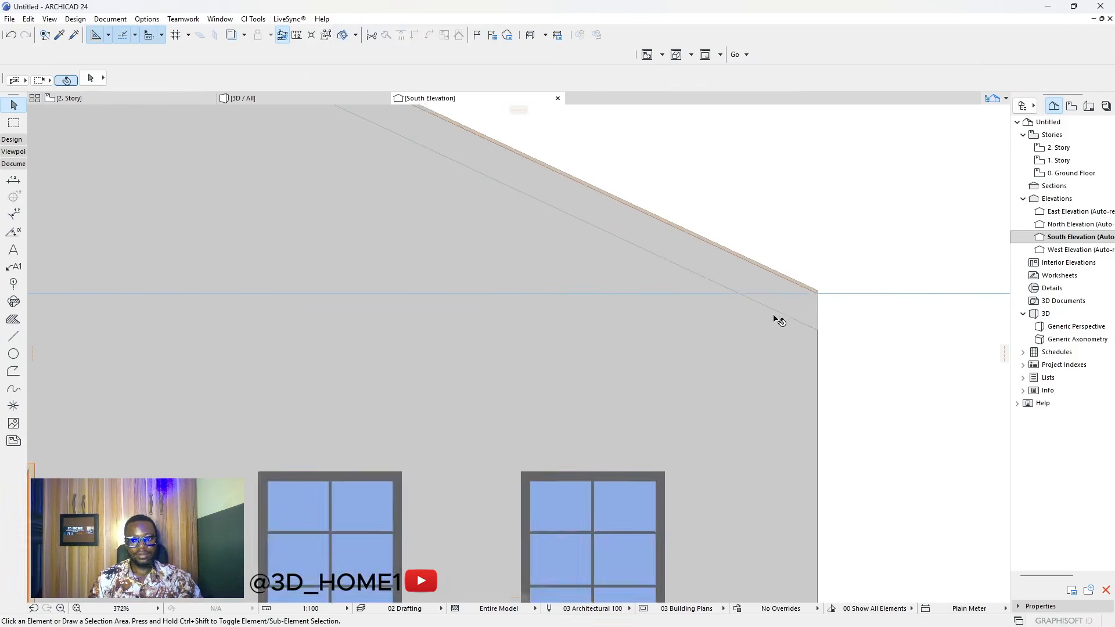
{"action": "left_click", "coordinate": [17, 143]}
{"action": "left_click", "coordinate": [13, 418]}
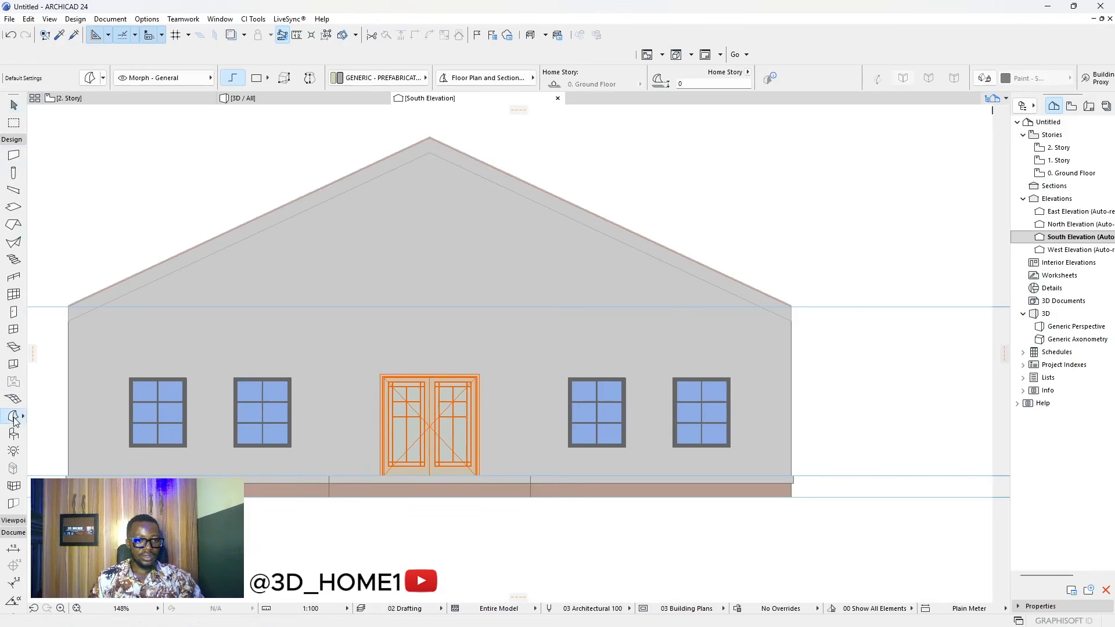
{"action": "key", "text": "Escape"}
{"action": "left_click", "coordinate": [386, 167]}
{"action": "key", "text": "Escape"}
- Select all the drafting lines of the closed edge band outline and move them together to the empty space above the building
{"action": "left_click", "coordinate": [385, 172]}
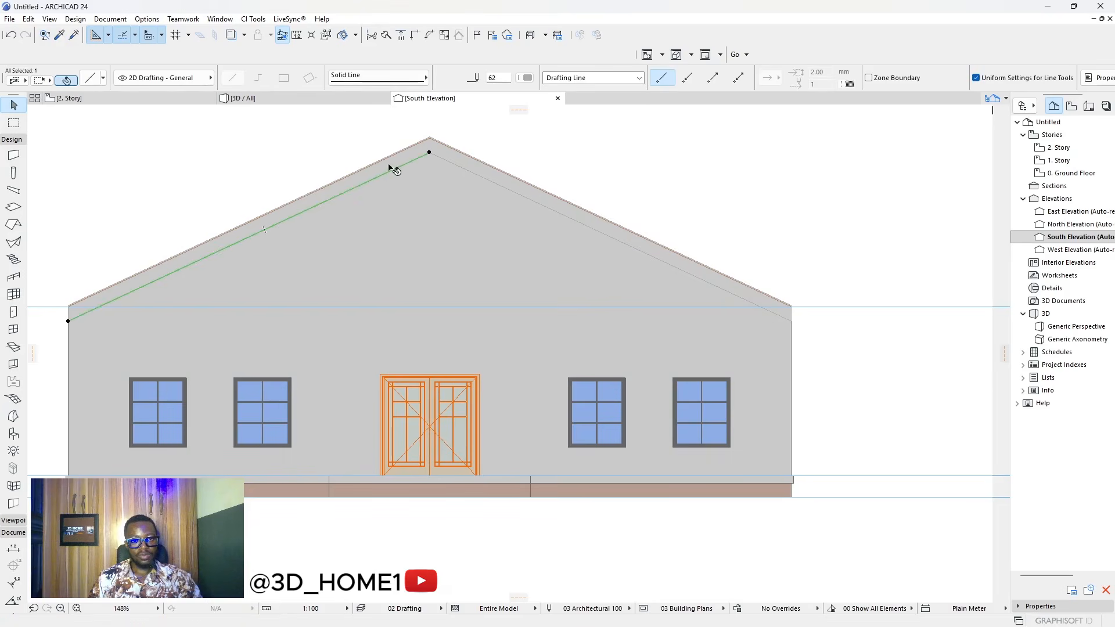
{"action": "left_click", "coordinate": [439, 143], "text": "shift"}
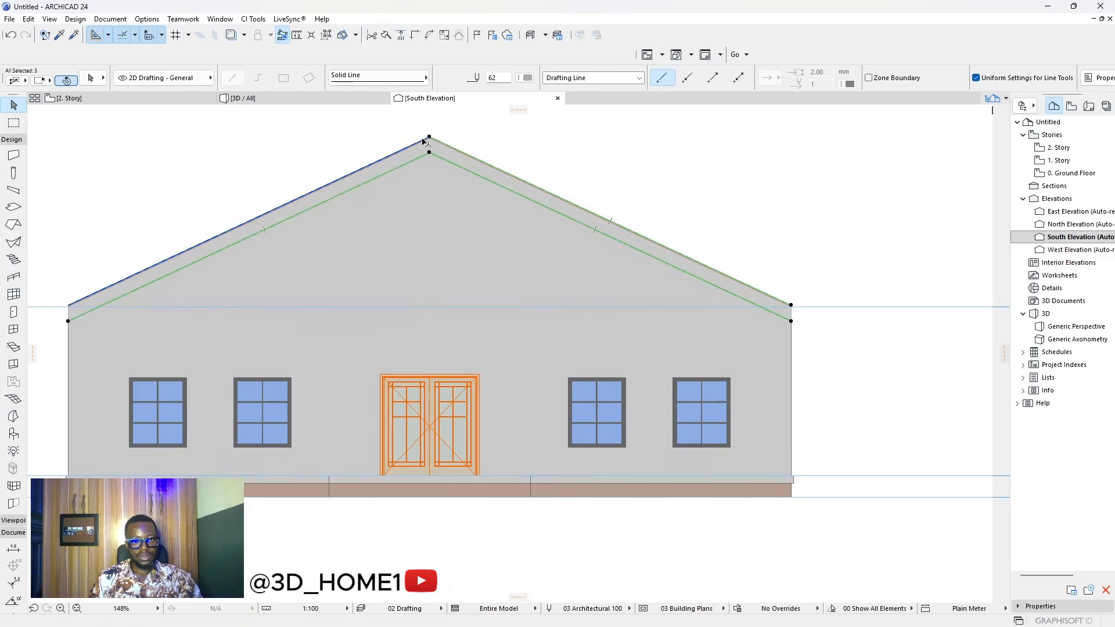
{"action": "left_click", "coordinate": [424, 140], "text": "shift"}
{"action": "scroll", "coordinate": [561, 203], "scroll_direction": "down", "scroll_amount": 3}
{"action": "scroll", "coordinate": [290, 256], "scroll_direction": "up", "scroll_amount": 4}
{"action": "scroll", "coordinate": [300, 244], "scroll_direction": "up", "scroll_amount": 4}
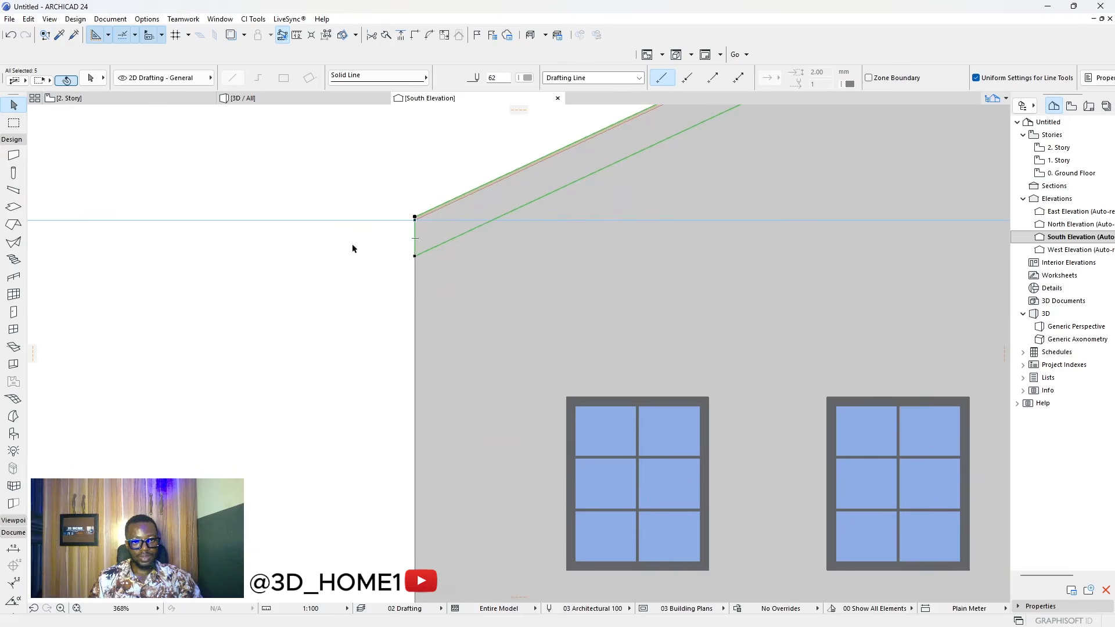
{"action": "scroll", "coordinate": [352, 248], "scroll_direction": "down", "scroll_amount": 5}
{"action": "scroll", "coordinate": [517, 266], "scroll_direction": "up", "scroll_amount": 4}
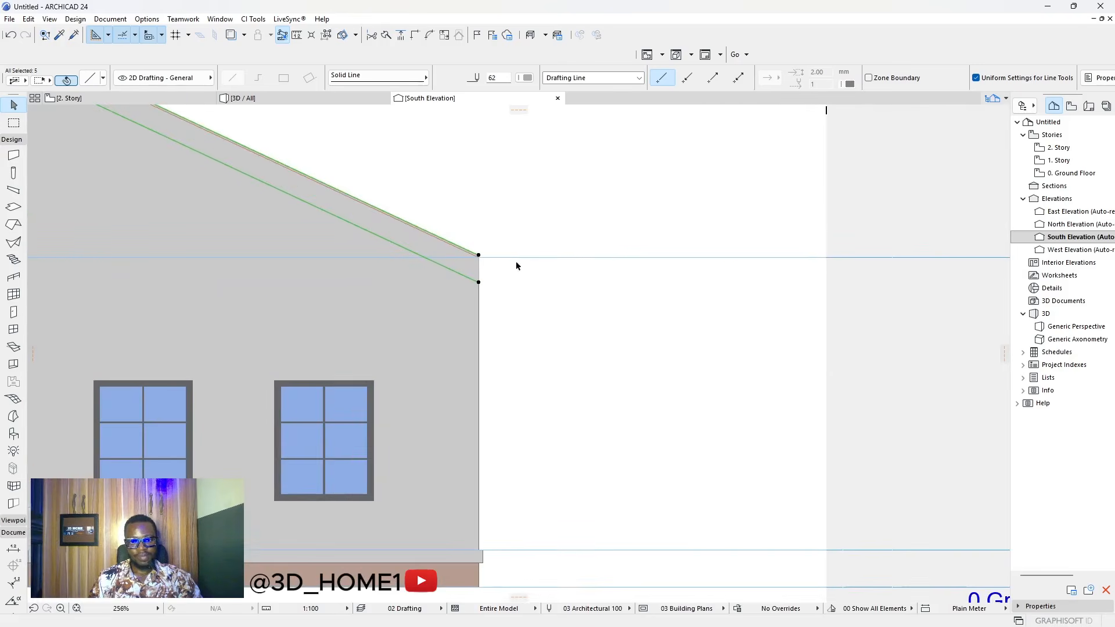
{"action": "left_click", "coordinate": [480, 272]}
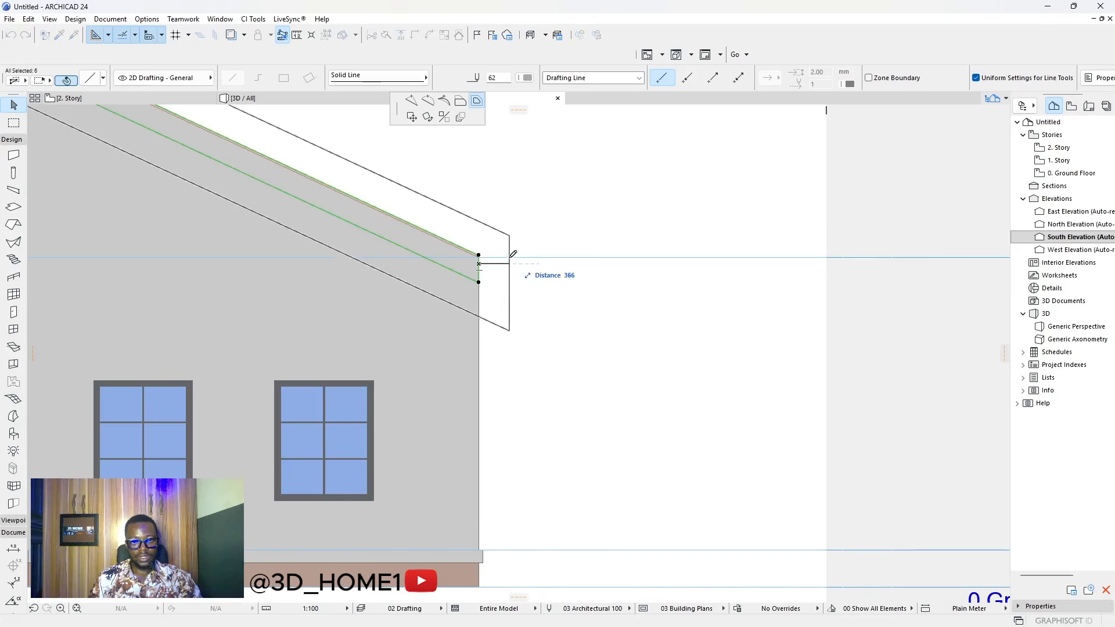
{"action": "scroll", "coordinate": [555, 271], "scroll_direction": "down", "scroll_amount": 10}
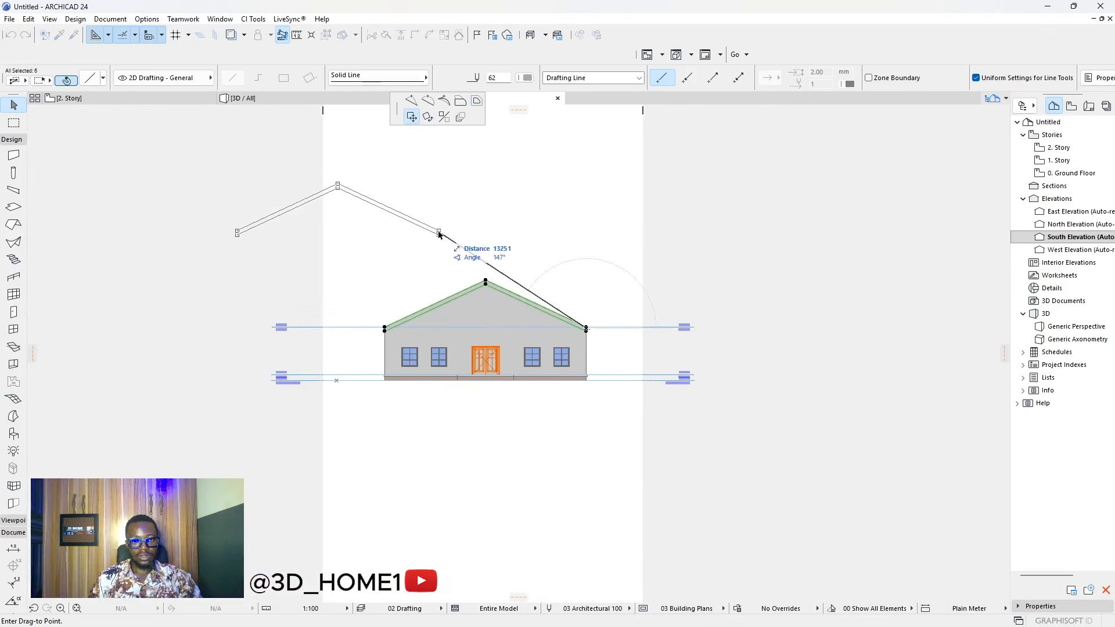
{"action": "left_click", "coordinate": [507, 246]}
{"action": "left_click", "coordinate": [398, 182]}
- Create a morph face from the moved gable band outline by tracing the closed lines with the Magic Wand
{"action": "scroll", "coordinate": [399, 182], "scroll_direction": "up", "scroll_amount": 4}
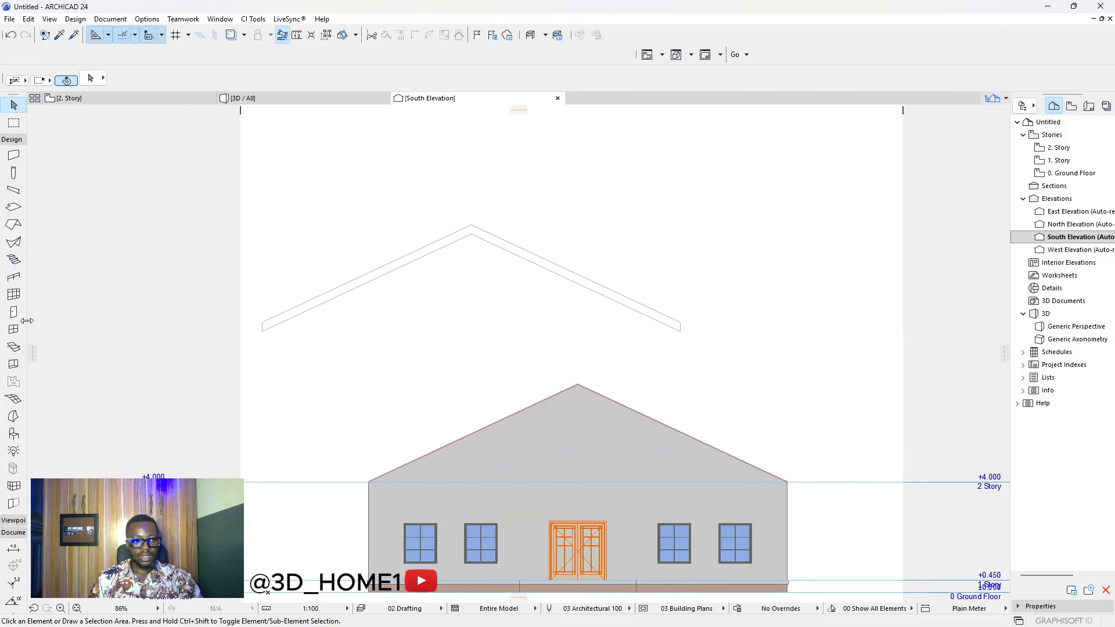
{"action": "left_click", "coordinate": [14, 416]}
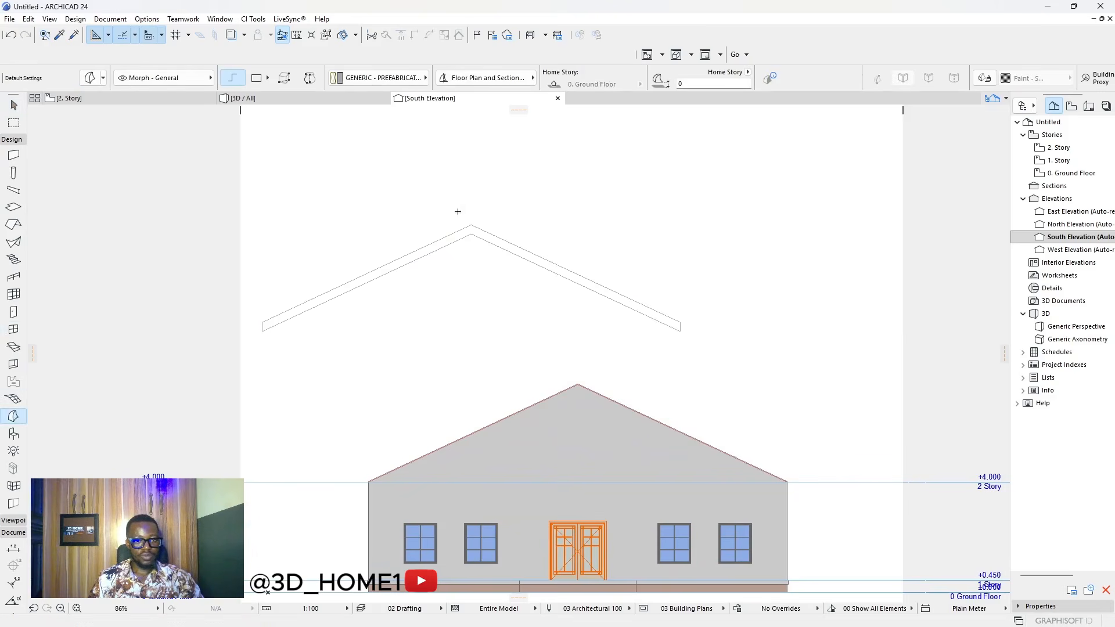
{"action": "scroll", "coordinate": [475, 231], "scroll_direction": "up", "scroll_amount": 4}
{"action": "left_click", "coordinate": [476, 231]}
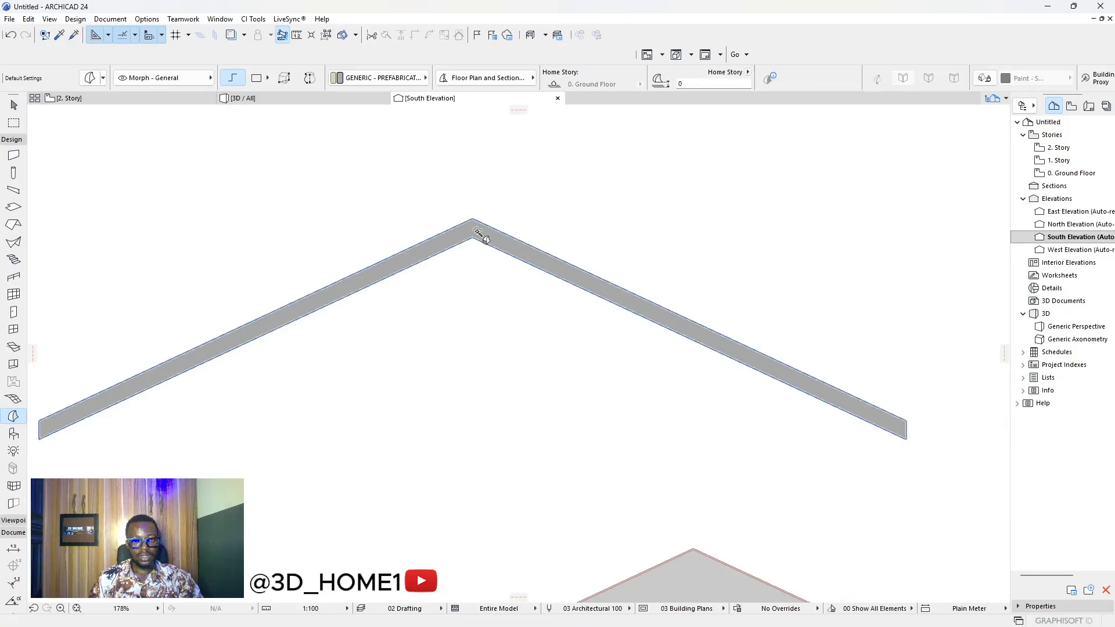
{"action": "key", "text": "Escape"}
- Move the band-shaped morph by its top apex onto the apex of the building's gable roof and deselect it
{"action": "scroll", "coordinate": [500, 263], "scroll_direction": "down", "scroll_amount": 8}
{"action": "scroll", "coordinate": [501, 262], "scroll_direction": "up", "scroll_amount": 4}
{"action": "scroll", "coordinate": [501, 265], "scroll_direction": "up", "scroll_amount": 3}
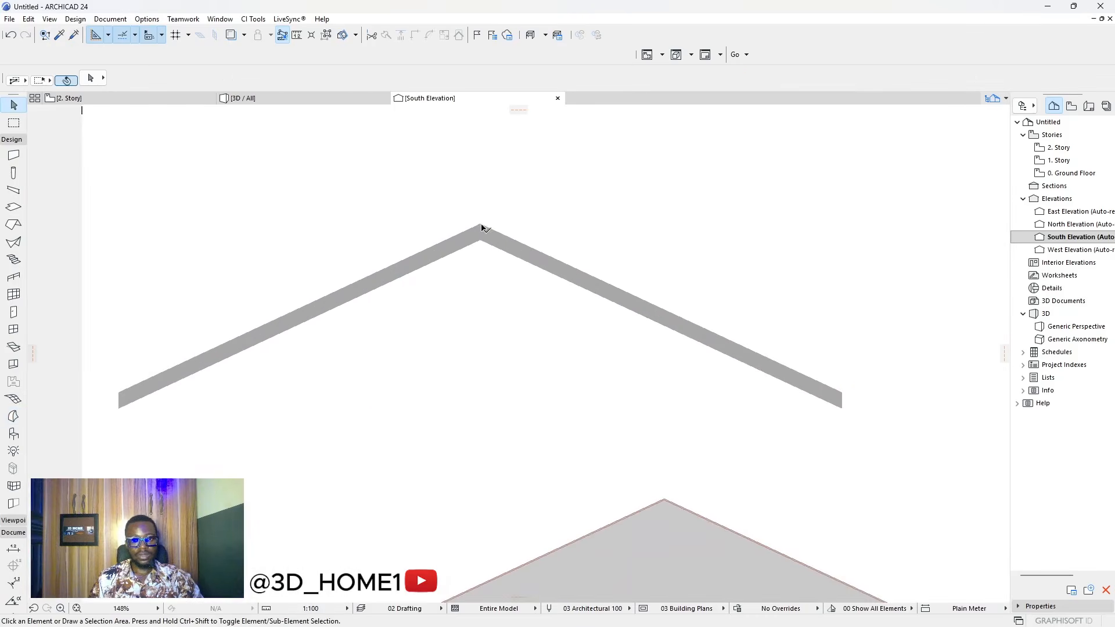
{"action": "left_click", "coordinate": [486, 231]}
{"action": "left_click", "coordinate": [480, 226]}
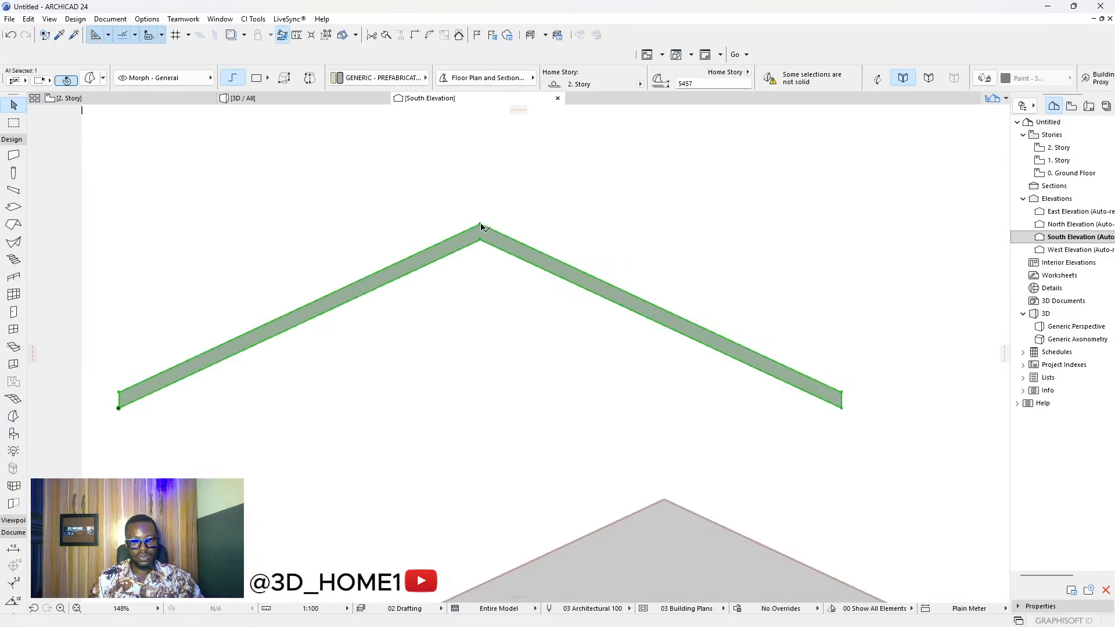
{"action": "left_click", "coordinate": [480, 225]}
{"action": "scroll", "coordinate": [494, 259], "scroll_direction": "down", "scroll_amount": 3}
{"action": "scroll", "coordinate": [548, 348], "scroll_direction": "up", "scroll_amount": 6}
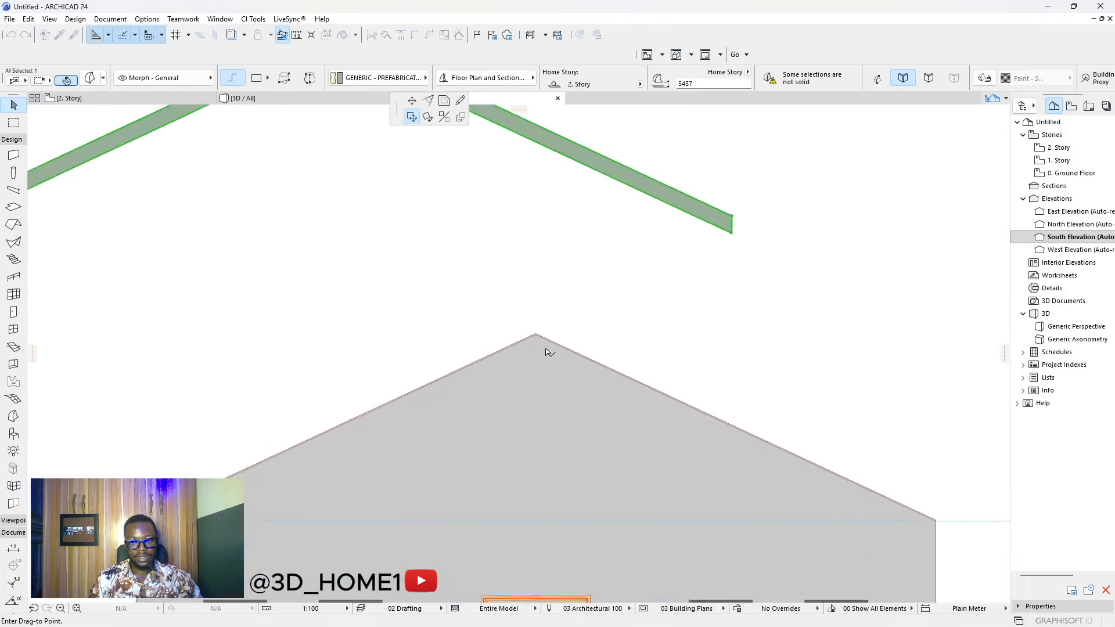
{"action": "left_click", "coordinate": [493, 291]}
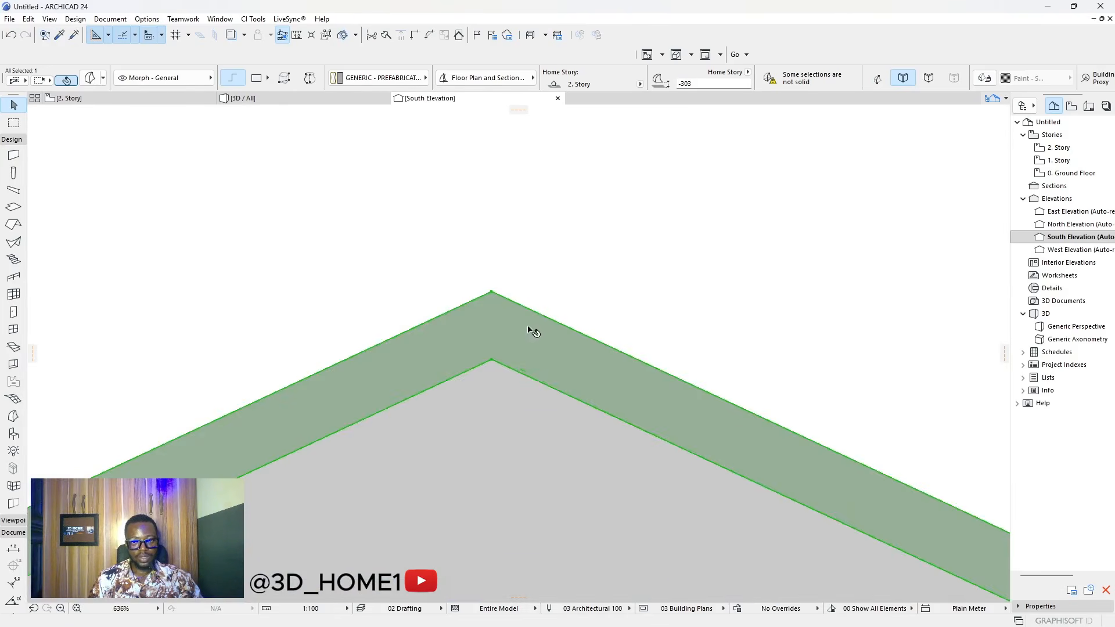
{"action": "key", "text": "Escape"}
- In the 3D view, extrude the gable band morph 300 mm toward the building from its apex and finish the extrusion
{"action": "scroll", "coordinate": [595, 345], "scroll_direction": "down", "scroll_amount": 4}
{"action": "left_click", "coordinate": [253, 101]}
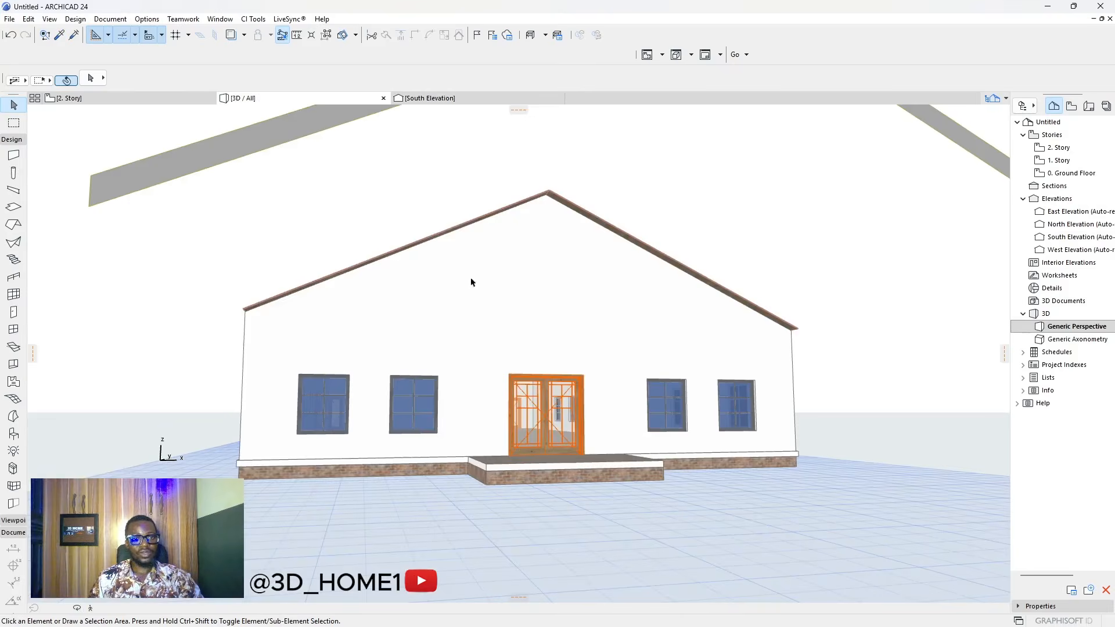
{"action": "middle_click_drag", "start_coordinate": [452, 341], "coordinate": [581, 363], "text": "shift"}
{"action": "scroll", "coordinate": [546, 368], "scroll_direction": "down", "scroll_amount": 3}
{"action": "middle_click_drag", "start_coordinate": [733, 281], "coordinate": [766, 286], "text": "shift"}
{"action": "scroll", "coordinate": [765, 286], "scroll_direction": "up", "scroll_amount": 6}
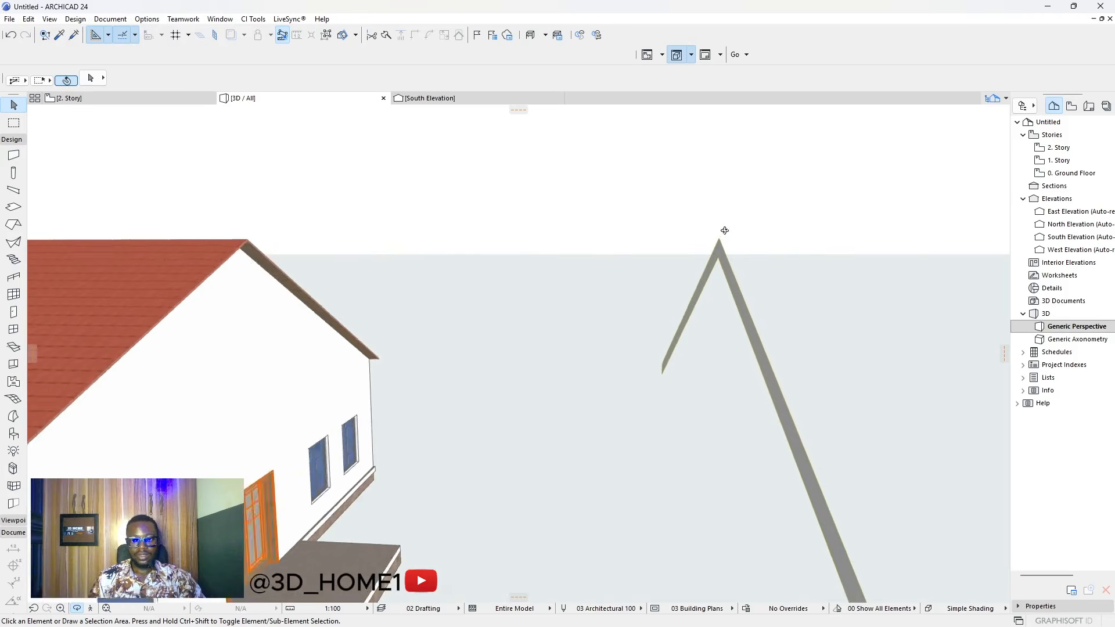
{"action": "left_click", "coordinate": [722, 251]}
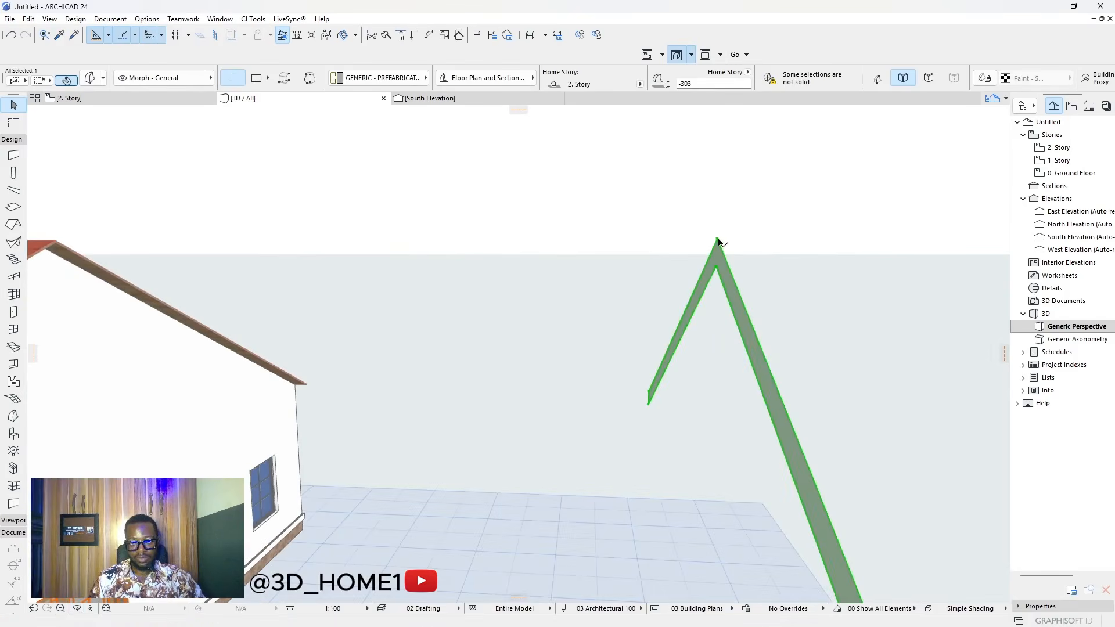
{"action": "left_click", "coordinate": [718, 239]}
{"action": "left_click", "coordinate": [445, 101]}
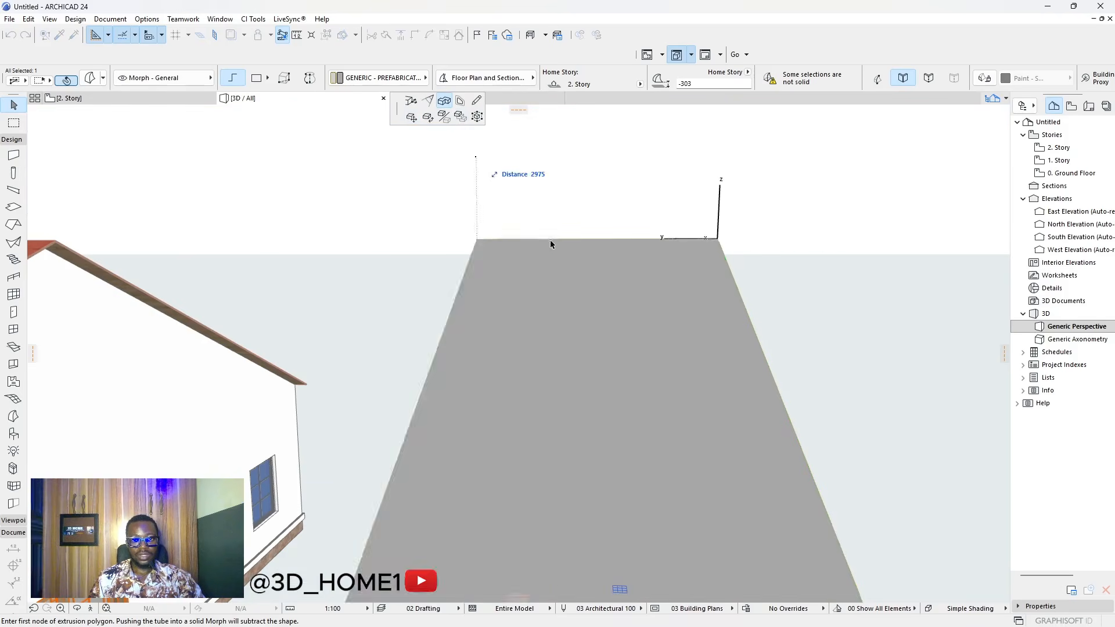
{"action": "type", "text": "3"}
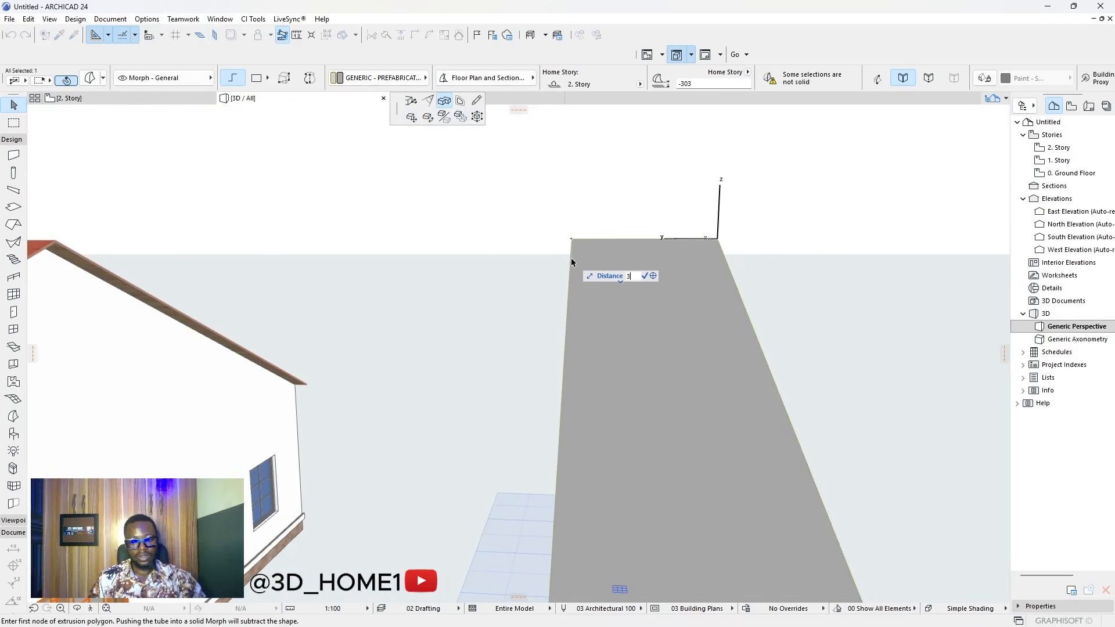
{"action": "type", "text": "00"}
{"action": "key", "text": "Return"}
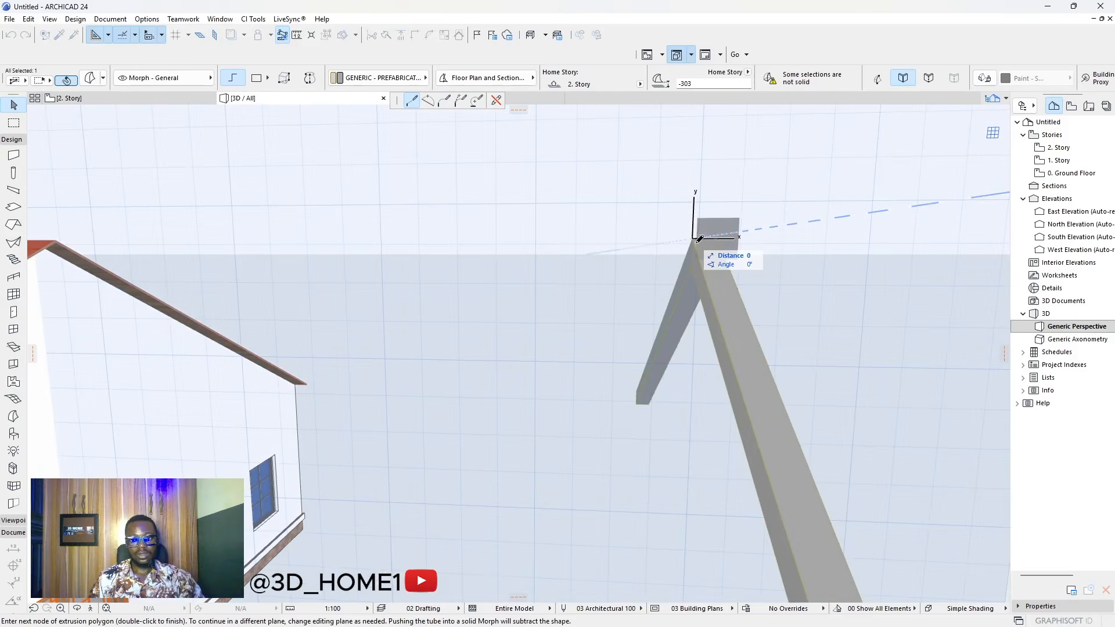
{"action": "right_click", "coordinate": [699, 263]}
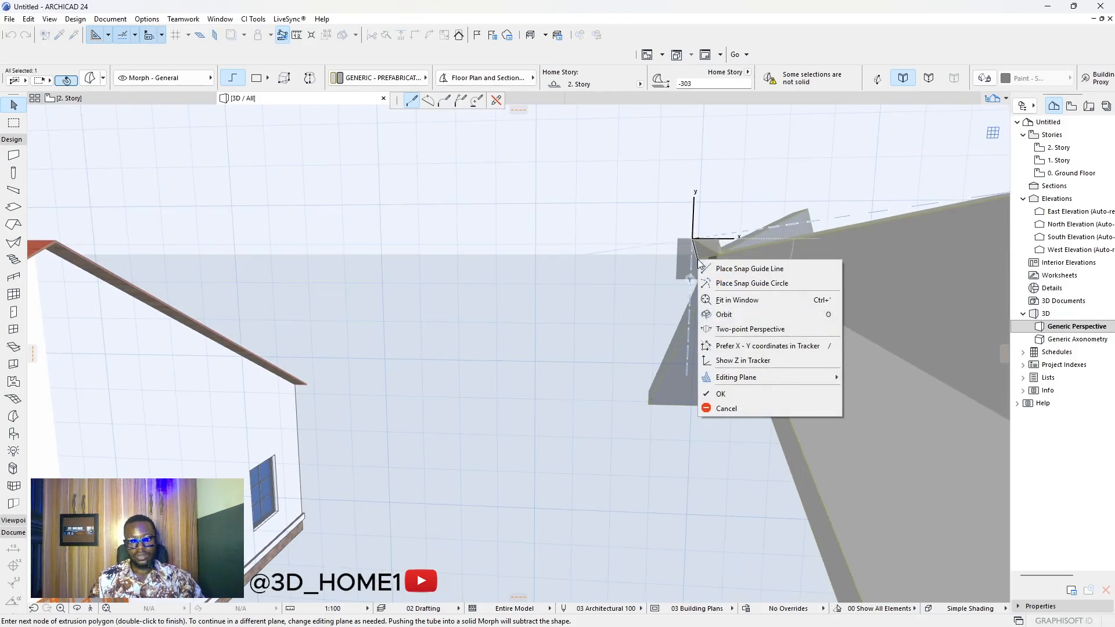
{"action": "left_click", "coordinate": [721, 393]}
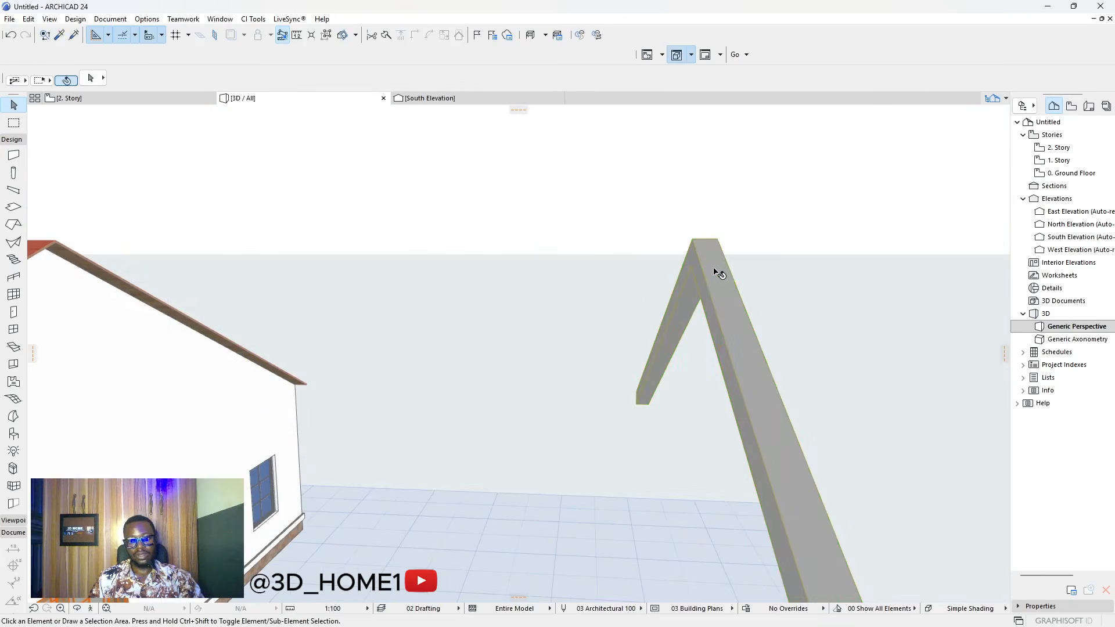
- Override the surface of the extruded gable band morph with Paint - Titanium White
{"action": "left_click", "coordinate": [720, 274]}
{"action": "key", "text": "ctrl+t"}
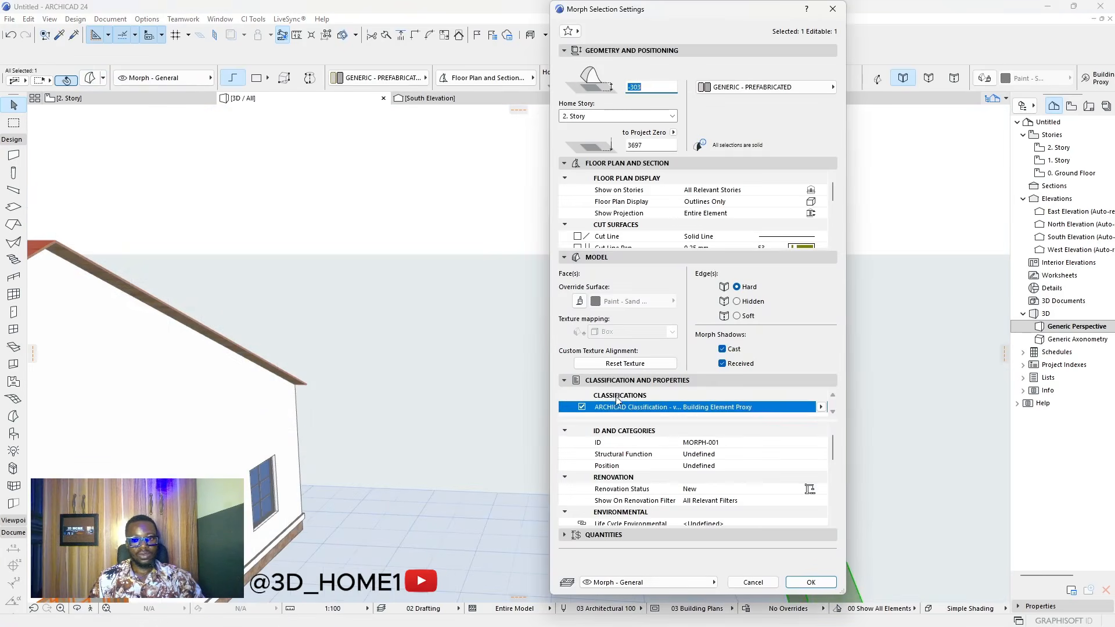
{"action": "left_click", "coordinate": [579, 301]}
{"action": "left_click", "coordinate": [596, 301]}
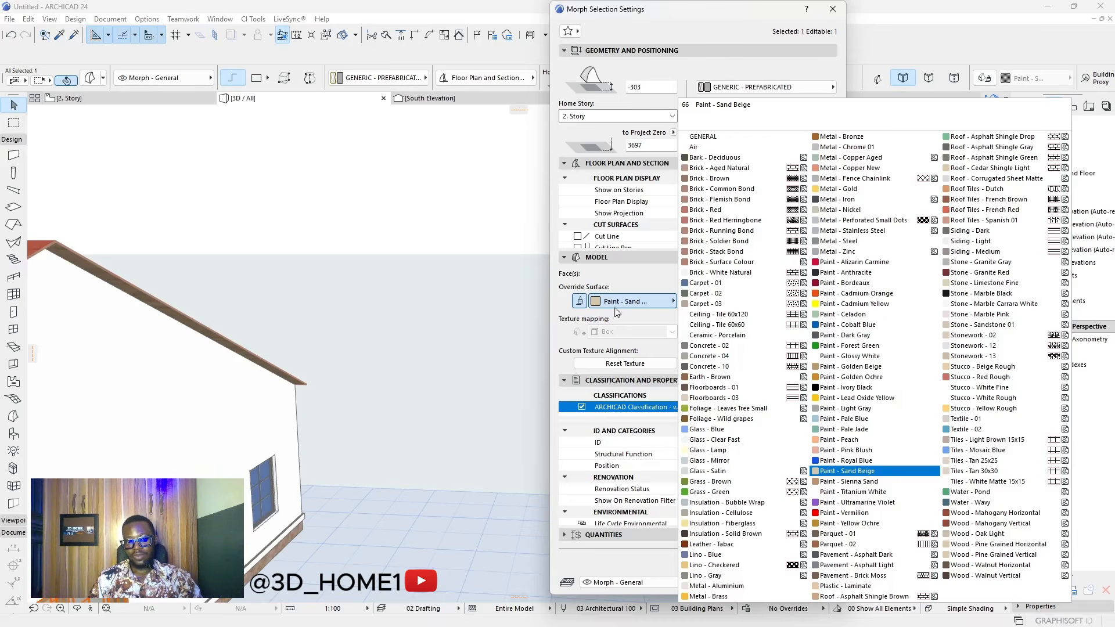
{"action": "left_click", "coordinate": [828, 494]}
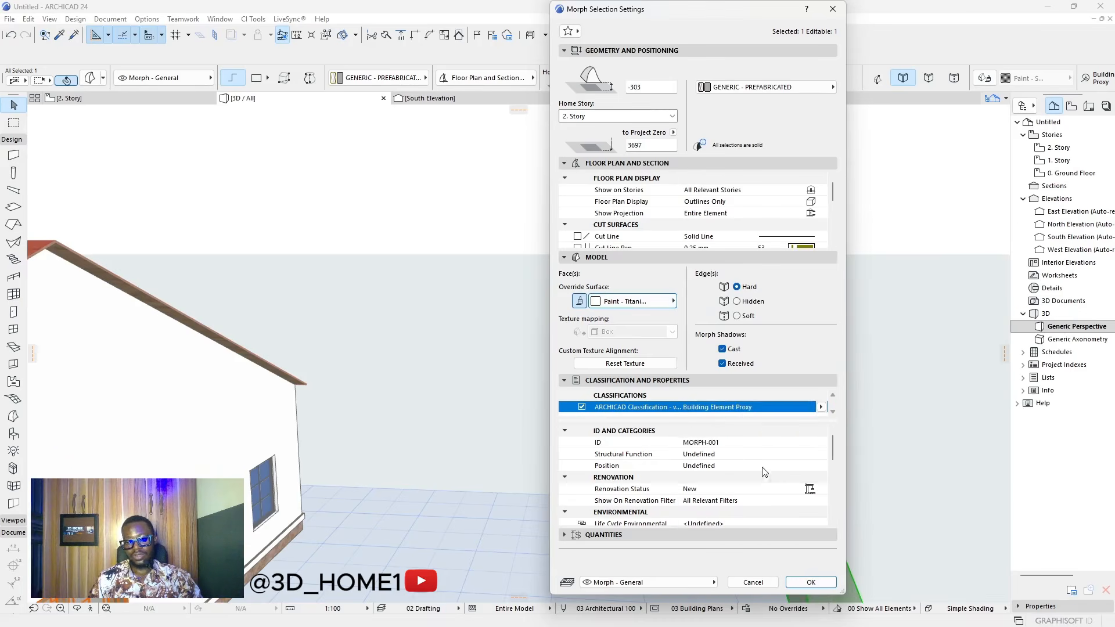
- Choose a grey cut line pen for the morph, set its uncut line pen to the grey 0.20 mm pen, and apply the settings
{"action": "scroll", "coordinate": [804, 229], "scroll_direction": "down", "scroll_amount": 1}
{"action": "left_click", "coordinate": [805, 205]}
{"action": "left_click", "coordinate": [805, 214]}
{"action": "left_click", "coordinate": [806, 214]}
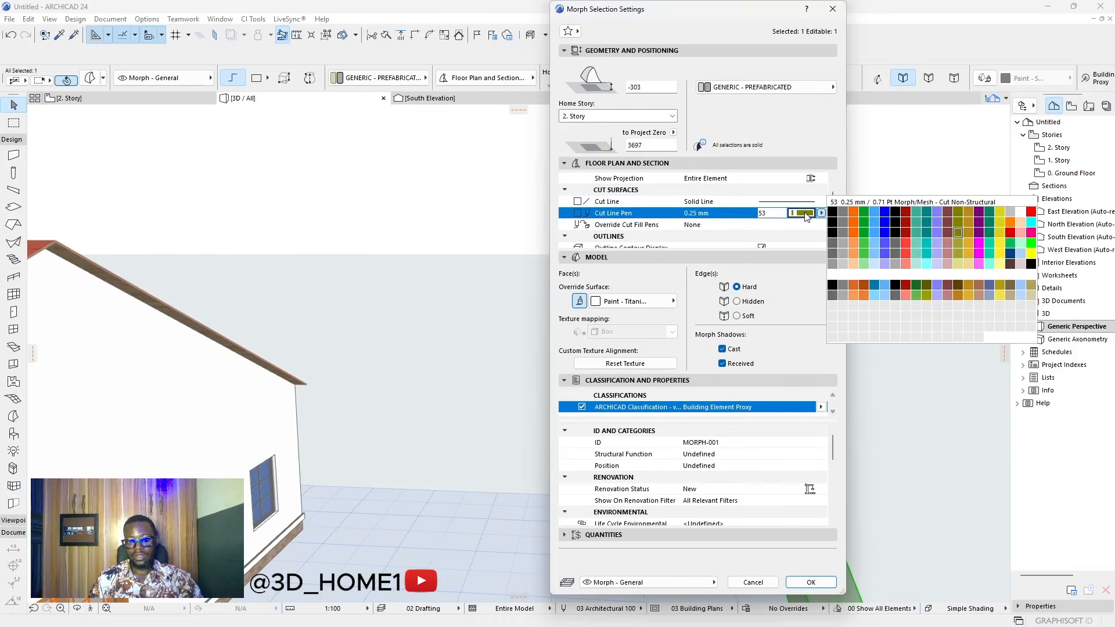
{"action": "left_click", "coordinate": [830, 244]}
{"action": "scroll", "coordinate": [810, 223], "scroll_direction": "down", "scroll_amount": 2}
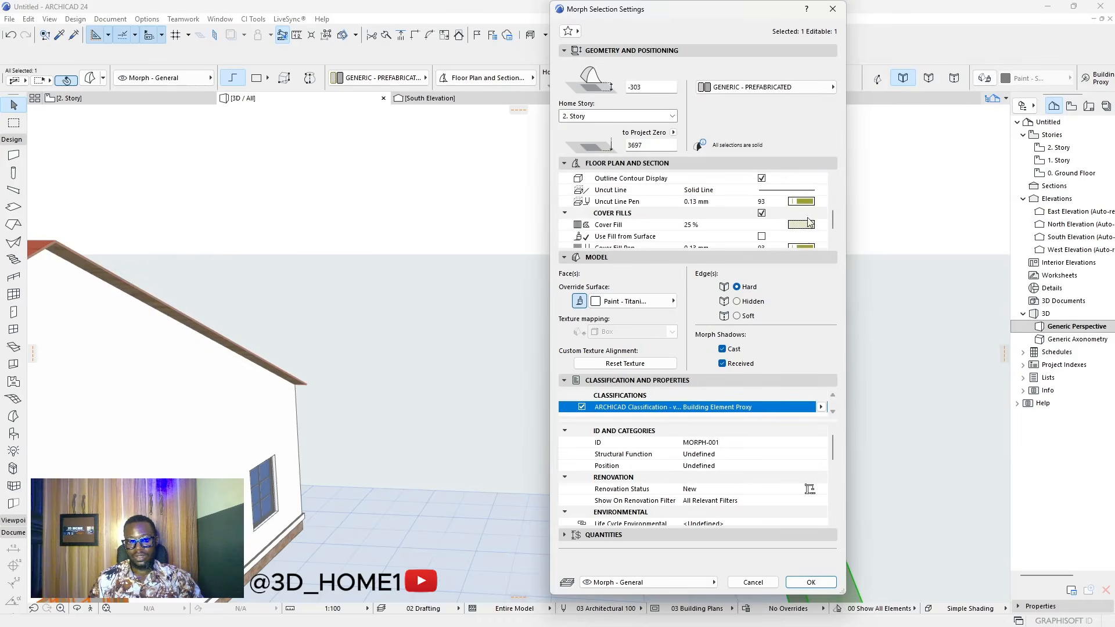
{"action": "left_click", "coordinate": [805, 205]}
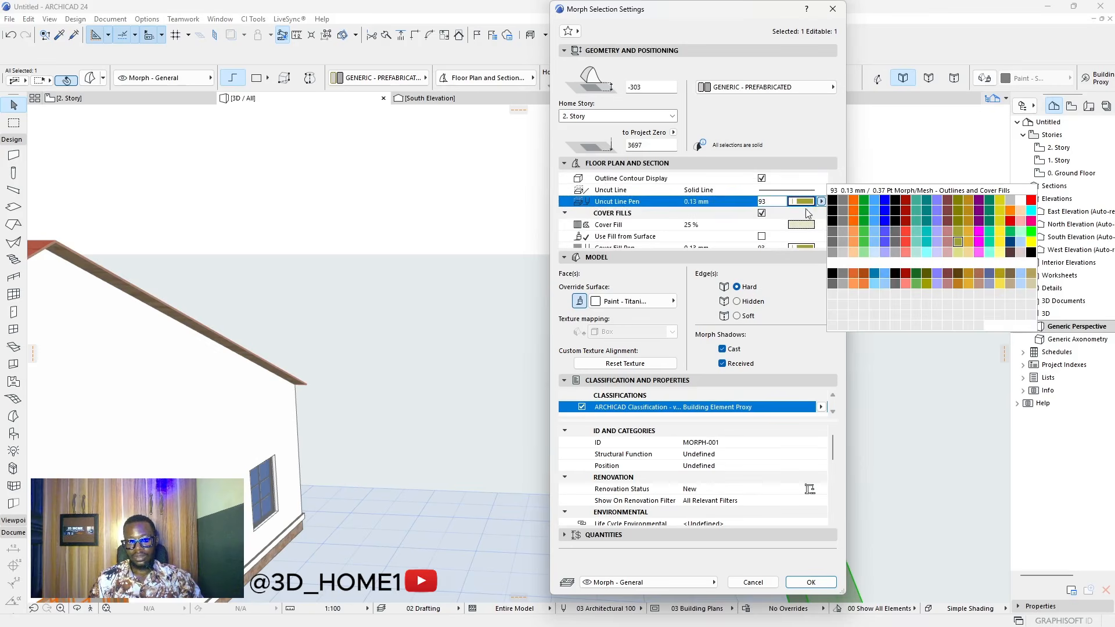
{"action": "left_click", "coordinate": [834, 232]}
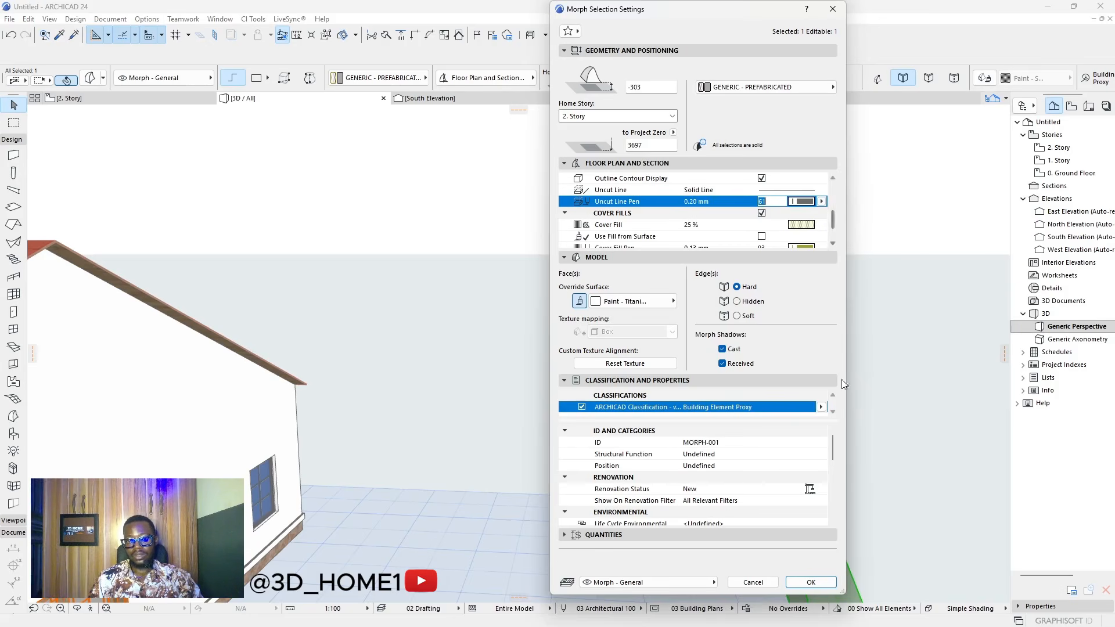
{"action": "left_click", "coordinate": [811, 582]}
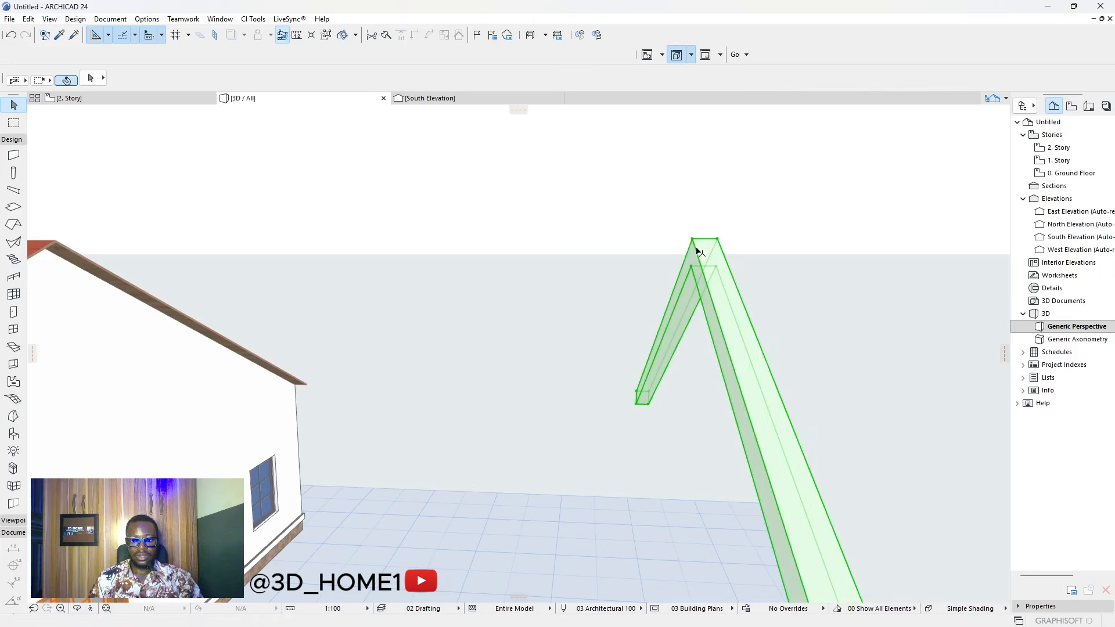
- On the 2. Story plan, move the gable band morph from its front-edge midpoint onto the centre of the roof's front edge and deselect it
{"action": "left_click", "coordinate": [87, 98]}
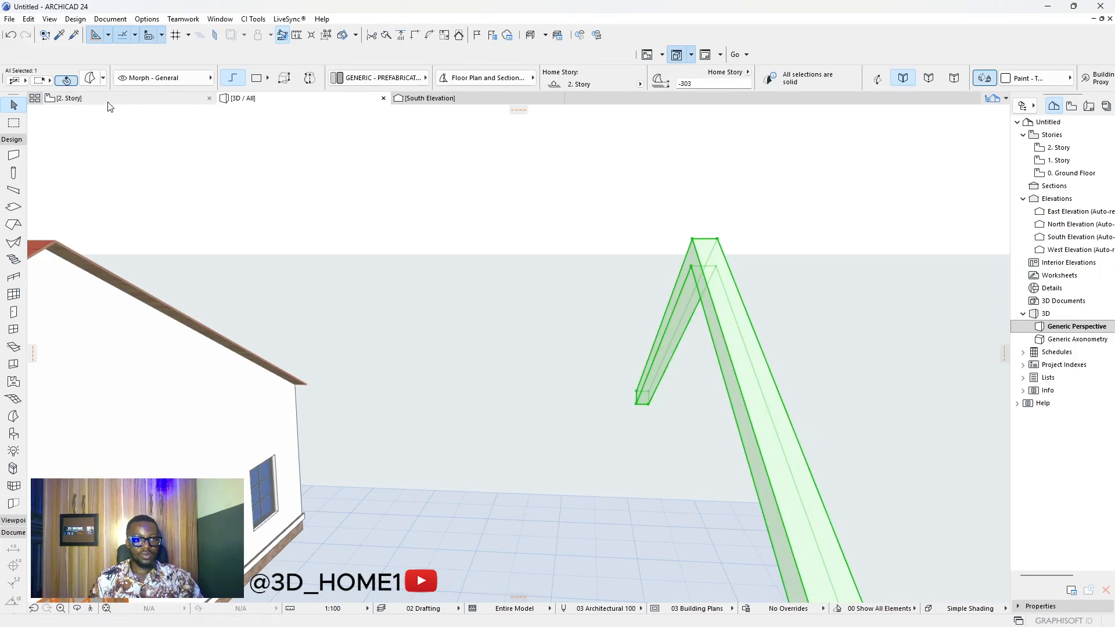
{"action": "scroll", "coordinate": [562, 465], "scroll_direction": "down", "scroll_amount": 2}
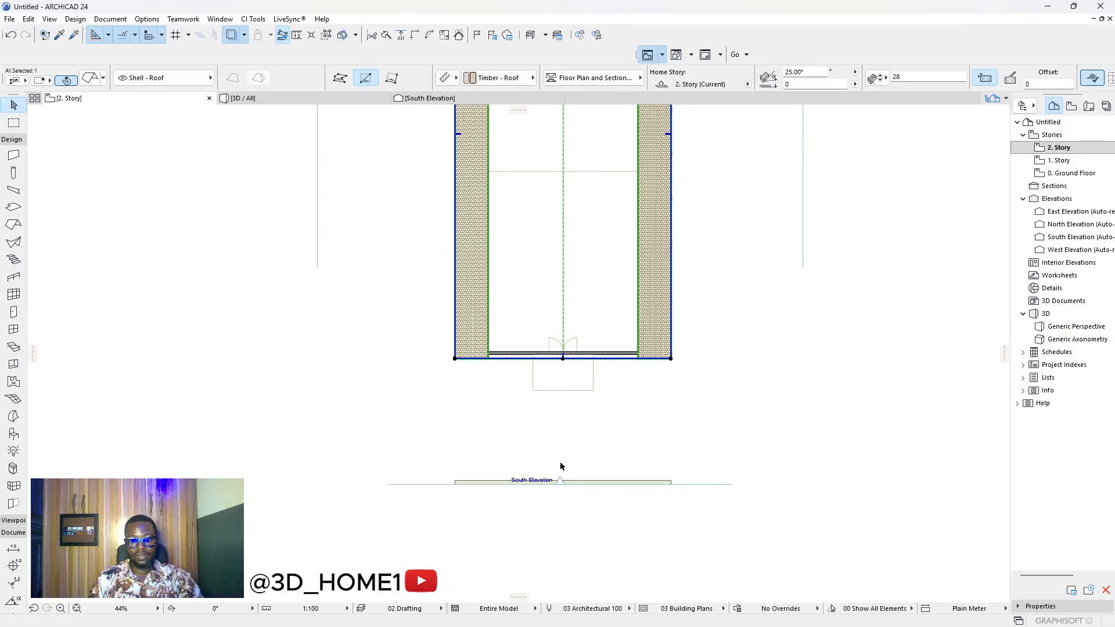
{"action": "scroll", "coordinate": [562, 465], "scroll_direction": "up", "scroll_amount": 4}
{"action": "left_click", "coordinate": [562, 485]}
{"action": "scroll", "coordinate": [562, 486], "scroll_direction": "up", "scroll_amount": 5}
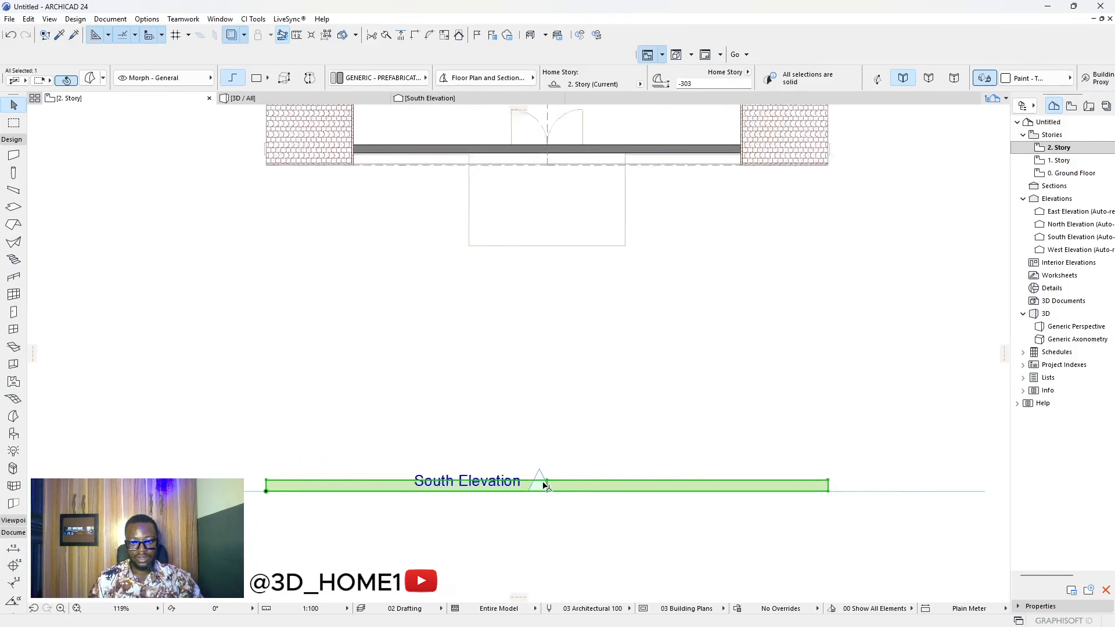
{"action": "left_click", "coordinate": [549, 497]}
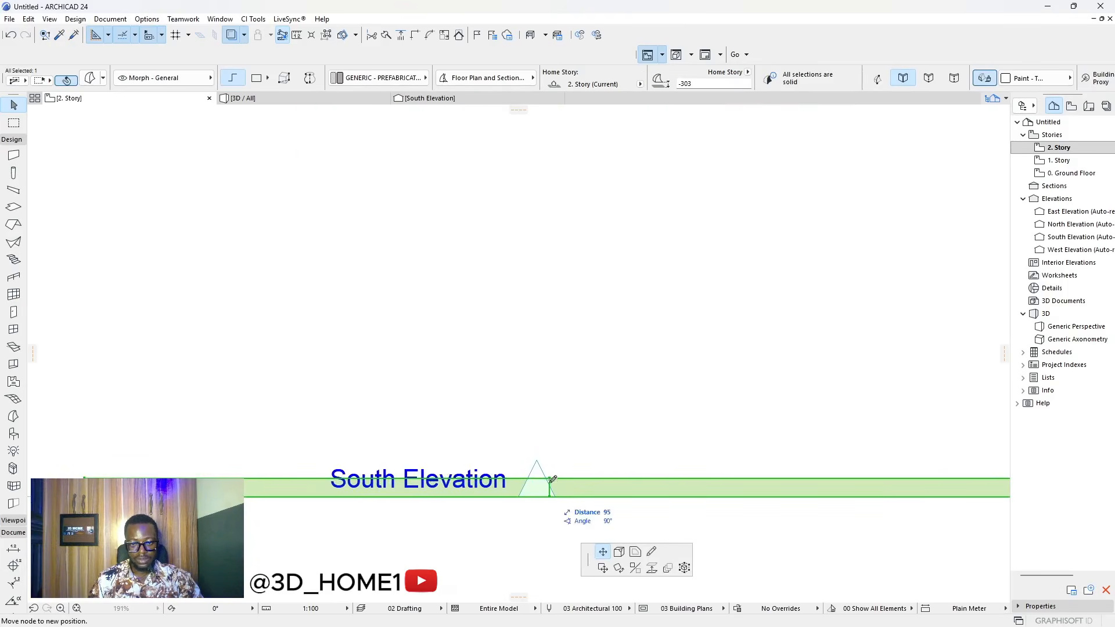
{"action": "left_click", "coordinate": [412, 117]}
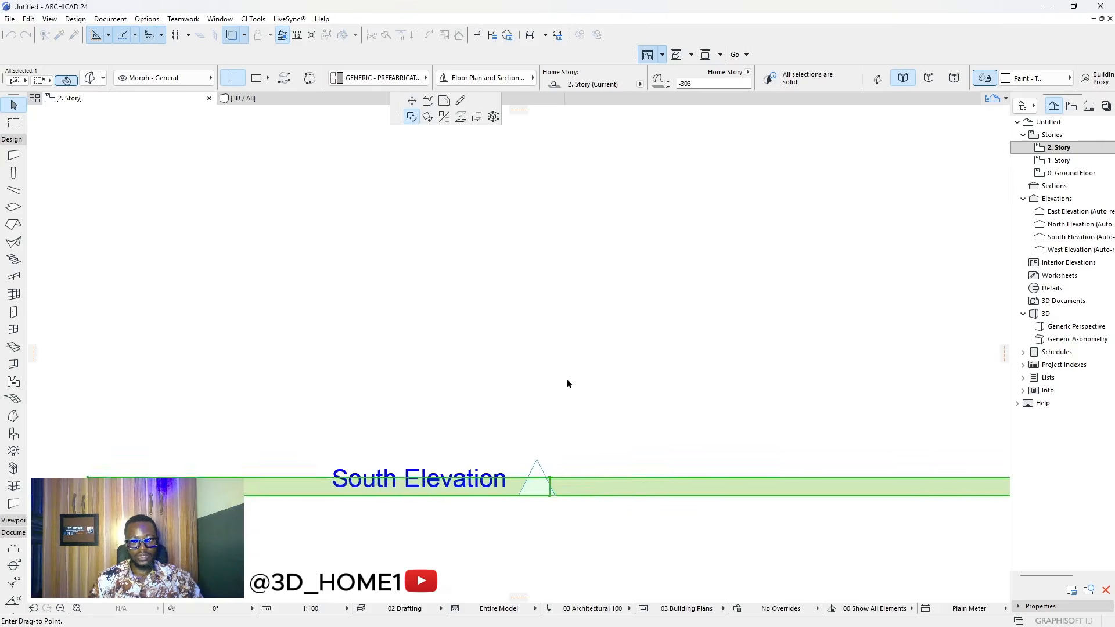
{"action": "scroll", "coordinate": [568, 384], "scroll_direction": "up", "scroll_amount": 8}
{"action": "scroll", "coordinate": [554, 459], "scroll_direction": "up", "scroll_amount": 5}
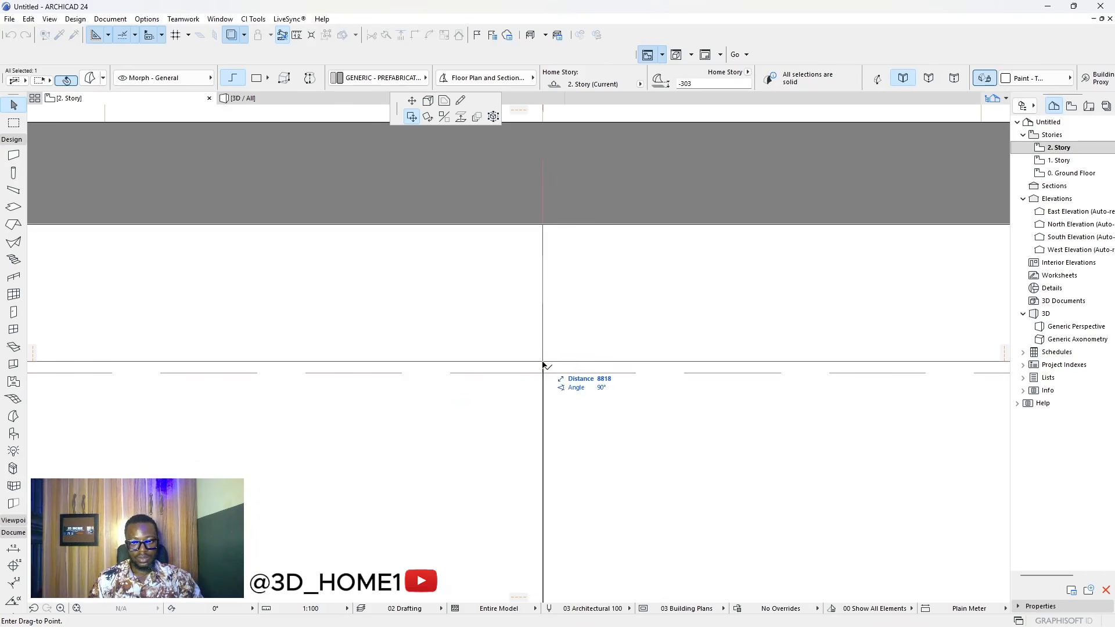
{"action": "left_click", "coordinate": [544, 366]}
{"action": "key", "text": "Escape"}
{"action": "scroll", "coordinate": [540, 357], "scroll_direction": "down", "scroll_amount": 5}
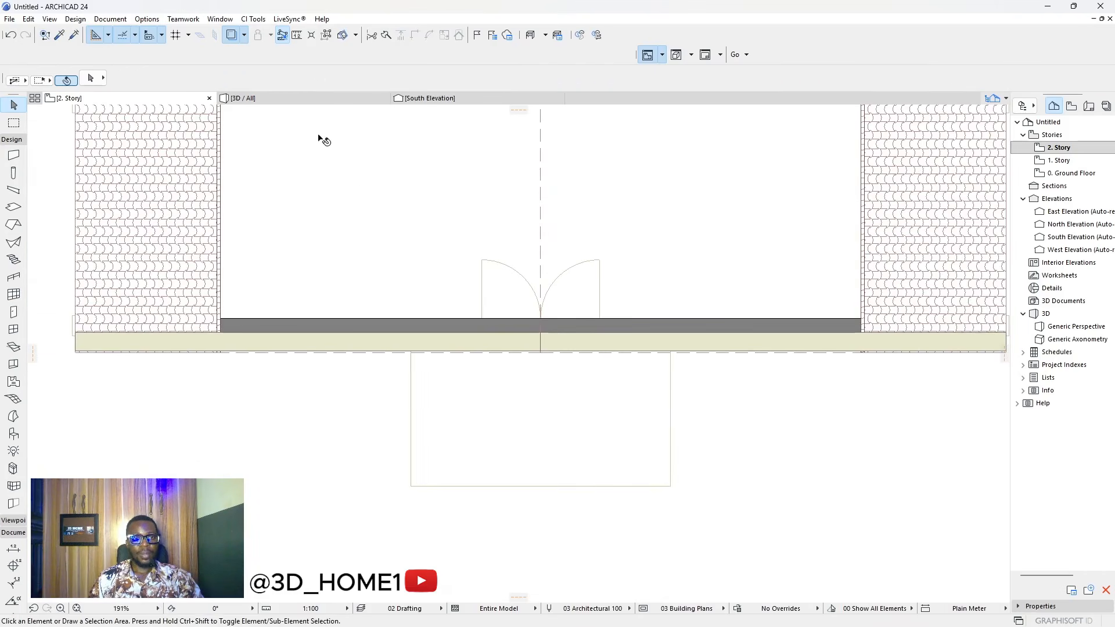
- Examine in 3D how the white band fits under the front gable roof at the apex and eaves
{"action": "left_click", "coordinate": [294, 98]}
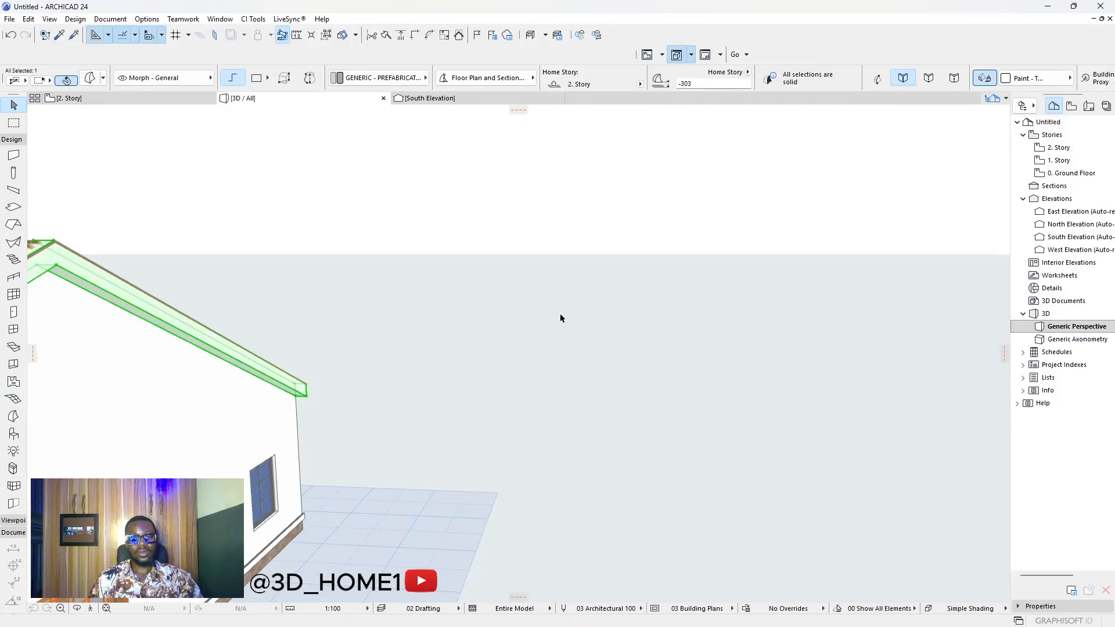
{"action": "key", "text": "Escape"}
{"action": "scroll", "coordinate": [620, 282], "scroll_direction": "down", "scroll_amount": 5}
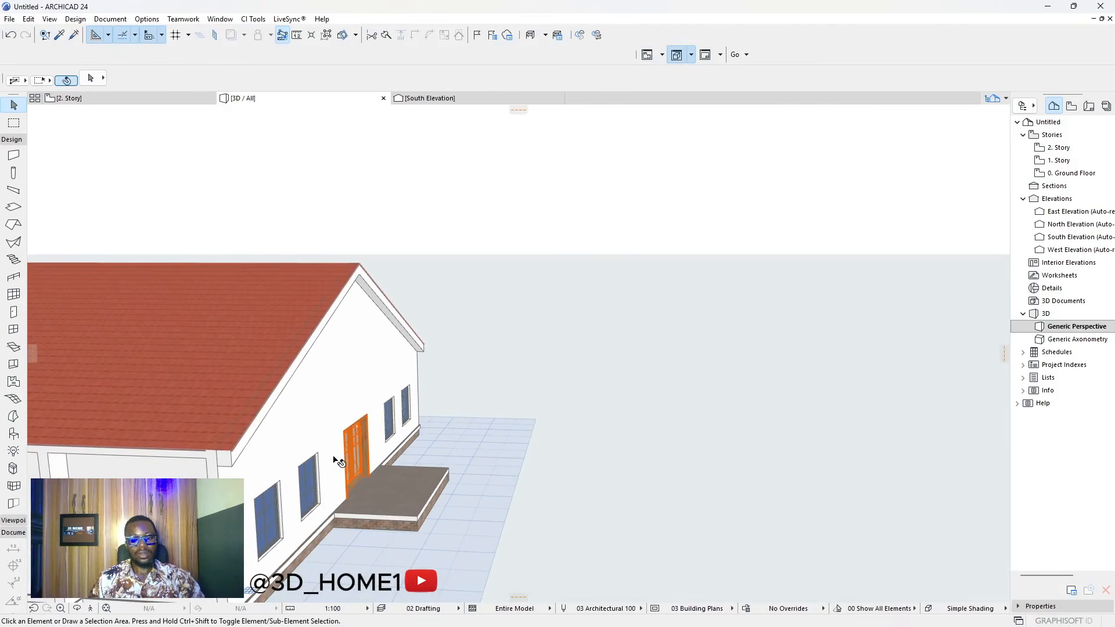
{"action": "middle_click_drag", "start_coordinate": [339, 462], "coordinate": [344, 393], "text": "shift"}
{"action": "scroll", "coordinate": [500, 383], "scroll_direction": "up", "scroll_amount": 8}
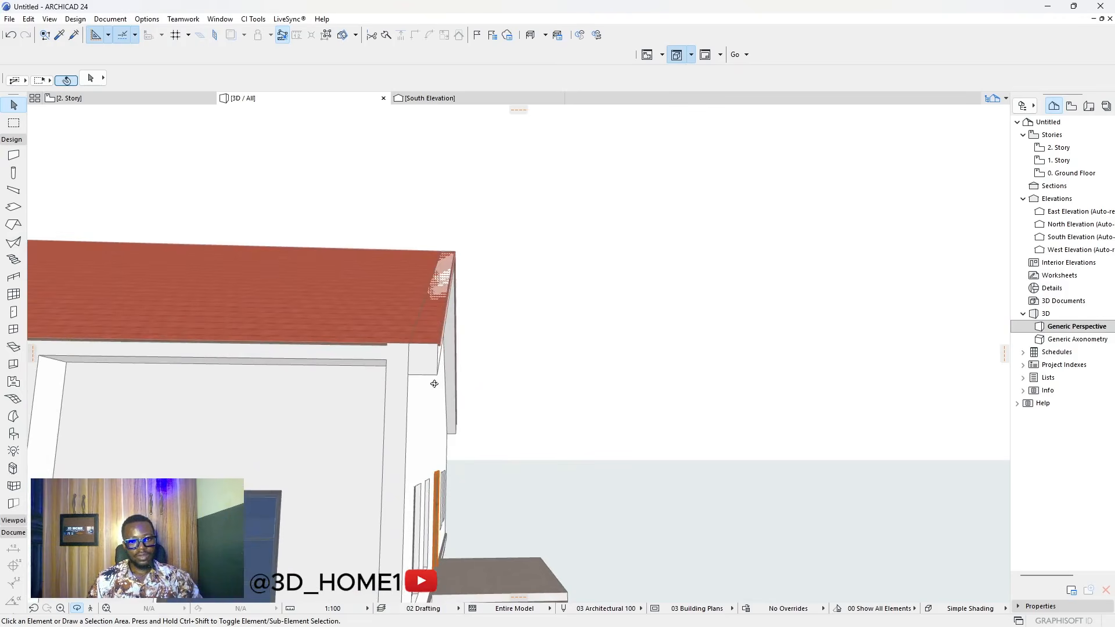
{"action": "middle_click_drag", "start_coordinate": [434, 384], "coordinate": [408, 386], "text": "shift"}
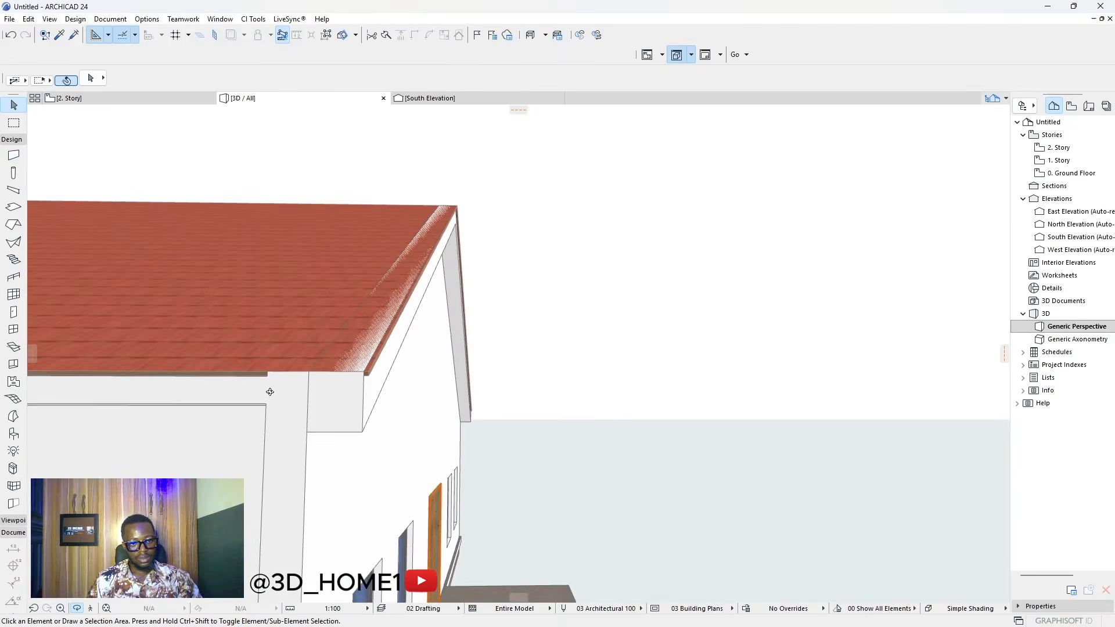
{"action": "scroll", "coordinate": [271, 392], "scroll_direction": "up", "scroll_amount": 1}
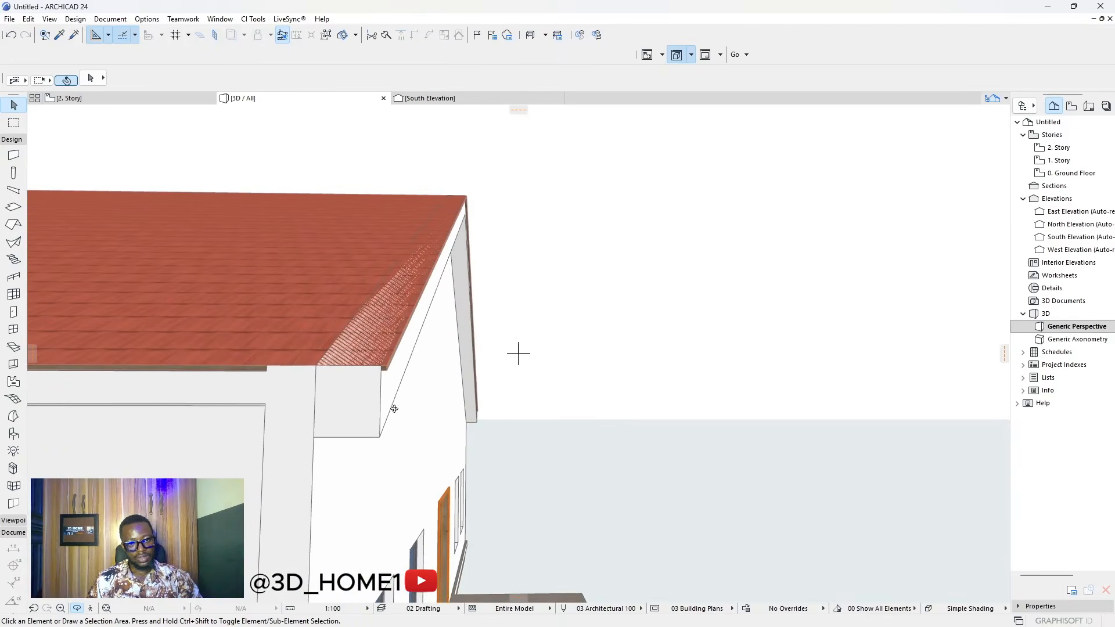
{"action": "middle_click_drag", "start_coordinate": [394, 409], "coordinate": [522, 397], "text": "shift"}
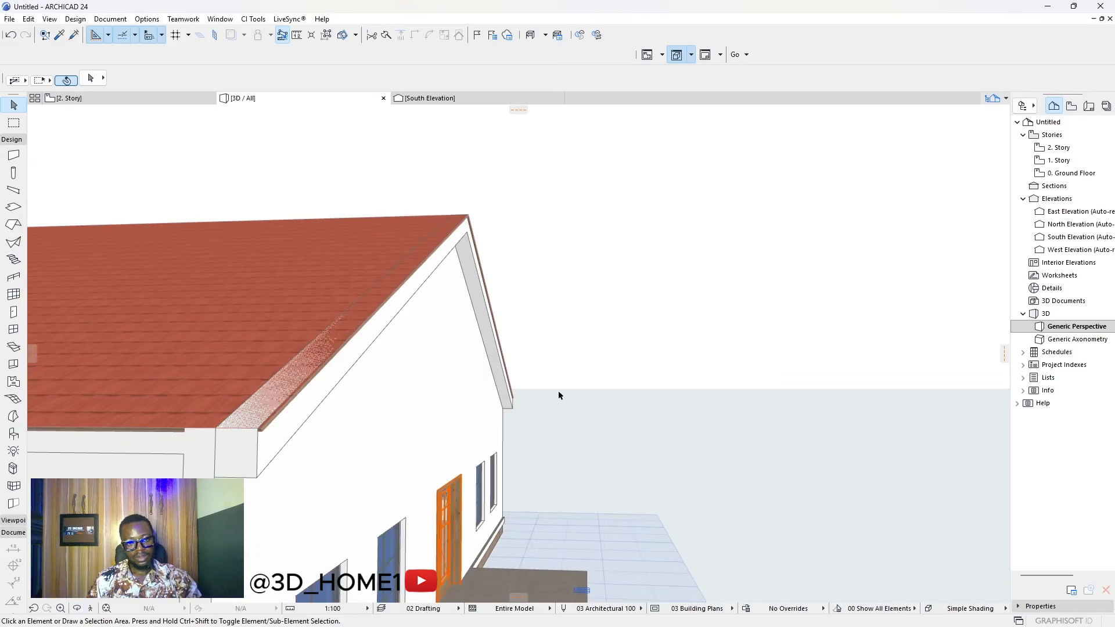
{"action": "scroll", "coordinate": [704, 366], "scroll_direction": "down", "scroll_amount": 3}
{"action": "middle_click_drag", "start_coordinate": [478, 456], "coordinate": [312, 459], "text": "shift"}
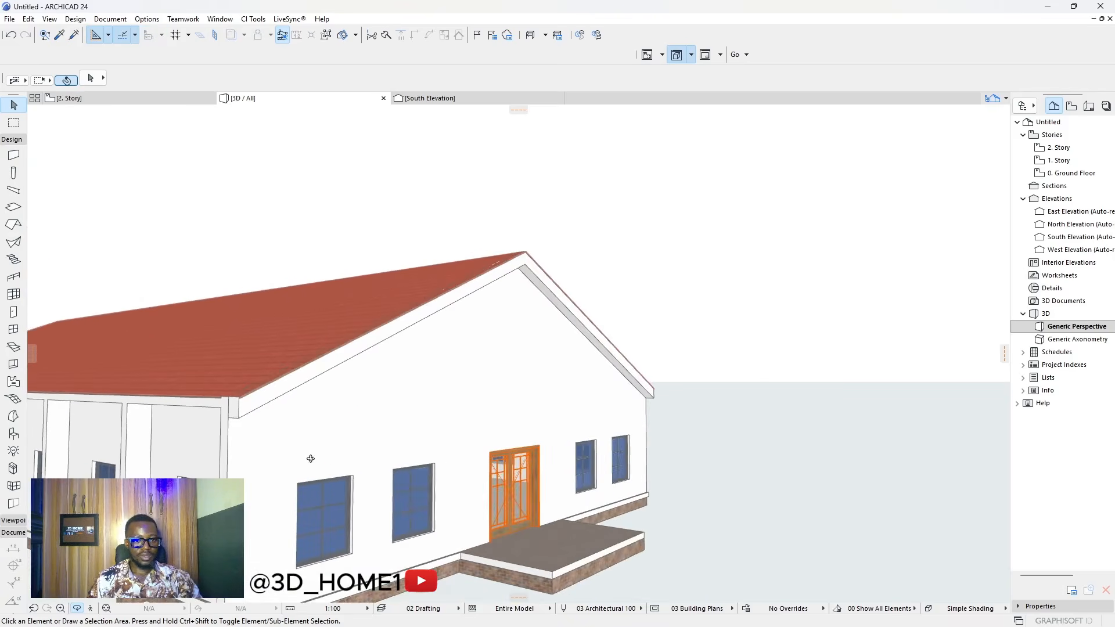
{"action": "scroll", "coordinate": [194, 462], "scroll_direction": "up", "scroll_amount": 5}
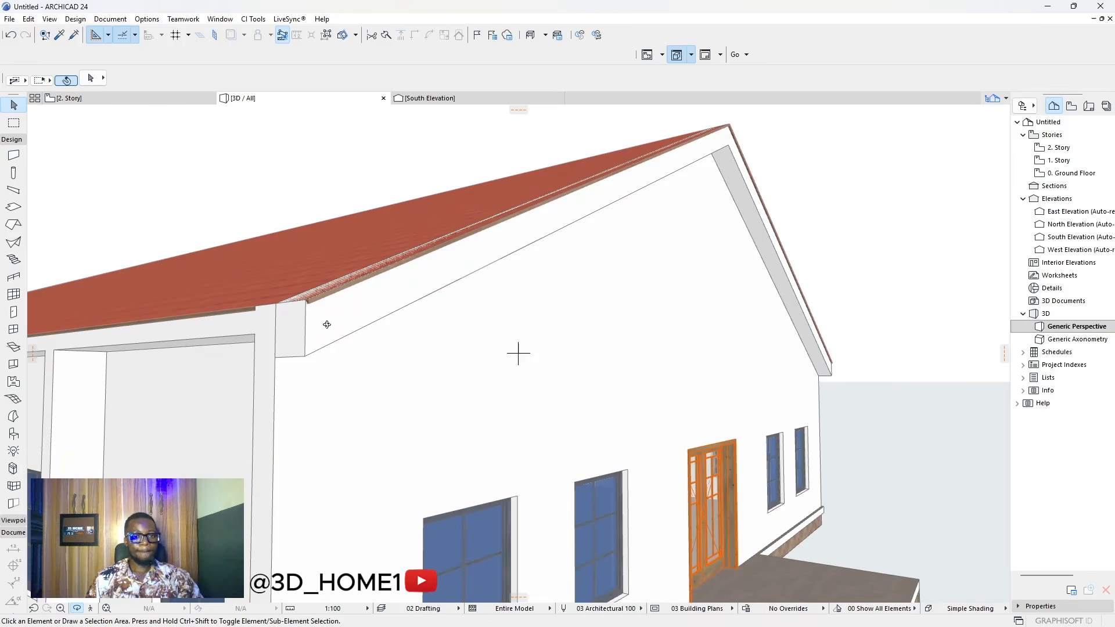
- Inspect the band's depth at its eave end and its underside along the front facade
{"action": "left_click", "coordinate": [357, 322]}
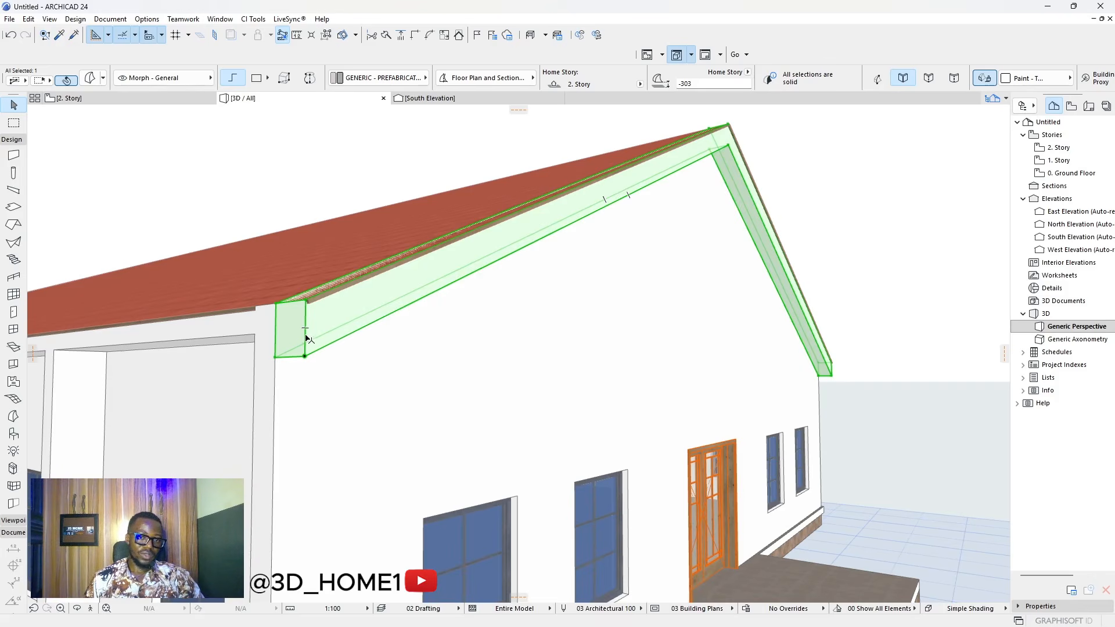
{"action": "key", "text": "Escape"}
{"action": "scroll", "coordinate": [536, 341], "scroll_direction": "down", "scroll_amount": 2}
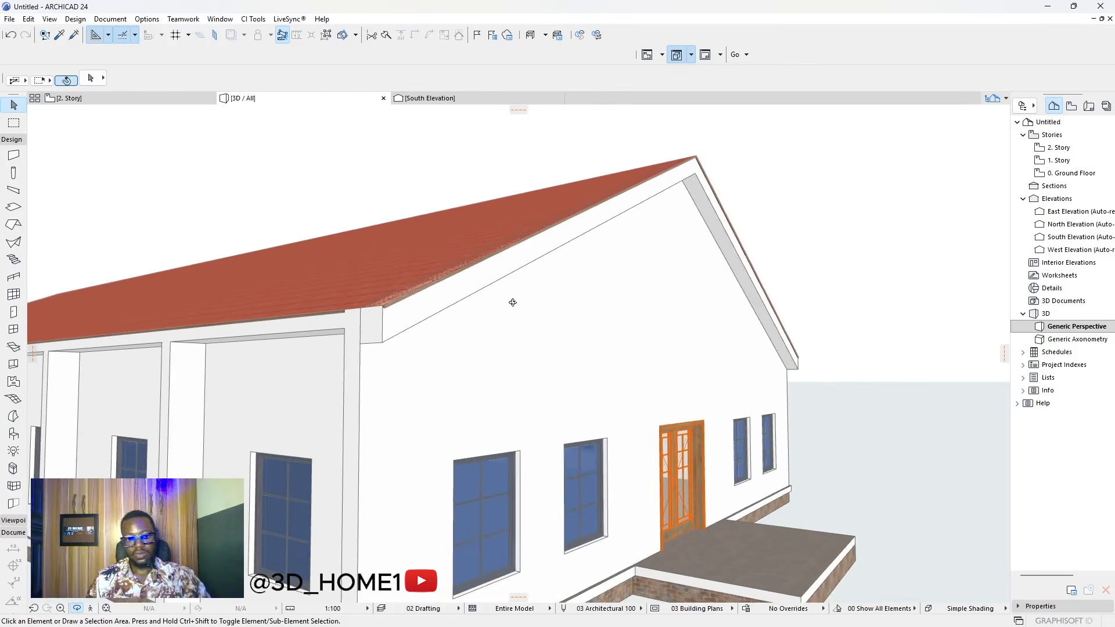
{"action": "left_click_drag", "start_coordinate": [513, 301], "coordinate": [370, 287]}
{"action": "scroll", "coordinate": [324, 278], "scroll_direction": "down", "scroll_amount": 5}
{"action": "left_click_drag", "start_coordinate": [479, 361], "coordinate": [400, 384]}
{"action": "scroll", "coordinate": [456, 335], "scroll_direction": "up", "scroll_amount": 5}
{"action": "left_click_drag", "start_coordinate": [519, 353], "coordinate": [495, 339]}
{"action": "scroll", "coordinate": [495, 340], "scroll_direction": "down", "scroll_amount": 3}
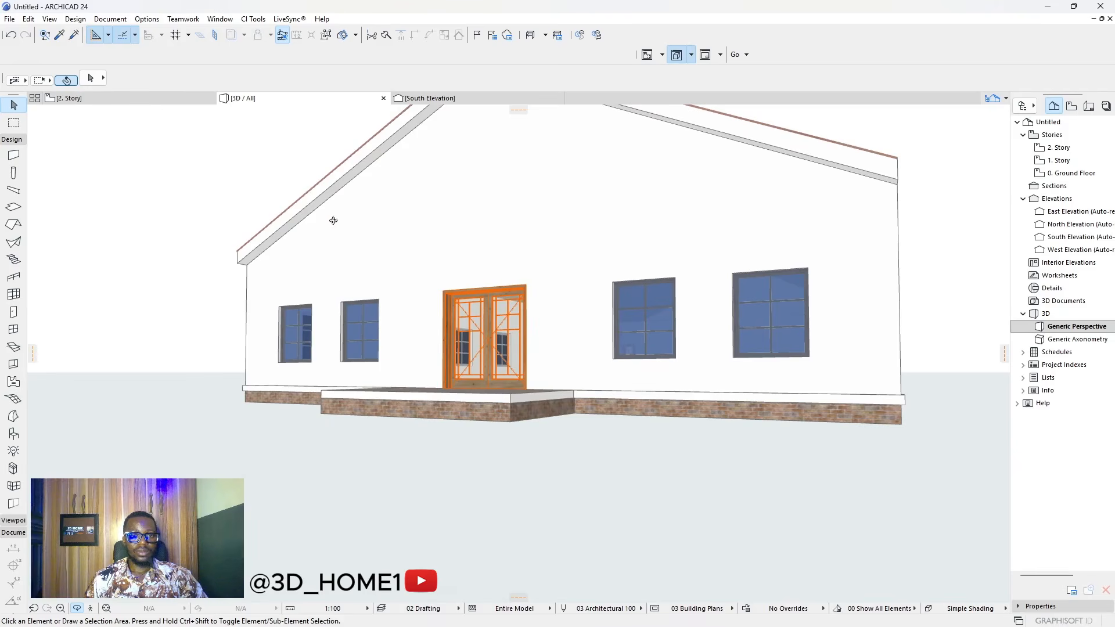
- In the South Elevation, offset the front lower edge of the gable band morph's left slope inward by 100 mm
{"action": "left_click", "coordinate": [152, 100]}
{"action": "scroll", "coordinate": [473, 354], "scroll_direction": "down", "scroll_amount": 5}
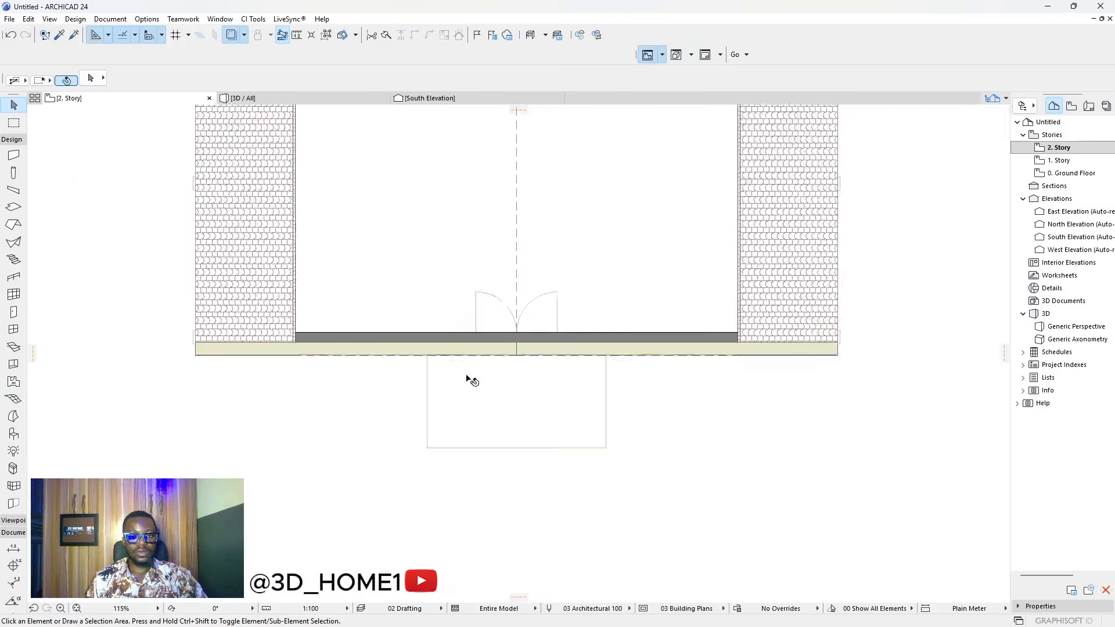
{"action": "mouse_move", "coordinate": [292, 100]}
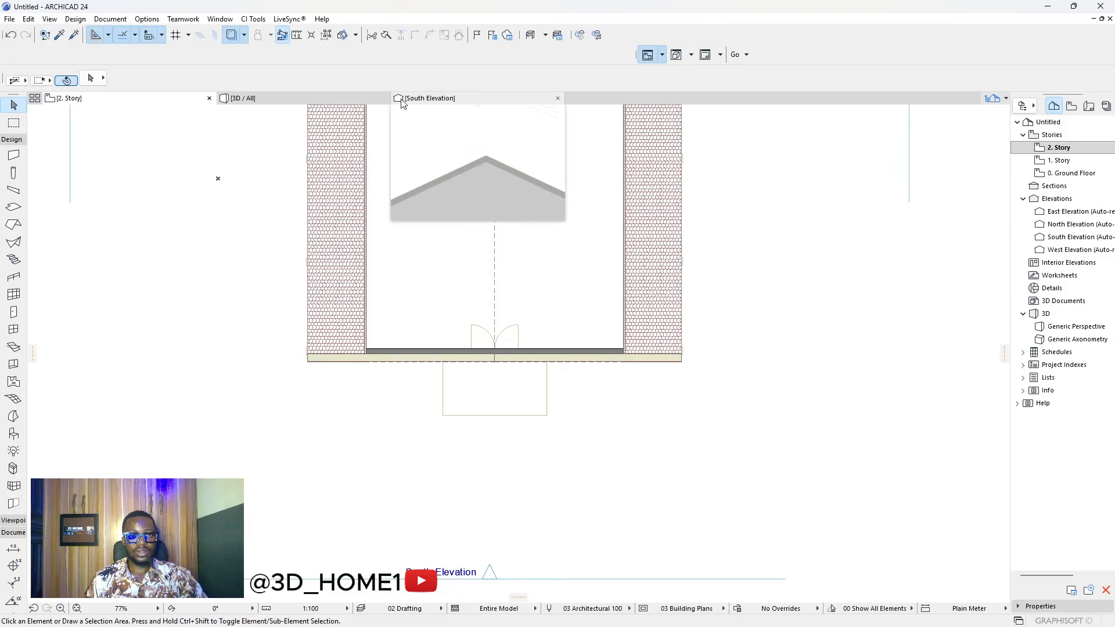
{"action": "left_click", "coordinate": [420, 102]}
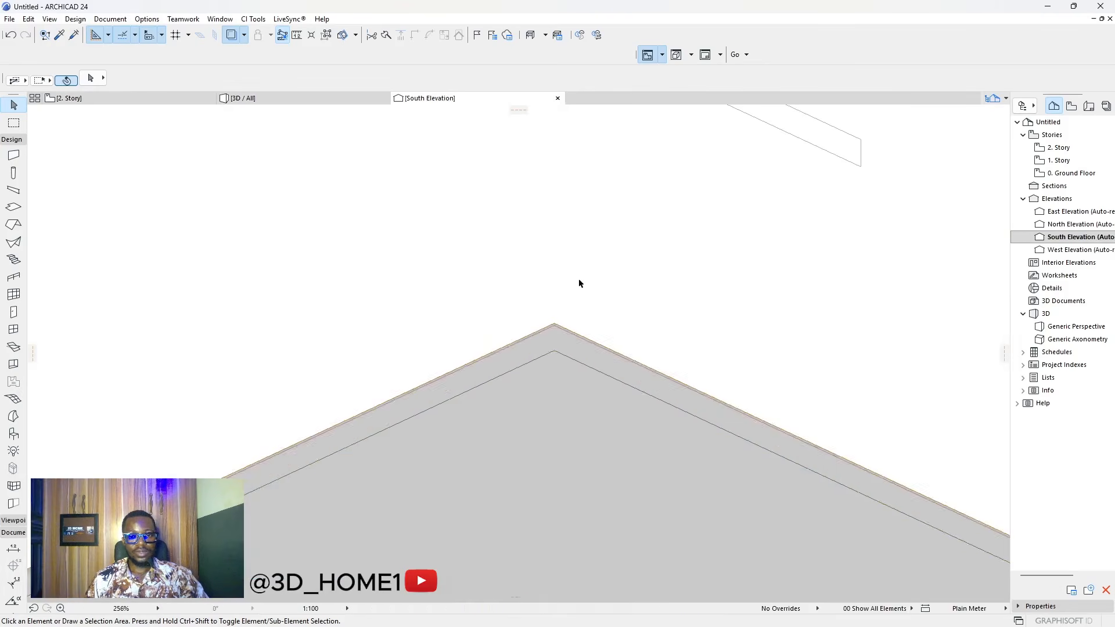
{"action": "scroll", "coordinate": [558, 291], "scroll_direction": "down", "scroll_amount": 4}
{"action": "scroll", "coordinate": [523, 326], "scroll_direction": "up", "scroll_amount": 3}
{"action": "left_click", "coordinate": [549, 313]}
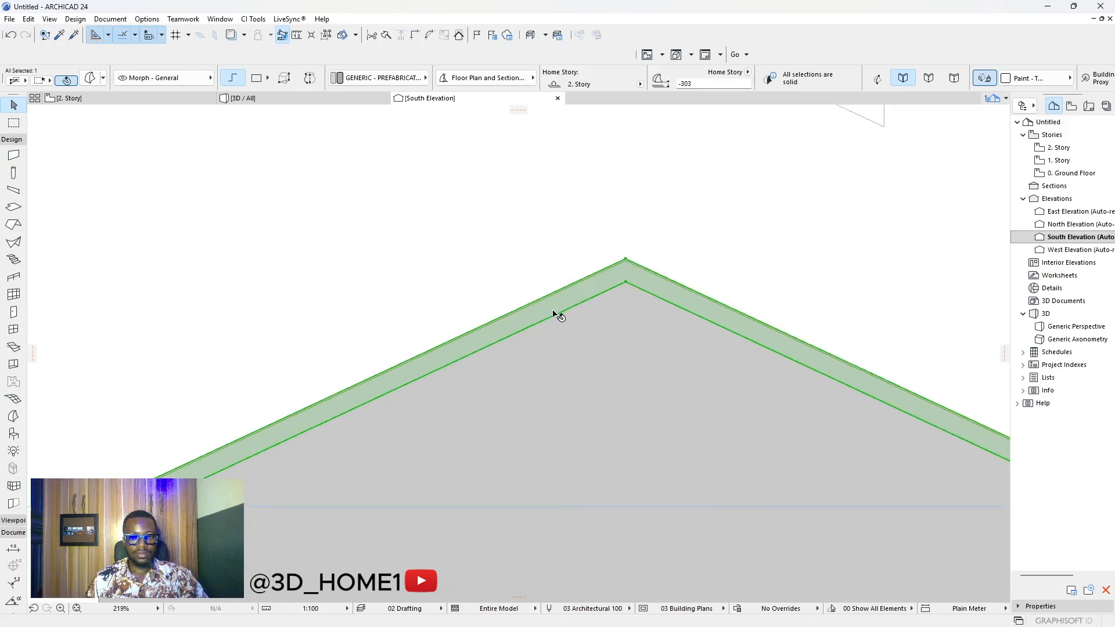
{"action": "scroll", "coordinate": [557, 316], "scroll_direction": "up", "scroll_amount": 3}
{"action": "left_click", "coordinate": [559, 320]}
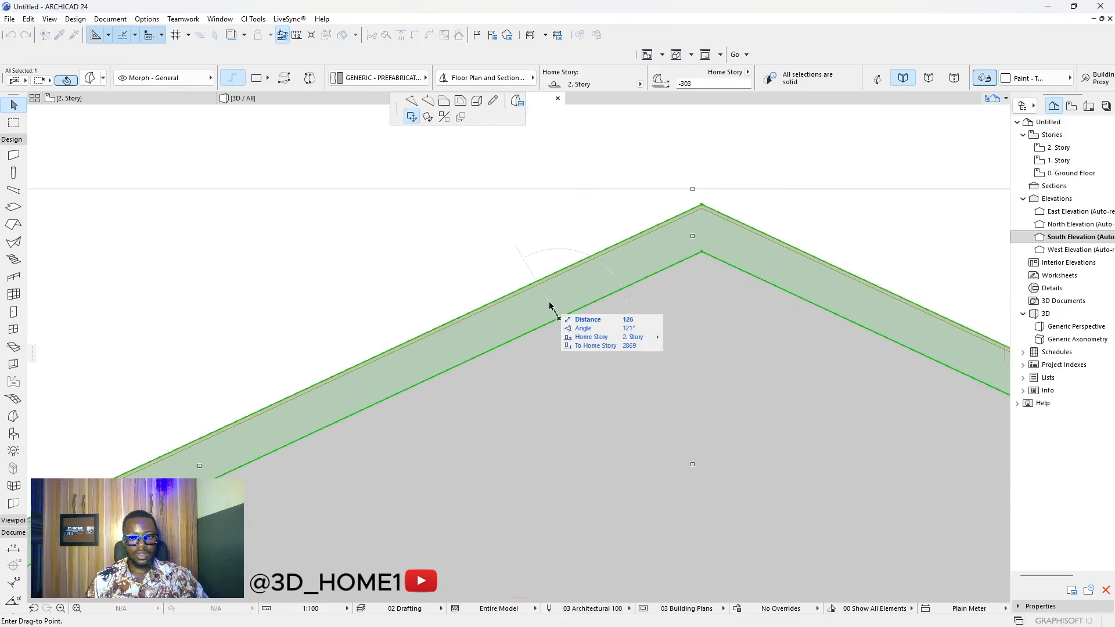
{"action": "left_click", "coordinate": [445, 103]}
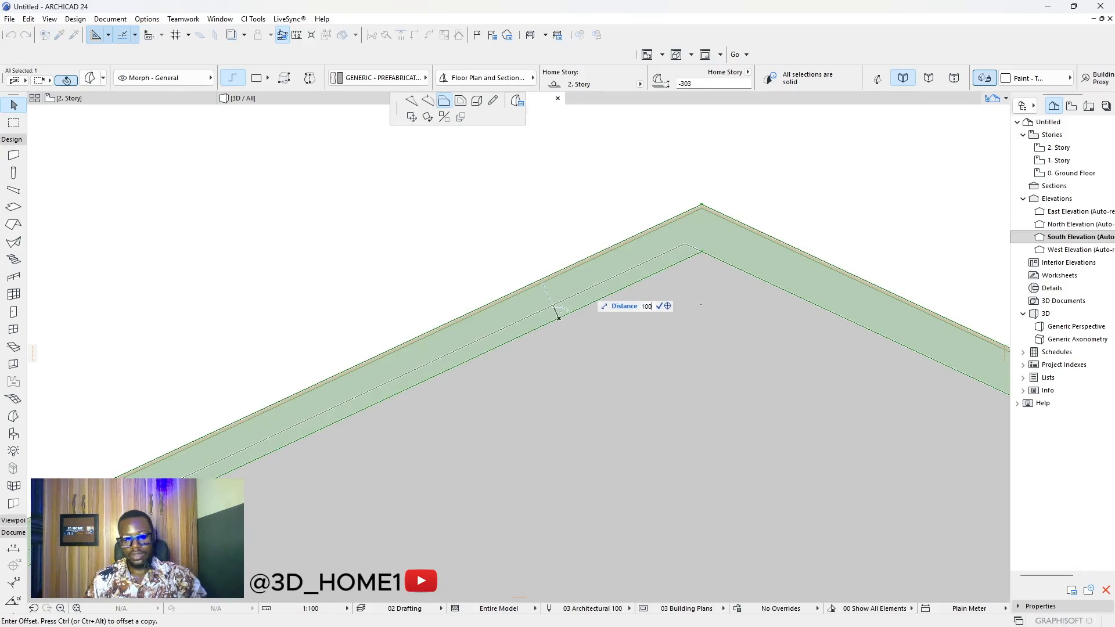
{"action": "key", "text": "Return"}
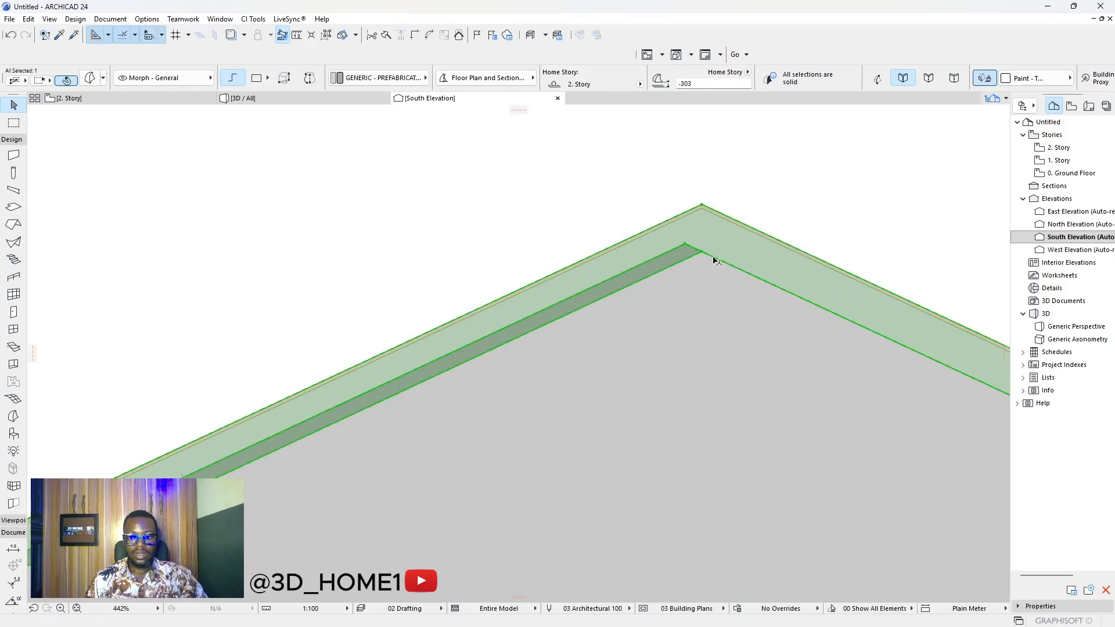
- Offset the remaining rear lower edge of the band's left slope inward by 100 mm and deselect the morph
{"action": "left_click", "coordinate": [606, 299]}
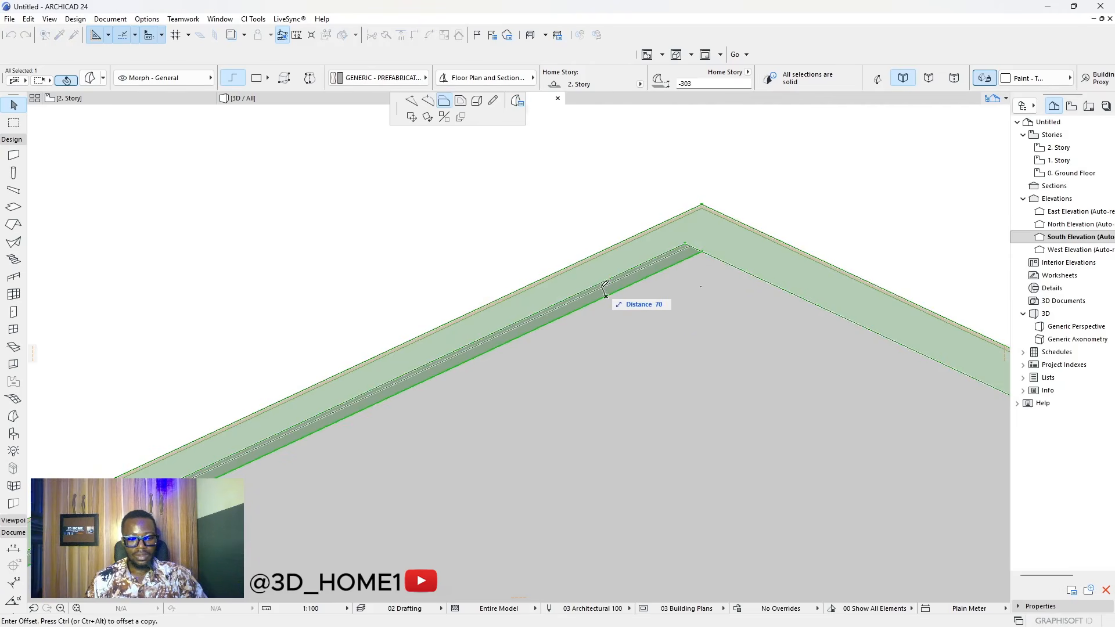
{"action": "type", "text": "100"}
{"action": "key", "text": "Return"}
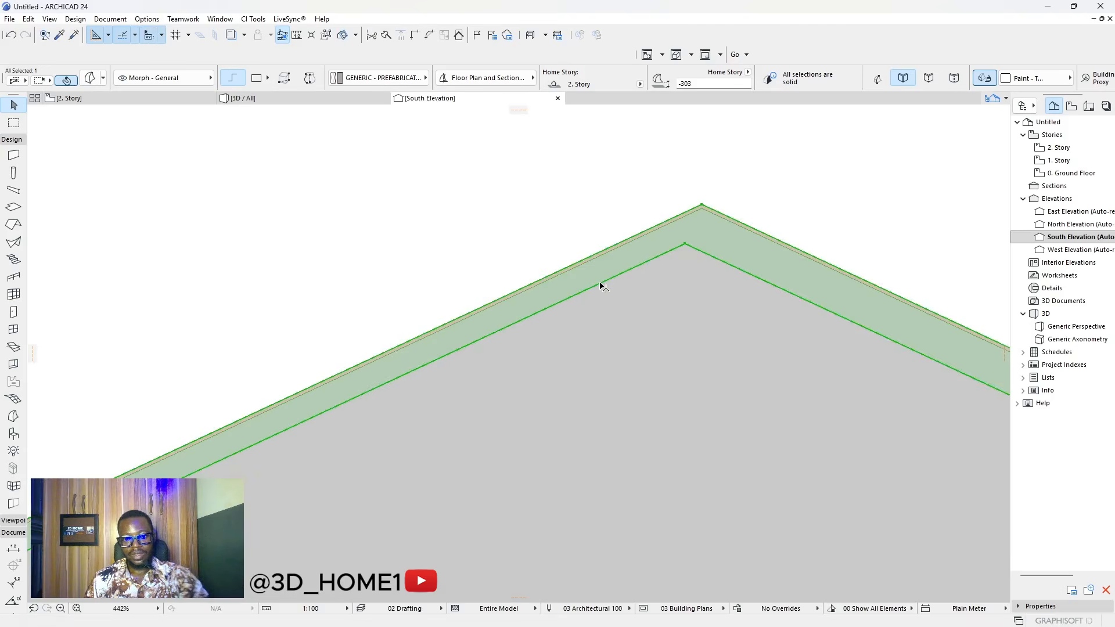
{"action": "left_click", "coordinate": [500, 186]}
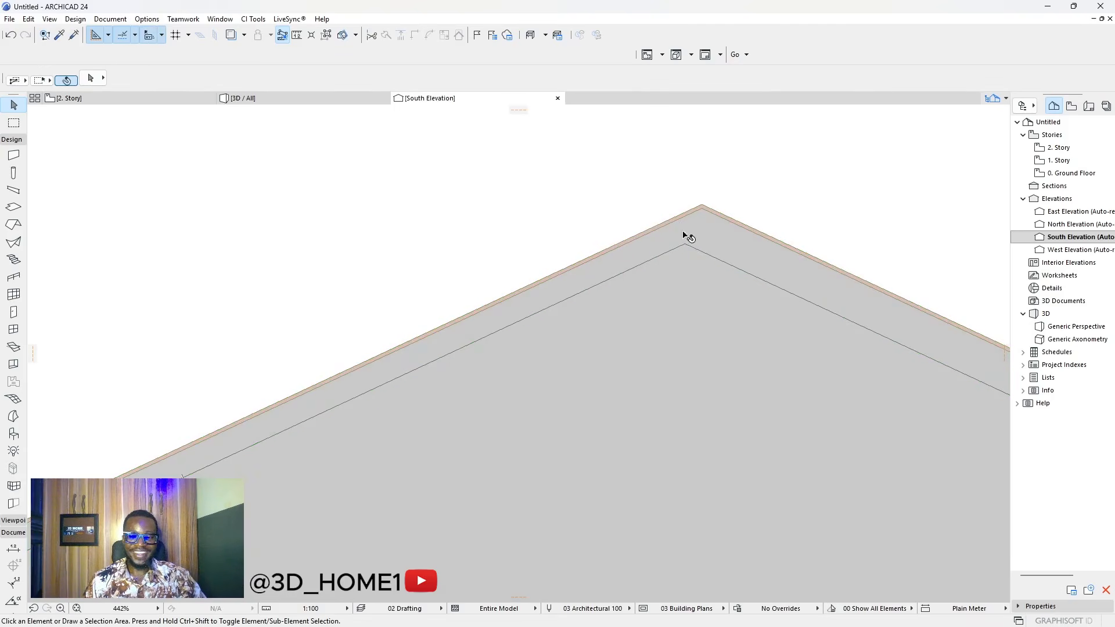
- Examine the narrowed left slope of the band in 3D, comparing it with the right slope around the apex
{"action": "key", "text": "F3"}
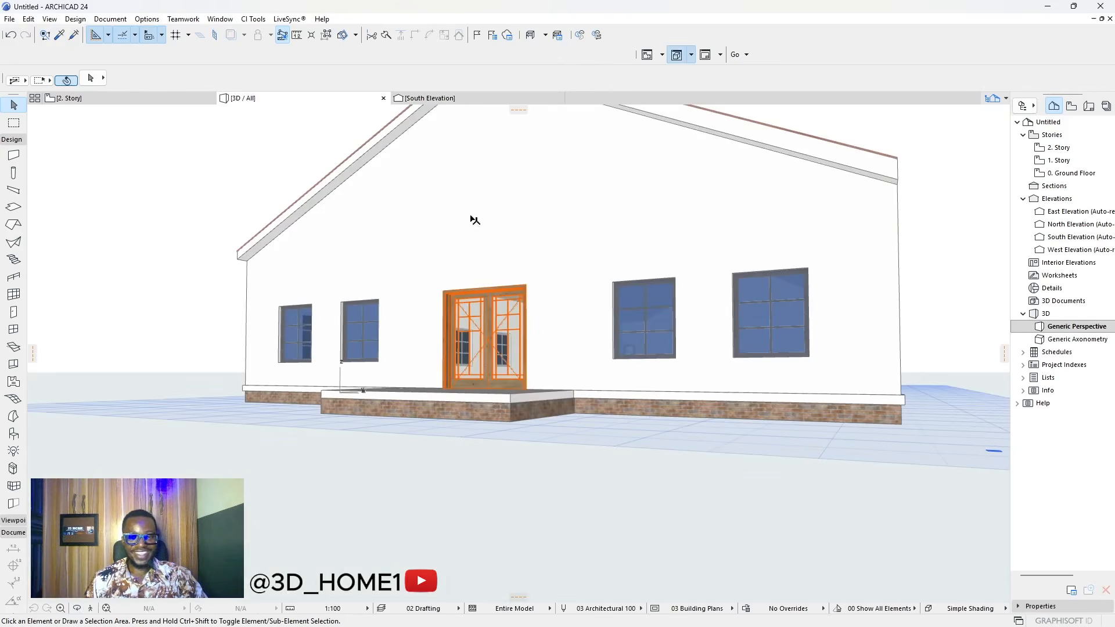
{"action": "left_click_drag", "start_coordinate": [509, 302], "coordinate": [381, 244]}
{"action": "scroll", "coordinate": [535, 142], "scroll_direction": "up", "scroll_amount": 8}
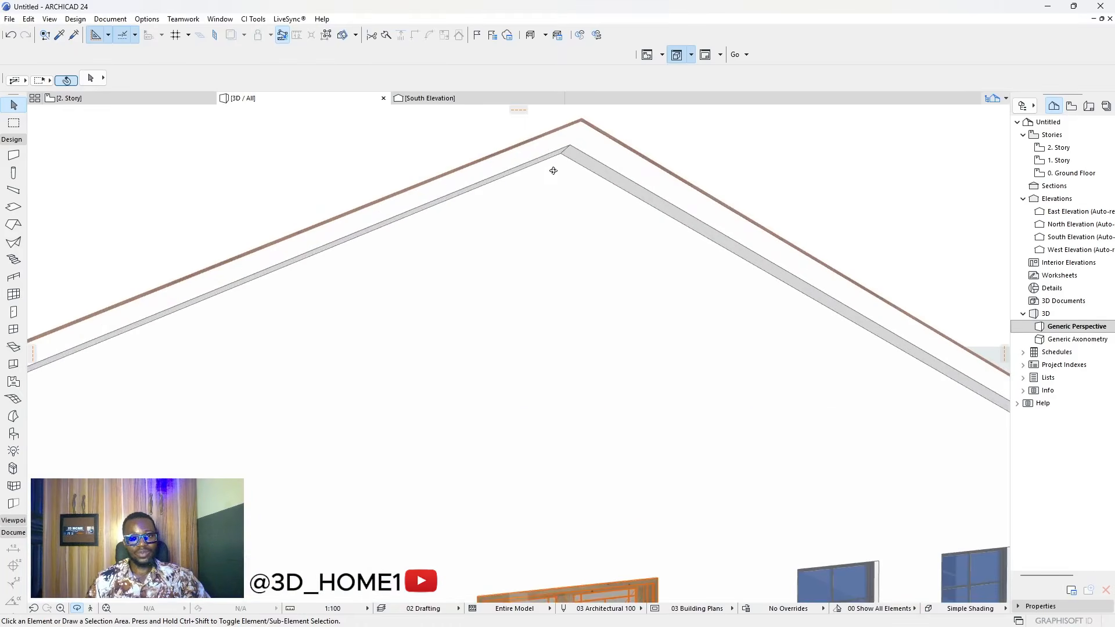
{"action": "left_click_drag", "start_coordinate": [403, 142], "coordinate": [583, 140]}
{"action": "scroll", "coordinate": [581, 143], "scroll_direction": "up", "scroll_amount": 3}
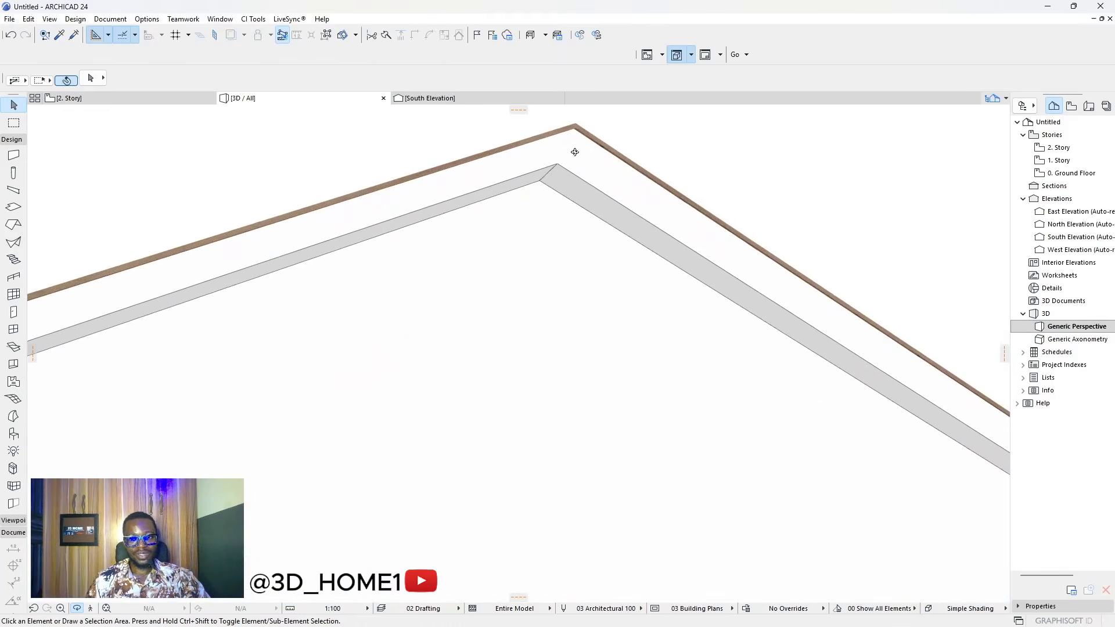
{"action": "scroll", "coordinate": [555, 164], "scroll_direction": "up", "scroll_amount": 2}
{"action": "left_click_drag", "start_coordinate": [507, 172], "coordinate": [368, 184]}
{"action": "scroll", "coordinate": [462, 186], "scroll_direction": "down", "scroll_amount": 4}
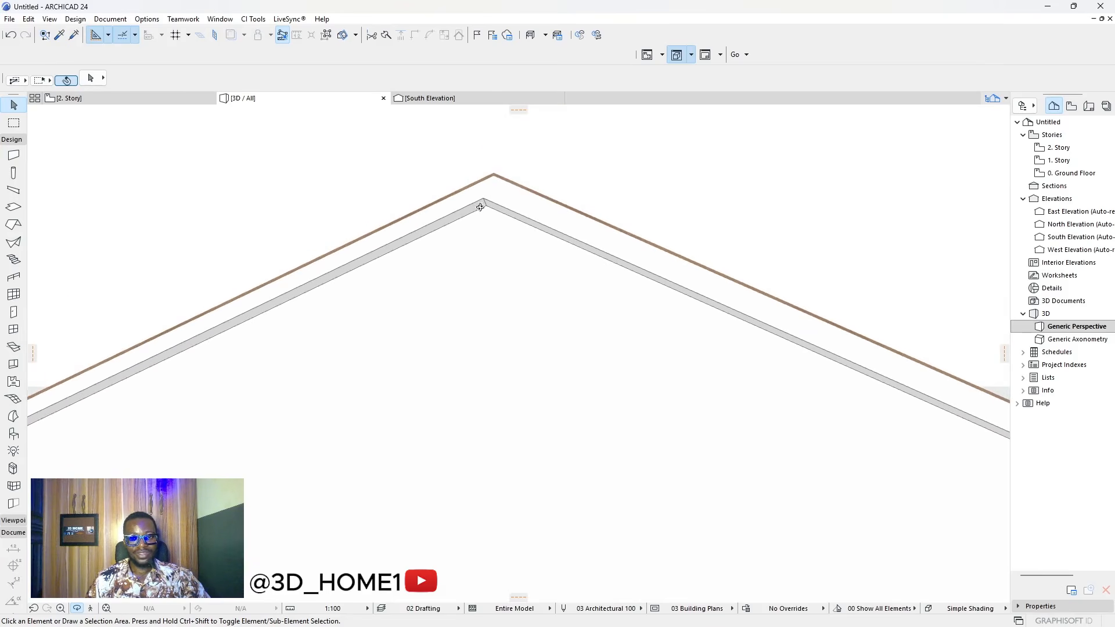
{"action": "left_click_drag", "start_coordinate": [463, 198], "coordinate": [602, 199]}
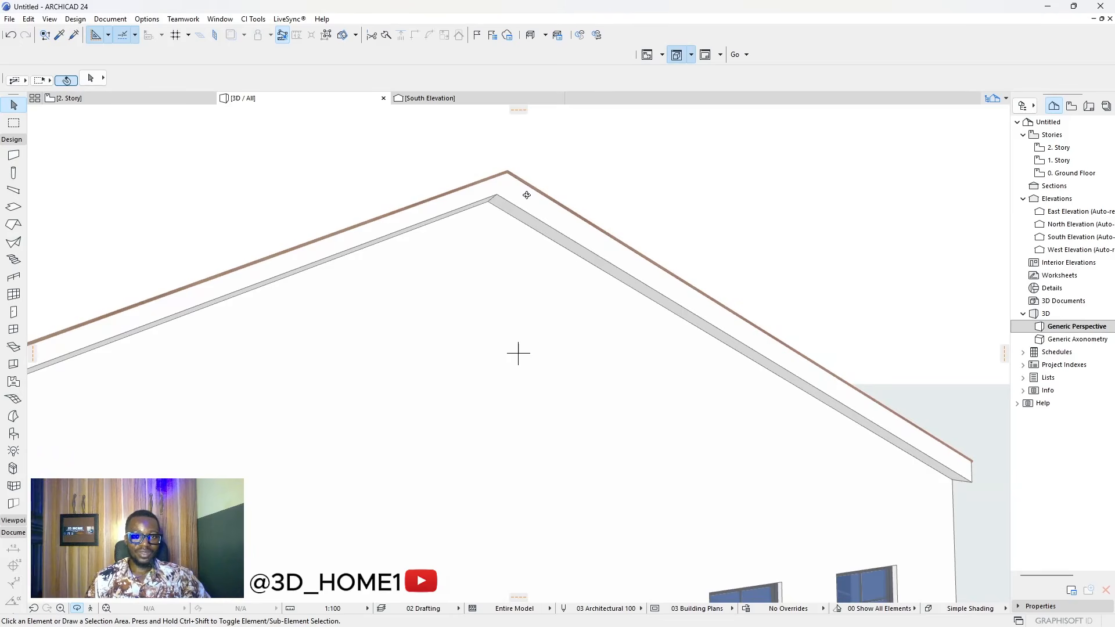
- In the South Elevation, offset the front lower edge of the gable band morph's right slope inward by 100 mm and deselect the morph
{"action": "key", "text": "F2"}
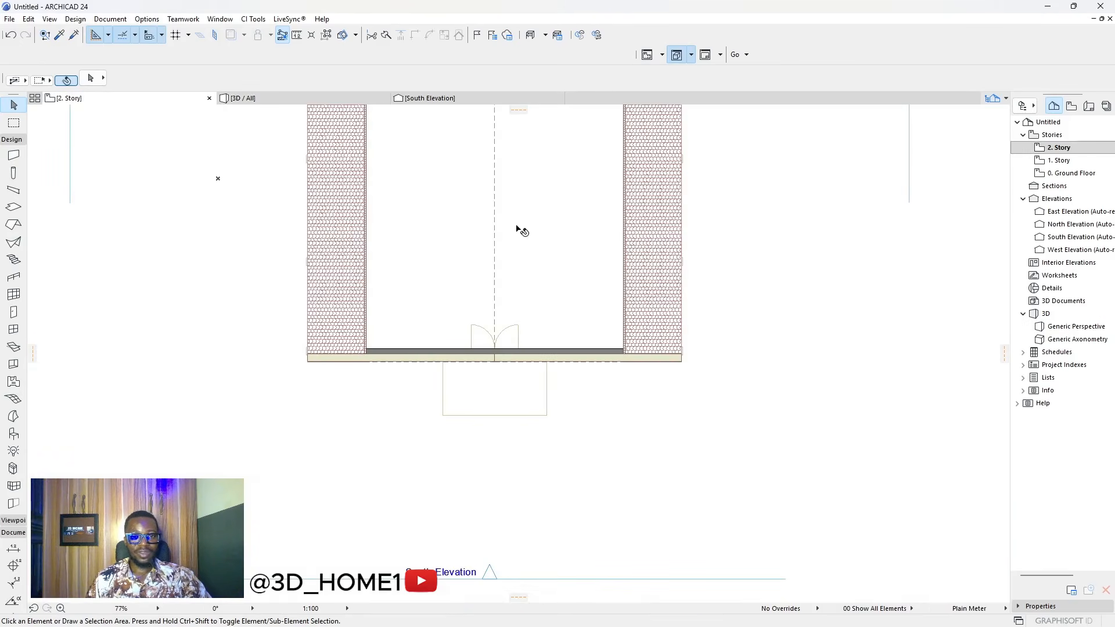
{"action": "left_click", "coordinate": [514, 100]}
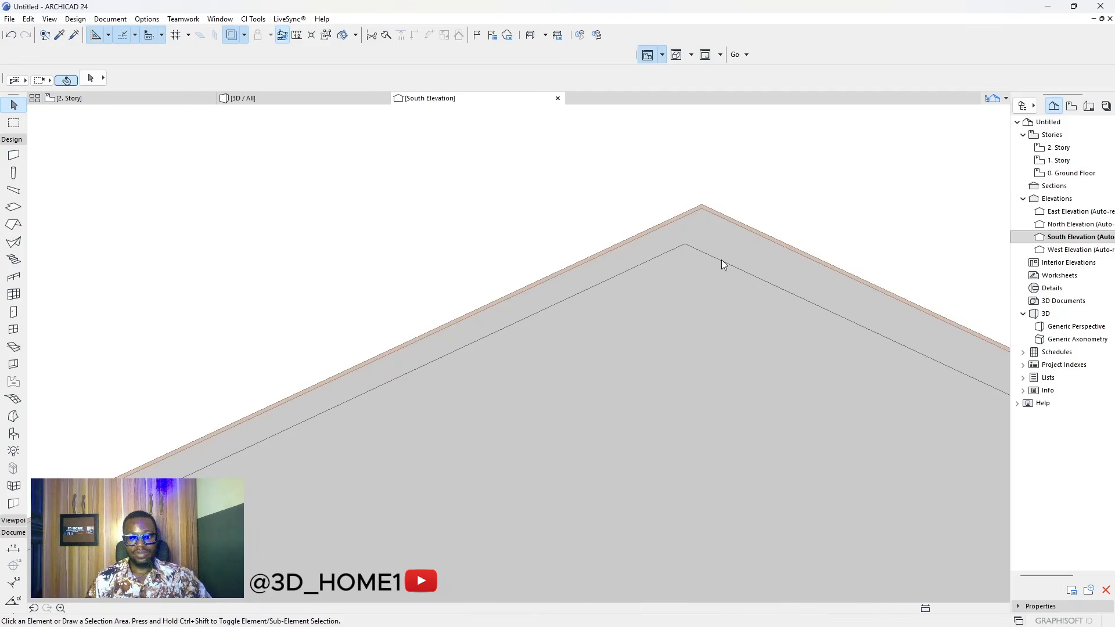
{"action": "left_click", "coordinate": [731, 265]}
{"action": "left_click", "coordinate": [731, 265]}
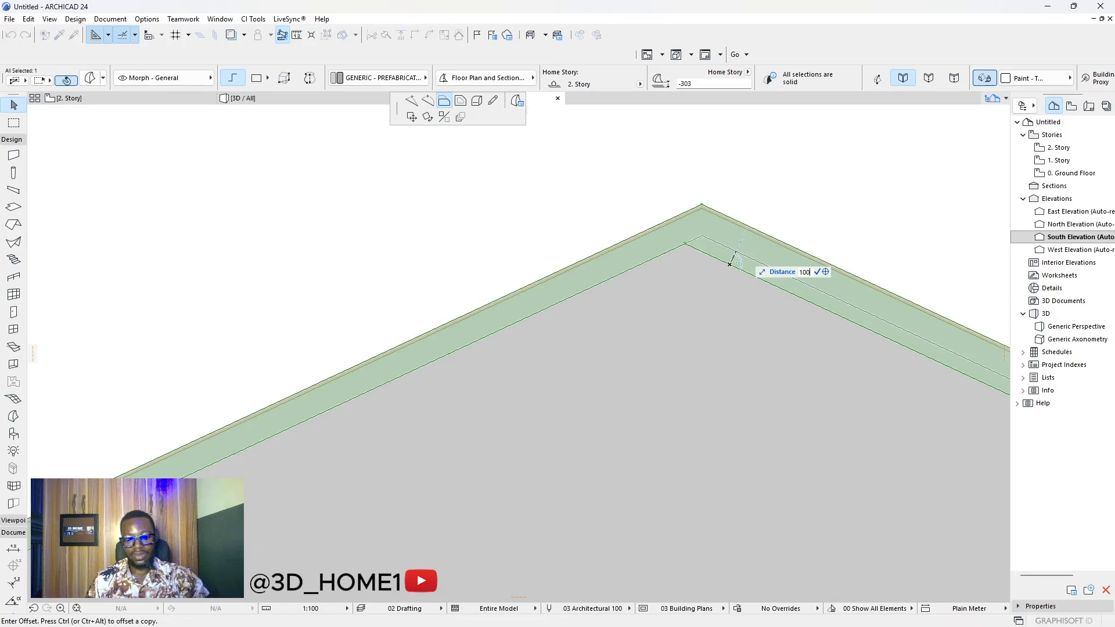
{"action": "type", "text": "100"}
{"action": "key", "text": "Return"}
{"action": "key", "text": "Escape"}
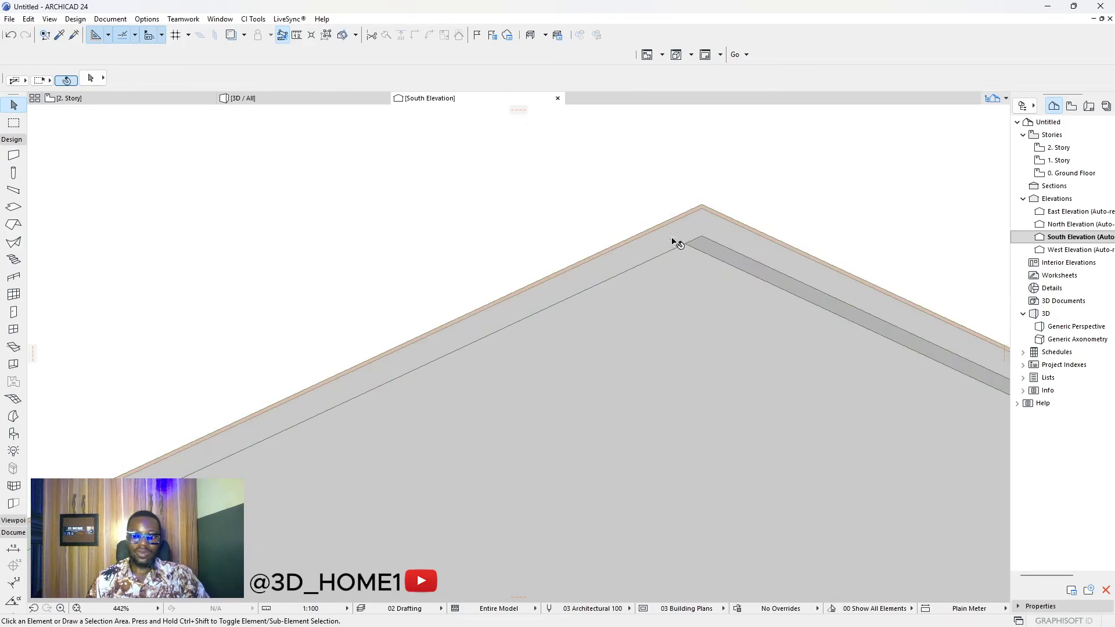
- Examine the underside of the band's right slope in 3D, comparing it with the left slope around the apex
{"action": "left_click", "coordinate": [285, 99]}
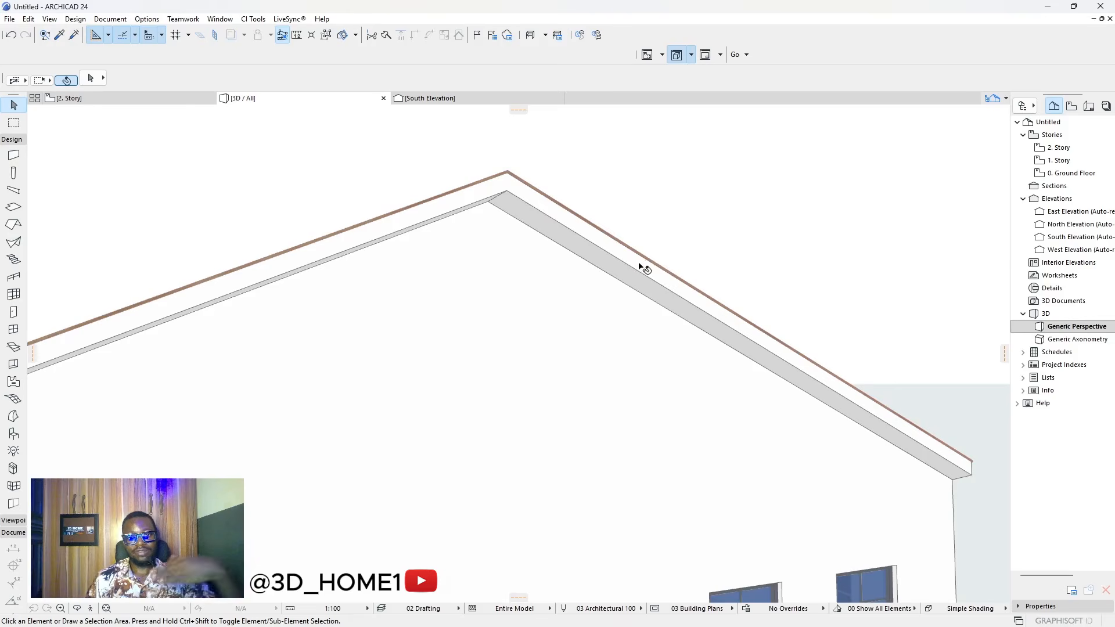
{"action": "middle_click_drag", "start_coordinate": [679, 351], "coordinate": [674, 394], "text": "shift"}
{"action": "middle_click_drag", "start_coordinate": [458, 379], "coordinate": [837, 340], "text": "shift"}
{"action": "scroll", "coordinate": [837, 340], "scroll_direction": "down", "scroll_amount": 5}
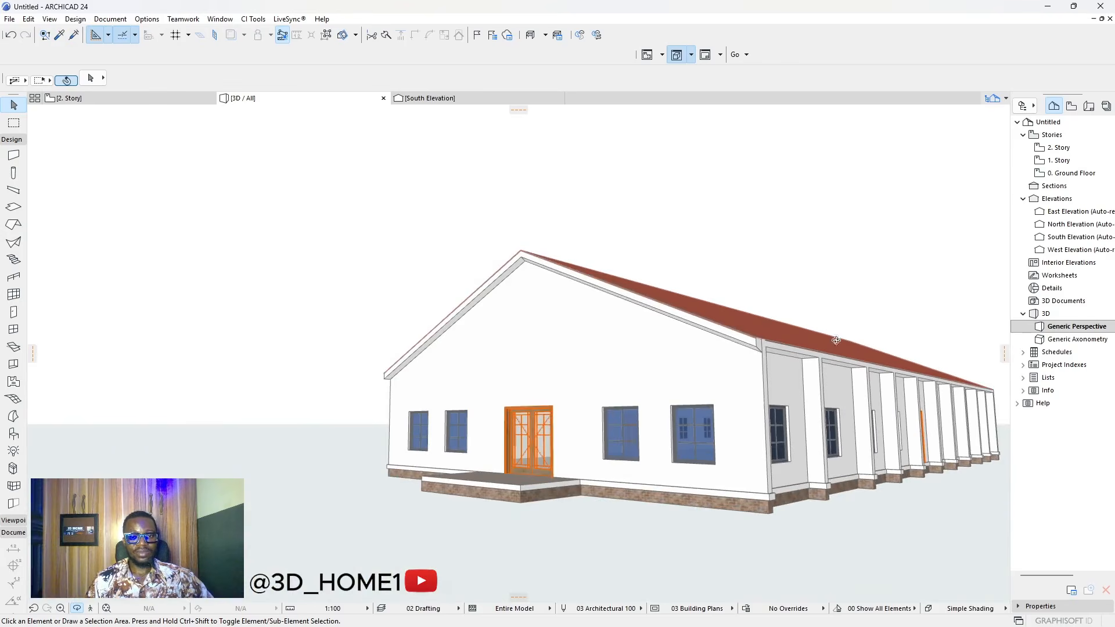
{"action": "middle_click_drag", "start_coordinate": [462, 331], "coordinate": [687, 293], "text": "shift"}
{"action": "scroll", "coordinate": [687, 293], "scroll_direction": "up", "scroll_amount": 3}
{"action": "scroll", "coordinate": [659, 276], "scroll_direction": "up", "scroll_amount": 3}
{"action": "scroll", "coordinate": [718, 343], "scroll_direction": "down", "scroll_amount": 3}
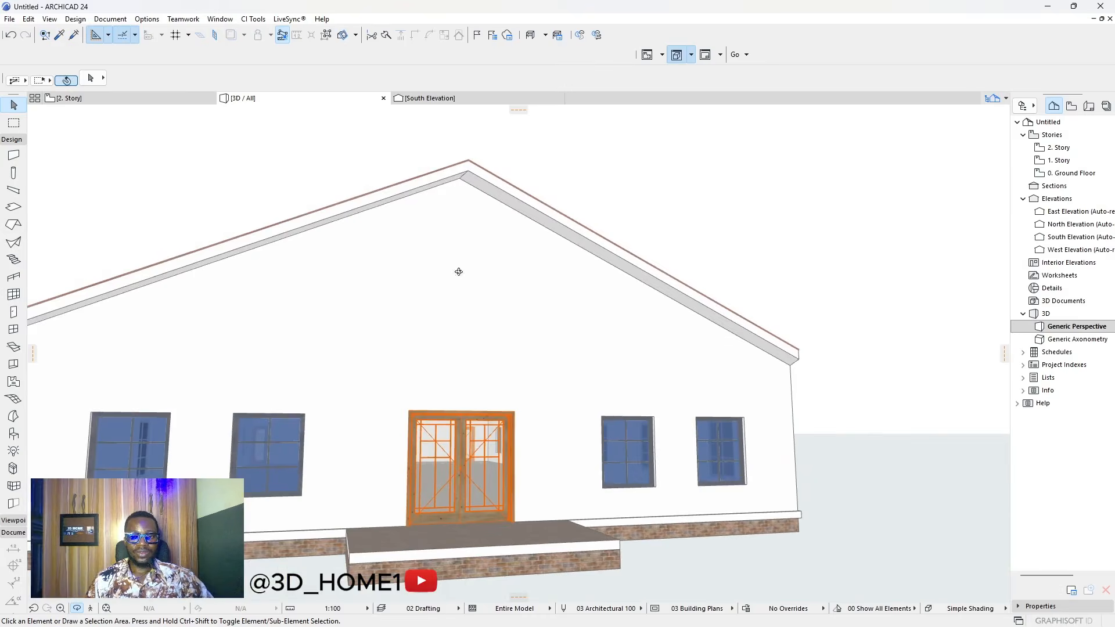
{"action": "middle_click_drag", "start_coordinate": [458, 271], "coordinate": [517, 353], "text": "shift"}
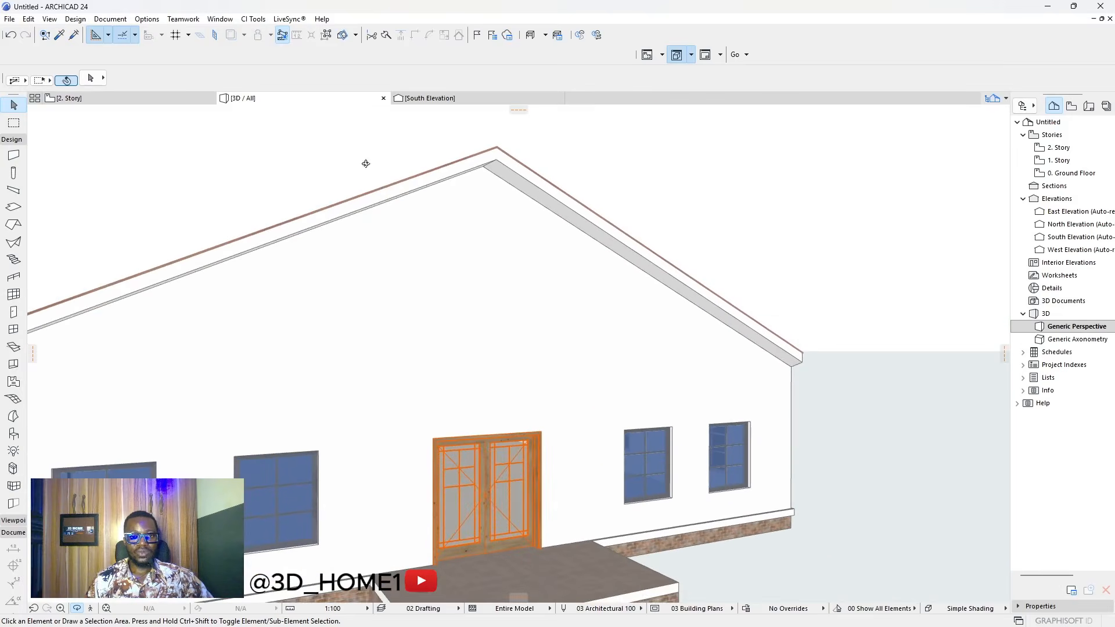
- In the South Elevation, offset the remaining rear lower edge of the band's right slope inward by 100 mm and deselect the morph
{"action": "left_click", "coordinate": [163, 100]}
{"action": "left_click", "coordinate": [517, 99]}
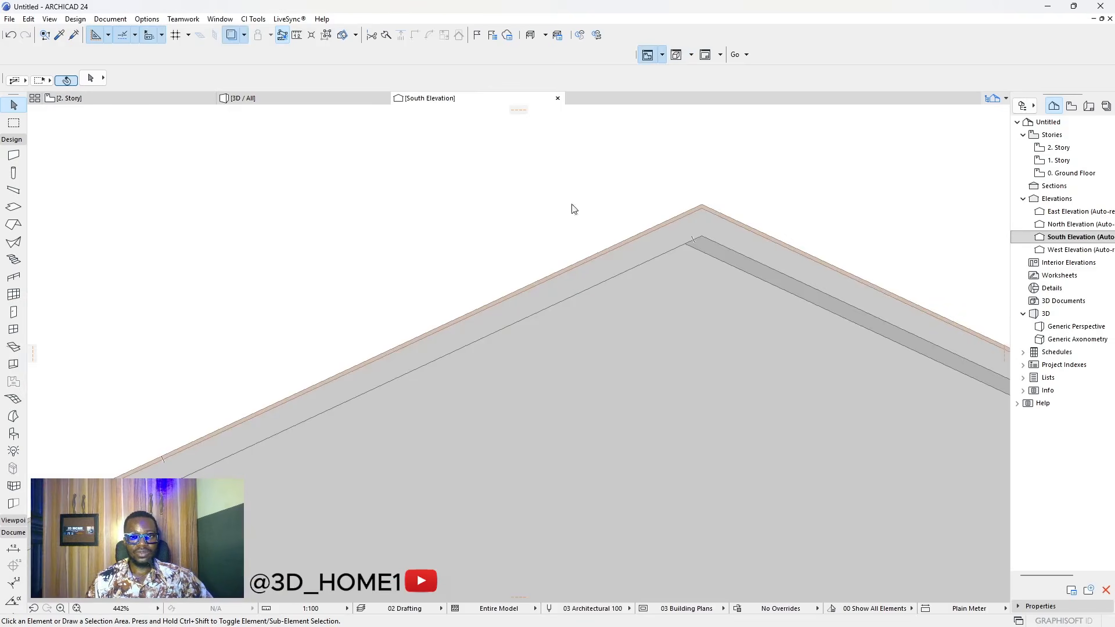
{"action": "scroll", "coordinate": [737, 275], "scroll_direction": "up", "scroll_amount": 2}
{"action": "left_click", "coordinate": [702, 282]}
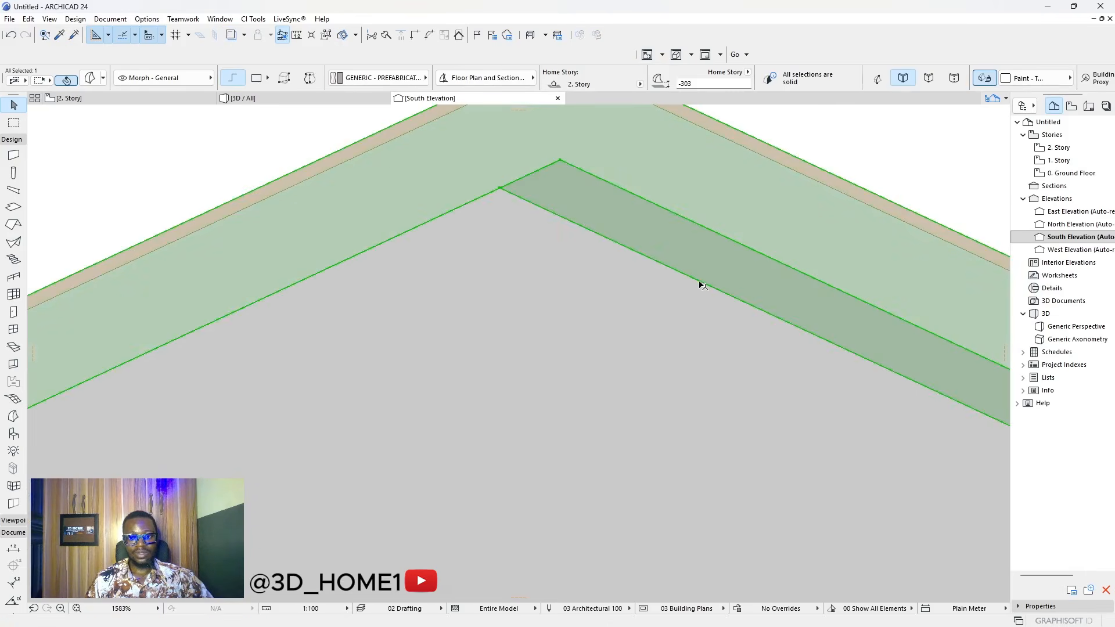
{"action": "left_click", "coordinate": [700, 280]}
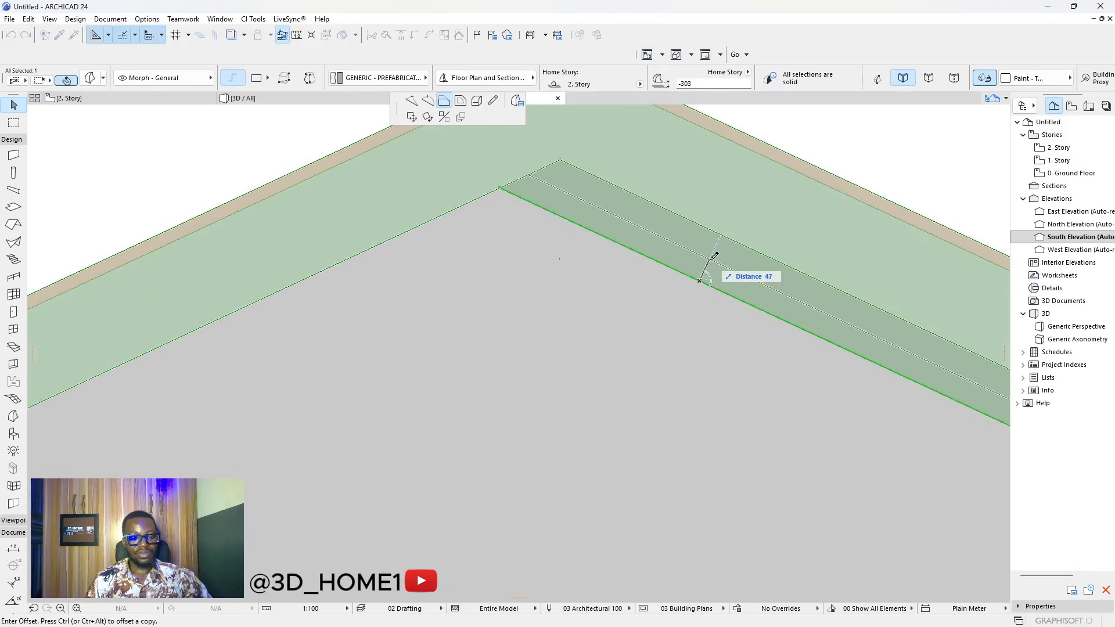
{"action": "type", "text": "10"}
{"action": "key", "text": "Return"}
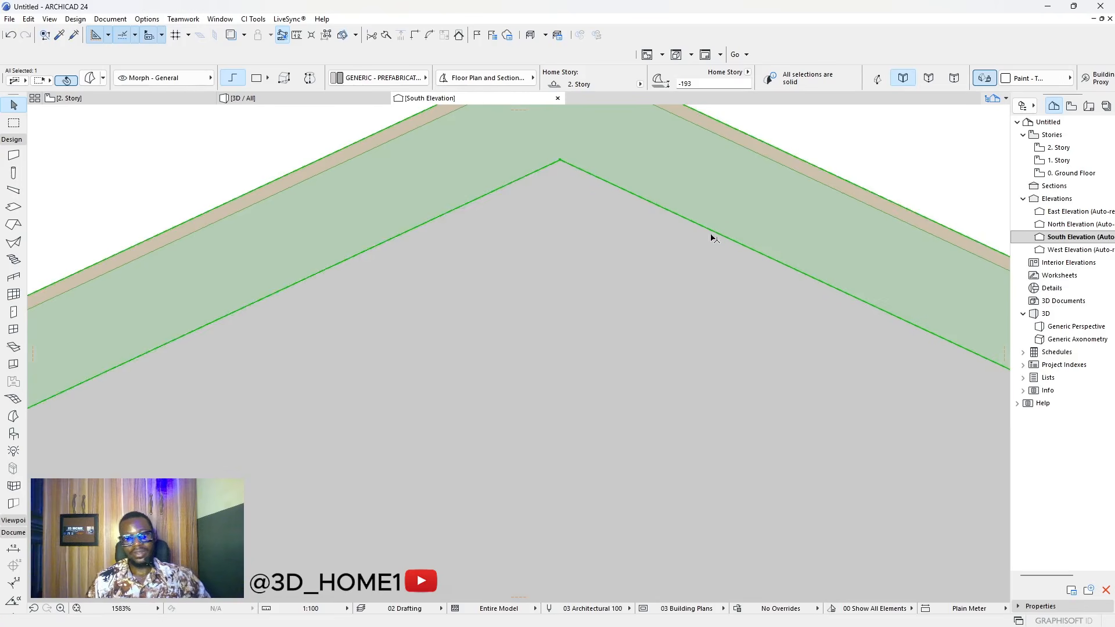
{"action": "key", "text": "Escape"}
- In 3D, set the edge angle of the red-tiled roof to vertical and deselect the roof
{"action": "key", "text": "F3"}
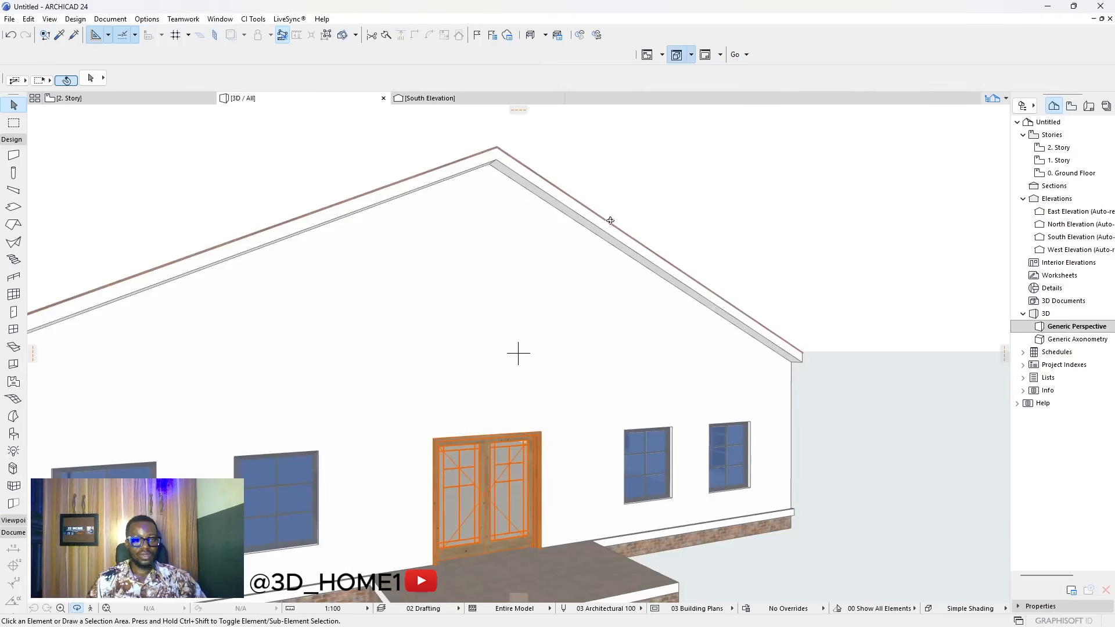
{"action": "scroll", "coordinate": [510, 250], "scroll_direction": "up", "scroll_amount": 3}
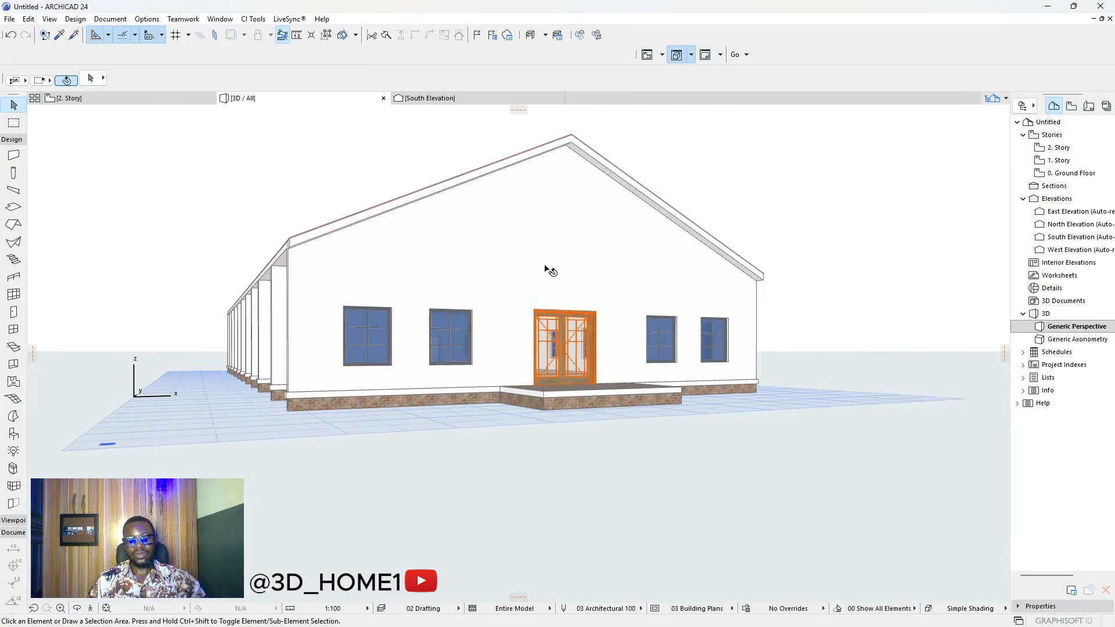
{"action": "middle_click_drag", "start_coordinate": [470, 271], "coordinate": [645, 268], "text": "shift"}
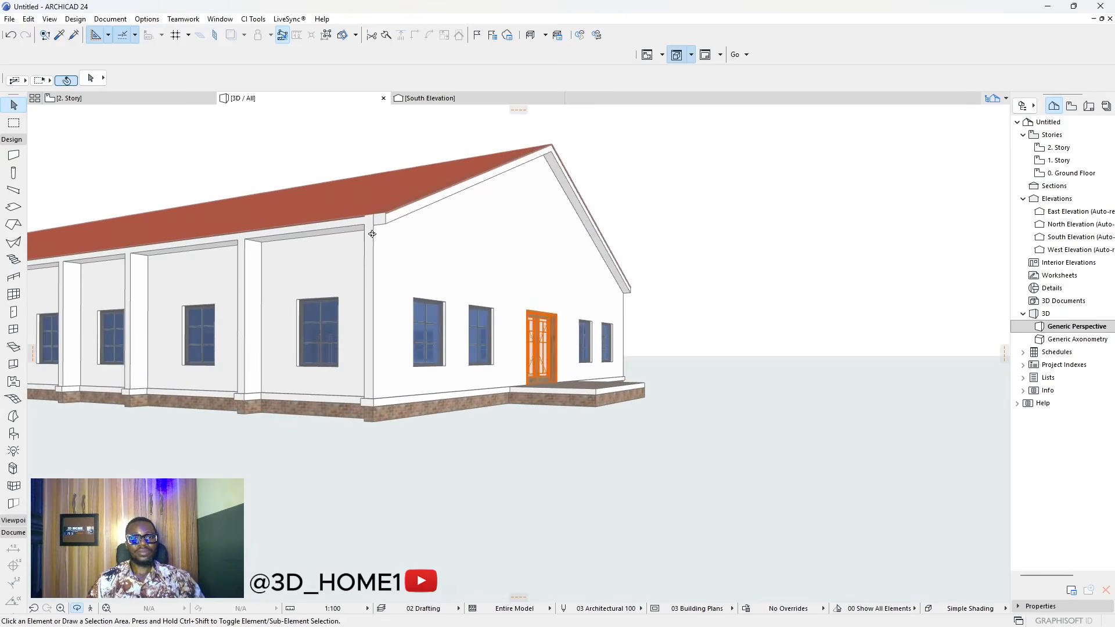
{"action": "scroll", "coordinate": [372, 234], "scroll_direction": "up", "scroll_amount": 10}
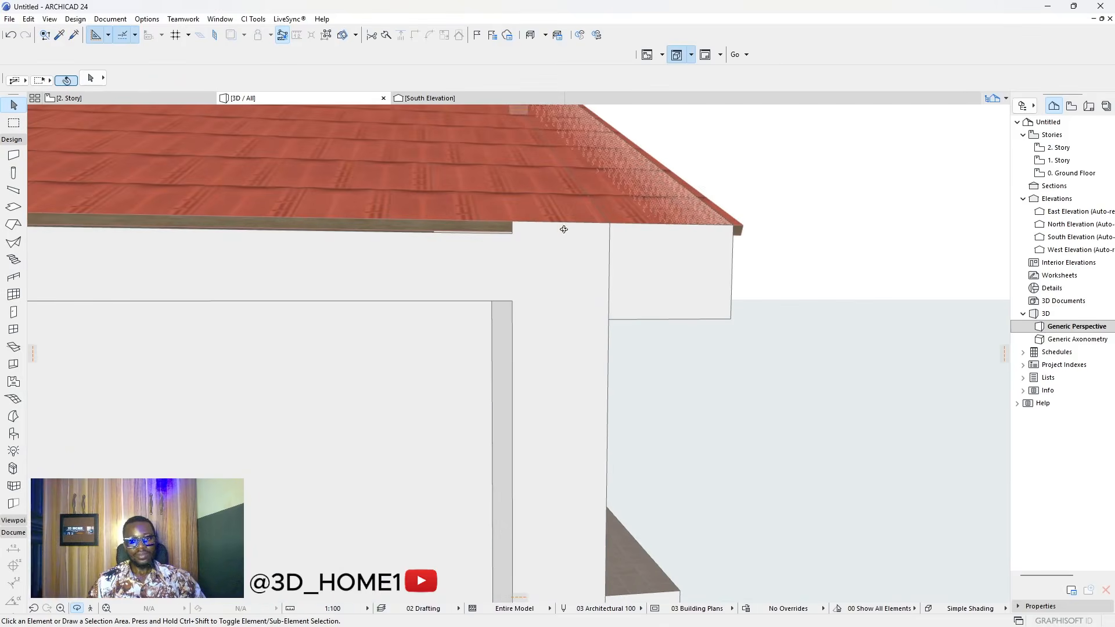
{"action": "left_click", "coordinate": [471, 215]}
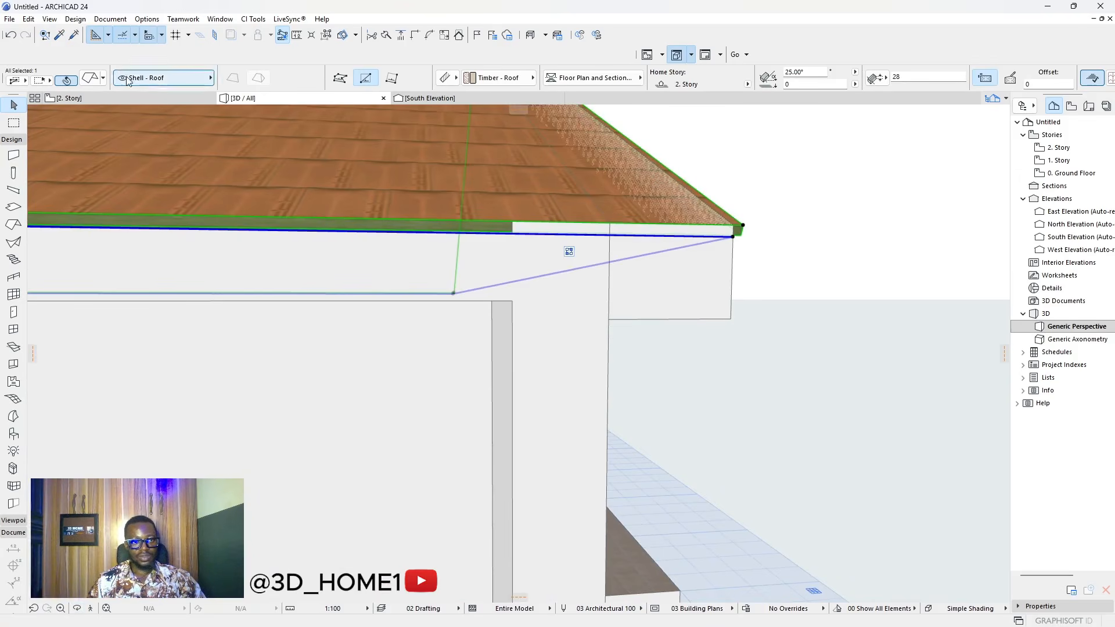
{"action": "key", "text": "ctrl+t"}
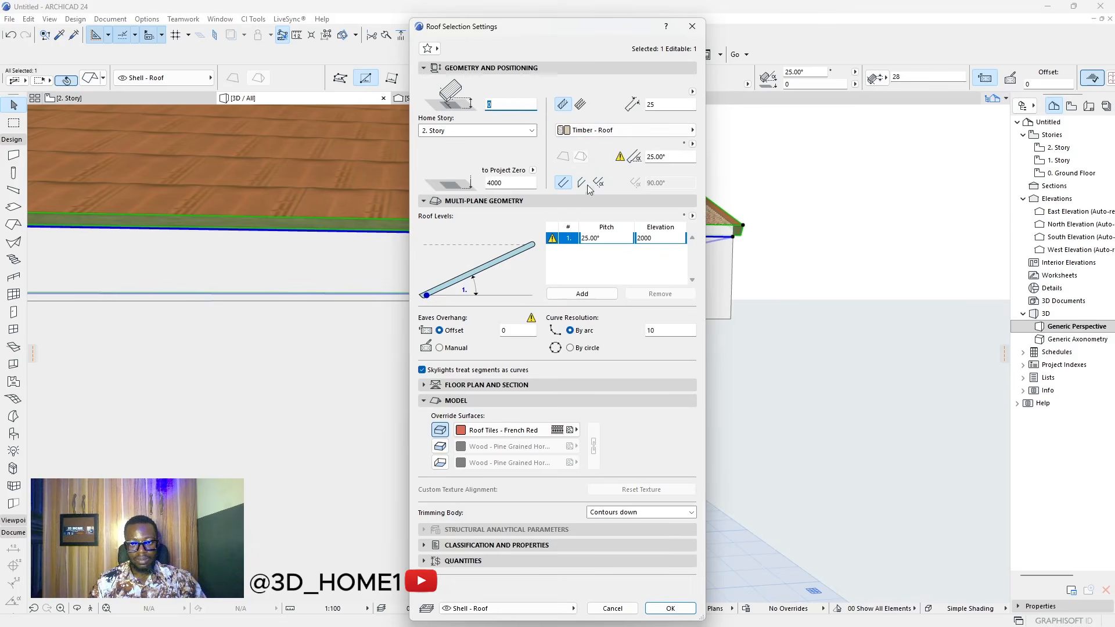
{"action": "left_click", "coordinate": [446, 385]}
{"action": "left_click", "coordinate": [447, 386]}
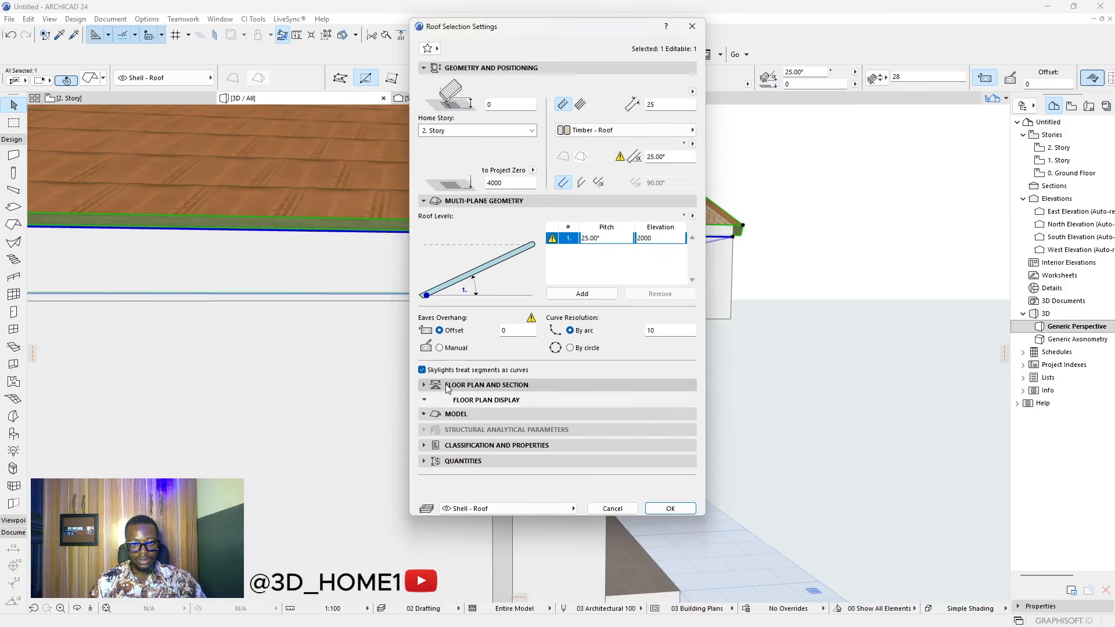
{"action": "left_click", "coordinate": [445, 401]}
{"action": "left_click", "coordinate": [445, 401]}
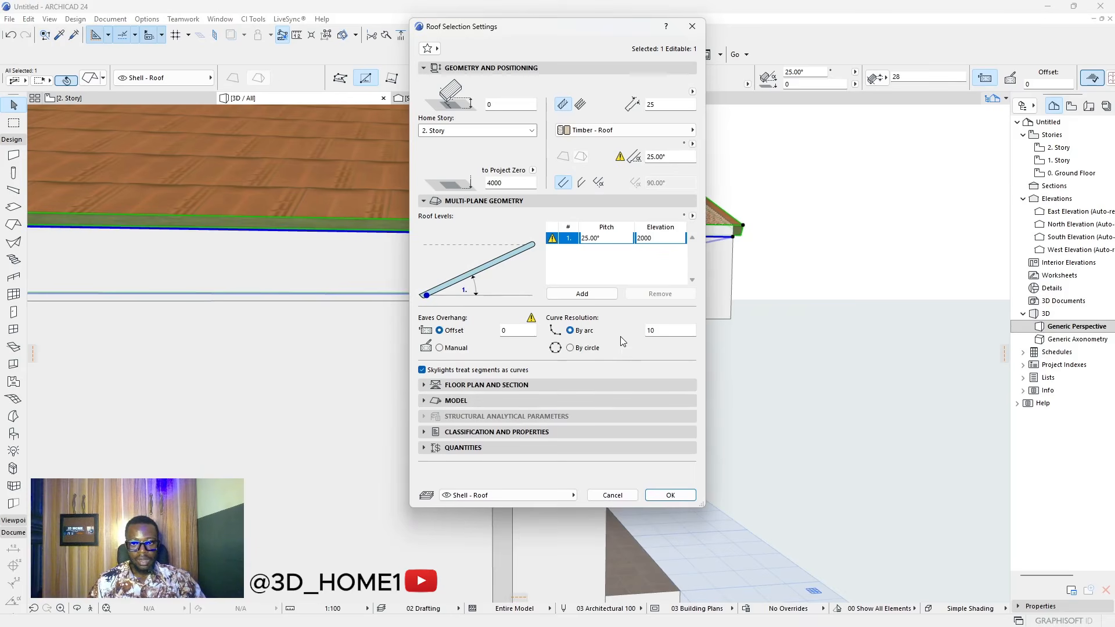
{"action": "left_click", "coordinate": [581, 183]}
{"action": "left_click", "coordinate": [691, 495]}
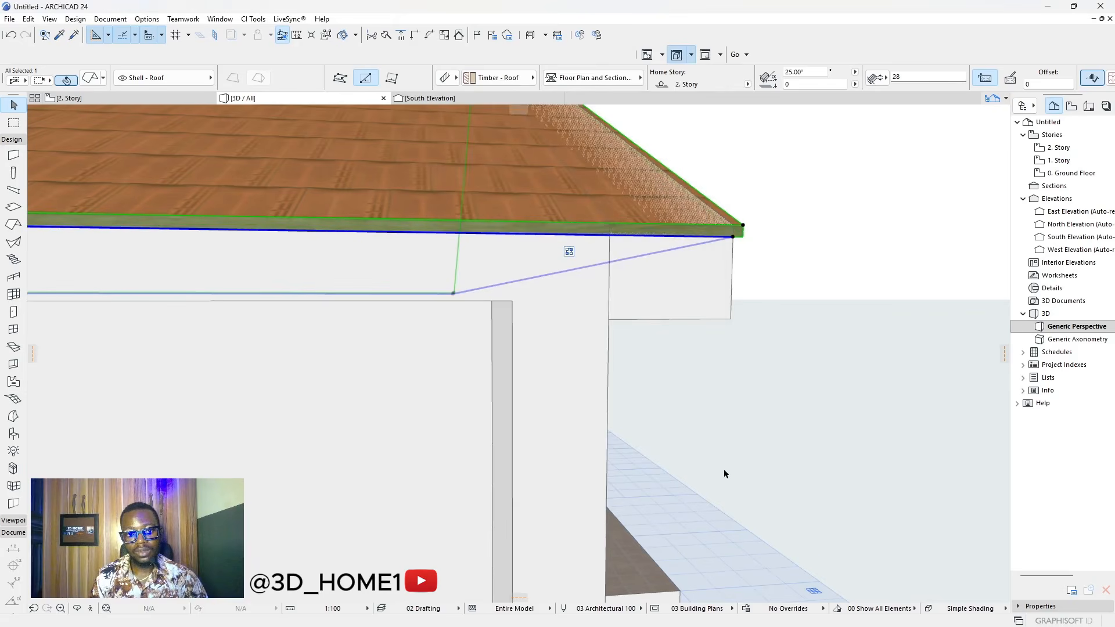
{"action": "left_click", "coordinate": [766, 428]}
{"action": "middle_click_drag", "start_coordinate": [757, 386], "coordinate": [317, 300], "text": "shift"}
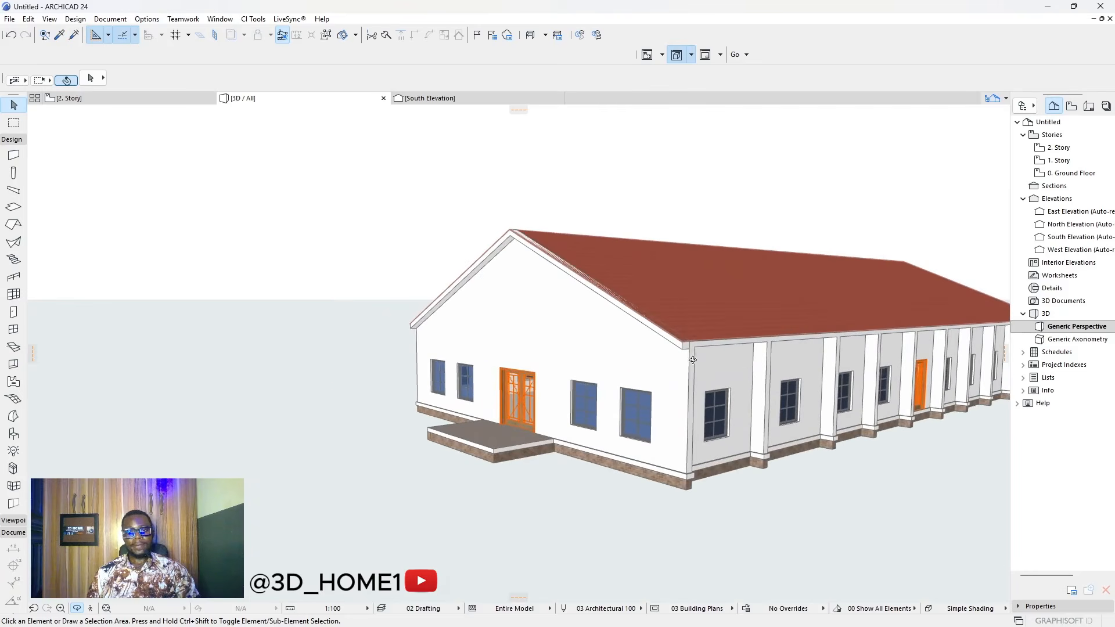
{"action": "scroll", "coordinate": [693, 359], "scroll_direction": "up", "scroll_amount": 6}
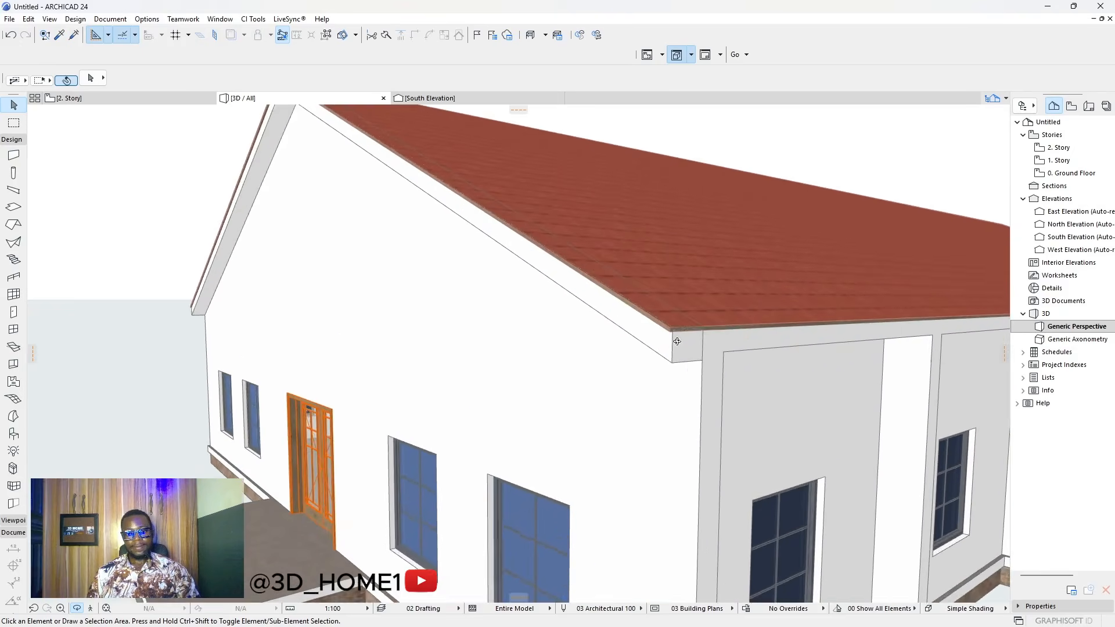
{"action": "scroll", "coordinate": [677, 342], "scroll_direction": "up", "scroll_amount": 2}
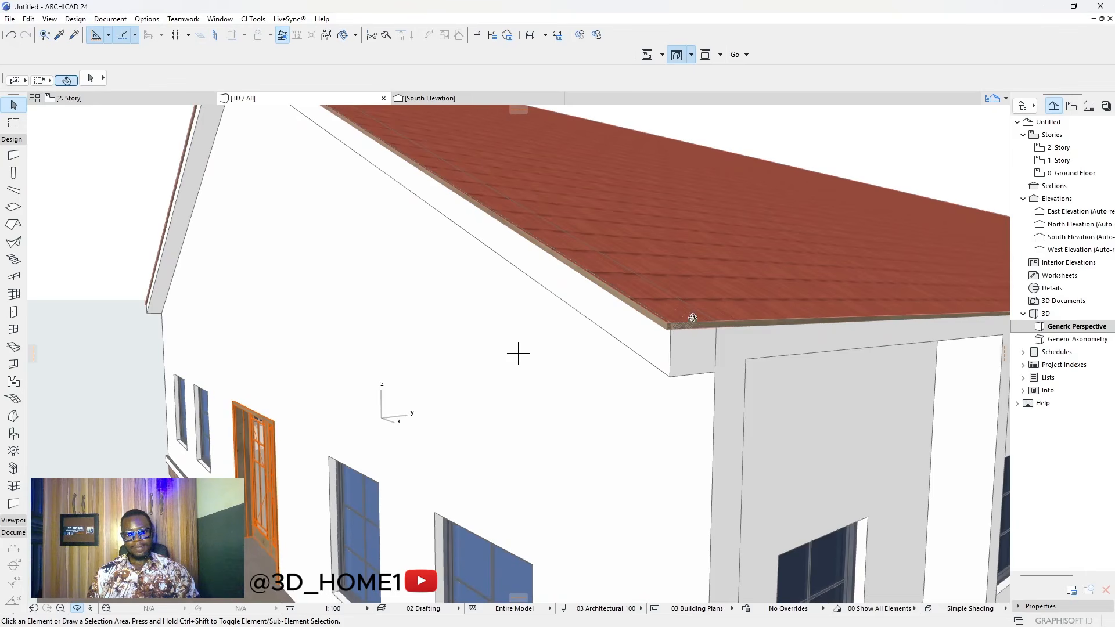
{"action": "left_click", "coordinate": [693, 318]}
{"action": "left_click", "coordinate": [694, 318]}
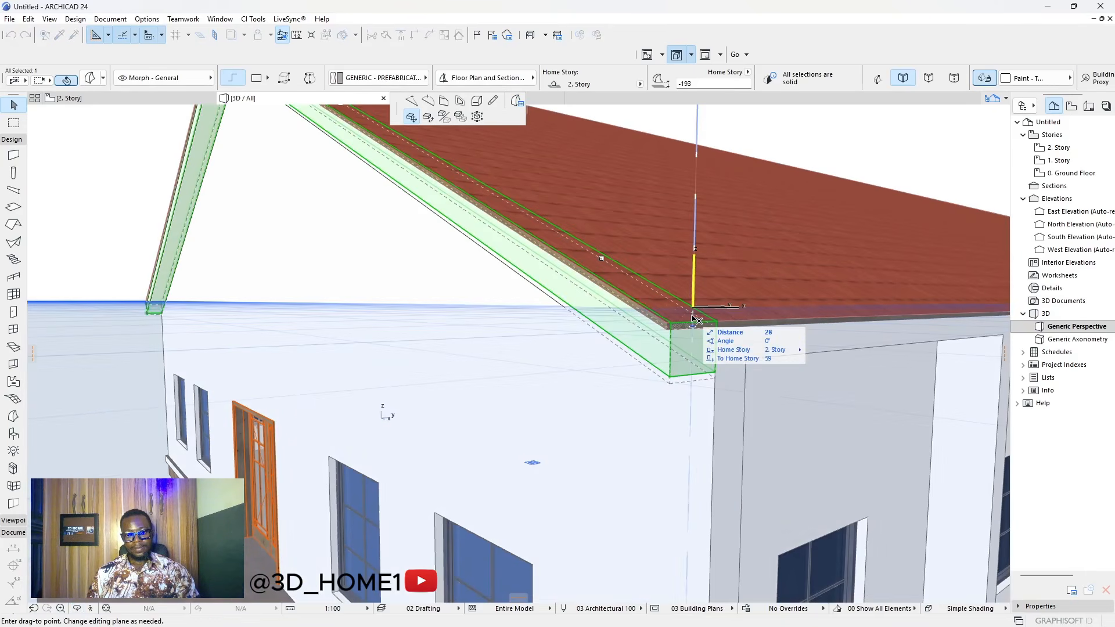
{"action": "key", "text": "Escape"}
{"action": "key", "text": "Escape"}
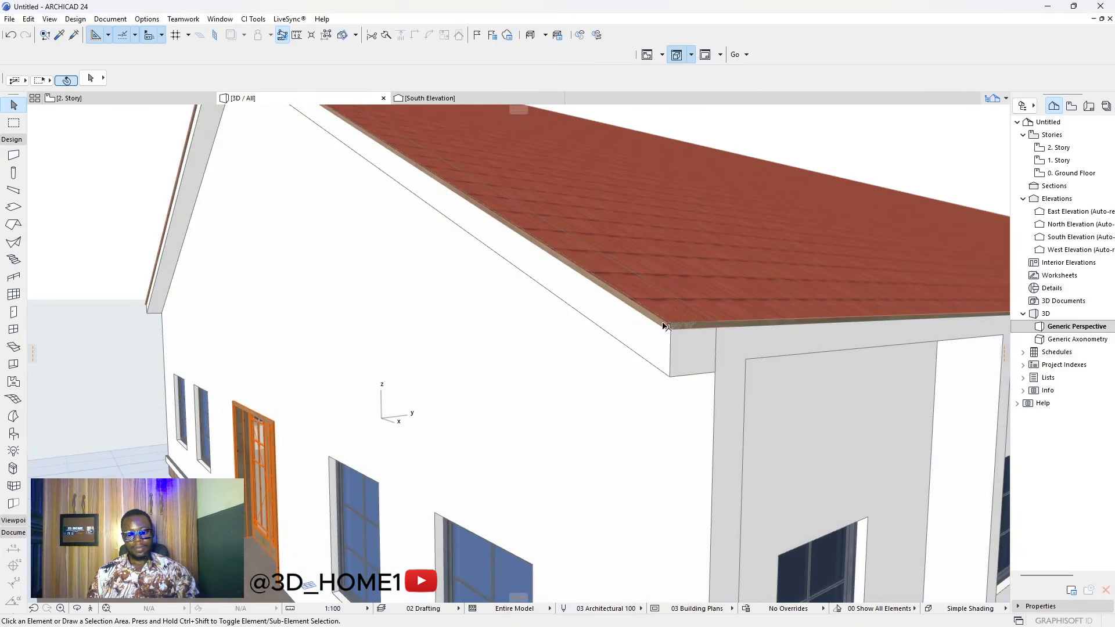
- Review the gable band, roof edges and facades in 3D from the front and both sides of the building
{"action": "key", "text": "o"}
{"action": "scroll", "coordinate": [638, 396], "scroll_direction": "down", "scroll_amount": 5}
{"action": "left_click_drag", "start_coordinate": [475, 431], "coordinate": [502, 414]}
{"action": "scroll", "coordinate": [618, 373], "scroll_direction": "down", "scroll_amount": 3}
{"action": "scroll", "coordinate": [502, 412], "scroll_direction": "up", "scroll_amount": 5}
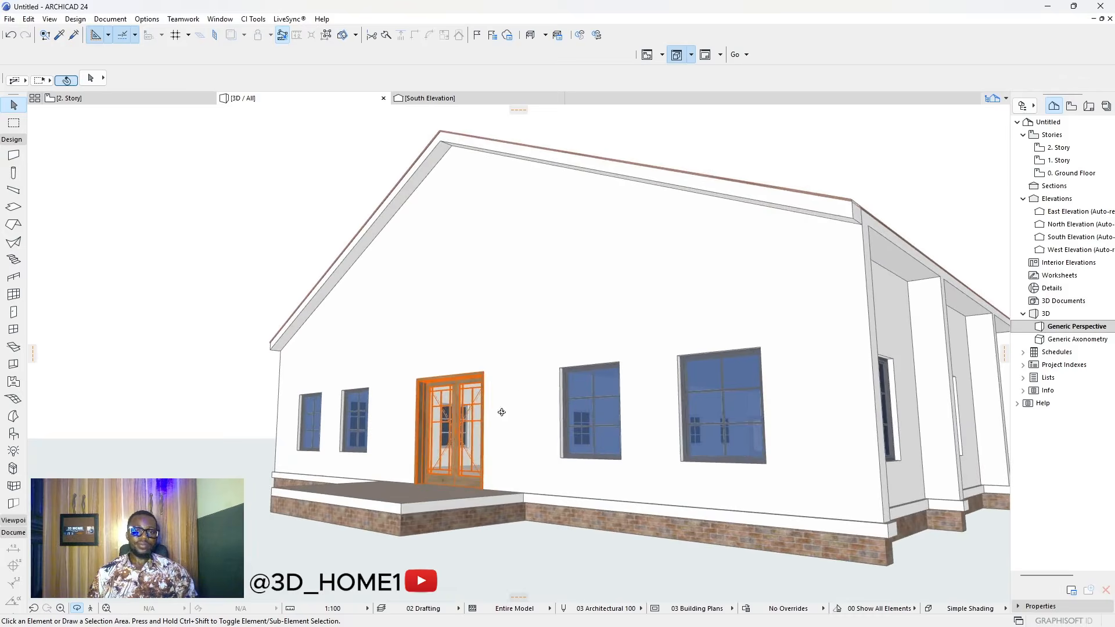
{"action": "scroll", "coordinate": [502, 413], "scroll_direction": "down", "scroll_amount": 3}
{"action": "left_click_drag", "start_coordinate": [628, 382], "coordinate": [857, 395]}
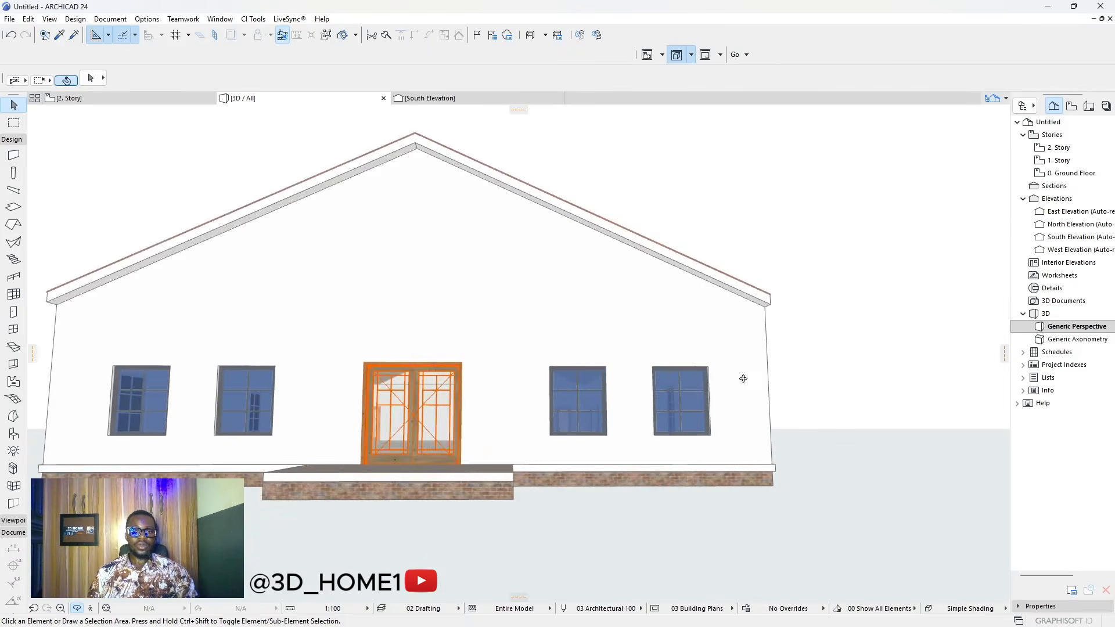
{"action": "scroll", "coordinate": [744, 379], "scroll_direction": "down", "scroll_amount": 3}
{"action": "left_click_drag", "start_coordinate": [497, 401], "coordinate": [744, 413]}
{"action": "scroll", "coordinate": [465, 373], "scroll_direction": "up", "scroll_amount": 4}
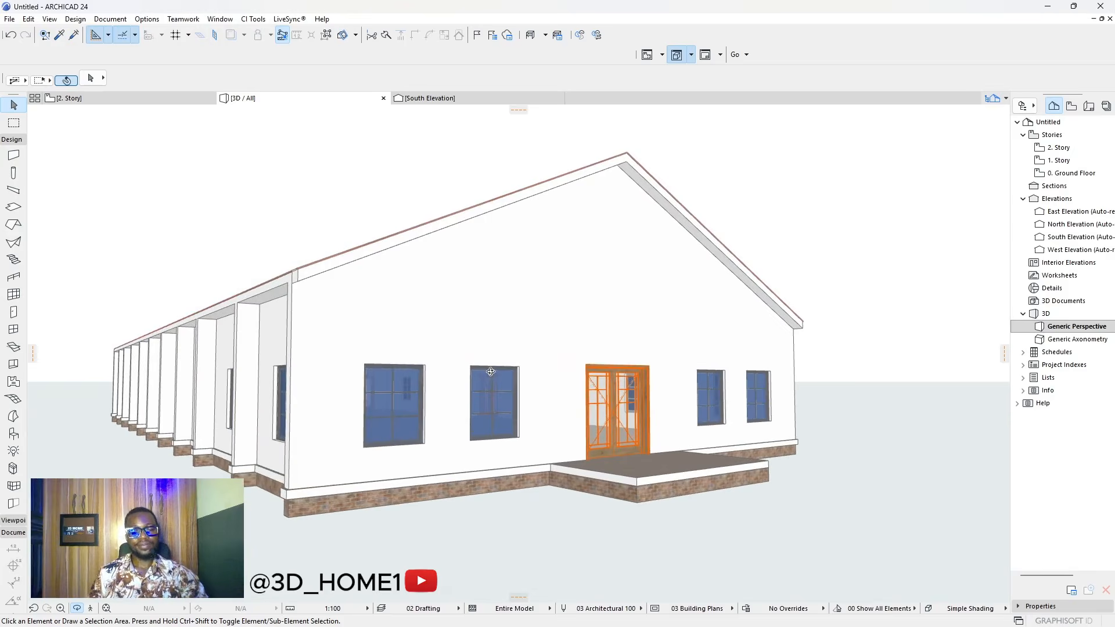
{"action": "scroll", "coordinate": [609, 361], "scroll_direction": "down", "scroll_amount": 2}
{"action": "left_click_drag", "start_coordinate": [499, 384], "coordinate": [366, 391]}
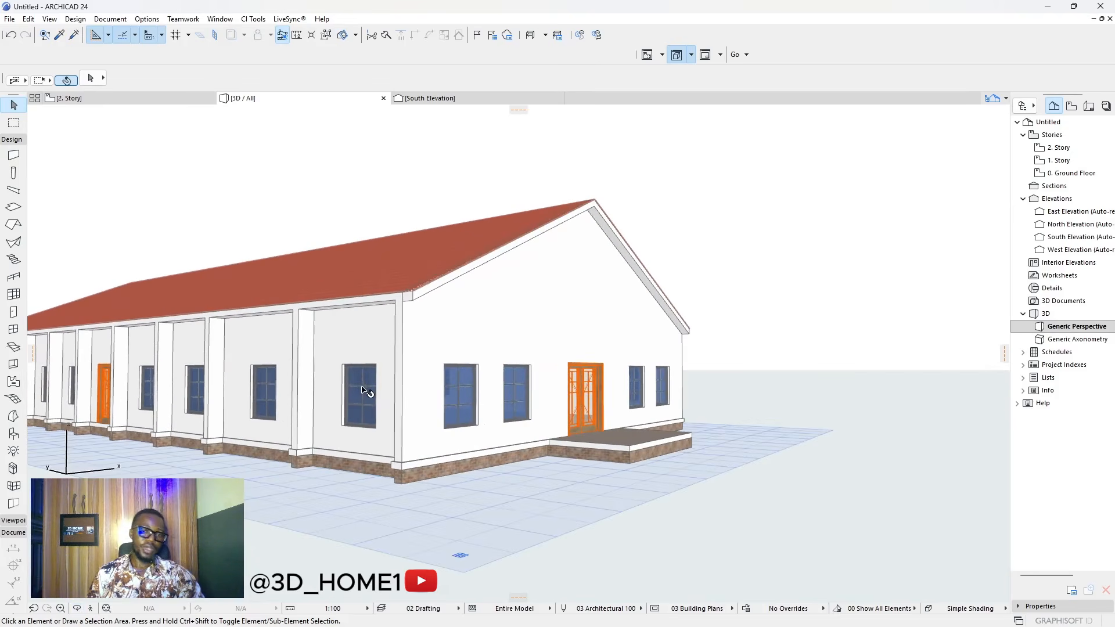
- Select all the building's windows and enable a simple outside casing, setting its thickness to 50 on the wall face and 10 along the reveal
{"action": "left_click", "coordinate": [364, 389]}
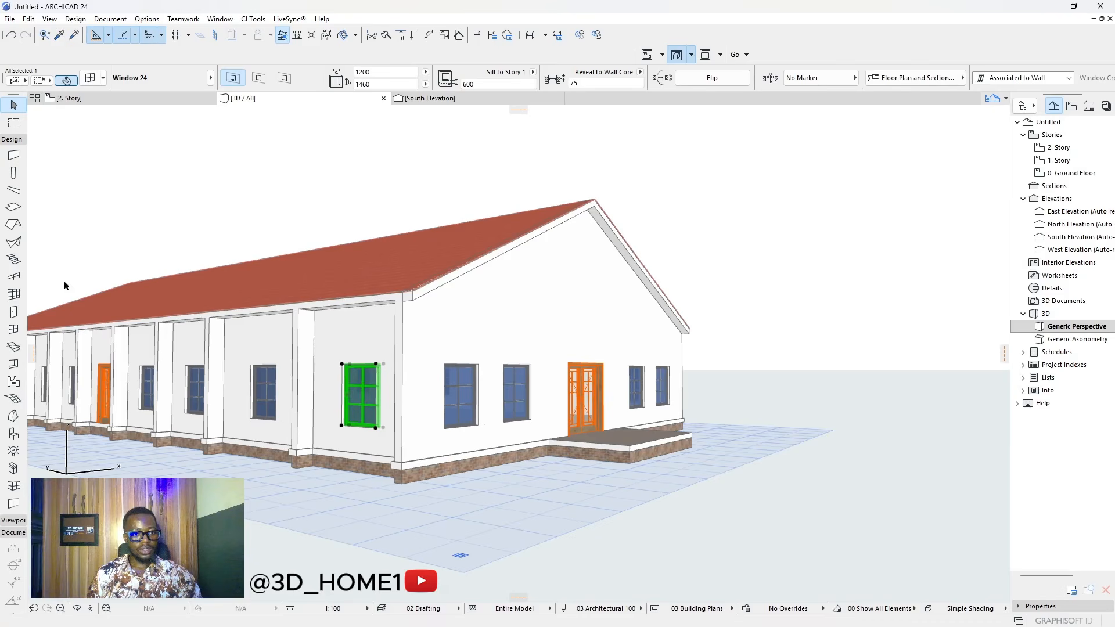
{"action": "left_click", "coordinate": [14, 329]}
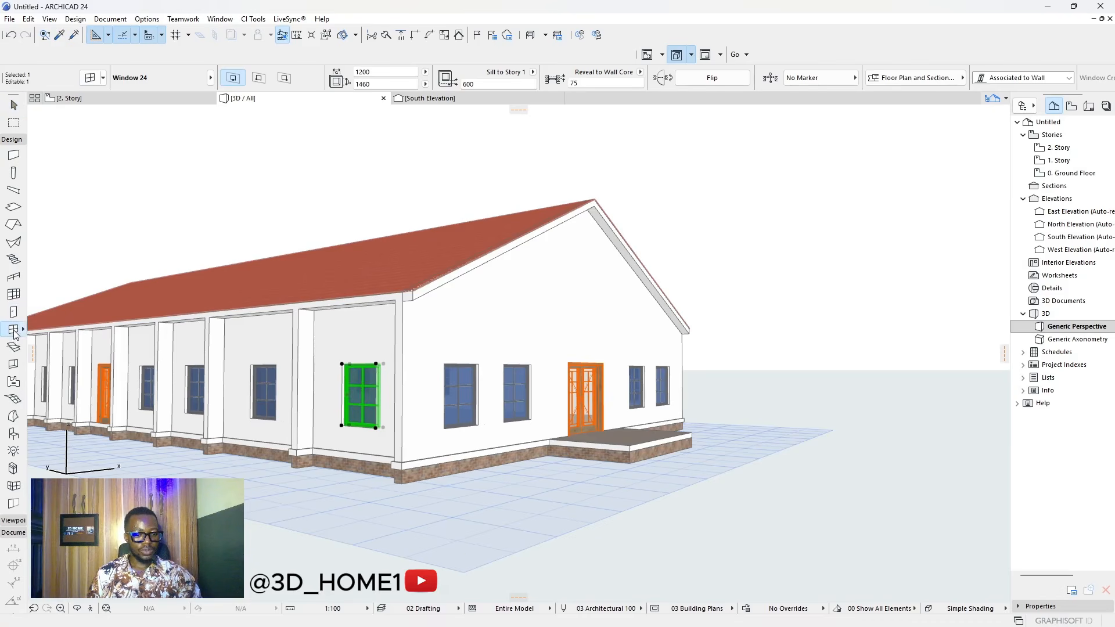
{"action": "key", "text": "ctrl+a"}
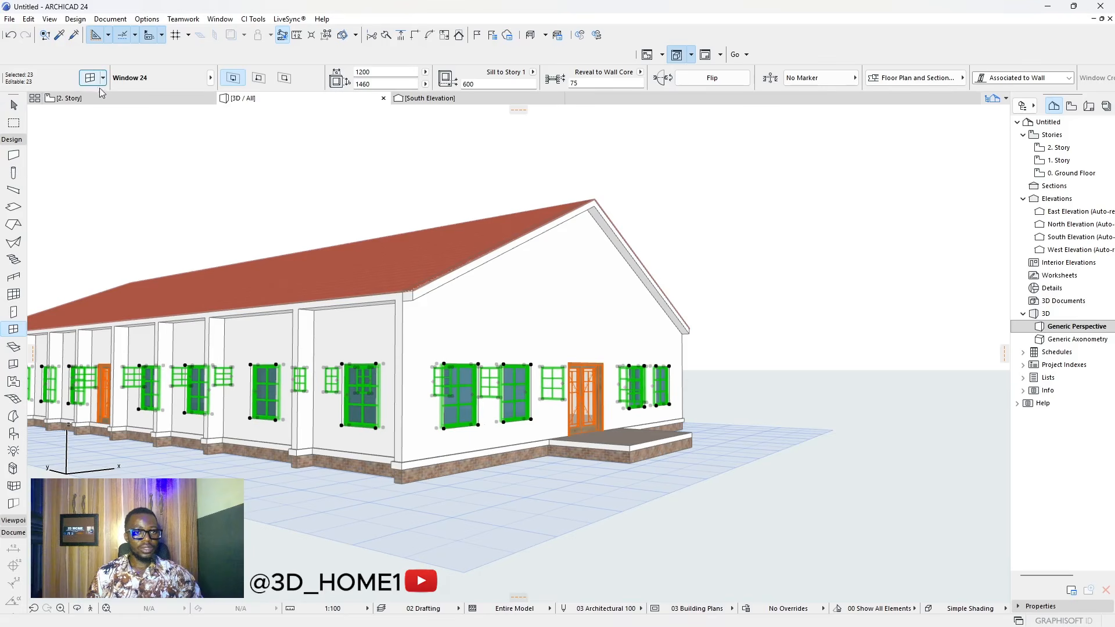
{"action": "key", "text": "ctrl+t"}
{"action": "left_click", "coordinate": [726, 240]}
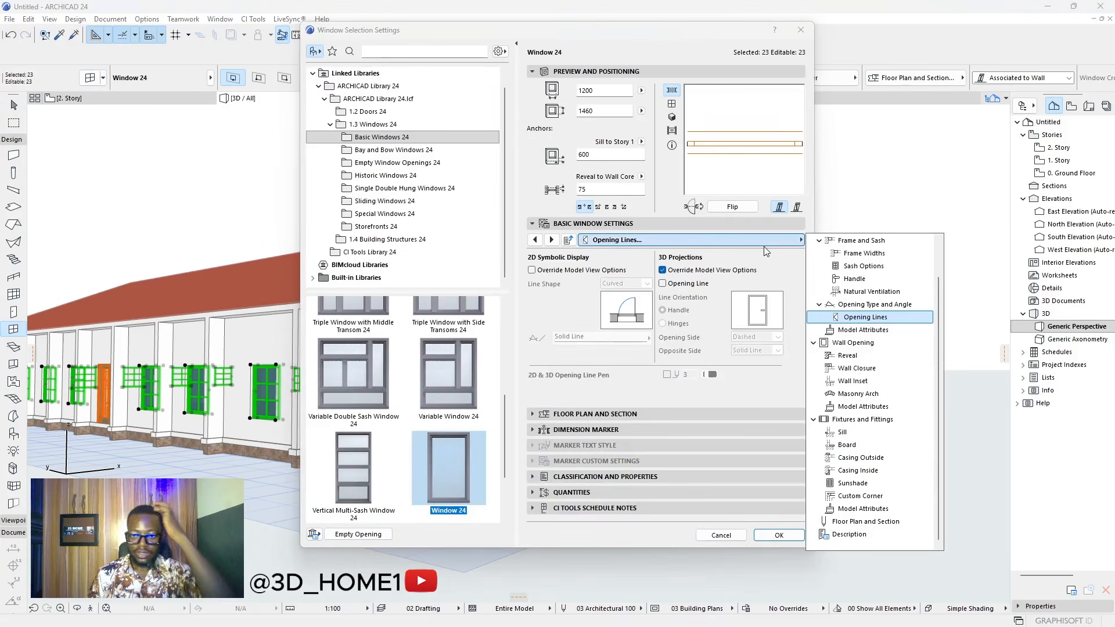
{"action": "left_click", "coordinate": [852, 459]}
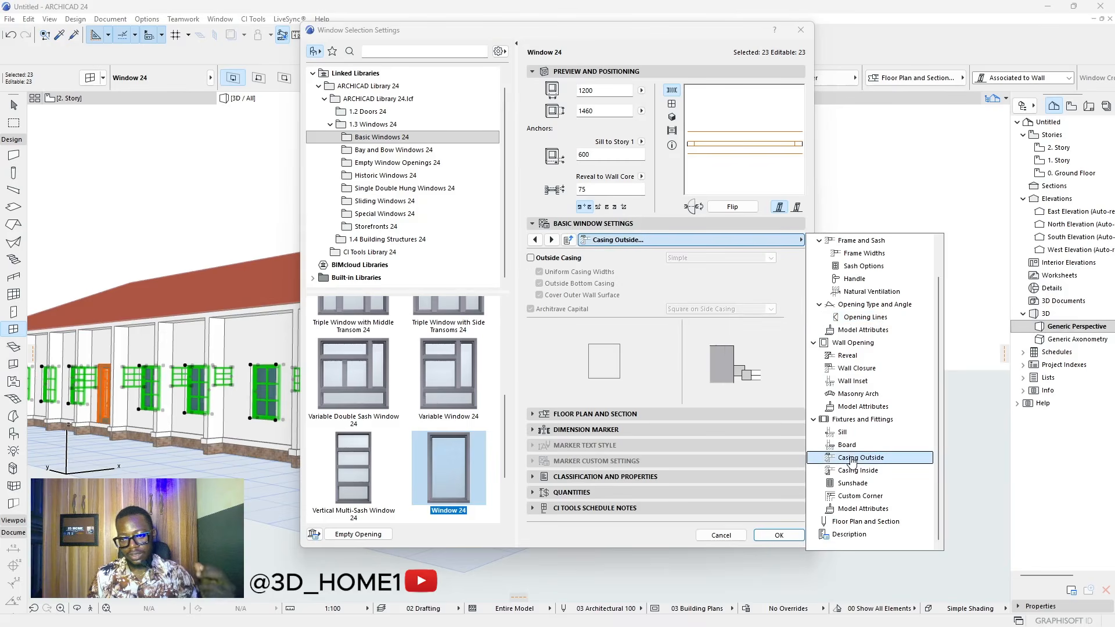
{"action": "left_click", "coordinate": [530, 259]}
{"action": "left_click", "coordinate": [530, 259]}
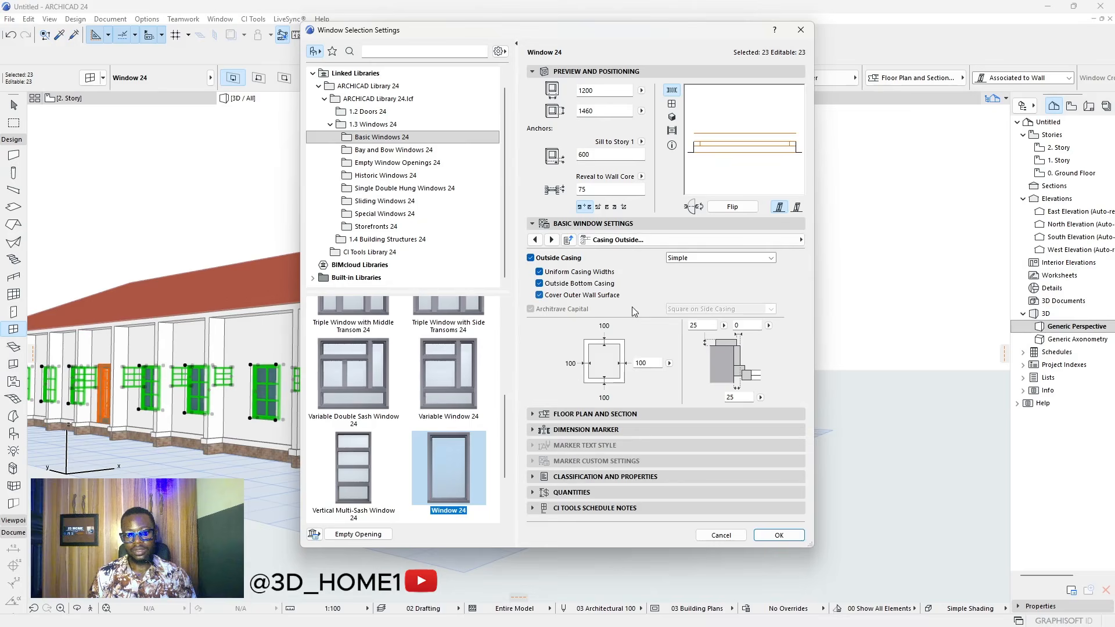
{"action": "double_click", "coordinate": [705, 326]}
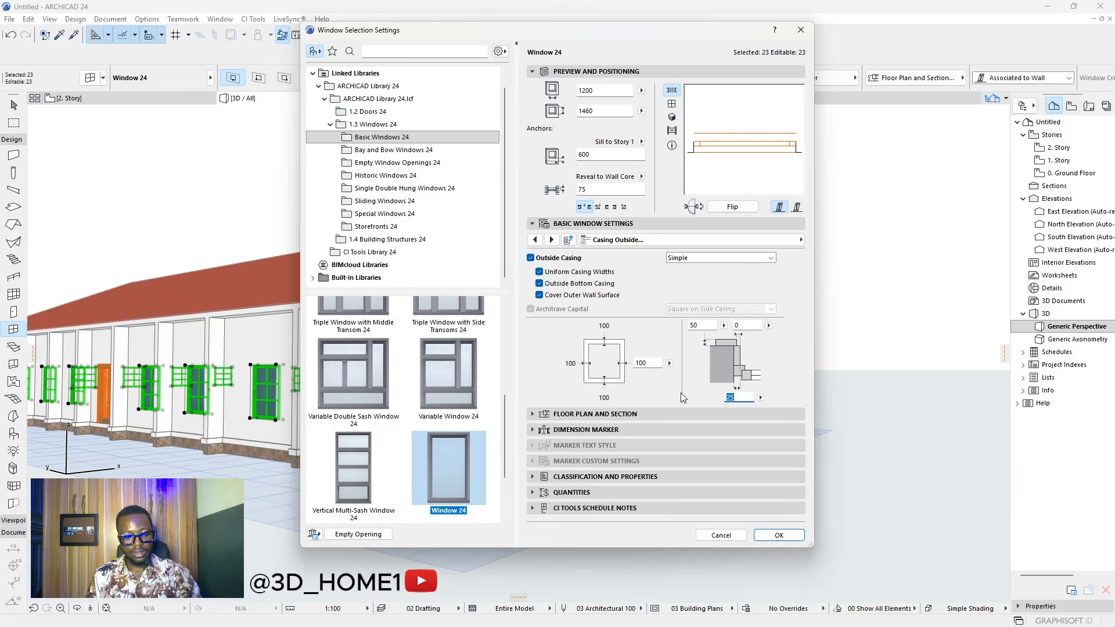
{"action": "type", "text": "10"}
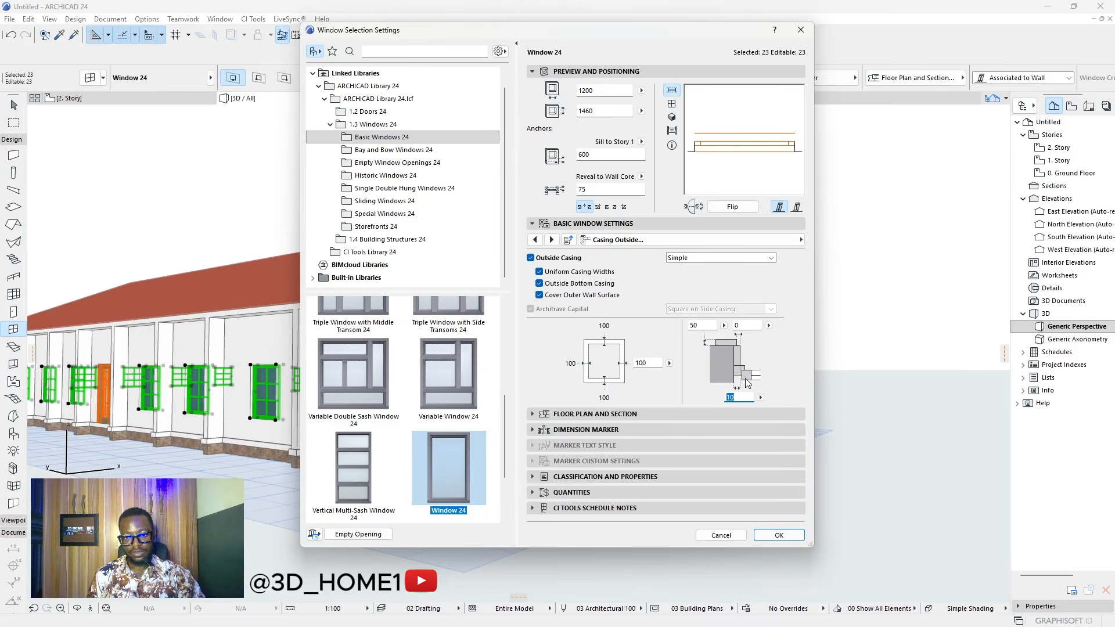
- Set the outside casing surface of the selected windows to Paint - Titanium White in their model attributes
{"action": "left_click", "coordinate": [779, 240]}
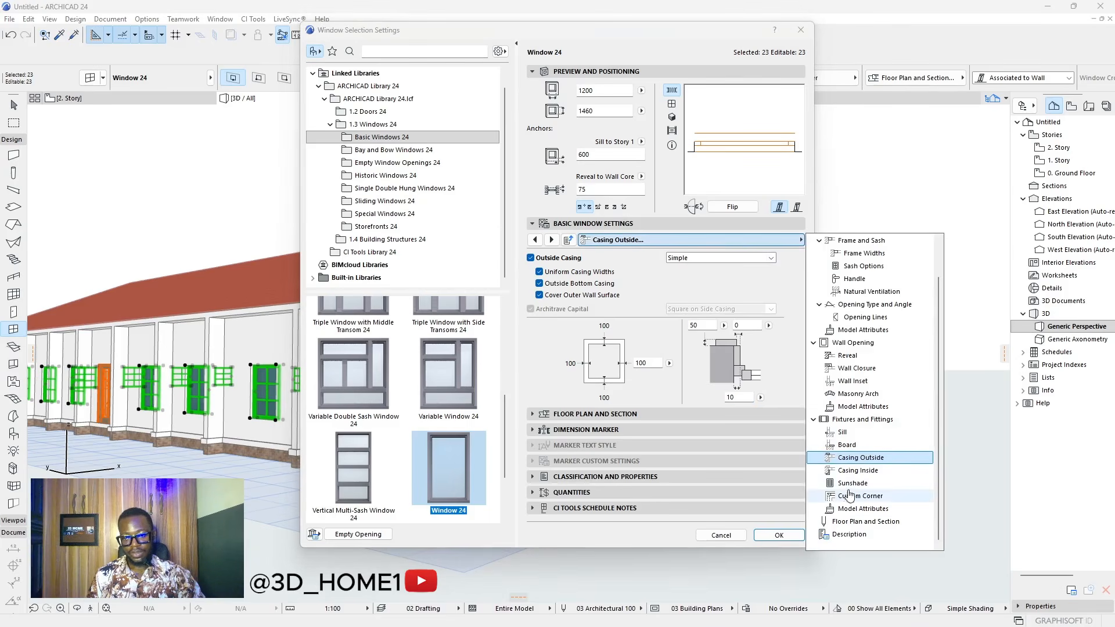
{"action": "left_click", "coordinate": [848, 510]}
{"action": "left_click", "coordinate": [776, 279]}
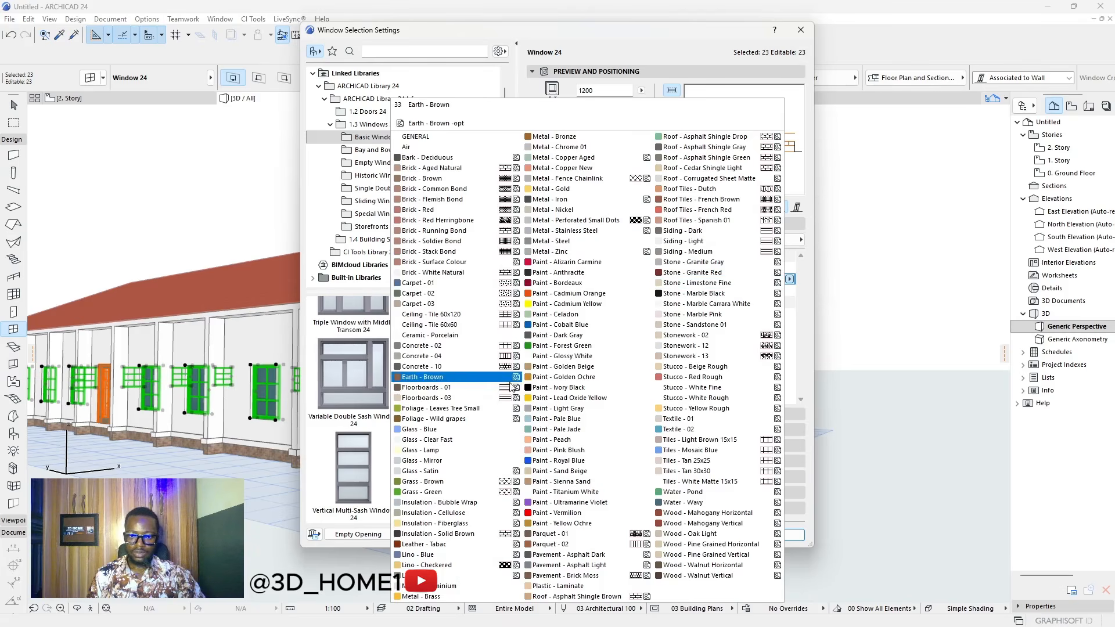
{"action": "left_click", "coordinate": [543, 491]}
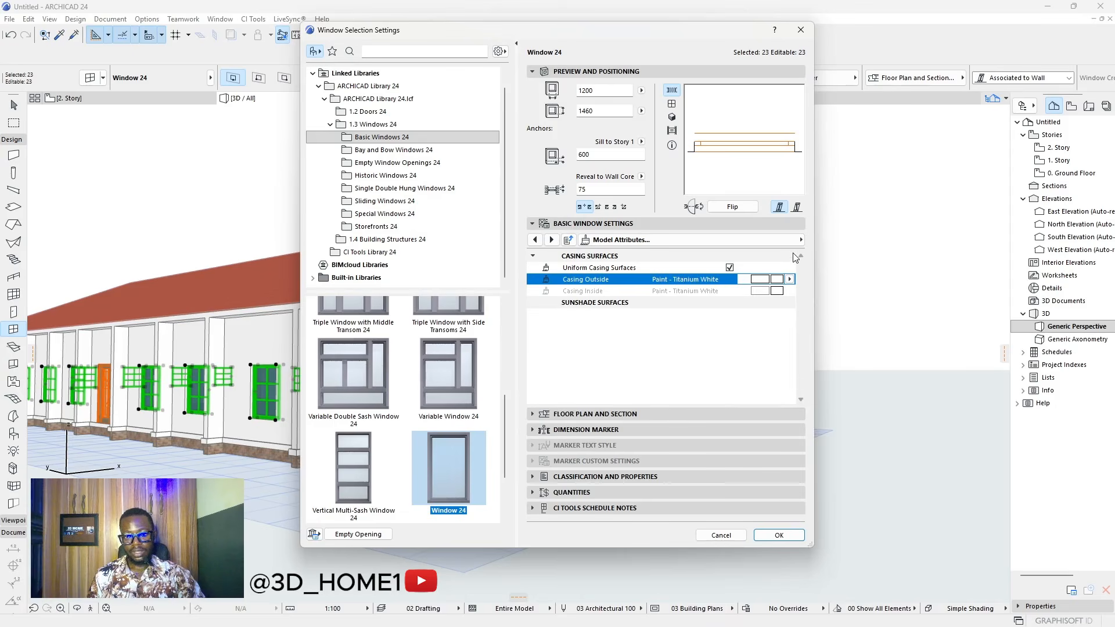
{"action": "left_click", "coordinate": [789, 280]}
{"action": "left_click", "coordinate": [790, 280]}
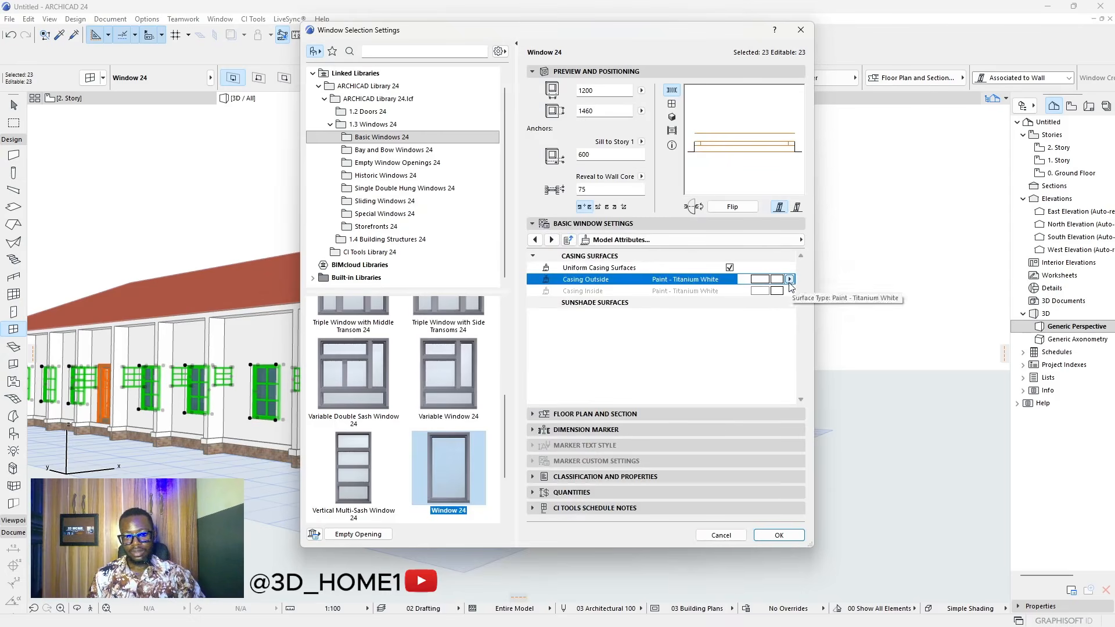
- In the windows' floor plan and section attributes, change the wall contour line pen to grey
{"action": "left_click", "coordinate": [796, 240]}
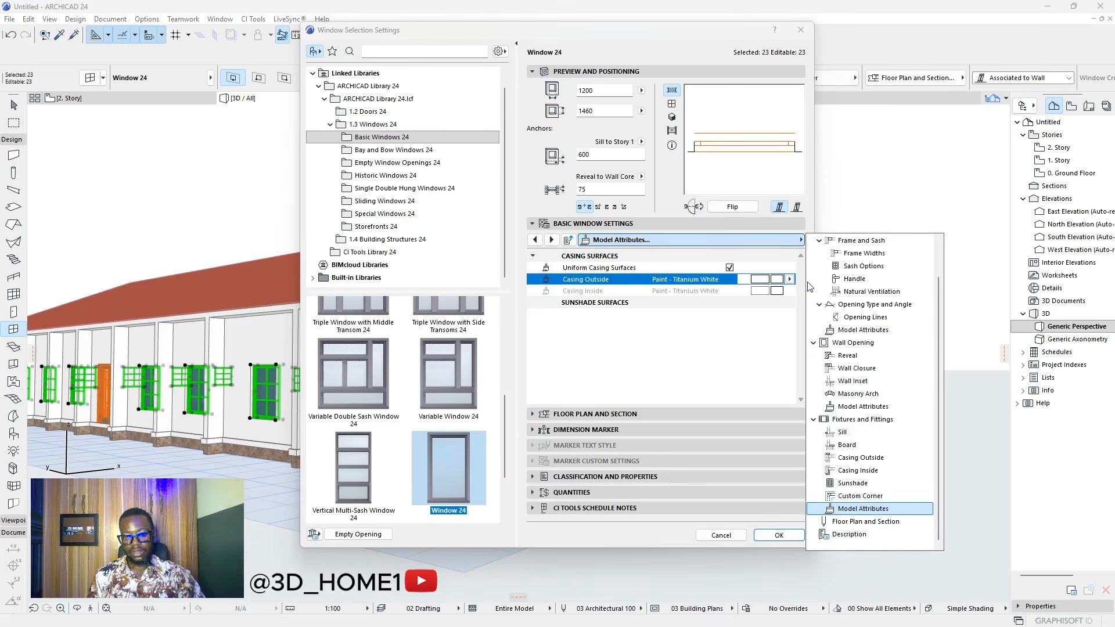
{"action": "left_click", "coordinate": [840, 522]}
{"action": "left_click", "coordinate": [771, 341]}
{"action": "left_click", "coordinate": [770, 339]}
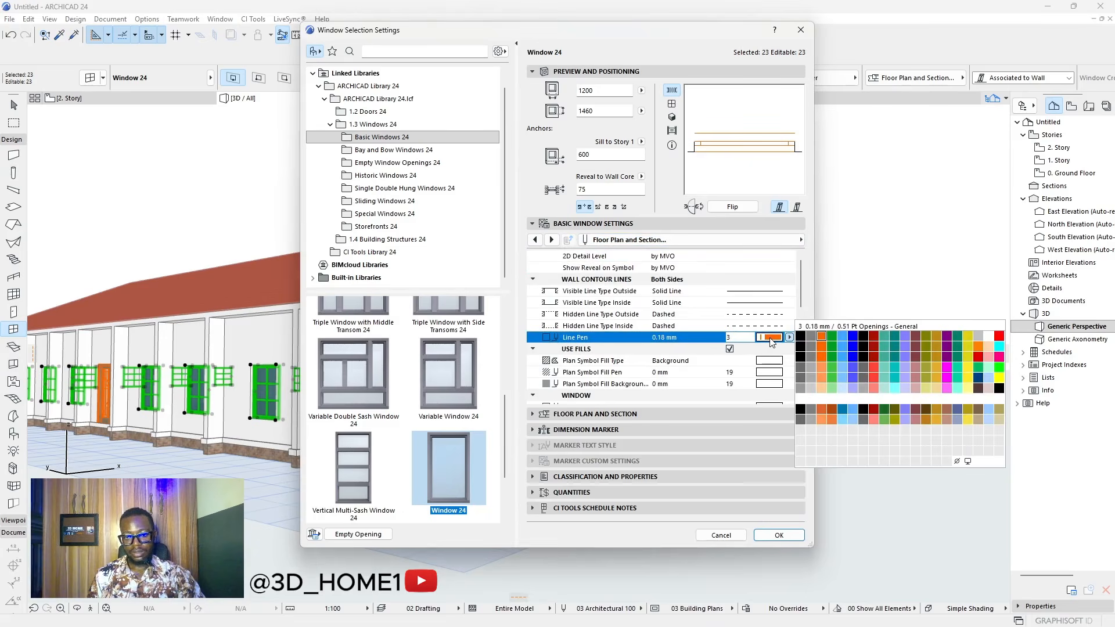
{"action": "left_click", "coordinate": [801, 369]}
- Set the windows' cut line pen and uncut line pen to 61, apply the settings and deselect the windows
{"action": "scroll", "coordinate": [770, 361], "scroll_direction": "down", "scroll_amount": 3}
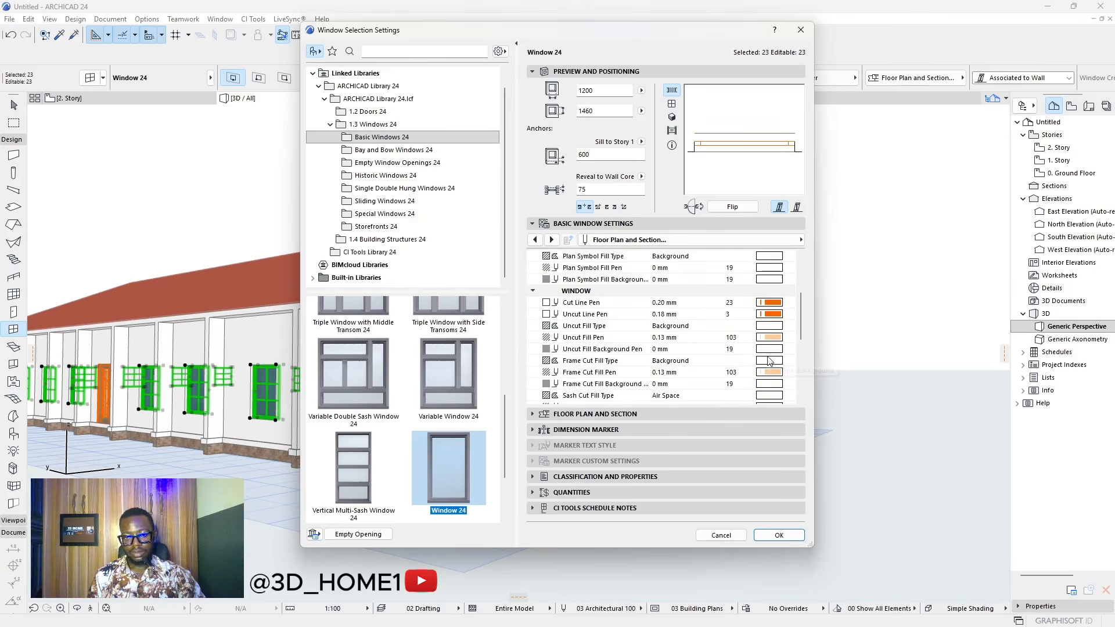
{"action": "left_click", "coordinate": [773, 304]}
{"action": "left_click", "coordinate": [801, 336]}
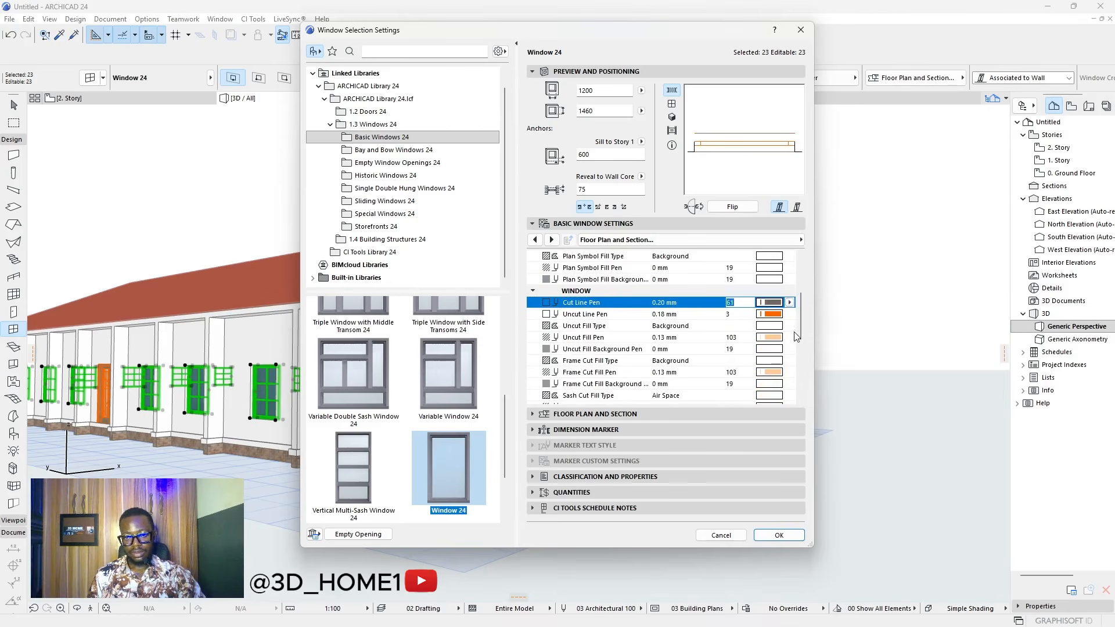
{"action": "left_click", "coordinate": [772, 314]}
{"action": "left_click", "coordinate": [789, 314]}
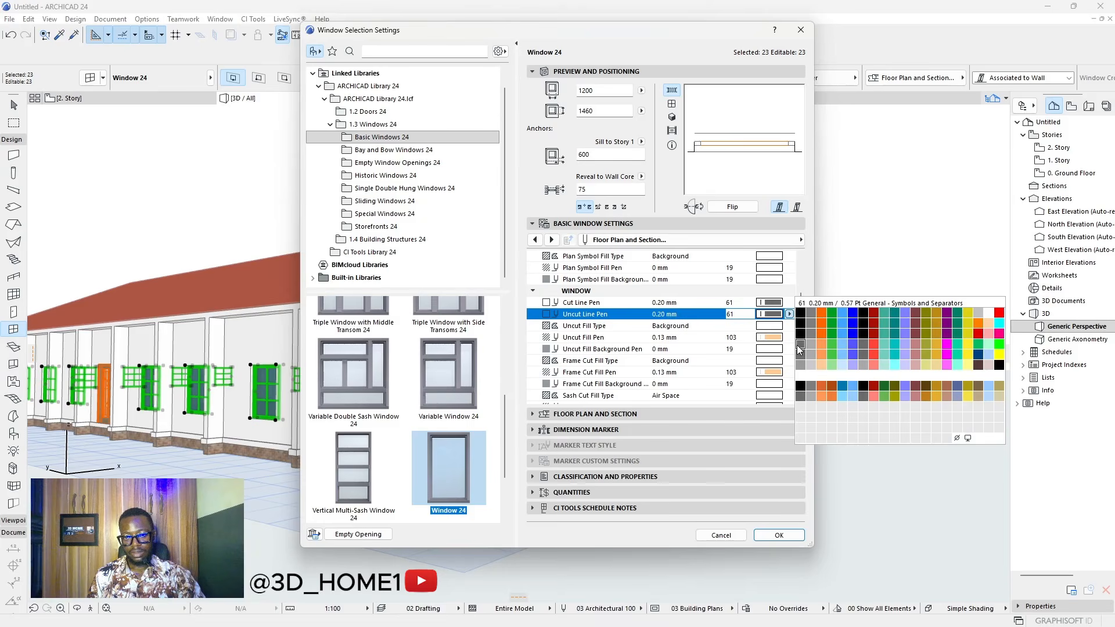
{"action": "left_click", "coordinate": [800, 349]}
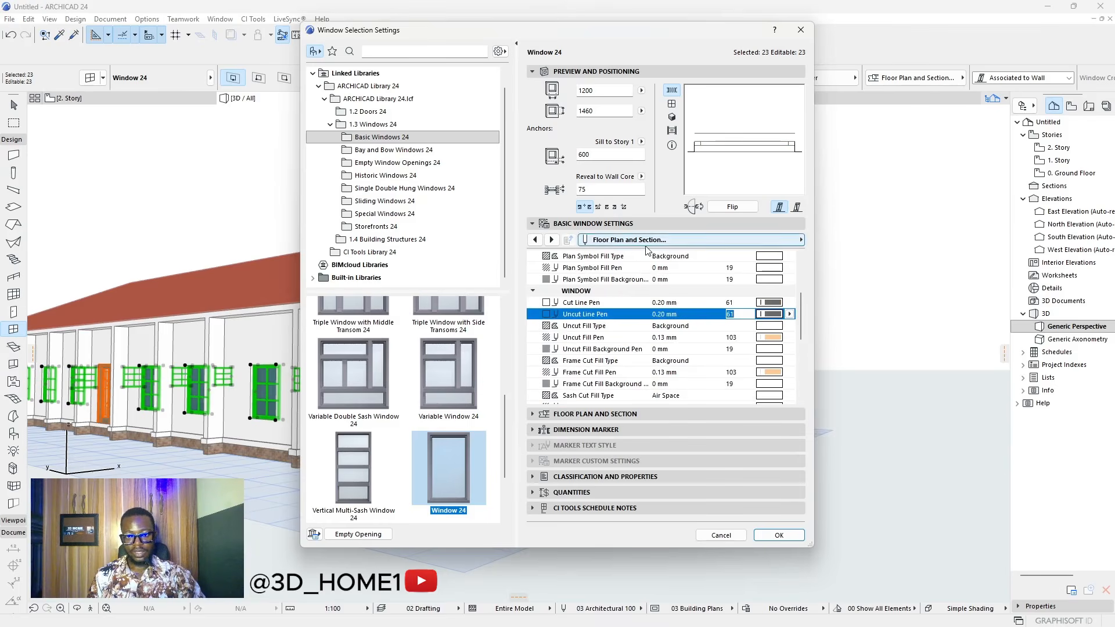
{"action": "left_click", "coordinate": [771, 536]}
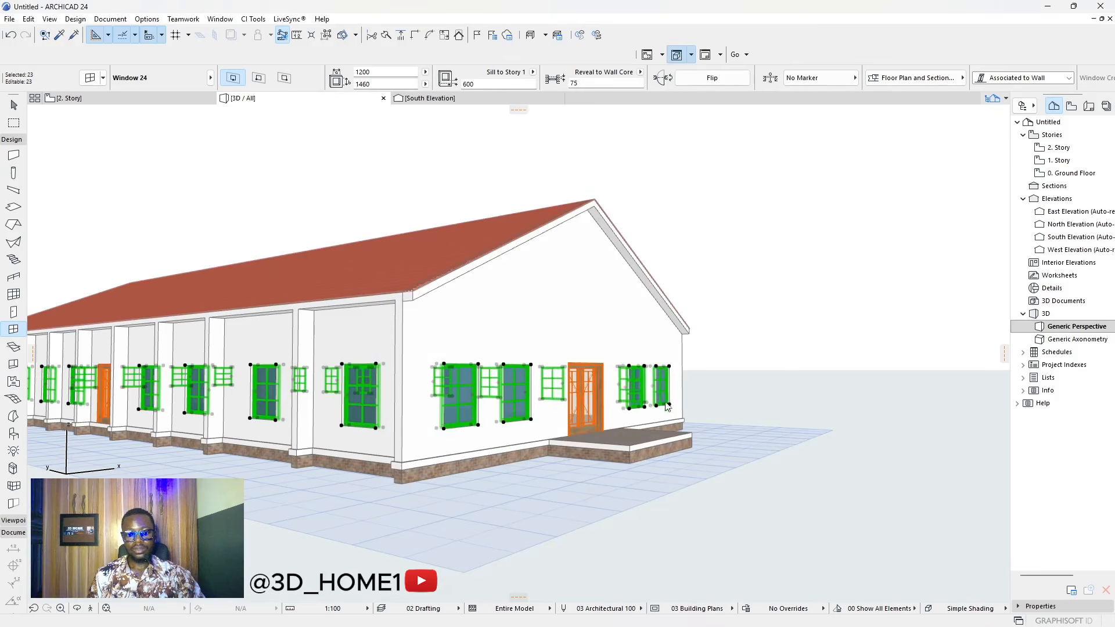
{"action": "key", "text": "Escape"}
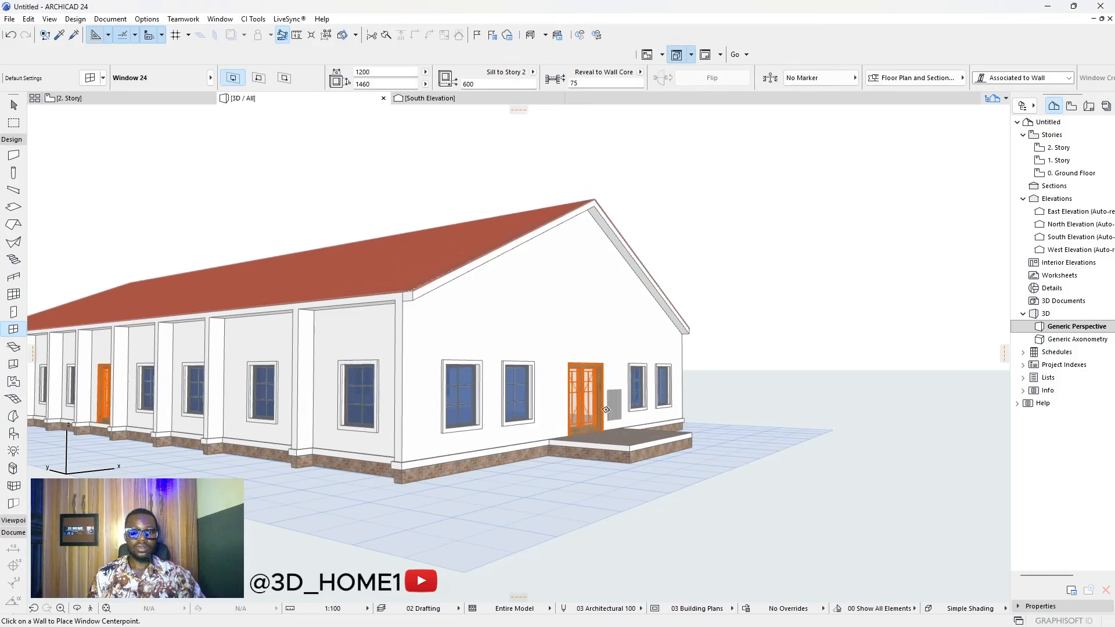
{"action": "key", "text": "Escape"}
- Examine the new window casings in 3D along the front gable, the long side facades and the rear of the building
{"action": "middle_click_drag", "start_coordinate": [625, 462], "coordinate": [432, 402], "text": "shift"}
{"action": "middle_click_drag", "start_coordinate": [620, 454], "coordinate": [539, 451], "text": "shift"}
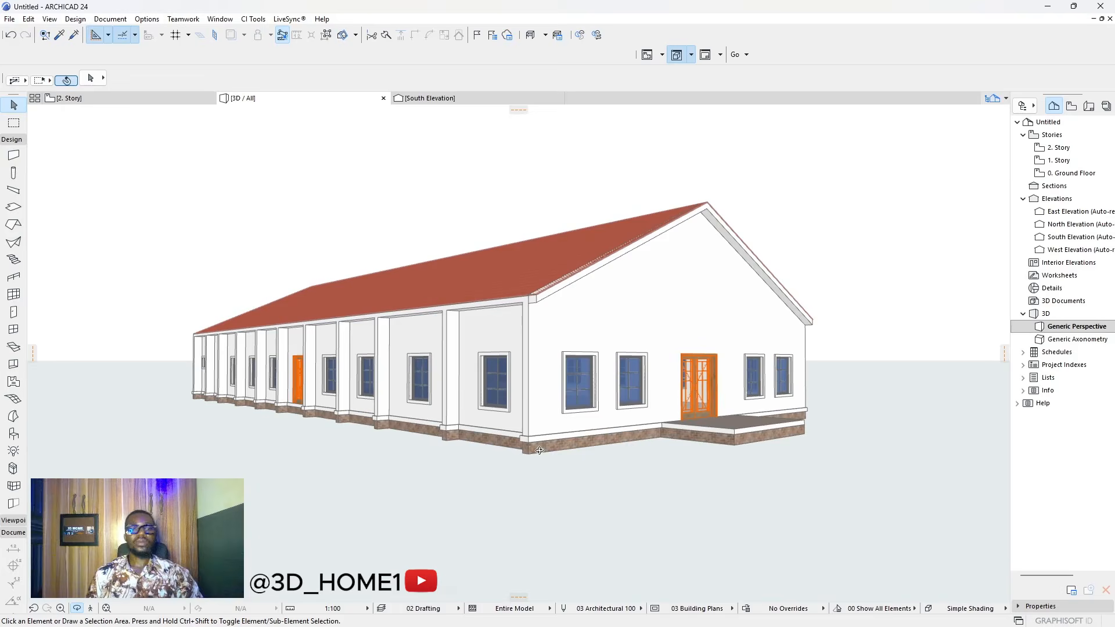
{"action": "scroll", "coordinate": [410, 391], "scroll_direction": "up", "scroll_amount": 4}
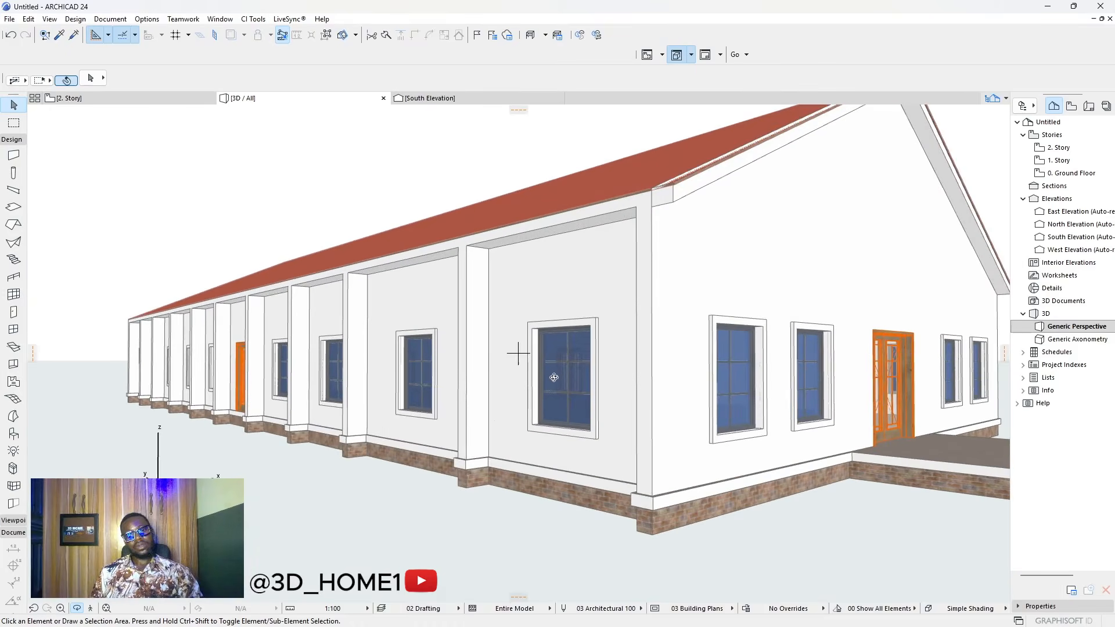
{"action": "left_click_drag", "start_coordinate": [554, 378], "coordinate": [782, 355]}
{"action": "scroll", "coordinate": [817, 360], "scroll_direction": "down", "scroll_amount": 3}
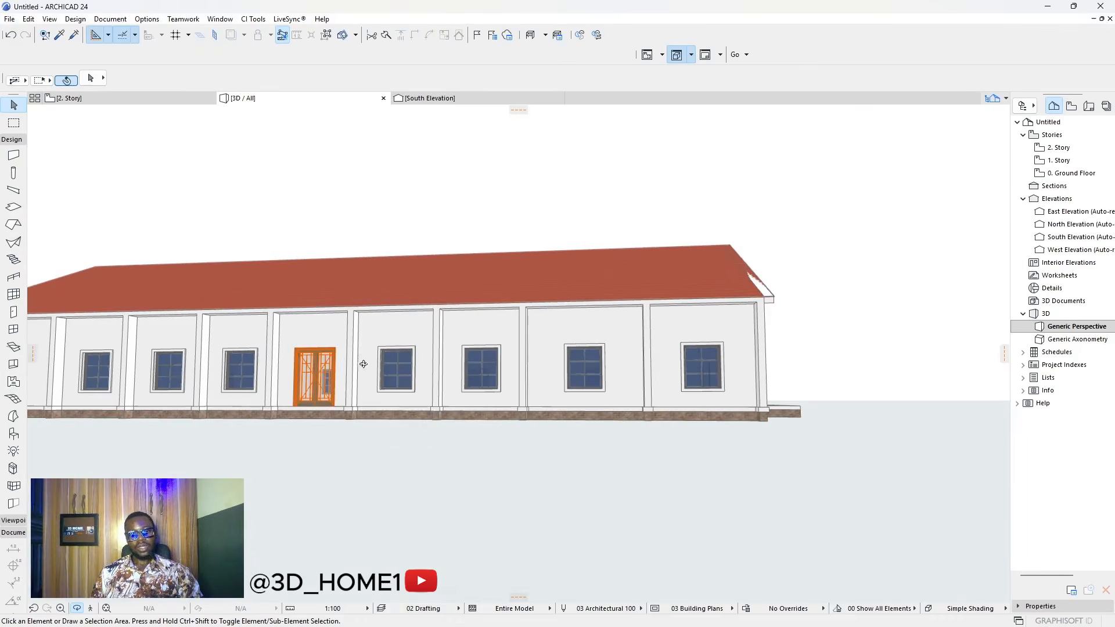
{"action": "left_click_drag", "start_coordinate": [364, 364], "coordinate": [410, 353]}
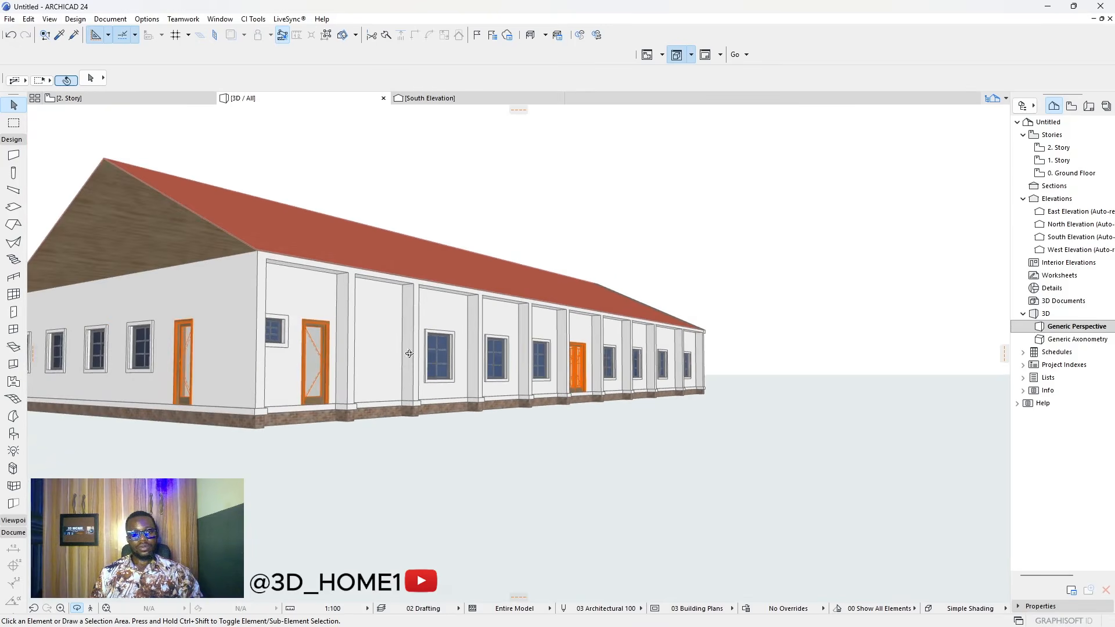
{"action": "left_click_drag", "start_coordinate": [257, 280], "coordinate": [410, 325]}
{"action": "middle_click_drag", "start_coordinate": [410, 326], "coordinate": [351, 316], "text": "shift"}
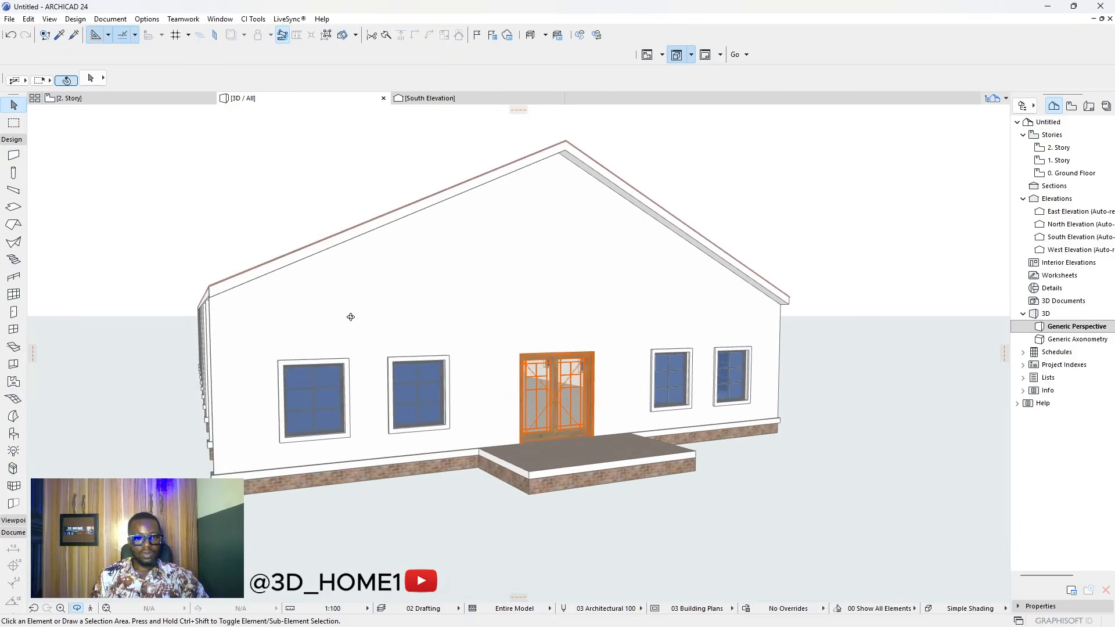
{"action": "left_click", "coordinate": [324, 387]}
{"action": "key", "text": "Escape"}
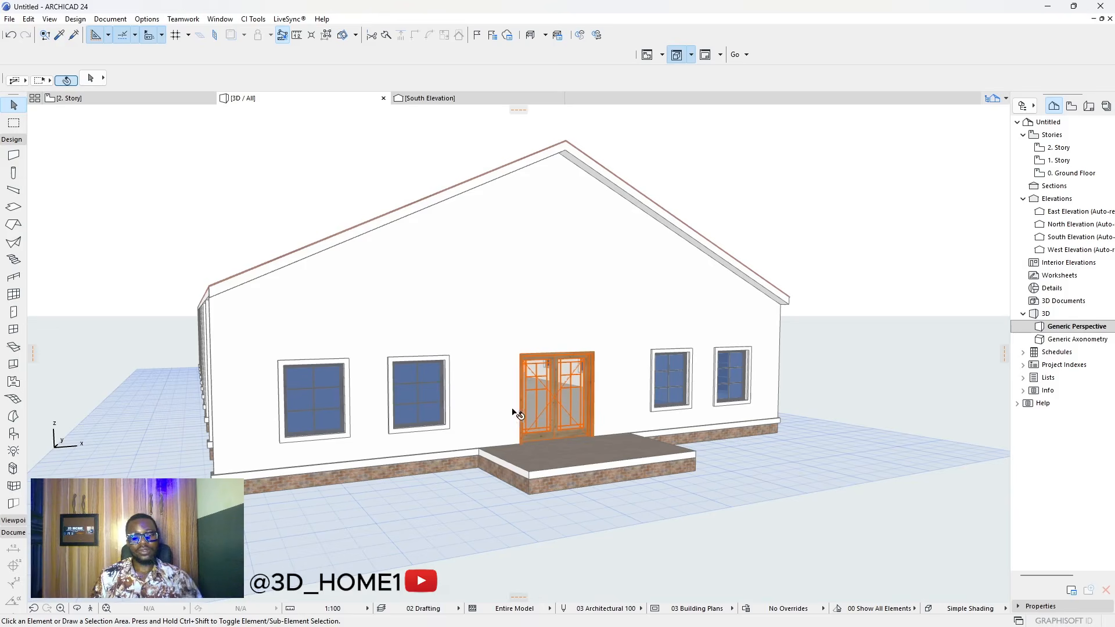
{"action": "middle_click_drag", "start_coordinate": [523, 414], "coordinate": [404, 438], "text": "shift"}
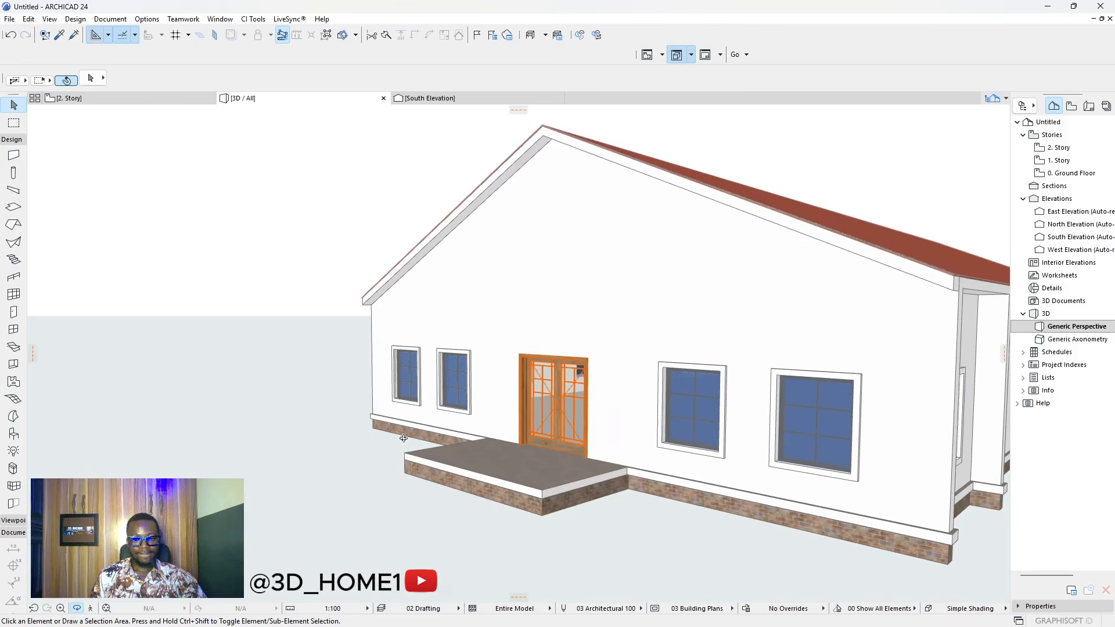
{"action": "middle_click_drag", "start_coordinate": [529, 338], "coordinate": [552, 361], "text": "shift"}
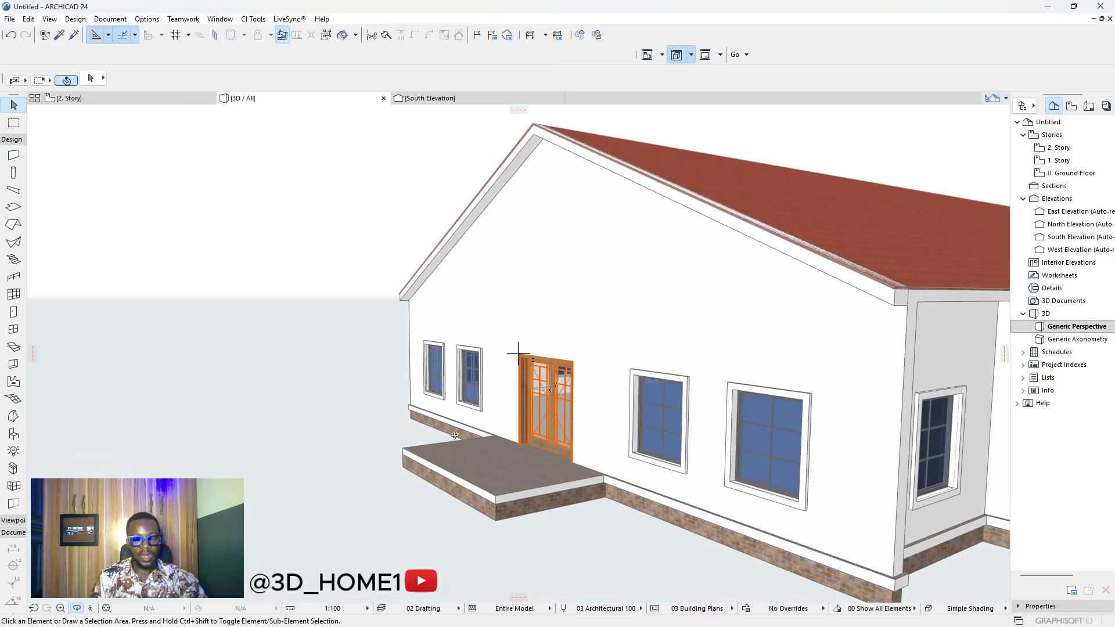
{"action": "left_click_drag", "start_coordinate": [455, 435], "coordinate": [499, 433], "text": "shift"}
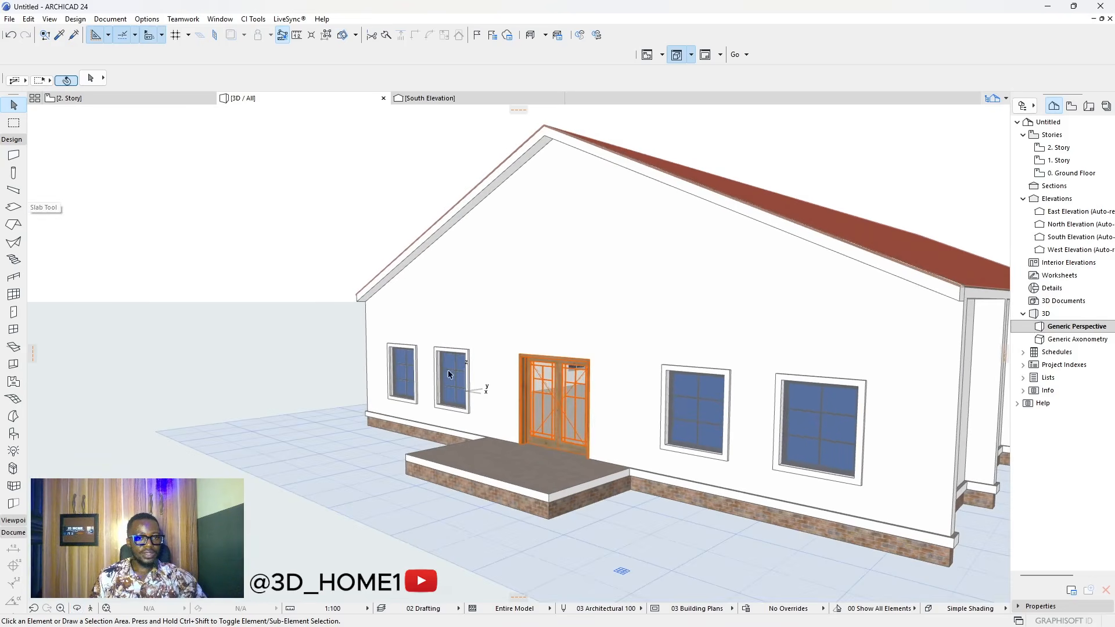
- On the 1. Story plan, pick up the front wall's parameters and draw a wall along the left edge of the entrance porch
{"action": "left_click", "coordinate": [111, 98]}
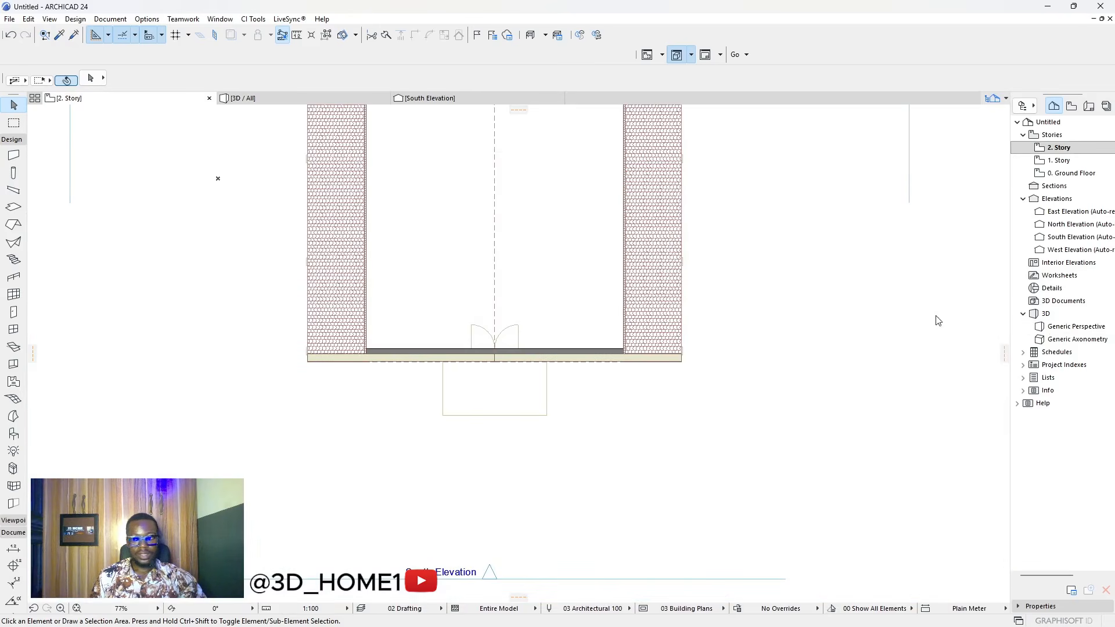
{"action": "left_click", "coordinate": [1053, 163]}
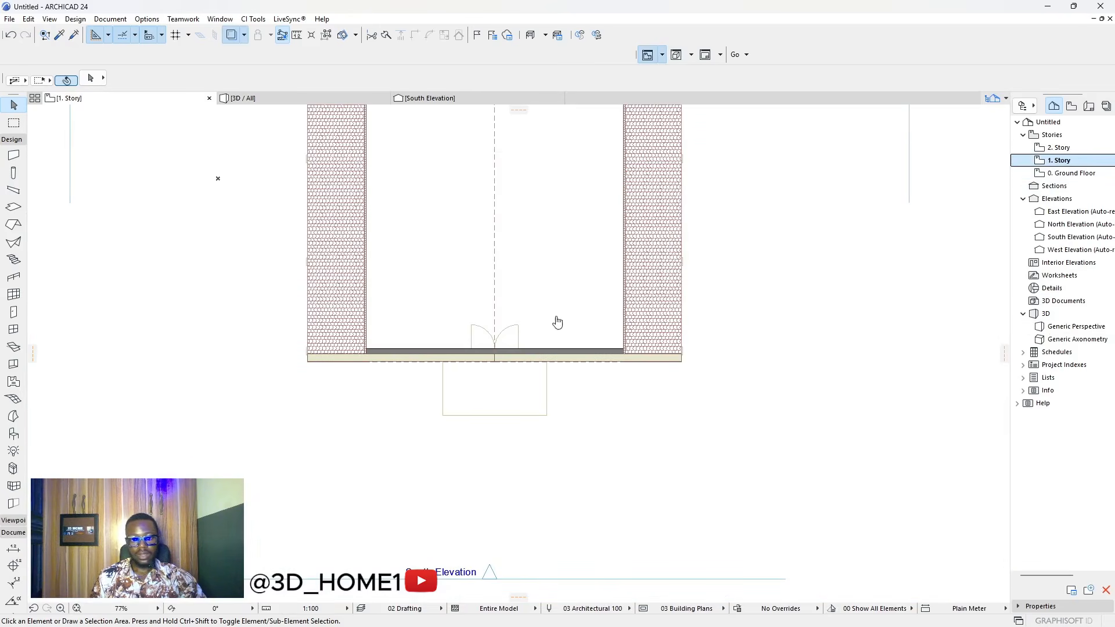
{"action": "left_click", "coordinate": [58, 37]}
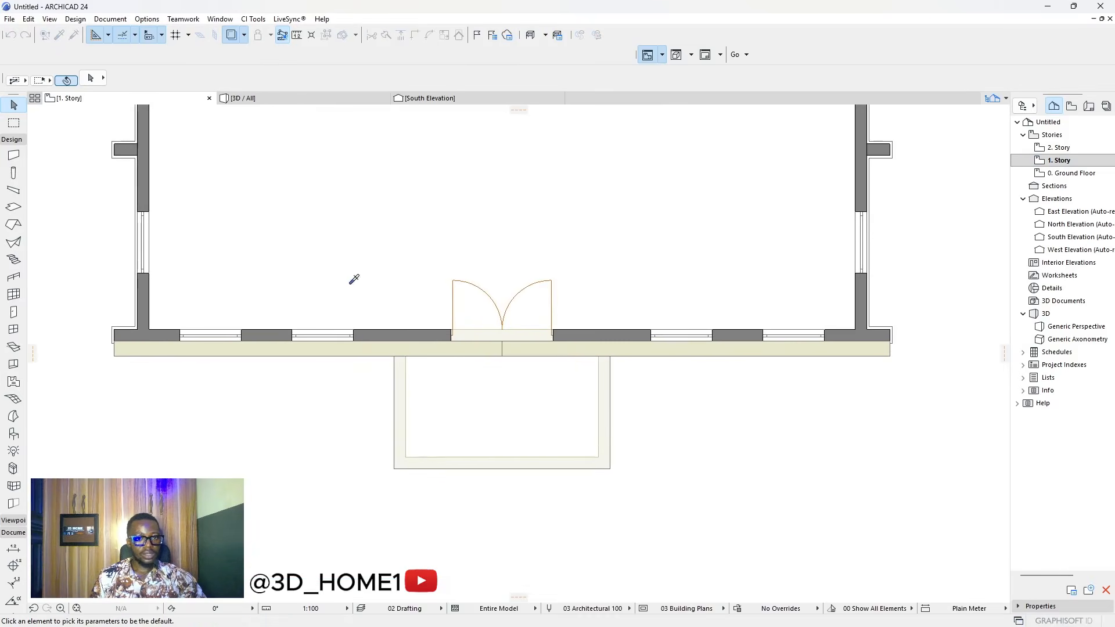
{"action": "left_click", "coordinate": [383, 334]}
{"action": "scroll", "coordinate": [399, 376], "scroll_direction": "up", "scroll_amount": 1}
{"action": "scroll", "coordinate": [400, 376], "scroll_direction": "up", "scroll_amount": 5}
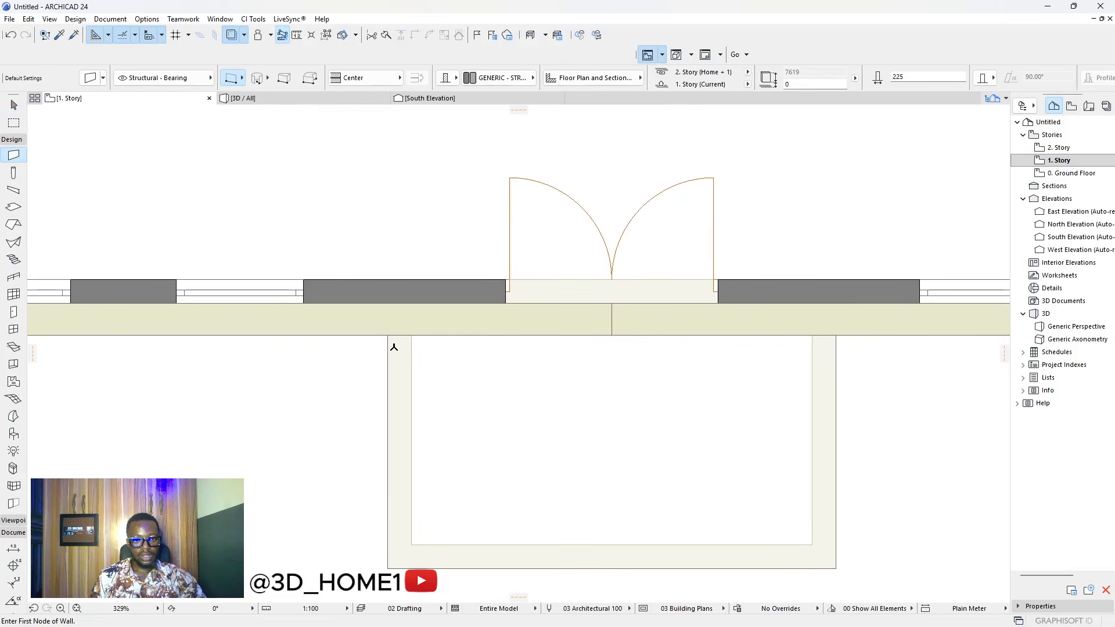
{"action": "left_click", "coordinate": [399, 335]}
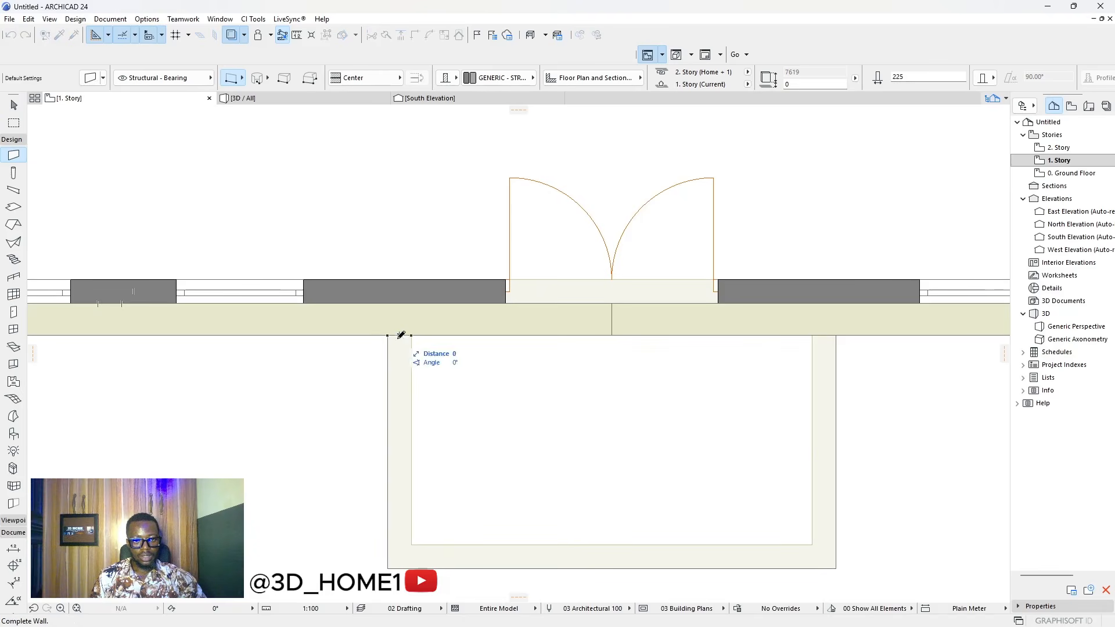
{"action": "left_click", "coordinate": [399, 557]}
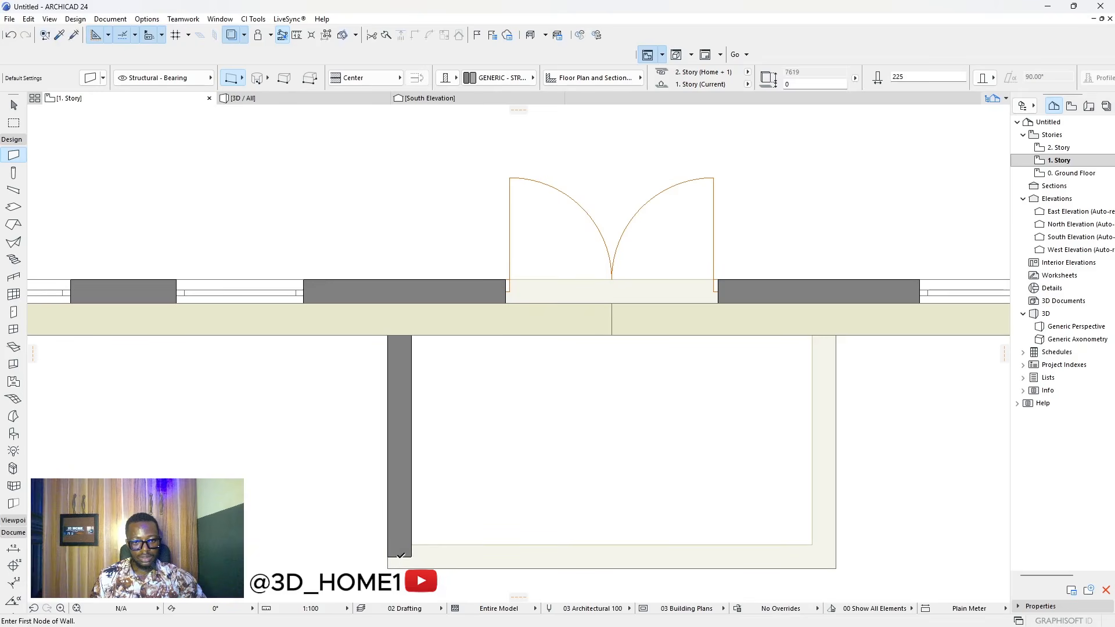
- Draw the porch's front and right walls along the floor outline, ending the right wall inside the building's front wall
{"action": "left_click", "coordinate": [825, 556]}
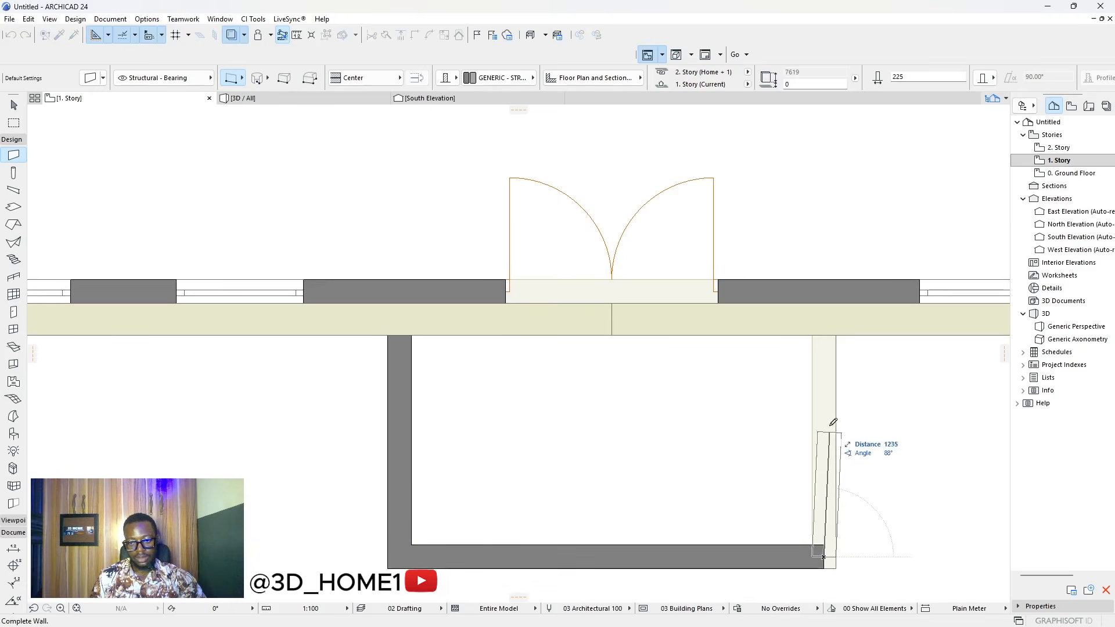
{"action": "double_click", "coordinate": [824, 297]}
{"action": "key", "text": "Escape"}
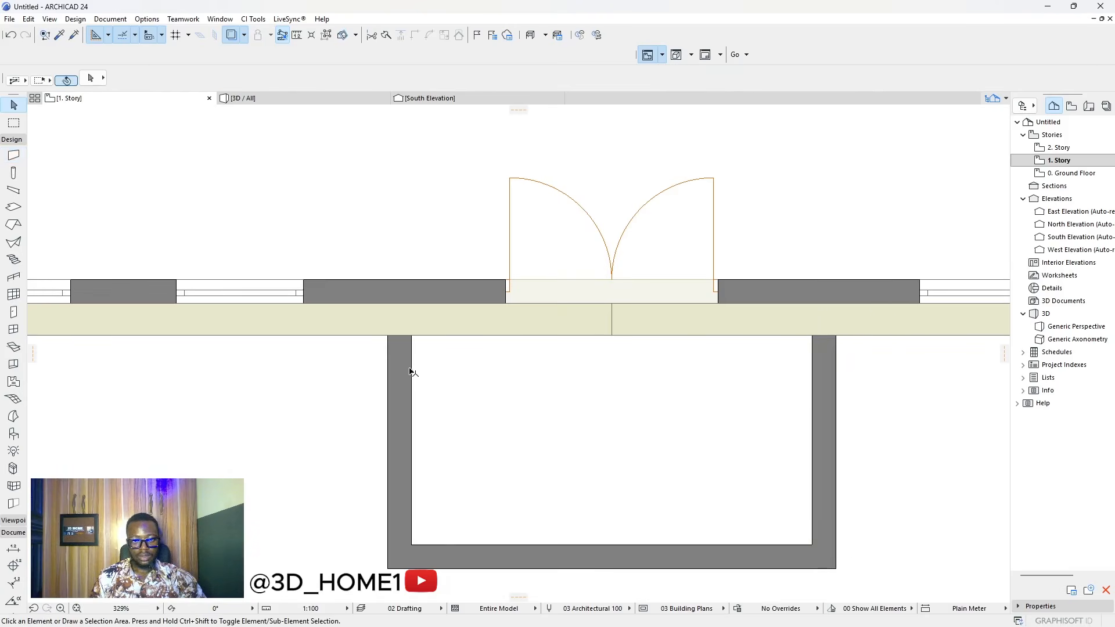
- Extend the porch's left wall to the centre of the building's front wall and deselect it
{"action": "left_click", "coordinate": [399, 356]}
{"action": "left_click", "coordinate": [399, 335]}
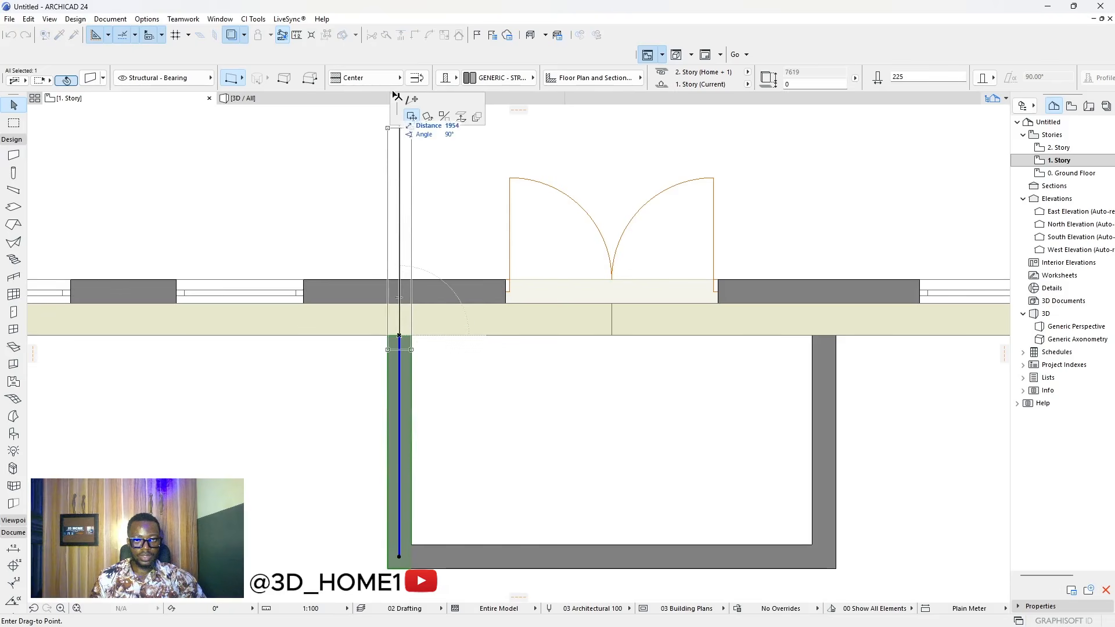
{"action": "left_click", "coordinate": [399, 292]}
{"action": "left_click", "coordinate": [460, 398]}
{"action": "scroll", "coordinate": [521, 498], "scroll_direction": "down", "scroll_amount": 1}
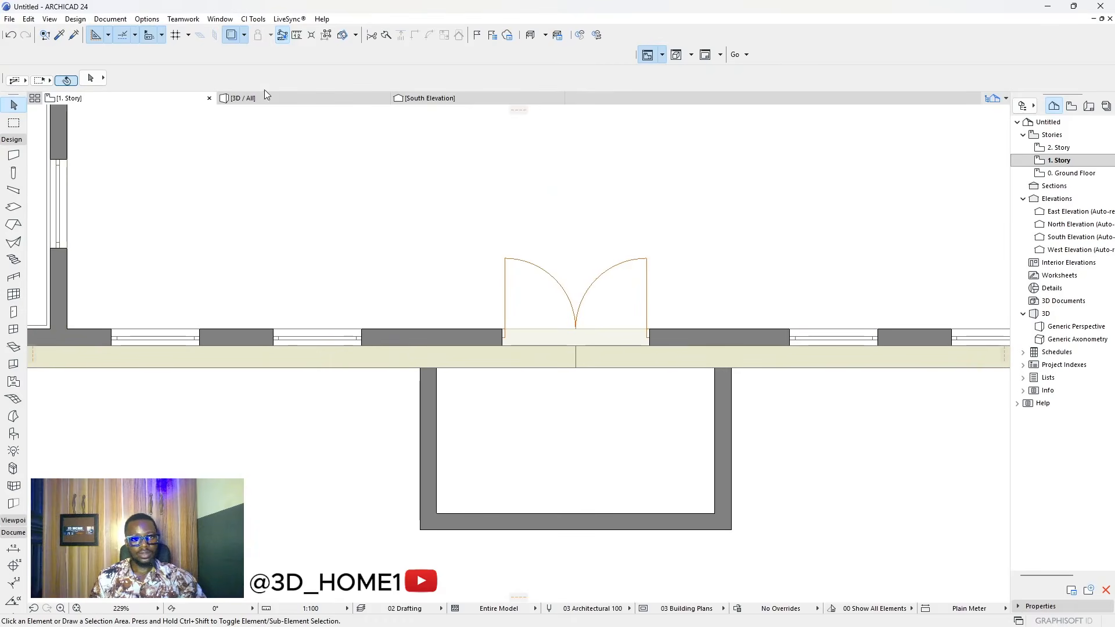
{"action": "left_click", "coordinate": [244, 98]}
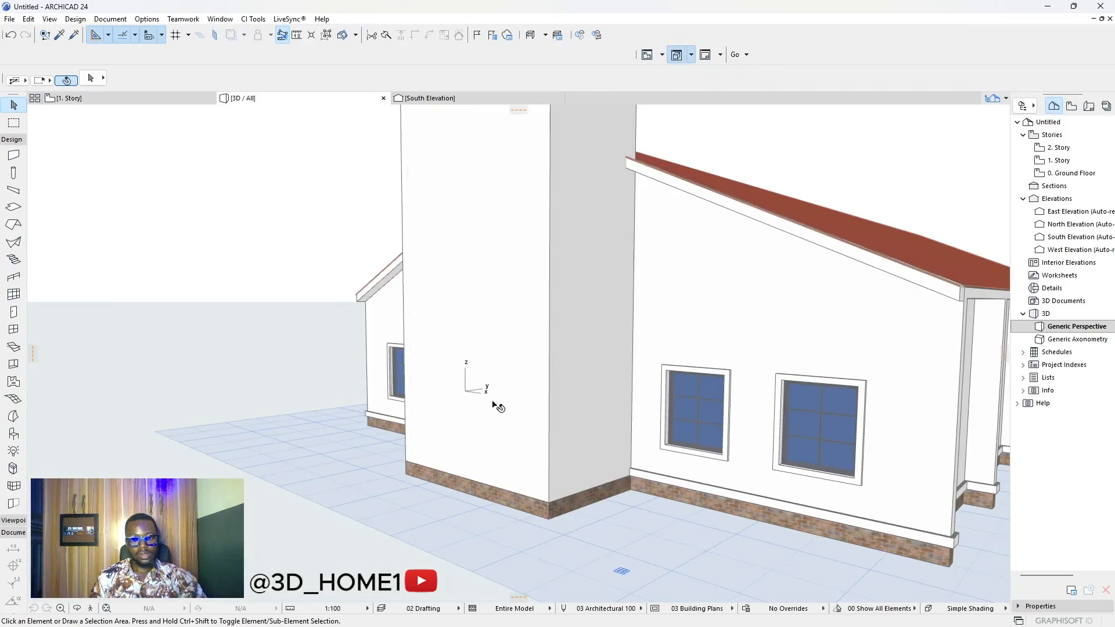
{"action": "scroll", "coordinate": [536, 483], "scroll_direction": "down", "scroll_amount": 5}
{"action": "middle_click_drag", "start_coordinate": [540, 475], "coordinate": [490, 340], "text": "shift"}
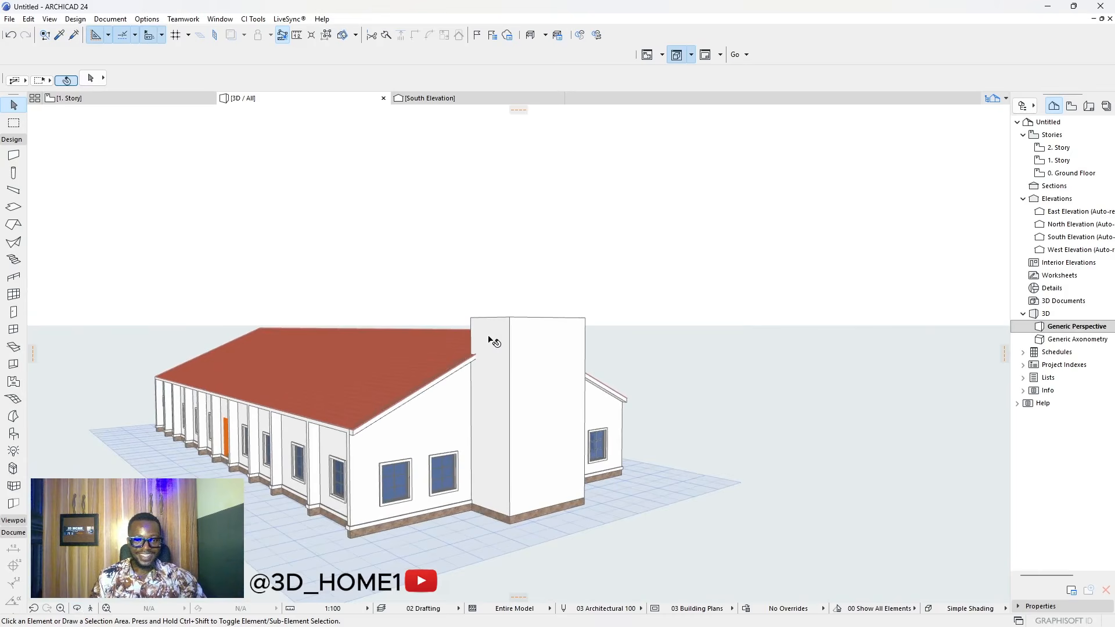
{"action": "left_click", "coordinate": [521, 322]}
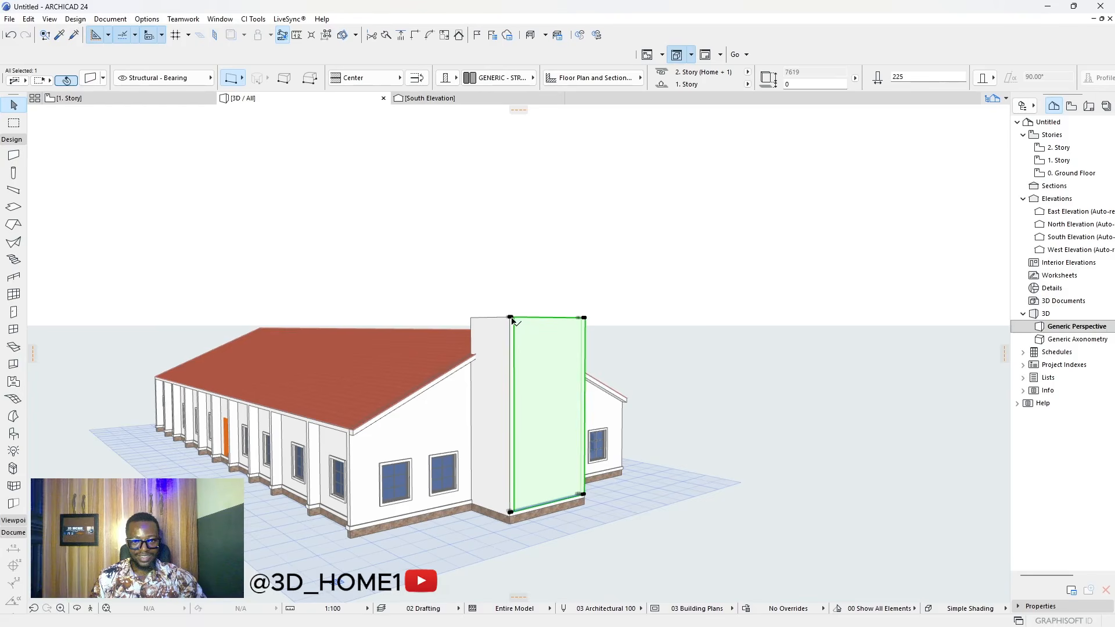
{"action": "left_click", "coordinate": [584, 318]}
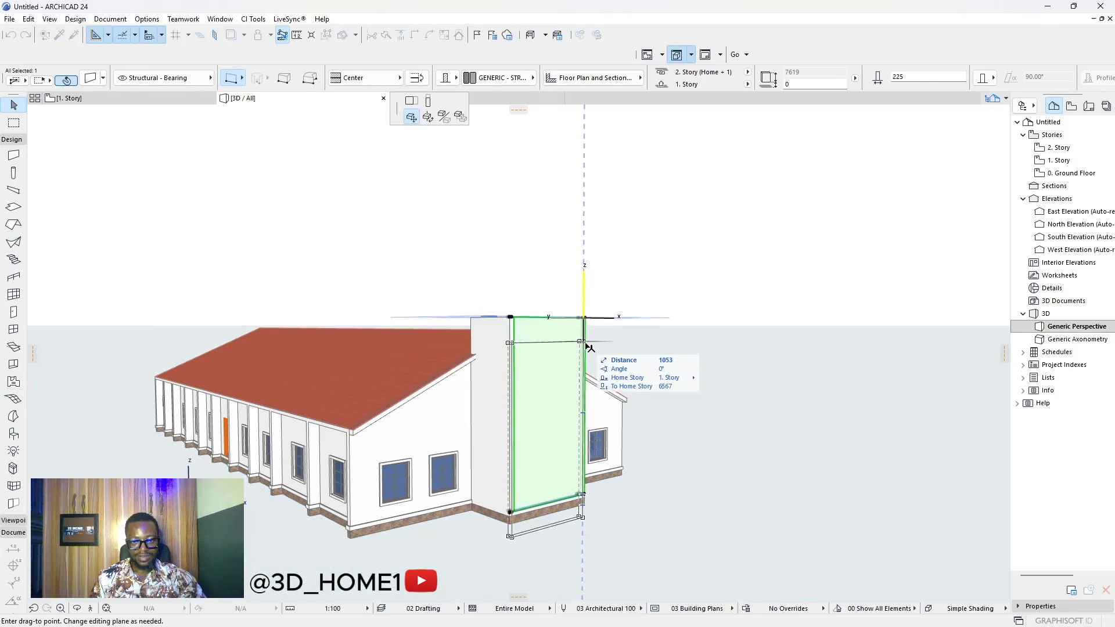
{"action": "key", "text": "Escape"}
{"action": "key", "text": "Escape"}
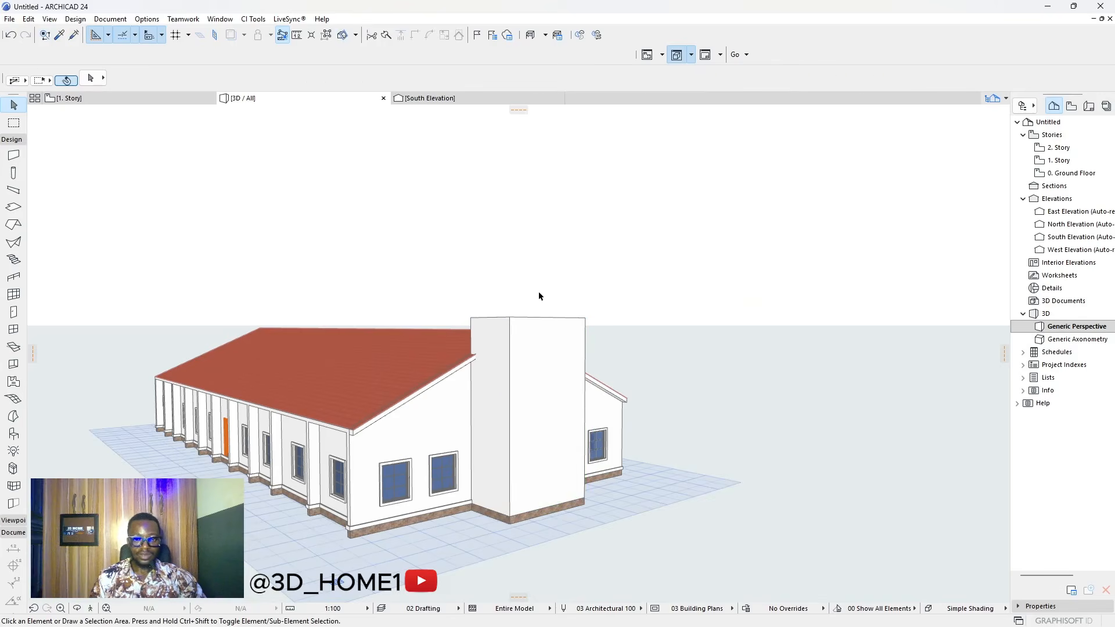
- On the 2. Story plan, pick up the main roof's parameters and draw a 4225 x 2200 mm hip roof over the porch's outer corners
{"action": "left_click", "coordinate": [79, 98]}
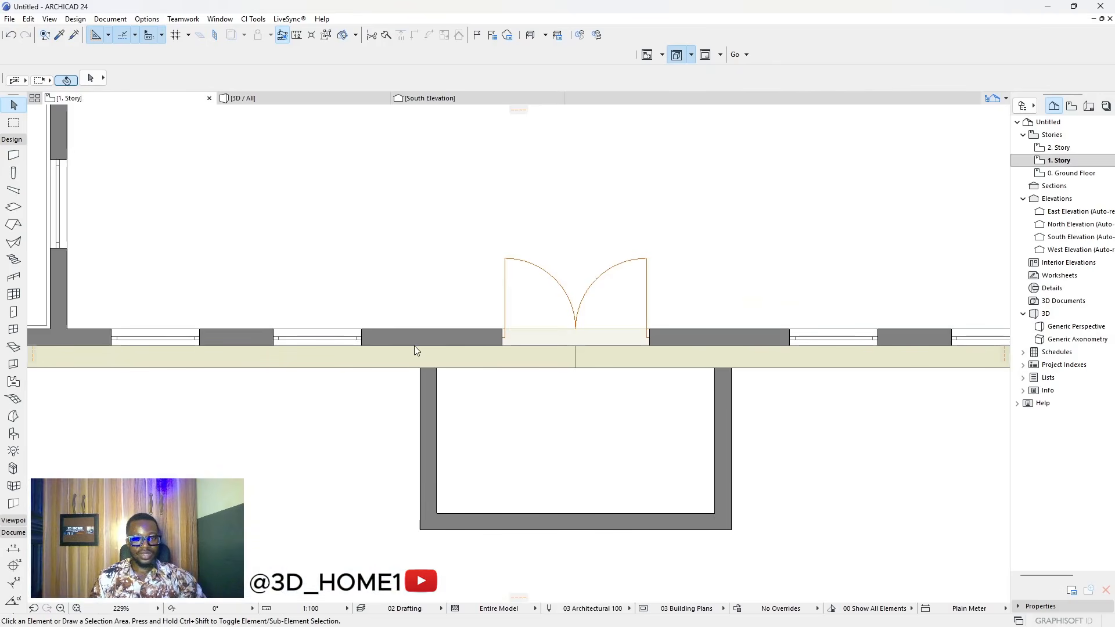
{"action": "scroll", "coordinate": [438, 379], "scroll_direction": "down", "scroll_amount": 1}
{"action": "double_click", "coordinate": [1058, 148]}
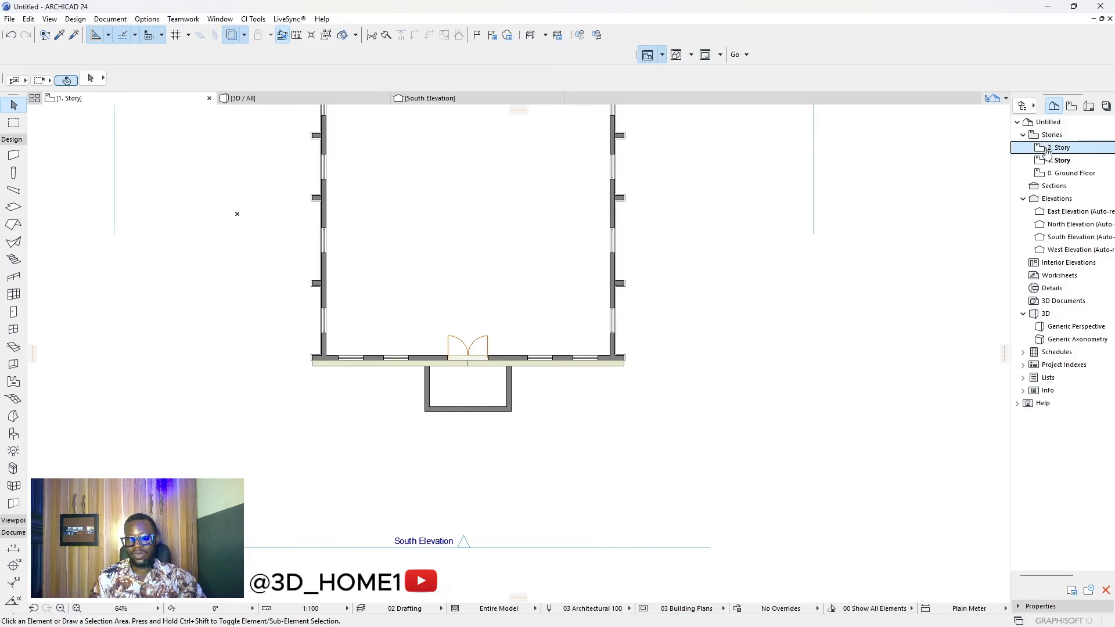
{"action": "scroll", "coordinate": [345, 351], "scroll_direction": "up", "scroll_amount": 4}
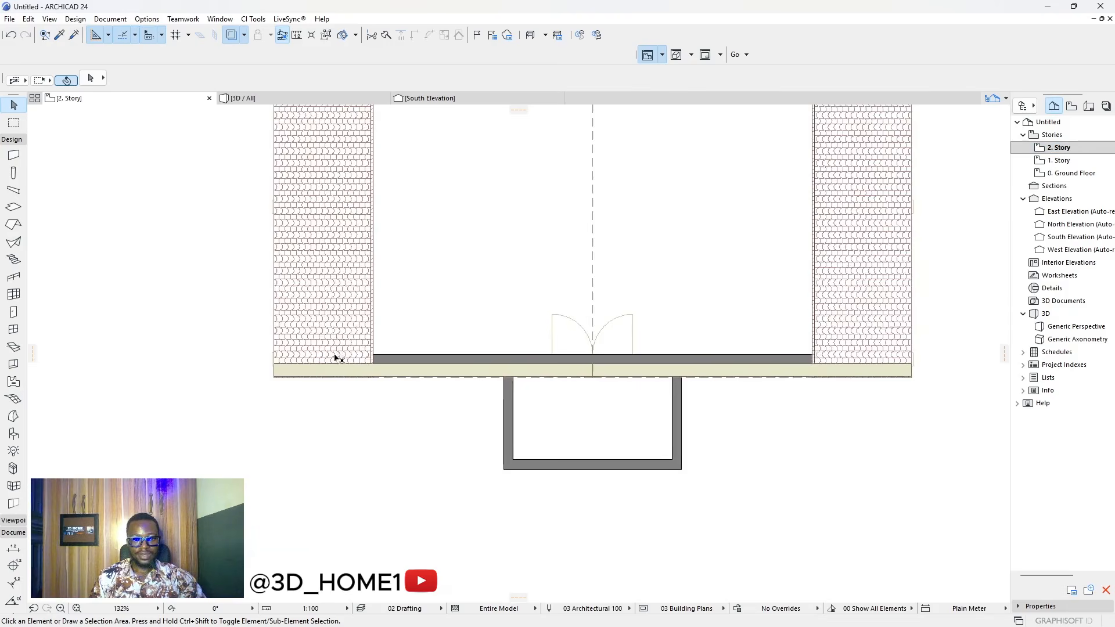
{"action": "left_click", "coordinate": [59, 34]}
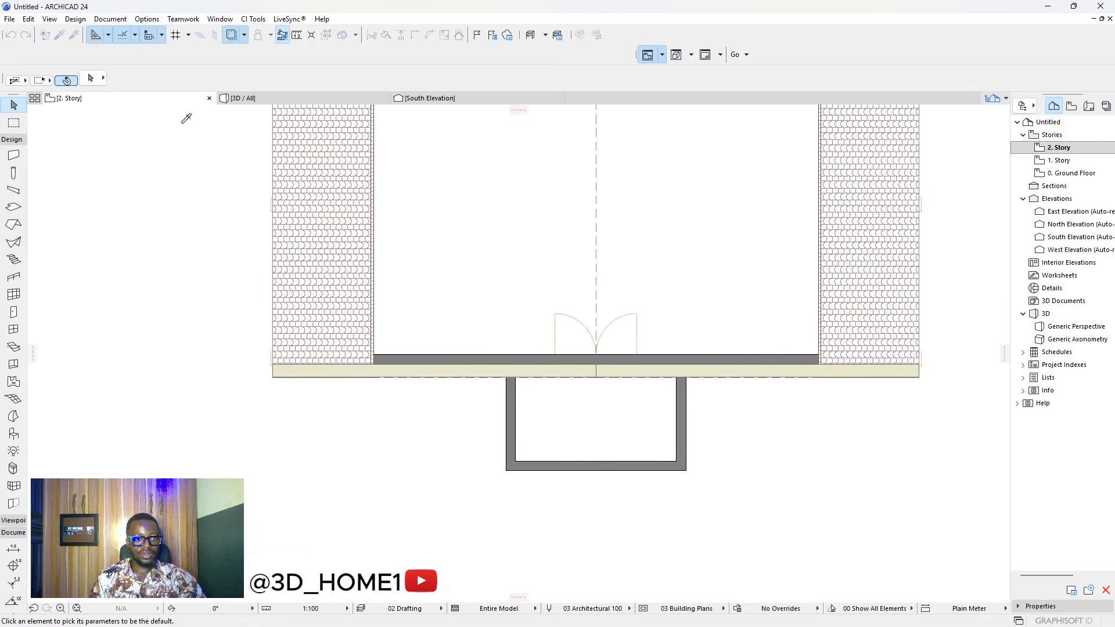
{"action": "left_click", "coordinate": [361, 220]}
{"action": "scroll", "coordinate": [462, 325], "scroll_direction": "up", "scroll_amount": 6}
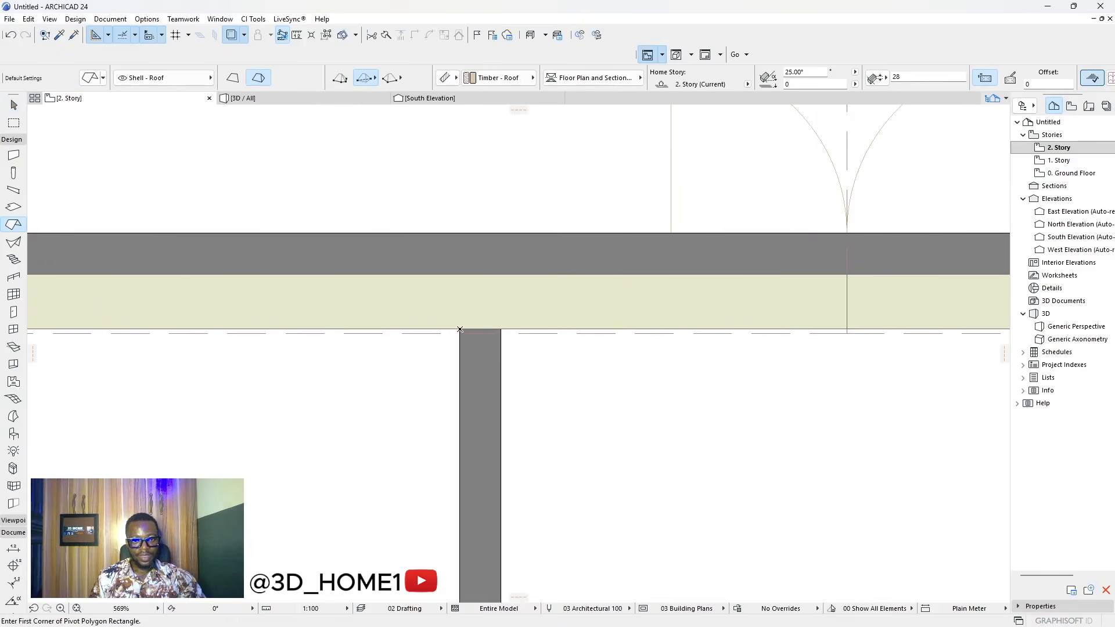
{"action": "left_click", "coordinate": [460, 329]}
{"action": "scroll", "coordinate": [456, 330], "scroll_direction": "down", "scroll_amount": 5}
{"action": "scroll", "coordinate": [581, 423], "scroll_direction": "up", "scroll_amount": 2}
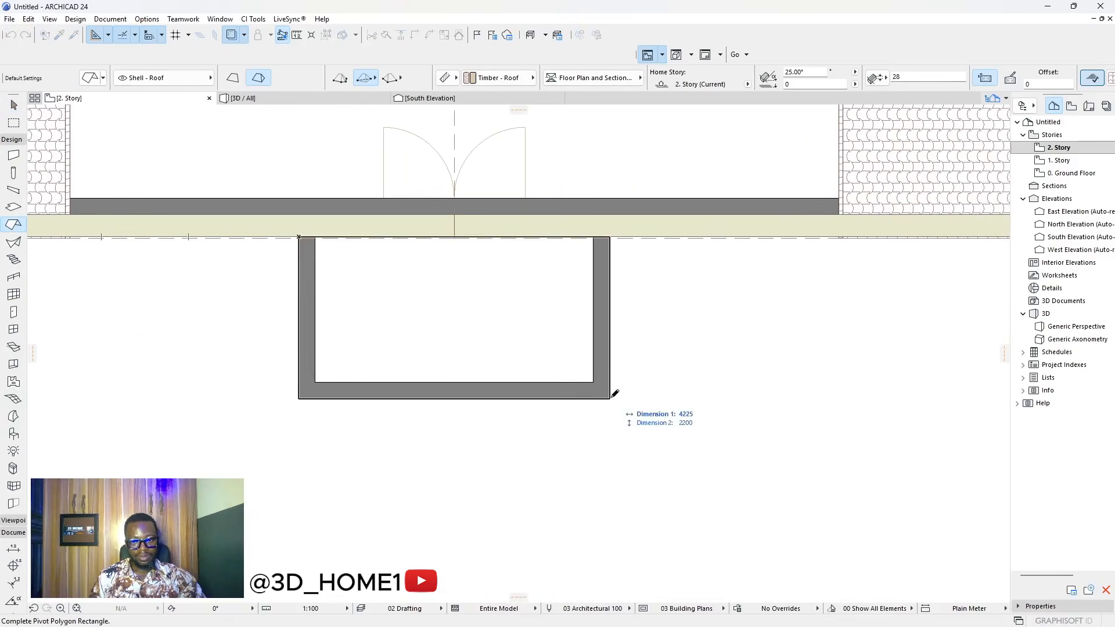
{"action": "left_click", "coordinate": [611, 399]}
- Try offsetting the porch roof's front edge outward toward the South Elevation line
{"action": "left_click", "coordinate": [506, 316], "text": "shift"}
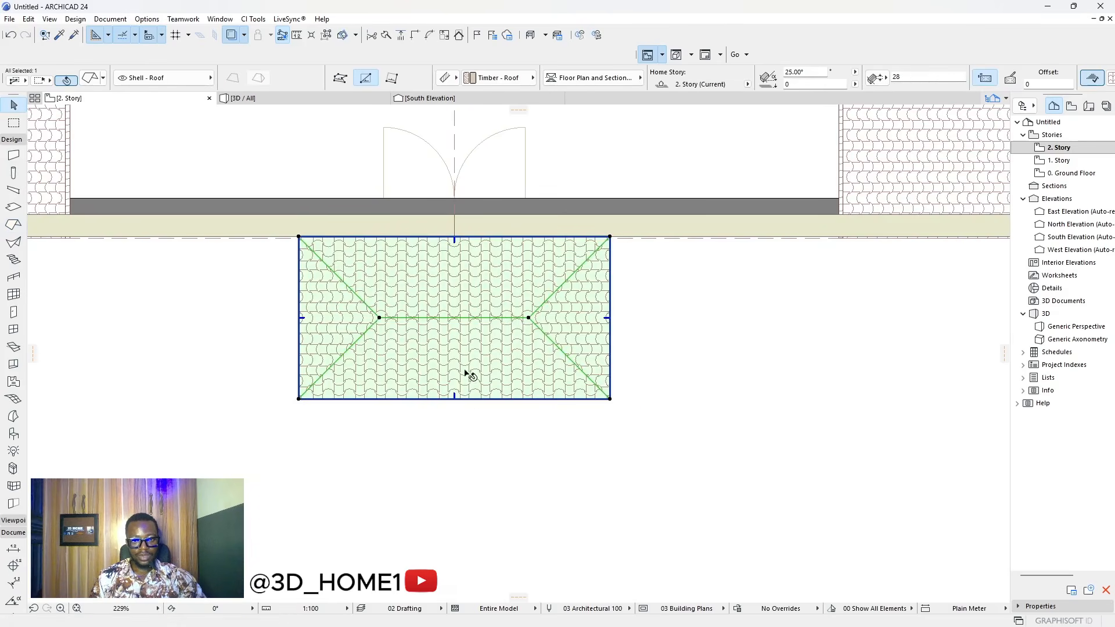
{"action": "left_click", "coordinate": [468, 401]}
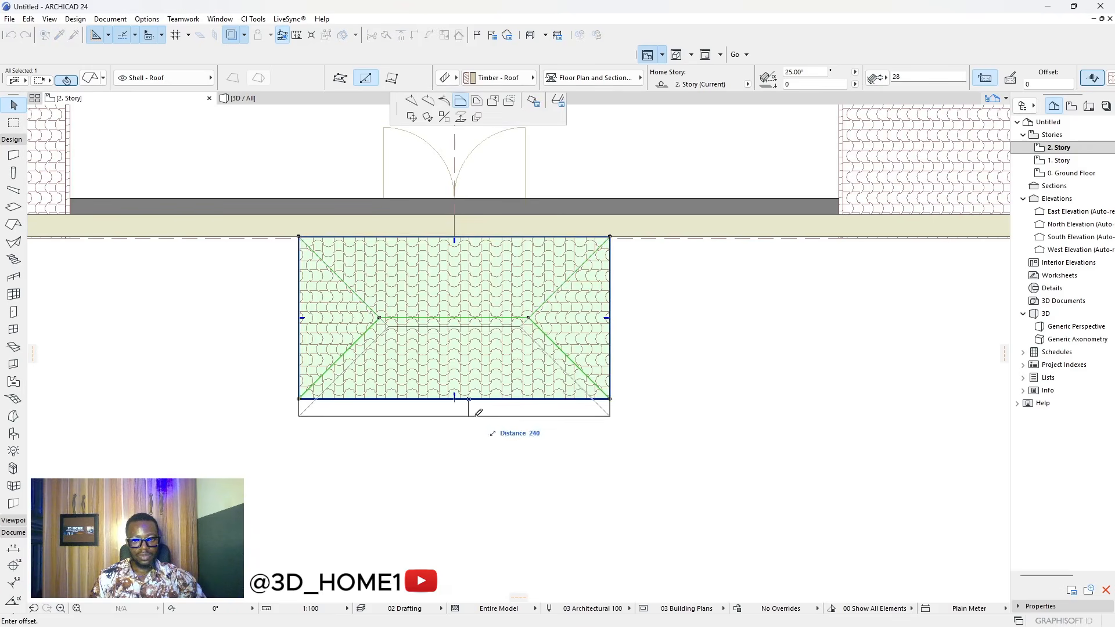
{"action": "scroll", "coordinate": [486, 378], "scroll_direction": "down", "scroll_amount": 5}
{"action": "scroll", "coordinate": [464, 232], "scroll_direction": "down", "scroll_amount": 3}
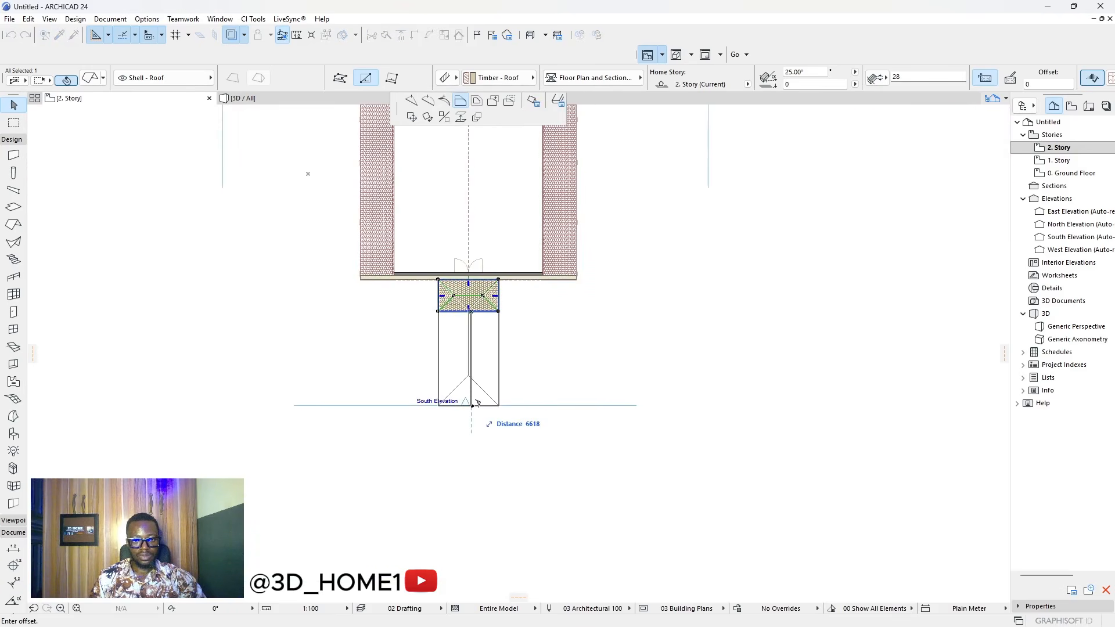
{"action": "left_click", "coordinate": [471, 429]}
{"action": "scroll", "coordinate": [473, 372], "scroll_direction": "up", "scroll_amount": 4}
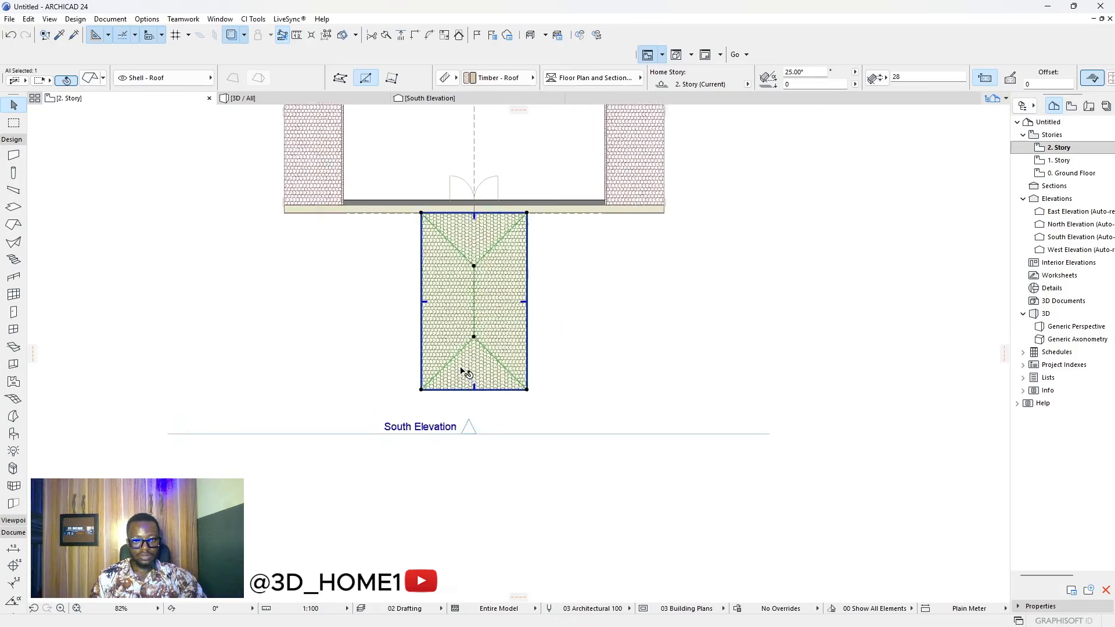
- Try stretching the front ridge end to the eave as a gable, and undo both the stretch and the edge offset
{"action": "left_click", "coordinate": [480, 330]}
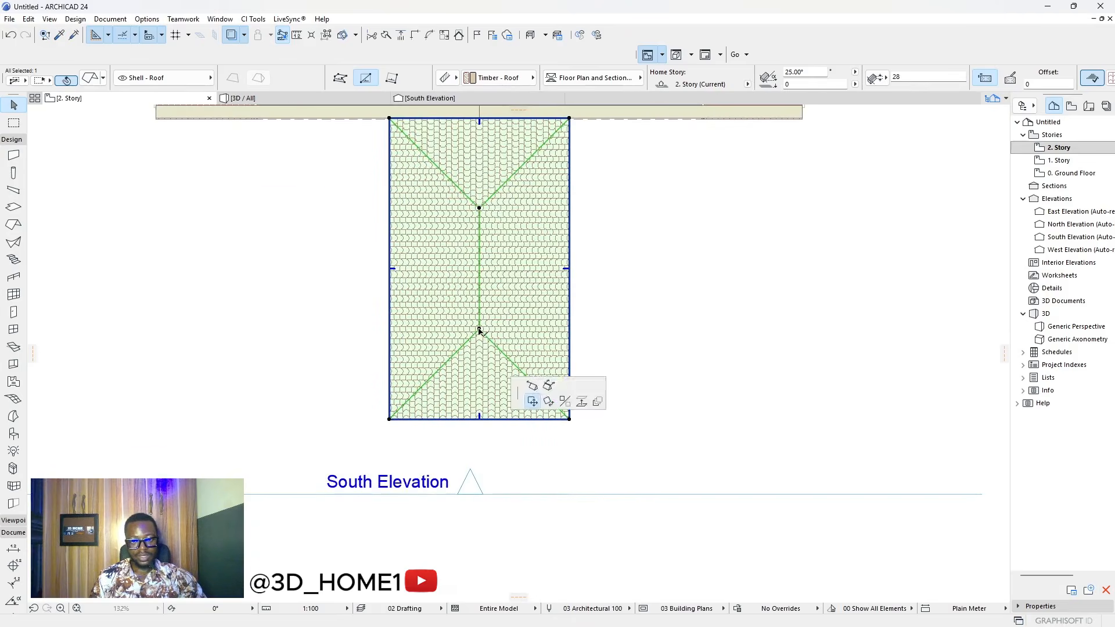
{"action": "left_click", "coordinate": [414, 102]}
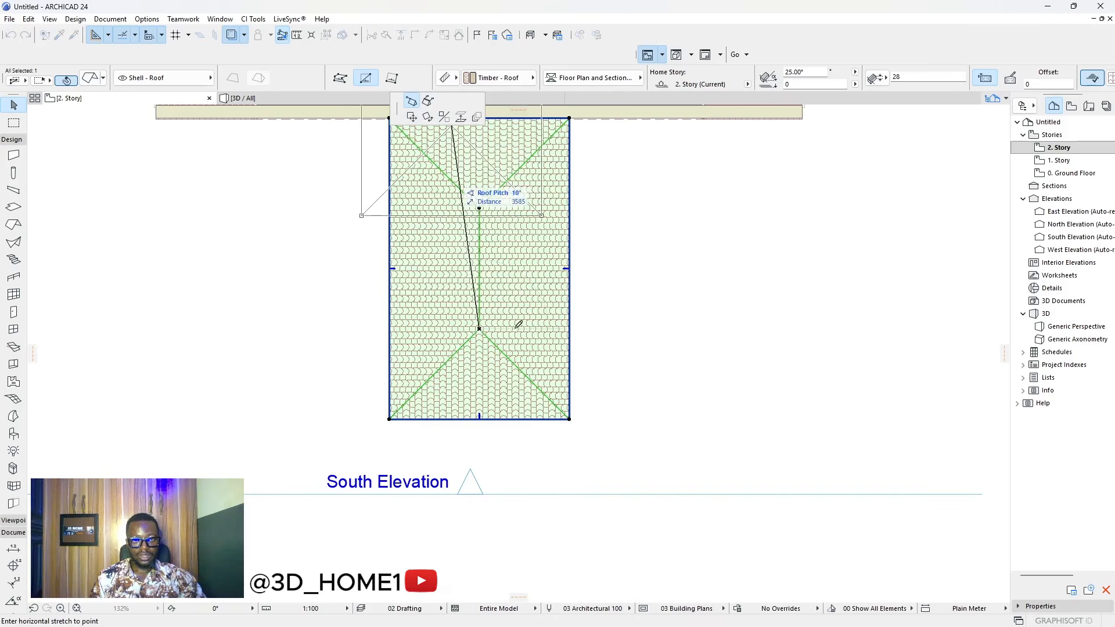
{"action": "left_click", "coordinate": [486, 414]}
{"action": "scroll", "coordinate": [485, 269], "scroll_direction": "up", "scroll_amount": 3}
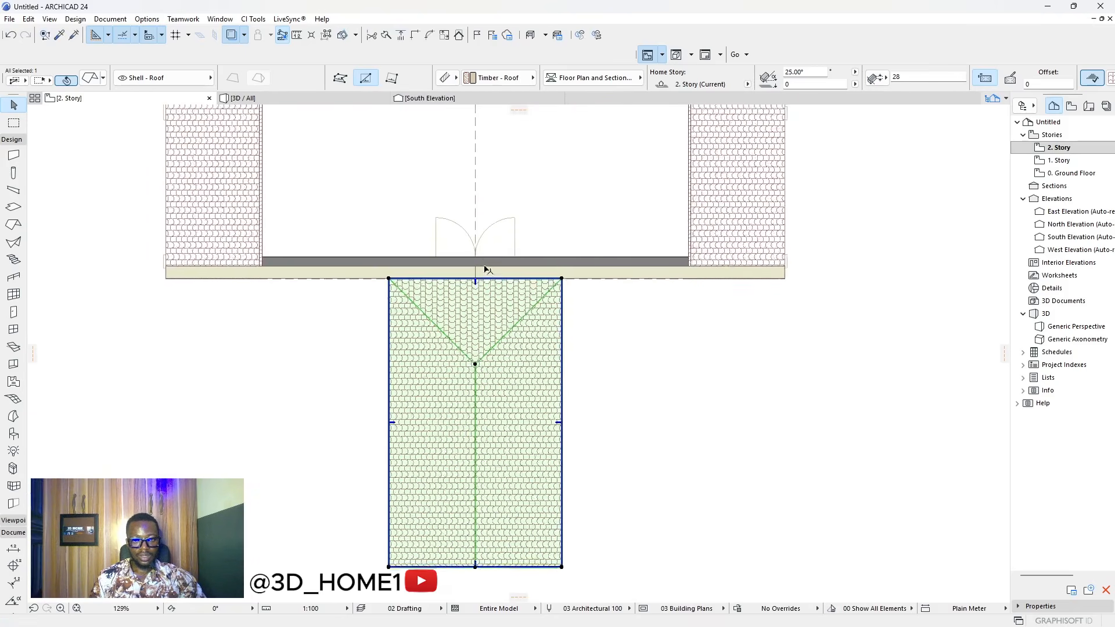
{"action": "key", "text": "ctrl+z"}
{"action": "key", "text": "ctrl+z"}
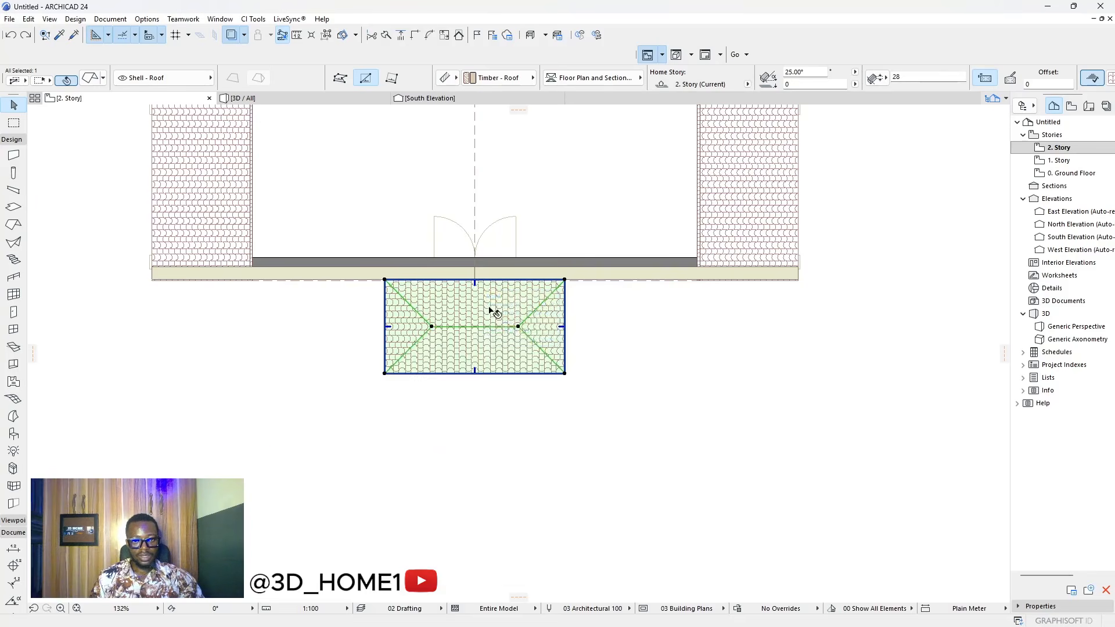
{"action": "scroll", "coordinate": [489, 307], "scroll_direction": "up", "scroll_amount": 4}
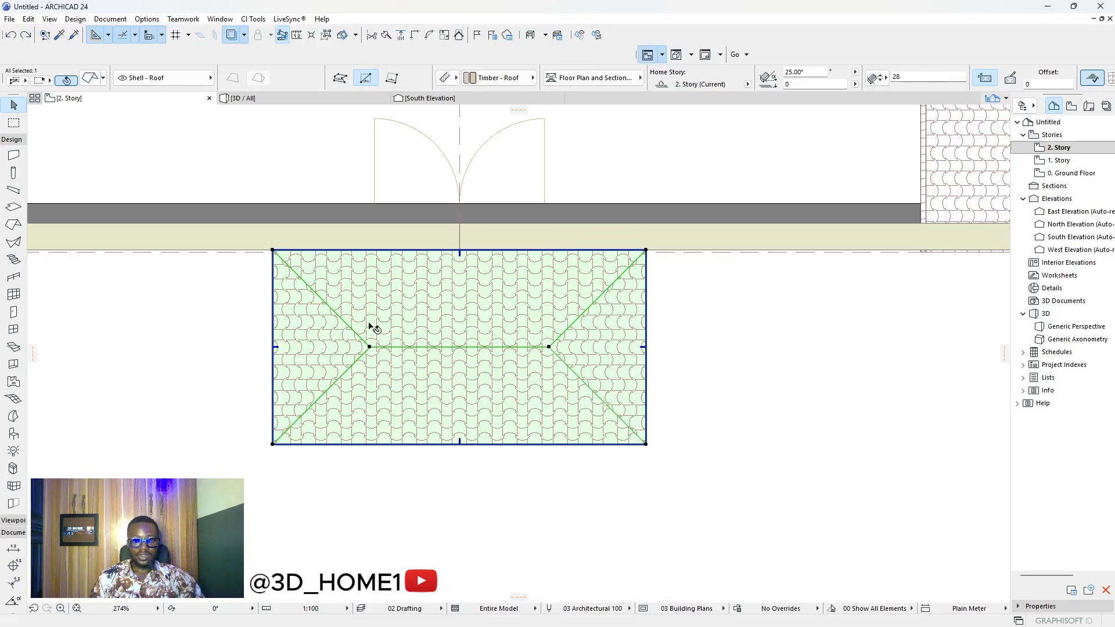
{"action": "left_click", "coordinate": [370, 347]}
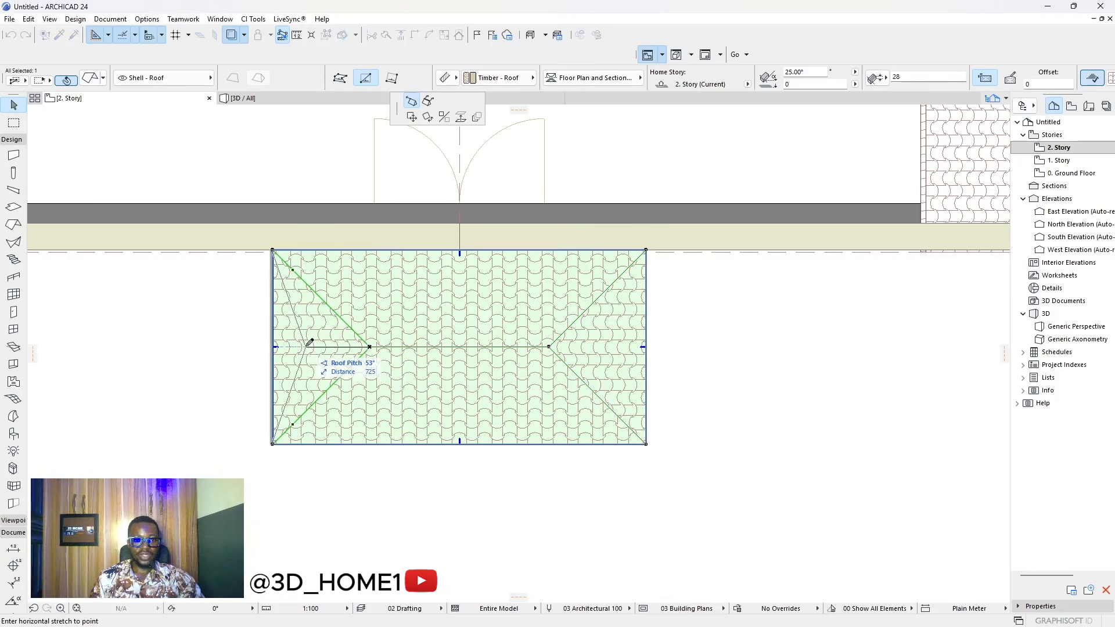
{"action": "key", "text": "Escape"}
{"action": "key", "text": "Escape"}
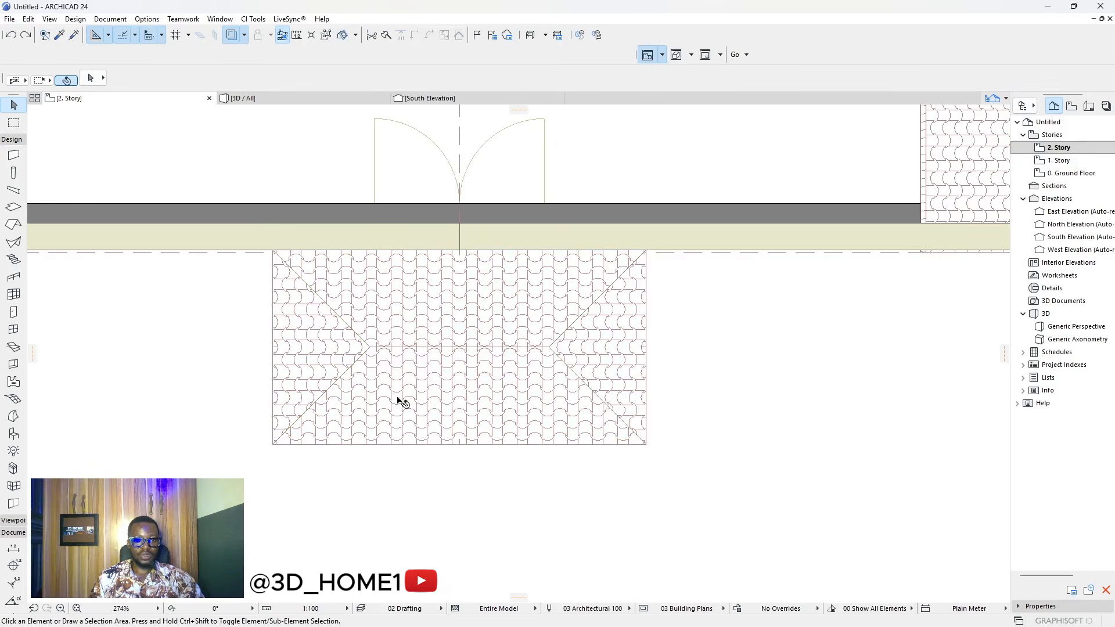
- Examine in 3D from above how the porch's hip roof sits between its walls and the main building
{"action": "left_click", "coordinate": [361, 101]}
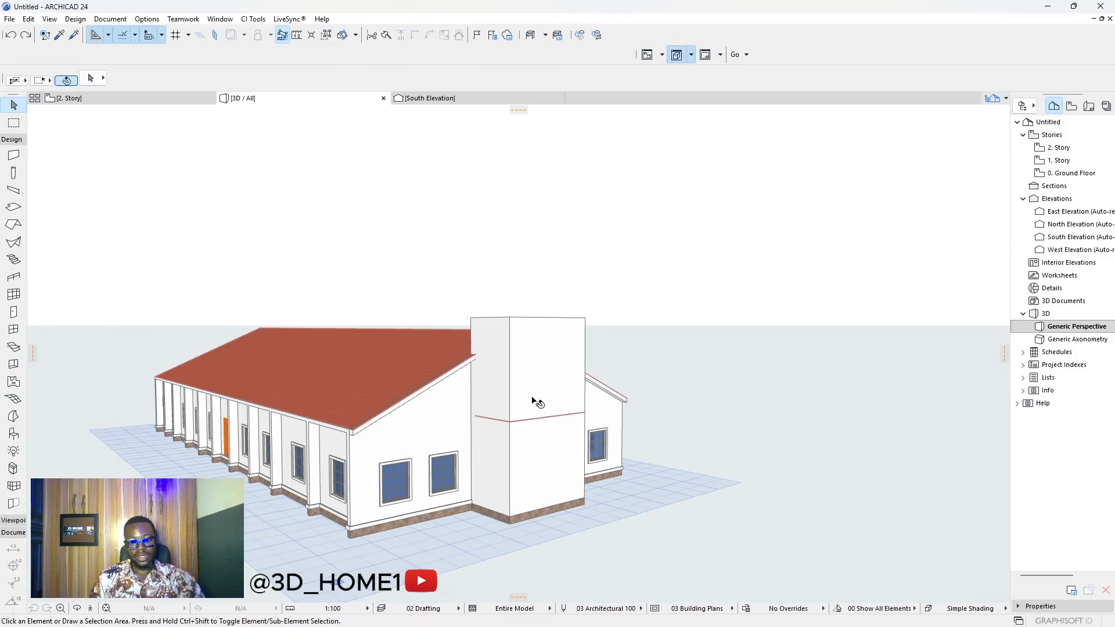
{"action": "middle_click_drag", "start_coordinate": [532, 399], "coordinate": [493, 278], "text": "shift"}
{"action": "scroll", "coordinate": [504, 293], "scroll_direction": "up", "scroll_amount": 4}
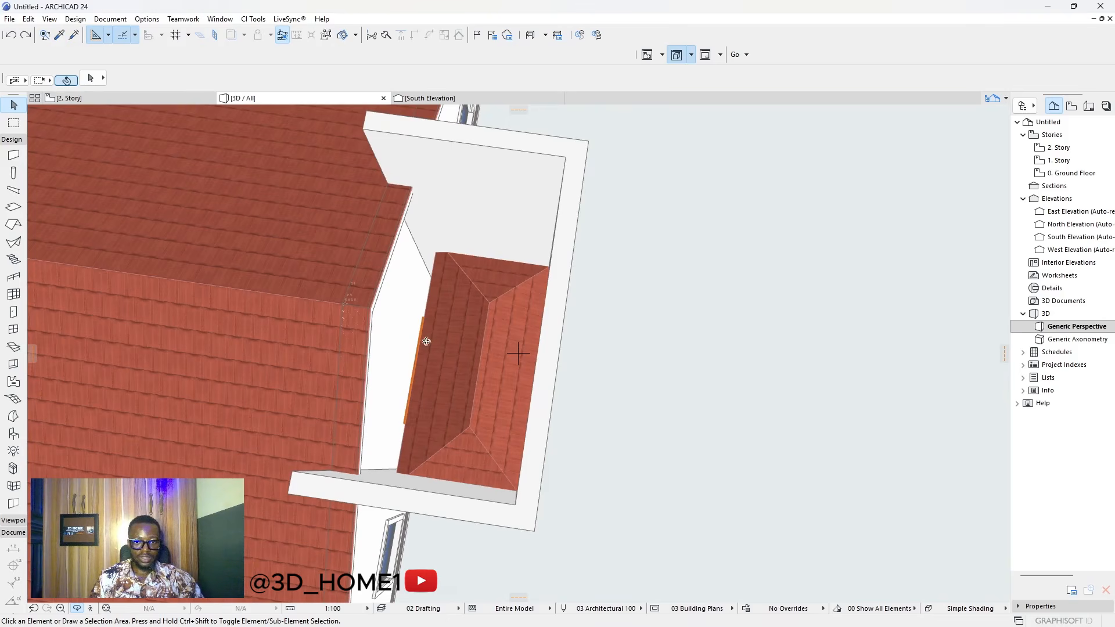
{"action": "middle_click_drag", "start_coordinate": [573, 387], "coordinate": [189, 270], "text": "shift"}
{"action": "scroll", "coordinate": [538, 351], "scroll_direction": "down", "scroll_amount": 2}
- On the 2. Story plan, offset the porch roof's front edge outward until its ridge runs perpendicular to the building's front wall
{"action": "left_click", "coordinate": [96, 99]}
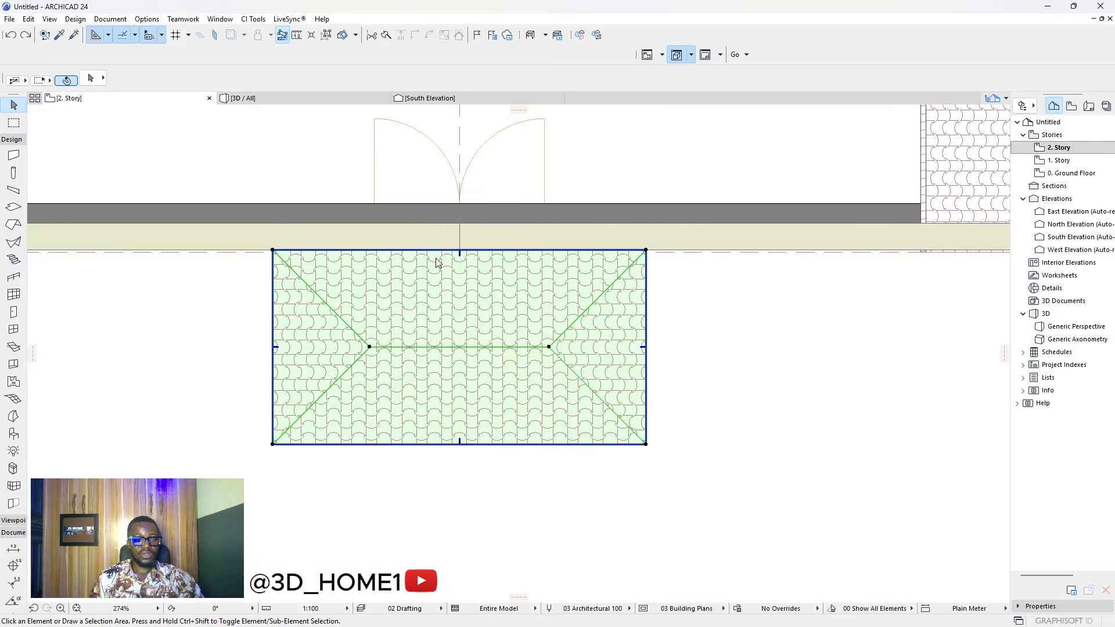
{"action": "left_click", "coordinate": [465, 344]}
{"action": "scroll", "coordinate": [465, 407], "scroll_direction": "up", "scroll_amount": 2}
{"action": "scroll", "coordinate": [468, 410], "scroll_direction": "up", "scroll_amount": 1}
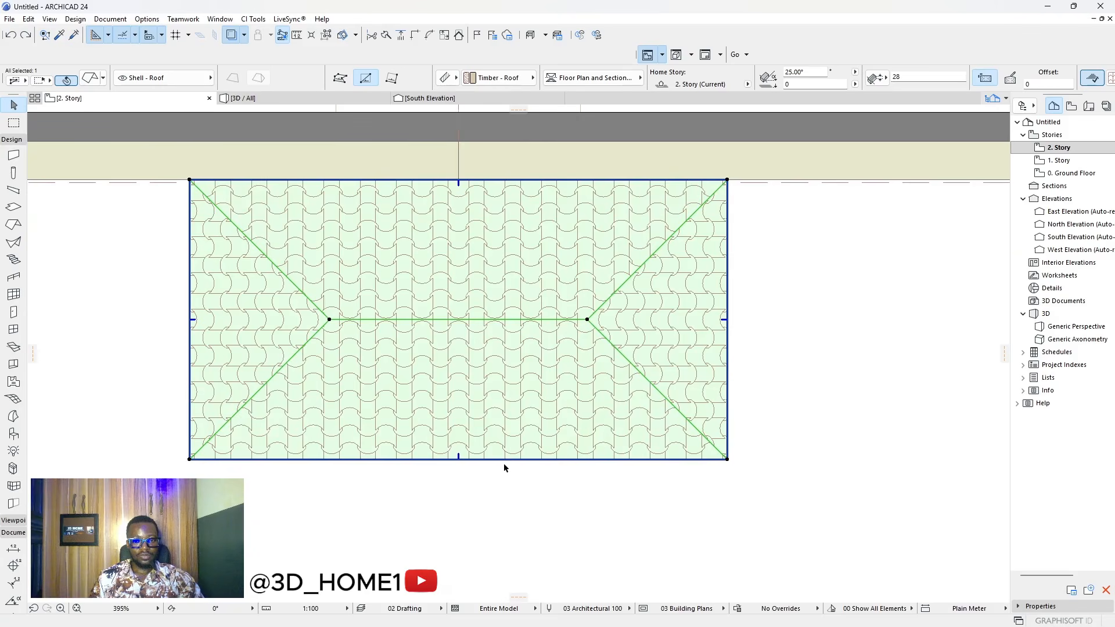
{"action": "left_click", "coordinate": [509, 460]}
{"action": "scroll", "coordinate": [477, 326], "scroll_direction": "down", "scroll_amount": 5}
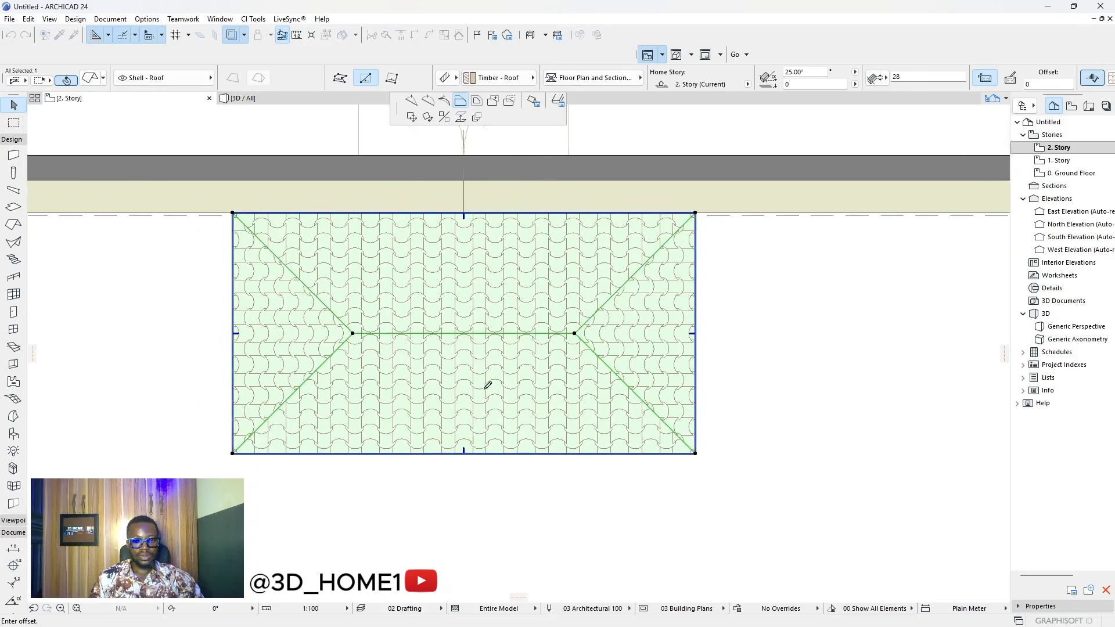
{"action": "scroll", "coordinate": [469, 258], "scroll_direction": "down", "scroll_amount": 3}
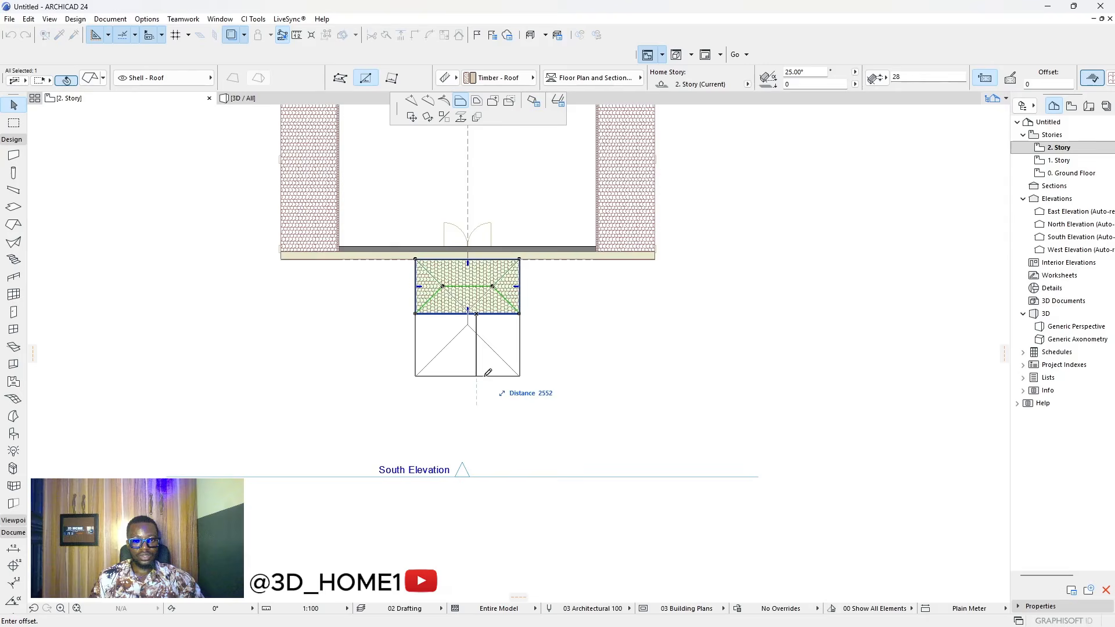
{"action": "left_click", "coordinate": [483, 394]}
{"action": "scroll", "coordinate": [460, 337], "scroll_direction": "up", "scroll_amount": 4}
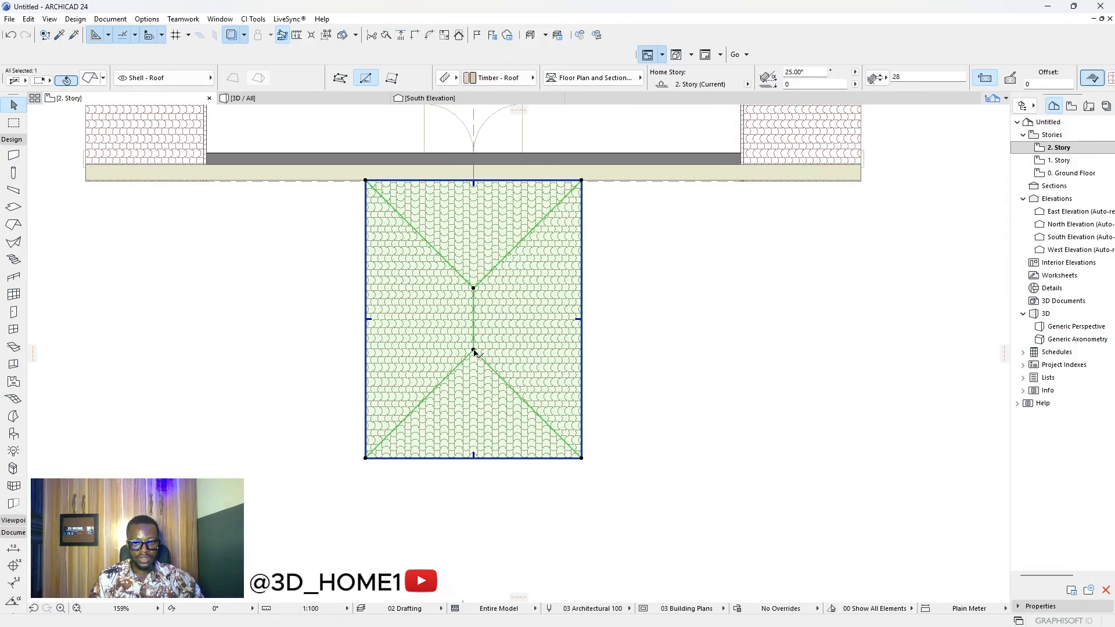
- Stretch both ridge ends of the porch roof out to the front and rear eaves to turn the hips into gables
{"action": "left_click", "coordinate": [474, 351]}
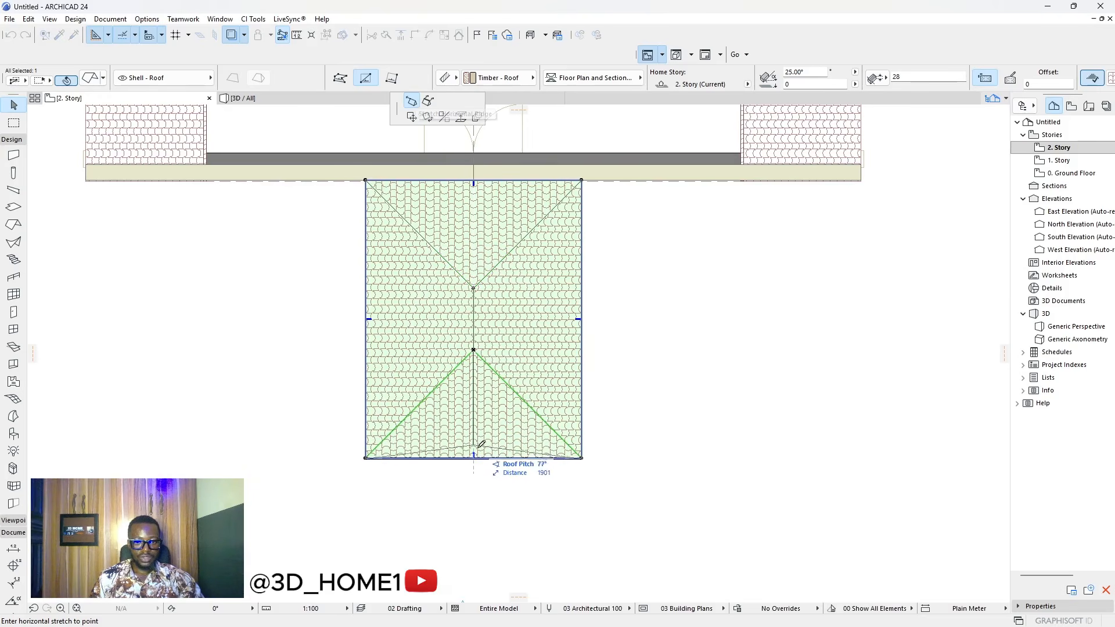
{"action": "scroll", "coordinate": [479, 454], "scroll_direction": "up", "scroll_amount": 6}
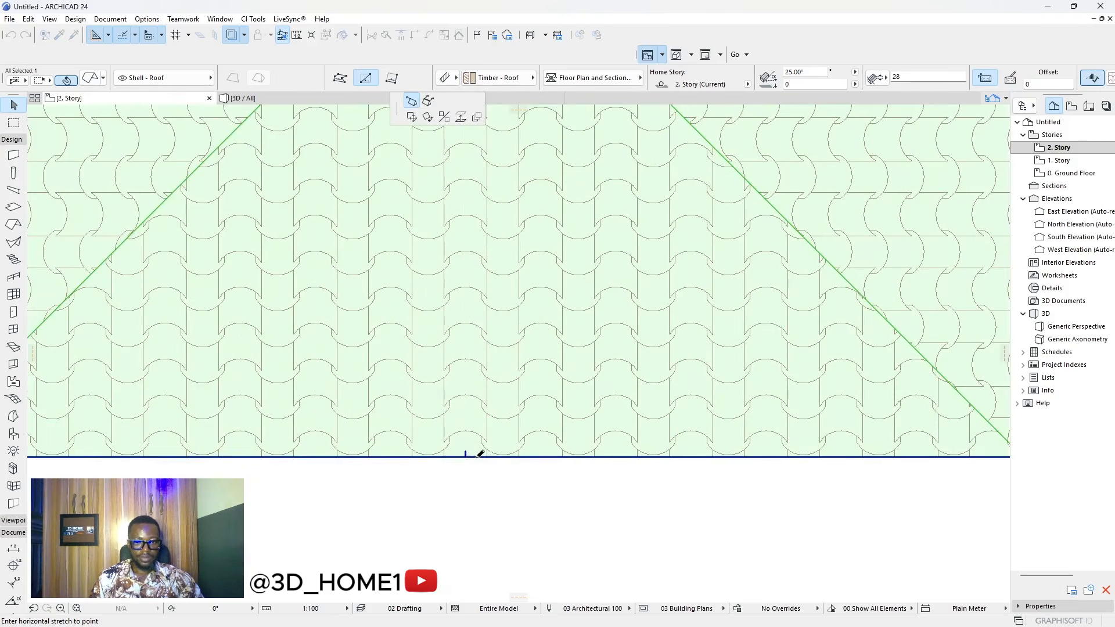
{"action": "left_click", "coordinate": [469, 449]}
{"action": "scroll", "coordinate": [522, 436], "scroll_direction": "down", "scroll_amount": 6}
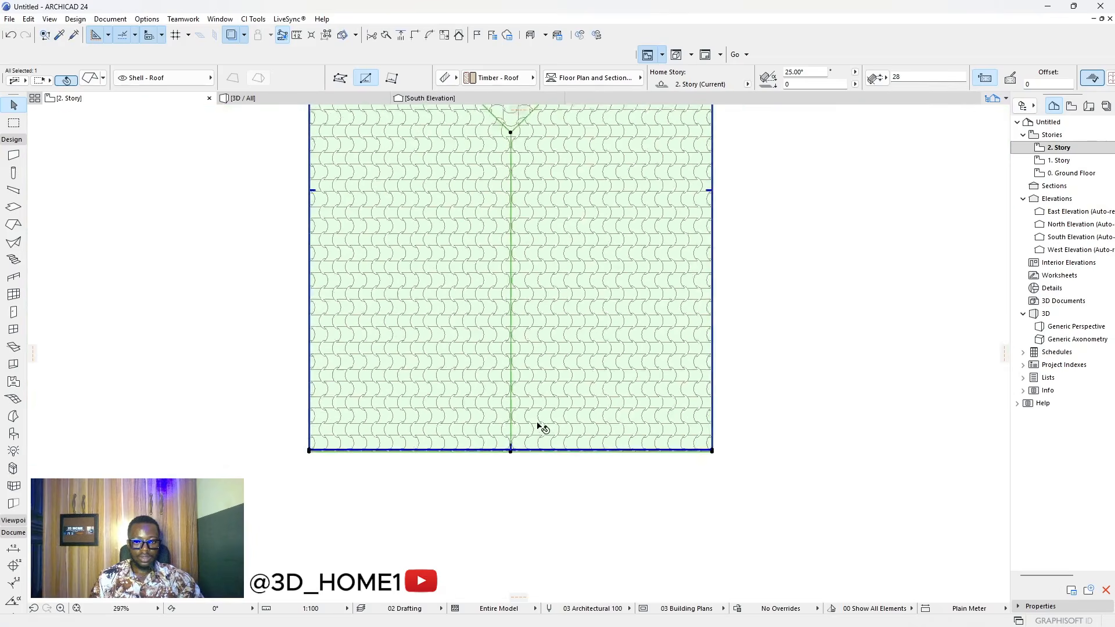
{"action": "scroll", "coordinate": [505, 445], "scroll_direction": "up", "scroll_amount": 8}
{"action": "scroll", "coordinate": [563, 451], "scroll_direction": "down", "scroll_amount": 8}
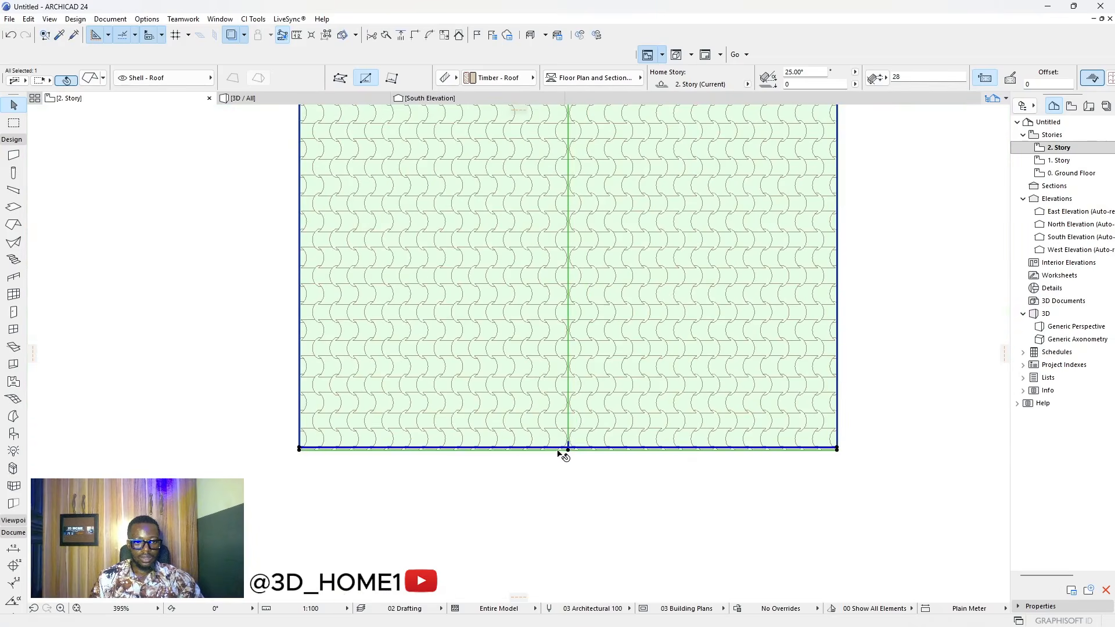
{"action": "scroll", "coordinate": [570, 291], "scroll_direction": "up", "scroll_amount": 4}
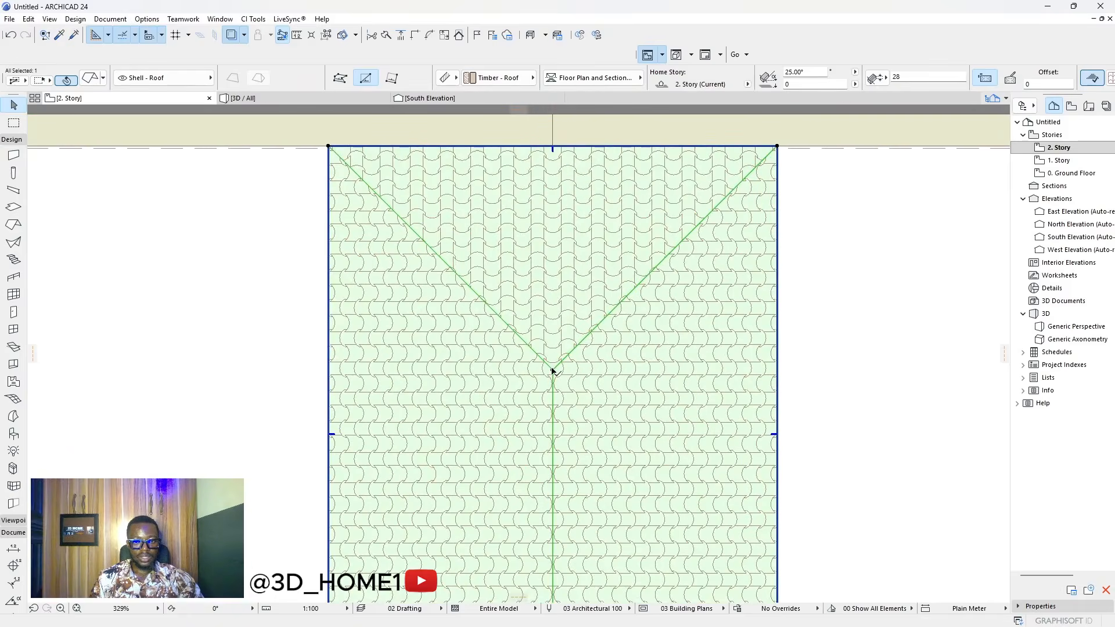
{"action": "left_click_drag", "start_coordinate": [552, 370], "coordinate": [554, 146]}
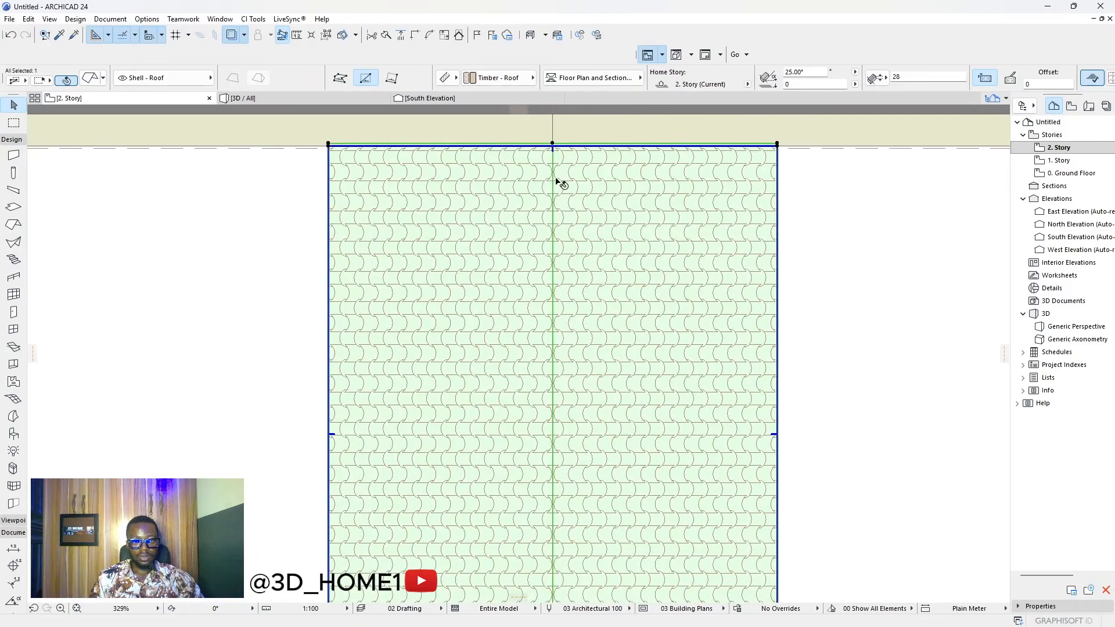
- Offset the porch roof's front edge back toward the building until it lines up with the porch's front wall
{"action": "scroll", "coordinate": [556, 183], "scroll_direction": "down", "scroll_amount": 8}
{"action": "scroll", "coordinate": [549, 289], "scroll_direction": "up", "scroll_amount": 6}
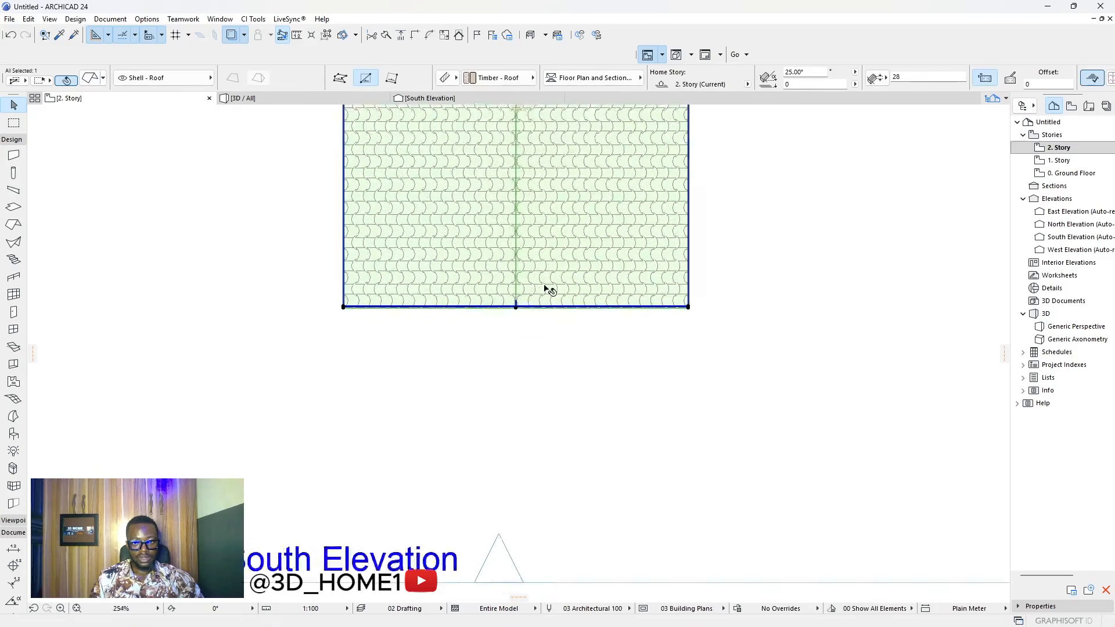
{"action": "scroll", "coordinate": [552, 285], "scroll_direction": "up", "scroll_amount": 1}
{"action": "left_click", "coordinate": [528, 314]}
{"action": "scroll", "coordinate": [531, 335], "scroll_direction": "down", "scroll_amount": 4}
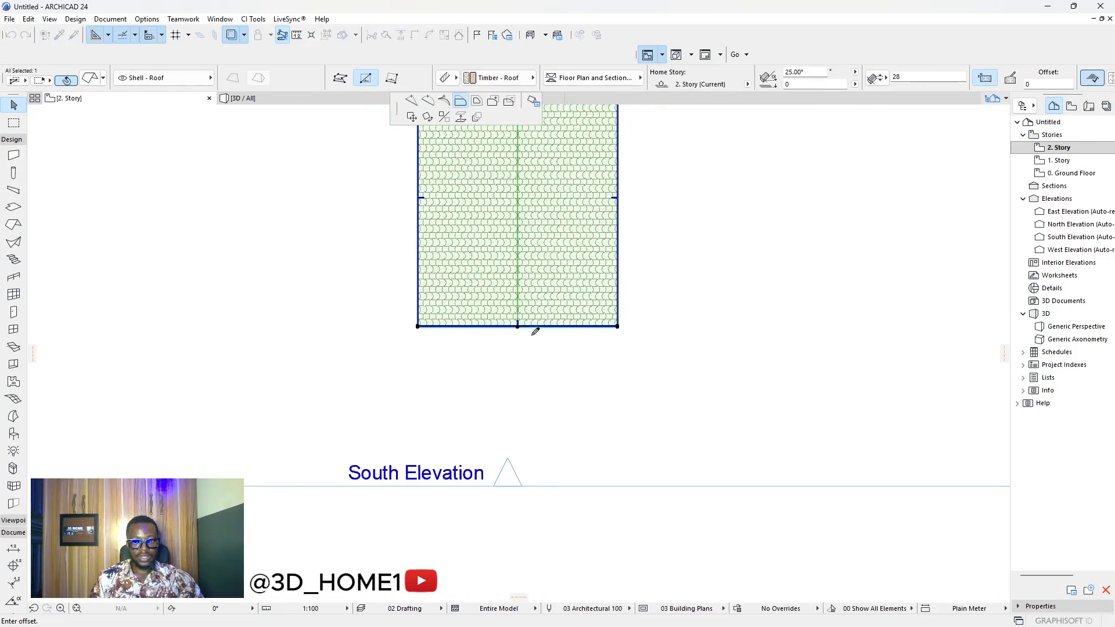
{"action": "left_click", "coordinate": [535, 157]}
{"action": "left_click", "coordinate": [536, 156]}
{"action": "scroll", "coordinate": [537, 165], "scroll_direction": "up", "scroll_amount": 6}
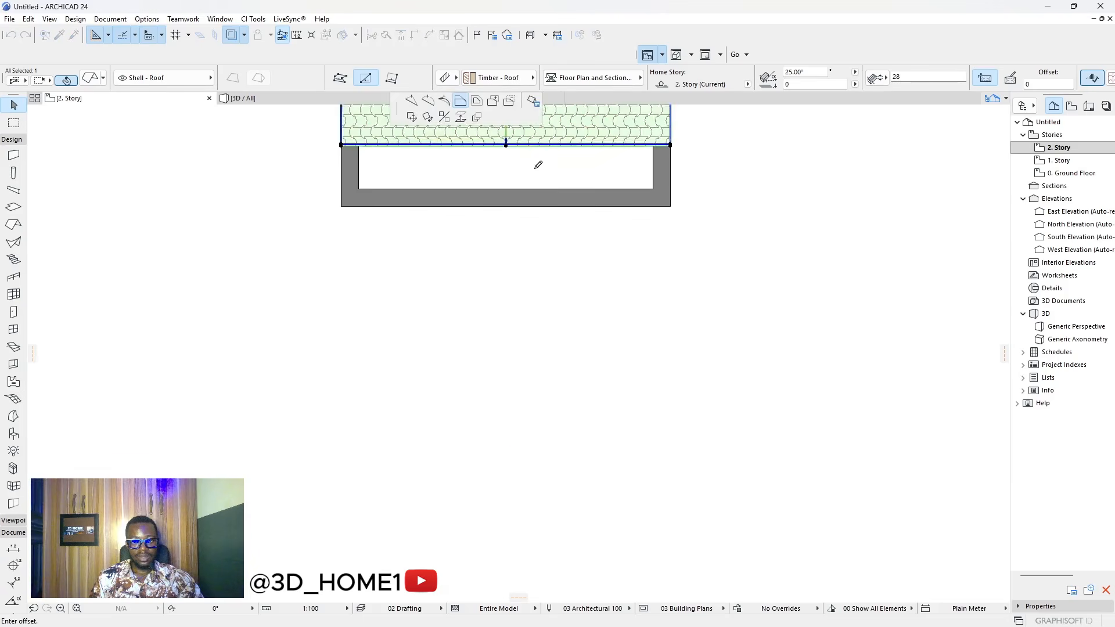
{"action": "left_click", "coordinate": [536, 247]}
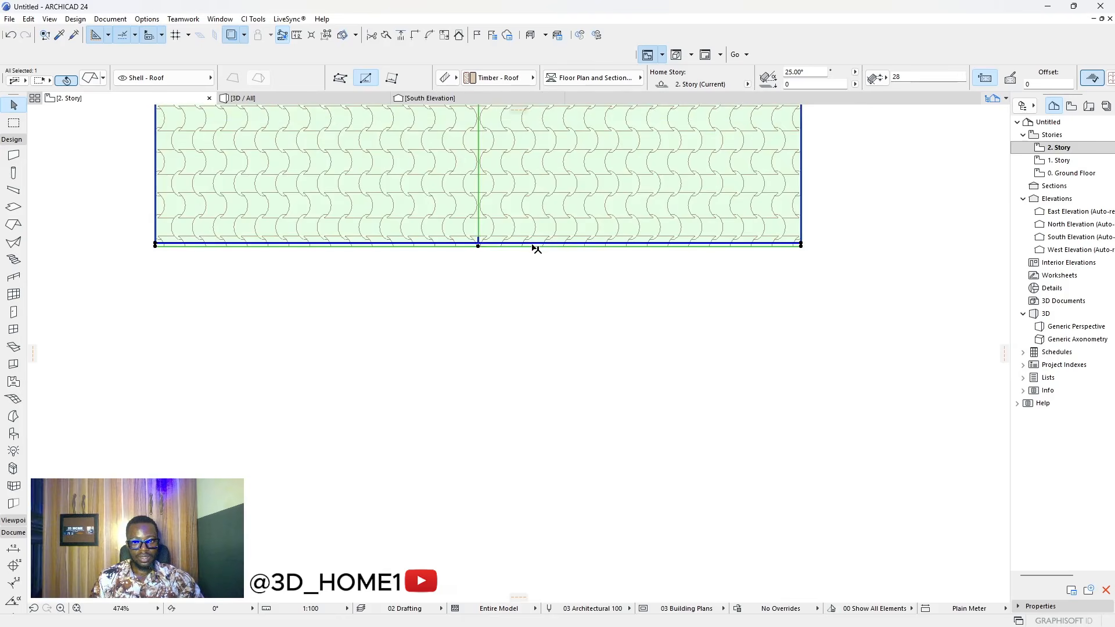
- Offset the porch roof's front edge and both side edges outward to form overhangs beyond the porch walls
{"action": "left_click", "coordinate": [535, 245]}
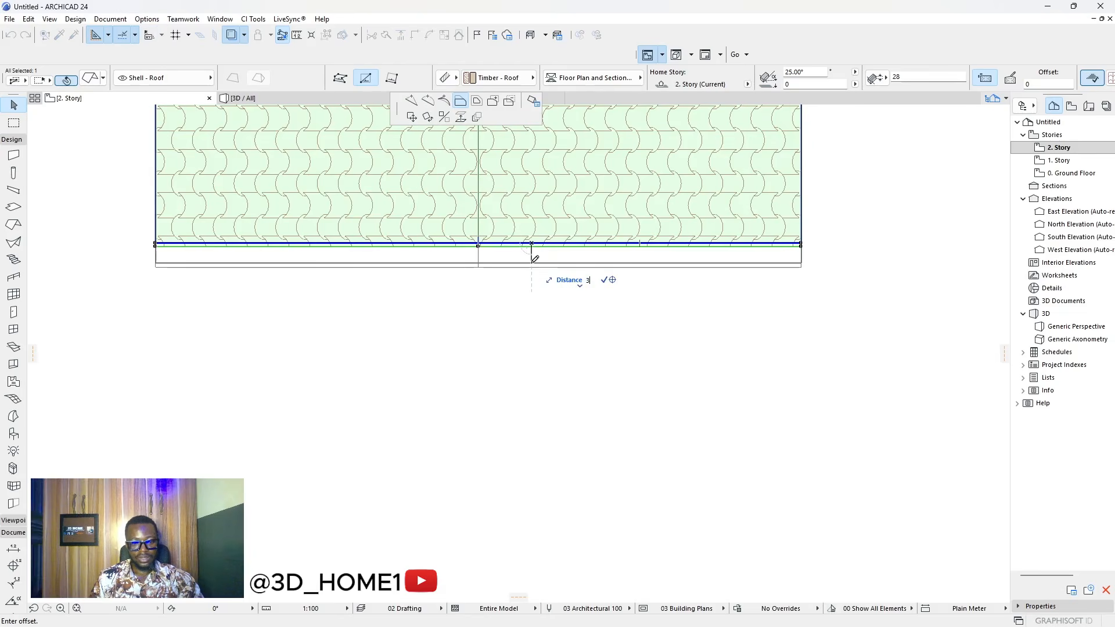
{"action": "key", "text": "Return"}
{"action": "scroll", "coordinate": [547, 294], "scroll_direction": "down", "scroll_amount": 7}
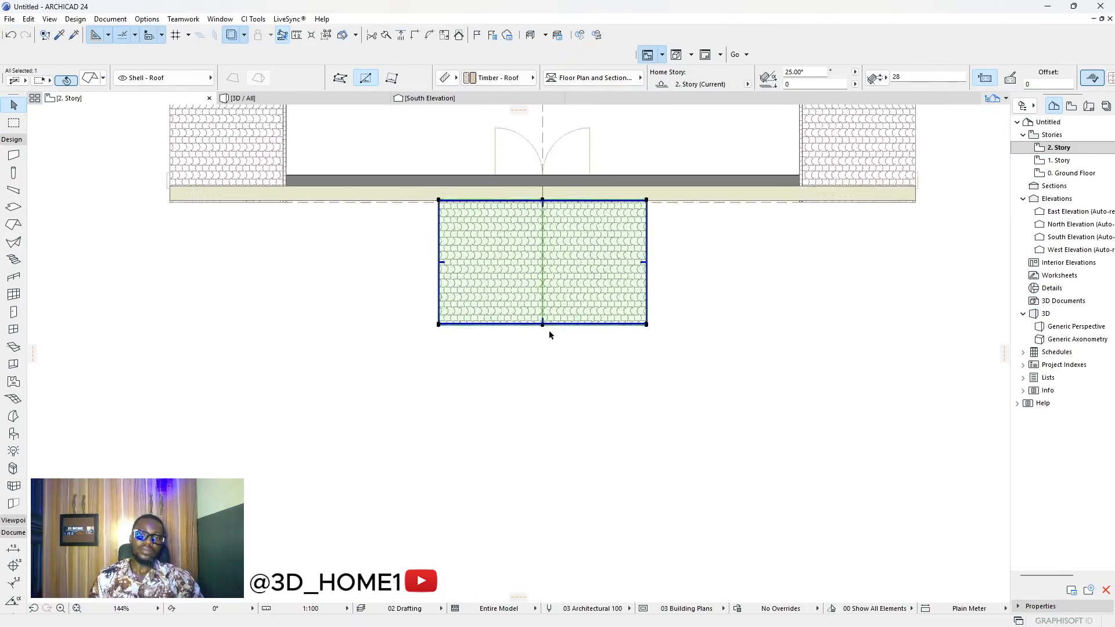
{"action": "scroll", "coordinate": [521, 256], "scroll_direction": "up", "scroll_amount": 7}
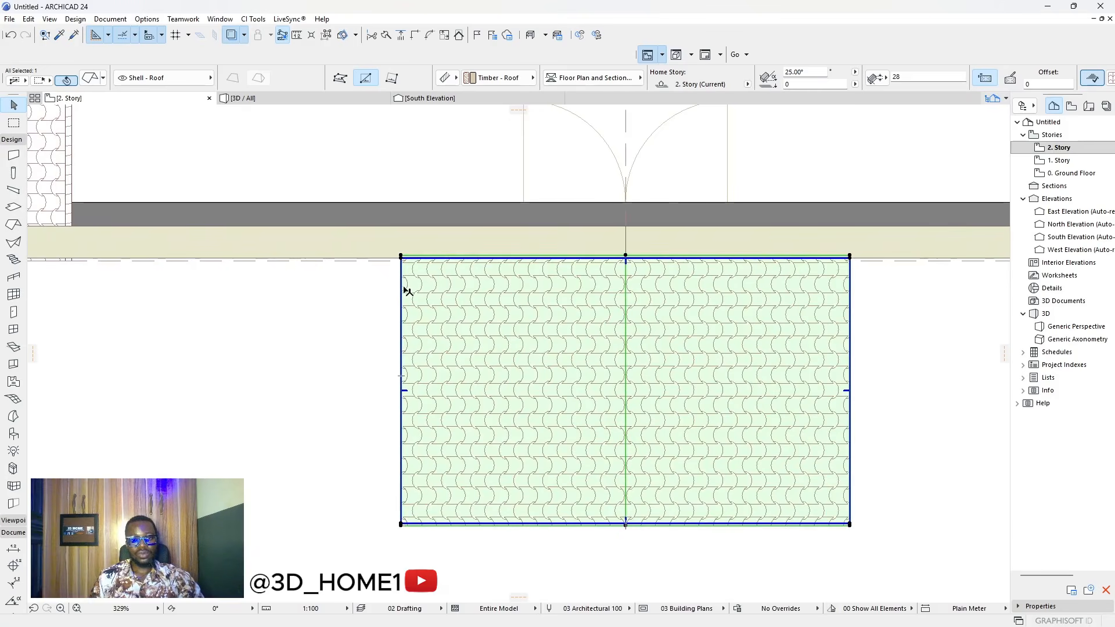
{"action": "left_click", "coordinate": [402, 288]}
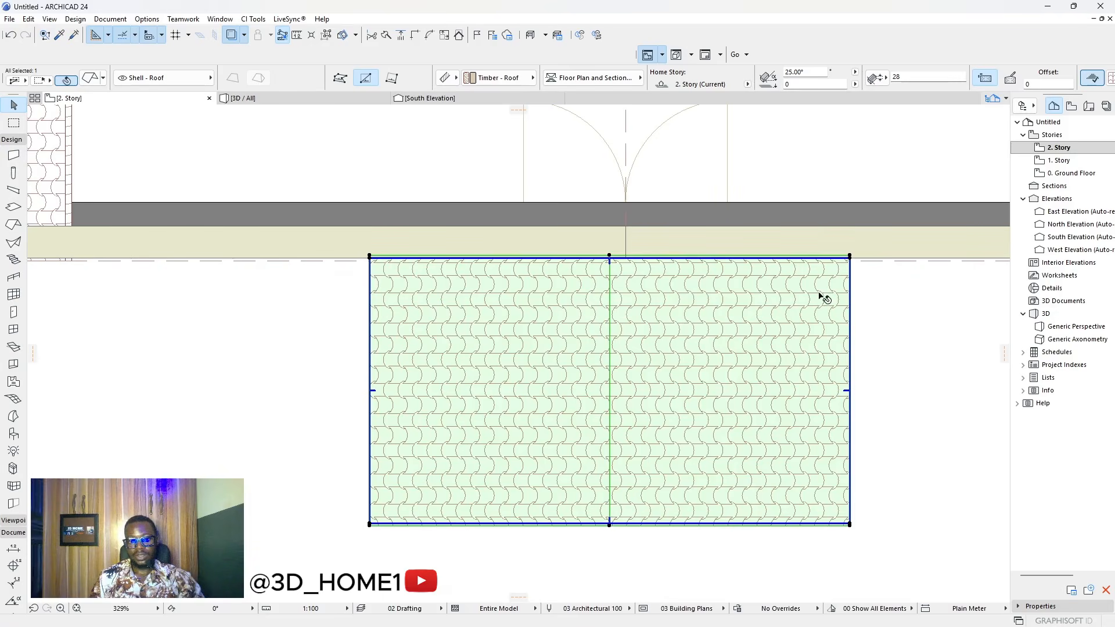
{"action": "left_click", "coordinate": [850, 317]}
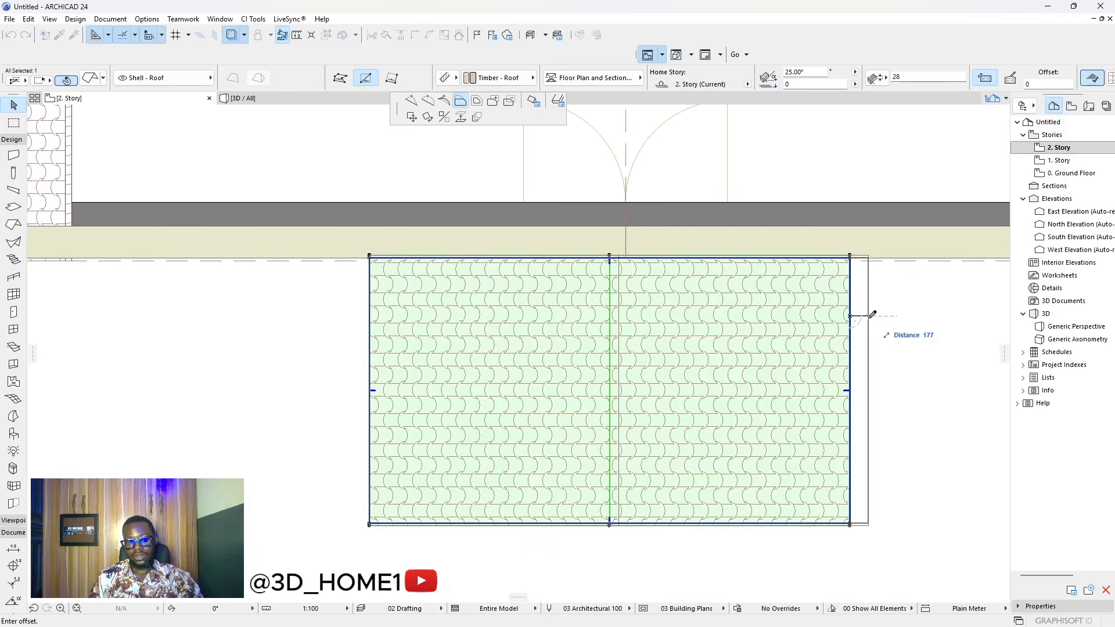
{"action": "left_click", "coordinate": [882, 314]}
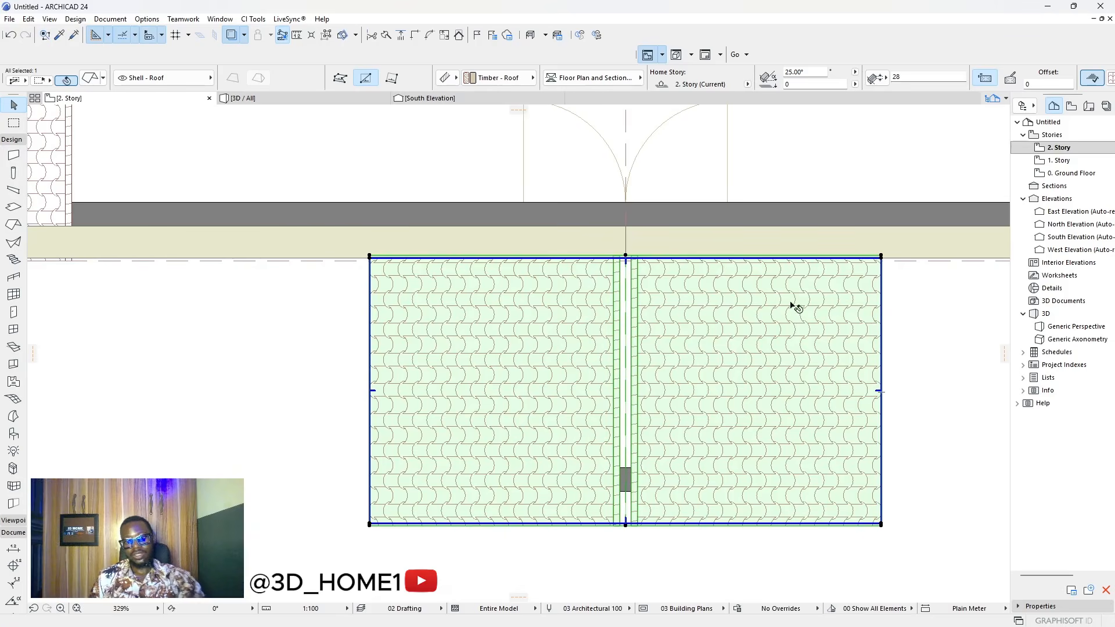
{"action": "key", "text": "Escape"}
- In the 3D view, trim the three porch walls to the porch's gable roof
{"action": "left_click", "coordinate": [314, 97]}
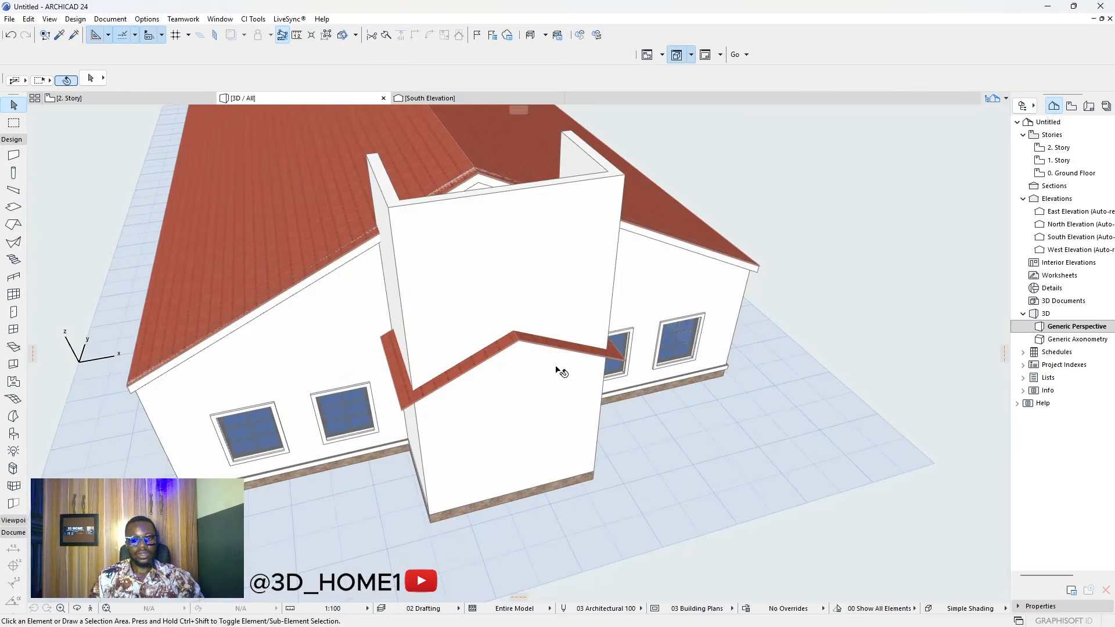
{"action": "middle_click_drag", "start_coordinate": [556, 367], "coordinate": [539, 387], "text": "shift"}
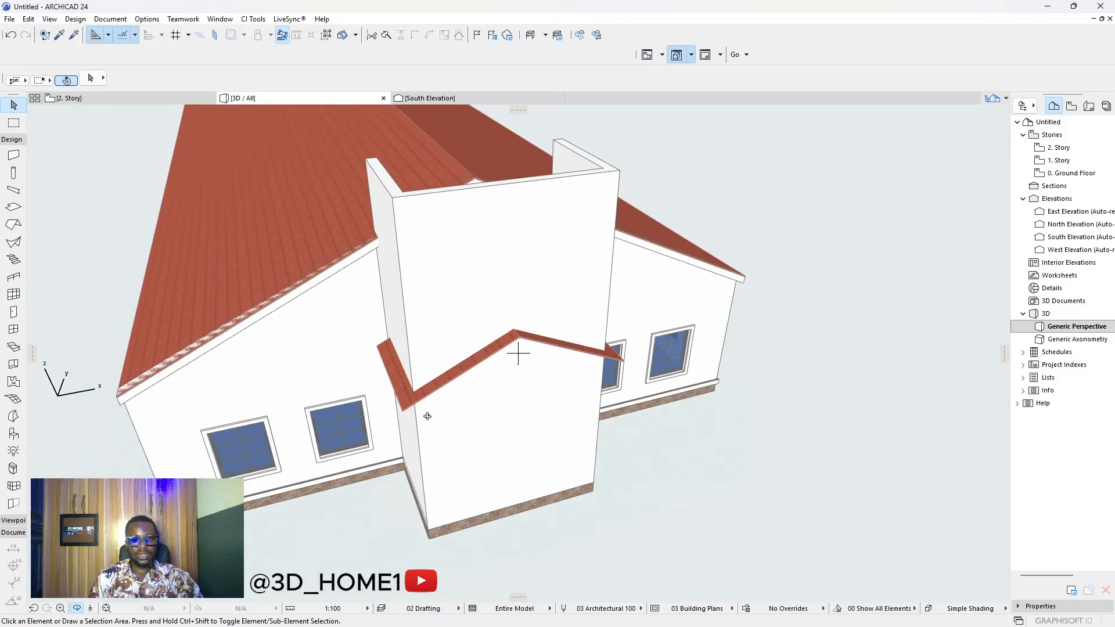
{"action": "left_click", "coordinate": [414, 432]}
{"action": "left_click", "coordinate": [505, 429], "text": "shift"}
{"action": "middle_click_drag", "start_coordinate": [631, 408], "coordinate": [575, 413], "text": "shift"}
{"action": "left_click", "coordinate": [579, 428], "text": "shift"}
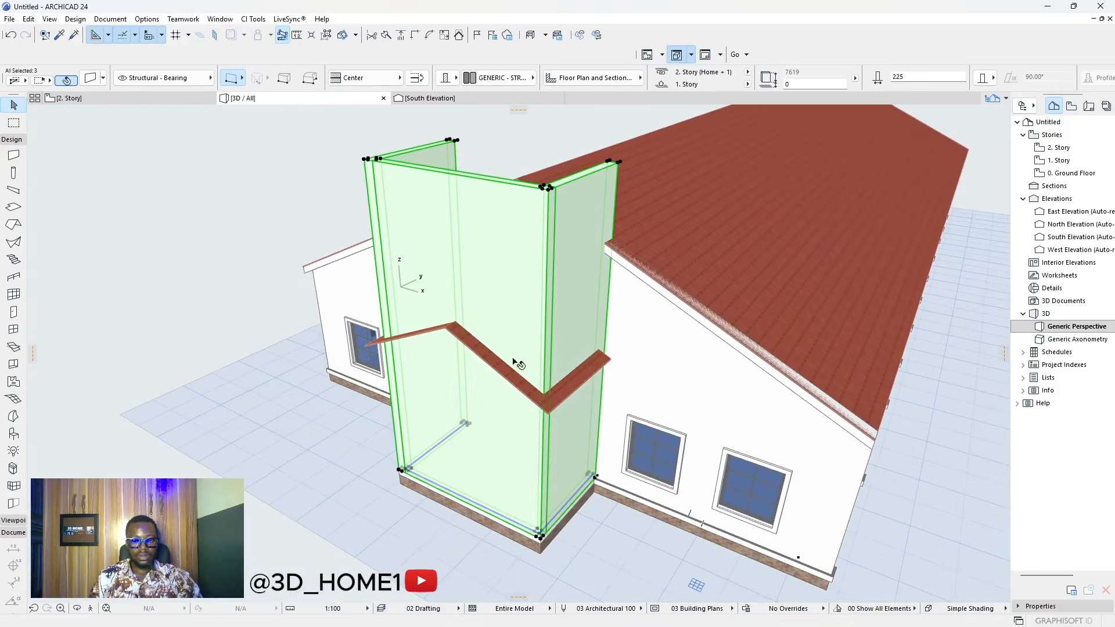
{"action": "left_click", "coordinate": [511, 378], "text": "shift"}
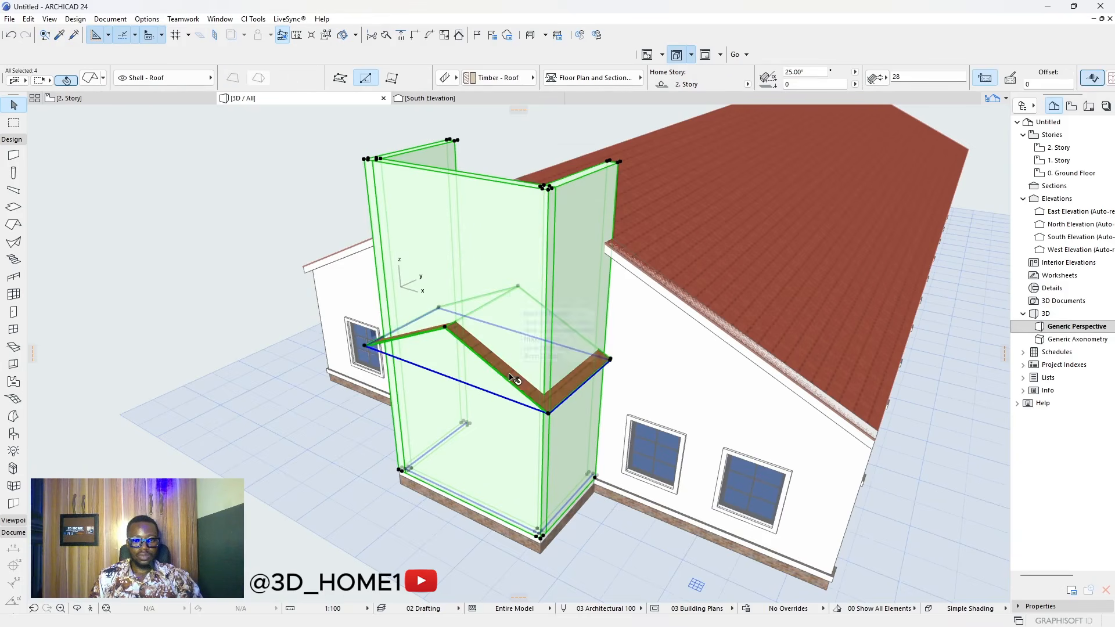
{"action": "right_click", "coordinate": [511, 376]}
{"action": "mouse_move", "coordinate": [587, 207]}
{"action": "left_click", "coordinate": [709, 209]}
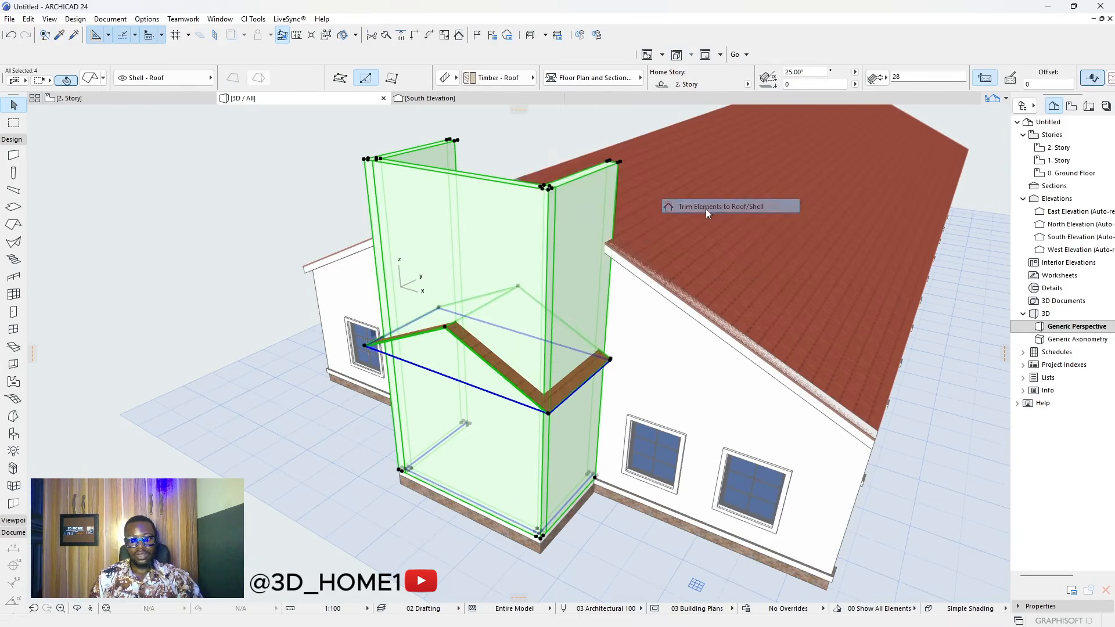
{"action": "left_click", "coordinate": [621, 257]}
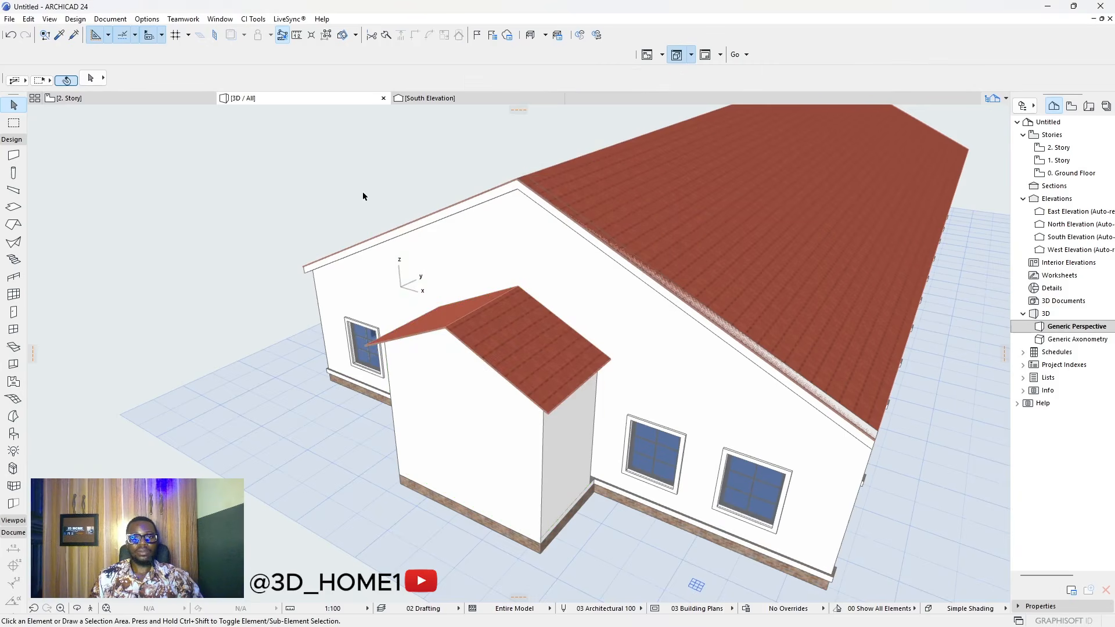
- Set the porch roof's thickness to 200 and override its edge surface with Paint - Titanium White
{"action": "middle_click_drag", "start_coordinate": [552, 328], "coordinate": [501, 323], "text": "shift"}
{"action": "scroll", "coordinate": [532, 342], "scroll_direction": "up", "scroll_amount": 5}
{"action": "scroll", "coordinate": [501, 323], "scroll_direction": "up", "scroll_amount": 3}
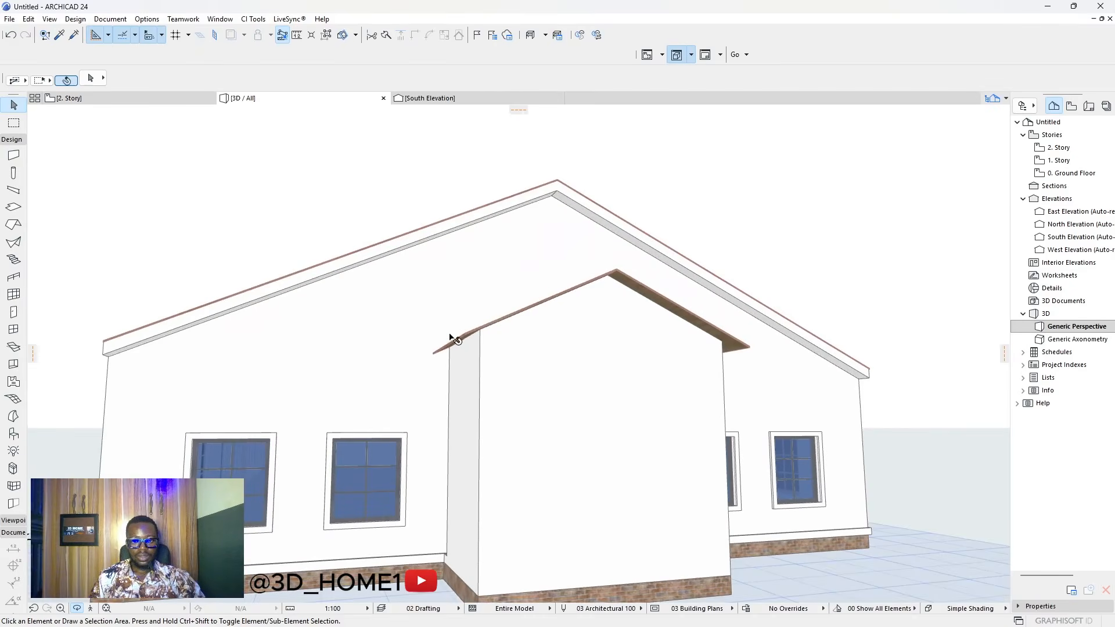
{"action": "left_click", "coordinate": [463, 344]}
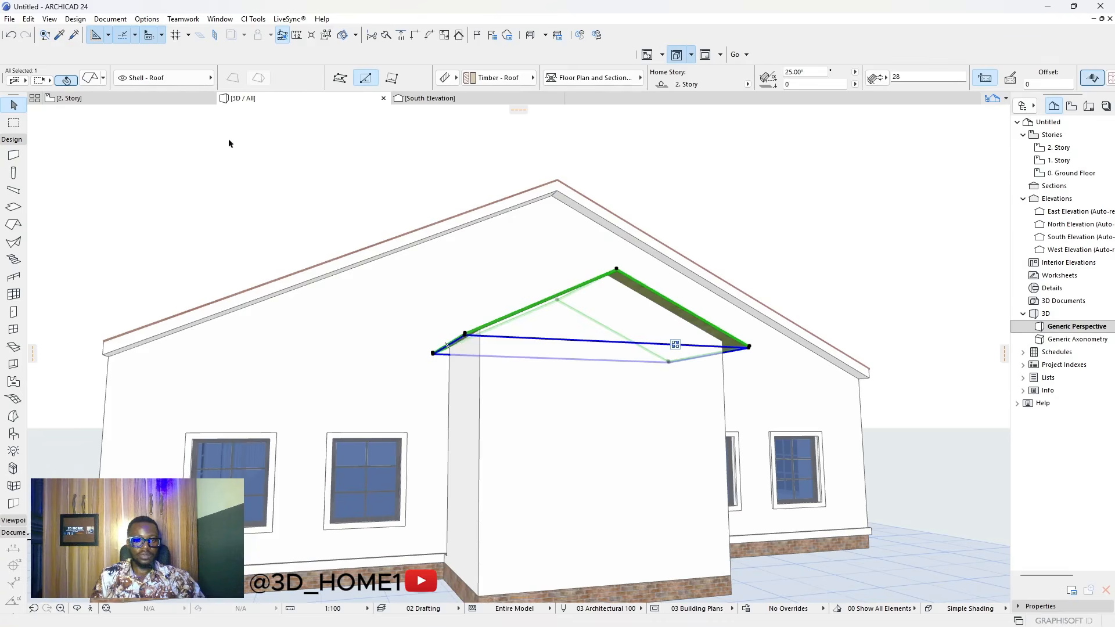
{"action": "key", "text": "ctrl+t"}
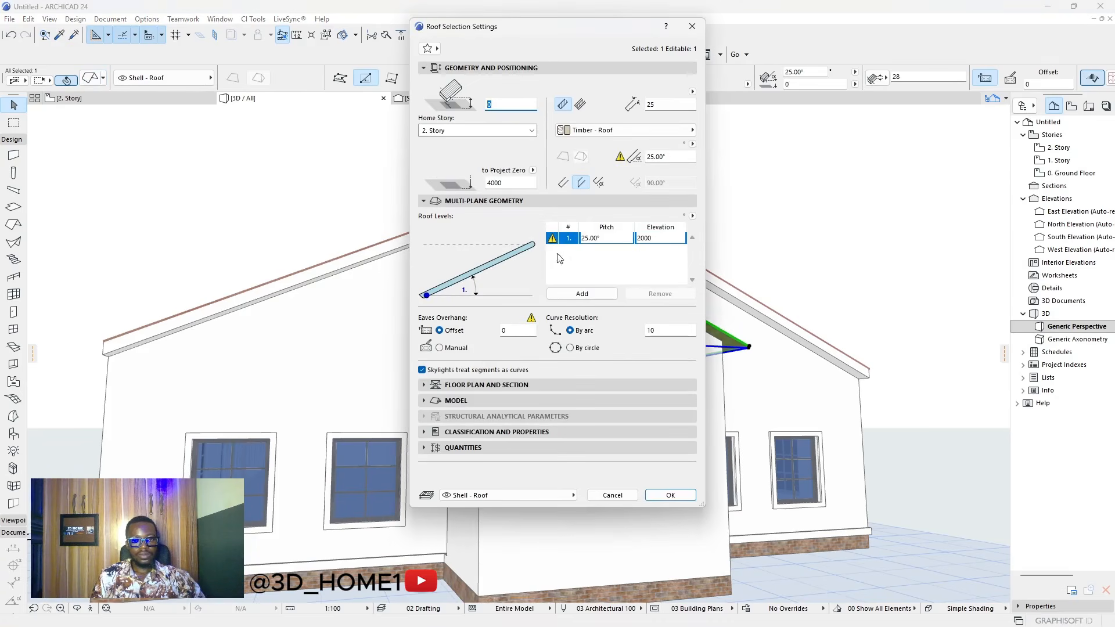
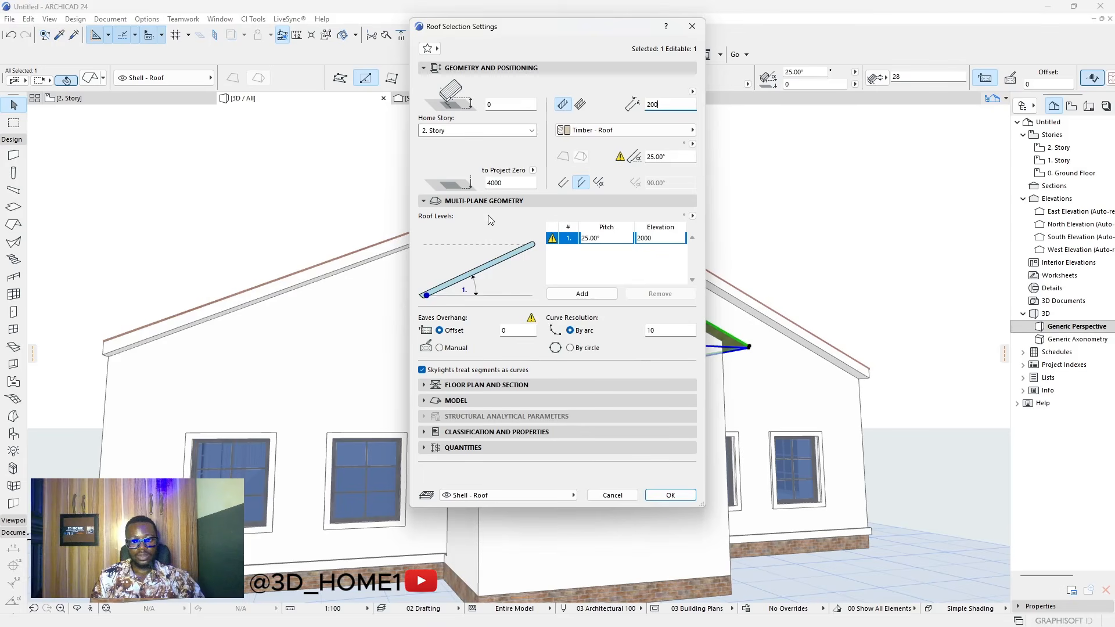
{"action": "left_click", "coordinate": [443, 401]}
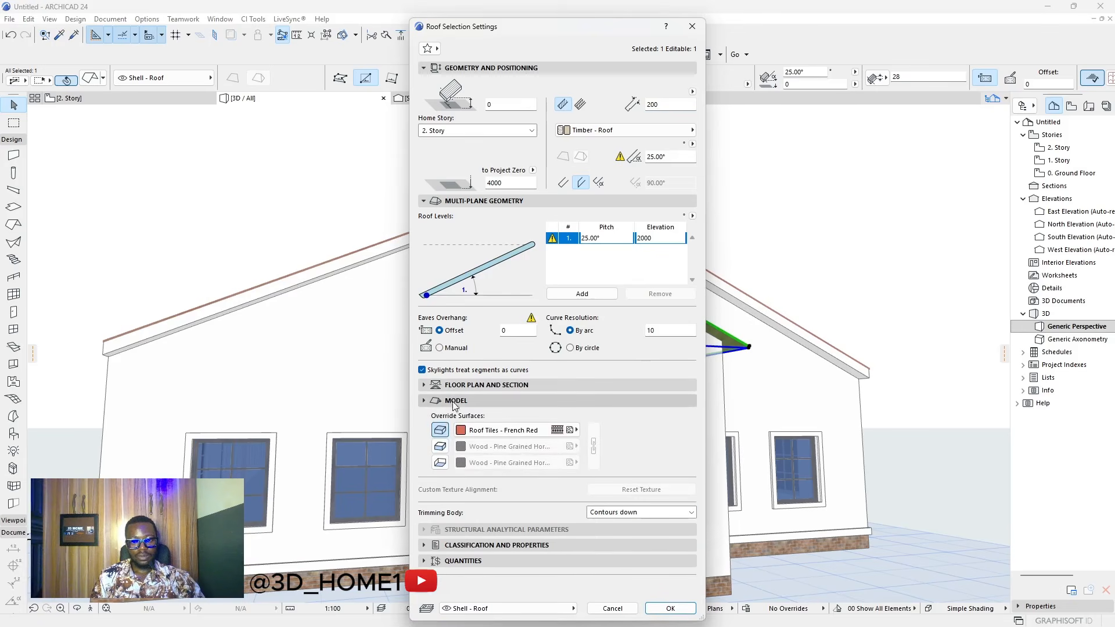
{"action": "left_click", "coordinate": [441, 446]}
{"action": "left_click", "coordinate": [511, 446]}
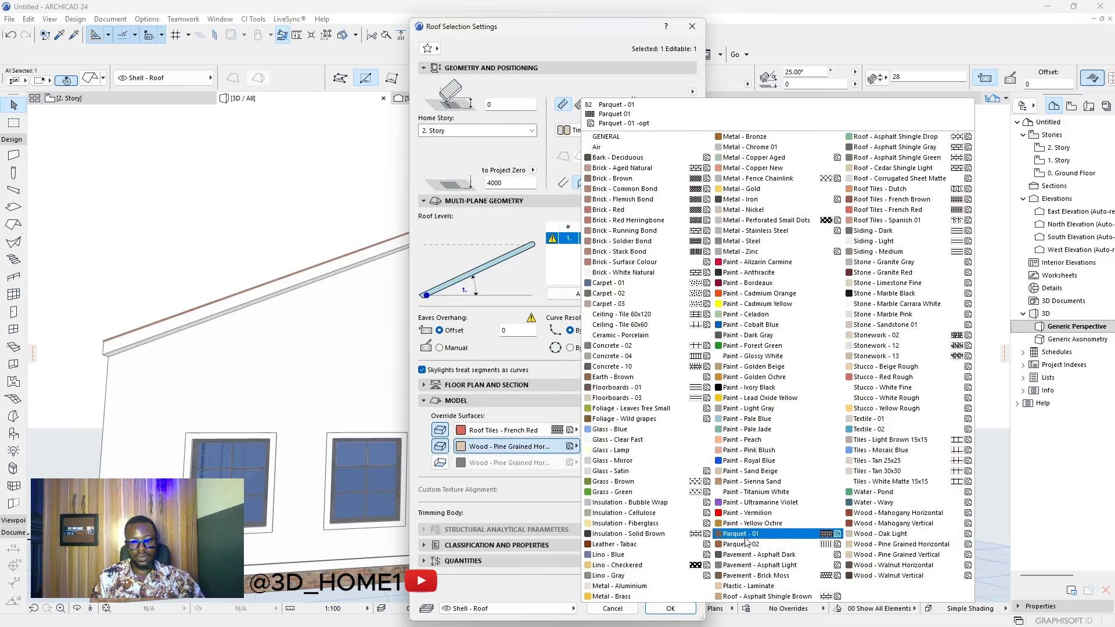
{"action": "left_click", "coordinate": [755, 492]}
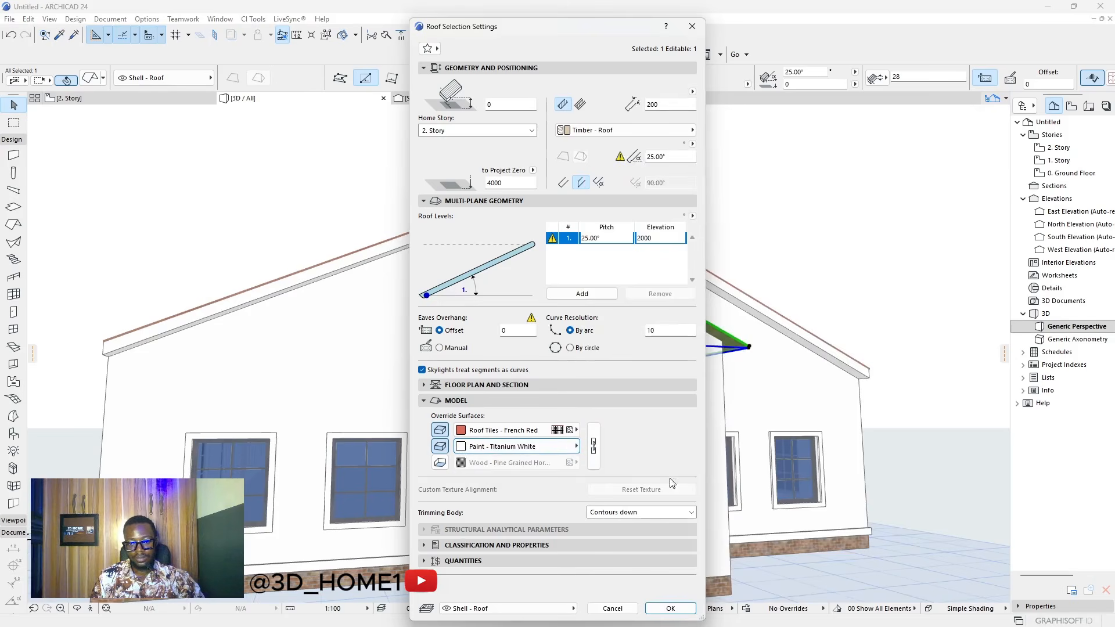
- Override the porch roof's underside surface with Paint - Titanium White and apply the roof settings
{"action": "left_click", "coordinate": [440, 463]}
{"action": "left_click", "coordinate": [512, 463]}
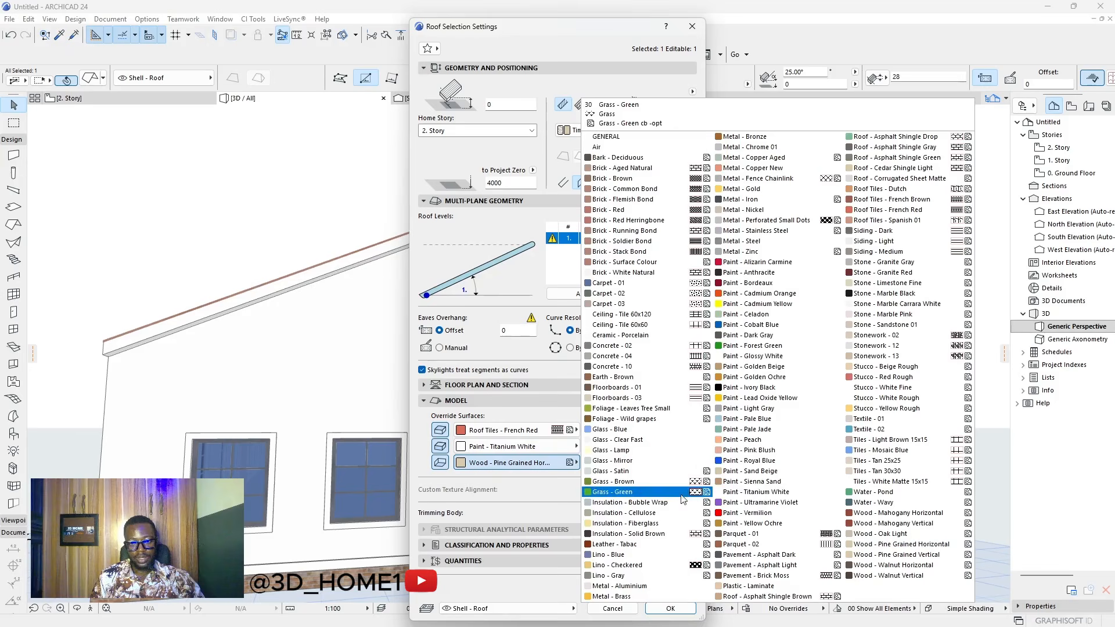
{"action": "left_click", "coordinate": [754, 492]}
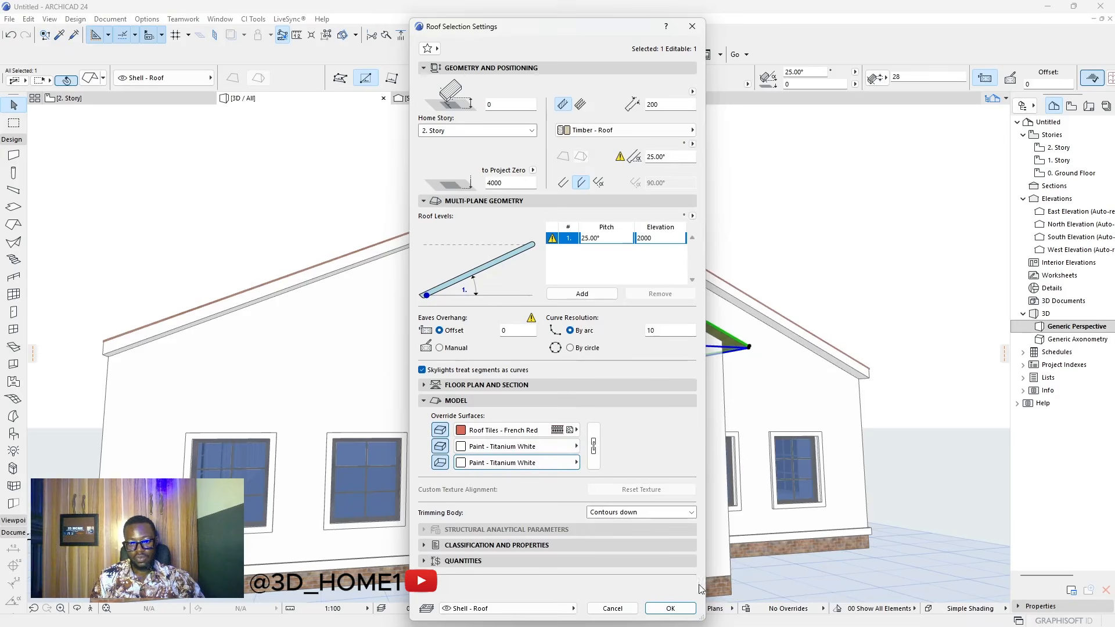
{"action": "left_click", "coordinate": [671, 608]}
{"action": "left_click", "coordinate": [782, 270]}
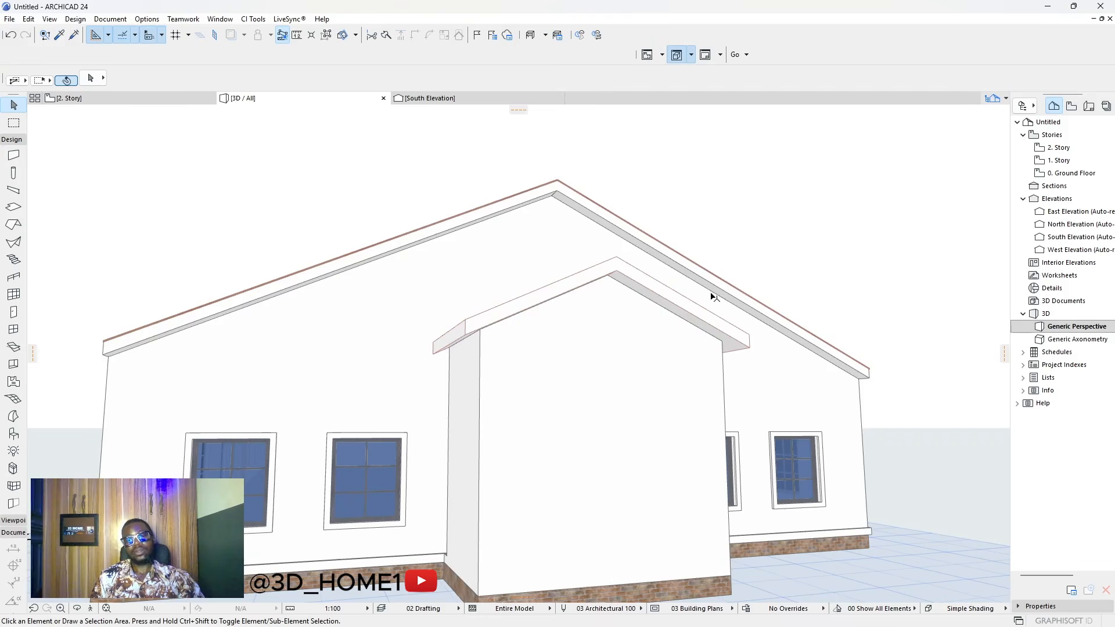
- Examine the porch and its gable roof from the front corner in 3D, and return to the 2. Story plan
{"action": "middle_click_drag", "start_coordinate": [715, 297], "coordinate": [408, 324], "text": "shift"}
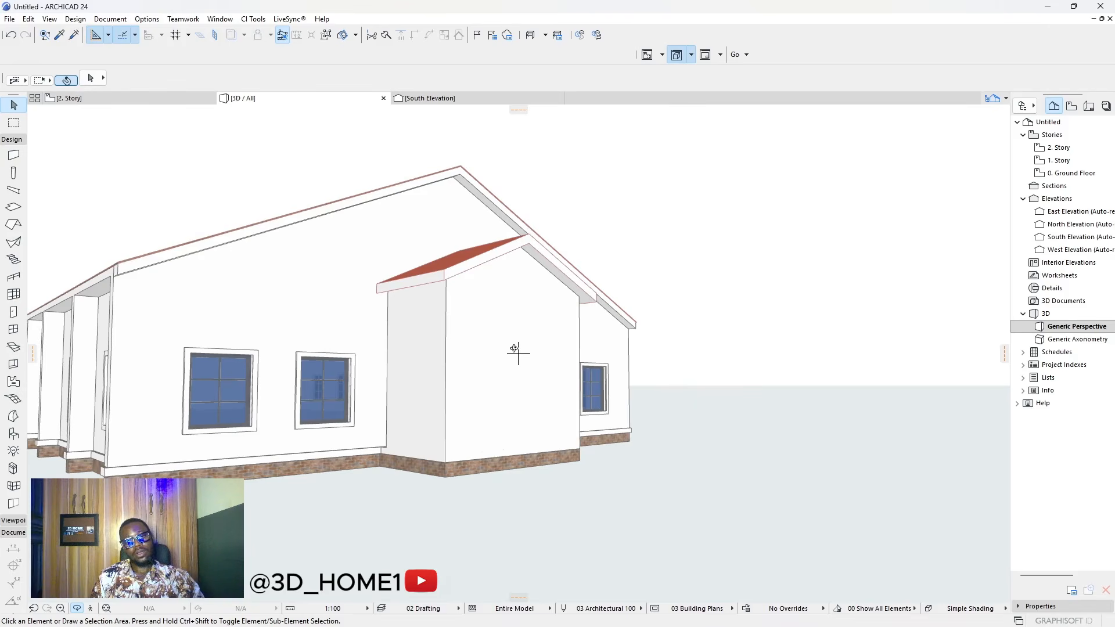
{"action": "middle_click_drag", "start_coordinate": [514, 348], "coordinate": [394, 283], "text": "shift"}
{"action": "middle_click_drag", "start_coordinate": [539, 350], "coordinate": [397, 298], "text": "shift"}
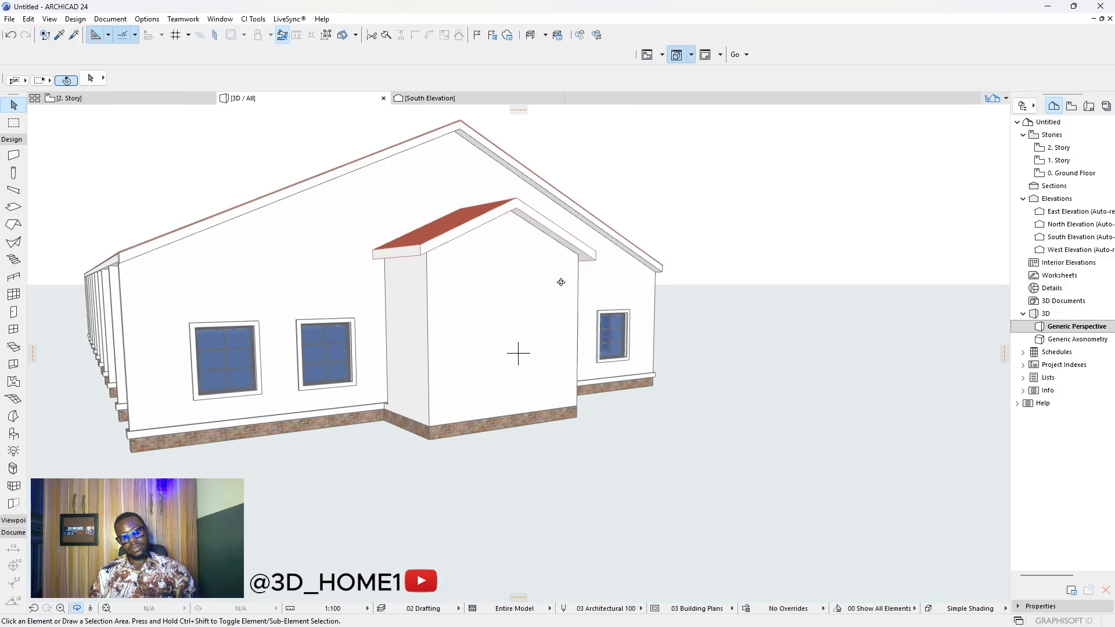
{"action": "left_click", "coordinate": [90, 99]}
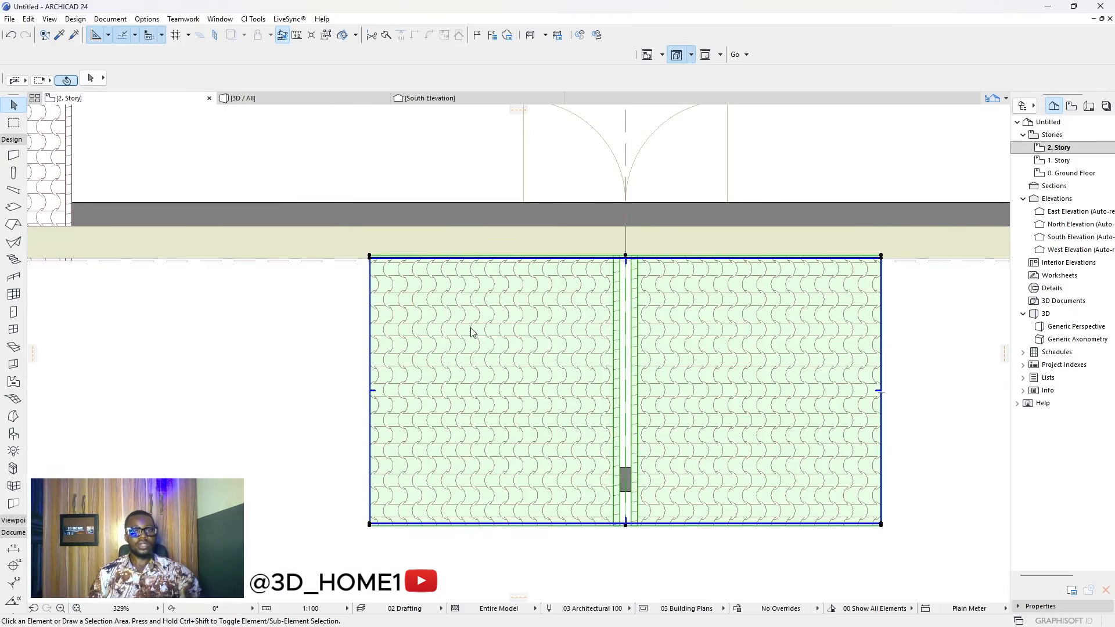
- On the 1. Story plan, set the Door tool's default to Saracenic Door Opening 24 from Empty Door Openings 24
{"action": "key", "text": "Escape"}
{"action": "double_click", "coordinate": [1079, 158]}
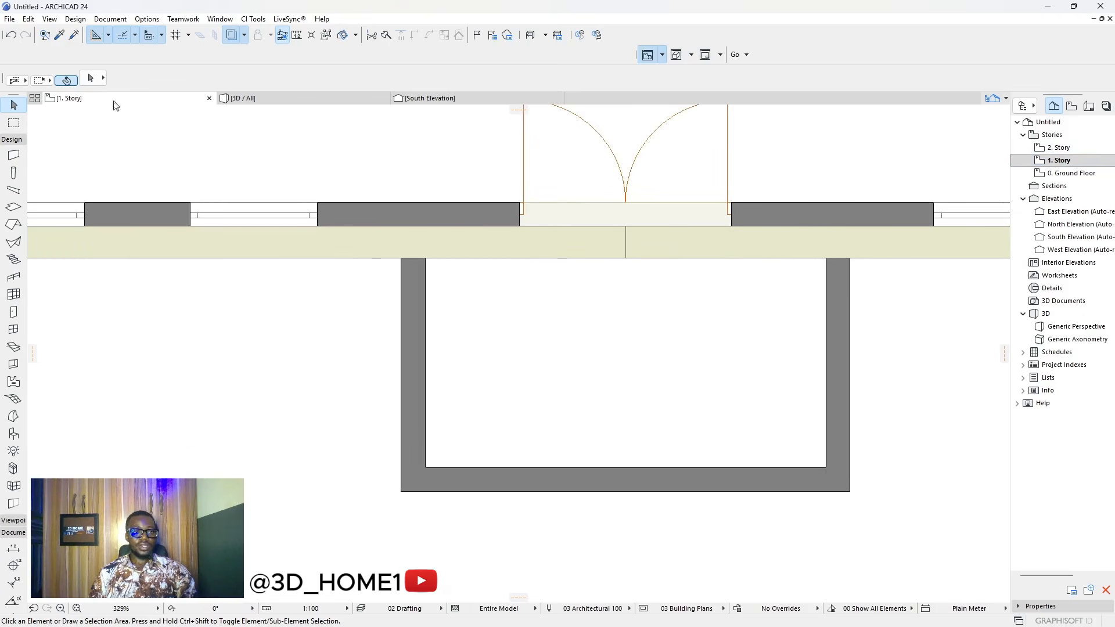
{"action": "left_click", "coordinate": [13, 312]}
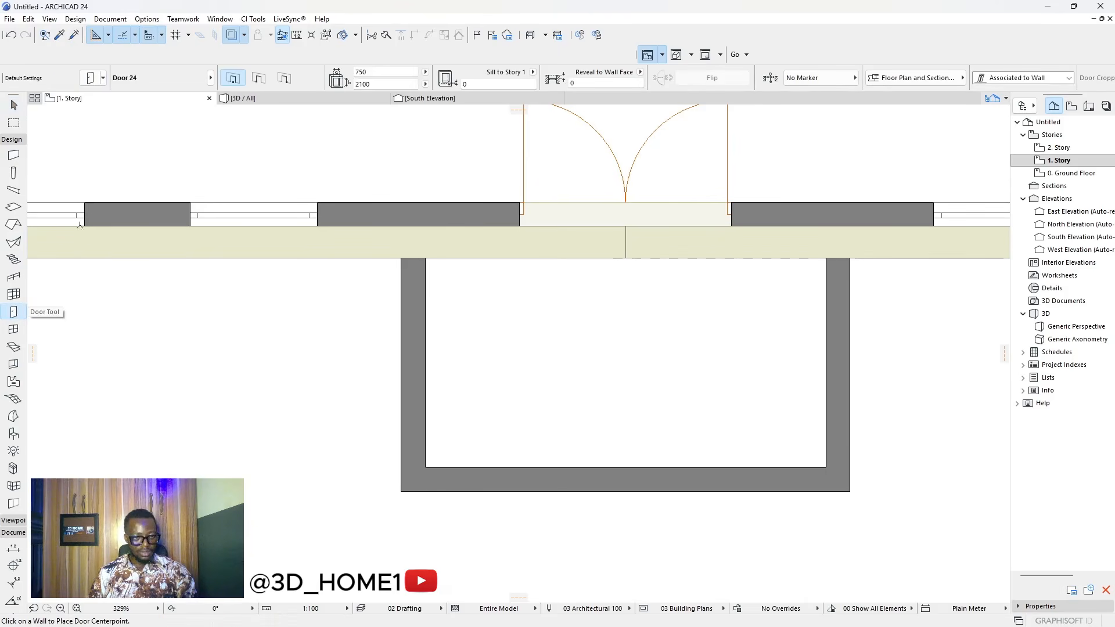
{"action": "left_click", "coordinate": [90, 78]}
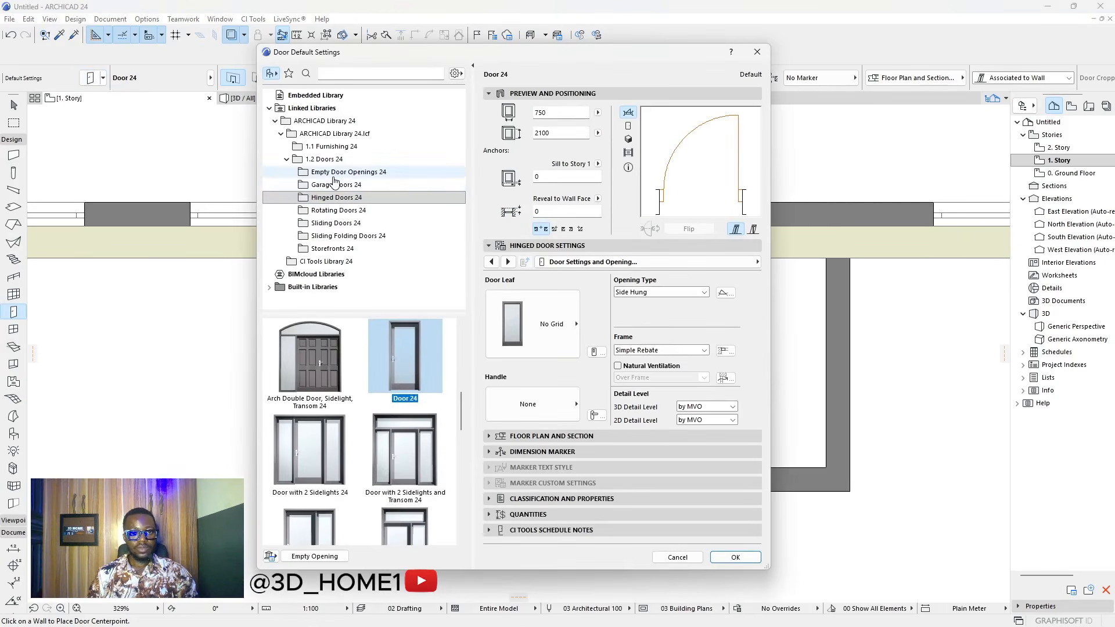
{"action": "left_click", "coordinate": [334, 174]}
{"action": "scroll", "coordinate": [395, 471], "scroll_direction": "down", "scroll_amount": 3}
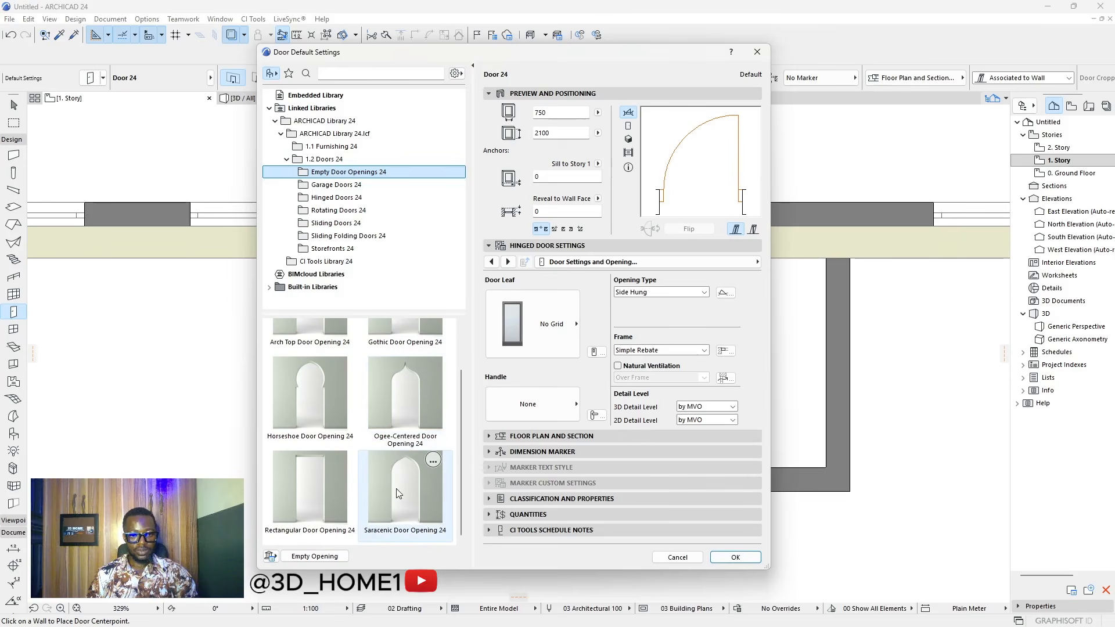
{"action": "left_click", "coordinate": [406, 480]}
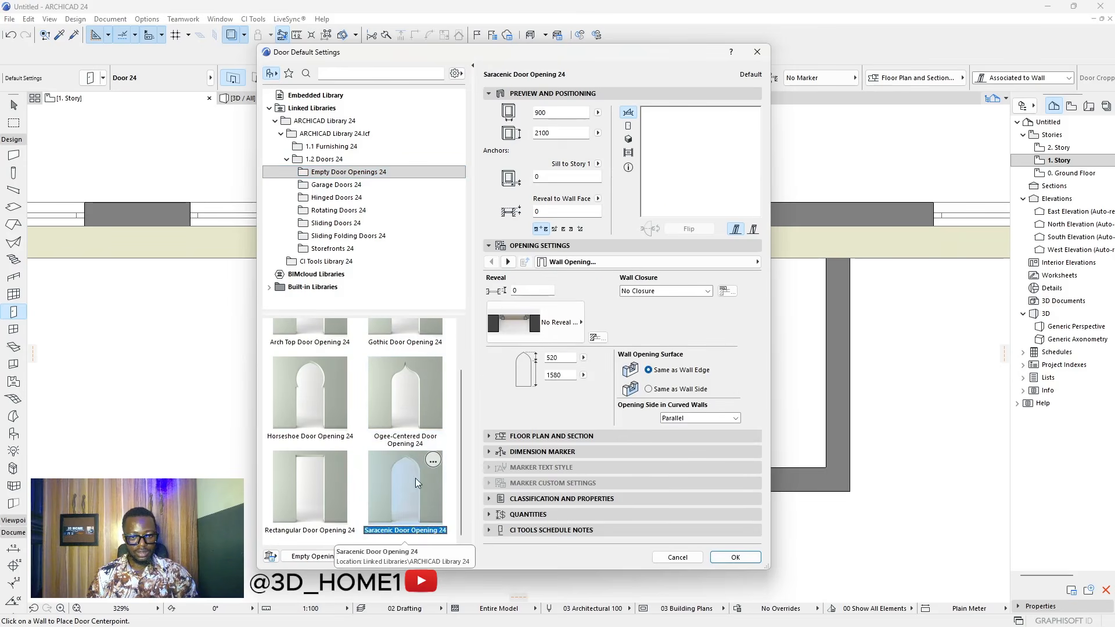
{"action": "left_click", "coordinate": [735, 558]}
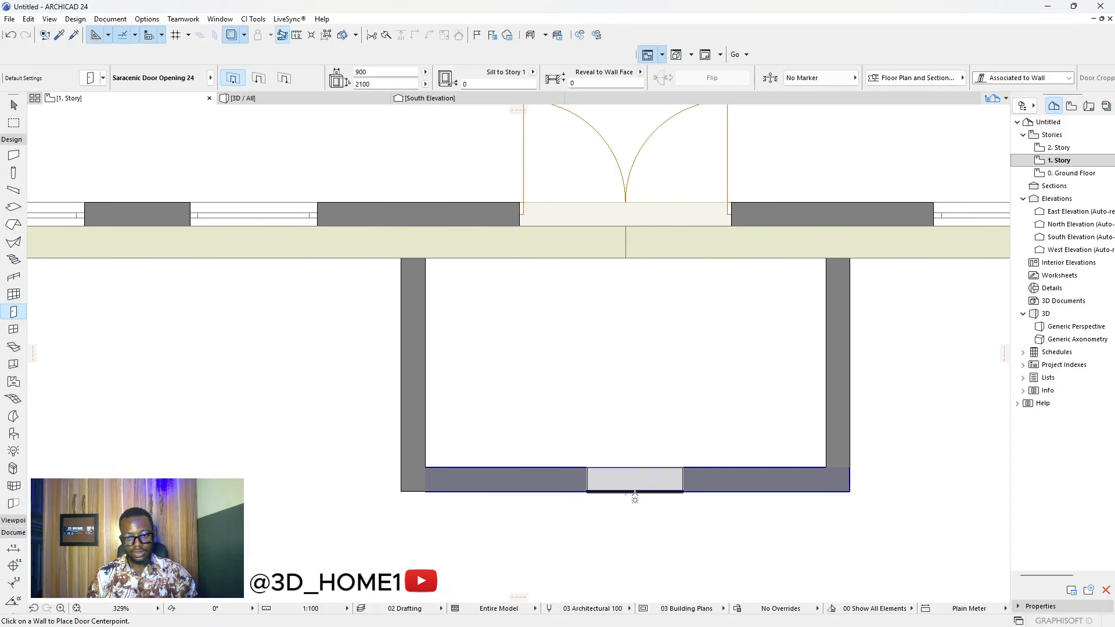
- Place the empty door opening in the middle of the porch's front wall, in line with the main double door
{"action": "left_click", "coordinate": [628, 491]}
{"action": "left_click", "coordinate": [626, 371]}
{"action": "key", "text": "Escape"}
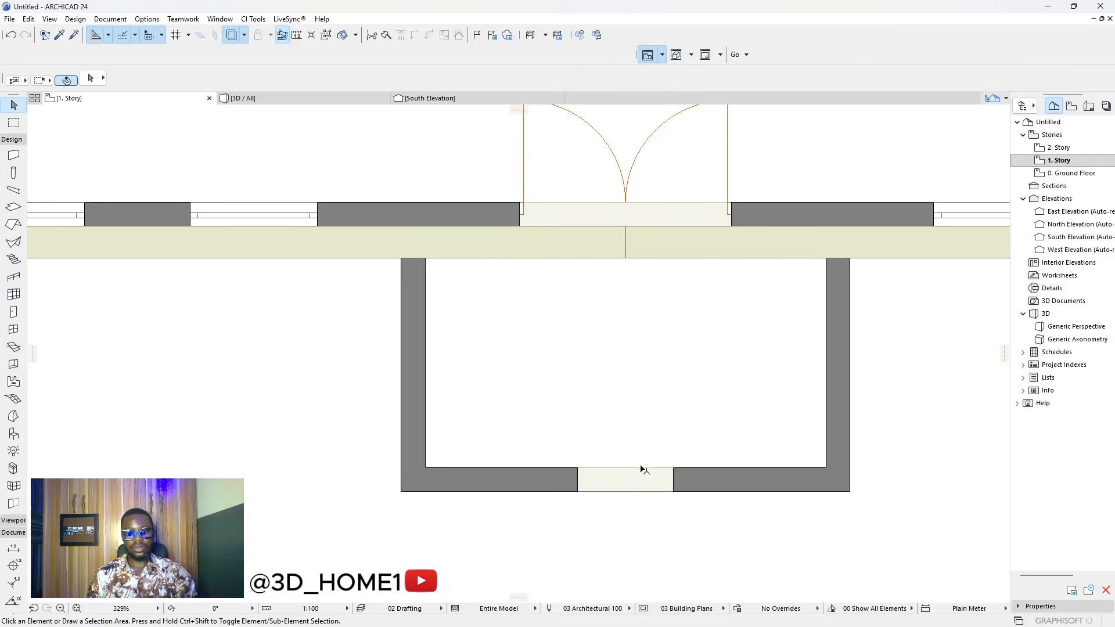
- Stretch both ends of the opening to the inner faces of the porch side walls, making it about 3775 wide
{"action": "left_click", "coordinate": [667, 473]}
{"action": "left_click", "coordinate": [669, 473]}
{"action": "left_click", "coordinate": [674, 474]}
{"action": "left_click", "coordinate": [670, 472]}
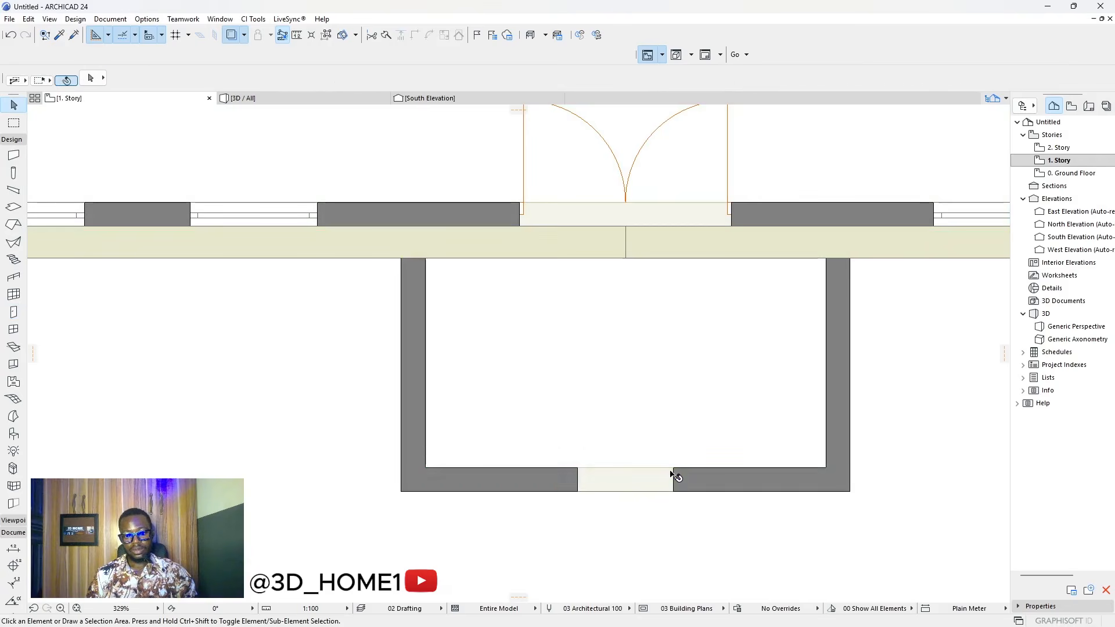
{"action": "left_click", "coordinate": [671, 481]}
{"action": "left_click", "coordinate": [676, 489]}
{"action": "left_click", "coordinate": [672, 490]}
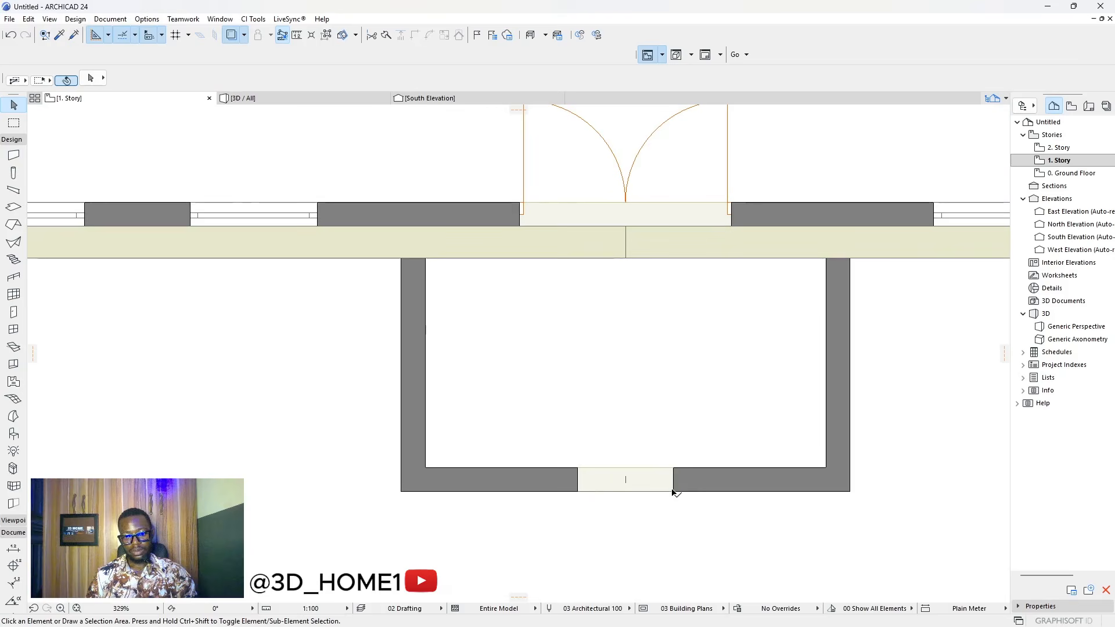
{"action": "left_click", "coordinate": [673, 491]}
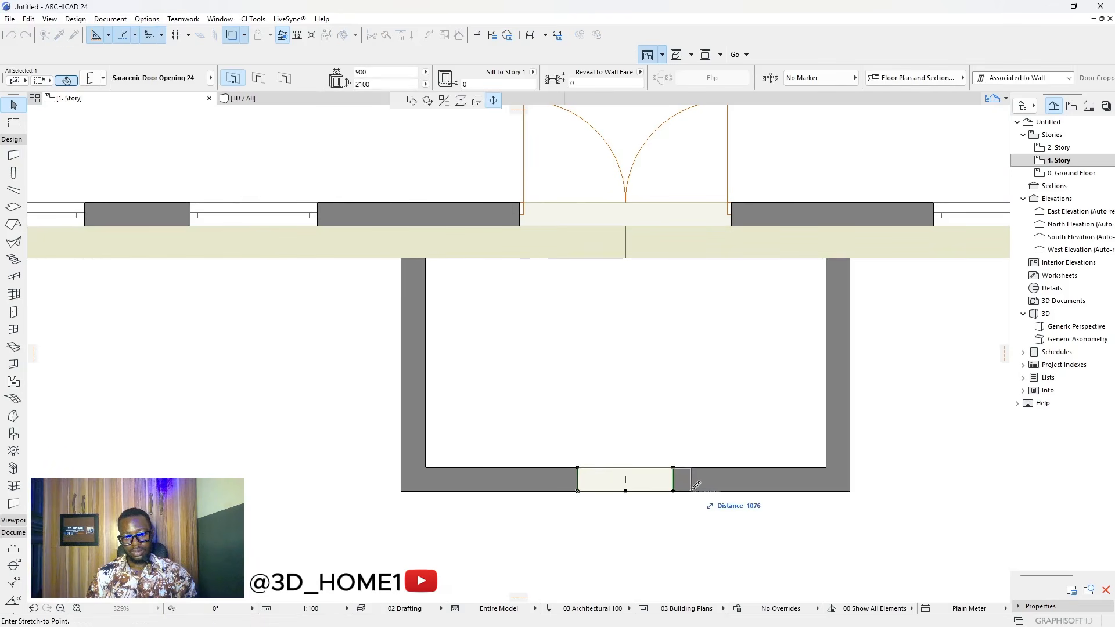
{"action": "left_click", "coordinate": [831, 463]}
{"action": "left_click", "coordinate": [578, 468]}
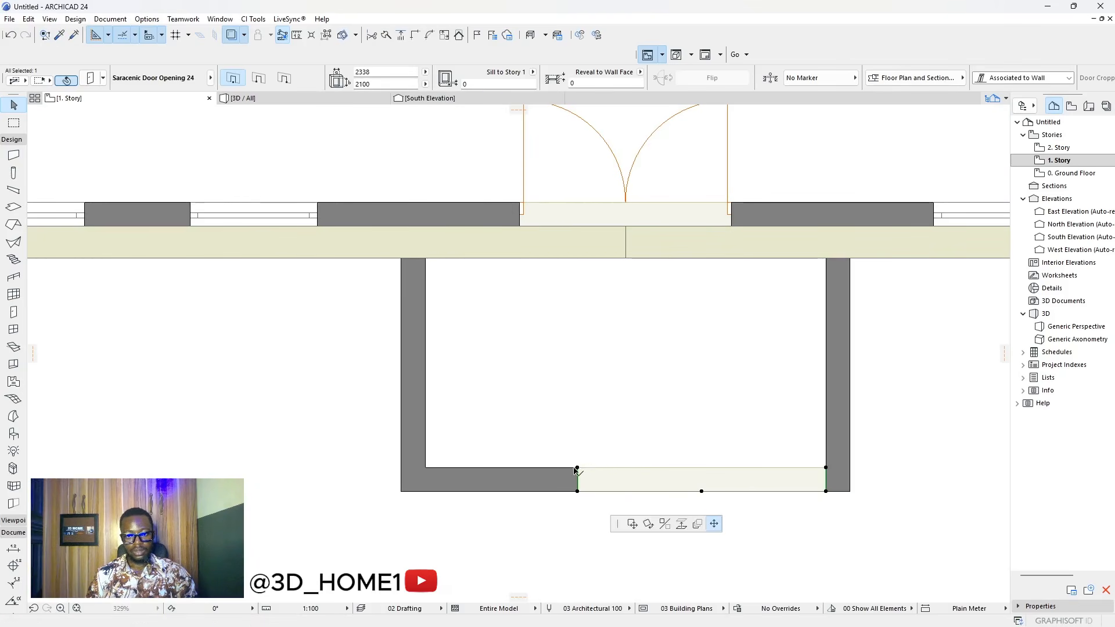
{"action": "left_click", "coordinate": [430, 462]}
{"action": "left_click", "coordinate": [435, 179]}
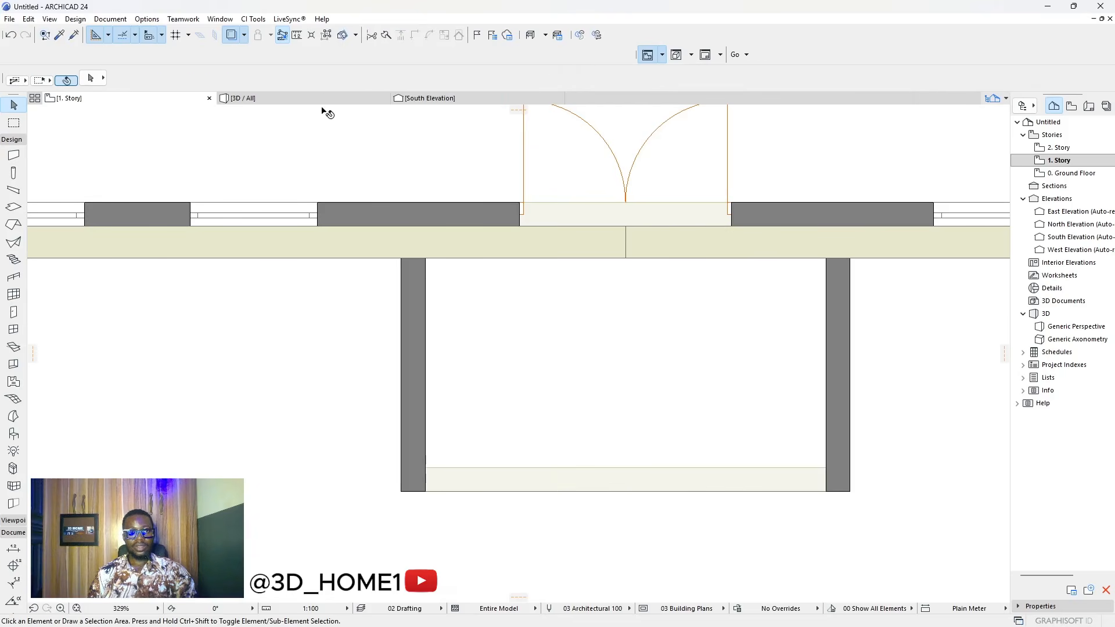
- In the 3D view, raise the height of the porch's front opening to about 3873
{"action": "left_click", "coordinate": [322, 99]}
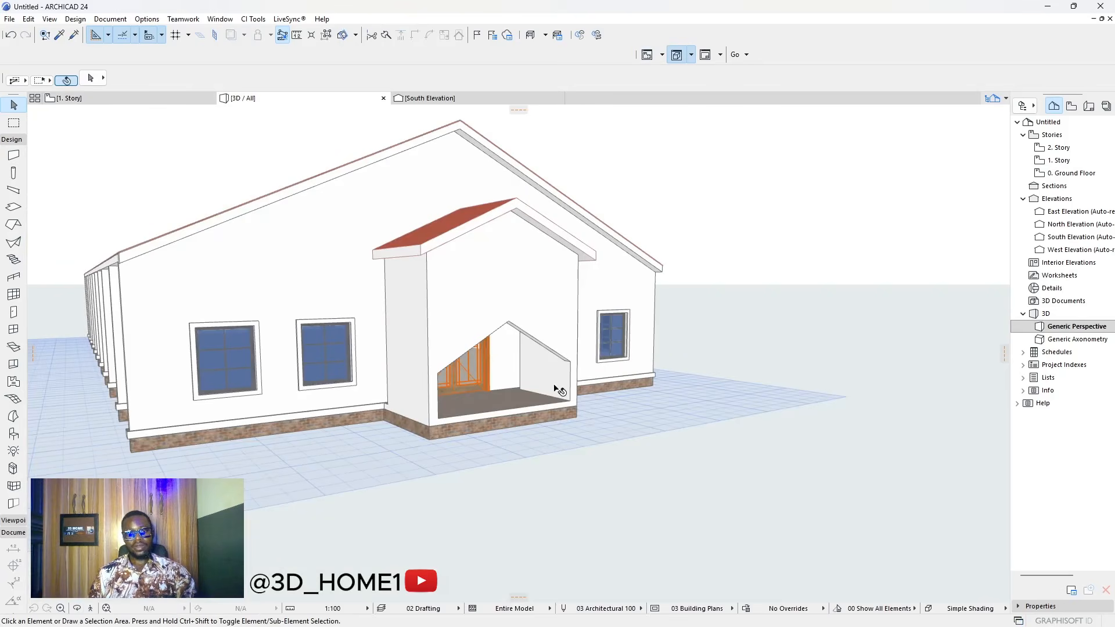
{"action": "middle_click_drag", "start_coordinate": [557, 390], "coordinate": [498, 326], "text": "shift"}
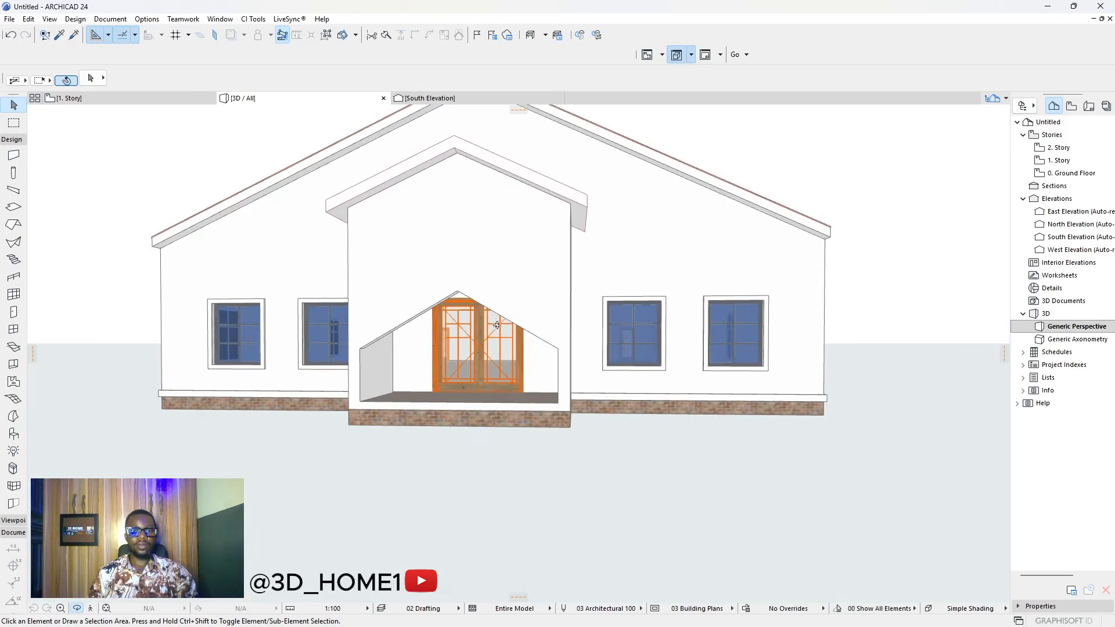
{"action": "left_click", "coordinate": [558, 351]}
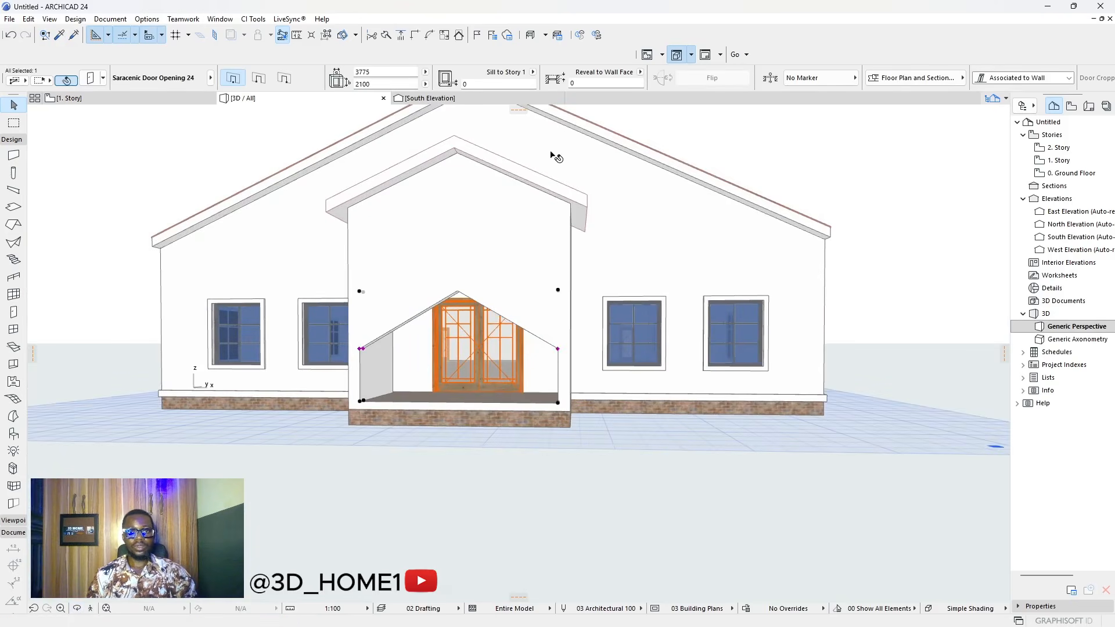
{"action": "left_click", "coordinate": [559, 290]}
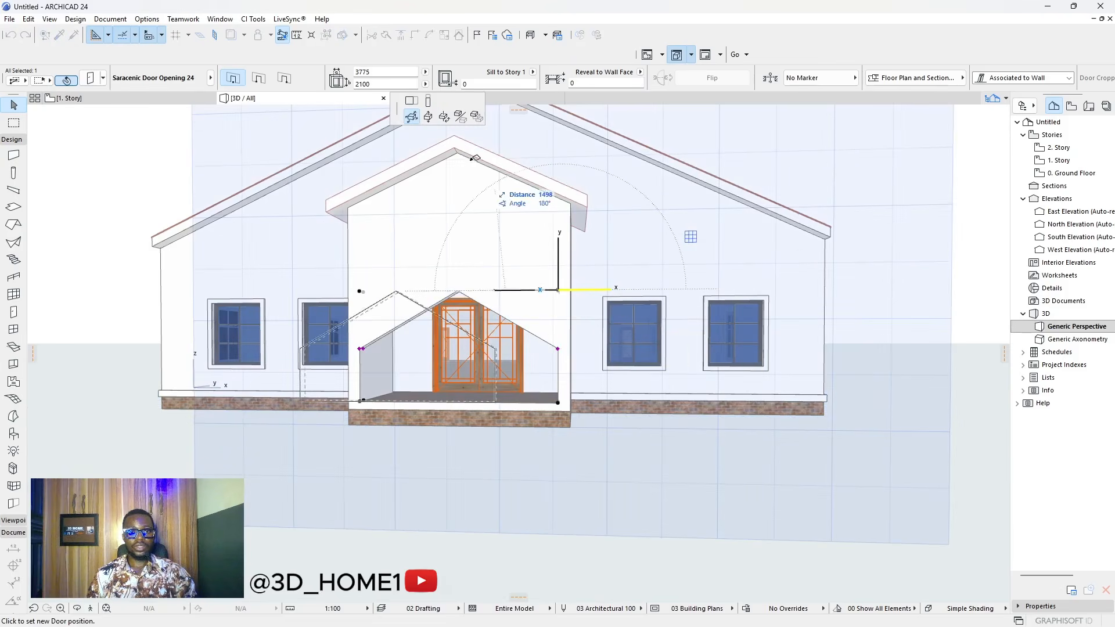
{"action": "left_click", "coordinate": [429, 101]}
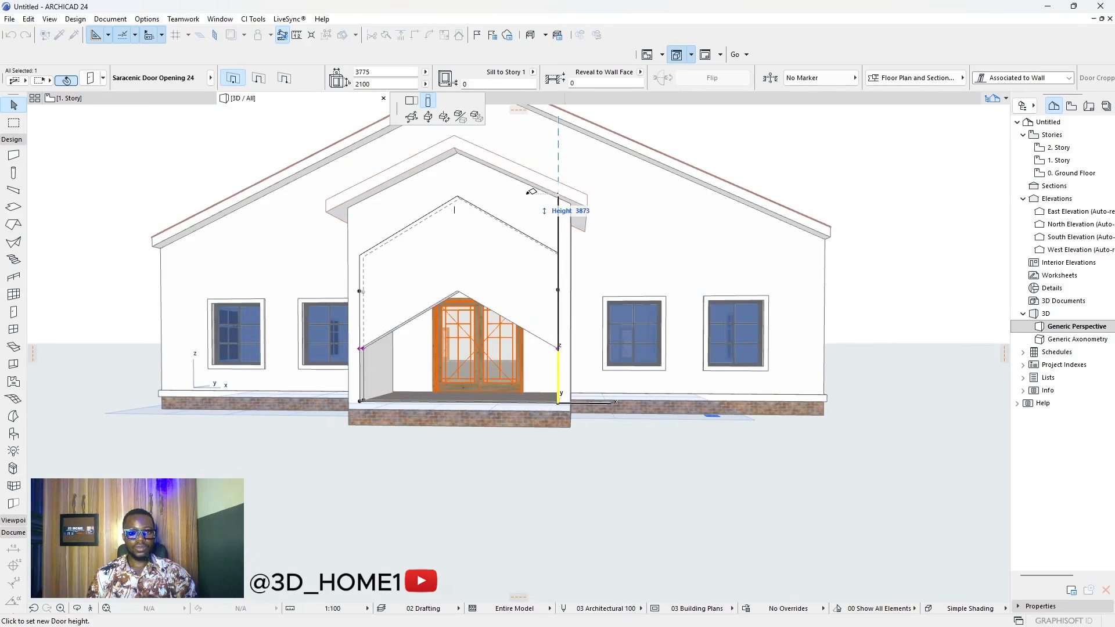
{"action": "left_click", "coordinate": [532, 192]}
{"action": "key", "text": "Escape"}
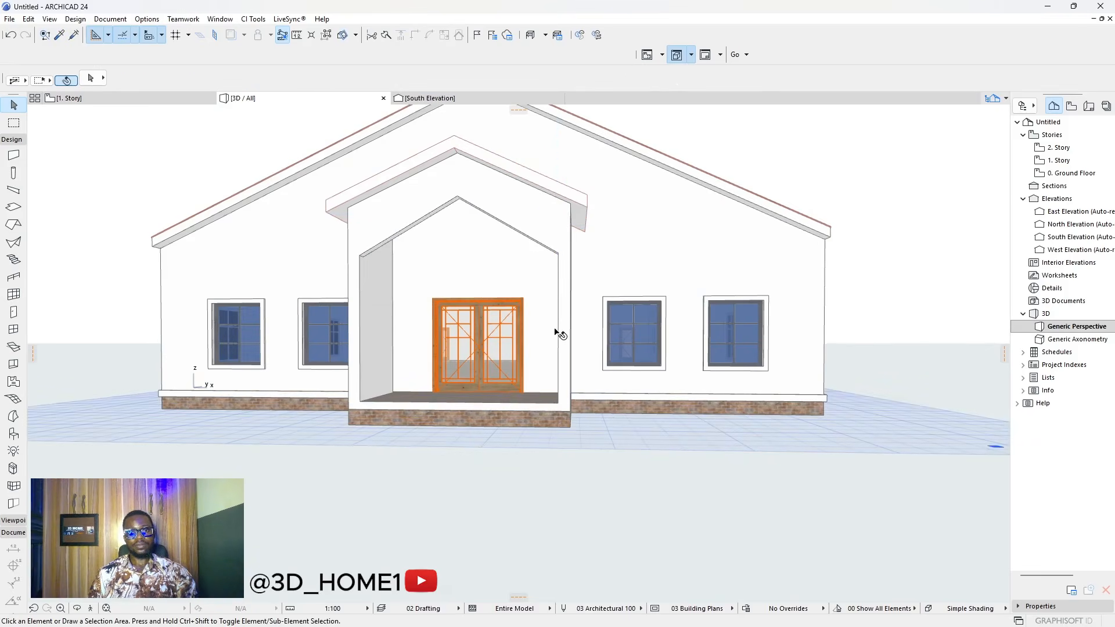
- Examine the porch opening against its gable roof in 3D and in the South Elevation
{"action": "middle_click_drag", "start_coordinate": [505, 356], "coordinate": [784, 377], "text": "shift"}
{"action": "scroll", "coordinate": [590, 311], "scroll_direction": "up", "scroll_amount": 4}
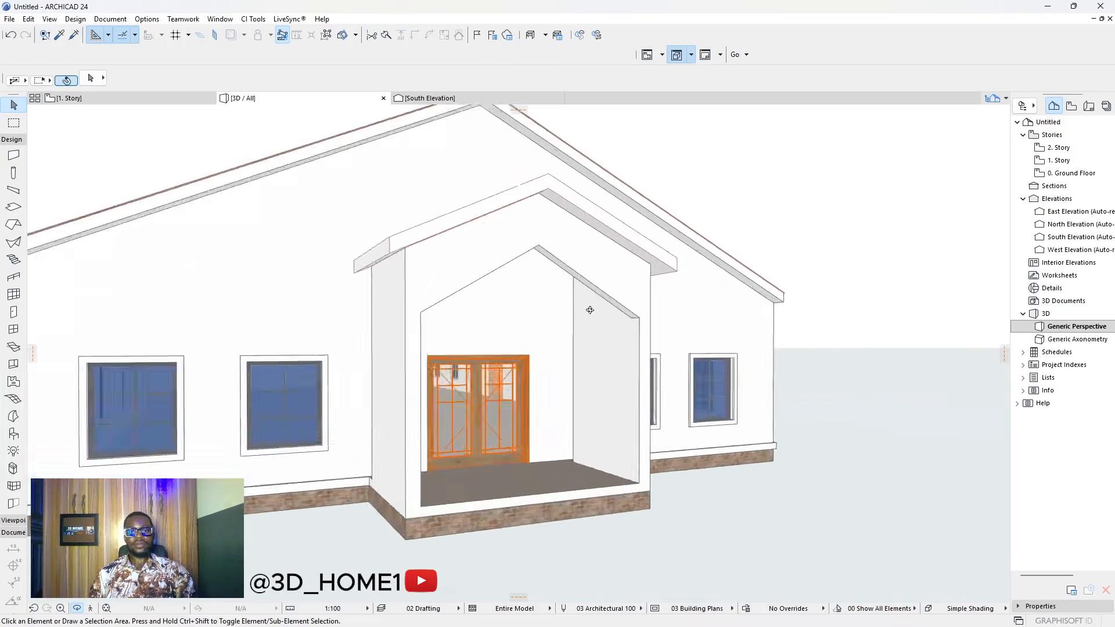
{"action": "middle_click_drag", "start_coordinate": [590, 312], "coordinate": [486, 306], "text": "shift"}
{"action": "left_click", "coordinate": [210, 100]}
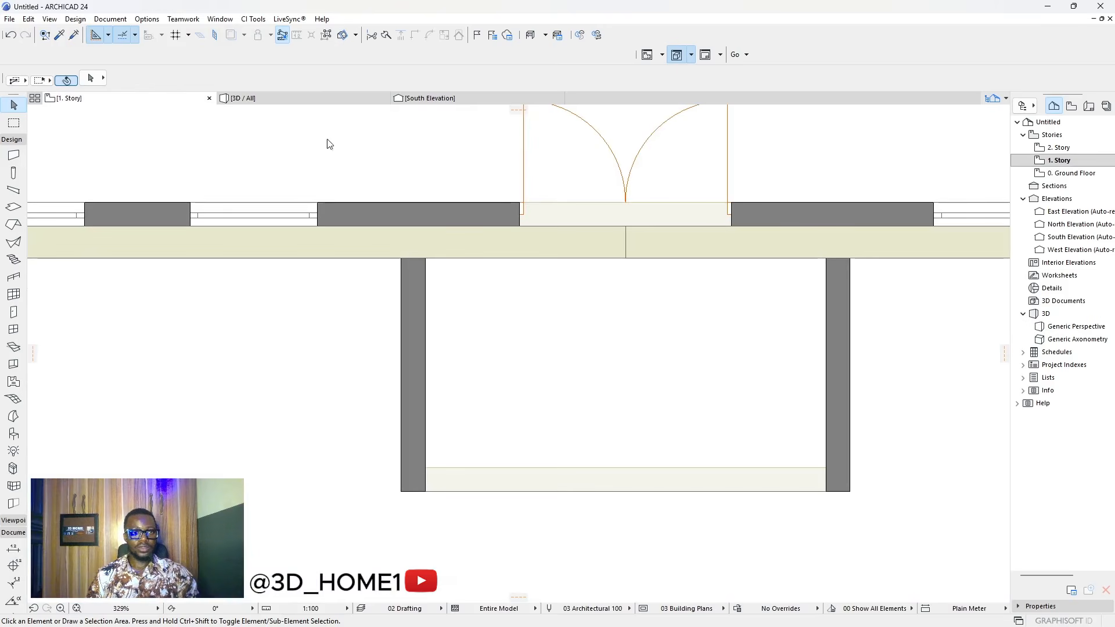
{"action": "left_click", "coordinate": [454, 100]}
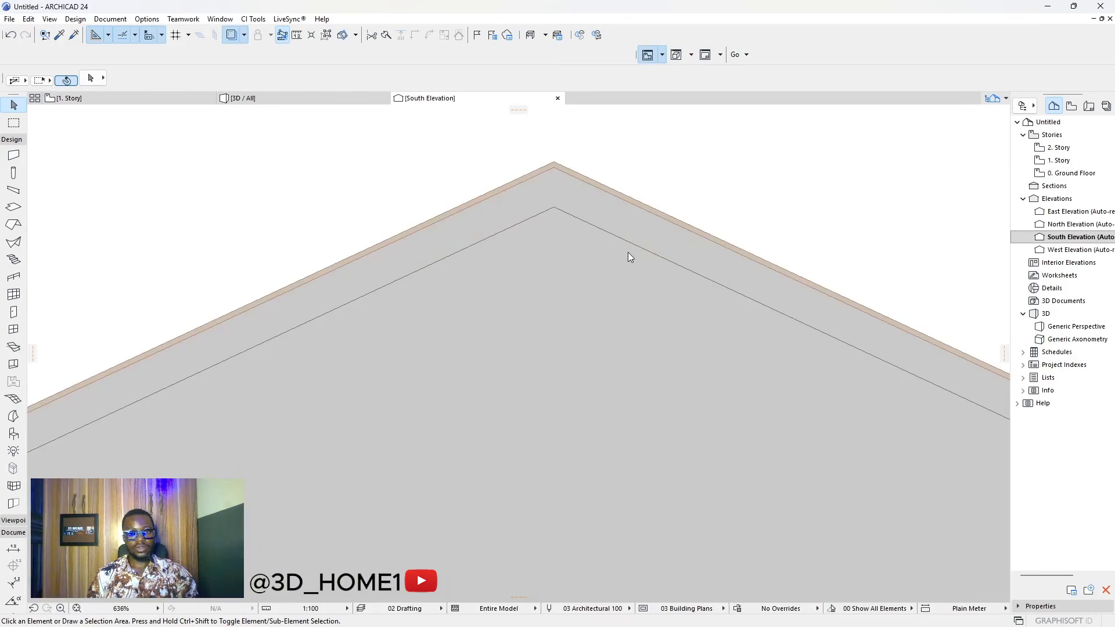
{"action": "scroll", "coordinate": [576, 237], "scroll_direction": "down", "scroll_amount": 5}
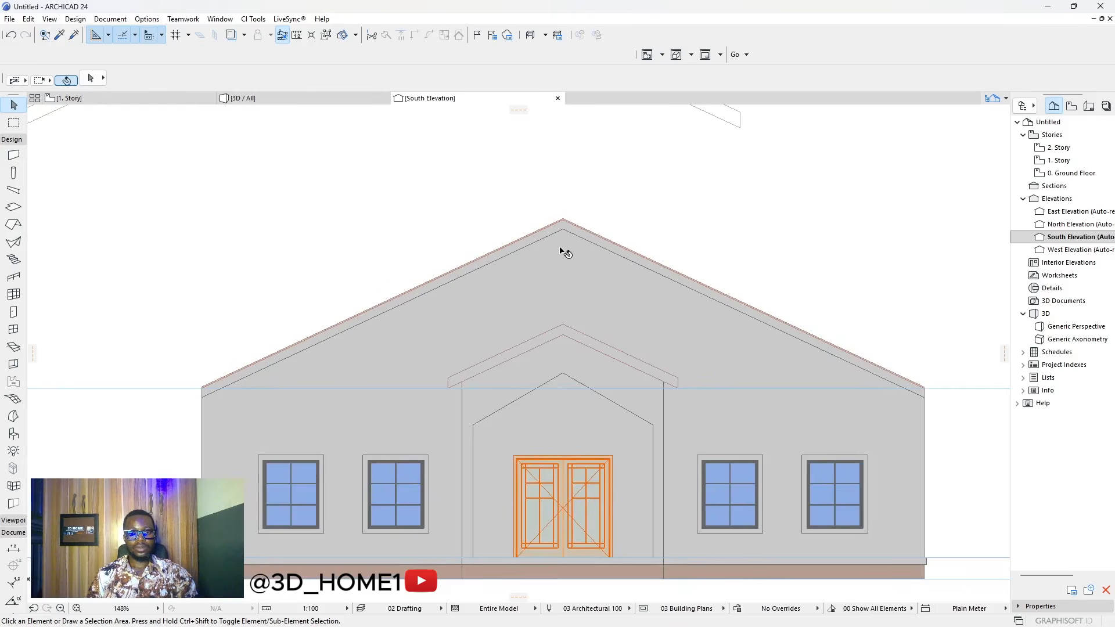
{"action": "scroll", "coordinate": [591, 320], "scroll_direction": "up", "scroll_amount": 3}
{"action": "scroll", "coordinate": [467, 379], "scroll_direction": "up", "scroll_amount": 2}
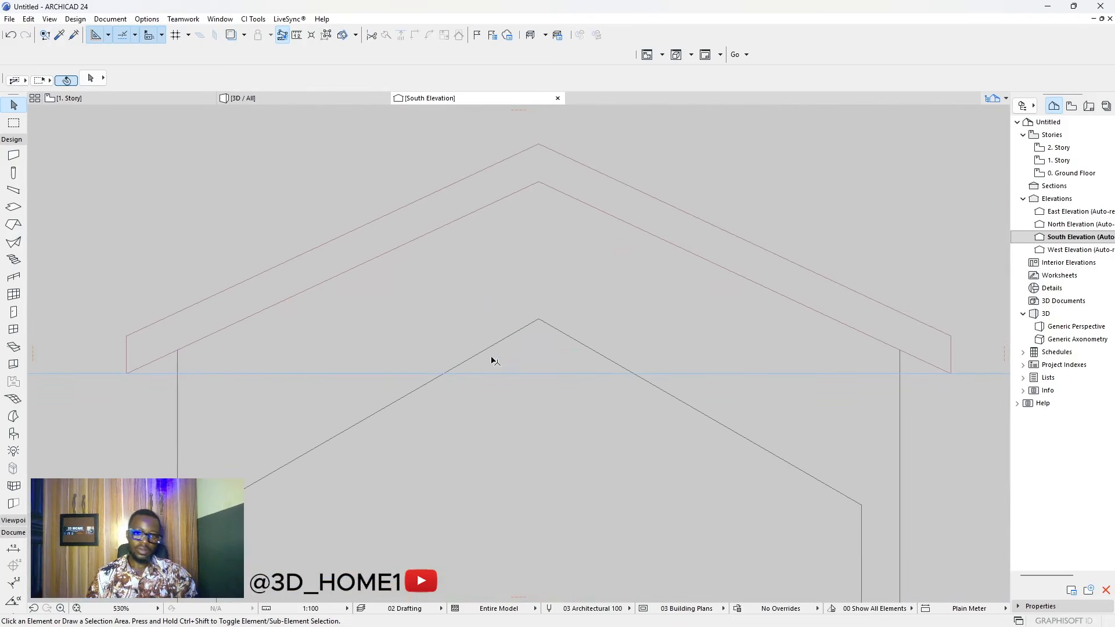
- Try to set the porch opening's arch height to 900 in its door settings
{"action": "left_click", "coordinate": [540, 323]}
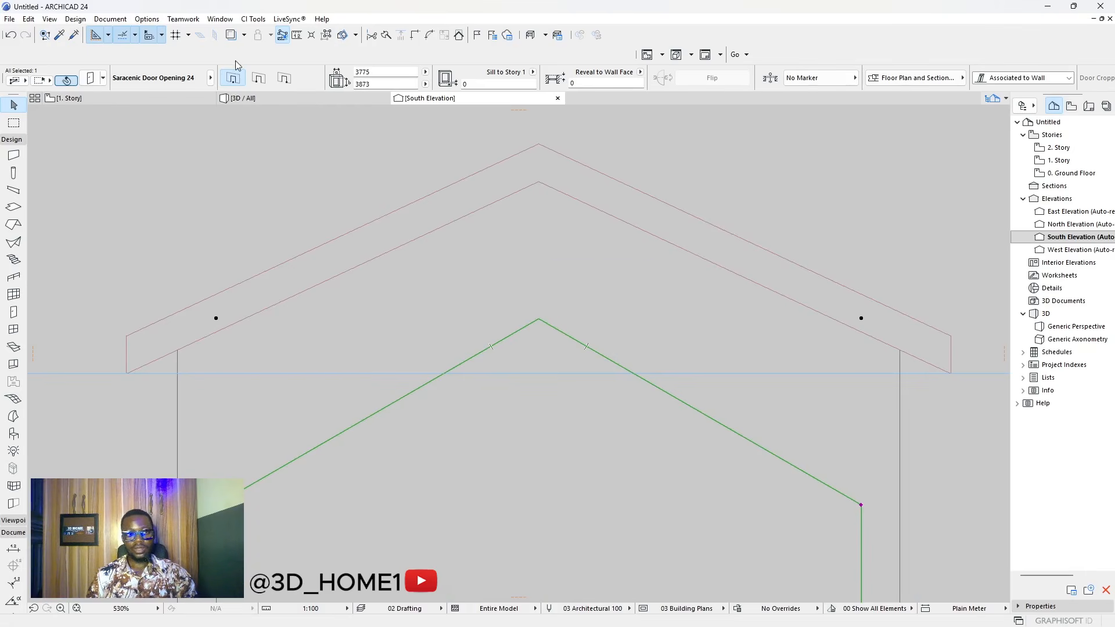
{"action": "key", "text": "ctrl+t"}
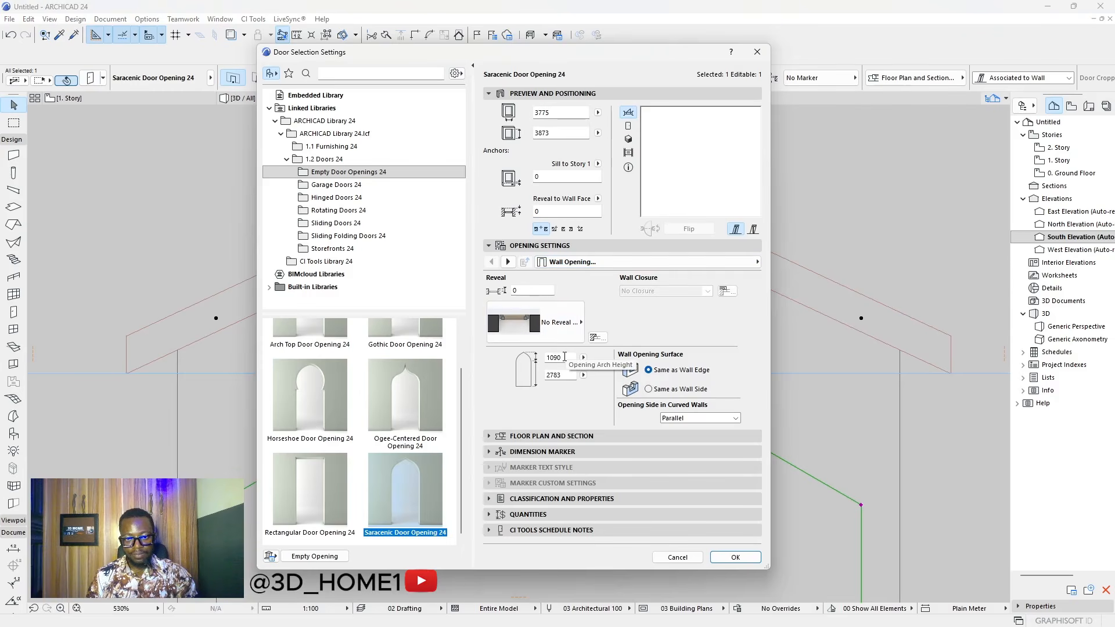
{"action": "left_click_drag", "start_coordinate": [569, 358], "coordinate": [540, 360]}
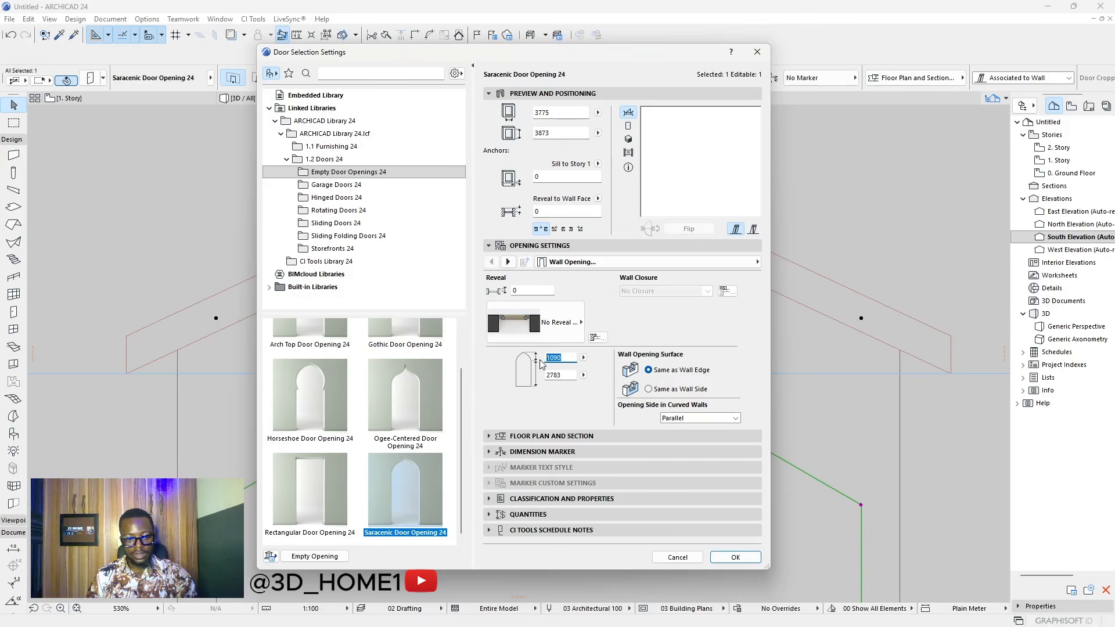
{"action": "left_click", "coordinate": [565, 375]}
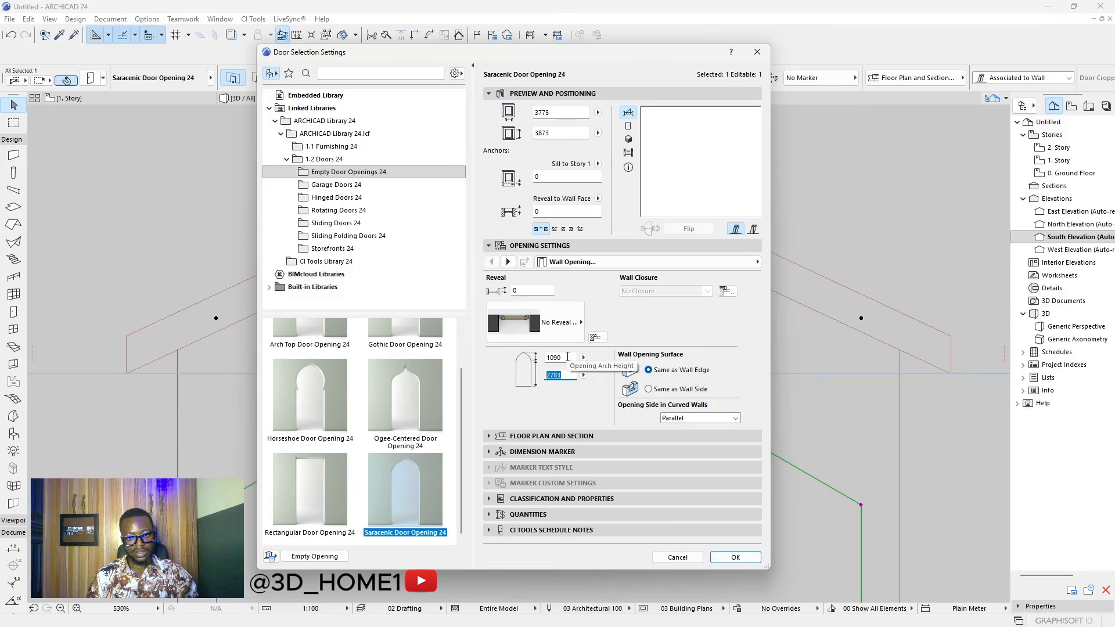
{"action": "left_click", "coordinate": [563, 358]}
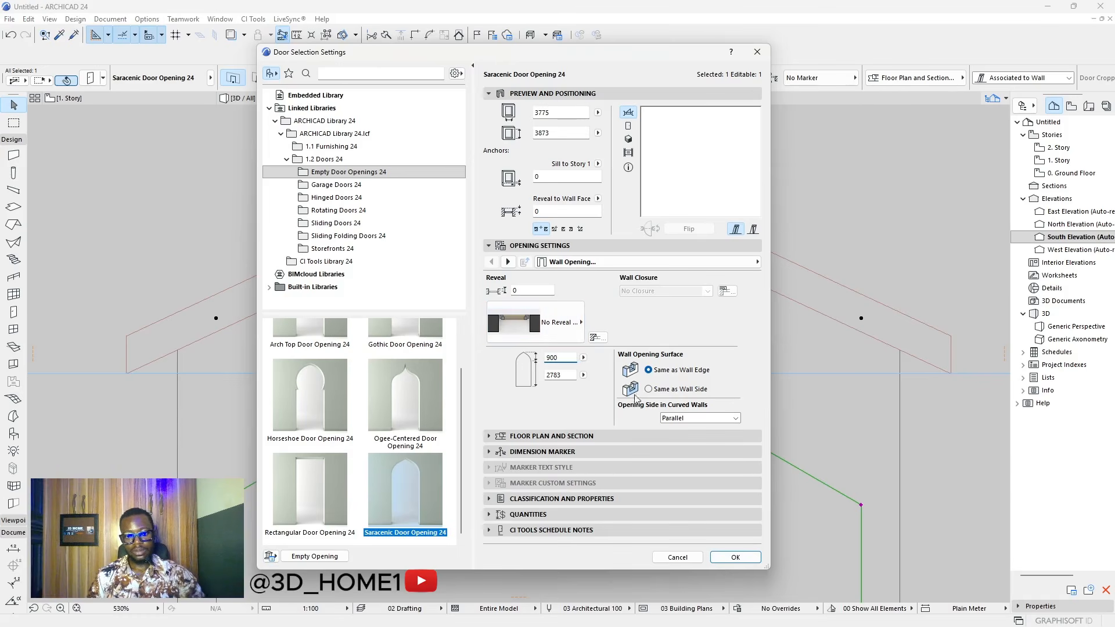
{"action": "left_click", "coordinate": [563, 375]}
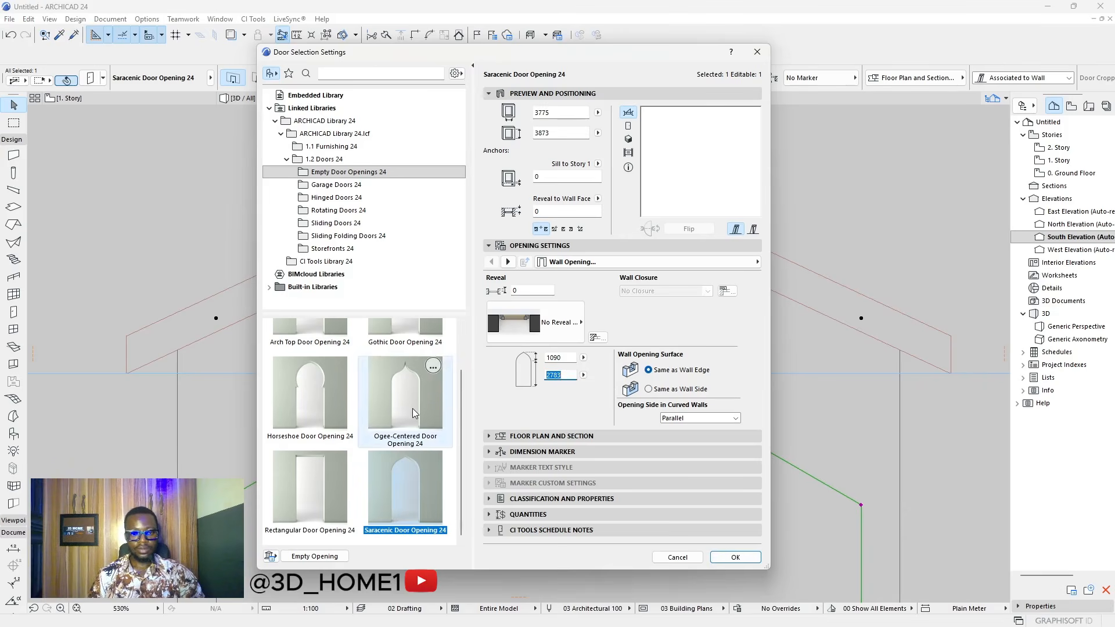
{"action": "scroll", "coordinate": [409, 409], "scroll_direction": "up", "scroll_amount": 2}
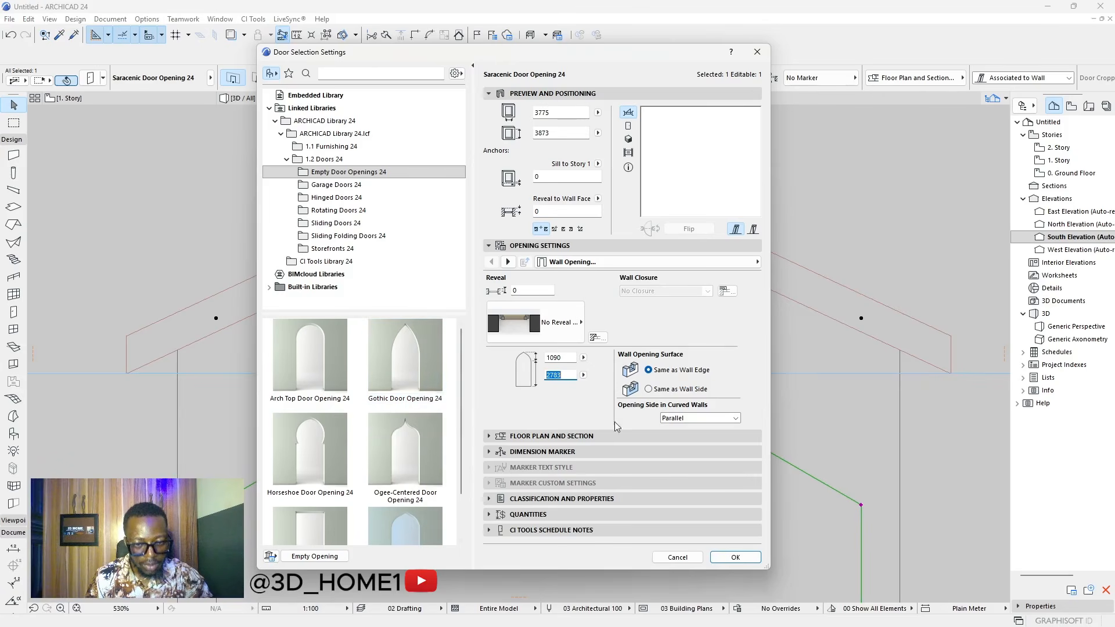
{"action": "left_click", "coordinate": [726, 560]}
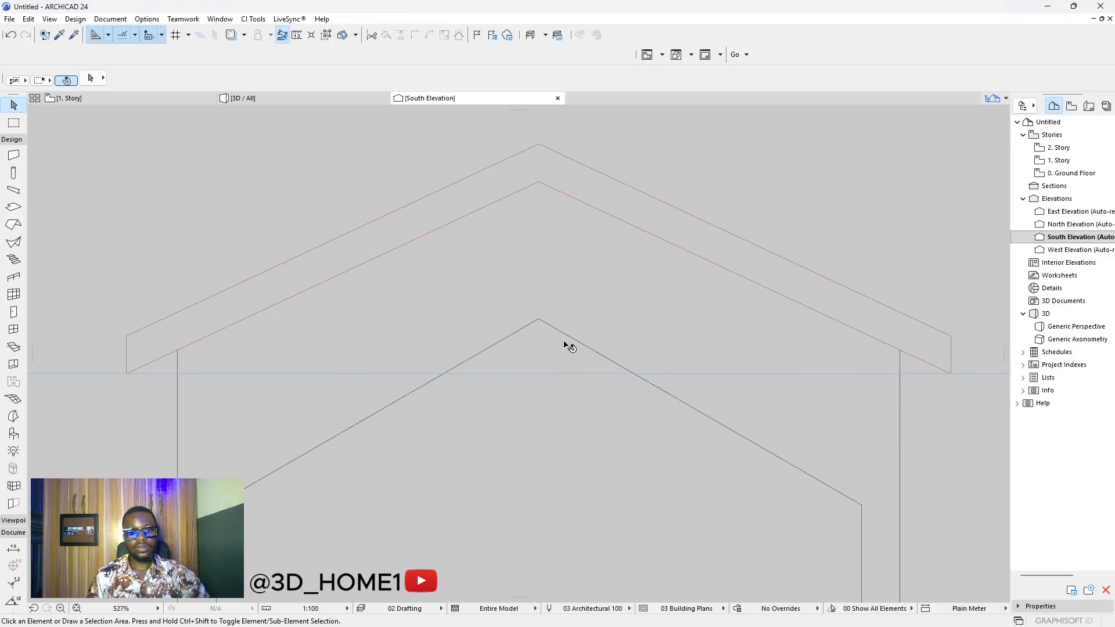
{"action": "scroll", "coordinate": [565, 351], "scroll_direction": "down", "scroll_amount": 5}
{"action": "scroll", "coordinate": [573, 366], "scroll_direction": "up", "scroll_amount": 5}
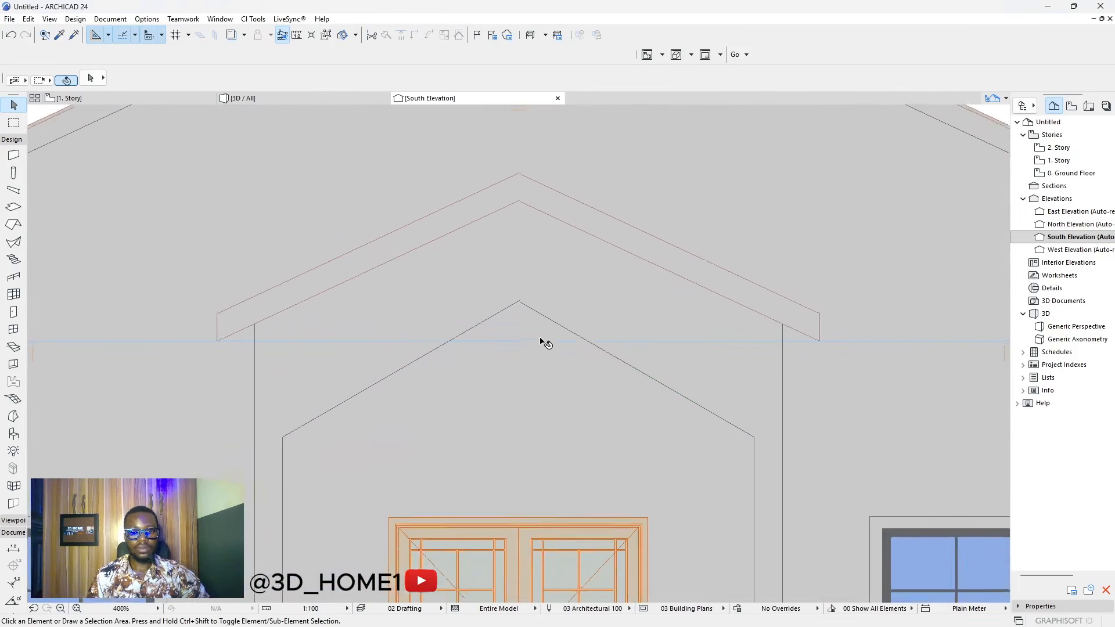
{"action": "left_click", "coordinate": [513, 298]}
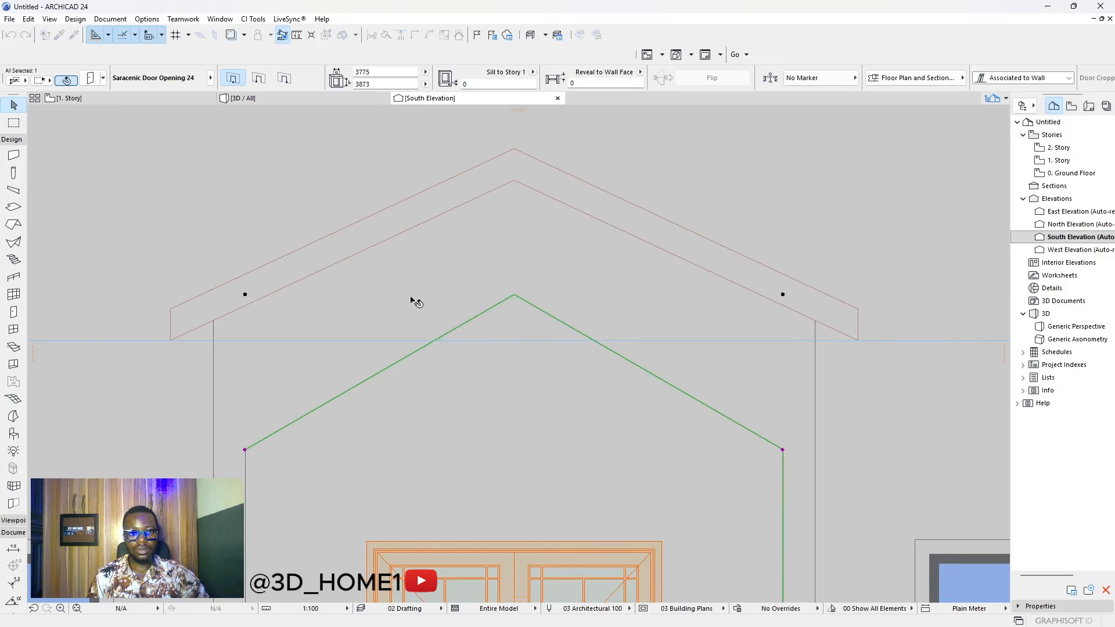
{"action": "left_click", "coordinate": [245, 294]}
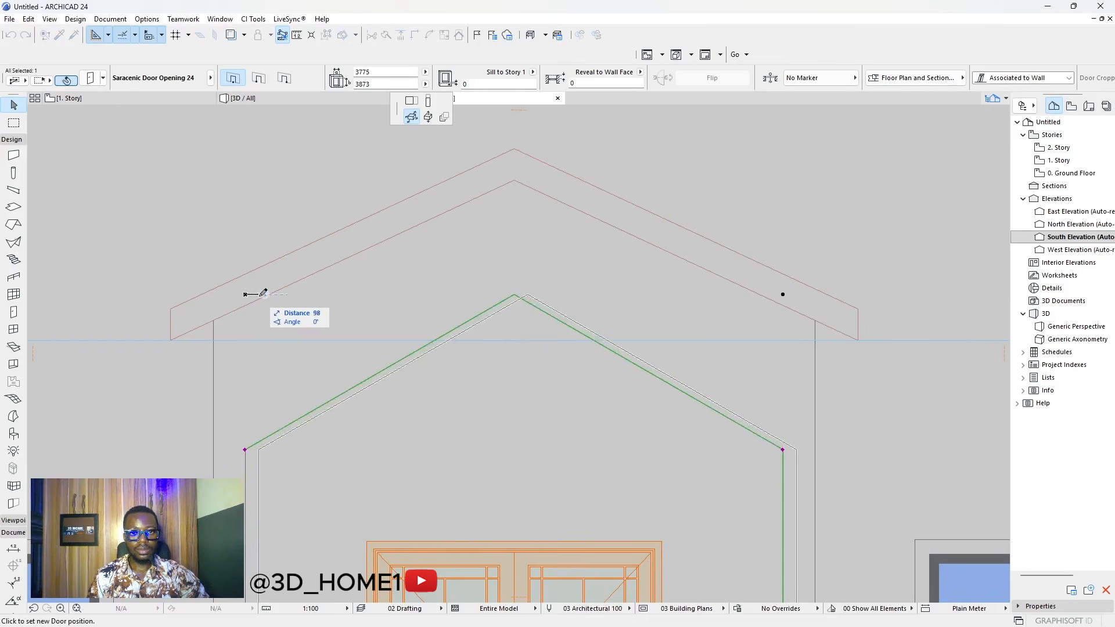
{"action": "key", "text": "Escape"}
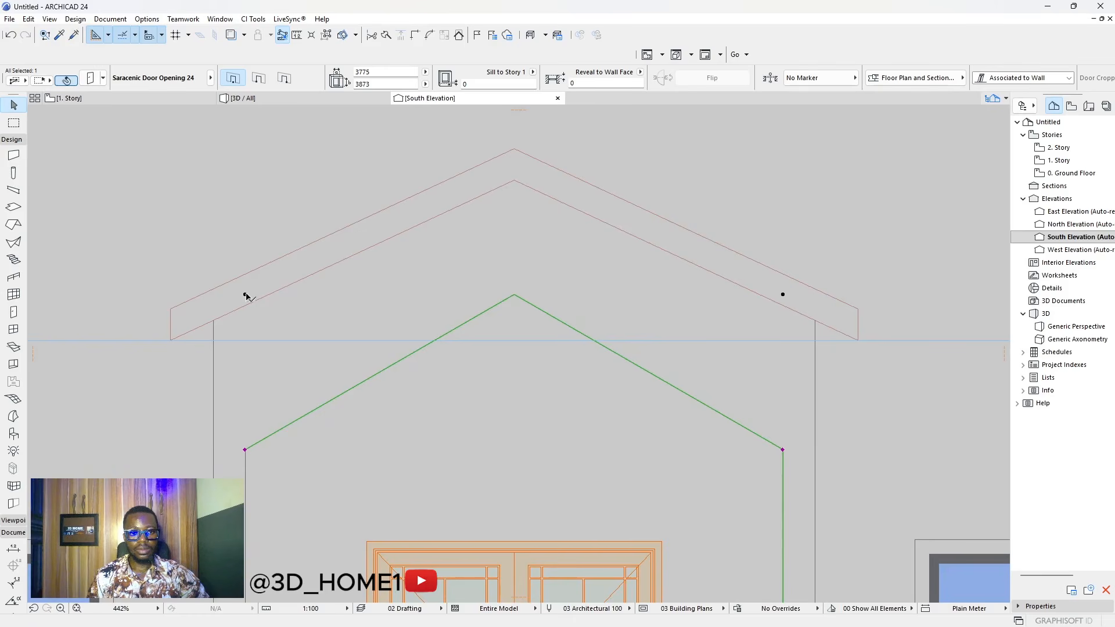
- Try to raise the height of the porch's pointed front opening in the South Elevation and compare it with the gable roofs
{"action": "left_click", "coordinate": [245, 295]}
{"action": "left_click", "coordinate": [428, 101]}
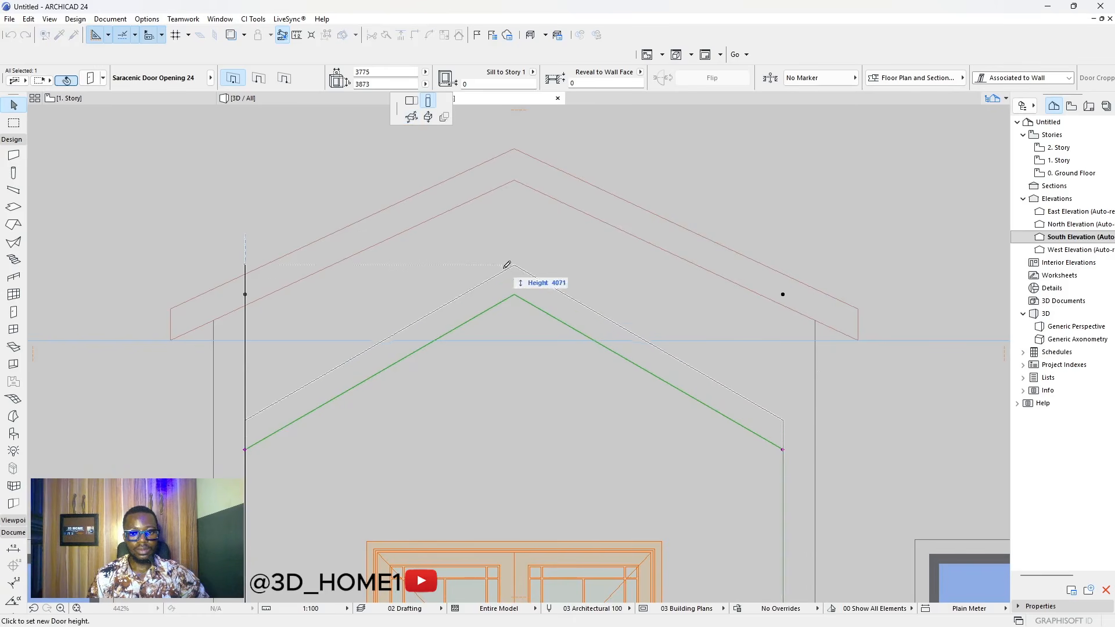
{"action": "left_click", "coordinate": [514, 291]}
{"action": "scroll", "coordinate": [587, 272], "scroll_direction": "down", "scroll_amount": 4}
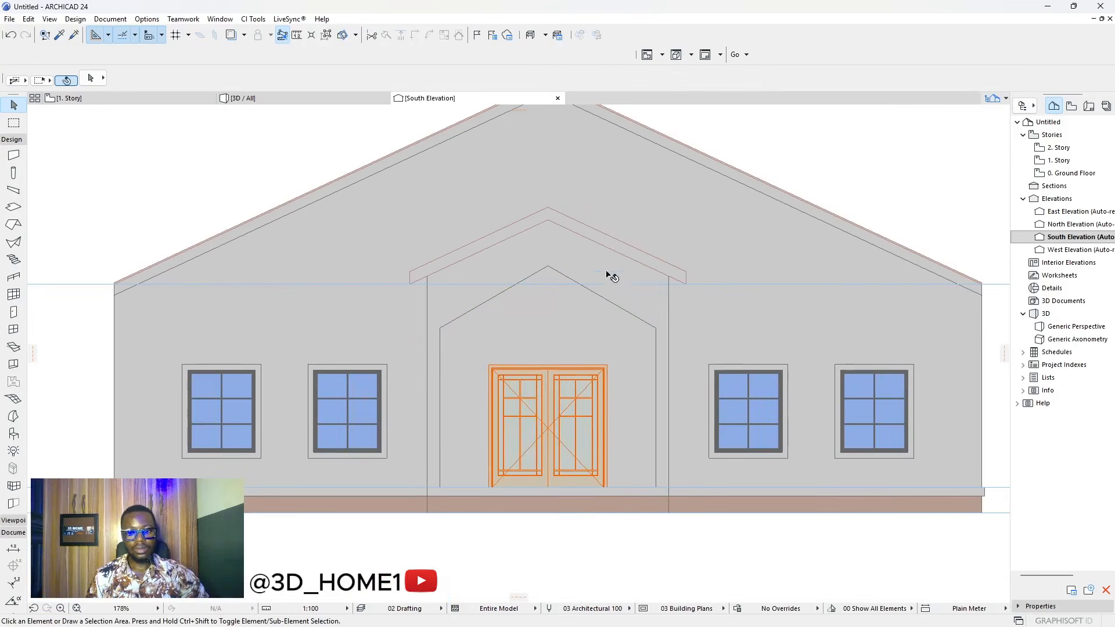
{"action": "scroll", "coordinate": [644, 324], "scroll_direction": "up", "scroll_amount": 2}
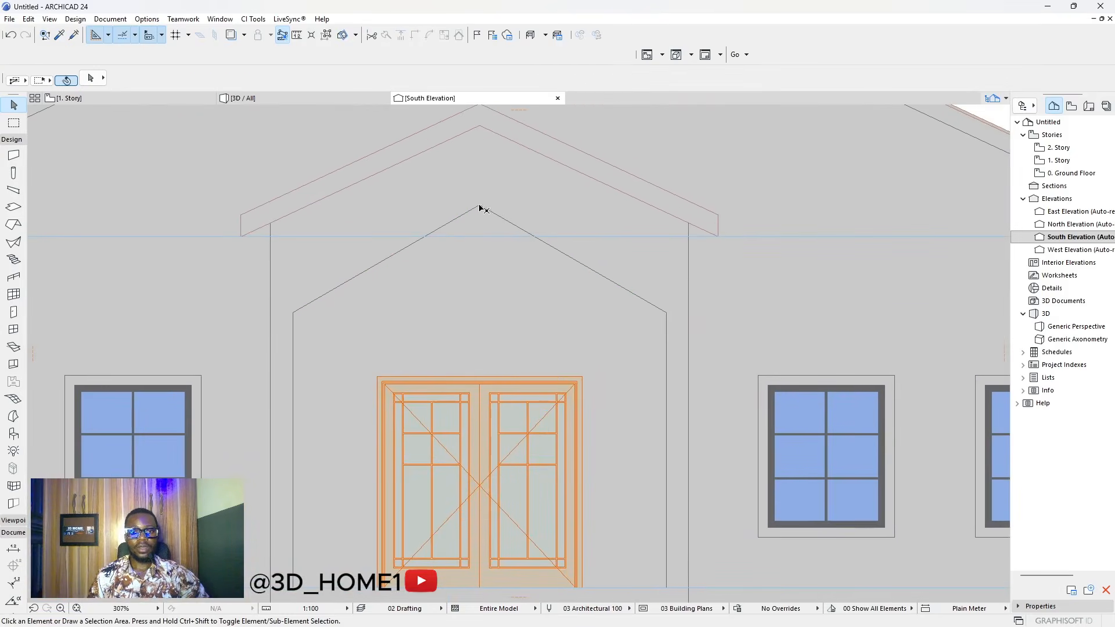
{"action": "left_click", "coordinate": [480, 208]}
{"action": "scroll", "coordinate": [501, 201], "scroll_direction": "down", "scroll_amount": 3}
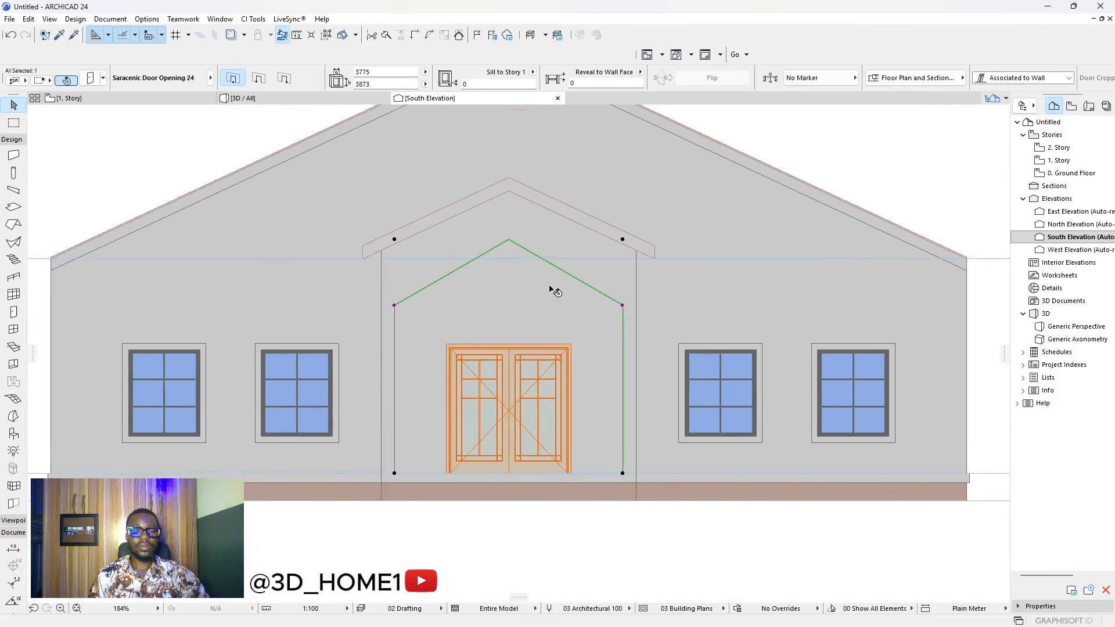
{"action": "scroll", "coordinate": [523, 211], "scroll_direction": "down", "scroll_amount": 2}
{"action": "scroll", "coordinate": [530, 232], "scroll_direction": "up", "scroll_amount": 5}
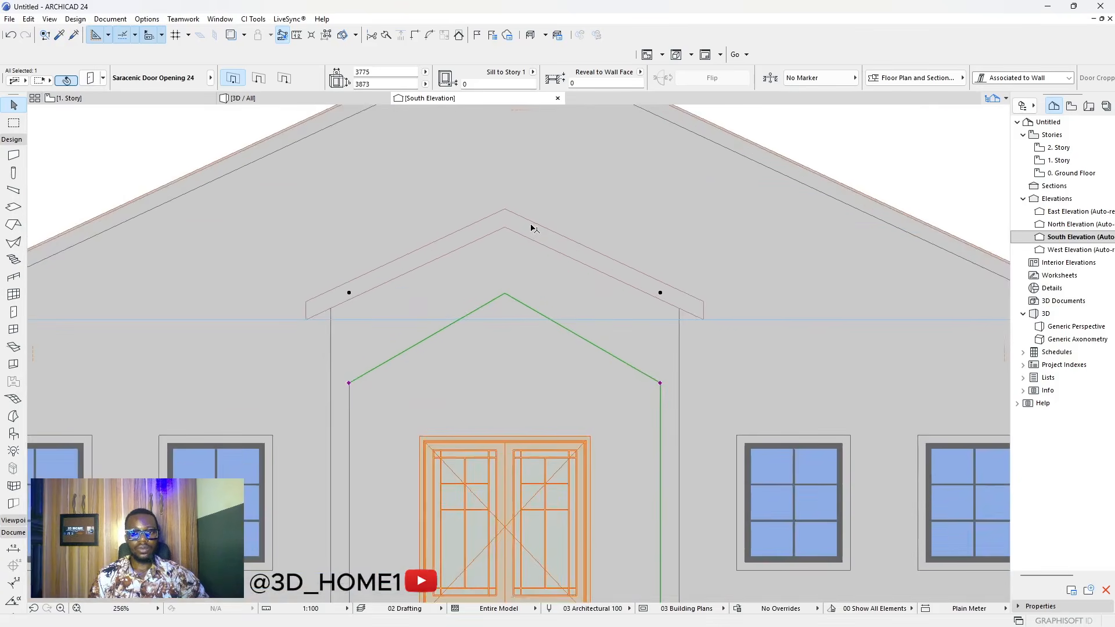
{"action": "scroll", "coordinate": [532, 230], "scroll_direction": "down", "scroll_amount": 5}
{"action": "scroll", "coordinate": [535, 217], "scroll_direction": "up", "scroll_amount": 2}
{"action": "scroll", "coordinate": [528, 146], "scroll_direction": "up", "scroll_amount": 3}
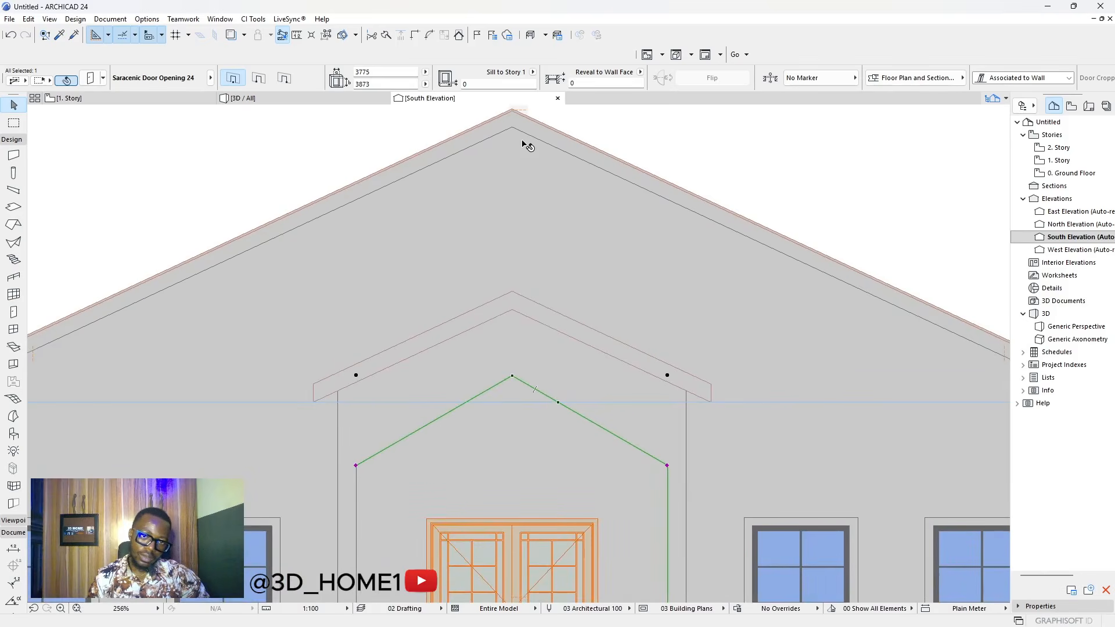
- Set the porch gable roof's pitch to 26°, keeping its custom planes and edges
{"action": "left_click", "coordinate": [519, 316]}
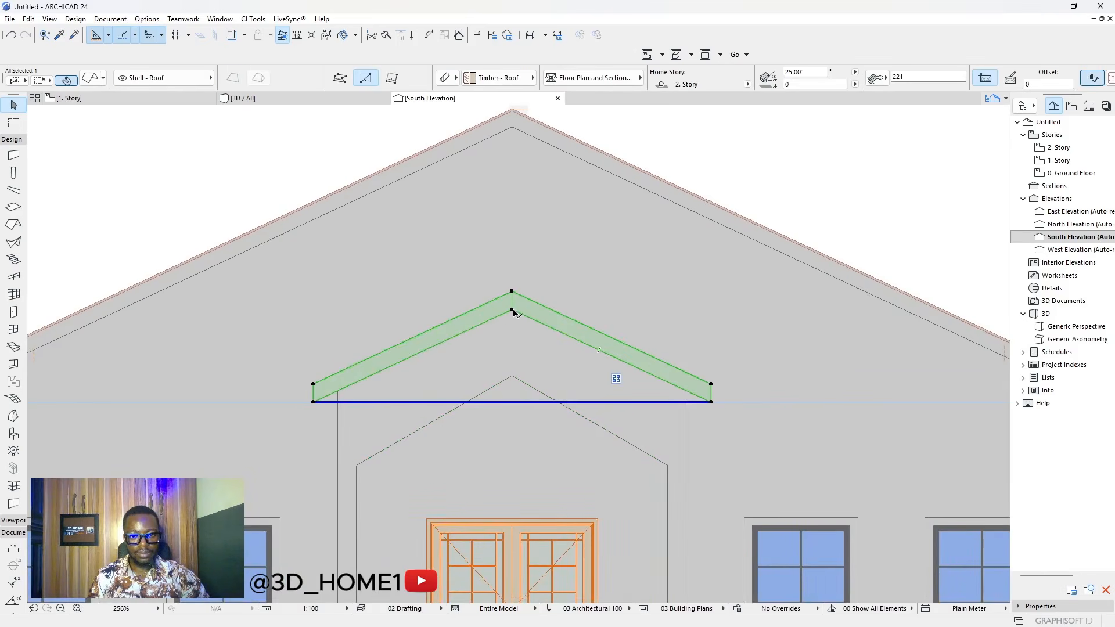
{"action": "left_click", "coordinate": [512, 311]}
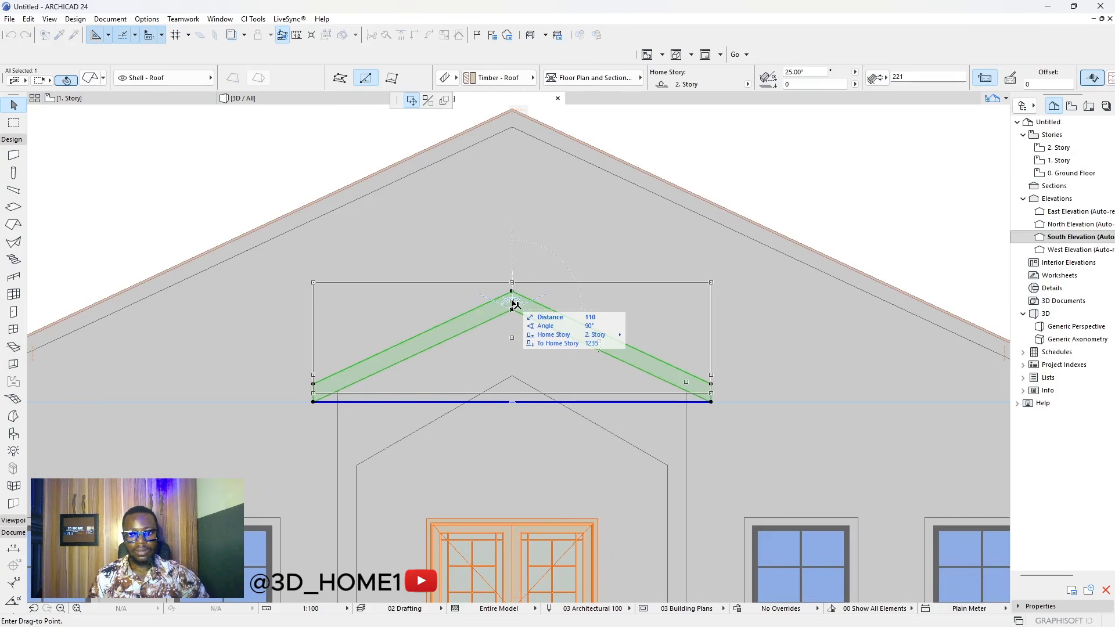
{"action": "left_click", "coordinate": [514, 302]}
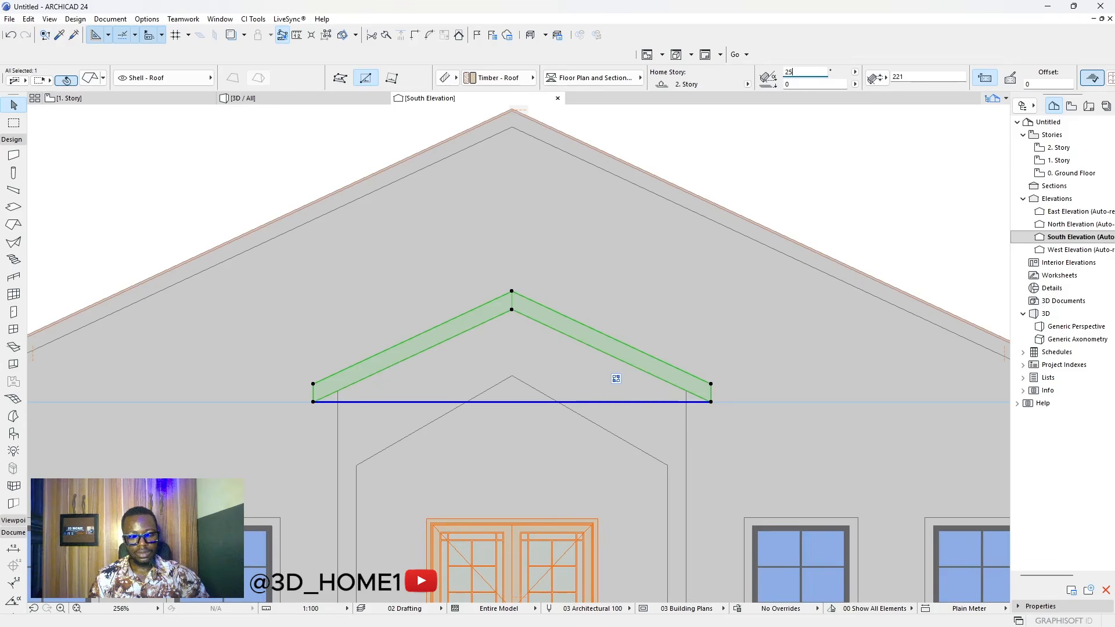
{"action": "key", "text": "Return"}
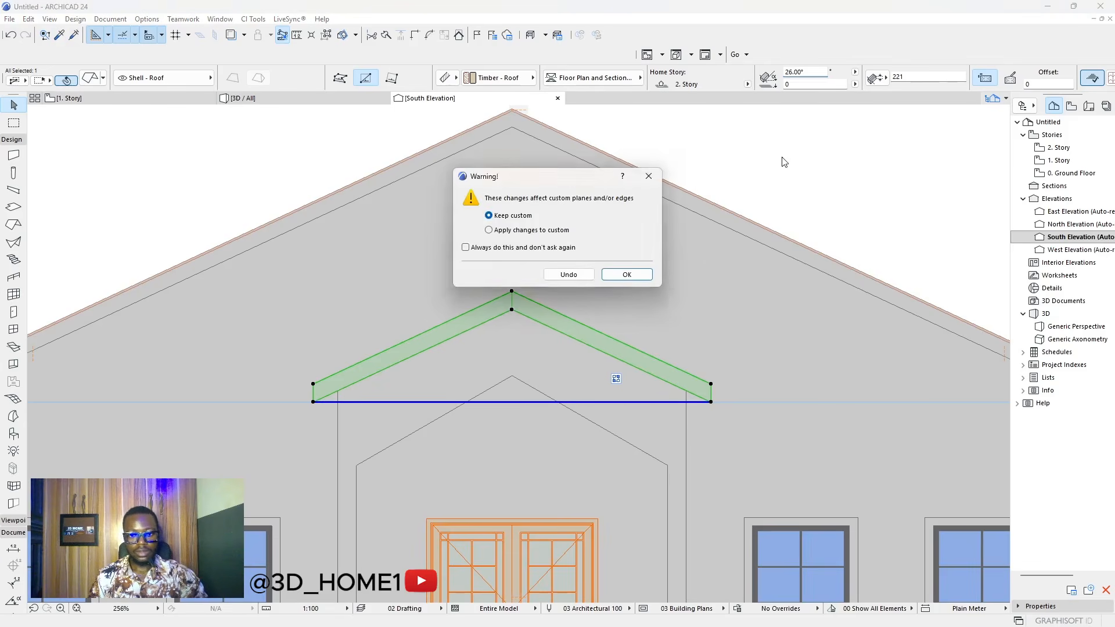
{"action": "left_click", "coordinate": [632, 273]}
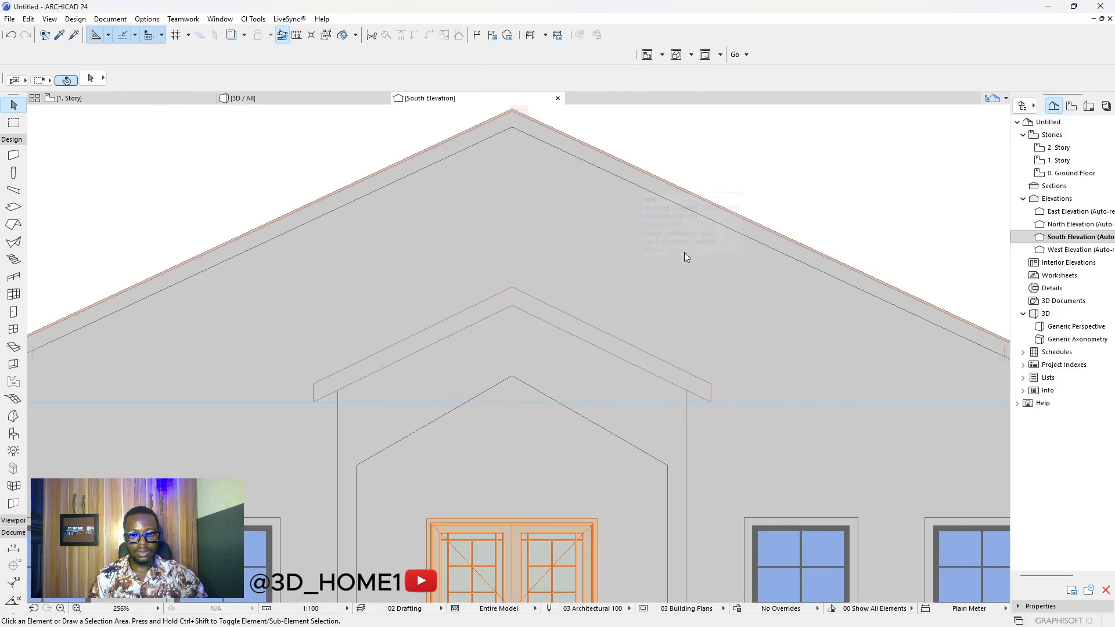
- Set the porch gable roof's pitch to 27°, keeping its custom planes and edges
{"action": "scroll", "coordinate": [527, 283], "scroll_direction": "down", "scroll_amount": 5}
{"action": "scroll", "coordinate": [535, 288], "scroll_direction": "up", "scroll_amount": 4}
{"action": "left_click", "coordinate": [524, 270]}
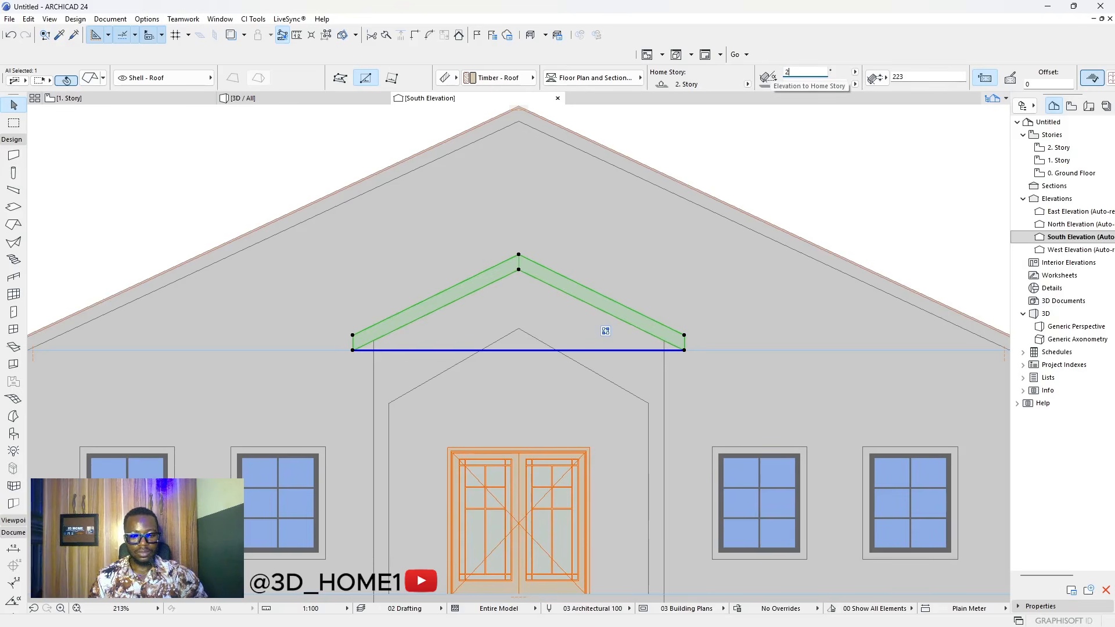
{"action": "left_click", "coordinate": [803, 153]}
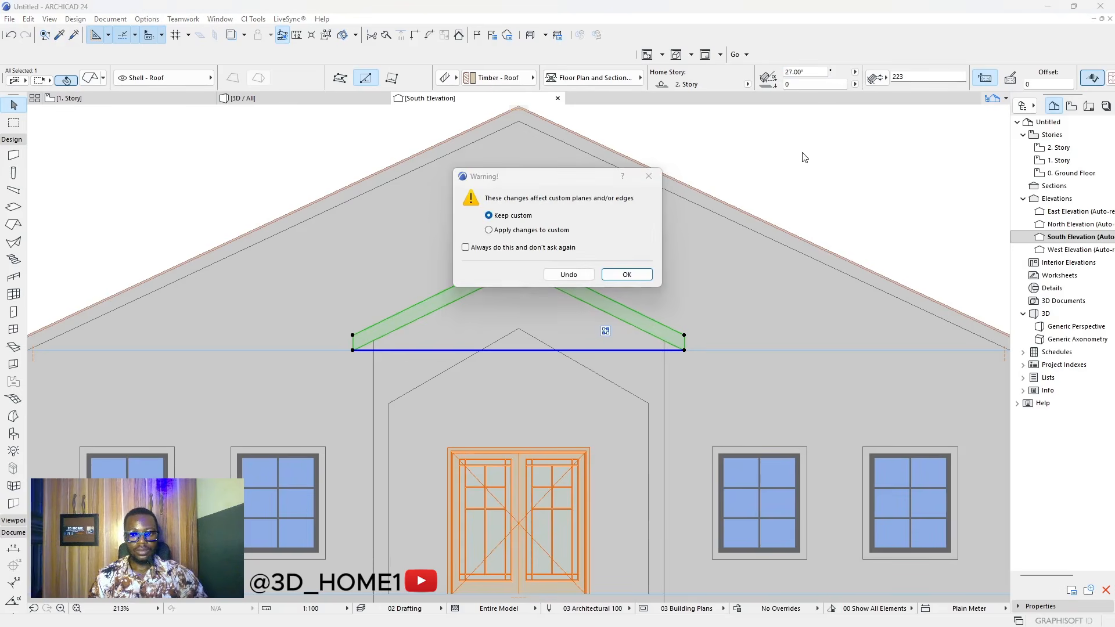
{"action": "left_click", "coordinate": [631, 274]}
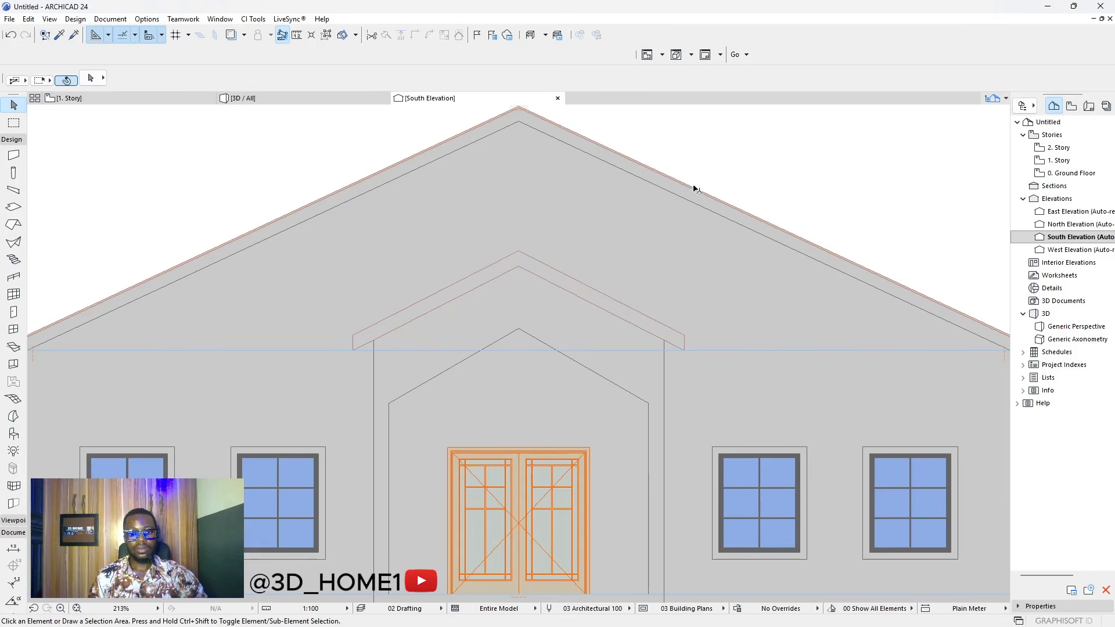
{"action": "scroll", "coordinate": [547, 279], "scroll_direction": "down", "scroll_amount": 5}
- Examine the porch's roof pitch, front opening and side walls from the front and side in the 3D view
{"action": "left_click", "coordinate": [331, 99]}
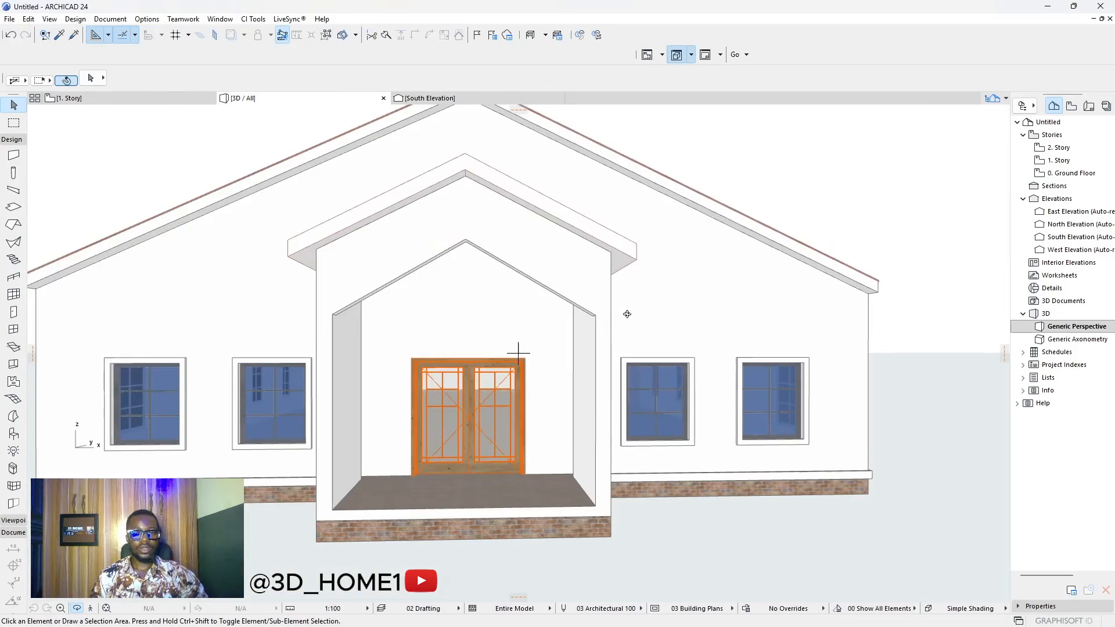
{"action": "scroll", "coordinate": [631, 334], "scroll_direction": "down", "scroll_amount": 4}
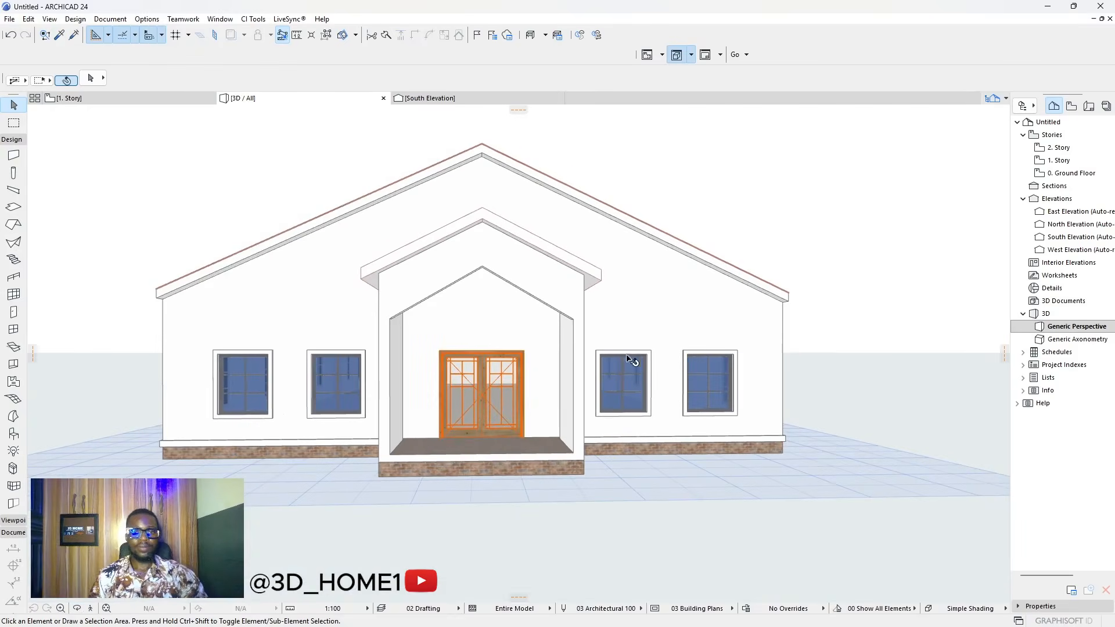
{"action": "key", "text": "o"}
{"action": "left_click_drag", "start_coordinate": [641, 378], "coordinate": [468, 366]}
{"action": "scroll", "coordinate": [484, 368], "scroll_direction": "up", "scroll_amount": 2}
{"action": "left_click_drag", "start_coordinate": [563, 334], "coordinate": [484, 292]}
{"action": "scroll", "coordinate": [468, 312], "scroll_direction": "down", "scroll_amount": 3}
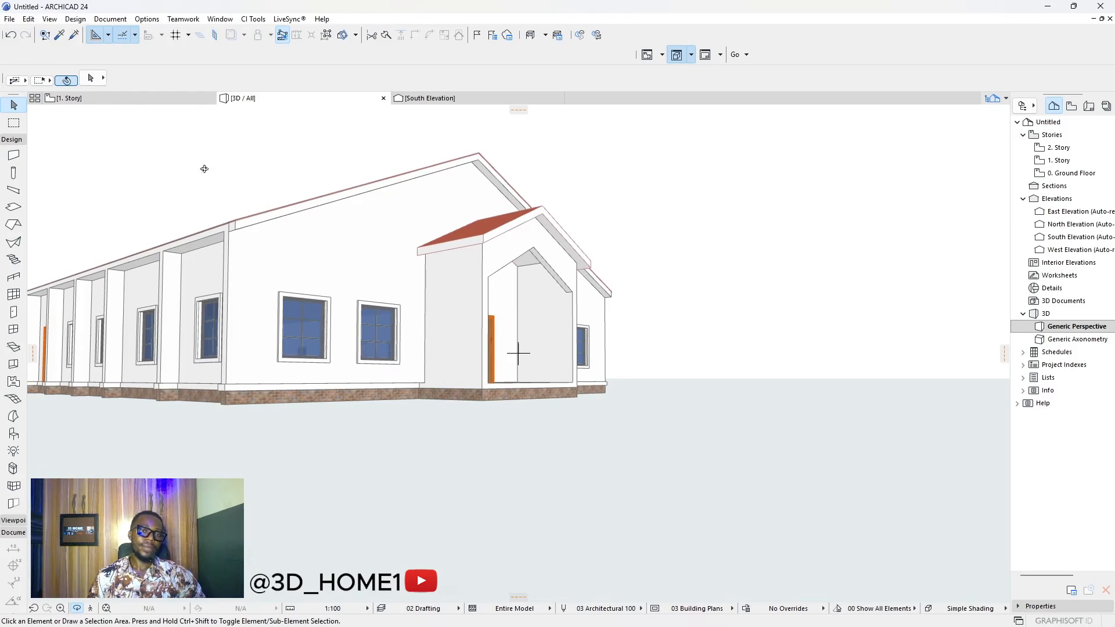
- In the 1. Story plan, set the default door type to Rectangular Door Opening 24
{"action": "left_click", "coordinate": [162, 100]}
{"action": "scroll", "coordinate": [565, 354], "scroll_direction": "down", "scroll_amount": 5}
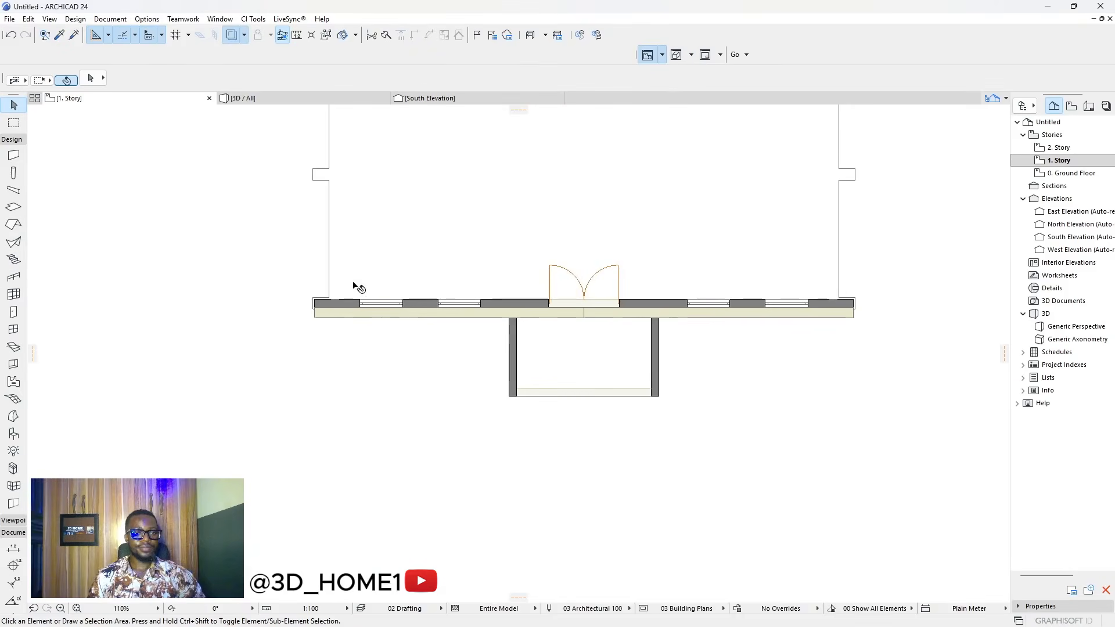
{"action": "left_click", "coordinate": [14, 312]}
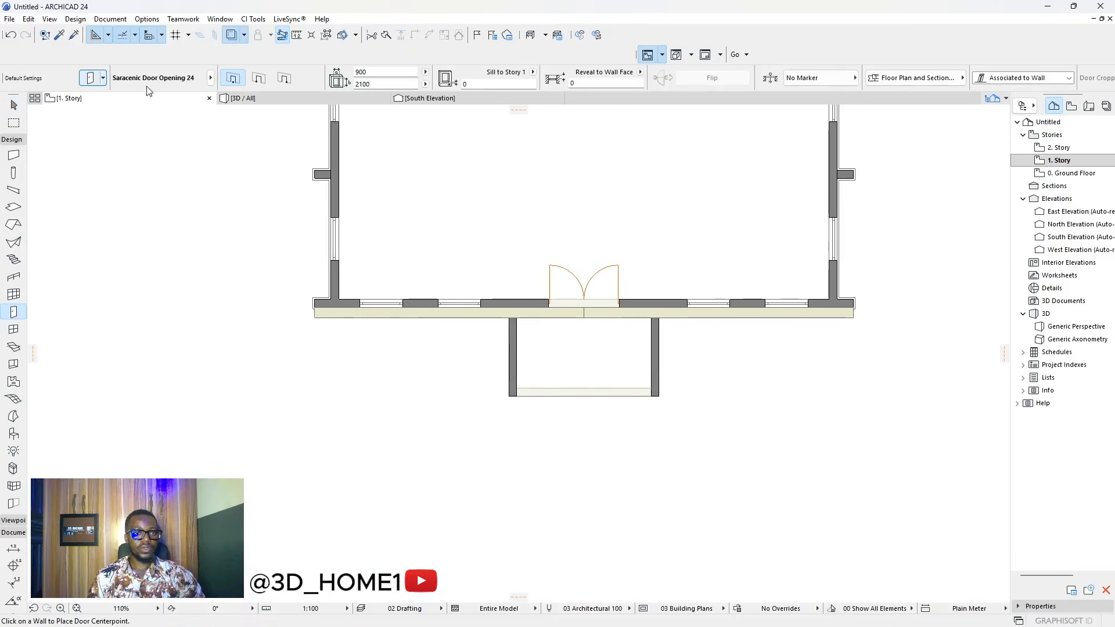
{"action": "left_click", "coordinate": [152, 78]}
{"action": "scroll", "coordinate": [335, 445], "scroll_direction": "down", "scroll_amount": 1}
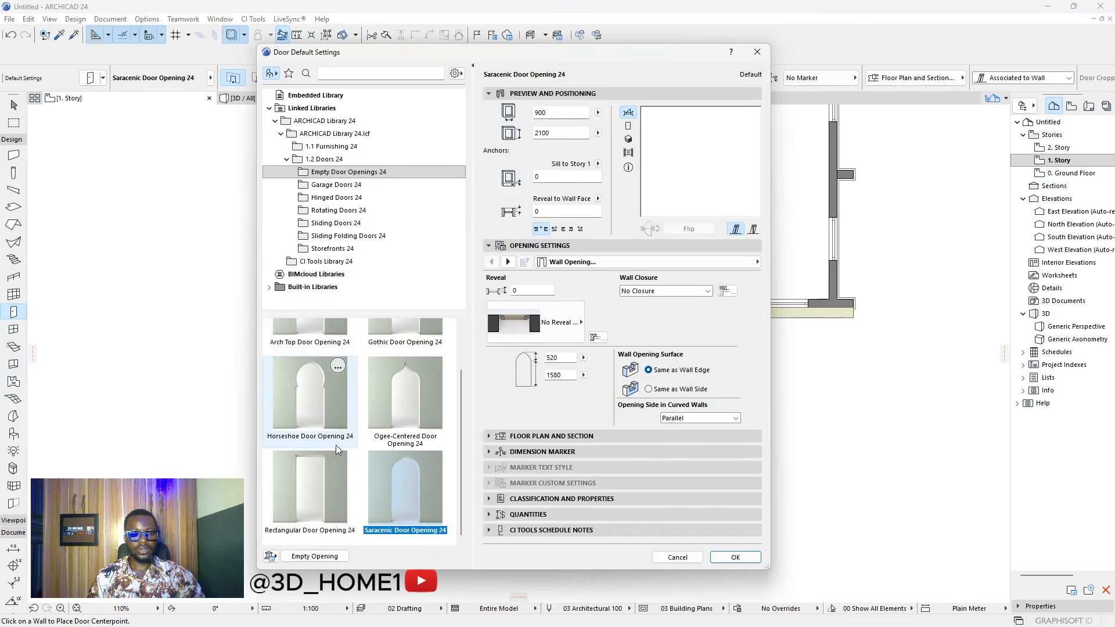
{"action": "left_click", "coordinate": [340, 459]}
{"action": "left_click", "coordinate": [736, 557]}
- Place a 900 x 2100 rectangular opening in each of the porch's two side walls
{"action": "scroll", "coordinate": [470, 327], "scroll_direction": "up", "scroll_amount": 3}
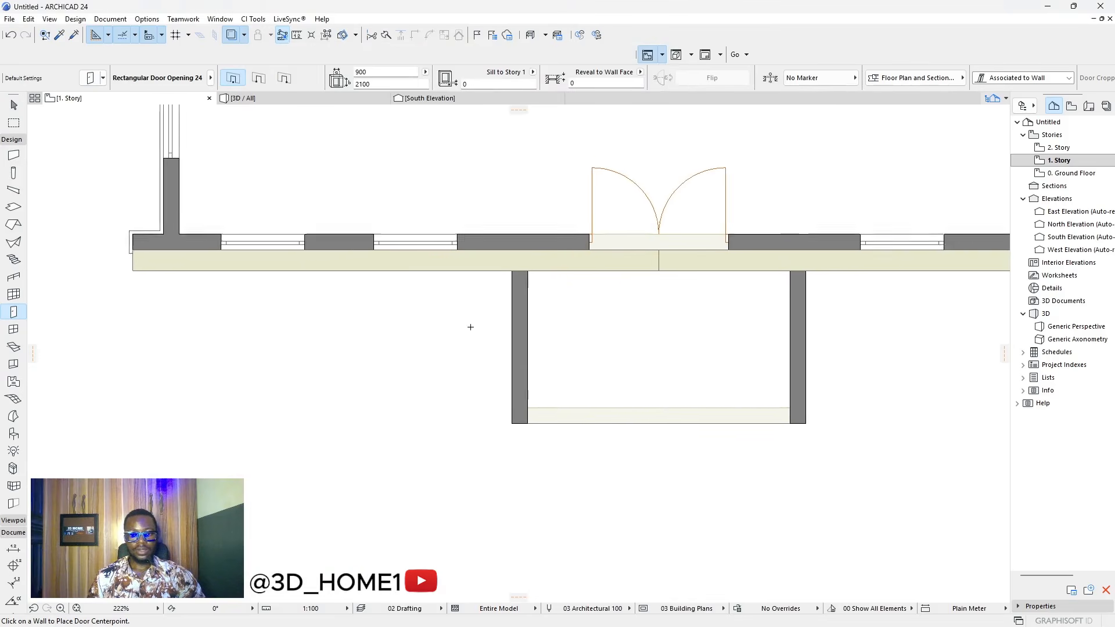
{"action": "scroll", "coordinate": [513, 342], "scroll_direction": "up", "scroll_amount": 1}
{"action": "left_click", "coordinate": [513, 342]}
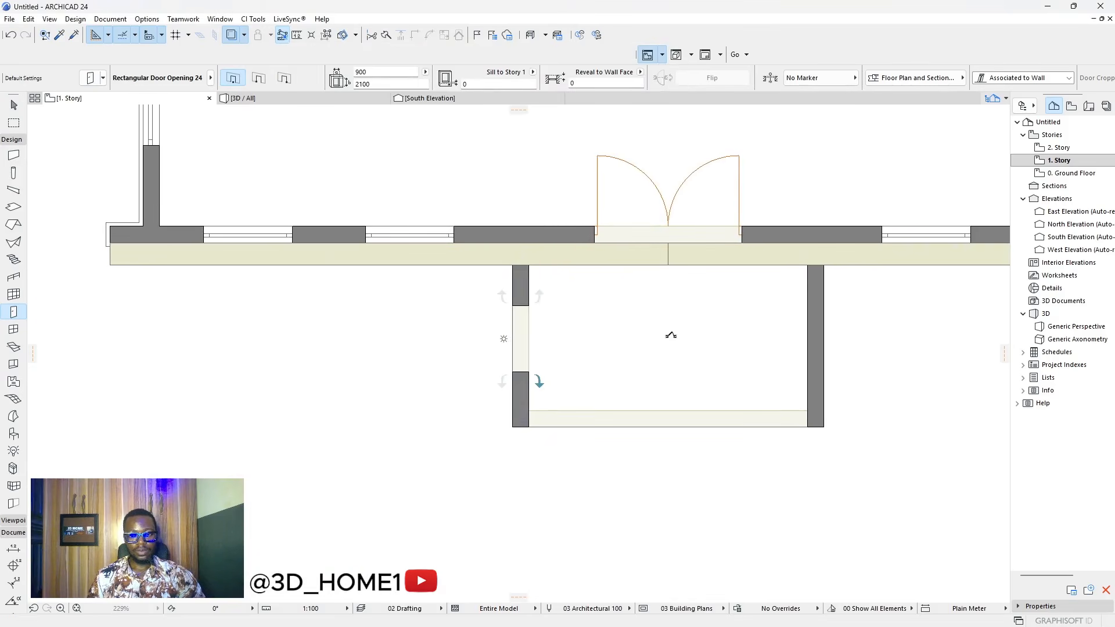
{"action": "left_click", "coordinate": [825, 329]}
{"action": "key", "text": "Escape"}
- Stretch the west porch side opening from the hall's front wall to the porch front wall's inner face, making it 2275 wide
{"action": "left_click", "coordinate": [529, 324]}
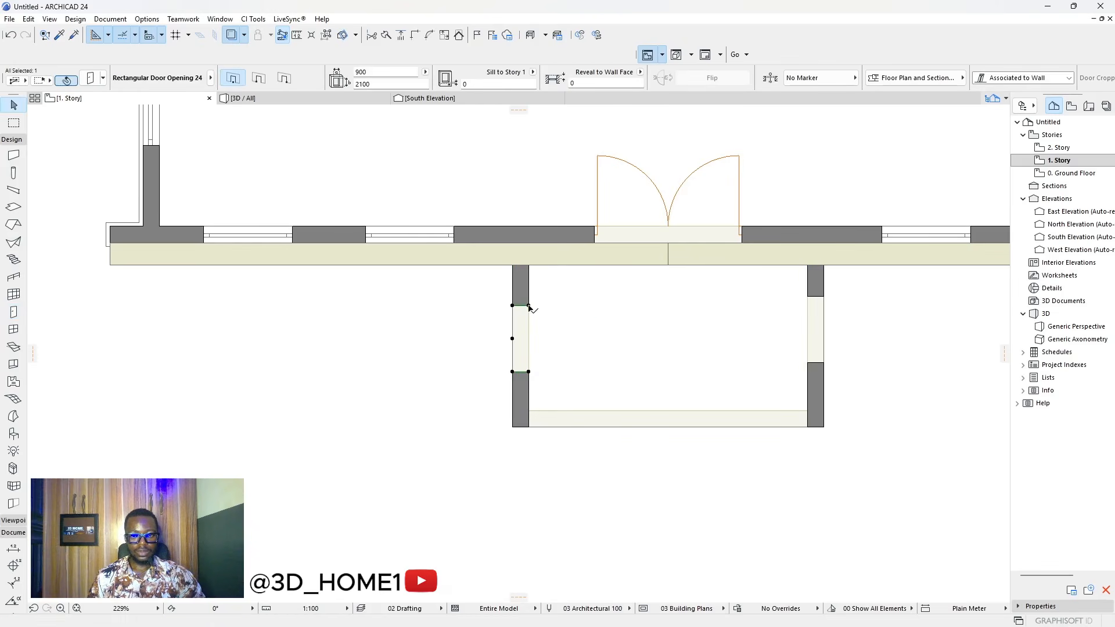
{"action": "left_click", "coordinate": [528, 372]}
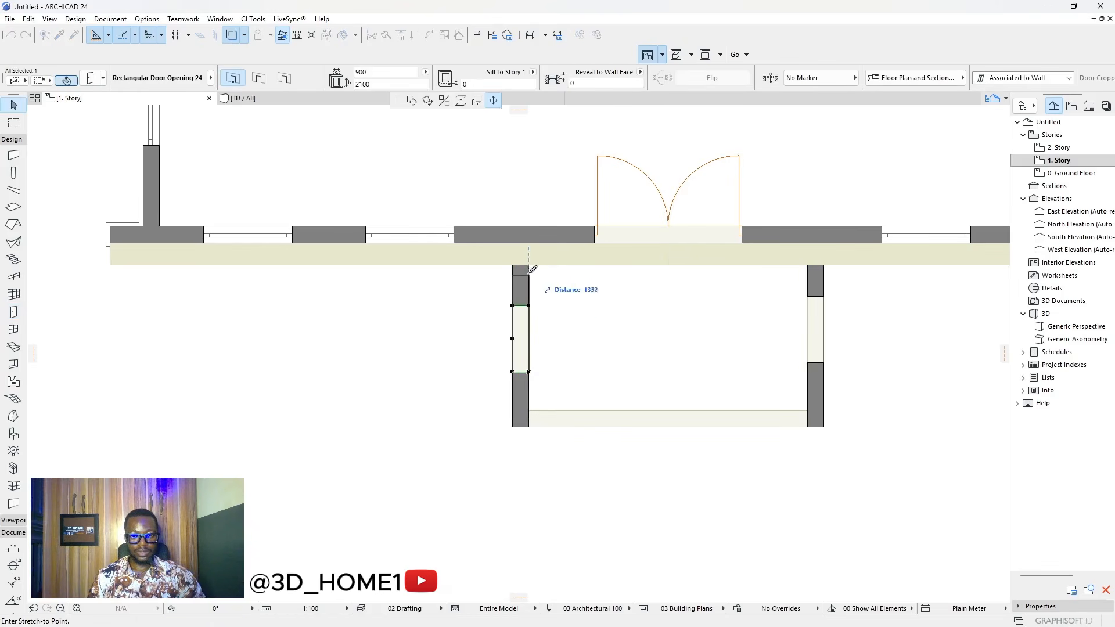
{"action": "left_click", "coordinate": [528, 242]}
{"action": "left_click", "coordinate": [529, 372]}
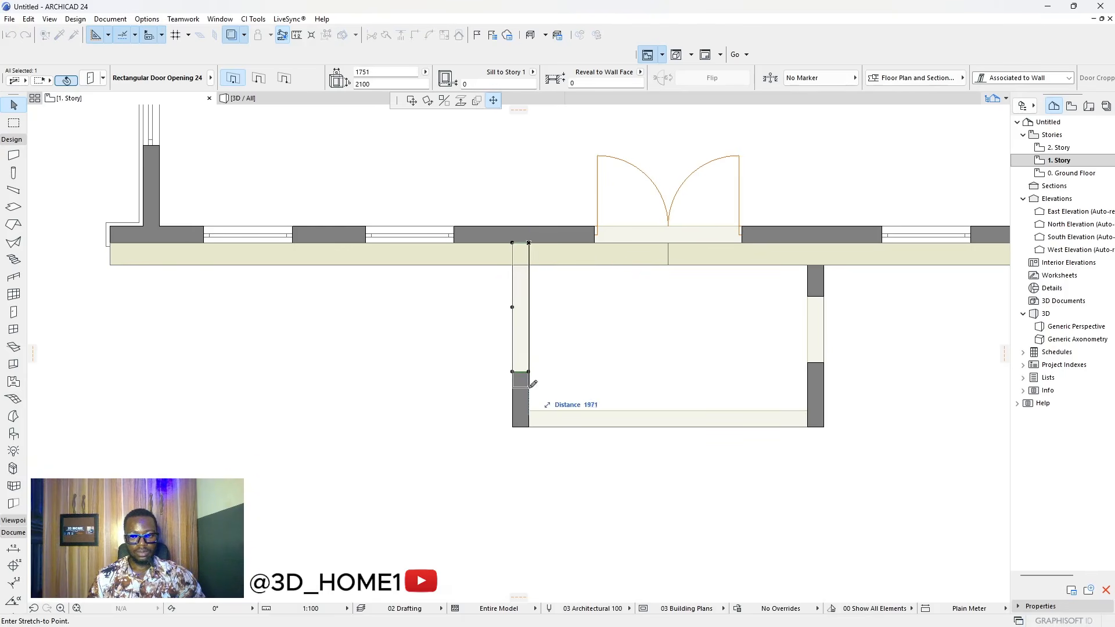
{"action": "left_click", "coordinate": [530, 411]}
- Stretch the east porch side opening from the hall's front wall to the porch front wall's inner face, making it 2275 wide
{"action": "middle_click_drag", "start_coordinate": [872, 292], "coordinate": [601, 302]}
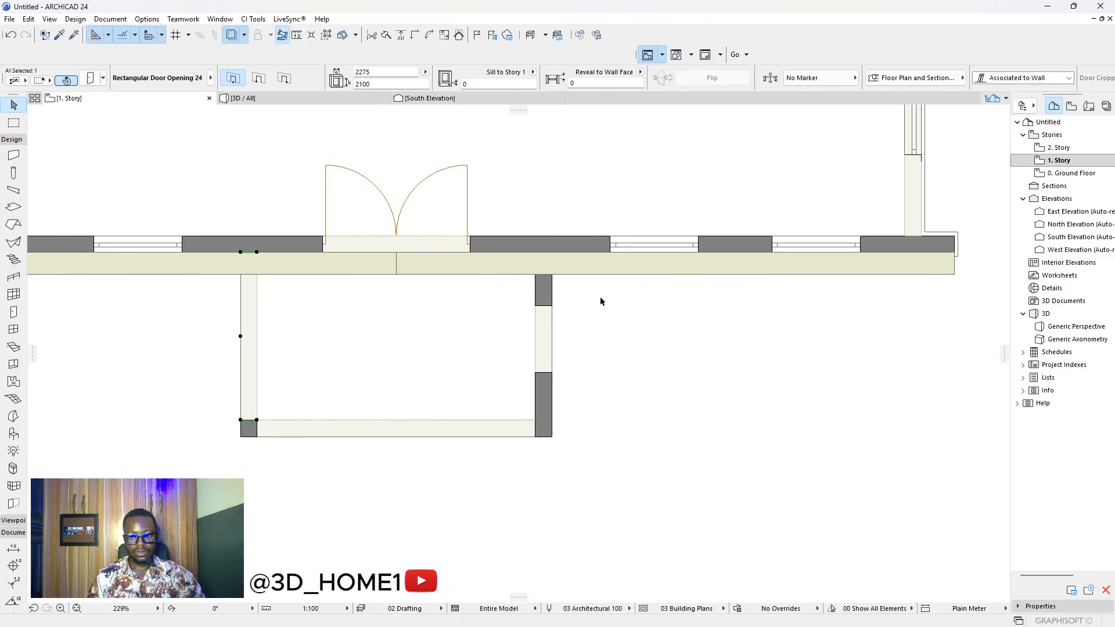
{"action": "left_click", "coordinate": [552, 306]}
{"action": "left_click", "coordinate": [552, 252]}
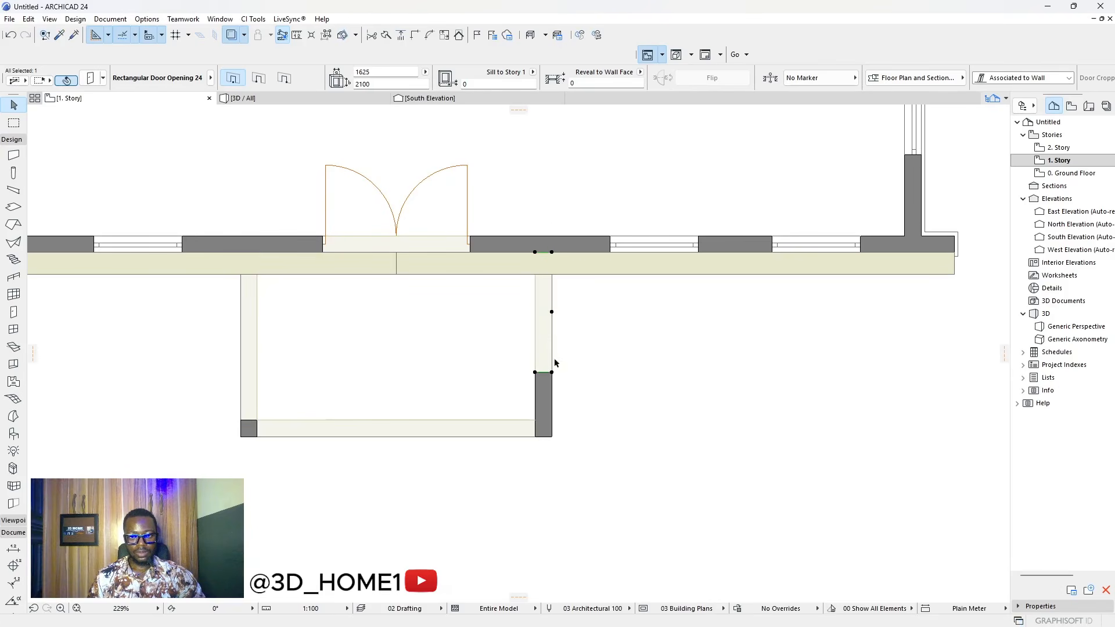
{"action": "left_click", "coordinate": [552, 372]}
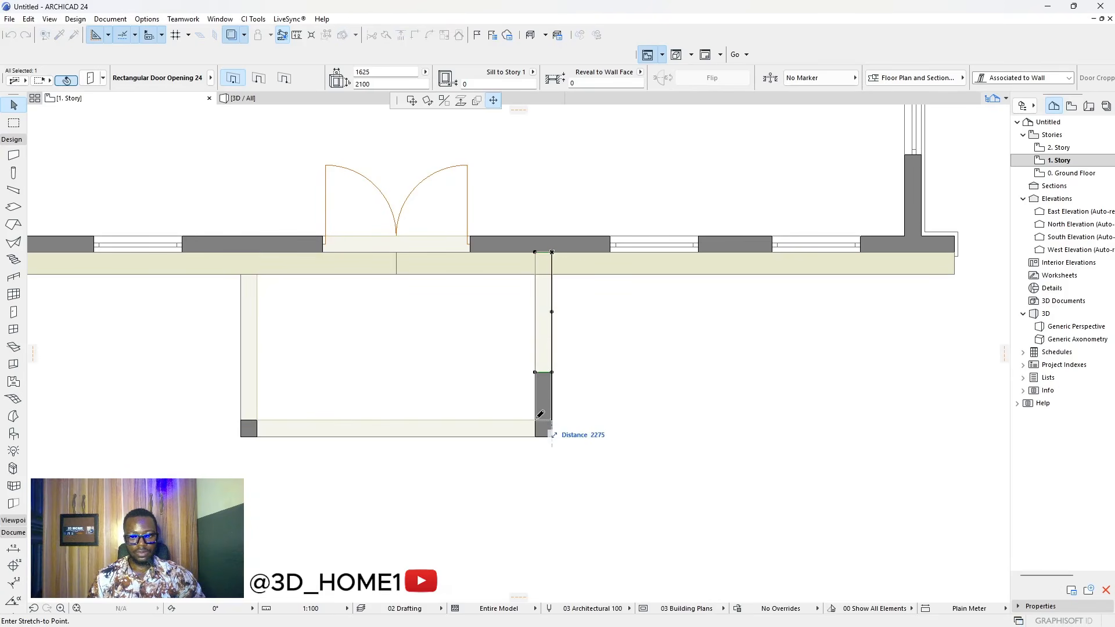
{"action": "left_click", "coordinate": [540, 416]}
- In the 3D view, raise the height of the west porch side opening to about 2720
{"action": "left_click", "coordinate": [314, 98]}
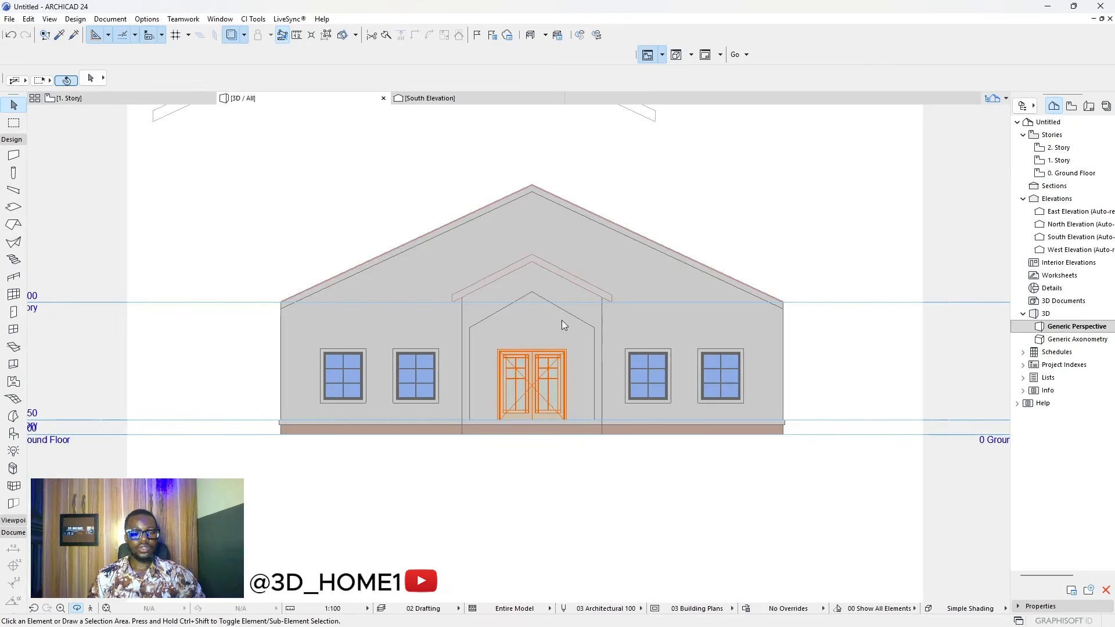
{"action": "middle_click_drag", "start_coordinate": [485, 293], "coordinate": [477, 324], "text": "shift"}
{"action": "scroll", "coordinate": [471, 326], "scroll_direction": "up", "scroll_amount": 2}
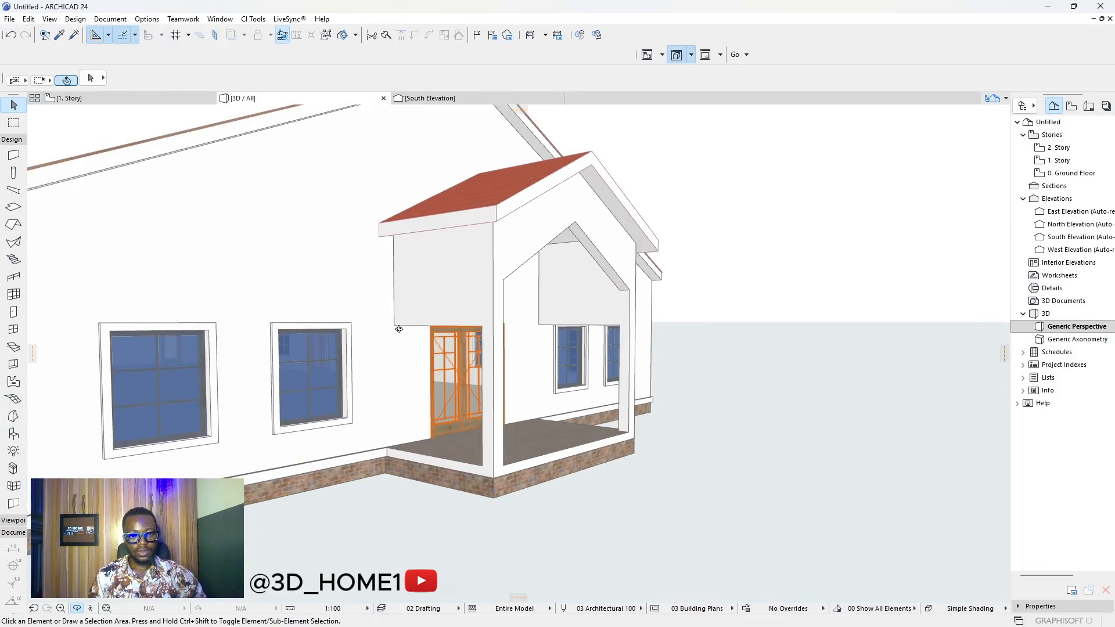
{"action": "left_click", "coordinate": [396, 326]}
{"action": "left_click", "coordinate": [395, 326]}
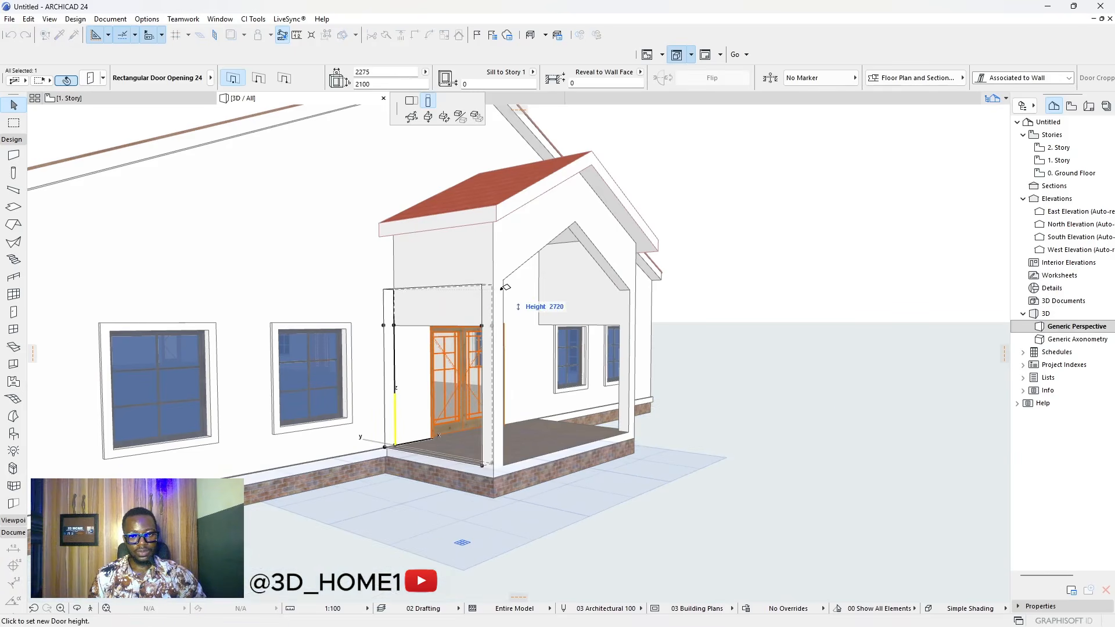
{"action": "key", "text": "Escape"}
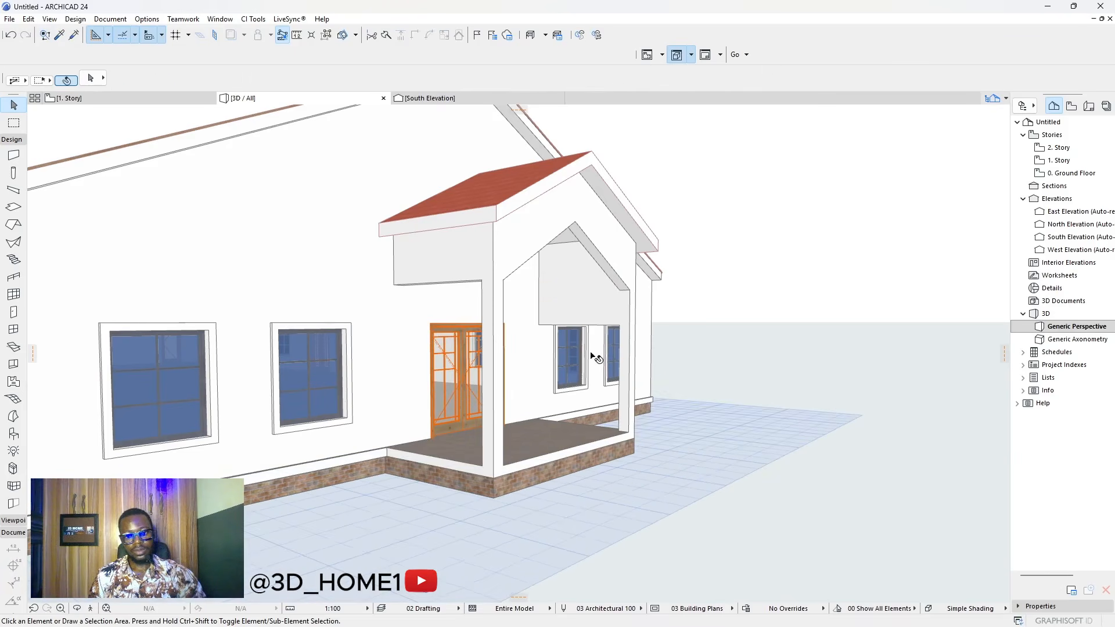
- Examine the porch's two side openings from both sides of the building in 3D
{"action": "middle_click_drag", "start_coordinate": [645, 361], "coordinate": [550, 346], "text": "shift"}
{"action": "scroll", "coordinate": [560, 344], "scroll_direction": "down", "scroll_amount": 2}
{"action": "middle_click_drag", "start_coordinate": [650, 349], "coordinate": [764, 341], "text": "shift"}
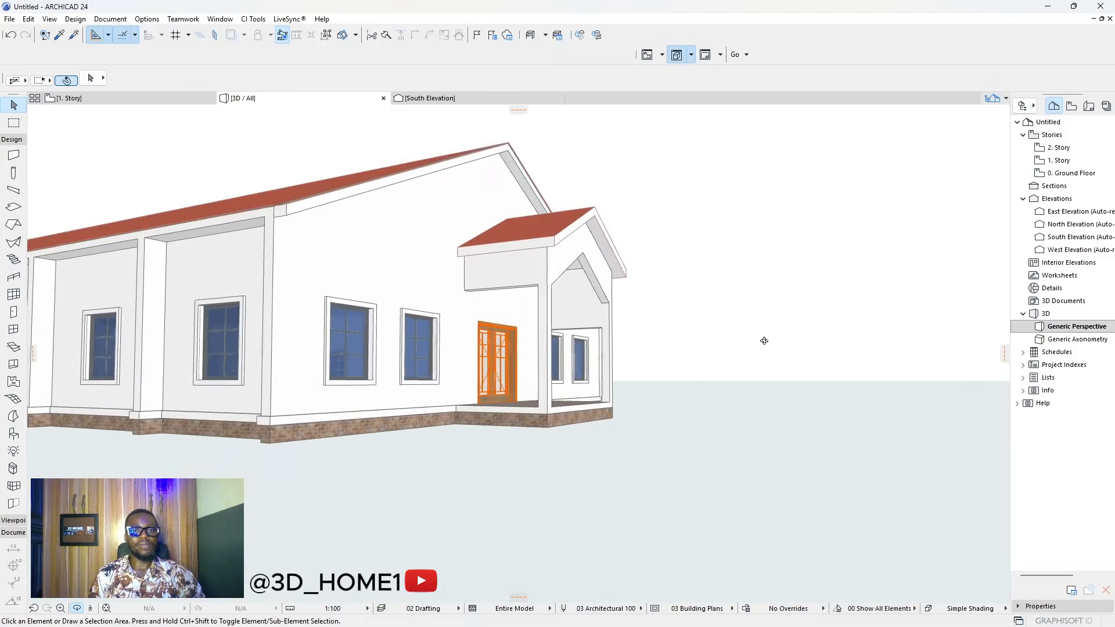
{"action": "scroll", "coordinate": [531, 351], "scroll_direction": "up", "scroll_amount": 6}
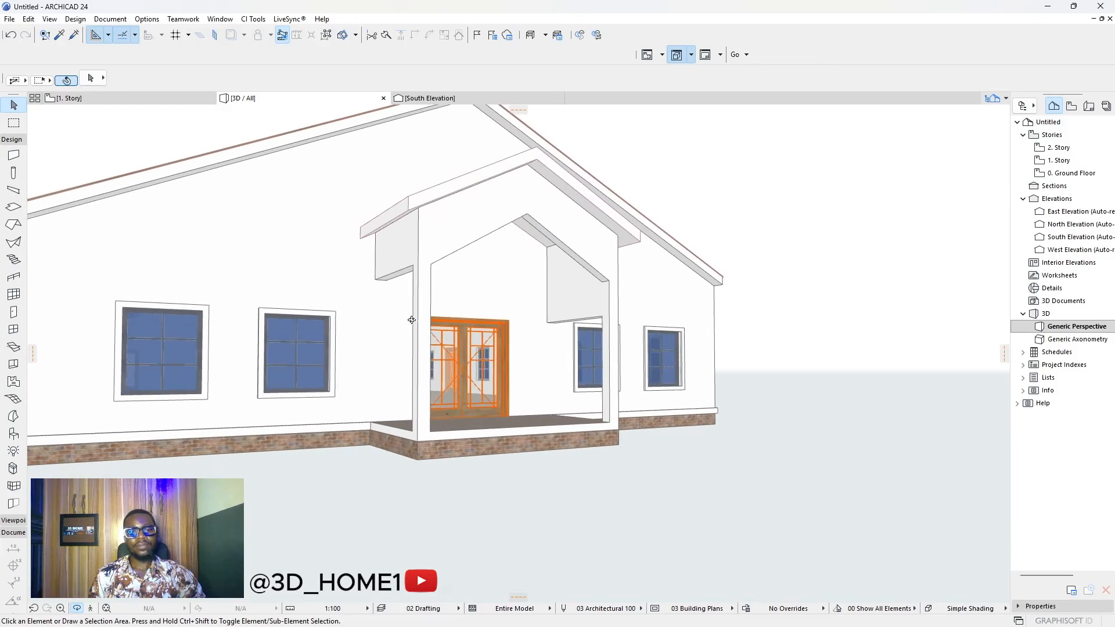
{"action": "left_click_drag", "start_coordinate": [540, 334], "coordinate": [451, 324]}
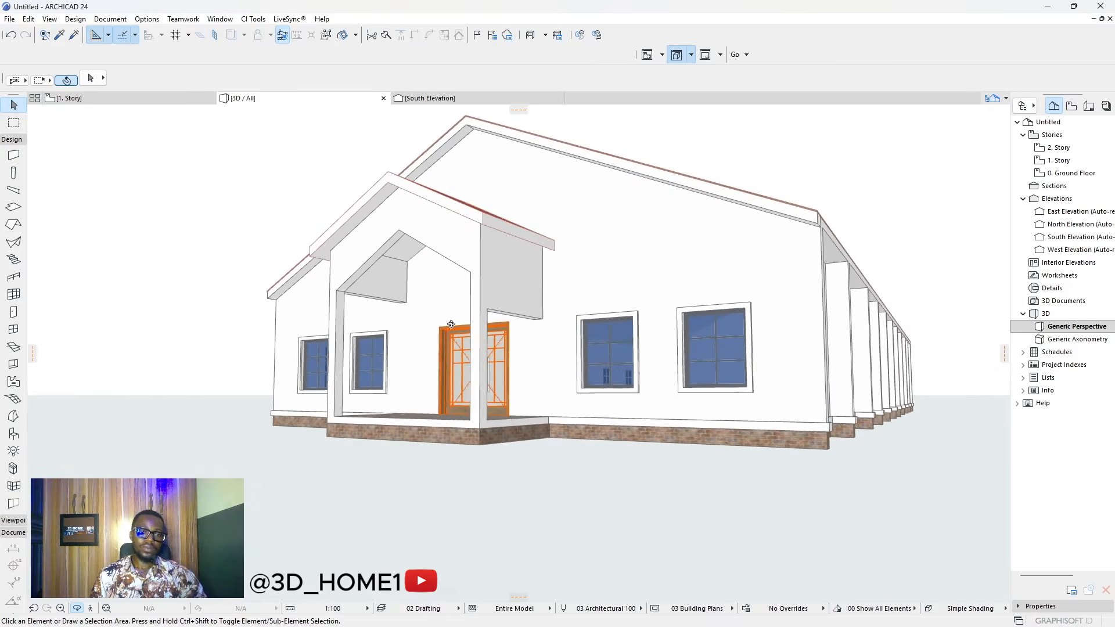
- In the 3D view, raise the height of the east porch side opening to about 2783
{"action": "left_click", "coordinate": [488, 312]}
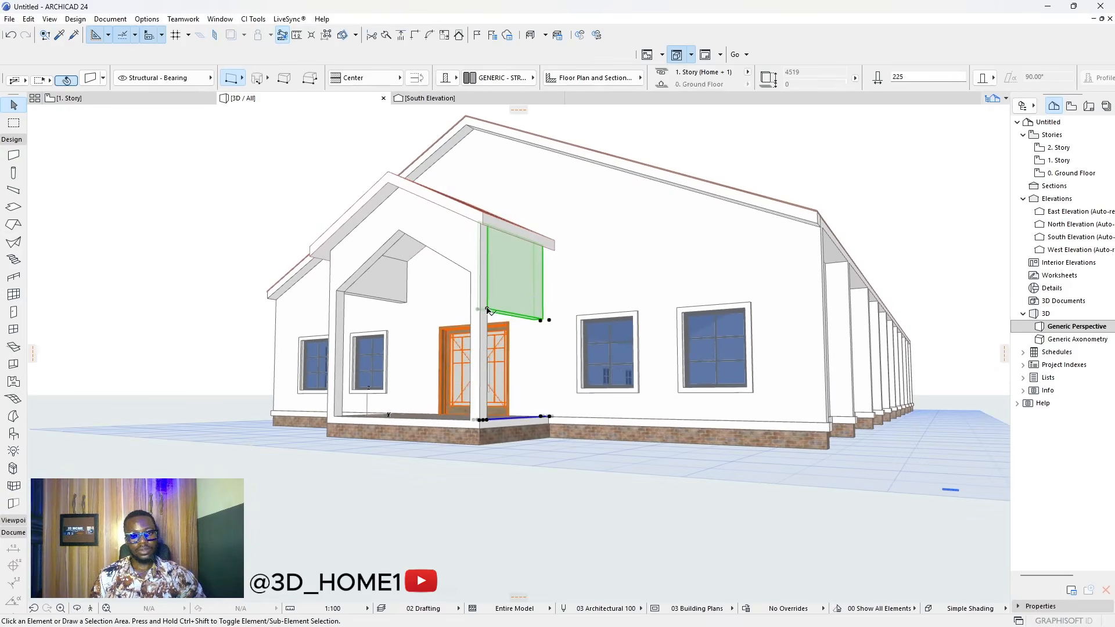
{"action": "left_click", "coordinate": [487, 311]}
{"action": "left_click", "coordinate": [487, 309]}
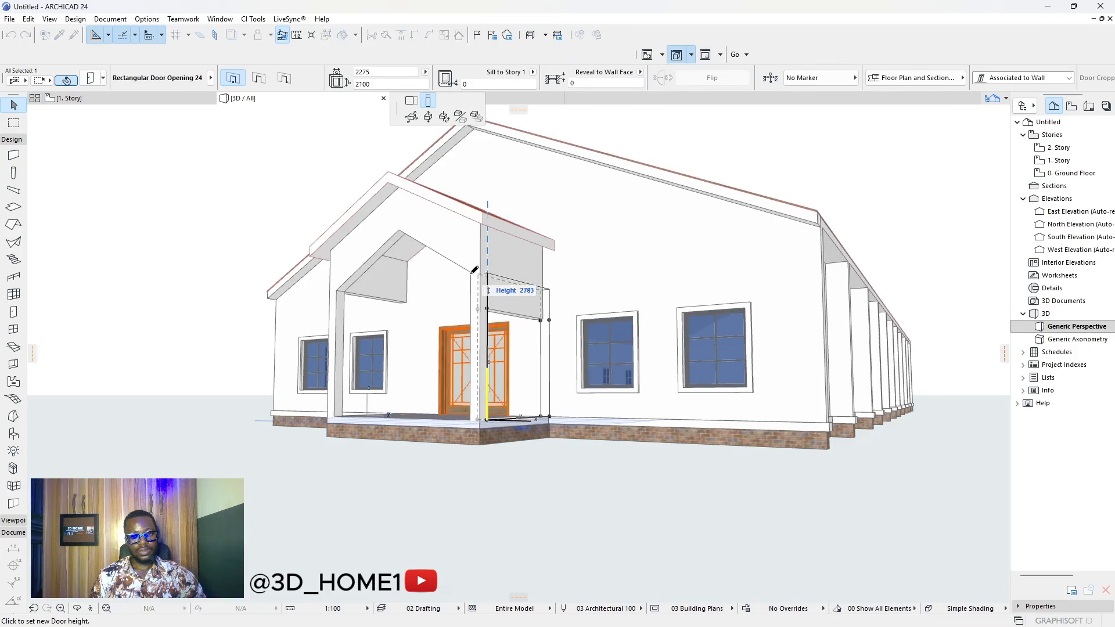
{"action": "left_click", "coordinate": [471, 271]}
{"action": "key", "text": "o"}
{"action": "left_click_drag", "start_coordinate": [573, 319], "coordinate": [692, 329]}
{"action": "left_click_drag", "start_coordinate": [504, 329], "coordinate": [605, 323]}
{"action": "key", "text": "Escape"}
- In the first-story plan, stretch the west edge of the porch's pointed front opening inward, narrowing it to 3563
{"action": "left_click", "coordinate": [106, 101]}
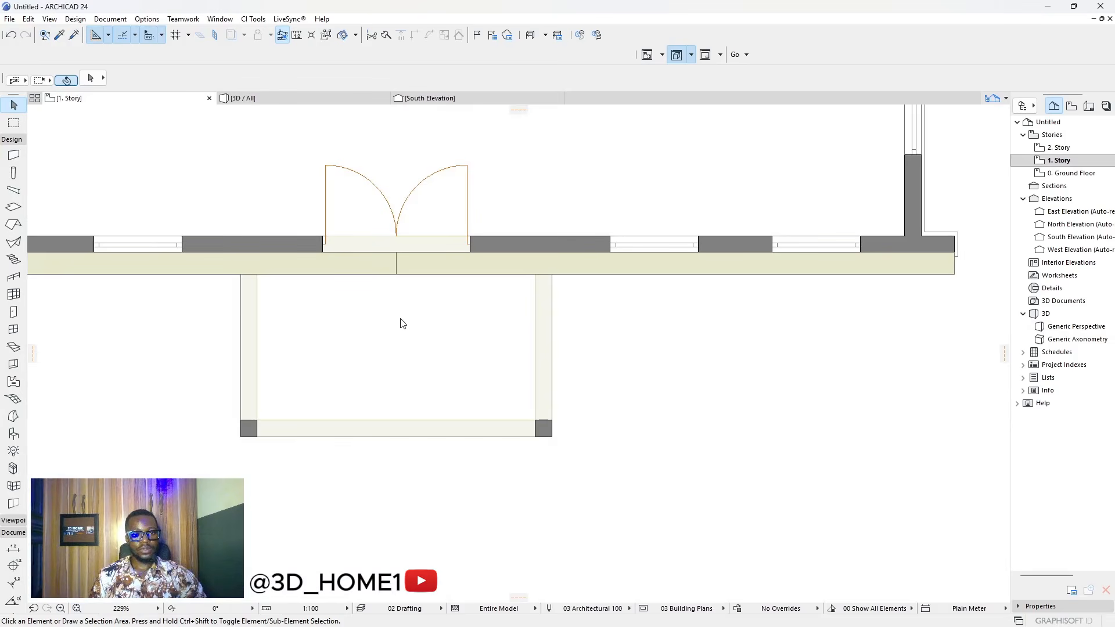
{"action": "left_click", "coordinate": [257, 427]}
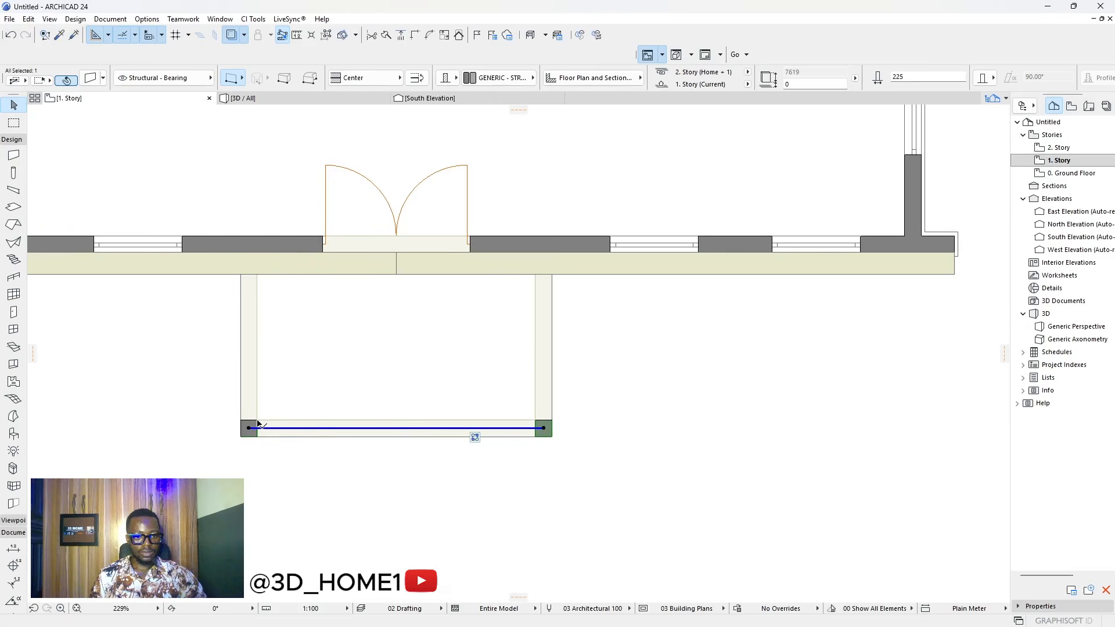
{"action": "key", "text": "Escape"}
{"action": "left_click", "coordinate": [257, 421]}
{"action": "key", "text": "Escape"}
{"action": "left_click", "coordinate": [258, 437]}
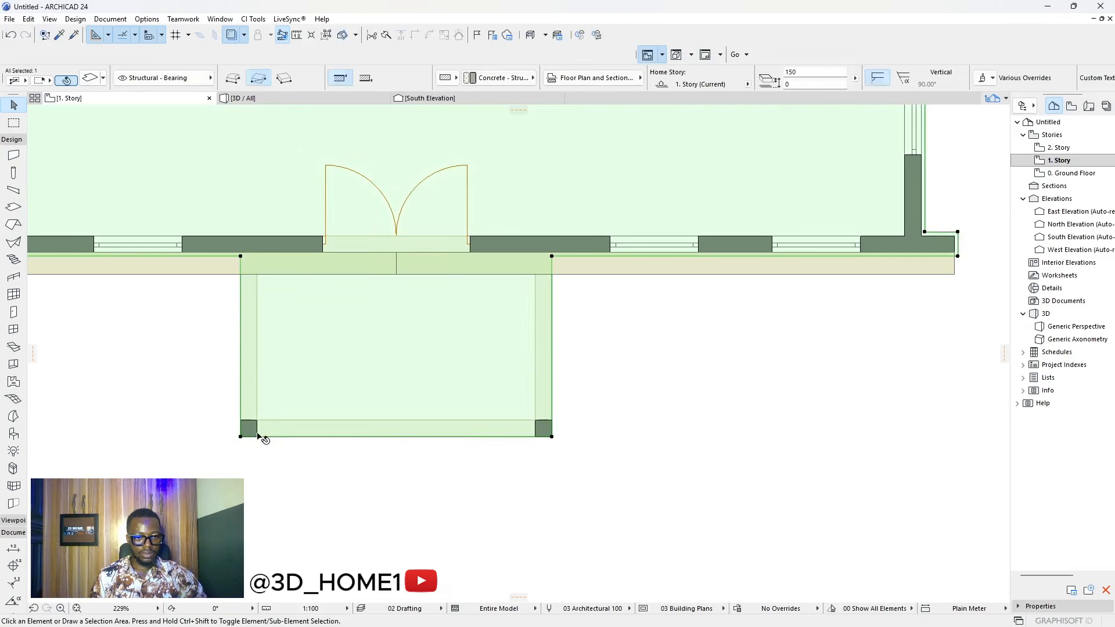
{"action": "key", "text": "Escape"}
{"action": "left_click", "coordinate": [258, 437]}
{"action": "left_click", "coordinate": [258, 437]}
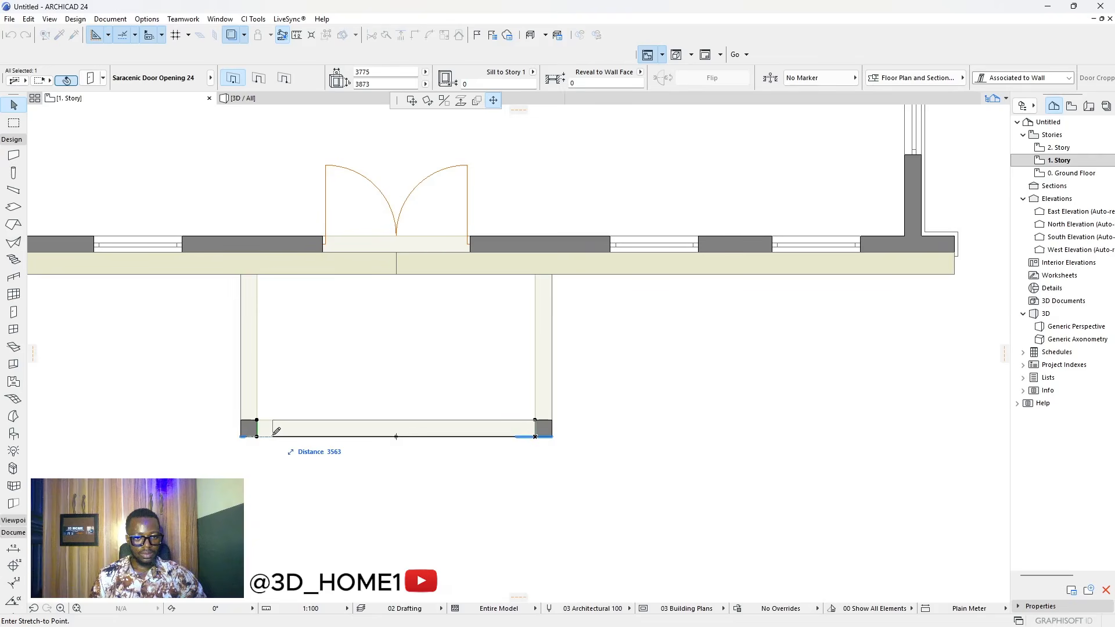
{"action": "left_click", "coordinate": [275, 433]}
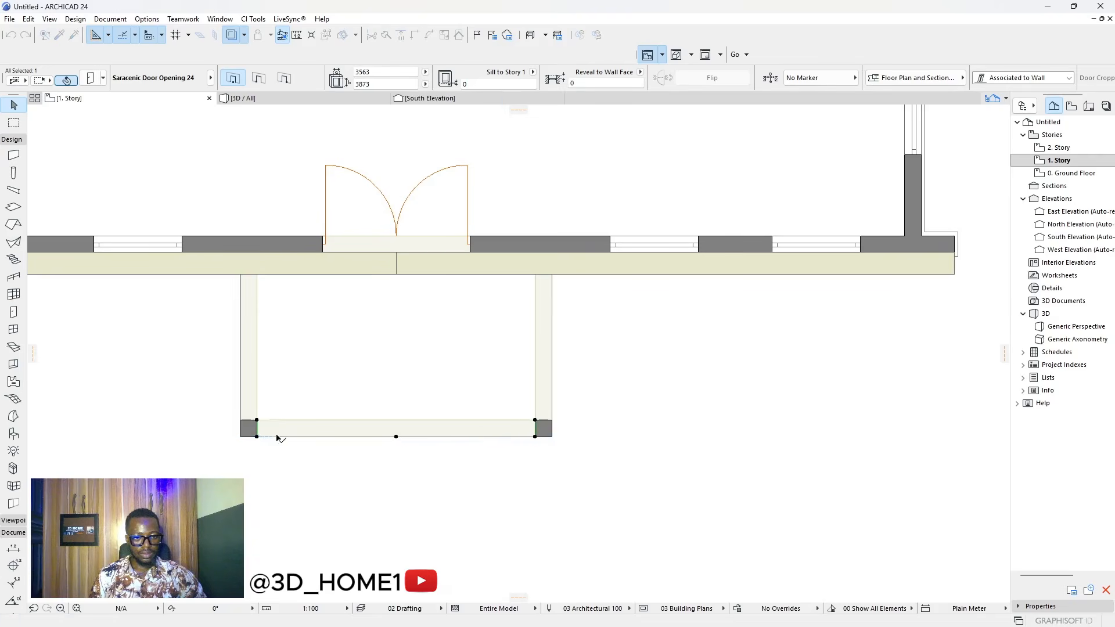
- Stretch the east edge of the porch's front opening inward, narrowing it to 3341
{"action": "left_click", "coordinate": [535, 437]}
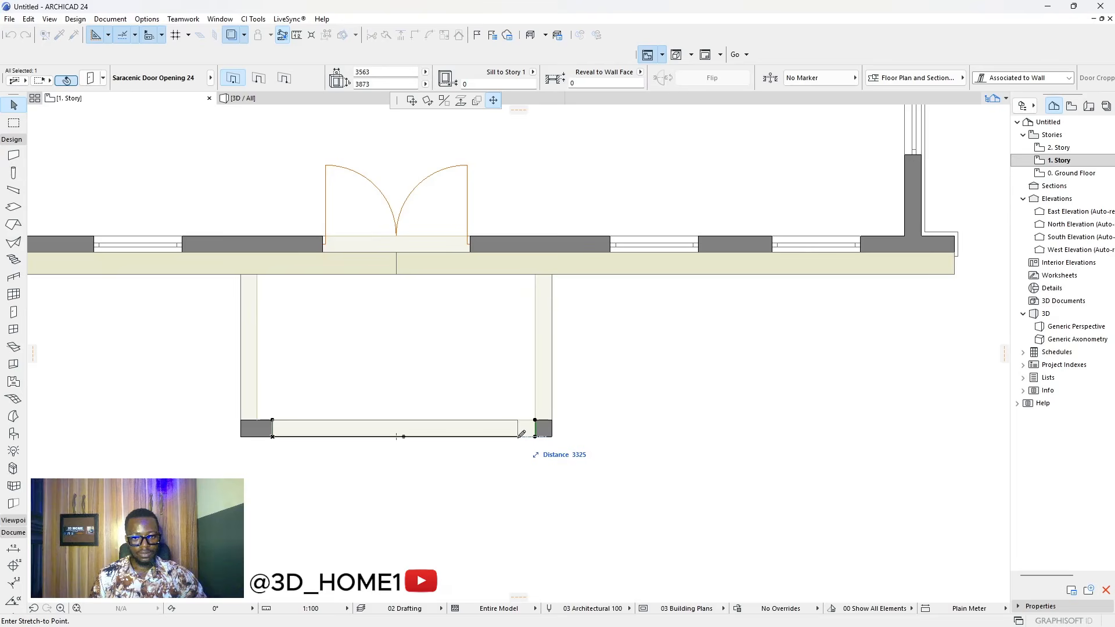
{"action": "left_click", "coordinate": [518, 437]}
{"action": "key", "text": "Escape"}
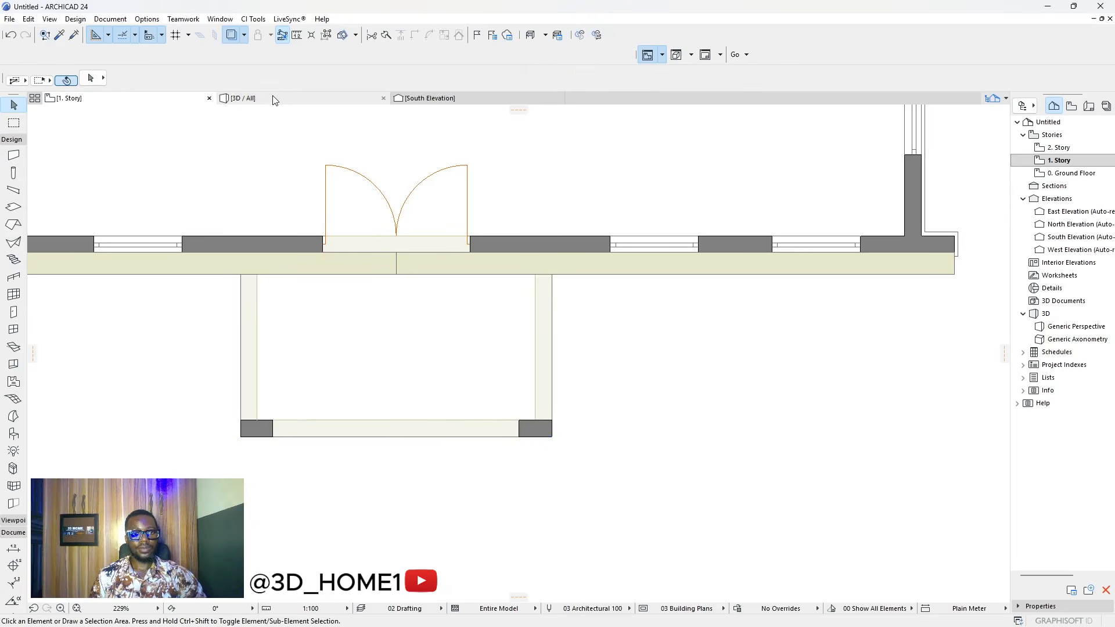
- In the 3D view, examine the narrowed porch front opening and its piers from both sides and the front
{"action": "left_click", "coordinate": [273, 99]}
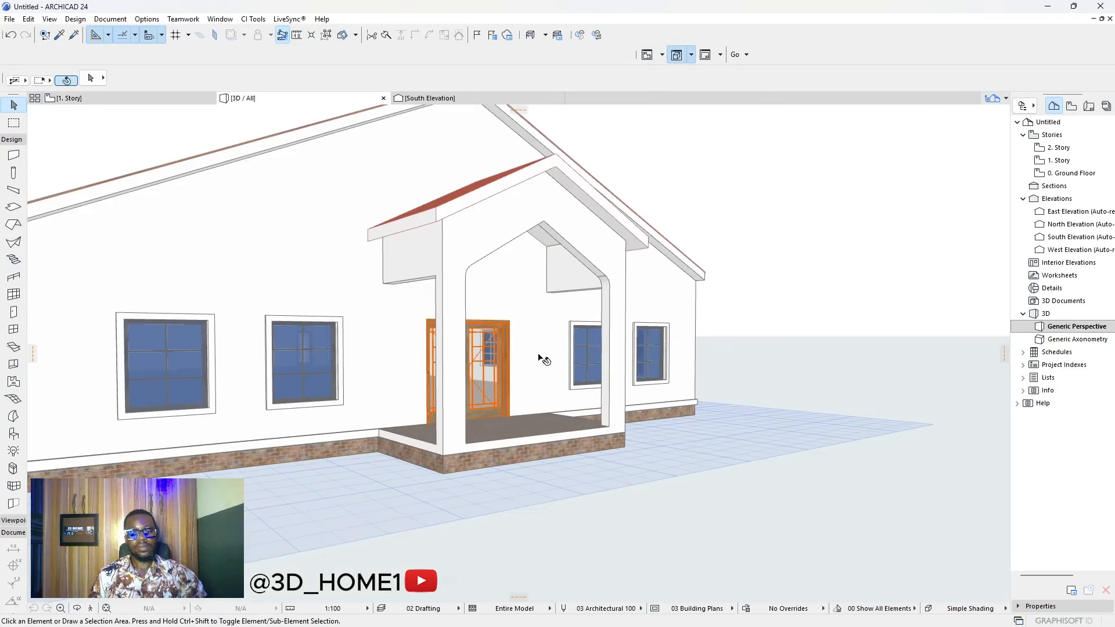
{"action": "middle_click_drag", "start_coordinate": [540, 357], "coordinate": [356, 376], "text": "shift"}
{"action": "scroll", "coordinate": [462, 349], "scroll_direction": "up", "scroll_amount": 4}
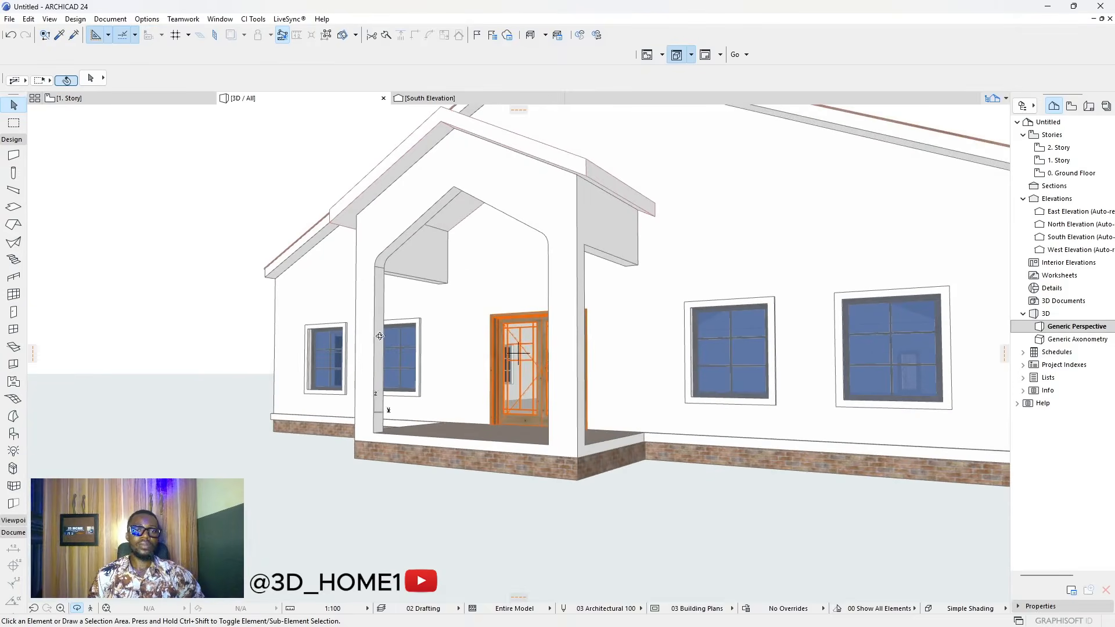
{"action": "middle_click_drag", "start_coordinate": [379, 337], "coordinate": [498, 349], "text": "shift"}
{"action": "scroll", "coordinate": [498, 349], "scroll_direction": "down", "scroll_amount": 5}
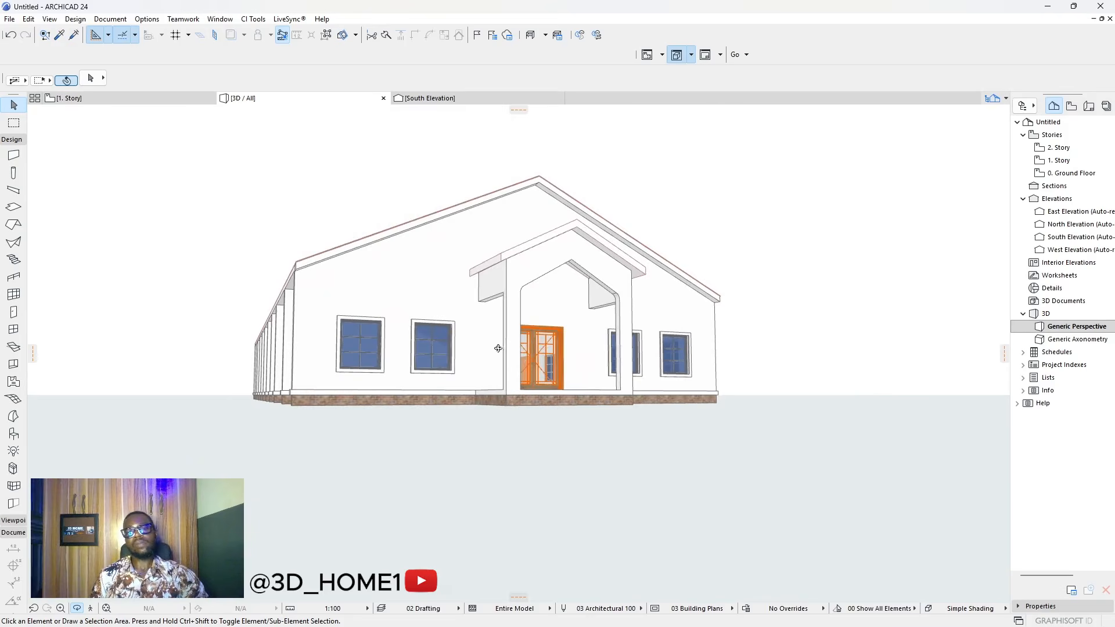
{"action": "middle_click_drag", "start_coordinate": [661, 327], "coordinate": [798, 344], "text": "shift"}
{"action": "middle_click_drag", "start_coordinate": [470, 328], "coordinate": [599, 327], "text": "shift"}
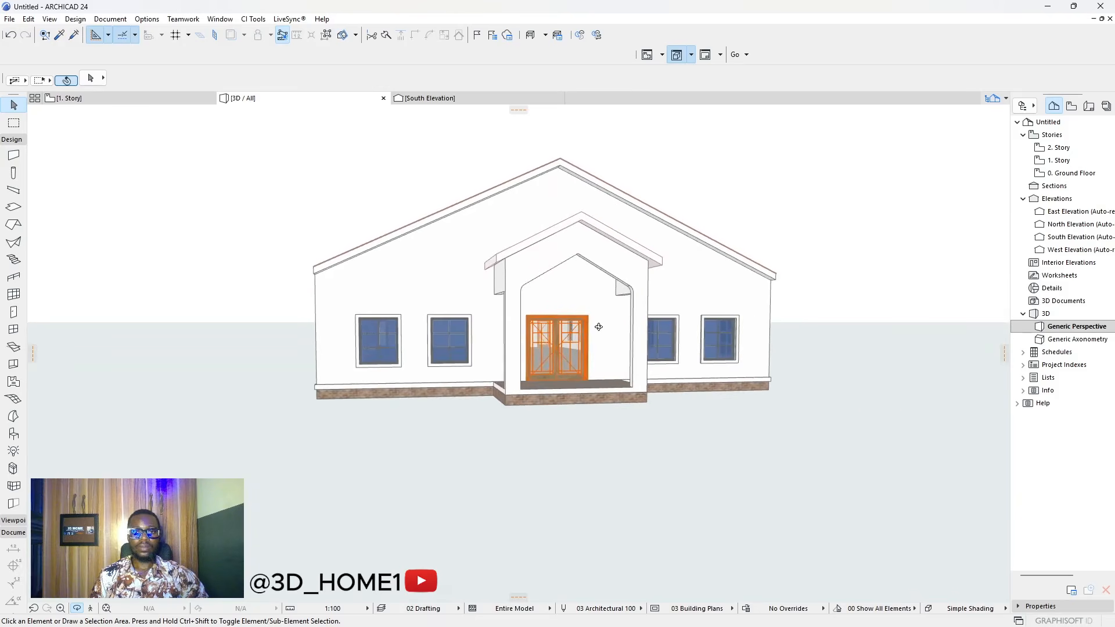
{"action": "scroll", "coordinate": [599, 327], "scroll_direction": "up", "scroll_amount": 4}
- Try replacing the porch's front opening with a Gothic Door Opening 24, 900 wide and 2100 high
{"action": "left_click", "coordinate": [622, 238]}
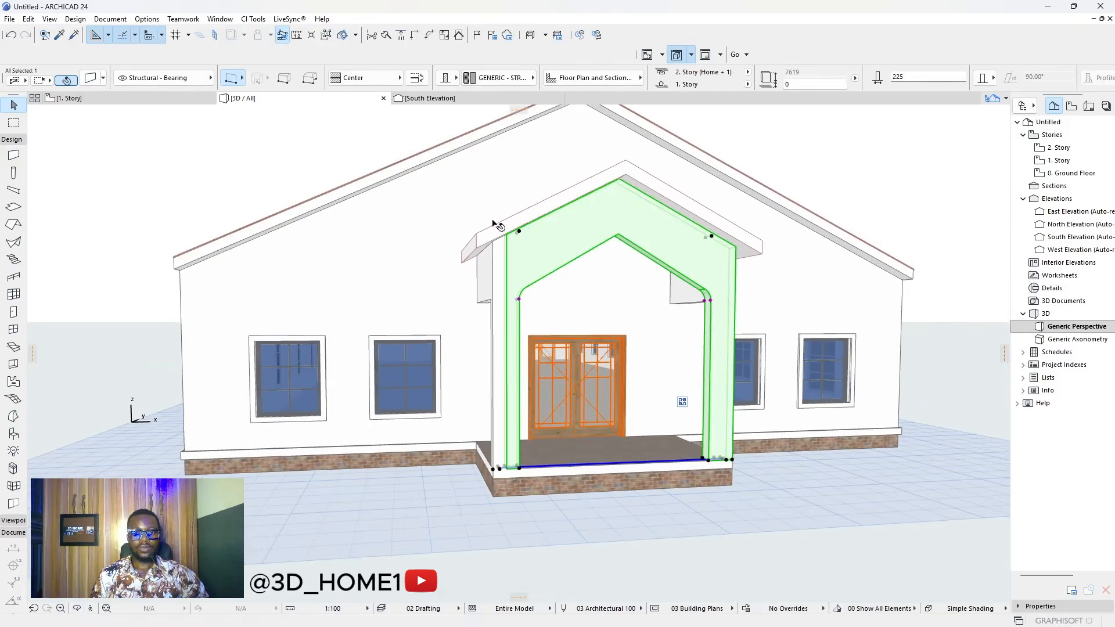
{"action": "key", "text": "Escape"}
{"action": "left_click", "coordinate": [518, 296]}
{"action": "key", "text": "Escape"}
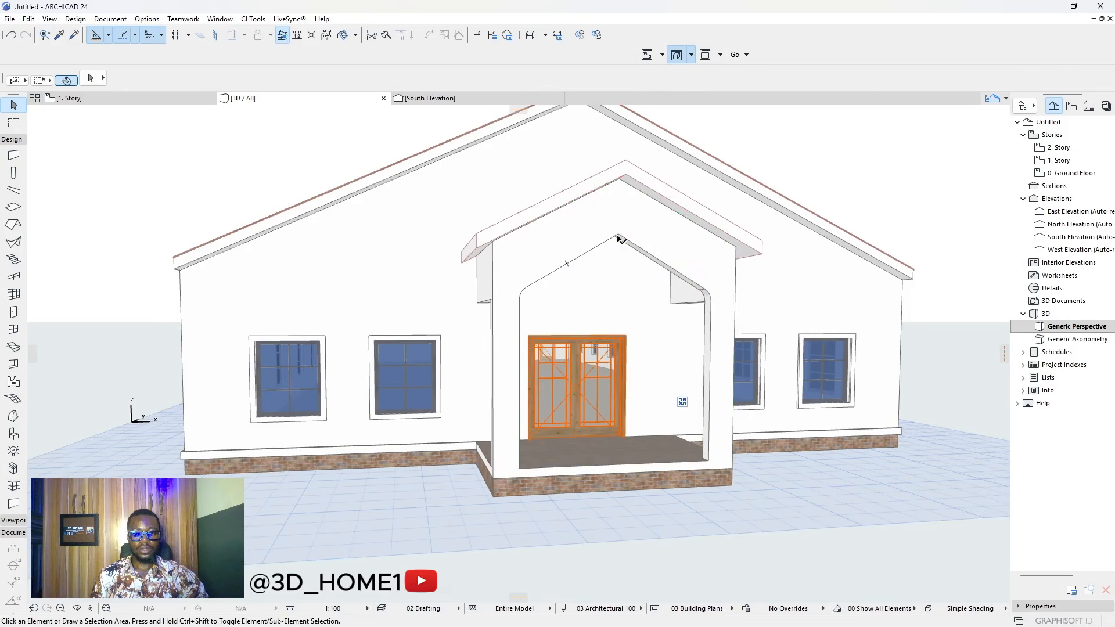
{"action": "left_click", "coordinate": [621, 237]}
{"action": "key", "text": "Escape"}
{"action": "left_click", "coordinate": [621, 238]}
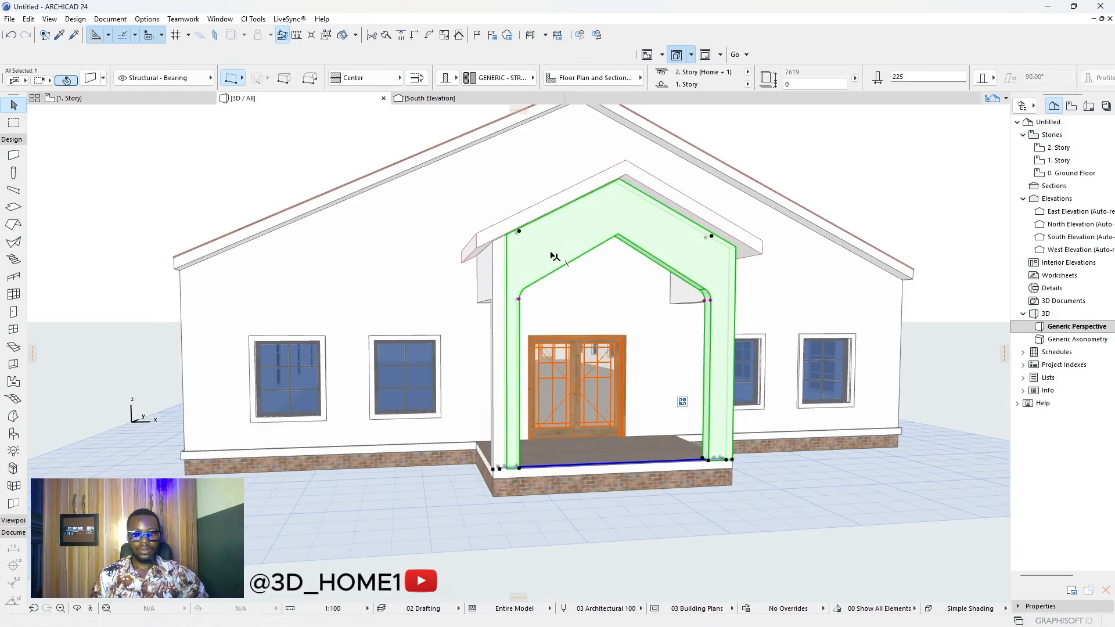
{"action": "key", "text": "Escape"}
{"action": "left_click", "coordinate": [521, 299]}
{"action": "key", "text": "Escape"}
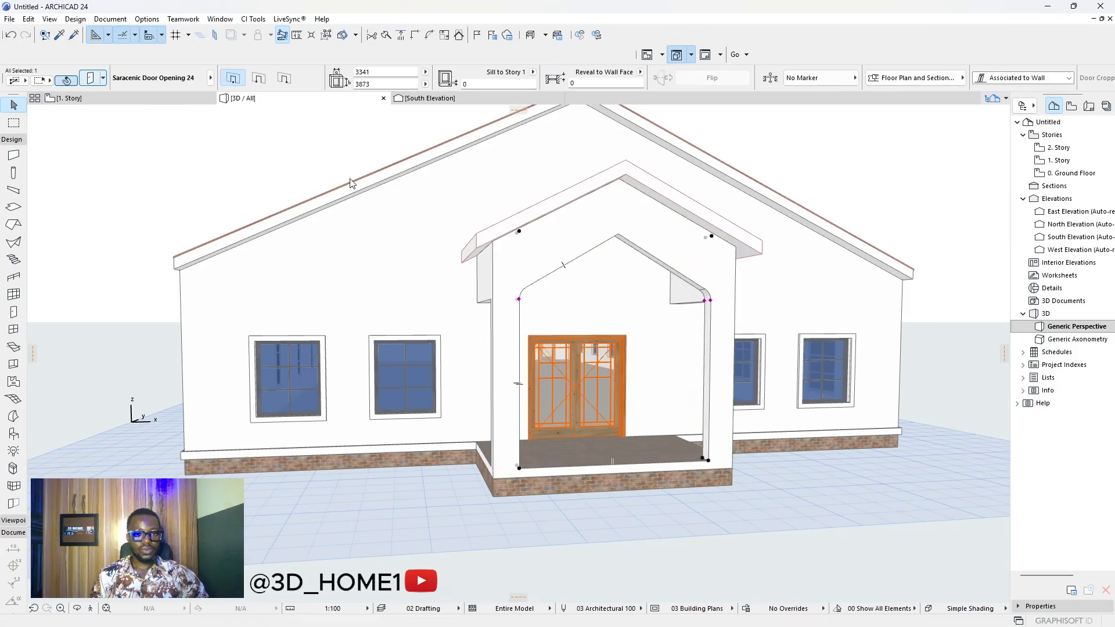
{"action": "key", "text": "ctrl+t"}
{"action": "left_click", "coordinate": [376, 370]}
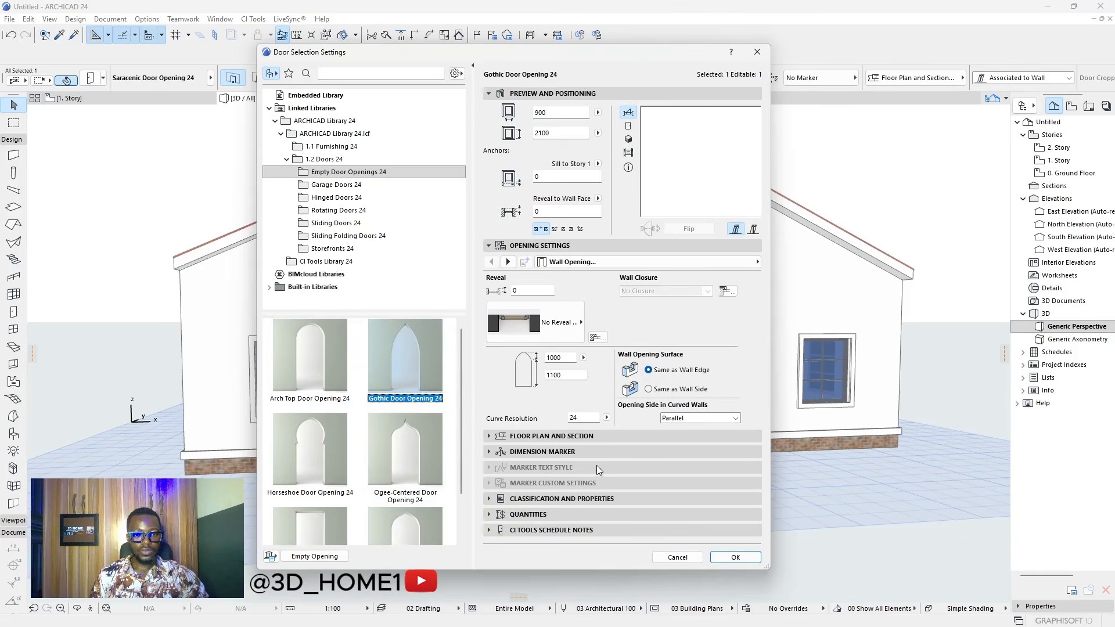
{"action": "left_click", "coordinate": [734, 557]}
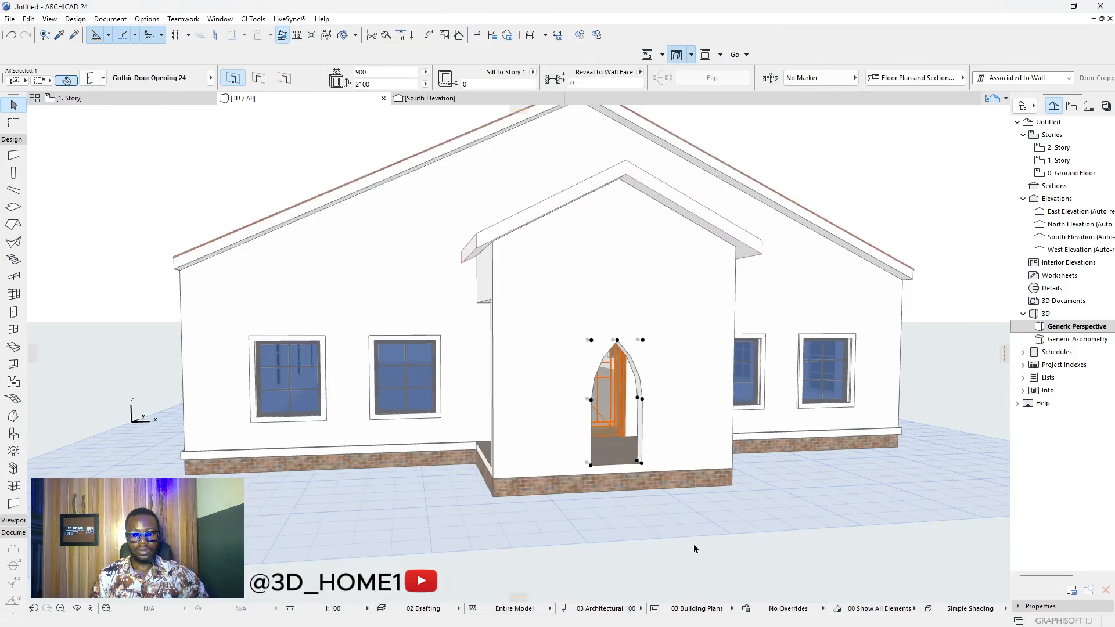
- Try raising the height of the Gothic opening in the porch's front wall to 3502
{"action": "scroll", "coordinate": [651, 342], "scroll_direction": "up", "scroll_amount": 3}
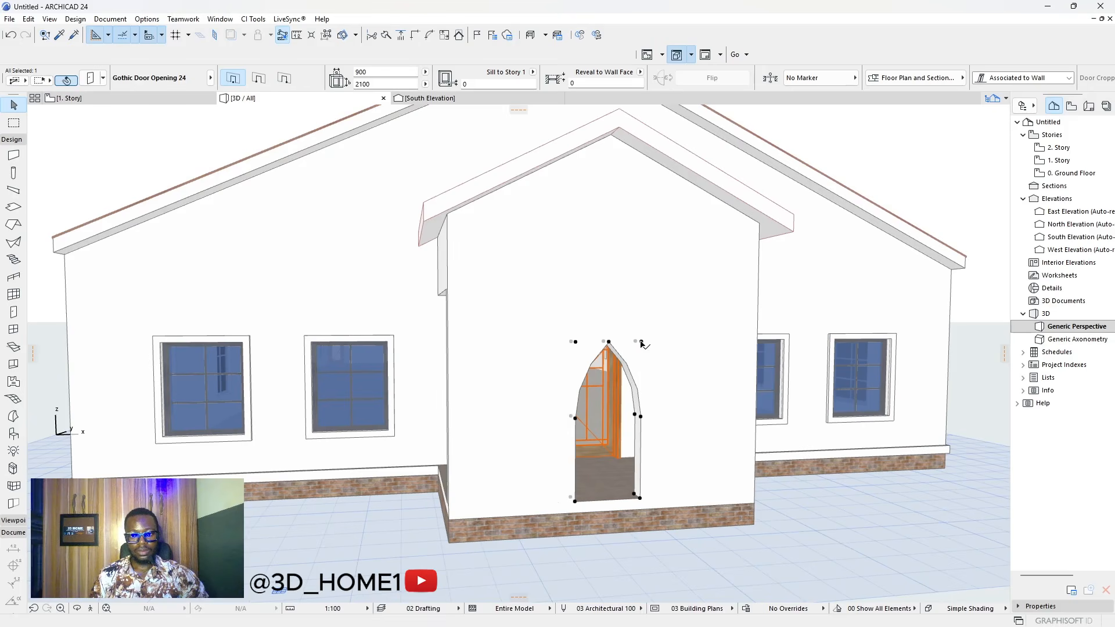
{"action": "left_click", "coordinate": [641, 342]}
{"action": "left_click", "coordinate": [691, 388]}
{"action": "left_click", "coordinate": [677, 232]}
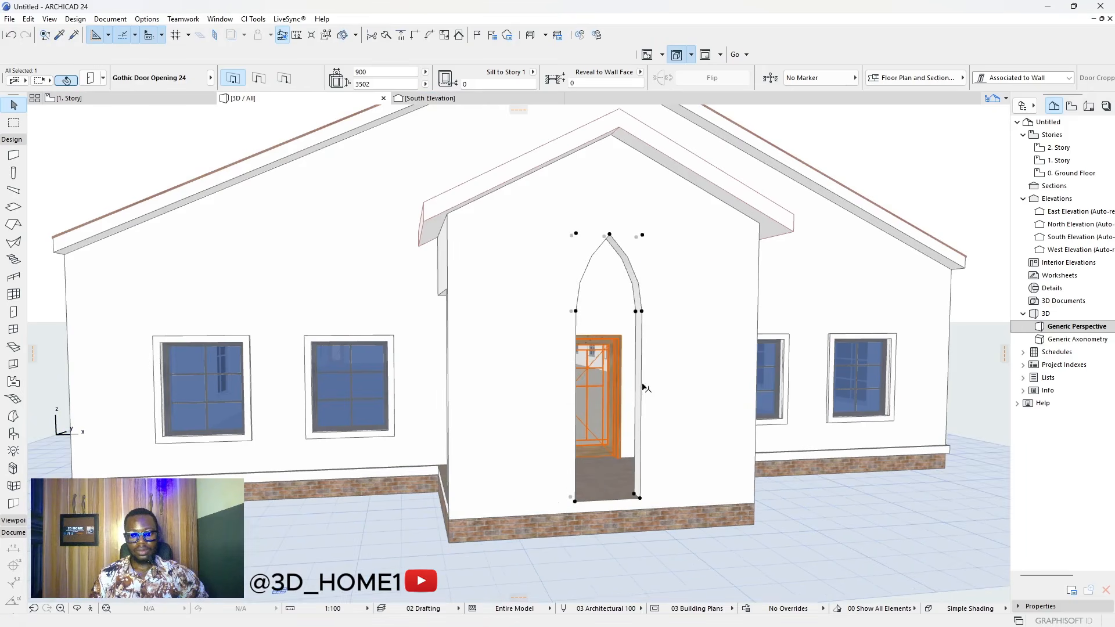
- Try widening the Gothic opening eastward to about 2233, and revert the porch front to the Saracenic opening
{"action": "left_click", "coordinate": [641, 498]}
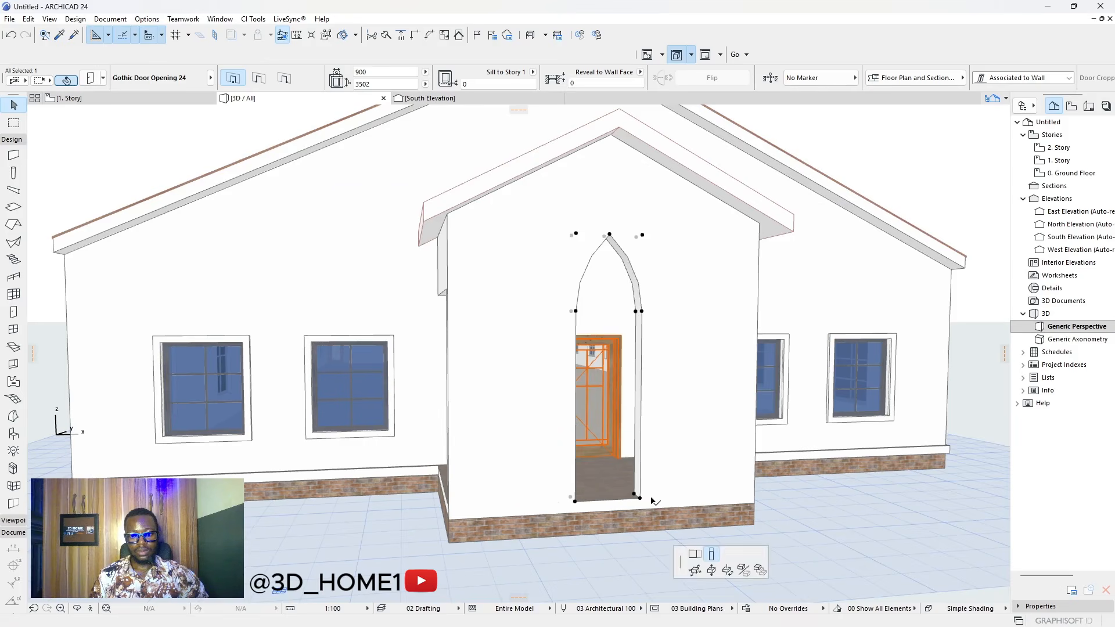
{"action": "left_click", "coordinate": [709, 555]}
{"action": "left_click", "coordinate": [411, 103]}
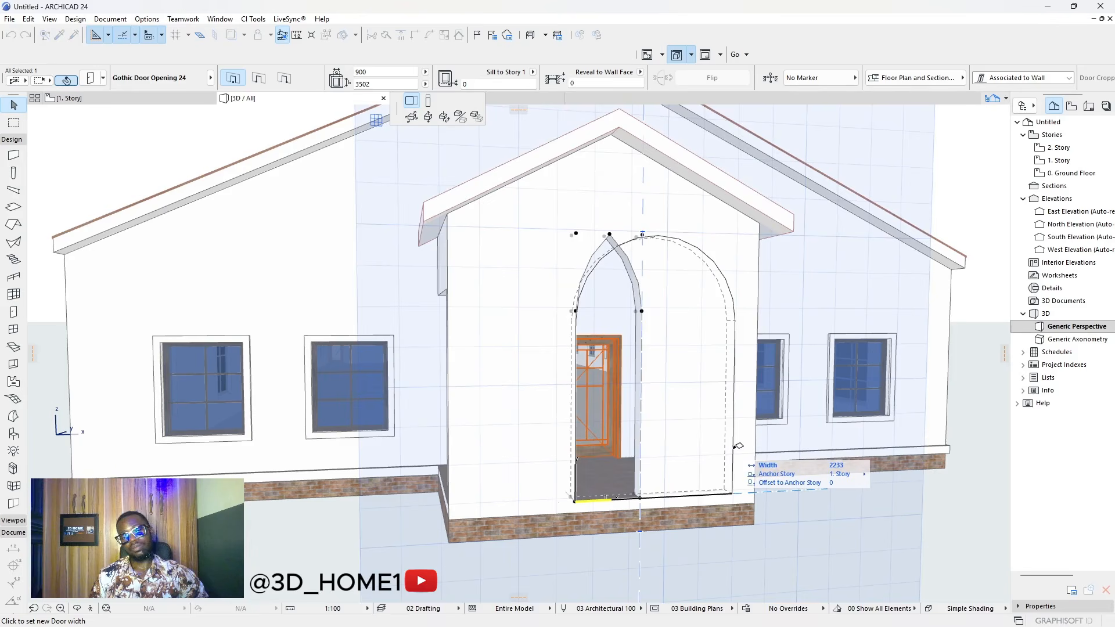
{"action": "left_click", "coordinate": [738, 446]}
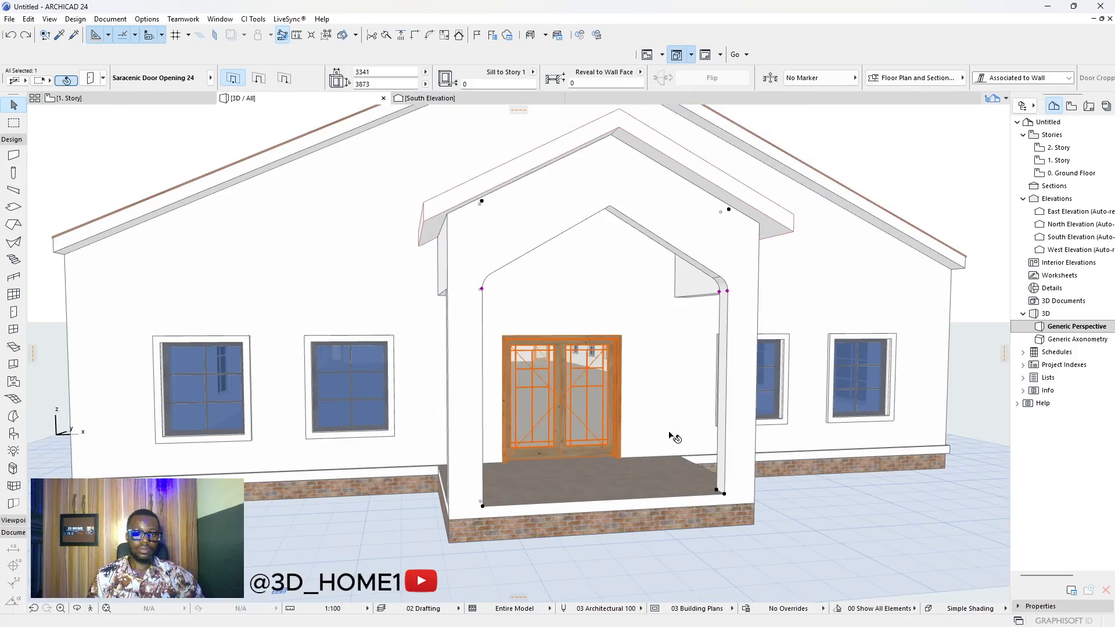
{"action": "key", "text": "Escape"}
- Examine the restored porch front opening and the hall's front facade from both sides in 3D
{"action": "scroll", "coordinate": [729, 498], "scroll_direction": "down", "scroll_amount": 2}
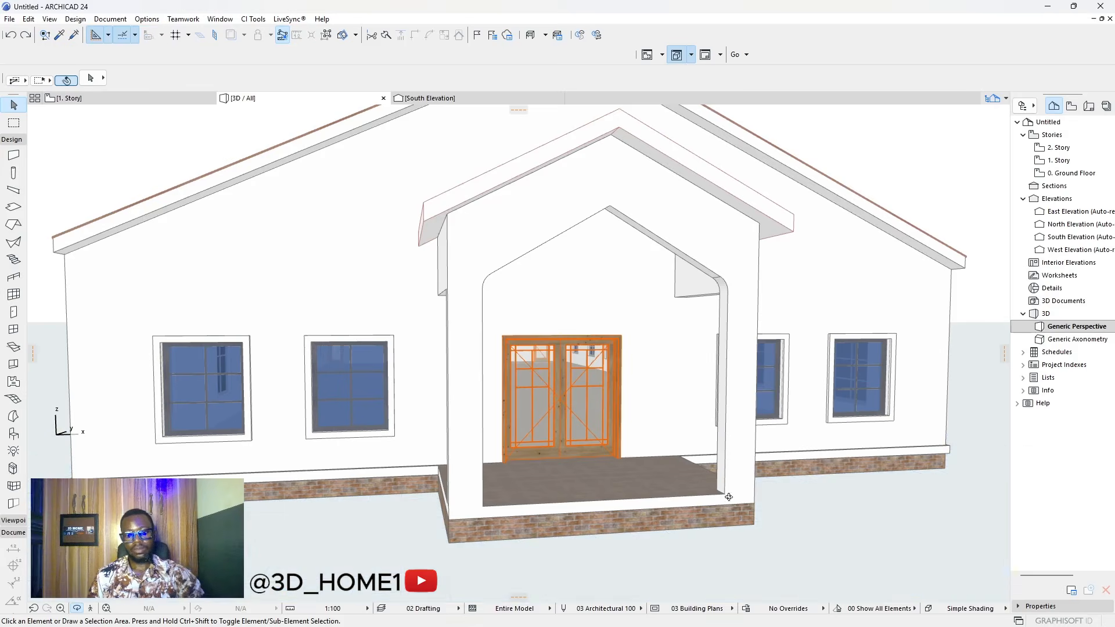
{"action": "middle_click_drag", "start_coordinate": [687, 417], "coordinate": [386, 345], "text": "shift"}
{"action": "scroll", "coordinate": [384, 351], "scroll_direction": "up", "scroll_amount": 1}
{"action": "middle_click_drag", "start_coordinate": [476, 365], "coordinate": [783, 367], "text": "shift"}
{"action": "scroll", "coordinate": [780, 368], "scroll_direction": "down", "scroll_amount": 2}
{"action": "scroll", "coordinate": [443, 333], "scroll_direction": "up", "scroll_amount": 5}
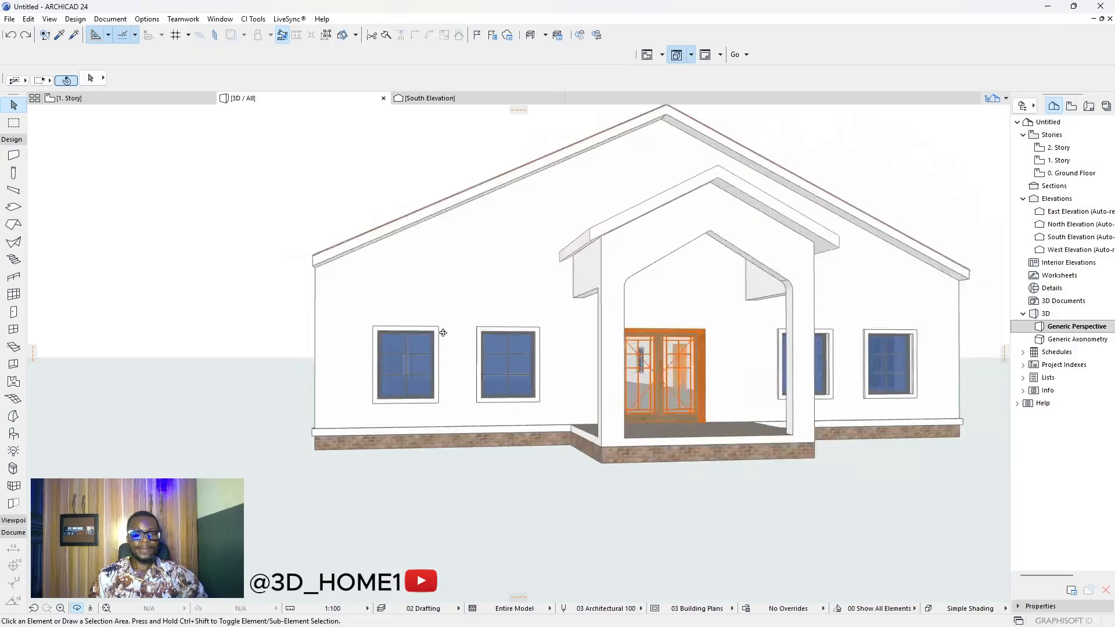
- Select the front-wall window immediately west of the porch
{"action": "middle_click_drag", "start_coordinate": [466, 312], "coordinate": [514, 338], "text": "shift"}
{"action": "scroll", "coordinate": [509, 335], "scroll_direction": "up", "scroll_amount": 2}
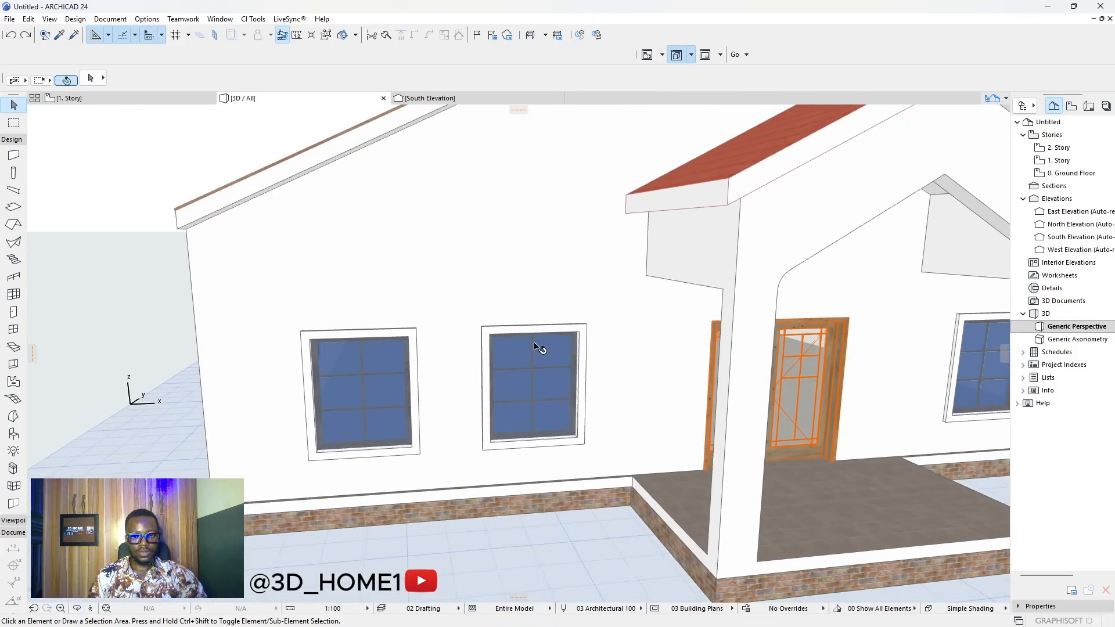
{"action": "left_click", "coordinate": [504, 329]}
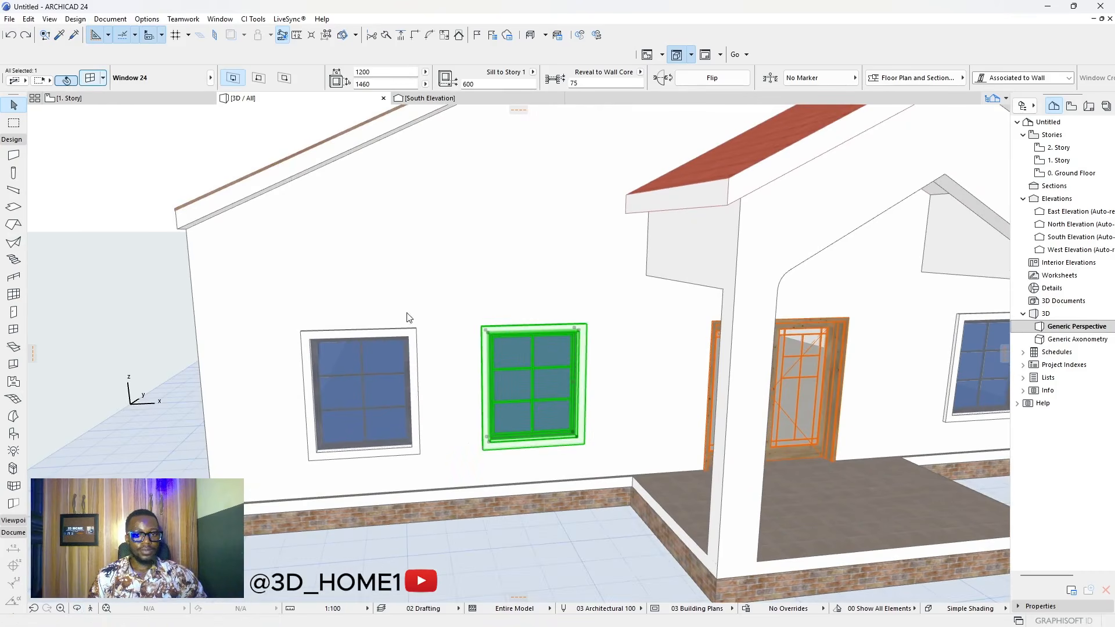
- Replace the selected front-wall window beside the porch with Pentagon Window 24 from the Special Windows 24 library folder
{"action": "key", "text": "ctrl+t"}
{"action": "scroll", "coordinate": [413, 403], "scroll_direction": "down", "scroll_amount": 2}
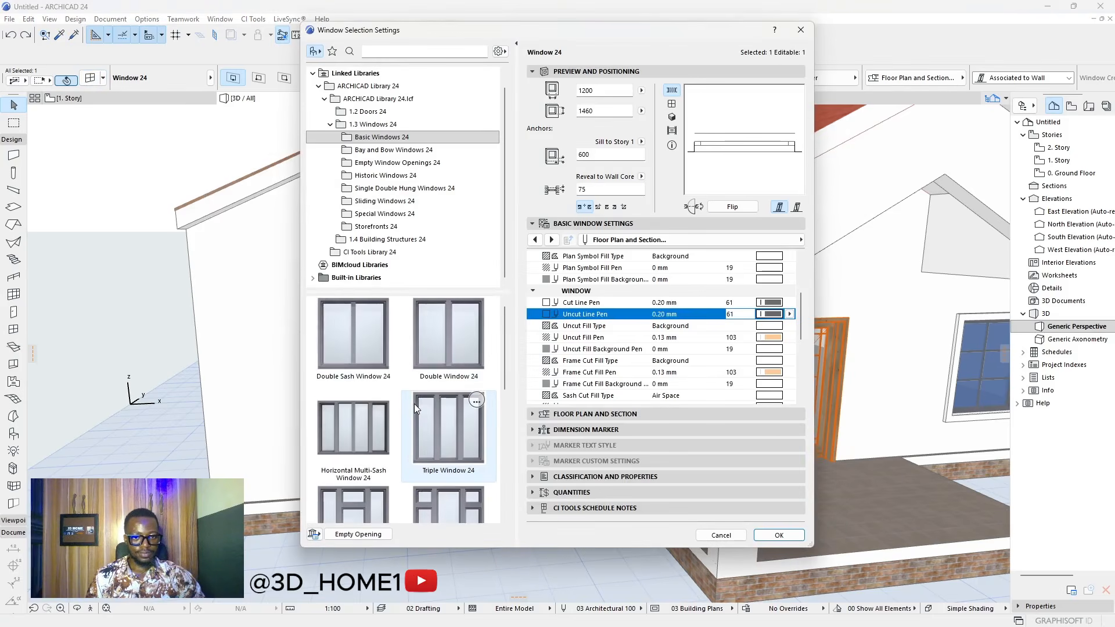
{"action": "scroll", "coordinate": [415, 403], "scroll_direction": "down", "scroll_amount": 4}
{"action": "scroll", "coordinate": [413, 413], "scroll_direction": "up", "scroll_amount": 4}
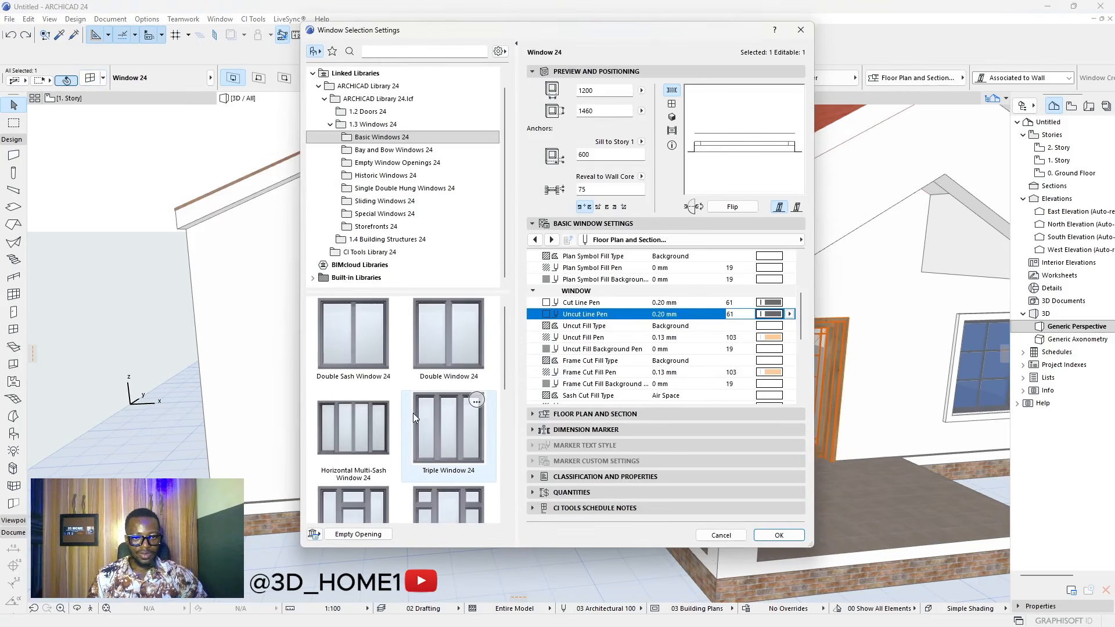
{"action": "left_click", "coordinate": [377, 150]}
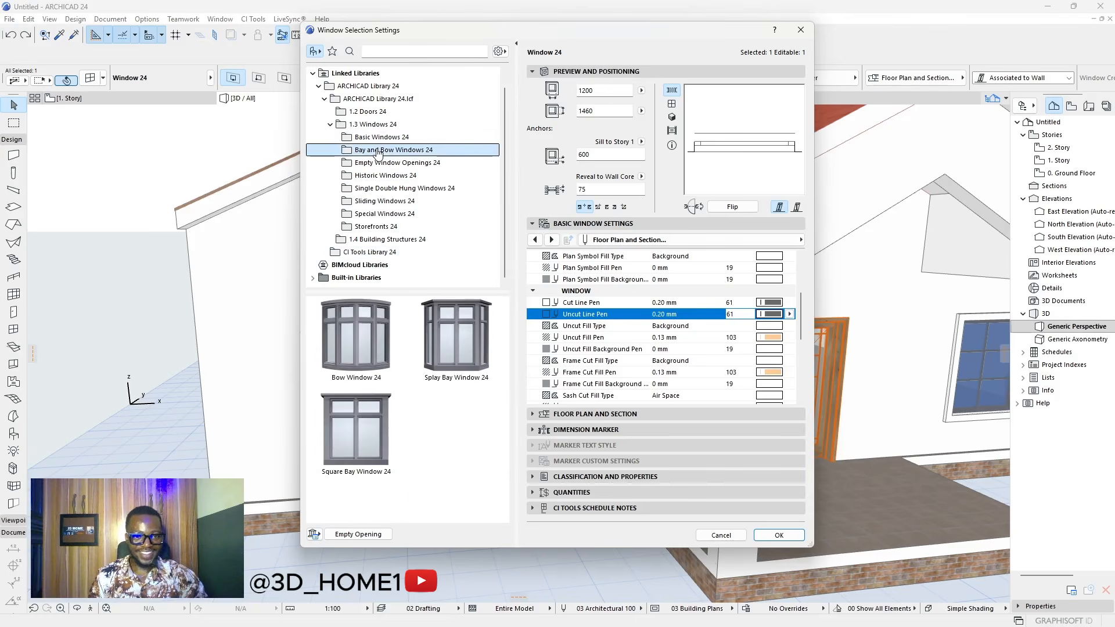
{"action": "left_click", "coordinate": [378, 163]}
{"action": "left_click", "coordinate": [377, 175]}
{"action": "left_click", "coordinate": [367, 111]}
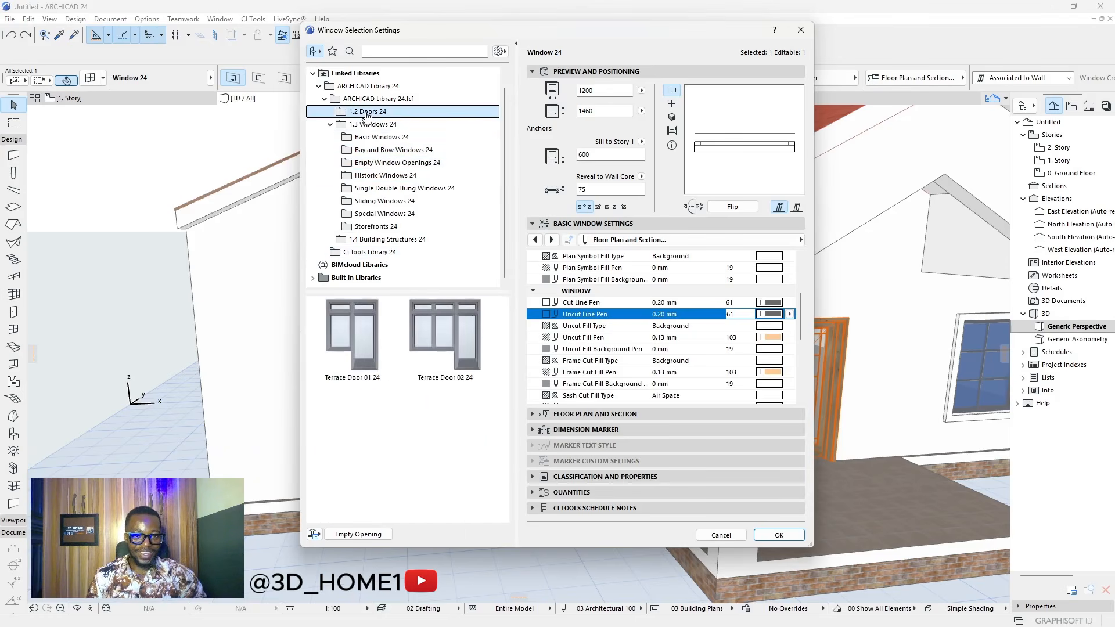
{"action": "left_click", "coordinate": [377, 214]}
{"action": "scroll", "coordinate": [423, 425], "scroll_direction": "down", "scroll_amount": 5}
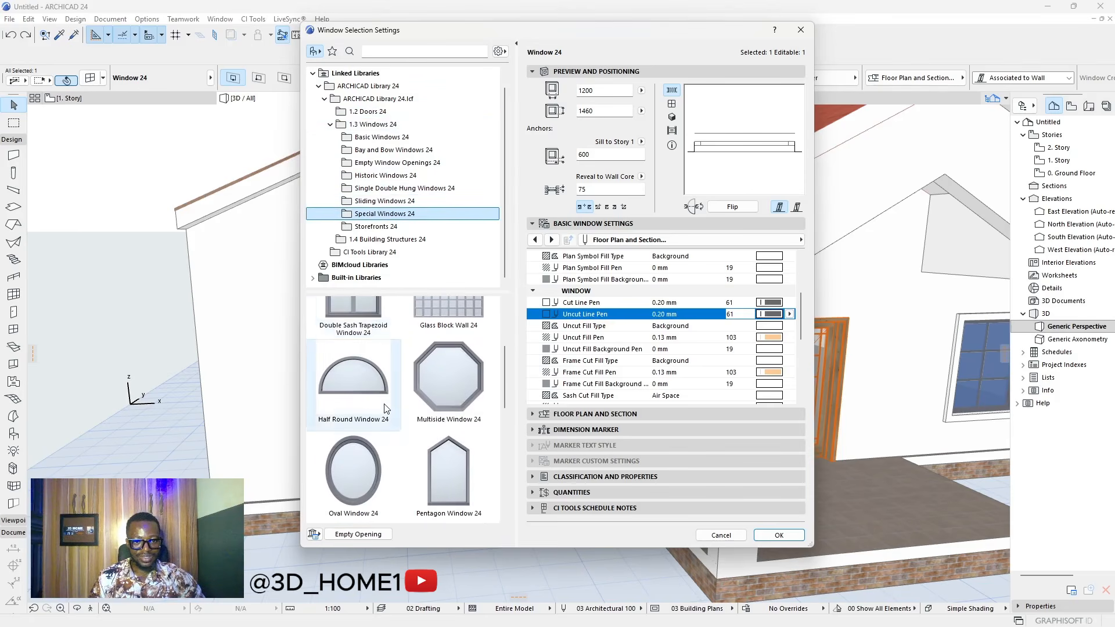
{"action": "scroll", "coordinate": [446, 427], "scroll_direction": "down", "scroll_amount": 2}
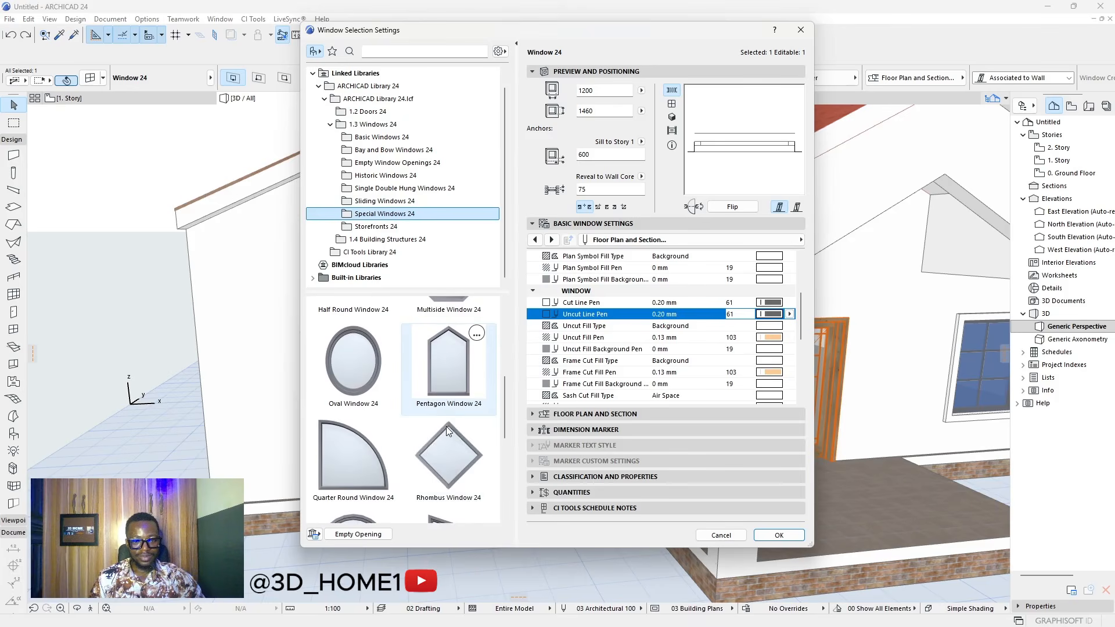
{"action": "left_click", "coordinate": [443, 372]}
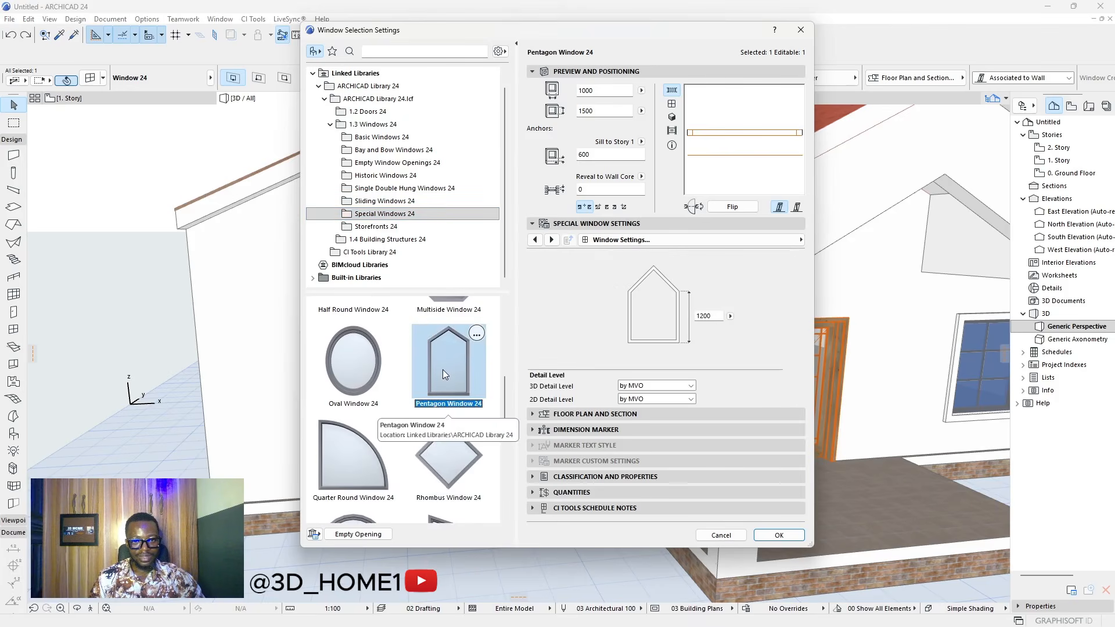
{"action": "left_click", "coordinate": [779, 535]}
{"action": "scroll", "coordinate": [571, 366], "scroll_direction": "up", "scroll_amount": 3}
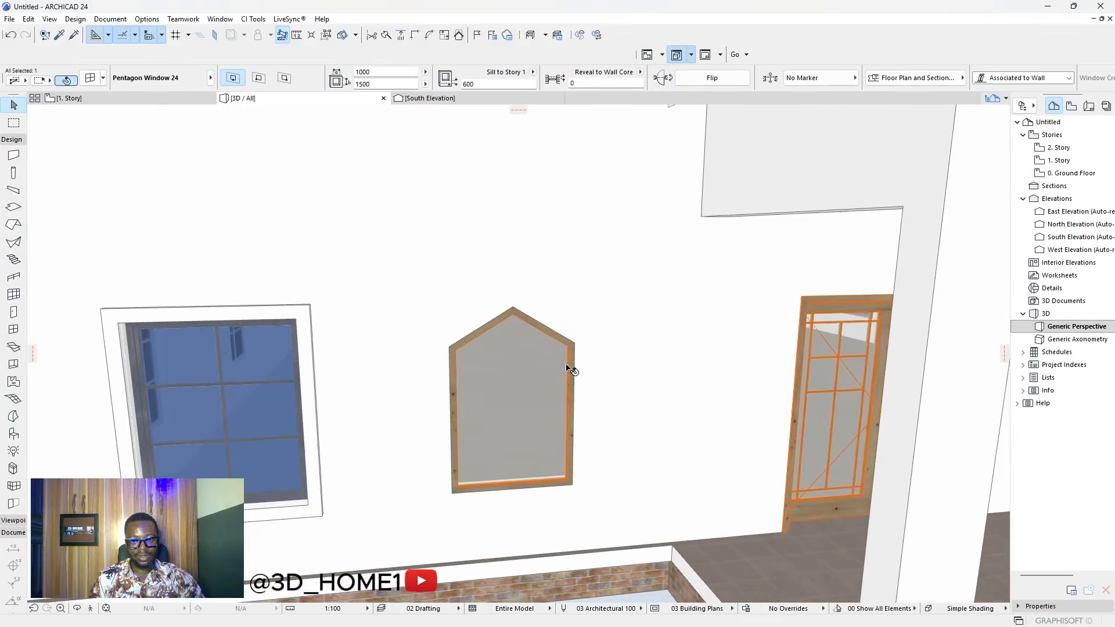
{"action": "left_click", "coordinate": [574, 310]}
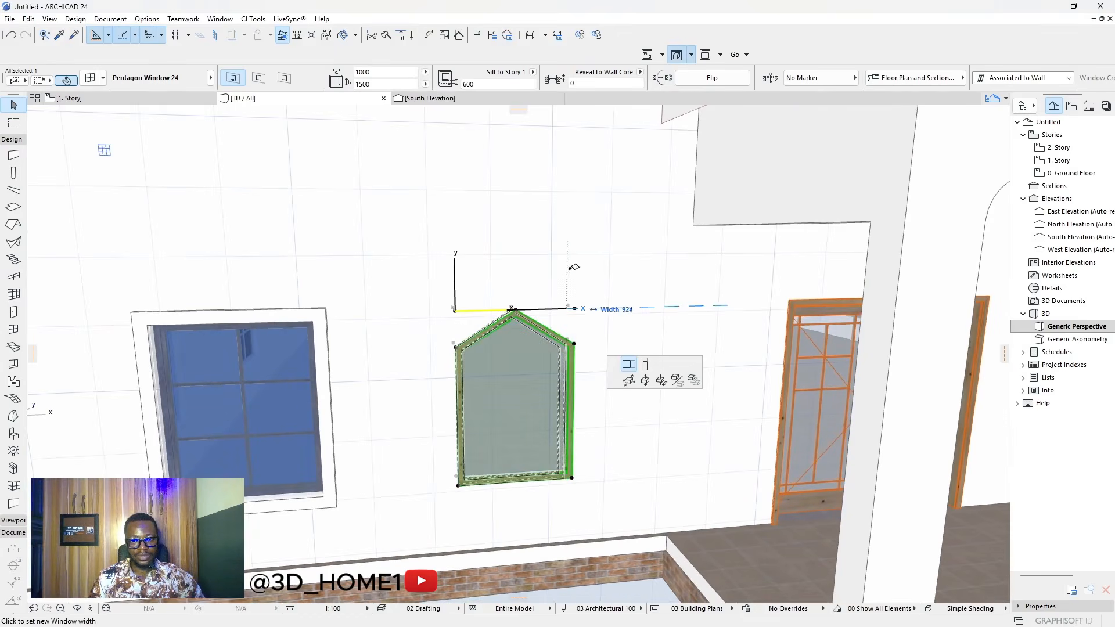
{"action": "scroll", "coordinate": [521, 236], "scroll_direction": "down", "scroll_amount": 5}
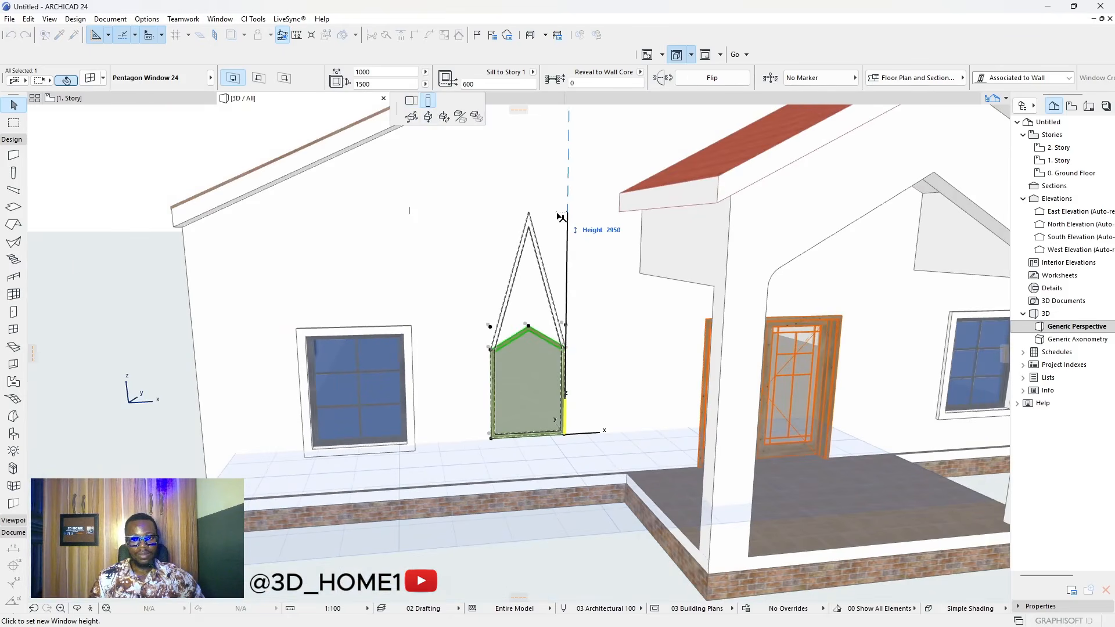
{"action": "key", "text": "Escape"}
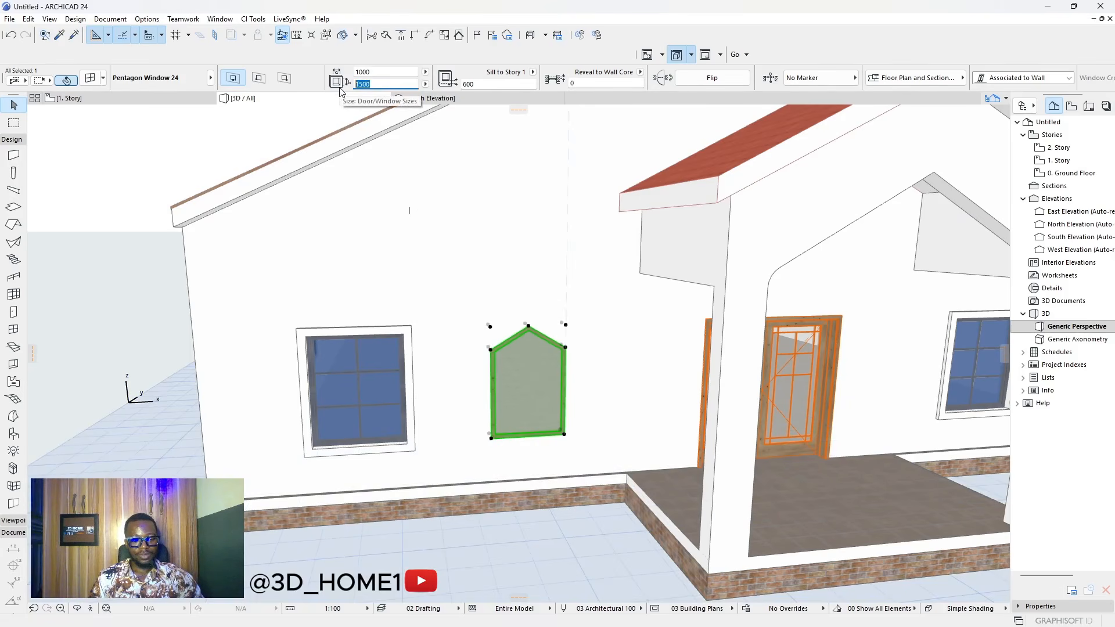
- Set the pentagon window's overall height to 2000
{"action": "type", "text": "2000"}
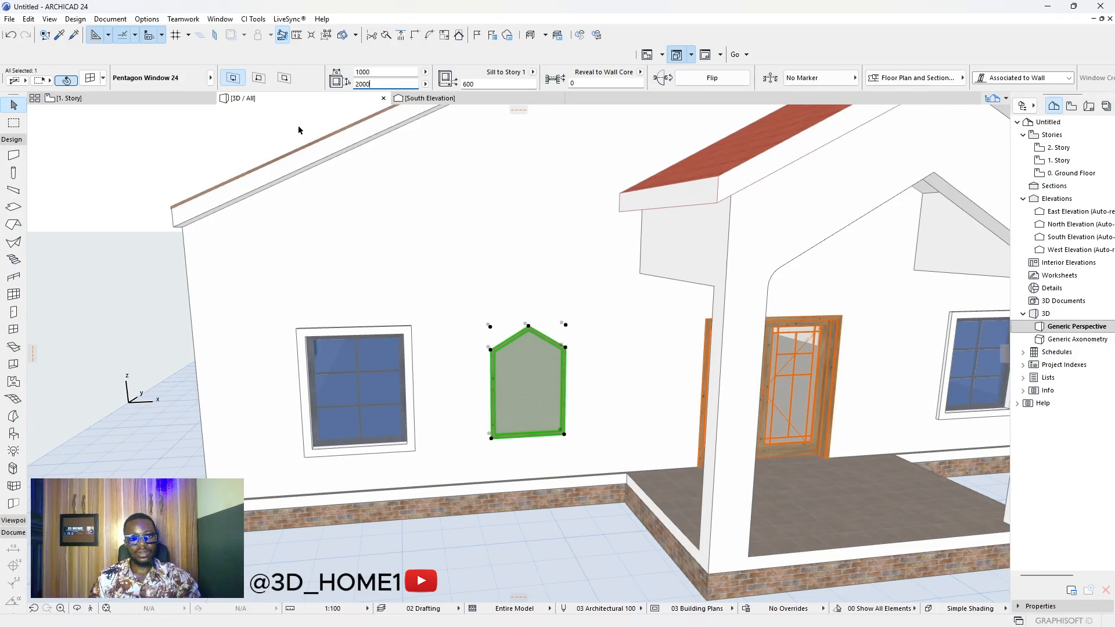
{"action": "key", "text": "Return"}
{"action": "left_click", "coordinate": [519, 364]}
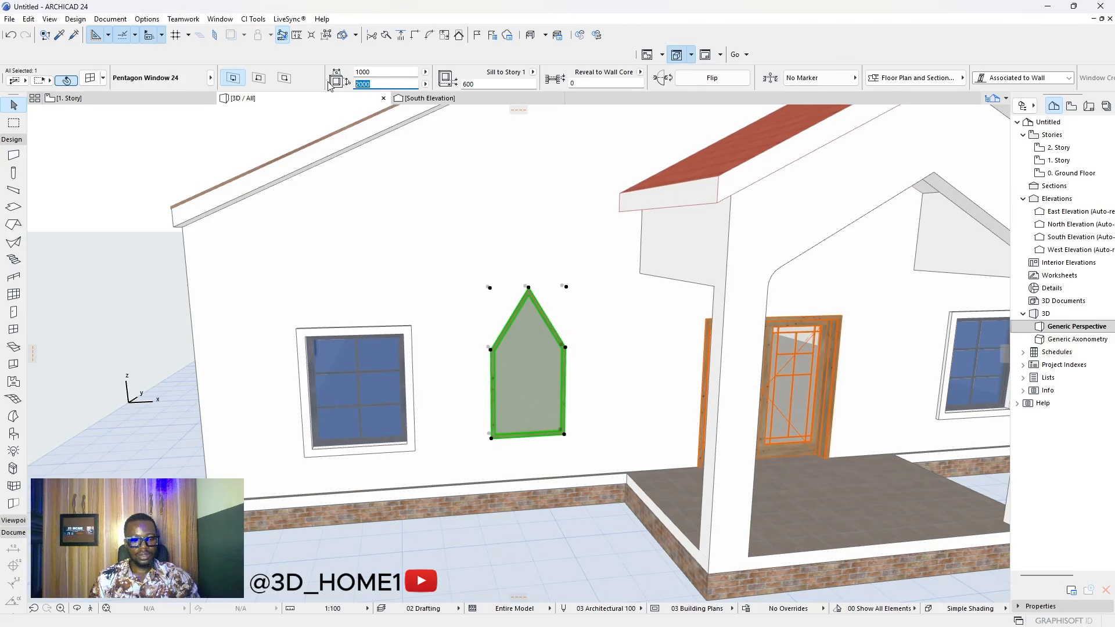
{"action": "left_click", "coordinate": [247, 140]}
{"action": "scroll", "coordinate": [521, 332], "scroll_direction": "down", "scroll_amount": 5}
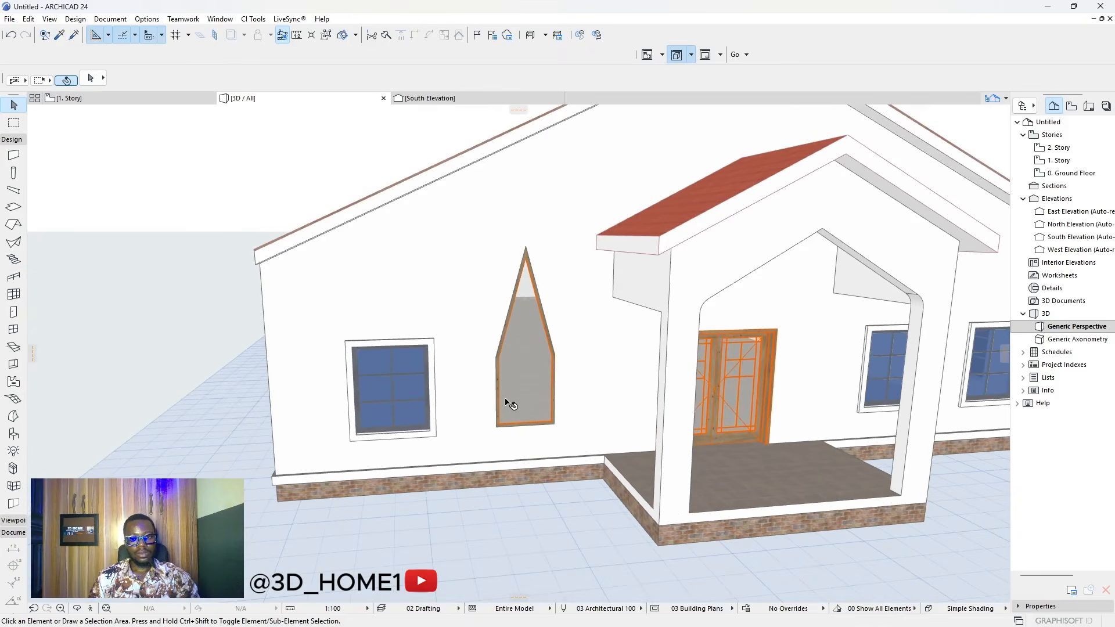
{"action": "scroll", "coordinate": [510, 416], "scroll_direction": "up", "scroll_amount": 2}
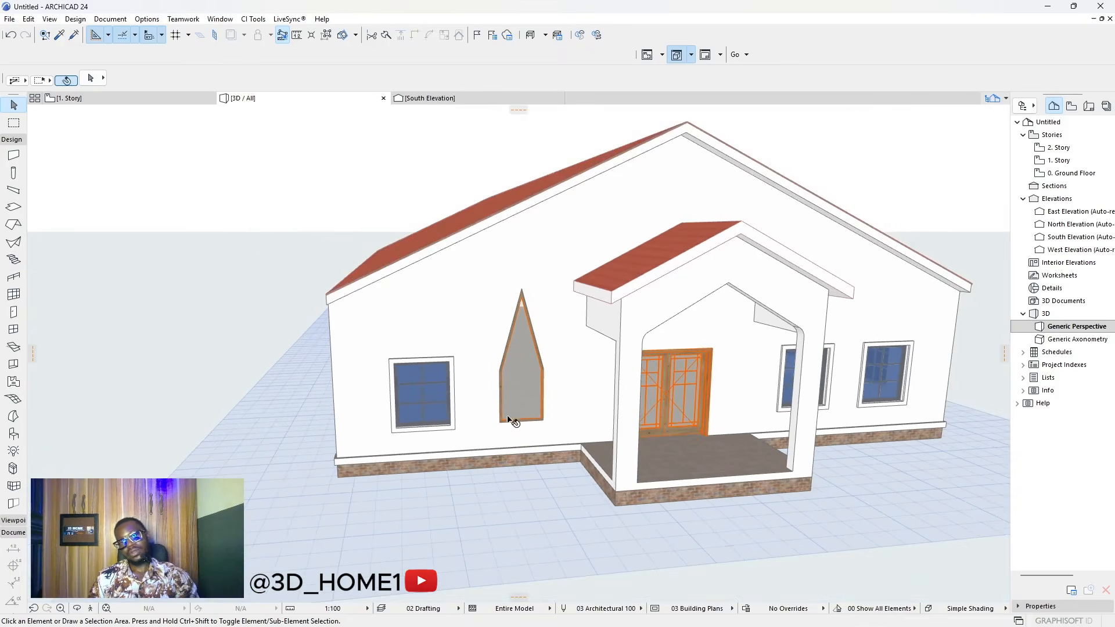
- Try to raise the straight side height of the pentagon window in its special window settings
{"action": "left_click", "coordinate": [520, 386]}
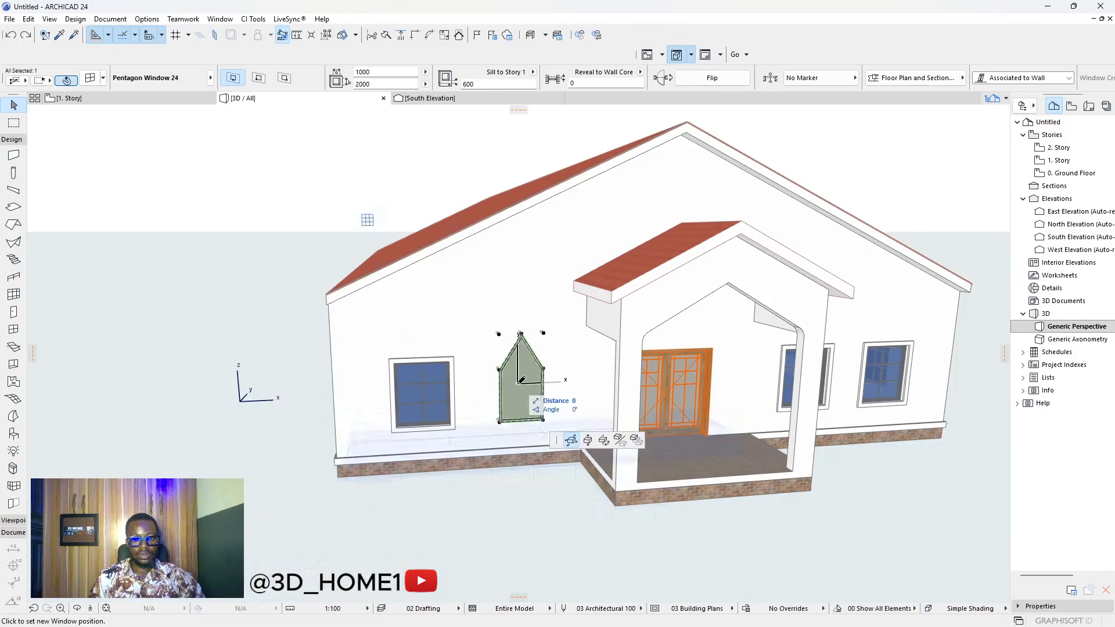
{"action": "double_click", "coordinate": [539, 354]}
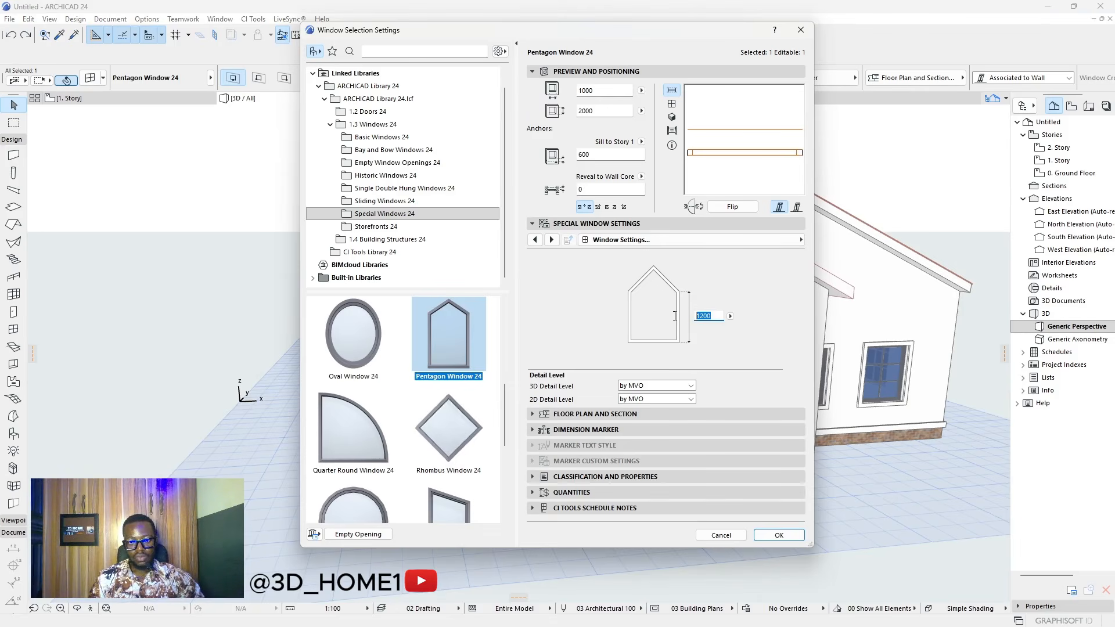
{"action": "left_click", "coordinate": [731, 317]}
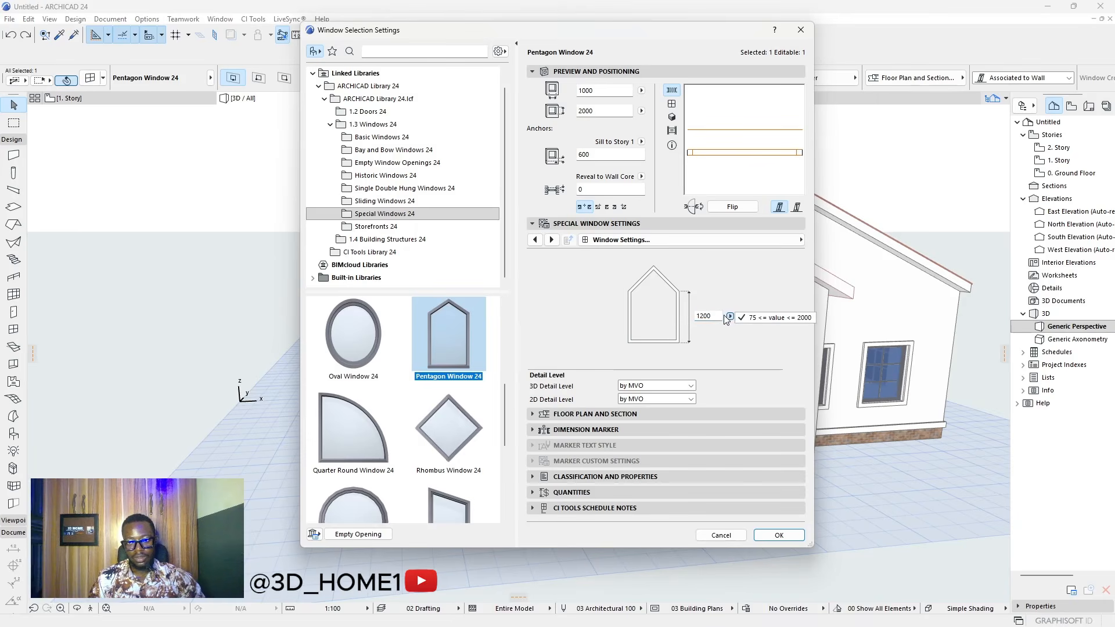
{"action": "left_click", "coordinate": [715, 316]}
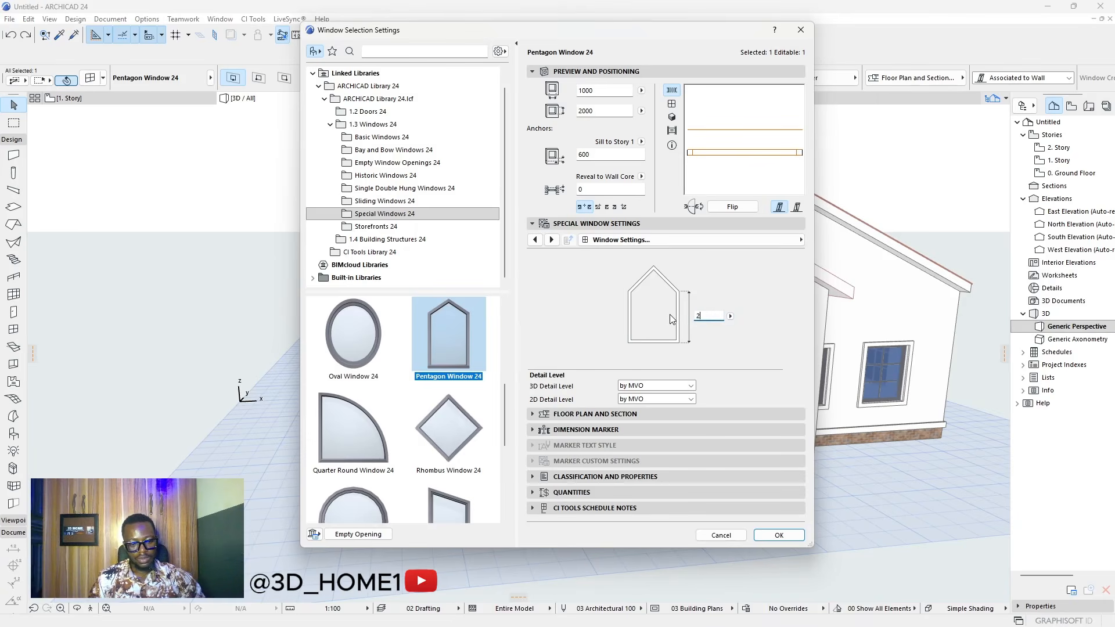
{"action": "left_click", "coordinate": [779, 535]}
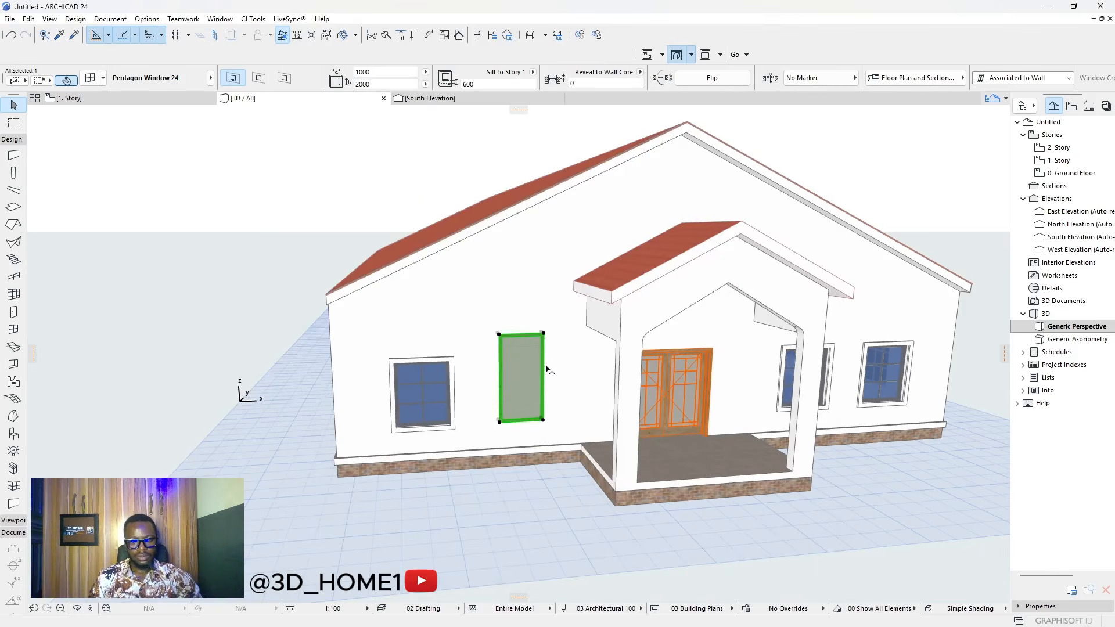
- Stretch the pentagon window's top upward in the 3D view to an overall height of about 3777
{"action": "scroll", "coordinate": [549, 370], "scroll_direction": "up", "scroll_amount": 3}
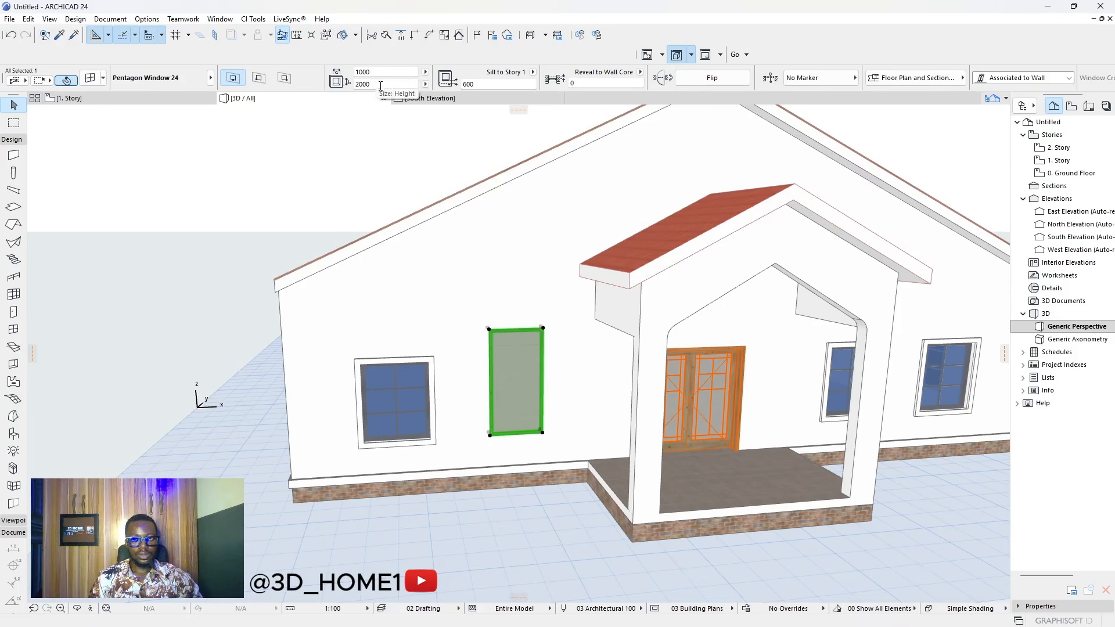
{"action": "left_click_drag", "start_coordinate": [381, 86], "coordinate": [331, 90]}
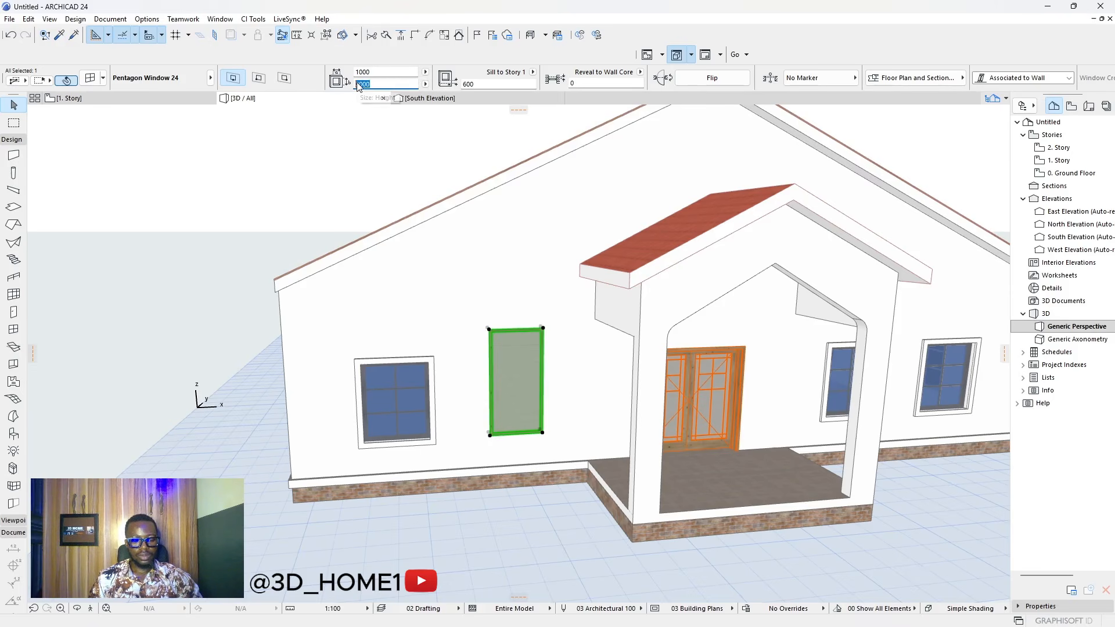
{"action": "key", "text": "Return"}
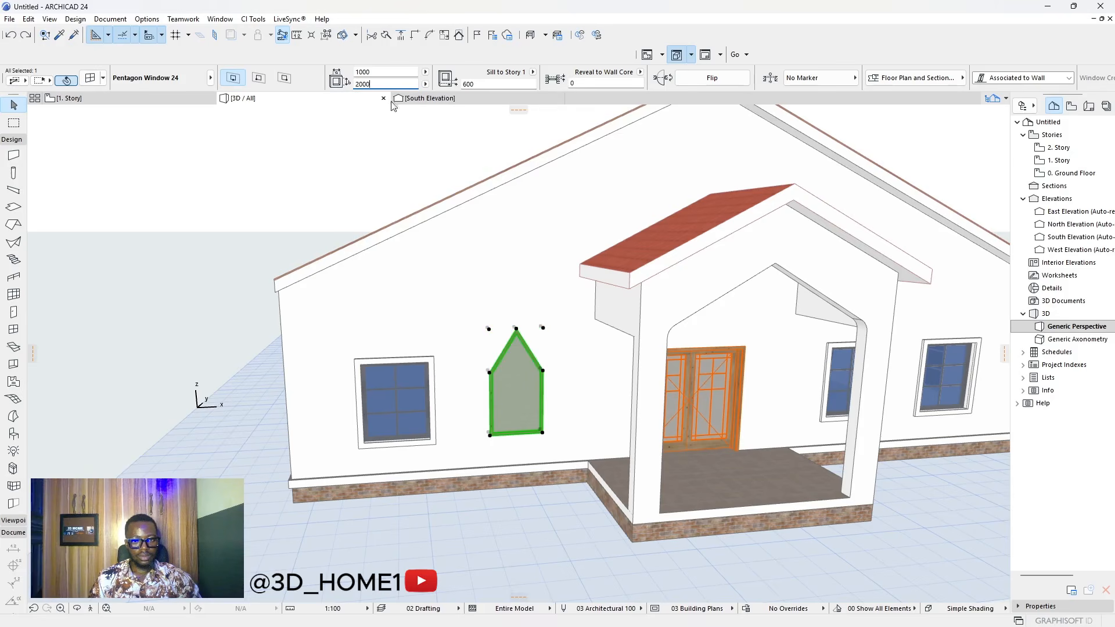
{"action": "left_click", "coordinate": [544, 329]}
{"action": "left_click", "coordinate": [544, 229]}
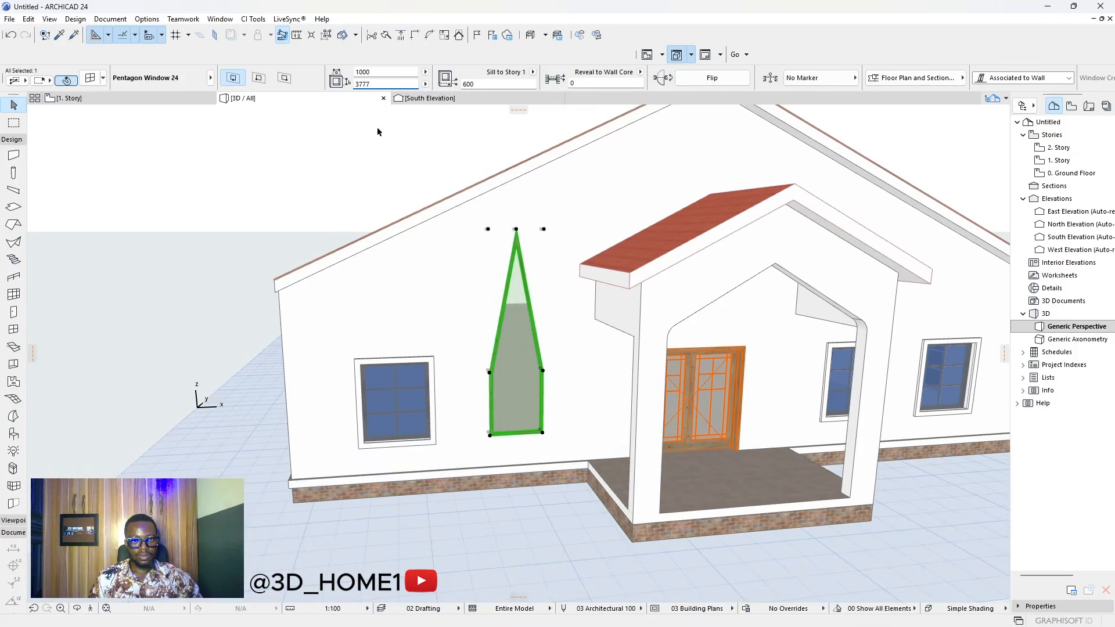
{"action": "key", "text": "Escape"}
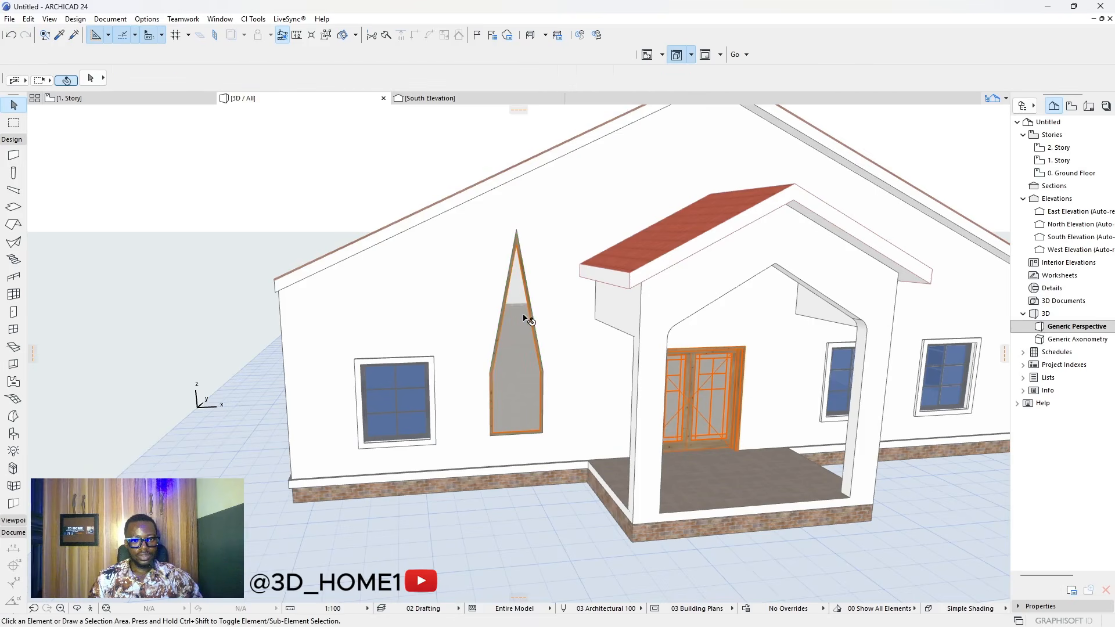
- Select the pentagon window in the 1. Story plan, increase its straight side height in the window settings, and return to 3D
{"action": "left_click", "coordinate": [154, 98]}
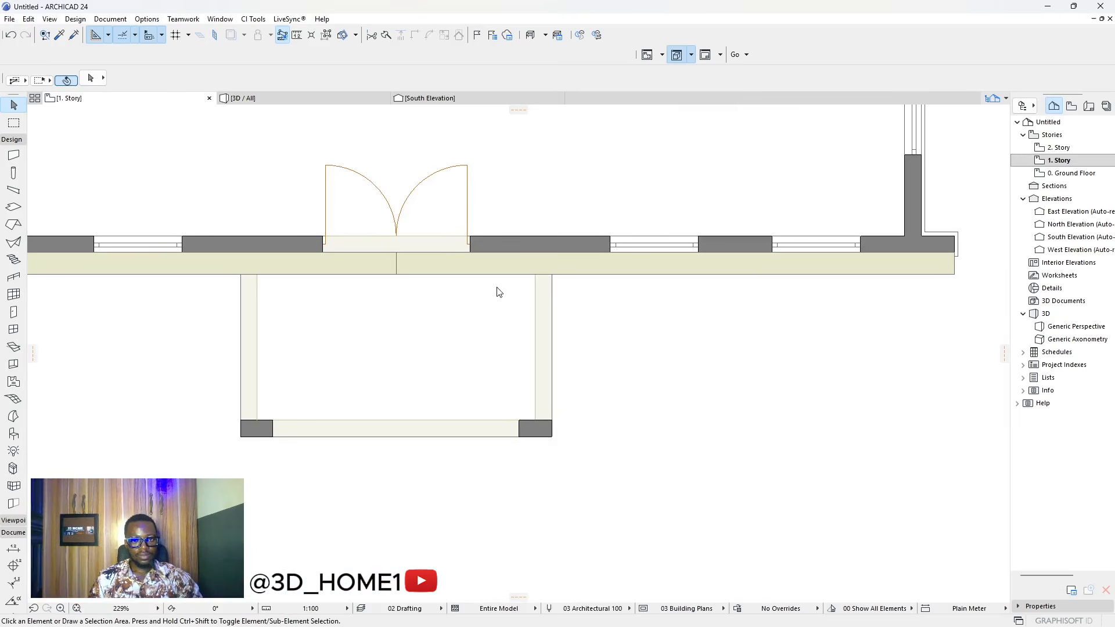
{"action": "left_click", "coordinate": [168, 244]}
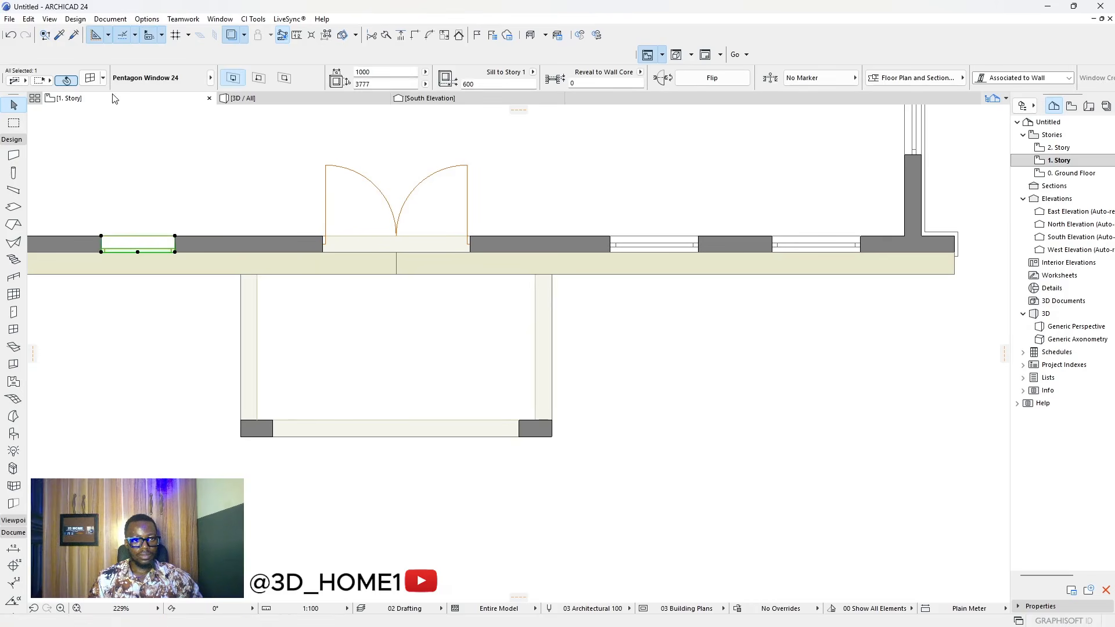
{"action": "key", "text": "ctrl+t"}
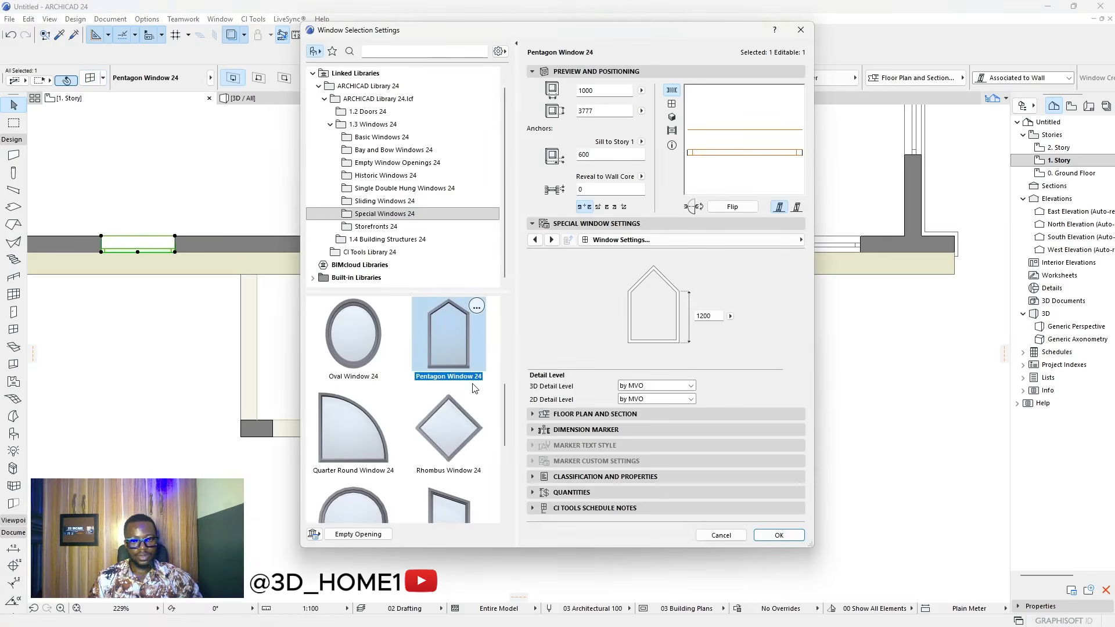
{"action": "scroll", "coordinate": [453, 401], "scroll_direction": "down", "scroll_amount": 3}
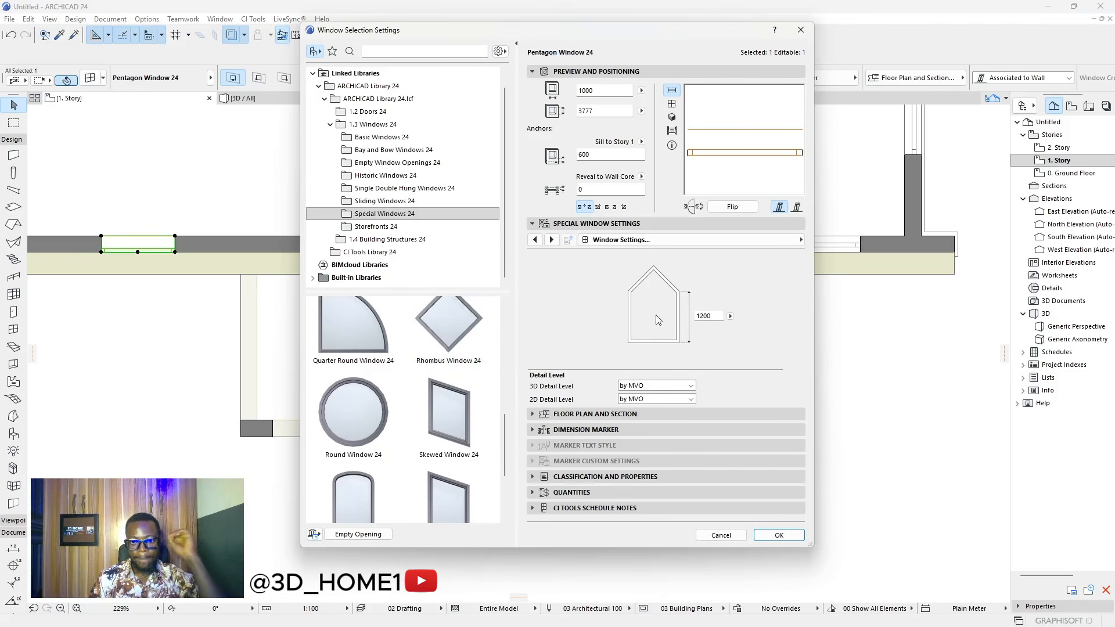
{"action": "left_click", "coordinate": [677, 321]}
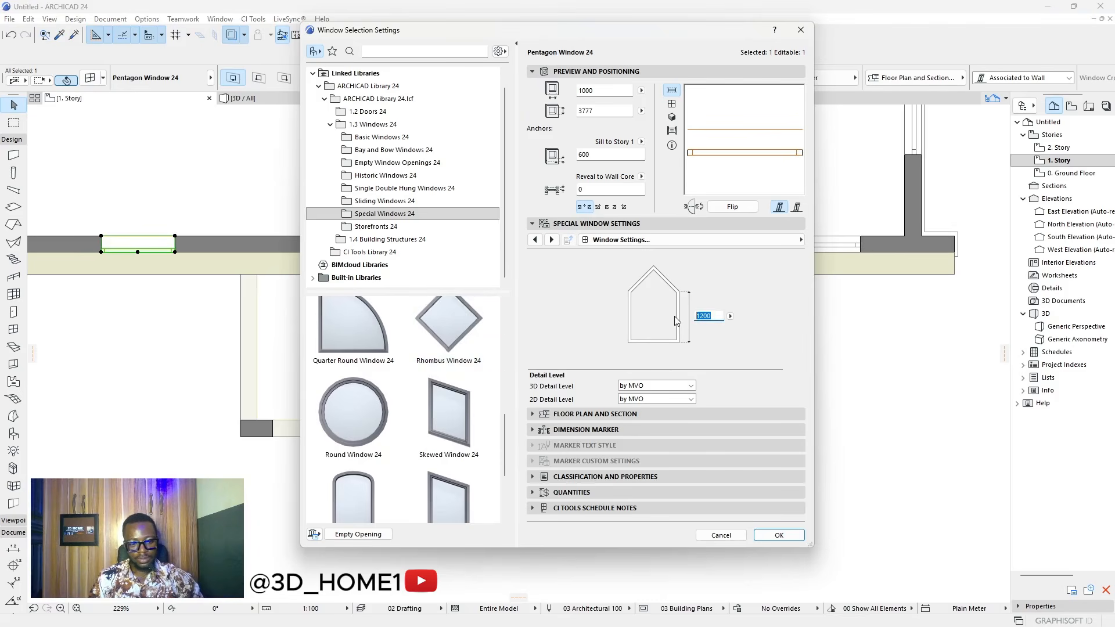
{"action": "left_click", "coordinate": [779, 536]}
{"action": "left_click", "coordinate": [249, 99]}
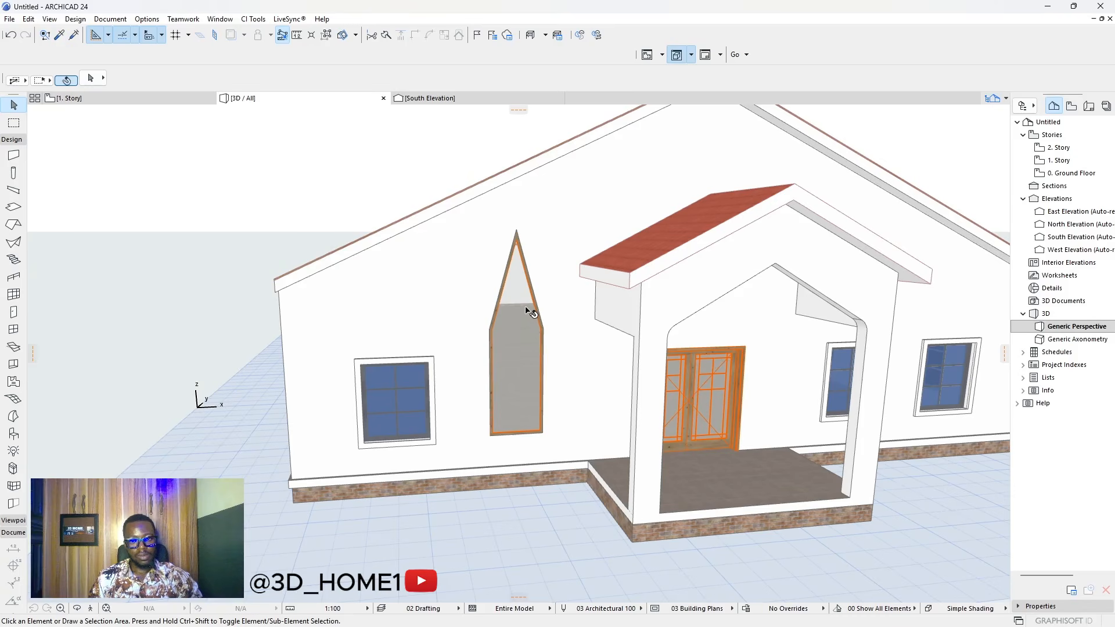
- Lower the top of the pentagon window in the 3D view to an overall height of 2950
{"action": "left_click", "coordinate": [527, 311]}
{"action": "left_click", "coordinate": [544, 230]}
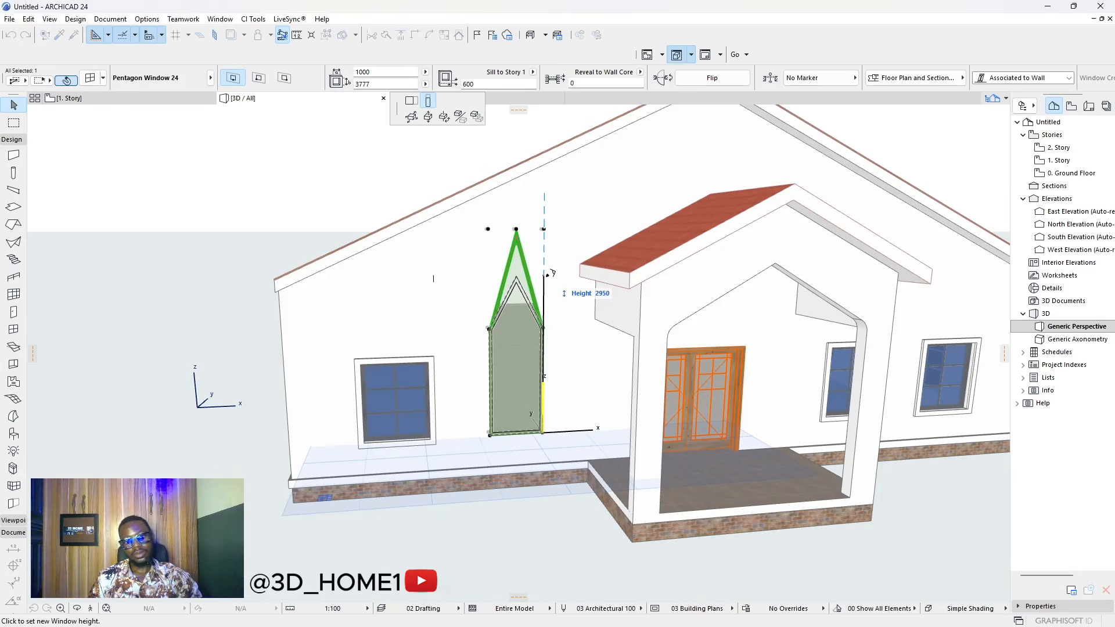
{"action": "left_click", "coordinate": [546, 274]}
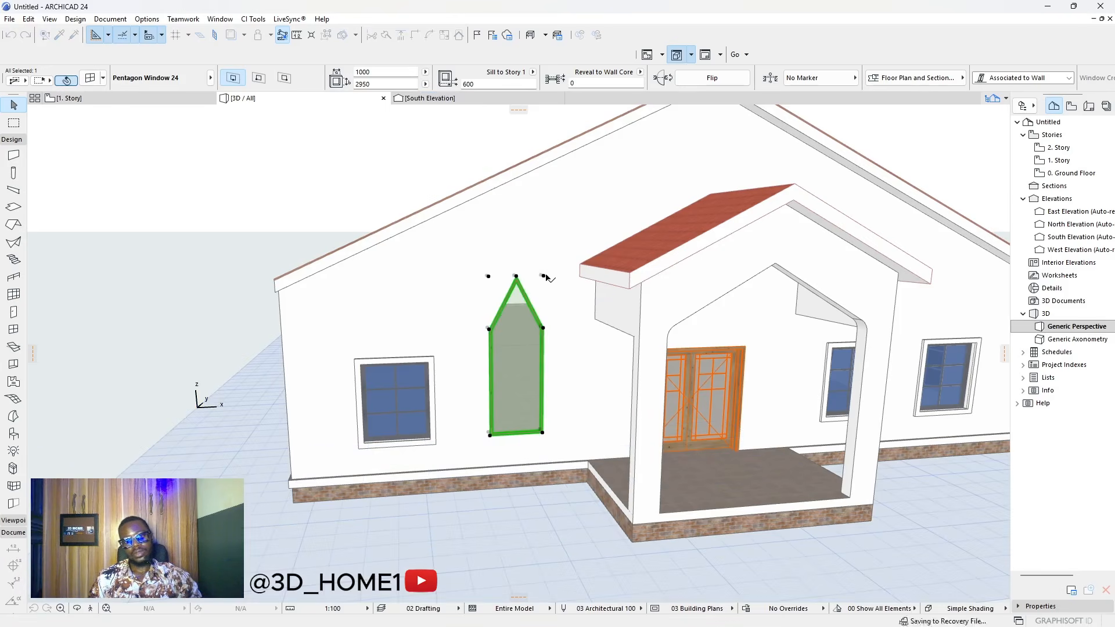
{"action": "key", "text": "Escape"}
{"action": "mouse_move", "coordinate": [521, 363]}
{"action": "middle_mouse_down", "text": "shift"}
{"action": "mouse_move", "coordinate": [569, 376]}
{"action": "mouse_move", "coordinate": [622, 346]}
{"action": "mouse_move", "coordinate": [558, 349]}
{"action": "mouse_move", "coordinate": [540, 373]}
{"action": "middle_mouse_up", "text": "shift"}
{"action": "scroll", "coordinate": [541, 372], "scroll_direction": "up", "scroll_amount": 4}
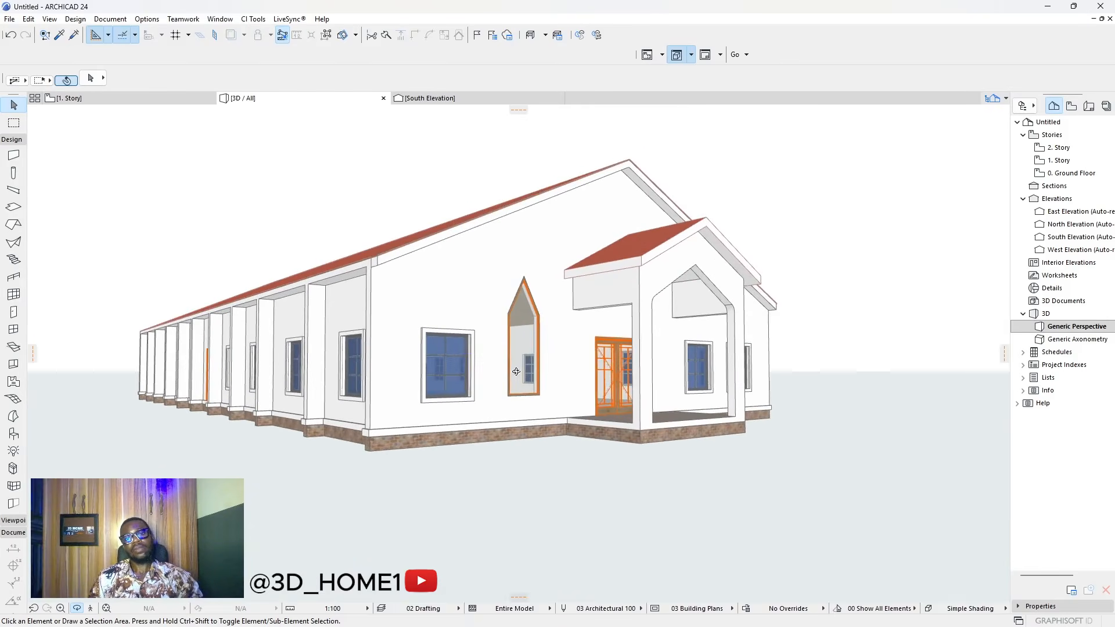
{"action": "key", "text": "Escape"}
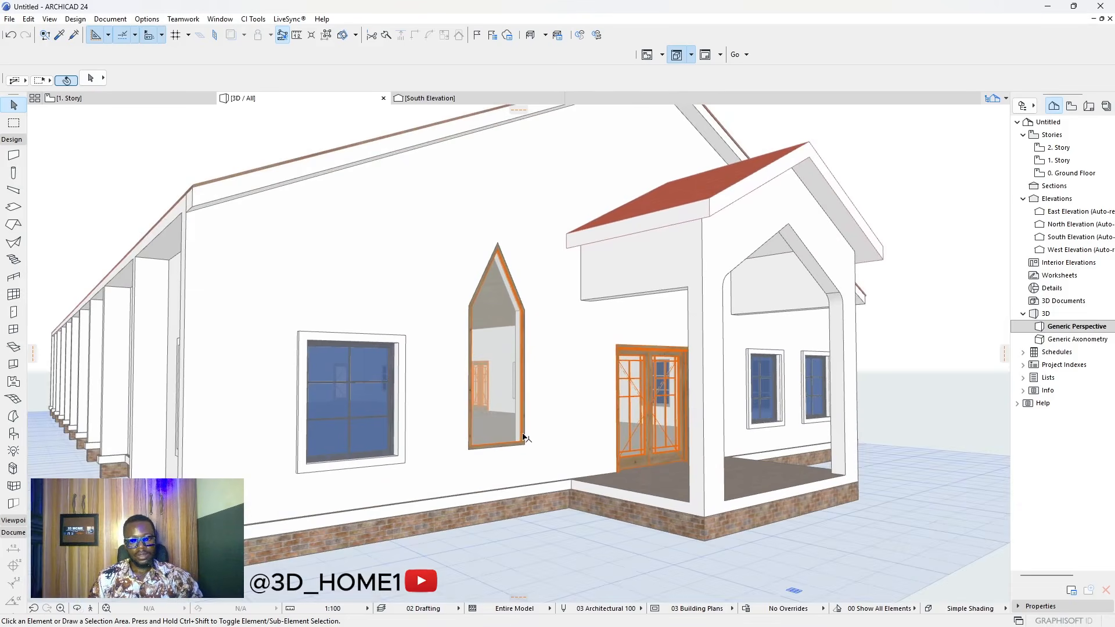
- Extend the bottom edge of the pentagon window downward in the 3D view to a sill of 152 and an overall height of 3398
{"action": "left_click", "coordinate": [525, 445]}
{"action": "left_click", "coordinate": [525, 445]}
{"action": "key", "text": "Escape"}
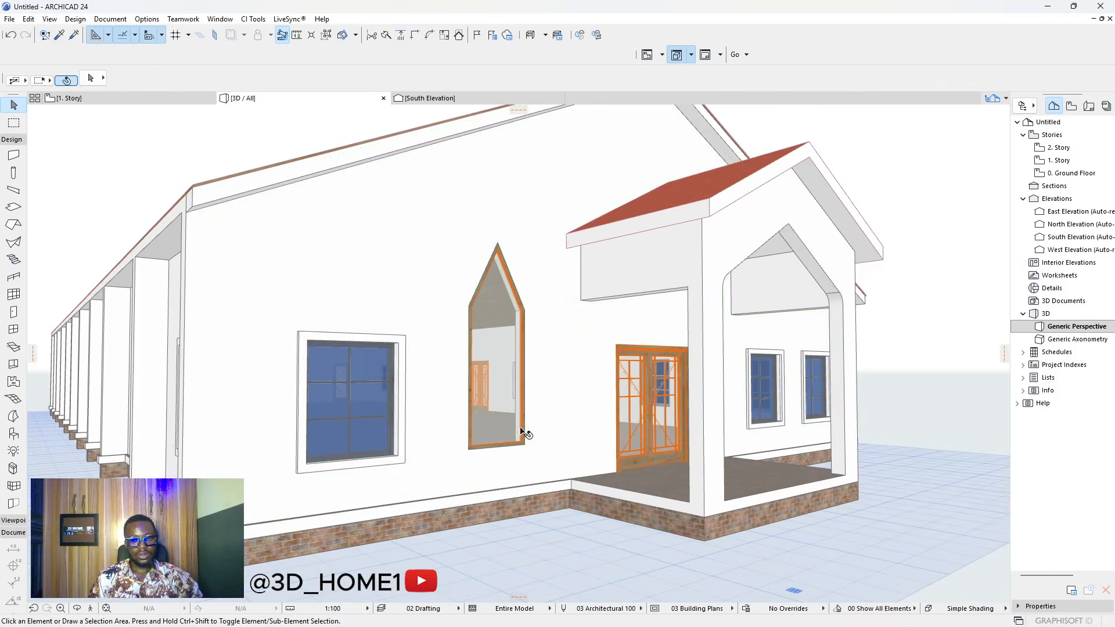
{"action": "left_click", "coordinate": [523, 444]}
{"action": "left_click", "coordinate": [524, 446]}
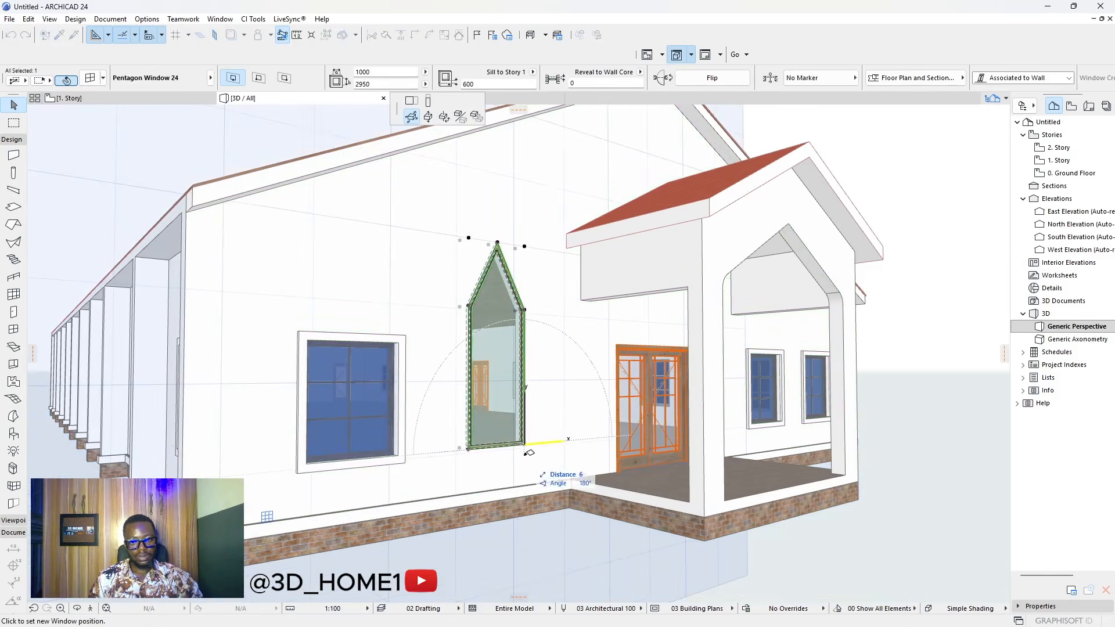
{"action": "left_click", "coordinate": [428, 101]}
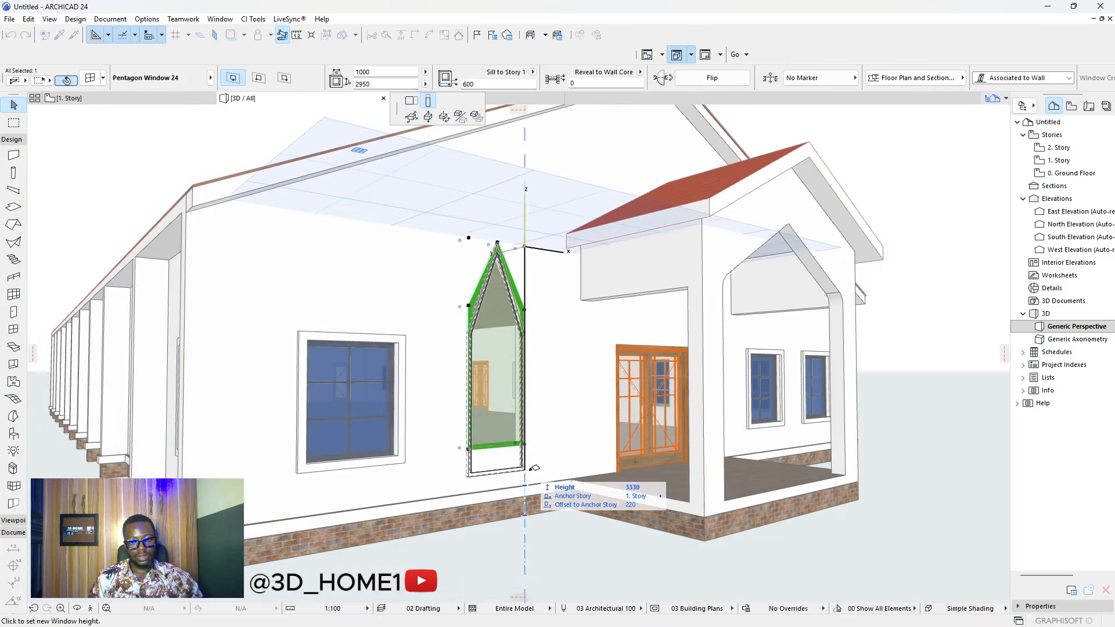
{"action": "left_click", "coordinate": [531, 473]}
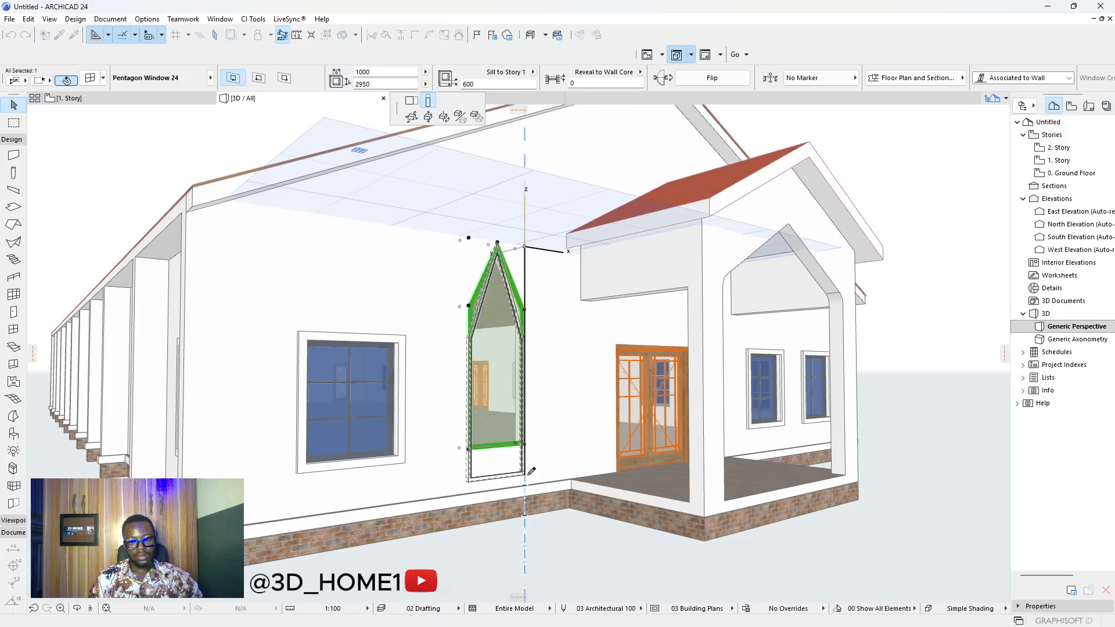
{"action": "key", "text": "Escape"}
{"action": "middle_click_drag", "start_coordinate": [551, 461], "coordinate": [404, 450], "text": "shift"}
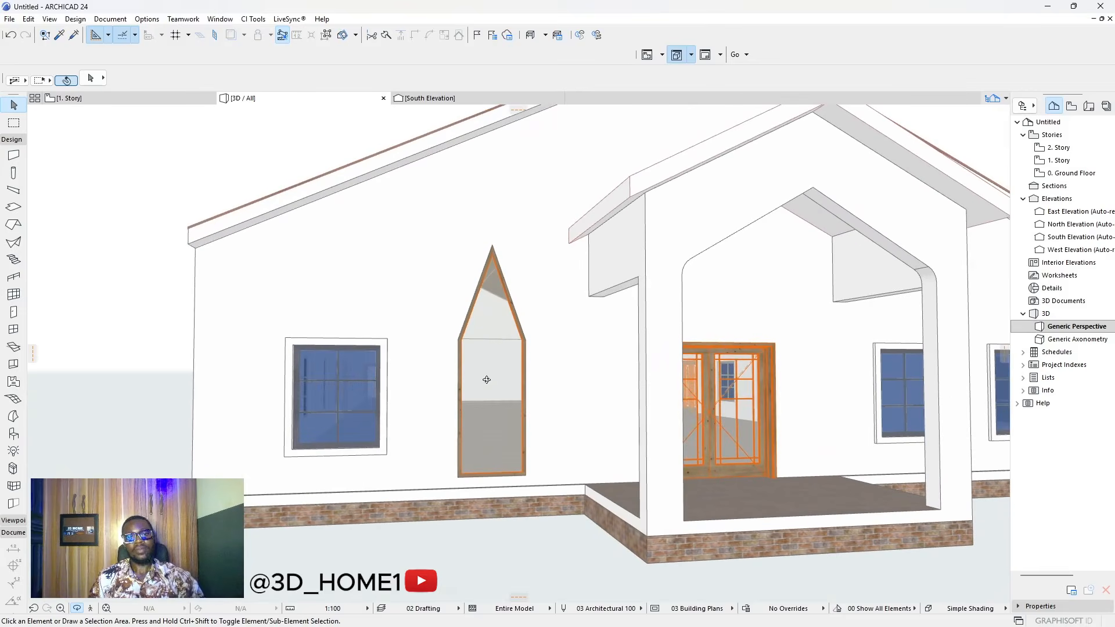
- Stretch the pentagon window's top upward to an overall height of 4528 and set its straight side height to 3000
{"action": "left_click", "coordinate": [495, 250]}
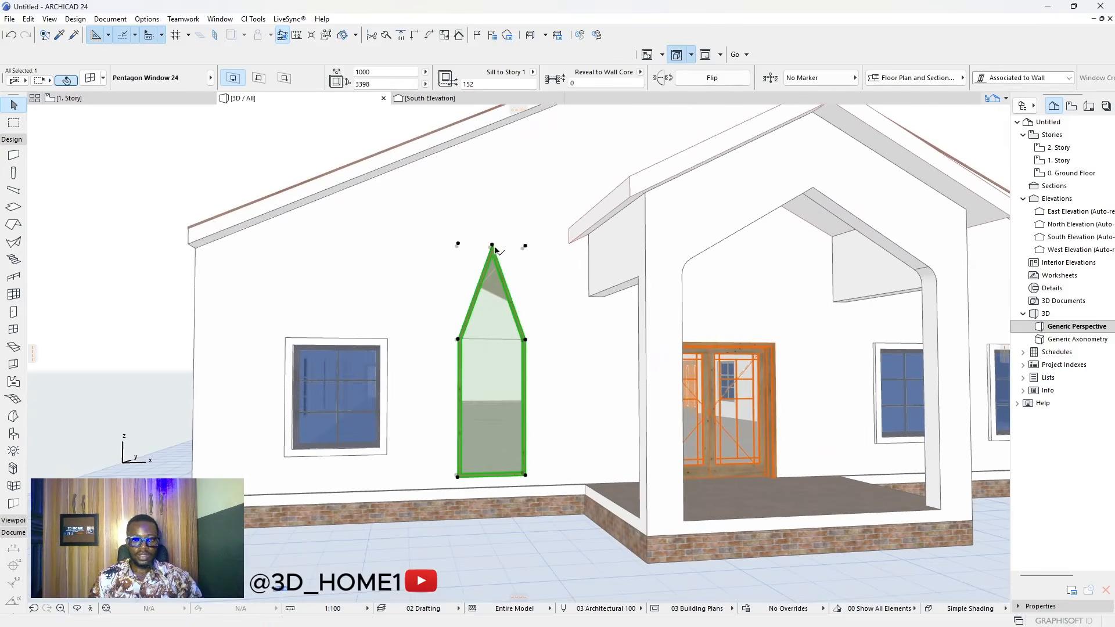
{"action": "left_click", "coordinate": [525, 247]}
{"action": "left_click", "coordinate": [527, 173]}
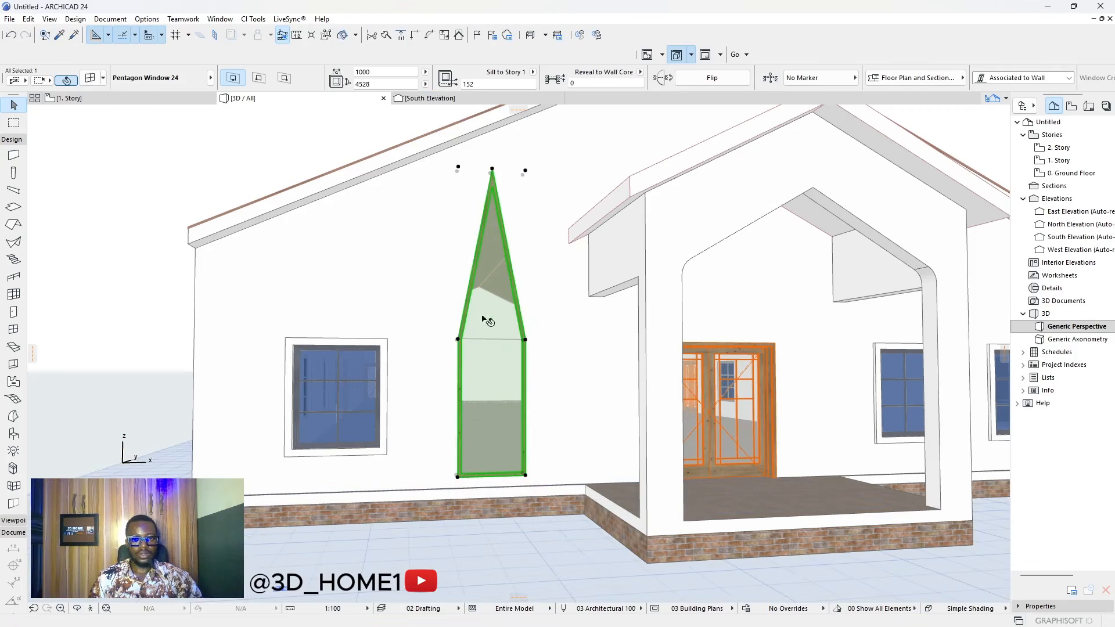
{"action": "key", "text": "ctrl+t"}
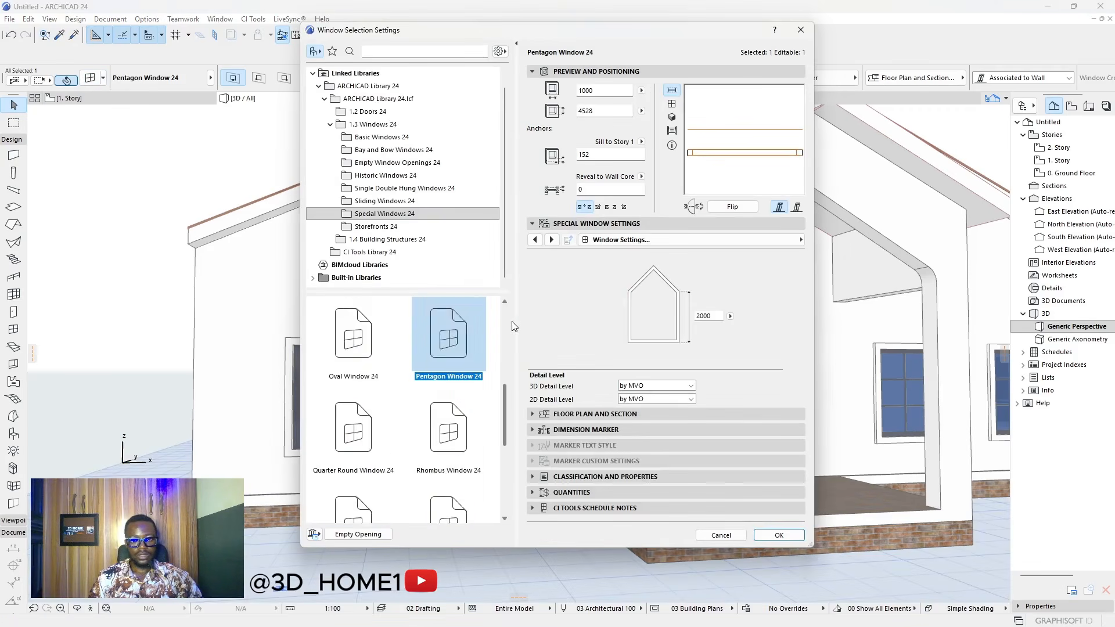
{"action": "left_click", "coordinate": [713, 316]}
{"action": "type", "text": "3"}
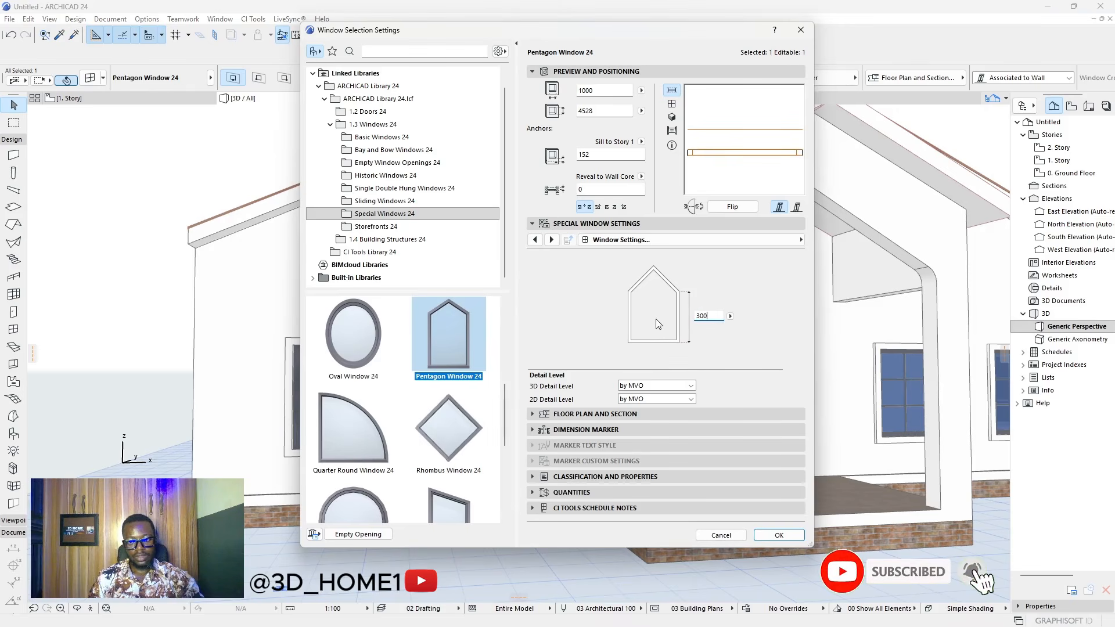
{"action": "left_click", "coordinate": [779, 536]}
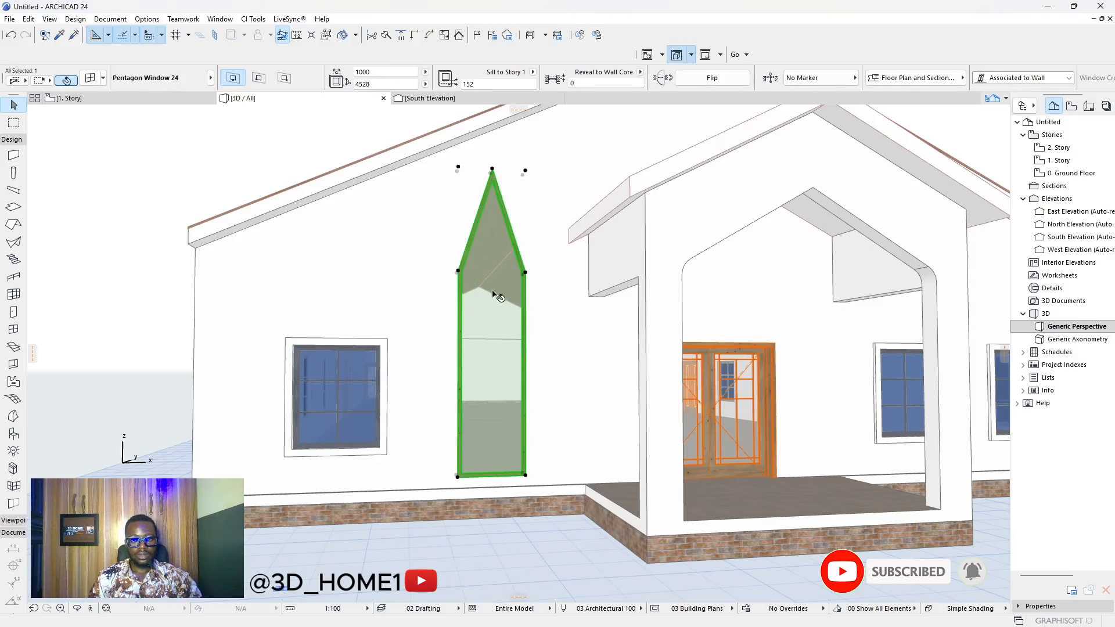
- Lower the top of the pentagon window to an overall height of 3848
{"action": "left_click", "coordinate": [526, 171]}
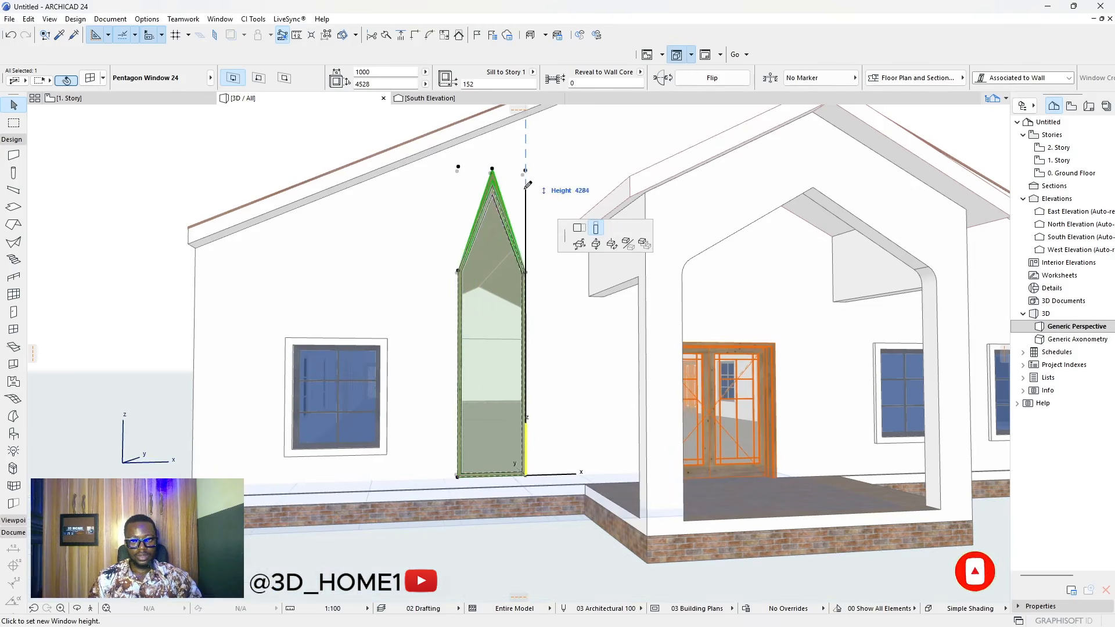
{"action": "left_click", "coordinate": [526, 214]}
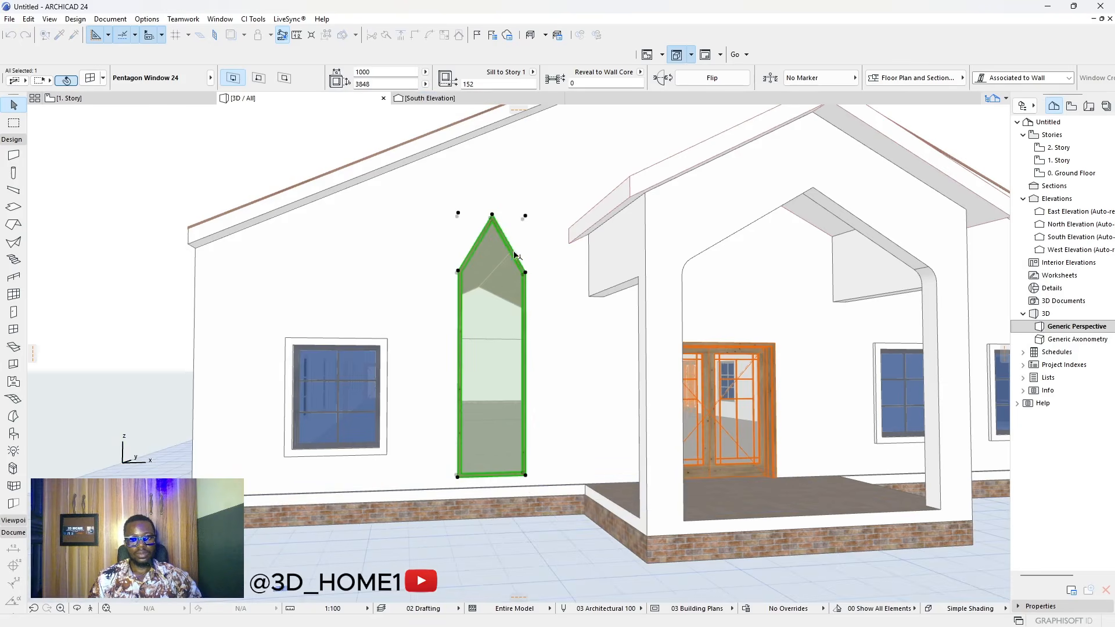
{"action": "key", "text": "Escape"}
- Set the pentagon window's reveal to wall core to 75
{"action": "scroll", "coordinate": [476, 277], "scroll_direction": "down", "scroll_amount": 5}
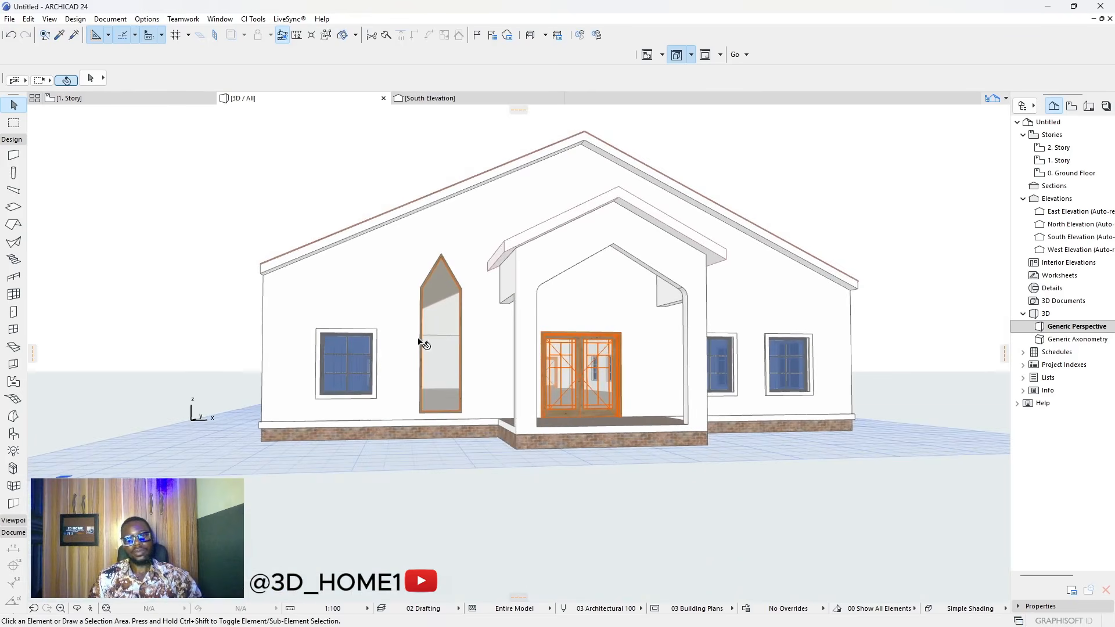
{"action": "middle_click_drag", "start_coordinate": [475, 346], "coordinate": [422, 341], "text": "shift"}
{"action": "scroll", "coordinate": [422, 341], "scroll_direction": "up", "scroll_amount": 3}
{"action": "left_click", "coordinate": [407, 250]}
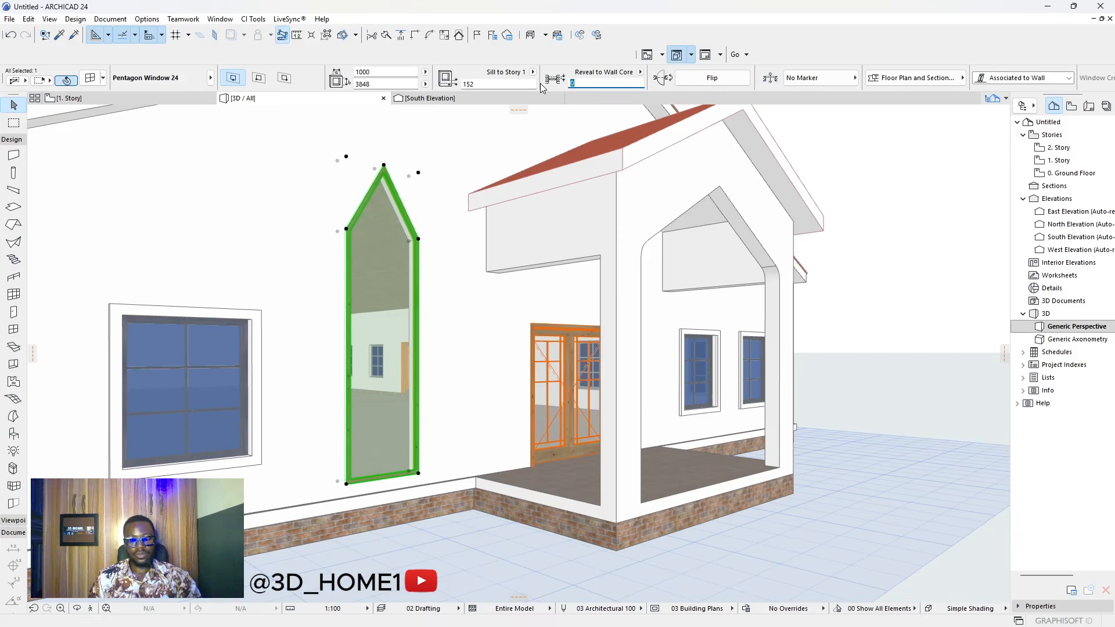
{"action": "left_click", "coordinate": [878, 222]}
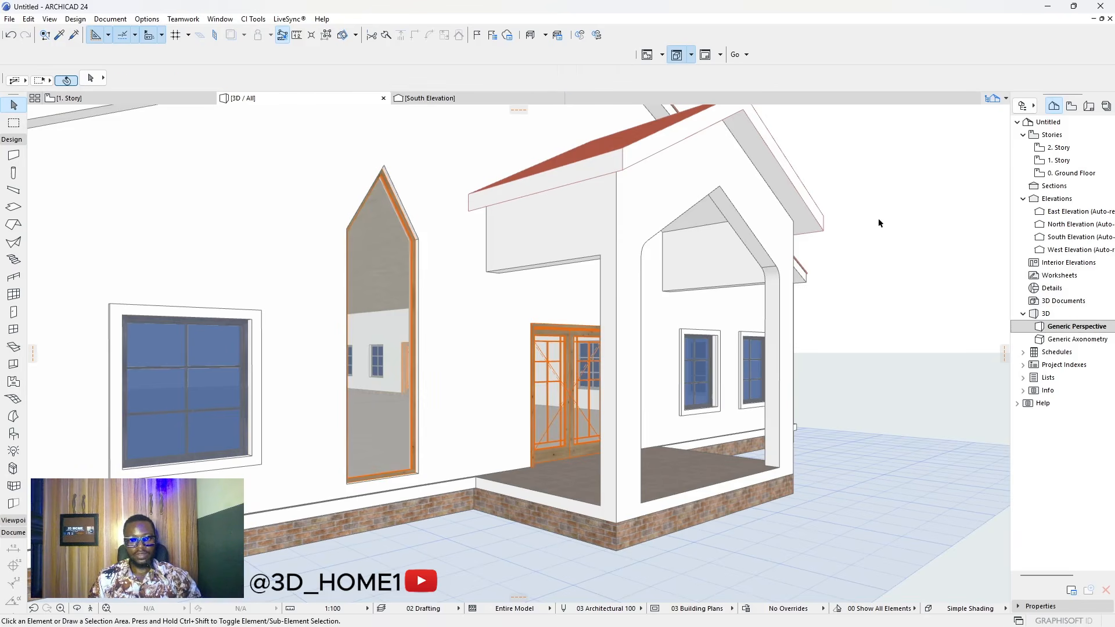
- Examine the recessed pentagon window and the front facade from several angles in the 3D view
{"action": "scroll", "coordinate": [503, 362], "scroll_direction": "down", "scroll_amount": 2}
{"action": "middle_click_drag", "start_coordinate": [517, 378], "coordinate": [489, 384], "text": "shift"}
{"action": "scroll", "coordinate": [528, 316], "scroll_direction": "down", "scroll_amount": 4}
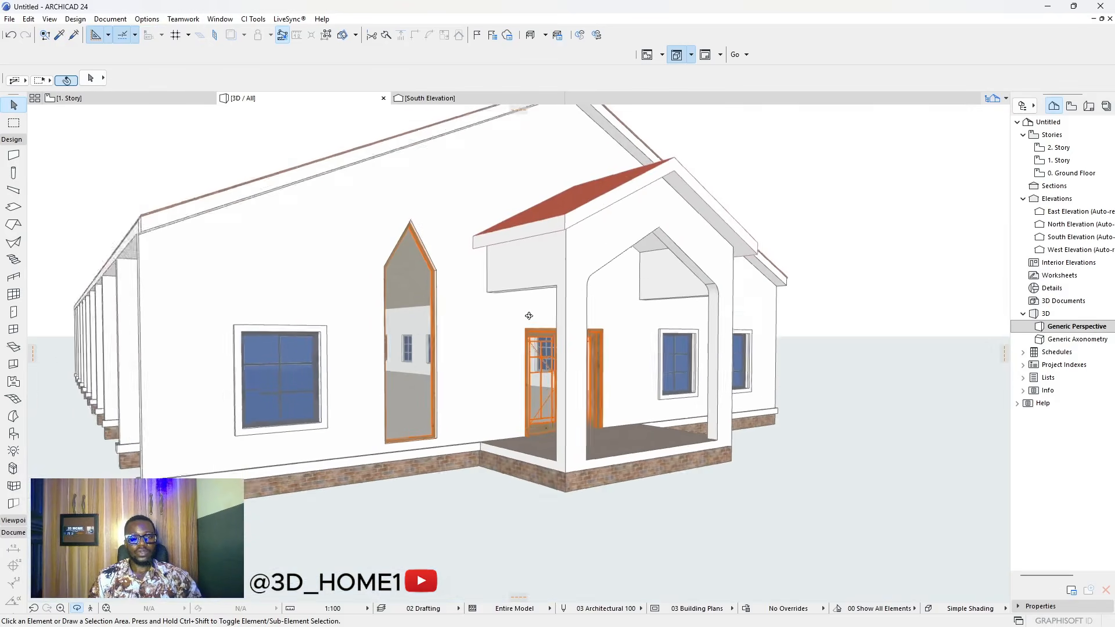
{"action": "middle_click_drag", "start_coordinate": [609, 388], "coordinate": [667, 375], "text": "shift"}
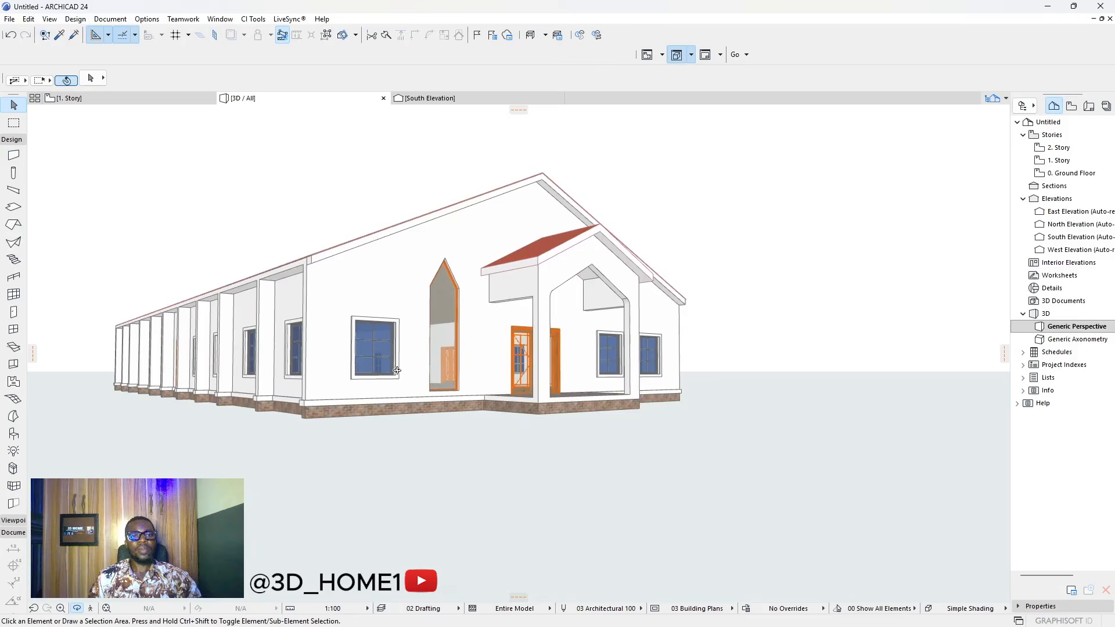
{"action": "scroll", "coordinate": [397, 371], "scroll_direction": "up", "scroll_amount": 2}
{"action": "middle_click_drag", "start_coordinate": [379, 385], "coordinate": [403, 386], "text": "shift"}
{"action": "scroll", "coordinate": [485, 351], "scroll_direction": "up", "scroll_amount": 1}
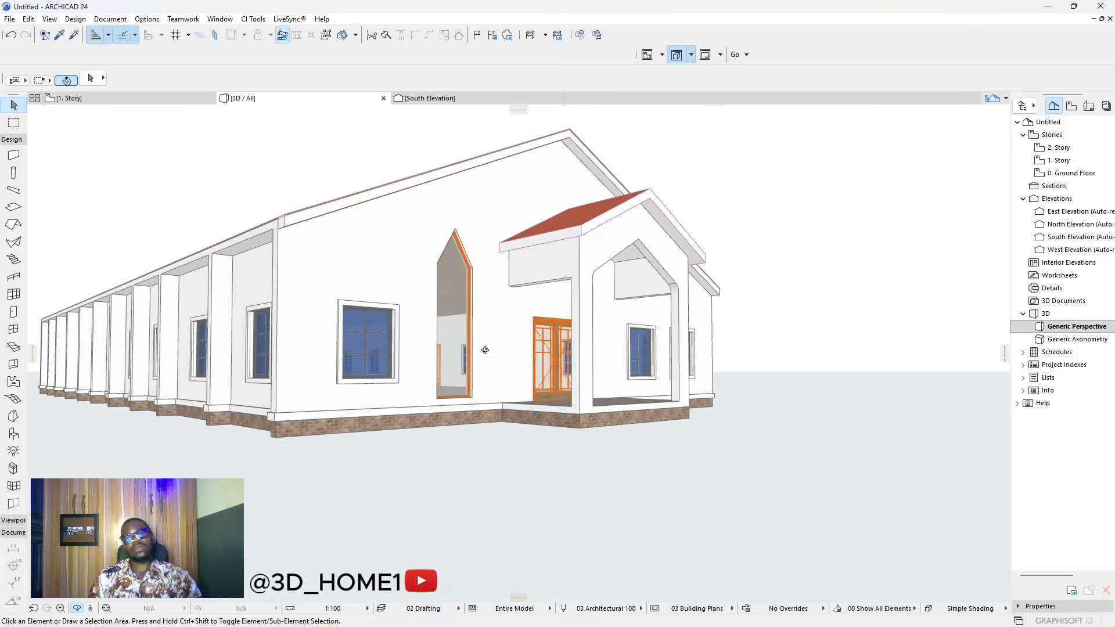
- Change the pentagon window's sash type from No Grid to H-V Grid with 3 by 3 panes
{"action": "left_click", "coordinate": [461, 300]}
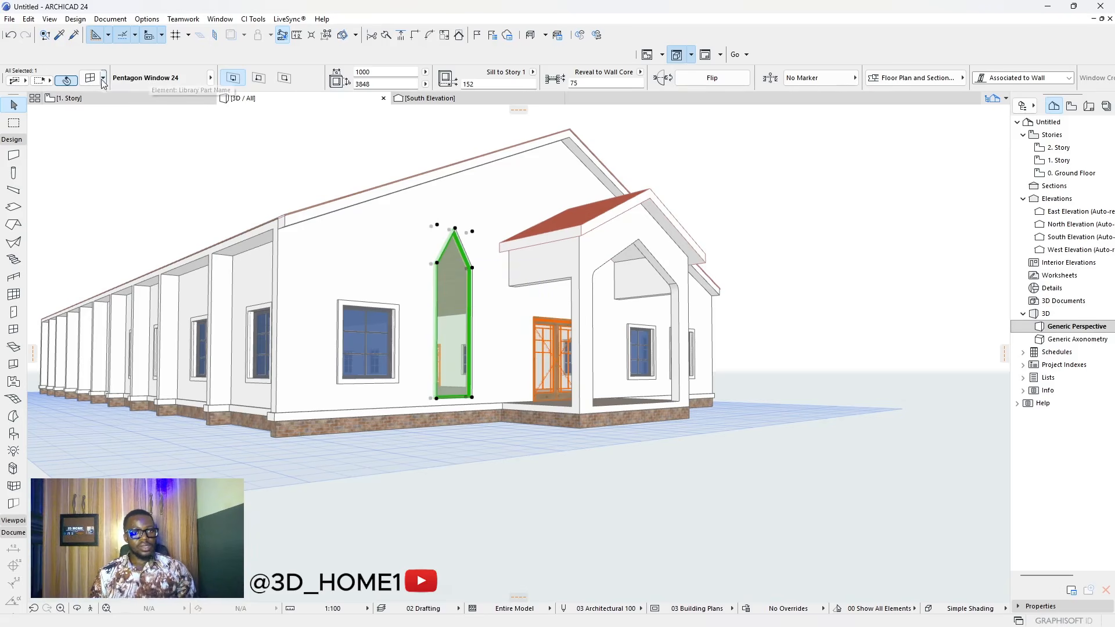
{"action": "key", "text": "ctrl+t"}
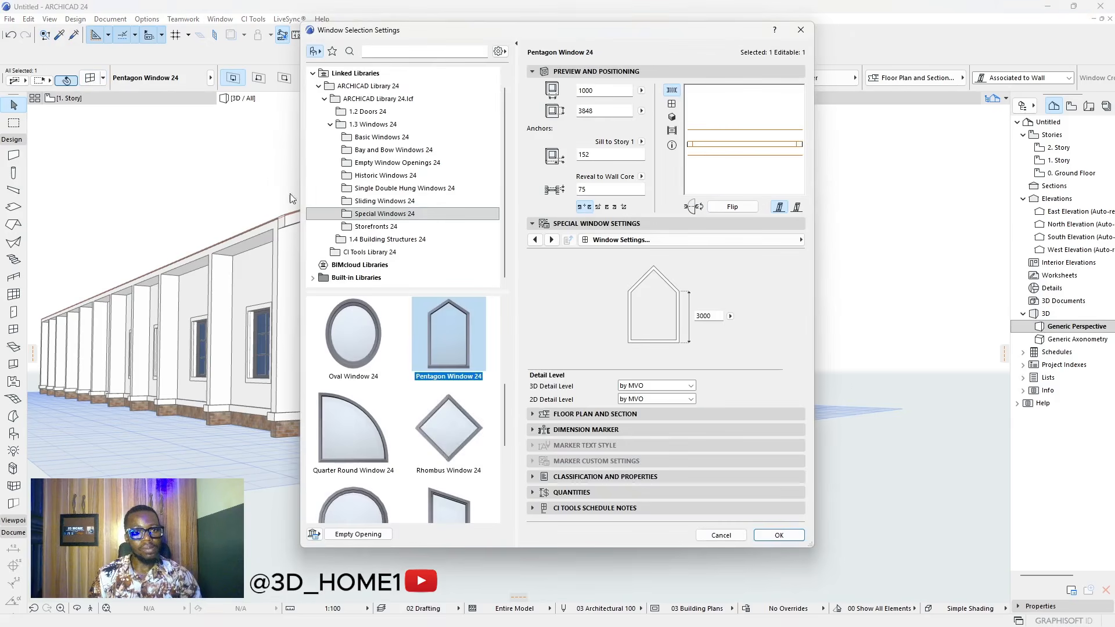
{"action": "left_click", "coordinate": [551, 240]}
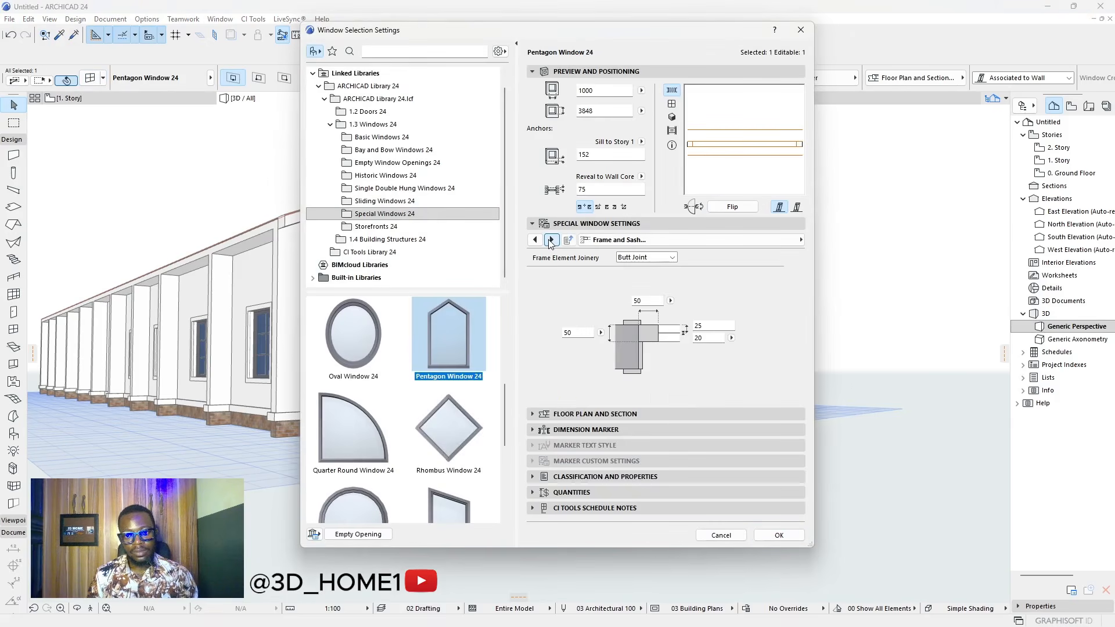
{"action": "left_click", "coordinate": [551, 240]}
{"action": "left_click", "coordinate": [648, 292]}
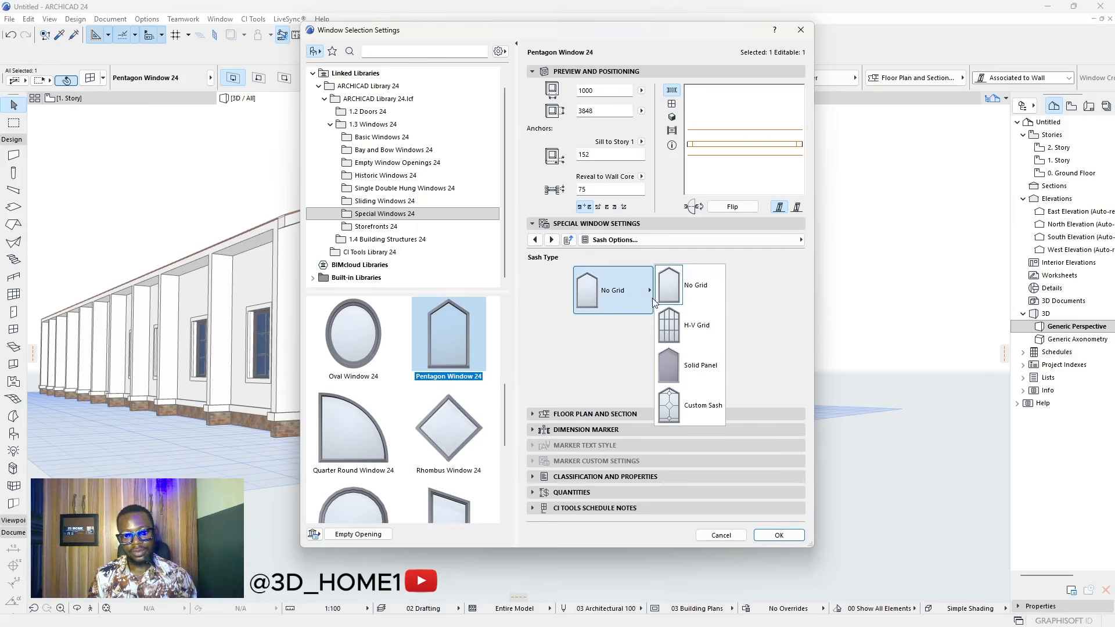
{"action": "left_click", "coordinate": [692, 326]}
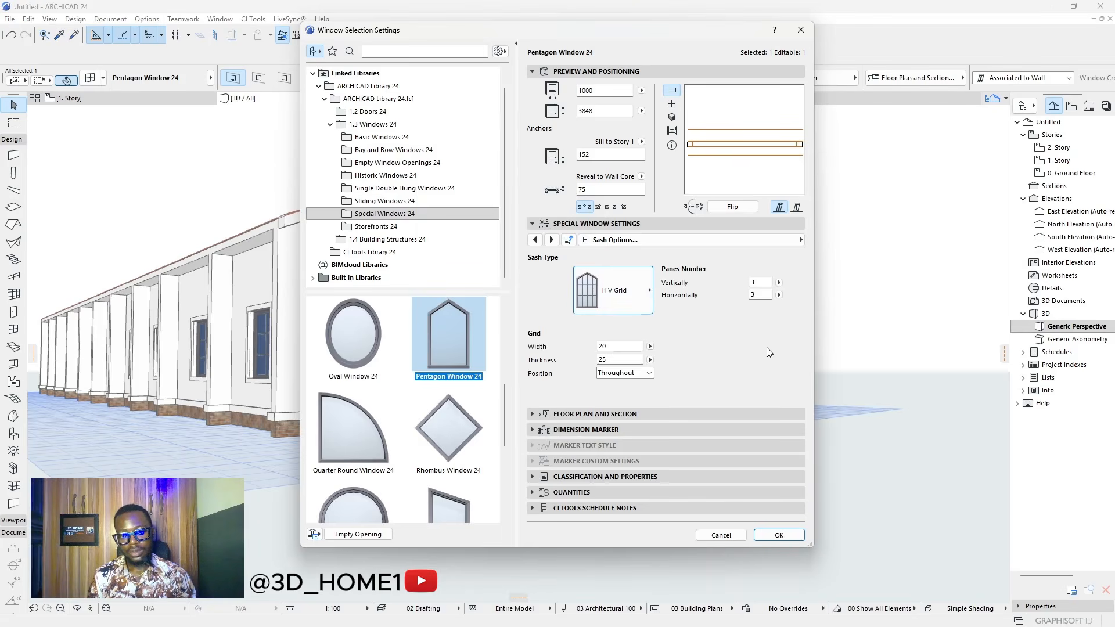
{"action": "left_click", "coordinate": [779, 535]}
{"action": "scroll", "coordinate": [500, 369], "scroll_direction": "up", "scroll_amount": 3}
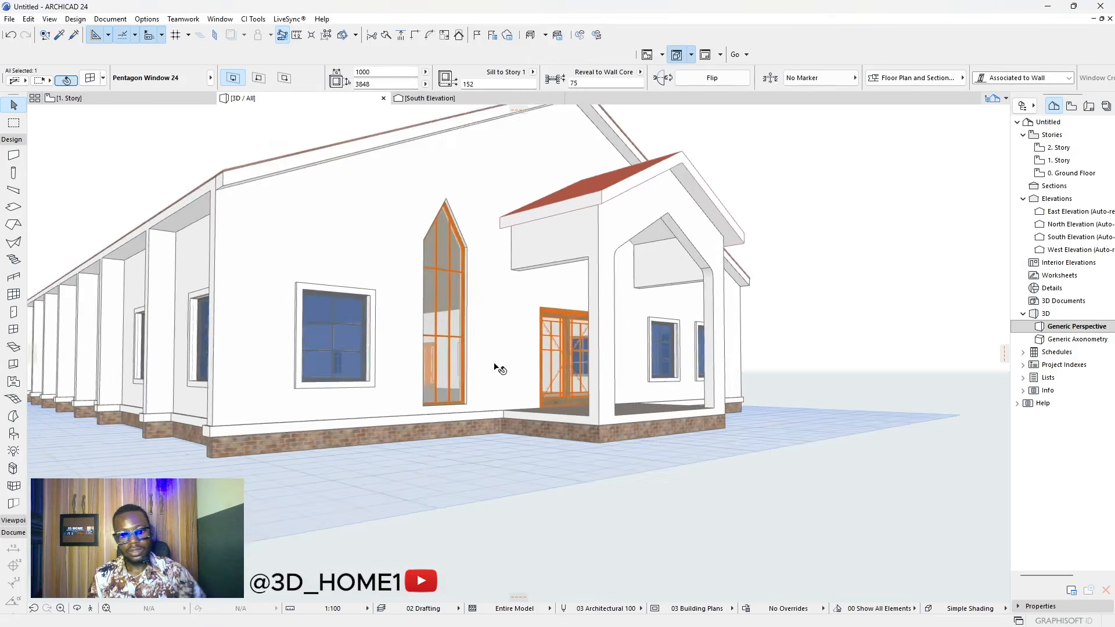
{"action": "scroll", "coordinate": [494, 368], "scroll_direction": "up", "scroll_amount": 1}
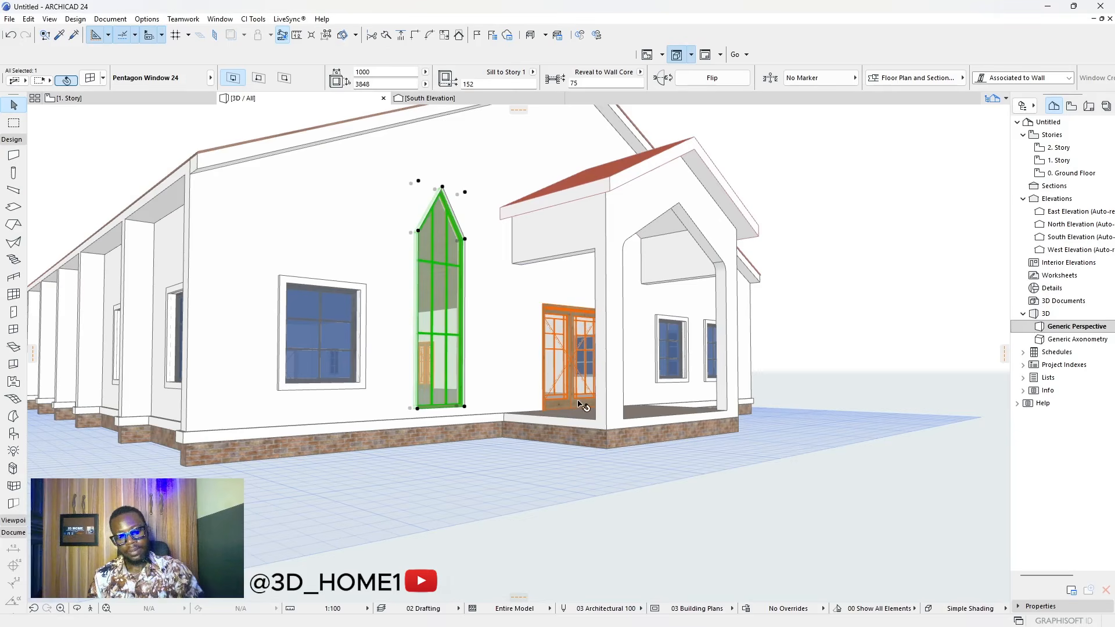
- Pick up the parameters of the gridded pentagon window as the window tool's defaults
{"action": "middle_click_drag", "start_coordinate": [598, 430], "coordinate": [583, 480], "text": "shift"}
{"action": "middle_click_drag", "start_coordinate": [484, 342], "coordinate": [473, 411], "text": "shift"}
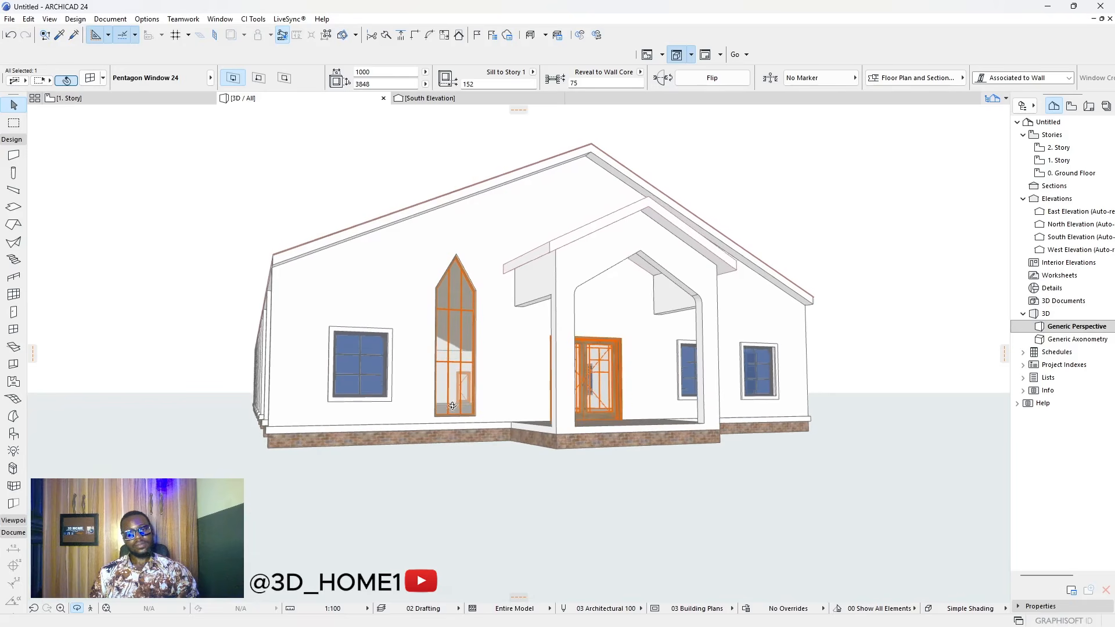
{"action": "left_click", "coordinate": [59, 35]}
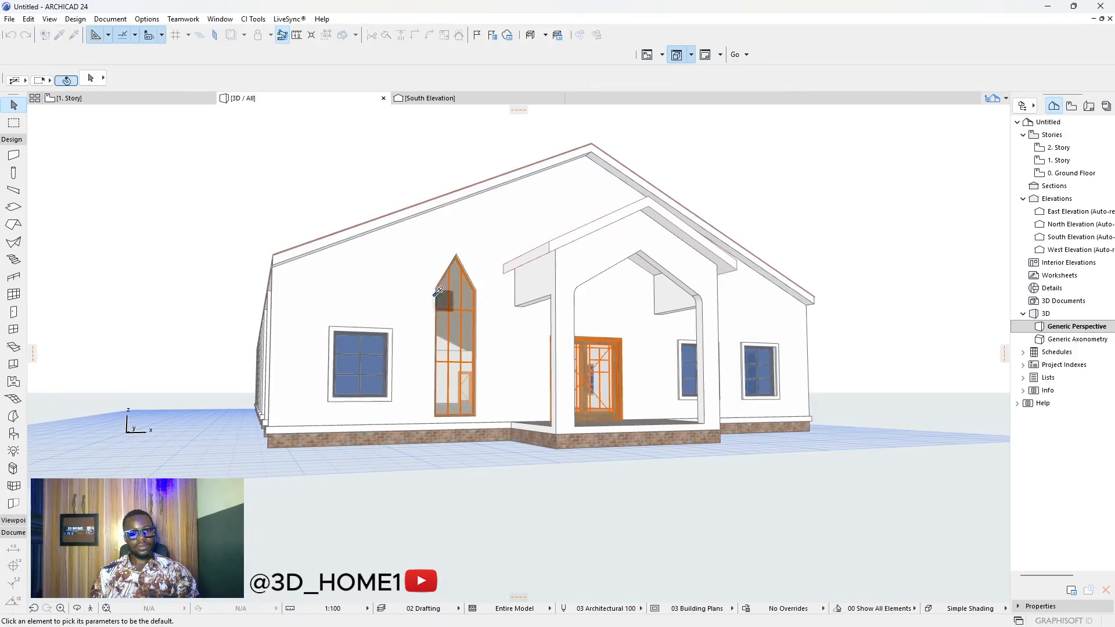
{"action": "left_click", "coordinate": [458, 292]}
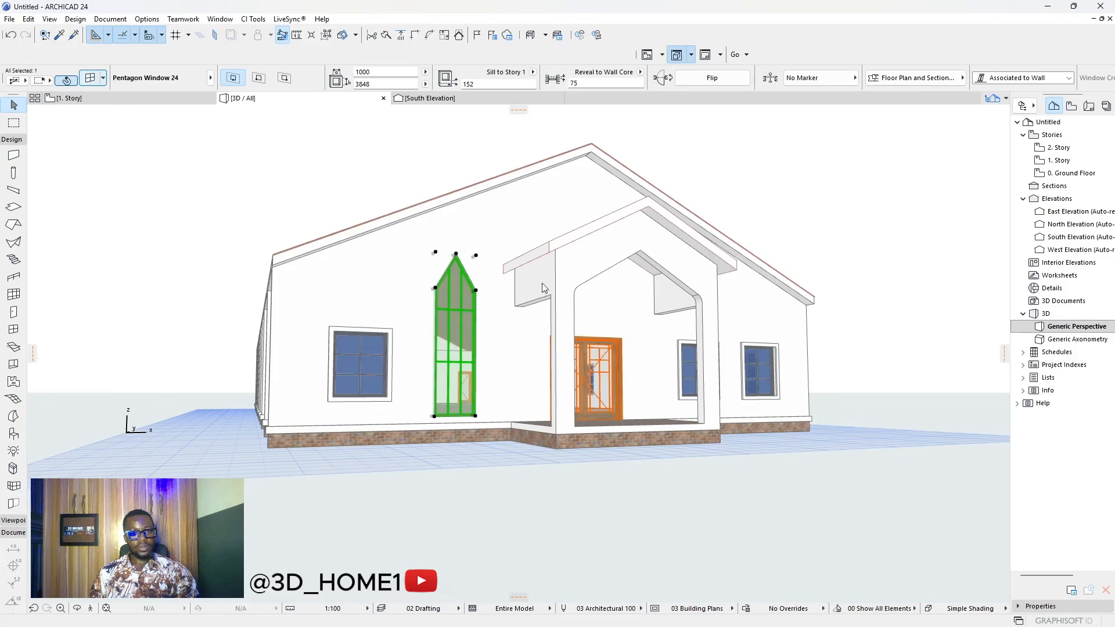
- Review the selected pentagon window's settings pages, including sash options, reveal, wall inset, board, casings and basic window settings
{"action": "key", "text": "ctrl+t"}
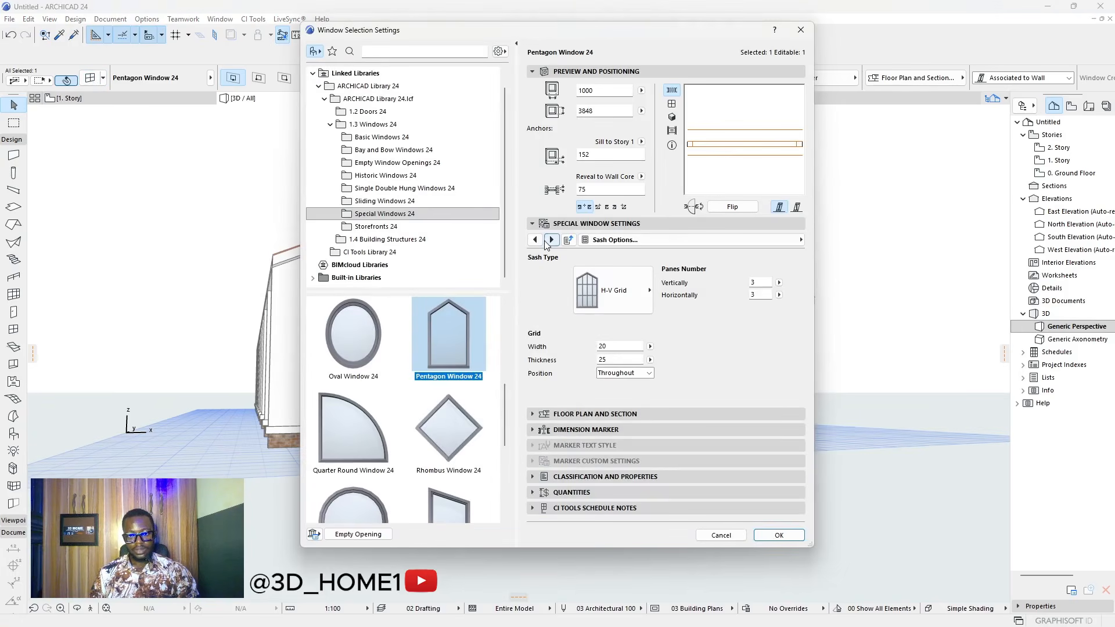
{"action": "left_click", "coordinate": [551, 240]}
{"action": "left_click", "coordinate": [550, 241]}
{"action": "left_click", "coordinate": [551, 241]}
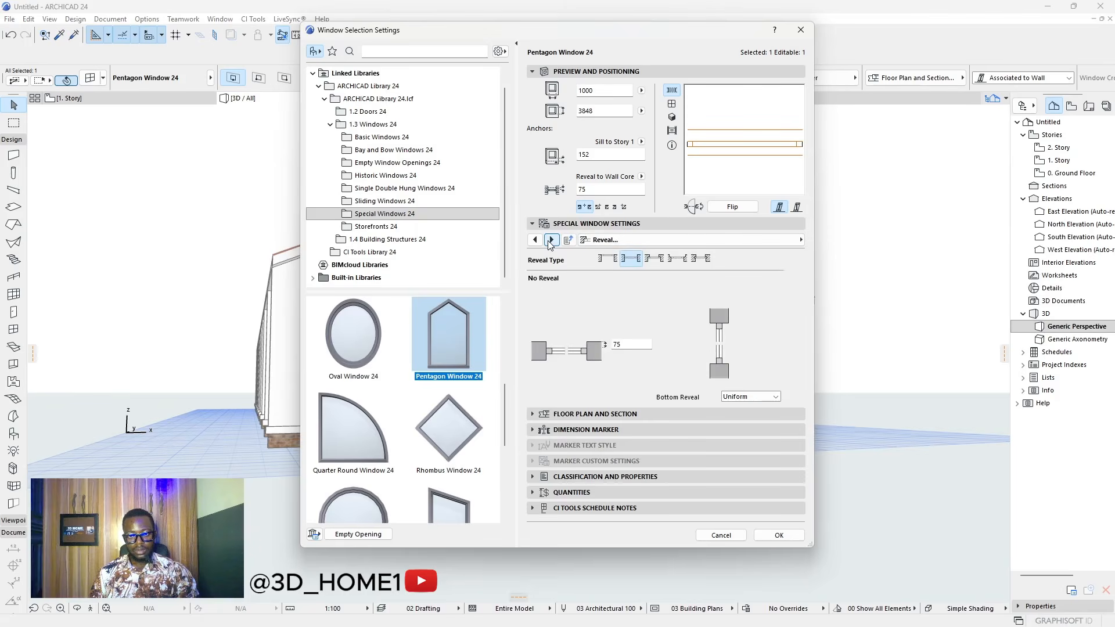
{"action": "left_click", "coordinate": [551, 241]}
{"action": "left_click", "coordinate": [549, 240]}
{"action": "left_click", "coordinate": [548, 240]}
{"action": "left_click", "coordinate": [549, 239]}
{"action": "left_click", "coordinate": [548, 240]}
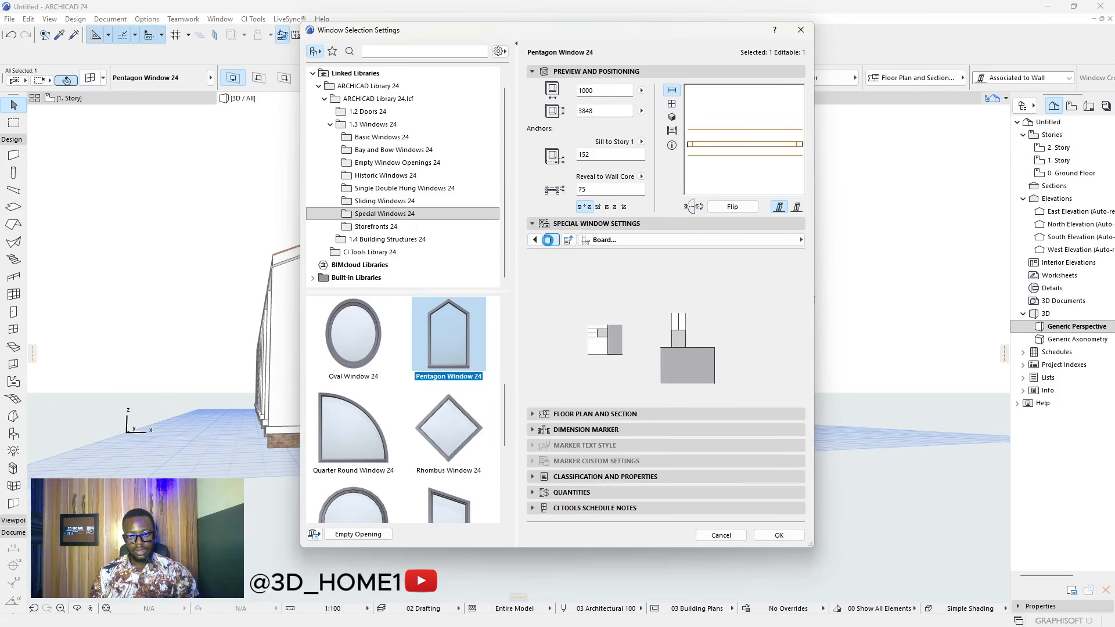
{"action": "left_click", "coordinate": [548, 240]}
{"action": "left_click", "coordinate": [548, 240]}
{"action": "left_click", "coordinate": [533, 240]}
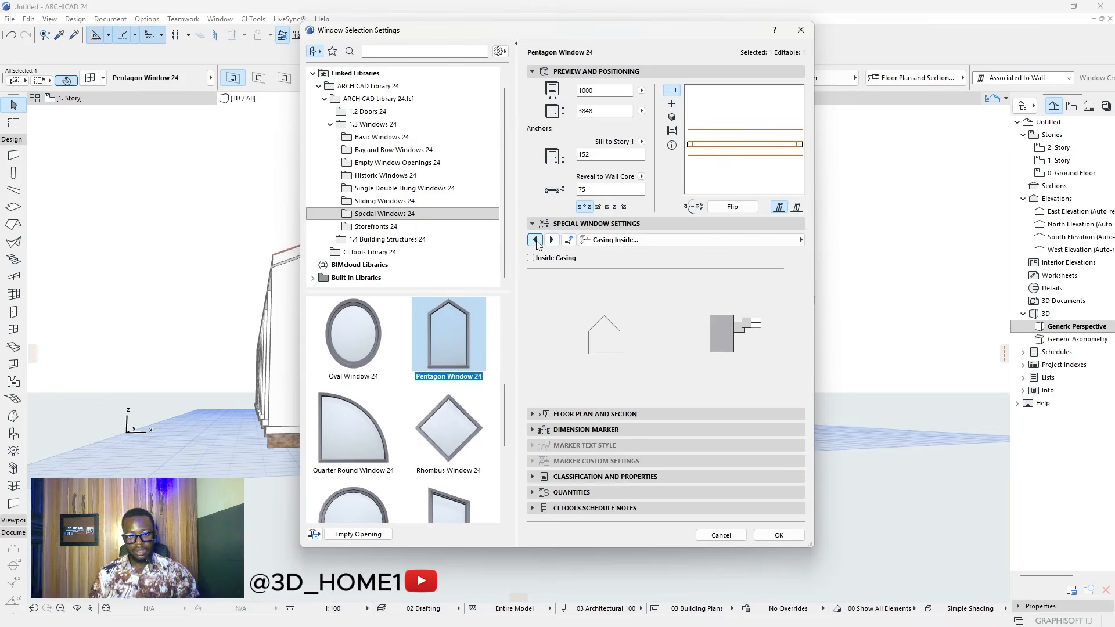
{"action": "left_click", "coordinate": [535, 241]}
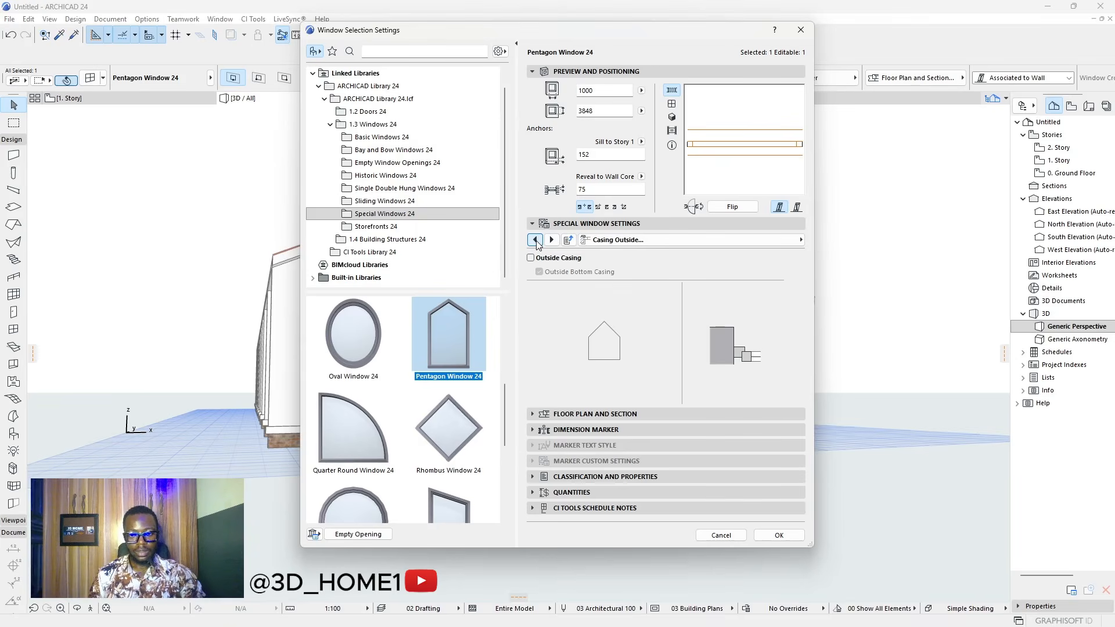
{"action": "left_click", "coordinate": [535, 240]}
{"action": "left_click", "coordinate": [535, 240]}
{"action": "left_click", "coordinate": [535, 240]}
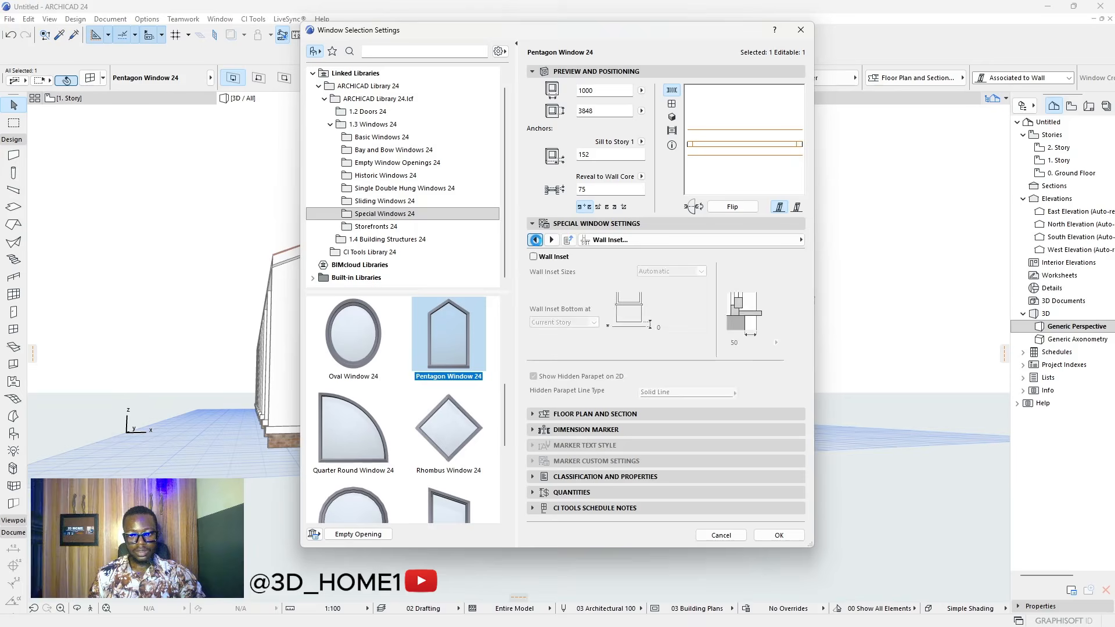
{"action": "left_click", "coordinate": [535, 240]}
{"action": "left_click", "coordinate": [535, 239]}
{"action": "left_click", "coordinate": [535, 240]}
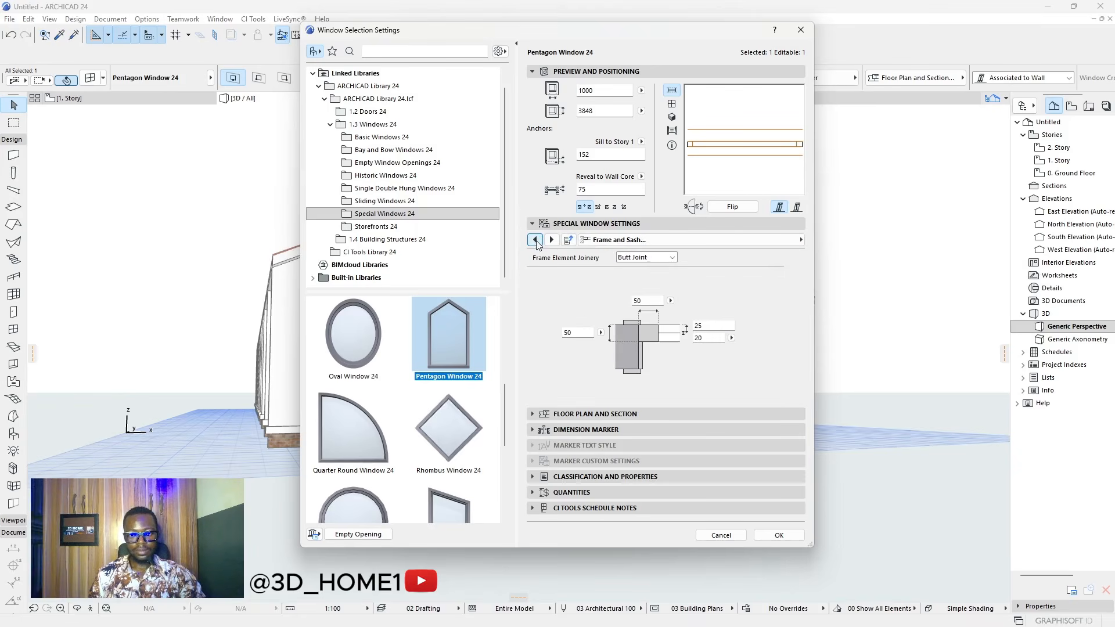
{"action": "left_click", "coordinate": [551, 240]}
{"action": "left_click", "coordinate": [535, 240]}
{"action": "left_click", "coordinate": [535, 240]}
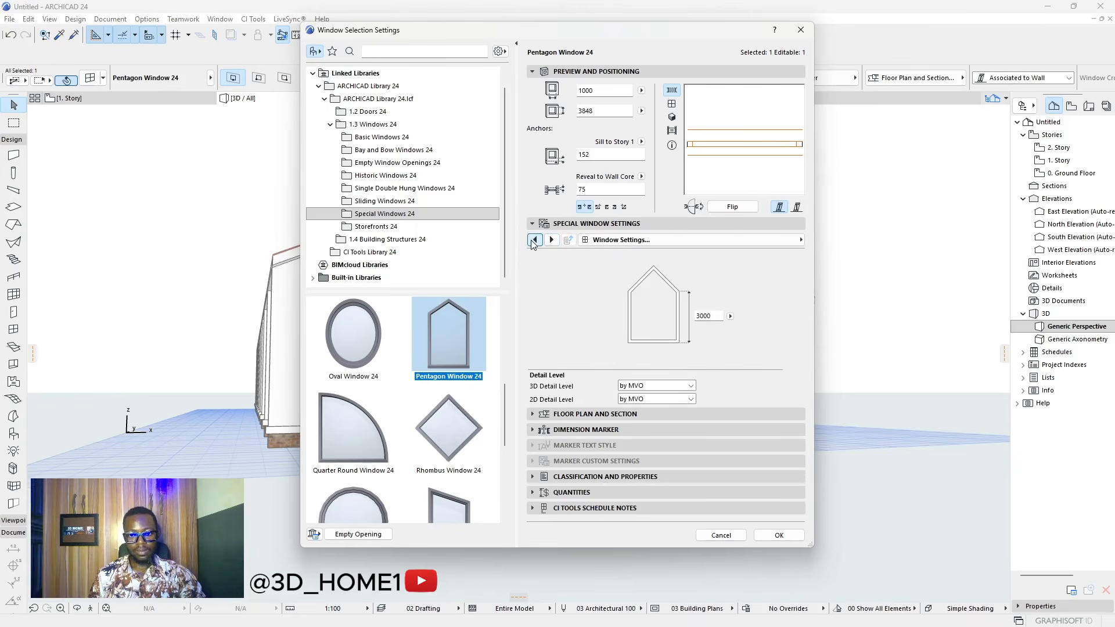
{"action": "left_click", "coordinate": [535, 240]}
{"action": "left_click", "coordinate": [551, 240]}
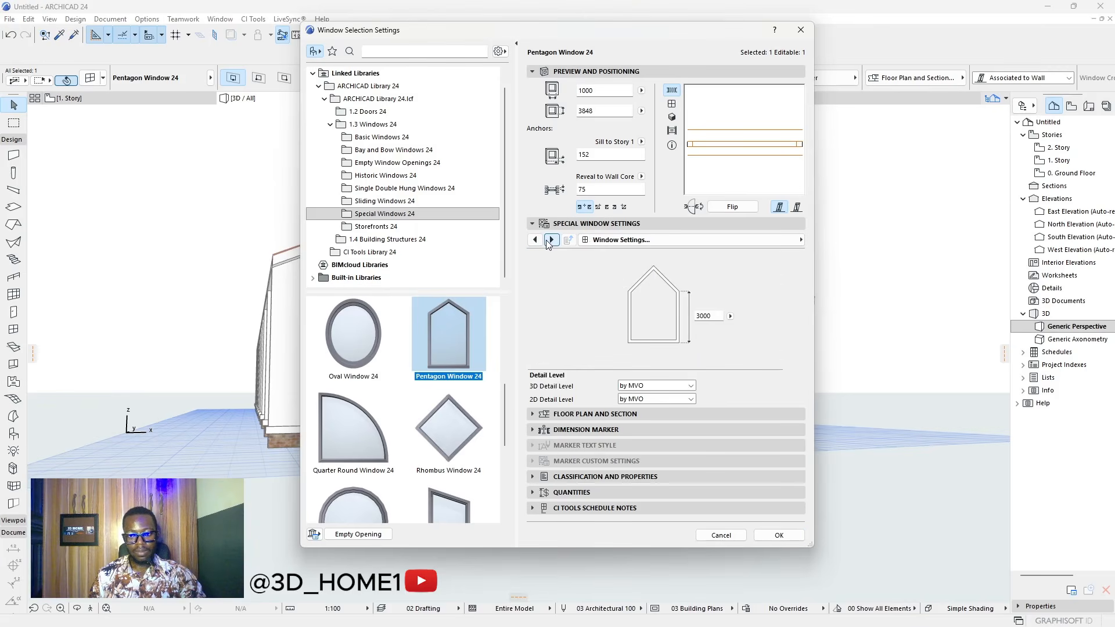
{"action": "left_click", "coordinate": [535, 240]}
{"action": "left_click", "coordinate": [551, 240]}
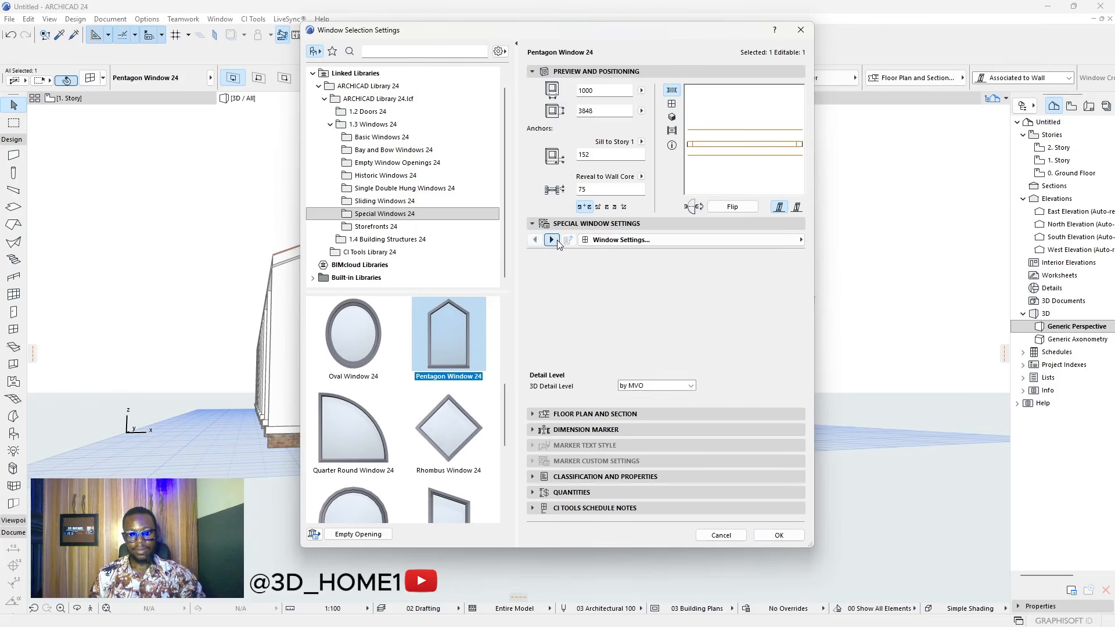
- Give the pentagon window uniform Metal - Iron frame and grid surfaces, and set its glass surface to Glass - Blue
{"action": "left_click", "coordinate": [674, 240]}
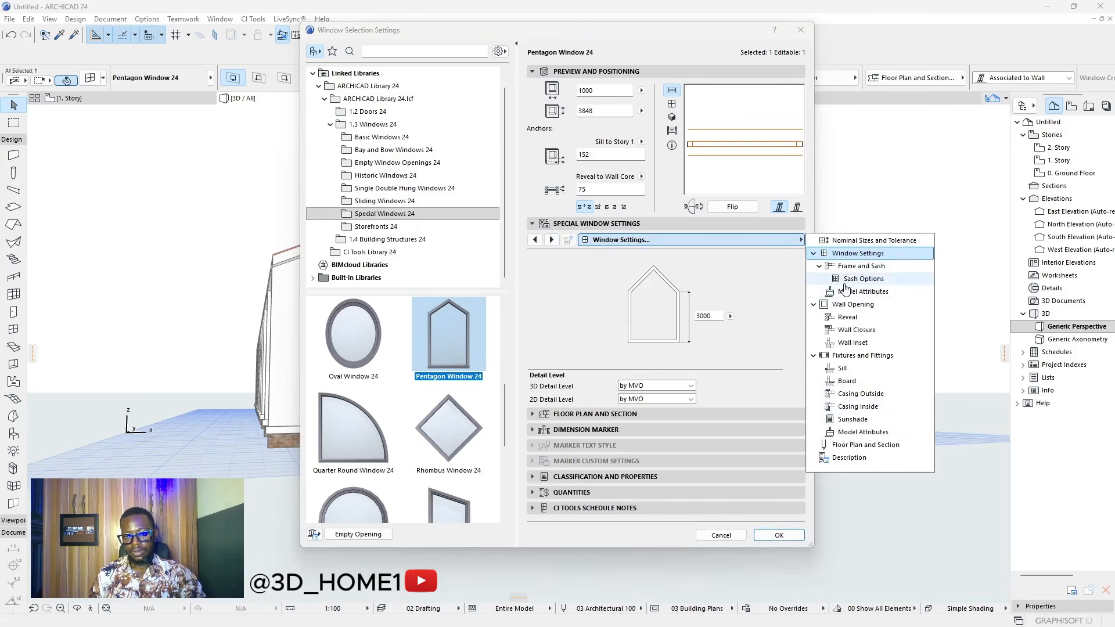
{"action": "left_click", "coordinate": [848, 293]}
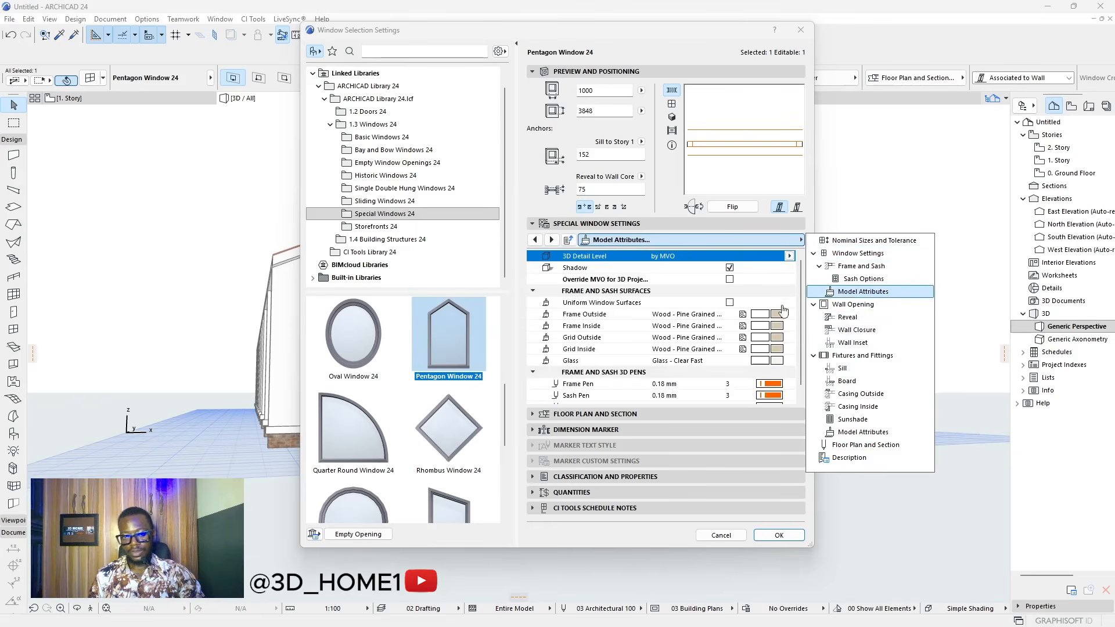
{"action": "left_click", "coordinate": [730, 303]}
{"action": "left_click", "coordinate": [776, 315]}
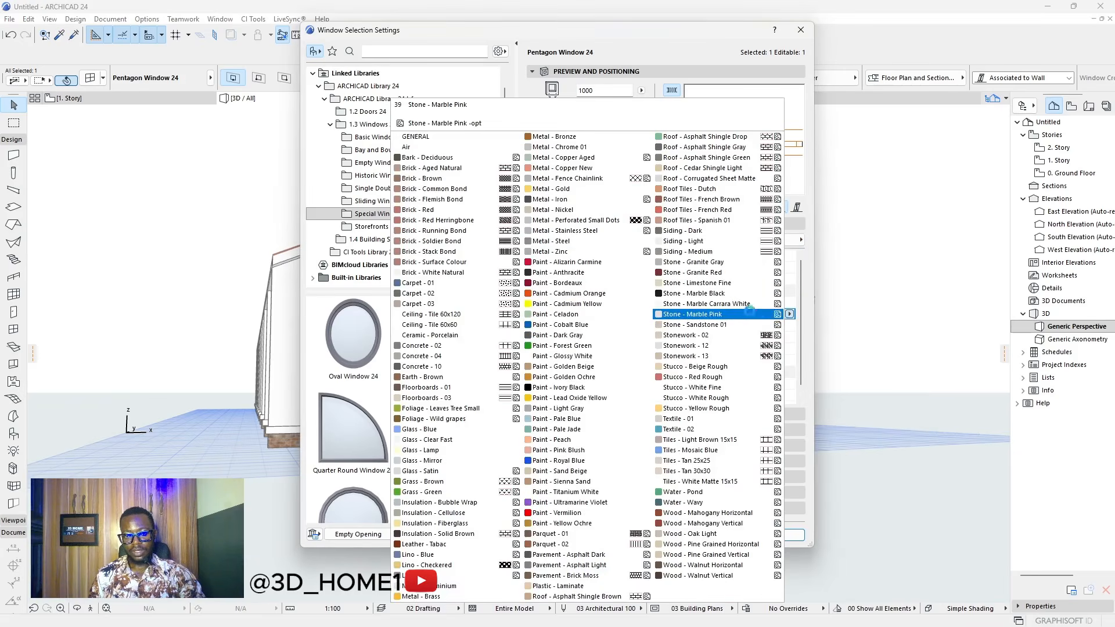
{"action": "left_click", "coordinate": [558, 201]}
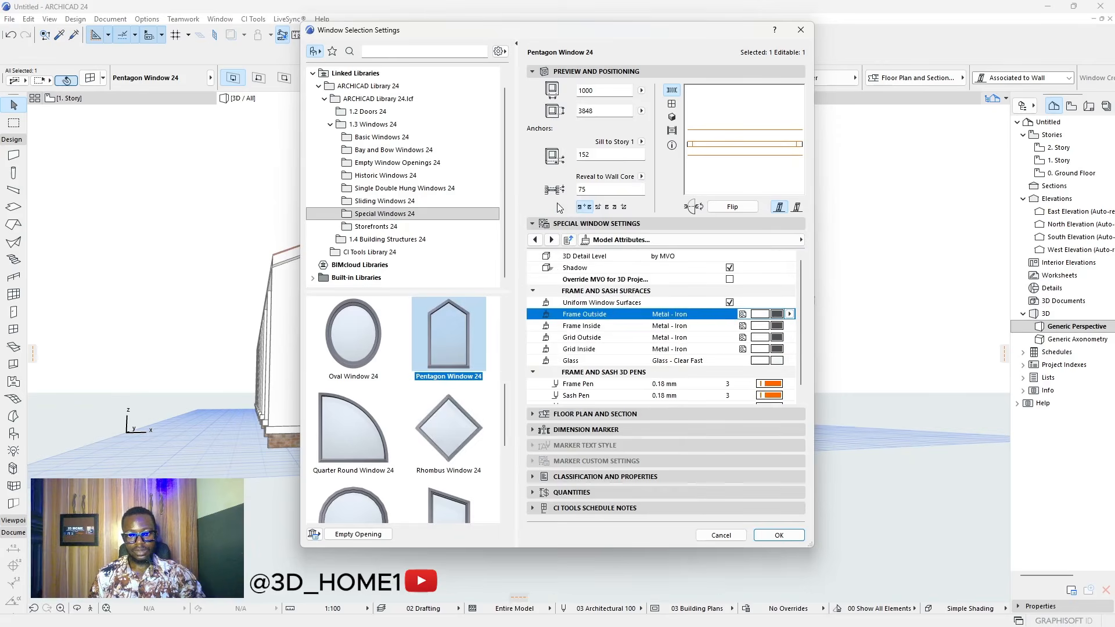
{"action": "left_click", "coordinate": [777, 361]}
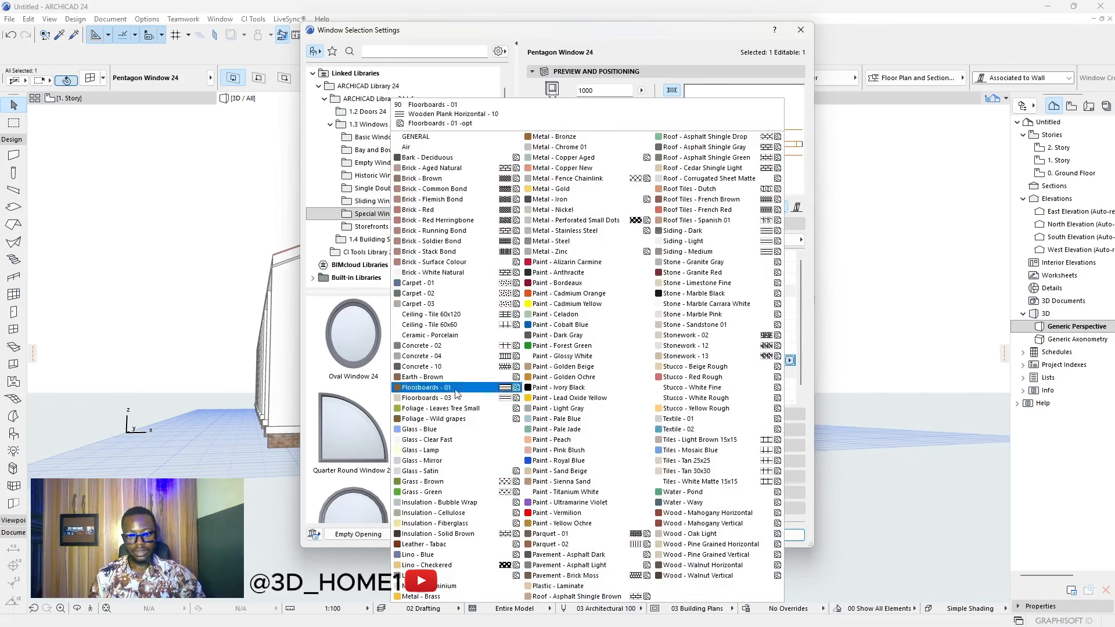
{"action": "left_click", "coordinate": [431, 430]}
- Set the pentagon window's frame, sash and glass 3D pens to 61, apply the settings and deselect the window
{"action": "scroll", "coordinate": [755, 371], "scroll_direction": "down", "scroll_amount": 1}
{"action": "left_click", "coordinate": [789, 372]}
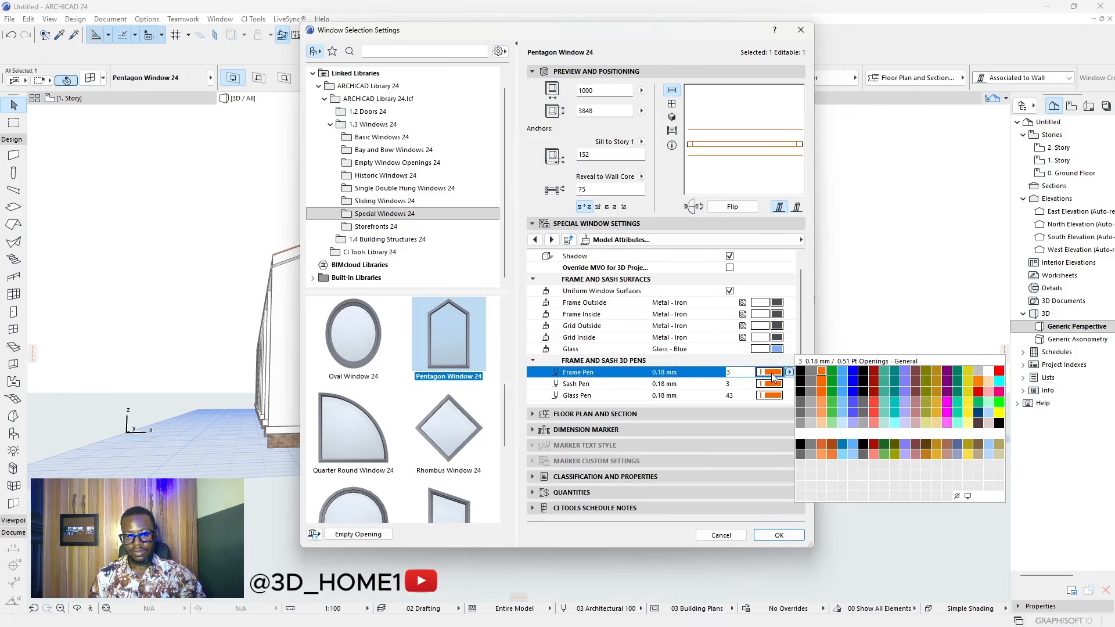
{"action": "left_click", "coordinate": [799, 402]}
{"action": "left_click", "coordinate": [771, 384]}
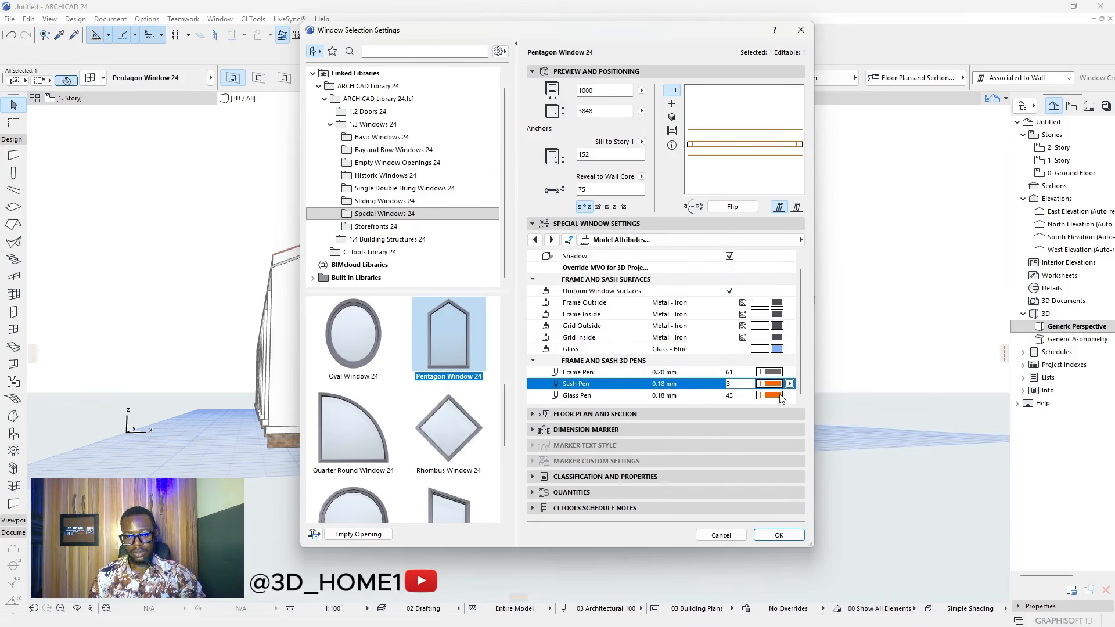
{"action": "left_click", "coordinate": [775, 388]}
{"action": "left_click", "coordinate": [801, 417]}
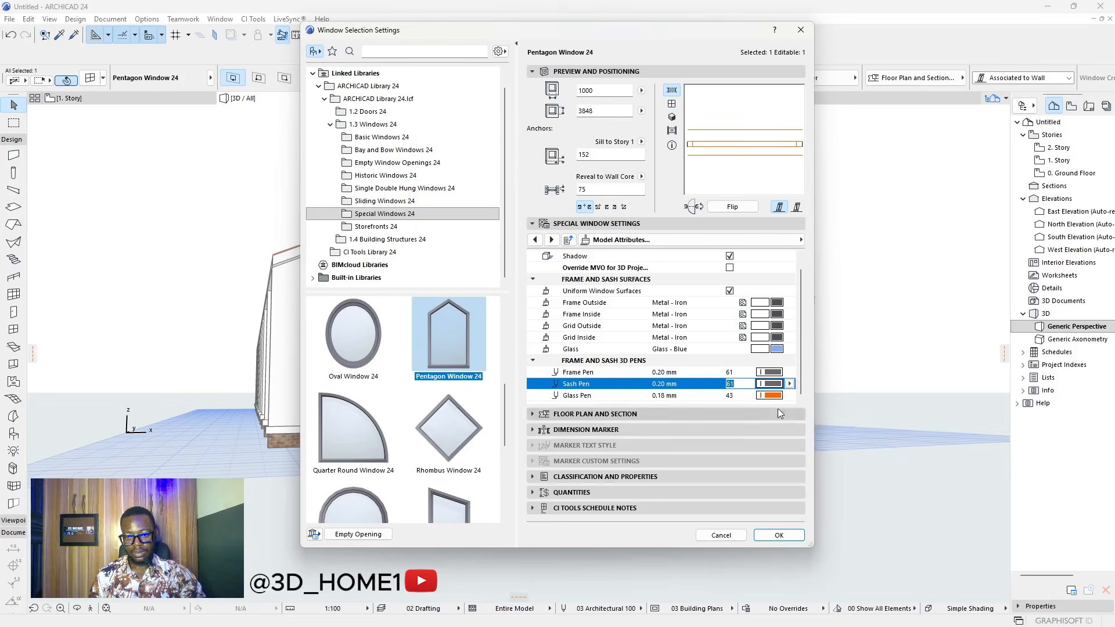
{"action": "left_click", "coordinate": [771, 395]}
{"action": "left_click", "coordinate": [798, 426]}
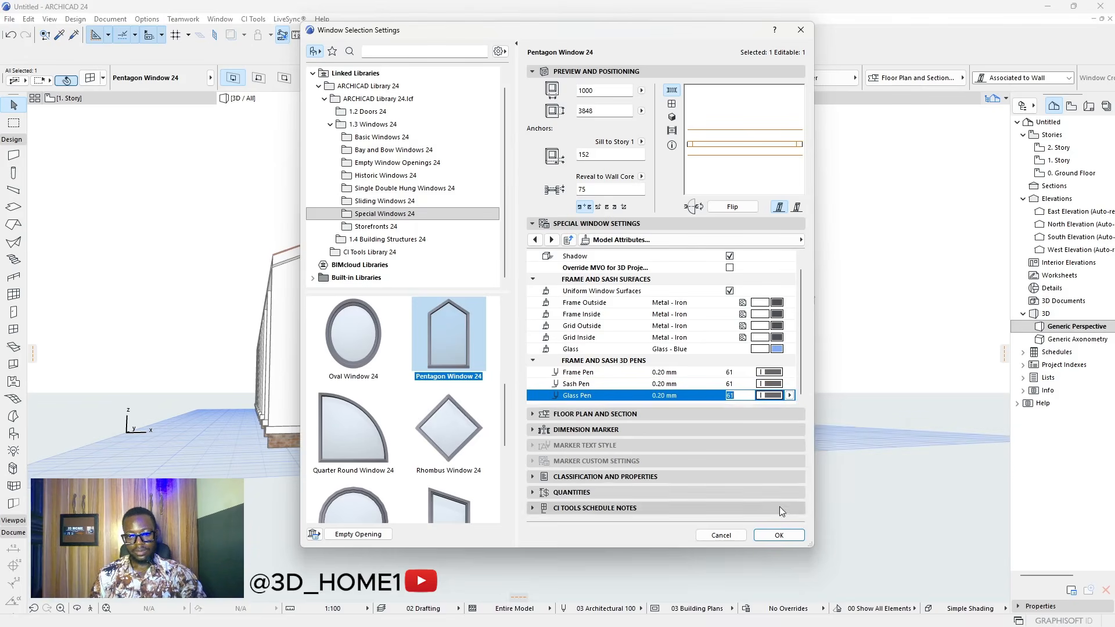
{"action": "left_click", "coordinate": [779, 535]}
{"action": "key", "text": "Escape"}
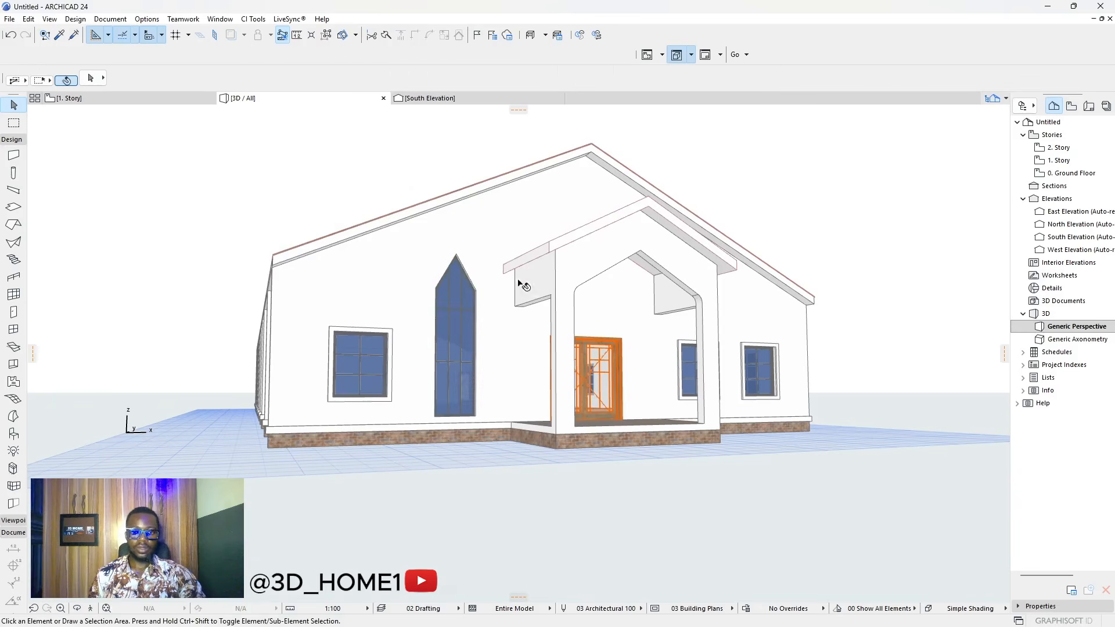
- Add an outside casing including the bottom casing to the pentagon window, with thickness 50 and a frame-side dimension of 10
{"action": "middle_click_drag", "start_coordinate": [423, 335], "coordinate": [490, 327], "text": "shift"}
{"action": "scroll", "coordinate": [490, 326], "scroll_direction": "up", "scroll_amount": 5}
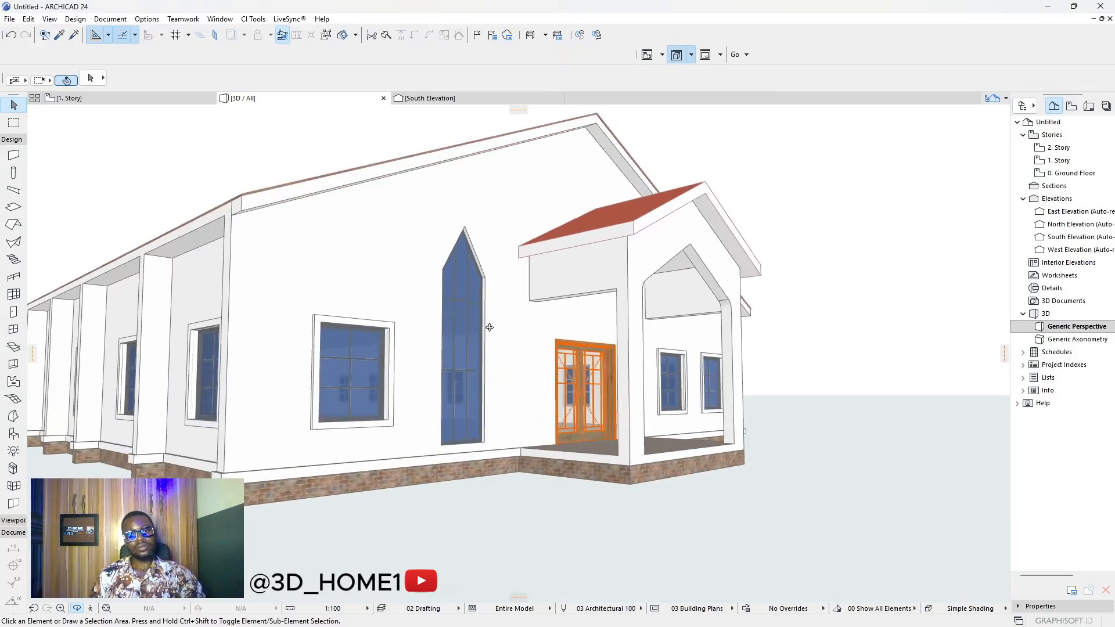
{"action": "left_click", "coordinate": [457, 279]}
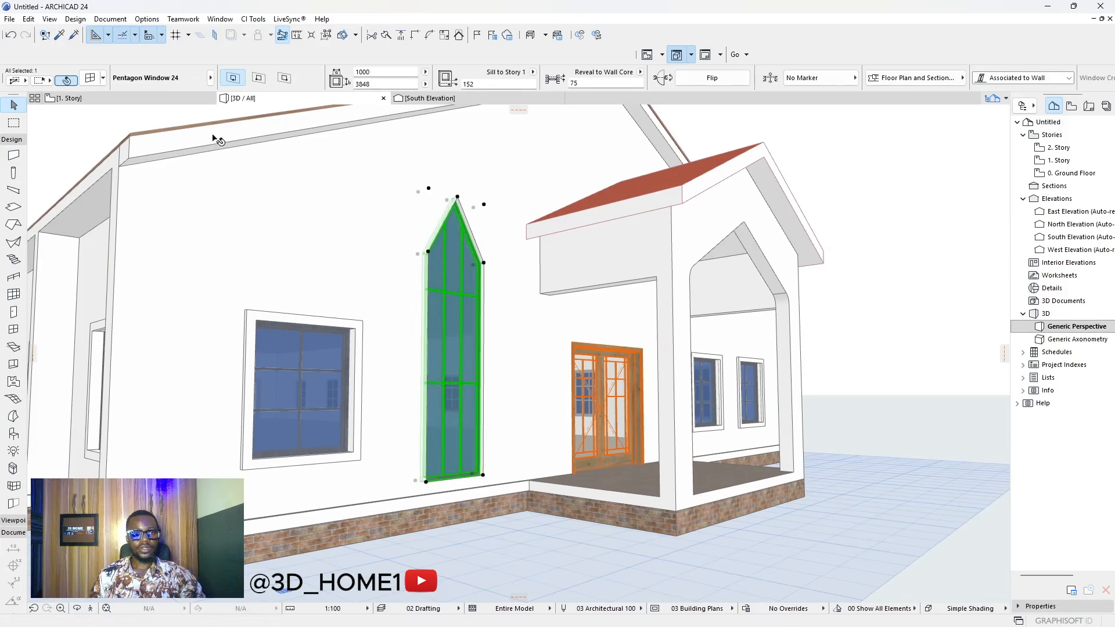
{"action": "key", "text": "ctrl+t"}
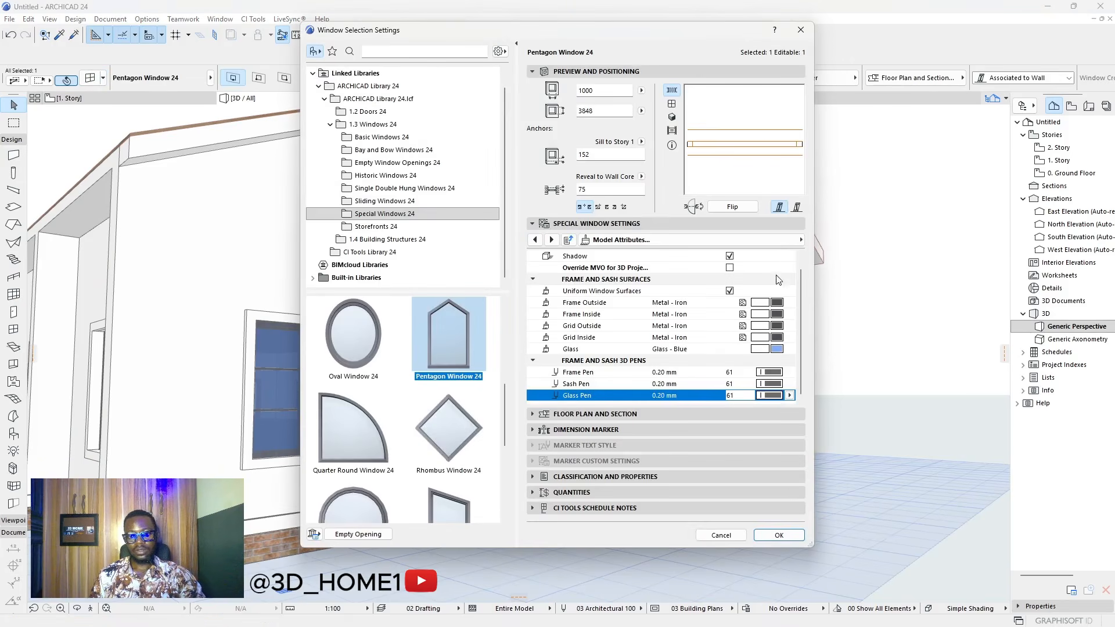
{"action": "left_click", "coordinate": [775, 239]}
{"action": "left_click", "coordinate": [847, 432]}
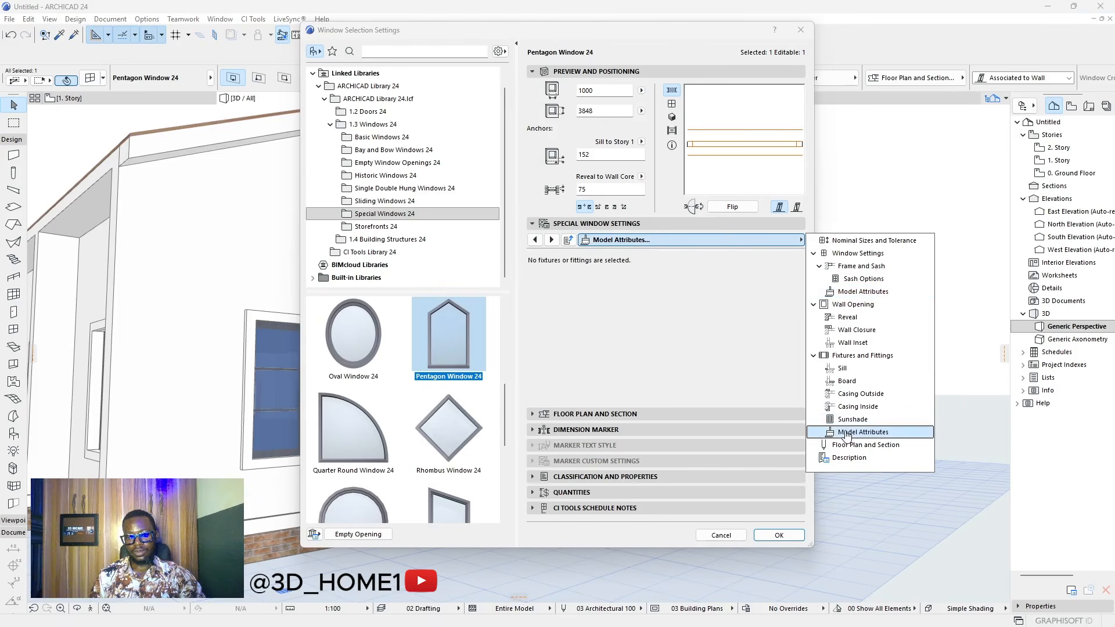
{"action": "left_click", "coordinate": [854, 394]}
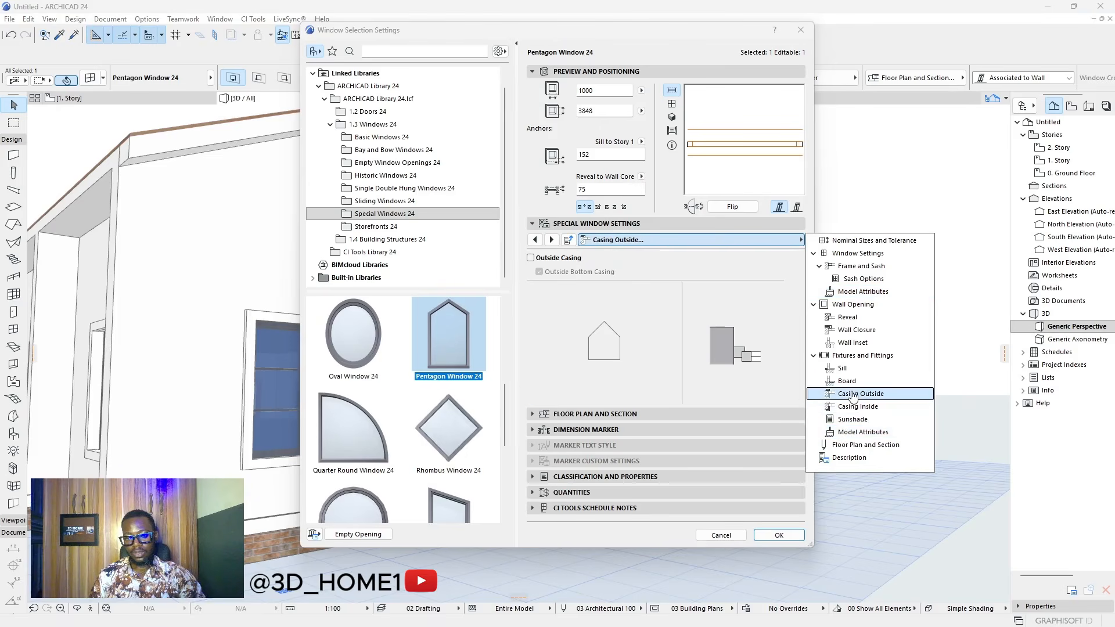
{"action": "left_click", "coordinate": [534, 260]}
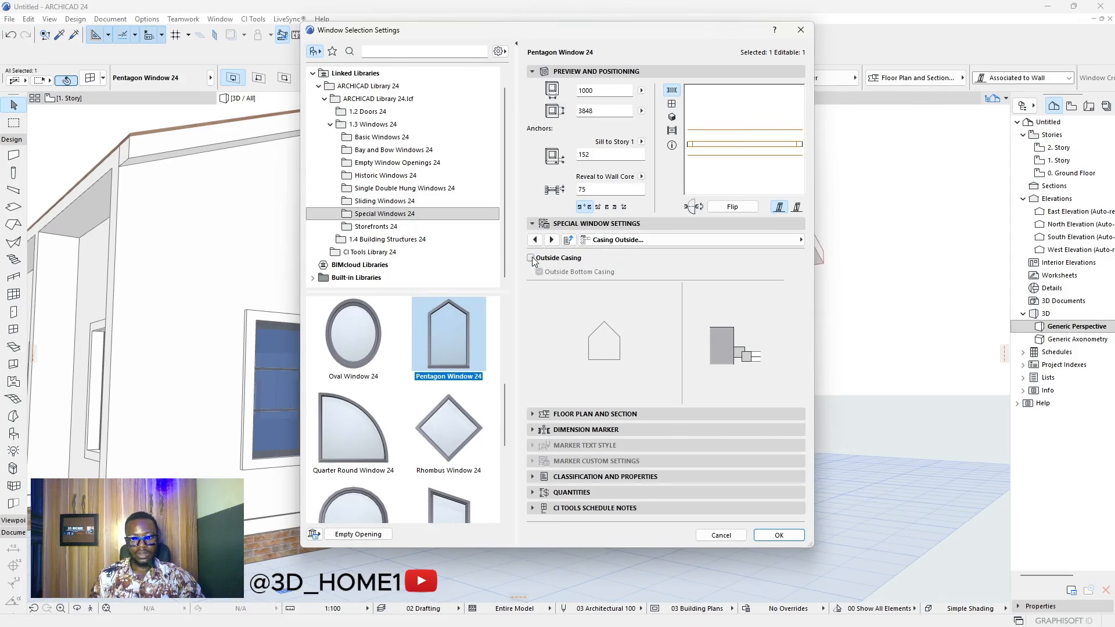
{"action": "left_click", "coordinate": [531, 258]}
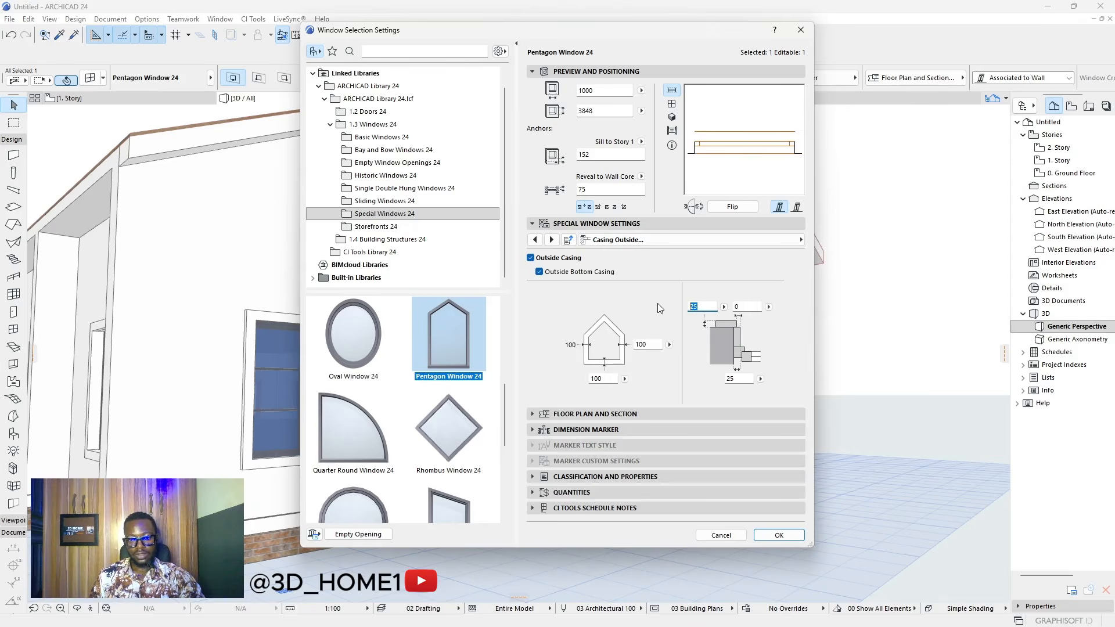
{"action": "type", "text": "50"}
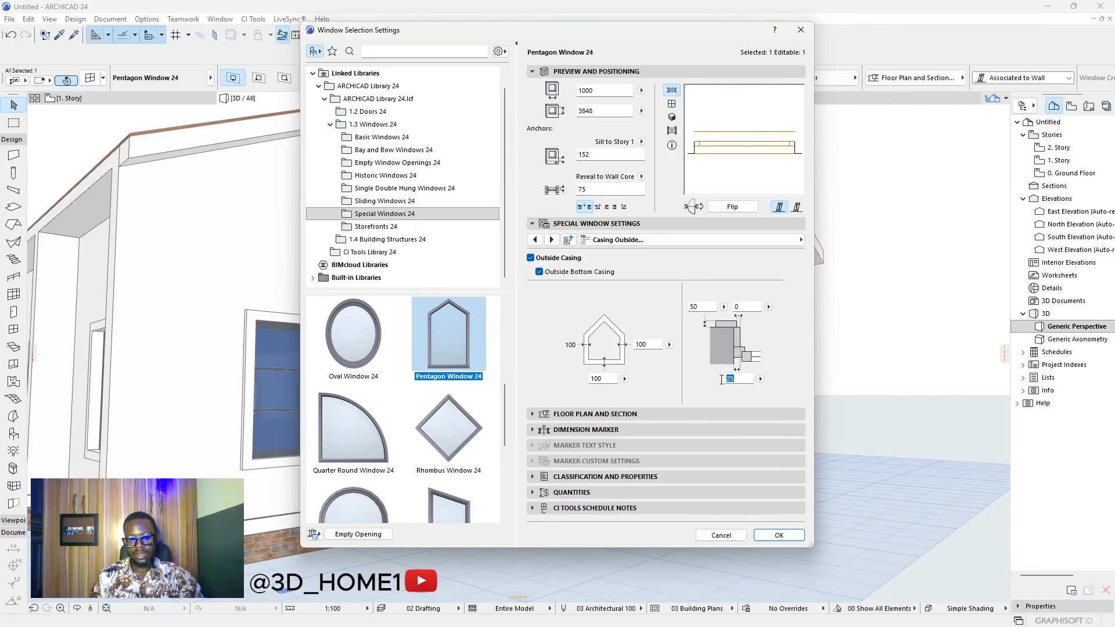
{"action": "type", "text": "10"}
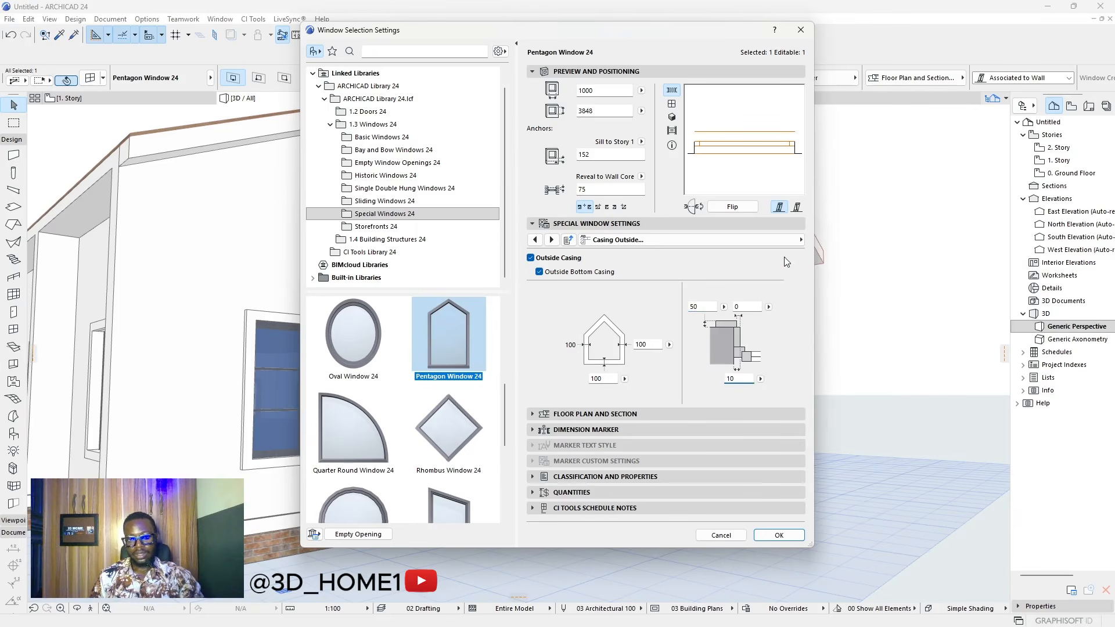
- Set the pentagon window's outside casing surface to Paint - Titanium White and apply the window settings
{"action": "left_click", "coordinate": [784, 239]}
{"action": "left_click", "coordinate": [863, 433]}
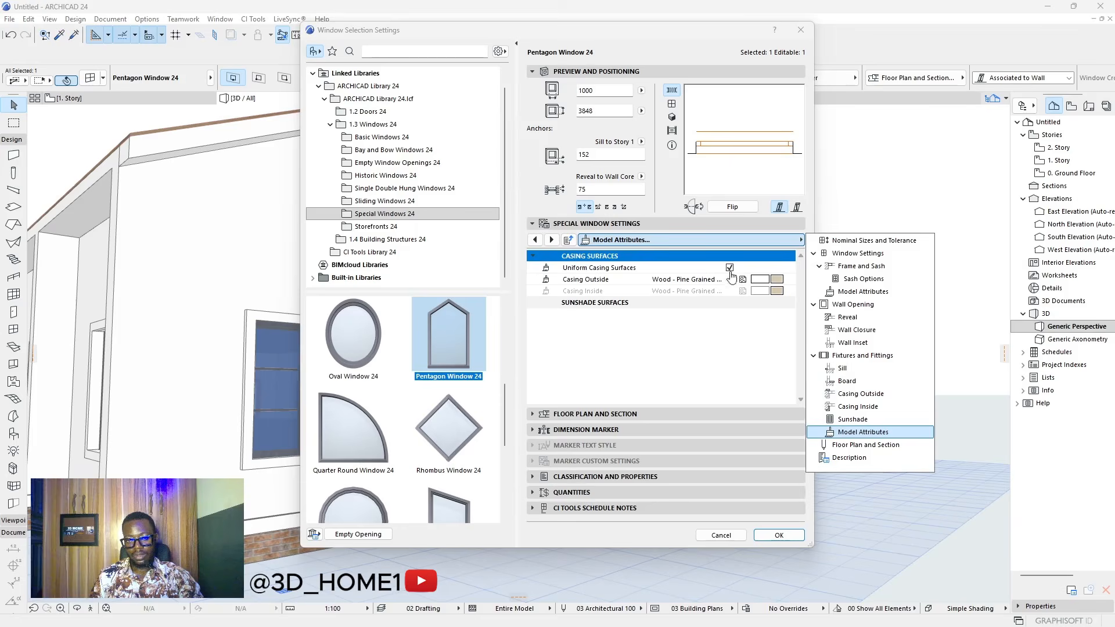
{"action": "left_click", "coordinate": [776, 279]}
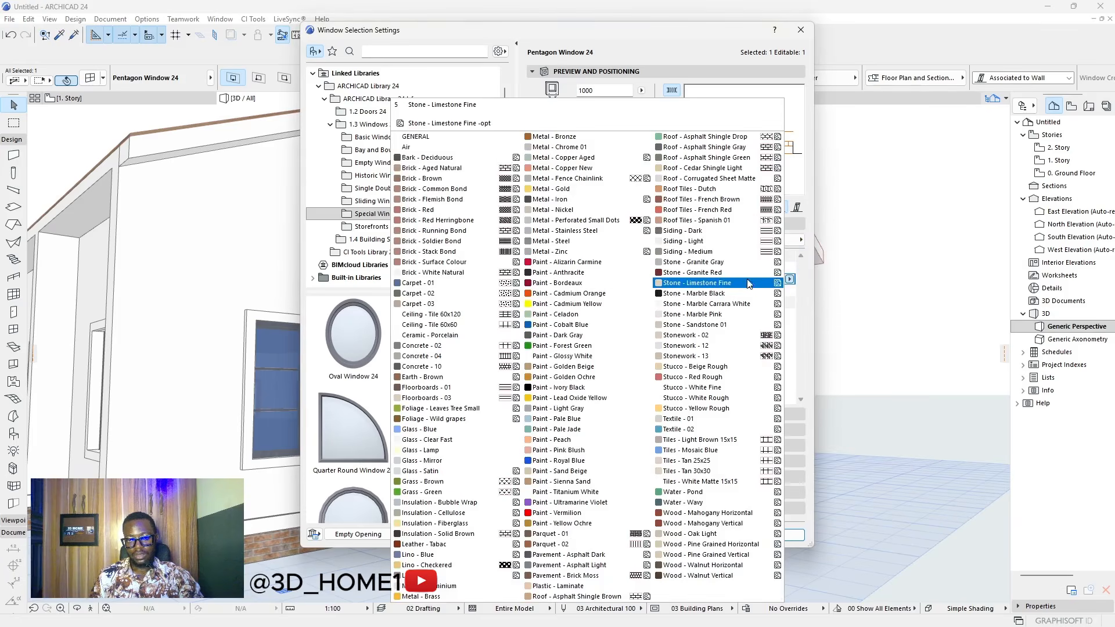
{"action": "left_click", "coordinate": [582, 493]}
{"action": "left_click", "coordinate": [776, 535]}
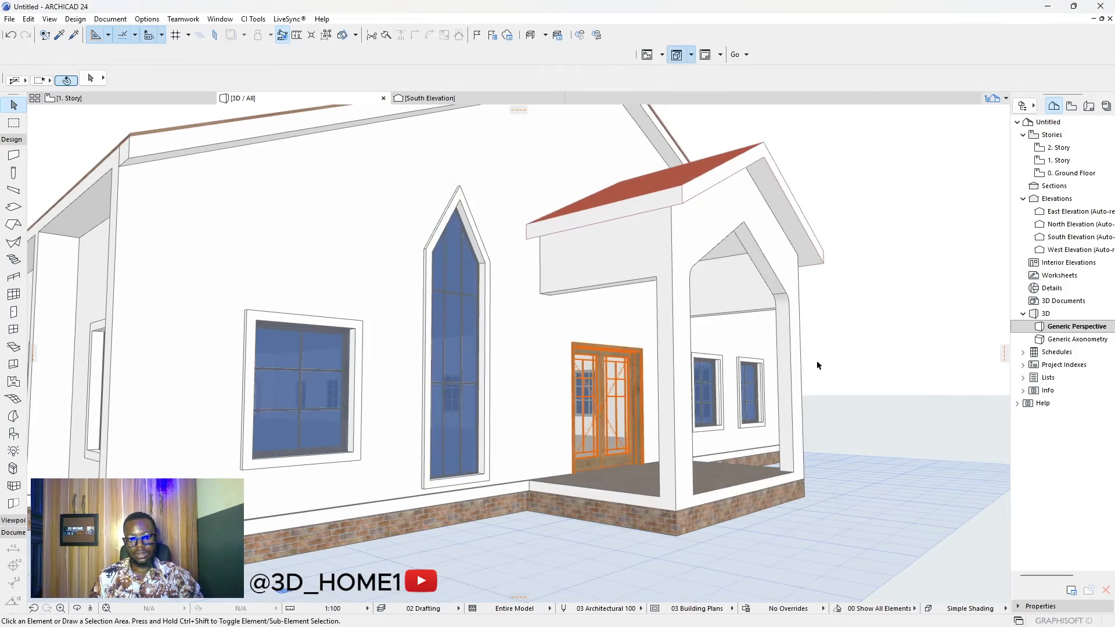
- Transfer the pentagon window's settings to the rectangular window beside it, on the side away from the porch
{"action": "key", "text": "o"}
{"action": "left_click_drag", "start_coordinate": [586, 381], "coordinate": [456, 341]}
{"action": "scroll", "coordinate": [456, 341], "scroll_direction": "down", "scroll_amount": 3}
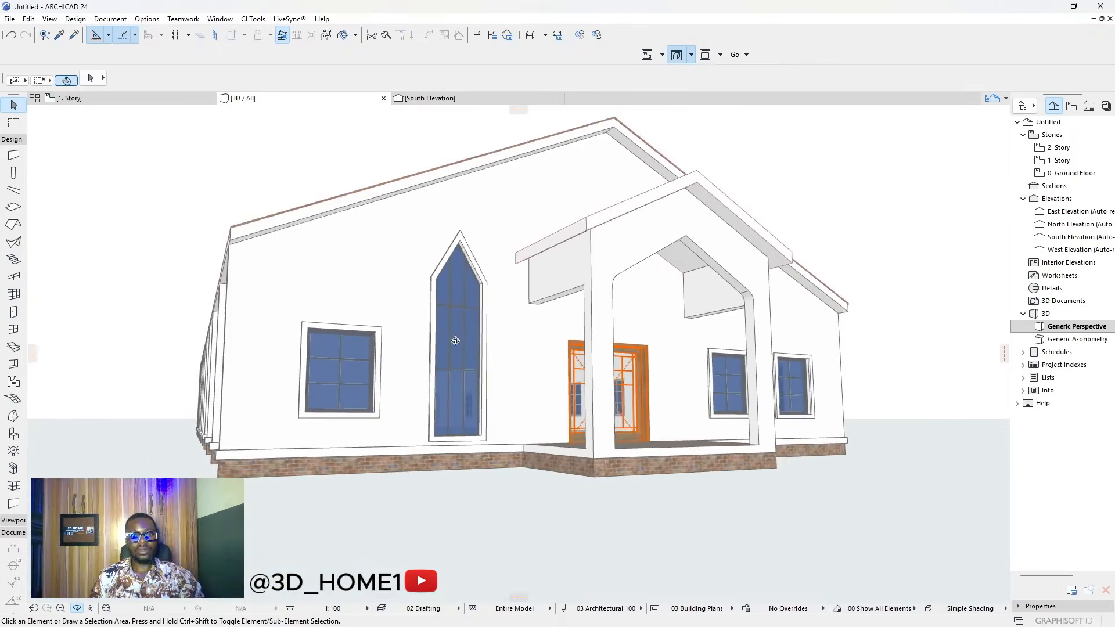
{"action": "left_click_drag", "start_coordinate": [630, 357], "coordinate": [662, 386]}
{"action": "scroll", "coordinate": [483, 385], "scroll_direction": "up", "scroll_amount": 5}
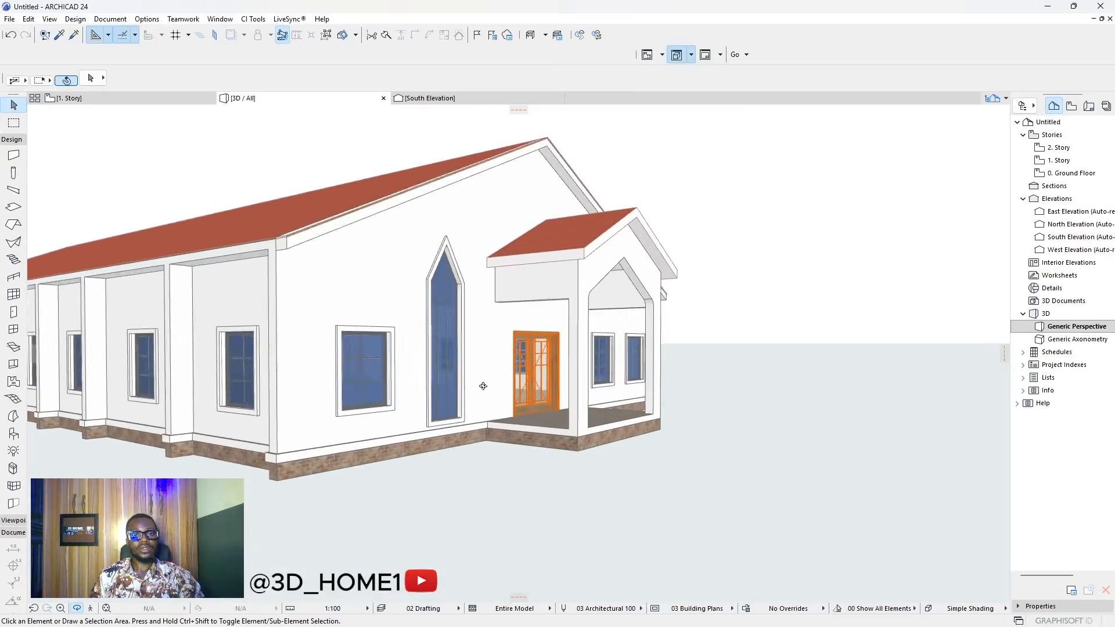
{"action": "key", "text": "Escape"}
{"action": "left_click", "coordinate": [61, 35]}
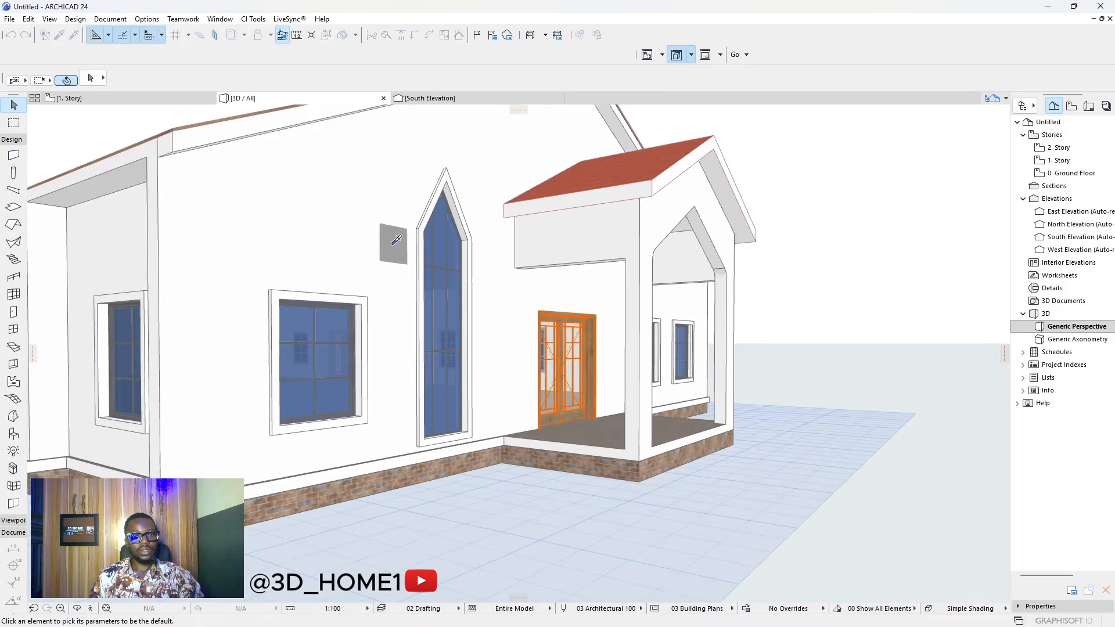
{"action": "left_click", "coordinate": [440, 247]}
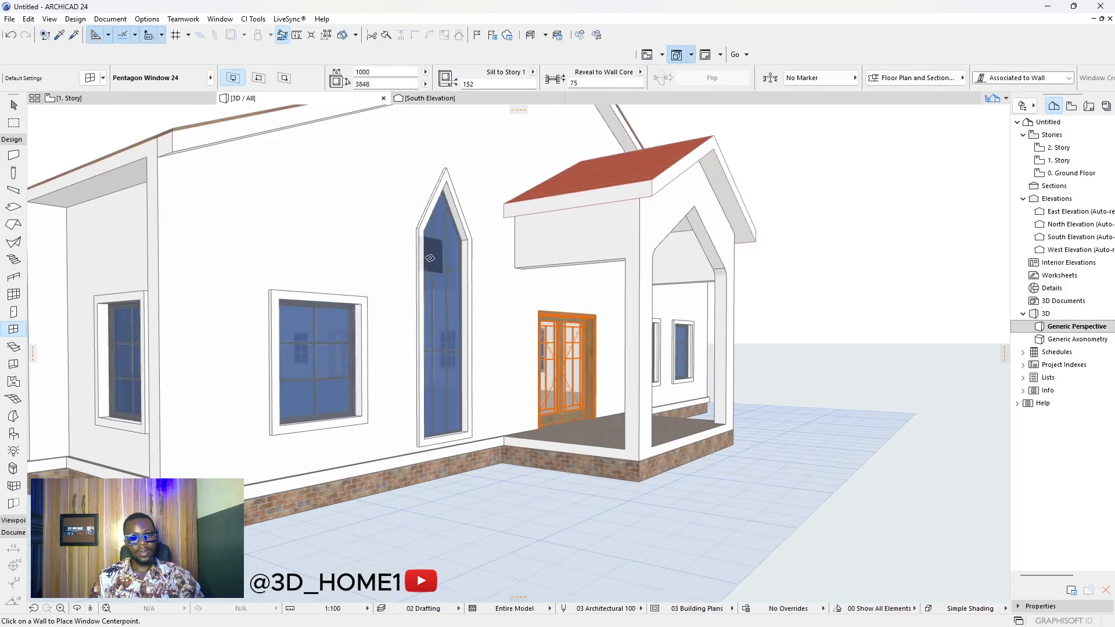
{"action": "left_click", "coordinate": [74, 35]}
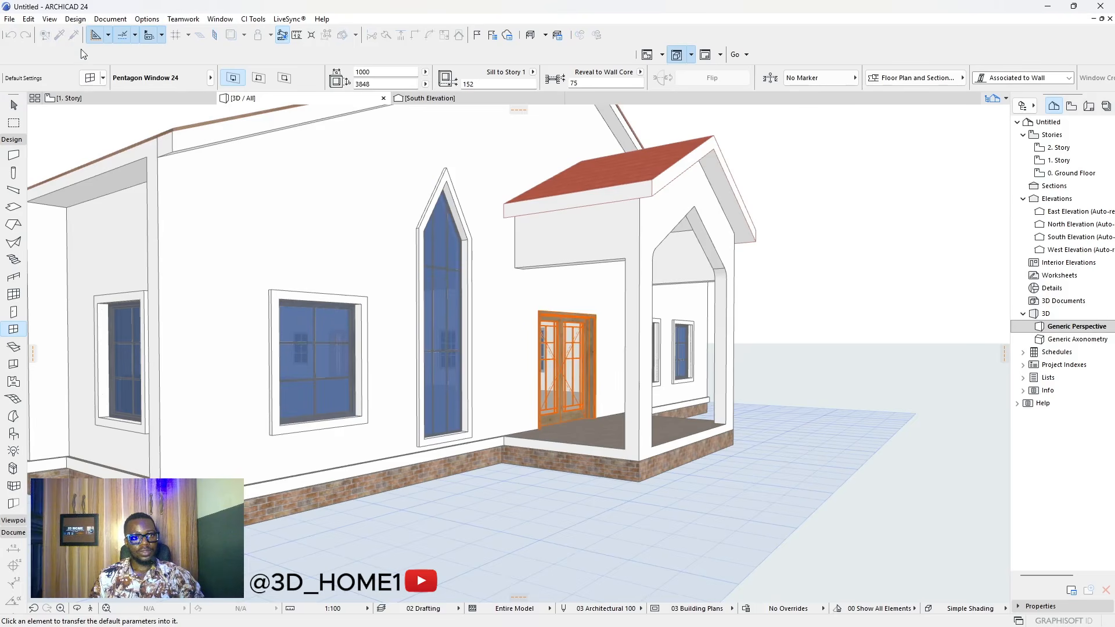
{"action": "left_click", "coordinate": [315, 317]}
{"action": "key", "text": "Escape"}
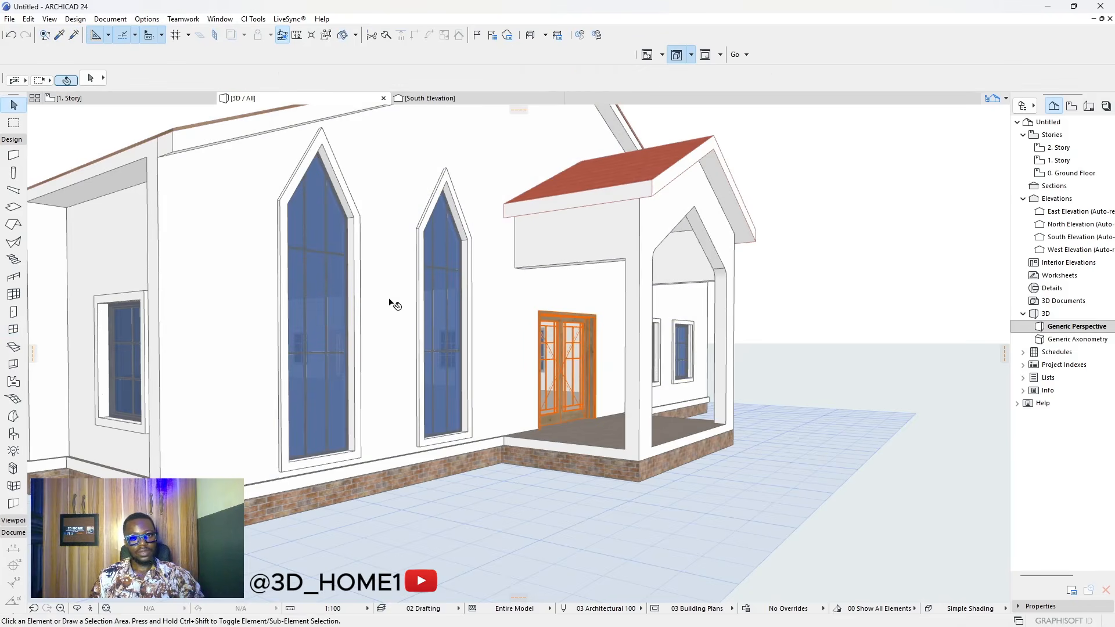
- Compare the two pentagon windows on the front facade in 3D, including each one's size and sill values
{"action": "middle_click_drag", "start_coordinate": [437, 297], "coordinate": [415, 275], "text": "shift"}
{"action": "scroll", "coordinate": [277, 247], "scroll_direction": "up", "scroll_amount": 5}
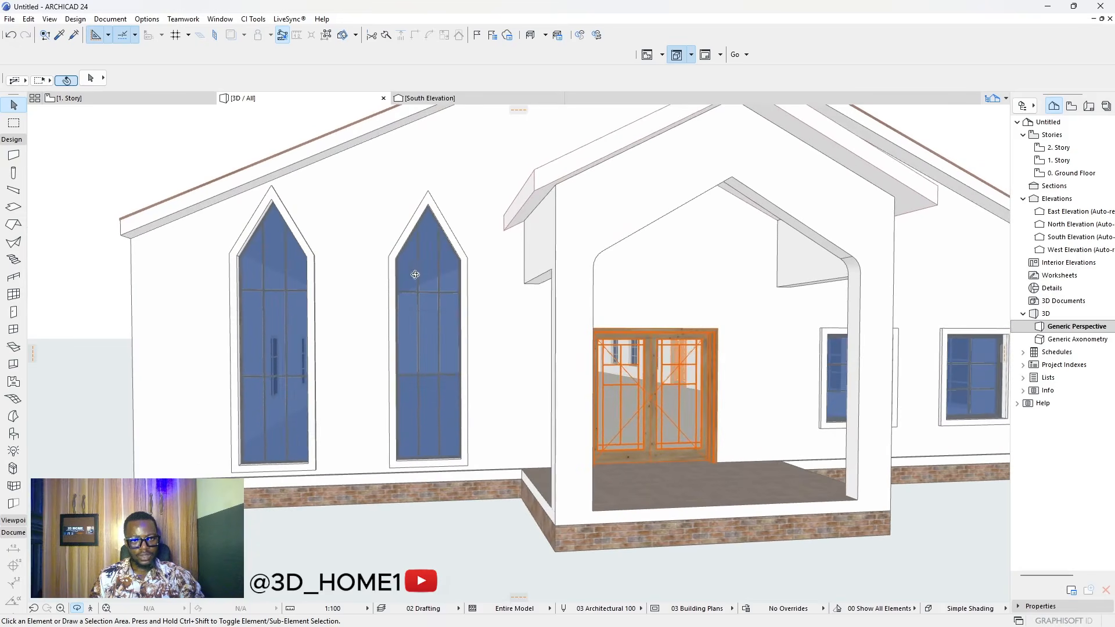
{"action": "left_click", "coordinate": [422, 269]}
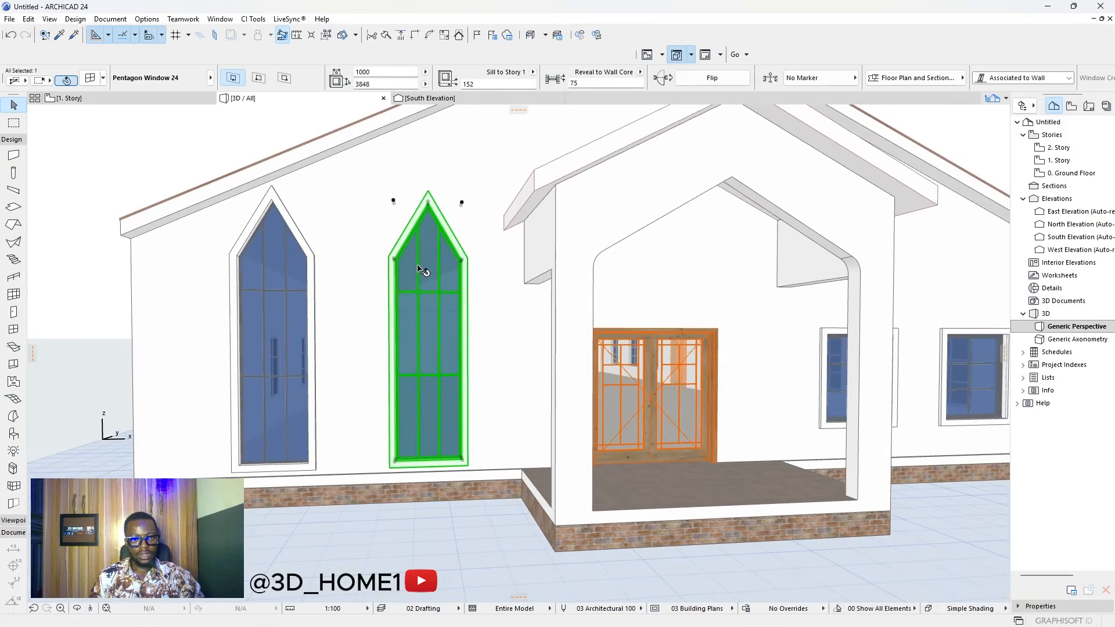
{"action": "left_click", "coordinate": [277, 270]}
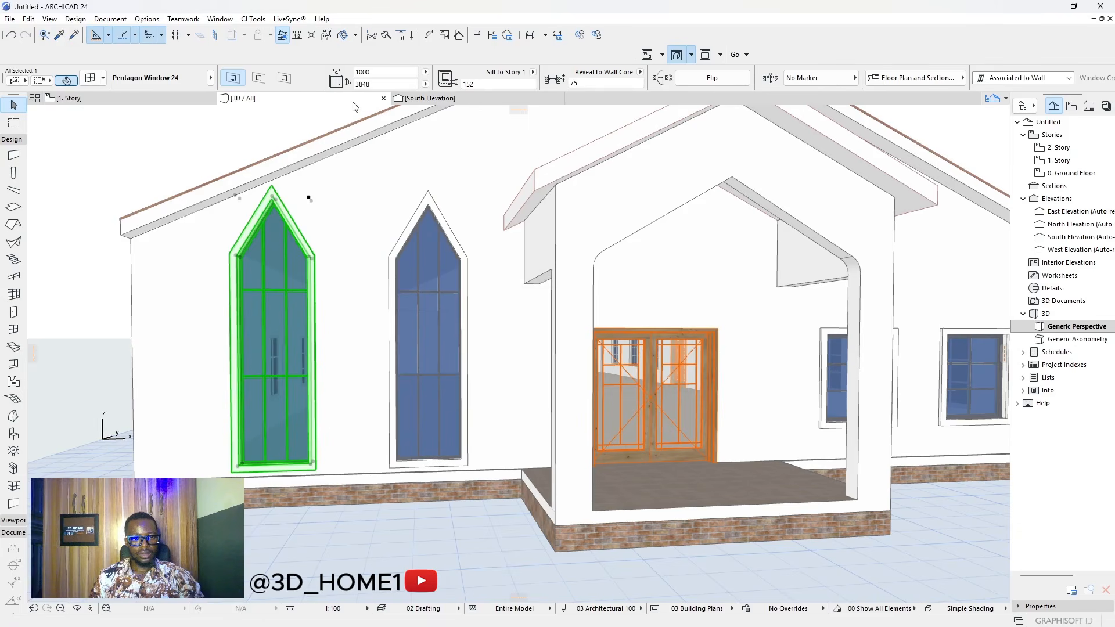
{"action": "key", "text": "Escape"}
{"action": "middle_click_drag", "start_coordinate": [447, 329], "coordinate": [505, 284], "text": "shift"}
{"action": "scroll", "coordinate": [453, 338], "scroll_direction": "down", "scroll_amount": 4}
{"action": "middle_click_drag", "start_coordinate": [436, 334], "coordinate": [480, 360], "text": "shift"}
{"action": "scroll", "coordinate": [393, 322], "scroll_direction": "up", "scroll_amount": 8}
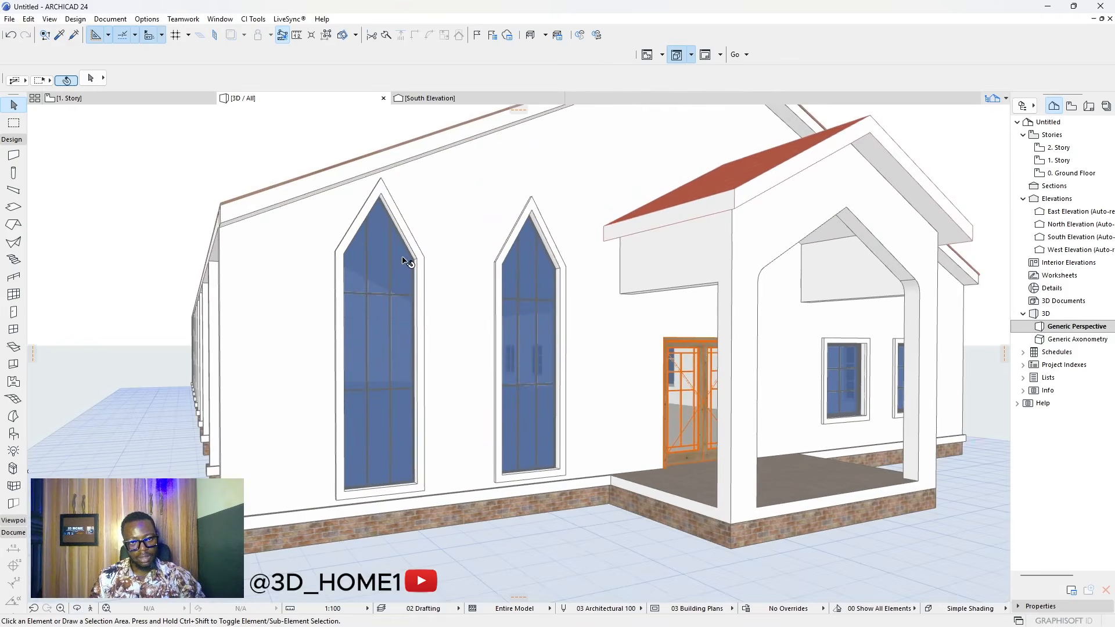
{"action": "left_click", "coordinate": [408, 262]}
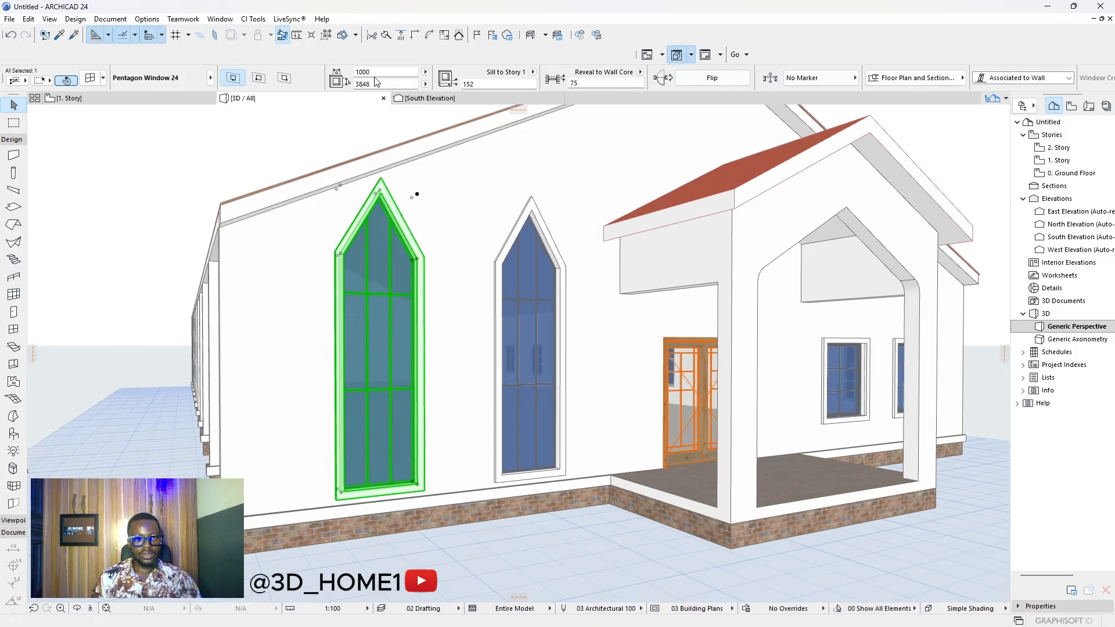
{"action": "left_click", "coordinate": [539, 279]}
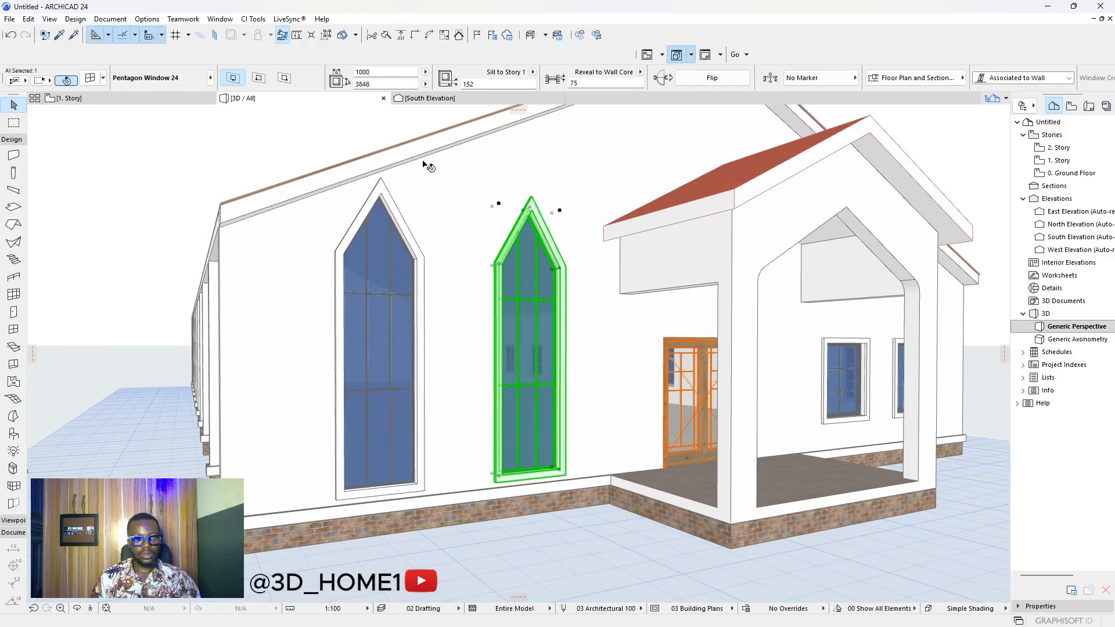
{"action": "left_click", "coordinate": [383, 248]}
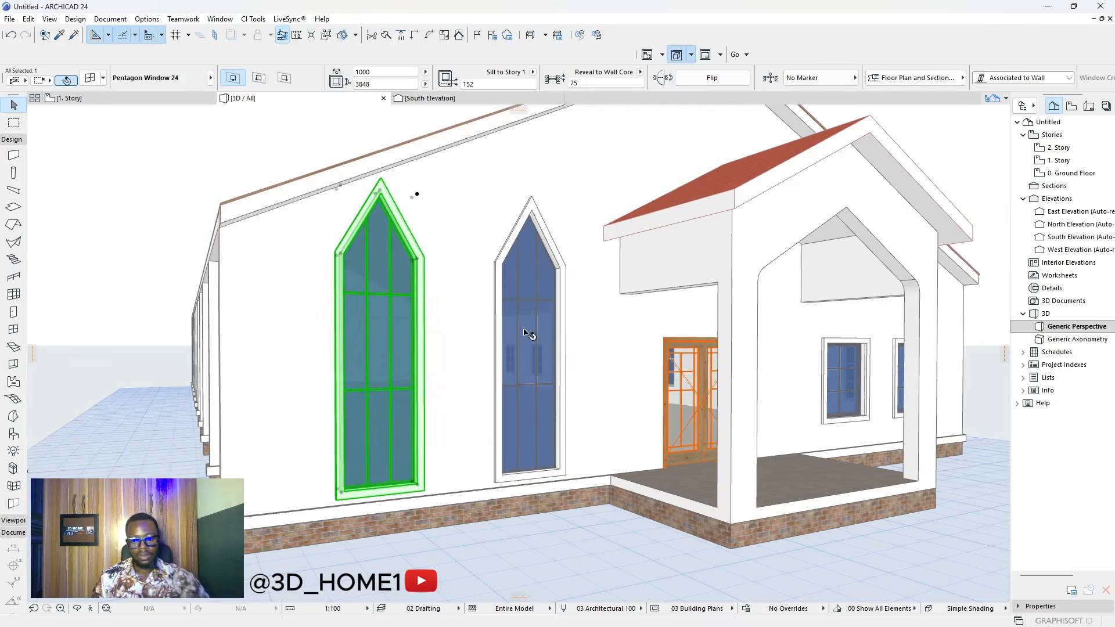
- Check the positions of the two pentagon windows on the 1. Story floor plan and return to the 3D view
{"action": "left_click", "coordinate": [72, 98]}
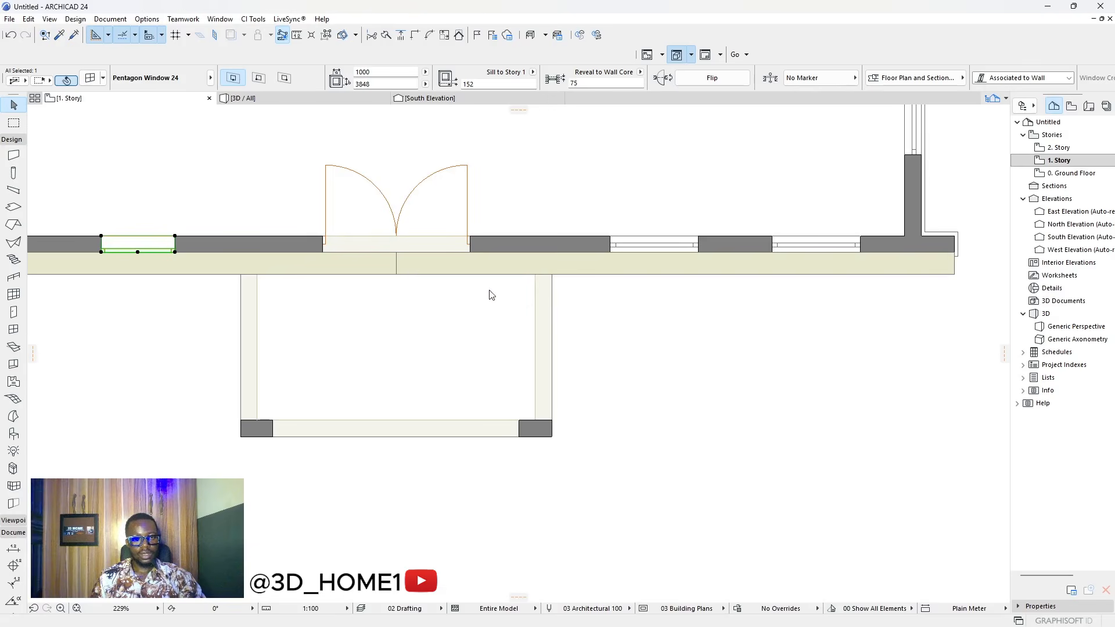
{"action": "scroll", "coordinate": [615, 343], "scroll_direction": "down", "scroll_amount": 5}
{"action": "scroll", "coordinate": [376, 309], "scroll_direction": "up", "scroll_amount": 7}
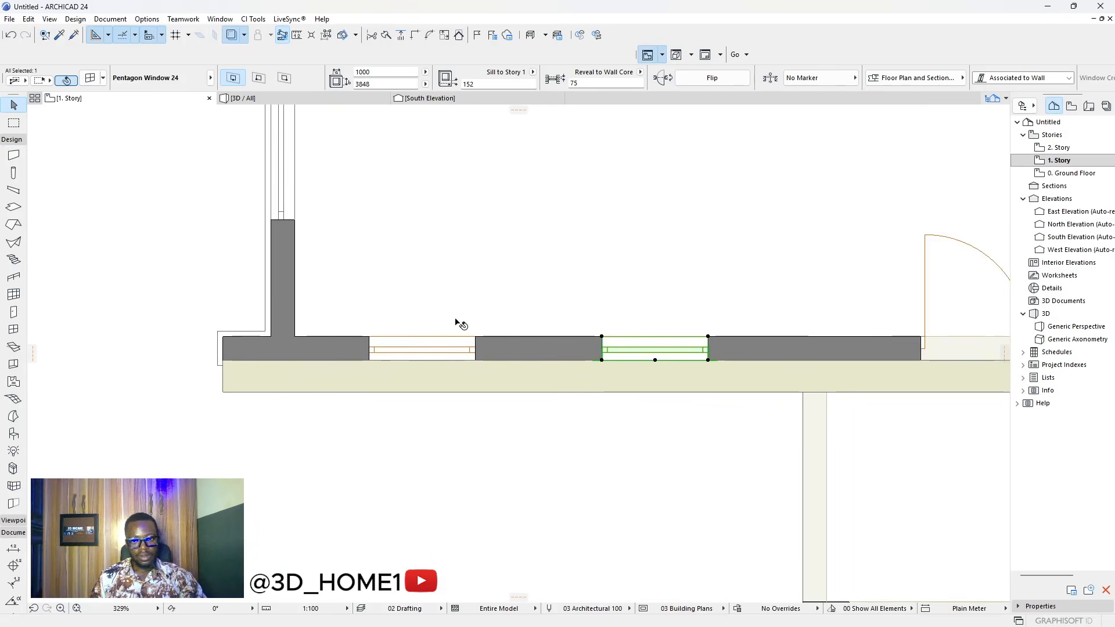
{"action": "left_click", "coordinate": [456, 319]}
{"action": "left_click", "coordinate": [249, 99]}
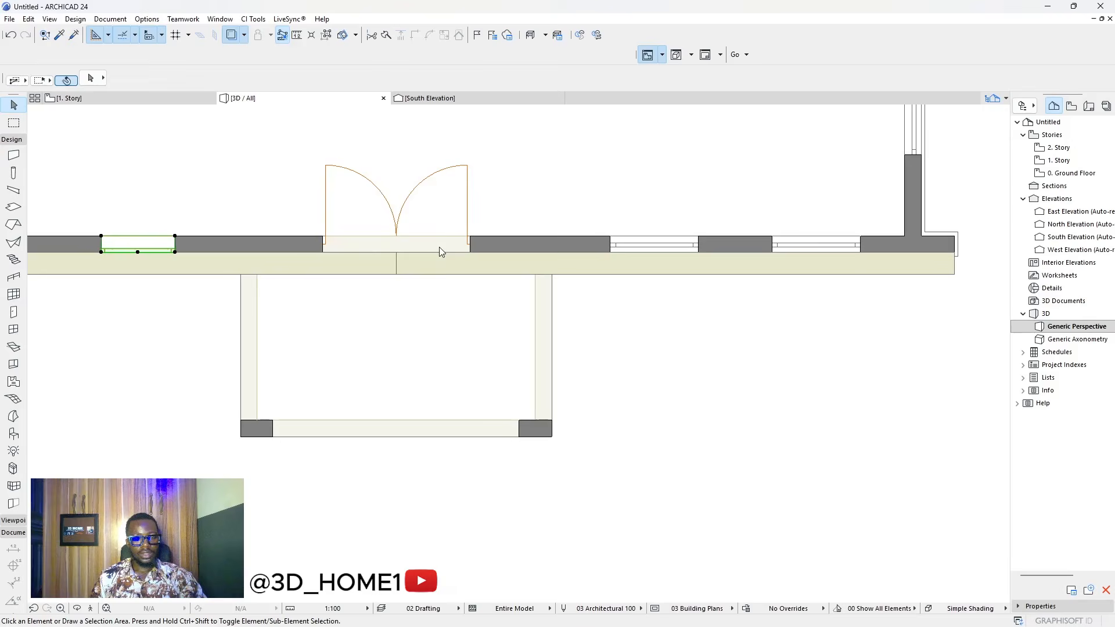
{"action": "key", "text": "Escape"}
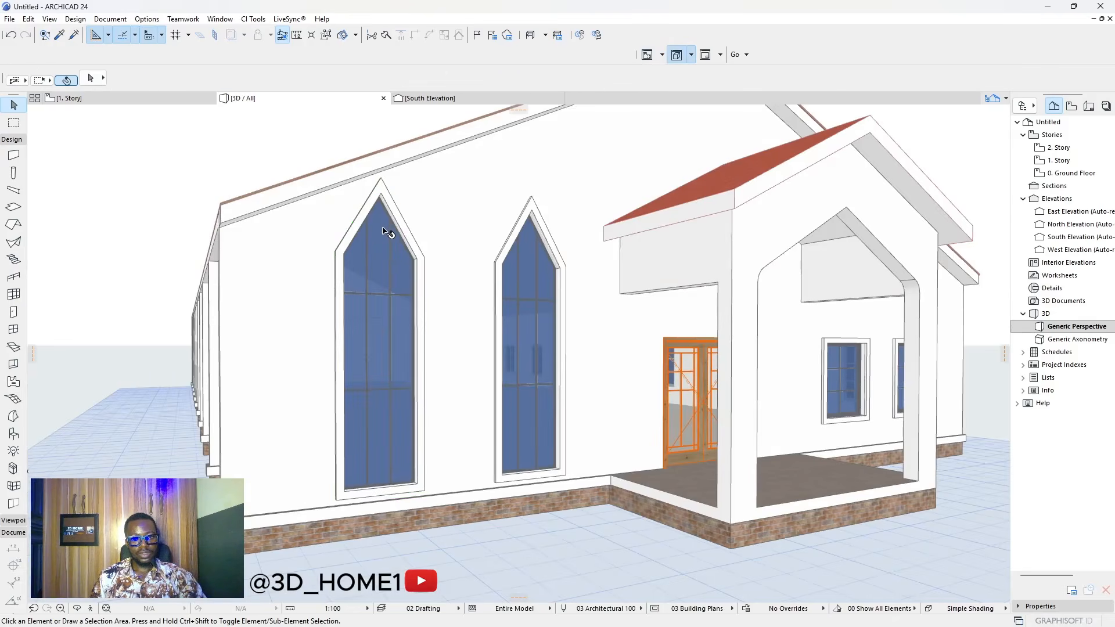
{"action": "left_click", "coordinate": [387, 232]}
{"action": "left_click", "coordinate": [417, 196]}
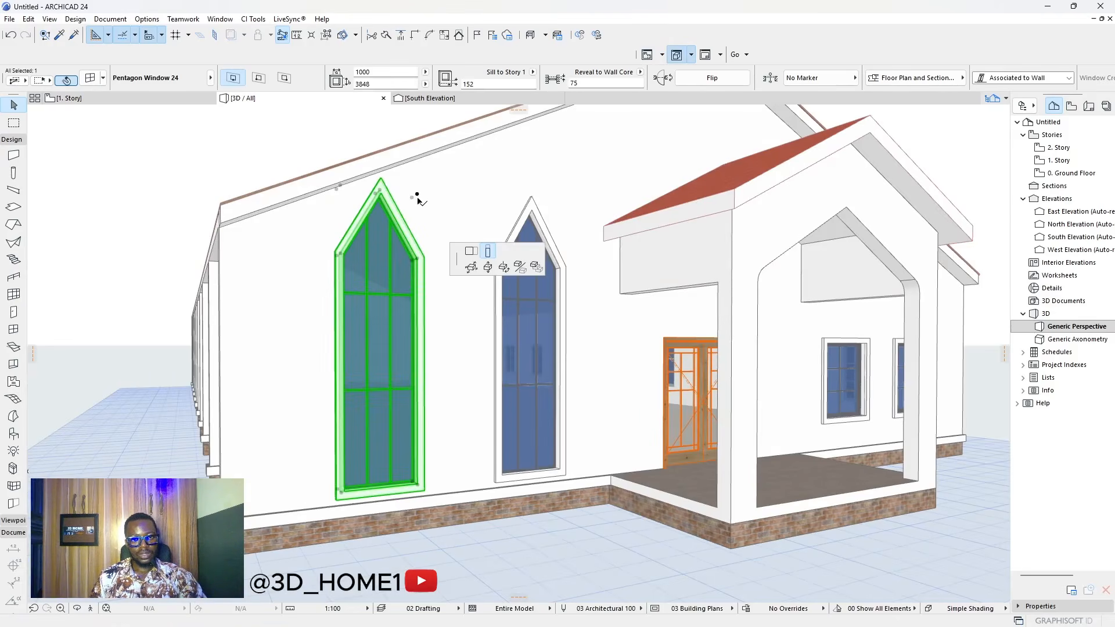
{"action": "key", "text": "Escape"}
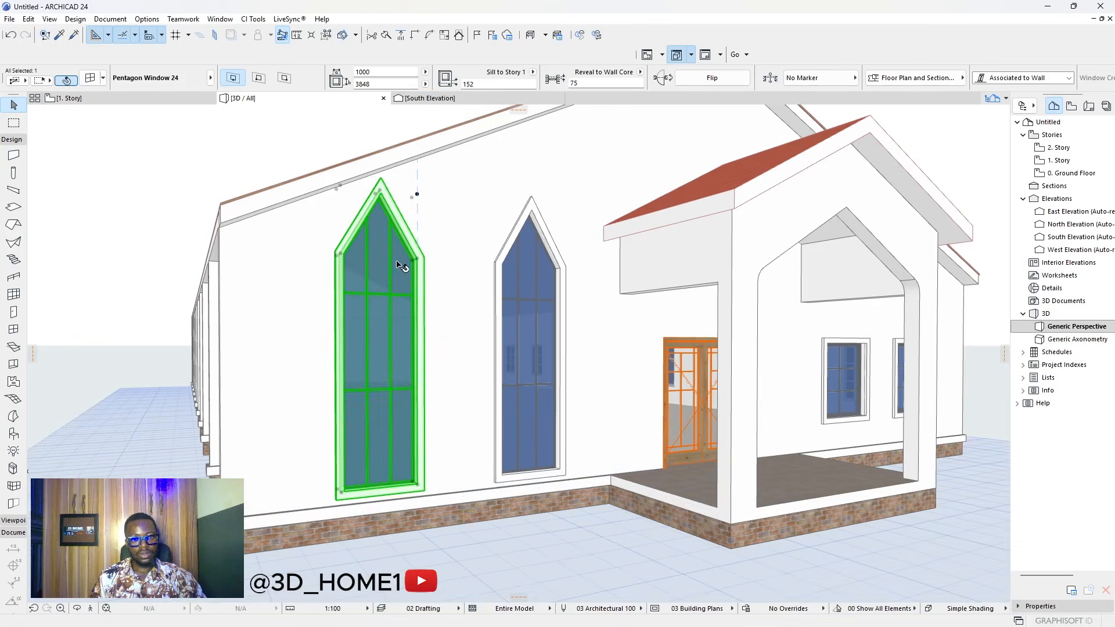
{"action": "key", "text": "Escape"}
- Review the special settings of the pentagon window nearest the porch, from Model Attributes back through Sash Options to Window Settings
{"action": "left_click", "coordinate": [526, 276]}
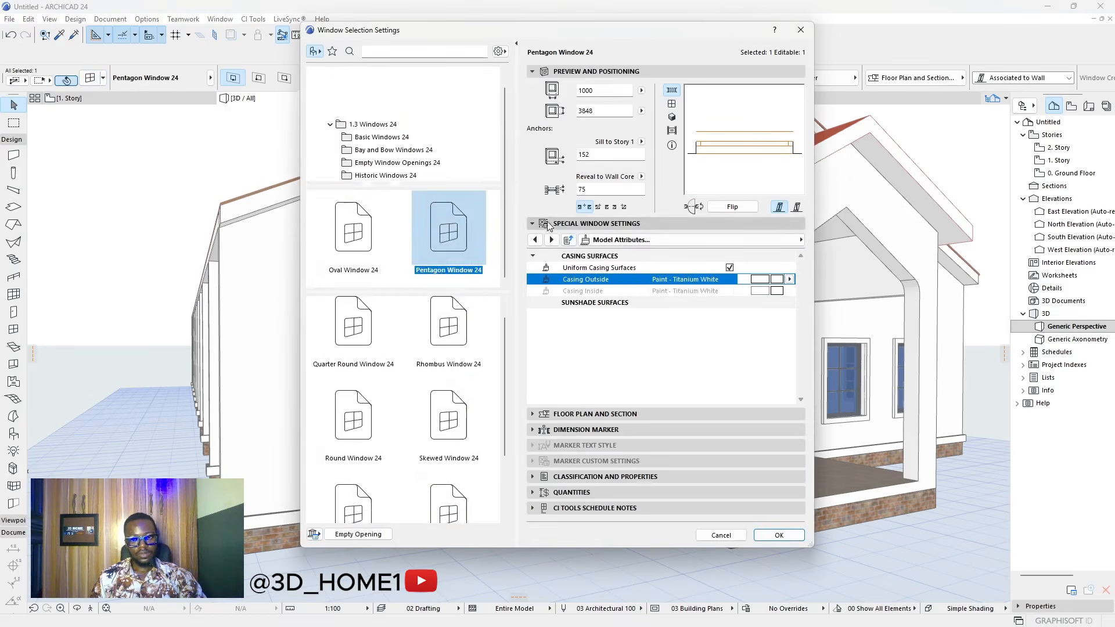
{"action": "left_click", "coordinate": [533, 240]}
{"action": "left_click", "coordinate": [533, 240]}
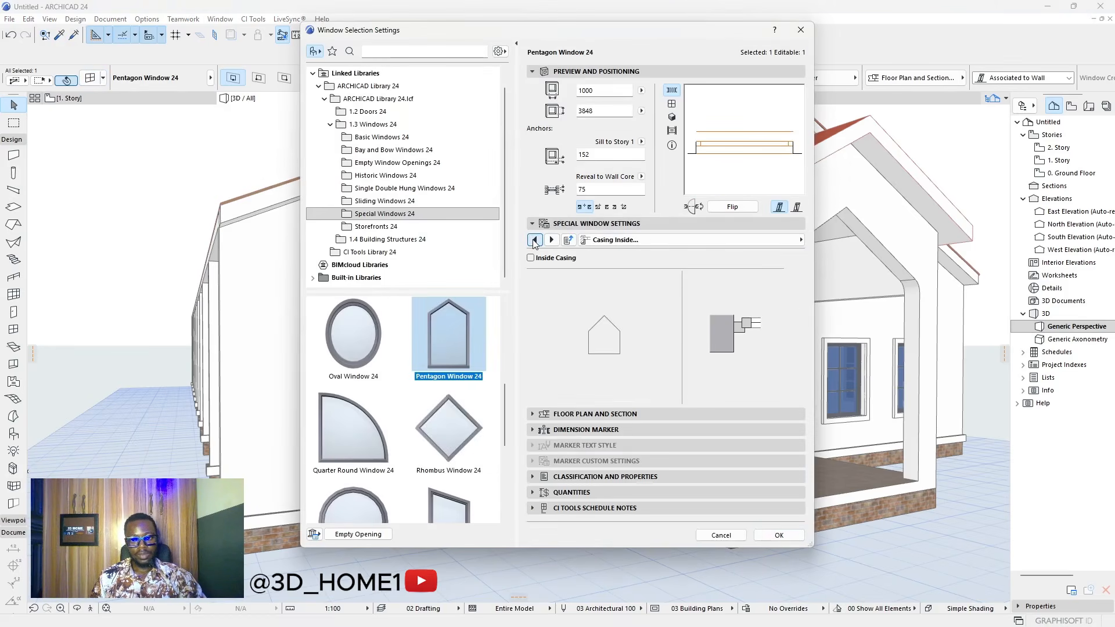
{"action": "left_click", "coordinate": [534, 240]}
{"action": "left_click", "coordinate": [534, 240]}
{"action": "left_click", "coordinate": [533, 240]}
{"action": "left_click", "coordinate": [534, 240]}
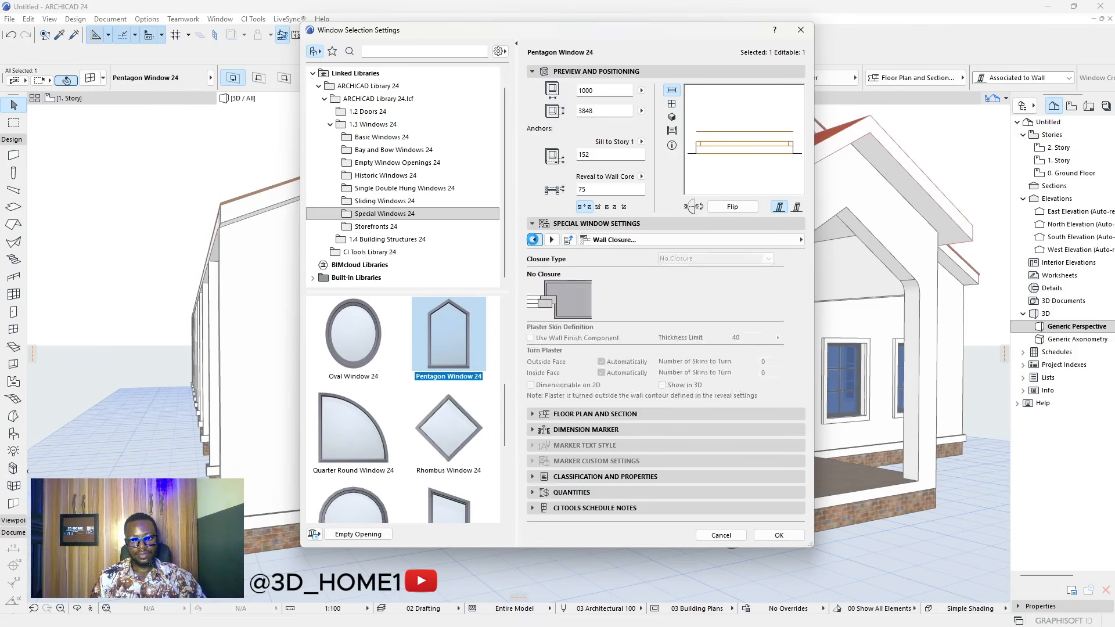
{"action": "left_click", "coordinate": [534, 240]}
{"action": "left_click", "coordinate": [533, 240]}
{"action": "left_click", "coordinate": [534, 240]}
{"action": "left_click", "coordinate": [533, 240]}
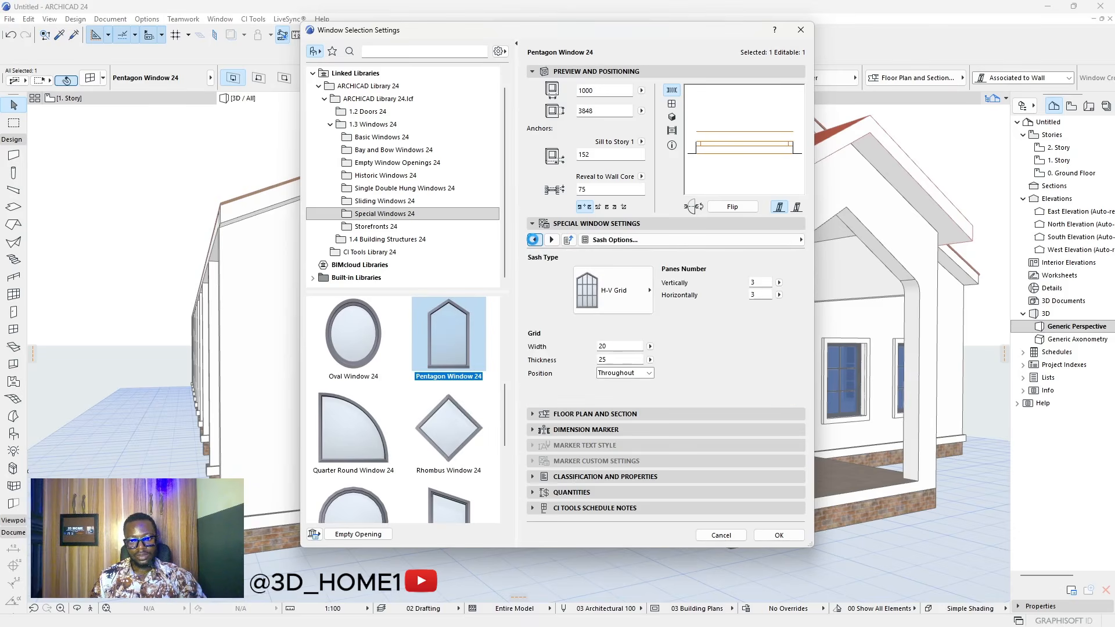
{"action": "left_click", "coordinate": [533, 240]}
{"action": "left_click", "coordinate": [533, 240]}
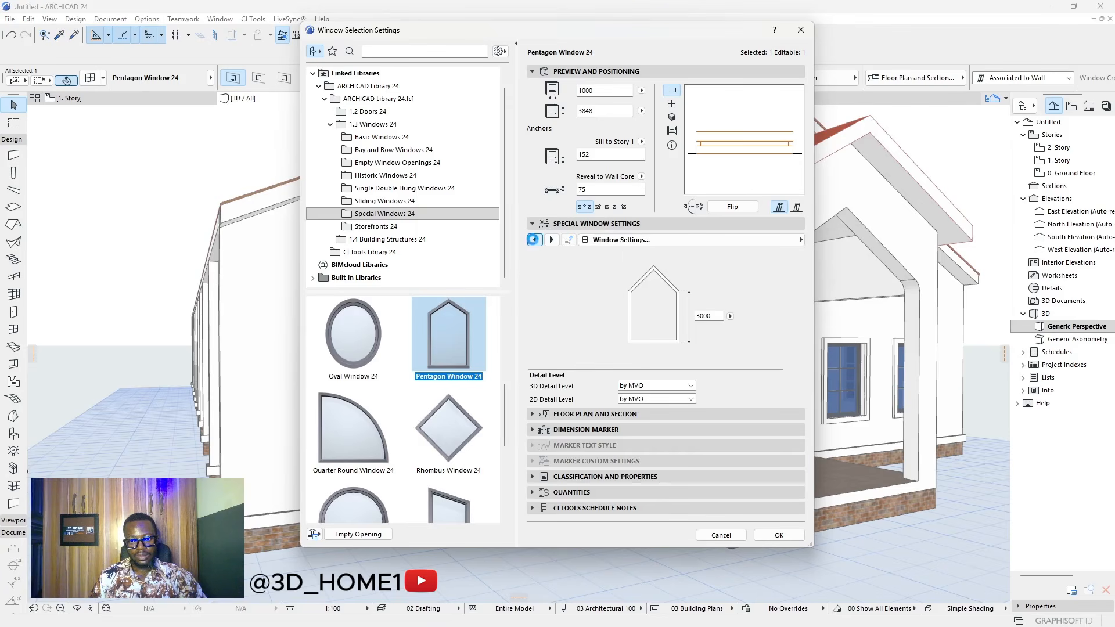
{"action": "key", "text": "Return"}
- Lower the height at which the outer pentagon window's pointed top begins, in its Window Settings, and apply the change
{"action": "left_click", "coordinate": [386, 279]}
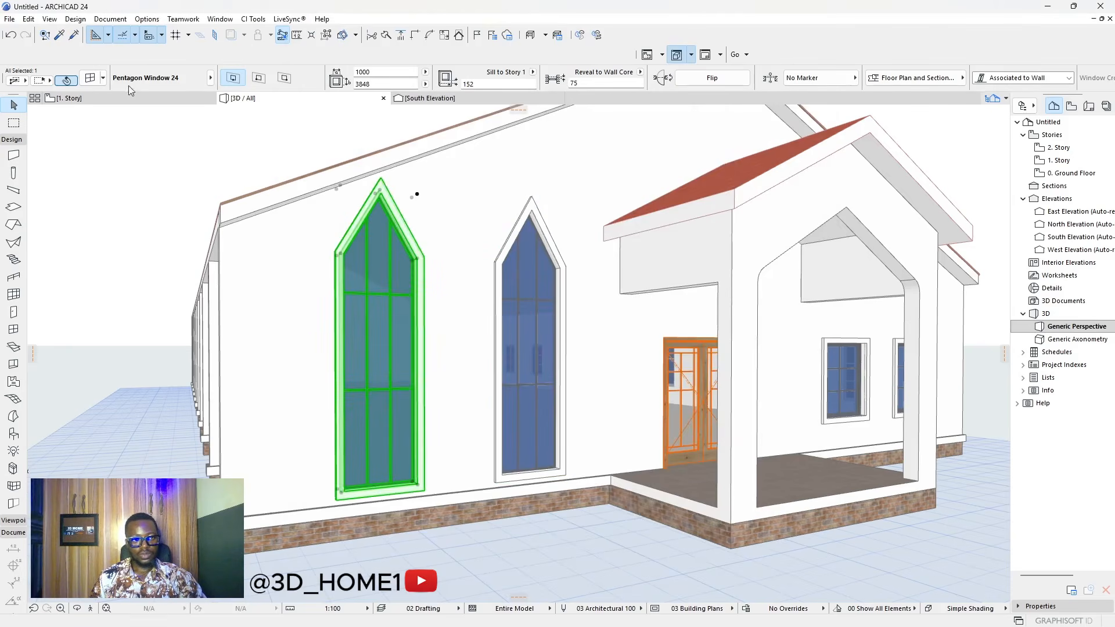
{"action": "key", "text": "ctrl+t"}
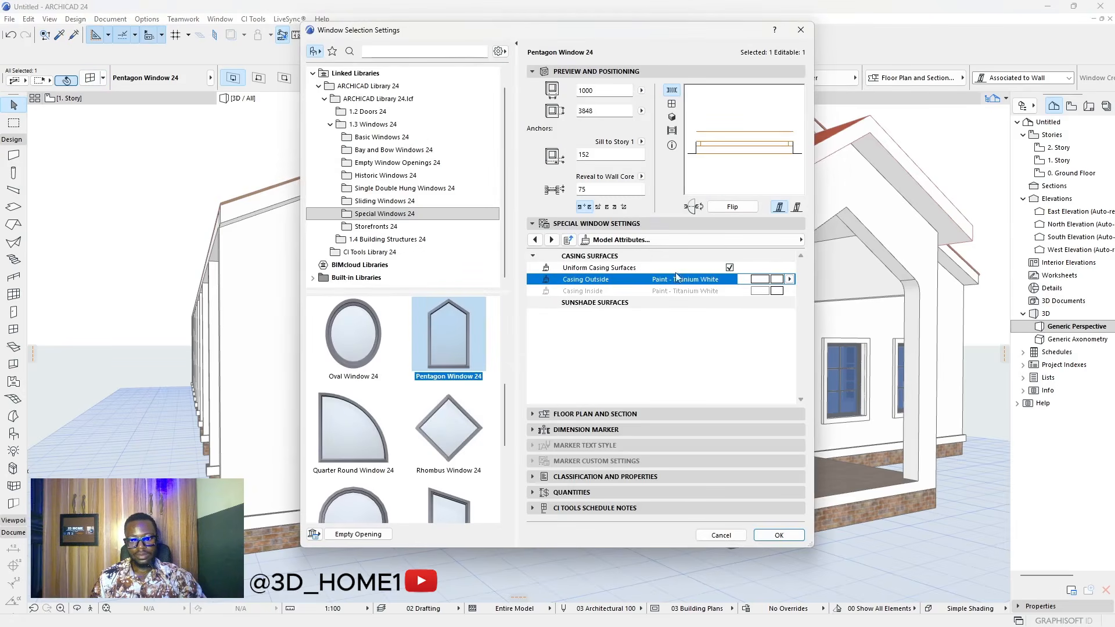
{"action": "left_click", "coordinate": [535, 240]}
{"action": "left_click", "coordinate": [534, 240]}
{"action": "left_click", "coordinate": [534, 240]}
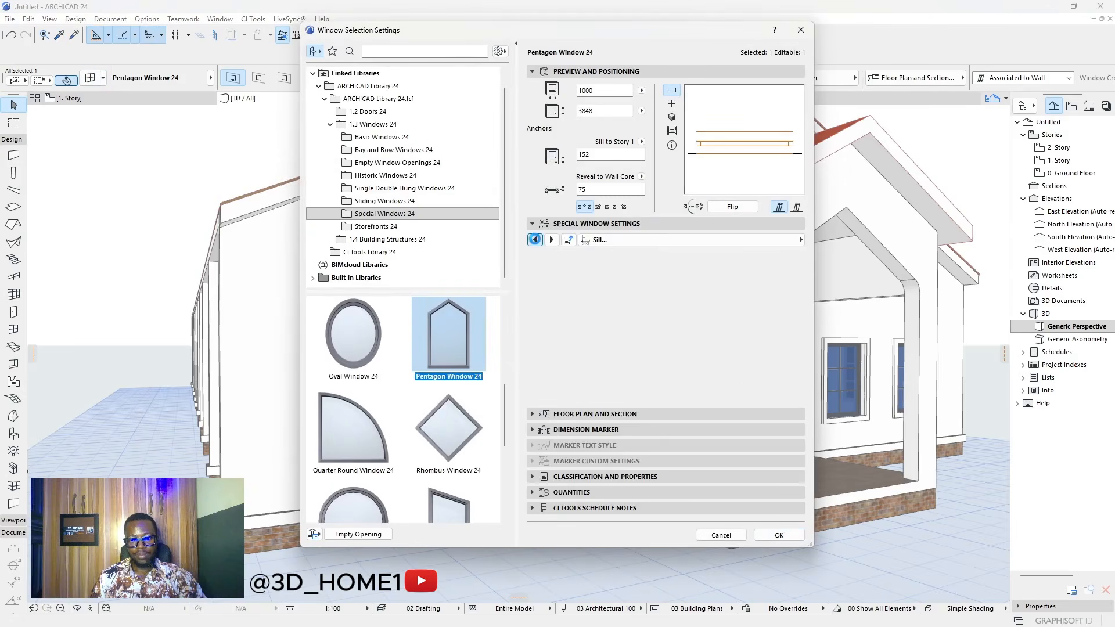
{"action": "left_click", "coordinate": [535, 240]}
{"action": "left_click", "coordinate": [534, 240]}
{"action": "left_click", "coordinate": [534, 240]}
{"action": "left_click", "coordinate": [535, 240]}
{"action": "left_click", "coordinate": [534, 240]}
{"action": "left_click", "coordinate": [535, 240]}
{"action": "left_click", "coordinate": [535, 240]}
{"action": "left_click", "coordinate": [535, 240]}
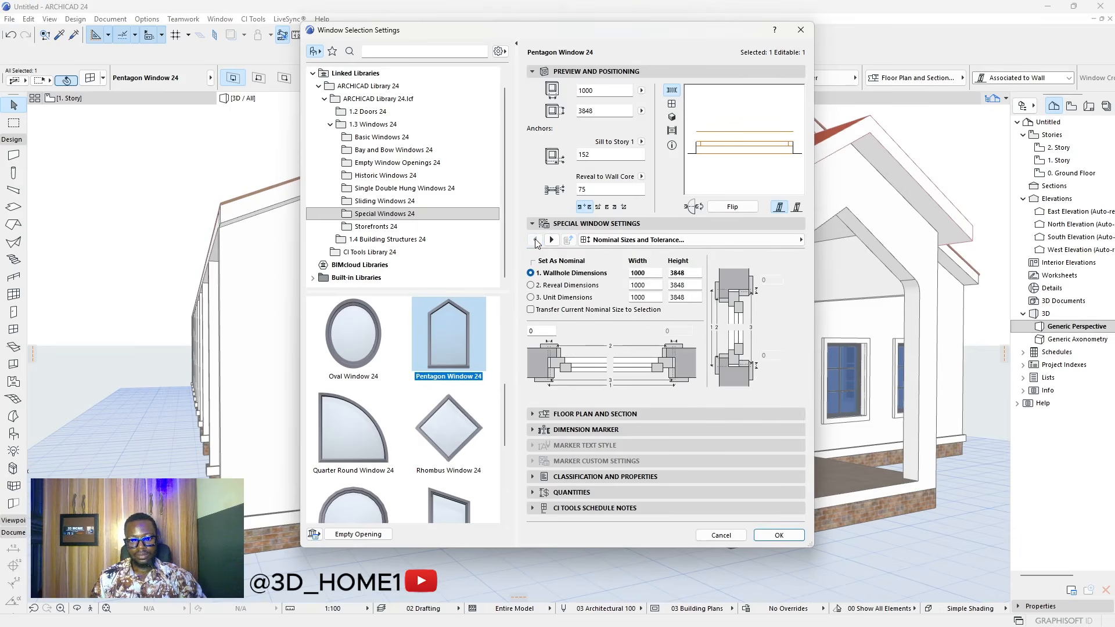
{"action": "left_click", "coordinate": [552, 240]}
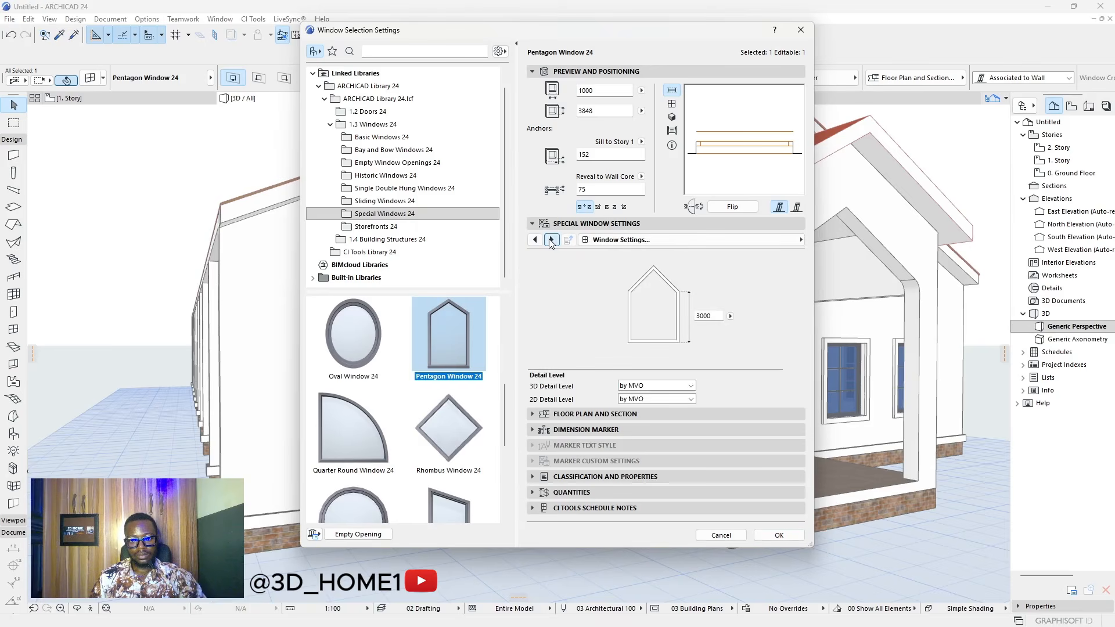
{"action": "type", "text": "25"}
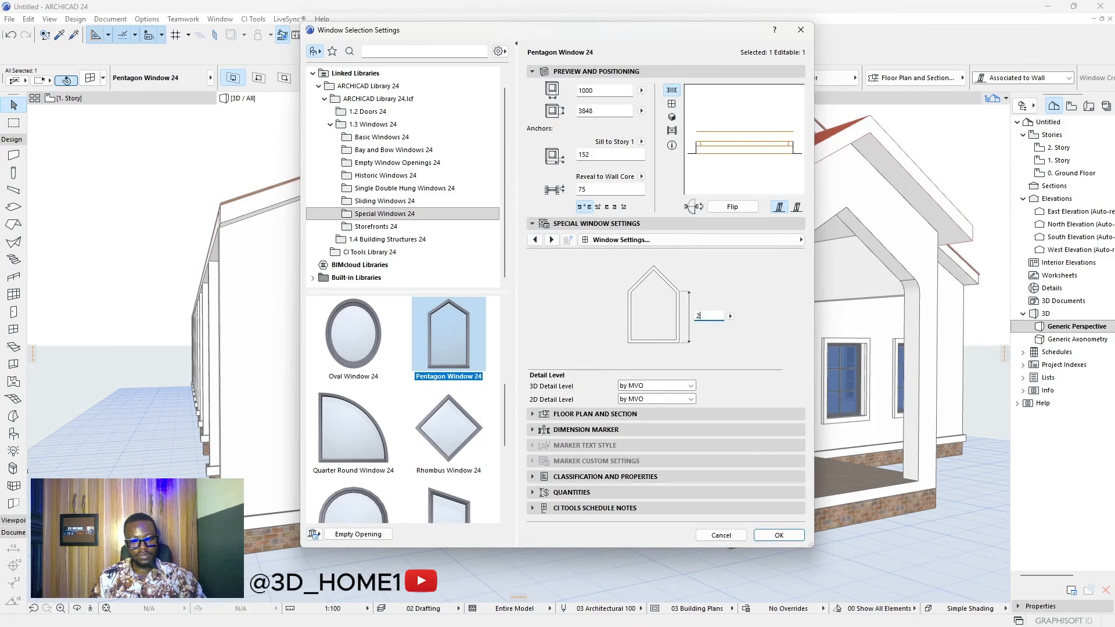
{"action": "left_click", "coordinate": [789, 535]}
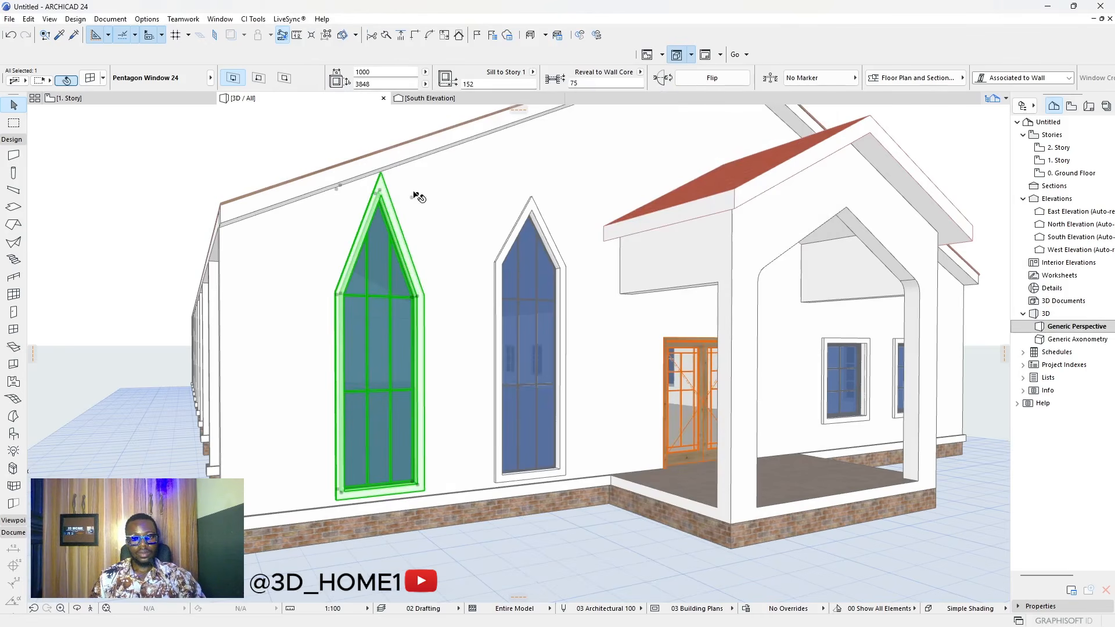
- Reduce the outer pentagon window's overall height to about 3516 by stretching its top downward, and deselect it
{"action": "left_click", "coordinate": [417, 194]}
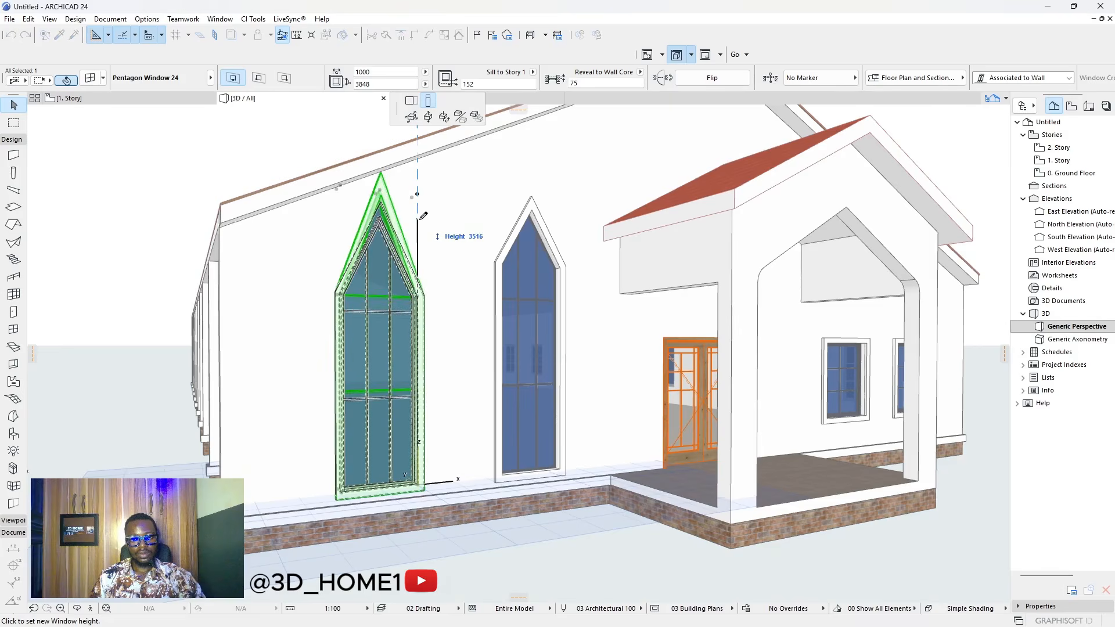
{"action": "left_click", "coordinate": [418, 219]}
{"action": "key", "text": "Escape"}
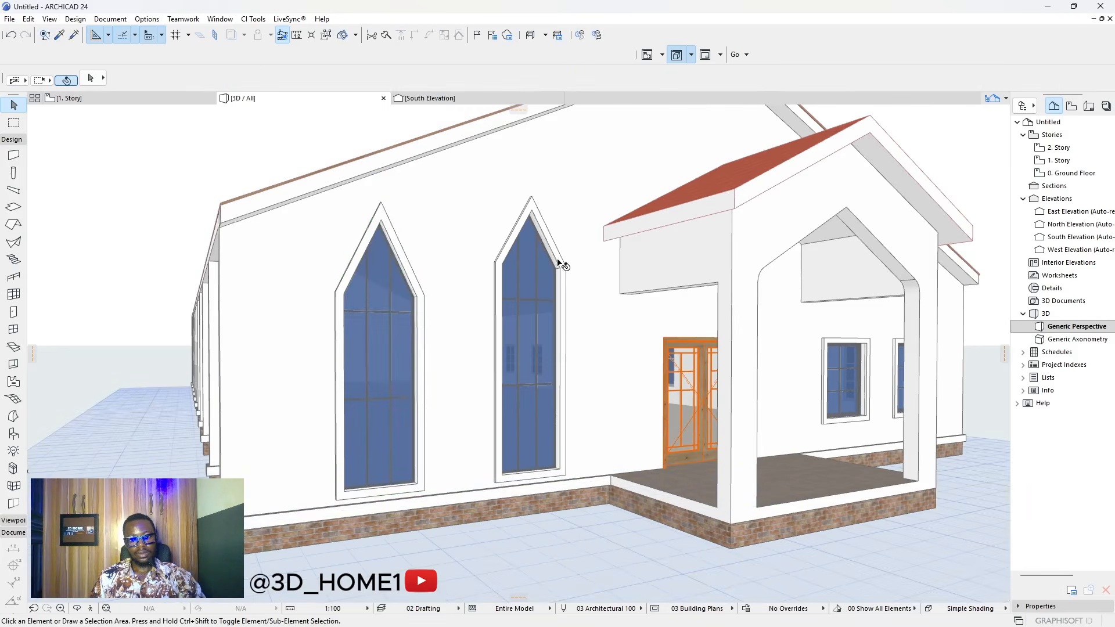
{"action": "scroll", "coordinate": [454, 247], "scroll_direction": "up", "scroll_amount": 5}
{"action": "scroll", "coordinate": [412, 247], "scroll_direction": "down", "scroll_amount": 8}
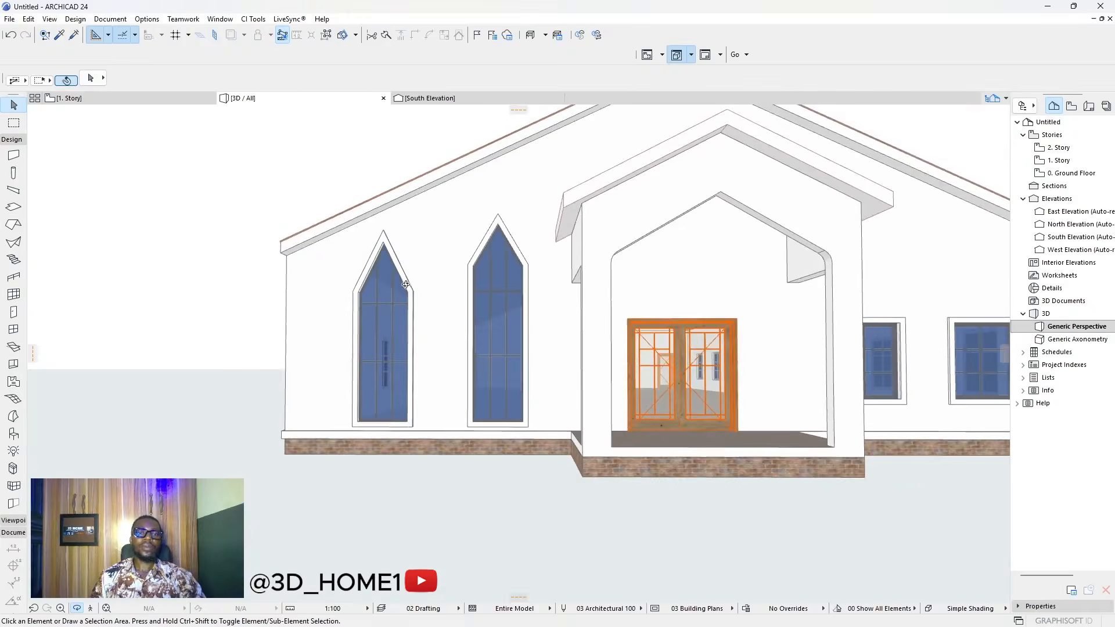
{"action": "left_click_drag", "start_coordinate": [538, 358], "coordinate": [573, 344]}
{"action": "left_click_drag", "start_coordinate": [619, 312], "coordinate": [401, 311]}
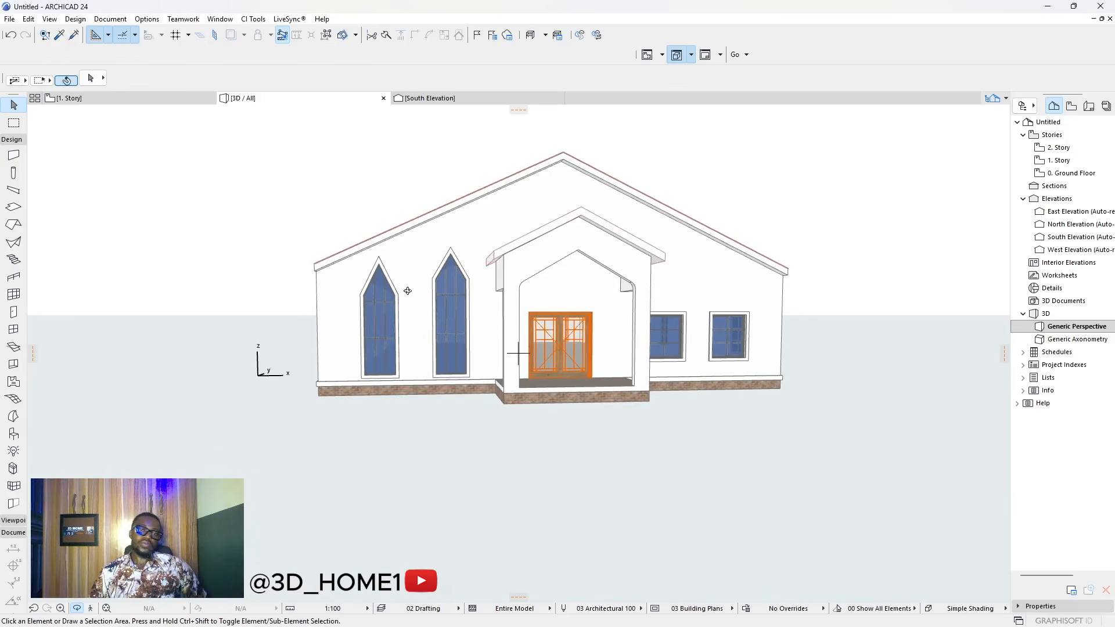
- Transfer the inner pentagon window's settings (1000 × 3848) to the square window just across the porch
{"action": "left_click_drag", "start_coordinate": [622, 299], "coordinate": [575, 302]}
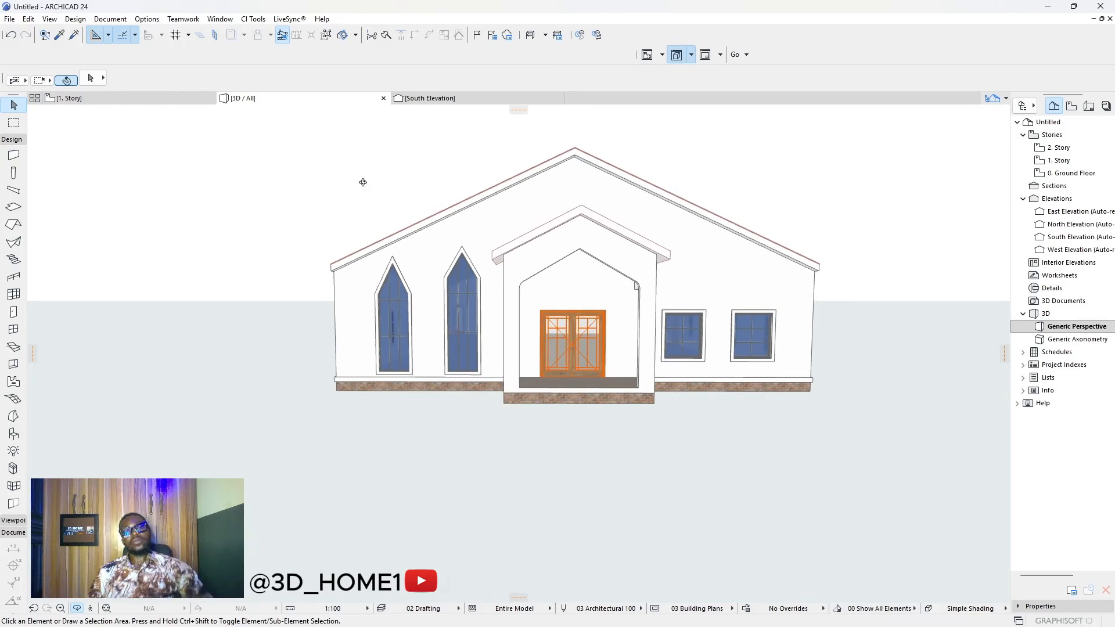
{"action": "key", "text": "Escape"}
{"action": "left_click", "coordinate": [59, 36]}
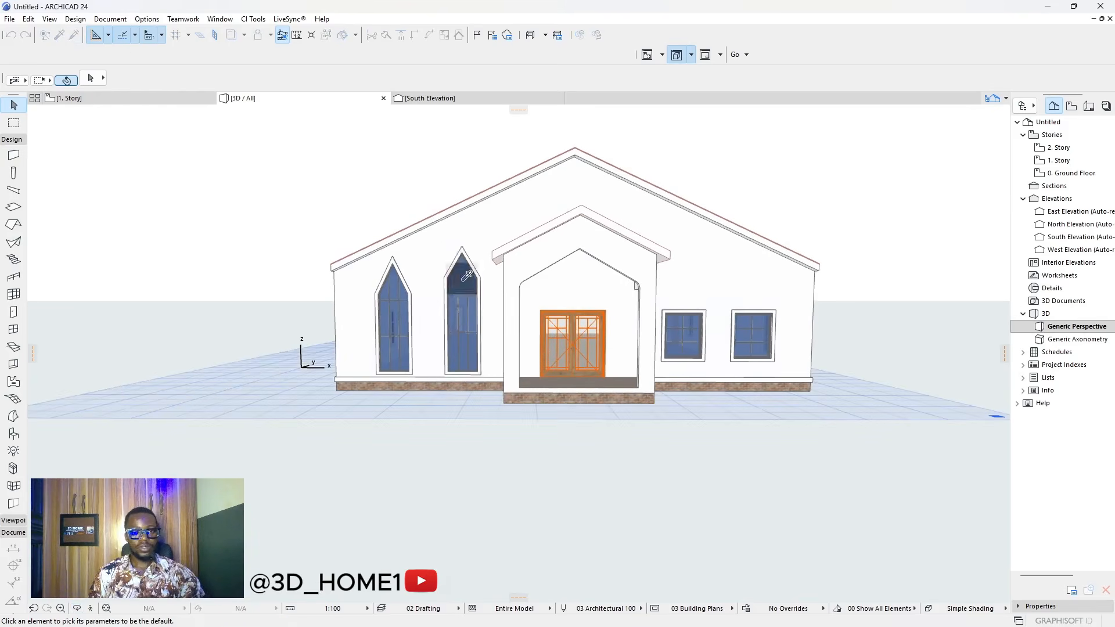
{"action": "left_click", "coordinate": [462, 276]}
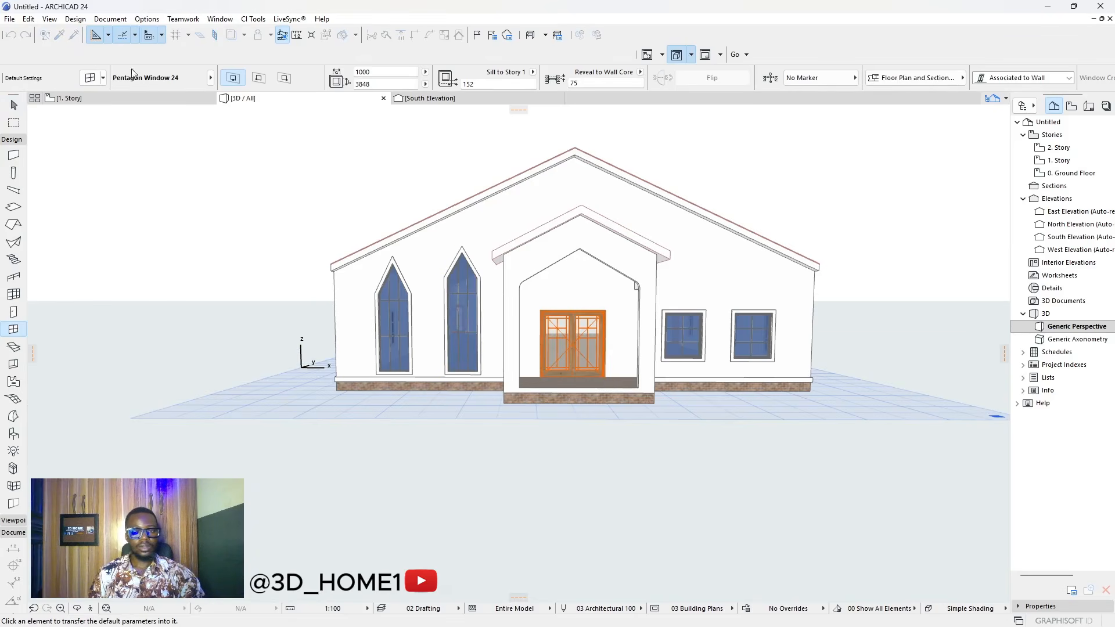
{"action": "left_click", "coordinate": [687, 319]}
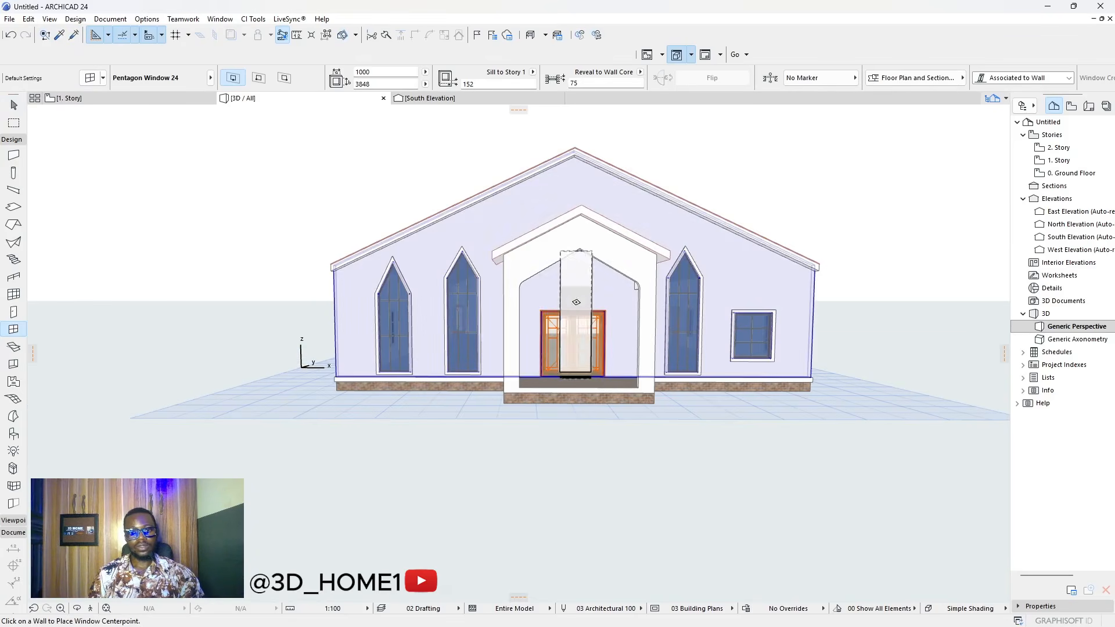
{"action": "key", "text": "Escape"}
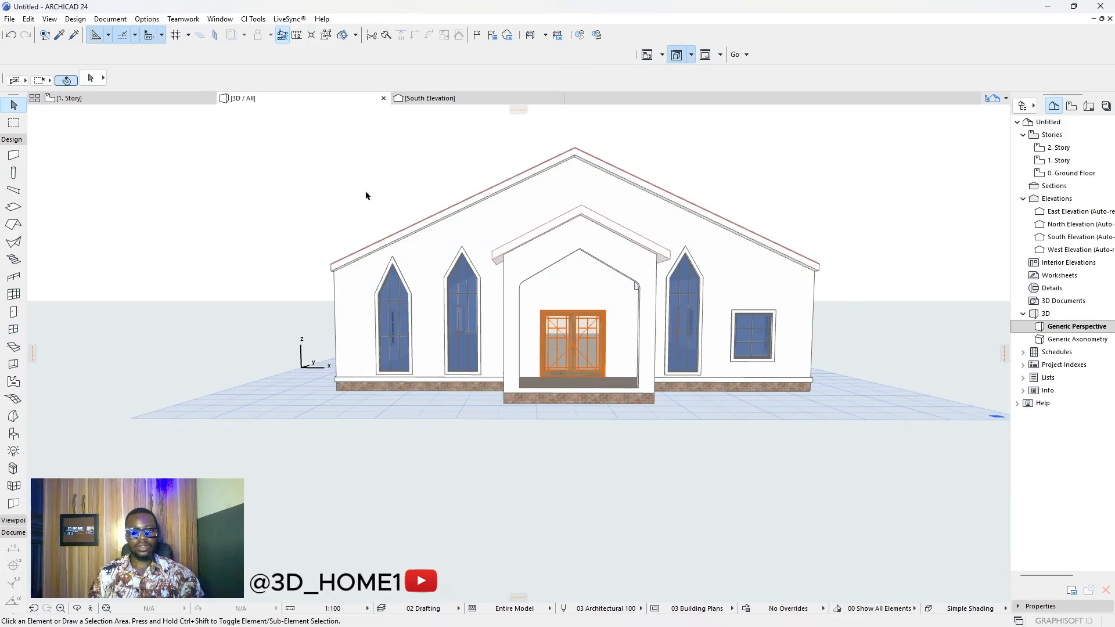
- Copy the shorter outer pentagon window's settings (1000 × 3516) onto the remaining square window on the front facade
{"action": "left_click", "coordinate": [59, 36]}
{"action": "left_click", "coordinate": [393, 320]}
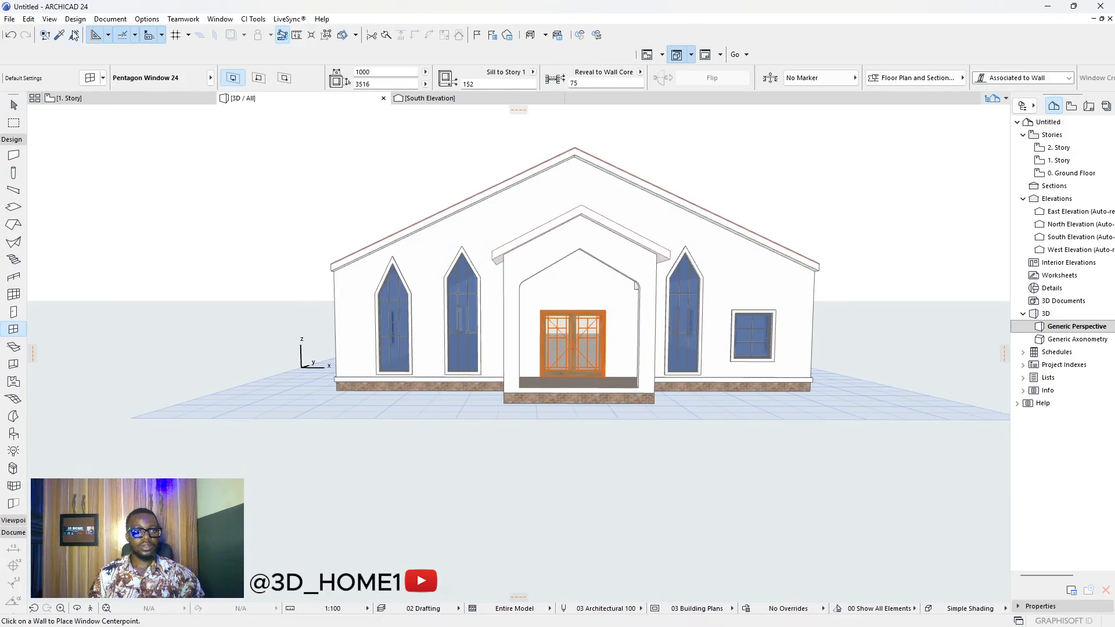
{"action": "left_click", "coordinate": [74, 36]}
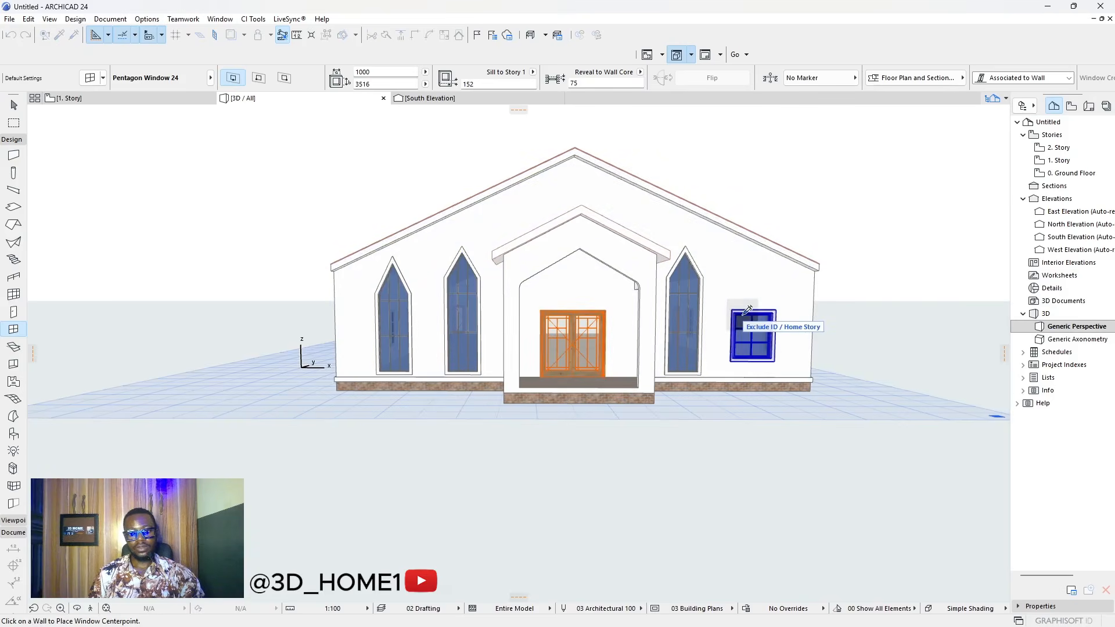
{"action": "left_click", "coordinate": [747, 311]}
{"action": "key", "text": "Escape"}
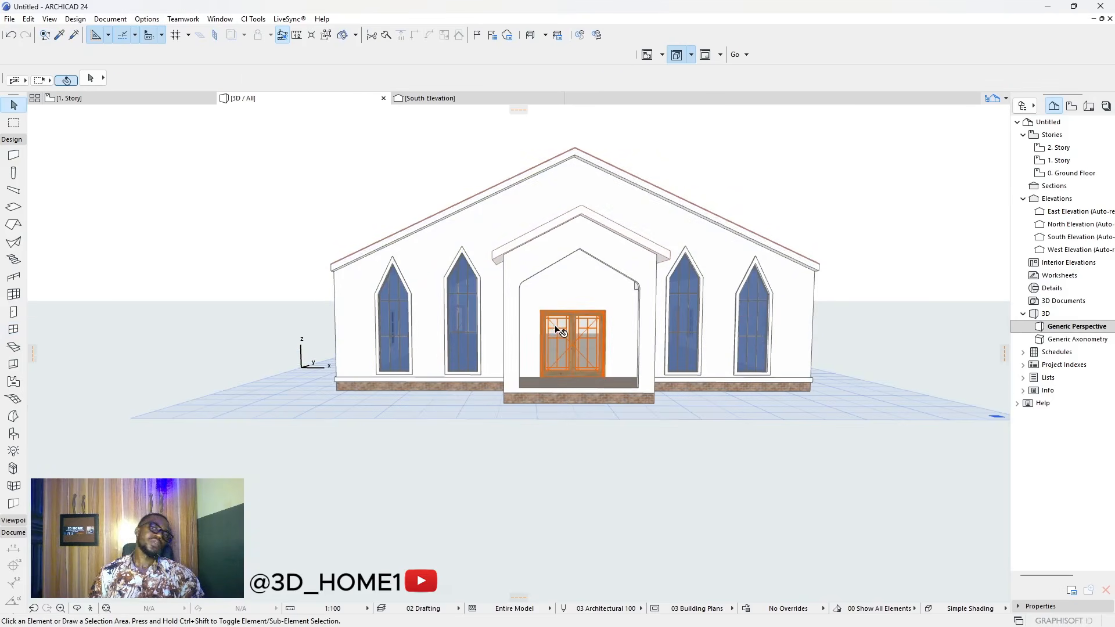
{"action": "left_click", "coordinate": [60, 36]}
{"action": "left_click", "coordinate": [461, 300]}
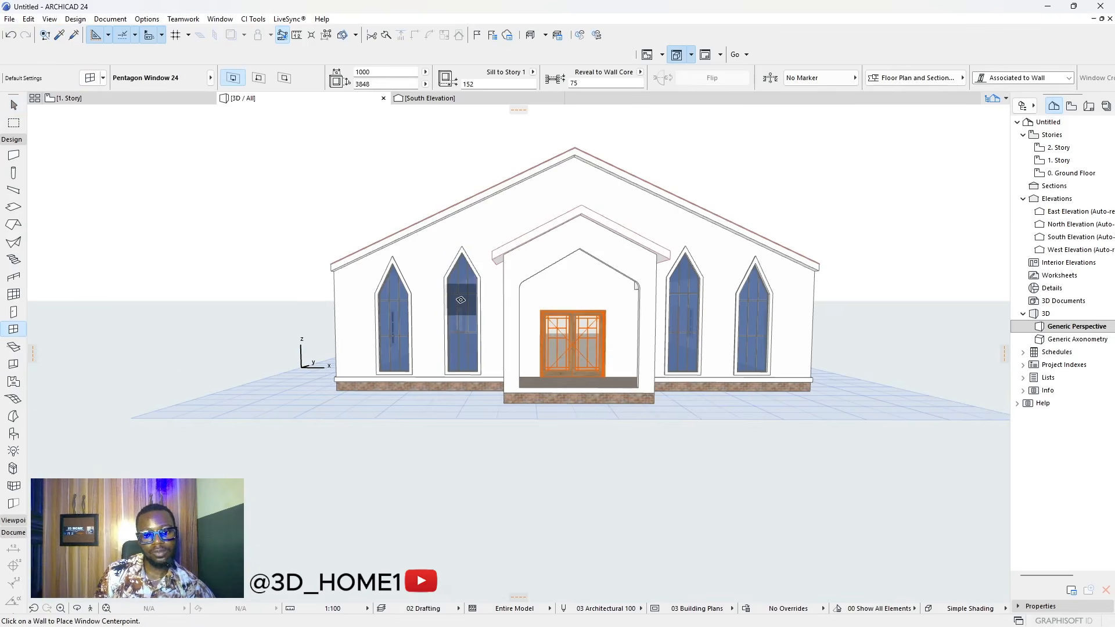
{"action": "left_click", "coordinate": [75, 36]}
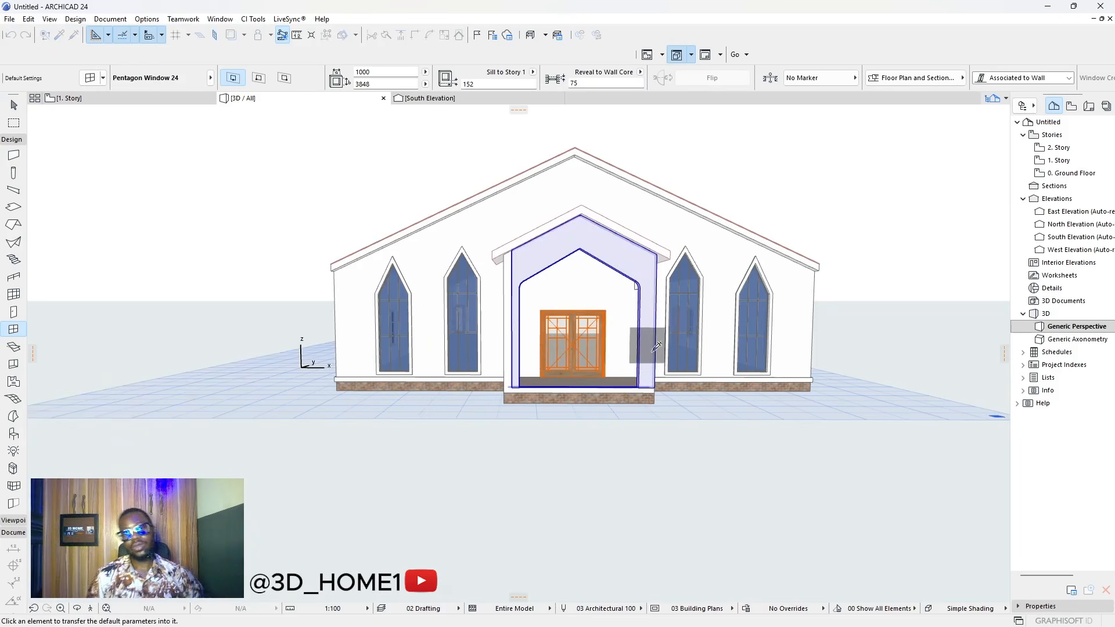
{"action": "key", "text": "Escape"}
{"action": "key", "text": "Escape"}
- Examine the four pentagon windows from both sides of the porch, and the fascia where it meets the main roof edge
{"action": "scroll", "coordinate": [658, 409], "scroll_direction": "down", "scroll_amount": 1}
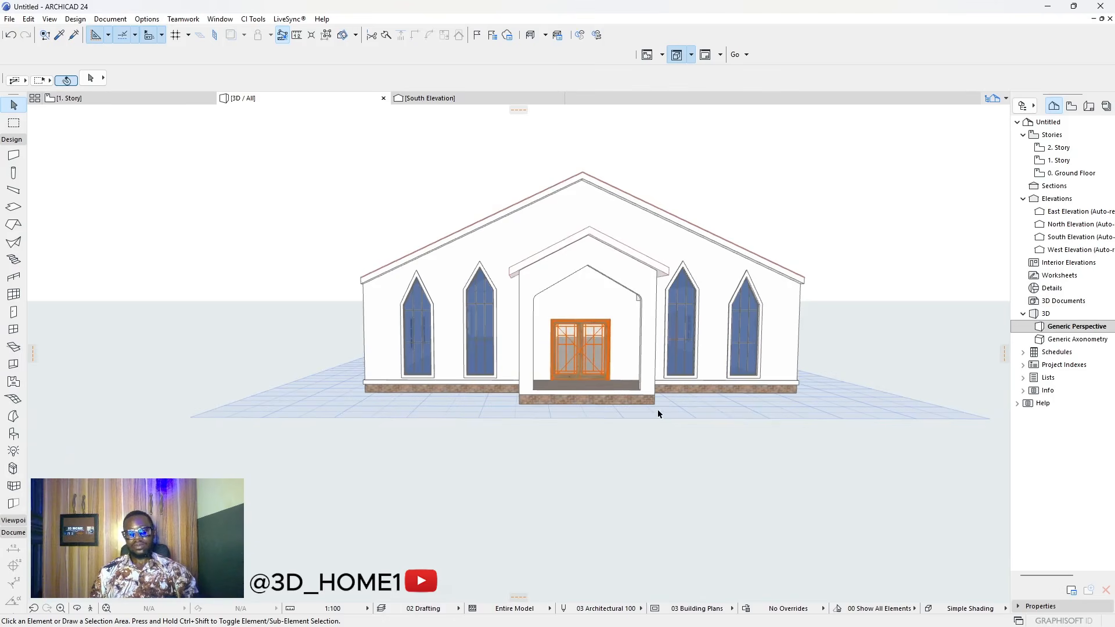
{"action": "middle_click_drag", "start_coordinate": [658, 409], "coordinate": [491, 401], "text": "shift"}
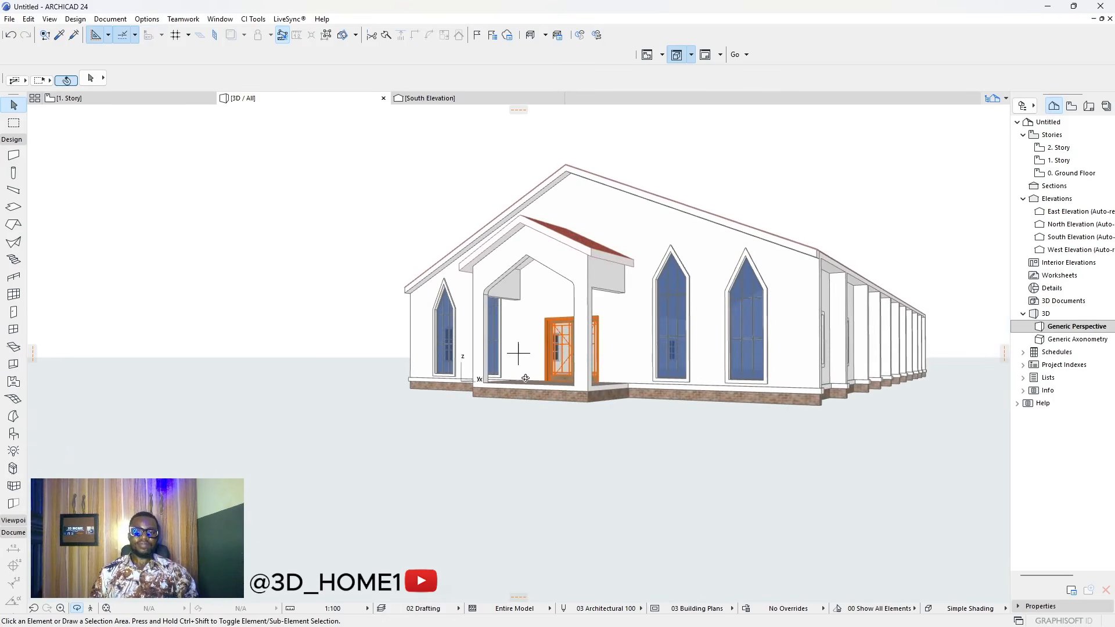
{"action": "middle_click_drag", "start_coordinate": [436, 367], "coordinate": [826, 373], "text": "shift"}
{"action": "scroll", "coordinate": [631, 375], "scroll_direction": "up", "scroll_amount": 3}
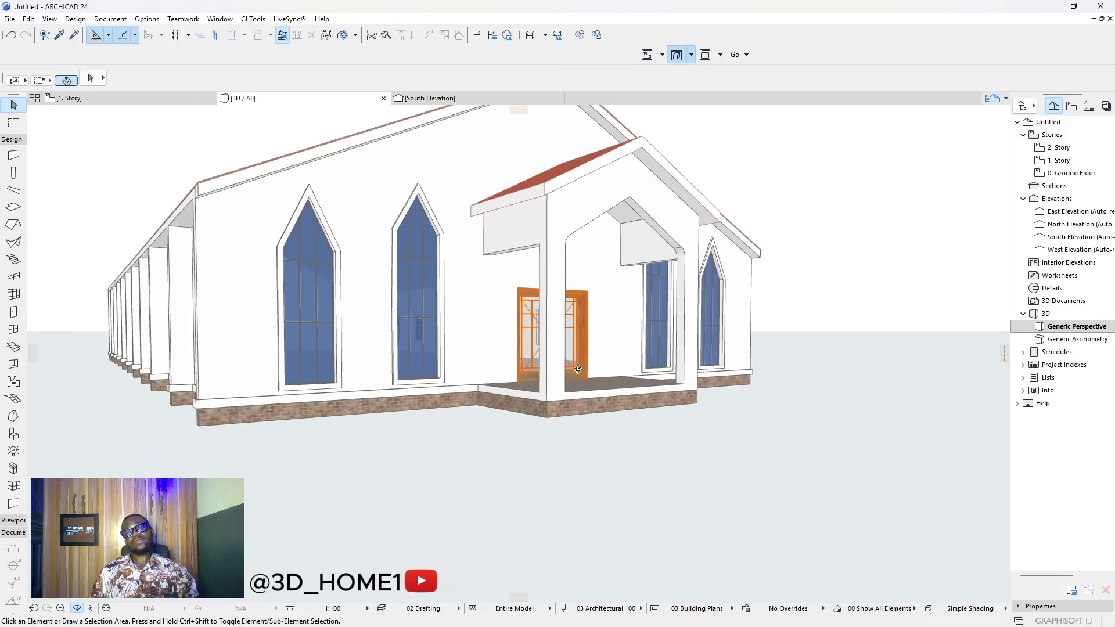
{"action": "middle_click_drag", "start_coordinate": [578, 369], "coordinate": [503, 359], "text": "shift"}
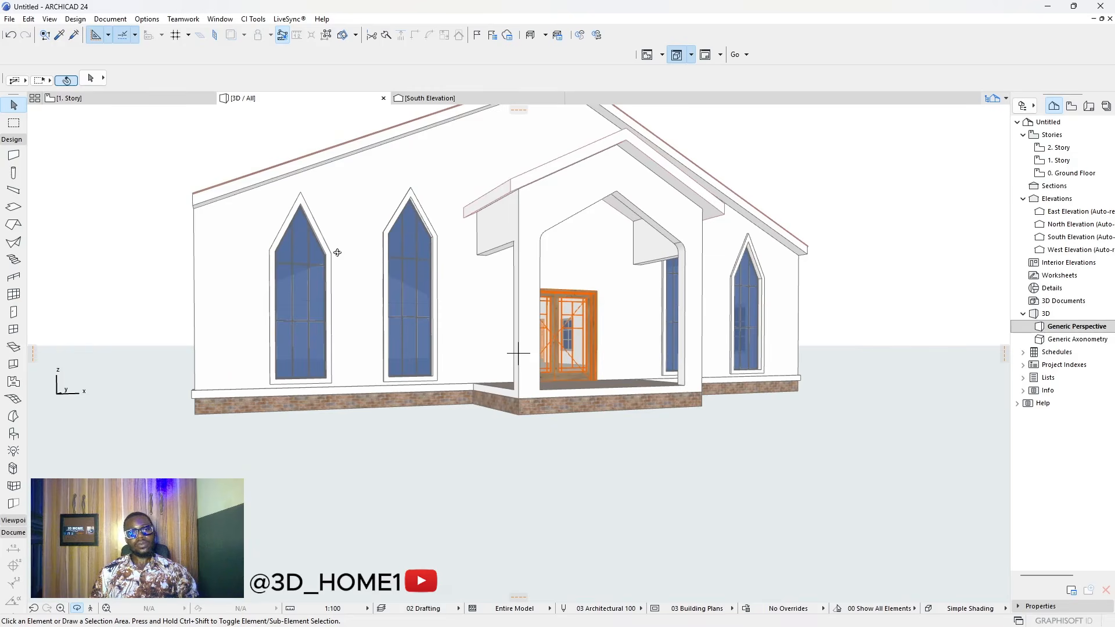
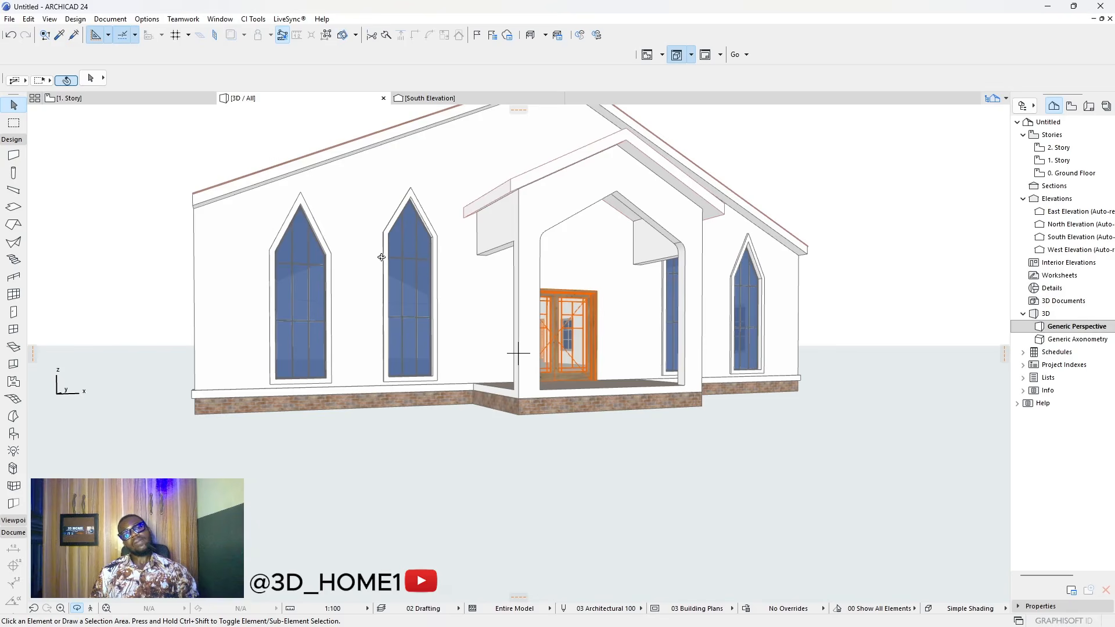
{"action": "middle_click_drag", "start_coordinate": [398, 262], "coordinate": [424, 352], "text": "shift"}
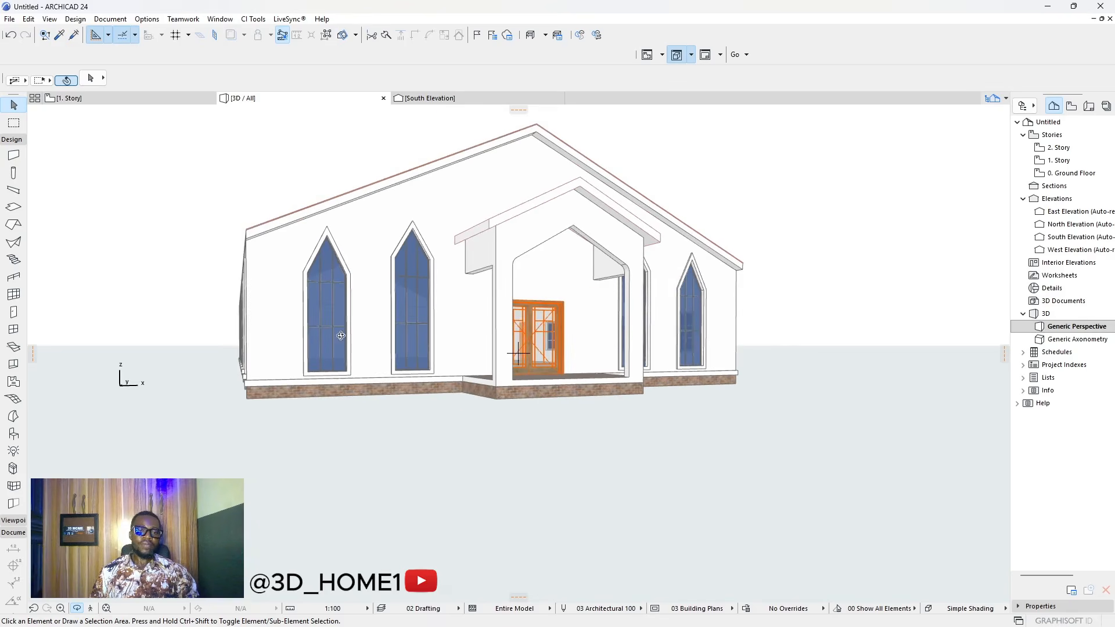
{"action": "middle_click_drag", "start_coordinate": [341, 336], "coordinate": [485, 338], "text": "shift"}
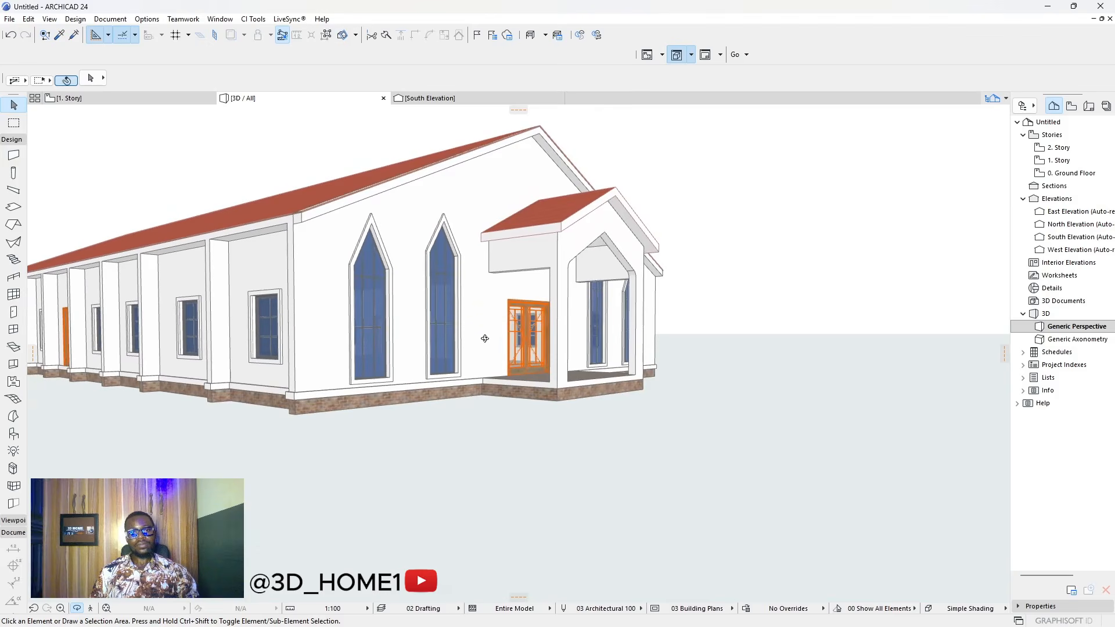
{"action": "scroll", "coordinate": [310, 213], "scroll_direction": "up", "scroll_amount": 8}
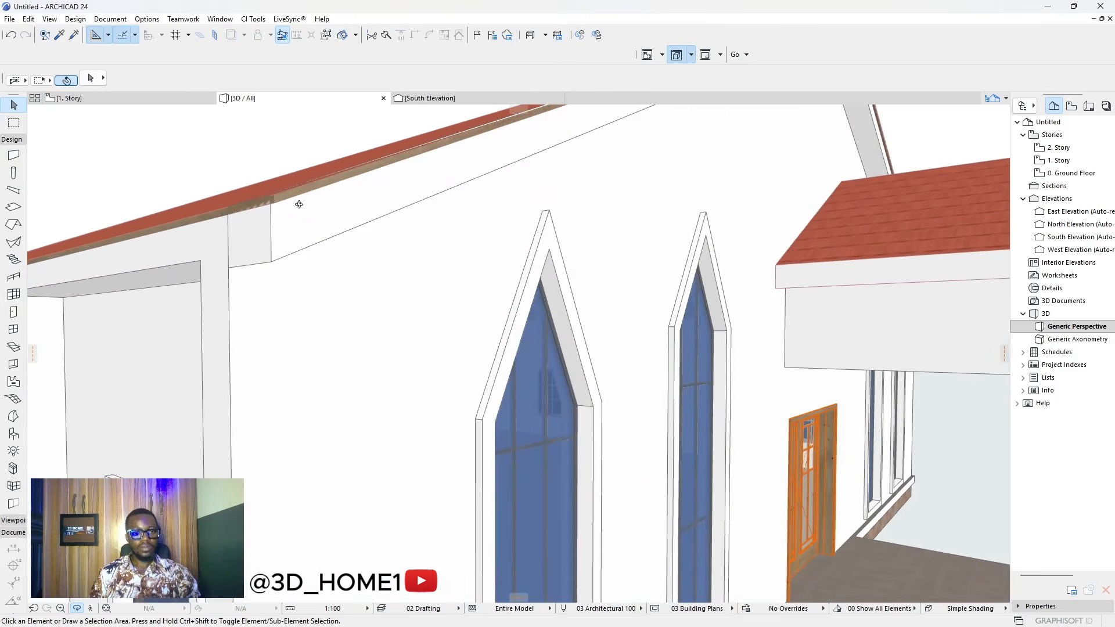
- On the South Elevation, select the main gable's fascia morph and offset its left slope's upper edge to meet the roof sheet's edge
{"action": "left_click", "coordinate": [175, 101]}
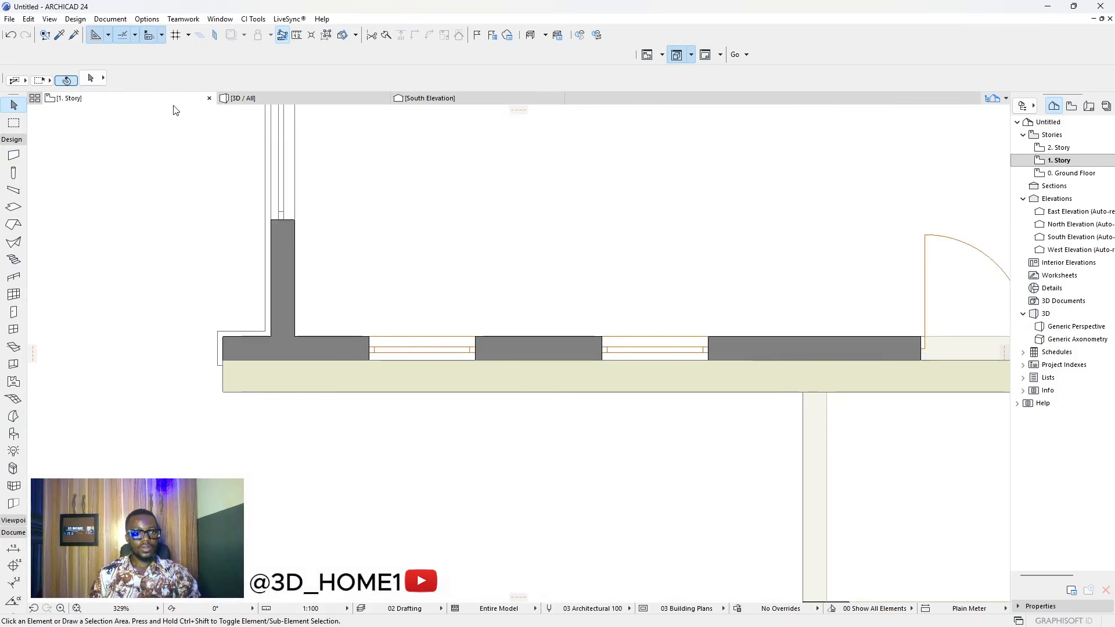
{"action": "left_click", "coordinate": [447, 99]}
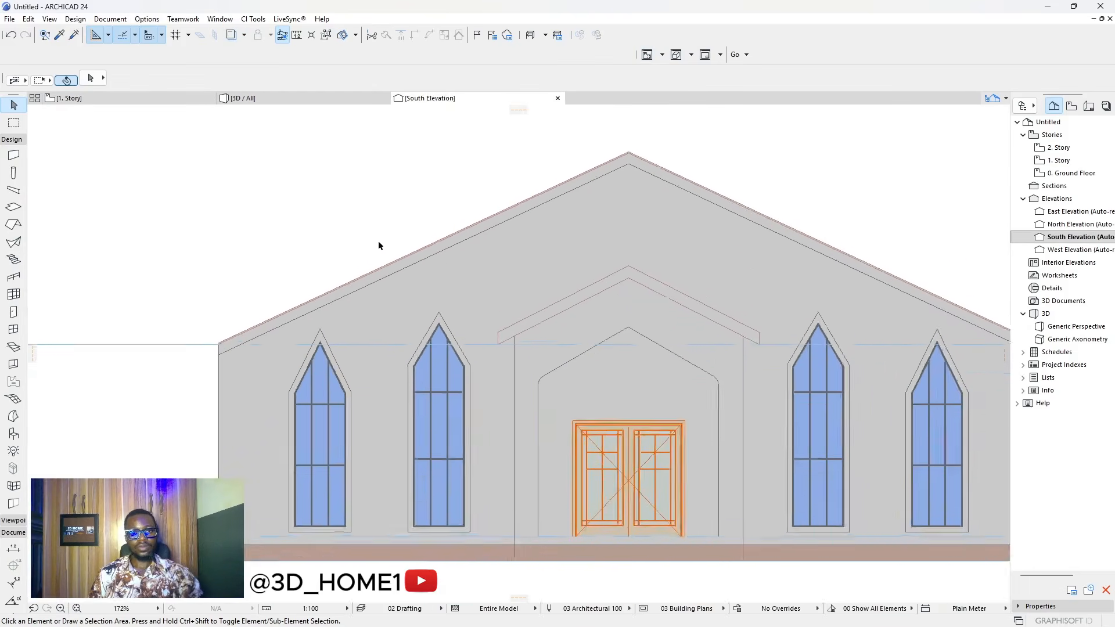
{"action": "scroll", "coordinate": [386, 256], "scroll_direction": "up", "scroll_amount": 3}
{"action": "left_click", "coordinate": [403, 274]}
{"action": "scroll", "coordinate": [405, 261], "scroll_direction": "up", "scroll_amount": 4}
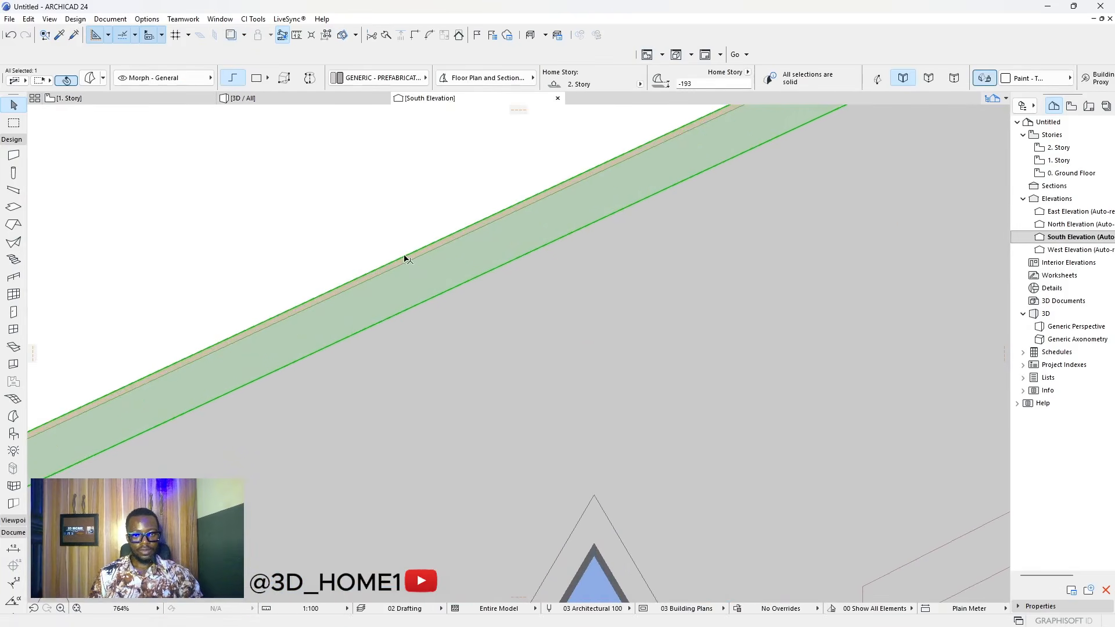
{"action": "left_click", "coordinate": [405, 257]}
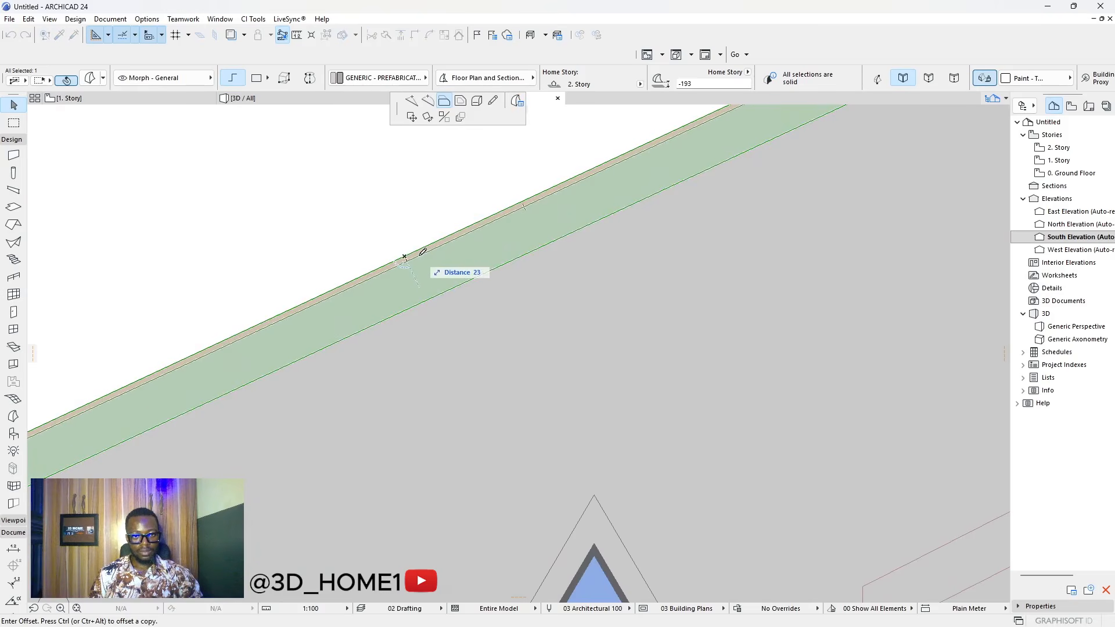
{"action": "left_click", "coordinate": [416, 257]}
{"action": "left_click", "coordinate": [415, 255]}
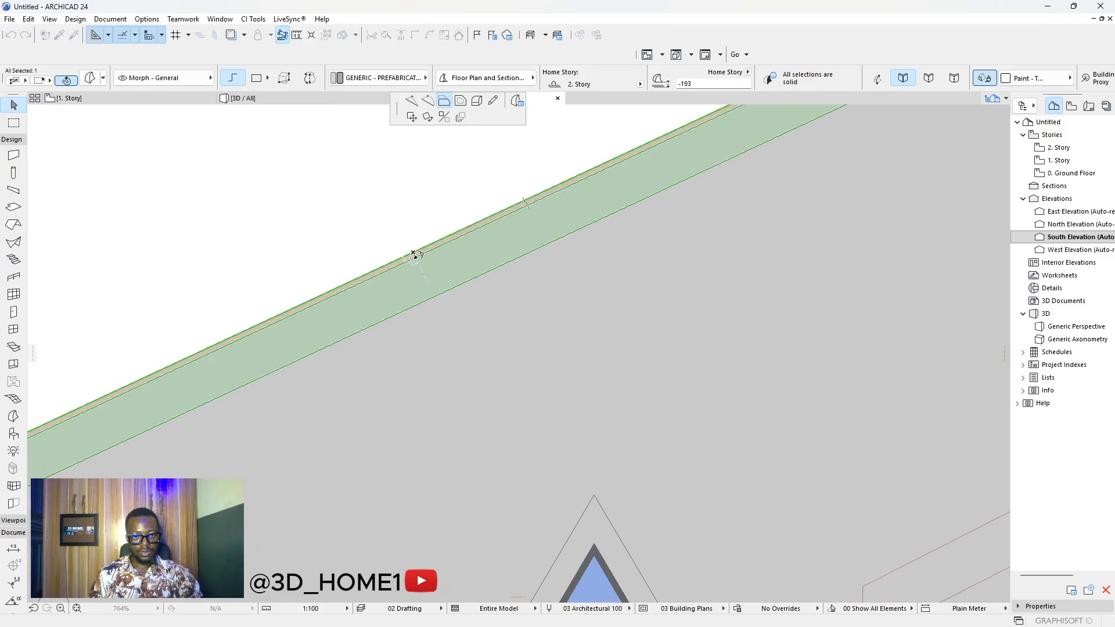
{"action": "left_click", "coordinate": [414, 253]}
- Offset the upper edge of the fascia morph's right slope by about 25 to meet the roof sheet's edge, and deselect the morph
{"action": "scroll", "coordinate": [384, 267], "scroll_direction": "down", "scroll_amount": 8}
{"action": "scroll", "coordinate": [644, 235], "scroll_direction": "up", "scroll_amount": 3}
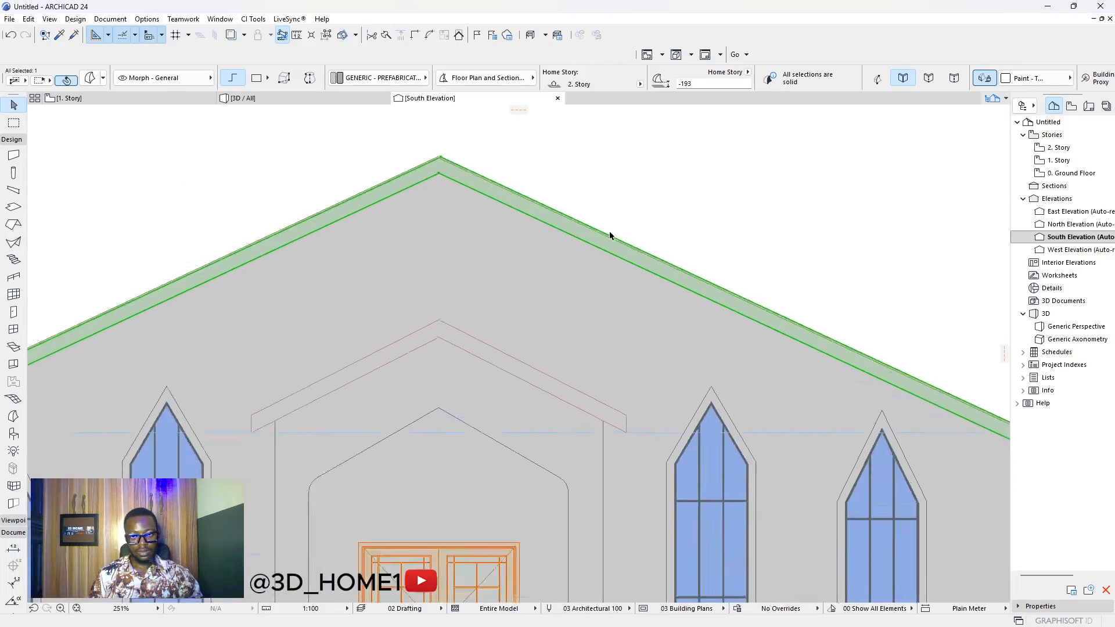
{"action": "scroll", "coordinate": [610, 236], "scroll_direction": "up", "scroll_amount": 5}
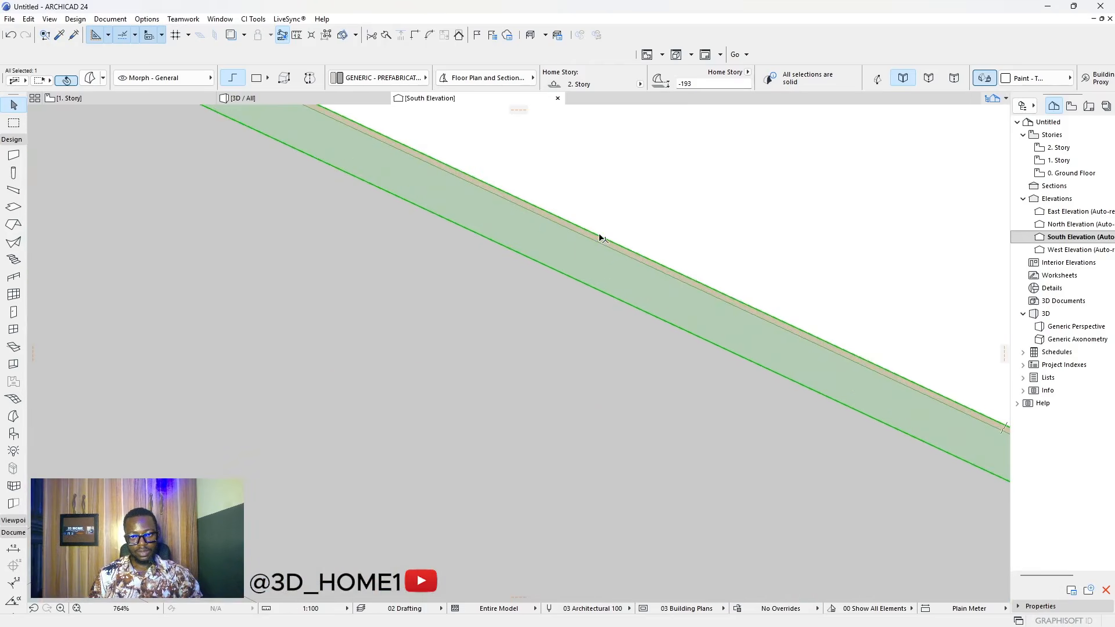
{"action": "left_click", "coordinate": [600, 237]}
{"action": "left_click", "coordinate": [600, 238]}
{"action": "left_click", "coordinate": [600, 237]}
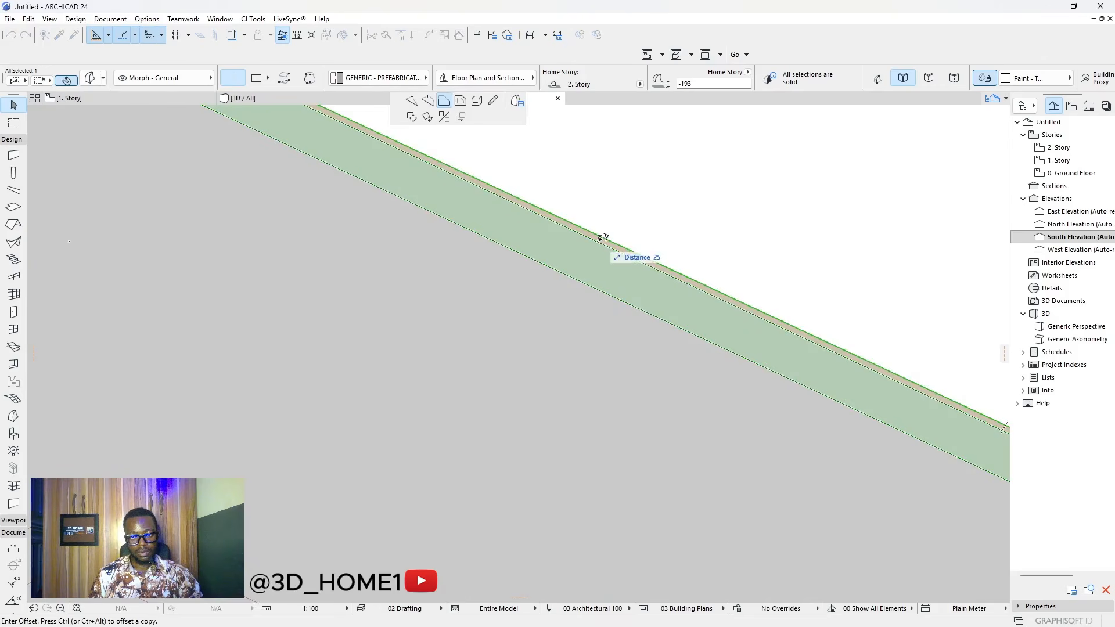
{"action": "left_click", "coordinate": [601, 238]}
{"action": "key", "text": "Escape"}
{"action": "scroll", "coordinate": [603, 241], "scroll_direction": "down", "scroll_amount": 8}
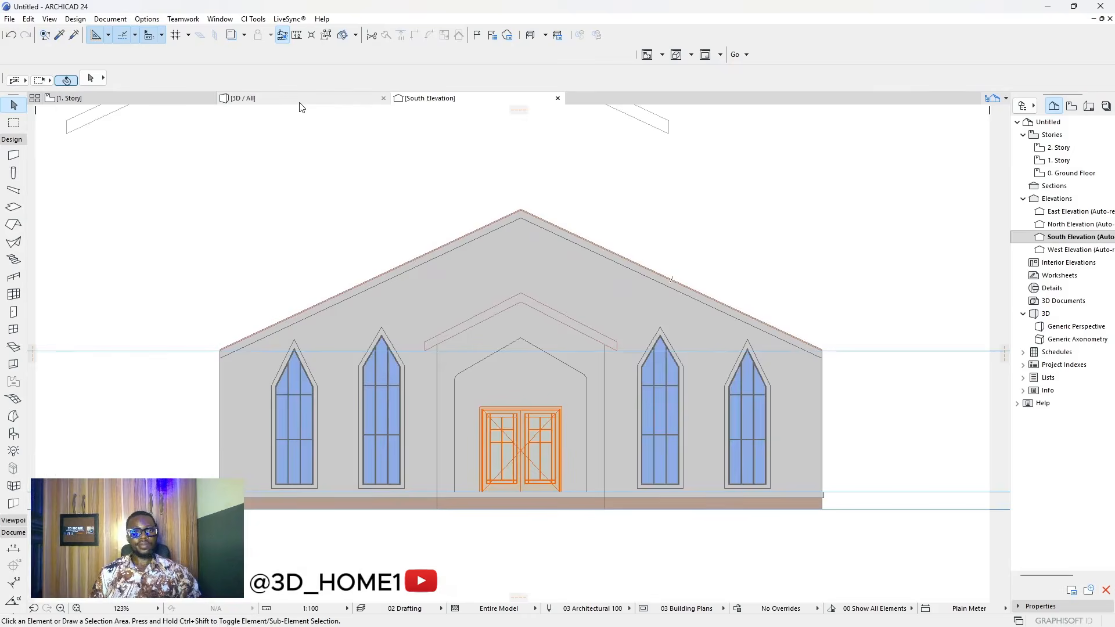
- Return to the 3D view and examine the fascia under the roof edge, the pentagon windows and the porch from several angles
{"action": "left_click", "coordinate": [298, 100]}
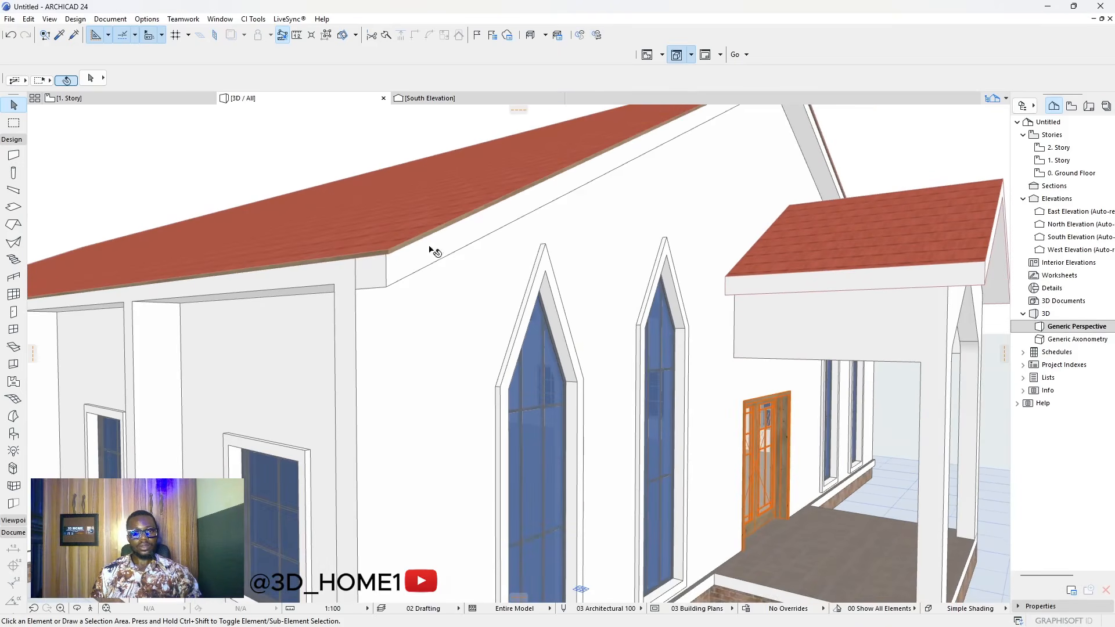
{"action": "middle_click_drag", "start_coordinate": [430, 250], "coordinate": [385, 231], "text": "shift"}
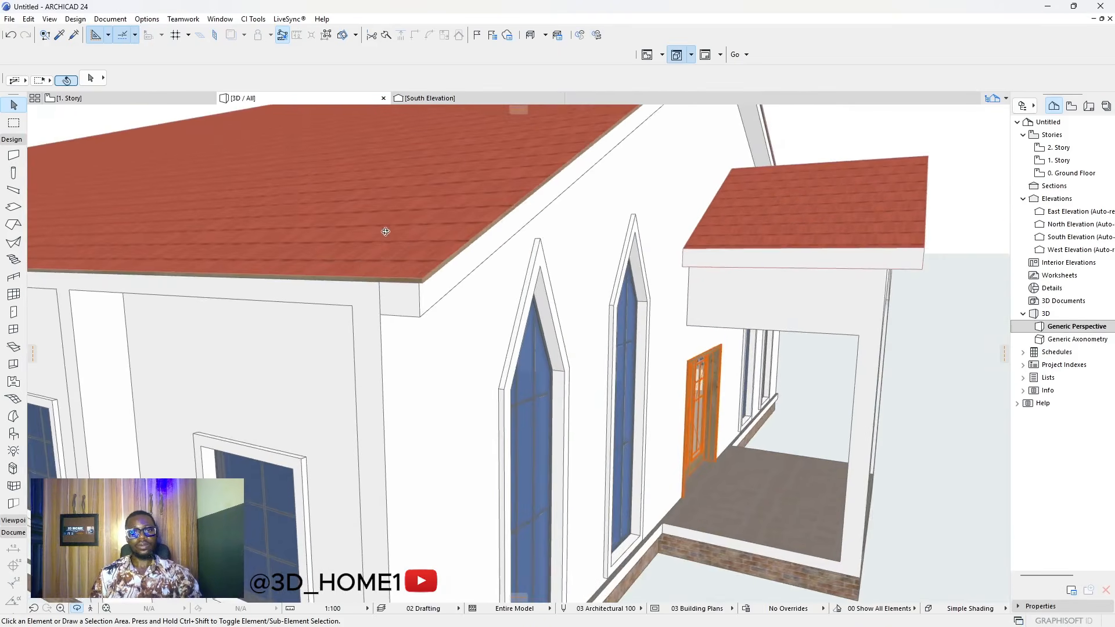
{"action": "scroll", "coordinate": [386, 232], "scroll_direction": "down", "scroll_amount": 4}
{"action": "middle_click_drag", "start_coordinate": [541, 354], "coordinate": [399, 324], "text": "shift"}
{"action": "scroll", "coordinate": [395, 247], "scroll_direction": "down", "scroll_amount": 5}
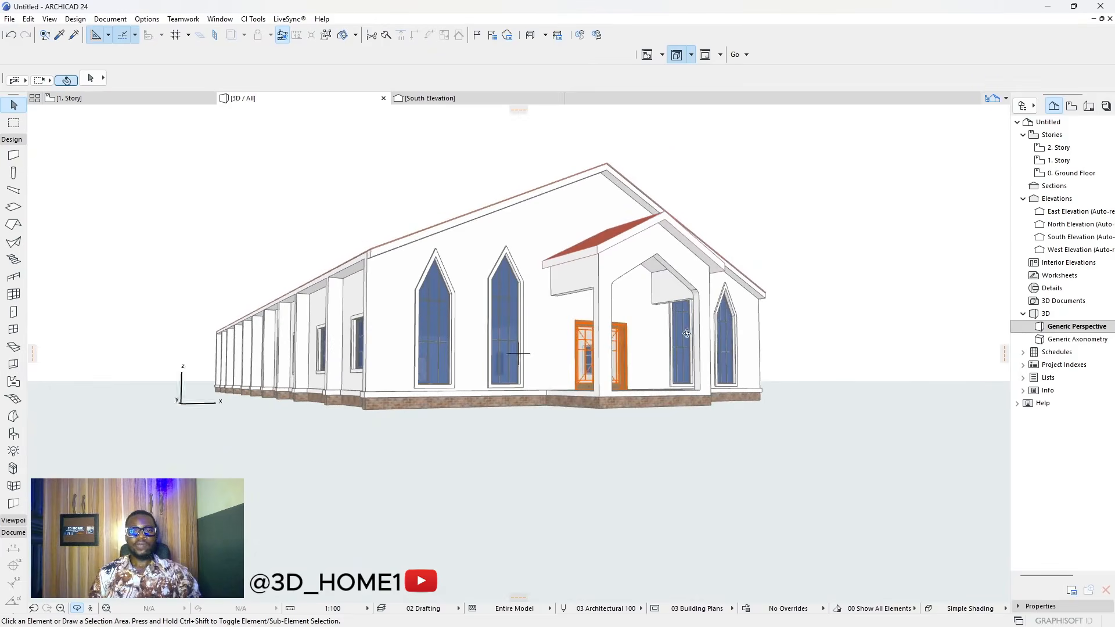
{"action": "mouse_move", "coordinate": [686, 334]}
{"action": "middle_mouse_down", "text": "shift"}
{"action": "mouse_move", "coordinate": [425, 329]}
{"action": "mouse_move", "coordinate": [680, 341]}
{"action": "middle_mouse_up", "text": "shift"}
{"action": "scroll", "coordinate": [592, 311], "scroll_direction": "up", "scroll_amount": 3}
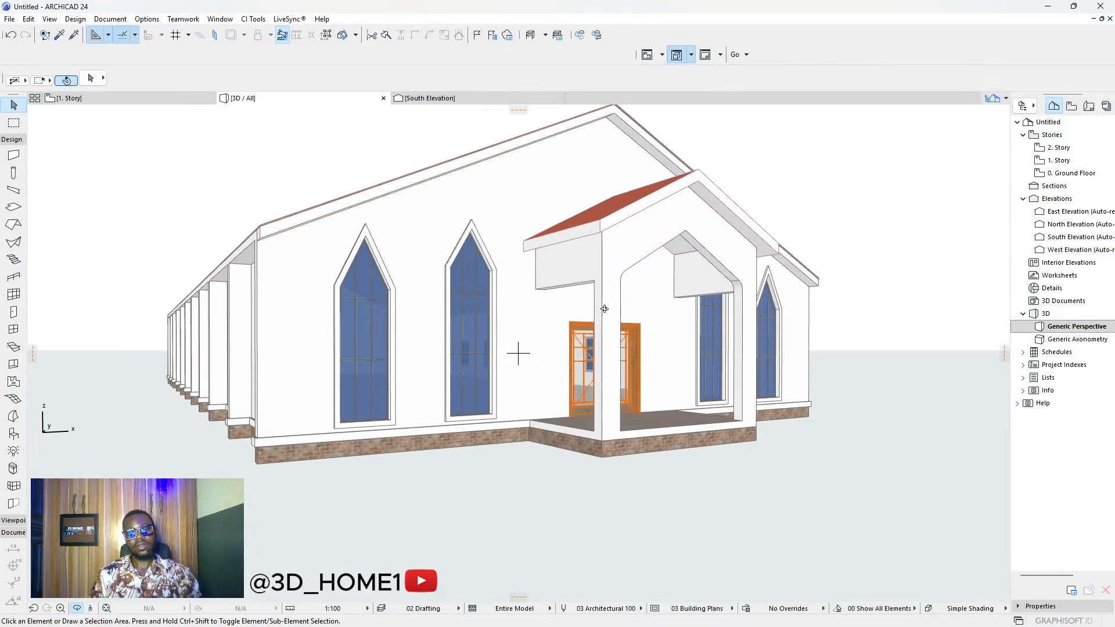
{"action": "middle_click_drag", "start_coordinate": [604, 309], "coordinate": [629, 290], "text": "shift"}
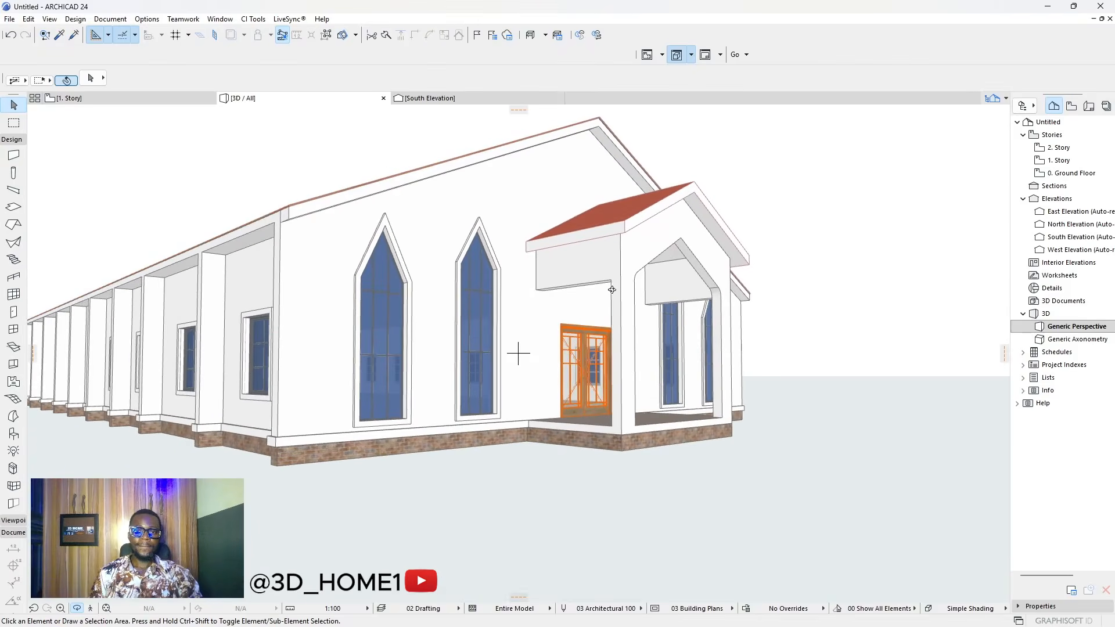
{"action": "scroll", "coordinate": [494, 334], "scroll_direction": "down", "scroll_amount": 2}
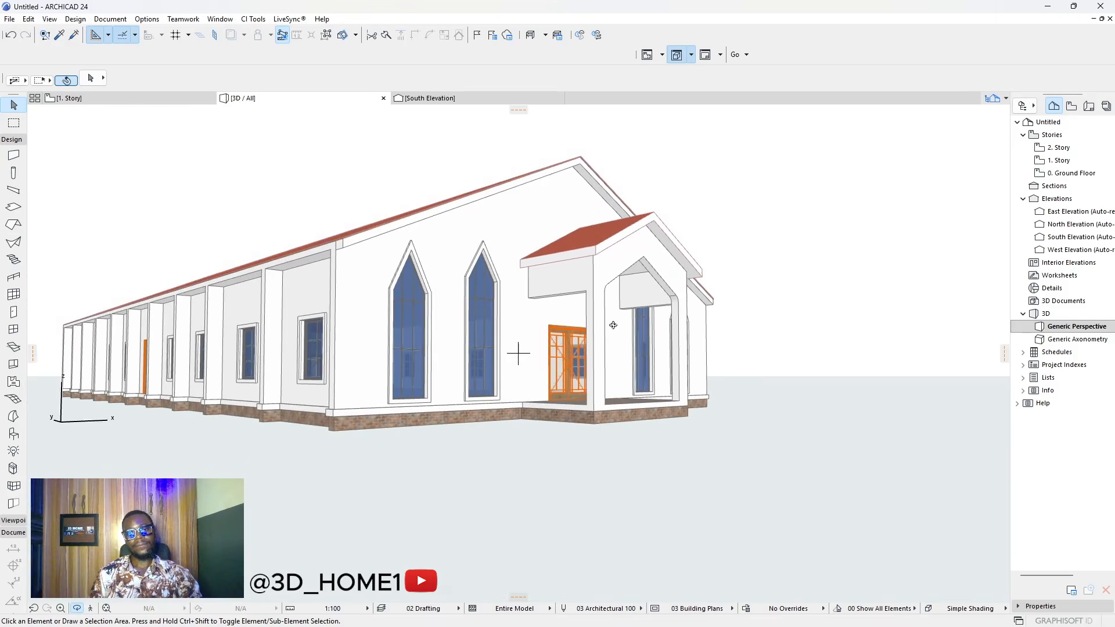
{"action": "middle_click_drag", "start_coordinate": [615, 323], "coordinate": [699, 313], "text": "shift"}
{"action": "scroll", "coordinate": [571, 375], "scroll_direction": "up", "scroll_amount": 4}
{"action": "scroll", "coordinate": [571, 374], "scroll_direction": "down", "scroll_amount": 4}
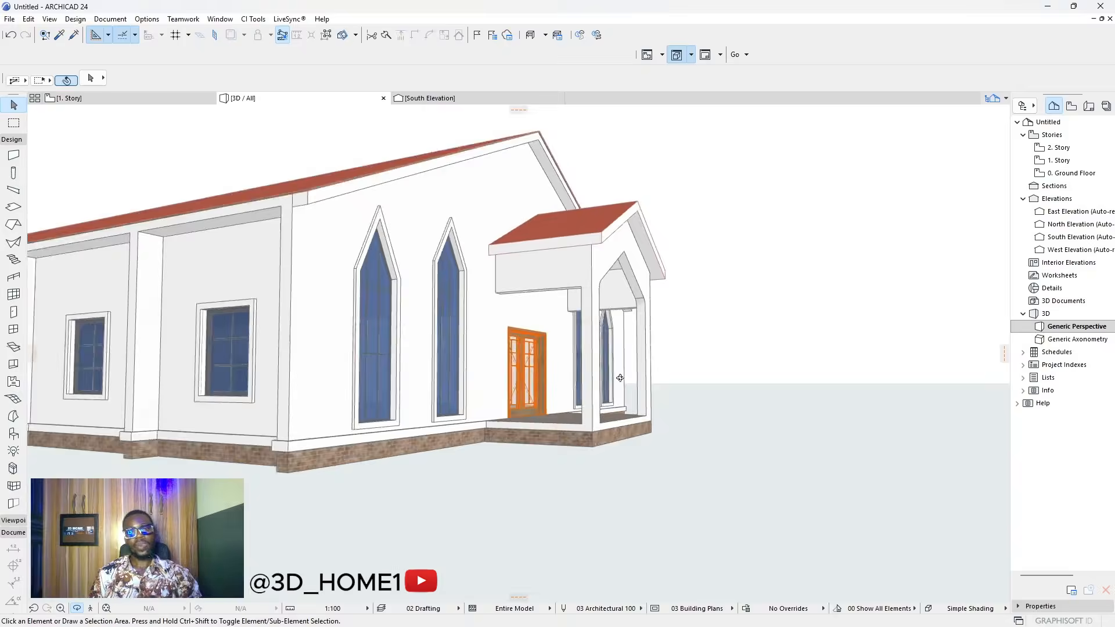
{"action": "middle_click_drag", "start_coordinate": [672, 361], "coordinate": [494, 418], "text": "shift"}
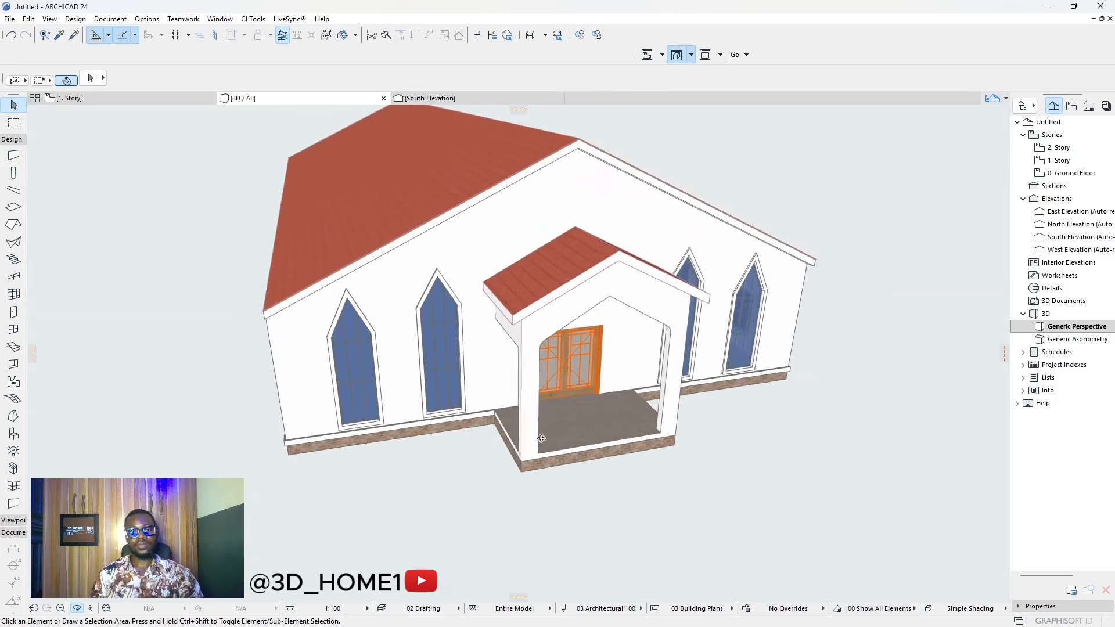
{"action": "scroll", "coordinate": [505, 427], "scroll_direction": "up", "scroll_amount": 3}
{"action": "left_click", "coordinate": [59, 38]}
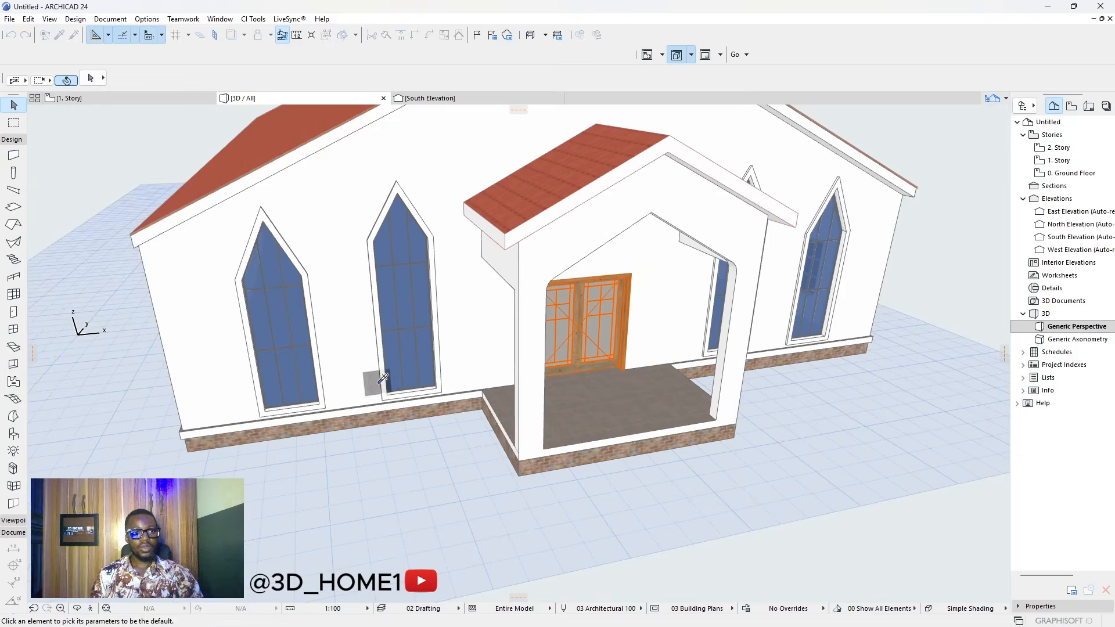
{"action": "left_click", "coordinate": [555, 461]}
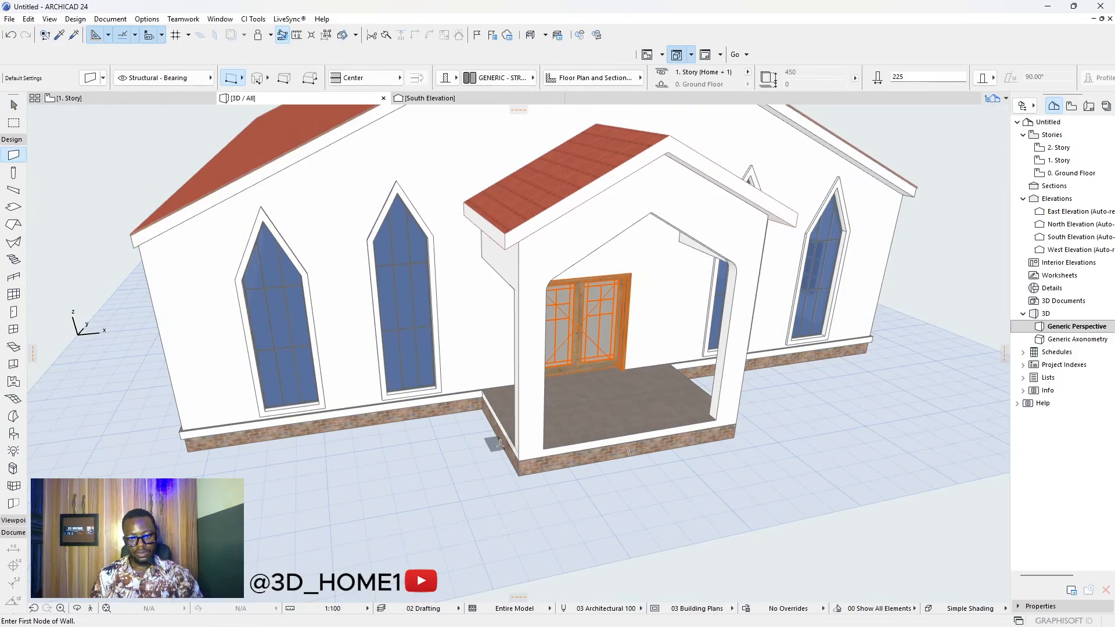
{"action": "left_click", "coordinate": [517, 459]}
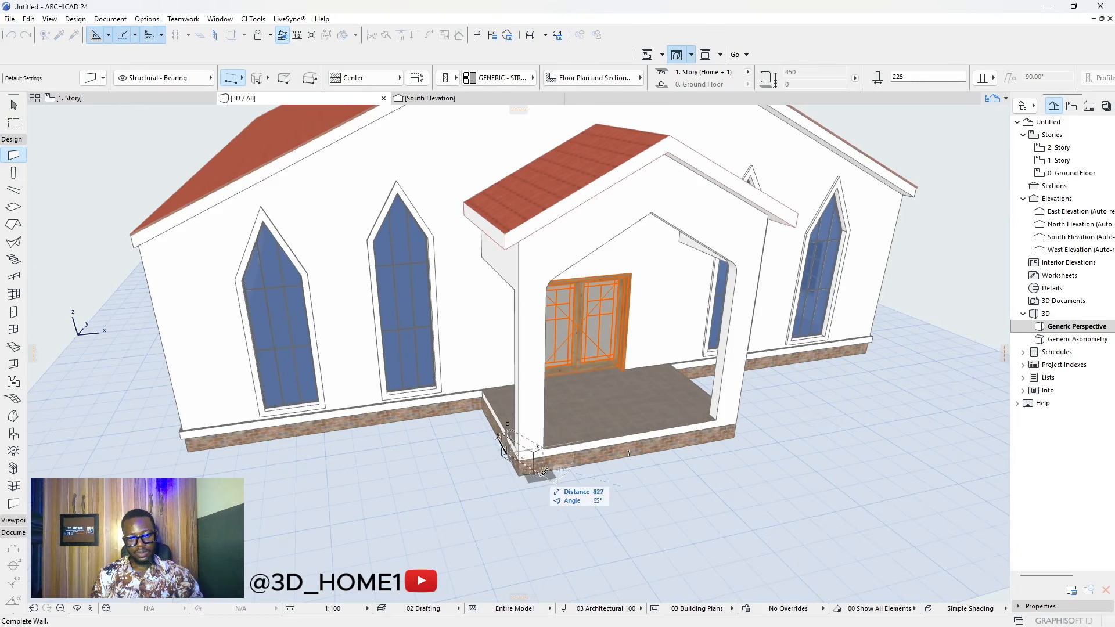
{"action": "left_click", "coordinate": [483, 398]}
{"action": "key", "text": "Escape"}
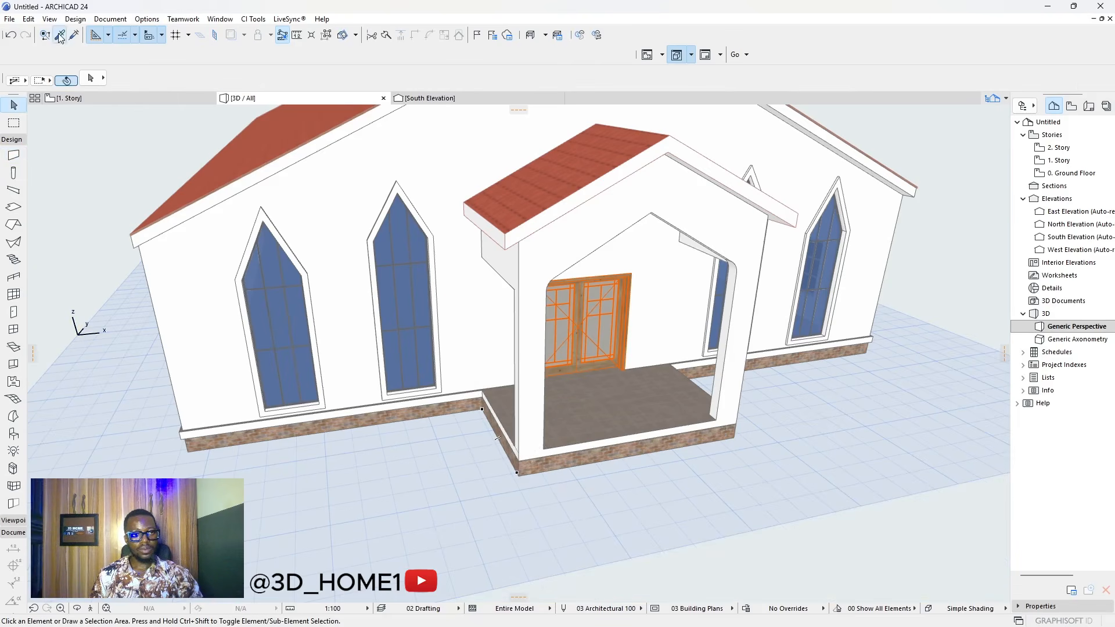
- Pick up the porch floor slab's settings as the defaults for a new slab
{"action": "left_click", "coordinate": [60, 37]}
{"action": "left_click", "coordinate": [588, 433]}
{"action": "scroll", "coordinate": [533, 456], "scroll_direction": "up", "scroll_amount": 3}
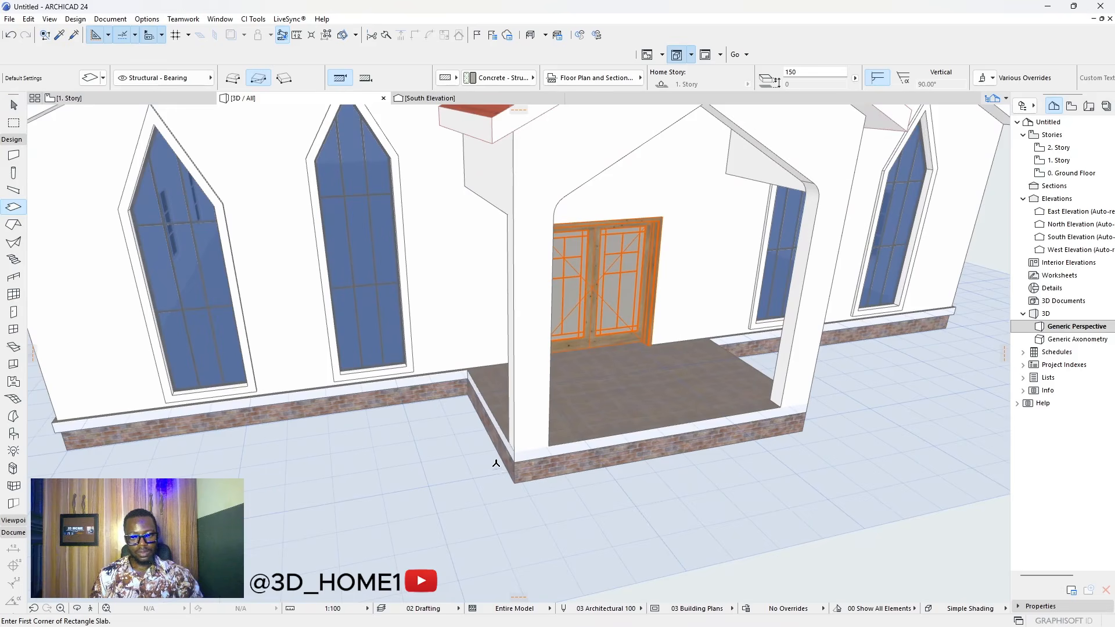
- Draw a rectangular slab about 640 wide at the porch's front left corner, inspect it from the side and deselect it
{"action": "left_click", "coordinate": [497, 460]}
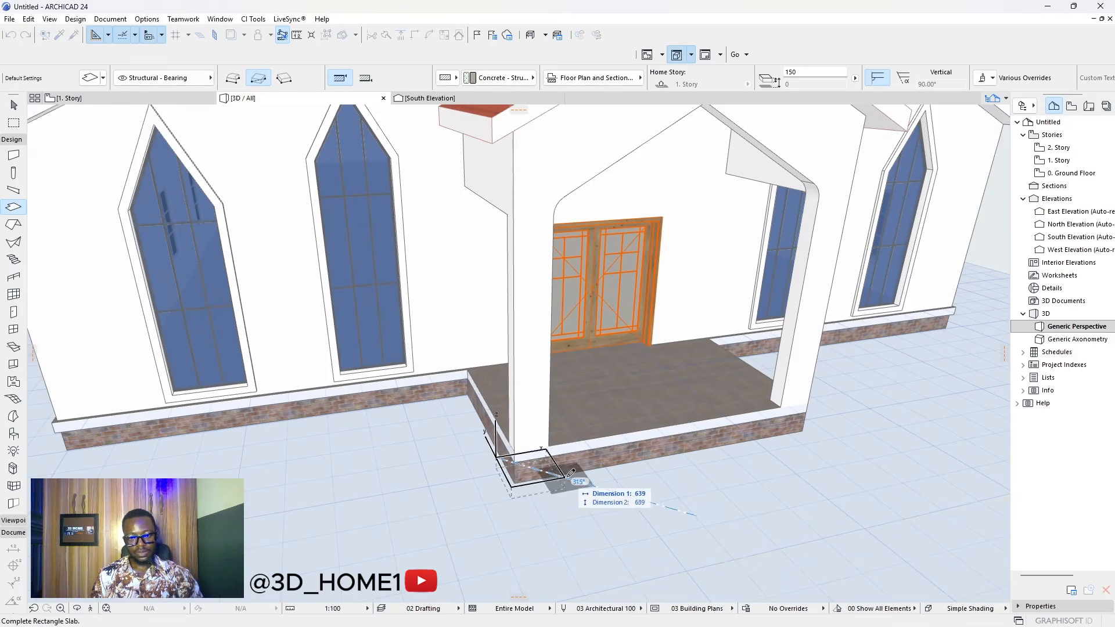
{"action": "left_click", "coordinate": [571, 480]}
{"action": "key", "text": "Escape"}
{"action": "left_click", "coordinate": [517, 485]}
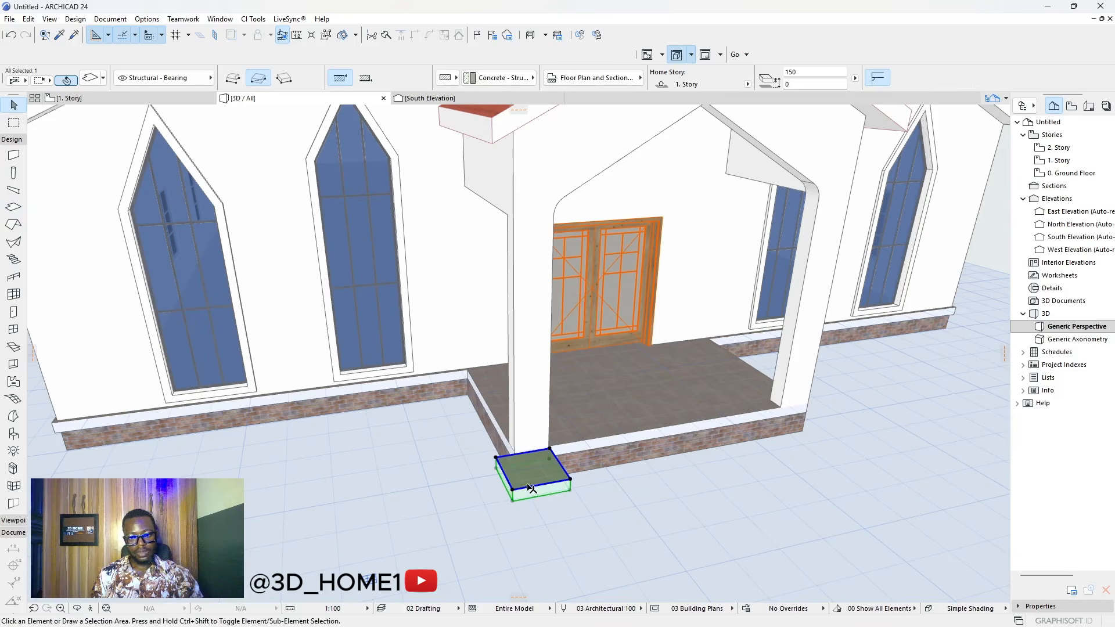
{"action": "middle_click_drag", "start_coordinate": [429, 476], "coordinate": [603, 501], "text": "shift"}
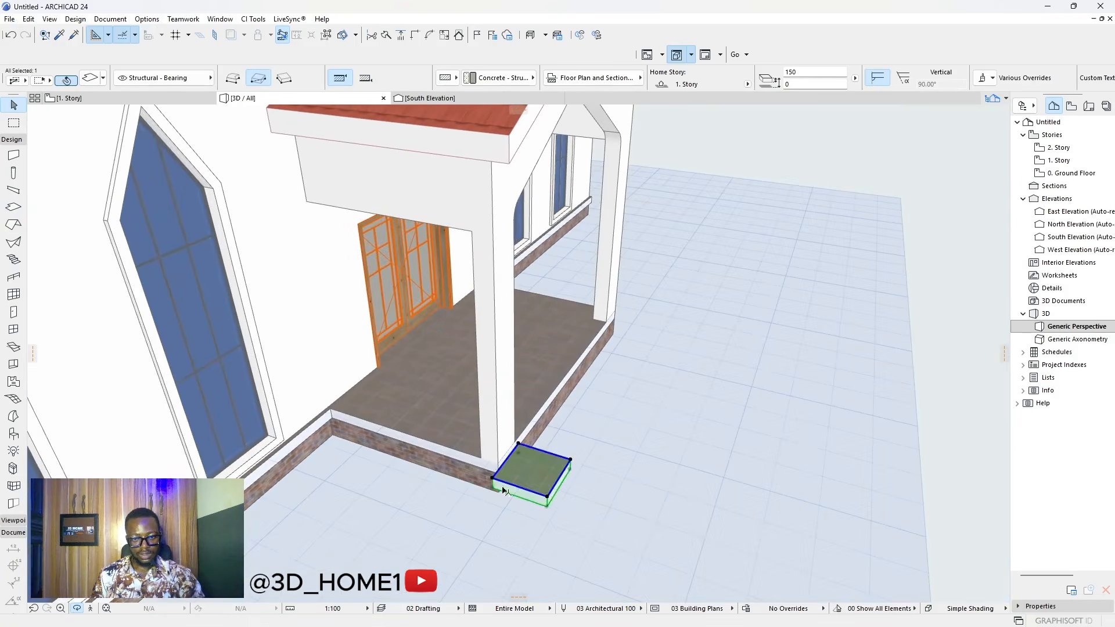
{"action": "left_click", "coordinate": [655, 496]}
- Move the small corner slab down and back to the base corner of the porch's brick plinth, at an elevation of -300
{"action": "scroll", "coordinate": [549, 507], "scroll_direction": "up", "scroll_amount": 6}
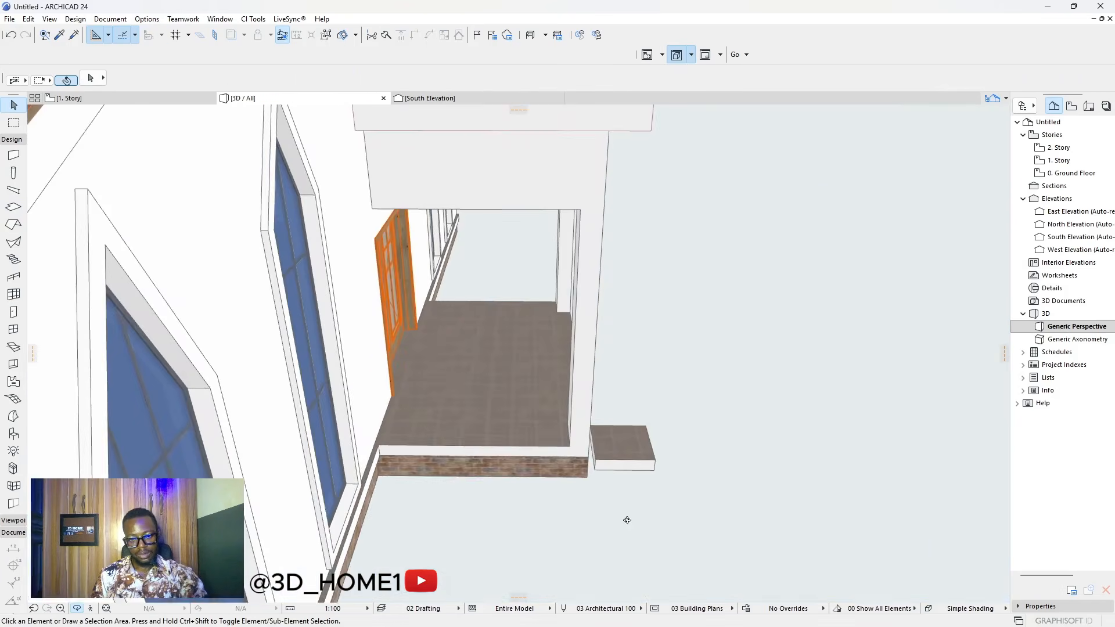
{"action": "left_click", "coordinate": [584, 464]}
{"action": "left_click", "coordinate": [578, 472]}
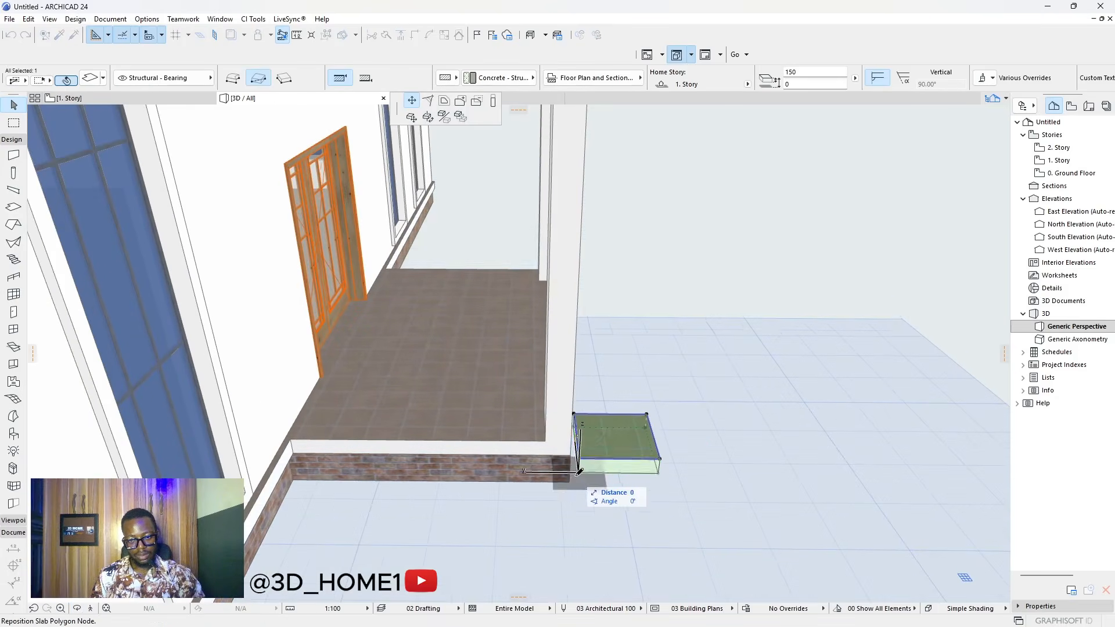
{"action": "left_click", "coordinate": [411, 117]}
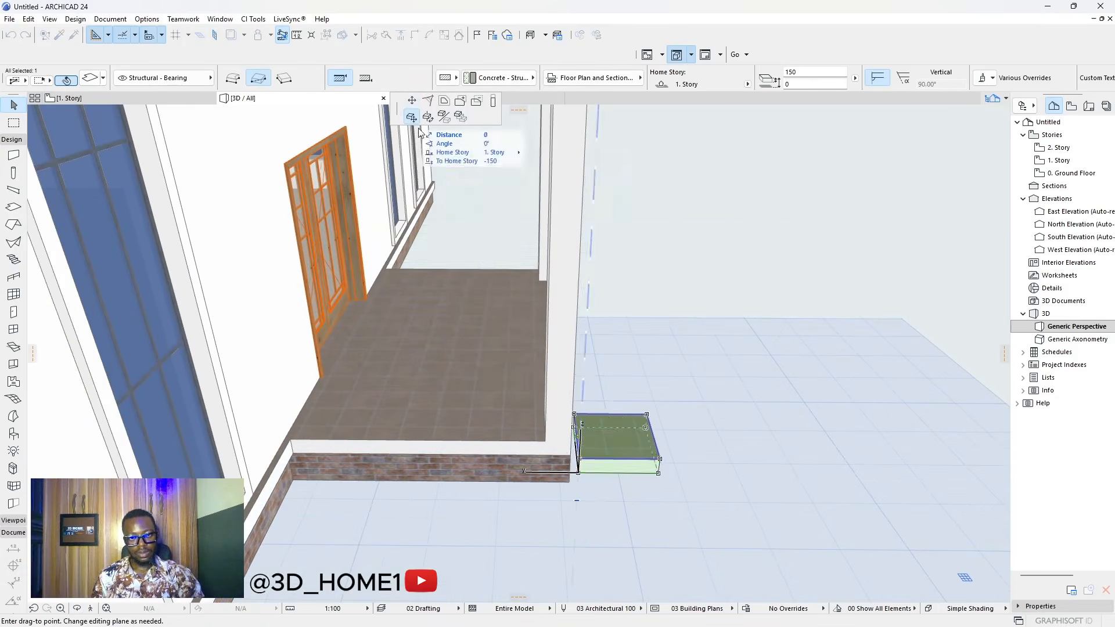
{"action": "left_click", "coordinate": [571, 483]}
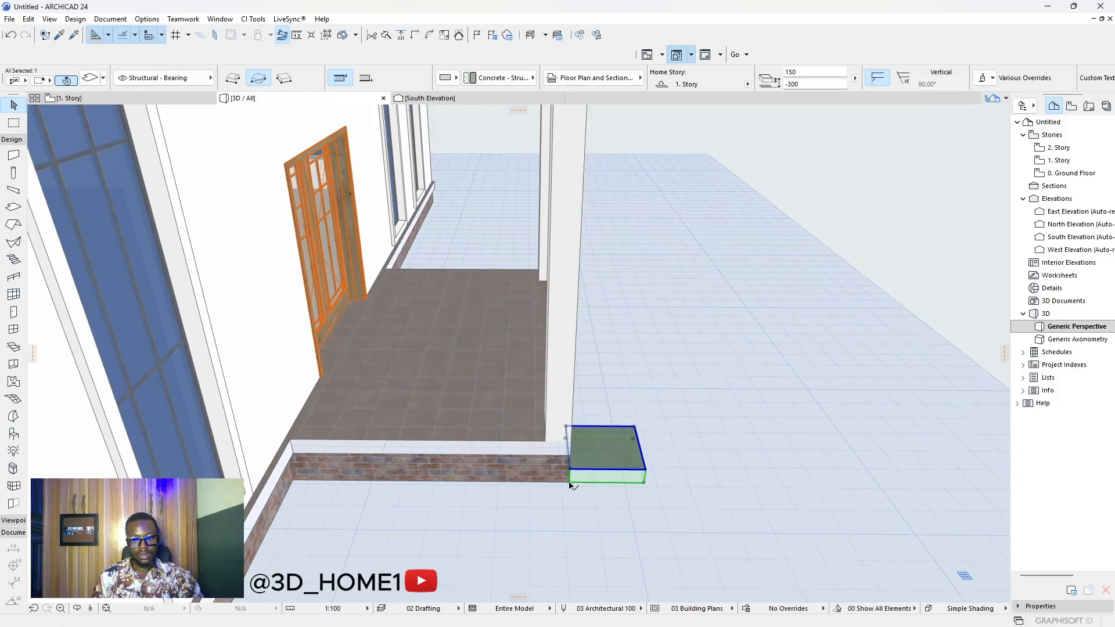
- Try to move the small corner slab again, cancel the move and delete the slab
{"action": "left_click", "coordinate": [634, 481]}
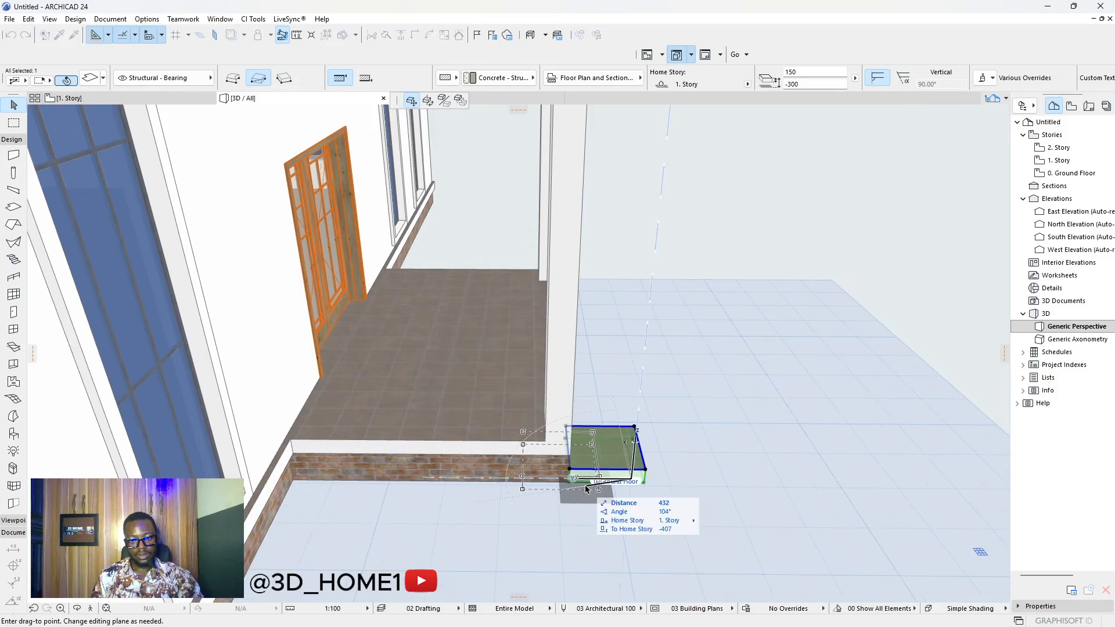
{"action": "key", "text": "Escape"}
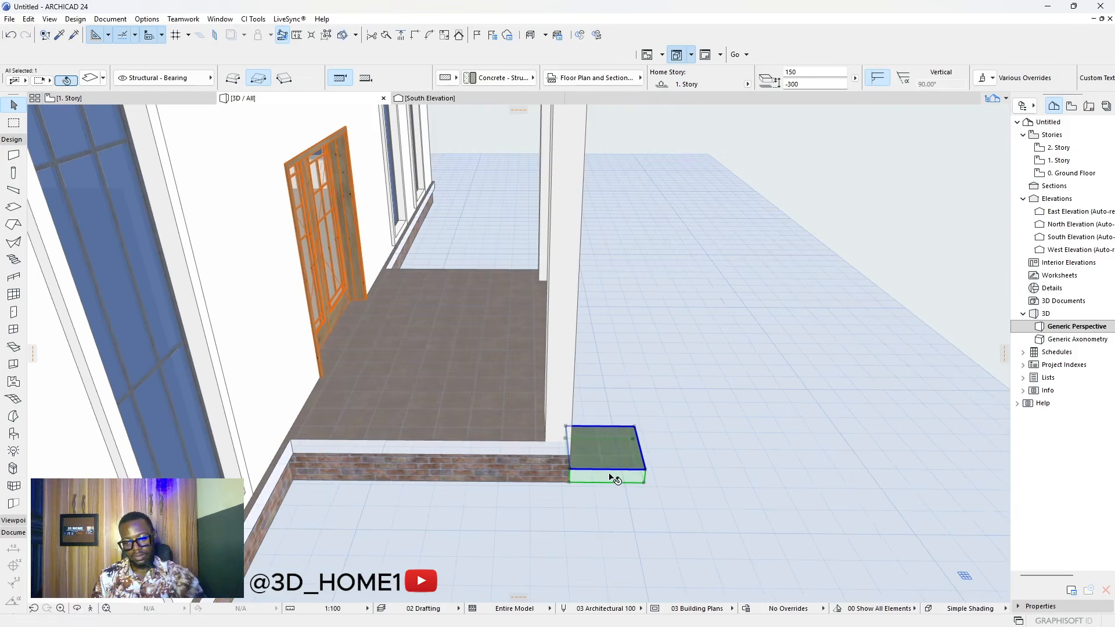
{"action": "key", "text": "Delete"}
- Open the 1. Story floor plan and bring the front porch into view
{"action": "key", "text": "F2"}
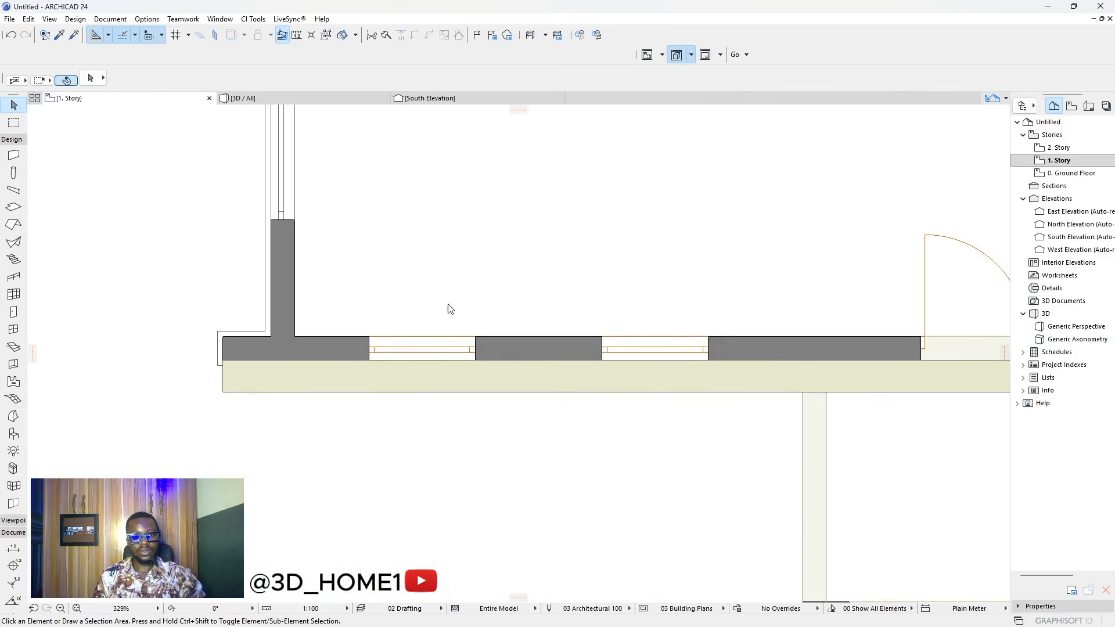
{"action": "scroll", "coordinate": [433, 366], "scroll_direction": "down", "scroll_amount": 6}
{"action": "scroll", "coordinate": [497, 399], "scroll_direction": "up", "scroll_amount": 6}
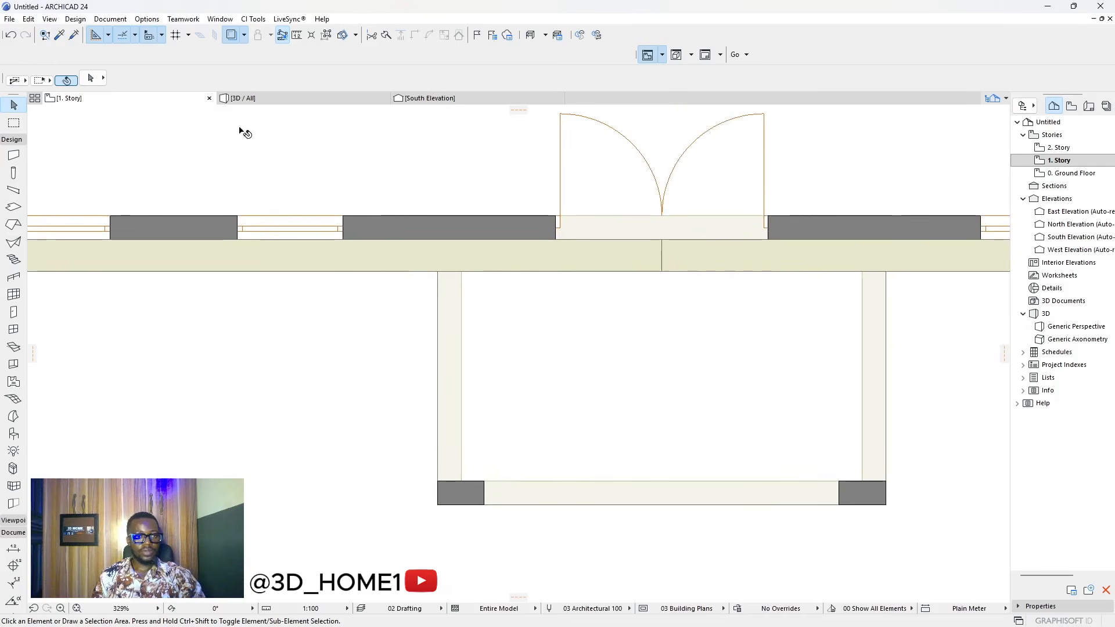
{"action": "left_click", "coordinate": [13, 207]}
{"action": "scroll", "coordinate": [454, 381], "scroll_direction": "down", "scroll_amount": 4}
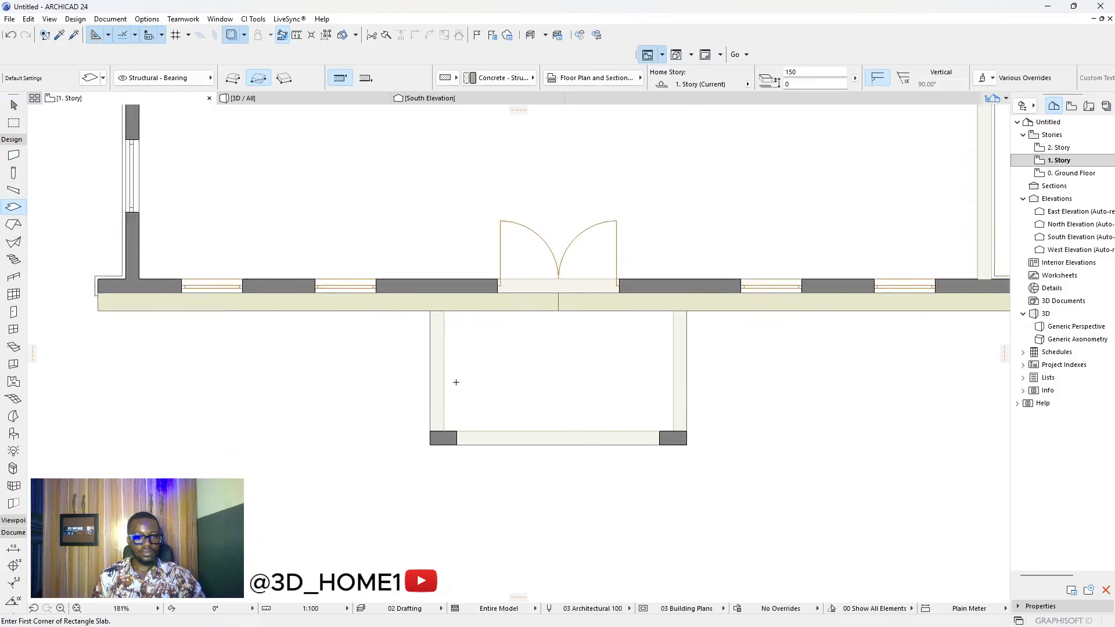
{"action": "scroll", "coordinate": [418, 408], "scroll_direction": "up", "scroll_amount": 3}
{"action": "scroll", "coordinate": [418, 408], "scroll_direction": "up", "scroll_amount": 1}
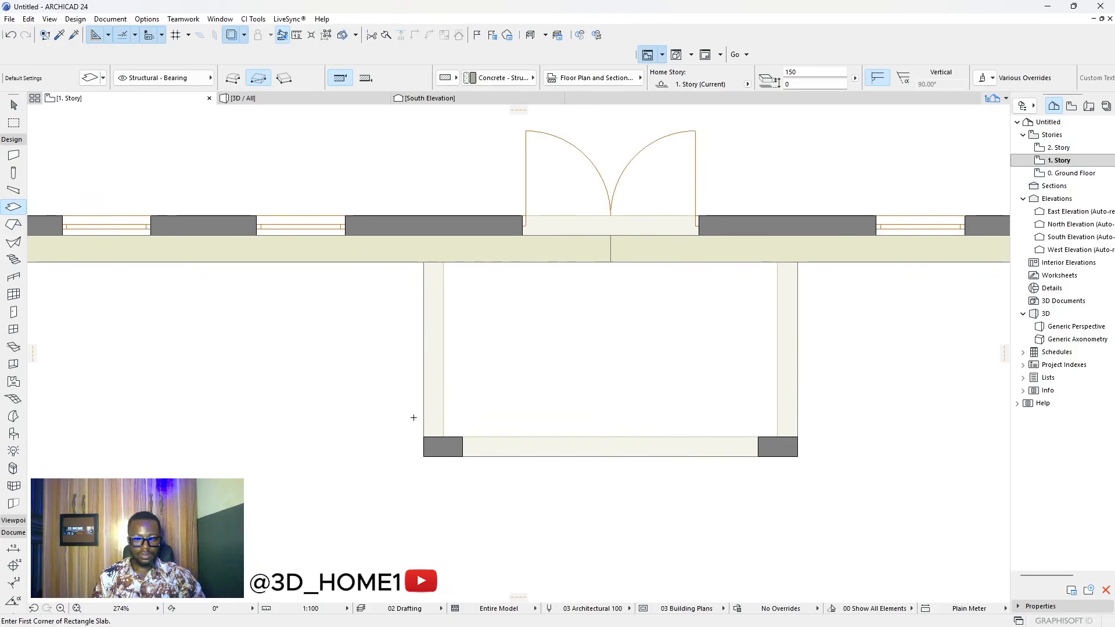
{"action": "left_click", "coordinate": [424, 436]}
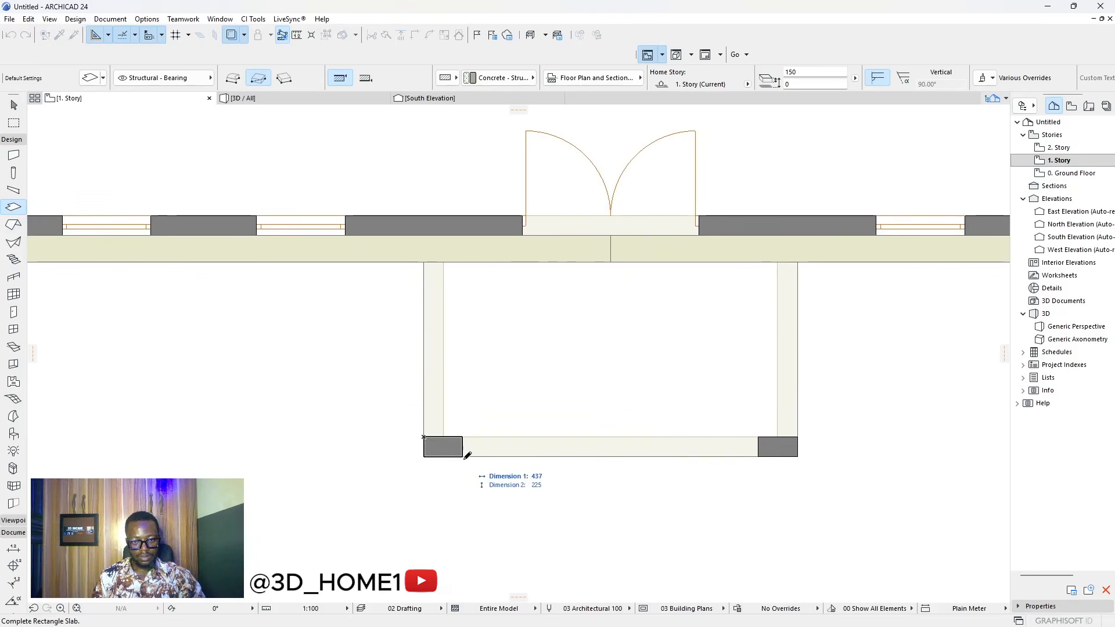
{"action": "key", "text": "Escape"}
{"action": "left_click", "coordinate": [463, 451]}
{"action": "left_click", "coordinate": [460, 437]}
{"action": "key", "text": "Escape"}
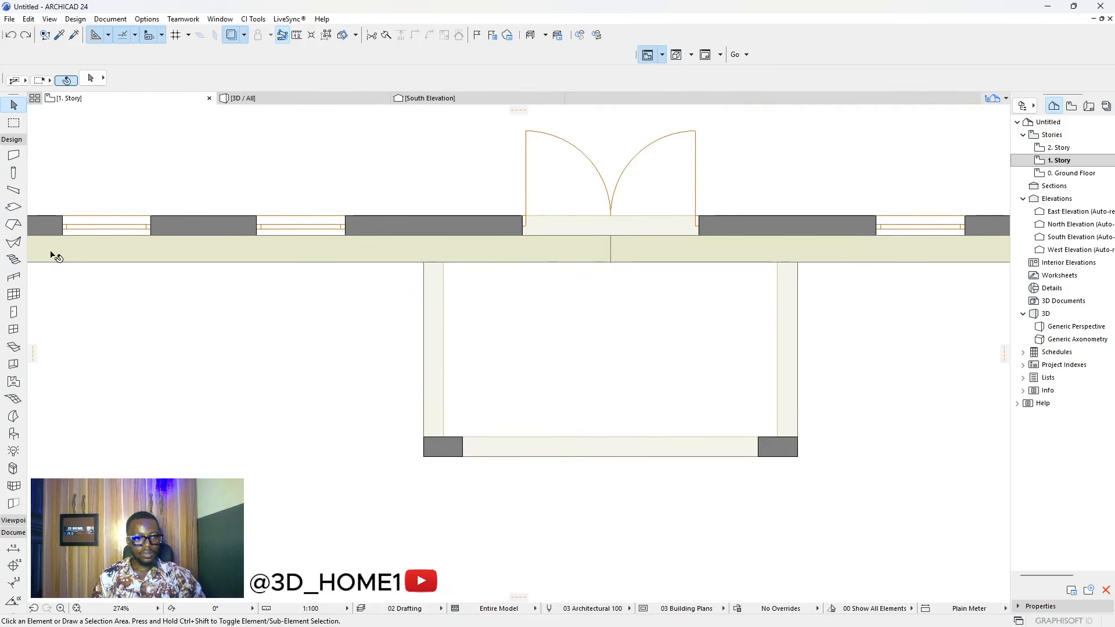
- Draw a rectangular slab over the porch's front left column, as deep as the column and slightly past its inner side
{"action": "left_click", "coordinate": [13, 208]}
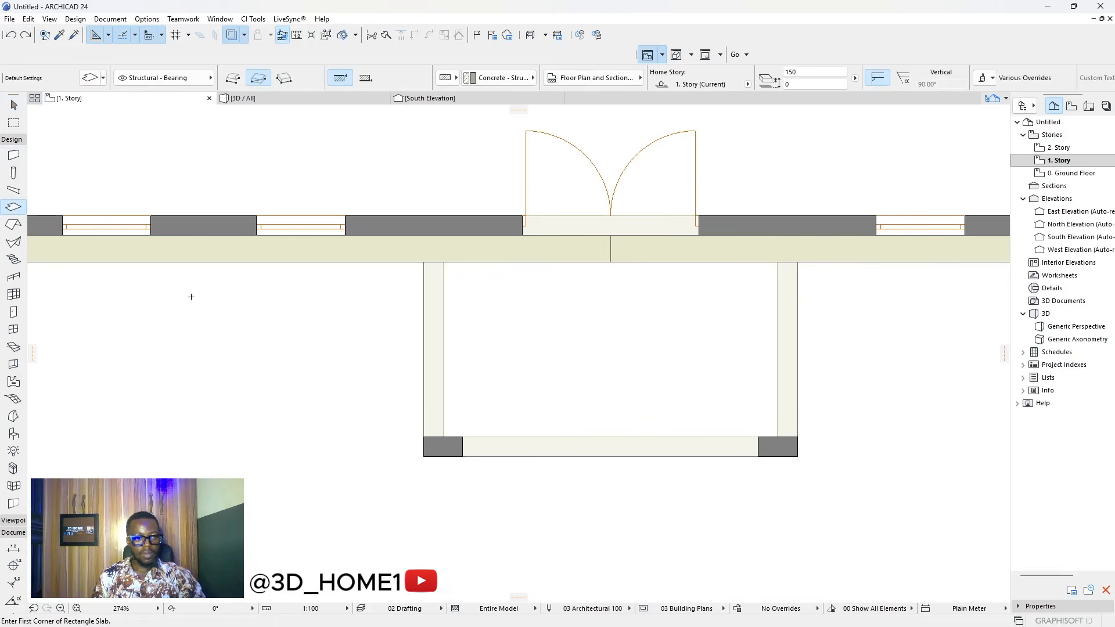
{"action": "scroll", "coordinate": [416, 435], "scroll_direction": "up", "scroll_amount": 3}
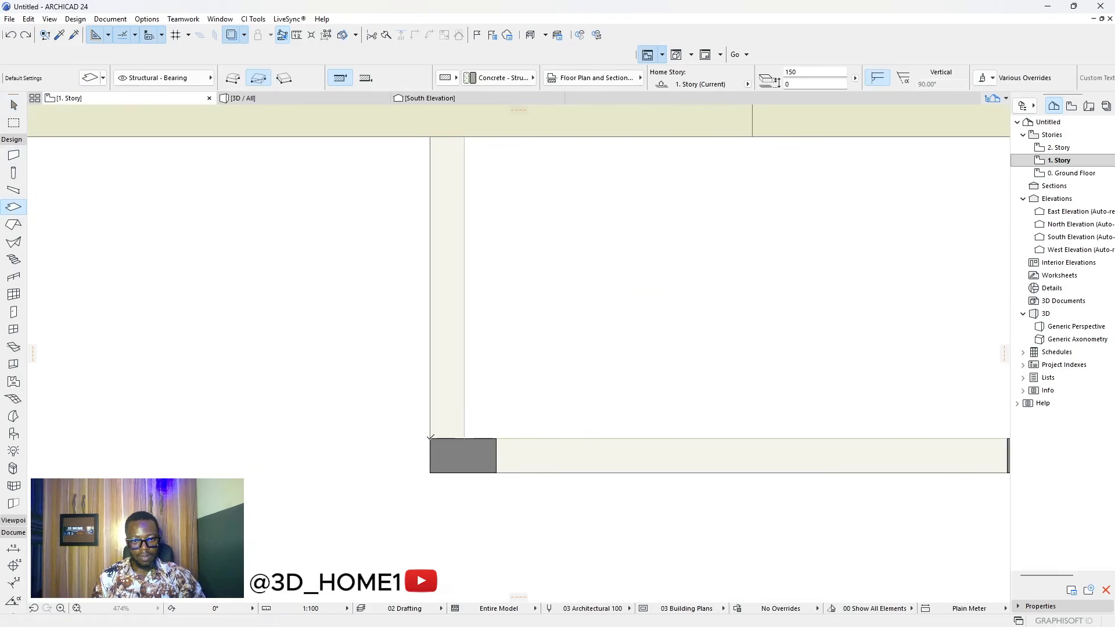
{"action": "left_click", "coordinate": [430, 439]}
{"action": "left_click", "coordinate": [510, 470]}
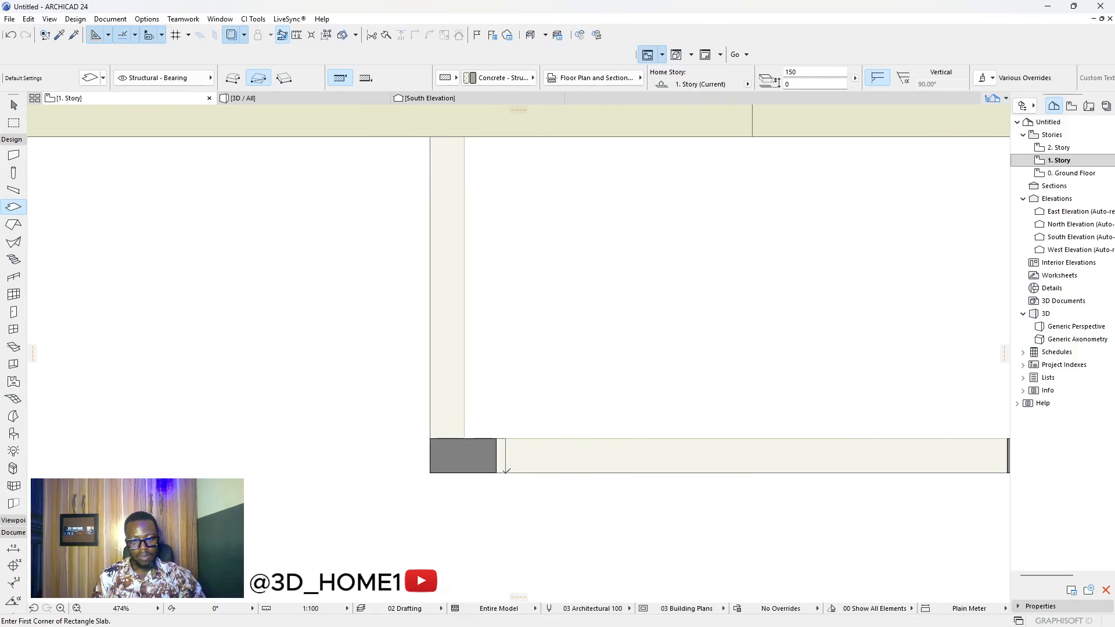
{"action": "key", "text": "Escape"}
- Select the new slab at the left porch column and offset its back and front edges outward by 300 each
{"action": "left_click", "coordinate": [505, 444]}
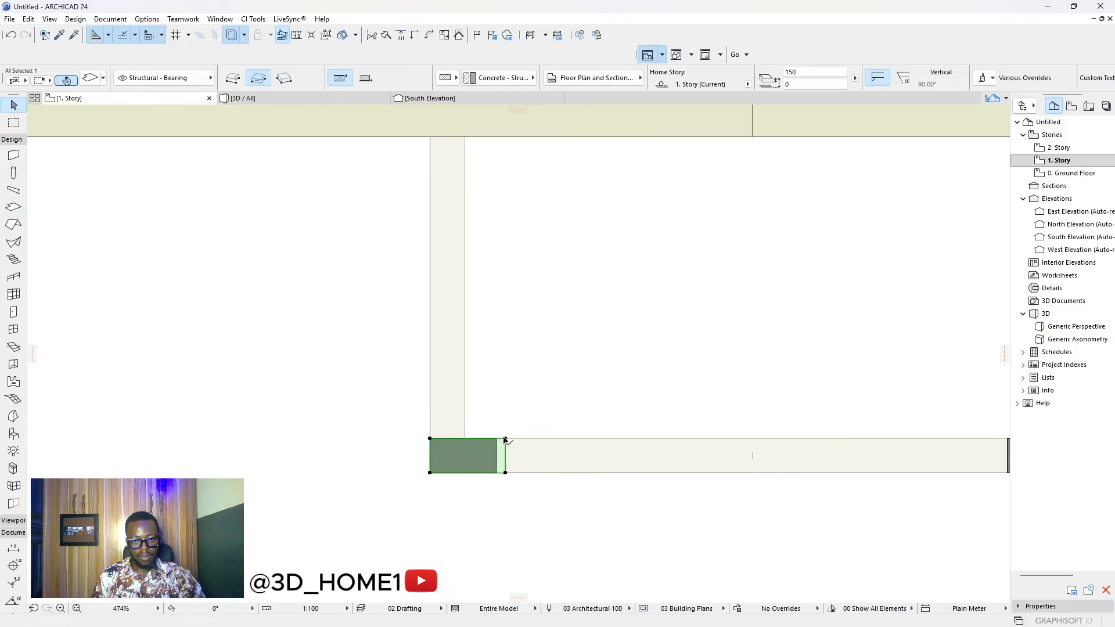
{"action": "left_click", "coordinate": [505, 440]}
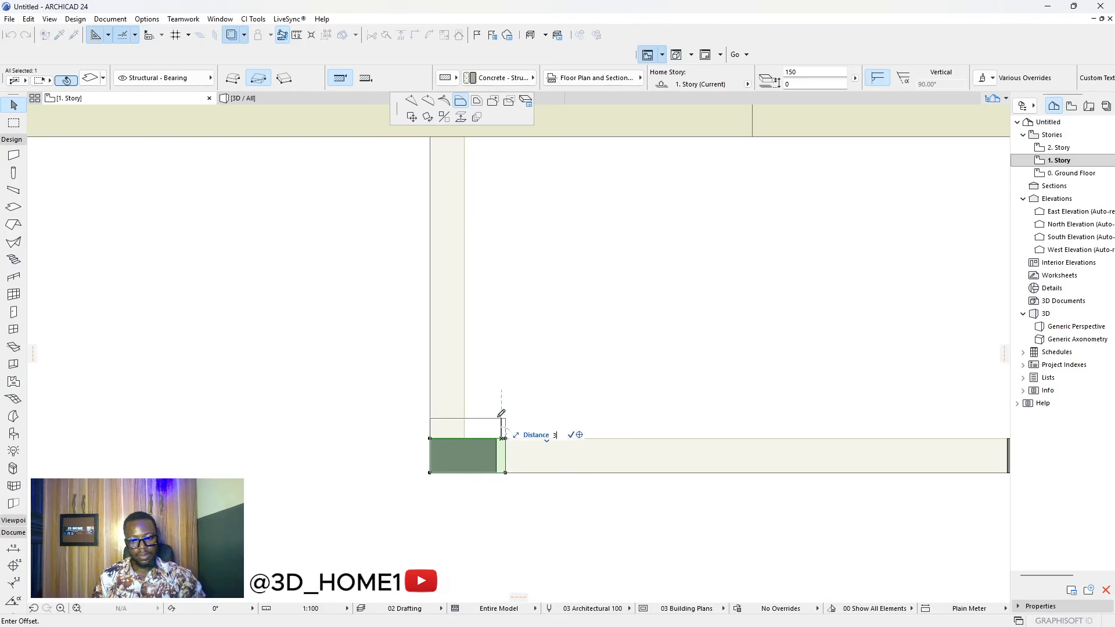
{"action": "type", "text": "300"}
{"action": "key", "text": "Return"}
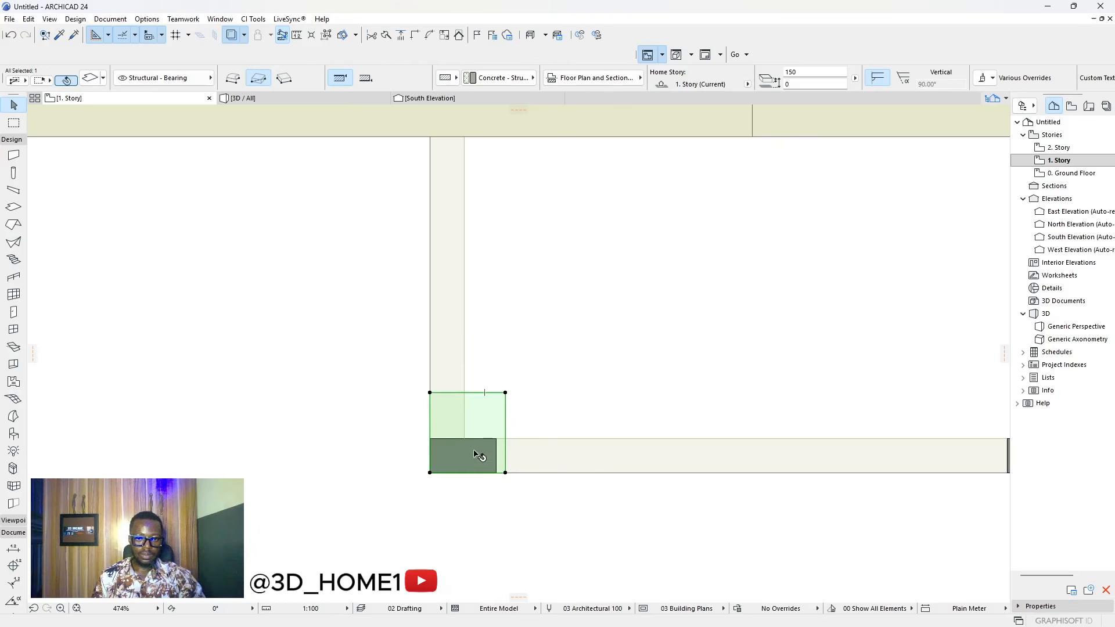
{"action": "left_click", "coordinate": [475, 473]}
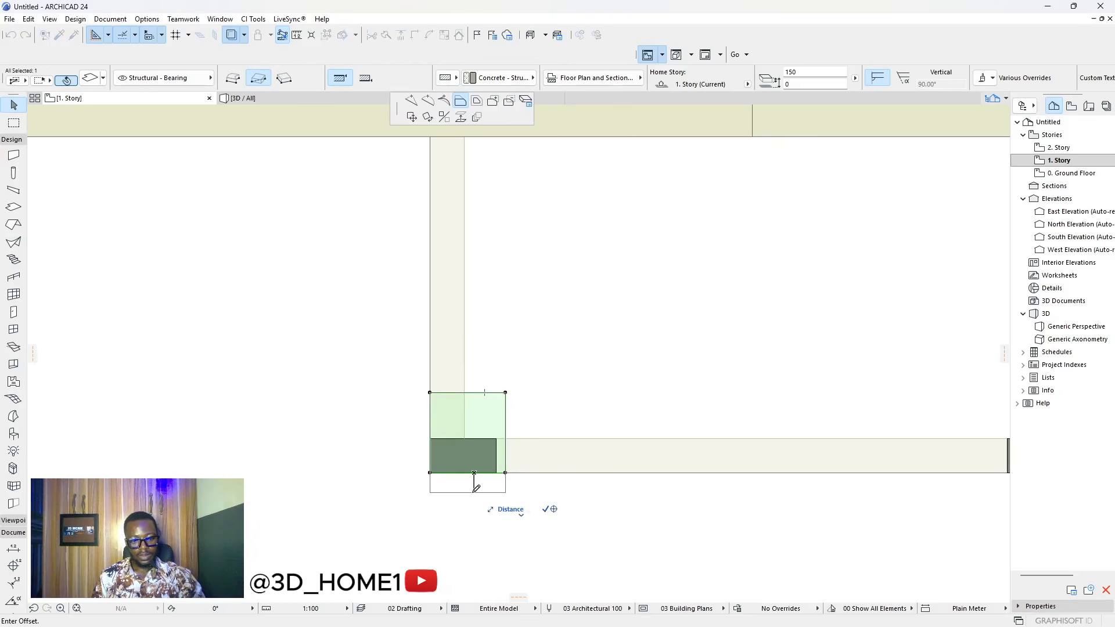
{"action": "key", "text": "Return"}
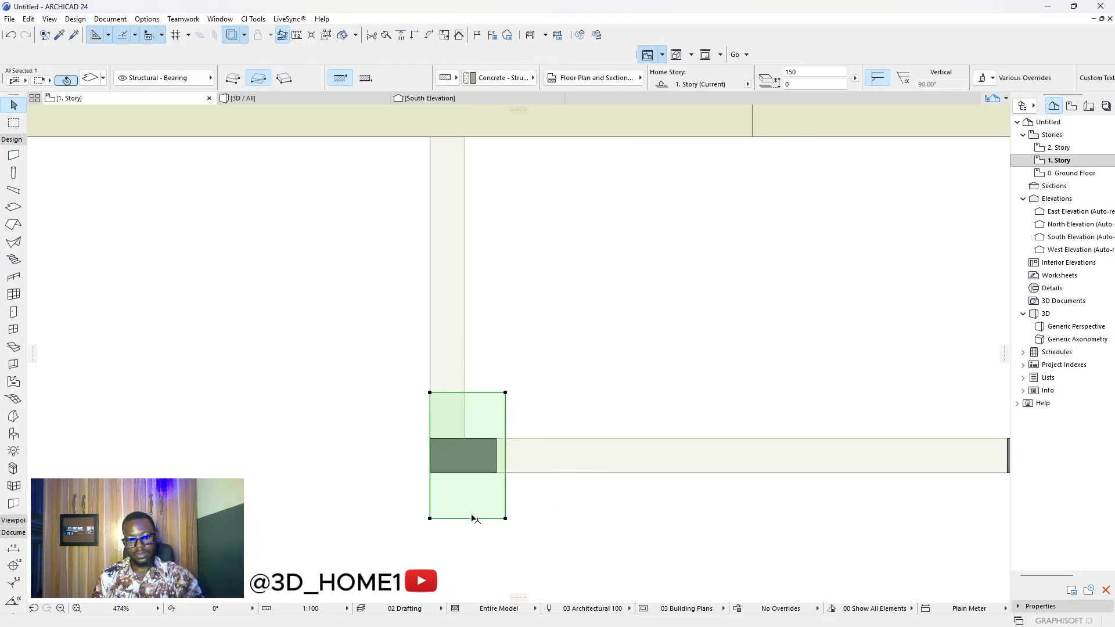
- Offset the column slab's outer side edge outward by 300 and deselect the slab
{"action": "left_click", "coordinate": [430, 432]}
{"action": "type", "text": "300"}
{"action": "key", "text": "Return"}
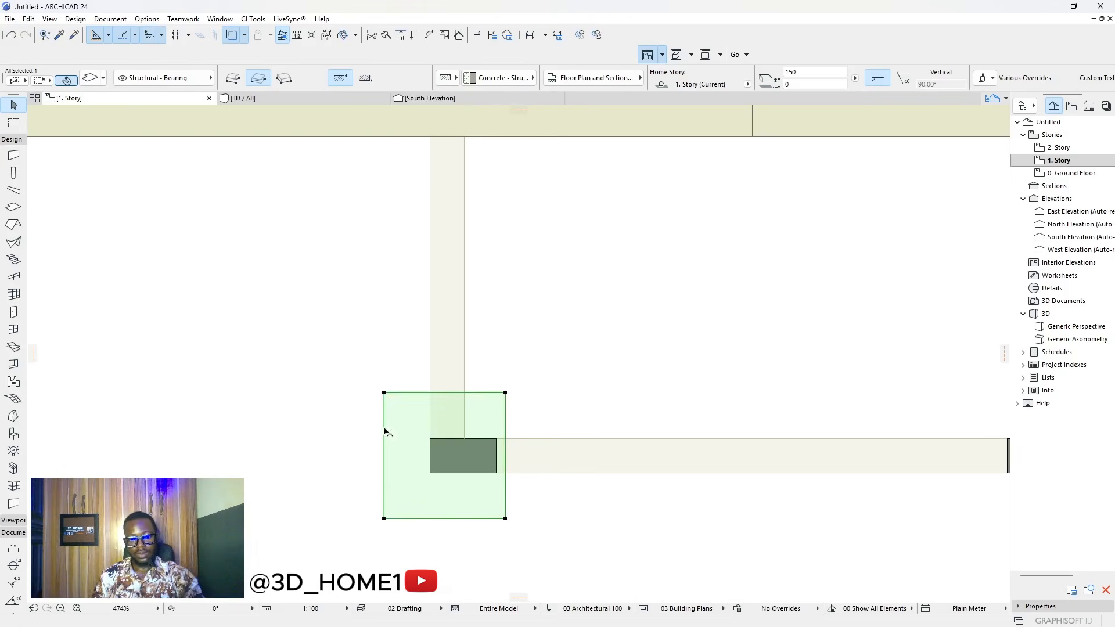
{"action": "scroll", "coordinate": [342, 416], "scroll_direction": "down", "scroll_amount": 5}
{"action": "scroll", "coordinate": [341, 419], "scroll_direction": "up", "scroll_amount": 5}
{"action": "key", "text": "Escape"}
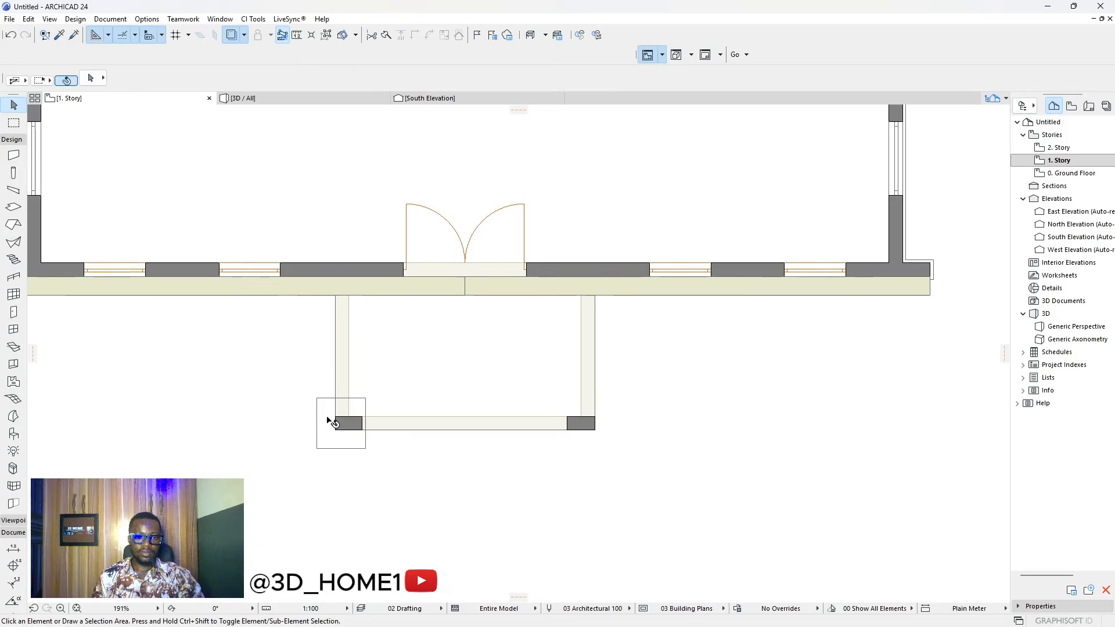
- Open the 3D view and stretch the left porch column slab's bottom down to ground level, making it 450 thick
{"action": "left_click", "coordinate": [283, 100]}
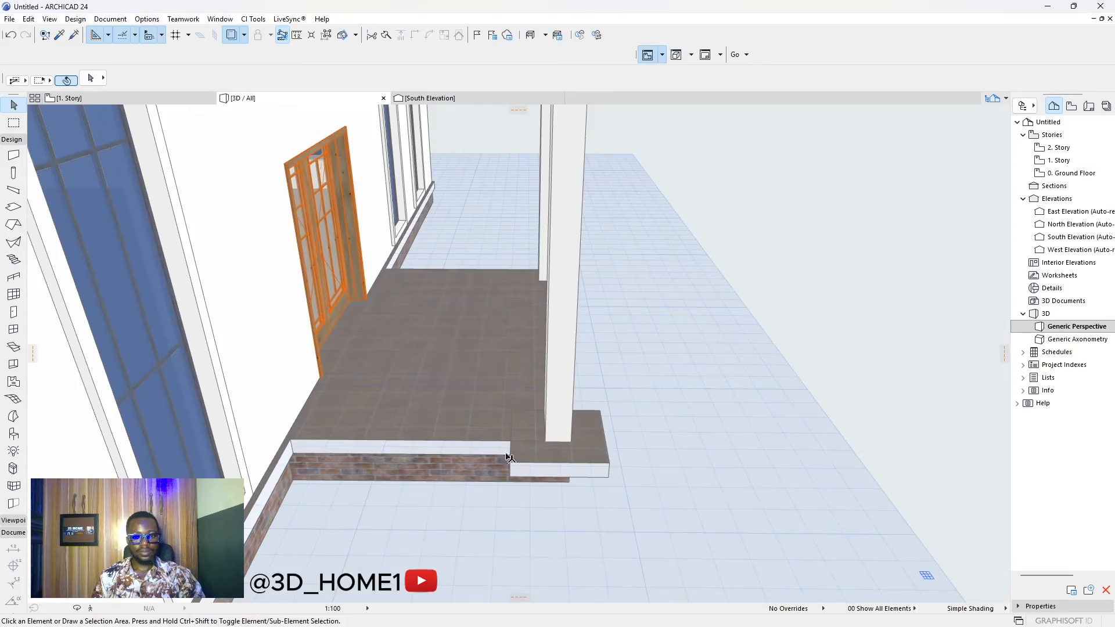
{"action": "left_click", "coordinate": [578, 473]}
{"action": "scroll", "coordinate": [578, 473], "scroll_direction": "up", "scroll_amount": 2}
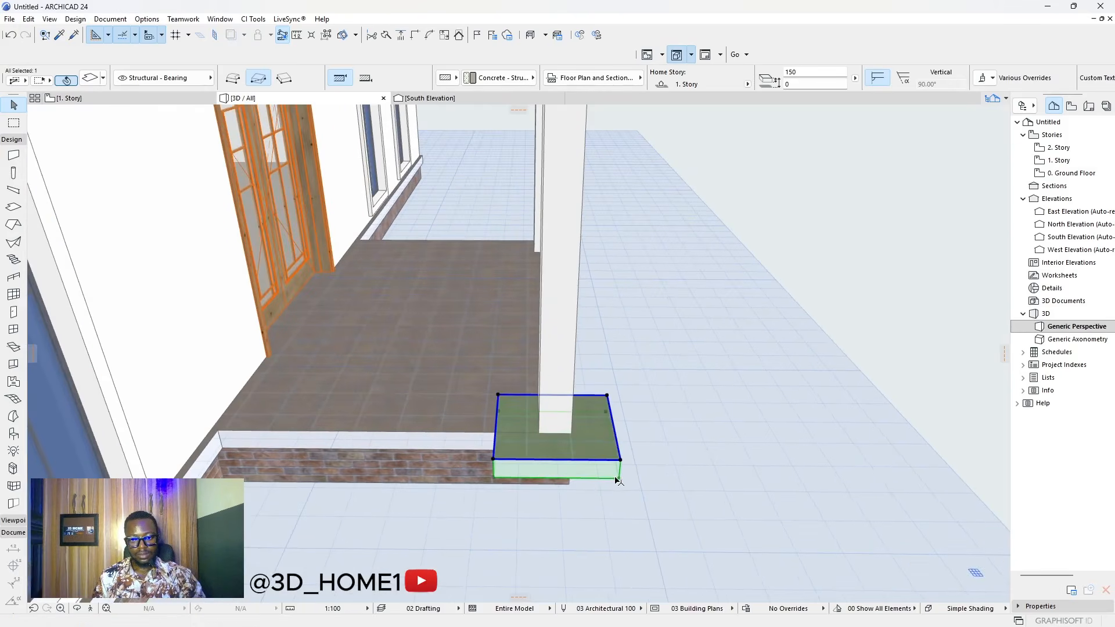
{"action": "left_click", "coordinate": [620, 480]}
{"action": "left_click", "coordinate": [494, 101]}
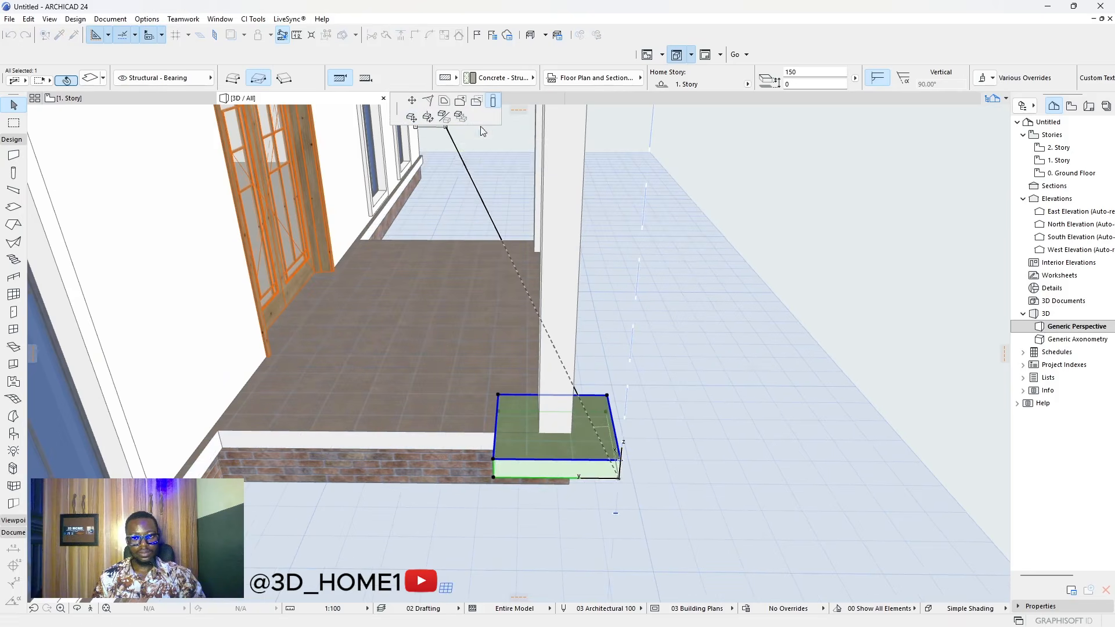
{"action": "left_click", "coordinate": [233, 476]}
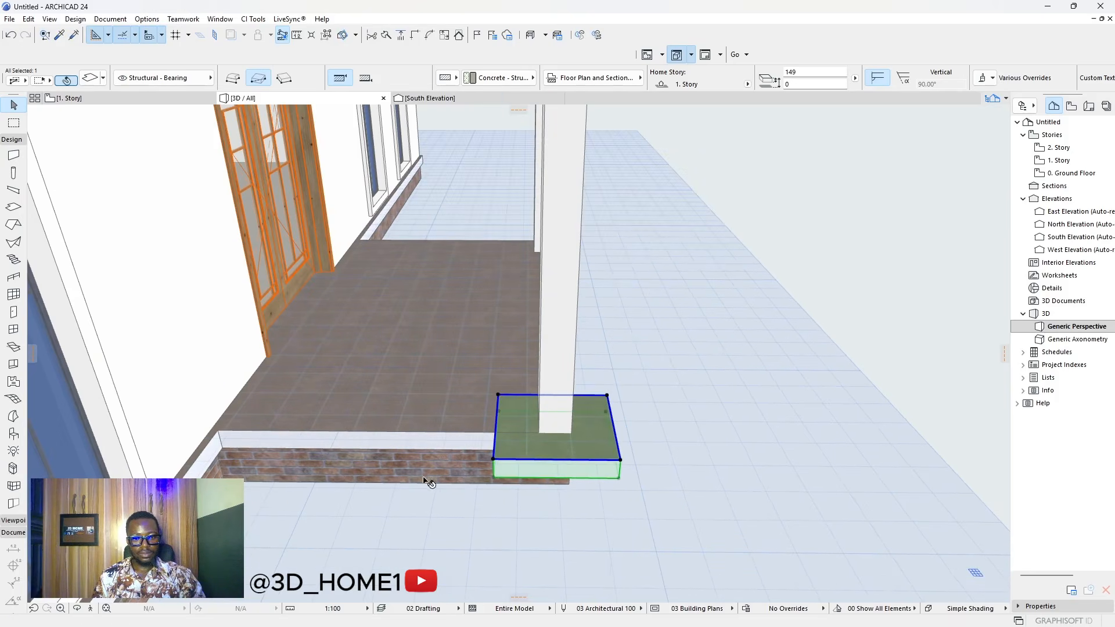
{"action": "left_click", "coordinate": [494, 480]}
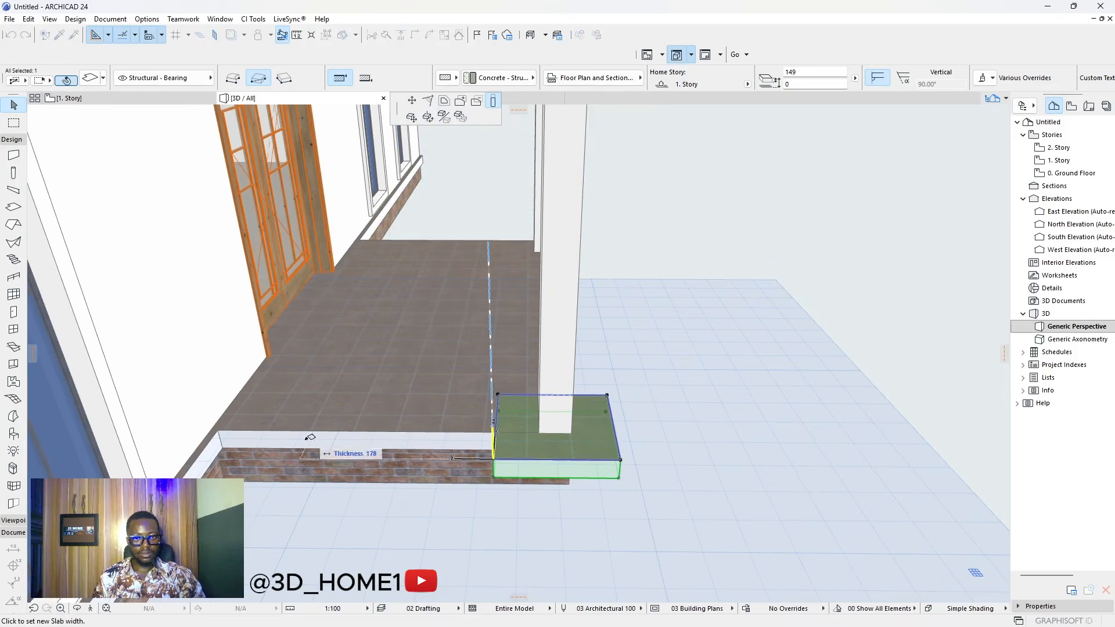
{"action": "left_click", "coordinate": [229, 477]}
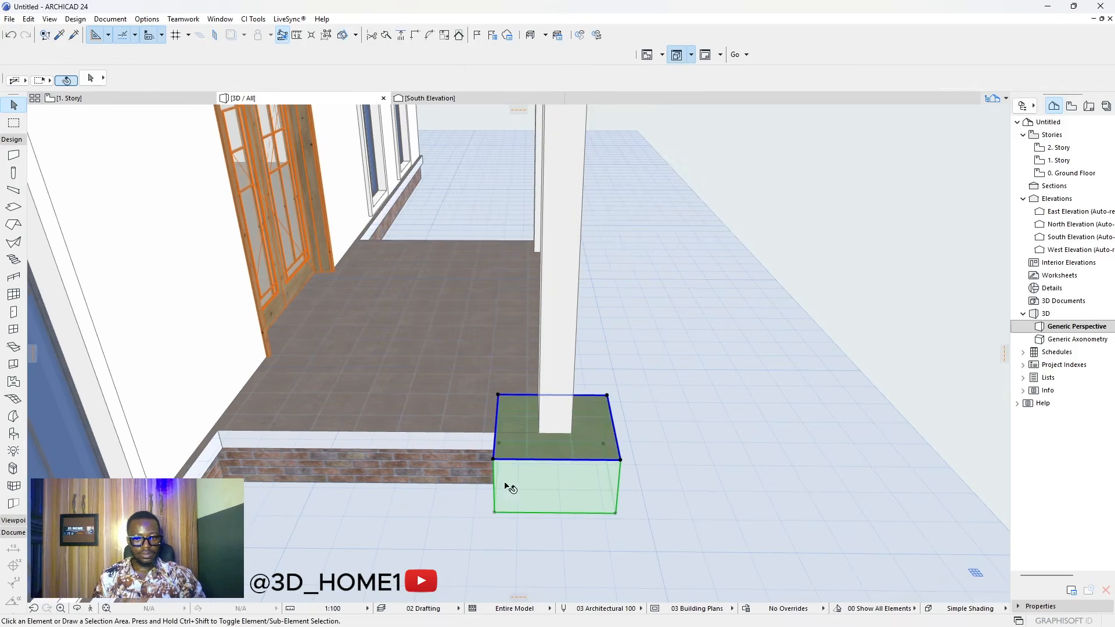
{"action": "key", "text": "Escape"}
- Raise the left column slab's top around the column to about 524 above its home story, making it about 974 thick
{"action": "left_click", "coordinate": [599, 444]}
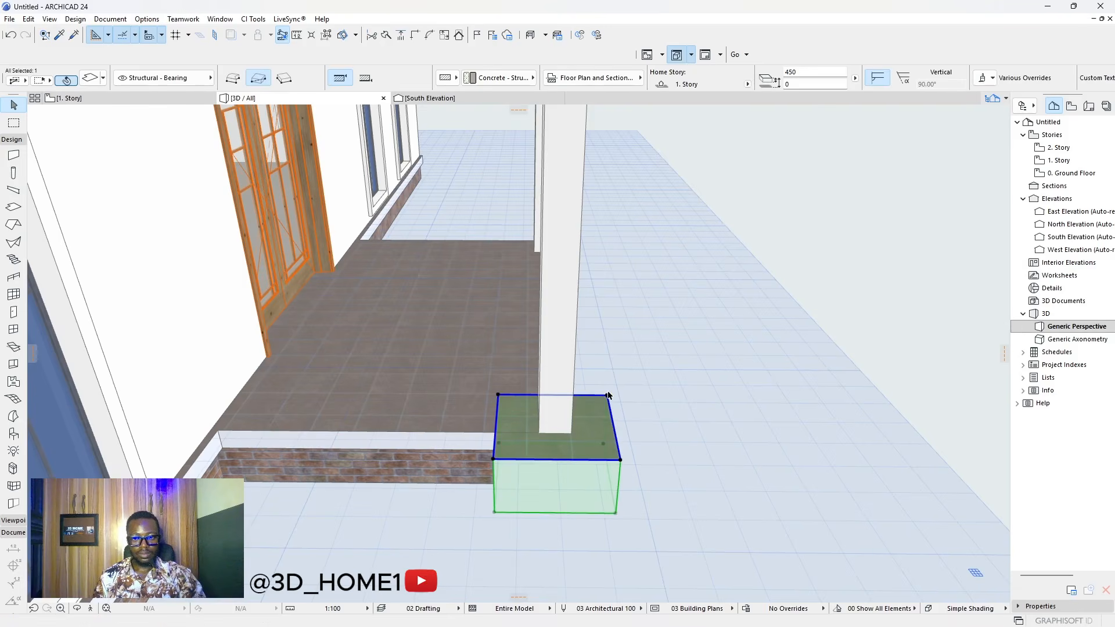
{"action": "left_click", "coordinate": [607, 396]}
{"action": "left_click", "coordinate": [610, 333]}
{"action": "key", "text": "Escape"}
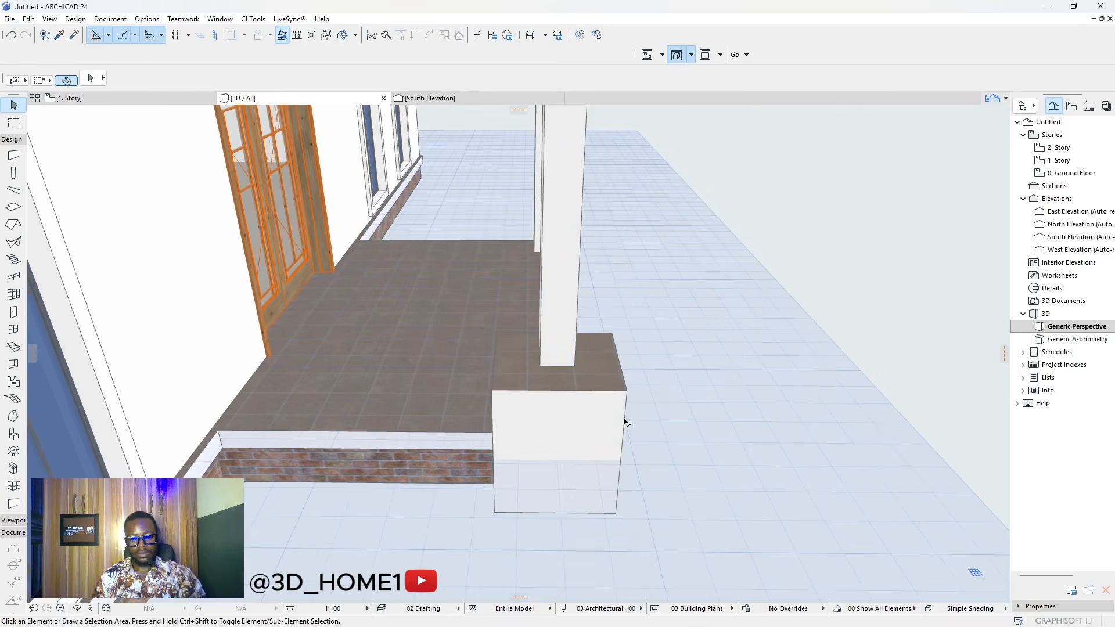
- Examine the raised column base against the porch and whole front facade from several angles
{"action": "middle_click_drag", "start_coordinate": [627, 432], "coordinate": [279, 432], "text": "shift"}
{"action": "scroll", "coordinate": [279, 433], "scroll_direction": "down", "scroll_amount": 6}
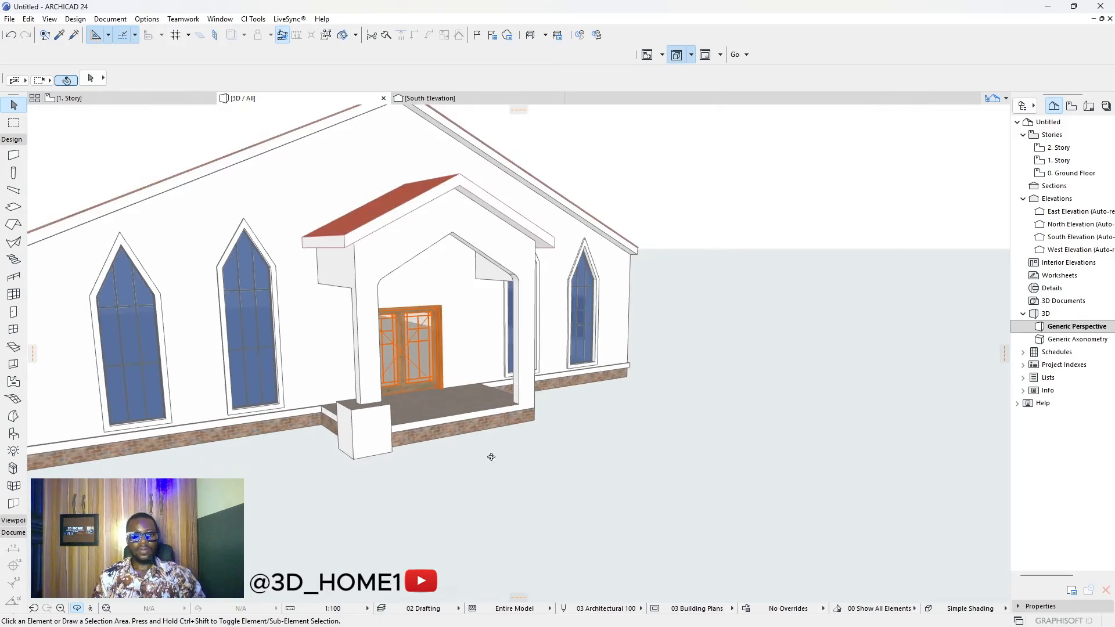
{"action": "middle_click_drag", "start_coordinate": [492, 457], "coordinate": [424, 405], "text": "shift"}
{"action": "scroll", "coordinate": [423, 405], "scroll_direction": "down", "scroll_amount": 3}
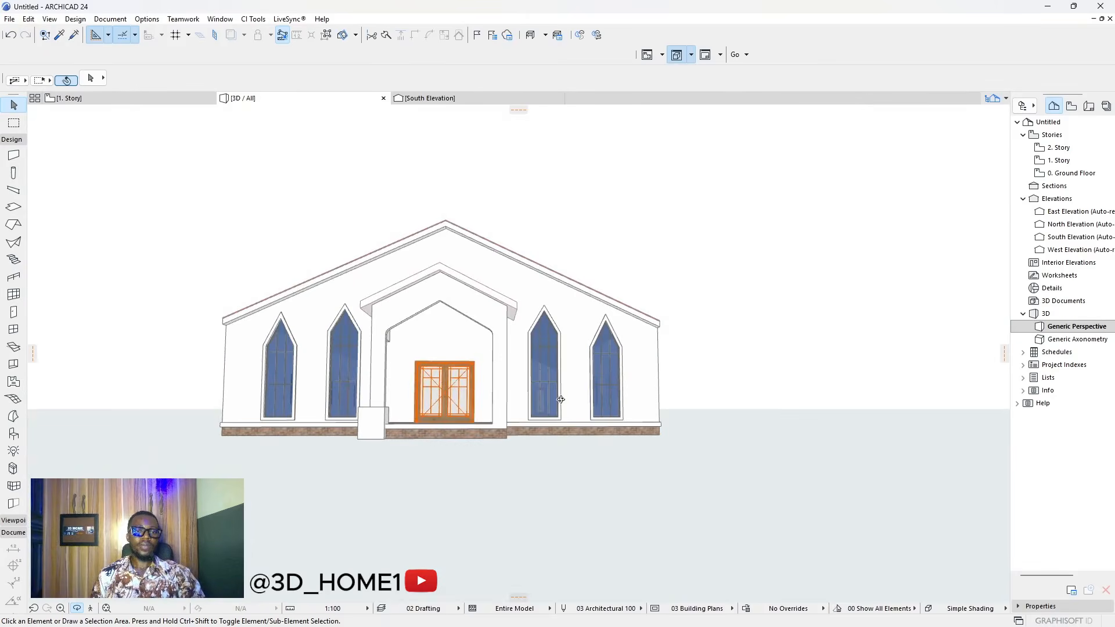
{"action": "middle_click_drag", "start_coordinate": [560, 400], "coordinate": [659, 430], "text": "shift"}
{"action": "scroll", "coordinate": [385, 435], "scroll_direction": "up", "scroll_amount": 5}
{"action": "middle_click_drag", "start_coordinate": [592, 429], "coordinate": [406, 491], "text": "shift"}
{"action": "scroll", "coordinate": [451, 483], "scroll_direction": "up", "scroll_amount": 4}
- Open the 1. Story floor plan and select the slab around the porch's left column
{"action": "key", "text": "F2"}
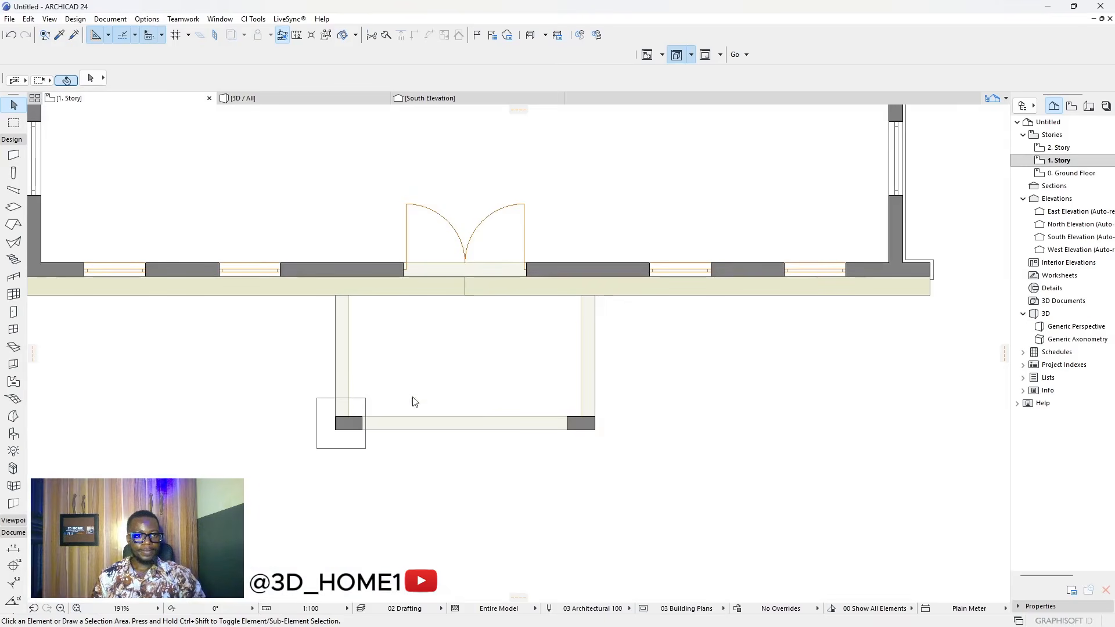
{"action": "scroll", "coordinate": [343, 429], "scroll_direction": "up", "scroll_amount": 5}
{"action": "left_click", "coordinate": [297, 430]}
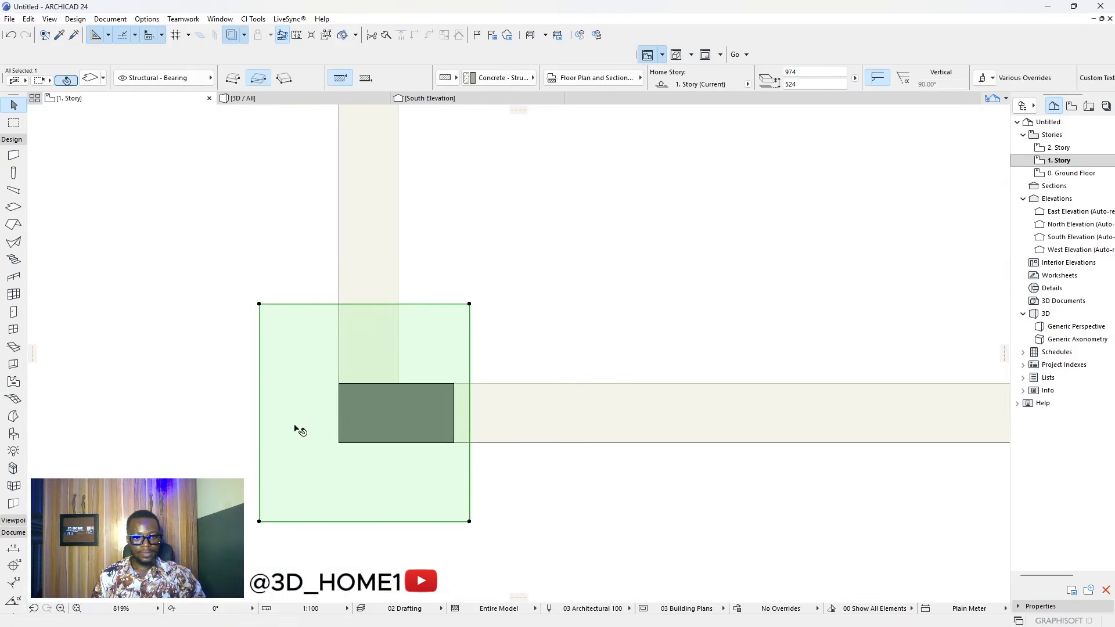
- Try to mirror the column slab about a horizontal axis, and undo it
{"action": "key", "text": "ctrl+m"}
{"action": "left_click", "coordinate": [300, 424]}
{"action": "left_click", "coordinate": [321, 424]}
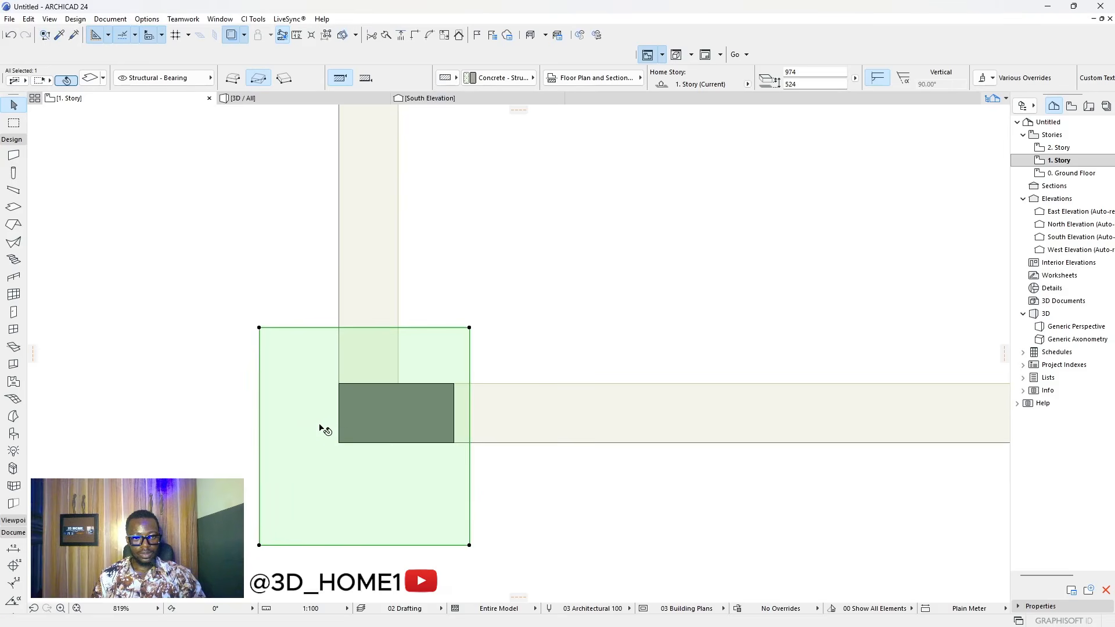
{"action": "key", "text": "ctrl+z"}
- Move the slab horizontally toward the porch's middle until it is roughly centred on the left column, and deselect it
{"action": "key", "text": "ctrl+m"}
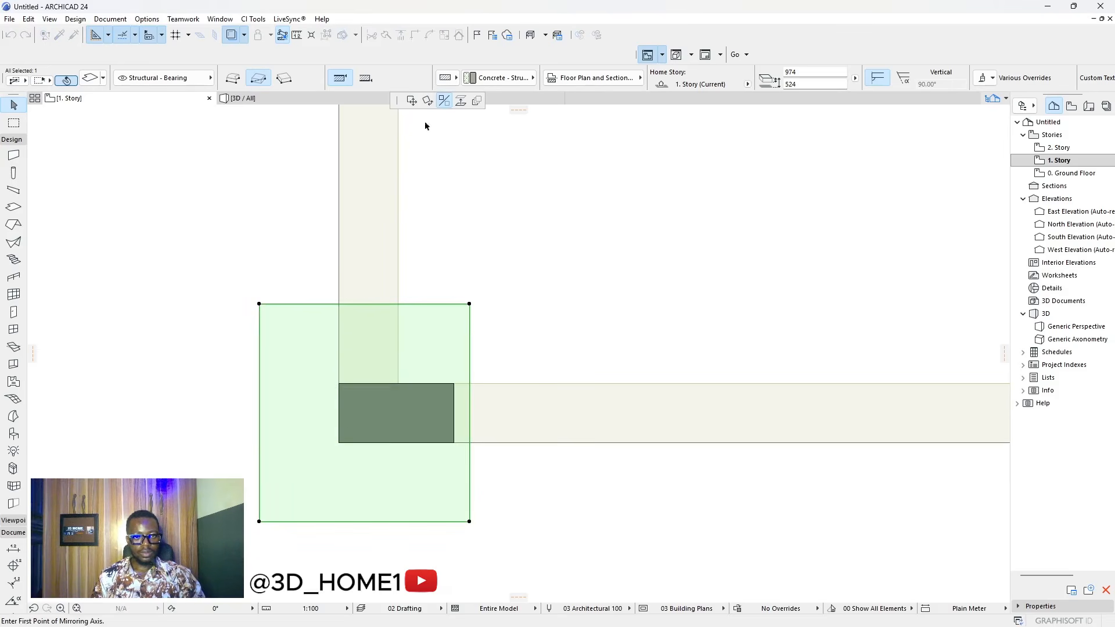
{"action": "left_click", "coordinate": [412, 100]}
{"action": "left_click", "coordinate": [301, 417]}
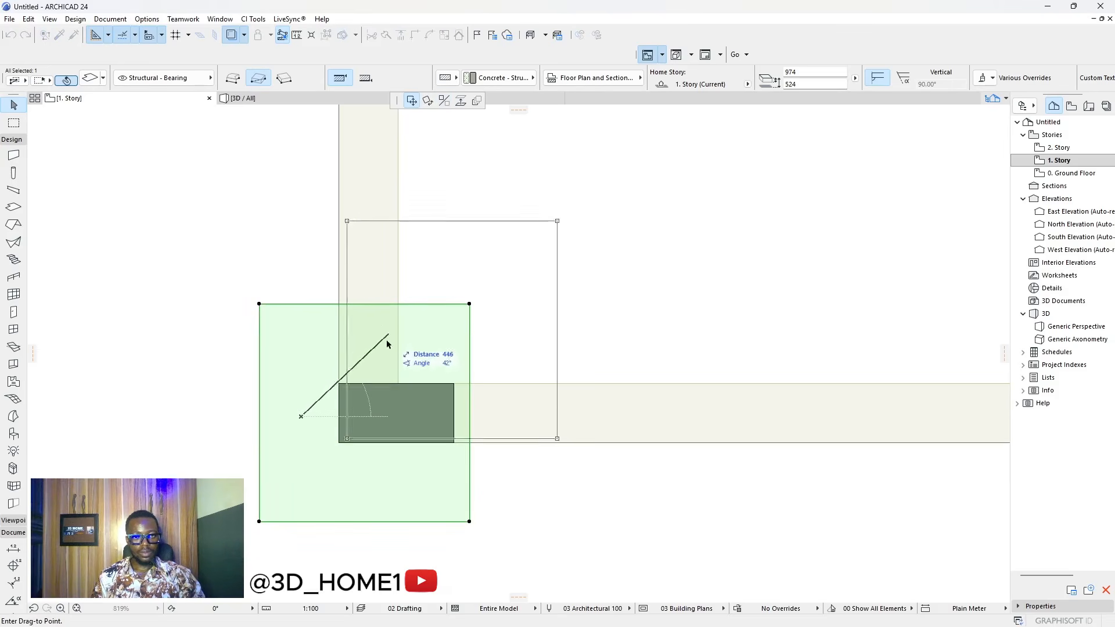
{"action": "left_click", "coordinate": [321, 418]}
{"action": "key", "text": "ctrl+d"}
{"action": "left_click", "coordinate": [315, 418]}
{"action": "left_click", "coordinate": [326, 418]}
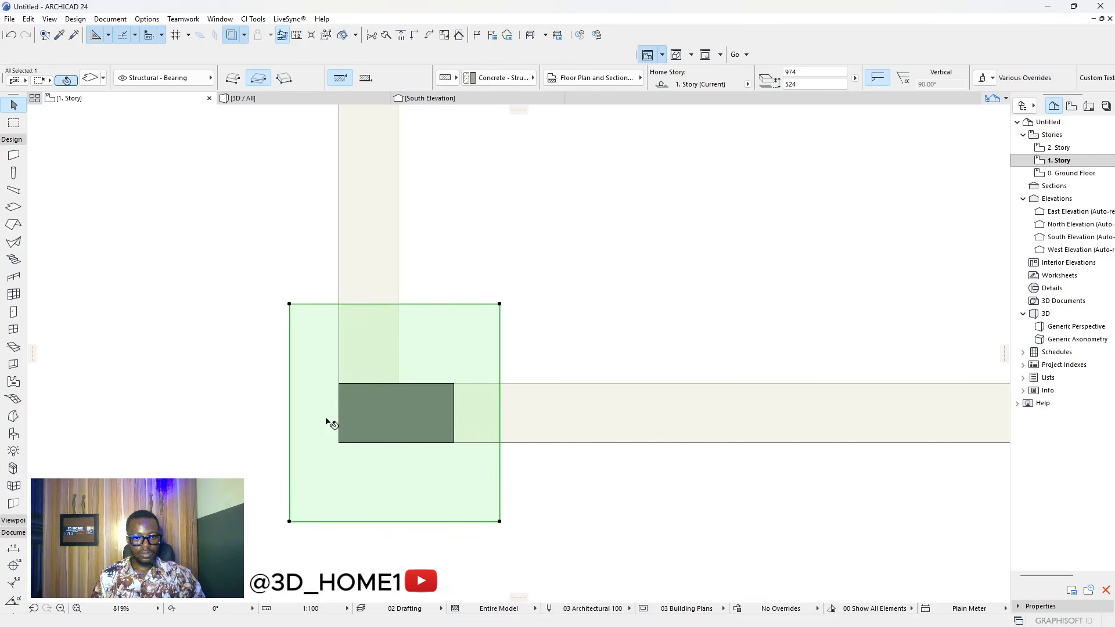
{"action": "key", "text": "Escape"}
- Return to the 3D view and examine the centred column base and porch from the front and side
{"action": "scroll", "coordinate": [348, 384], "scroll_direction": "down", "scroll_amount": 5}
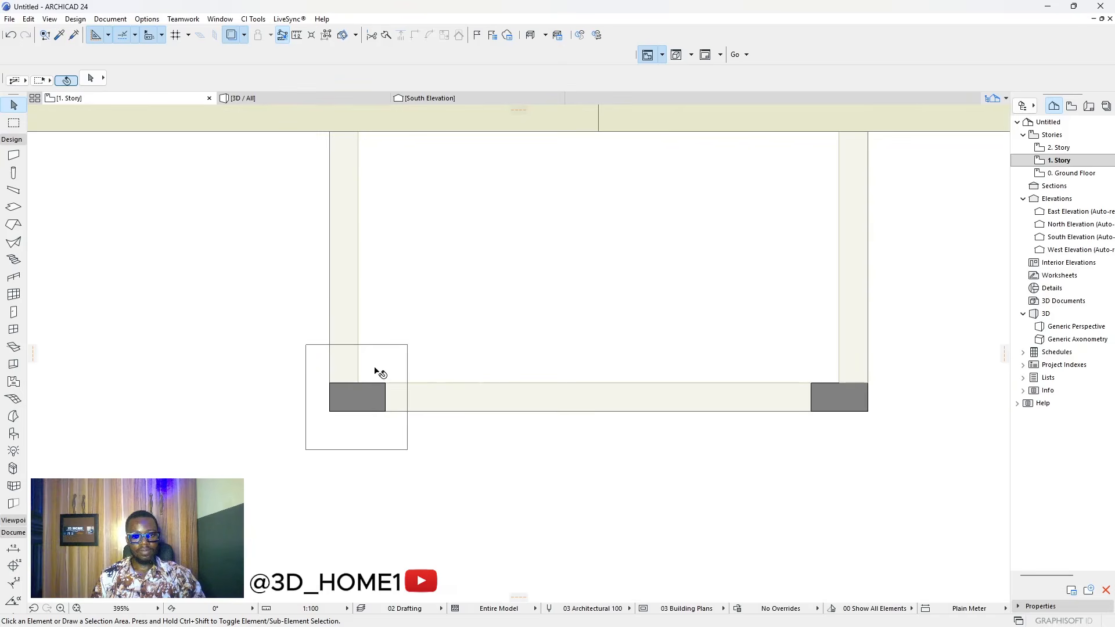
{"action": "left_click", "coordinate": [323, 98]}
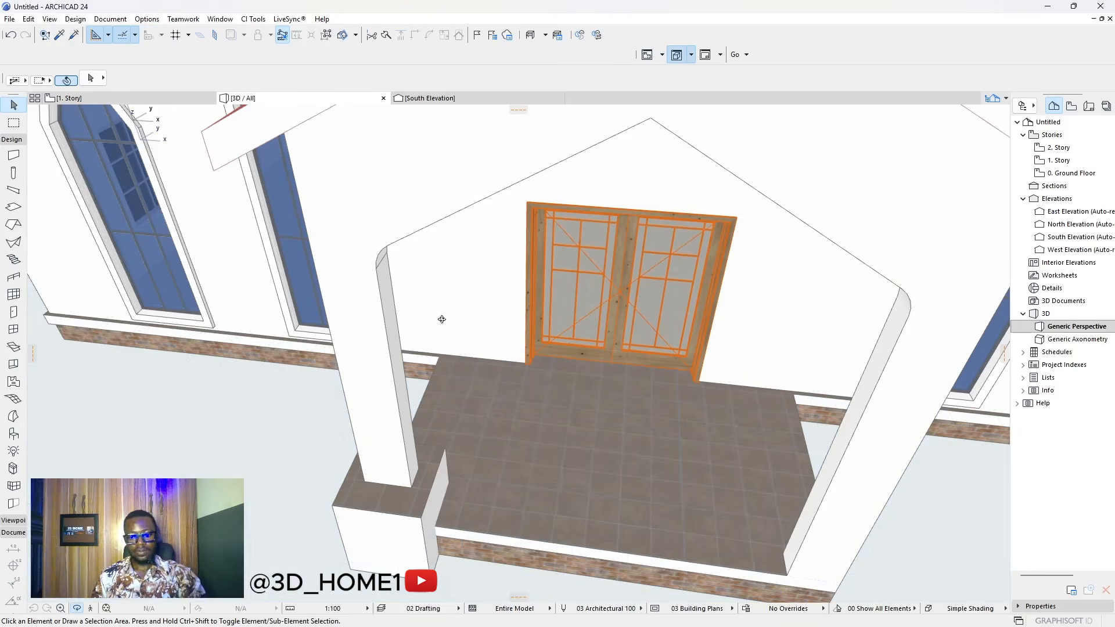
{"action": "scroll", "coordinate": [461, 404], "scroll_direction": "down", "scroll_amount": 8}
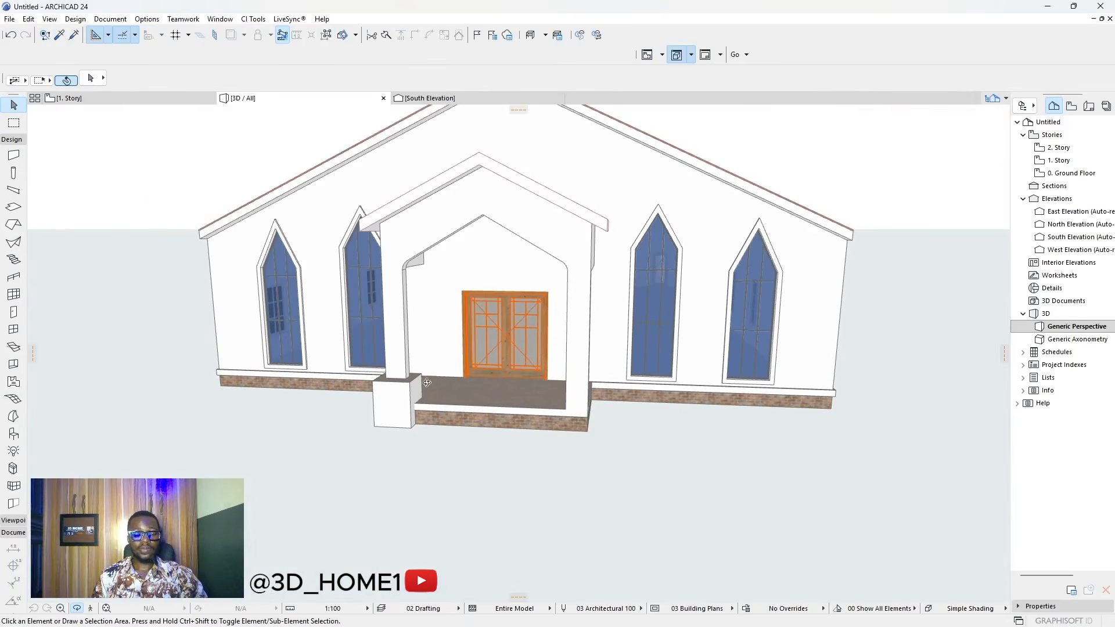
{"action": "middle_click_drag", "start_coordinate": [560, 413], "coordinate": [413, 361], "text": "shift"}
{"action": "scroll", "coordinate": [543, 358], "scroll_direction": "up", "scroll_amount": 4}
{"action": "middle_click_drag", "start_coordinate": [621, 353], "coordinate": [796, 285], "text": "shift"}
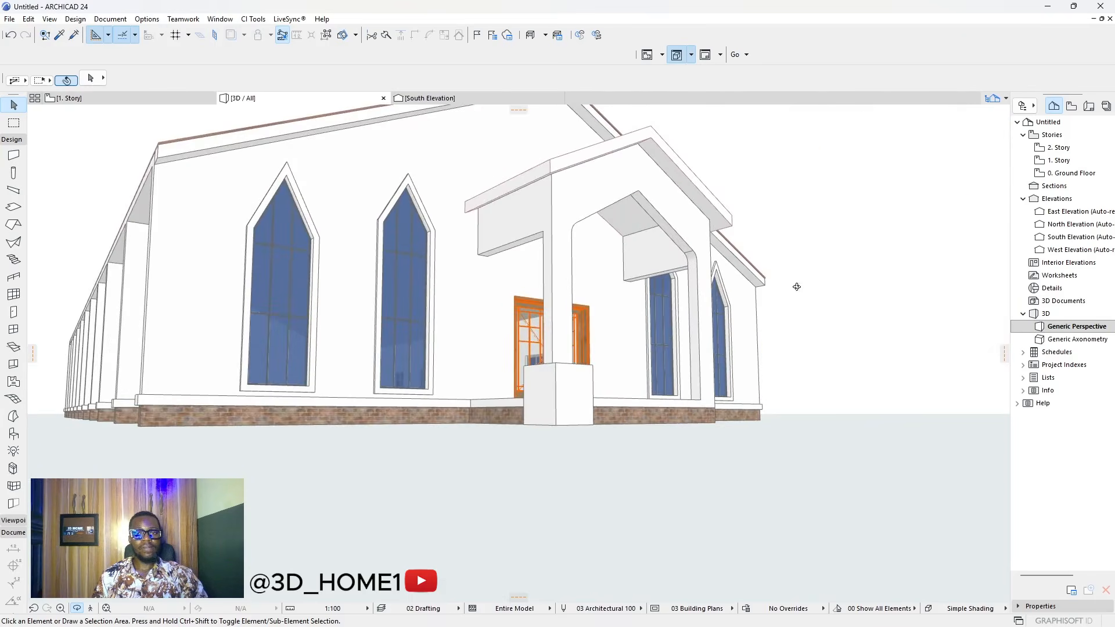
{"action": "scroll", "coordinate": [642, 232], "scroll_direction": "up", "scroll_amount": 5}
{"action": "middle_click_drag", "start_coordinate": [642, 231], "coordinate": [664, 429], "text": "shift"}
{"action": "scroll", "coordinate": [701, 271], "scroll_direction": "down", "scroll_amount": 5}
{"action": "scroll", "coordinate": [663, 429], "scroll_direction": "up", "scroll_amount": 3}
- Link the left column base's surface overrides and set them to Brick - Aged Natural, and deselect the base
{"action": "left_click", "coordinate": [470, 421]}
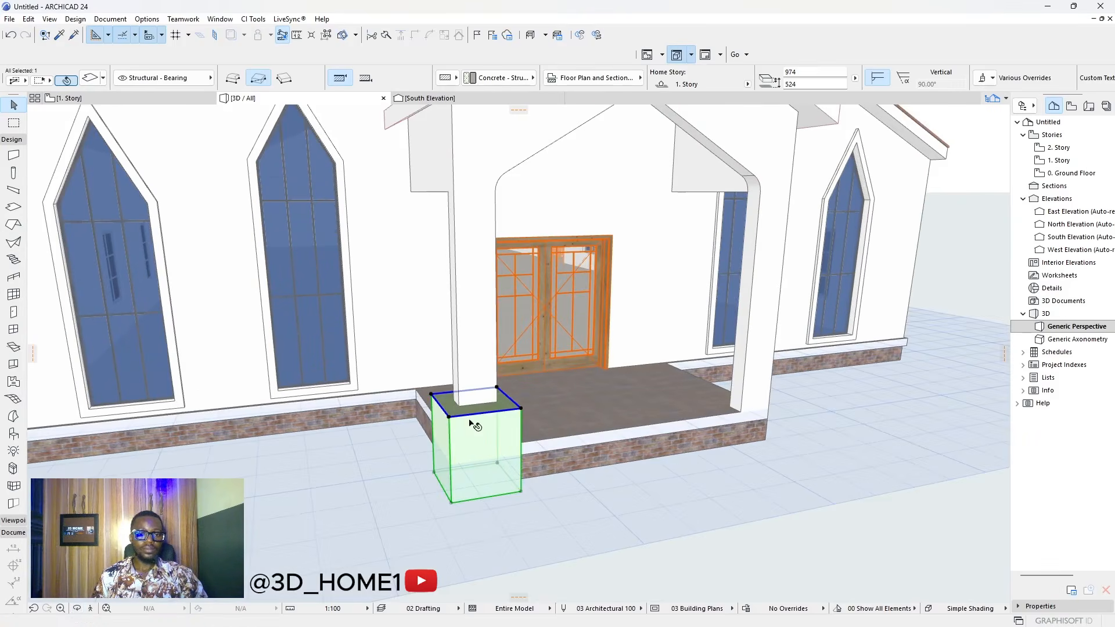
{"action": "key", "text": "ctrl+t"}
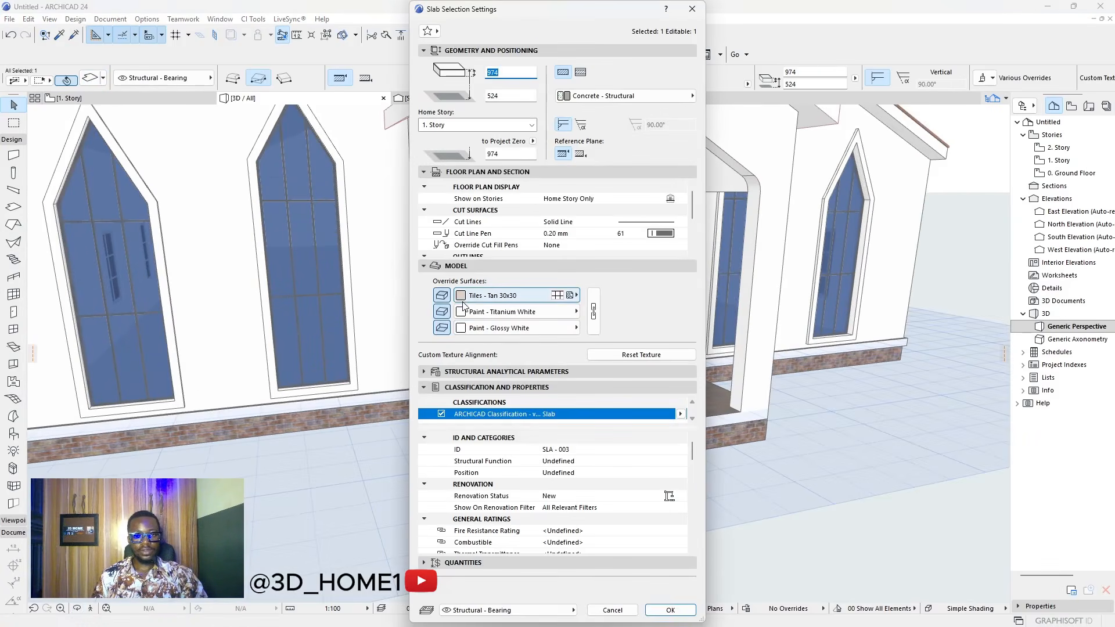
{"action": "left_click", "coordinate": [594, 312]}
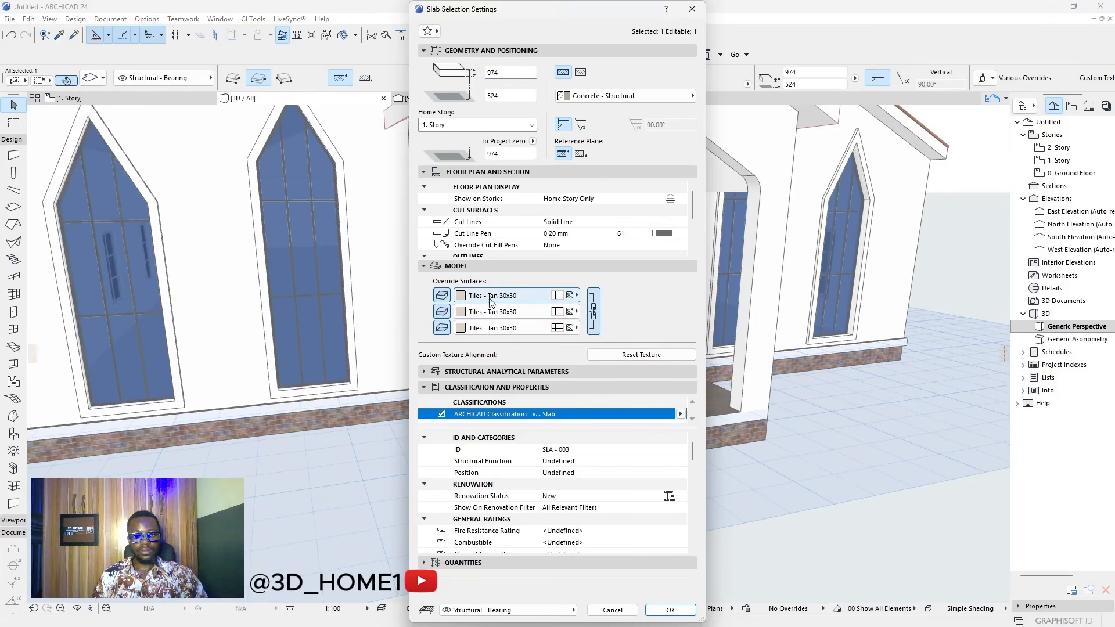
{"action": "left_click", "coordinate": [464, 300]}
{"action": "left_click", "coordinate": [609, 168]}
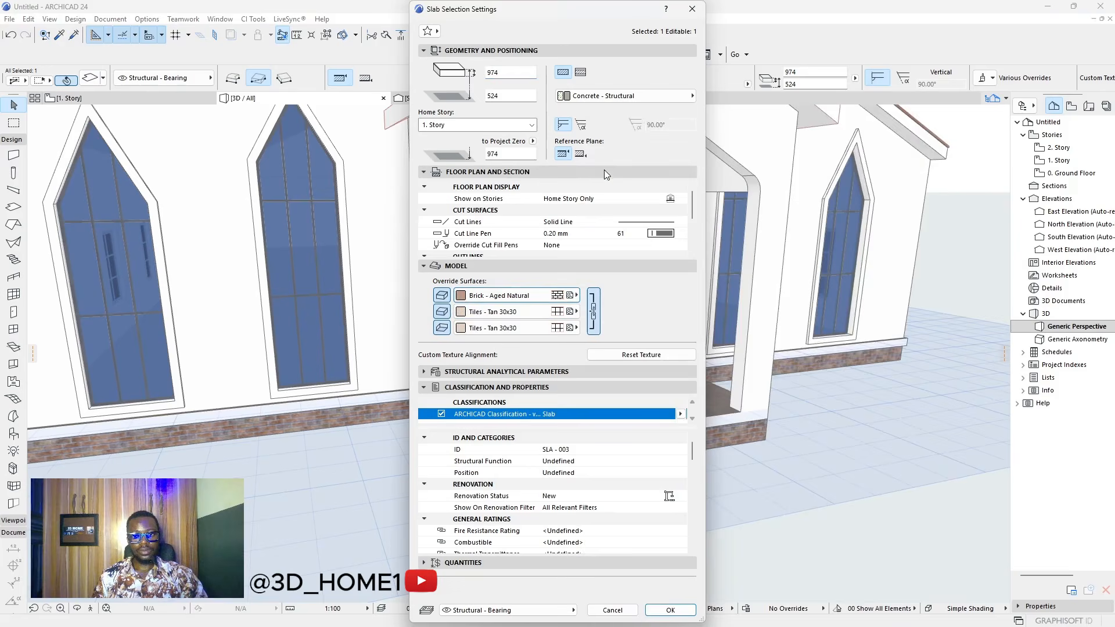
{"action": "left_click", "coordinate": [670, 610]}
{"action": "left_click", "coordinate": [643, 528]}
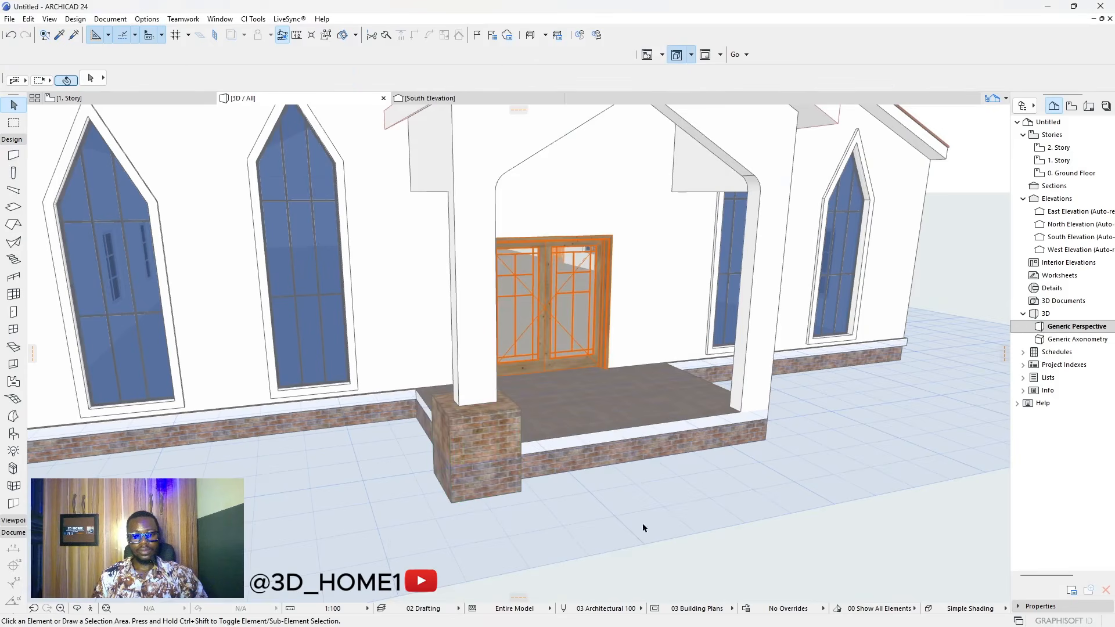
- Examine the brick column base and the front facade's windows from both sides and head-on
{"action": "key", "text": "o"}
{"action": "left_click_drag", "start_coordinate": [640, 498], "coordinate": [374, 448]}
{"action": "scroll", "coordinate": [374, 448], "scroll_direction": "down", "scroll_amount": 5}
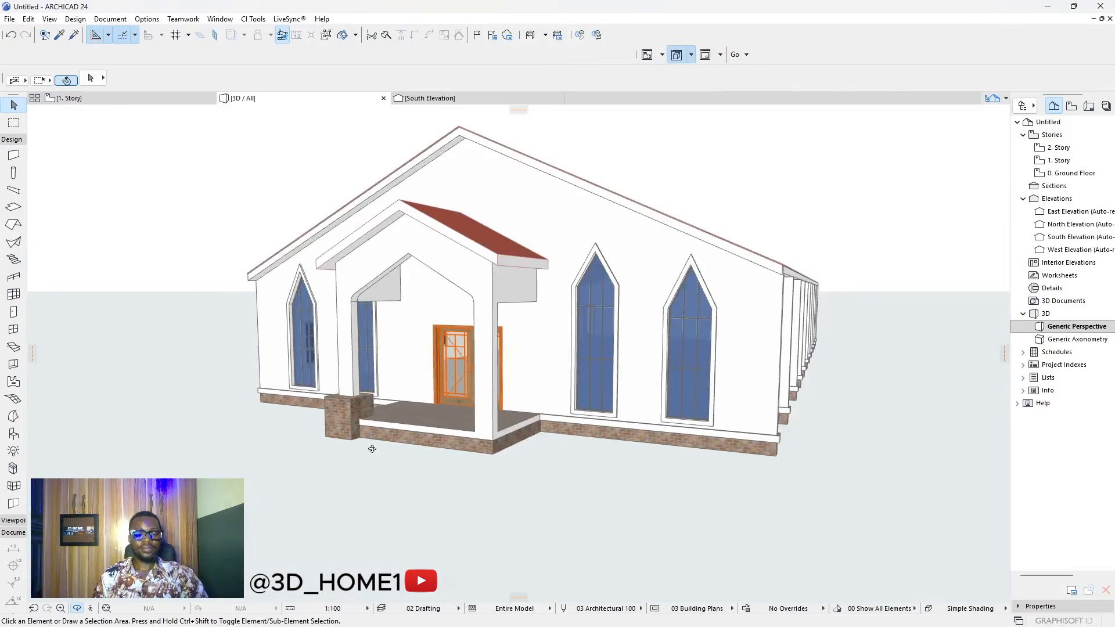
{"action": "scroll", "coordinate": [506, 471], "scroll_direction": "up", "scroll_amount": 5}
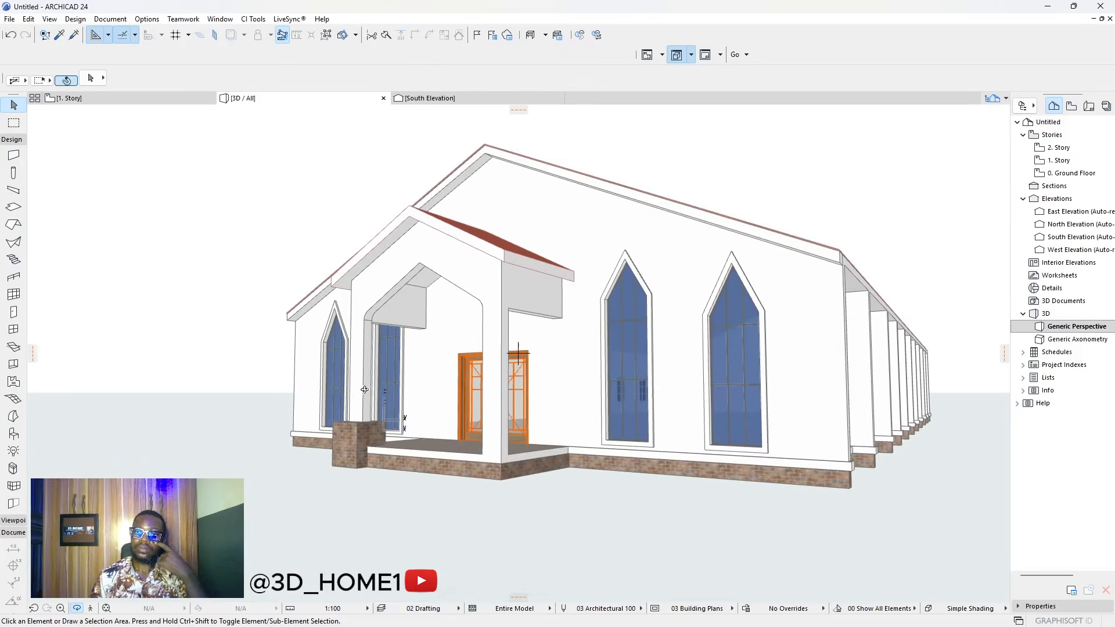
{"action": "left_click_drag", "start_coordinate": [370, 384], "coordinate": [621, 395]}
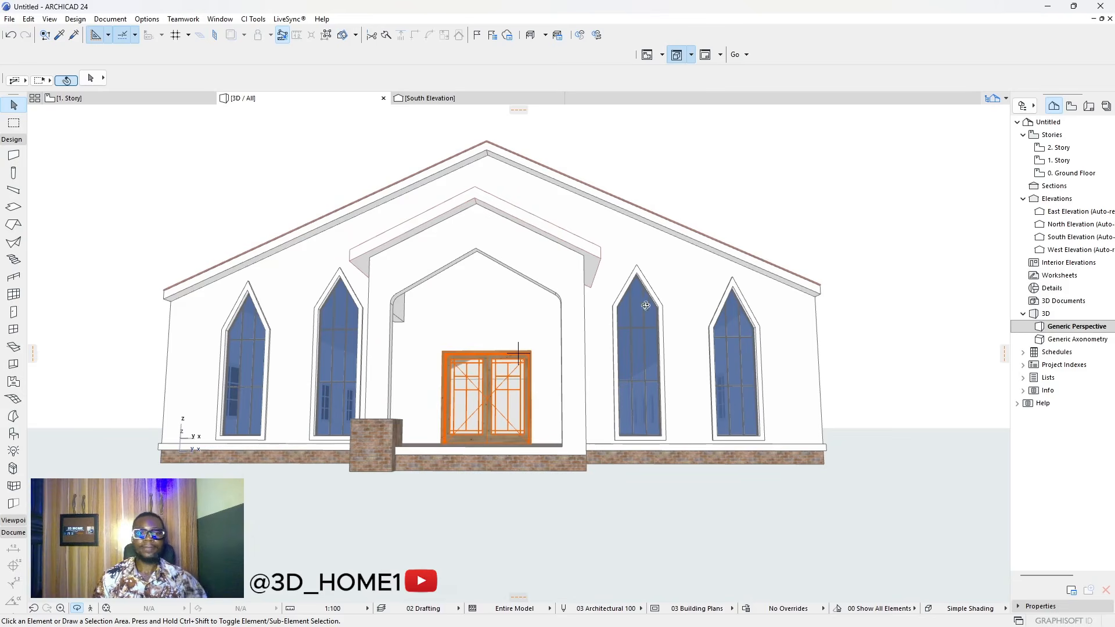
{"action": "left_click_drag", "start_coordinate": [646, 305], "coordinate": [569, 321]}
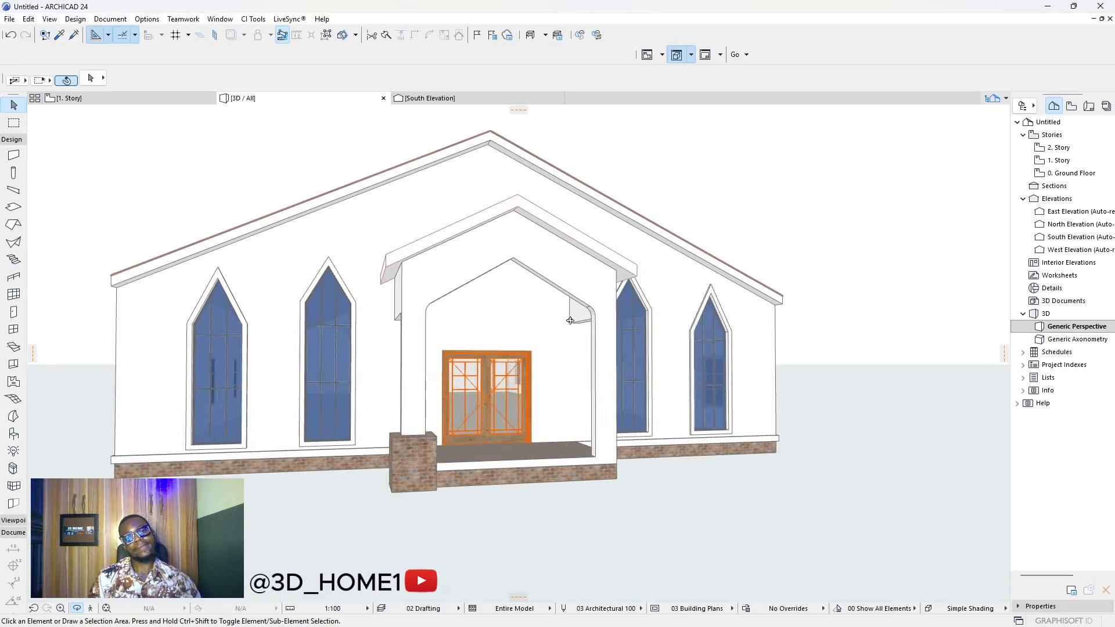
{"action": "scroll", "coordinate": [341, 318], "scroll_direction": "up", "scroll_amount": 6}
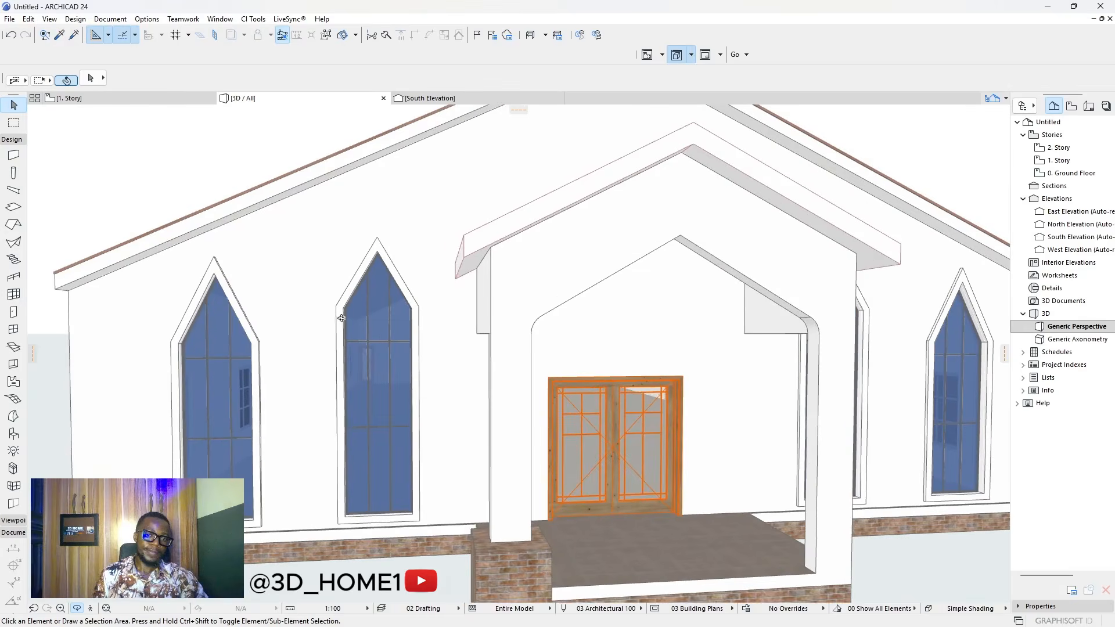
- Lower the inner left pointed window's height to 3722 using the outer left window's peak as reference, and deselect it
{"action": "left_click", "coordinate": [341, 318]}
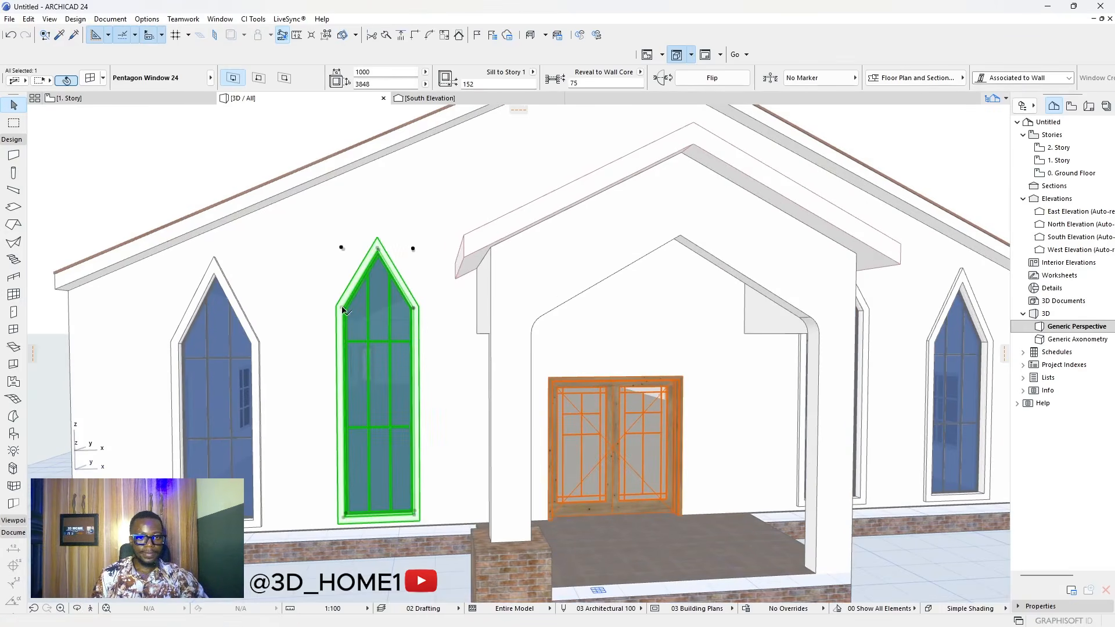
{"action": "left_click", "coordinate": [343, 310]}
{"action": "left_click", "coordinate": [383, 363]}
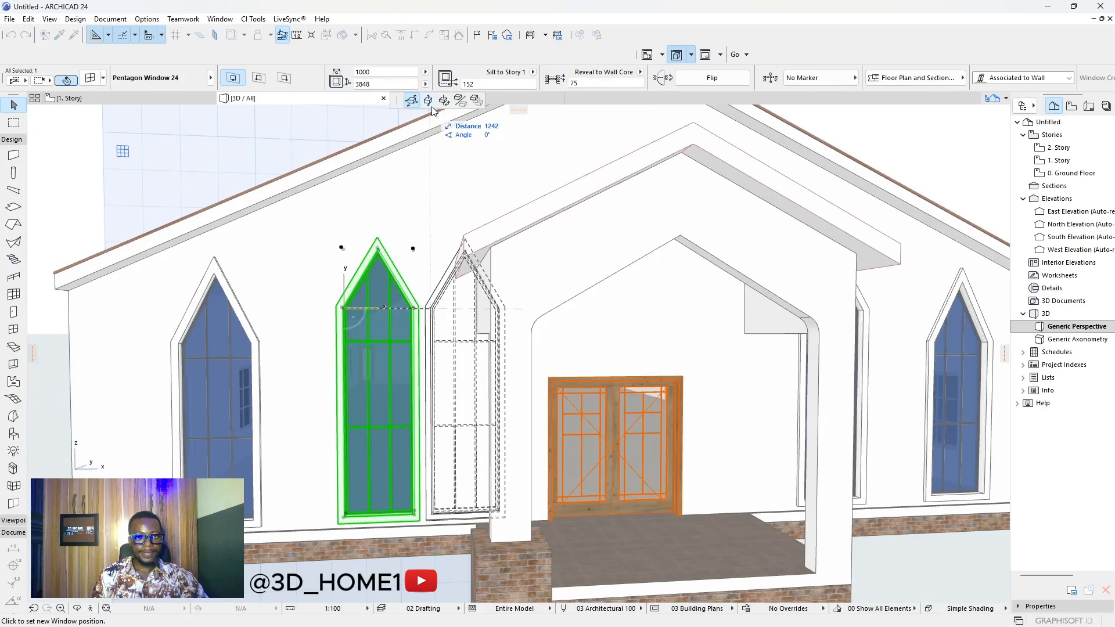
{"action": "left_click", "coordinate": [431, 109]}
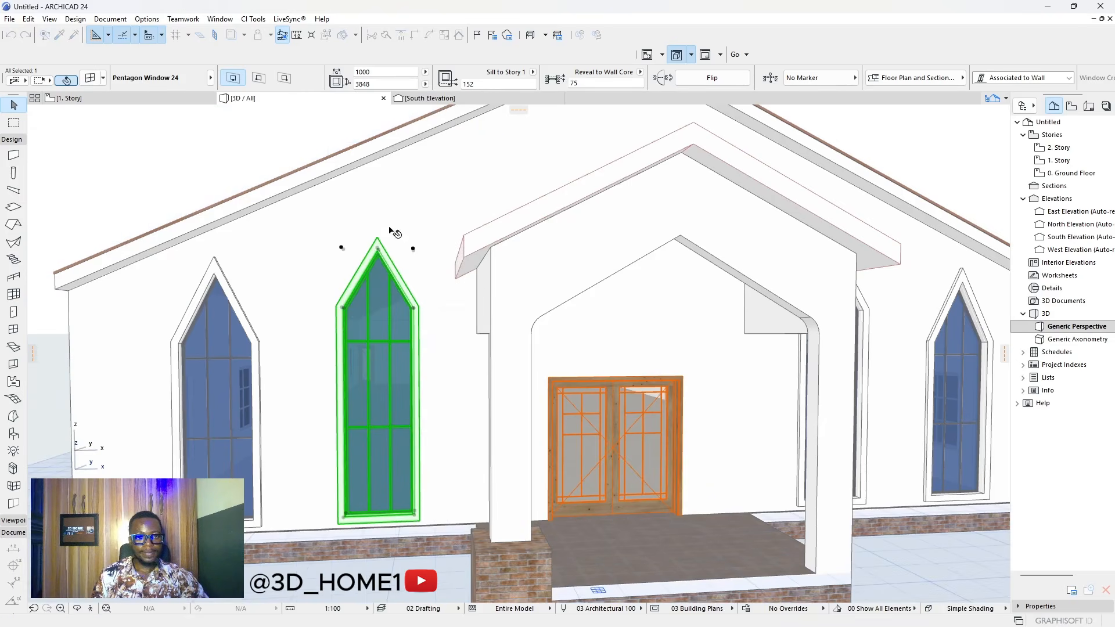
{"action": "left_click", "coordinate": [341, 249]}
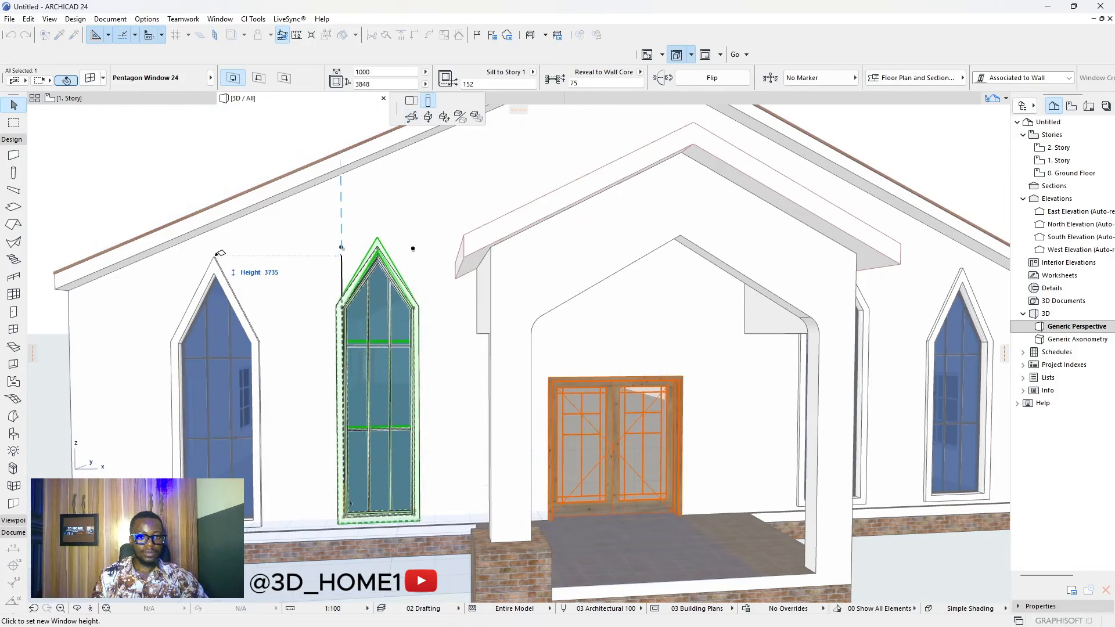
{"action": "scroll", "coordinate": [219, 254], "scroll_direction": "up", "scroll_amount": 2}
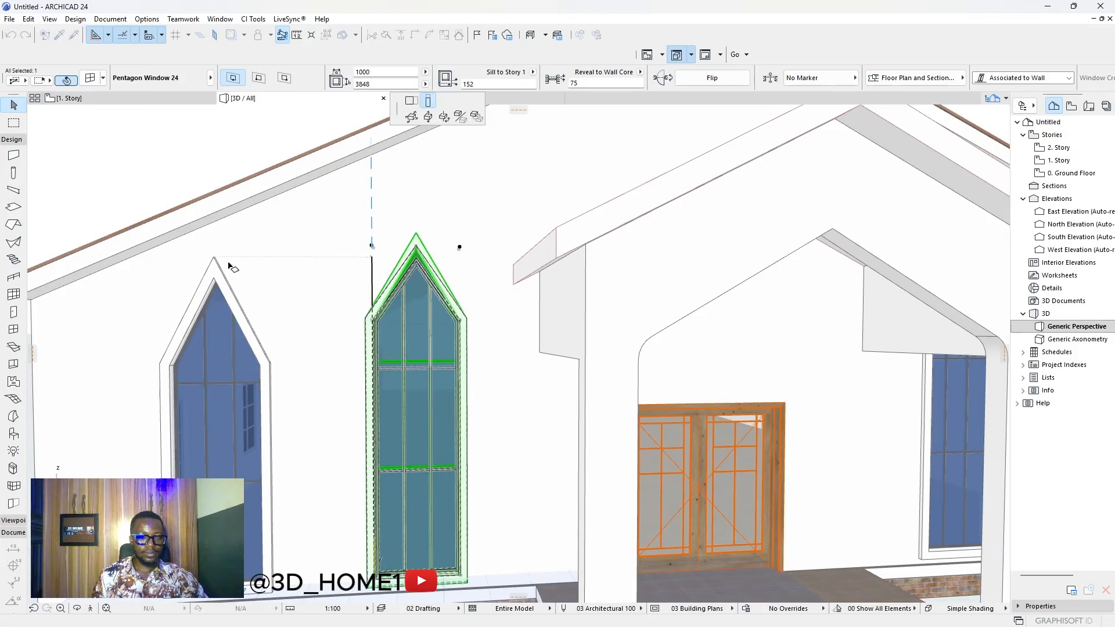
{"action": "left_click", "coordinate": [231, 267]}
{"action": "scroll", "coordinate": [488, 286], "scroll_direction": "down", "scroll_amount": 8}
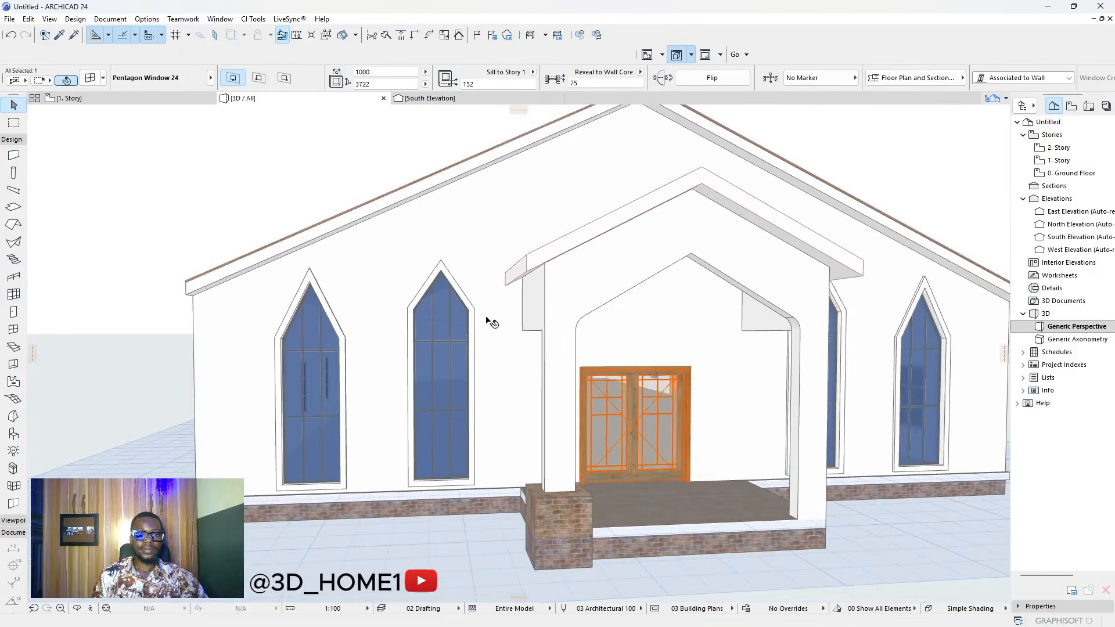
{"action": "scroll", "coordinate": [428, 385], "scroll_direction": "down", "scroll_amount": 2}
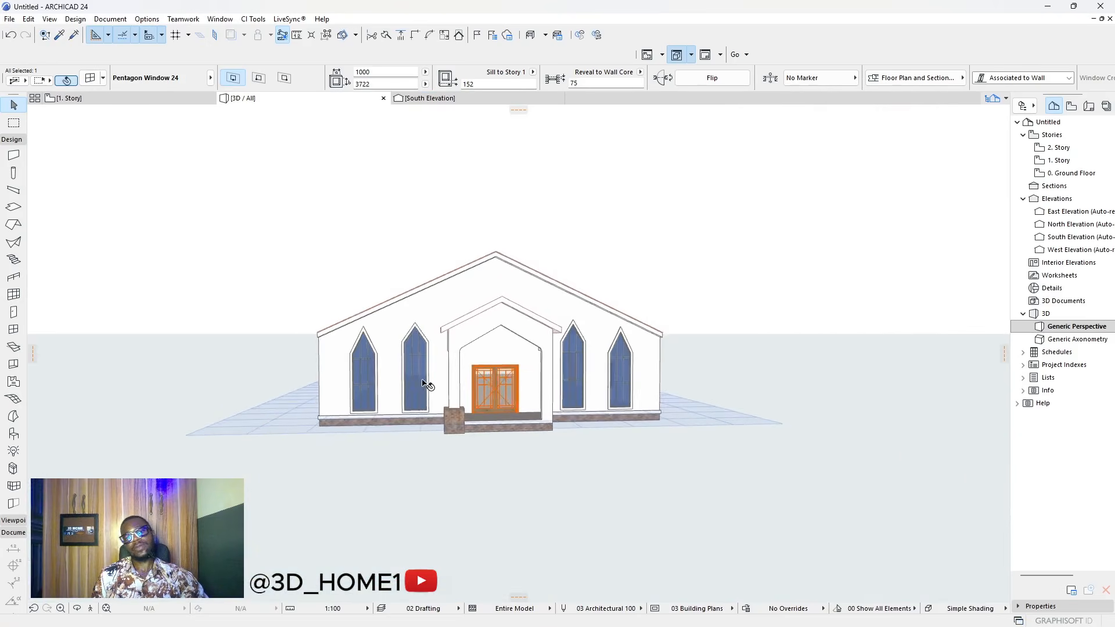
{"action": "left_click", "coordinate": [347, 431]}
- Set the outer left pentagon window's straight side height to 3000 in its window settings
{"action": "scroll", "coordinate": [327, 420], "scroll_direction": "up", "scroll_amount": 3}
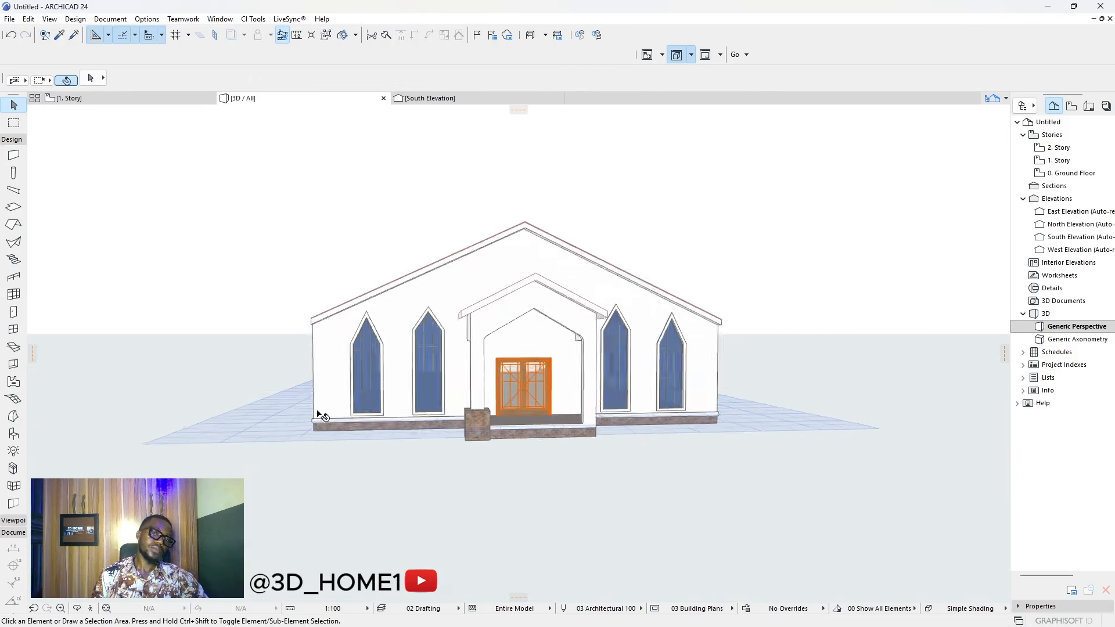
{"action": "scroll", "coordinate": [448, 319], "scroll_direction": "up", "scroll_amount": 5}
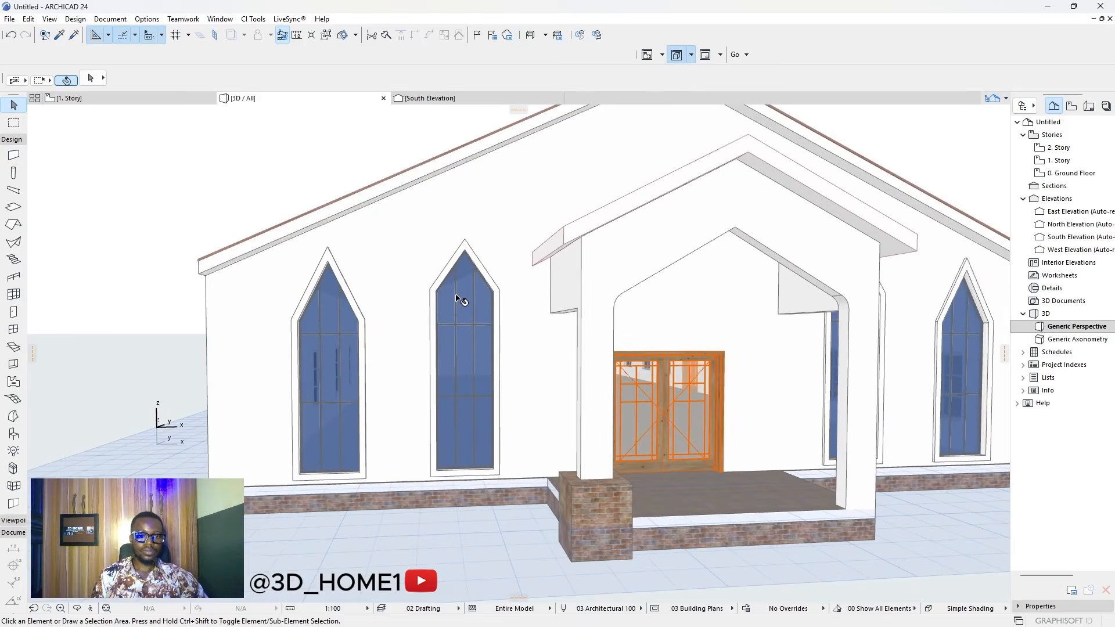
{"action": "mouse_move", "coordinate": [459, 299]}
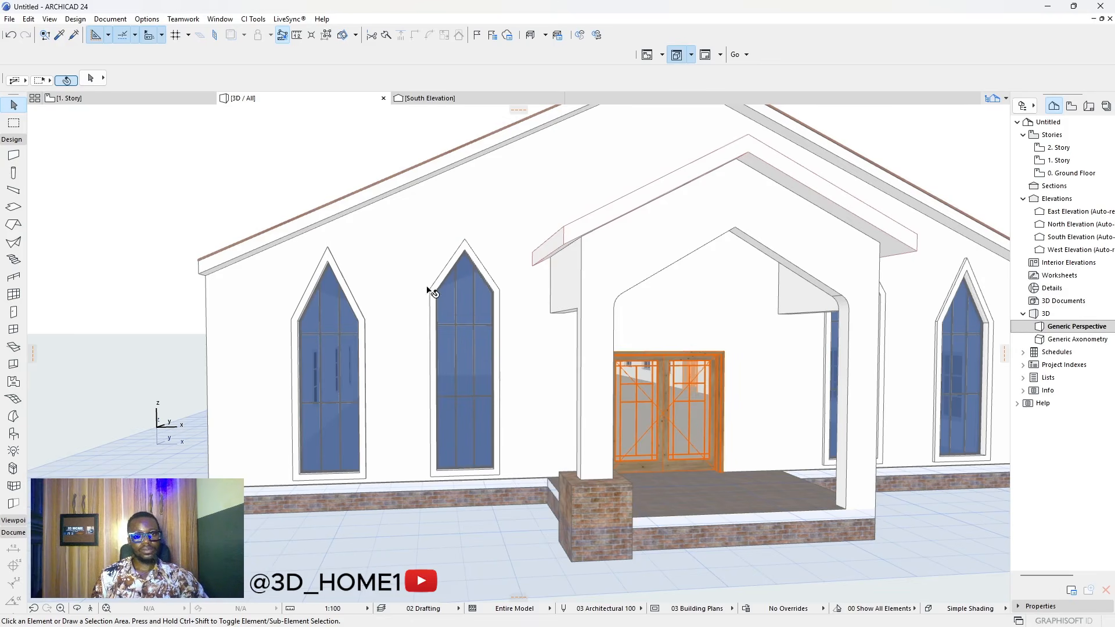
{"action": "left_click", "coordinate": [348, 311]}
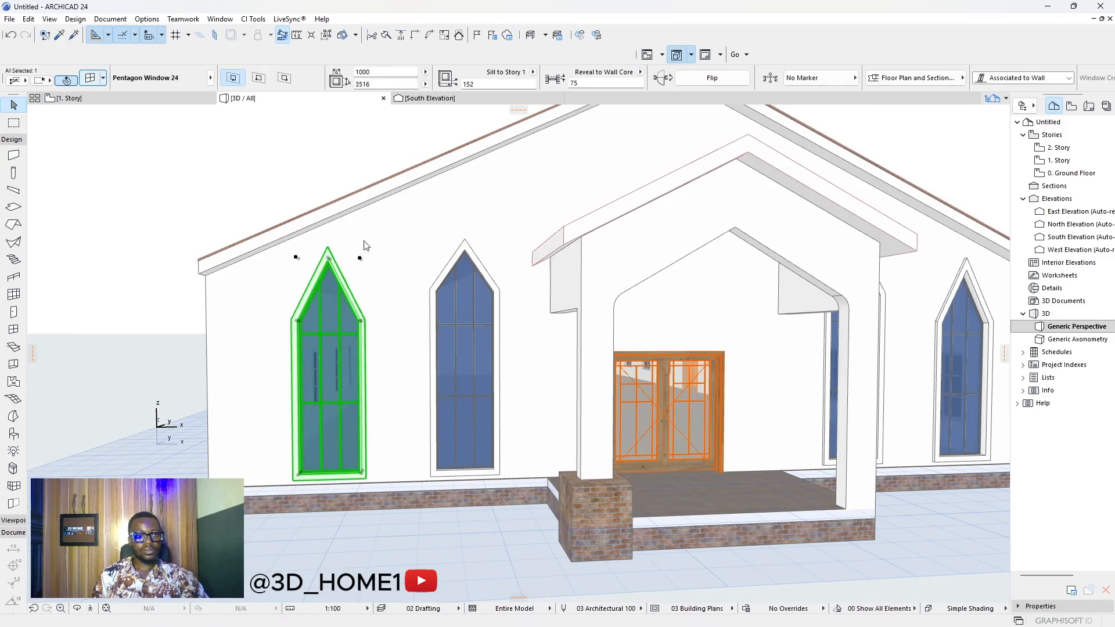
{"action": "key", "text": "ctrl+t"}
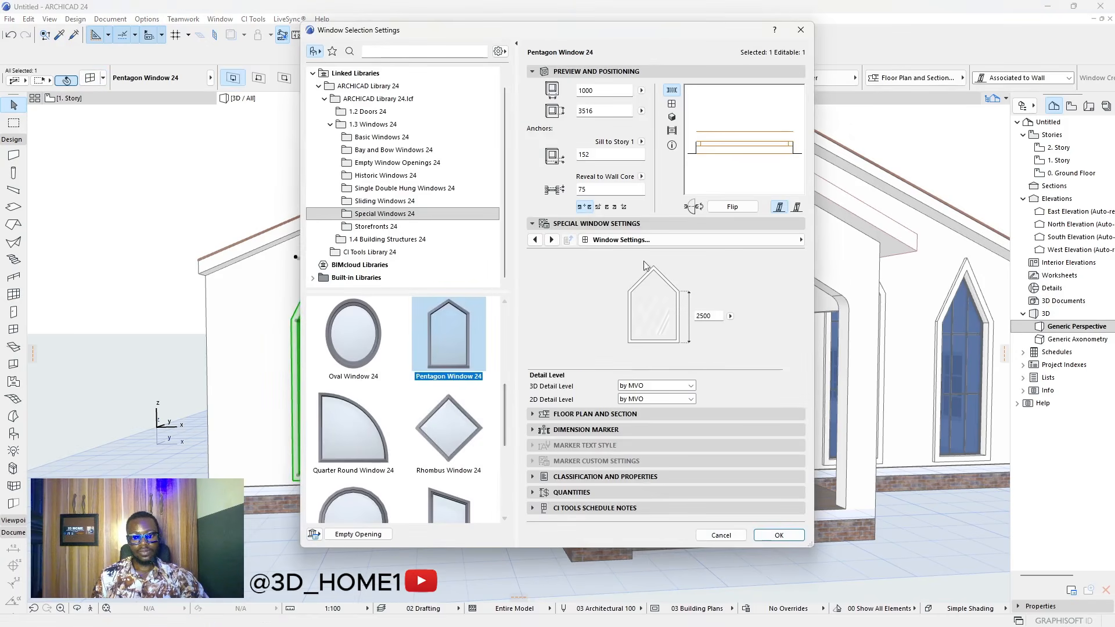
{"action": "left_click", "coordinate": [535, 239]}
{"action": "left_click", "coordinate": [552, 240]}
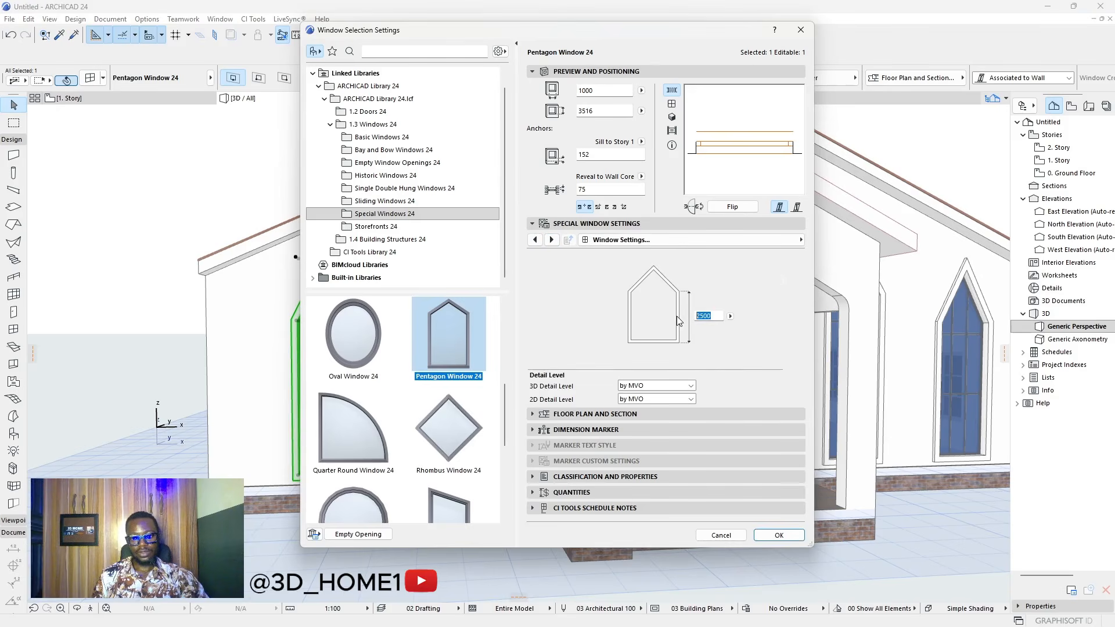
{"action": "type", "text": "300"}
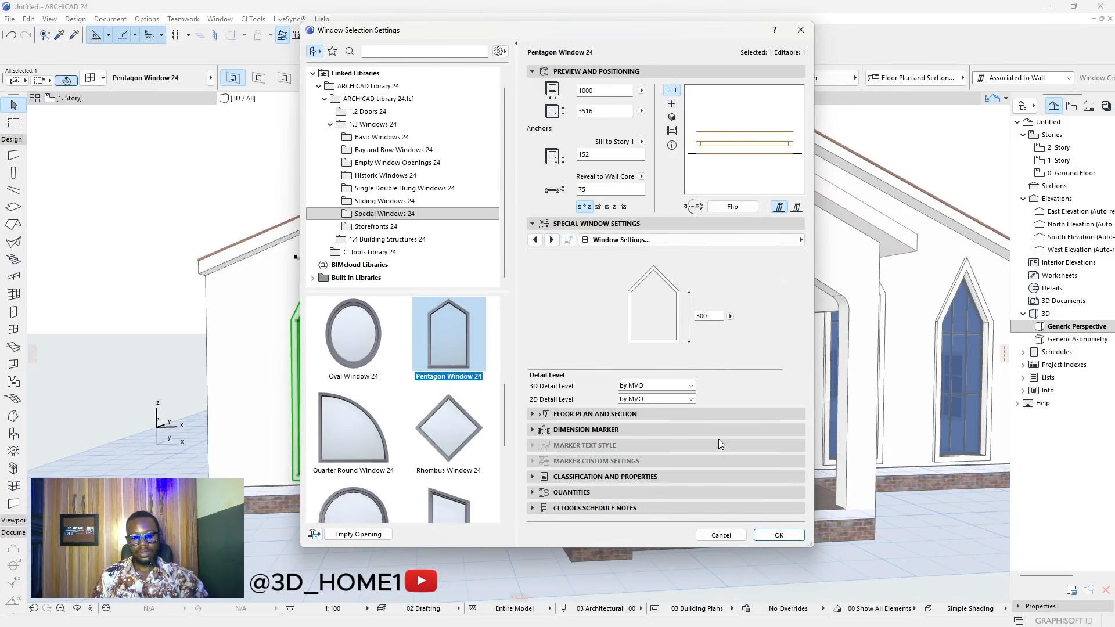
{"action": "type", "text": "0"}
{"action": "left_click", "coordinate": [768, 537]}
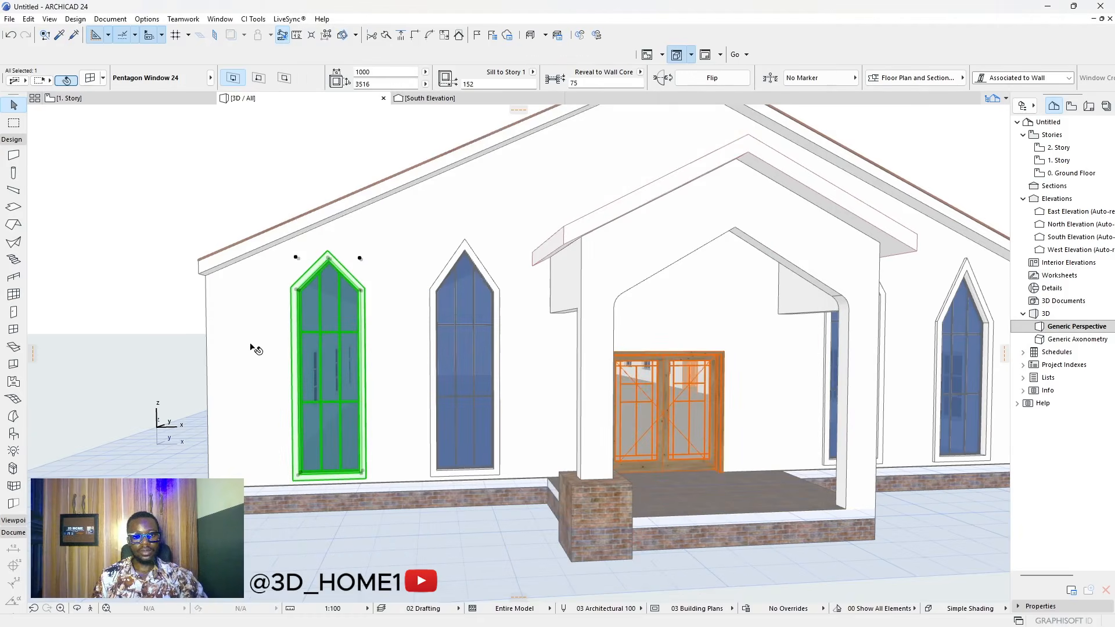
- Stretch the outer left window's height up toward the level of the inner left window's peak, and deselect it
{"action": "scroll", "coordinate": [339, 313], "scroll_direction": "up", "scroll_amount": 3}
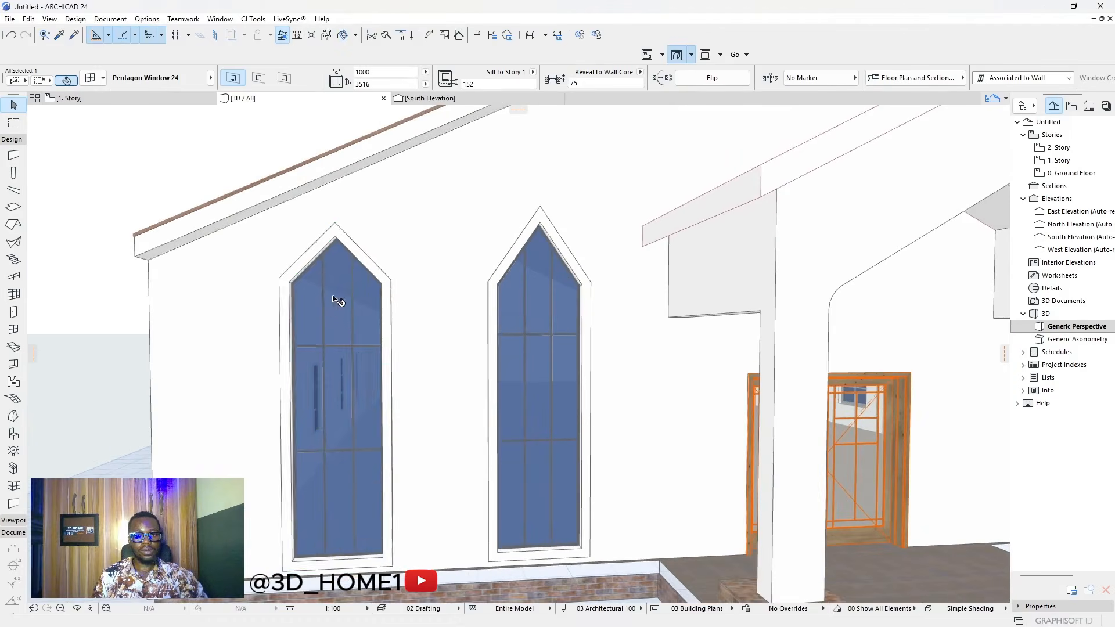
{"action": "left_click", "coordinate": [384, 235]}
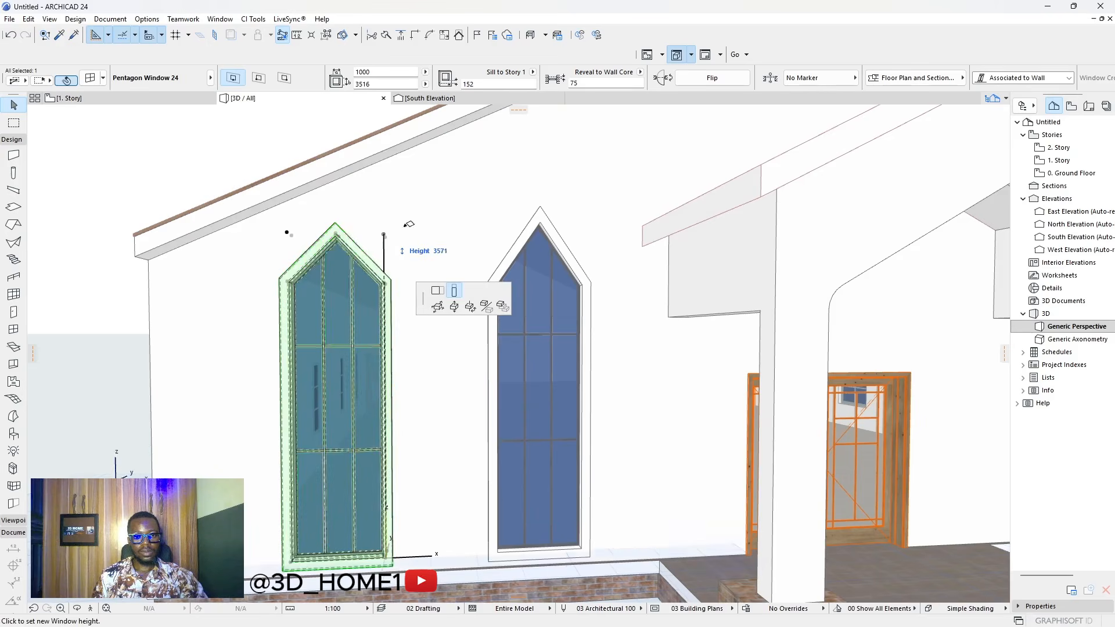
{"action": "left_click", "coordinate": [543, 204]}
{"action": "key", "text": "Escape"}
{"action": "scroll", "coordinate": [291, 303], "scroll_direction": "down", "scroll_amount": 5}
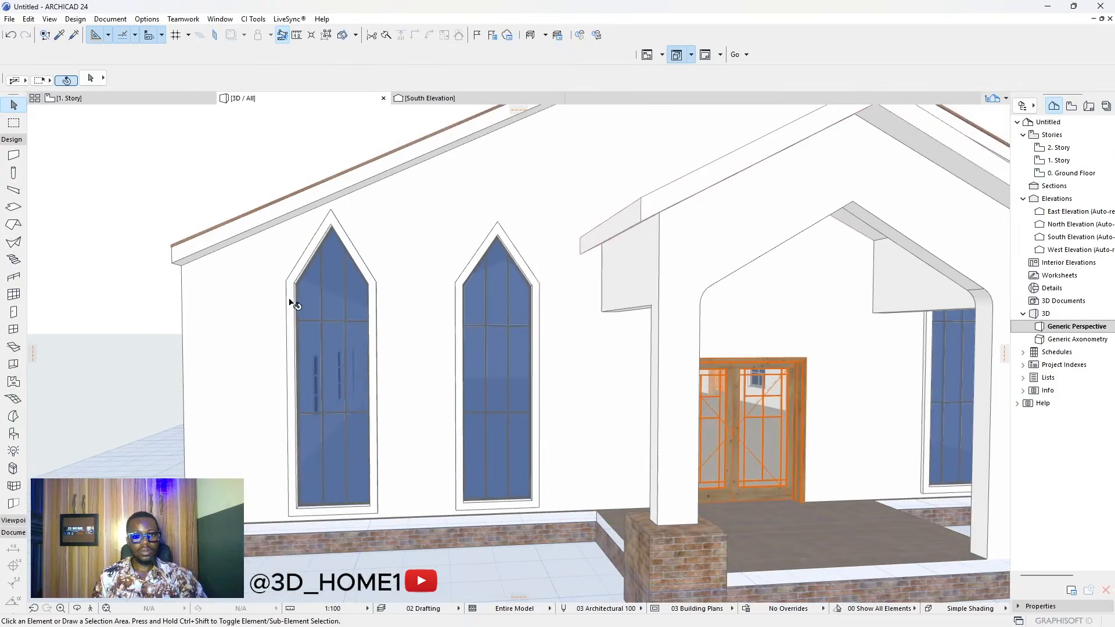
- Examine the two left windows in 3D and compare the heights of all the front windows in the South Elevation
{"action": "scroll", "coordinate": [393, 318], "scroll_direction": "up", "scroll_amount": 5}
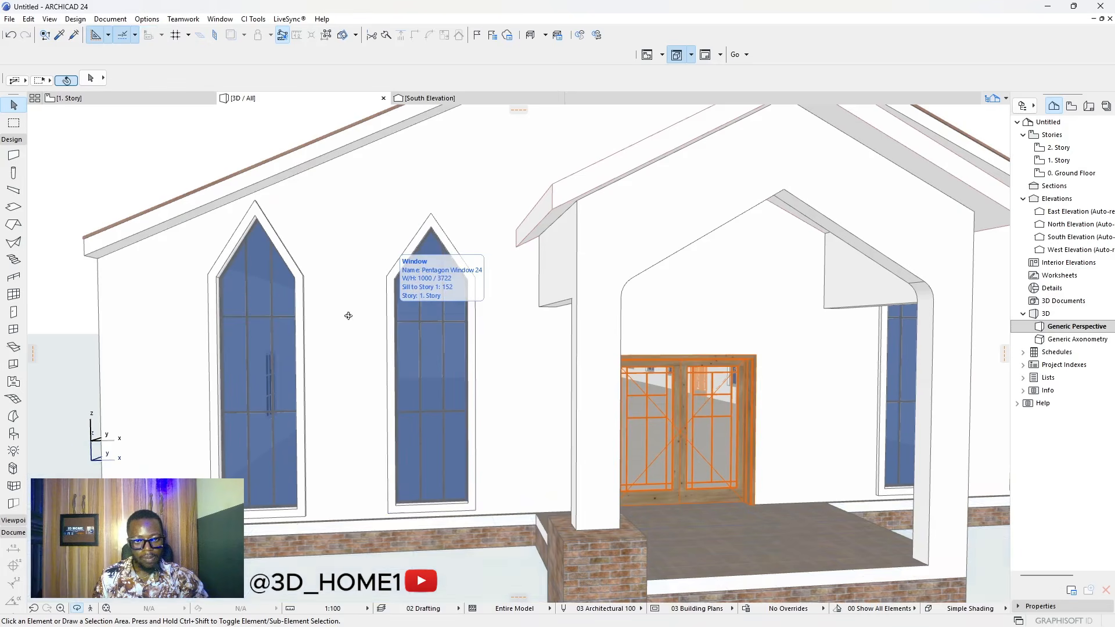
{"action": "middle_click_drag", "start_coordinate": [383, 325], "coordinate": [266, 319], "text": "shift"}
{"action": "scroll", "coordinate": [343, 324], "scroll_direction": "up", "scroll_amount": 5}
{"action": "mouse_move", "coordinate": [359, 316]}
{"action": "middle_mouse_down", "text": "shift"}
{"action": "mouse_move", "coordinate": [441, 312]}
{"action": "mouse_move", "coordinate": [366, 333]}
{"action": "middle_mouse_up", "text": "shift"}
{"action": "left_click", "coordinate": [167, 101]}
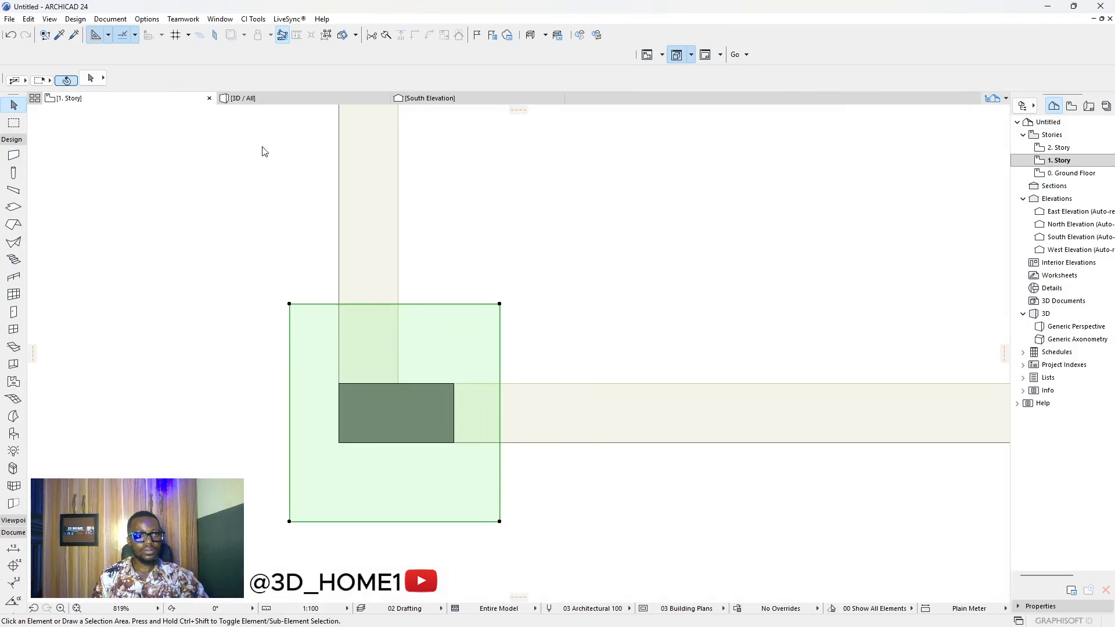
{"action": "left_click", "coordinate": [436, 98]}
{"action": "scroll", "coordinate": [520, 231], "scroll_direction": "down", "scroll_amount": 6}
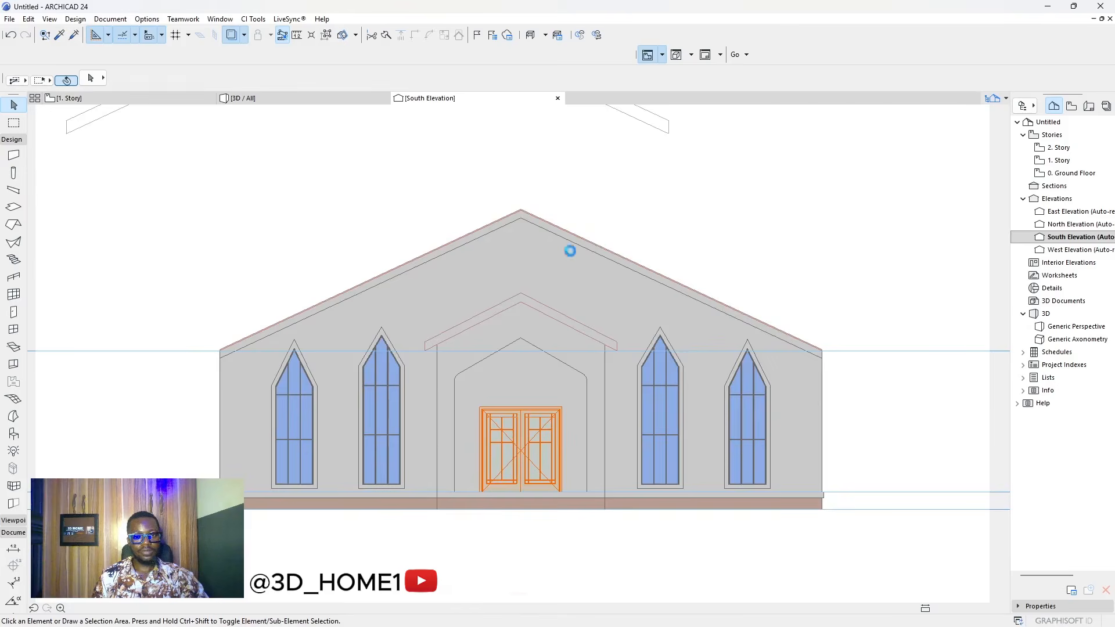
{"action": "scroll", "coordinate": [568, 249], "scroll_direction": "down", "scroll_amount": 1}
{"action": "scroll", "coordinate": [585, 299], "scroll_direction": "up", "scroll_amount": 4}
{"action": "scroll", "coordinate": [584, 298], "scroll_direction": "up", "scroll_amount": 2}
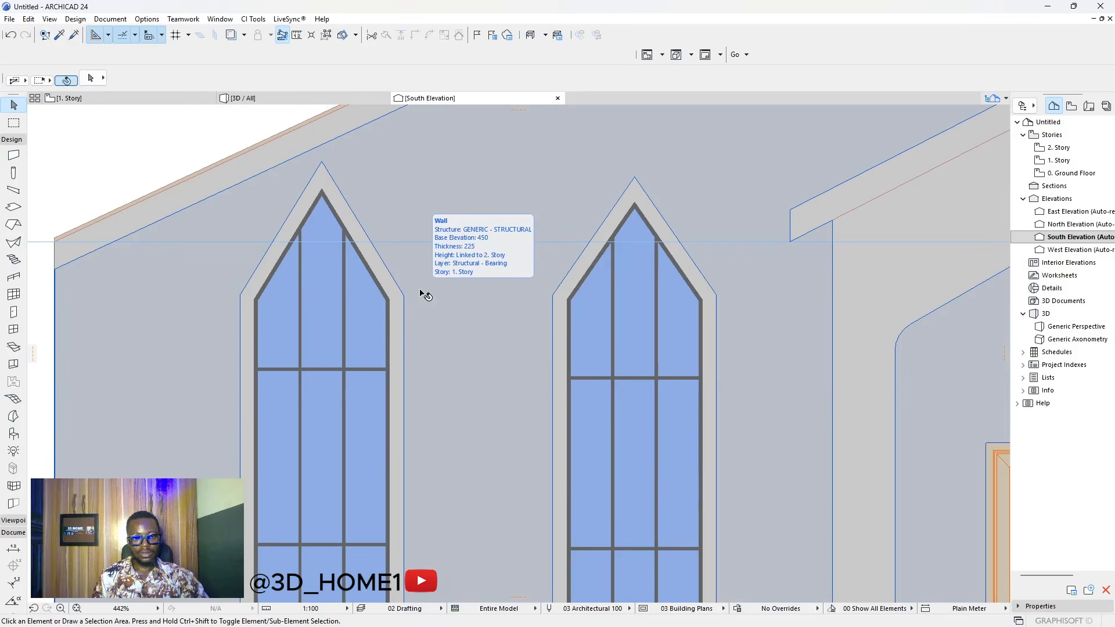
{"action": "scroll", "coordinate": [425, 296], "scroll_direction": "down", "scroll_amount": 8}
{"action": "scroll", "coordinate": [461, 361], "scroll_direction": "up", "scroll_amount": 2}
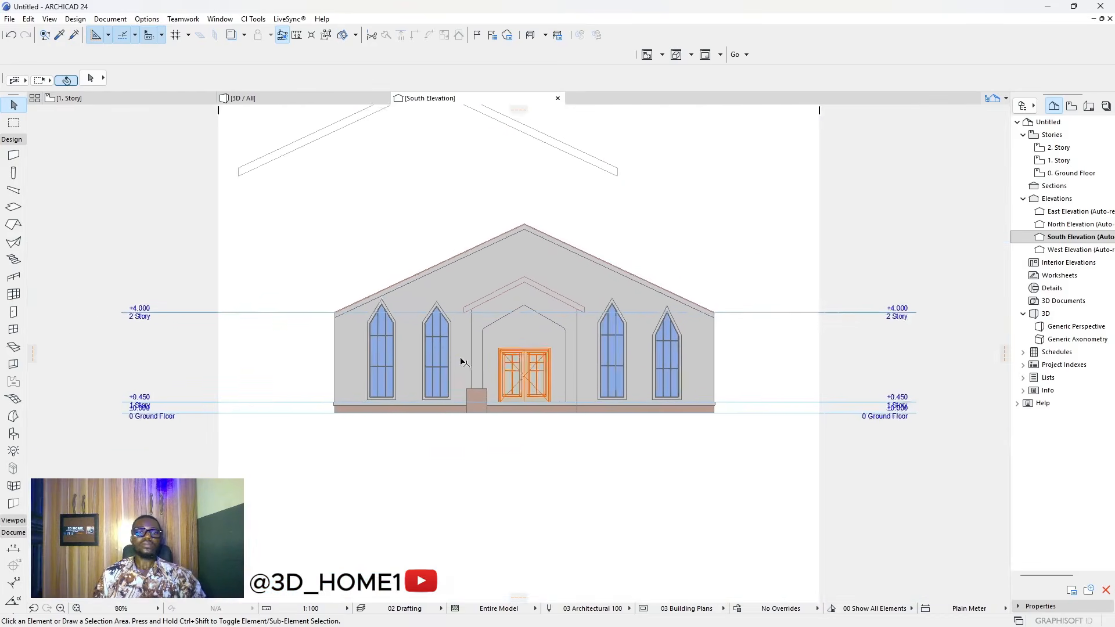
{"action": "scroll", "coordinate": [335, 278], "scroll_direction": "down", "scroll_amount": 1}
- Return to the 3D view and examine the left windows and the whole front facade head-on
{"action": "left_click", "coordinate": [152, 96]}
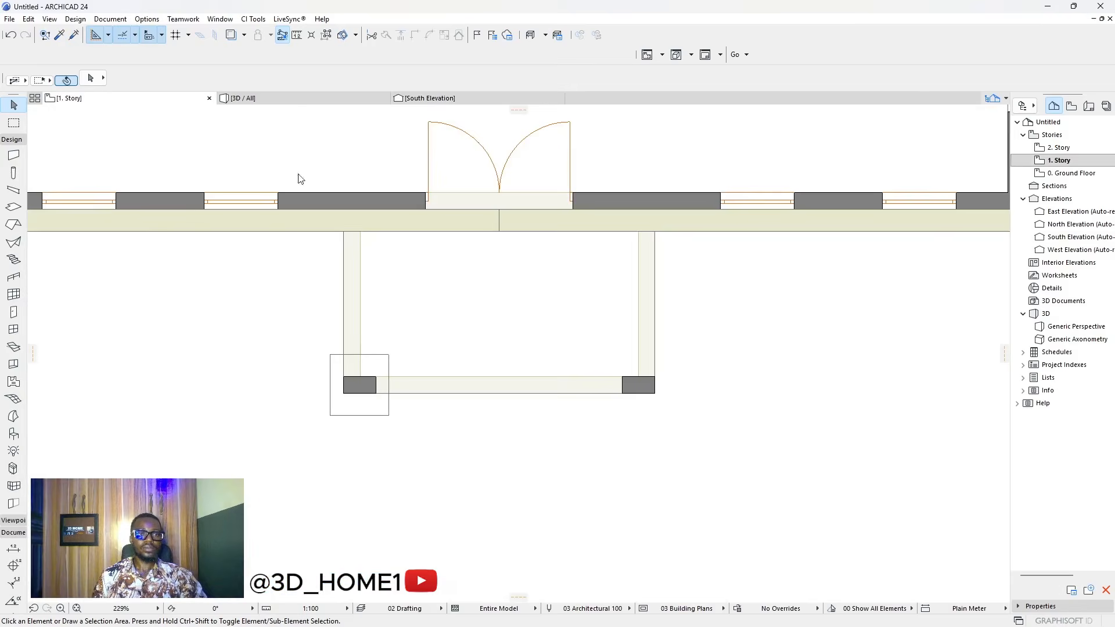
{"action": "left_click", "coordinate": [309, 99]}
{"action": "scroll", "coordinate": [489, 315], "scroll_direction": "down", "scroll_amount": 8}
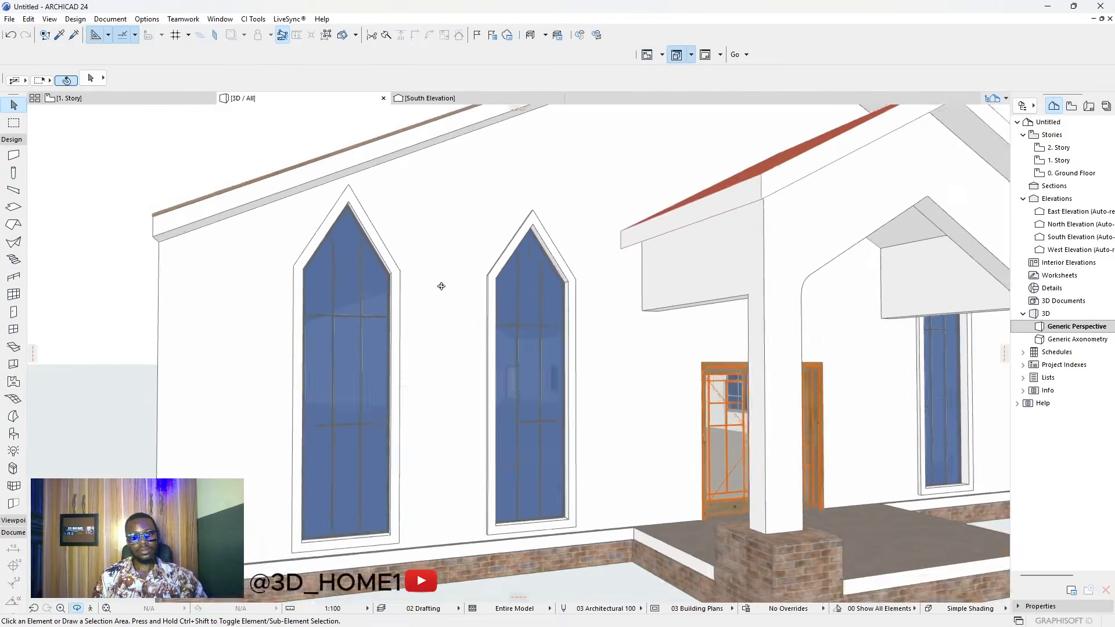
{"action": "left_click_drag", "start_coordinate": [395, 309], "coordinate": [306, 351]}
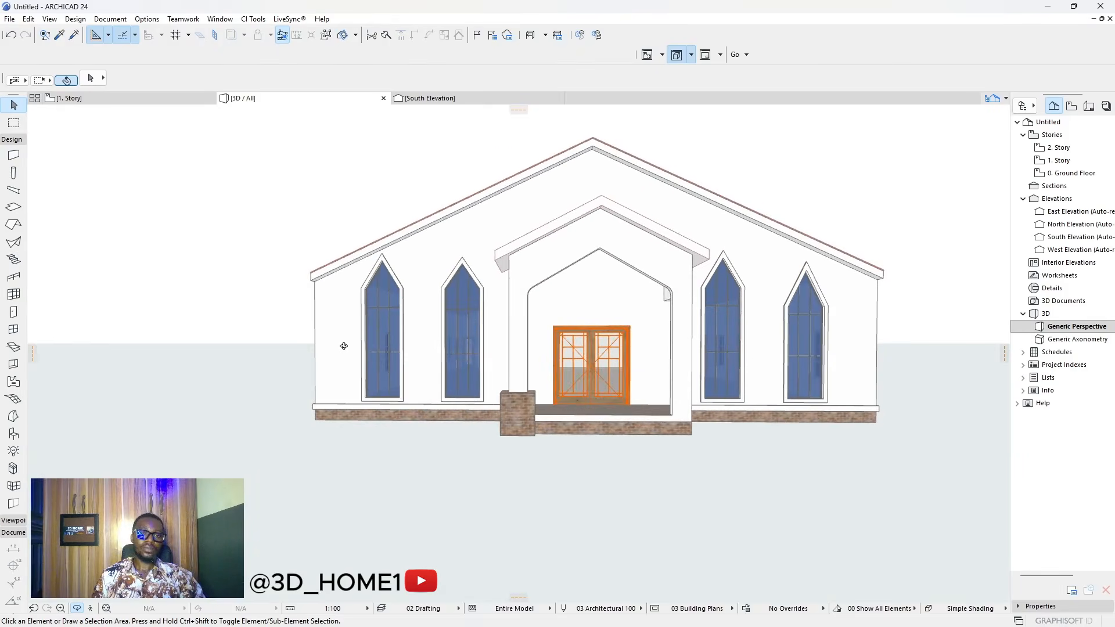
{"action": "scroll", "coordinate": [372, 329], "scroll_direction": "up", "scroll_amount": 3}
- Undo the outer left window's last height change and deselect the window
{"action": "key", "text": "ctrl+z"}
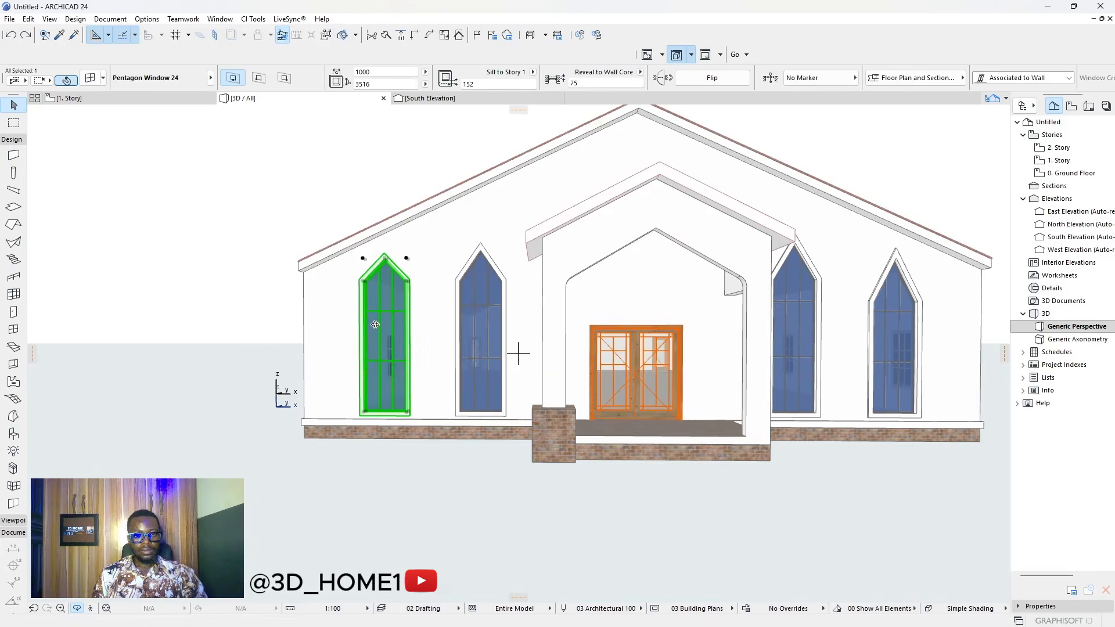
{"action": "key", "text": "Escape"}
{"action": "key", "text": "Escape"}
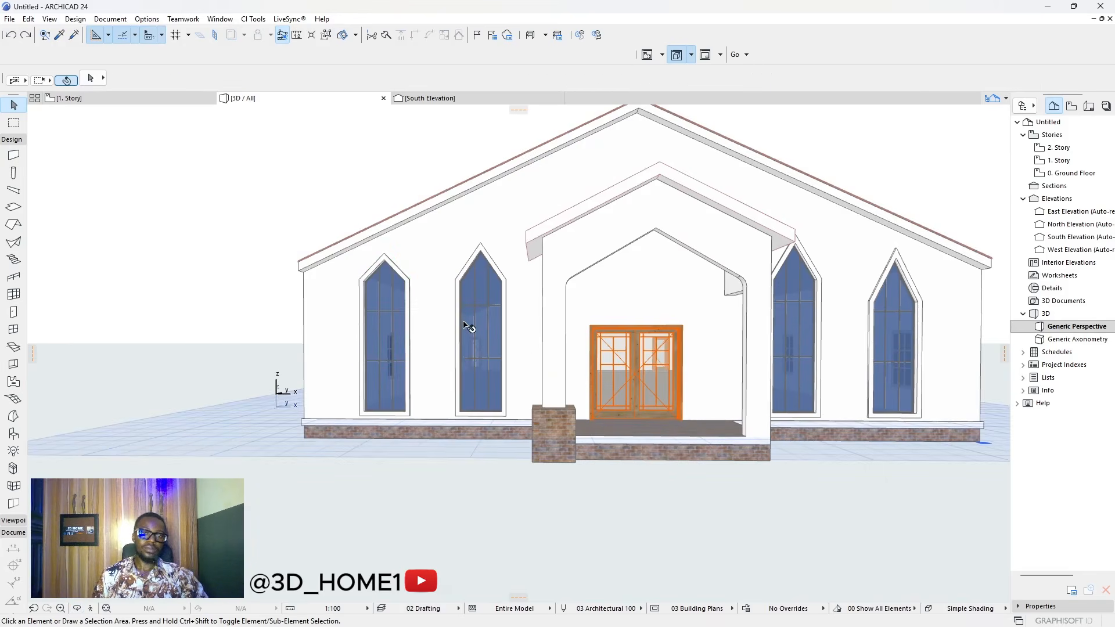
- Lower the inner left window's height to 3516 by snapping it to the outer left window's opening peak, and deselect it
{"action": "key", "text": "o"}
{"action": "mouse_move", "coordinate": [468, 327]}
{"action": "left_mouse_down"}
{"action": "mouse_move", "coordinate": [560, 323]}
{"action": "mouse_move", "coordinate": [472, 329]}
{"action": "left_mouse_up"}
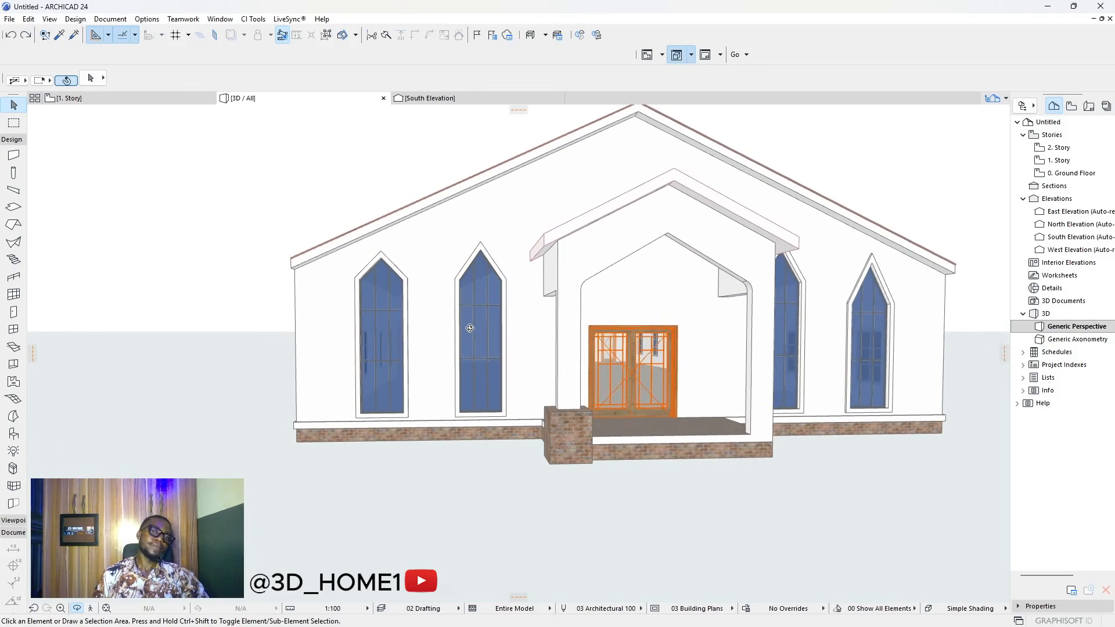
{"action": "scroll", "coordinate": [433, 312], "scroll_direction": "up", "scroll_amount": 4}
{"action": "key", "text": "o"}
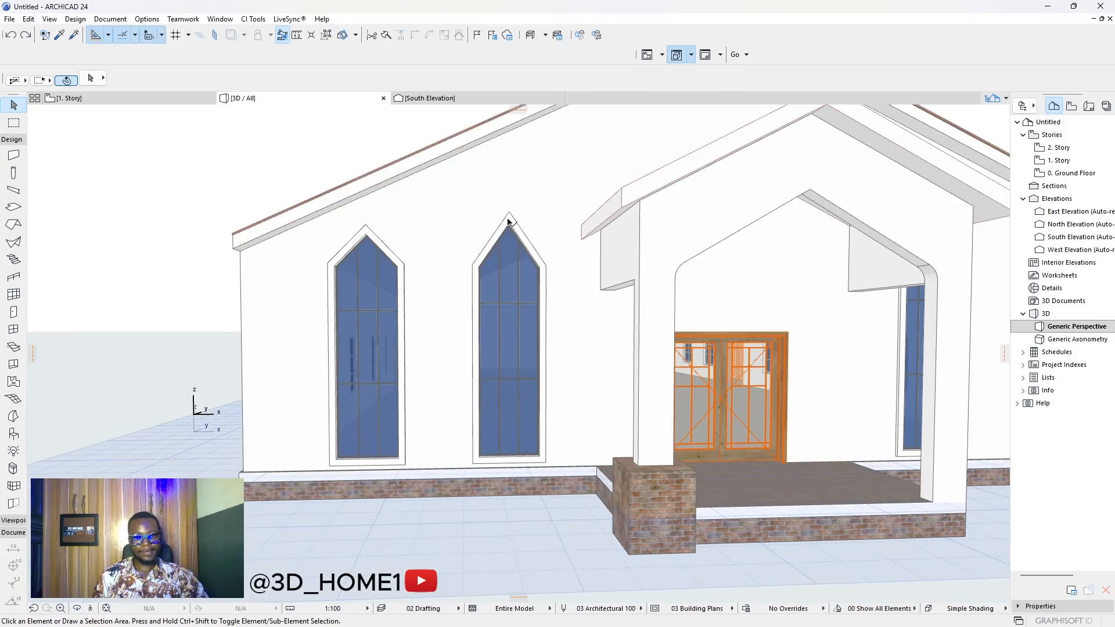
{"action": "left_click", "coordinate": [511, 220]}
{"action": "left_click", "coordinate": [479, 221]}
{"action": "left_click", "coordinate": [533, 274]}
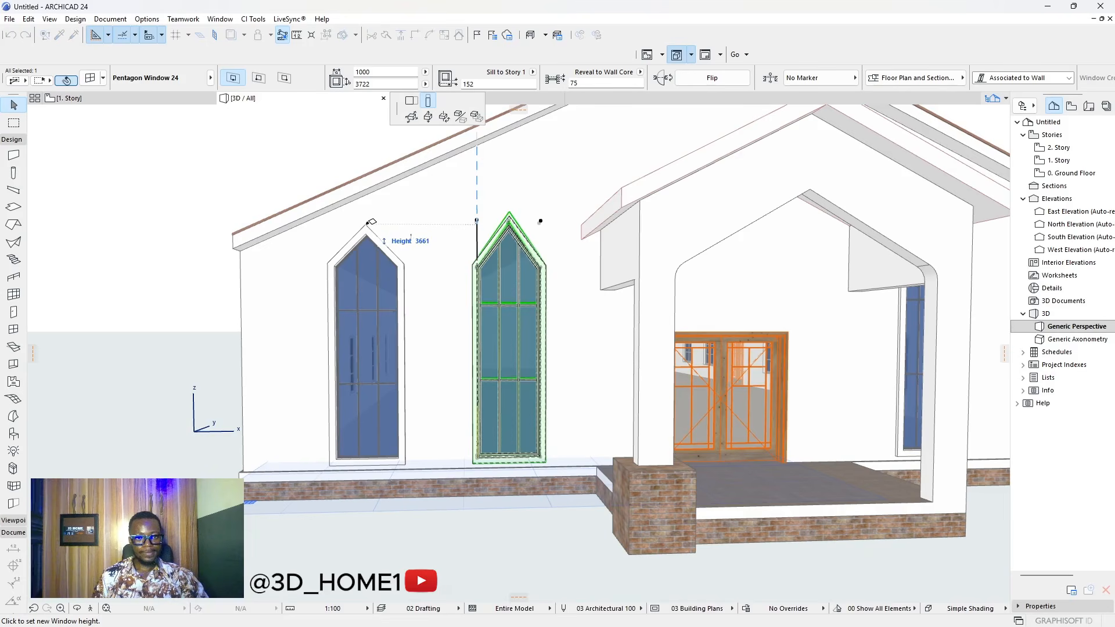
{"action": "scroll", "coordinate": [370, 225], "scroll_direction": "up", "scroll_amount": 3}
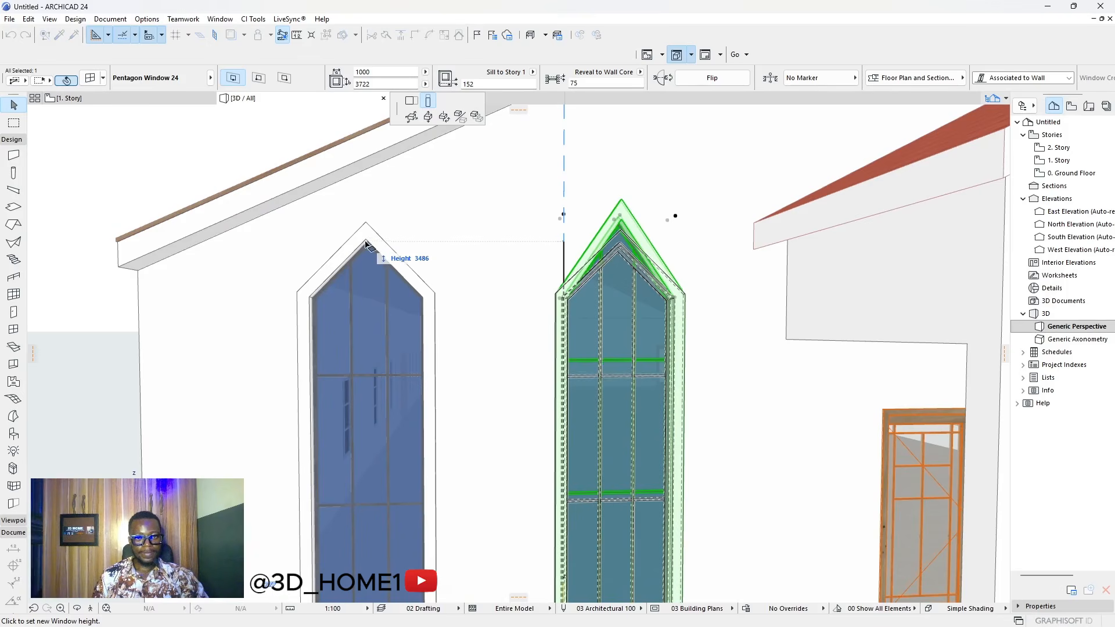
{"action": "left_click", "coordinate": [366, 239]}
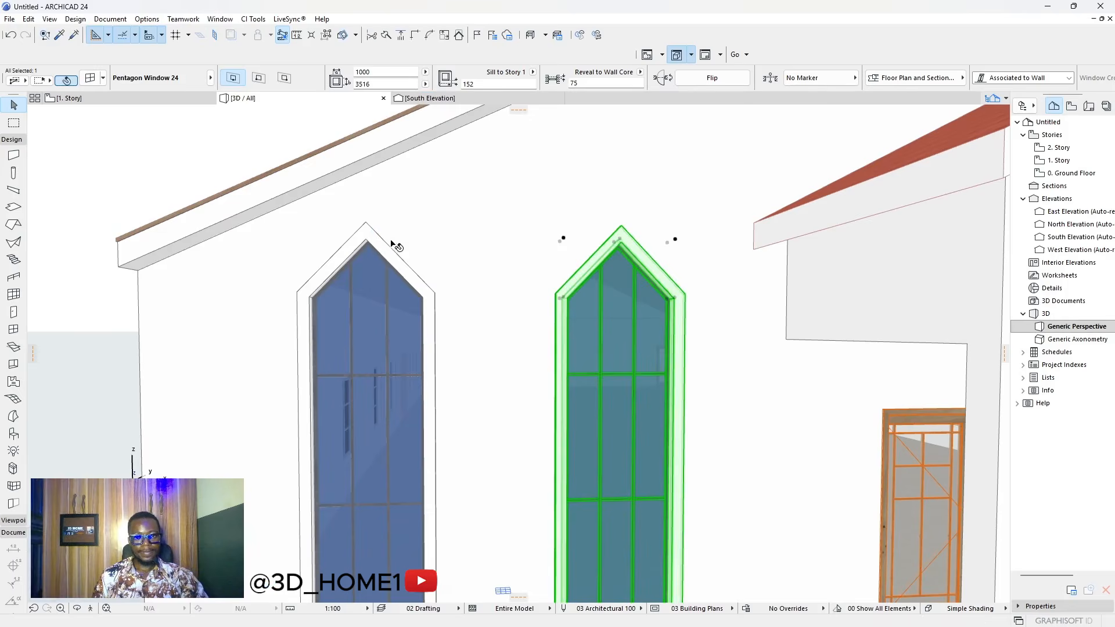
{"action": "key", "text": "Escape"}
{"action": "scroll", "coordinate": [444, 257], "scroll_direction": "down", "scroll_amount": 10}
{"action": "scroll", "coordinate": [271, 321], "scroll_direction": "down", "scroll_amount": 2}
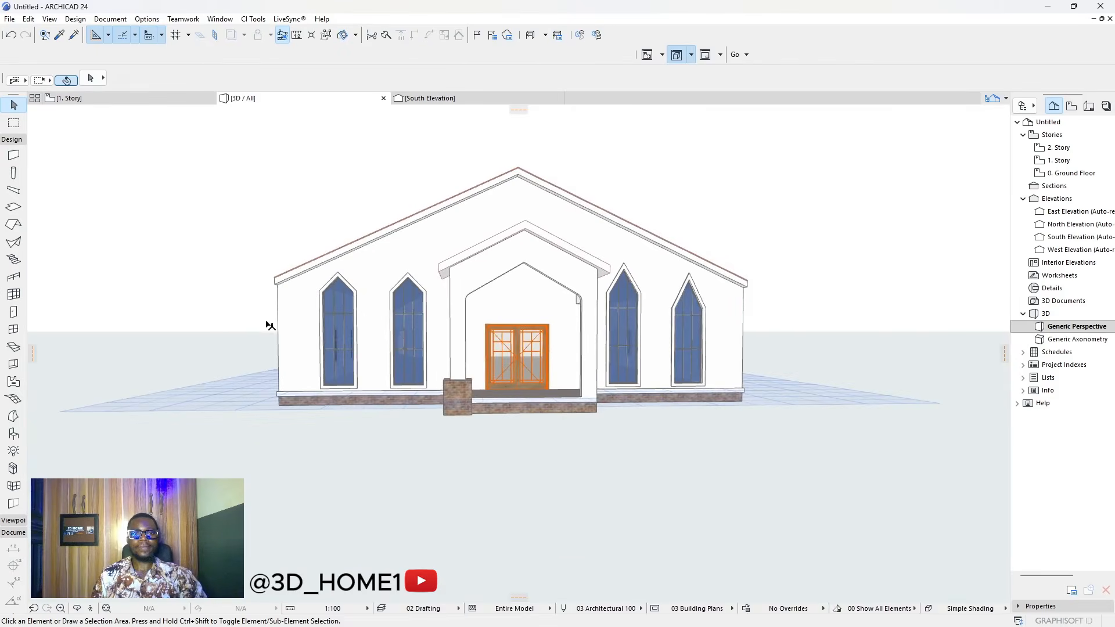
{"action": "scroll", "coordinate": [455, 342], "scroll_direction": "up", "scroll_amount": 2}
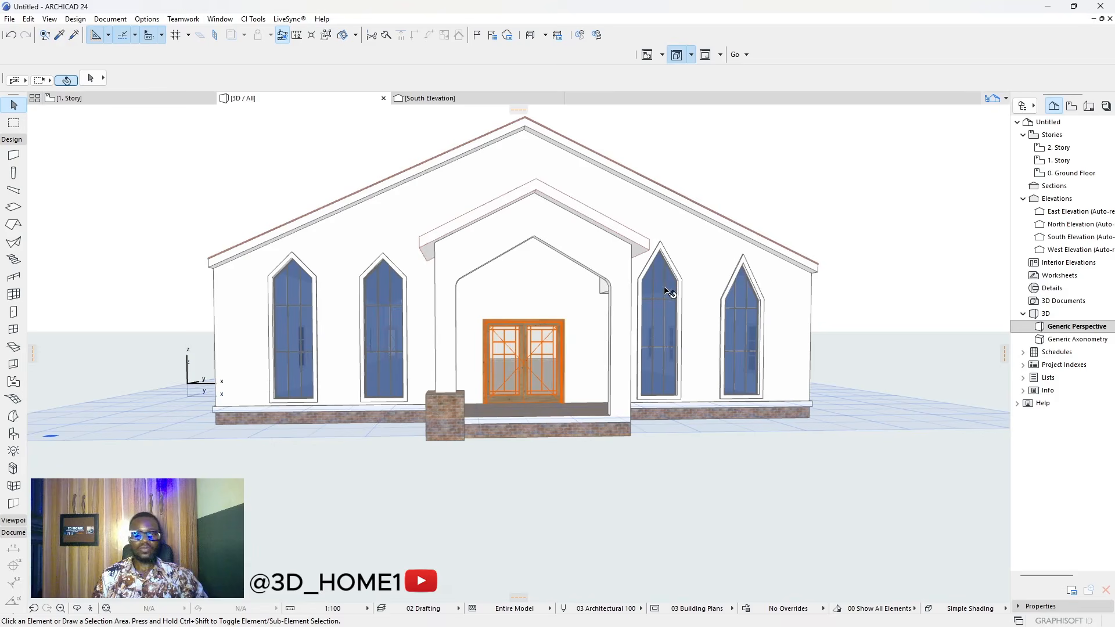
- Check the inner right and outer left windows' dimensions and browse the Special Windows 24 library, leaving the outer left window's settings as they are
{"action": "left_click", "coordinate": [662, 257]}
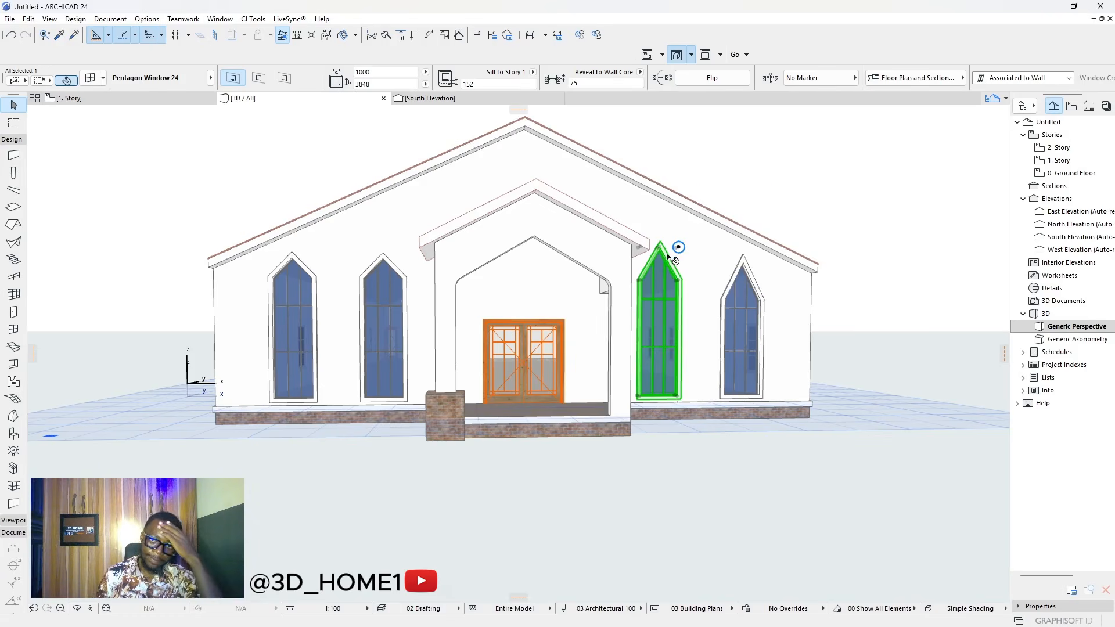
{"action": "left_click", "coordinate": [280, 259]}
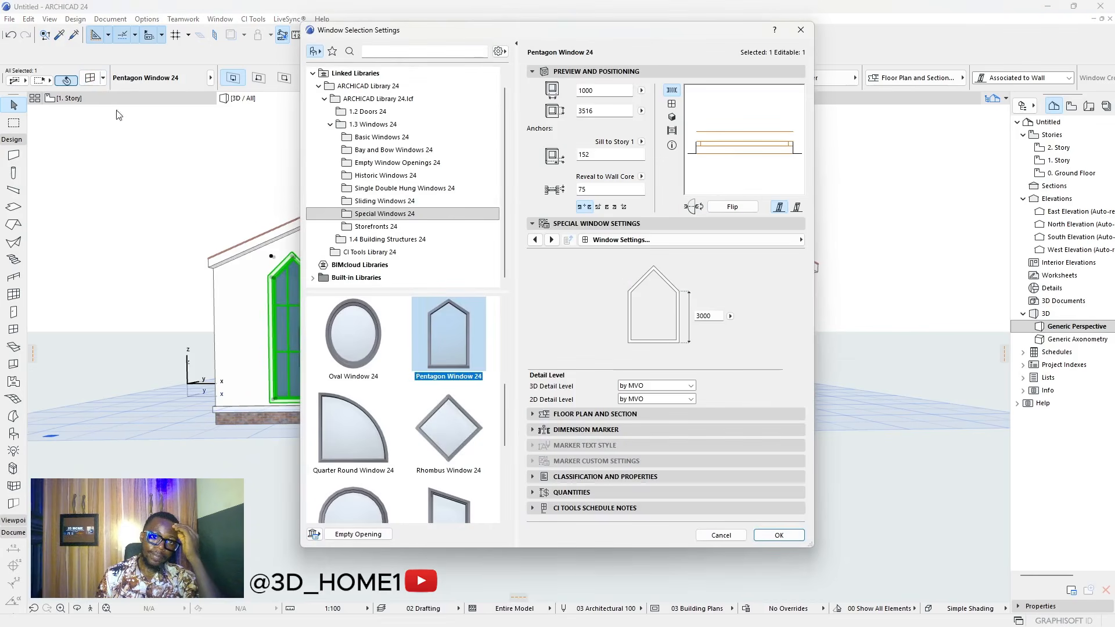
{"action": "scroll", "coordinate": [406, 360], "scroll_direction": "down", "scroll_amount": 4}
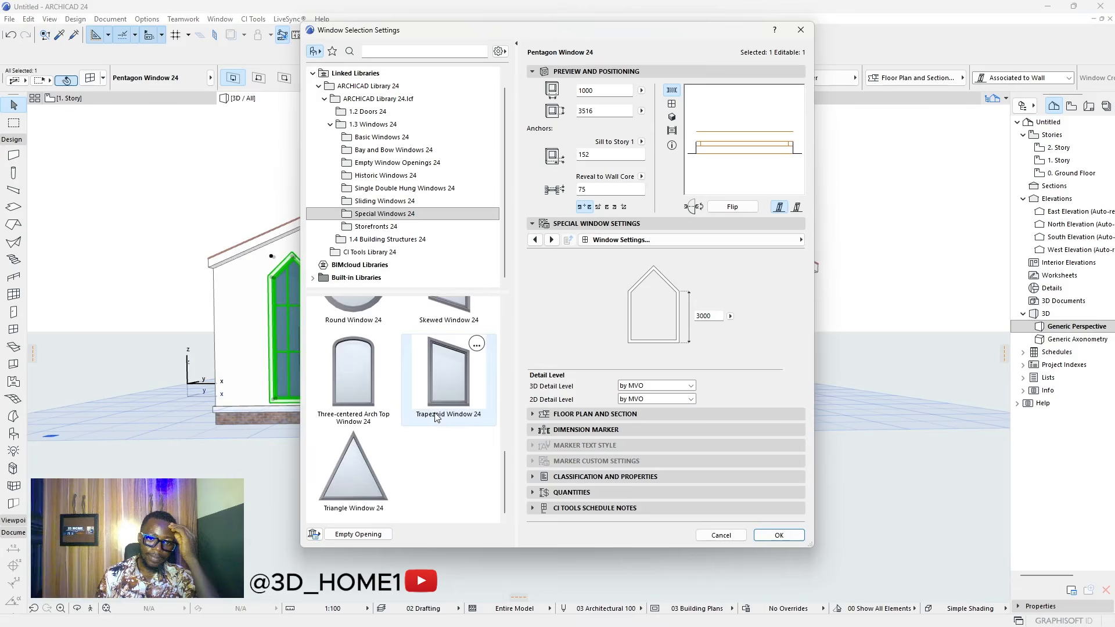
{"action": "scroll", "coordinate": [438, 416], "scroll_direction": "up", "scroll_amount": 5}
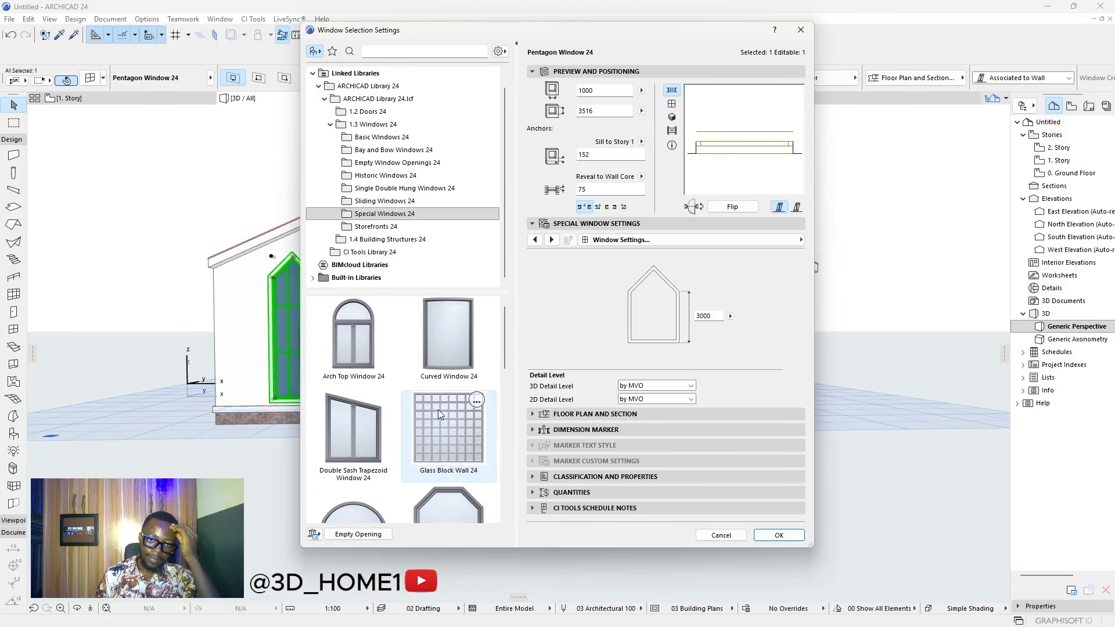
{"action": "scroll", "coordinate": [438, 409], "scroll_direction": "down", "scroll_amount": 4}
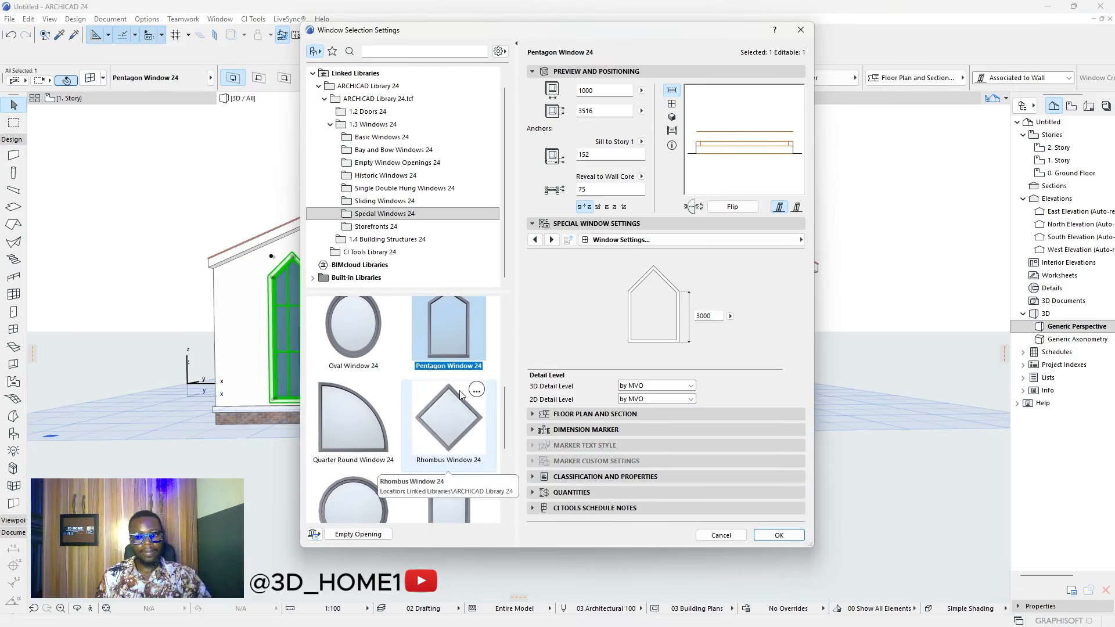
{"action": "scroll", "coordinate": [449, 392], "scroll_direction": "down", "scroll_amount": 3}
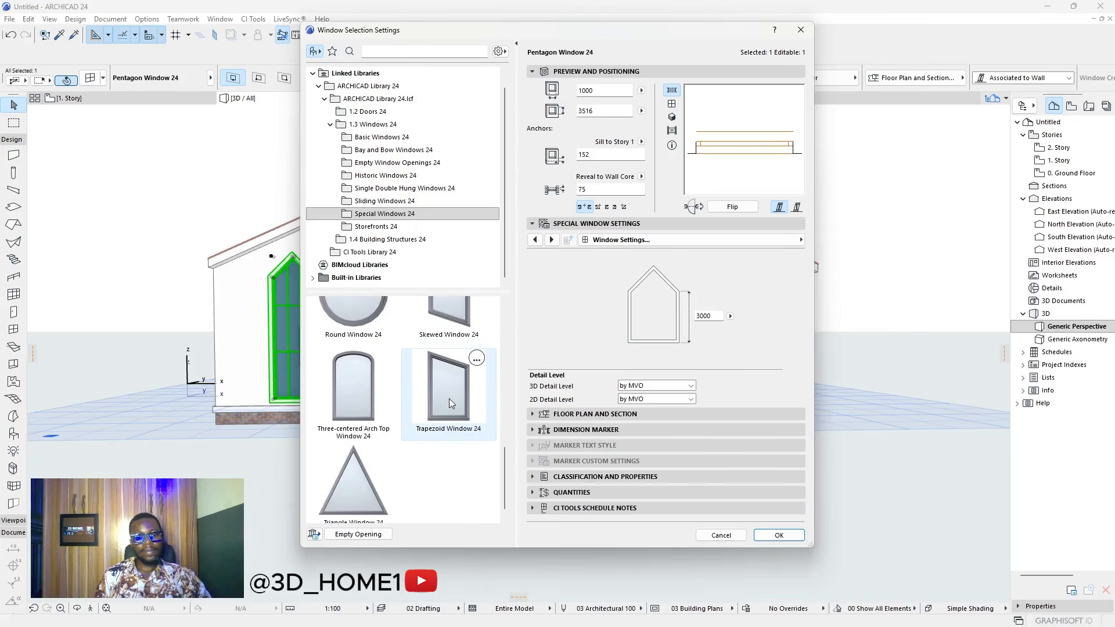
{"action": "scroll", "coordinate": [450, 399], "scroll_direction": "up", "scroll_amount": 6}
{"action": "key", "text": "Escape"}
{"action": "key", "text": "Escape"}
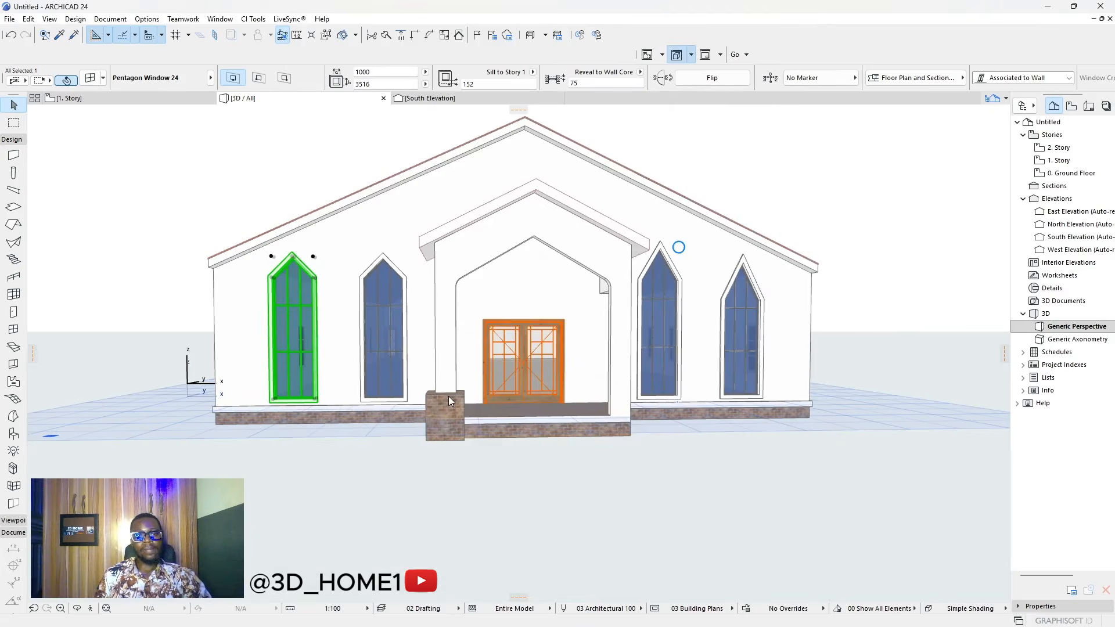
- Examine the two left windows and the front facade in 3D from several angles and check the outer left window's dimensions
{"action": "middle_click_drag", "start_coordinate": [439, 330], "coordinate": [303, 240], "text": "shift"}
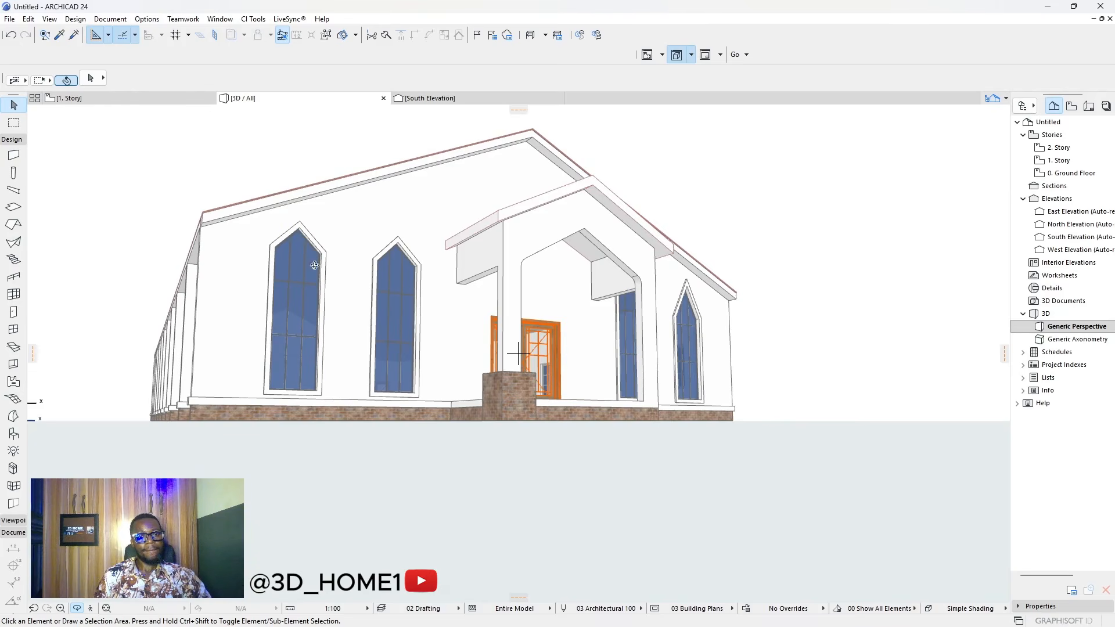
{"action": "middle_click_drag", "start_coordinate": [318, 269], "coordinate": [219, 294], "text": "shift"}
{"action": "scroll", "coordinate": [335, 269], "scroll_direction": "up", "scroll_amount": 3}
{"action": "scroll", "coordinate": [336, 268], "scroll_direction": "up", "scroll_amount": 3}
{"action": "middle_click_drag", "start_coordinate": [317, 258], "coordinate": [323, 250], "text": "shift"}
{"action": "scroll", "coordinate": [264, 267], "scroll_direction": "down", "scroll_amount": 5}
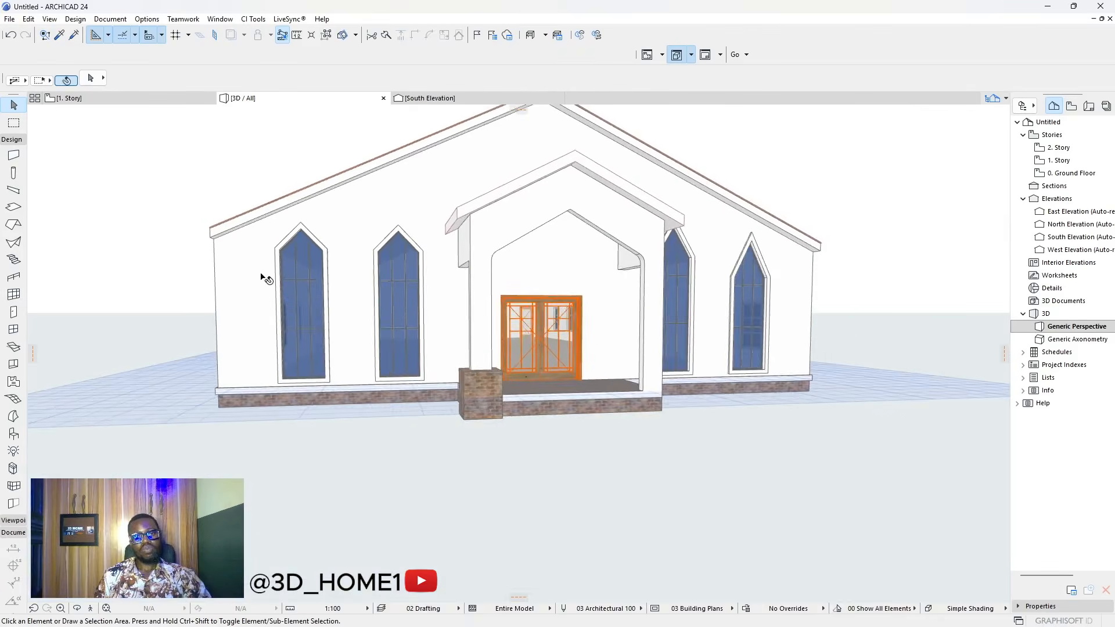
{"action": "left_click", "coordinate": [295, 263]}
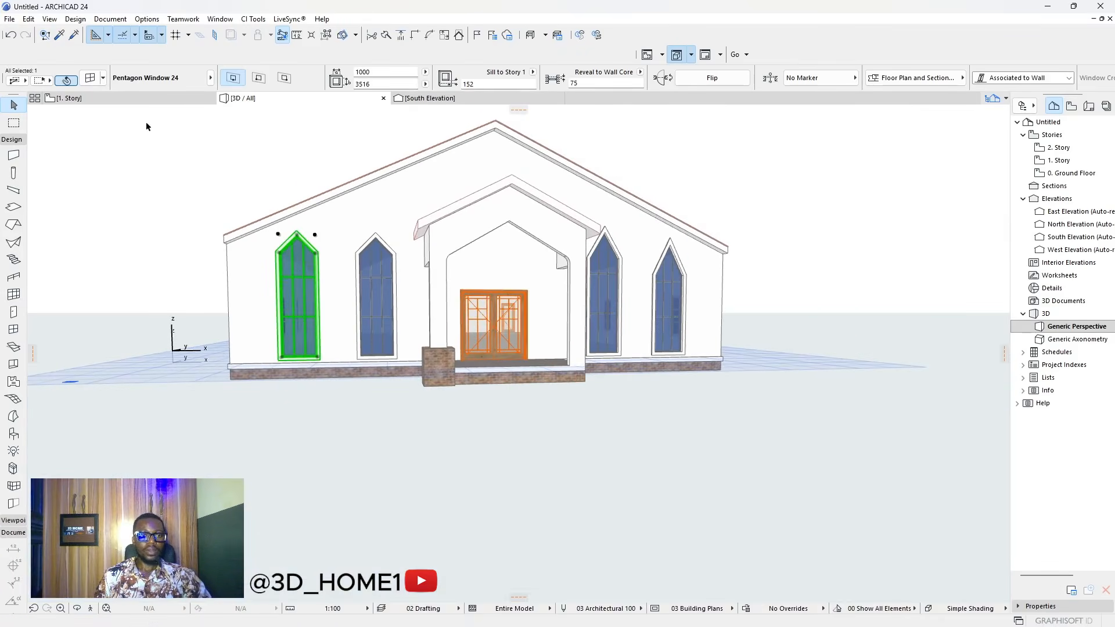
{"action": "key", "text": "Escape"}
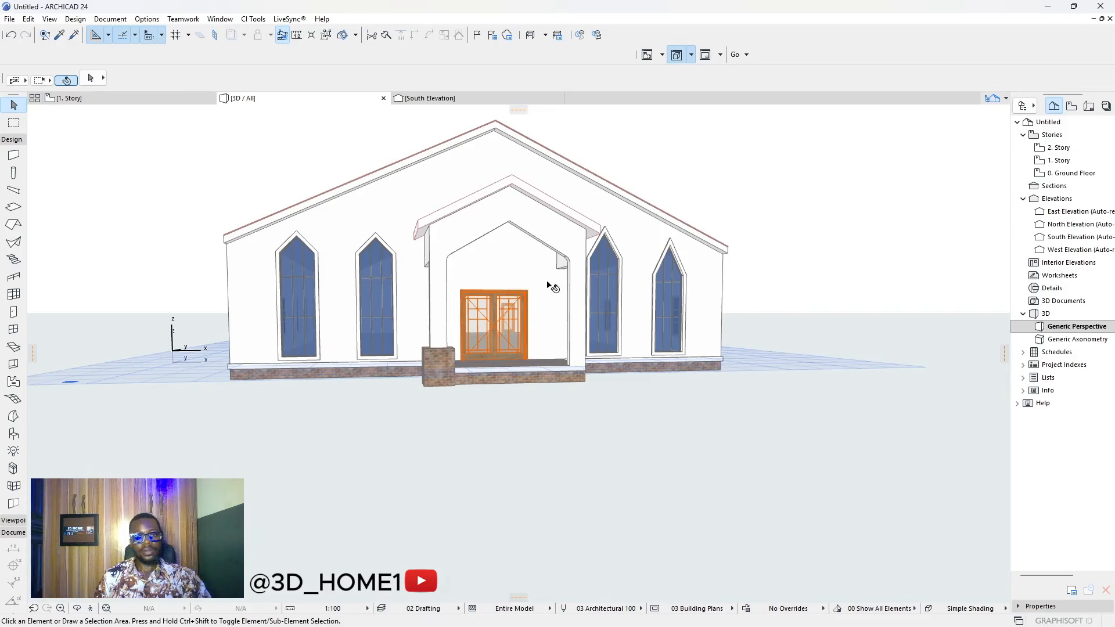
{"action": "left_click", "coordinate": [148, 100]}
{"action": "scroll", "coordinate": [341, 390], "scroll_direction": "up", "scroll_amount": 3}
{"action": "left_click", "coordinate": [338, 384]}
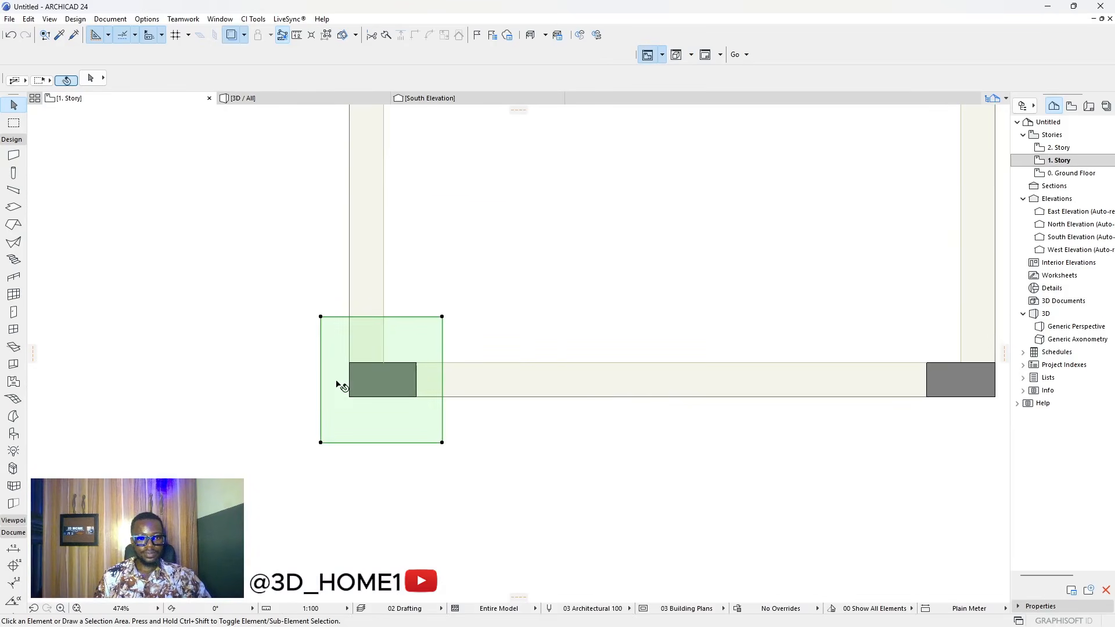
{"action": "key", "text": "Escape"}
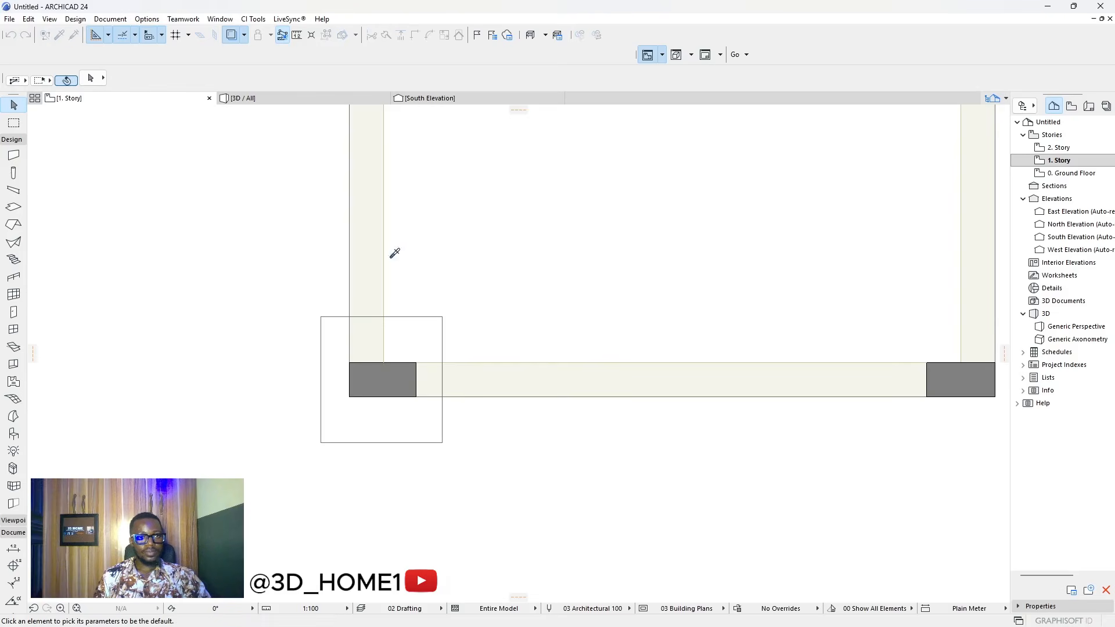
{"action": "left_click", "coordinate": [320, 100]}
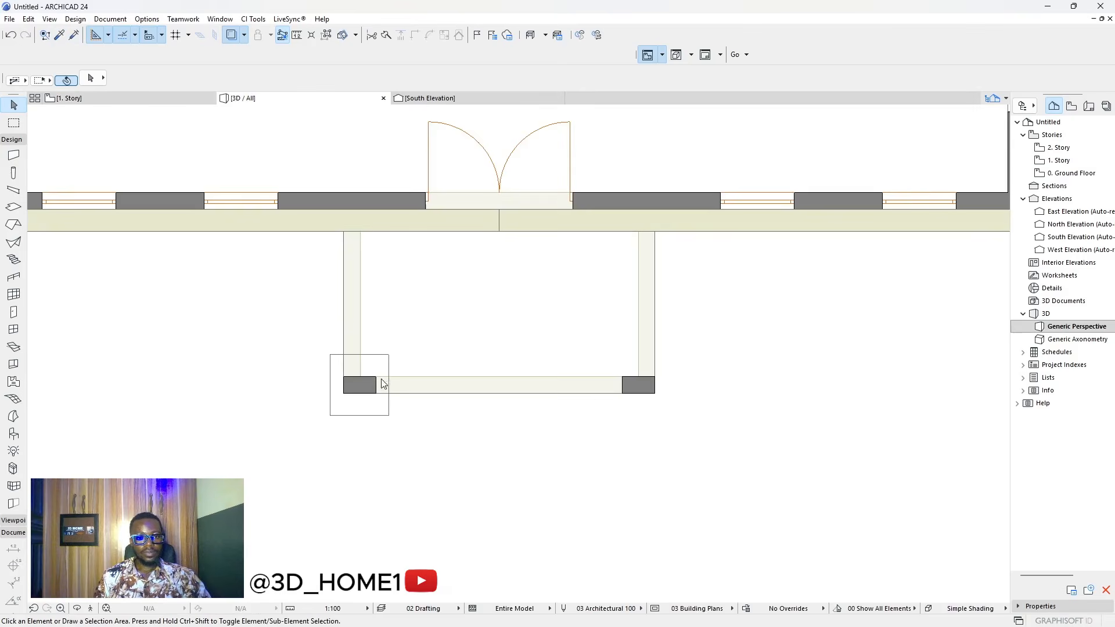
- Draw a rectangular slab covering the top of the left porch column's brick base, using the porch floor slab's settings
{"action": "scroll", "coordinate": [468, 352], "scroll_direction": "up", "scroll_amount": 5}
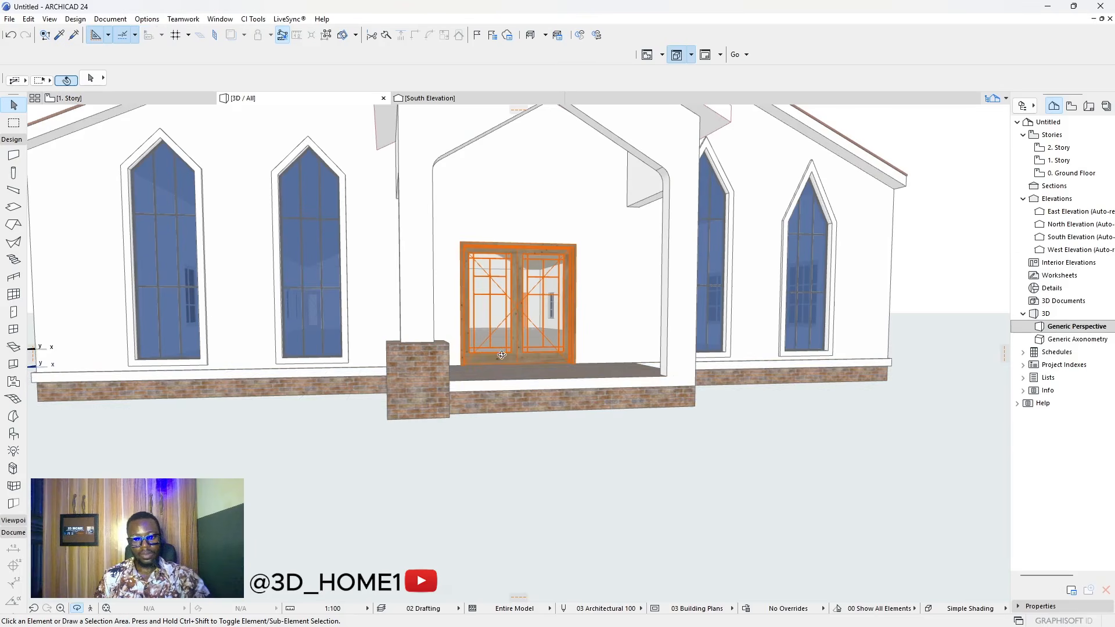
{"action": "scroll", "coordinate": [502, 356], "scroll_direction": "up", "scroll_amount": 6}
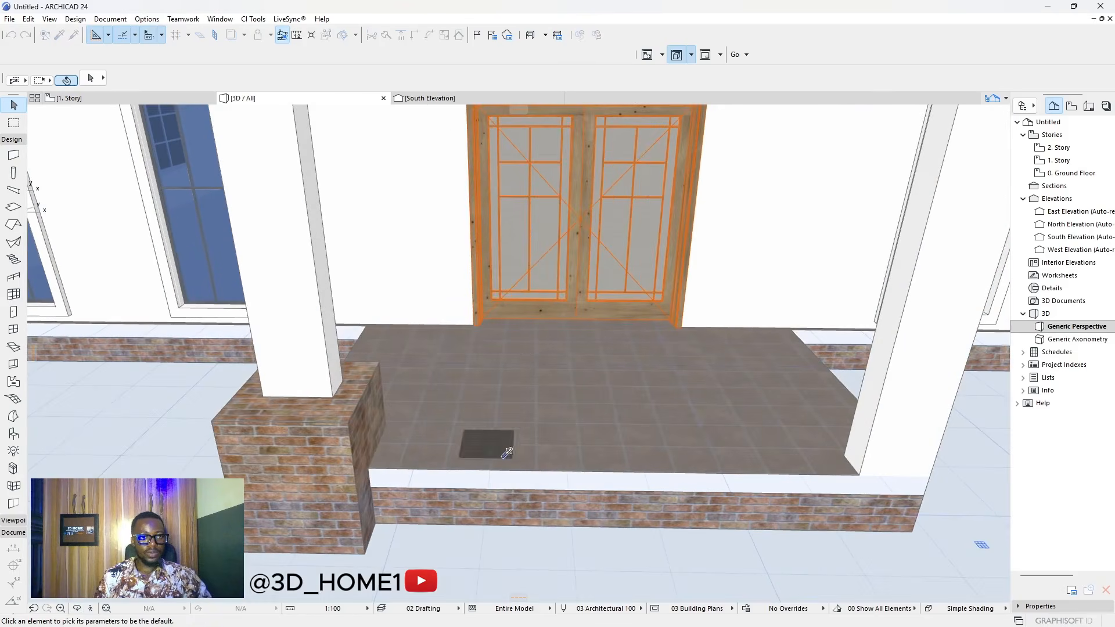
{"action": "left_click", "coordinate": [506, 453], "text": "alt"}
{"action": "scroll", "coordinate": [230, 427], "scroll_direction": "up", "scroll_amount": 2}
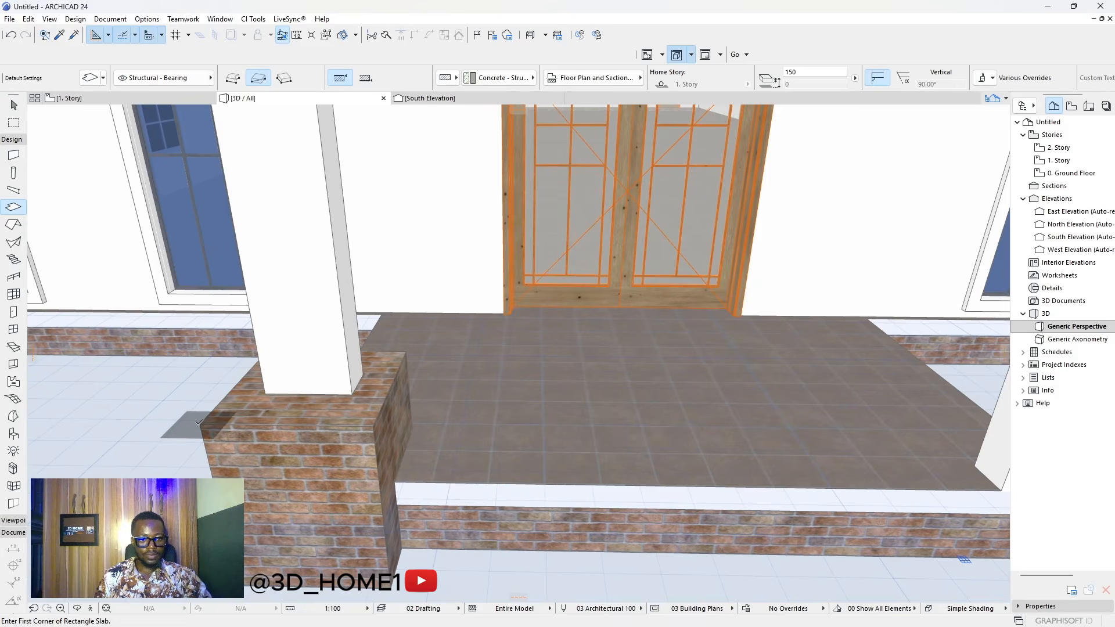
{"action": "left_click", "coordinate": [201, 425]}
{"action": "left_click", "coordinate": [407, 352]}
{"action": "key", "text": "Escape"}
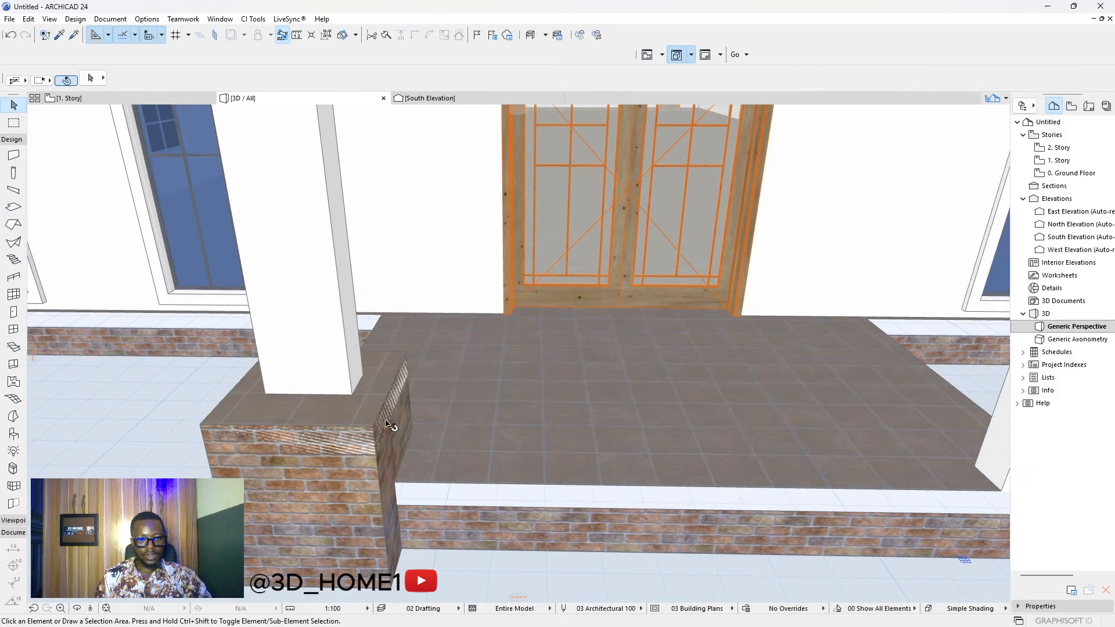
- Elevate the new slab by its own 150 thickness so that it sits on top of the brick base
{"action": "left_click", "coordinate": [375, 429]}
{"action": "left_click", "coordinate": [375, 453]}
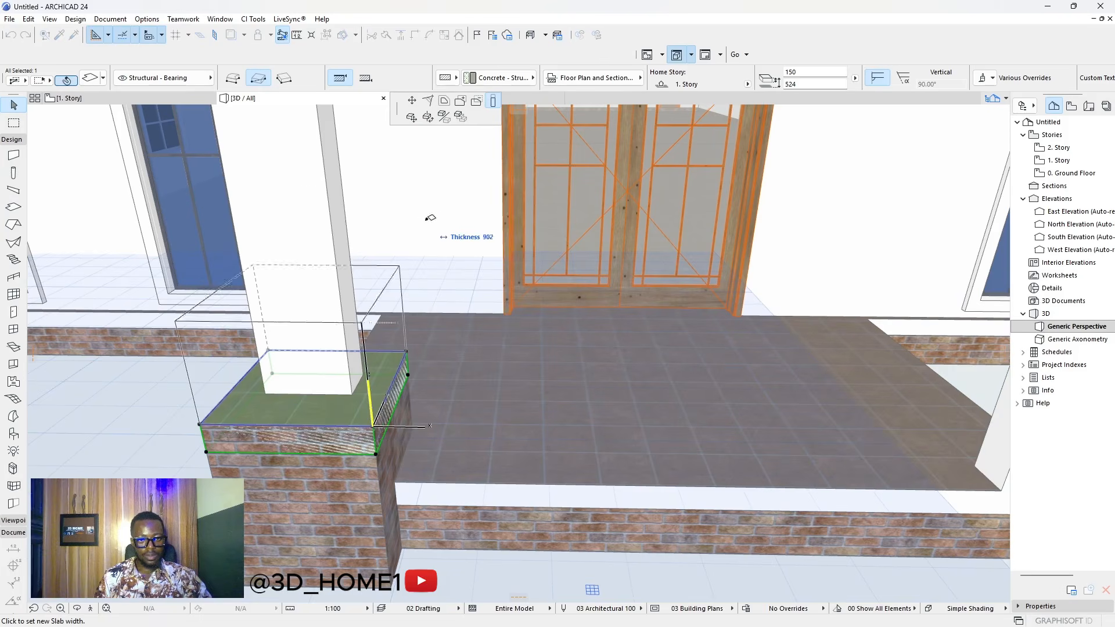
{"action": "left_click", "coordinate": [412, 117]}
{"action": "left_click", "coordinate": [372, 427]}
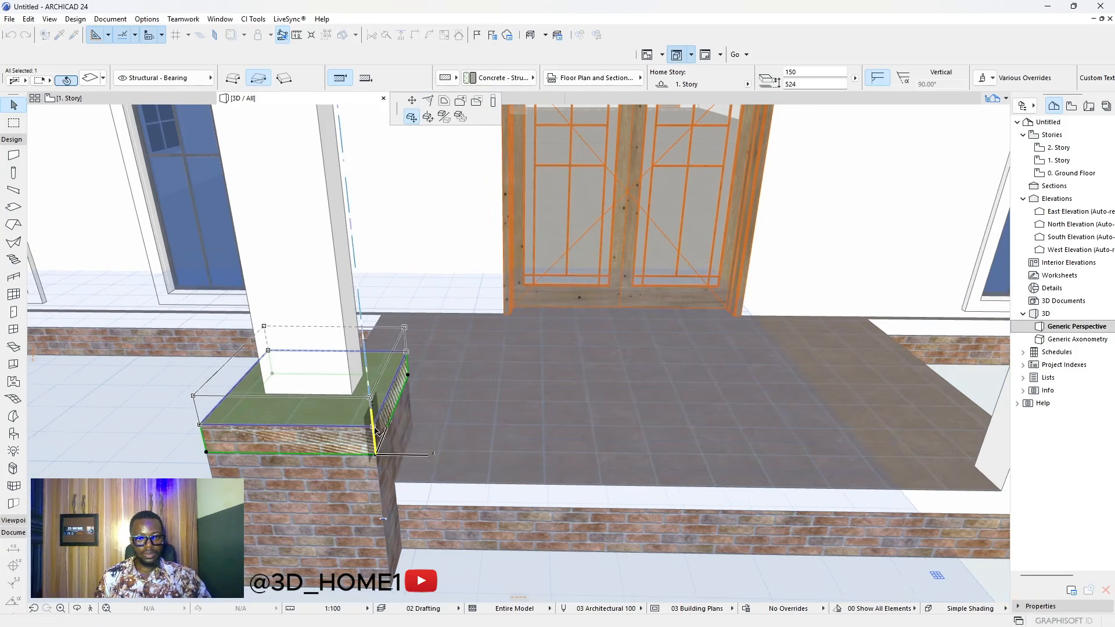
- Offset all edges of the raised slab inward so that it steps in from the brick base
{"action": "left_click", "coordinate": [406, 329]}
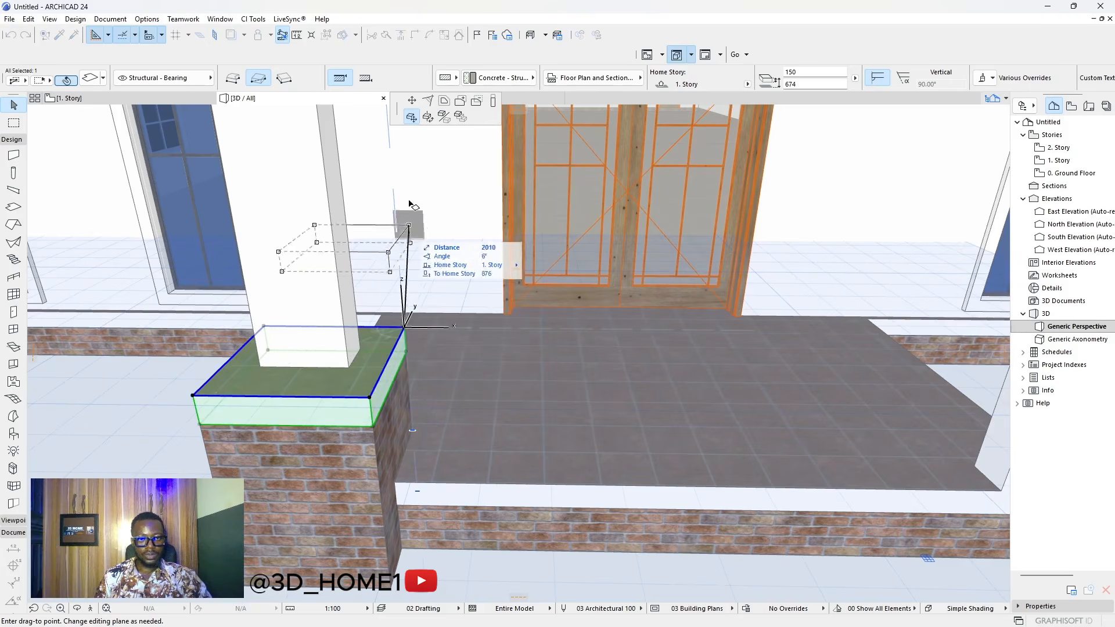
{"action": "left_click", "coordinate": [444, 100]}
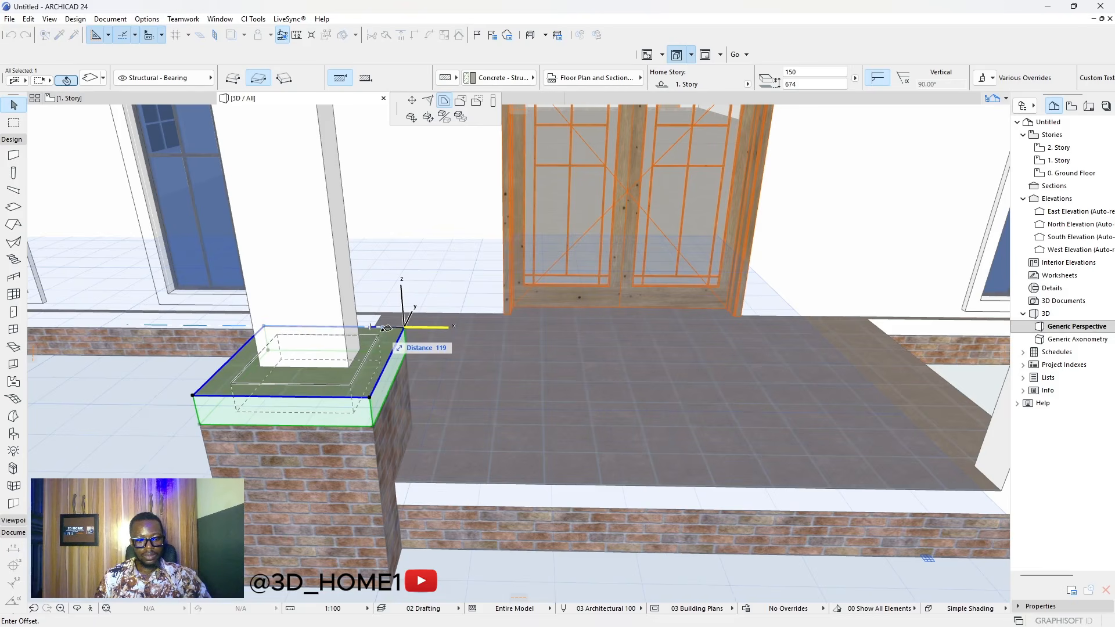
{"action": "key", "text": "Return"}
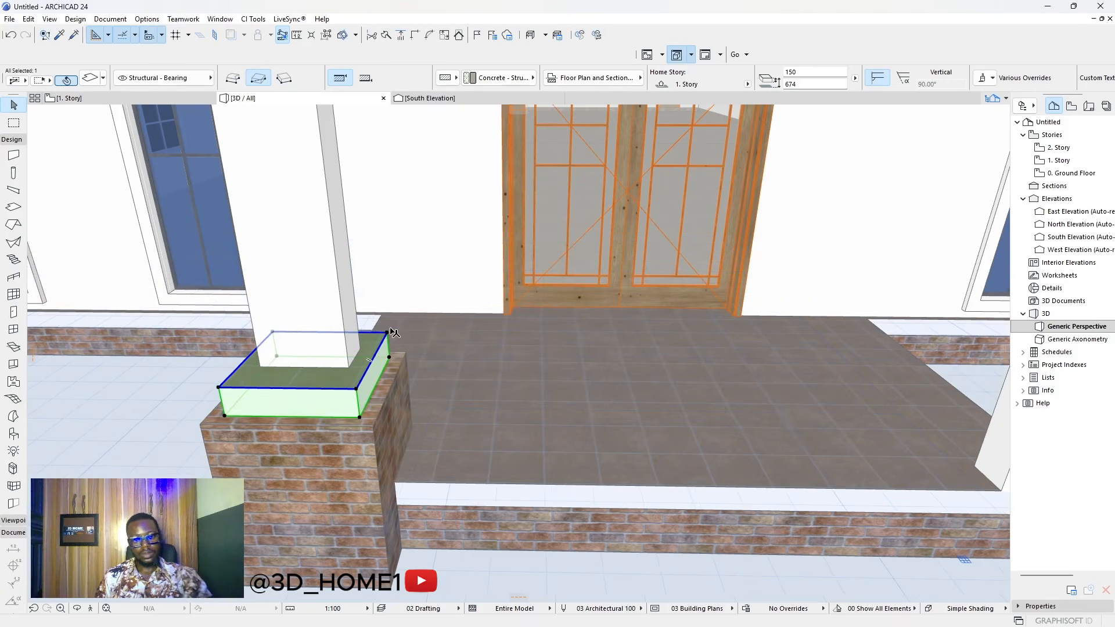
- Copy the 150 thick slab straight up the left porch column to an elevation of about 2562 and deselect it
{"action": "scroll", "coordinate": [457, 406], "scroll_direction": "down", "scroll_amount": 10}
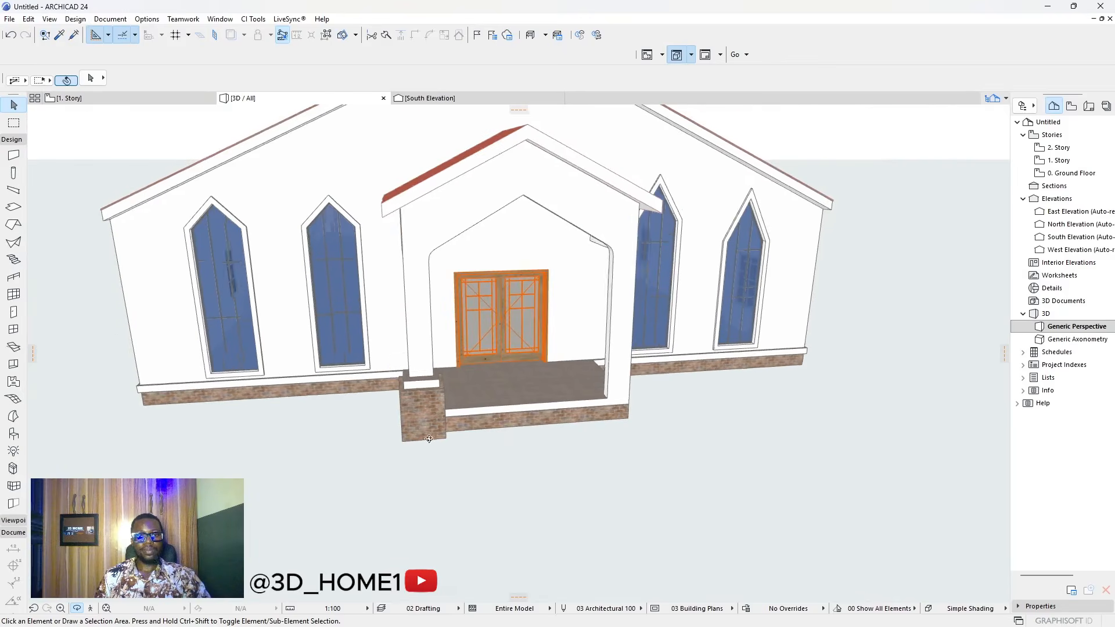
{"action": "middle_click_drag", "start_coordinate": [429, 439], "coordinate": [403, 427], "text": "shift"}
{"action": "scroll", "coordinate": [531, 397], "scroll_direction": "up", "scroll_amount": 2}
{"action": "scroll", "coordinate": [530, 398], "scroll_direction": "down", "scroll_amount": 4}
{"action": "scroll", "coordinate": [527, 397], "scroll_direction": "up", "scroll_amount": 5}
{"action": "scroll", "coordinate": [403, 427], "scroll_direction": "up", "scroll_amount": 3}
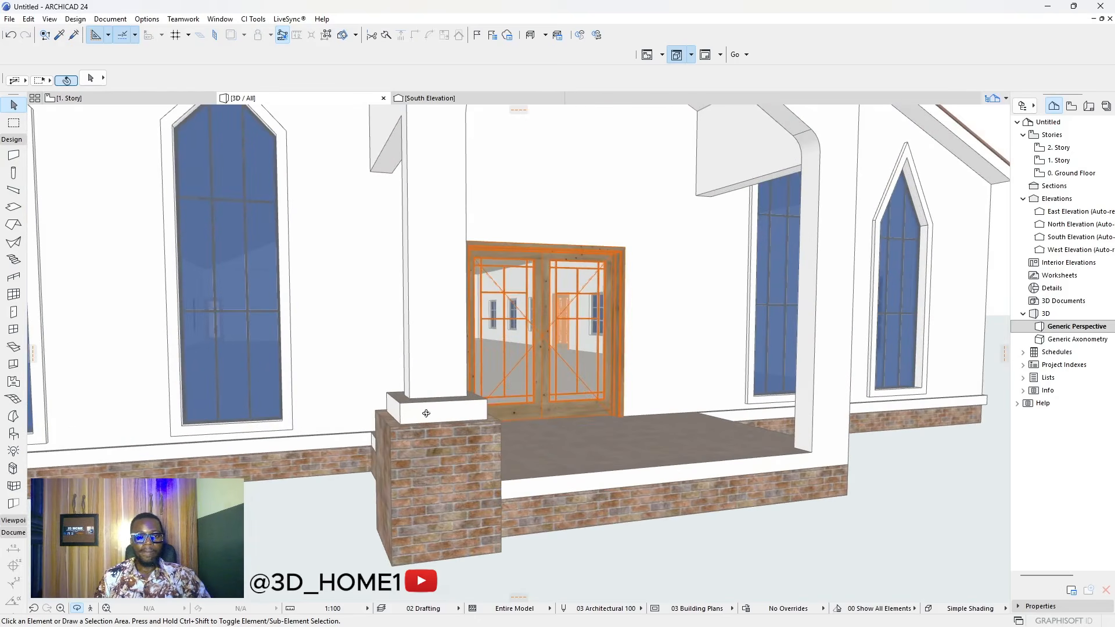
{"action": "left_click", "coordinate": [406, 421]}
{"action": "left_click", "coordinate": [405, 410]}
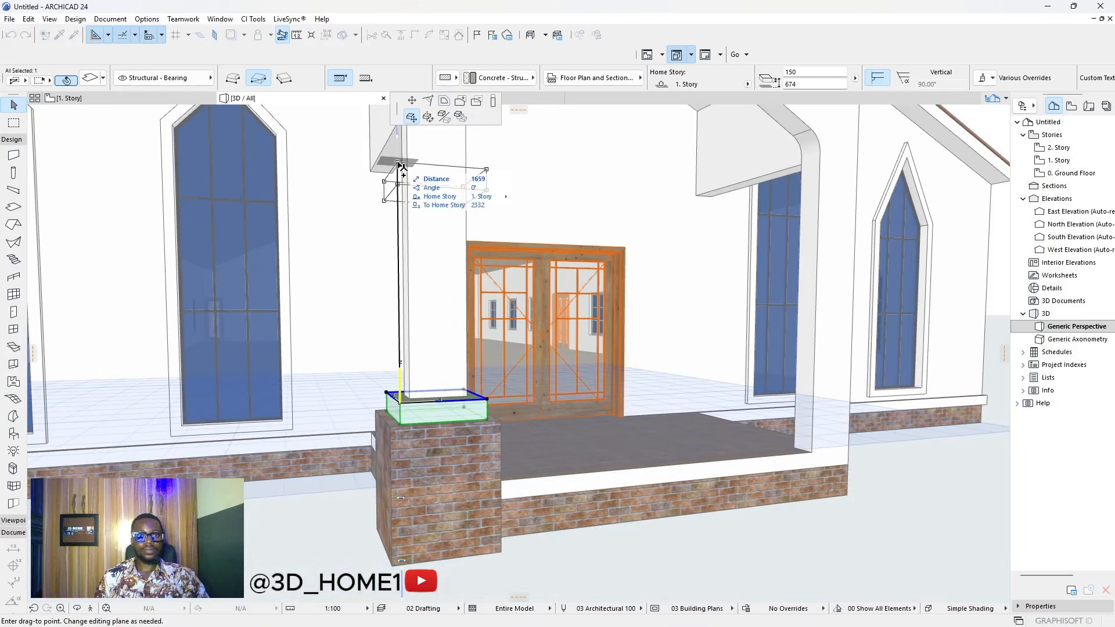
{"action": "scroll", "coordinate": [401, 166], "scroll_direction": "down", "scroll_amount": 2}
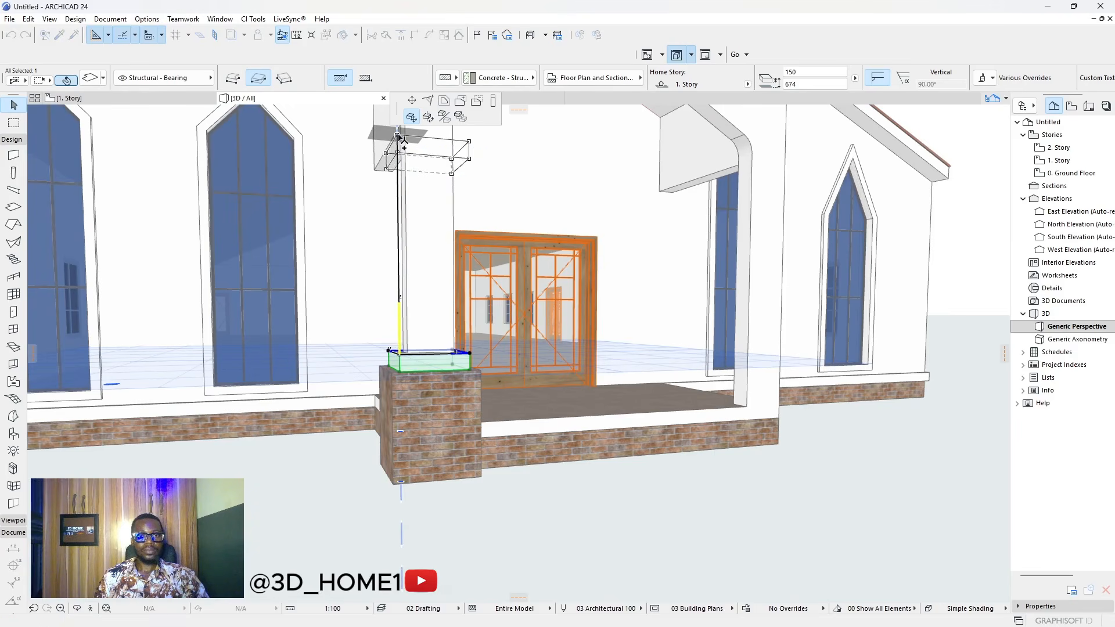
{"action": "left_click", "coordinate": [398, 136]}
{"action": "key", "text": "Escape"}
- Raise the upper slab on the left porch column to an elevation of about 2784 and deselect it
{"action": "key", "text": "o"}
{"action": "scroll", "coordinate": [416, 280], "scroll_direction": "down", "scroll_amount": 4}
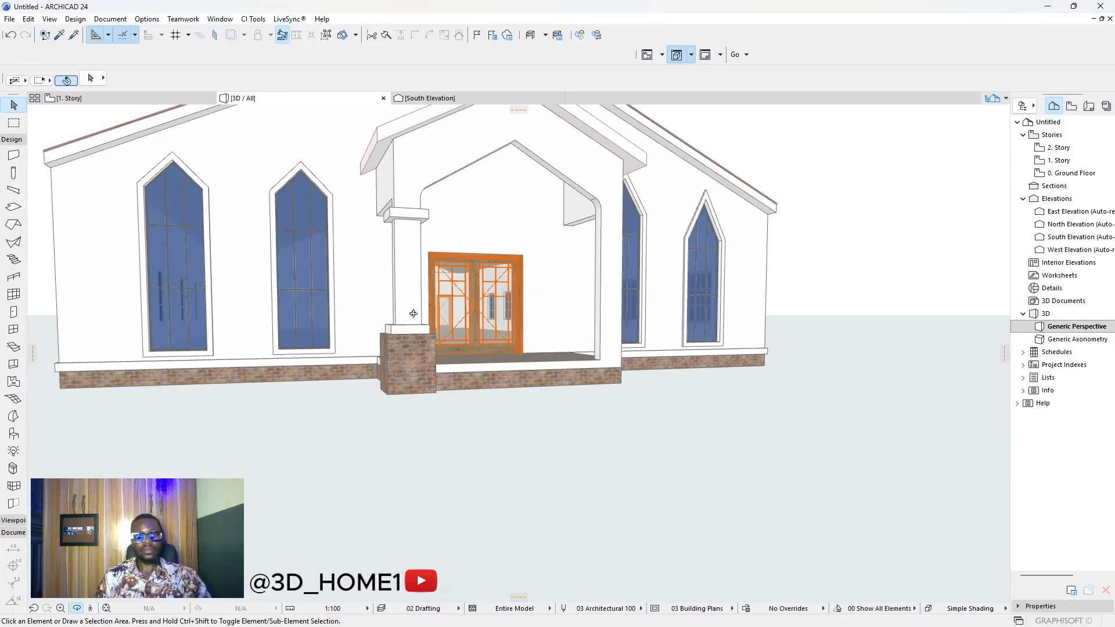
{"action": "left_click_drag", "start_coordinate": [563, 307], "coordinate": [285, 297]}
{"action": "scroll", "coordinate": [318, 211], "scroll_direction": "up", "scroll_amount": 4}
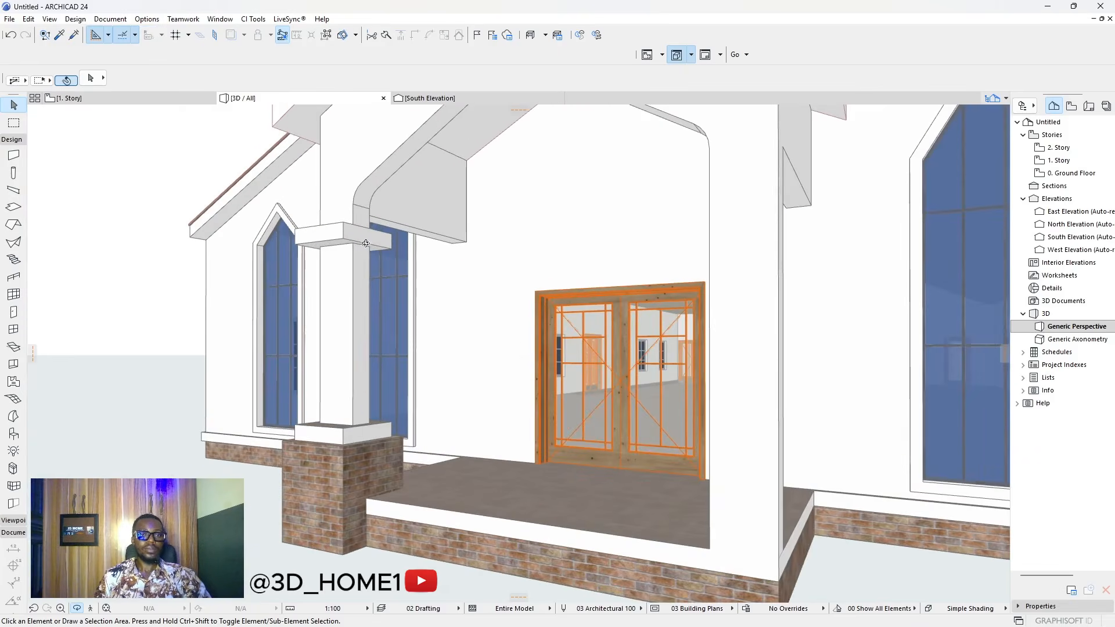
{"action": "left_click", "coordinate": [347, 240]}
{"action": "key", "text": "ctrl+d"}
{"action": "left_click", "coordinate": [343, 223]}
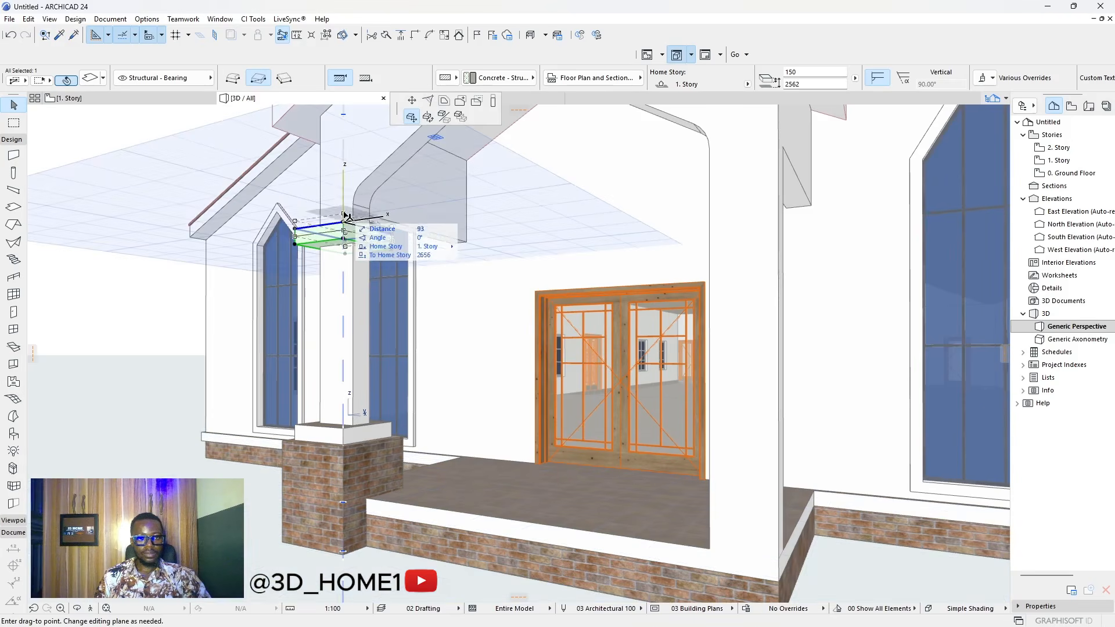
{"action": "left_click", "coordinate": [344, 199]}
{"action": "key", "text": "Escape"}
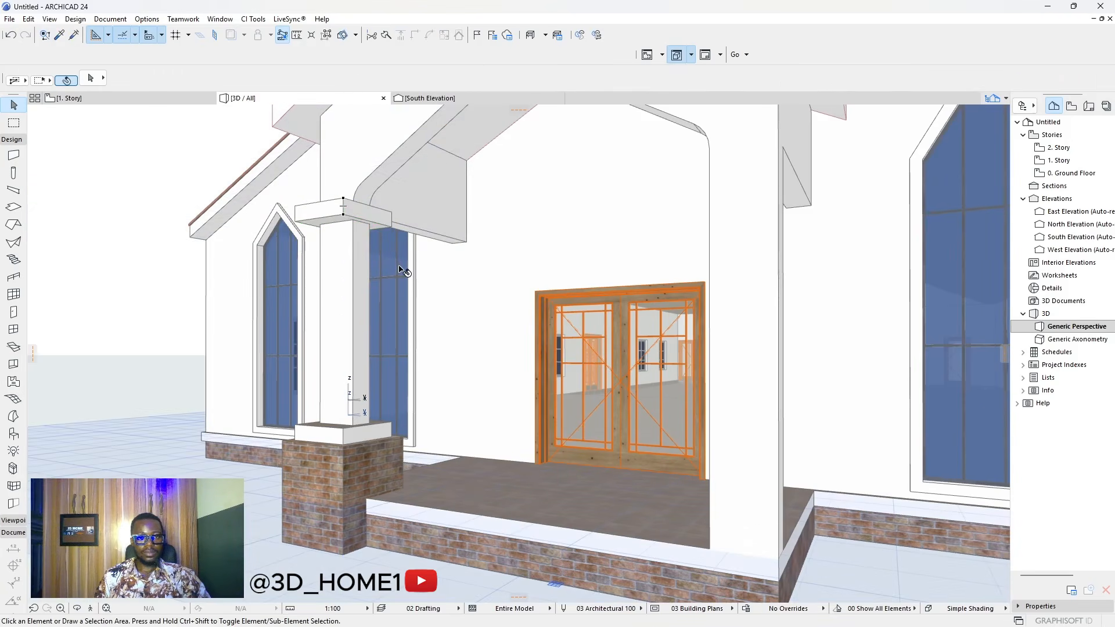
- Examine the left porch column's slabs and brick base in 3D from the side and the front
{"action": "scroll", "coordinate": [399, 268], "scroll_direction": "down", "scroll_amount": 6}
{"action": "middle_click_drag", "start_coordinate": [346, 300], "coordinate": [538, 327], "text": "shift"}
{"action": "scroll", "coordinate": [545, 285], "scroll_direction": "up", "scroll_amount": 3}
{"action": "middle_click_drag", "start_coordinate": [547, 277], "coordinate": [573, 285], "text": "shift"}
{"action": "scroll", "coordinate": [547, 296], "scroll_direction": "up", "scroll_amount": 7}
{"action": "scroll", "coordinate": [525, 307], "scroll_direction": "down", "scroll_amount": 5}
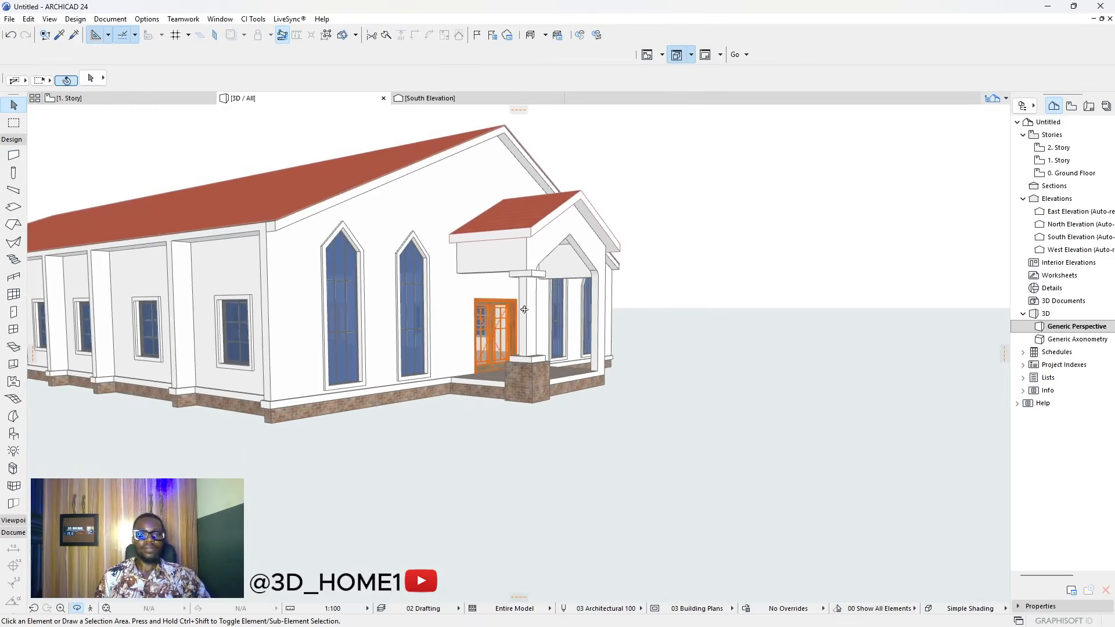
{"action": "middle_click_drag", "start_coordinate": [642, 308], "coordinate": [354, 292], "text": "shift"}
{"action": "scroll", "coordinate": [448, 302], "scroll_direction": "up", "scroll_amount": 6}
{"action": "left_click_drag", "start_coordinate": [451, 306], "coordinate": [565, 359]}
- Select the left porch column's upper slab, lower slab and brick base together and show them in the 1. Story plan
{"action": "left_click", "coordinate": [423, 319]}
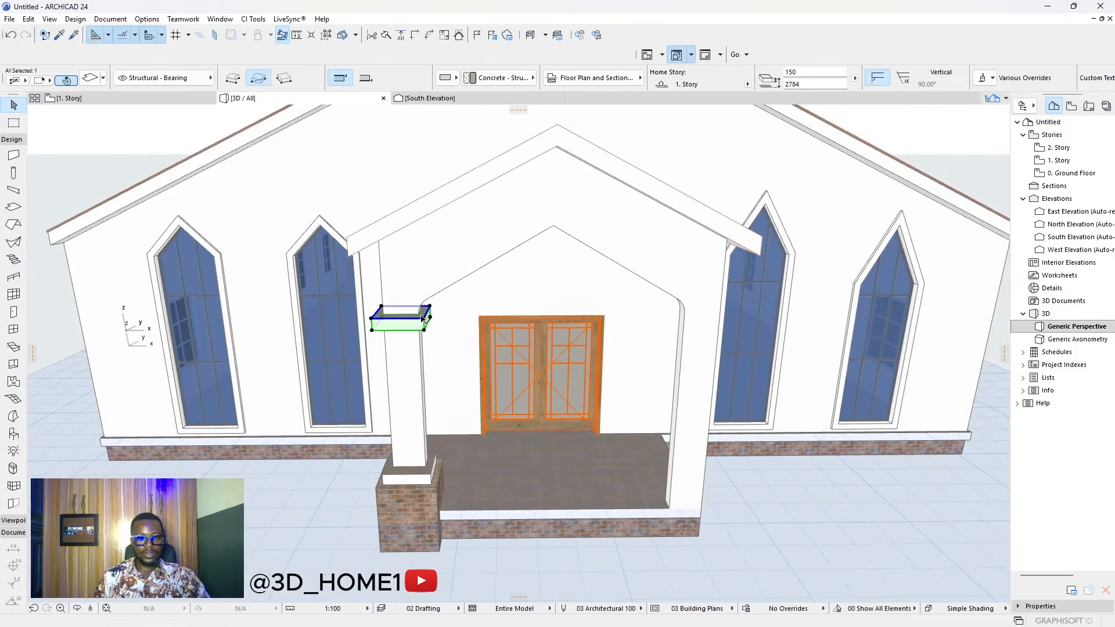
{"action": "left_click", "coordinate": [418, 484], "text": "shift"}
{"action": "left_click", "coordinate": [417, 503], "text": "shift"}
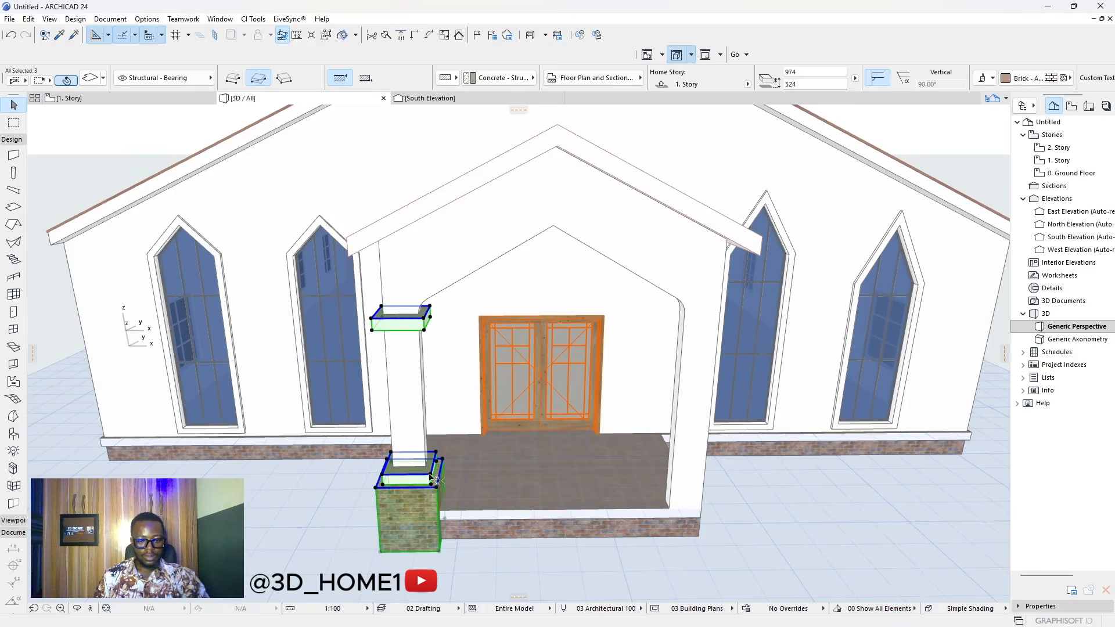
{"action": "left_click", "coordinate": [139, 98]}
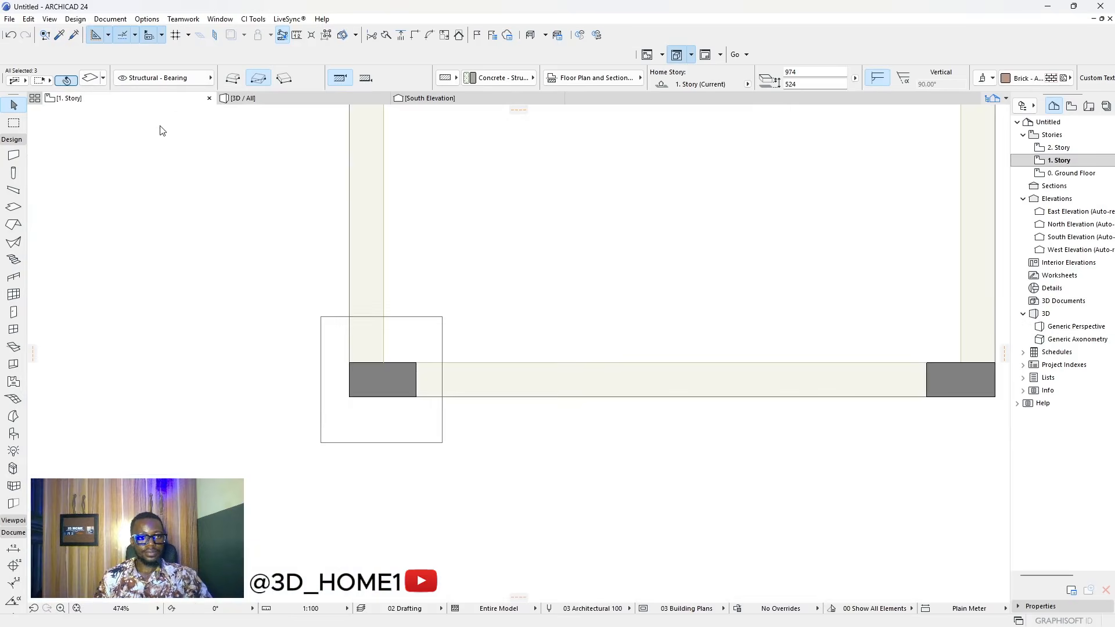
{"action": "left_click", "coordinate": [423, 323]}
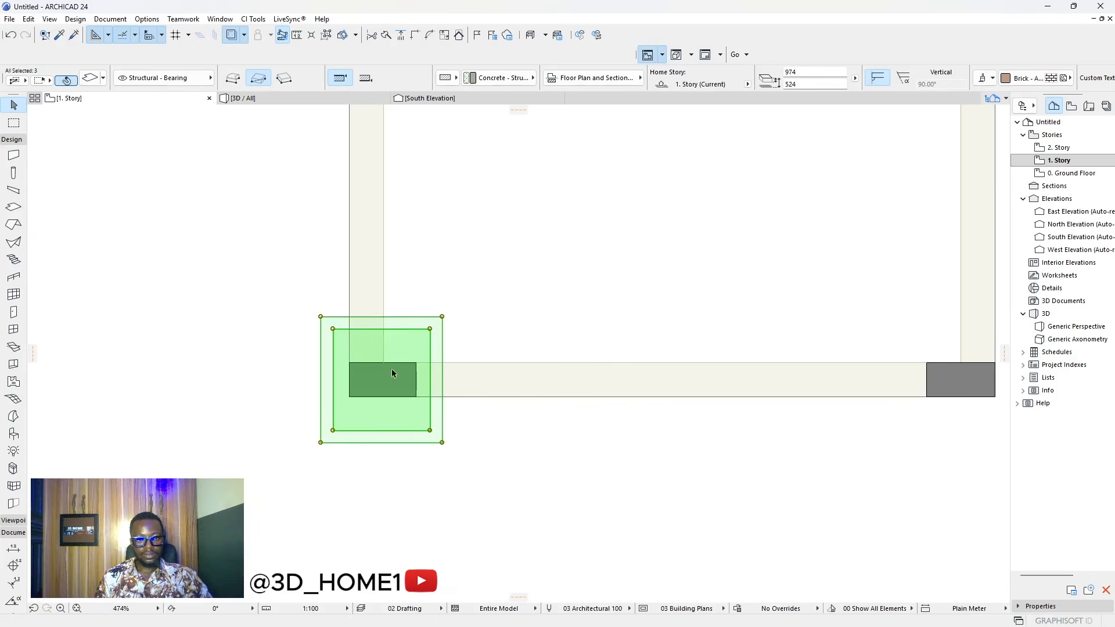
{"action": "left_click", "coordinate": [349, 366]}
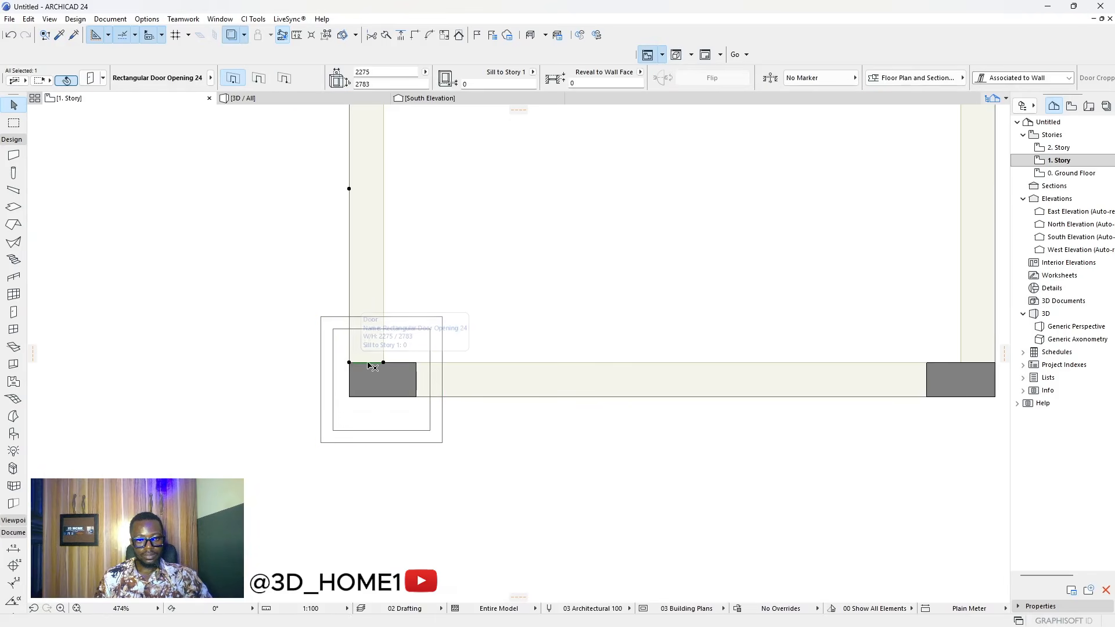
{"action": "left_click", "coordinate": [345, 370]}
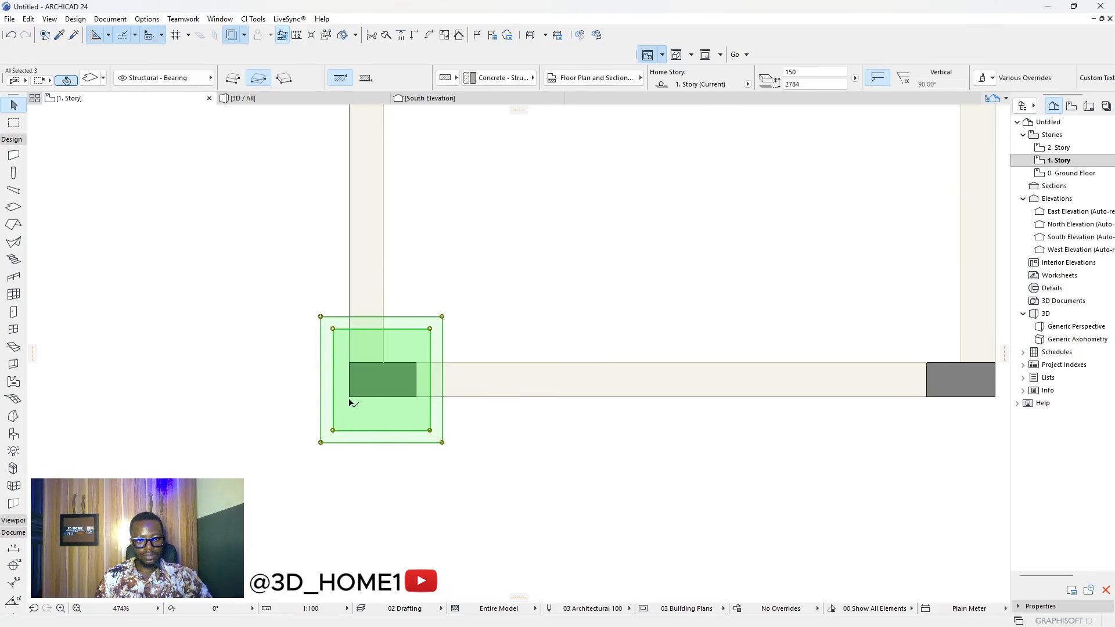
- Copy the selected slabs and brick base from the left porch column to the right one, matching the columns' lower-left corners
{"action": "left_click", "coordinate": [356, 398]}
{"action": "left_click", "coordinate": [353, 406]}
{"action": "scroll", "coordinate": [353, 404], "scroll_direction": "up", "scroll_amount": 4}
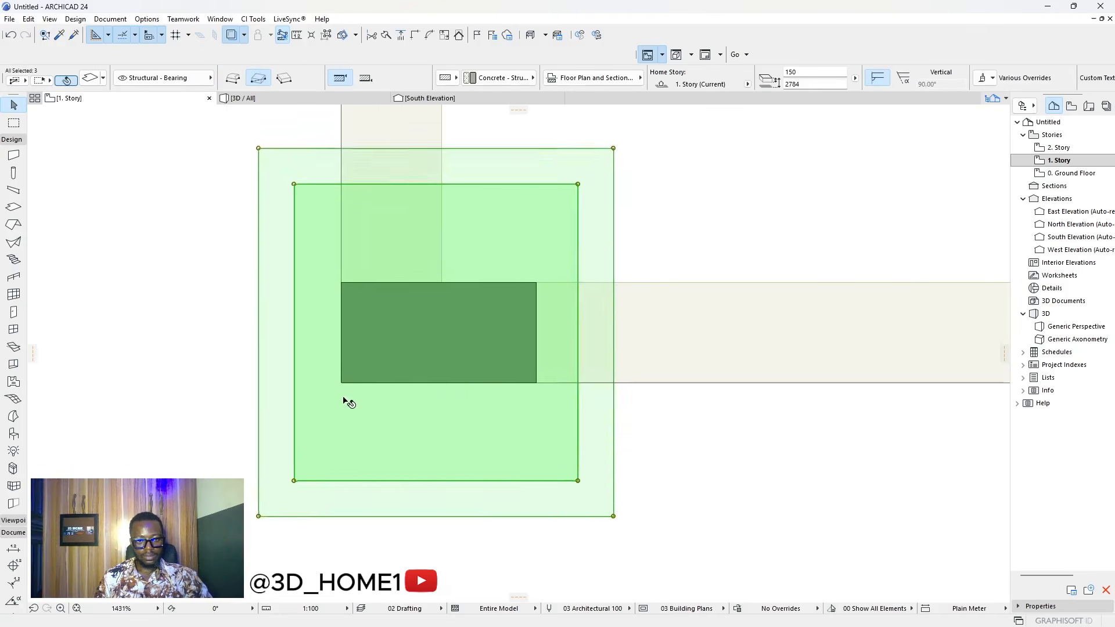
{"action": "scroll", "coordinate": [348, 402], "scroll_direction": "up", "scroll_amount": 2}
{"action": "left_click", "coordinate": [341, 377]}
{"action": "scroll", "coordinate": [331, 392], "scroll_direction": "down", "scroll_amount": 6}
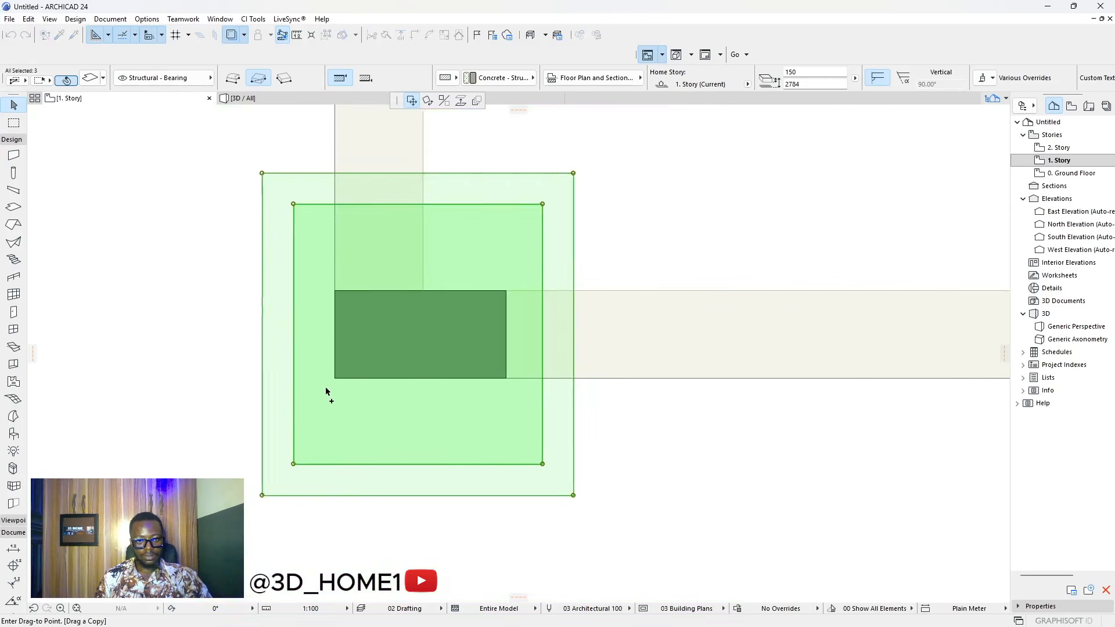
{"action": "scroll", "coordinate": [501, 392], "scroll_direction": "up", "scroll_amount": 7}
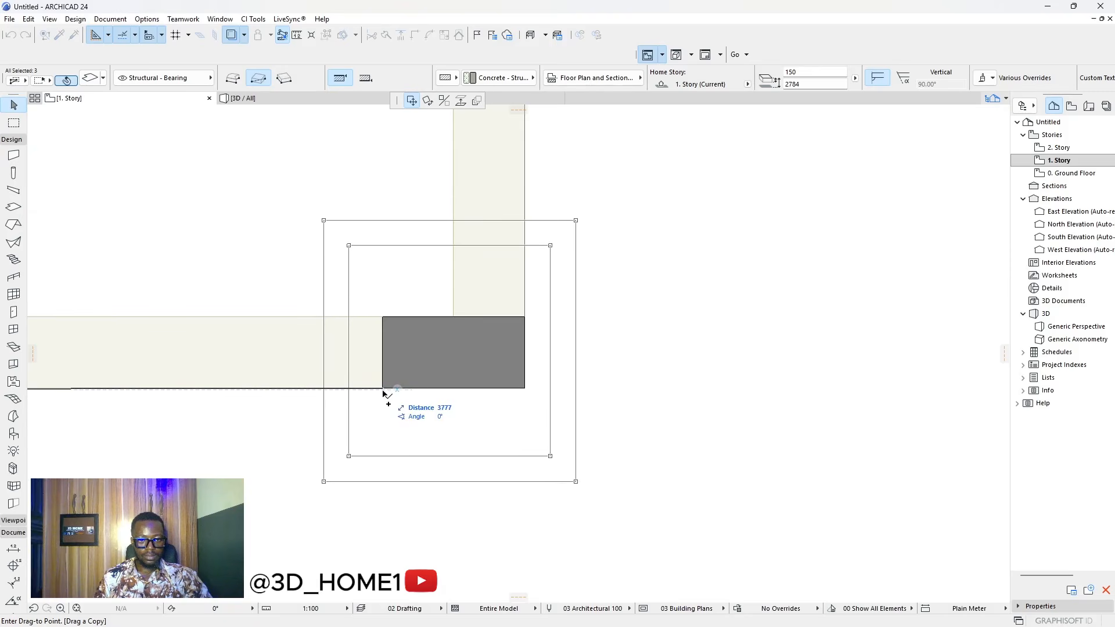
{"action": "scroll", "coordinate": [384, 394], "scroll_direction": "up", "scroll_amount": 3}
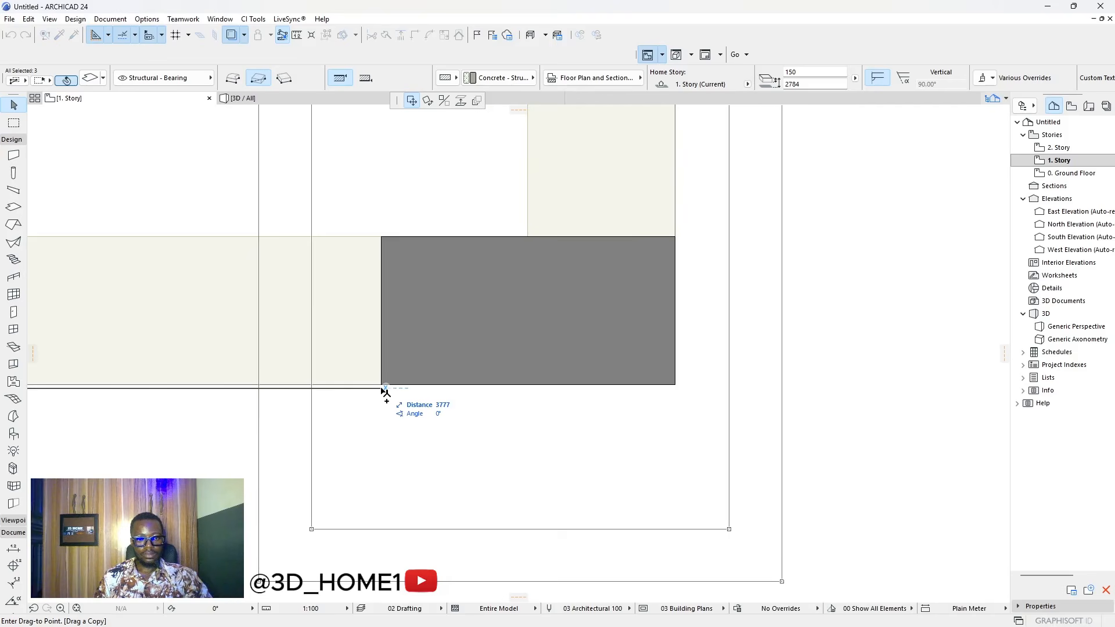
{"action": "left_click", "coordinate": [384, 391]}
{"action": "left_click", "coordinate": [697, 410]}
{"action": "scroll", "coordinate": [610, 405], "scroll_direction": "down", "scroll_amount": 5}
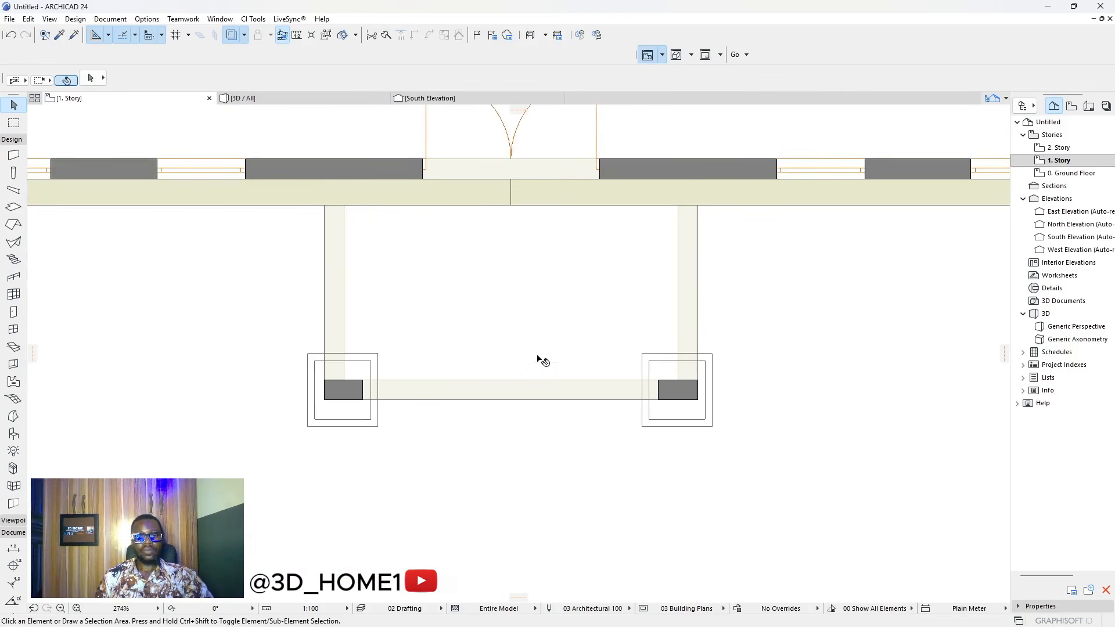
- Shift the copied slabs and brick base on the right porch column slightly outward, away from the entrance
{"action": "scroll", "coordinate": [696, 384], "scroll_direction": "up", "scroll_amount": 6}
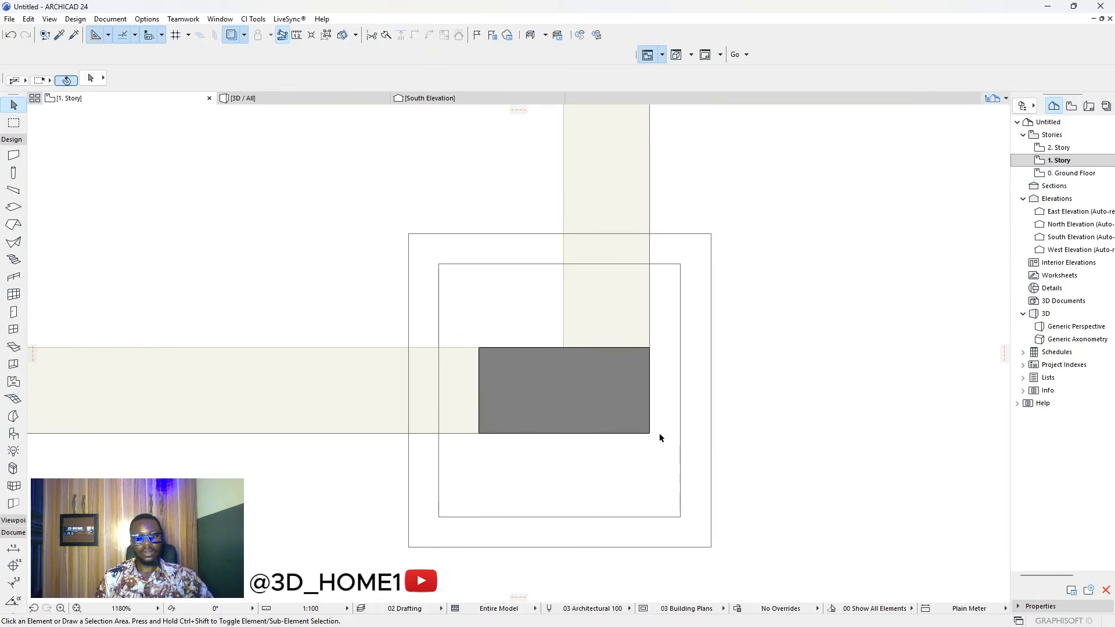
{"action": "left_click", "coordinate": [643, 460]}
{"action": "key", "text": "ctrl+d"}
{"action": "left_click", "coordinate": [643, 460]}
{"action": "left_click", "coordinate": [652, 460]}
{"action": "key", "text": "Escape"}
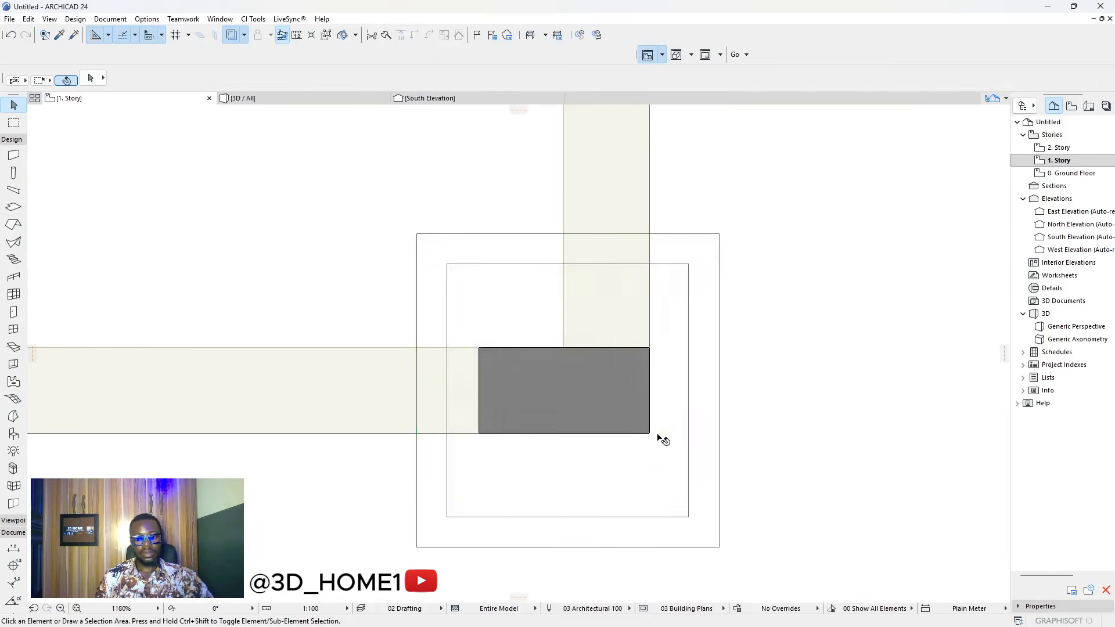
{"action": "scroll", "coordinate": [654, 433], "scroll_direction": "down", "scroll_amount": 6}
{"action": "scroll", "coordinate": [654, 435], "scroll_direction": "up", "scroll_amount": 5}
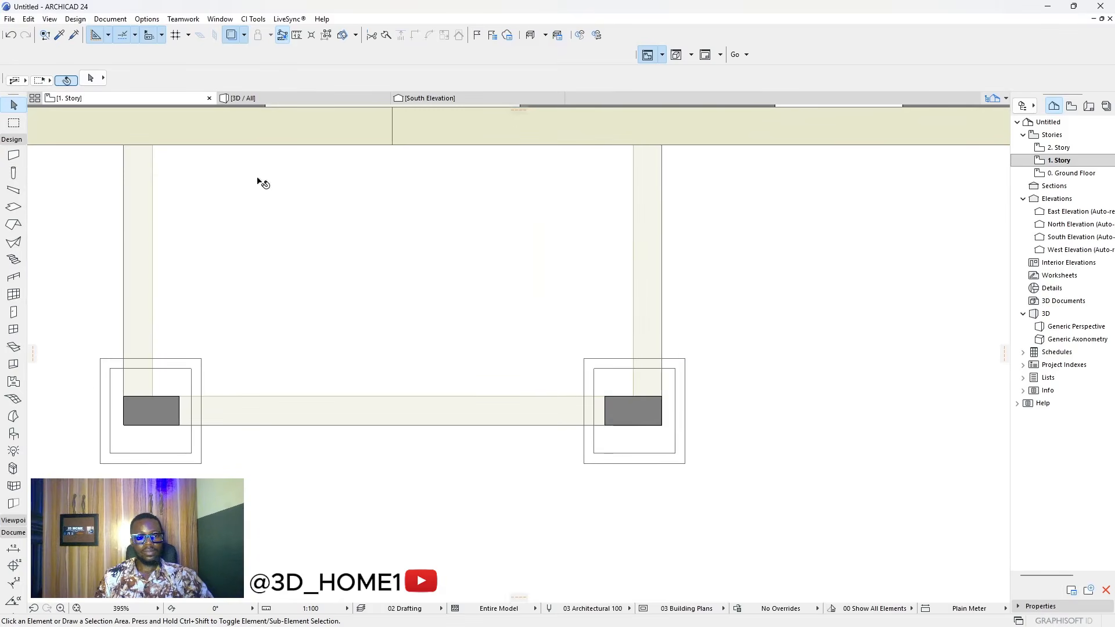
- Replace the front entrance door in the 3D view with the hinged door type Double Door with Transom 24
{"action": "left_click", "coordinate": [349, 99]}
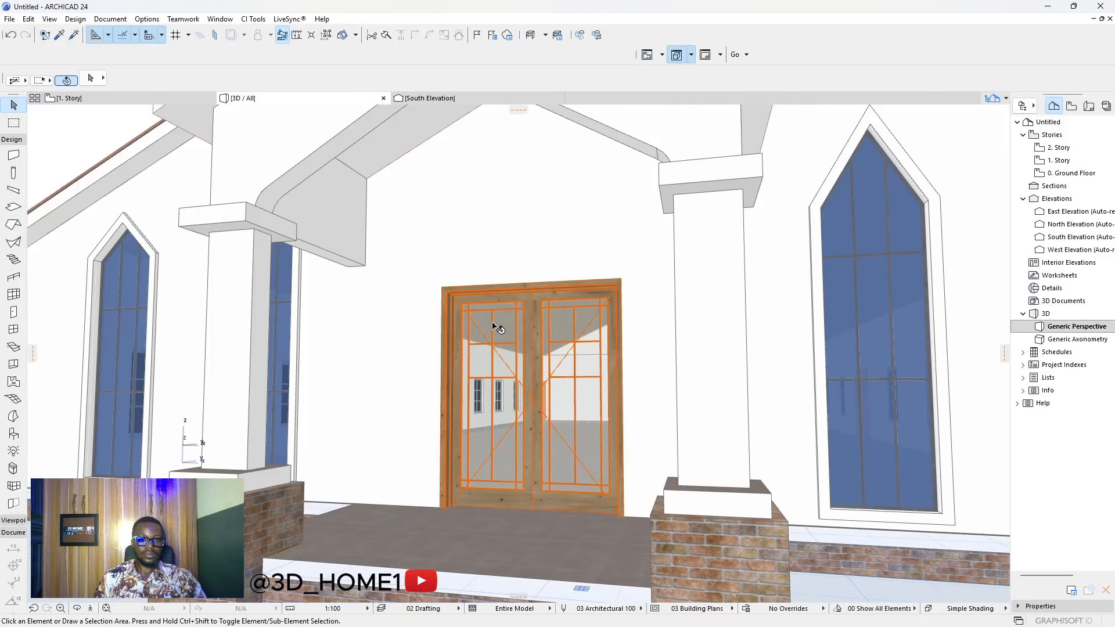
{"action": "left_click", "coordinate": [492, 326]}
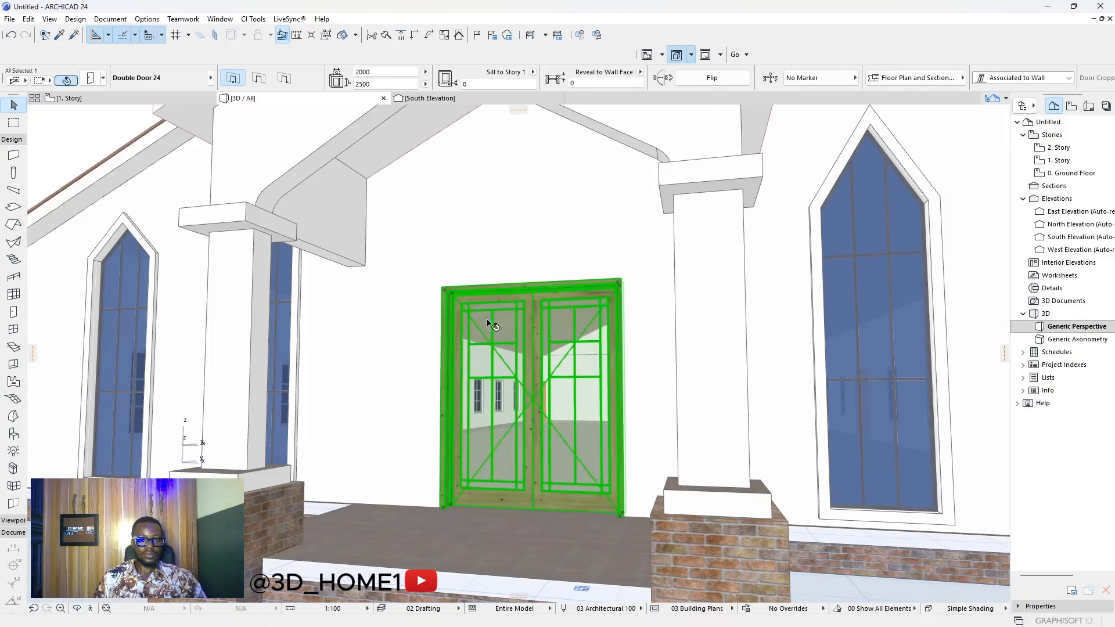
{"action": "key", "text": "ctrl+t"}
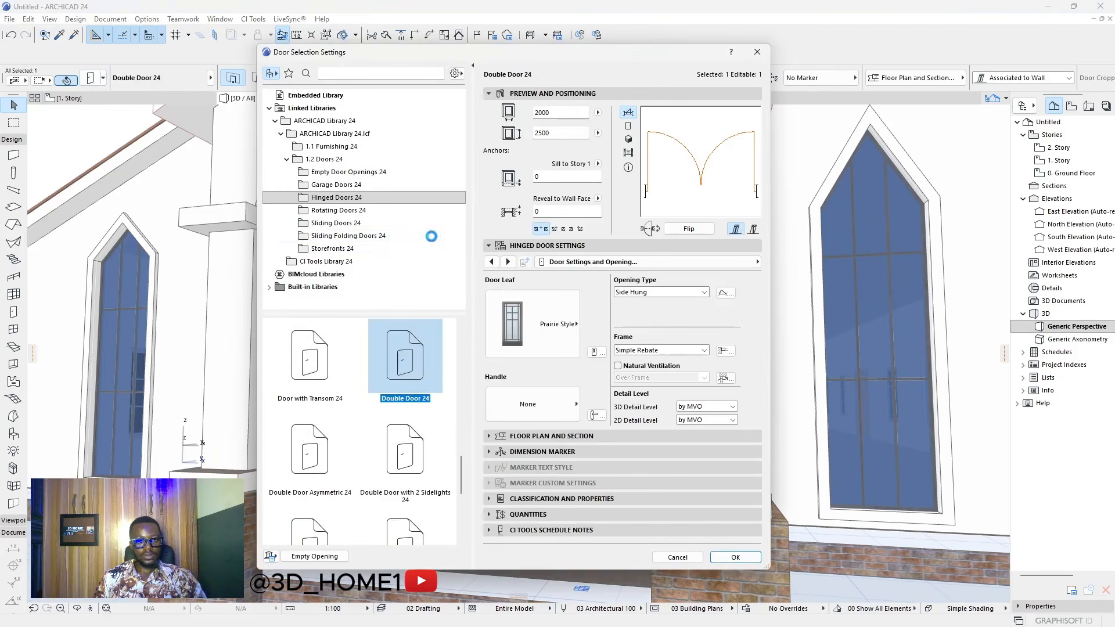
{"action": "scroll", "coordinate": [428, 438], "scroll_direction": "down", "scroll_amount": 2}
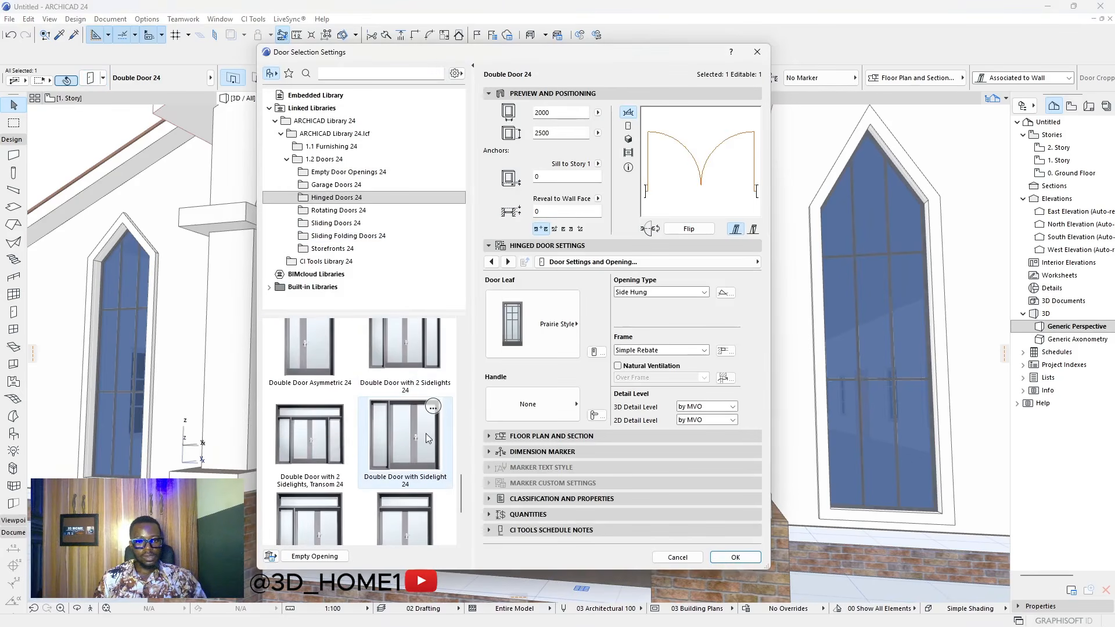
{"action": "scroll", "coordinate": [395, 454], "scroll_direction": "down", "scroll_amount": 2}
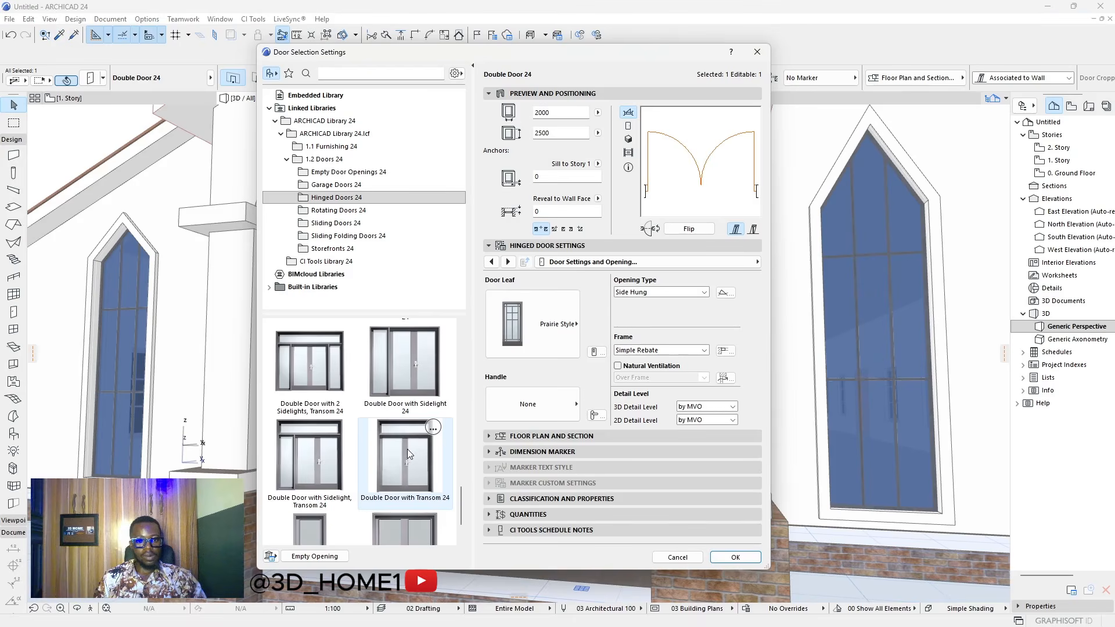
{"action": "left_click", "coordinate": [414, 450]}
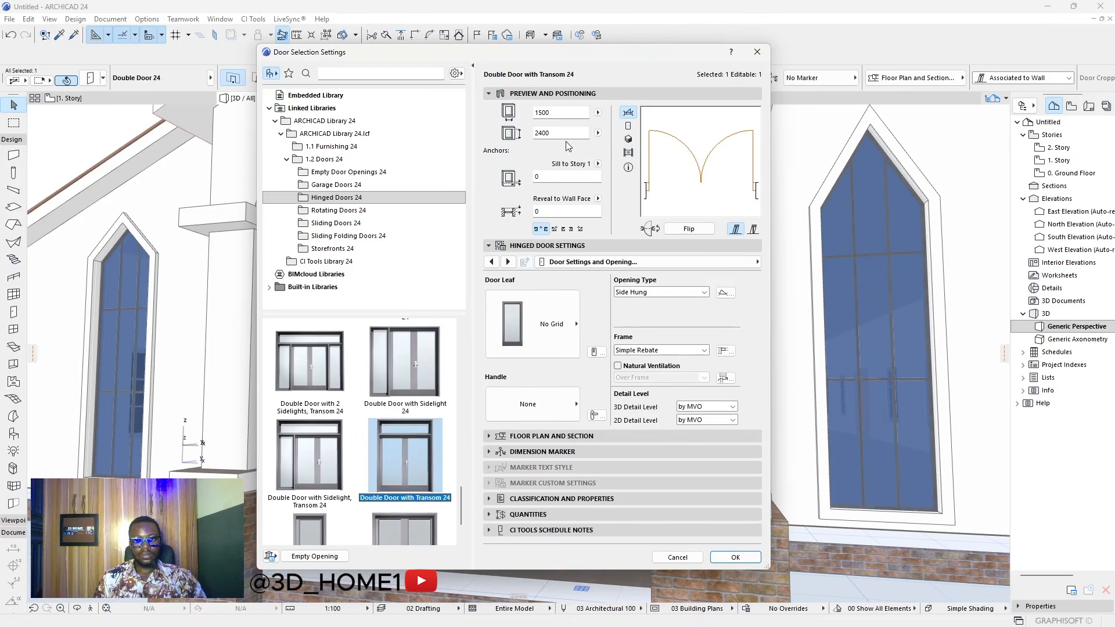
{"action": "left_click", "coordinate": [736, 557]}
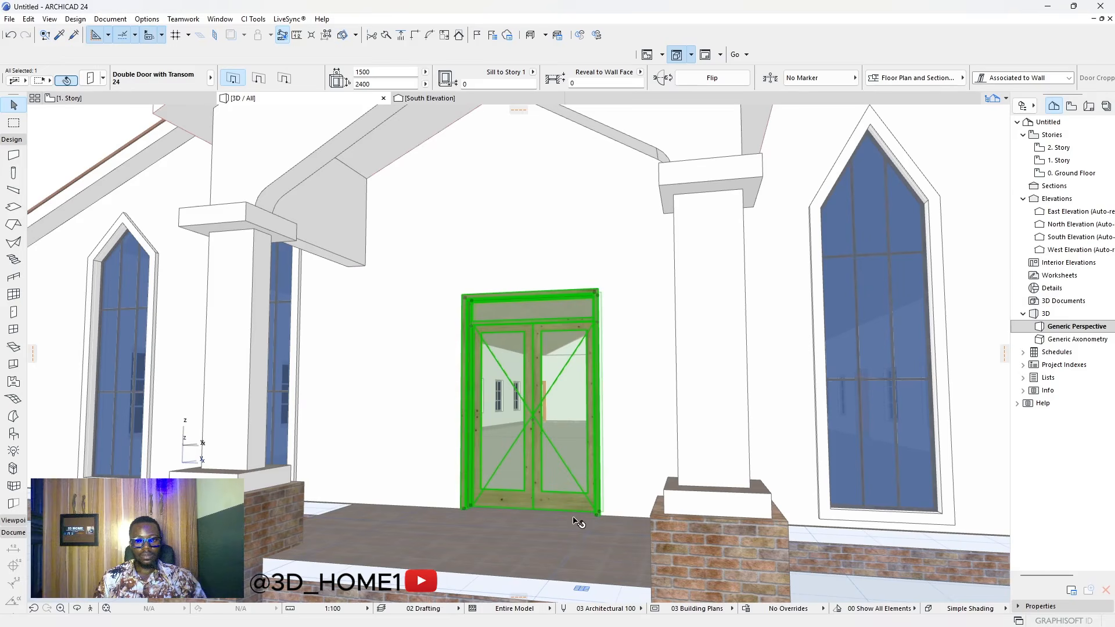
{"action": "scroll", "coordinate": [515, 390], "scroll_direction": "up", "scroll_amount": 2}
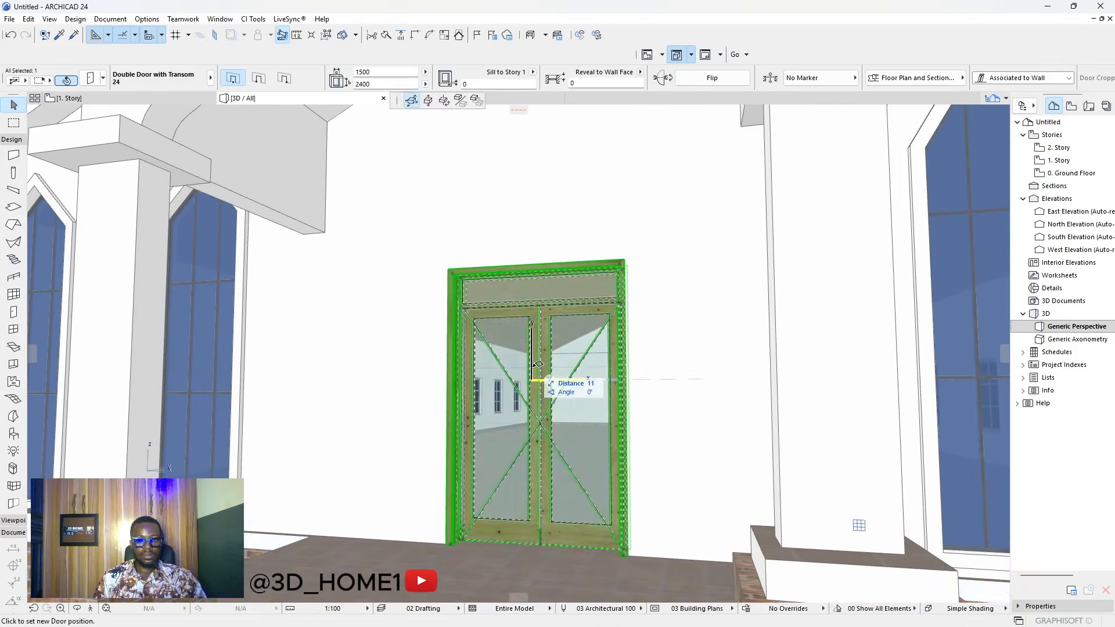
- Set the entrance door's frame, leaf and grid surfaces to Metal - Iron in its model attributes
{"action": "middle_click_drag", "start_coordinate": [395, 431], "coordinate": [507, 409], "text": "shift"}
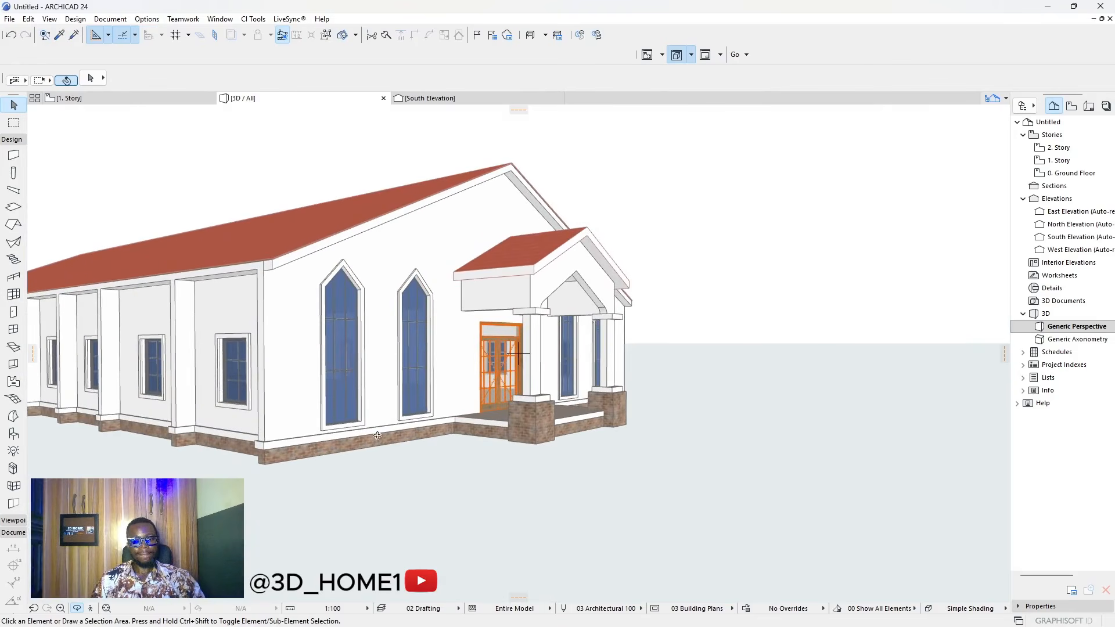
{"action": "middle_click_drag", "start_coordinate": [378, 436], "coordinate": [568, 335], "text": "shift"}
{"action": "scroll", "coordinate": [712, 330], "scroll_direction": "up", "scroll_amount": 2}
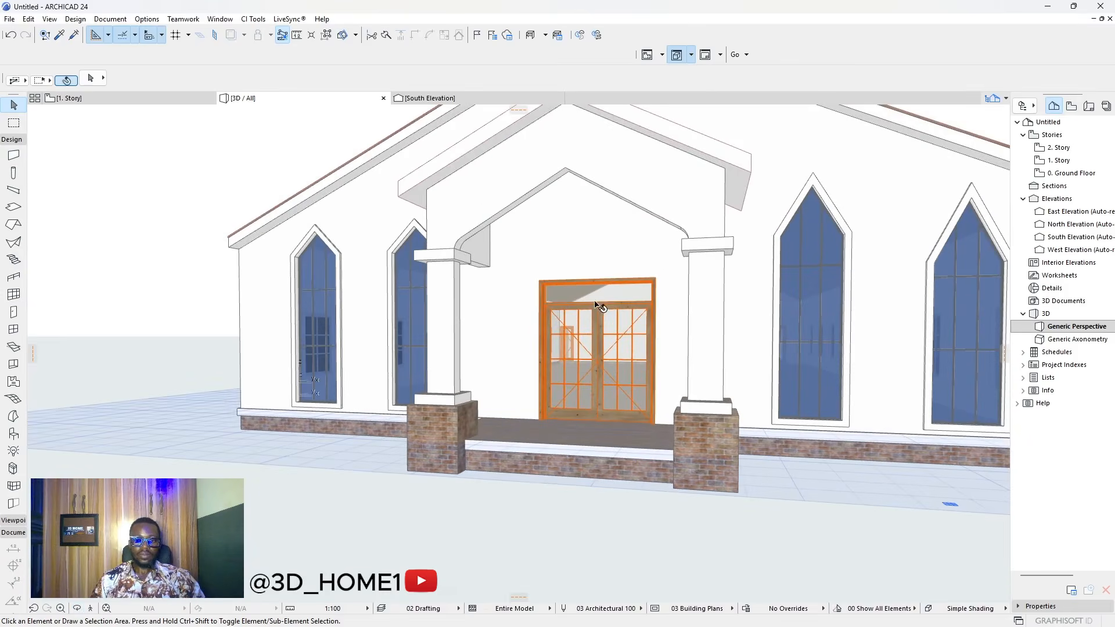
{"action": "left_click", "coordinate": [598, 306]}
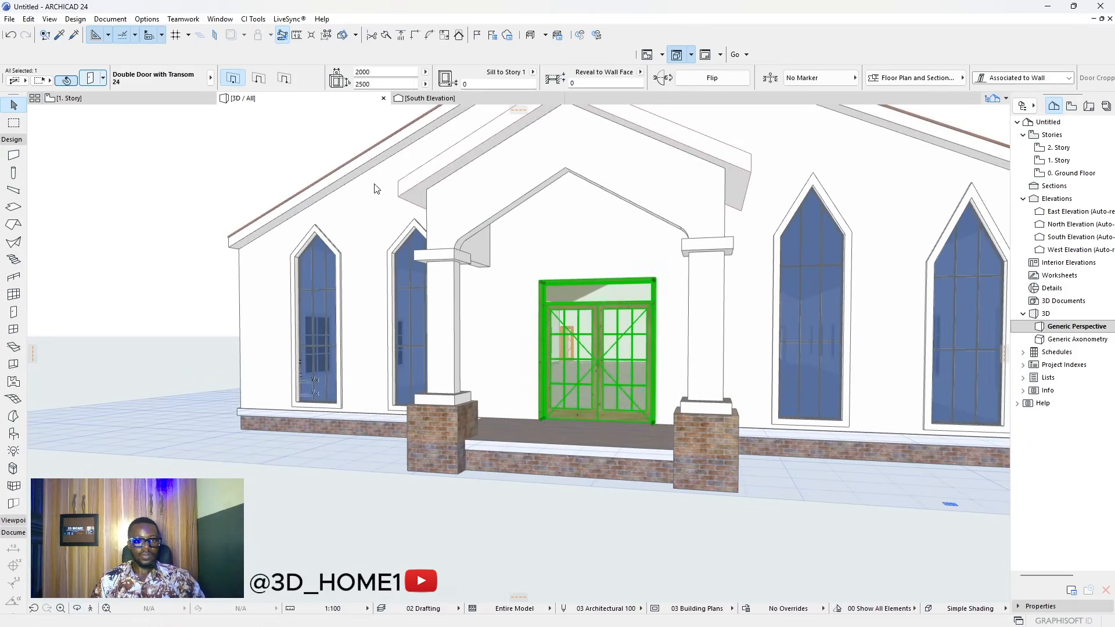
{"action": "key", "text": "ctrl+t"}
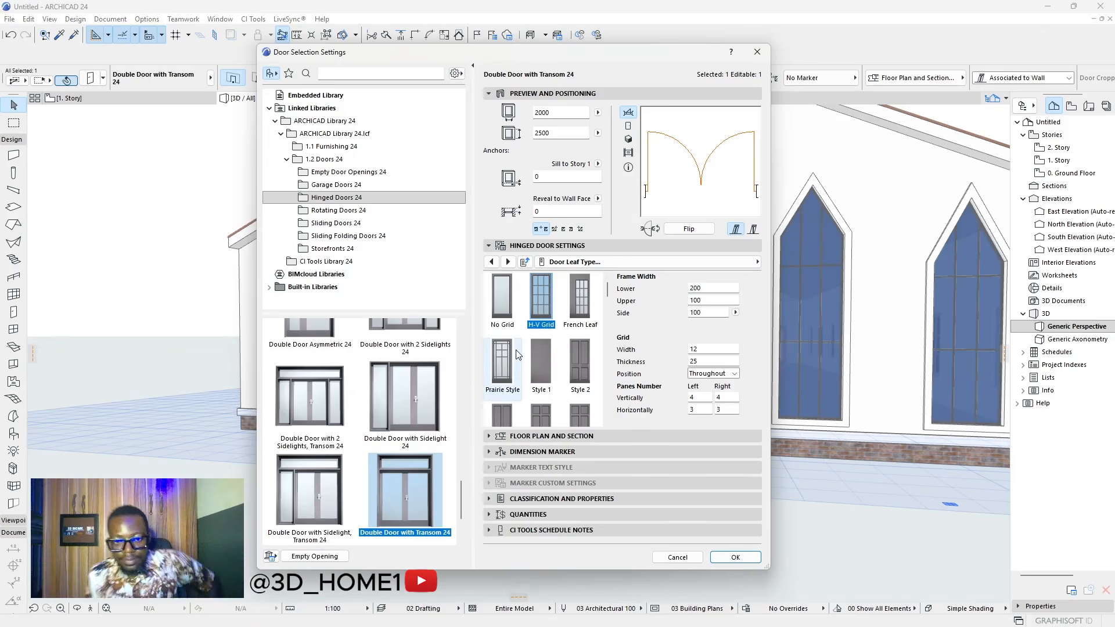
{"action": "left_click", "coordinate": [738, 262]}
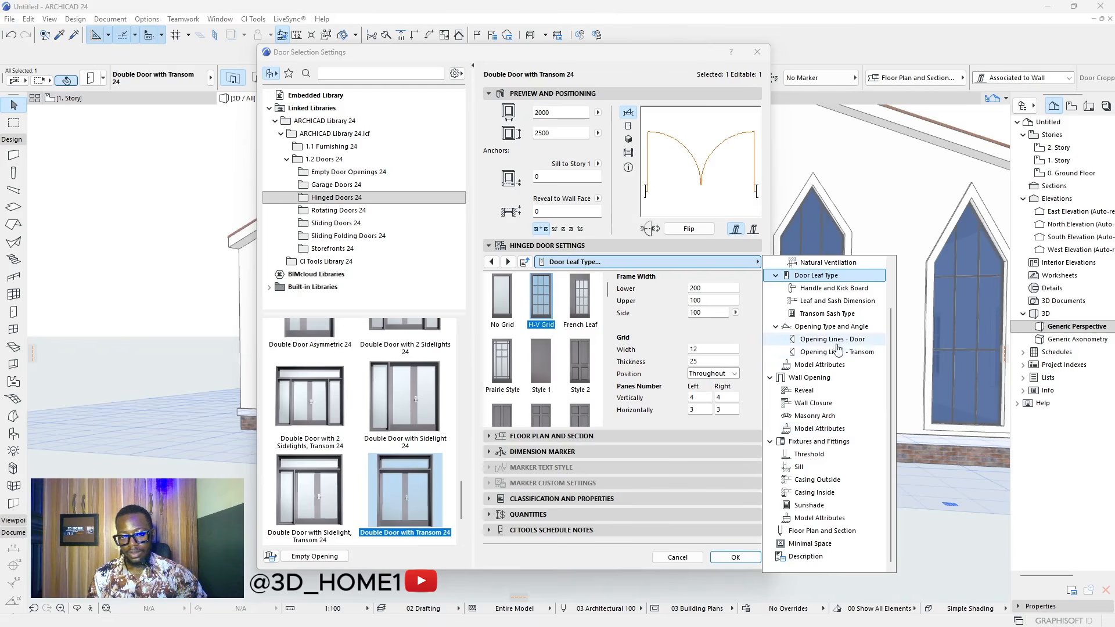
{"action": "left_click", "coordinate": [837, 365]}
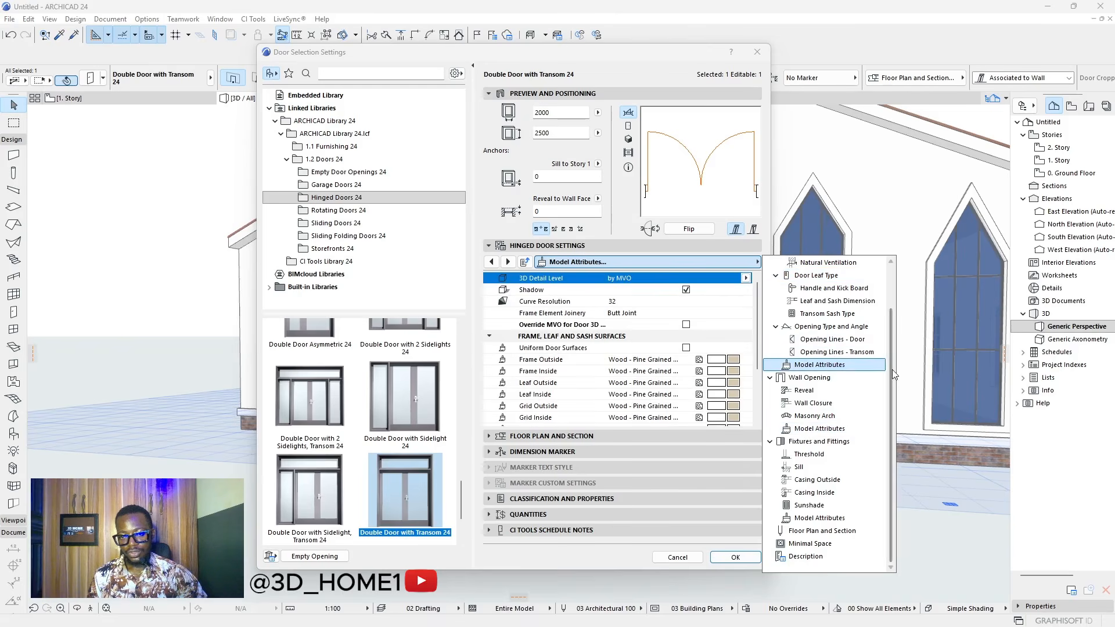
{"action": "left_click", "coordinate": [730, 361]}
{"action": "left_click", "coordinate": [729, 361]}
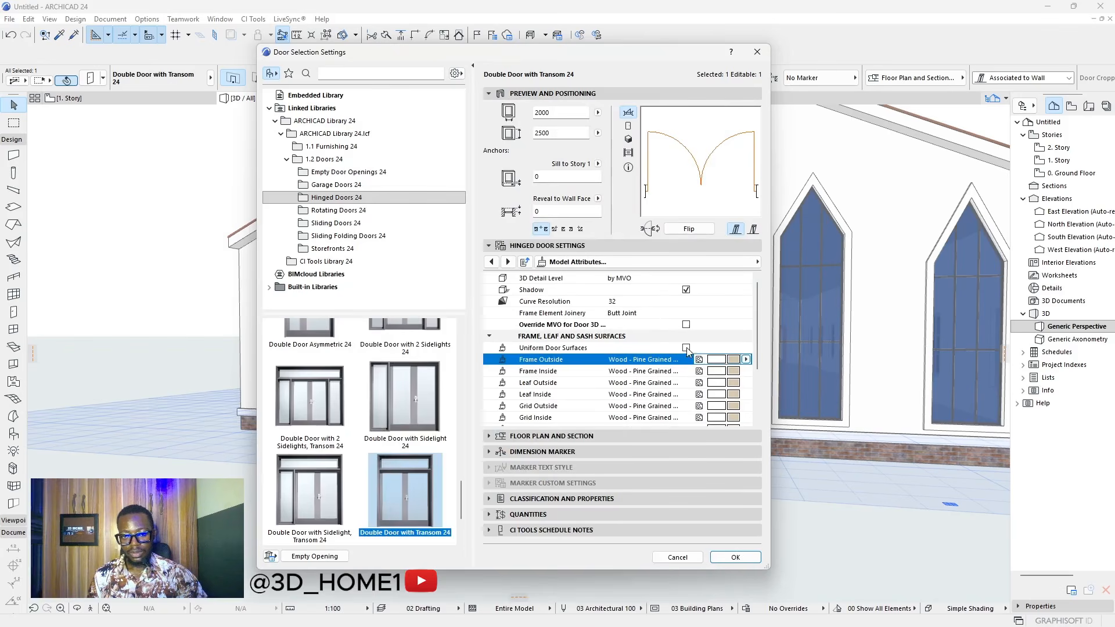
{"action": "left_click", "coordinate": [730, 360]}
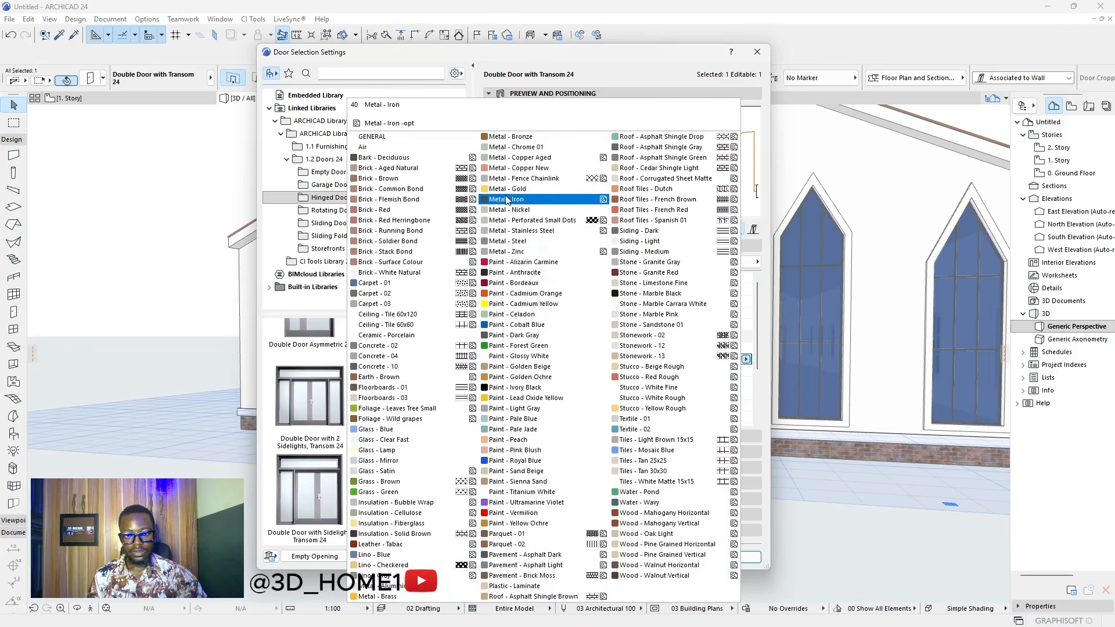
{"action": "left_click", "coordinate": [506, 197]}
- Set the entrance door's leaf glass surface to Glass - Blue
{"action": "scroll", "coordinate": [718, 366], "scroll_direction": "down", "scroll_amount": 2}
{"action": "left_click", "coordinate": [713, 349]}
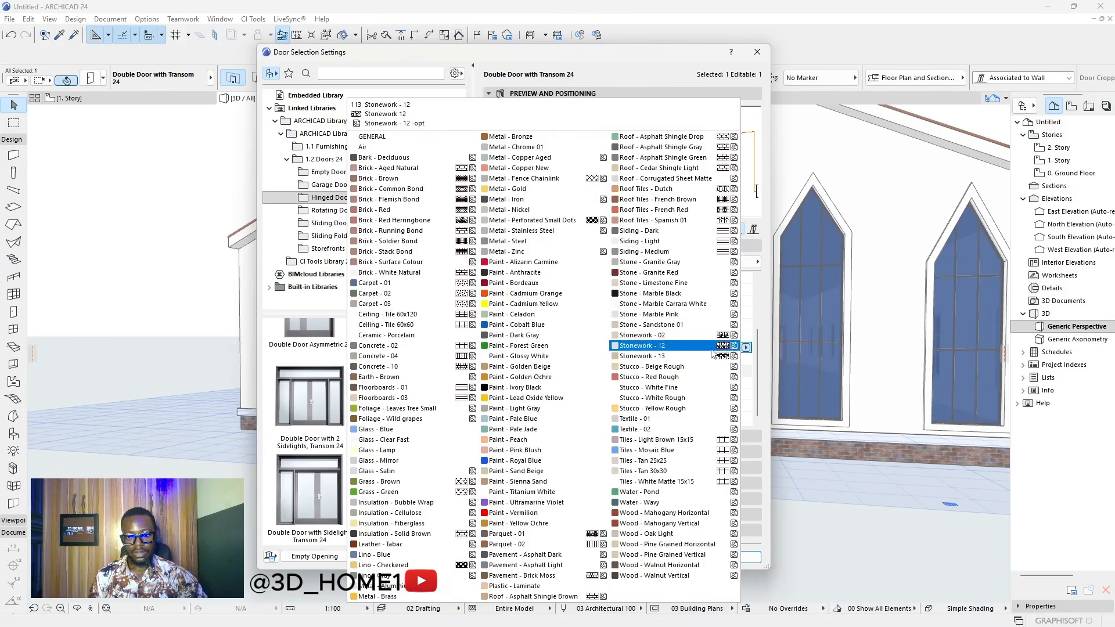
{"action": "left_click", "coordinate": [384, 430]}
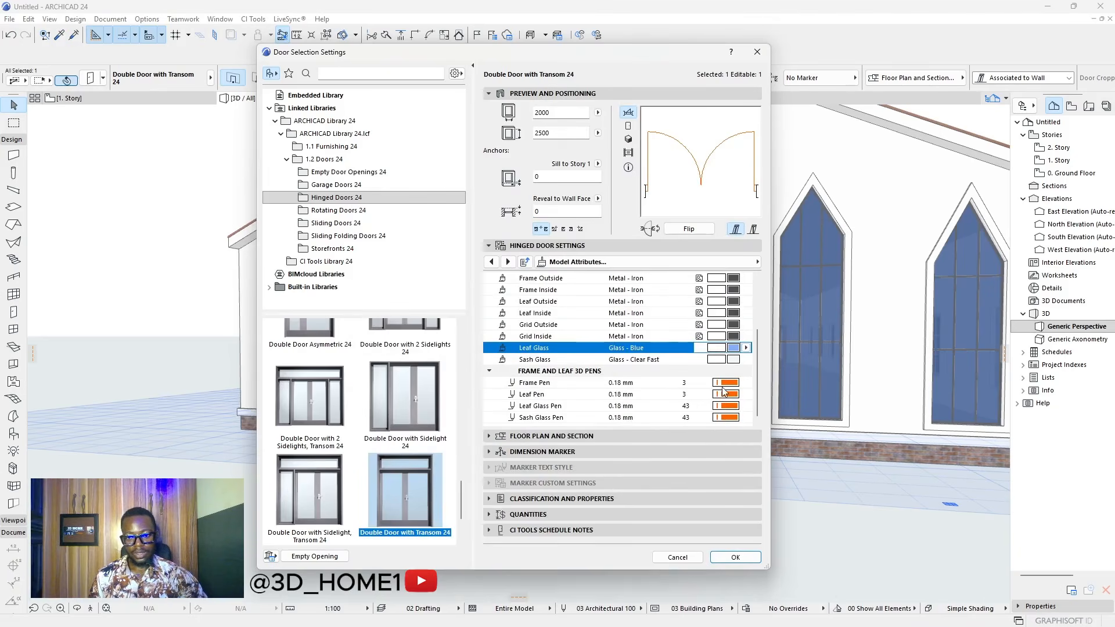
- Set the entrance door's frame, leaf, leaf glass and sash glass 3D pens to pen 61 and apply the settings
{"action": "left_click", "coordinate": [730, 383]}
{"action": "left_click", "coordinate": [757, 402]}
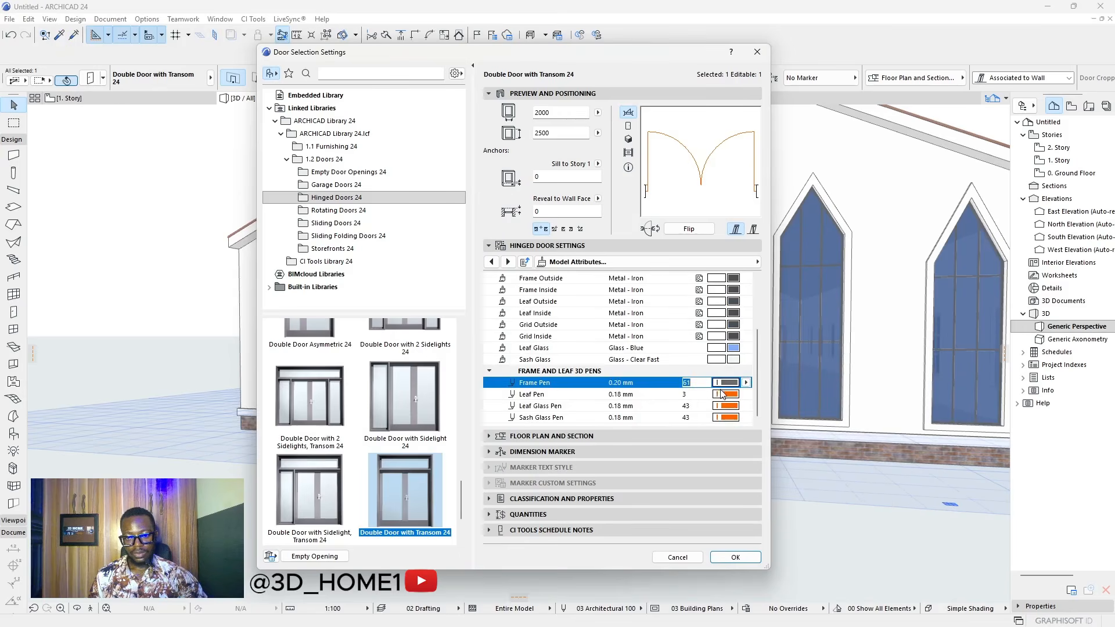
{"action": "left_click", "coordinate": [730, 394]}
{"action": "left_click", "coordinate": [757, 423]}
{"action": "left_click", "coordinate": [729, 406]}
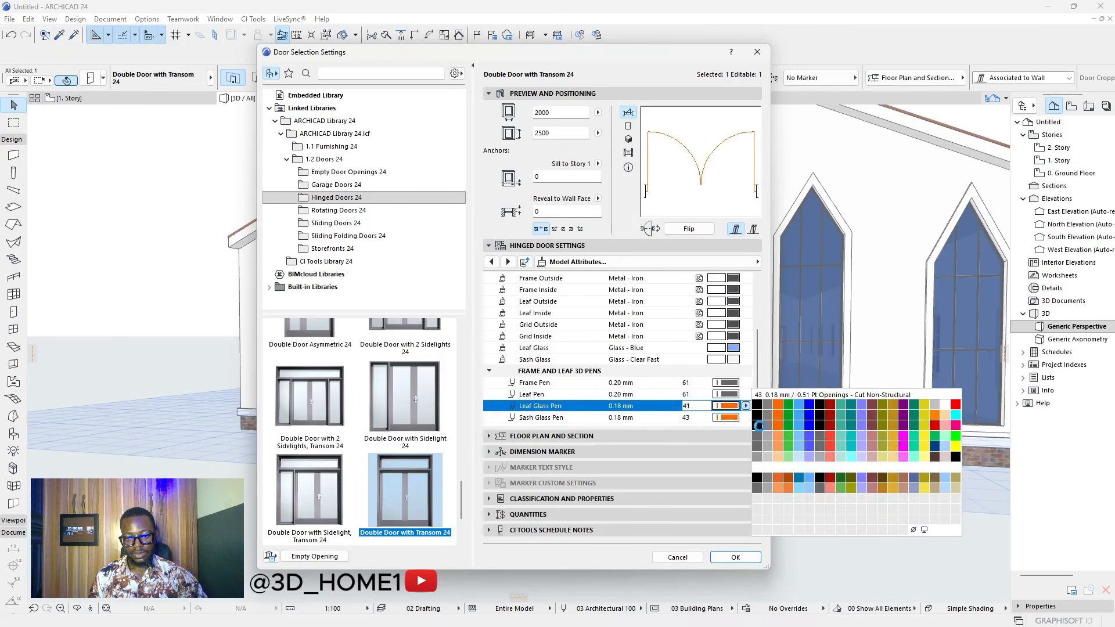
{"action": "left_click", "coordinate": [758, 437]}
{"action": "left_click", "coordinate": [730, 418]}
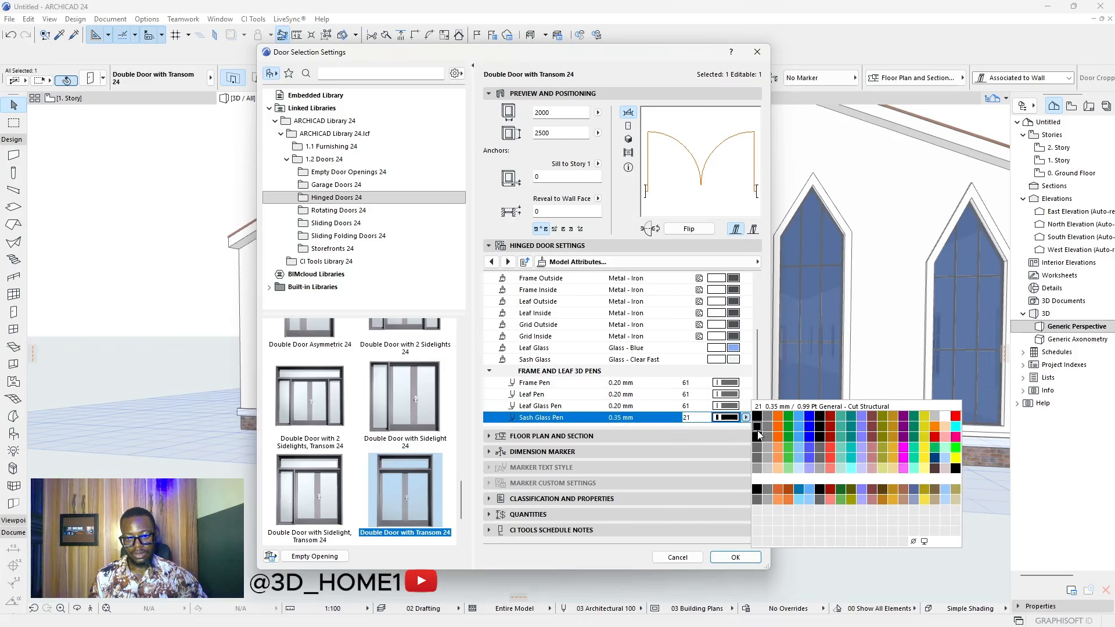
{"action": "left_click", "coordinate": [759, 448]}
{"action": "left_click", "coordinate": [735, 557]}
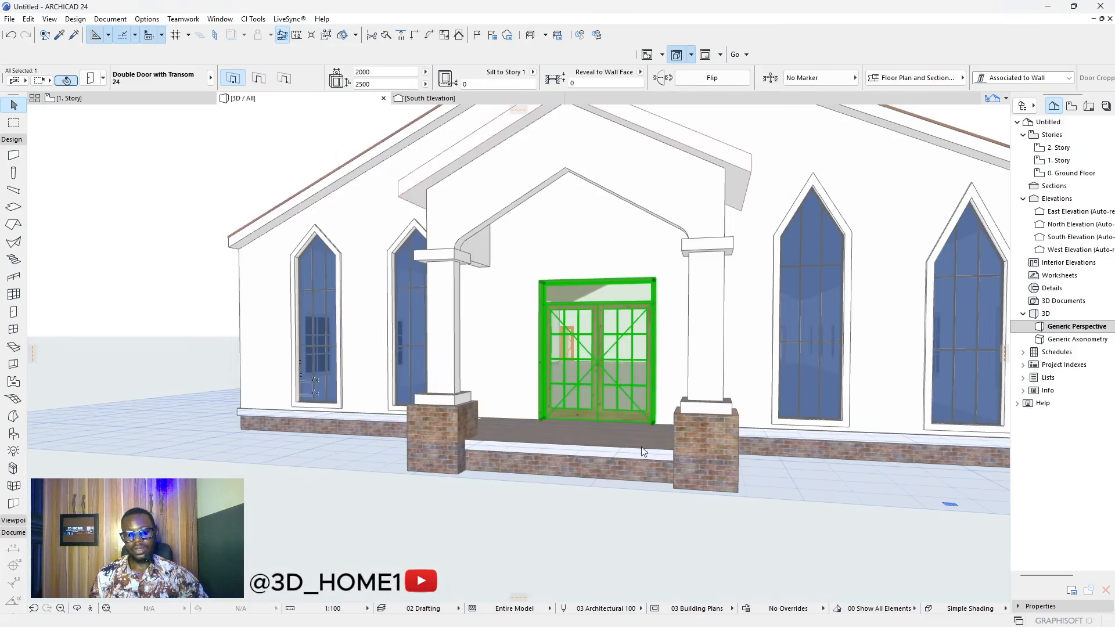
{"action": "left_click", "coordinate": [268, 177]}
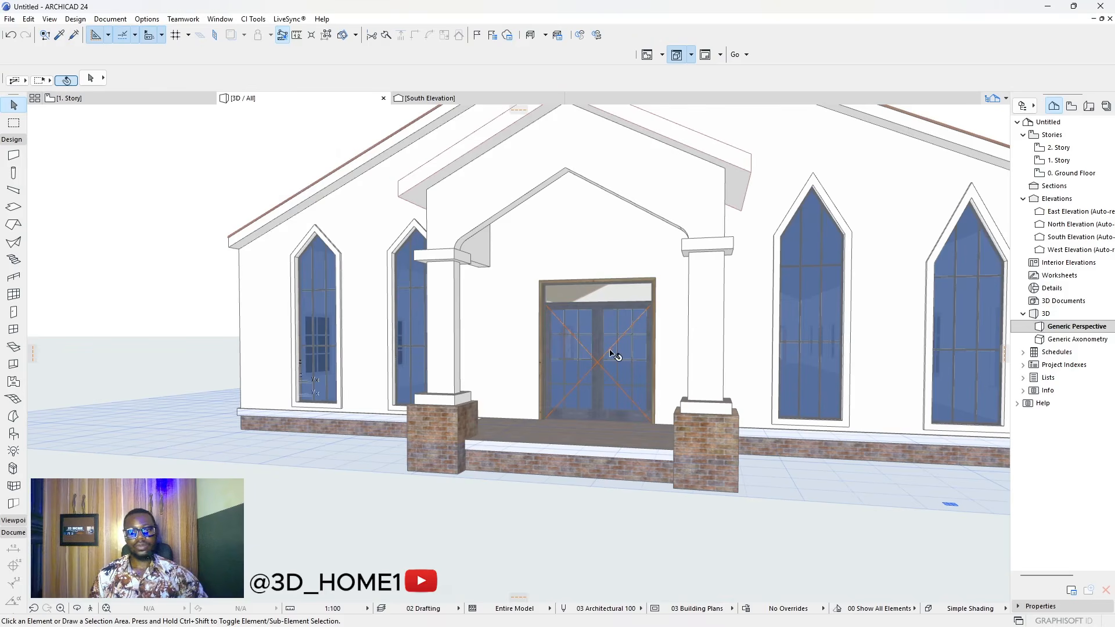
- Override the entrance door's model view options for 3D projections and turn off its opening line
{"action": "left_click", "coordinate": [574, 347]}
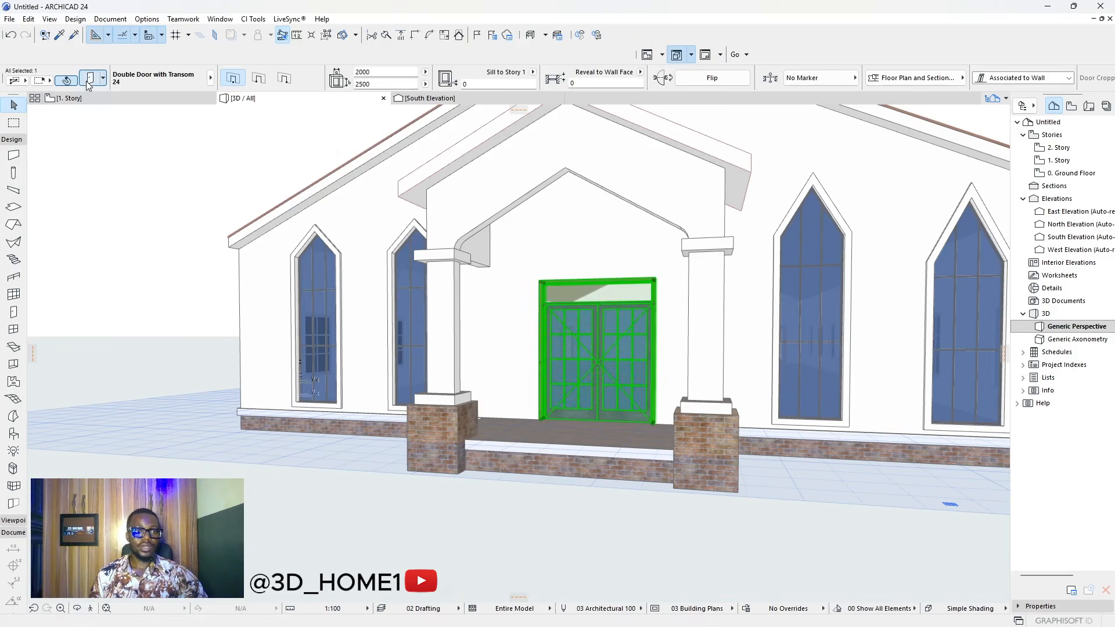
{"action": "double_click", "coordinate": [604, 347]}
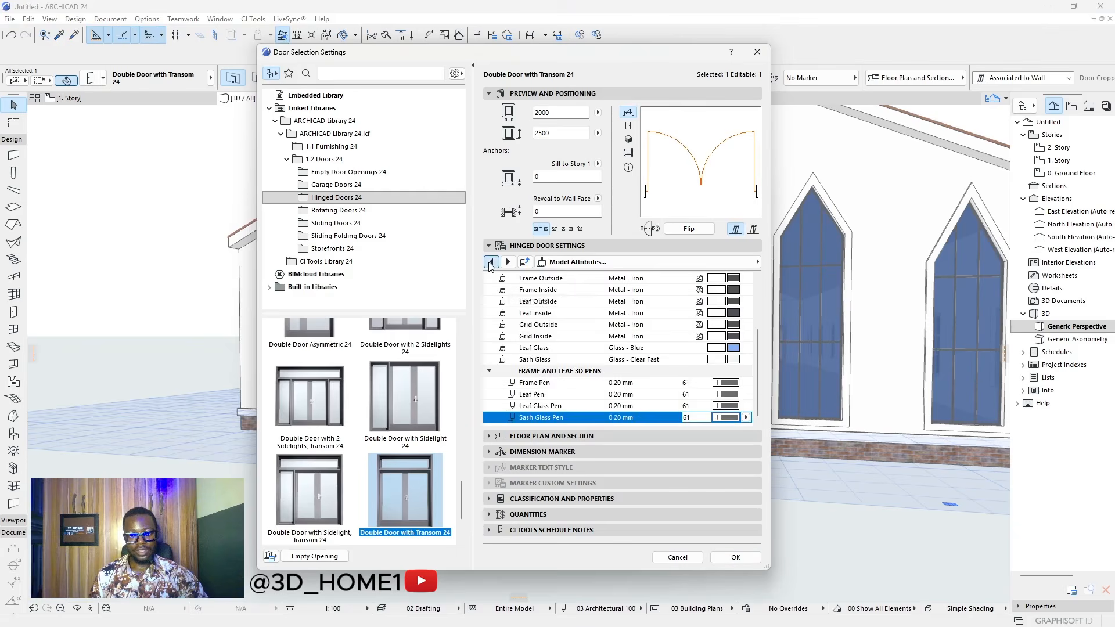
{"action": "left_click", "coordinate": [491, 262]}
{"action": "left_click", "coordinate": [507, 262]}
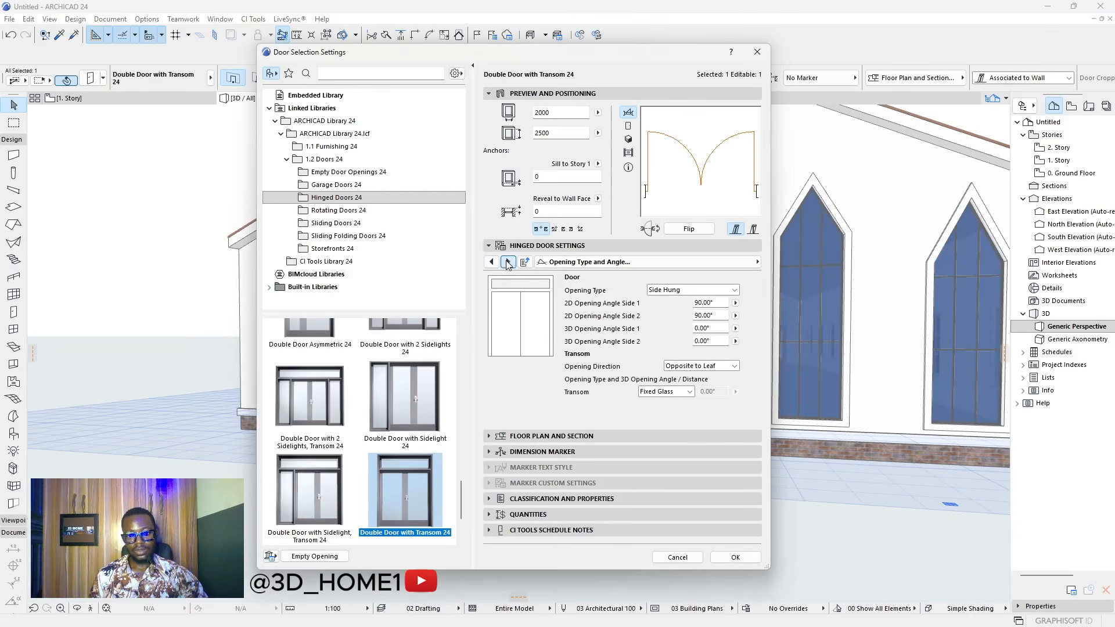
{"action": "left_click", "coordinate": [508, 262]}
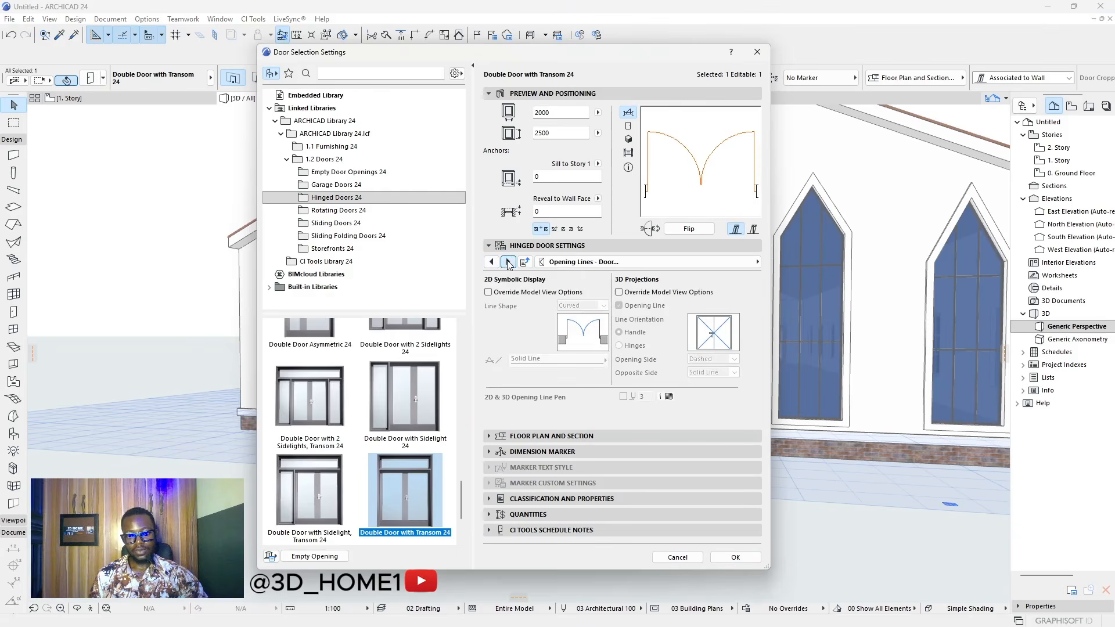
{"action": "left_click", "coordinate": [619, 293]}
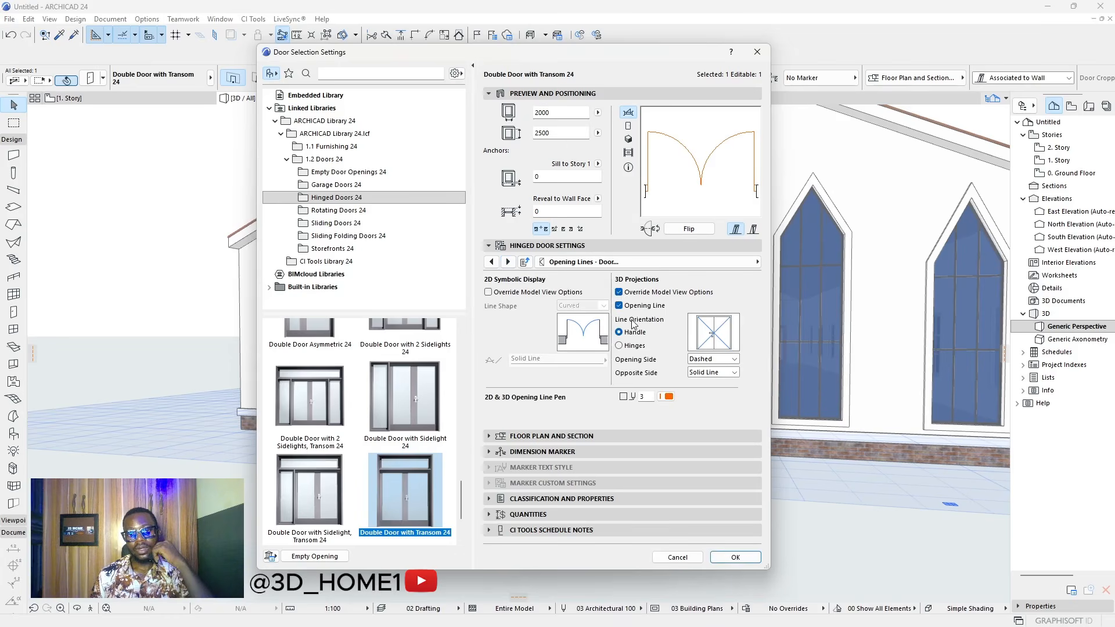
{"action": "left_click", "coordinate": [620, 306]}
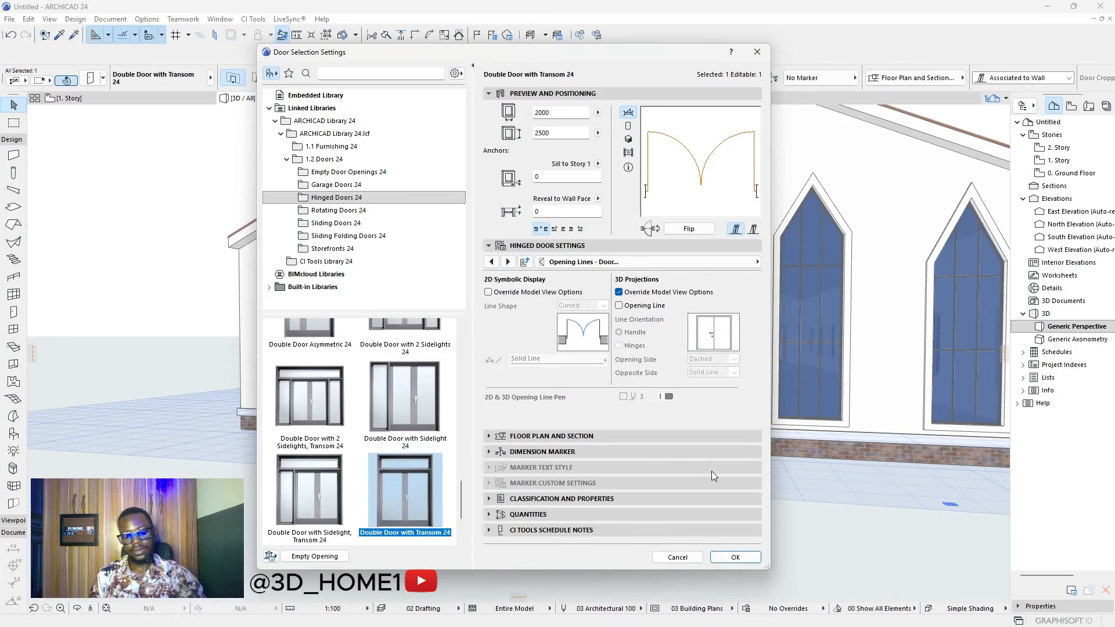
{"action": "left_click", "coordinate": [734, 558]}
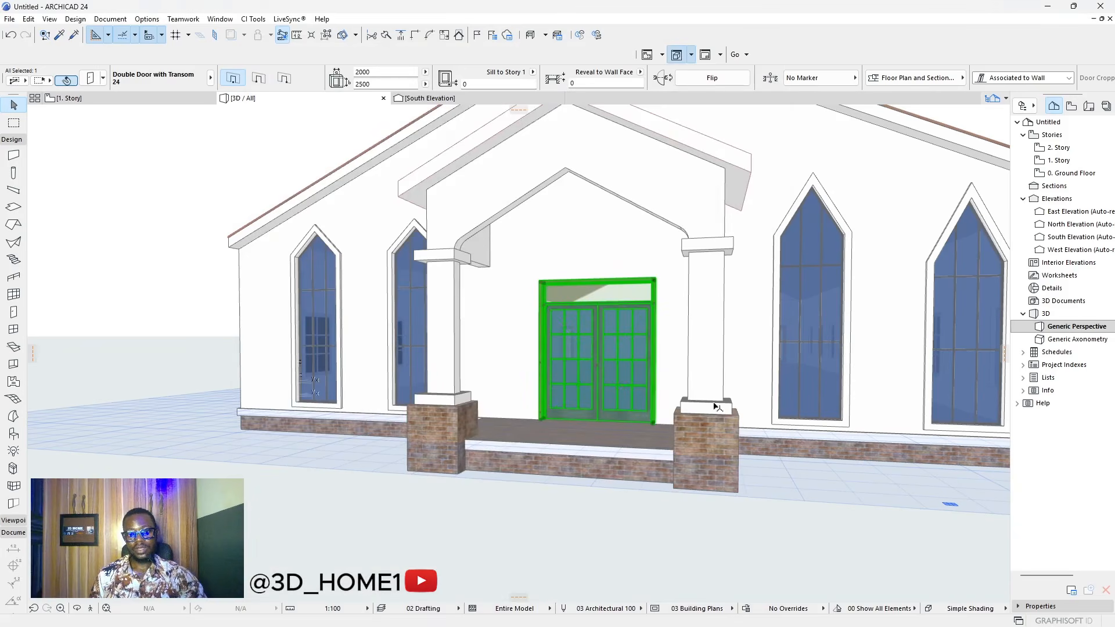
{"action": "key", "text": "Escape"}
- Set the entrance door's outside and inside casing surfaces to Metal - Iron
{"action": "middle_click_drag", "start_coordinate": [642, 345], "coordinate": [630, 316], "text": "shift"}
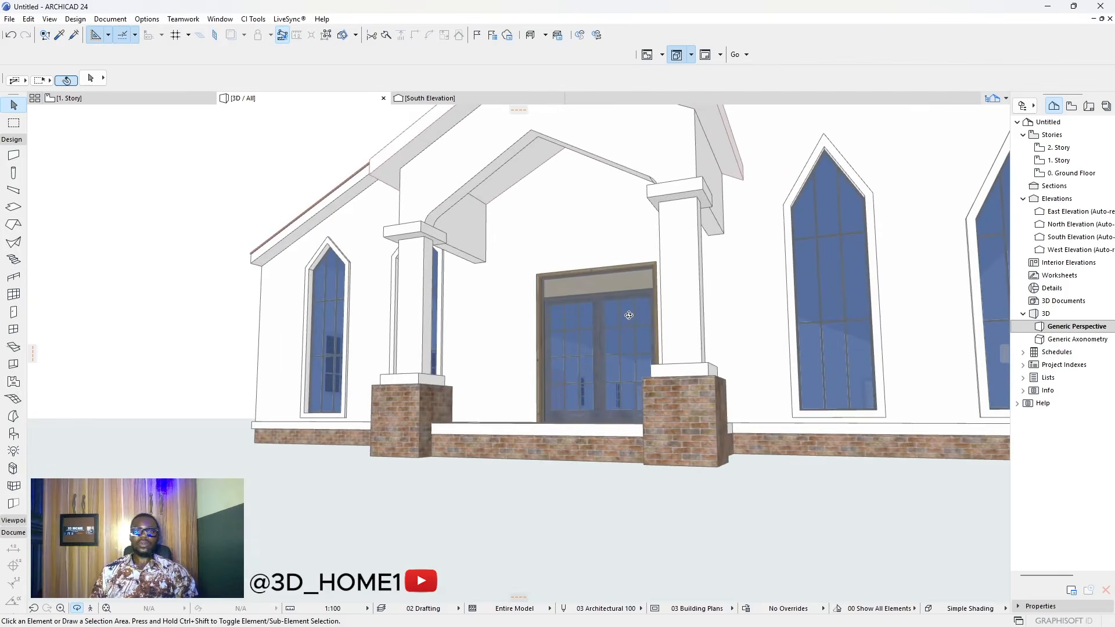
{"action": "scroll", "coordinate": [629, 316], "scroll_direction": "up", "scroll_amount": 10}
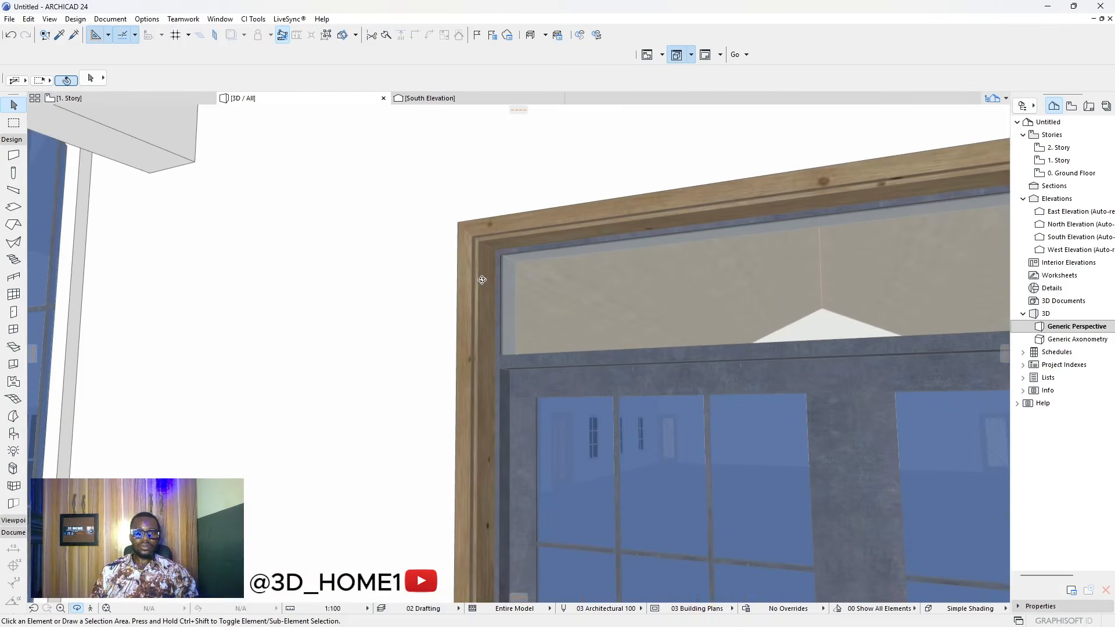
{"action": "scroll", "coordinate": [490, 284], "scroll_direction": "up", "scroll_amount": 2}
{"action": "left_click", "coordinate": [490, 235]}
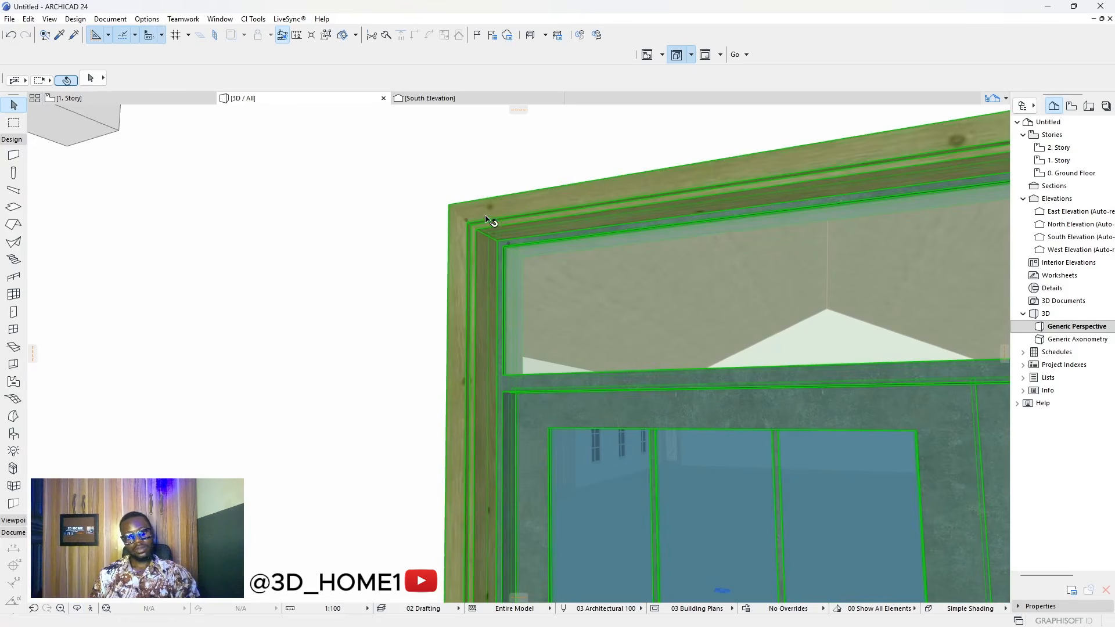
{"action": "key", "text": "ctrl+t"}
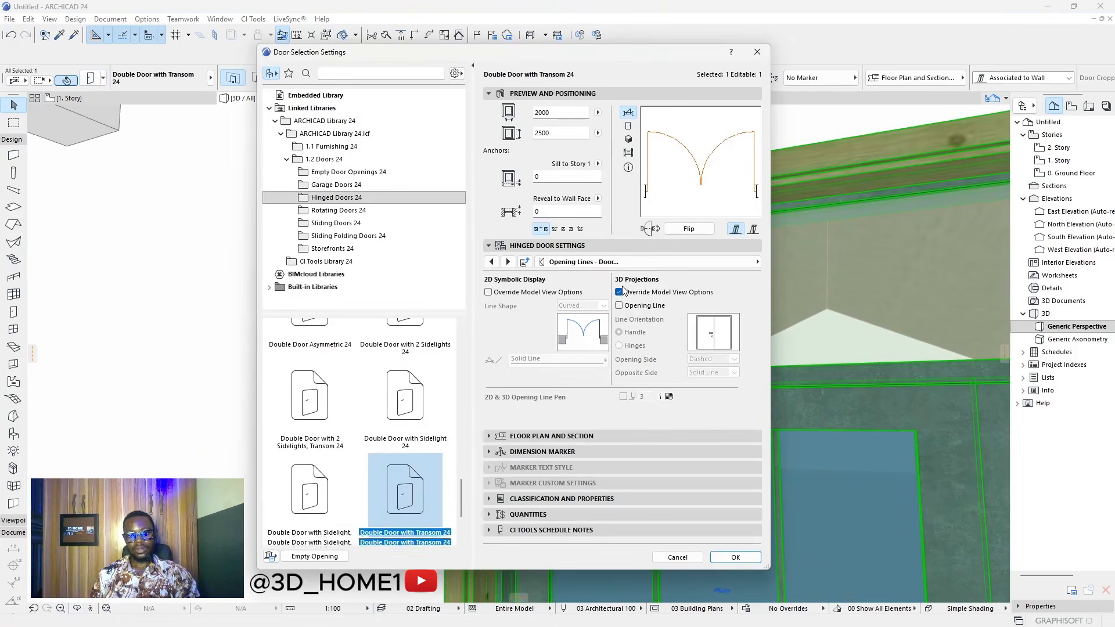
{"action": "left_click", "coordinate": [615, 261]}
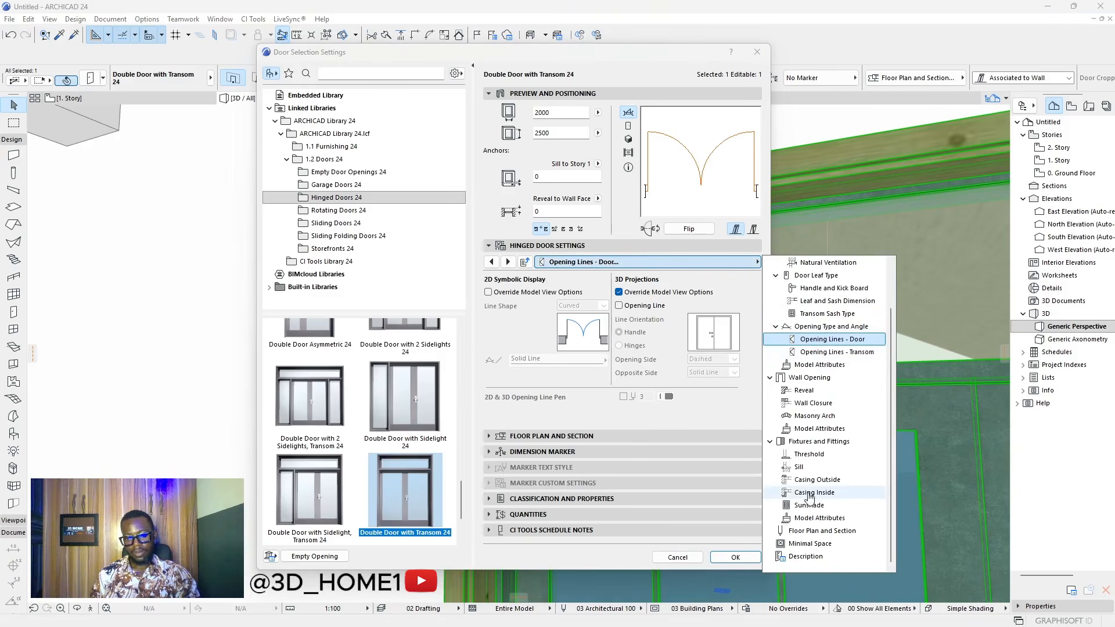
{"action": "left_click", "coordinate": [798, 519]}
{"action": "left_click", "coordinate": [728, 323]}
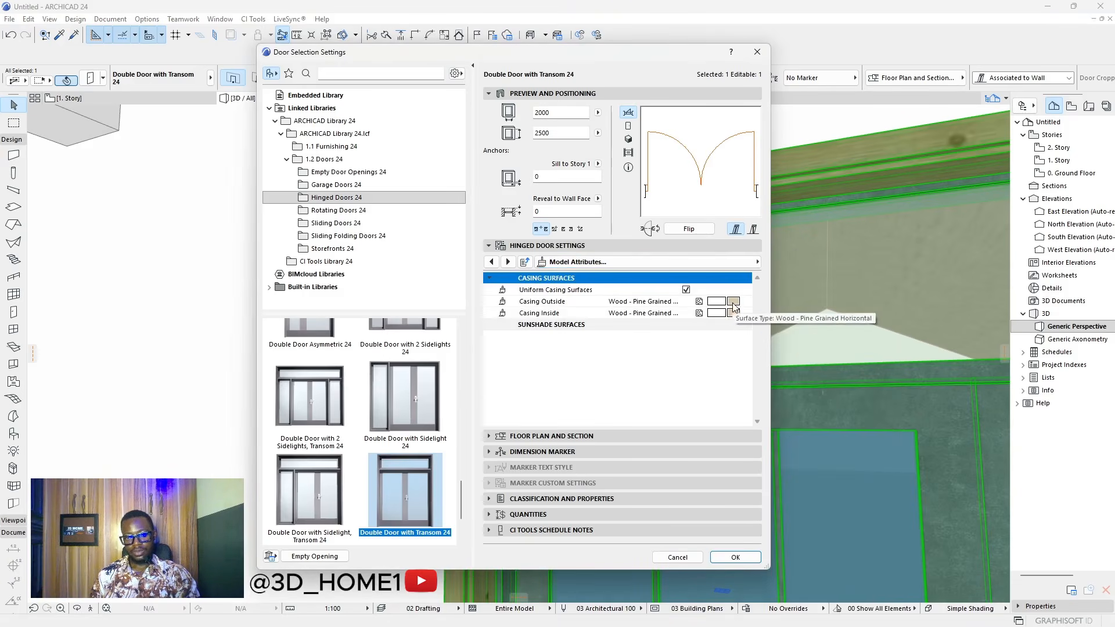
{"action": "left_click", "coordinate": [734, 314]}
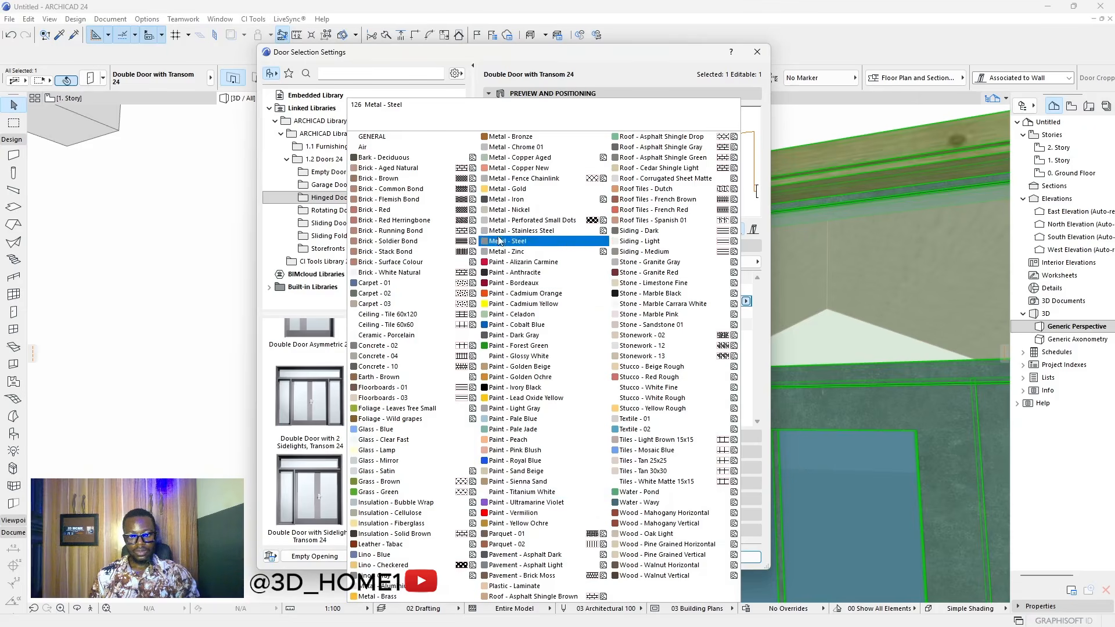
{"action": "left_click", "coordinate": [497, 201]}
{"action": "left_click", "coordinate": [730, 554]}
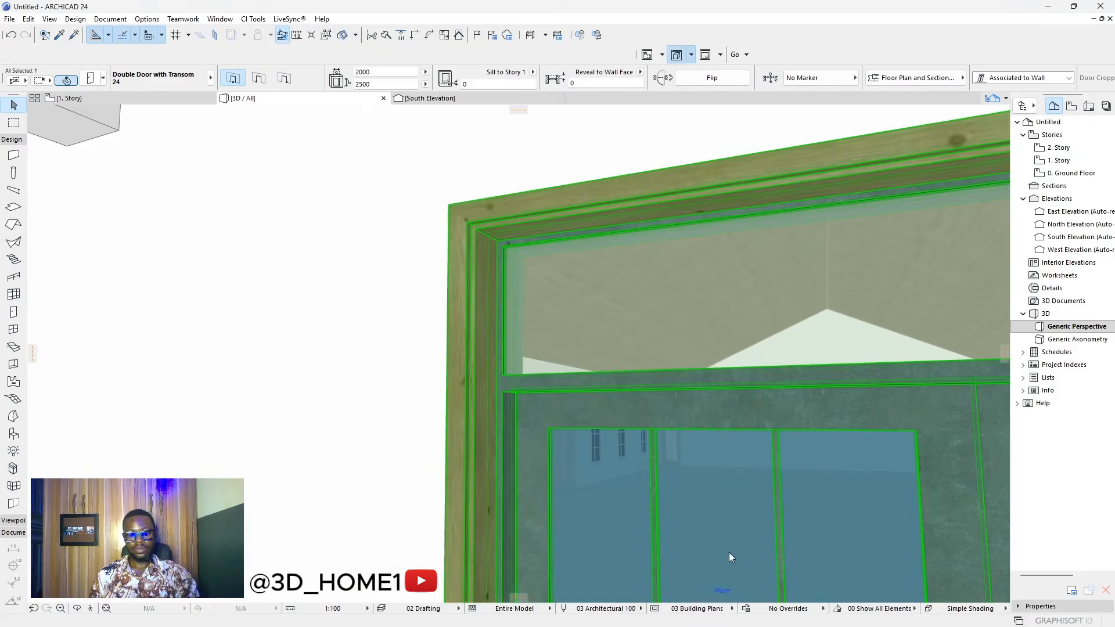
{"action": "left_click", "coordinate": [350, 347]}
- Inspect the restyled entrance door and porch from several angles, then check the whole front facade
{"action": "scroll", "coordinate": [488, 362], "scroll_direction": "down", "scroll_amount": 7}
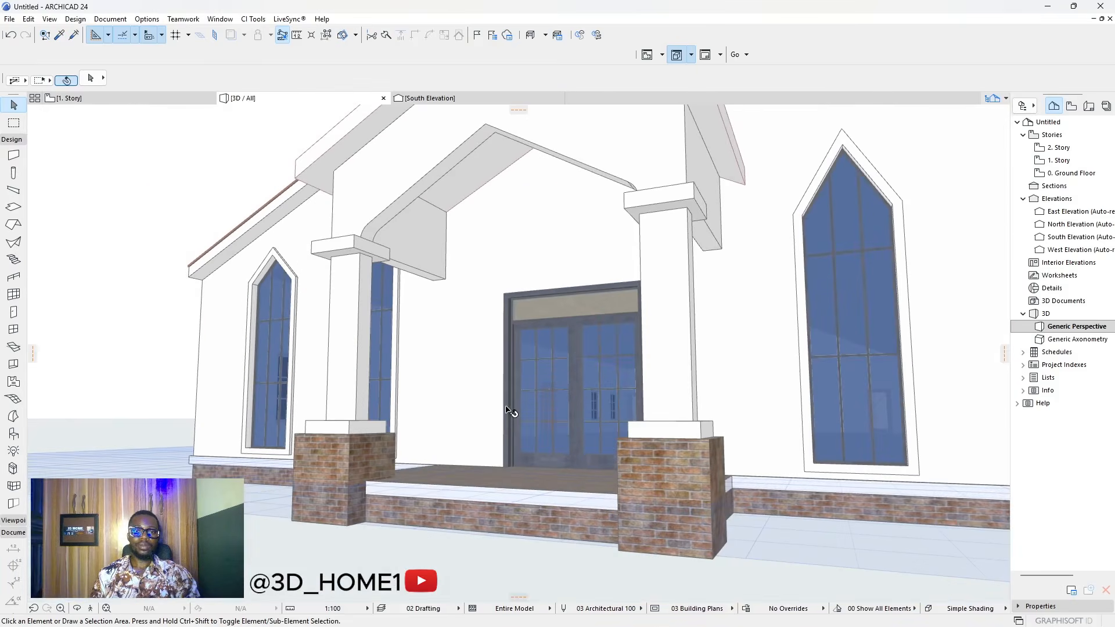
{"action": "middle_click_drag", "start_coordinate": [511, 411], "coordinate": [406, 377], "text": "shift"}
{"action": "scroll", "coordinate": [618, 386], "scroll_direction": "up", "scroll_amount": 5}
{"action": "scroll", "coordinate": [562, 389], "scroll_direction": "down", "scroll_amount": 8}
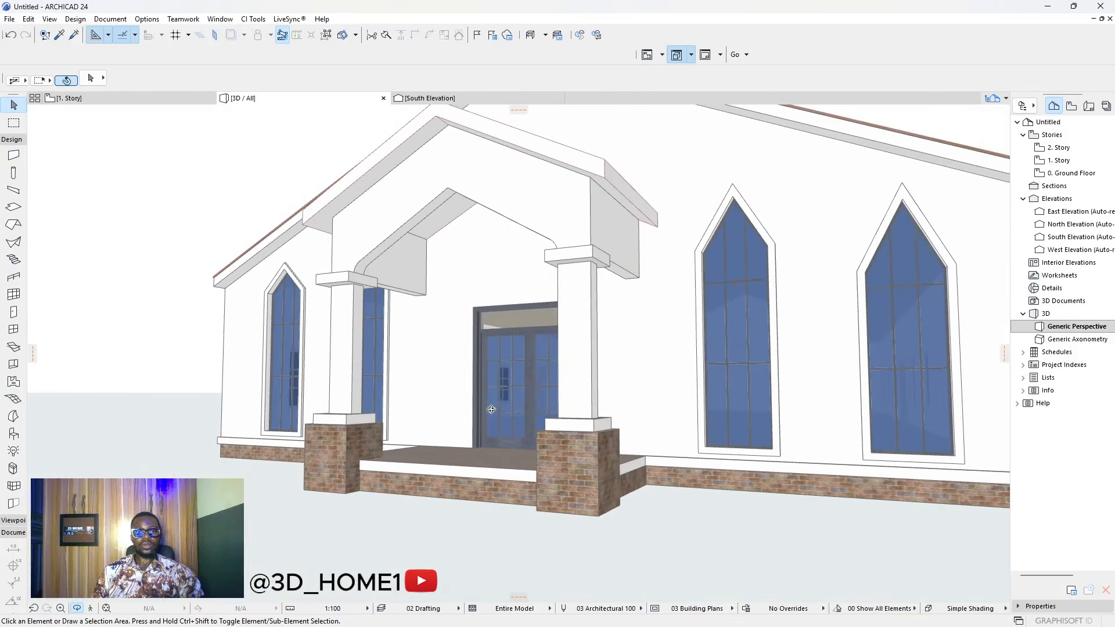
{"action": "middle_click_drag", "start_coordinate": [490, 406], "coordinate": [663, 413], "text": "shift"}
{"action": "scroll", "coordinate": [567, 350], "scroll_direction": "down", "scroll_amount": 2}
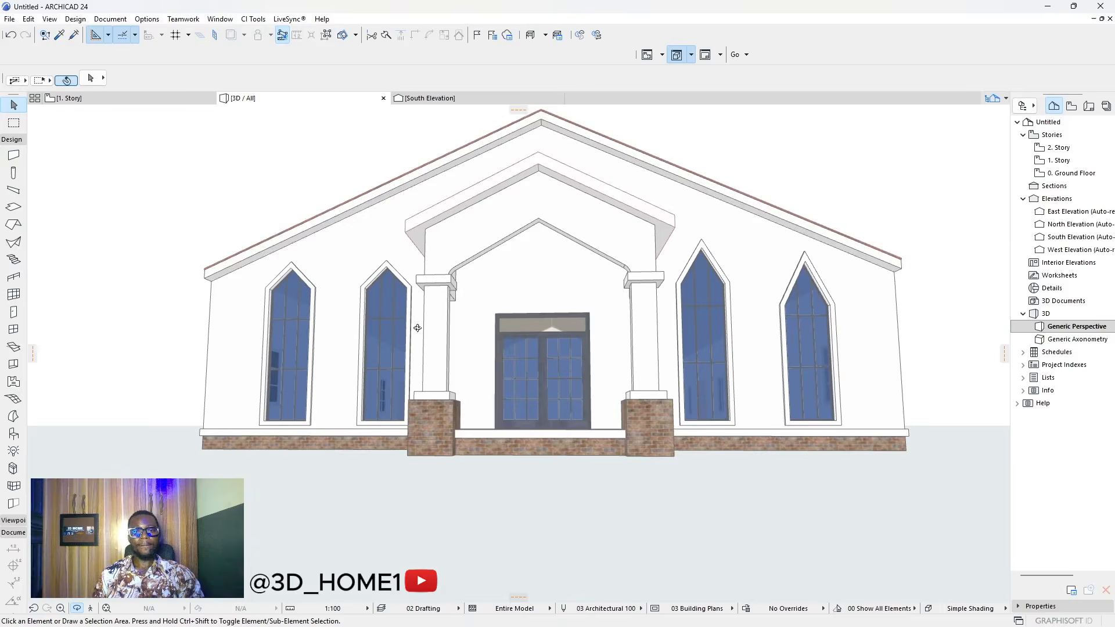
{"action": "middle_click_drag", "start_coordinate": [568, 350], "coordinate": [639, 443], "text": "shift"}
- Using the porch floor slab's settings, draw a 150 mm thick rectangular step slab about 3003 by 300 mm between the column bases
{"action": "left_click", "coordinate": [59, 40]}
{"action": "scroll", "coordinate": [644, 465], "scroll_direction": "up", "scroll_amount": 5}
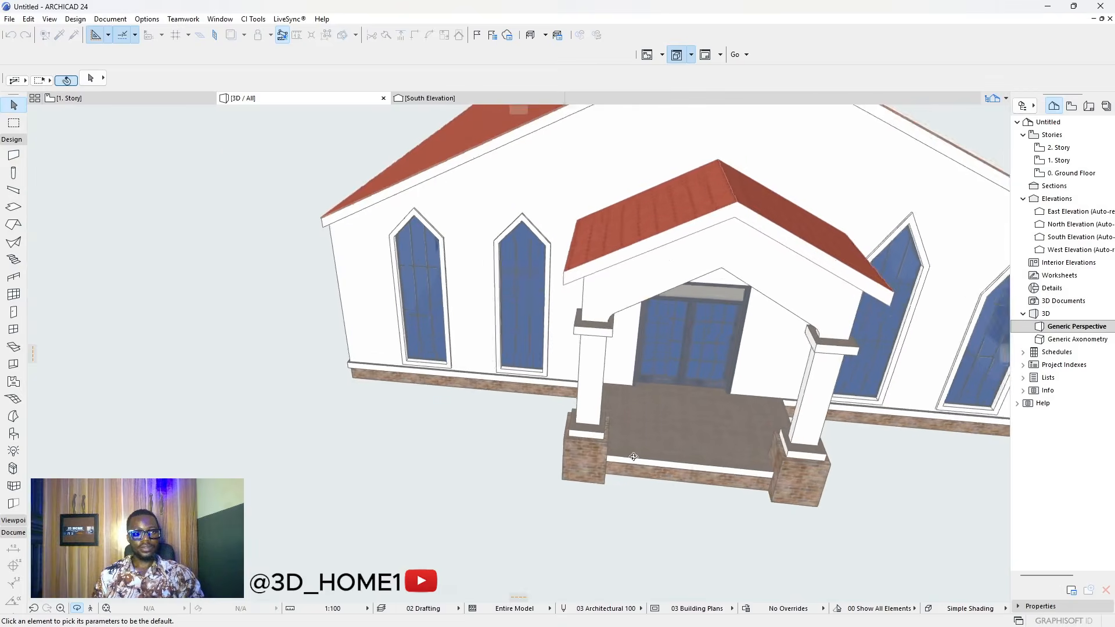
{"action": "left_click", "coordinate": [60, 36]}
{"action": "left_click", "coordinate": [666, 479]}
{"action": "scroll", "coordinate": [667, 479], "scroll_direction": "up", "scroll_amount": 2}
{"action": "middle_click_drag", "start_coordinate": [667, 479], "coordinate": [305, 307], "text": "shift"}
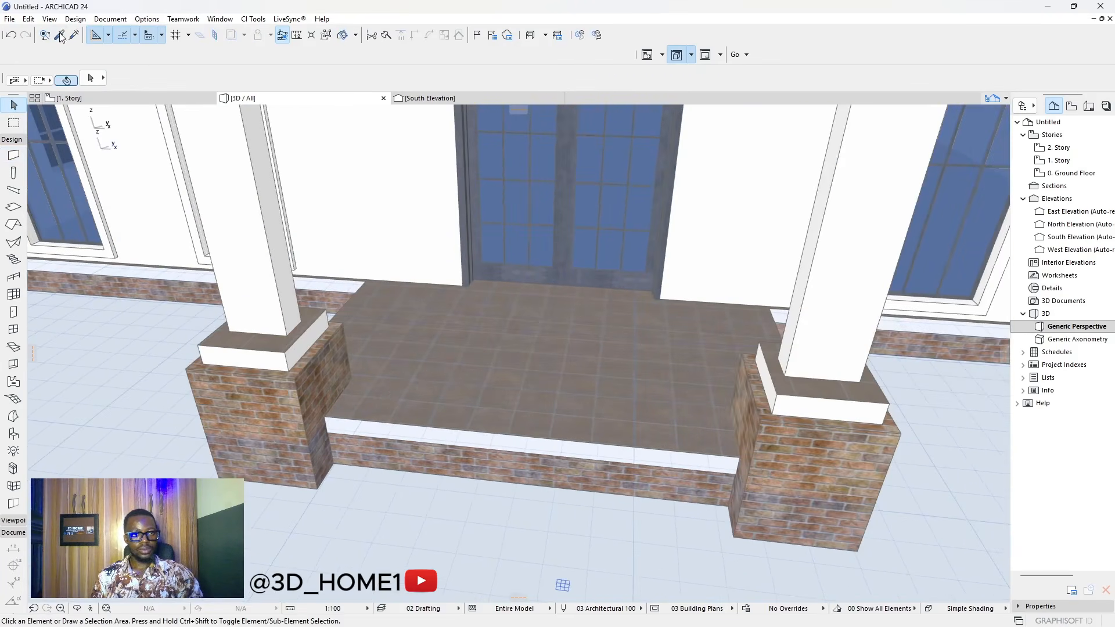
{"action": "left_click", "coordinate": [60, 36]}
{"action": "left_click", "coordinate": [503, 331]}
{"action": "scroll", "coordinate": [503, 331], "scroll_direction": "up", "scroll_amount": 5}
{"action": "scroll", "coordinate": [400, 432], "scroll_direction": "down", "scroll_amount": 2}
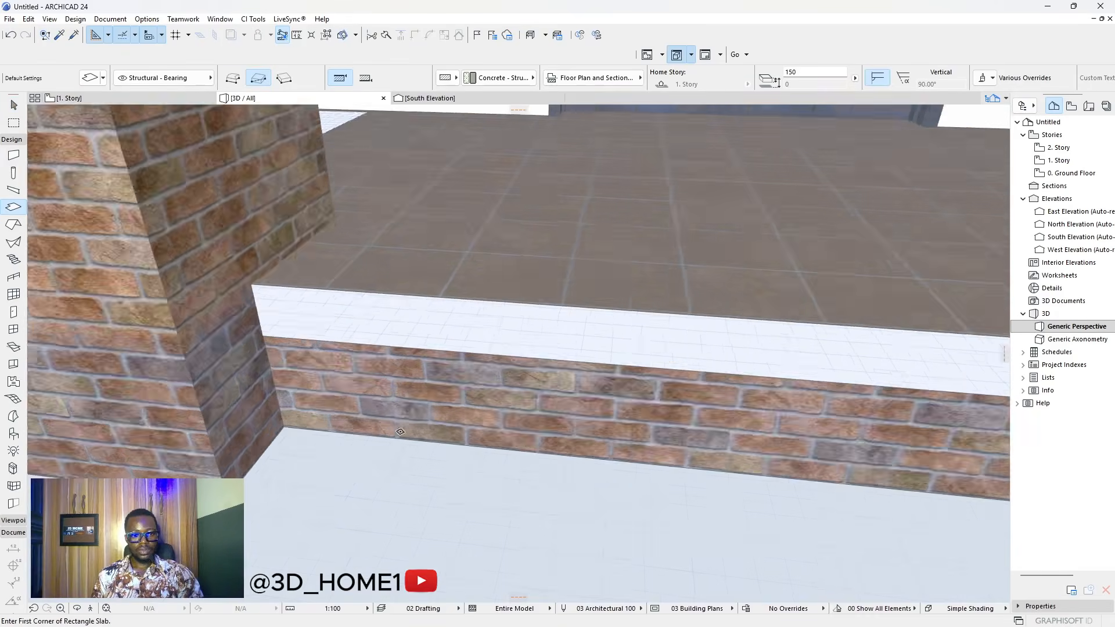
{"action": "scroll", "coordinate": [400, 432], "scroll_direction": "down", "scroll_amount": 2}
{"action": "scroll", "coordinate": [312, 428], "scroll_direction": "down", "scroll_amount": 2}
{"action": "left_click", "coordinate": [546, 482]}
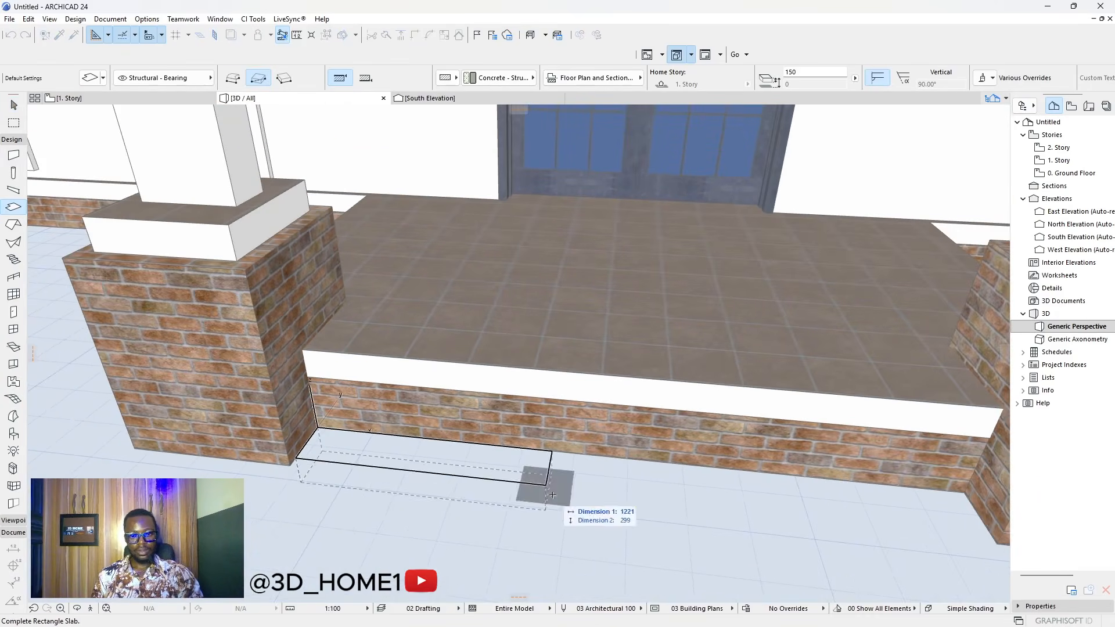
{"action": "scroll", "coordinate": [717, 510], "scroll_direction": "down", "scroll_amount": 4}
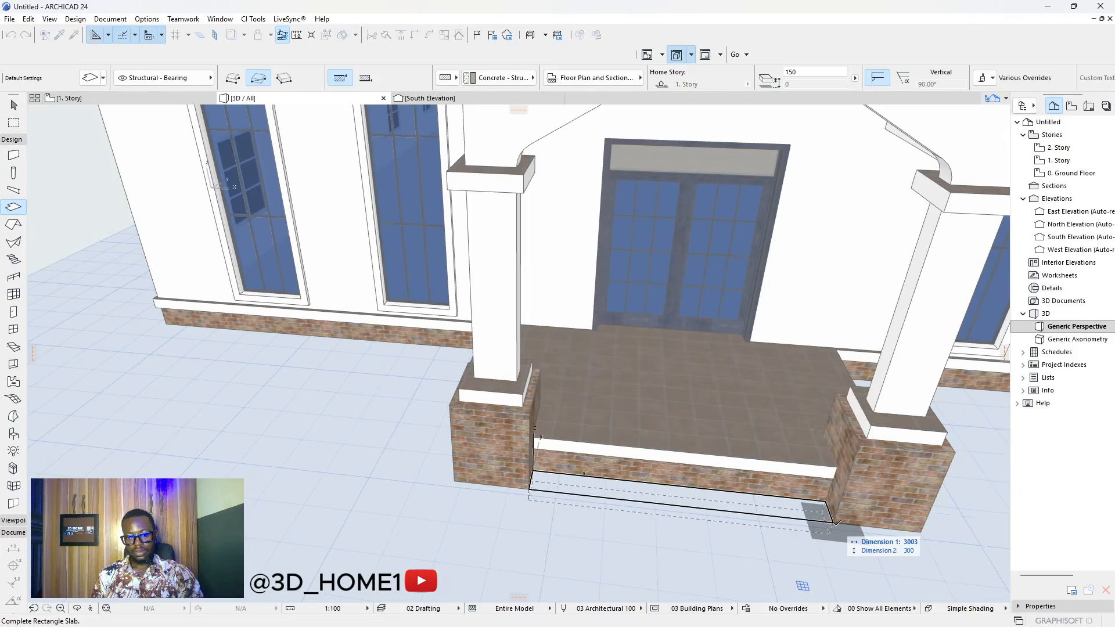
{"action": "left_click", "coordinate": [834, 524]}
- Raise the new step slab in two 150 mm moves to an elevation of 300 mm, just below the porch floor
{"action": "scroll", "coordinate": [552, 473], "scroll_direction": "up", "scroll_amount": 5}
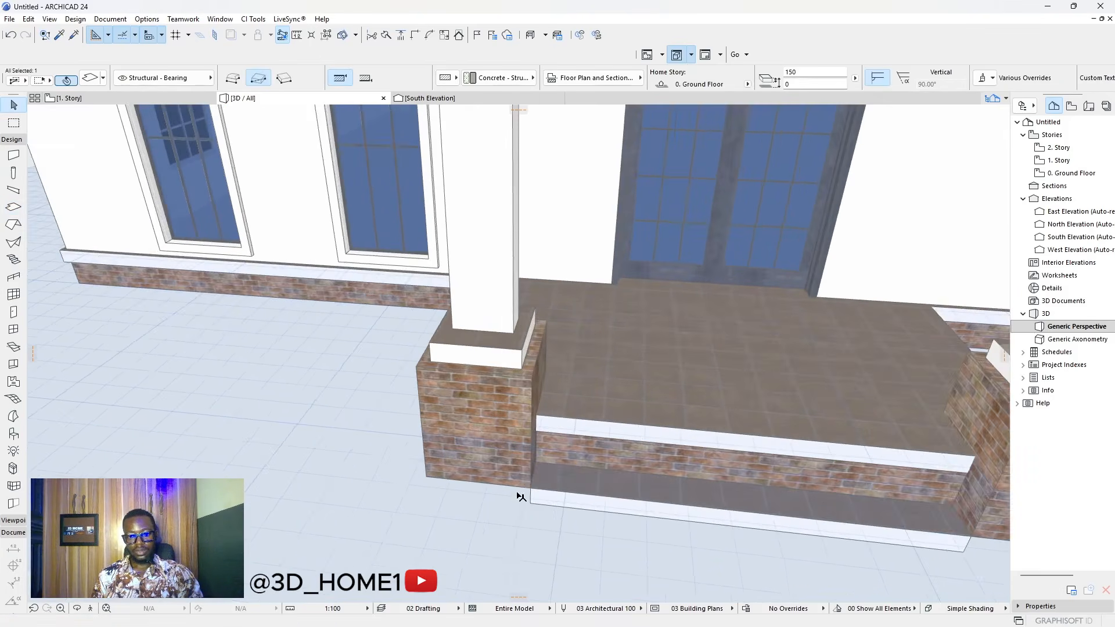
{"action": "key", "text": "ctrl+d"}
{"action": "left_click", "coordinate": [544, 479]}
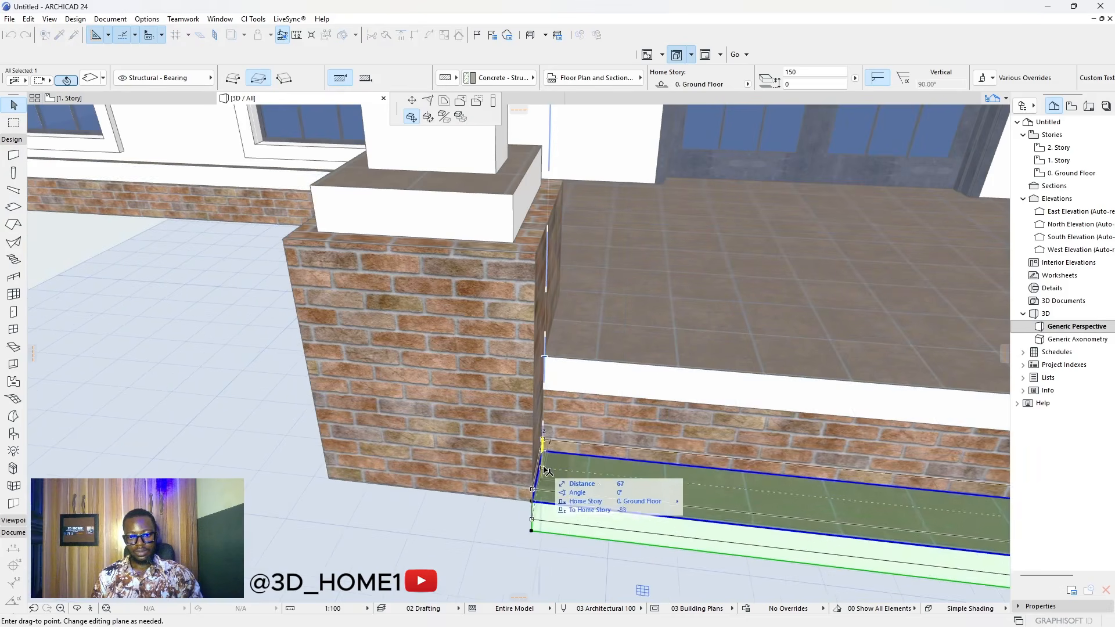
{"action": "left_click", "coordinate": [544, 453]}
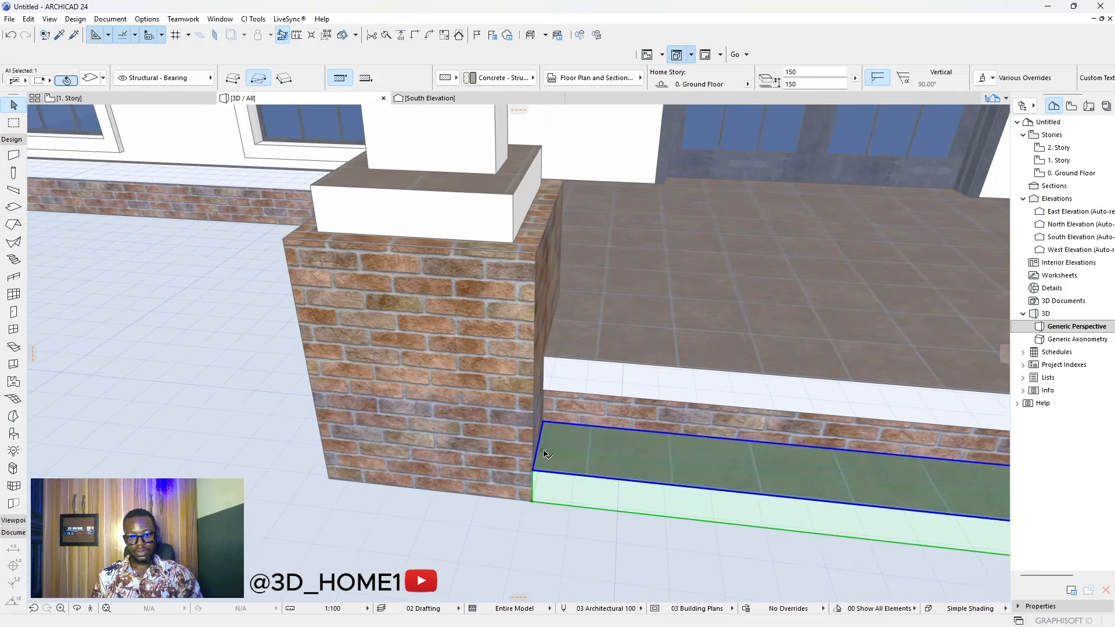
{"action": "key", "text": "ctrl+d"}
{"action": "left_click", "coordinate": [544, 453]}
{"action": "left_click", "coordinate": [546, 388]}
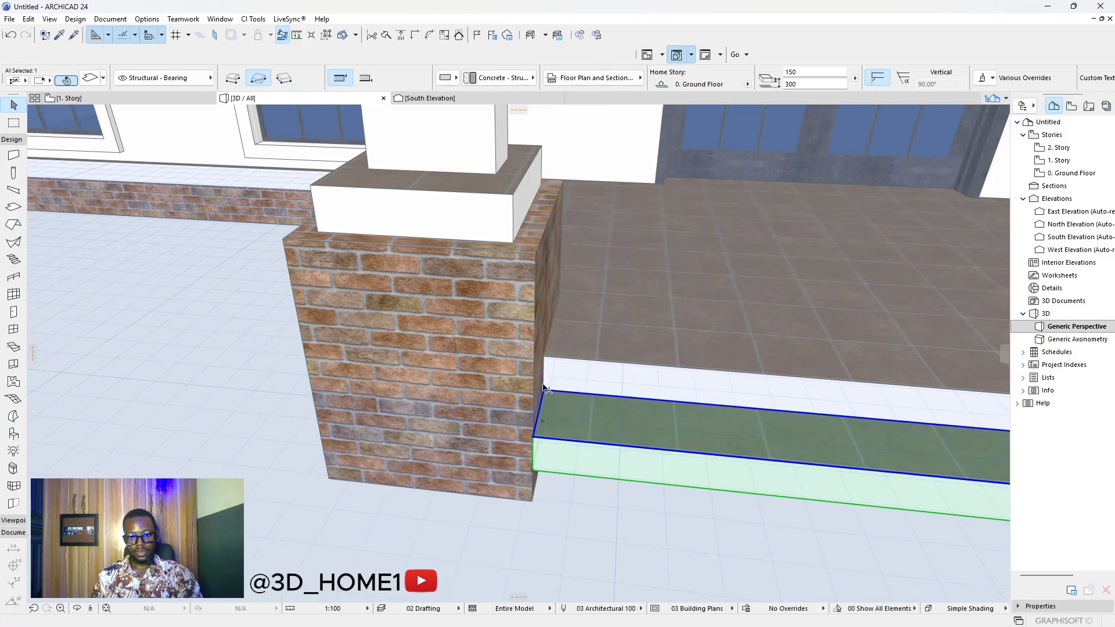
- Copy the raised step slab one riser down and one tread outward to form the lower entrance step
{"action": "left_click", "coordinate": [545, 392]}
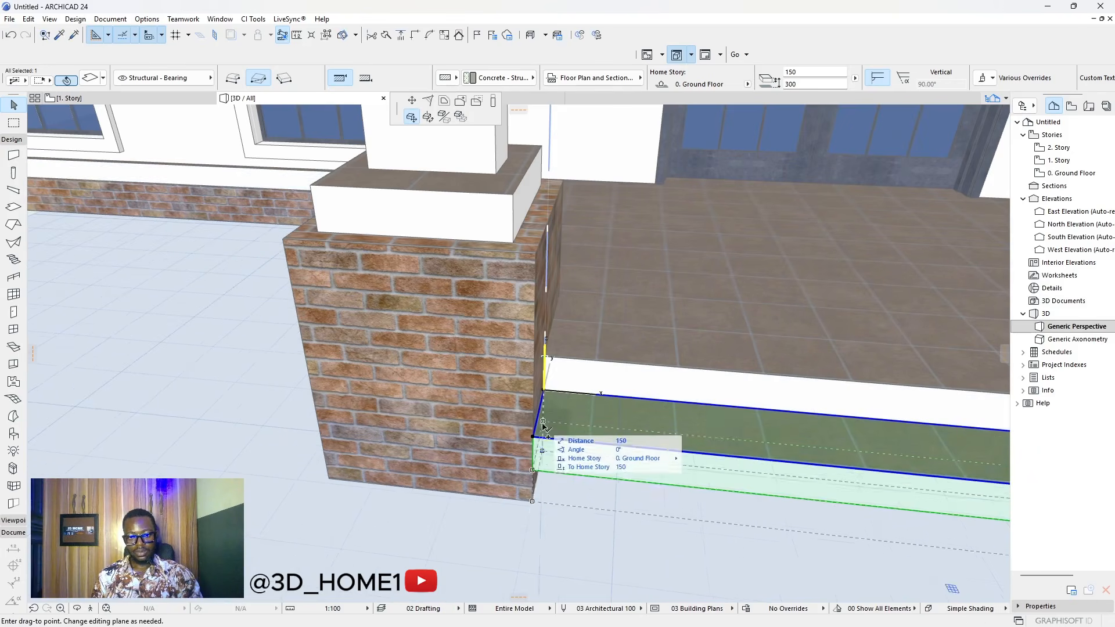
{"action": "left_click", "coordinate": [533, 473]}
{"action": "key", "text": "Escape"}
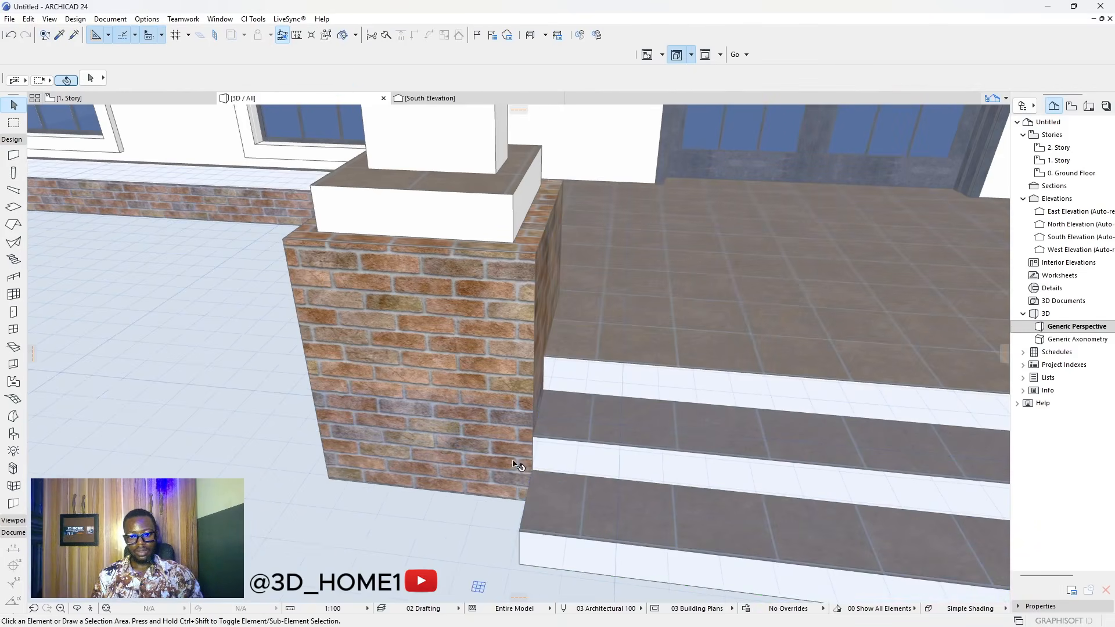
- Transfer the parameters of the front facade's far-left Pentagon Window 24 to both windows right of the porch
{"action": "scroll", "coordinate": [517, 467], "scroll_direction": "down", "scroll_amount": 1}
{"action": "middle_click_drag", "start_coordinate": [518, 485], "coordinate": [410, 460], "text": "shift"}
{"action": "scroll", "coordinate": [692, 390], "scroll_direction": "down", "scroll_amount": 4}
{"action": "scroll", "coordinate": [706, 488], "scroll_direction": "down", "scroll_amount": 4}
{"action": "middle_click_drag", "start_coordinate": [642, 451], "coordinate": [544, 426], "text": "shift"}
{"action": "scroll", "coordinate": [382, 412], "scroll_direction": "down", "scroll_amount": 4}
{"action": "scroll", "coordinate": [483, 349], "scroll_direction": "up", "scroll_amount": 4}
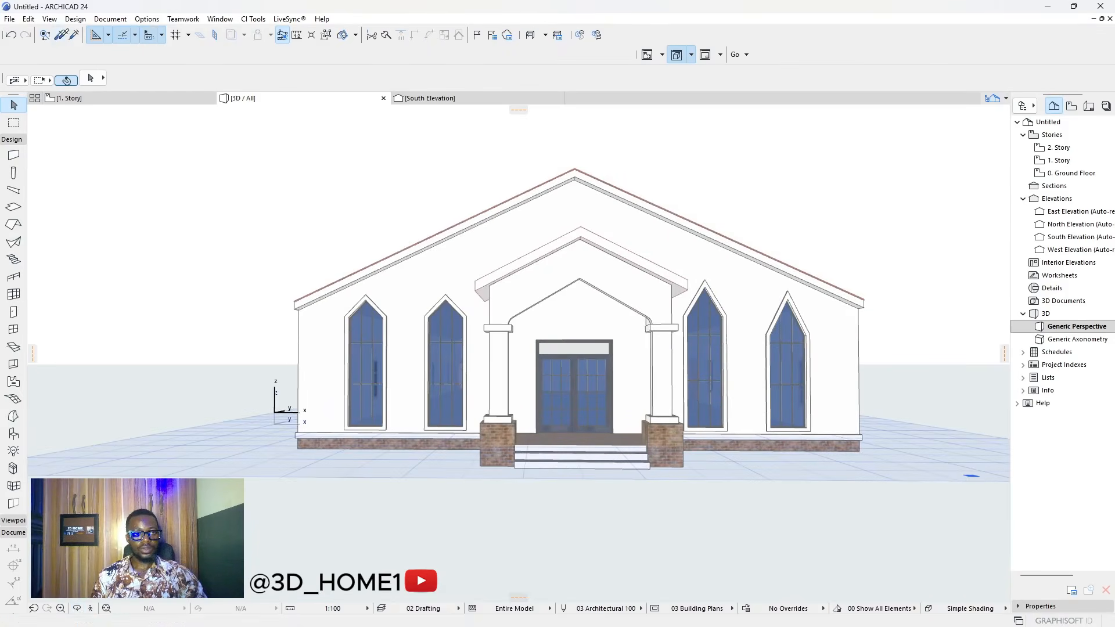
{"action": "left_click", "coordinate": [61, 36]}
{"action": "left_click", "coordinate": [360, 326]}
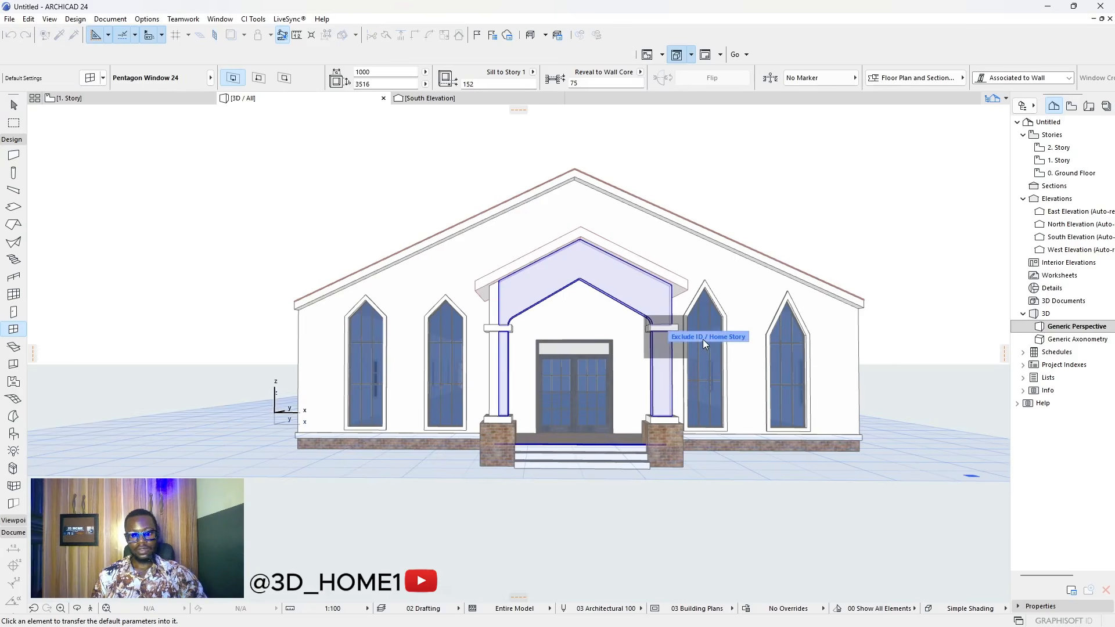
{"action": "left_click", "coordinate": [709, 370]}
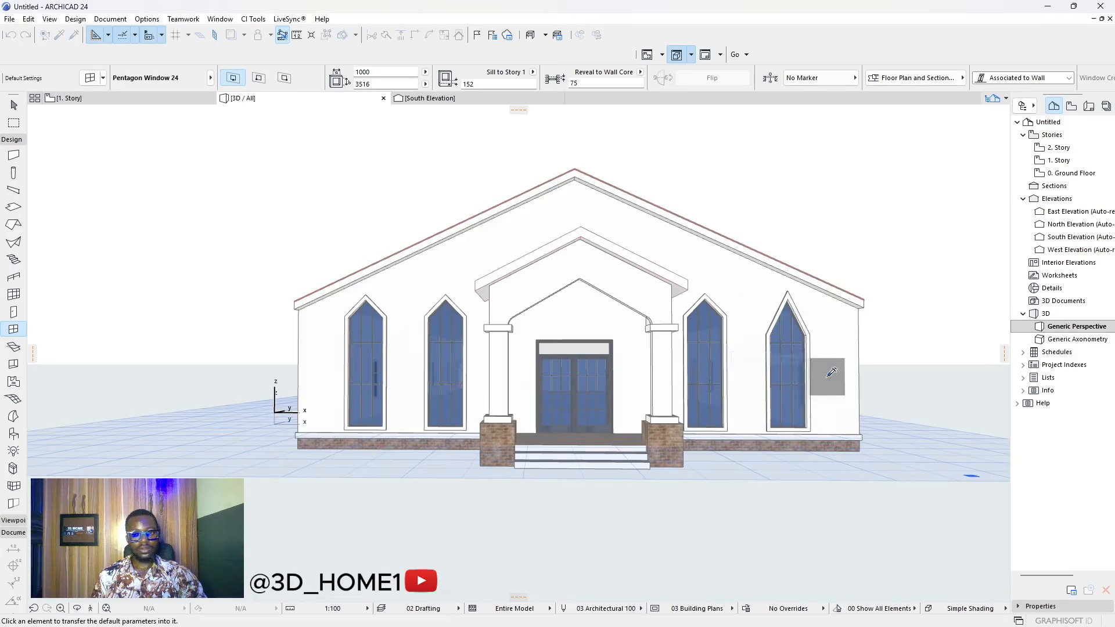
{"action": "left_click", "coordinate": [775, 348]}
{"action": "key", "text": "Escape"}
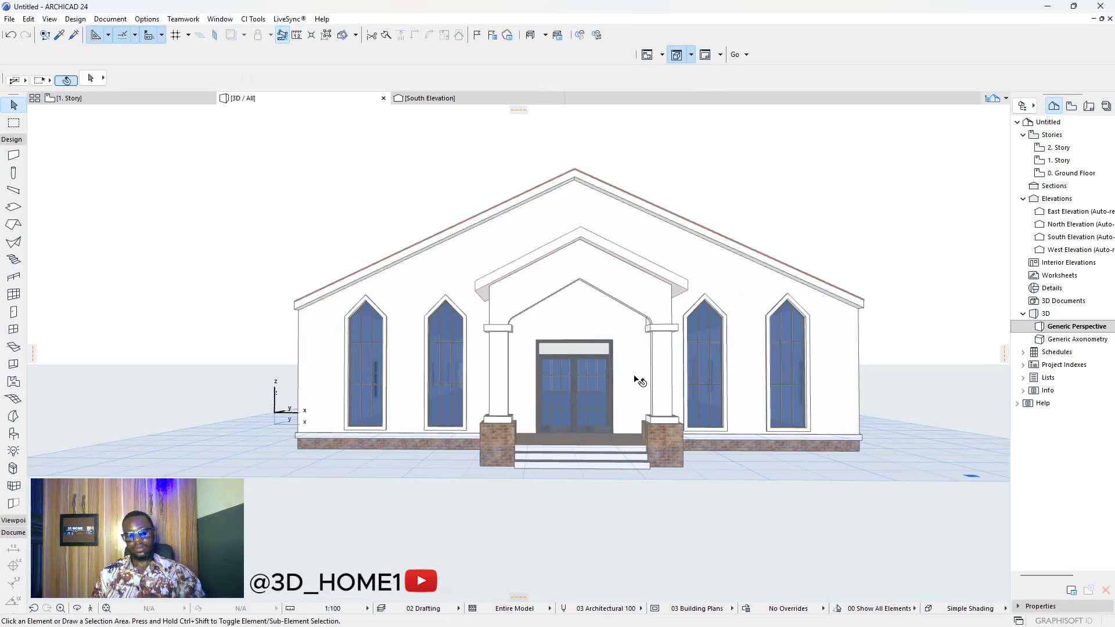
- Turn the perspective to show the building's long side facade and save the project
{"action": "scroll", "coordinate": [581, 334], "scroll_direction": "down", "scroll_amount": 3}
{"action": "middle_click_drag", "start_coordinate": [479, 381], "coordinate": [575, 381], "text": "shift"}
{"action": "scroll", "coordinate": [435, 267], "scroll_direction": "up", "scroll_amount": 3}
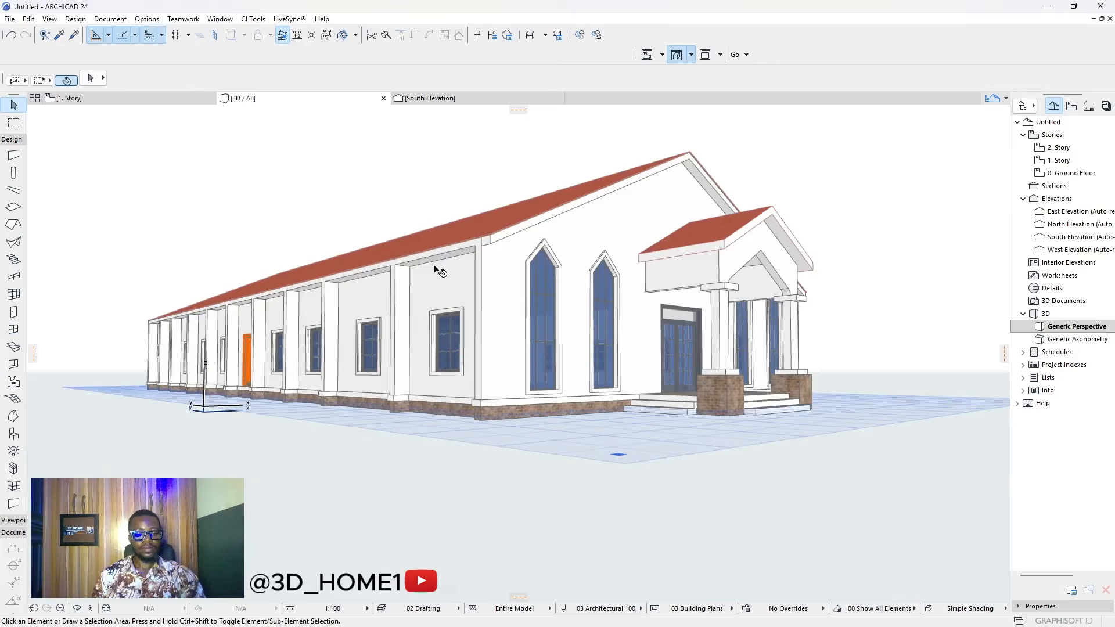
{"action": "key", "text": "ctrl+s"}
{"action": "key", "text": "Escape"}
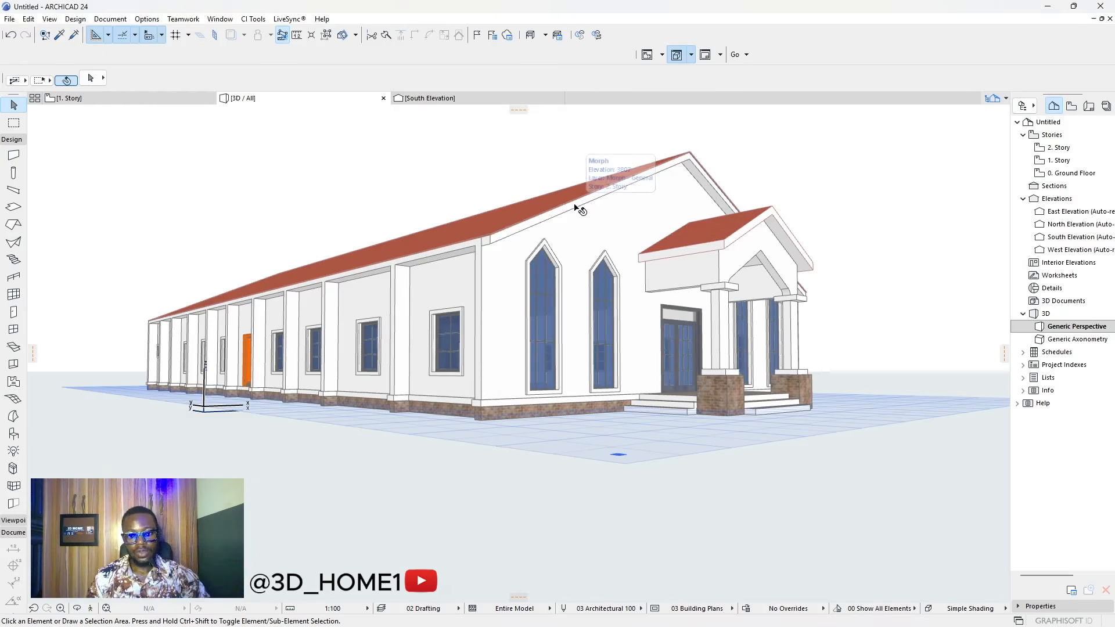